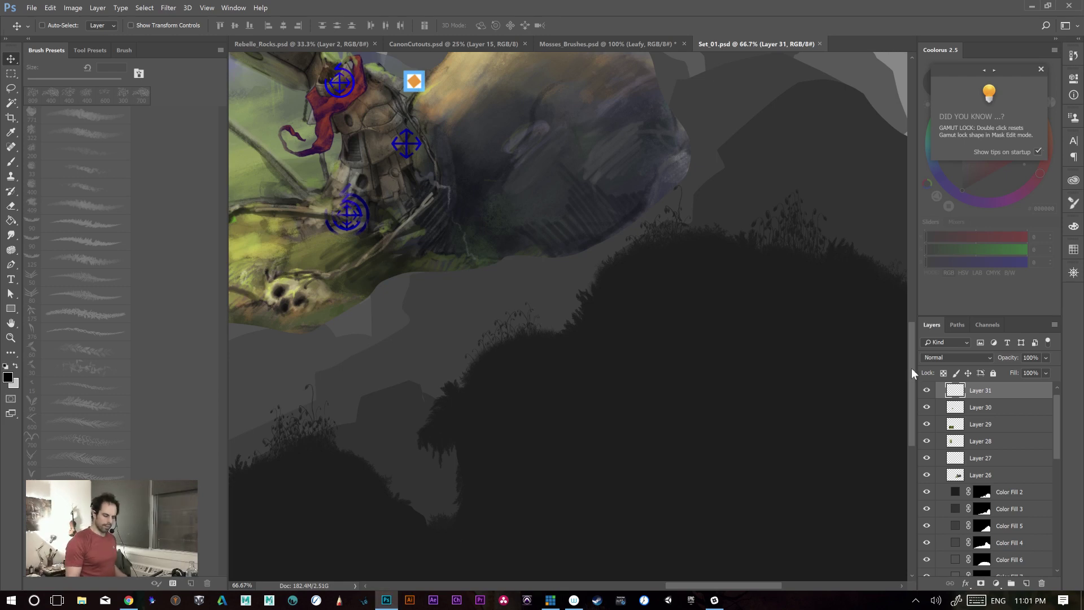
- Look through the Mosses_Brushes, CanonCutouts and Rebelle_Rocks documents, examining the painted rocks up close
scroll(915, 375, up, 3)
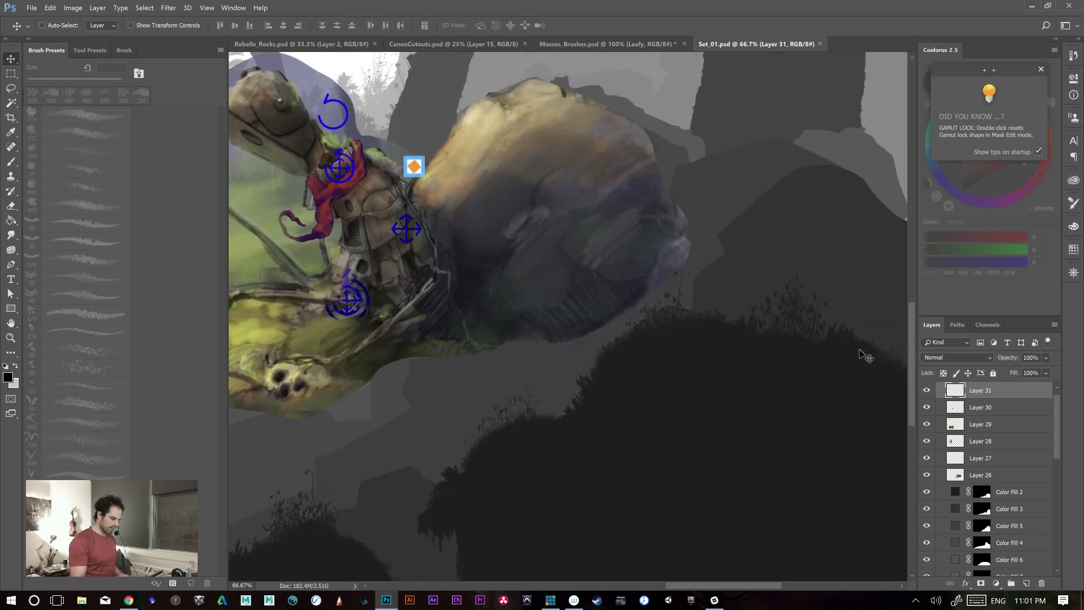
click(658, 43)
click(447, 43)
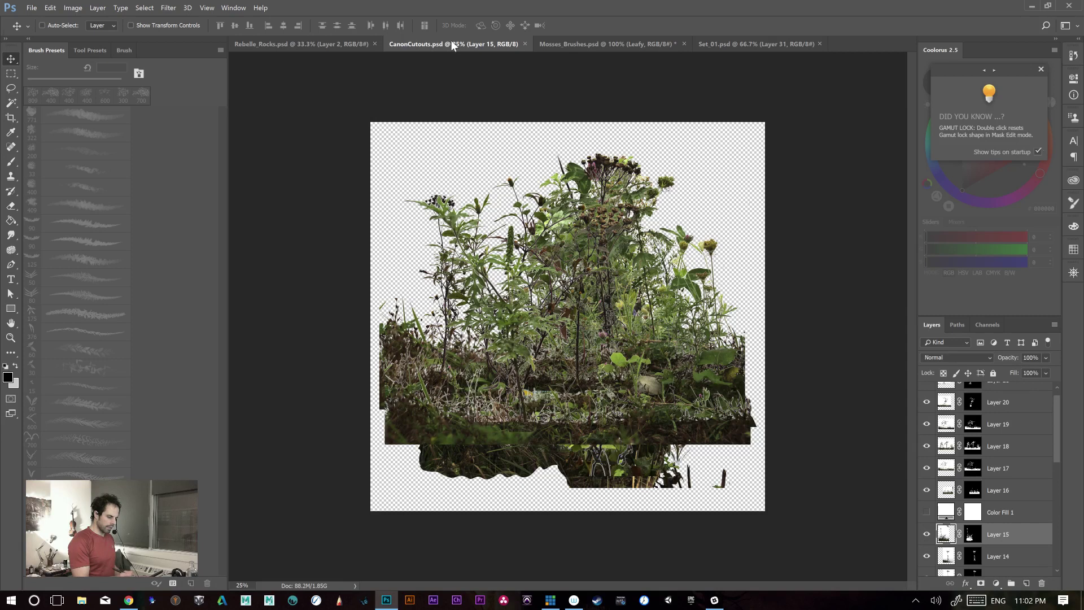
click(305, 41)
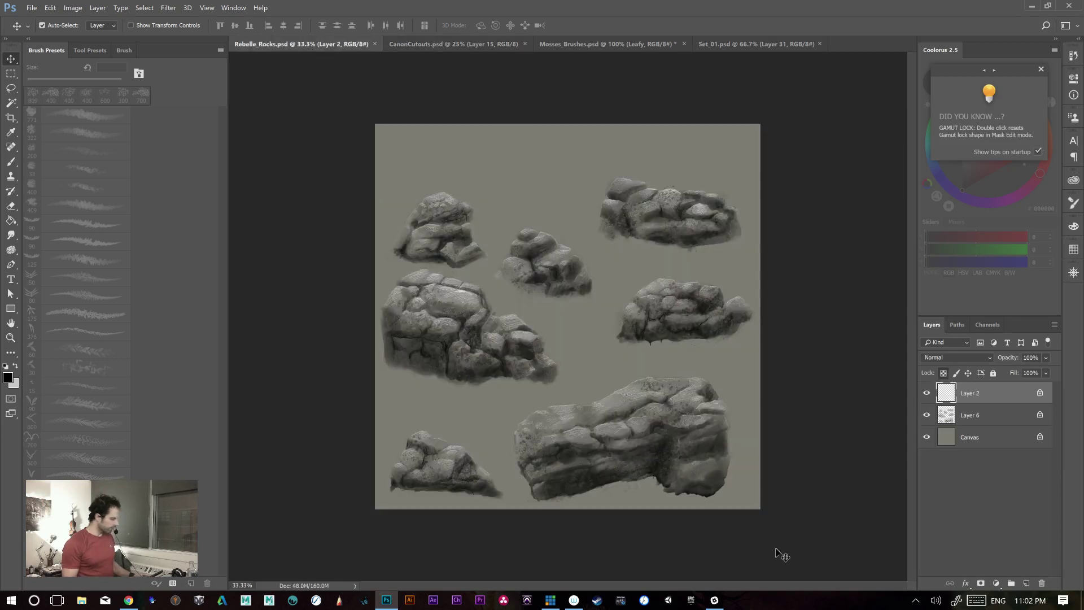
key(ctrl+plus)
key(ctrl+plus)
key(ctrl+minus)
key(ctrl+plus)
key(ctrl+minus)
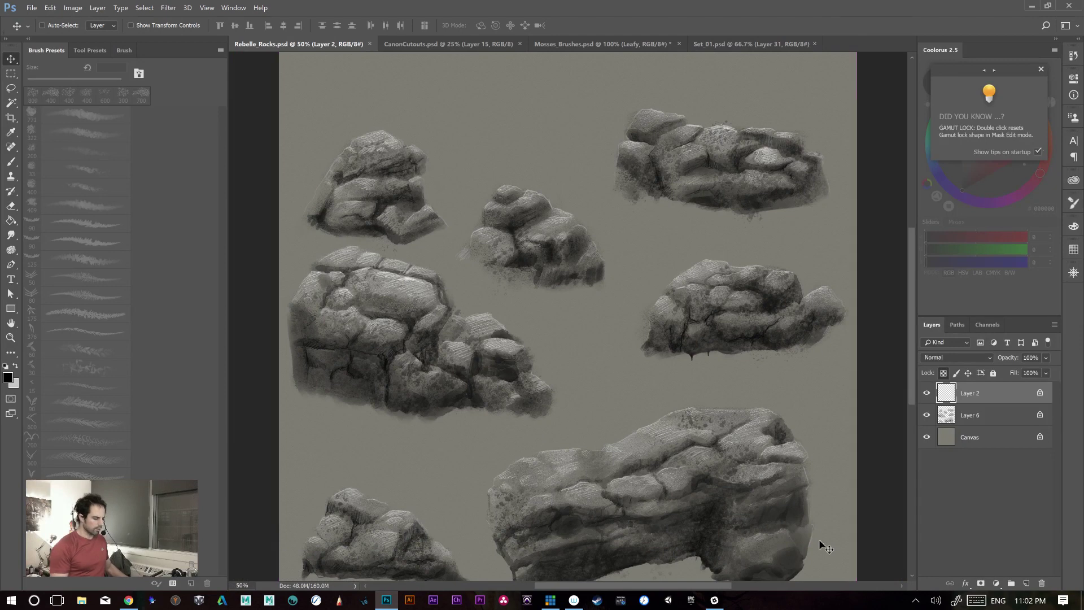
- Return to Set_01.psd and examine the painted skeletal character against the large boulder
click(460, 44)
click(601, 44)
click(737, 45)
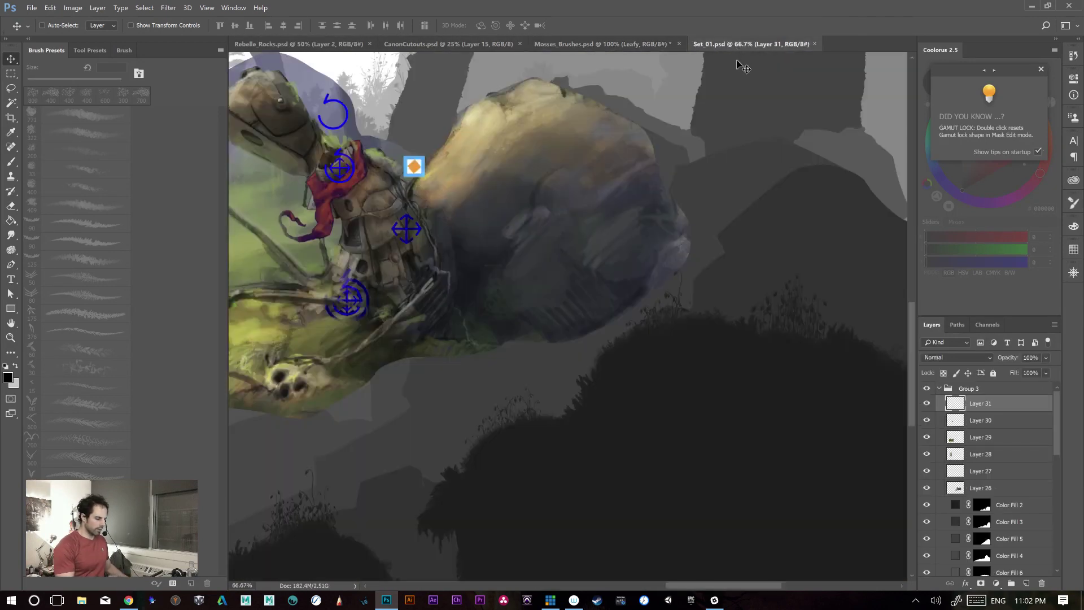
drag(424, 376, 727, 381)
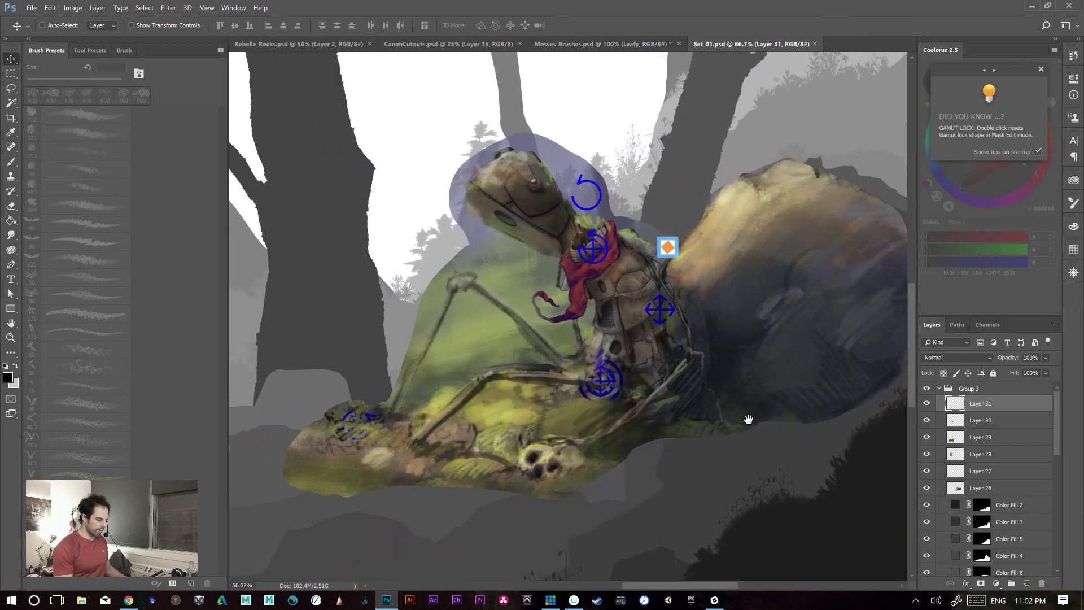
drag(753, 421, 682, 429)
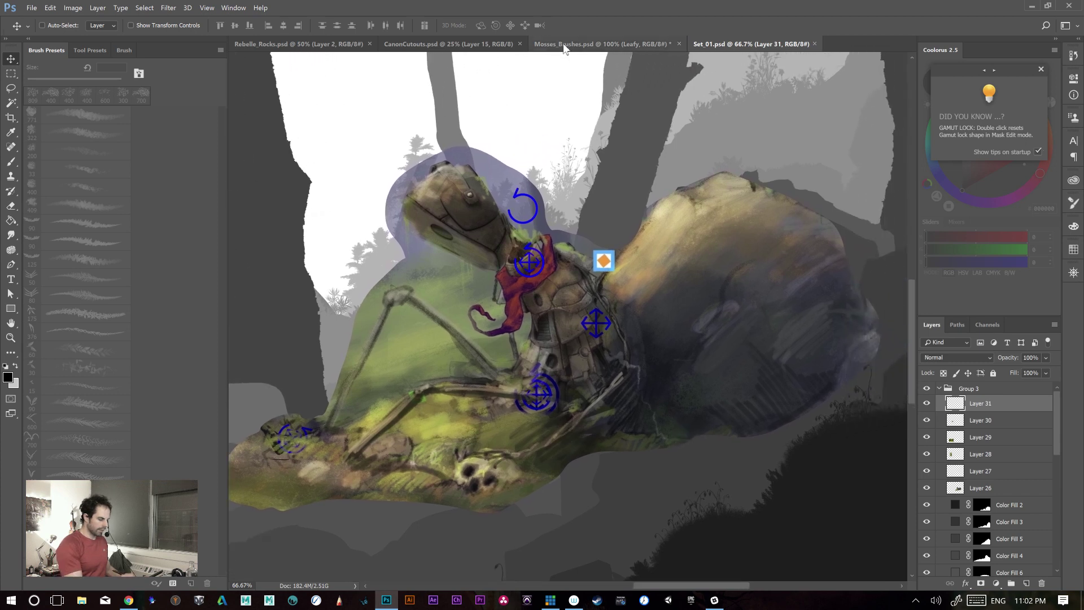
- Review the source artwork in CanonCutouts.psd, Rebelle_Rocks.psd and Mosses_Brushes.psd
click(568, 45)
click(453, 45)
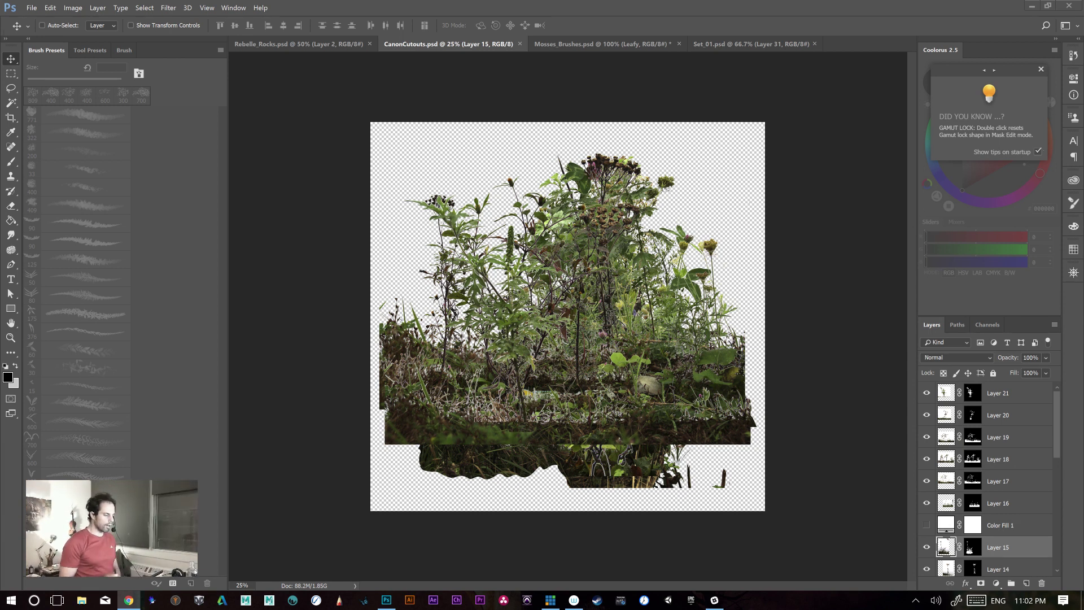
click(337, 41)
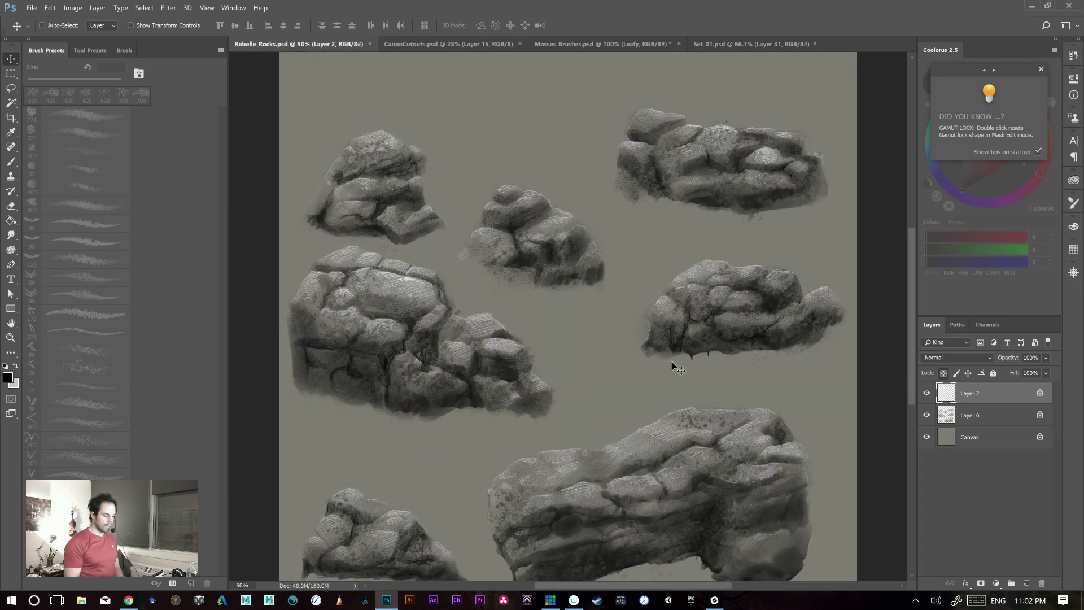
click(562, 41)
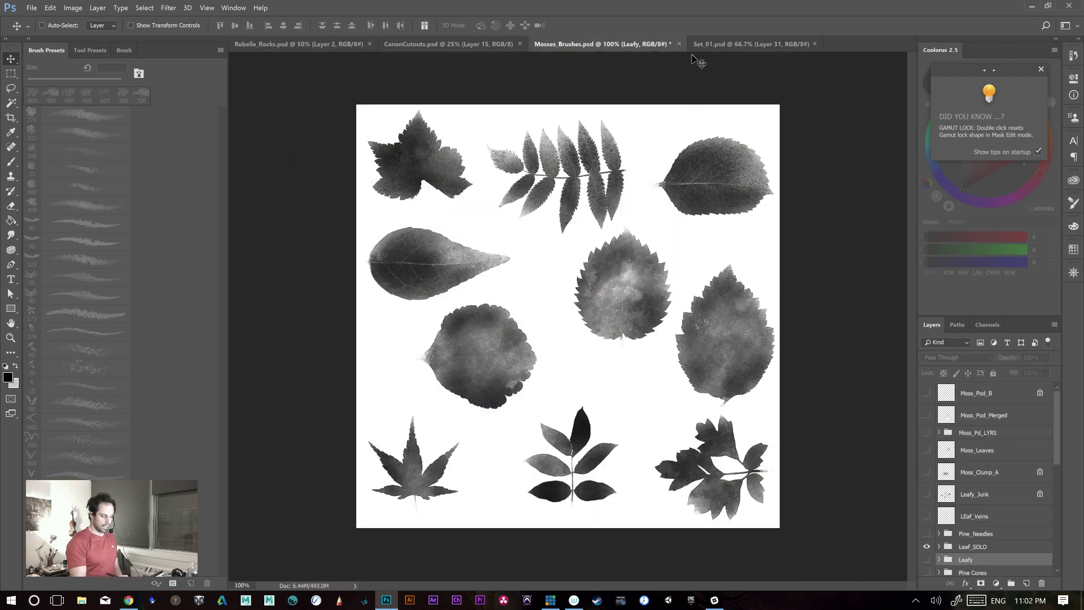
- Bring Set_01.psd back up and examine the whole character together with the dark foreground silhouettes below it
click(712, 44)
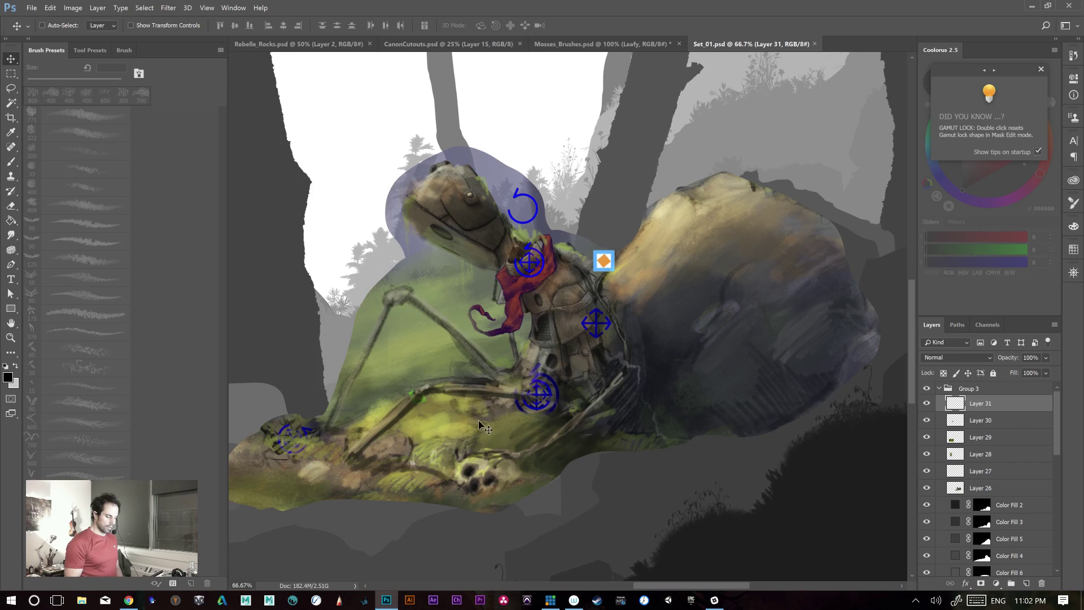
key(ctrl)
key(ctrl+minus)
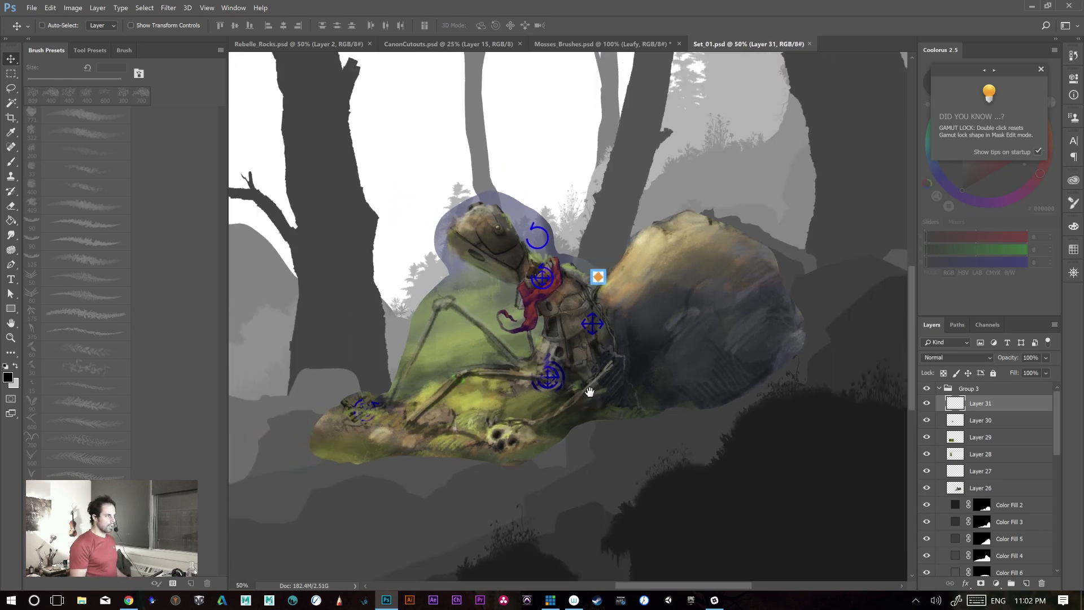
drag(787, 459, 752, 366)
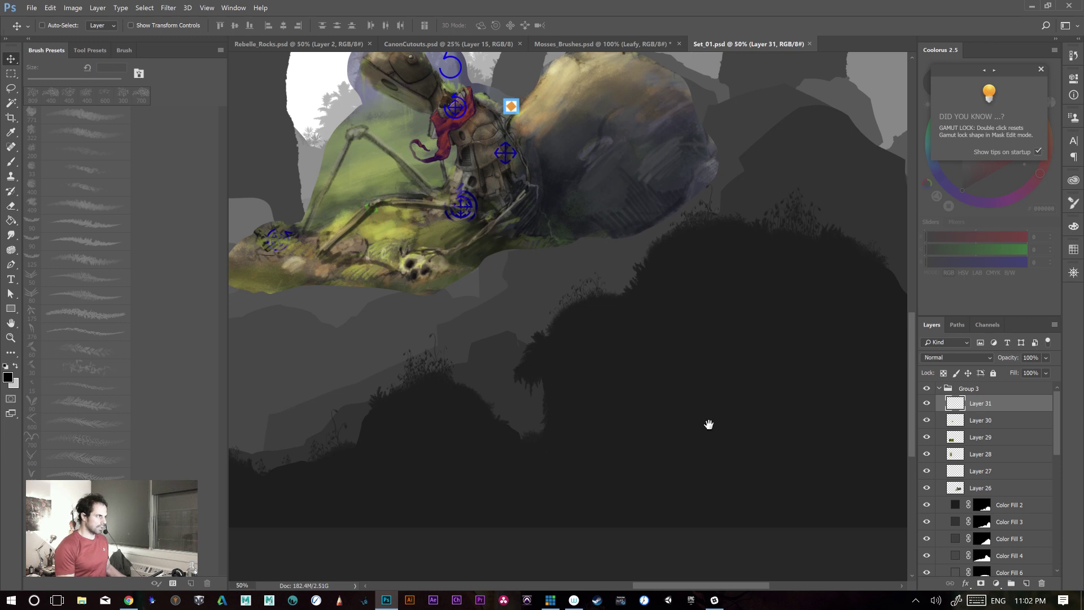
drag(707, 423, 707, 467)
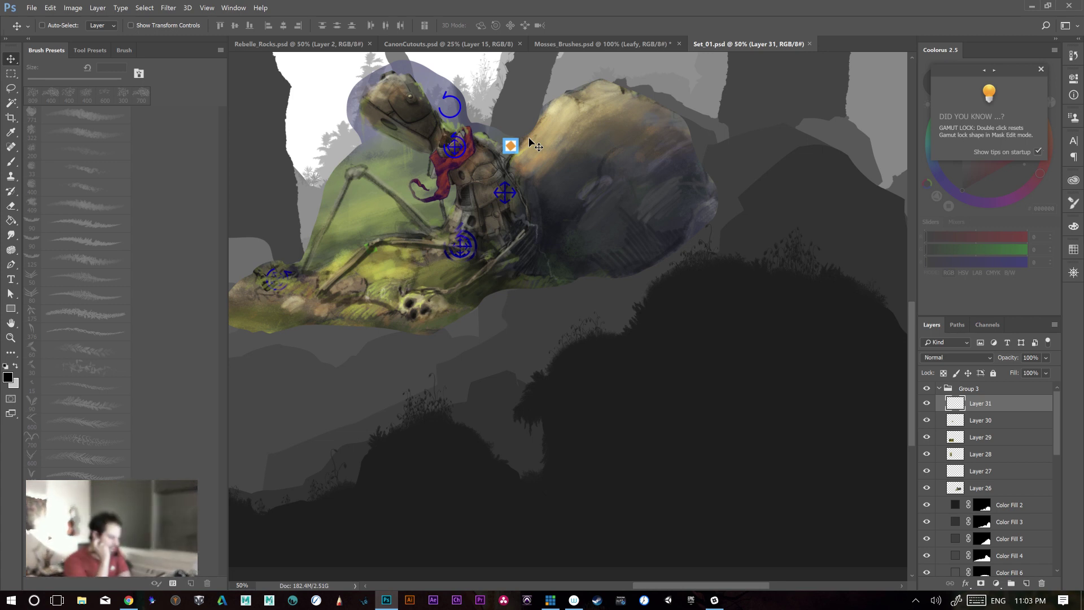
- From CanonCutouts.psd, open the photo IMG_1366.JPG in Creative Cloud Files > Brush_PSDs > Canon, inspect it and close it
click(457, 46)
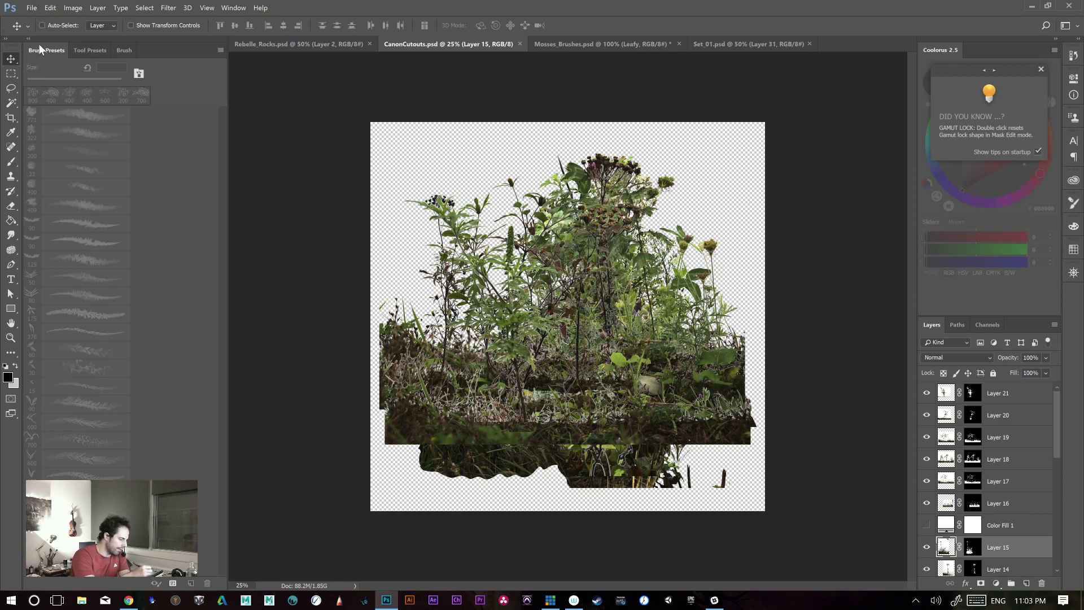
click(32, 8)
click(40, 29)
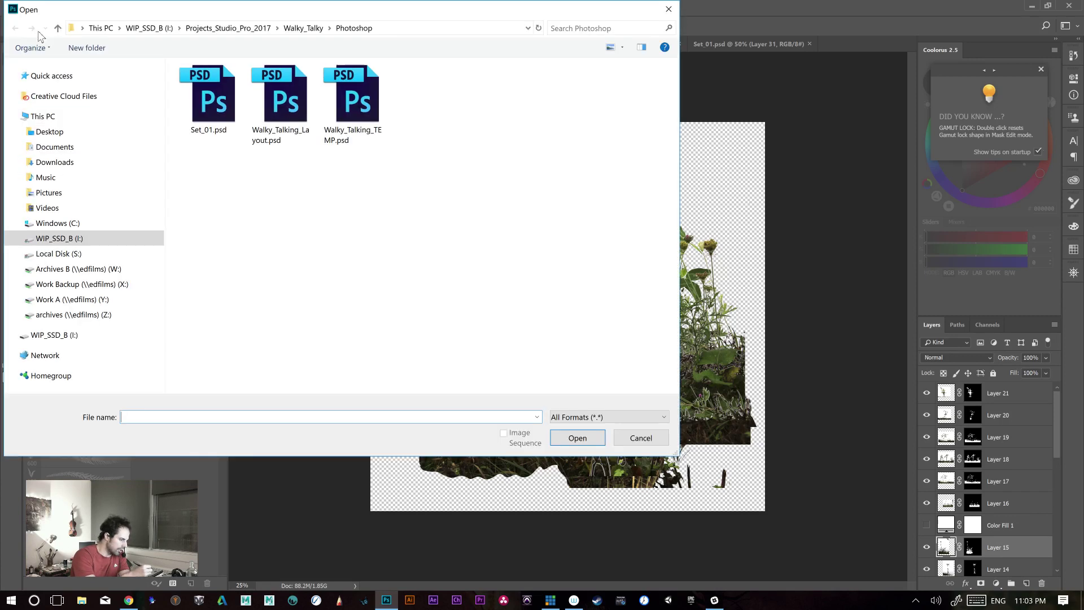
click(96, 102)
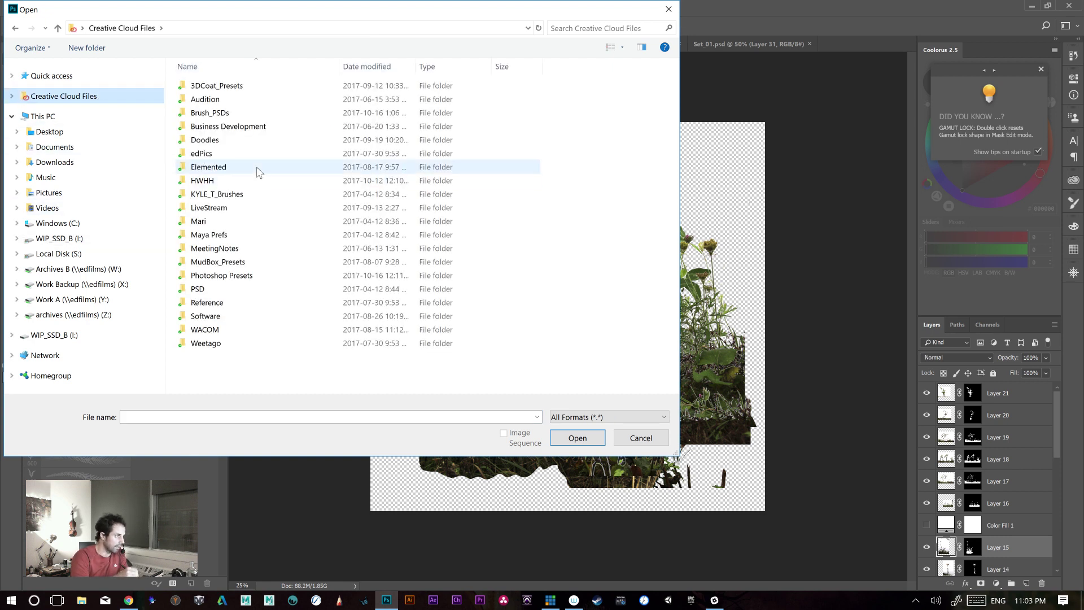
double_click(248, 116)
double_click(226, 103)
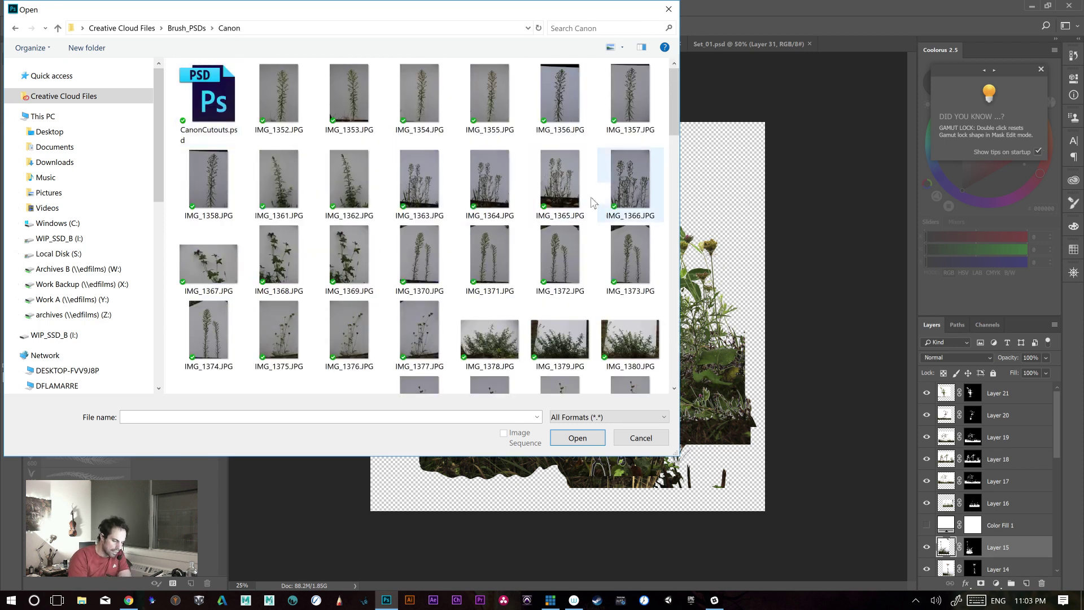
double_click(625, 176)
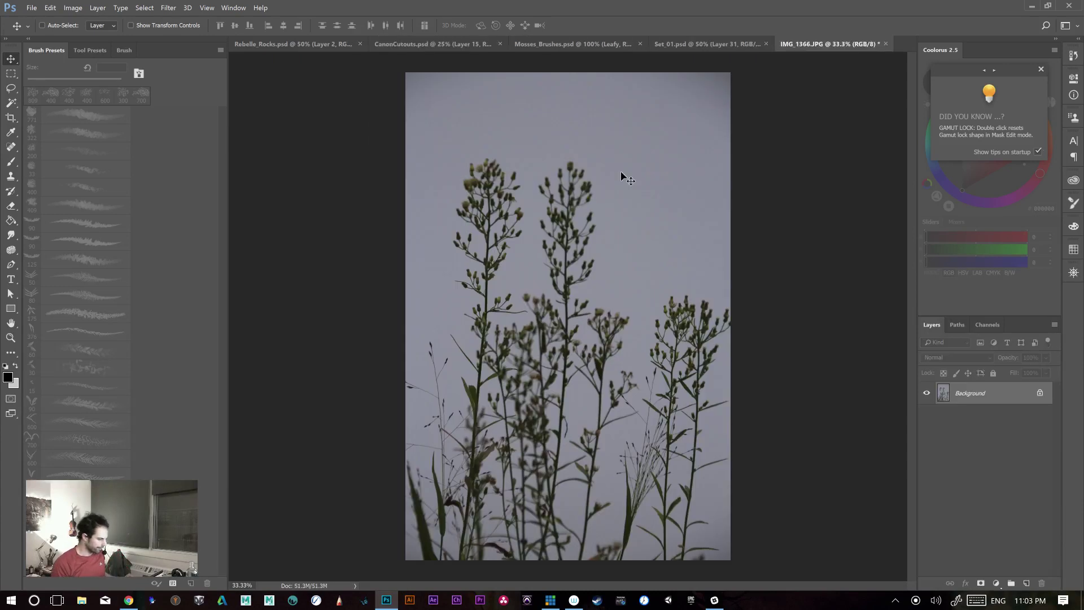
key(ctrl+w)
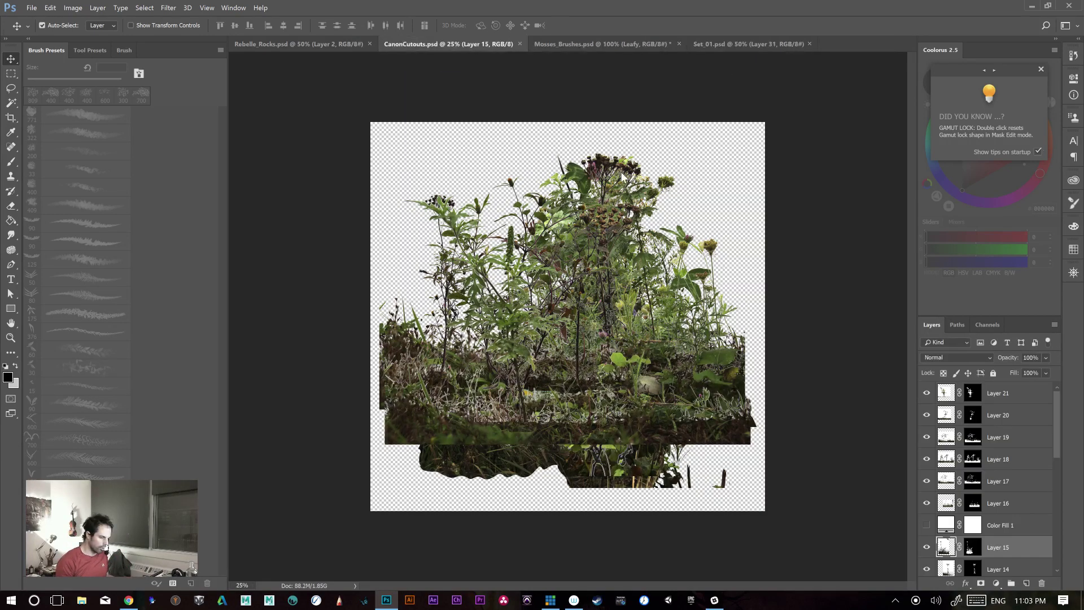
- Open the clover photo IMG_1369.JPG from the Canon folder, inspect it and close it
key(ctrl+o)
double_click(366, 258)
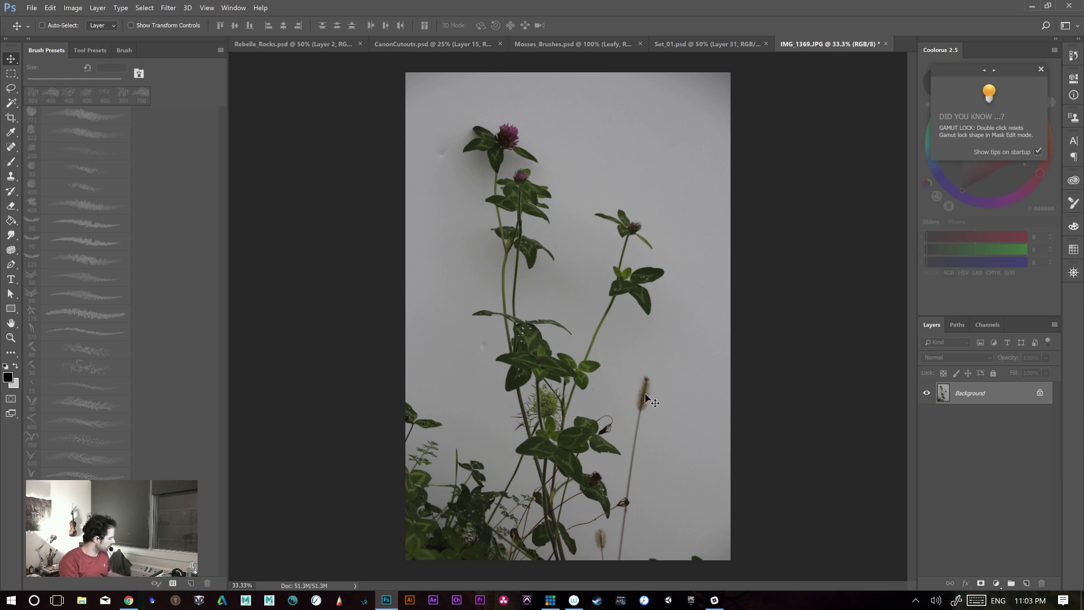
key(ctrl+w)
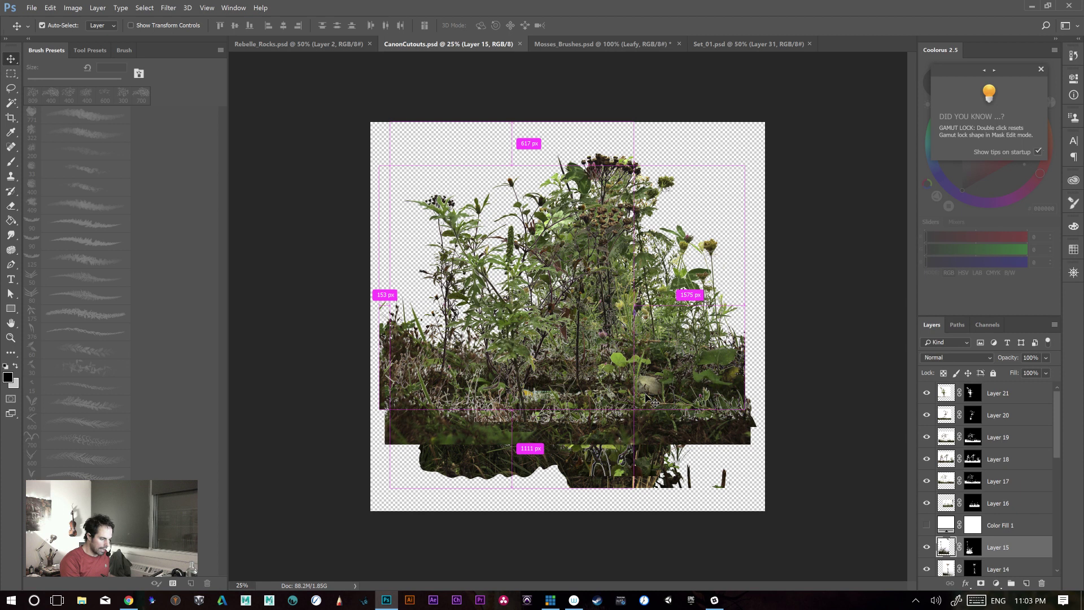
- Open the grass and weeds photo IMG_1462.JPG from the Canon folder and examine its plants up close
key(ctrl+o)
drag(673, 157, 675, 350)
scroll(533, 346, up, 2)
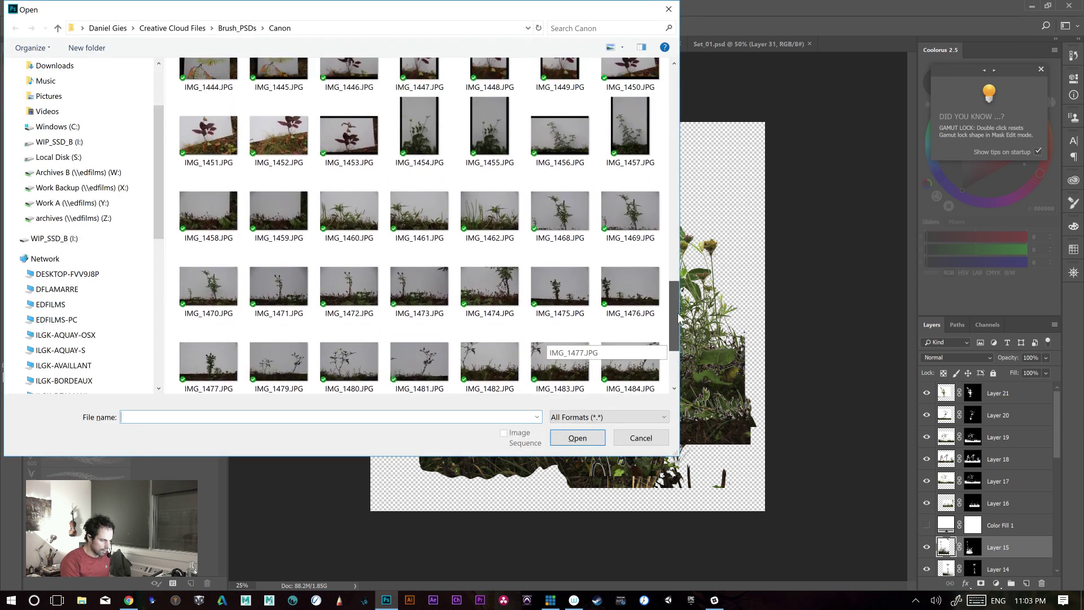
double_click(497, 223)
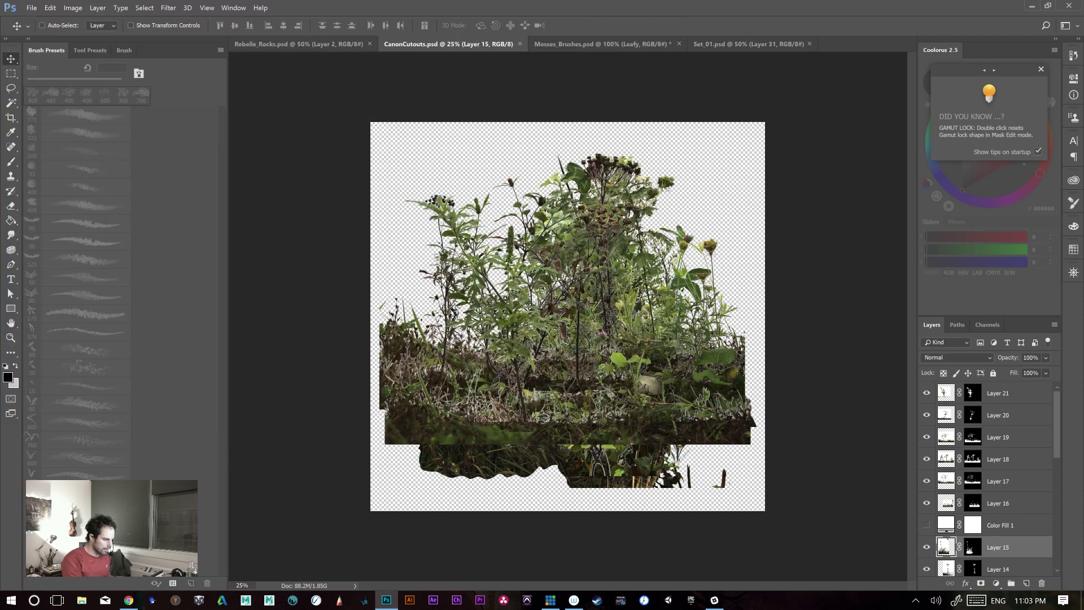
key(ctrl)
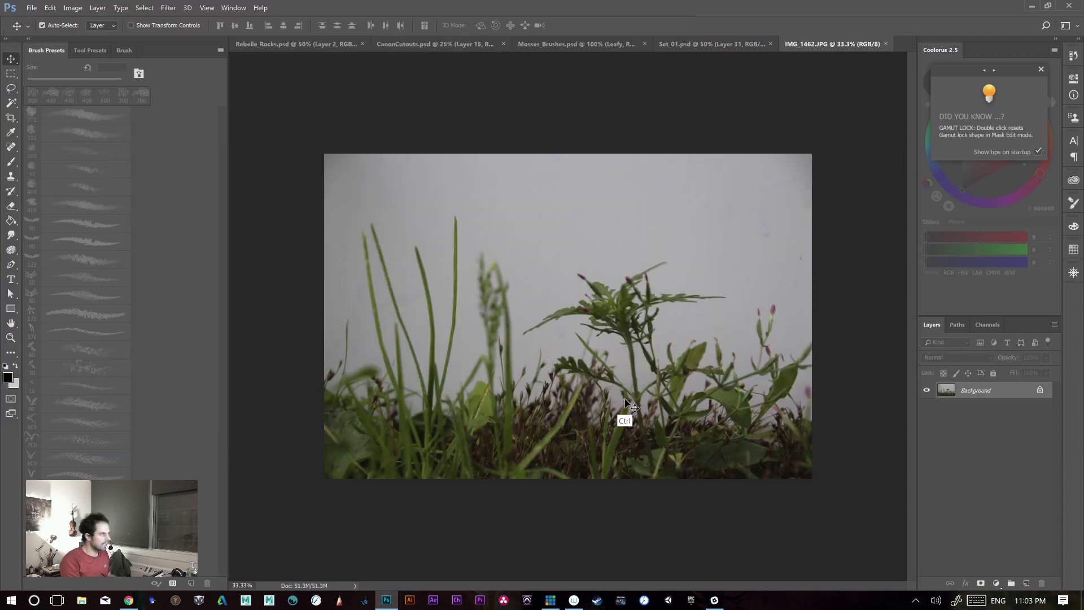
key(ctrl+plus)
drag(724, 461, 665, 403)
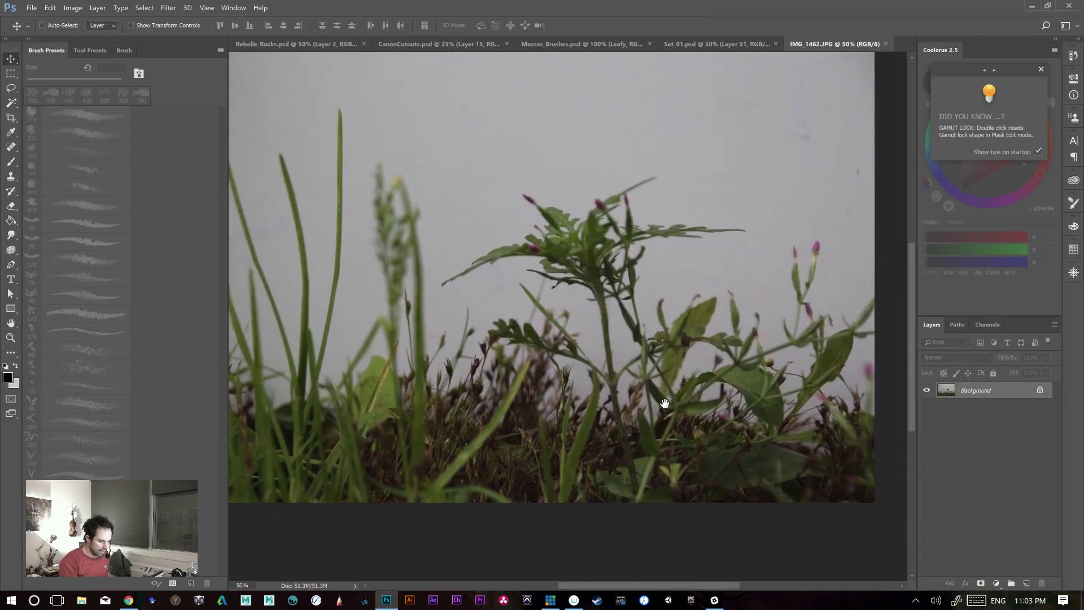
key(ctrl+minus)
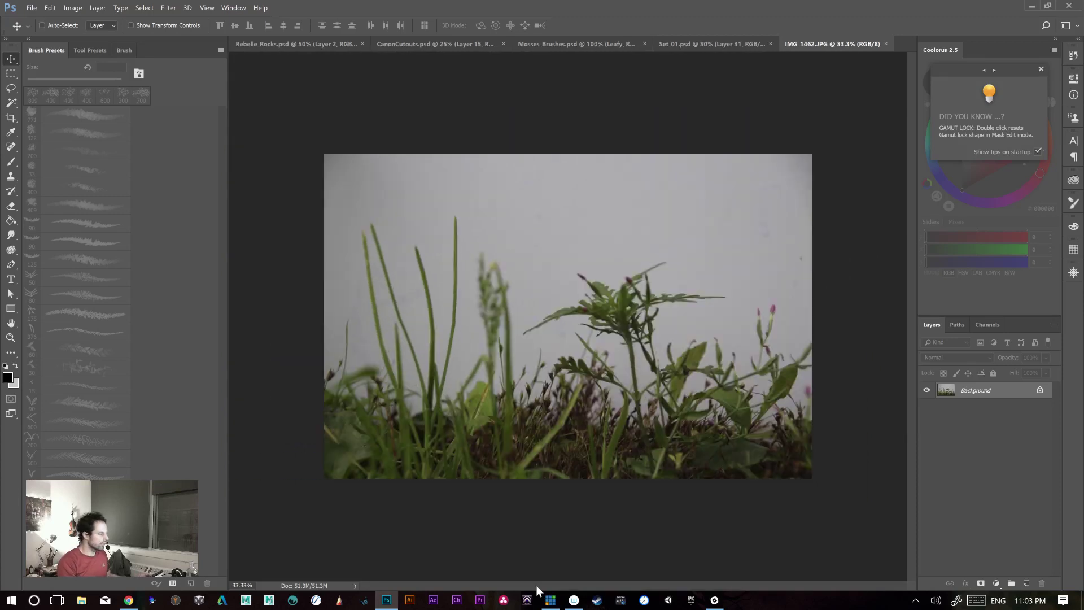
- Open the photo IMG_1376.JPG from the Canon folder, inspect it and go back to CanonCutouts.psd
key(ctrl+o)
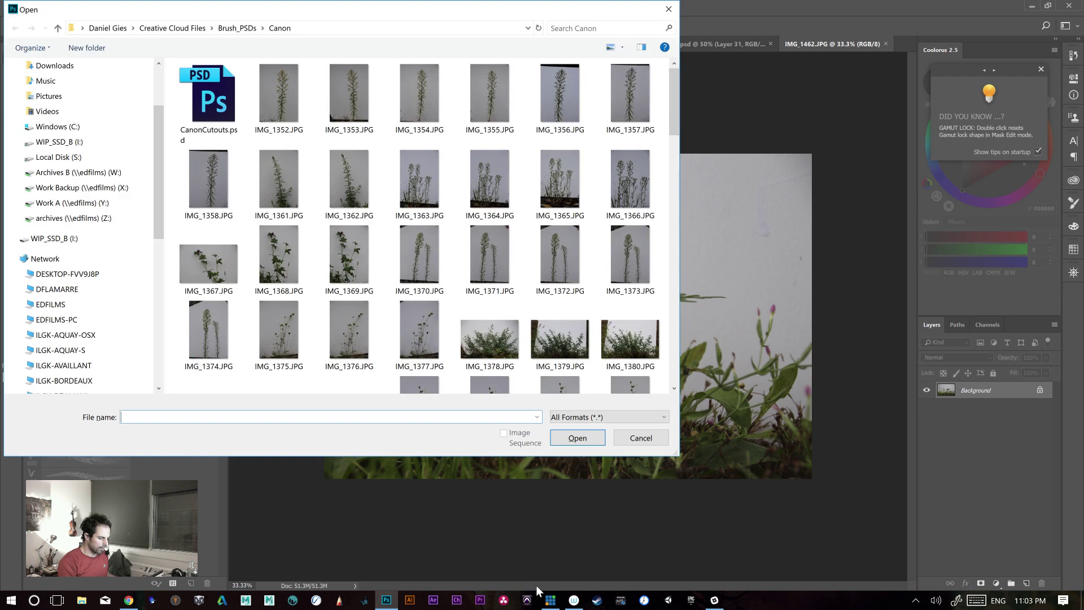
double_click(359, 338)
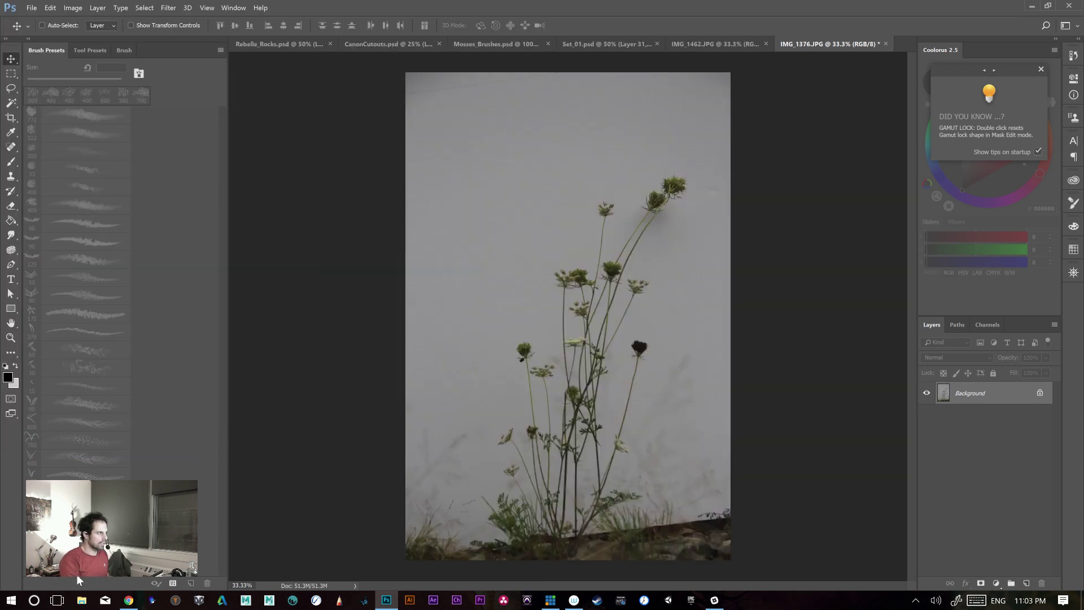
click(412, 44)
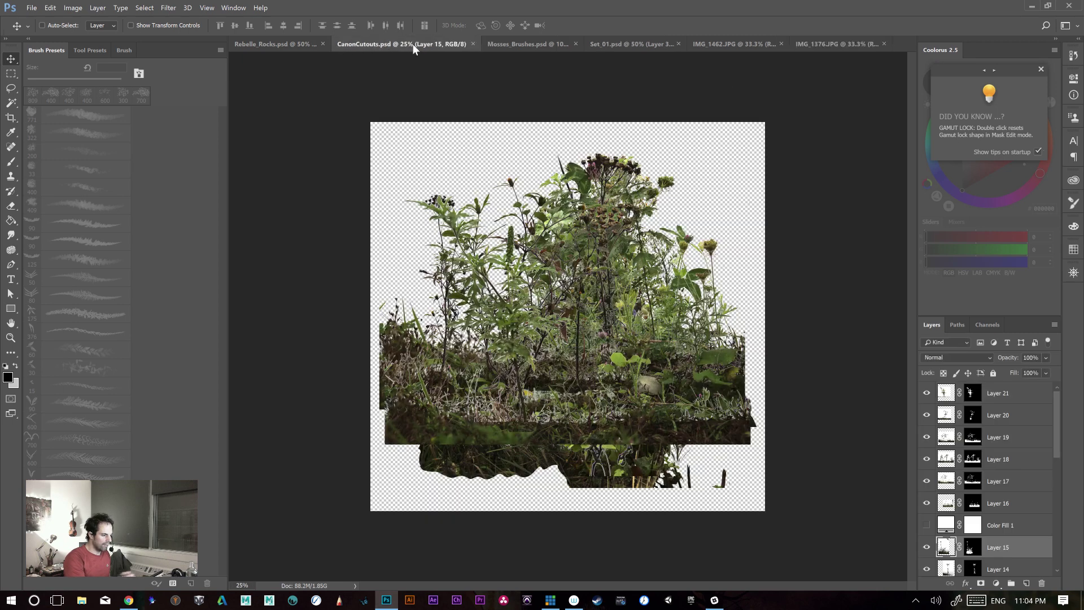
- In Mosses_Brushes.psd, hide the Leaf_SOLO group and preview the Leafy_Junk layer and the Pine_Needles group one at a time
click(504, 46)
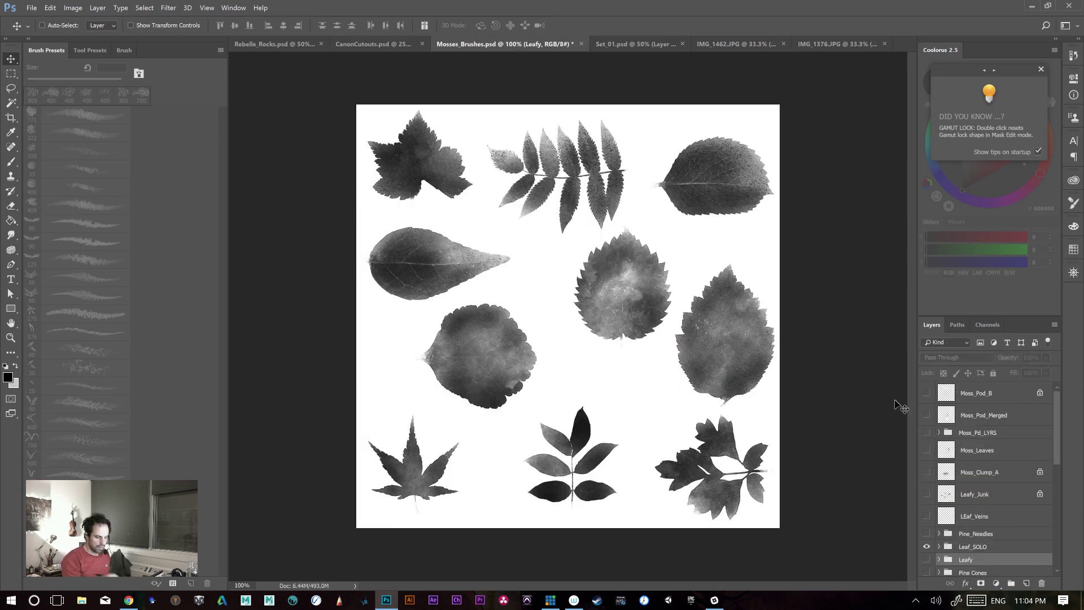
mouse_move(1052, 438)
mouse_down()
mouse_move(1052, 464)
mouse_move(1052, 441)
mouse_up()
click(926, 523)
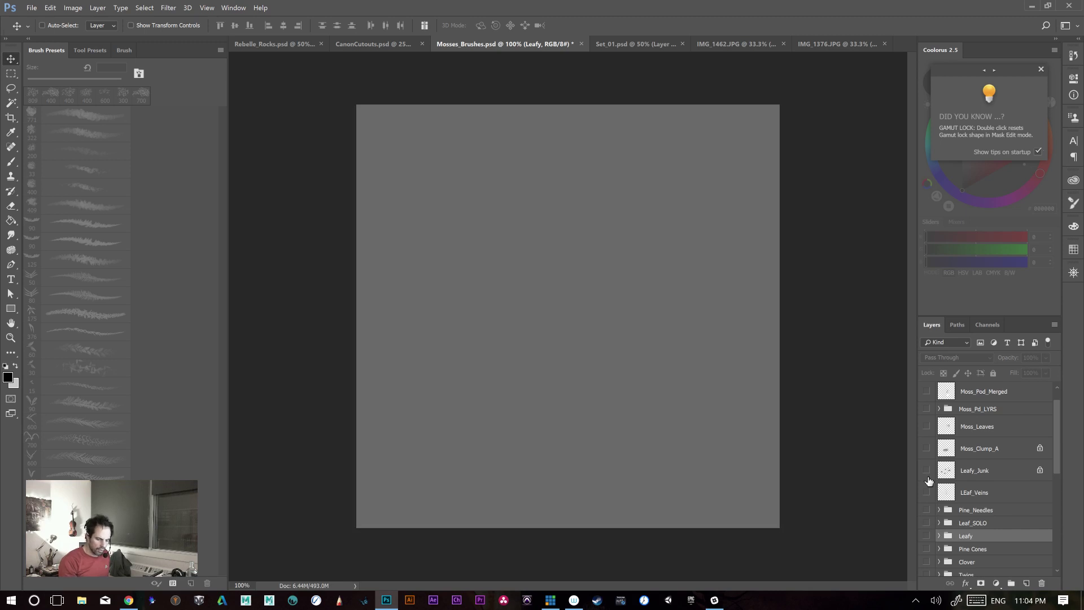
click(927, 470)
click(927, 472)
click(926, 510)
click(927, 510)
- Show the Leaf_SOLO group again, then hide it and display the Leafy group instead
click(927, 523)
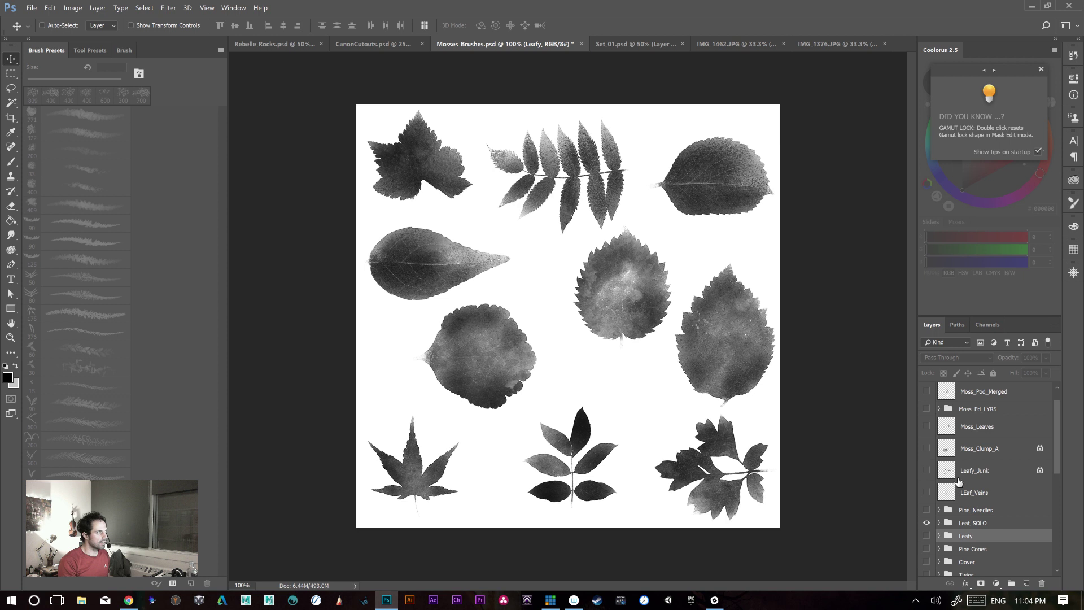
click(927, 523)
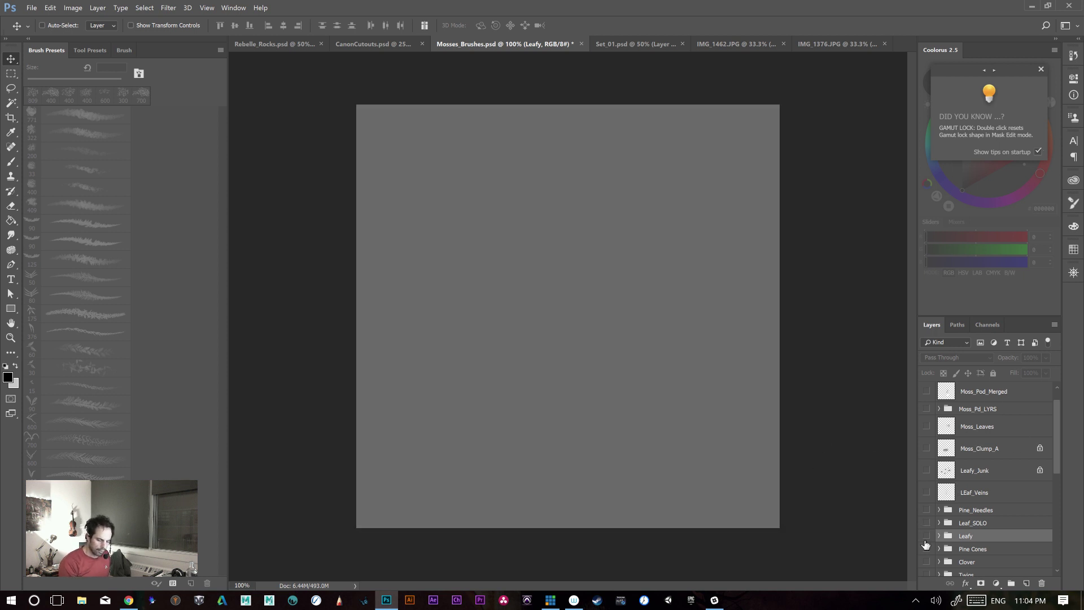
click(927, 536)
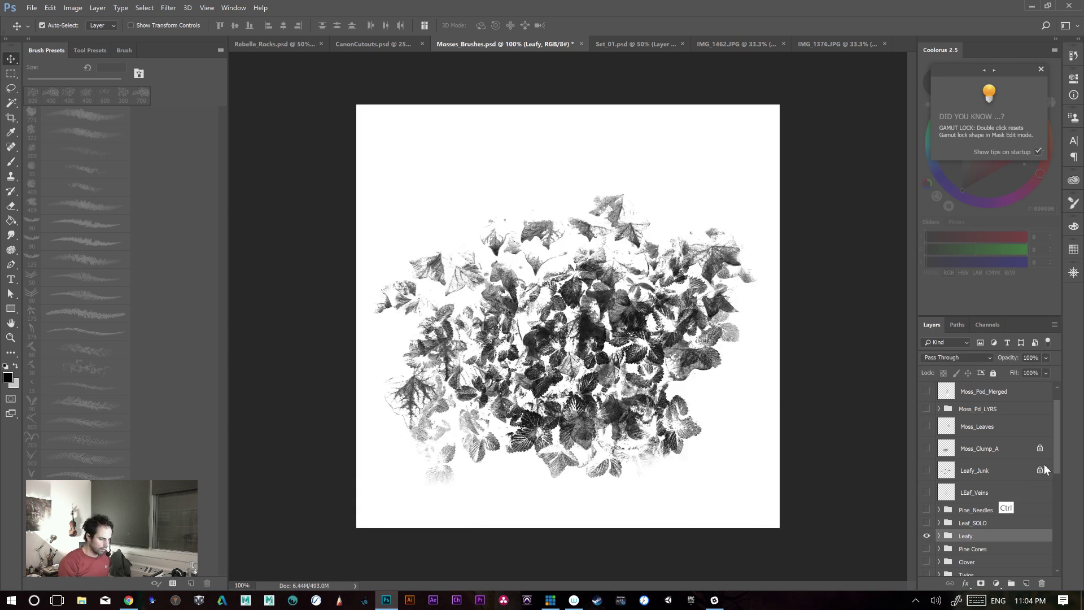
- Expand the Leafy group, hide Layer 71 and inspect the ivy leaves on Layer 69 up close
key(ctrl+p)
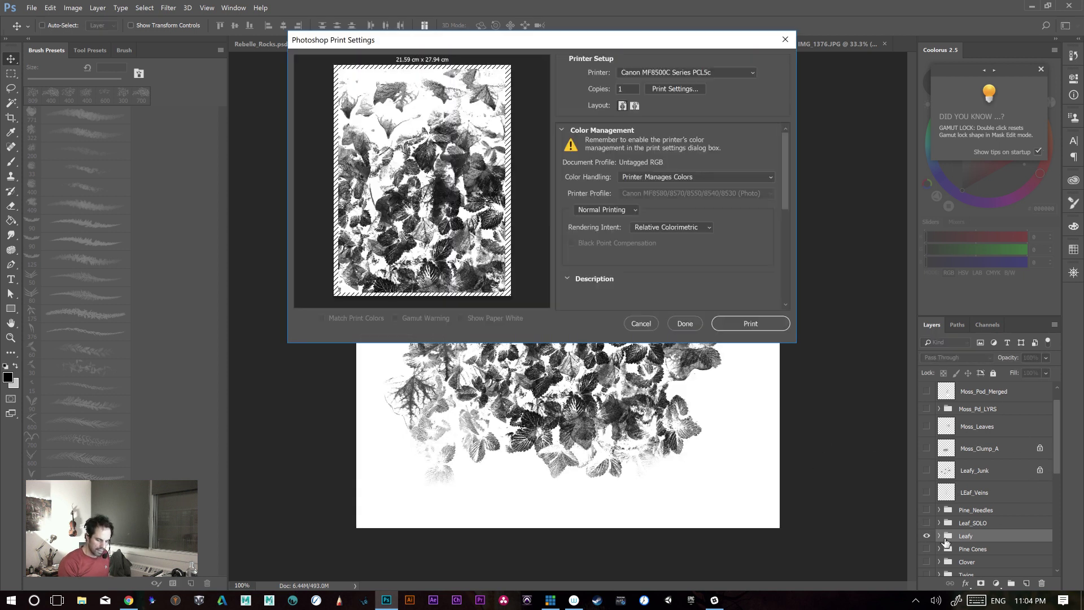
click(685, 324)
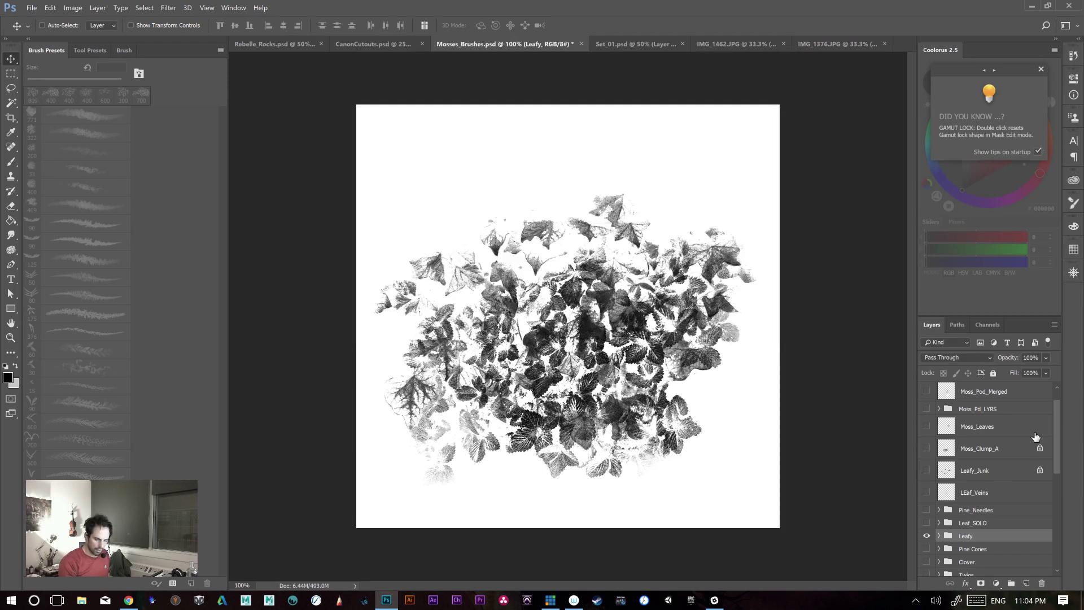
click(940, 535)
drag(1055, 436, 1054, 466)
click(927, 463)
click(927, 486)
click(927, 485)
key(ctrl+plus)
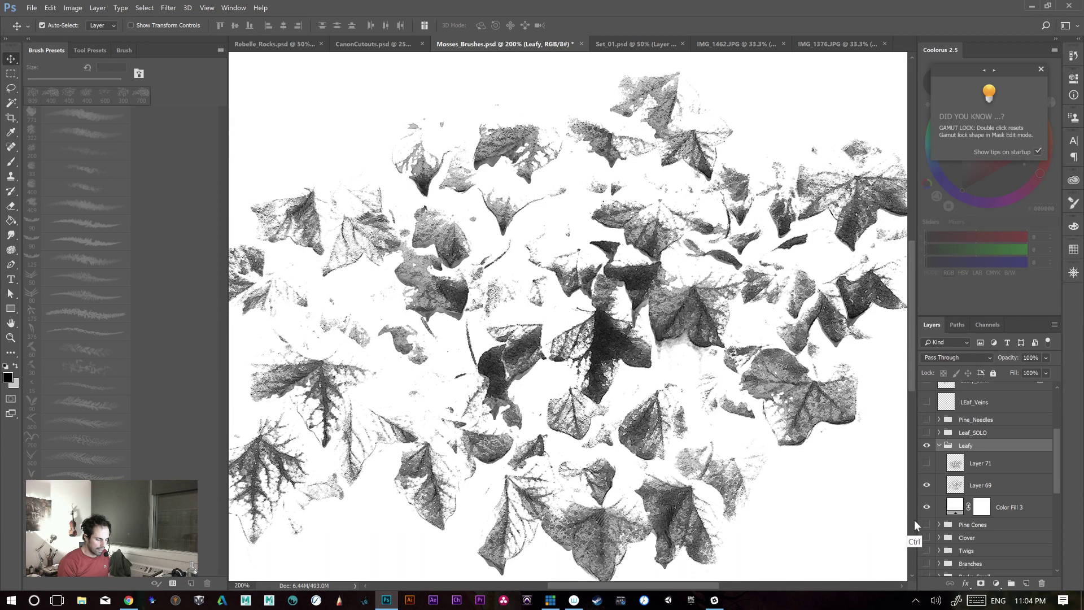
key(ctrl+plus)
key(ctrl+minus)
drag(715, 413, 751, 347)
- Display Layer 71 instead of Layer 69 in the Leafy group and examine its leaves up close
click(926, 485)
click(927, 463)
drag(813, 479, 732, 445)
key(ctrl+plus)
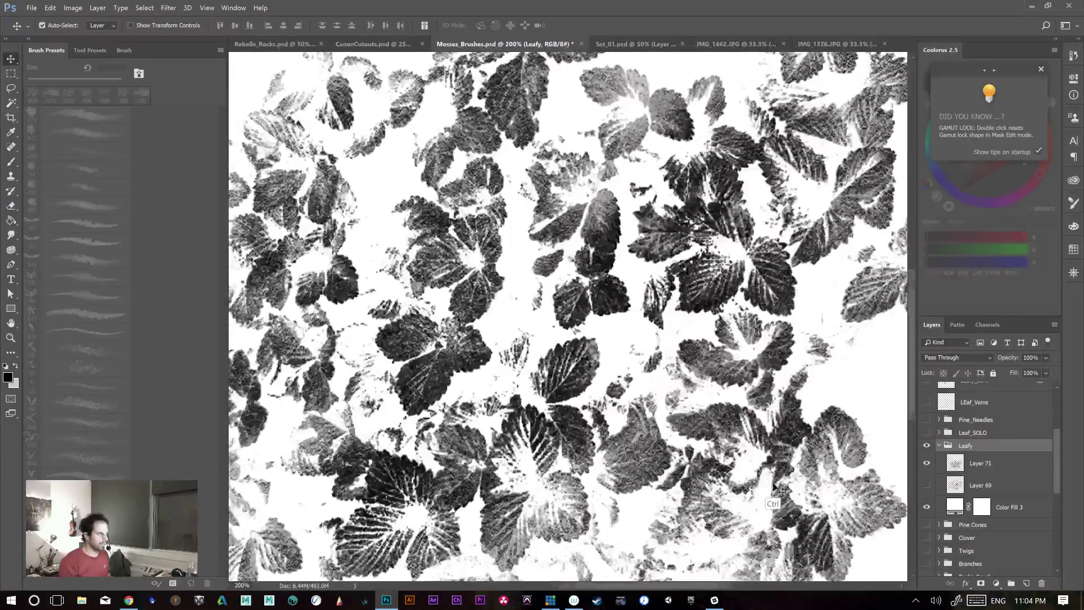
key(ctrl+minus)
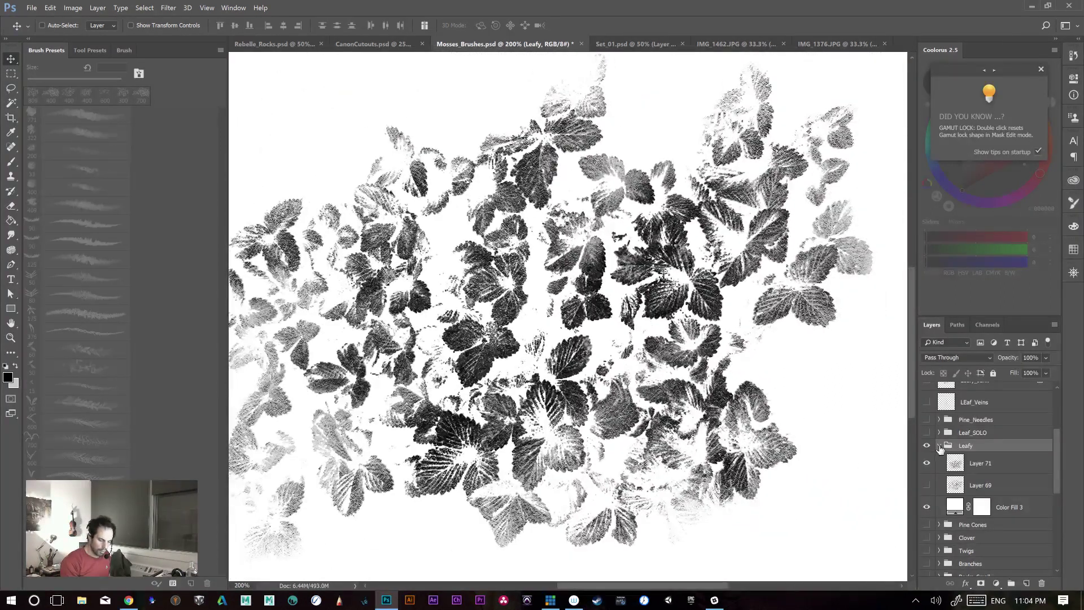
- Collapse and hide the Leafy group, then display the Pine Cones group and inspect its cones
click(940, 445)
click(927, 446)
click(927, 459)
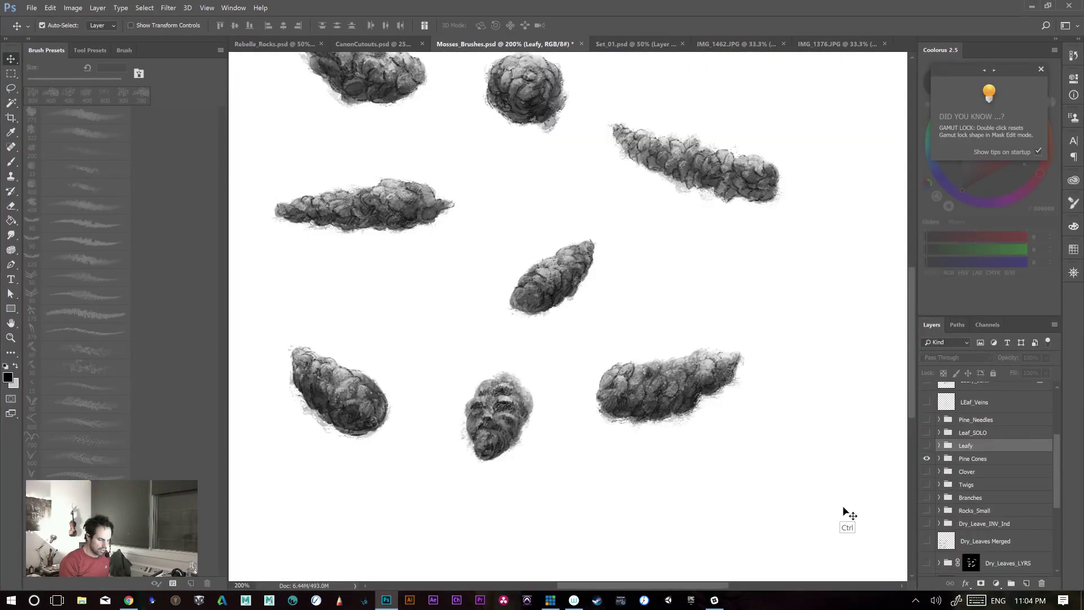
key(ctrl+minus)
key(ctrl+plus)
drag(770, 402, 771, 424)
key(ctrl+minus)
- Display the Clover group instead of Pine Cones, and expand it to view Layer 72 without Layers 74, 73 and 70
click(927, 459)
click(926, 471)
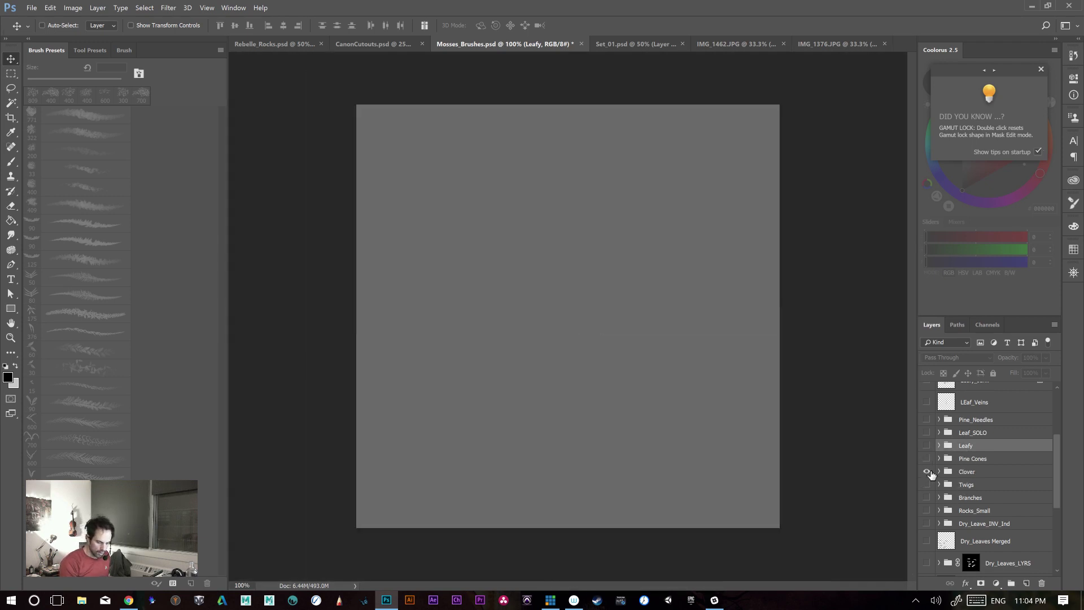
key(ctrl+plus)
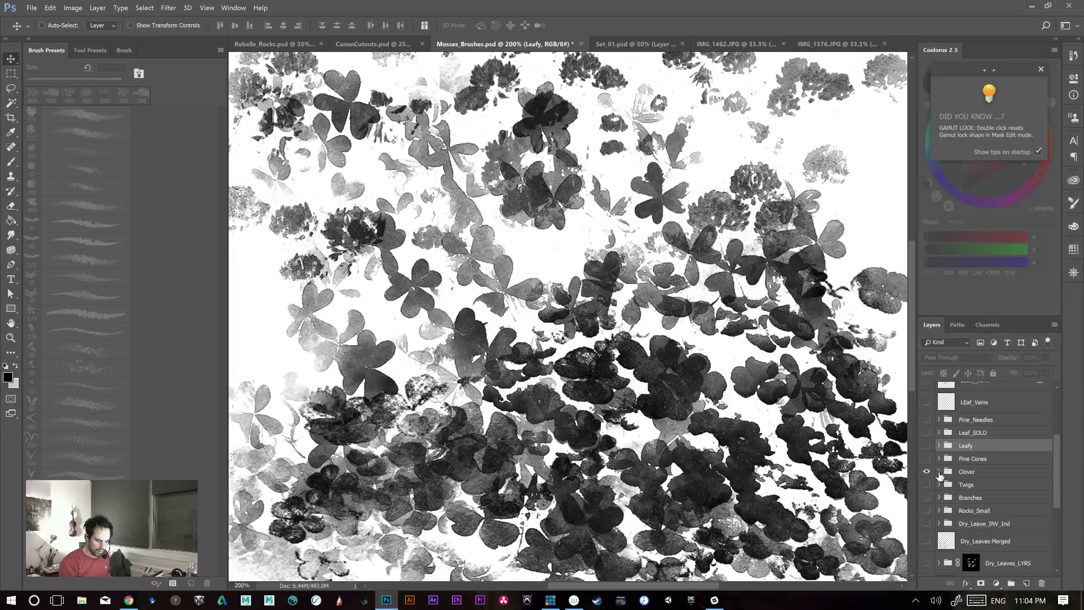
click(939, 472)
click(927, 489)
click(927, 511)
click(926, 533)
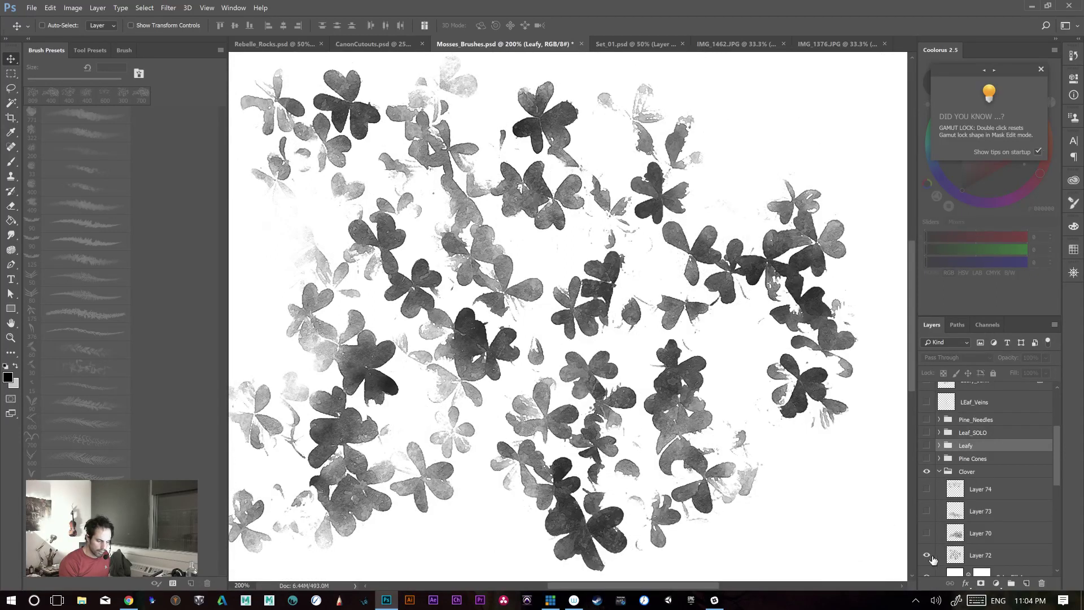
key(ctrl+minus)
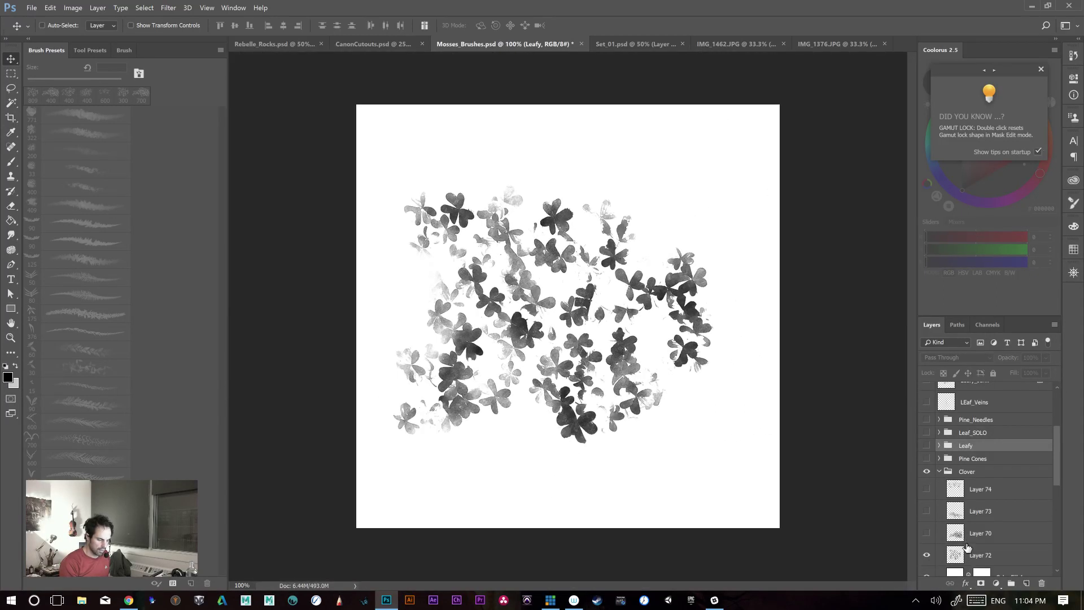
- Display Layer 70 instead of Layer 72 in the Clover group and examine its clover clump
scroll(1052, 474, down, 2)
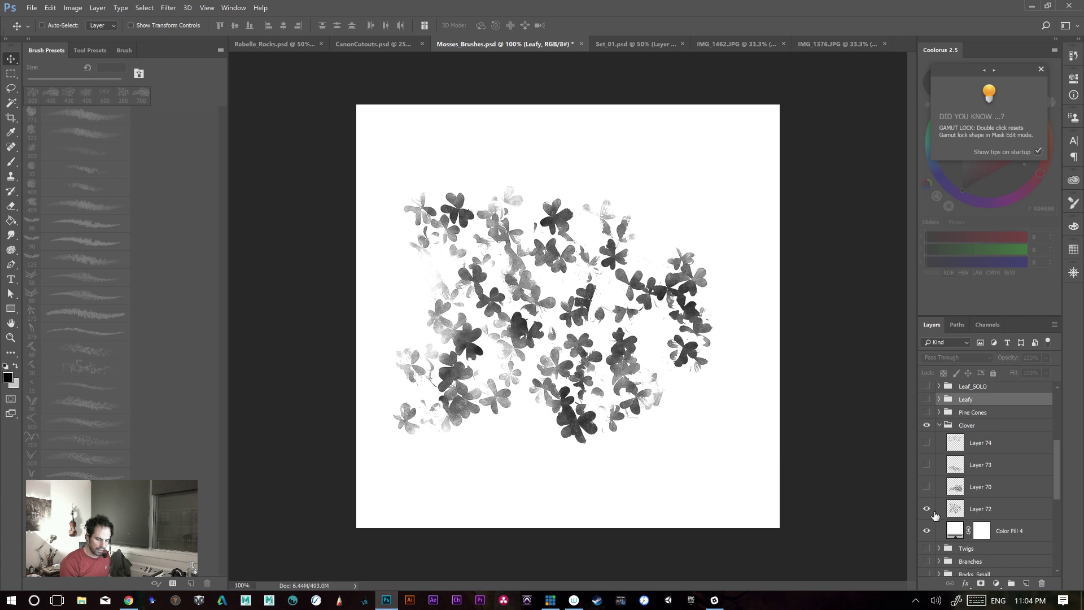
click(926, 487)
click(926, 508)
key(ctrl+plus)
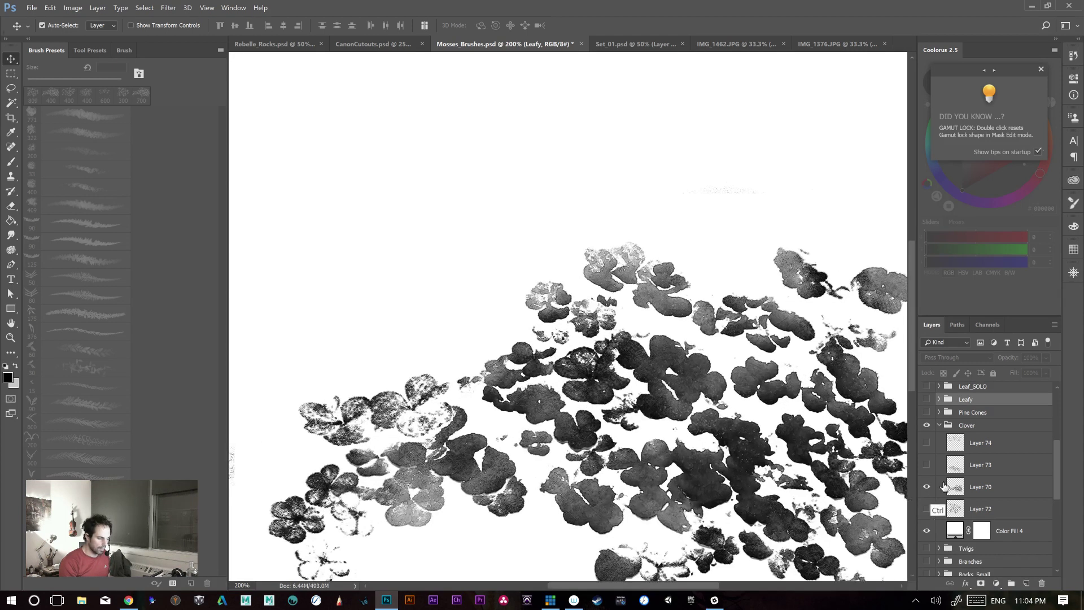
key(ctrl+minus)
- On Layer 70, lasso and delete the stray marks beside and above the clover clump, then clear the selection
click(936, 485)
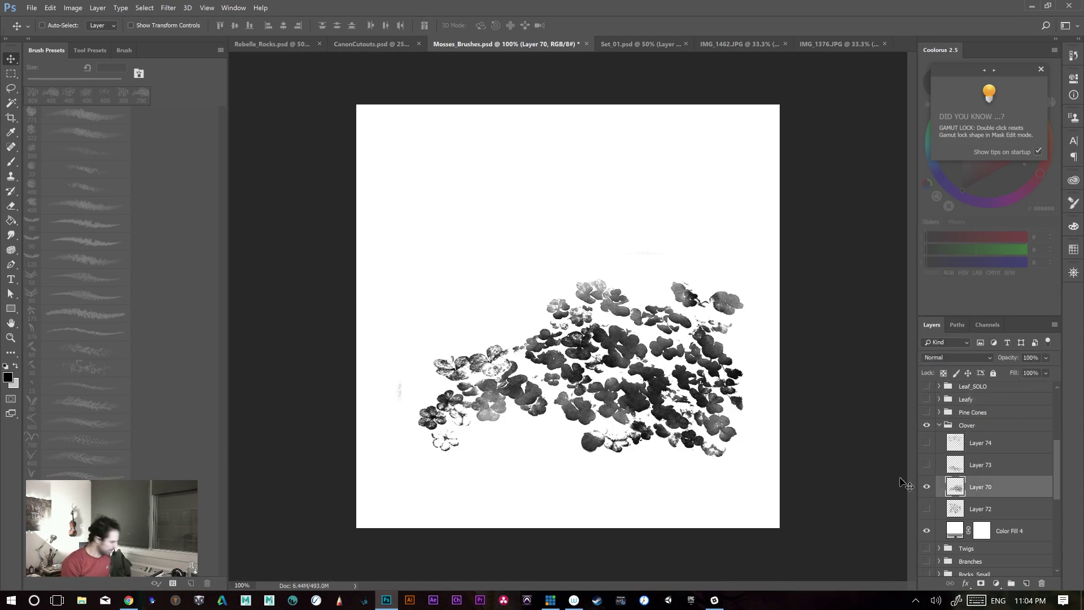
key(l)
drag(394, 354, 354, 449)
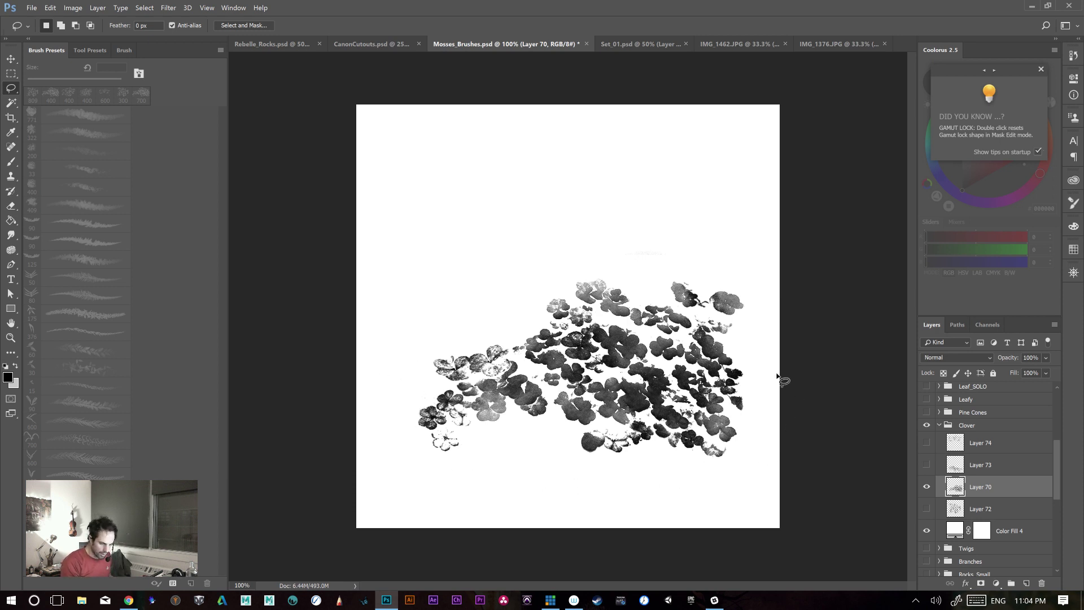
drag(621, 220, 617, 223)
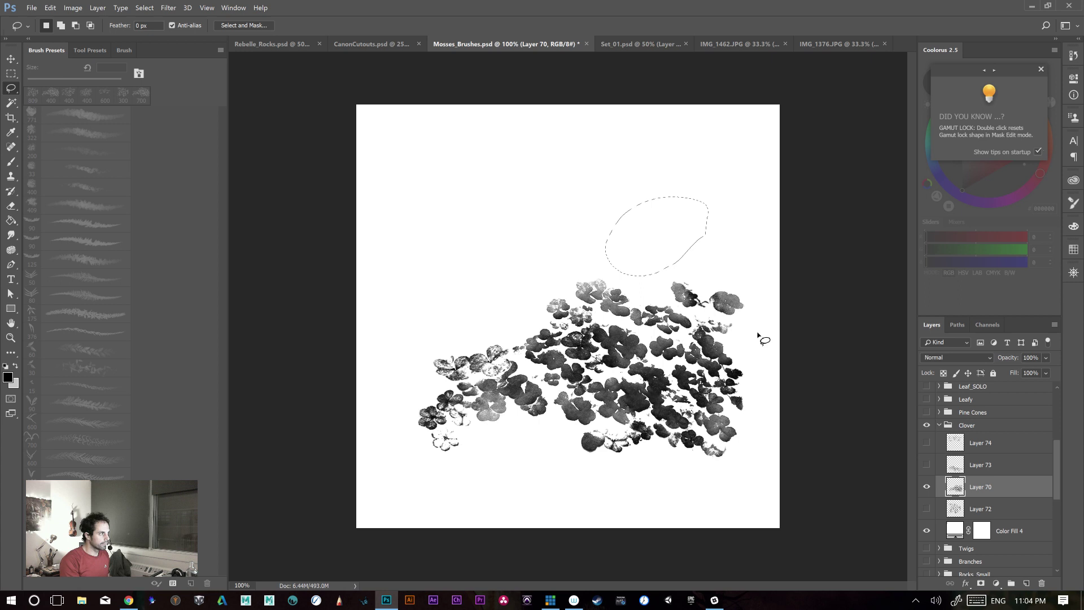
click(806, 444)
click(537, 225)
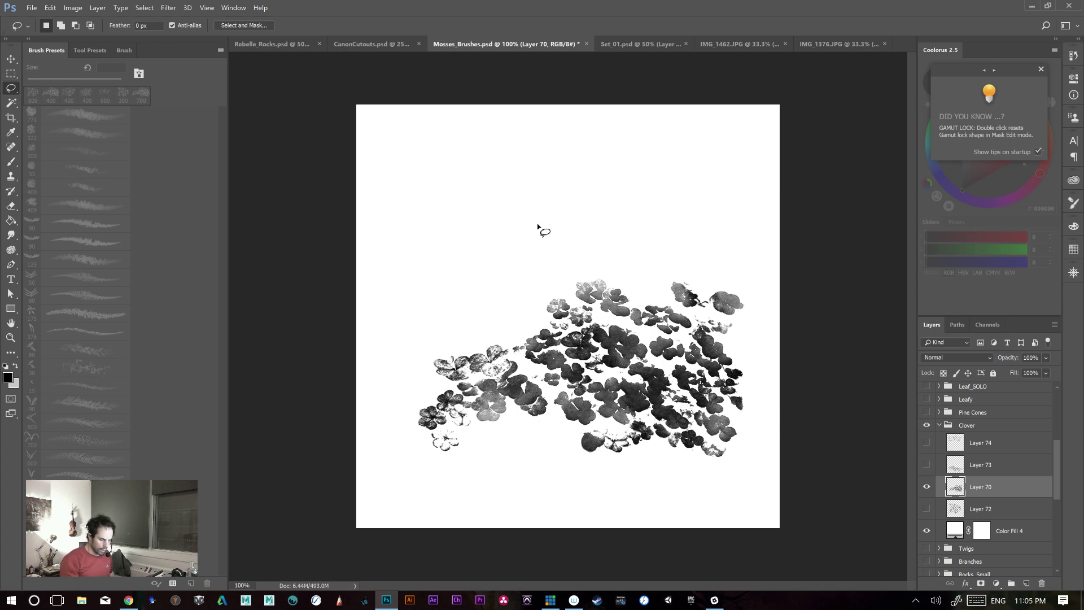
- Hide Layer 70 and display Layer 73 of the Clover group to inspect its clover patch
click(927, 486)
click(927, 465)
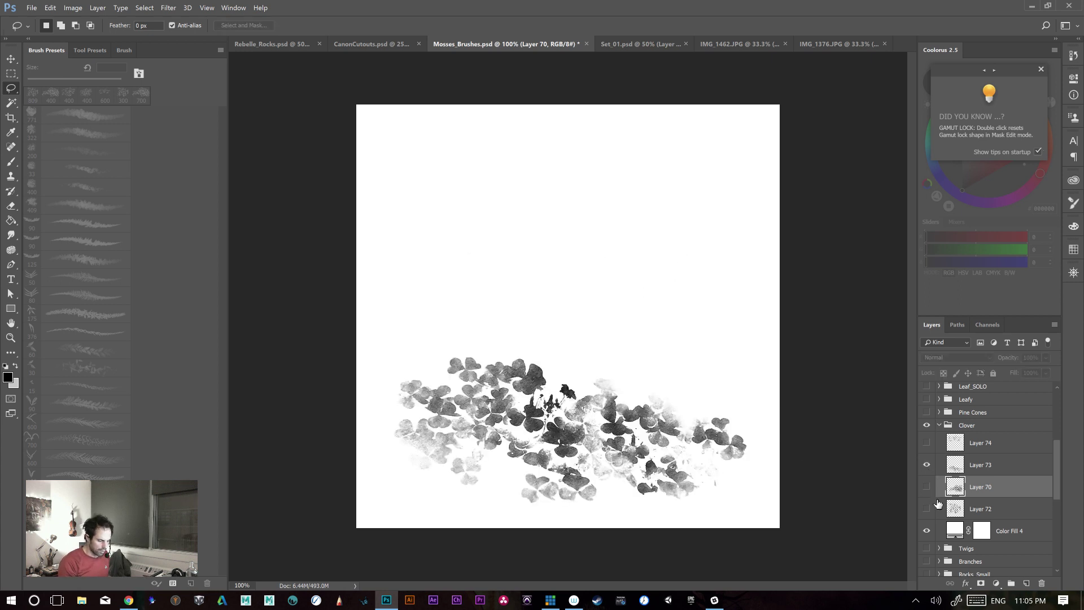
key(ctrl+plus)
key(ctrl+minus)
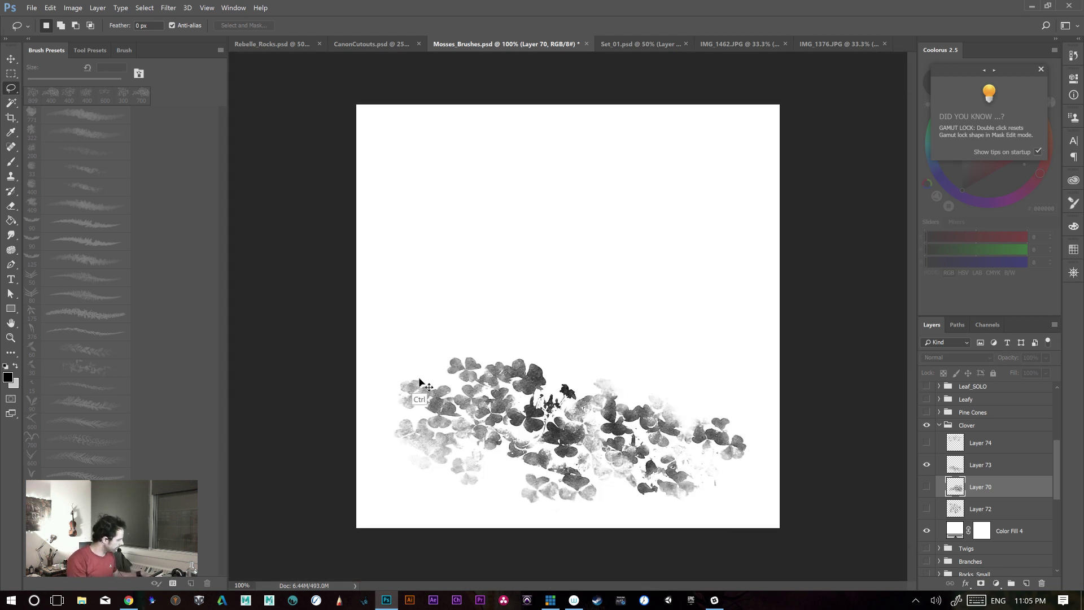
- Open Brush_Page.jpg from the Projects > Patreon > 2017_OCTOBER > Brushes folder on the Work A (Y:) drive
key(ctrl+o)
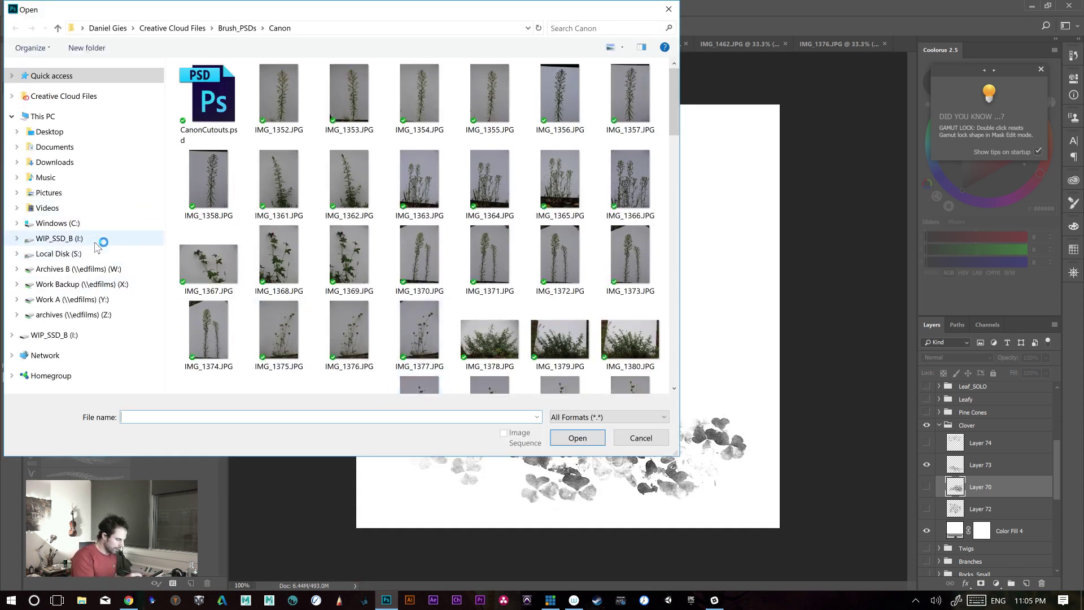
click(92, 254)
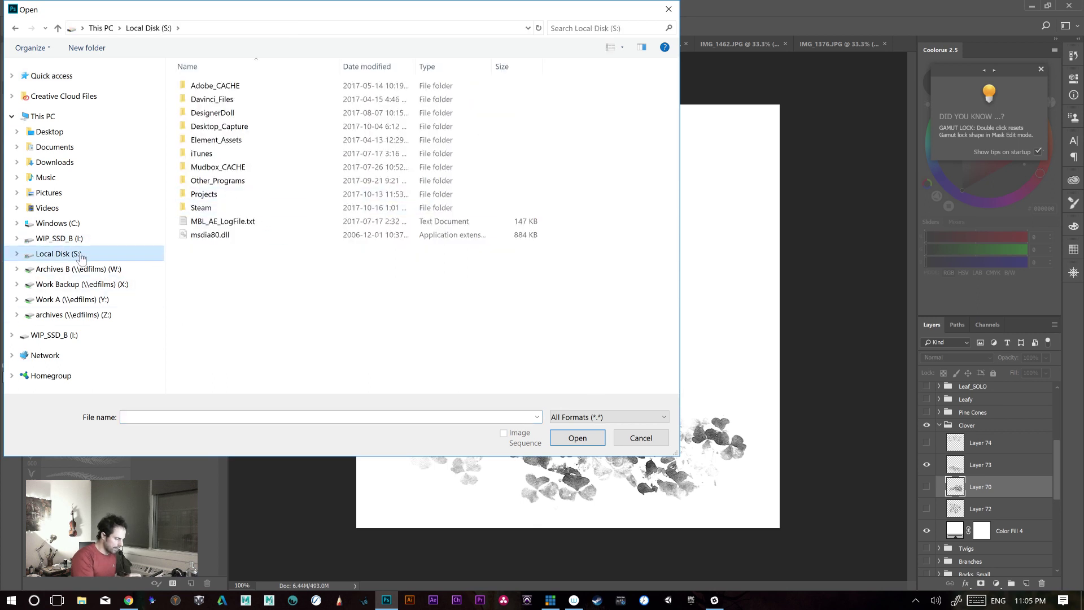
scroll(85, 268, down, 6)
scroll(158, 253, up, 6)
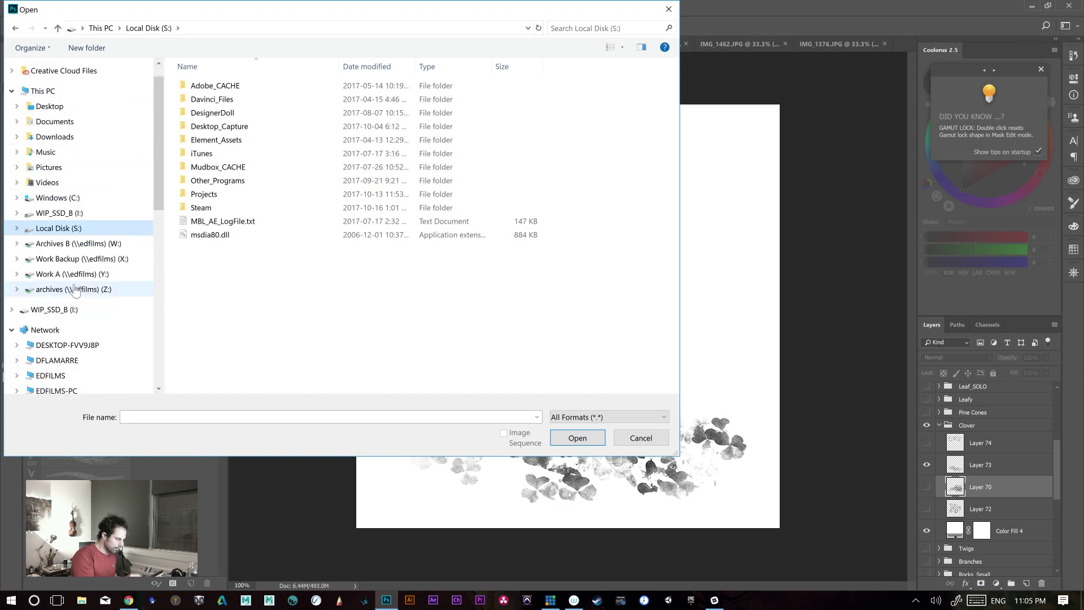
click(82, 274)
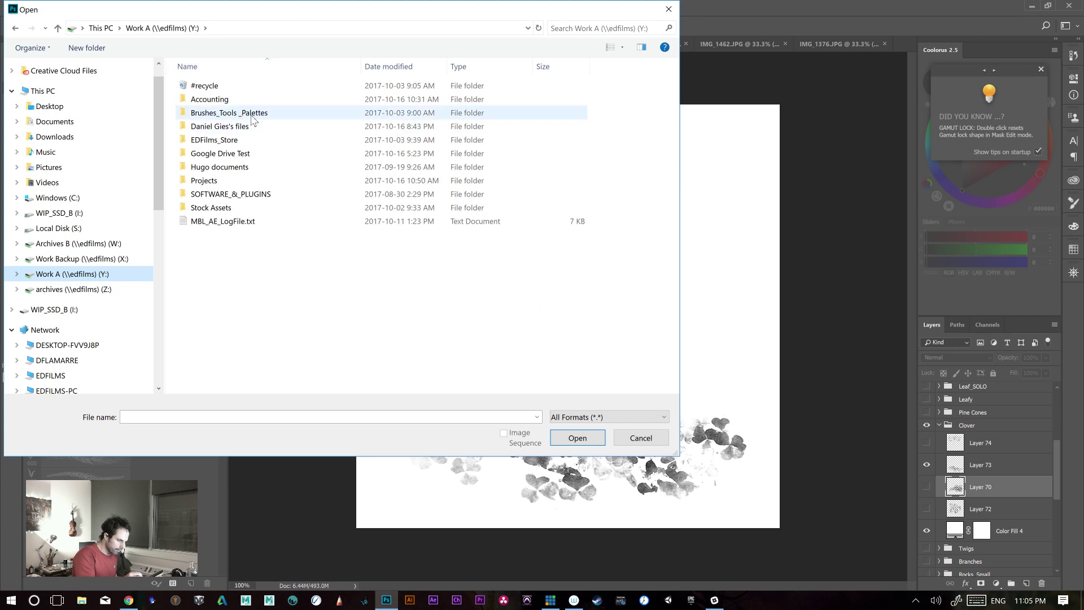
double_click(219, 184)
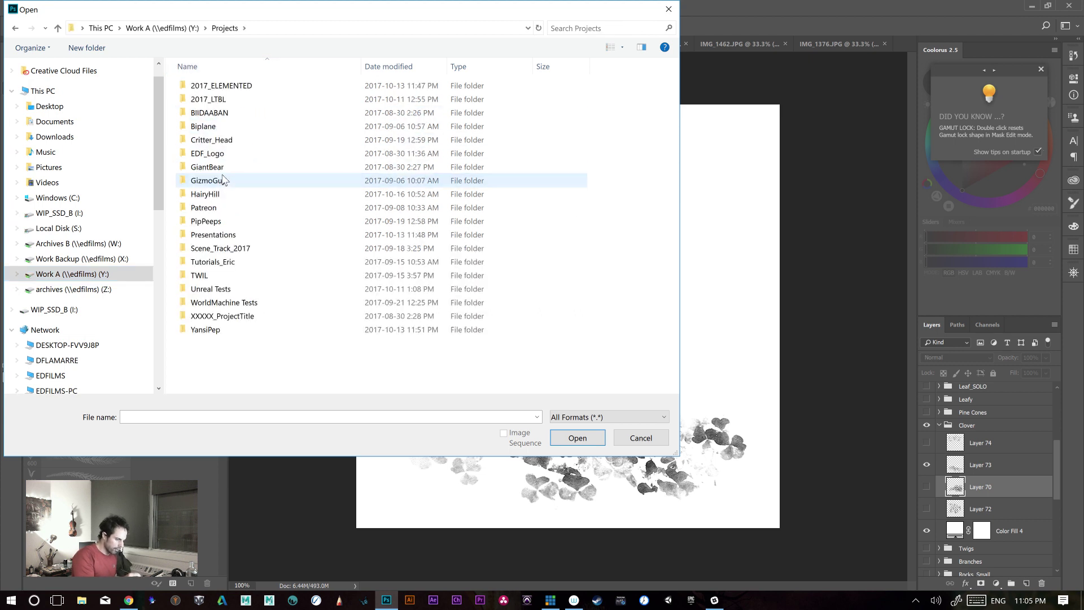
double_click(240, 207)
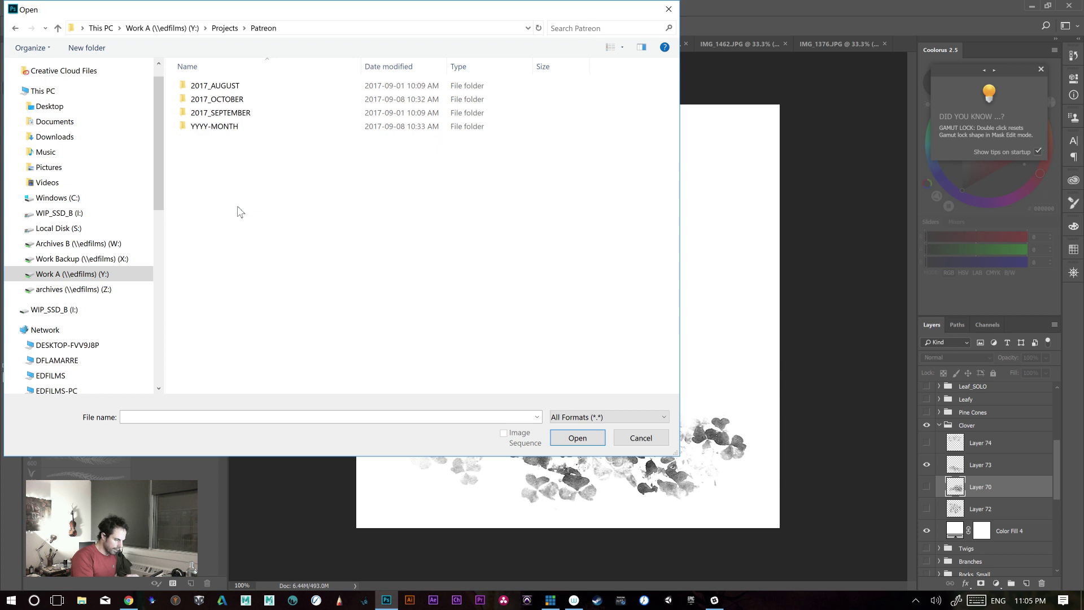
double_click(232, 101)
double_click(218, 89)
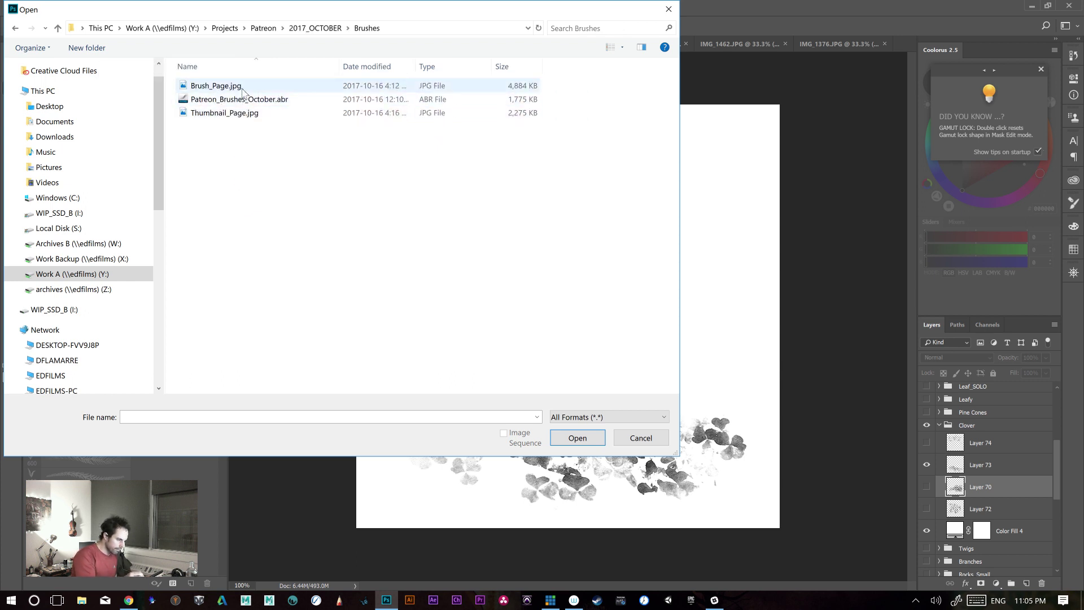
double_click(226, 86)
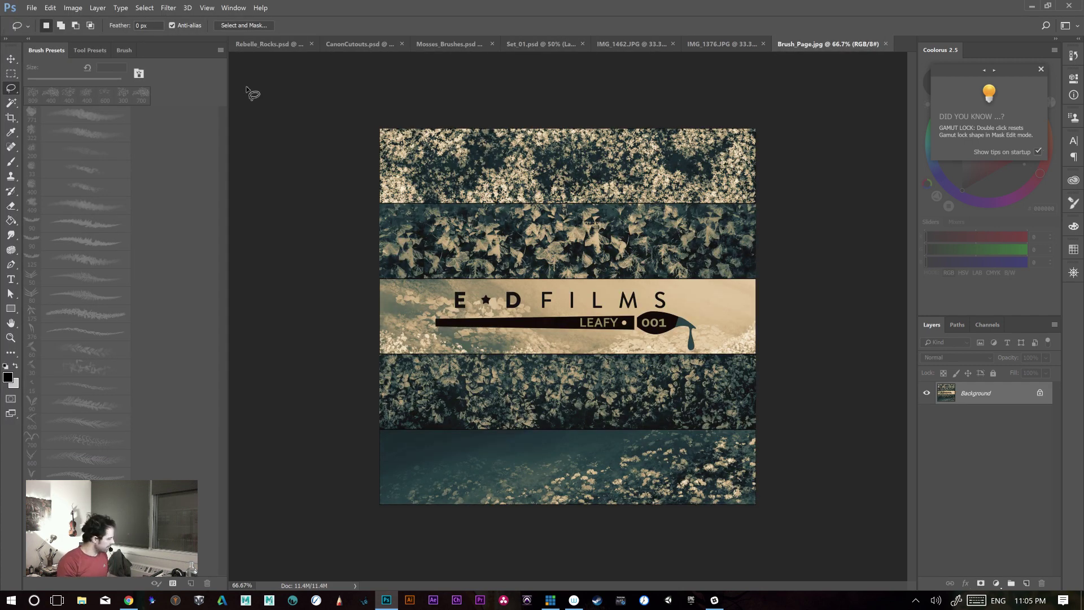
- Examine the foliage strips and the LEAFY 001 banner of Brush_Page.jpg up close
key(ctrl+plus)
key(ctrl+plus)
drag(493, 109, 684, 354)
key(ctrl+minus)
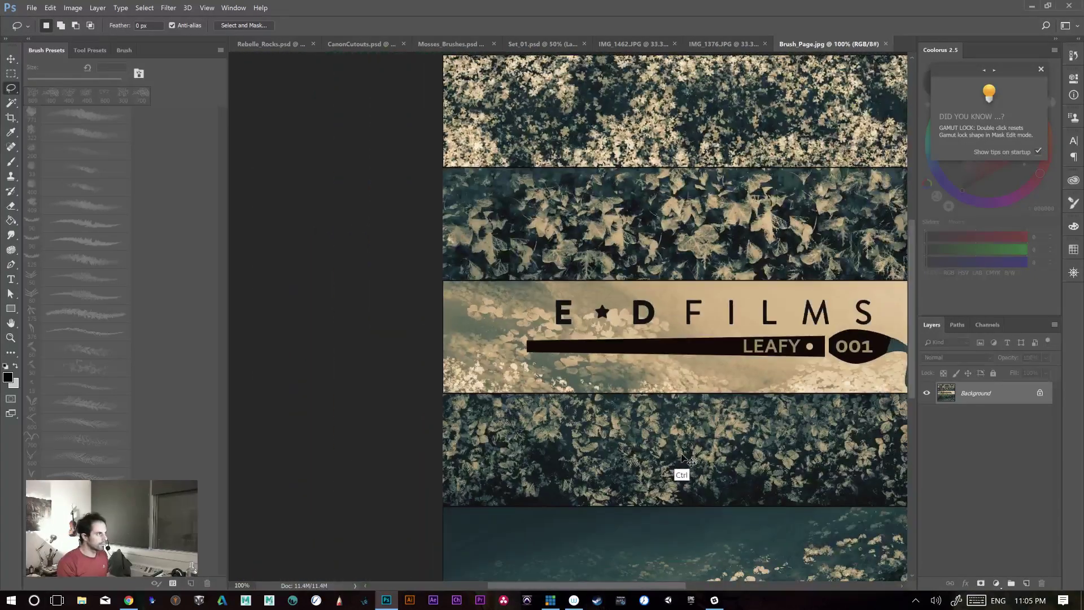
drag(695, 450, 593, 460)
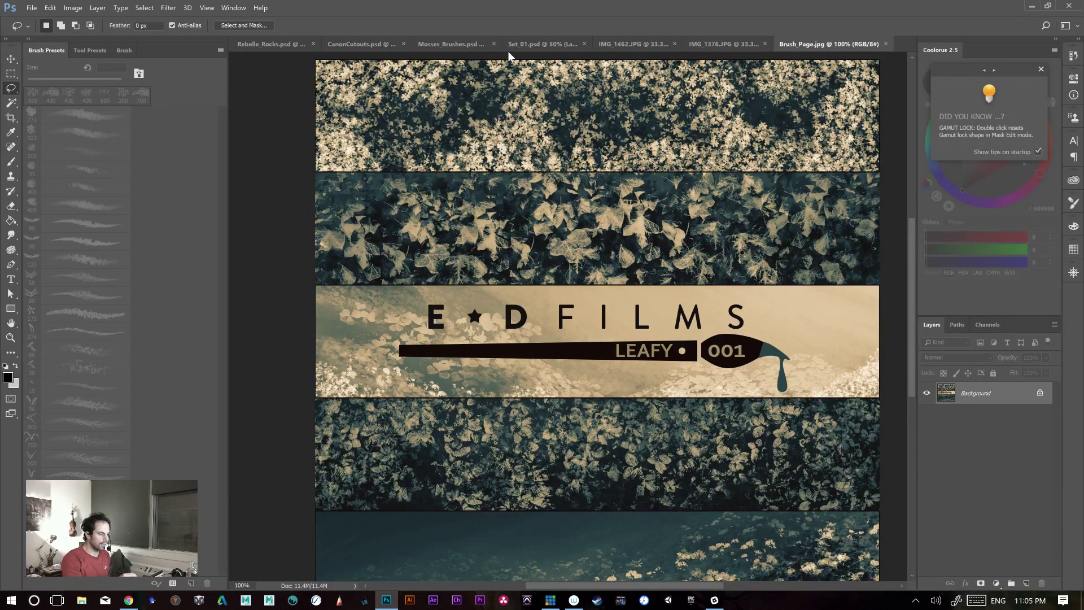
- Go back to Set_01.psd and examine the plant silhouettes along the edges of the dark foreground mounds
click(528, 45)
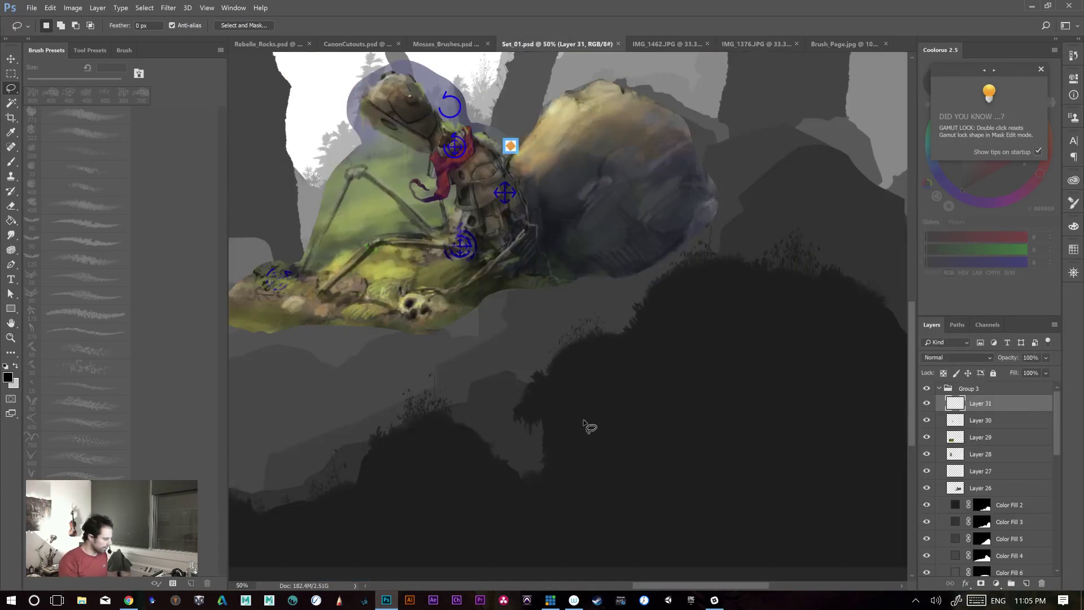
key(ctrl+plus)
key(ctrl+plus)
key(ctrl+plus)
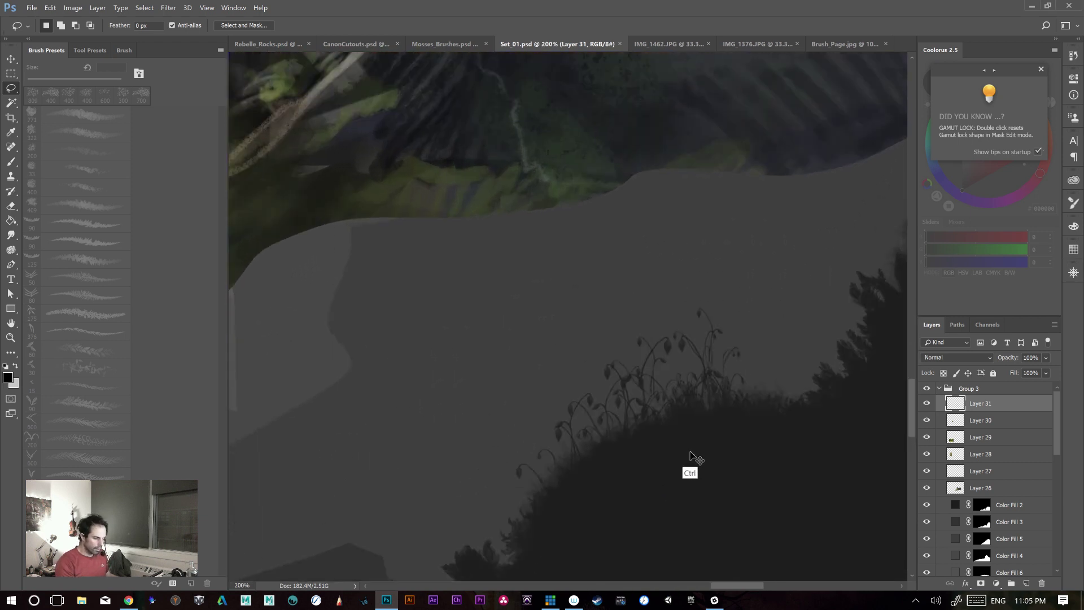
drag(855, 442, 554, 472)
mouse_move(774, 440)
mouse_down()
mouse_move(554, 498)
mouse_move(547, 521)
mouse_up()
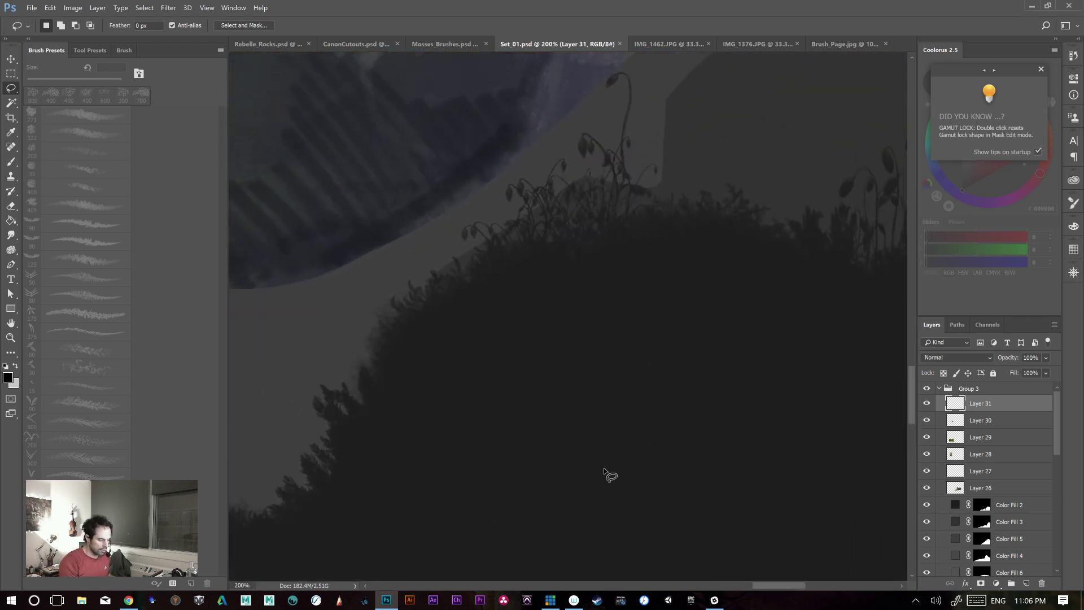
key(ctrl+minus)
drag(497, 467, 724, 359)
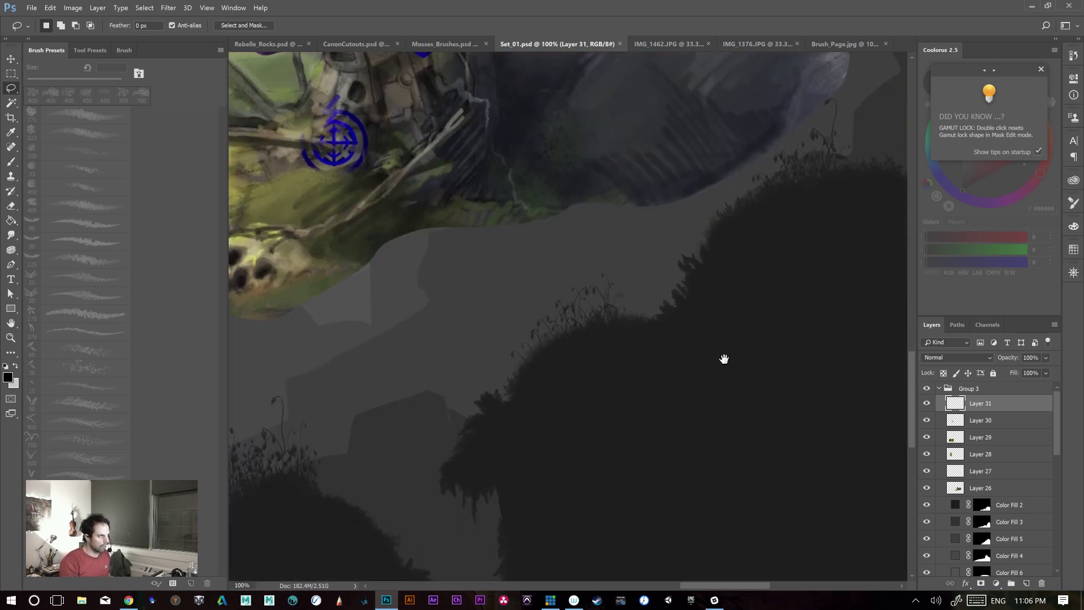
key(ctrl+plus)
drag(590, 461, 689, 418)
drag(737, 308, 670, 503)
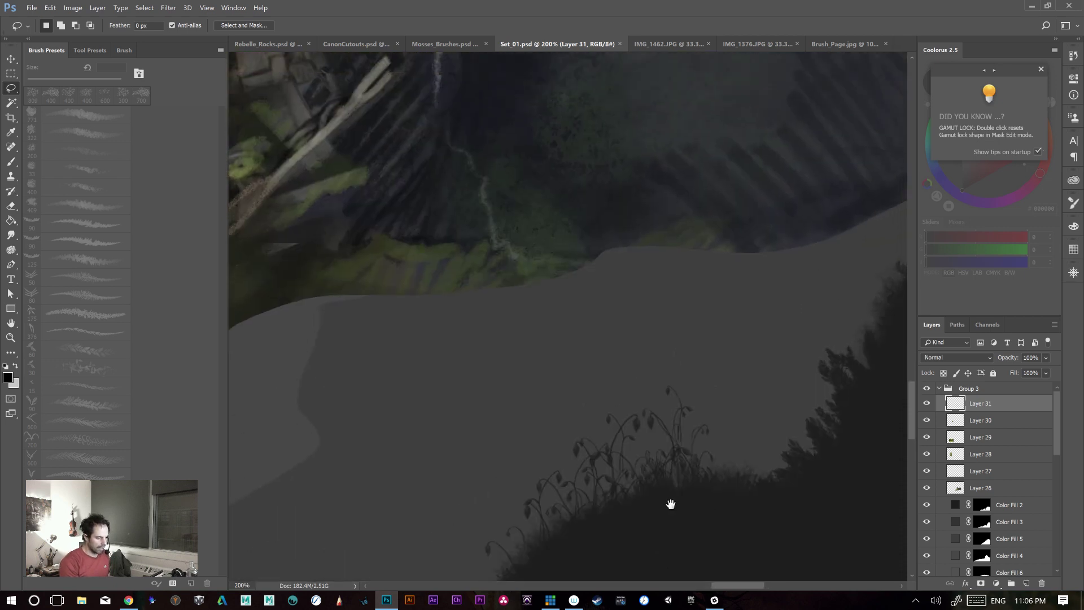
drag(702, 346, 690, 454)
key(ctrl+minus)
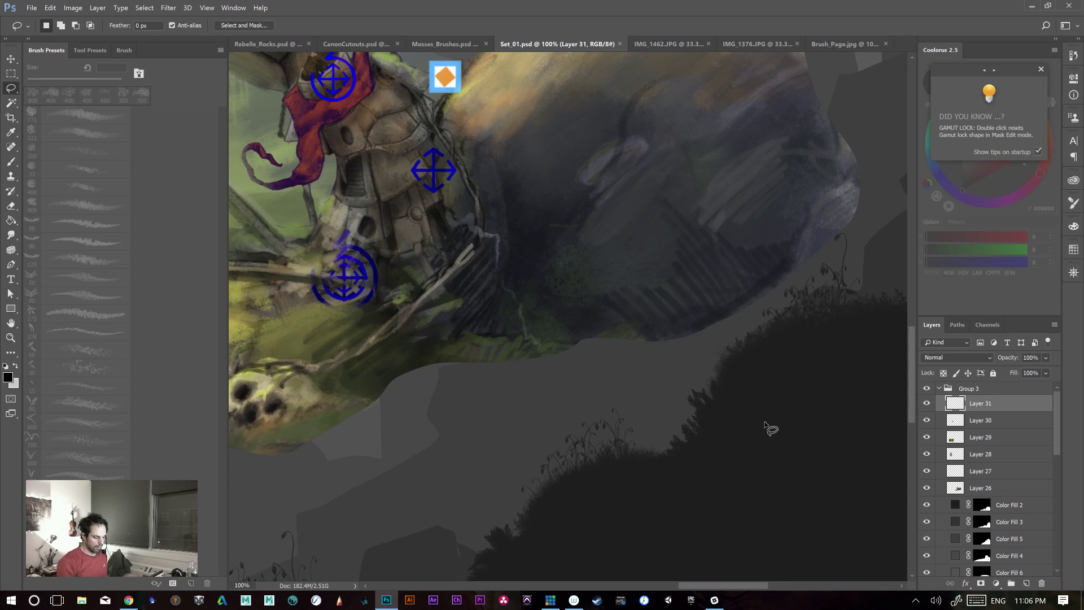
drag(689, 473, 774, 327)
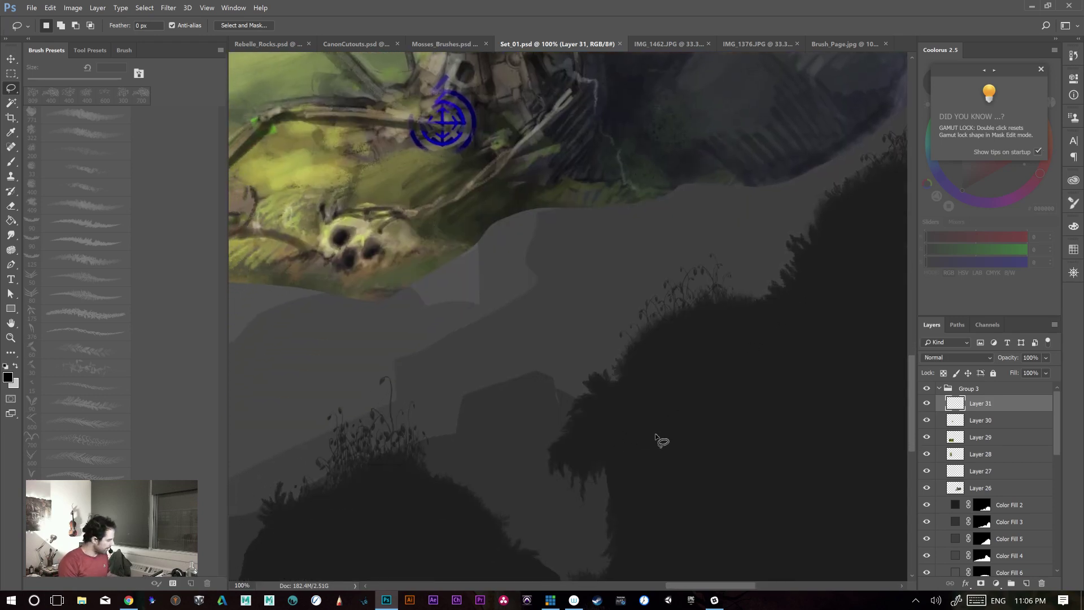
- Examine the plant silhouettes on the dark mounds of Set_01.psd up close, and dismiss the Coolorus startup tip
key(ctrl+plus)
mouse_move(728, 456)
mouse_down()
mouse_move(576, 480)
mouse_move(675, 441)
mouse_up()
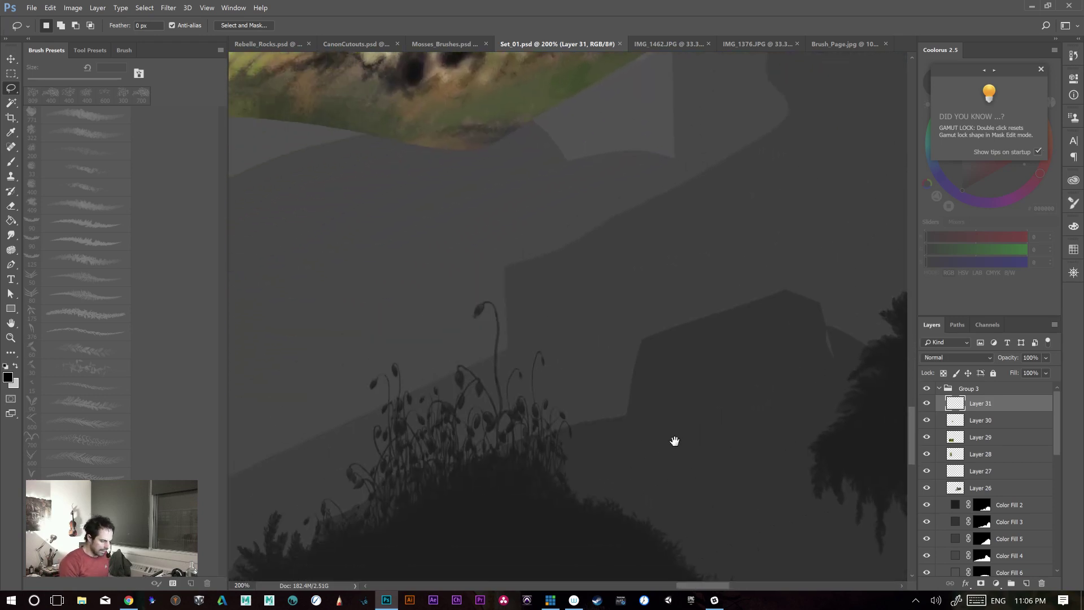
drag(752, 414, 588, 472)
key(ctrl+minus)
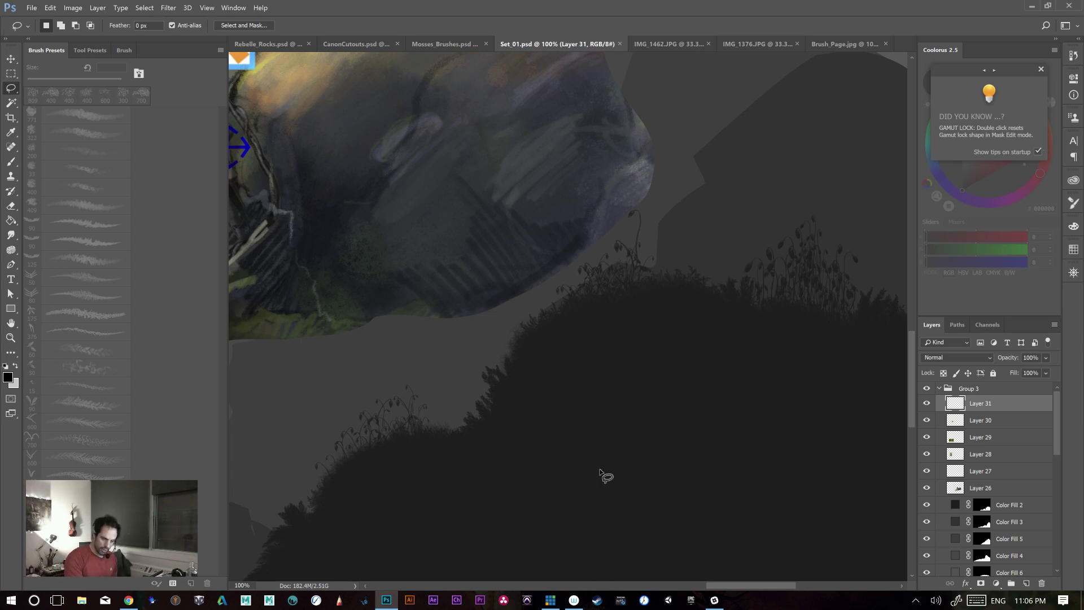
click(1041, 71)
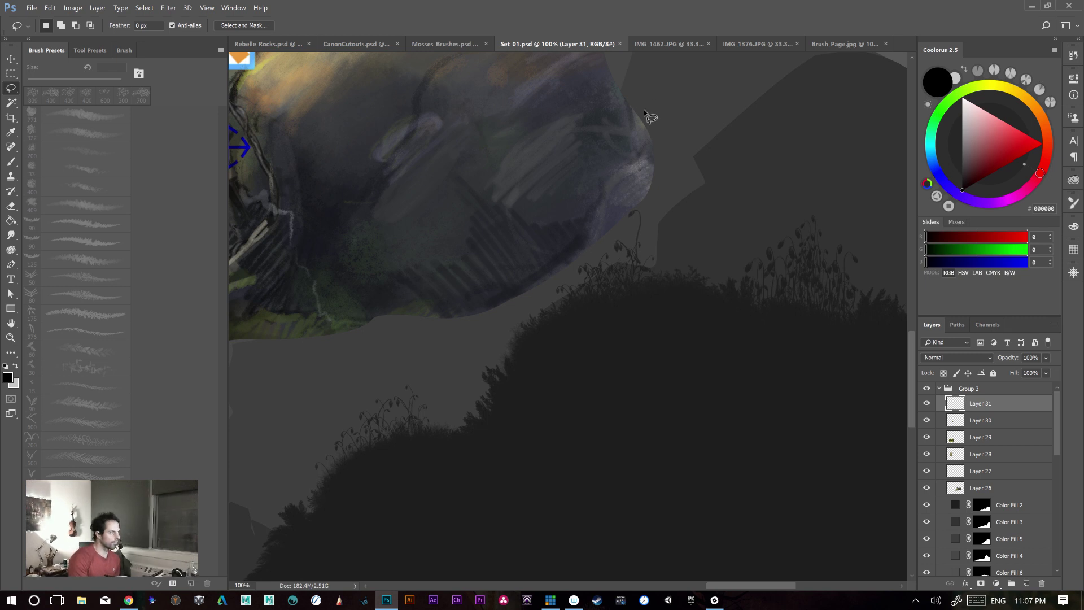
- Look over the IMG_1462 and IMG_1376 plant photos, Brush_Page.jpg and Mosses_Brushes.psd, and return to Set_01.psd
click(670, 46)
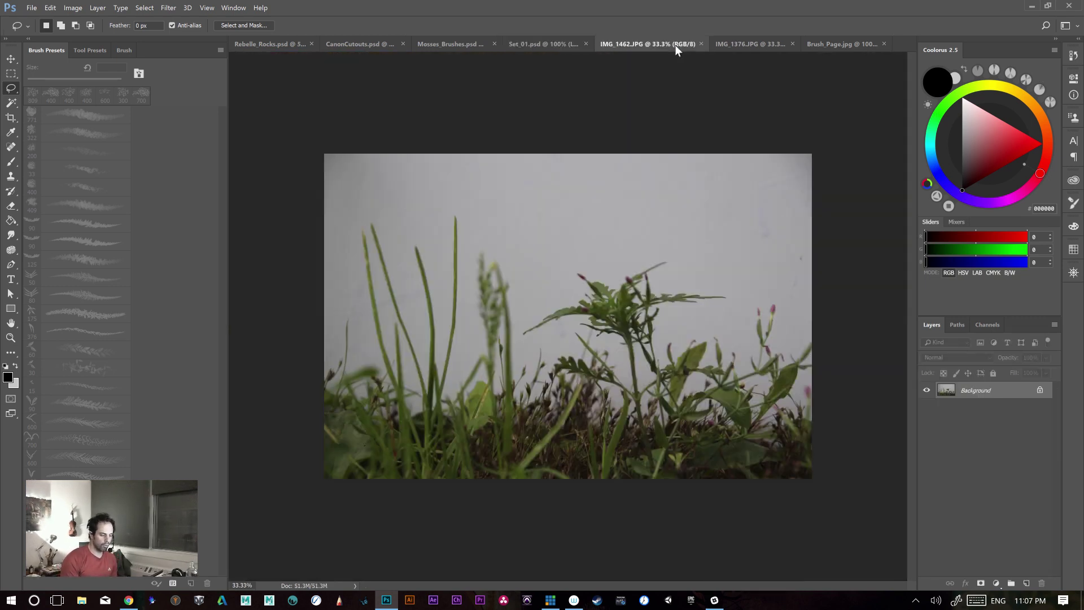
click(748, 43)
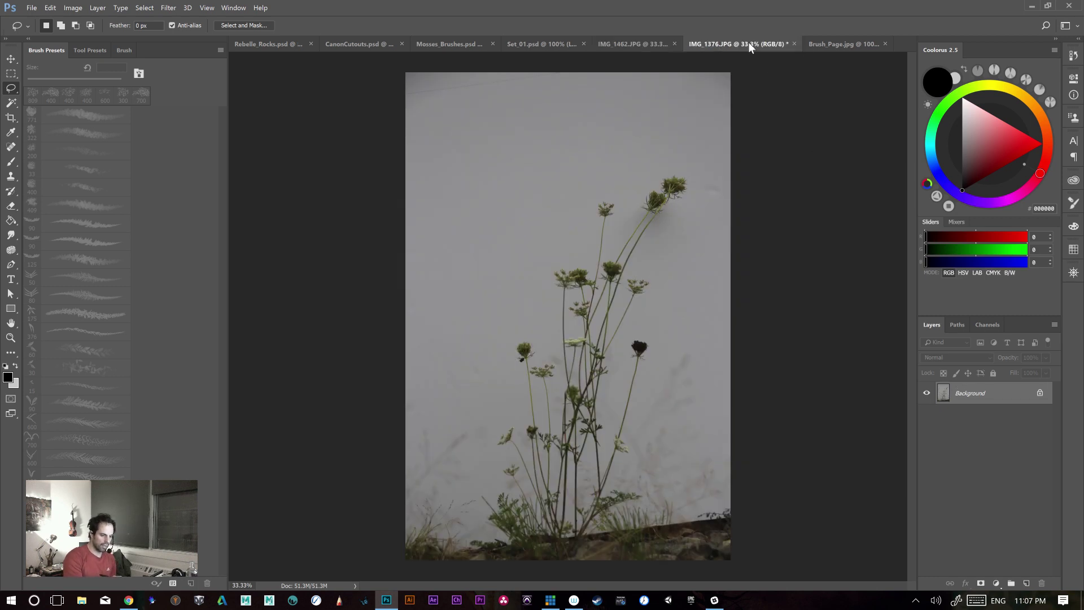
click(833, 46)
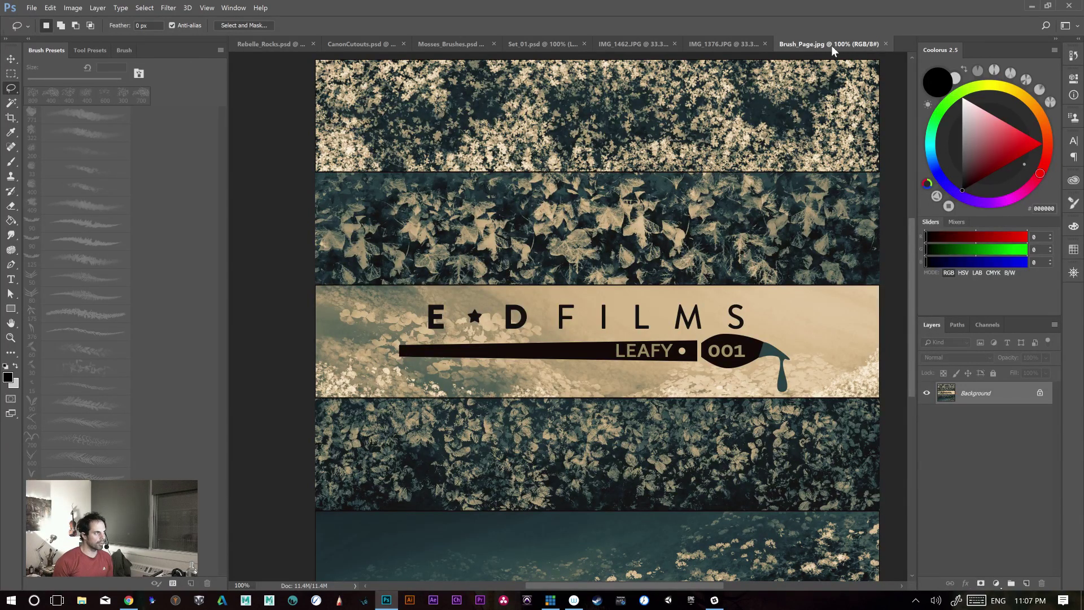
click(461, 46)
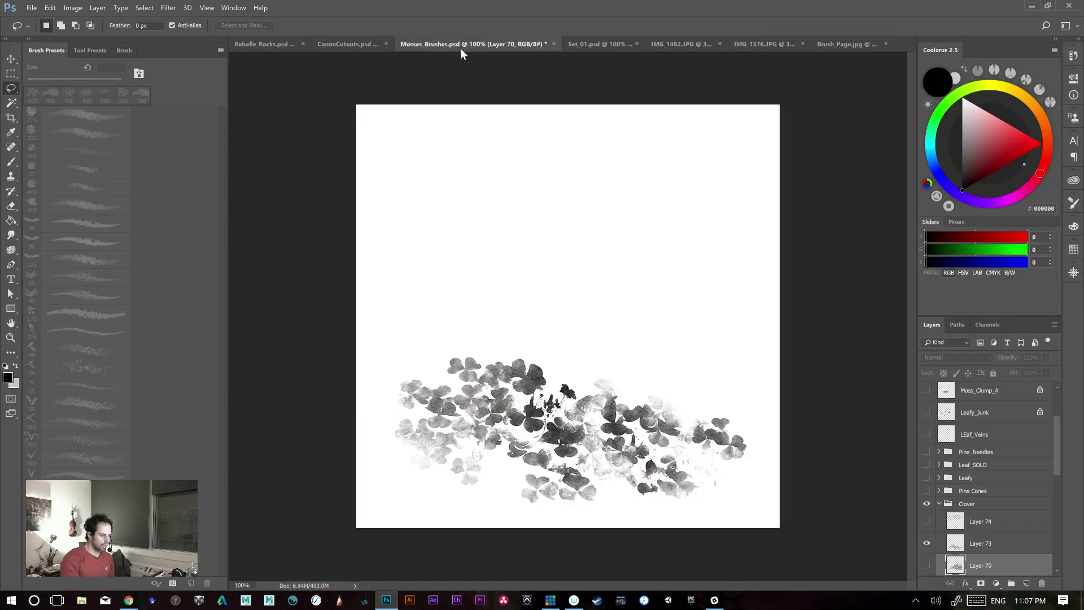
click(588, 44)
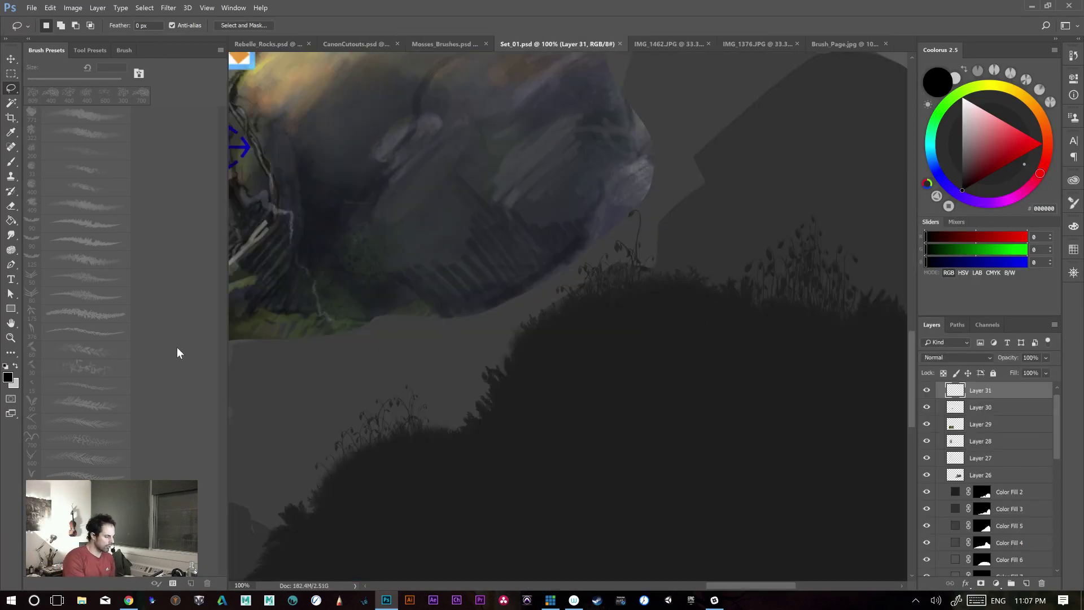
- Activate the Brush tool and choose the 502 px branching brush preset with the evenly spaced, spiky stroke preview
click(124, 50)
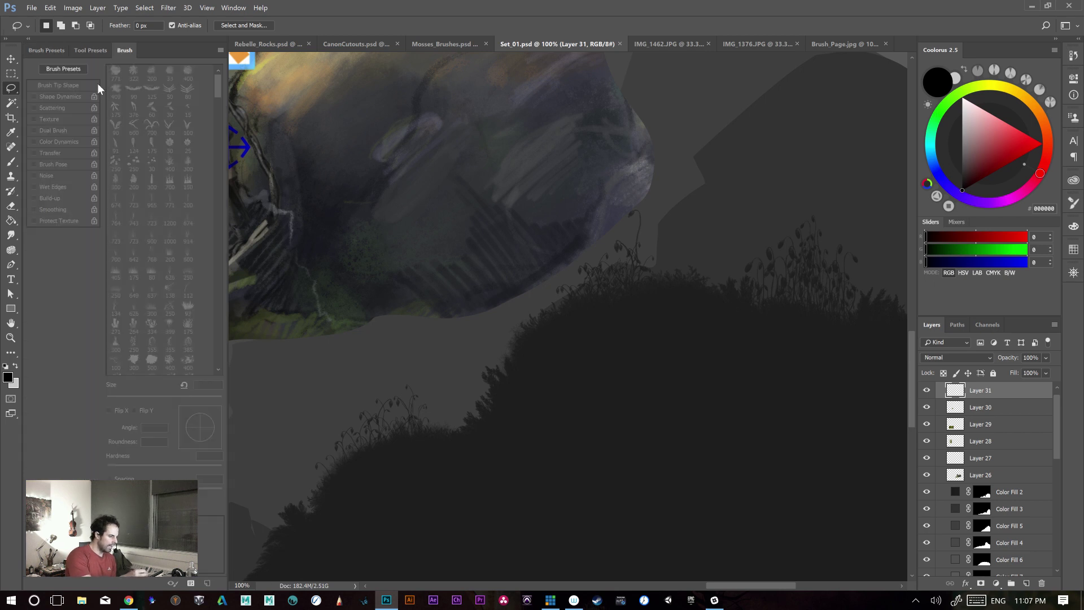
key(b)
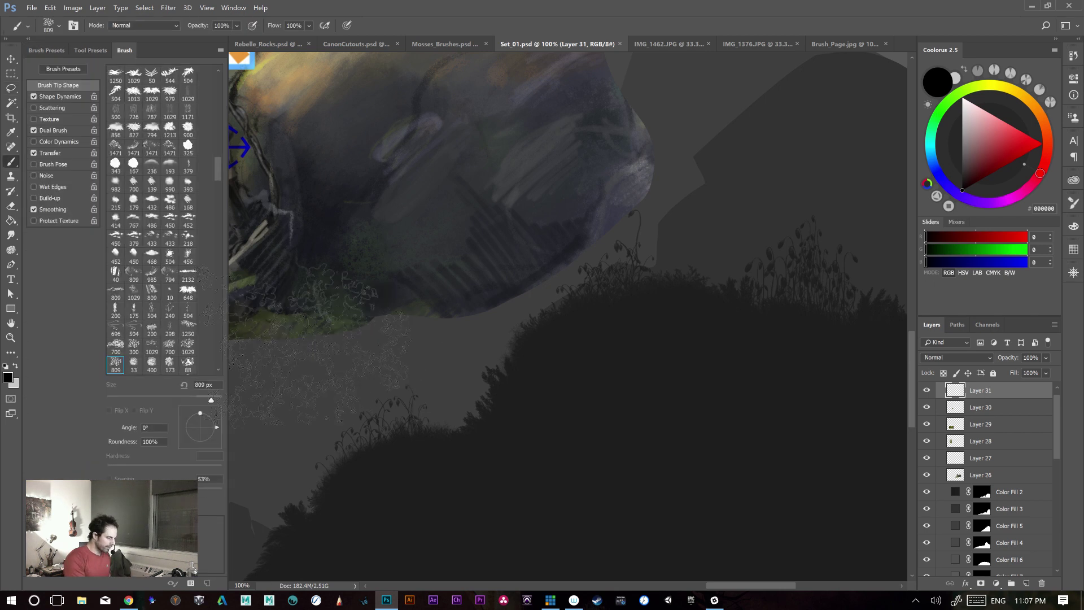
click(38, 51)
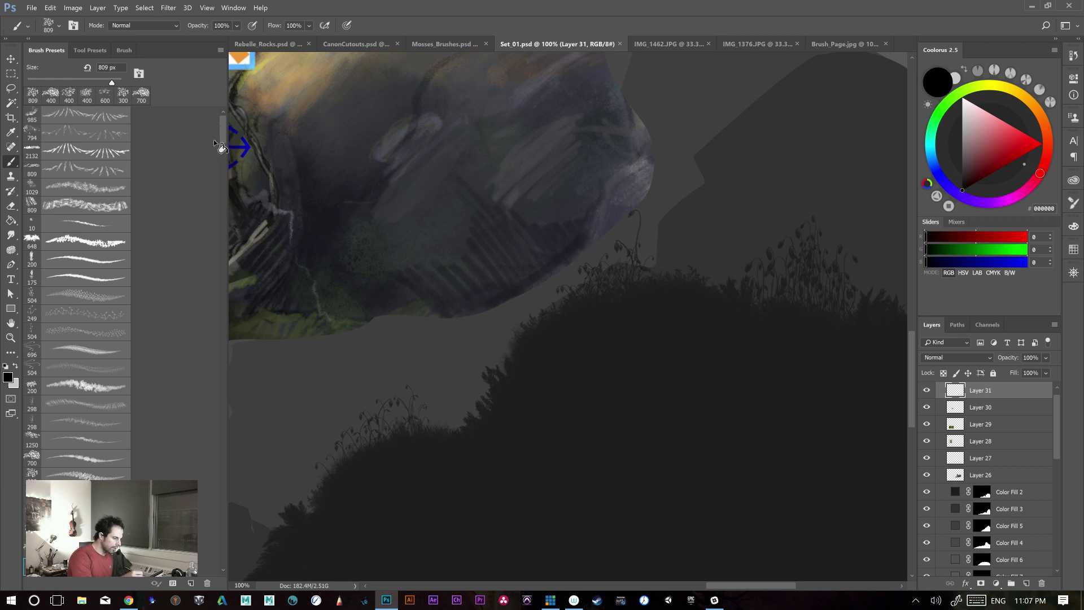
scroll(222, 121, down, 10)
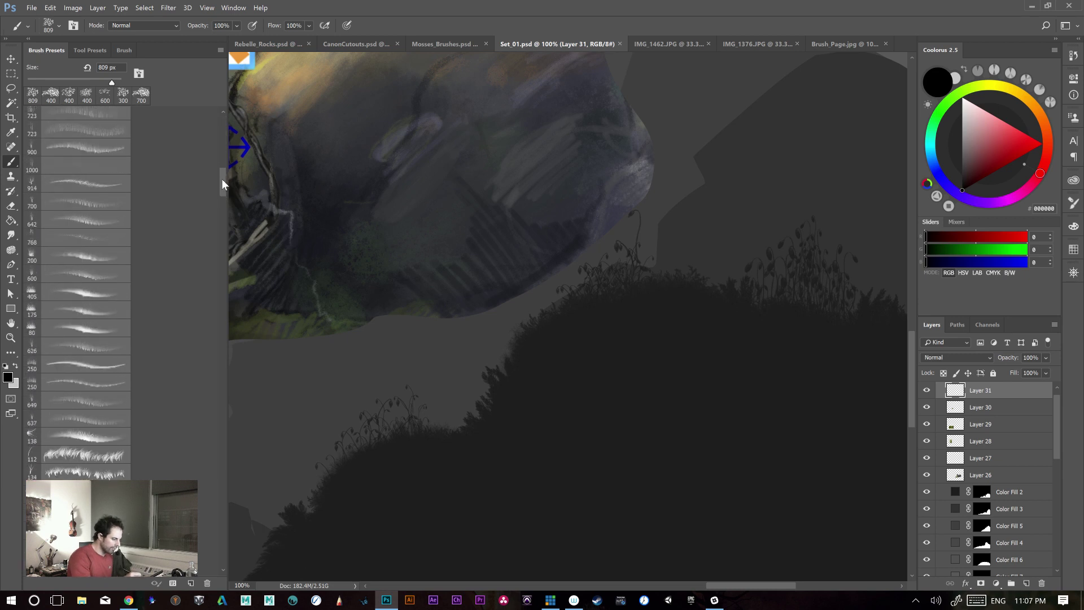
scroll(226, 297, down, 15)
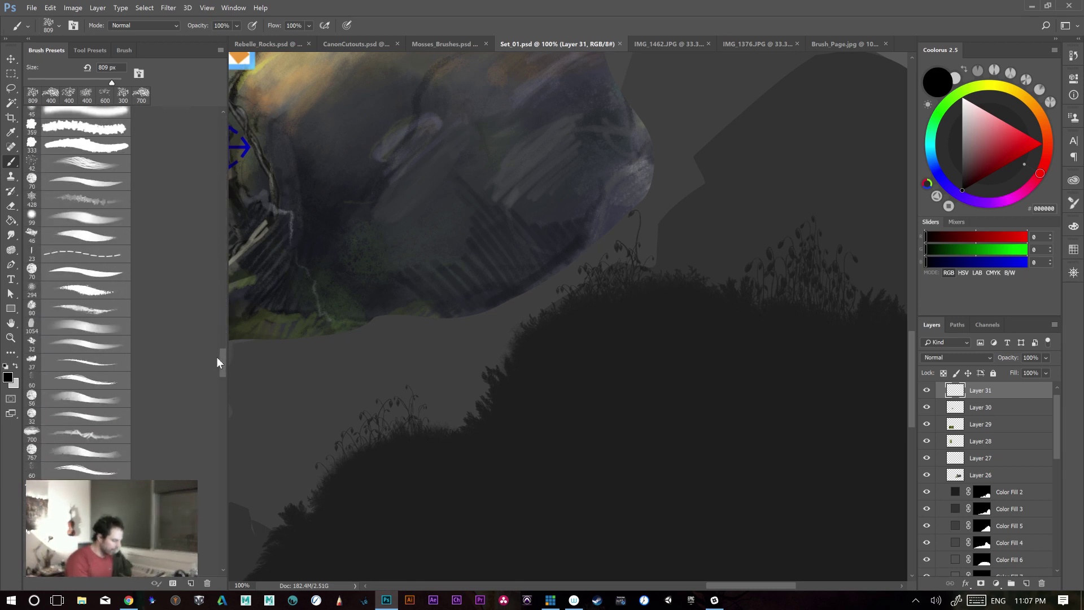
scroll(214, 407, up, 2)
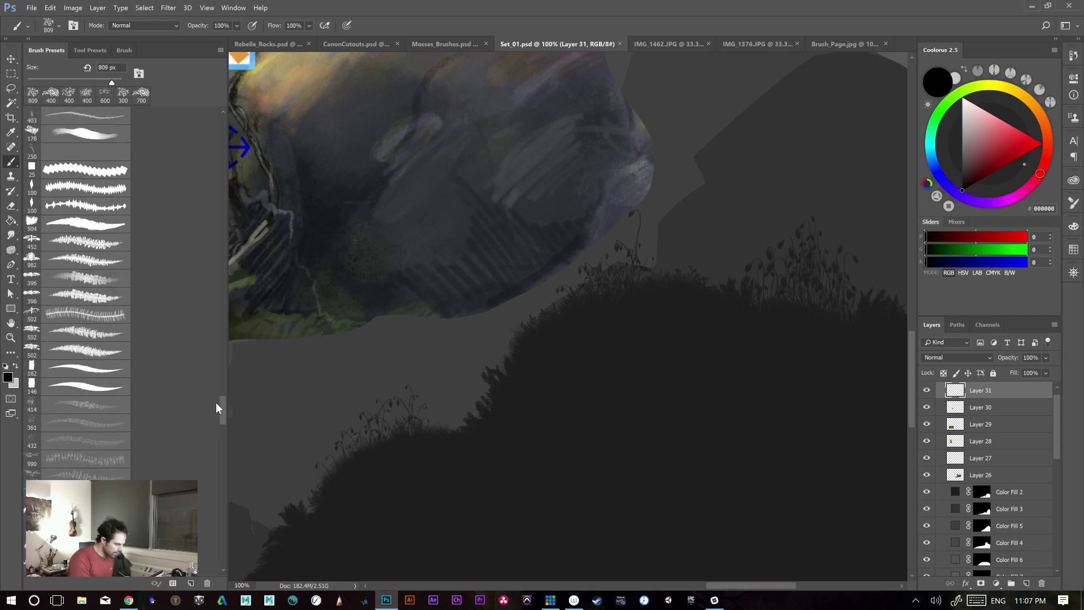
click(87, 317)
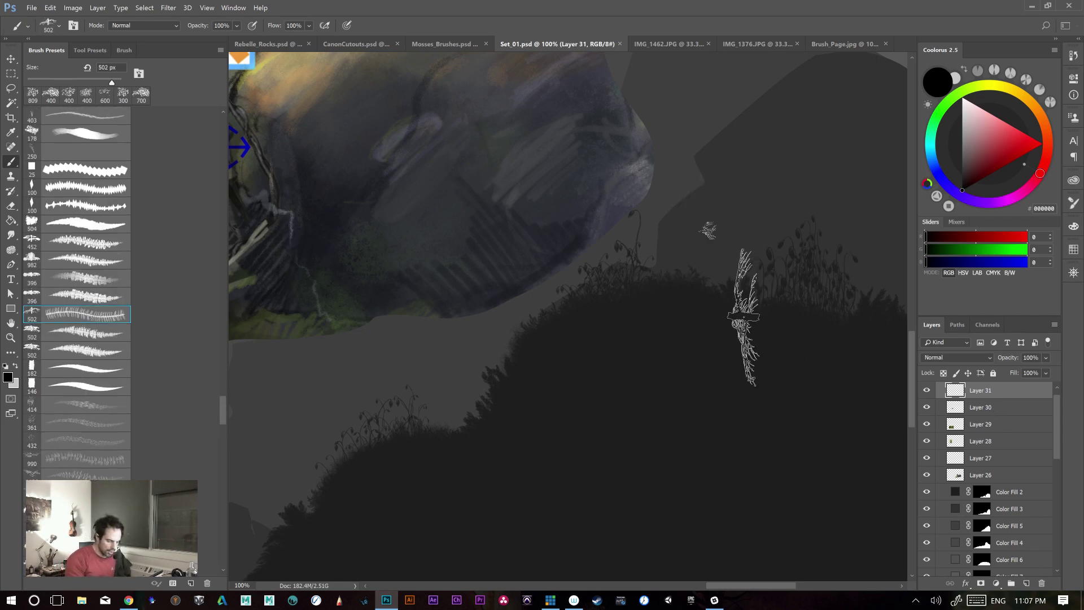
- In Mosses_Brushes.psd, add a new layer directly above Moss_Clump_A
click(429, 45)
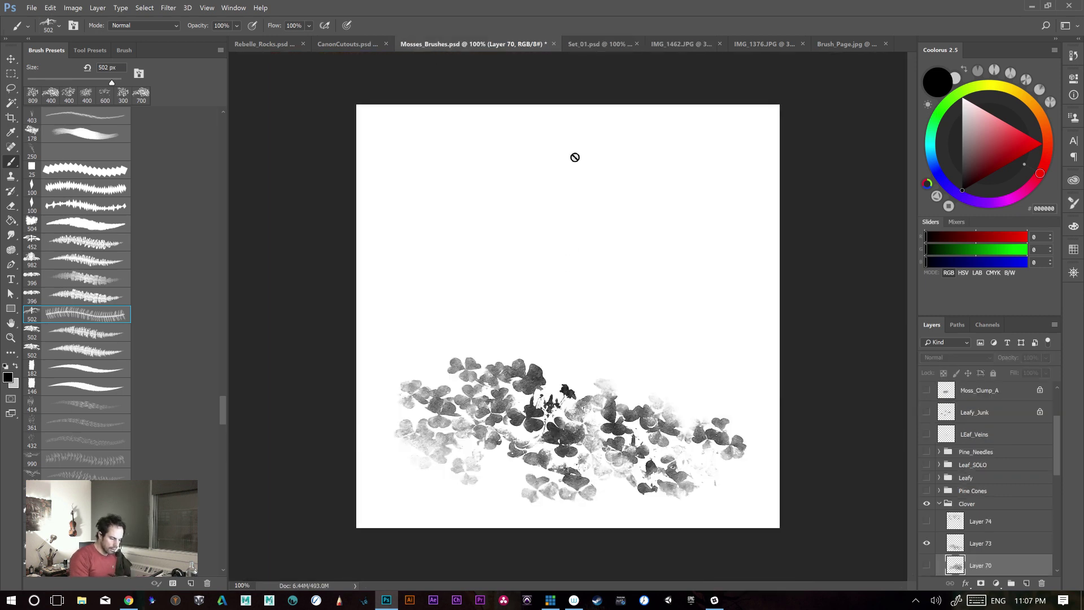
click(1003, 392)
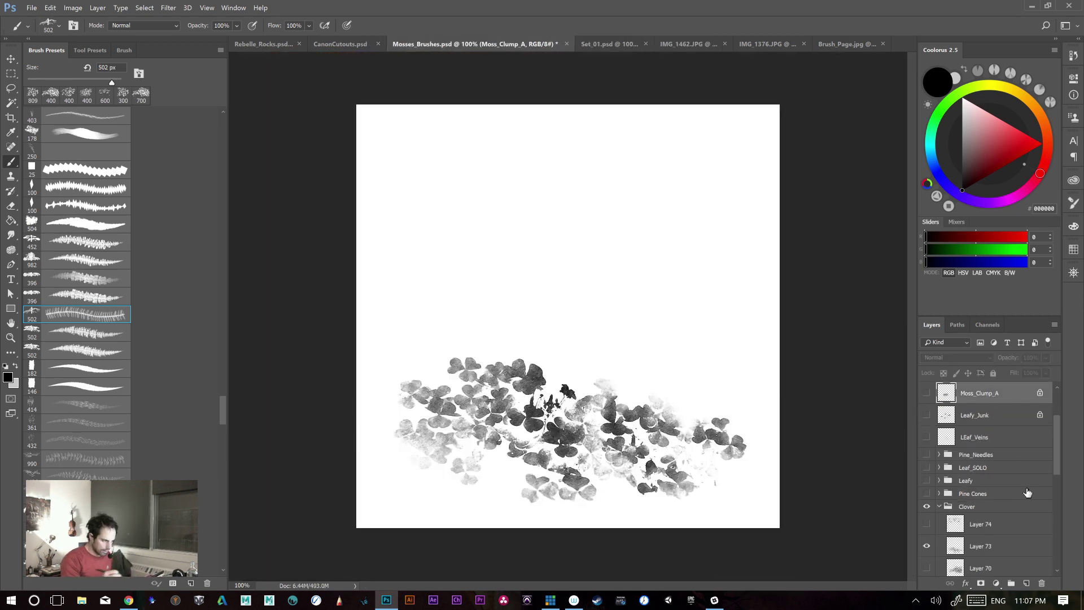
click(1027, 585)
- Test the 502 px branching brush with vertical tree-like strokes on the new layer, and clear the strokes
drag(651, 186, 654, 415)
key(ctrl+z)
drag(647, 266, 638, 362)
key(ctrl+z)
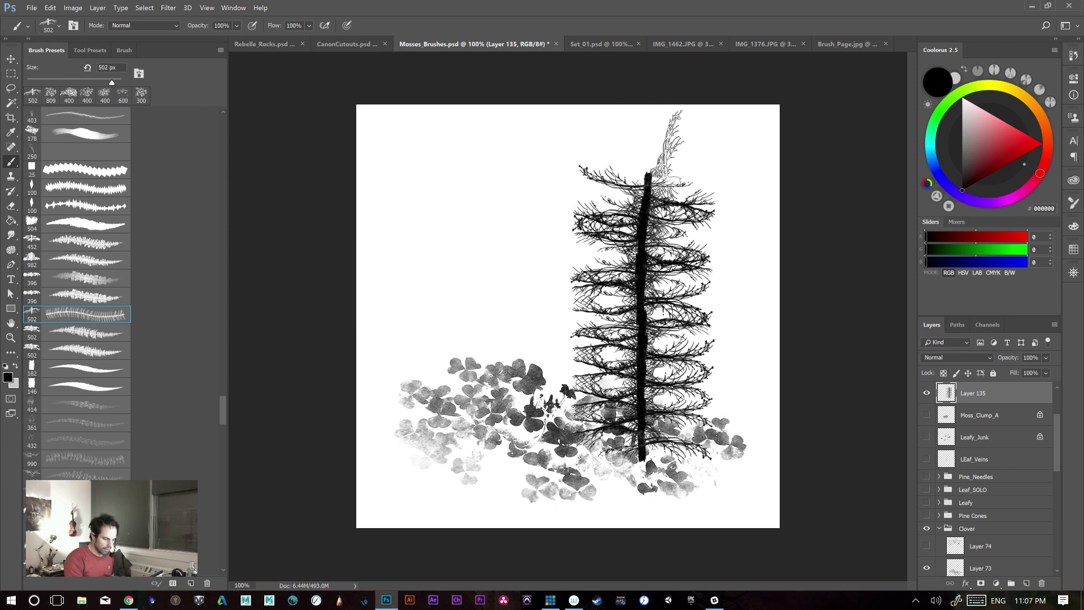
key(ctrl+z)
drag(543, 271, 551, 435)
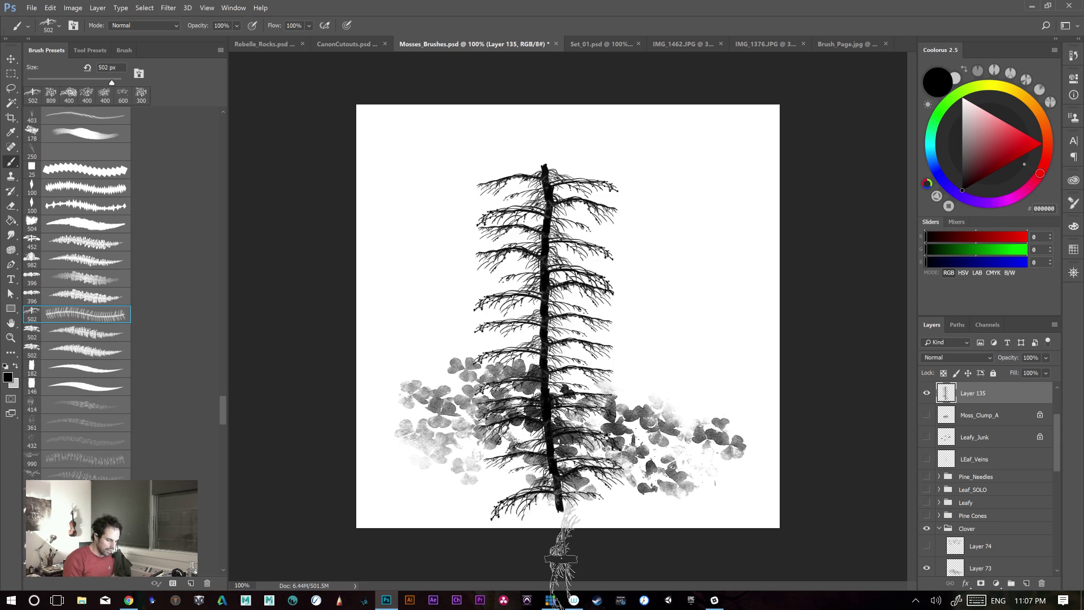
drag(675, 288, 662, 384)
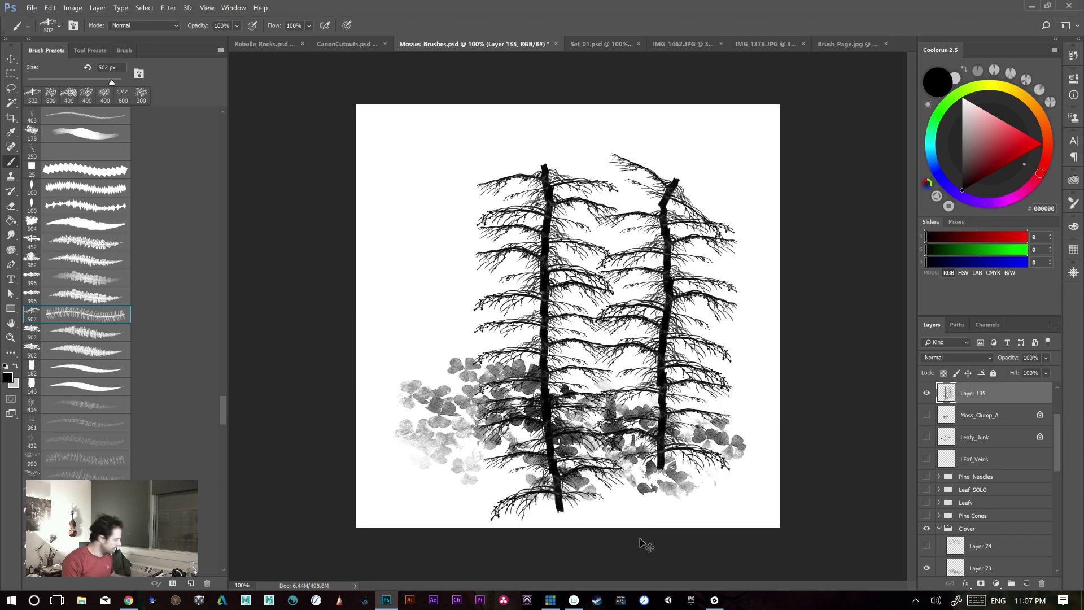
key(Delete)
key(ctrl+d)
- Test the next 502 px brush preset with a vertical stroke on the new layer, and clear the layer
click(85, 332)
drag(460, 213, 474, 452)
key(ctrl+a)
key(Delete)
key(ctrl+d)
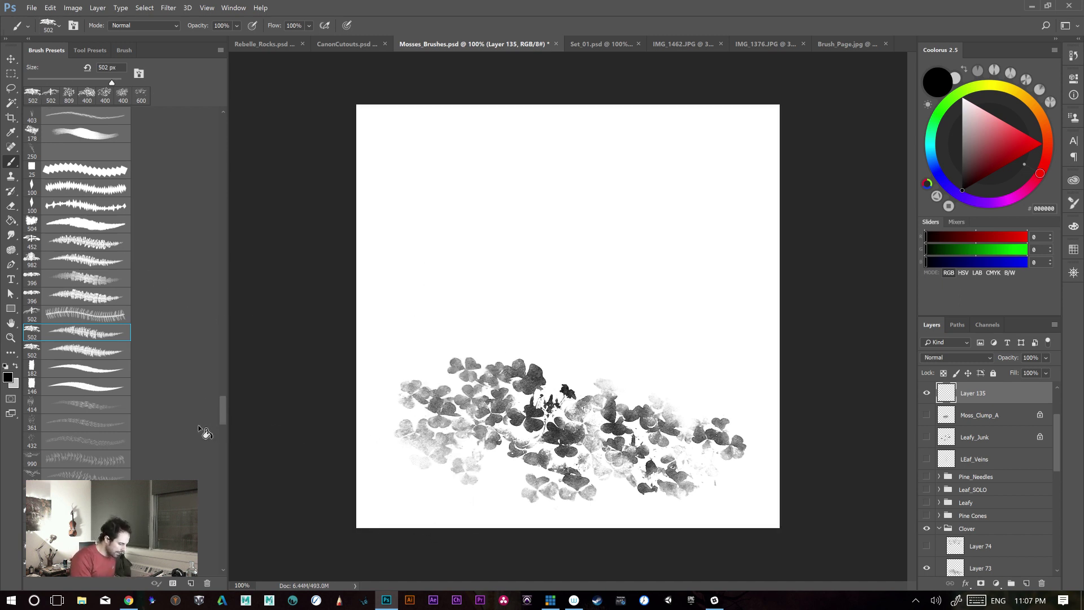
- Try the 990 px brush preset with two vertical strokes above the clovers, and undo them
click(96, 466)
drag(476, 220, 482, 390)
key(ctrl+z)
drag(517, 217, 499, 433)
key(ctrl+alt+z)
key(ctrl+alt+z)
key(ctrl+alt+z)
key(ctrl+alt+z)
key(ctrl+alt+z)
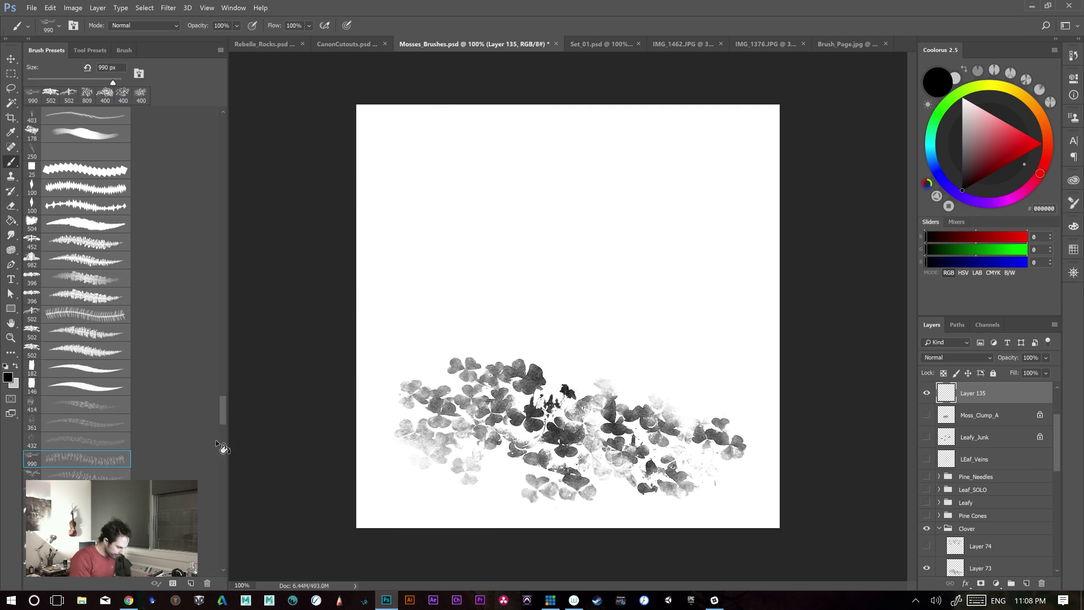
- Try the 361 px brush preset with one vertical stroke on the new layer, and undo it
drag(222, 417, 222, 427)
click(104, 256)
drag(517, 223, 511, 463)
key(ctrl+z)
- Paint a dense patch of up-and-down twig strokes above the clovers with the 236 px brush preset
drag(225, 425, 224, 446)
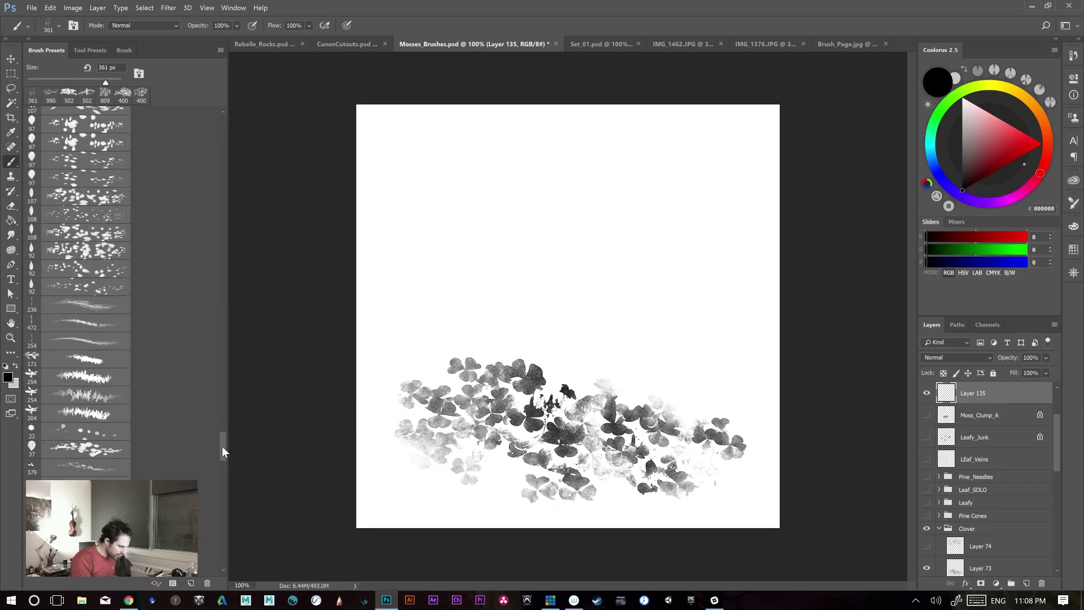
click(93, 315)
drag(506, 242, 508, 361)
key(ctrl+z)
key(ctrl+plus)
key(ctrl+plus)
mouse_move(534, 227)
mouse_down()
mouse_move(540, 436)
mouse_move(556, 517)
mouse_up()
drag(608, 452, 649, 186)
drag(658, 163, 706, 437)
mouse_move(711, 438)
mouse_down()
mouse_move(721, 176)
mouse_move(736, 438)
mouse_move(751, 142)
mouse_up()
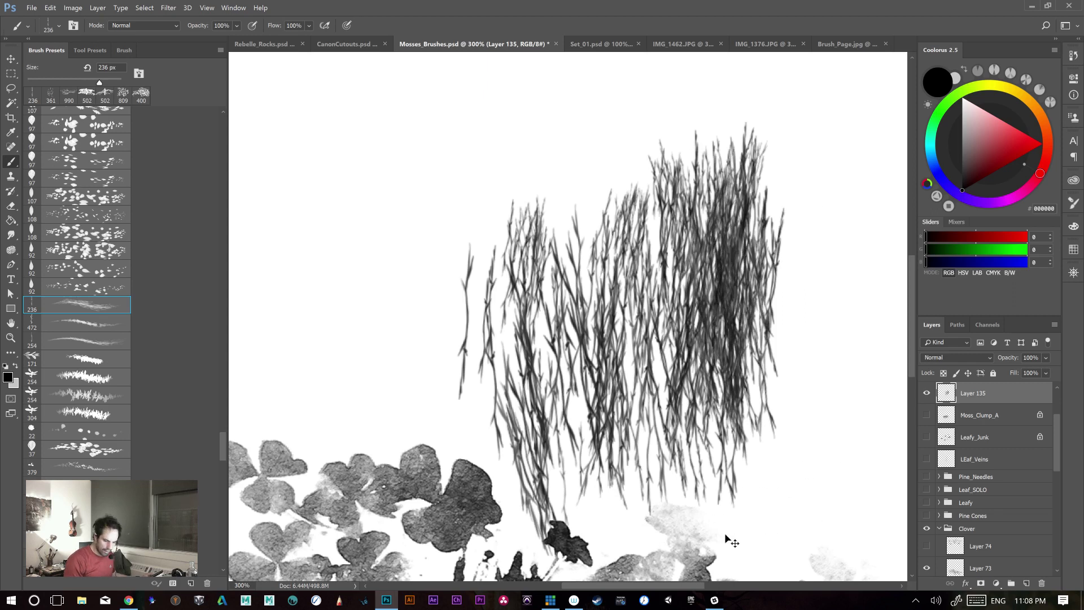
- Test the 472 px leafy brush preset beside the twig patch, and clear all test strokes from the layer
click(84, 323)
mouse_move(353, 231)
mouse_down()
mouse_move(396, 393)
mouse_move(379, 491)
mouse_move(387, 174)
mouse_move(402, 486)
mouse_move(375, 296)
mouse_move(425, 455)
mouse_move(457, 455)
mouse_move(483, 432)
mouse_move(497, 347)
mouse_move(536, 338)
mouse_move(555, 290)
mouse_move(593, 271)
mouse_move(576, 492)
mouse_up()
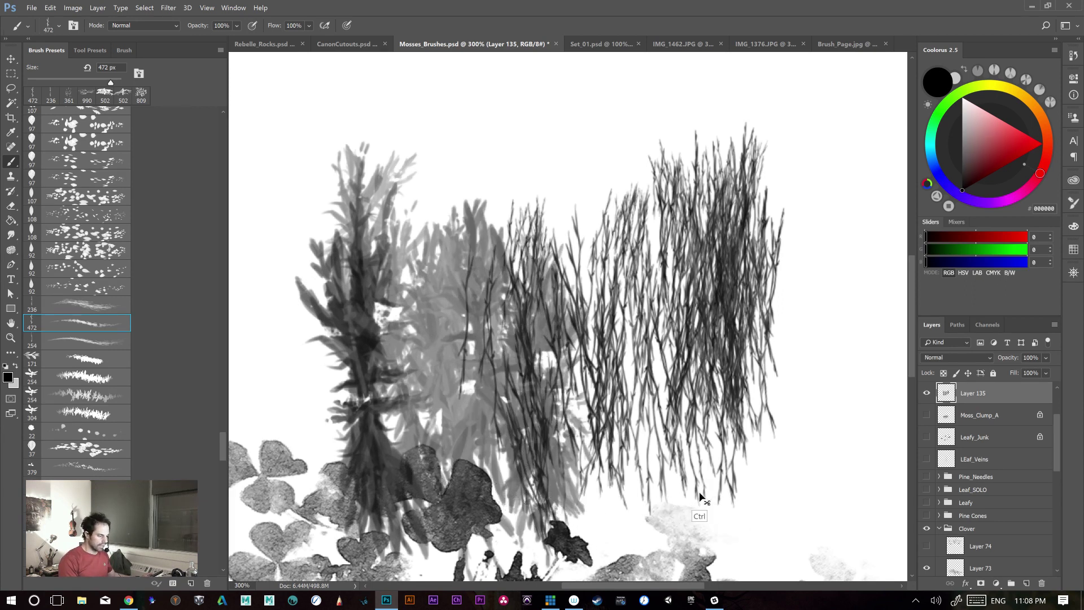
key(Delete)
drag(620, 384, 668, 322)
key(ctrl+minus)
key(ctrl+minus)
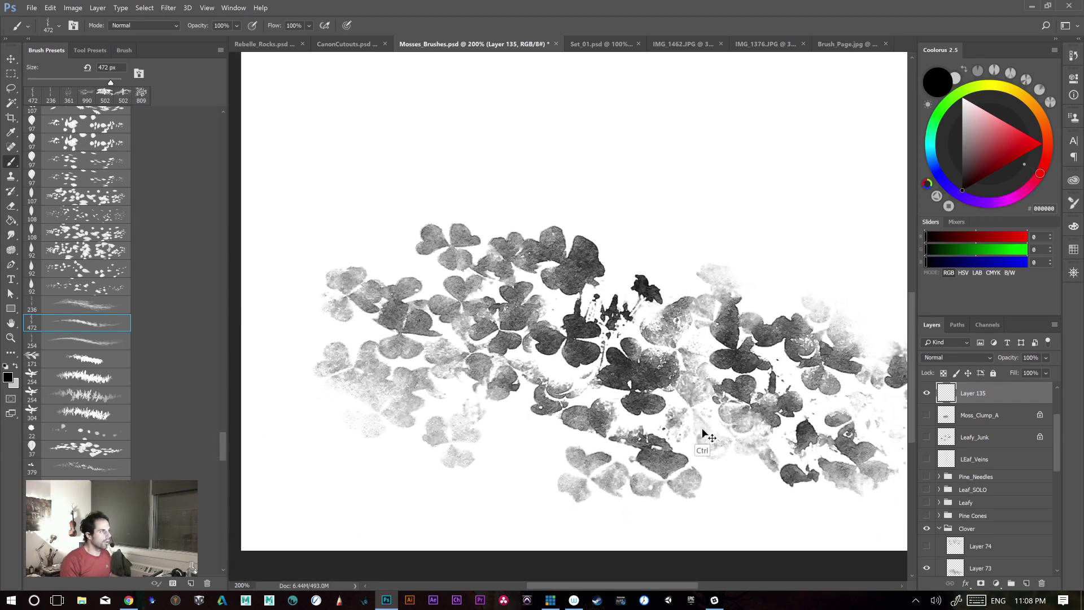
key(ctrl+plus)
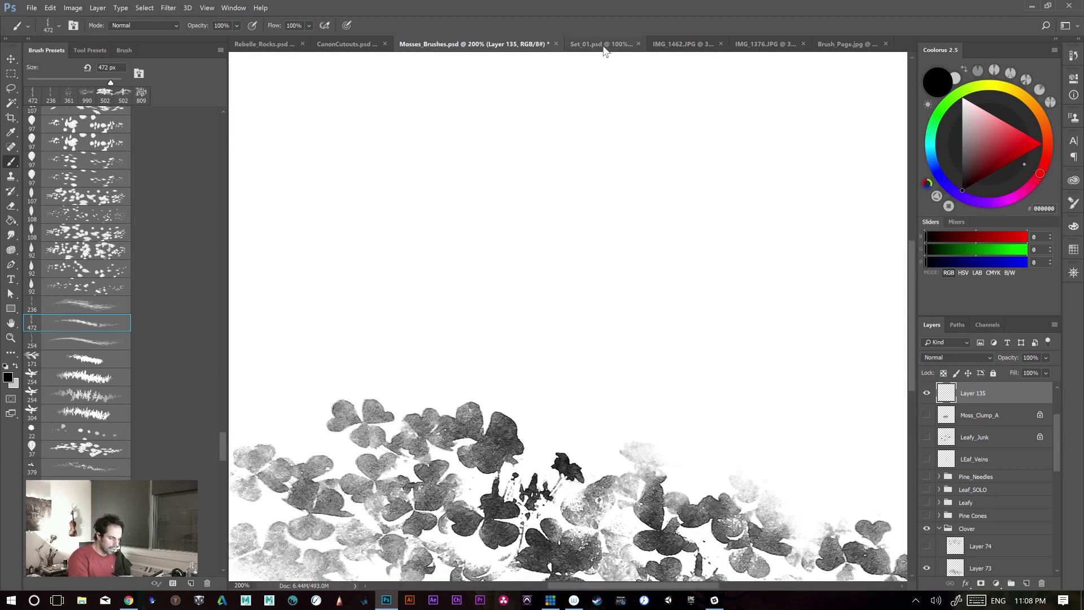
- Examine the ivy, leaf and flower strips of Brush_Page.jpg up close, and bring up the IMG_1376.JPG plant photo
click(605, 46)
click(467, 45)
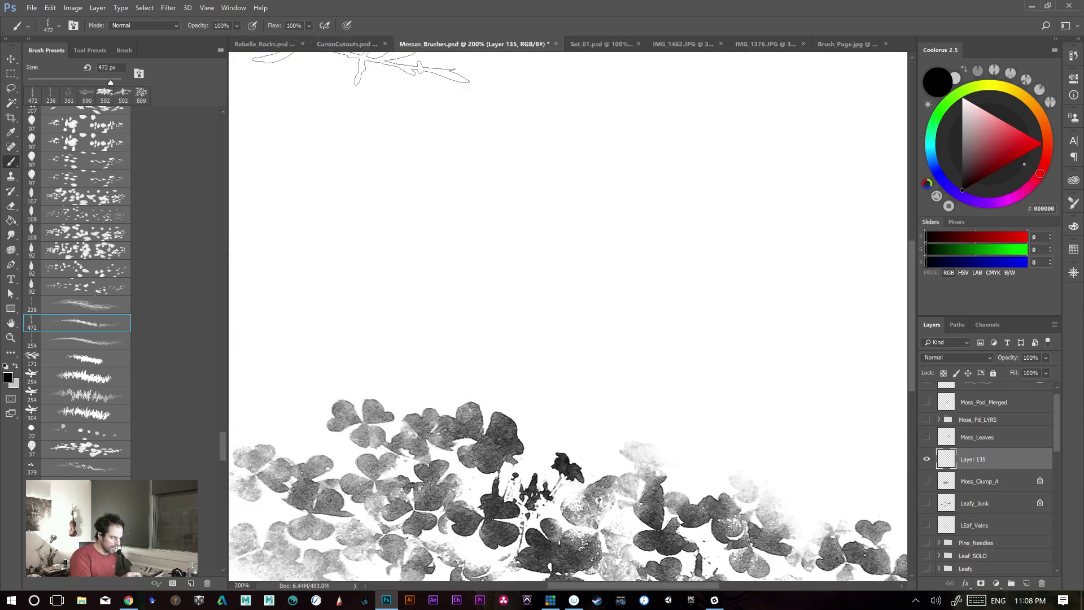
click(847, 45)
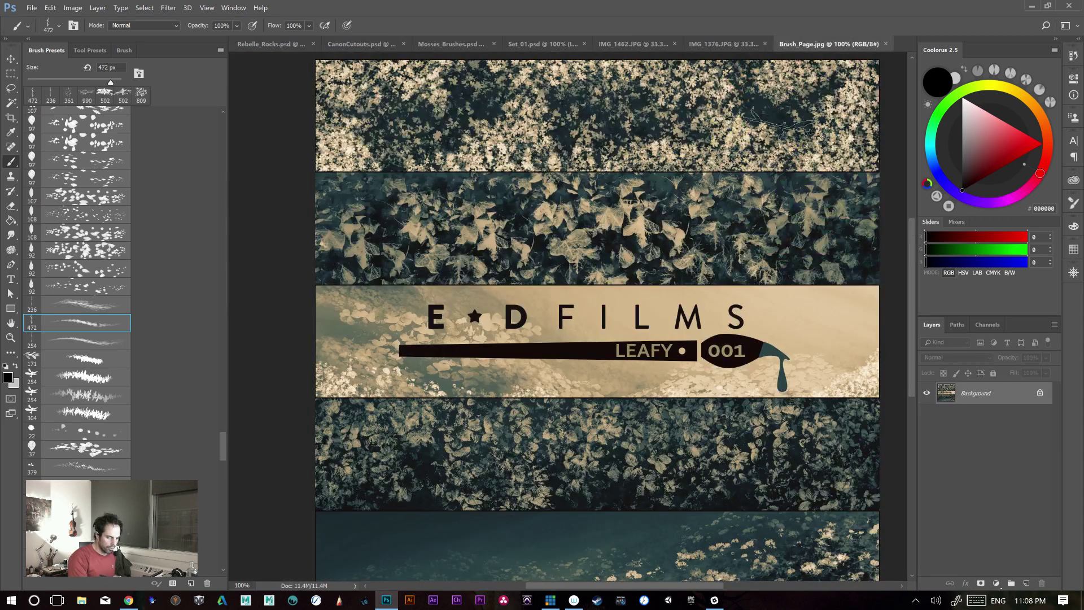
key(ctrl+plus)
key(ctrl+plus)
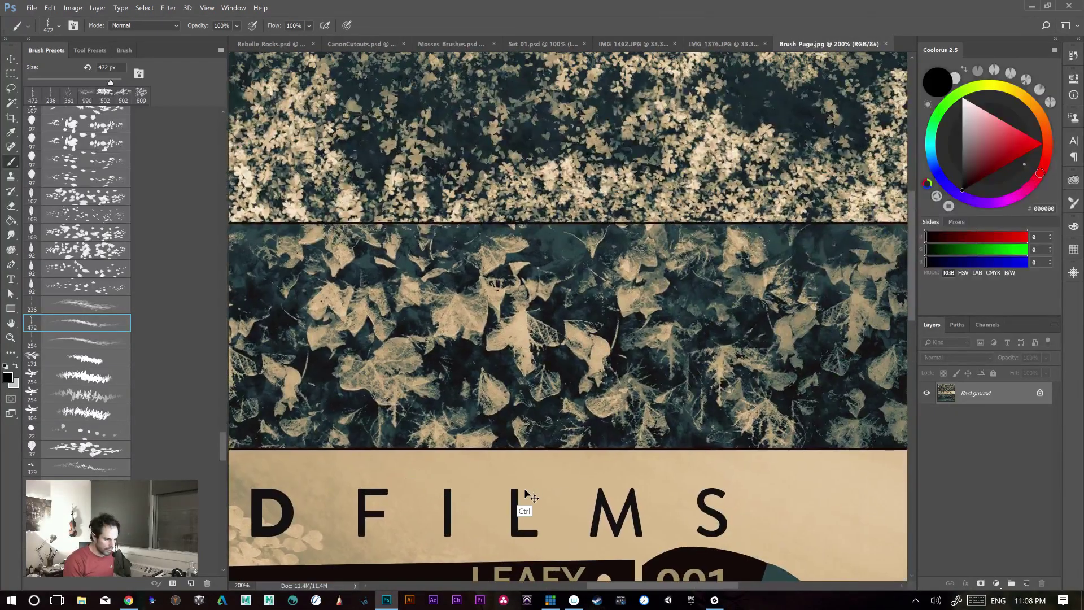
key(ctrl+minus)
drag(722, 475, 767, 310)
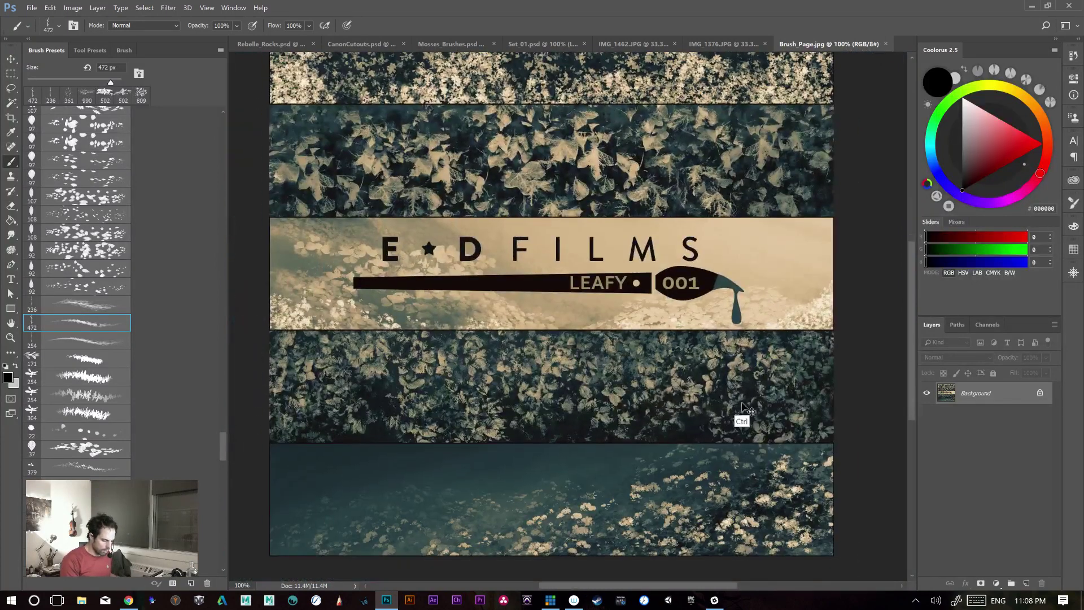
key(ctrl+plus)
scroll(764, 402, down, 5)
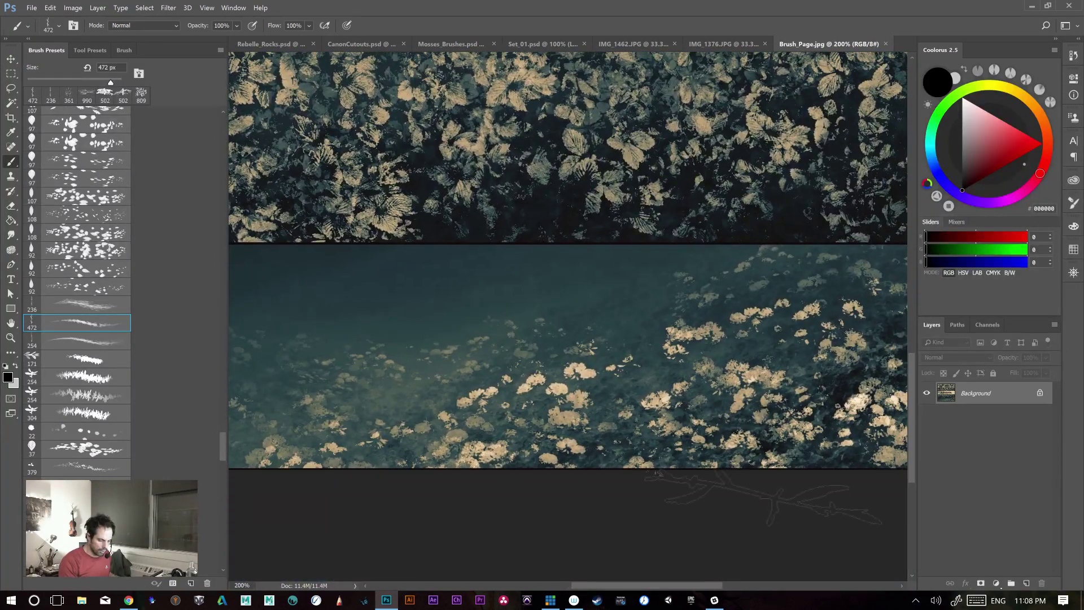
key(ctrl+minus)
key(ctrl+plus)
drag(586, 373, 706, 458)
key(ctrl+minus)
key(ctrl+plus)
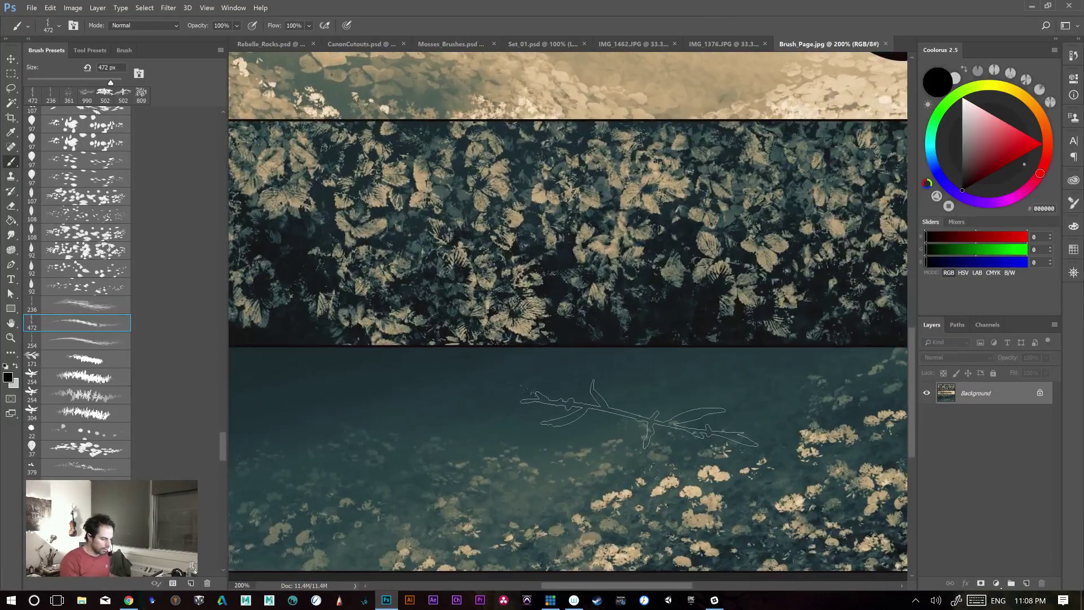
key(ctrl+minus)
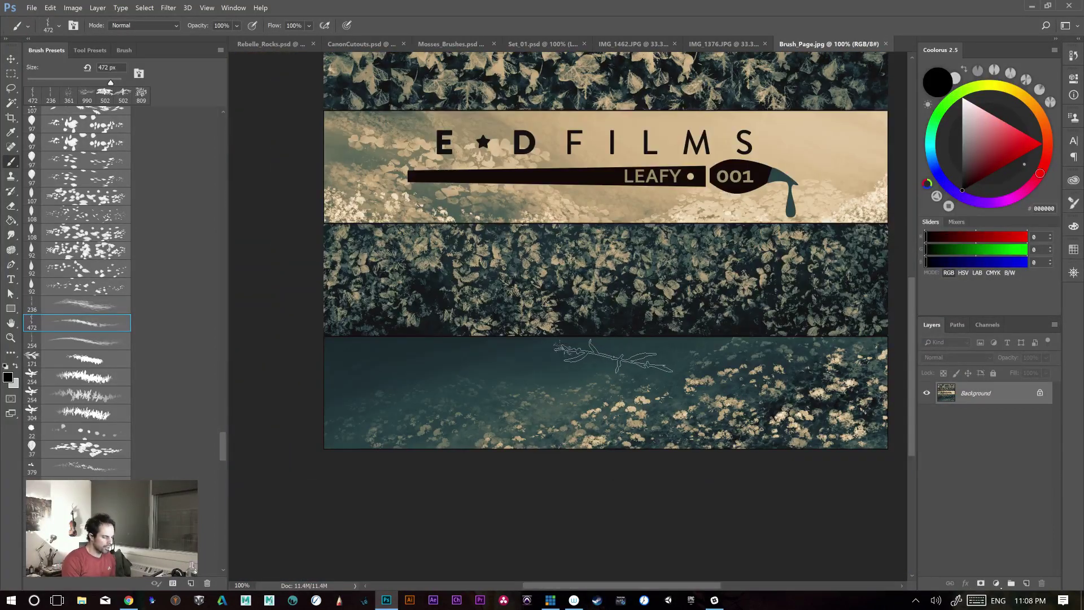
click(723, 45)
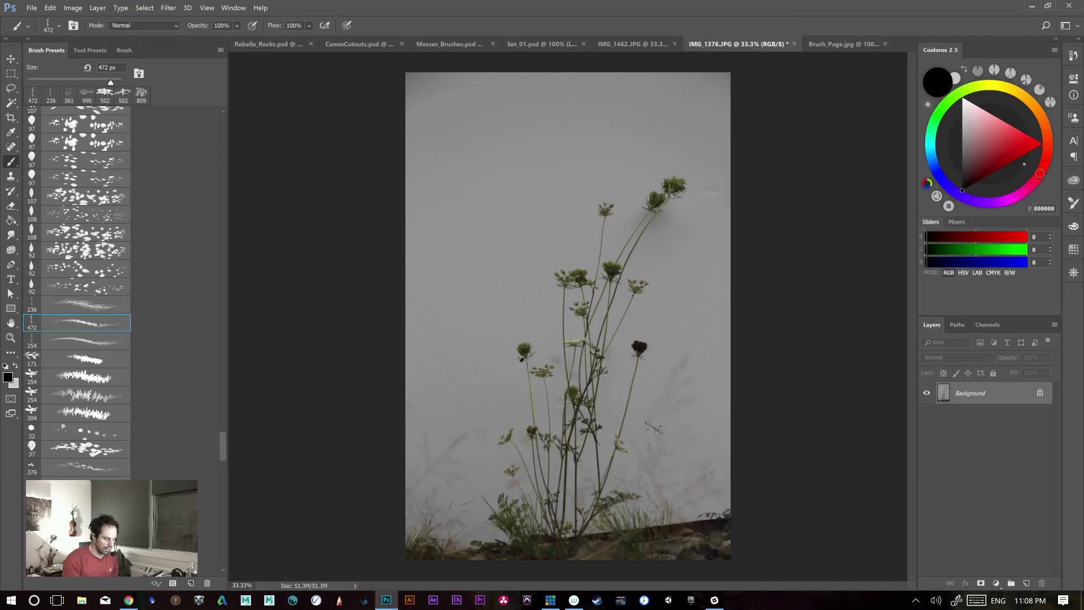
- Switch to Mosses_Brushes.psd, test the 504 px moss pod preset with a vertical stroke above the clovers, and clear the stroke
click(456, 47)
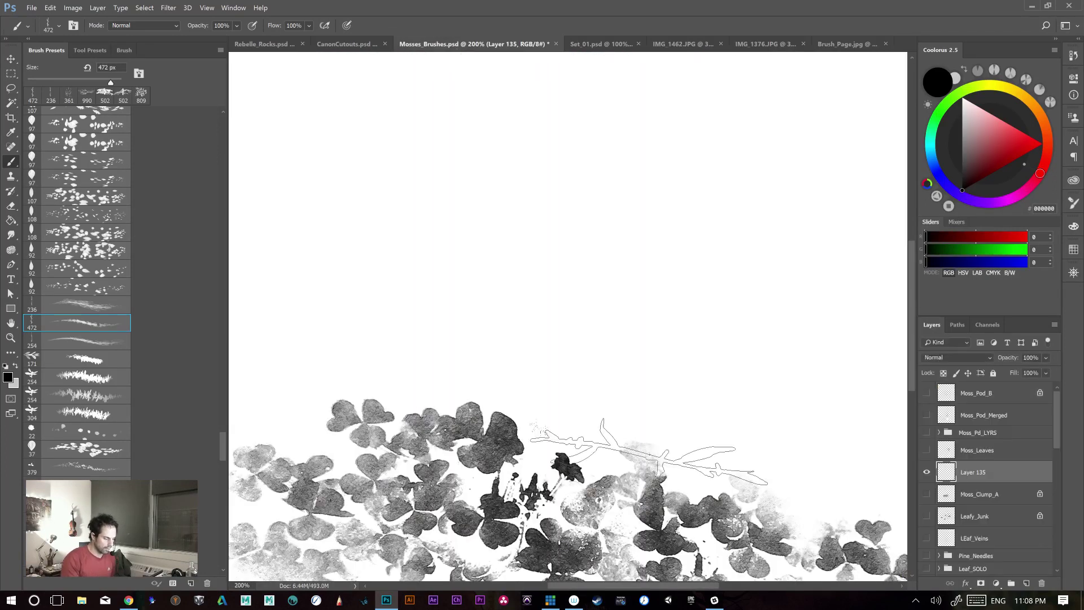
key(ctrl+minus)
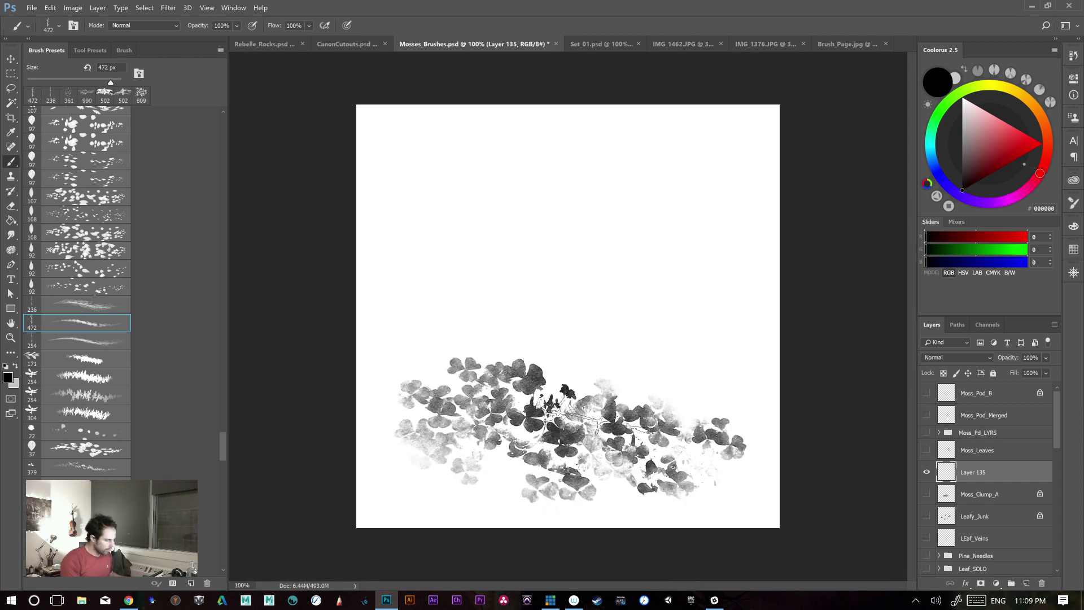
drag(221, 439, 222, 571)
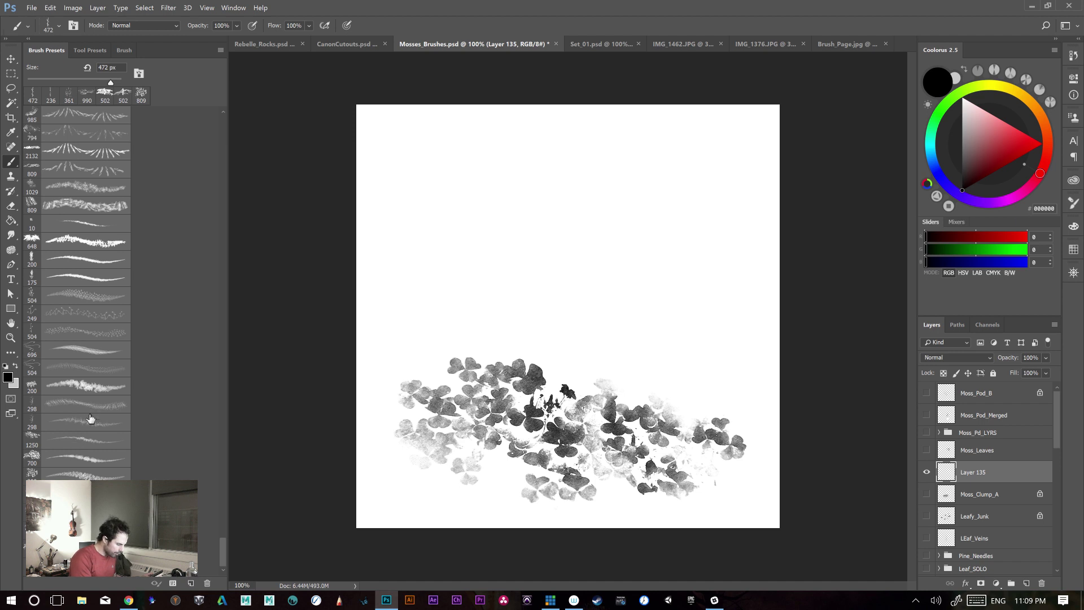
click(97, 300)
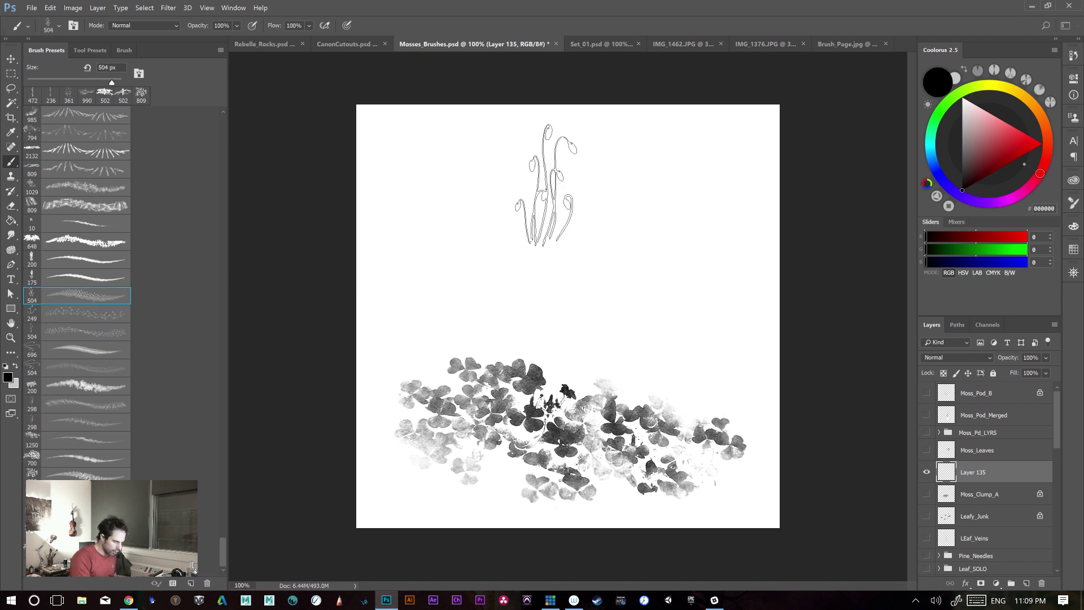
drag(624, 219, 628, 349)
key(ctrl+z)
drag(564, 223, 570, 345)
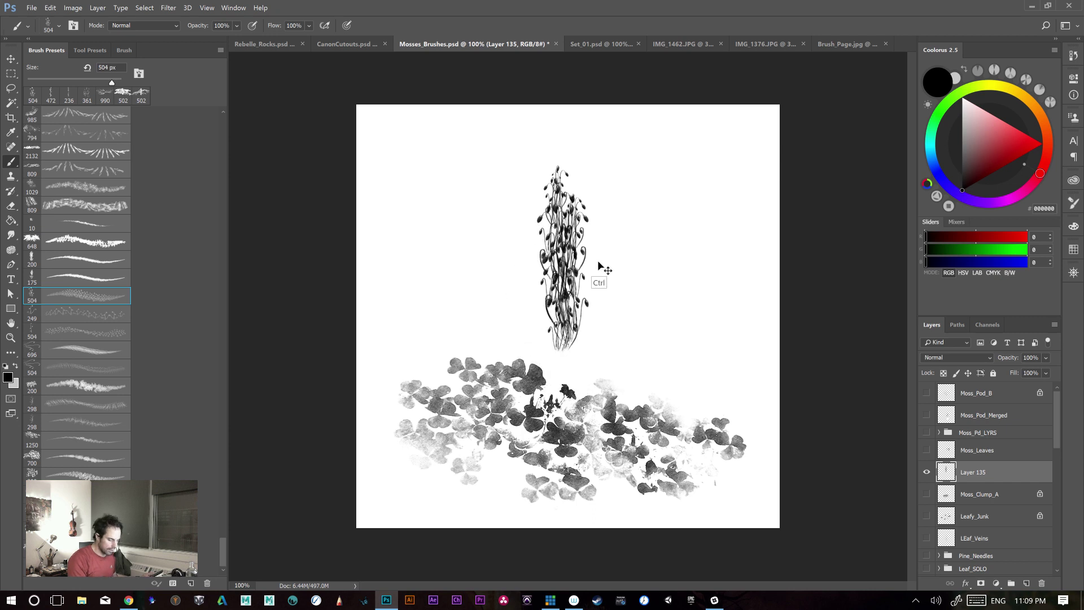
key(ctrl+a)
key(ctrl+x)
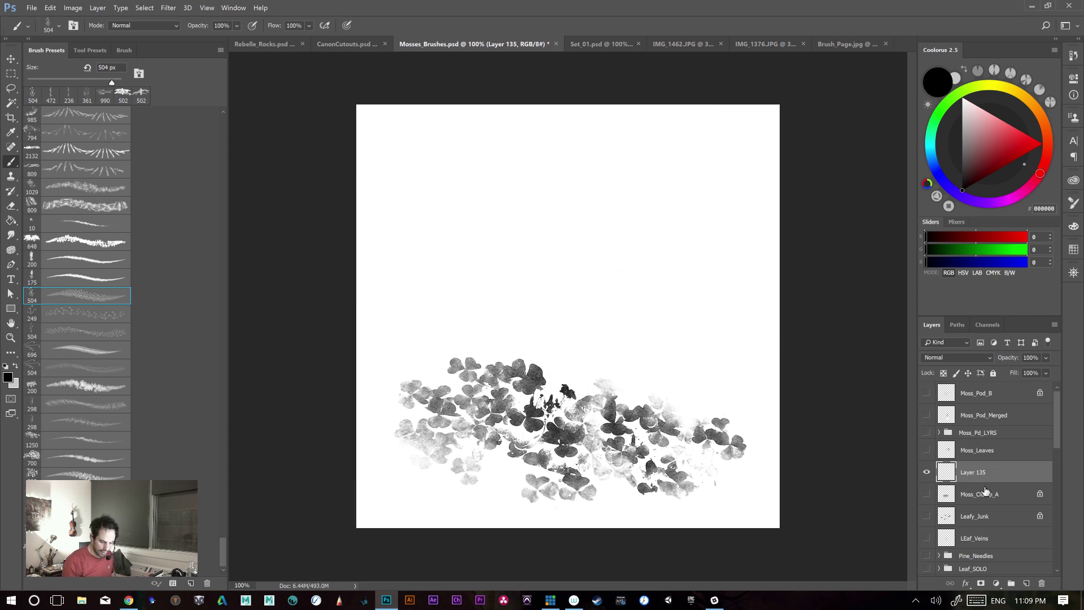
- Hide the Clover group and move Layer 135 to the top of the layer stack
drag(1055, 445, 1056, 478)
click(941, 496)
click(927, 495)
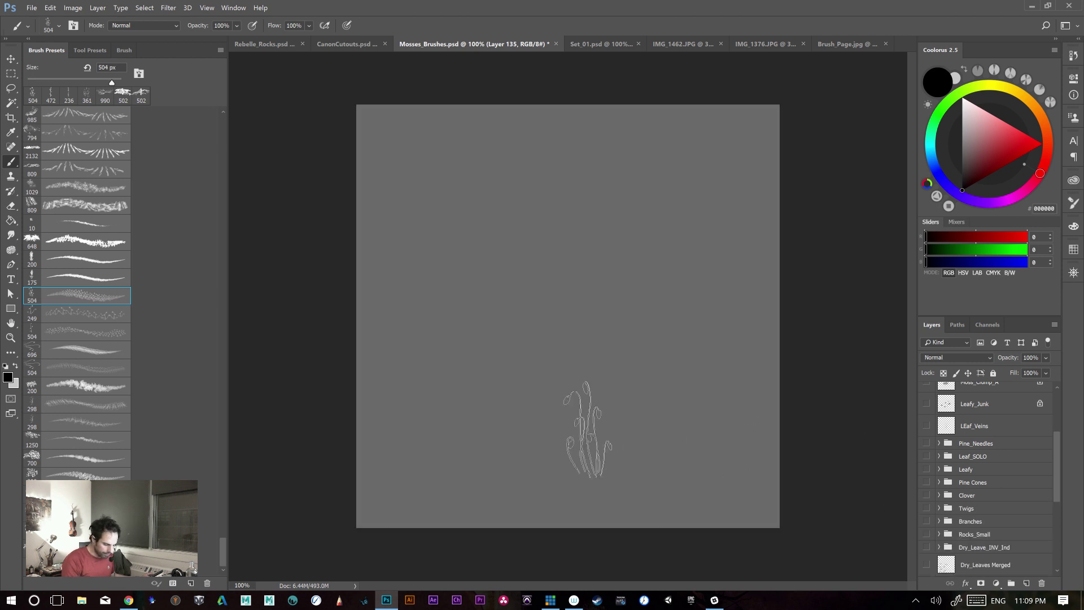
drag(1052, 462, 1052, 406)
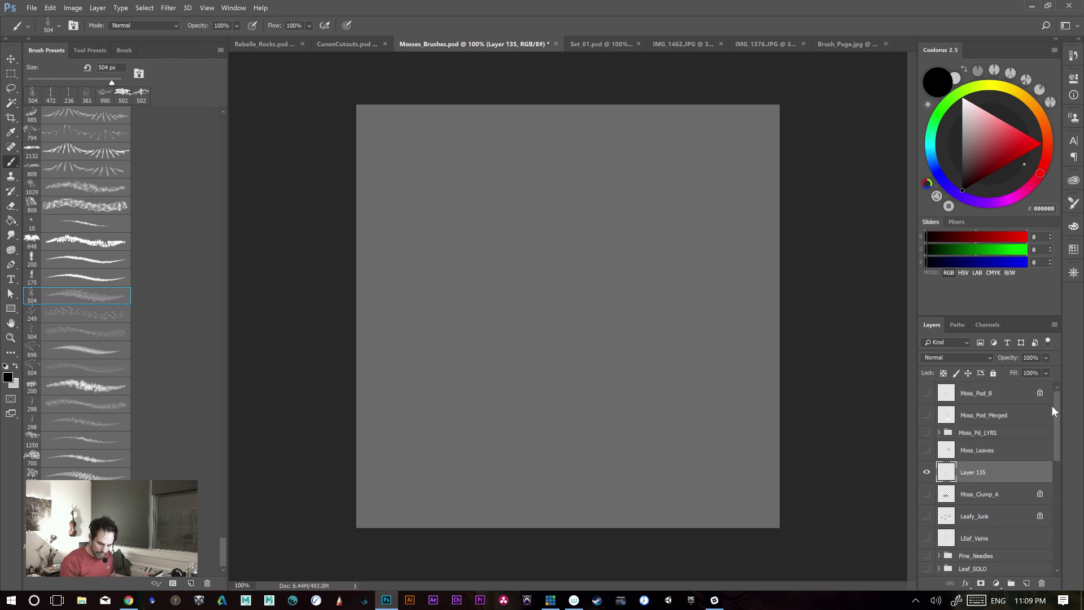
click(927, 473)
drag(983, 473, 985, 390)
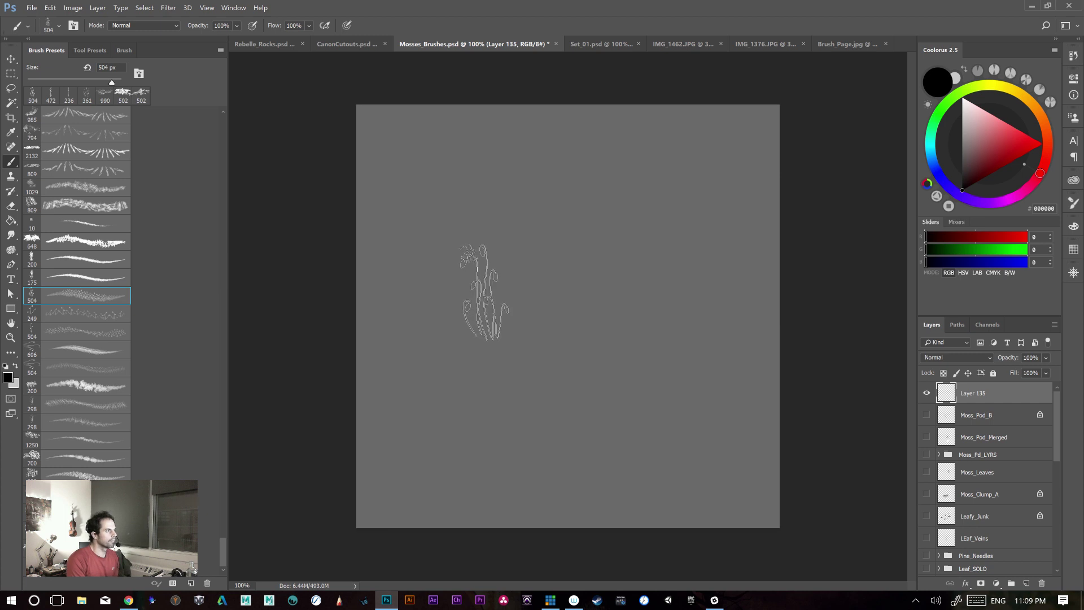
- Paint separate clumps of moss pods across the empty grey canvas with the 504 px pod preset
mouse_move(461, 307)
mouse_down()
mouse_move(457, 342)
mouse_move(448, 263)
mouse_move(455, 342)
mouse_move(429, 259)
mouse_move(448, 329)
mouse_move(462, 276)
mouse_move(466, 334)
mouse_move(489, 339)
mouse_up()
key(ctrl+plus)
key(ctrl+minus)
click(540, 294)
key(ctrl+z)
click(539, 289)
mouse_move(542, 309)
mouse_down()
mouse_move(556, 344)
mouse_move(548, 310)
mouse_move(573, 327)
mouse_move(590, 305)
mouse_move(621, 345)
mouse_move(618, 308)
mouse_up()
- Try the 249 px and 504 px pod presets with one stroke each beside the clumps, undoing both strokes
click(99, 320)
mouse_move(625, 265)
mouse_down()
mouse_move(638, 277)
mouse_move(632, 266)
mouse_up()
key(ctrl+z)
click(87, 294)
drag(673, 195, 684, 444)
key(ctrl+z)
- Paint a tall branching feathery stem beside the pod clumps with the 200 px preset, and clear the whole layer
key(ctrl+plus)
drag(782, 435, 759, 268)
drag(783, 410, 799, 294)
drag(783, 432, 811, 257)
mouse_move(746, 339)
mouse_down()
mouse_move(751, 254)
mouse_move(721, 249)
mouse_move(733, 363)
mouse_move(725, 401)
mouse_move(700, 411)
mouse_move(655, 389)
mouse_move(755, 192)
mouse_move(760, 144)
mouse_up()
mouse_move(768, 263)
mouse_down()
mouse_move(805, 123)
mouse_move(717, 111)
mouse_up()
drag(748, 231, 711, 120)
drag(752, 337, 697, 477)
mouse_move(692, 317)
mouse_down()
mouse_move(712, 176)
mouse_move(651, 152)
mouse_up()
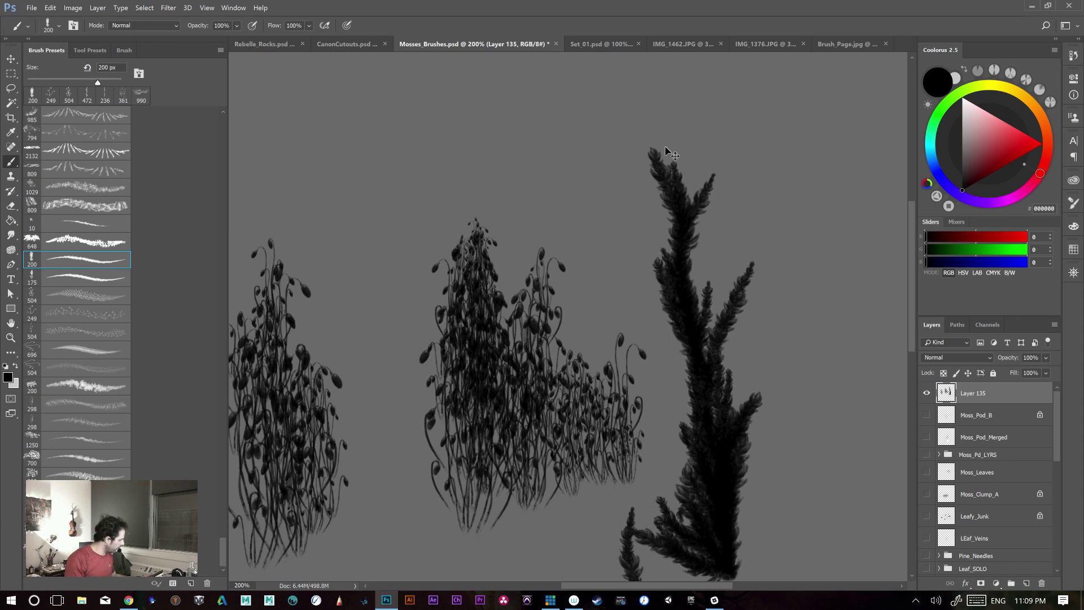
key(ctrl+a)
key(Delete)
- Paint a curved feathery plant with several upward branches using the 200 px preset, and clear the layer
mouse_move(511, 501)
mouse_down()
mouse_move(451, 148)
mouse_move(480, 139)
mouse_move(506, 208)
mouse_up()
key(ctrl+z)
drag(510, 460, 553, 273)
drag(492, 398, 449, 286)
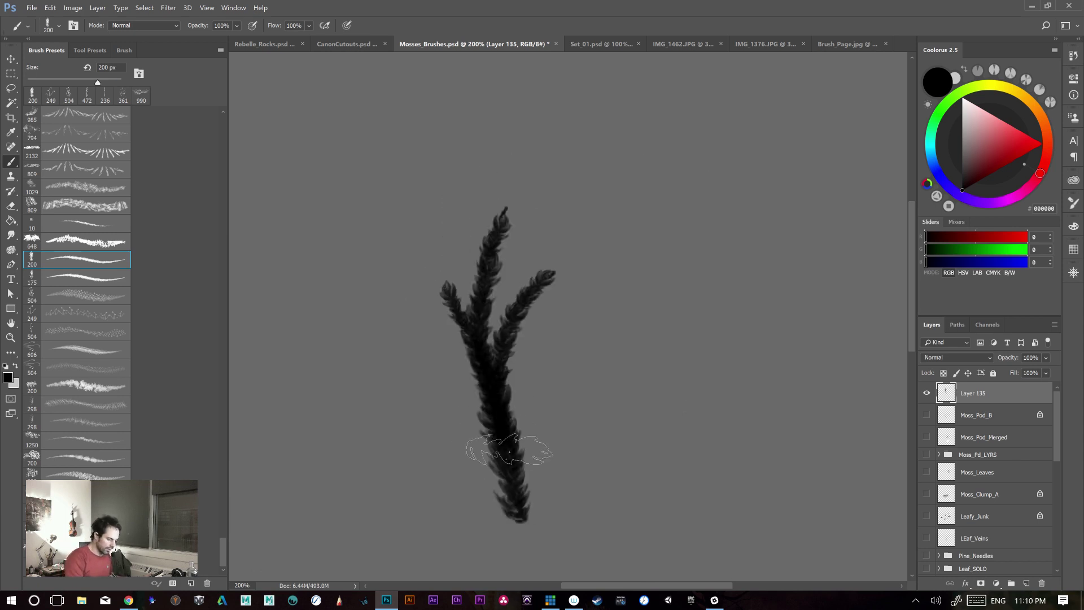
drag(511, 450, 457, 343)
drag(493, 470, 463, 415)
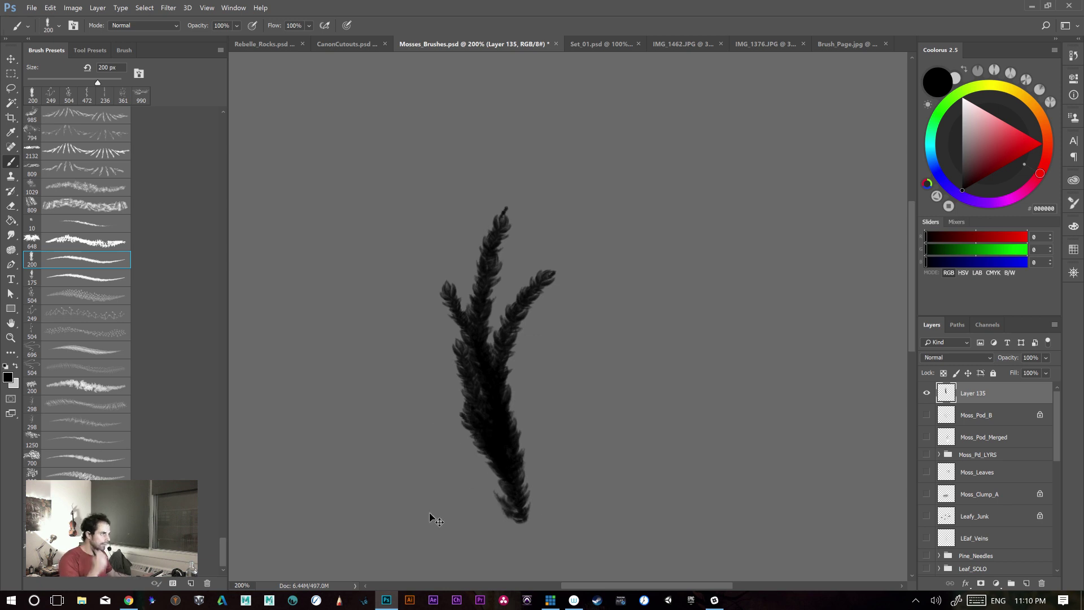
key(ctrl+a)
key(Delete)
- Paint a bushy plant combining 175 px and 200 px feathery strokes, extend it with sideways branches, and clear the layer
mouse_move(389, 410)
mouse_down()
mouse_move(382, 186)
mouse_move(399, 246)
mouse_move(419, 262)
mouse_up()
drag(379, 381, 356, 279)
mouse_move(379, 375)
mouse_down()
mouse_move(348, 284)
mouse_move(350, 371)
mouse_up()
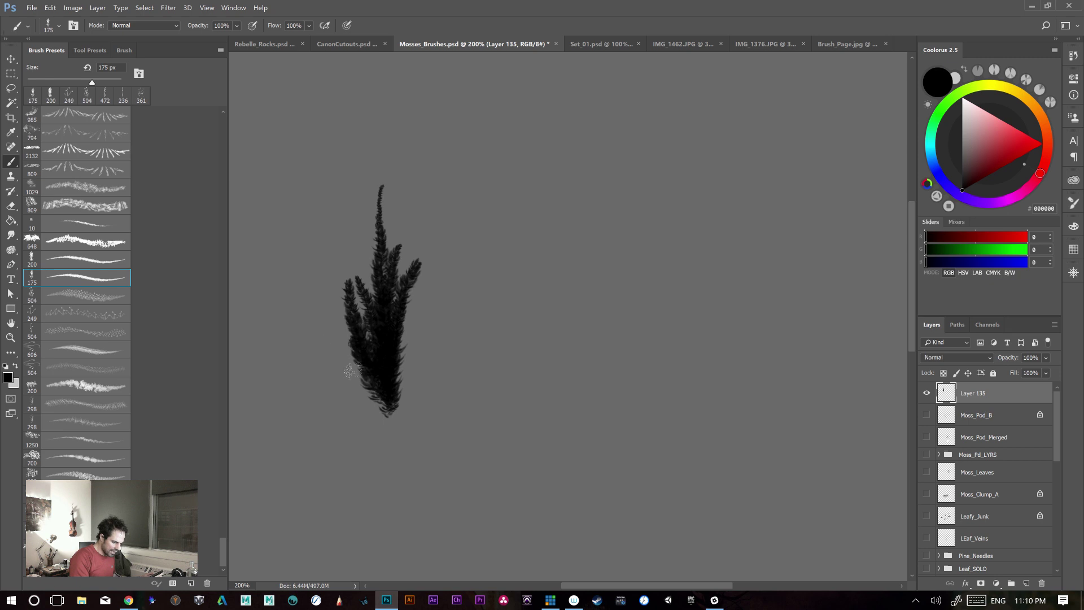
drag(373, 316, 341, 252)
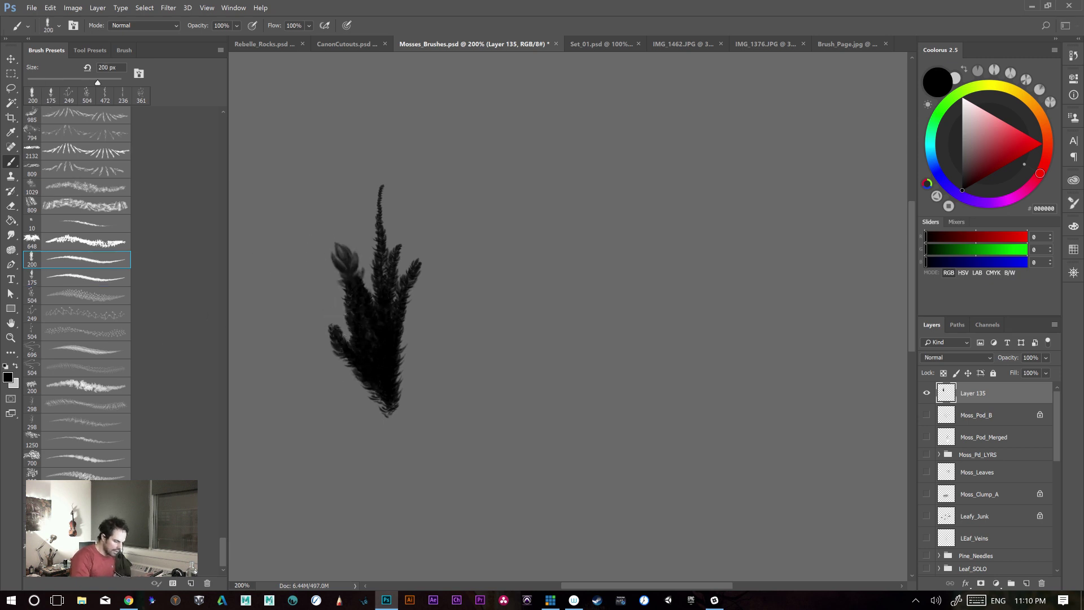
mouse_move(391, 345)
mouse_down()
mouse_move(428, 270)
mouse_move(419, 238)
mouse_up()
mouse_move(383, 278)
mouse_down()
mouse_move(393, 208)
mouse_move(364, 175)
mouse_move(378, 152)
mouse_up()
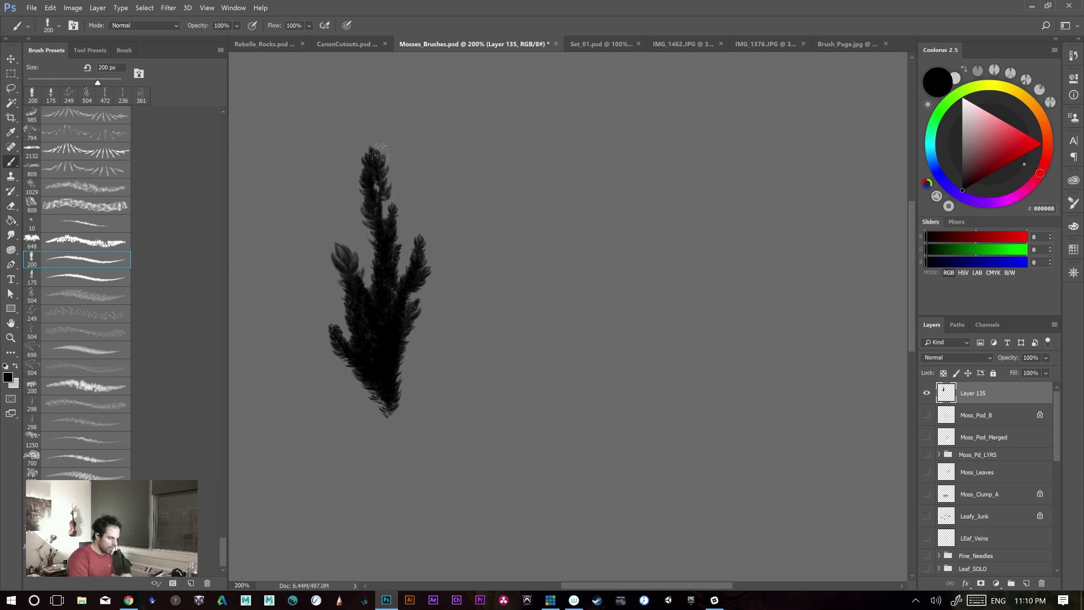
mouse_move(380, 338)
mouse_down()
mouse_move(418, 350)
mouse_move(445, 317)
mouse_up()
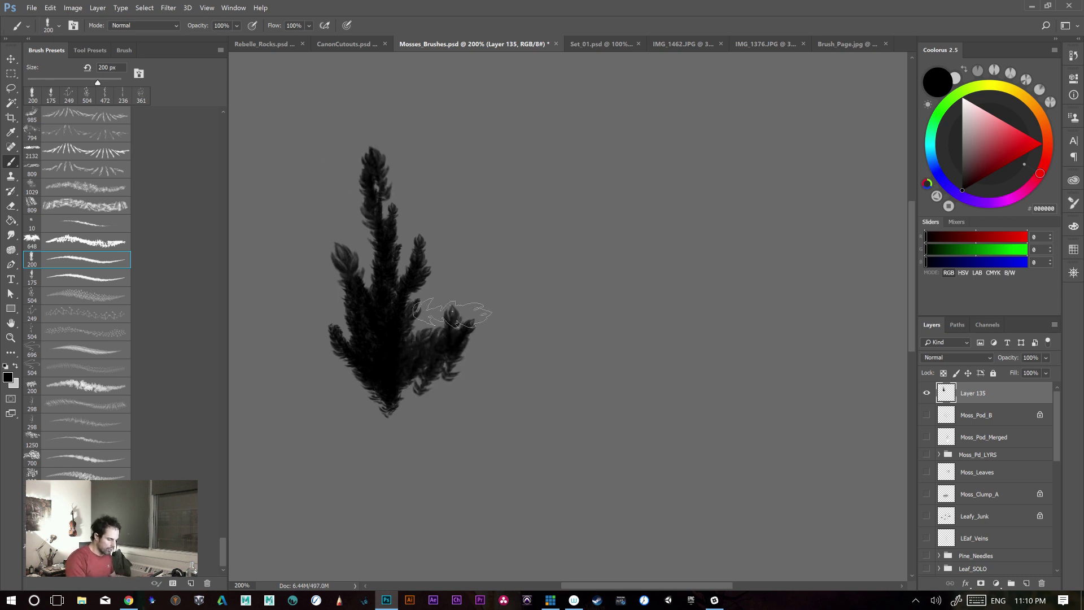
drag(438, 375, 493, 336)
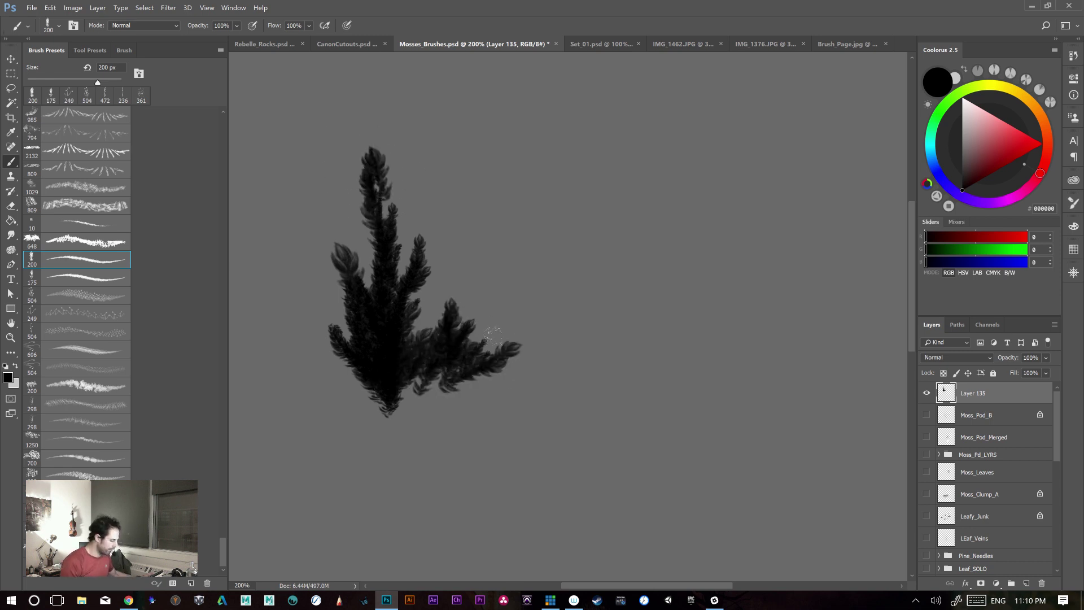
key(Delete)
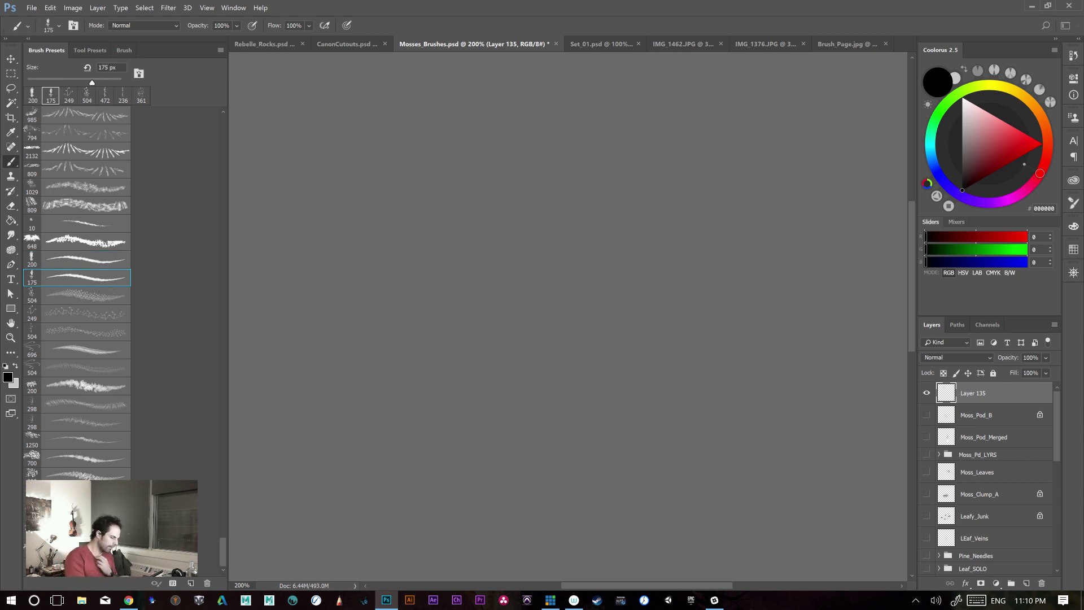
- Test the 175 px feathery preset with a long vertical stroke and a small branching plant, removing each attempt
drag(479, 421, 481, 118)
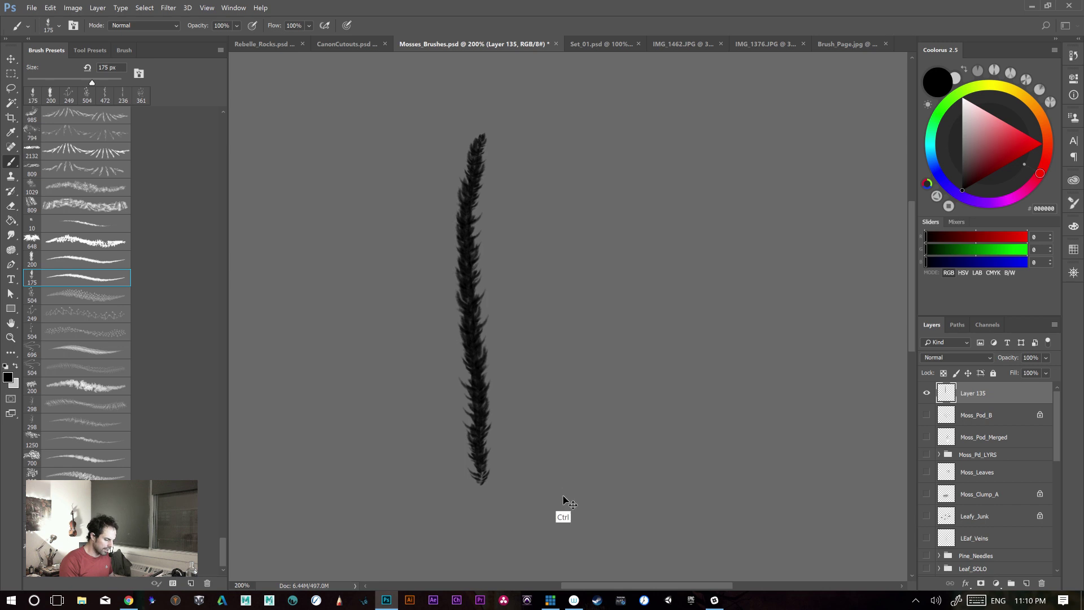
key(ctrl+z)
mouse_move(483, 494)
mouse_down()
mouse_move(469, 415)
mouse_move(469, 271)
mouse_up()
key(ctrl+z)
mouse_move(485, 511)
mouse_down()
mouse_move(452, 264)
mouse_move(517, 368)
mouse_up()
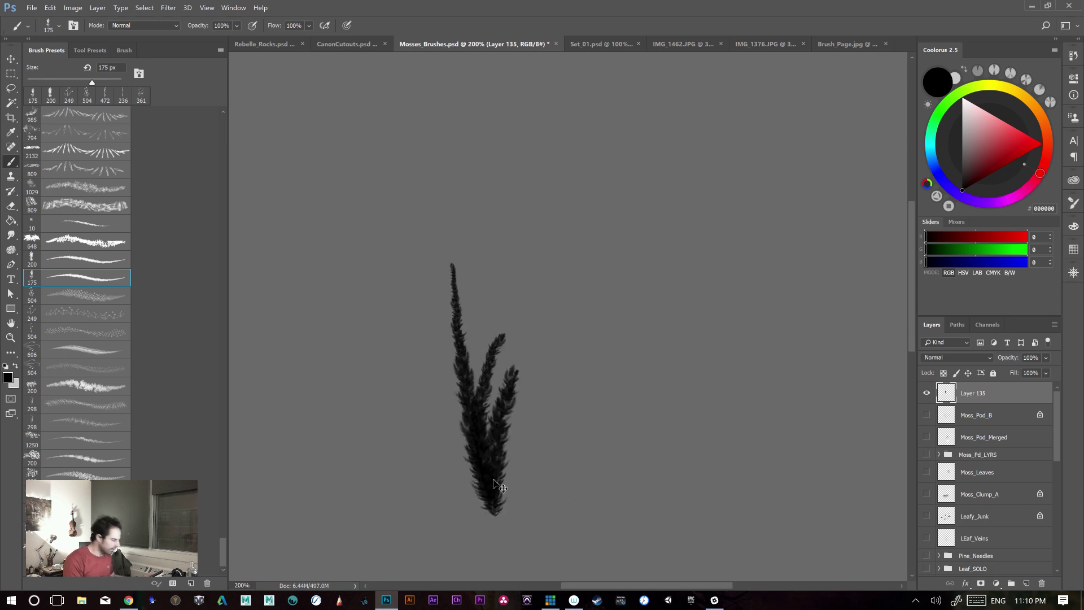
key(ctrl+z)
- Paint a wide, dense field of moss pods with the 504 px pod preset, and remove it
click(92, 298)
drag(514, 438, 505, 187)
key(ctrl+z)
mouse_move(466, 314)
mouse_down()
mouse_move(463, 321)
mouse_move(418, 271)
mouse_move(398, 314)
mouse_move(556, 294)
mouse_move(588, 305)
mouse_move(542, 412)
mouse_move(677, 247)
mouse_move(790, 350)
mouse_move(753, 426)
mouse_move(738, 251)
mouse_move(703, 209)
mouse_move(706, 169)
mouse_move(458, 146)
mouse_move(446, 237)
mouse_up()
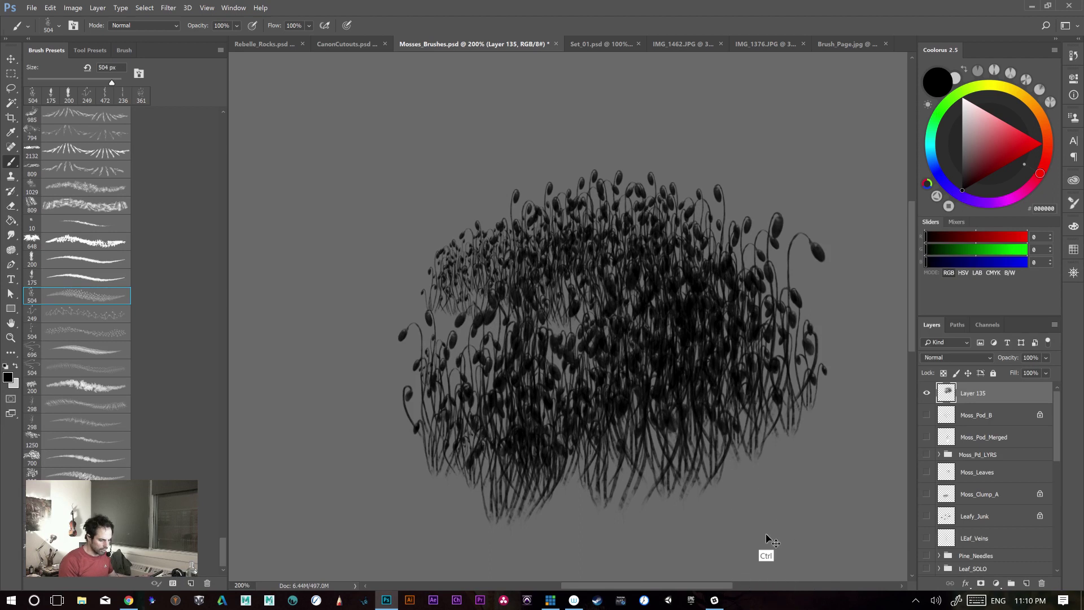
key(ctrl+z)
- Paint two moss pod clumps side by side with the 504 px preset and add single curved pods with the 249 px preset
mouse_move(484, 389)
mouse_down()
mouse_move(531, 402)
mouse_move(503, 391)
mouse_move(530, 362)
mouse_move(649, 384)
mouse_move(678, 375)
mouse_move(722, 395)
mouse_up()
click(723, 395)
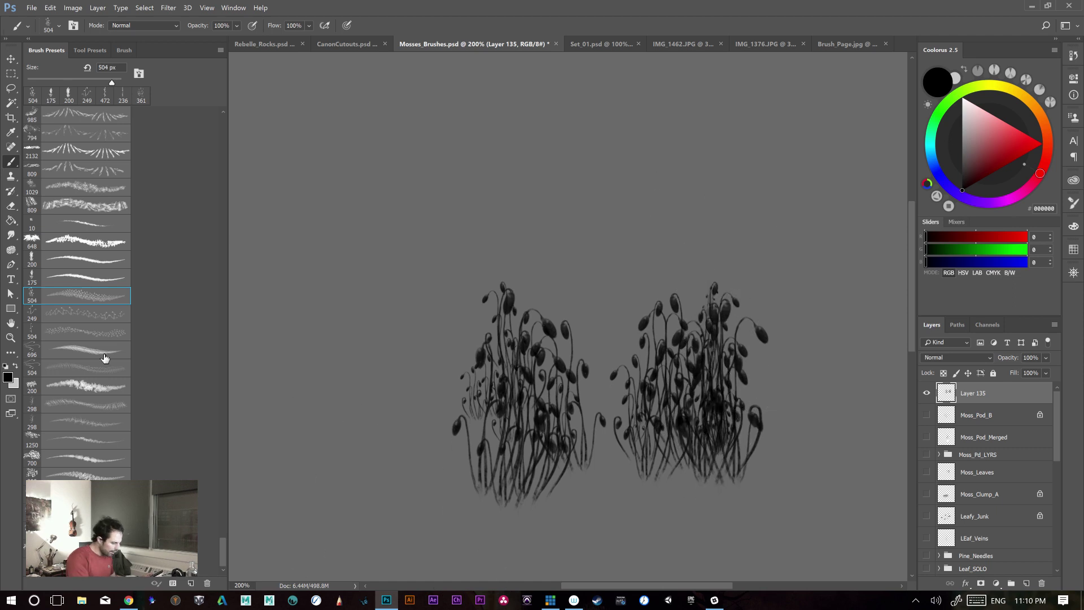
click(480, 463)
click(488, 305)
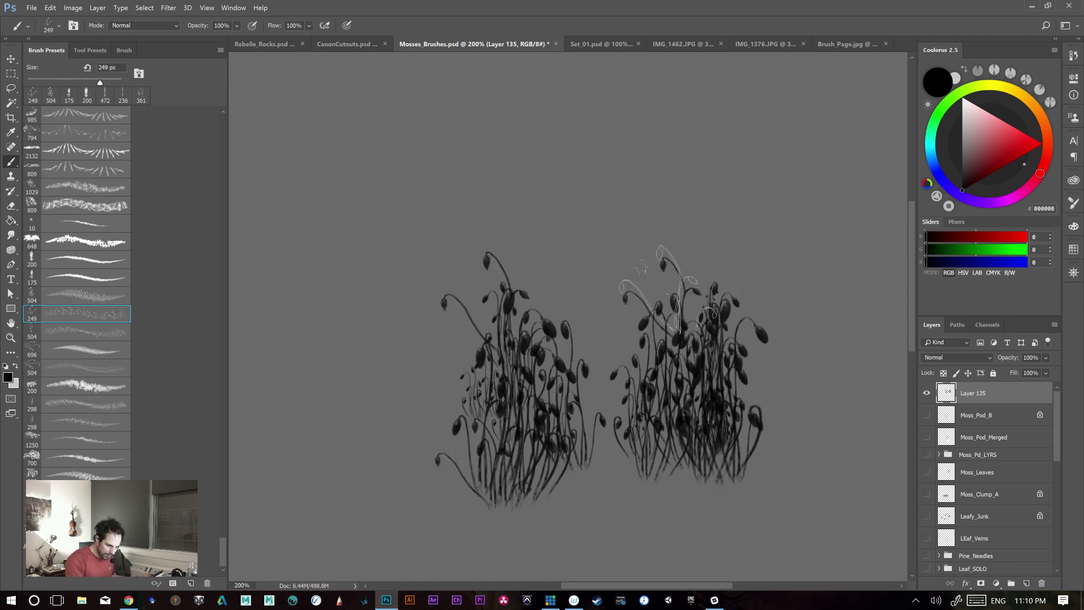
key(ctrl+z)
click(681, 312)
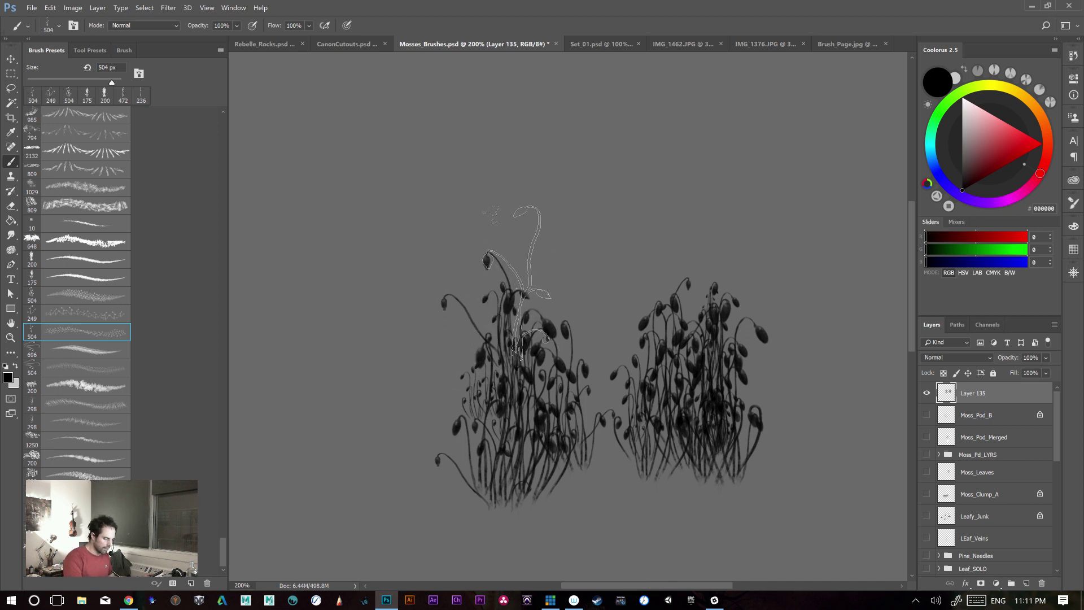
- Add tall branching pod stems around both clumps with the 504 px preset below the 249 px one, and clear the layer
click(498, 241)
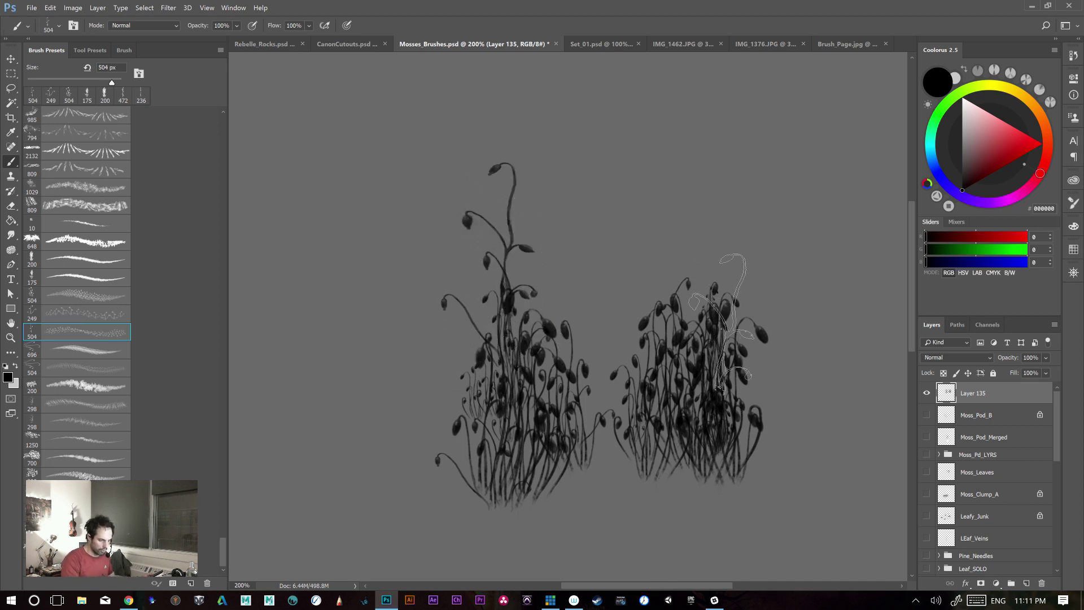
click(722, 271)
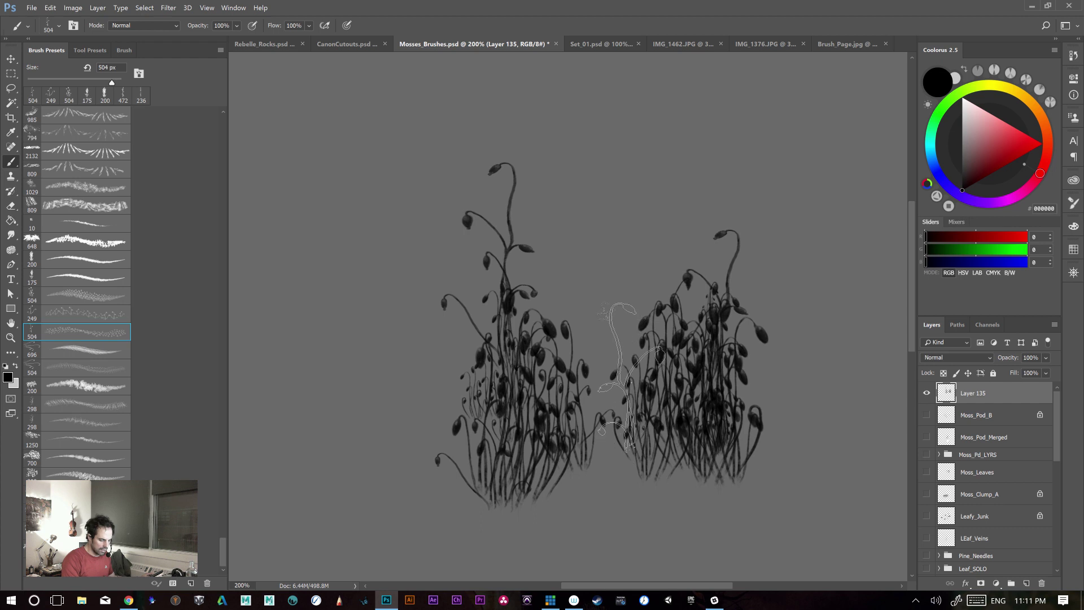
click(626, 378)
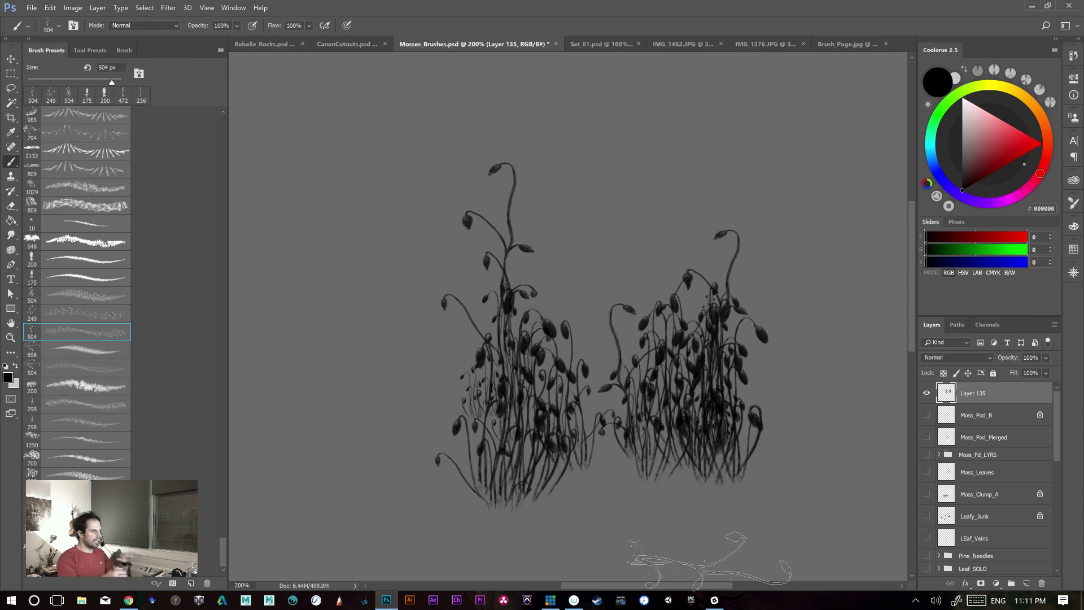
click(771, 402)
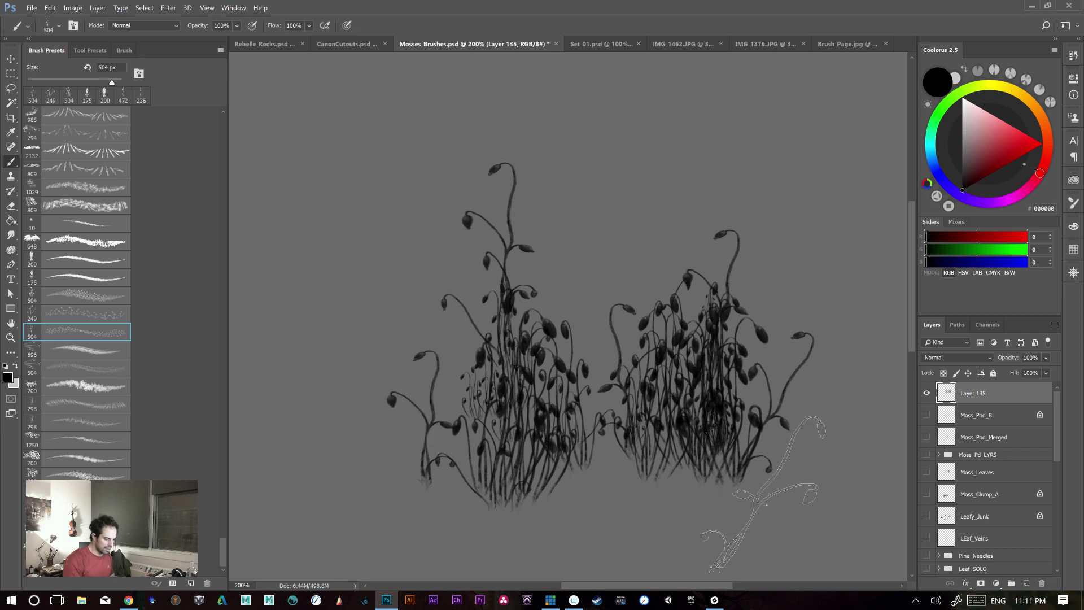
key(ctrl+minus)
key(ctrl+plus)
key(ctrl+minus)
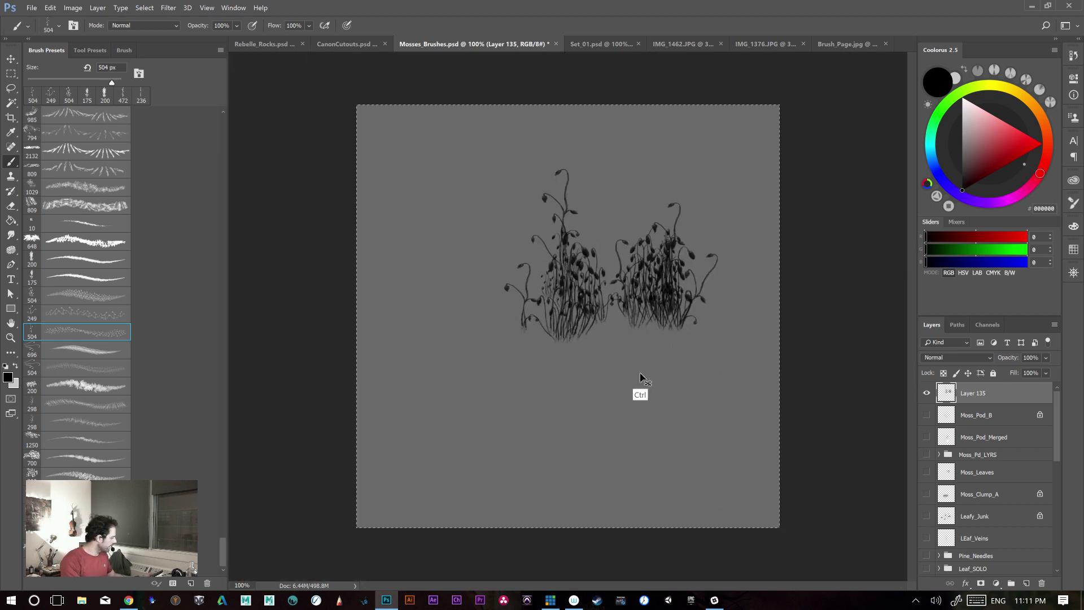
key(ctrl+z)
- Paint a dense thicket of upright leafy stalks with the 502 px preset, and clear the layer
drag(223, 561, 226, 473)
click(84, 207)
mouse_move(439, 343)
mouse_down()
mouse_move(448, 448)
mouse_move(448, 302)
mouse_move(491, 312)
mouse_move(568, 290)
mouse_move(569, 407)
mouse_move(618, 388)
mouse_move(636, 357)
mouse_move(644, 255)
mouse_move(629, 497)
mouse_up()
key(ctrl+plus)
key(ctrl+plus)
key(ctrl+minus)
mouse_move(553, 368)
mouse_down()
mouse_move(525, 266)
mouse_move(497, 226)
mouse_move(452, 464)
mouse_up()
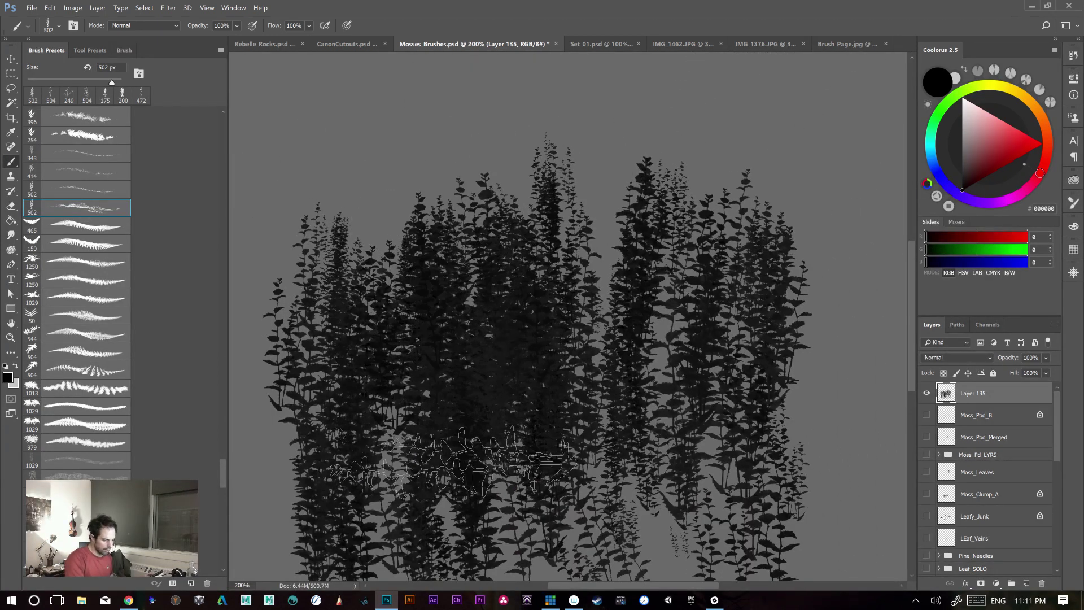
mouse_move(706, 169)
mouse_down()
mouse_move(652, 484)
mouse_move(687, 478)
mouse_move(633, 298)
mouse_move(627, 401)
mouse_move(703, 497)
mouse_up()
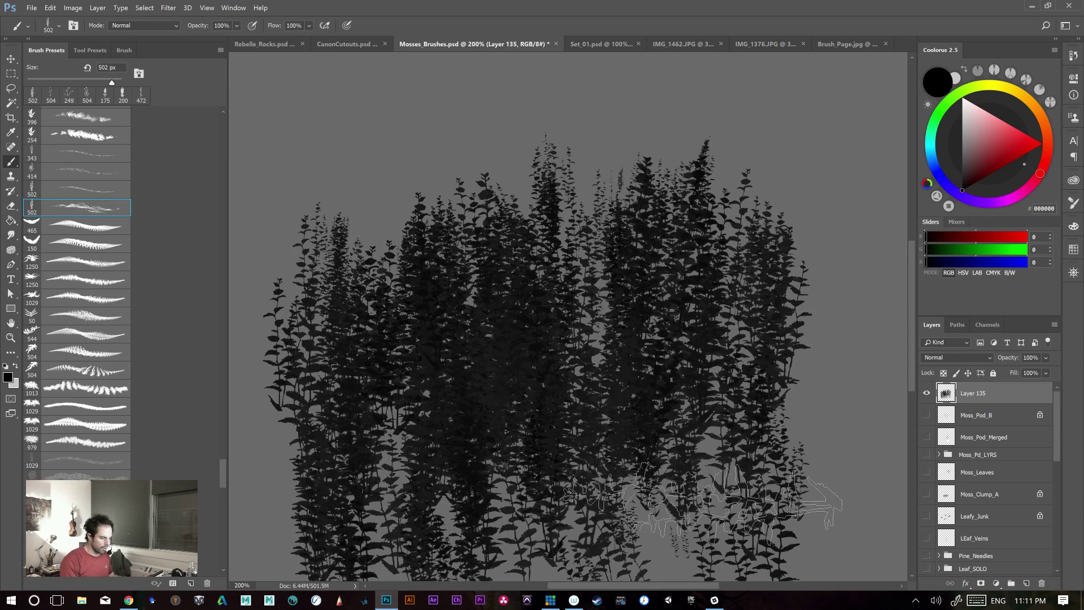
key(Delete)
- Try the 1029 px foliage preset with vertical strokes in the middle of the canvas, undoing each one
click(85, 427)
drag(524, 269, 522, 487)
key(ctrl+z)
drag(571, 240, 598, 458)
key(ctrl+z)
- Build up a dense foliage mass in the middle of the canvas with overlapping dabs of the 1029 px preset
mouse_move(574, 310)
mouse_down()
mouse_move(603, 472)
mouse_move(589, 470)
mouse_up()
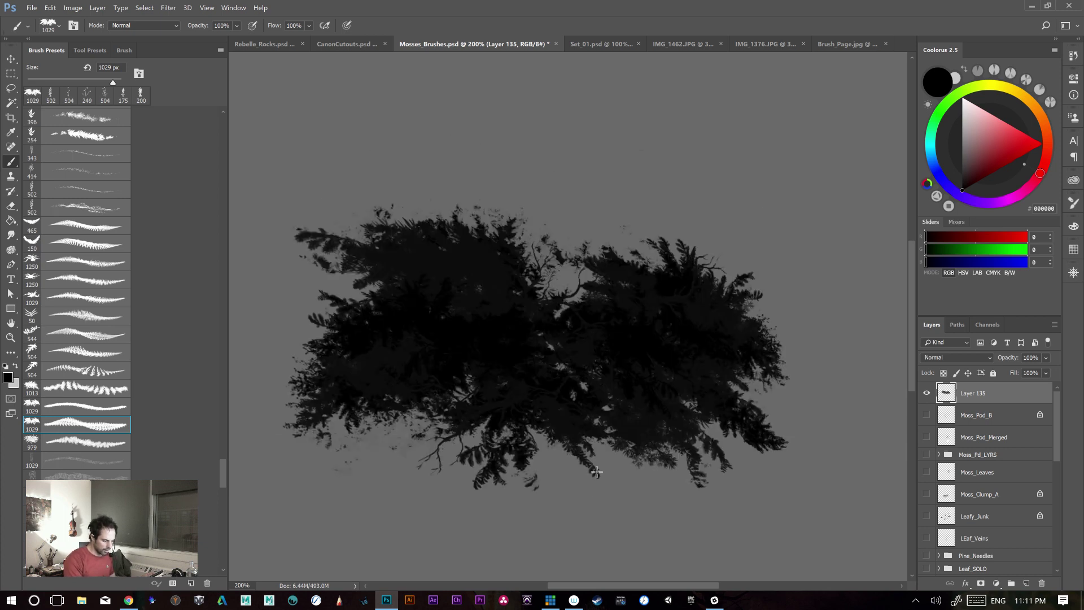
key(ctrl+z)
drag(643, 394, 714, 476)
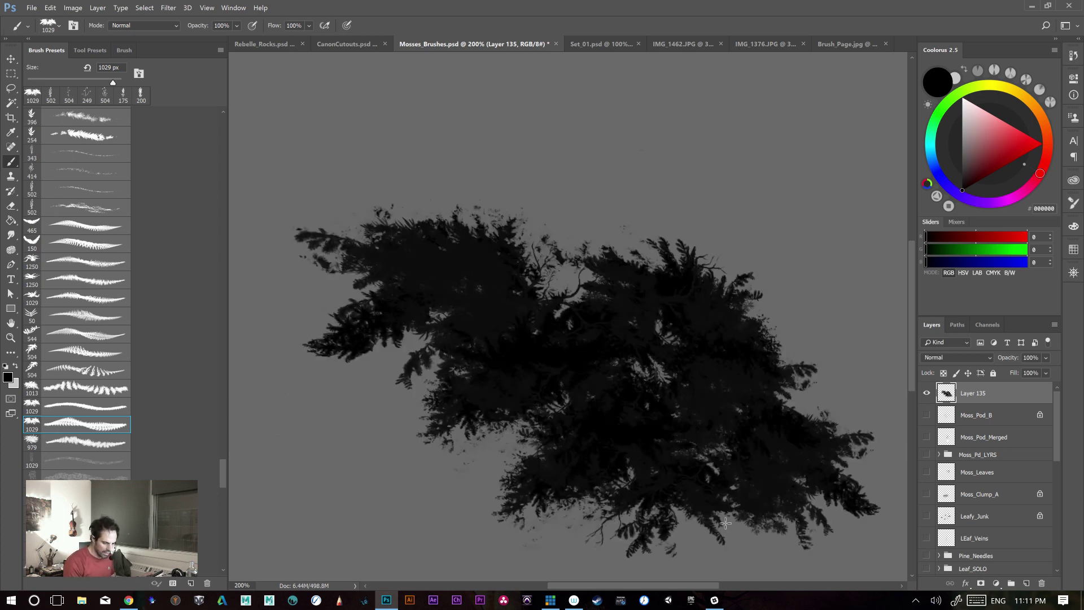
key(ctrl+z)
click(557, 504)
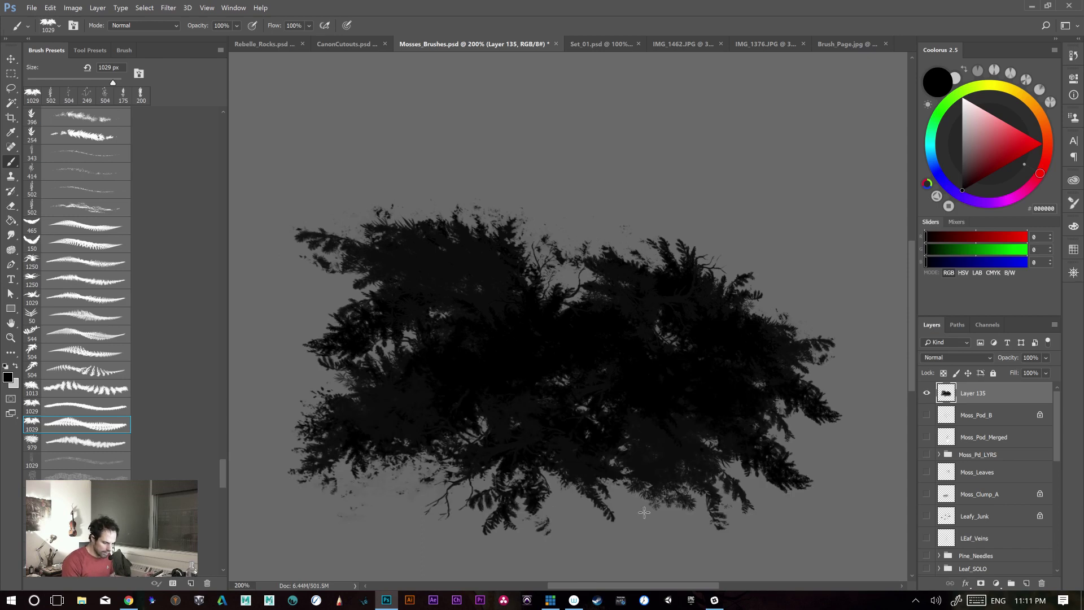
click(607, 176)
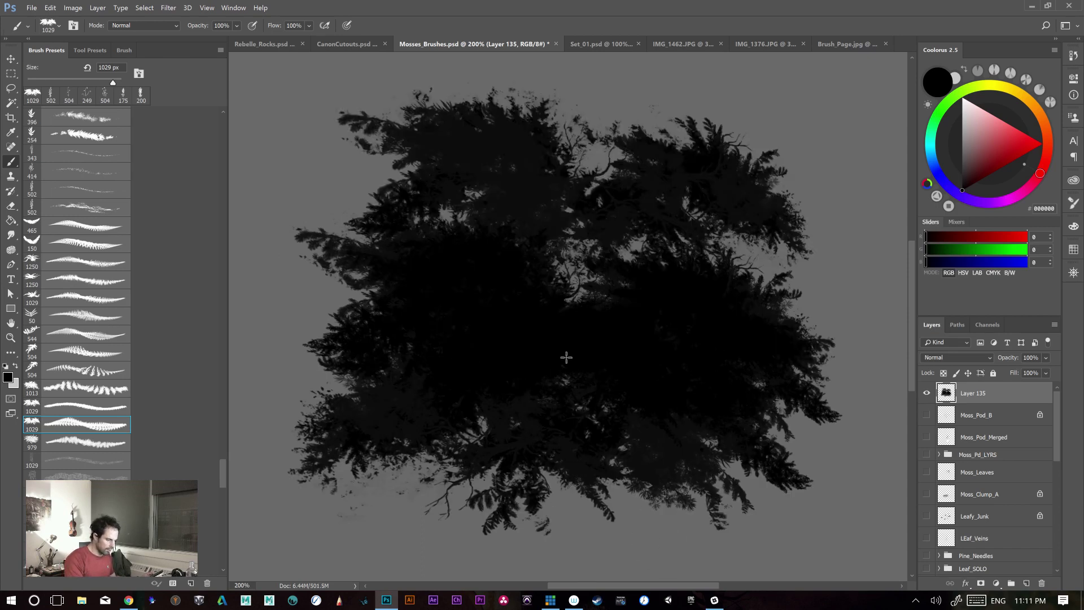
- Clear the foliage mass from the layer and try the 979 px foliage preset, undoing the strokes
key(ctrl+a)
key(Delete)
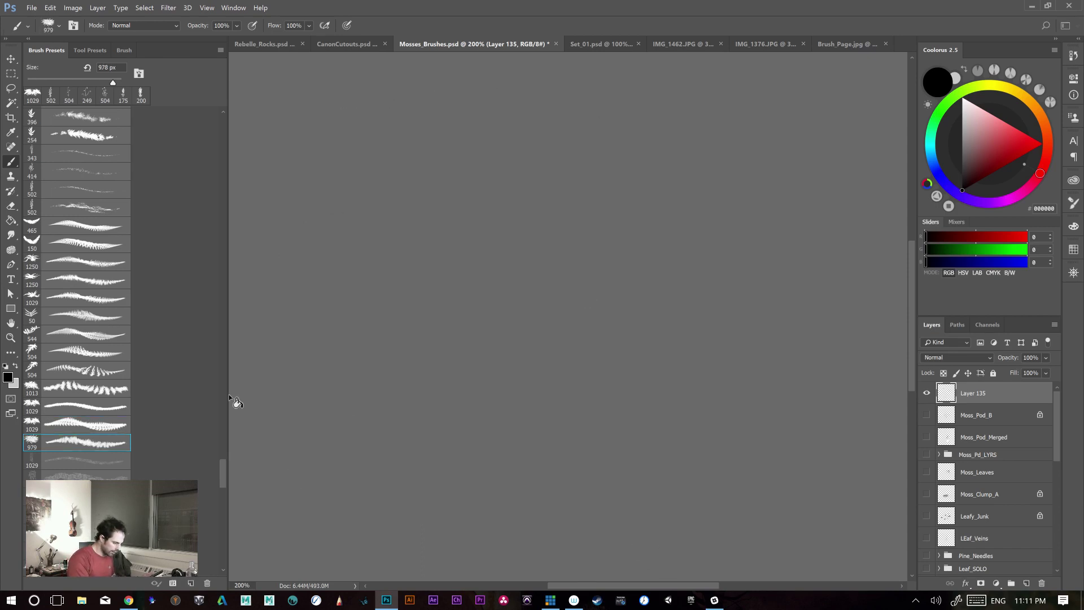
key(ctrl+z)
key(ctrl+z)
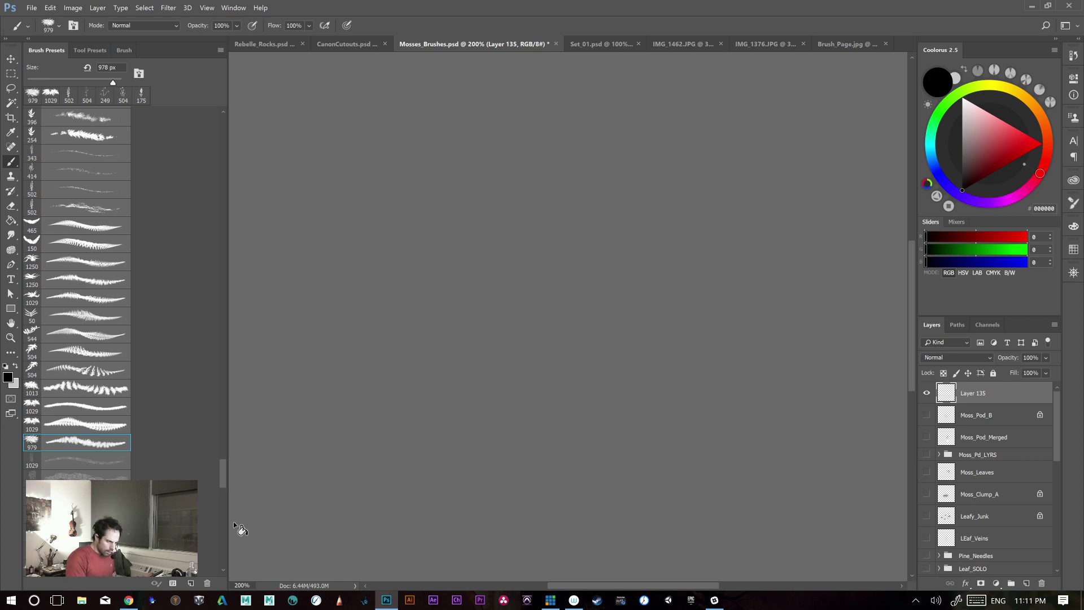
- Try the 700 px leaf clump preset that uses a dual brush with horizontal, vertical and diagonal strokes, undoing each one
drag(222, 481, 220, 574)
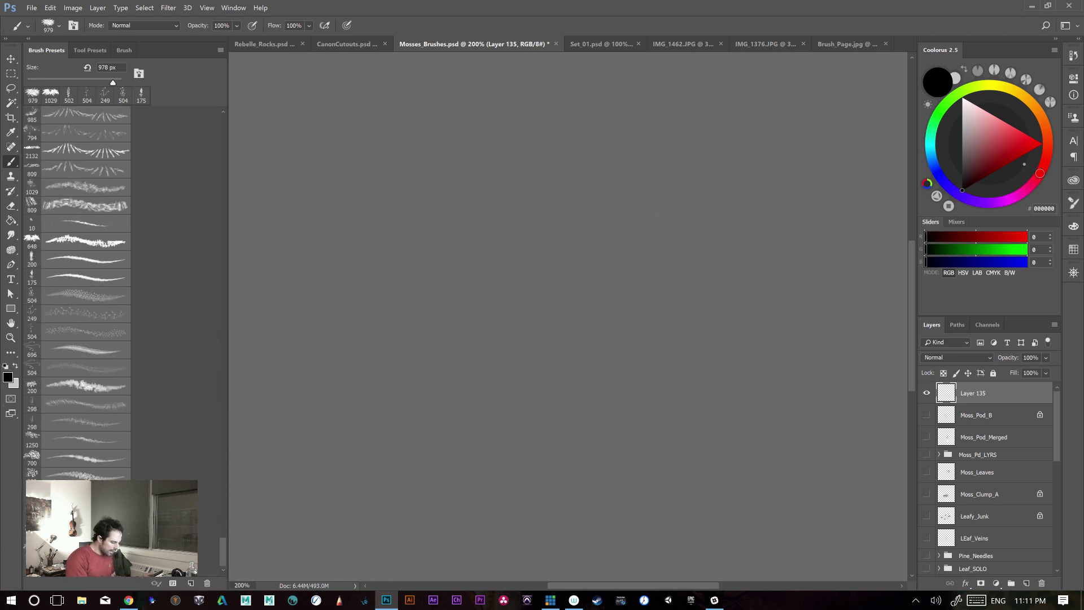
drag(520, 361, 590, 361)
key(ctrl+z)
drag(492, 370, 664, 371)
key(ctrl+z)
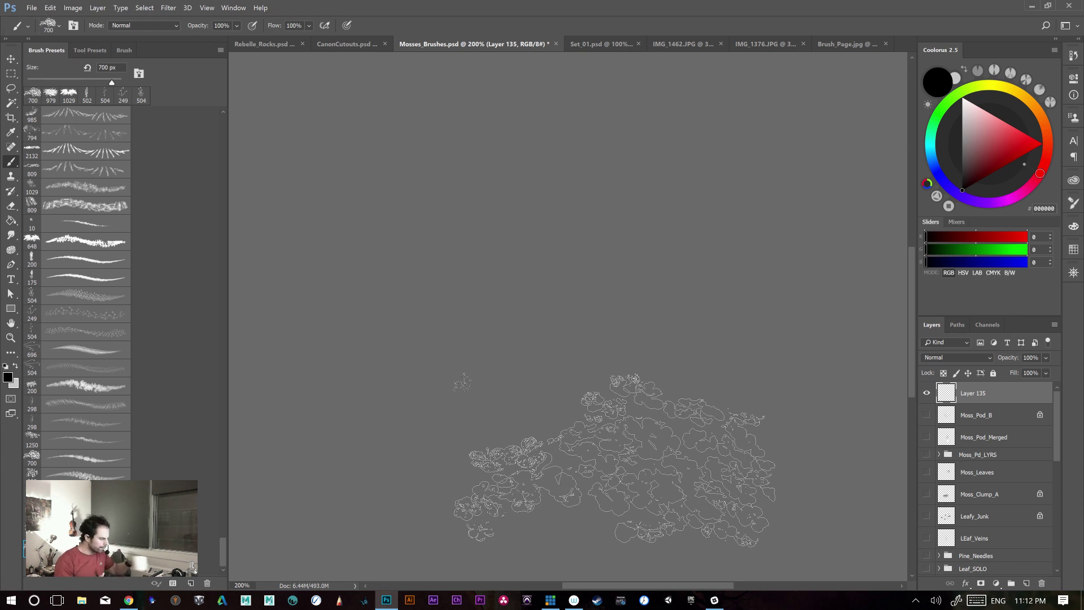
drag(555, 305, 593, 457)
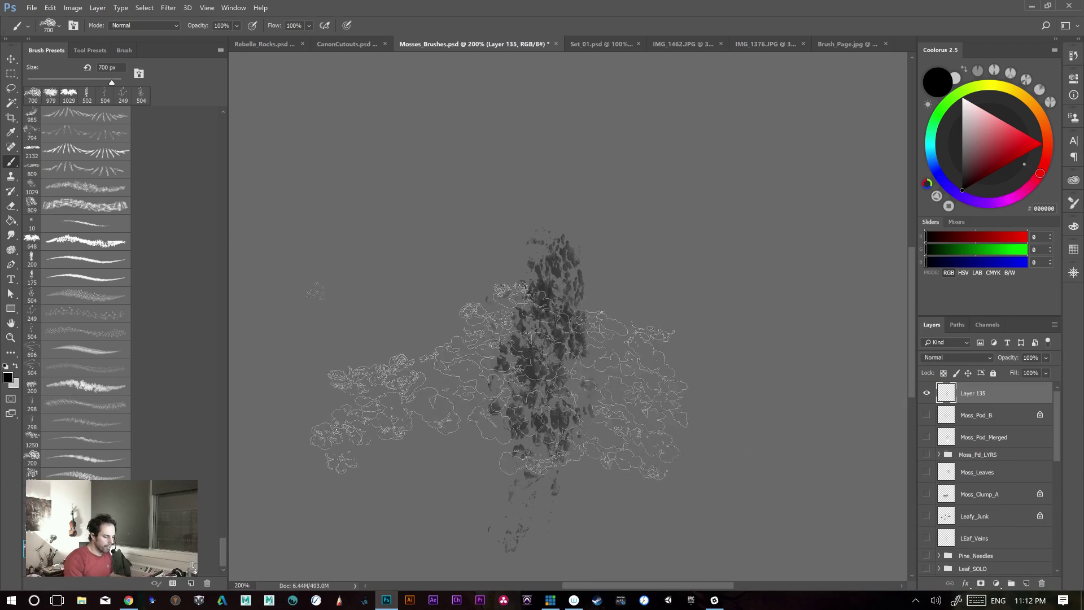
key(ctrl+z)
drag(440, 395, 545, 270)
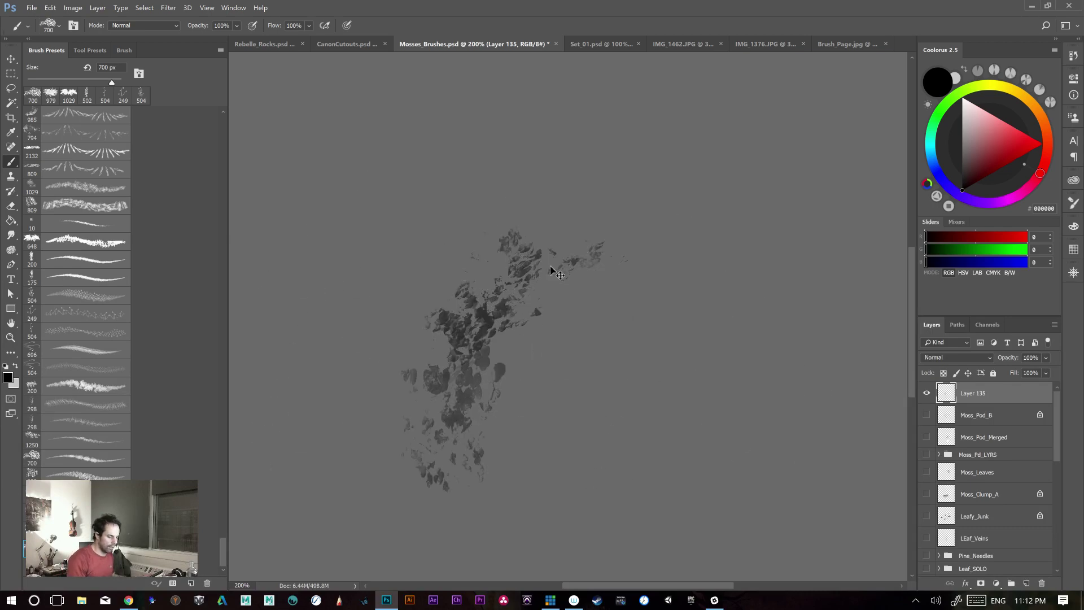
key(ctrl+z)
drag(461, 407, 709, 246)
key(ctrl+z)
key(ctrl+z)
key(ctrl+z)
key(ctrl+z)
key(ctrl+z)
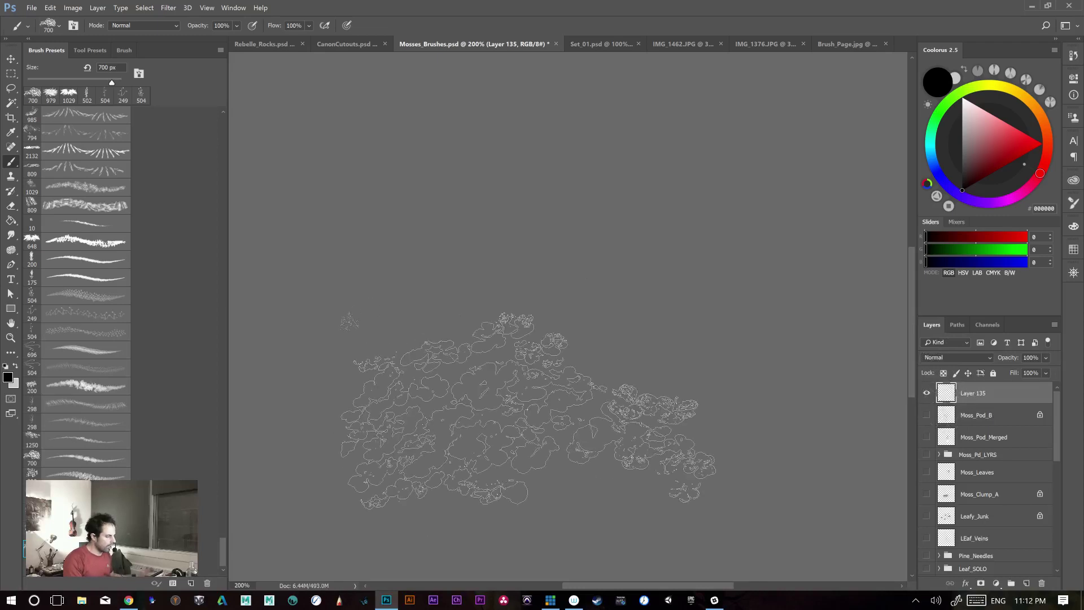
- Review the tip shape and Shape Dynamics settings of the current 700 px brush, and return to the preset list
click(117, 52)
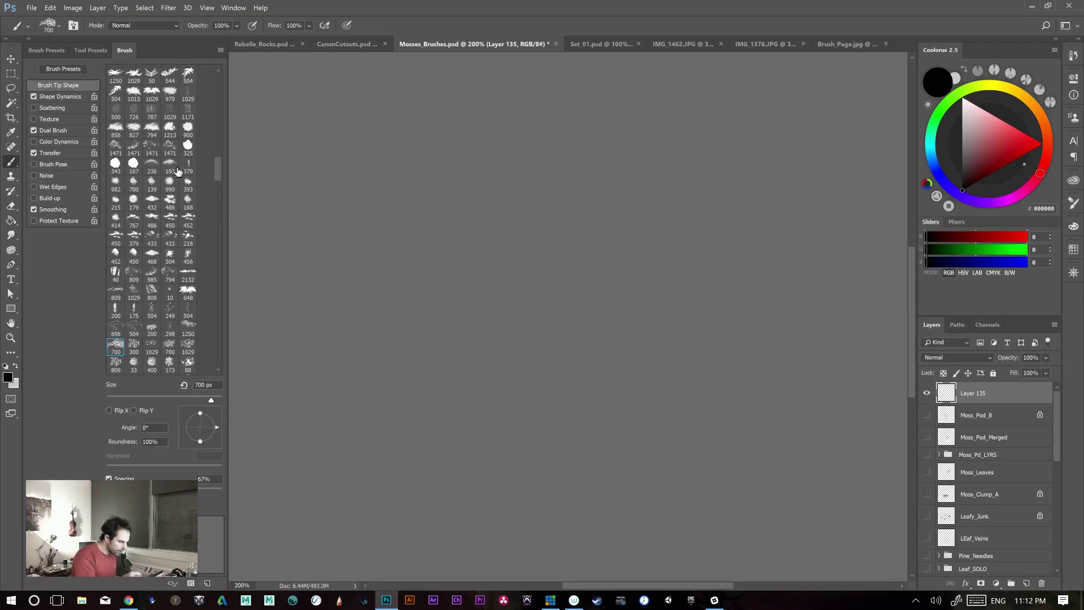
click(71, 94)
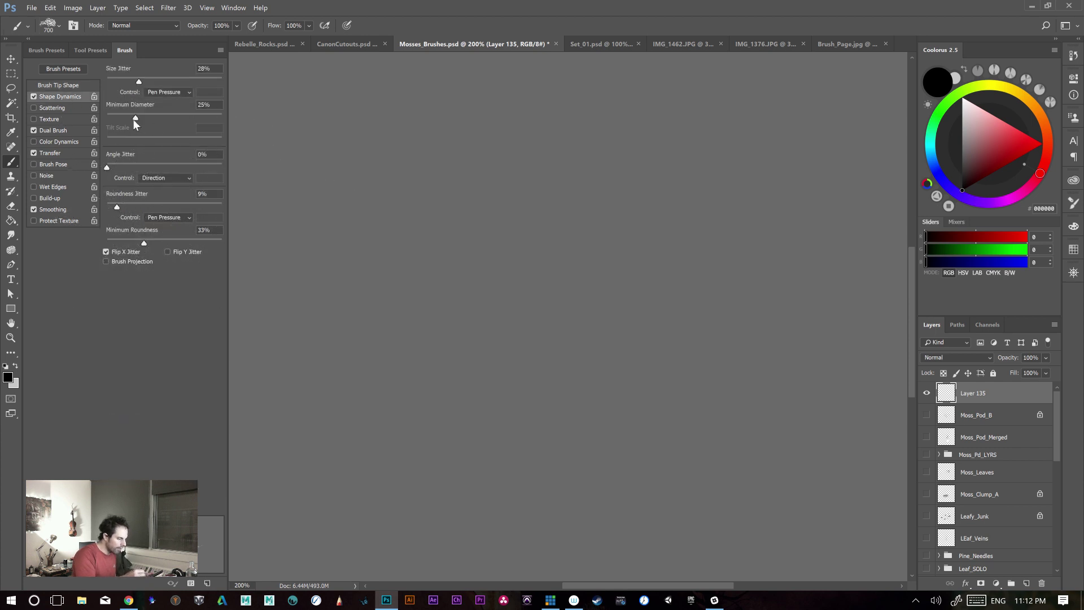
click(56, 50)
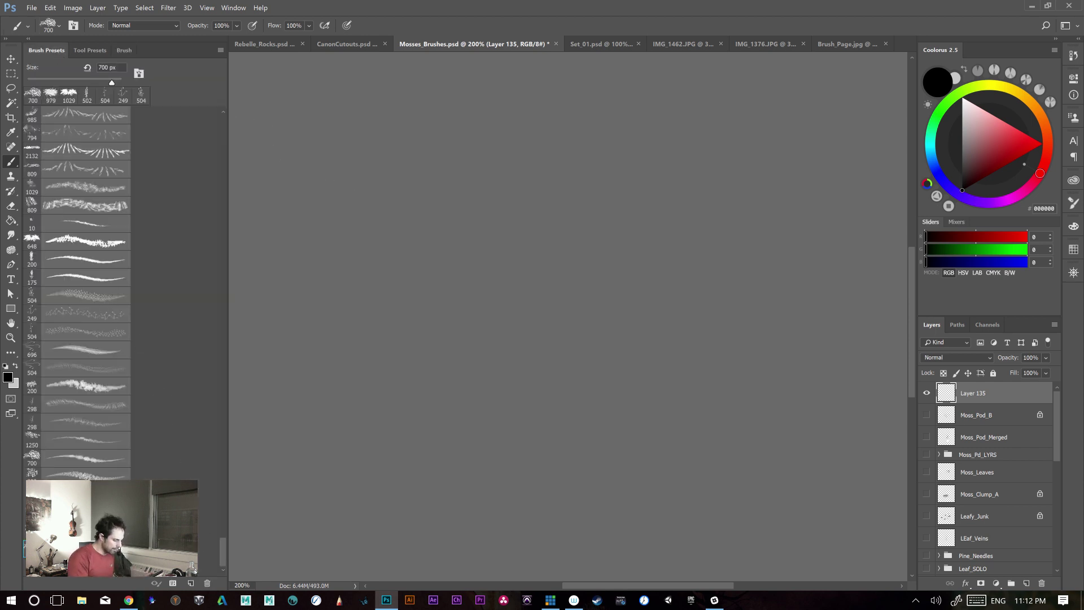
- Try the 504 px drooping pod stem preset with test dabs in the middle of the canvas
click(78, 374)
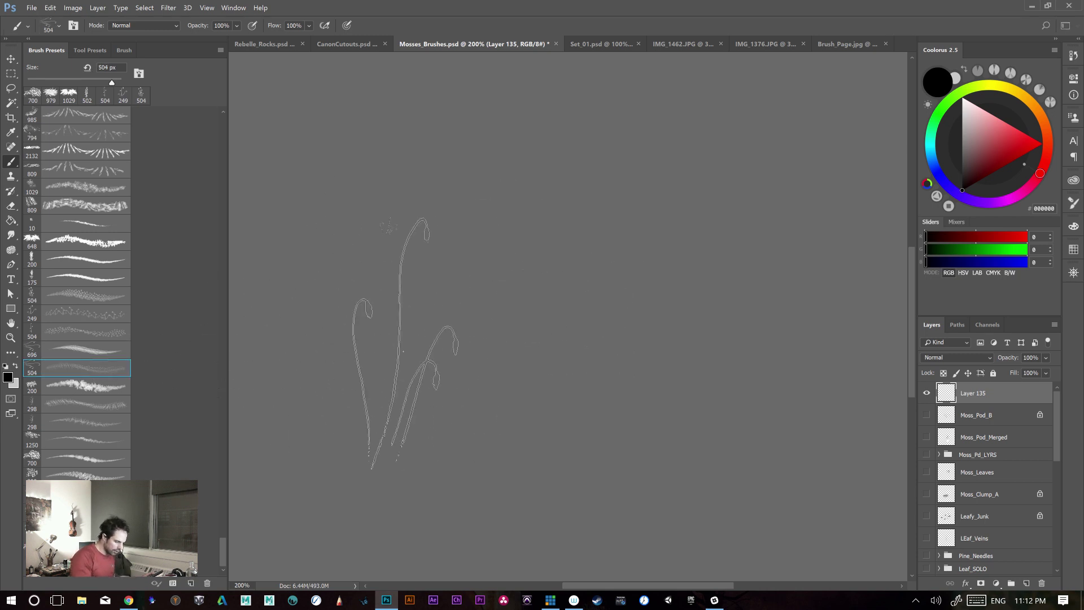
drag(609, 370, 611, 337)
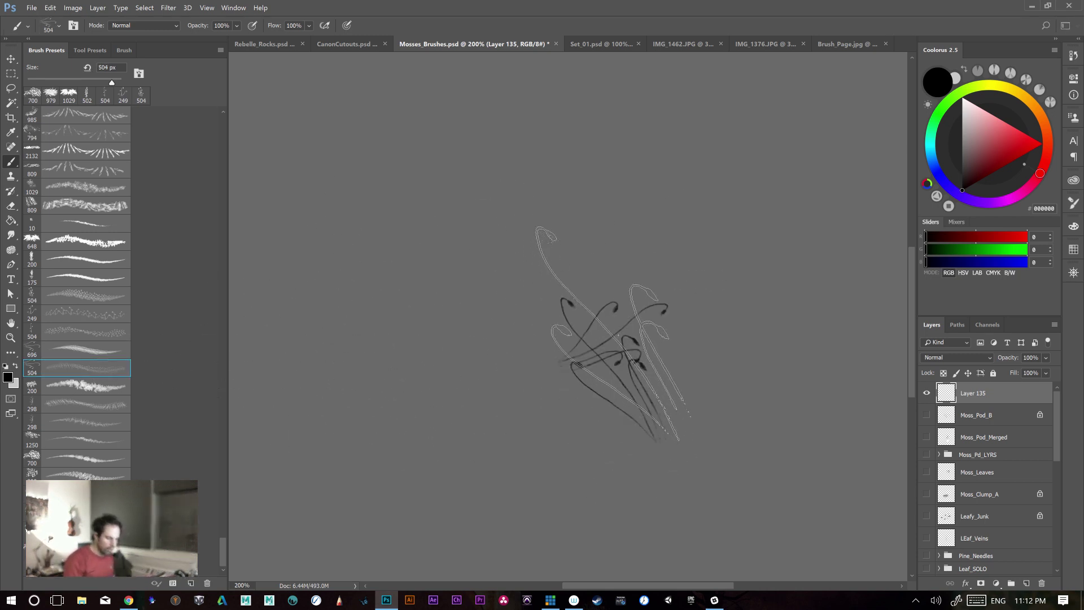
key(ctrl+z)
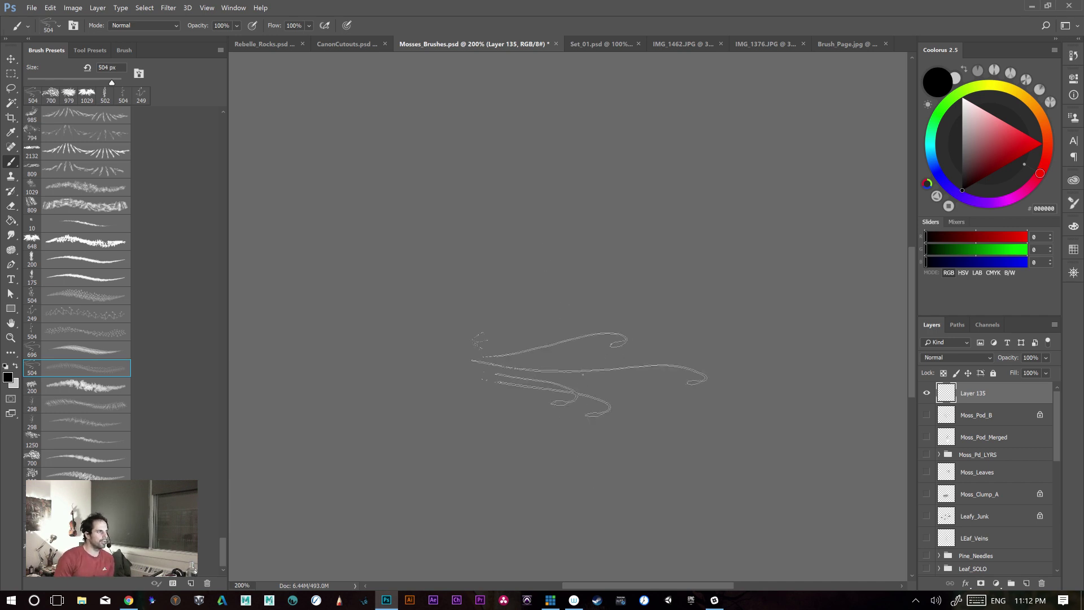
click(567, 349)
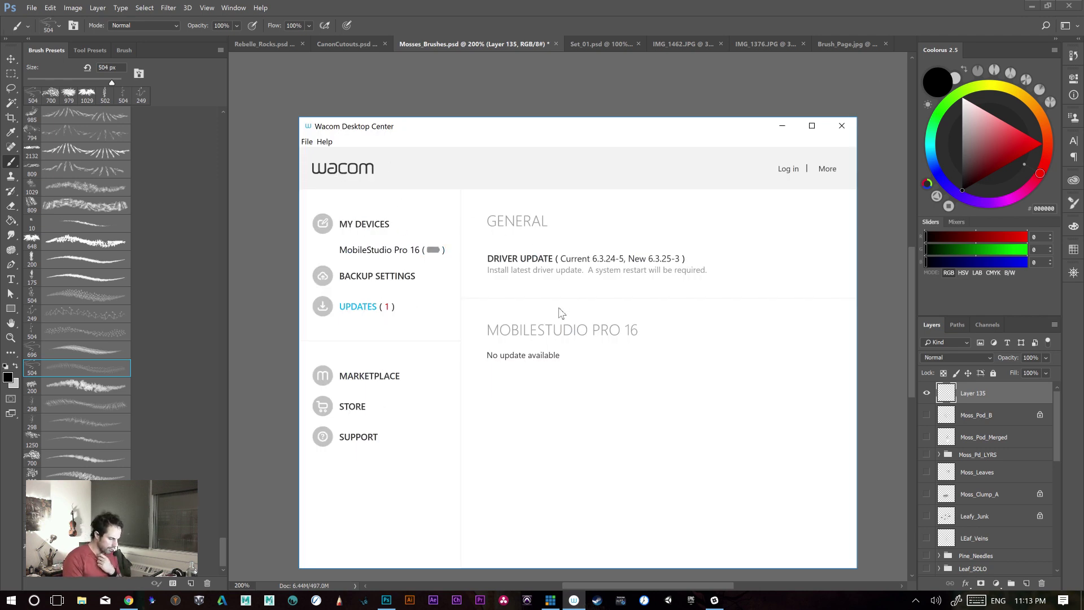
- Examine the pen settings of the MobileStudio Pro 16 in Wacom Desktop Center, and close both Wacom windows
click(384, 249)
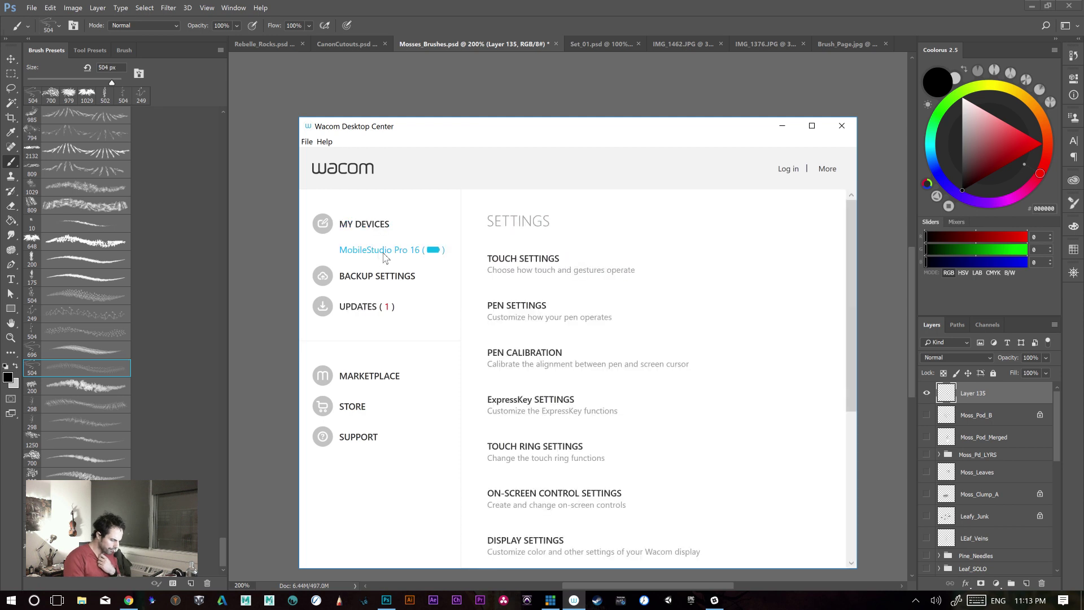
click(529, 314)
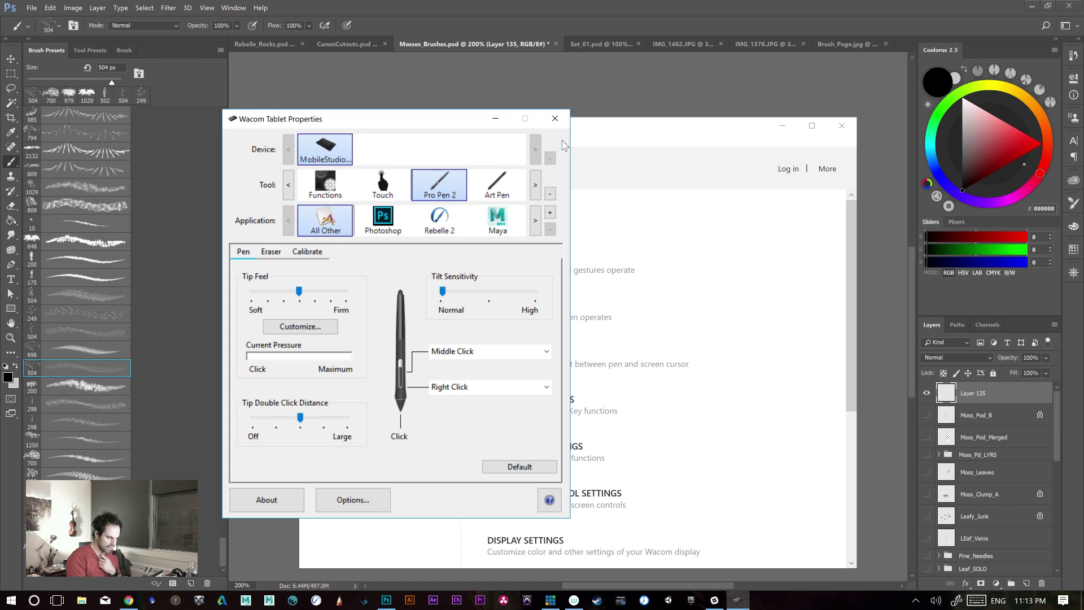
click(555, 120)
click(844, 124)
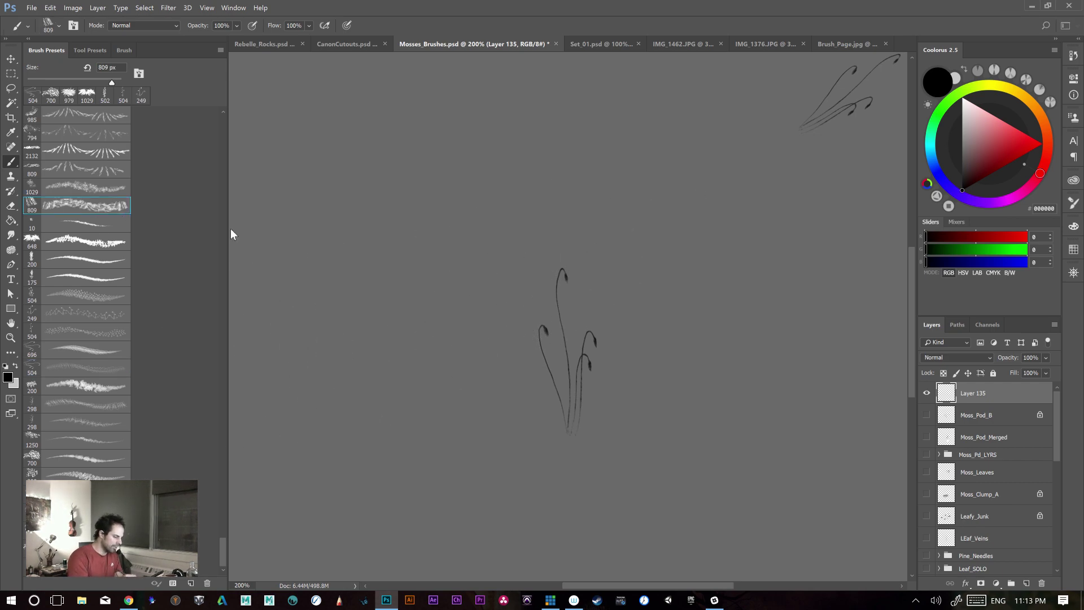
- Try the 809 px bark texture preset and the 700 px leaf clump preset below the 1250 px one, undoing the strokes
drag(454, 378, 471, 288)
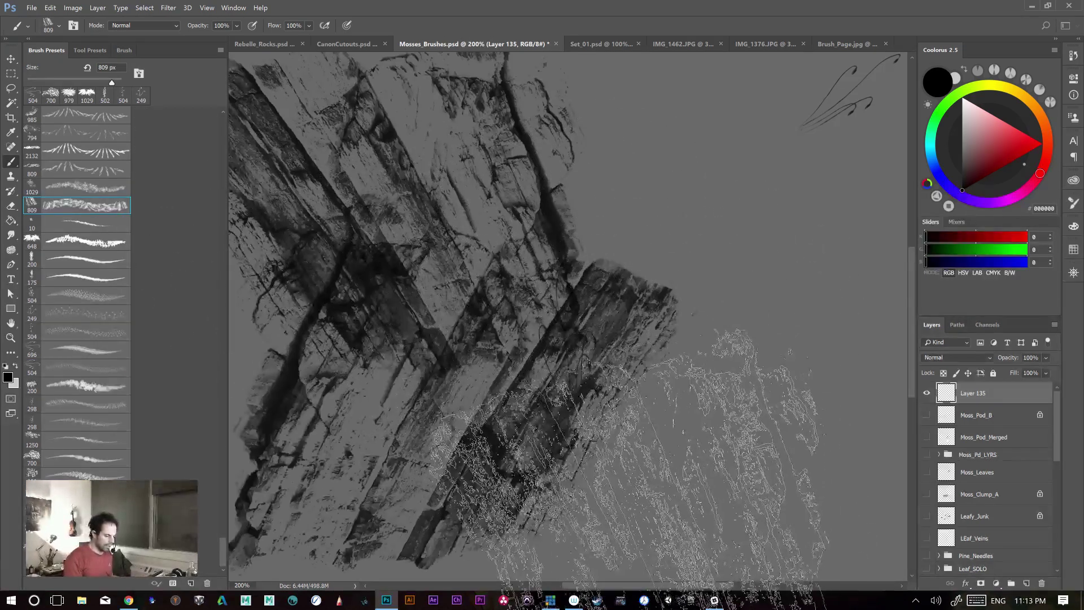
key(ctrl+z)
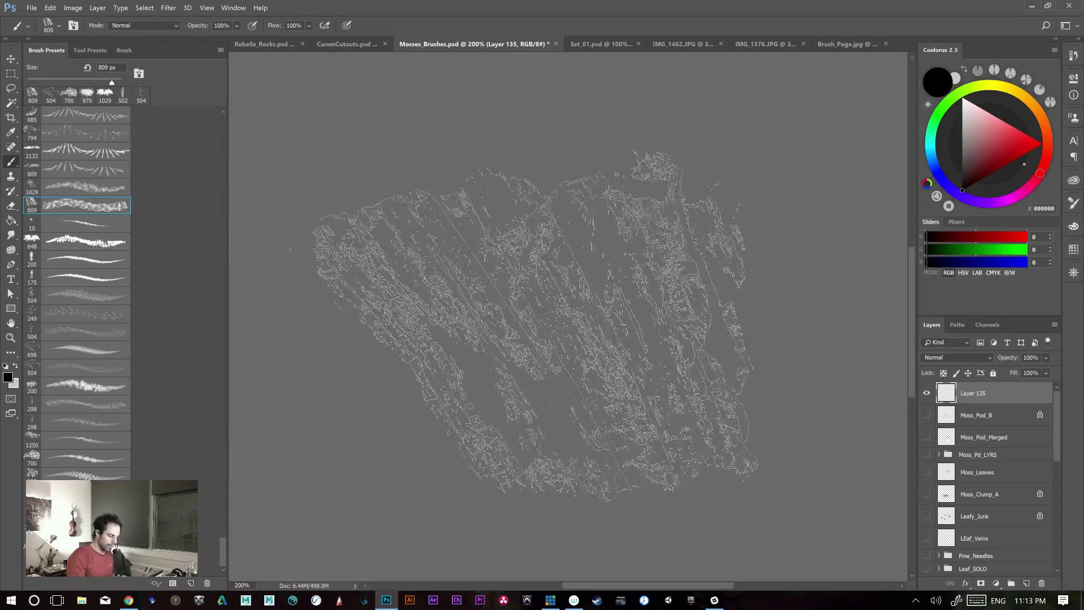
click(87, 461)
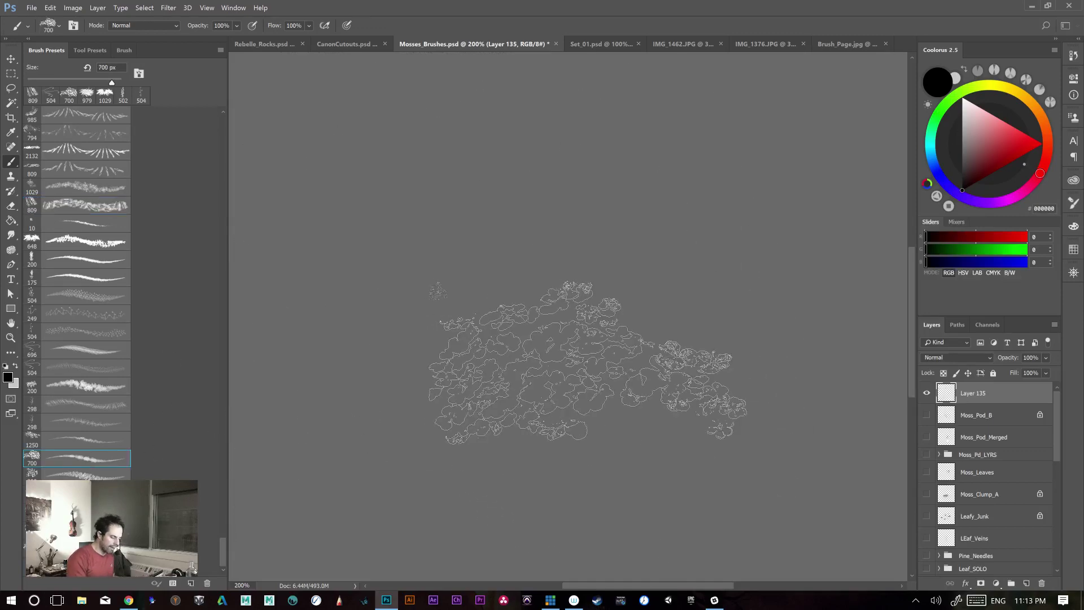
drag(409, 446, 689, 407)
key(ctrl+z)
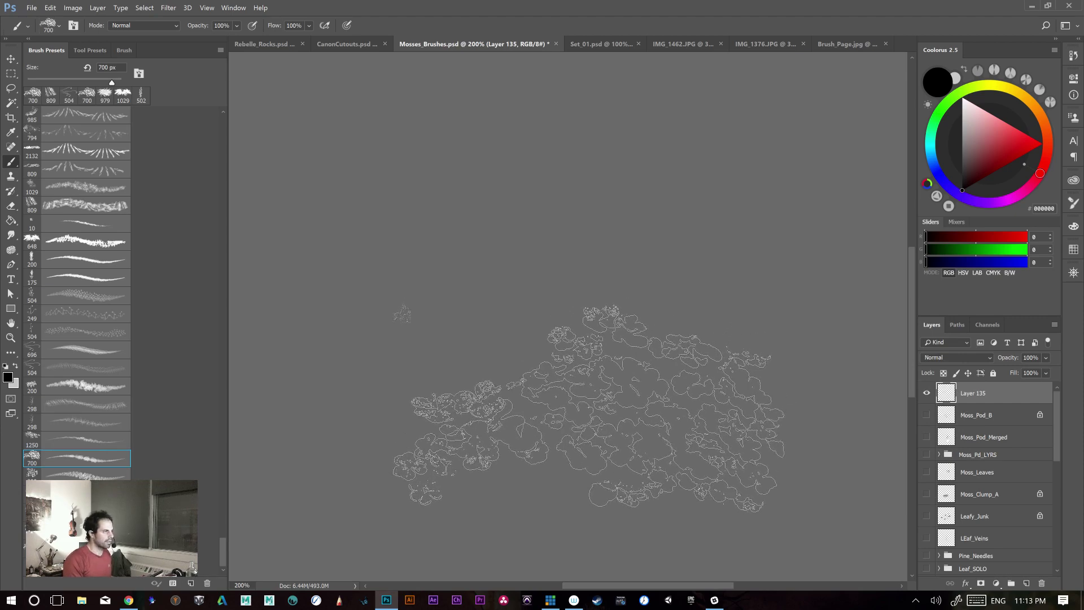
- Try sweeping arched strokes of leaf clumps across the canvas in black with the 700 px preset, undoing each one
mouse_move(350, 432)
mouse_down()
mouse_move(565, 367)
mouse_move(658, 436)
mouse_up()
drag(485, 447, 695, 355)
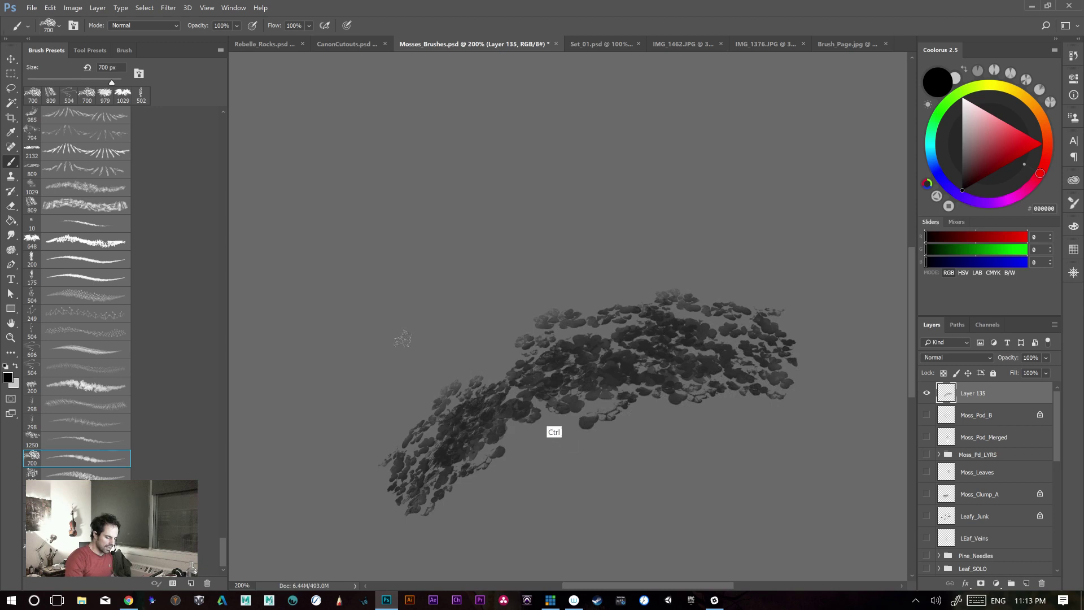
mouse_move(415, 487)
mouse_down()
mouse_move(460, 393)
mouse_move(762, 325)
mouse_up()
key(ctrl+z)
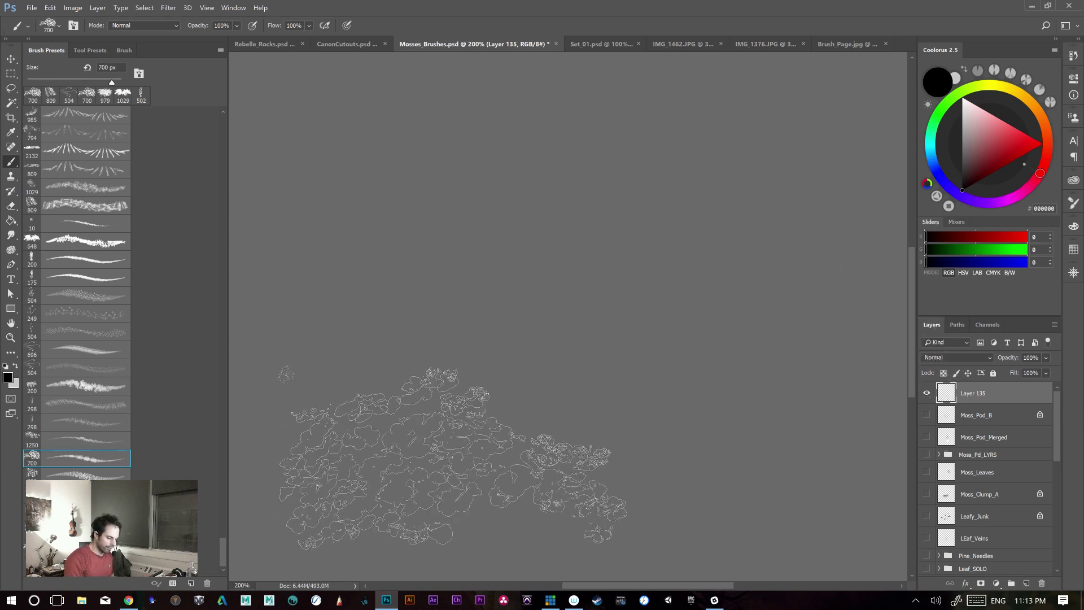
drag(418, 474, 748, 316)
key(ctrl+z)
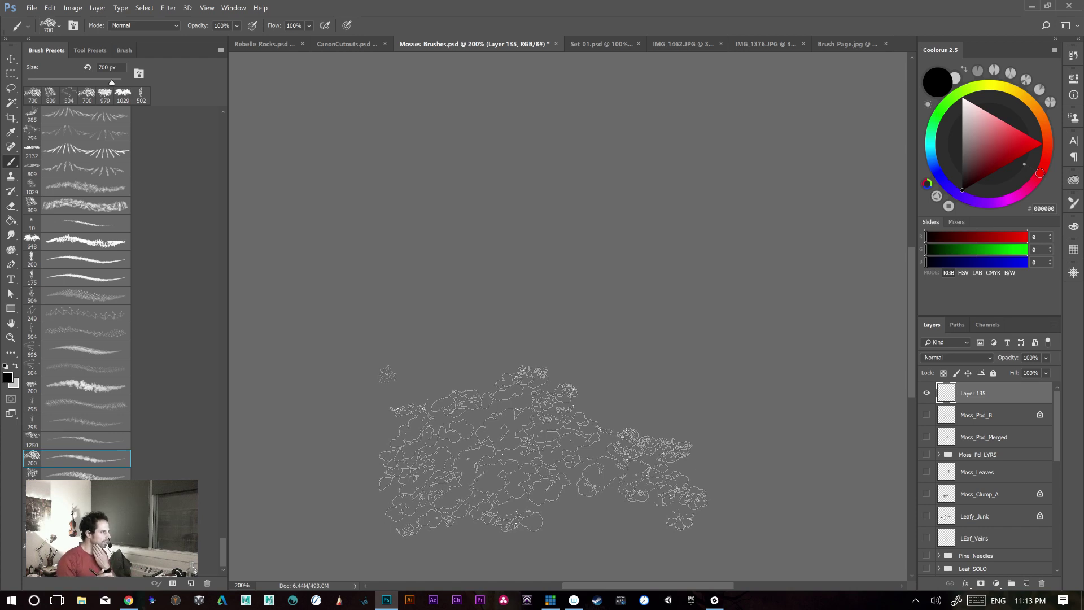
mouse_move(348, 480)
mouse_down()
mouse_move(509, 329)
mouse_move(777, 283)
mouse_up()
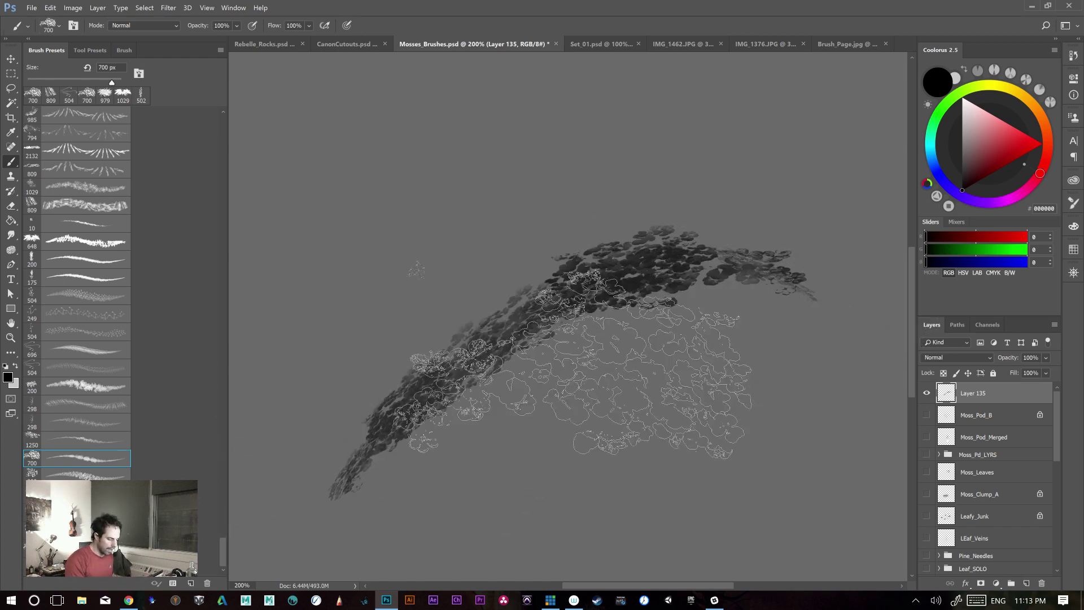
key(ctrl+z)
mouse_move(367, 531)
mouse_down()
mouse_move(750, 346)
mouse_move(797, 365)
mouse_move(581, 429)
mouse_move(700, 415)
mouse_up()
key(ctrl+z)
key(ctrl+z)
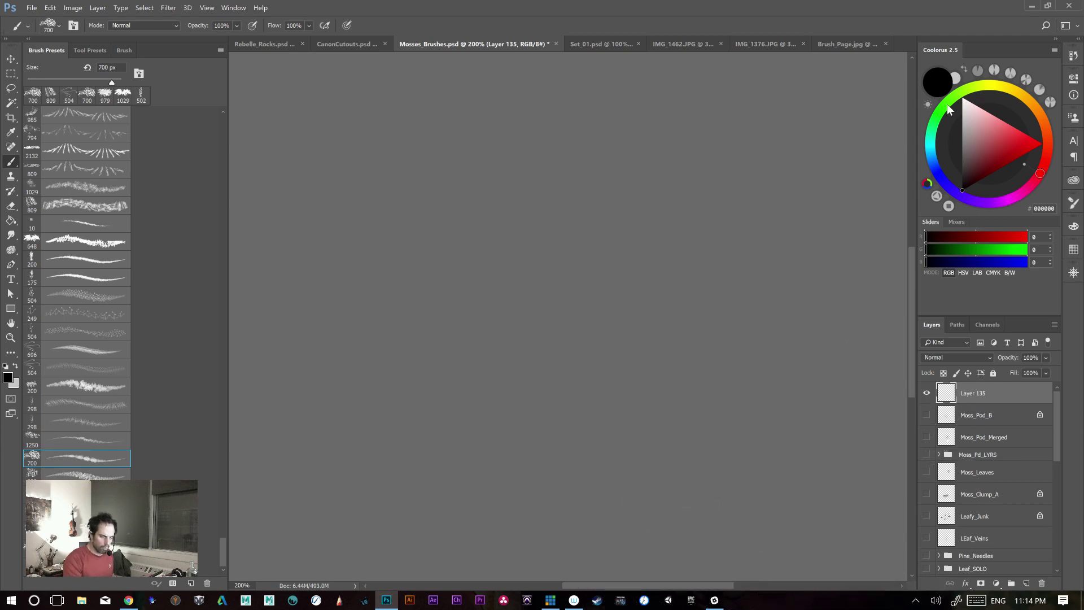
- Set the foreground color to dark green 24441C and paint an arched band of leaf clumps across the middle of the canvas
click(979, 162)
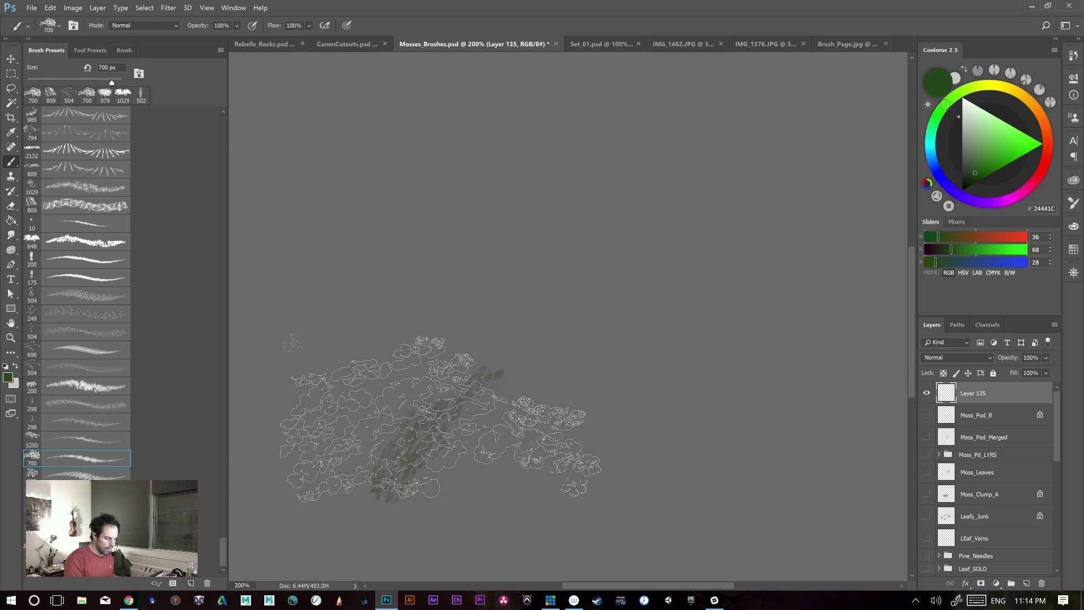
drag(395, 480, 756, 305)
- Try further green leaf clump strokes in different directions above, below and over the arched band, undoing each one
drag(429, 305, 356, 497)
key(ctrl+z)
drag(520, 367, 367, 474)
key(ctrl+z)
drag(660, 206, 423, 303)
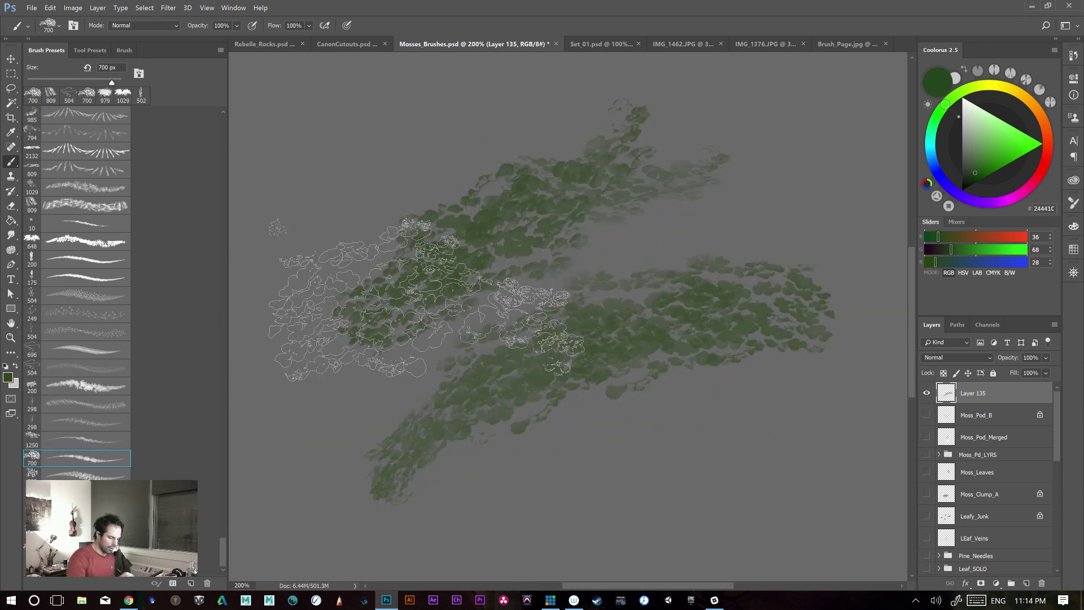
key(ctrl+z)
drag(678, 178, 480, 209)
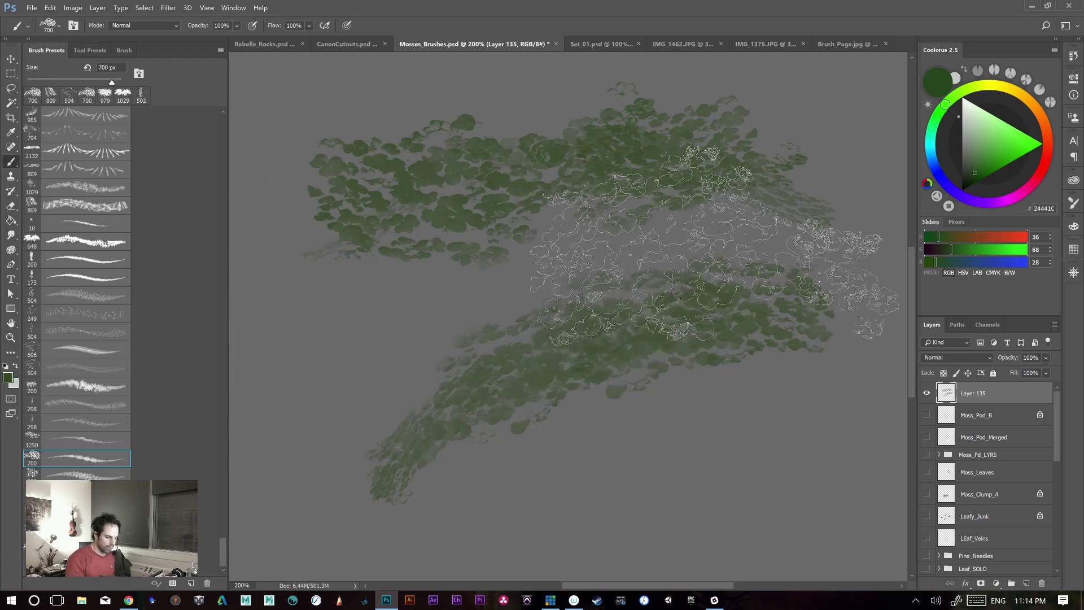
key(ctrl+z)
drag(532, 472, 668, 517)
key(ctrl+z)
drag(722, 357, 650, 395)
key(ctrl+z)
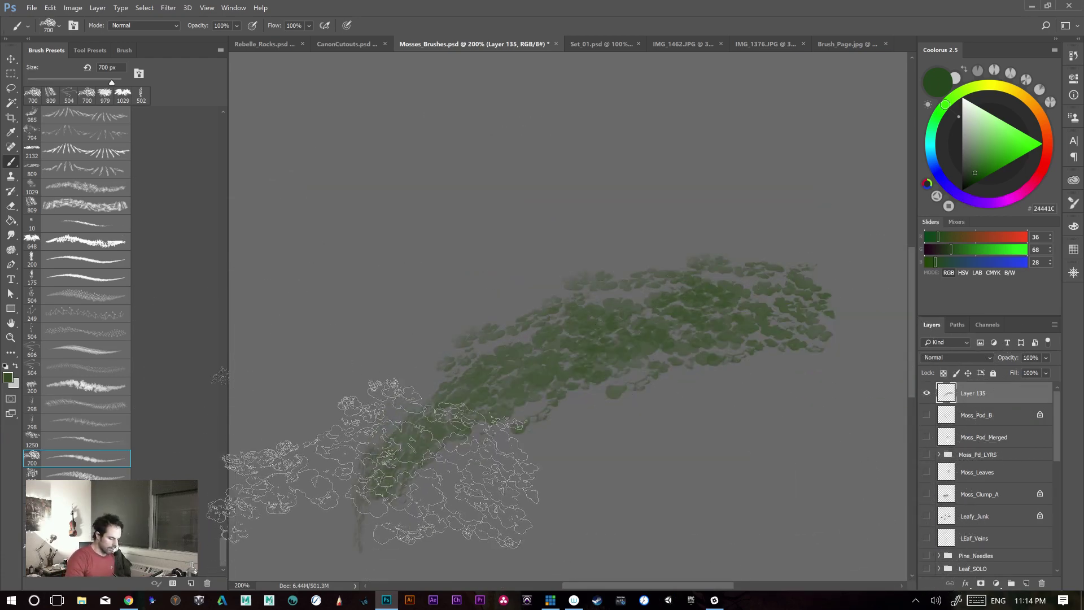
mouse_move(367, 497)
mouse_down()
mouse_move(532, 264)
mouse_move(904, 255)
mouse_up()
key(ctrl+z)
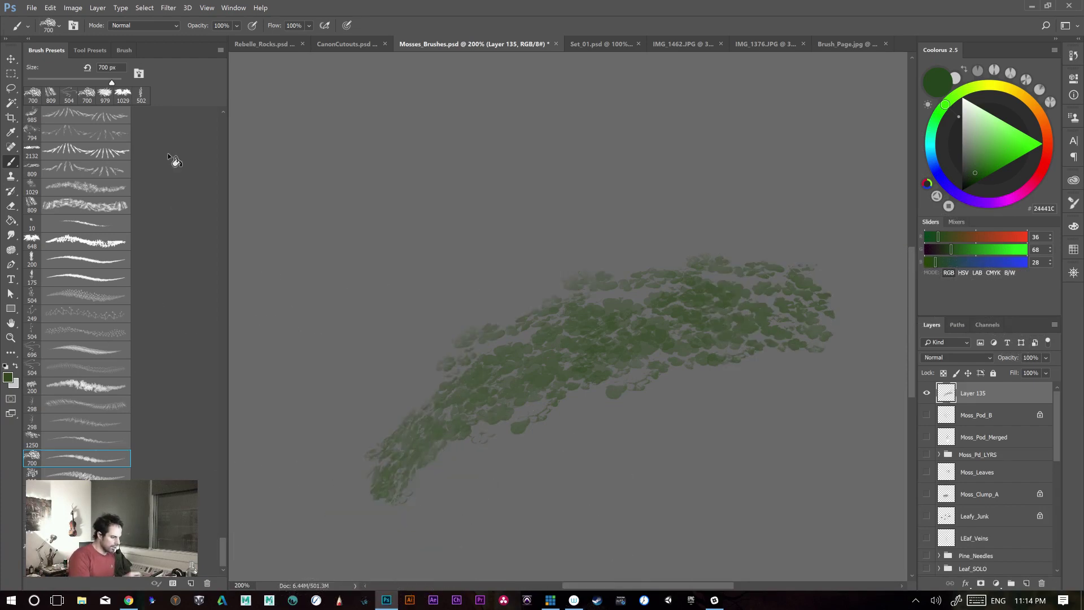
- Enable Flip X on the leaf clump brush tip and test it with a sweeping stroke above the band, undoing the stroke
click(125, 50)
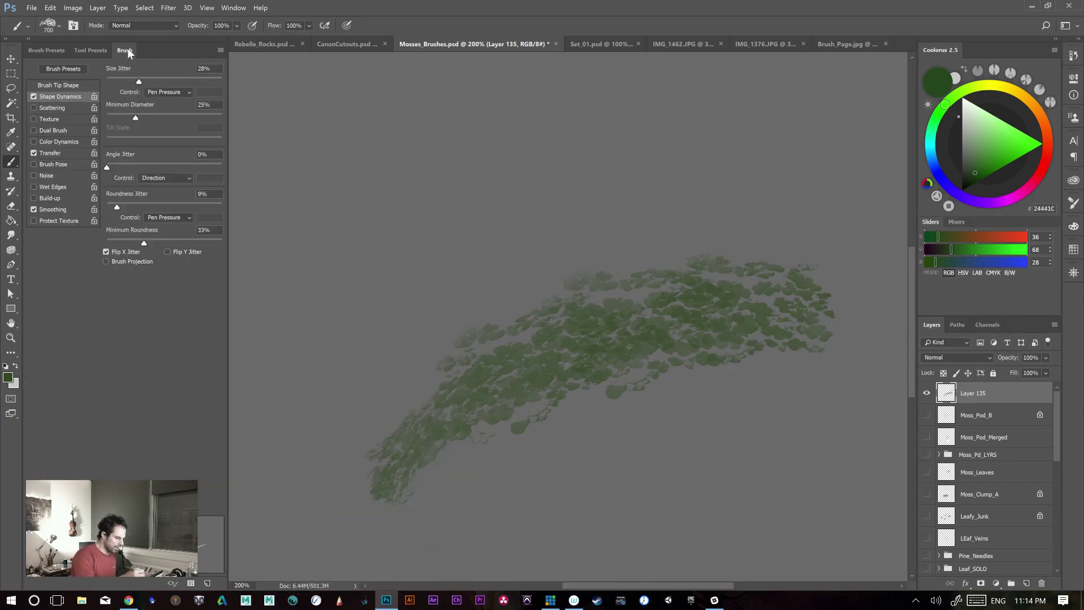
click(60, 86)
click(110, 412)
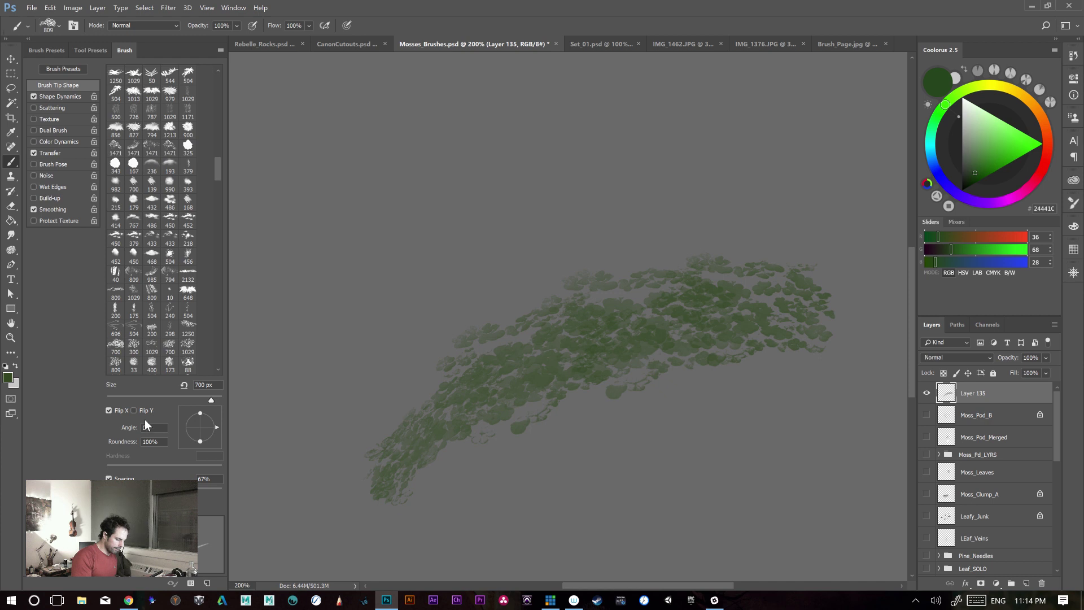
drag(362, 350, 892, 187)
key(ctrl+z)
- Turn off Flip X, enable Flip Y on the brush tip, and paint a second arched leaf band above the first
click(109, 410)
click(134, 411)
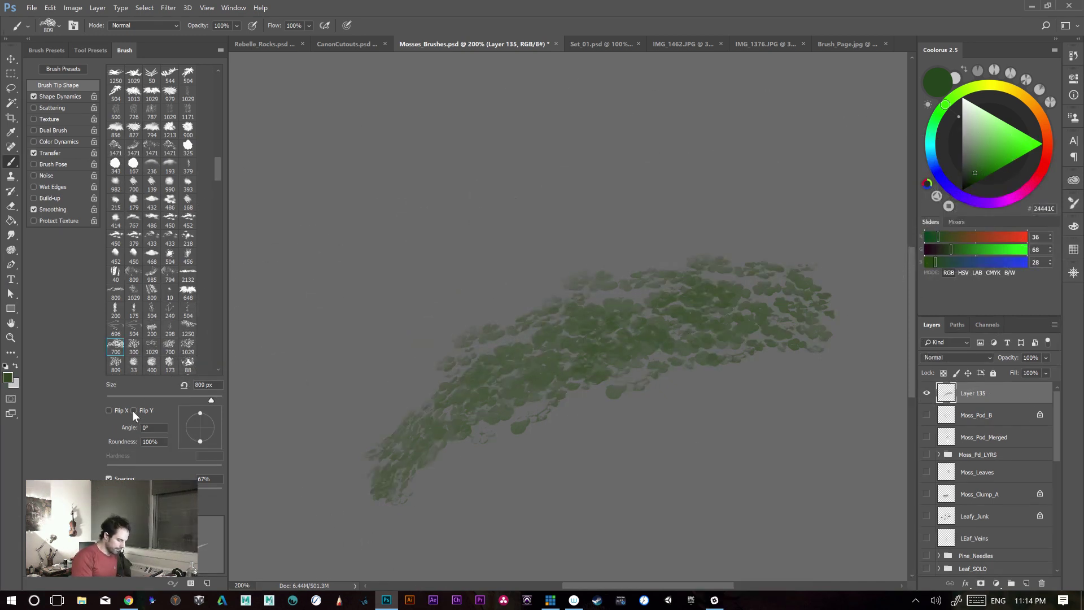
drag(519, 271, 598, 215)
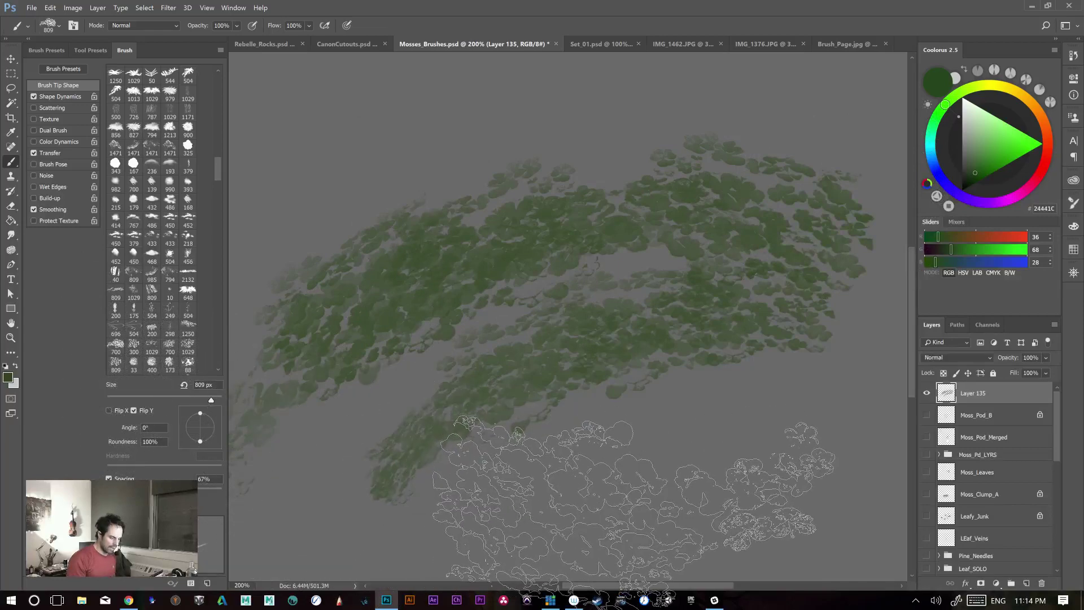
- Undo the upper leaf band and retry it with sweeping strokes using the vertically flipped tip, undoing each one
key(ctrl+z)
drag(361, 362, 847, 197)
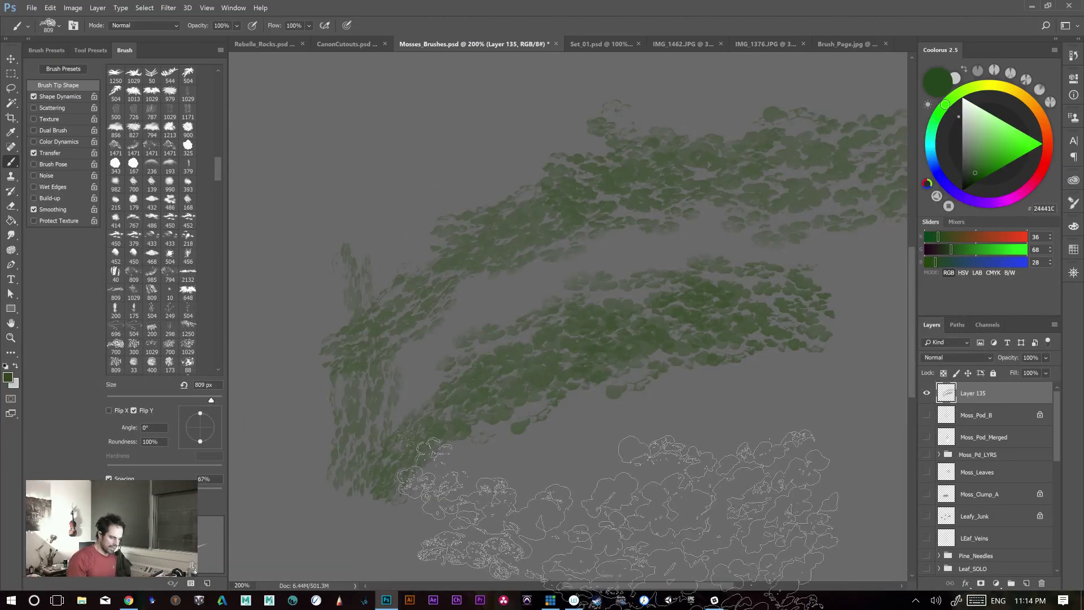
key(ctrl+z)
drag(717, 204, 486, 294)
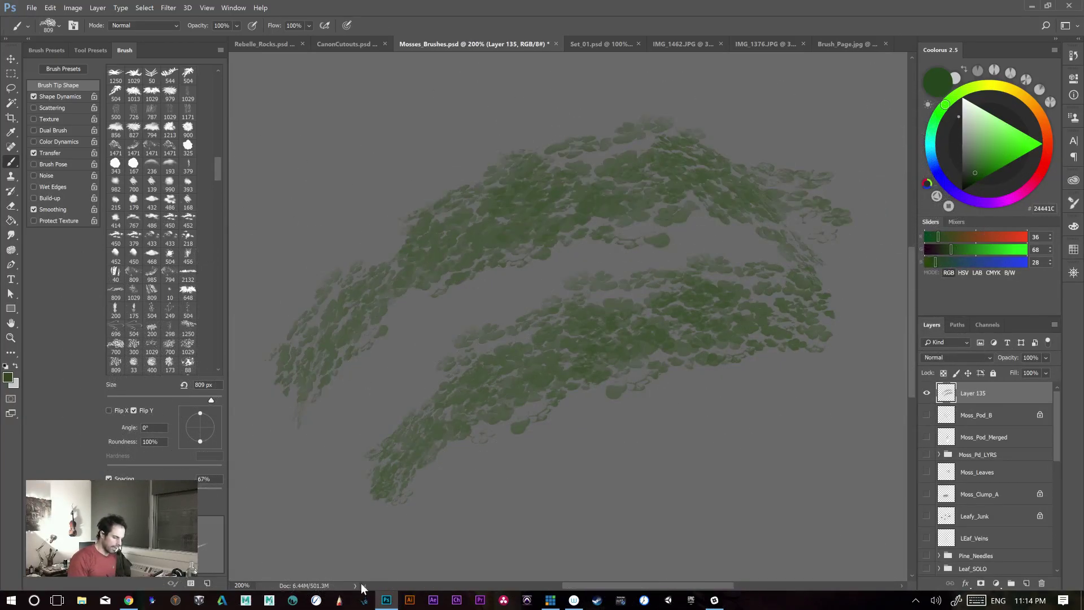
key(ctrl+z)
- Turn off Flip Y on the leaf clump brush tip and test it with a stroke below the green band, undoing the stroke
click(133, 410)
mouse_move(443, 480)
mouse_down()
mouse_move(529, 405)
mouse_move(791, 450)
mouse_up()
key(ctrl+z)
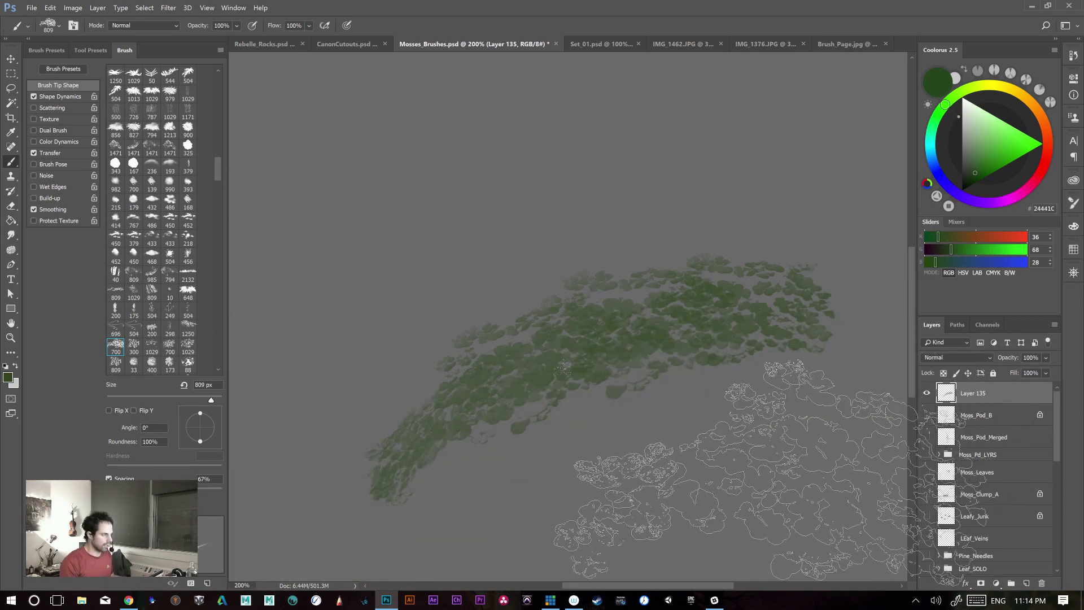
key(space)
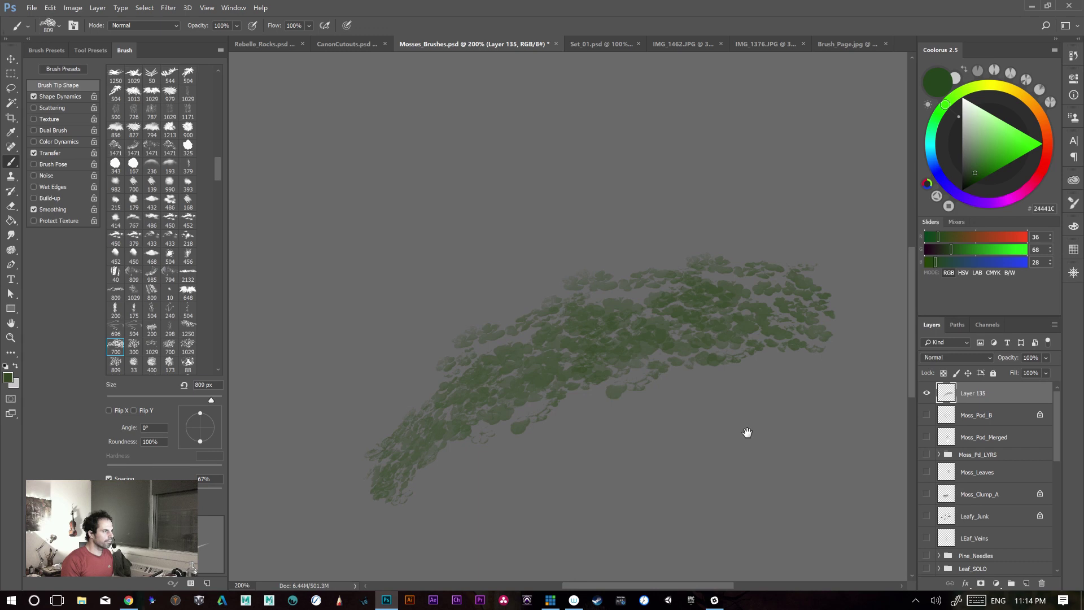
drag(749, 440, 750, 375)
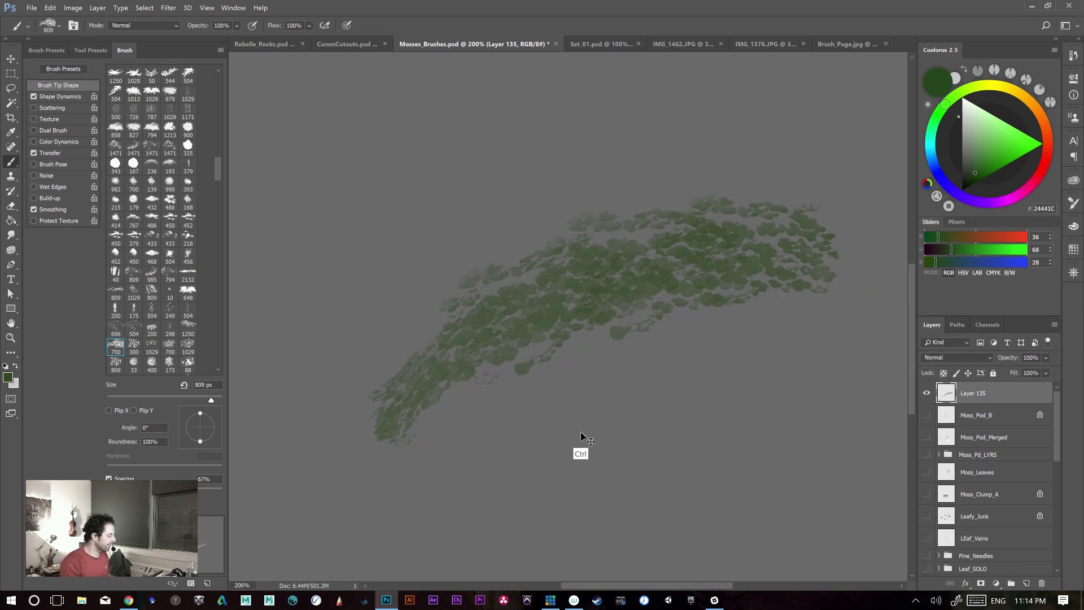
- Darken the foreground color to green 092B00 and try long leaf clump strokes along the green band, undoing each one
scroll(581, 446, down, 2)
drag(975, 171, 974, 184)
drag(313, 446, 811, 360)
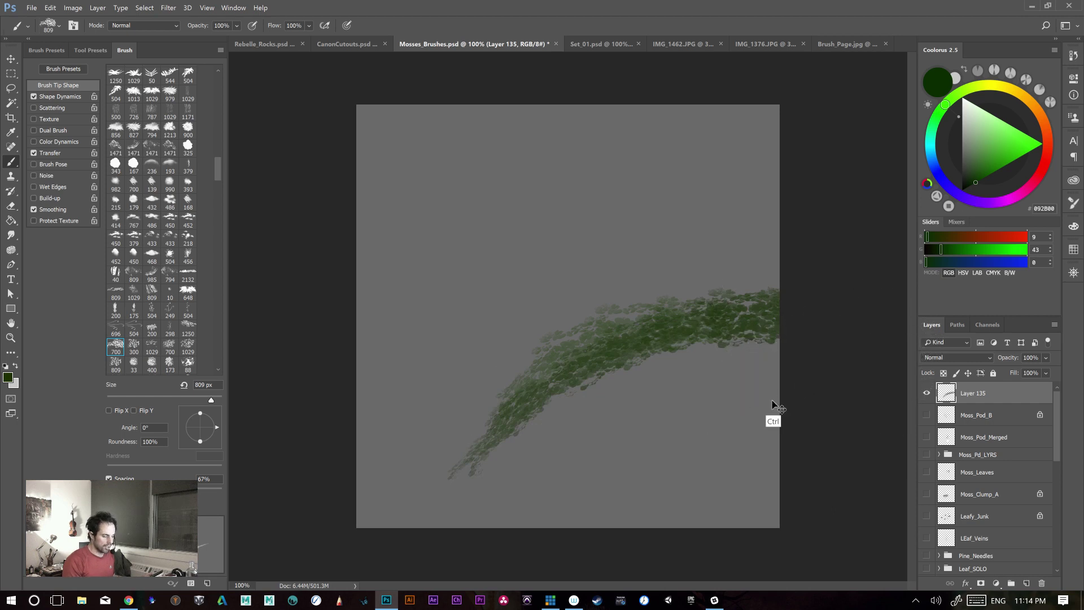
key(ctrl+z)
drag(474, 463, 835, 356)
key(ctrl+alt+z)
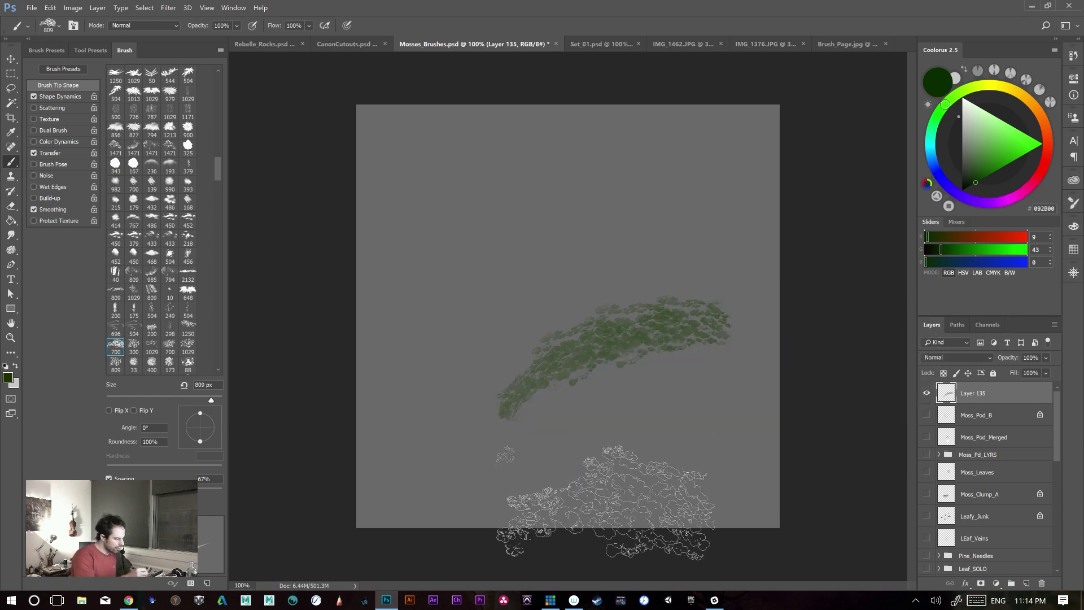
- Clear the green leaves from Layer 135, set the foreground color to white FFFFFF, and test the 809 px leaf brush, undoing the stroke
click(50, 50)
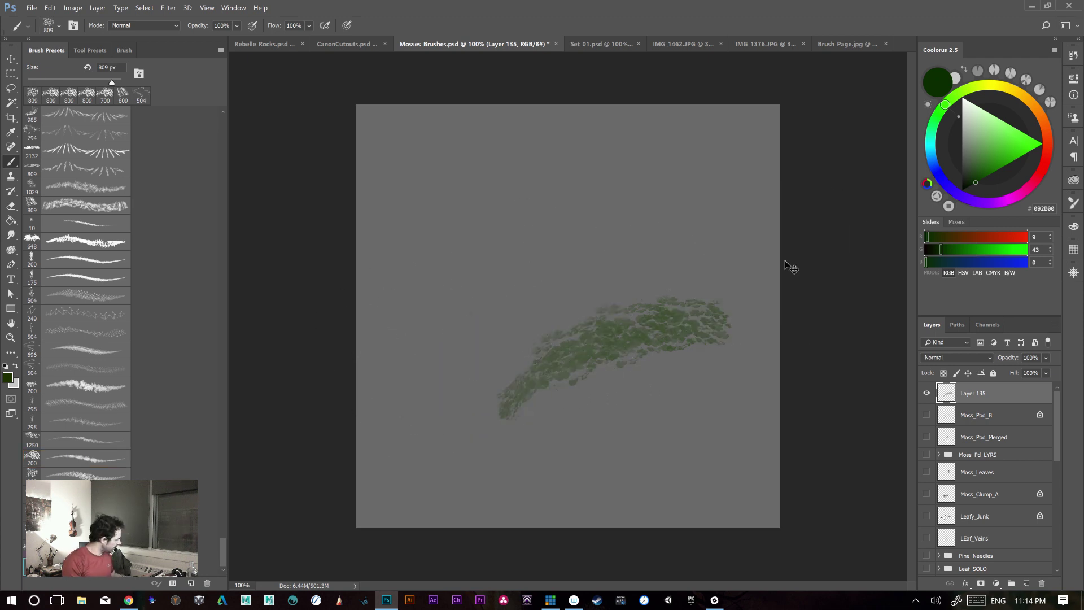
key(Delete)
key(ctrl+plus)
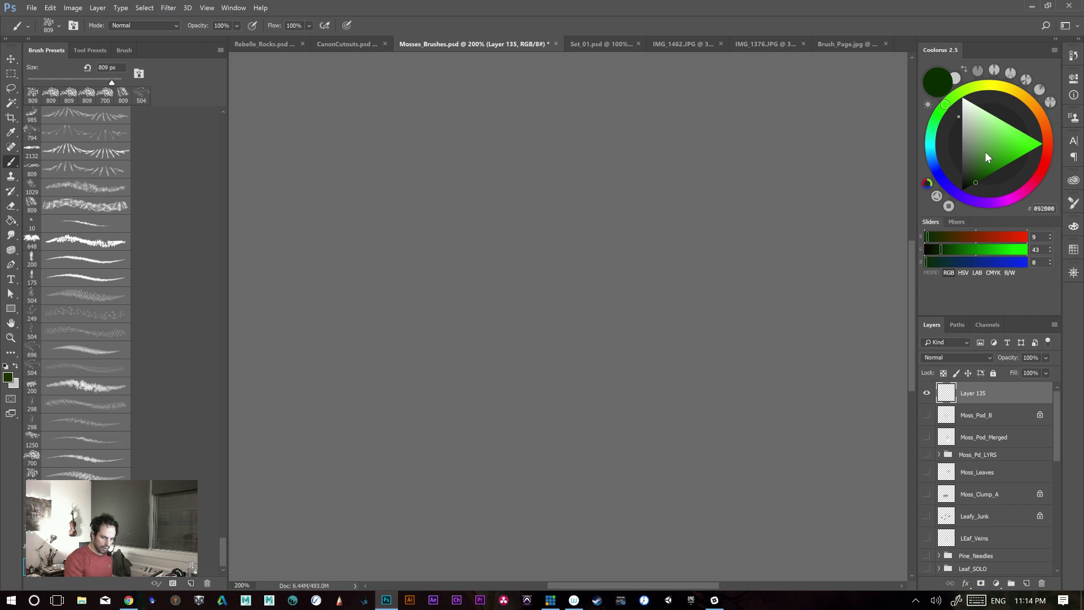
click(952, 89)
drag(395, 390, 830, 237)
key(ctrl+z)
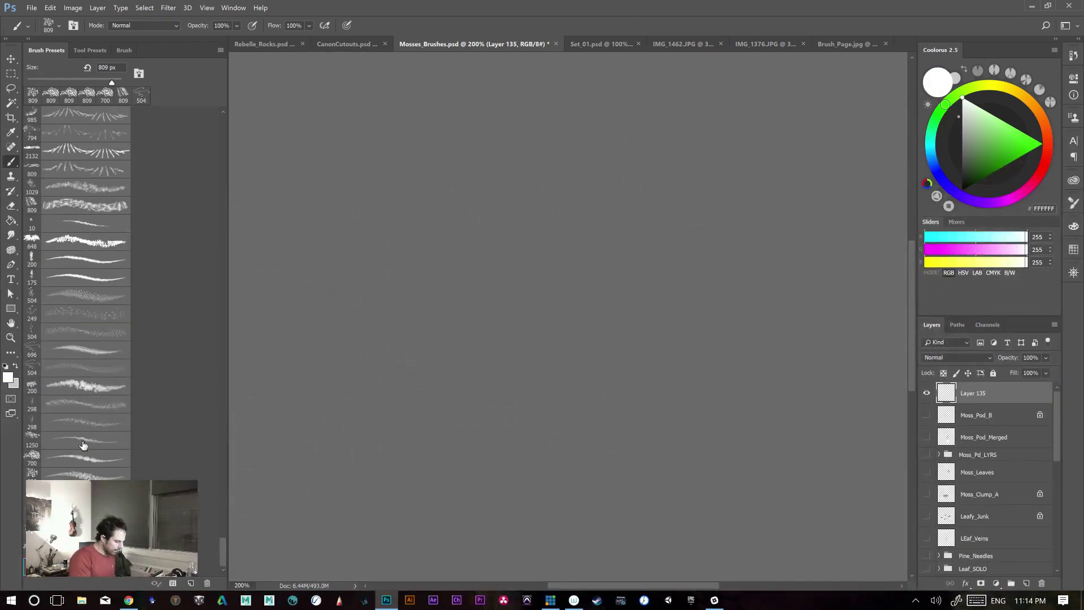
- Choose the 700 px leaf clump brush preset and test it with several rising white strokes, undoing each one
click(83, 462)
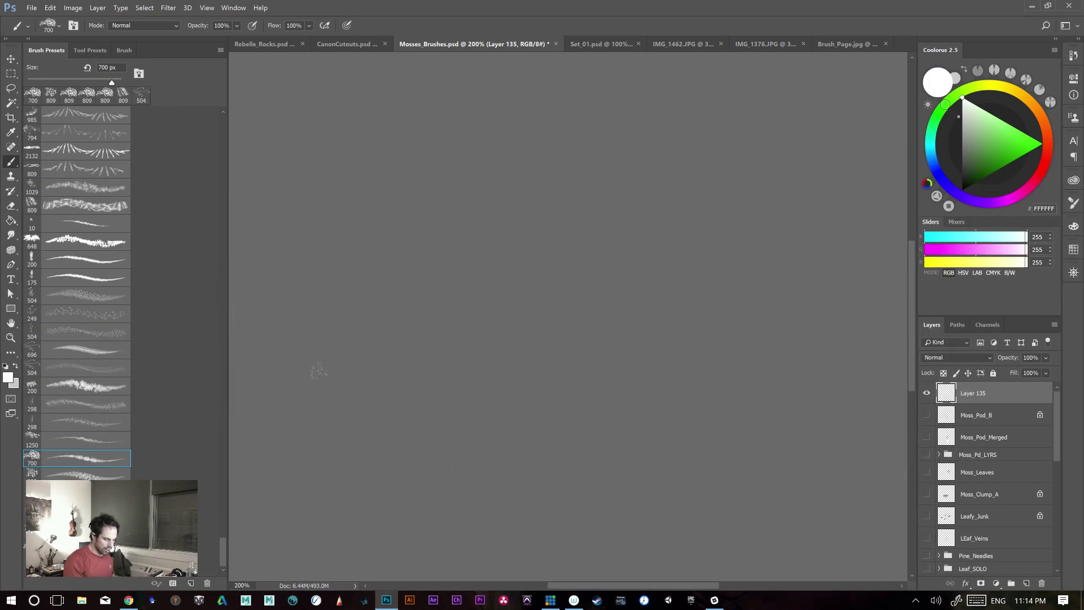
drag(687, 297, 864, 277)
key(ctrl+z)
drag(384, 469, 757, 271)
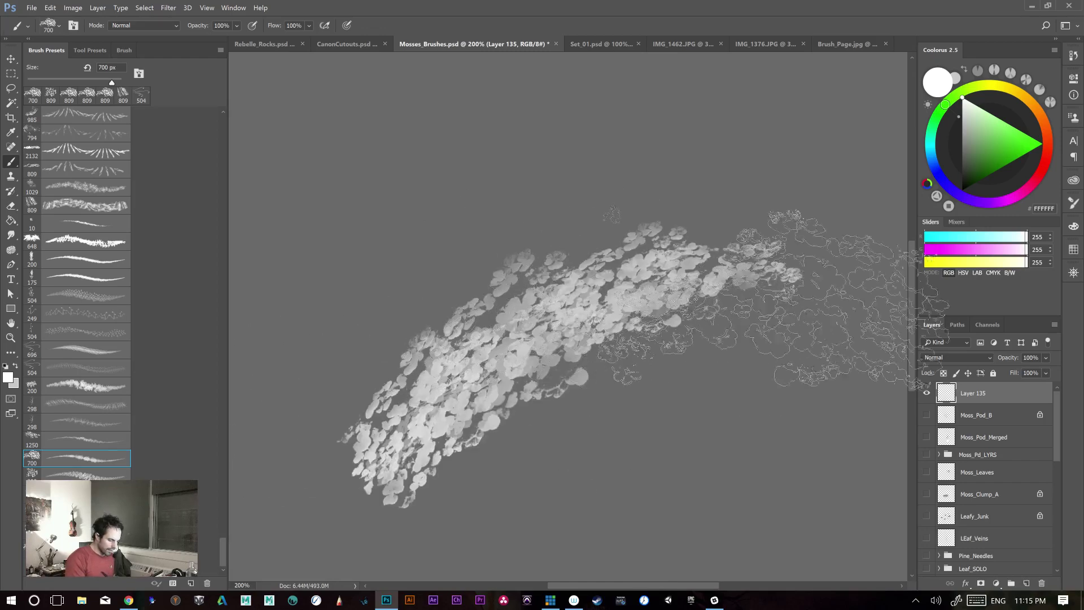
key(ctrl+z)
mouse_move(387, 468)
mouse_down()
mouse_move(569, 333)
mouse_move(775, 286)
mouse_move(426, 412)
mouse_move(785, 282)
mouse_up()
key(ctrl+z)
key(ctrl+z)
- Paint overlapping white leaf clumps with the 700 px brush in a diagonal band rising across the canvas
drag(379, 477, 706, 356)
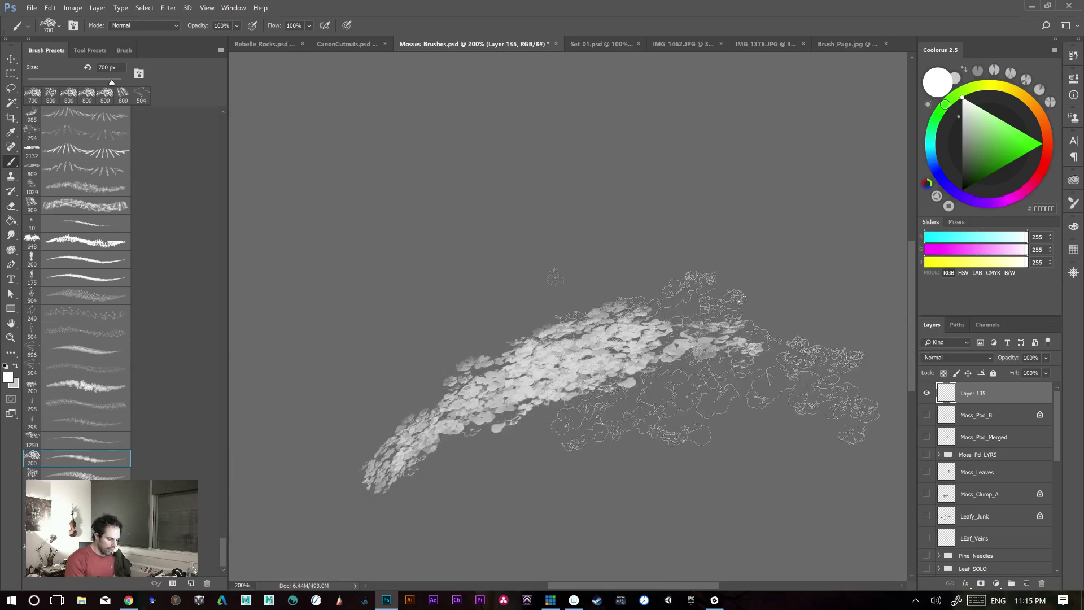
drag(503, 463, 694, 396)
drag(700, 308, 802, 283)
drag(808, 184, 642, 178)
drag(686, 303, 725, 291)
drag(666, 254, 757, 212)
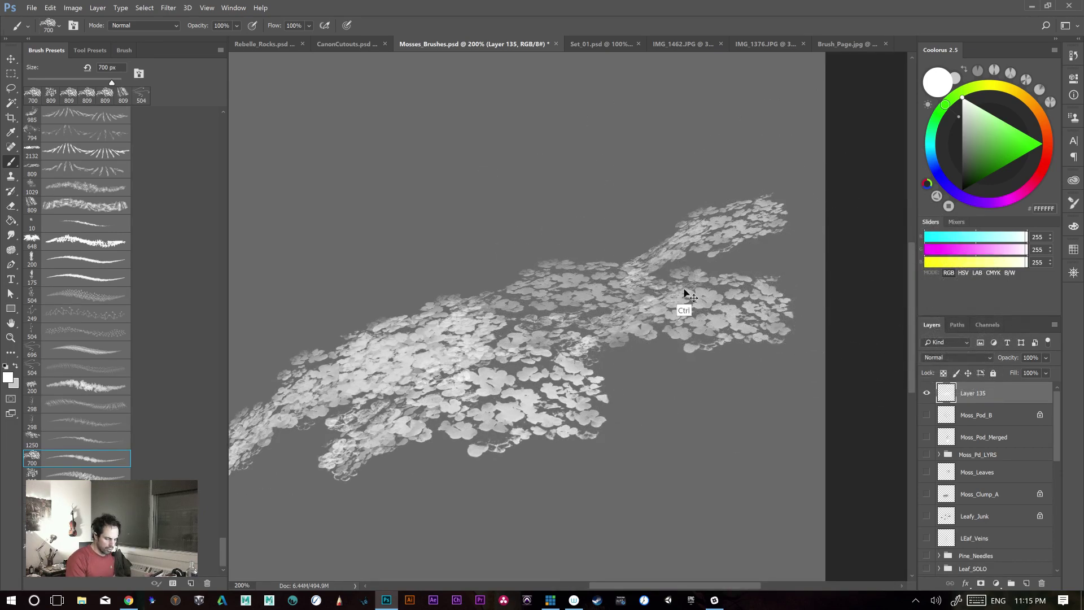
- Replace the band's upper end with a wider leaf stroke, undo test strokes below it, and add an arched leaf band above
key(ctrl+z)
drag(751, 257, 802, 243)
drag(638, 429, 745, 395)
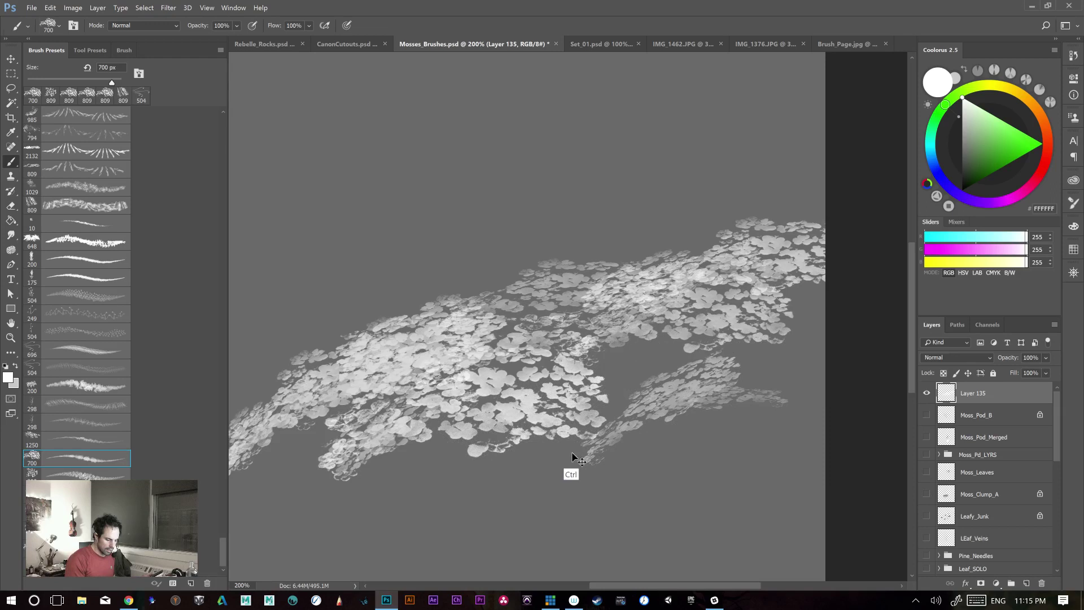
key(ctrl+z)
drag(564, 459, 734, 437)
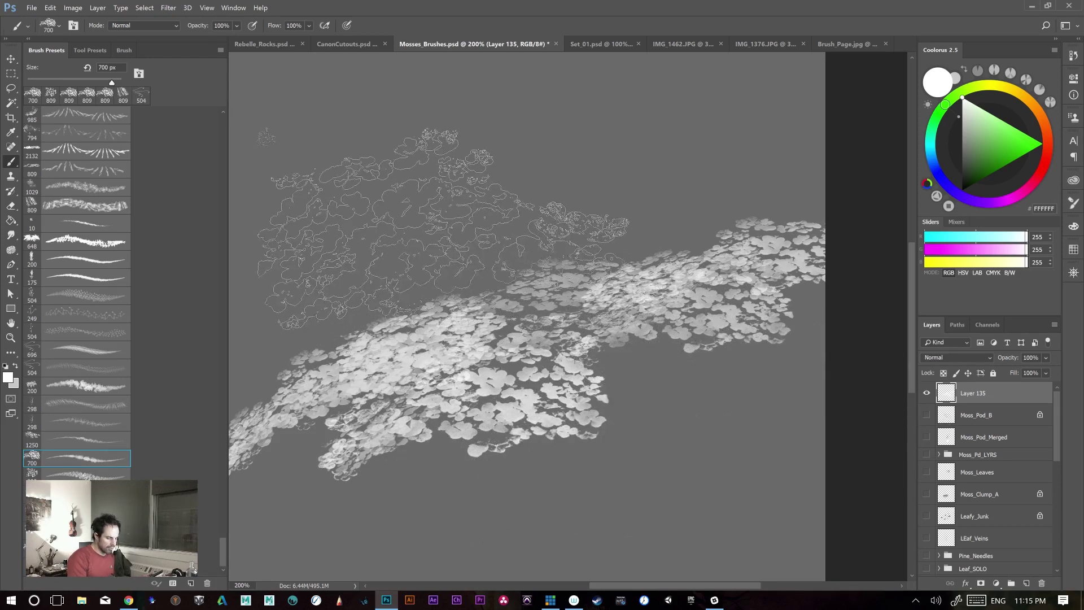
click(610, 204)
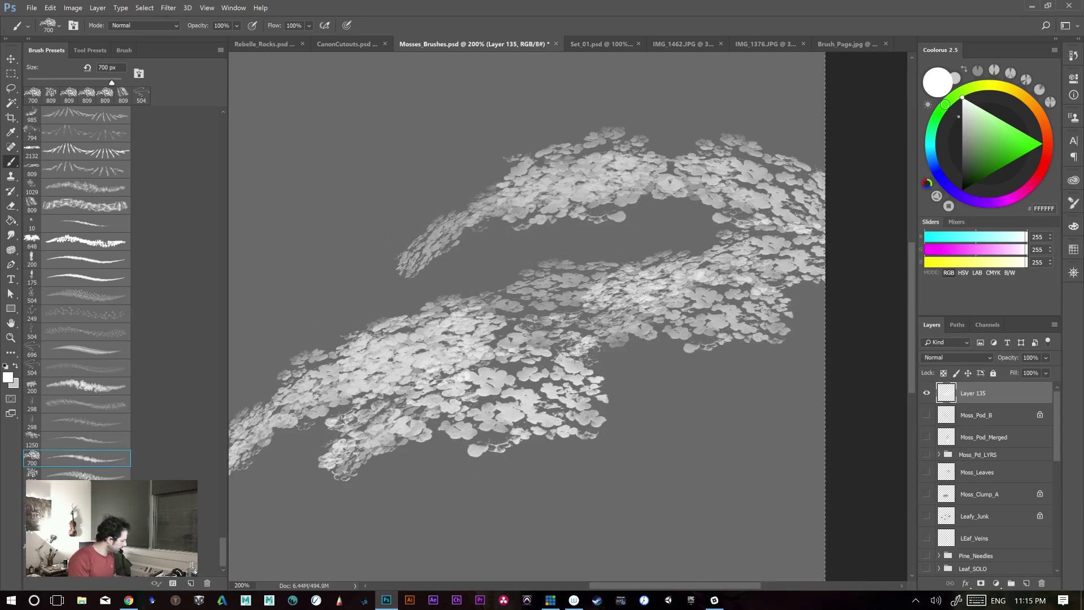
- Clear all white leaf clumps from the layer and try one long stroke on the empty canvas, undoing it
key(ctrl+a)
key(Delete)
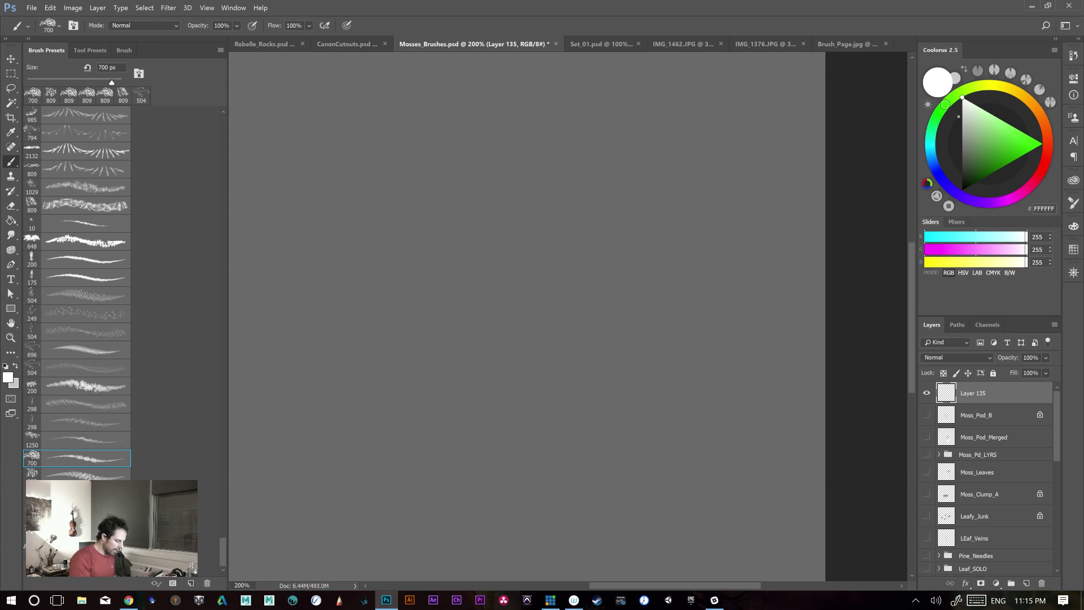
mouse_move(423, 423)
mouse_down()
mouse_move(744, 319)
mouse_move(836, 322)
mouse_up()
key(ctrl+z)
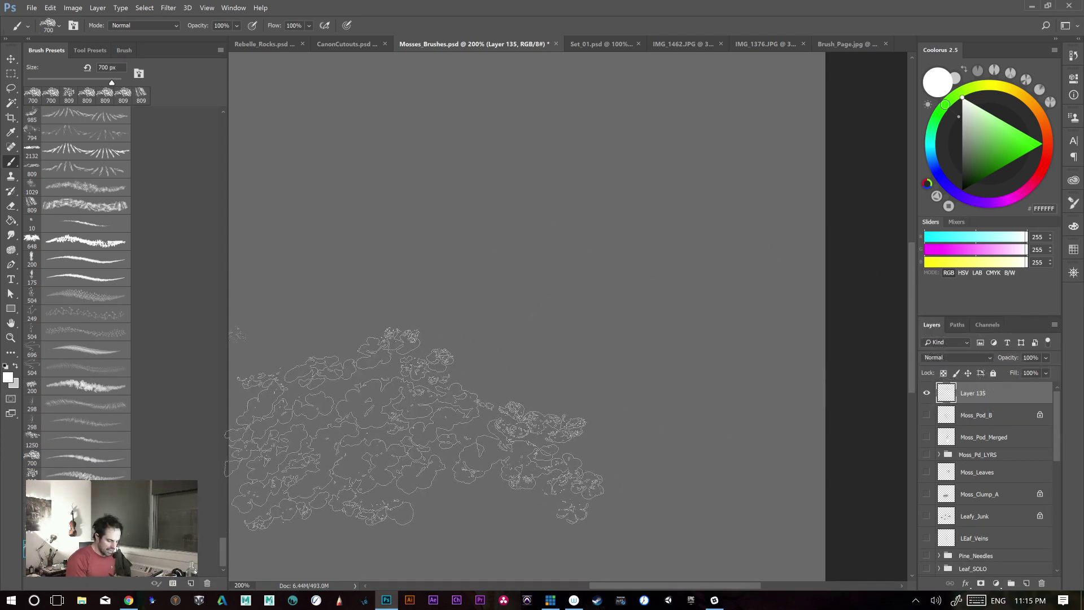
- Switch to the more ragged 700 px leaf brush preset and paint scattered white leaf clumps diagonally across the canvas
right_click(426, 419)
click(637, 398)
drag(396, 407, 675, 305)
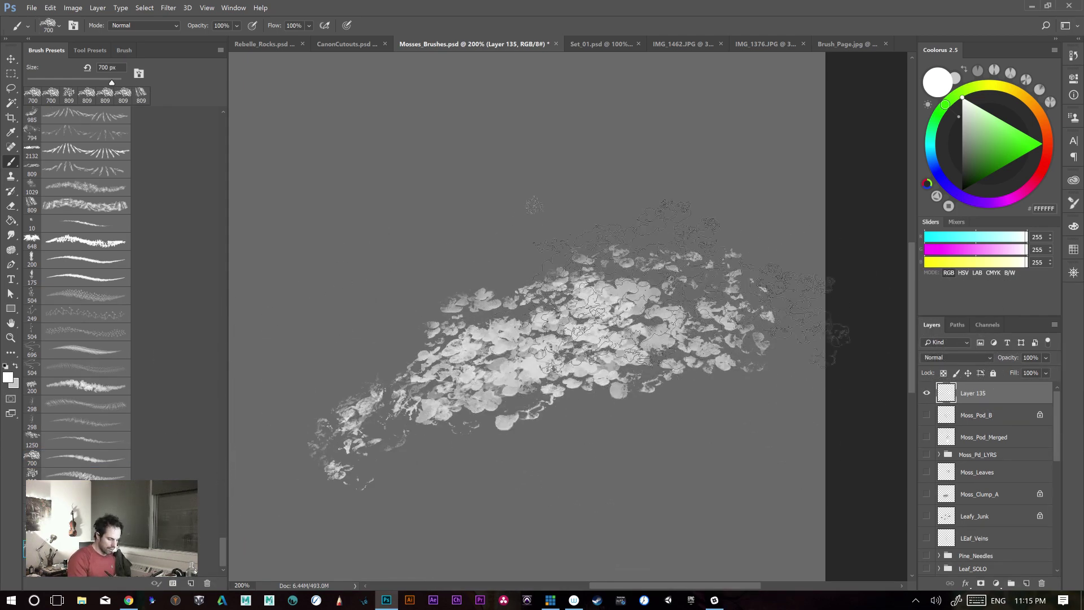
drag(697, 198, 782, 175)
drag(542, 446, 517, 466)
key(space)
drag(611, 276, 749, 171)
- Extend the ragged white leaf cover with clumps beside and below the diagonal band, undoing the last strokes
right_click(716, 177)
click(439, 416)
drag(406, 389, 361, 423)
key(space)
mouse_move(602, 363)
mouse_down()
mouse_move(629, 436)
mouse_move(655, 450)
mouse_up()
mouse_move(486, 339)
mouse_down()
mouse_move(525, 294)
mouse_move(615, 254)
mouse_move(472, 301)
mouse_up()
key(ctrl+z)
key(ctrl+z)
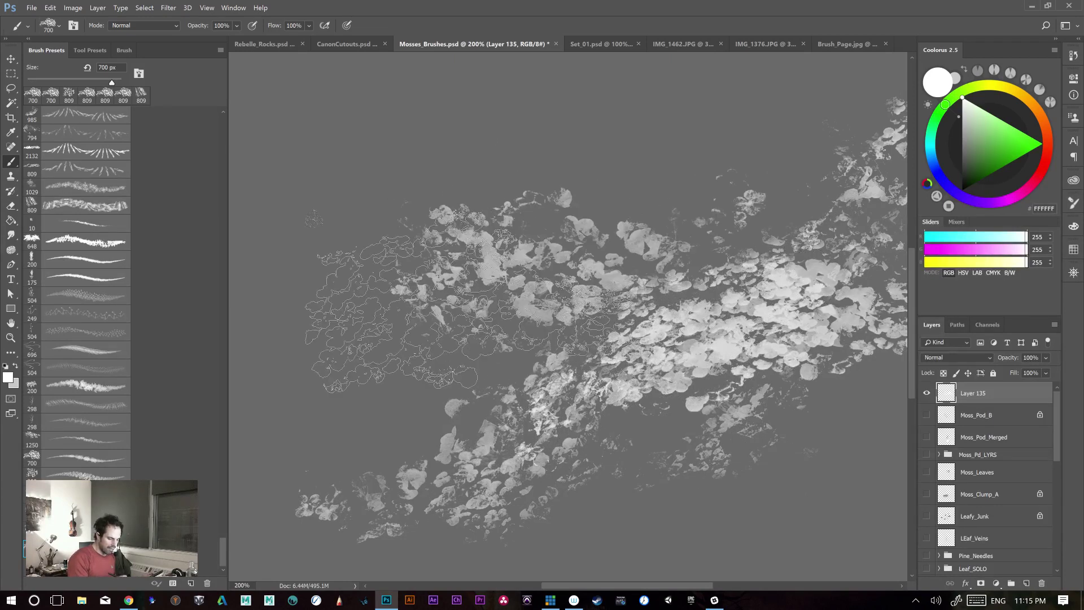
- Clear the ragged white leaf clumps from Layer 135
key(space)
drag(629, 426, 400, 508)
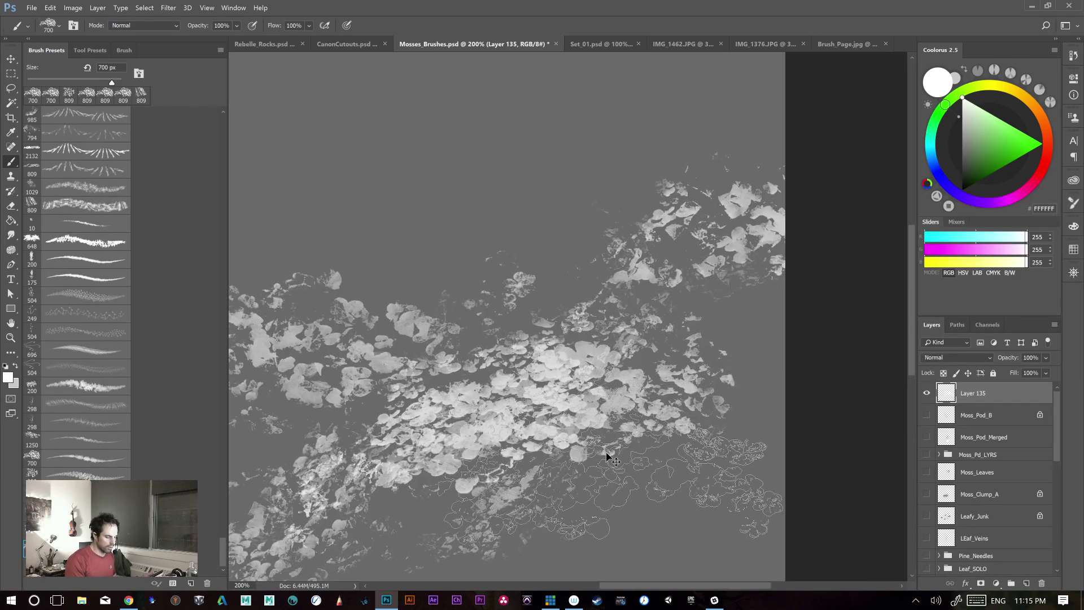
key(ctrl+z)
drag(467, 438, 610, 314)
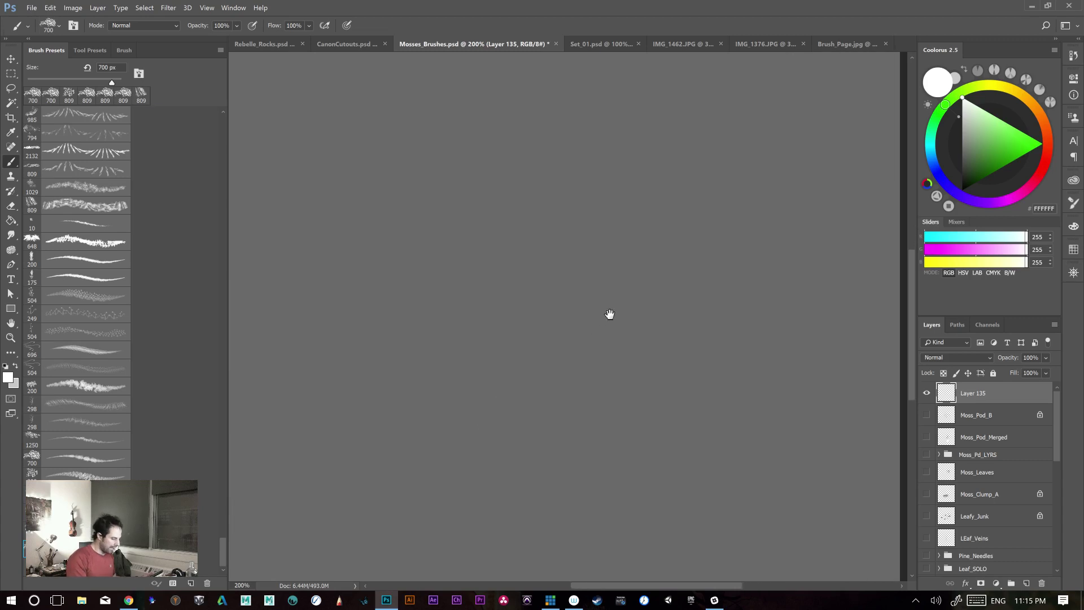
- Switch to the 1029 px ivy-like leaf brush preset and test it with broad white strokes, undoing each one
drag(397, 393, 543, 461)
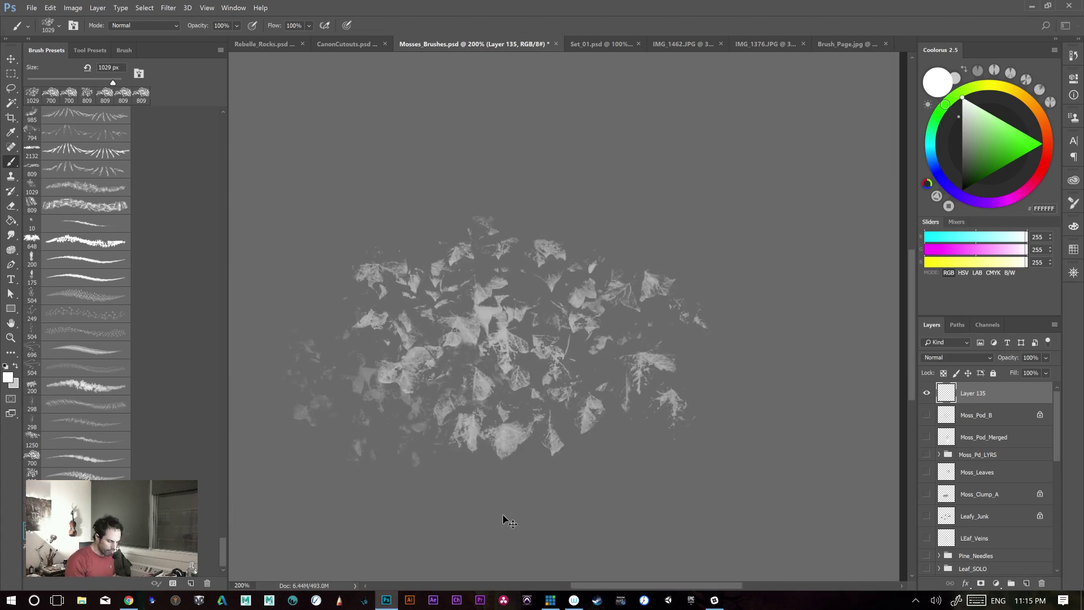
key(ctrl+z)
mouse_move(322, 305)
mouse_down()
mouse_move(700, 259)
mouse_move(842, 293)
mouse_up()
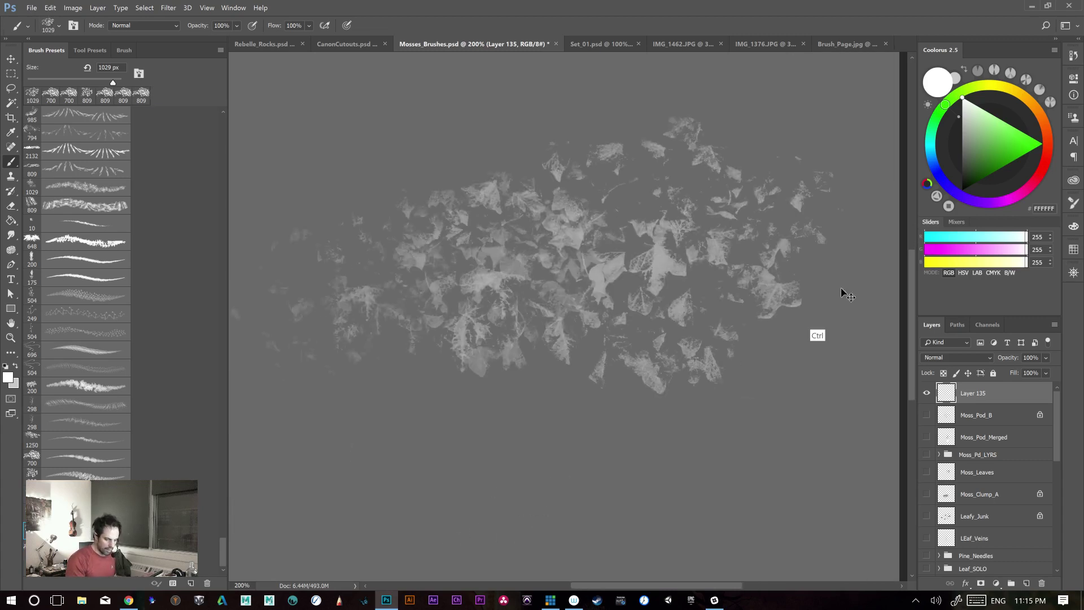
key(ctrl+z)
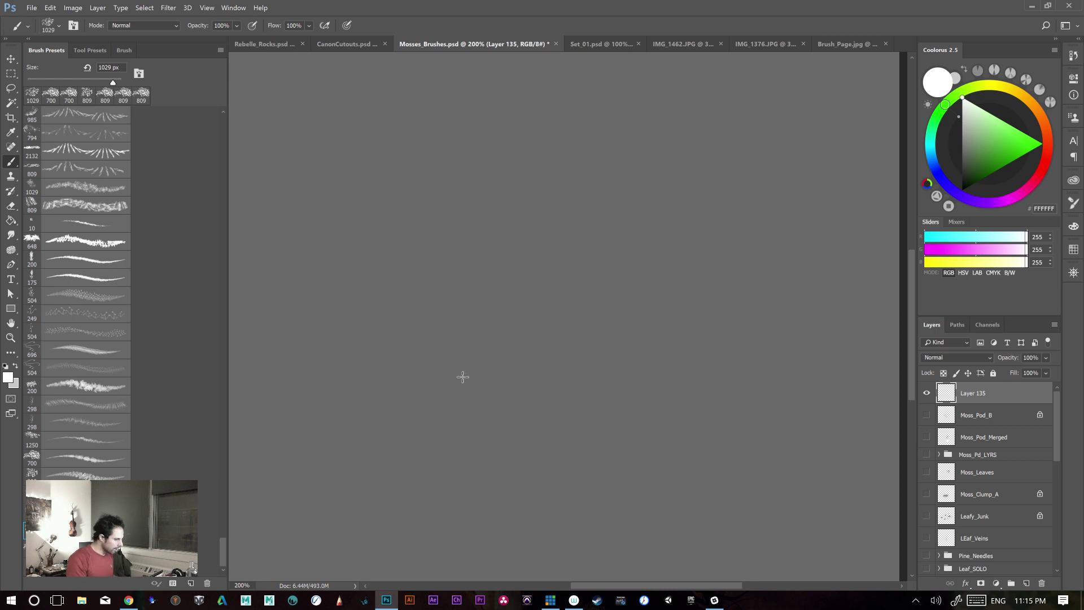
- Paint a wide cluster of white leaves with the 1029 px brush and clear it from the layer
drag(527, 320, 740, 377)
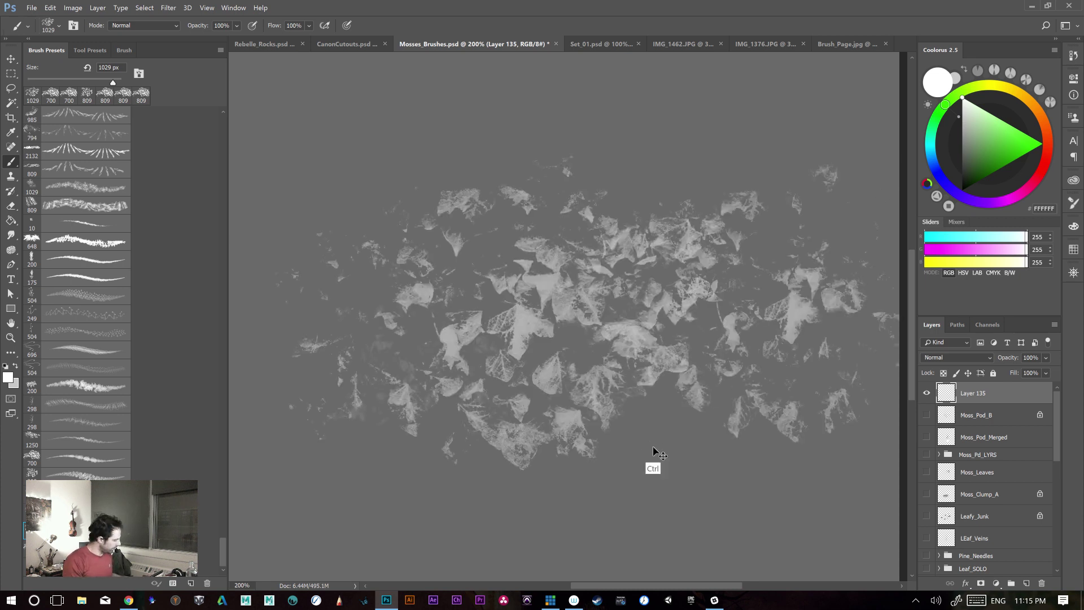
key(ctrl+minus)
click(459, 425)
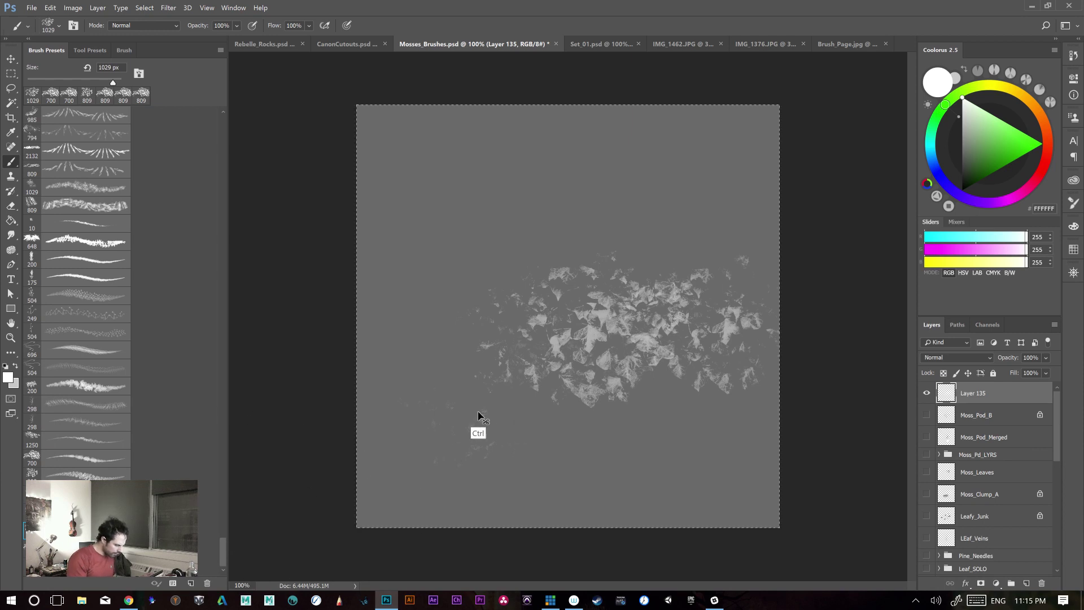
key(ctrl+x)
- Choose the 1250 px clover leaf brush preset and test it with long strokes across the canvas, undoing each one
click(75, 442)
drag(386, 319, 795, 274)
key(ctrl+z)
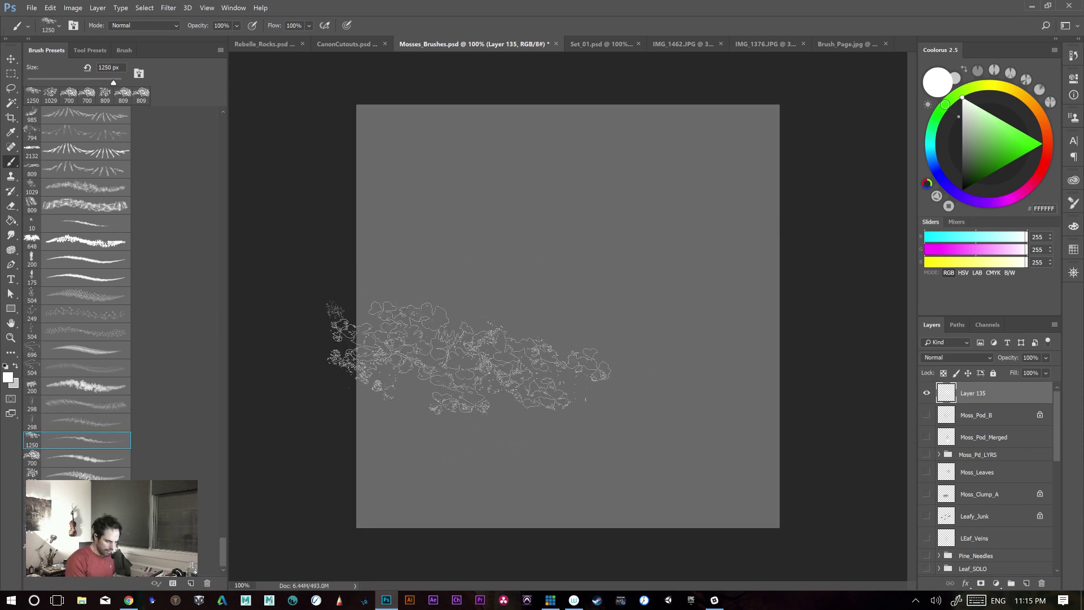
drag(441, 357, 779, 316)
key(ctrl+z)
- Paint a thick rising band of white clover clumps from the lower left to the right canvas edge and clear it
drag(531, 317, 667, 258)
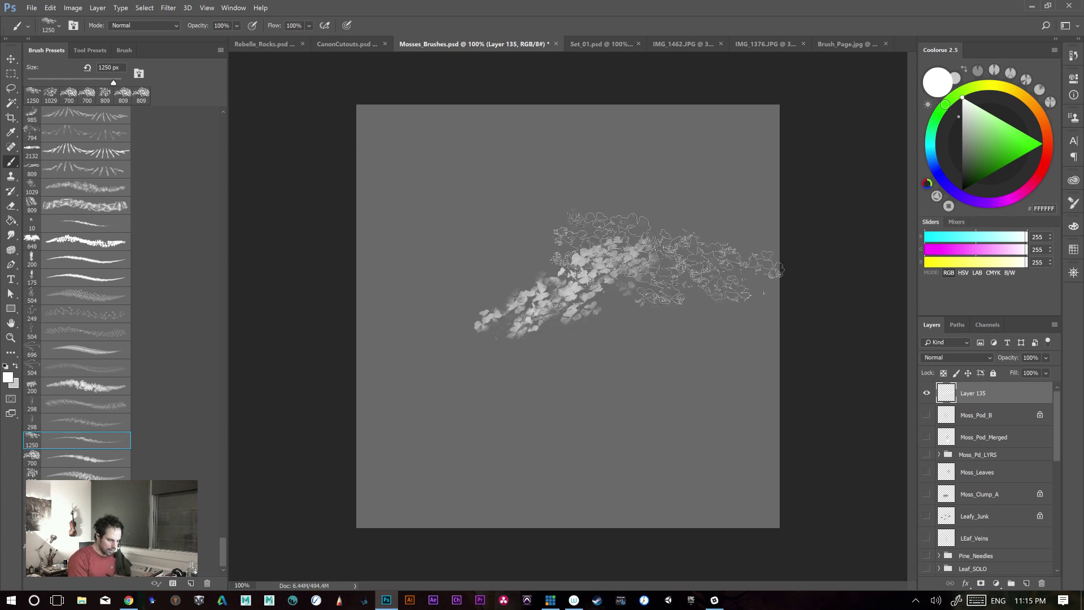
mouse_move(412, 418)
mouse_down()
mouse_move(658, 330)
mouse_move(740, 263)
mouse_move(756, 269)
mouse_move(480, 415)
mouse_up()
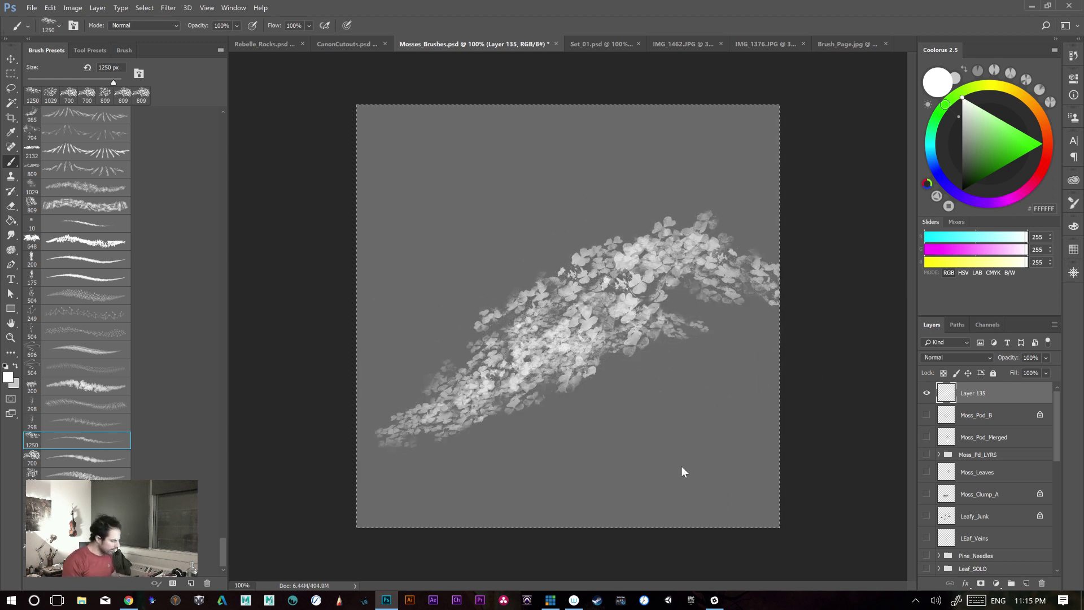
key(ctrl+z)
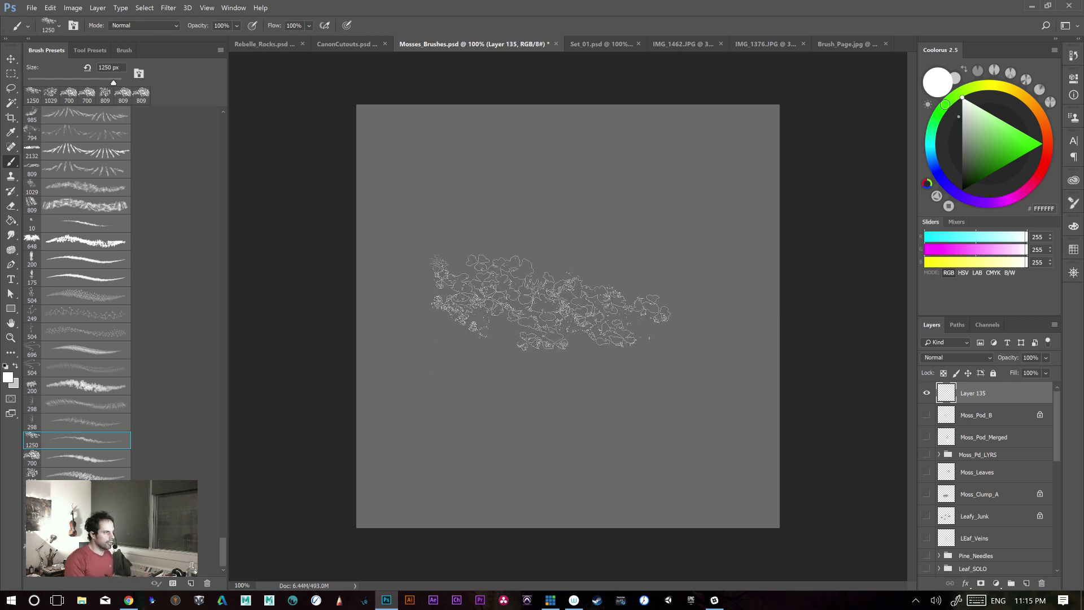
- Paint a rising white clover band with the 1250 px brush, undoing rejected attempts, and fade its underside with the 300 px Eraser
key(ctrl+plus)
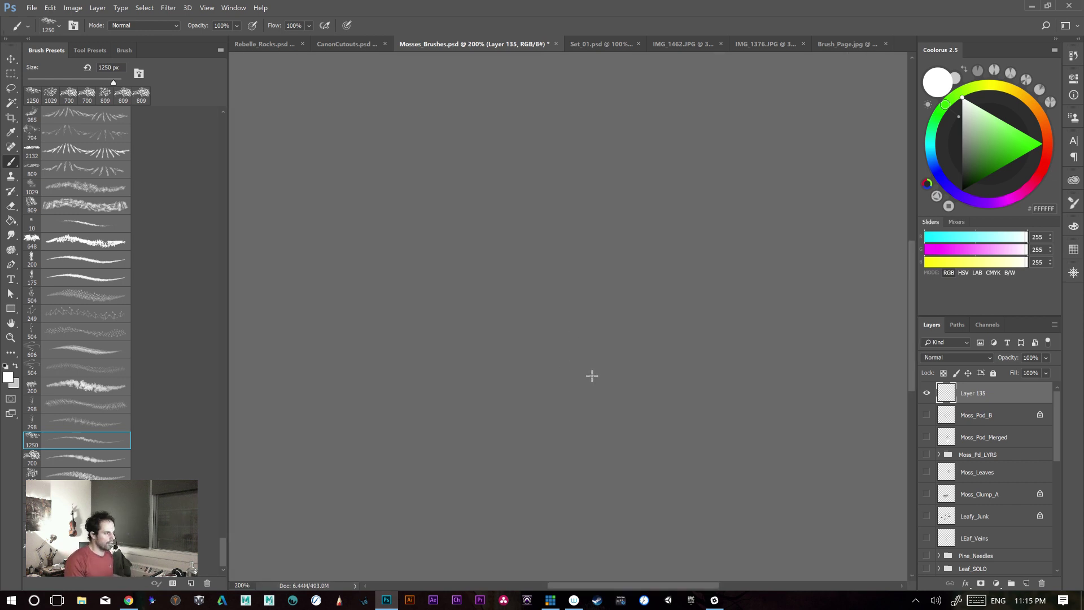
key(ctrl+minus)
mouse_move(480, 367)
mouse_down()
mouse_move(738, 271)
mouse_move(771, 285)
mouse_up()
key(ctrl+z)
drag(497, 339, 751, 266)
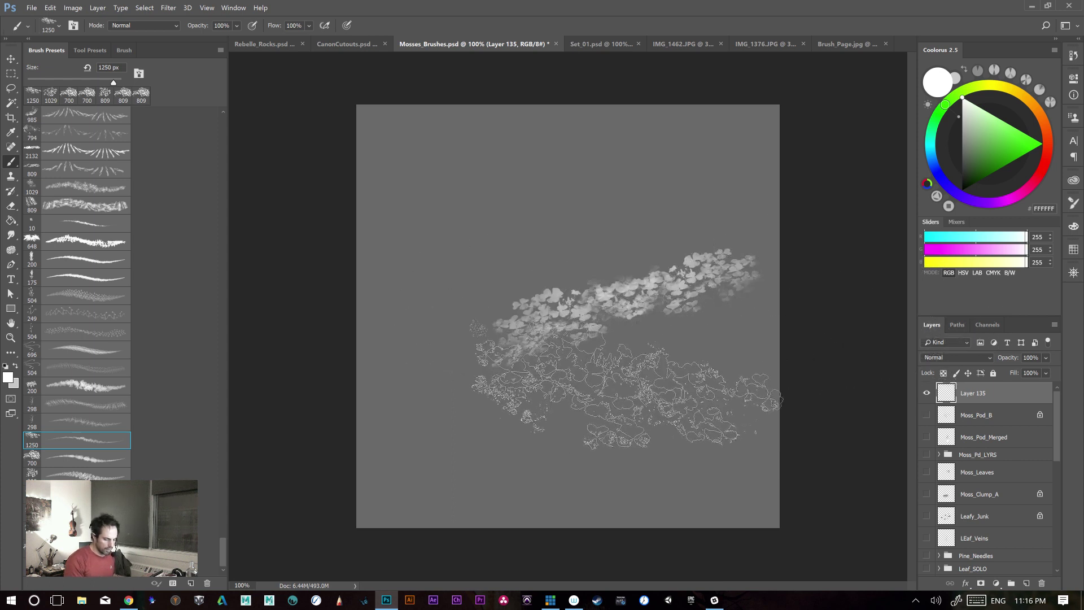
key(ctrl+z)
drag(552, 339, 627, 283)
key(e)
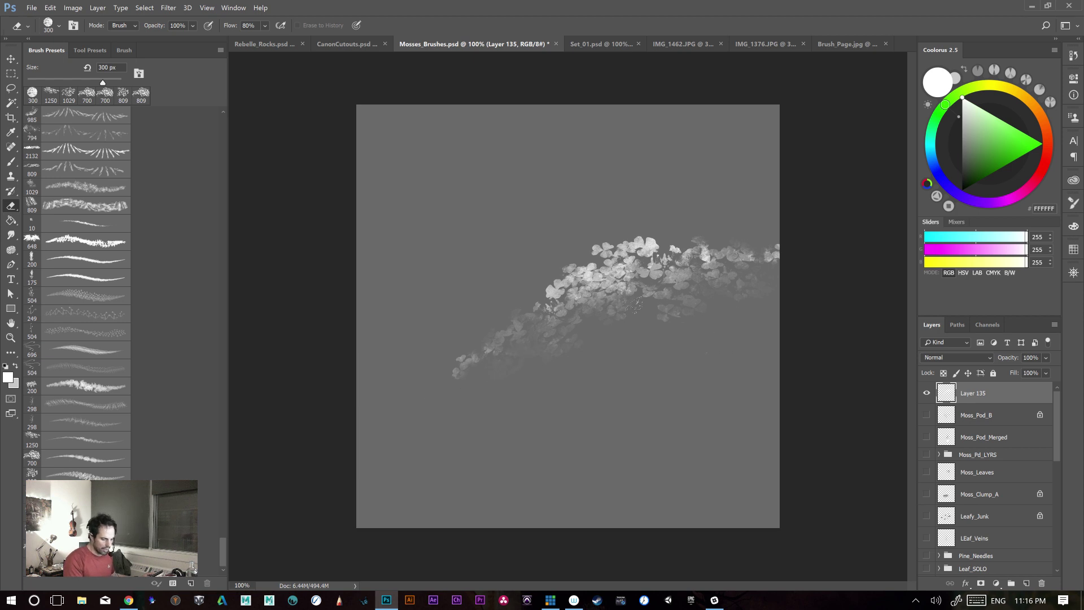
- Paint a thin rising clover stroke above the existing band with the 1250 px brush and clear the layer
key(b)
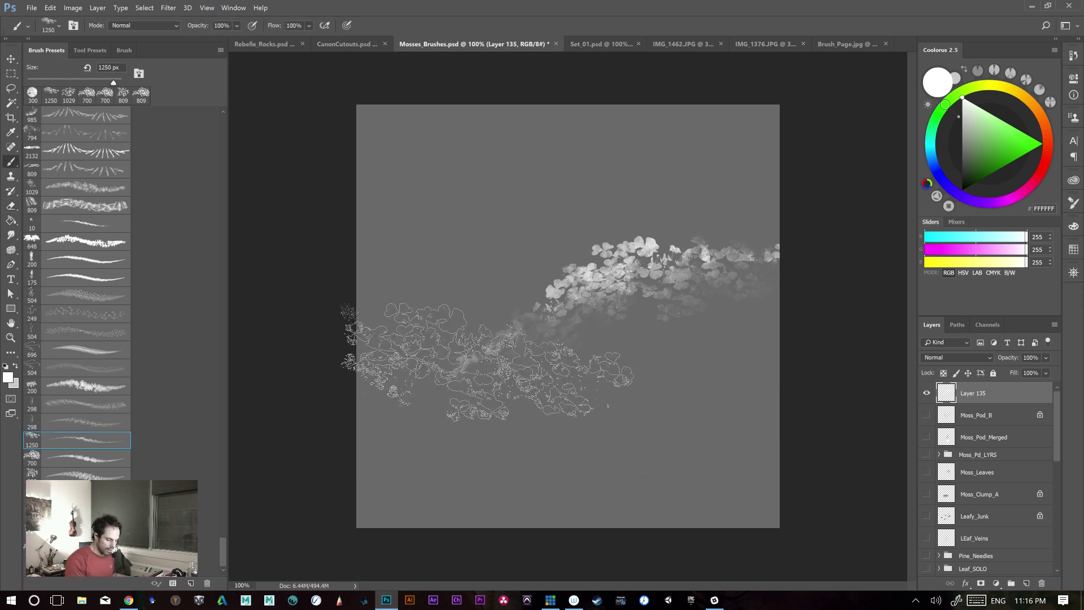
key(ctrl+z)
drag(514, 201, 678, 167)
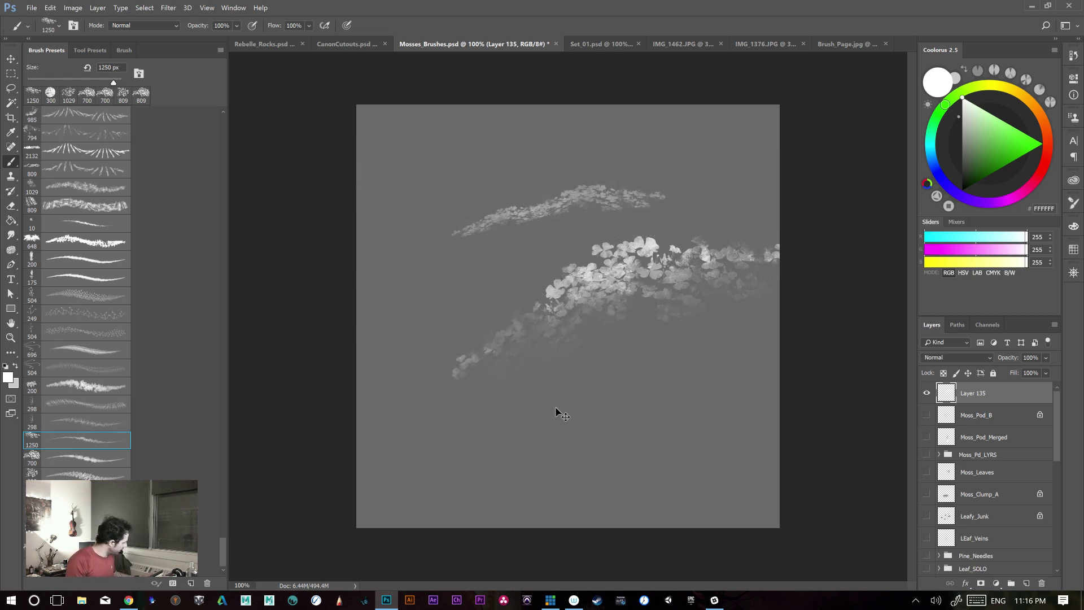
key(Delete)
key(ctrl+plus)
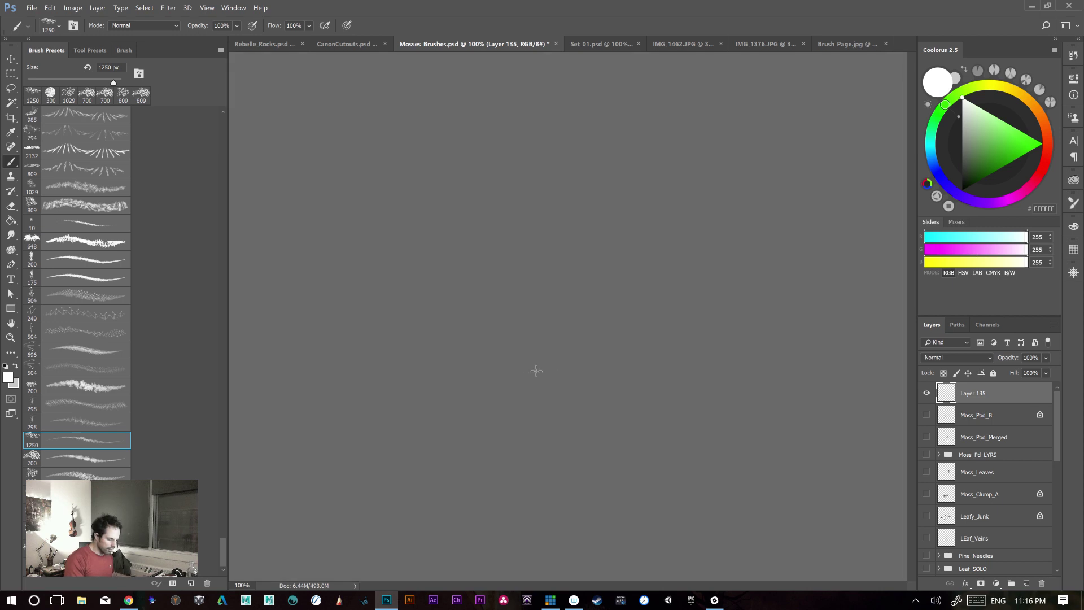
- Paint an overlapping patch of white clovers mid-canvas with the 1250 px brush, undoing rejected strokes
drag(441, 337, 757, 288)
key(ctrl+z)
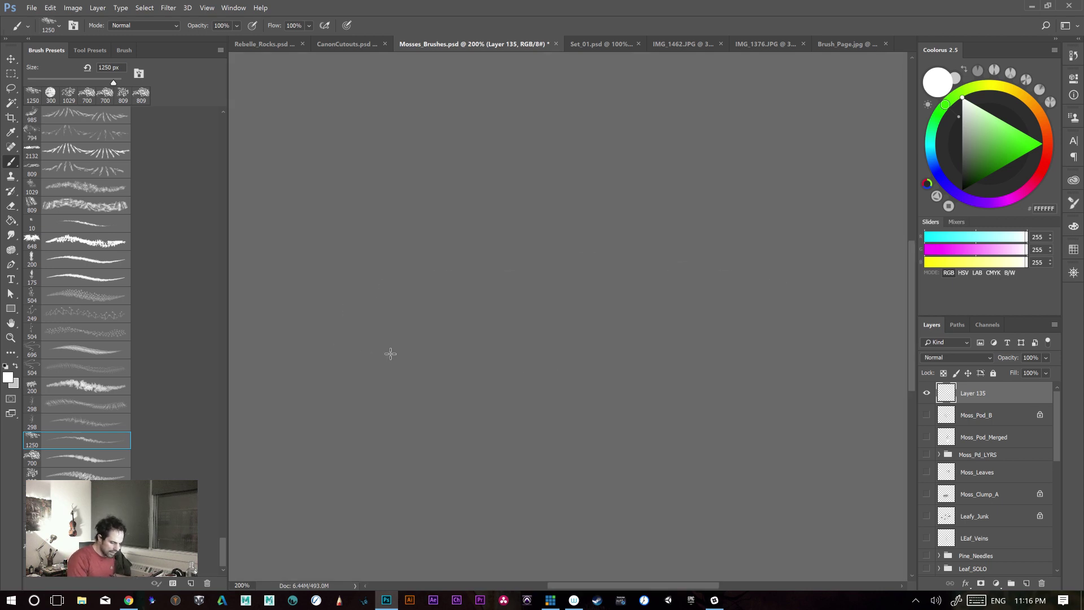
key(ctrl+z)
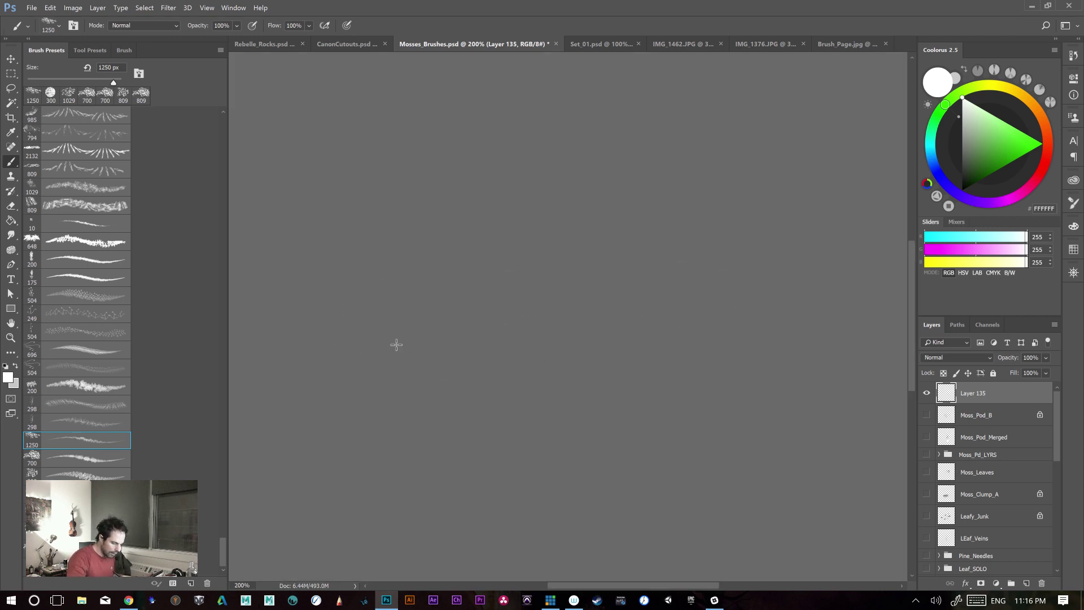
drag(505, 357, 665, 351)
key(ctrl+z)
drag(537, 418, 709, 361)
drag(583, 447, 682, 401)
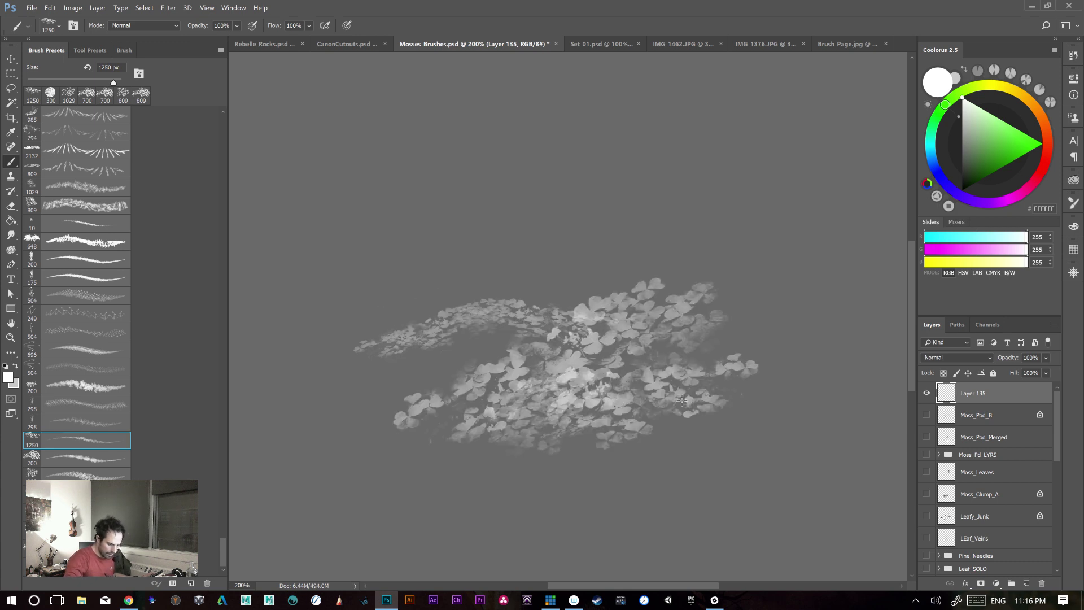
click(735, 470)
- Extend the clover patch with long diagonal strokes rising to the upper right and clear everything from the layer
drag(251, 392, 714, 169)
key(ctrl+z)
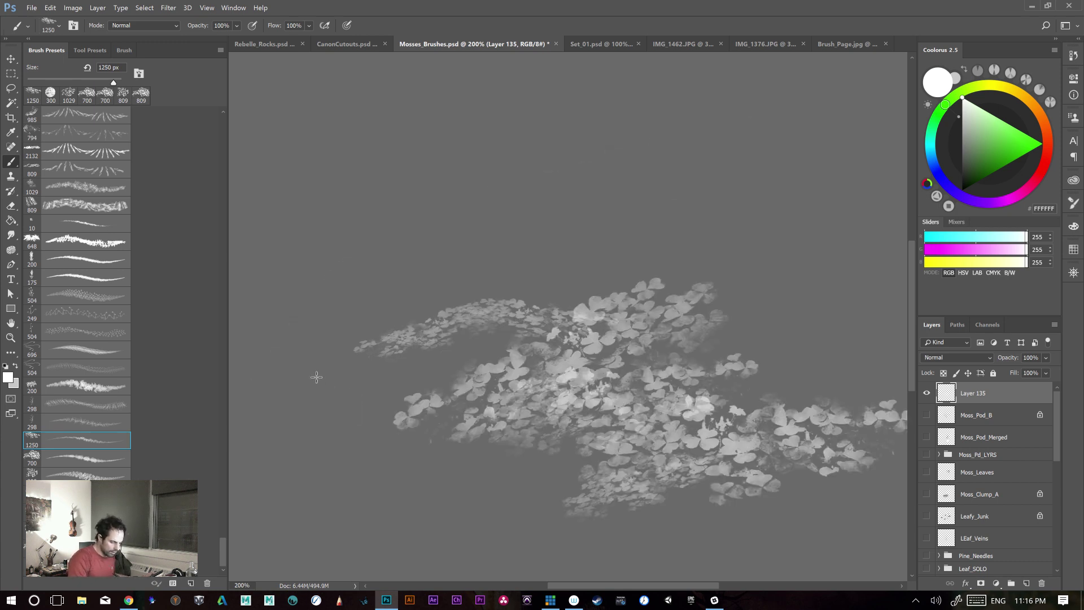
drag(290, 395, 671, 179)
drag(364, 398, 802, 163)
drag(362, 468, 706, 249)
click(769, 234)
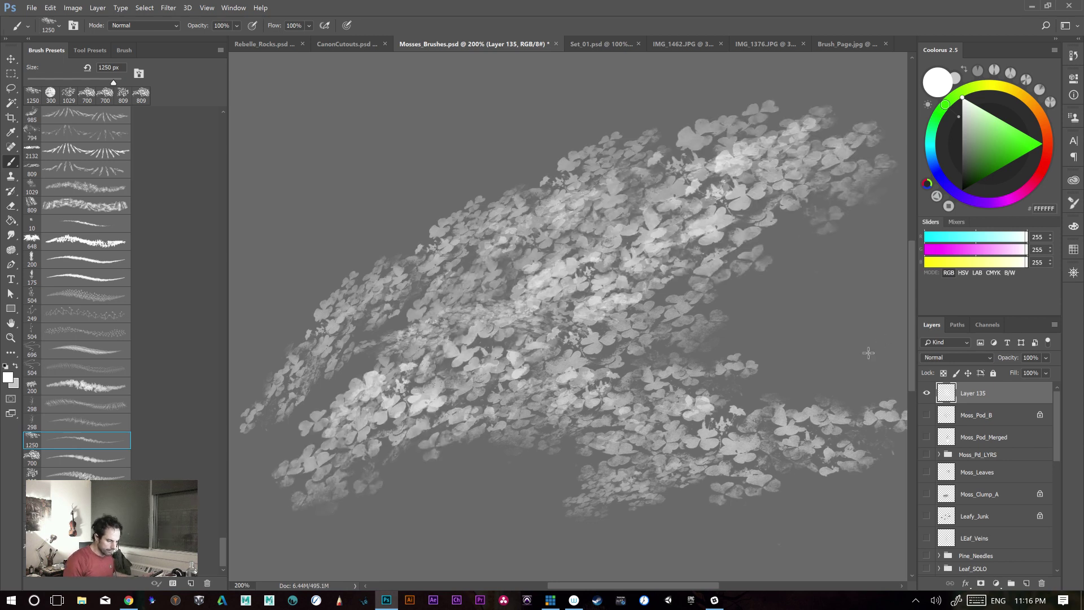
key(ctrl+a)
key(Delete)
key(ctrl+minus)
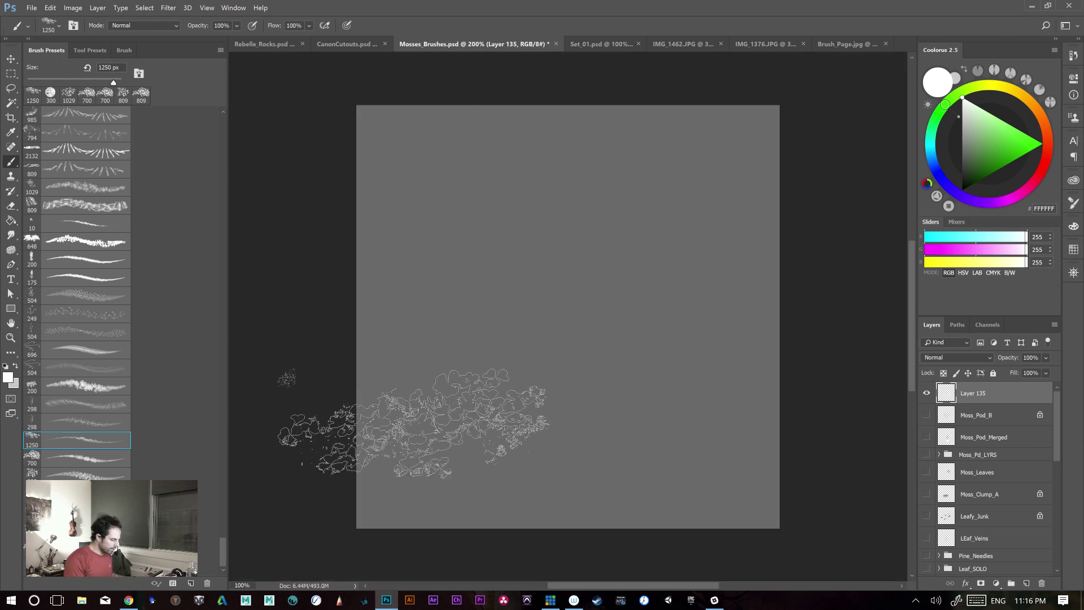
- Choose the 700 px clover brush preset and test it with strokes across the canvas, undoing them
click(96, 460)
mouse_move(406, 404)
mouse_down()
mouse_move(626, 320)
mouse_move(751, 299)
mouse_up()
key(ctrl+z)
mouse_move(413, 404)
mouse_down()
mouse_move(484, 363)
mouse_move(791, 299)
mouse_up()
key(ctrl+z)
drag(492, 372, 695, 353)
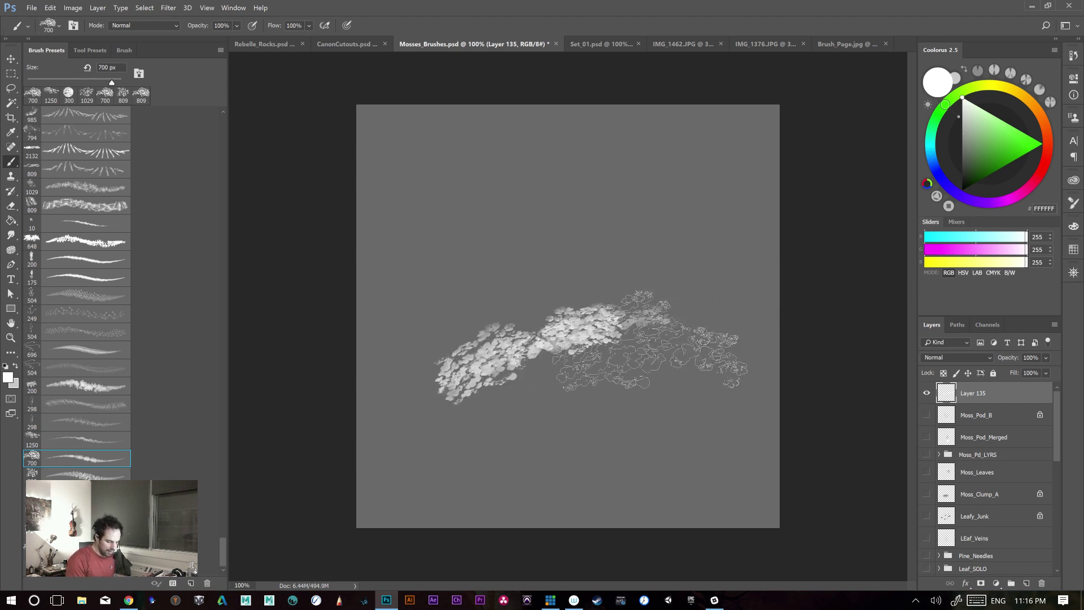
key(ctrl+z)
- Paint an arched band of dense white leaves with the 700 px brush and build up its underside, undoing rejected strokes
drag(441, 435, 819, 305)
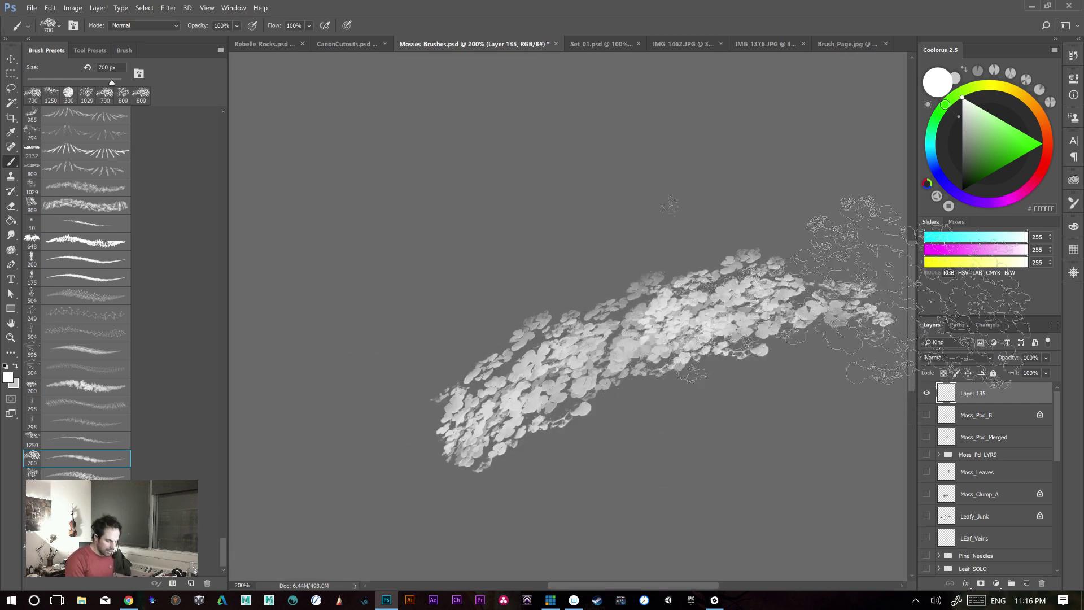
drag(452, 437, 333, 523)
key(ctrl+plus)
key(ctrl+z)
drag(497, 452, 344, 537)
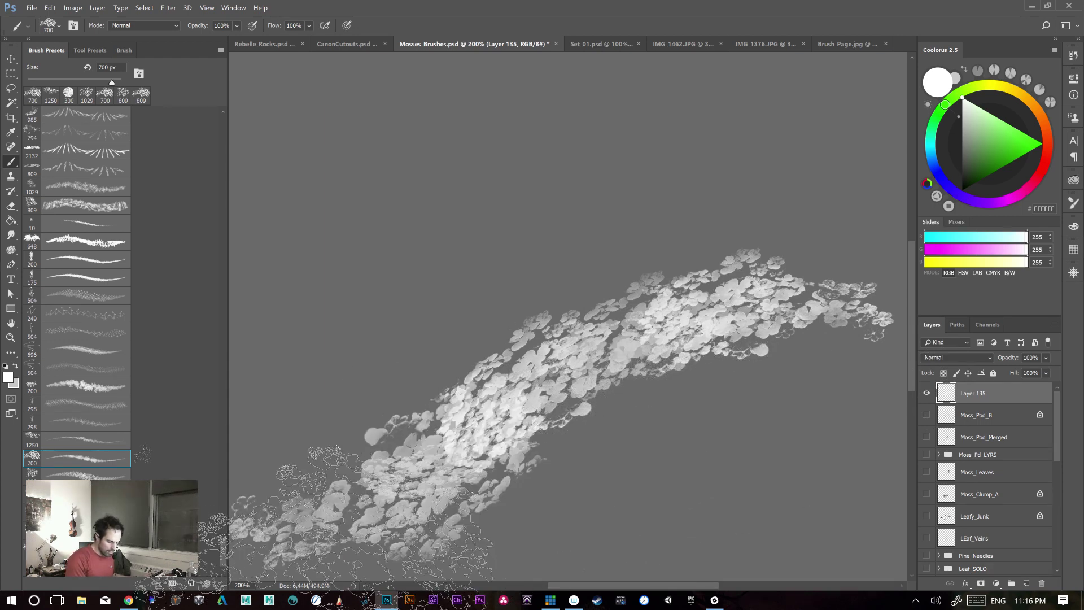
key(ctrl+z)
drag(480, 485, 384, 530)
key(ctrl+z)
drag(587, 454, 677, 430)
drag(542, 475, 475, 506)
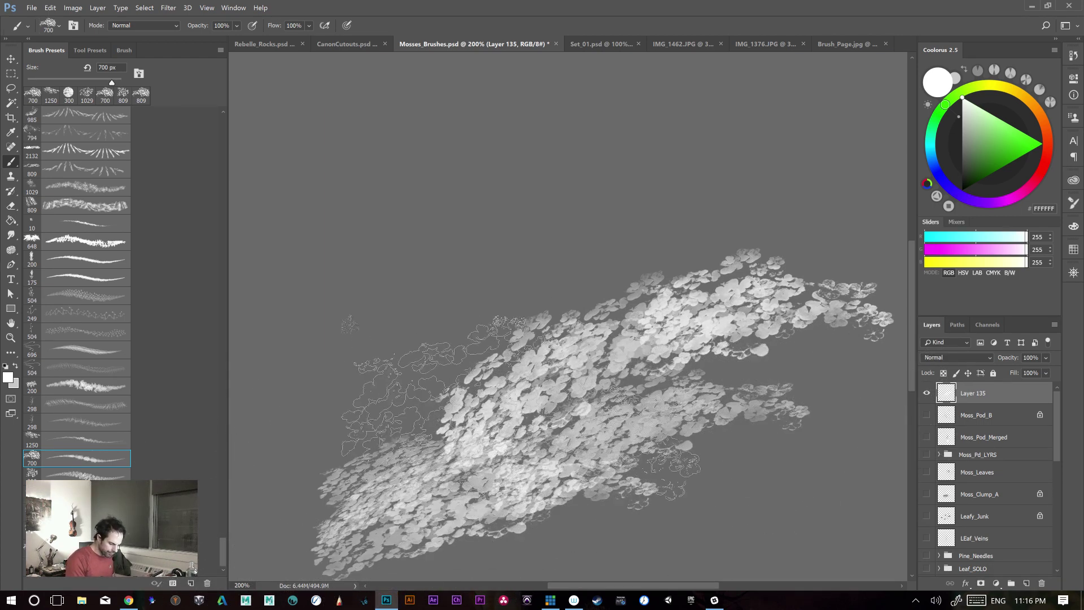
- Add long rising leaf strokes over the 700 px band, clear the whole layer and deselect
drag(441, 266, 757, 163)
mouse_move(333, 417)
mouse_down()
mouse_move(610, 239)
mouse_move(791, 260)
mouse_up()
mouse_move(350, 530)
mouse_down()
mouse_move(460, 384)
mouse_move(807, 271)
mouse_up()
key(ctrl+a)
key(Delete)
key(ctrl+d)
- Choose the 300 px leaf brush preset below the 700 px one and test it with rising strokes, undoing each
click(85, 475)
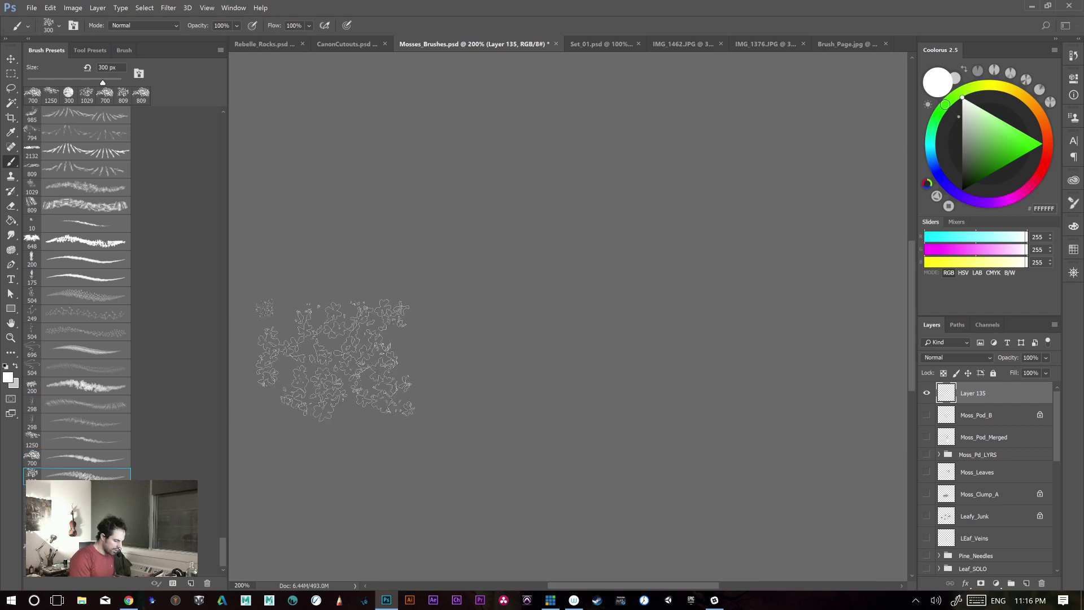
drag(361, 355, 723, 240)
key(ctrl+z)
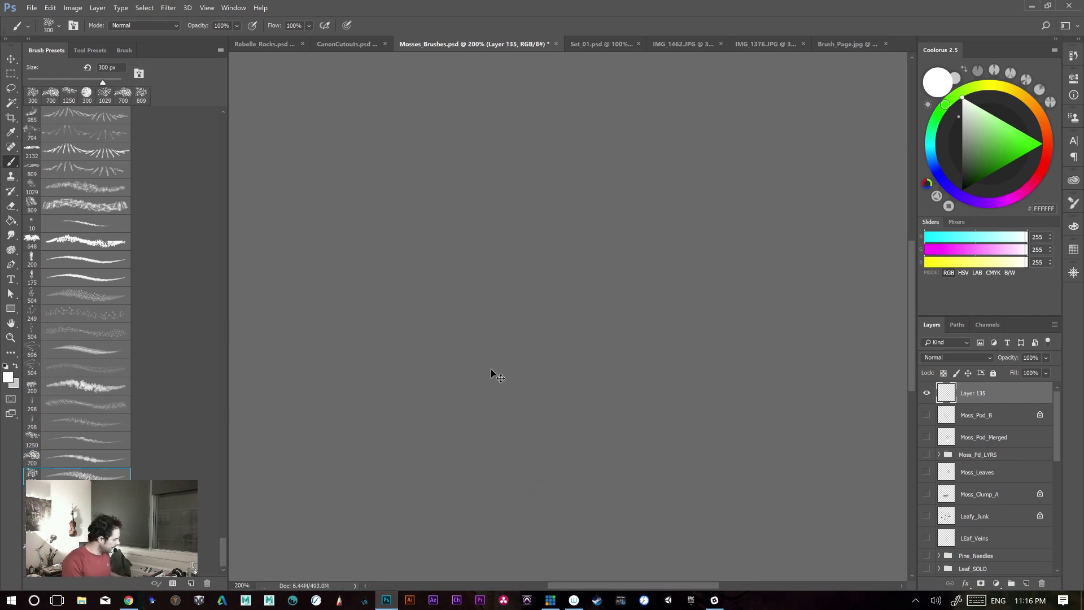
key(ctrl+minus)
drag(438, 364, 681, 286)
key(ctrl+z)
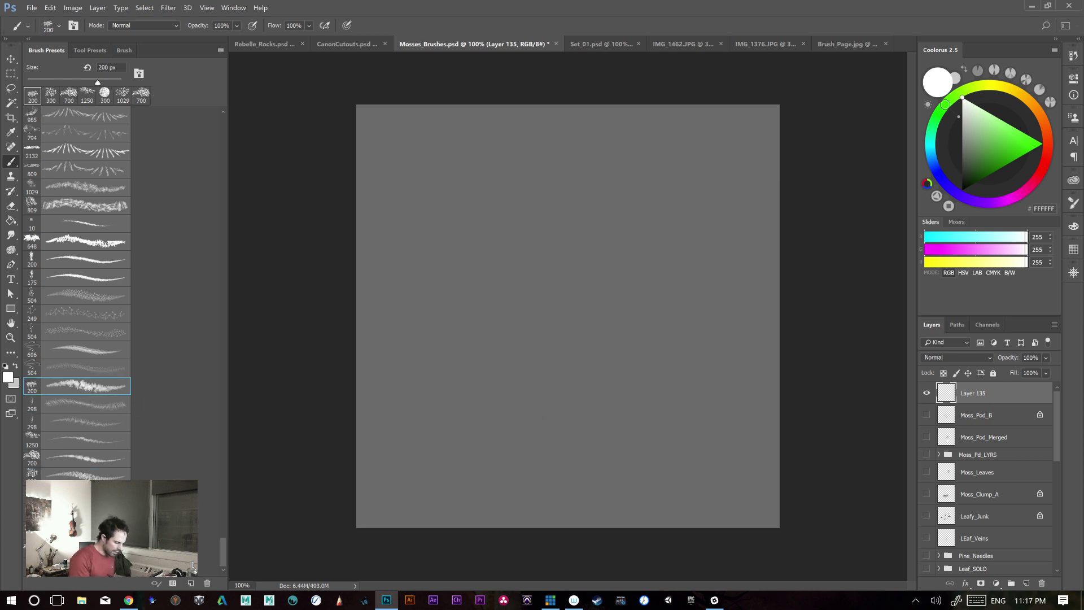
- Paint a rising white clover band across the canvas's lower-right corner with the 1250 px preset and switch to the 300 px leaf preset
click(126, 442)
drag(389, 355, 708, 286)
key(ctrl+z)
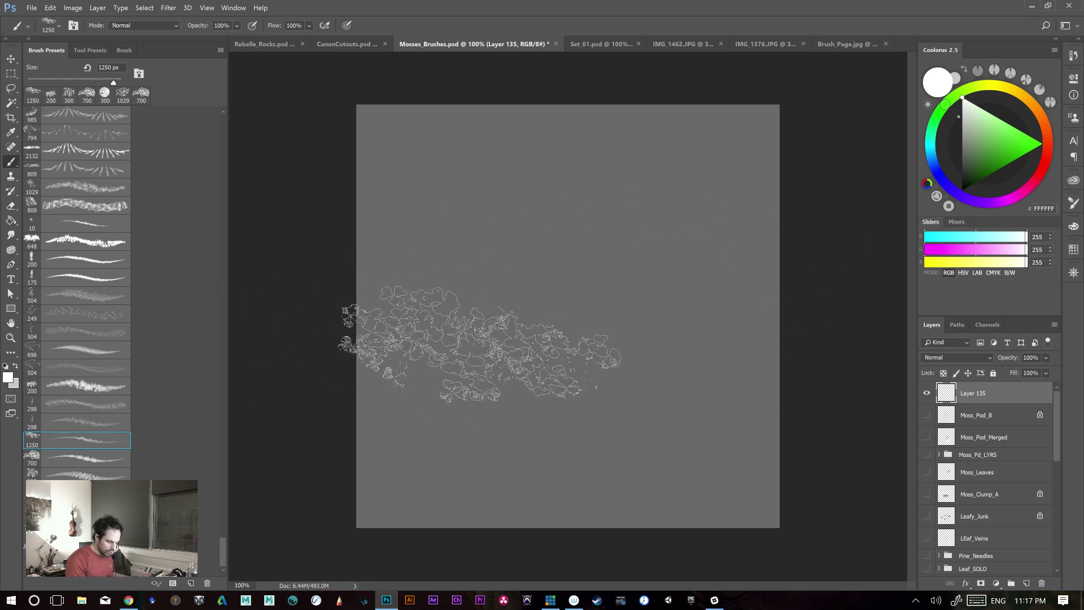
drag(556, 455, 757, 373)
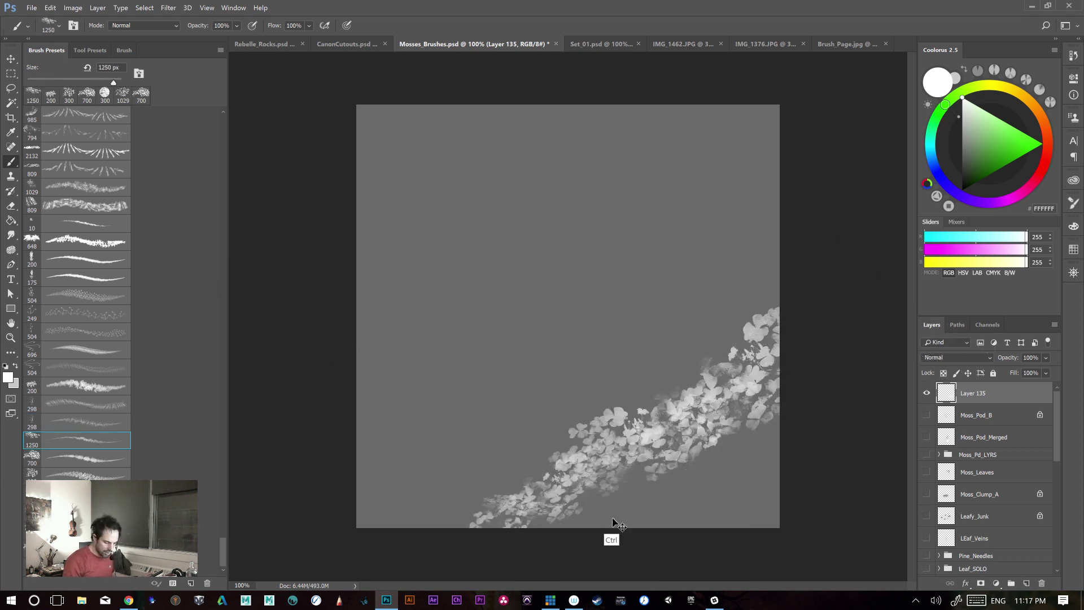
ctrl+click(537, 455)
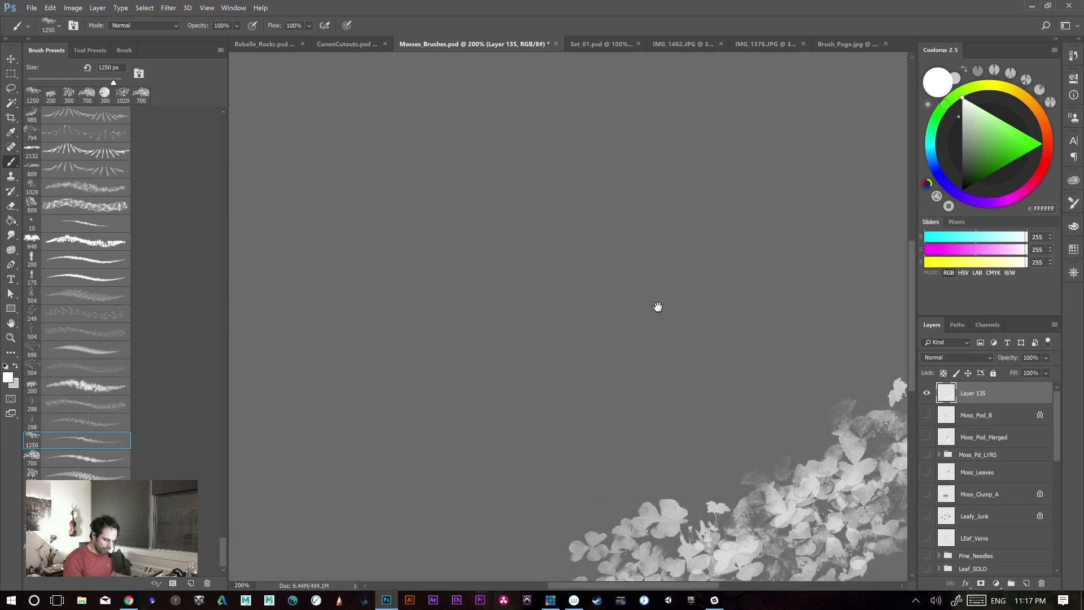
scroll(513, 324, down, 3)
click(68, 476)
scroll(559, 273, down, 3)
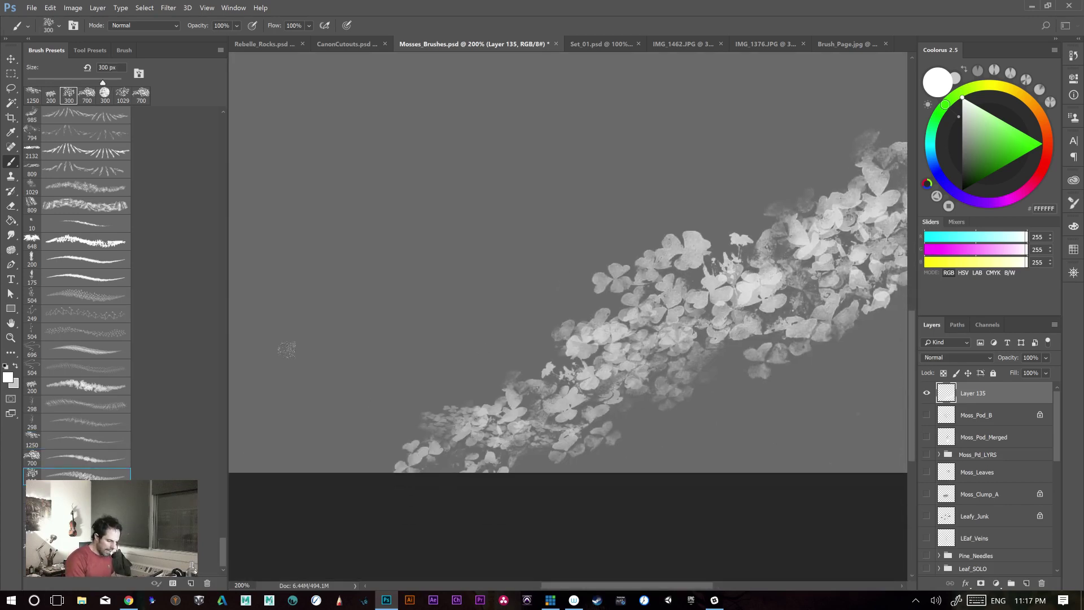
scroll(421, 477, right, 5)
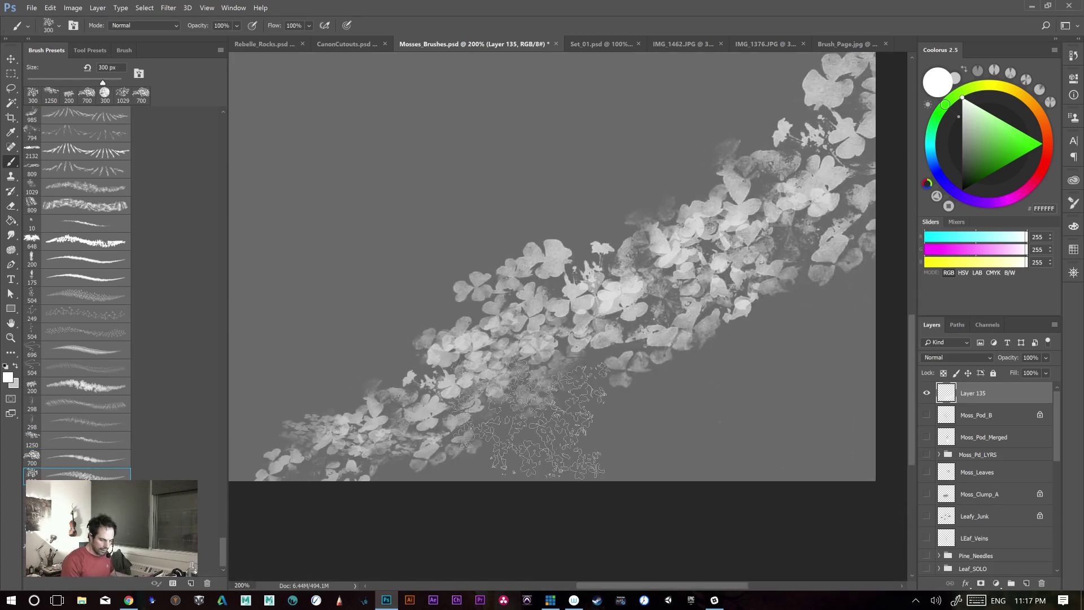
- Colorize the clover band green with Hue/Saturation, using hue 138, saturation 71 and lightness -50
key(ctrl+u)
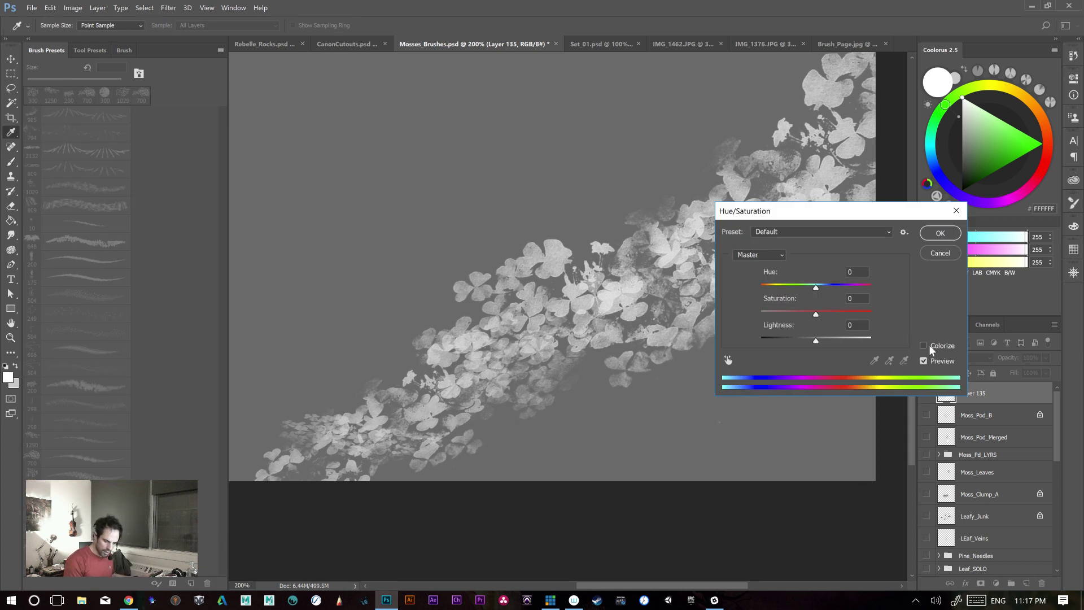
click(930, 344)
drag(781, 340, 797, 341)
drag(761, 287, 868, 314)
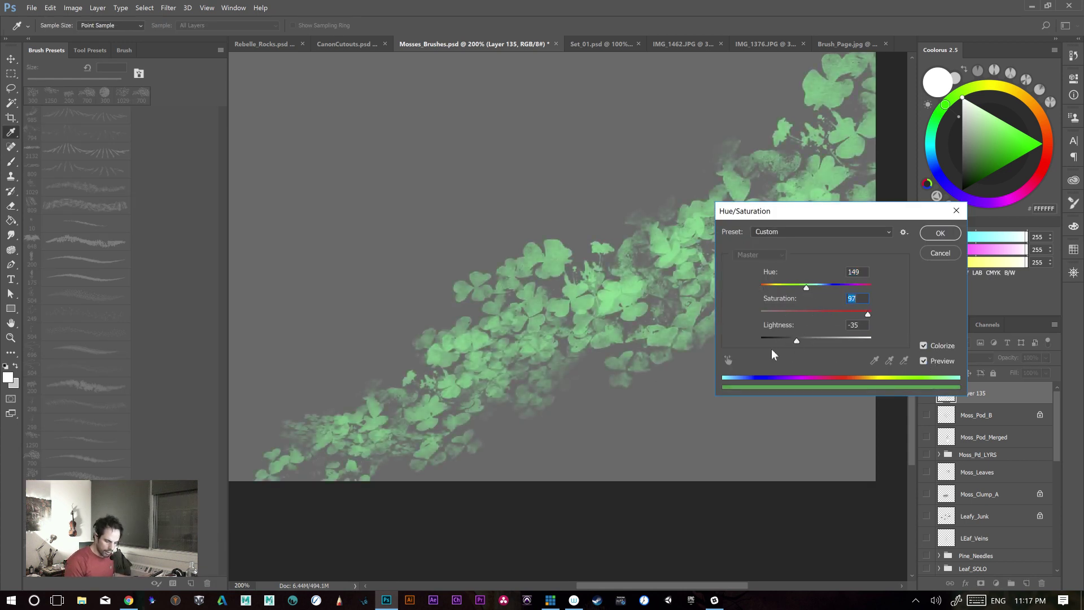
drag(789, 343, 790, 344)
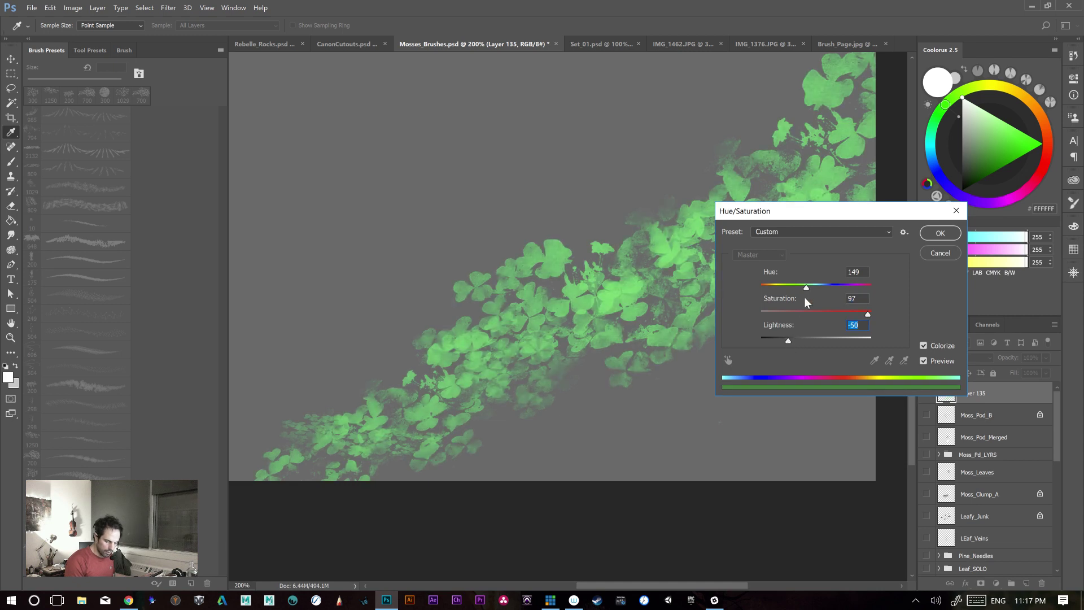
drag(818, 292, 806, 296)
click(844, 312)
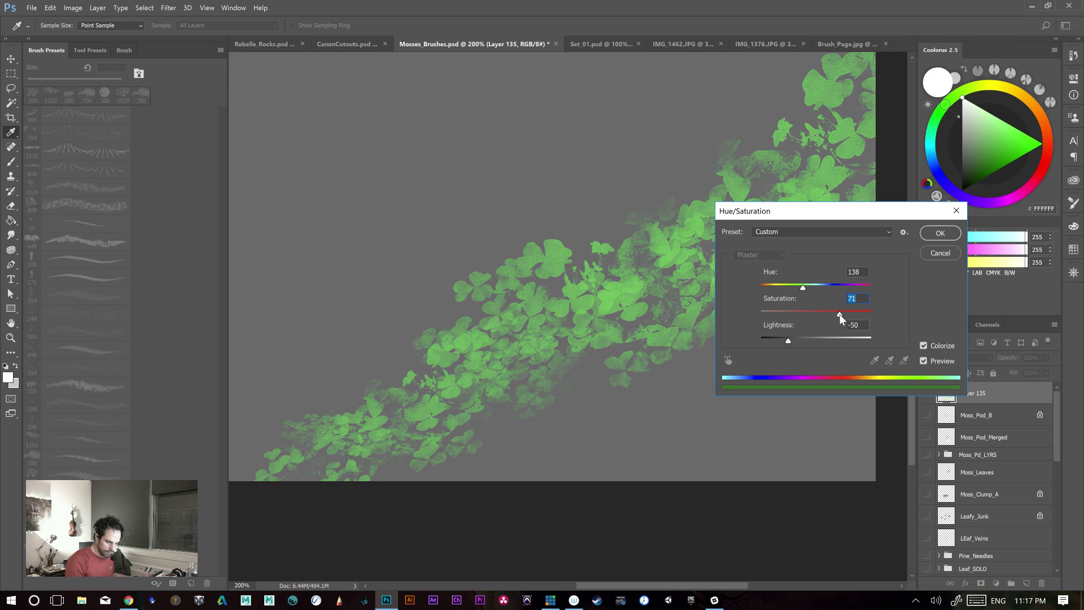
click(936, 236)
- Pick the EVA_Texture brush tool preset and add a new layer beneath the clover layer
key(b)
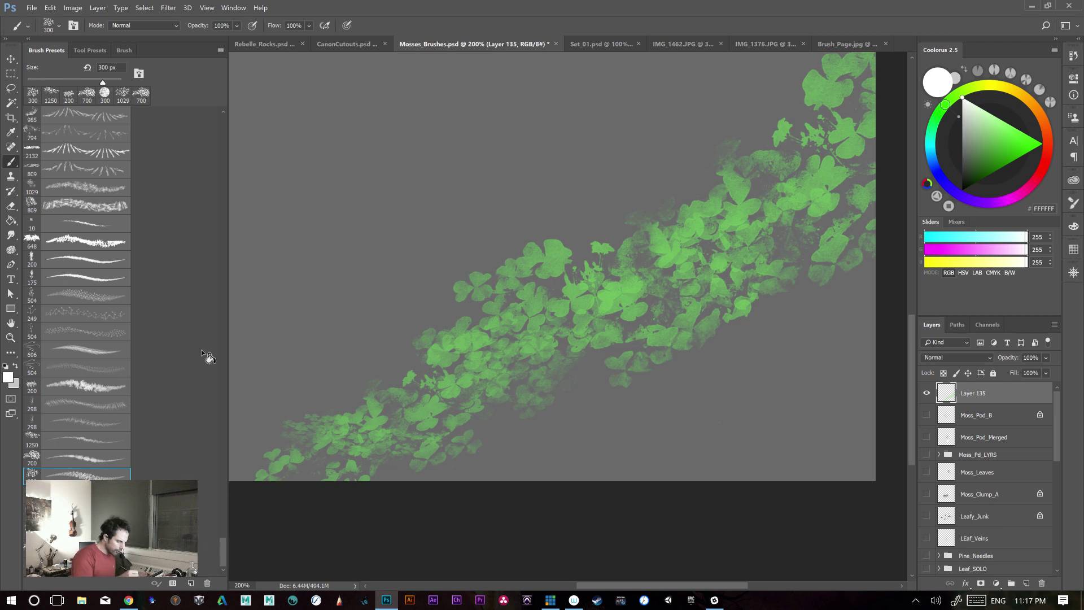
drag(222, 547, 223, 161)
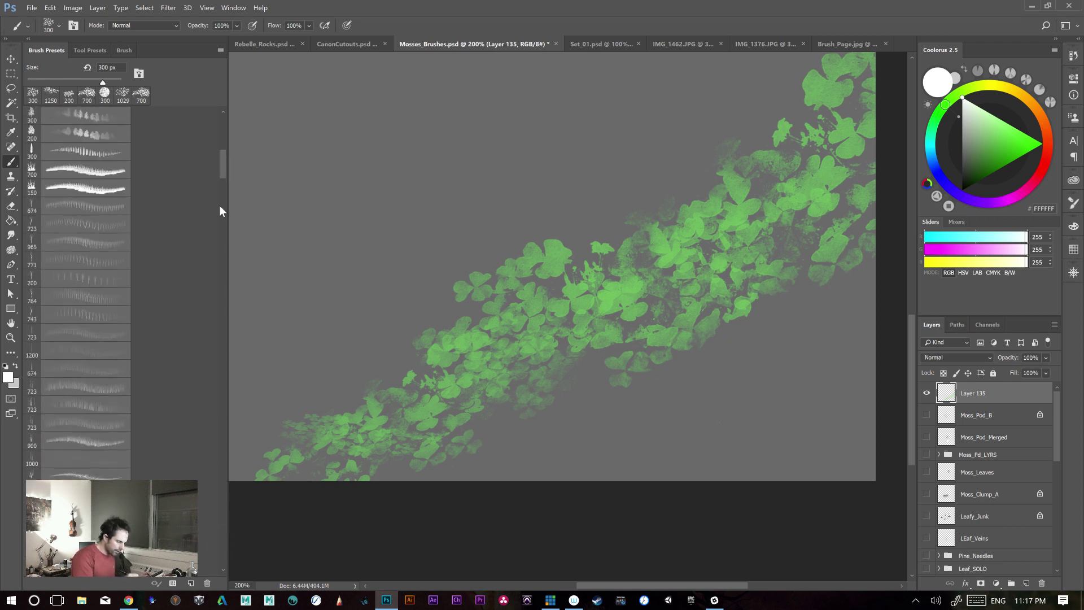
click(96, 49)
click(80, 256)
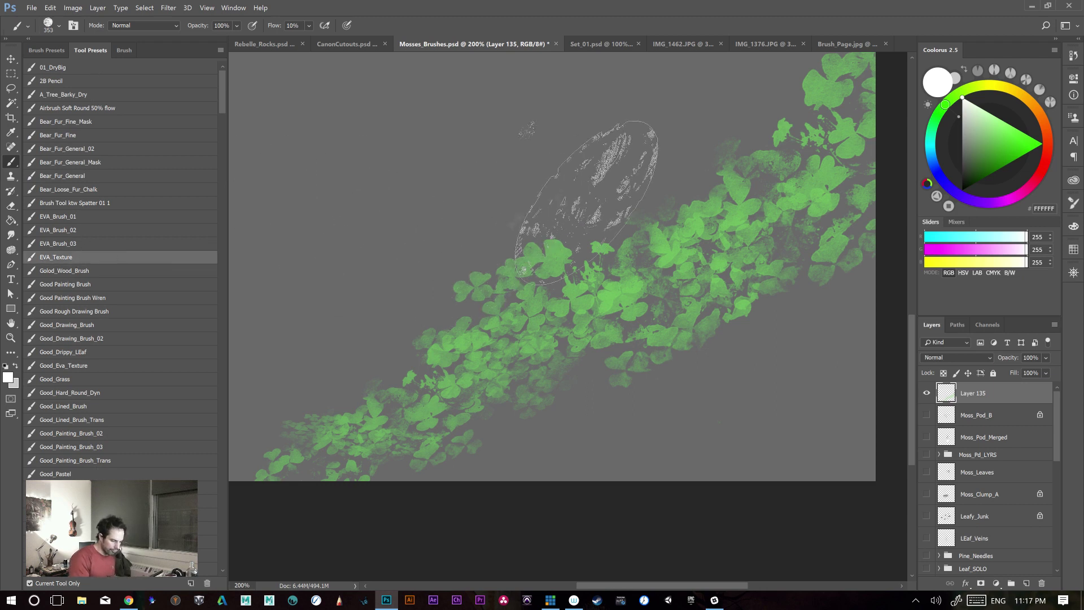
click(954, 416)
key(ctrl+shift+alt+n)
- Try a dark green #162E10 shadow stroke along the clover band's underside and undo it
drag(968, 165, 972, 179)
drag(511, 424, 796, 285)
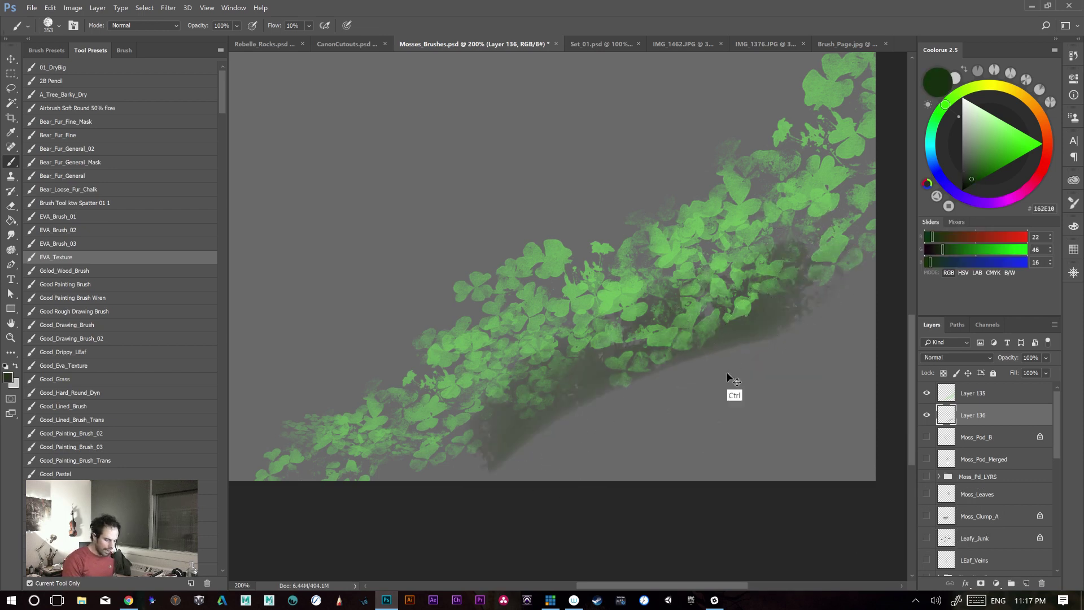
key(ctrl+z)
- Fill the area beneath the clover band with soft muted green #607C4E strokes on the new layer
drag(974, 170, 971, 169)
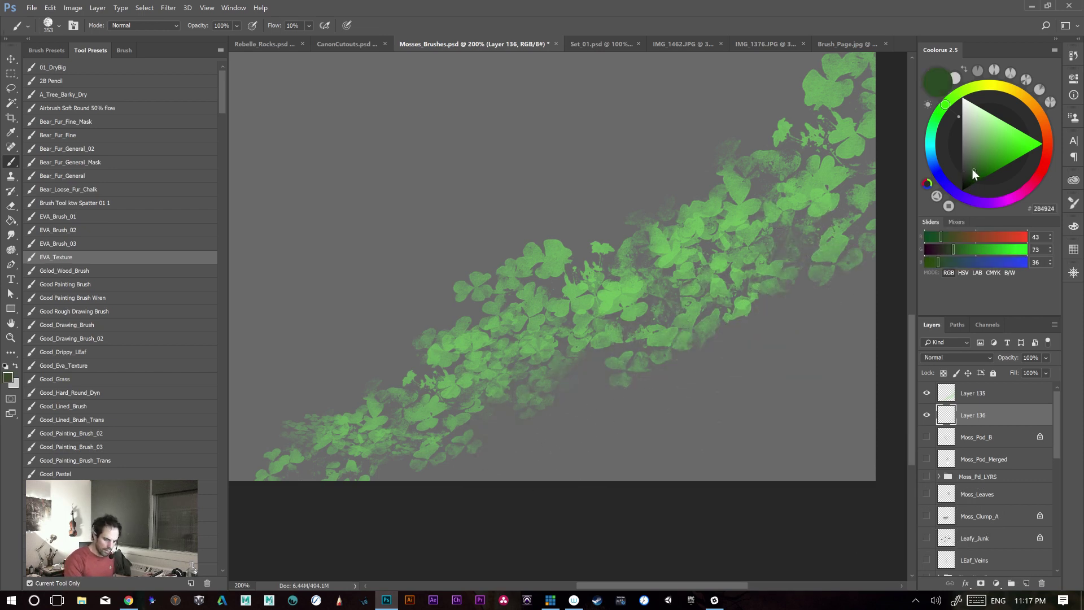
click(960, 95)
mouse_move(563, 464)
mouse_down()
mouse_move(877, 347)
mouse_move(730, 423)
mouse_move(907, 440)
mouse_move(579, 435)
mouse_move(652, 350)
mouse_move(532, 362)
mouse_up()
click(976, 153)
mouse_move(870, 237)
mouse_down()
mouse_move(702, 363)
mouse_move(573, 412)
mouse_move(609, 348)
mouse_up()
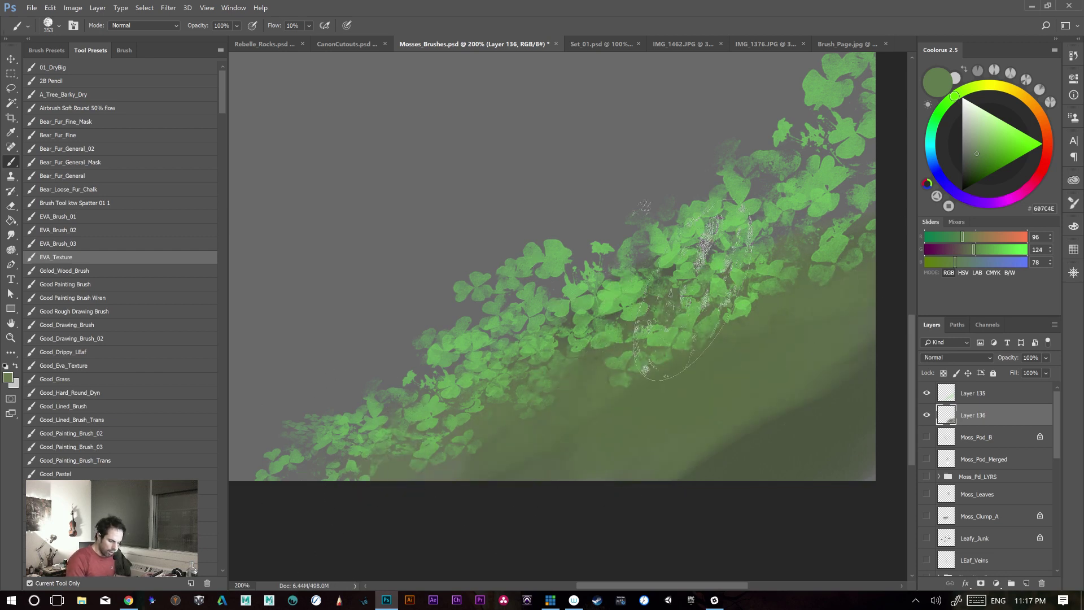
drag(715, 379, 576, 404)
mouse_move(526, 429)
mouse_down()
mouse_move(622, 451)
mouse_move(671, 475)
mouse_move(652, 540)
mouse_up()
- Hide the clover layer and deepen the green slope beneath it with darker greens #385C20 and #243C15
alt+click(926, 415)
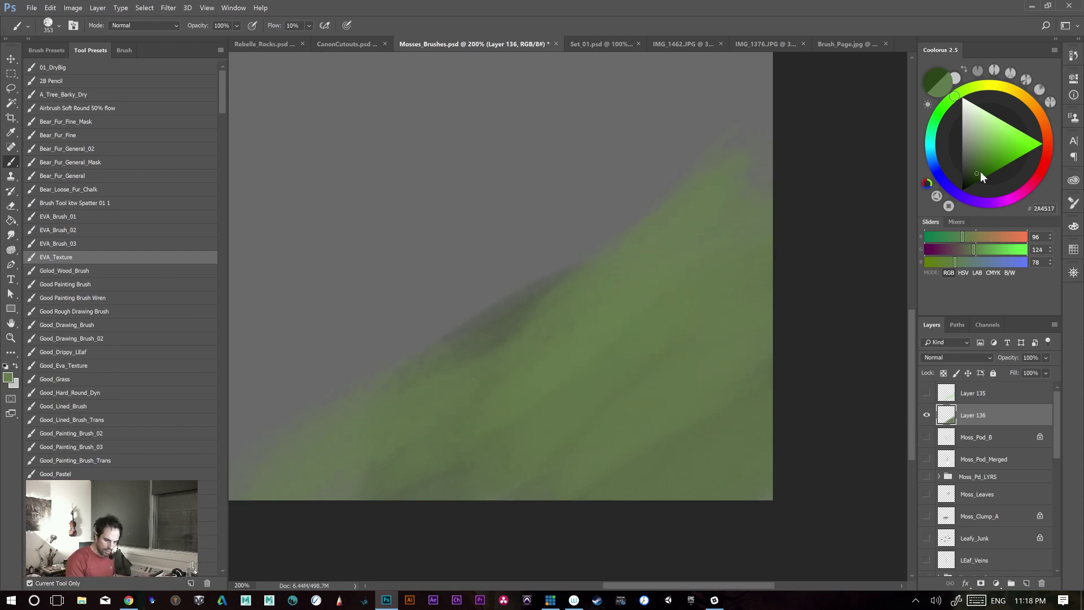
click(982, 167)
mouse_move(678, 254)
mouse_down()
mouse_move(557, 363)
mouse_move(658, 472)
mouse_up()
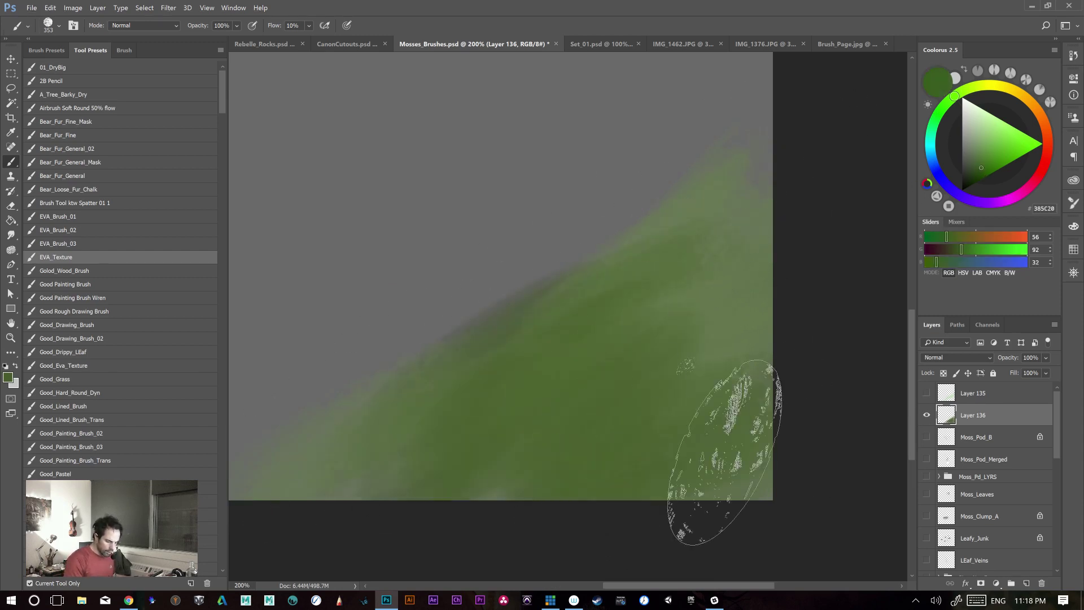
mouse_move(774, 339)
mouse_down()
mouse_move(697, 400)
mouse_move(537, 339)
mouse_move(689, 421)
mouse_move(416, 431)
mouse_move(779, 138)
mouse_move(666, 520)
mouse_move(700, 420)
mouse_up()
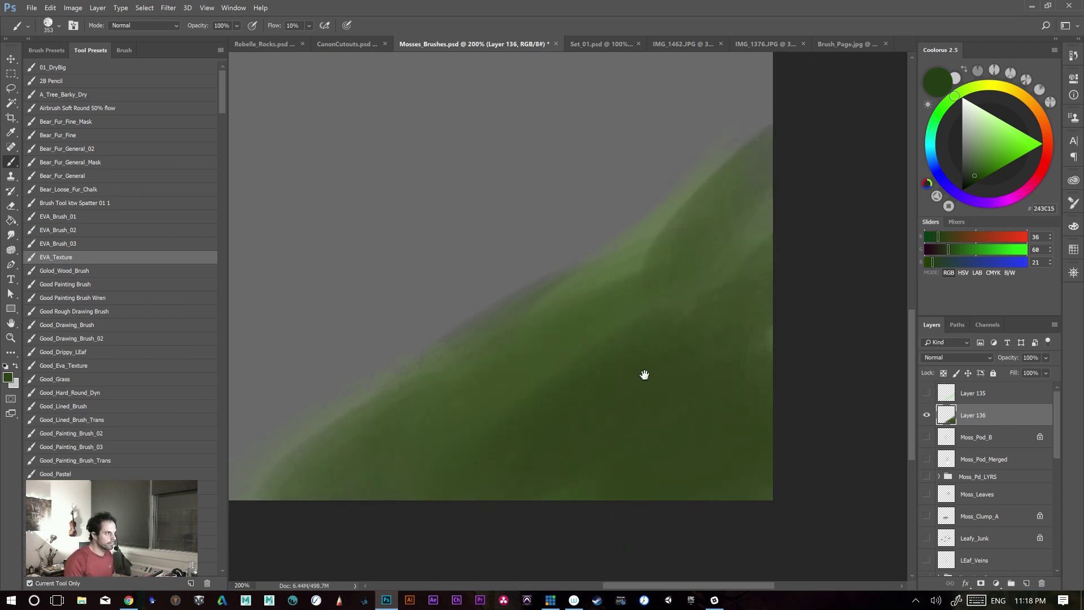
drag(643, 375, 645, 302)
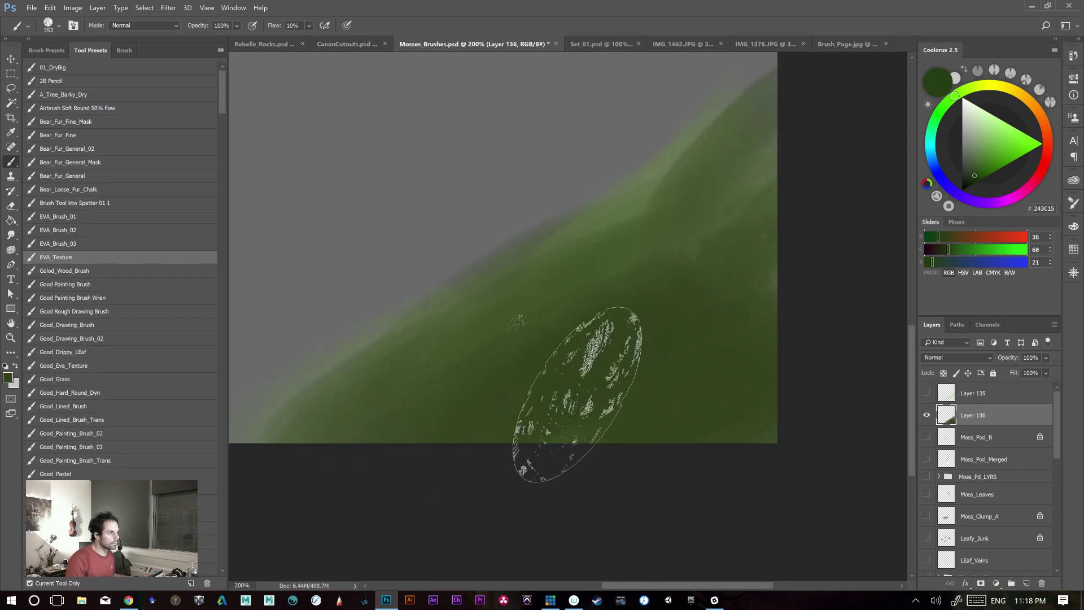
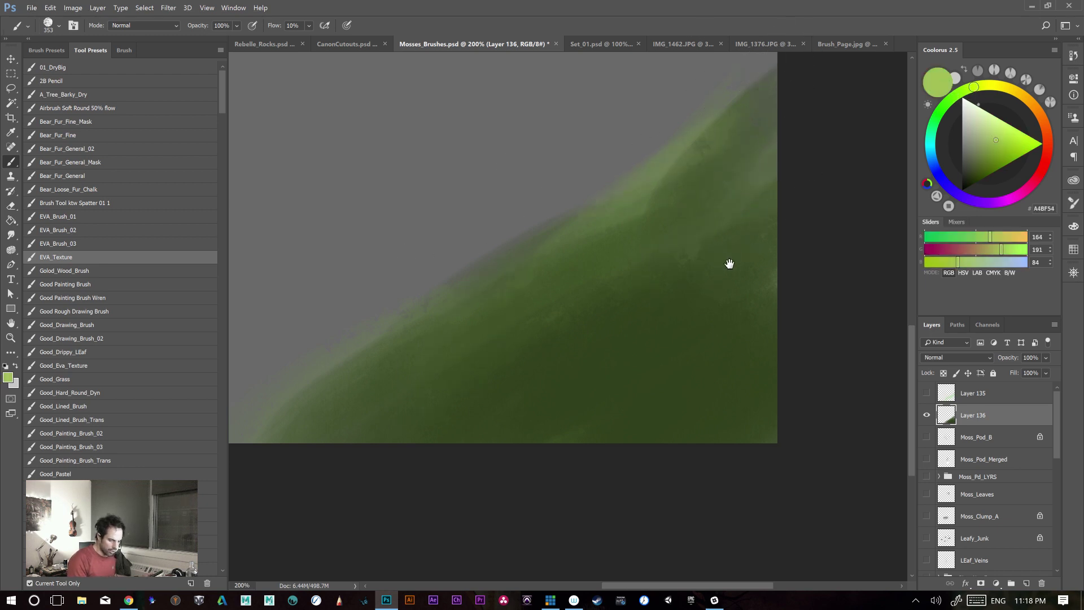
- Paint a bright yellow-green #A4BF54 highlight along the slope's upper edge
drag(721, 298, 767, 329)
mouse_move(804, 119)
mouse_down()
mouse_move(624, 226)
mouse_move(652, 205)
mouse_move(627, 223)
mouse_move(655, 186)
mouse_move(504, 322)
mouse_move(666, 249)
mouse_up()
key(ctrl+z)
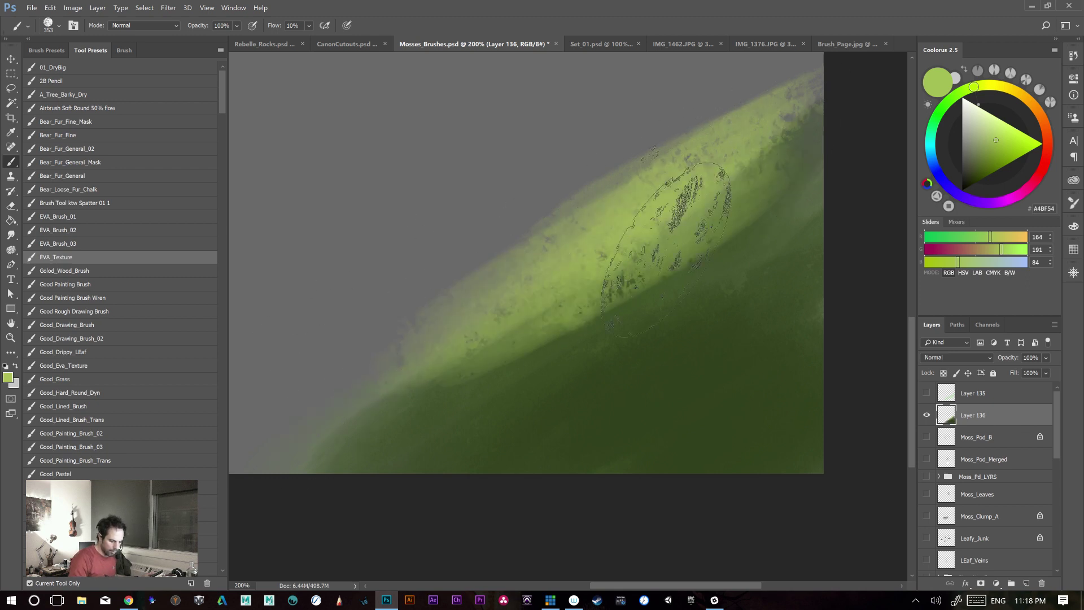
- Blend the highlight down into the dark slope using green tones sampled from the painted surface
alt+click(639, 273)
drag(559, 356, 847, 149)
mouse_move(474, 384)
mouse_down()
mouse_move(825, 227)
mouse_move(528, 395)
mouse_up()
mouse_move(779, 158)
mouse_down()
mouse_move(351, 493)
mouse_move(429, 384)
mouse_up()
alt+click(535, 411)
mouse_move(625, 376)
mouse_down()
mouse_move(416, 457)
mouse_move(400, 436)
mouse_move(562, 375)
mouse_move(483, 503)
mouse_up()
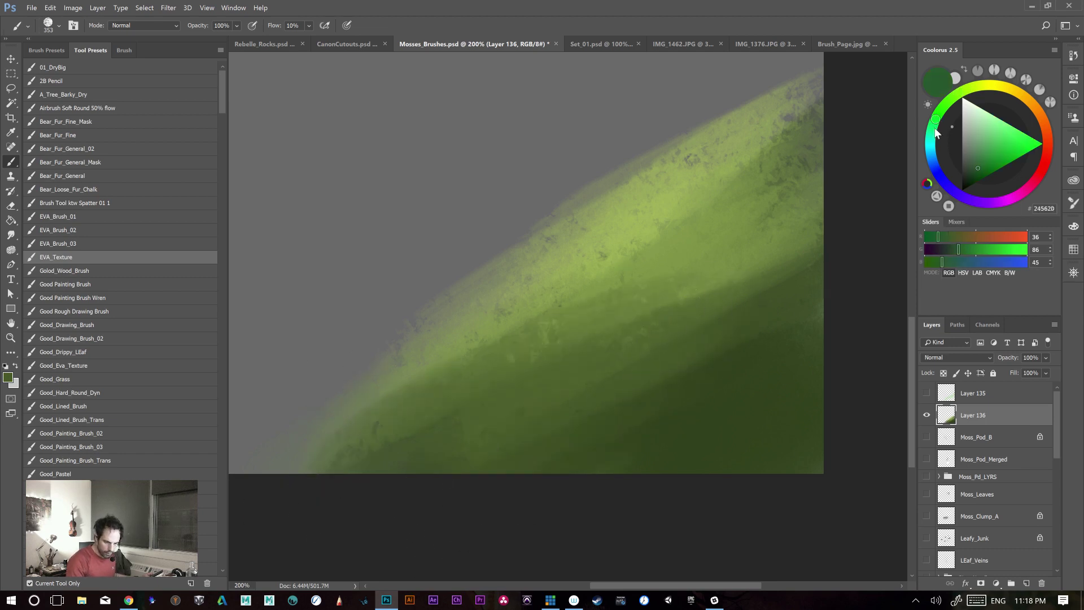
- Cool the lower slope with dark bluish green #214B33 and blend its middle band with sampled greens
click(975, 170)
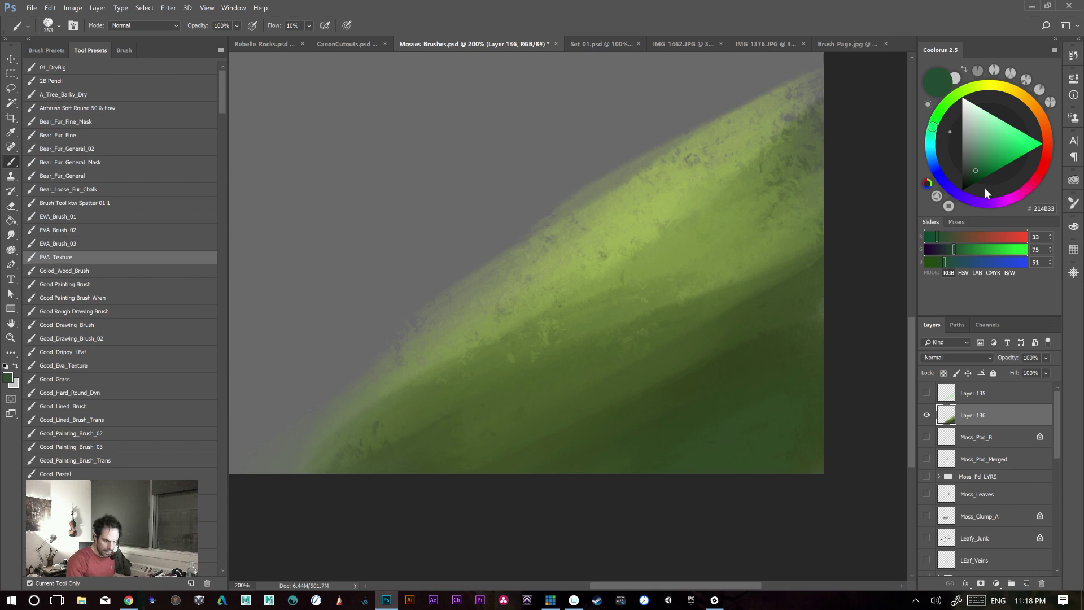
mouse_move(583, 434)
mouse_down()
mouse_move(654, 460)
mouse_move(533, 400)
mouse_move(345, 480)
mouse_up()
alt+click(658, 222)
mouse_move(659, 222)
mouse_down()
mouse_move(822, 170)
mouse_move(784, 272)
mouse_up()
alt+click(619, 360)
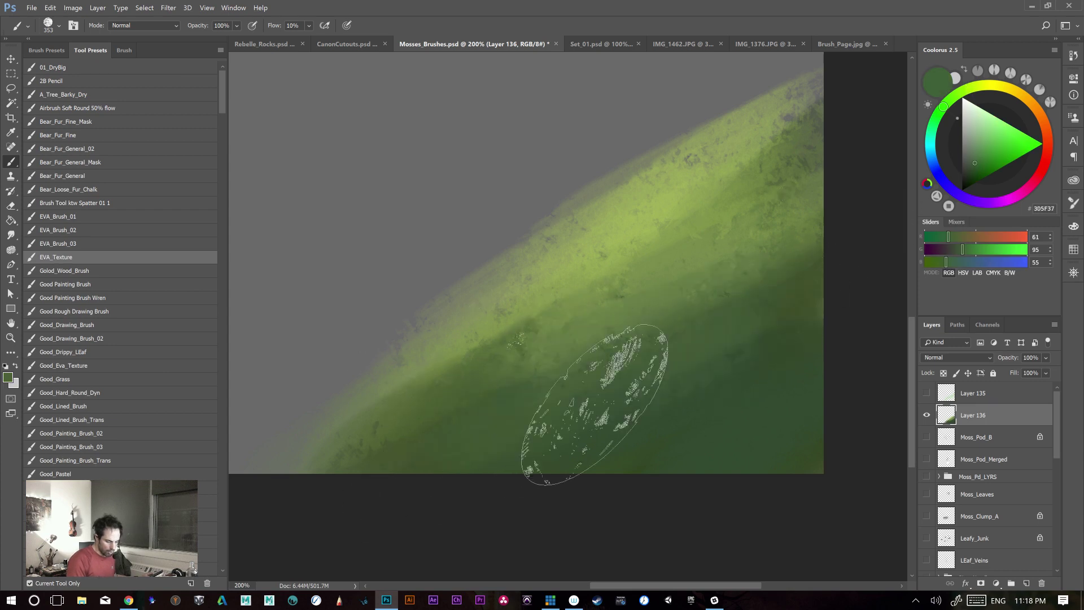
alt+click(605, 249)
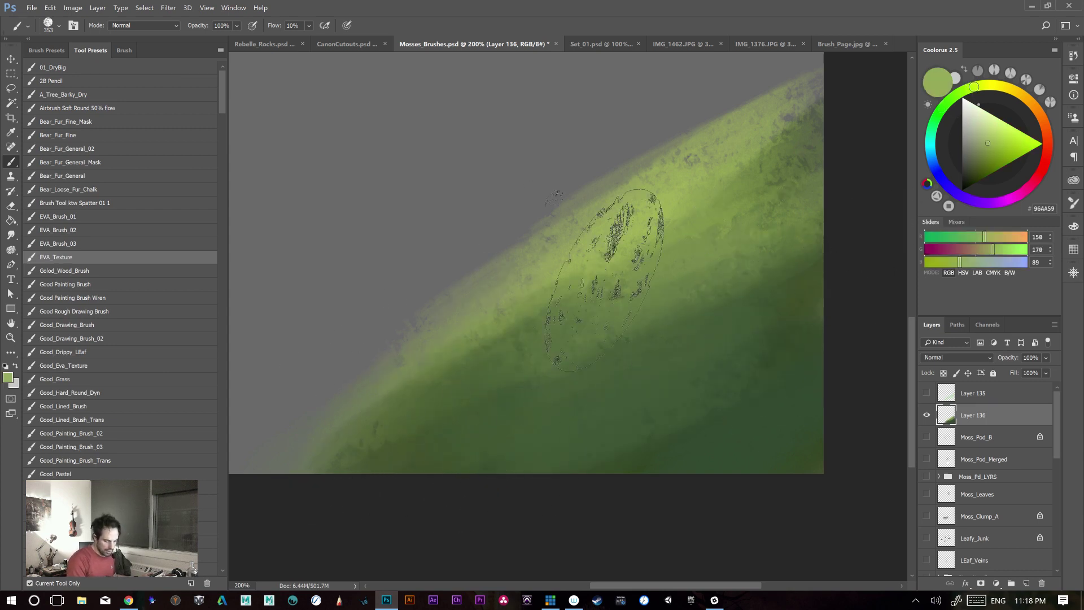
key(space)
drag(600, 391, 667, 359)
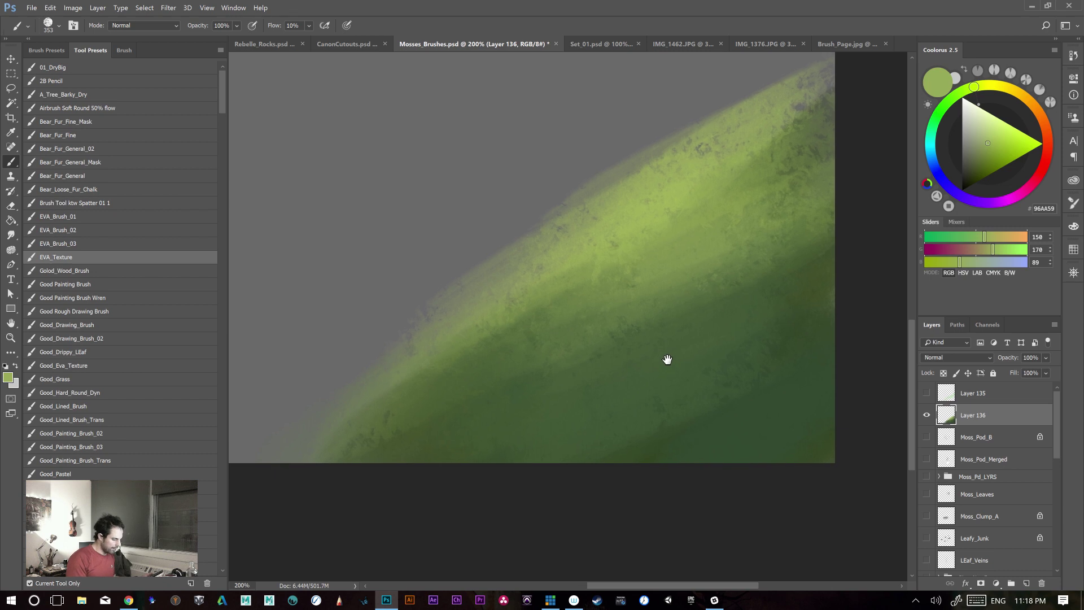
- Load the 700 px round-leaf clover brush from the brush presets
click(47, 50)
scroll(213, 329, down, 5)
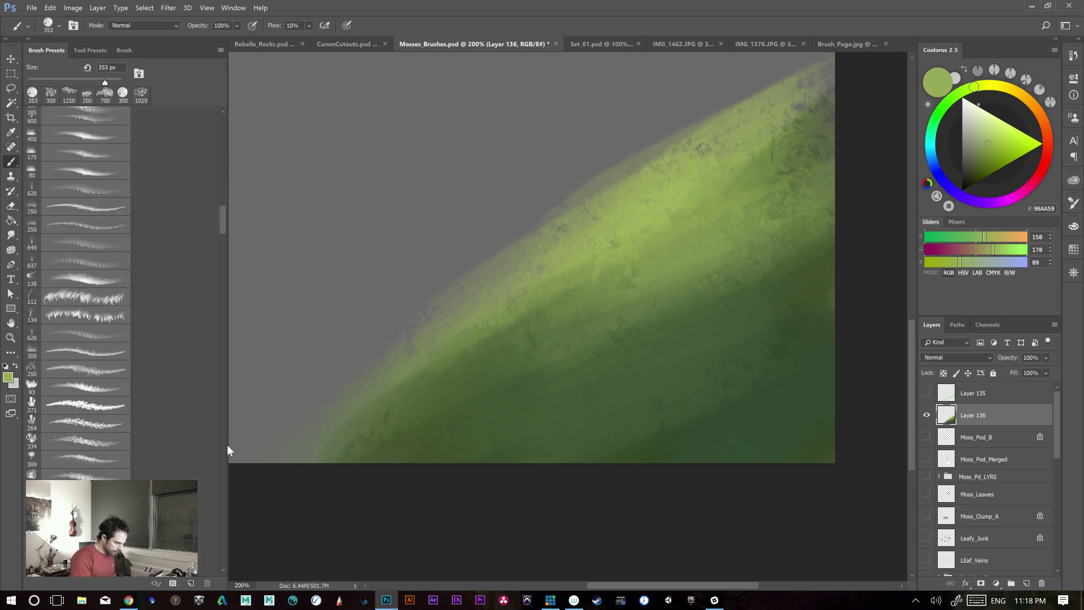
drag(222, 240, 222, 572)
mouse_move(603, 393)
mouse_down()
mouse_move(754, 361)
mouse_move(683, 415)
mouse_up()
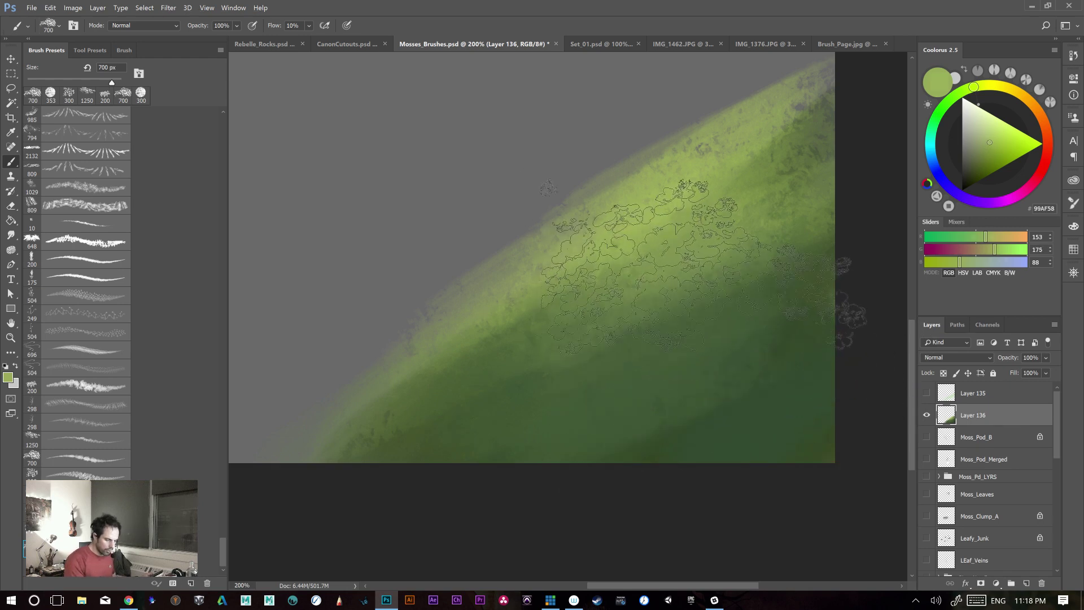
- Add a new layer above the painted slope, set brush flow to 100% and try clover stamps in light green #D9FF69
click(1010, 124)
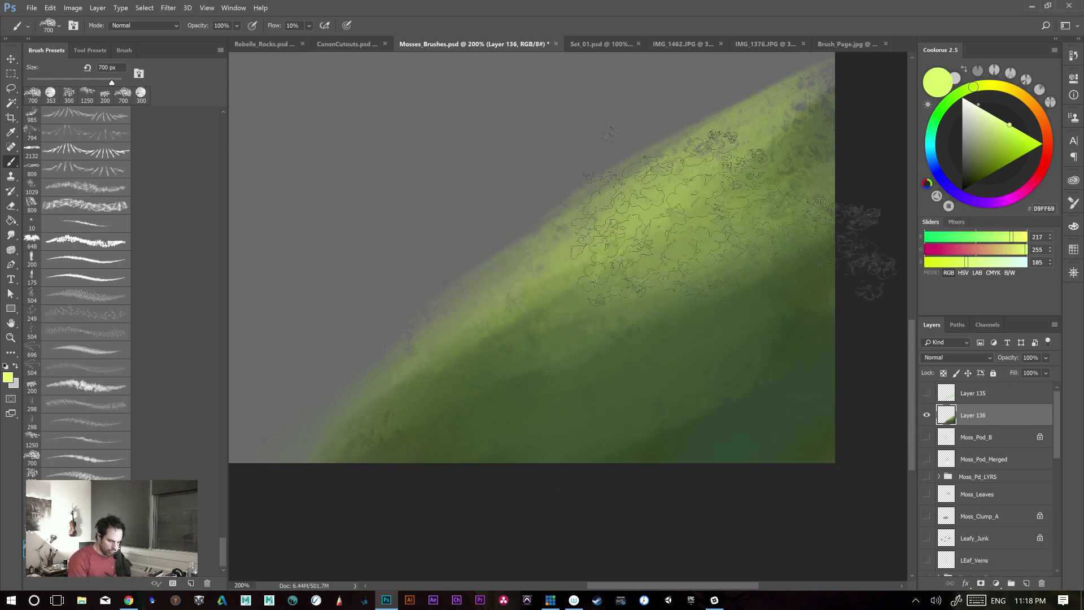
click(1026, 582)
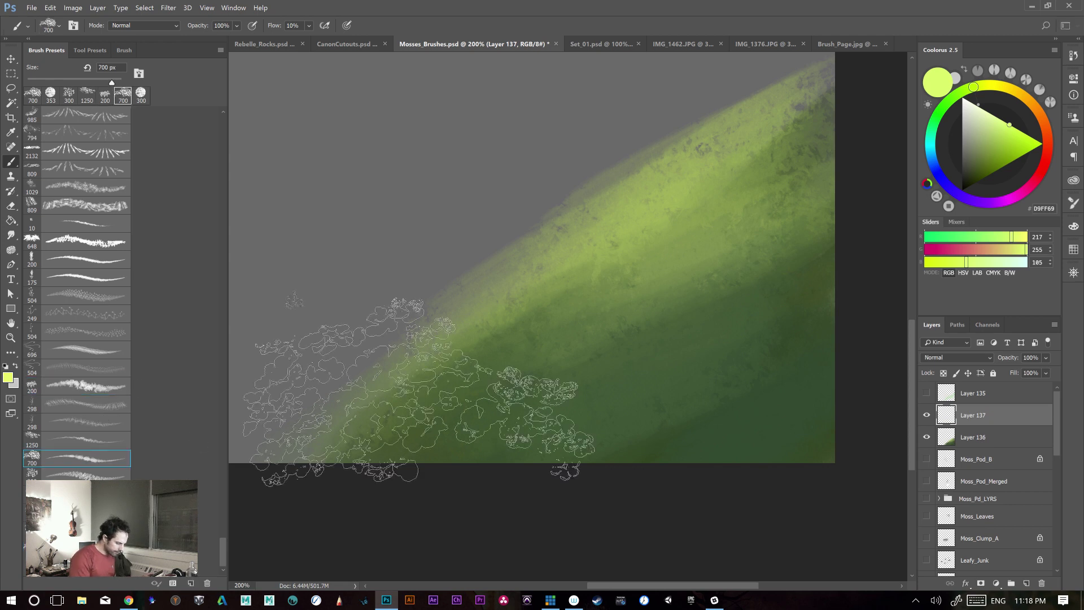
click(638, 387)
key(ctrl+z)
key(shift+0)
click(451, 454)
key(ctrl+z)
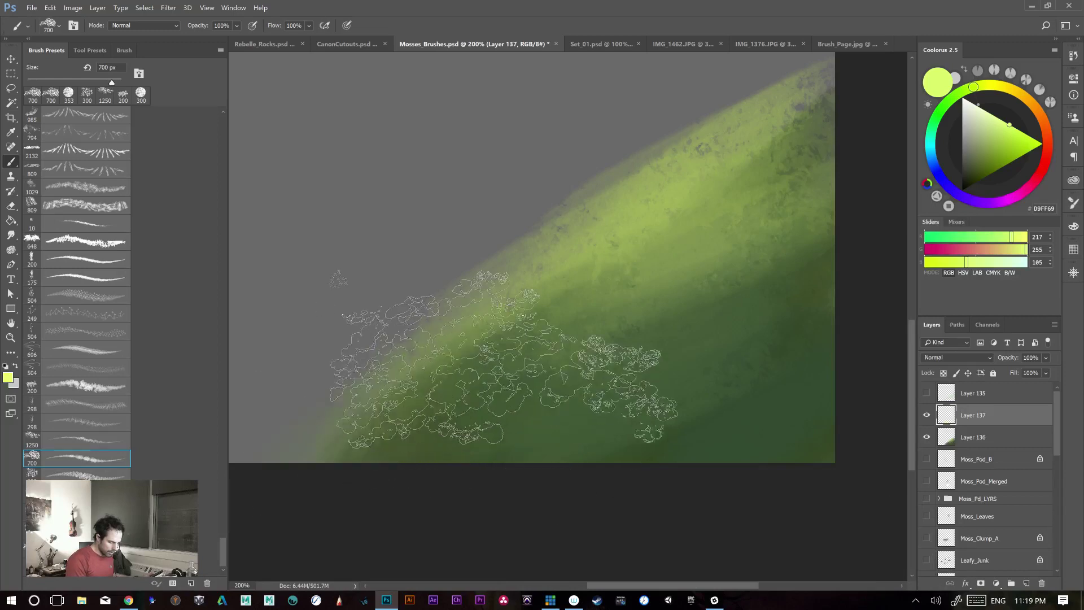
- Stamp a clover cluster at the slope's lower-left foot in sampled mid green #76914A
alt+click(472, 340)
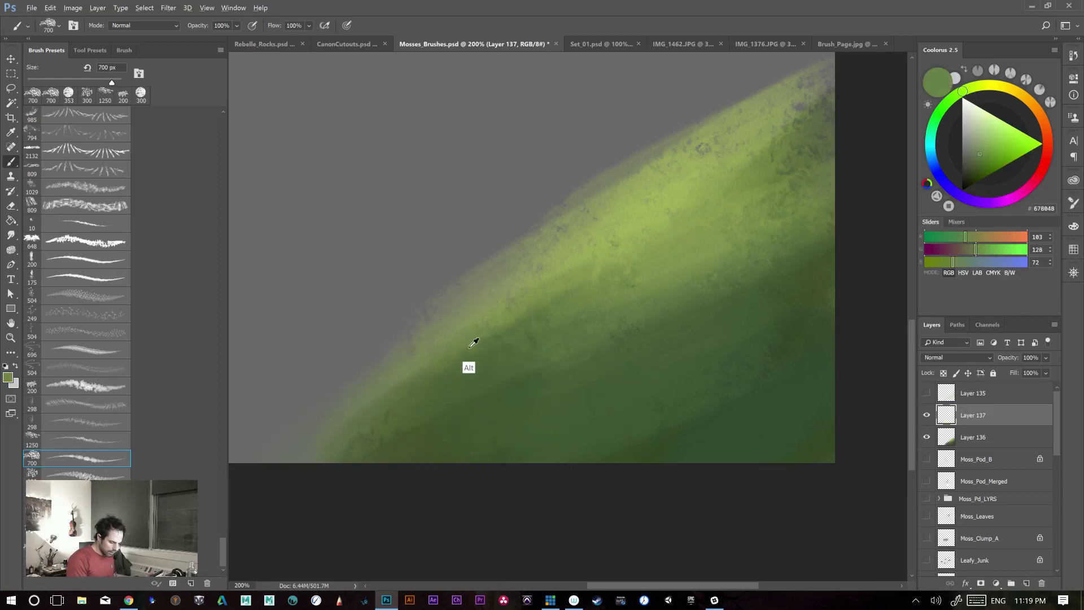
alt+click(614, 273)
click(460, 430)
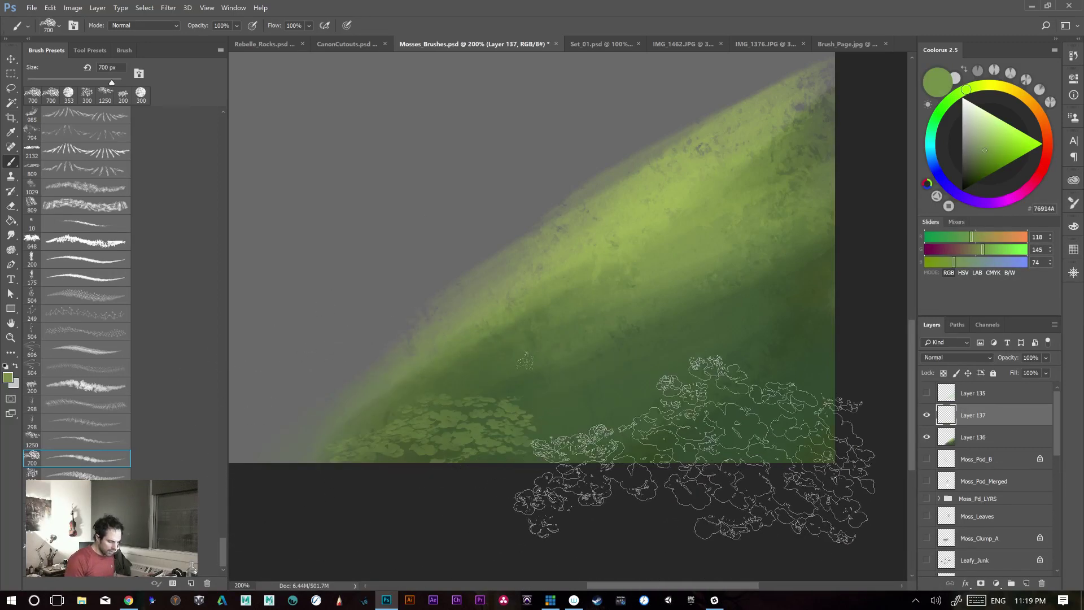
- Try clover stamps across the slope in sampled dark green #355935 and light green #95A95A, and undo them
alt+click(545, 436)
click(509, 453)
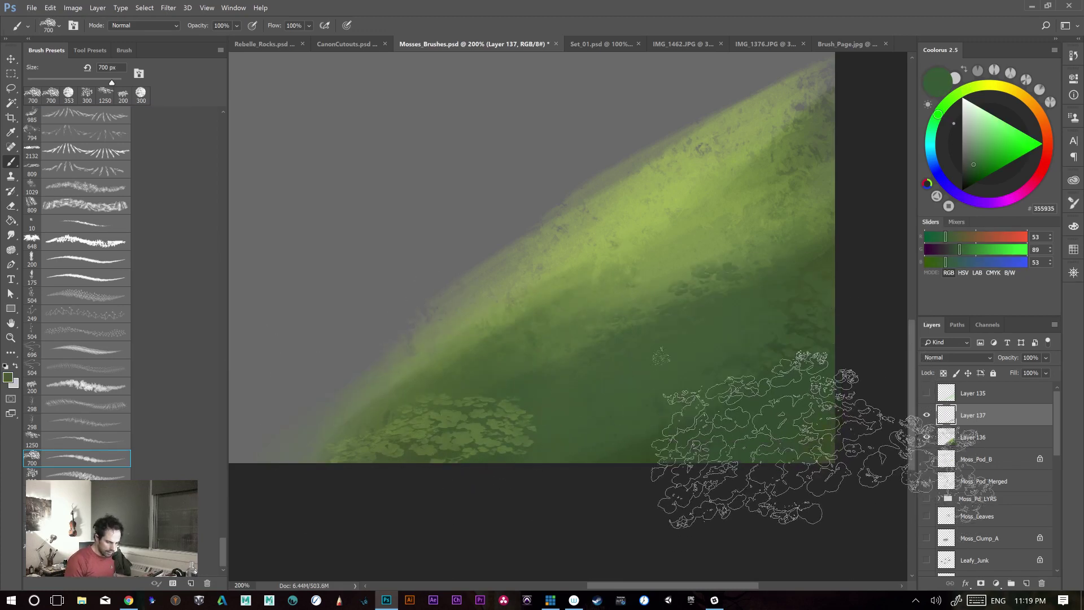
alt+click(690, 175)
click(659, 355)
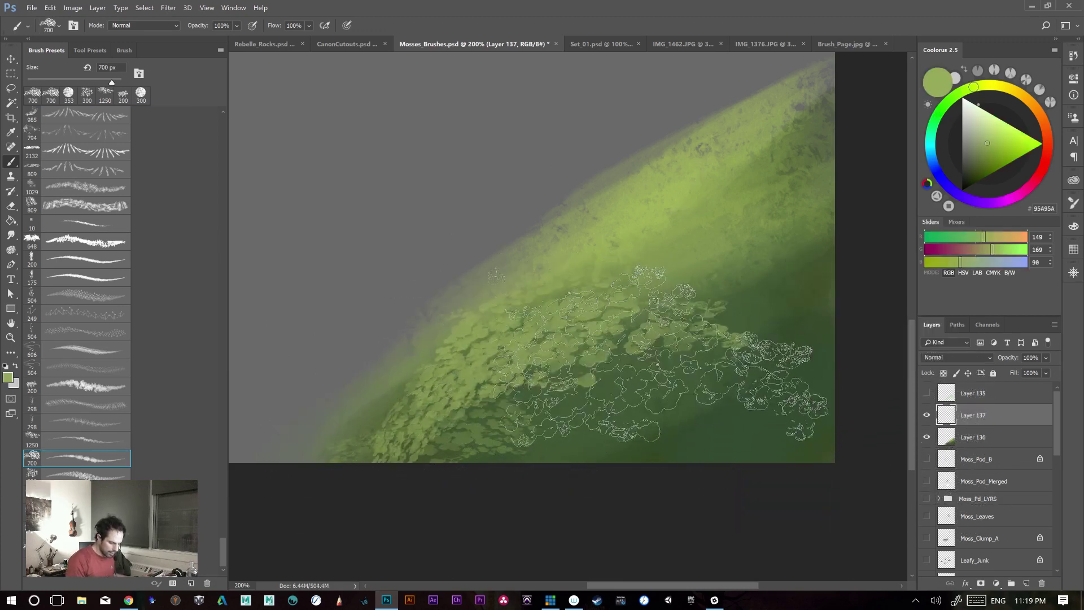
click(635, 341)
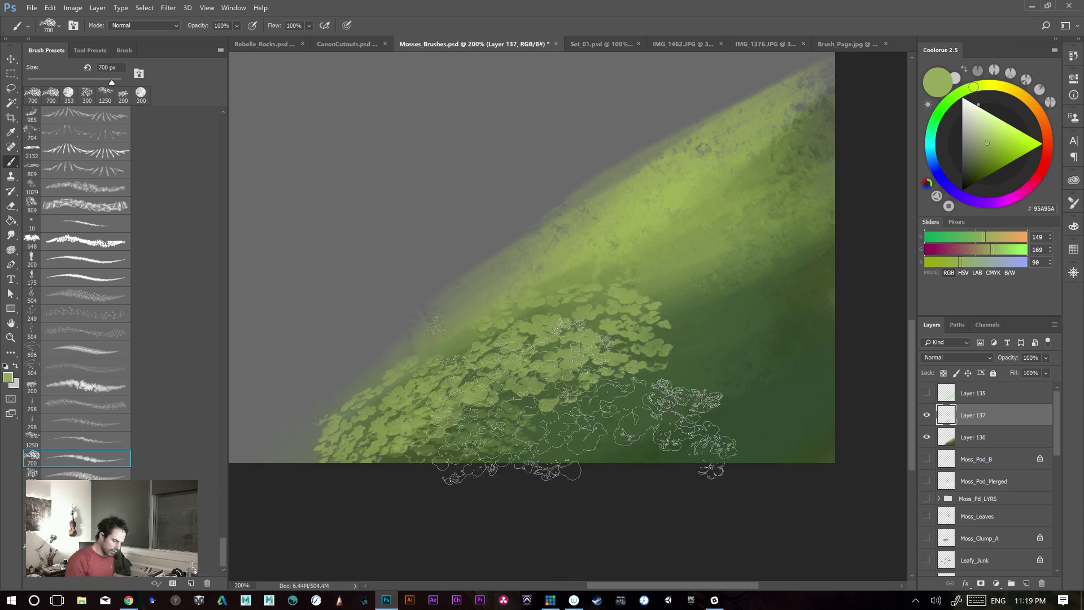
key(ctrl+z)
click(484, 380)
key(ctrl+z)
- Stamp a brighter #B3CB6B clover cluster over the first one at the slope's foot
click(993, 133)
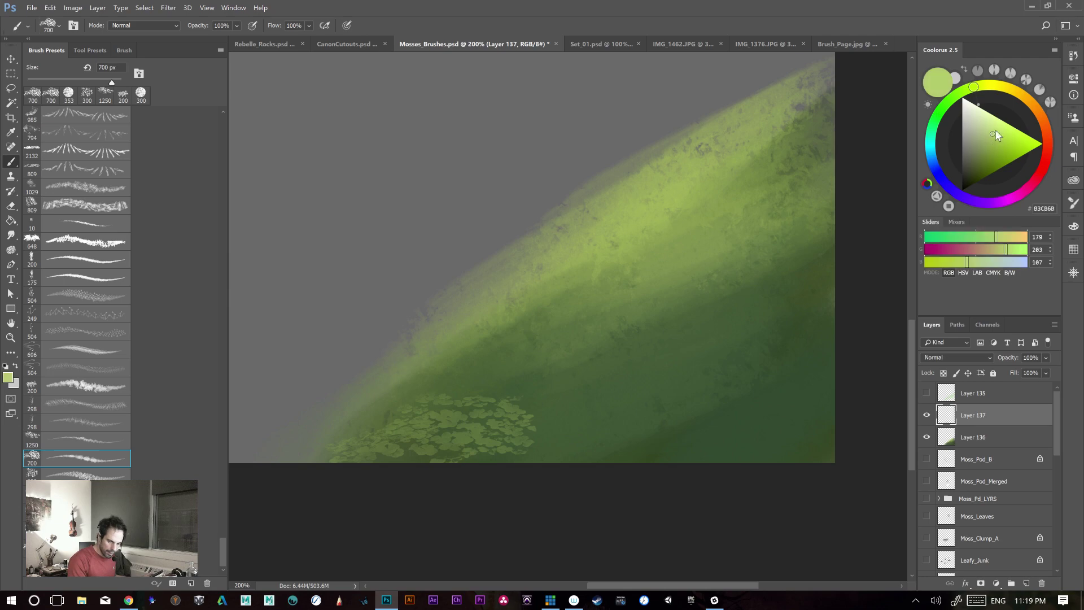
click(469, 412)
key(ctrl+z)
click(474, 422)
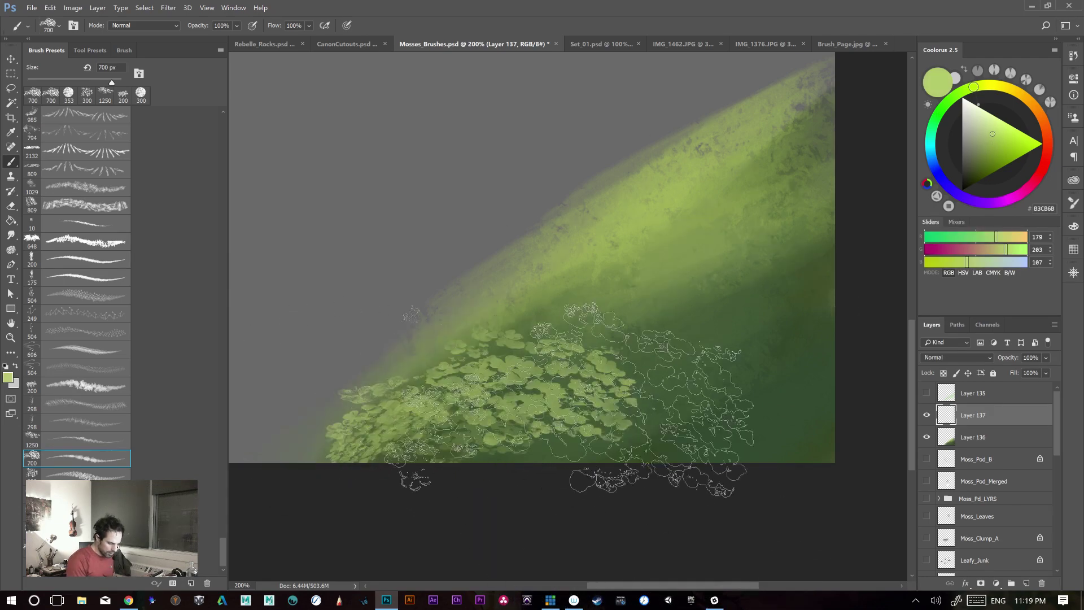
- Set the Eraser to the small-leaf clover tip at 200 px and add a new layer above the clover stamps
key(e)
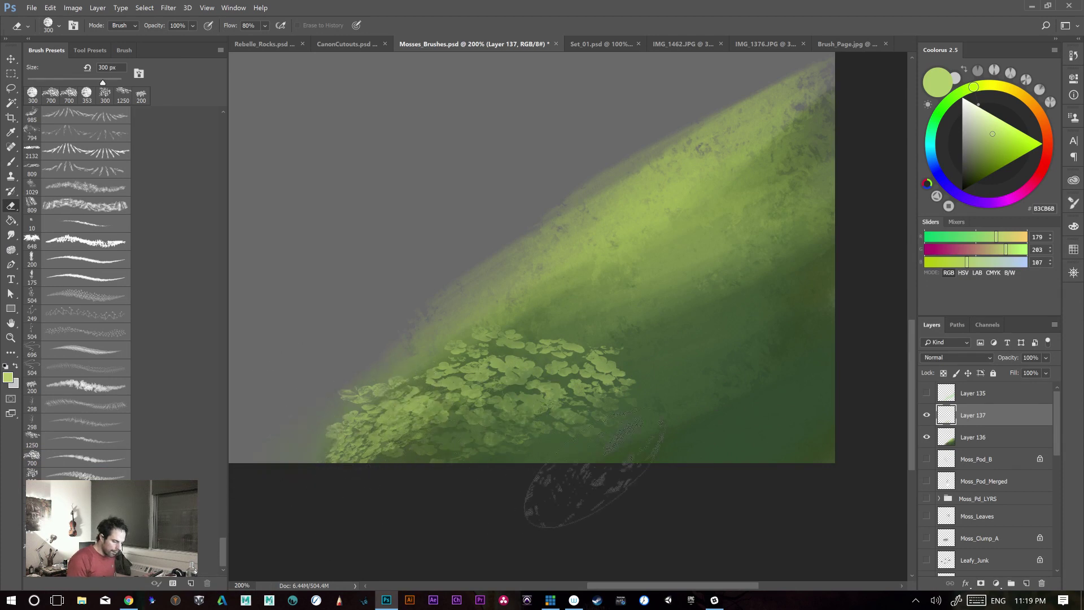
click(86, 475)
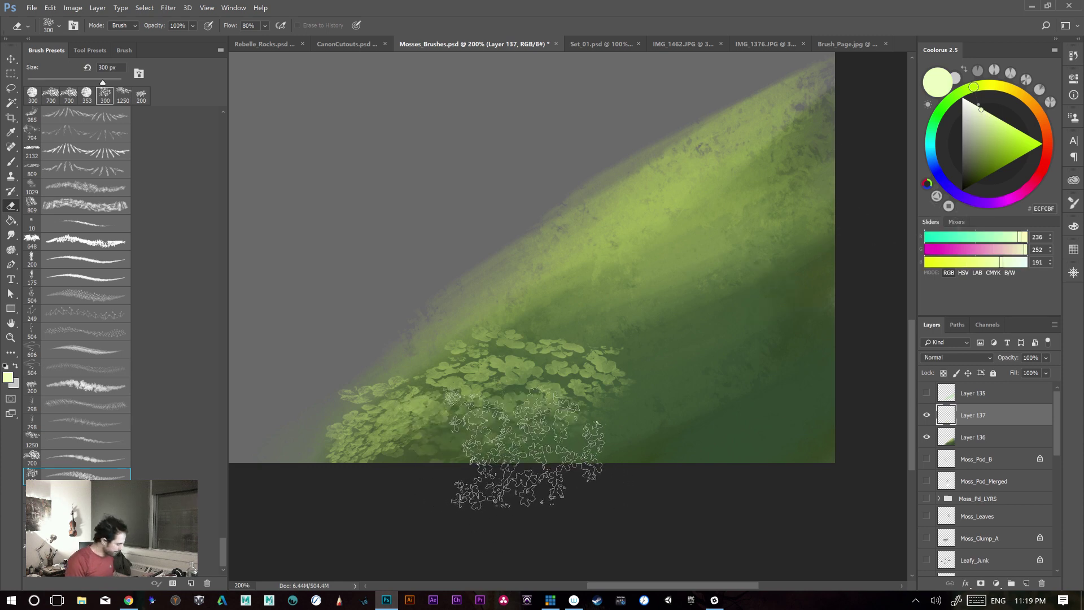
key(ctrl+shift+n)
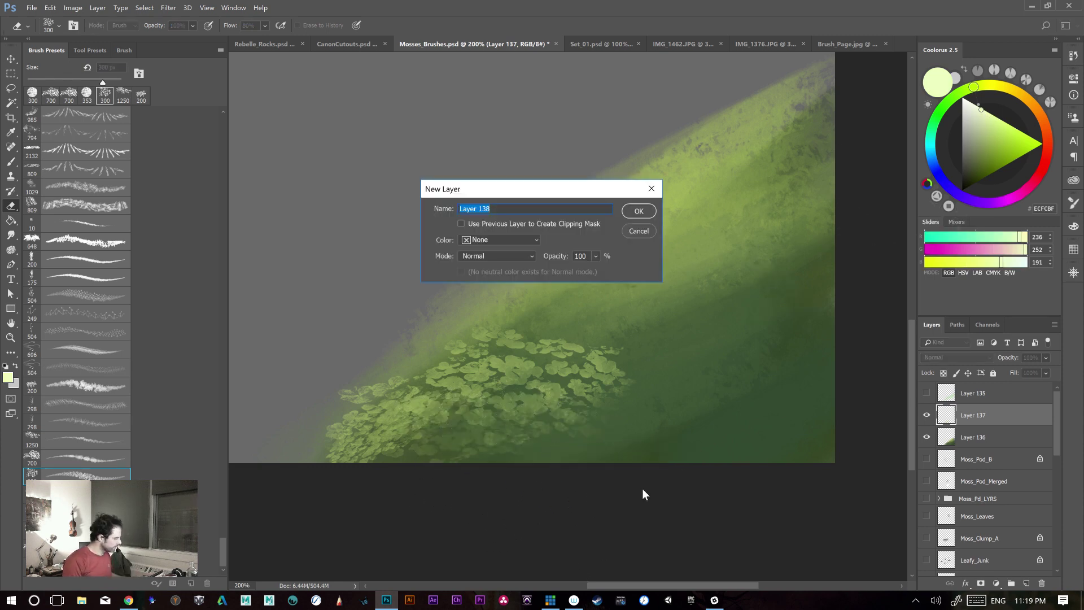
key(Return)
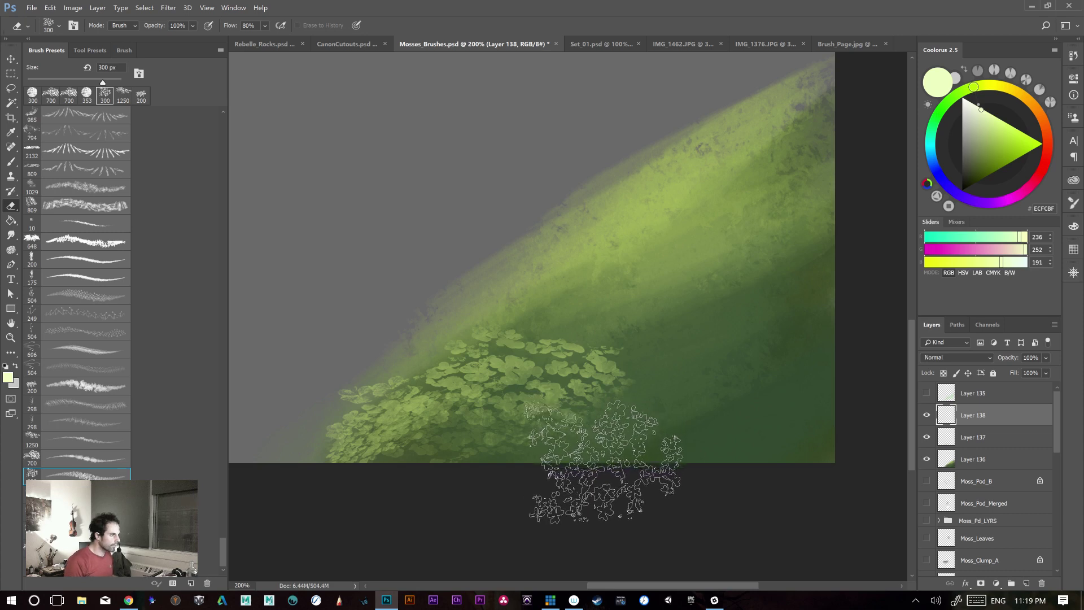
key(bracketleft)
key(bracketleft)
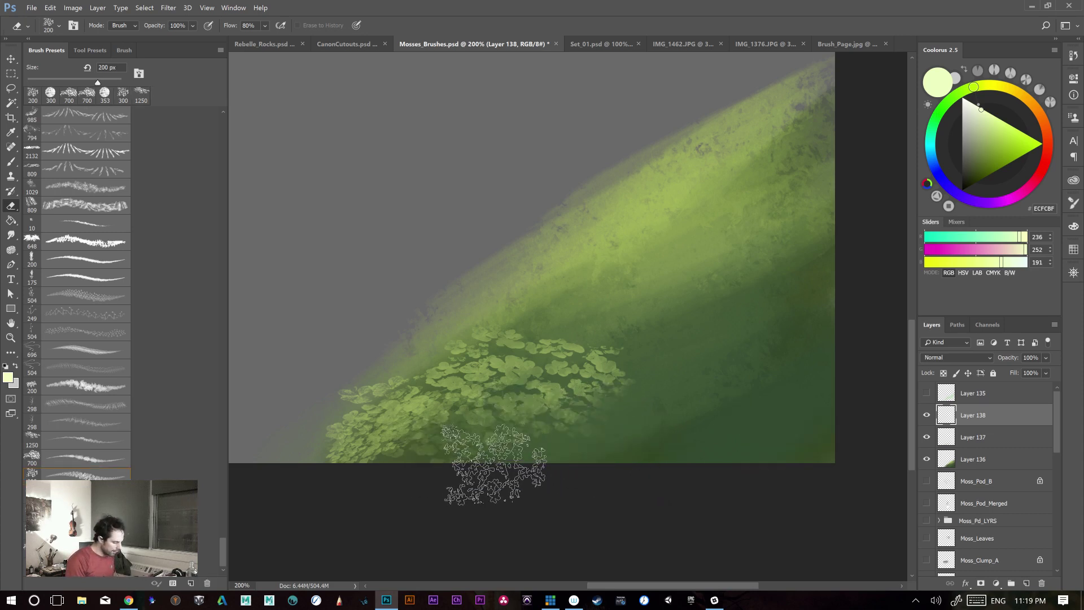
- Make Layer 137 with the clover stamps active and toggle its visibility to check its contents
click(928, 416)
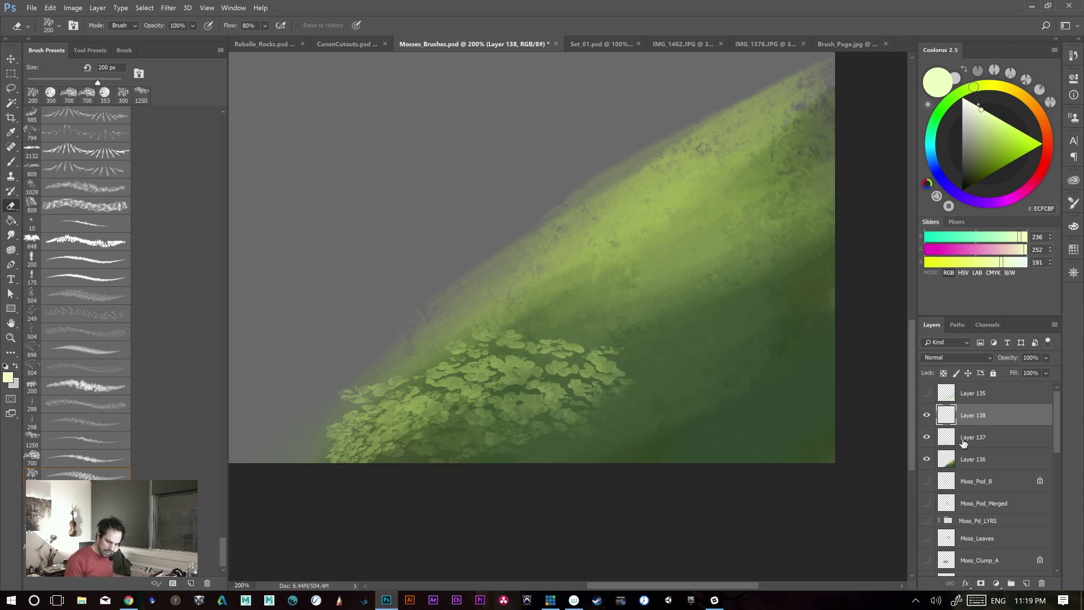
click(982, 440)
click(926, 437)
click(927, 438)
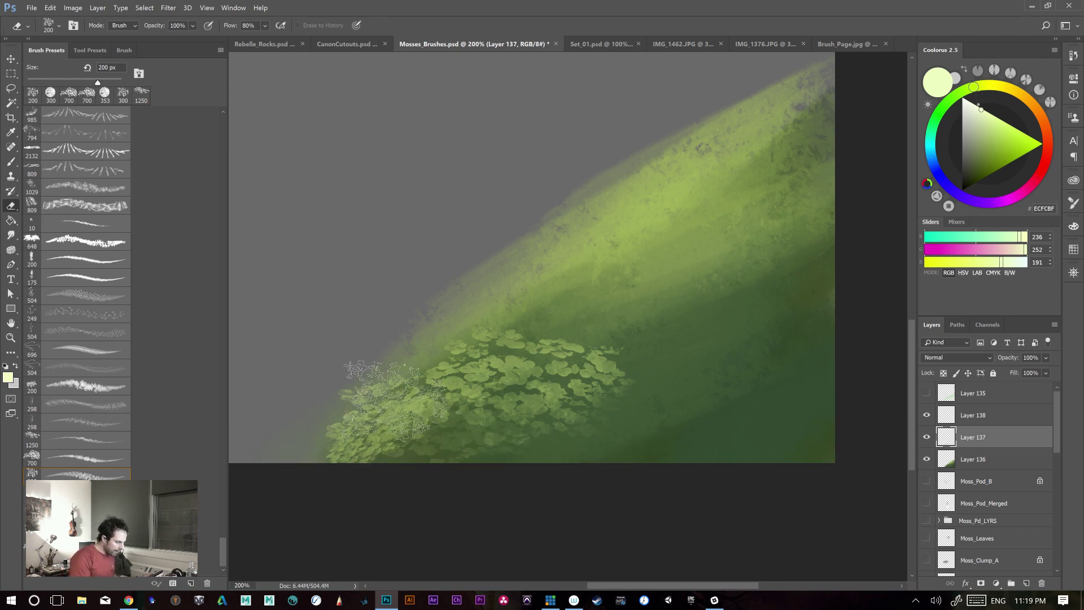
- Set the eraser flow to 100% and try erasing leaf shapes from the clover cluster's lower part
mouse_move(650, 390)
mouse_down()
mouse_move(531, 420)
mouse_move(551, 389)
mouse_up()
key(ctrl+z)
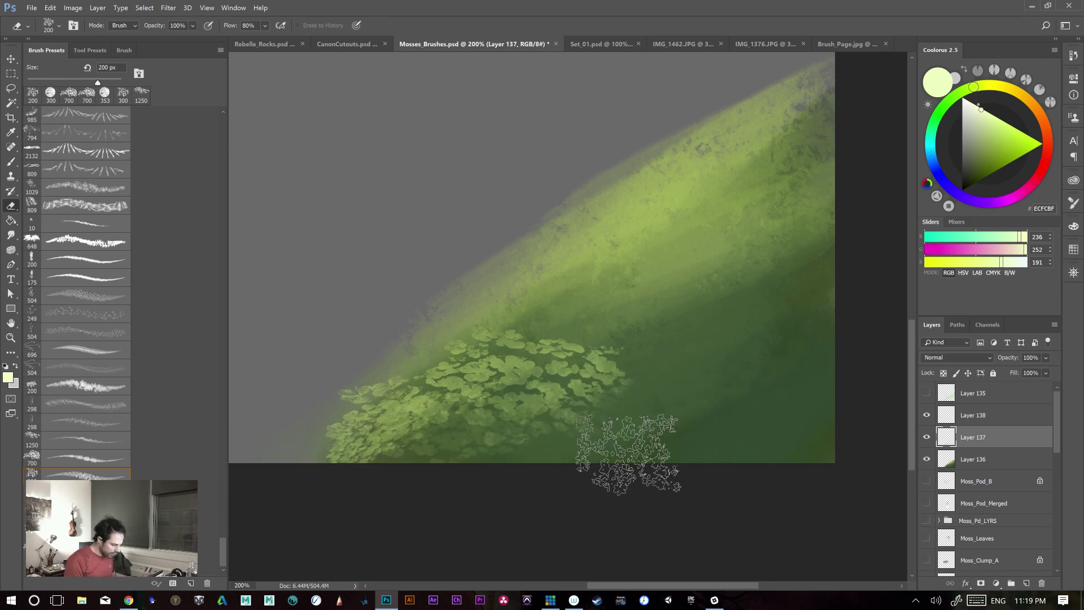
key(shift+0)
mouse_move(556, 457)
mouse_down()
mouse_move(665, 377)
mouse_move(475, 401)
mouse_up()
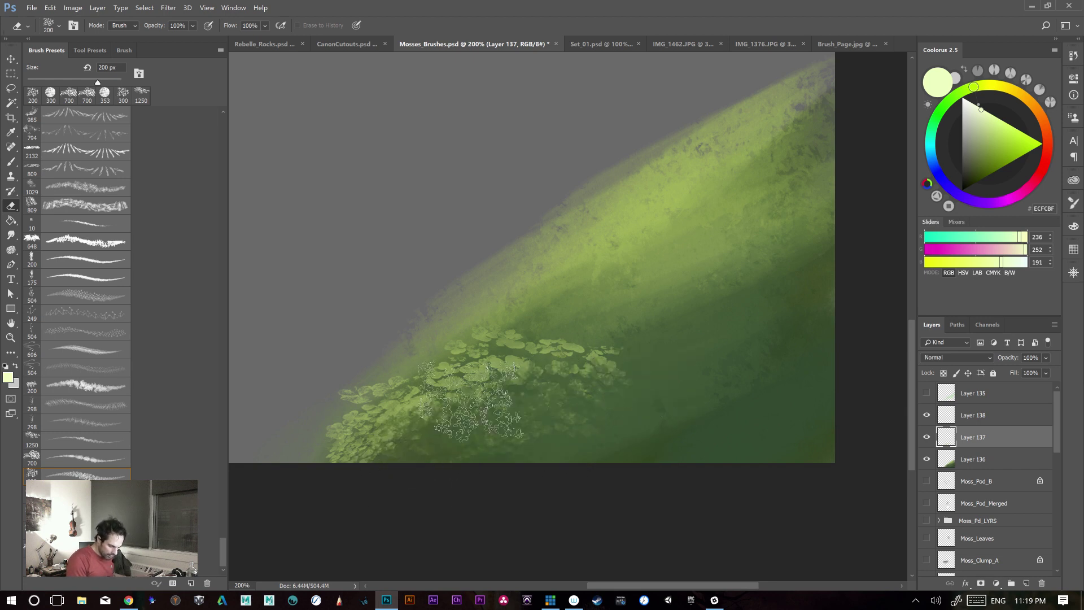
key(ctrl+z)
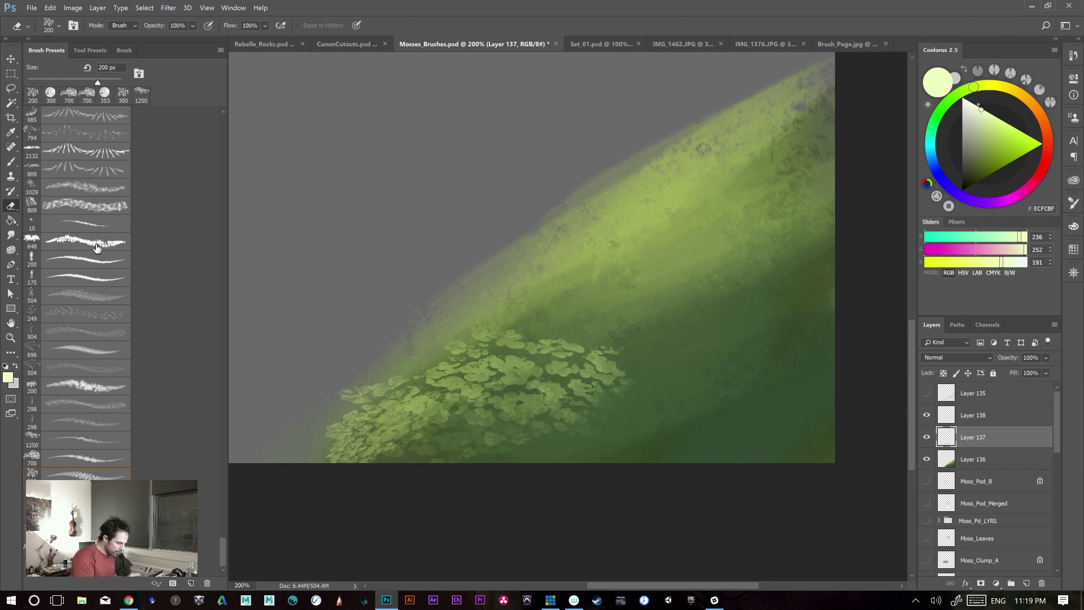
- Switch the Eraser to the 200 px branching-leaf preset, reduce it to 125 px and trim the clover cluster's lower edge
click(99, 389)
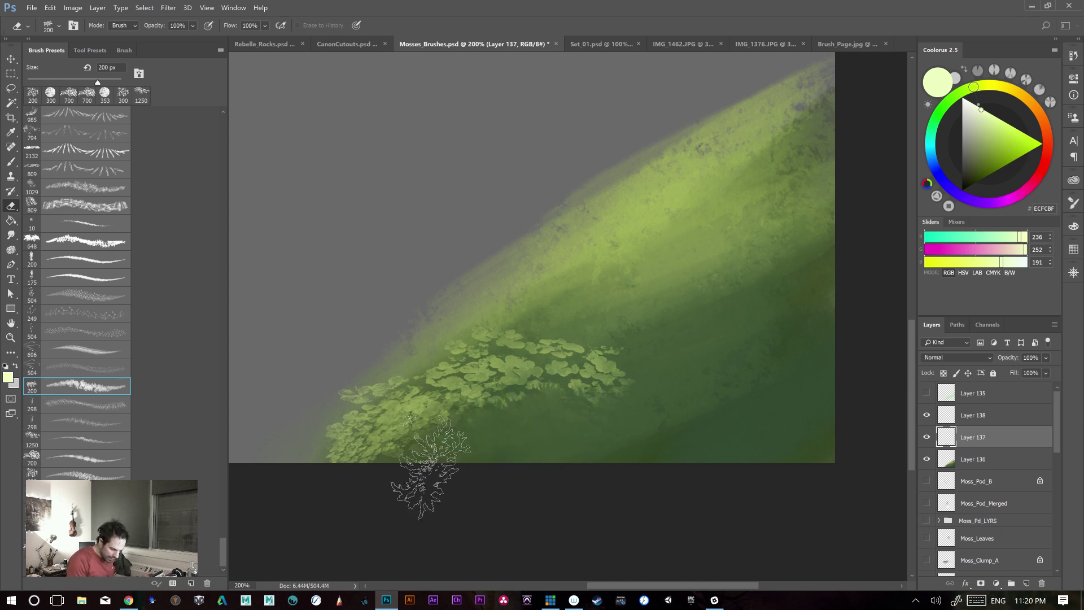
key(ctrl+z)
key(bracketleft)
key(bracketleft)
key(bracketleft)
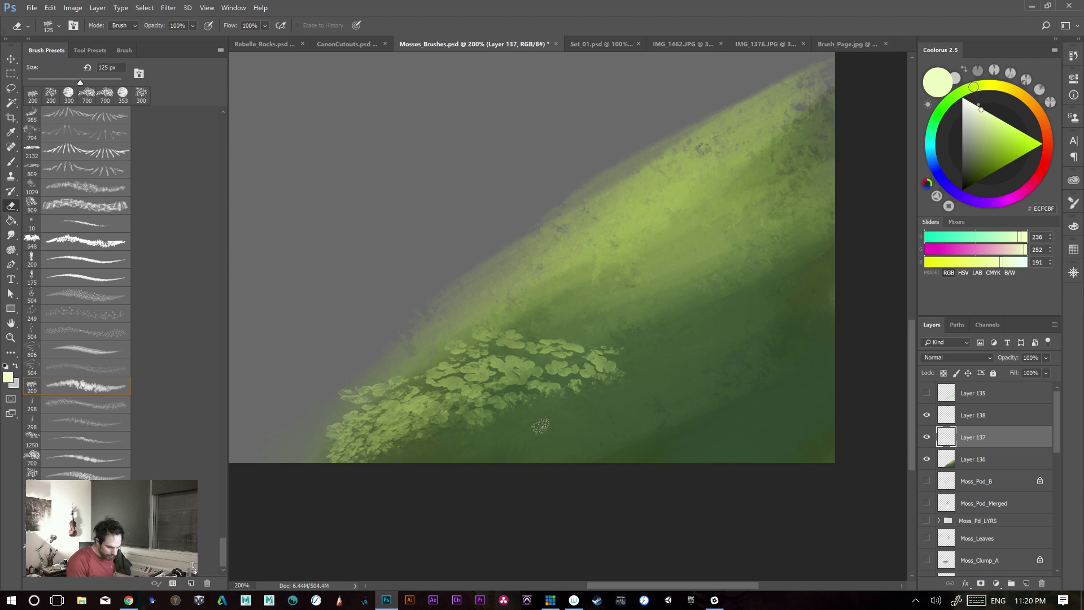
click(666, 283)
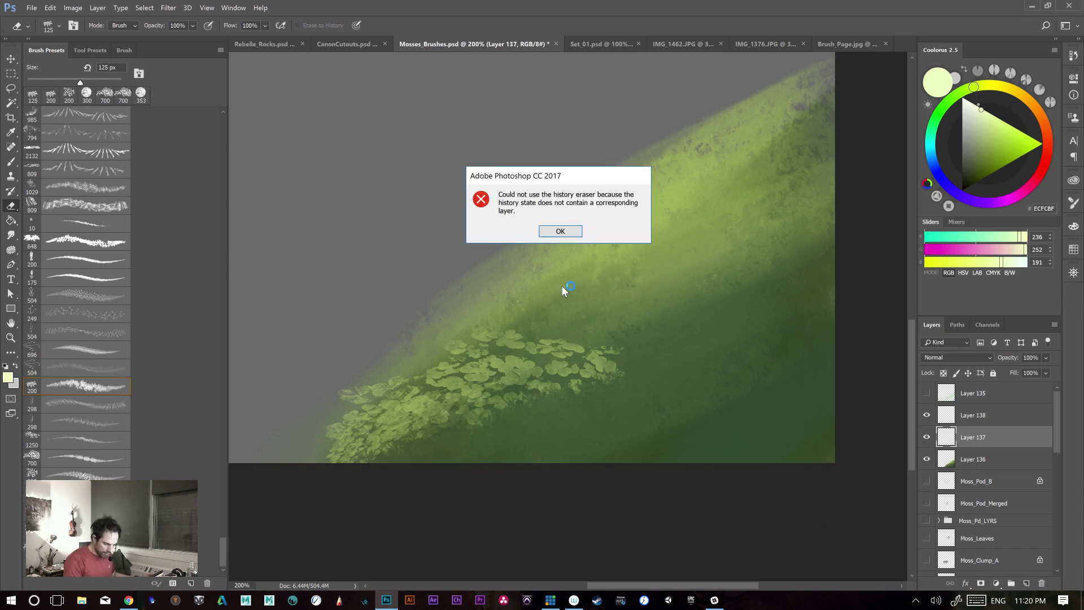
click(556, 231)
- Return to the Brush tool with the 200 px branching-leaf preset, sized down to 150 px at 30% flow
key(b)
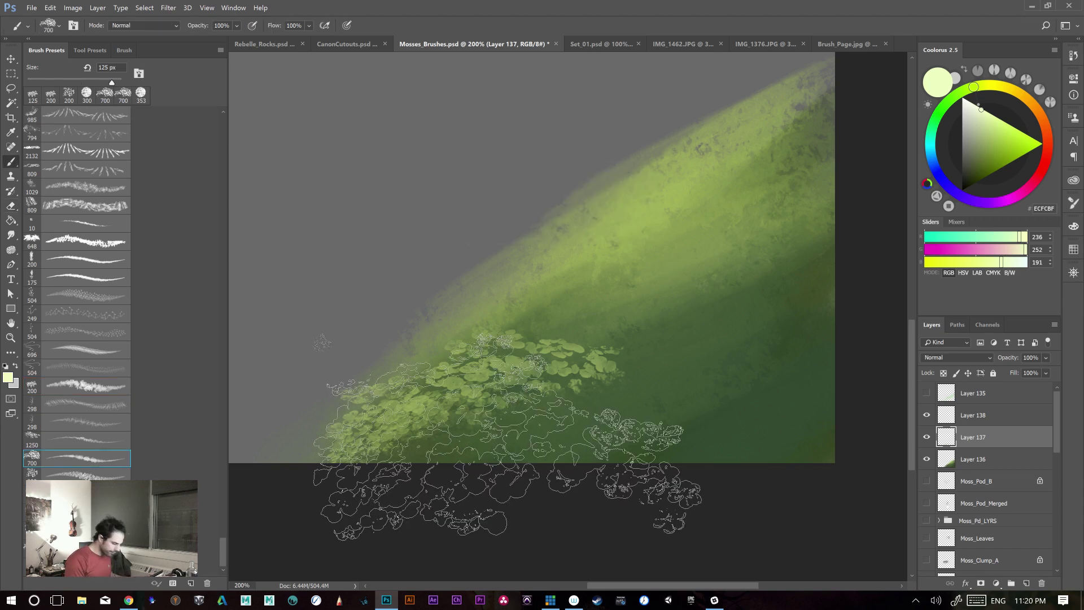
click(87, 386)
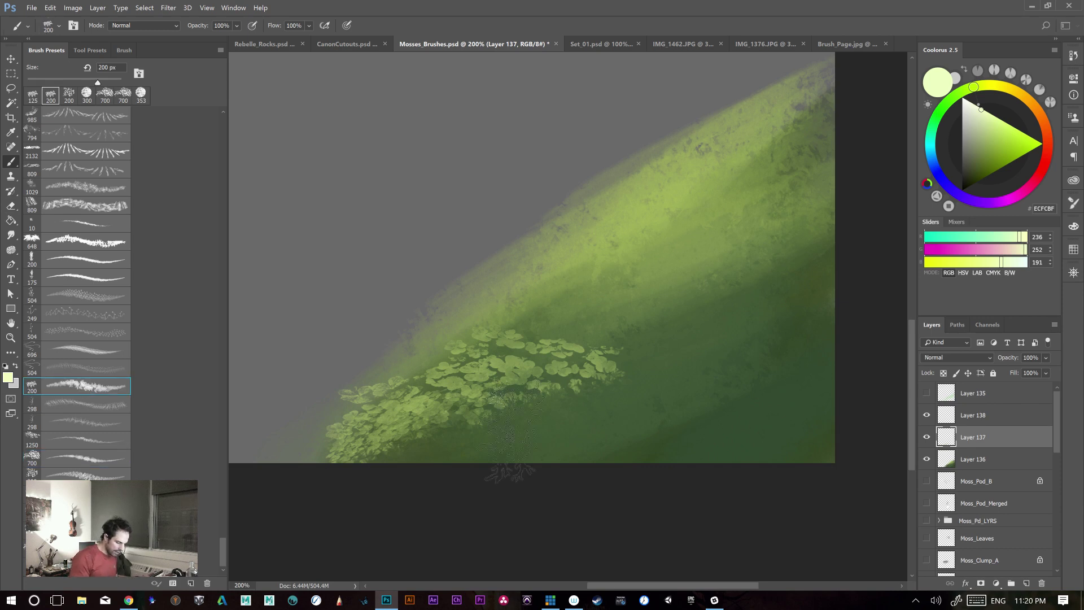
key(bracketleft)
key(bracketleft)
key(shift+3)
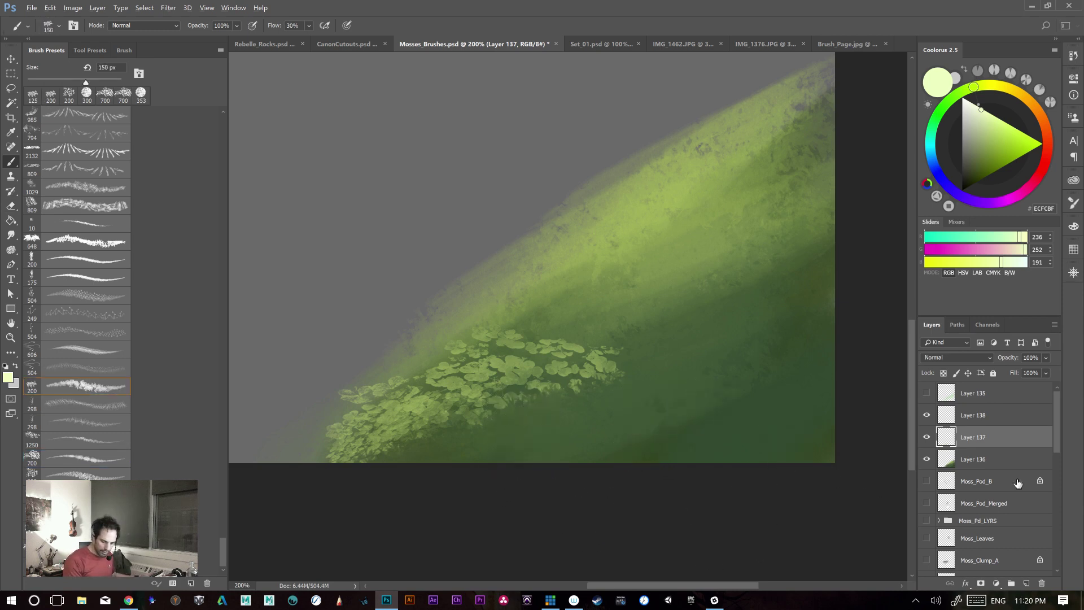
- Add a layer above Layer 137 and paint leafy foliage below the clover cluster in sampled green, adding a lighter green mound
click(1027, 587)
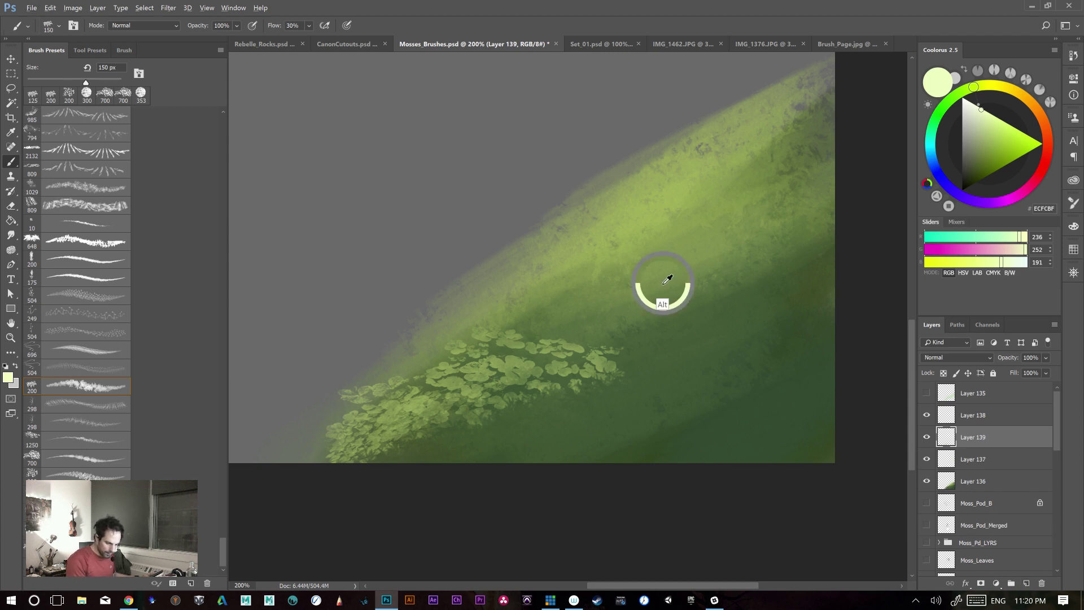
alt+click(660, 302)
drag(637, 407, 556, 423)
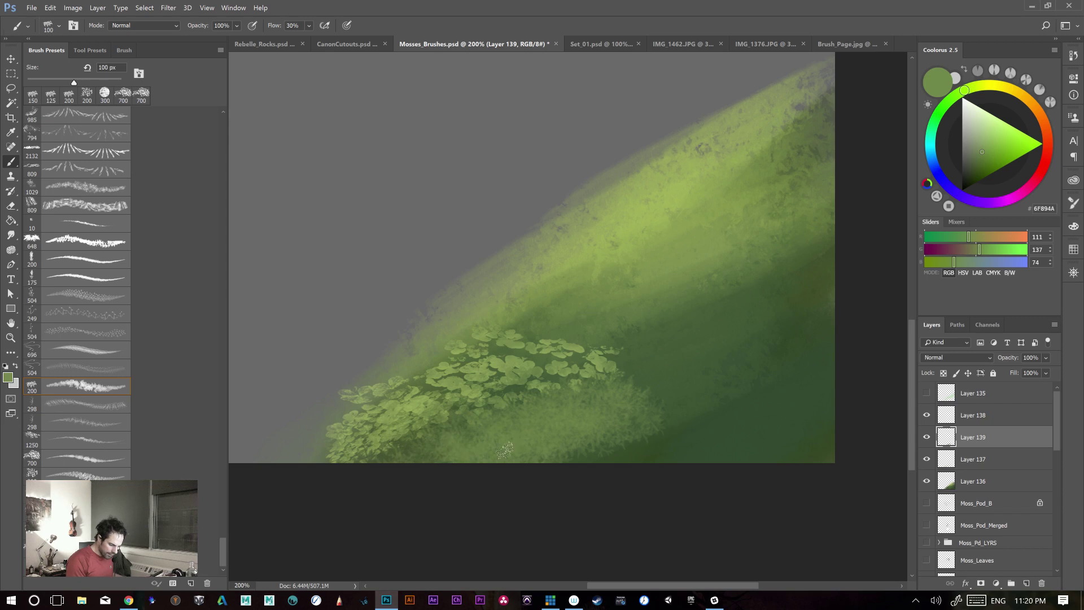
alt+click(622, 227)
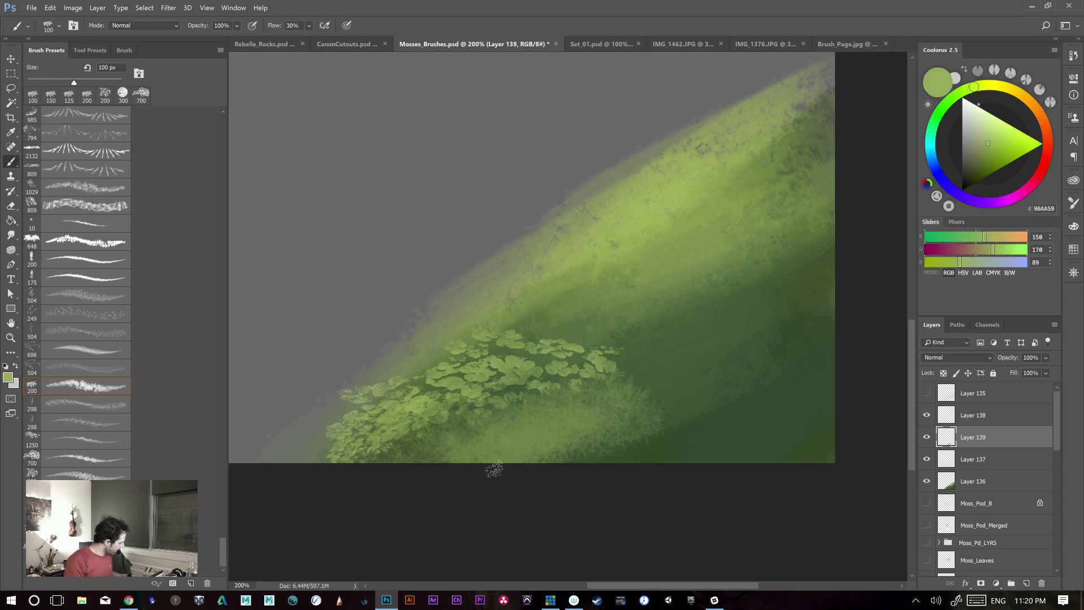
mouse_move(489, 457)
mouse_down()
mouse_move(517, 441)
mouse_move(395, 481)
mouse_move(588, 416)
mouse_move(579, 453)
mouse_move(482, 434)
mouse_up()
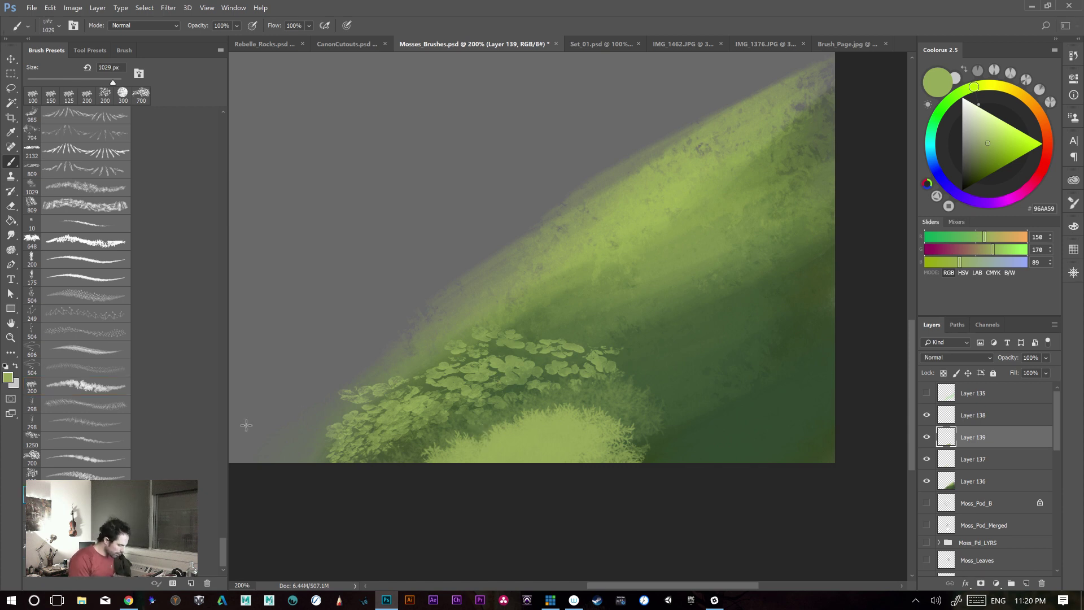
- Choose the 300 px small-flower brush, add a layer above Layer 139 and set the color to pink FFAFFE
click(93, 476)
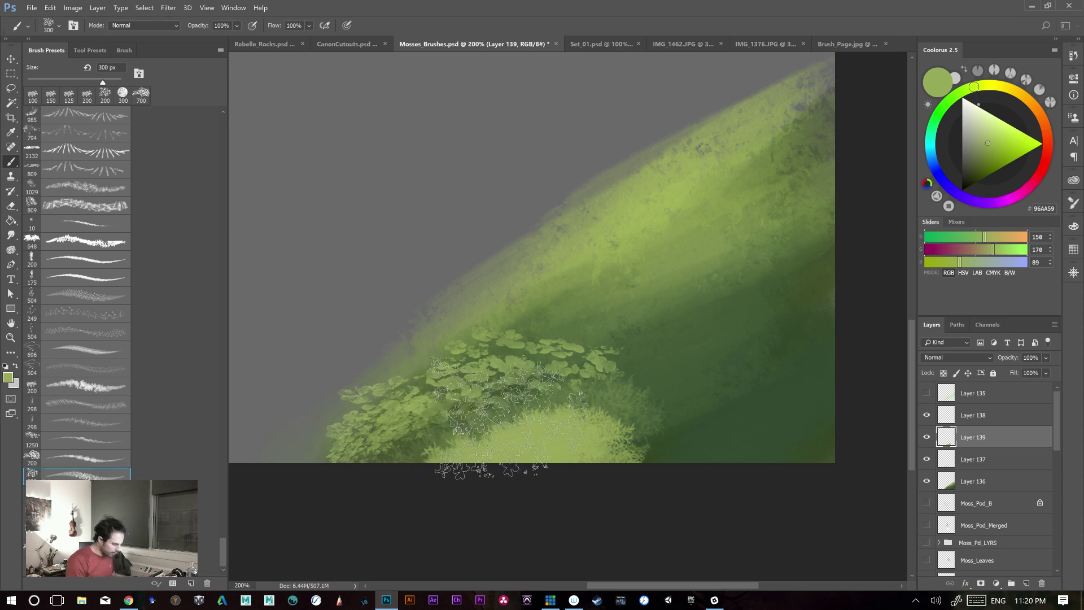
click(958, 82)
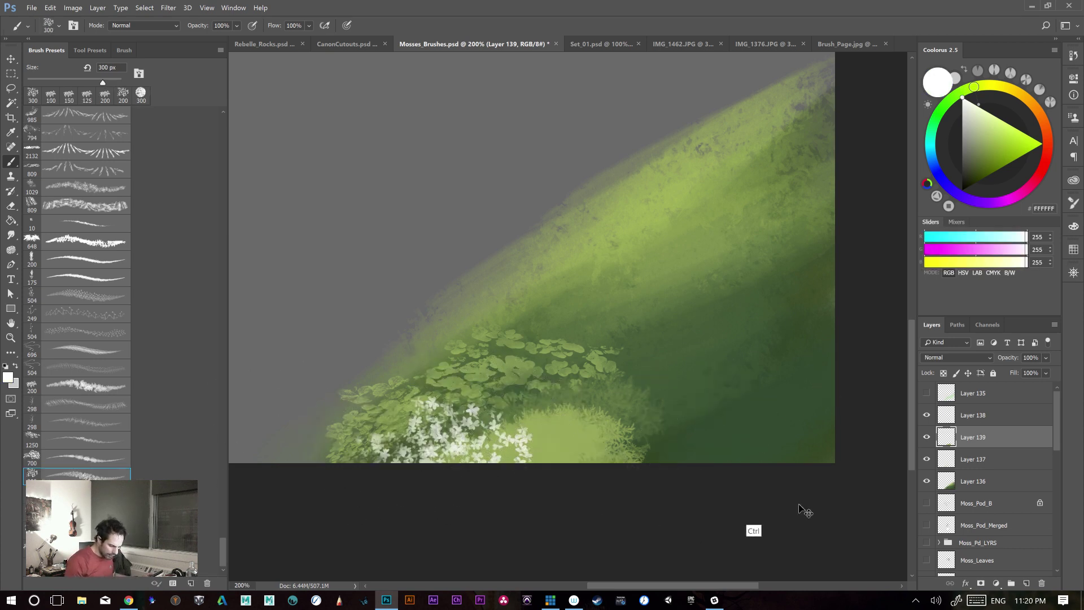
click(1026, 582)
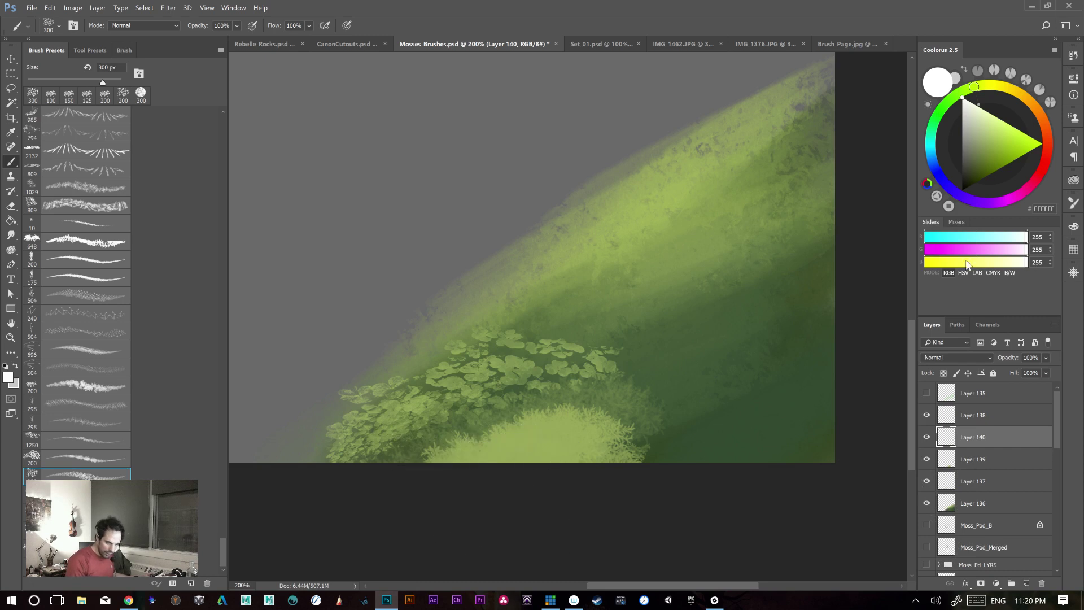
click(1003, 204)
drag(988, 139, 988, 112)
click(1009, 200)
- Stamp pink flowers along the canvas's lower edge beneath the clover cluster, undoing unwanted attempts
click(424, 471)
key(ctrl+z)
click(426, 477)
key(ctrl+z)
click(429, 487)
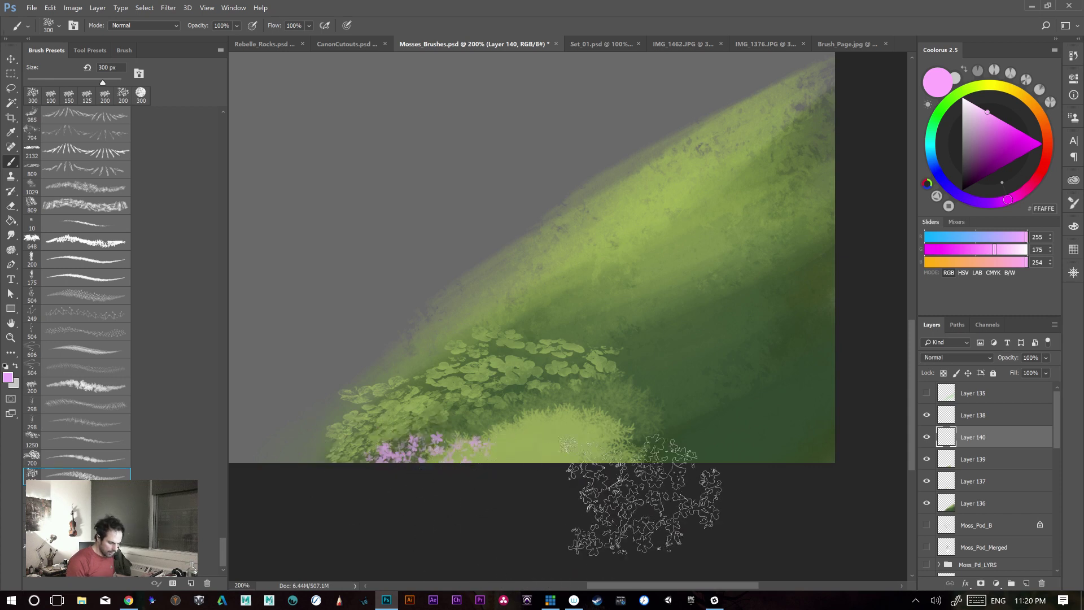
- Stamp pink flowers along the top and far side of the light green mound, redoing the placement as needed
click(570, 412)
click(578, 415)
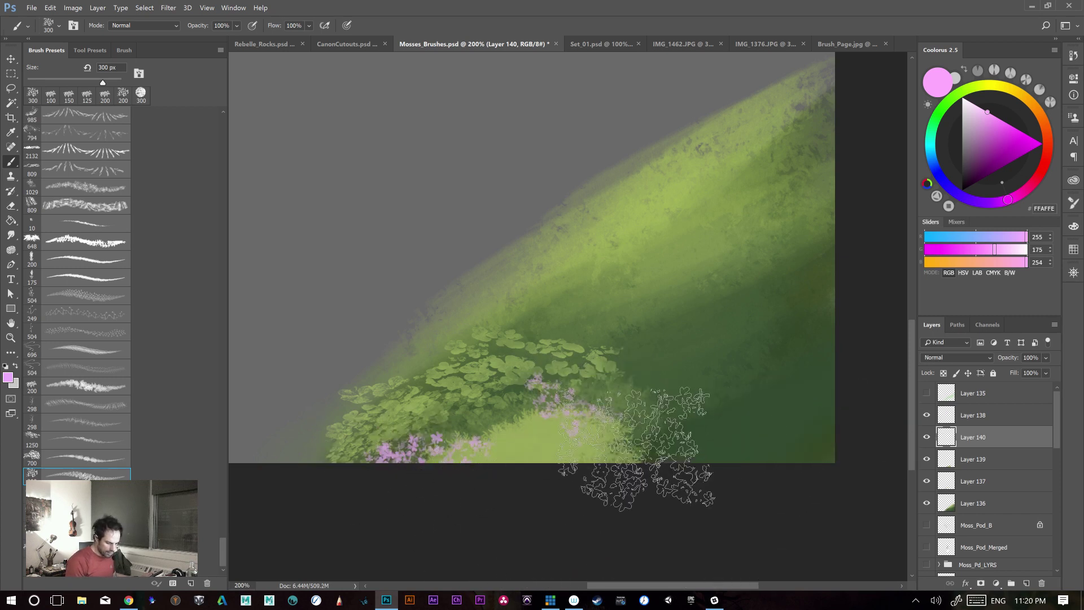
click(644, 450)
key(ctrl+alt+z)
key(ctrl+alt+z)
key(ctrl+alt+z)
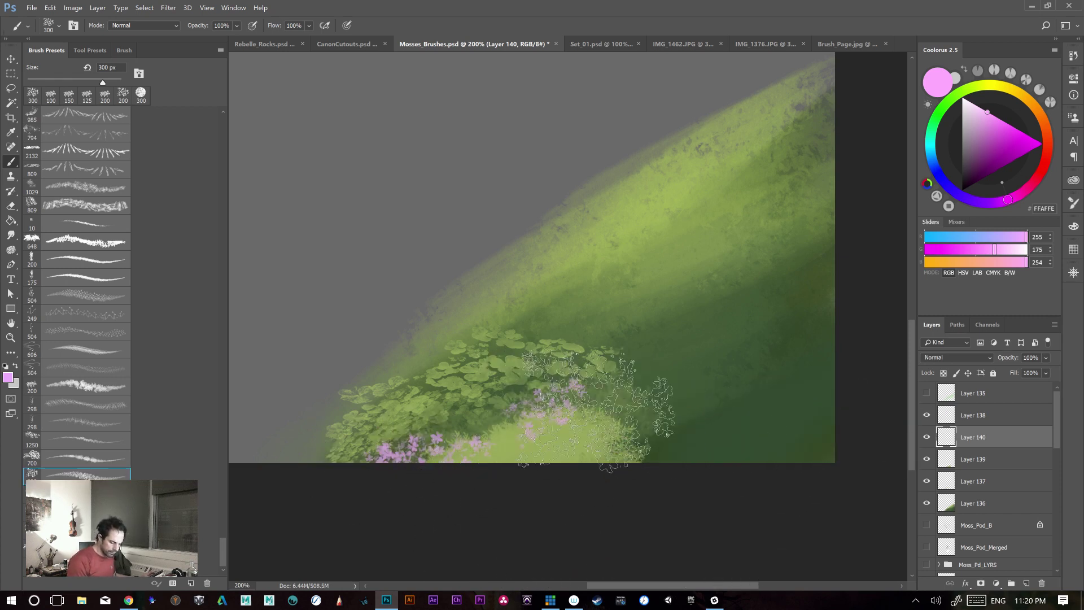
drag(625, 448, 661, 429)
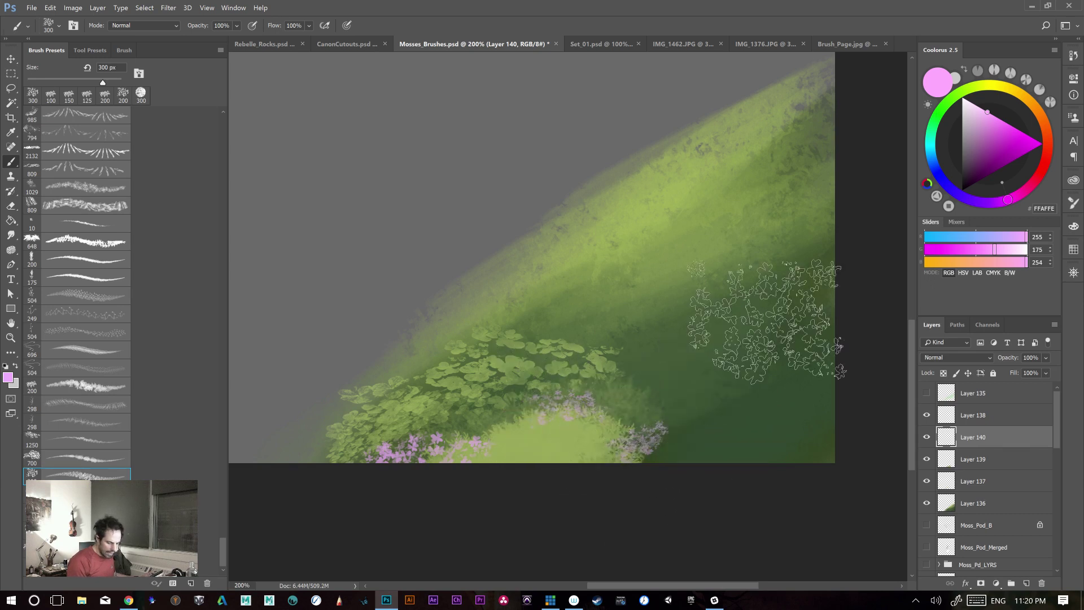
- Fill the canvas's lower-right corner with pink flower stamps and extend the flower patch below the clover
drag(542, 311, 656, 282)
key(ctrl+alt+z)
click(600, 340)
key(ctrl+alt+z)
click(713, 431)
drag(740, 432, 780, 424)
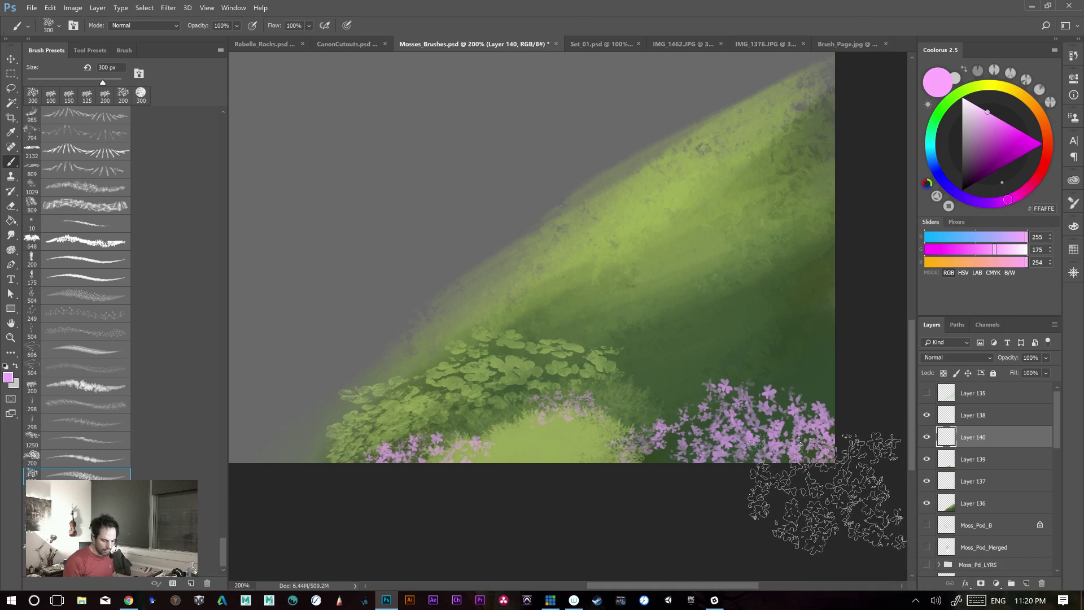
click(455, 443)
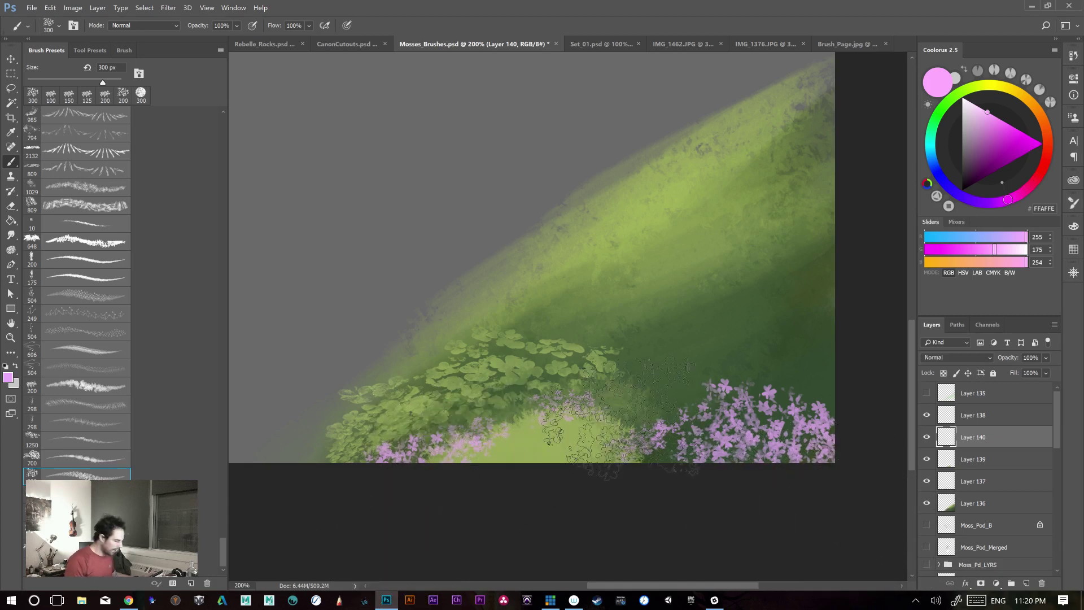
- Lock Layer 140's transparent pixels and tint the pink flowers with the EVA_Texture preset in white and sampled green 96AA59
click(944, 374)
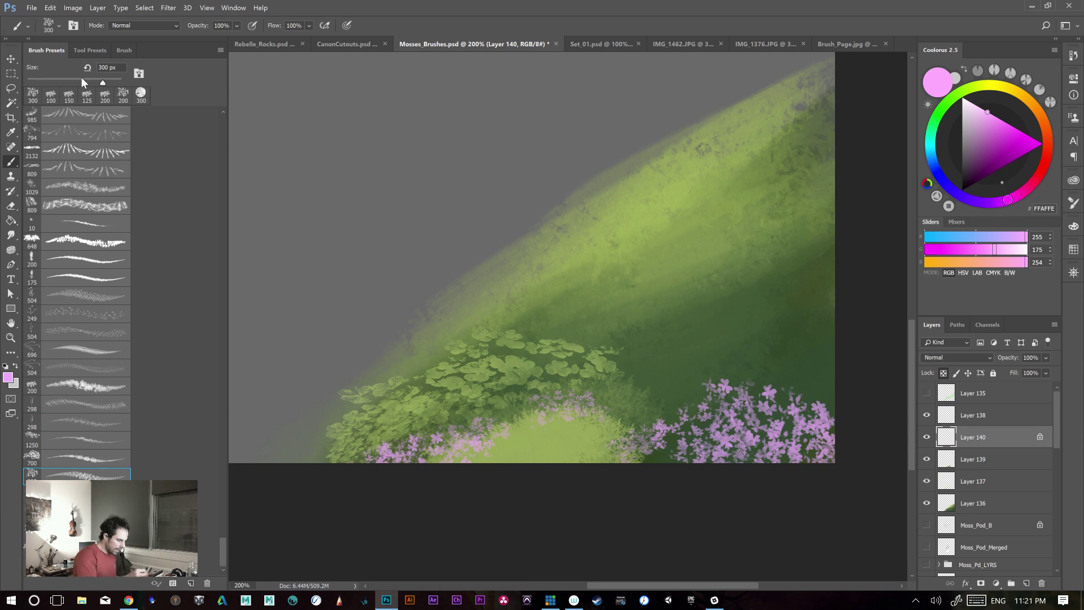
click(90, 51)
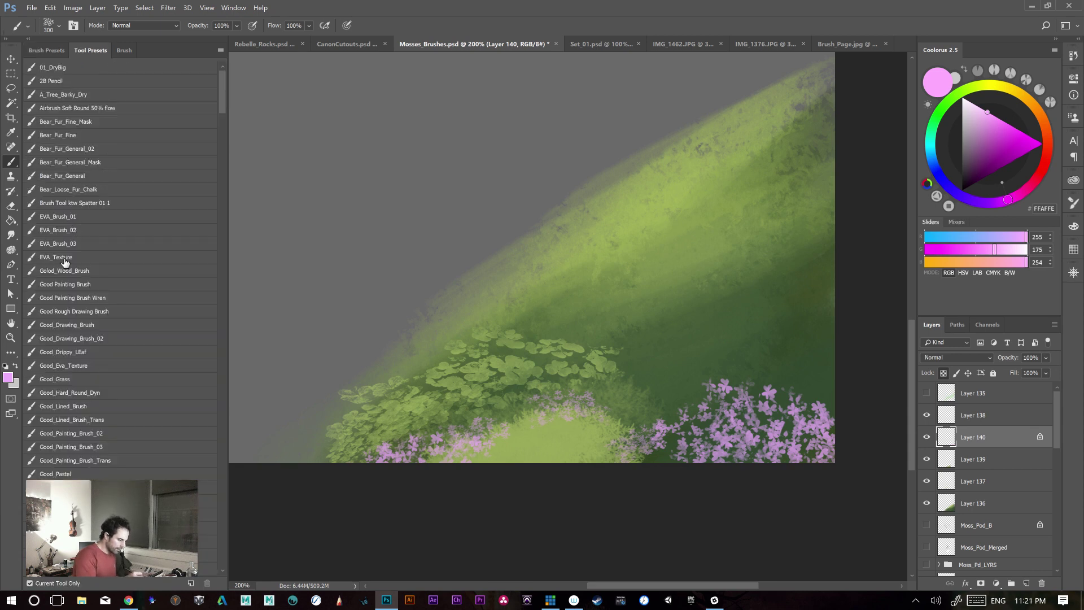
click(64, 258)
click(963, 100)
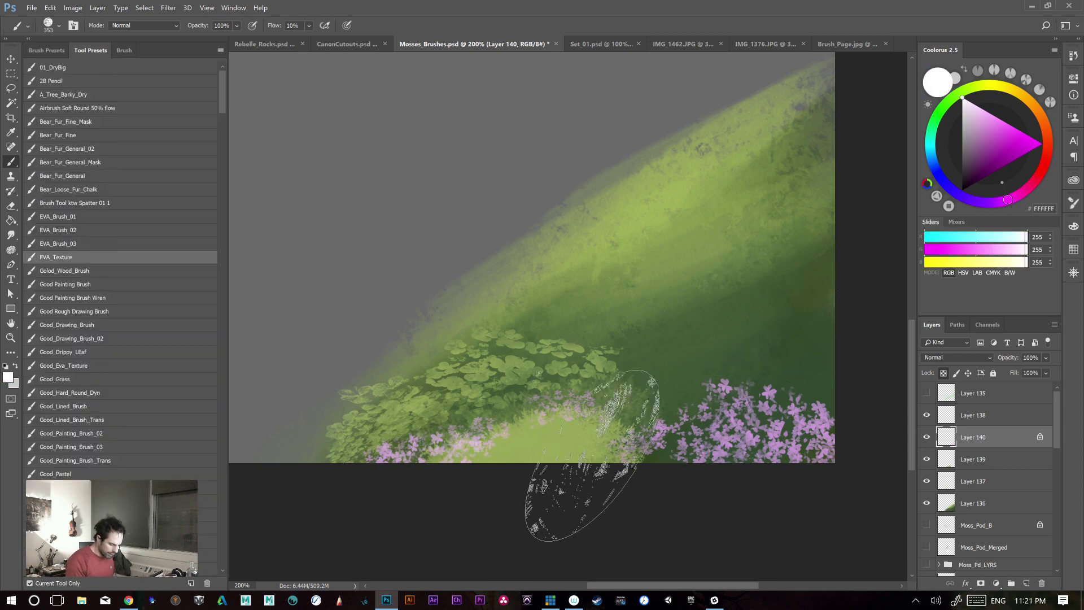
alt+click(543, 450)
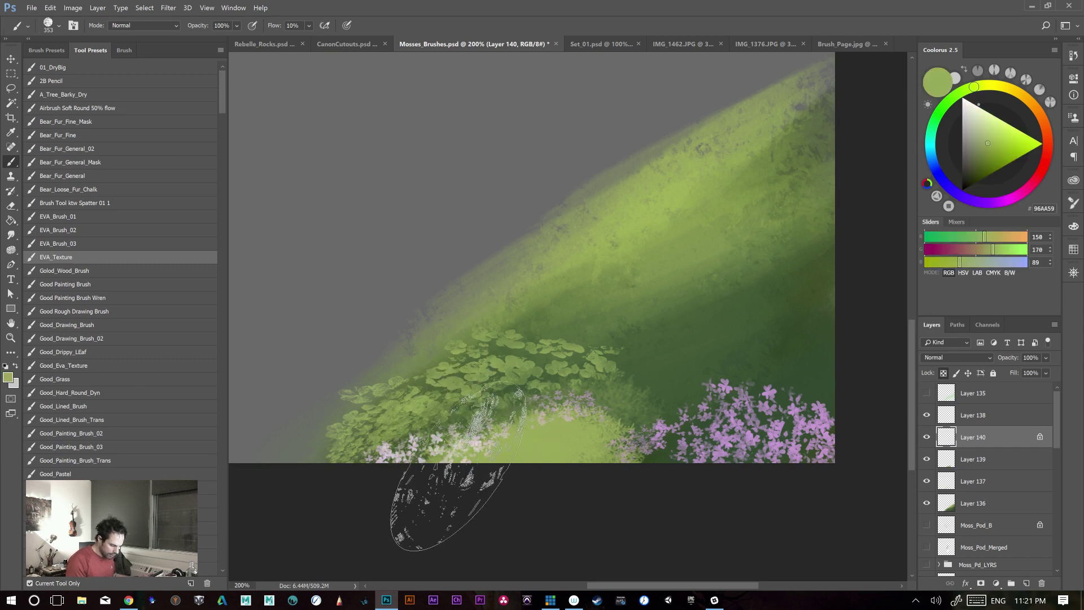
drag(710, 462, 628, 451)
drag(800, 447, 823, 442)
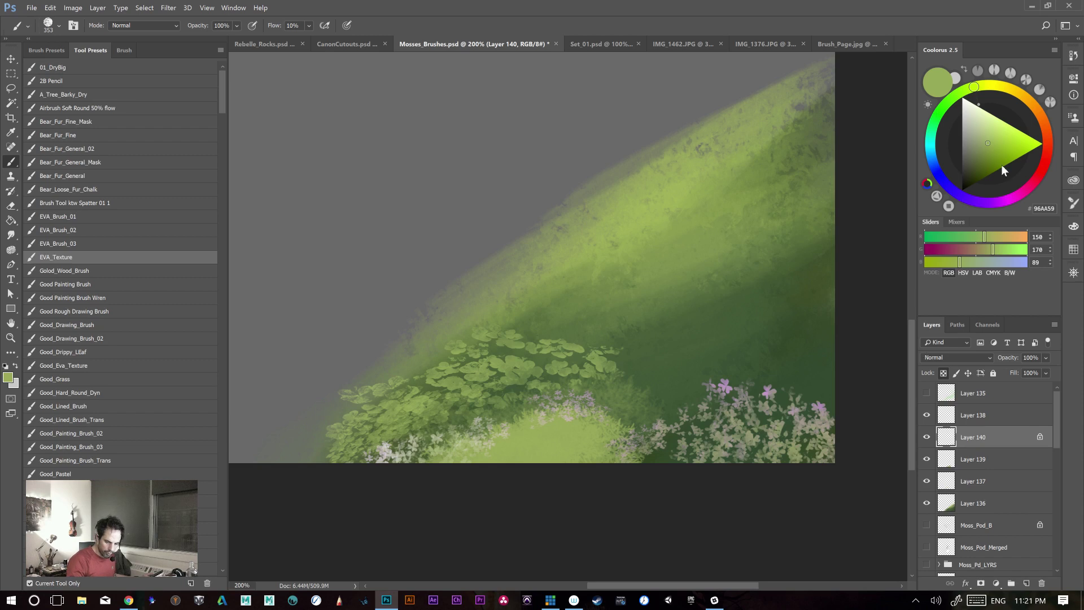
- Tint the flowers in the canvas's lower-right corner with orange-yellow FFBF40
click(1026, 99)
click(1022, 132)
drag(731, 497, 820, 484)
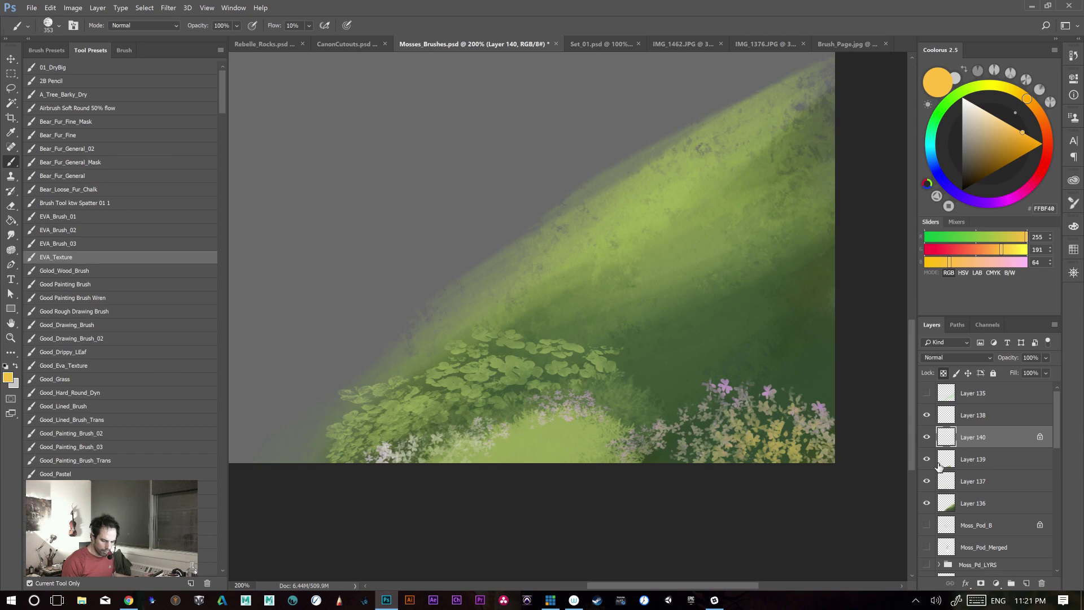
- Toggle the visibility of Layers 140 and 139 to compare the flowers and foliage
click(926, 438)
click(927, 459)
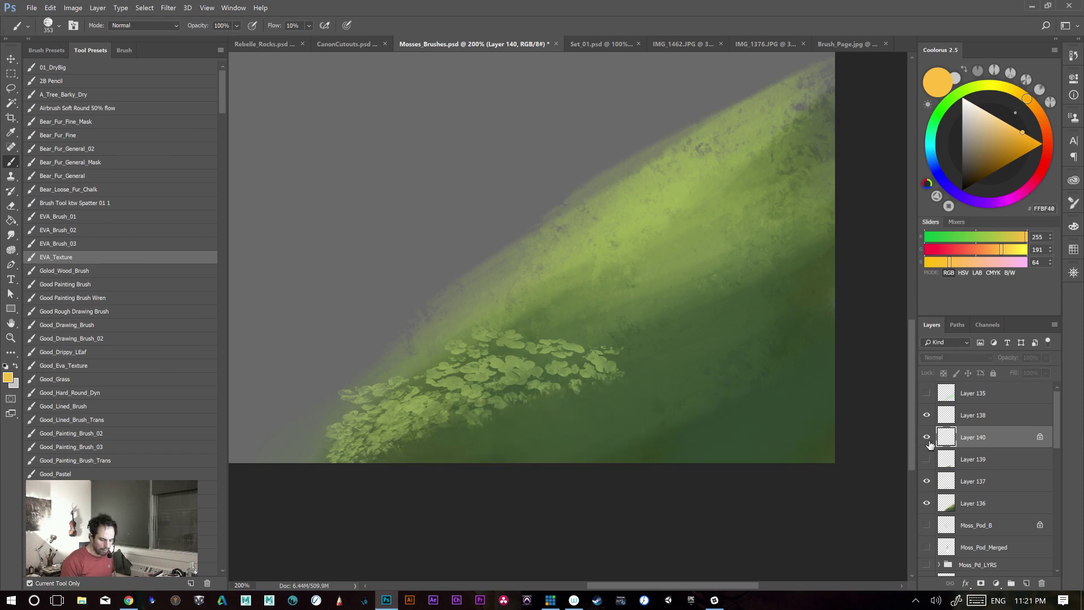
click(927, 438)
- Show Layer 139, lock its transparent pixels and shade the foliage mound with a sampled dark green
click(937, 461)
click(927, 459)
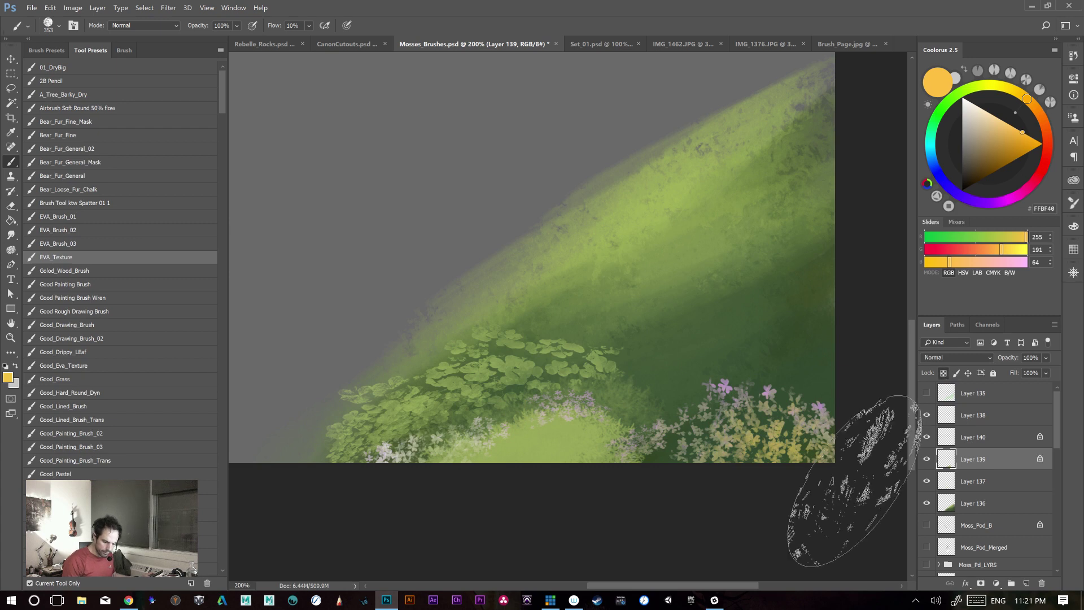
alt+click(806, 354)
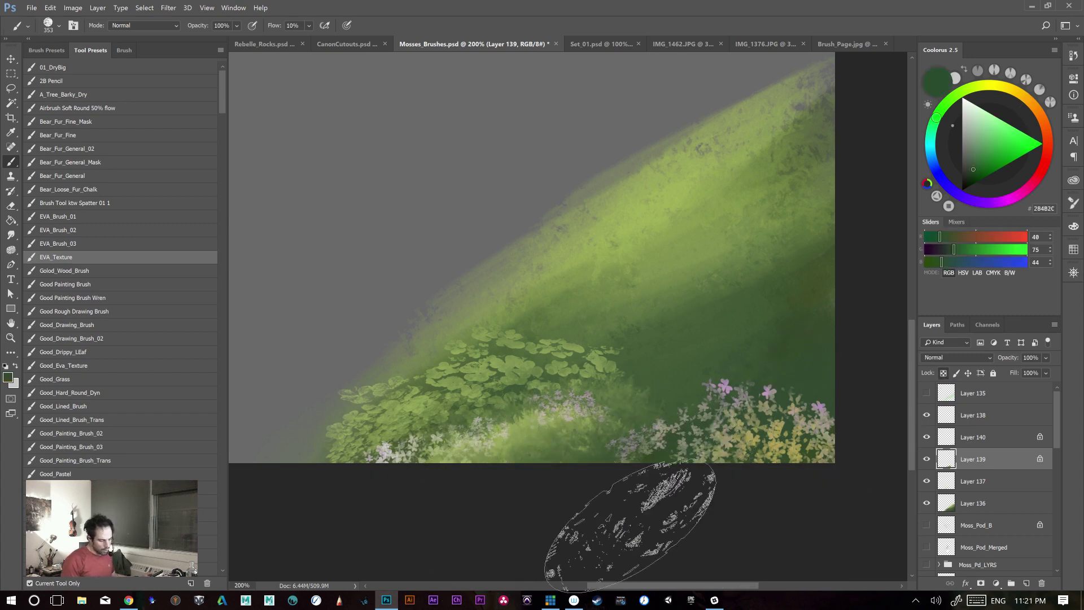
- Make Layer 137 active and try shading the clover cluster with sampled dark green 2C5232
click(927, 482)
click(926, 483)
click(974, 481)
alt+click(743, 370)
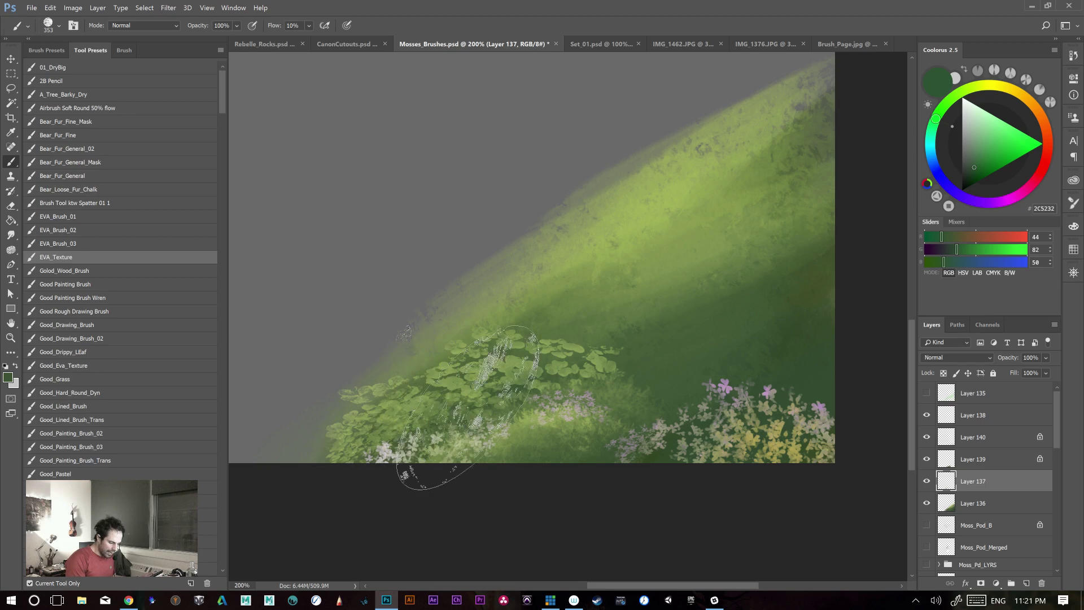
- Undo the stray strokes on Layer 137, lock its transparent pixels and brighten the clover with yellow E2E263
click(990, 108)
click(1003, 131)
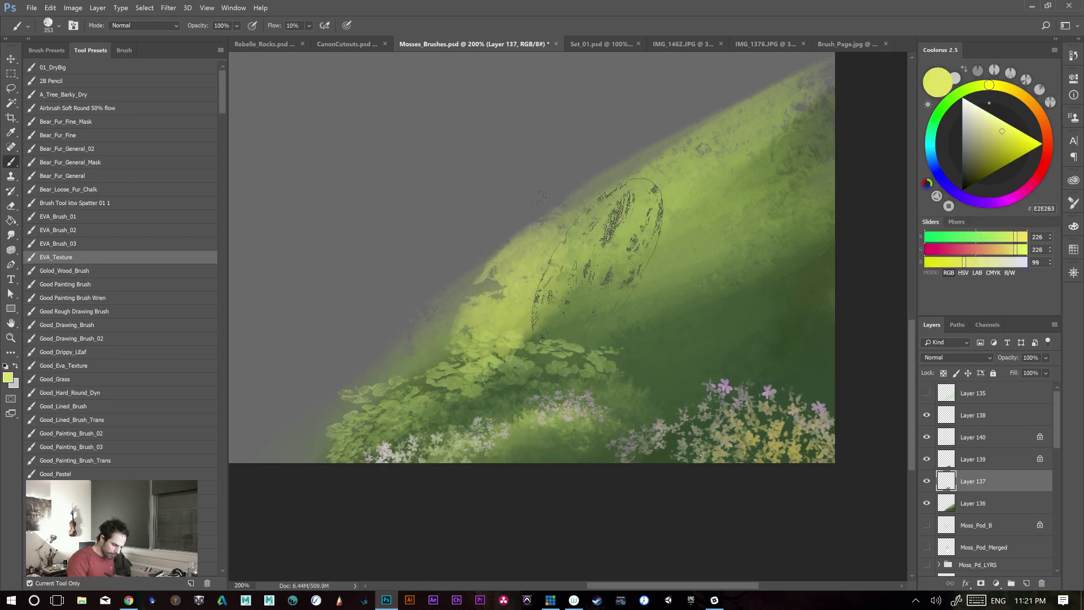
click(927, 481)
click(926, 482)
key(ctrl+alt)
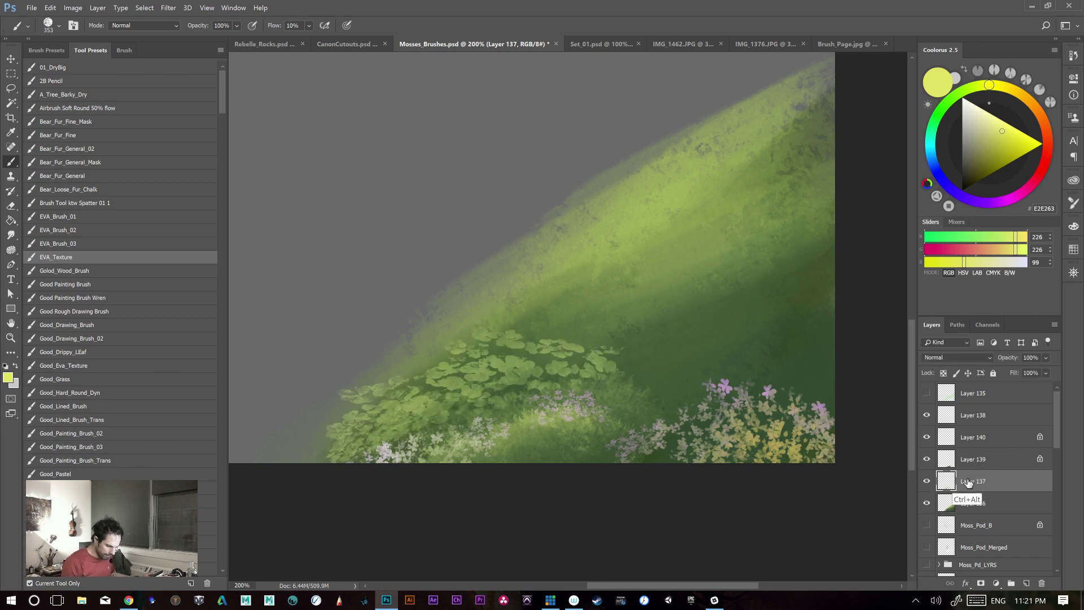
click(943, 373)
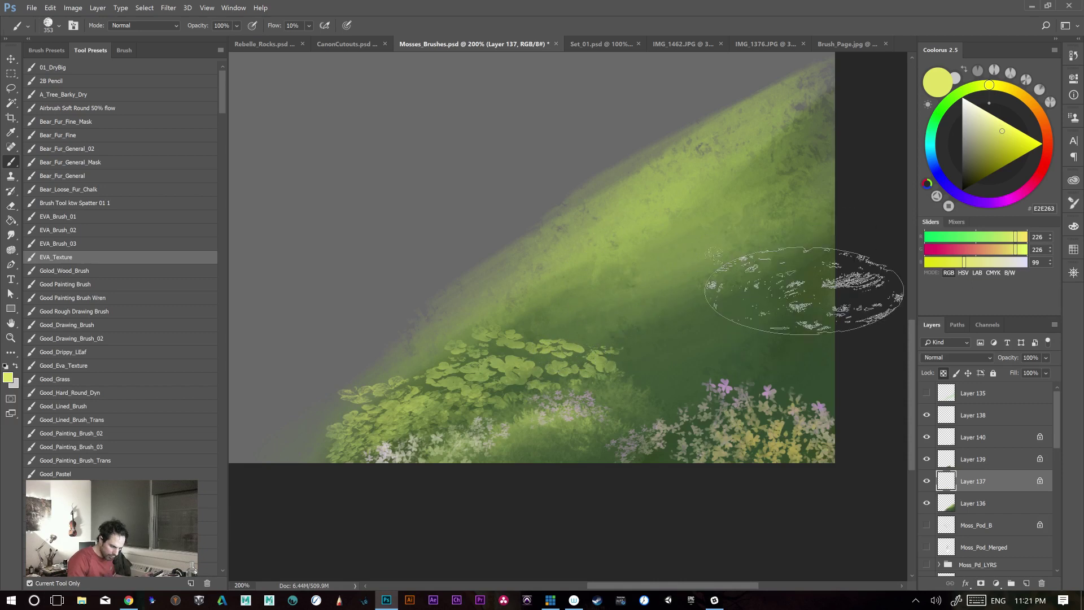
- Shade the lower part of the clover cluster with dark green 174321
click(937, 121)
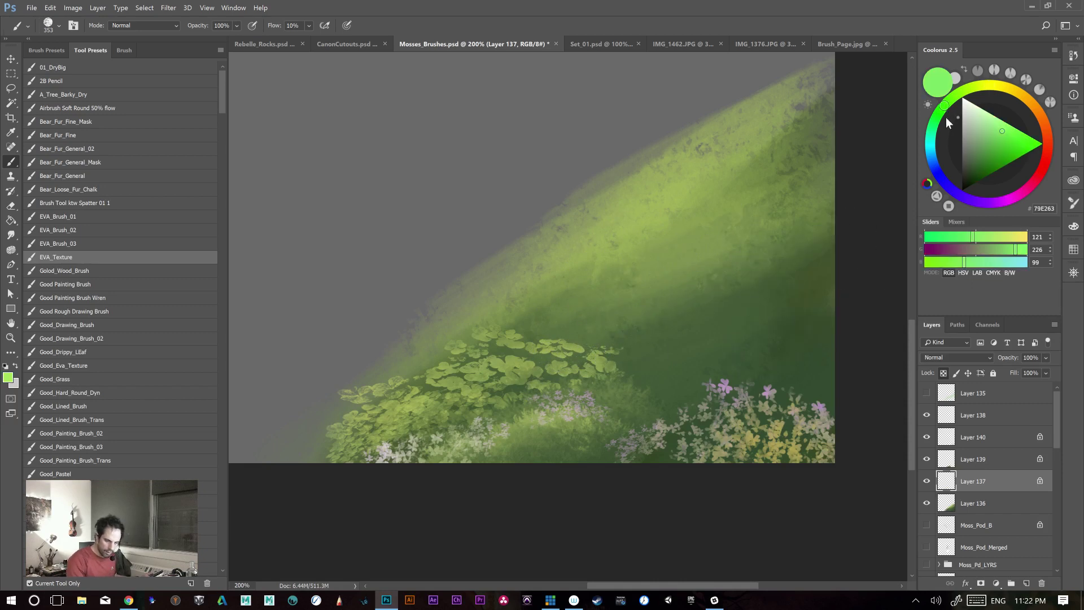
click(977, 168)
drag(982, 168, 978, 175)
mouse_move(441, 421)
mouse_down()
mouse_move(529, 476)
mouse_move(451, 398)
mouse_move(552, 404)
mouse_up()
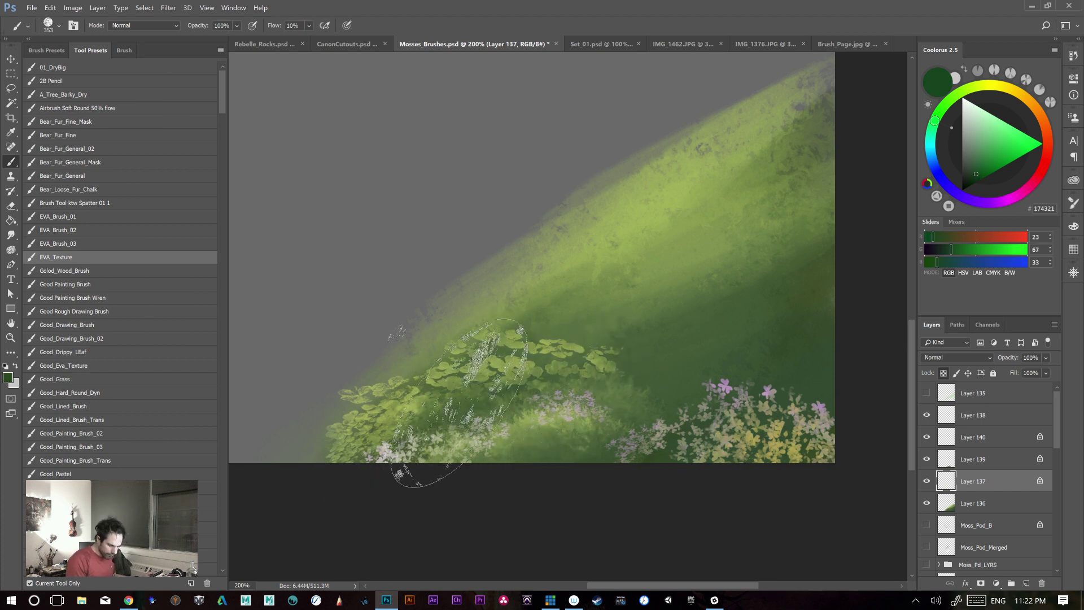
- Paint bright yellow F8FF59 highlights on the clover leaves, adding a new layer above Layer 137
key(ctrl+plus)
drag(586, 475, 688, 415)
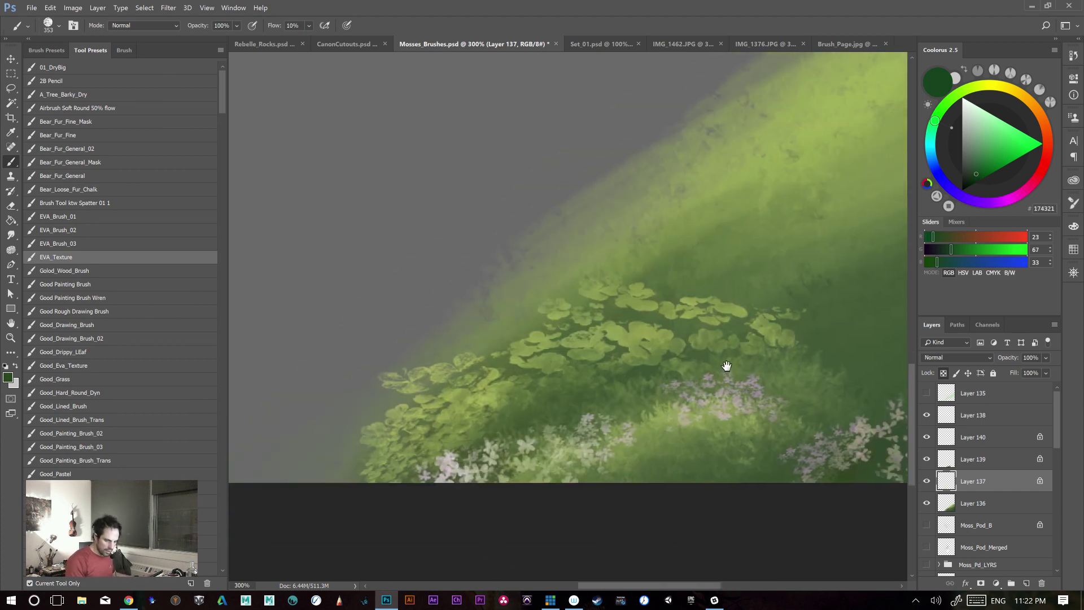
click(984, 86)
click(1004, 122)
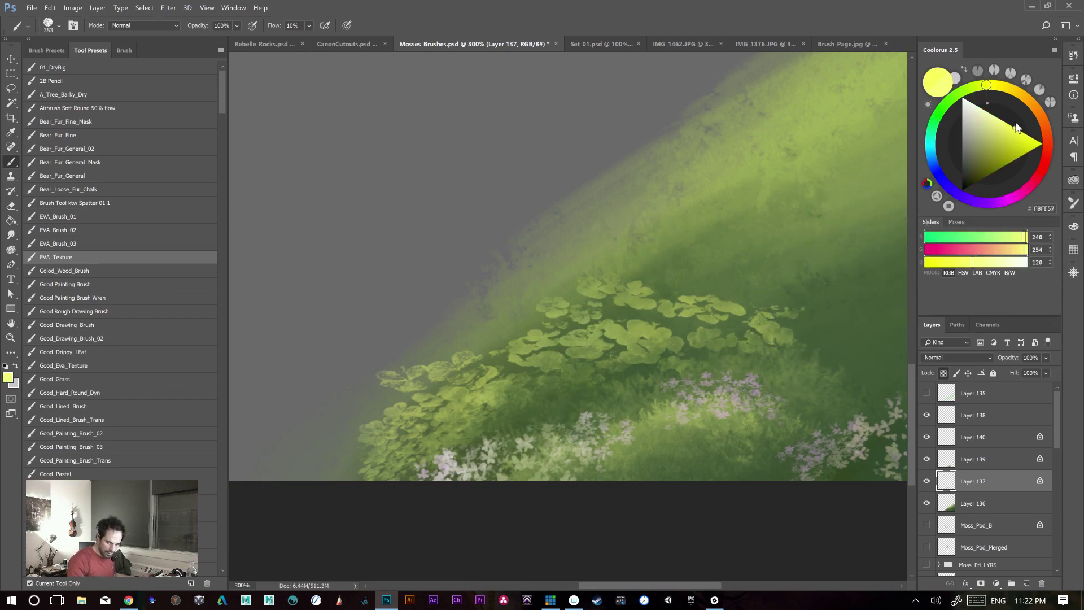
click(1026, 584)
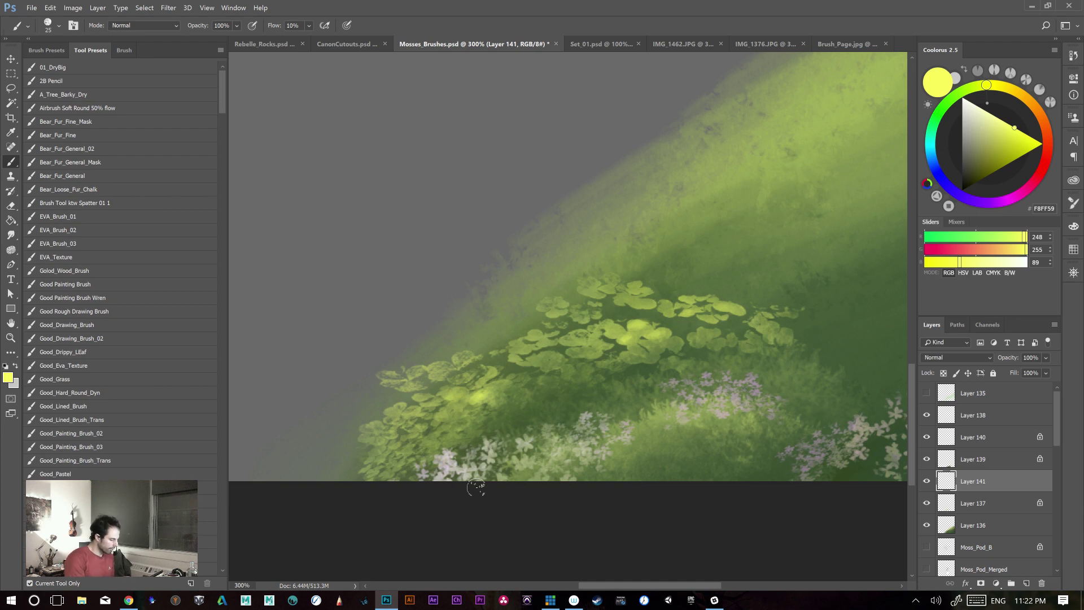
- Try the 1029 px leaf brush preset on Layer 141 and undo the stroke
click(52, 50)
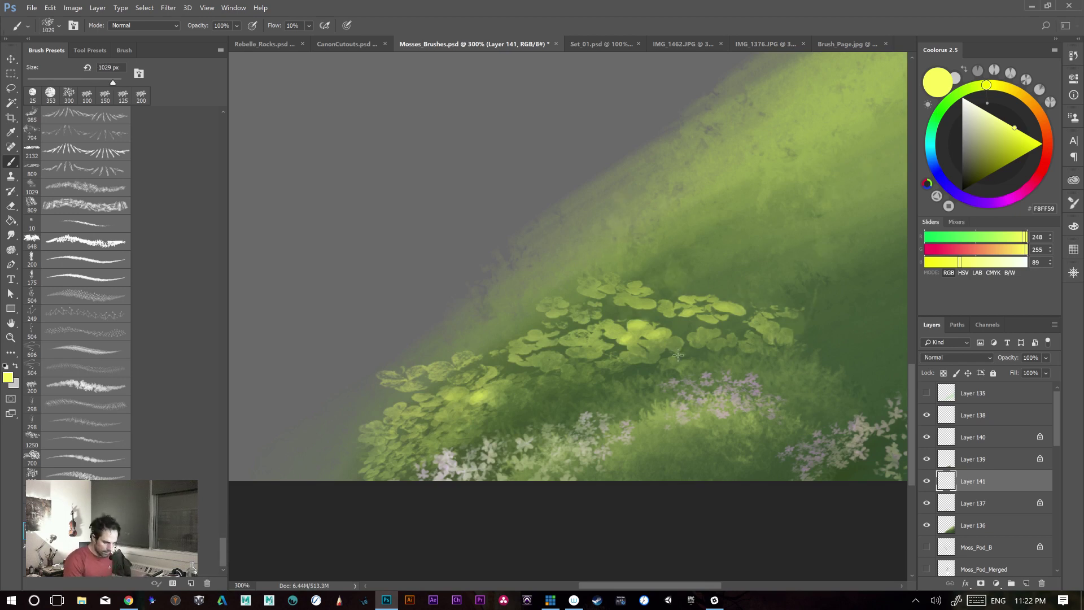
drag(764, 232, 577, 310)
key(ctrl+z)
key(ctrl+minus)
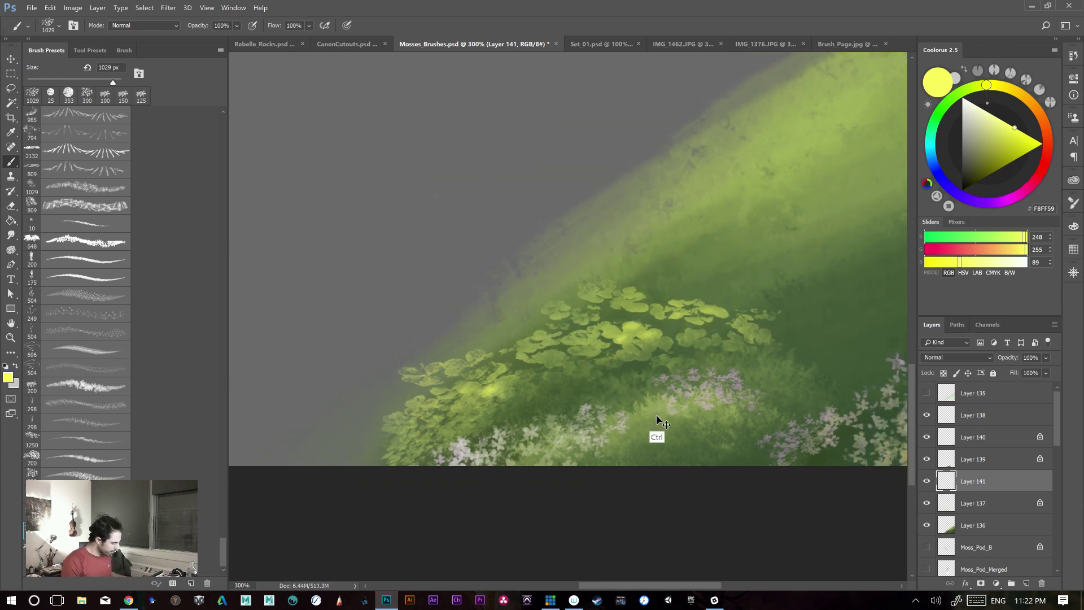
- Switch to the 700 px leaf brush, undo its test stroke, and try dark green 0E2D0F on the slope
key(comma)
mouse_move(423, 243)
mouse_down()
mouse_move(416, 331)
mouse_move(381, 404)
mouse_up()
key(ctrl+z)
drag(580, 401, 465, 377)
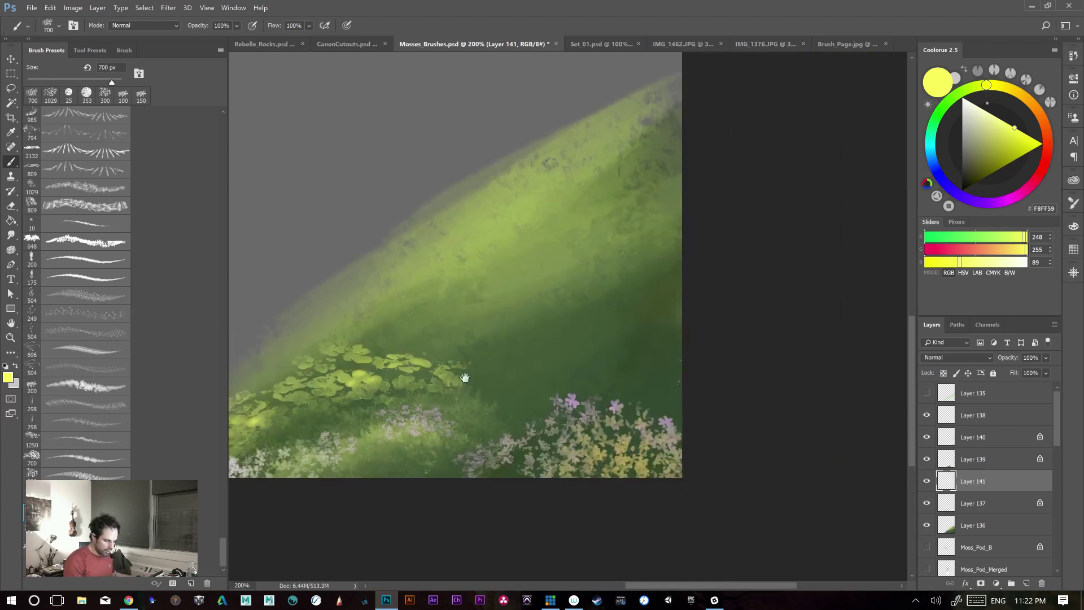
alt+click(577, 363)
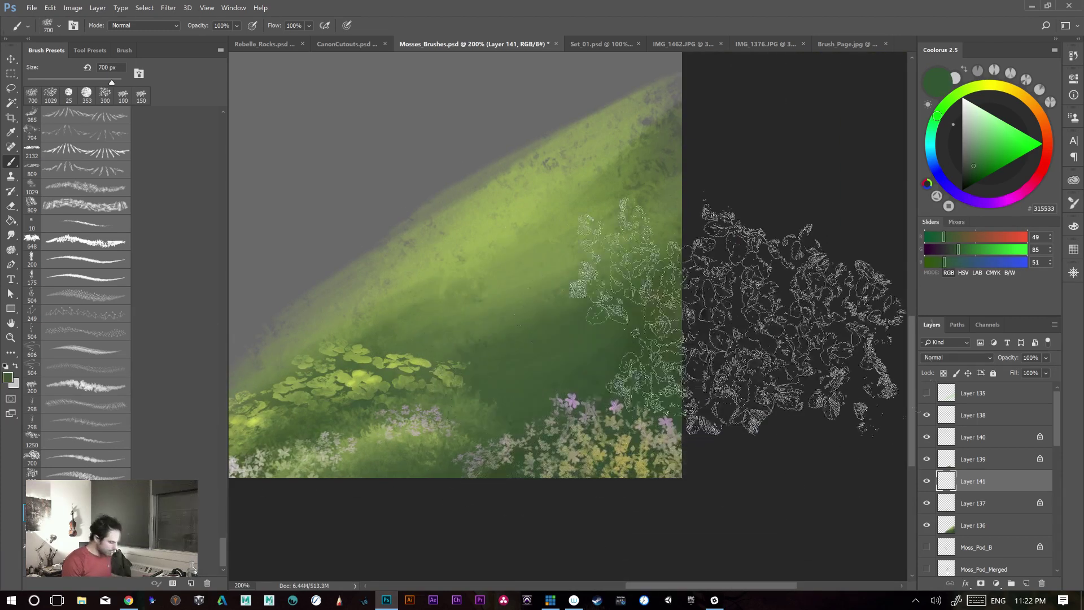
click(972, 181)
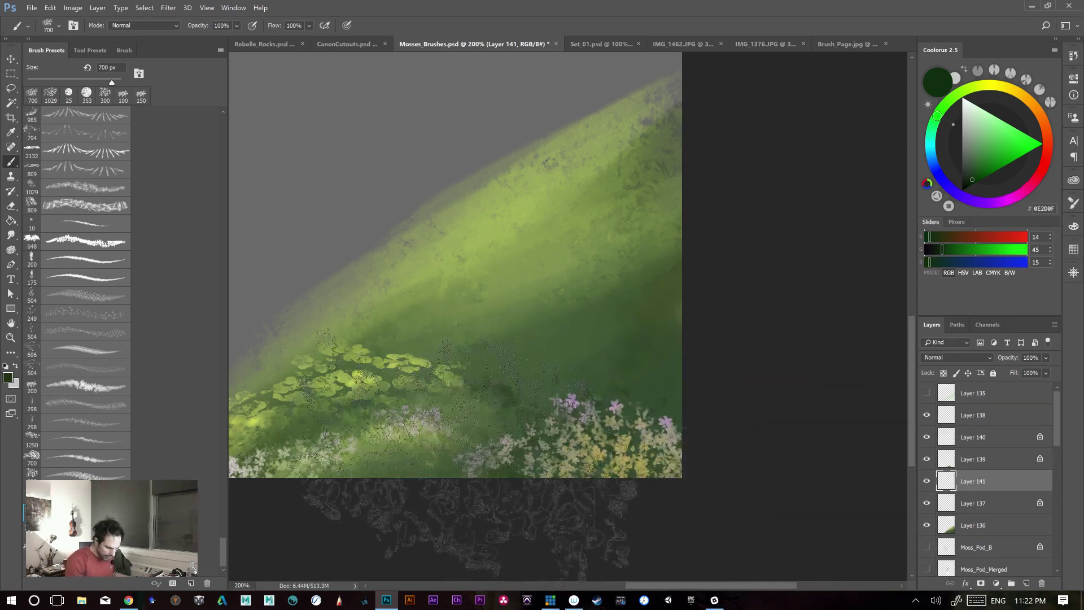
key(alt)
key(alt)
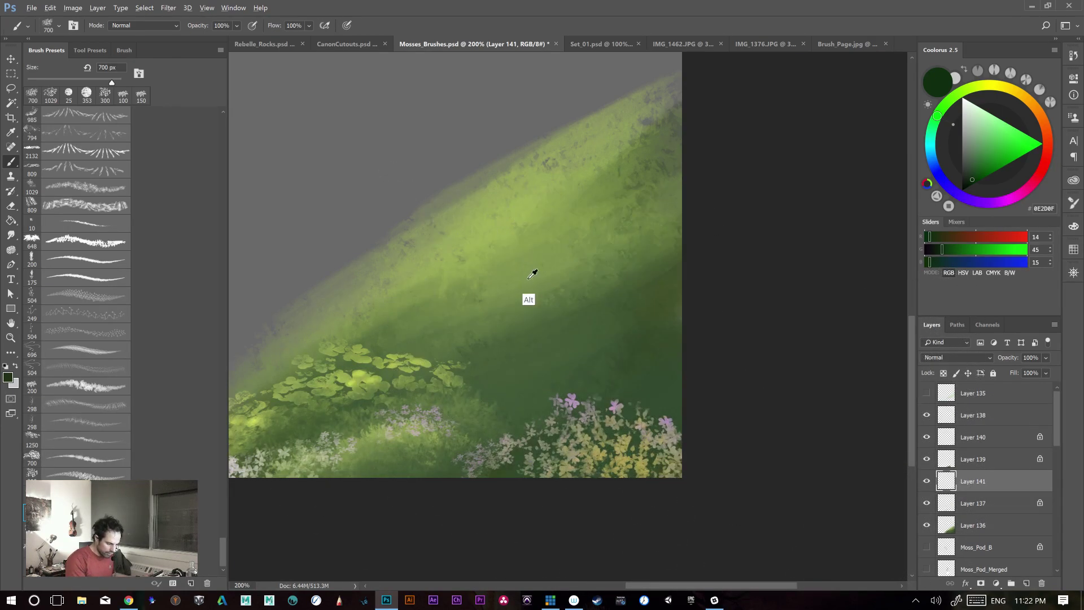
- Try painting foliage in sampled green 78924E around the pink and yellow flowers with the leaf brush at 400 px, and undo it
alt+click(529, 278)
drag(588, 418, 723, 412)
key(ctrl+z)
key(bracketleft)
key(bracketleft)
key(bracketleft)
drag(616, 376, 469, 469)
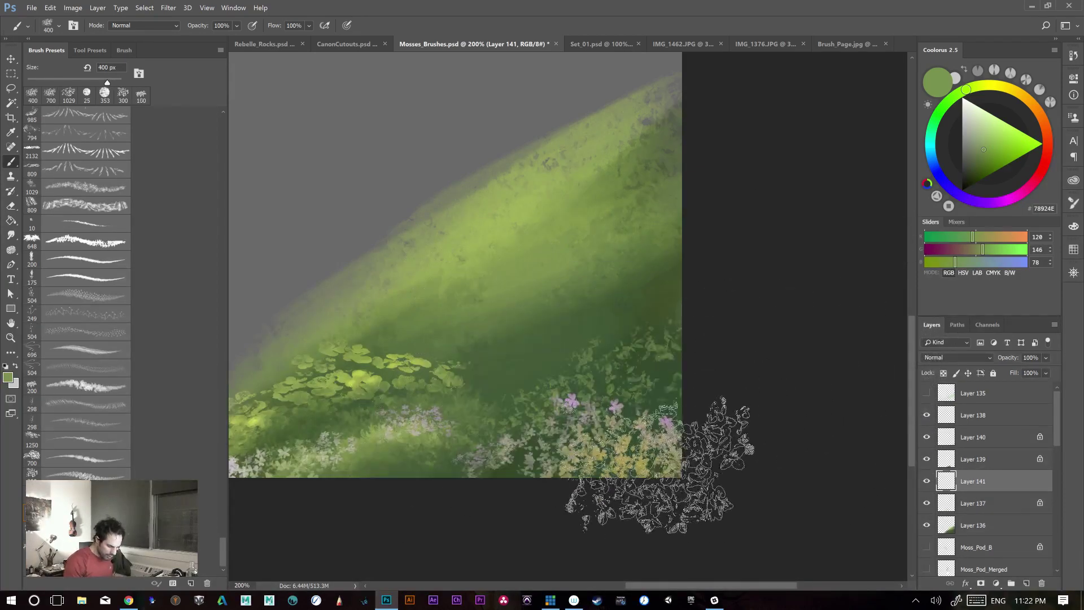
drag(503, 378, 376, 460)
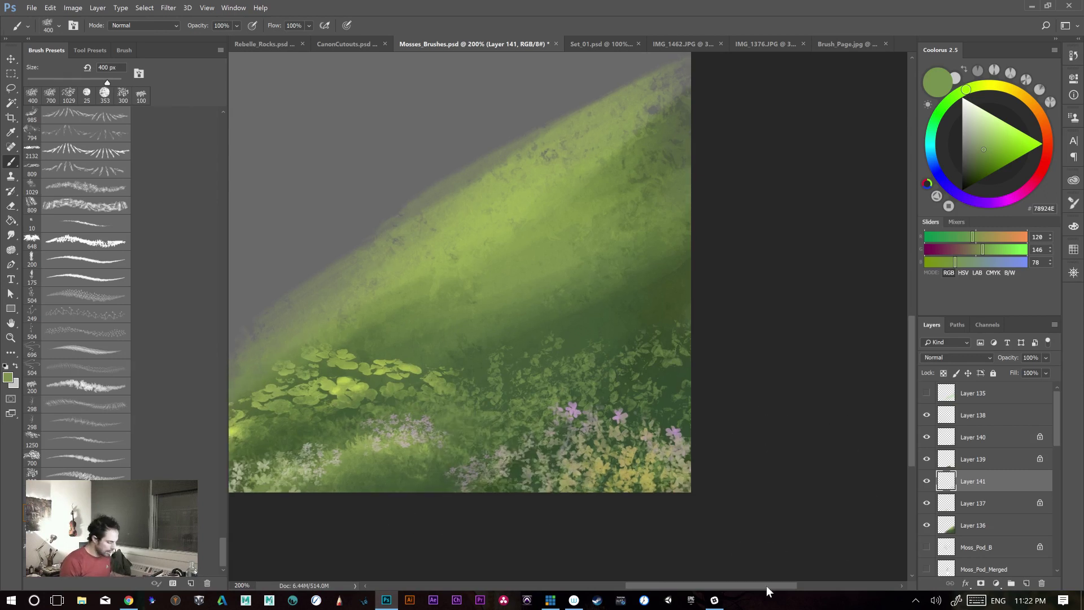
key(ctrl+plus)
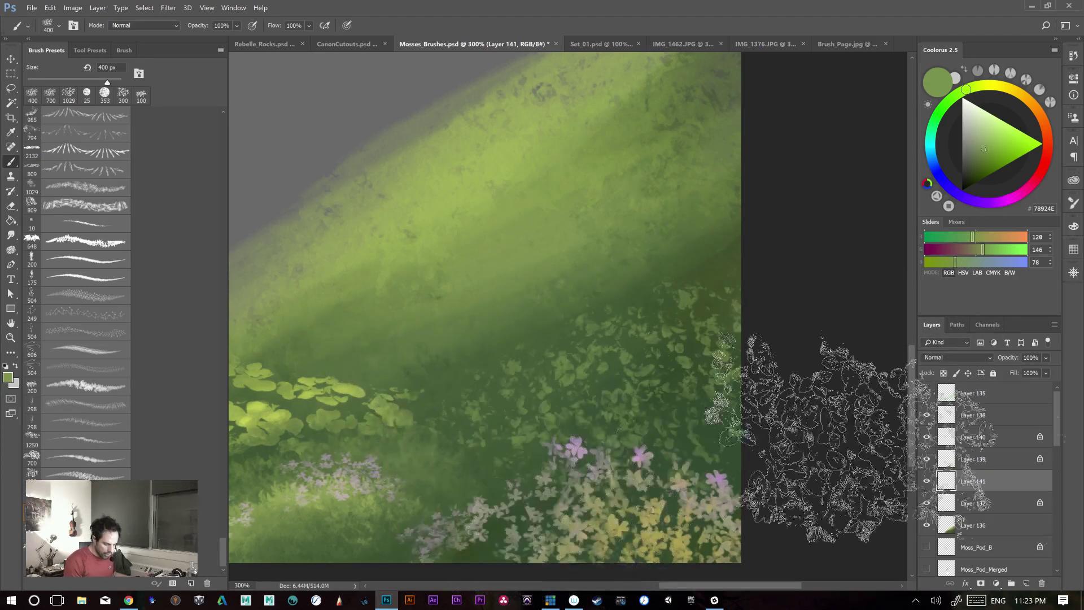
key(ctrl+z)
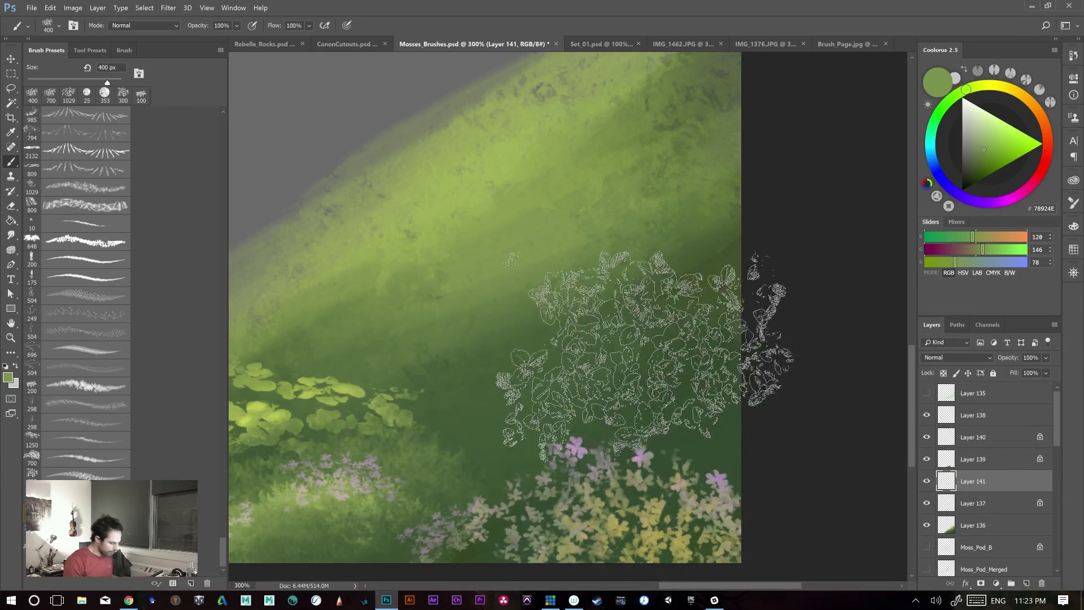
- Paint green 78924E foliage above the pink and yellow flowers on Layer 141 with the leaf brush enlarged to 700 px
key(])
key(])
key(])
key(])
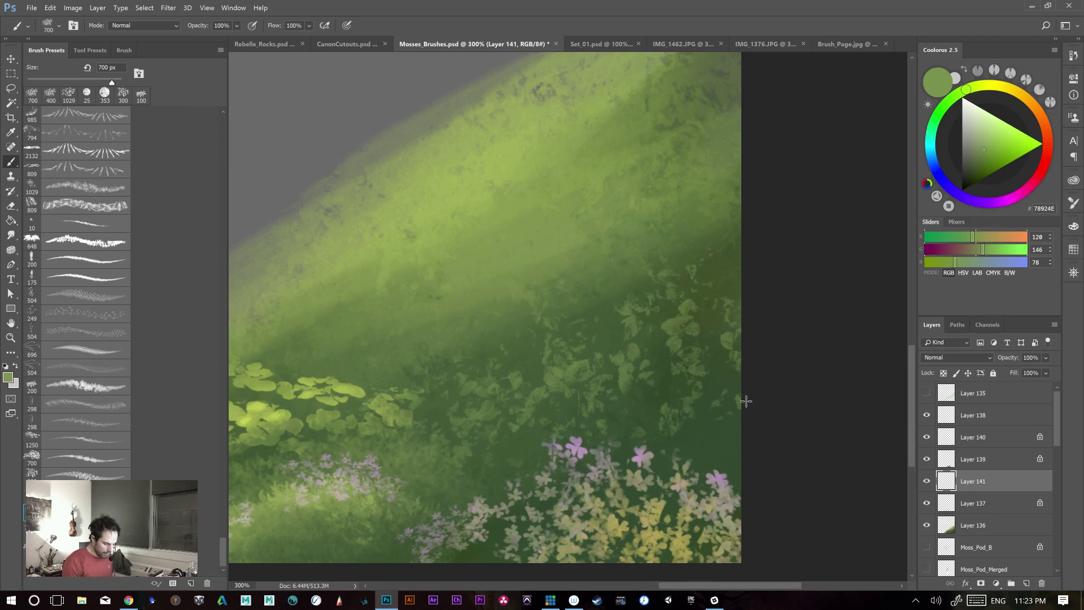
key(ctrl+z)
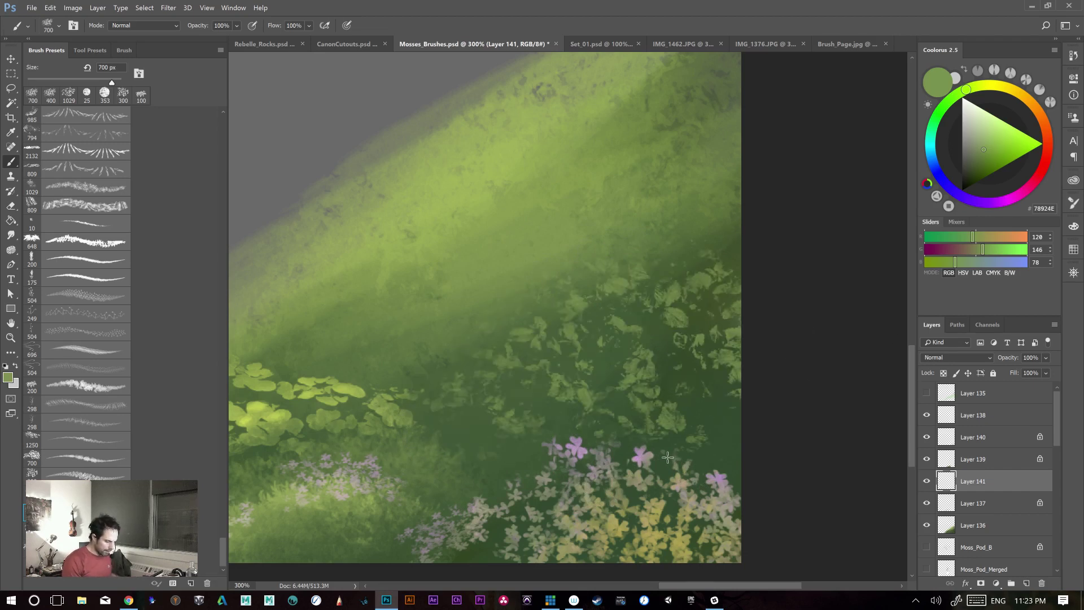
key(ctrl+minus)
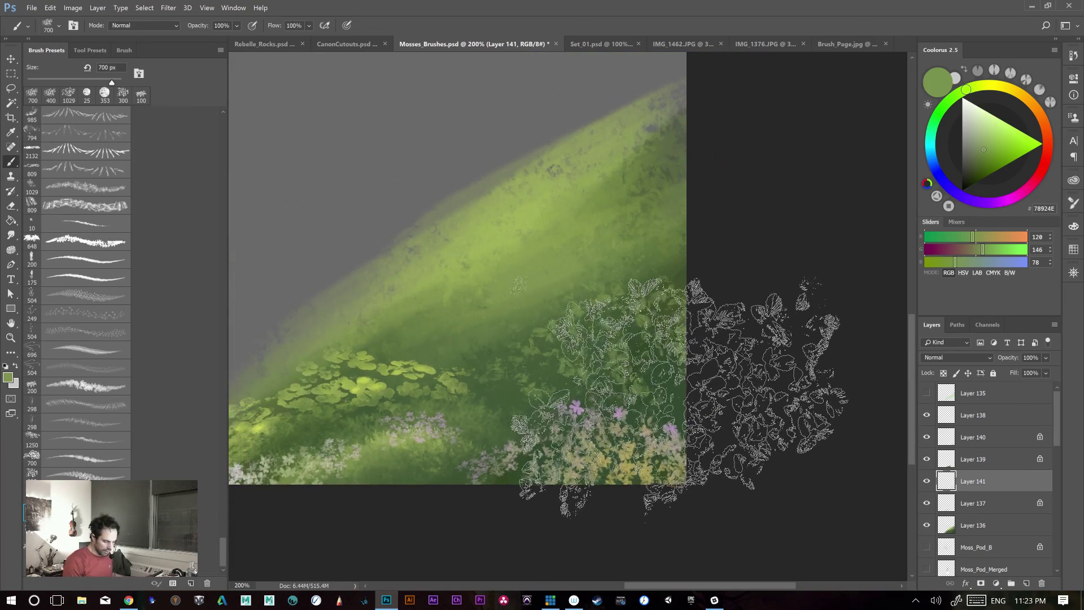
mouse_move(531, 459)
mouse_down()
mouse_move(702, 391)
mouse_move(519, 444)
mouse_up()
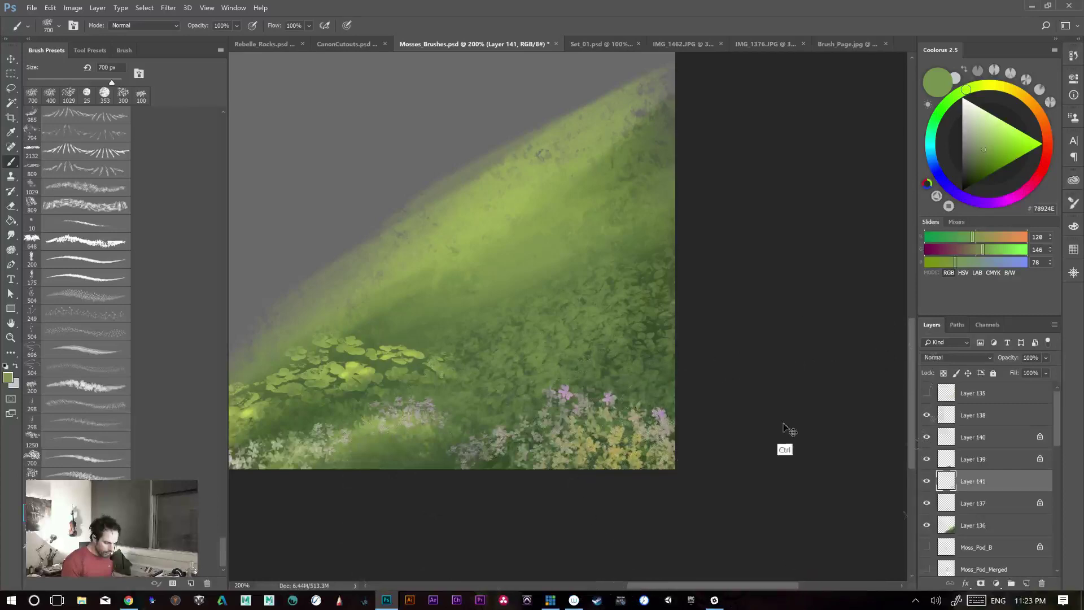
- Shade the lower part of the foliage behind the flowers with sampled green 32512B and very dark green 062100
alt+click(629, 290)
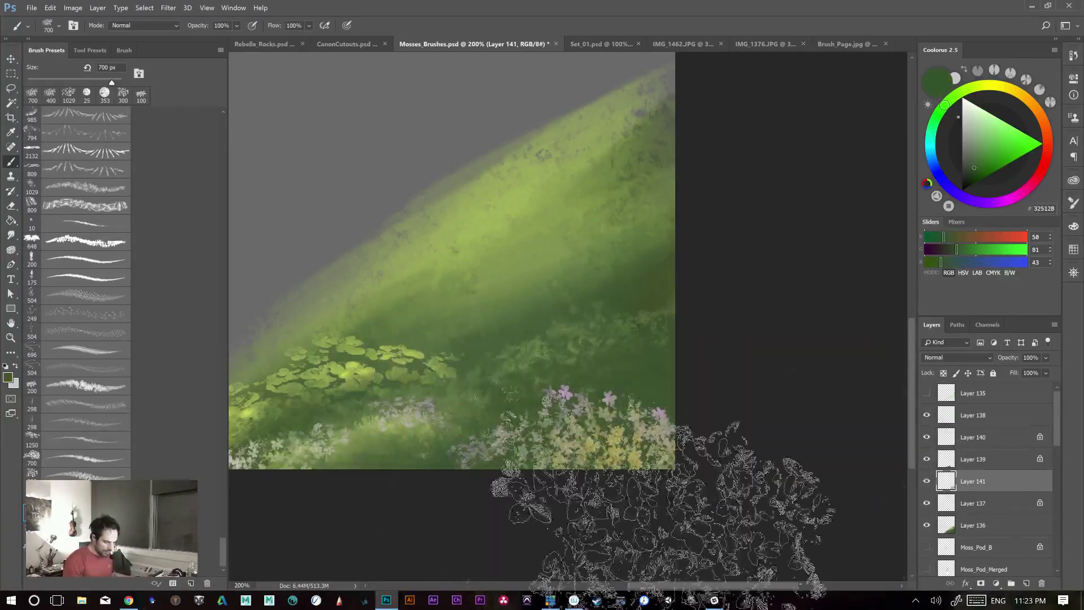
click(979, 180)
drag(978, 183, 972, 185)
drag(550, 390, 649, 339)
key(ctrl+z)
click(412, 452)
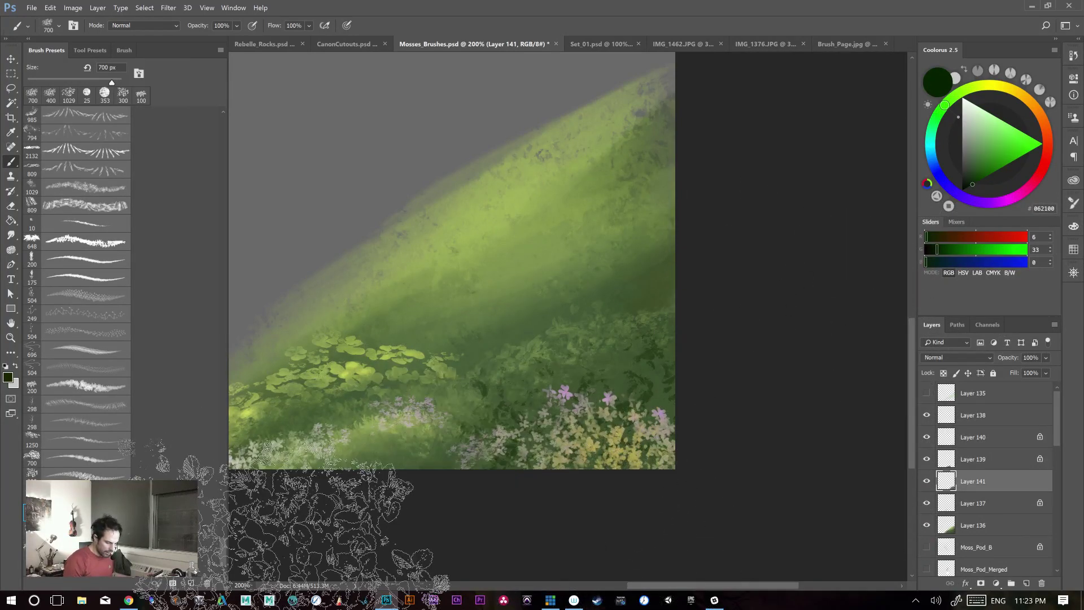
drag(755, 382, 906, 355)
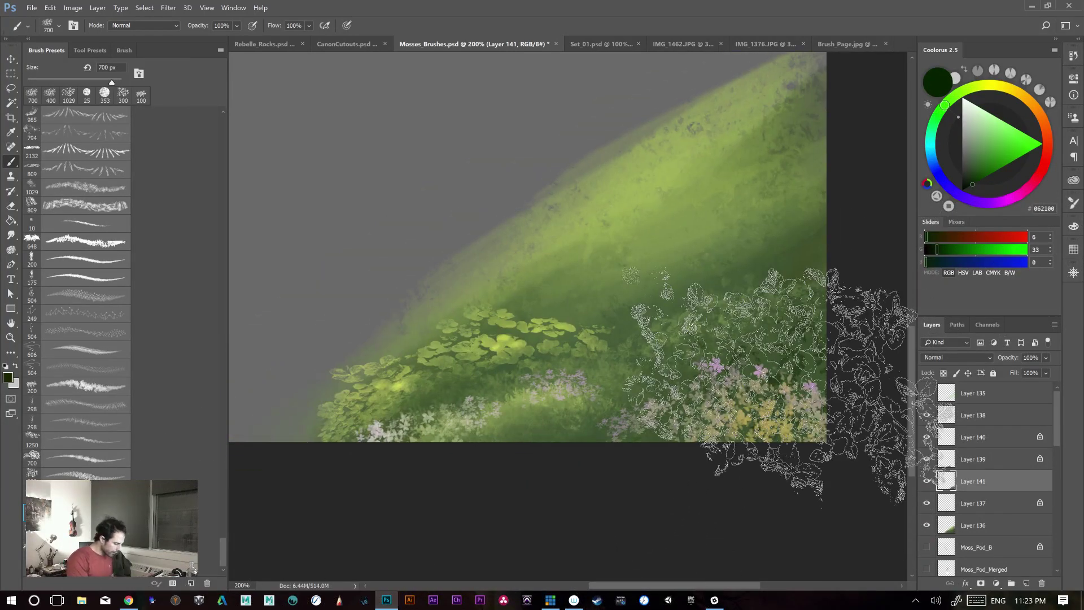
- Try the 1029 px leaf brush preset in dark green 062100 over the slope and undo the stamps
click(68, 95)
click(645, 266)
key(ctrl+z)
drag(384, 168, 352, 295)
mouse_move(528, 432)
mouse_down()
mouse_move(604, 426)
mouse_move(588, 458)
mouse_up()
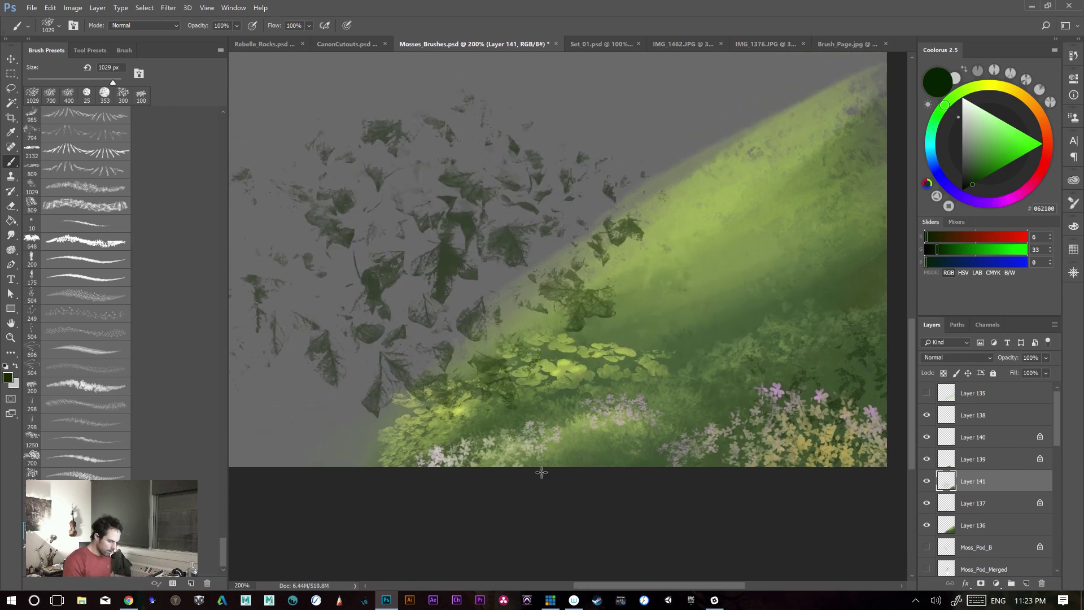
key(ctrl+z)
- Switch to the 700 px clover brush and test it on the slope in sampled greens 32512C and 8DA652
key(period)
click(692, 359)
key(ctrl+z)
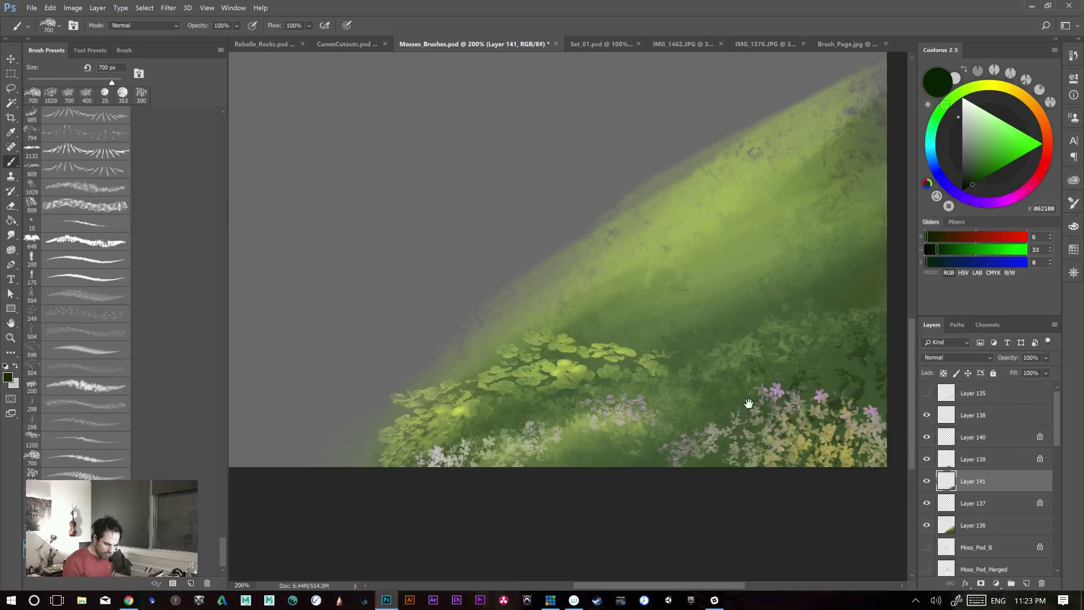
drag(742, 407, 492, 445)
alt+click(582, 345)
click(587, 370)
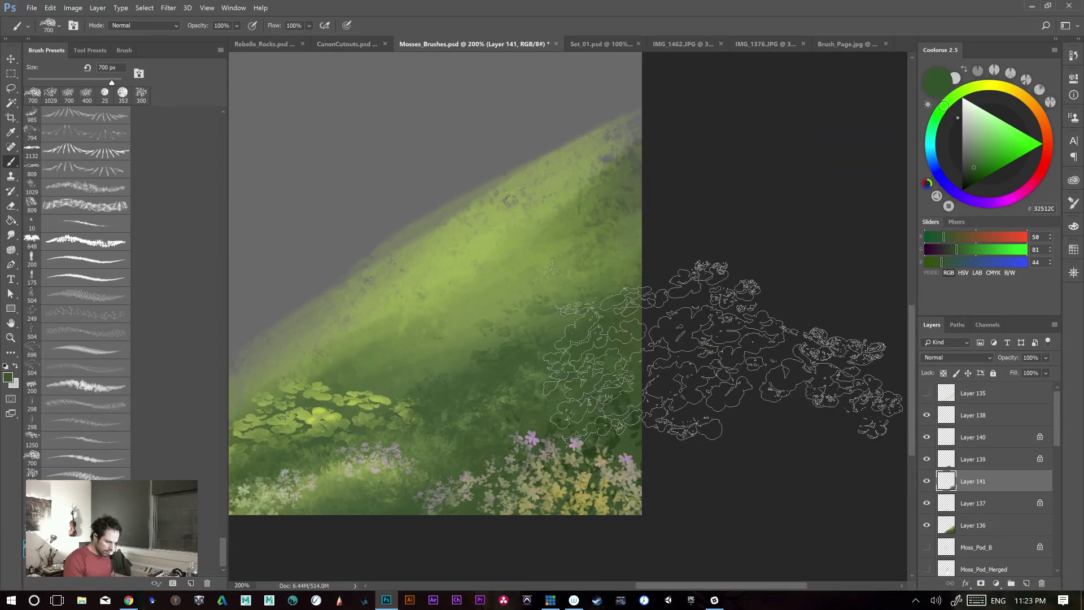
alt+click(509, 240)
drag(537, 319, 713, 297)
- Reduce the clover brush to 500 px and paint a light green AFCB6E clover patch above the darker foliage
key(bracketleft)
key(bracketleft)
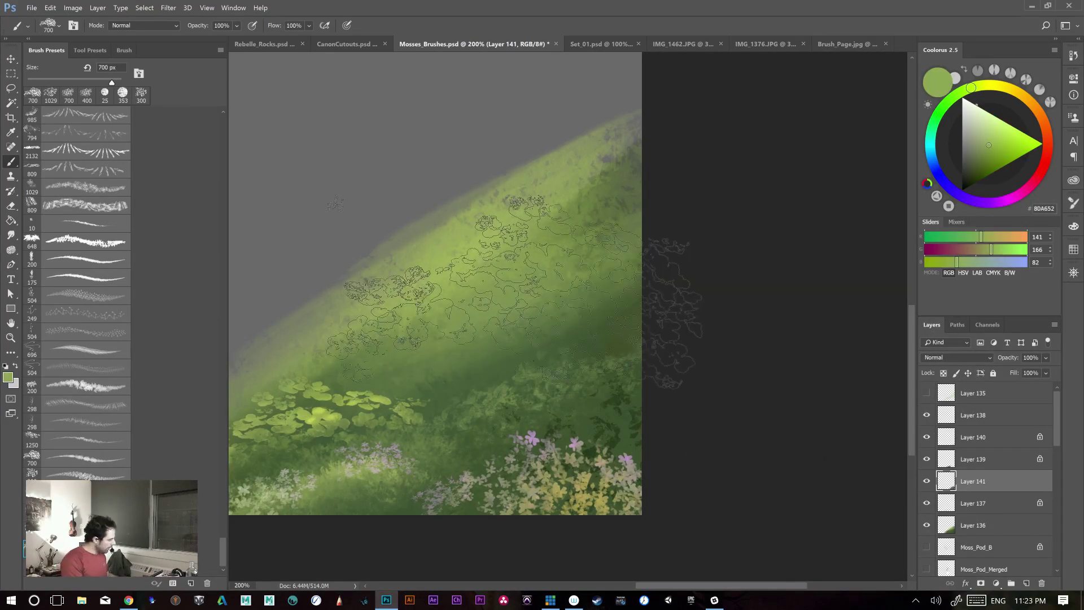
click(581, 297)
key(ctrl+z)
click(992, 134)
click(568, 294)
drag(685, 450, 802, 446)
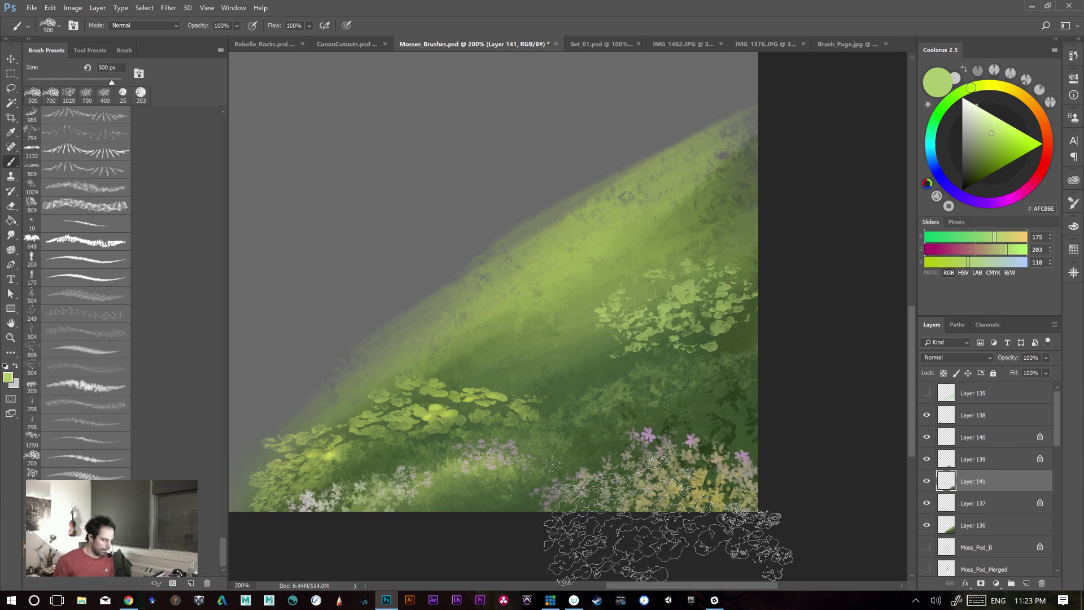
- Check the visibility of the top layers, then delete the slope painting's layers from Layer 135 down to Layer 136
mouse_move(915, 364)
mouse_down()
mouse_move(910, 385)
mouse_move(909, 355)
mouse_up()
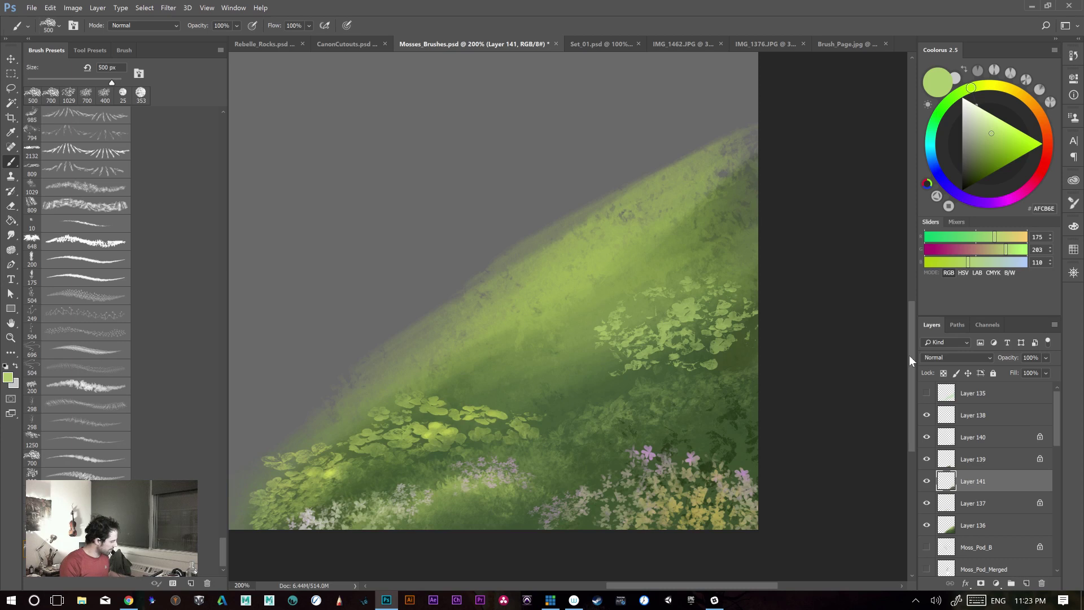
key(ctrl+minus)
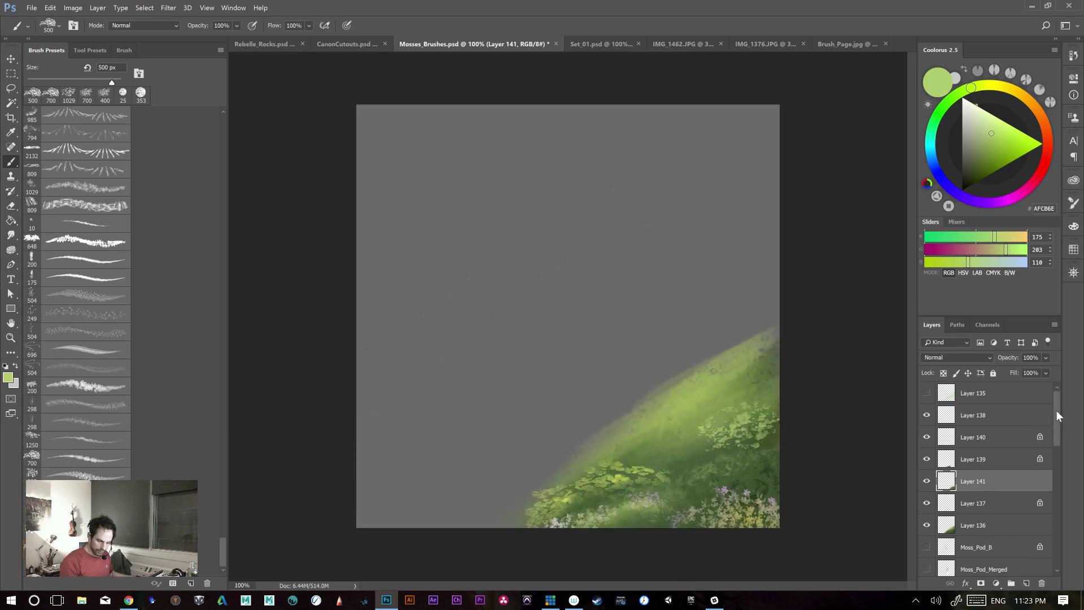
click(968, 419)
click(926, 416)
click(927, 415)
click(926, 394)
click(927, 393)
click(975, 400)
shift+click(1011, 529)
drag(1011, 528, 1043, 580)
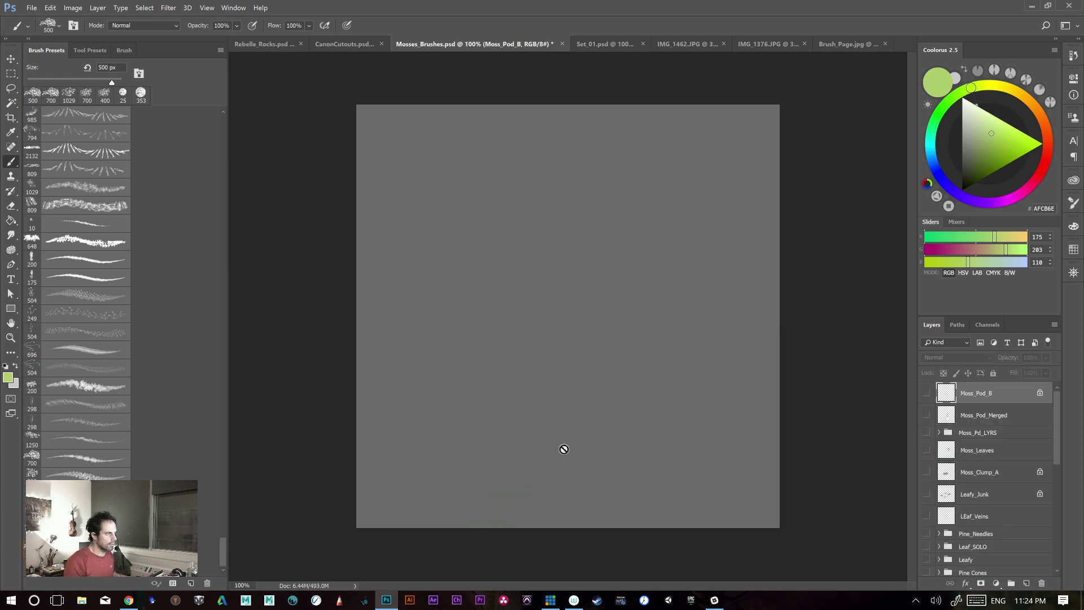
- Close the IMG_1462.JPG, Brush_Page.jpg, IMG_1376.JPG and Set_01.psd documents
click(617, 48)
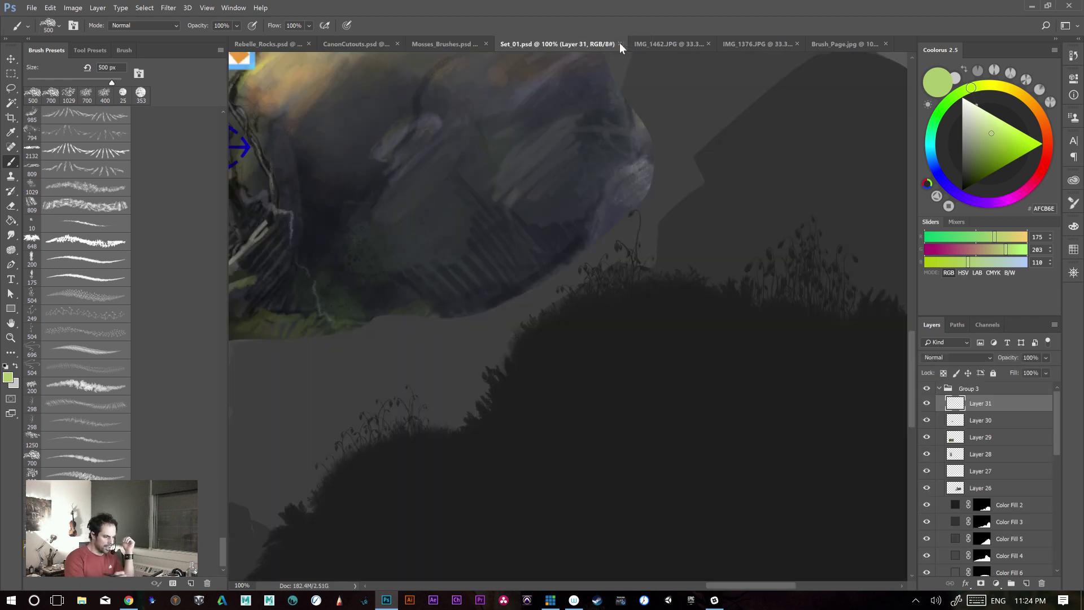
click(686, 45)
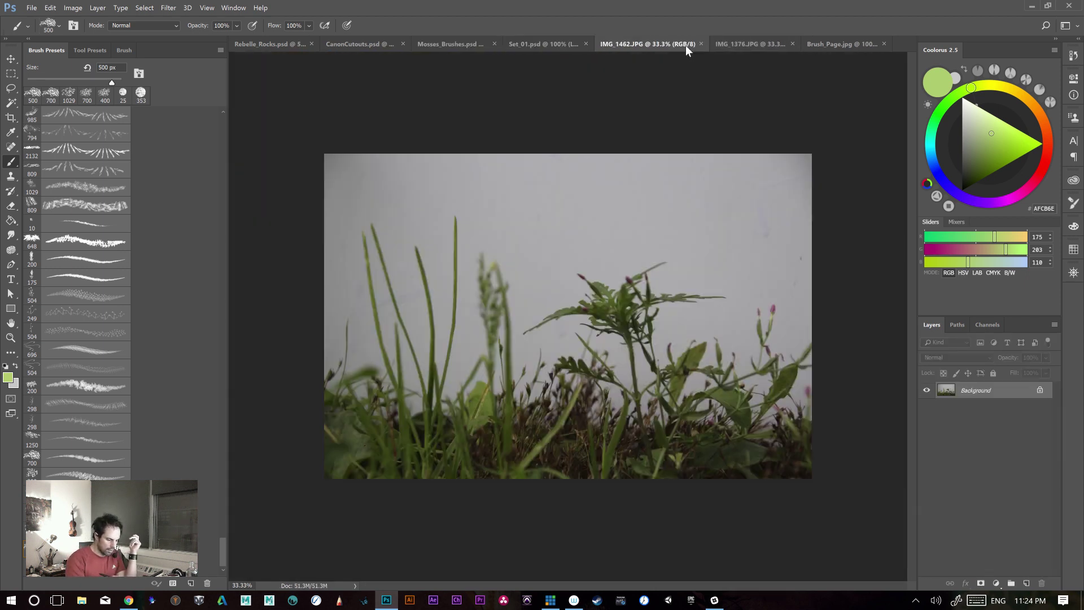
click(701, 45)
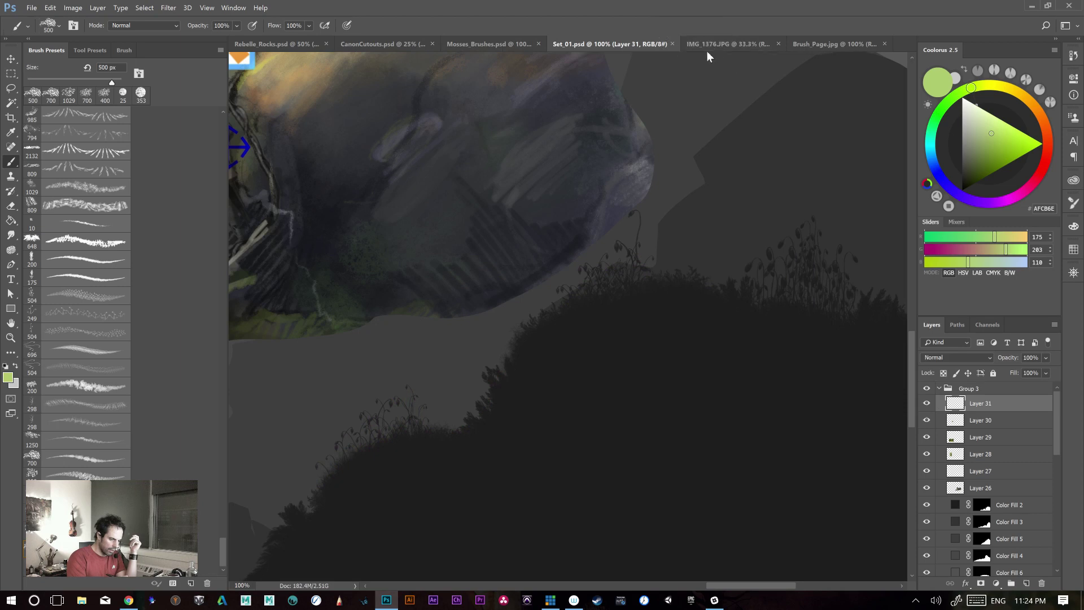
click(864, 45)
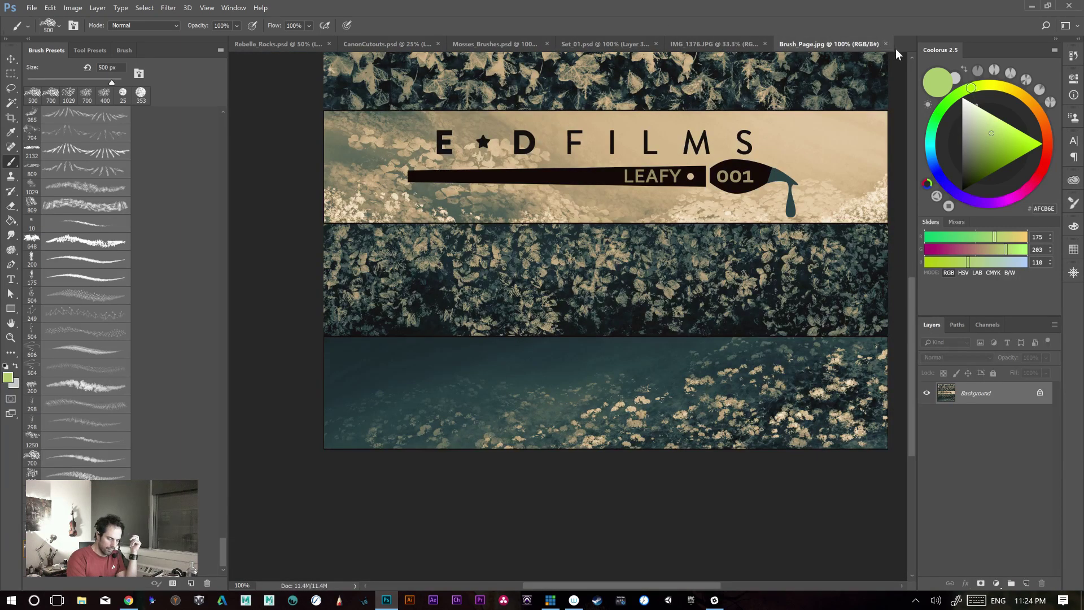
click(885, 44)
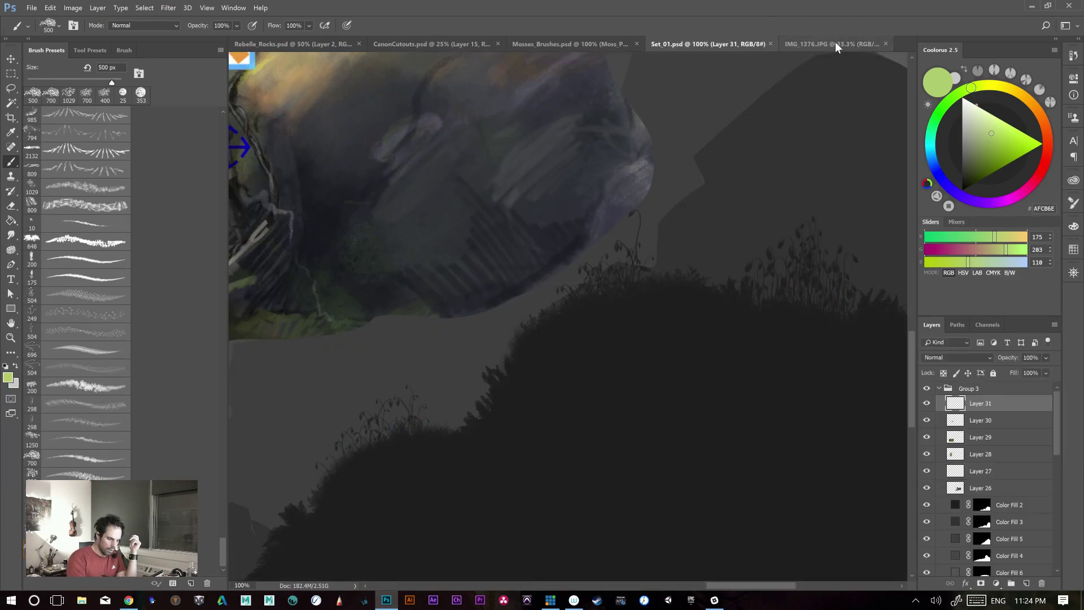
click(836, 41)
click(885, 44)
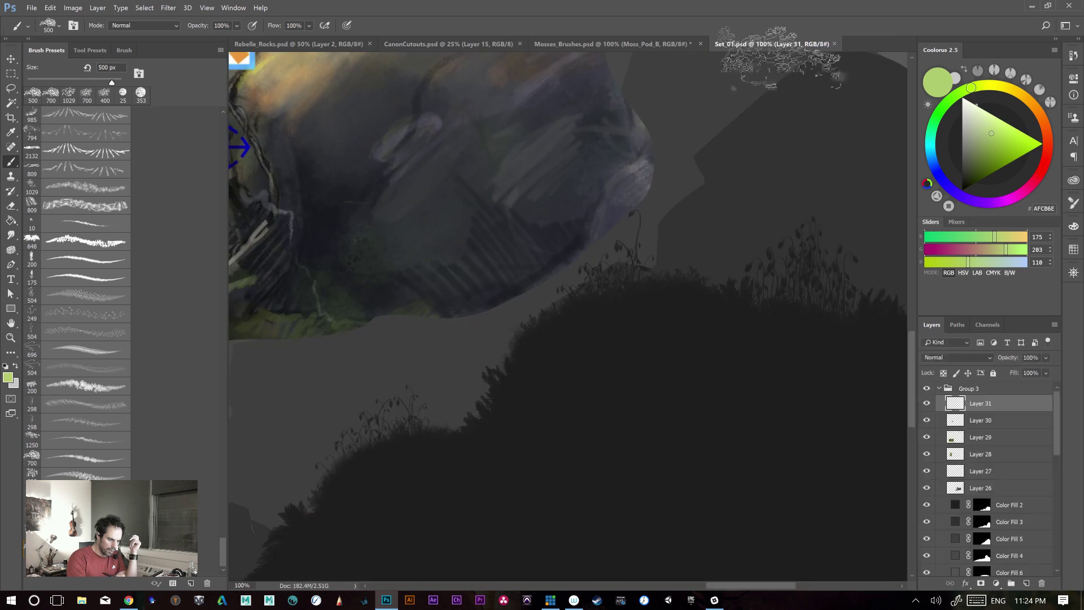
click(835, 42)
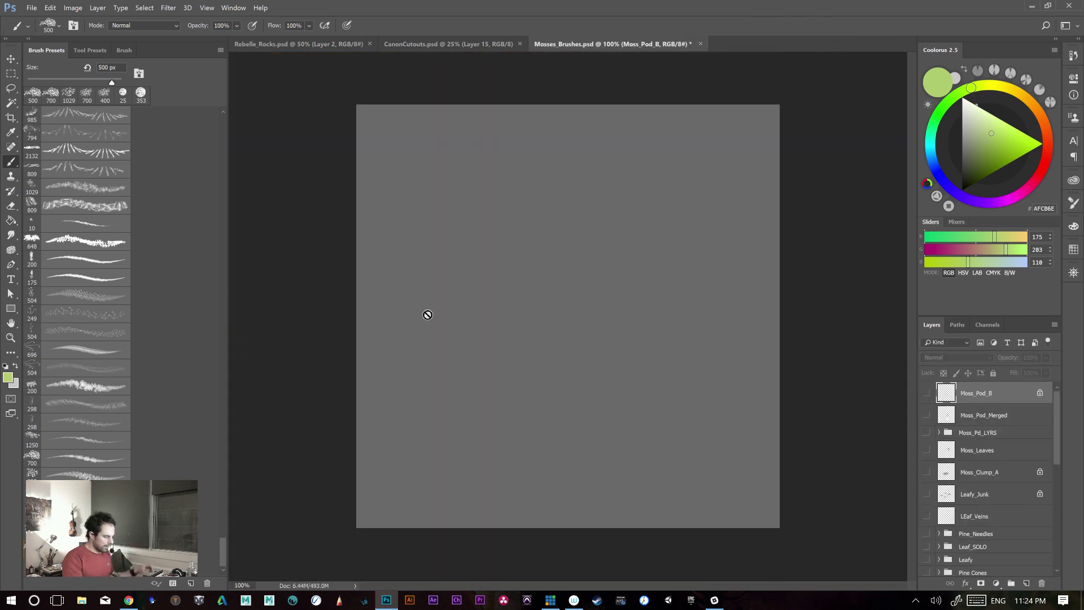
- Choose the recent 700 px leaf brush and add a new layer above the hidden Moss_Pod_B layer
click(87, 95)
click(464, 389)
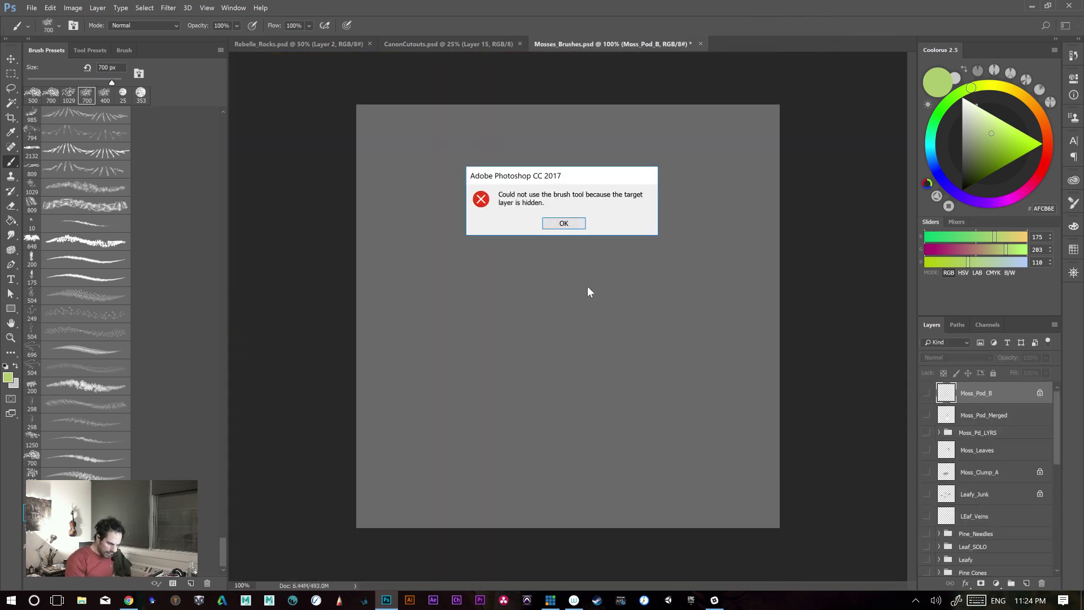
click(581, 227)
click(1027, 583)
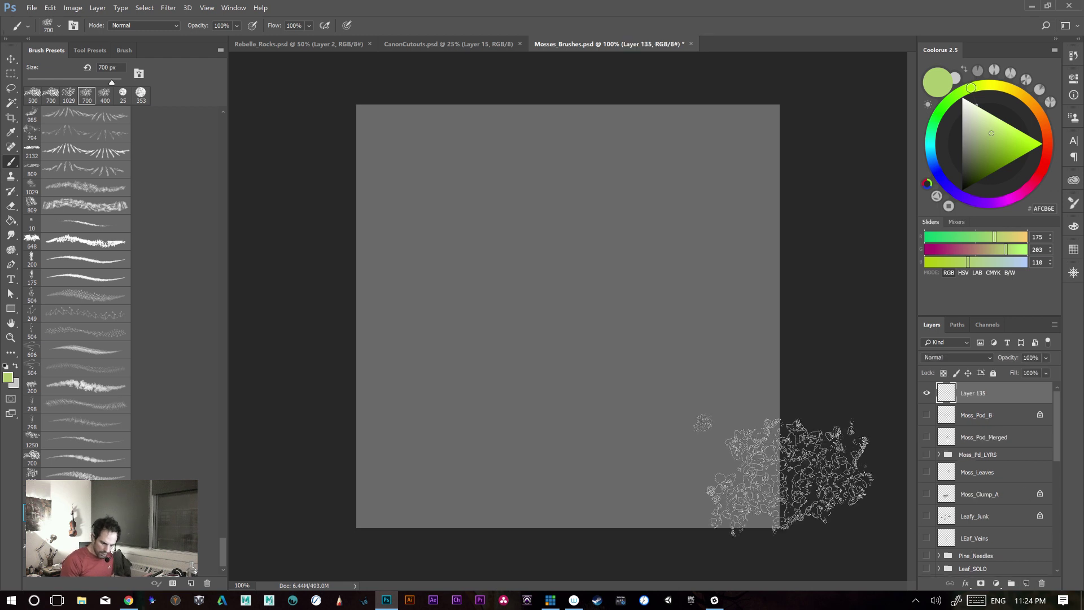
- Try strokes with the 700 px, 1029 px and 809 px leaf presets on the empty layer, undoing each one
drag(480, 395, 762, 363)
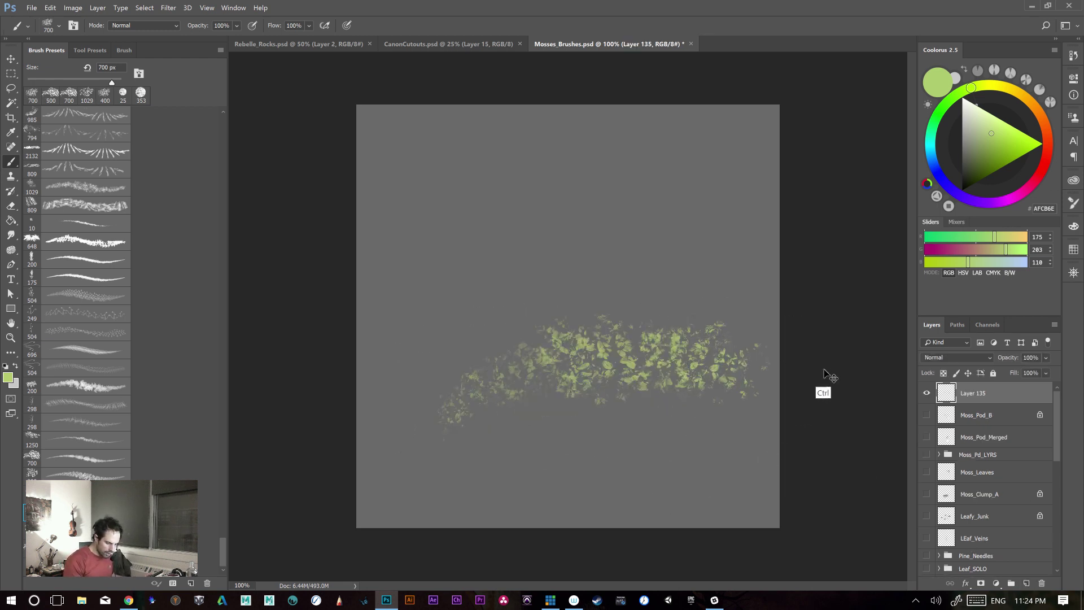
key(ctrl+z)
click(84, 549)
drag(534, 414, 766, 424)
key(ctrl+z)
click(85, 567)
mouse_move(491, 438)
mouse_down()
mouse_move(576, 408)
mouse_move(835, 404)
mouse_up()
key(ctrl+z)
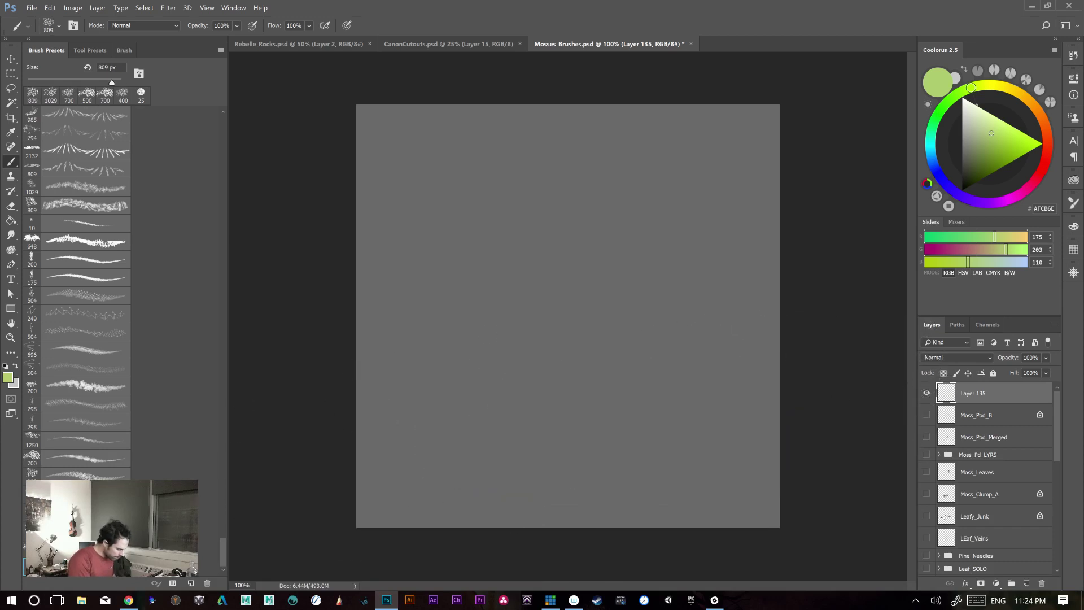
- Choose the 1029 px clover preset, try a green stroke across the middle of the canvas and undo it
click(85, 494)
drag(474, 368, 777, 333)
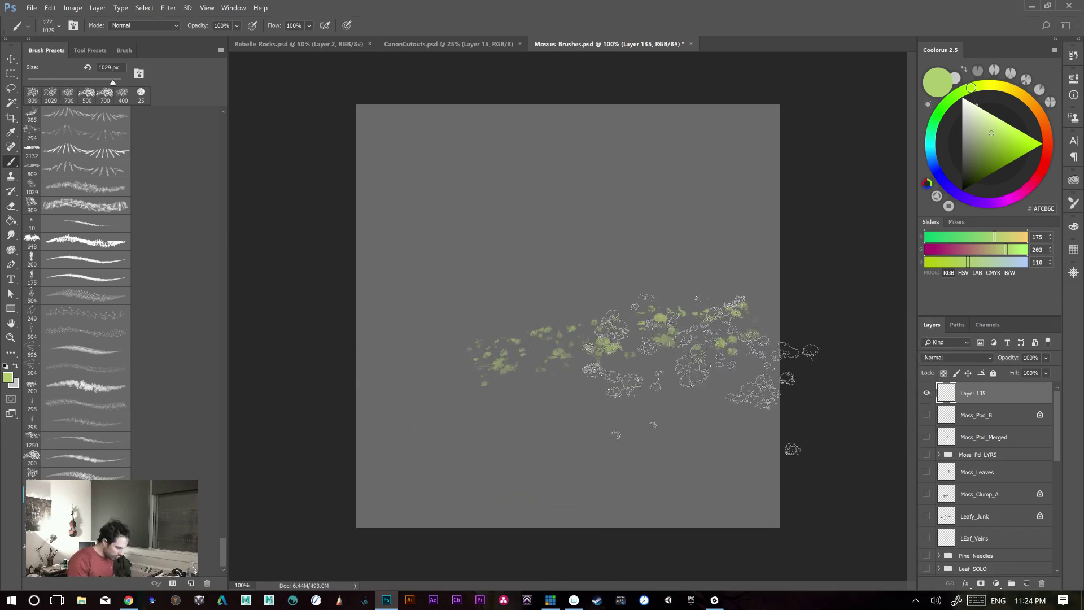
key(ctrl+z)
- Paint light grey clover clusters, switch to pale pink (255, 182, 255) for more clusters around them, and clear the whole layer
key(ctrl+plus)
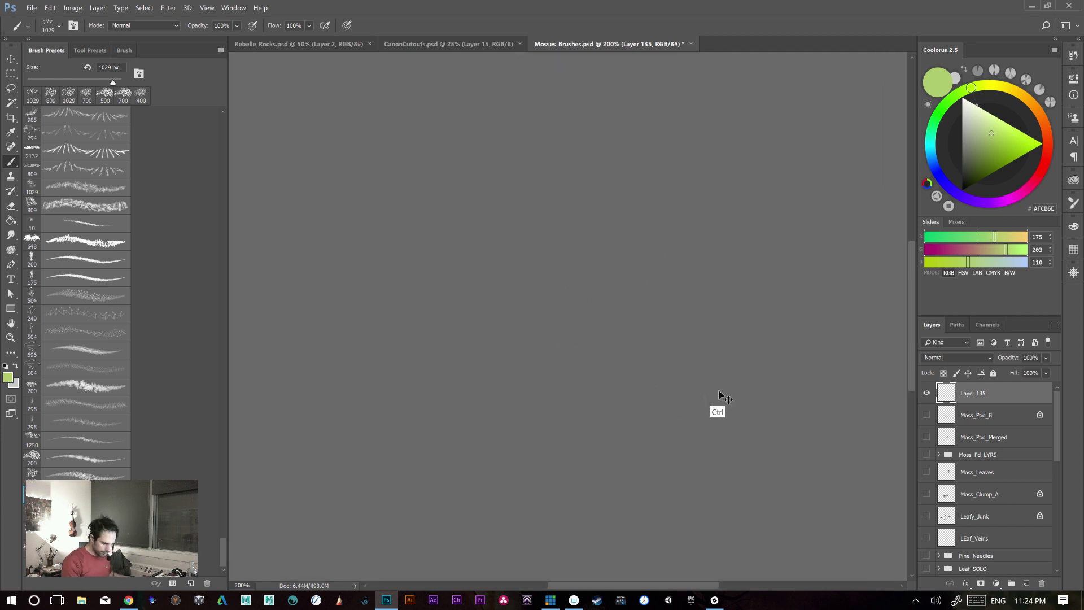
drag(988, 152, 960, 89)
mouse_move(512, 296)
mouse_down()
mouse_move(635, 327)
mouse_move(794, 327)
mouse_move(664, 425)
mouse_up()
click(999, 249)
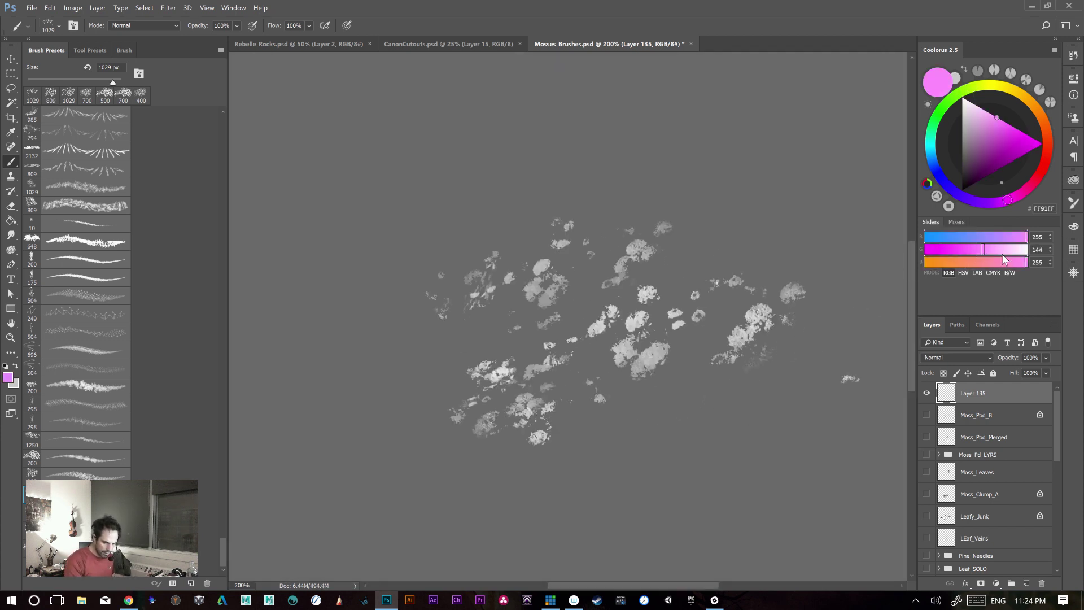
mouse_move(550, 385)
mouse_down()
mouse_move(463, 266)
mouse_move(446, 418)
mouse_move(765, 467)
mouse_move(633, 540)
mouse_move(434, 498)
mouse_move(339, 412)
mouse_move(480, 310)
mouse_up()
key(ctrl+a)
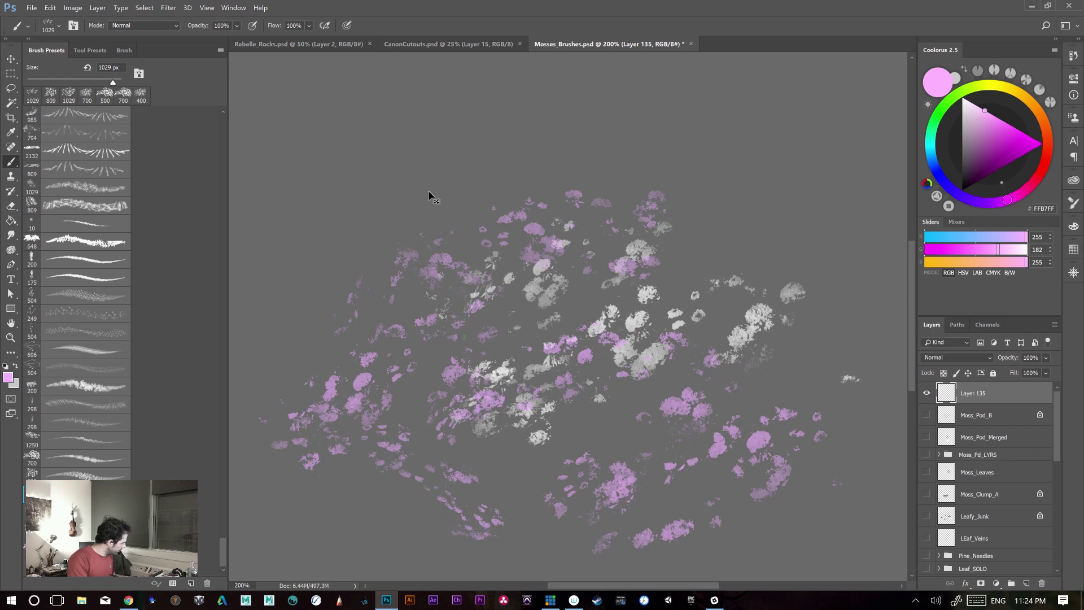
key(Delete)
- Try scattered pale pink clover clusters across the empty layer with the 1029 px brush and clear them
drag(382, 242, 710, 186)
key(ctrl+alt+z)
mouse_move(496, 416)
mouse_down()
mouse_move(753, 374)
mouse_move(778, 453)
mouse_move(809, 493)
mouse_move(836, 492)
mouse_up()
mouse_move(624, 309)
mouse_down()
mouse_move(489, 250)
mouse_move(584, 208)
mouse_up()
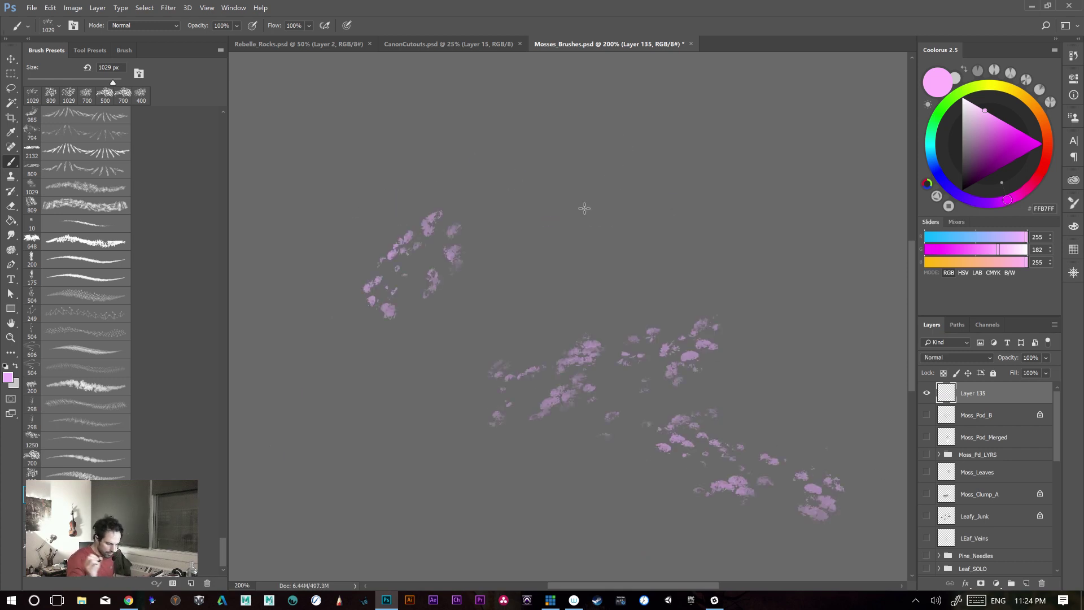
mouse_move(608, 273)
mouse_down()
mouse_move(744, 225)
mouse_move(857, 241)
mouse_up()
drag(342, 484, 414, 478)
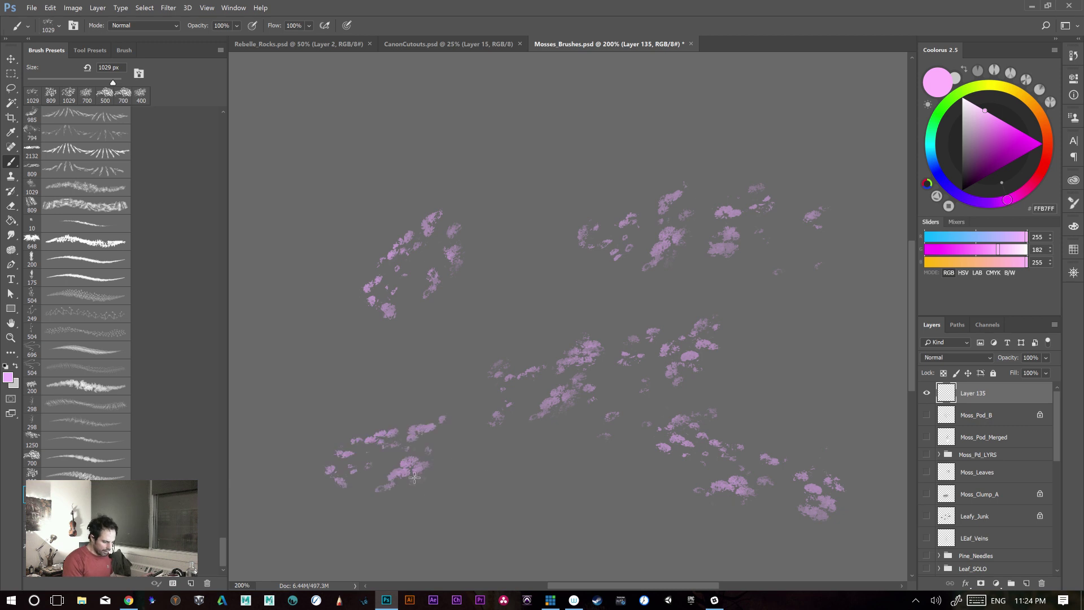
drag(524, 480, 622, 487)
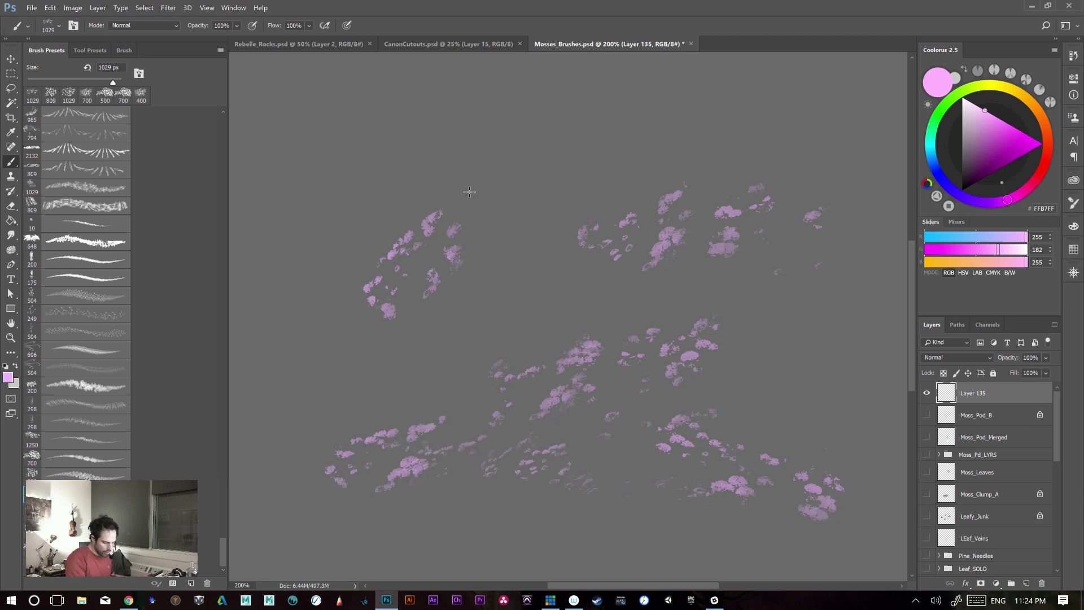
mouse_move(665, 132)
mouse_down()
mouse_move(768, 131)
mouse_move(890, 207)
mouse_up()
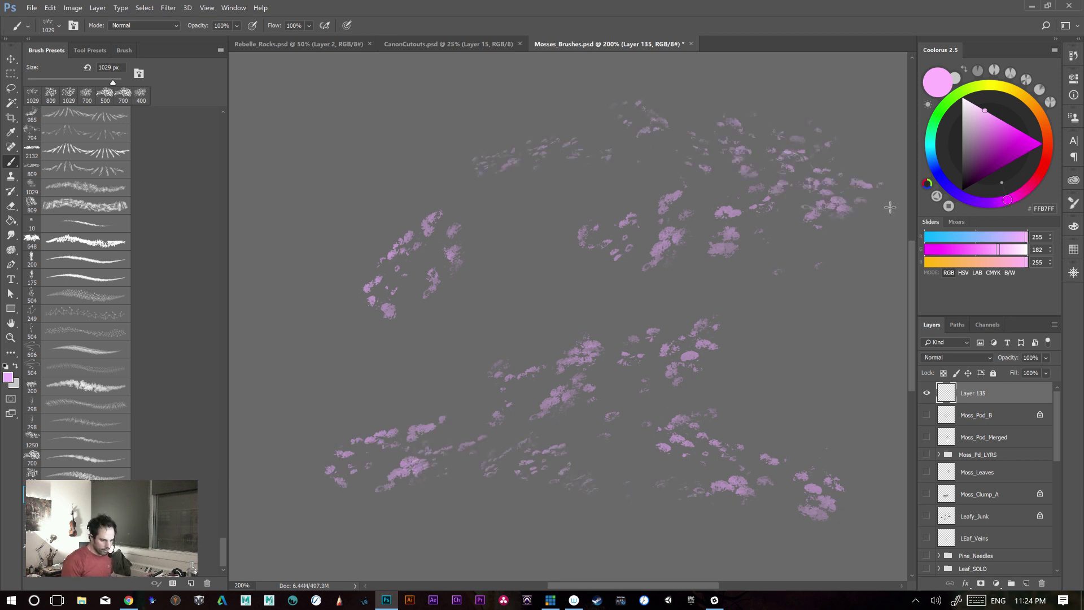
key(Delete)
- Try a pale pink clover stroke near the canvas's lower-right corner and undo it
key(ctrl+minus)
key(ctrl+minus)
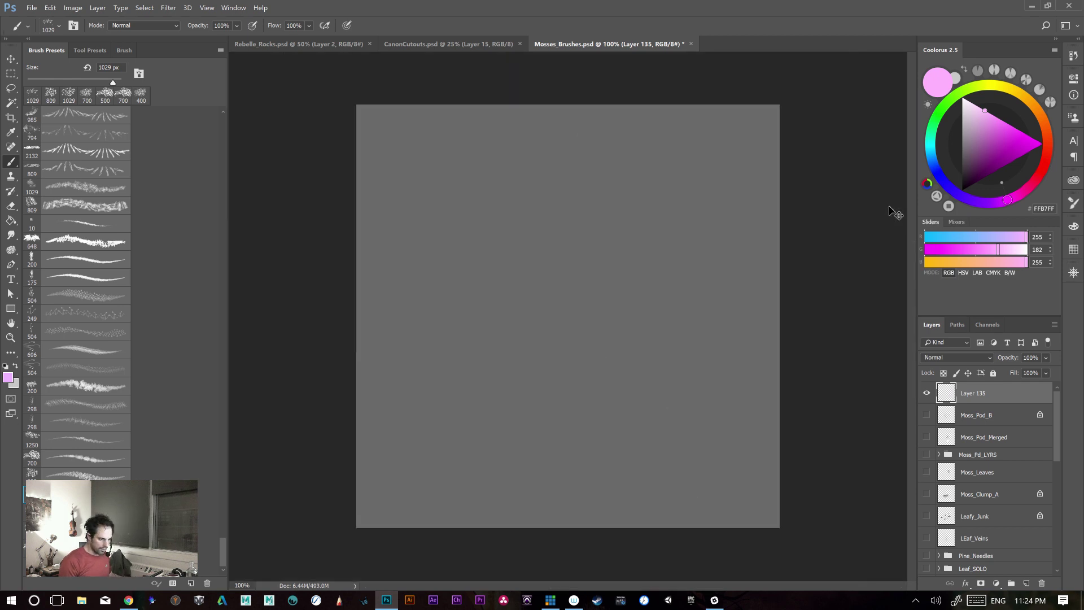
key(ctrl+plus)
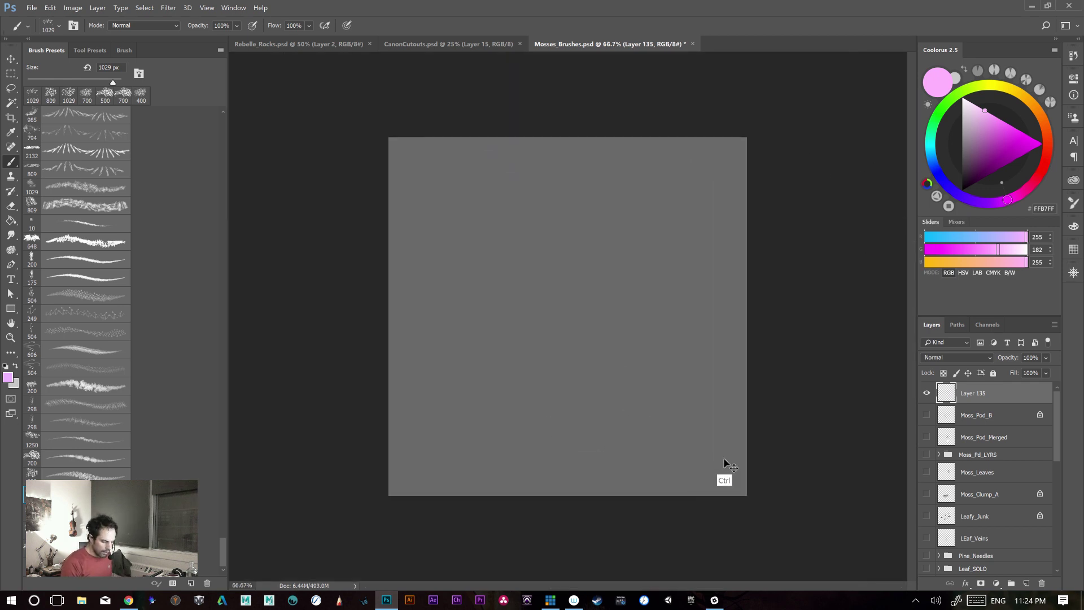
drag(689, 429, 706, 463)
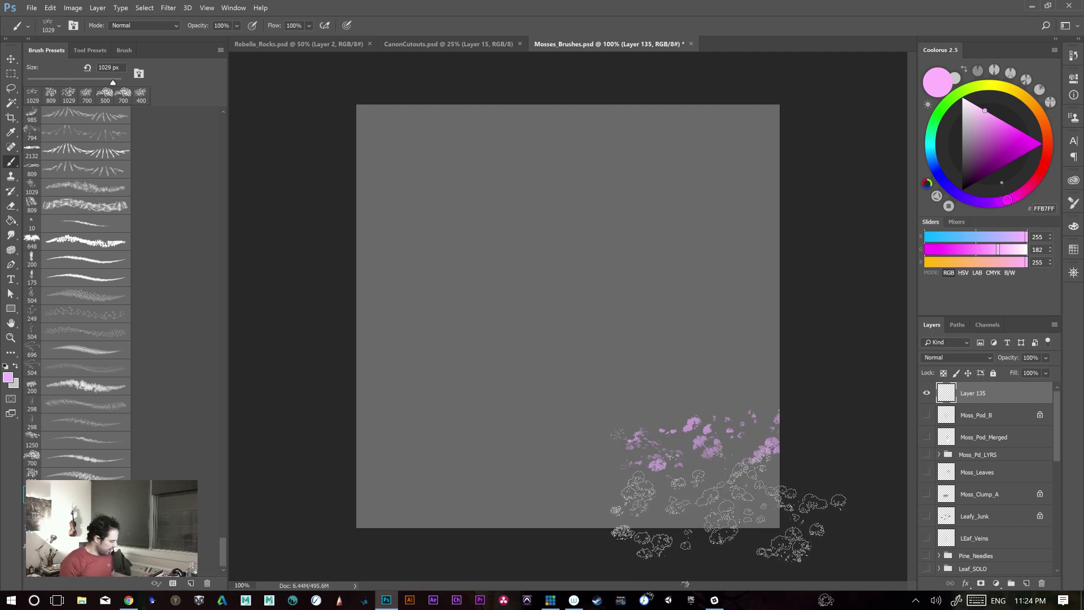
key(ctrl+z)
- Enlarge the clover brush to 1500 px and stamp pink clusters in the lower-right part of the canvas
key(])
key(])
key(])
key(])
key(])
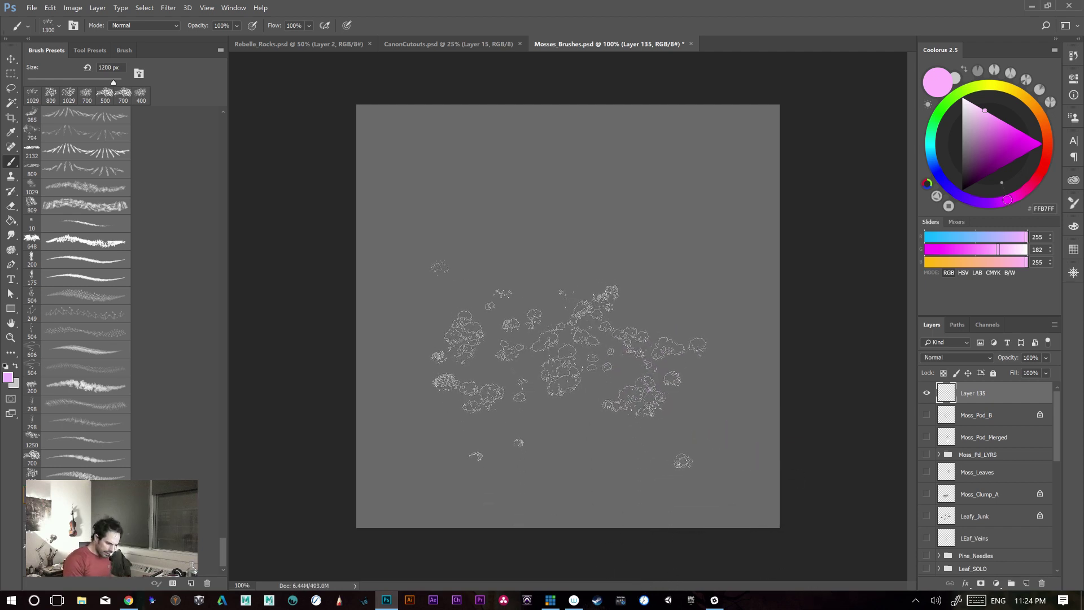
click(649, 401)
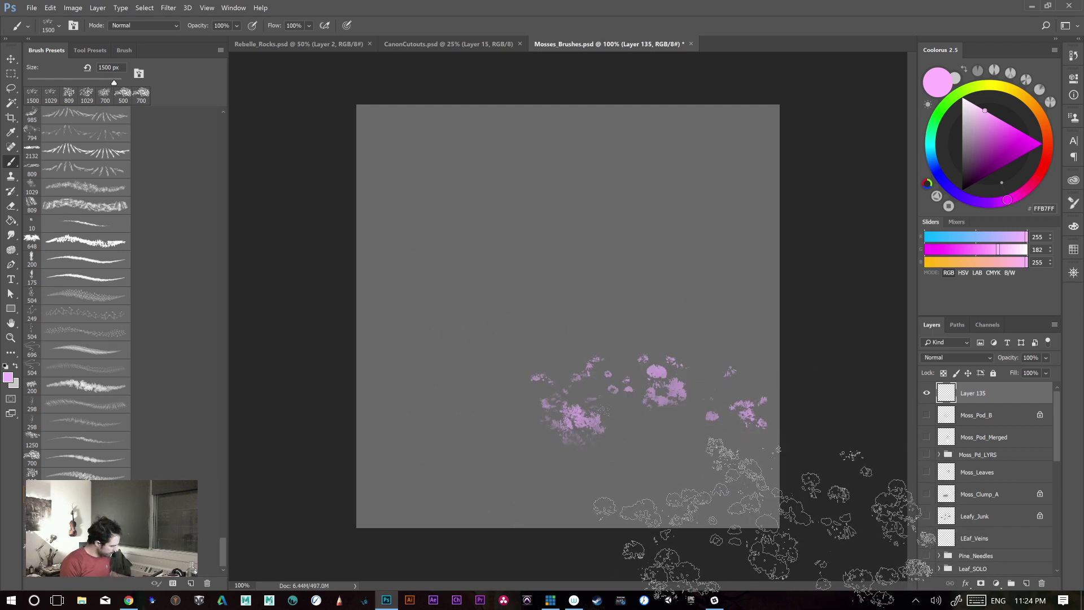
key(ctrl+plus)
key(ctrl+minus)
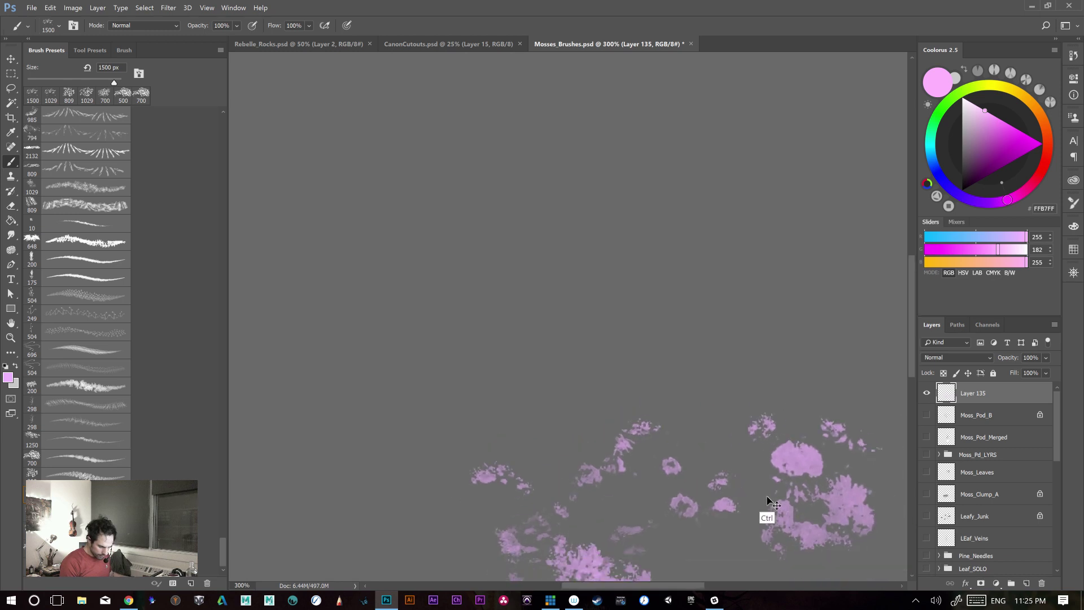
- Try extra strokes below the pink clusters, undoing each, and clear the layer and remove the selection
drag(777, 508, 686, 369)
drag(537, 475, 772, 474)
key(ctrl+z)
click(525, 504)
key(ctrl+z)
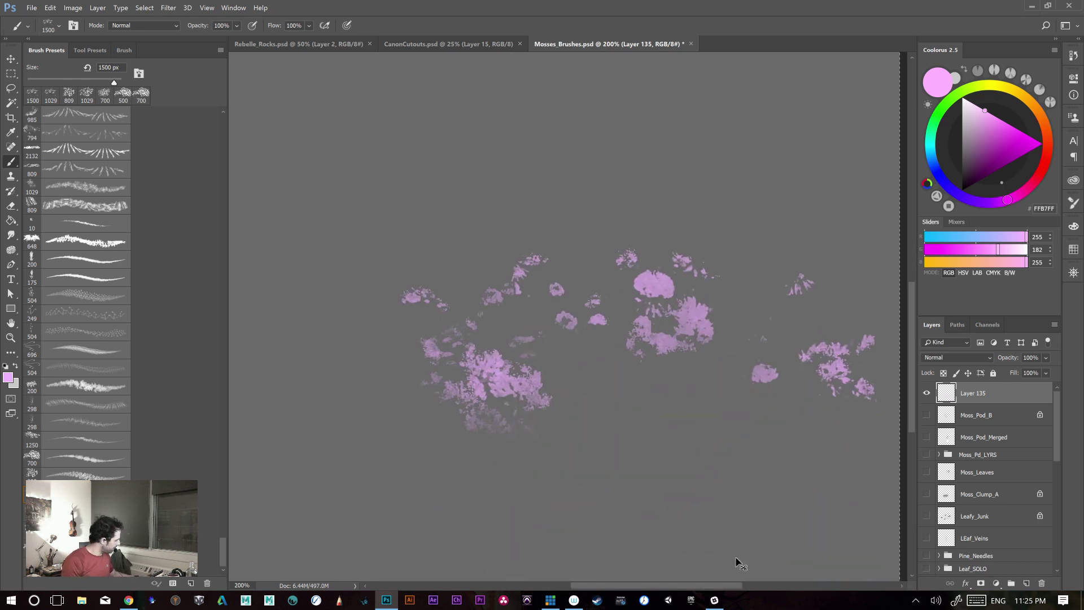
key(Delete)
key(ctrl+d)
- Try a 1500 px clover stroke across the lower canvas, undo it, and switch to the CanonCutouts.psd document
key(ctrl+minus)
key(ctrl+minus)
drag(469, 401, 819, 409)
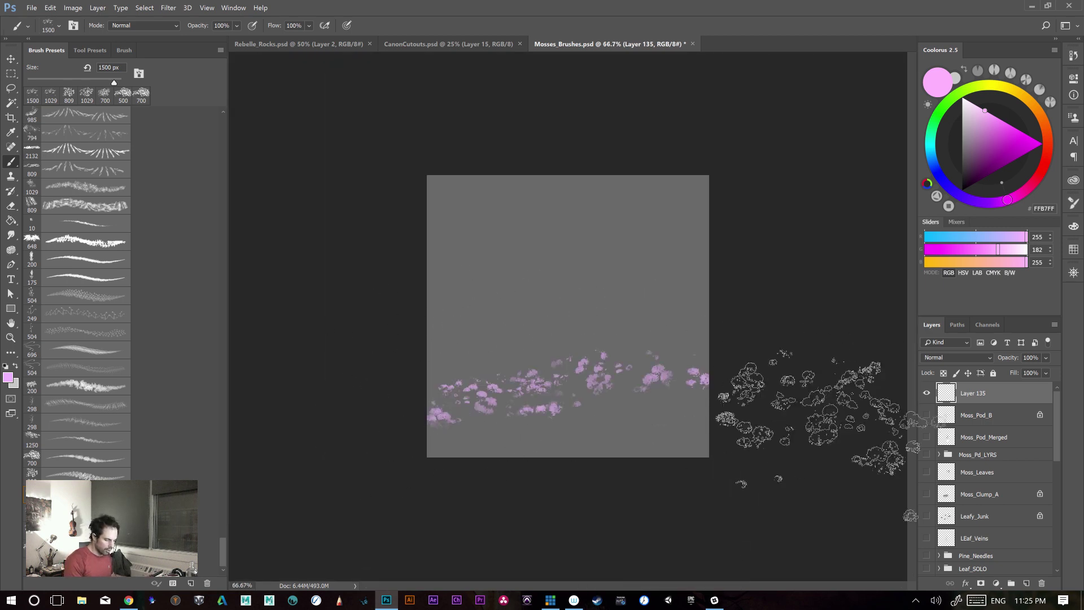
key(ctrl+z)
click(460, 45)
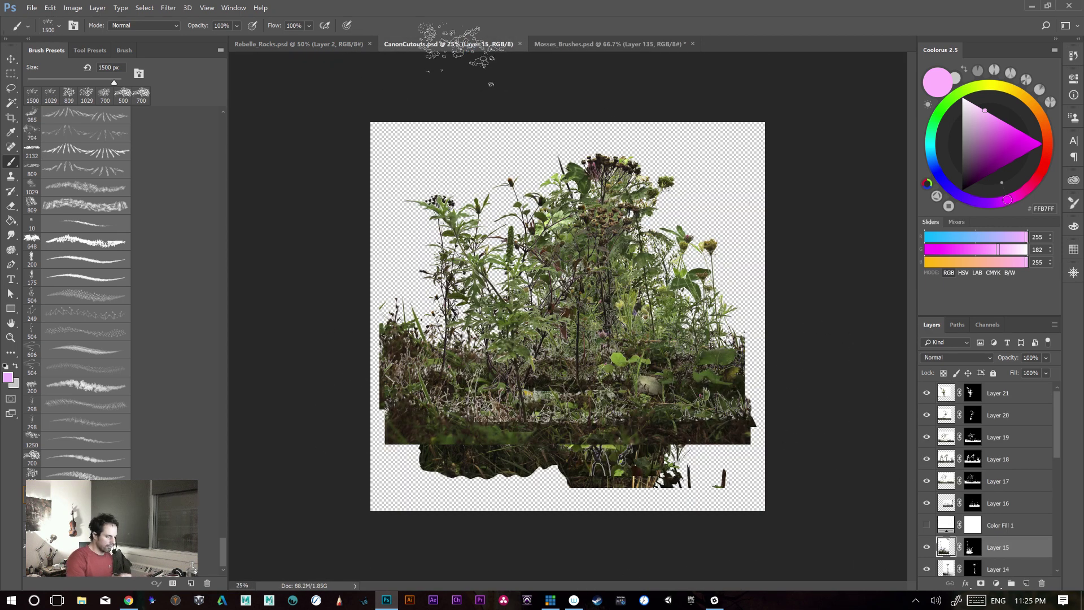
- Show the white Color Fill 1 layer and move it directly below Layer 21 to isolate the top plant cutout
key(ctrl+plus)
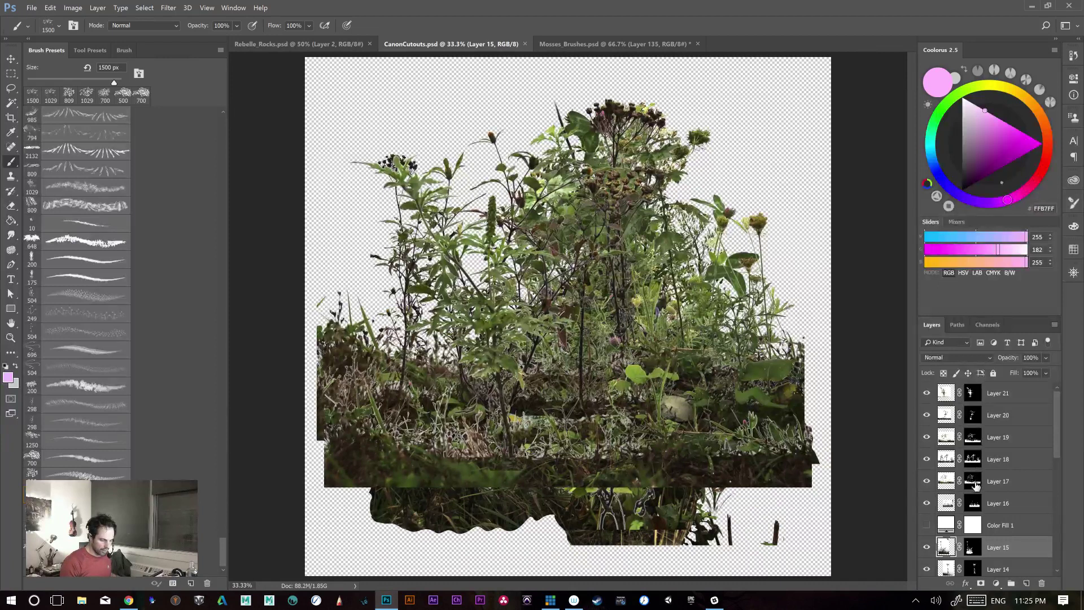
click(926, 393)
click(926, 393)
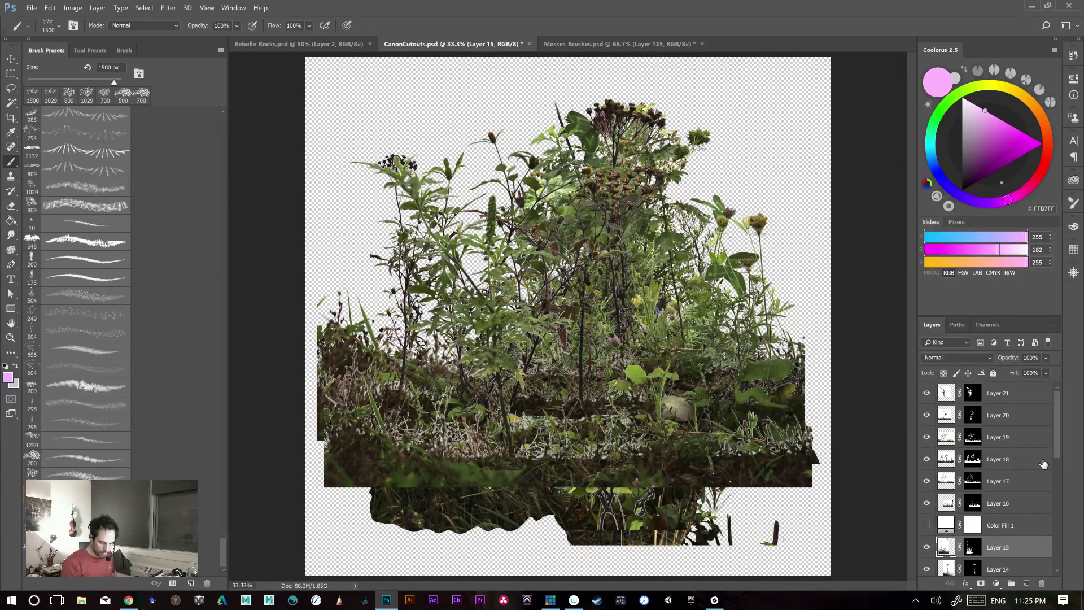
click(926, 525)
drag(994, 525, 991, 415)
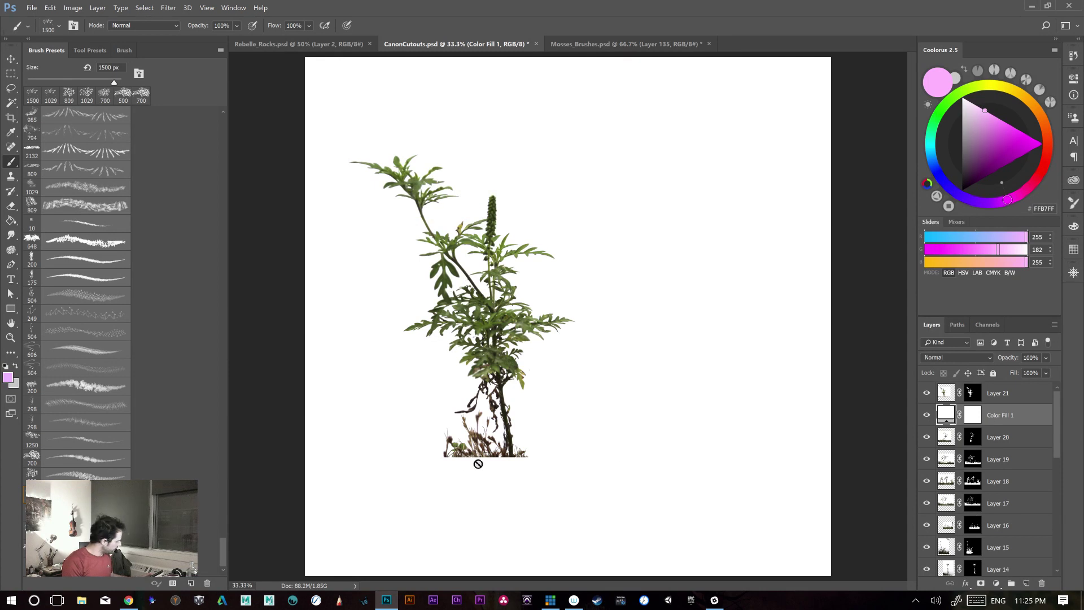
- Move the Layer 21 plant cutout up towards the upper middle of the canvas
key(v)
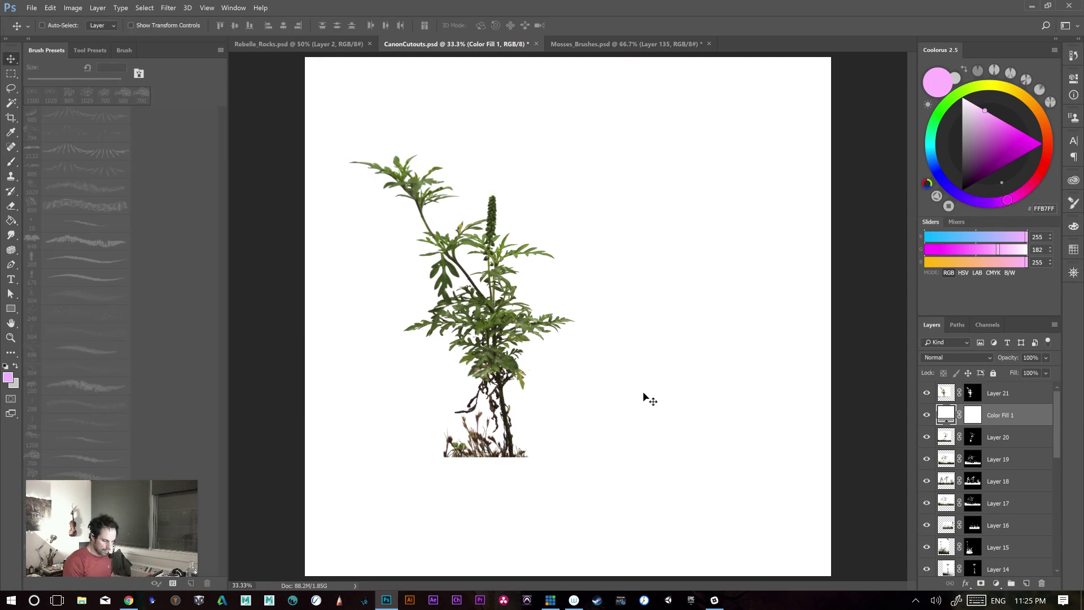
click(991, 393)
drag(488, 441, 580, 386)
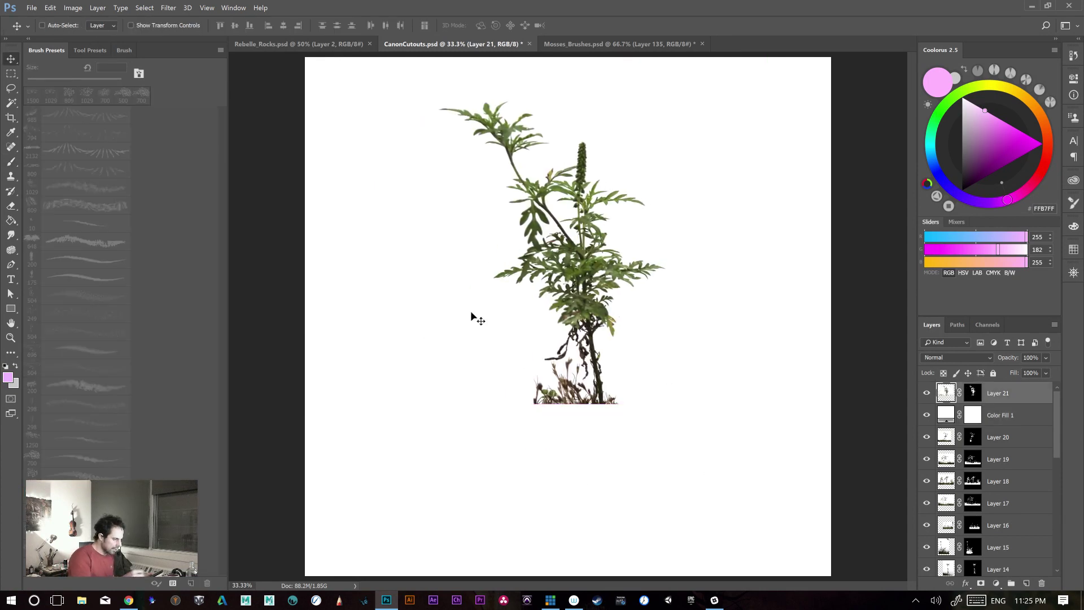
- Check the pixel dimensions of CanonCutouts.psd and leave them as they are
click(69, 8)
click(127, 95)
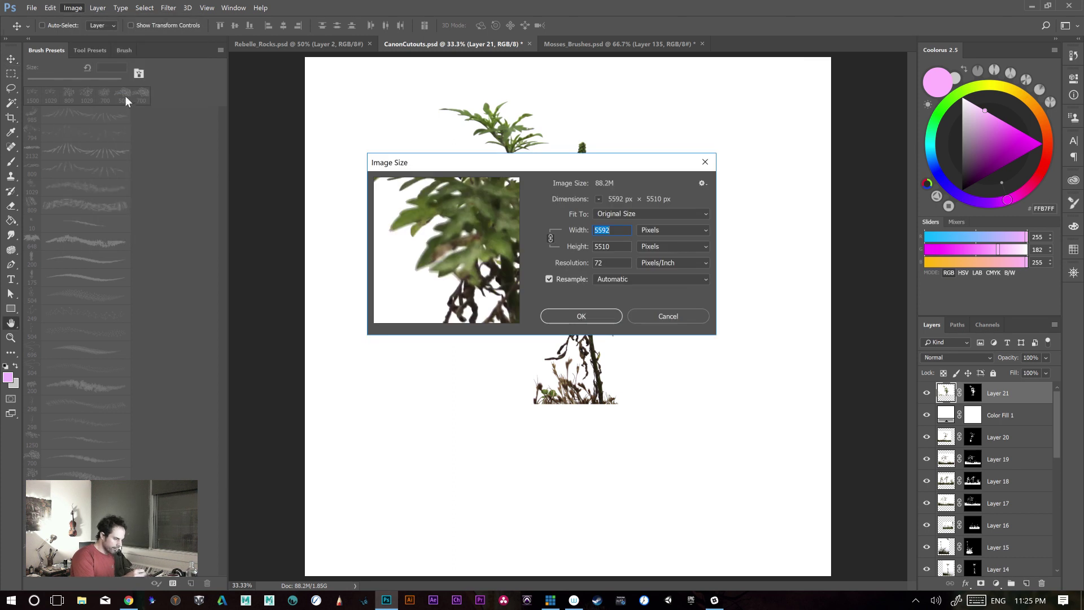
click(667, 317)
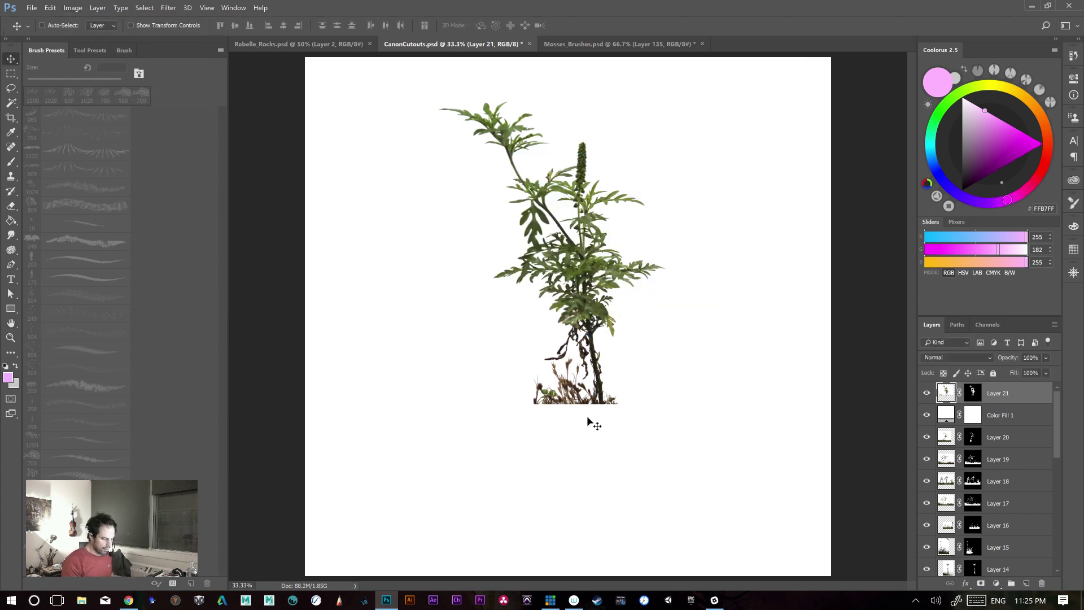
- Shift the Layer 21 plant slightly and move Color Fill 1 below Layer 20 to reveal the second plant
mouse_move(572, 379)
mouse_down()
mouse_move(584, 358)
mouse_move(585, 369)
mouse_move(593, 359)
mouse_move(586, 379)
mouse_up()
key(ctrl+z)
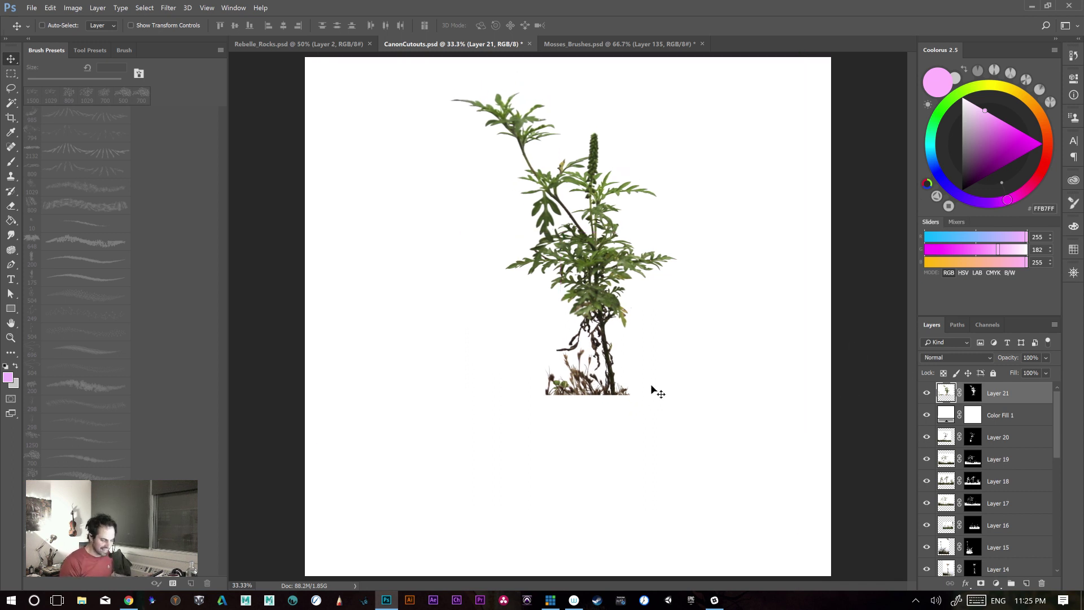
drag(994, 417, 978, 452)
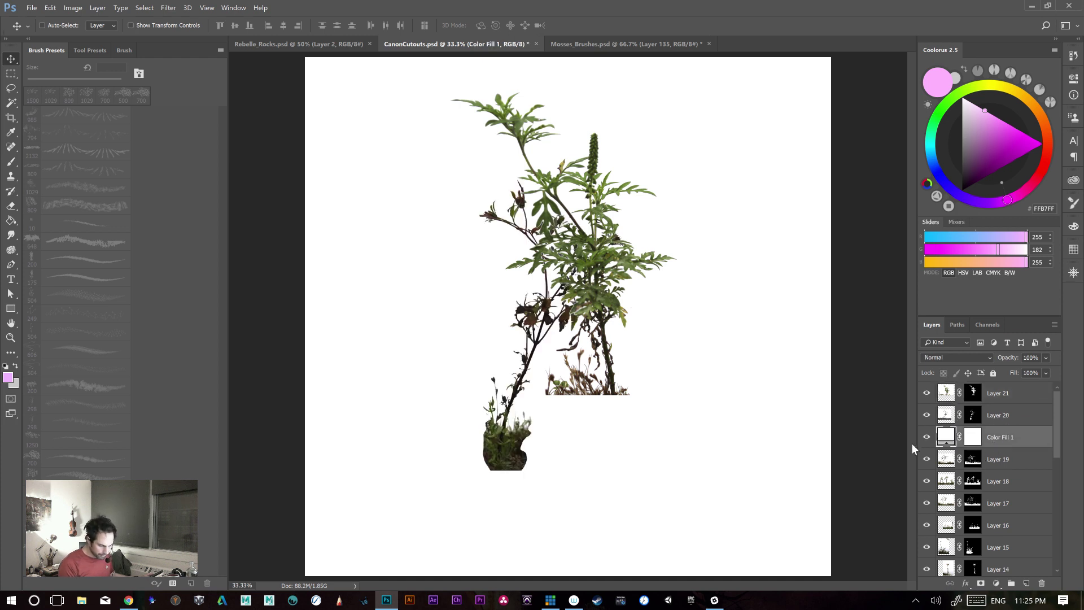
- Try flipping the Layer 20 plant upside down by rotating it and placing it as roots beneath the Layer 21 plant
click(985, 424)
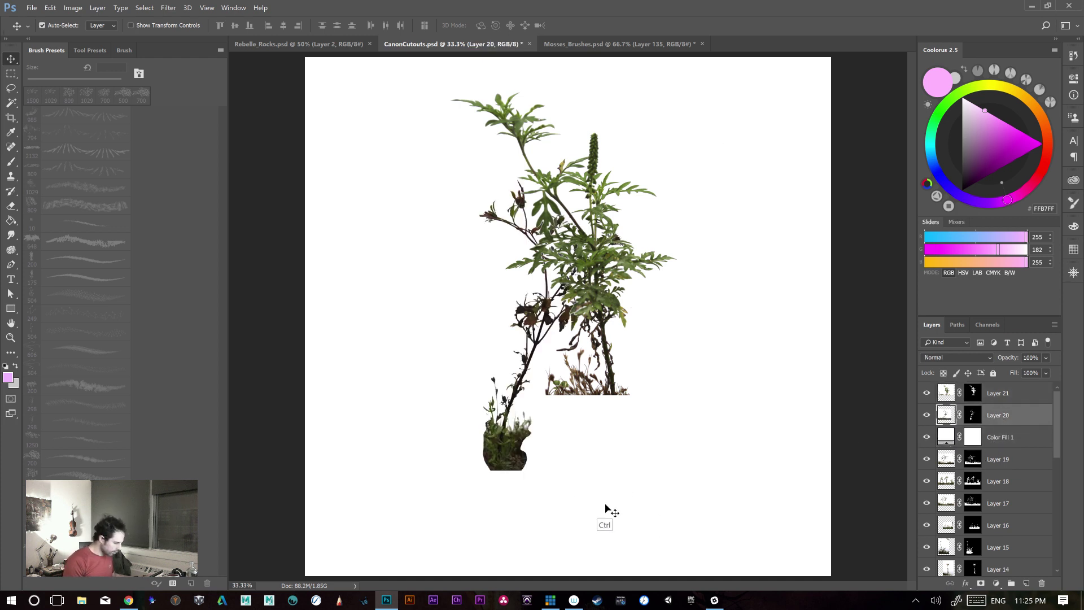
key(ctrl+t)
drag(732, 443, 749, 354)
drag(678, 298, 823, 472)
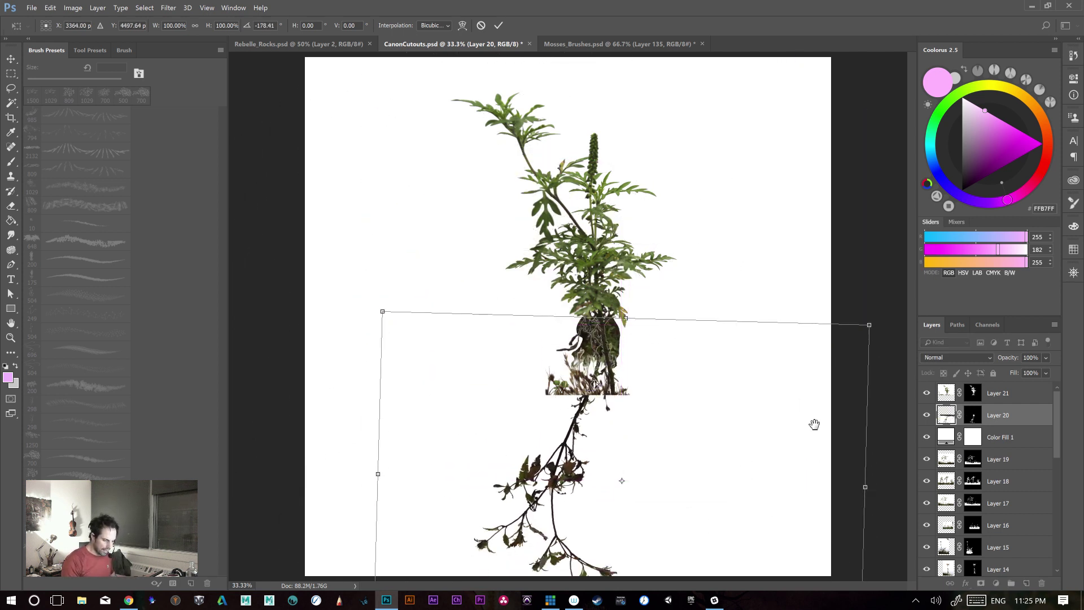
drag(788, 360, 801, 387)
drag(898, 401, 814, 258)
drag(565, 433, 601, 421)
key(ctrl+minus)
mouse_move(643, 450)
mouse_down()
mouse_move(644, 475)
mouse_move(645, 422)
mouse_move(649, 436)
mouse_up()
mouse_move(600, 407)
mouse_down()
mouse_move(599, 423)
mouse_move(603, 413)
mouse_up()
key(Return)
- Preview the Color Fill 1 background in red #b32121 behind the plants, then cancel the colour change
key(ctrl+plus)
key(ctrl+plus)
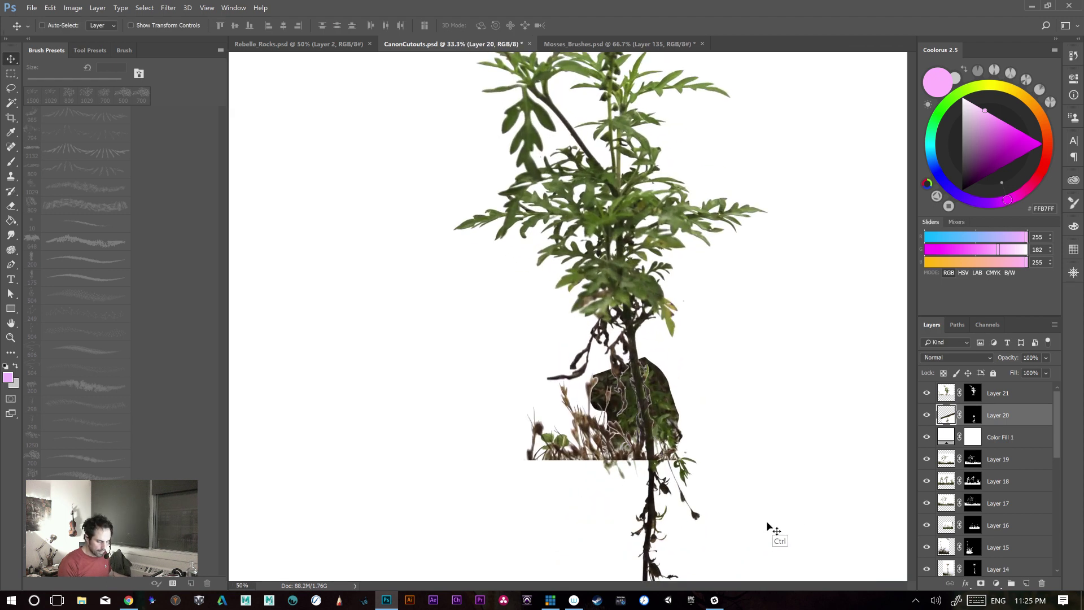
key(ctrl+plus)
double_click(947, 439)
click(492, 249)
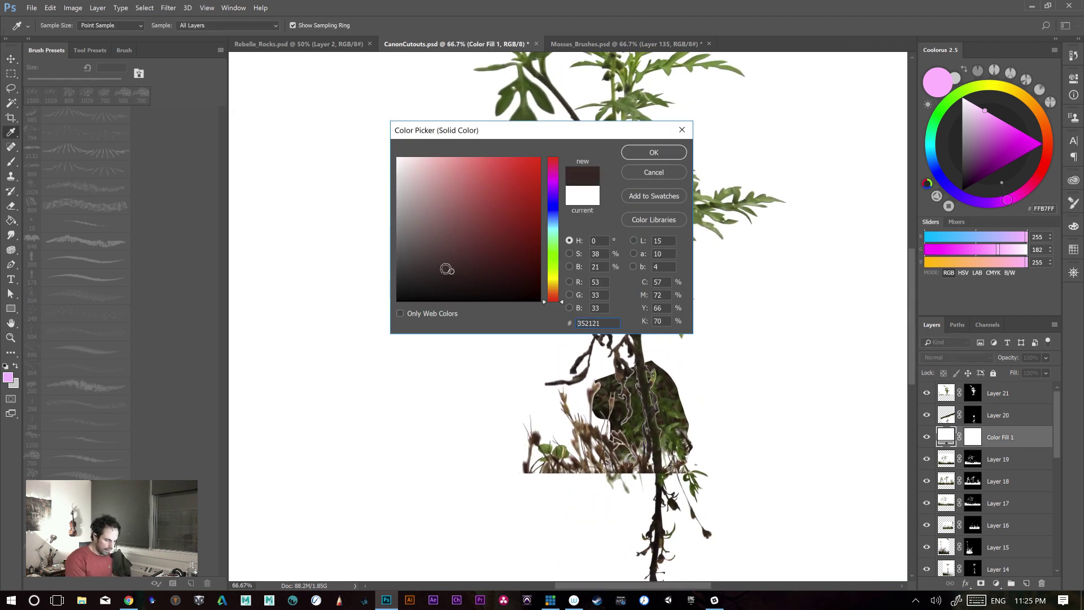
click(514, 200)
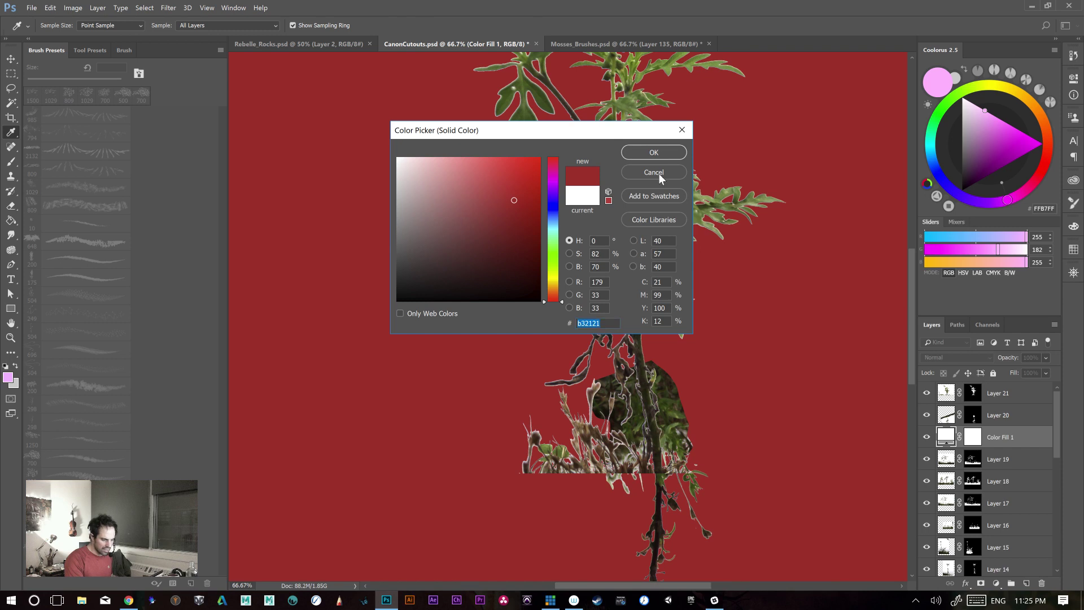
click(655, 172)
key(ctrl)
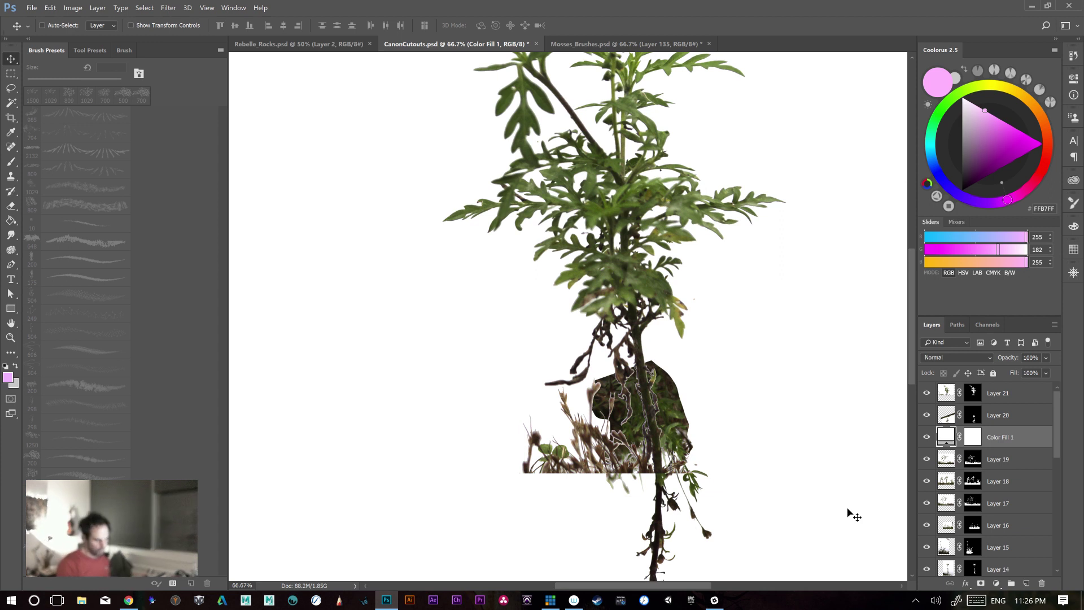
click(927, 437)
click(929, 435)
- Undo the rotation and repositioning of the Layer 20 plant
key(ctrl+minus)
key(ctrl+minus)
key(ctrl+minus)
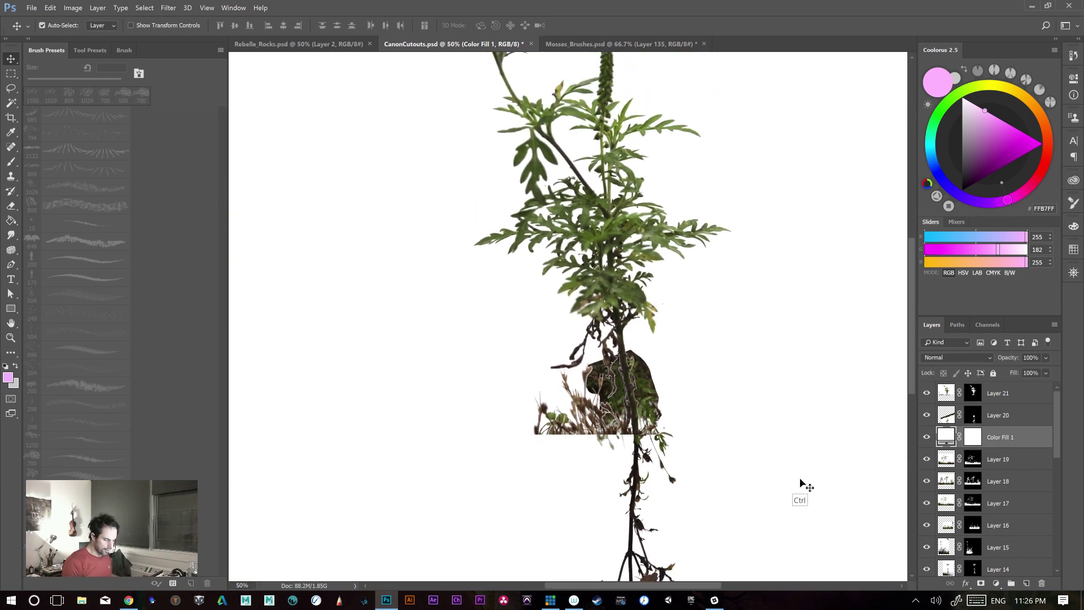
click(1016, 397)
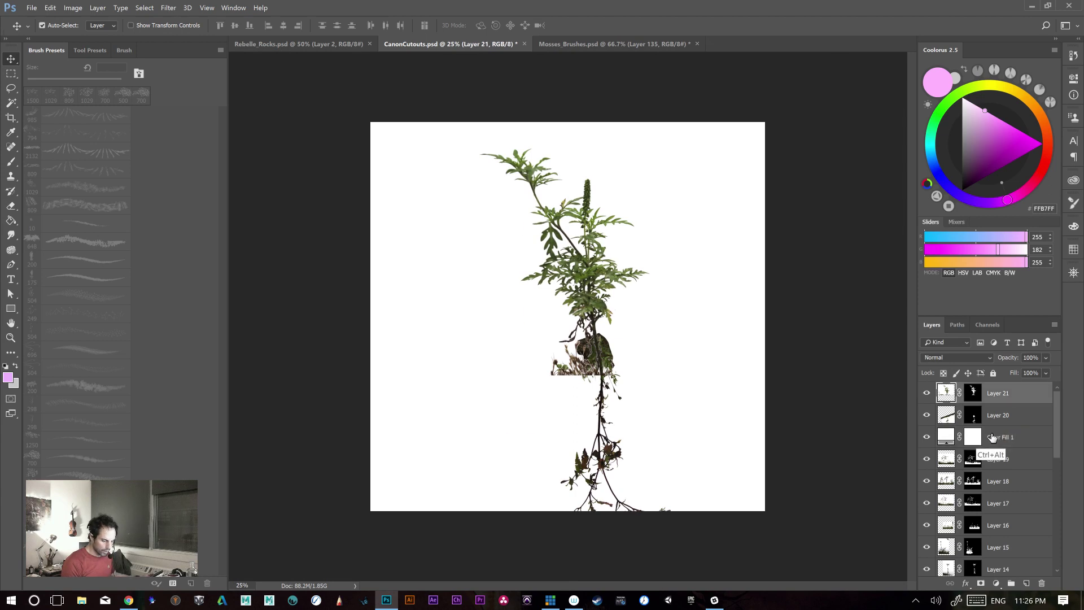
key(ctrl+alt+z)
key(ctrl+alt+z)
key(ctrl+shift+z)
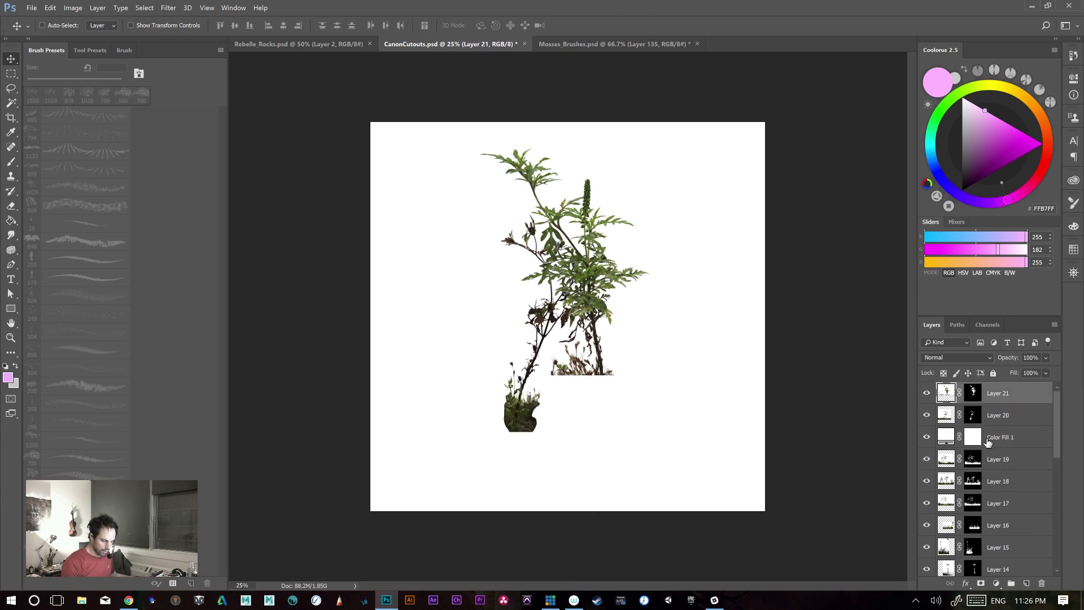
shift+click(1002, 415)
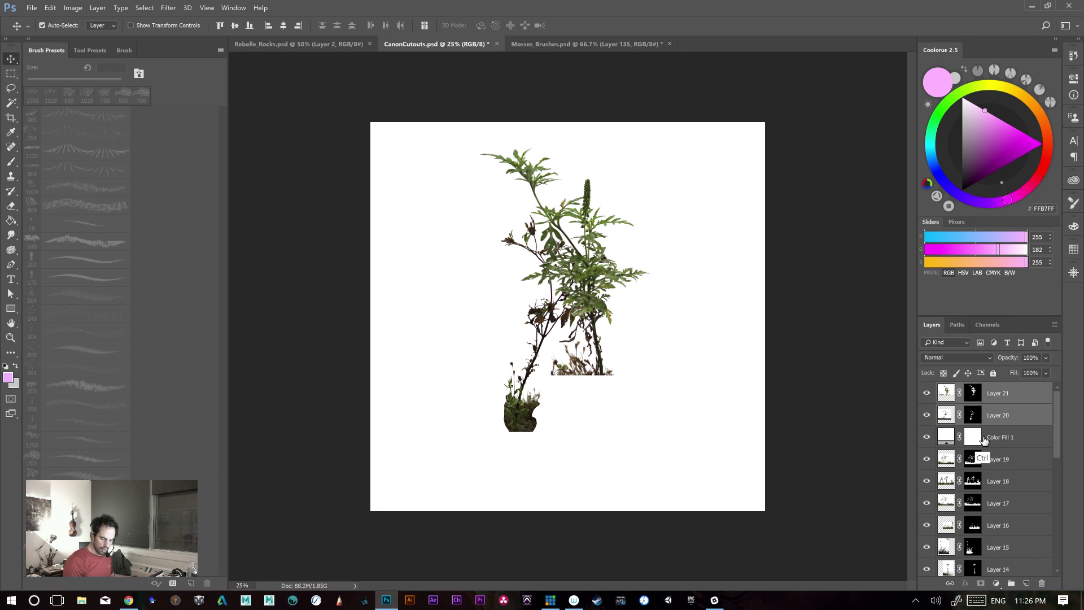
click(1011, 444)
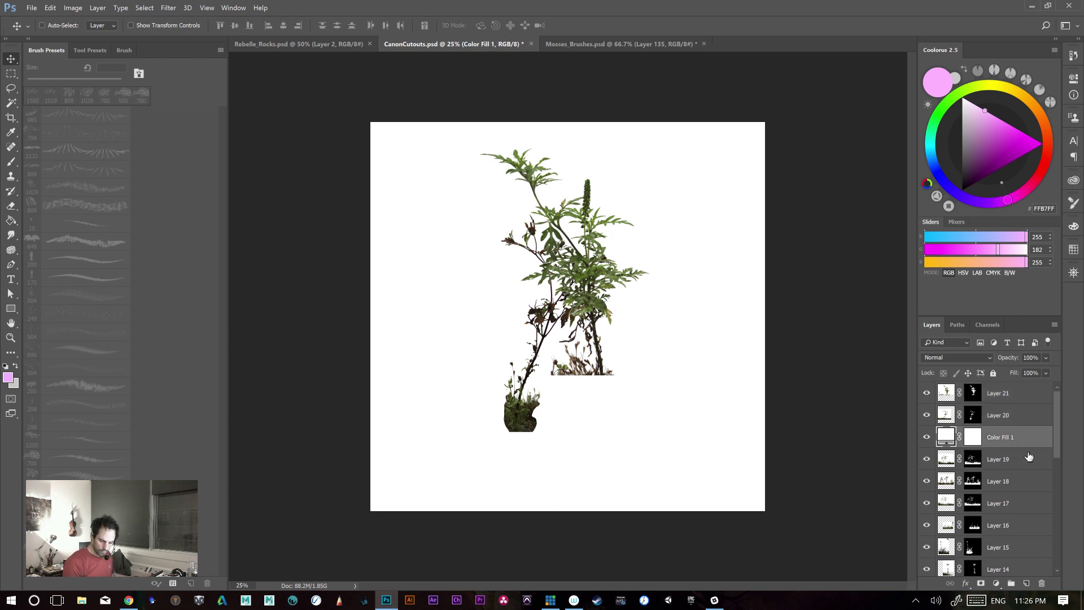
click(1004, 398)
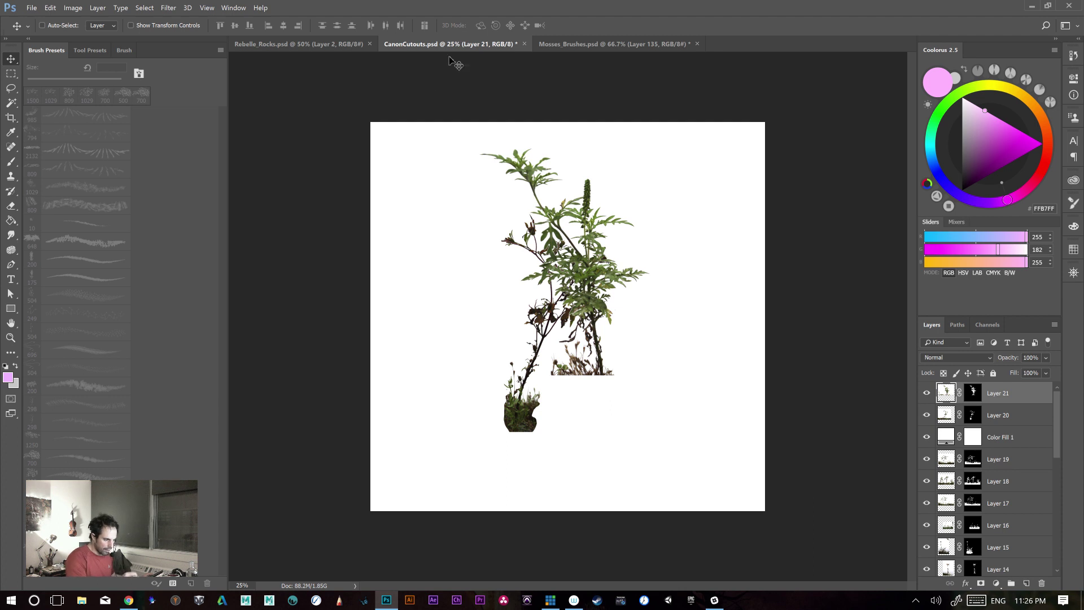
- Switch to Mosses_Brushes.psd and check its image size
click(600, 45)
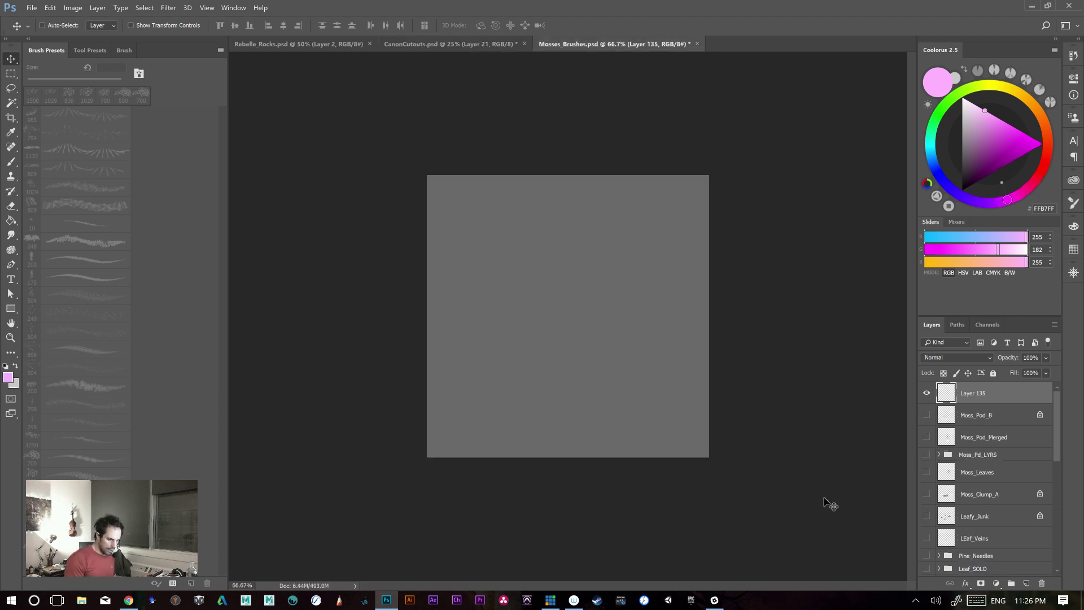
click(72, 8)
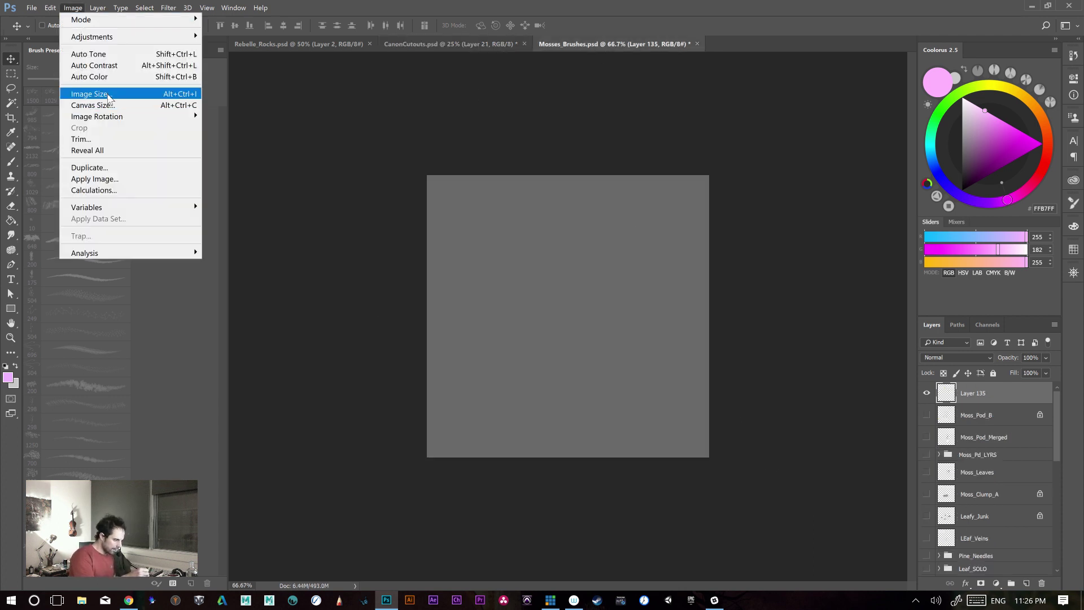
click(98, 91)
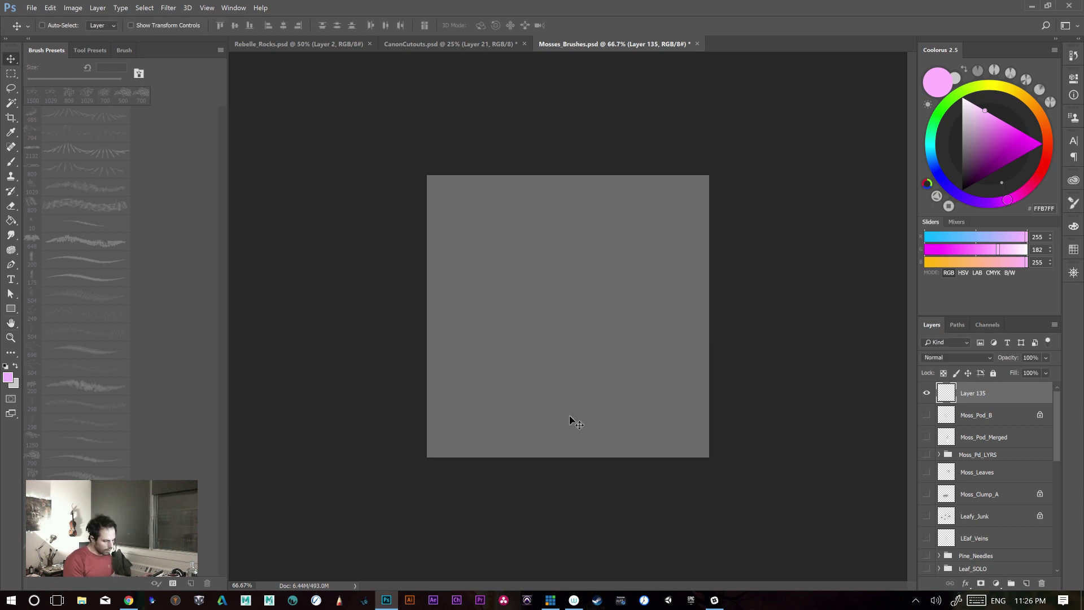
- Create a new document of 1000 × 1000 pixels at 72 pixels/inch with a white background
key(ctrl+shift+n)
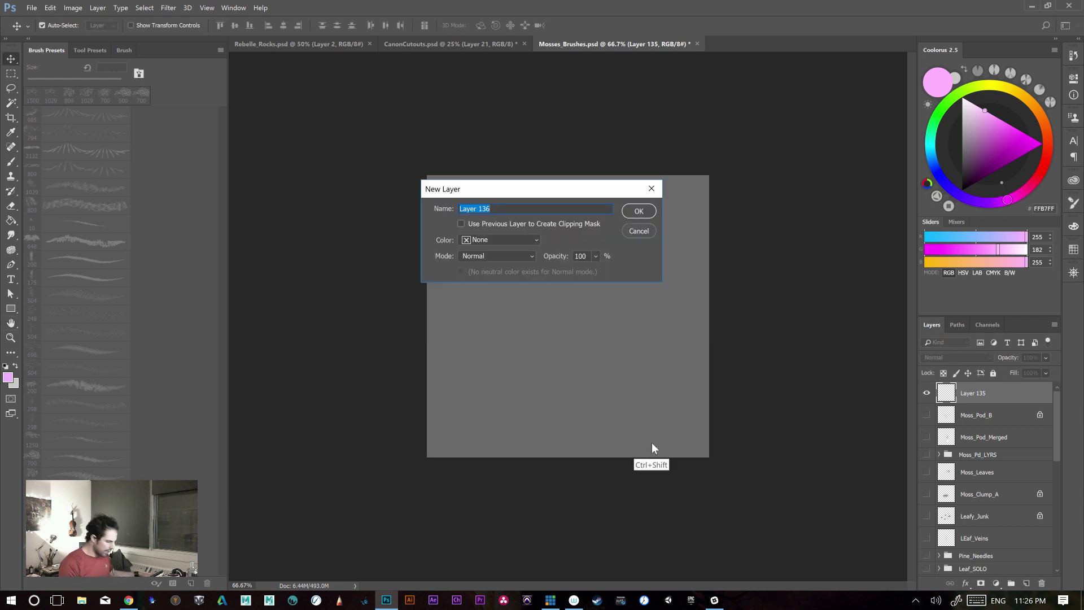
click(644, 231)
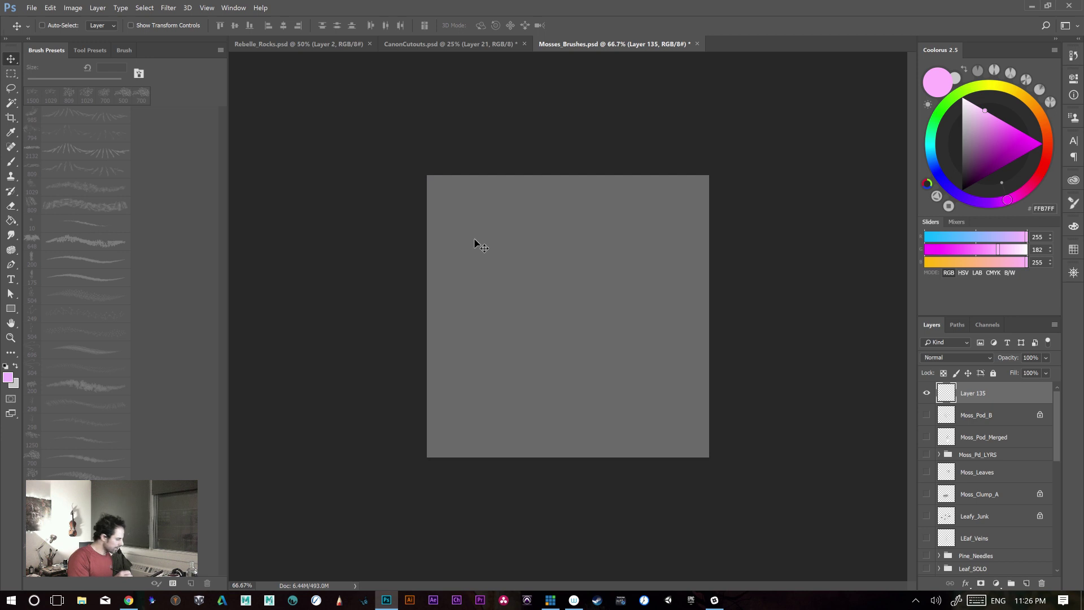
key(ctrl+n)
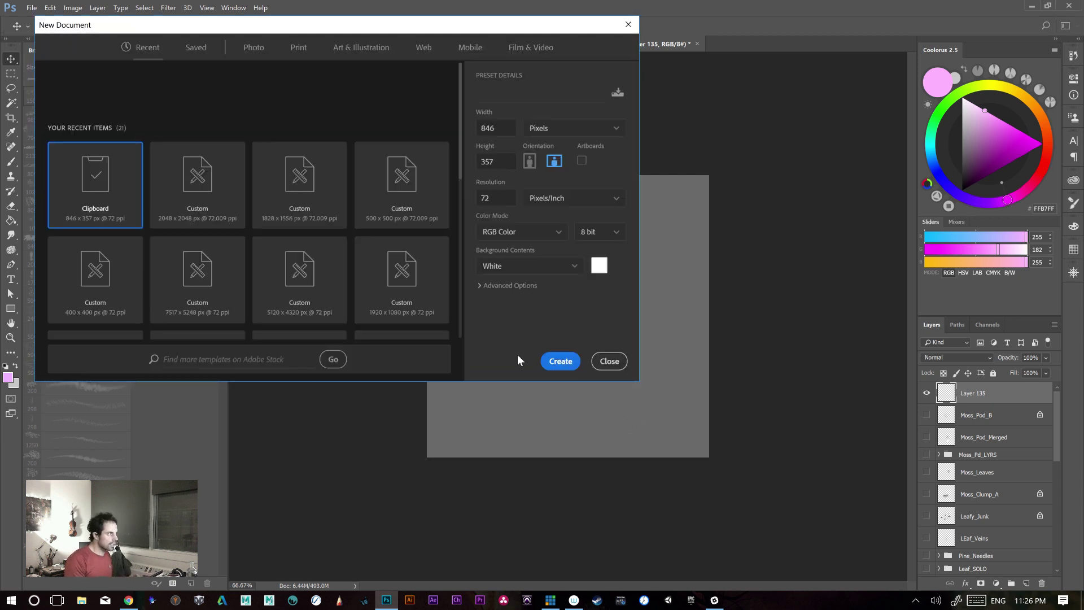
double_click(500, 130)
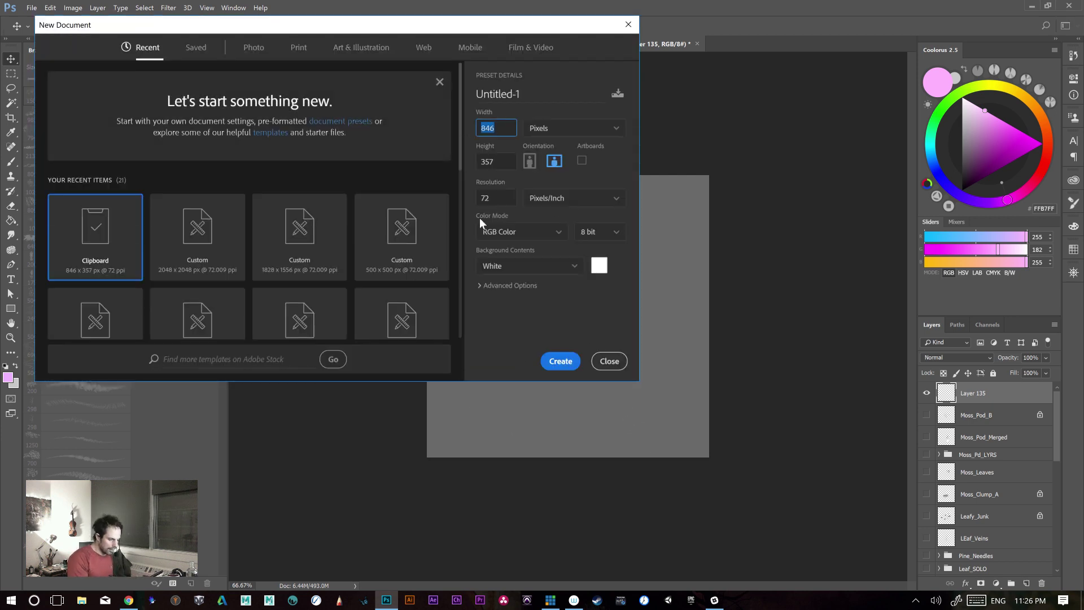
text(1000)
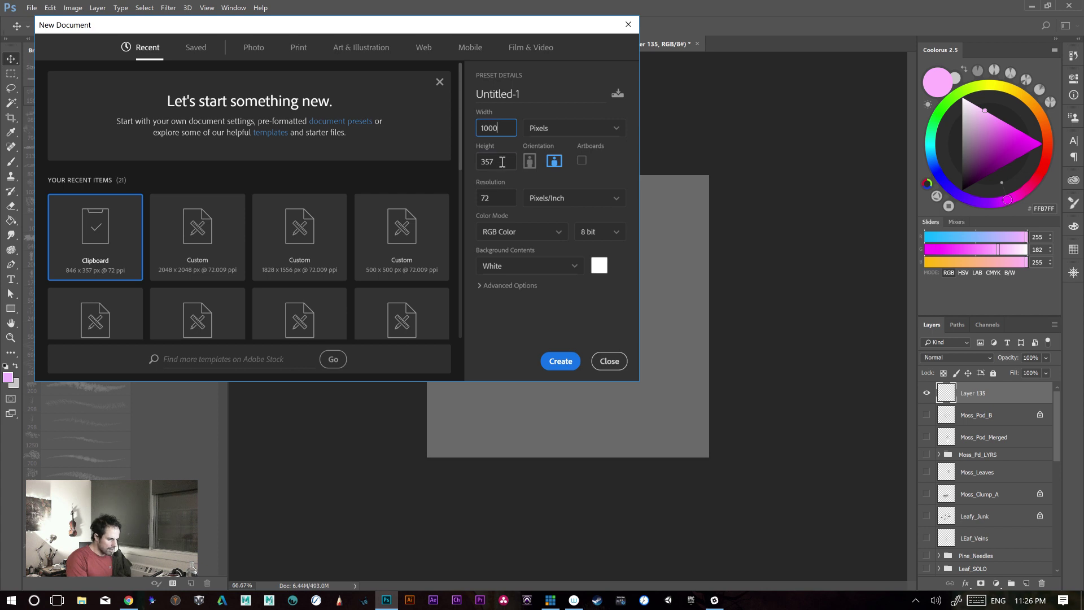
click(562, 361)
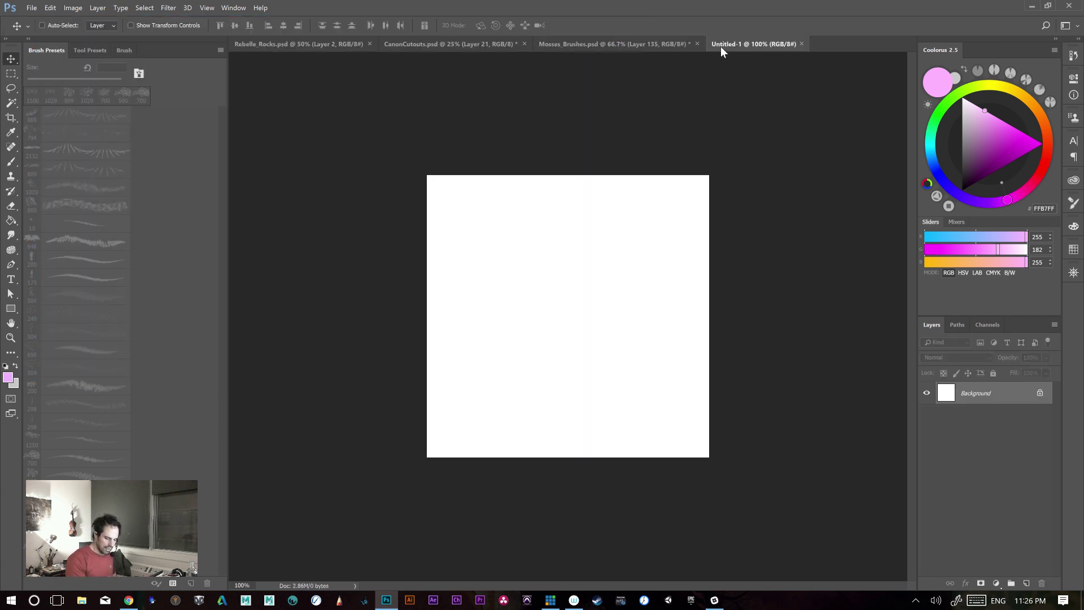
- Reorder the open documents so CanonCutouts.psd sits beside Untitled-1, and detach CanonCutouts.psd into a floating window
click(584, 45)
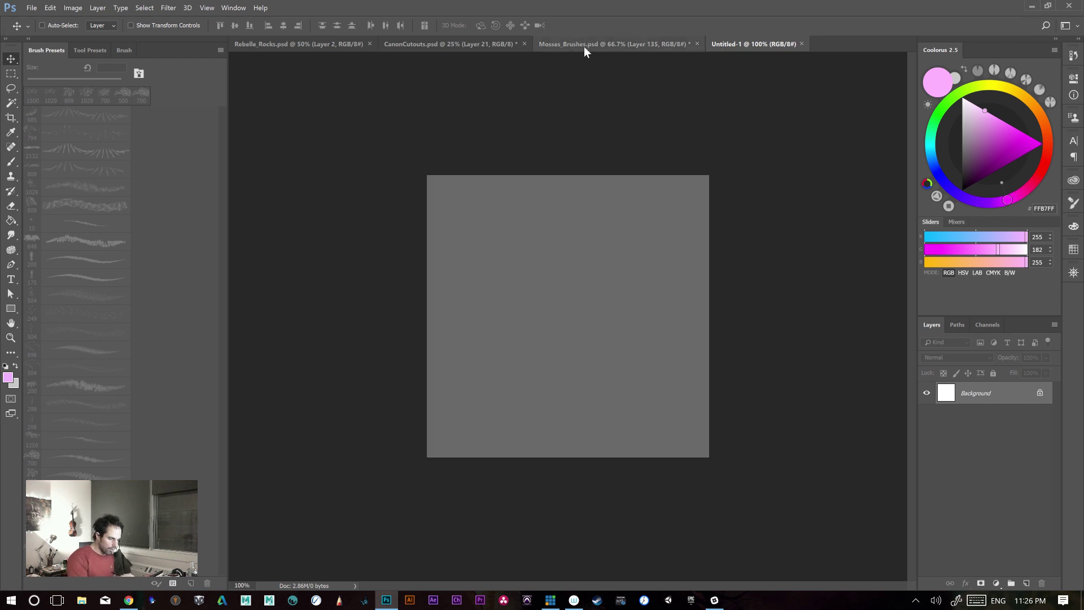
click(744, 45)
click(468, 45)
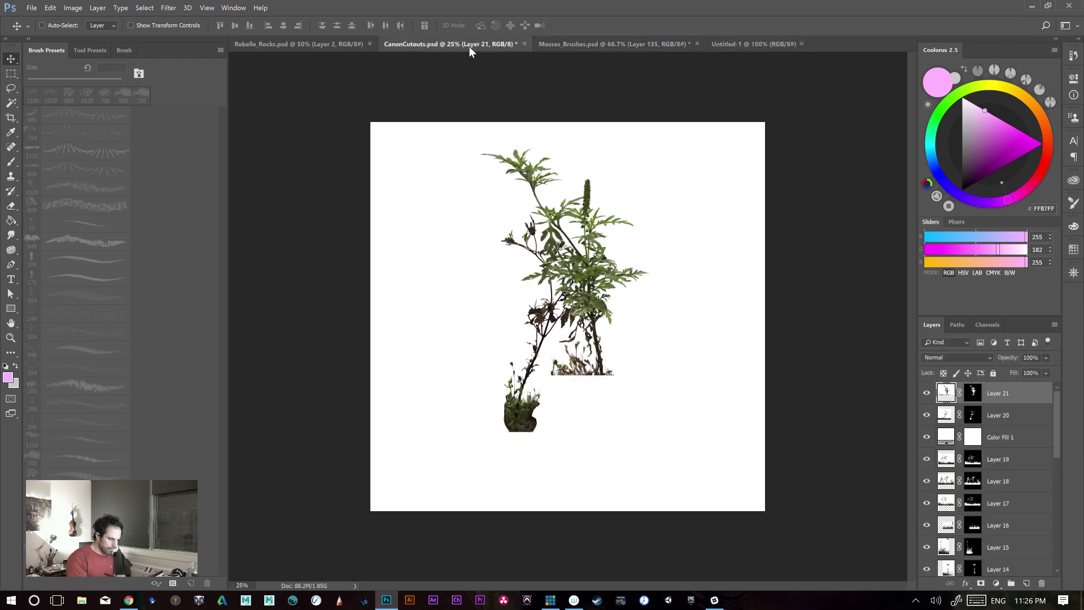
drag(593, 50, 435, 46)
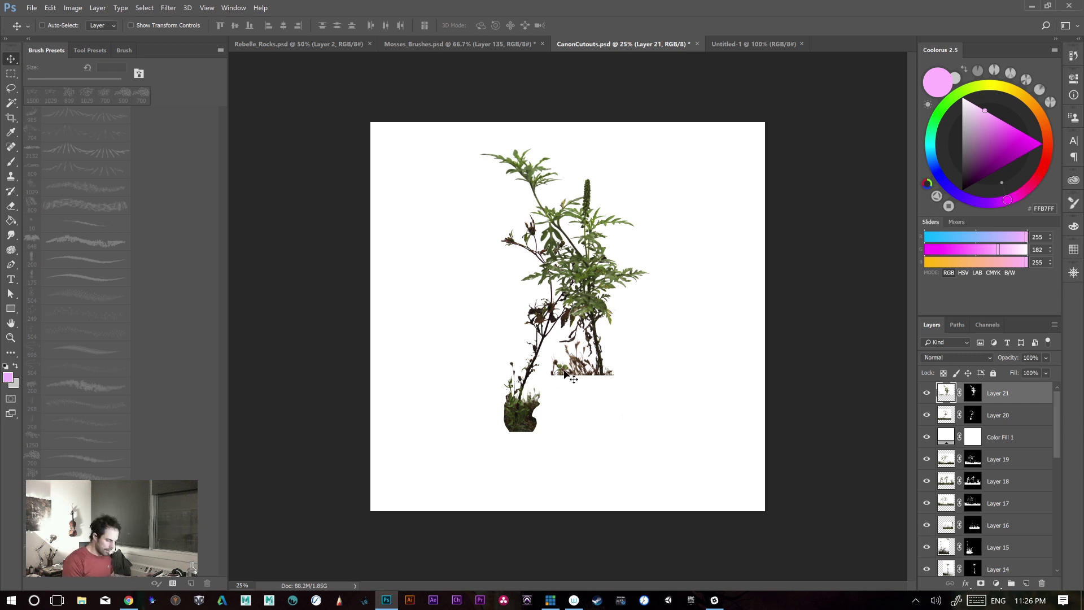
drag(628, 46, 135, 186)
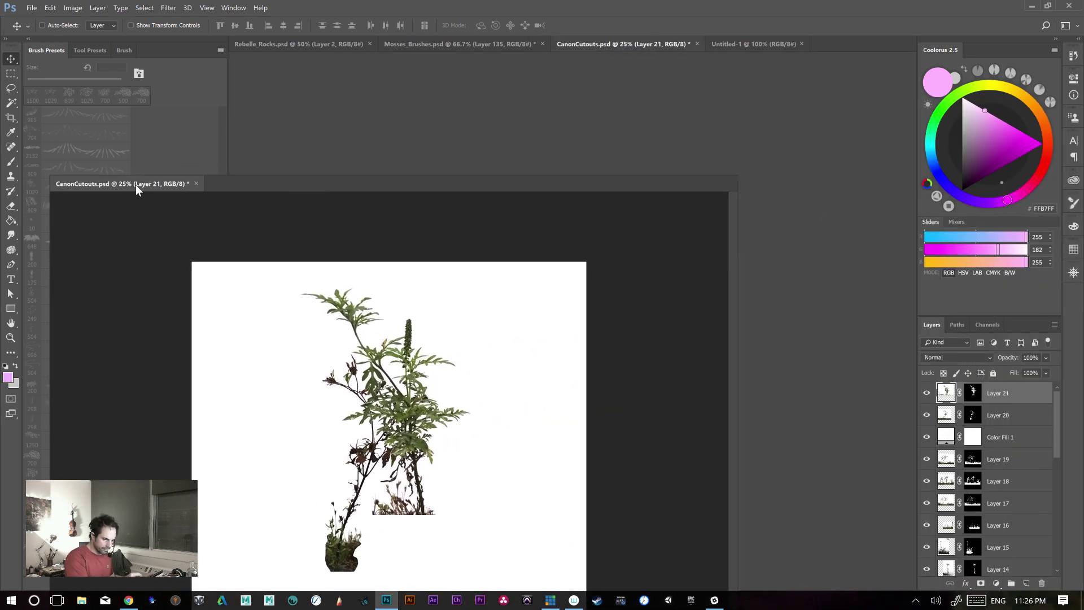
- Copy the Layer 21 and Layer 20 plant cutouts with their masks from CanonCutouts.psd into Untitled-1
drag(265, 398, 537, 314)
click(982, 422)
drag(238, 442, 638, 361)
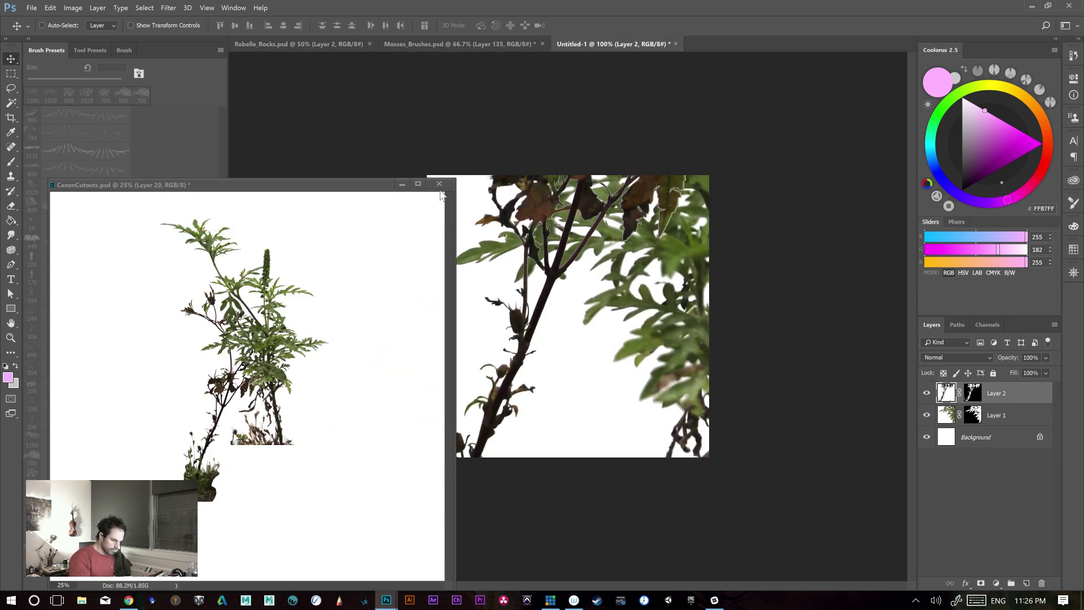
- Dock the floating CanonCutouts.psd window back among the open documents and return to Untitled-1
drag(360, 185, 739, 46)
click(615, 46)
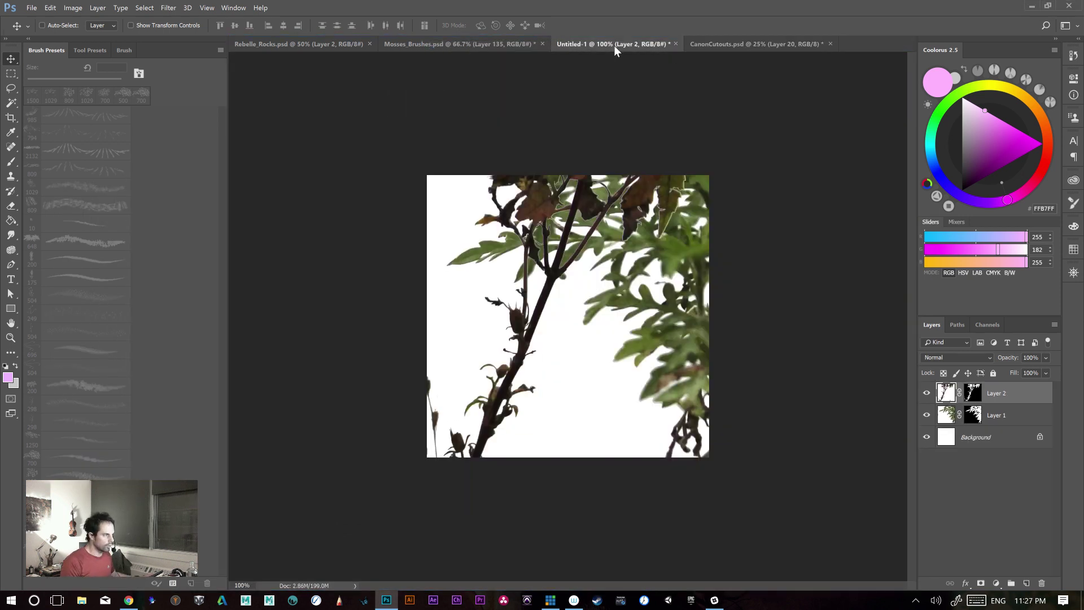
- Select Layer 1 and Layer 2 together and reposition both oversized plant cutouts on the canvas
ctrl+click(1001, 416)
key(ctrl+minus)
key(ctrl+minus)
key(ctrl+minus)
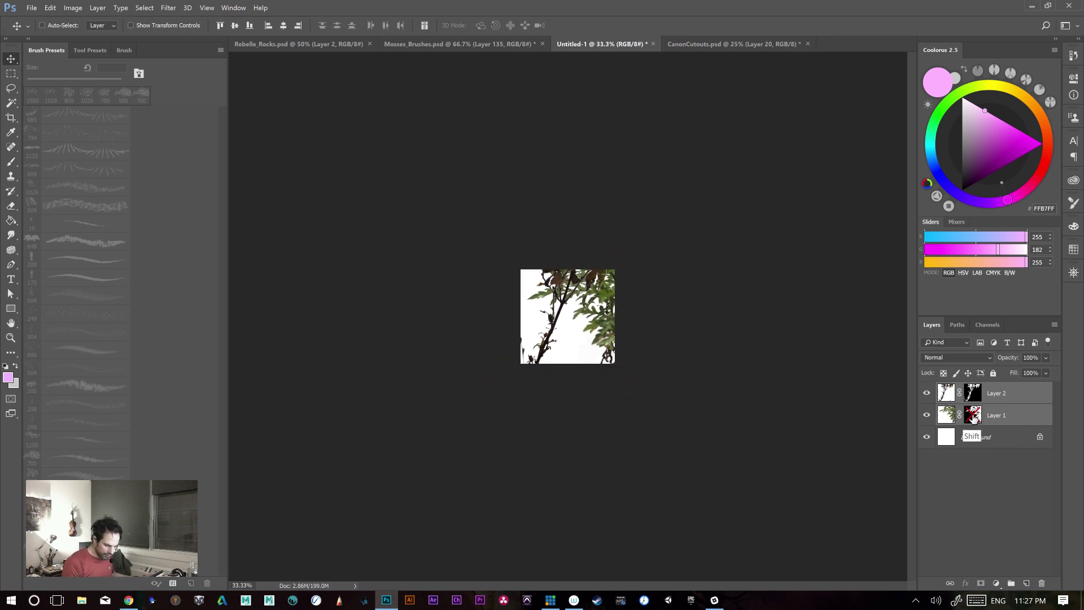
shift+click(973, 396)
shift+click(973, 397)
drag(602, 354, 562, 253)
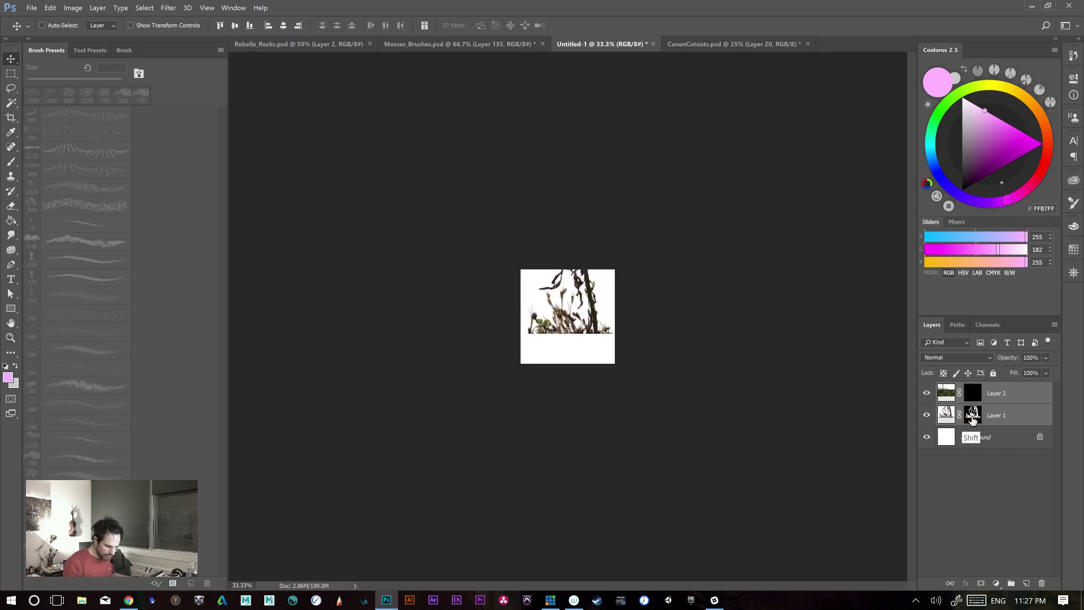
drag(579, 356, 618, 418)
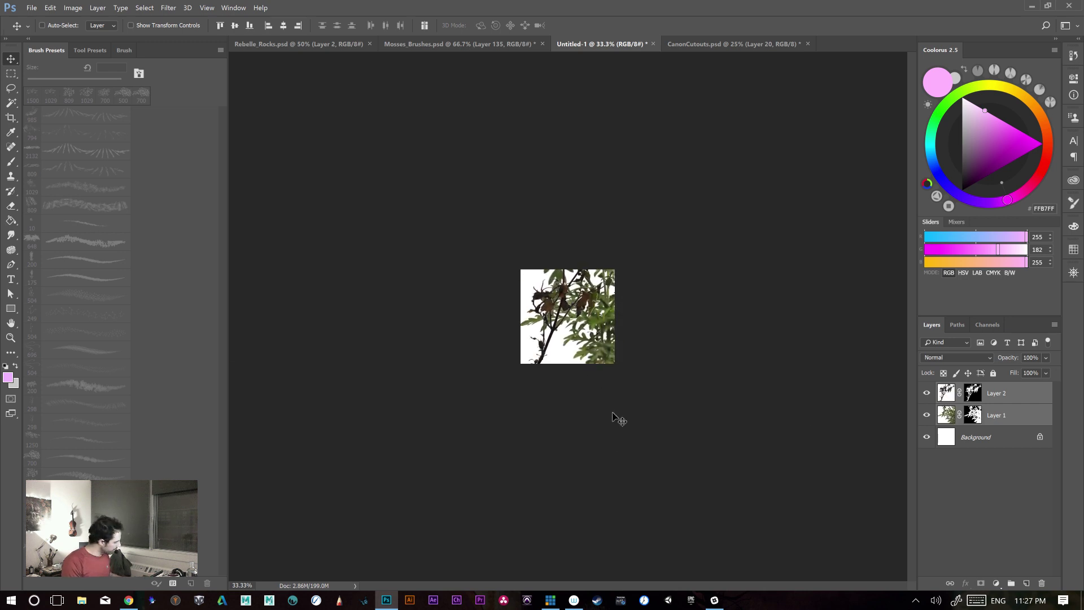
- Scale the Layer 1 and Layer 2 plants down together to fit inside the canvas, with their bases near its lower edge
key(ctrl+t)
drag(818, 127, 620, 255)
drag(550, 301, 583, 312)
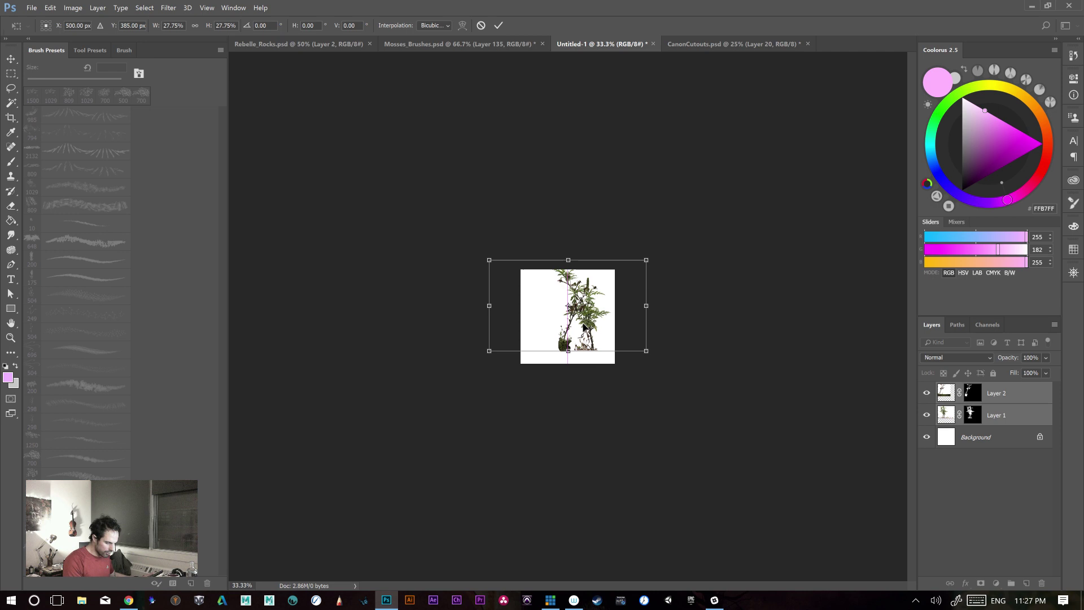
key(ctrl+plus)
key(ctrl+plus)
drag(727, 198, 704, 216)
drag(594, 349, 573, 369)
drag(685, 235, 705, 223)
drag(593, 374, 593, 366)
key(Return)
key(ctrl+1)
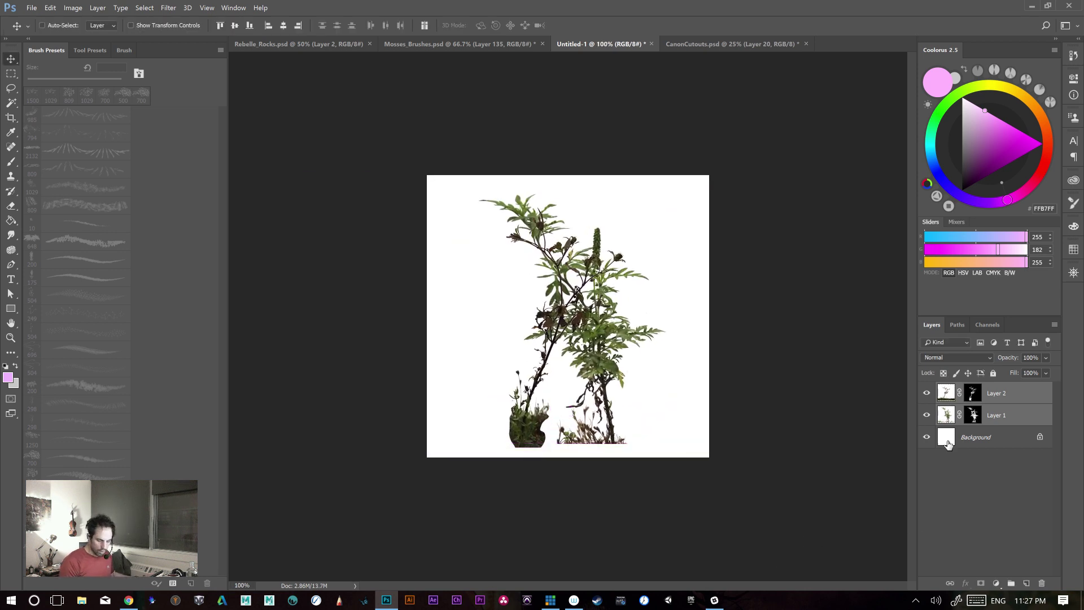
- Move the dark Layer 2 plant to the right of the green plant
click(996, 393)
drag(519, 436, 633, 477)
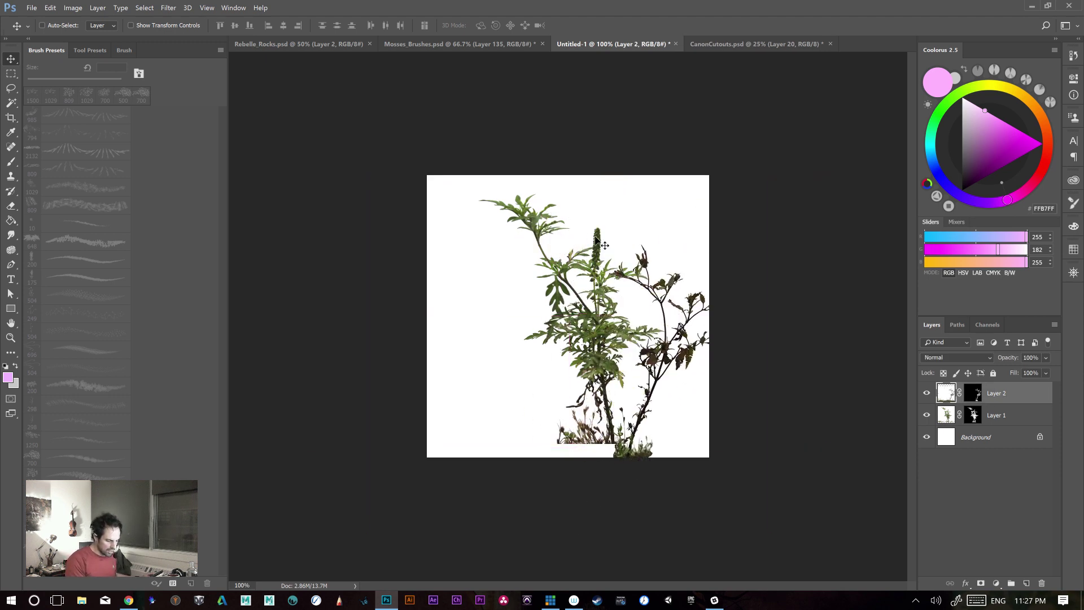
key(ctrl+plus)
drag(631, 301, 574, 358)
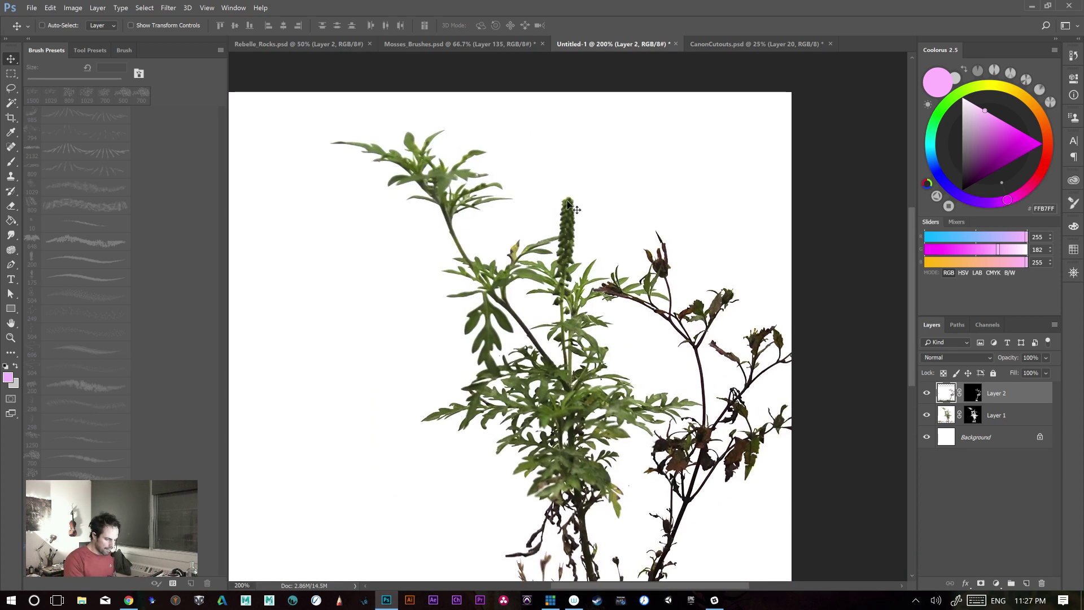
drag(588, 397, 567, 359)
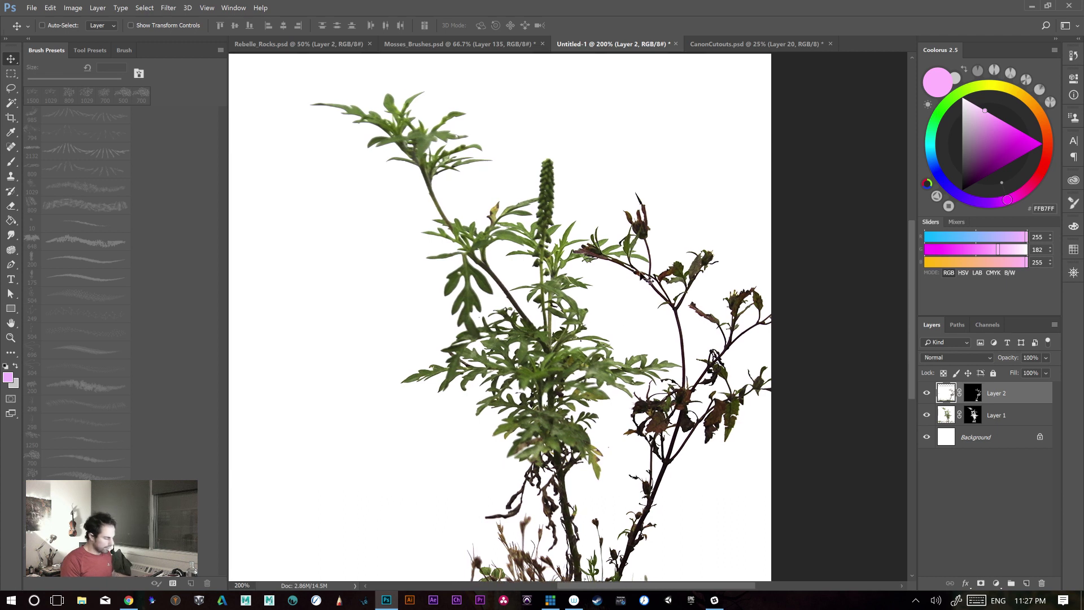
- Lasso the upright flower spike on the green plant, erase it from Layer 1's mask, and clear the selection
key(l)
click(965, 389)
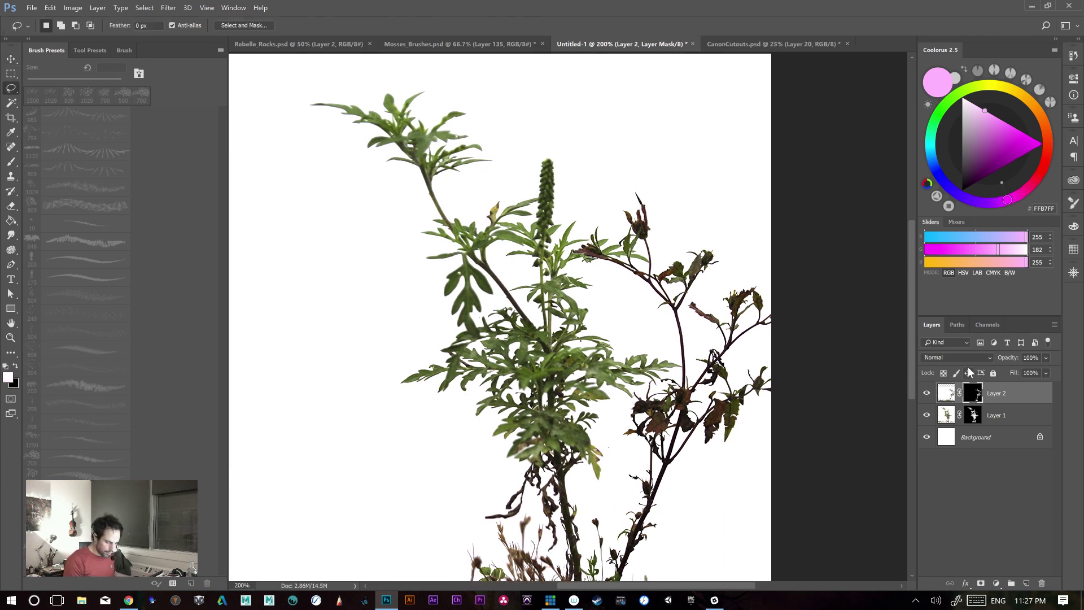
click(926, 416)
click(946, 415)
click(926, 415)
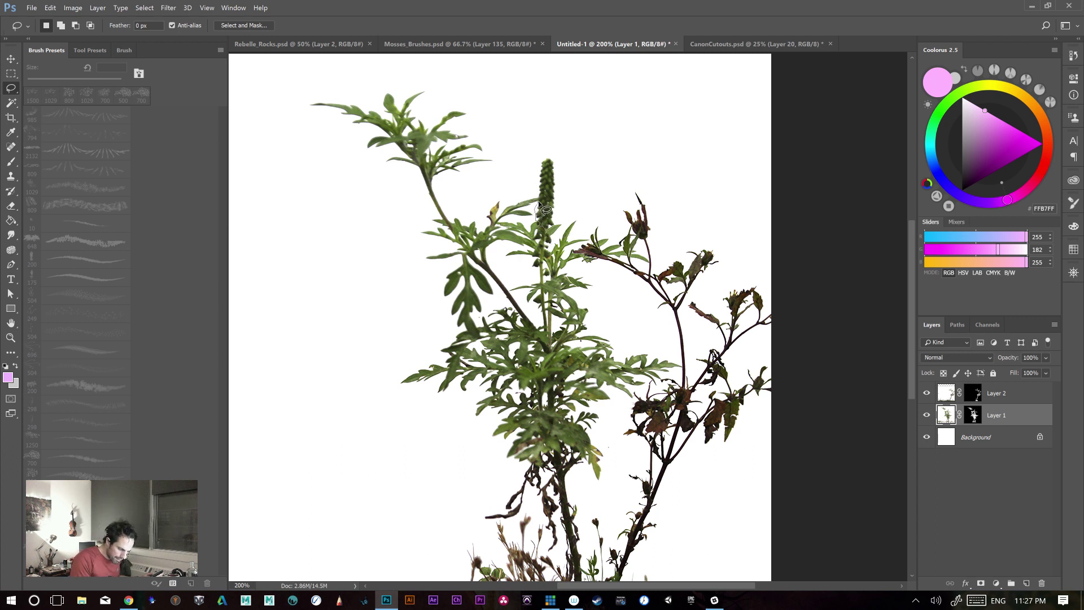
mouse_move(544, 200)
mouse_down()
mouse_move(533, 180)
mouse_move(579, 143)
mouse_move(587, 215)
mouse_up()
click(973, 416)
key(Delete)
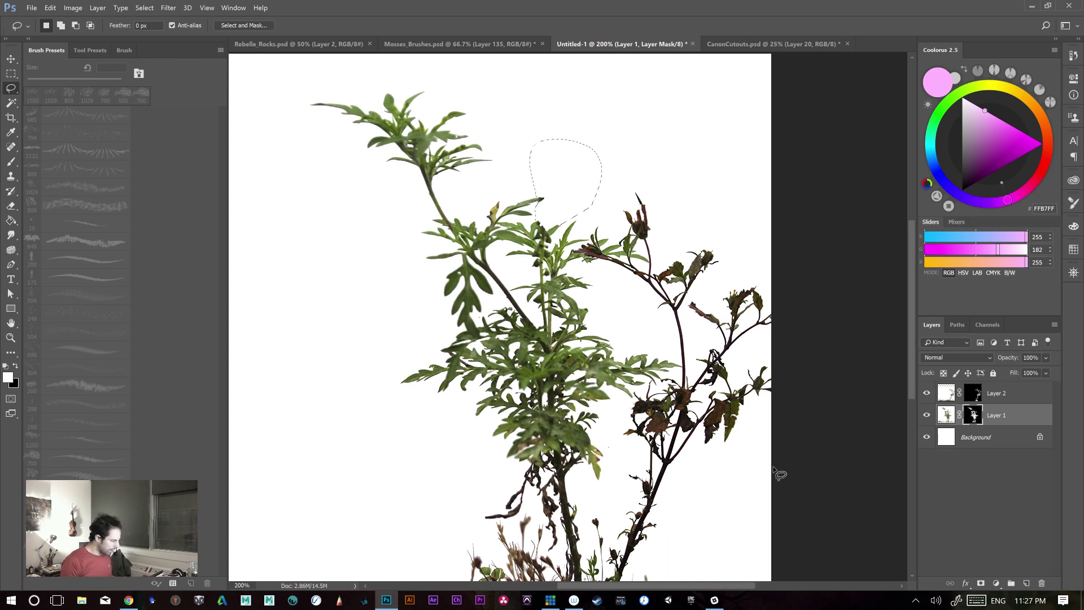
key(ctrl+d)
- Lasso the drooping leaf on the left side of the green plant, erase it from Layer 1's mask, and clear the selection
mouse_move(668, 451)
mouse_down()
mouse_move(648, 387)
mouse_move(682, 472)
mouse_move(683, 503)
mouse_move(663, 448)
mouse_move(664, 456)
mouse_up()
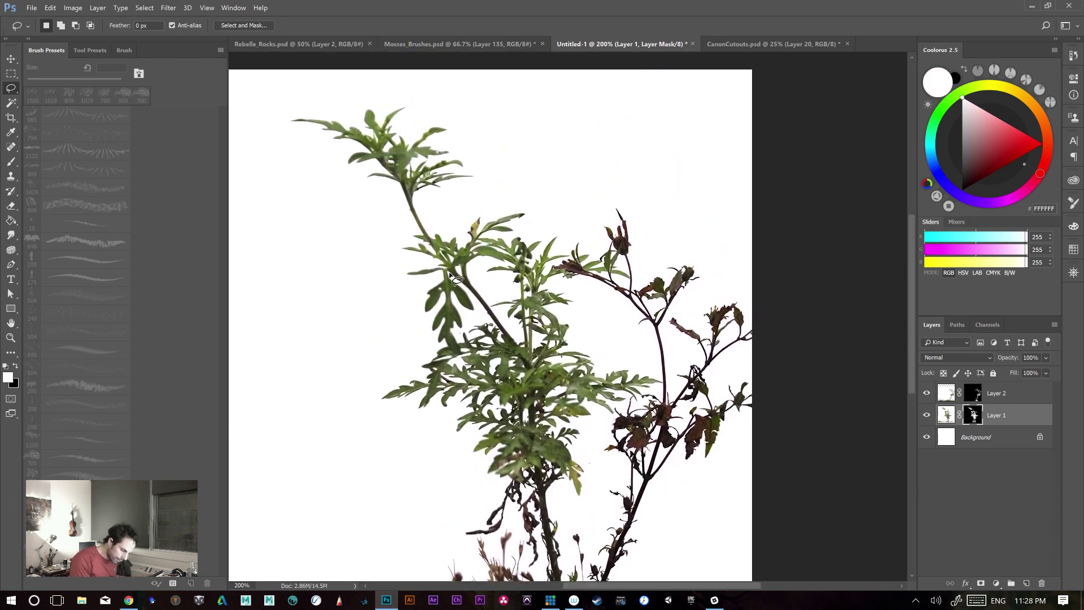
mouse_move(439, 274)
mouse_down()
mouse_move(411, 301)
mouse_move(416, 350)
mouse_move(438, 350)
mouse_up()
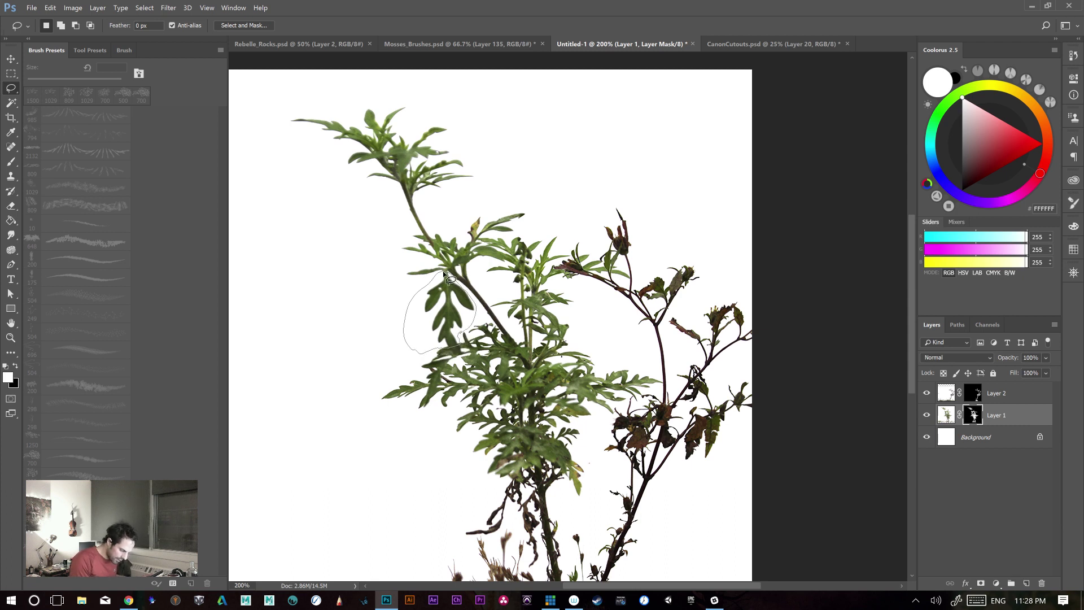
key(Delete)
click(614, 343)
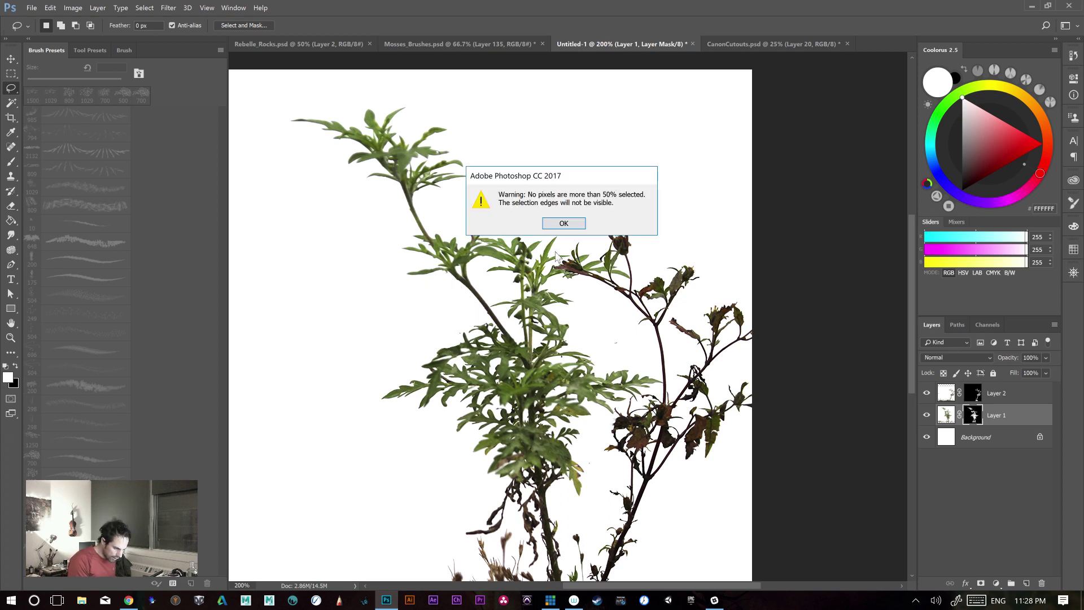
click(563, 223)
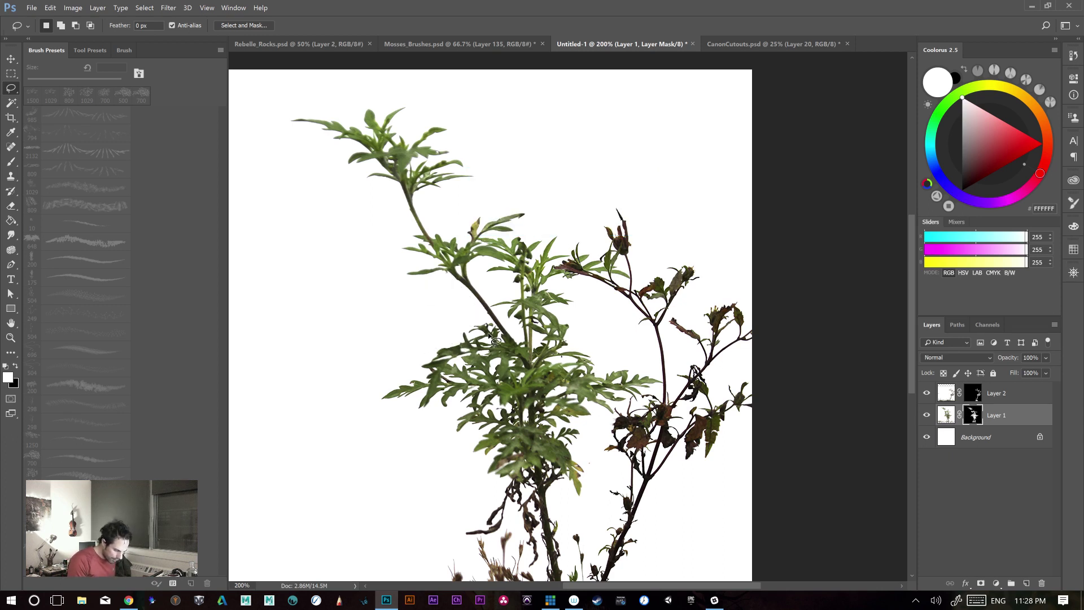
- Move the dark Layer 2 plant back over the left side of the green plant, and select both plant layers
key(space)
drag(716, 436, 705, 362)
key(ctrl+minus)
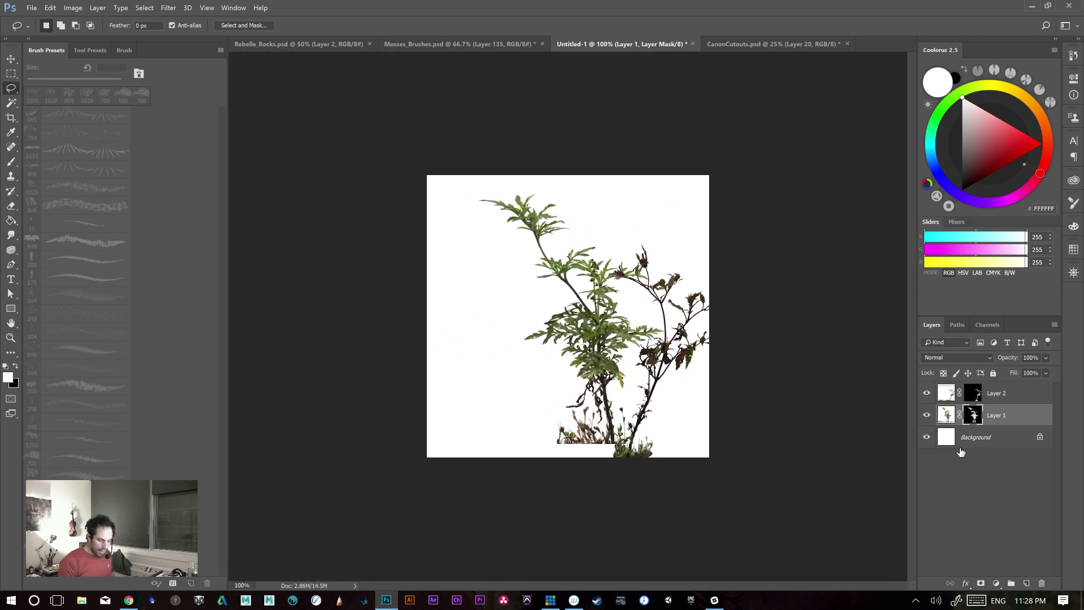
click(999, 399)
key(v)
drag(639, 447, 554, 415)
ctrl+click(1005, 416)
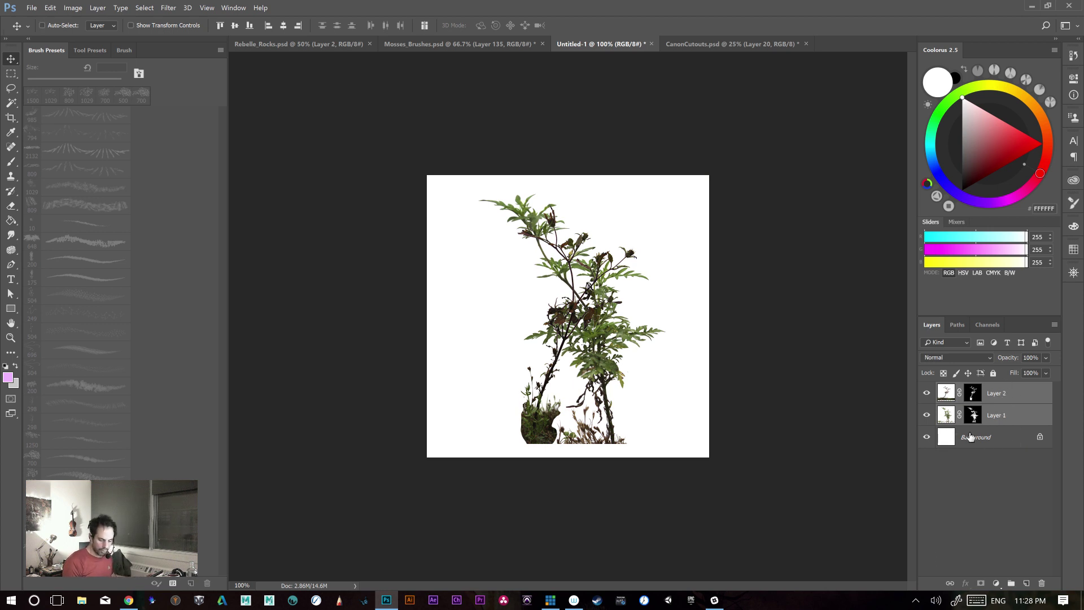
- Desaturate the images of Layer 1 and Layer 2
click(993, 443)
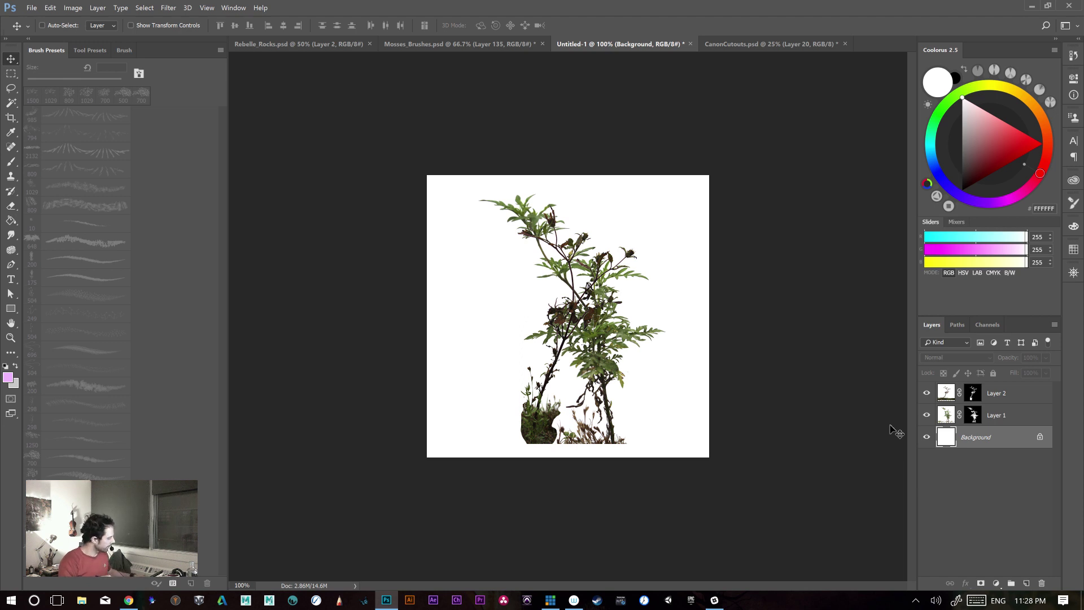
key(ctrl+plus)
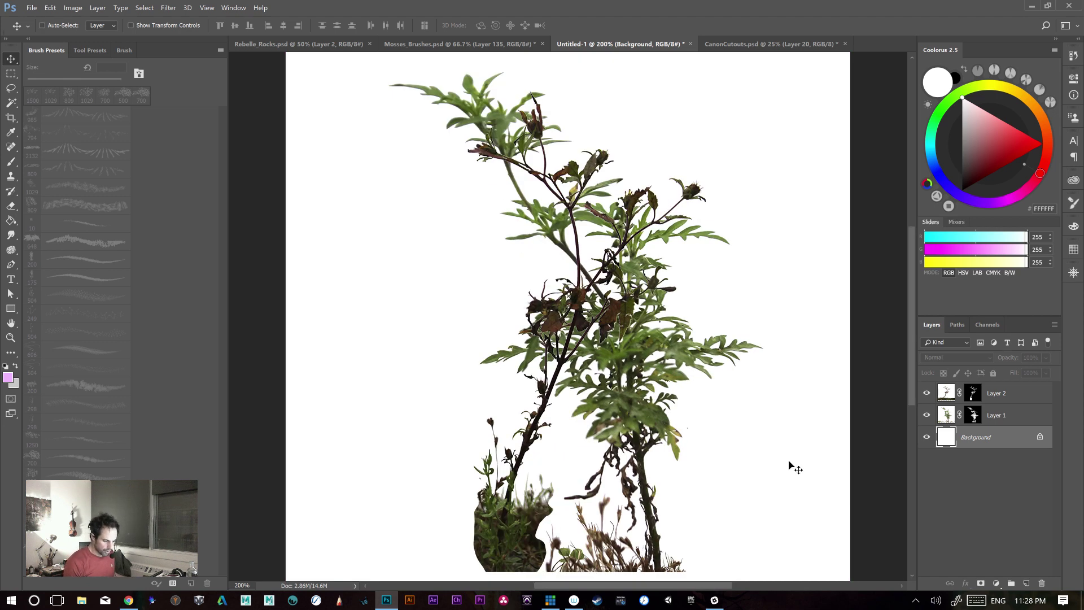
key(ctrl+minus)
key(ctrl+plus)
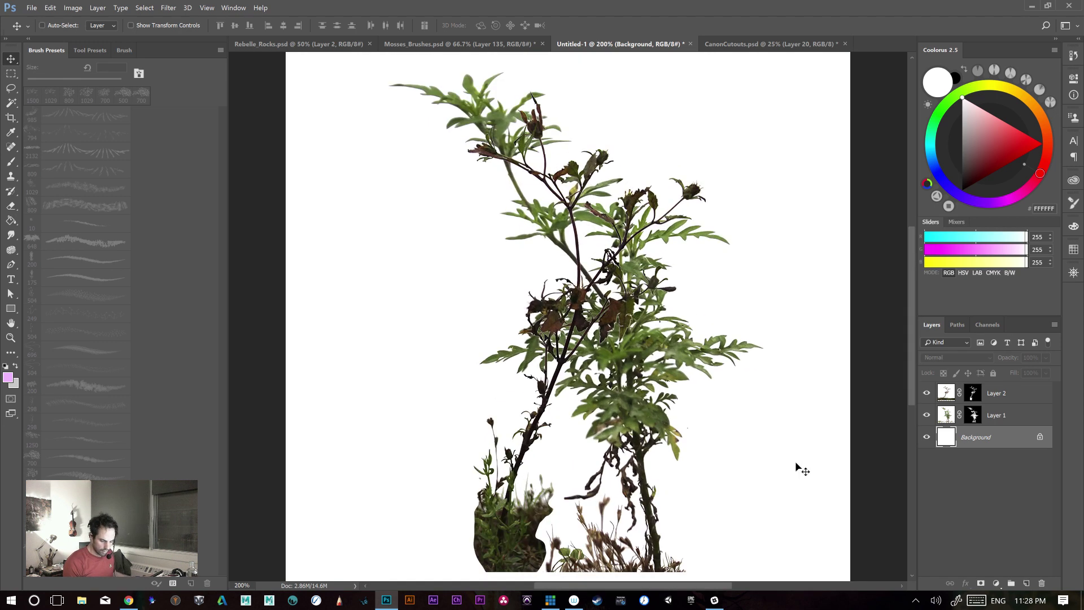
click(951, 418)
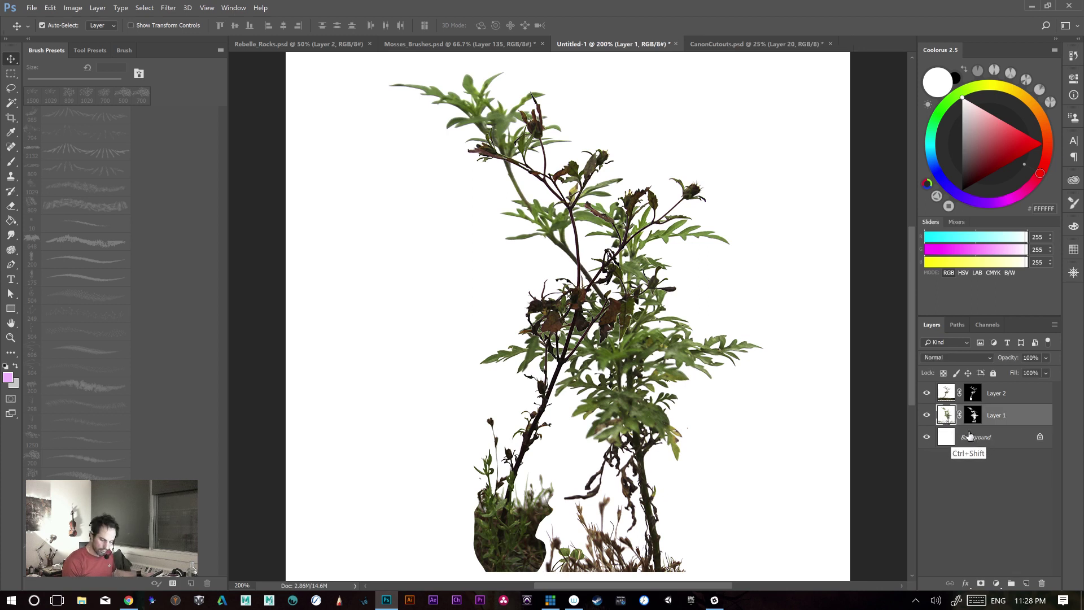
key(ctrl+shift+u)
click(960, 396)
key(ctrl+shift+u)
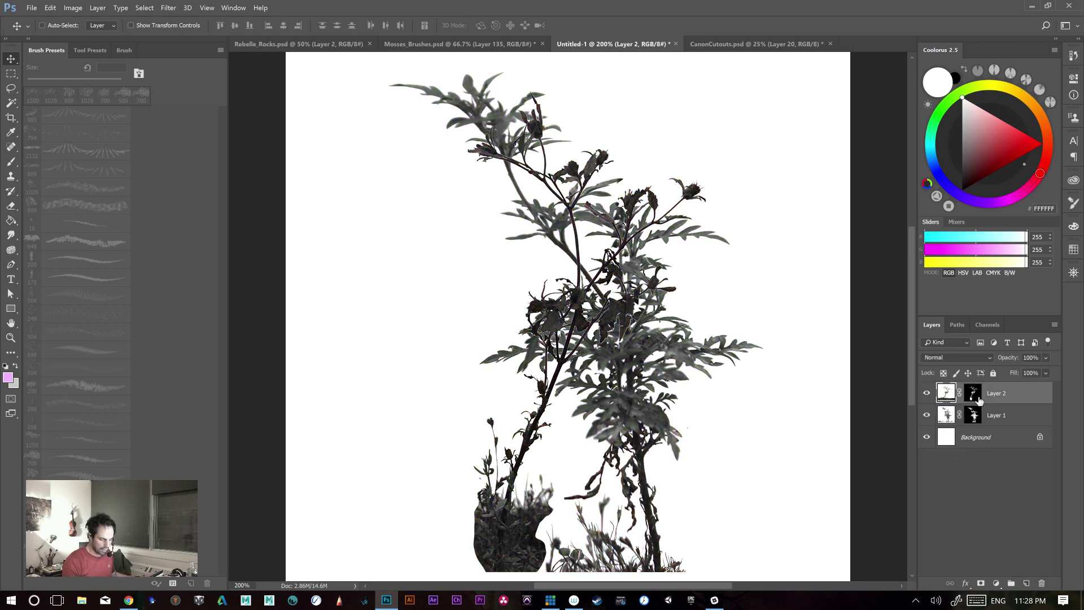
- Duplicate Layer 1 and Layer 2 with their masks, and hide the originals and Layer 1 copy
shift+click(1016, 418)
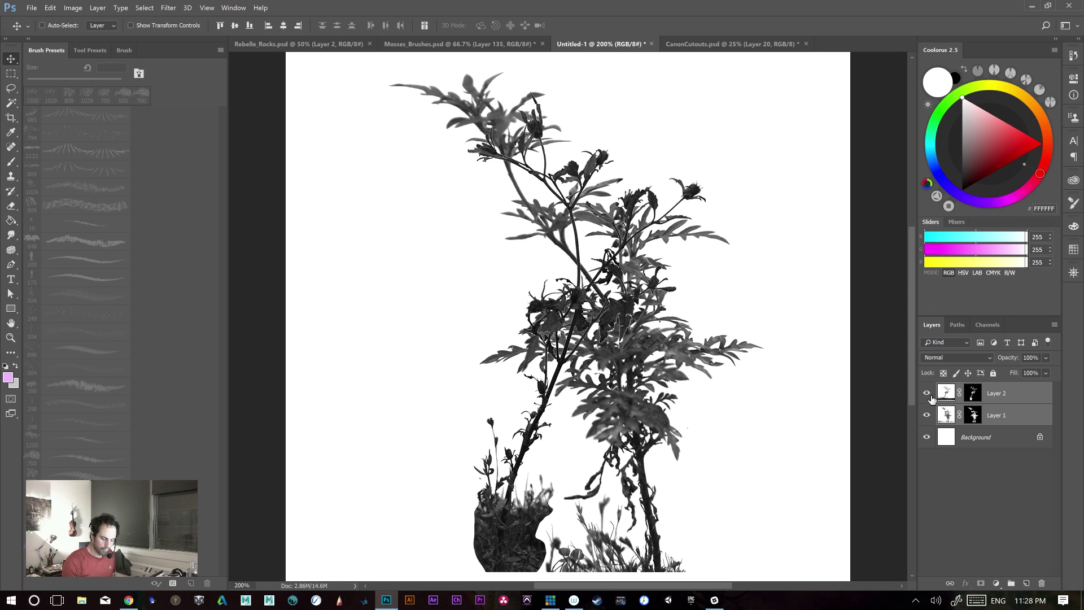
click(973, 398)
shift+click(999, 418)
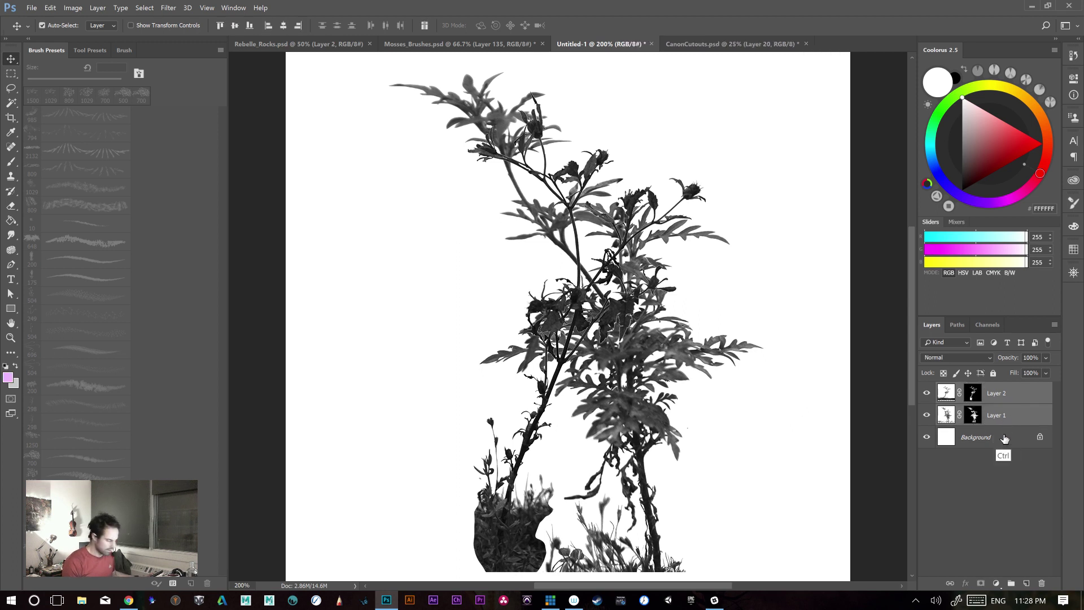
key(ctrl+j)
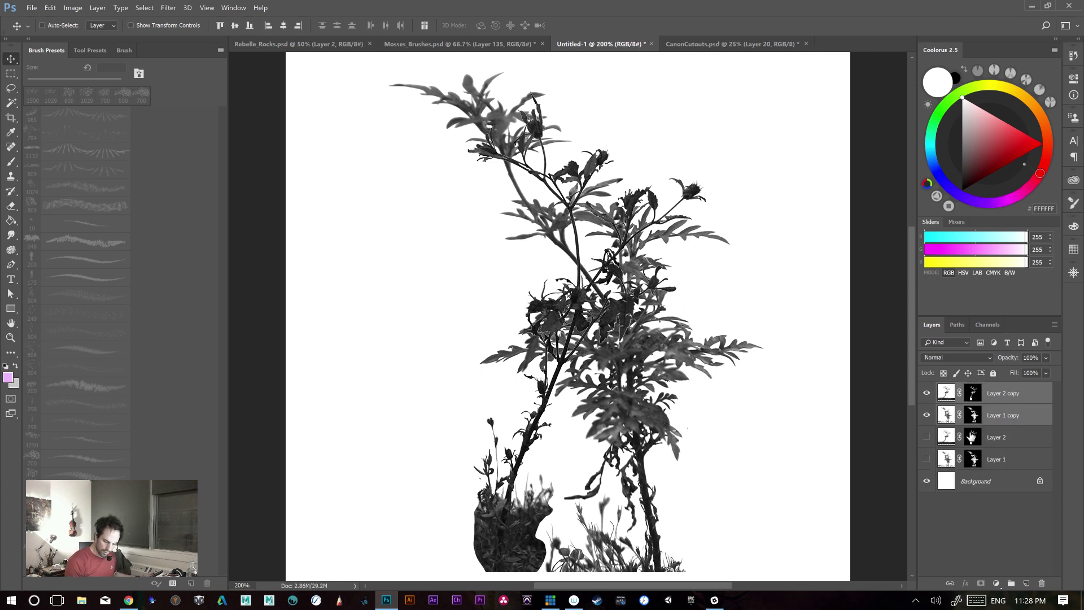
click(998, 436)
click(926, 415)
click(927, 394)
- Boost the contrast of Layer 2 copy's image with an S-shaped Curves adjustment, placing the upper point at input 166, output 194
click(978, 398)
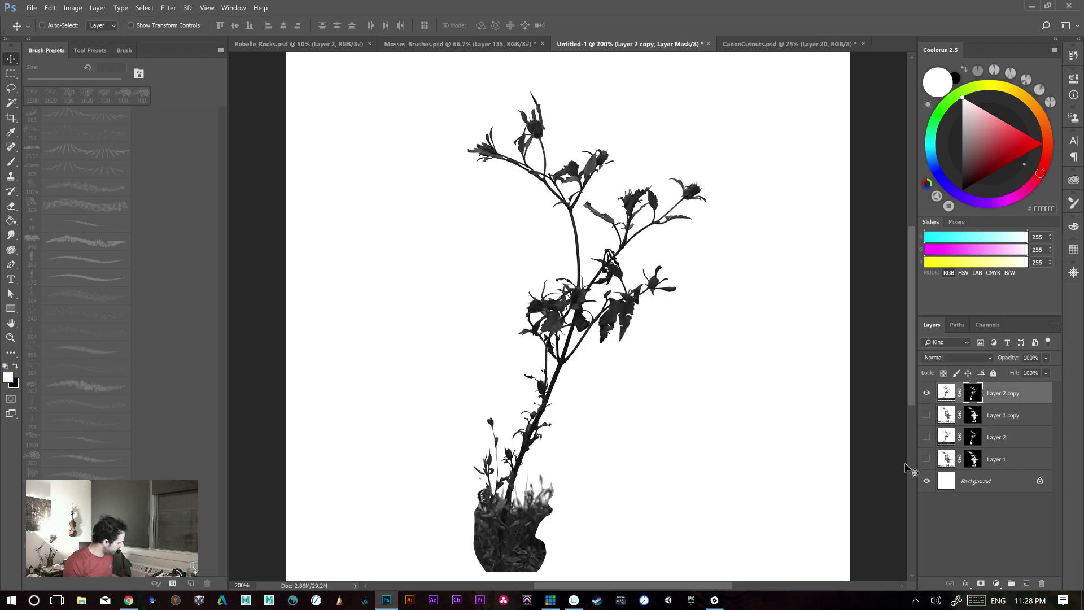
click(947, 395)
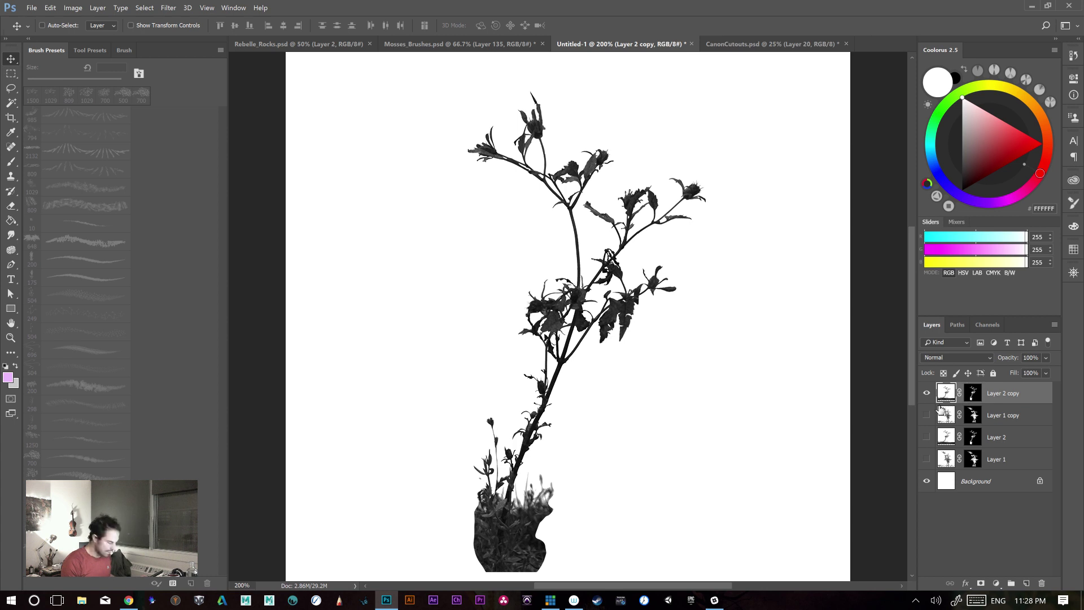
key(ctrl+m)
drag(127, 384, 134, 402)
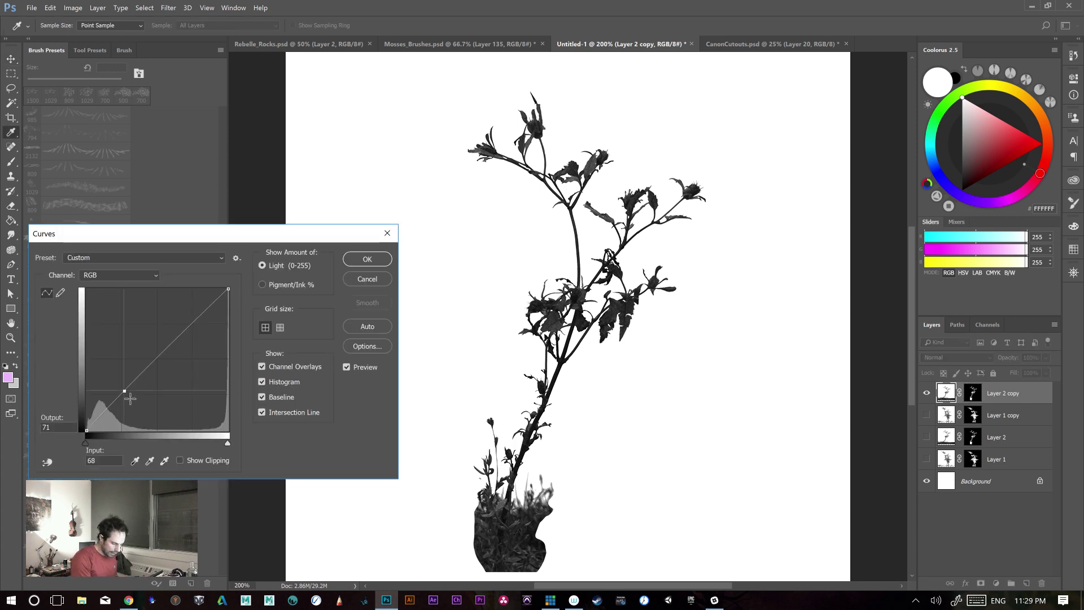
drag(177, 341, 170, 334)
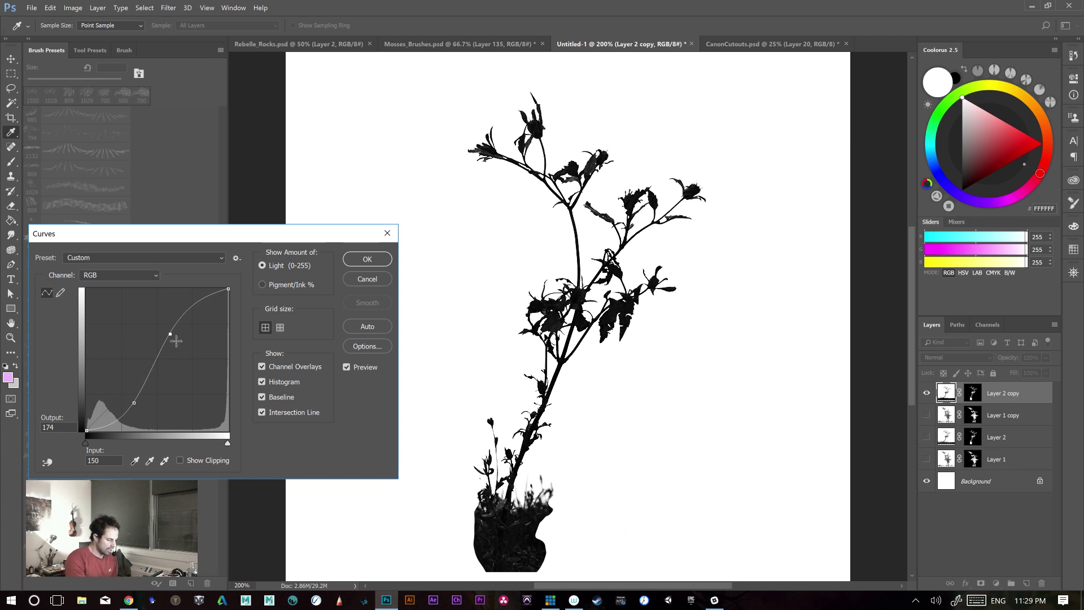
drag(170, 334, 168, 309)
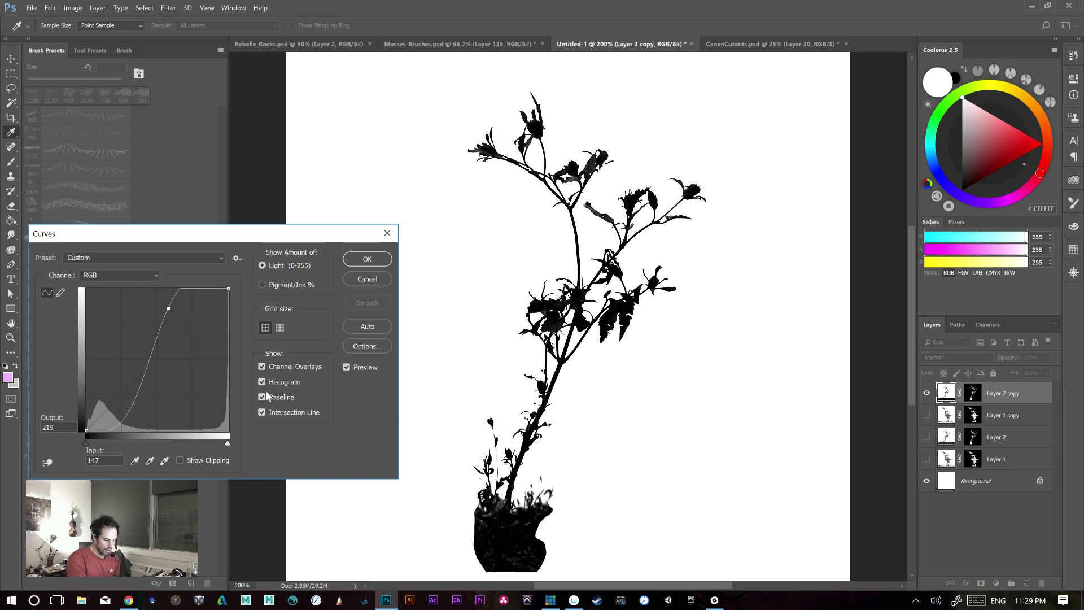
mouse_move(134, 405)
mouse_down()
mouse_move(120, 399)
mouse_move(138, 405)
mouse_up()
key(Delete)
drag(170, 311, 178, 323)
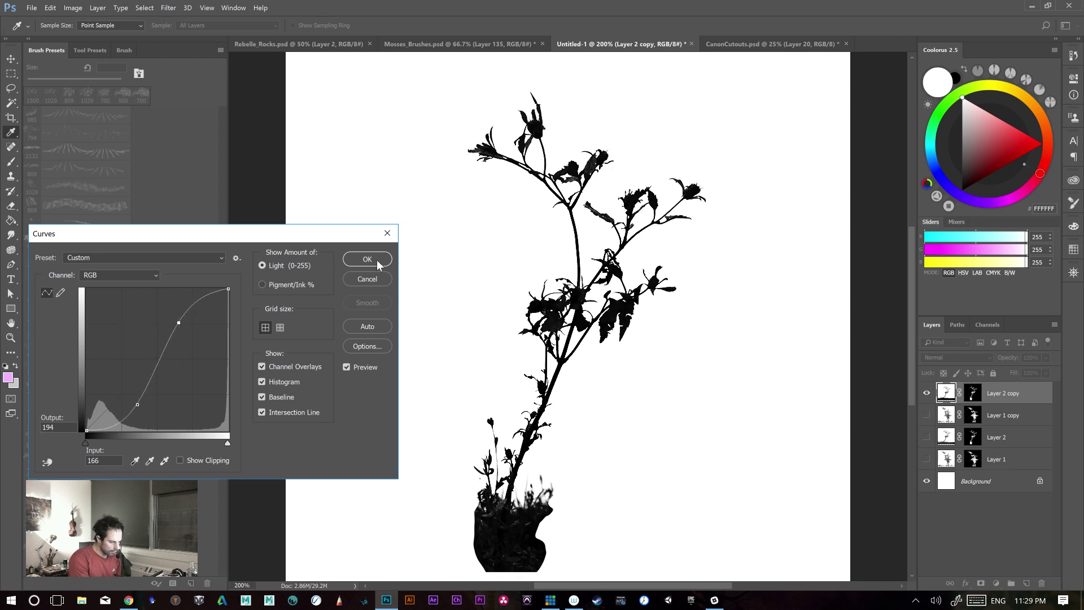
click(367, 259)
- Inspect the interpolation choices of Free Transform on Layer 2 copy, keeping Bicubic Automatic, and finish the transform without scaling
key(ctrl+t)
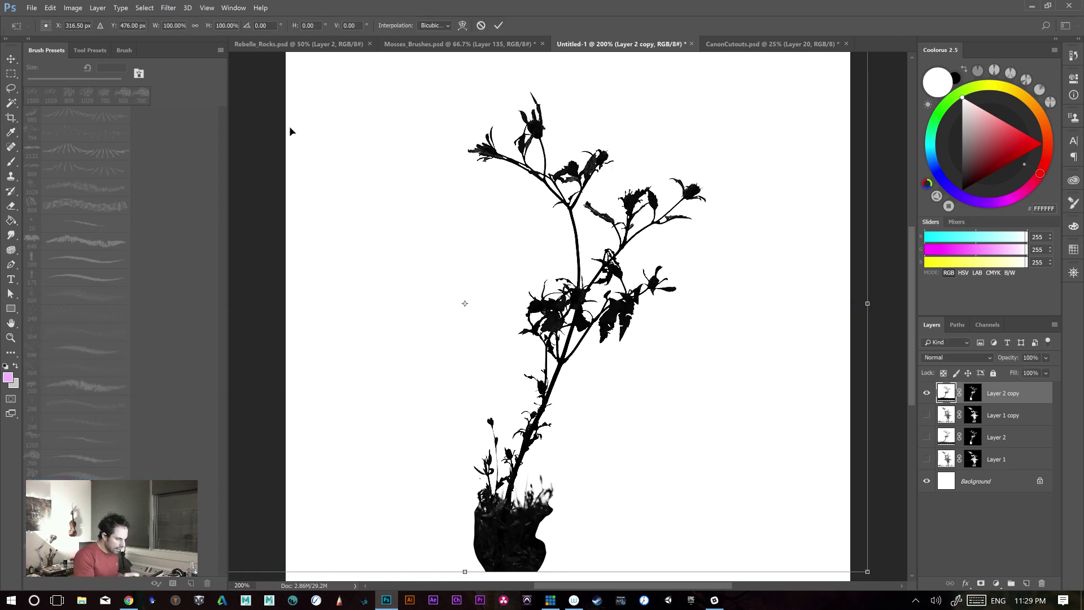
click(447, 24)
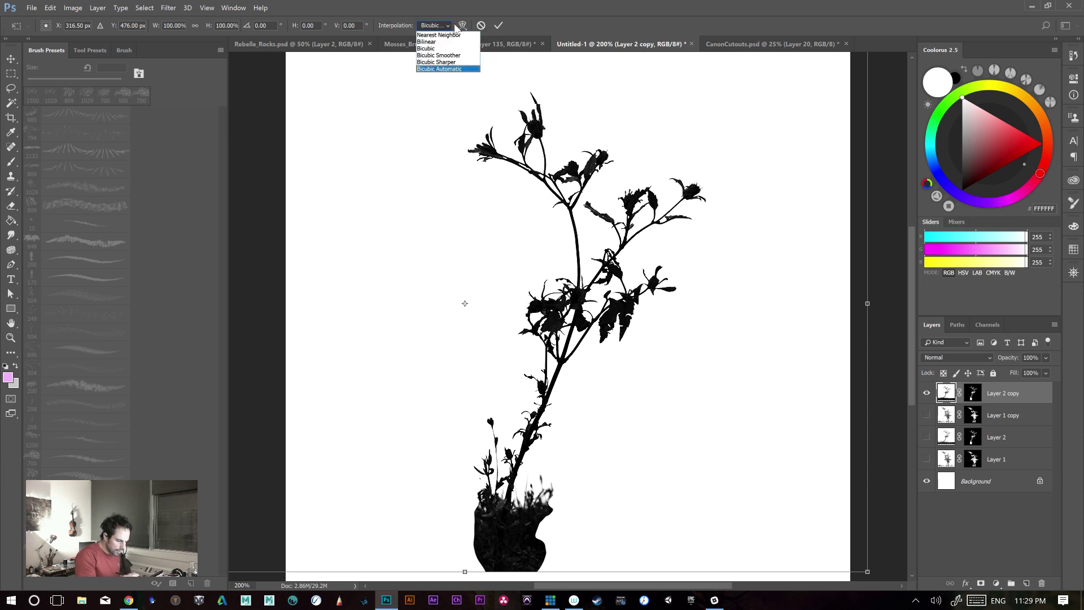
click(445, 68)
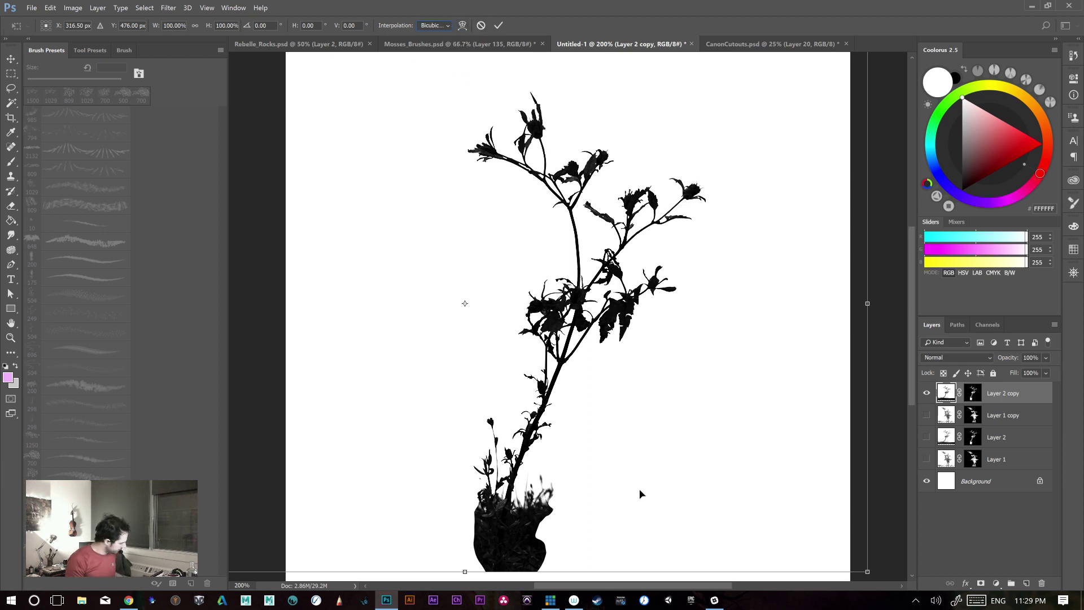
key(ctrl+plus)
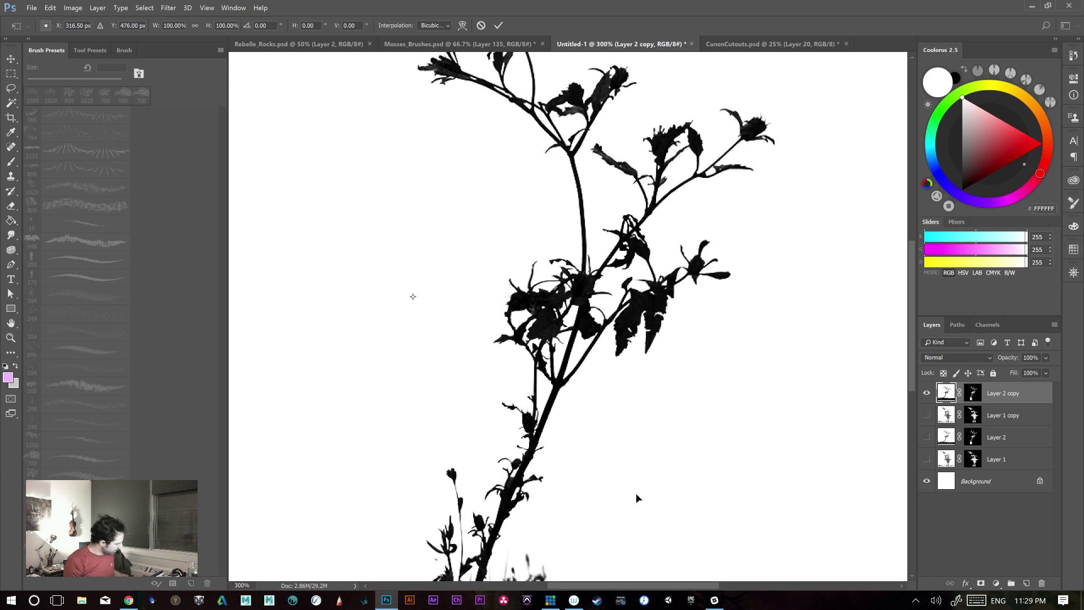
key(ctrl+plus)
key(ctrl+plus)
key(ctrl+minus)
key(ctrl+minus)
key(ctrl+minus)
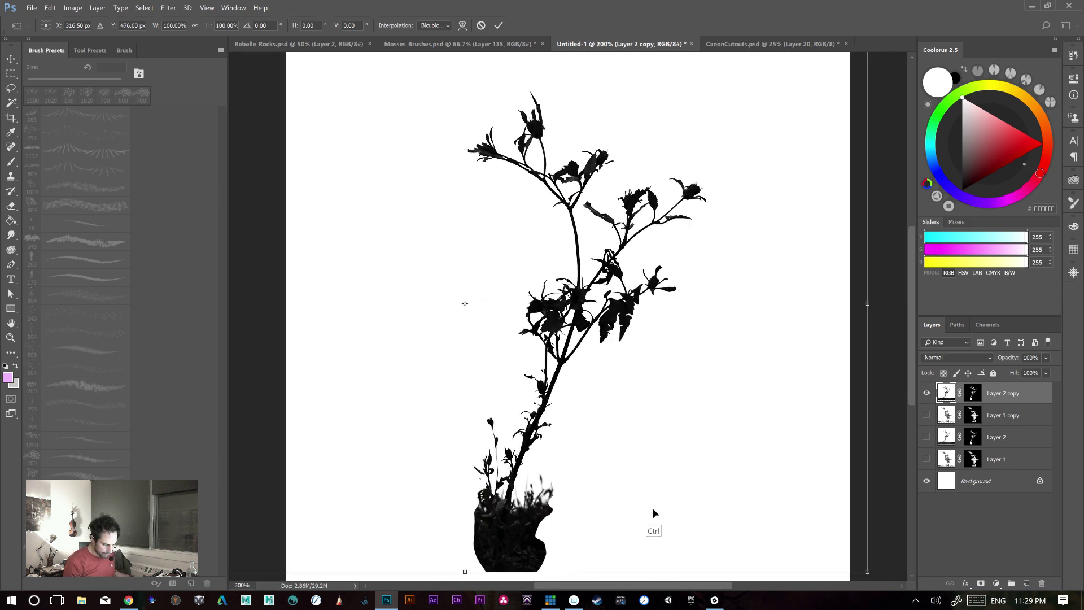
key(ctrl+minus)
key(ctrl+plus)
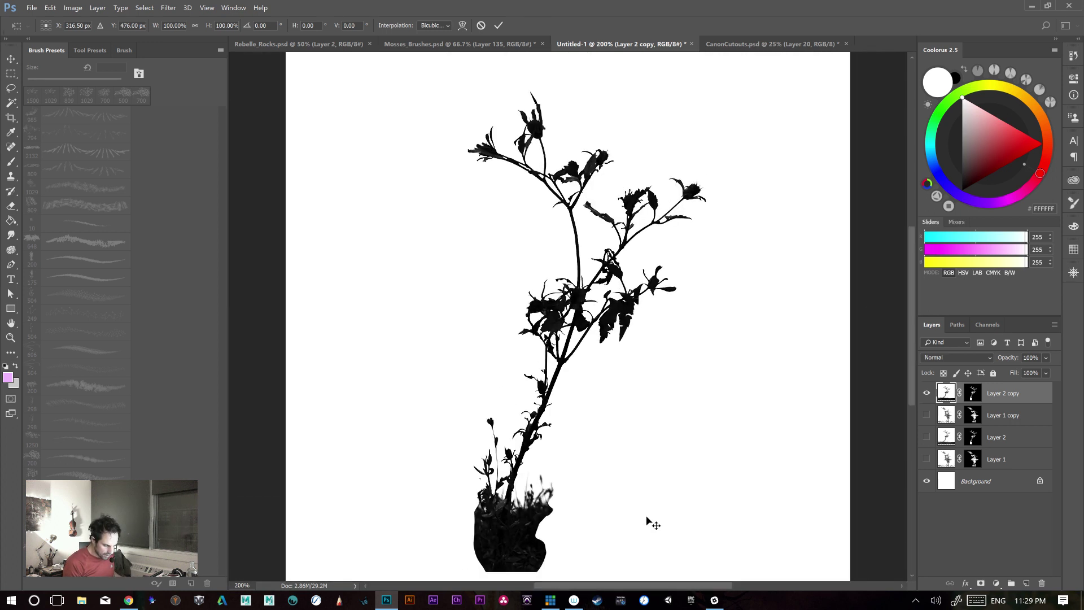
key(Return)
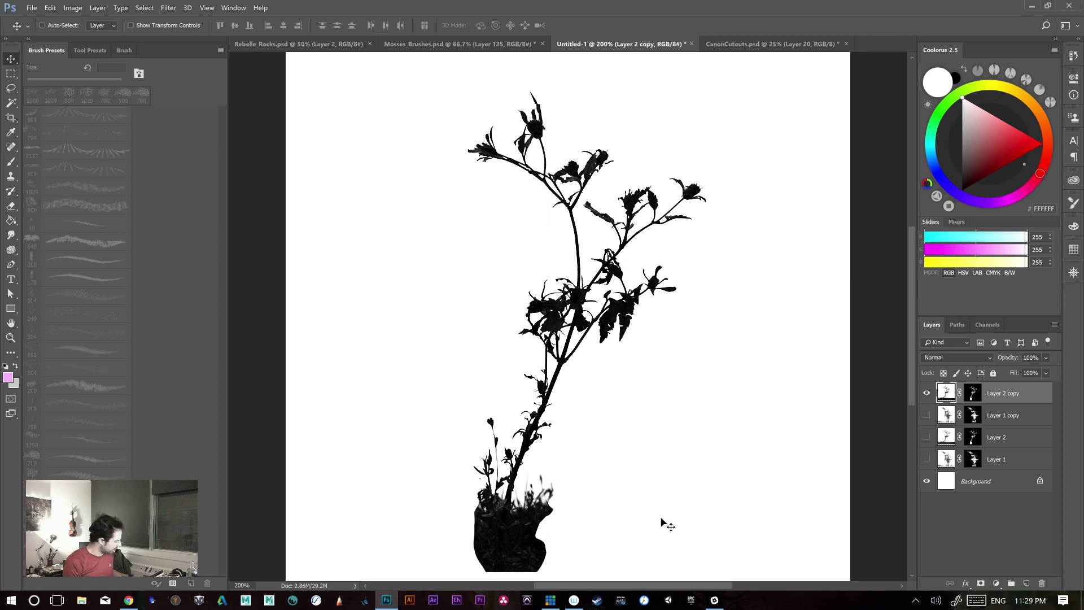
- Examine the plant on Layer 2 copy at 100% and 200% magnification
key(ctrl+plus)
key(ctrl+minus)
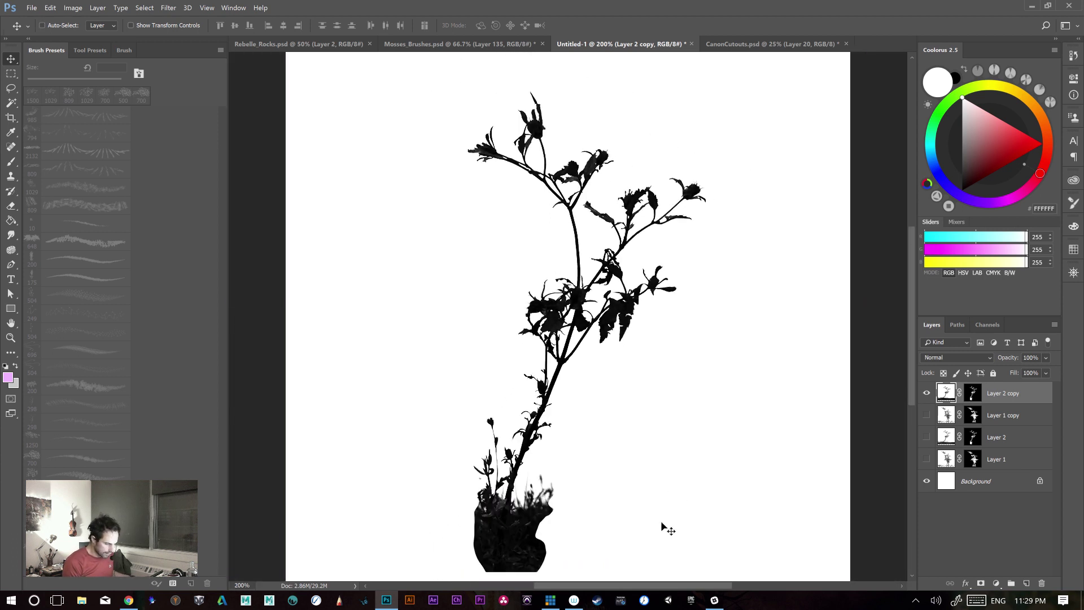
key(z)
right_click(603, 409)
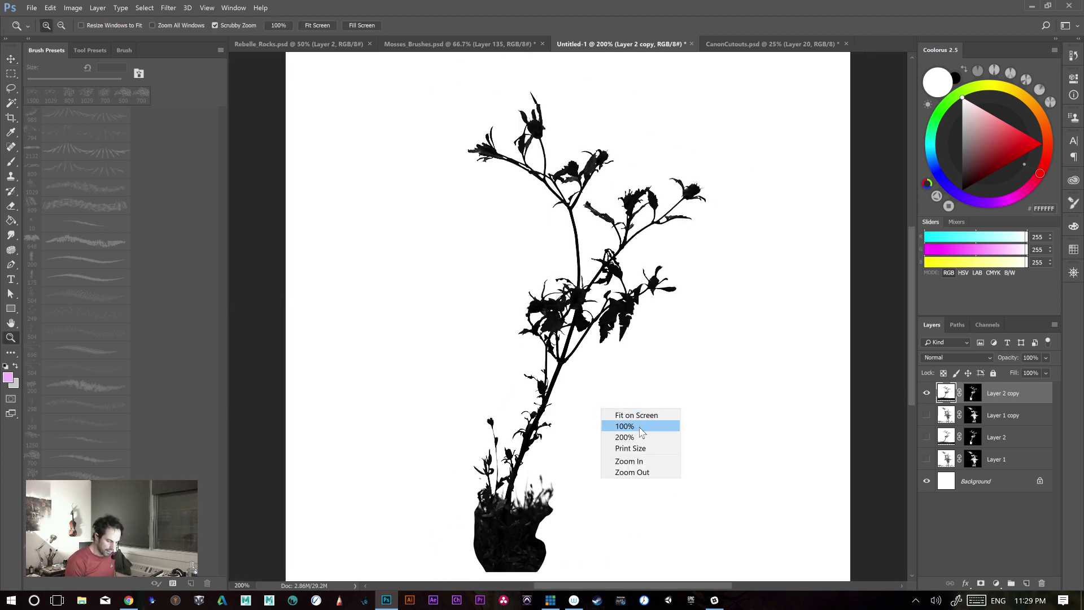
click(637, 427)
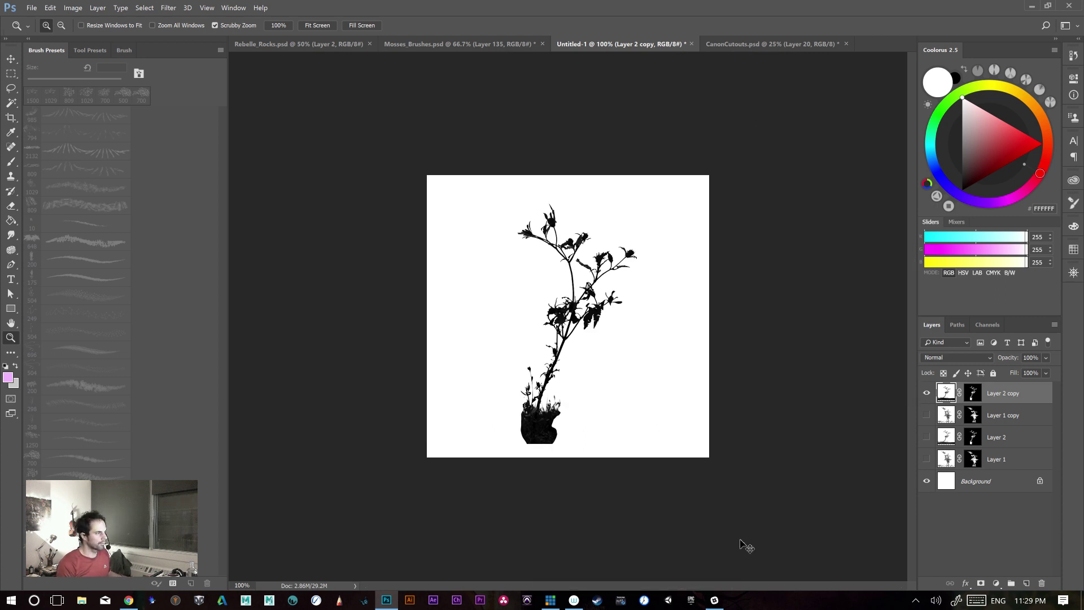
key(ctrl+plus)
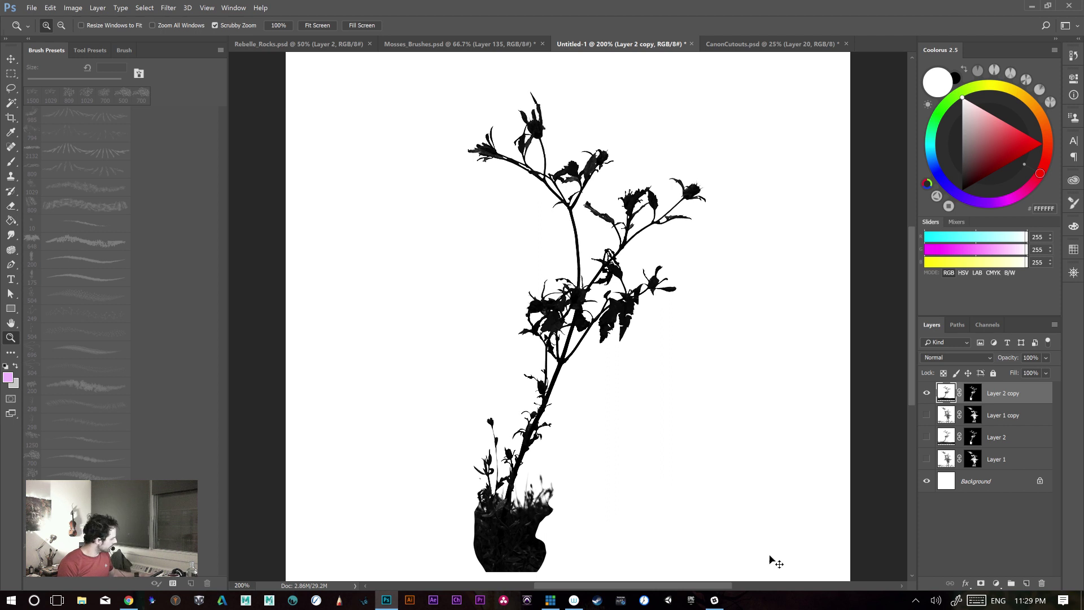
key(ctrl+u)
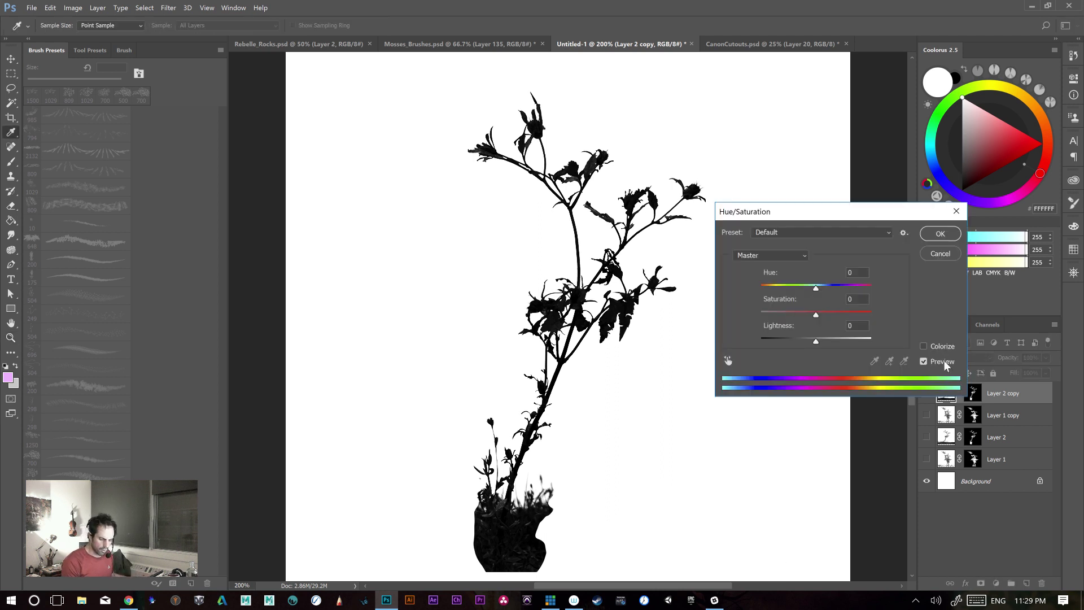
click(939, 254)
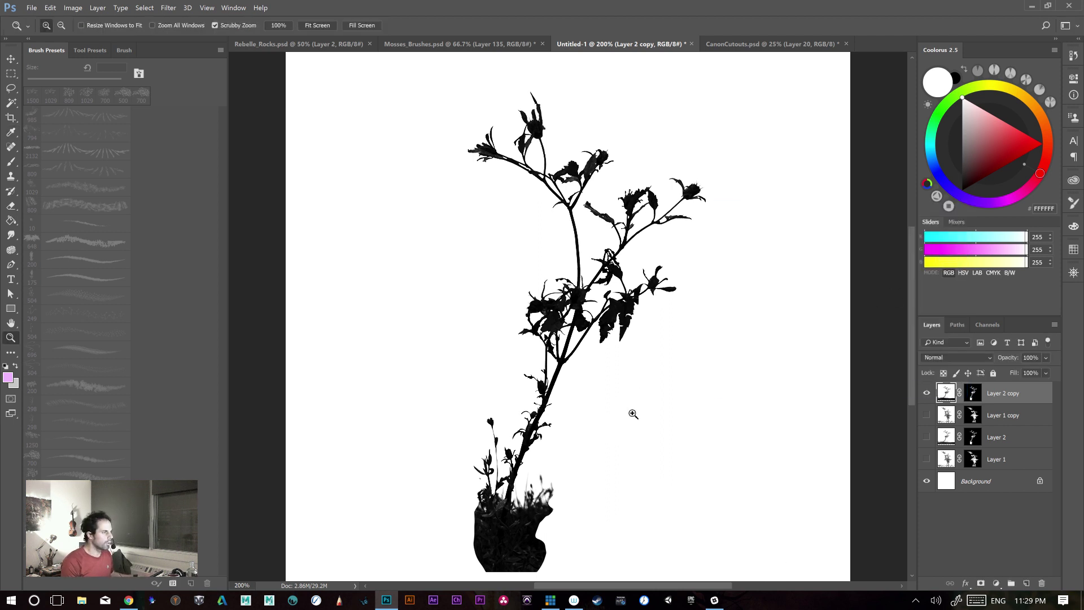
- Hide Layer 2 copy, then show and select Layer 1 copy
drag(684, 450, 706, 433)
click(926, 393)
click(927, 415)
click(986, 416)
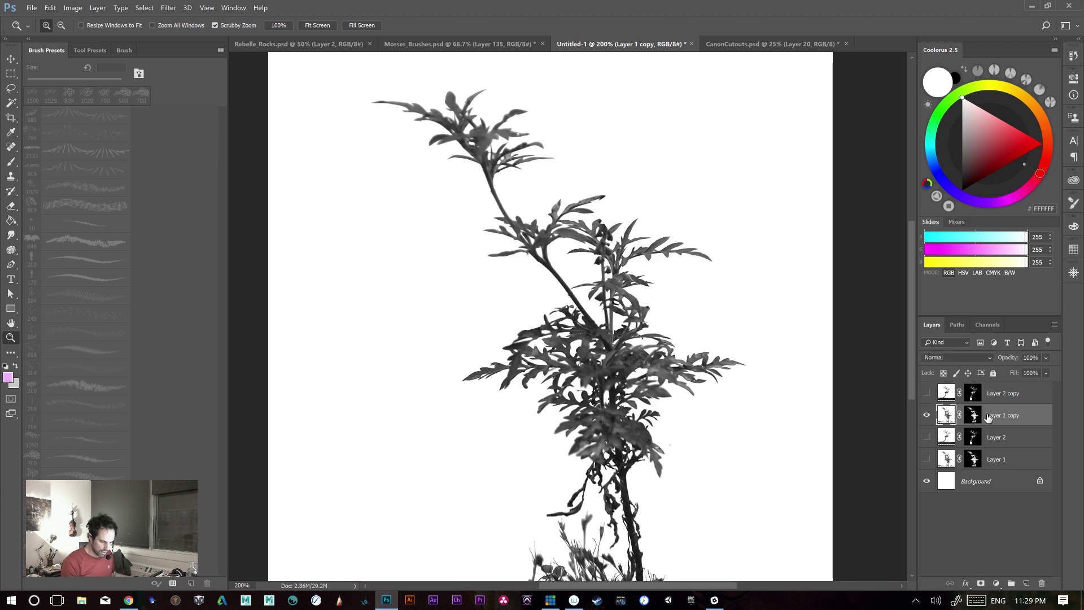
drag(726, 499, 665, 418)
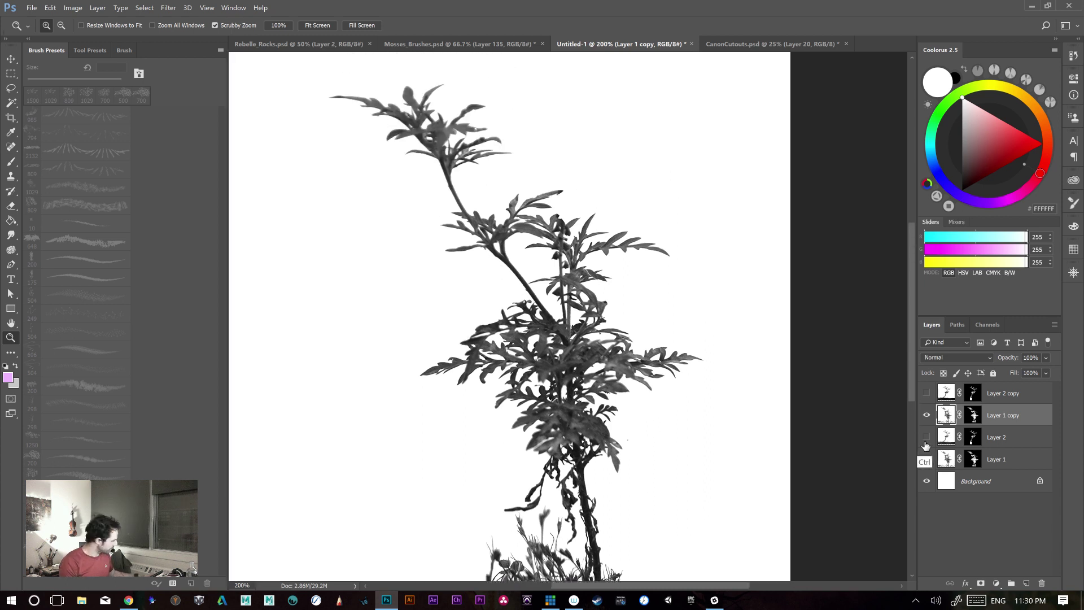
- Darken Layer 1 copy's image into a near-black silhouette with Curves, moving the black point to input 103, output 0
key(ctrl+m)
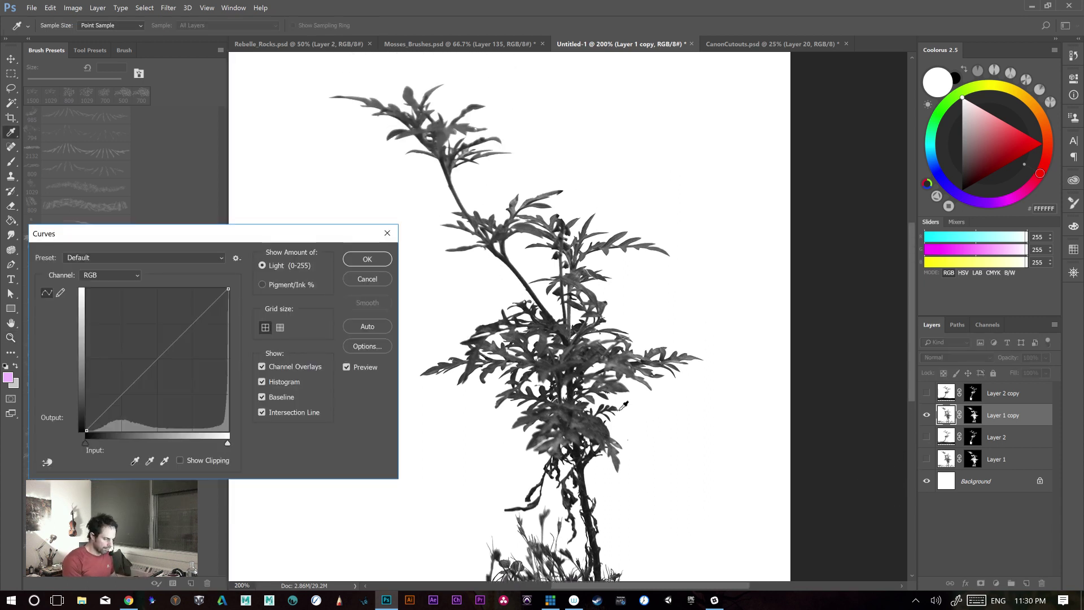
drag(135, 379, 150, 394)
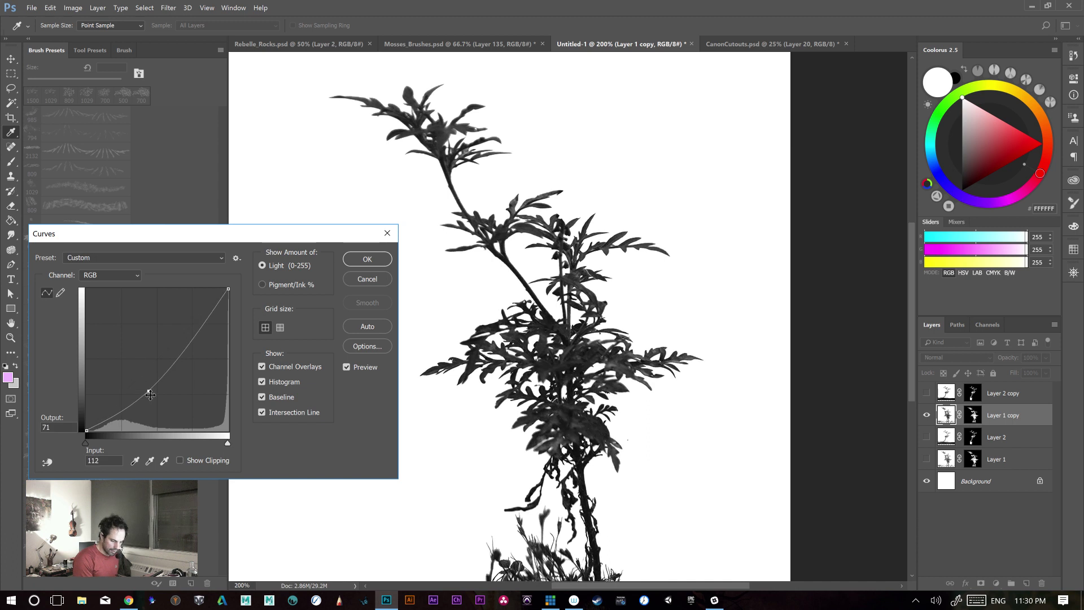
drag(150, 392, 138, 430)
drag(714, 432, 738, 402)
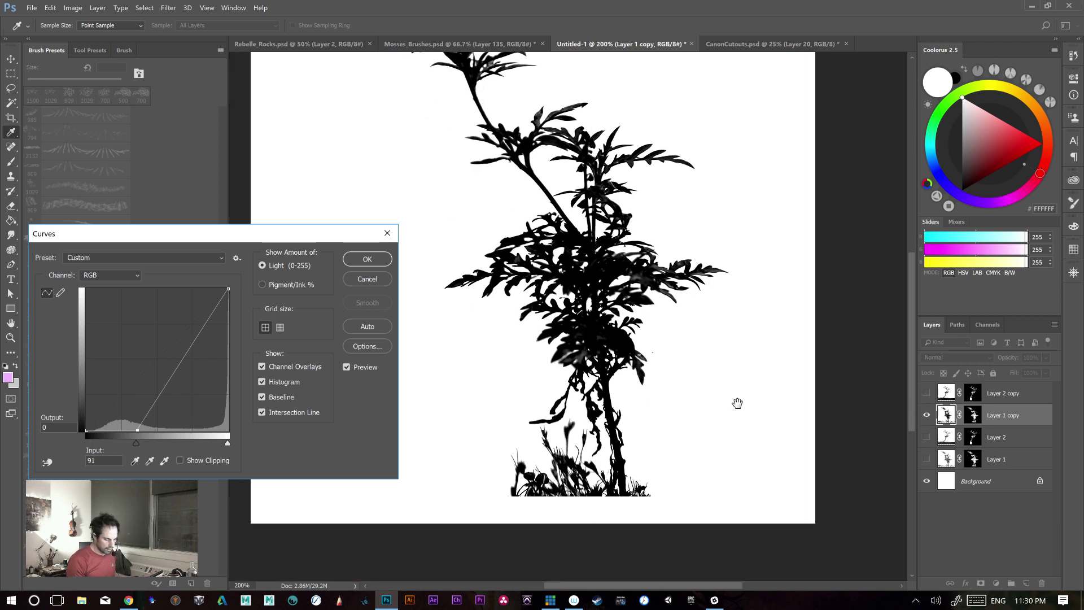
drag(139, 431, 197, 430)
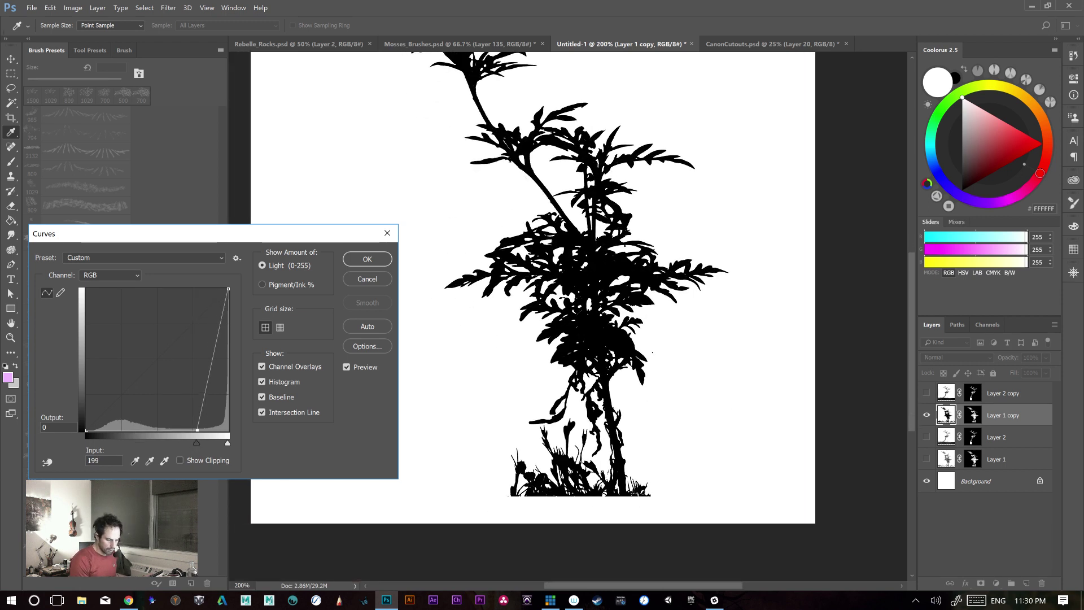
drag(713, 426, 758, 435)
drag(196, 443, 180, 441)
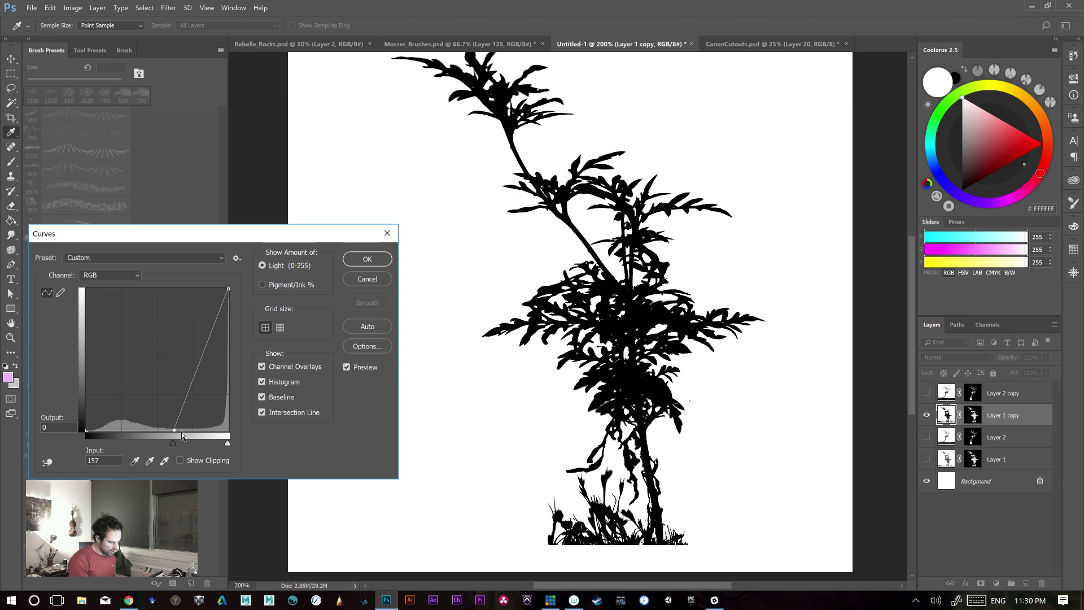
drag(176, 428, 143, 430)
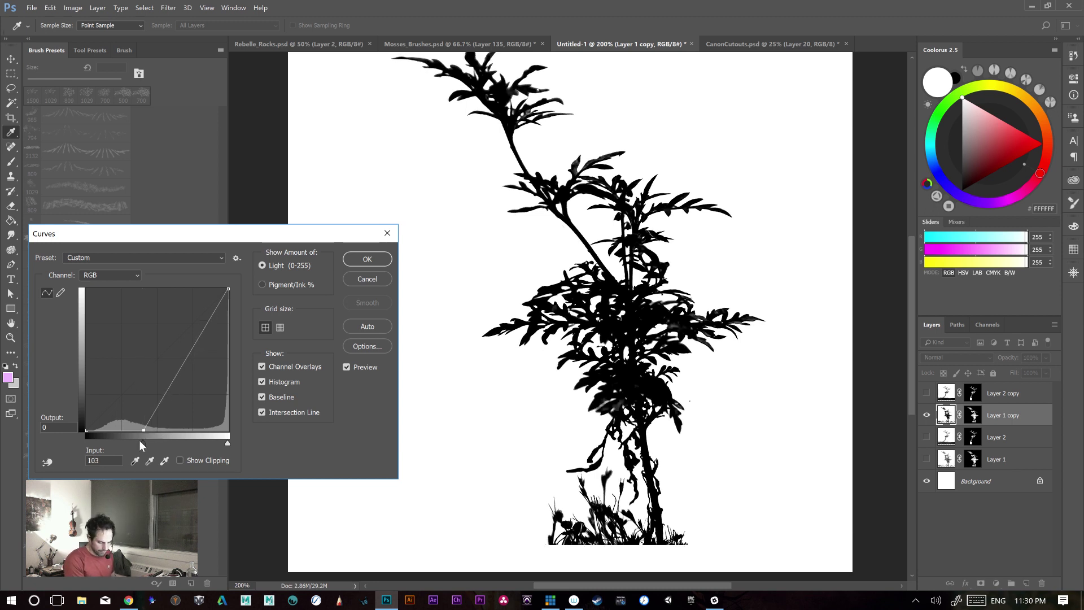
click(363, 259)
- Clear the stray speck beside the lower foliage from Layer 1 copy's mask using a Lasso selection
key(z)
key(e)
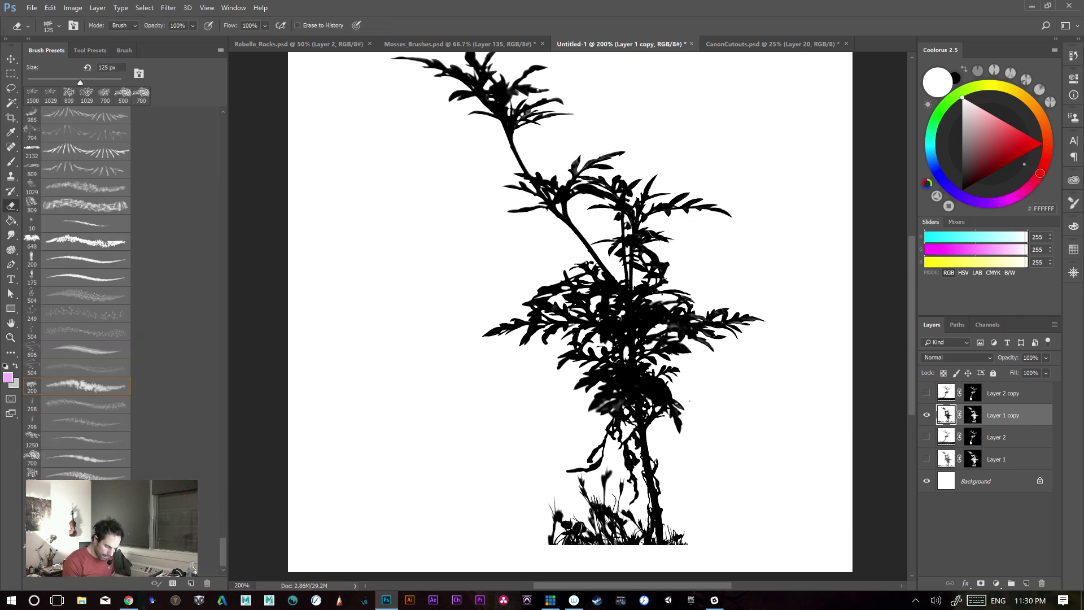
click(972, 417)
key(l)
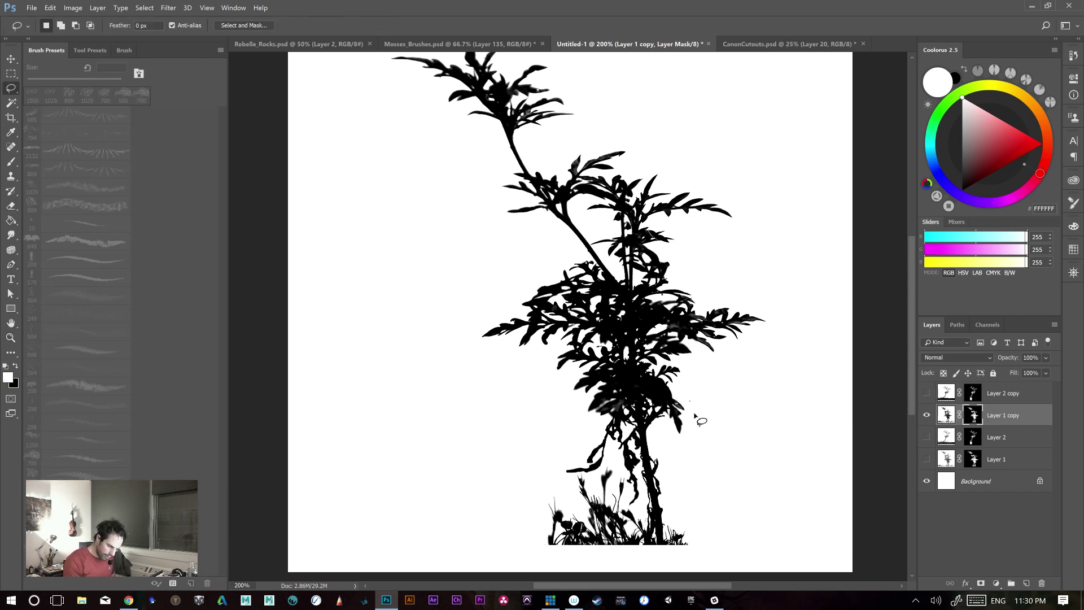
mouse_move(689, 396)
mouse_down()
mouse_move(710, 397)
mouse_move(744, 453)
mouse_move(745, 500)
mouse_up()
drag(666, 576, 683, 498)
scroll(684, 498, down, 2)
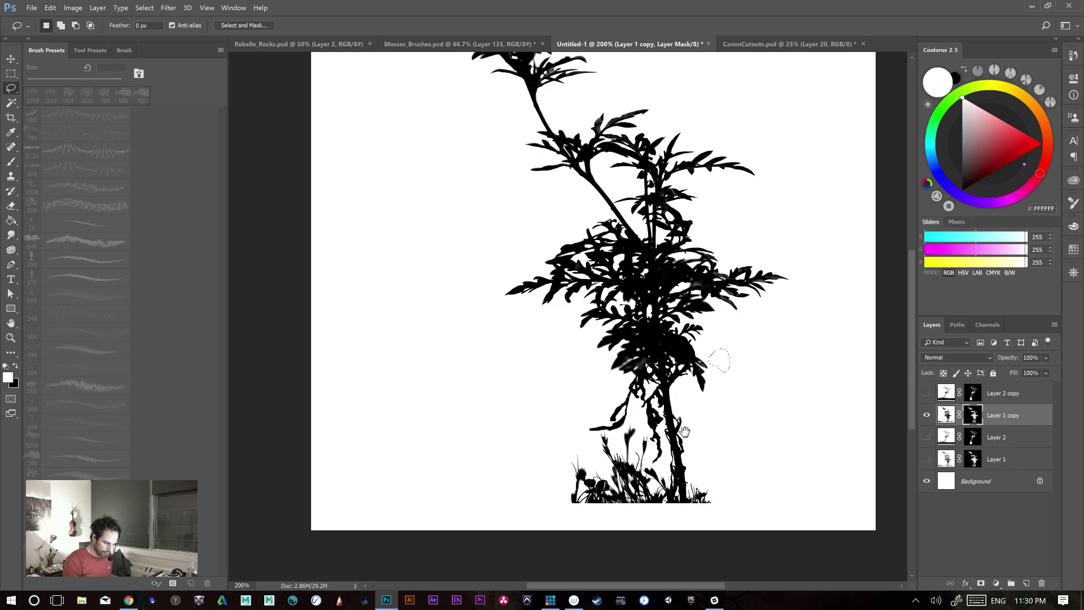
- Remove the dangling leaf to the left of the stem from Layer 1 copy's mask and clear the selection
mouse_move(601, 402)
mouse_down()
mouse_move(586, 438)
mouse_move(631, 412)
mouse_up()
key(Delete)
key(ctrl+d)
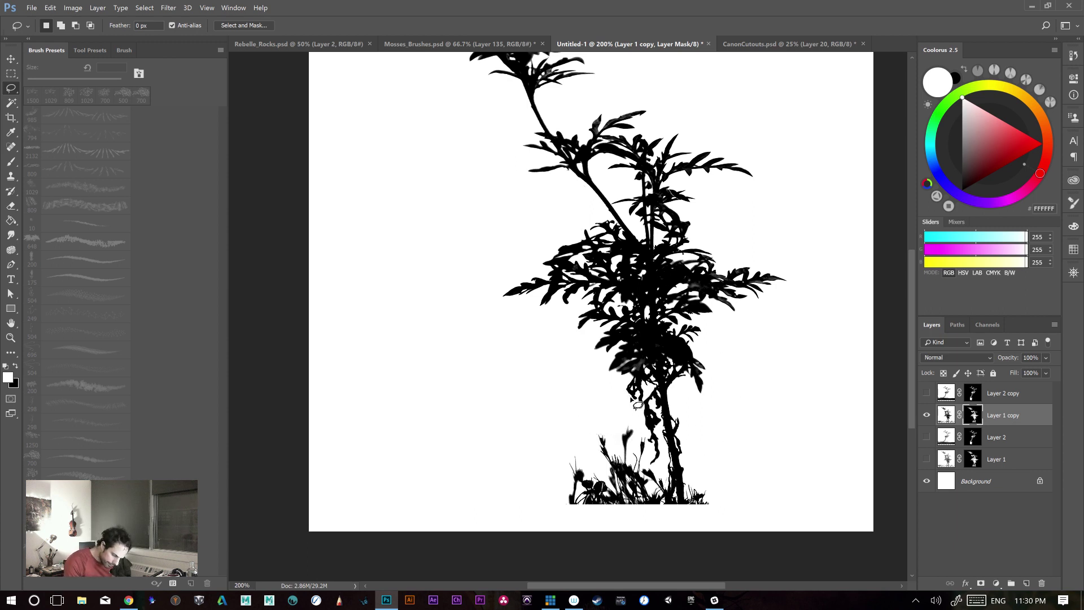
mouse_move(611, 394)
mouse_down()
mouse_move(525, 433)
mouse_move(550, 440)
mouse_up()
key(ctrl+d)
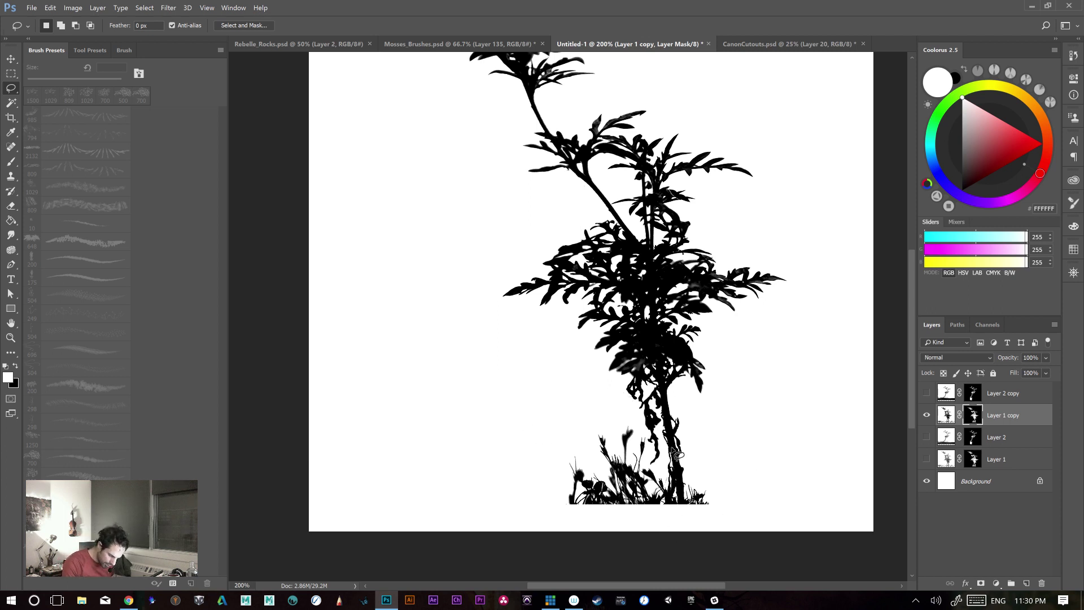
- Mask out the grass on both sides of the stem's base in Layer 1 copy's mask with Lasso selections
mouse_move(740, 455)
mouse_down()
mouse_move(626, 532)
mouse_move(663, 435)
mouse_move(678, 451)
mouse_up()
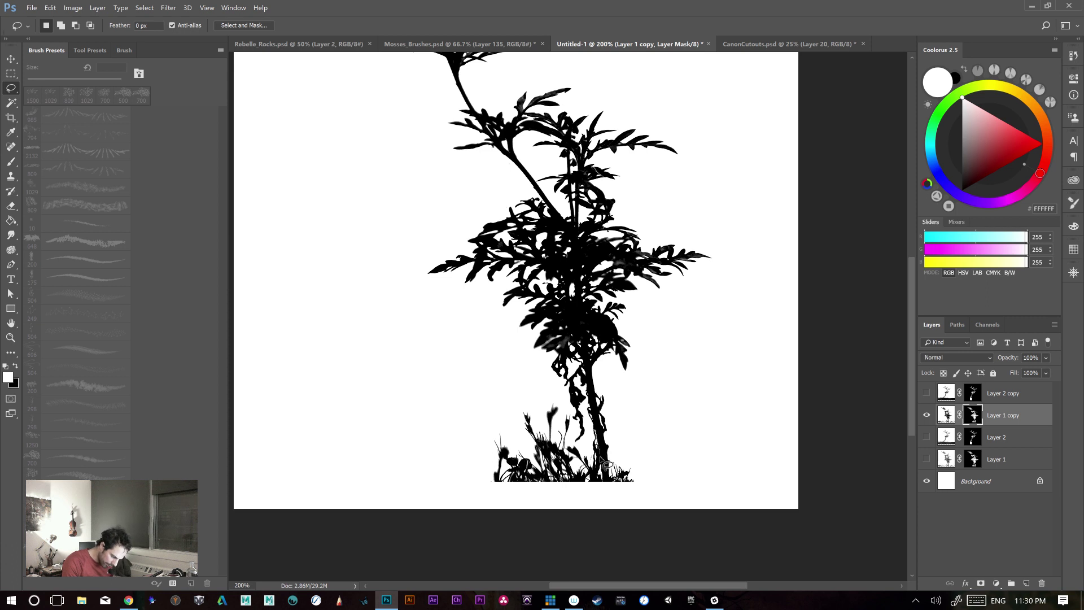
mouse_move(604, 484)
mouse_down()
mouse_move(507, 509)
mouse_move(553, 403)
mouse_up()
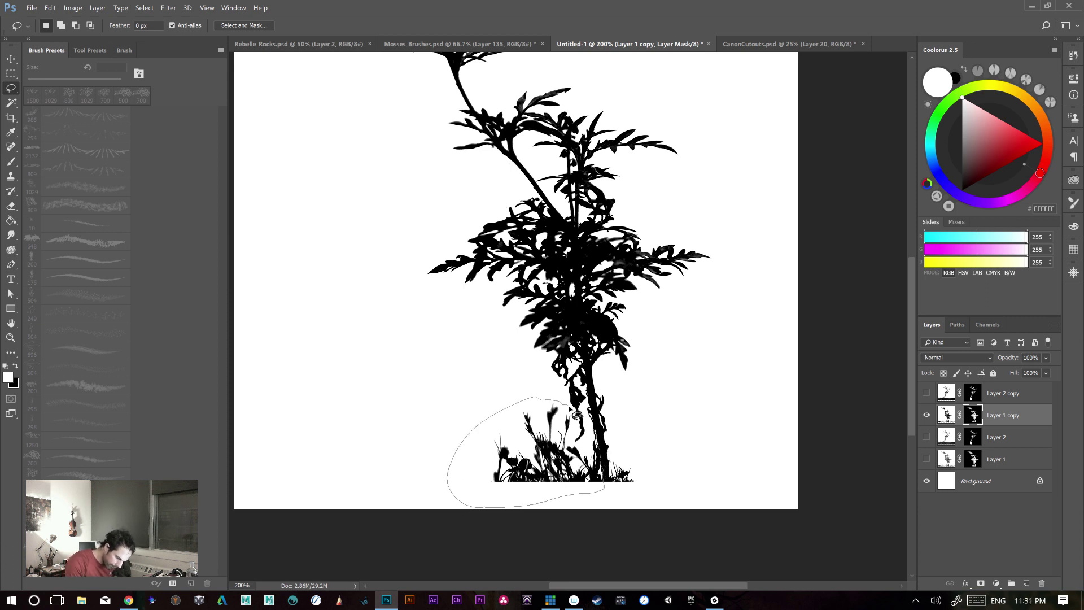
drag(593, 453, 598, 449)
key(Delete)
key(ctrl+d)
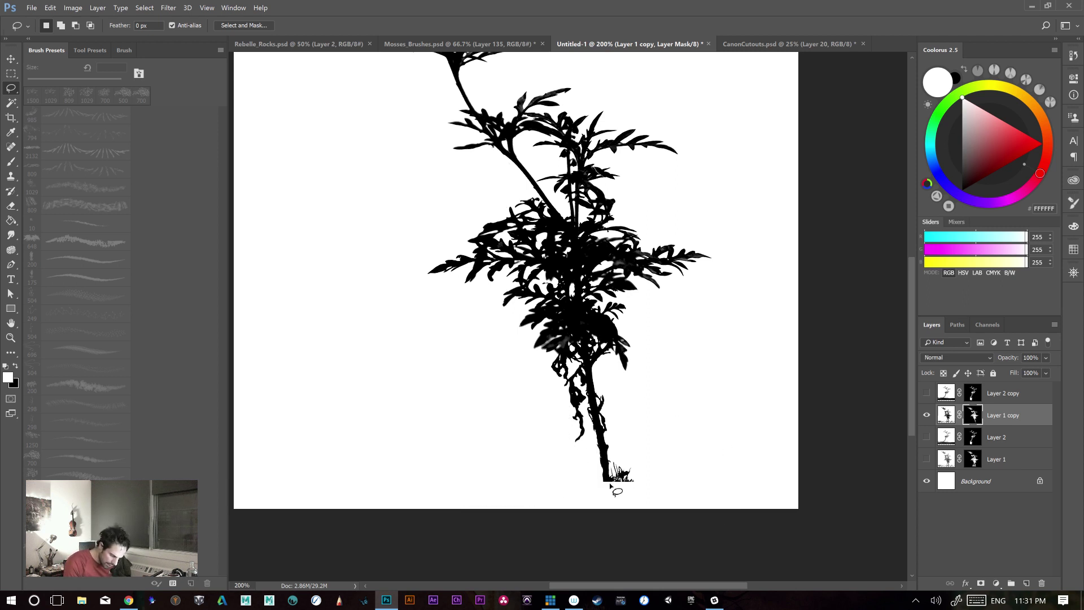
mouse_move(627, 454)
mouse_down()
mouse_move(659, 465)
mouse_move(630, 496)
mouse_up()
key(Delete)
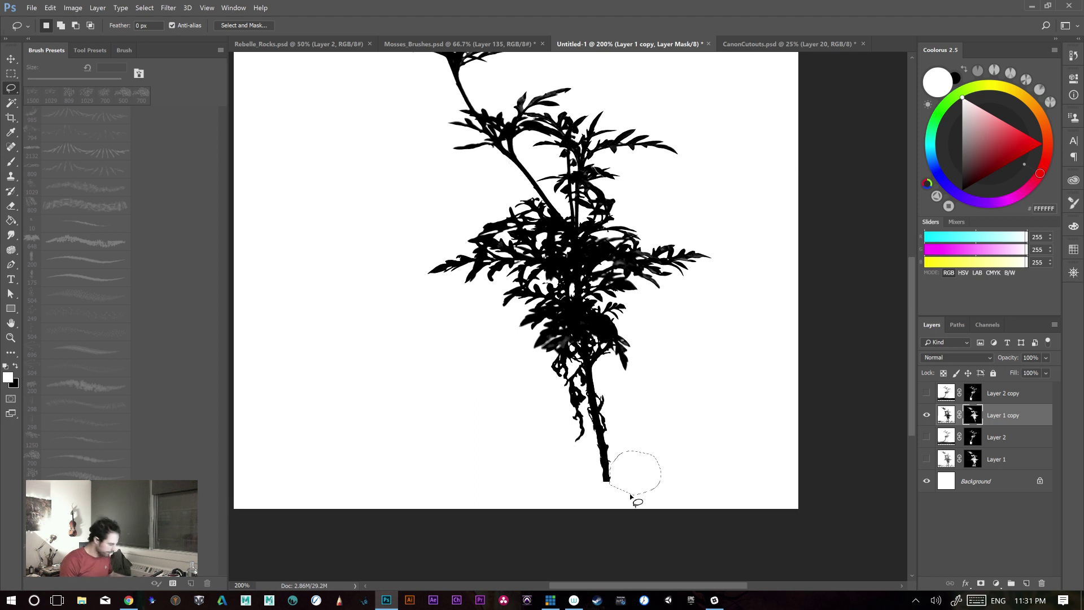
key(ctrl+d)
- Choose the EVA_Texture brush tool preset and reduce the brush size to 175 px
key(e)
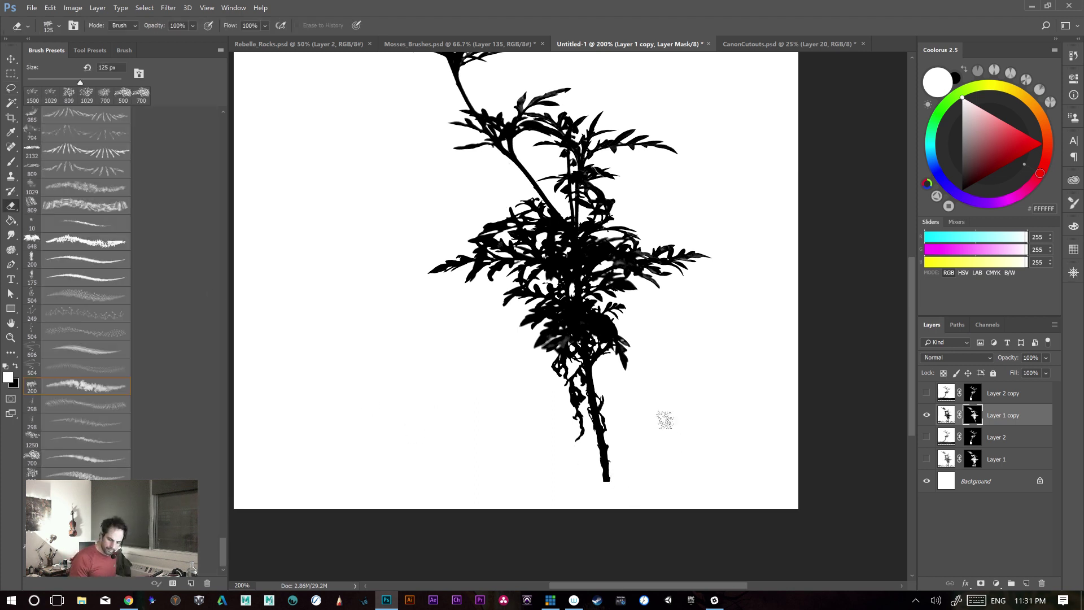
key(b)
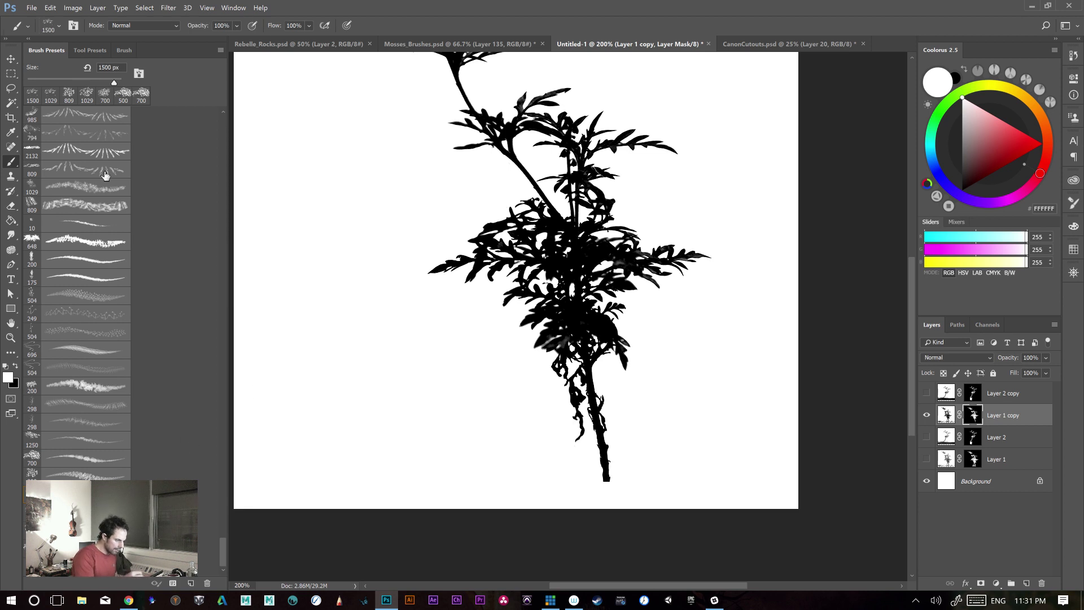
click(91, 51)
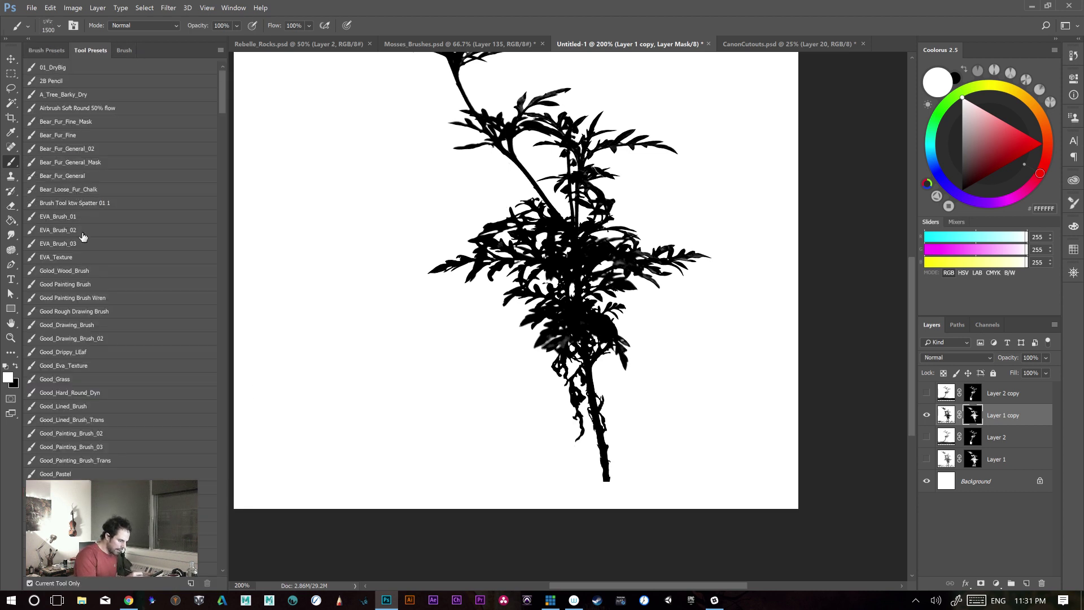
click(71, 257)
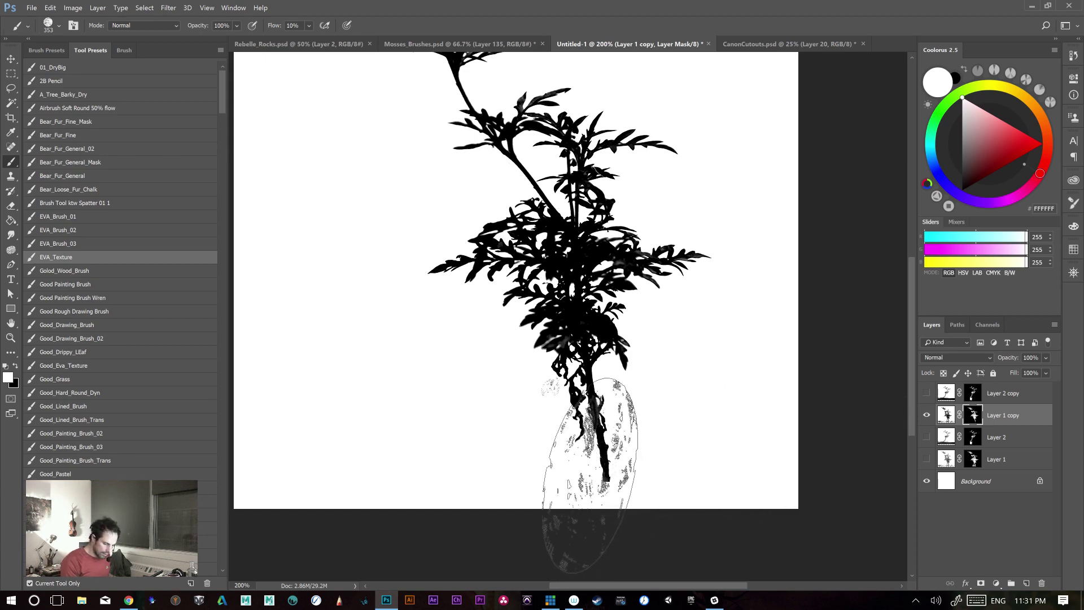
click(1003, 600)
click(995, 497)
key(bracketleft)
key(bracketleft)
key(bracketleft)
key(bracketleft)
key(bracketleft)
key(bracketleft)
- Try a brush dab on the mask at the stem's base, undo it, and switch the foreground colour to black
click(606, 474)
key(ctrl+z)
key(x)
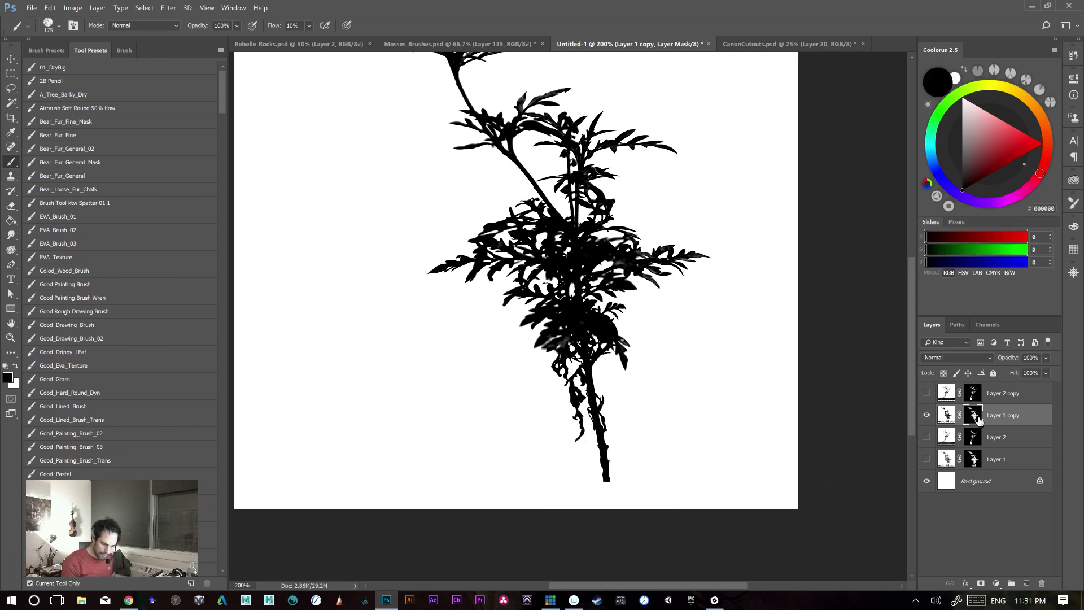
- Fade out the lower end of the stem in Layer 1 copy's mask with EVA_Texture, undoing the extra strokes over the foliage
mouse_move(601, 462)
mouse_down()
mouse_move(607, 491)
mouse_move(631, 483)
mouse_move(610, 496)
mouse_move(617, 460)
mouse_move(612, 511)
mouse_move(646, 453)
mouse_move(625, 460)
mouse_move(642, 448)
mouse_up()
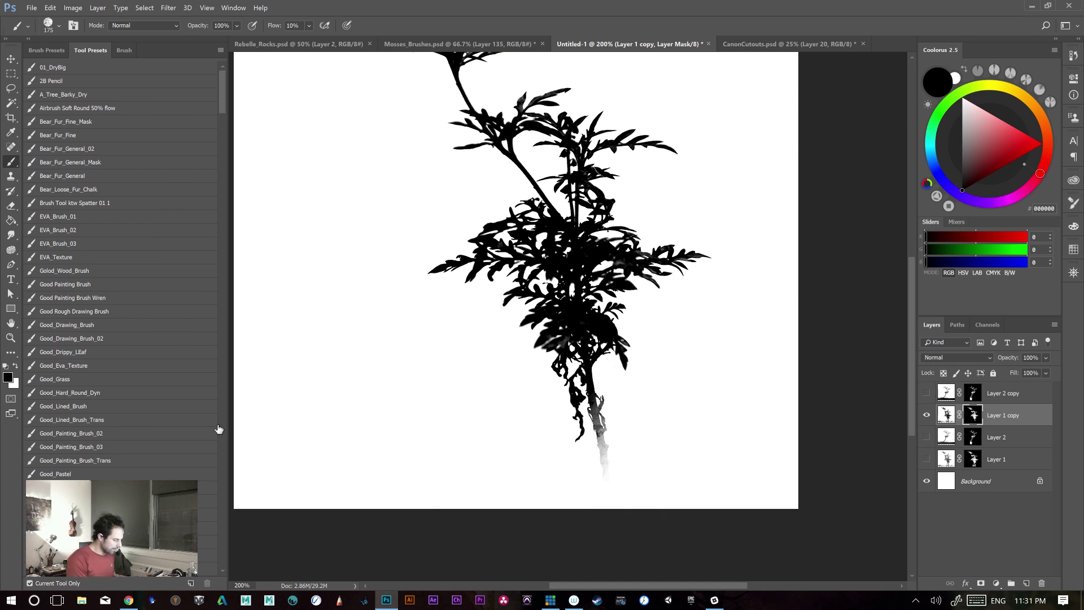
drag(517, 257, 666, 311)
key(ctrl+z)
mouse_move(573, 322)
mouse_down()
mouse_move(599, 413)
mouse_move(615, 379)
mouse_move(654, 383)
mouse_up()
key(ctrl+z)
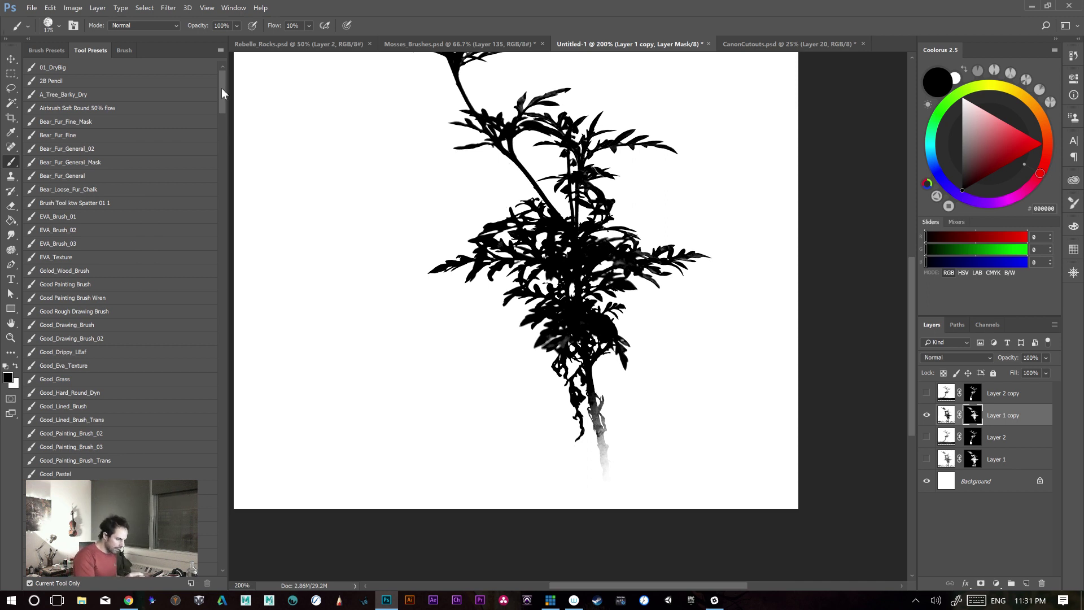
- Try the Kyle's Spatter Brushes - Wet and Dry preset on Layer 1 copy's mask and undo the dabs
drag(221, 87, 229, 541)
click(120, 440)
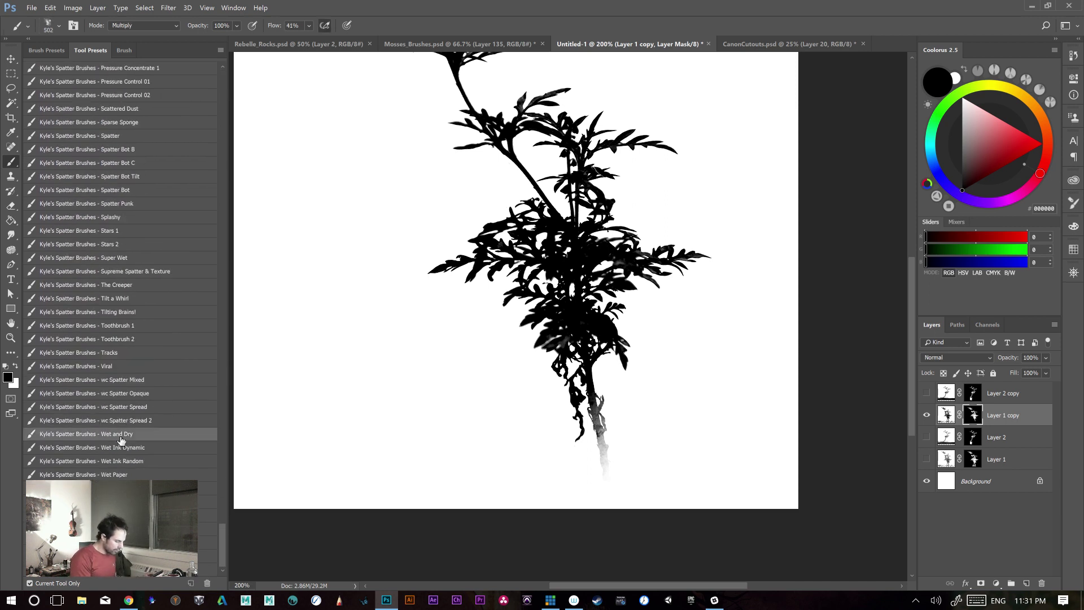
click(582, 311)
key(ctrl+z)
click(577, 254)
drag(675, 357, 672, 449)
key(ctrl+z)
- Try the wc Spatter Opaque and Viral spatter presets on Layer 1 copy's mask and undo each stroke
click(123, 422)
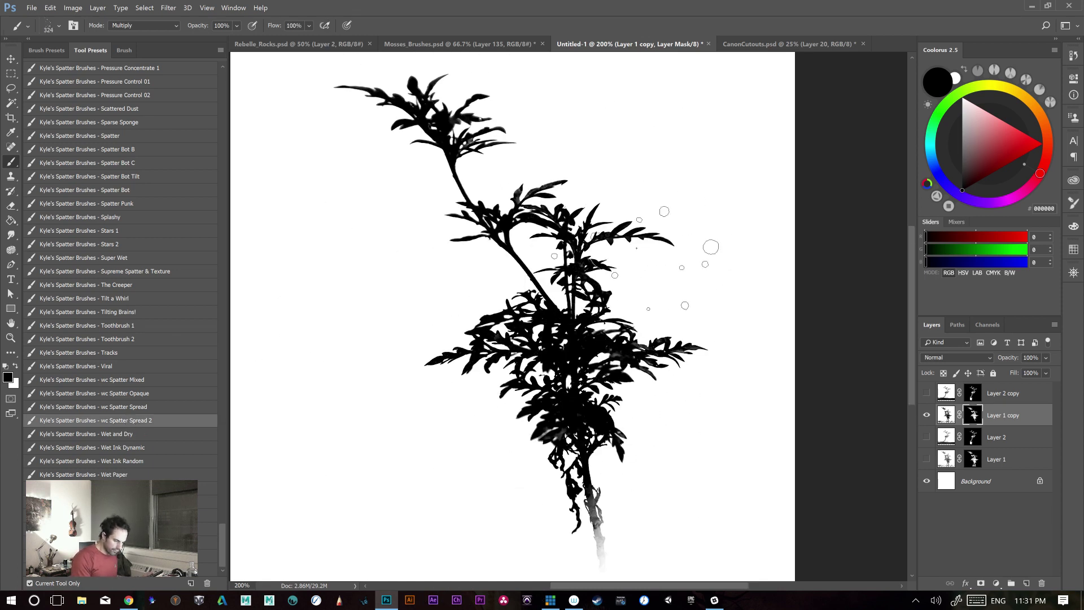
click(98, 394)
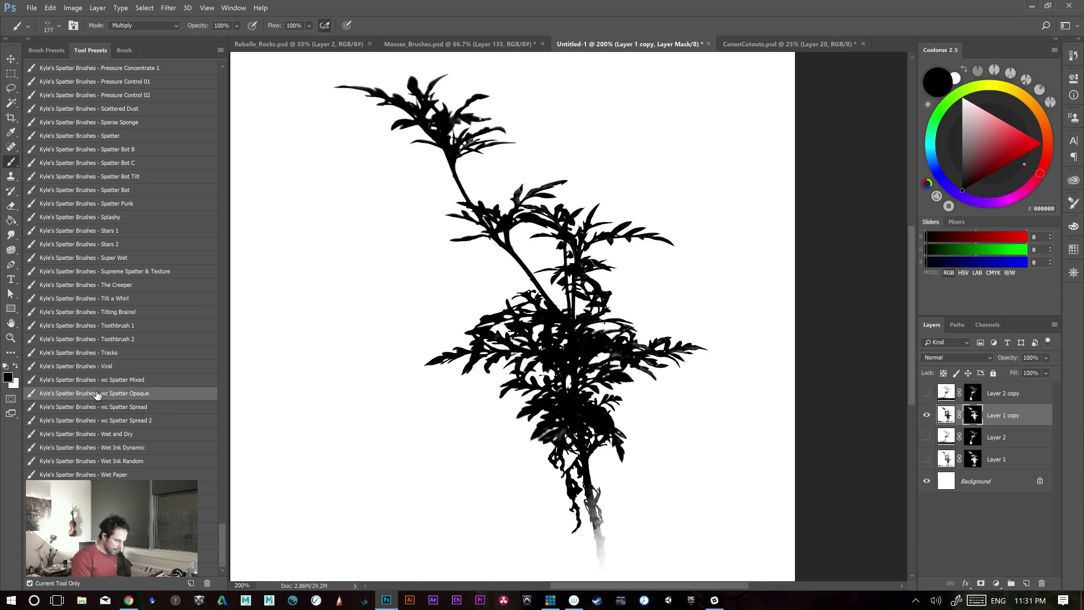
drag(522, 316, 642, 469)
key(ctrl+z)
drag(550, 361, 455, 83)
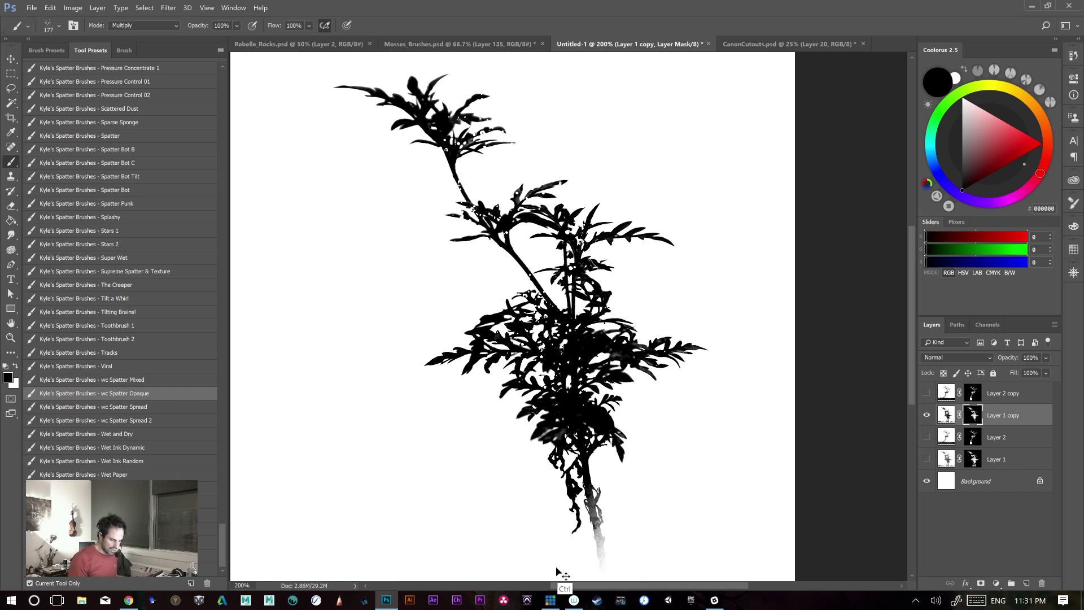
key(ctrl+z)
click(108, 369)
mouse_move(620, 209)
mouse_down()
mouse_move(514, 546)
mouse_move(593, 528)
mouse_move(533, 563)
mouse_up()
key(ctrl+z)
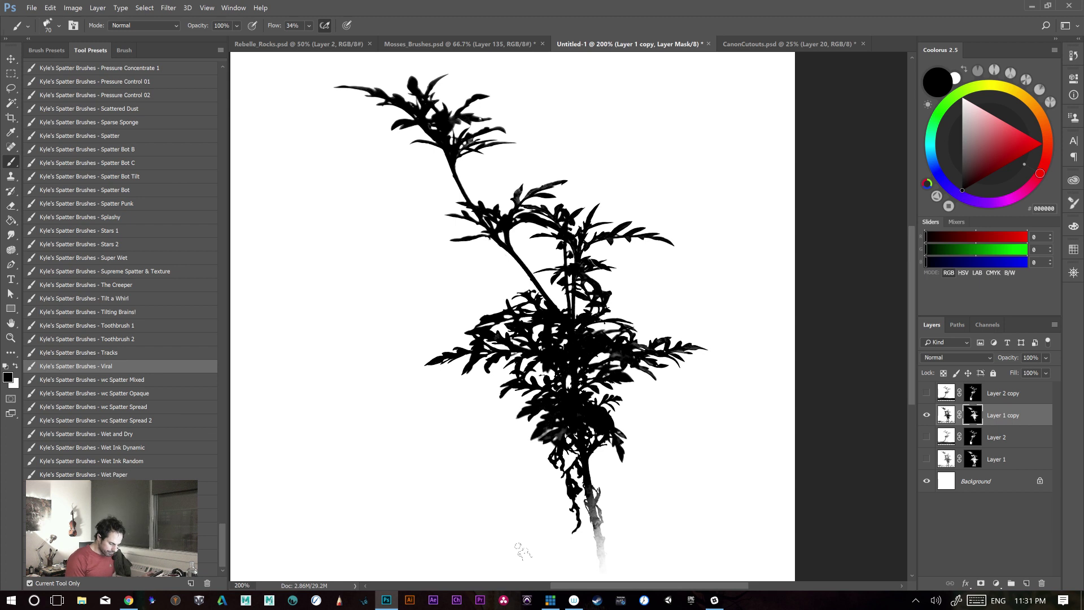
- Hide Layer 1 copy, show Layer 2 copy and target Layer 2 copy's mask for editing
drag(695, 507, 661, 401)
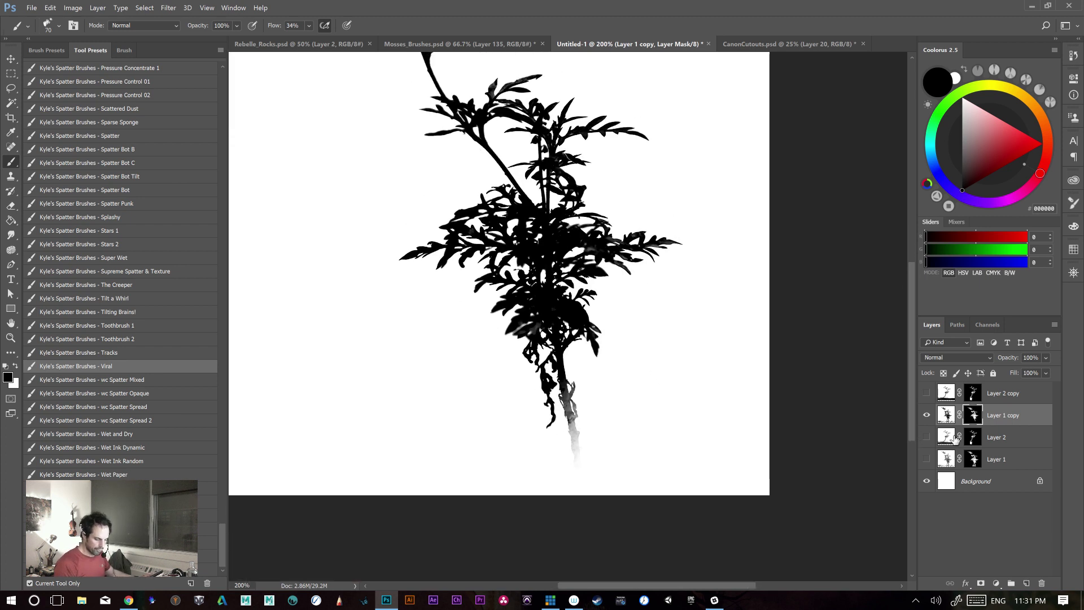
key(ctrl+minus)
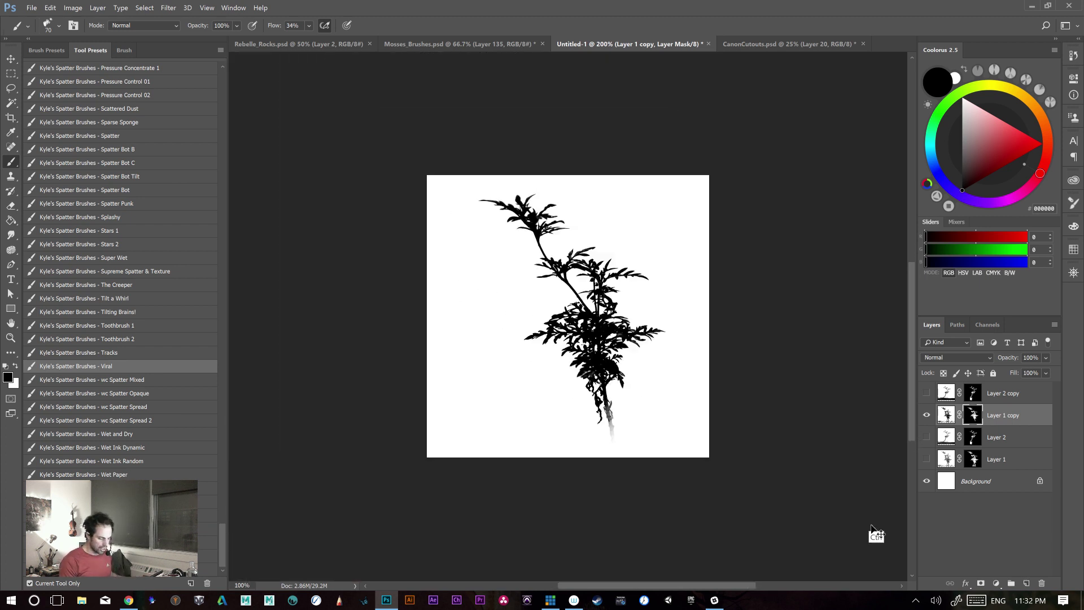
key(ctrl+plus)
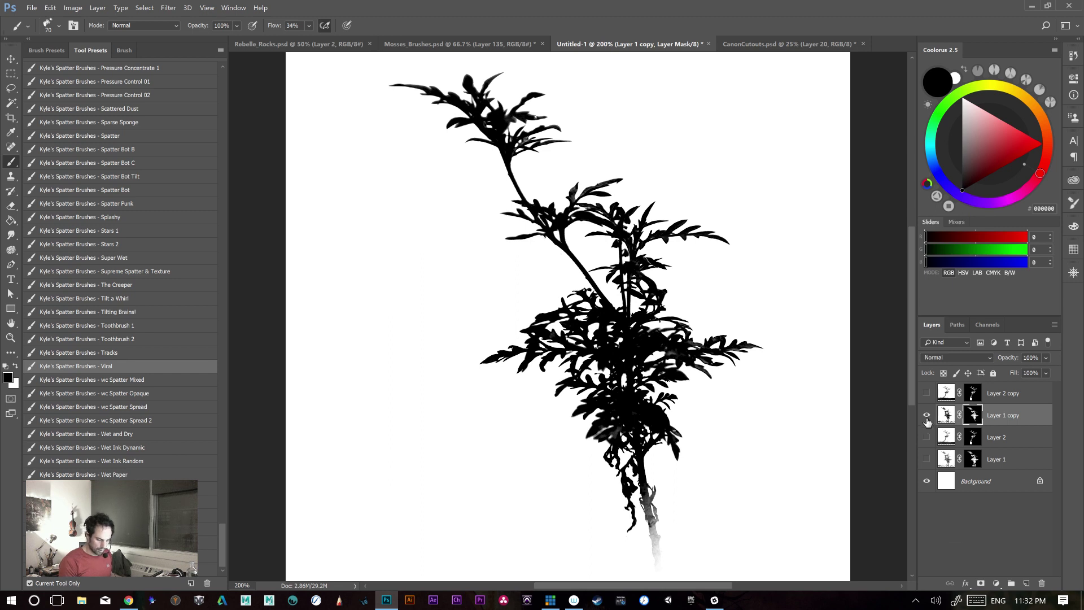
click(926, 416)
click(927, 393)
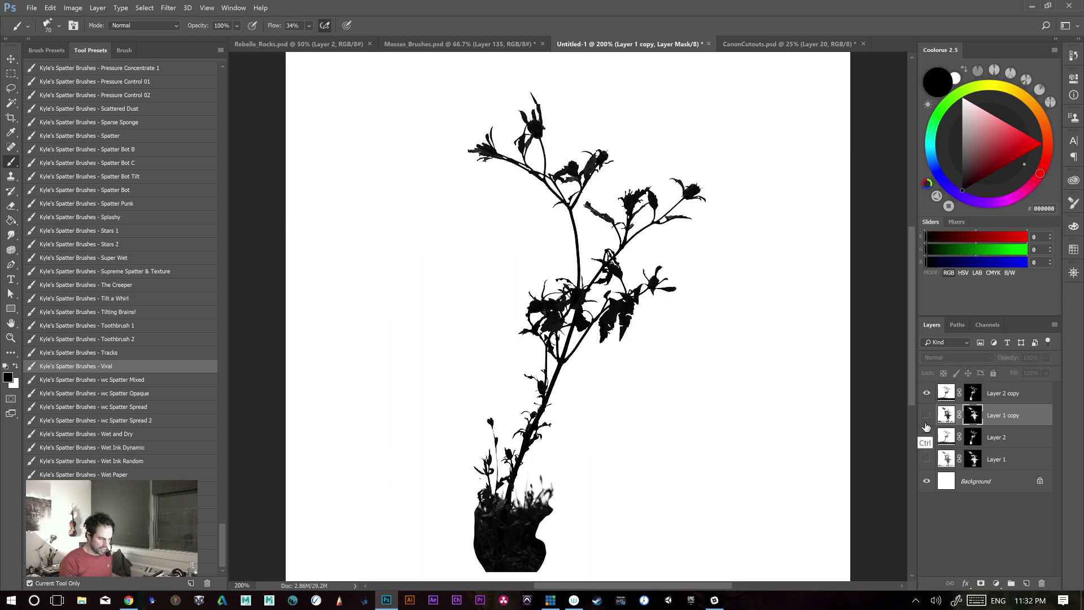
key(ctrl+plus)
key(ctrl+minus)
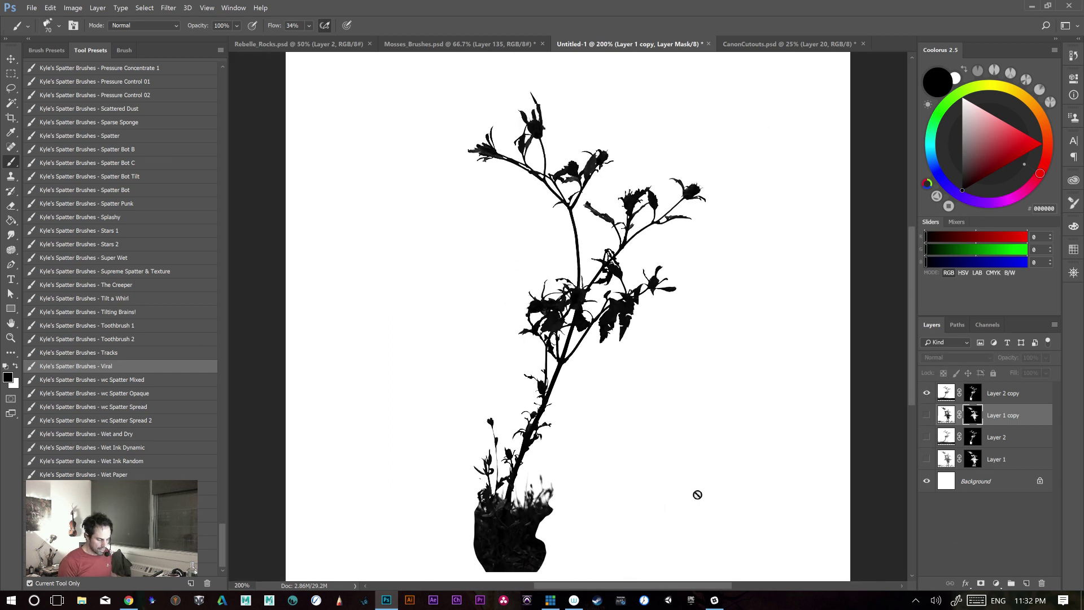
click(970, 401)
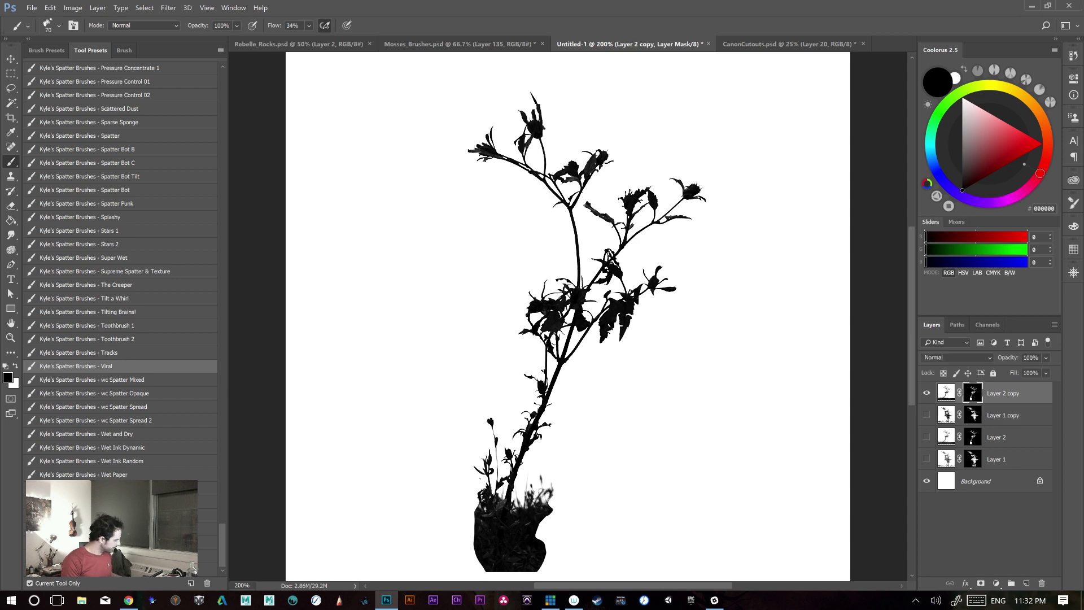
- Lasso the grass clump around the stem's base, fill it with black in Layer 2 copy's mask, and deselect
key(ctrl+plus)
drag(625, 454, 661, 298)
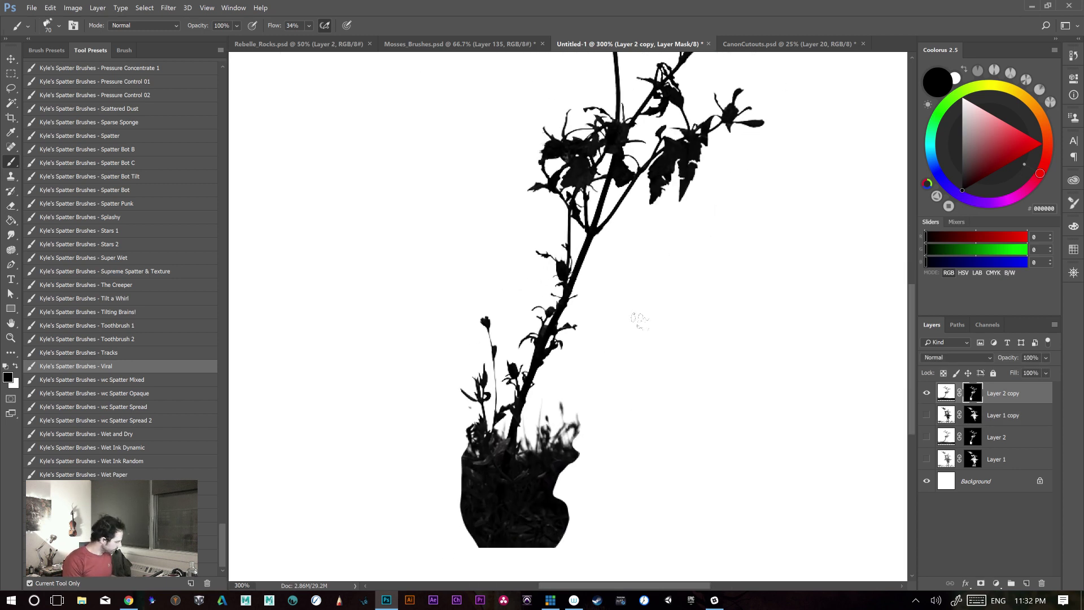
key(l)
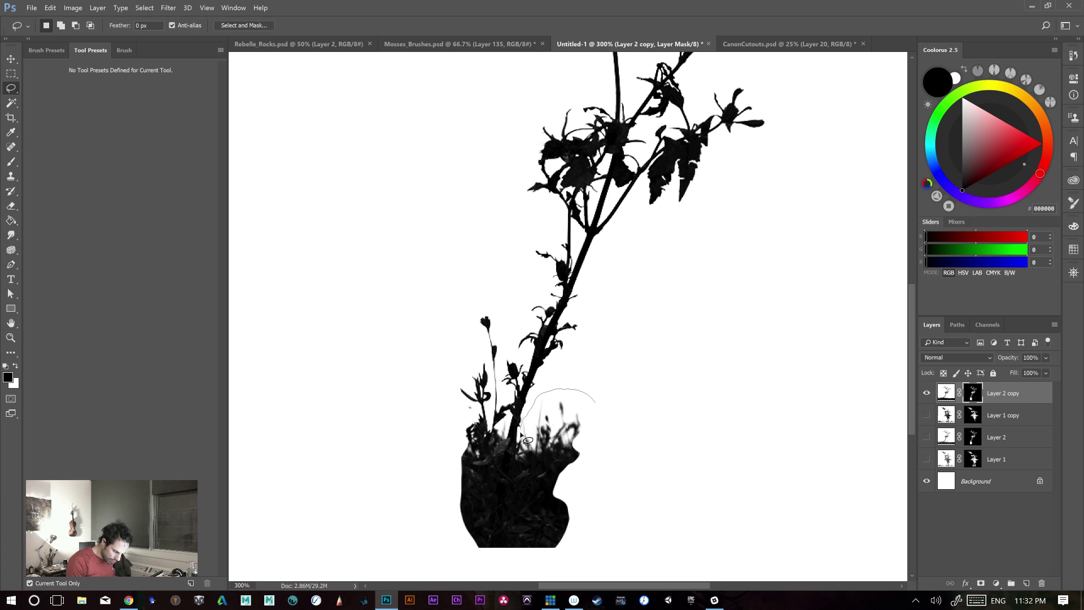
mouse_move(516, 451)
mouse_down()
mouse_move(501, 482)
mouse_move(511, 446)
mouse_move(540, 445)
mouse_up()
key(ctrl+d)
mouse_move(600, 398)
mouse_down()
mouse_move(534, 408)
mouse_move(518, 478)
mouse_up()
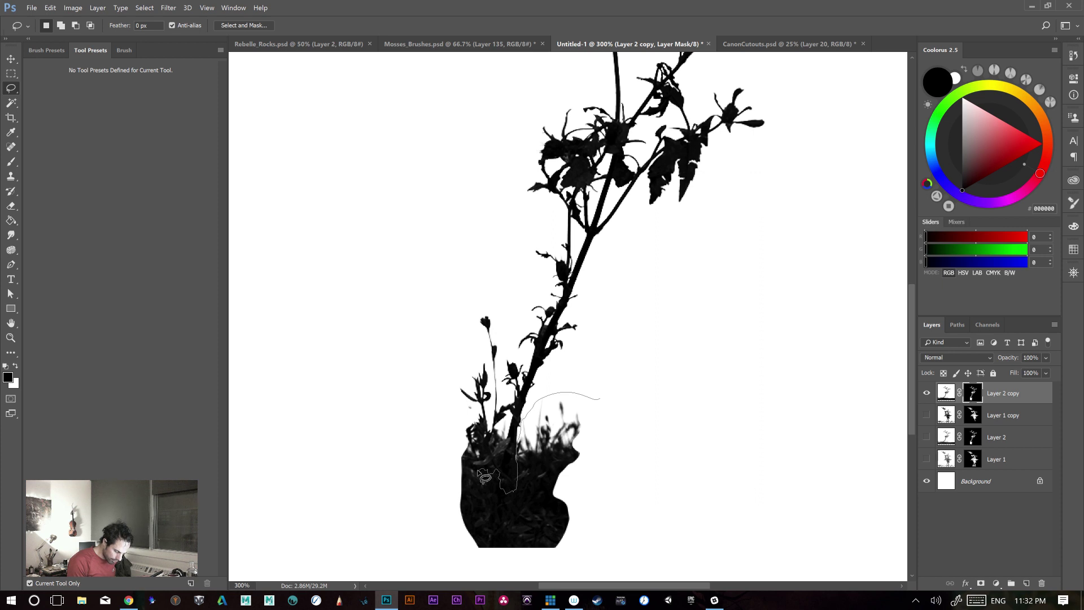
mouse_move(479, 433)
mouse_down()
mouse_move(452, 582)
mouse_move(655, 389)
mouse_move(599, 398)
mouse_up()
key(Delete)
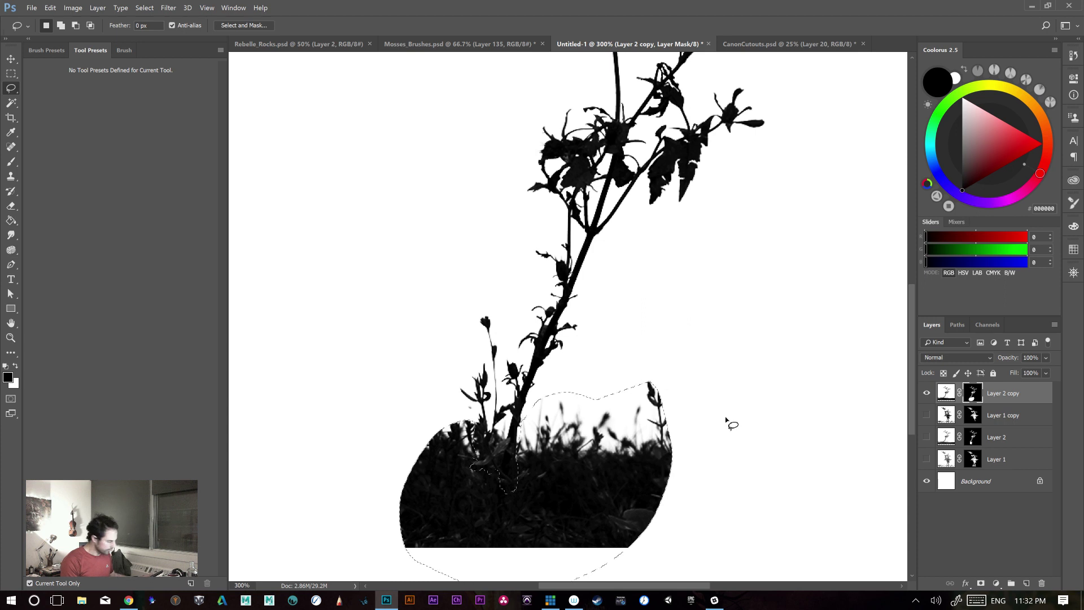
key(ctrl+z)
key(x)
key(Delete)
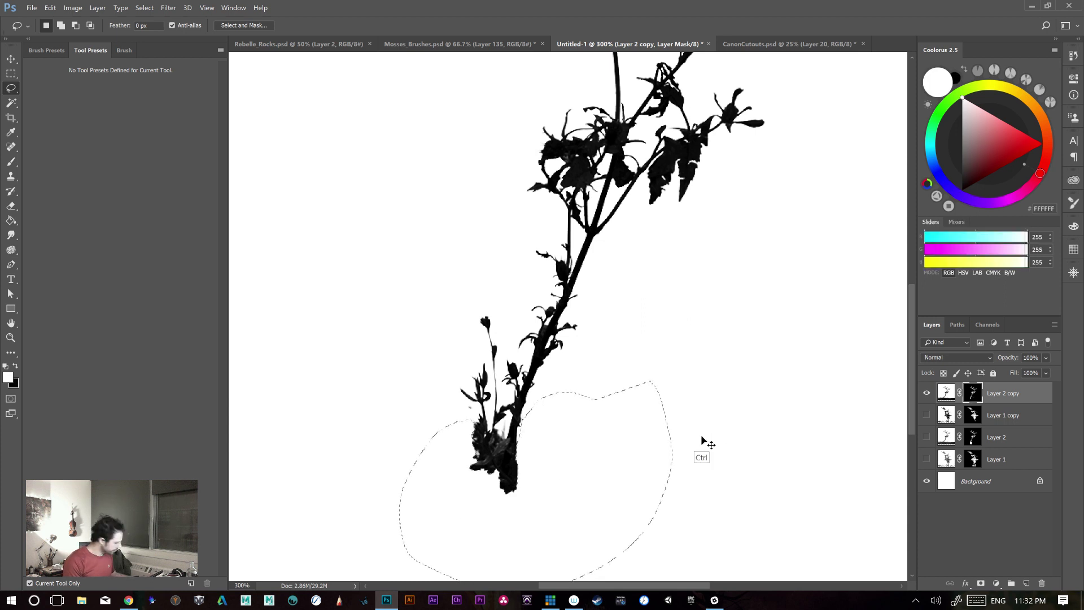
key(ctrl+d)
- Set up the EVA_Texture brush preset with a black foreground and an 80 px size for painting on the mask
key(b)
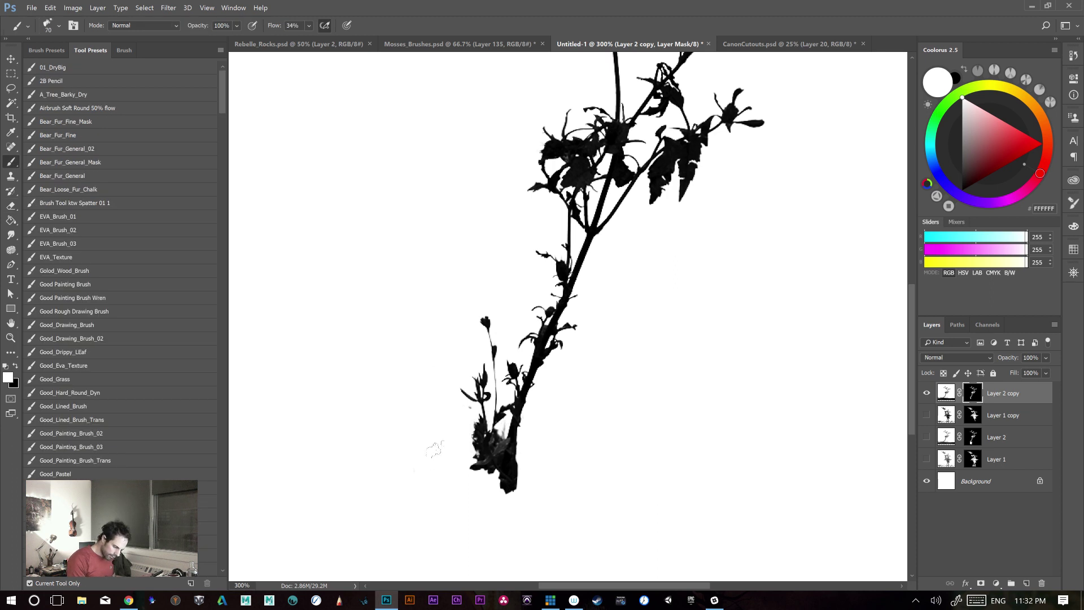
click(78, 258)
drag(470, 418, 467, 491)
key(ctrl+z)
key(x)
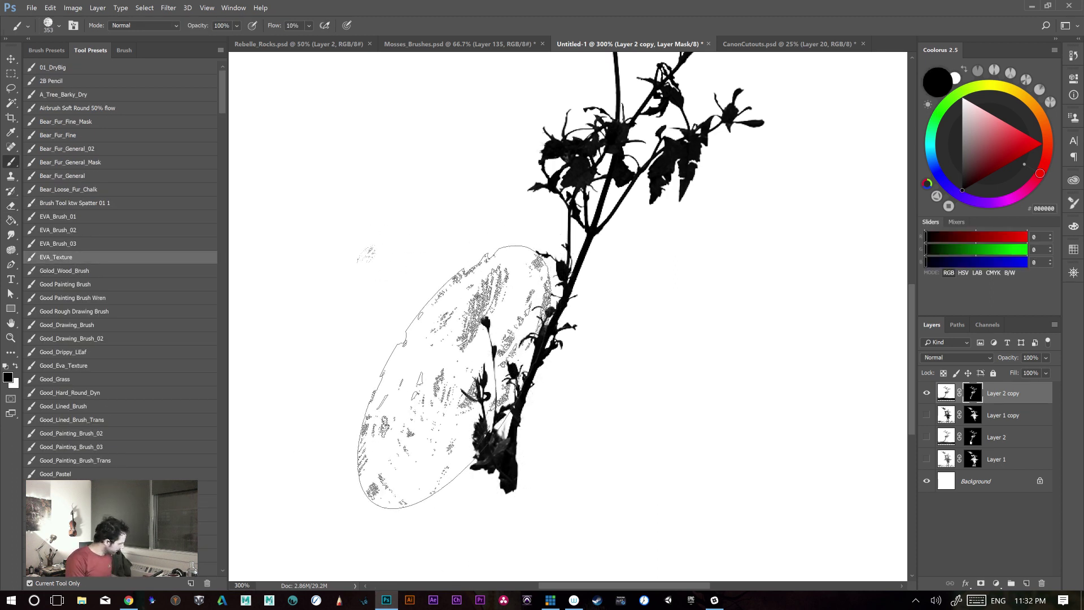
key(bracketleft)
key(bracketleft)
key(bracketleft)
key(bracketleft)
key(bracketleft)
key(bracketleft)
key(bracketleft)
key(bracketleft)
key(bracketleft)
key(bracketleft)
key(bracketright)
- Paint over the small sprigs left of the stem's base in Layer 2 copy's mask with textured strokes
drag(469, 378, 479, 466)
drag(470, 379, 485, 469)
drag(469, 373, 475, 435)
drag(459, 342, 451, 415)
- Lasso the small sprigs and grass left of the stem's base, mask them out with black, and deselect
key(l)
drag(513, 502, 515, 445)
mouse_move(506, 377)
mouse_down()
mouse_move(413, 397)
mouse_move(478, 541)
mouse_up()
key(alt+BackSpace)
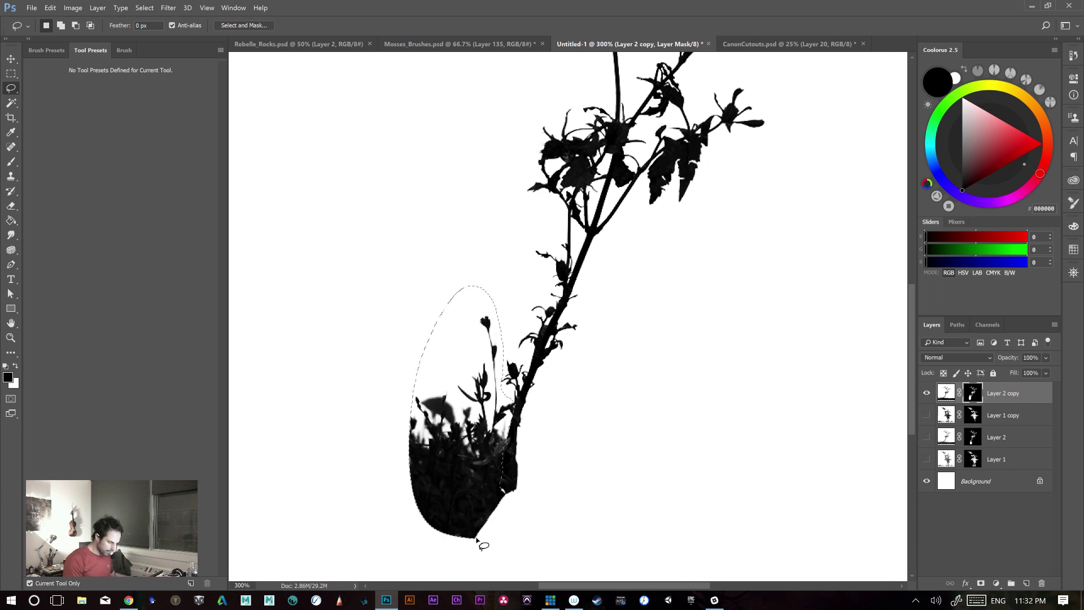
key(ctrl+z)
key(x)
key(alt+BackSpace)
key(ctrl+d)
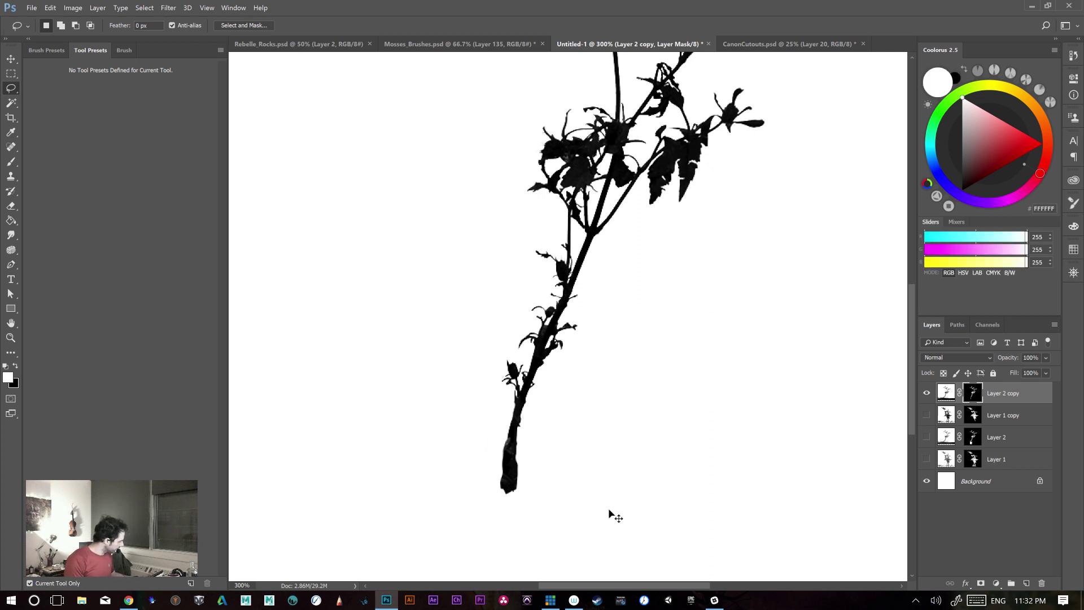
- Enlarge the black EVA_Texture brush to 150 px and fade out the stem's lower end in Layer 2 copy's mask
key(b)
key(x)
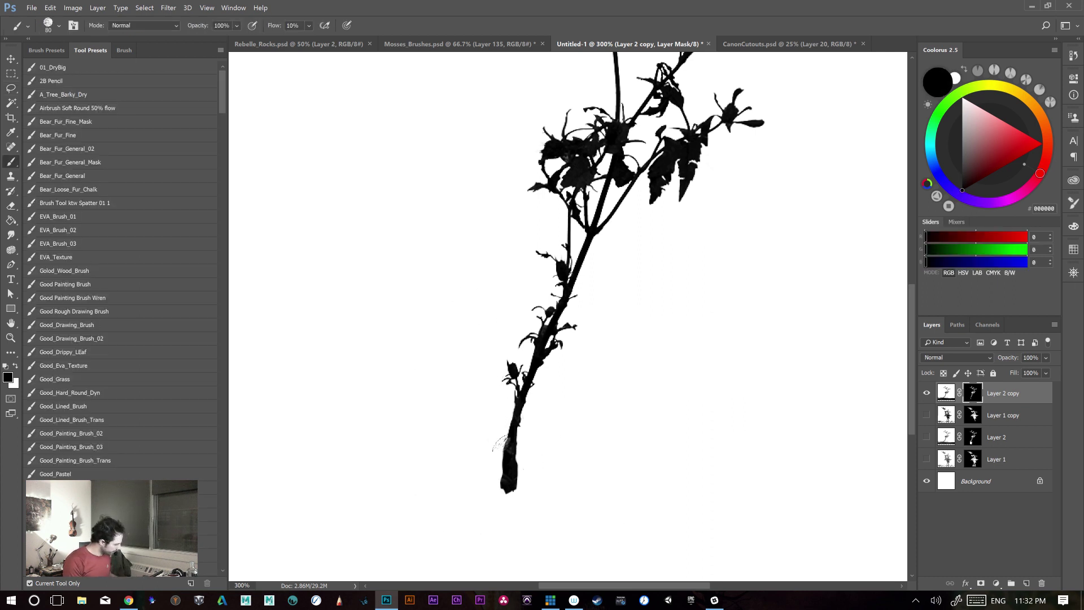
key(bracketright)
key(bracketright)
key(bracketright)
mouse_move(513, 479)
mouse_down()
mouse_move(526, 506)
mouse_move(494, 473)
mouse_move(479, 429)
mouse_move(515, 524)
mouse_move(480, 428)
mouse_move(509, 489)
mouse_move(537, 388)
mouse_move(512, 503)
mouse_up()
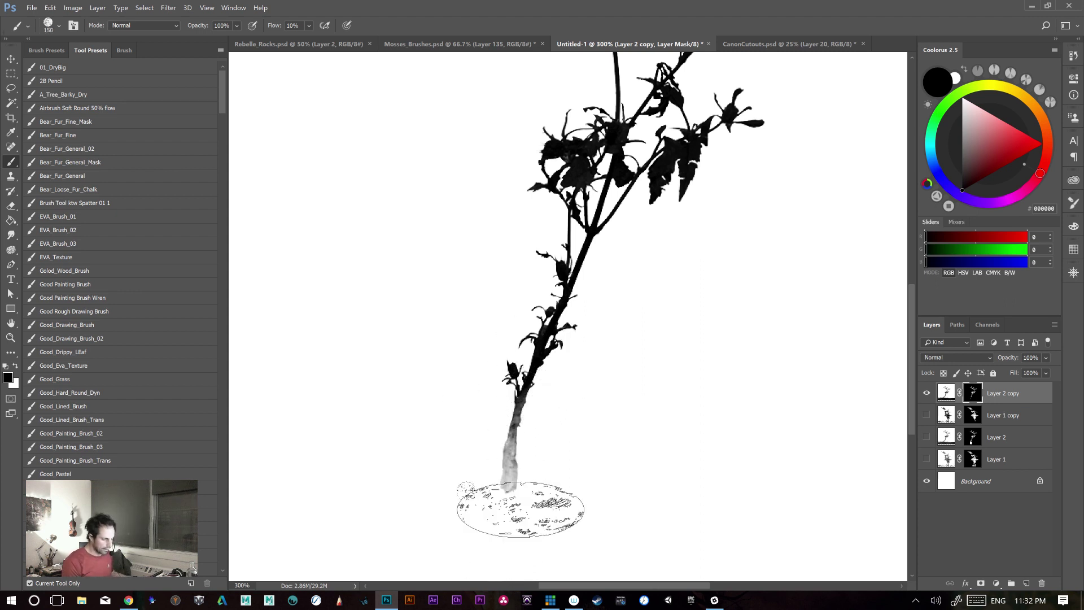
key(ctrl+minus)
key(ctrl+minus)
key(ctrl+plus)
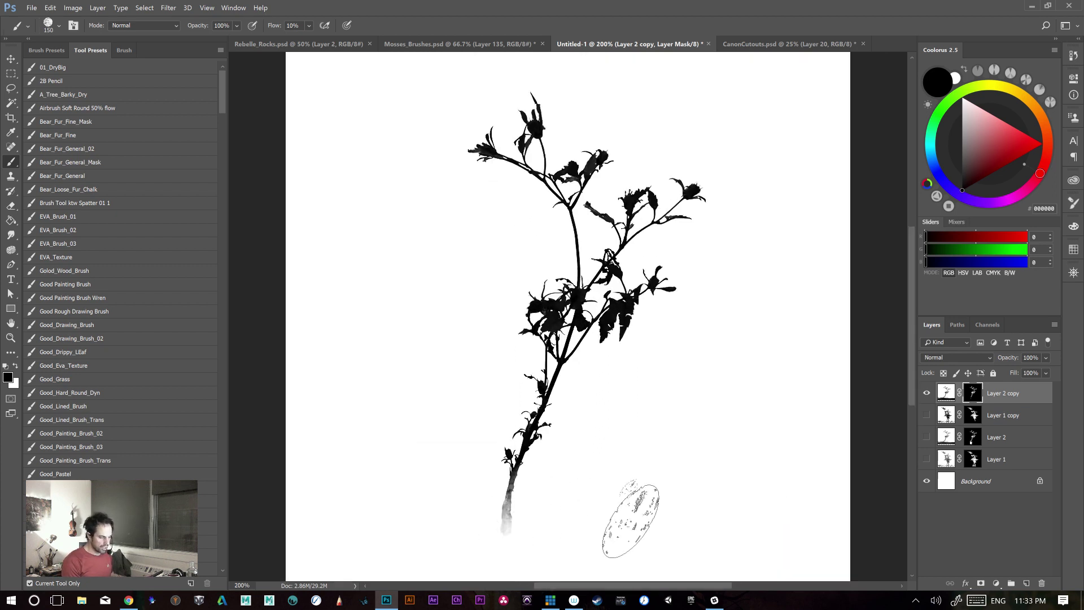
scroll(870, 542, down, 2)
scroll(864, 545, up, 2)
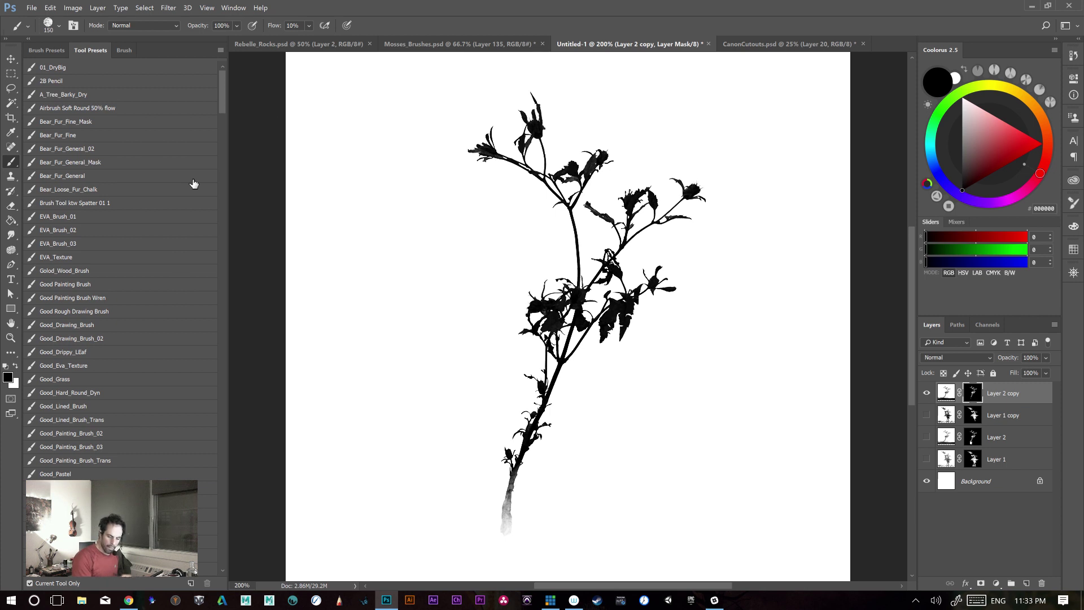
- Target Layer 2 copy's image instead of its mask and define a brush preset from it named Sampled Brush 2
click(50, 8)
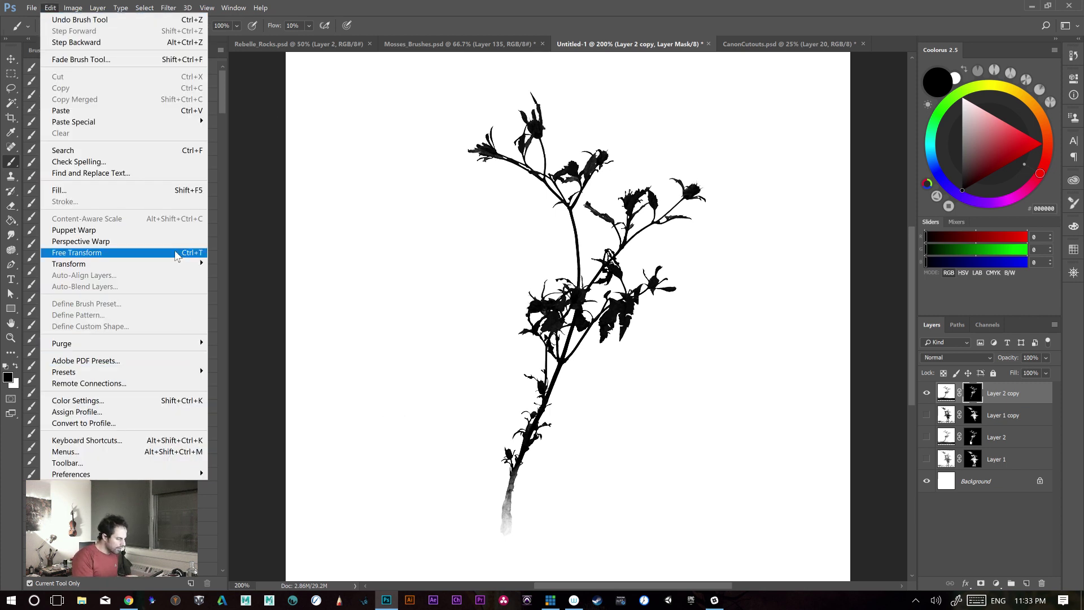
click(861, 331)
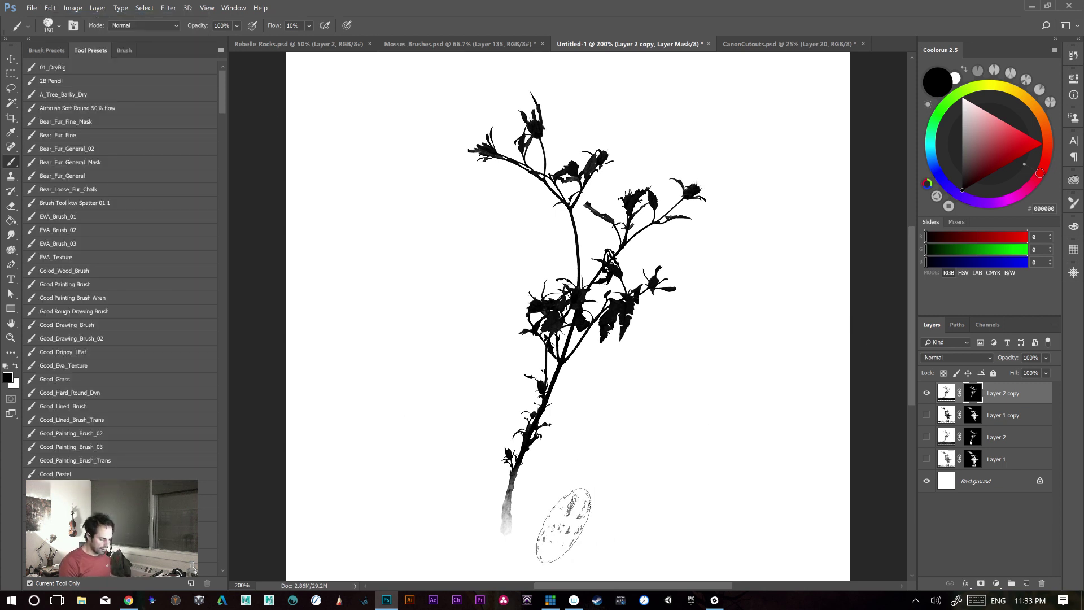
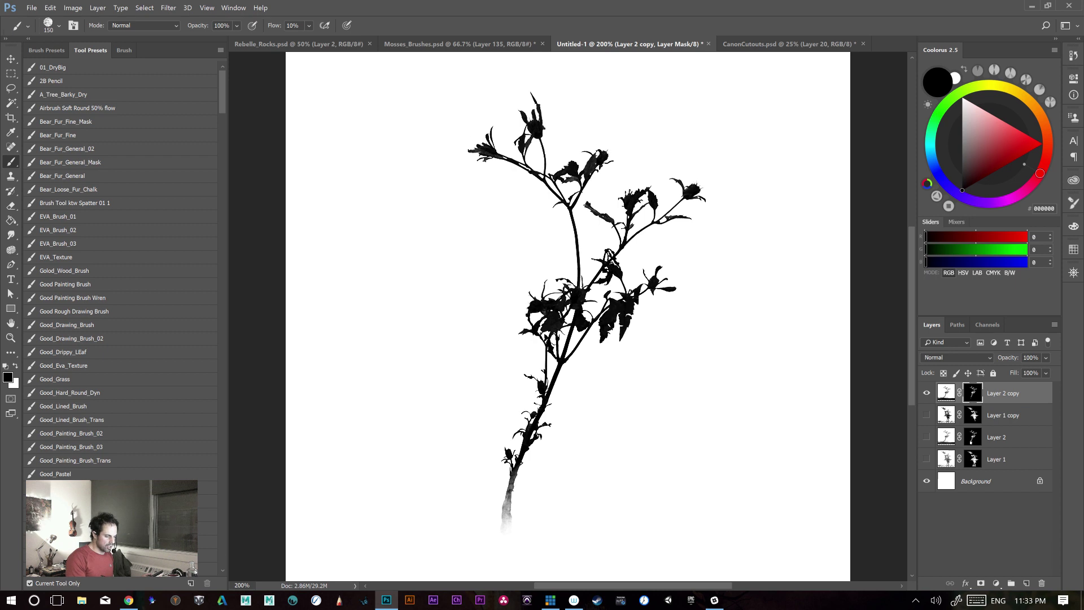
click(50, 8)
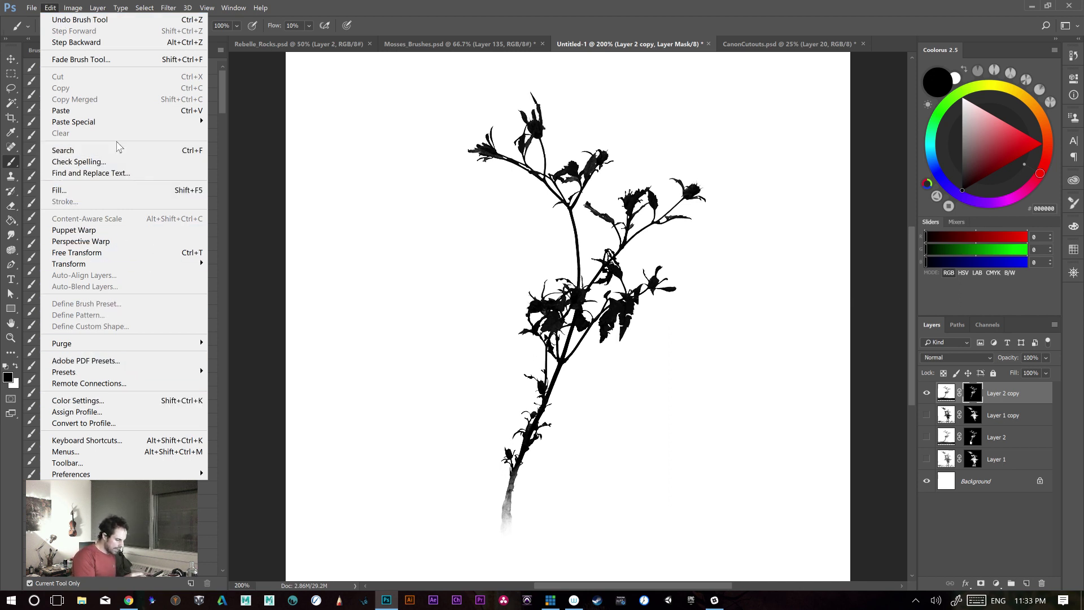
click(952, 401)
click(943, 400)
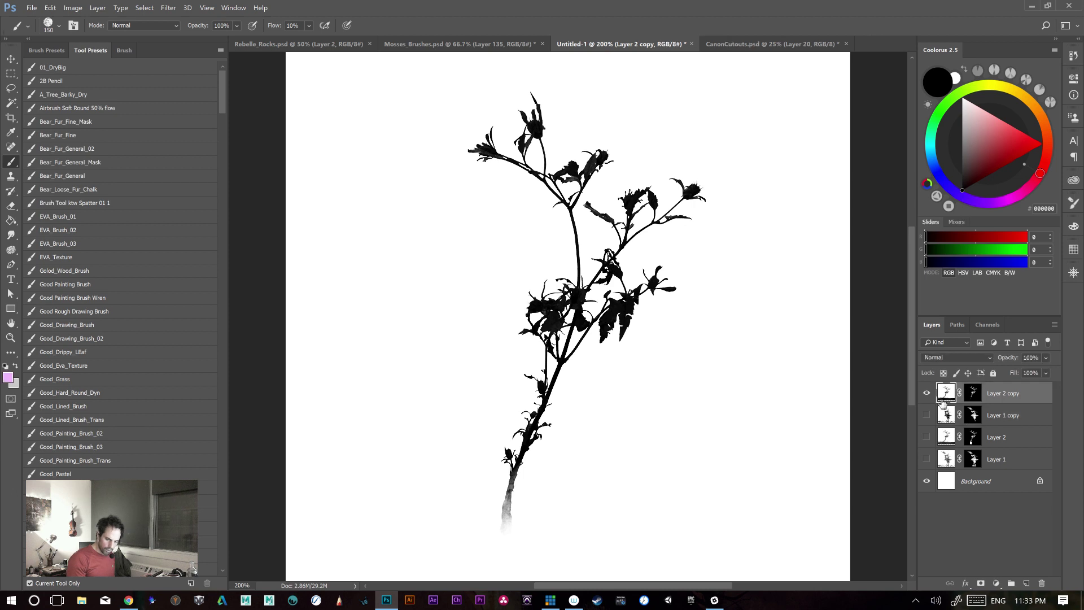
click(52, 8)
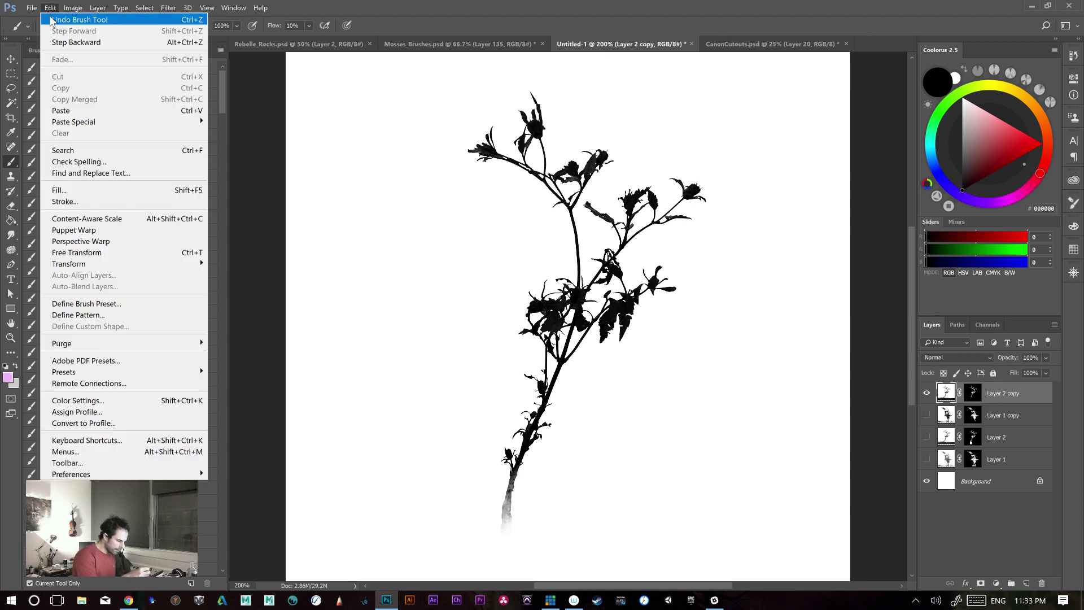
click(136, 306)
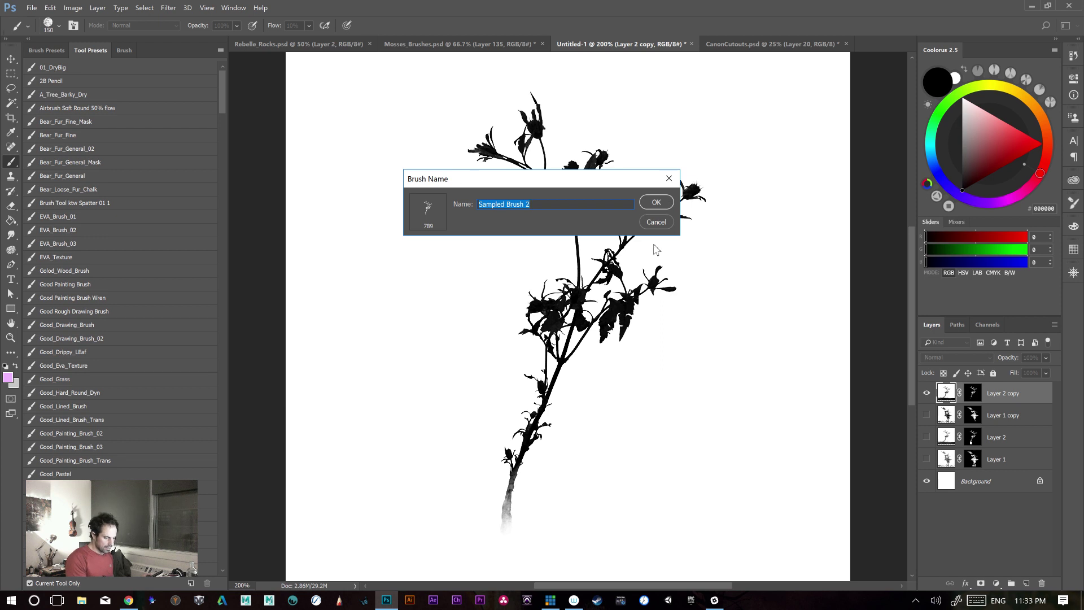
click(659, 202)
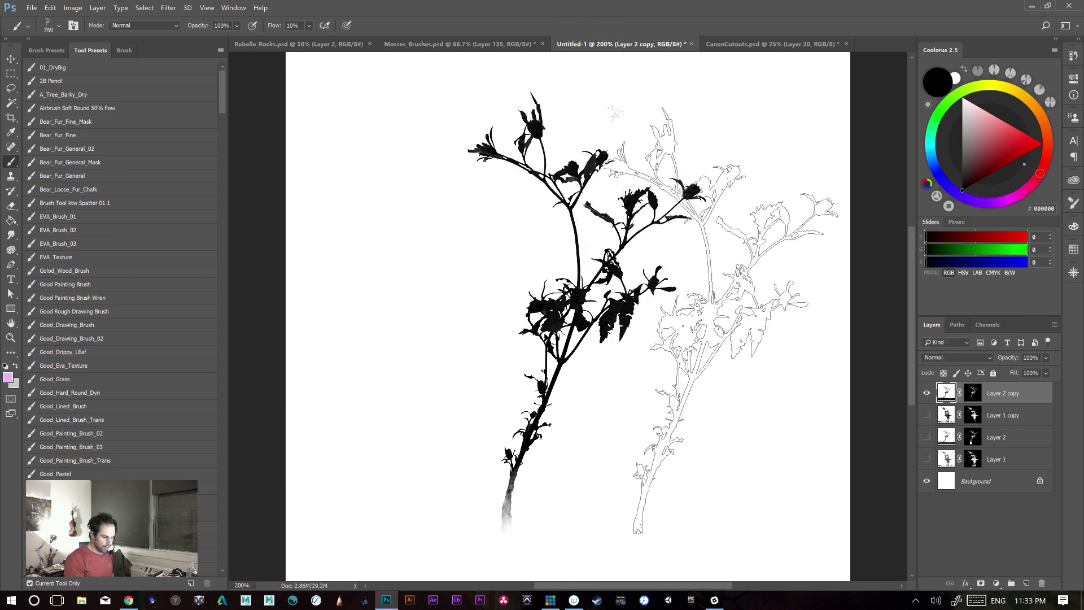
- Open Set_01.psd from Projects_Studio_Pro_2017 > Walky_Talky > Photoshop on WIP_SSD_B (I:), declining to create a library from it
click(442, 45)
click(301, 45)
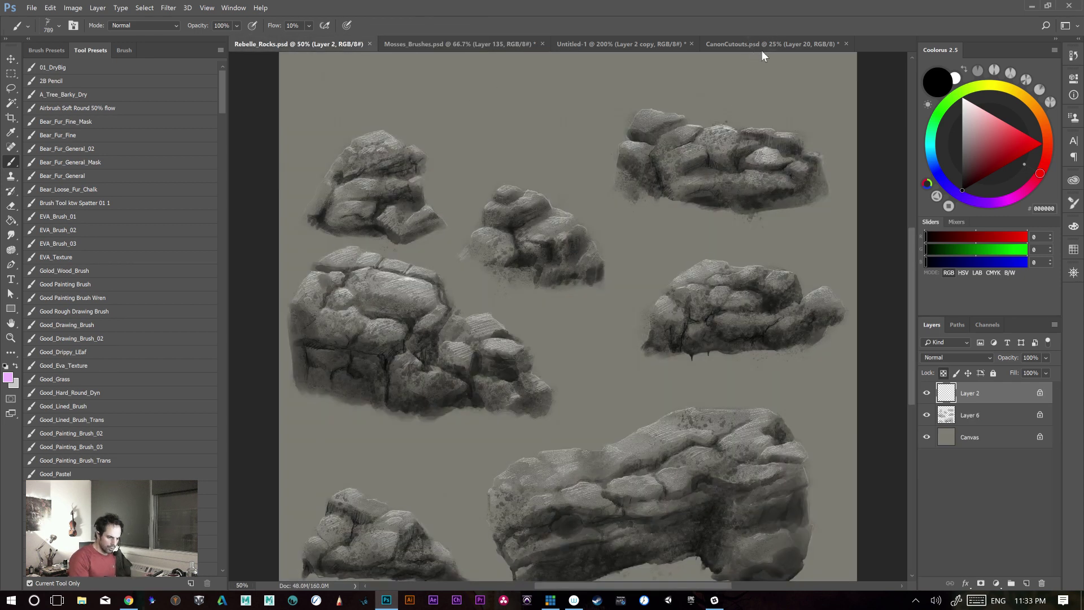
click(752, 44)
click(32, 10)
click(45, 34)
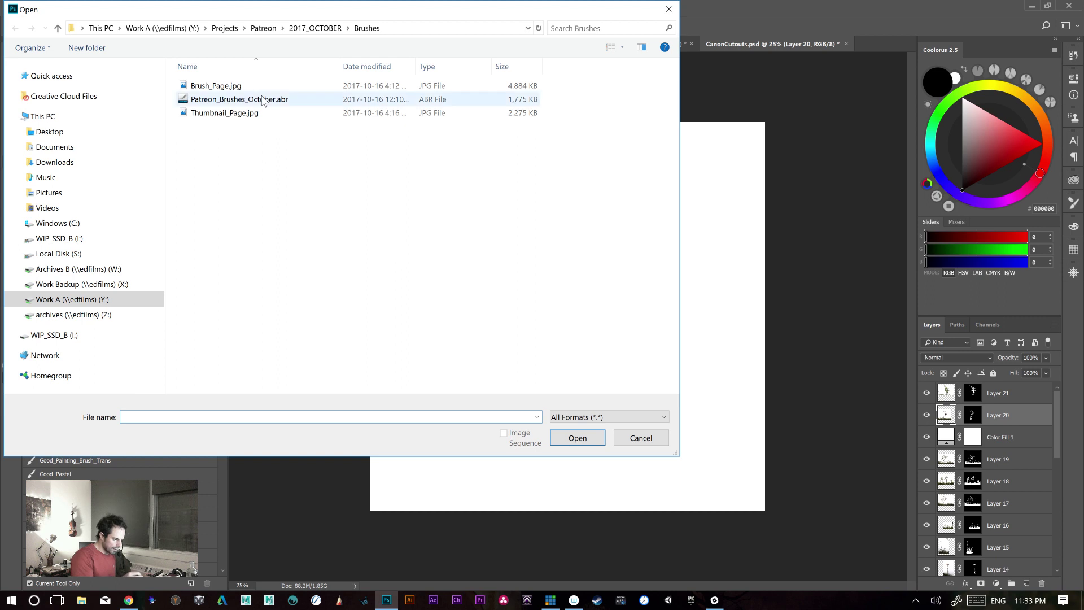
click(72, 254)
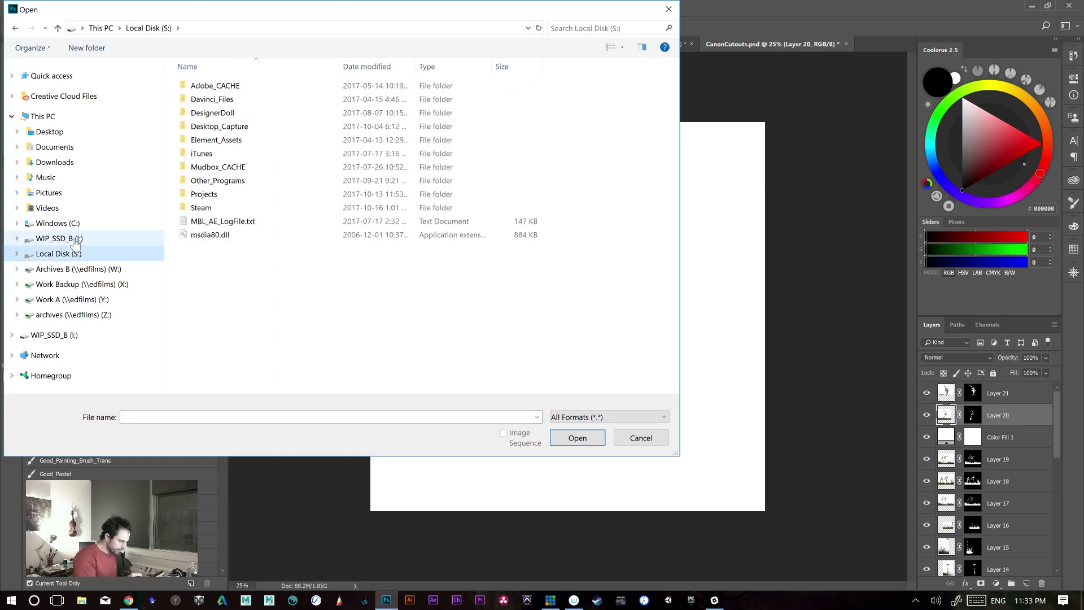
click(76, 240)
double_click(226, 154)
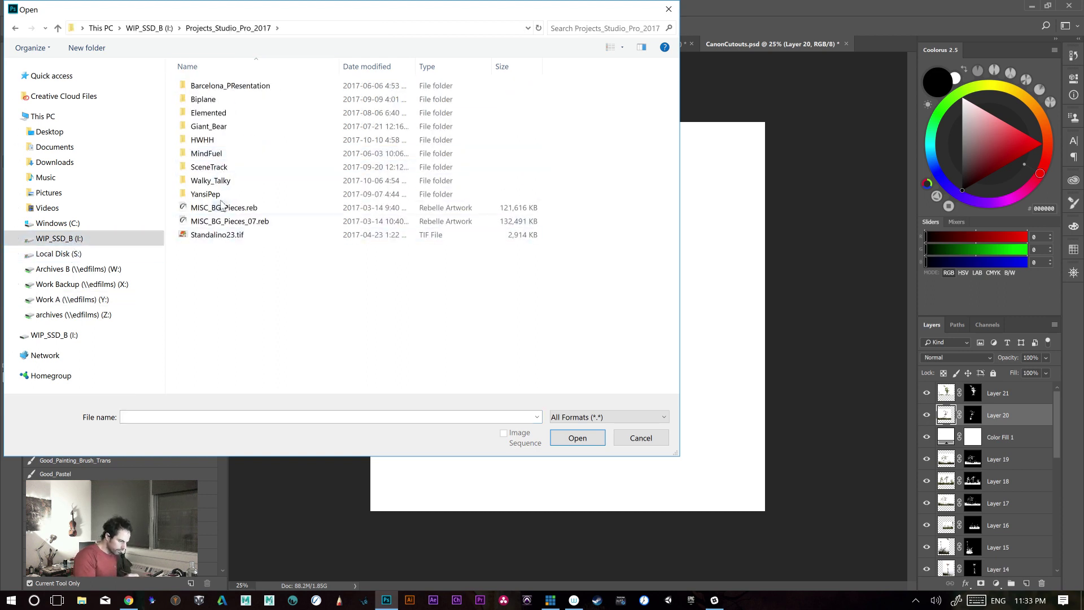
double_click(220, 181)
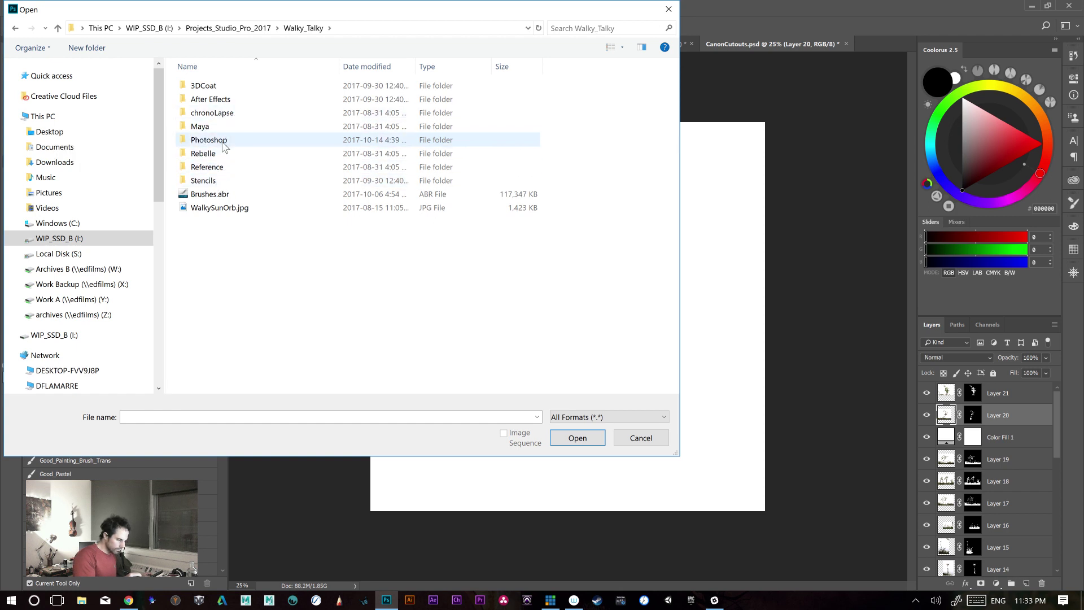
double_click(223, 142)
double_click(230, 119)
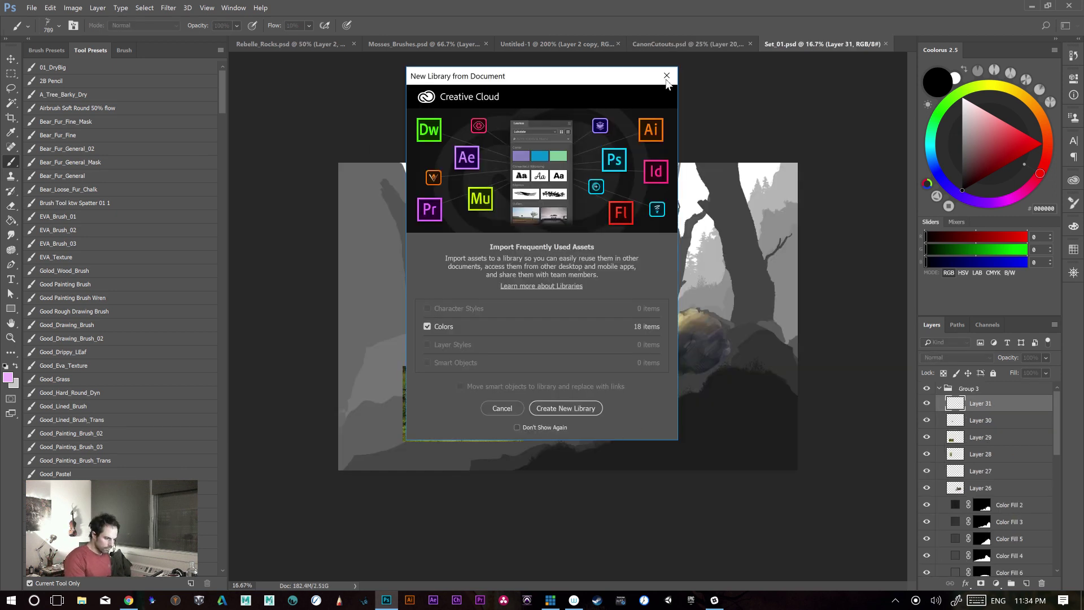
click(667, 76)
- Target Color Fill 2's mask for the dark foreground hill and reduce the plant brush to 600 px
key(ctrl+plus)
key(ctrl+plus)
key(ctrl+plus)
key(ctrl+plus)
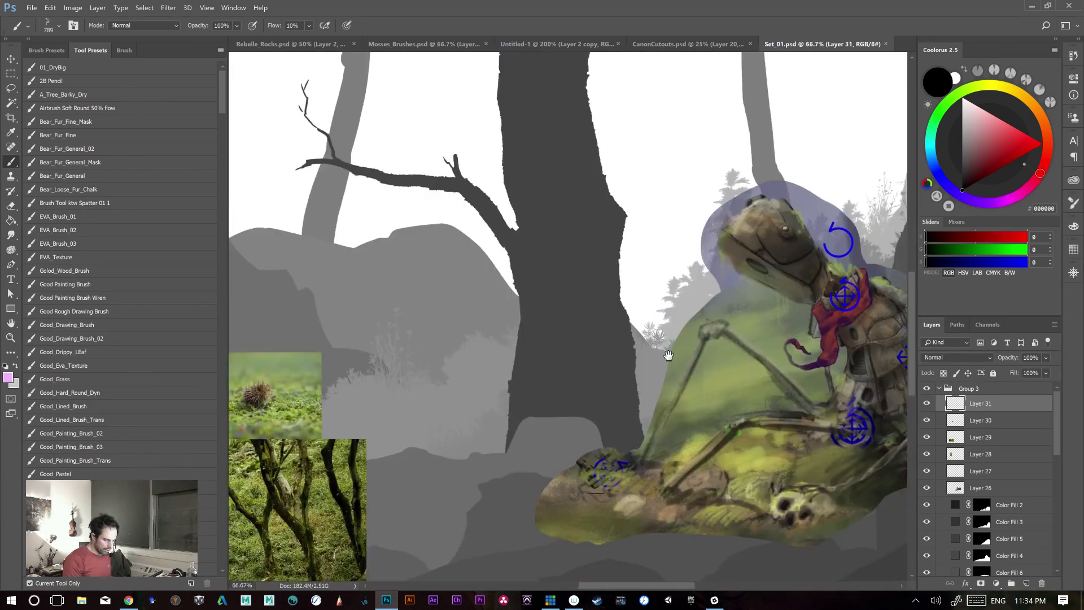
drag(669, 356, 571, 118)
drag(760, 433, 714, 358)
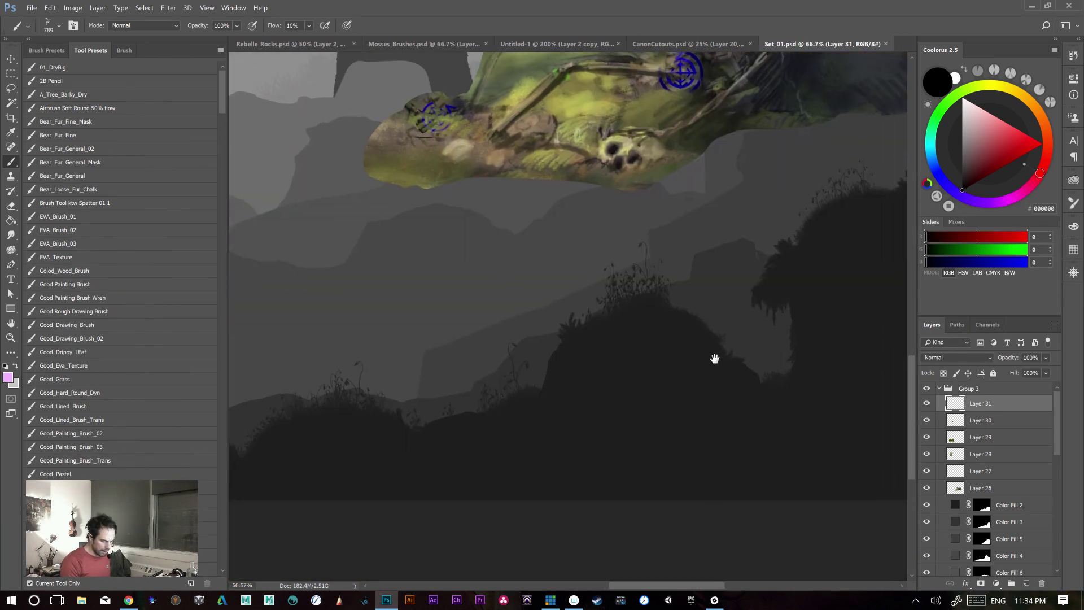
click(982, 506)
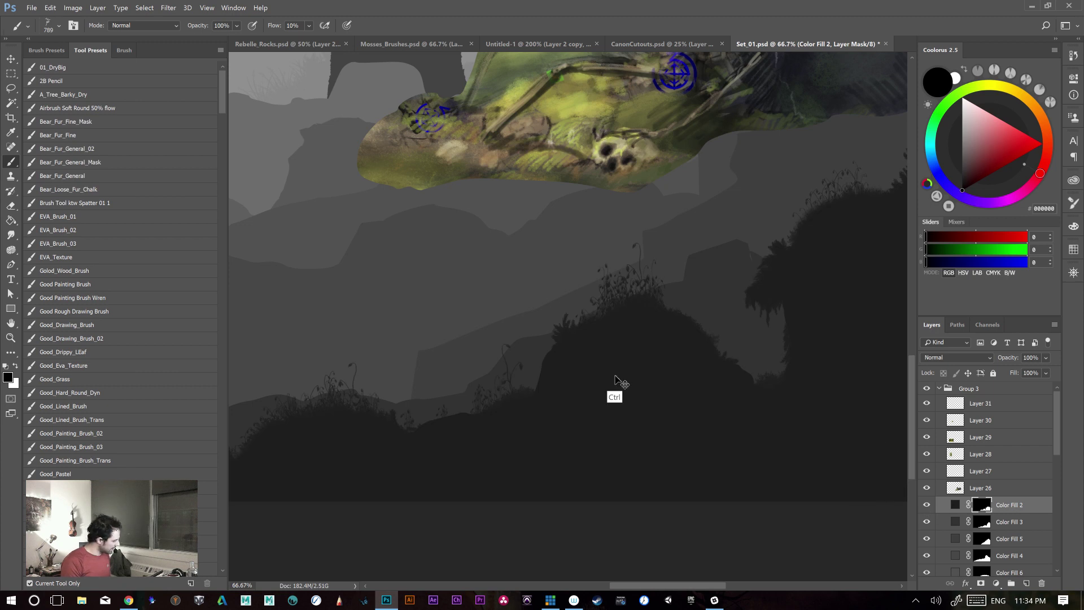
key(ctrl+plus)
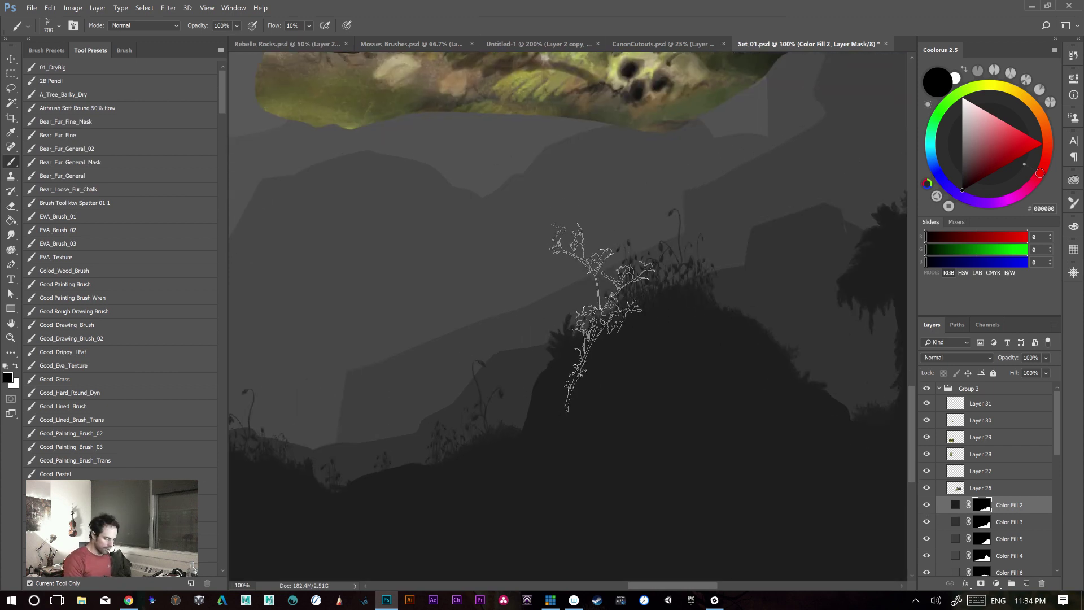
key(bracketleft)
key(bracketleft)
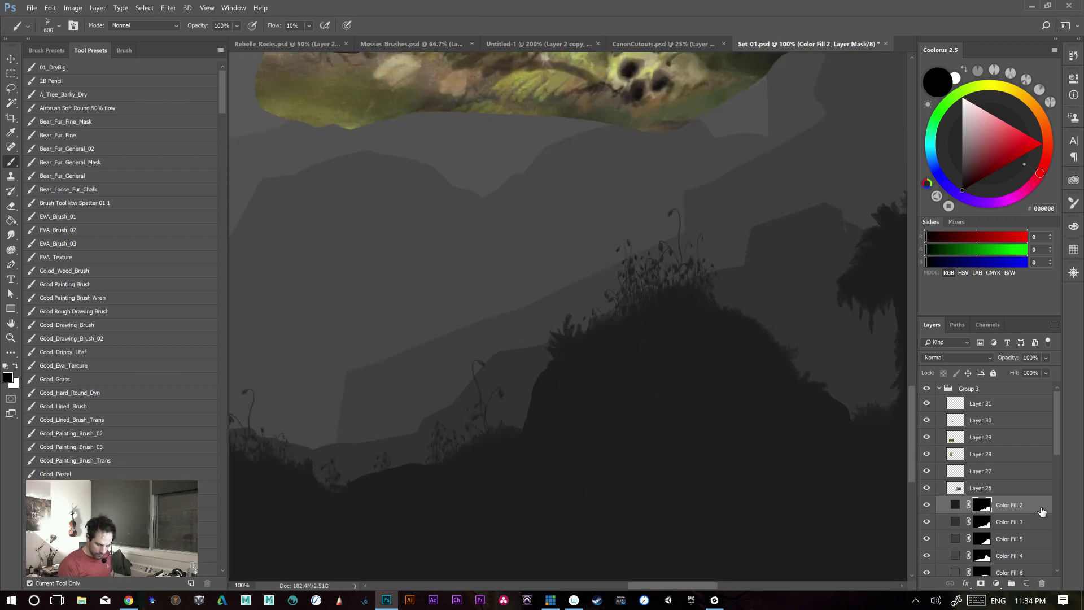
- Add a new layer above Color Fill 2, sample the hill's dark grey, and set the brush flow to 100%
click(1027, 588)
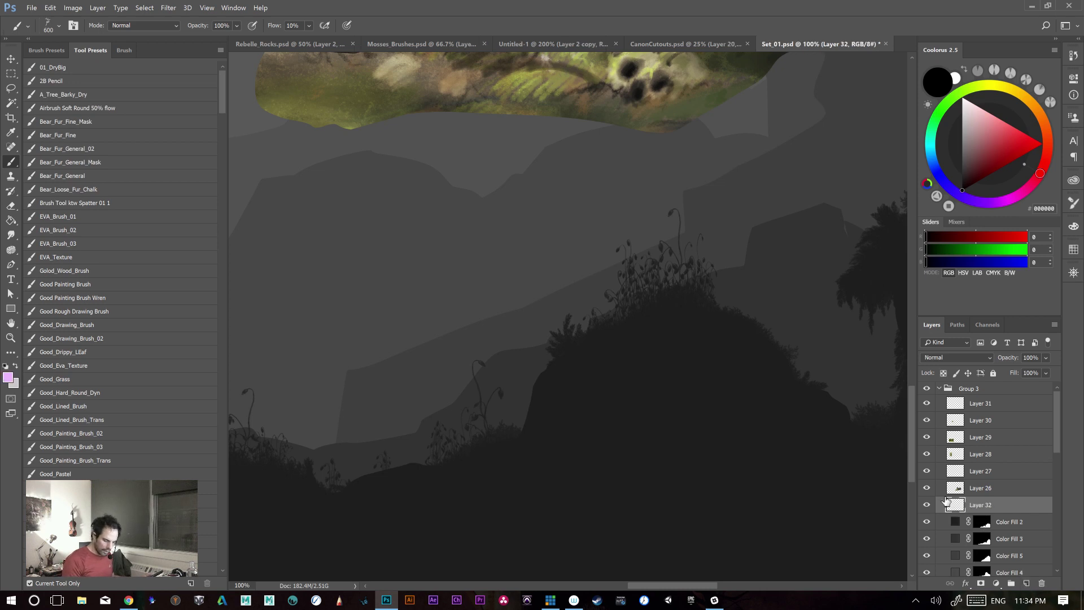
alt+click(626, 439)
key(shift+0)
- Try single stamps of the plant brush along the hillside on the new layer, undoing each one
drag(384, 282, 449, 339)
key(ctrl+z)
click(440, 271)
key(ctrl+z)
click(415, 268)
key(ctrl+z)
key(ctrl+plus)
click(508, 307)
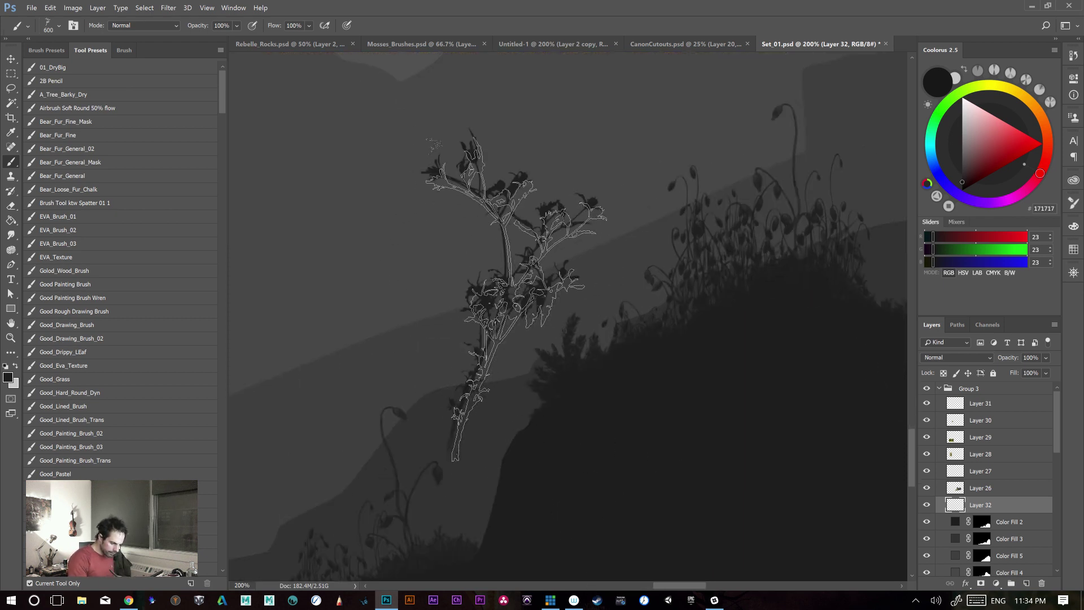
key(ctrl+z)
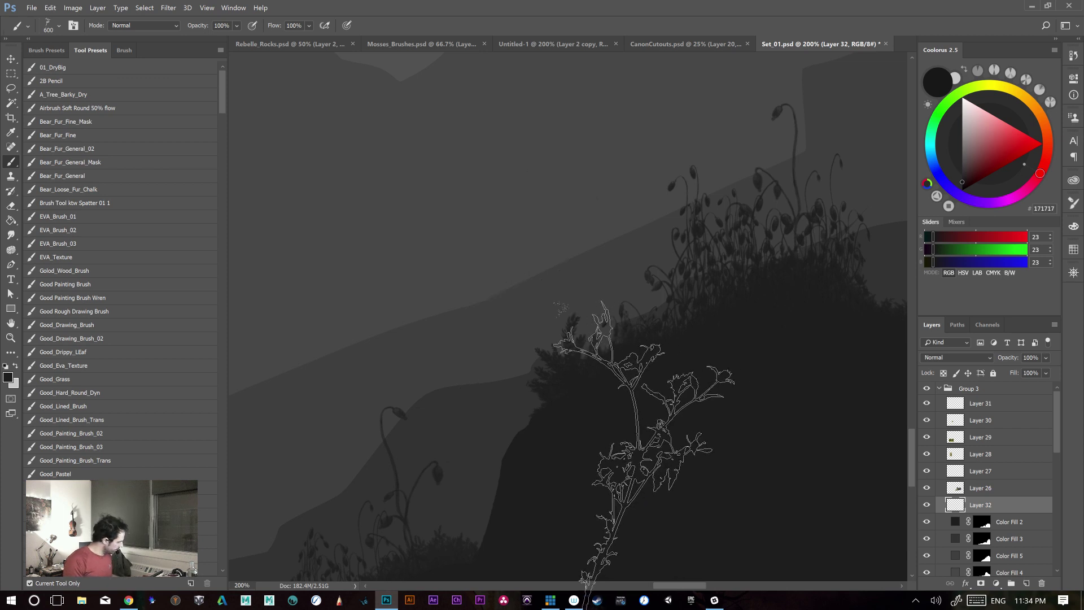
key(ctrl+minus)
click(474, 322)
key(ctrl+z)
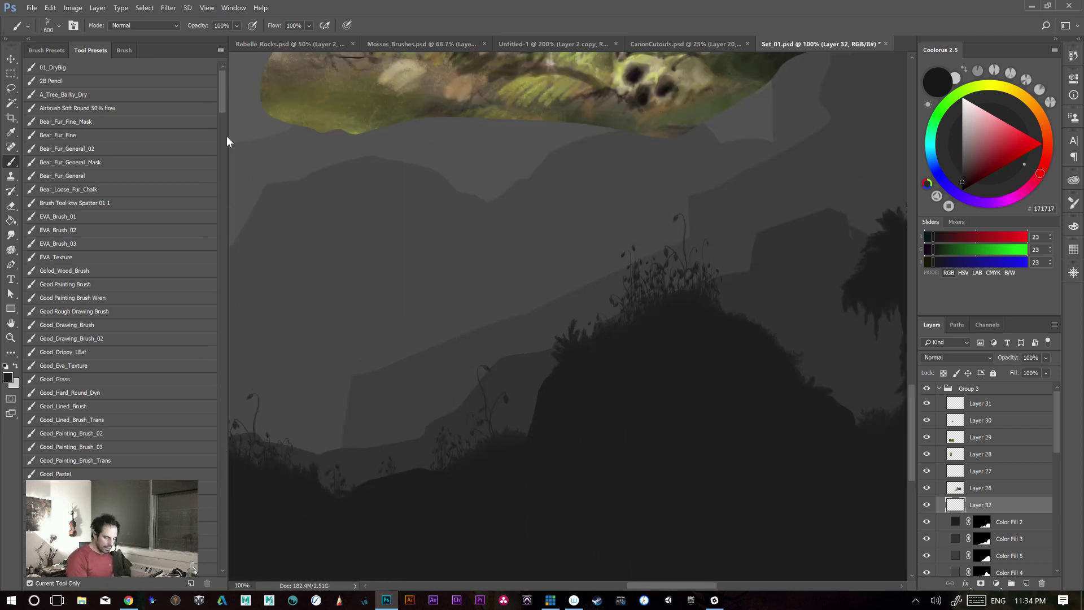
click(739, 260)
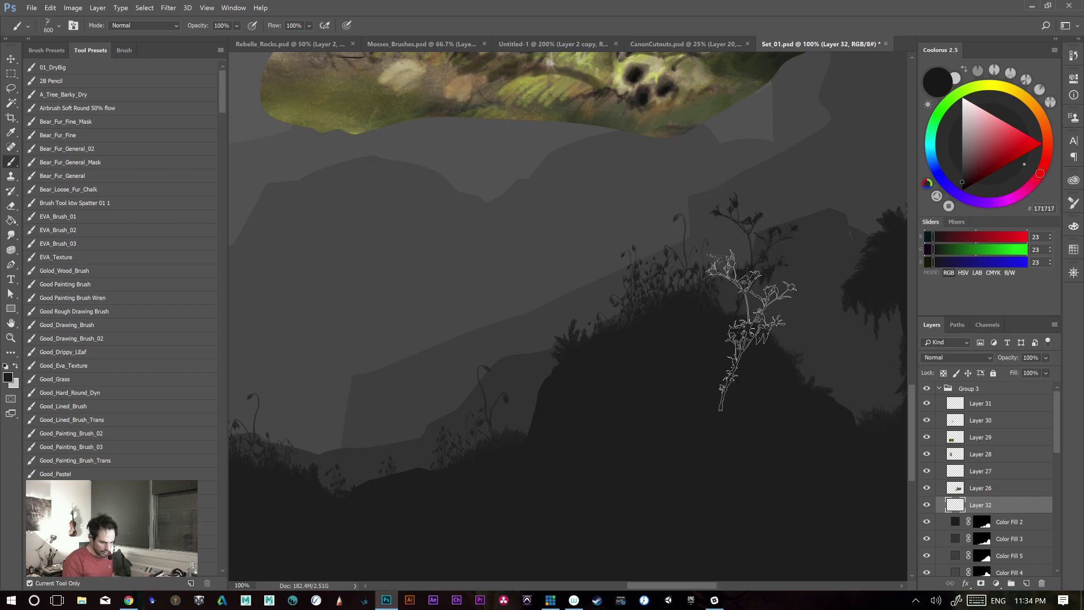
key(ctrl+z)
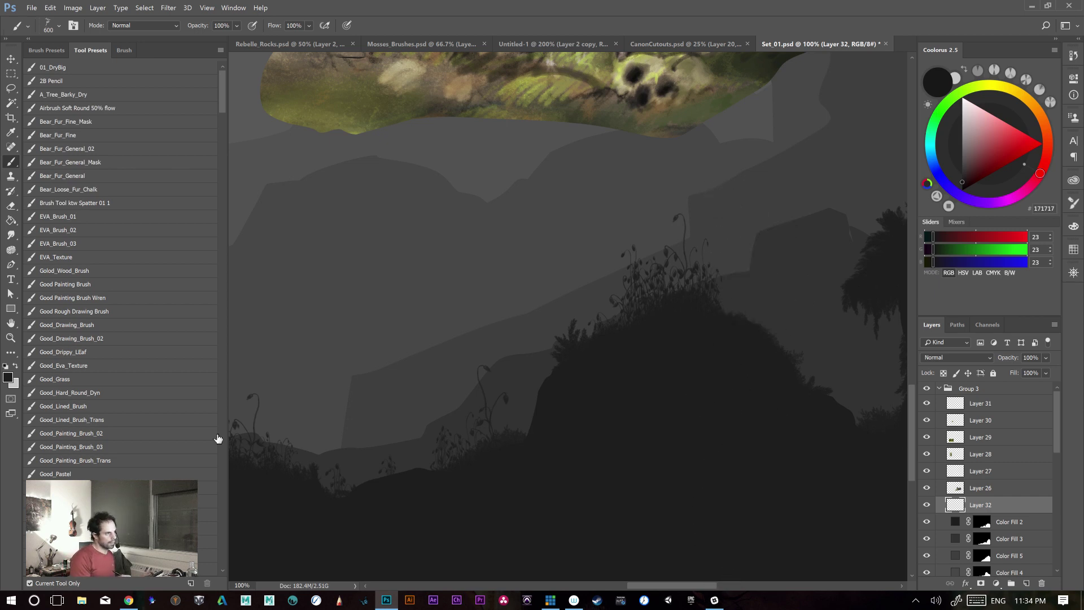
- Look through the brush presets and choose the 789 plant tip in the brush tip shape settings
mouse_move(222, 103)
mouse_down()
mouse_move(219, 144)
mouse_move(222, 103)
mouse_up()
click(56, 50)
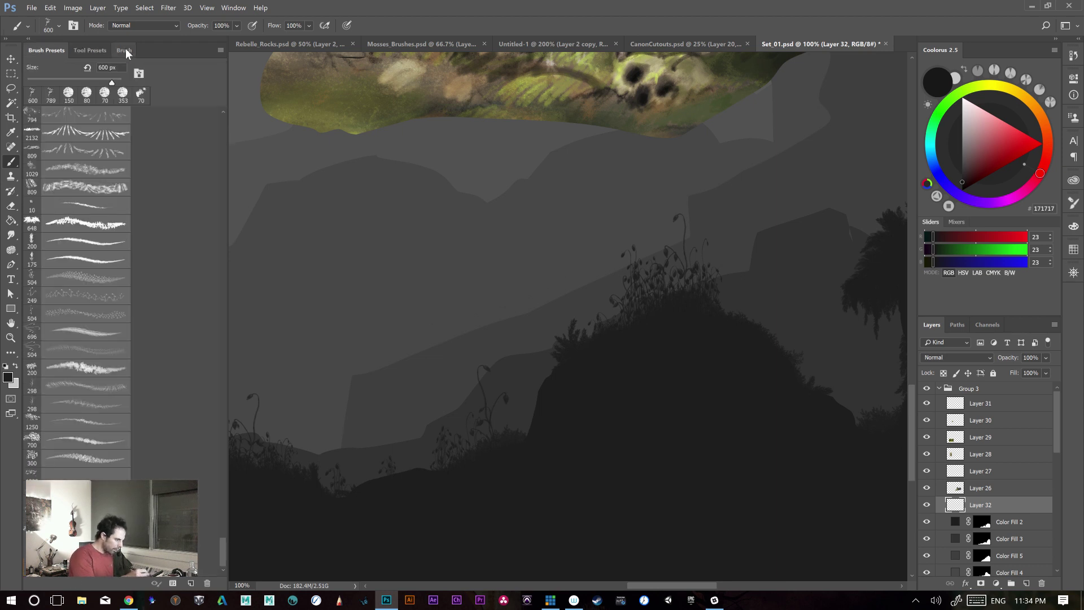
click(125, 51)
click(134, 365)
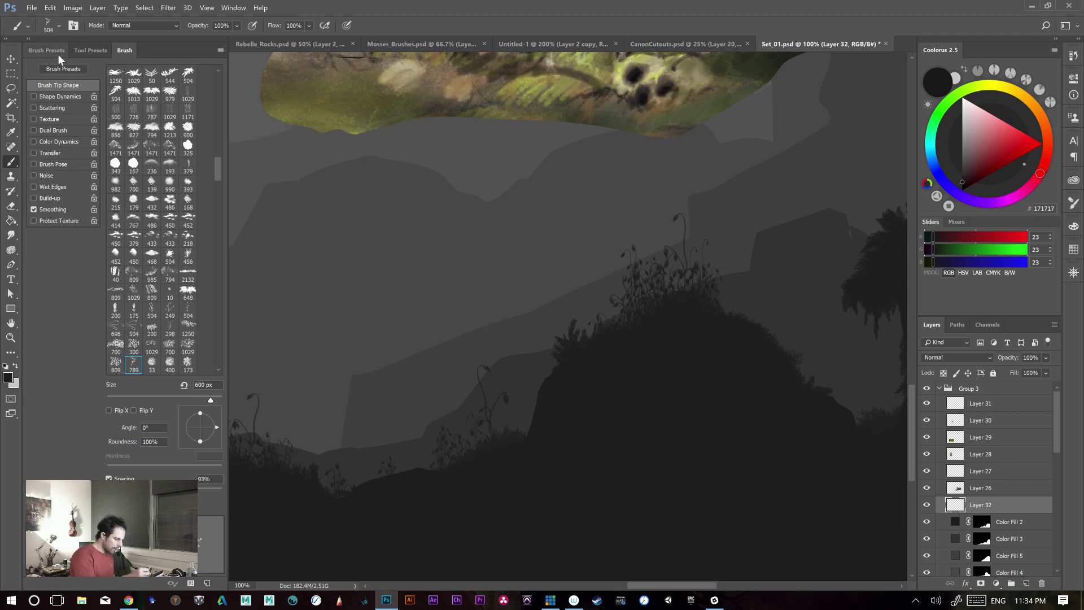
- Look through the other open documents and return to the Untitled-1 silhouette document
click(714, 45)
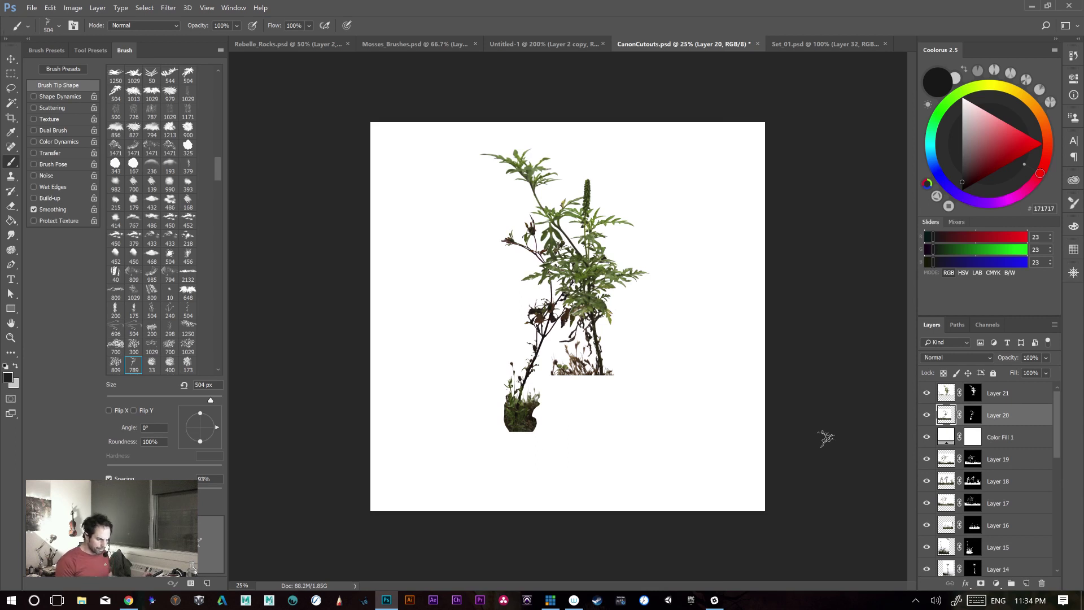
click(426, 45)
click(822, 45)
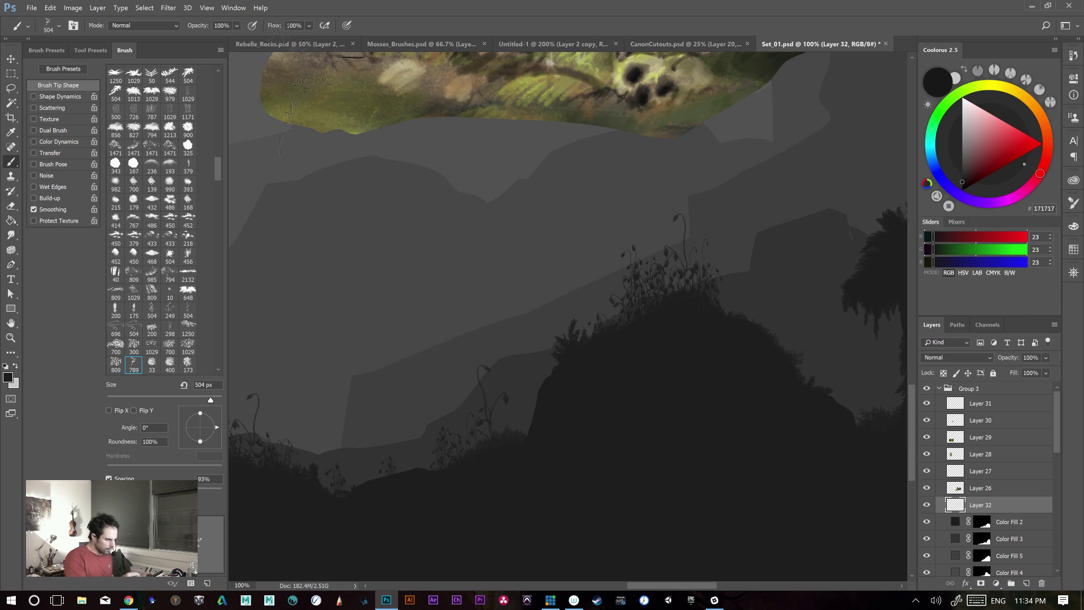
click(278, 45)
click(402, 45)
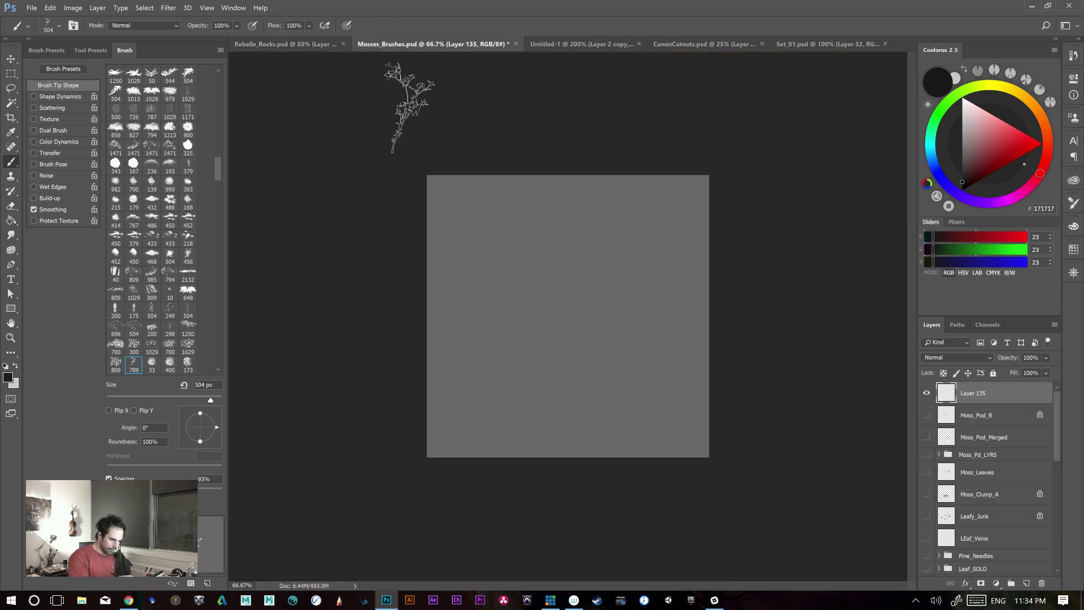
click(556, 44)
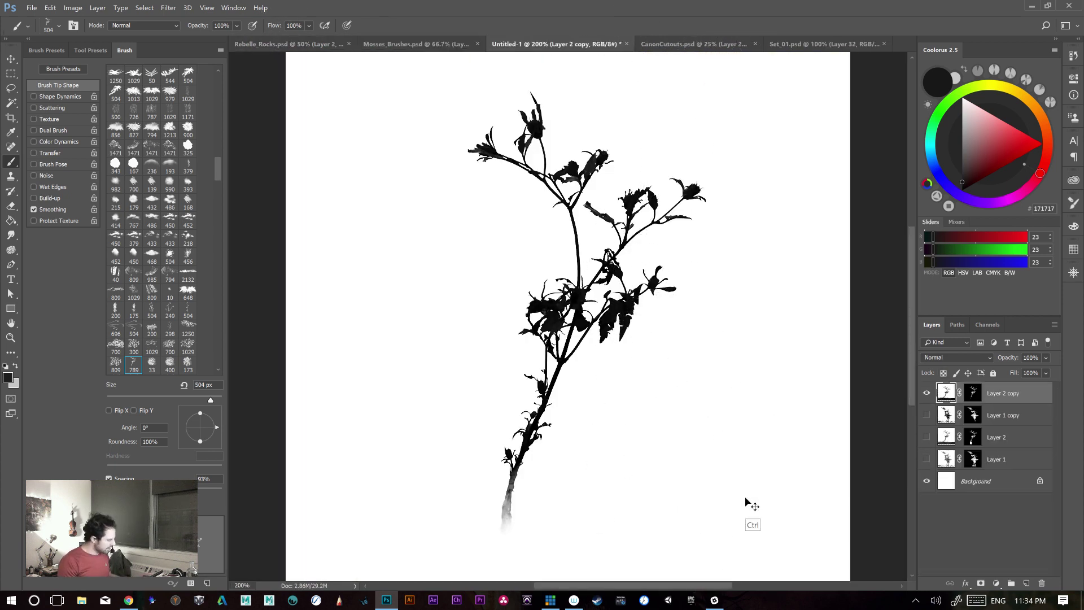
- Rotate the Layer 2 copy plant about 17° counterclockwise around its stem base and move it to the canvas centre
key(ctrl+minus)
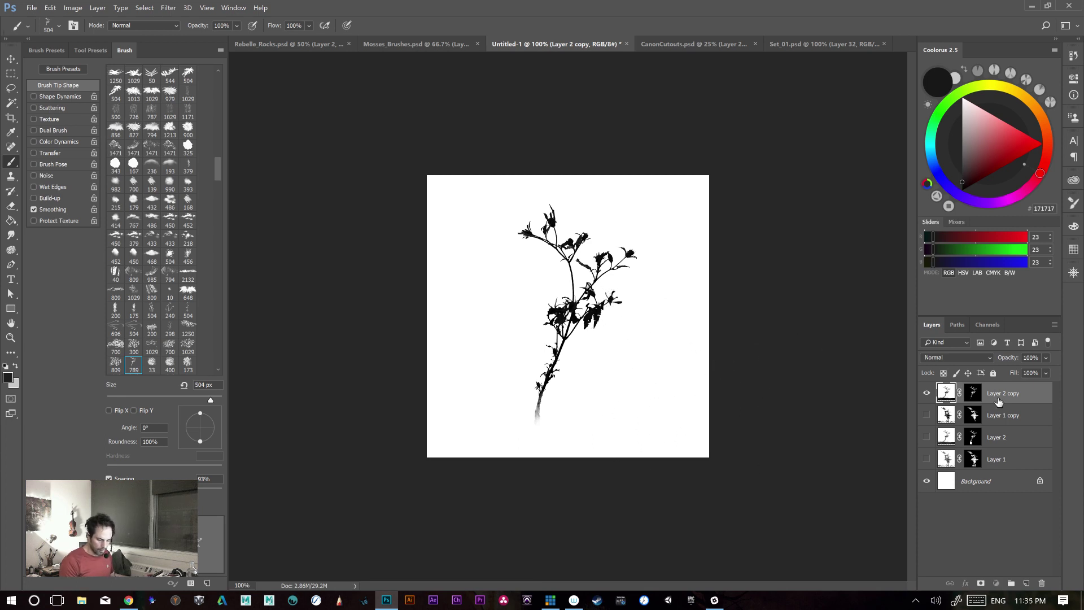
key(ctrl+t)
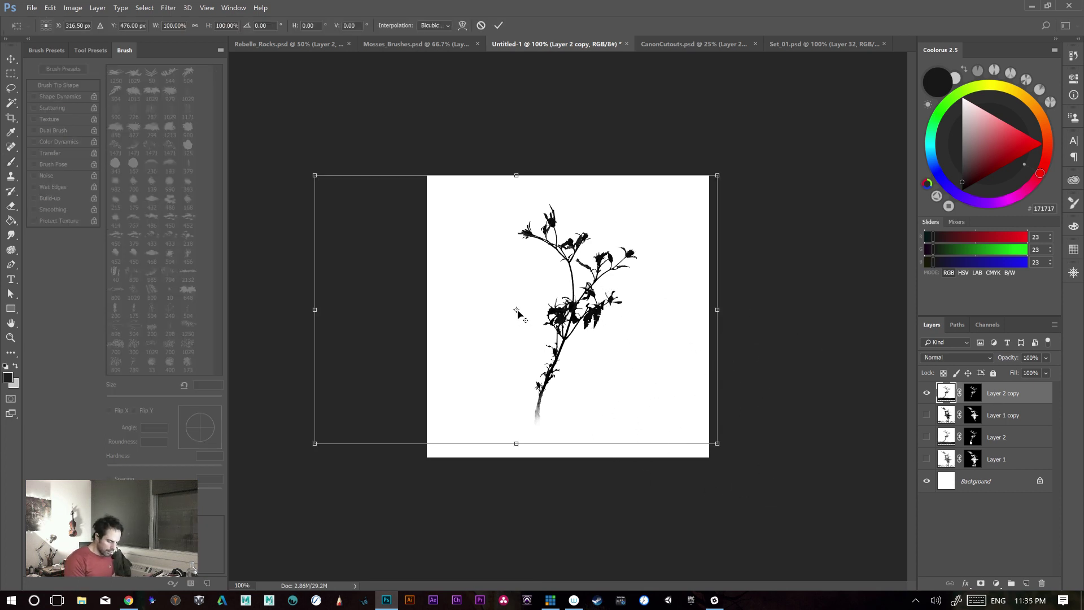
drag(788, 395, 778, 319)
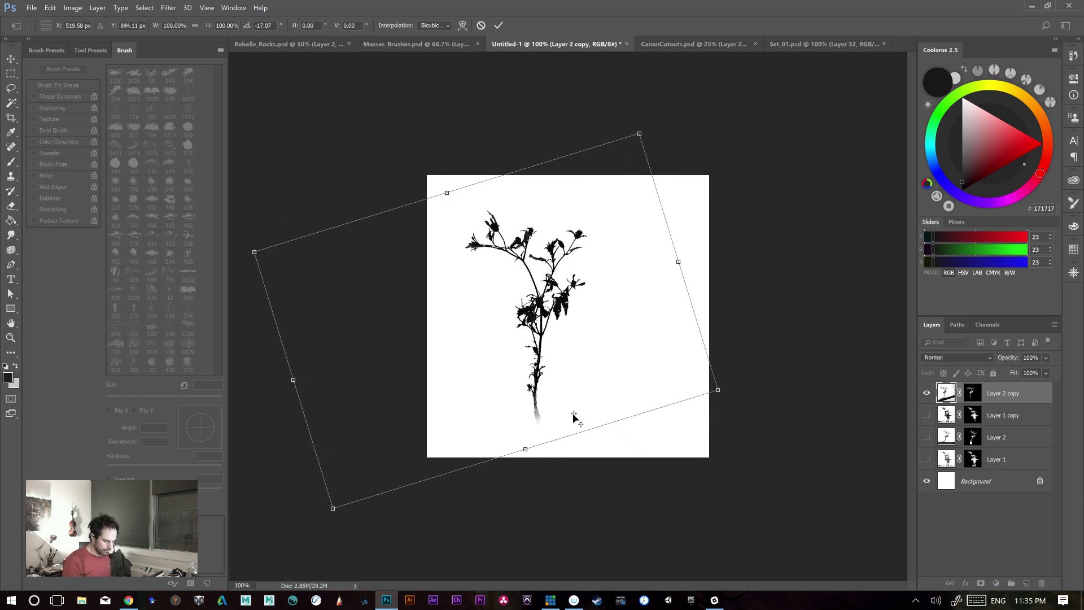
key(Return)
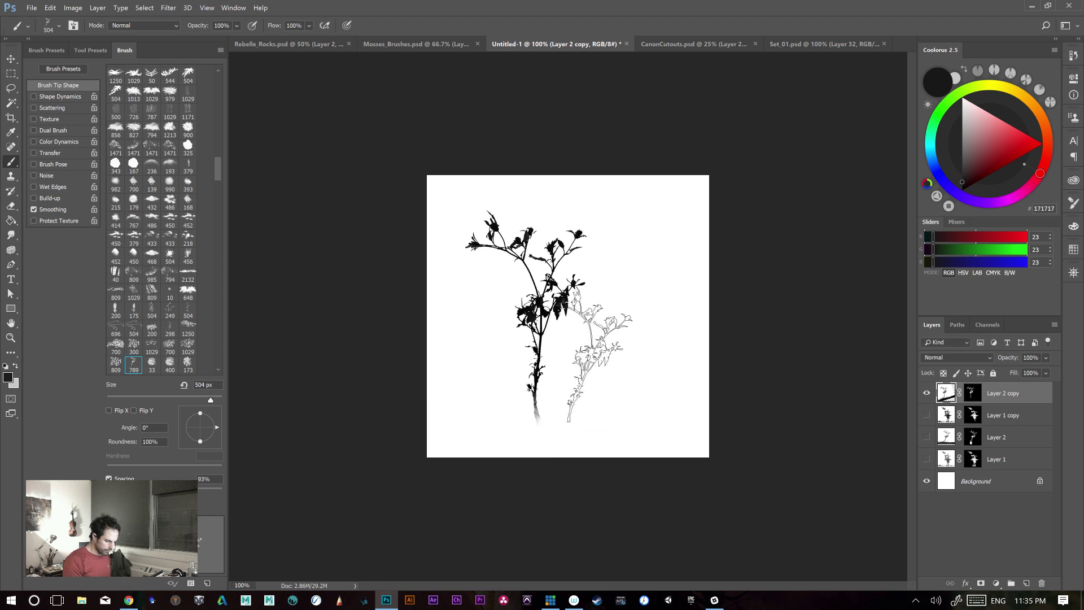
key(v)
mouse_move(554, 400)
mouse_down()
mouse_move(609, 397)
mouse_move(587, 412)
mouse_move(599, 394)
mouse_up()
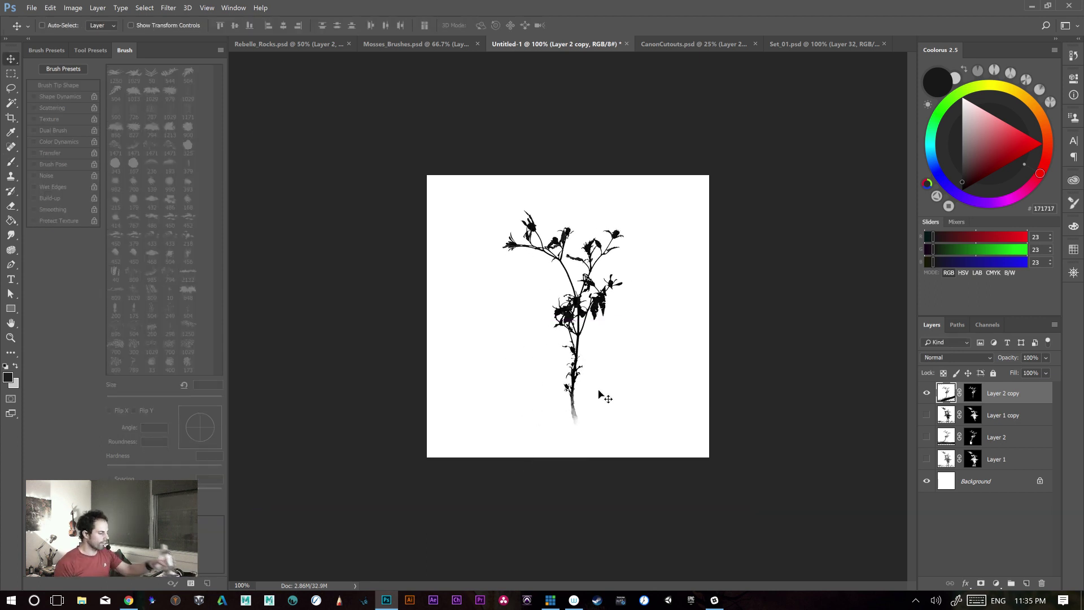
- Define a brush preset named Sampled Brush 3 from the upright plant silhouette
click(49, 8)
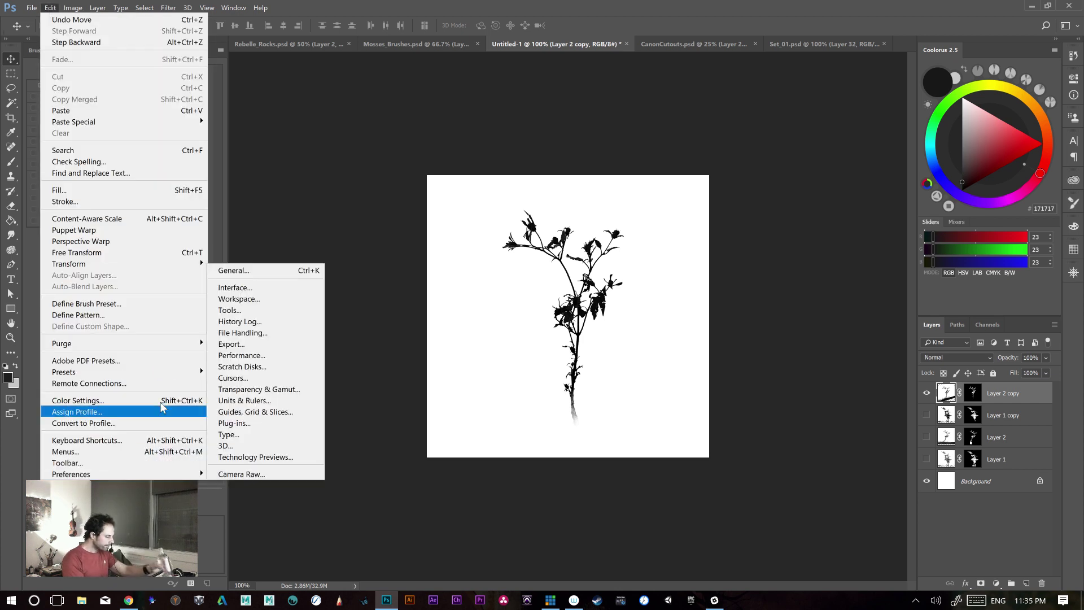
click(147, 306)
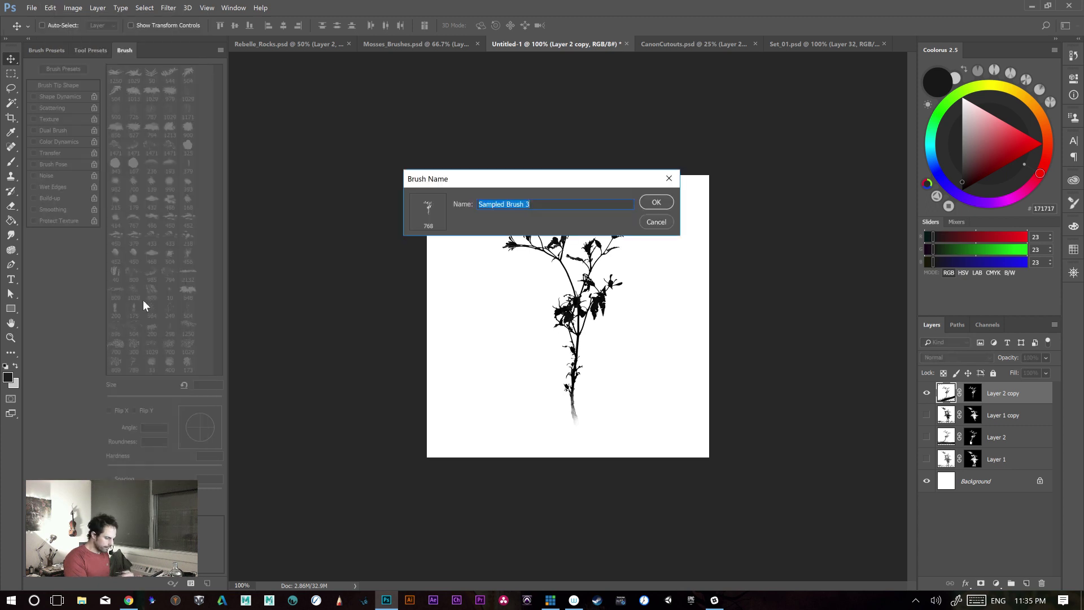
click(655, 206)
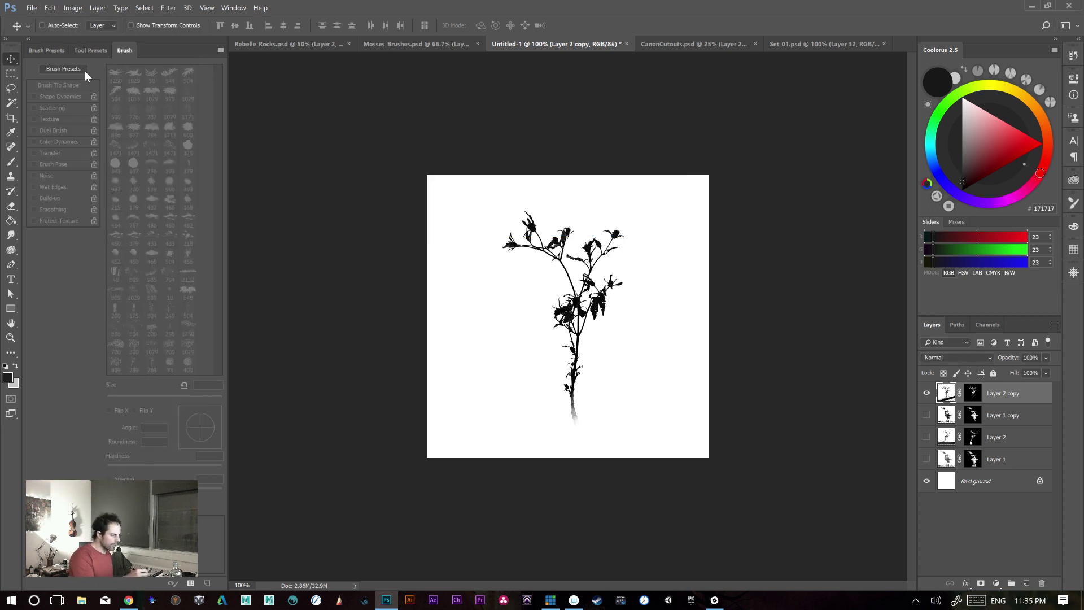
- Delete the older tilted 789 px plant brush from the brush presets
click(57, 50)
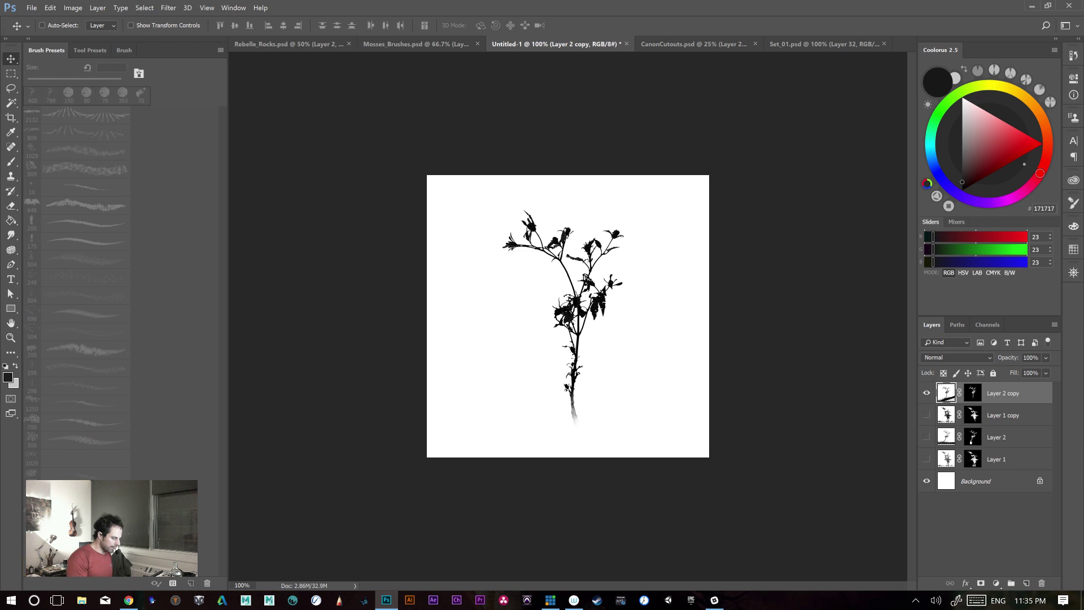
key(b)
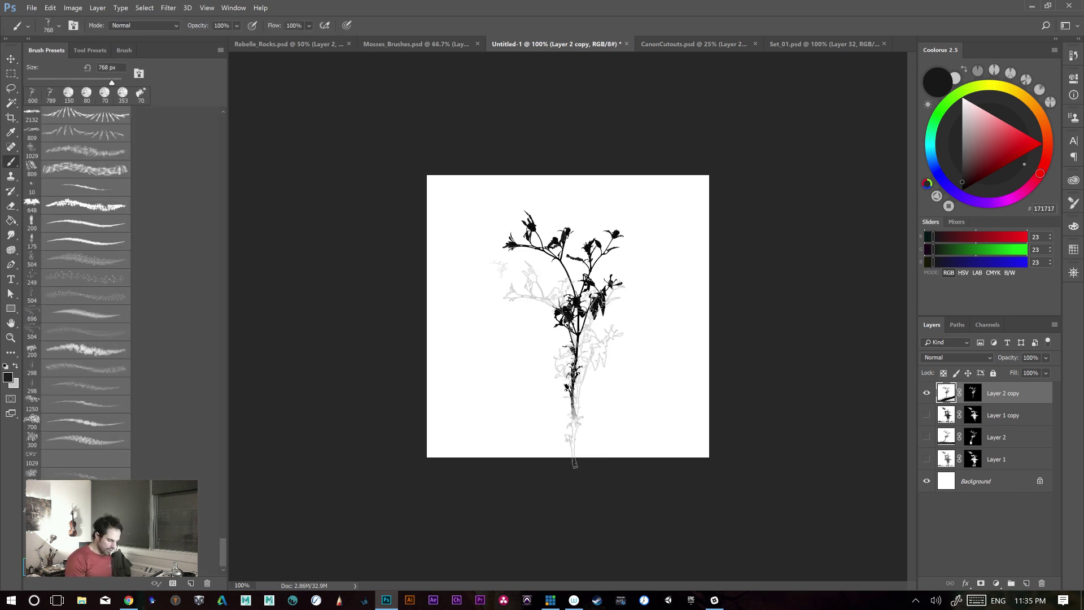
click(208, 584)
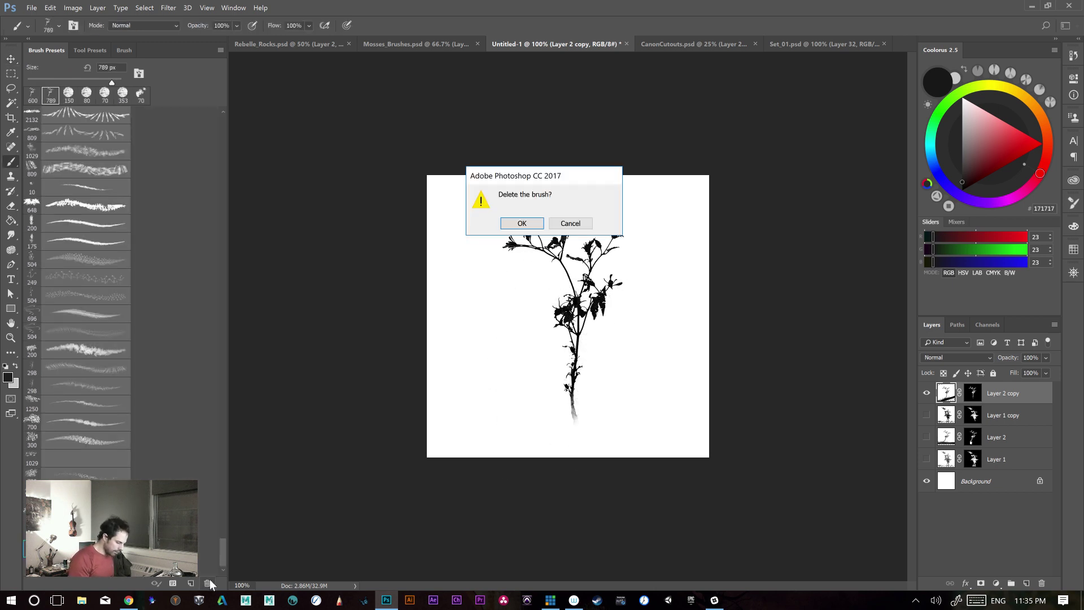
click(522, 223)
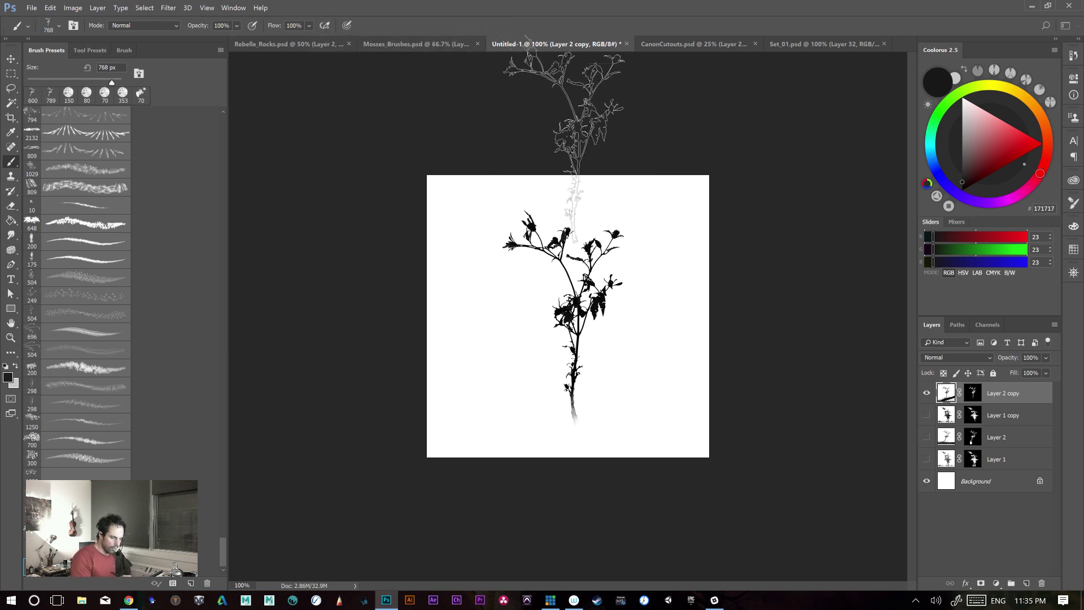
- Switch to the Set_01.psd scene and test-stamp the new plant brush once on Layer 32, undoing the stamp
click(809, 44)
click(493, 260)
key(ctrl+z)
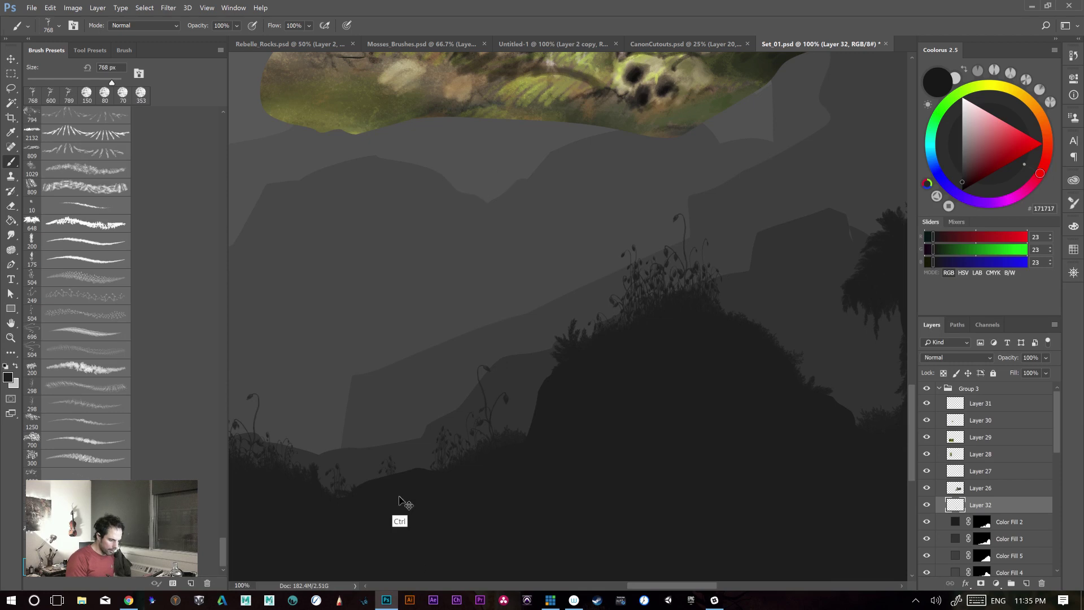
- Set the plant brush's size to 809 px and spacing to 79%, trying it with test marks that are undone
click(123, 50)
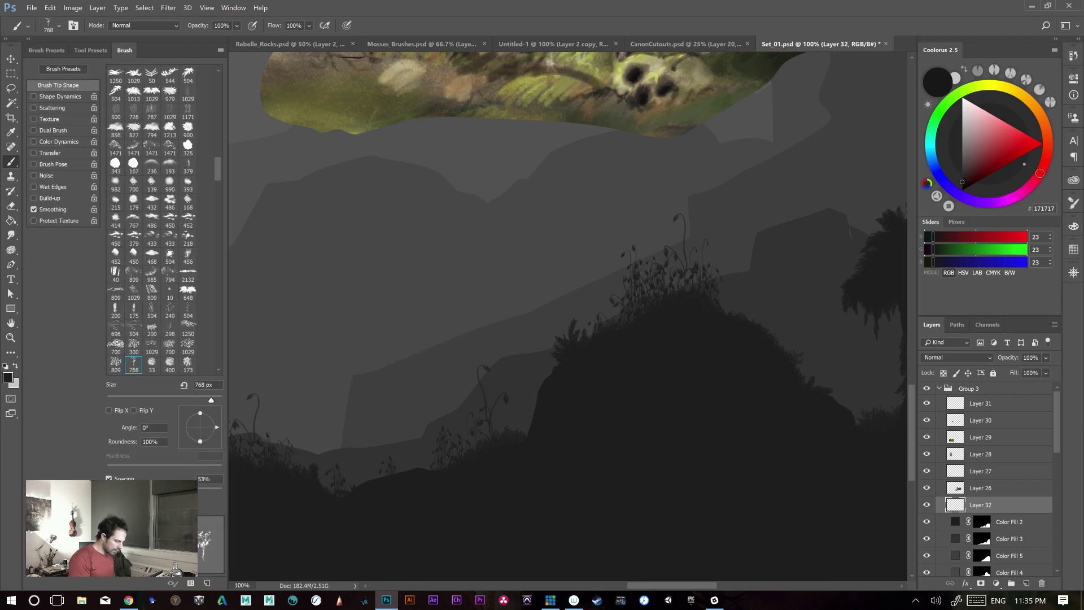
click(458, 246)
key(ctrl+z)
click(438, 277)
key(ctrl+z)
click(461, 403)
key(ctrl+z)
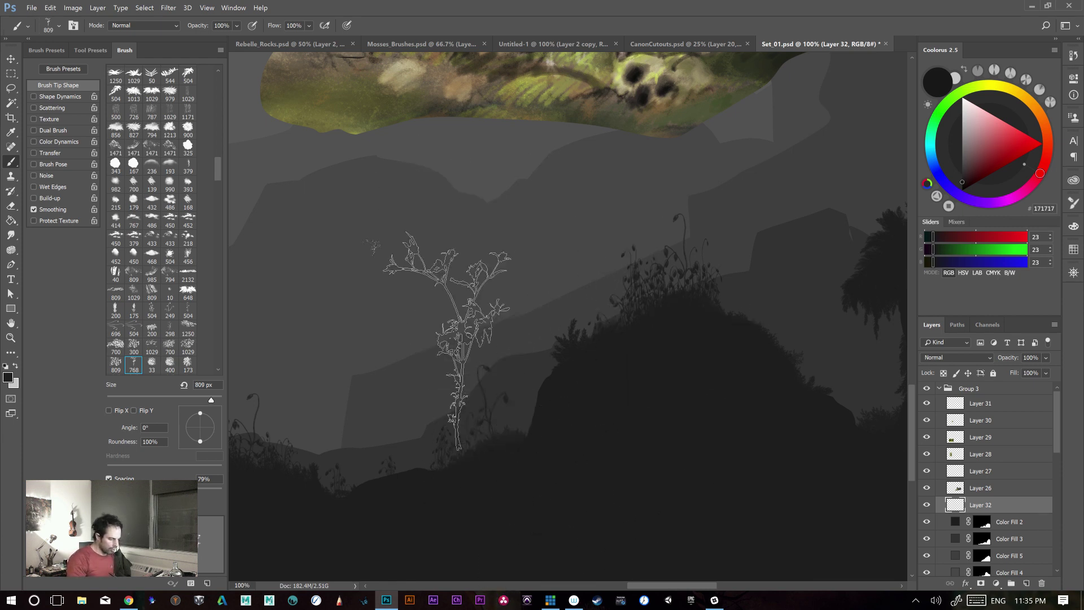
- Enable Shape Dynamics with the angle control set to Pen Tilt and try the tilt response with test stamps that are undone
click(56, 97)
click(432, 313)
key(ctrl+z)
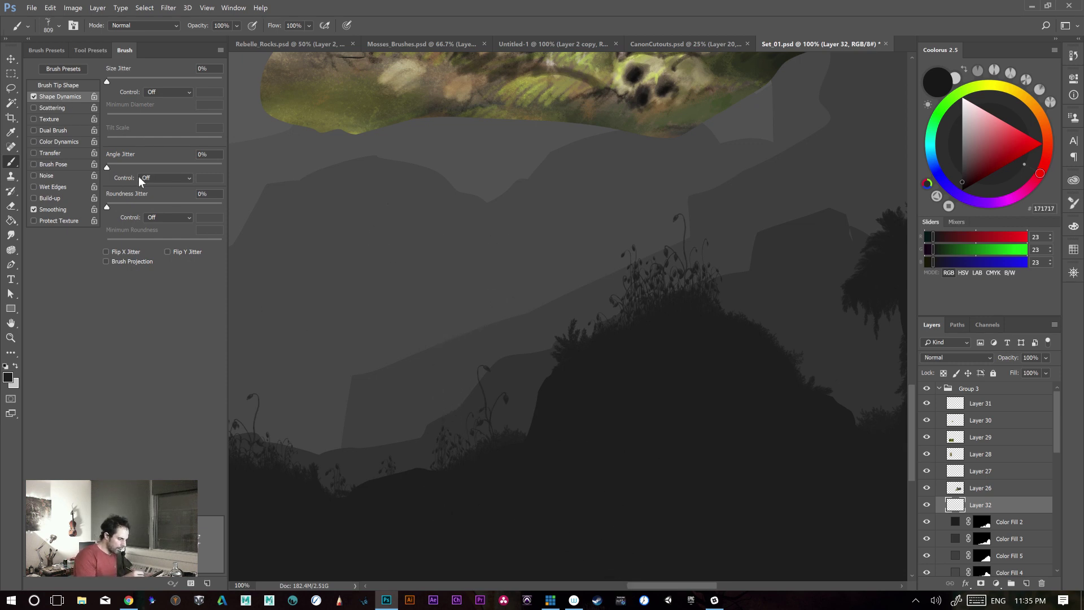
click(164, 178)
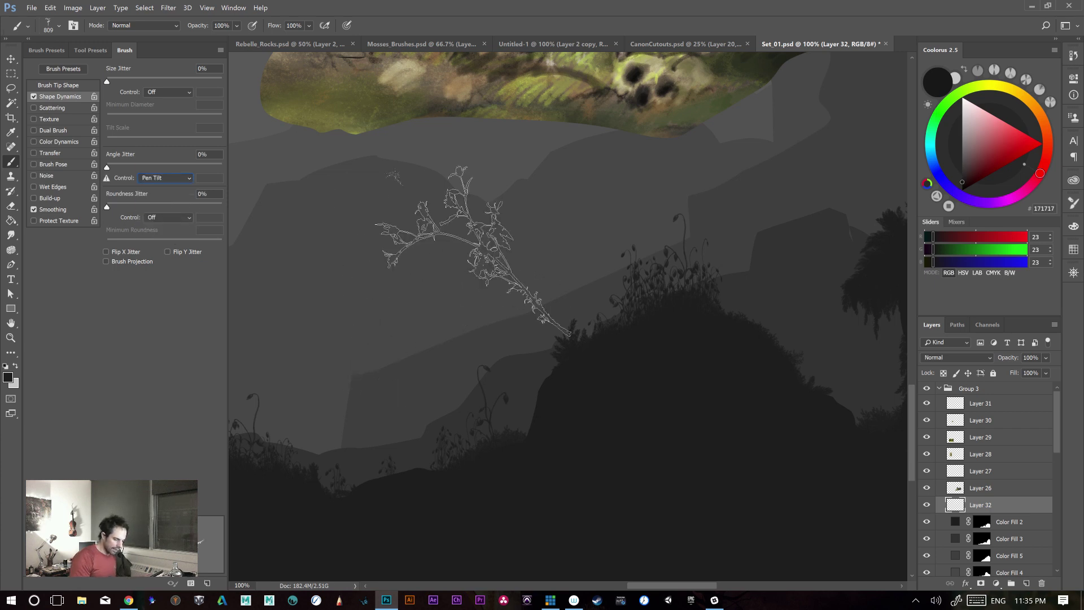
click(440, 319)
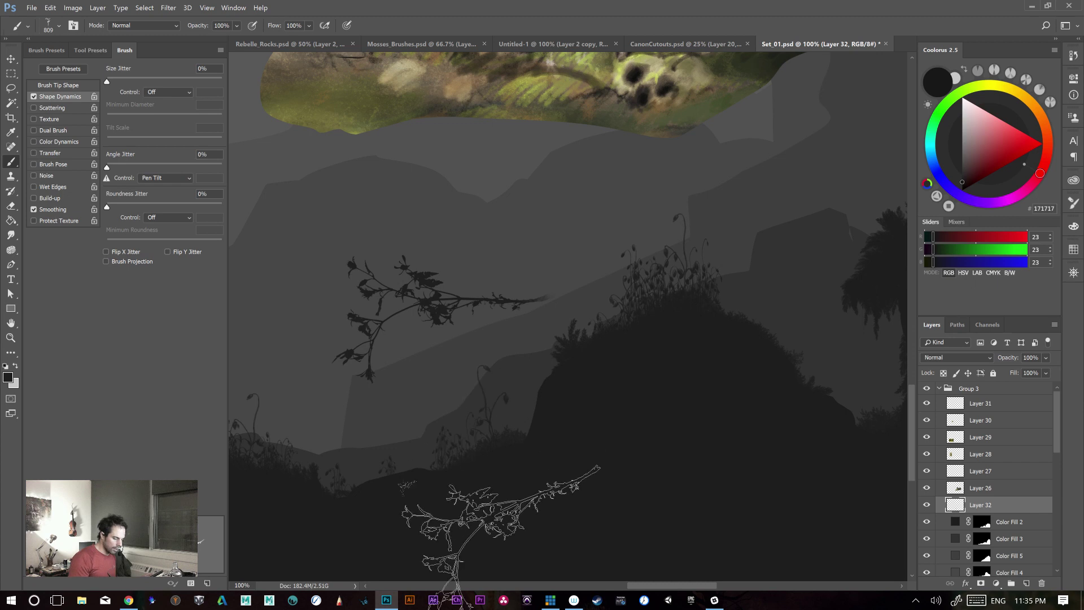
key(ctrl+z)
click(463, 302)
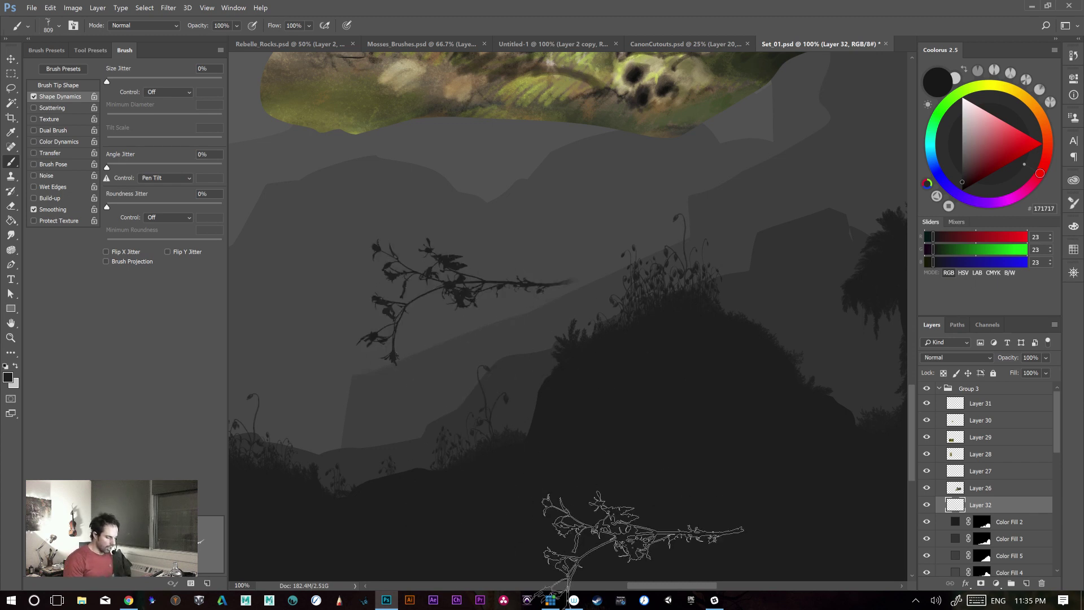
key(ctrl+z)
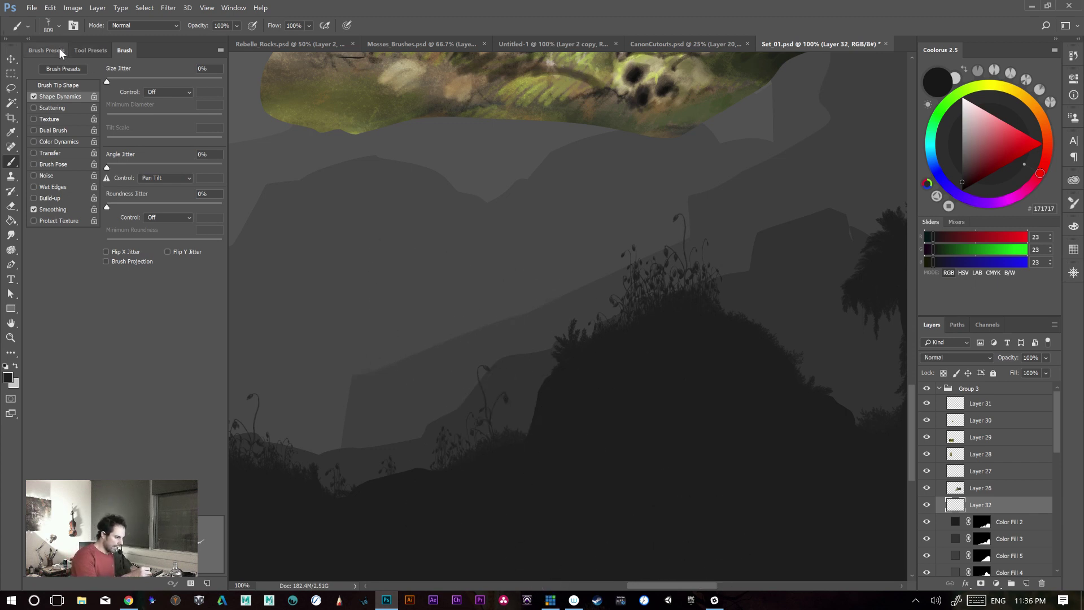
- Set the brush tip angle to -90° and try the tilted plant with test stamps on the hills, undoing each one
click(75, 85)
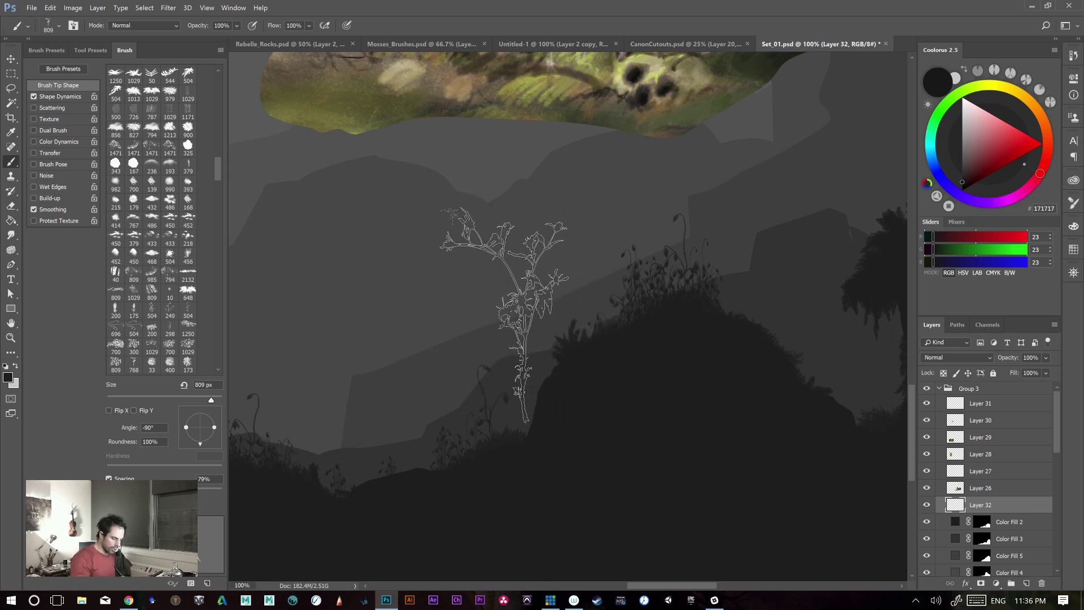
click(418, 355)
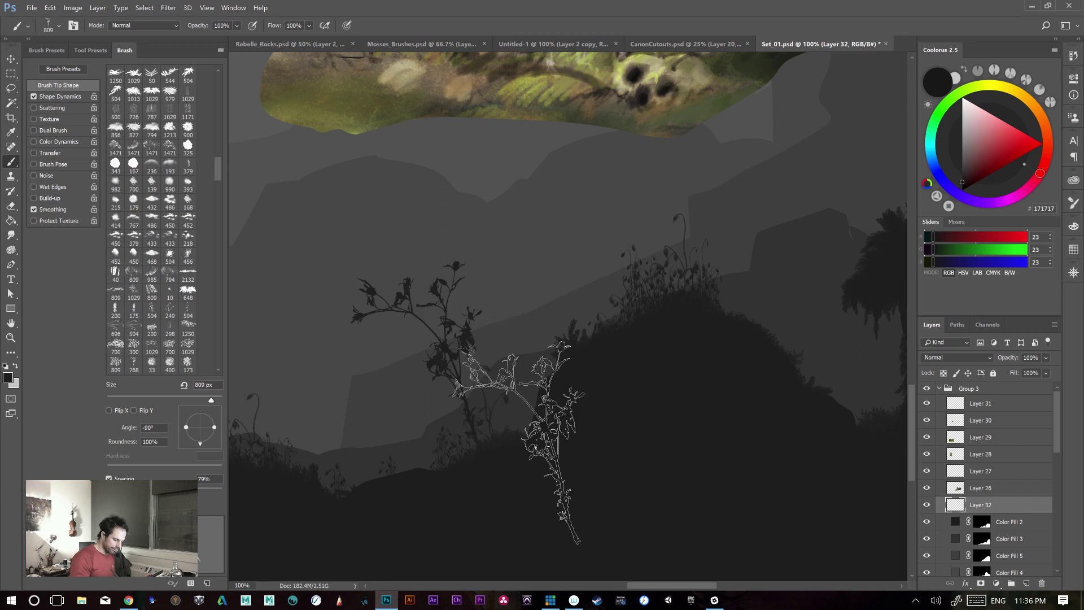
key(ctrl+z)
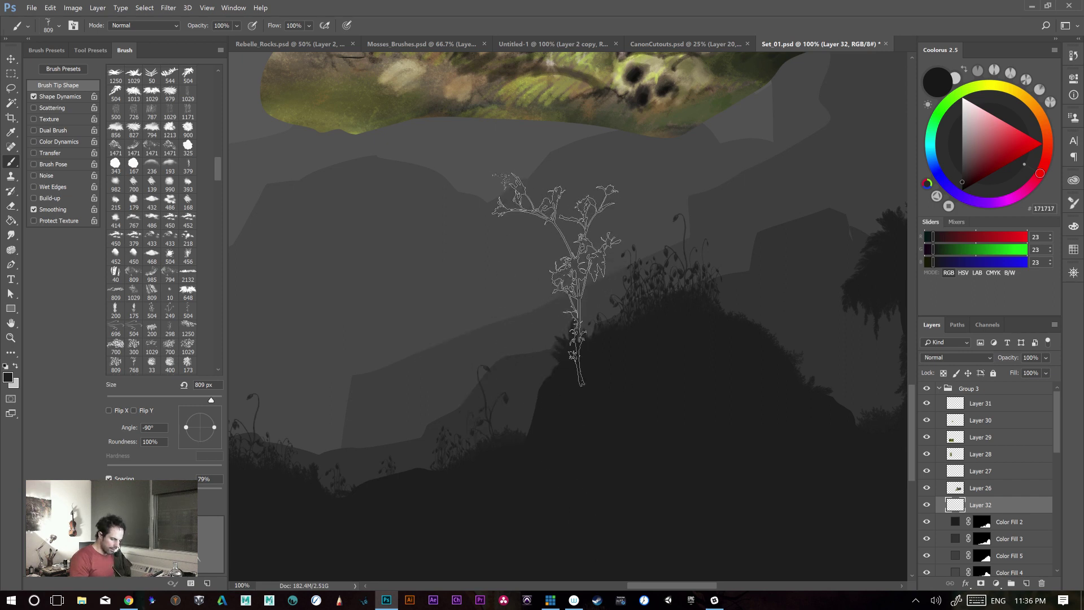
click(561, 281)
key(ctrl+z)
click(421, 353)
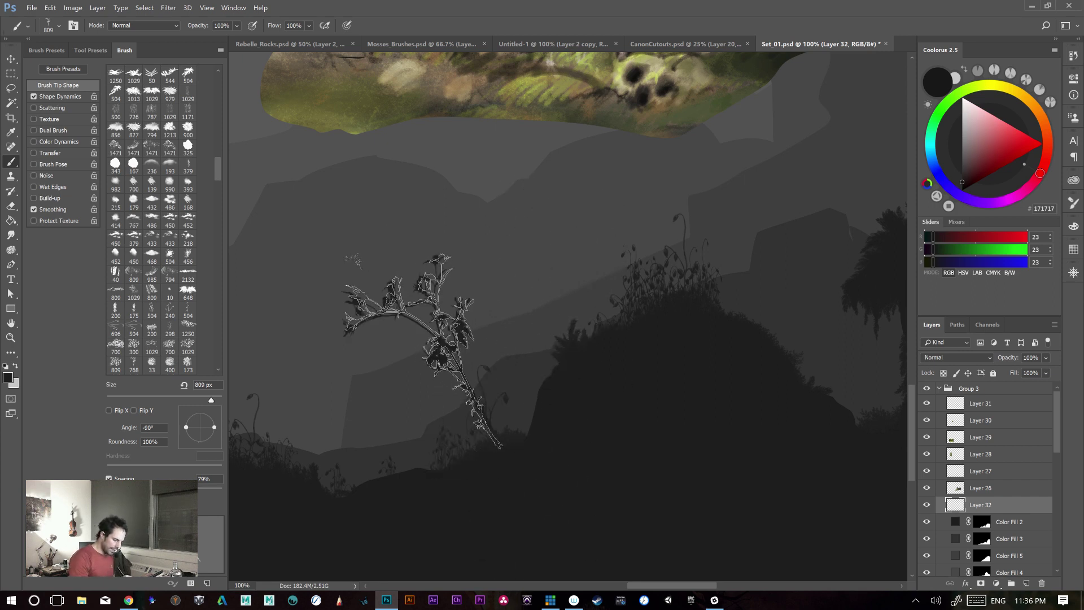
key(ctrl+z)
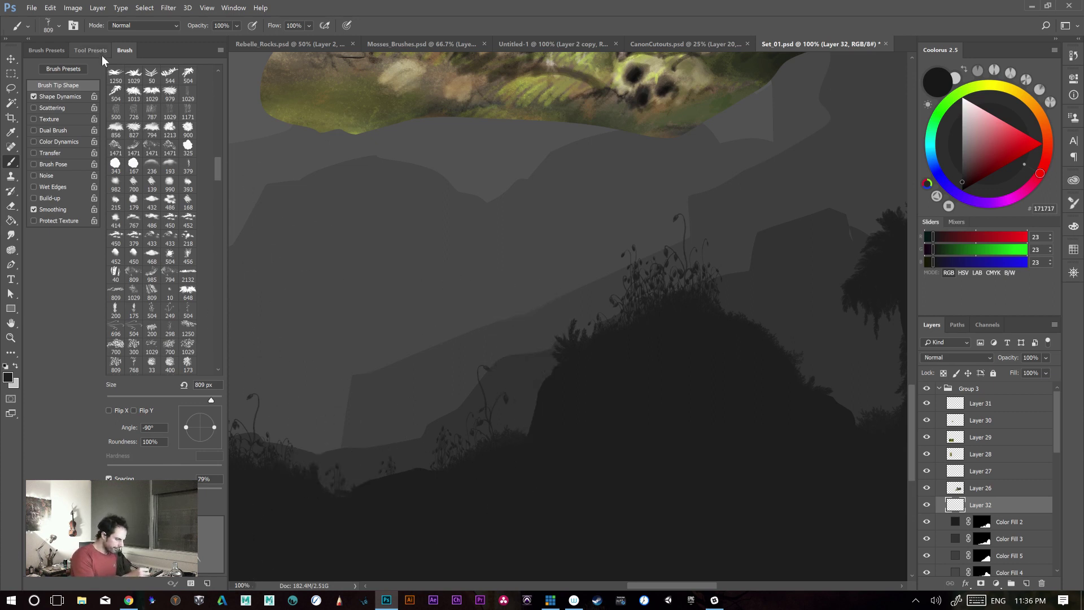
- Set the size jitter to 30% with the angle control Off, and rotate the brush tip angle to -4°
click(69, 98)
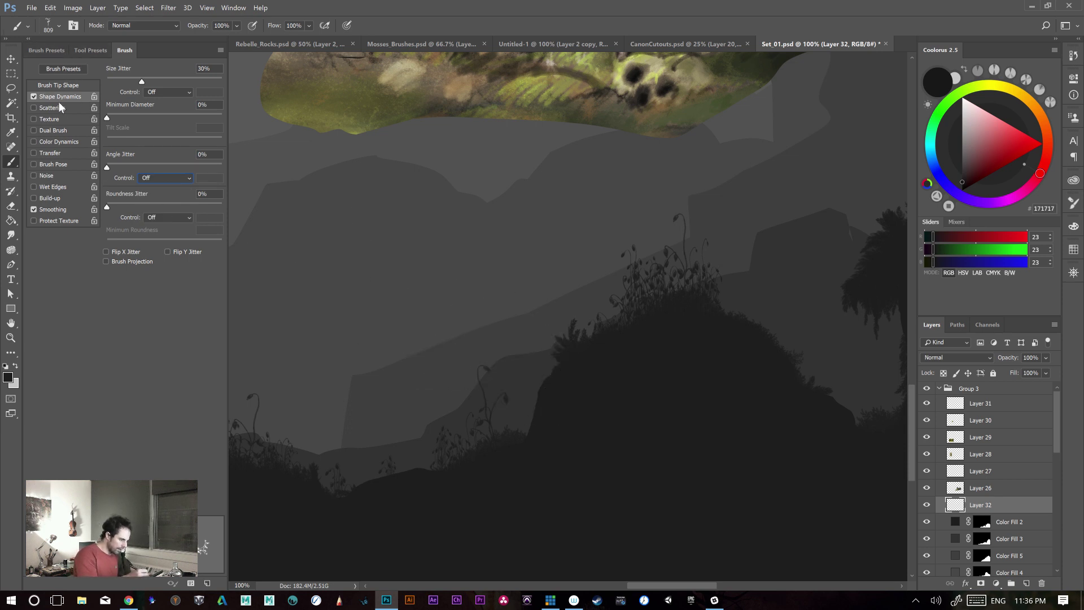
click(65, 86)
drag(205, 445, 218, 426)
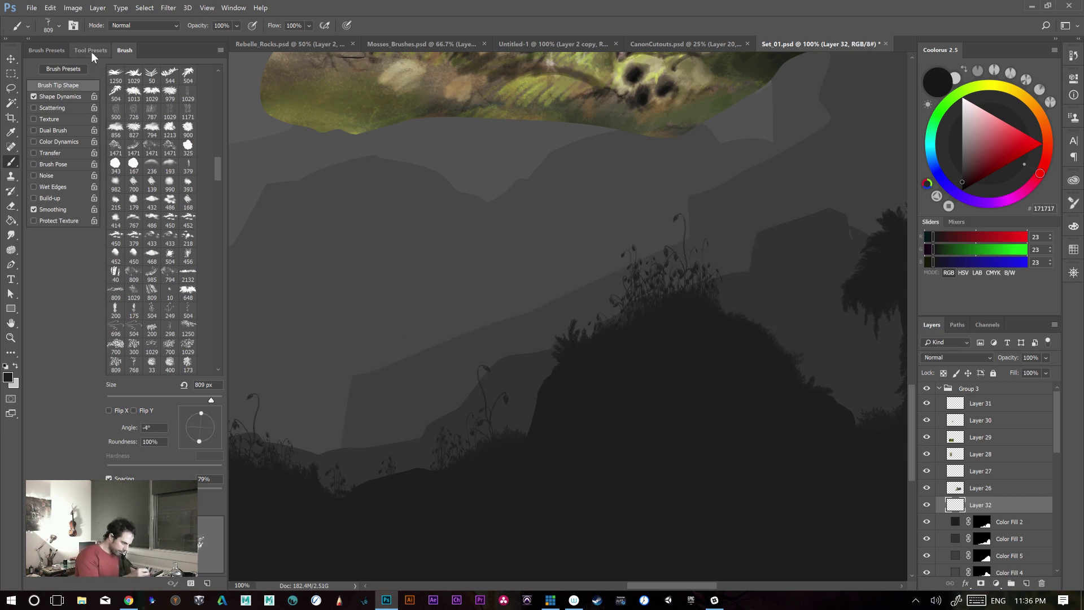
- Enable Flip X Jitter for the plant brush and try it with two horizontal strokes, undoing both
click(59, 97)
mouse_move(414, 392)
mouse_down()
mouse_move(452, 379)
mouse_move(702, 362)
mouse_up()
key(ctrl+z)
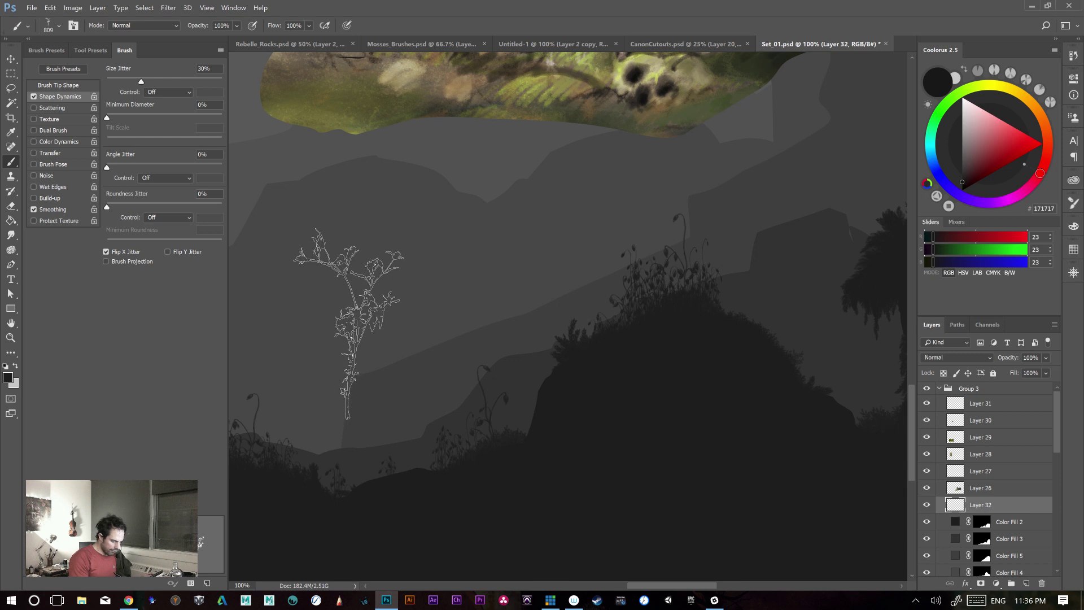
drag(345, 320, 766, 297)
key(ctrl+z)
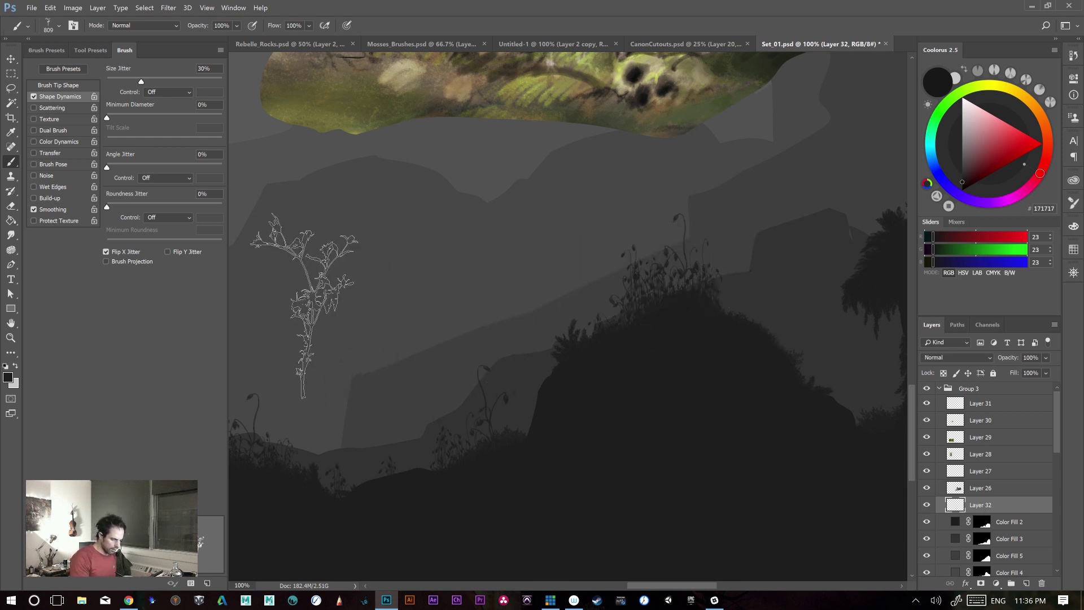
- Paint a horizontal row of plants with one more stacked above it, and clear them from Layer 32
drag(299, 308, 621, 293)
click(384, 236)
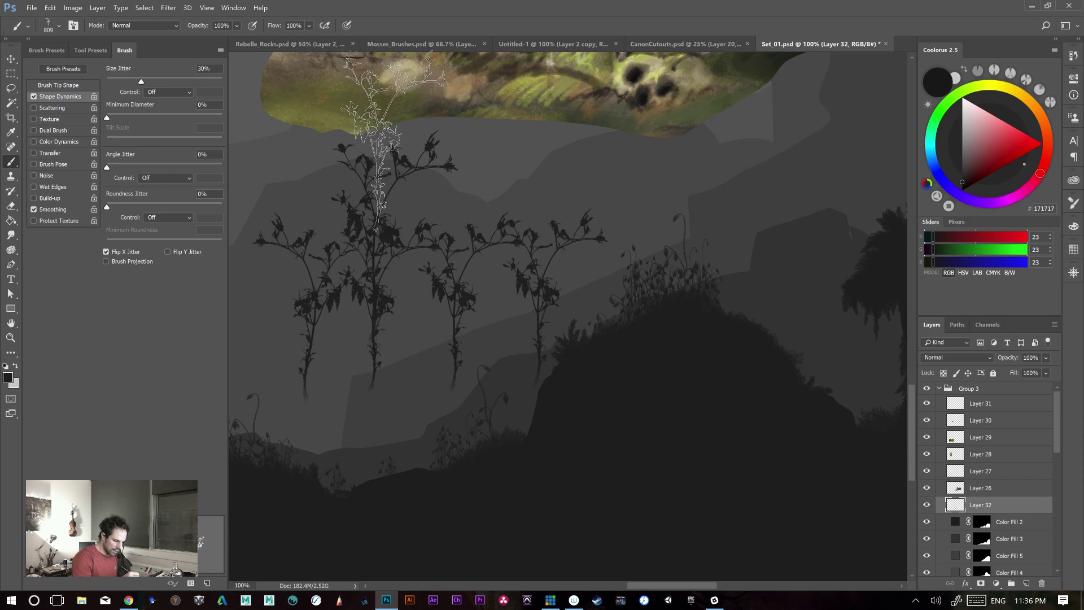
drag(588, 395, 606, 473)
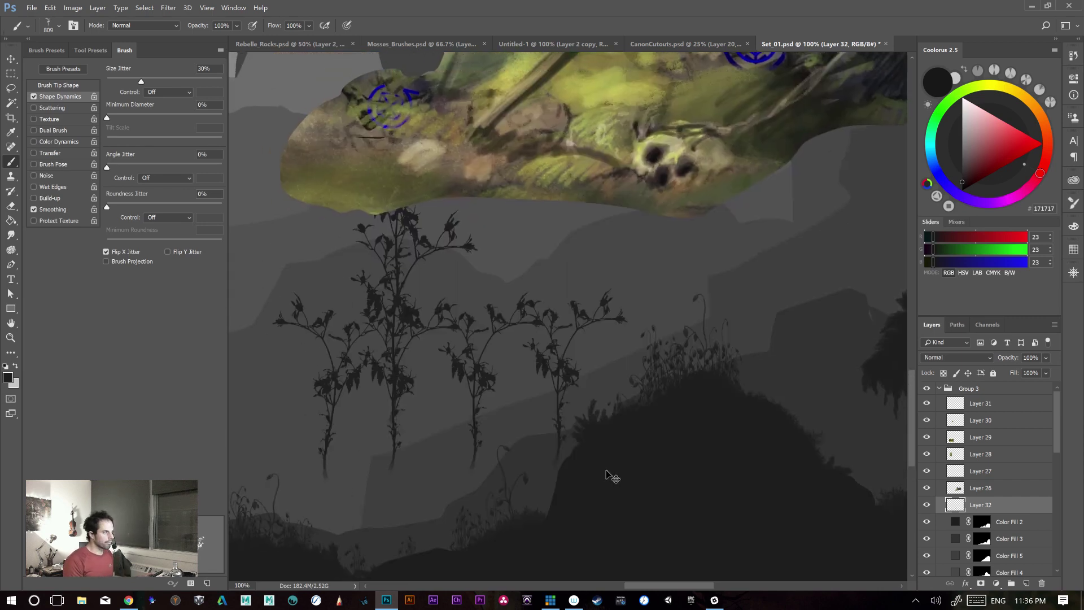
key(ctrl+a)
key(Delete)
- Try stacking plant stamps into one tall stalk above the grassy mound, and undo the stamps
drag(451, 441, 731, 413)
click(510, 427)
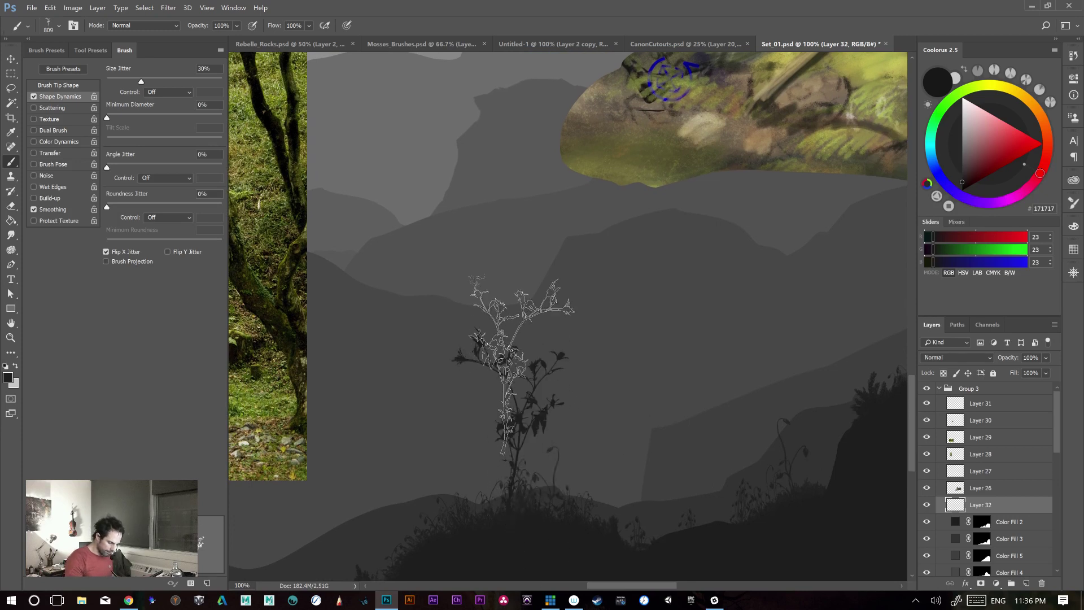
click(529, 312)
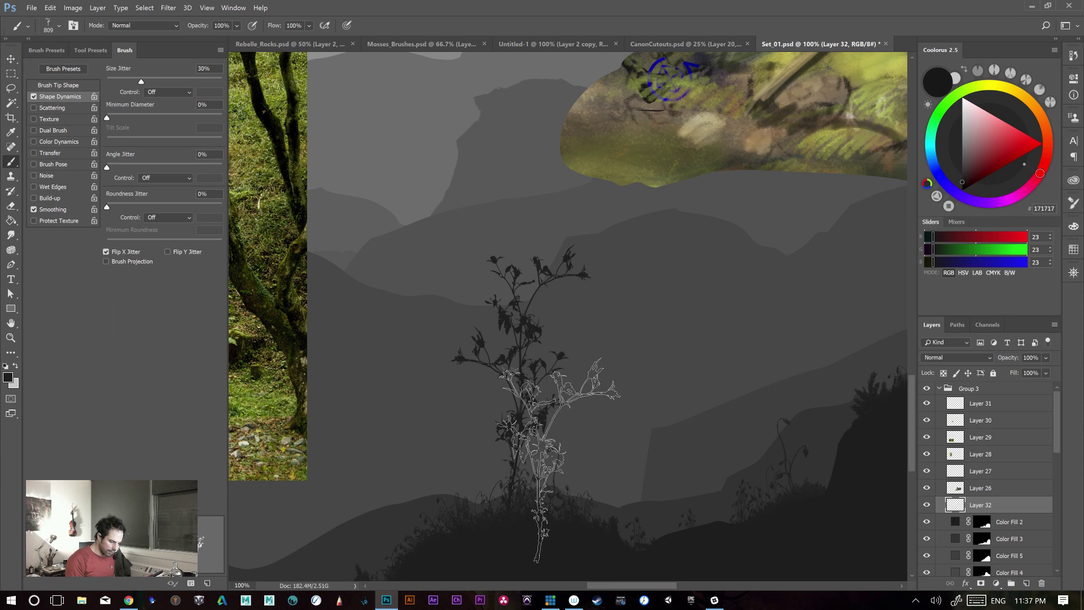
click(769, 305)
key(ctrl+z)
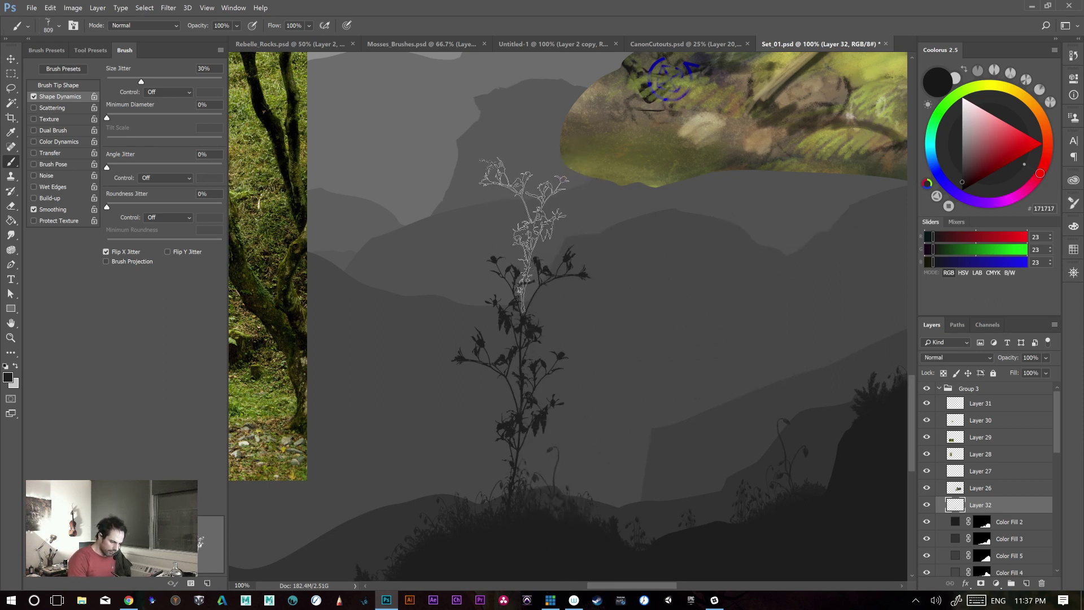
click(522, 248)
drag(746, 502, 747, 414)
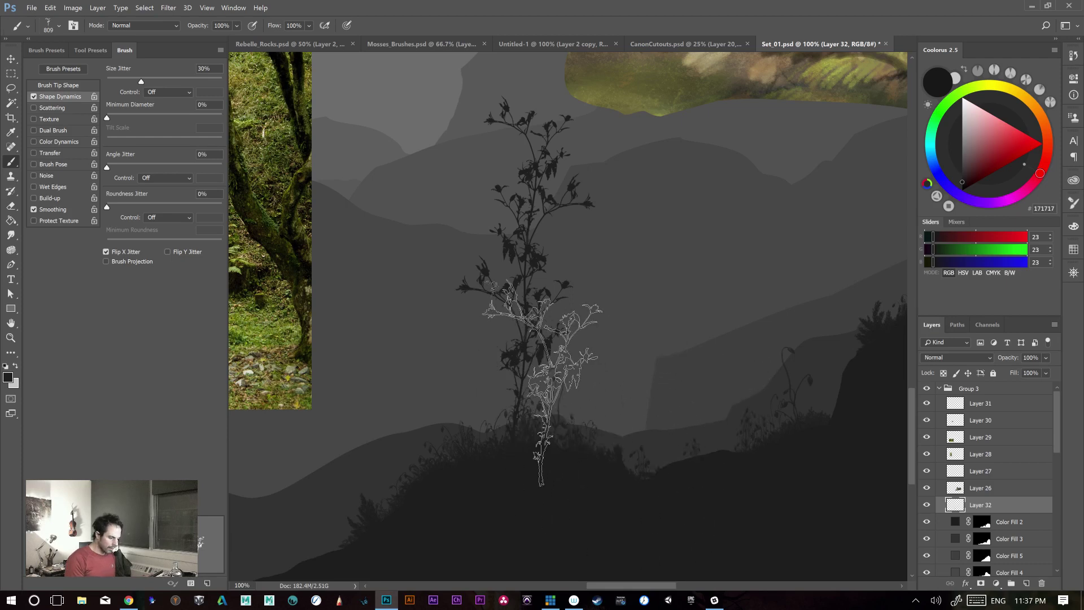
key(ctrl+z)
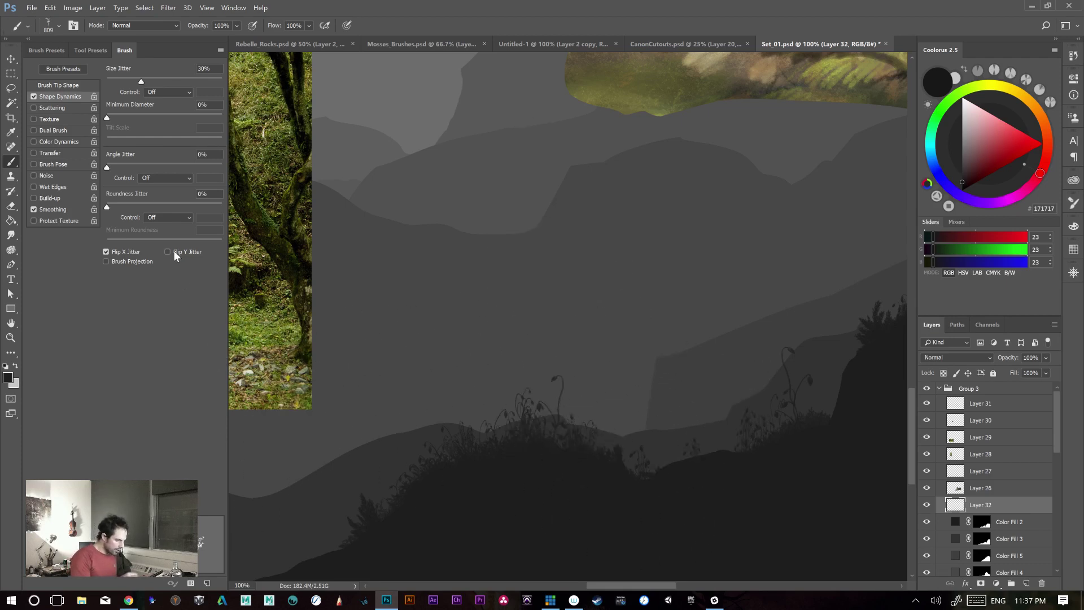
- Set the size jitter control to Pen Pressure and try it with one stroke that is undone
click(163, 92)
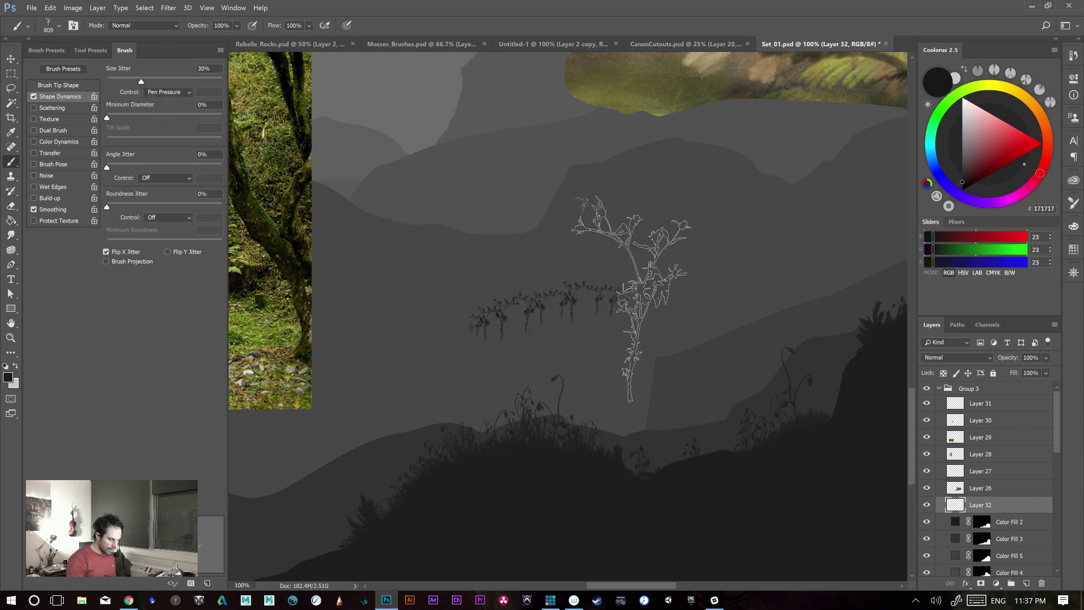
mouse_move(469, 355)
mouse_down()
mouse_move(499, 335)
mouse_move(567, 338)
mouse_move(810, 305)
mouse_up()
key(ctrl+z)
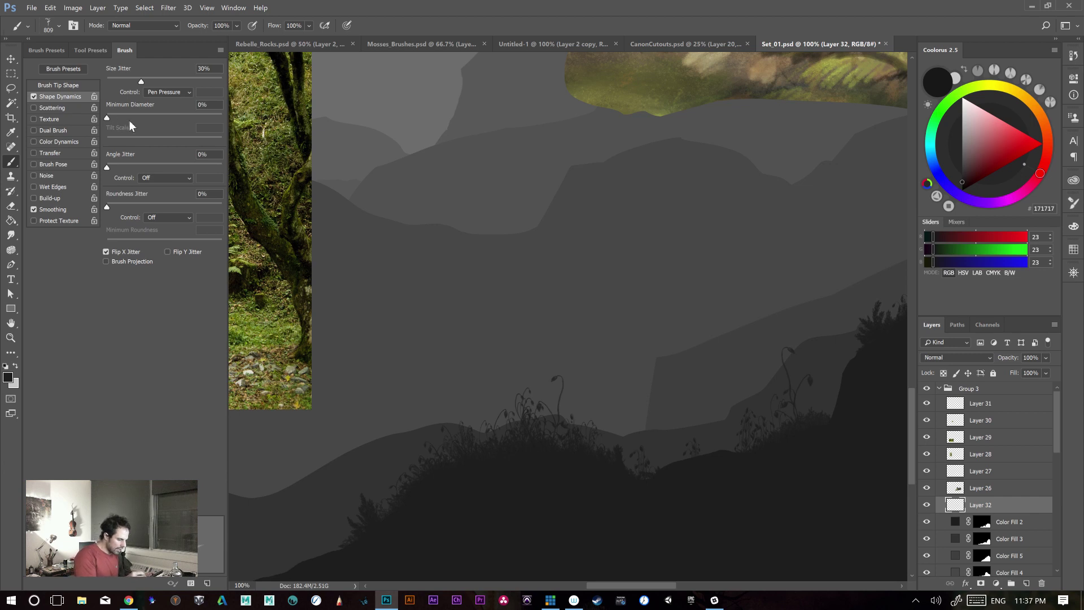
- Set the minimum diameter to 50% and try the pressure-sized plant with stamps above the grassy mound
click(549, 364)
click(558, 275)
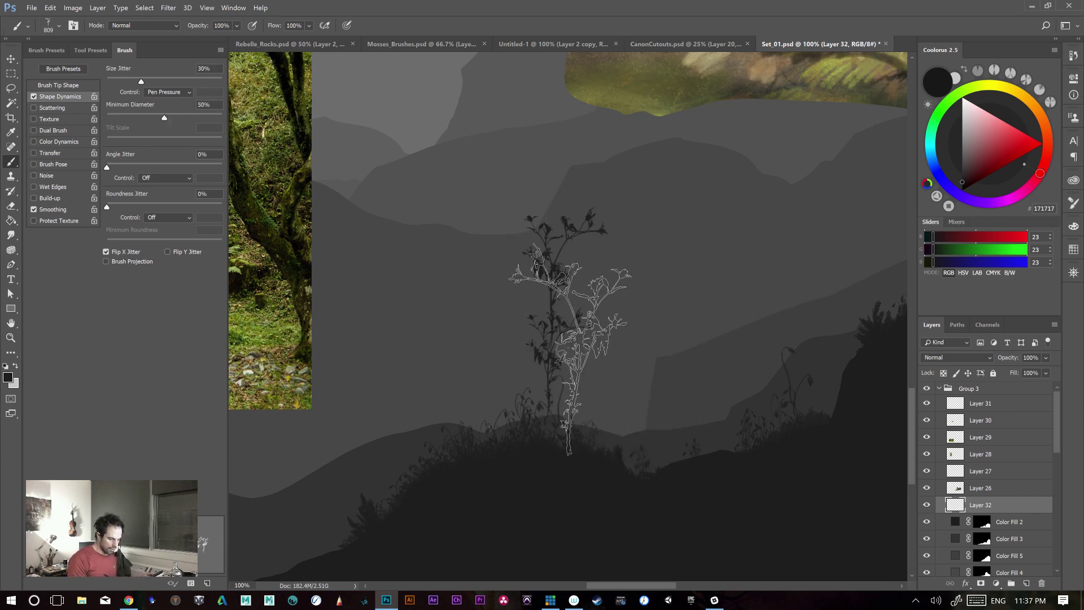
key(ctrl+alt+z)
key(ctrl+alt+z)
click(549, 302)
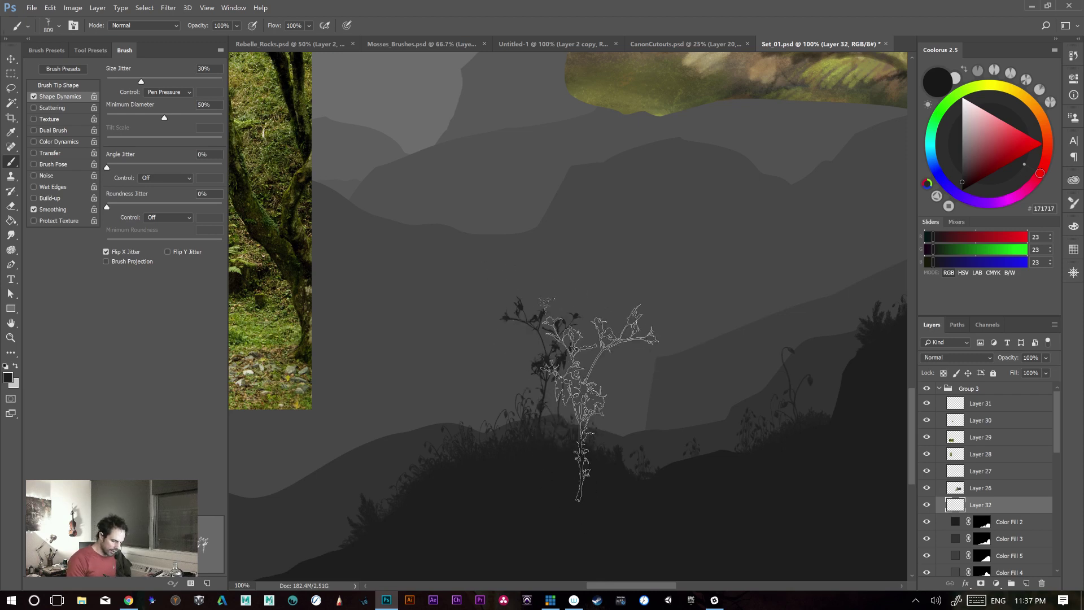
key(ctrl+alt+z)
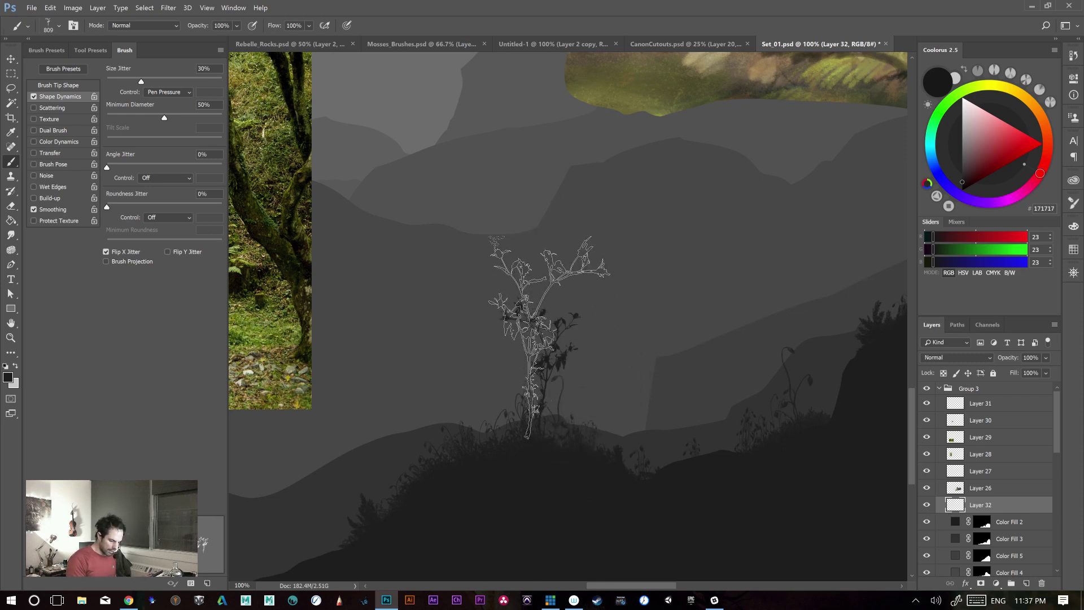
- Build two tall stalks from stacked plant stamps of varying size above the hills, and undo them
click(560, 318)
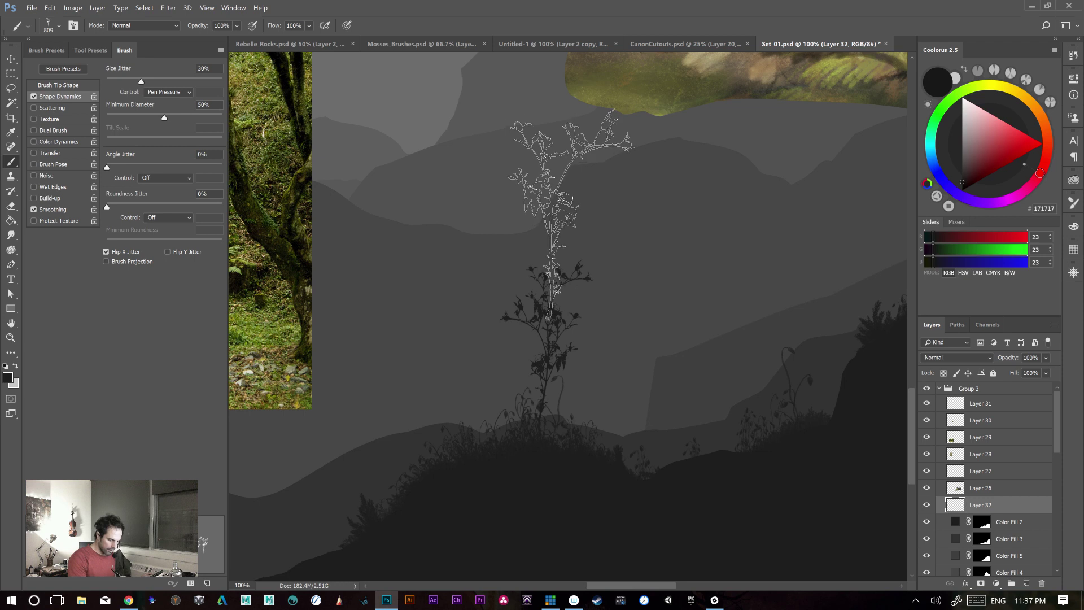
click(572, 221)
drag(734, 454, 694, 526)
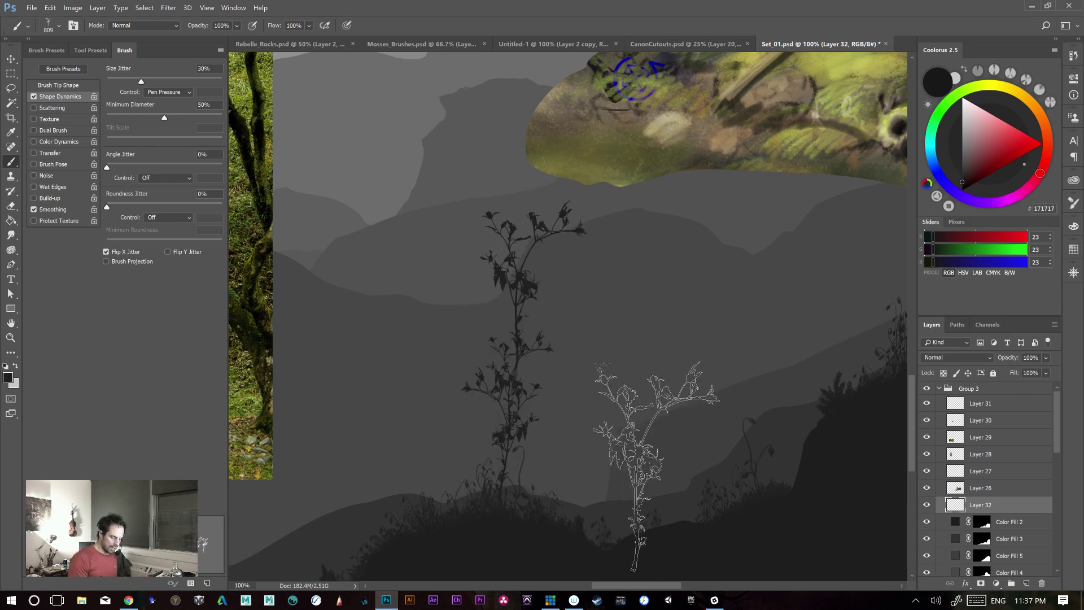
click(672, 349)
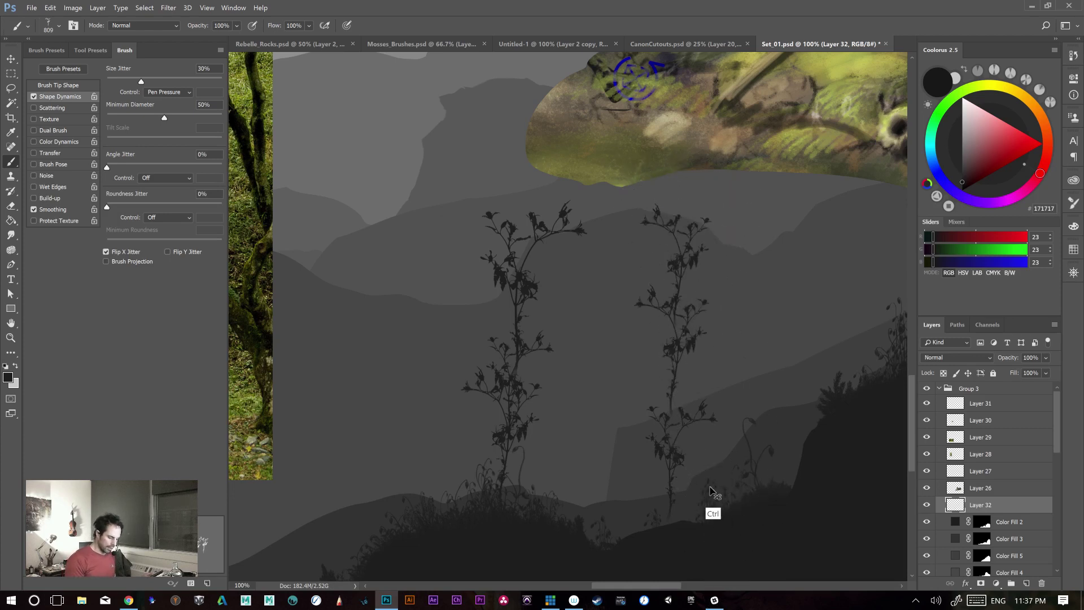
key(ctrl+z)
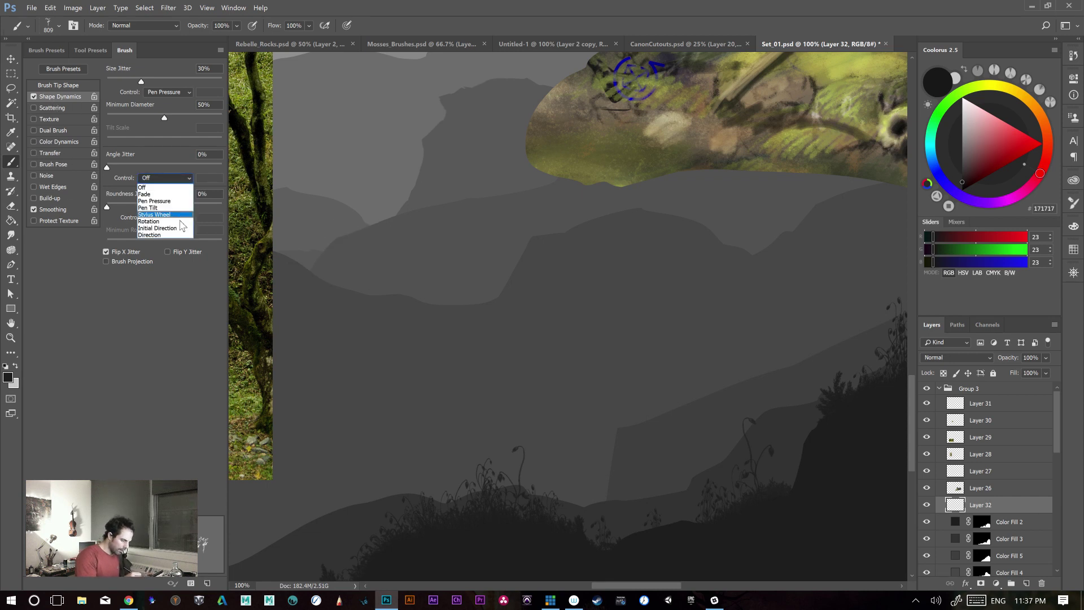
- Set the angle jitter control to Pen Tilt and rotate the brush tip angle to -92°
click(164, 208)
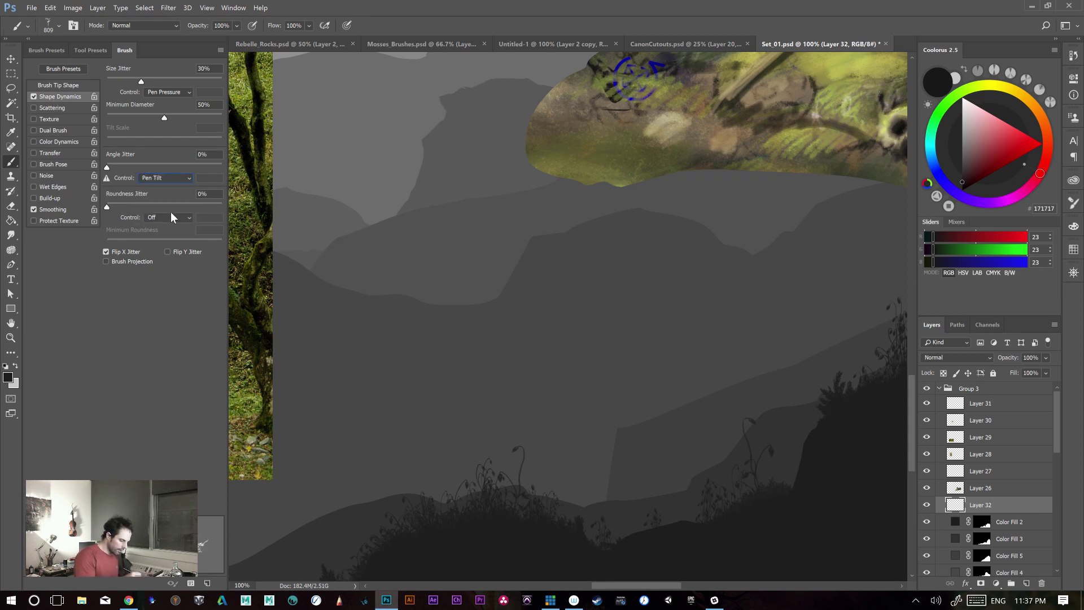
click(63, 85)
drag(218, 429, 204, 458)
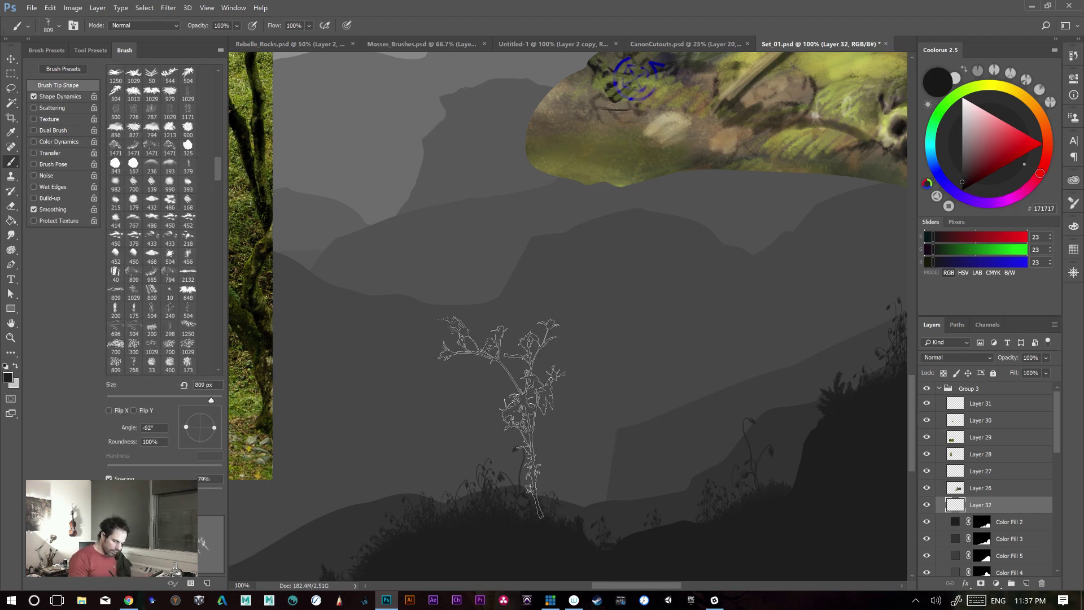
- Stamp the tilt-controlled plant brush above the grassy mound and stack a leaning second stamp on it, undoing the misplaced attempts
click(508, 421)
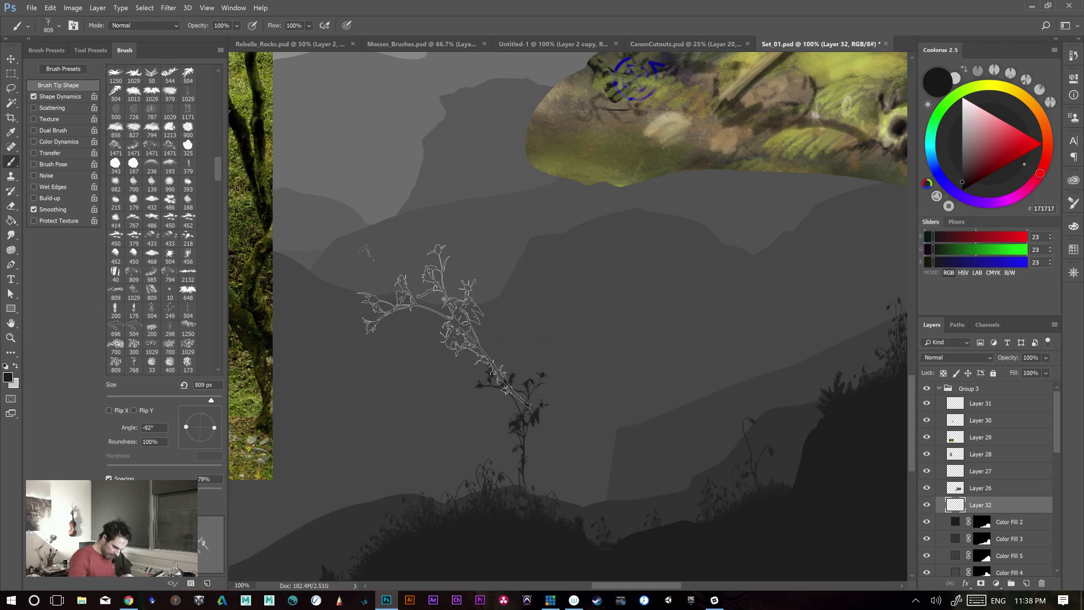
click(453, 336)
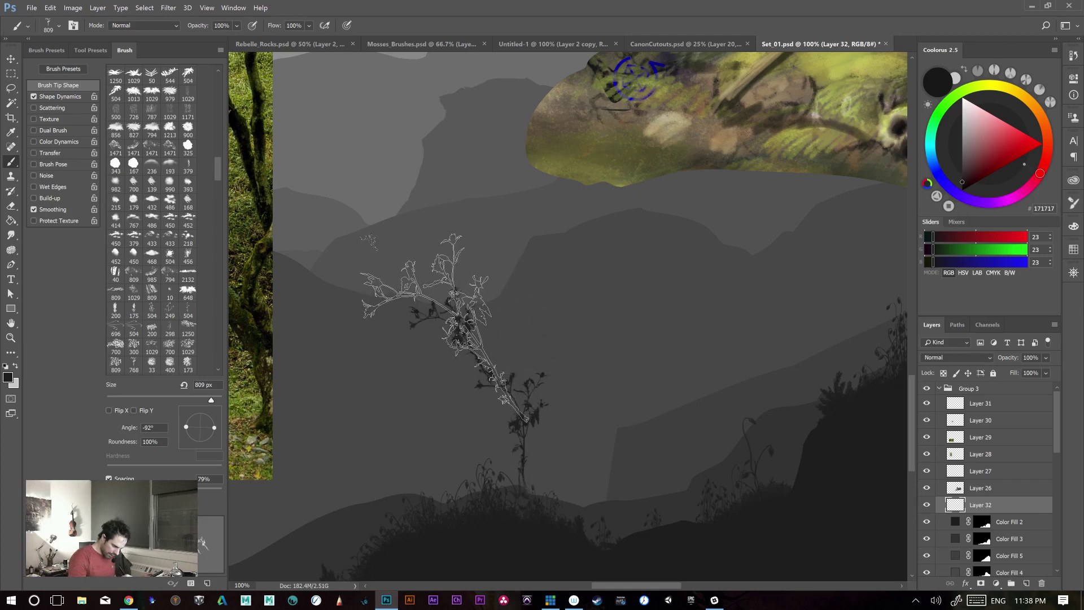
key(ctrl+z)
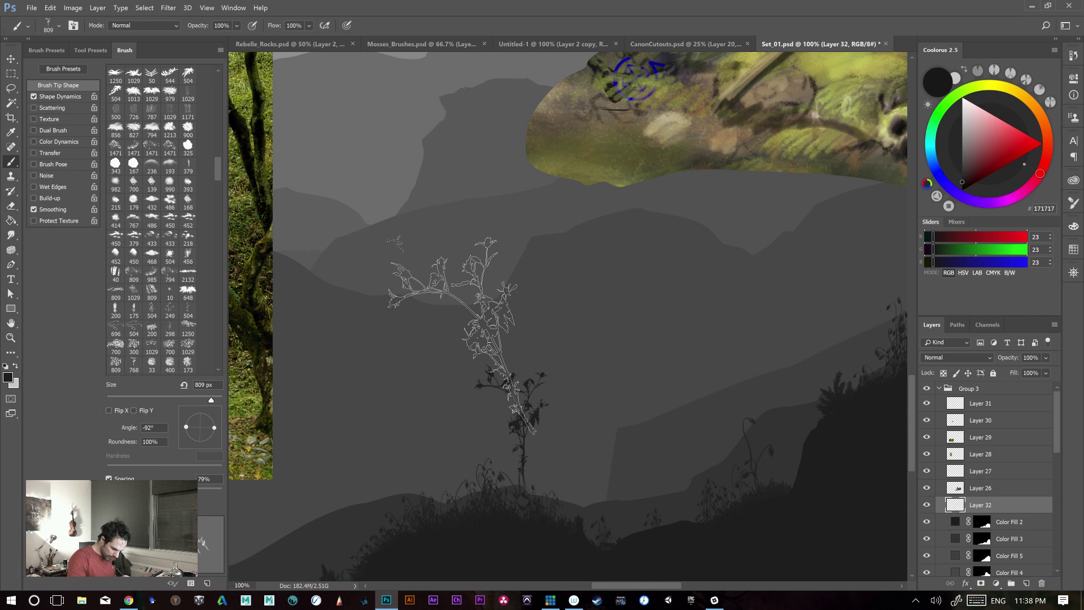
click(456, 329)
key(ctrl+z)
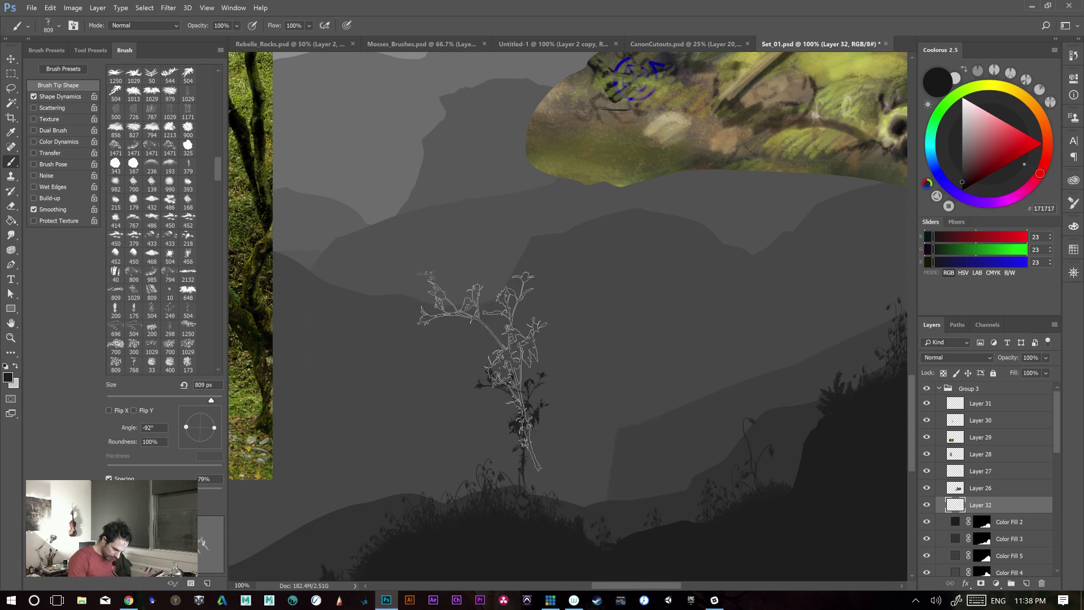
click(483, 374)
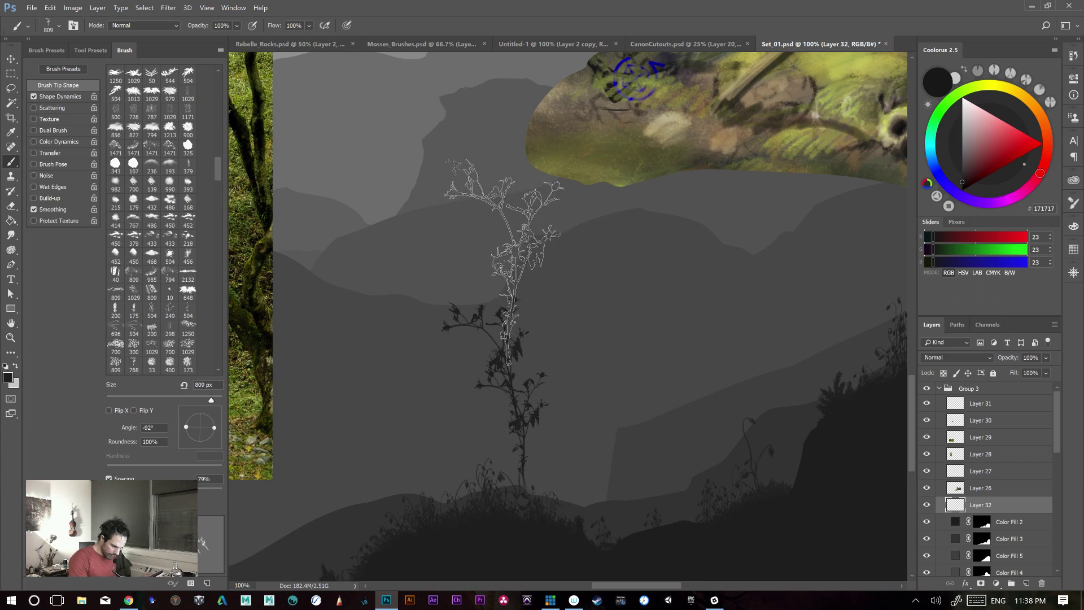
- Extend the stacked plant with a branch on its other side and a leafy top sprig, varying the tilt between stamps
click(749, 394)
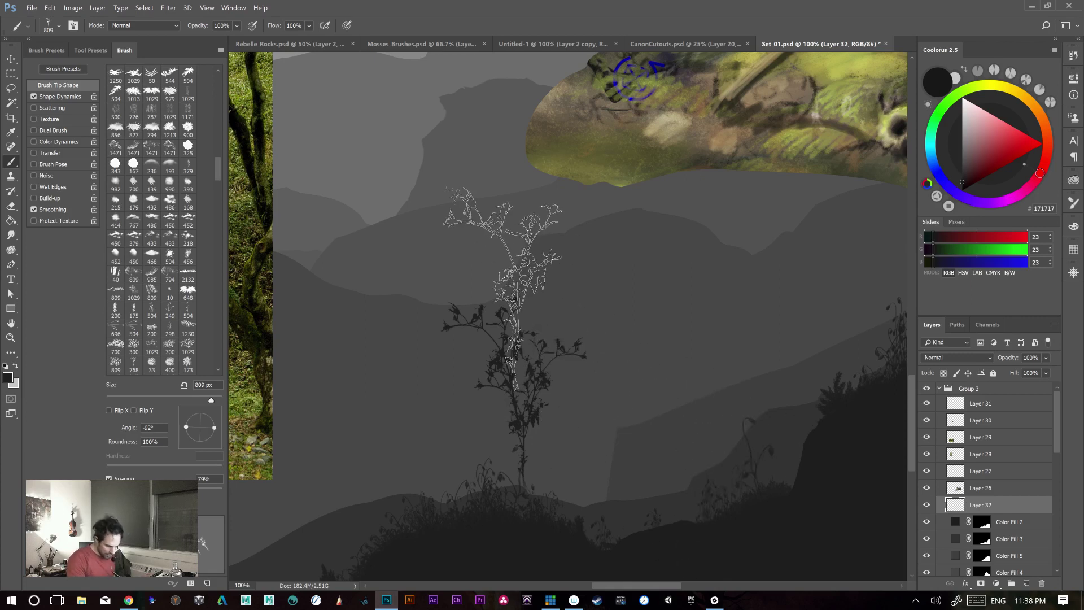
click(525, 316)
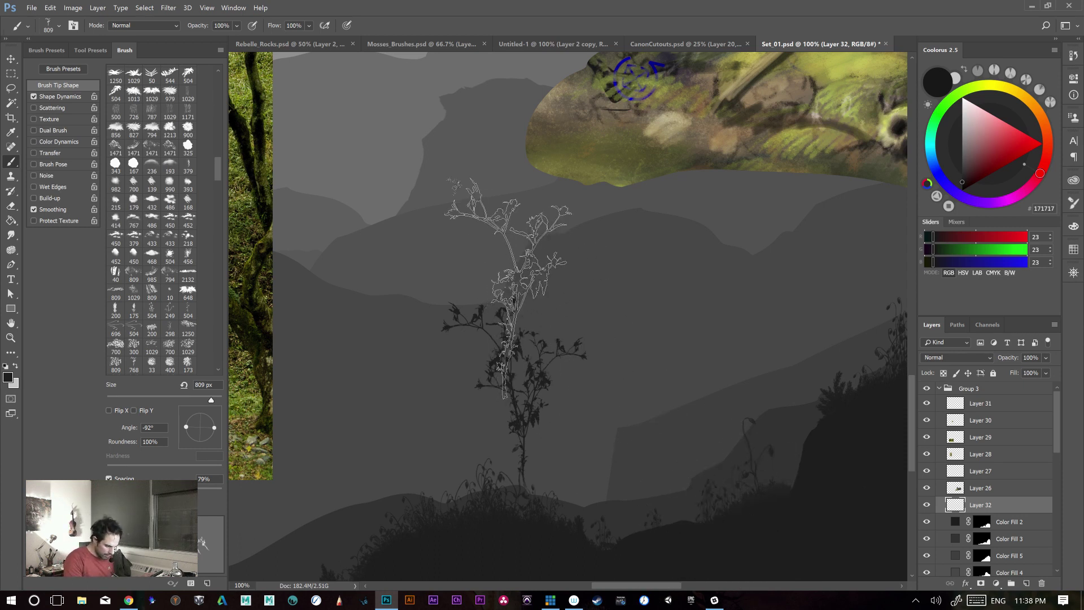
key(ctrl)
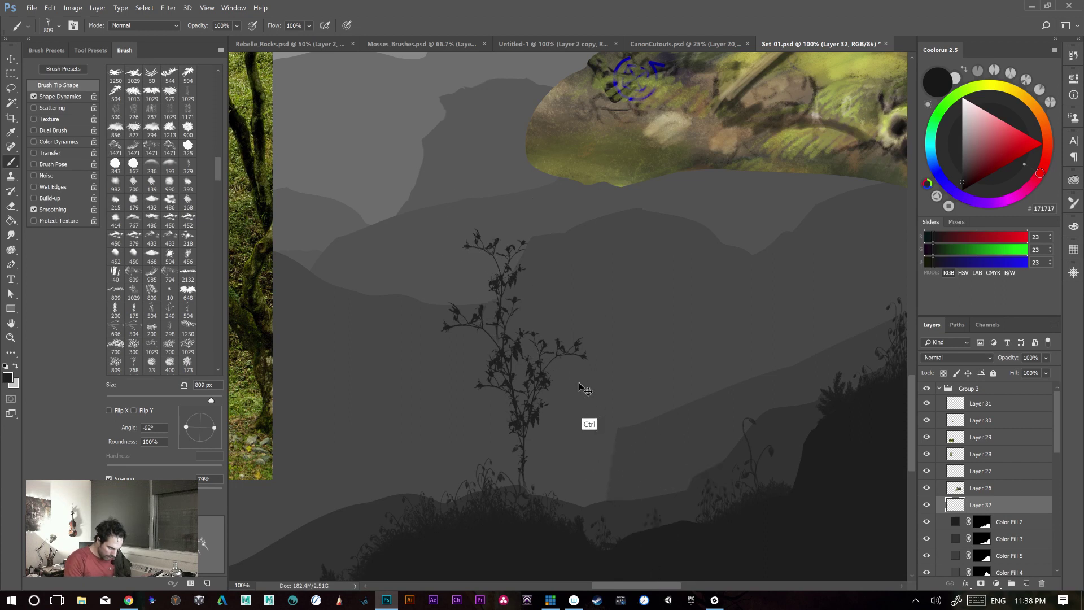
click(511, 300)
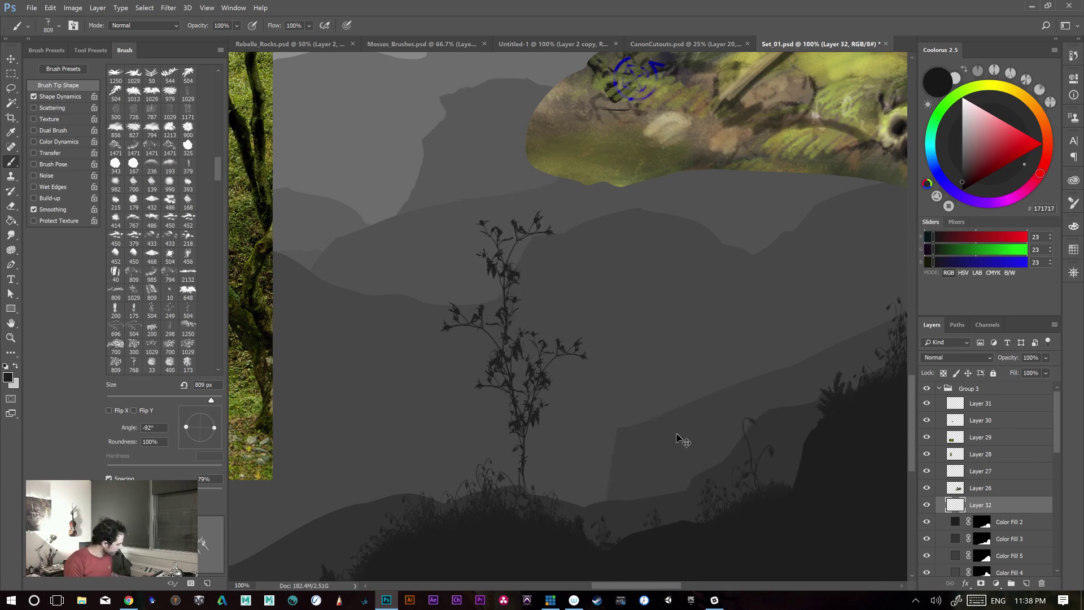
- Check the tall plant against the wider scene and thicken its lower branches with two more stamps
key(ctrl+plus)
key(ctrl+minus)
mouse_move(676, 439)
mouse_down()
mouse_move(610, 344)
mouse_move(641, 395)
mouse_up()
key(ctrl)
key(ctrl+minus)
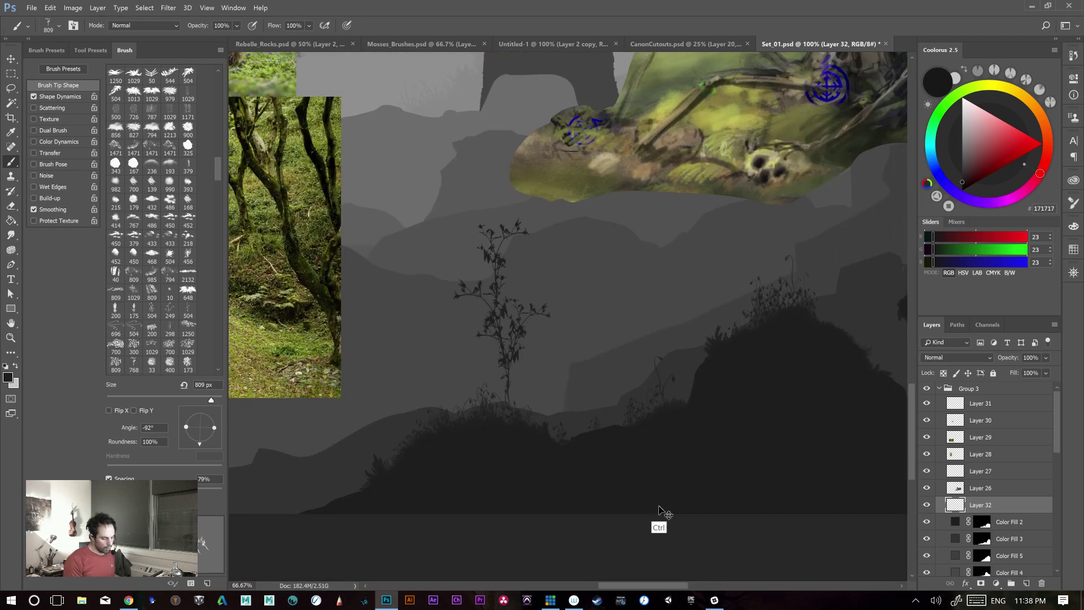
key(ctrl+plus)
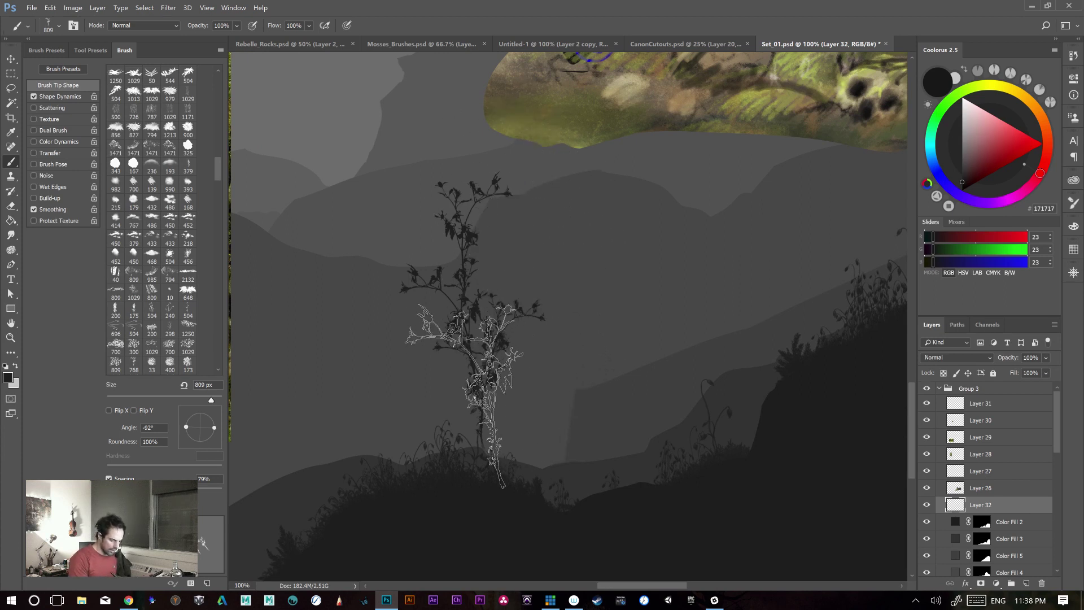
click(427, 334)
click(474, 339)
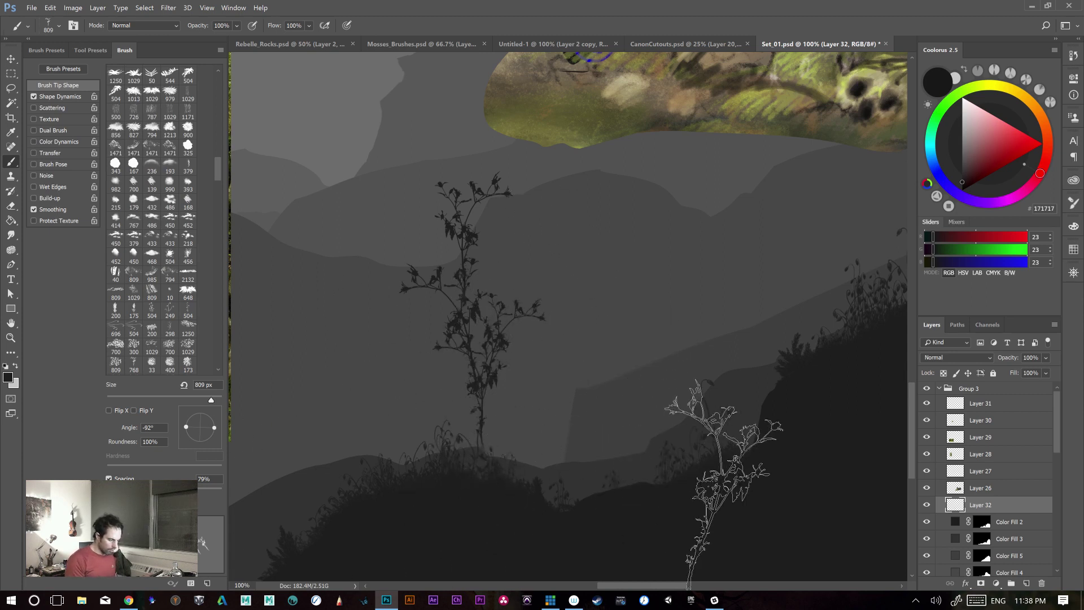
- Rotate the brush tip angle to -1° and turn the angle jitter control off
click(60, 97)
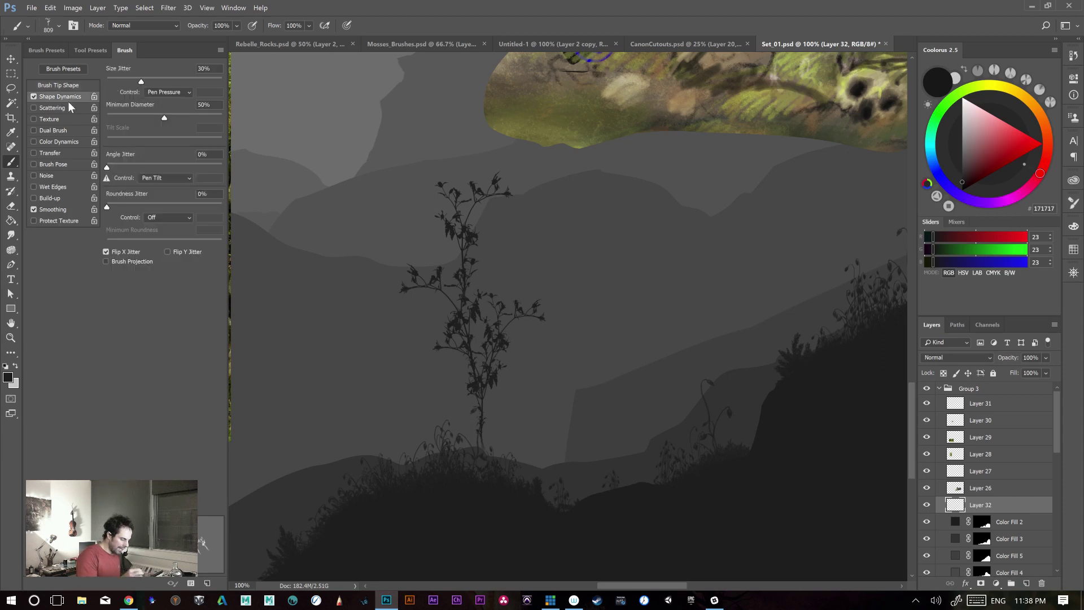
click(67, 85)
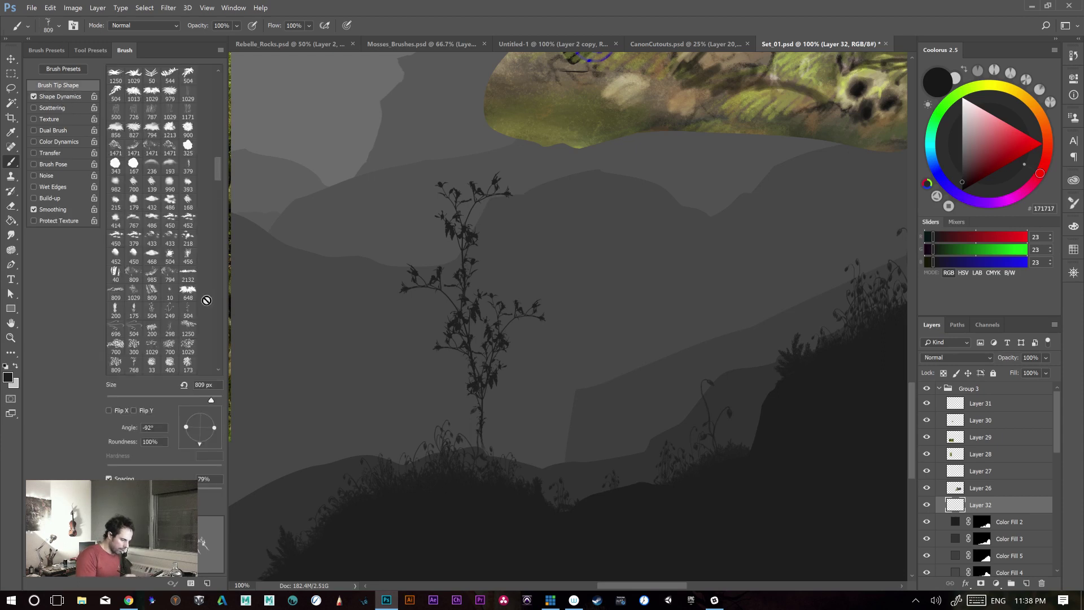
drag(201, 445, 212, 405)
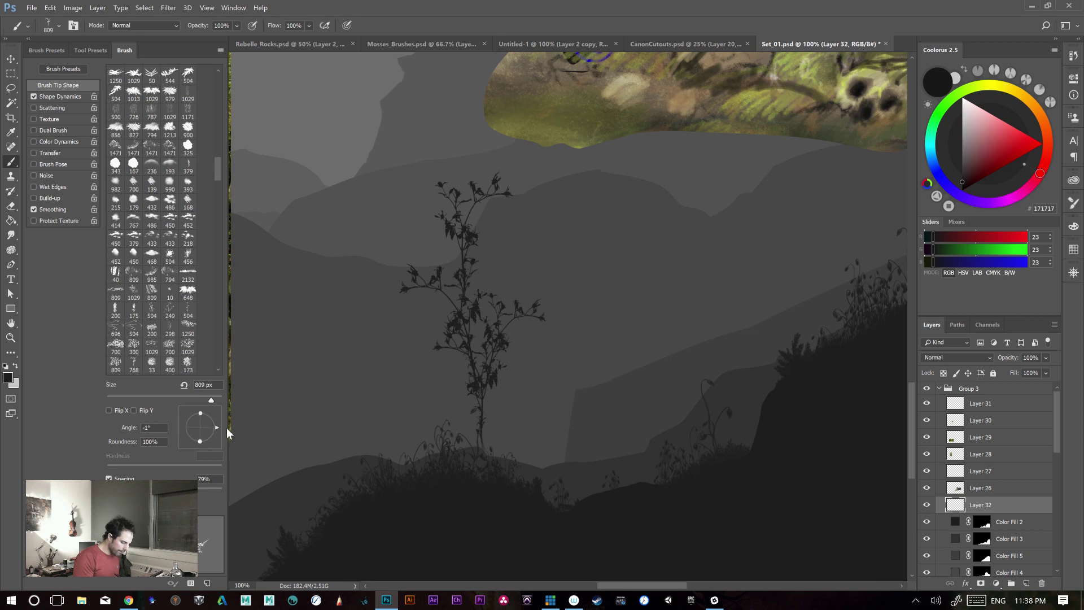
click(59, 97)
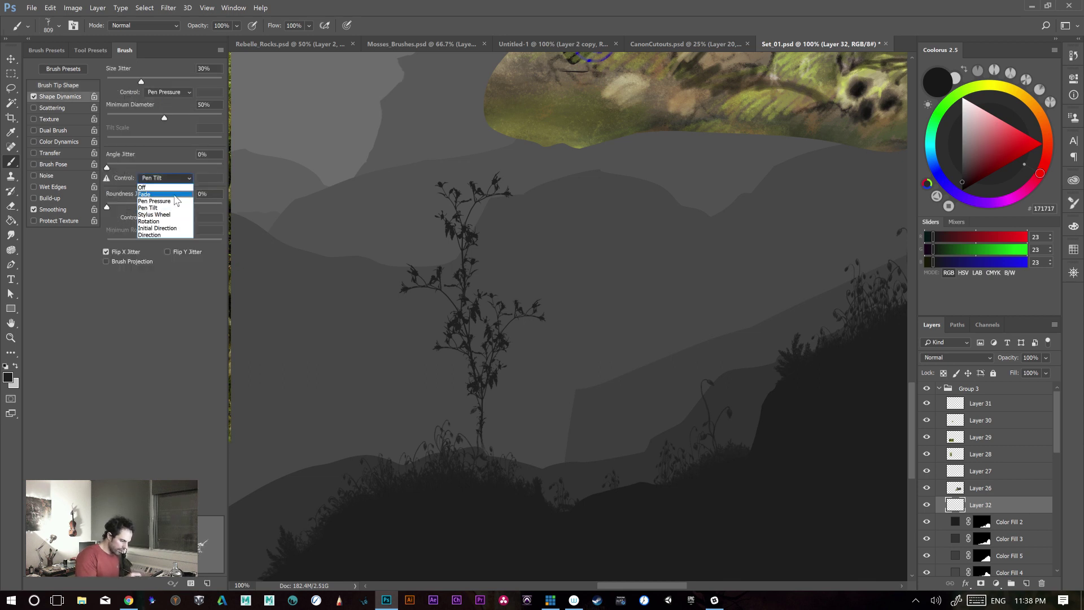
- Test the upright plant brush with horizontal strokes across the hills, undoing each stroke and clearing the tall stacked plant
drag(448, 363, 731, 345)
key(ctrl+z)
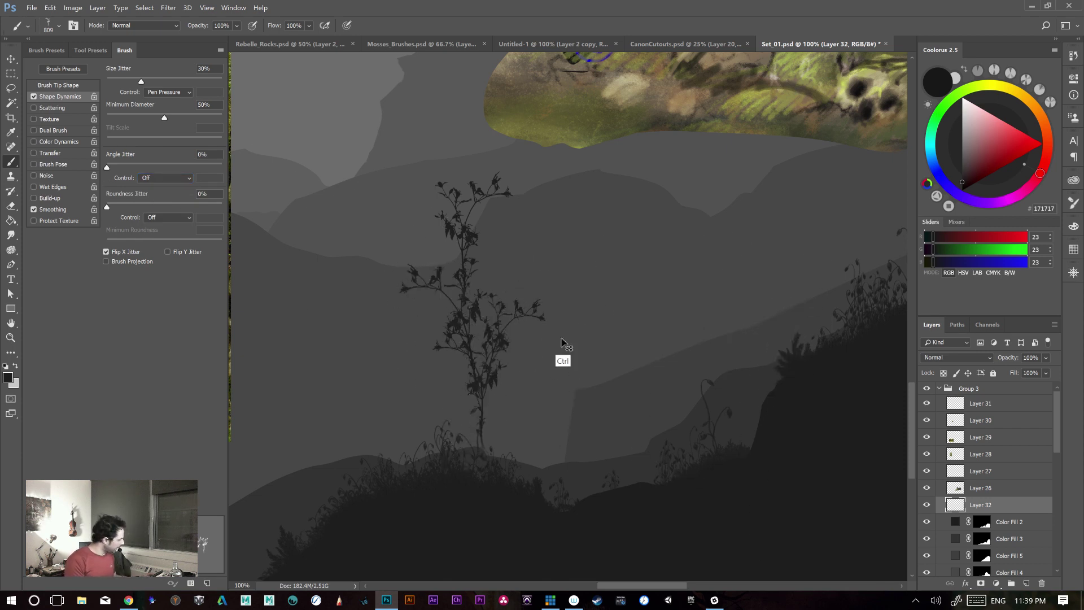
drag(411, 339, 774, 326)
key(ctrl+z)
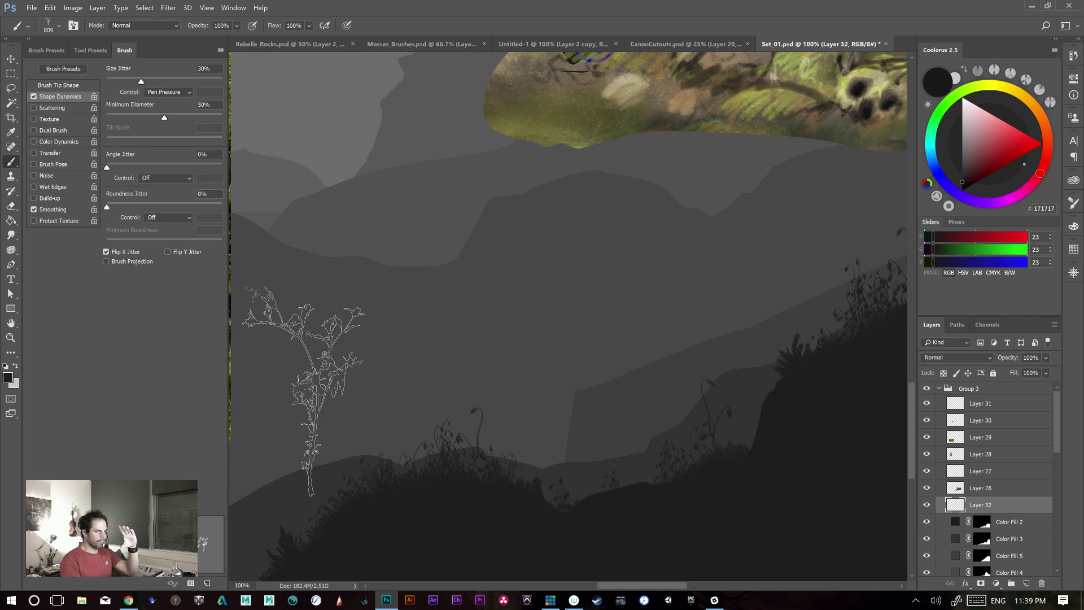
drag(407, 316, 581, 315)
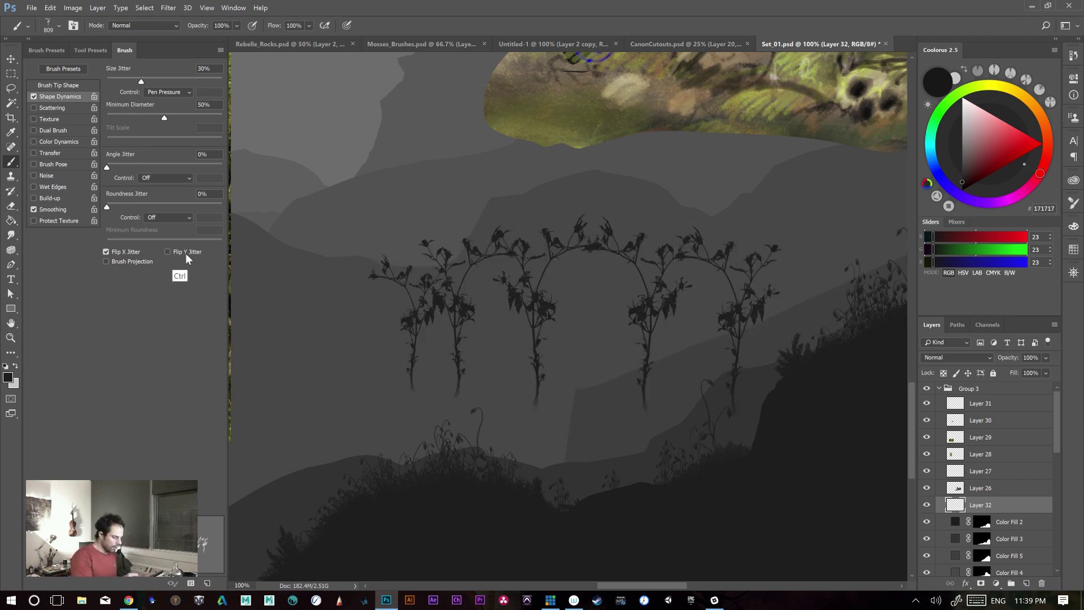
key(ctrl+z)
- Examine the orientation of the plant silhouette in the Untitled-1 document
click(684, 44)
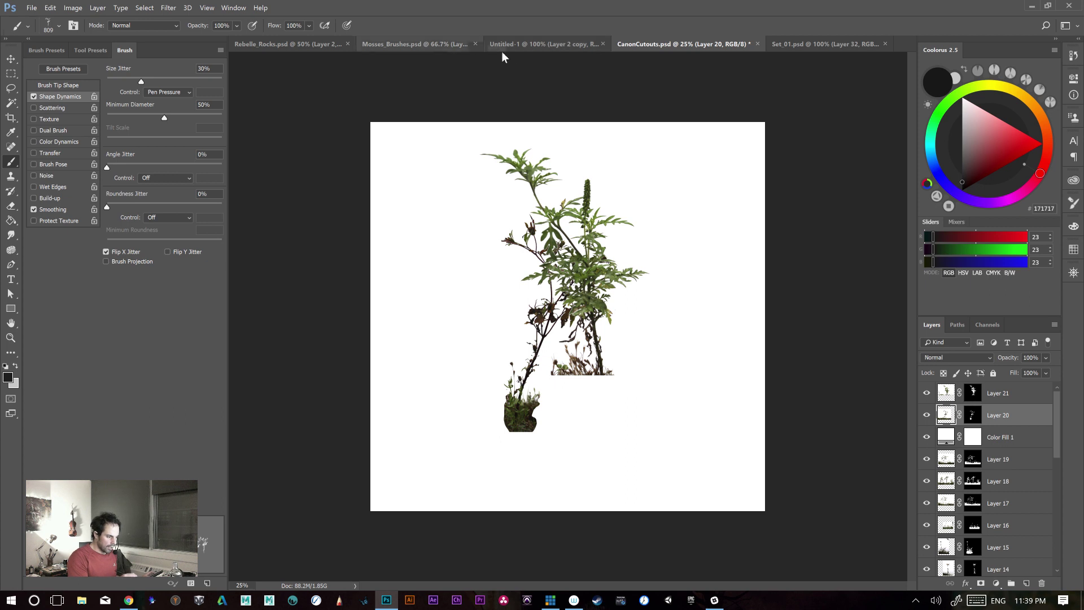
click(523, 44)
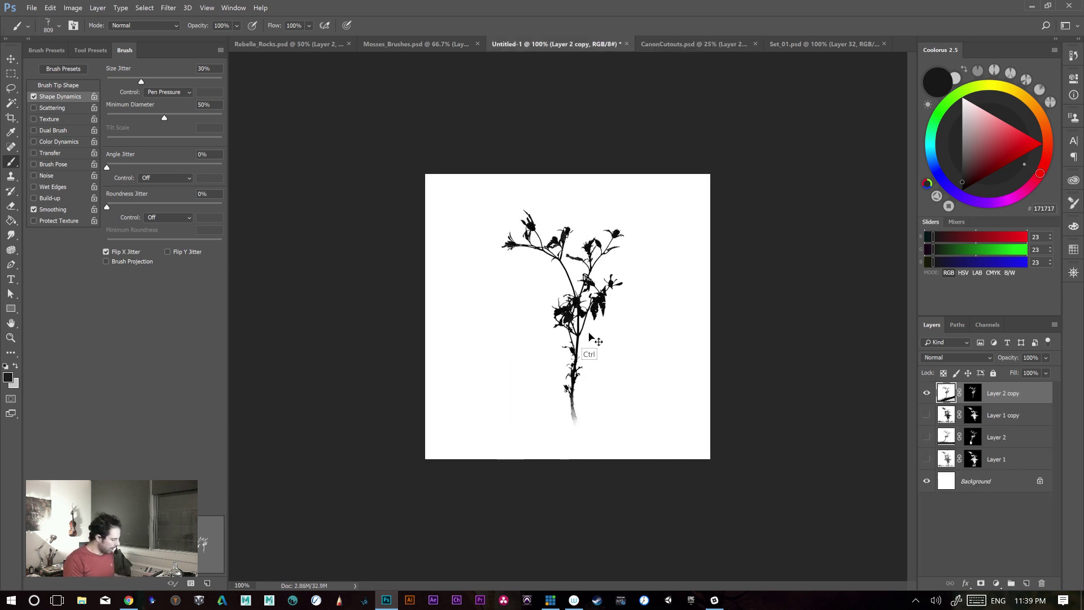
key(ctrl+plus)
key(ctrl+minus)
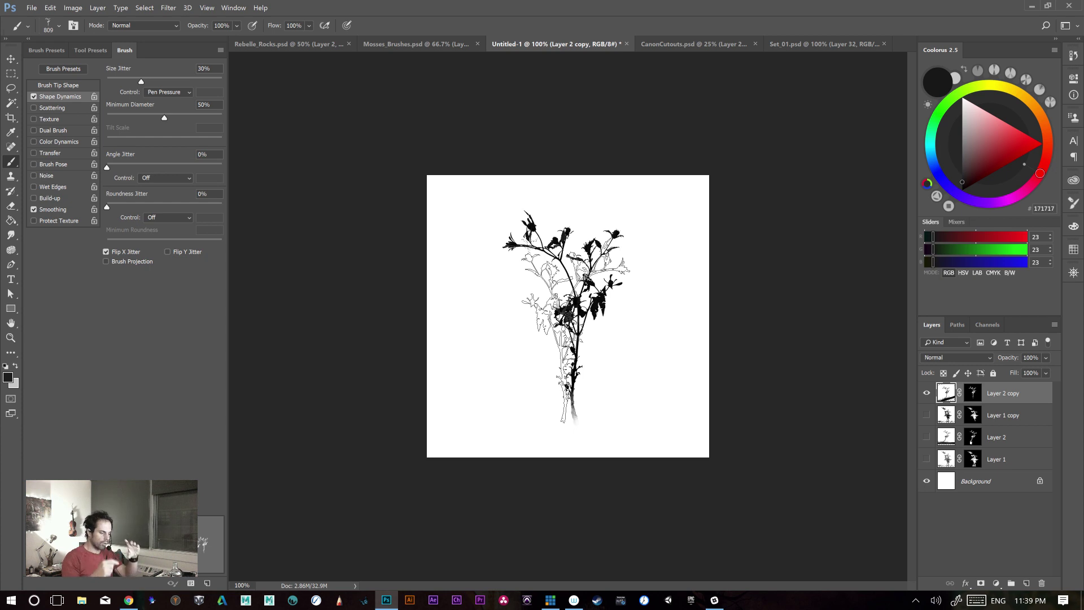
- Try one more row of upright plants across the hills in Set_01.psd and undo it
click(798, 45)
mouse_move(399, 278)
mouse_down()
mouse_move(666, 279)
mouse_move(756, 291)
mouse_up()
key(ctrl+z)
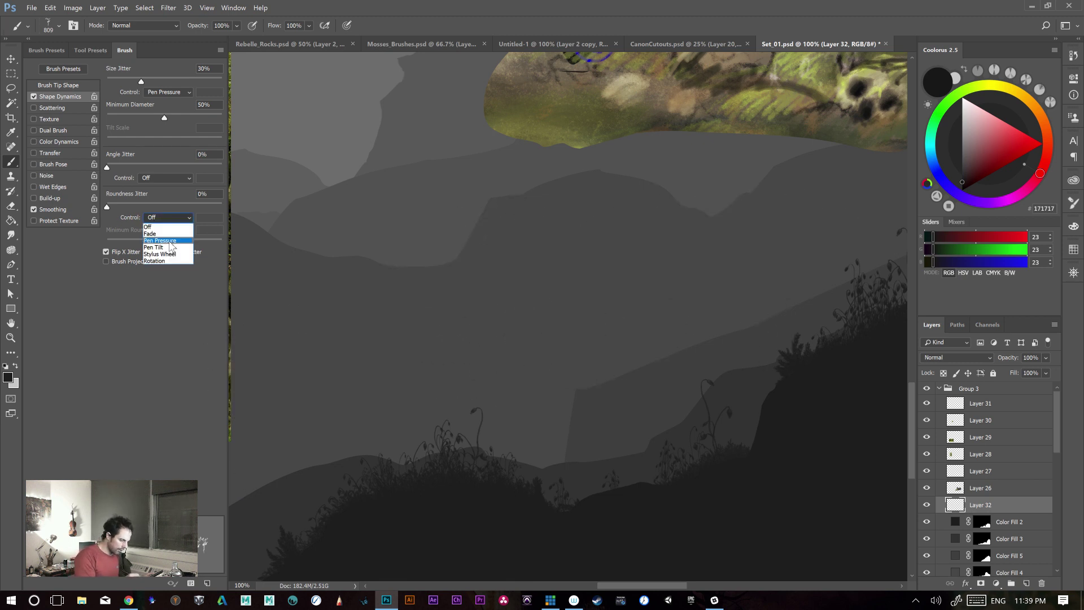
- Set the roundness jitter control to Pen Pressure and try it with three strokes across the hills, undoing each
drag(319, 311, 811, 310)
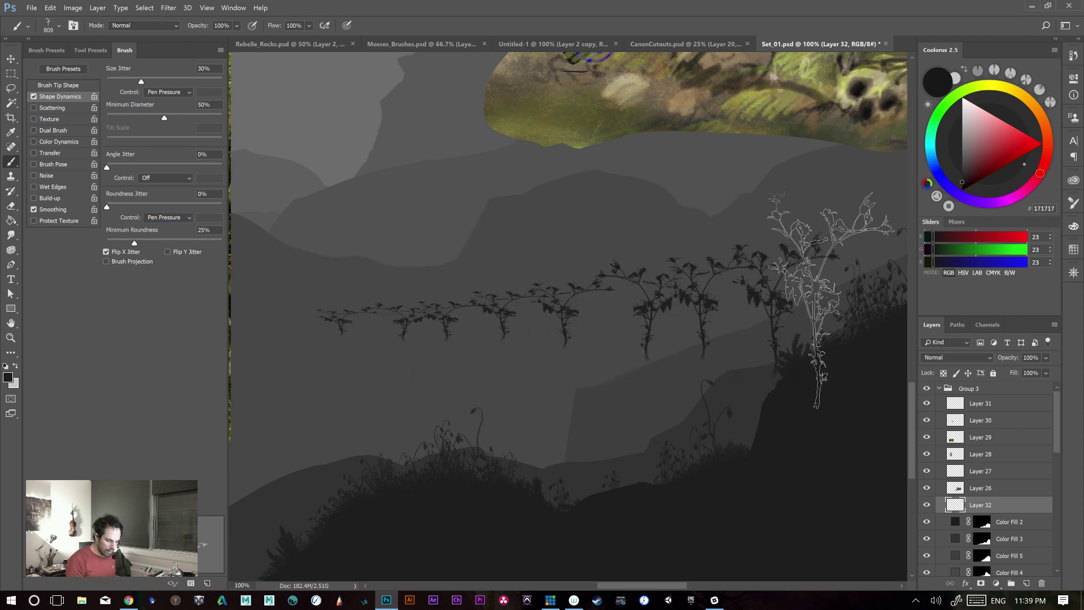
key(ctrl+z)
mouse_move(323, 285)
mouse_down()
mouse_move(458, 292)
mouse_move(653, 276)
mouse_up()
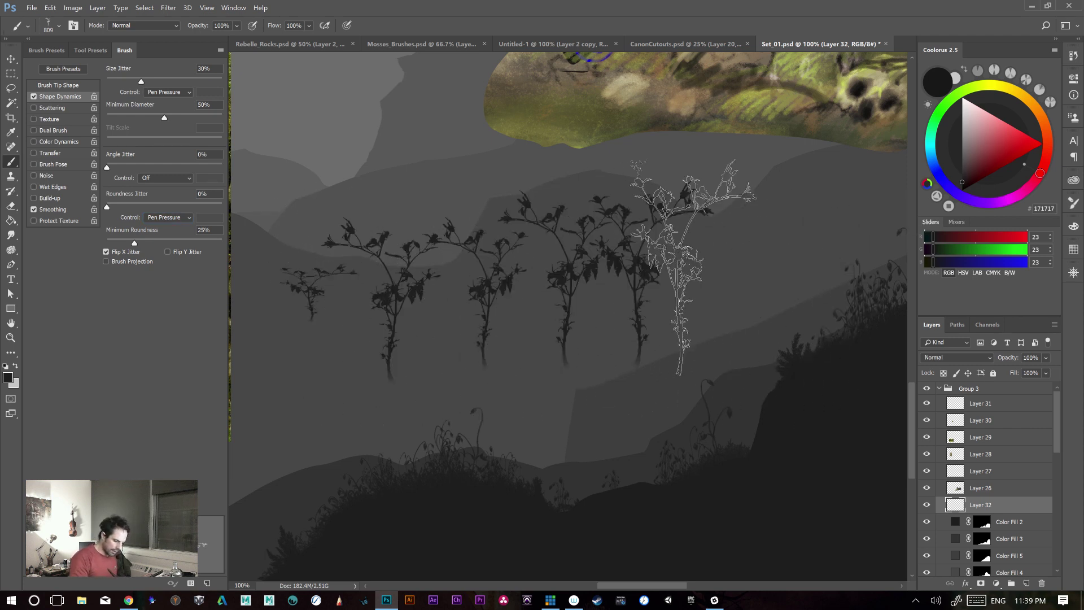
key(ctrl+z)
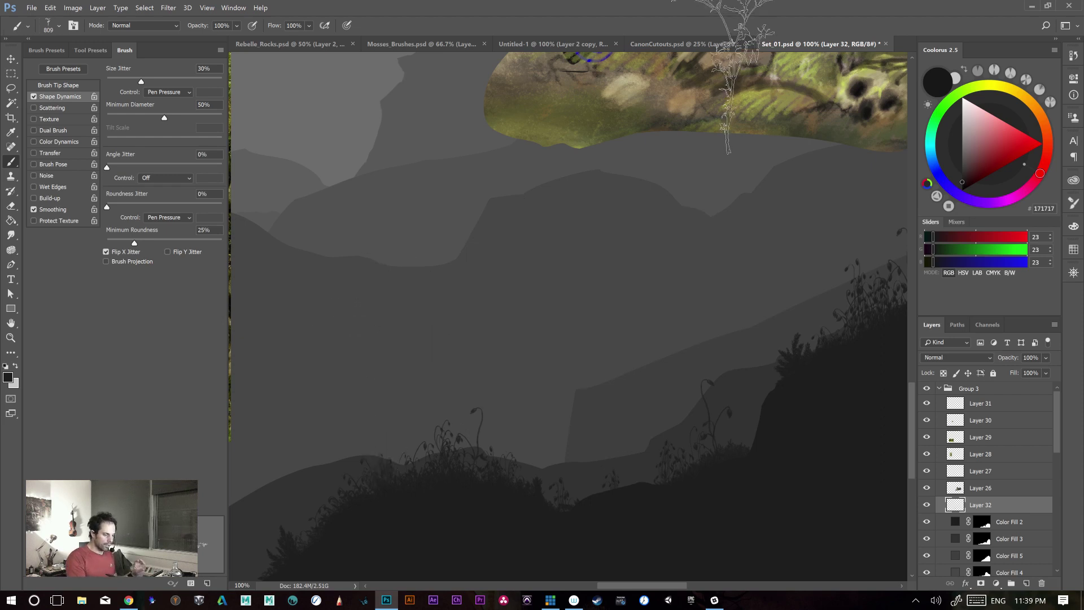
drag(372, 331, 649, 327)
key(ctrl+z)
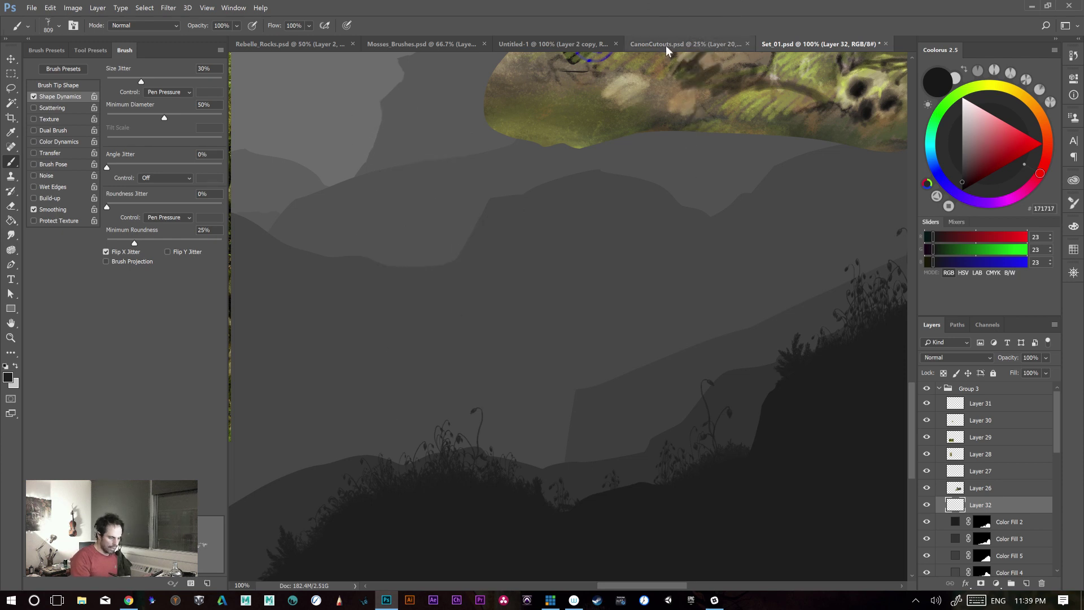
- In the Untitled-1 document, rotate the plant silhouette layer 90° clockwise and move it to the middle of the canvas
click(538, 47)
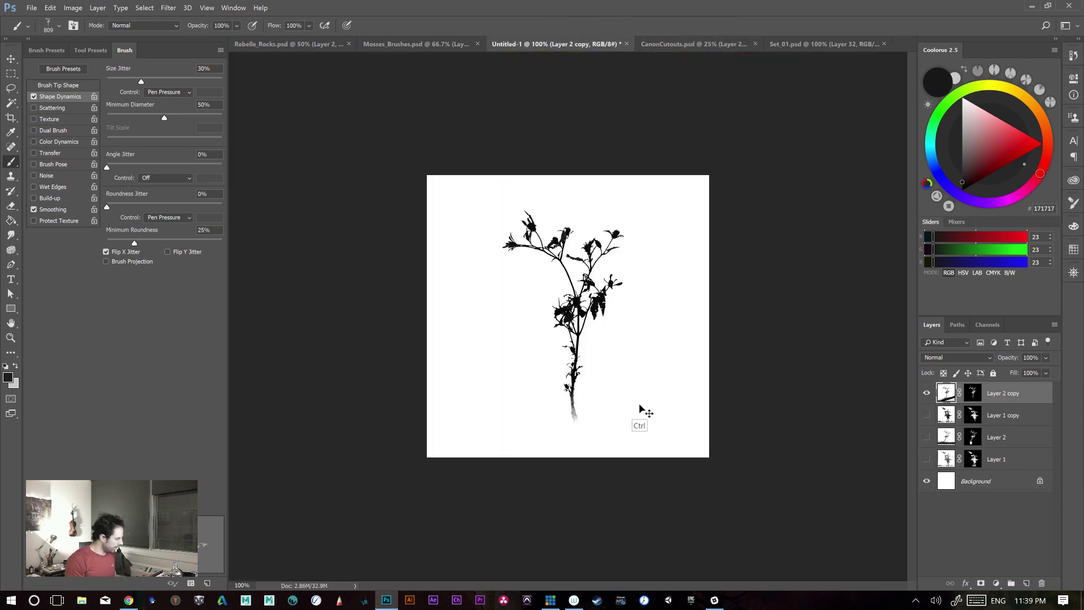
key(ctrl+t)
drag(767, 367, 557, 497)
key(Return)
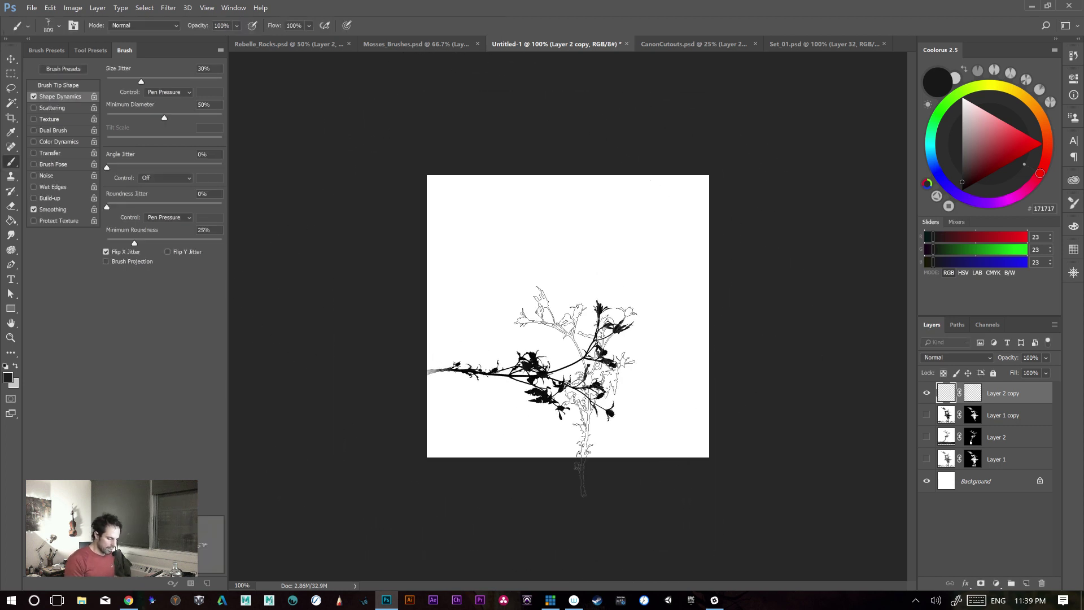
drag(546, 416, 609, 367)
click(50, 8)
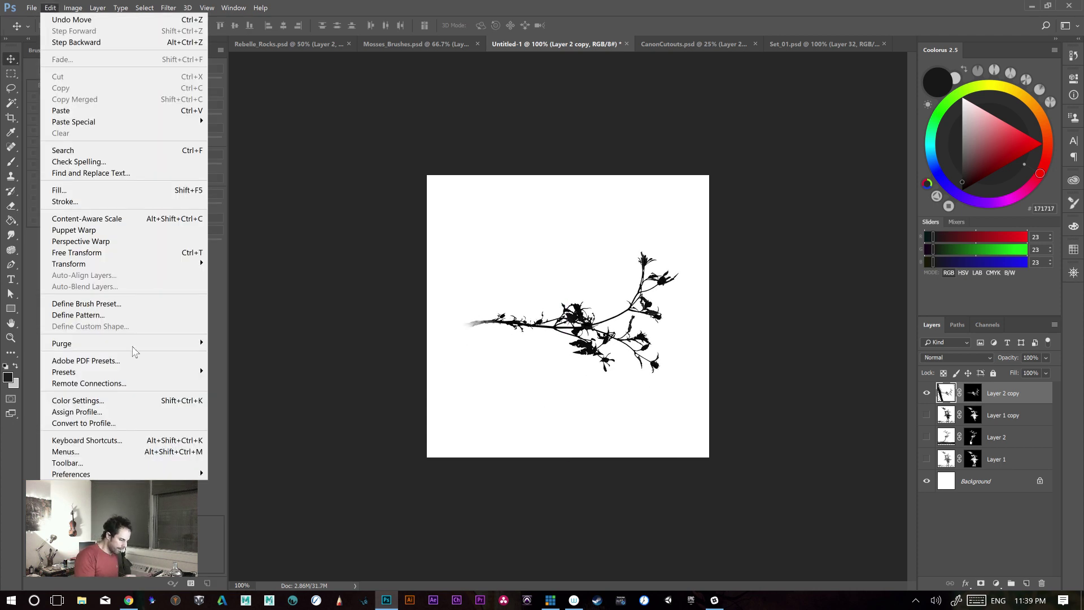
click(171, 306)
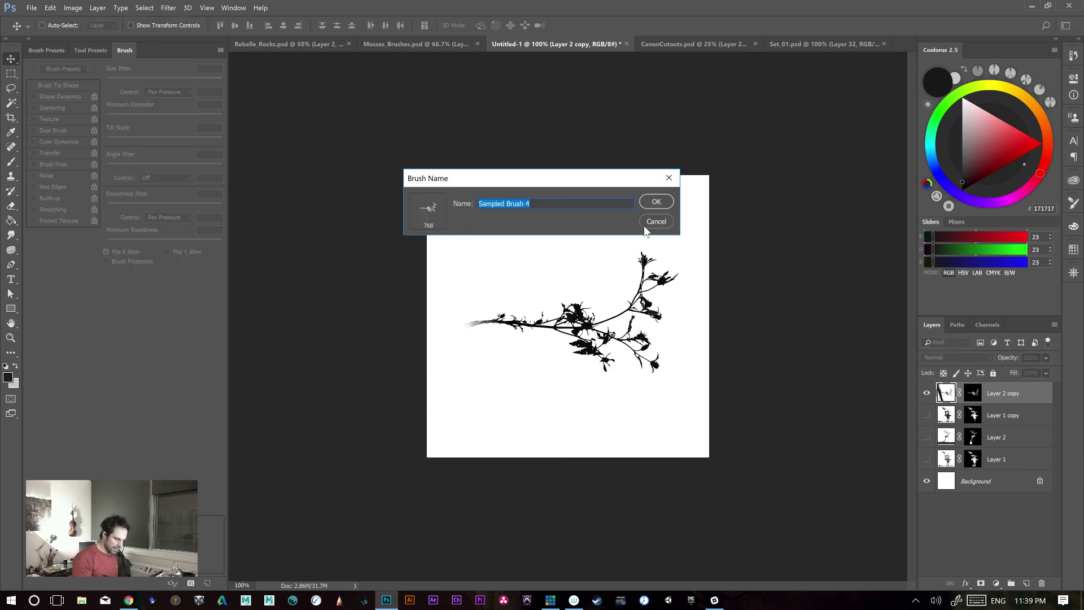
click(664, 222)
- Save the current 809 px plant brush as a preset named Sampled Brush 3 18, capturing its size
key(b)
click(47, 50)
click(190, 584)
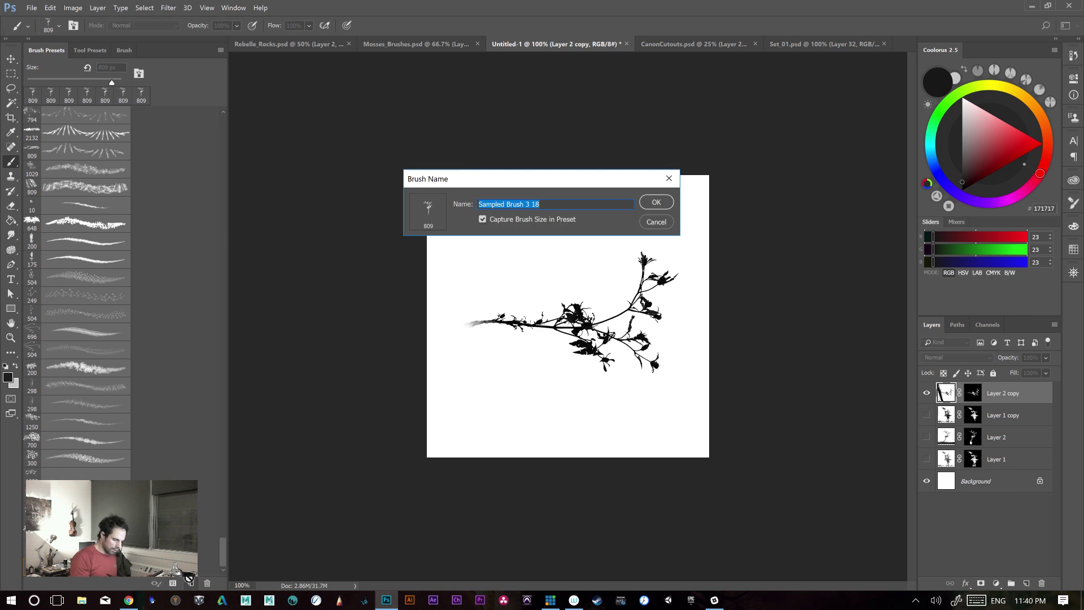
click(656, 202)
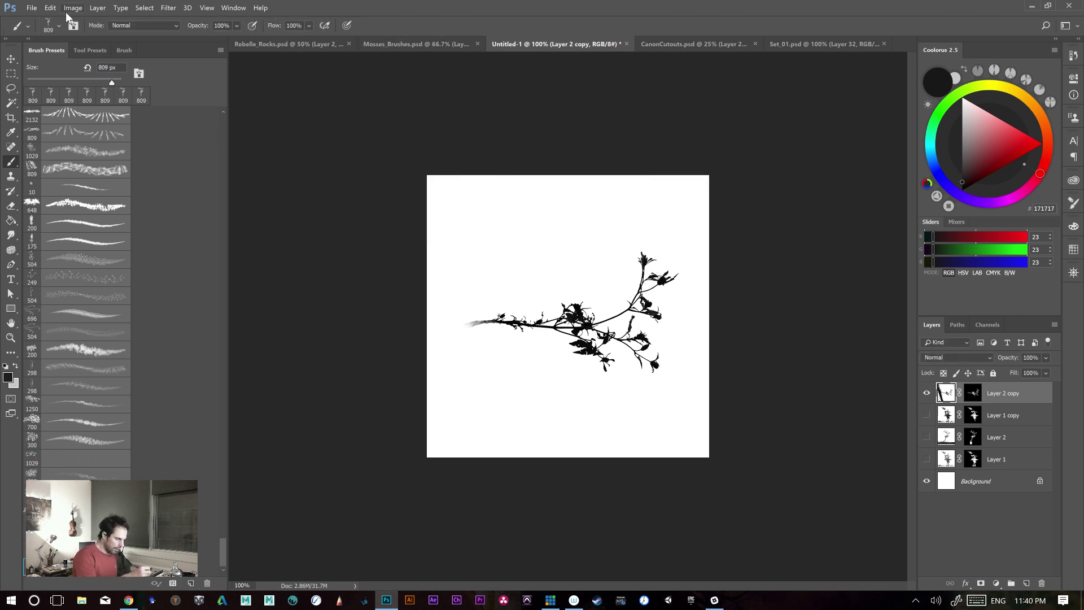
- Define the sideways plant silhouette as a new brush preset
click(46, 9)
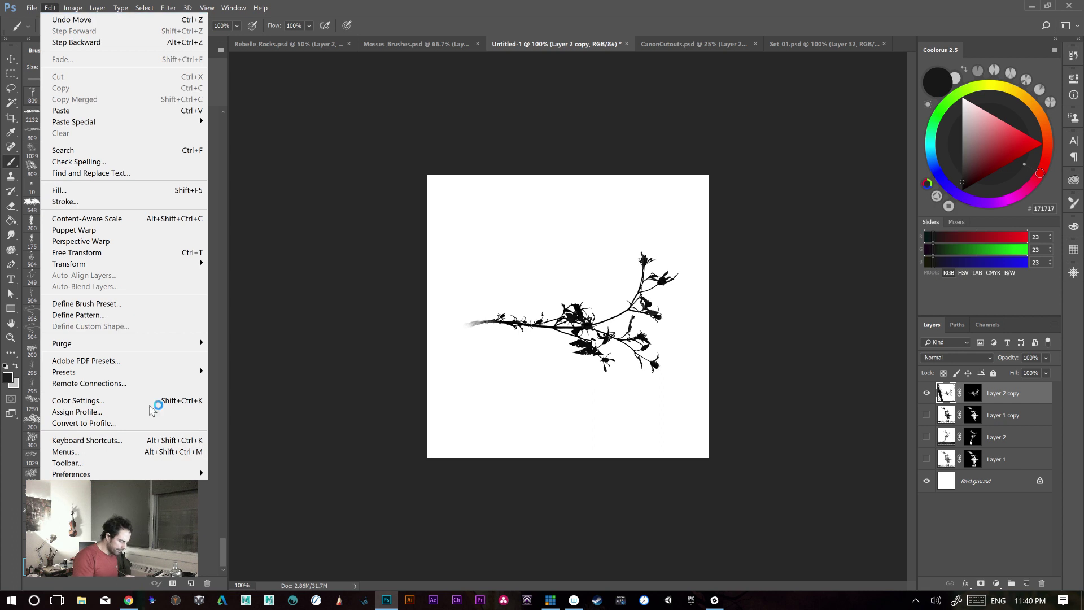
click(168, 304)
click(655, 203)
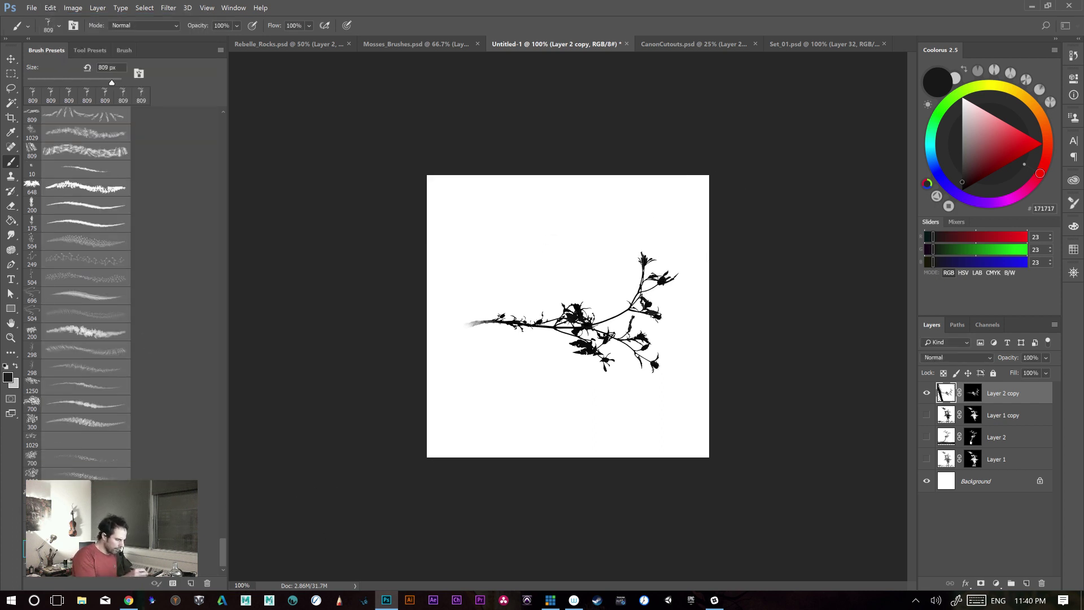
- Select the new sideways 768 px plant tip and try a stroke across the hills in Set_01.psd, undoing it
click(124, 51)
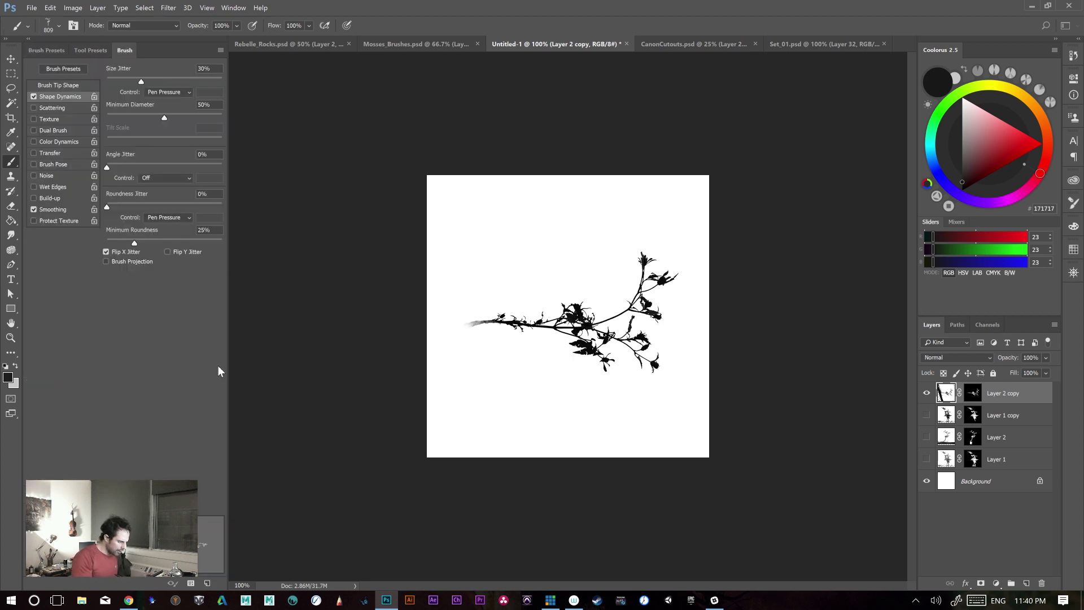
click(76, 84)
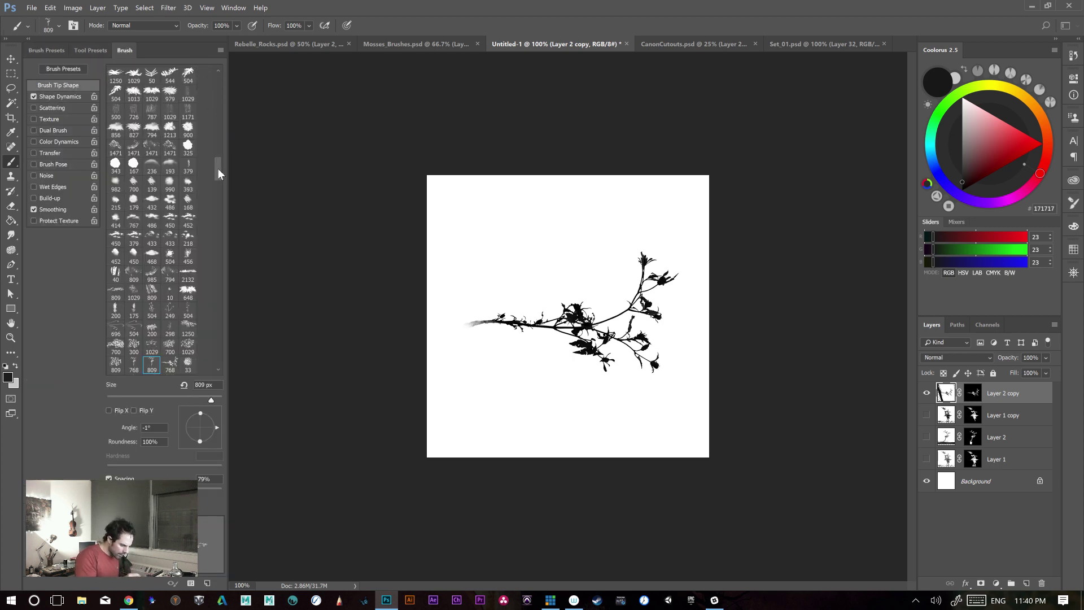
scroll(217, 168, up, 1)
click(171, 371)
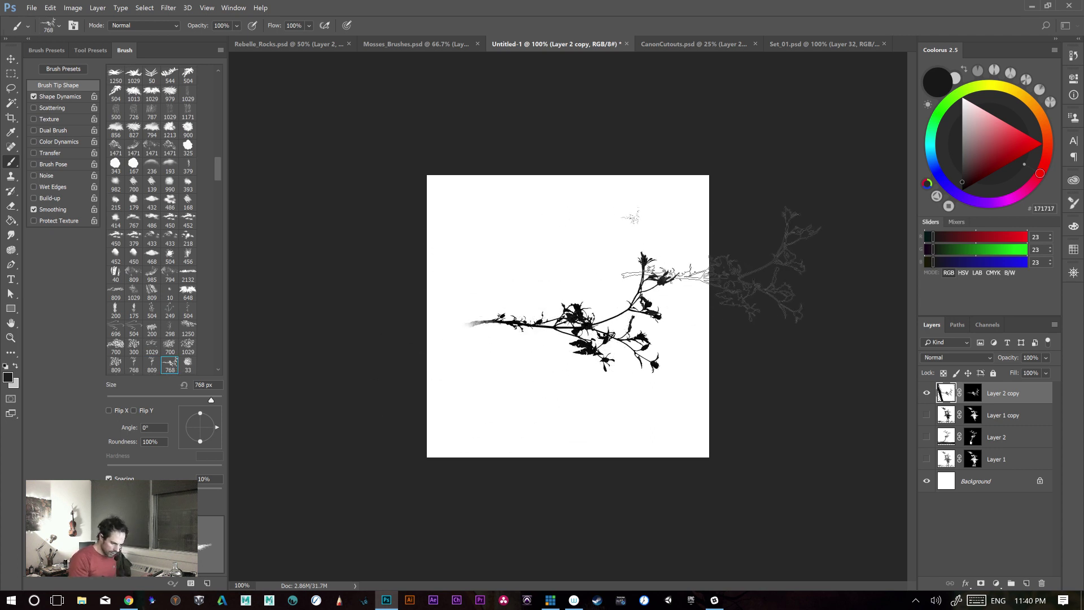
click(408, 44)
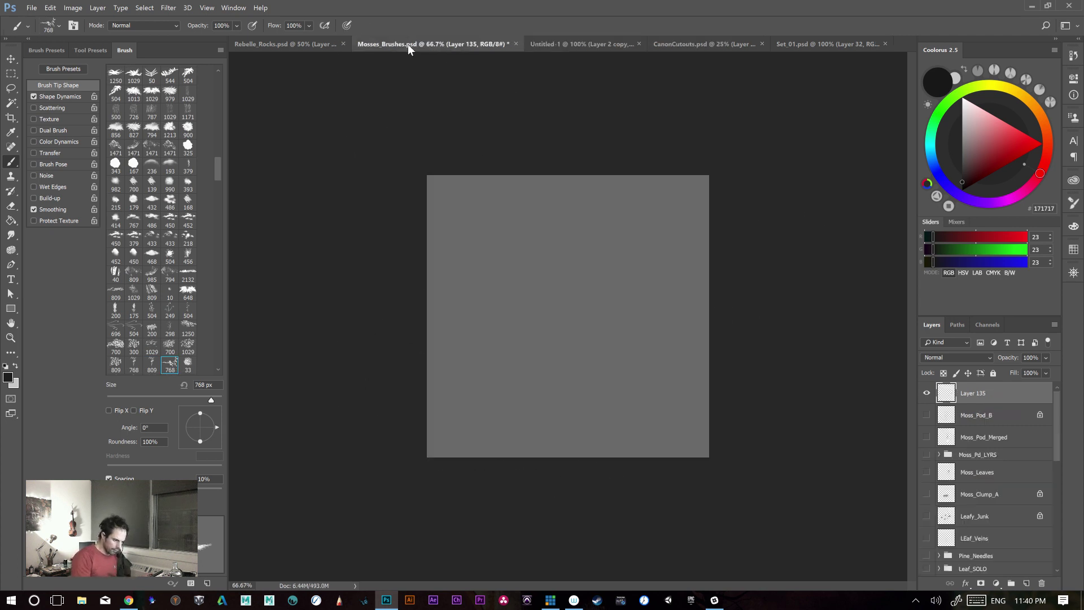
click(800, 45)
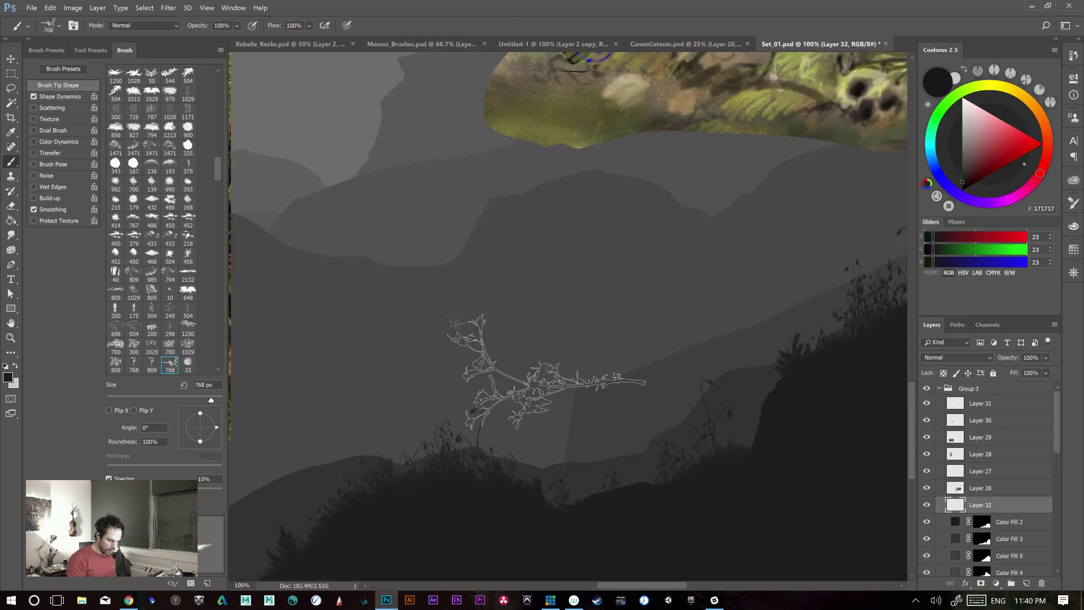
drag(485, 297, 716, 270)
key(ctrl+z)
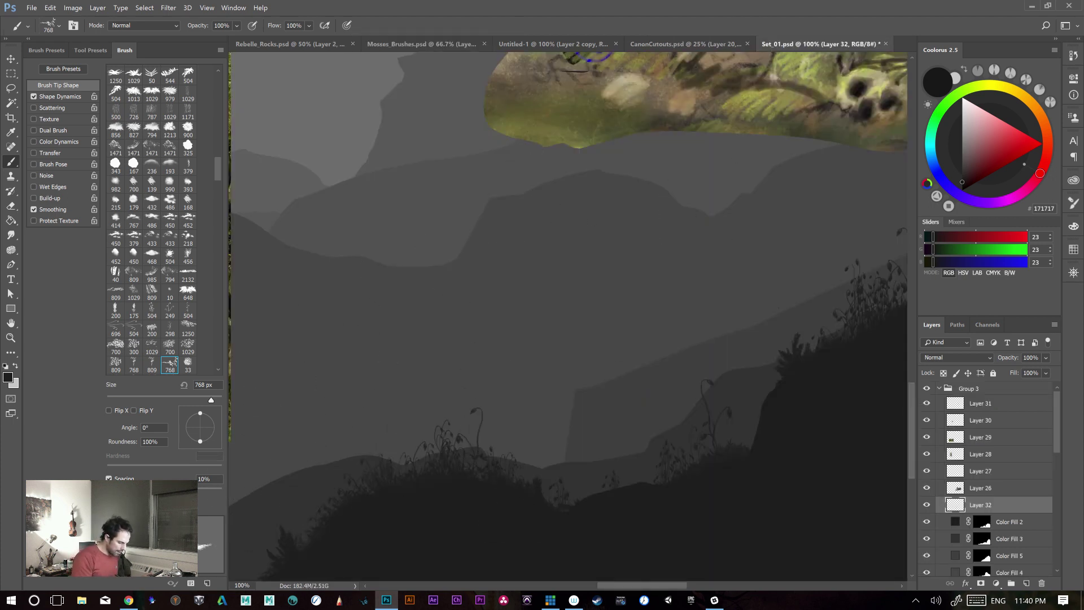
- Replace Flip X Jitter with Flip Y Jitter on the sideways tip, with size 809 px, angle 90° and spacing 95%
click(68, 95)
click(59, 85)
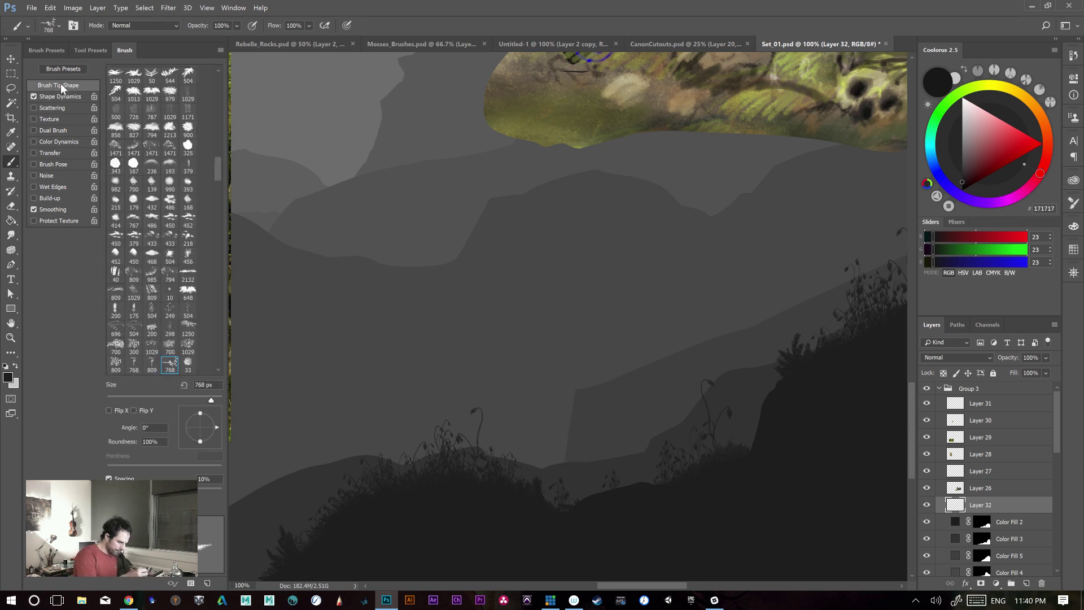
key(])
click(59, 97)
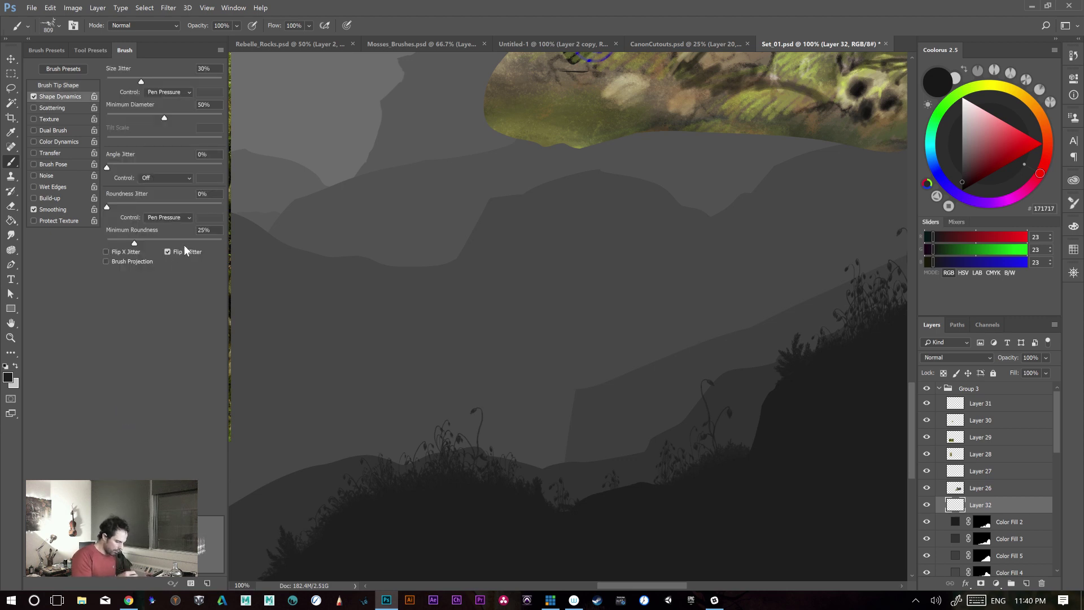
click(55, 86)
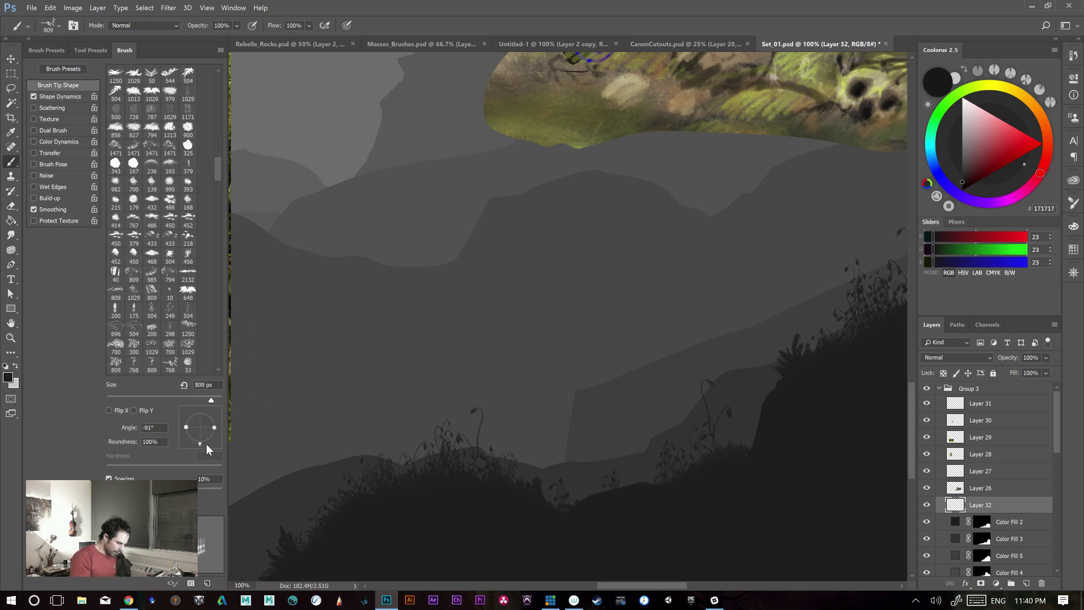
drag(208, 439, 204, 410)
drag(121, 489, 128, 489)
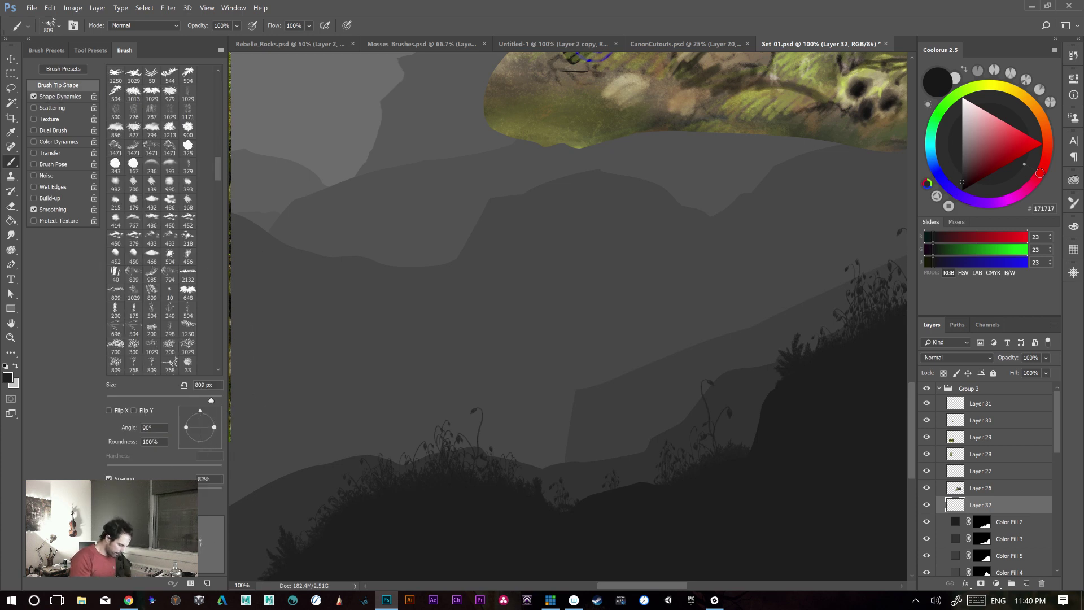
- Try the sideways plant brush with a long stroke and short stamps over the dark hills, undoing them
drag(440, 353, 796, 319)
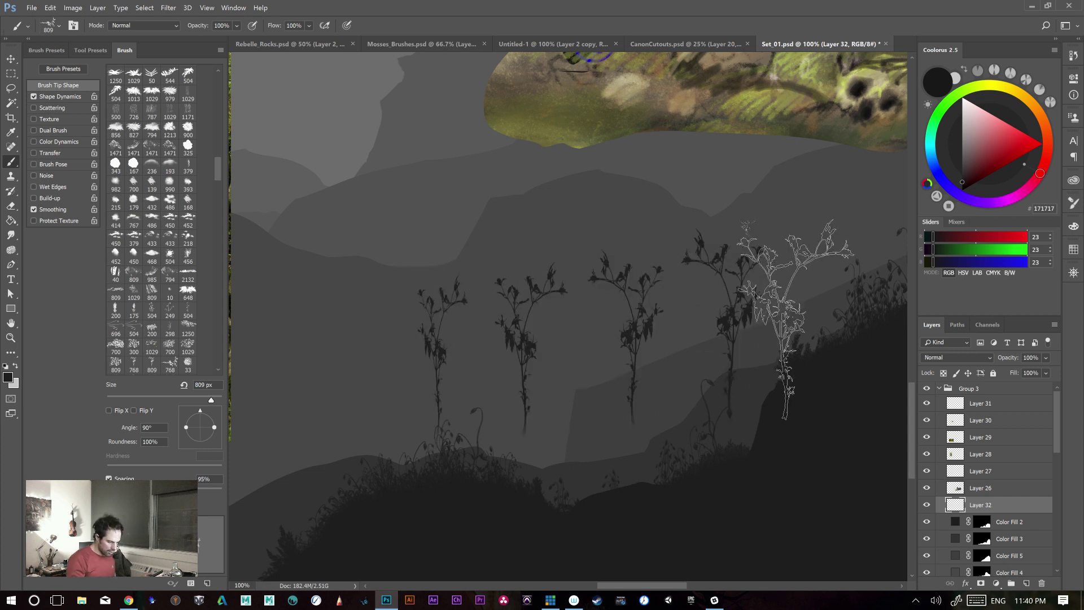
key(ctrl+z)
drag(430, 378, 453, 373)
click(430, 325)
key(ctrl+z)
click(521, 394)
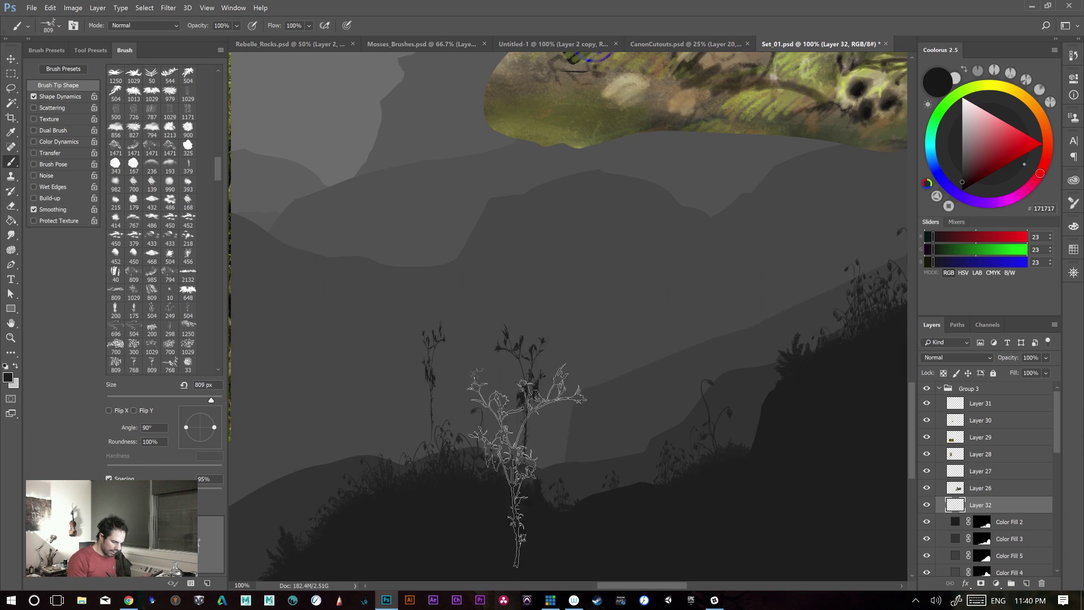
key(ctrl+z)
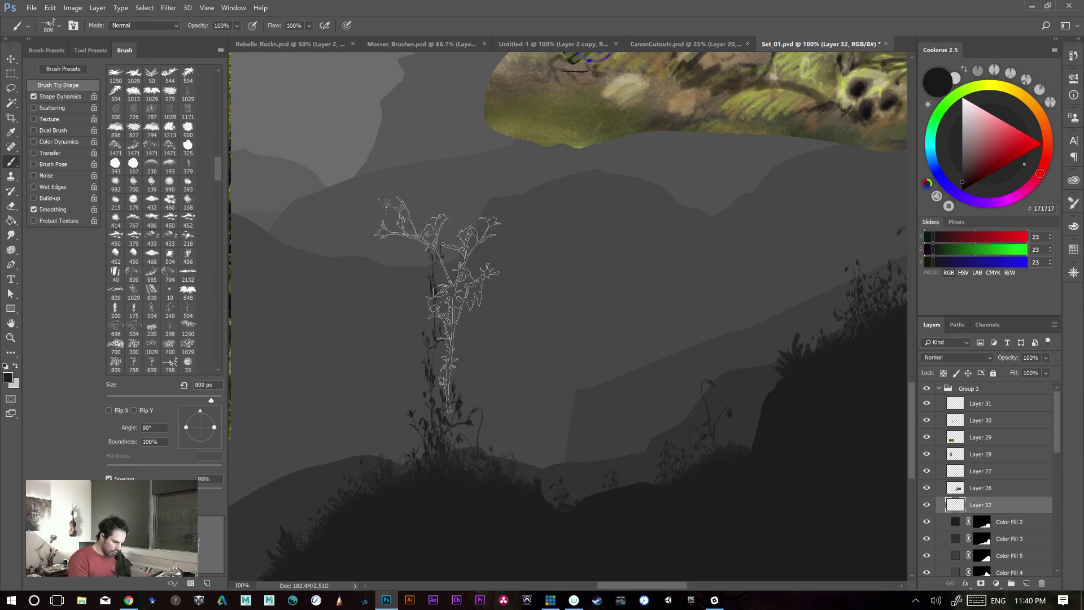
- Set roundness jitter to 40% with its control off and minimum roundness to 49%, and try strokes over the hills
click(70, 101)
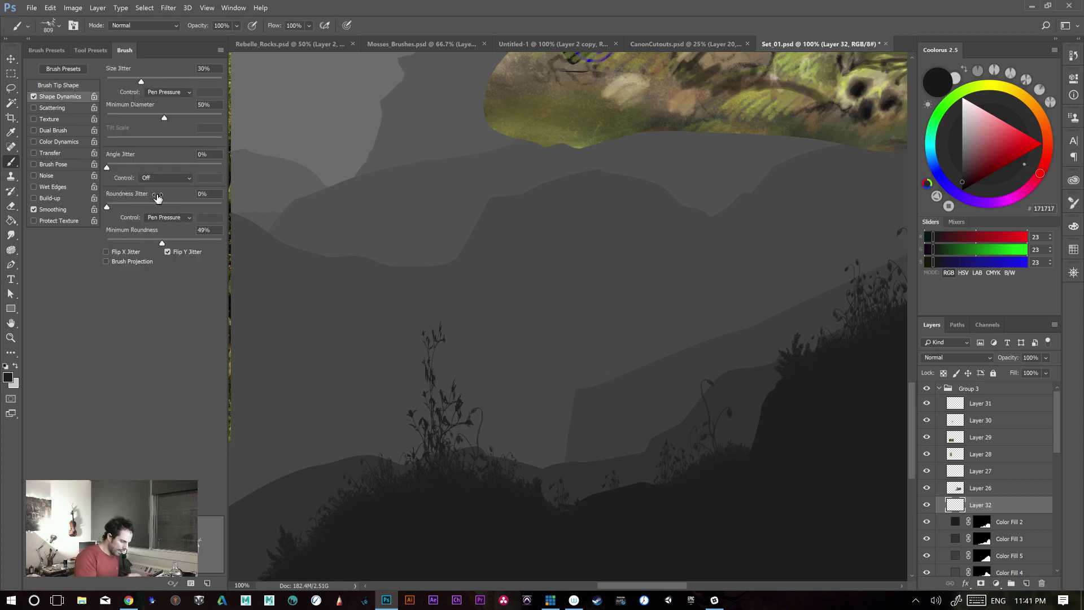
drag(107, 208, 152, 208)
click(182, 218)
drag(396, 372, 756, 347)
drag(429, 370, 403, 119)
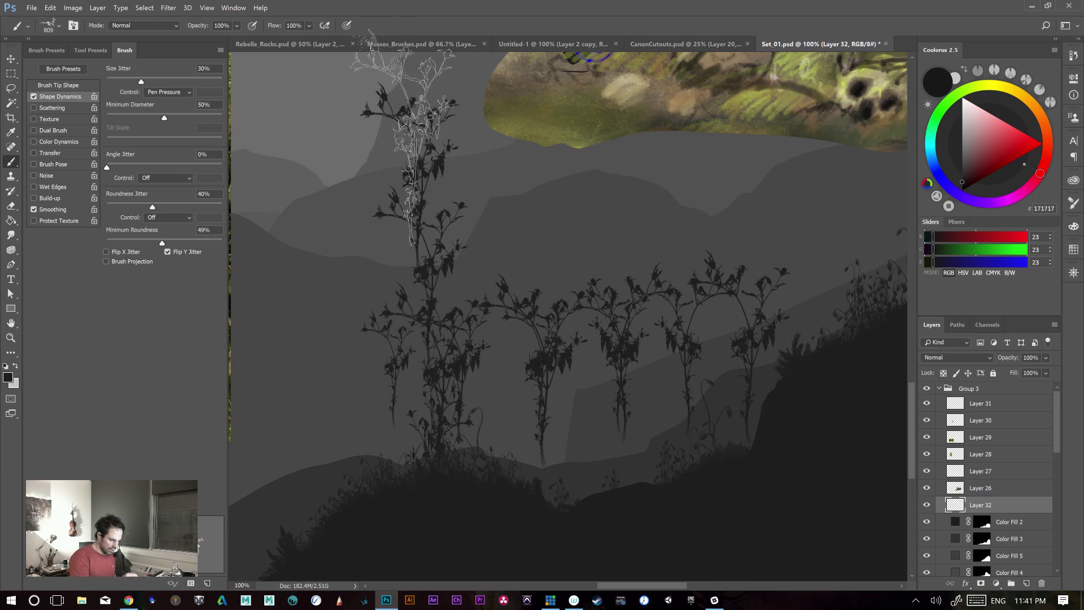
key(ctrl+z)
mouse_move(333, 316)
mouse_down()
mouse_move(461, 370)
mouse_move(650, 316)
mouse_up()
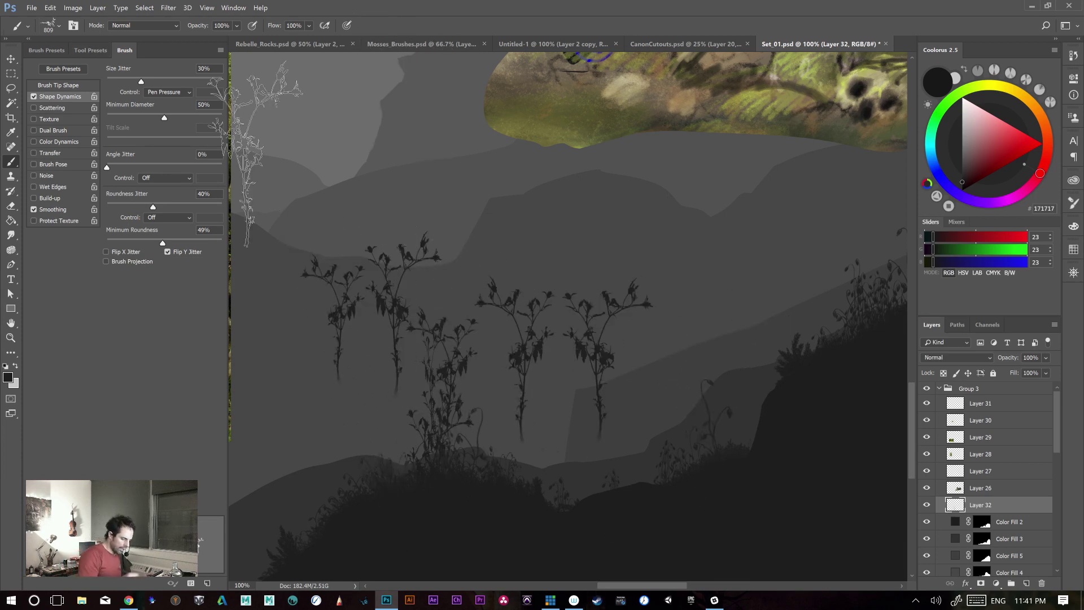
- Switch back to the upright 809 px plant tip, replace Flip Y Jitter with Flip X Jitter, and clear the test strokes
click(63, 88)
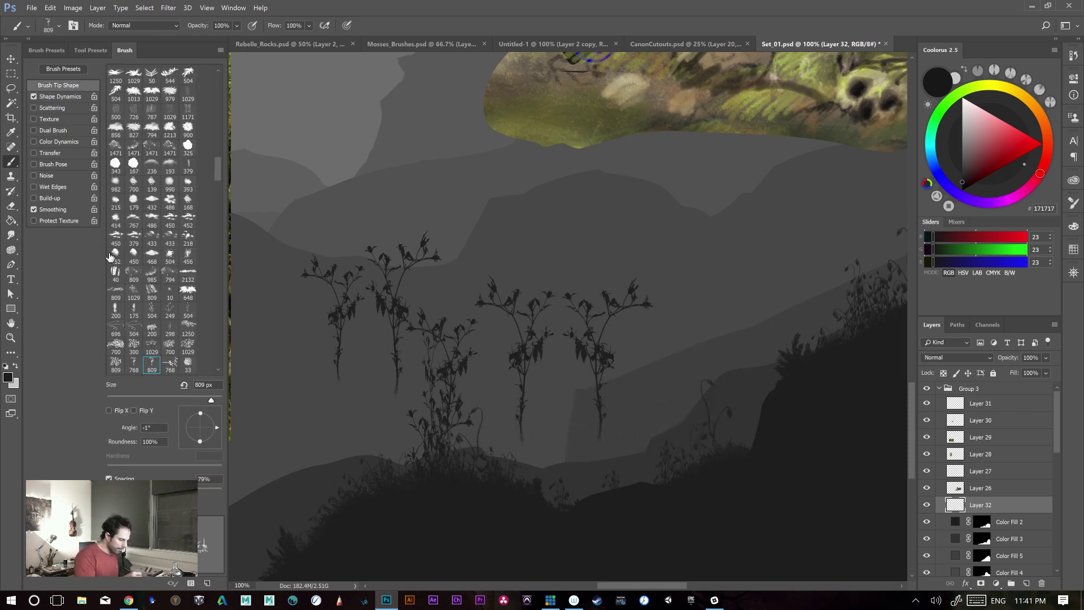
click(54, 98)
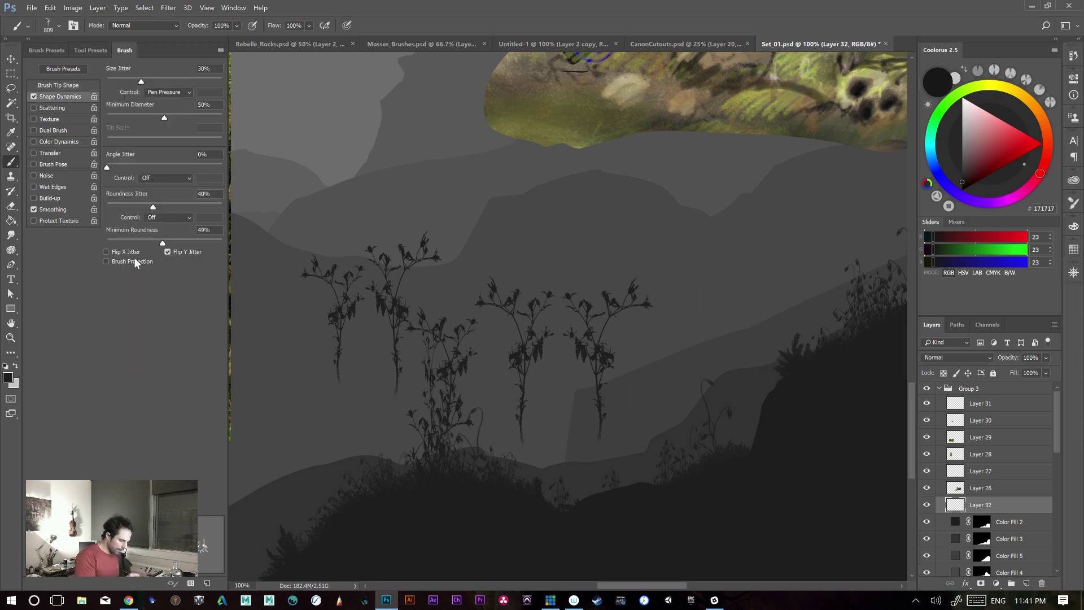
drag(499, 388, 757, 372)
key(Delete)
key(ctrl+d)
drag(505, 368, 791, 354)
key(ctrl+z)
mouse_move(347, 366)
mouse_down()
mouse_move(452, 350)
mouse_move(725, 370)
mouse_up()
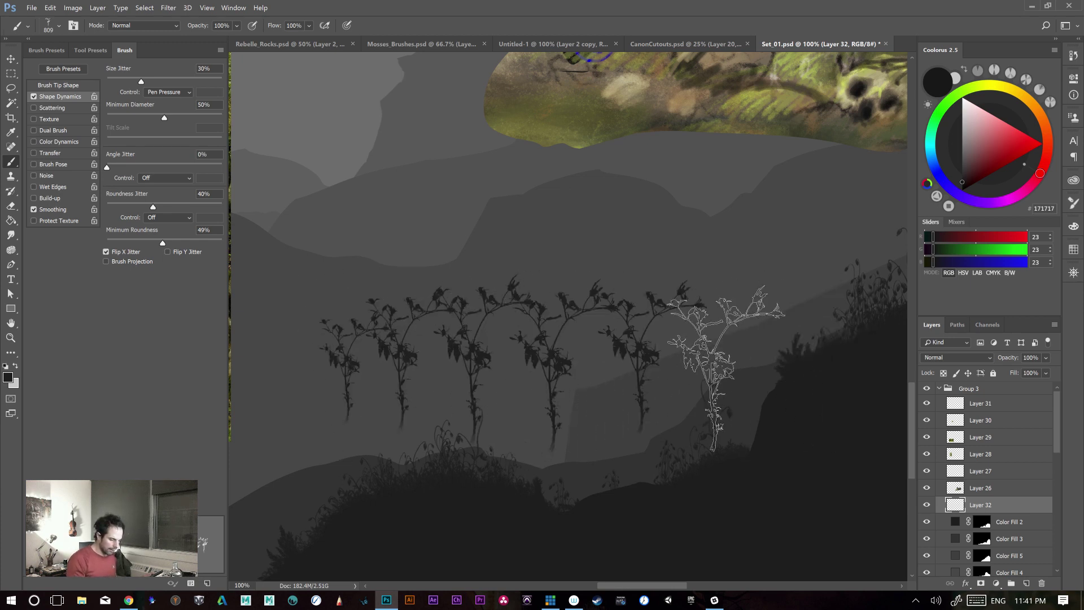
key(ctrl+z)
- Try three strokes of the upright plant brush along the foreground hill, undoing each
drag(463, 436, 725, 442)
key(ctrl+z)
drag(429, 469, 728, 475)
key(ctrl+z)
mouse_move(357, 452)
mouse_down()
mouse_move(740, 435)
mouse_move(757, 463)
mouse_up()
key(ctrl+z)
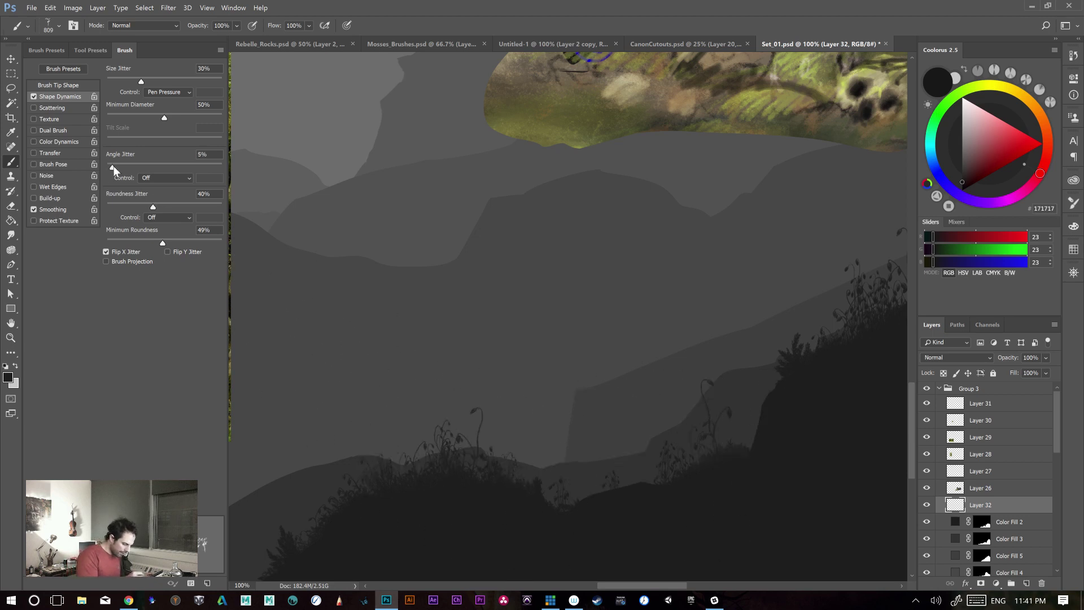
- Set the angle jitter to 5% and try strokes and single stamps along the foreground hill, undoing them
drag(443, 455, 712, 480)
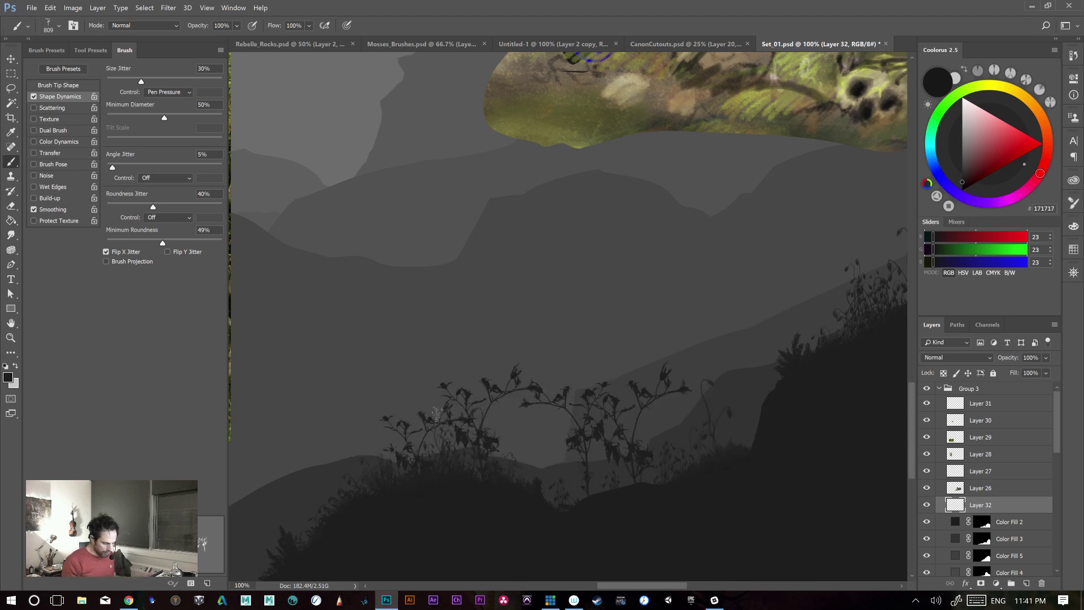
key(ctrl+z)
drag(540, 452, 728, 446)
key(ctrl+z)
click(675, 437)
click(655, 407)
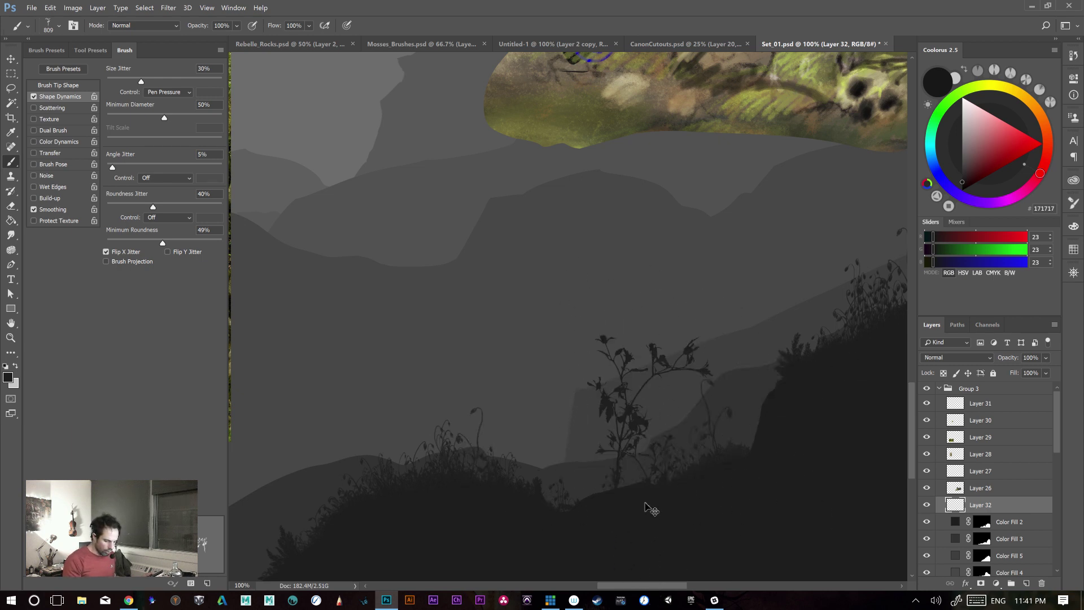
key(ctrl+z)
- Stamp plant silhouettes along the foreground hill on Layer 32, near the right dip, in the middle and on the left rise
click(658, 407)
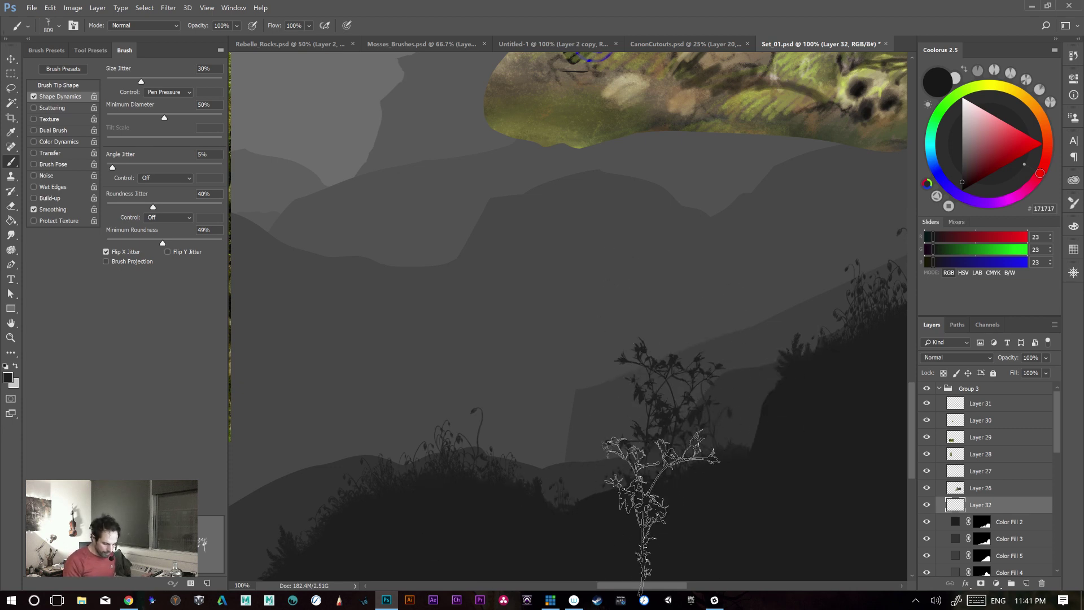
drag(649, 472, 647, 357)
click(503, 288)
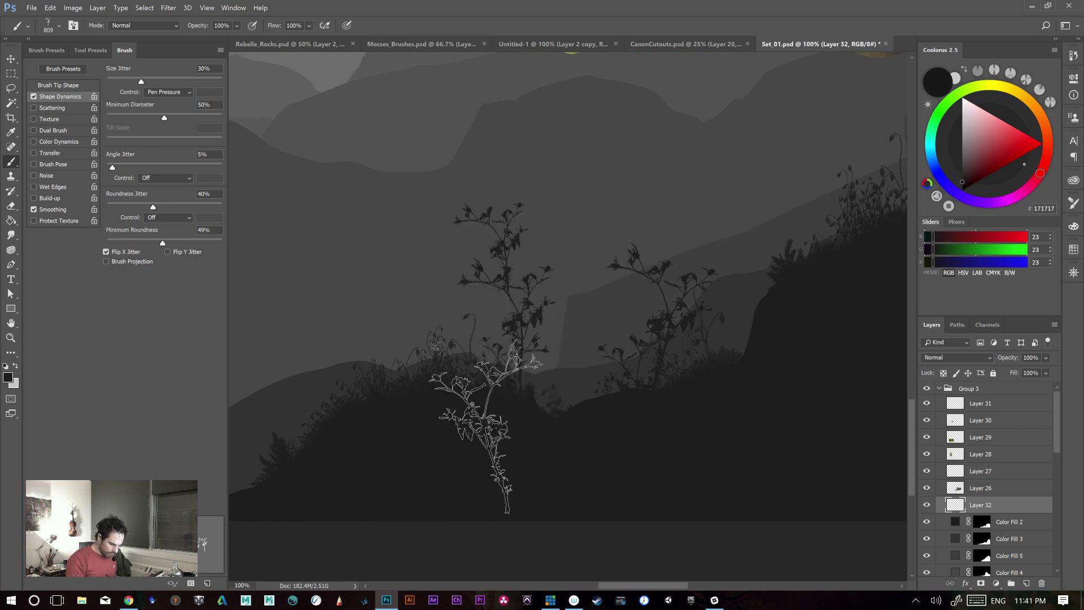
click(384, 343)
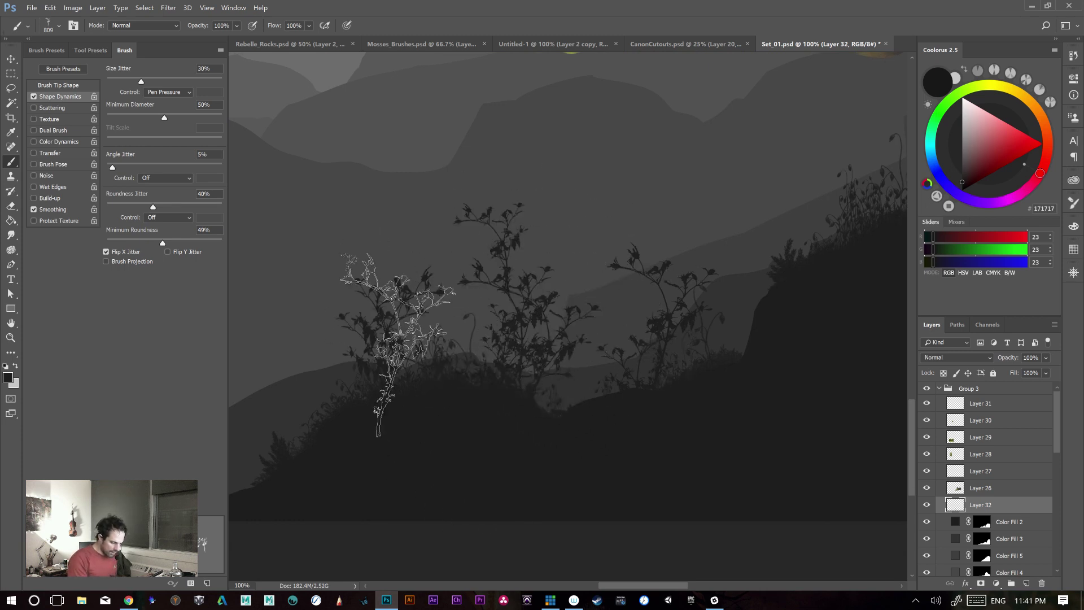
click(356, 304)
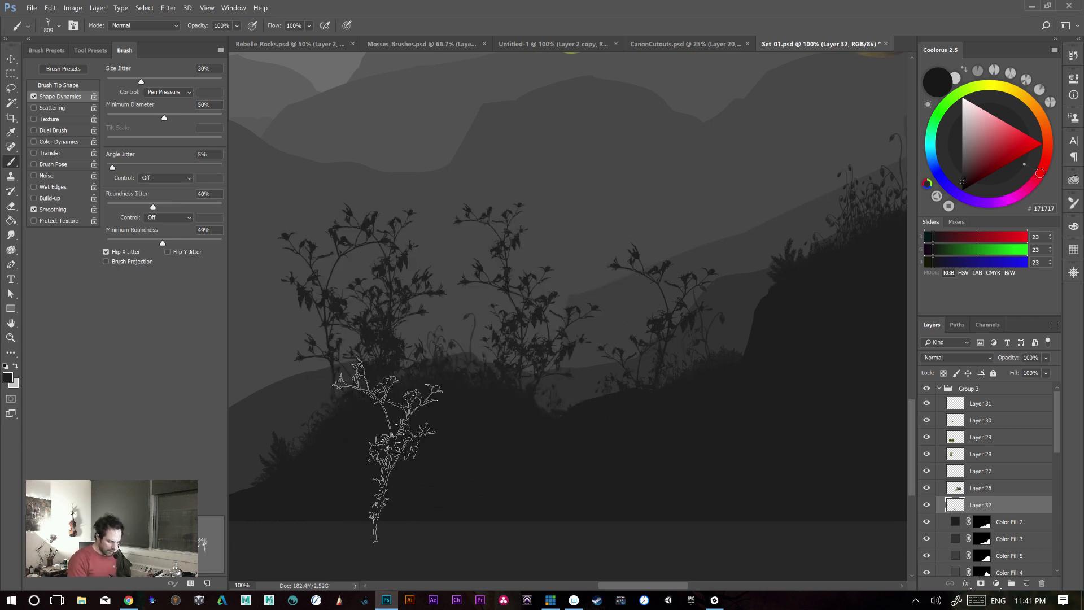
- Thicken the plants on the left rise, top them with a tall stem, and stack more plants beside the steep right slope
drag(519, 448, 702, 417)
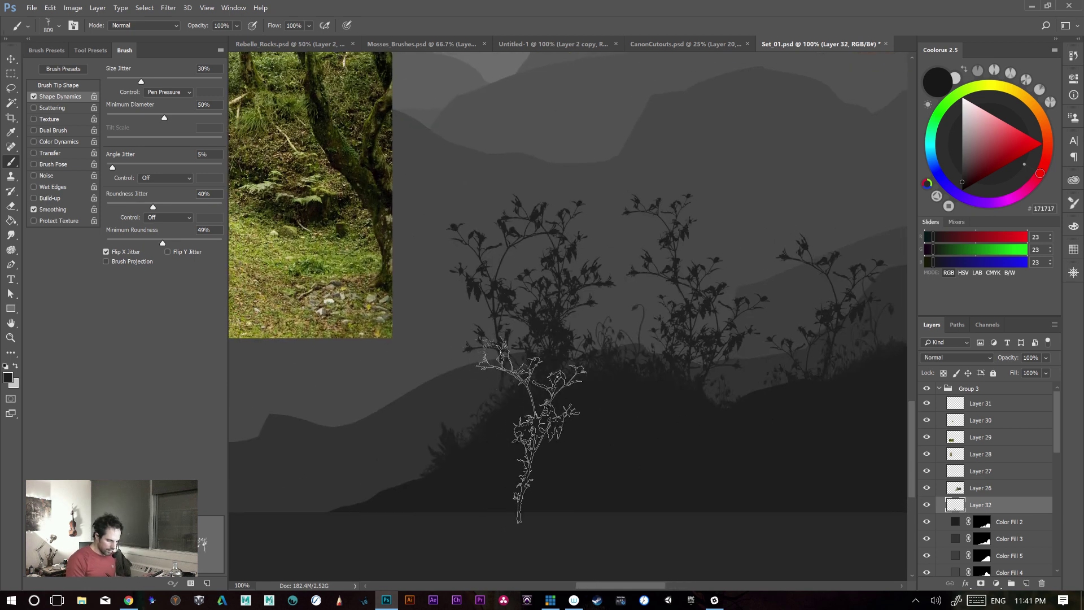
drag(703, 439, 536, 432)
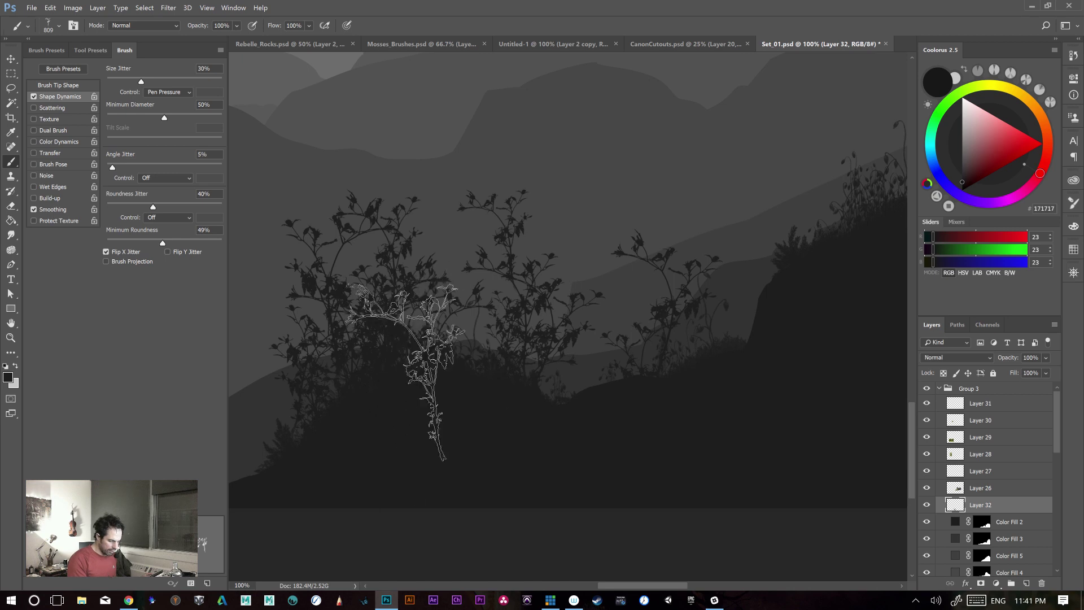
mouse_move(697, 419)
mouse_down()
mouse_move(680, 472)
mouse_move(690, 480)
mouse_up()
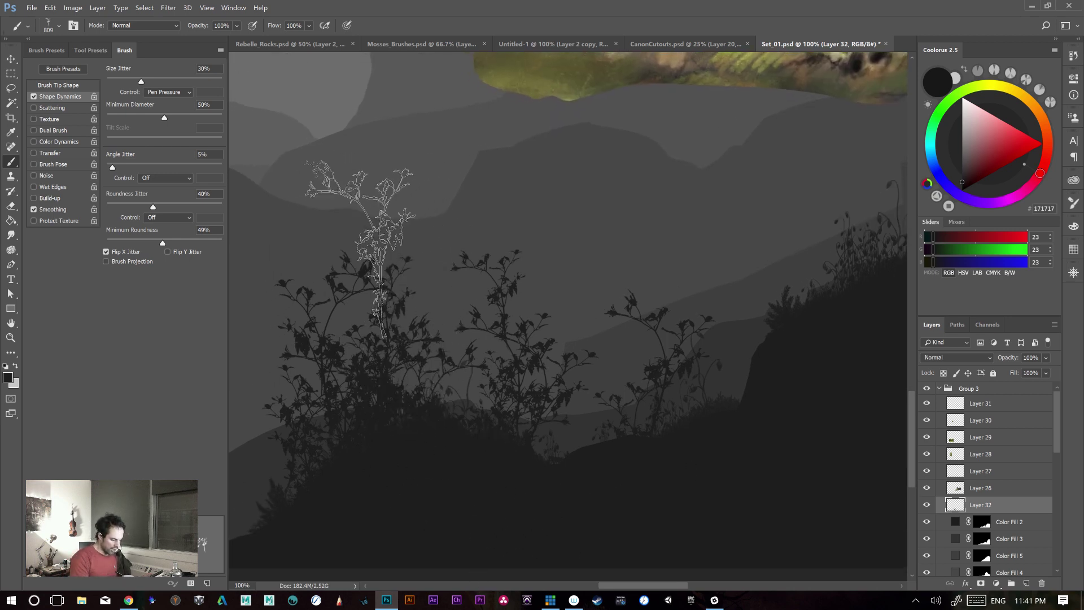
click(359, 234)
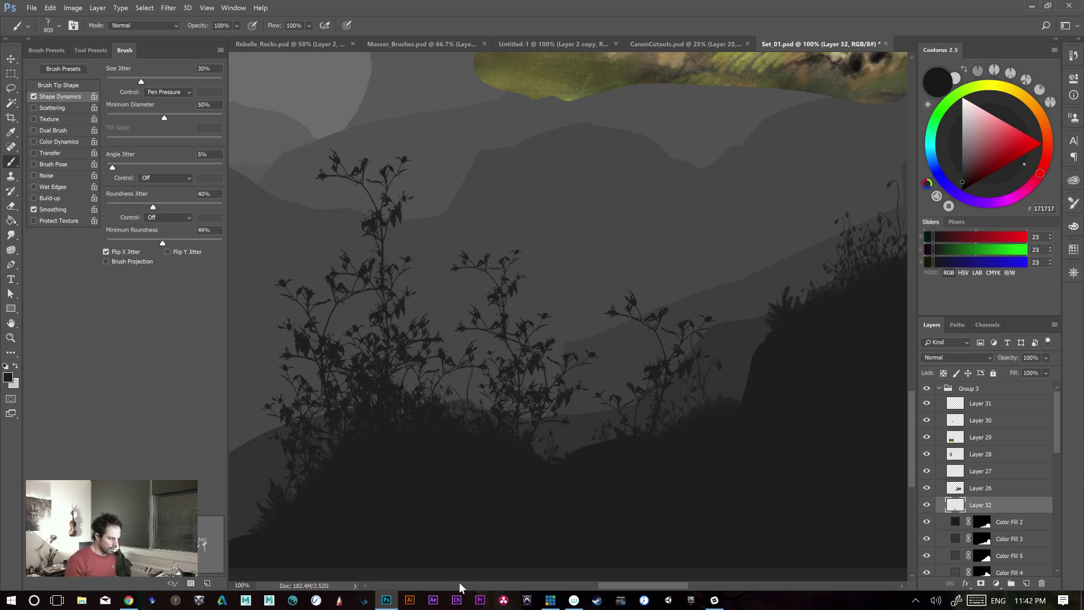
mouse_move(720, 453)
mouse_down()
mouse_move(809, 408)
mouse_move(728, 409)
mouse_move(669, 458)
mouse_up()
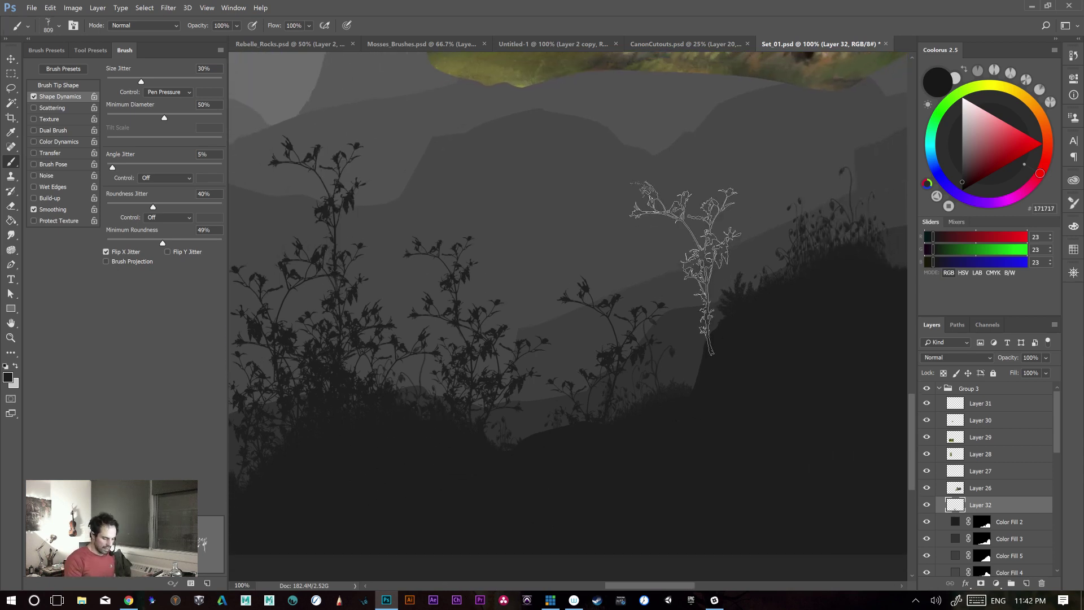
click(676, 180)
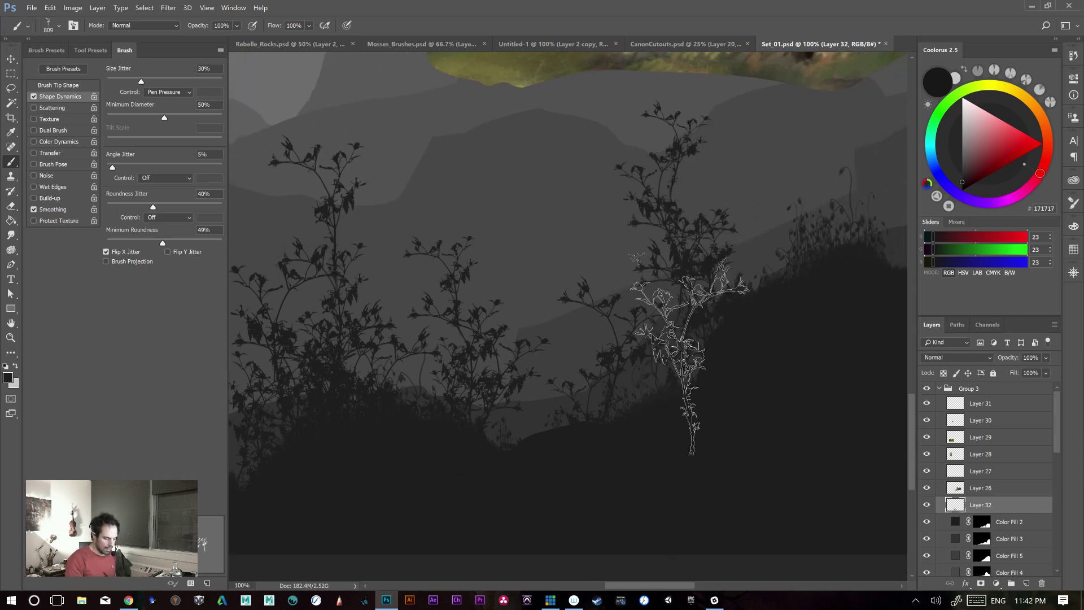
mouse_move(472, 484)
mouse_down()
mouse_move(676, 472)
mouse_move(659, 460)
mouse_up()
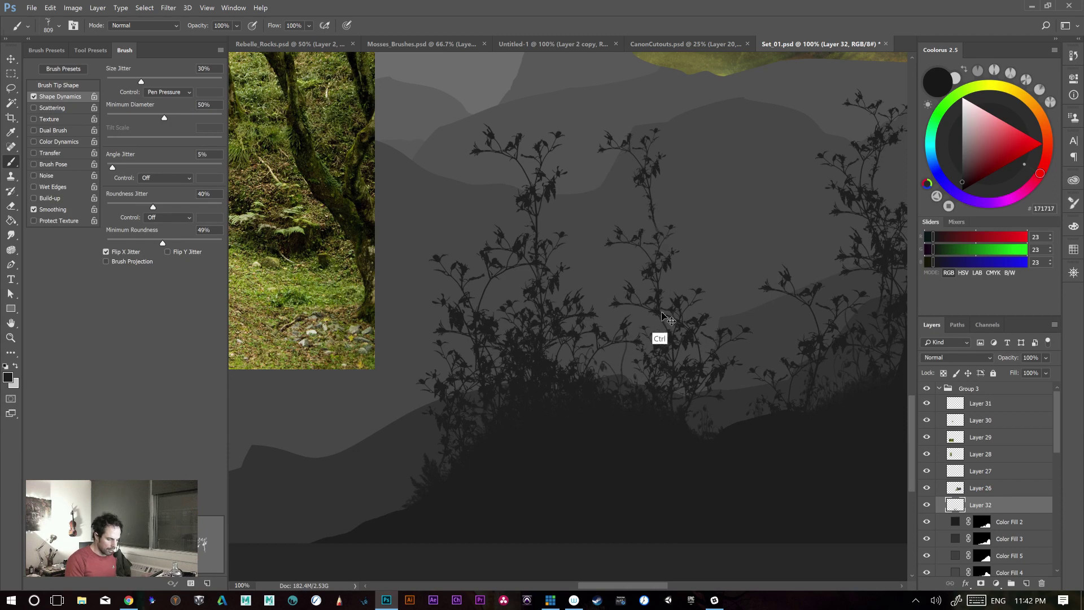
drag(753, 488, 632, 462)
key(ctrl+plus)
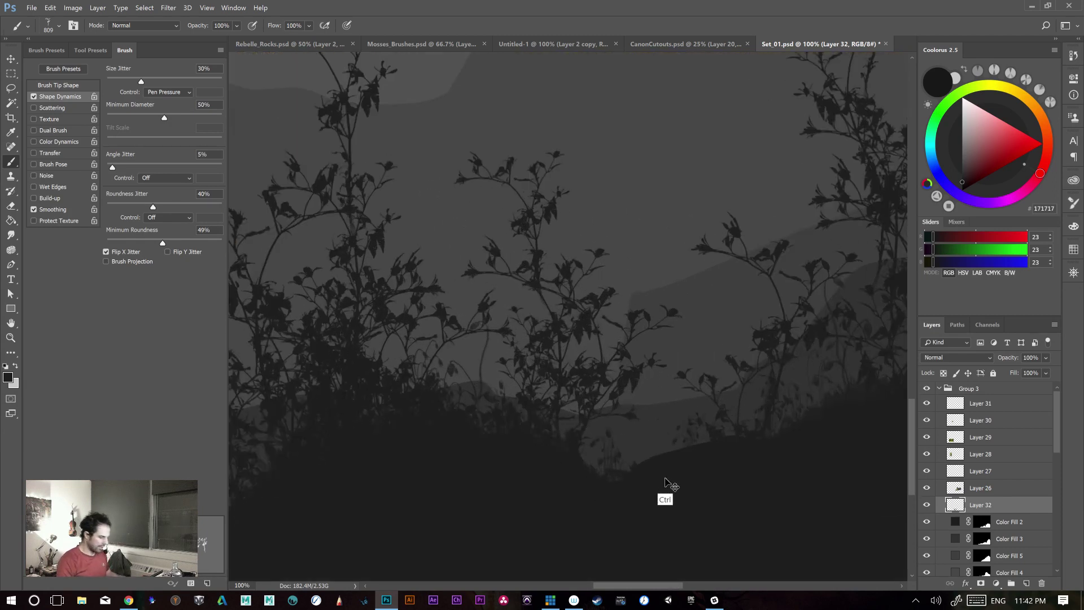
key(ctrl+minus)
key(ctrl+minus)
mouse_move(778, 484)
mouse_down()
mouse_move(824, 528)
mouse_move(806, 533)
mouse_up()
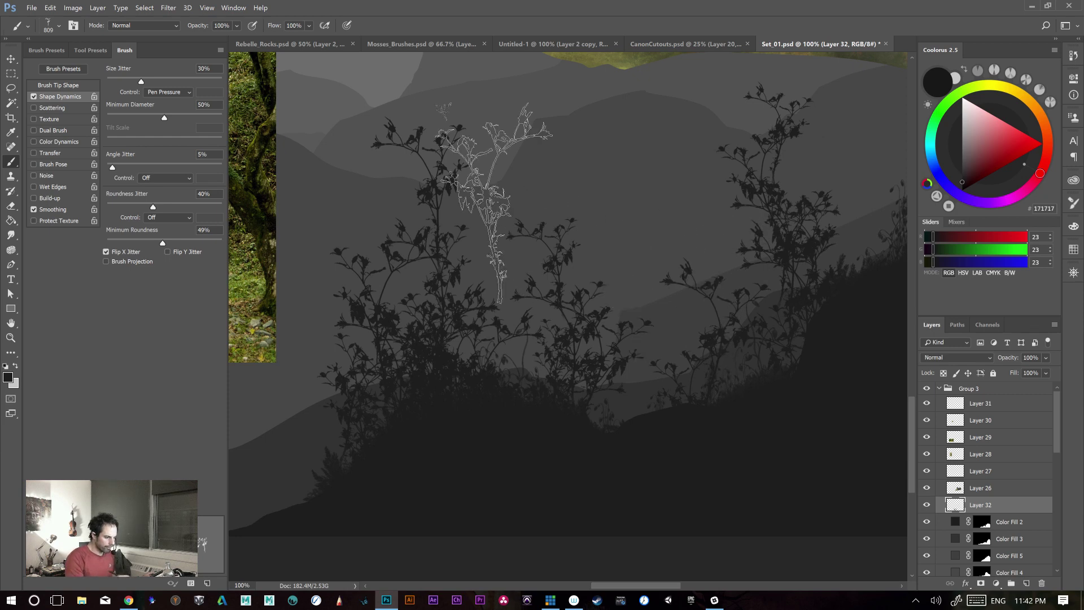
- Switch to the Untitled-1 document and toggle Layer 2 copy's visibility to check the sideways plant cutout
click(436, 48)
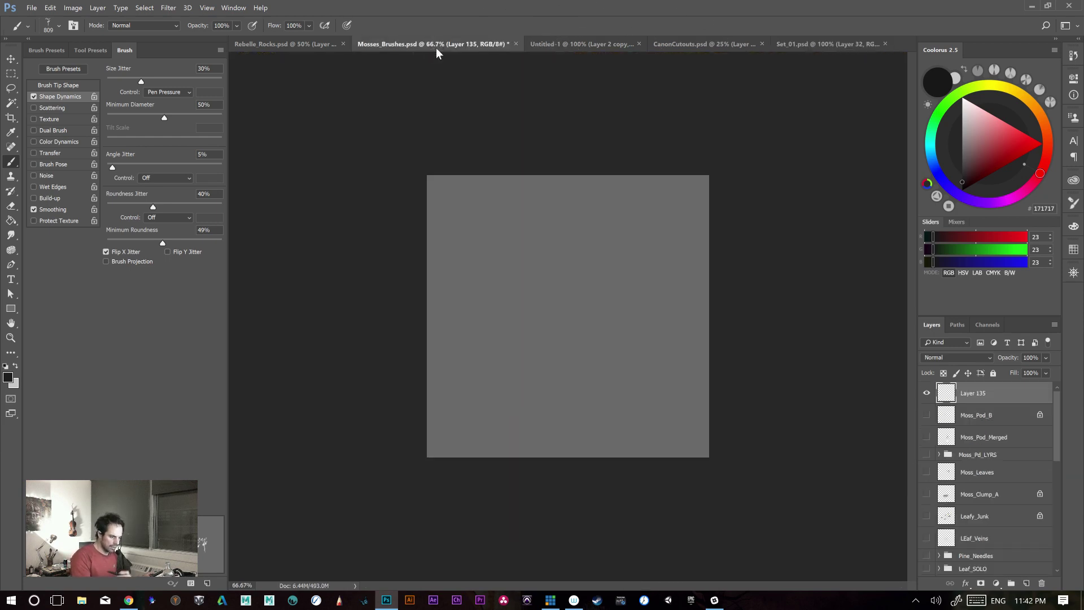
click(667, 49)
click(565, 45)
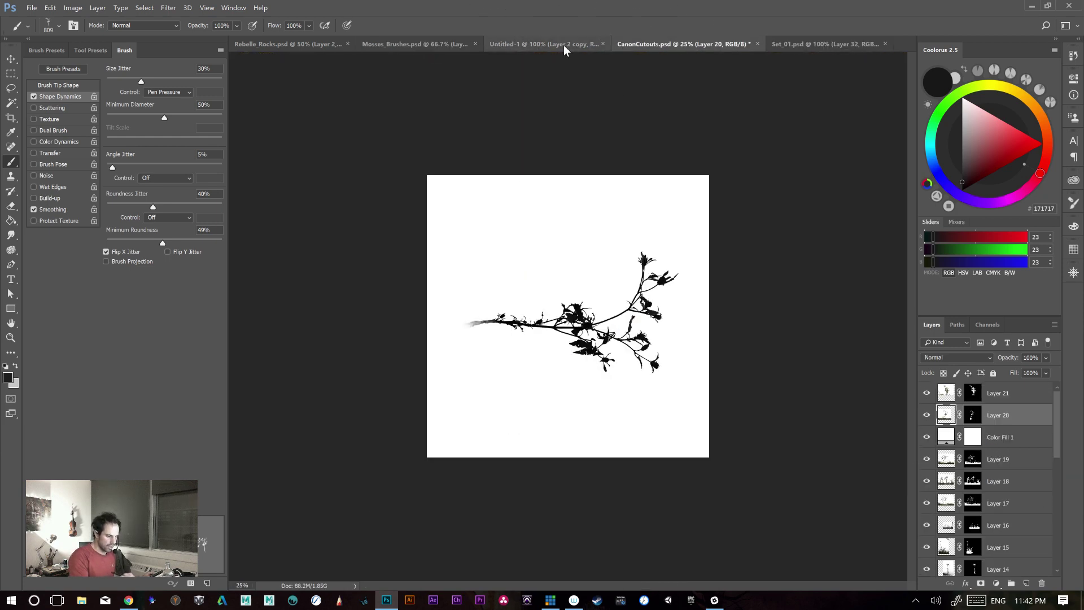
click(927, 395)
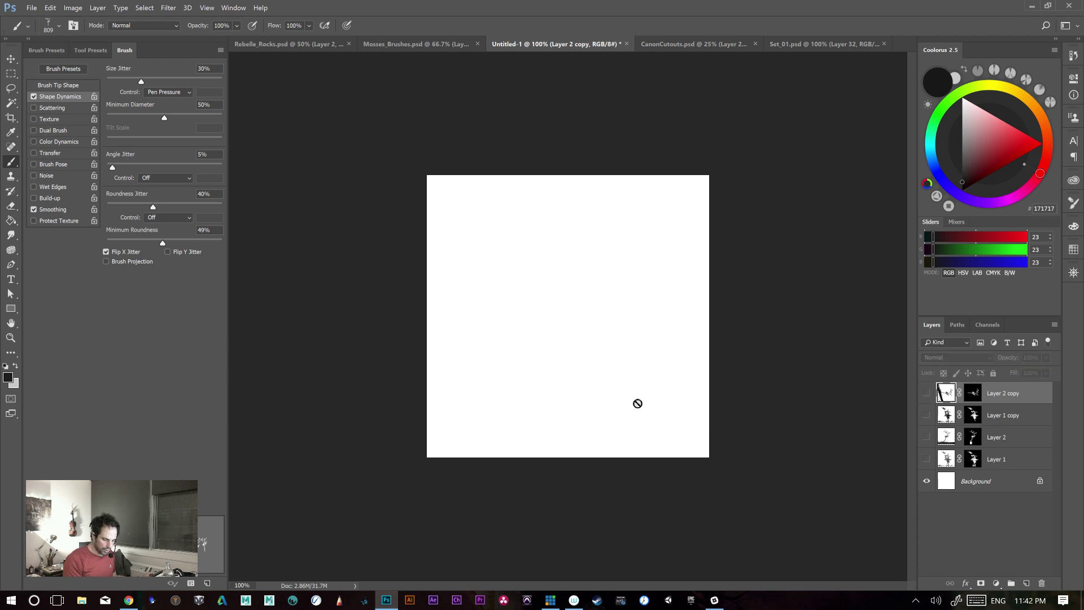
click(926, 393)
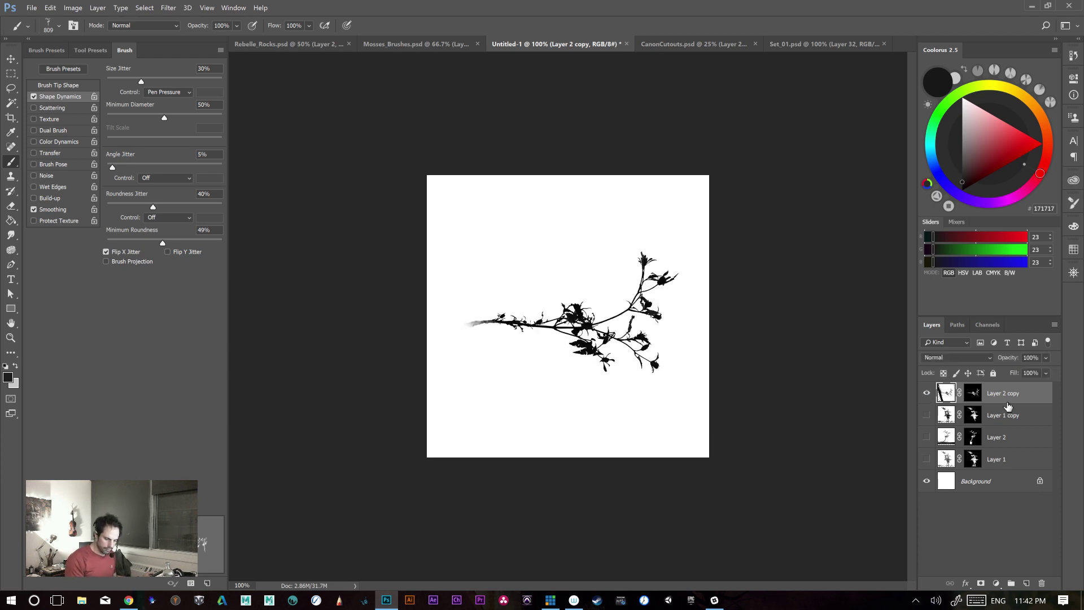
- Rotate Layer 2 copy by -90° so the plant stands upright, and move it near the middle of the canvas
key(ctrl+t)
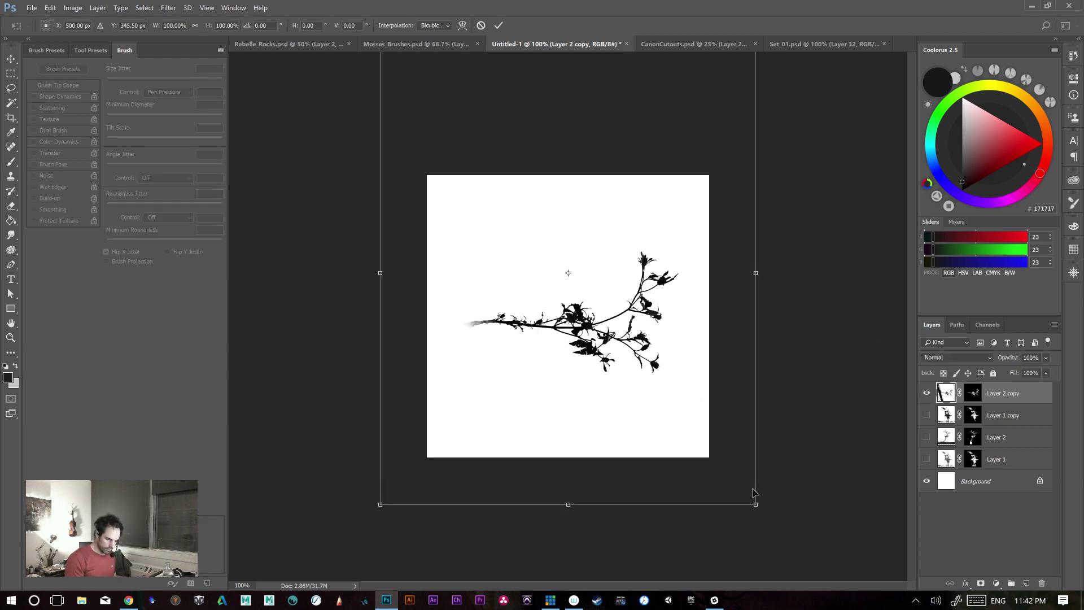
drag(806, 494, 712, 120)
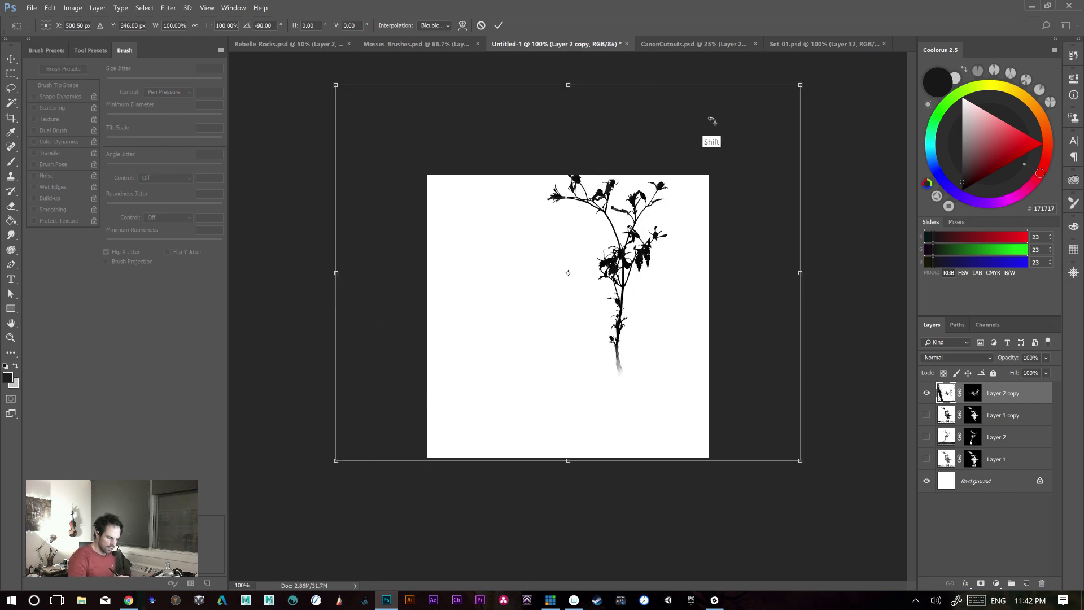
key(Return)
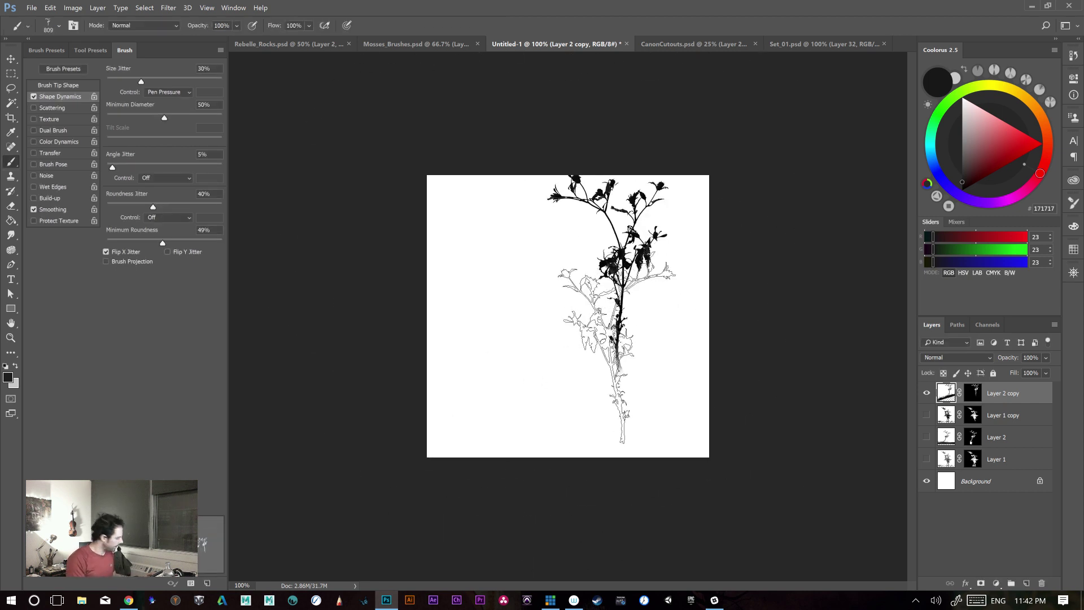
key(v)
drag(602, 319, 566, 368)
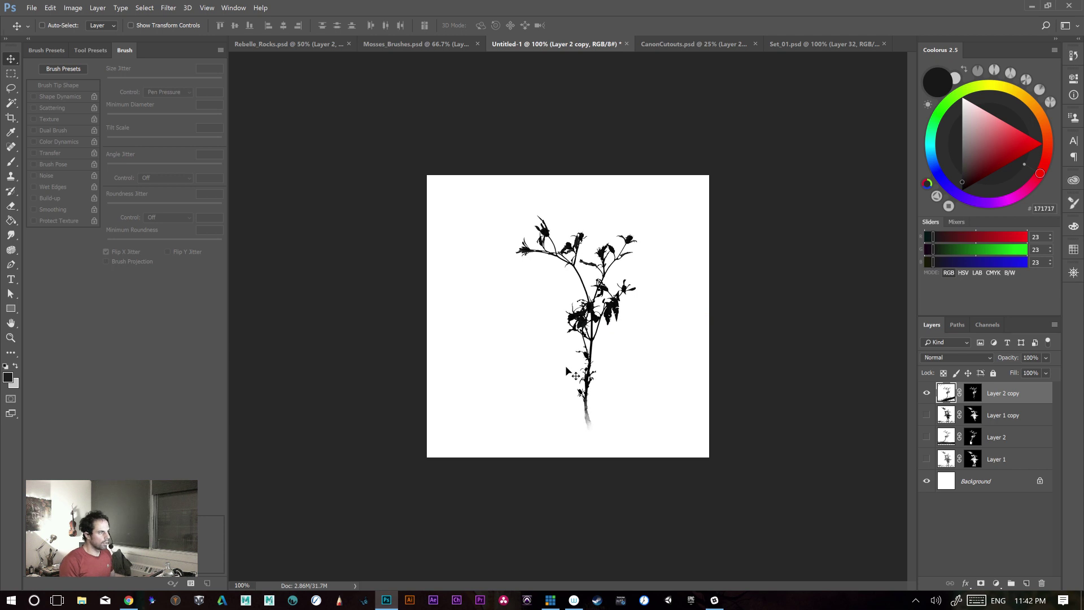
- Hide Layer 2 copy and add a new empty layer above it for brush tests
click(927, 393)
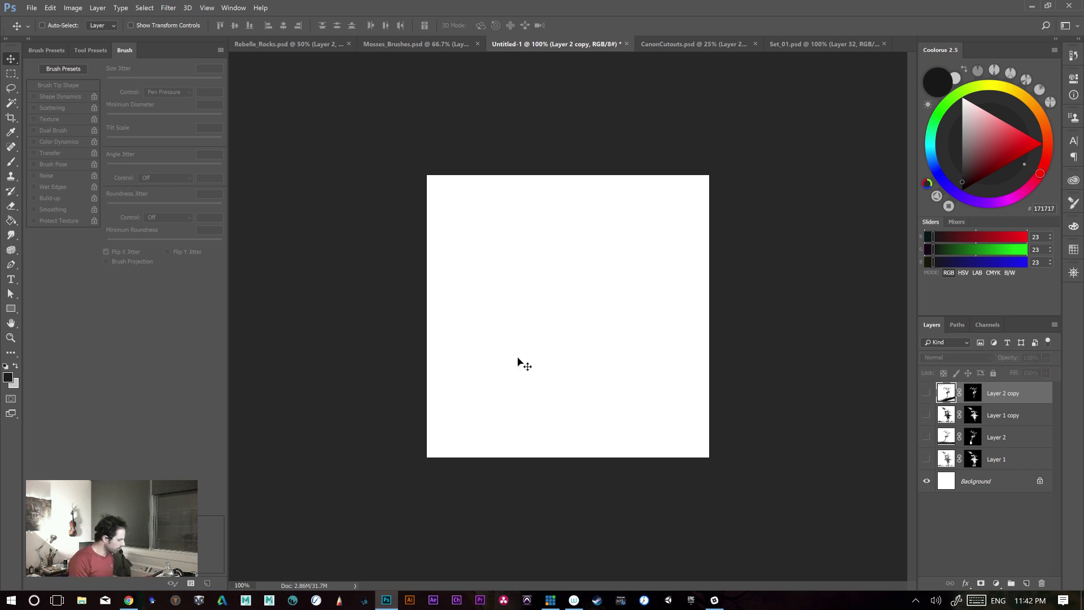
key(b)
click(1027, 584)
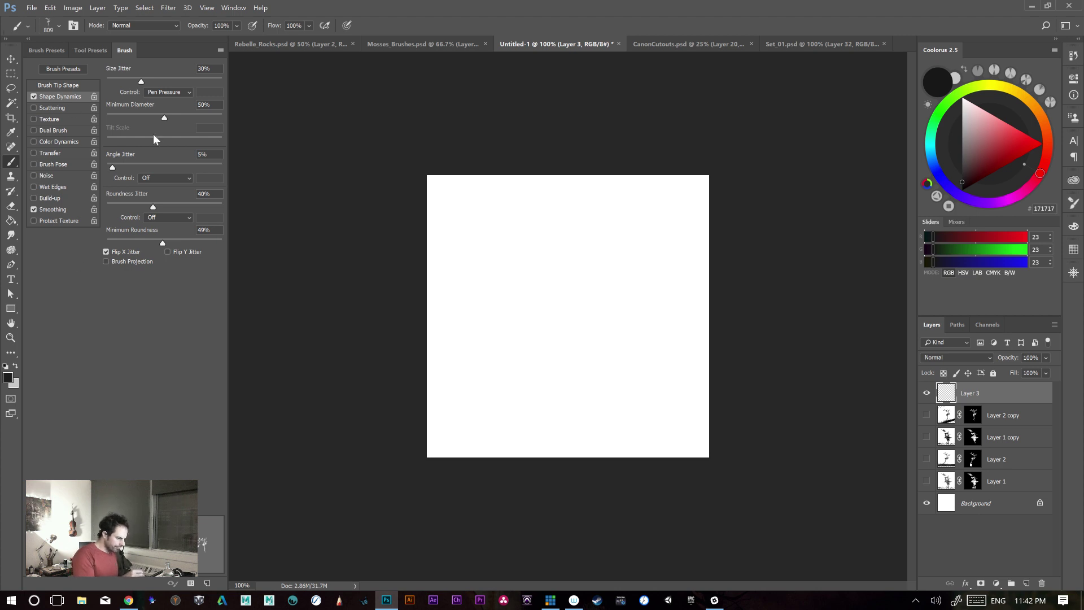
- Return to Set_01.psd and stack plant stamps above the middle of the foreground hill into a tall stem
click(314, 50)
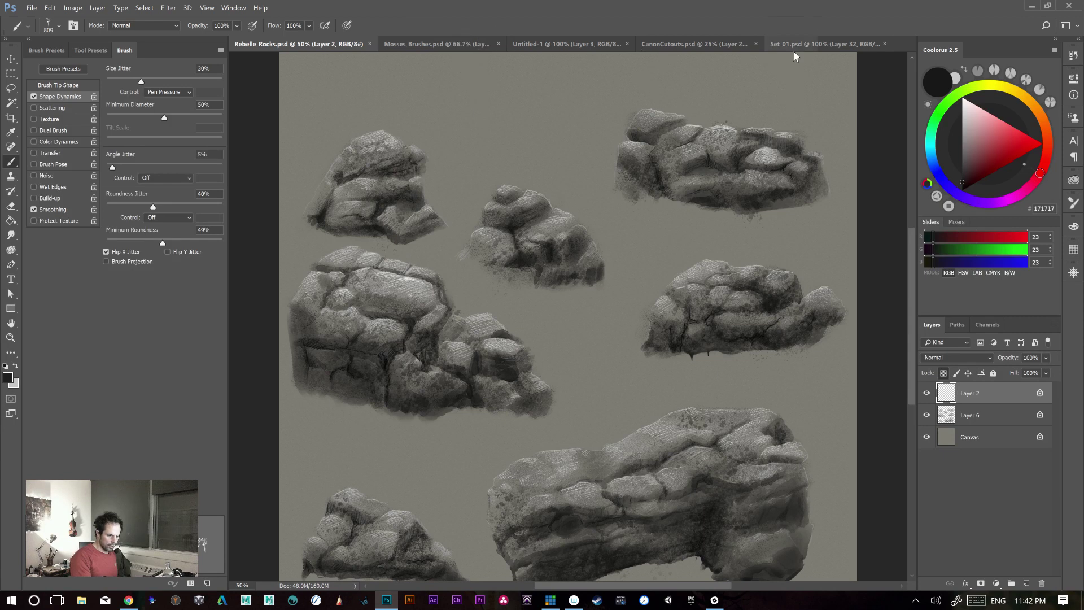
click(796, 45)
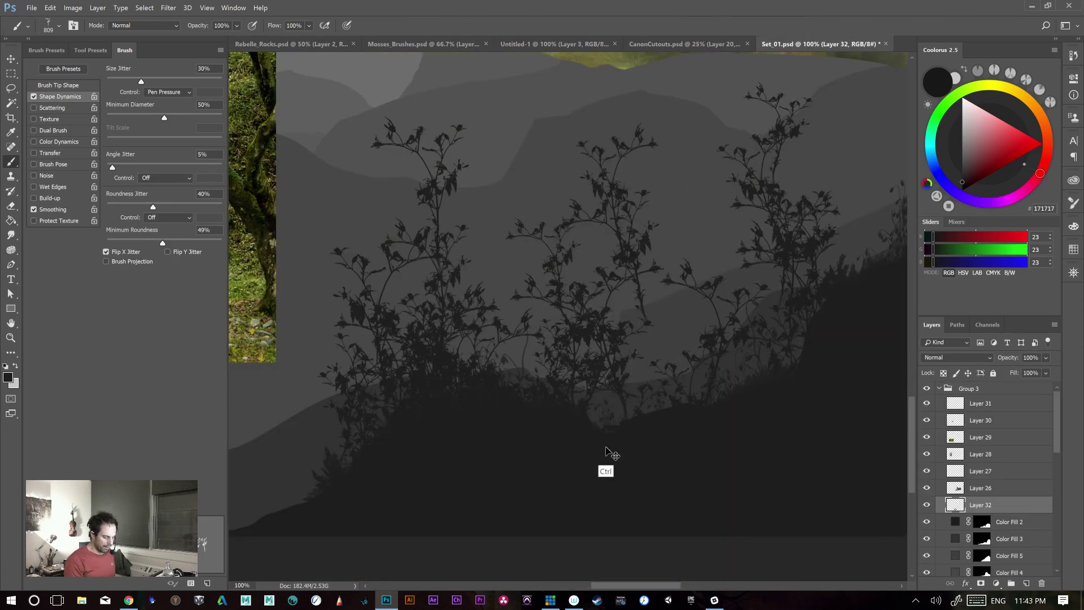
click(586, 339)
click(558, 156)
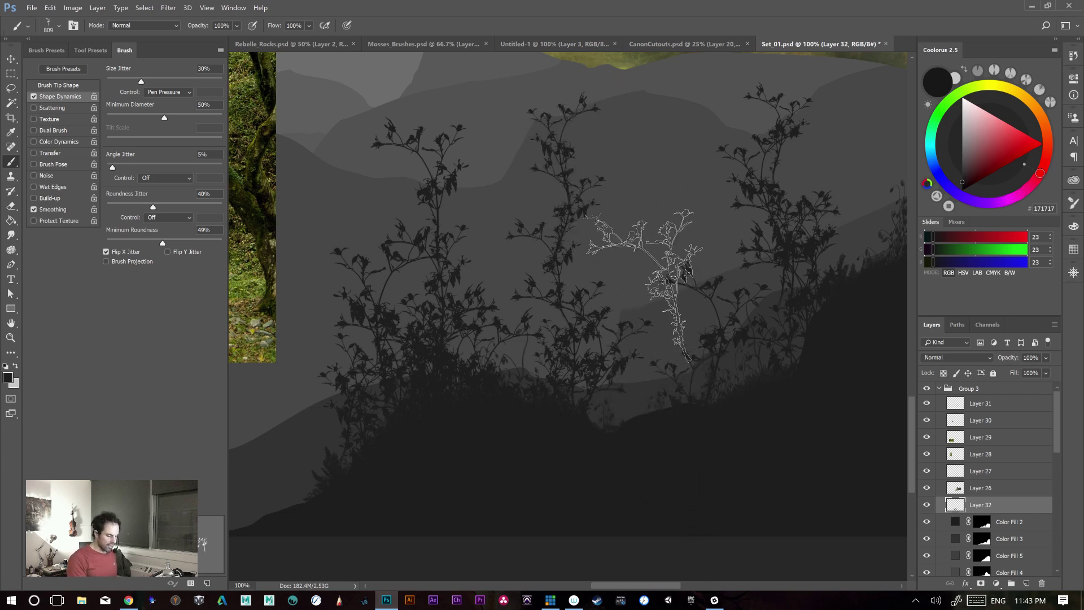
- Try plant strokes and single stamps around the dip beside the tall middle stem, undoing them
drag(635, 339, 631, 124)
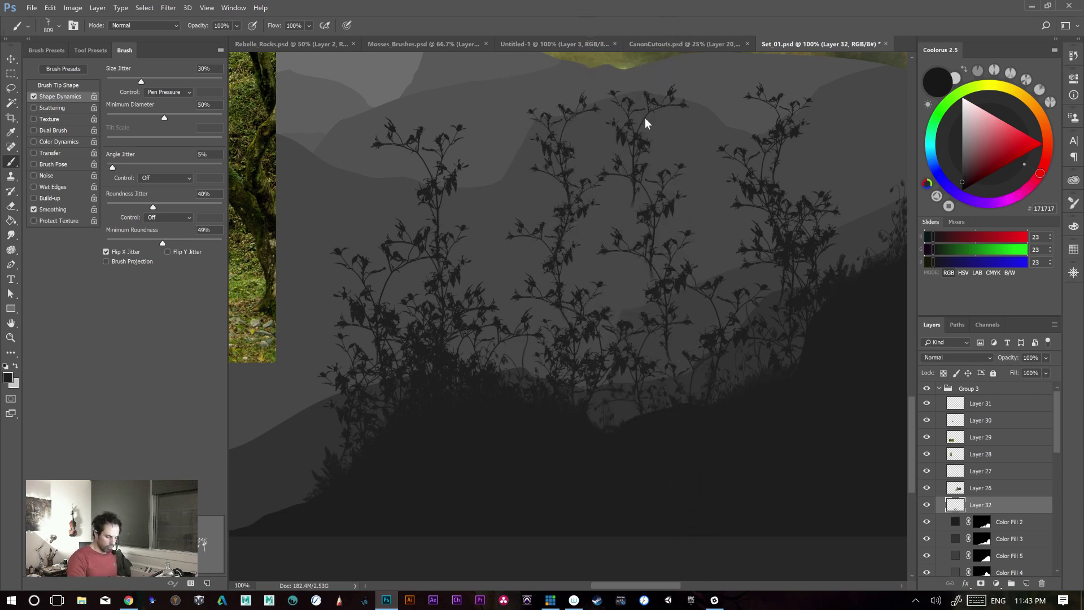
key(ctrl+z)
mouse_move(666, 409)
mouse_down()
mouse_move(670, 435)
mouse_move(581, 467)
mouse_up()
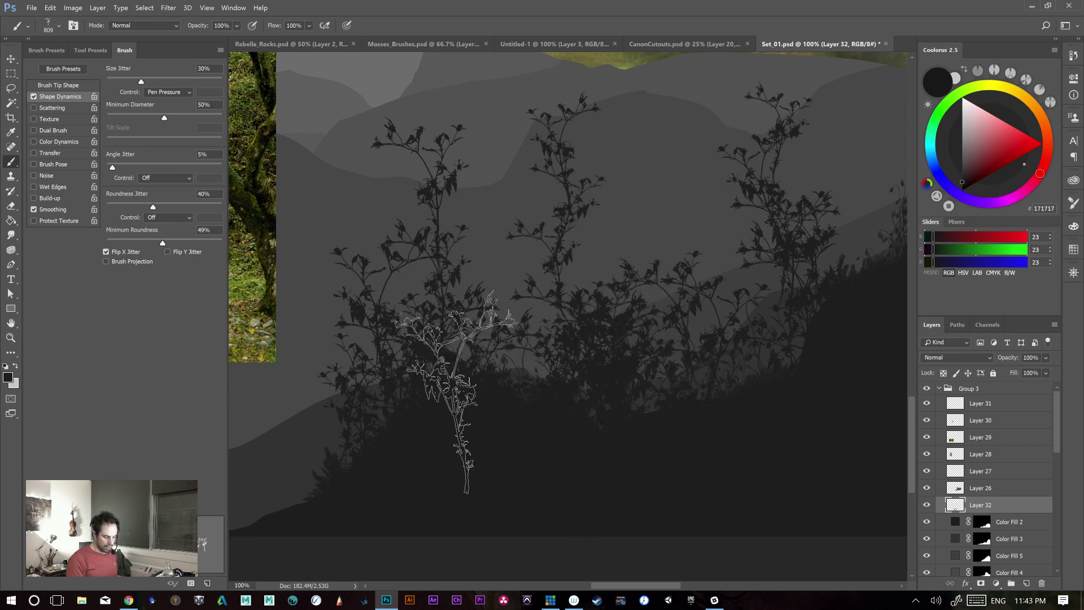
click(643, 291)
key(ctrl+z)
click(641, 288)
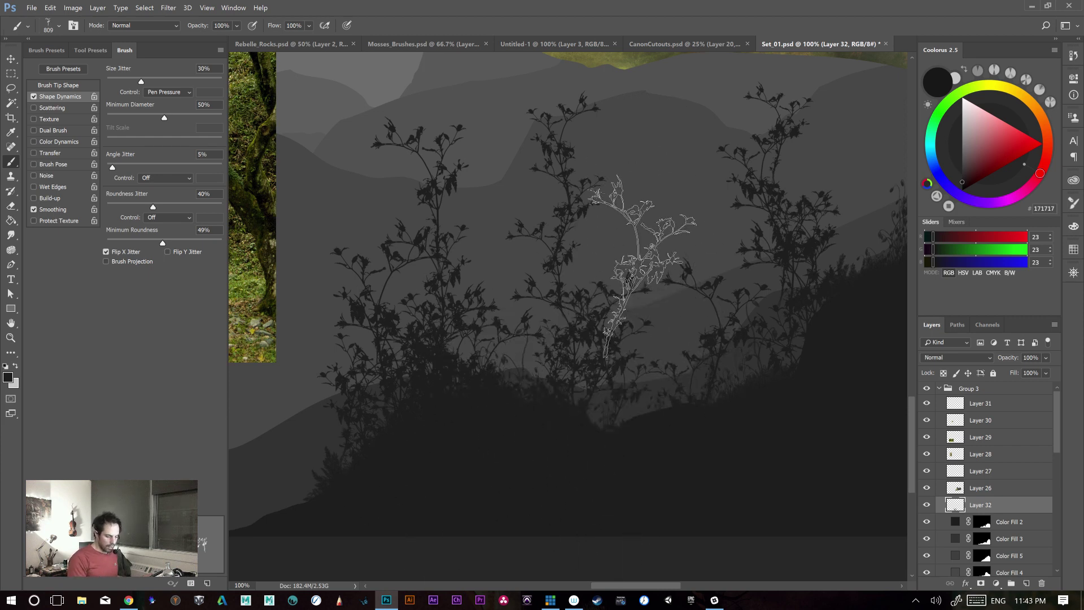
key(ctrl+z)
click(634, 271)
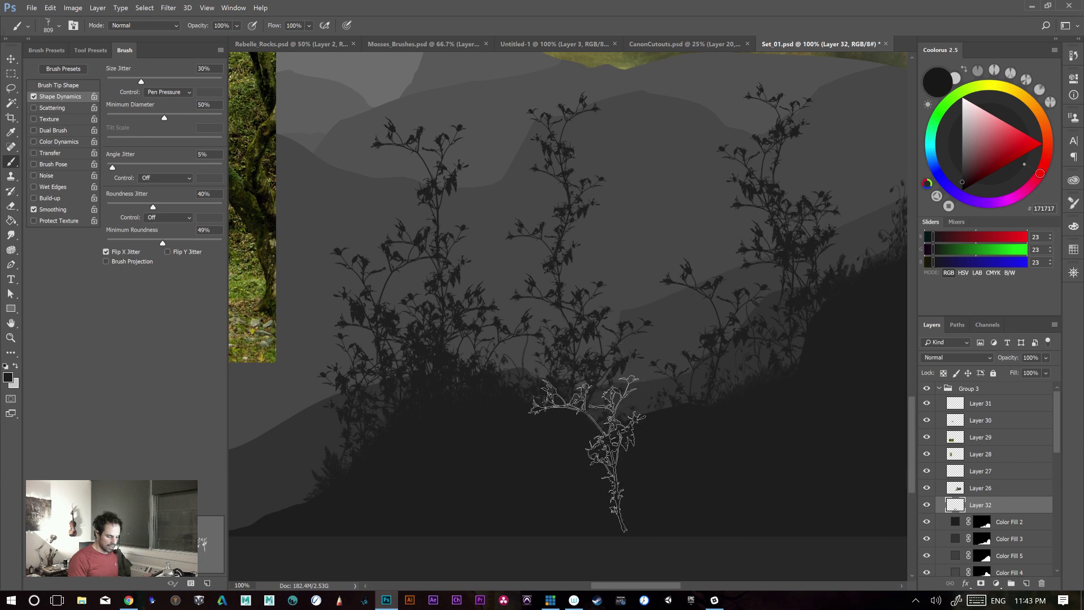
- Stamp plants on the slopes farther right, and cut all the upright plant silhouettes from Layer 32
drag(772, 431, 317, 480)
click(650, 173)
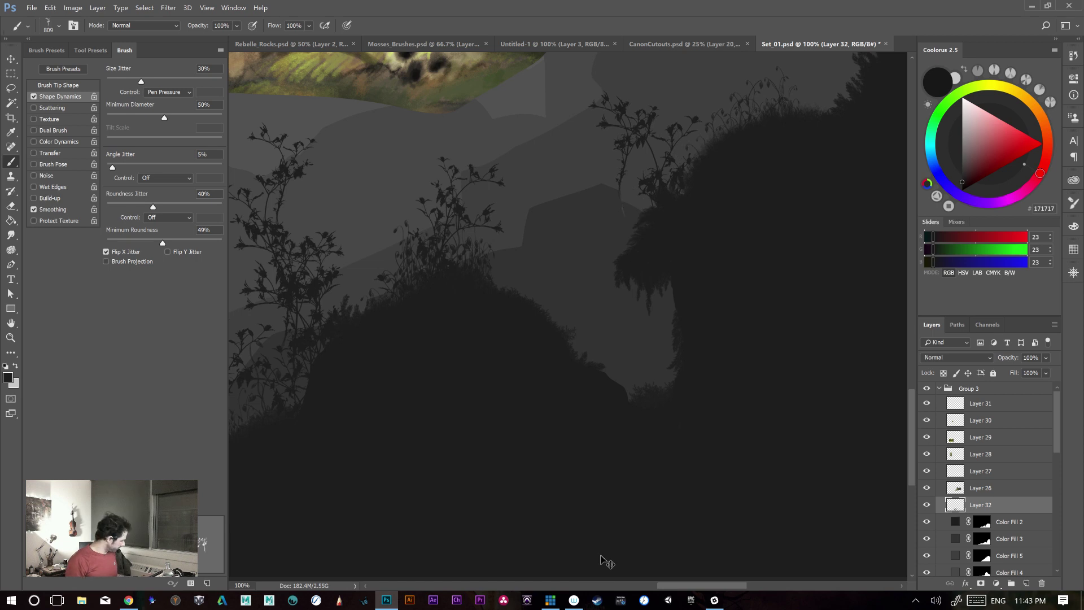
key(ctrl+x)
drag(465, 415, 625, 367)
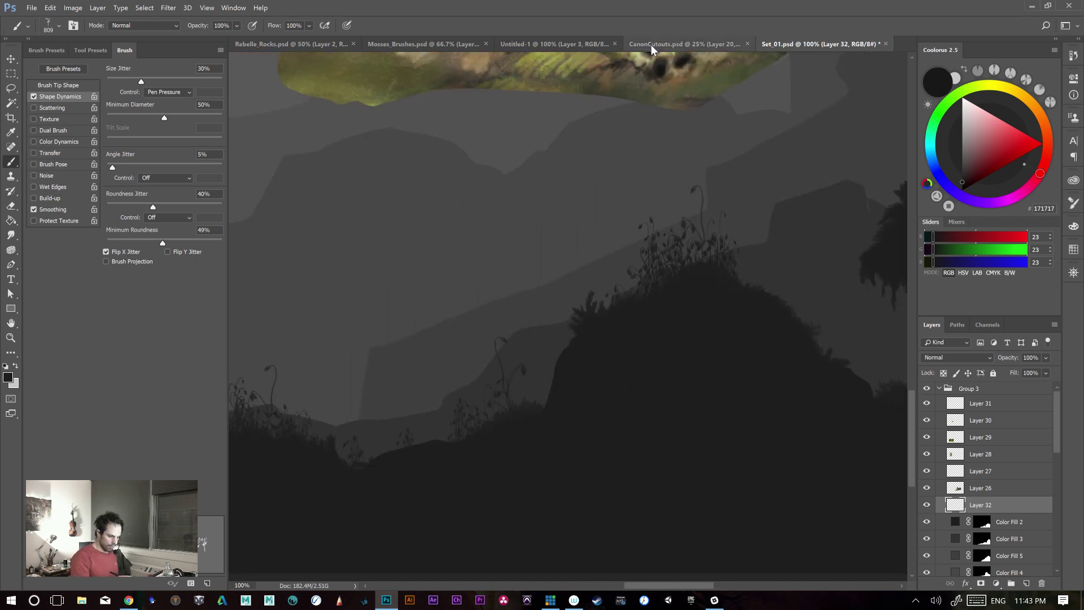
- Switch to the Untitled-1 document and reduce the plant brush size to 700 px
click(652, 45)
click(570, 44)
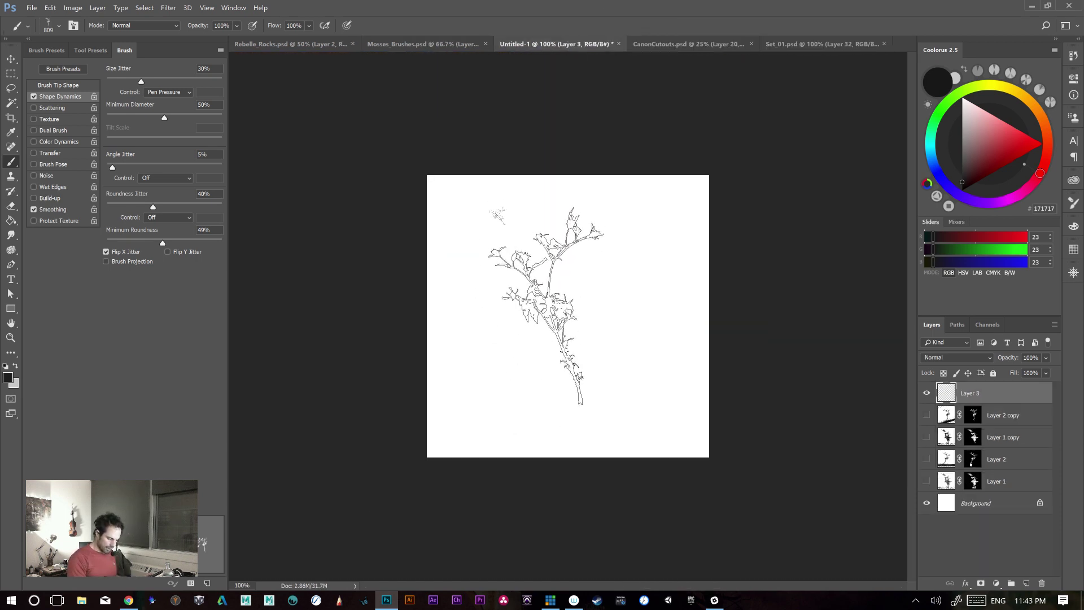
key(ctrl+z)
key(ctrl+plus)
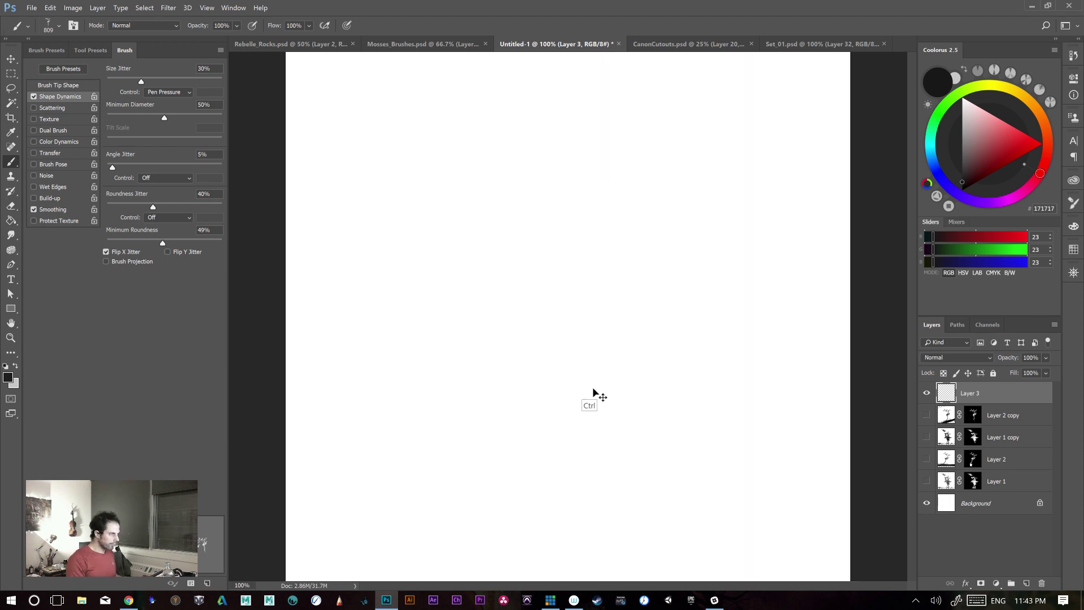
key(bracketleft)
key(bracketleft)
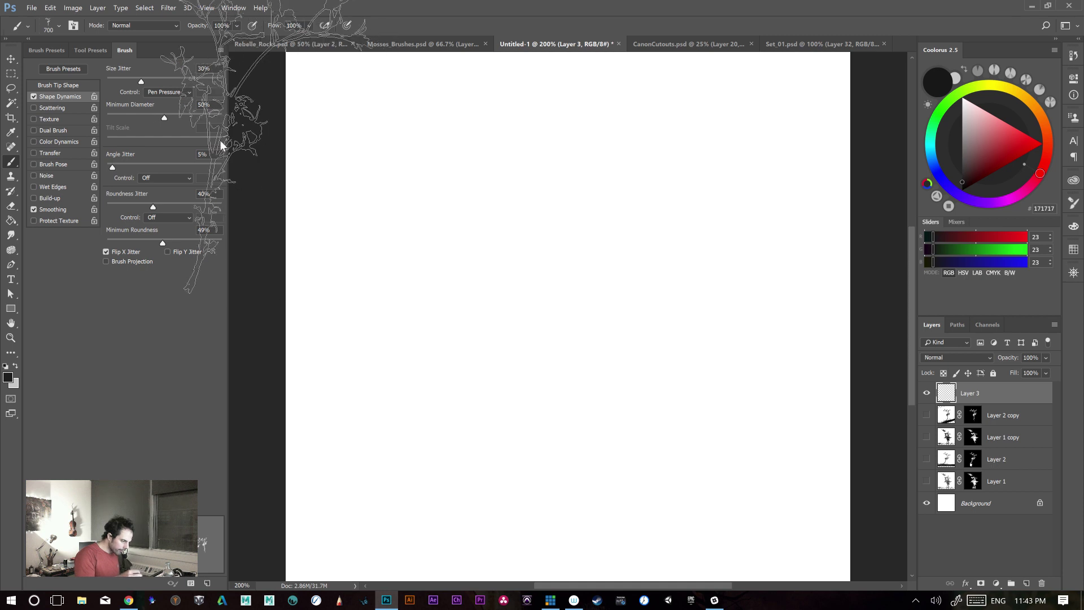
- Try plant brush strokes with the current shape dynamics on Layer 3, undoing each
mouse_move(396, 367)
mouse_down()
mouse_move(700, 339)
mouse_move(740, 362)
mouse_up()
key(ctrl+z)
mouse_move(437, 316)
mouse_down()
mouse_move(565, 435)
mouse_move(643, 429)
mouse_up()
key(ctrl+z)
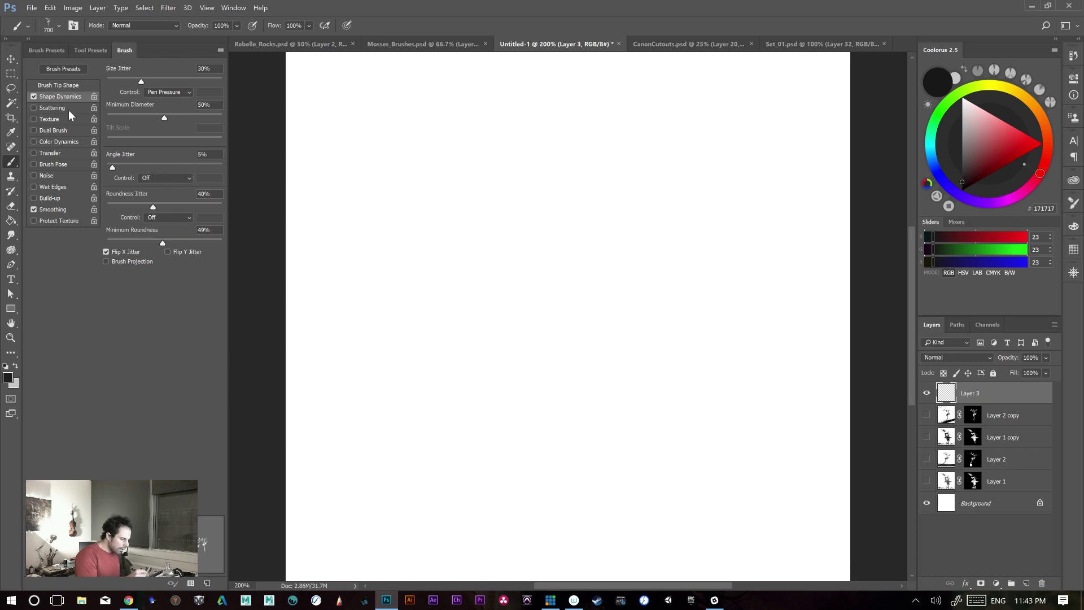
click(74, 84)
click(67, 96)
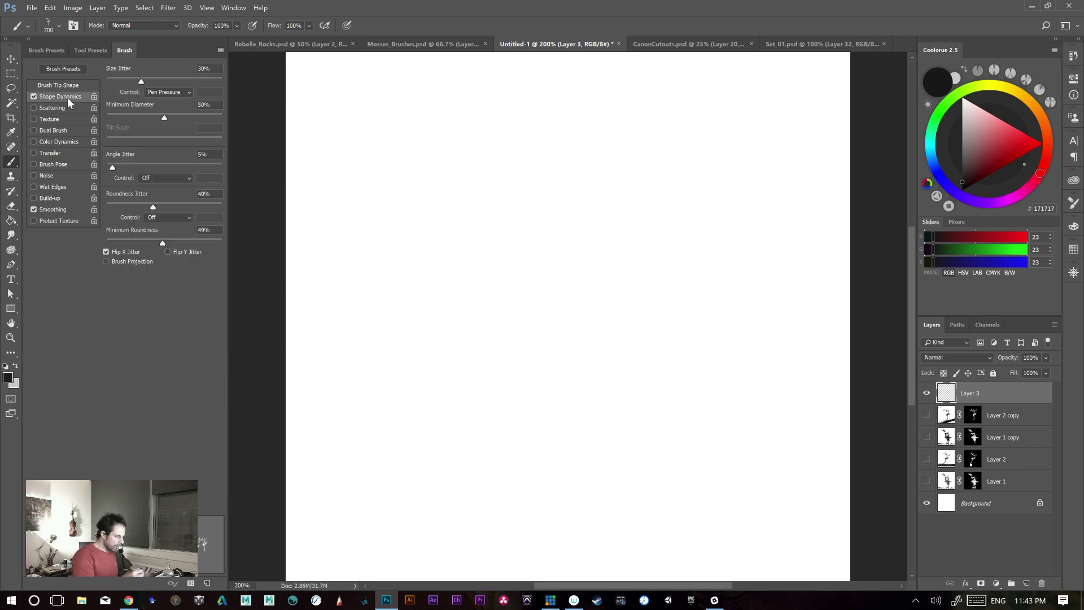
click(469, 407)
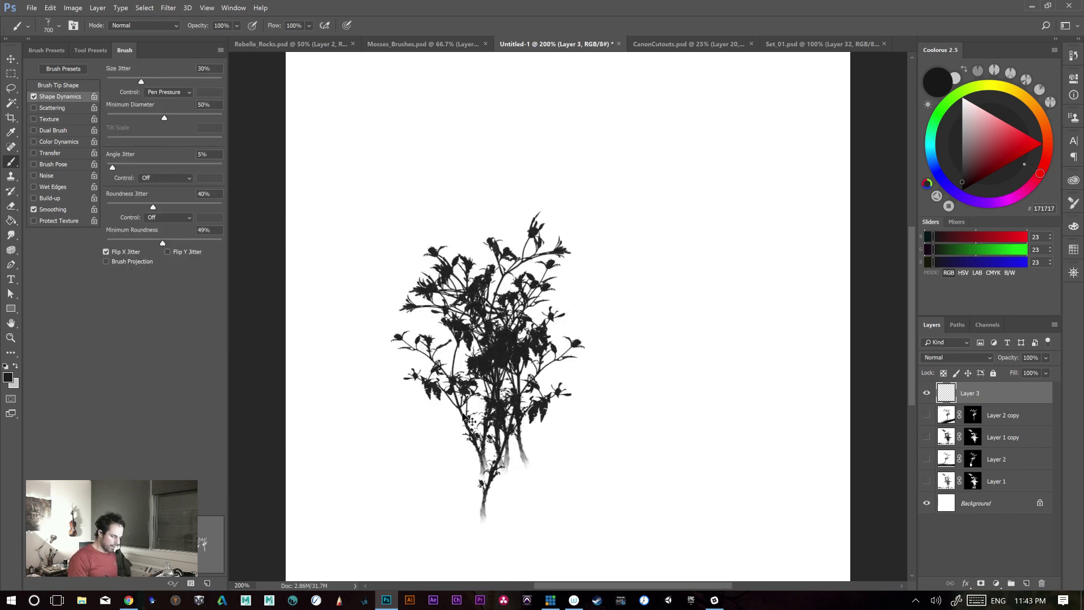
key(ctrl+z)
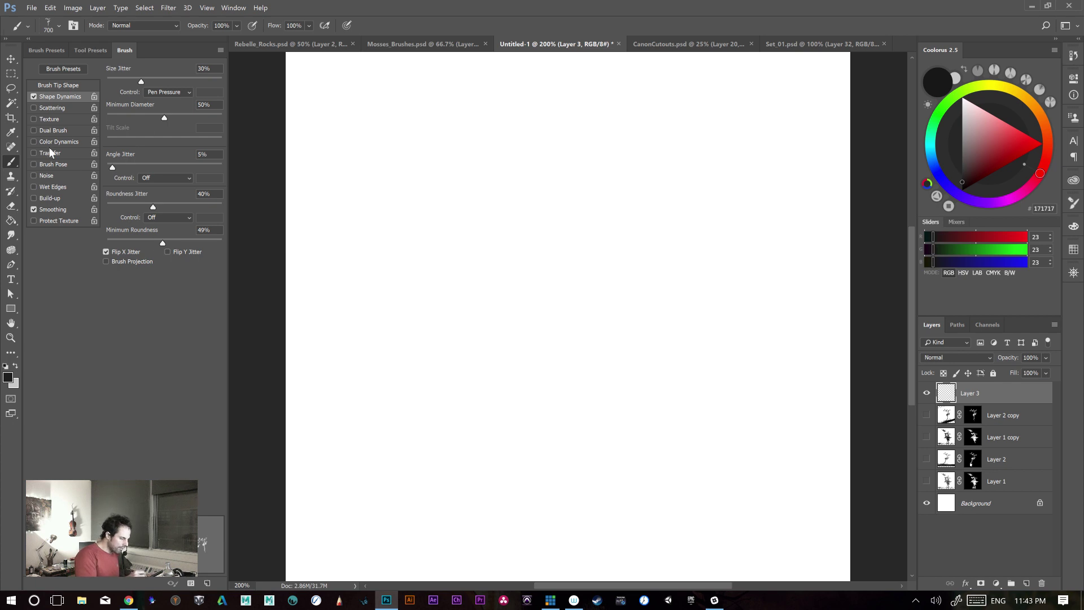
- Enable Transfer for the plant brush and try two strokes on the blank canvas, undoing both
click(33, 153)
drag(565, 317, 579, 328)
mouse_move(601, 234)
mouse_down()
mouse_move(559, 395)
mouse_move(540, 308)
mouse_move(506, 438)
mouse_up()
key(ctrl+z)
key(ctrl+z)
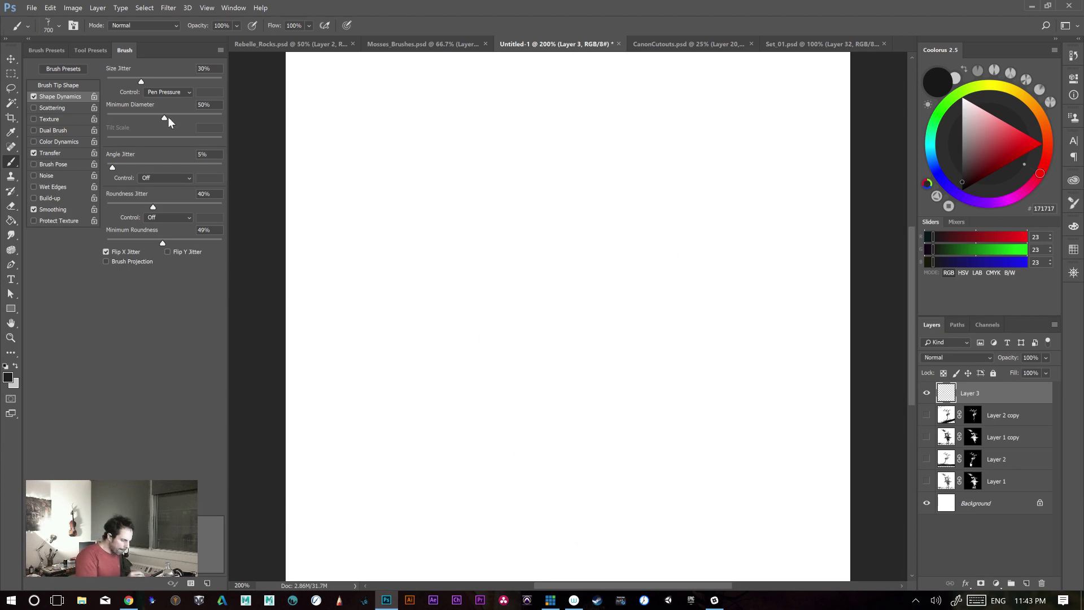
- Set the Transfer opacity minimum to 49% and paint overlapping test plants across the middle of the canvas
click(56, 154)
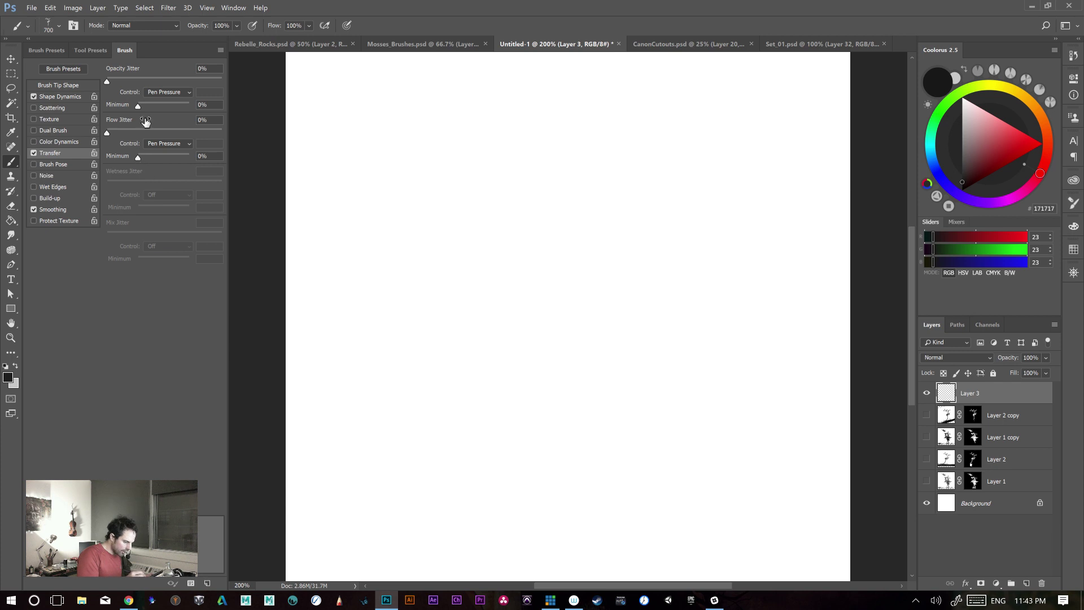
drag(164, 106, 163, 106)
mouse_move(526, 384)
mouse_down()
mouse_move(522, 271)
mouse_move(546, 396)
mouse_up()
mouse_move(545, 223)
mouse_down()
mouse_move(528, 424)
mouse_move(565, 305)
mouse_move(536, 429)
mouse_move(642, 311)
mouse_move(678, 305)
mouse_move(661, 283)
mouse_move(621, 362)
mouse_up()
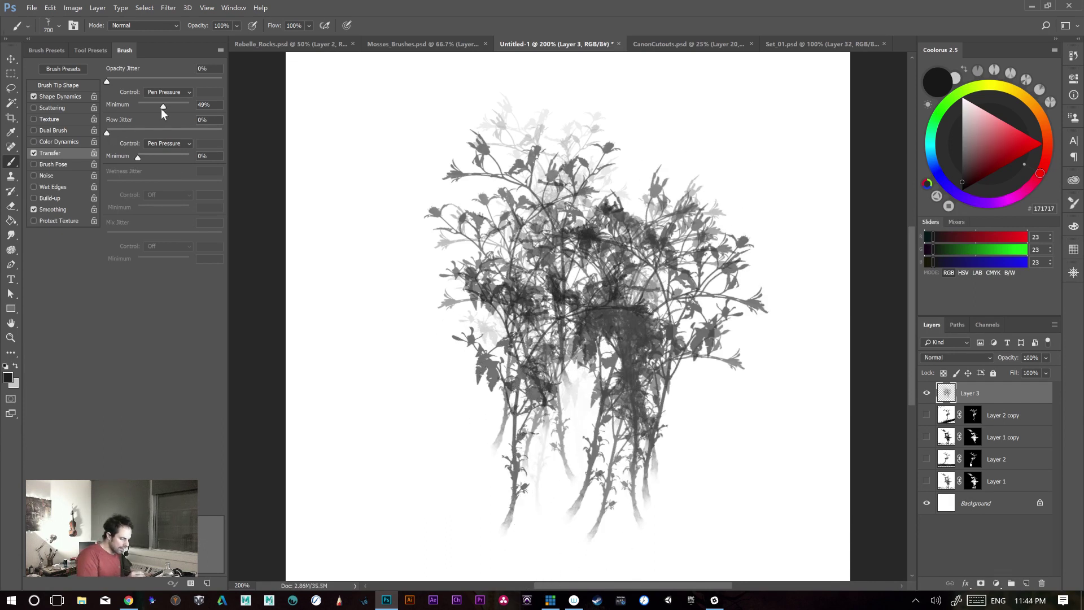
- Turn Transfer off, clear the test plants from Layer 3, and try solid plant strokes, undoing them
click(34, 153)
mouse_move(452, 186)
mouse_down()
mouse_move(497, 249)
mouse_move(508, 367)
mouse_move(534, 379)
mouse_up()
key(ctrl+x)
click(611, 344)
key(ctrl+z)
drag(610, 260, 597, 514)
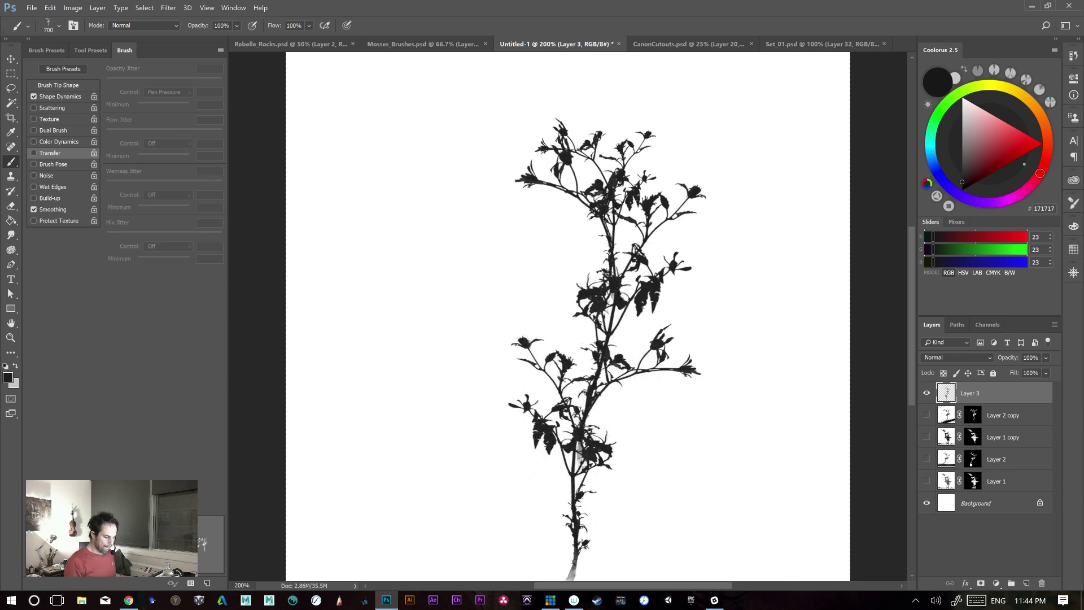
key(ctrl+z)
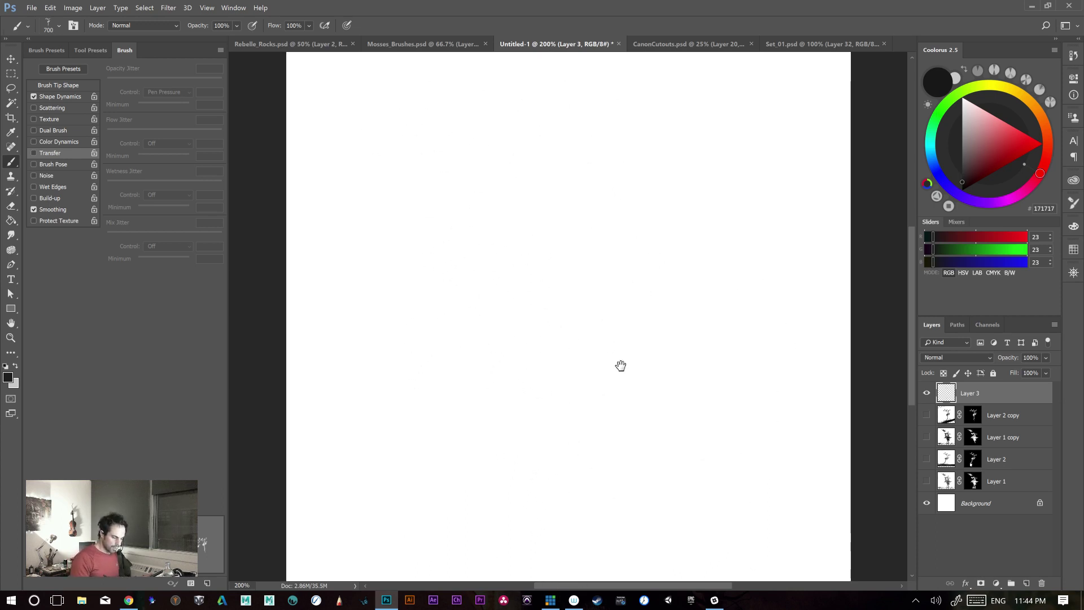
- Save the current 700 px plant brush as a new preset named with the Dry_Plan prefix, capturing its size
drag(620, 363, 598, 337)
key(ctrl+minus)
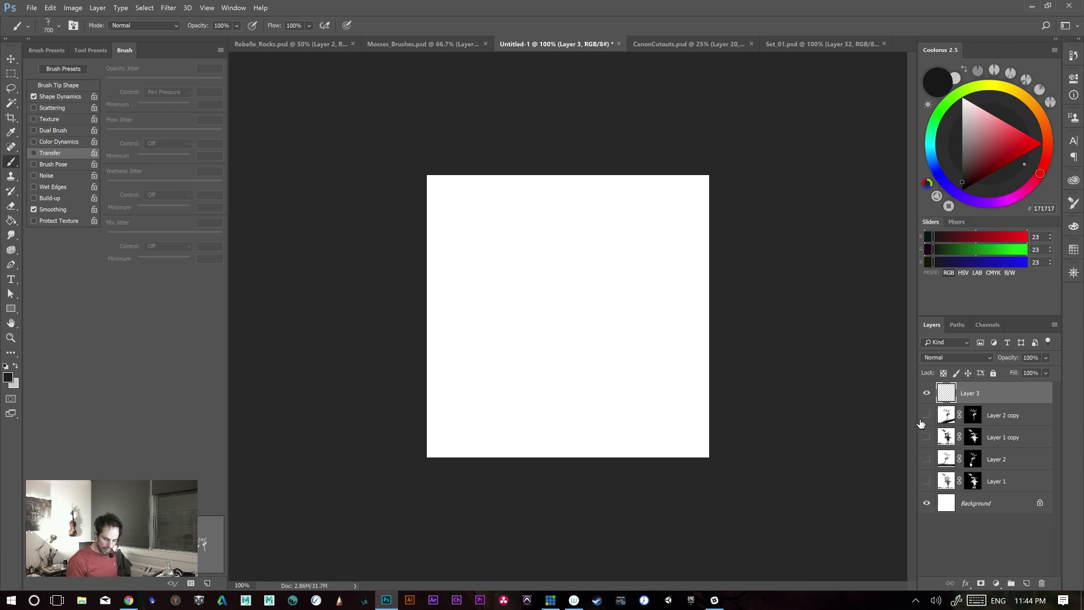
key(ctrl+plus)
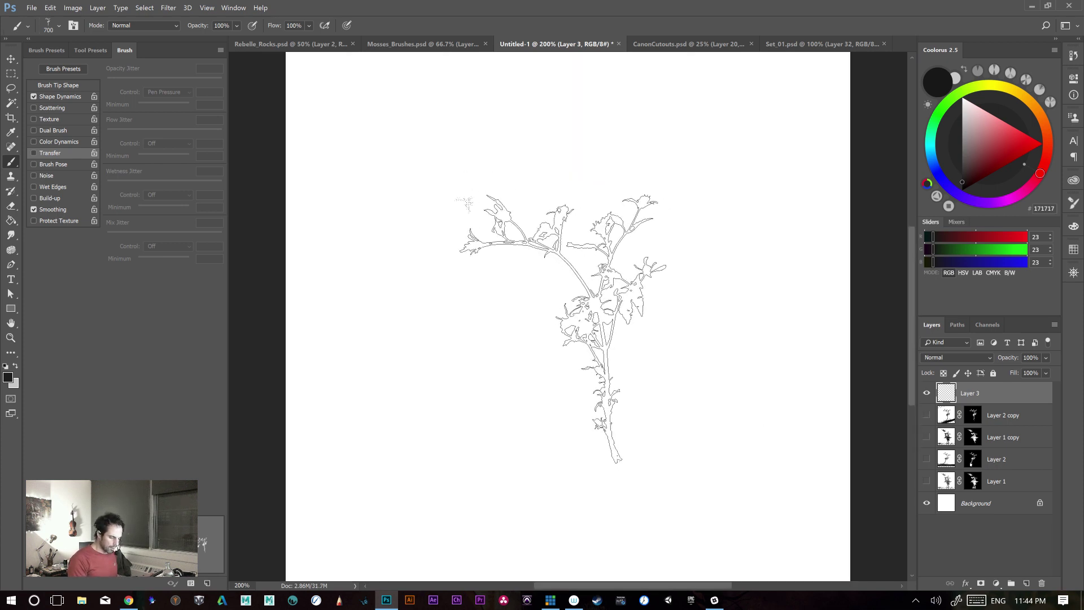
click(51, 52)
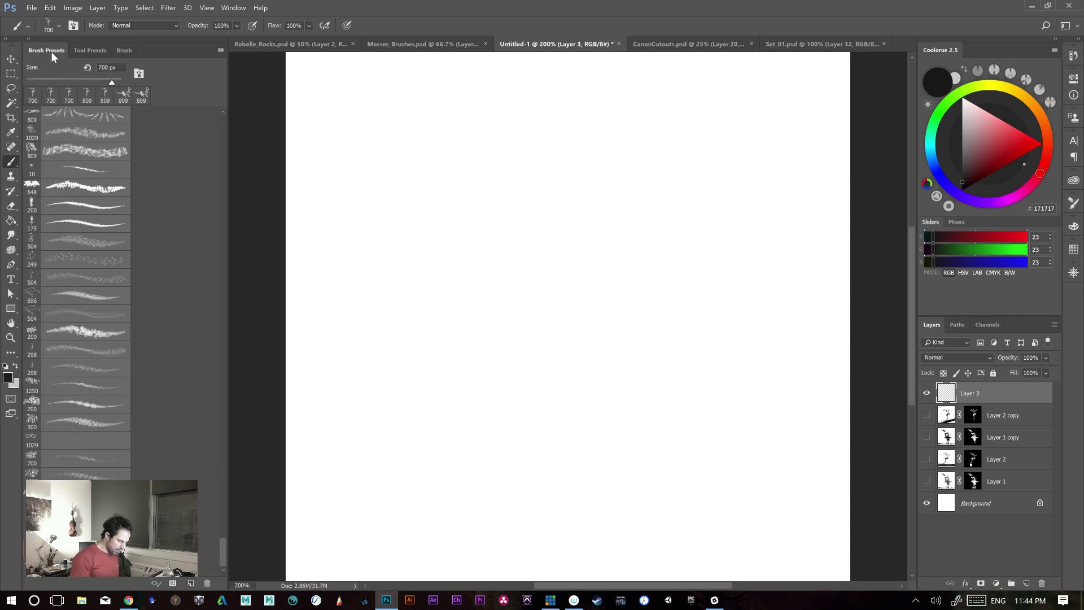
click(191, 583)
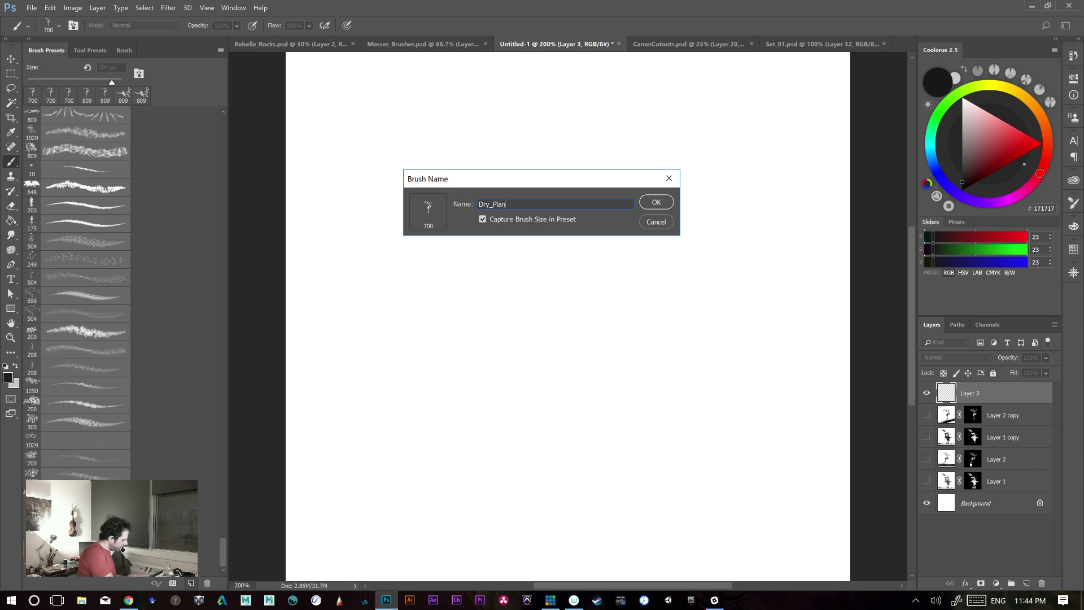
key(Return)
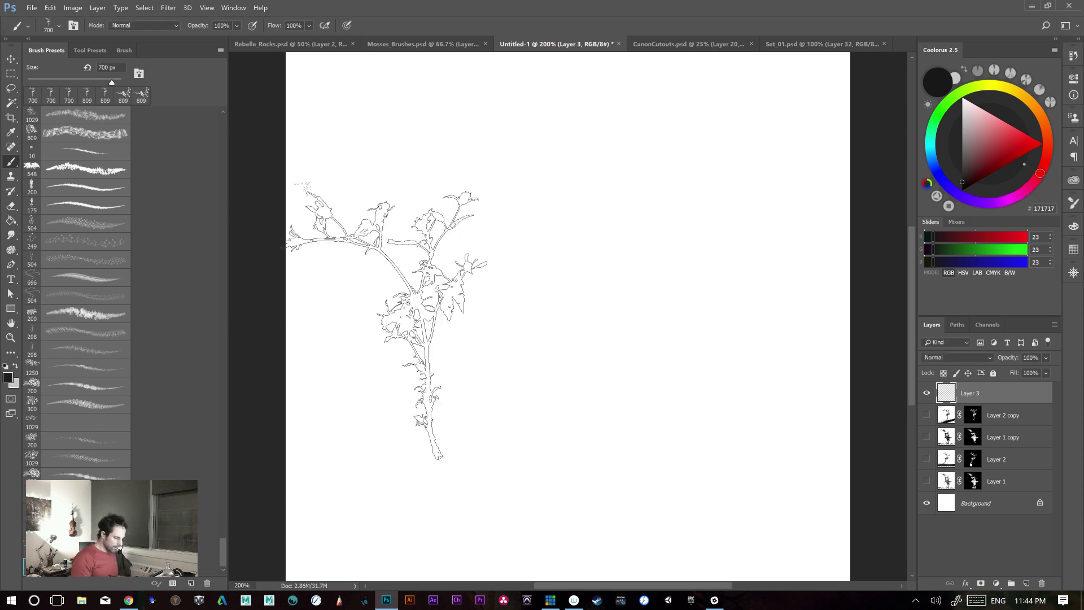
click(453, 45)
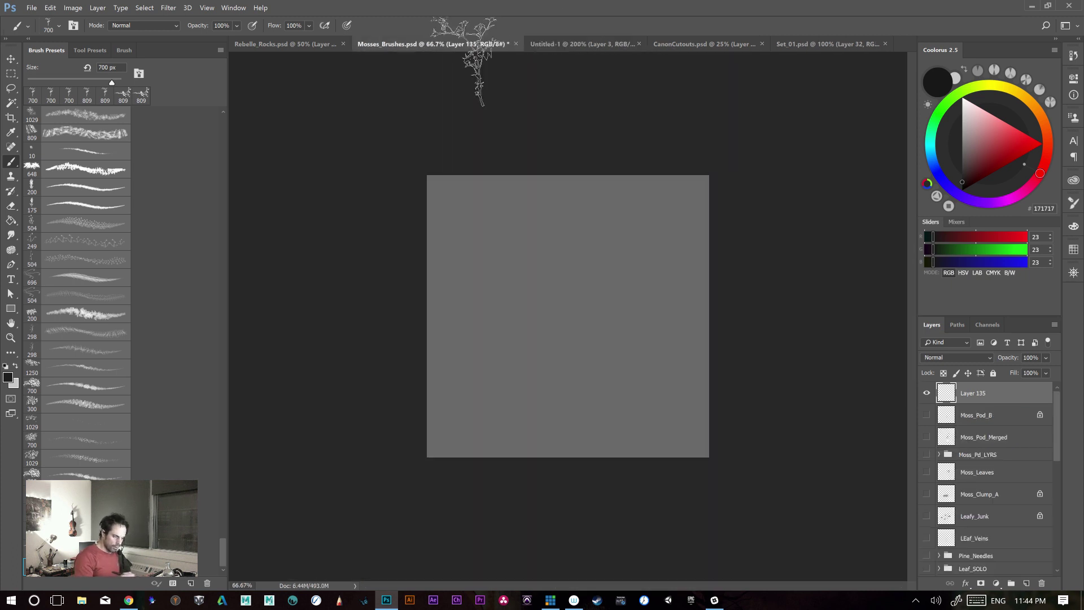
click(607, 44)
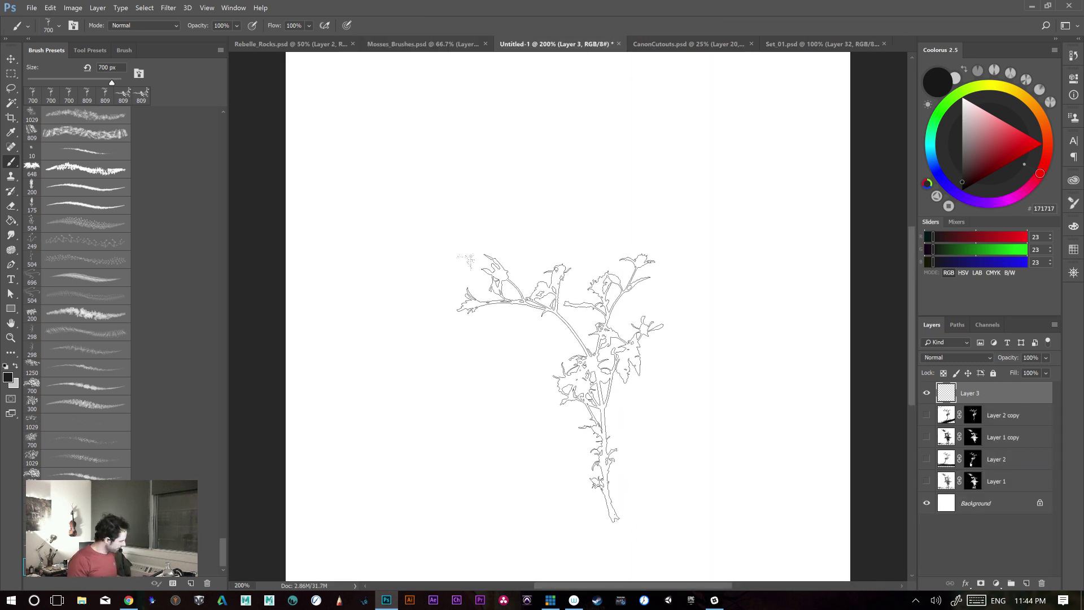
scroll(573, 384, down, 3)
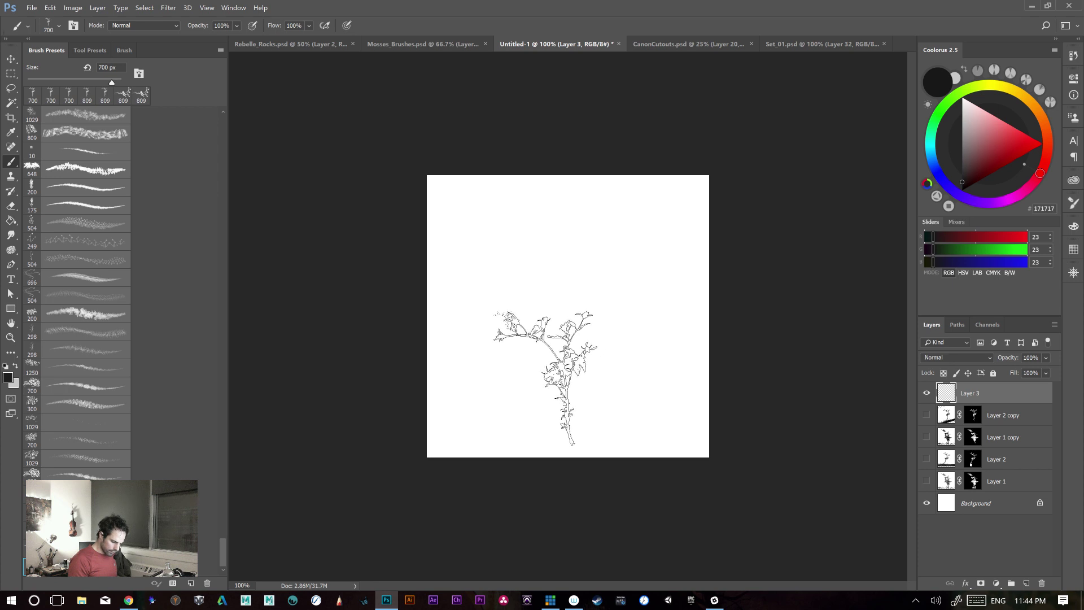
- Set the plant brush's Angle Jitter control to Pen Tilt in Shape Dynamics
click(123, 51)
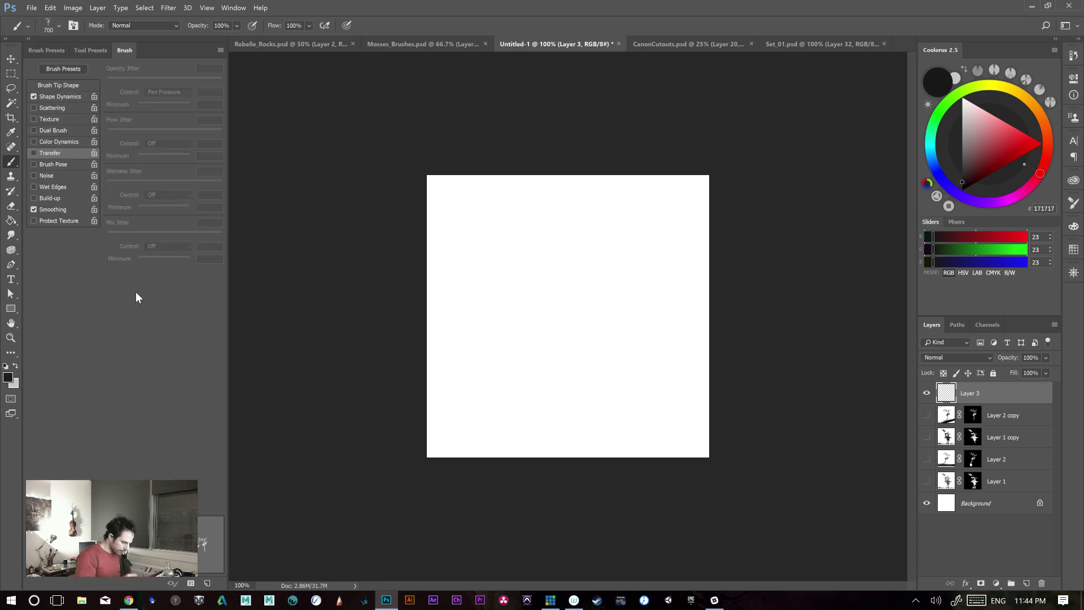
click(56, 100)
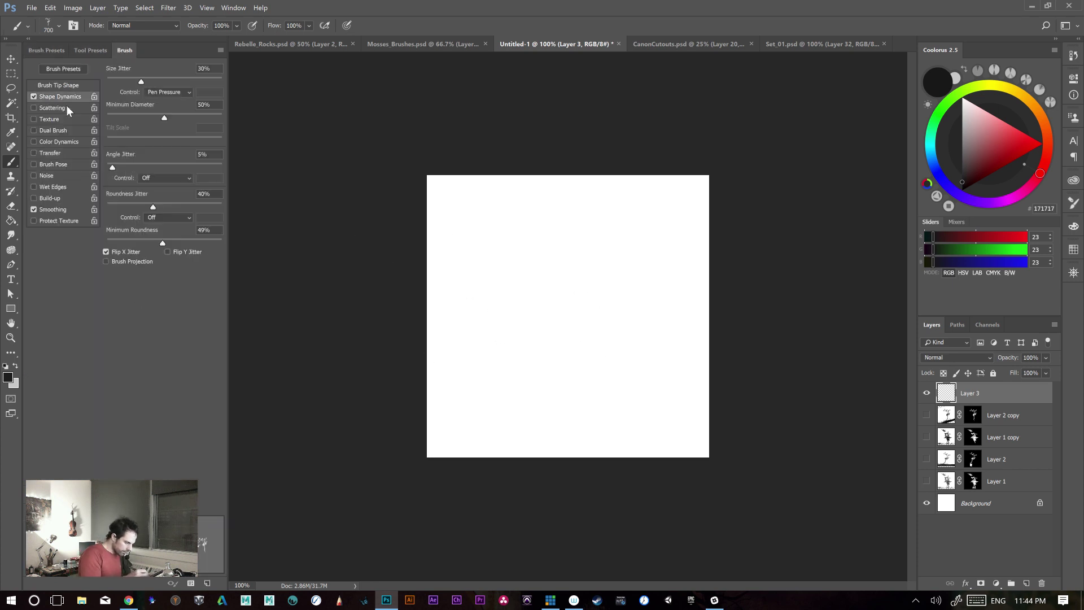
click(158, 179)
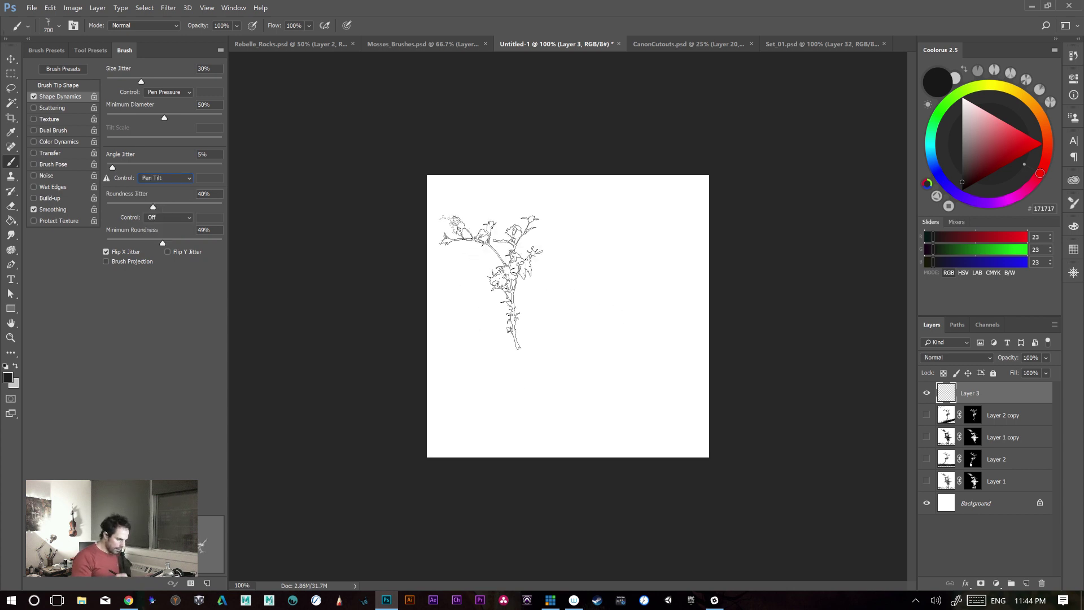
click(58, 55)
click(122, 51)
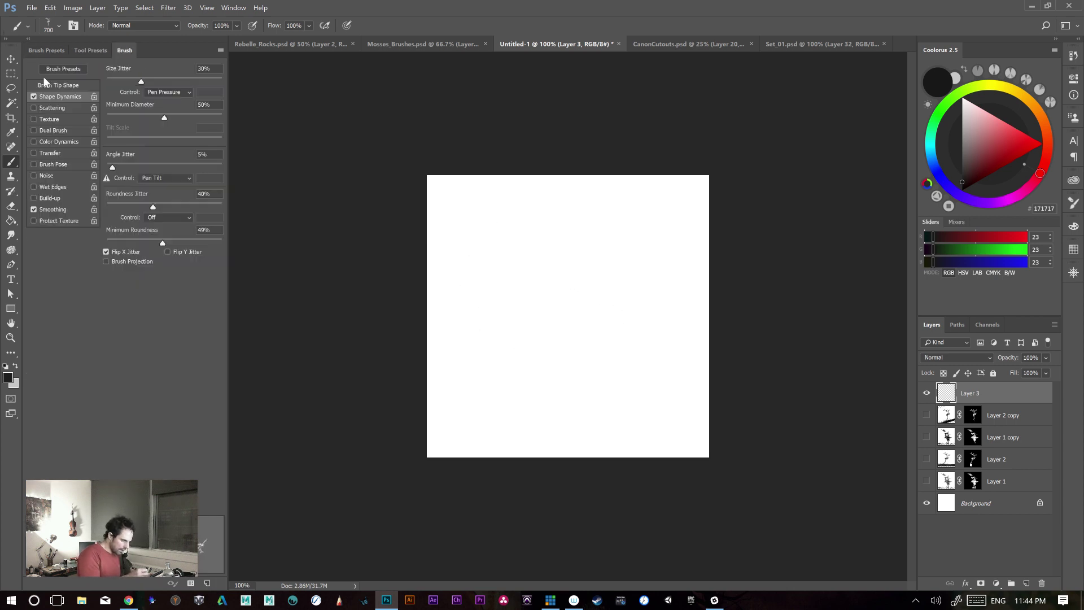
- Rotate the brush tip angle to -89° and try one plant stamp on Layer 3, undoing it
click(73, 86)
drag(215, 430, 201, 459)
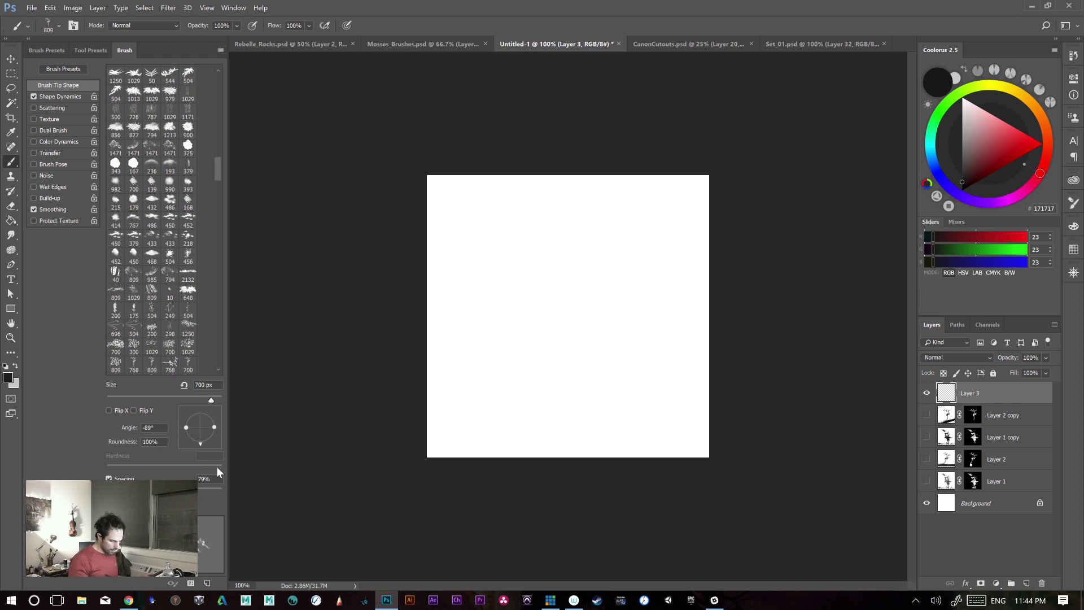
click(566, 372)
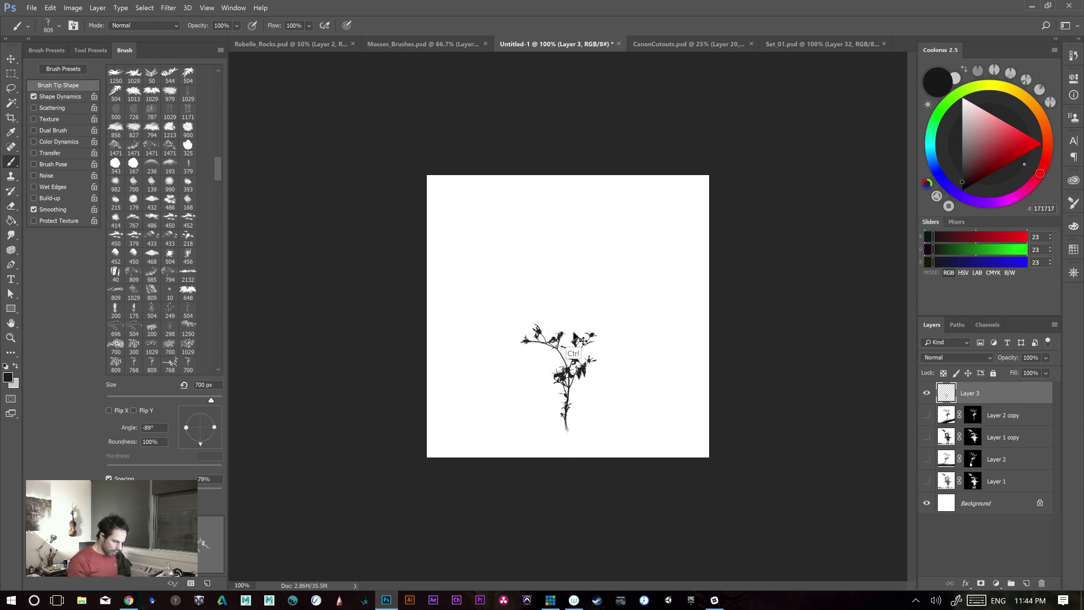
key(ctrl+z)
- Turn the Size Jitter control off in Shape Dynamics and stamp a large upright plant rising from the canvas's lower edge
click(62, 96)
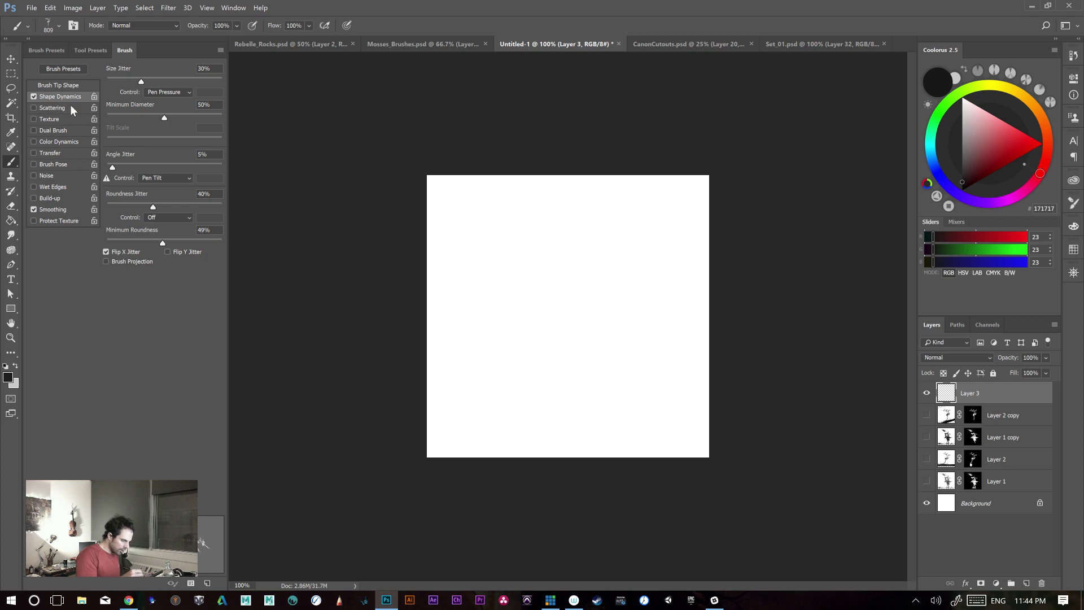
click(167, 92)
click(154, 100)
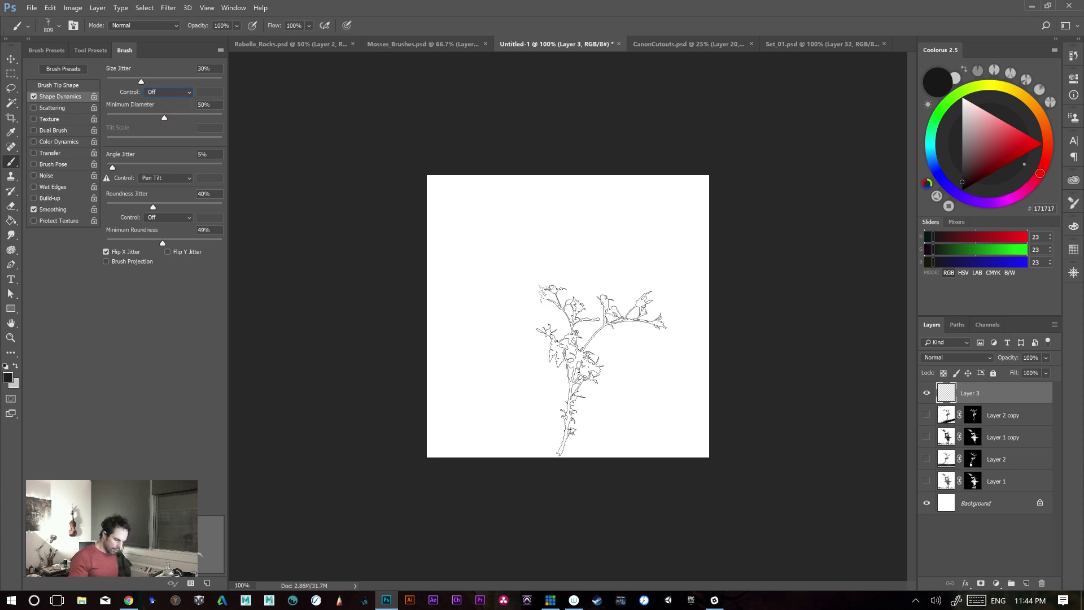
click(568, 364)
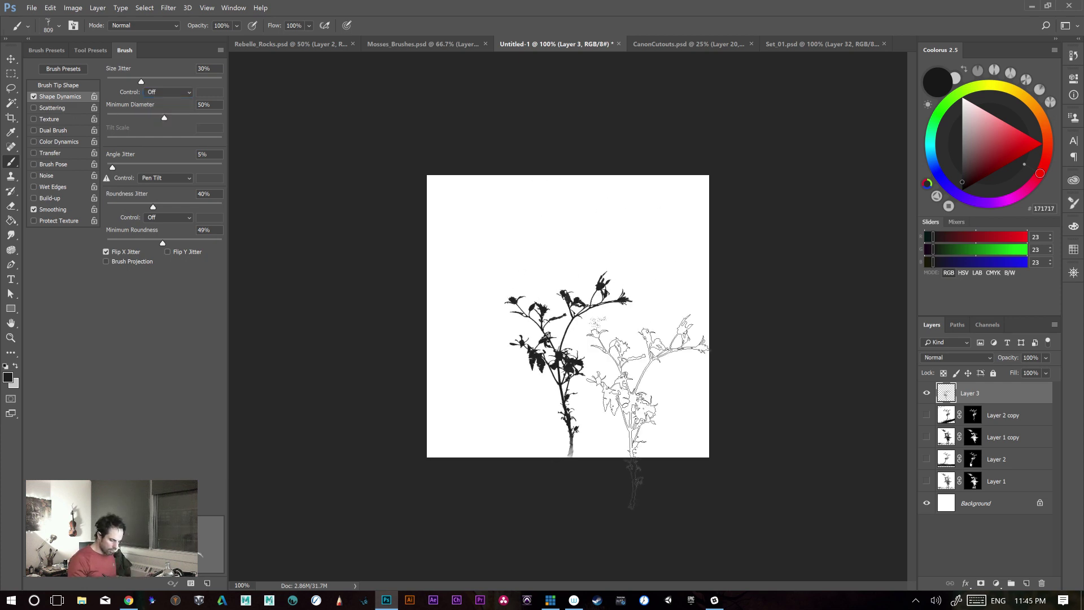
- Reduce the brush size to 500 and stamp a smaller branch extending from the plant's upper-left stem
key(bracketleft)
key(bracketleft)
key(bracketleft)
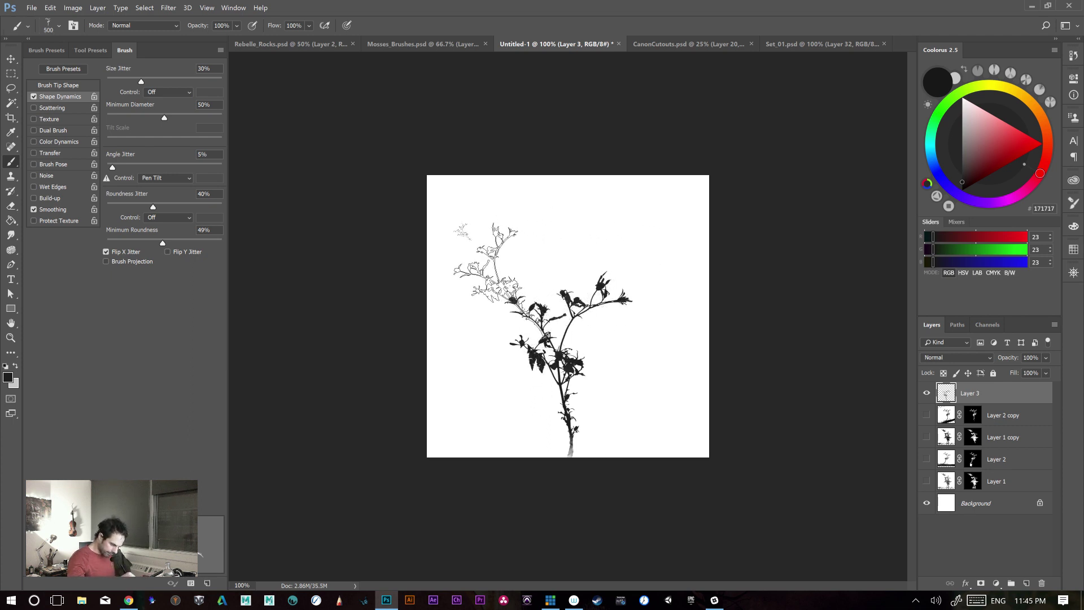
click(505, 282)
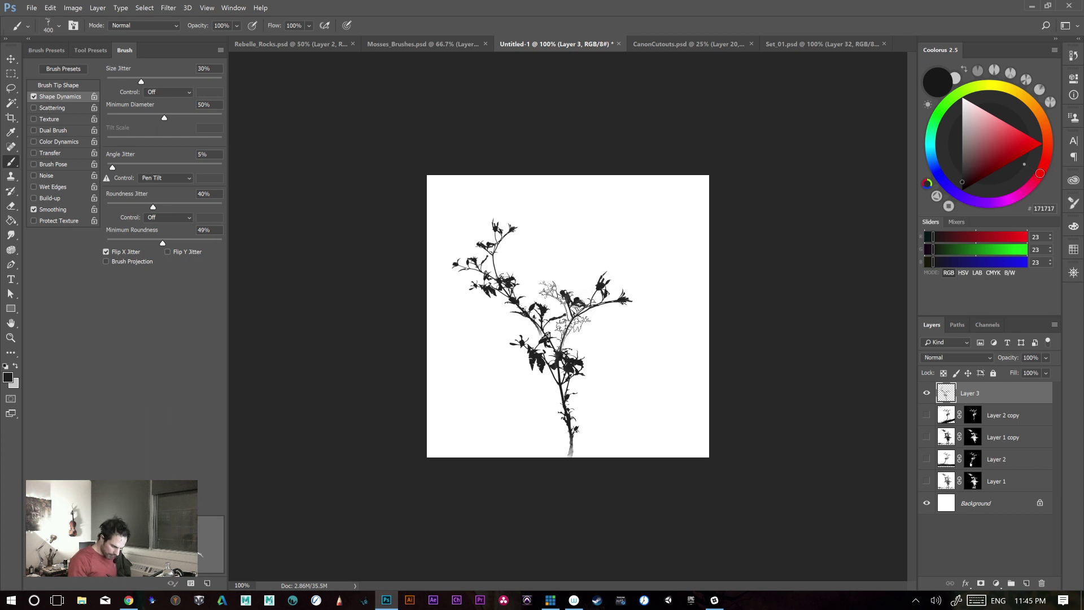
- Stamp size 500 branches into the plant's middle, lower right side and top, undoing any stamp that does not fit
key(bracketright)
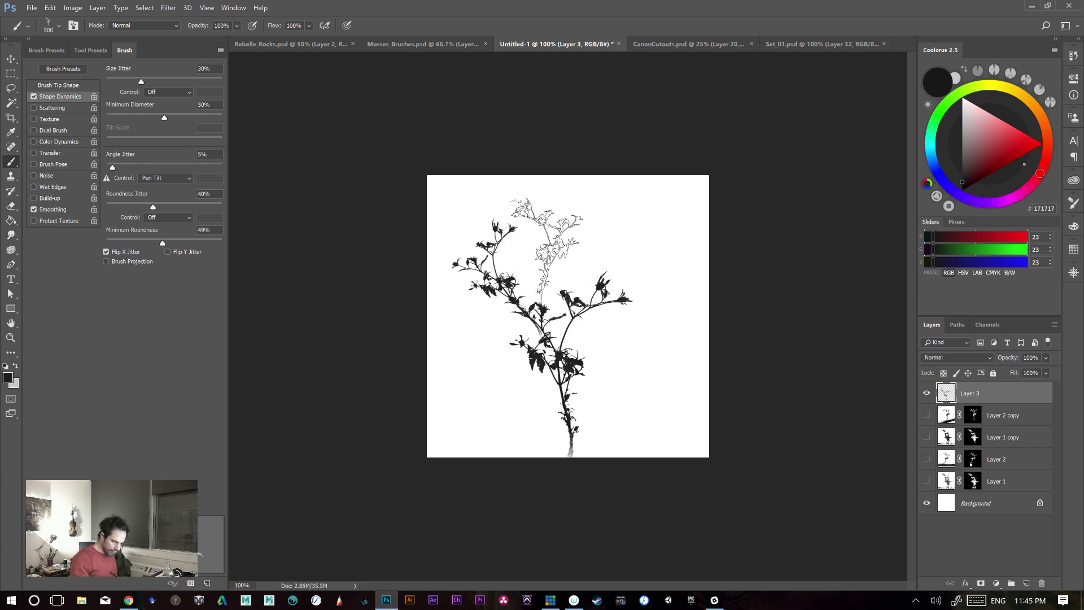
click(553, 277)
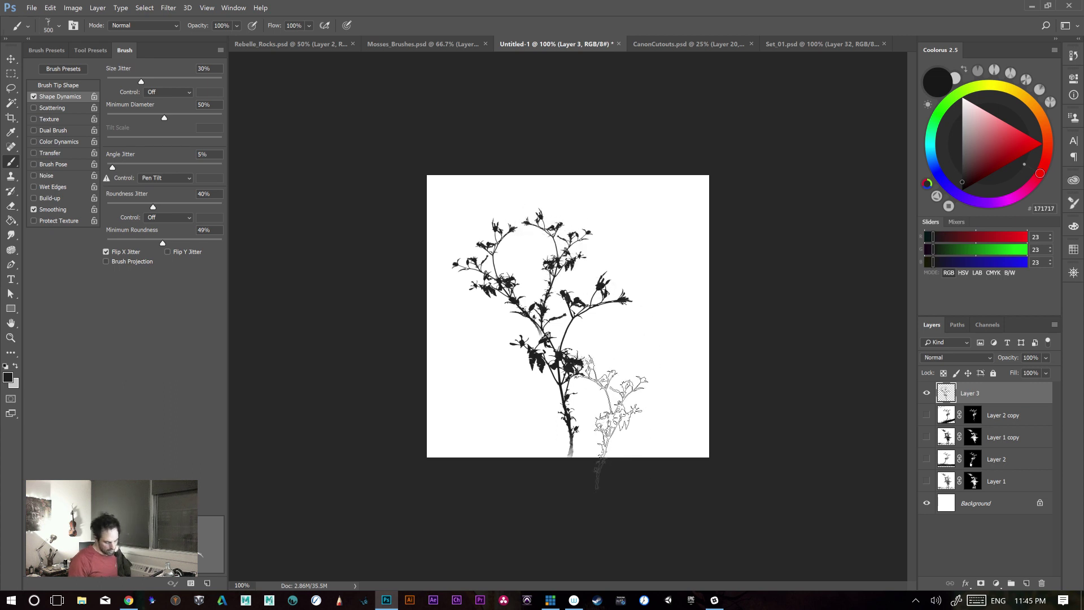
key(ctrl+z)
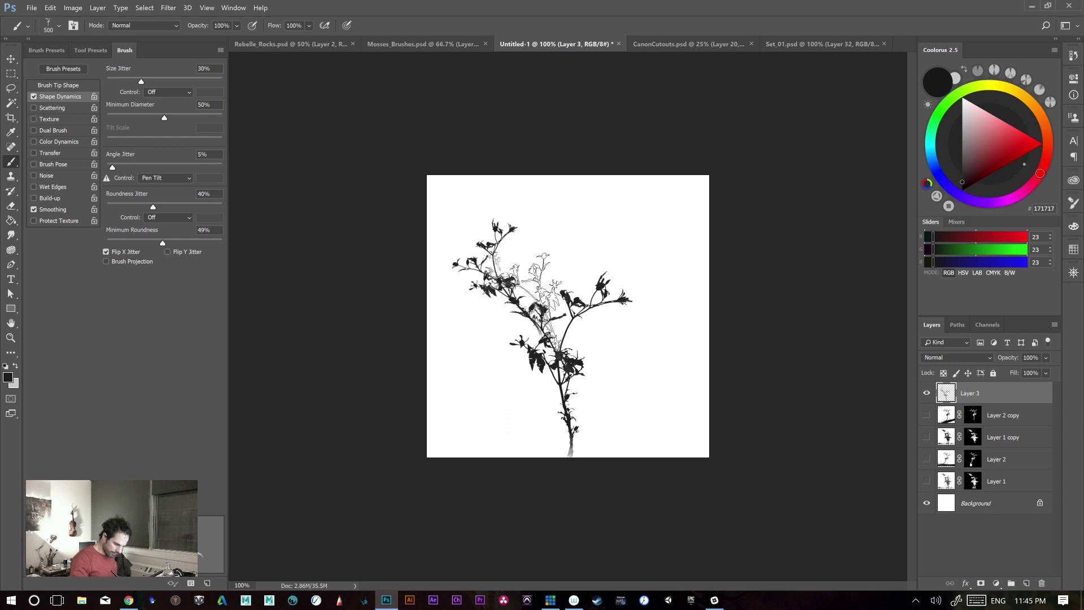
click(542, 300)
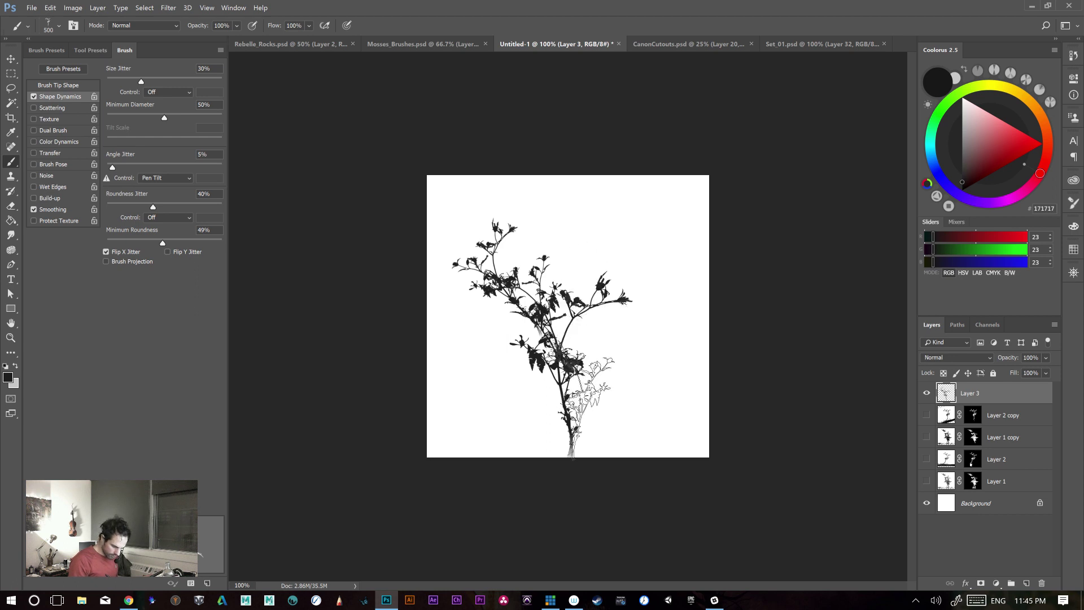
click(576, 409)
key(ctrl+z)
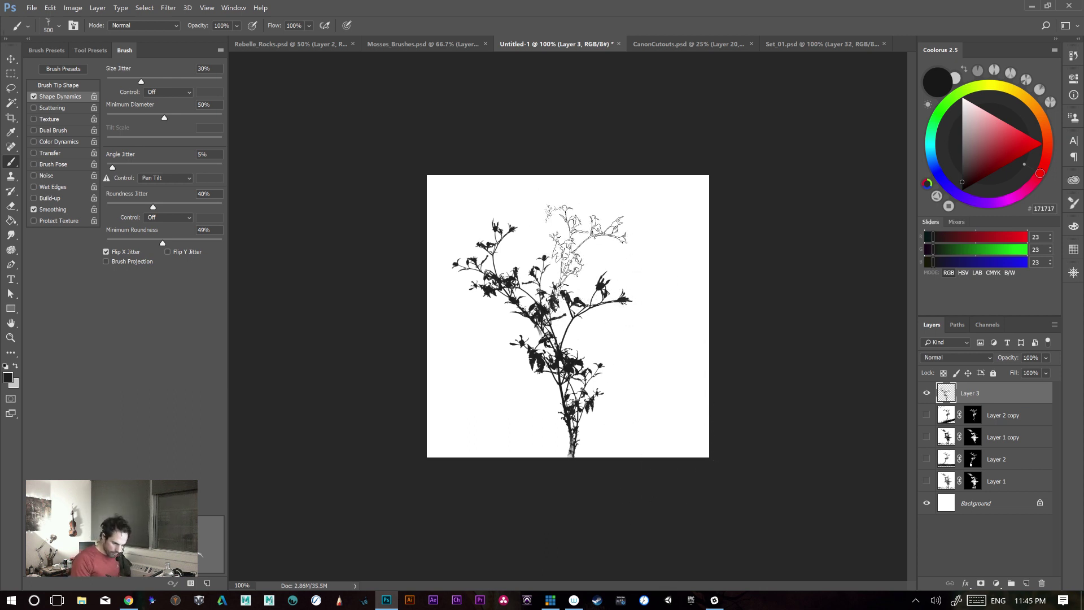
click(578, 237)
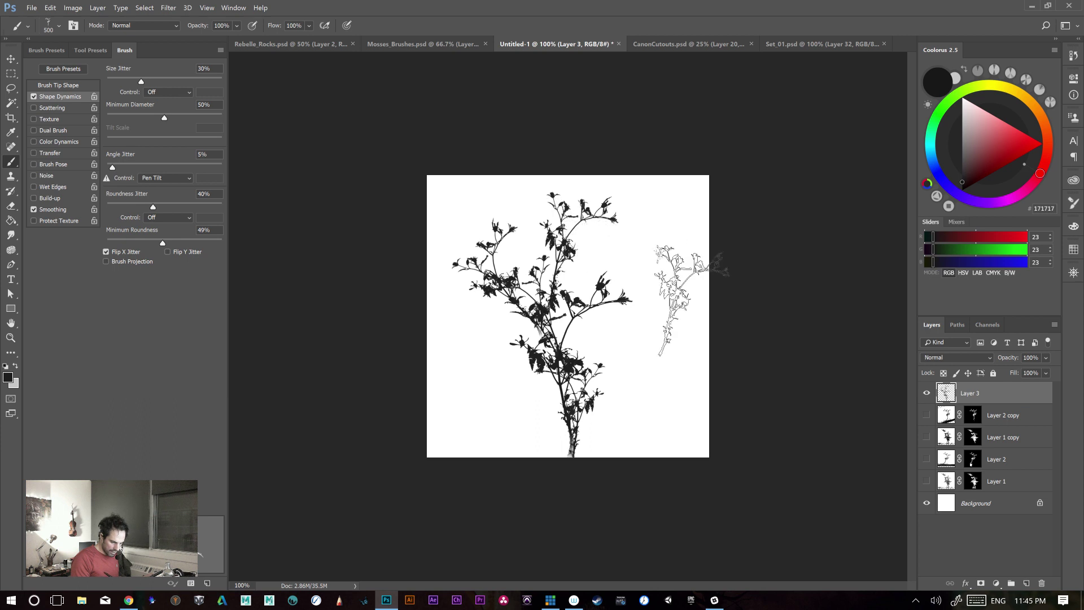
- Switch to the Eraser with the Textured_Eraser tool preset and bring back the detailed brush settings
key(e)
key(ctrl+plus)
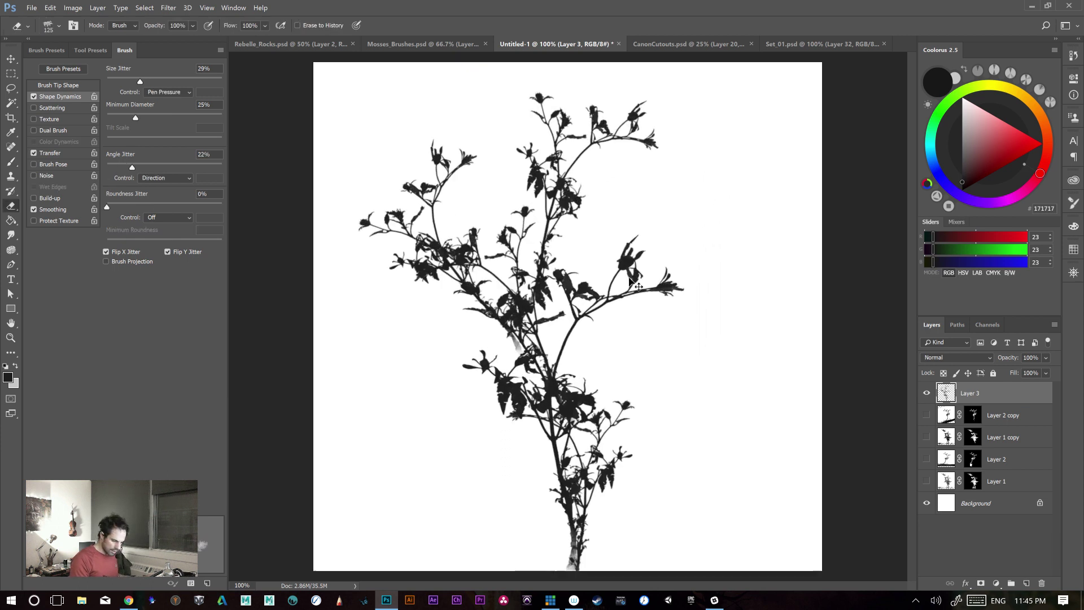
scroll(649, 343, up, 3)
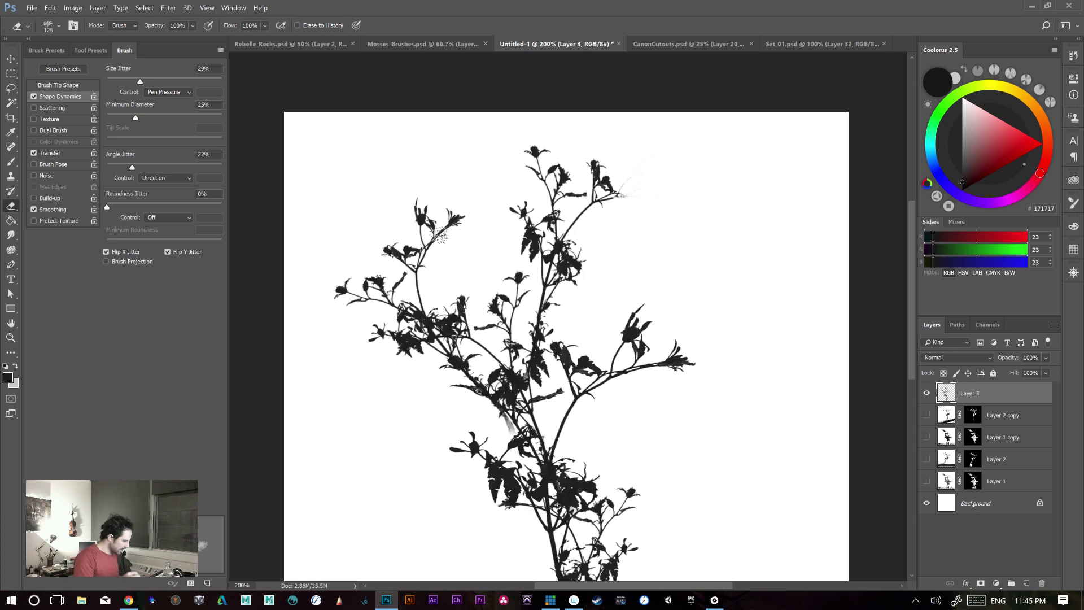
click(92, 51)
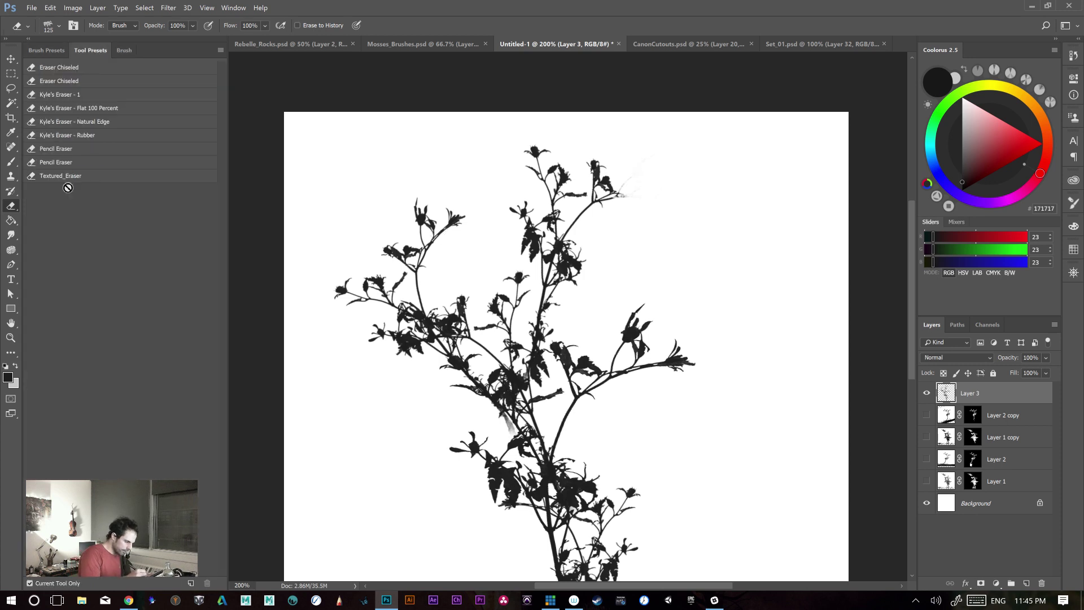
click(144, 177)
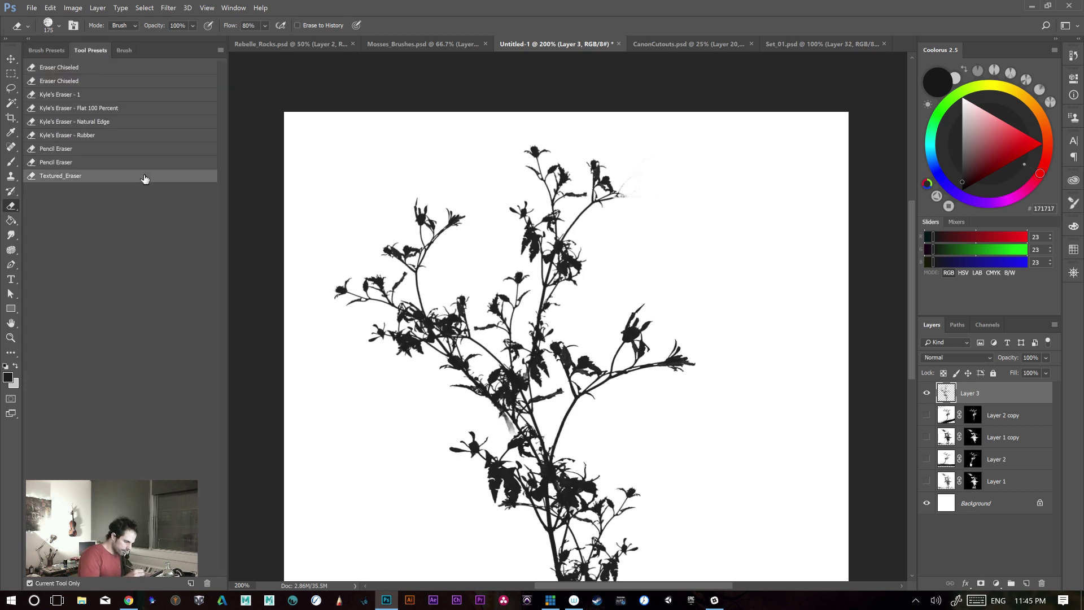
click(125, 51)
- Erase the upper-right branch tip with the textured eraser at size 25 and 100% flow
mouse_move(631, 195)
mouse_down()
mouse_move(609, 166)
mouse_move(637, 166)
mouse_up()
key(ctrl+z)
key(shift+0)
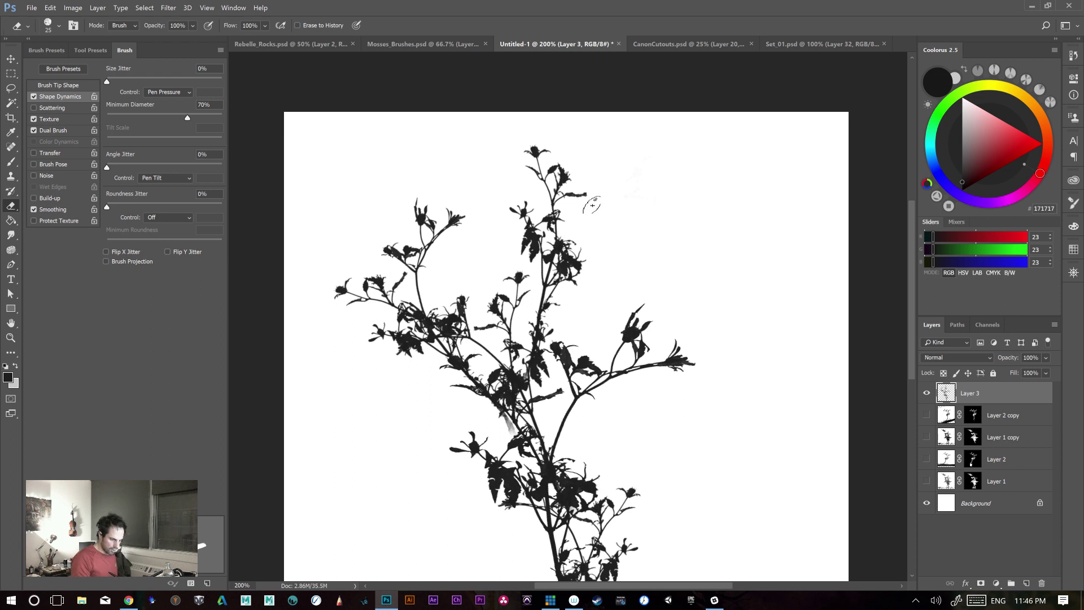
drag(734, 375, 748, 294)
drag(757, 341, 769, 329)
drag(726, 375, 731, 371)
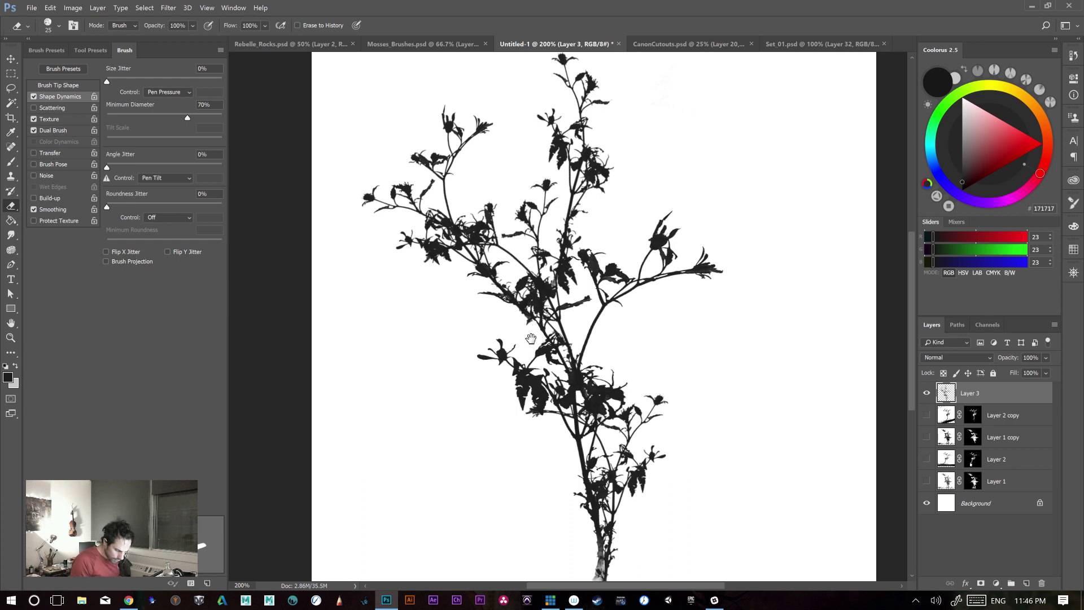
- Fade out the base of the plant's stems with the textured eraser at size 60 and 30% opacity
drag(724, 420, 685, 312)
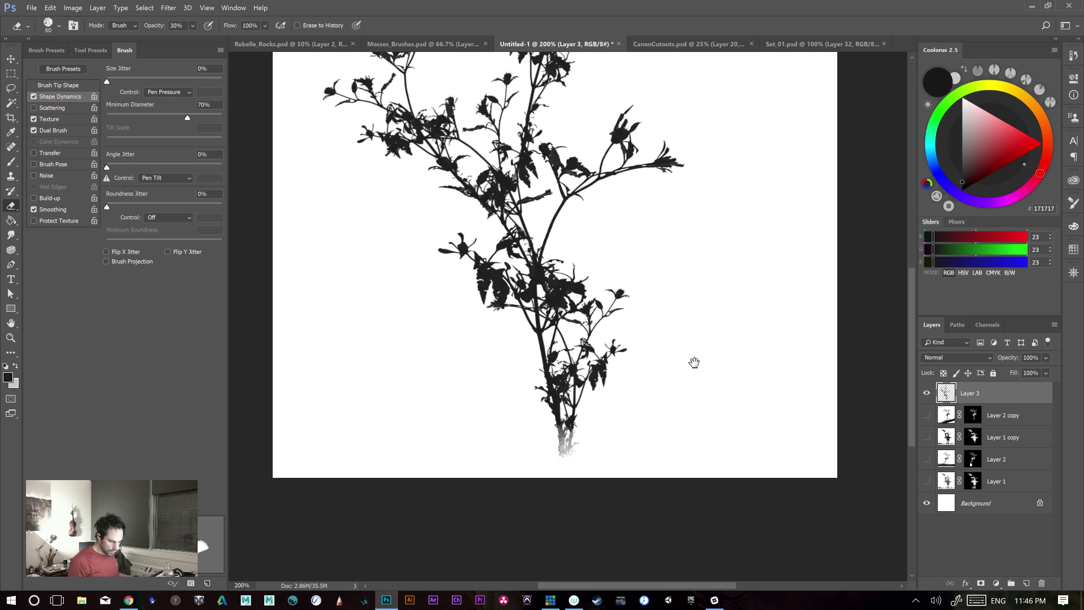
drag(694, 362, 699, 429)
key(ctrl+minus)
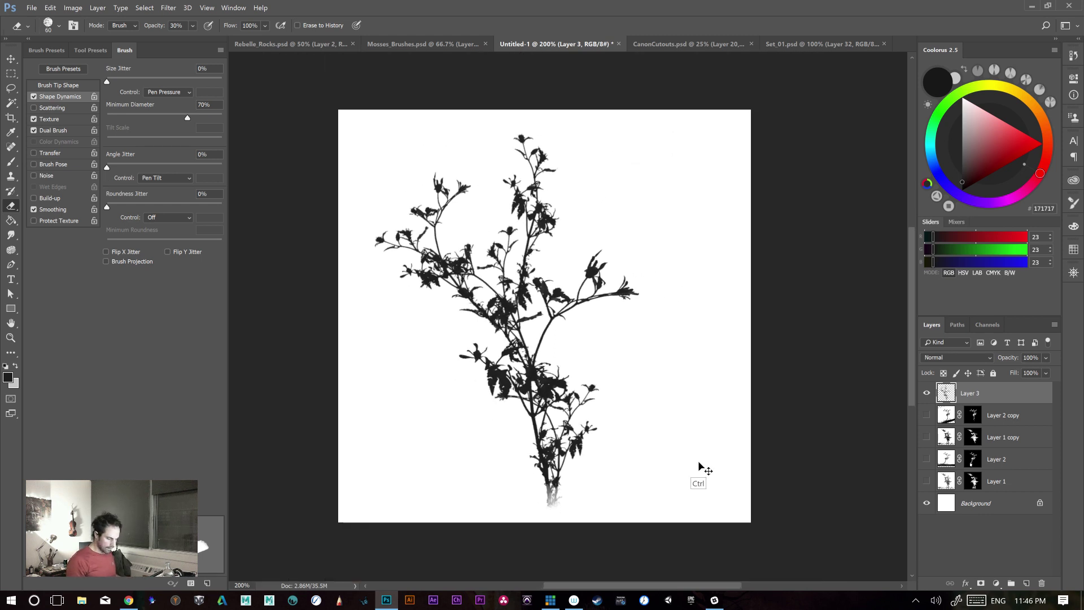
key(ctrl+plus)
key(ctrl+minus)
key(ctrl+plus)
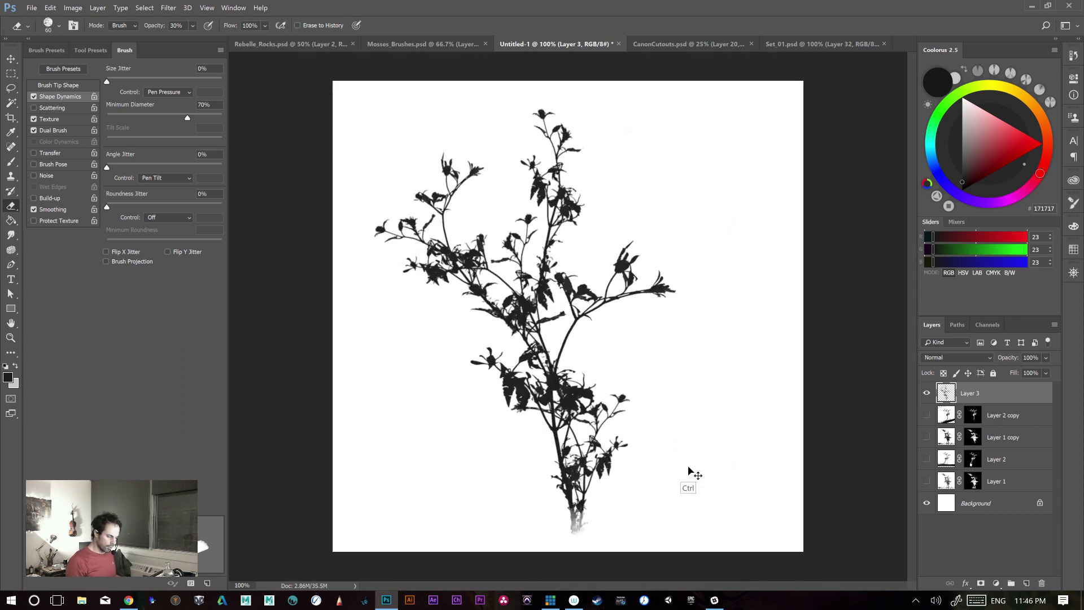
drag(633, 439, 643, 439)
key(ctrl+minus)
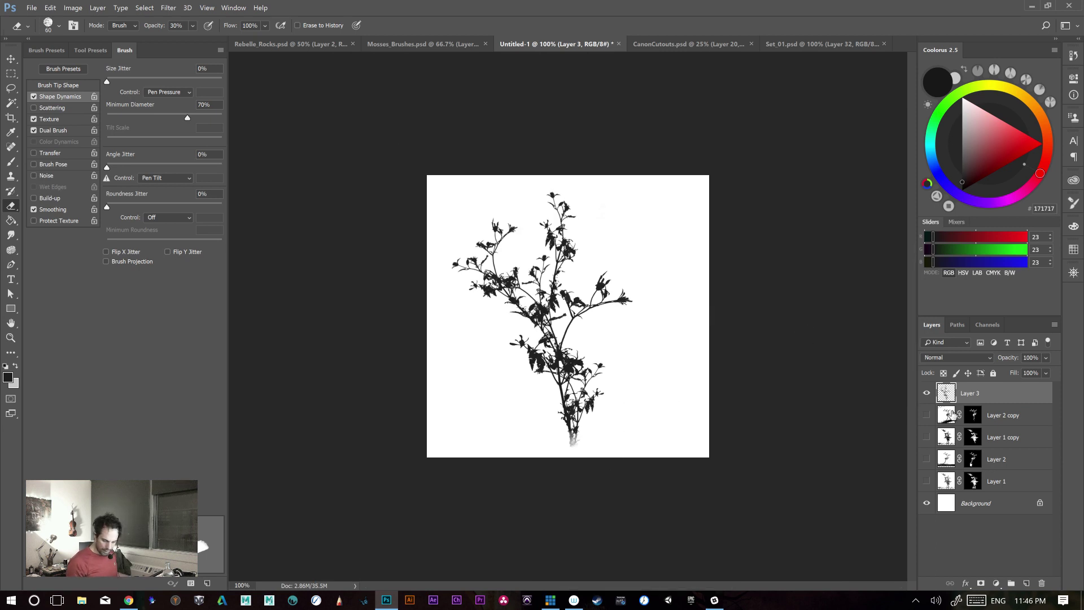
- On a new layer above the plant, stamp small branches with the silhouette brush at size 300 along the middle of its right side
click(1027, 583)
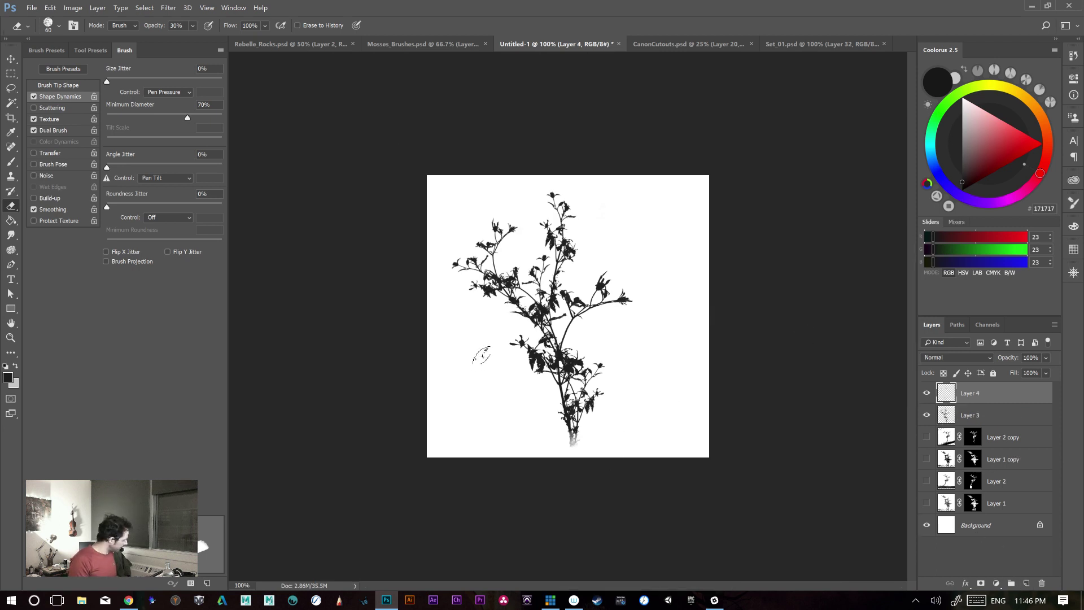
key(b)
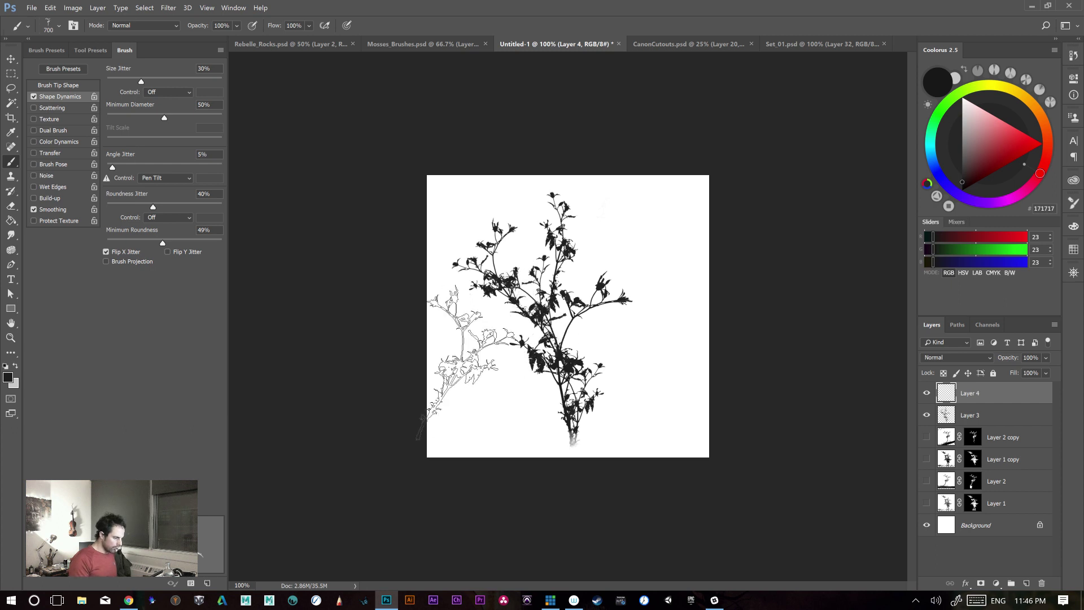
click(88, 50)
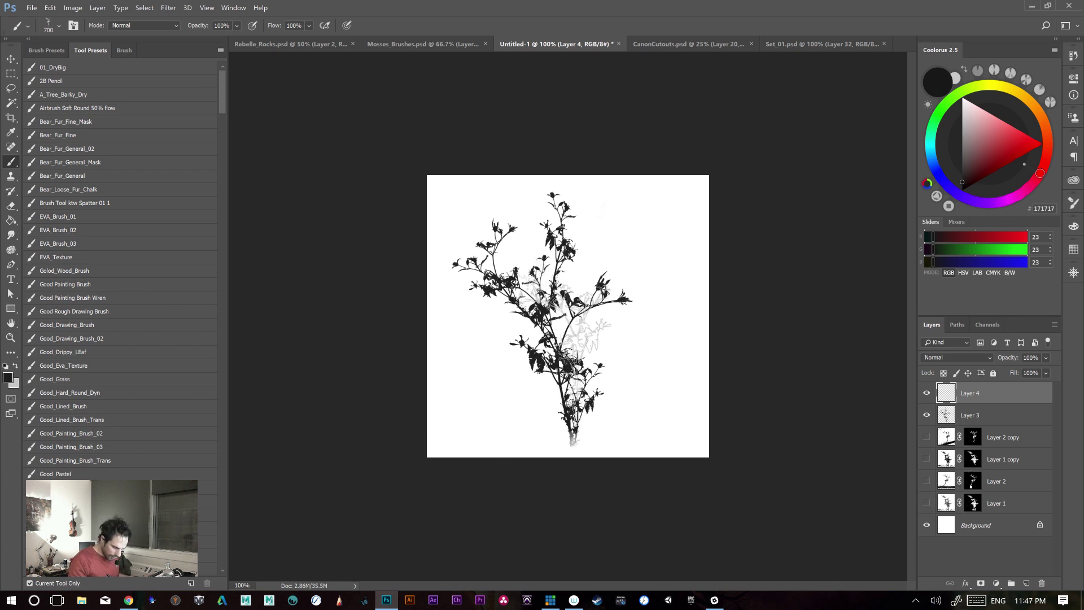
key(ctrl)
key(bracketleft)
key(bracketleft)
key(bracketleft)
key(bracketleft)
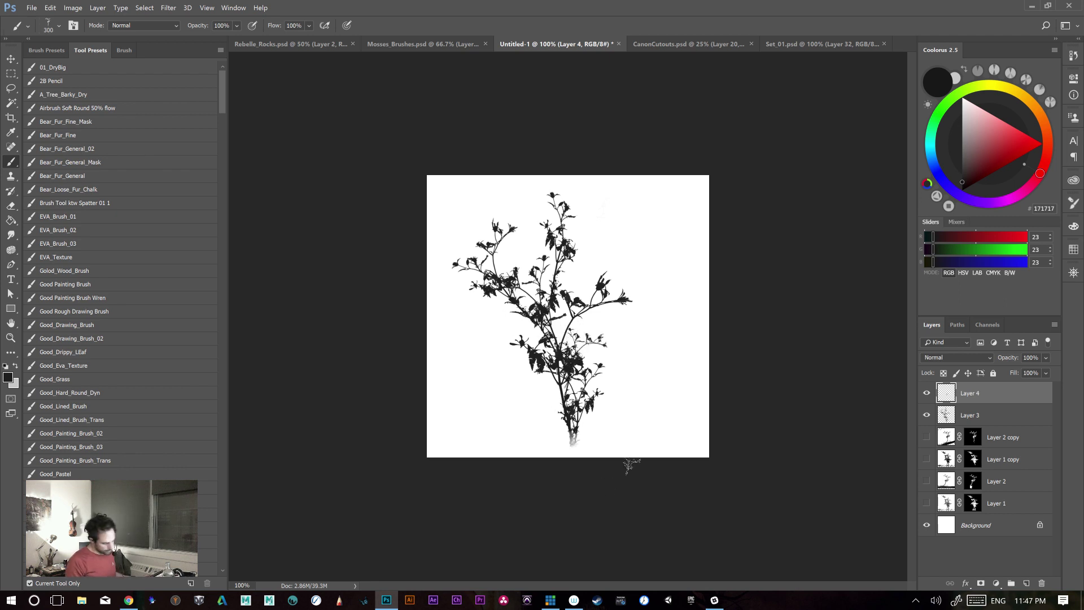
key(ctrl+equal)
key(space)
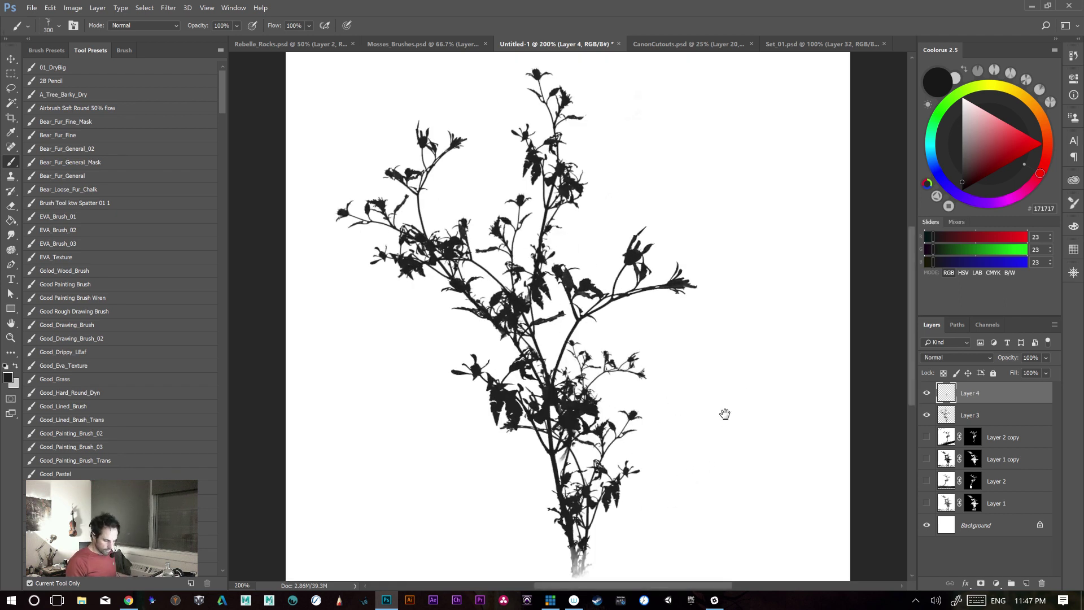
drag(724, 414, 721, 385)
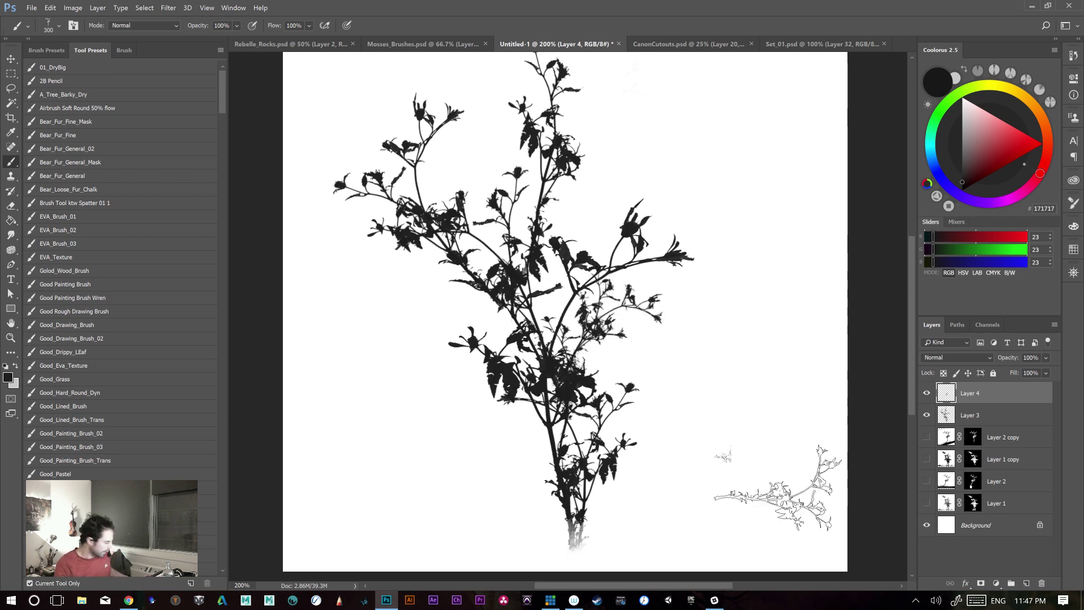
- Trim the newly stamped small branches with the textured eraser at 100% opacity, reducing its size to 25
key(e)
drag(666, 323, 649, 320)
key(0)
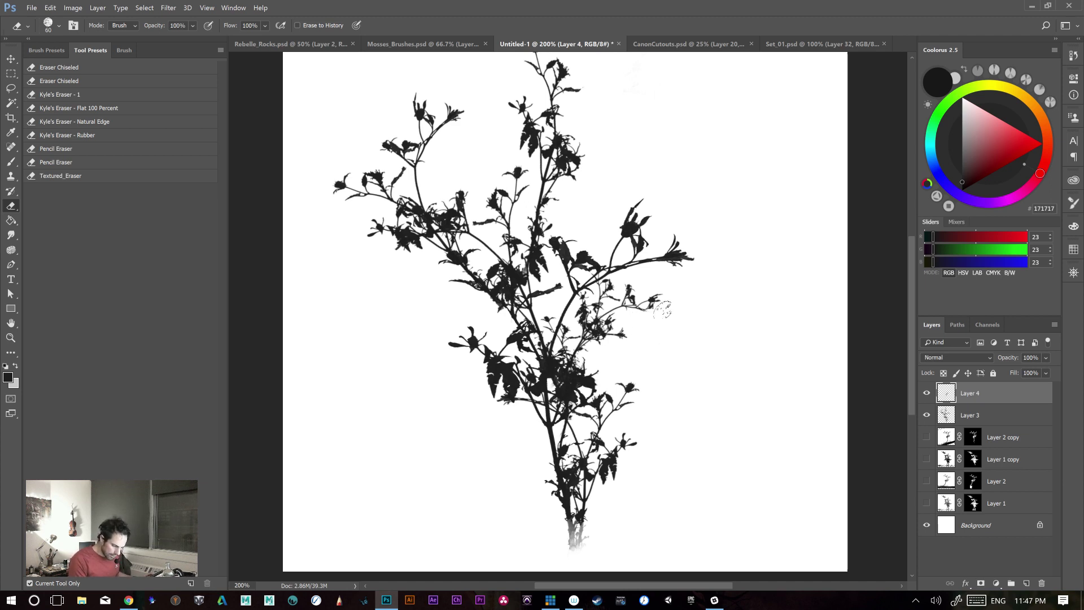
key(bracketleft)
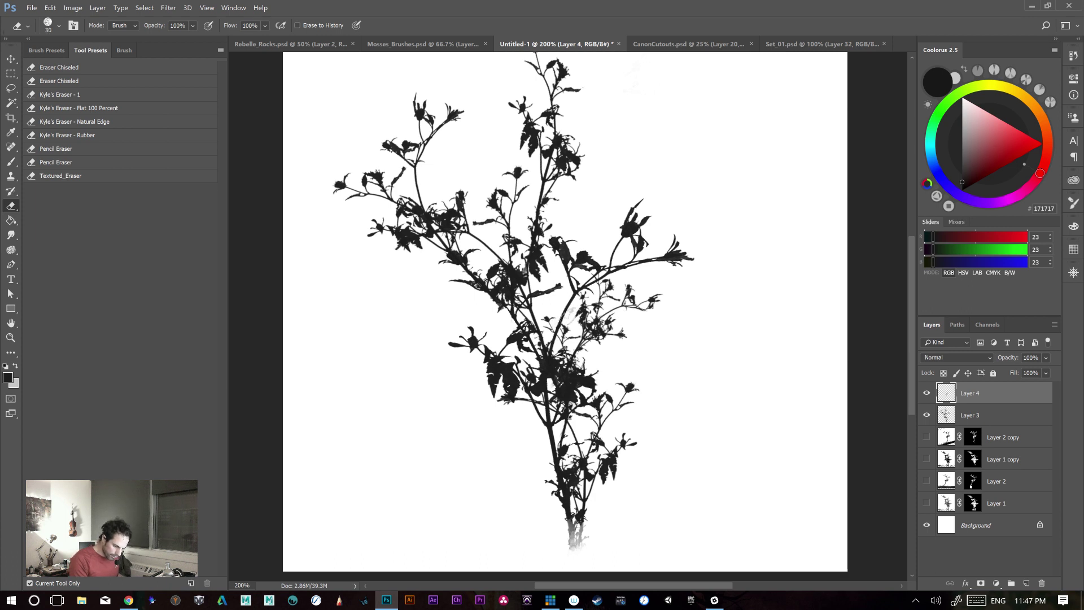
drag(665, 292, 660, 352)
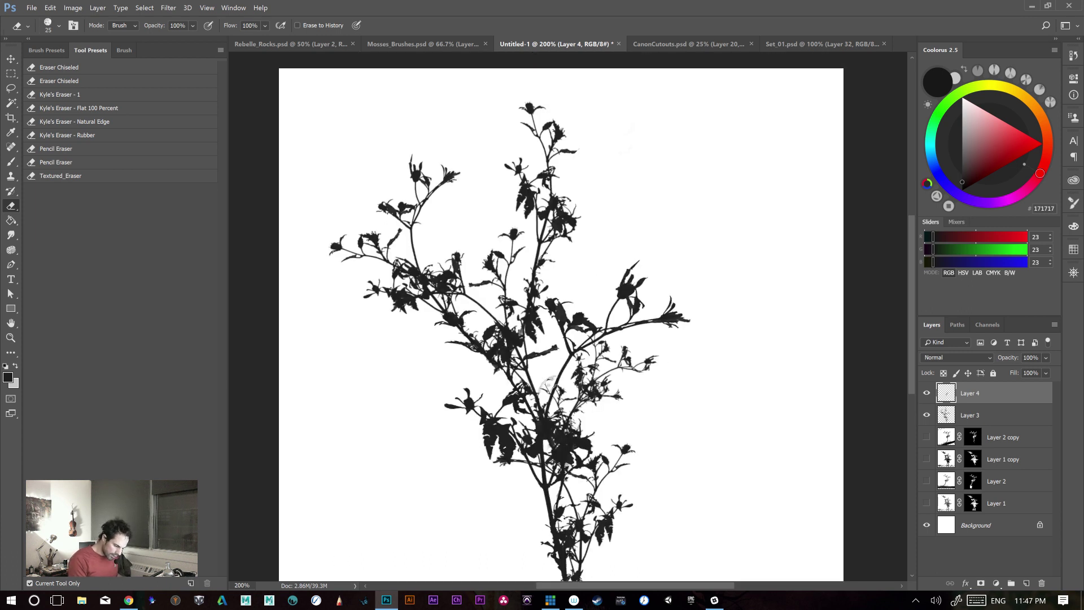
drag(746, 472, 716, 438)
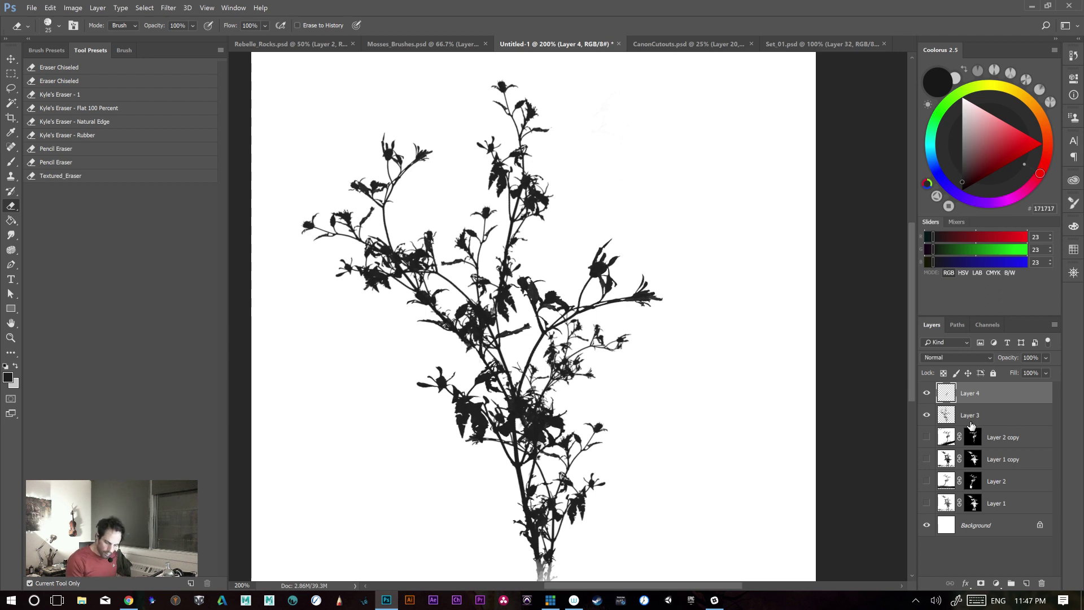
- On Layer 3, refine the main plant's leaves and branch tips with the size 25 eraser, from the outer buds down to the lower stems
click(947, 409)
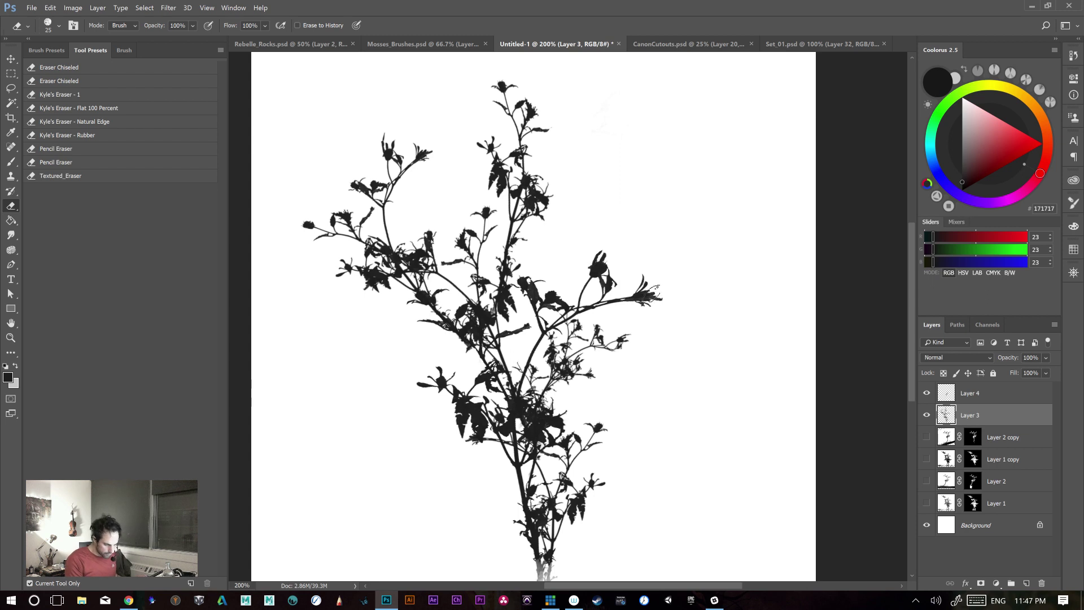
drag(668, 397, 677, 395)
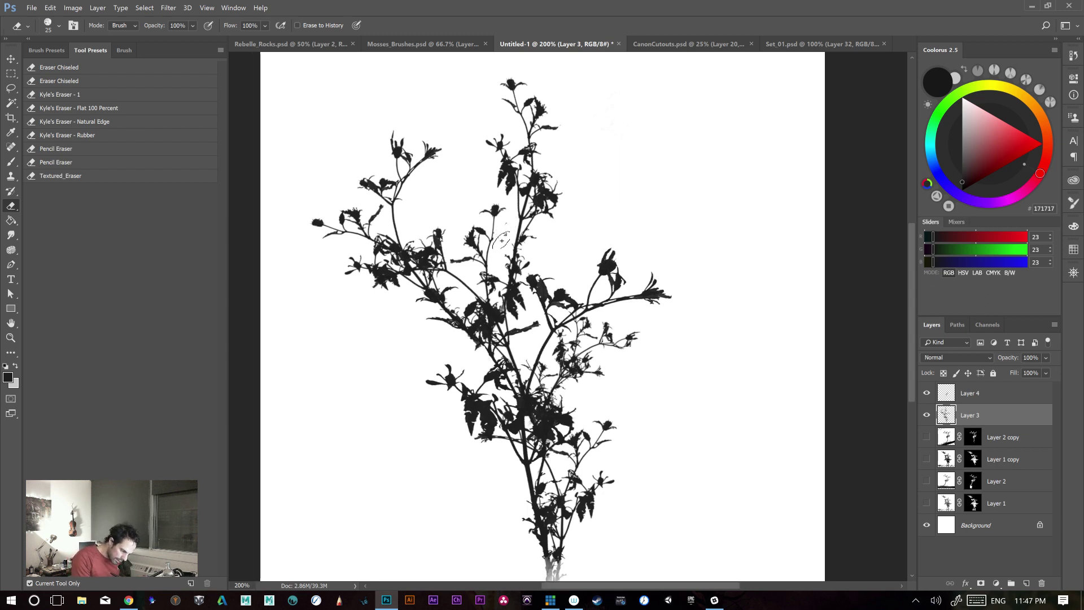
drag(685, 482, 656, 431)
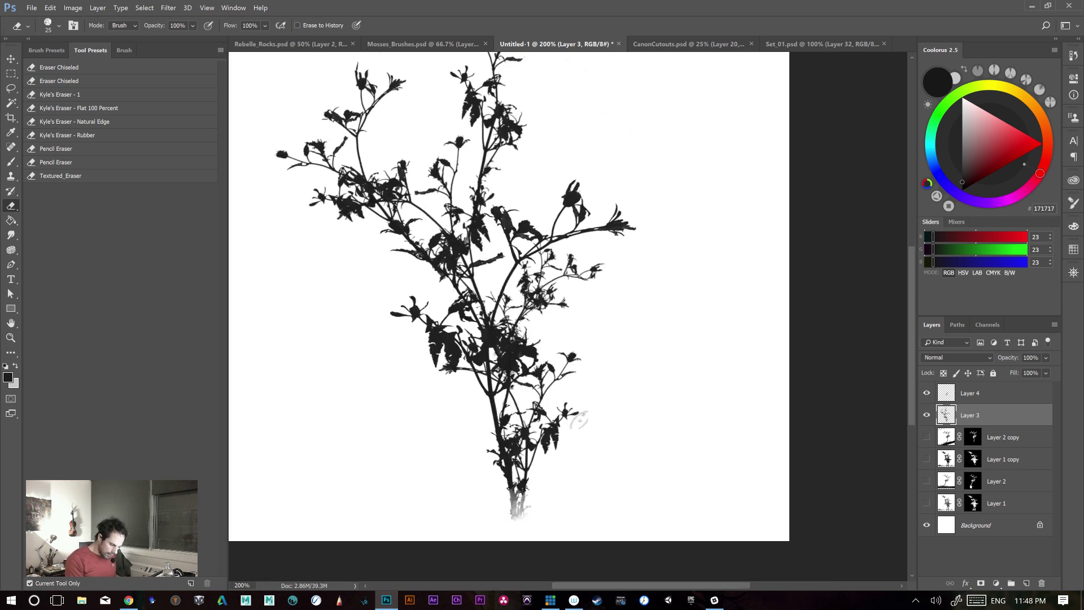
drag(564, 460, 571, 482)
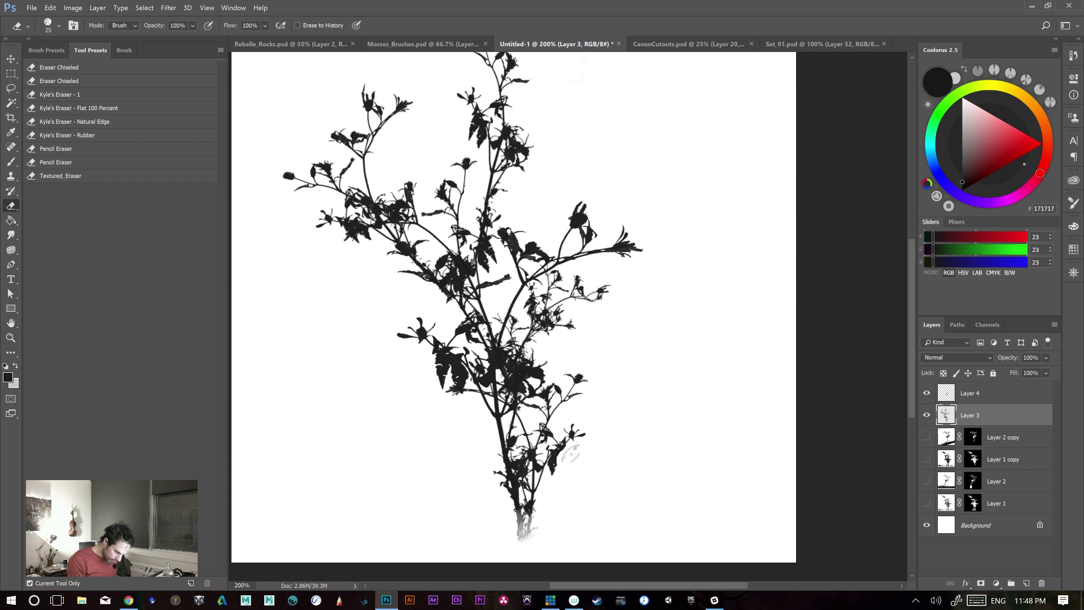
drag(708, 438, 710, 470)
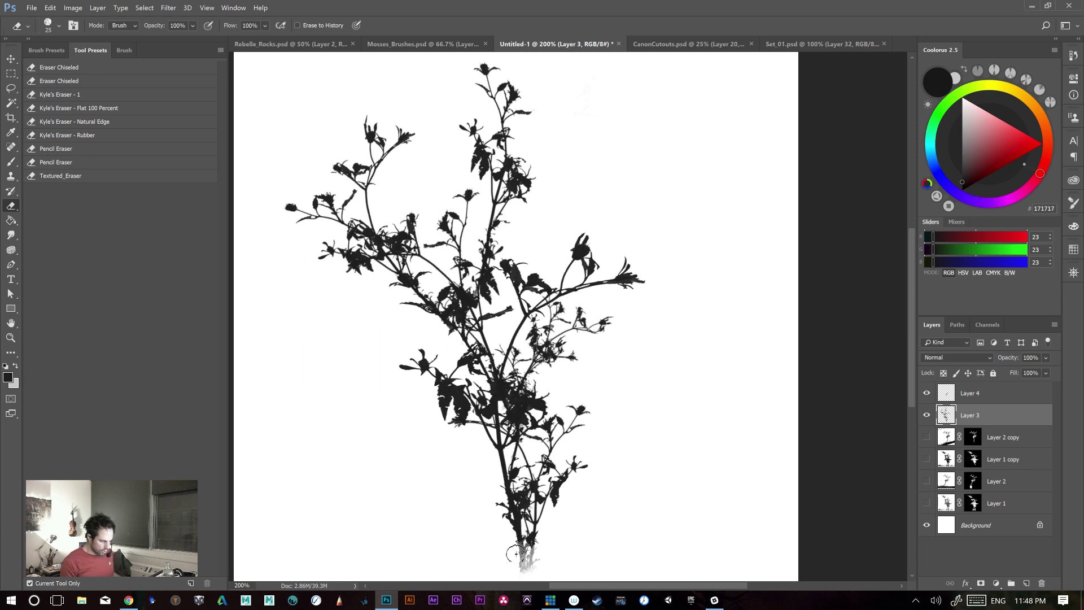
drag(650, 444, 641, 452)
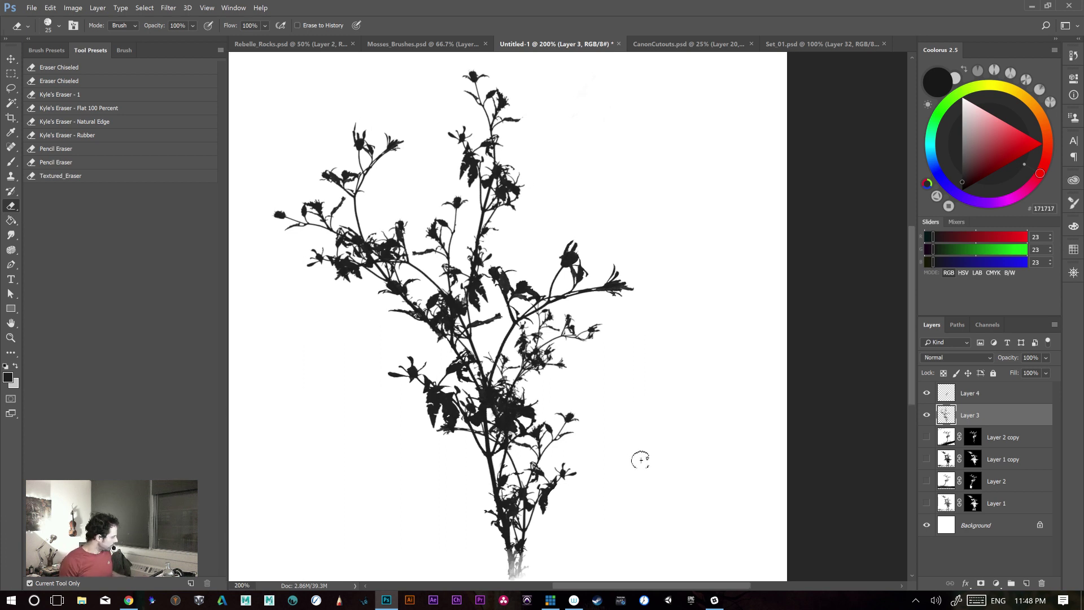
- Define the finished plant silhouette as a new brush preset, keeping the suggested name
key(ctrl+minus)
key(ctrl+plus)
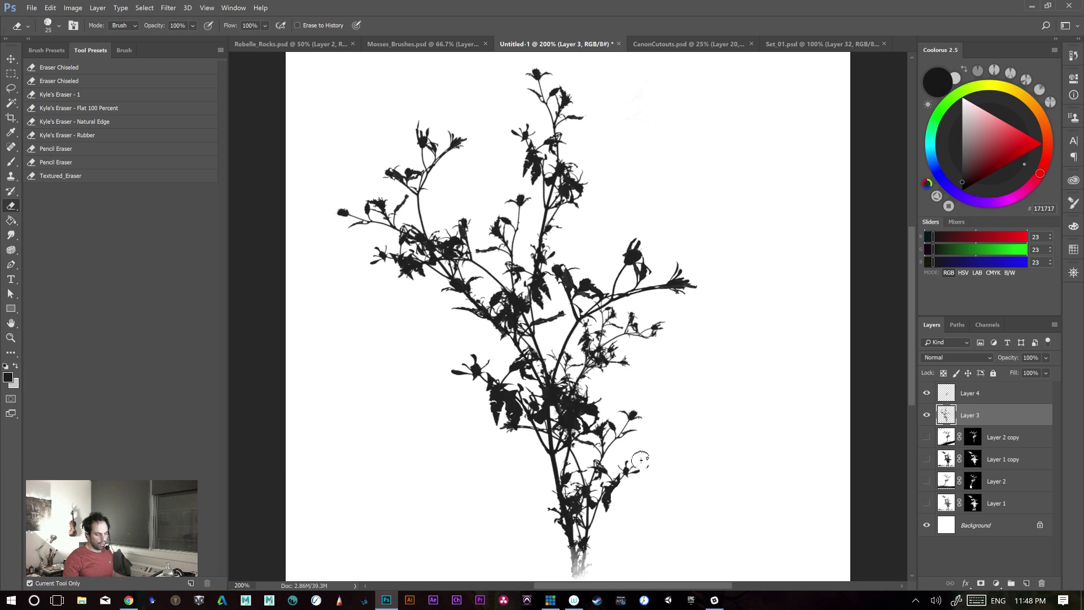
click(50, 9)
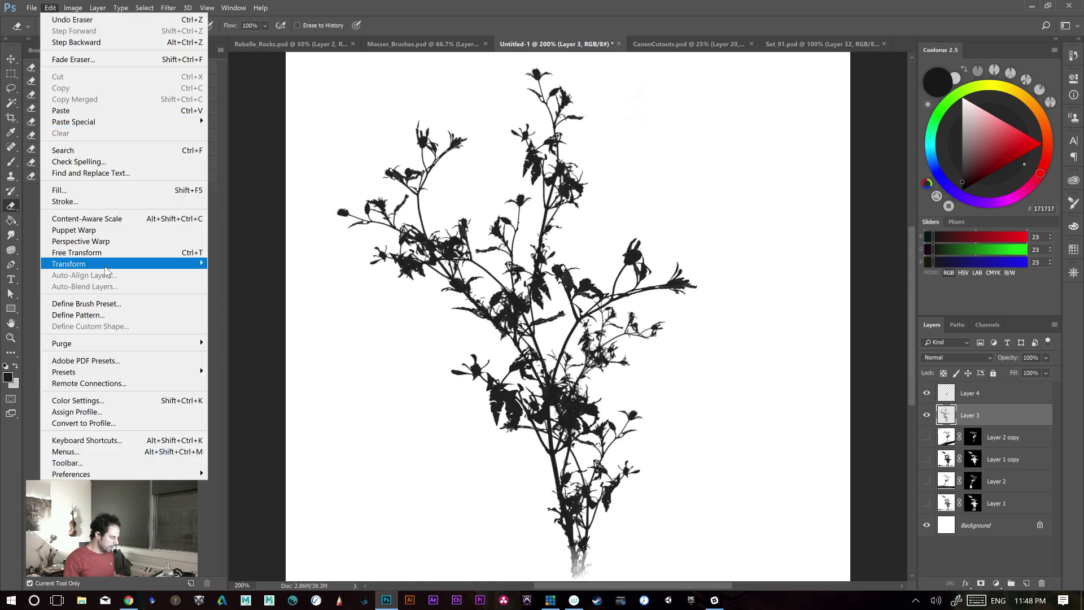
click(109, 305)
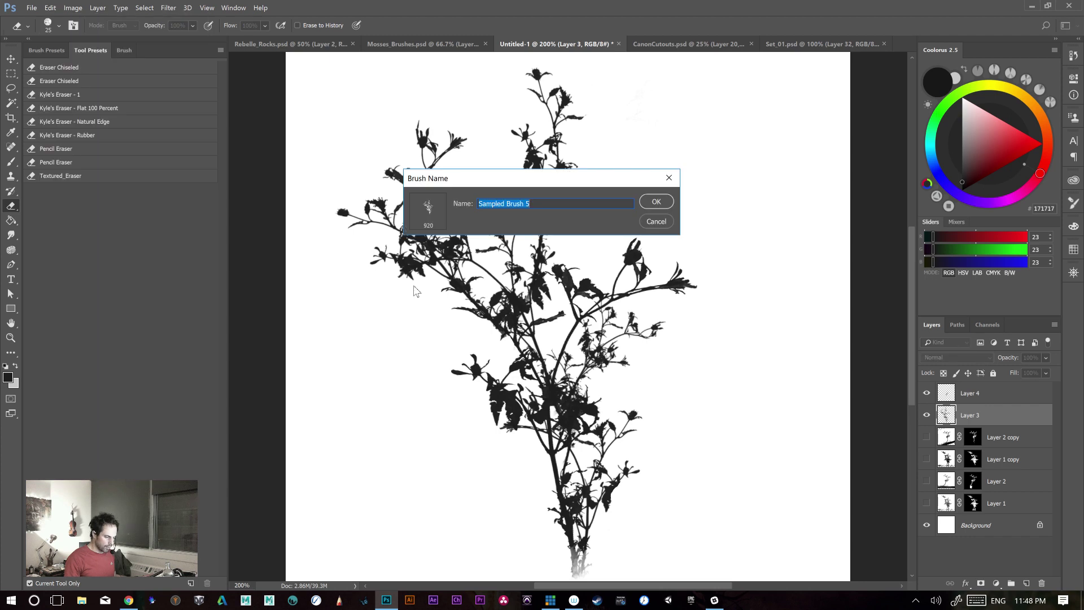
click(648, 203)
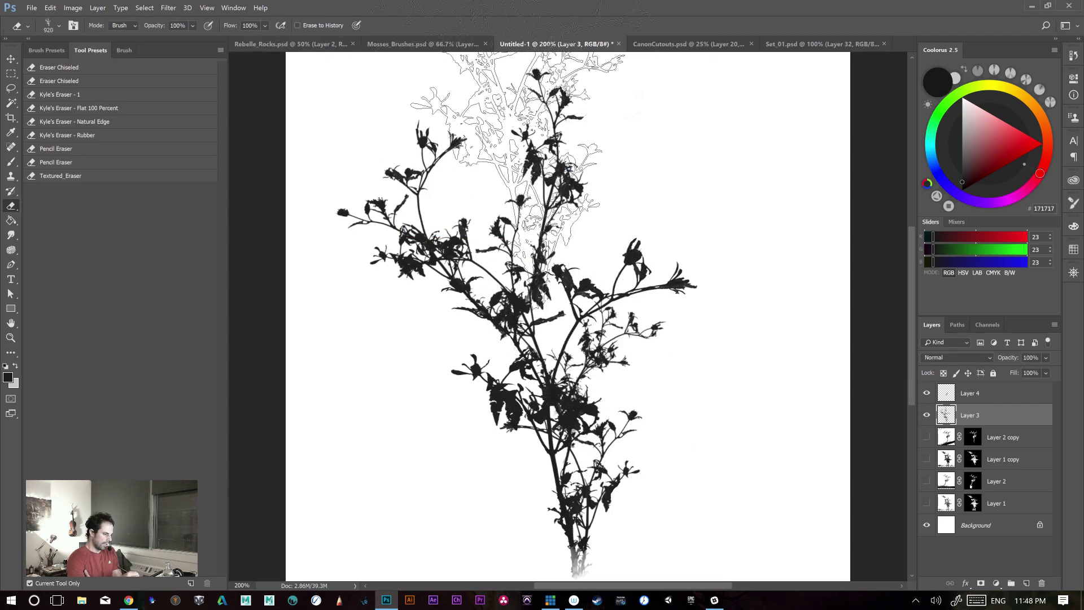
- Switch to the Set_01.psd document and bring up the list of brush presets
click(823, 48)
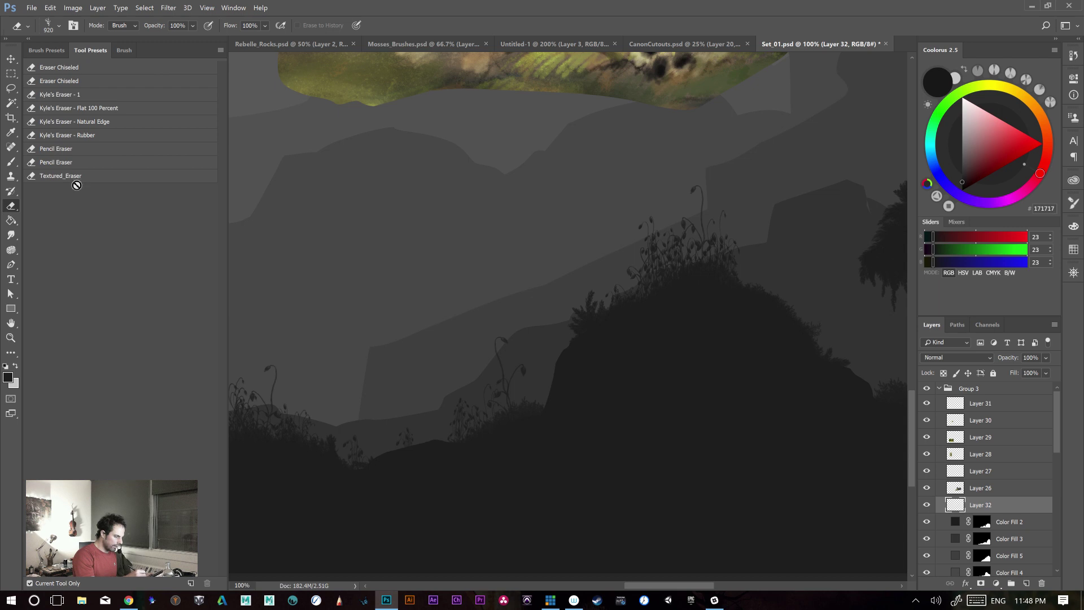
key(b)
click(49, 50)
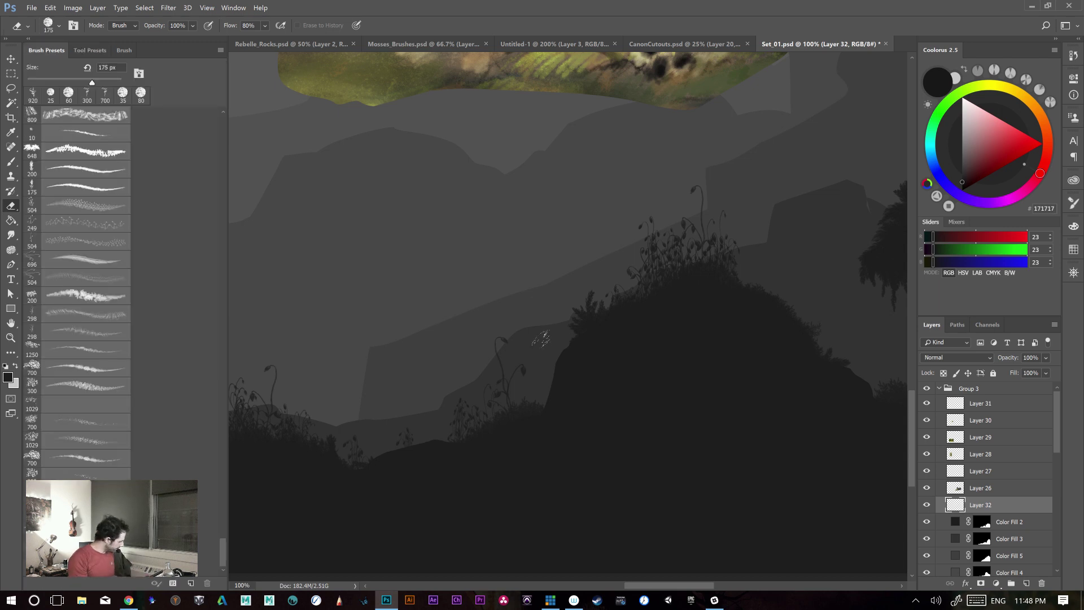
- Stamp one large branching plant on the slope beside the dark mound using the 920 px plant brush, undoing the extra stamp
click(33, 94)
click(475, 336)
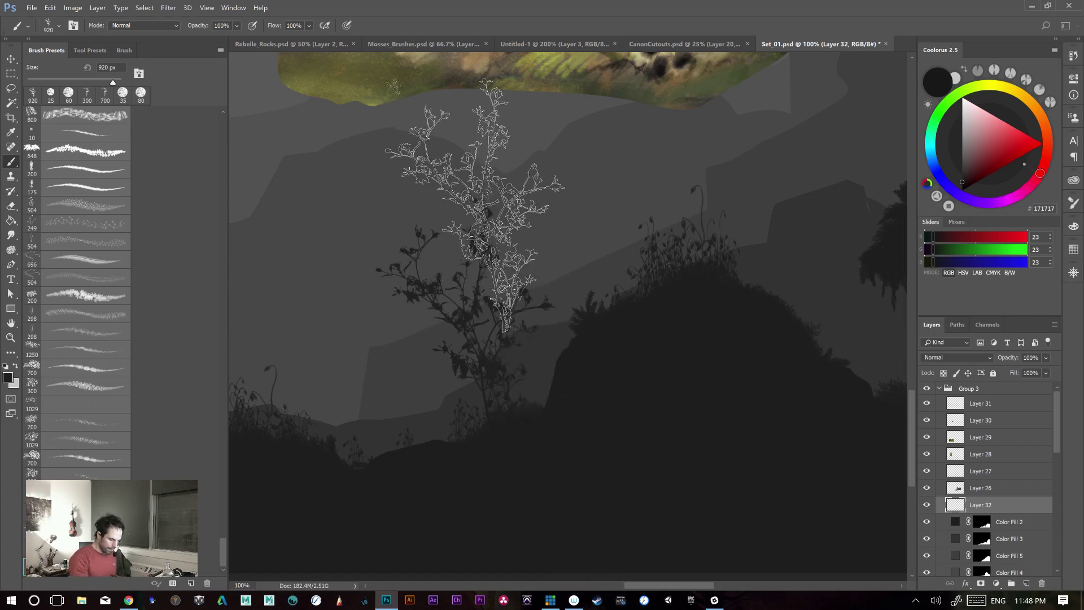
click(438, 210)
key(ctrl+z)
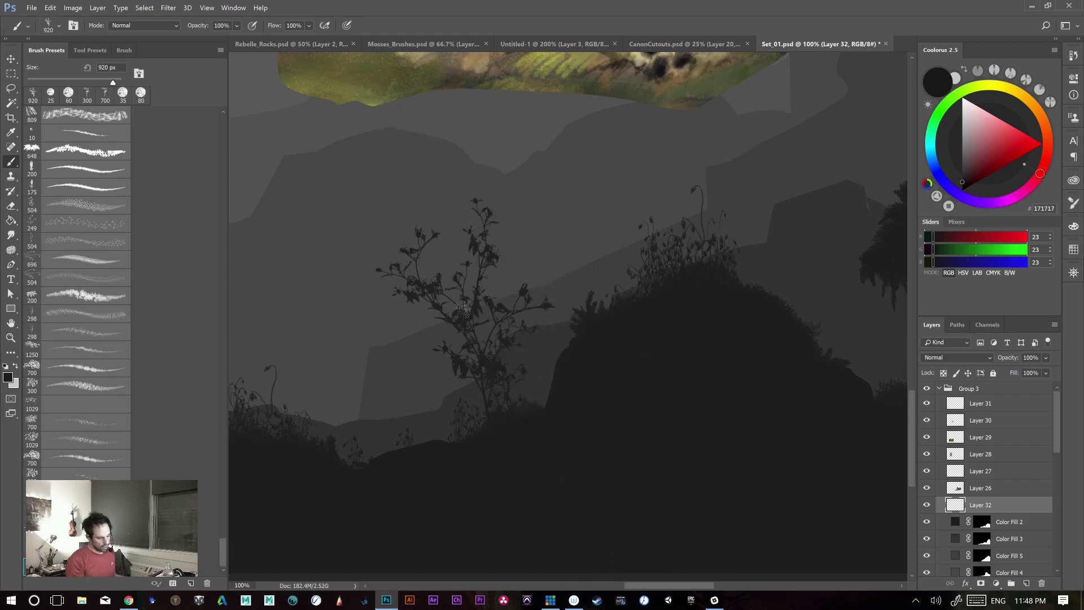
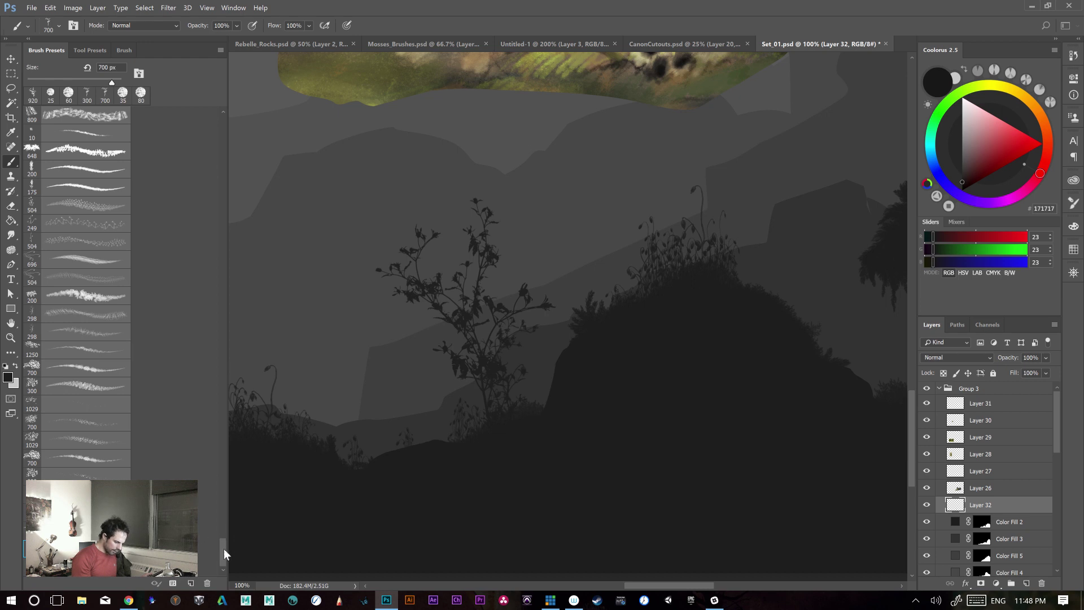
- In the Preset Manager, move the last 700 px plant brush behind the 920 px brush at the end of the set
click(220, 50)
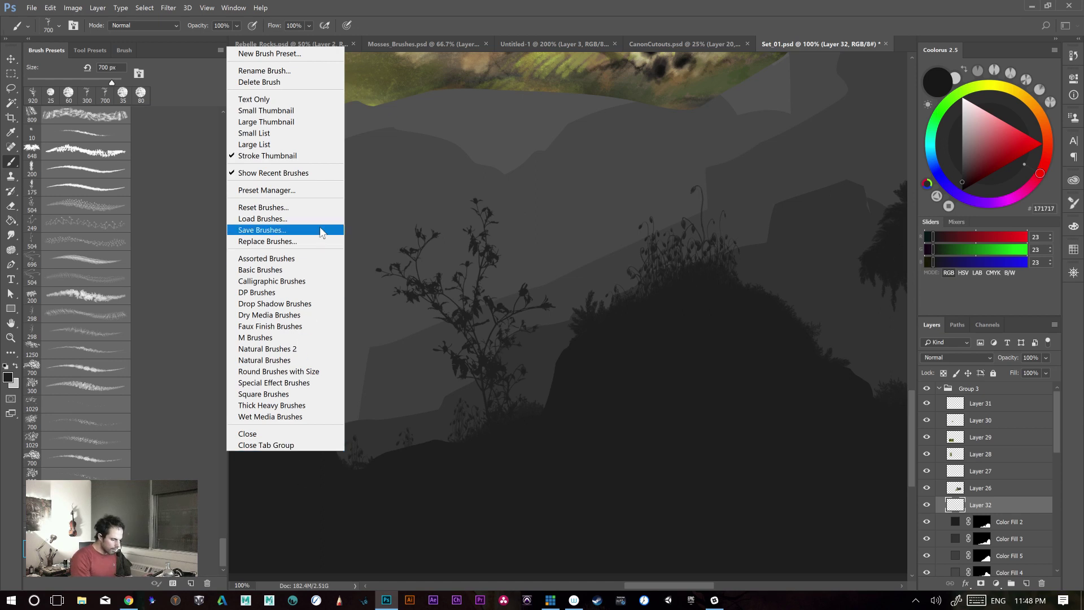
click(303, 191)
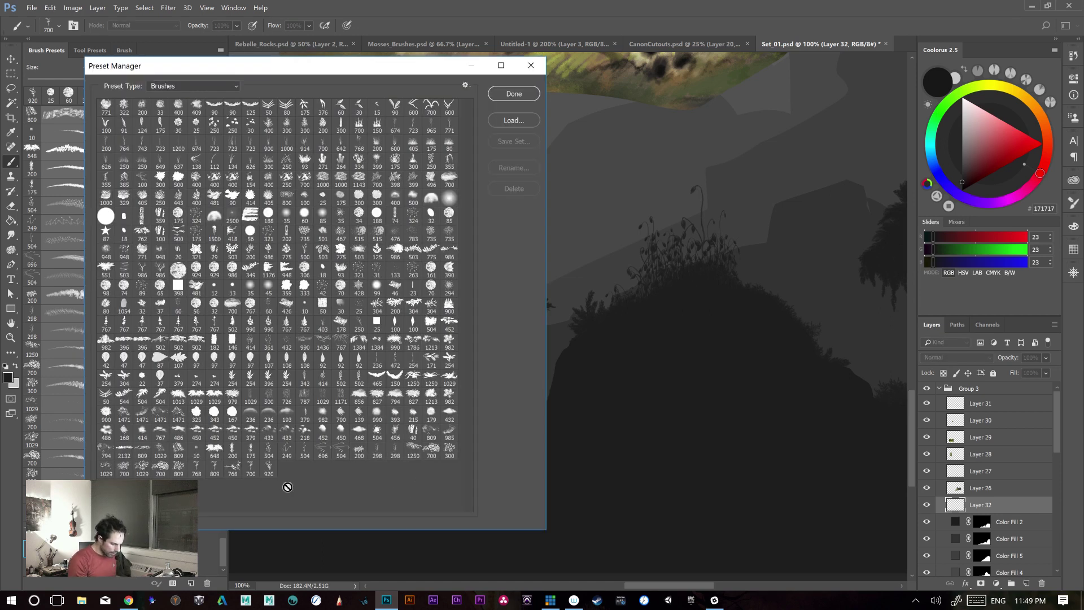
click(252, 471)
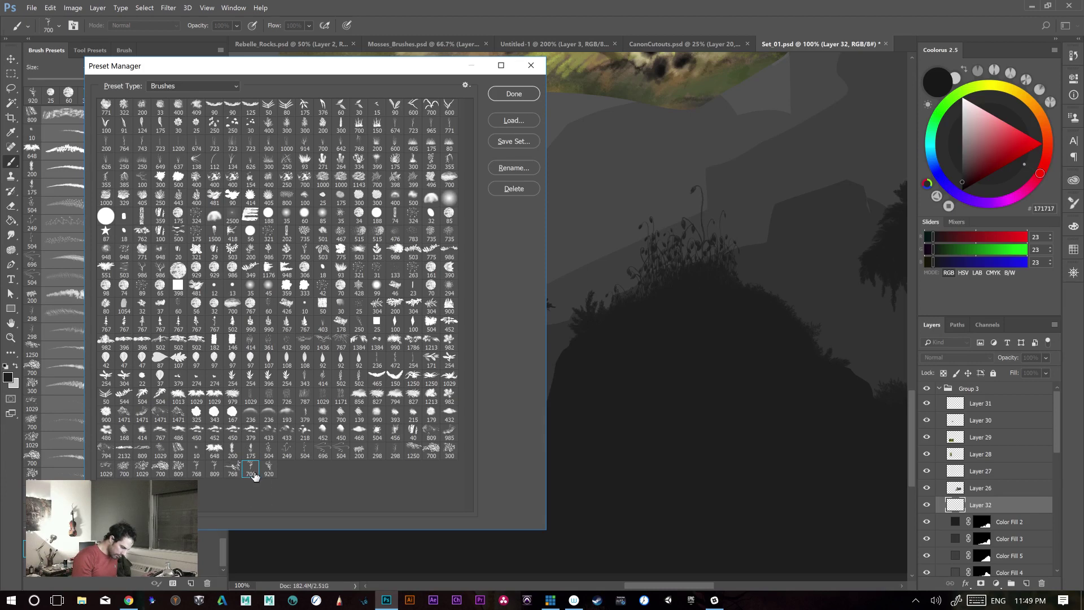
drag(252, 476, 285, 472)
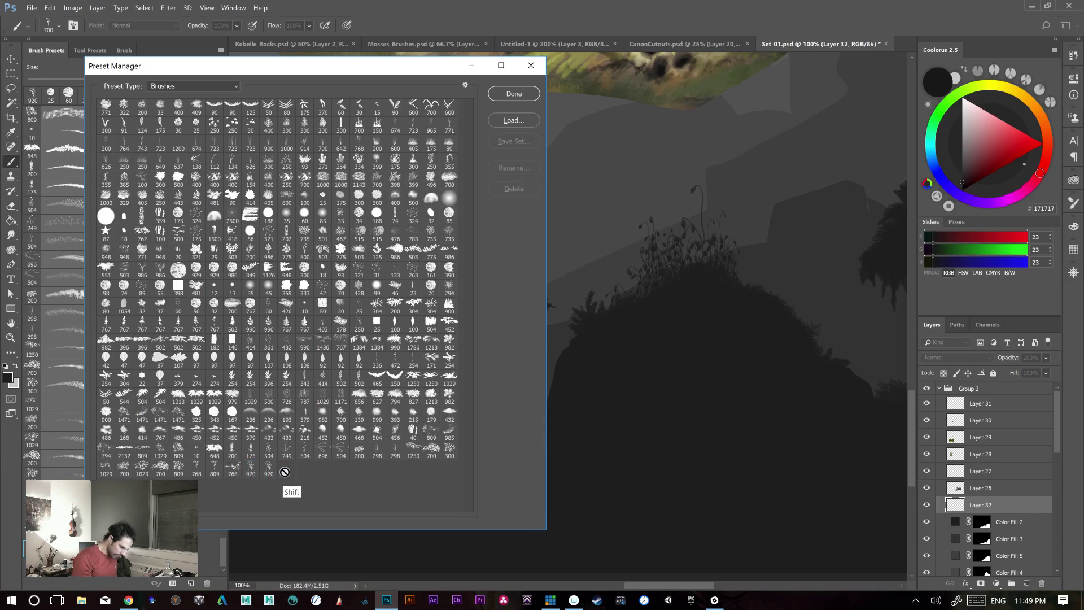
click(531, 65)
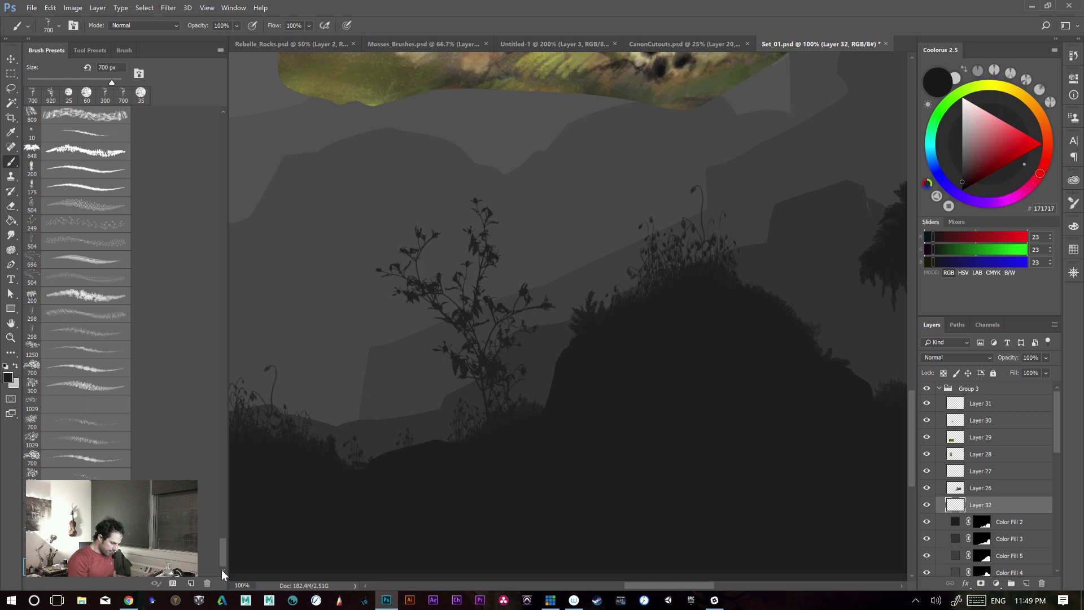
- Switch to the 920 px plant brush and try a test stamp over the slope
key(period)
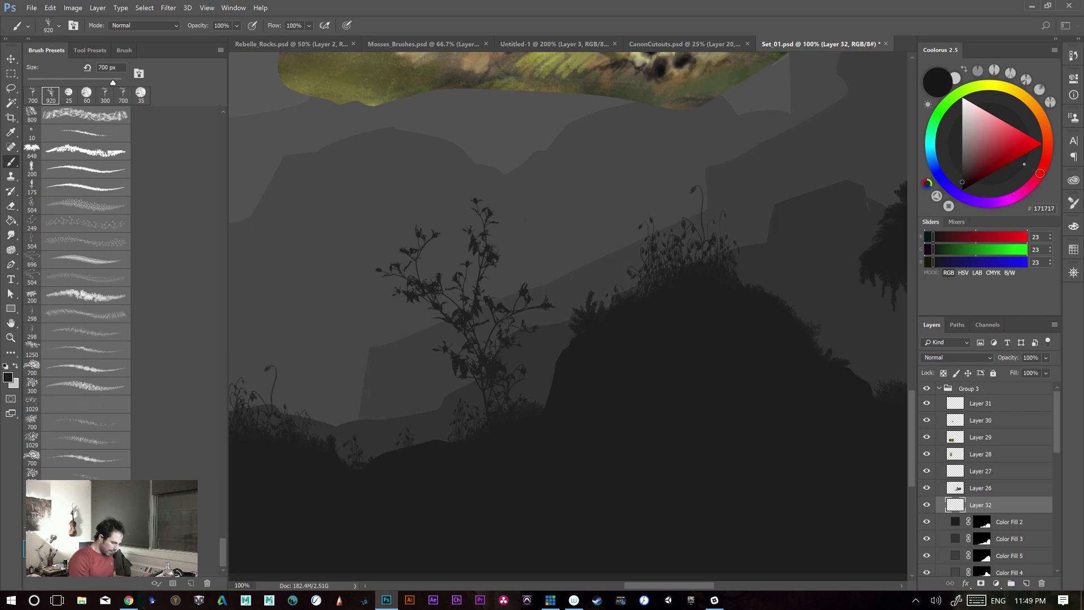
click(375, 388)
key(ctrl+z)
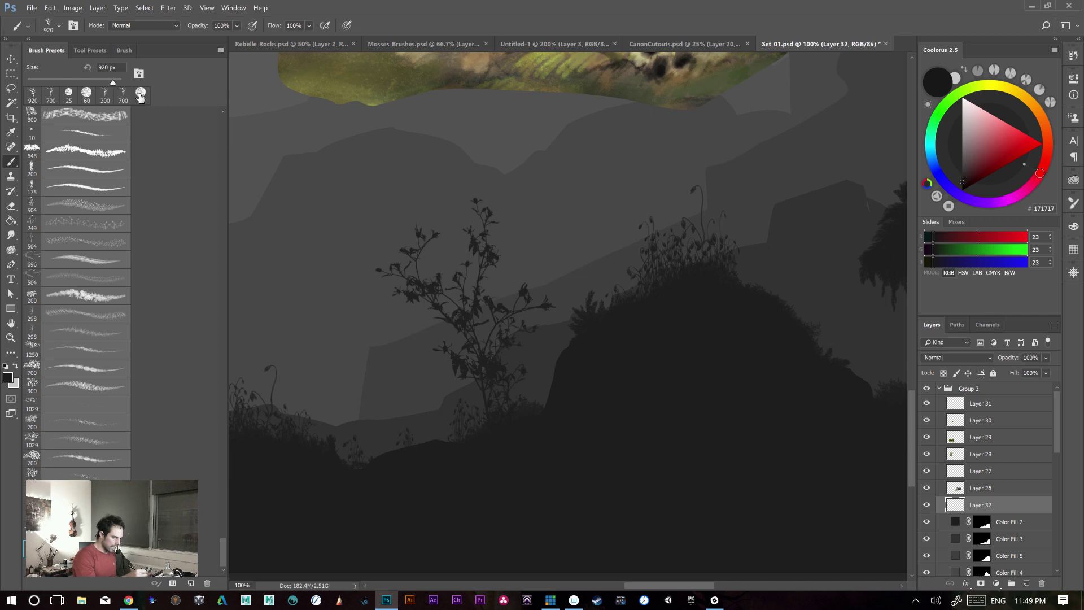
- Enable Shape Dynamics with 24% size jitter on Pen Pressure, 29% minimum diameter, 2% angle jitter, 29% roundness jitter, 25% minimum roundness and Flip X Jitter
click(123, 50)
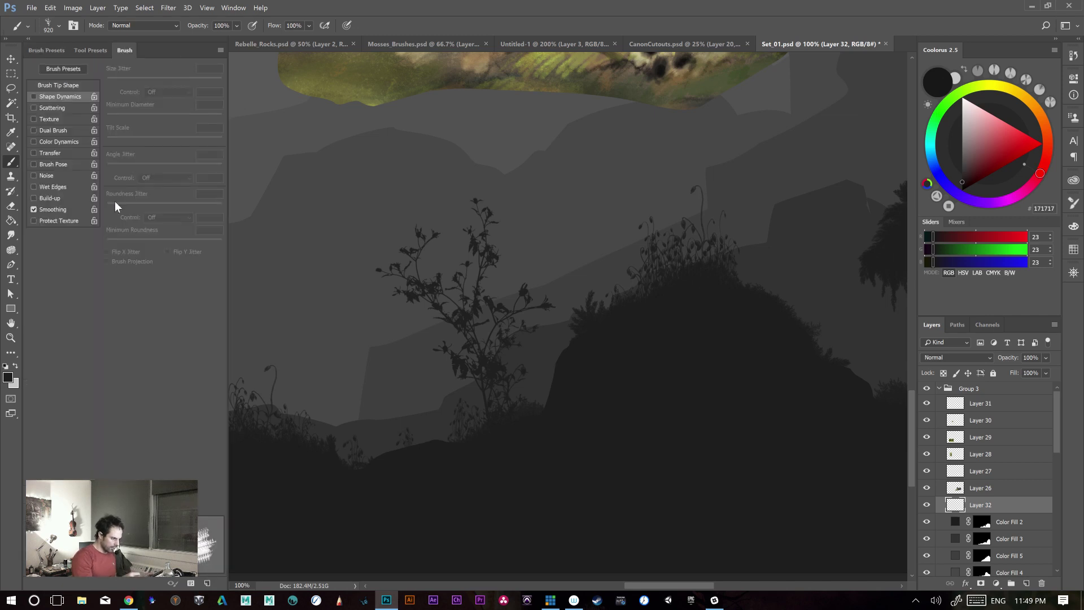
click(37, 98)
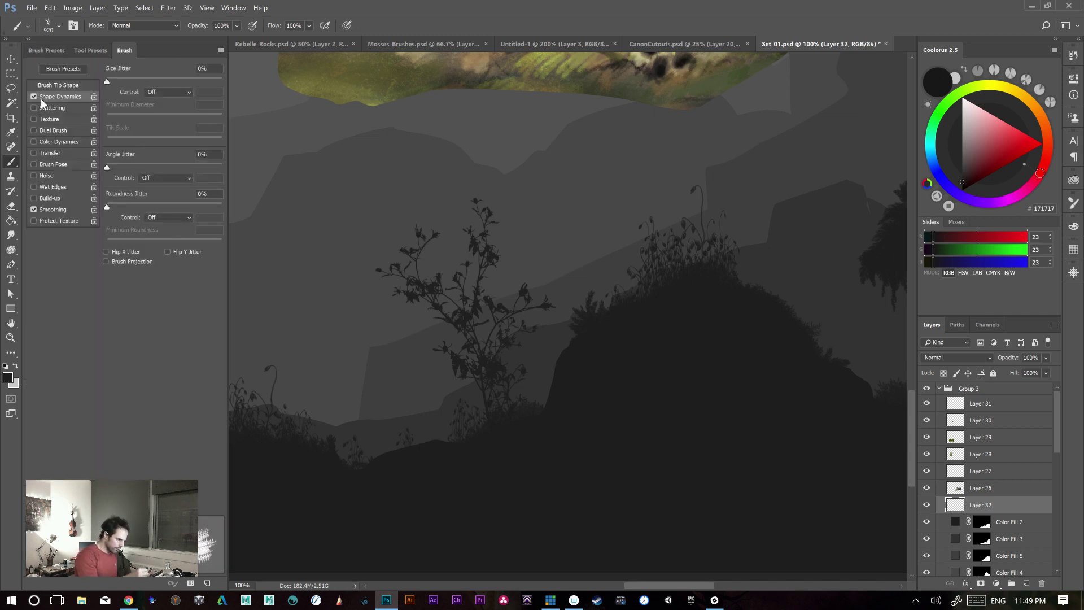
click(169, 92)
click(164, 113)
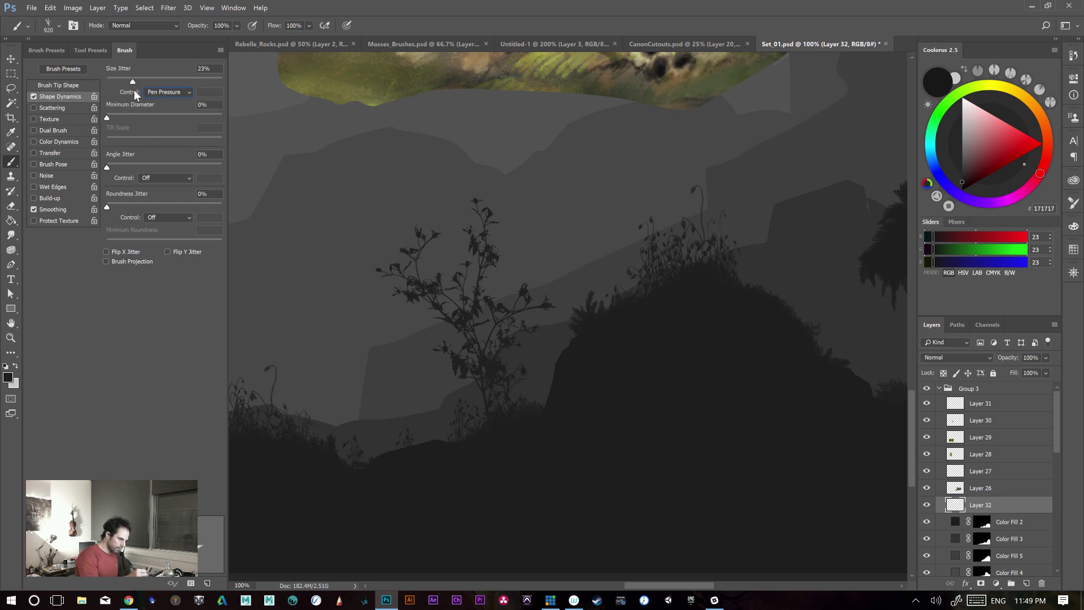
drag(106, 118, 130, 117)
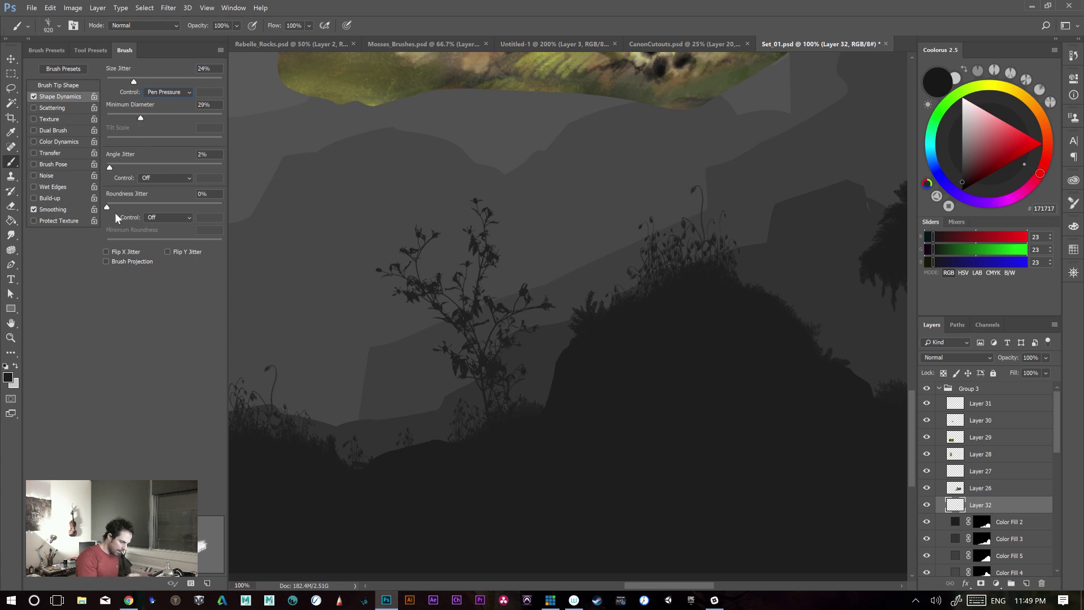
drag(107, 207, 163, 206)
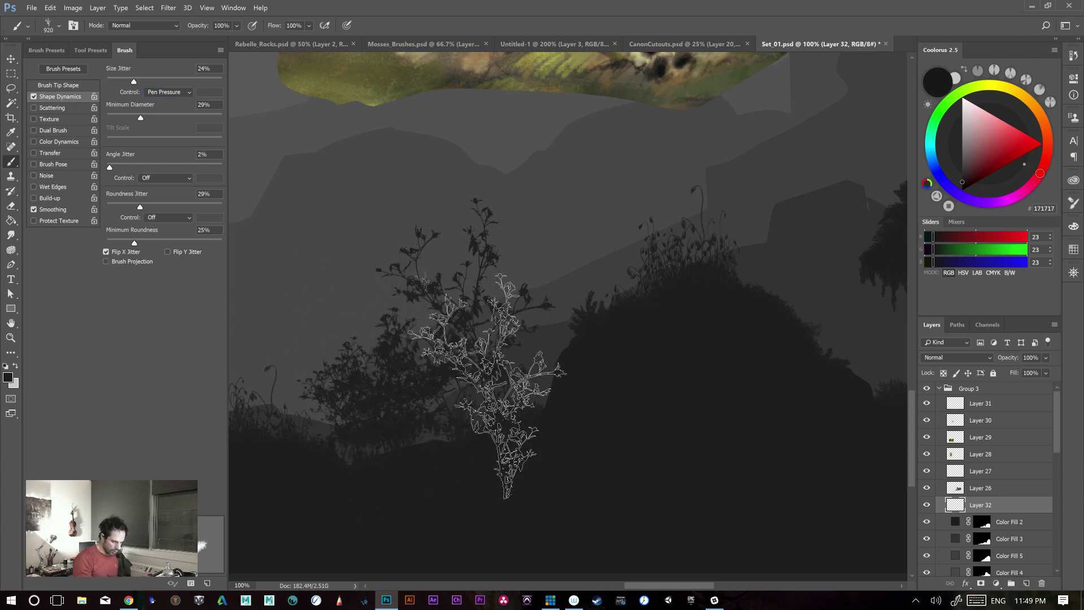
- Try dense foliage strokes around the stamped plant and over the large dark mound with the jittered plant brush
mouse_move(550, 351)
mouse_down()
mouse_move(484, 363)
mouse_move(387, 472)
mouse_move(436, 351)
mouse_move(506, 372)
mouse_move(582, 332)
mouse_move(670, 320)
mouse_move(641, 339)
mouse_move(596, 338)
mouse_up()
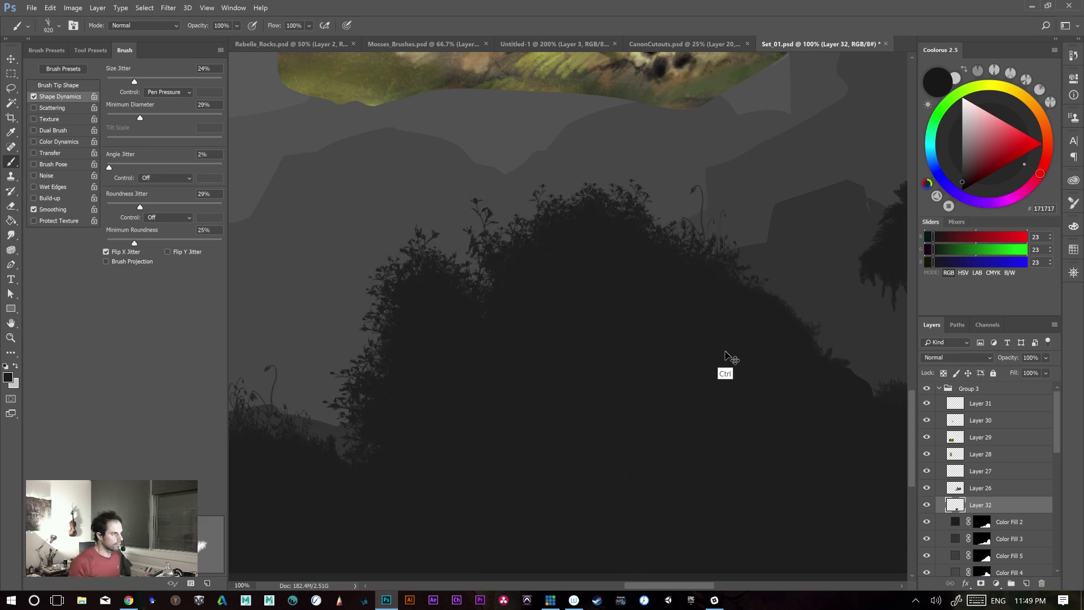
key(ctrl+z)
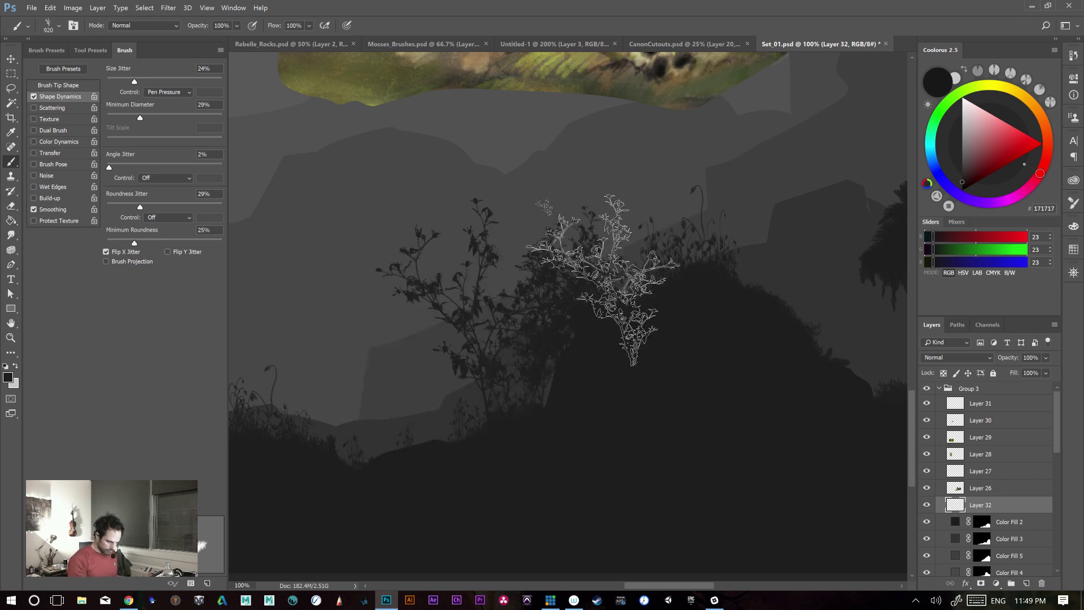
key(ctrl+z)
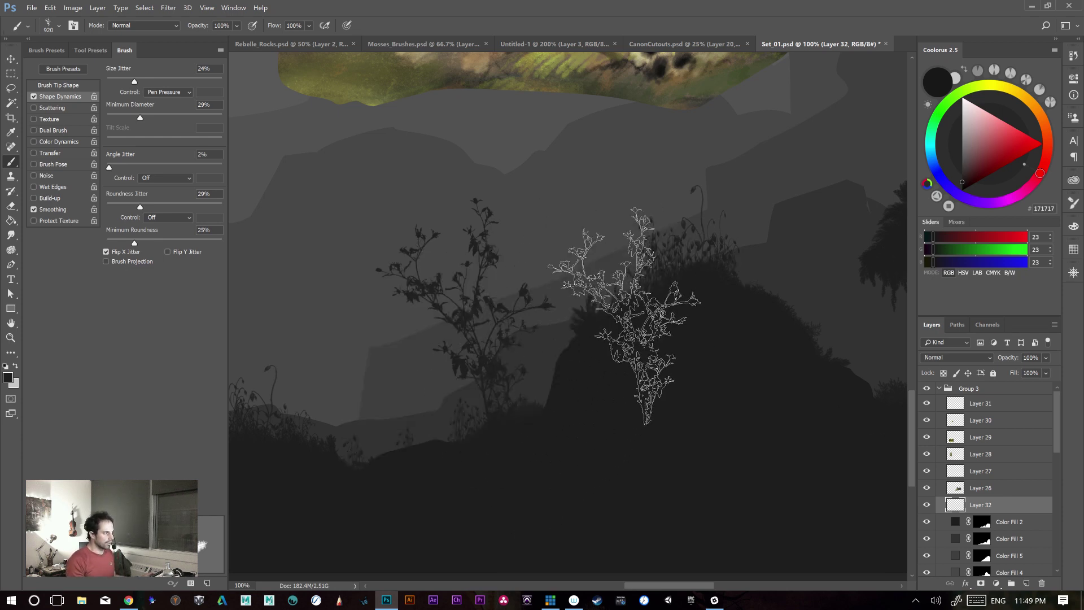
mouse_move(607, 310)
mouse_down()
mouse_move(591, 344)
mouse_move(582, 308)
mouse_up()
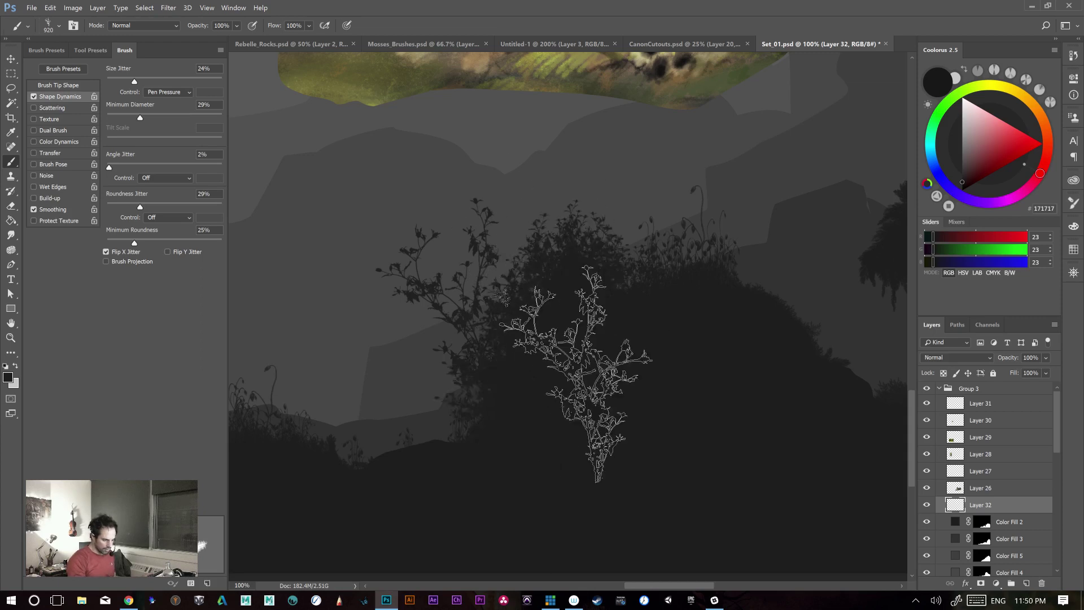
key(ctrl+z)
click(47, 50)
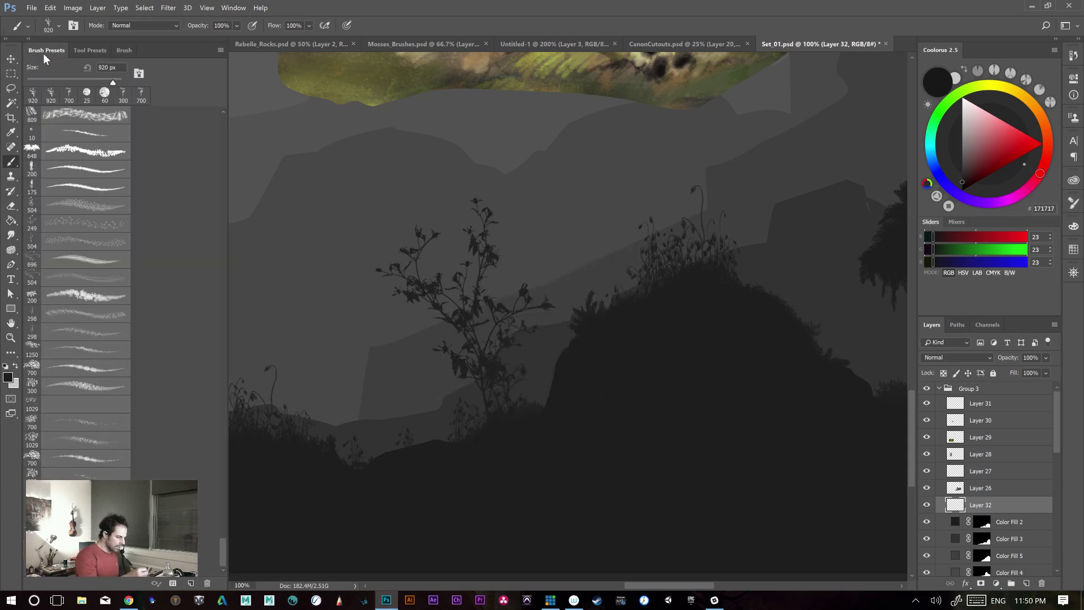
mouse_move(220, 556)
mouse_down()
mouse_move(215, 331)
mouse_move(227, 98)
mouse_move(222, 551)
mouse_up()
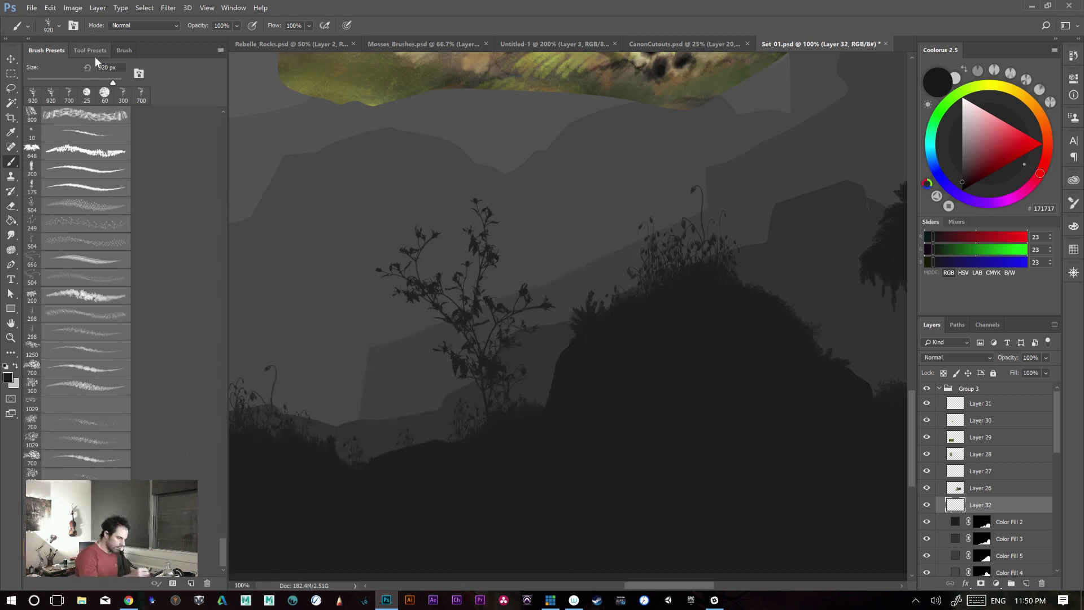
click(124, 49)
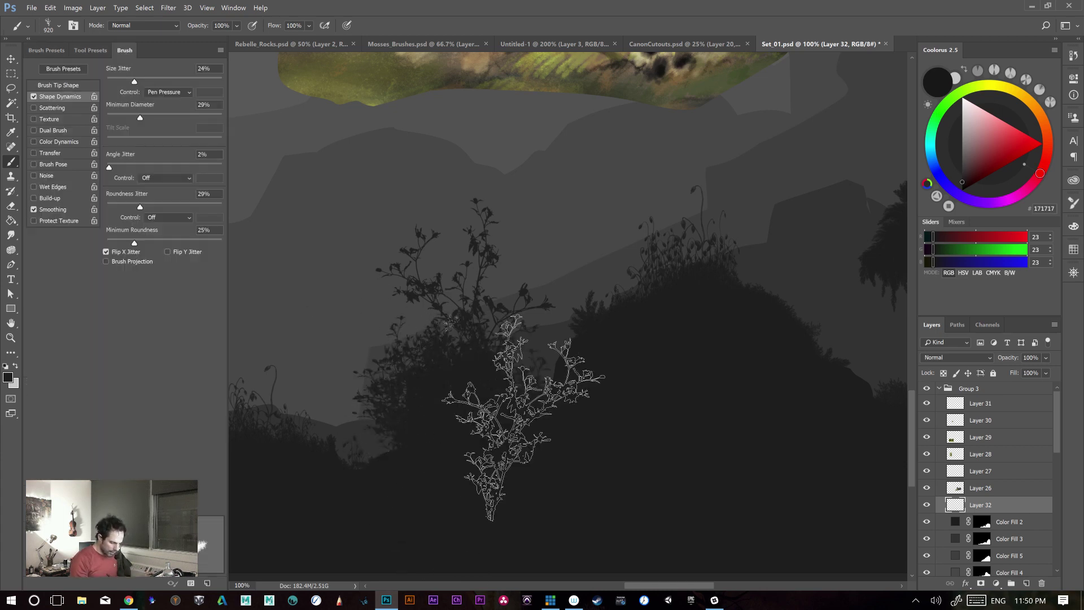
- Try painting a rounded bush silhouette on the low mound to the left of the stamped plant
drag(652, 404, 680, 395)
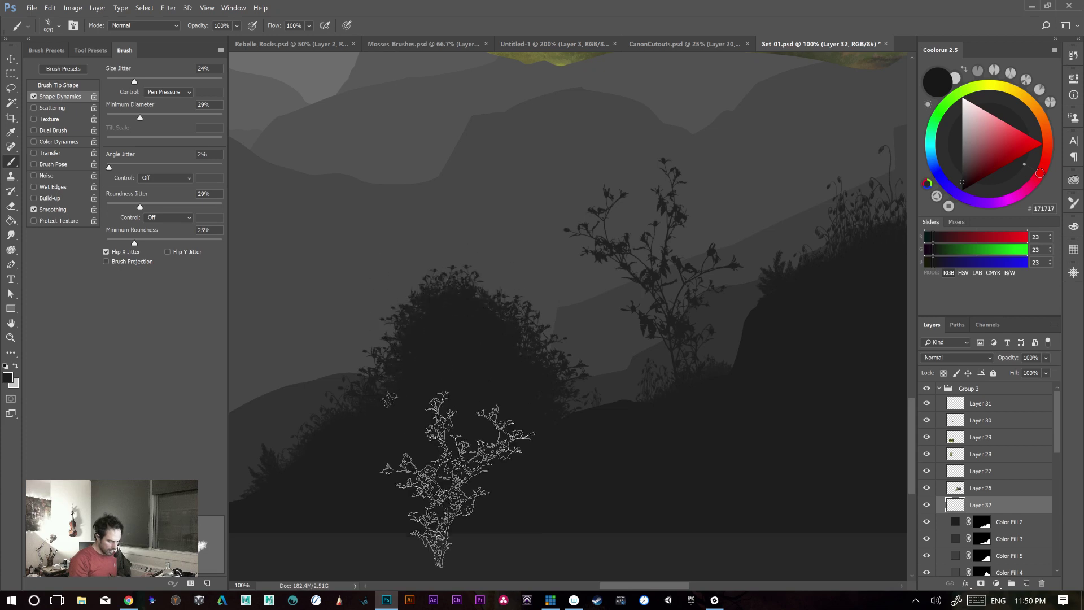
key(ctrl+plus)
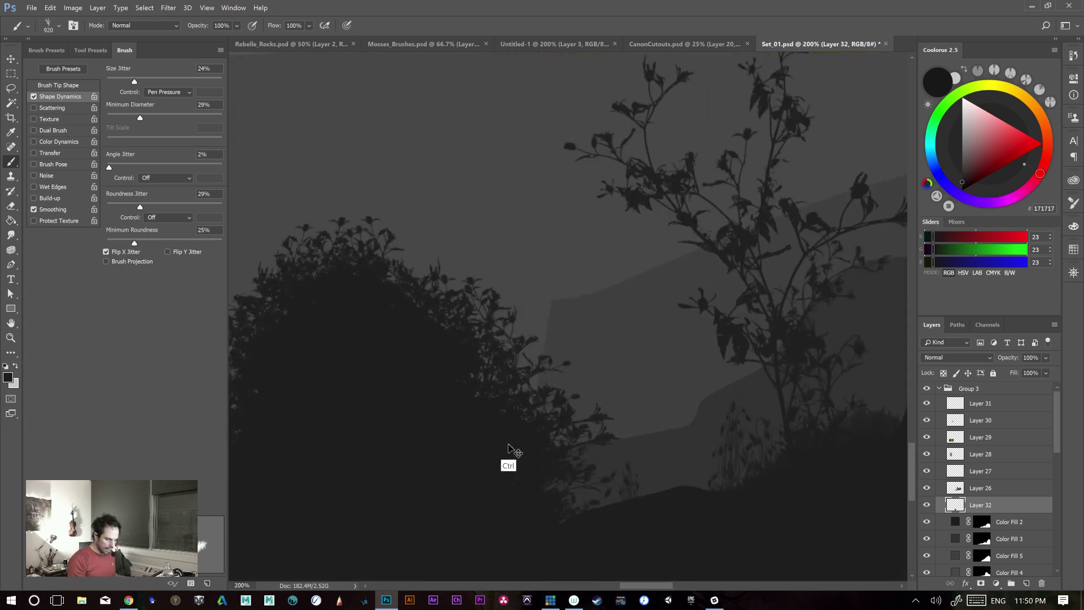
drag(469, 443, 607, 476)
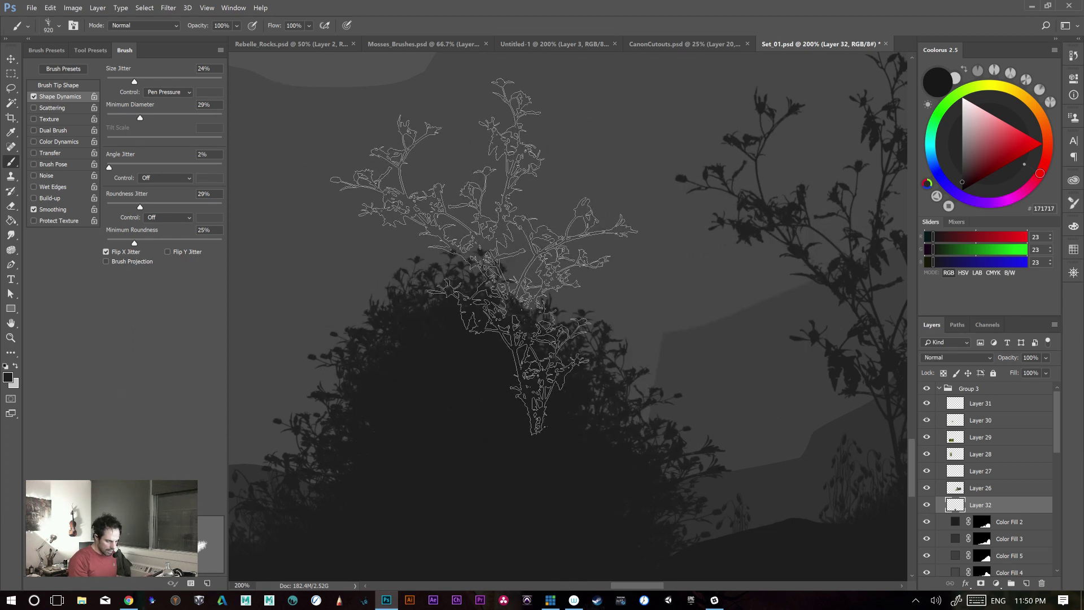
key(ctrl)
key(ctrl+z)
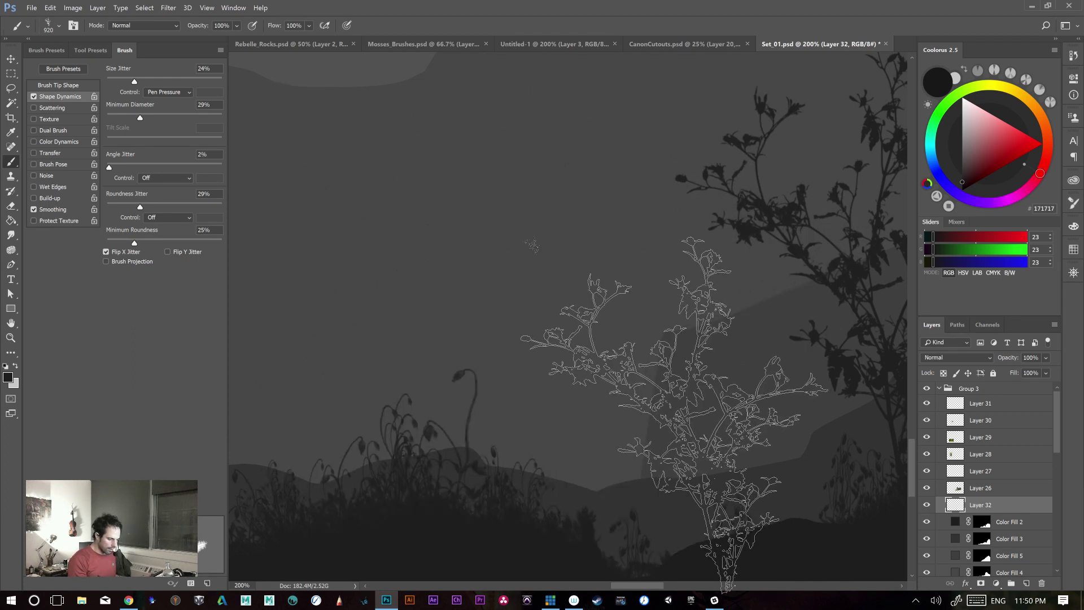
- Try several tall leafy tree shapes over the left mound with long downward strokes of the plant brush
click(398, 396)
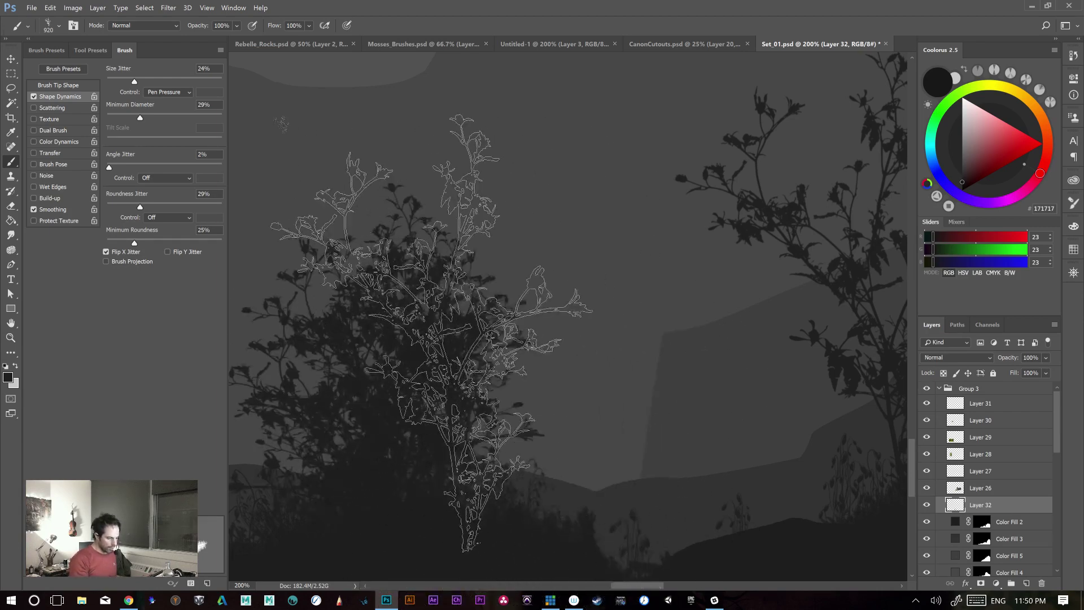
drag(659, 331, 711, 338)
key(ctrl+z)
mouse_move(439, 387)
mouse_down()
mouse_move(449, 398)
mouse_move(412, 373)
mouse_move(449, 429)
mouse_up()
key(ctrl+z)
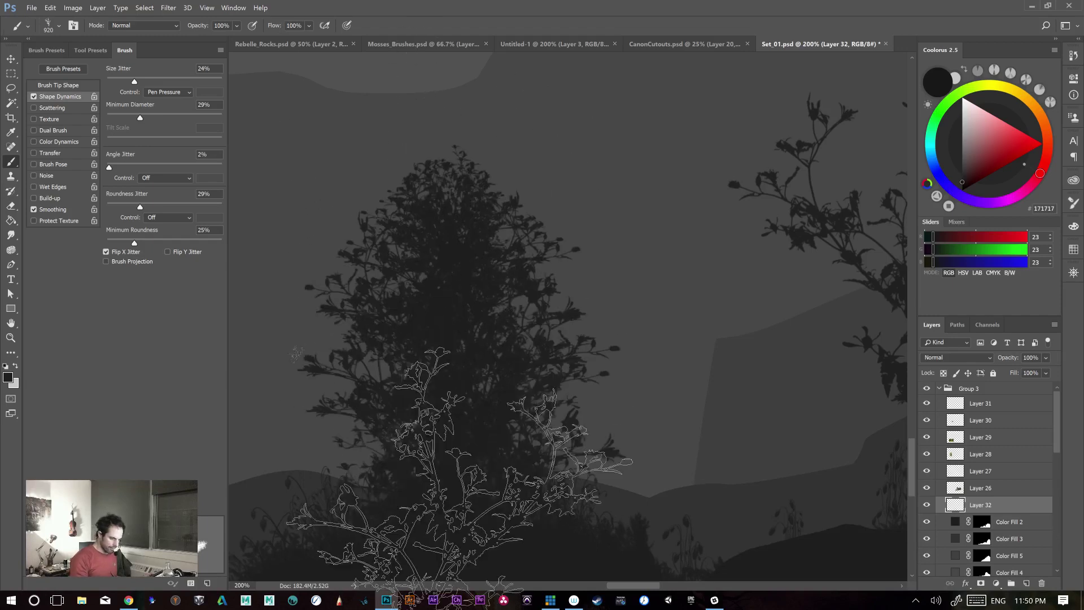
drag(731, 442, 758, 464)
key(ctrl+z)
drag(463, 186, 494, 503)
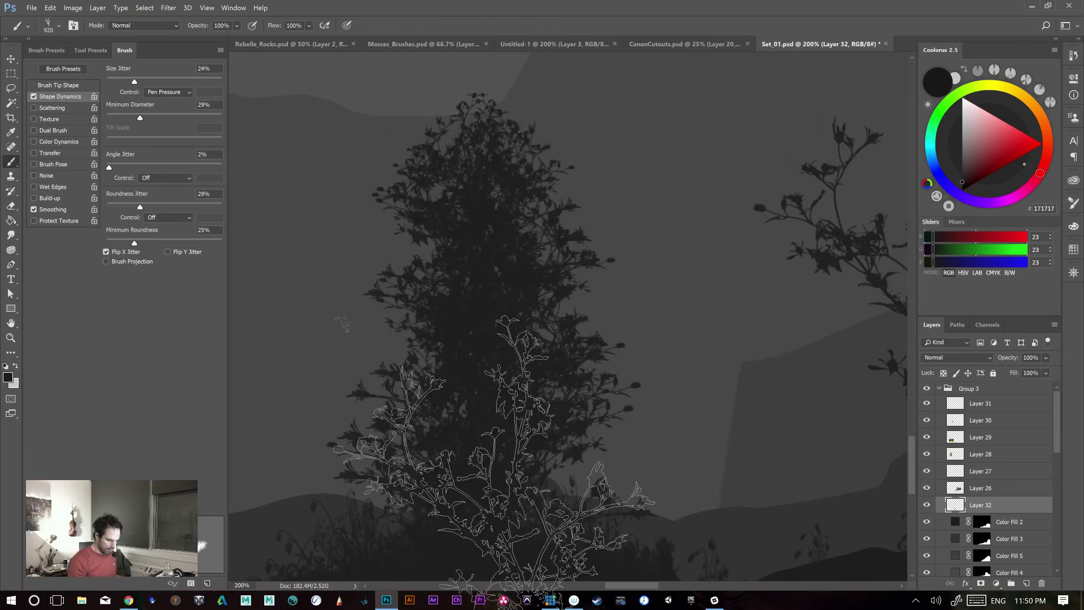
key(ctrl+minus)
key(ctrl+z)
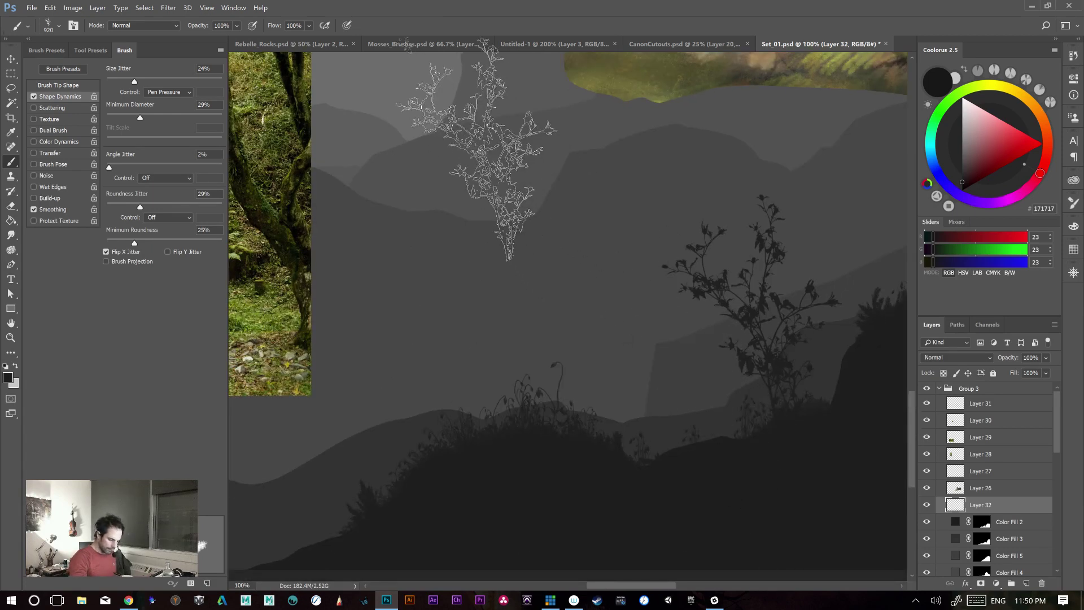
mouse_move(476, 150)
mouse_down()
mouse_move(532, 279)
mouse_move(557, 428)
mouse_move(551, 497)
mouse_up()
key(ctrl+z)
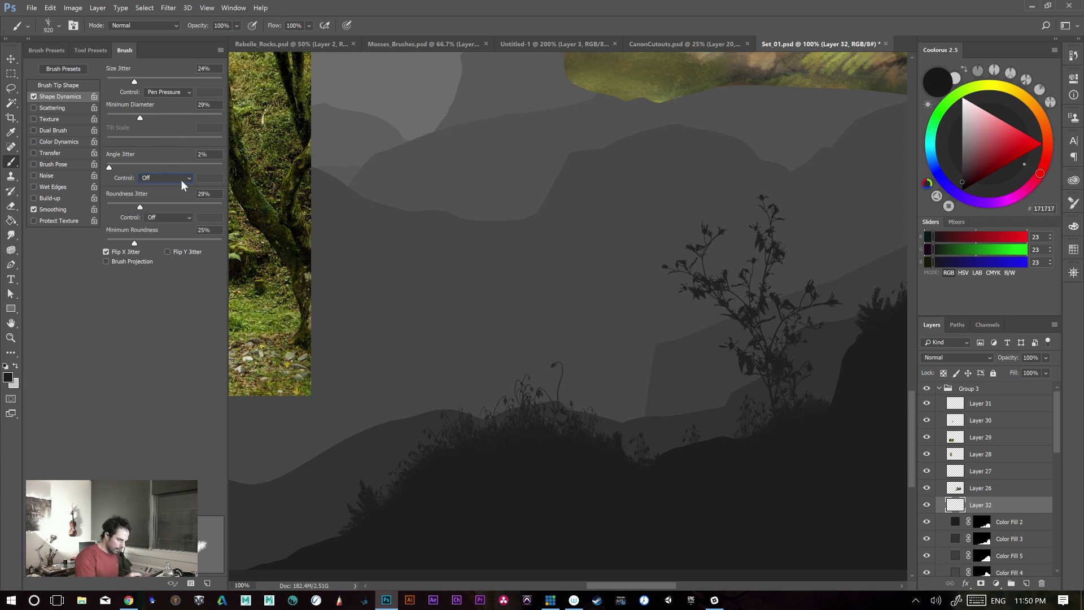
- Set the Angle Jitter control to Direction and try a plant stroke running diagonally down to the left mound
click(174, 234)
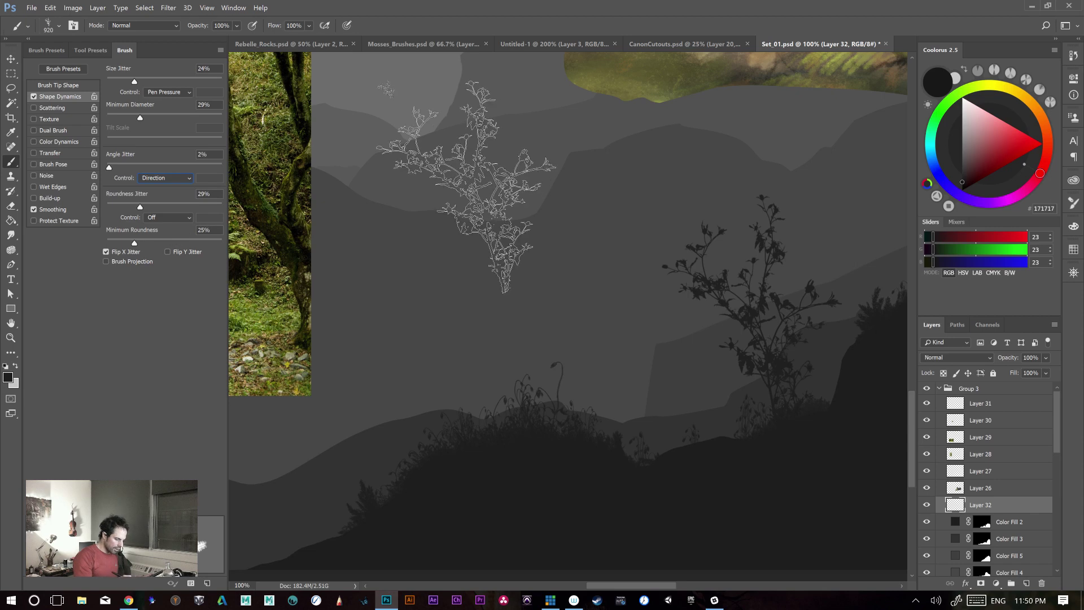
mouse_move(418, 167)
mouse_down()
mouse_move(495, 248)
mouse_move(563, 394)
mouse_up()
key(ctrl+z)
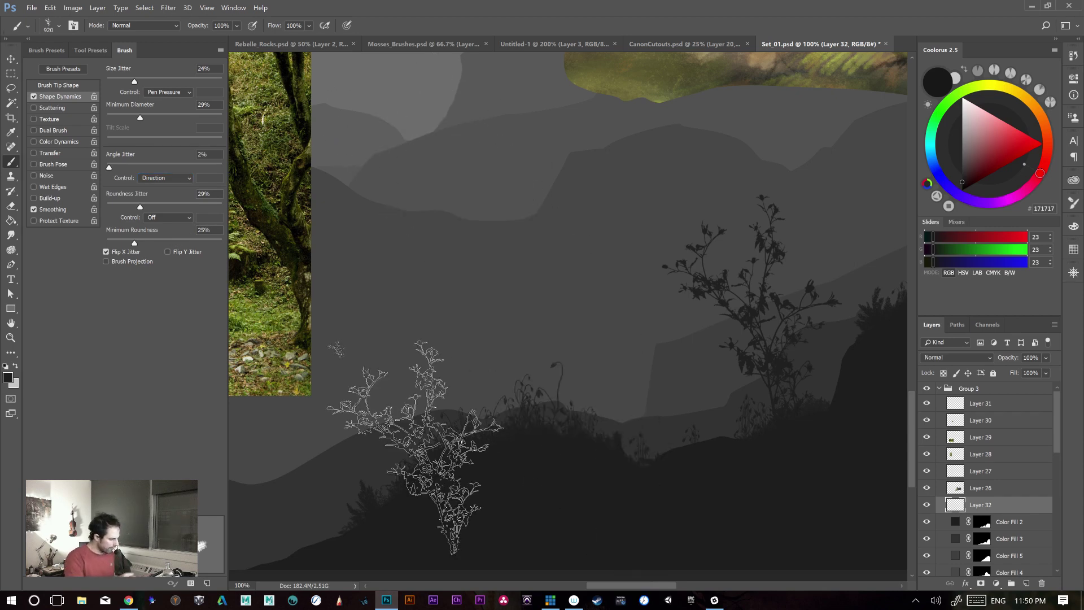
- Set the brush tip angle to 90° and try a test stamp above the left mound
click(62, 85)
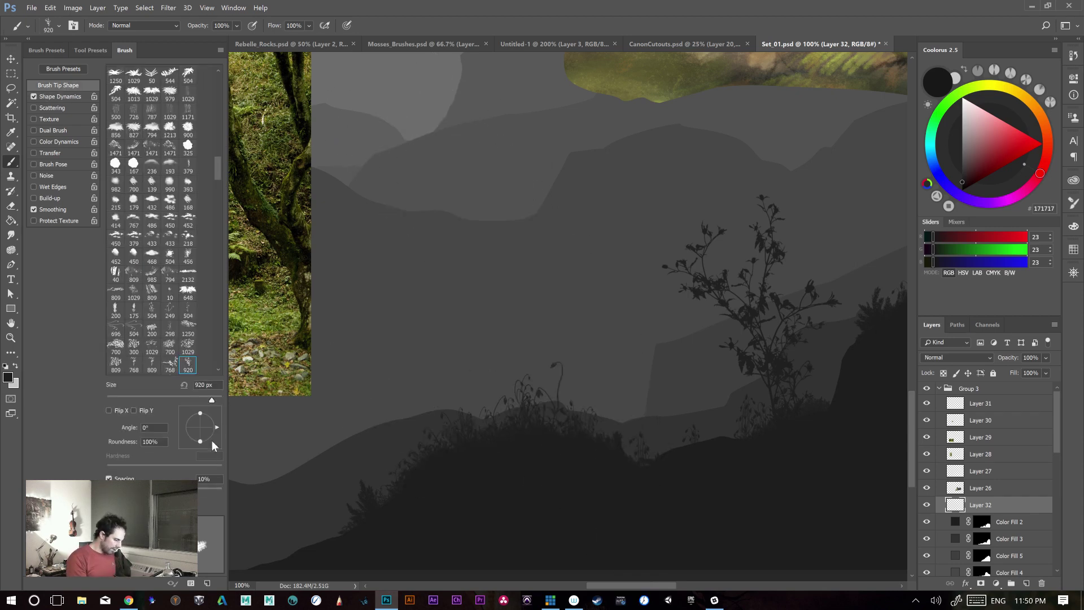
click(198, 404)
click(545, 251)
key(ctrl+z)
- Paint a tall, dense tree silhouette rising from the left mound with long downward strokes, undoing the unwanted attempts
mouse_move(511, 121)
mouse_down()
mouse_move(529, 262)
mouse_move(587, 516)
mouse_up()
key(ctrl+z)
mouse_move(473, 118)
mouse_down()
mouse_move(475, 204)
mouse_move(546, 296)
mouse_move(573, 404)
mouse_move(575, 497)
mouse_up()
key(ctrl+z)
mouse_move(451, 152)
mouse_down()
mouse_move(511, 296)
mouse_move(524, 522)
mouse_up()
mouse_move(488, 355)
mouse_down()
mouse_move(497, 460)
mouse_move(480, 464)
mouse_up()
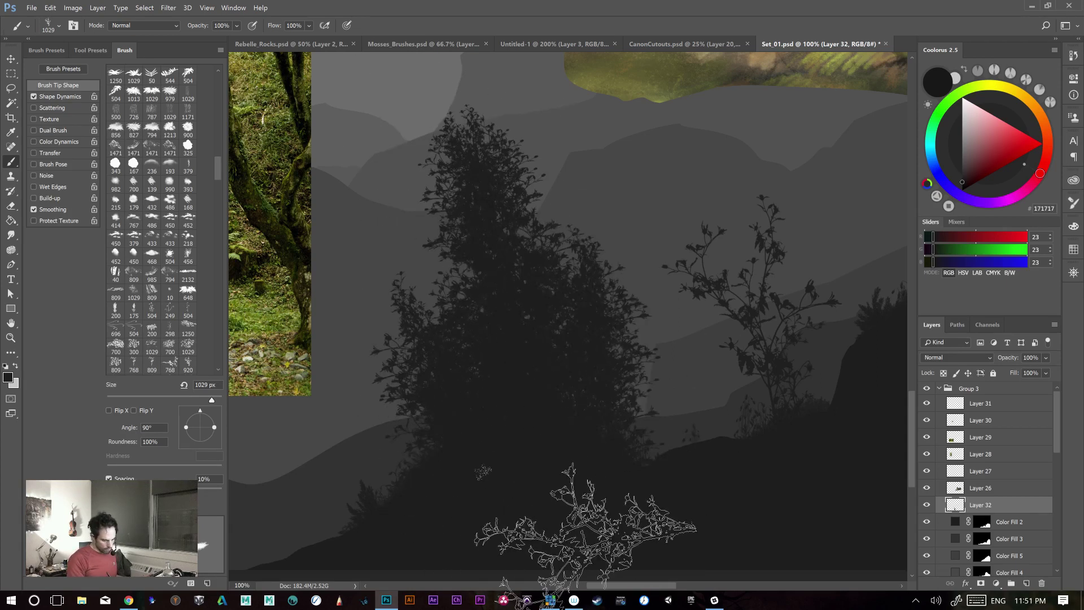
- Try broadening the tall tree silhouette with a second crown and denser foliage on both sides
click(615, 305)
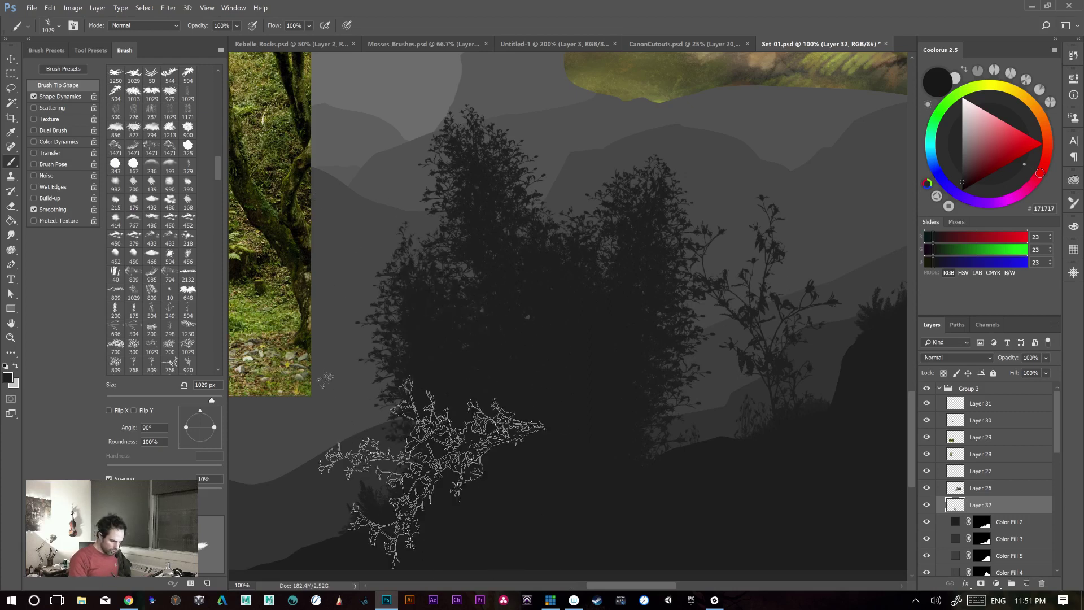
click(361, 440)
drag(675, 463, 755, 378)
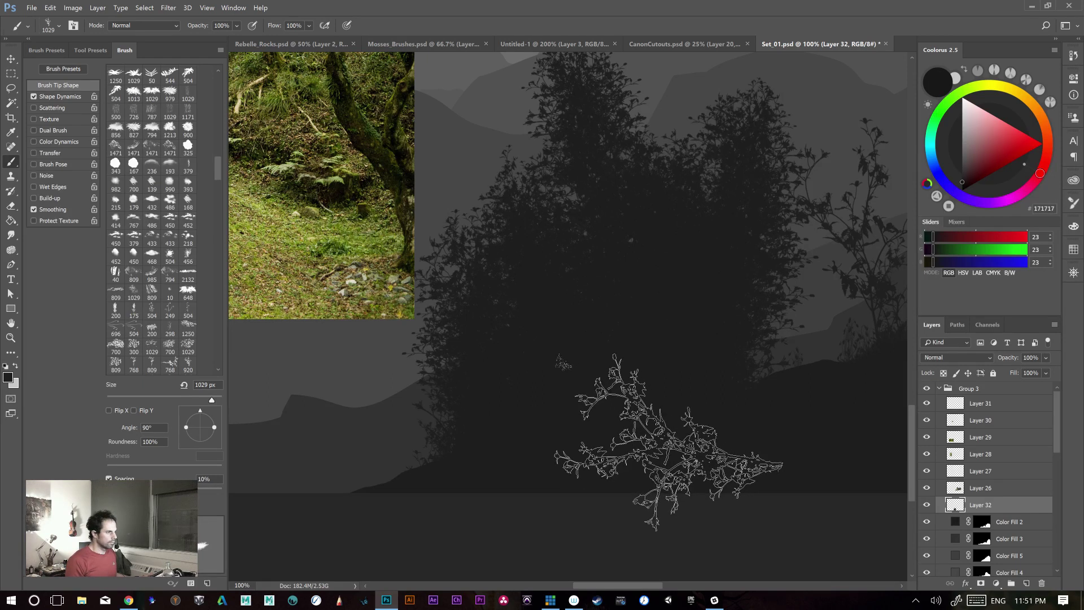
key(ctrl)
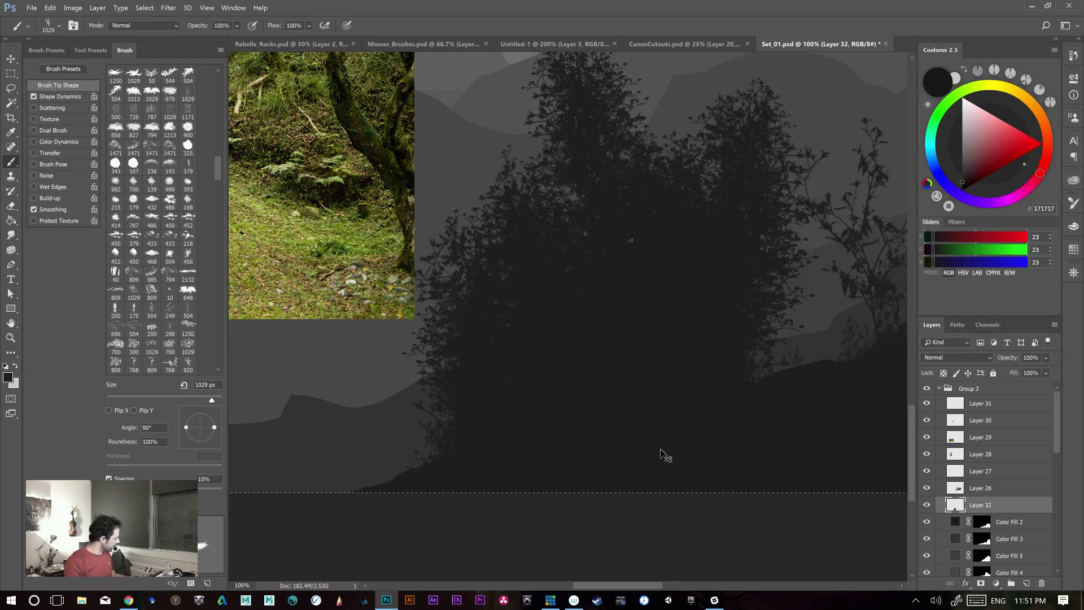
key(ctrl+z)
- Try a dense tree on the left mound with lower foliage stepping down on both sides, redoing the unwanted right-hand strokes
mouse_move(647, 256)
mouse_down()
mouse_move(522, 389)
mouse_move(528, 374)
mouse_up()
drag(549, 259, 551, 480)
mouse_move(686, 316)
mouse_down()
mouse_move(641, 449)
mouse_move(638, 525)
mouse_up()
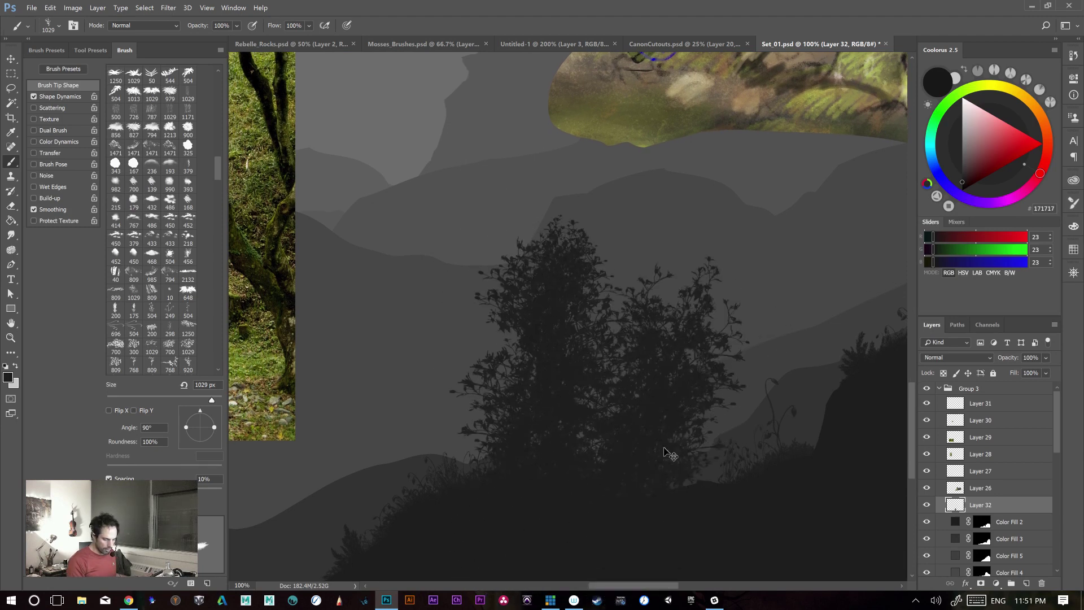
key(ctrl+z)
drag(633, 390, 641, 508)
drag(681, 415, 690, 508)
mouse_move(598, 406)
mouse_down()
mouse_move(604, 427)
mouse_move(377, 374)
mouse_move(339, 452)
mouse_move(408, 472)
mouse_up()
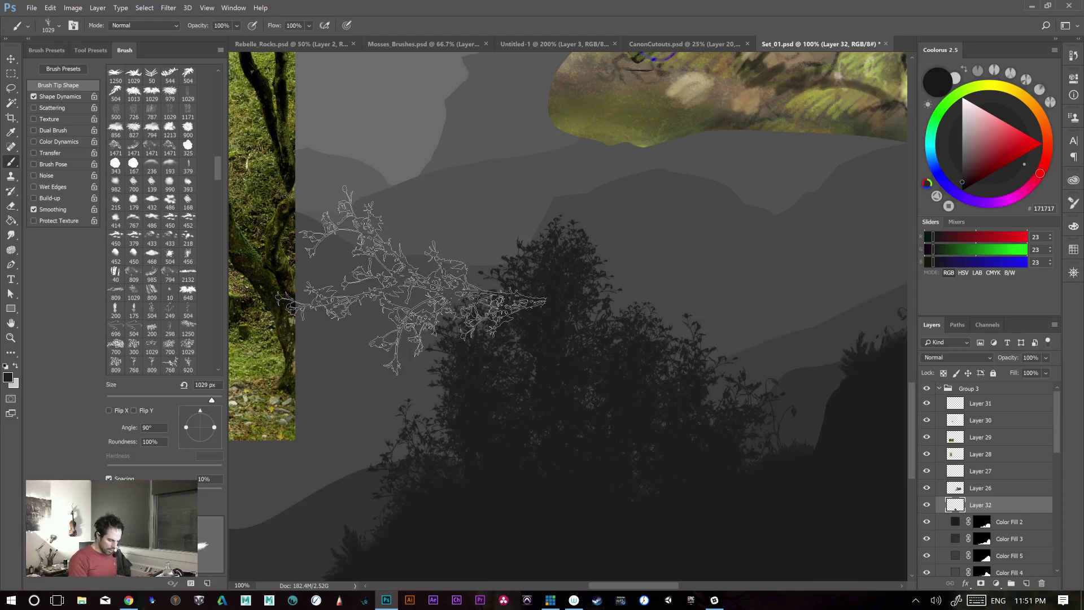
- Try a second tall crown on the left side of the tree with a long downward stroke
drag(412, 281, 470, 522)
key(ctrl+z)
drag(420, 283, 449, 486)
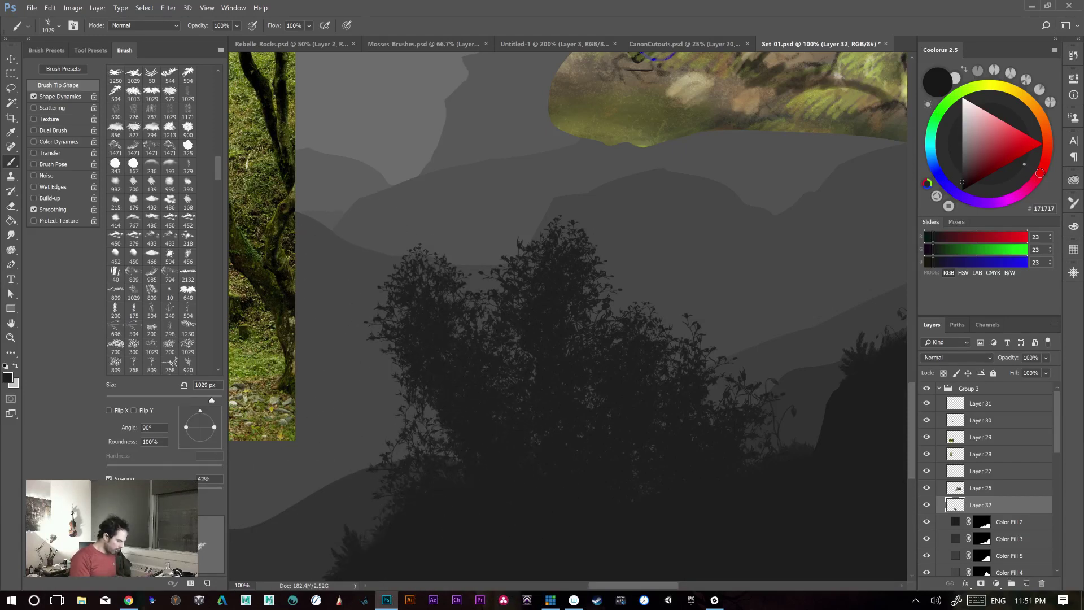
- Set the brush spacing to 42%, clear the dense trees and try a more open tree on the left mound
key(ctrl+alt+z)
key(ctrl+alt+z)
drag(440, 224, 485, 514)
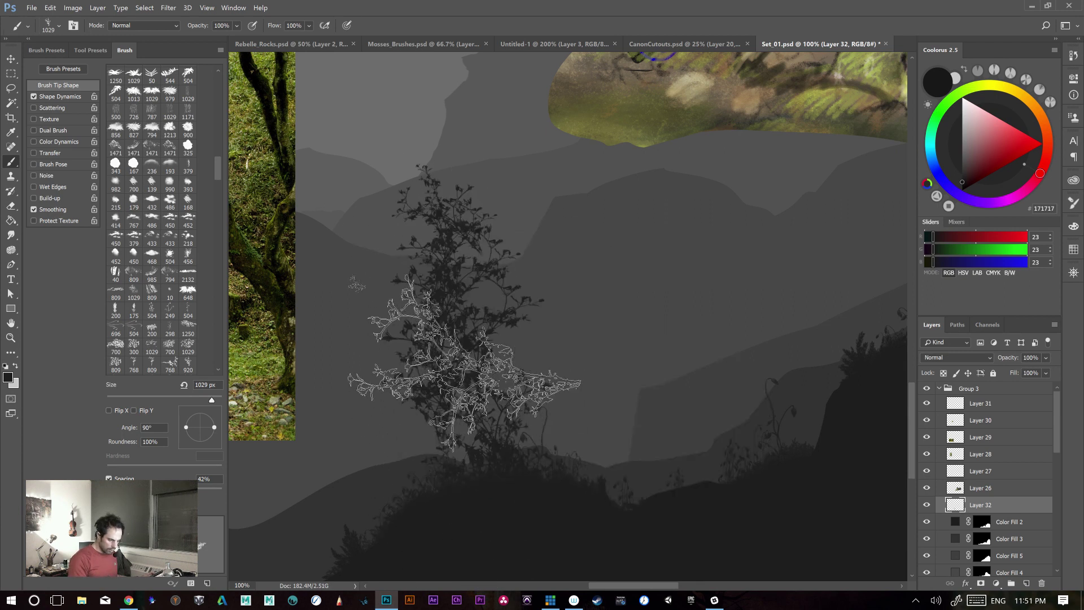
drag(466, 321, 479, 495)
drag(393, 302, 490, 502)
key(ctrl+z)
drag(393, 306, 462, 492)
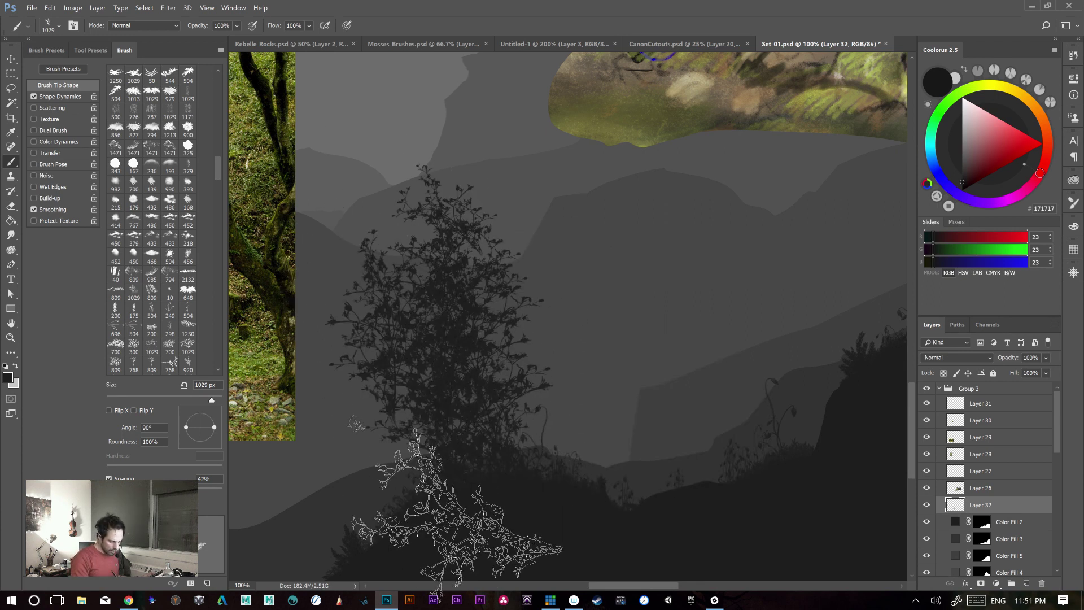
- Try several downward and upward plant strokes to the right of the tree, and clear the test foliage from the layer
drag(596, 355, 656, 559)
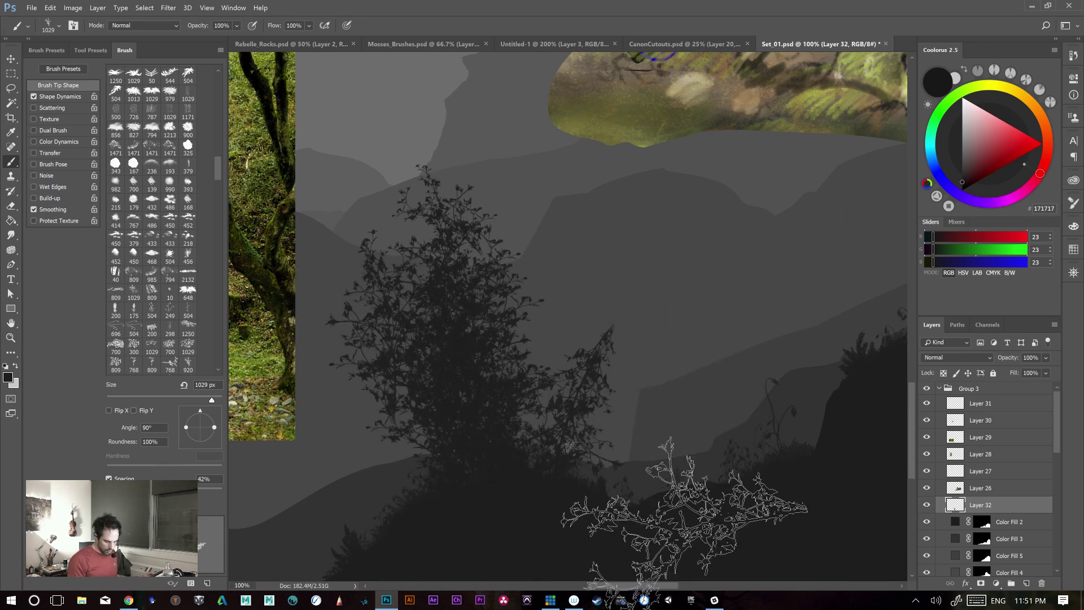
drag(601, 376, 621, 483)
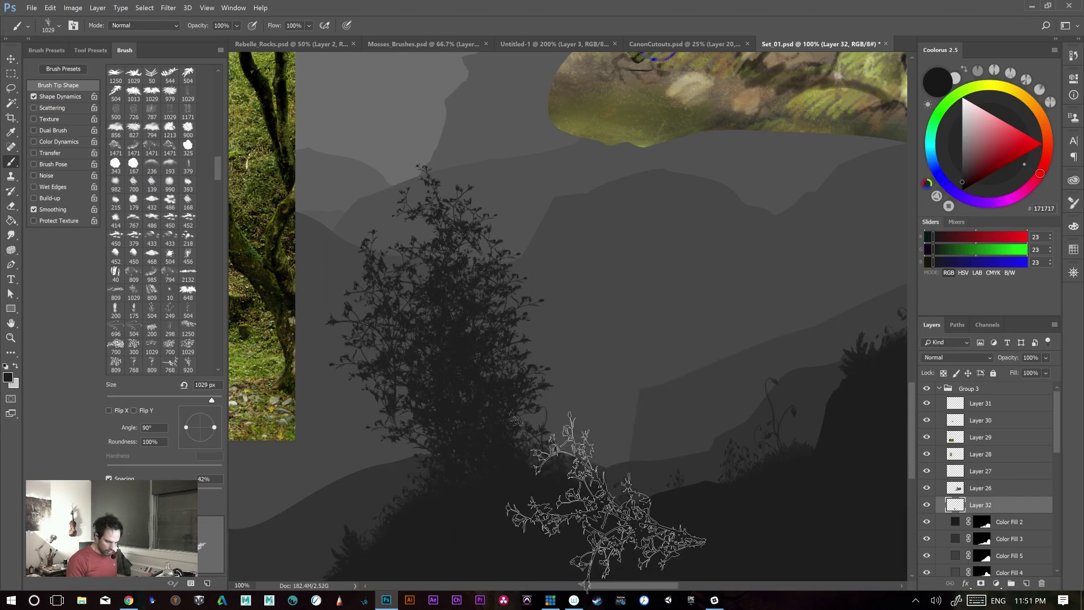
click(621, 316)
key(ctrl+z)
drag(613, 517, 676, 216)
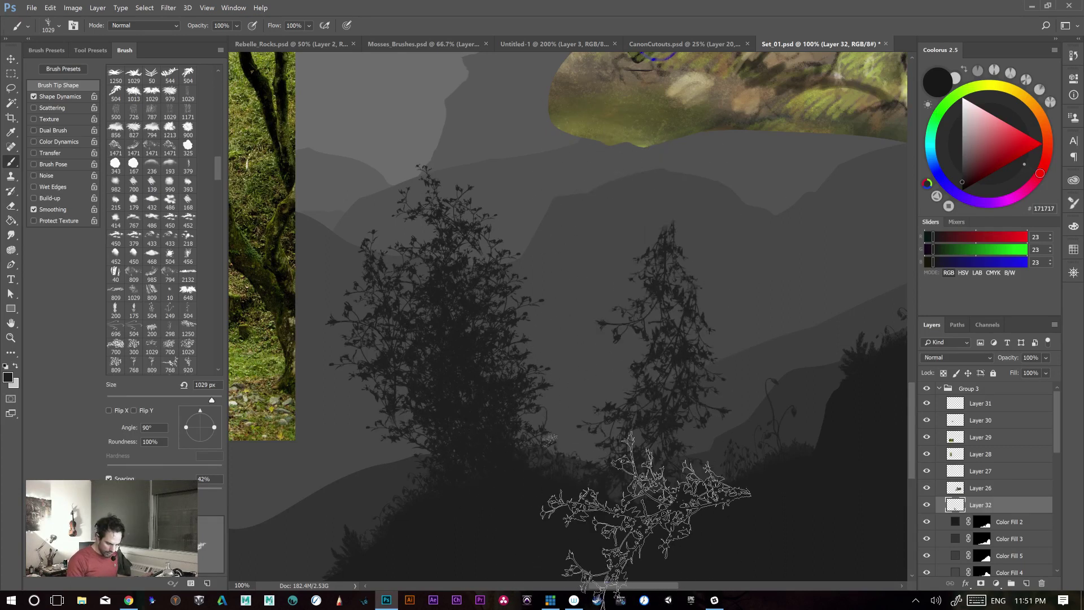
key(ctrl+z)
drag(593, 522, 738, 270)
drag(644, 460, 682, 285)
key(Delete)
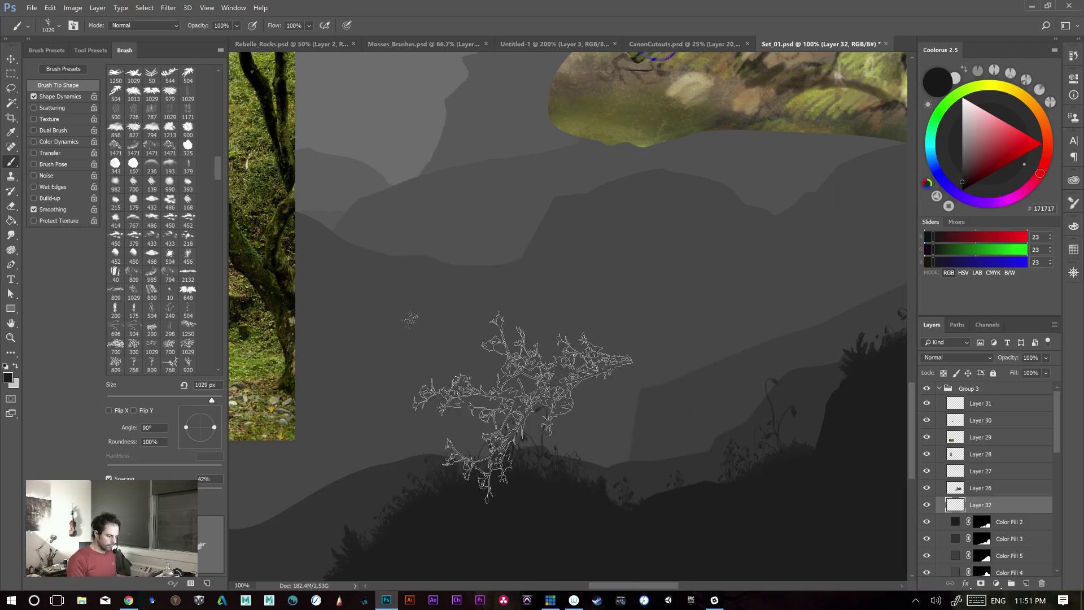
- Try a crooked tree on the left mound from a slanting downward stroke and a second diagonal branch
drag(473, 297, 476, 407)
key(ctrl+z)
drag(432, 322, 486, 454)
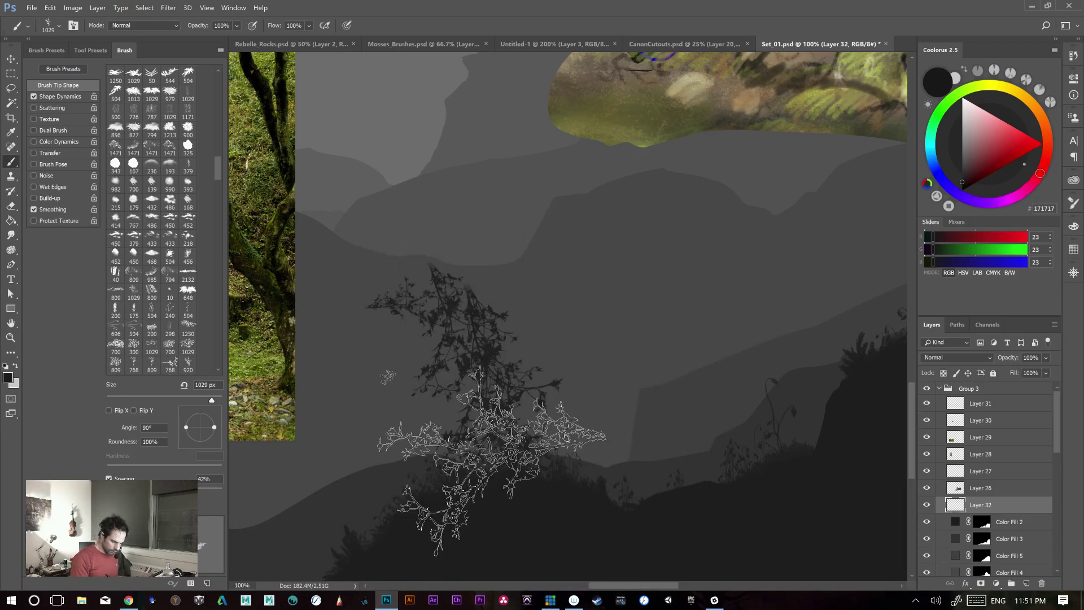
click(497, 328)
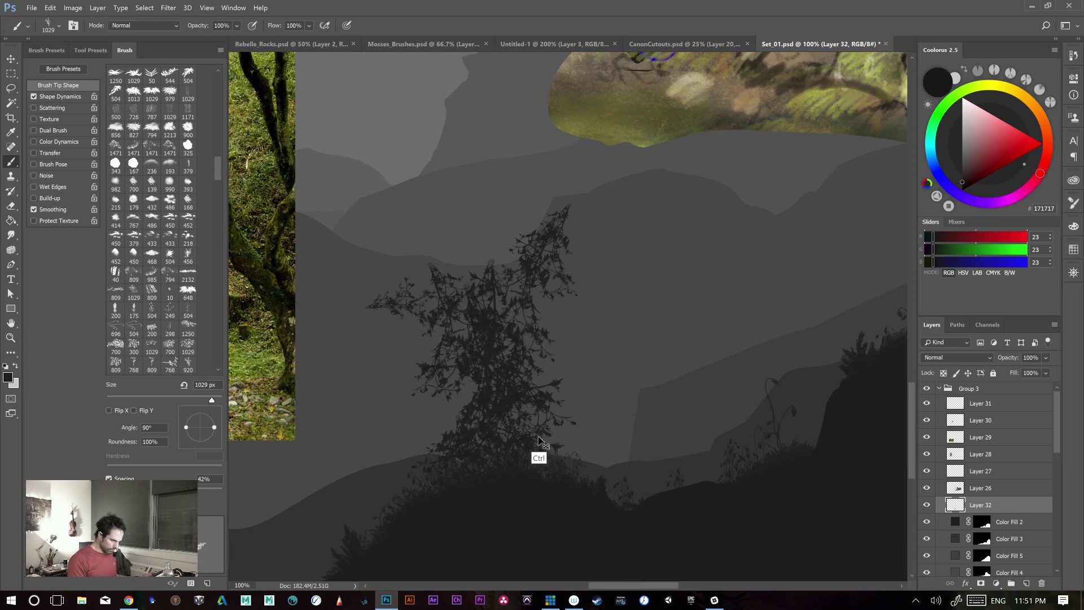
key(ctrl+z)
- Try a tall upright tree with spreading side crowns on the left mound, replacing the first oversized stroke
click(460, 271)
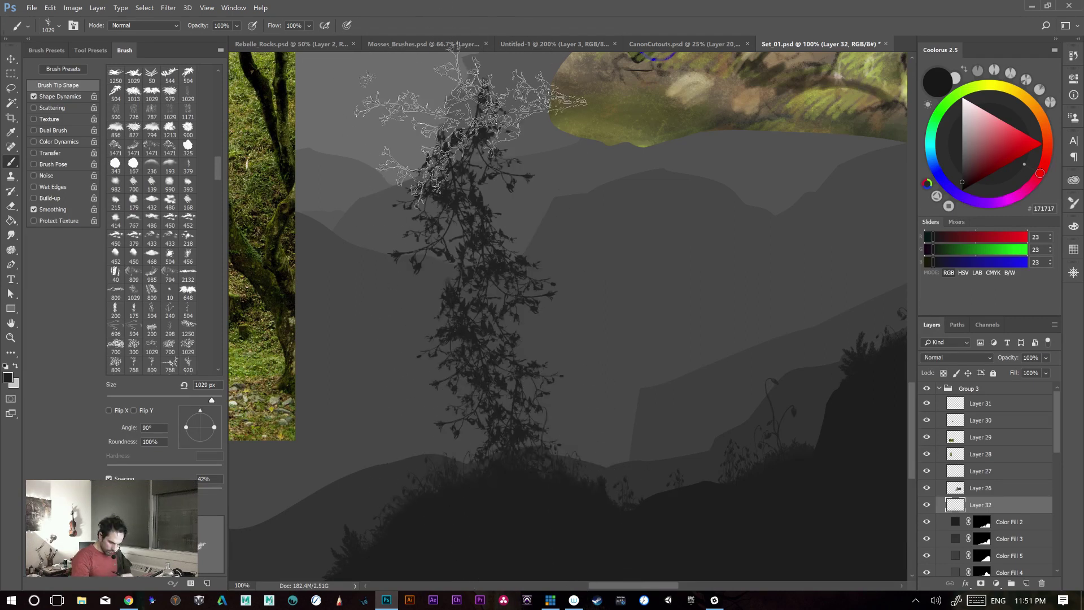
key(ctrl+z)
click(460, 310)
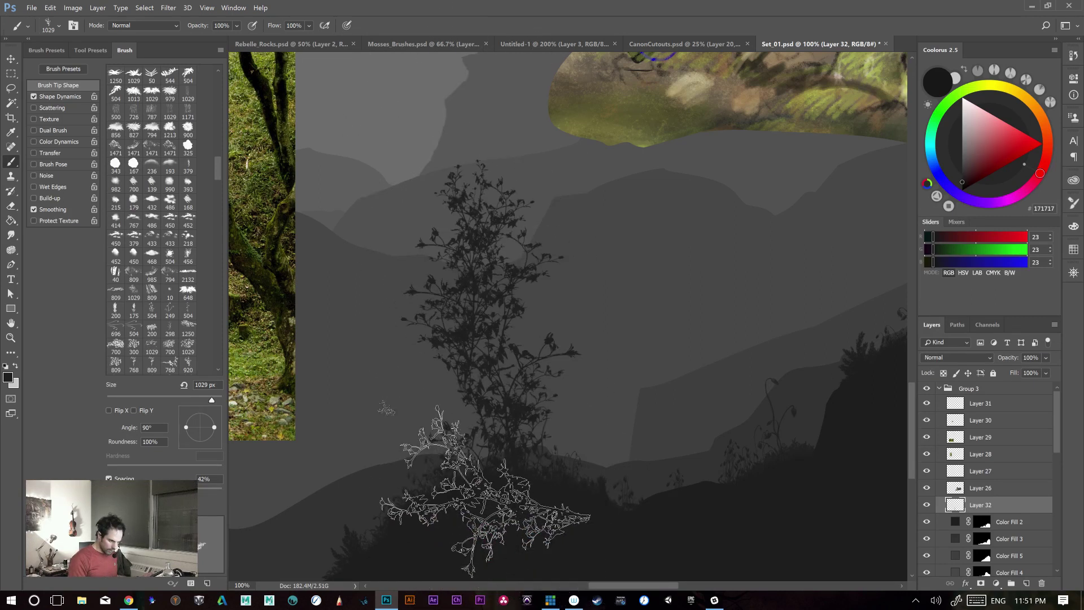
click(542, 364)
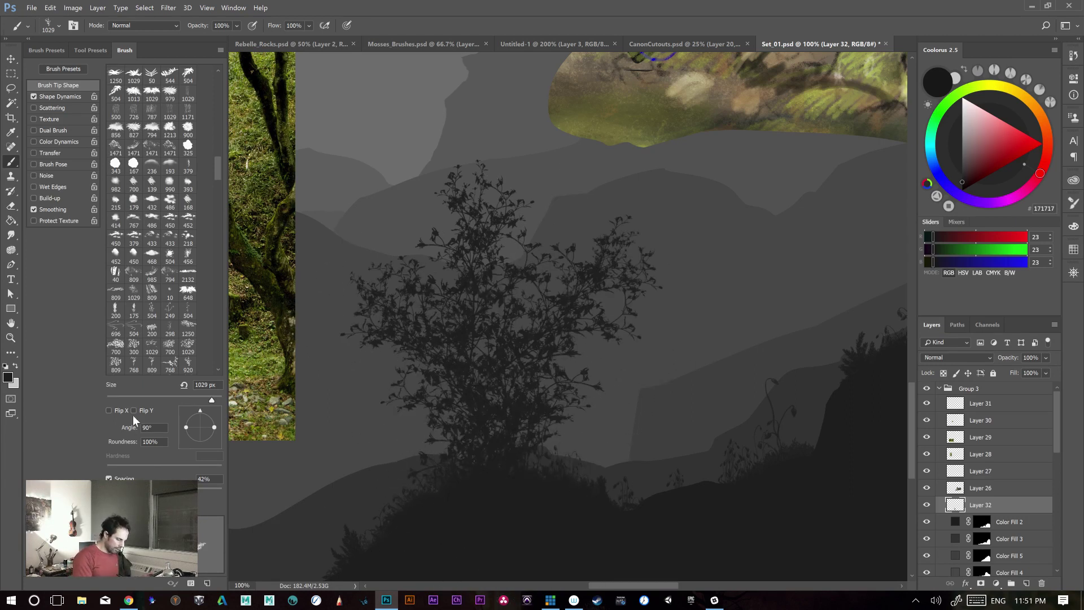
- Enable Flip Y for the brush tip and test a tall upward plant stroke from the left mound
key(ctrl+alt+z)
key(ctrl+alt+z)
mouse_move(517, 226)
mouse_down()
mouse_move(502, 245)
mouse_move(505, 559)
mouse_up()
key(ctrl+alt+z)
drag(482, 441, 454, 177)
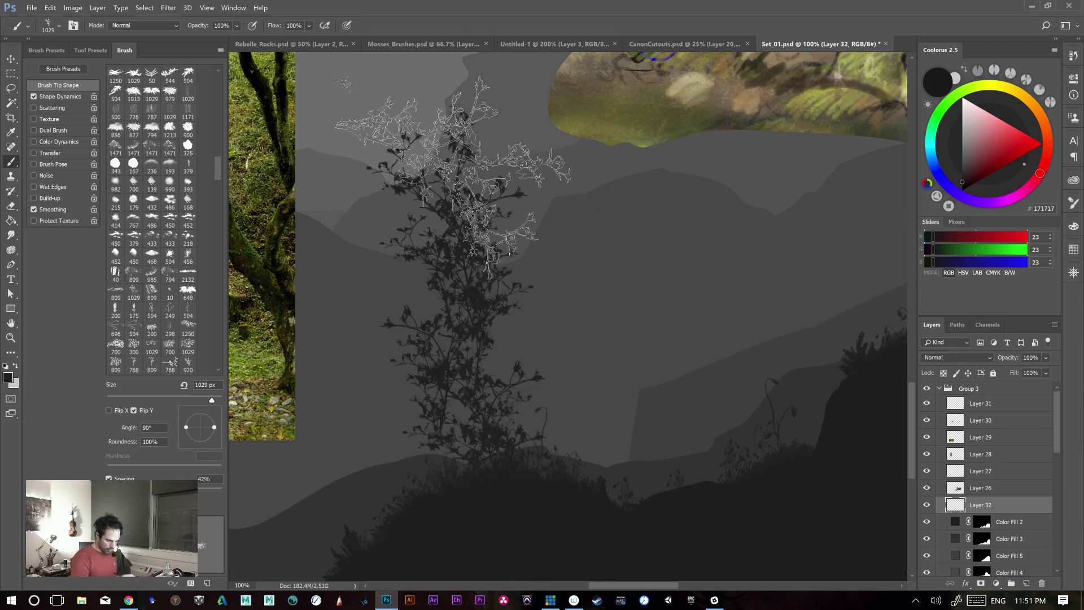
key(ctrl+alt+z)
- Paint a branching bush with upward strokes fanning out from the left mound and smaller plants along the slope beside it
mouse_move(515, 497)
mouse_down()
mouse_move(486, 265)
mouse_move(616, 240)
mouse_up()
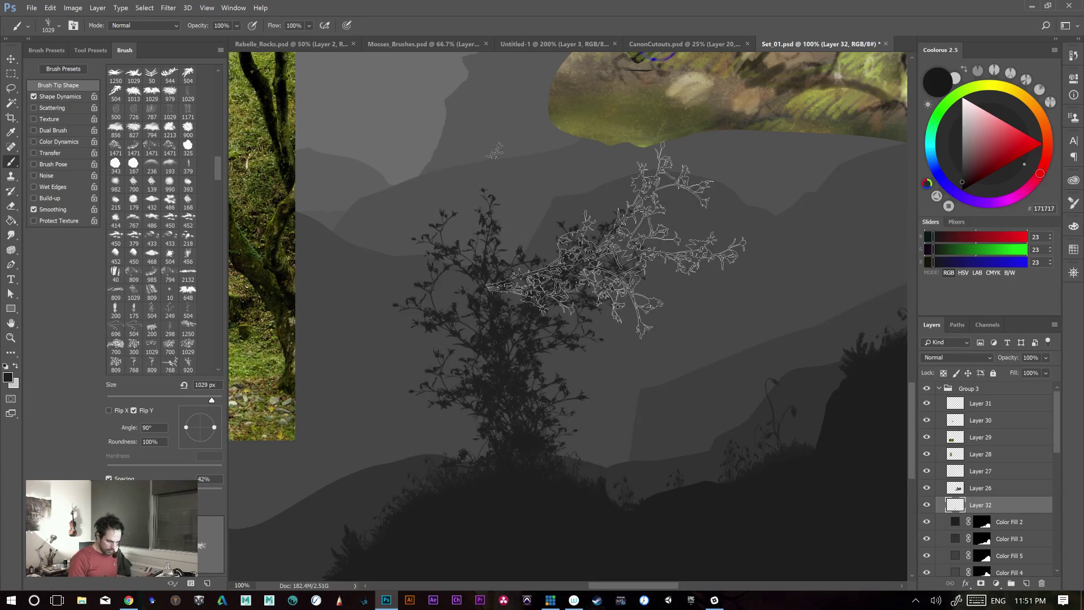
drag(497, 468, 399, 304)
drag(523, 511, 601, 413)
mouse_move(627, 522)
mouse_down()
mouse_move(655, 500)
mouse_move(686, 429)
mouse_up()
- Try taller plants on the crest of the neighbouring dark hill, and clear all the test foliage from the layer
key(space)
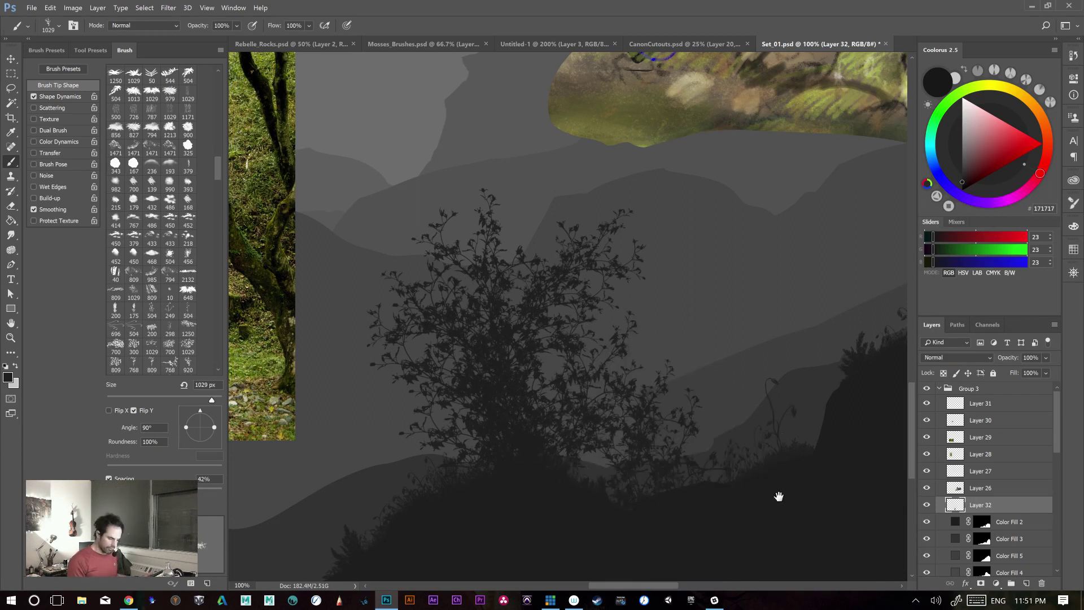
drag(779, 497, 448, 493)
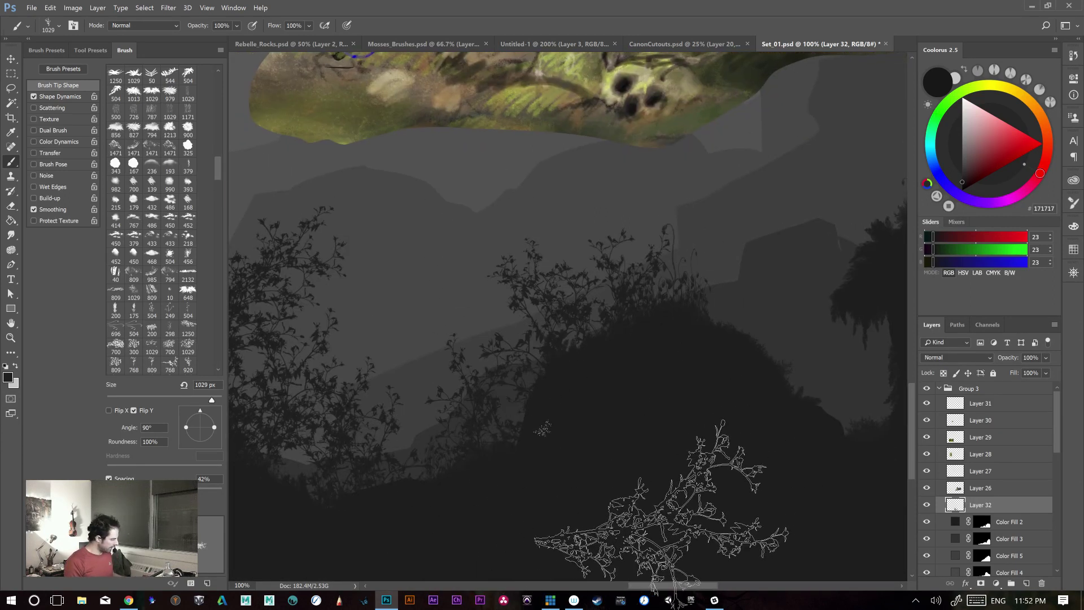
key(ctrl+plus)
key(ctrl+plus)
key(ctrl+minus)
key(ctrl+minus)
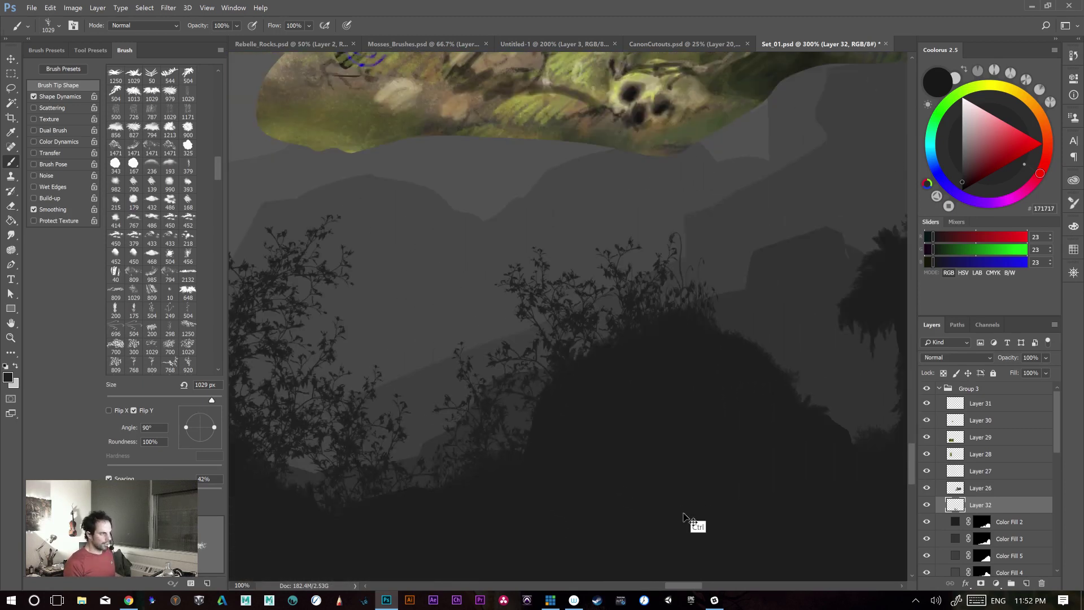
click(690, 279)
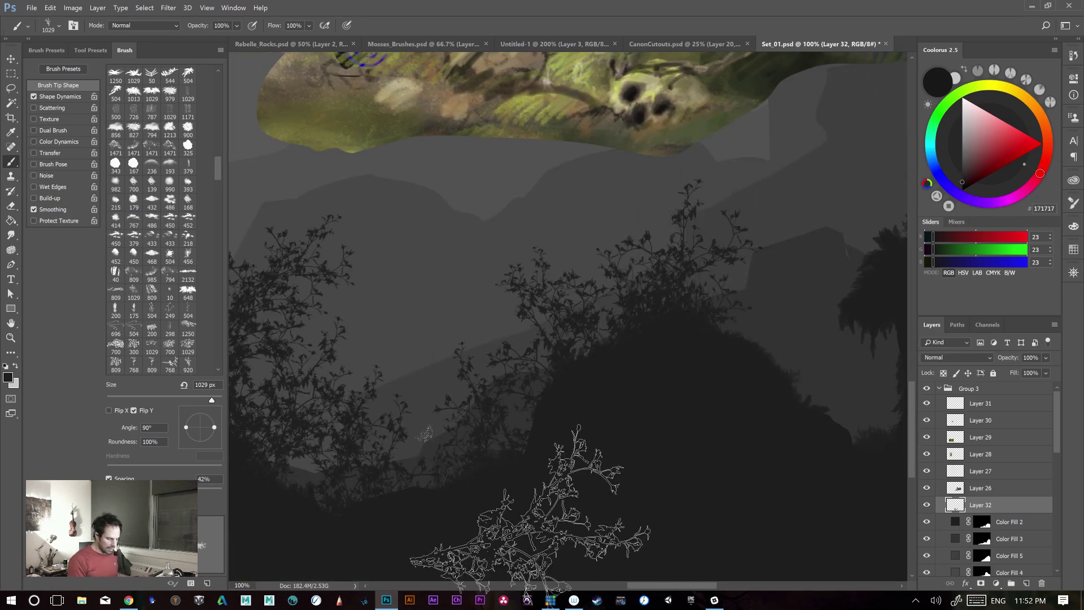
key(Delete)
- Try a small shrub and a wider, taller bush on the left mound with upward plant strokes
drag(429, 496, 648, 448)
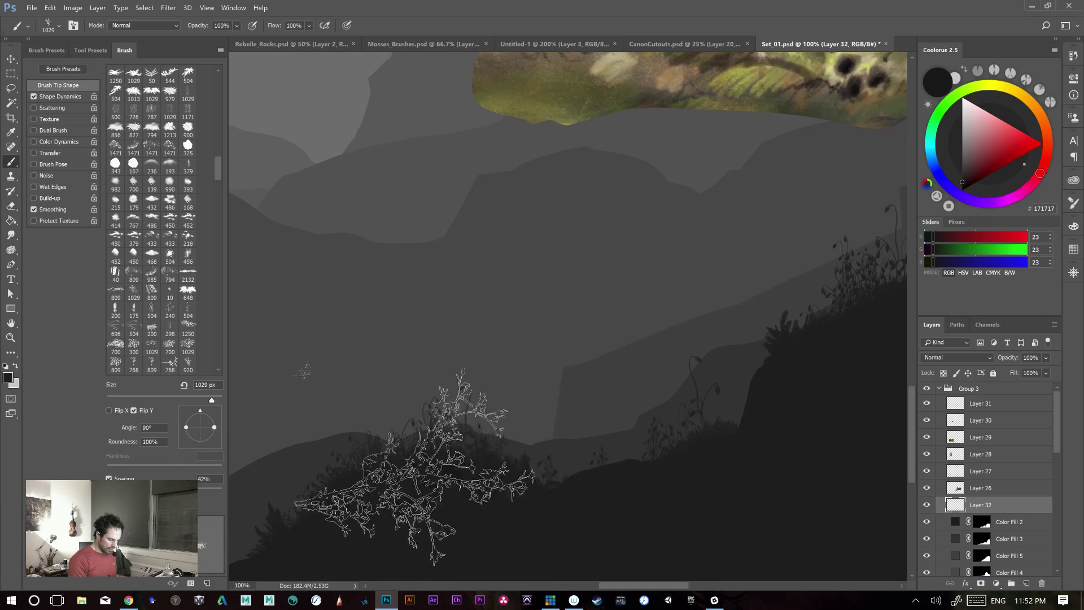
click(411, 412)
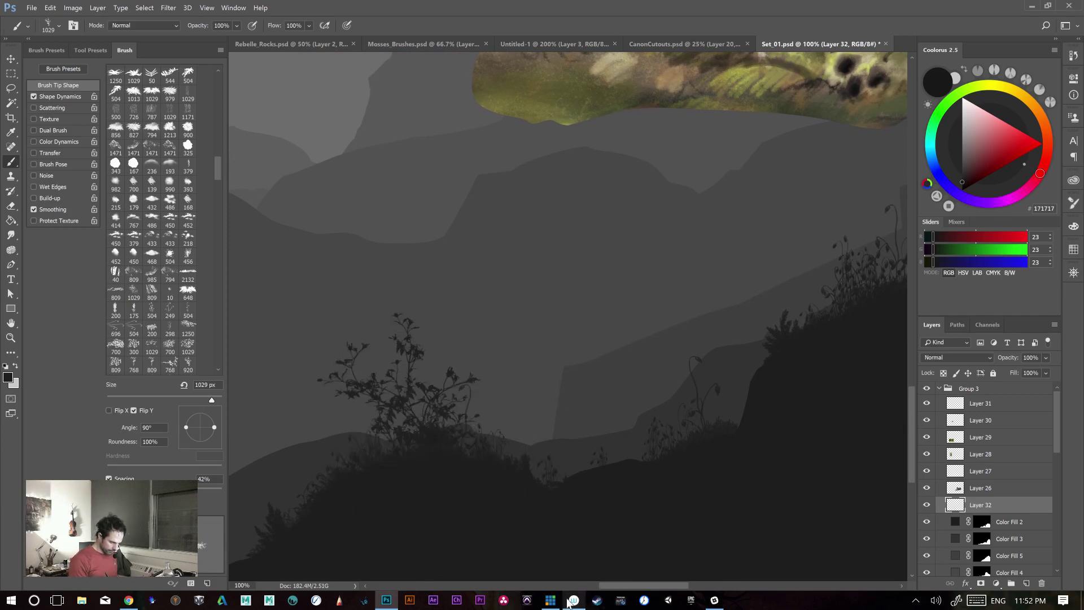
key(ctrl+z)
mouse_move(433, 488)
mouse_down()
mouse_move(351, 315)
mouse_move(484, 229)
mouse_up()
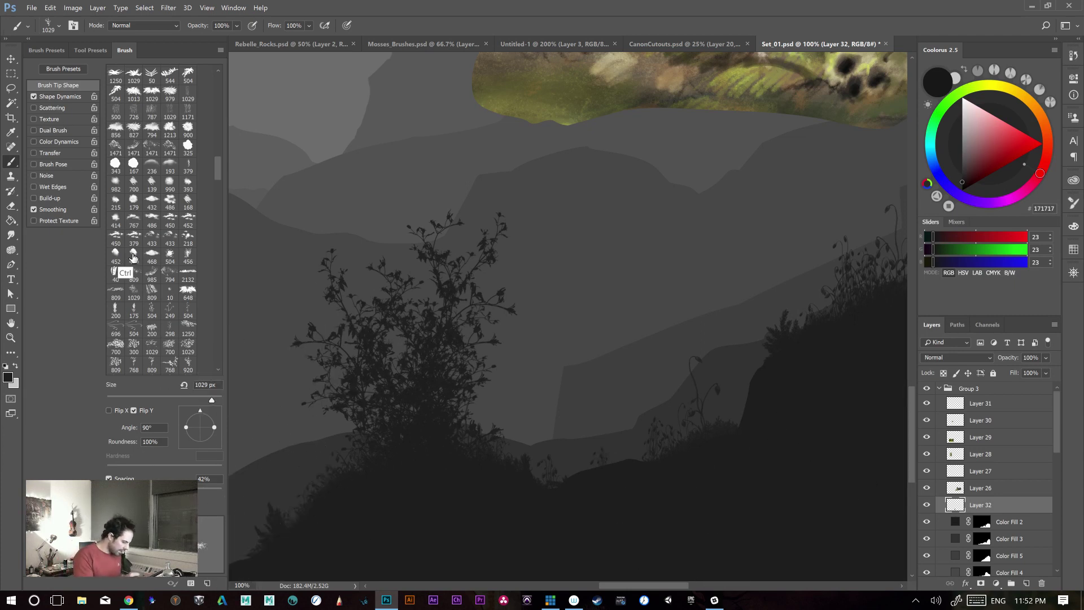
key(ctrl+z)
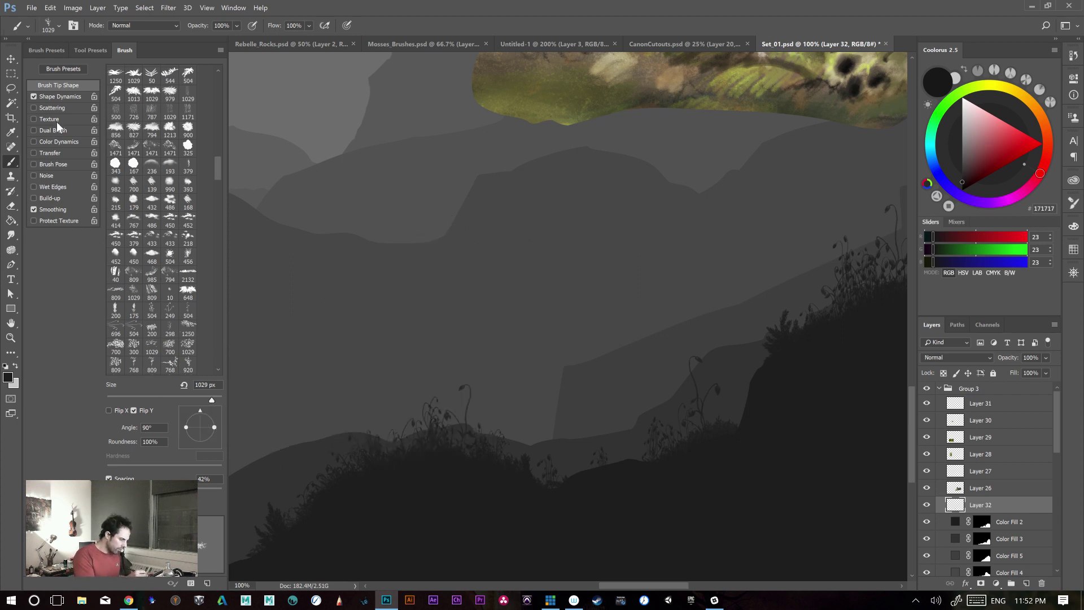
- Test the plant brush with Texture enabled in a tall upward stroke, and turn Texture off again
drag(454, 436, 469, 111)
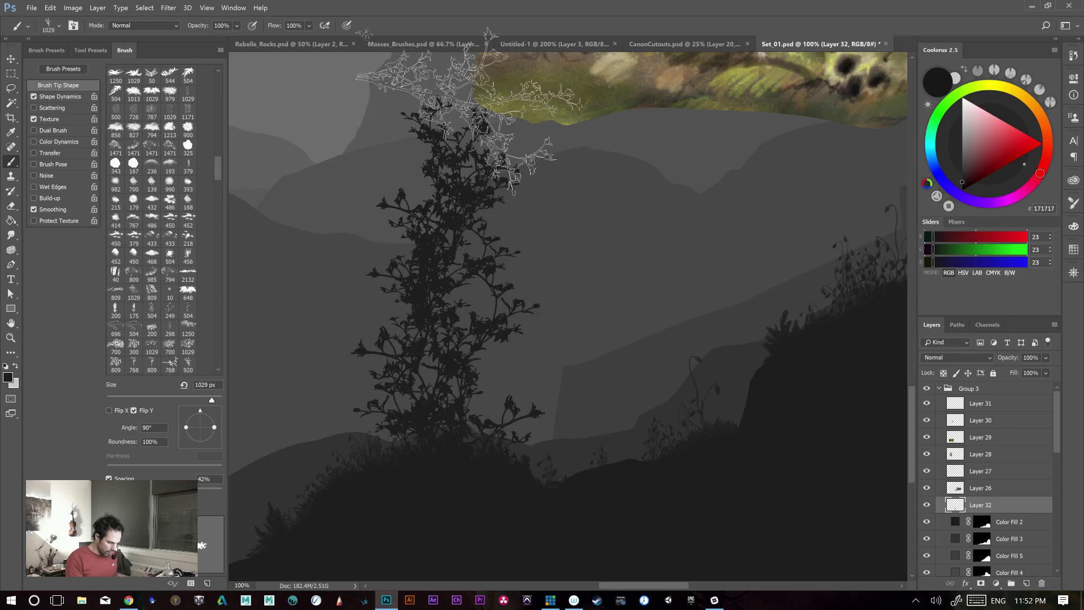
key(ctrl+z)
click(52, 119)
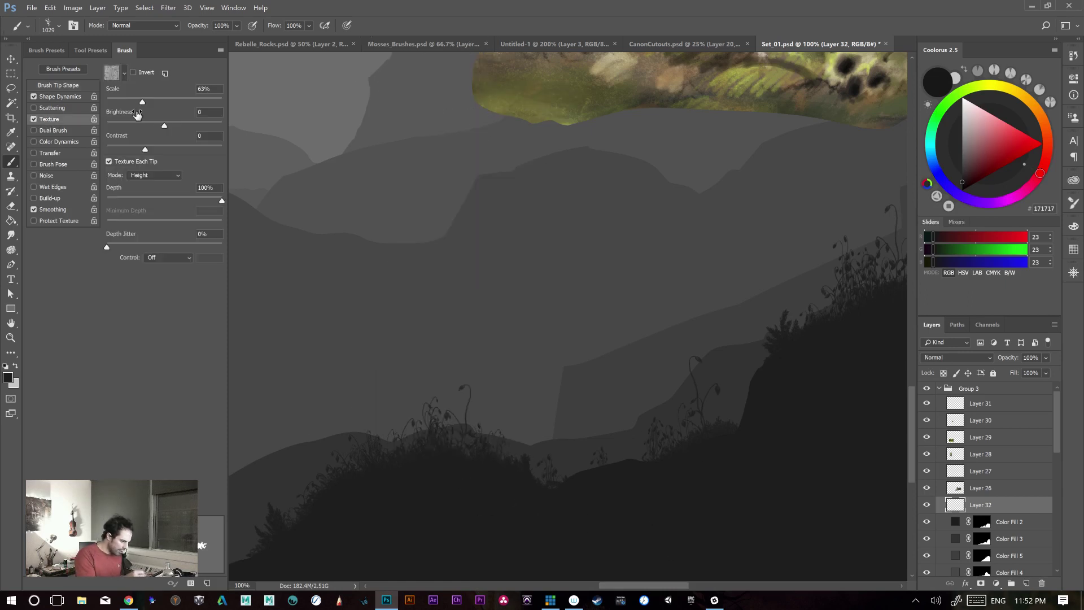
click(33, 120)
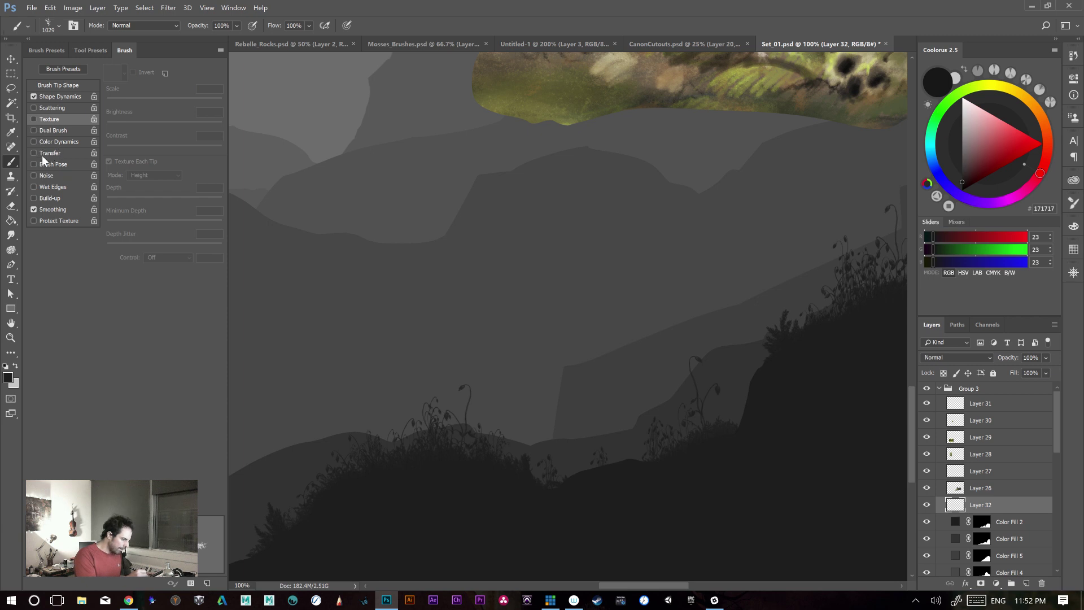
- Test Transfer with Pen Pressure controlling opacity and flow, using several upward plant strokes on the left mound
drag(475, 452, 508, 135)
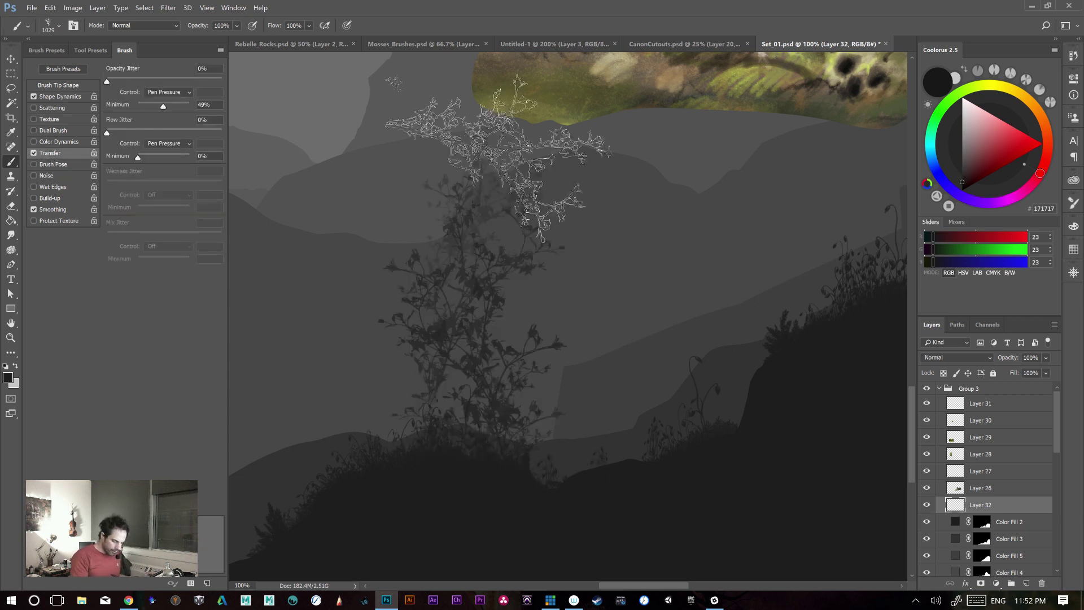
key(ctrl+z)
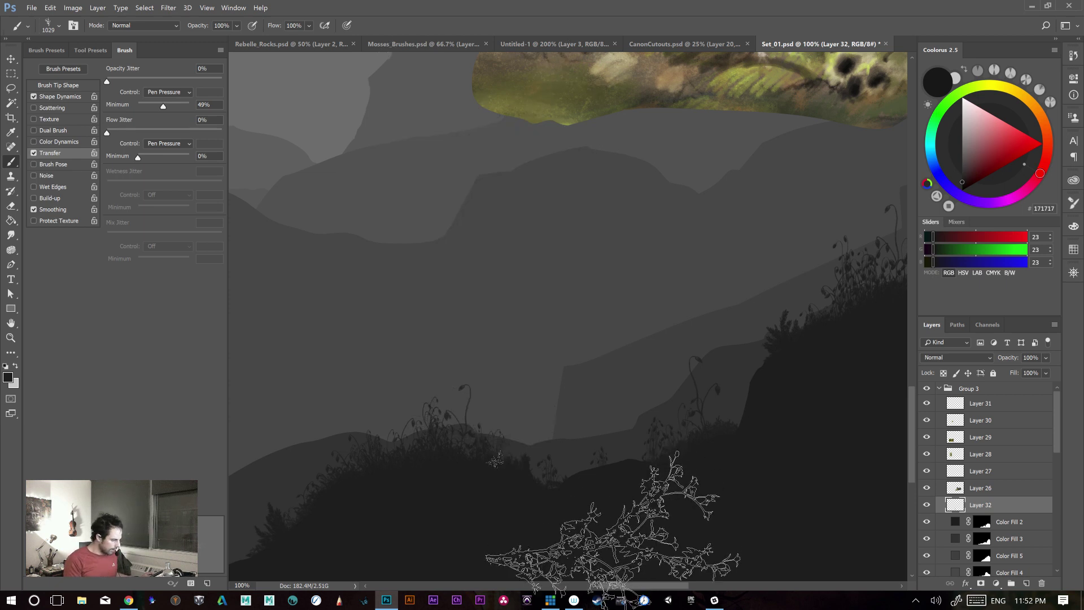
drag(511, 497, 461, 205)
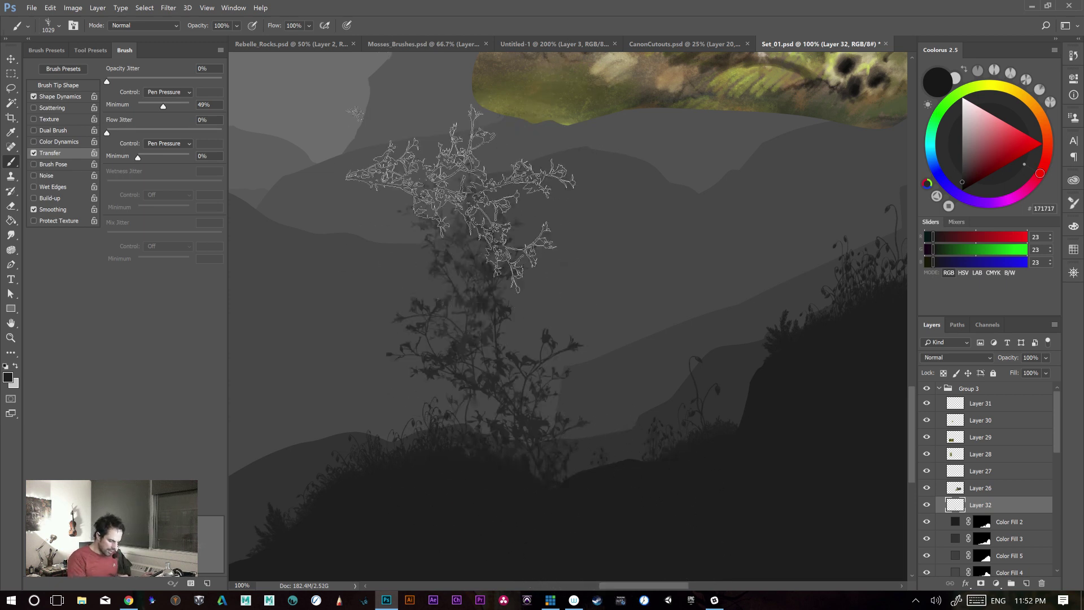
key(ctrl+z)
drag(464, 343, 474, 265)
drag(520, 418, 511, 367)
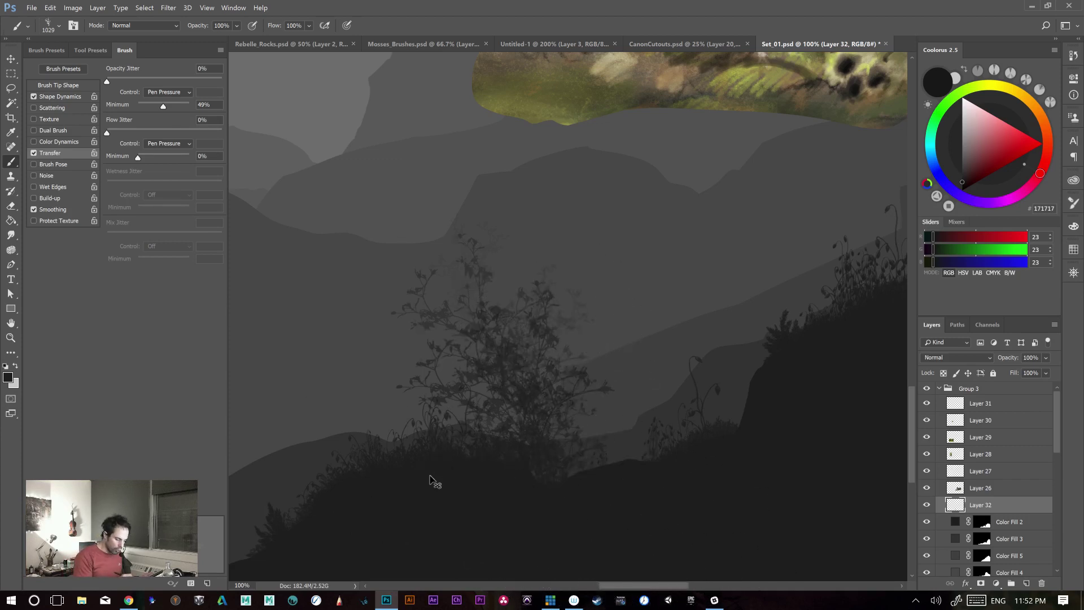
- Turn off Transfer, remove the faded test foliage and paint an open leafy bush on the left mound
key(ctrl+z)
click(440, 347)
click(486, 362)
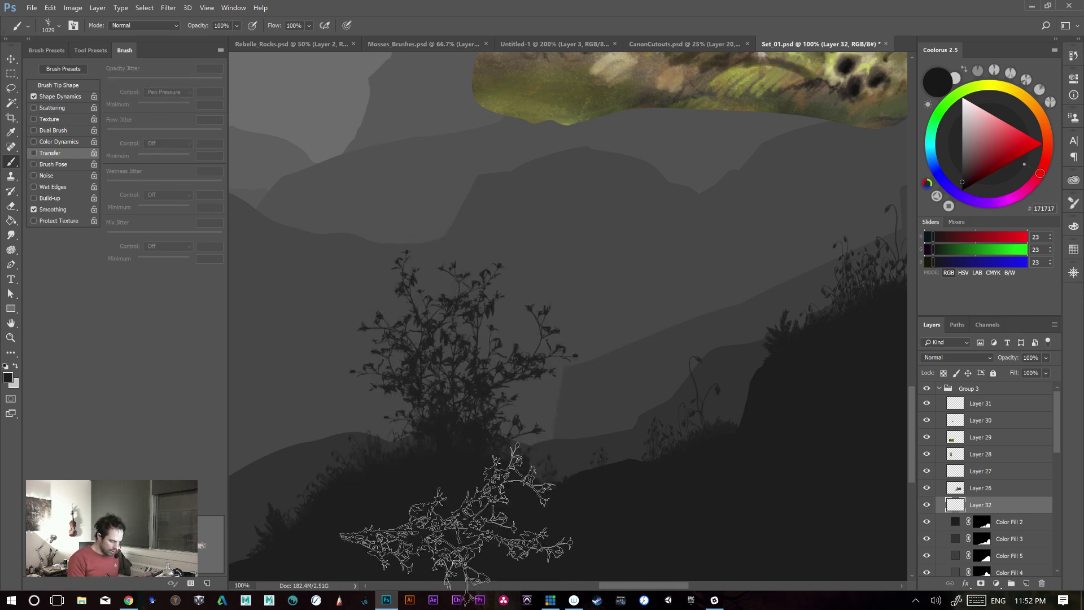
- Extend the leafy bush on the left mound with another plant stroke and clear the test foliage from the layer
click(381, 415)
drag(704, 491, 638, 469)
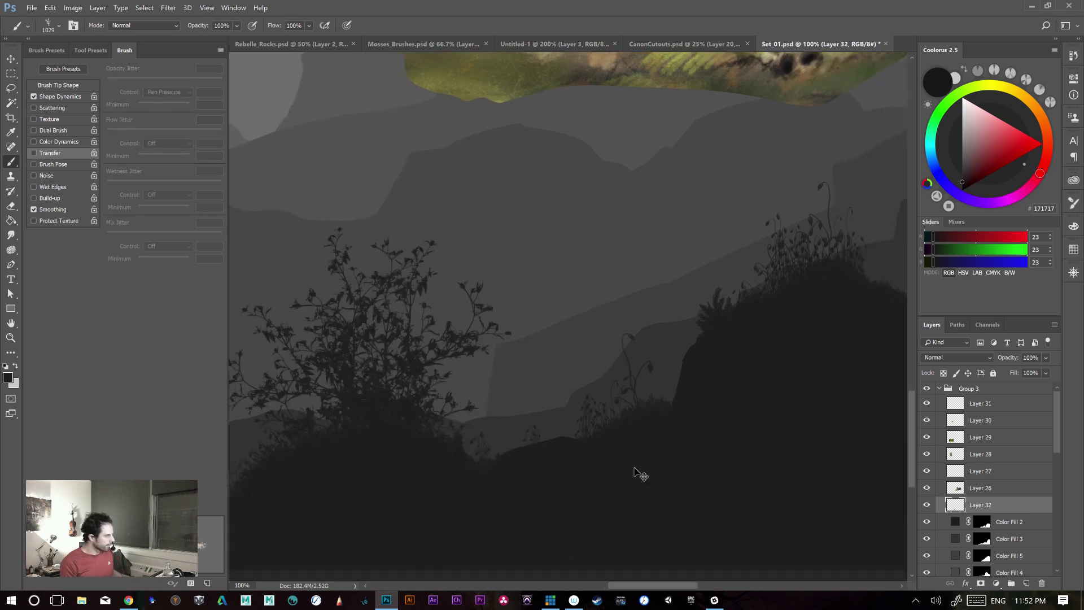
key(ctrl+minus)
drag(562, 482, 588, 446)
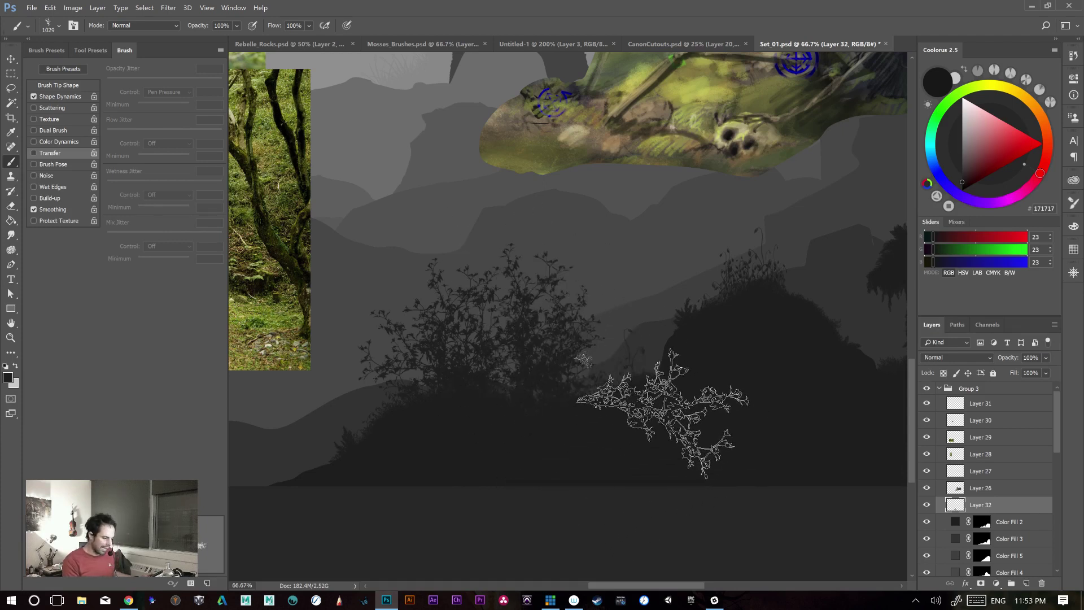
key(Delete)
key(ctrl+d)
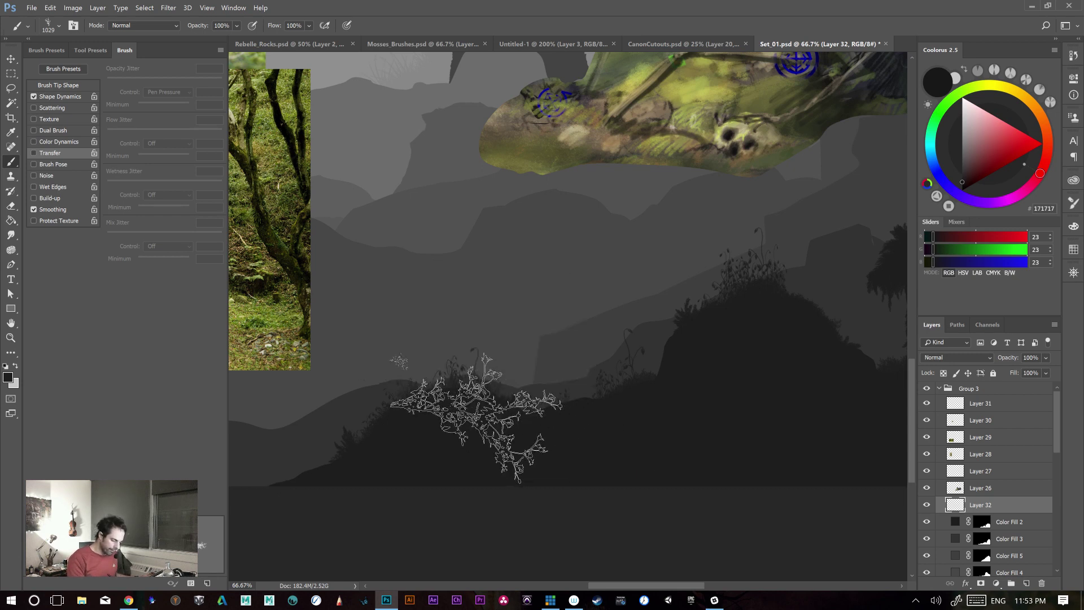
- Try a tall, dense leafy bush on the left mound with overlapping plant strokes and clear it again
click(438, 294)
key(ctrl+z)
click(460, 319)
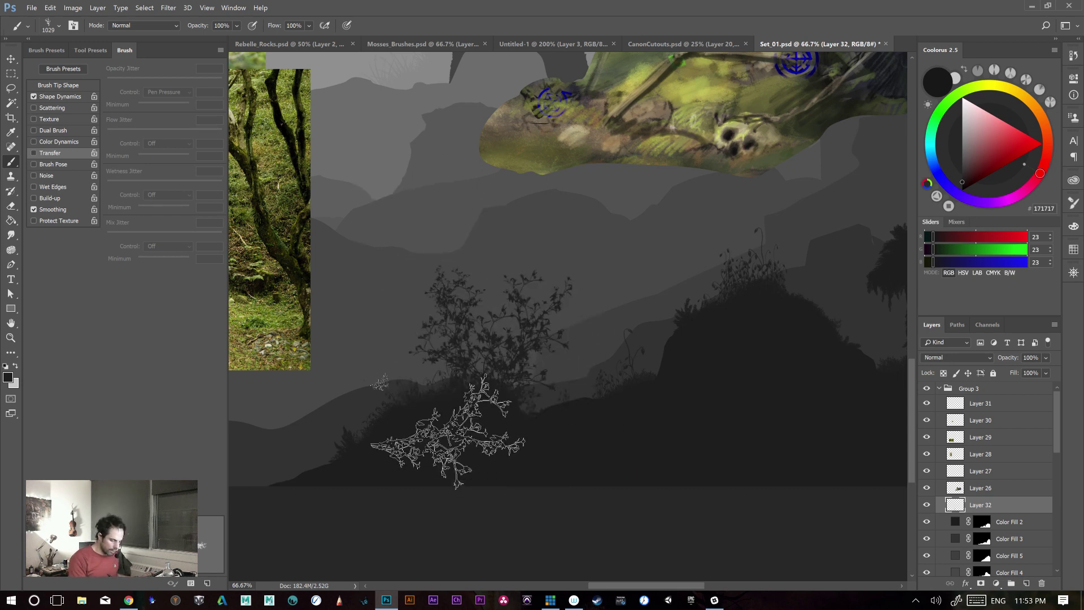
click(379, 400)
click(421, 226)
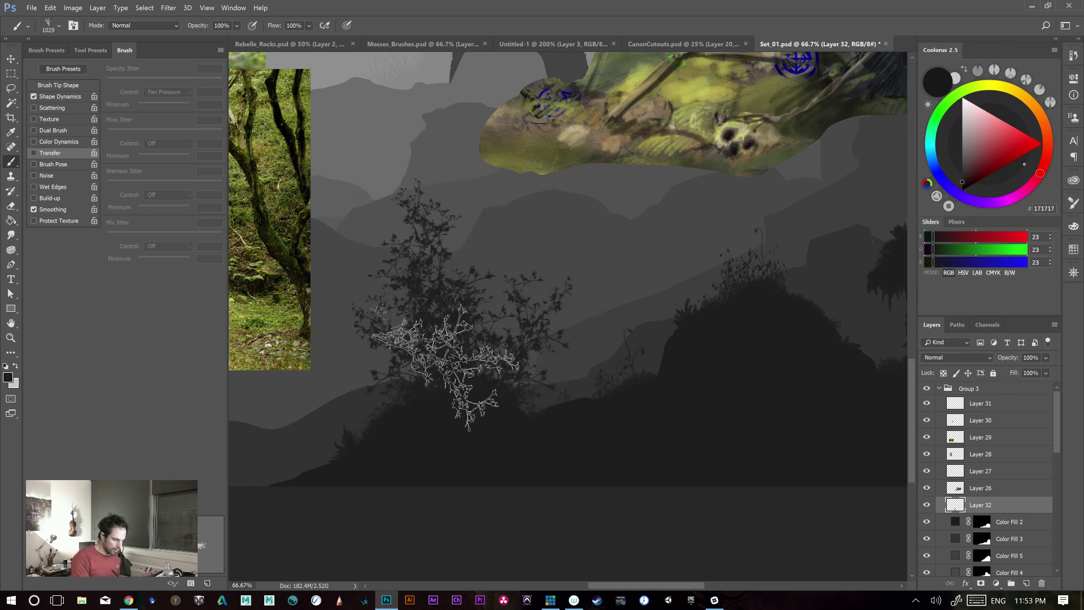
click(379, 249)
click(370, 388)
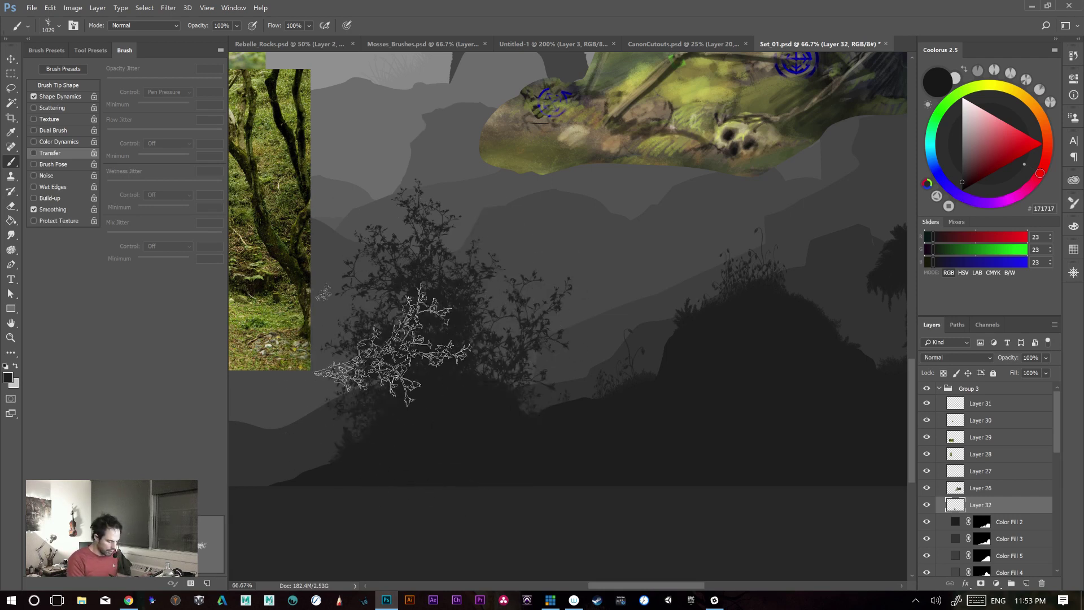
key(ctrl)
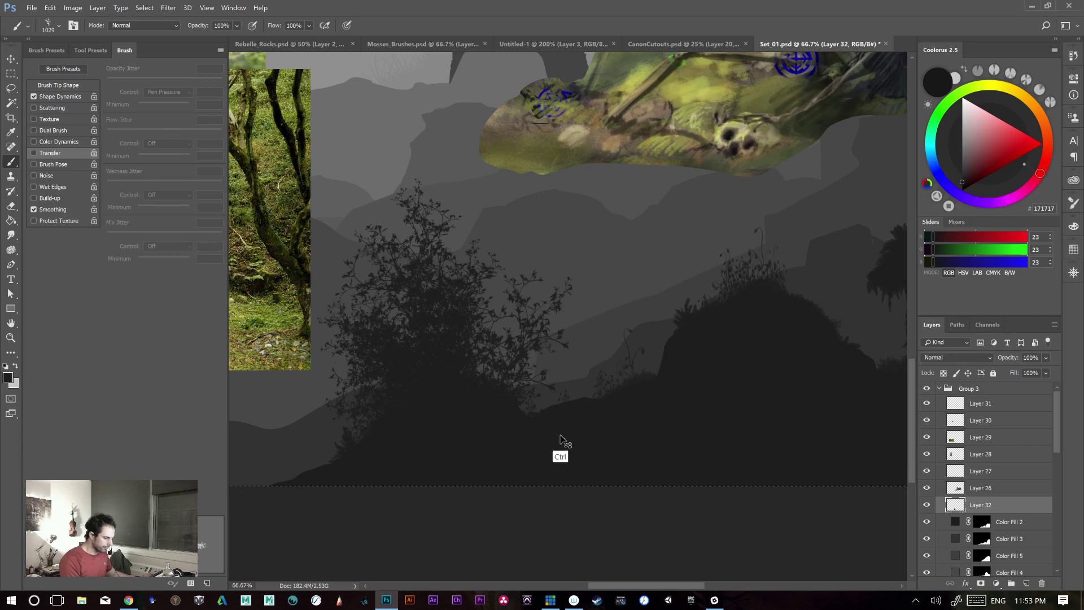
key(ctrl+x)
- Try a low spreading bush from the left mound across the dip, inspect it up close and clear it
click(562, 326)
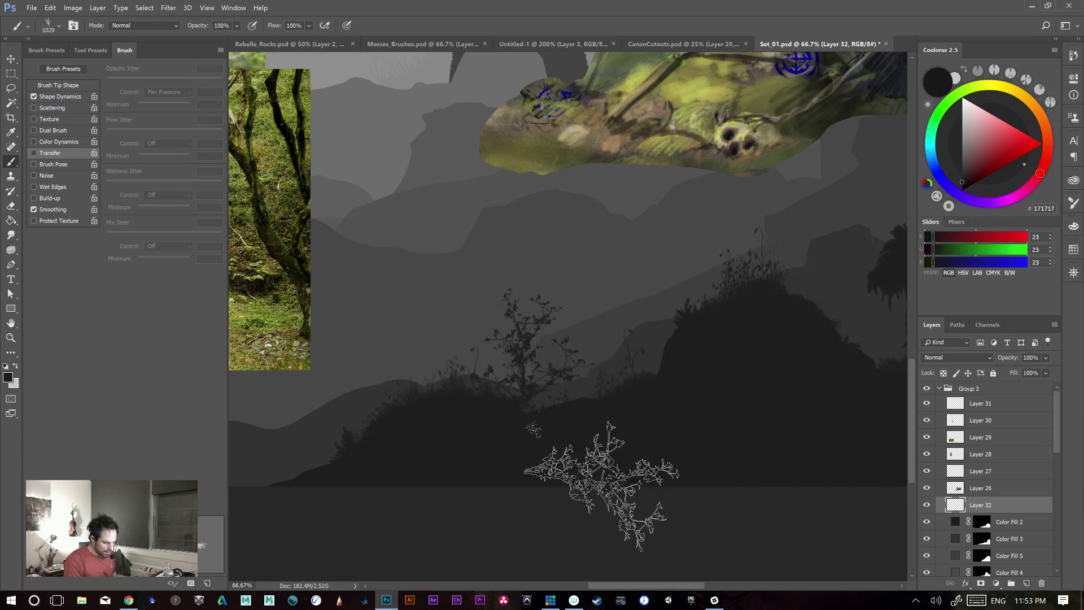
key(ctrl+z)
click(528, 339)
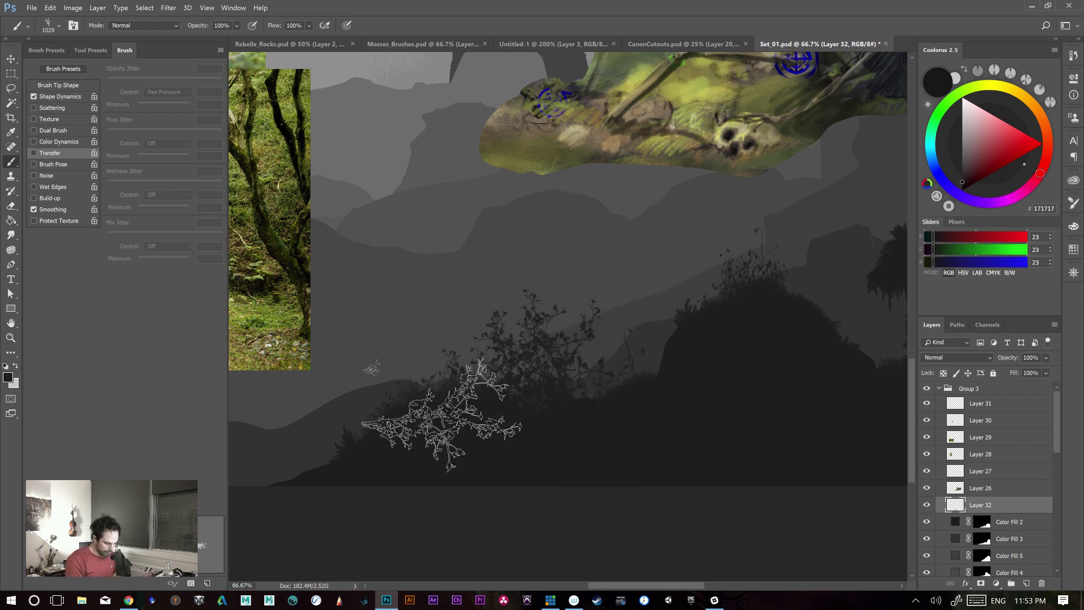
key(ctrl+plus)
key(ctrl+plus)
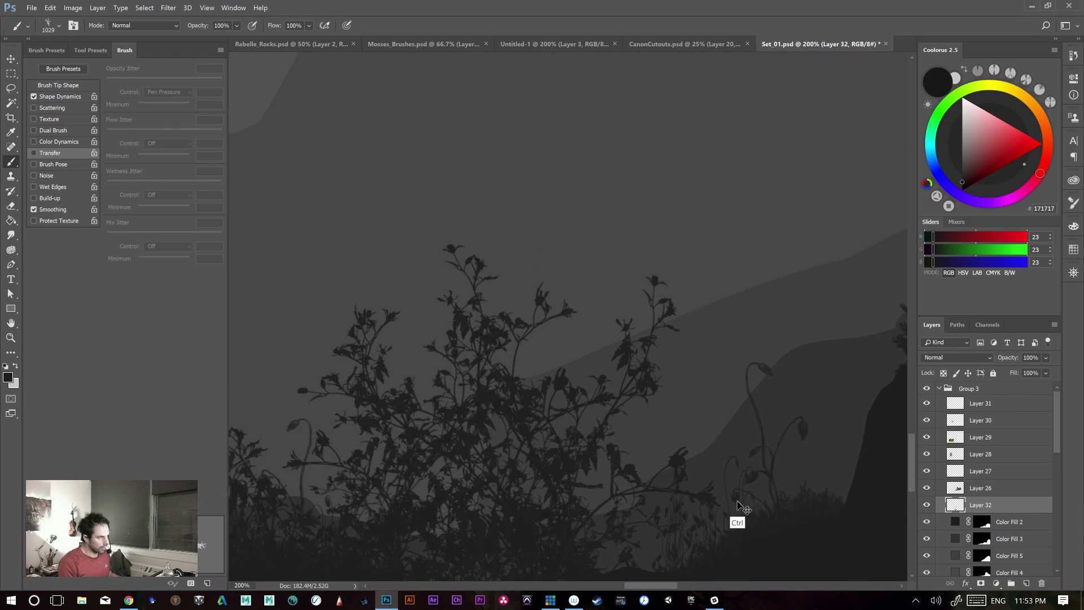
key(ctrl+minus)
key(ctrl+minus)
key(ctrl+plus)
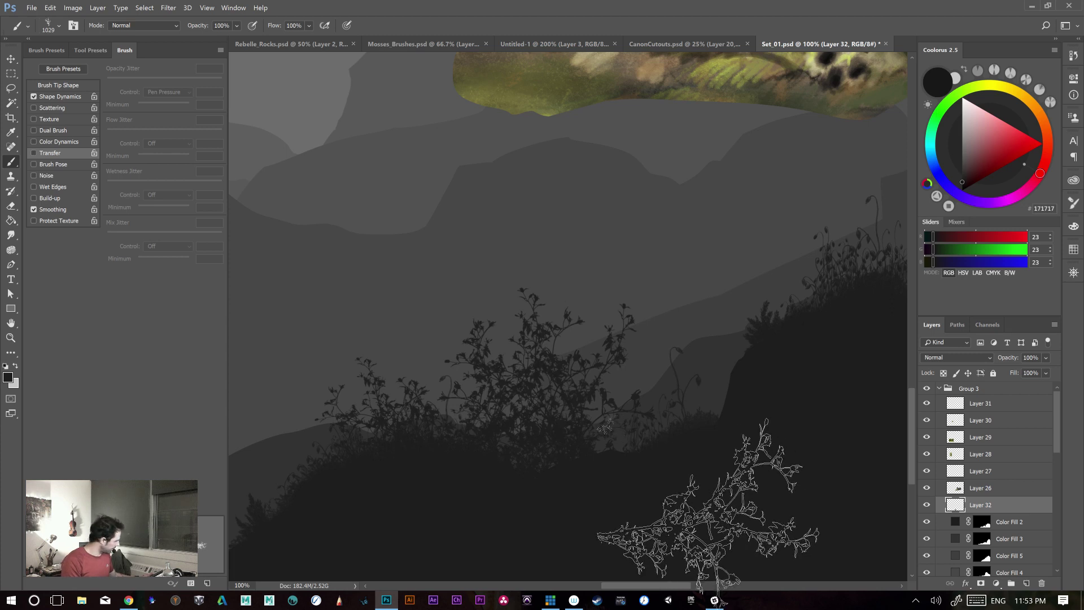
key(ctrl+z)
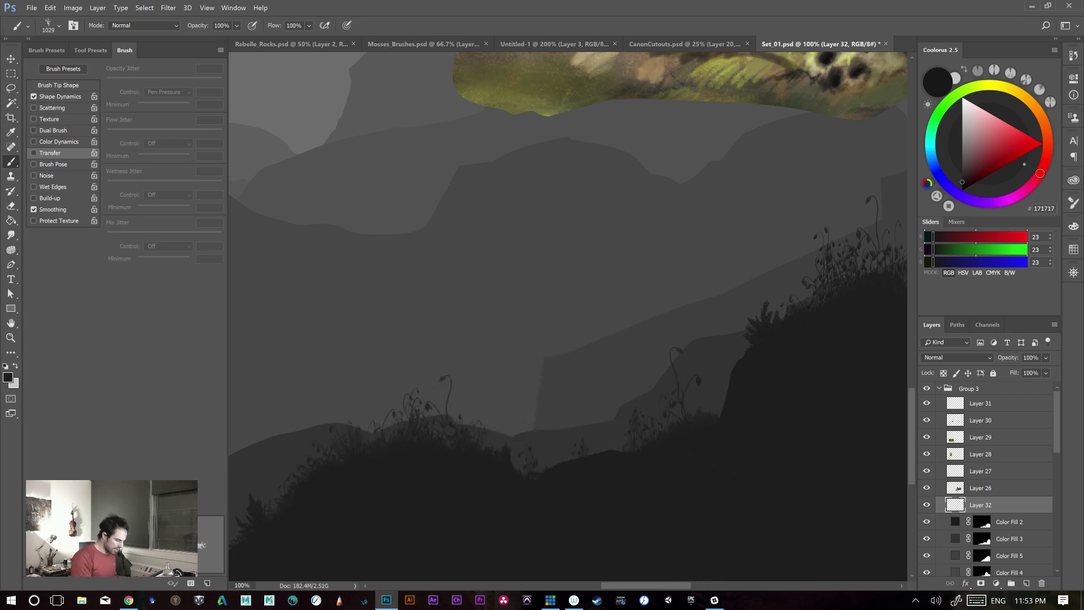
- Save the current 1029 px brush as a preset named Twiggy_ and rename the 700 px plant brush with a name starting with "Twi"
click(48, 50)
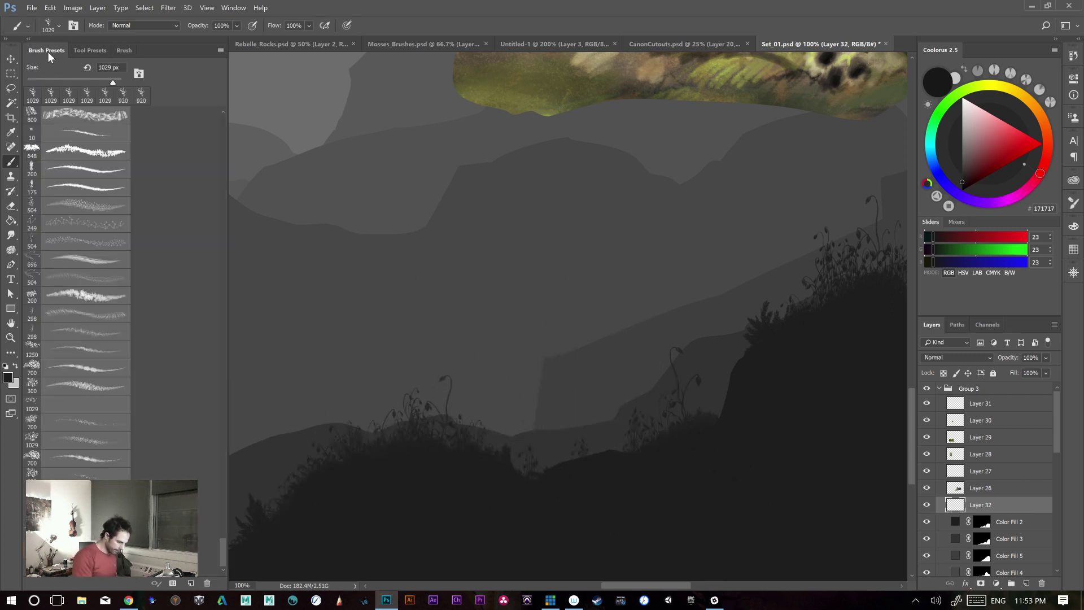
click(190, 584)
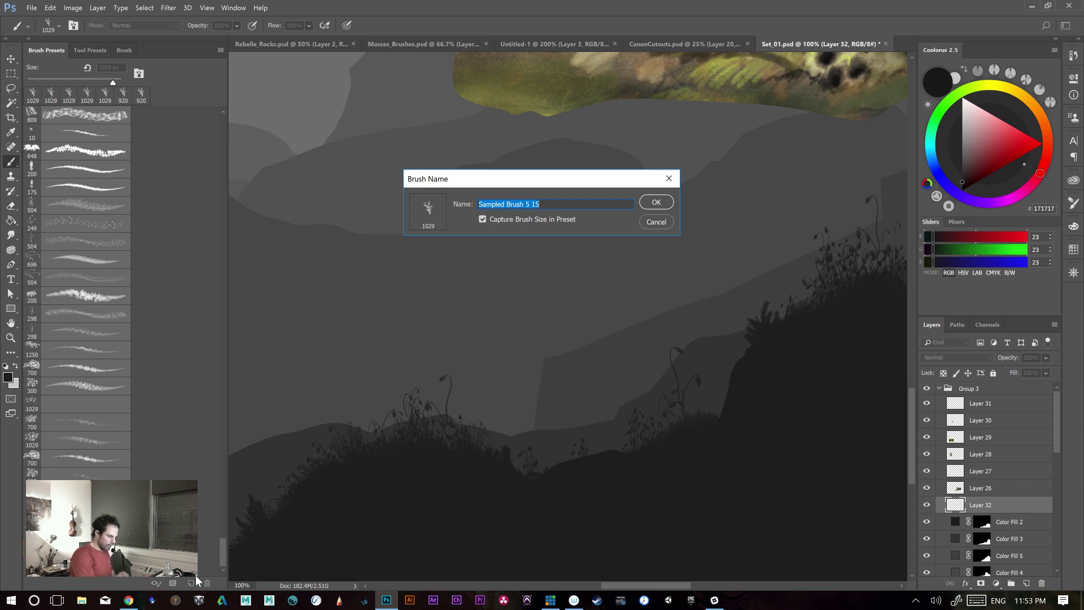
text(Dead_Twiggy_)
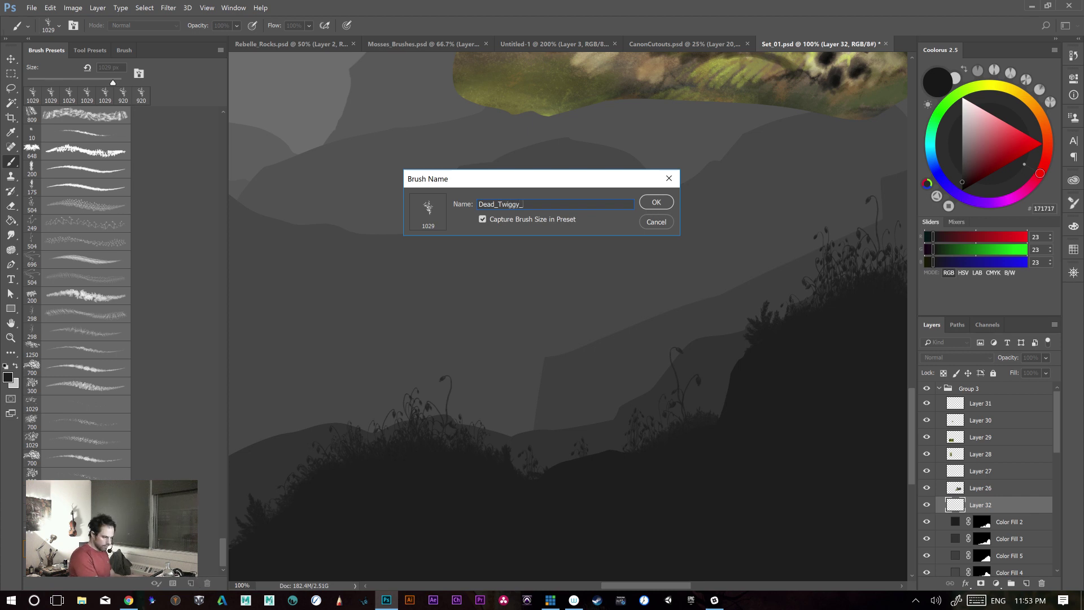
key(BackSpace)
key(BackSpace)
key(BackSpace)
key(BackSpace)
key(BackSpace)
key(BackSpace)
key(BackSpace)
key(BackSpace)
key(BackSpace)
key(BackSpace)
key(BackSpace)
text(Twigg)
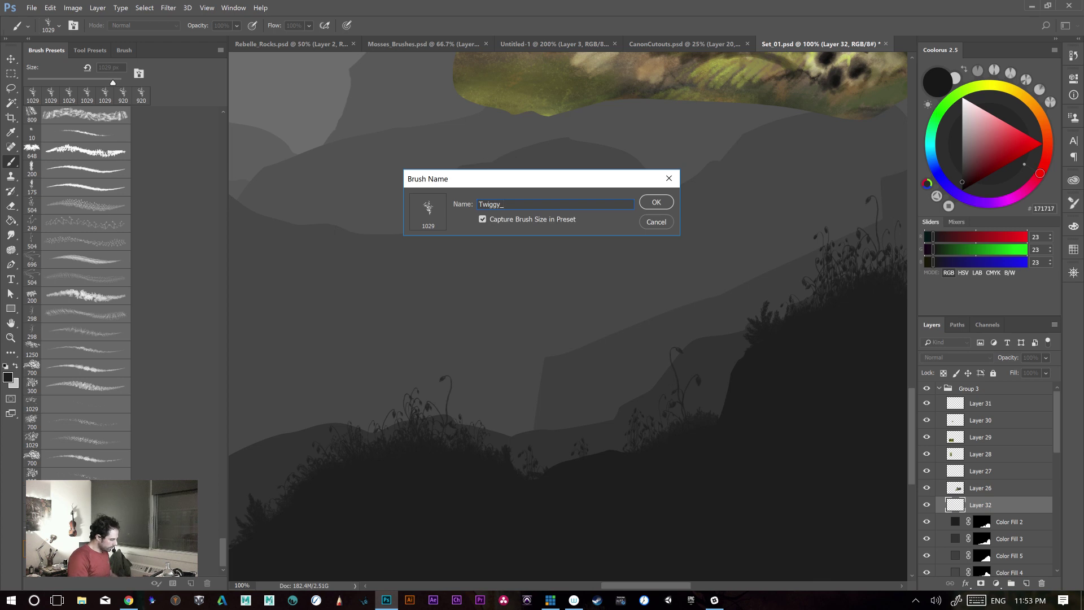
text(y_)
key(Return)
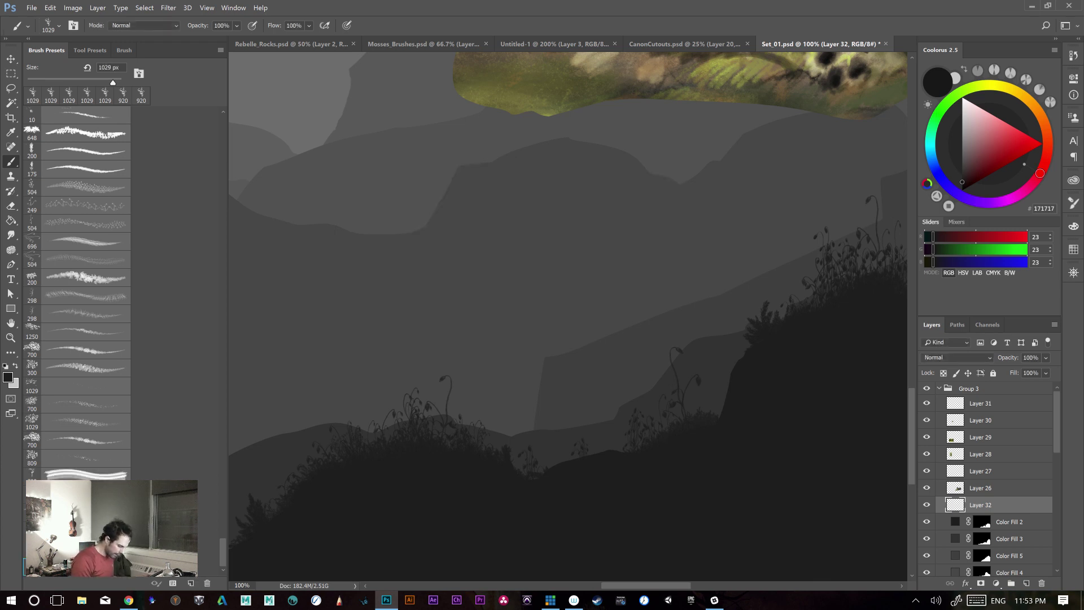
key(F2)
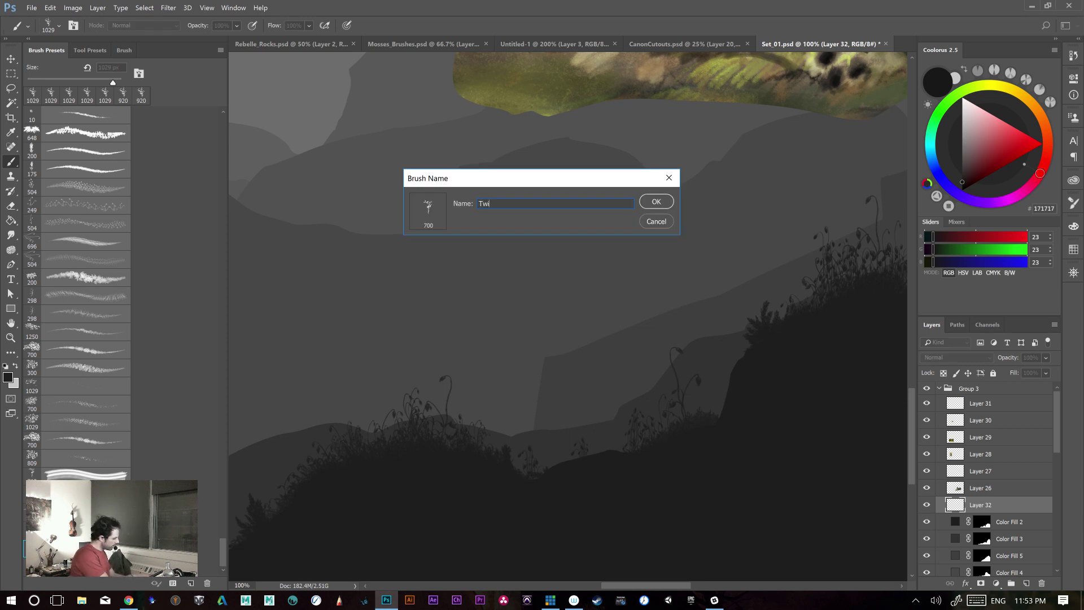
key(Return)
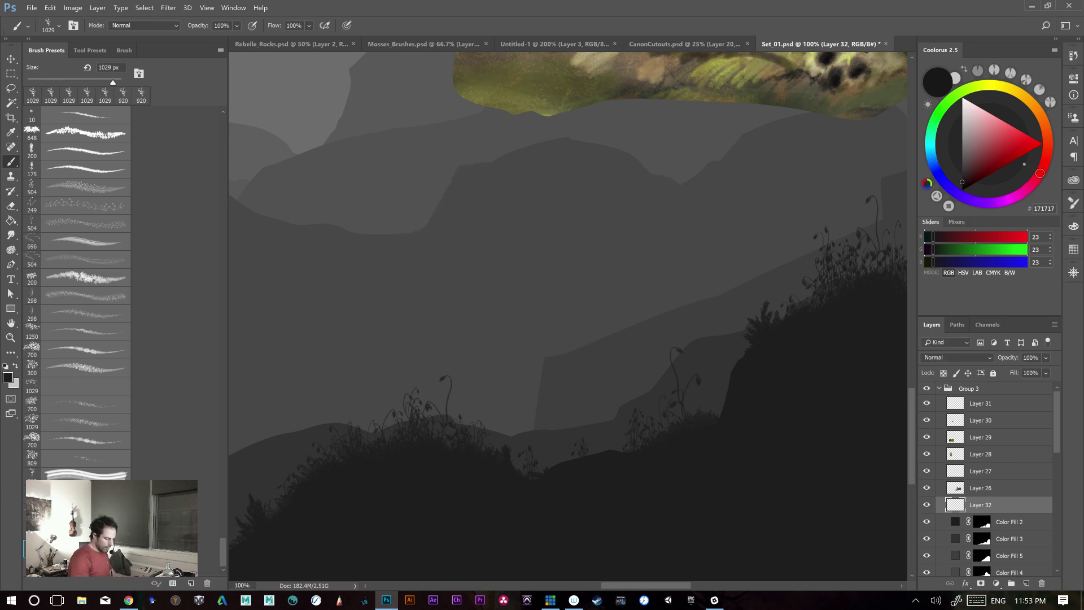
- Stamp separate twiggy plants with the 700 px brush on the left mound and in the dip beside it
click(497, 390)
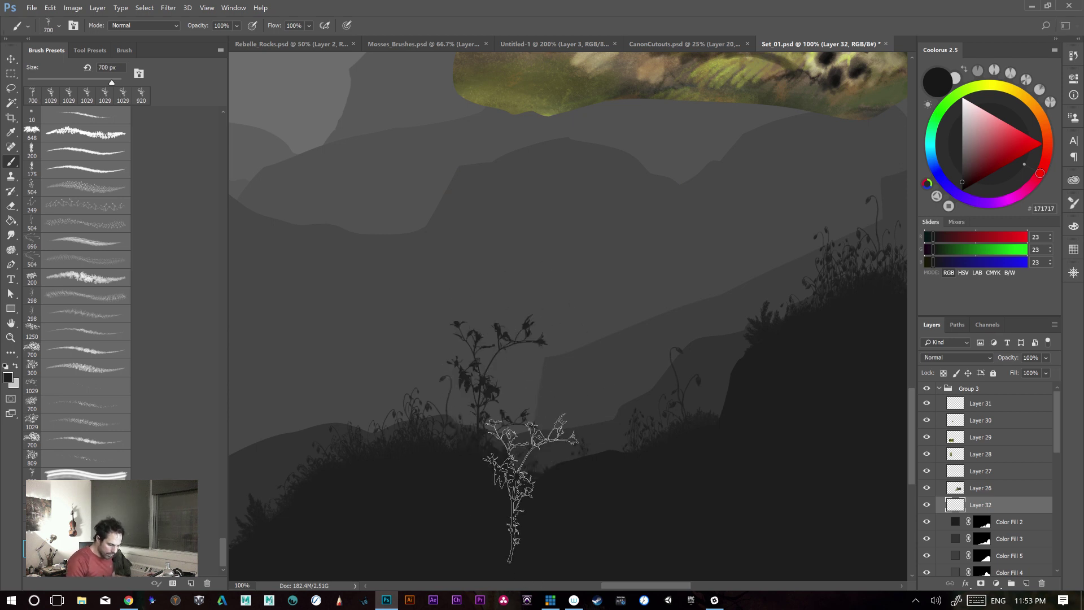
click(653, 480)
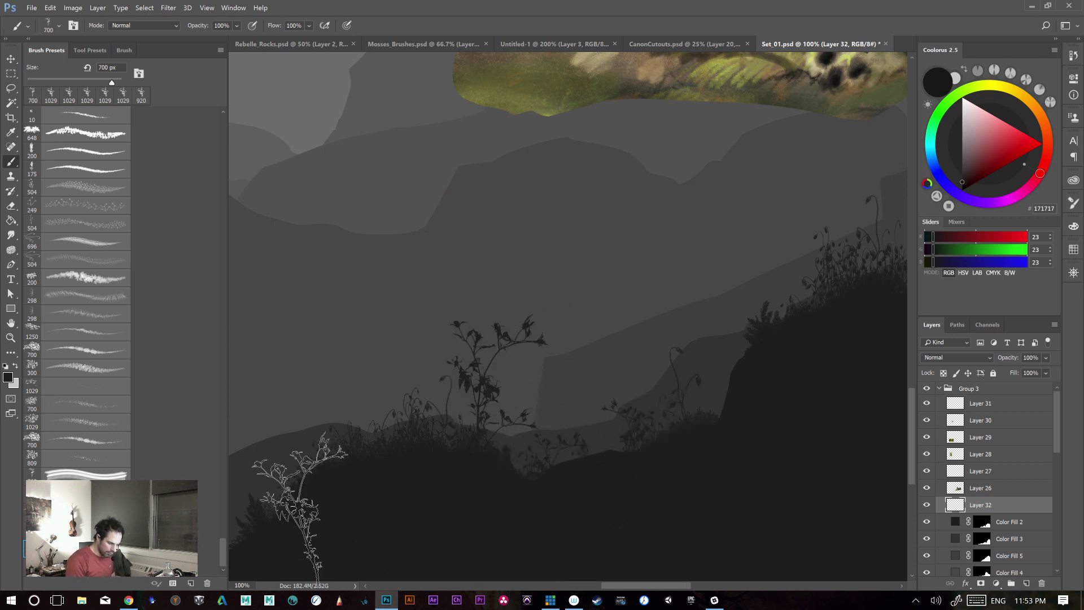
click(376, 472)
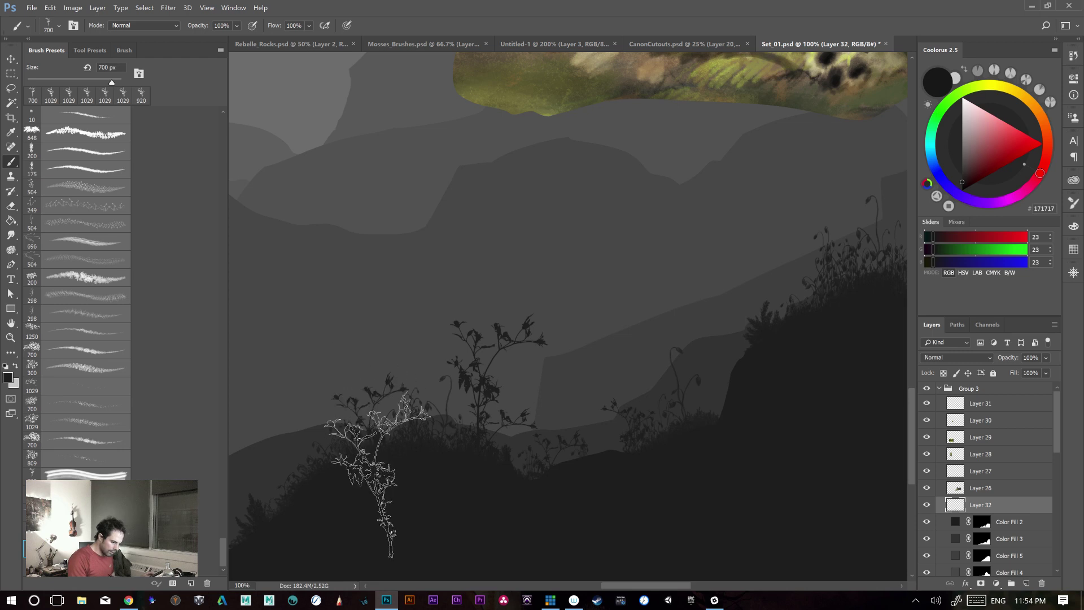
- Paint a dense leafy bush on the left mound with the 1029 px twig brush, replacing a first drooping attempt
click(350, 362)
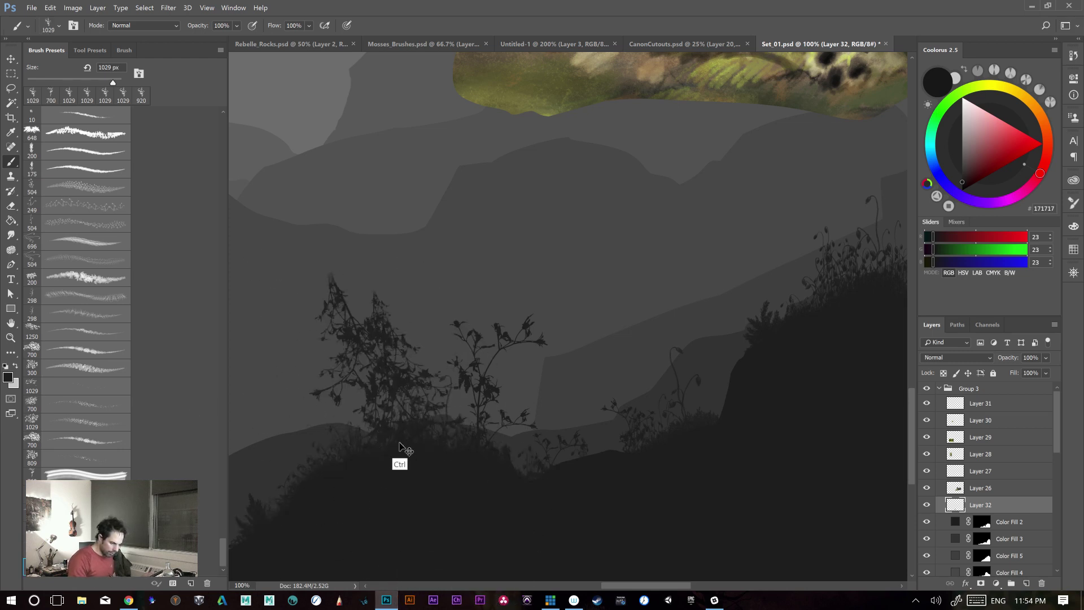
key(ctrl+z)
click(389, 384)
- Try a tall tree beside the left bush and a broad canopy arching across the valley, undoing each attempt
click(627, 294)
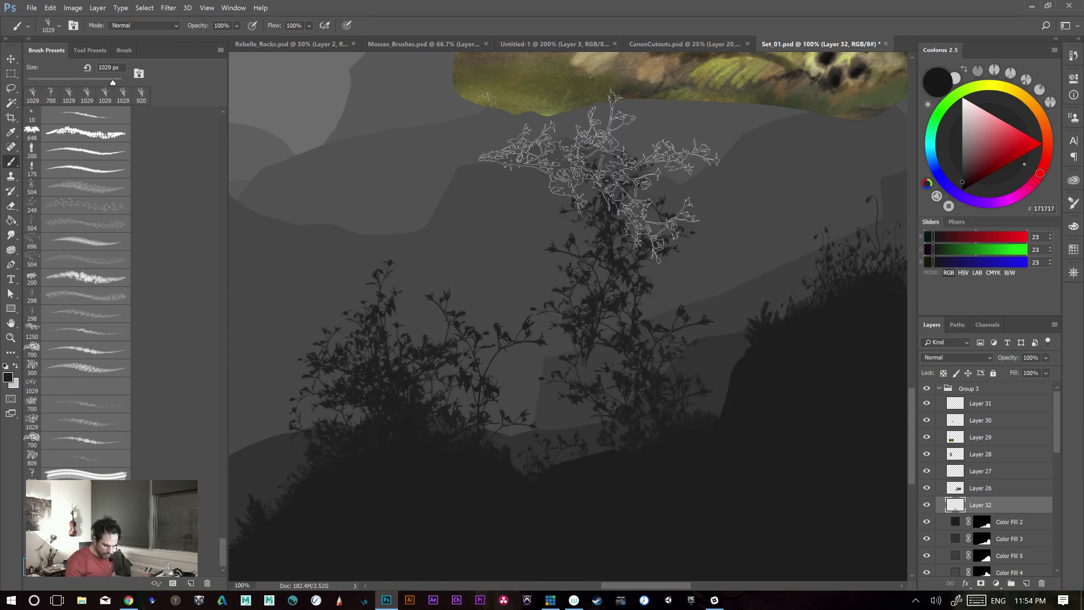
drag(654, 210, 474, 137)
key(ctrl+z)
mouse_move(576, 480)
mouse_down()
mouse_move(582, 377)
mouse_move(743, 236)
mouse_move(443, 310)
mouse_up()
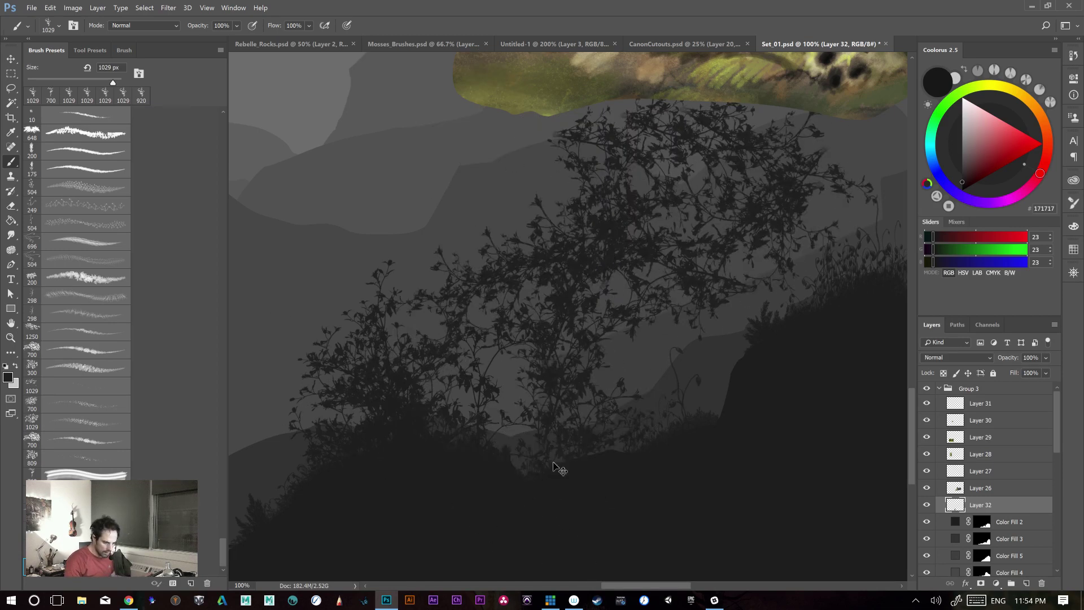
key(ctrl+z)
- Try several tall, slender leafy trees rising between the two mounds, varying the stroke direction and undoing each one
drag(593, 480, 633, 212)
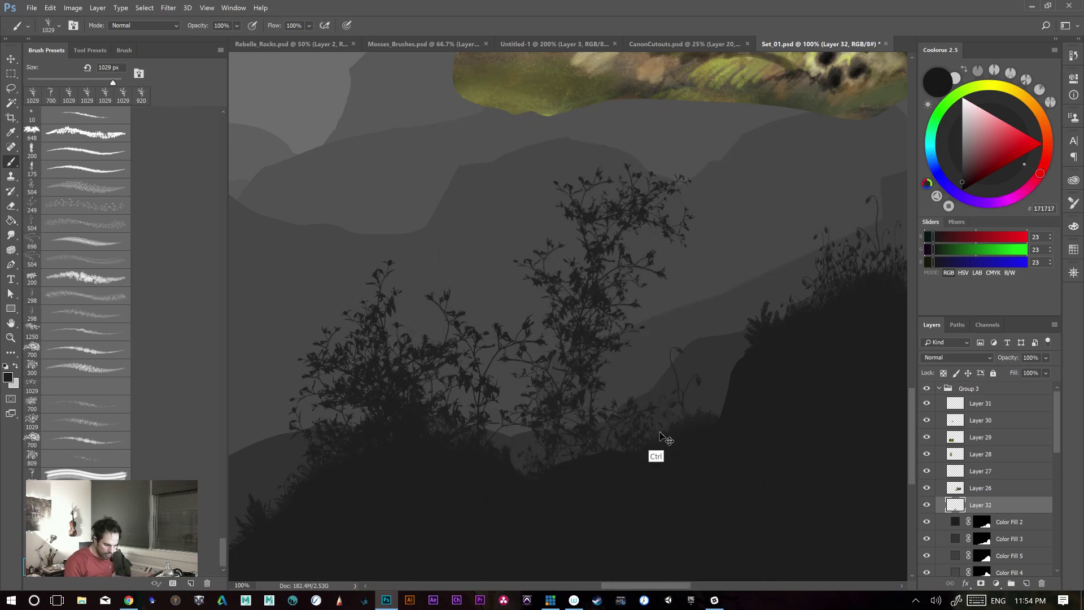
key(ctrl+z)
drag(675, 457, 573, 172)
key(ctrl+z)
drag(649, 463, 610, 178)
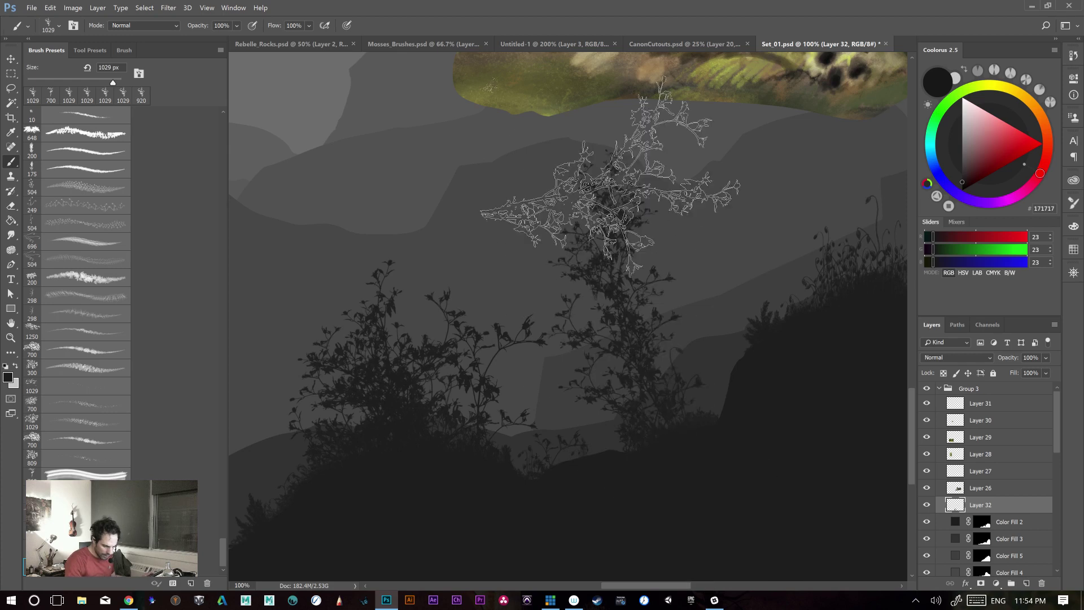
key(ctrl+z)
drag(621, 464, 689, 226)
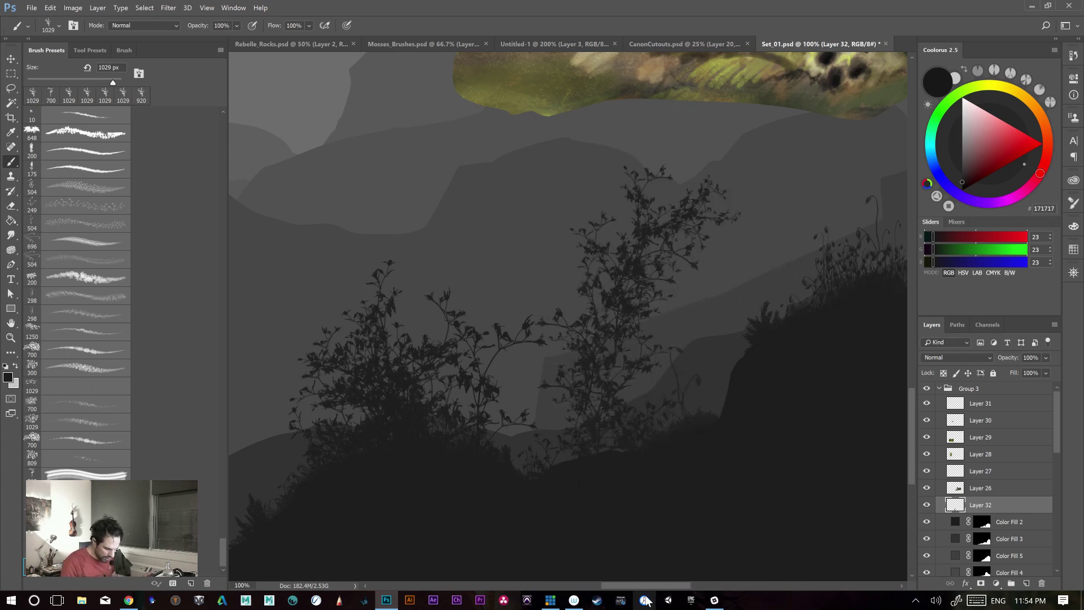
key(ctrl+z)
mouse_move(632, 474)
mouse_down()
mouse_move(619, 356)
mouse_move(632, 172)
mouse_up()
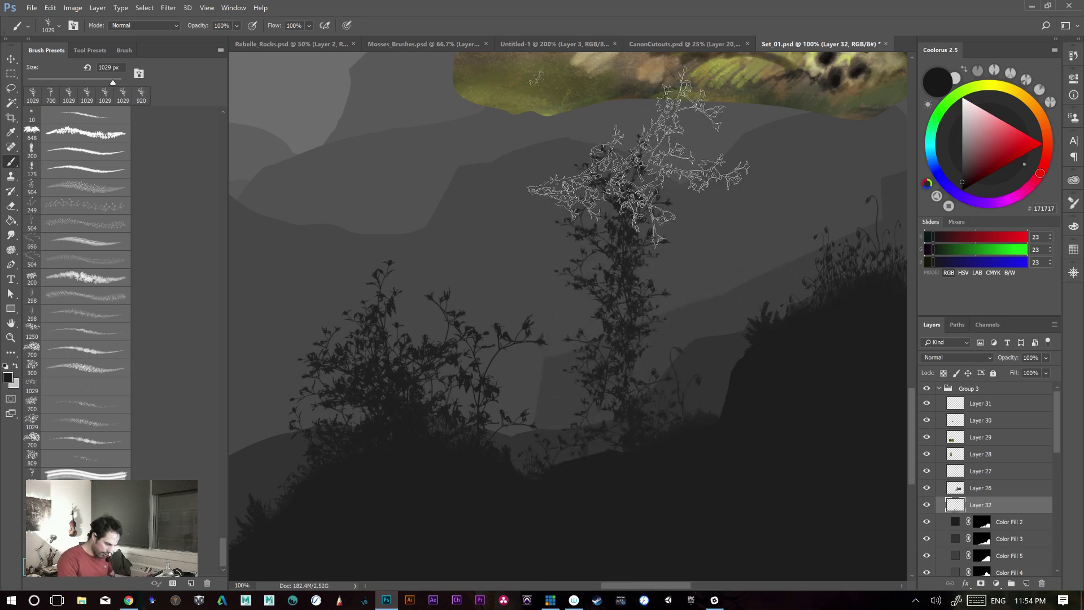
key(ctrl+z)
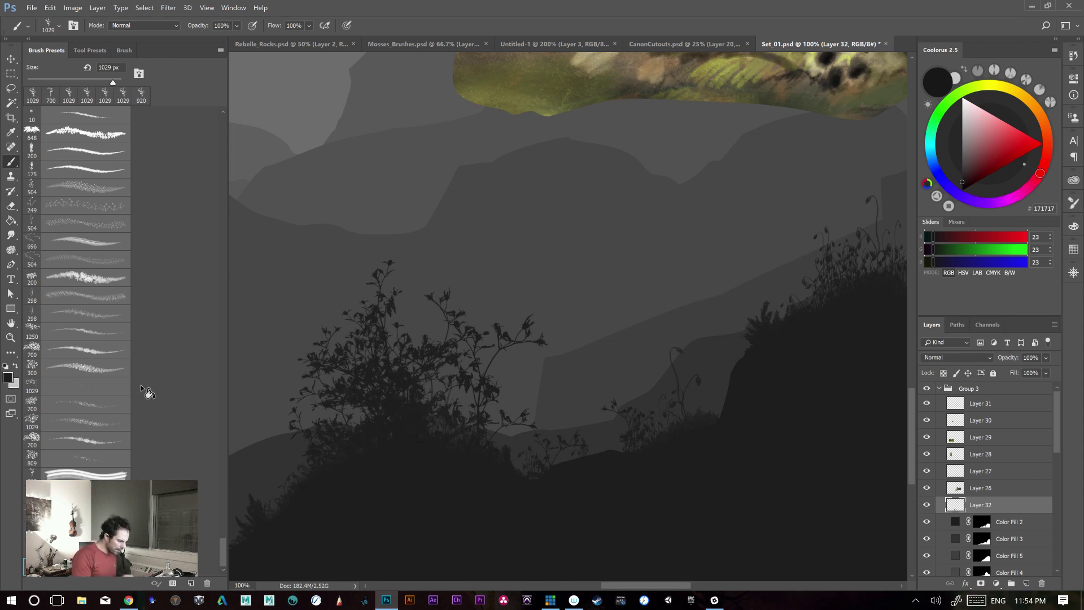
- Review the brush's Shape Dynamics and Brush Tip Shape settings and paint a tall, slender leafy tree rising from the left mound
click(98, 52)
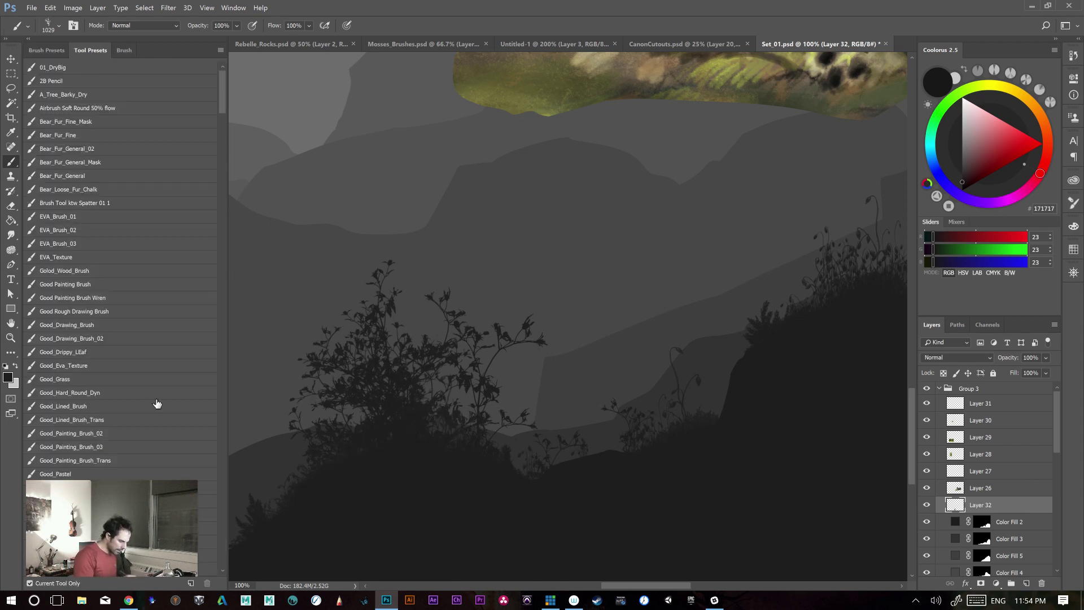
click(123, 50)
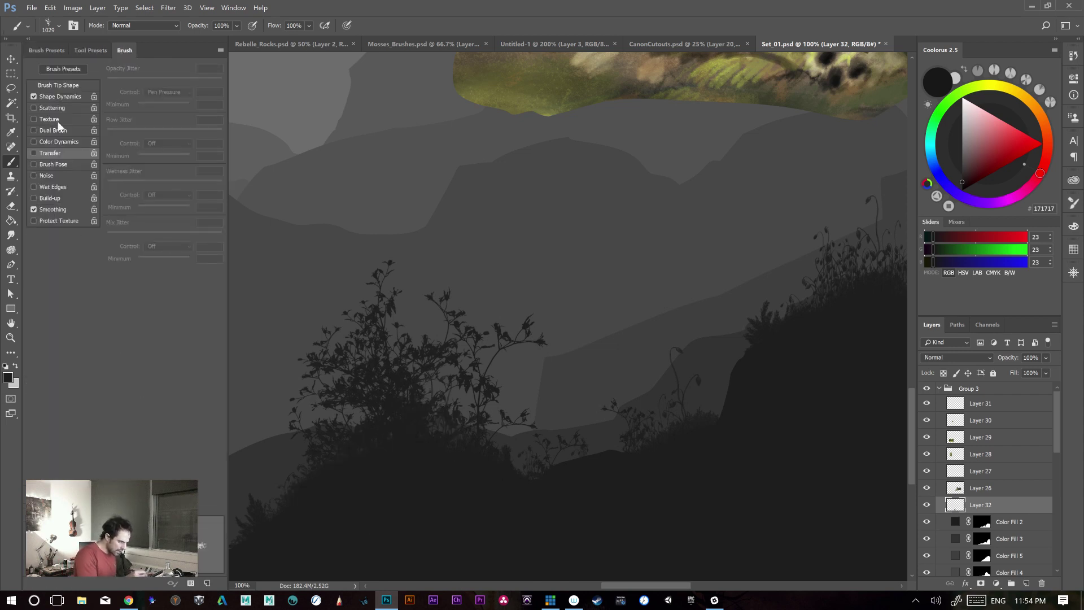
click(59, 97)
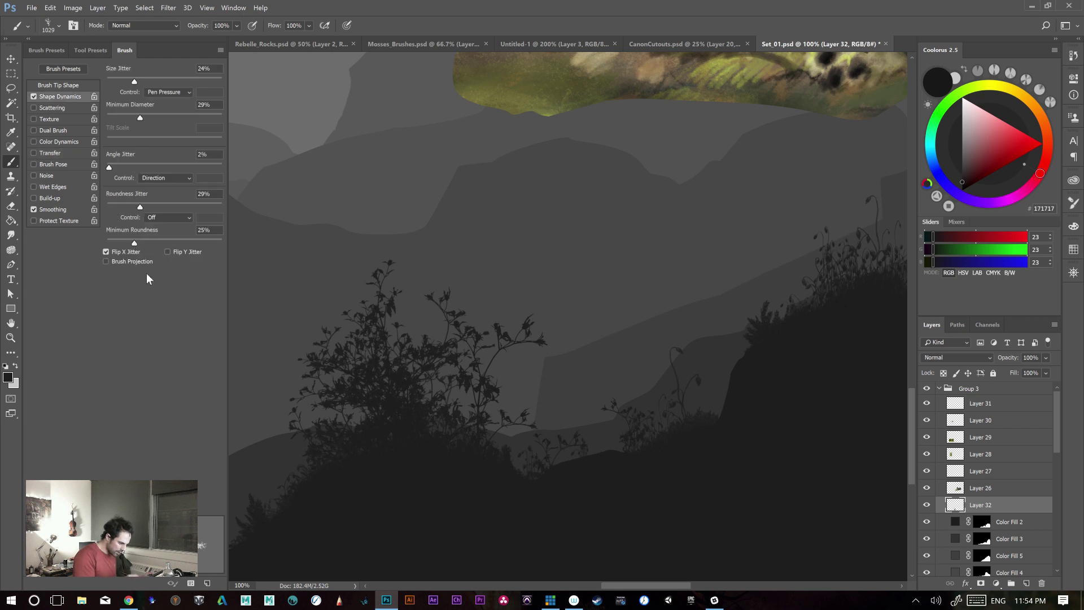
click(73, 84)
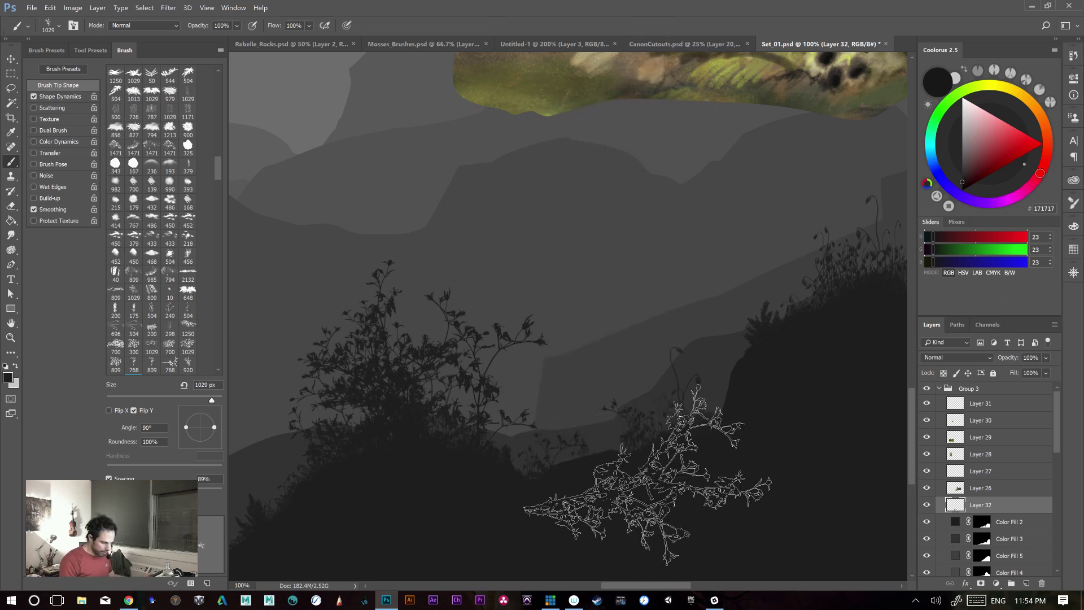
key(ctrl+minus)
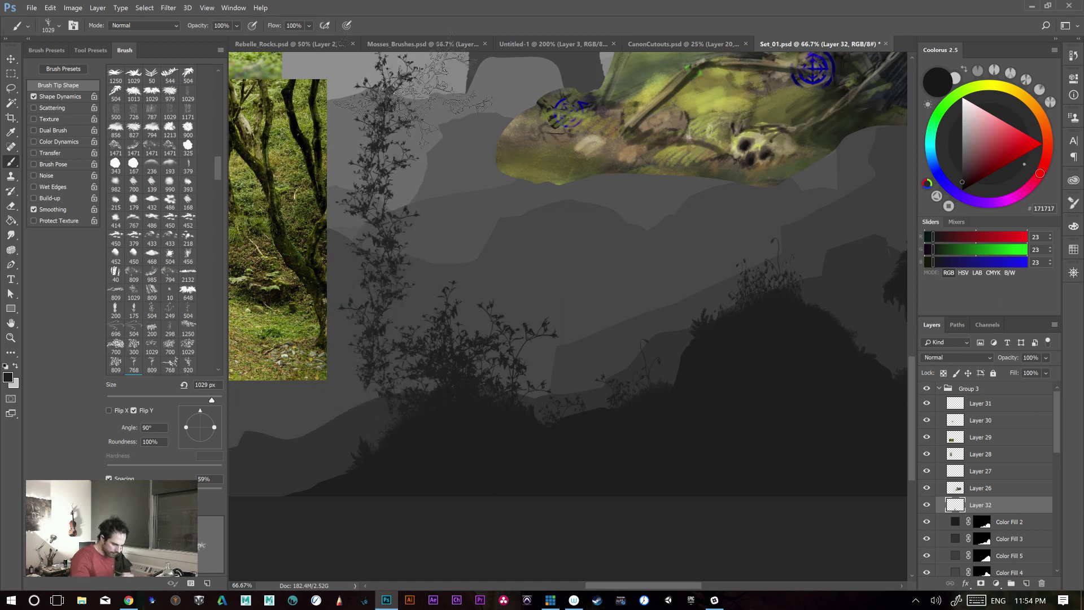
- Try several tall, slender leafy trees rising from the left mound with the 1029 px twig brush, undoing each attempt
drag(399, 268, 384, 141)
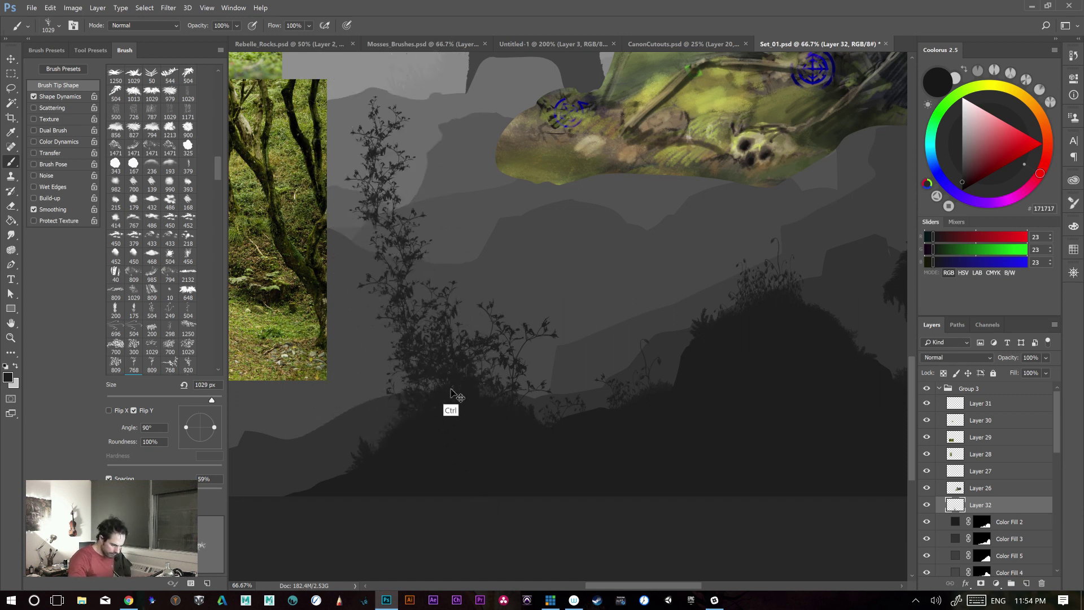
key(ctrl+z)
drag(435, 353, 398, 144)
key(ctrl+z)
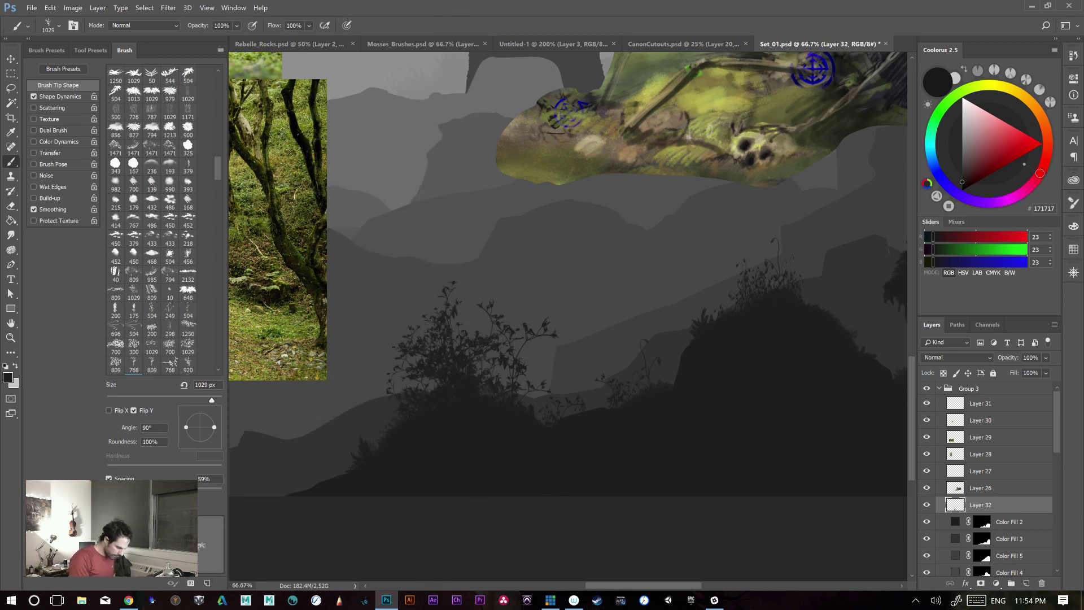
drag(411, 362, 423, 74)
key(ctrl+z)
drag(500, 373, 486, 170)
key(ctrl+z)
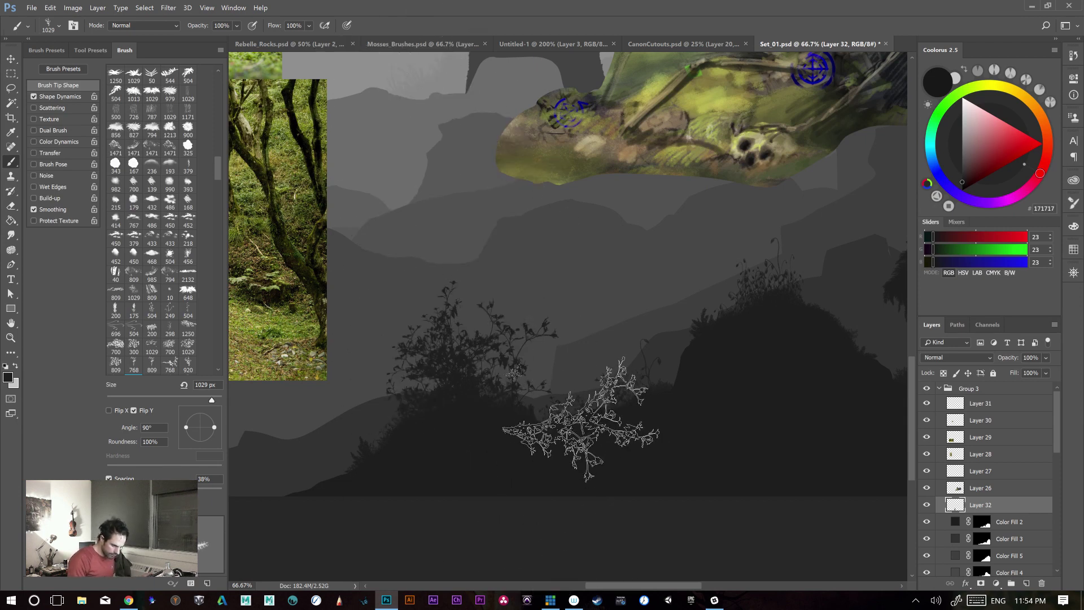
- Reduce the twig brush spacing to 38% and 15%, testing dense trees on and beside the left mound and undoing each one
click(578, 305)
key(ctrl+z)
click(581, 316)
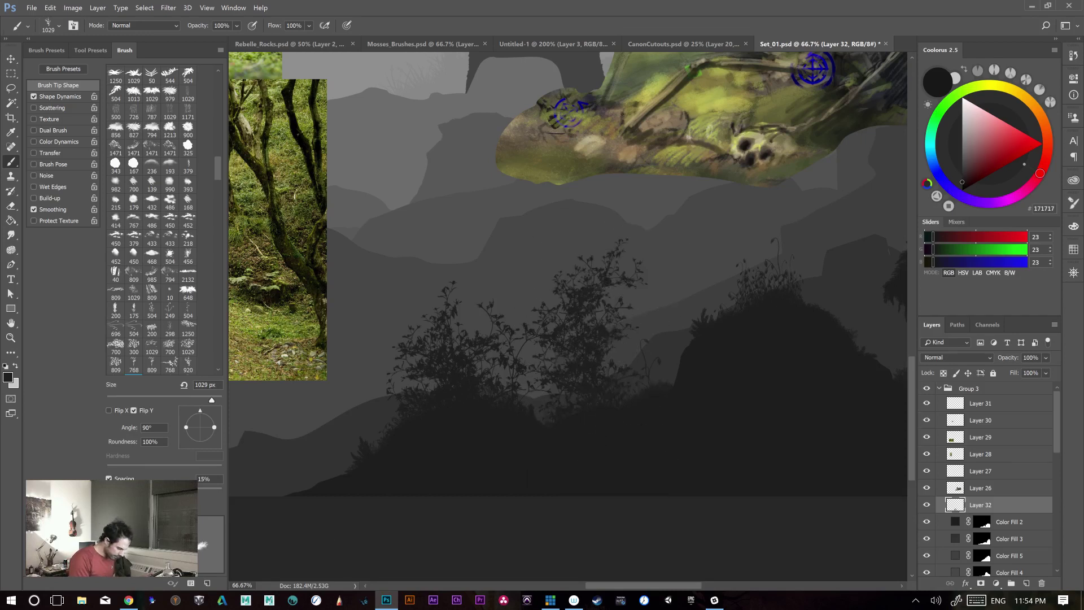
key(ctrl+z)
click(491, 271)
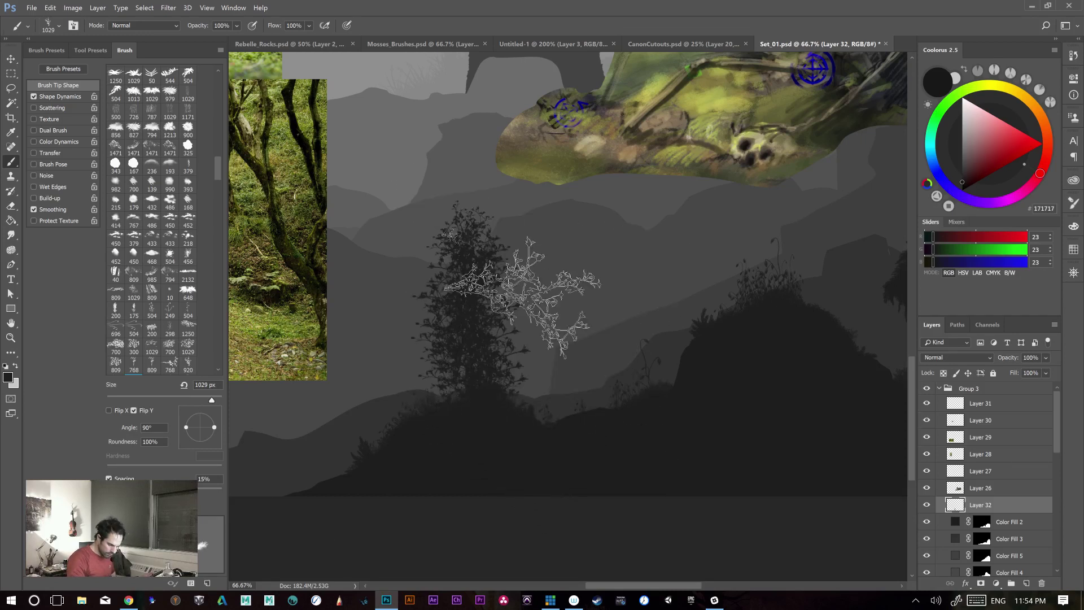
key(ctrl+z)
- Paint a broad, dense tree on the left mound and a second leafy tree in the dip beside the right mound
mouse_move(518, 467)
mouse_down()
mouse_move(519, 362)
mouse_move(491, 382)
mouse_move(465, 241)
mouse_up()
drag(463, 432, 414, 385)
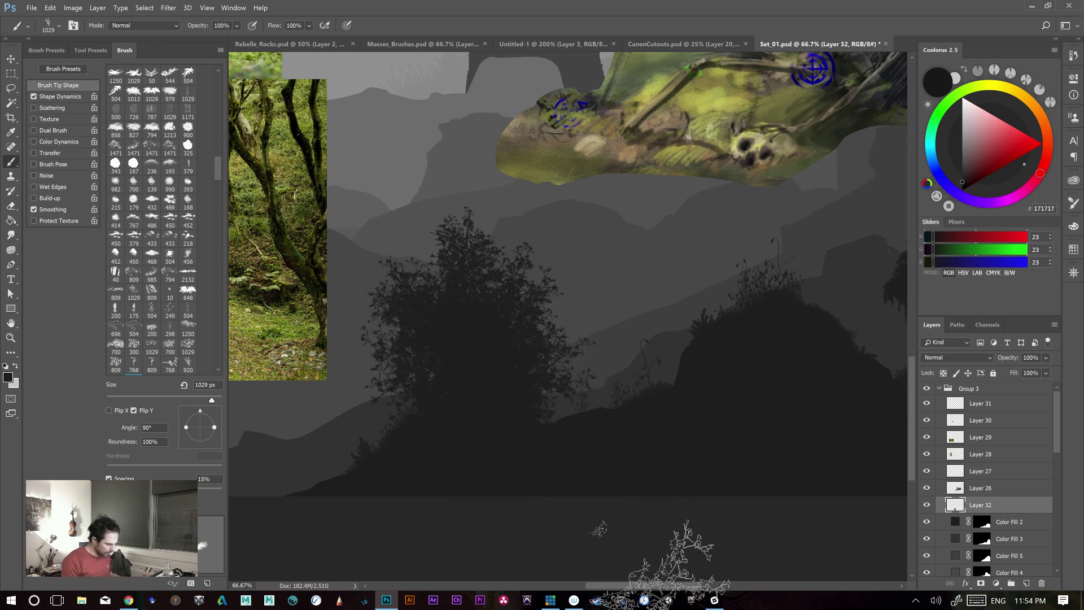
key(ctrl+plus)
mouse_move(637, 402)
mouse_down()
mouse_move(683, 354)
mouse_move(765, 303)
mouse_move(758, 337)
mouse_move(618, 477)
mouse_move(670, 394)
mouse_up()
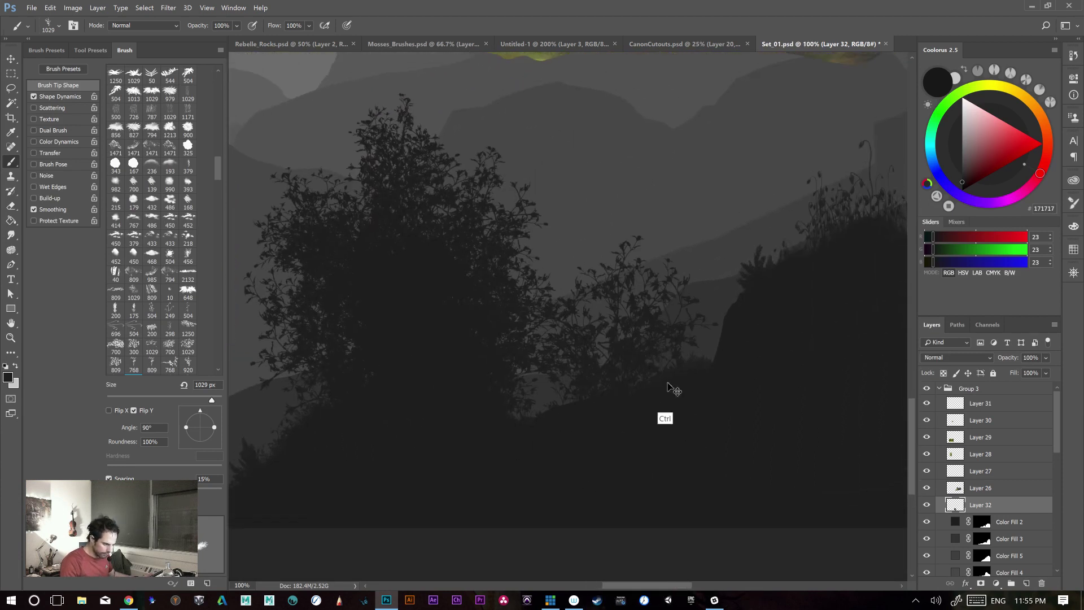
drag(719, 450, 717, 479)
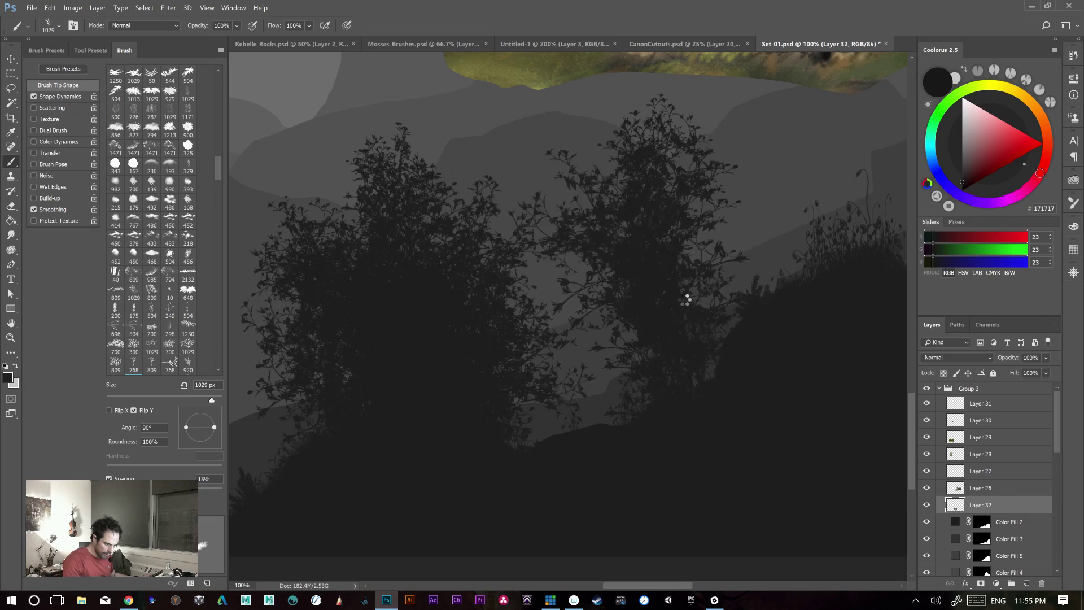
- Reduce the brush to 500 px, add side branches to the right-hand tree and grow a tall, forked tree above the left one
key(ctrl+alt+z)
key([)
key([)
key([)
key([)
key([)
key([)
click(791, 220)
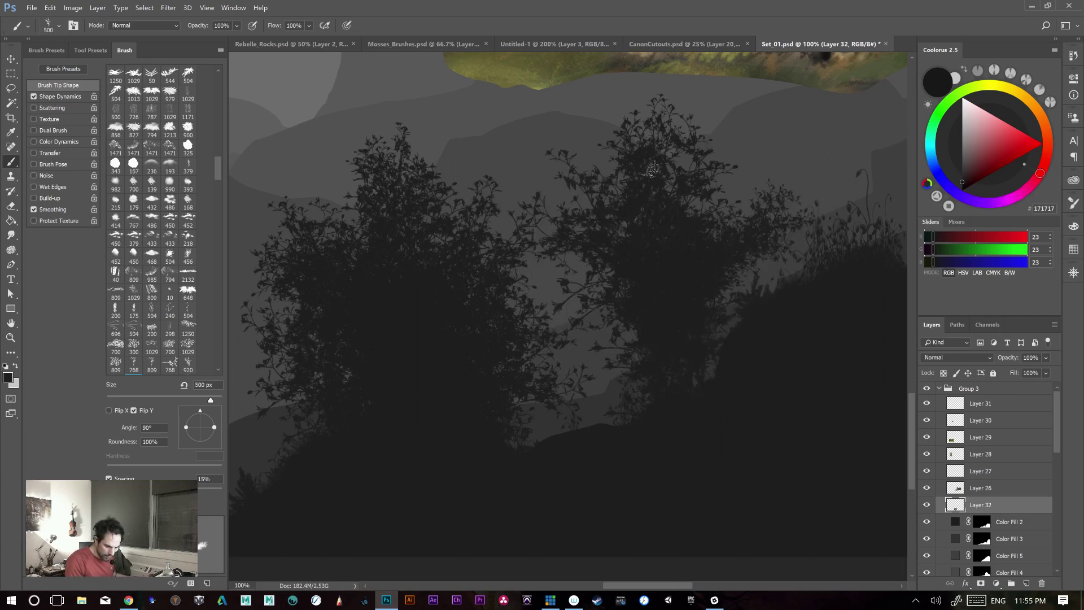
drag(593, 242, 554, 141)
mouse_move(668, 433)
mouse_down()
mouse_move(685, 486)
mouse_move(720, 464)
mouse_up()
mouse_move(336, 105)
mouse_down()
mouse_move(350, 315)
mouse_move(435, 181)
mouse_up()
mouse_move(286, 230)
mouse_down()
mouse_move(336, 206)
mouse_move(296, 139)
mouse_up()
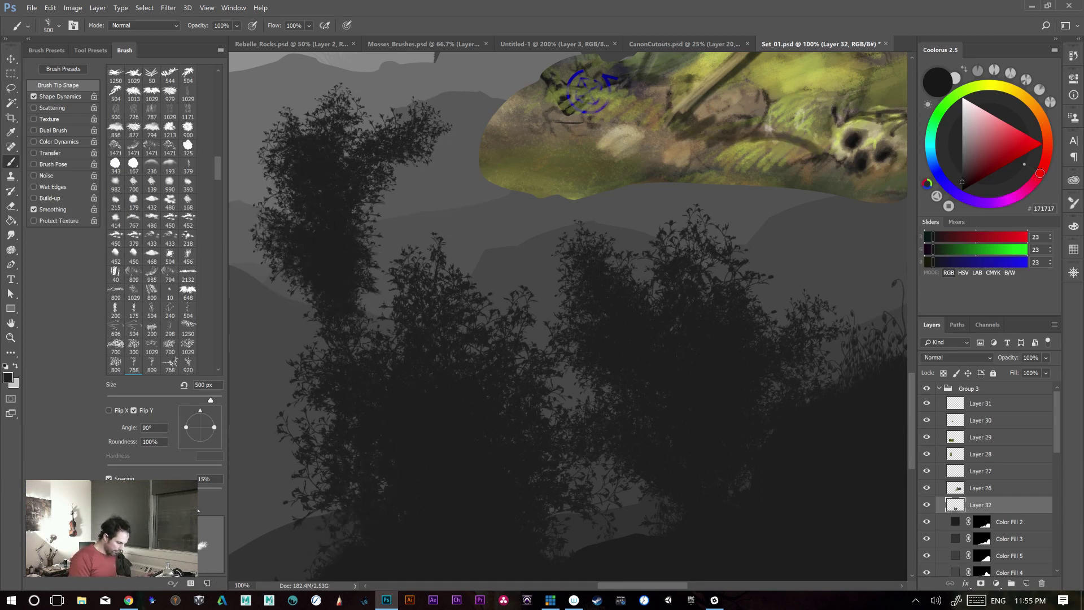
- Clear the painted trees from Layer 32 and test the 504 px twig brush with 124% and 76% spacing, undoing each stroke
key(Delete)
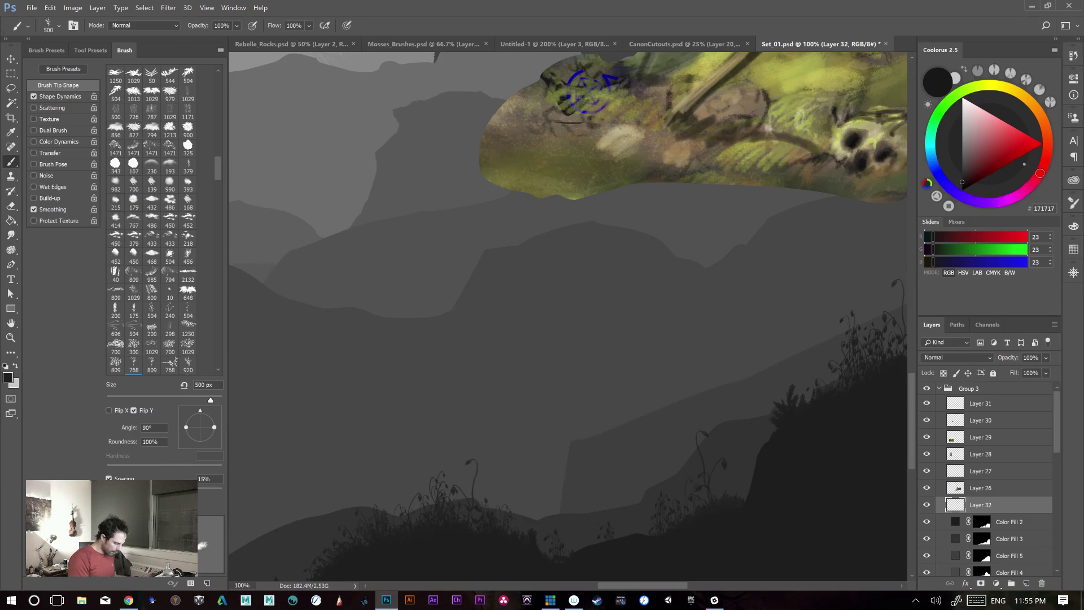
drag(376, 181, 395, 484)
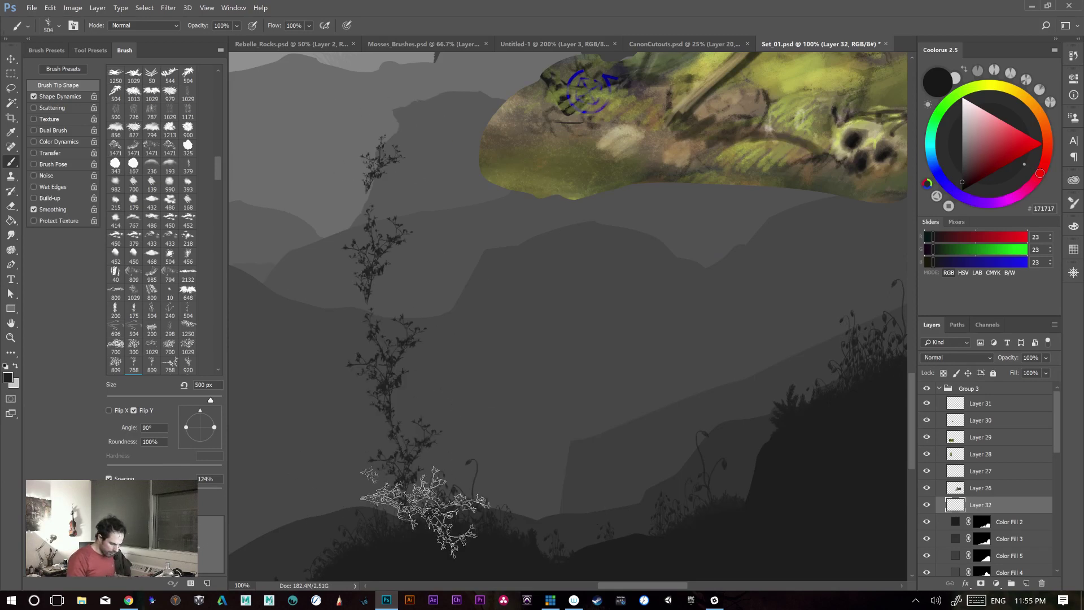
key(ctrl+z)
key(ctrl+z)
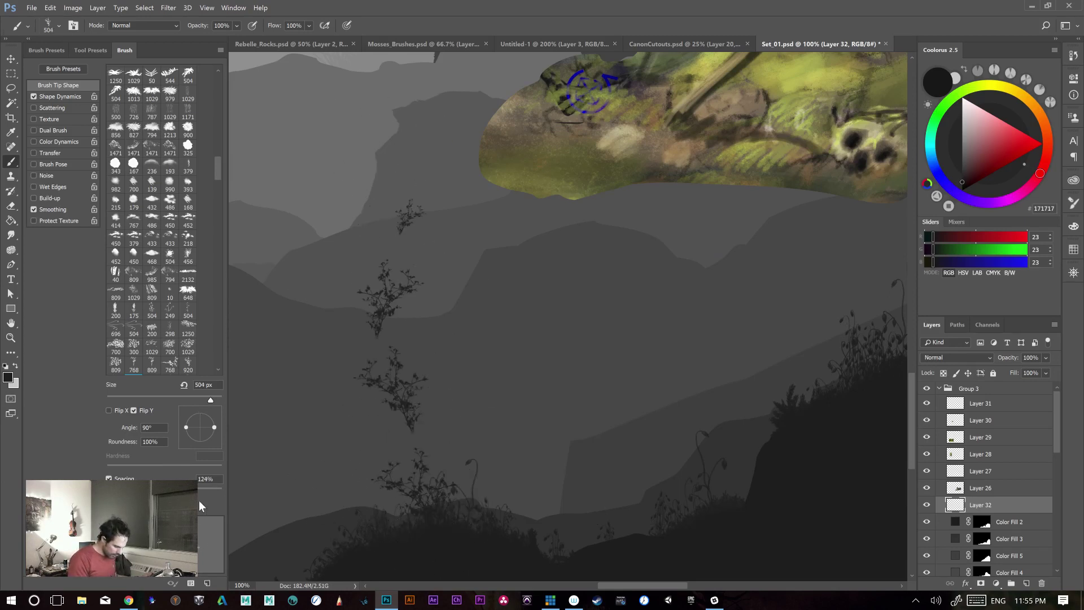
key(ctrl+z)
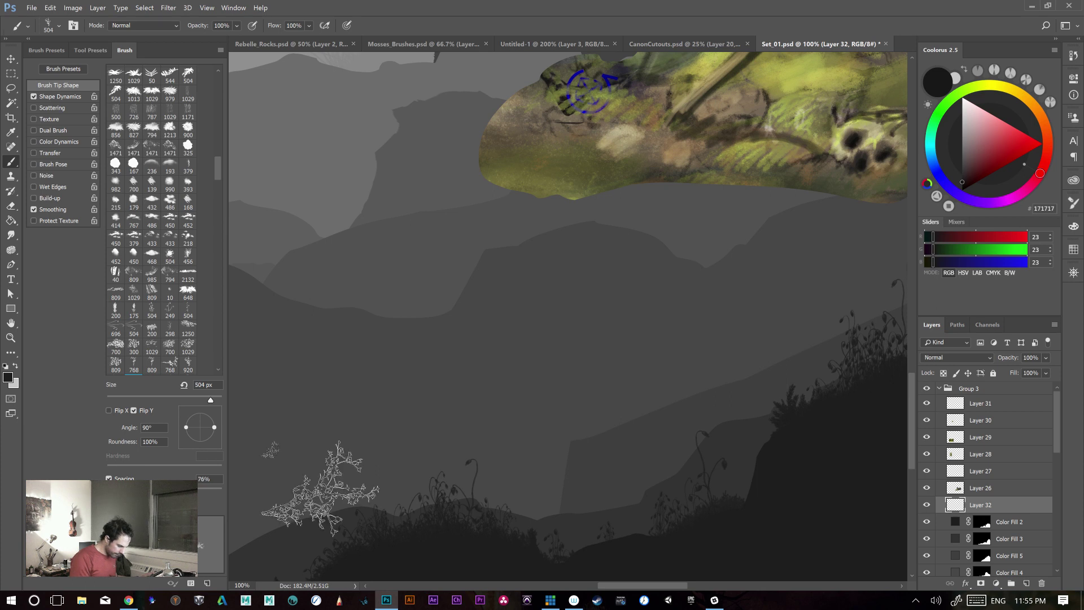
key(ctrl+z)
key(ctrl+z)
key(ctrl+z)
mouse_move(446, 534)
mouse_down()
mouse_move(388, 327)
mouse_move(446, 571)
mouse_up()
key(ctrl+z)
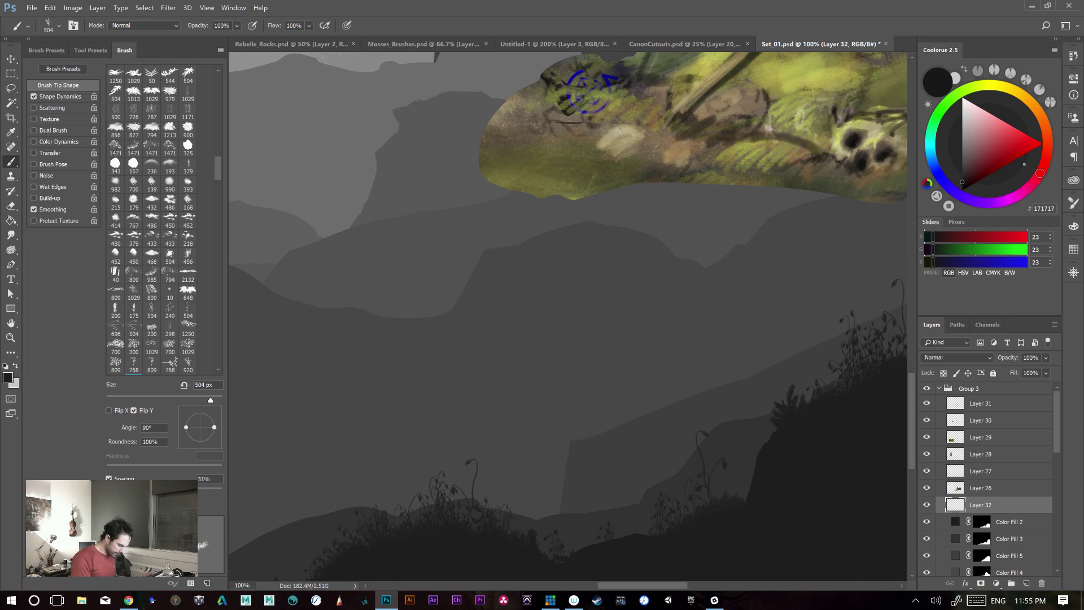
- Set the 504 px twig brush's spacing to 30% and paint a dense leafy bush on the left mound, replacing a first attempt
drag(441, 501, 425, 240)
key(ctrl+z)
mouse_move(440, 505)
mouse_down()
mouse_move(388, 436)
mouse_move(426, 494)
mouse_move(370, 369)
mouse_move(381, 370)
mouse_move(433, 528)
mouse_up()
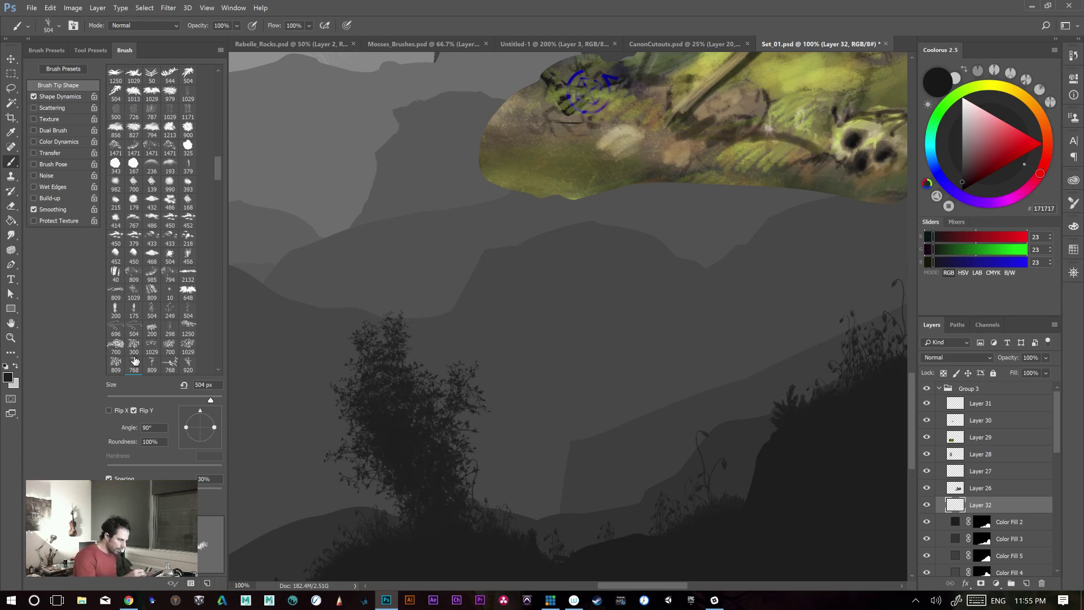
- Save the 504 px twig brush as a preset named Twiggy with its size captured, and delete an unneeded brush preset
click(48, 50)
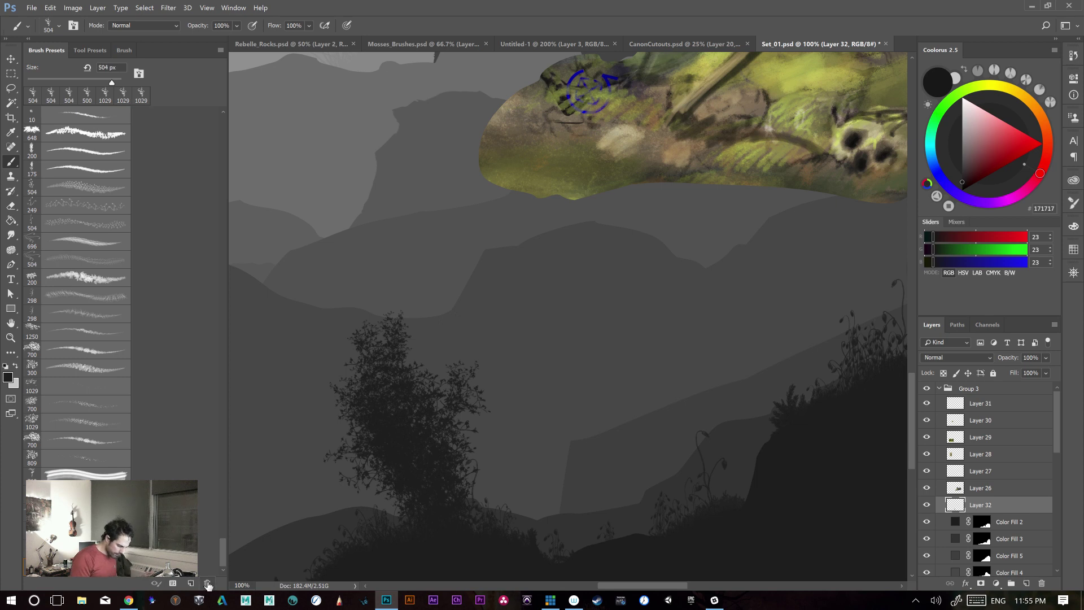
click(190, 584)
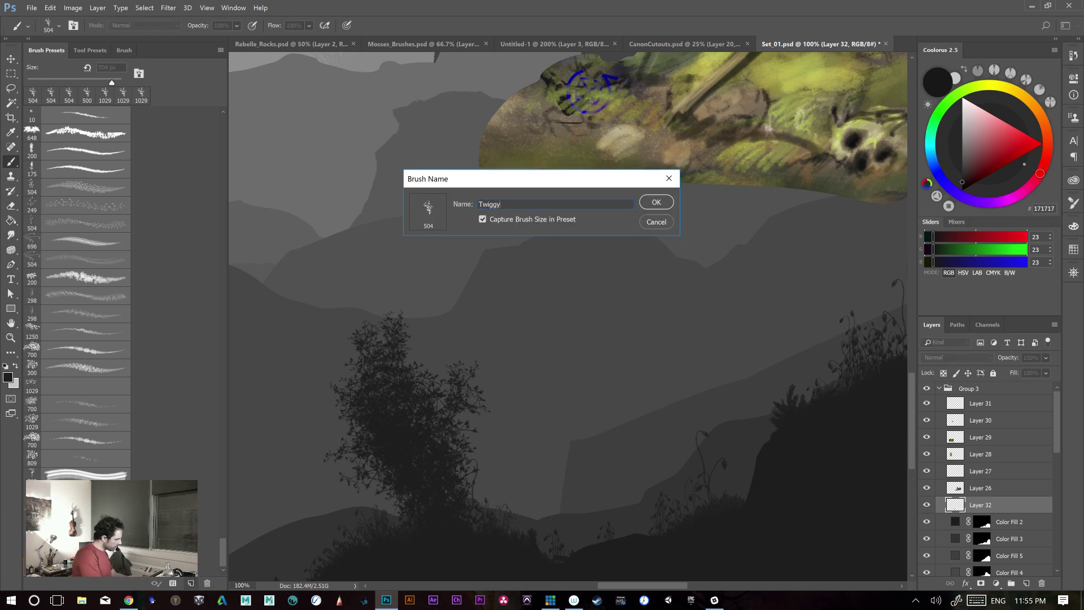
key(Return)
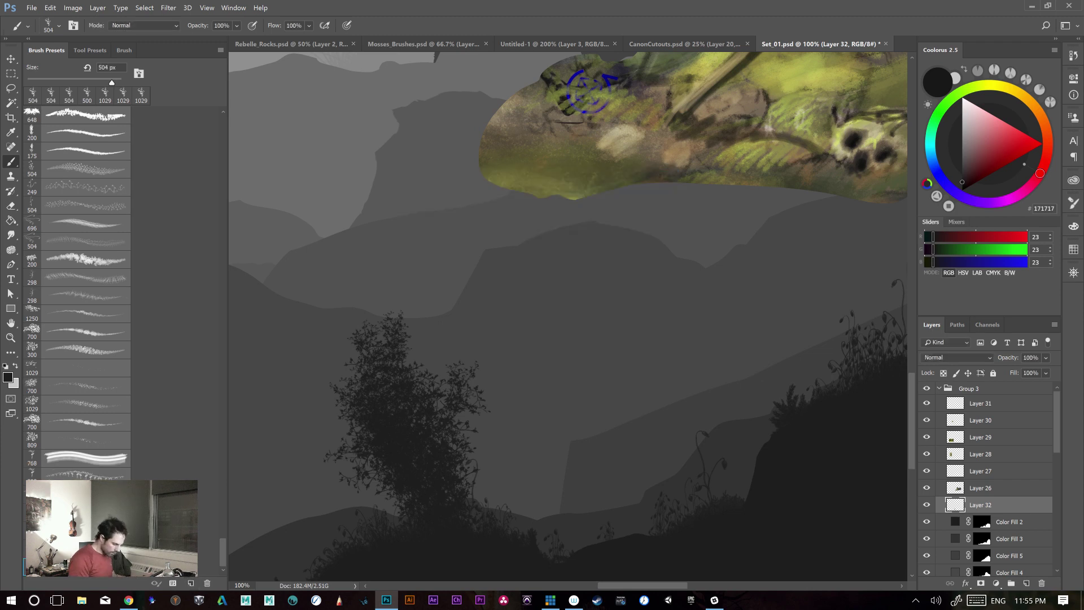
click(207, 584)
click(517, 221)
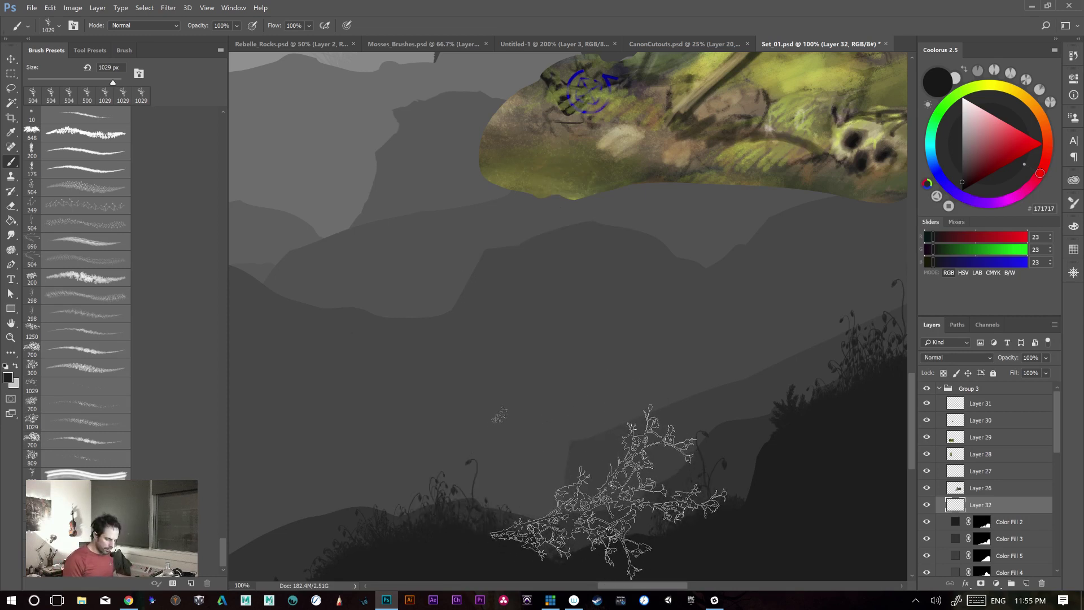
- Switch to the Untitled-1 document, hide Layer 4 and Layer 3, and show Layer 1 copy above the background
click(716, 45)
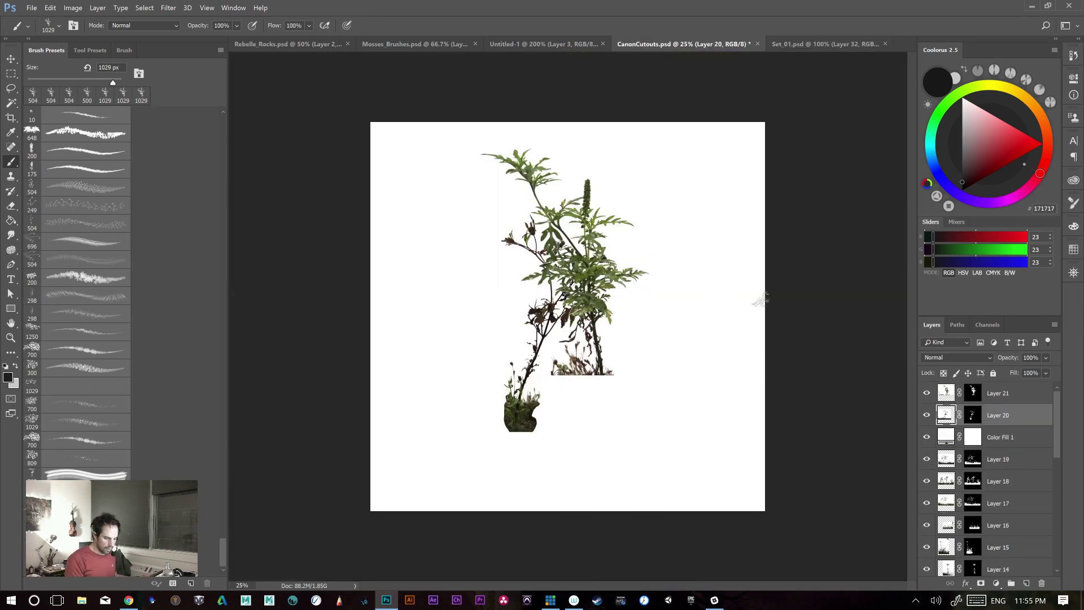
click(811, 45)
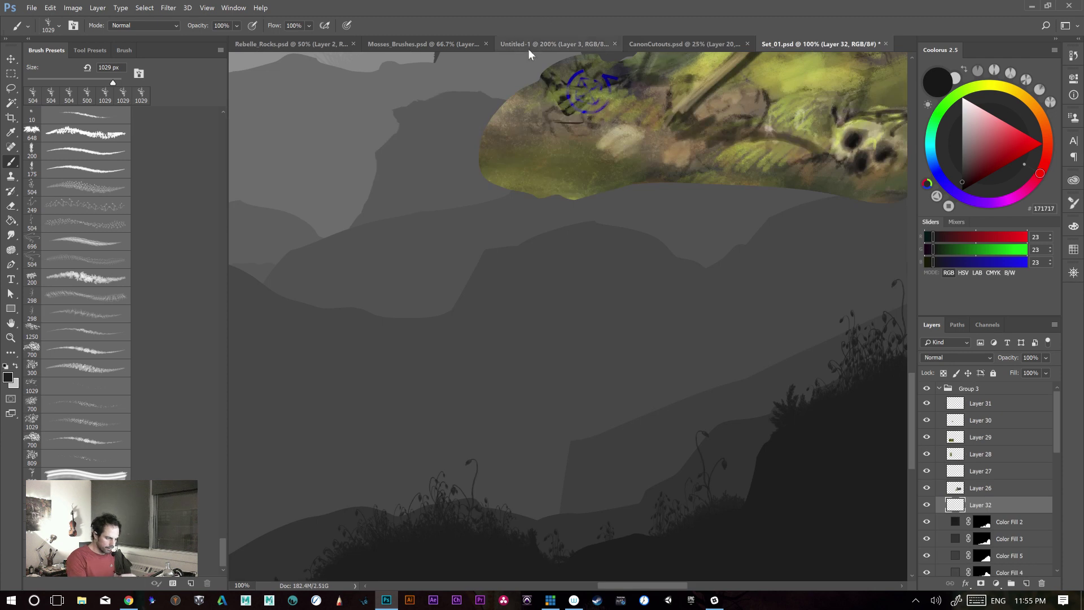
click(446, 42)
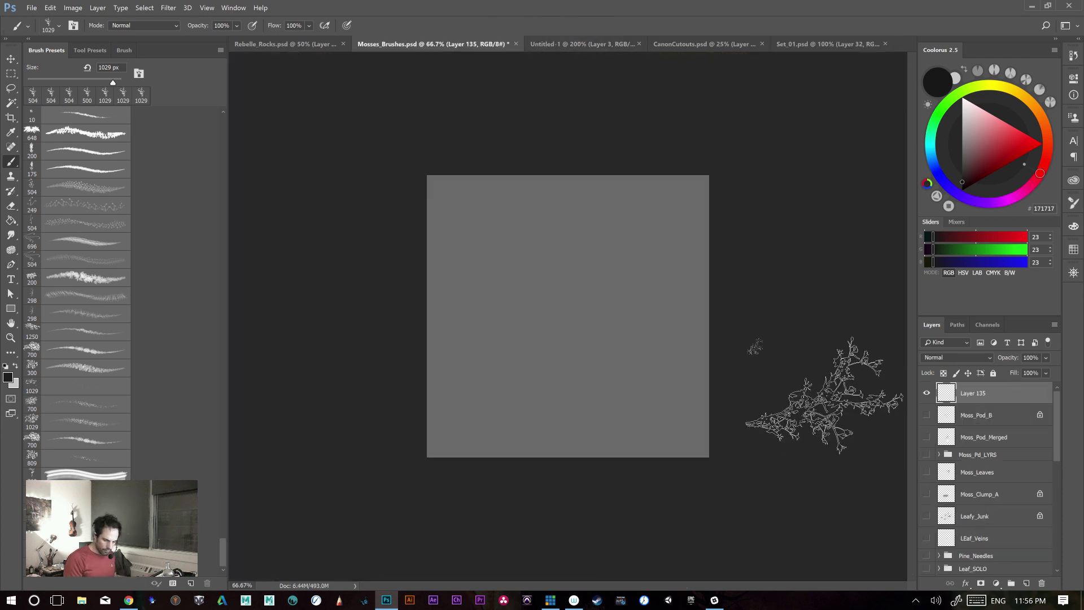
click(567, 43)
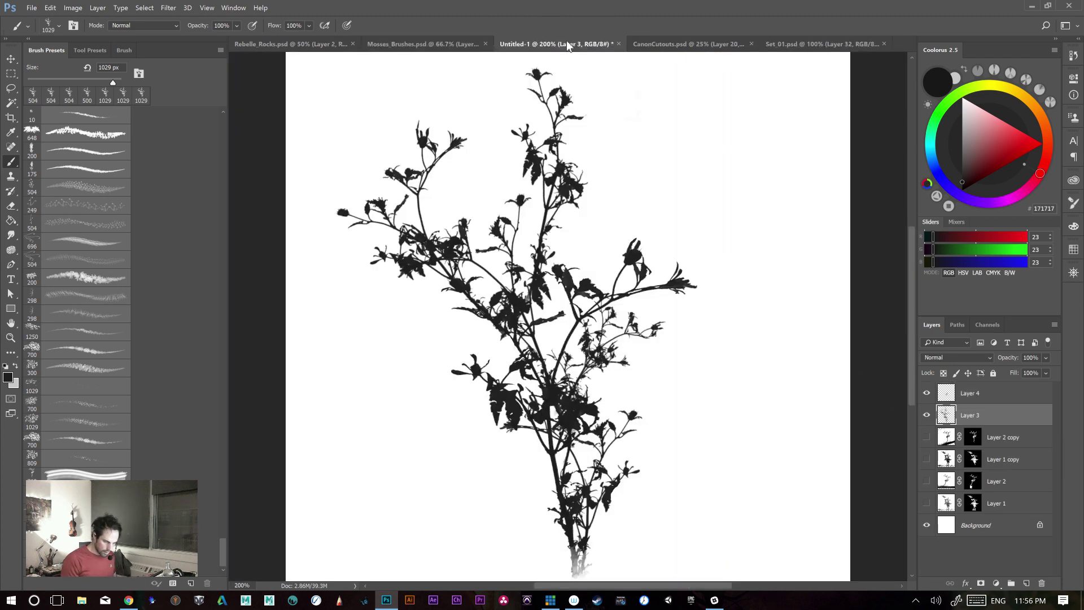
key(ctrl+minus)
drag(927, 438, 929, 421)
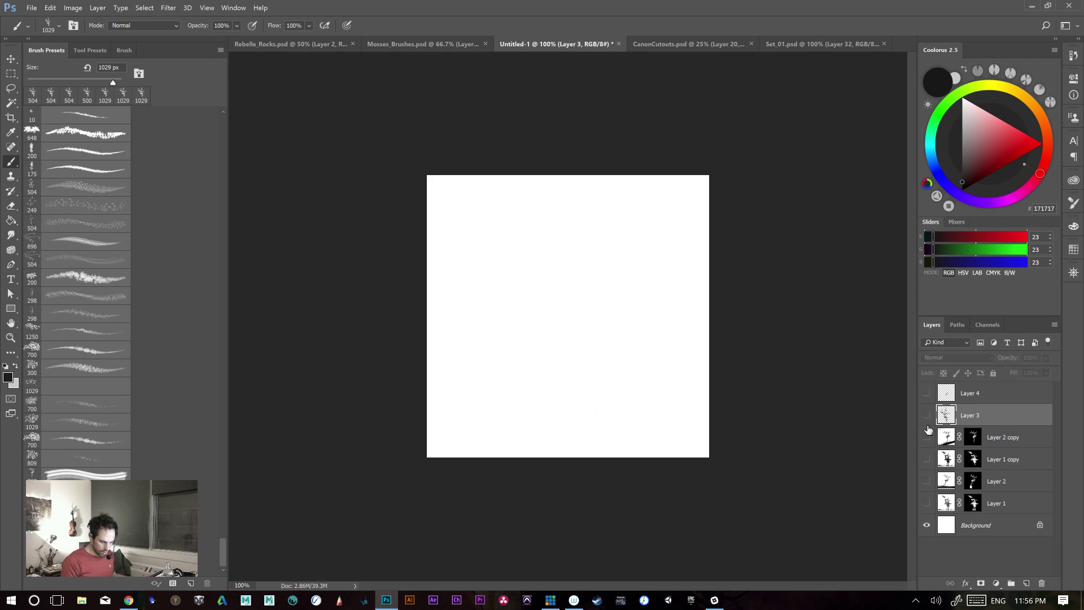
click(927, 438)
click(927, 438)
click(926, 460)
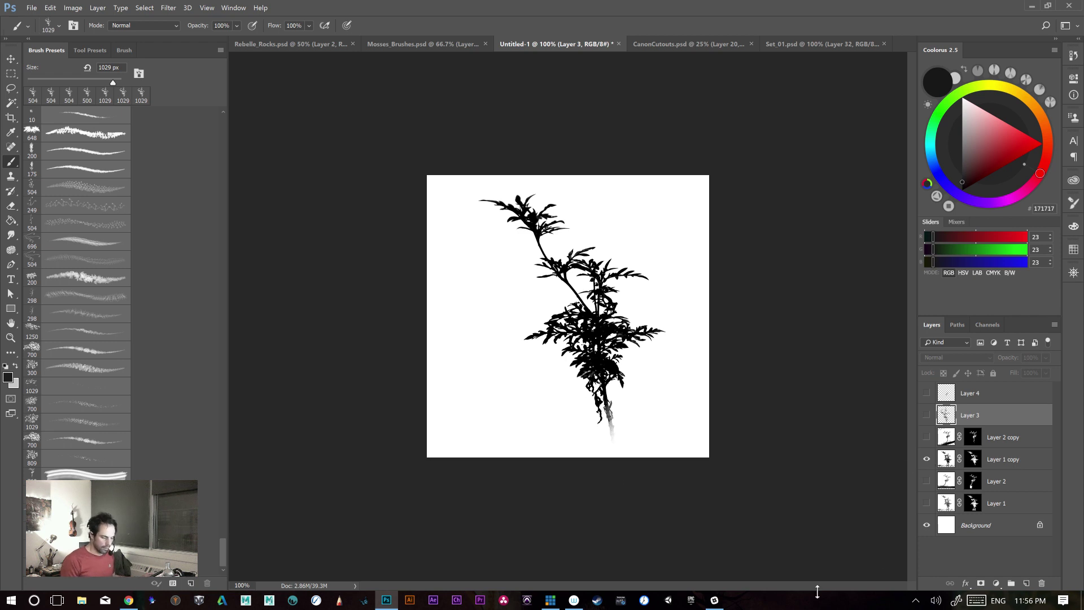
- Transform the Layer 1 copy plant silhouette, scaling it to 90.67%, rotating it 13.31° and centring it on the canvas
click(995, 470)
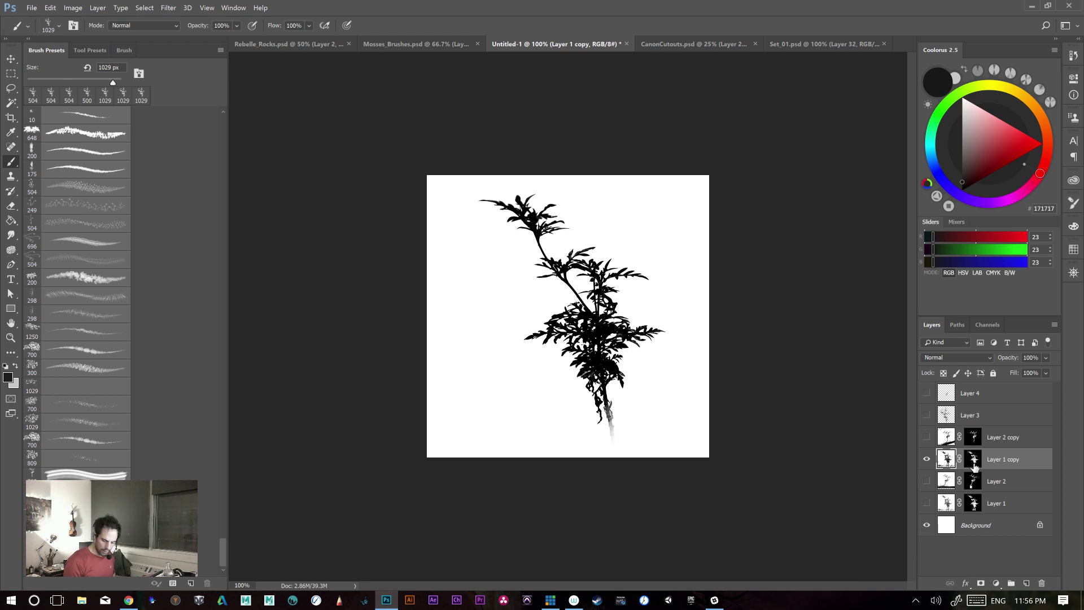
key(ctrl+t)
drag(805, 351, 803, 441)
drag(804, 246, 760, 257)
drag(634, 352, 642, 340)
drag(773, 342, 774, 317)
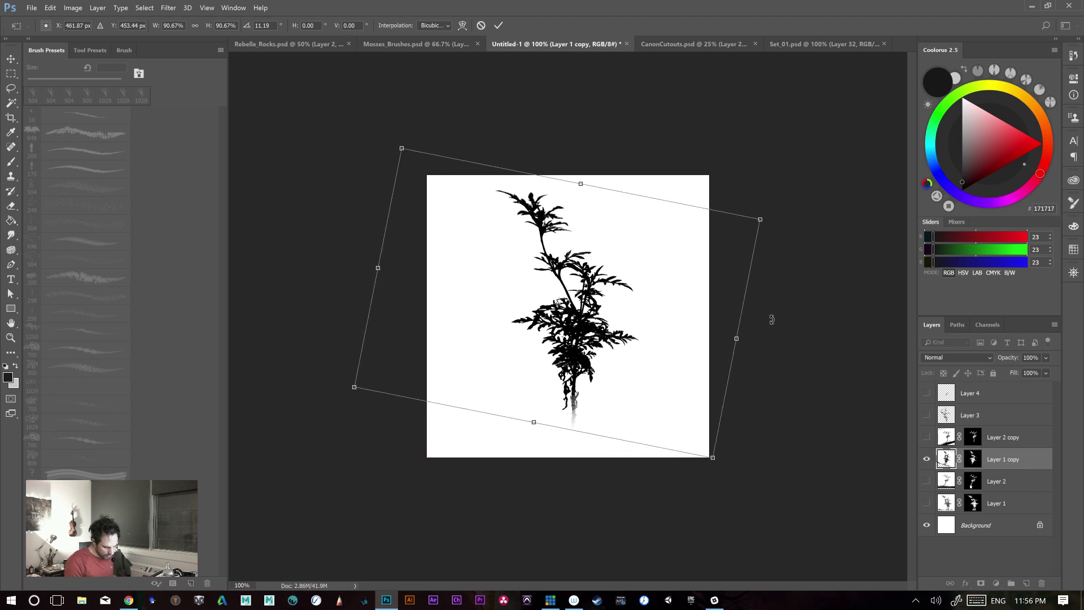
drag(572, 365, 568, 369)
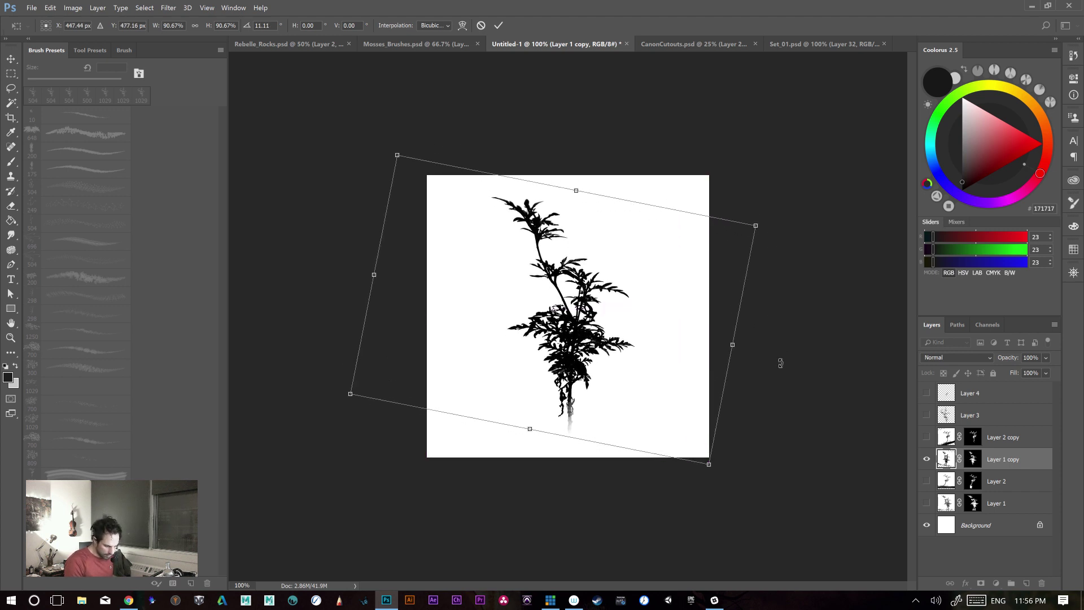
drag(777, 364, 774, 373)
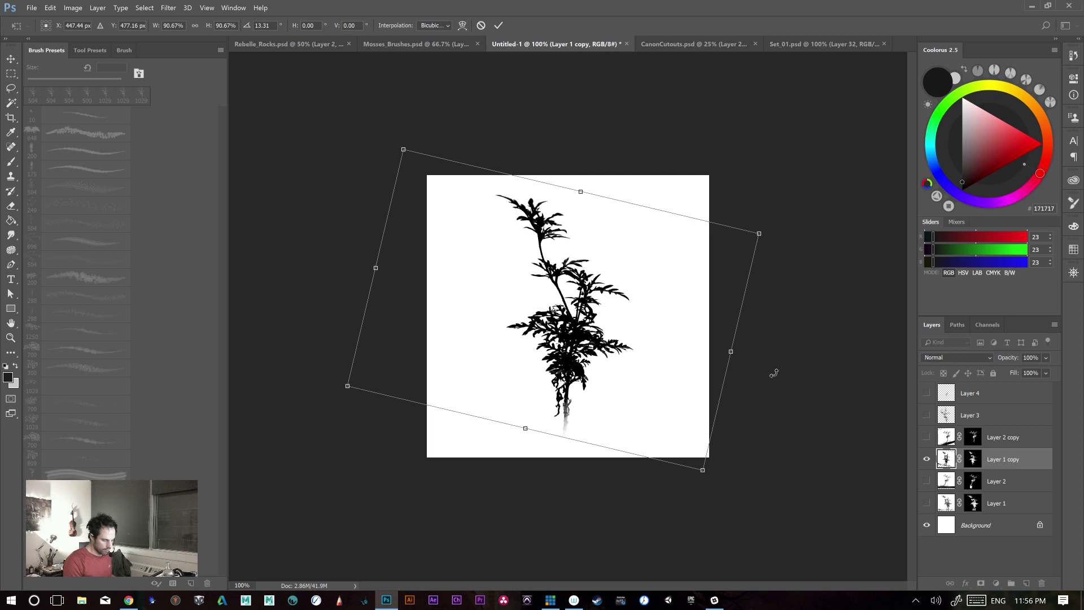
key(Return)
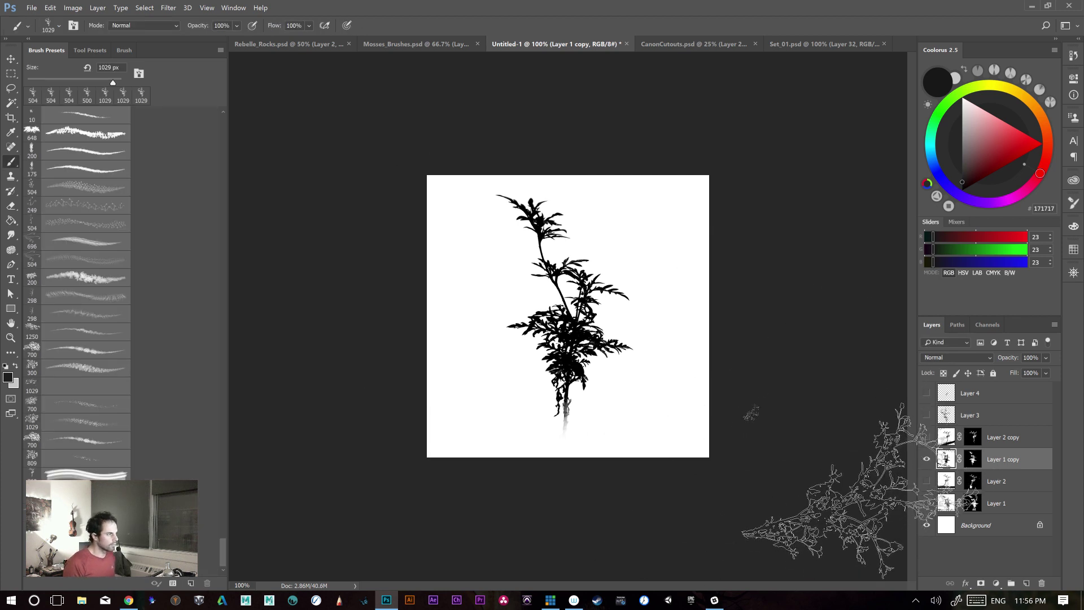
- Target the Layer 1 copy mask with a 90 px eraser, swap the foreground and background colours, and set the flow to 100%
key(ctrl+plus)
key(e)
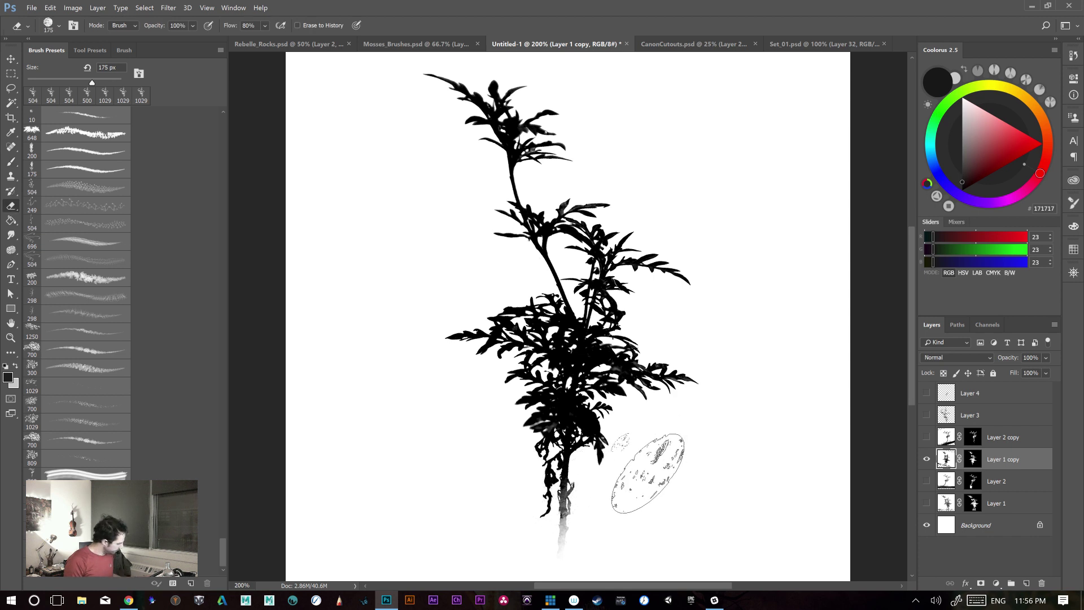
key(ctrl+backslash)
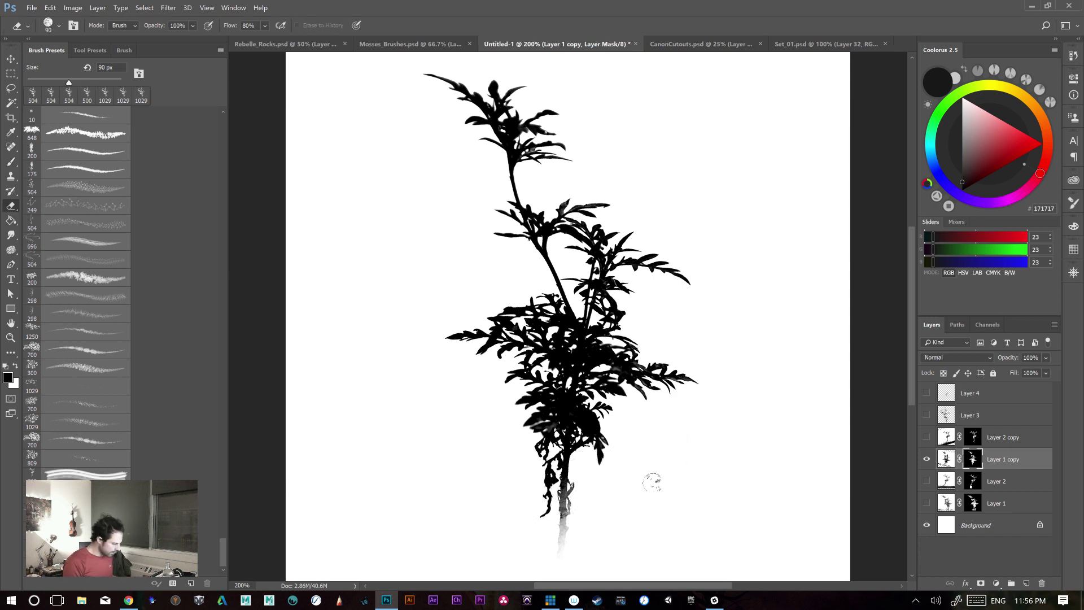
key(x)
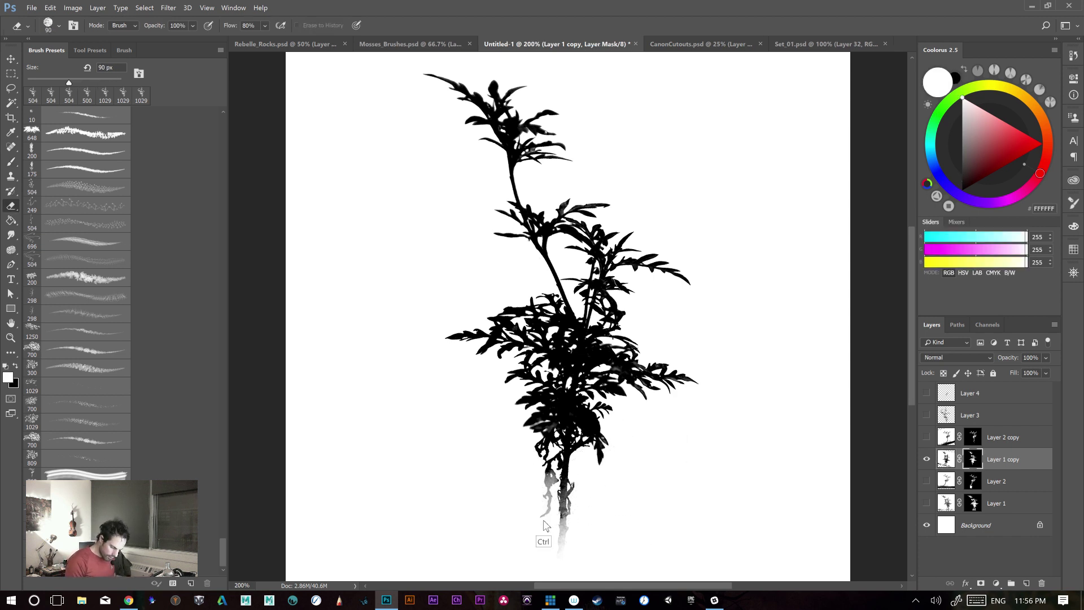
key(shift+0)
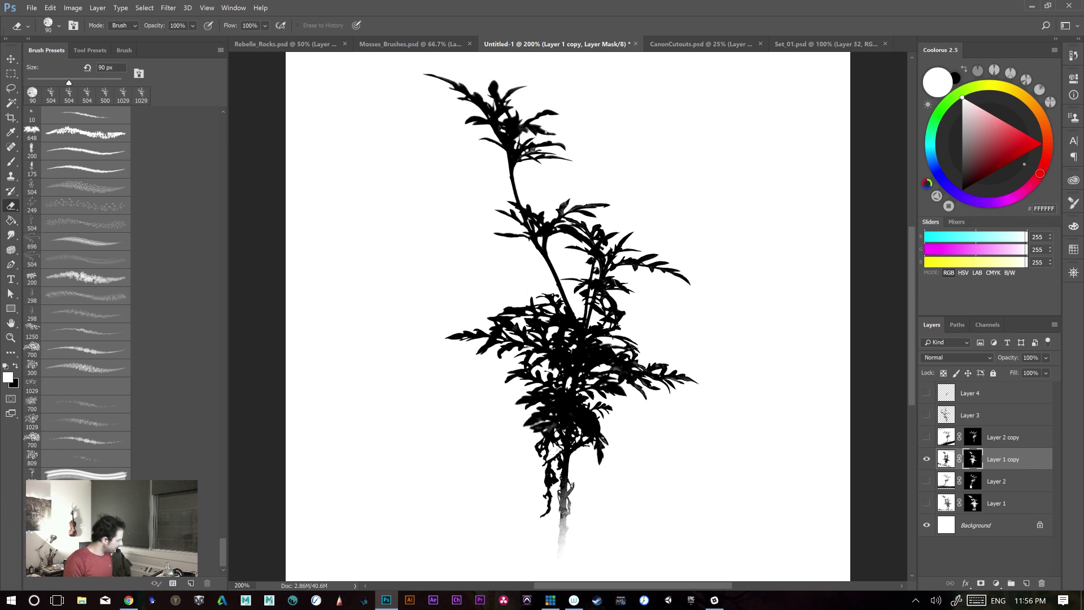
- Erase the loose dangling roots beside the plant's stem on the Layer 1 copy mask, reducing the eraser to 25 px
key(bracketleft)
mouse_move(544, 493)
mouse_down()
mouse_move(541, 523)
mouse_move(541, 479)
mouse_move(552, 501)
mouse_up()
key(bracketleft)
key(bracketleft)
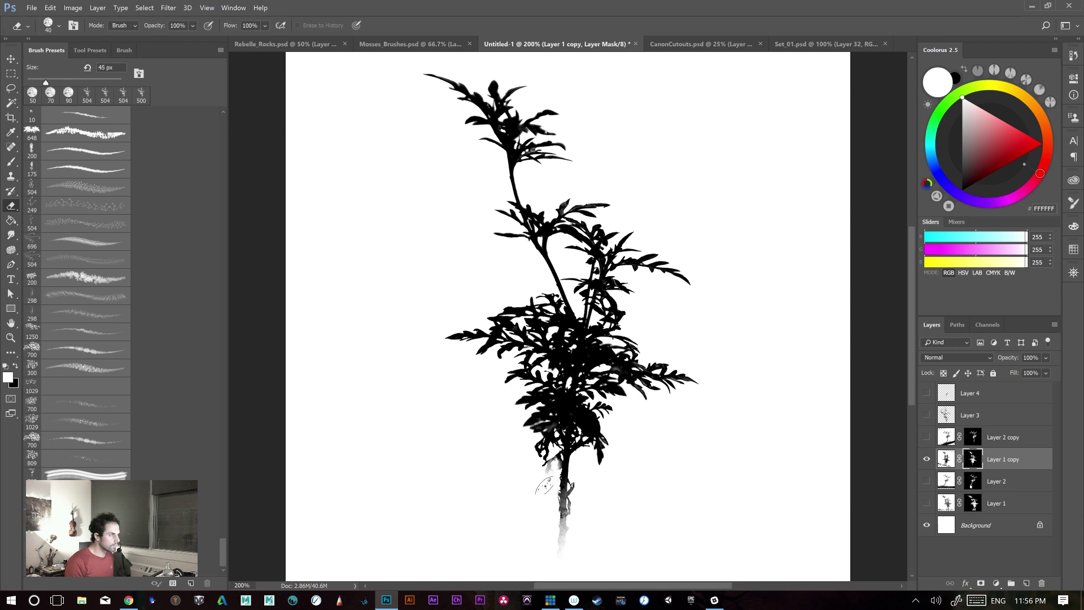
key(bracketleft)
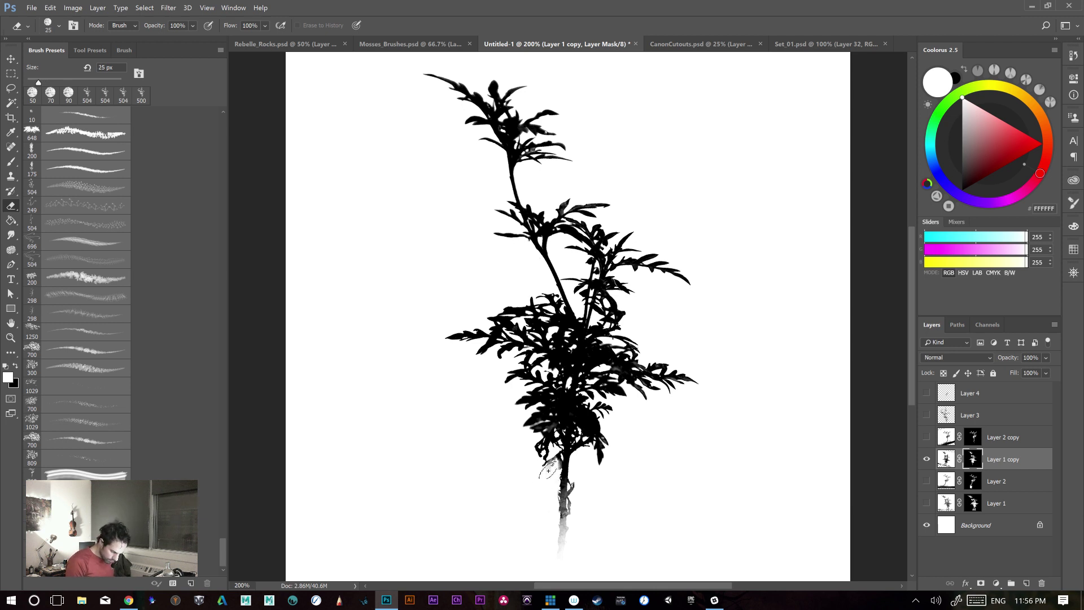
drag(549, 470, 553, 466)
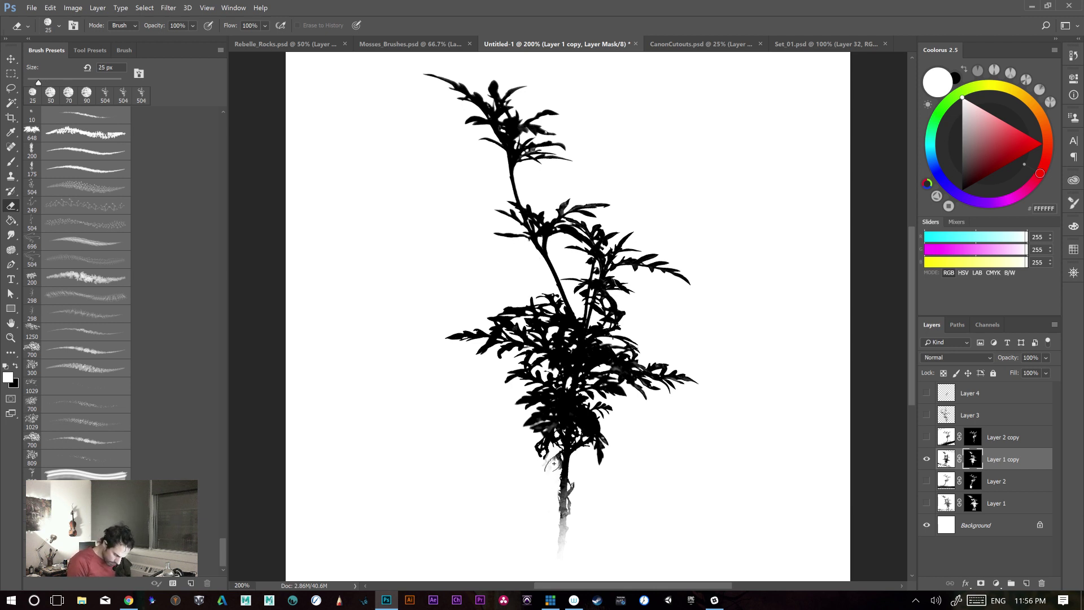
drag(561, 466, 566, 457)
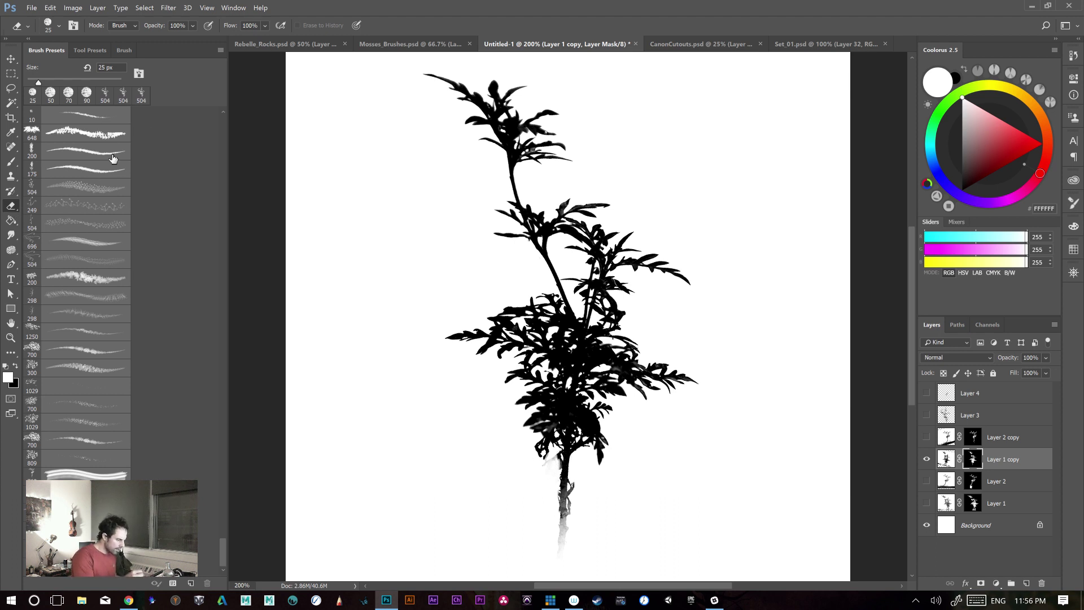
click(123, 50)
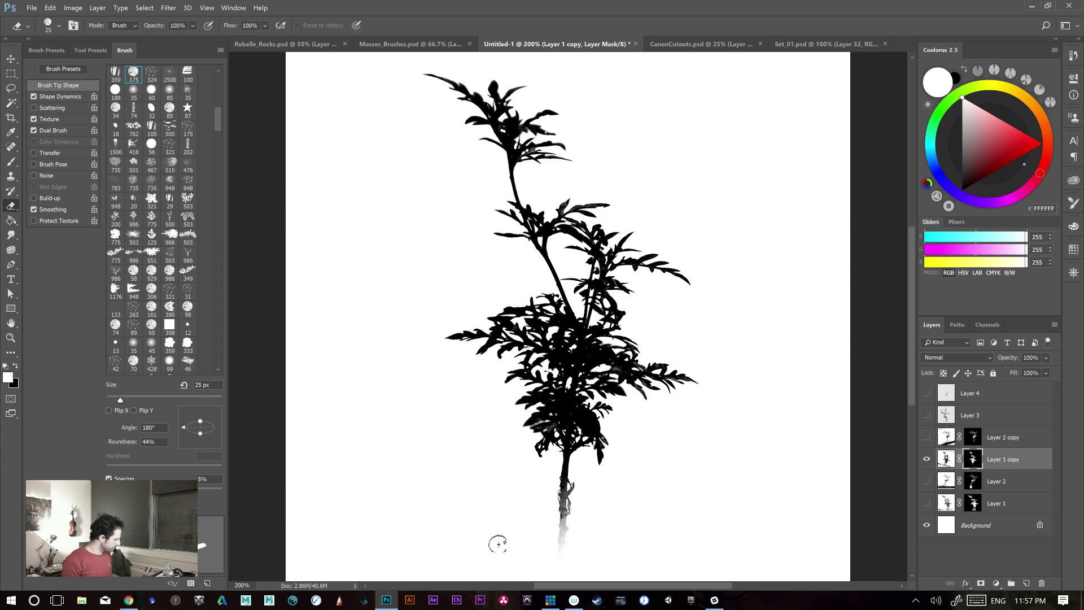
key(ctrl+minus)
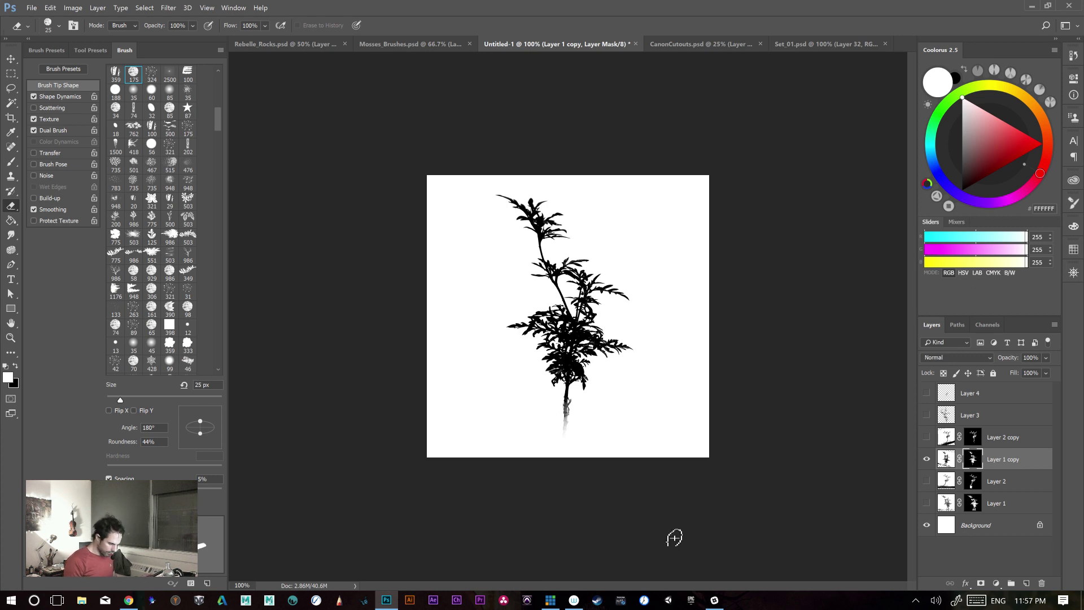
- Rotate the Layer 1 copy plant silhouette by -5.87° so that its stem stands more upright
click(946, 458)
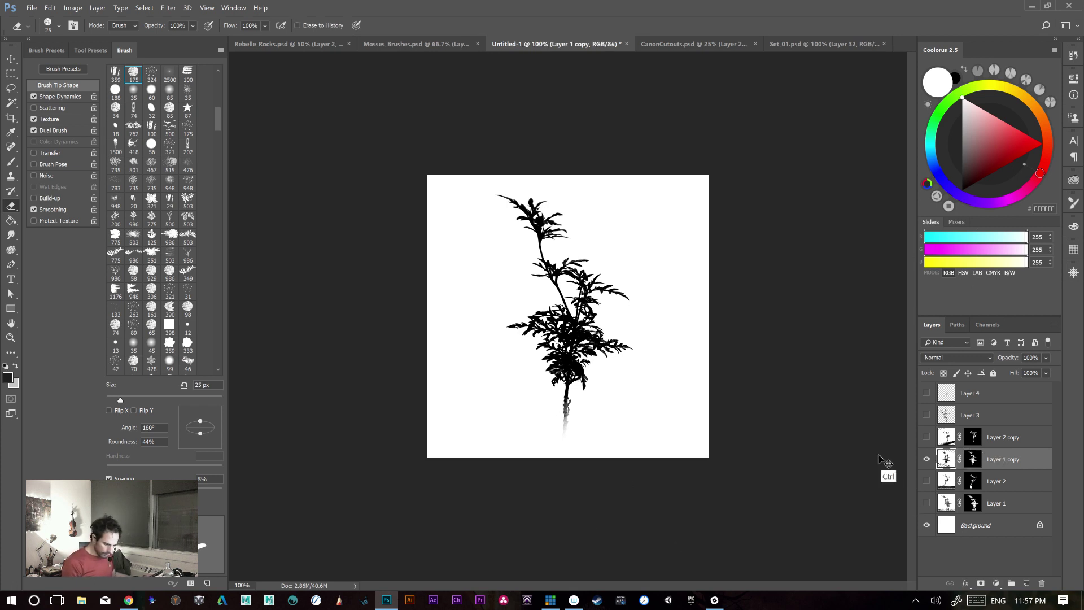
key(ctrl+t)
drag(806, 476, 812, 451)
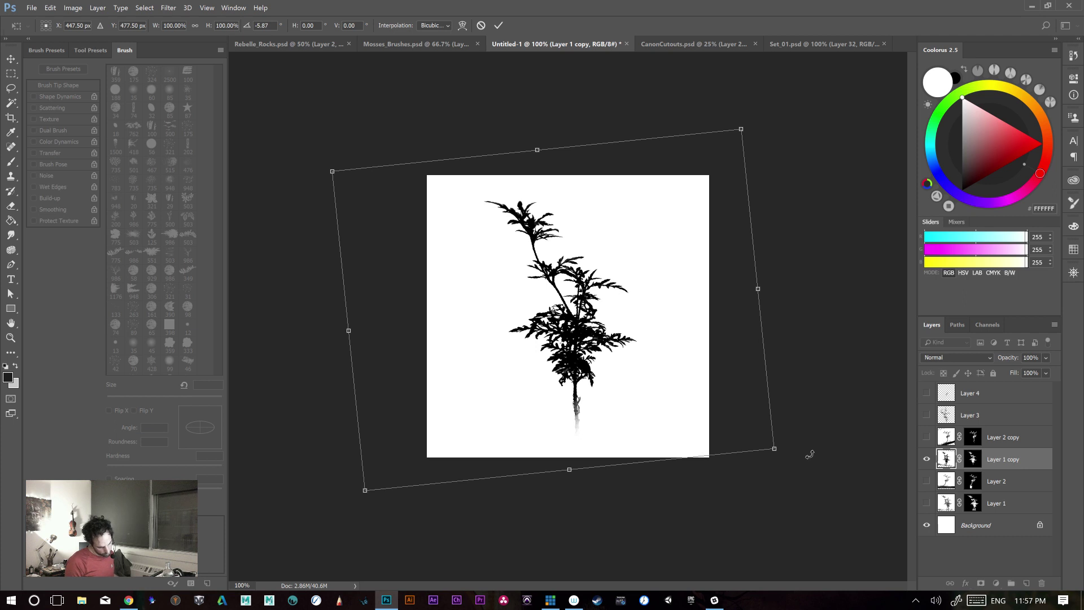
key(Escape)
- Lasso the uppermost sprig above the second leaf cluster on Layer 1 copy, delete it and deselect
key(e)
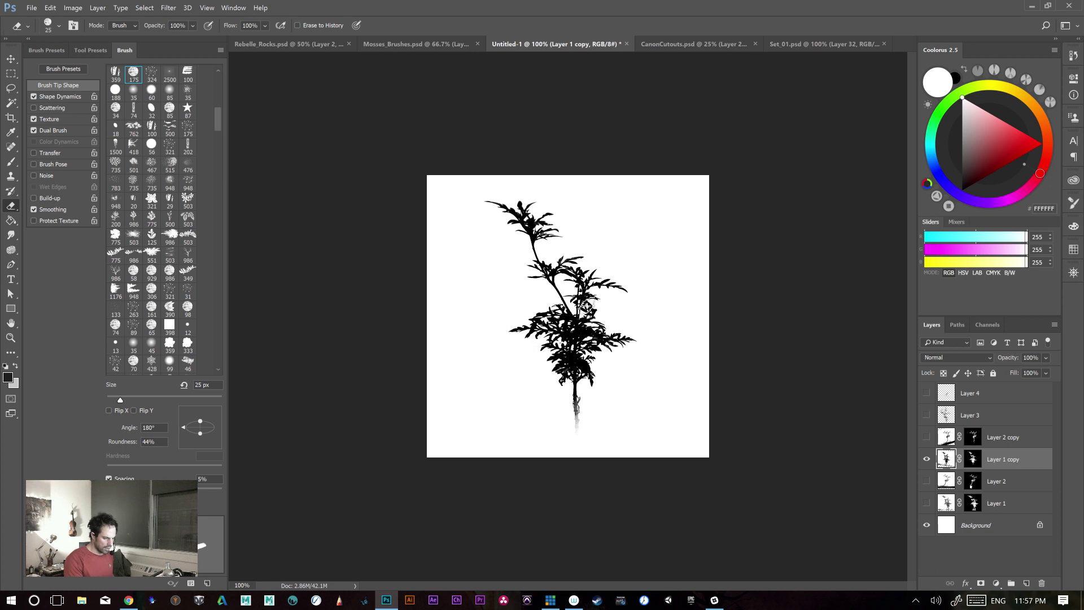
key(ctrl+plus)
drag(623, 366, 634, 442)
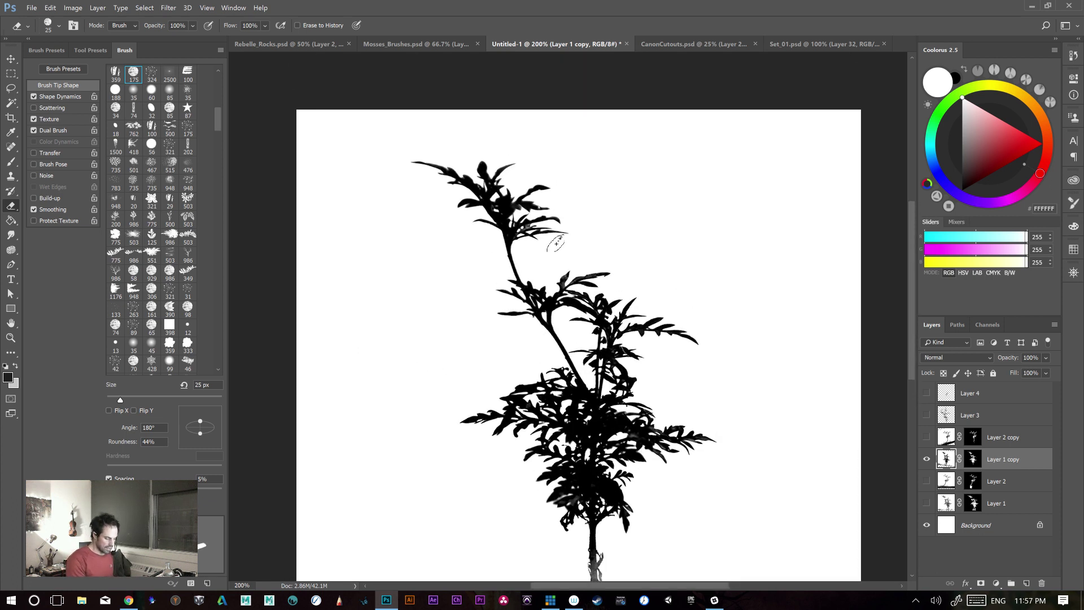
key(l)
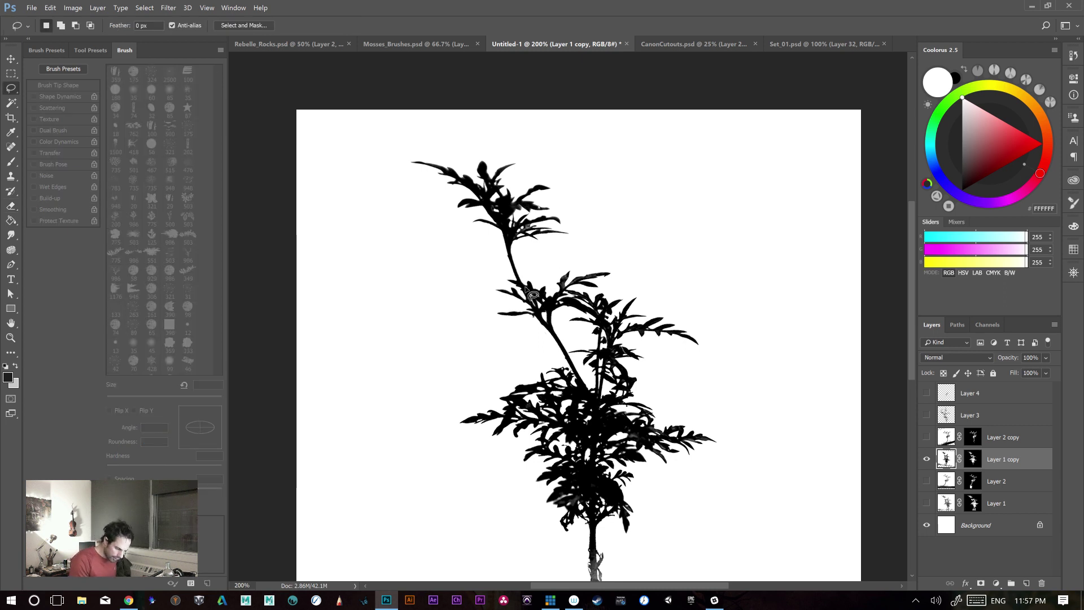
mouse_move(519, 282)
mouse_down()
mouse_move(415, 230)
mouse_move(466, 100)
mouse_move(607, 229)
mouse_move(569, 260)
mouse_up()
key(ctrl+d)
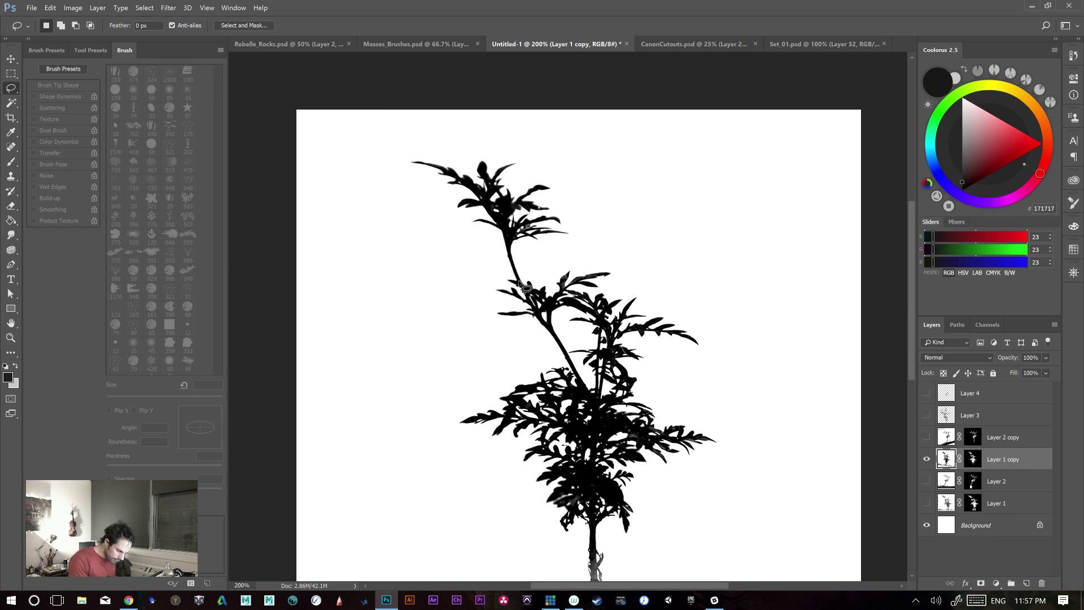
mouse_move(519, 282)
mouse_down()
mouse_move(377, 163)
mouse_move(566, 139)
mouse_move(568, 247)
mouse_move(536, 294)
mouse_up()
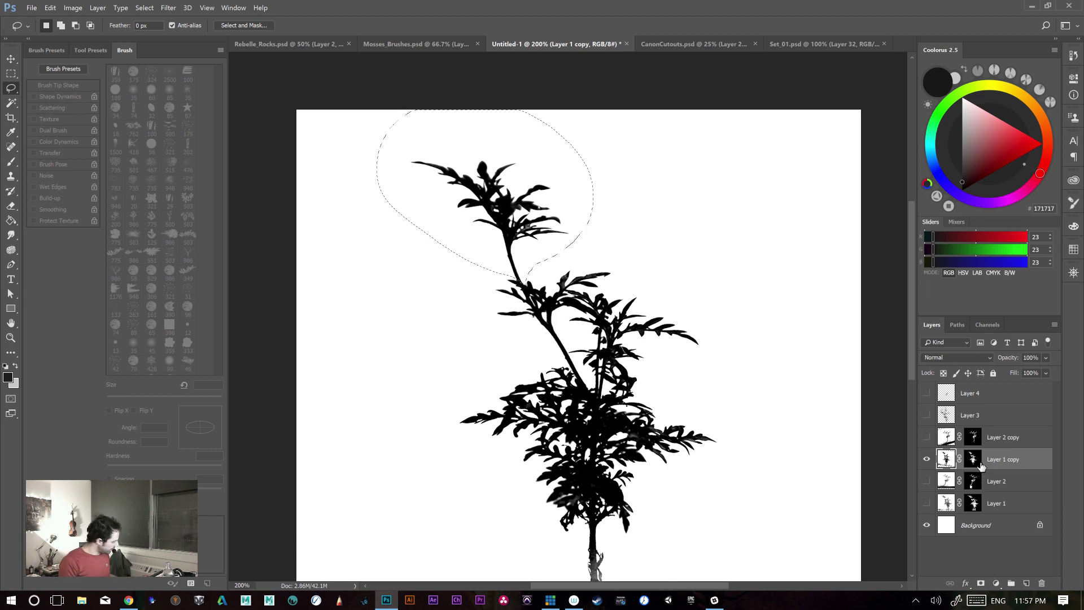
key(x)
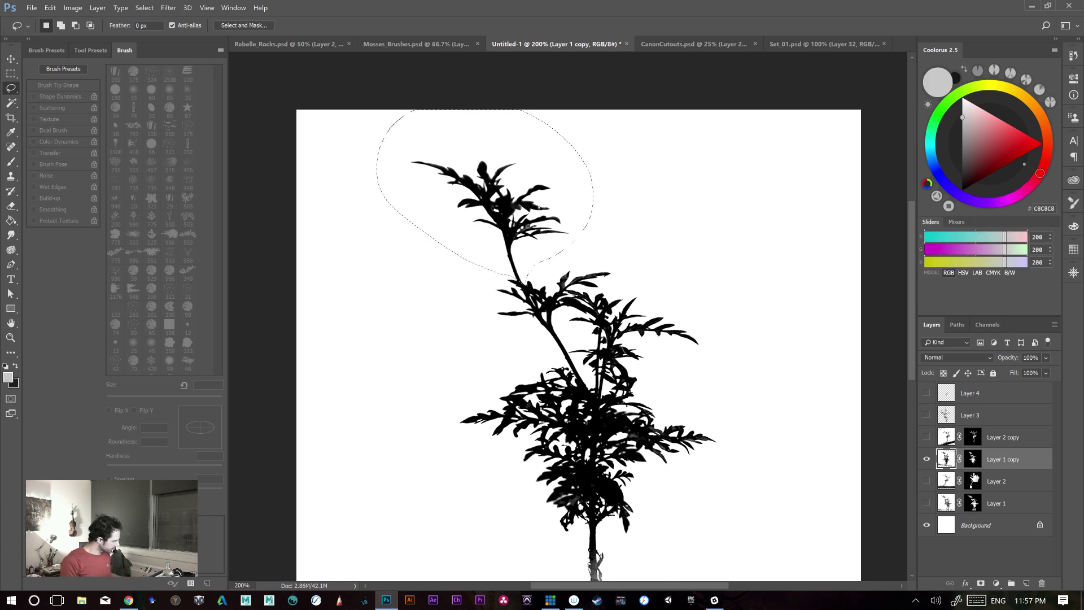
key(Delete)
key(ctrl+d)
- Lasso and delete the long drooping leaf at the end of the plant's upper-right branch
mouse_move(728, 380)
mouse_down()
mouse_move(667, 322)
mouse_move(658, 405)
mouse_up()
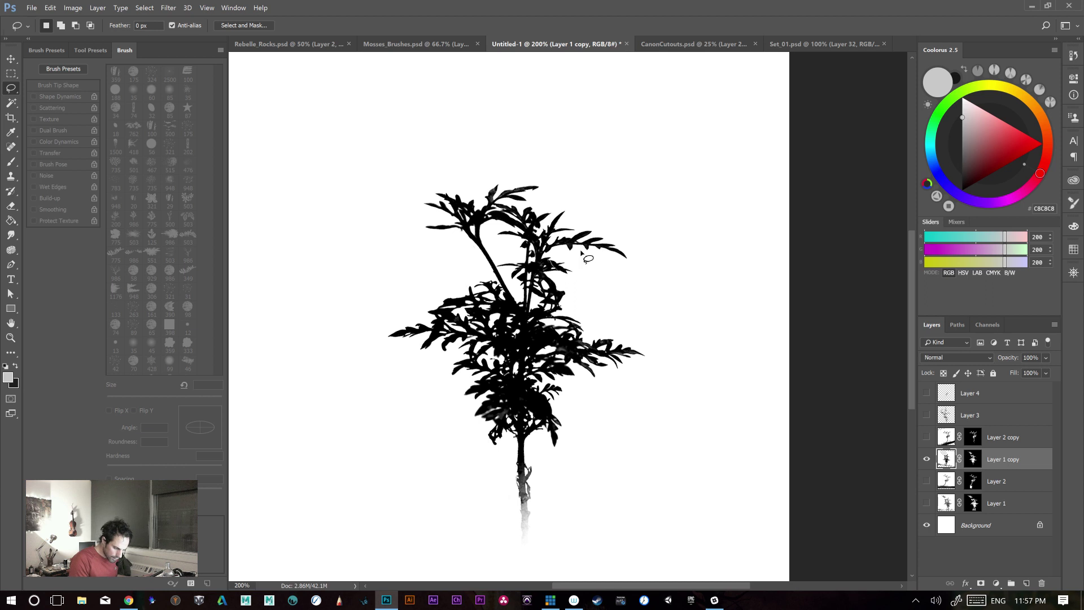
mouse_move(605, 232)
mouse_down()
mouse_move(642, 242)
mouse_move(631, 303)
mouse_move(599, 295)
mouse_up()
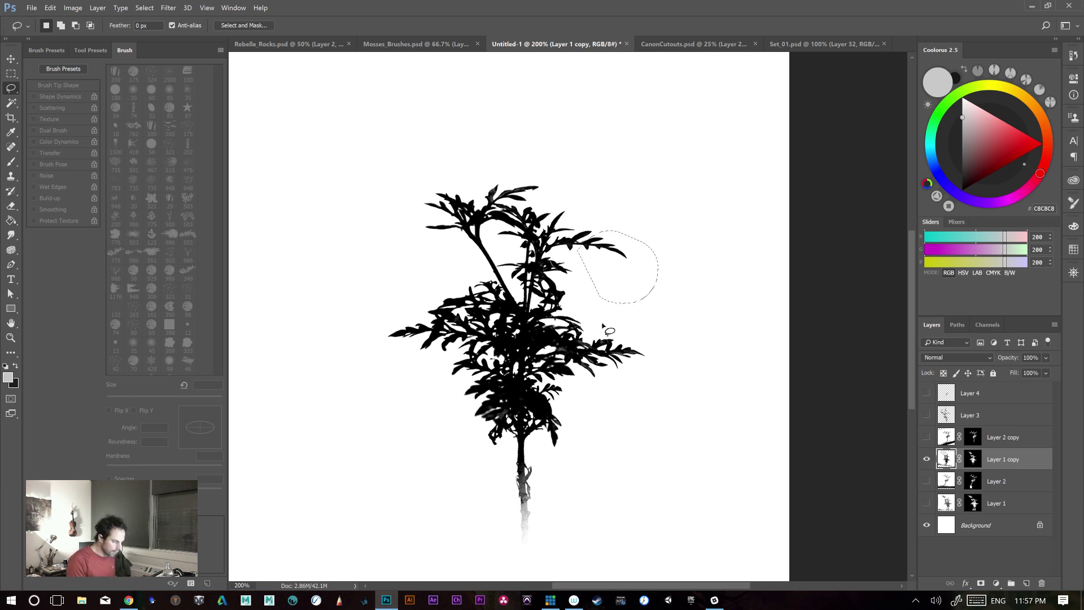
key(ctrl+d)
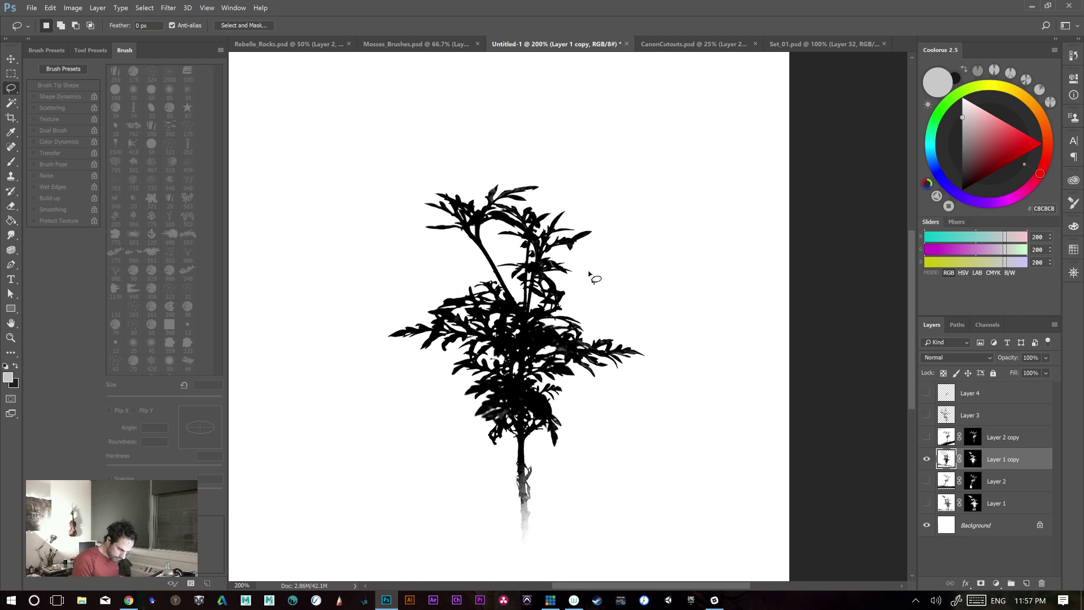
- Trim the ragged leftovers around the cut tip of the upper-right branch with small lasso selections
key(e)
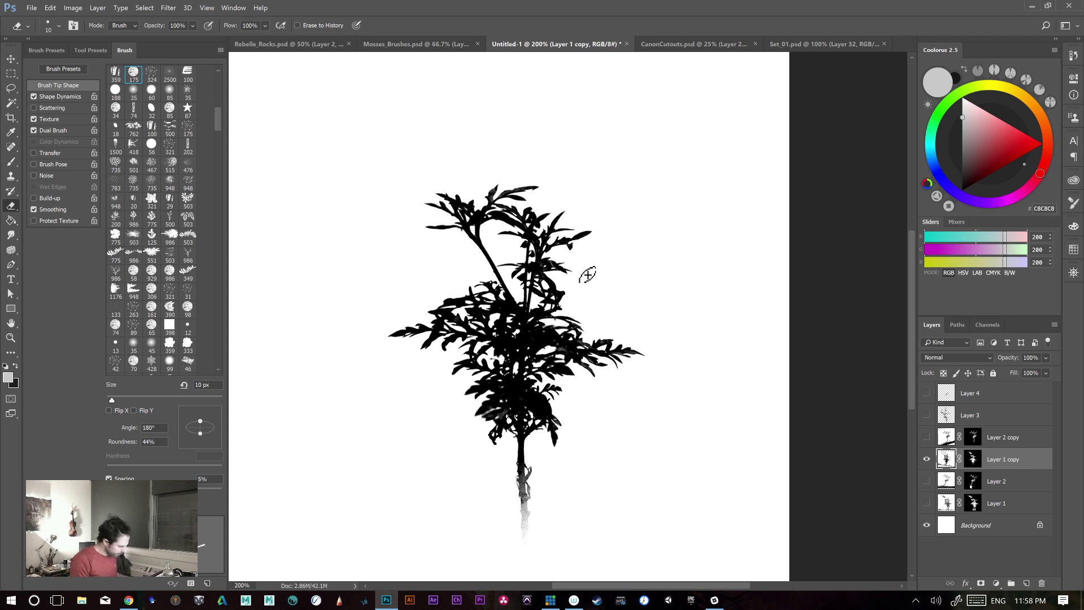
key(ctrl+plus)
key(ctrl+plus)
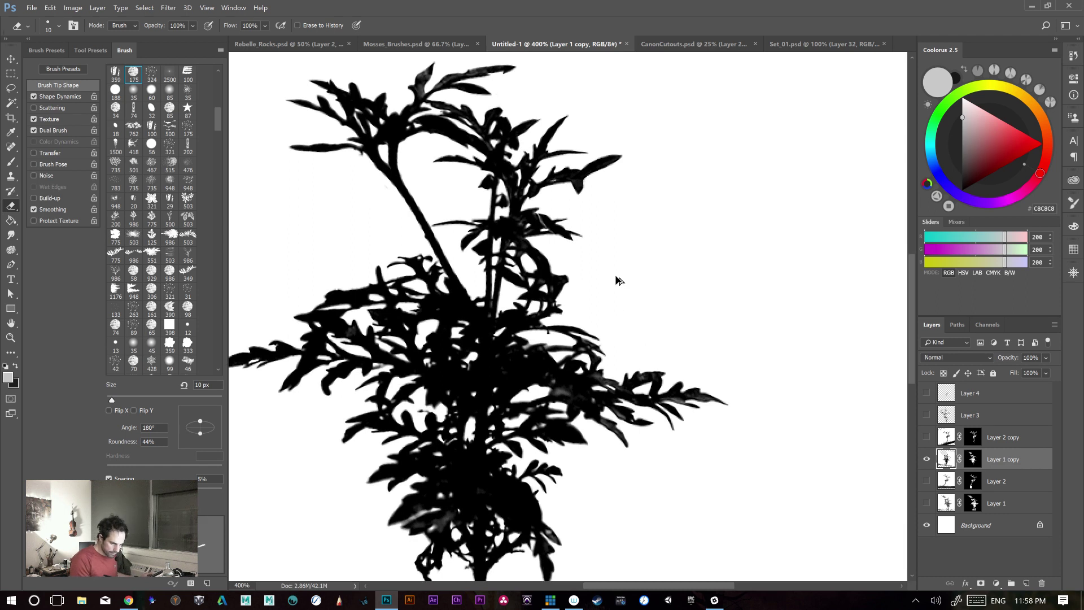
key(l)
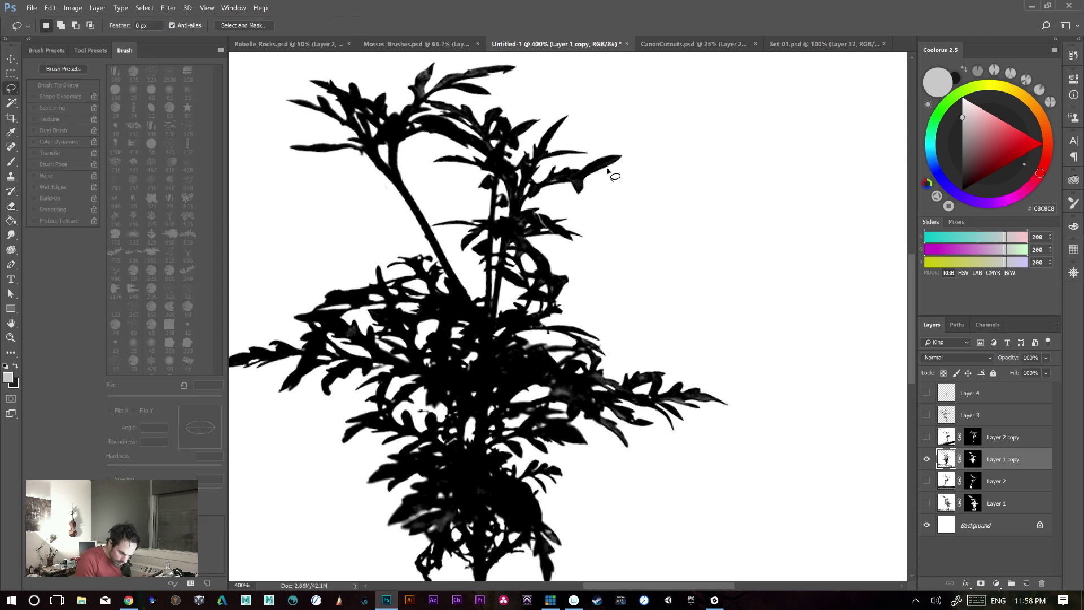
mouse_move(609, 166)
mouse_down()
mouse_move(578, 178)
mouse_move(612, 181)
mouse_up()
key(ctrl+d)
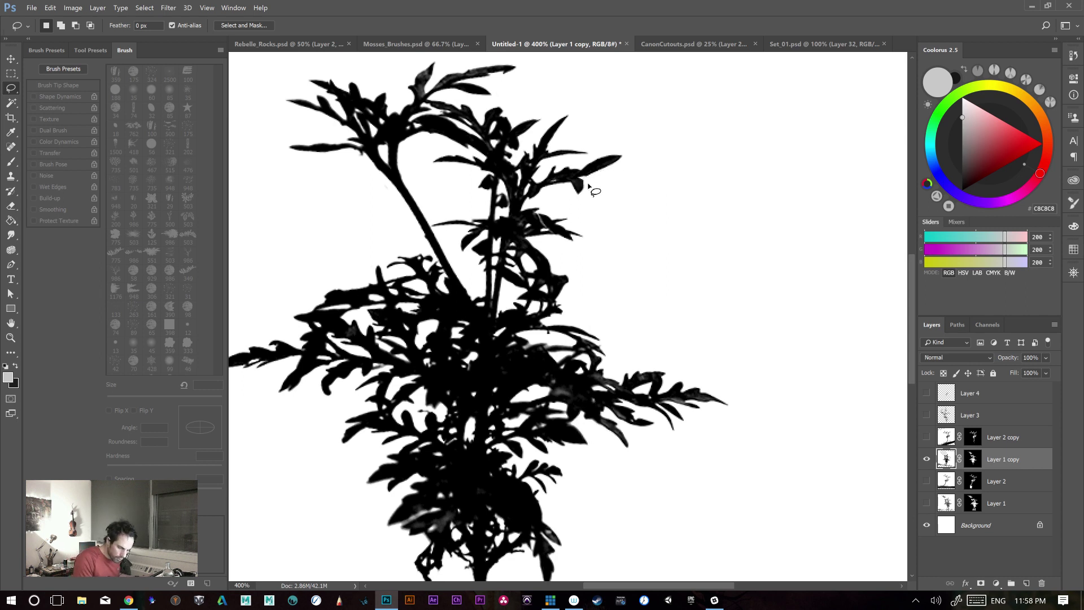
drag(591, 186, 599, 179)
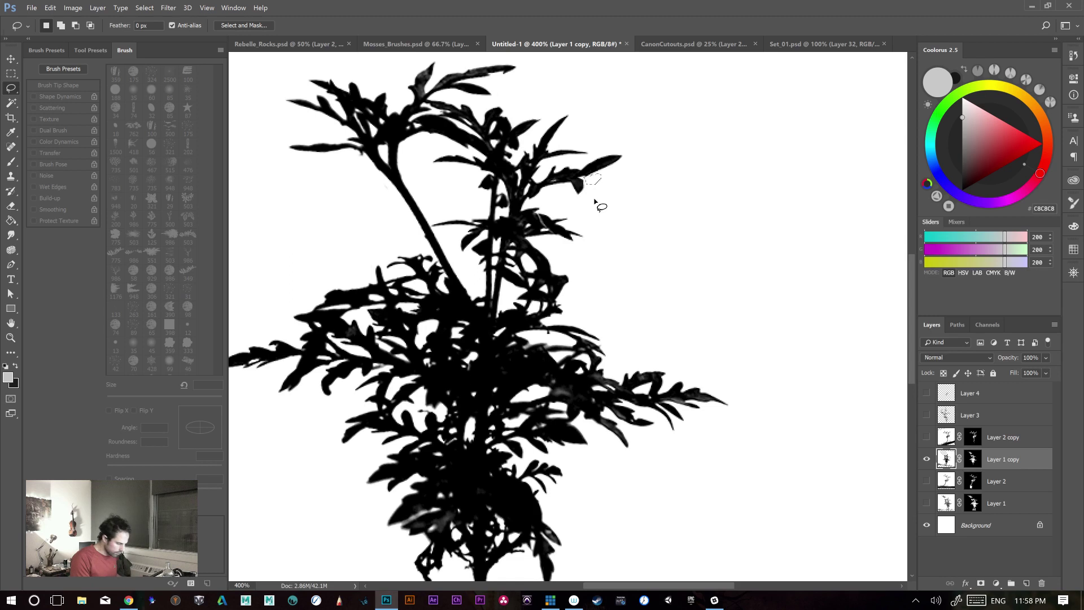
key(ctrl+d)
- Touch up the trimmed silhouette with the Eraser, reducing its size to 6 px, and check the whole plant
key(e)
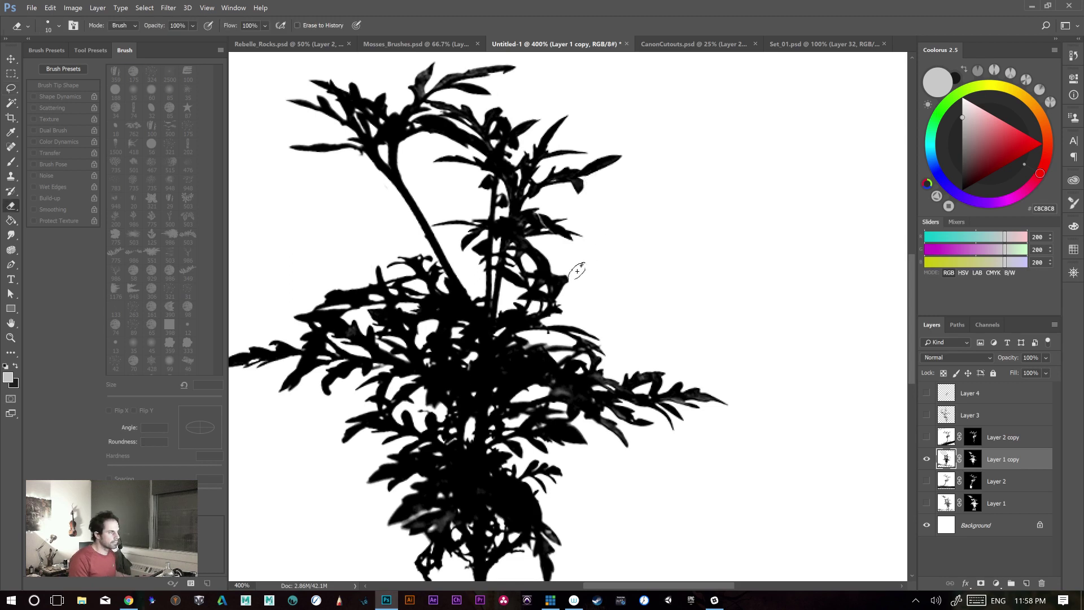
key([)
key(ctrl+minus)
key(ctrl+minus)
key(ctrl+minus)
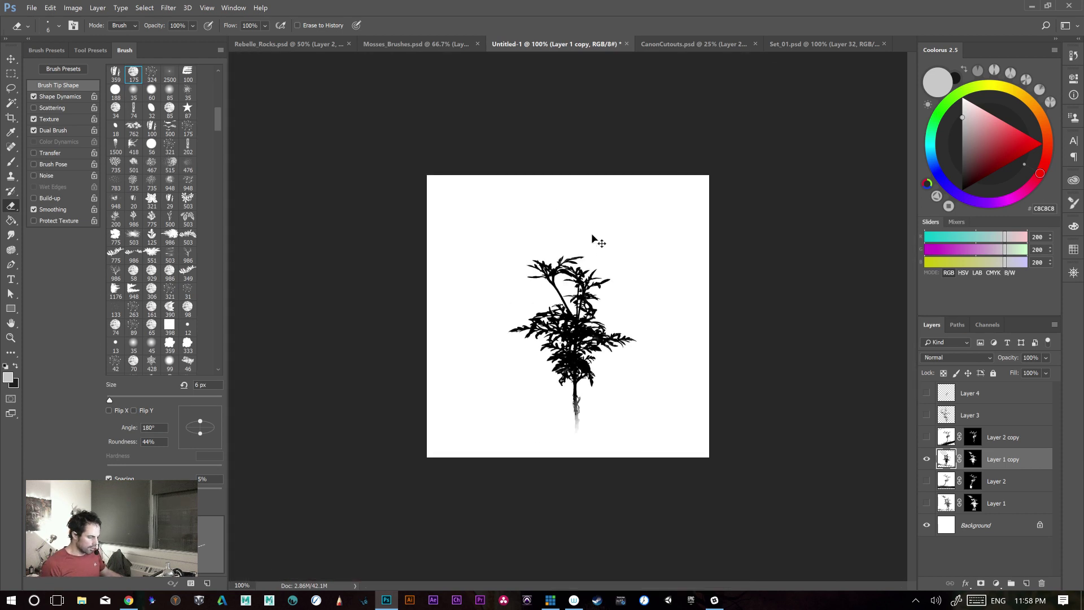
key(ctrl+plus)
key(ctrl+plus)
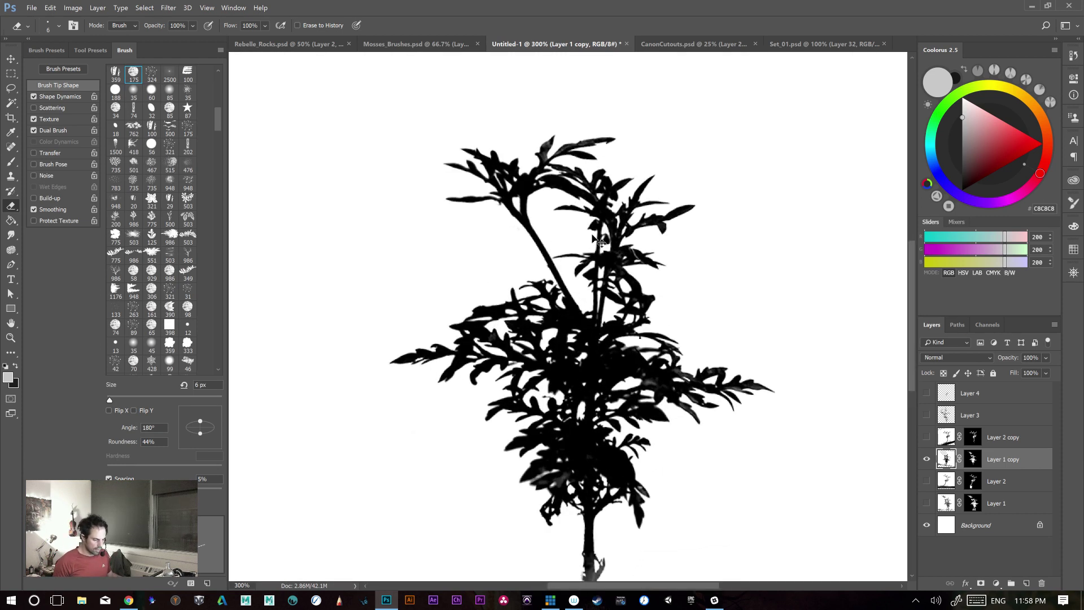
key(ctrl+minus)
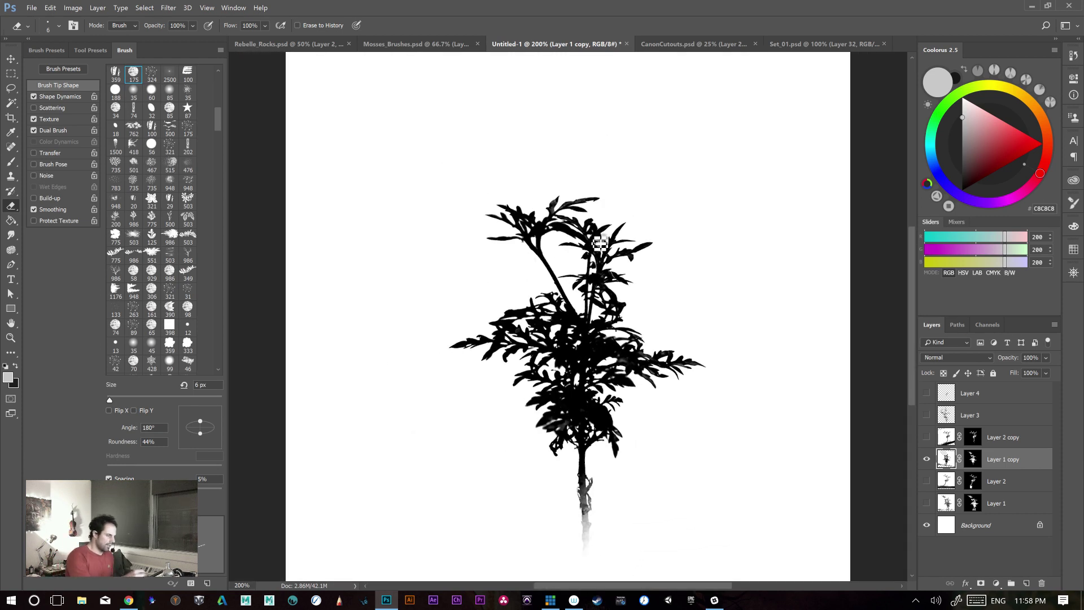
- Define the trimmed plant silhouette as a brush preset named Sampled Brush 6 and switch to the Set_01.psd document
click(51, 8)
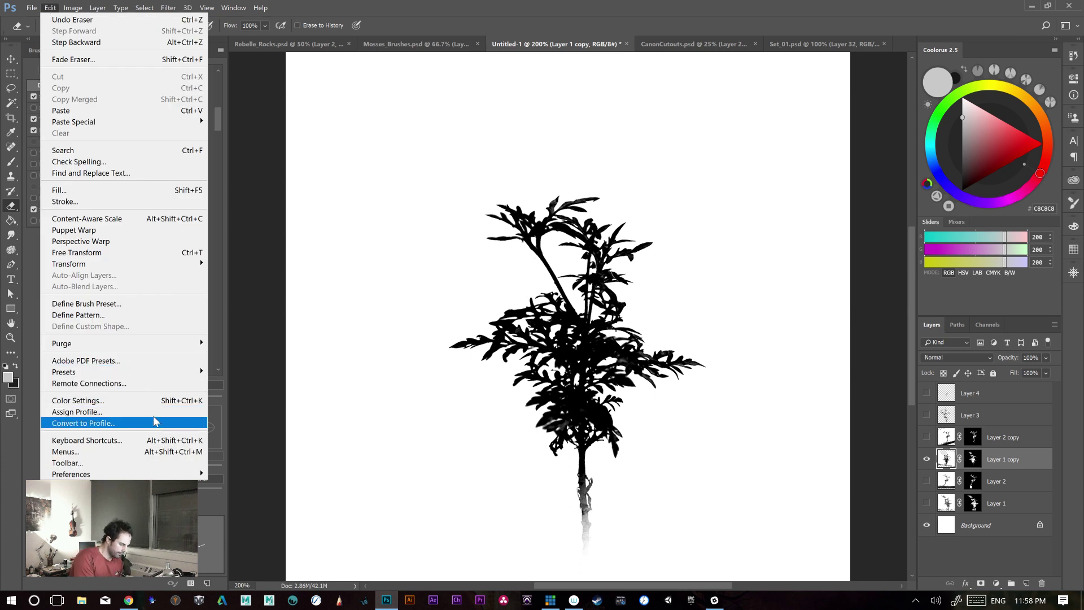
click(157, 304)
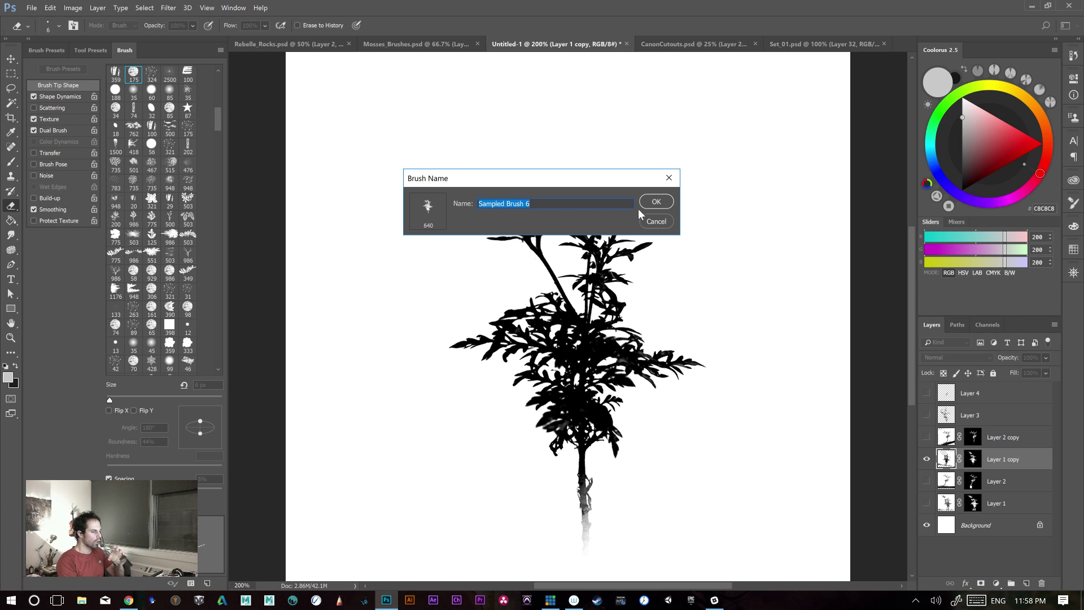
click(660, 206)
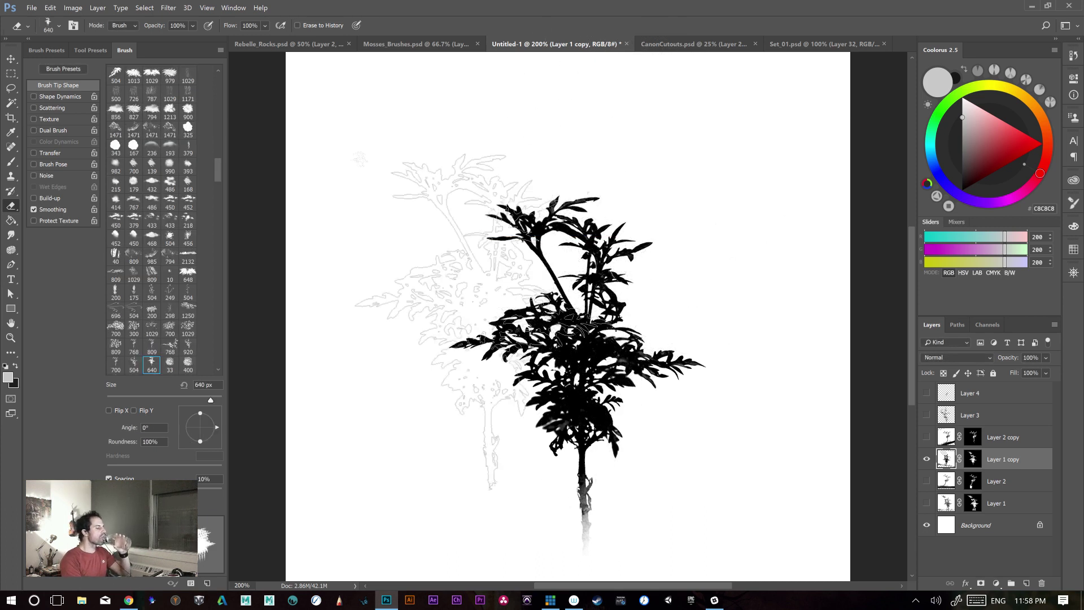
click(276, 46)
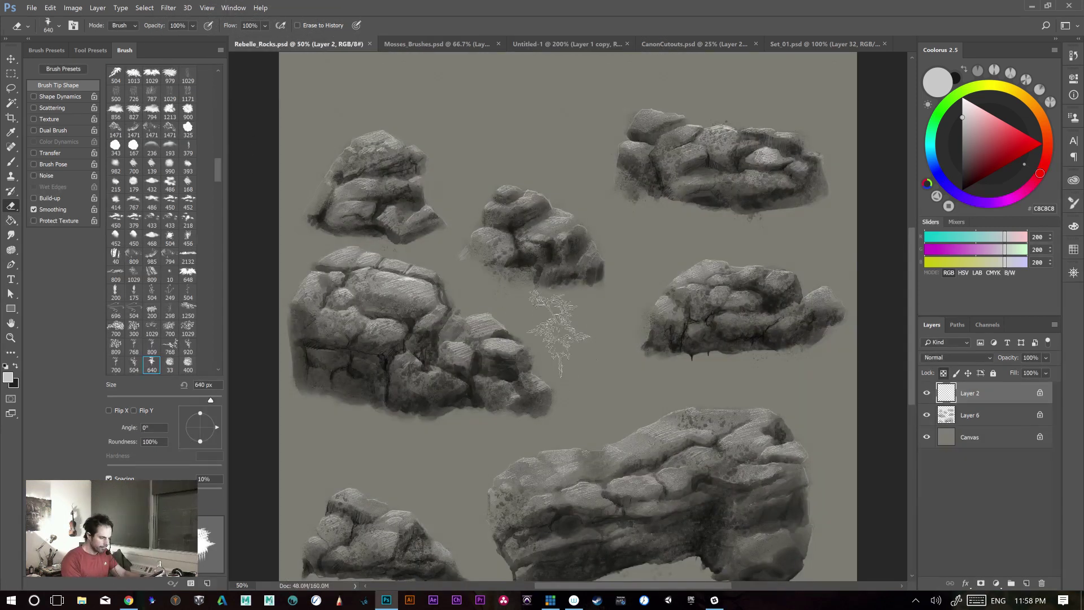
click(824, 45)
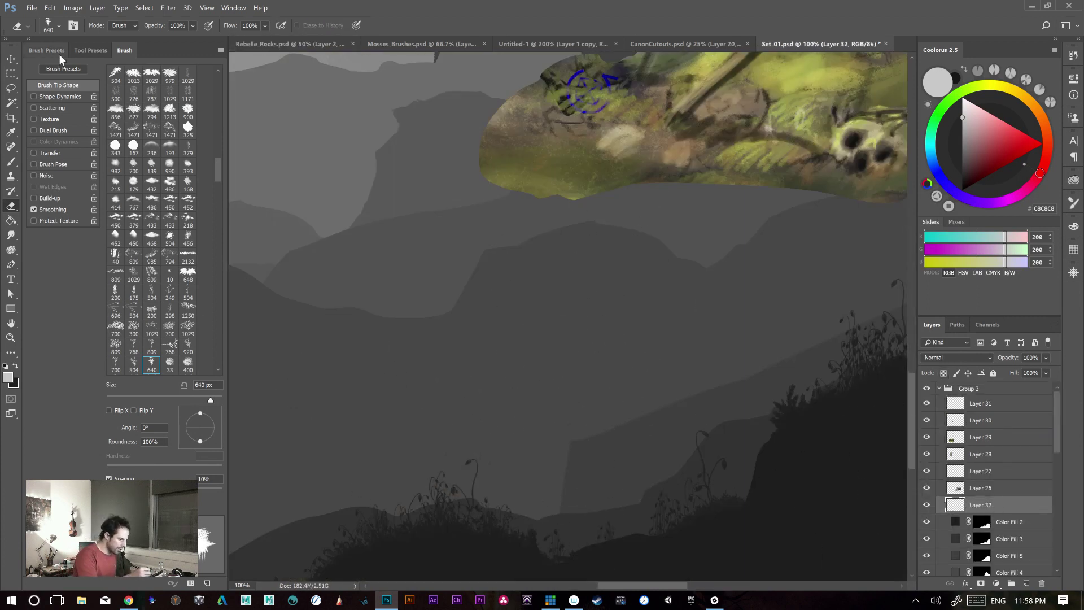
- Select the Textured_Eraser preset for the Eraser, activate the new 640 px plant brush for the Brush tool, and test it with one stroke
click(91, 51)
click(69, 177)
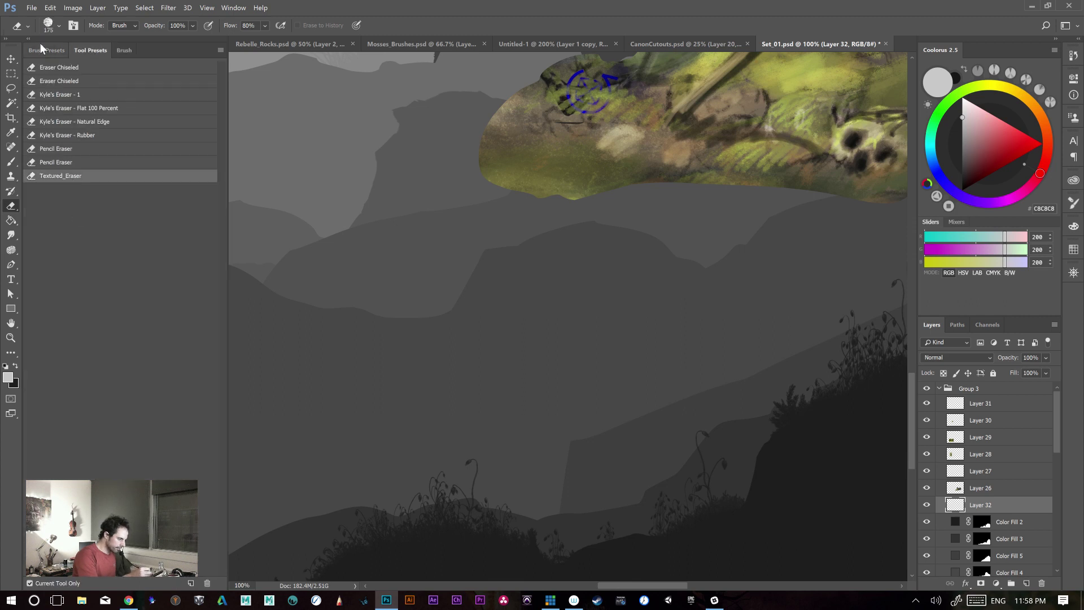
click(48, 51)
key(b)
click(32, 95)
mouse_move(560, 429)
mouse_down()
mouse_move(573, 522)
mouse_move(581, 350)
mouse_move(559, 463)
mouse_up()
key(ctrl+z)
key(ctrl+z)
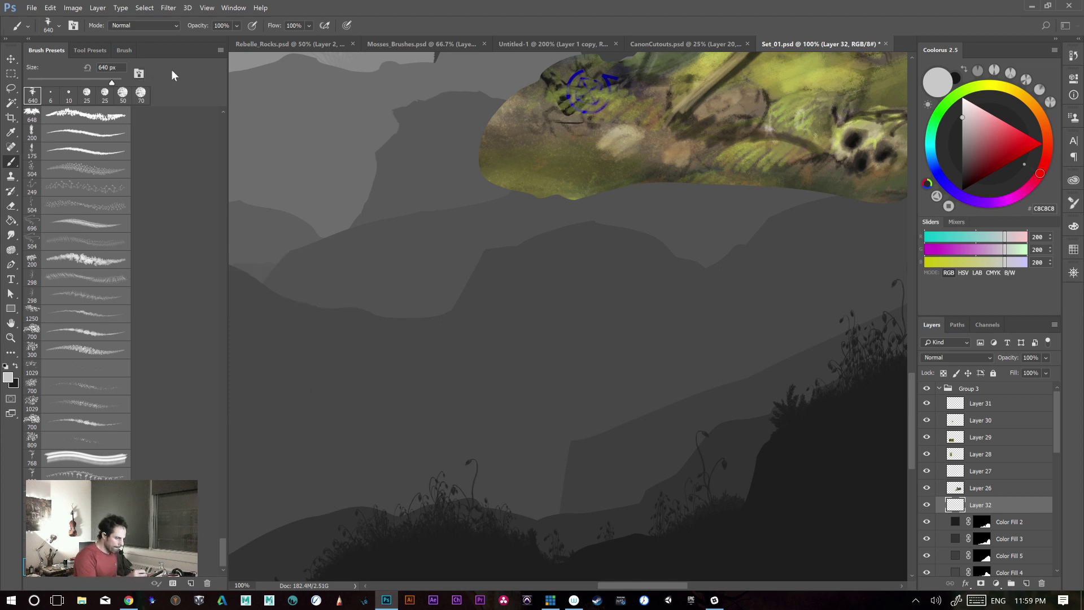
- Sample the dark foreground hill tone #171717 and try a vertical stroke with the 640 px plant brush above the grassy slope
click(124, 50)
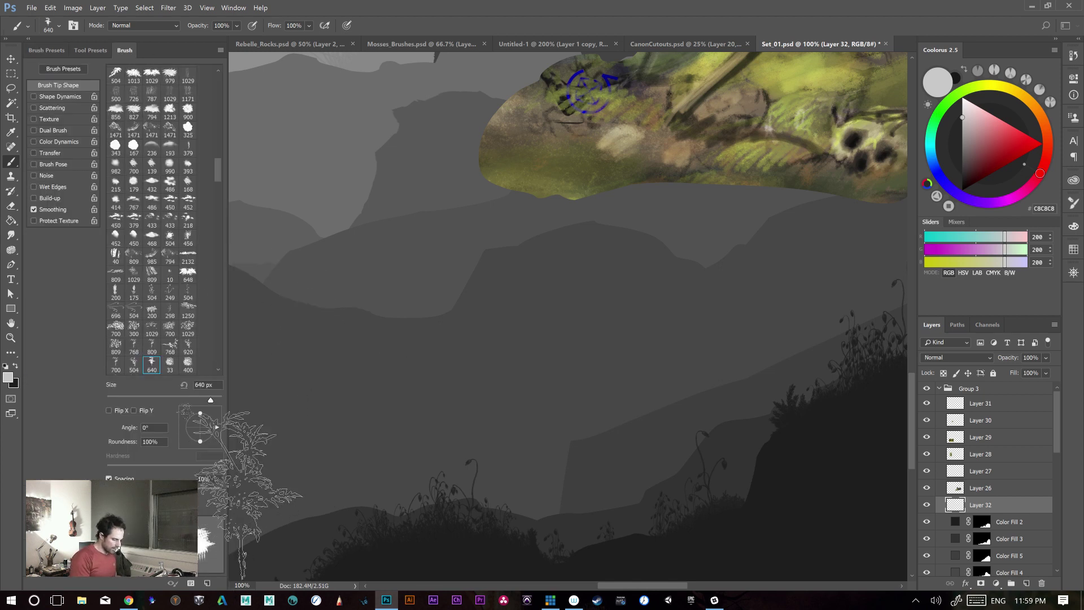
alt+click(745, 544)
drag(485, 379, 478, 508)
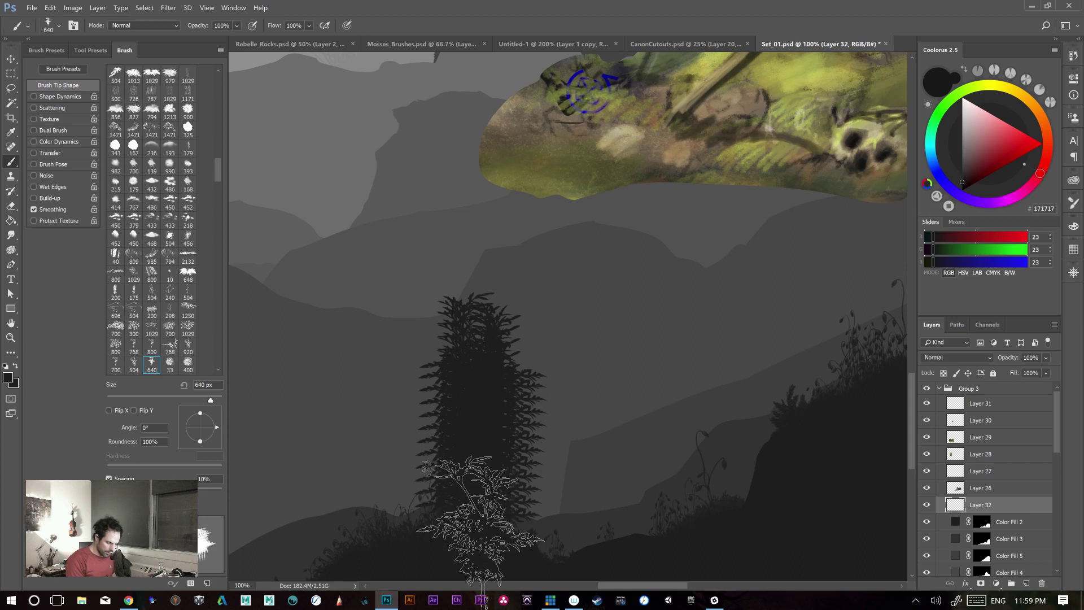
key(ctrl+z)
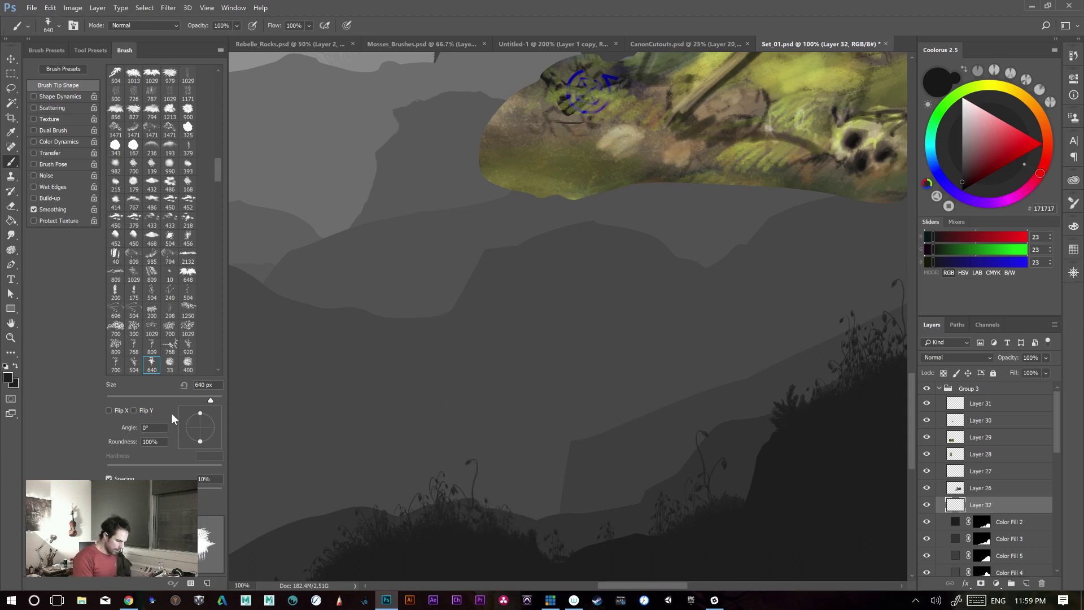
- Set the plant brush's spacing to 86% and its size to 504 px, and try the spacing with a stroke
drag(121, 489, 161, 489)
key(bracketleft)
drag(378, 398, 368, 484)
key(ctrl+z)
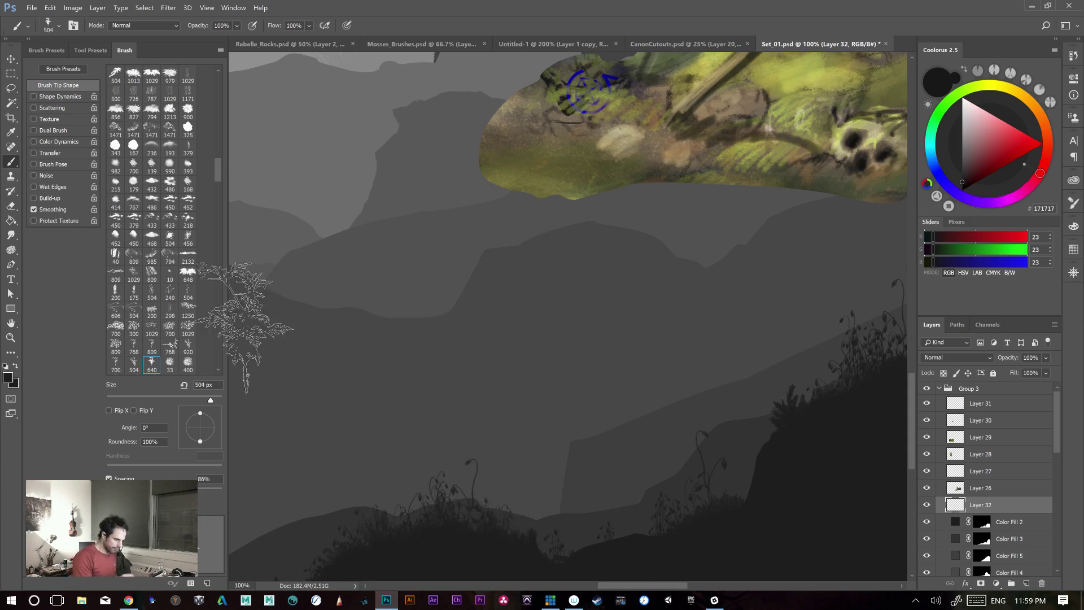
- Enable Shape Dynamics with 29% Roundness Jitter controlled by Pen Pressure, 46% Minimum Roundness and Flip X Jitter, and test it with a stroke
click(55, 96)
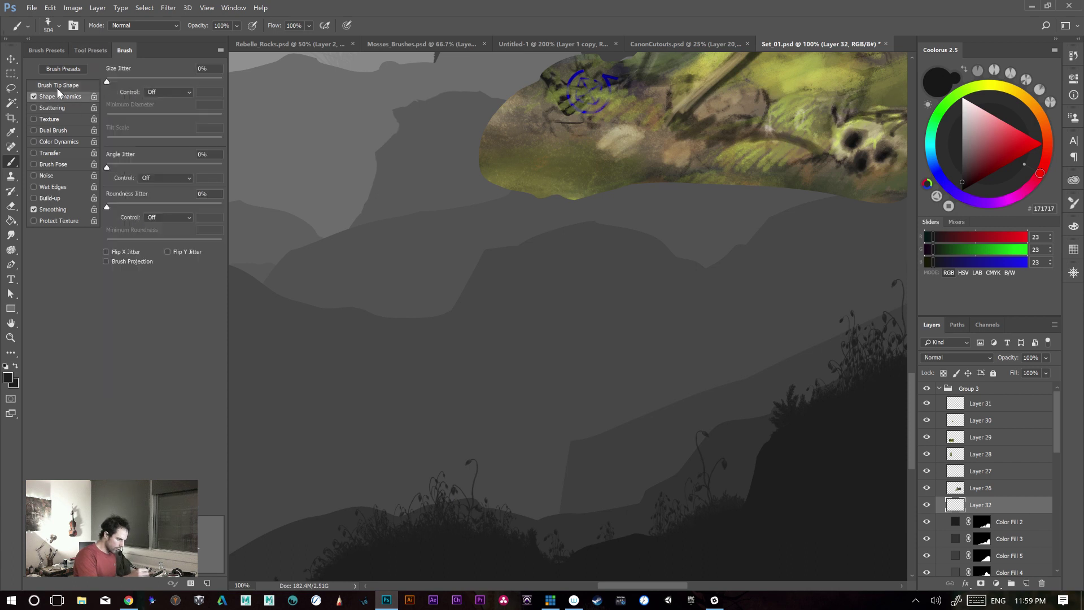
click(168, 217)
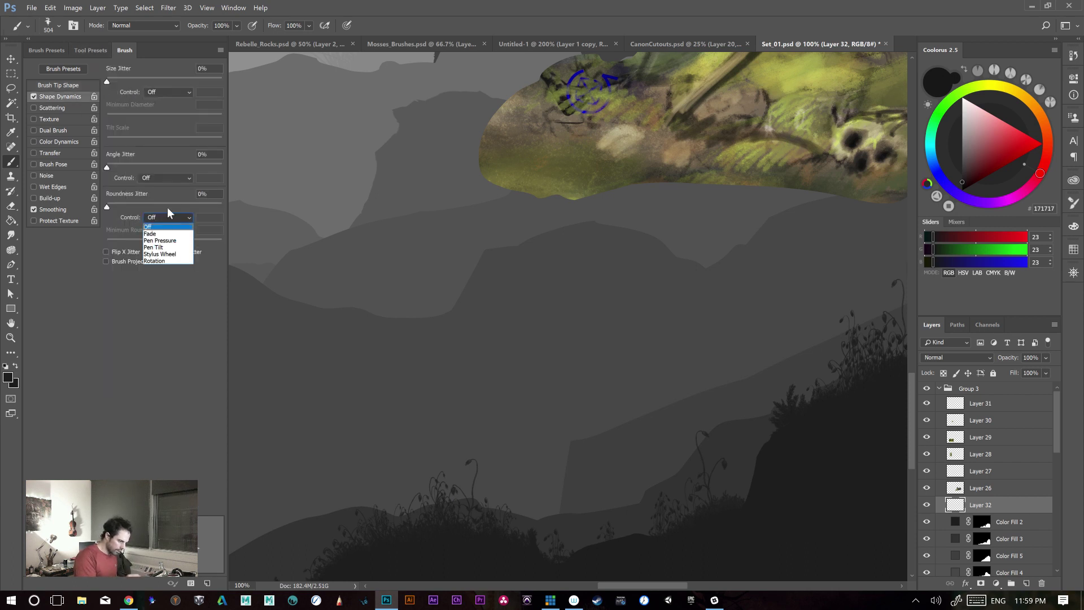
click(165, 241)
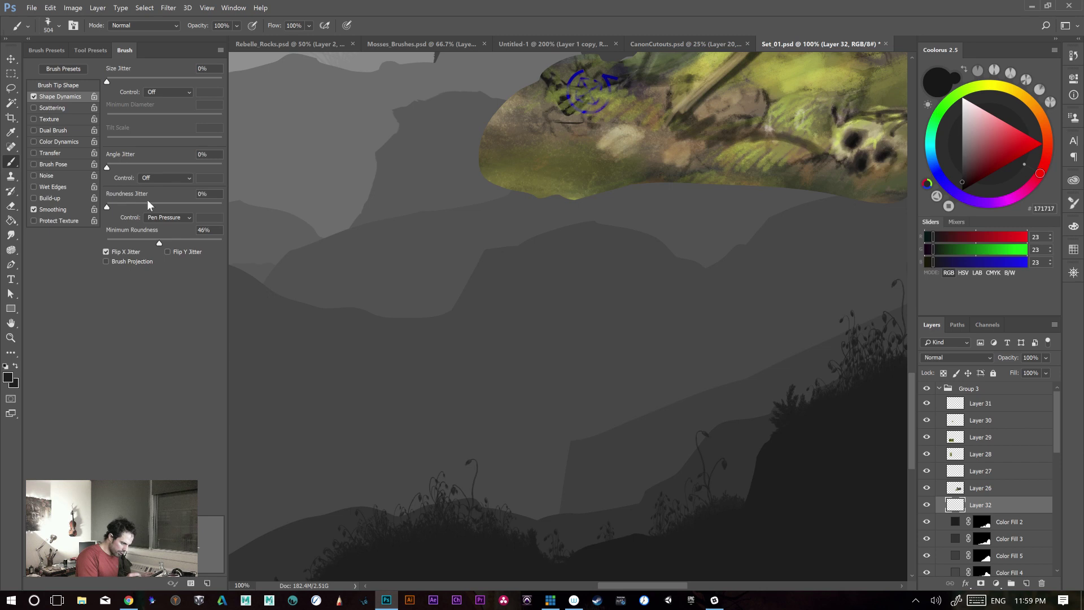
mouse_move(107, 207)
mouse_down()
mouse_move(153, 207)
mouse_move(140, 212)
mouse_up()
drag(496, 275, 472, 525)
key(ctrl+z)
- Set Size Jitter to 41% with Pen Pressure control and Minimum Diameter to 39%, and try some plant stamps along the slope
drag(108, 81, 178, 86)
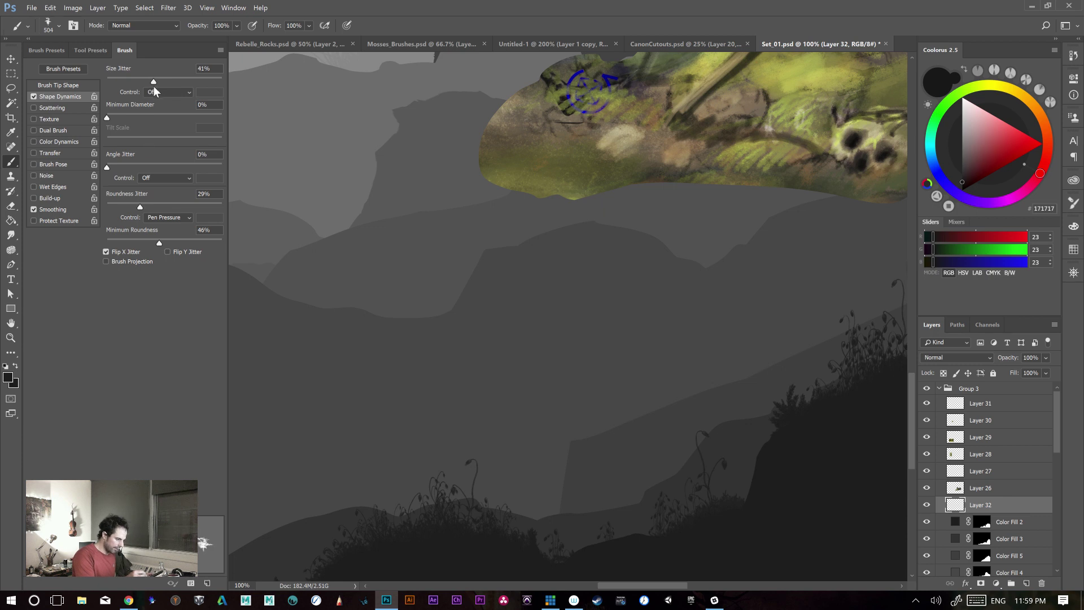
click(166, 93)
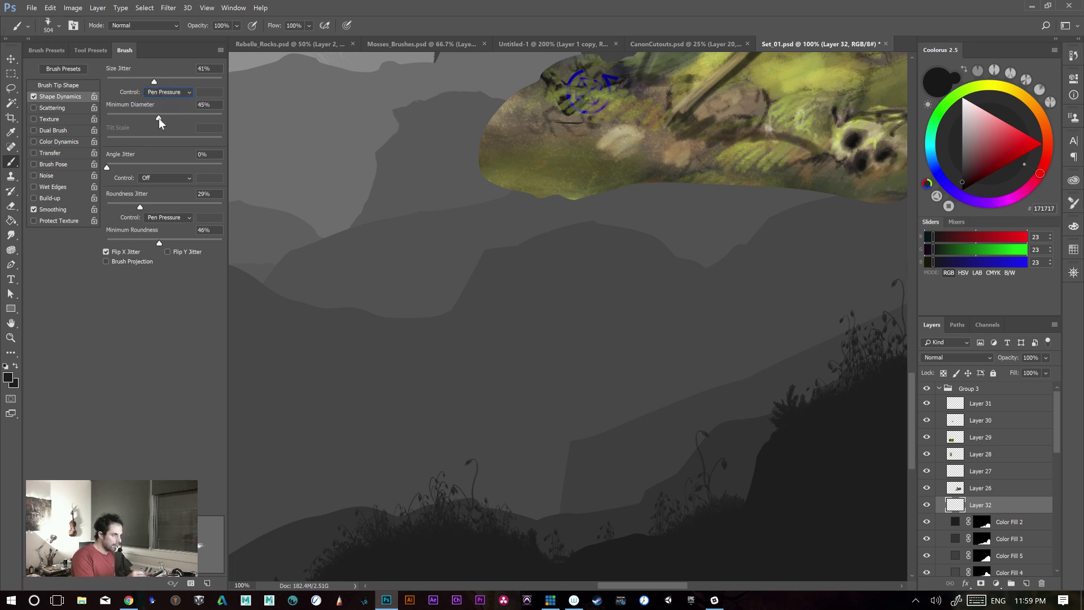
click(528, 508)
click(599, 534)
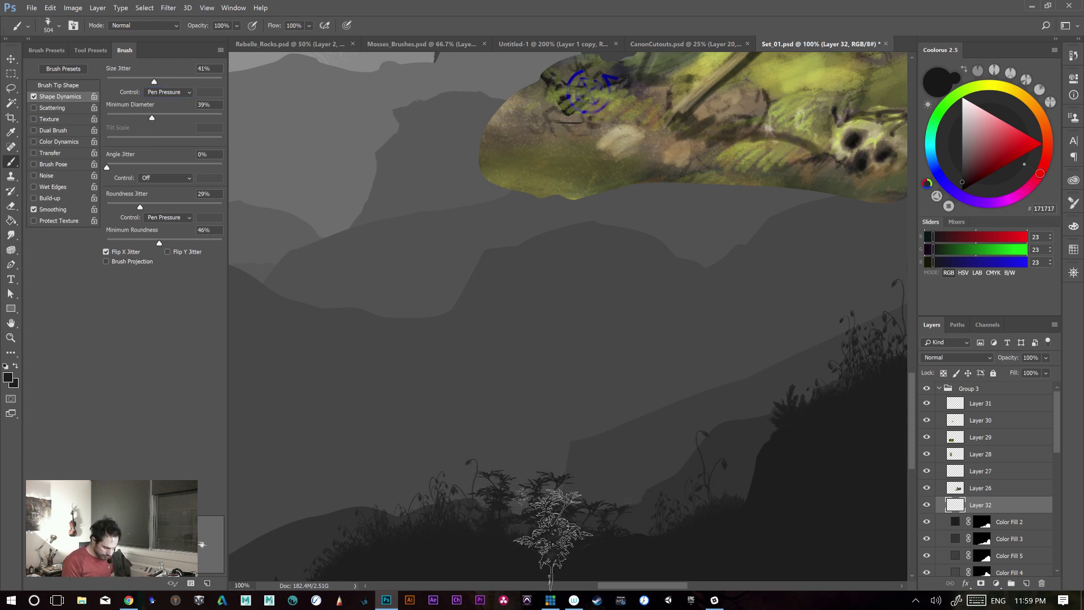
click(535, 499)
key(ctrl+z)
- Try several stacked plant stamps above the grassy slope and undo each attempt
click(508, 500)
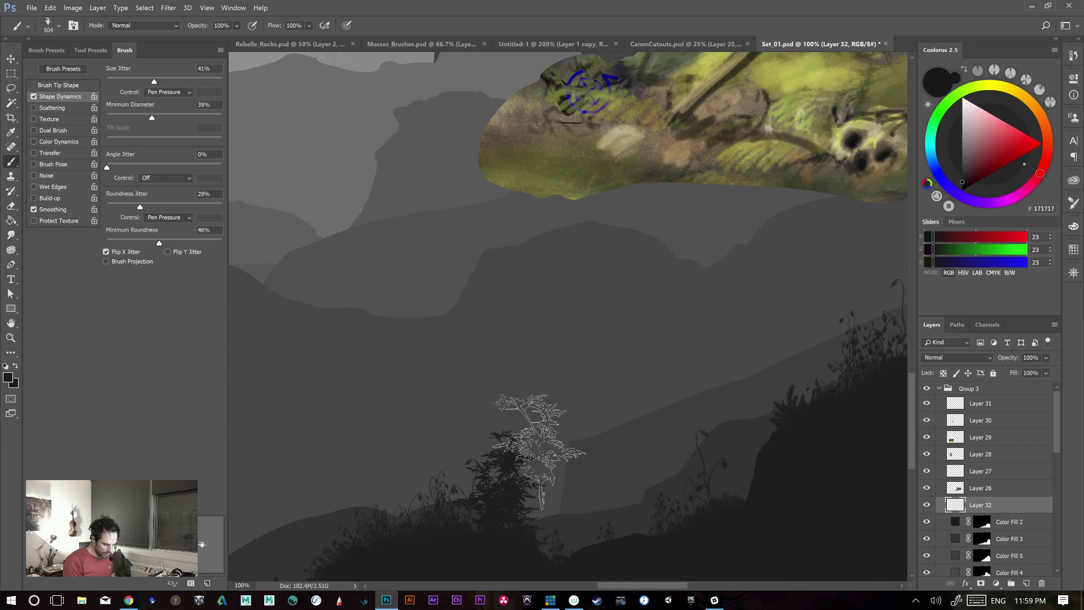
click(507, 427)
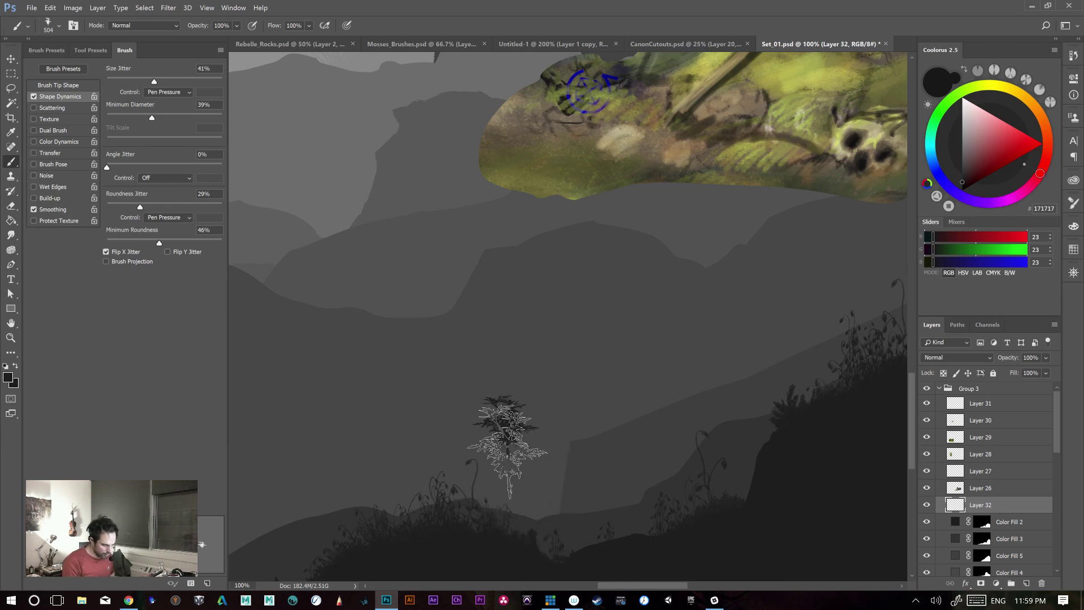
key(ctrl+alt+z)
click(465, 469)
key(ctrl+alt+z)
click(468, 460)
click(469, 398)
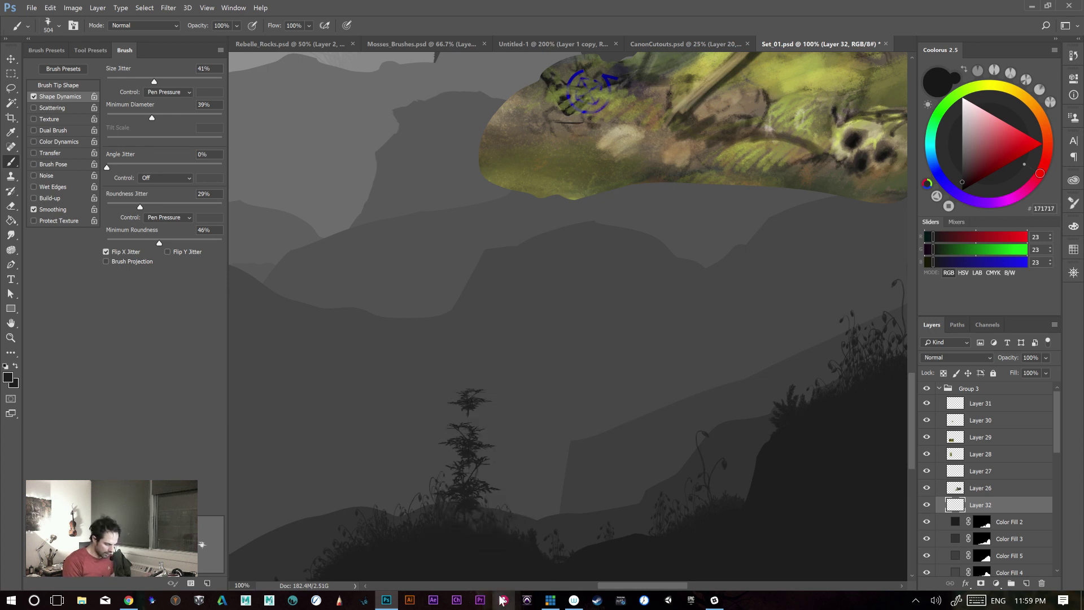
key(ctrl+alt+z)
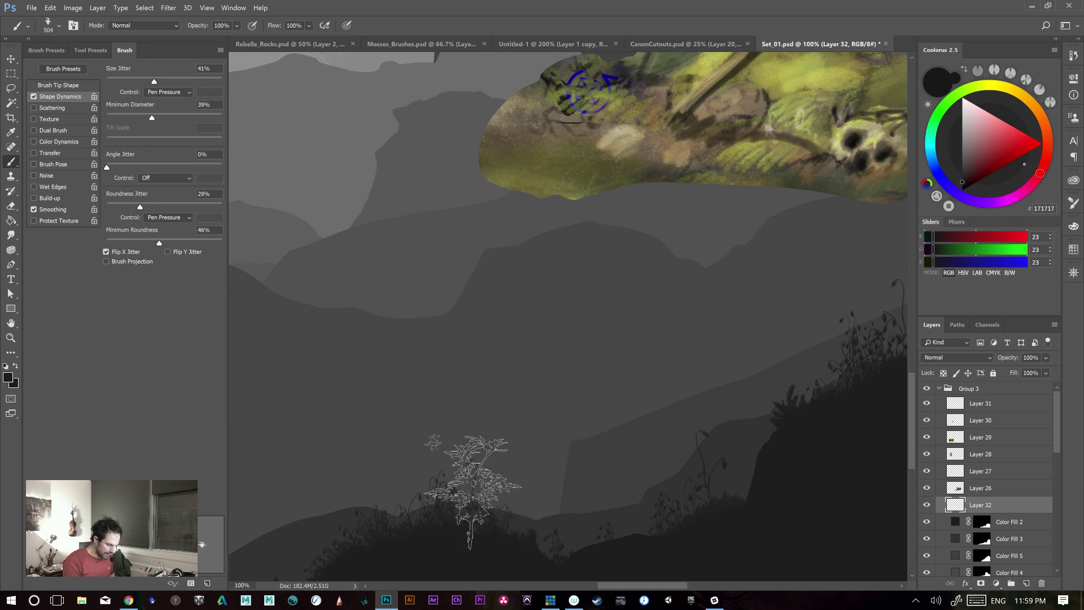
click(473, 457)
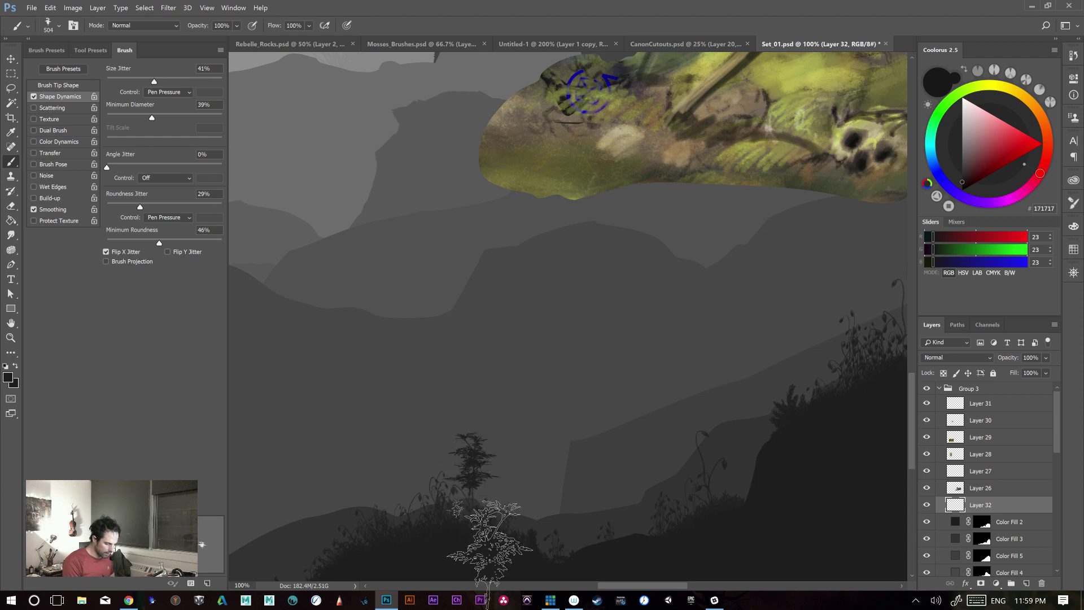
key(ctrl+z)
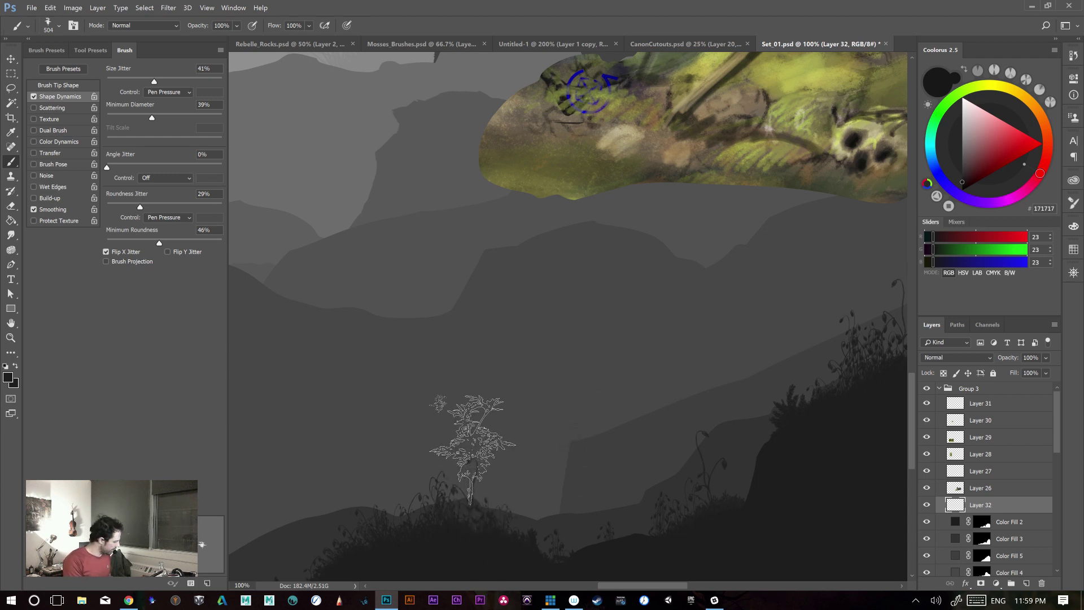
- Reduce the brush's Size Jitter to 14% and test it with a tall plant stroke above the slope
drag(152, 80, 125, 82)
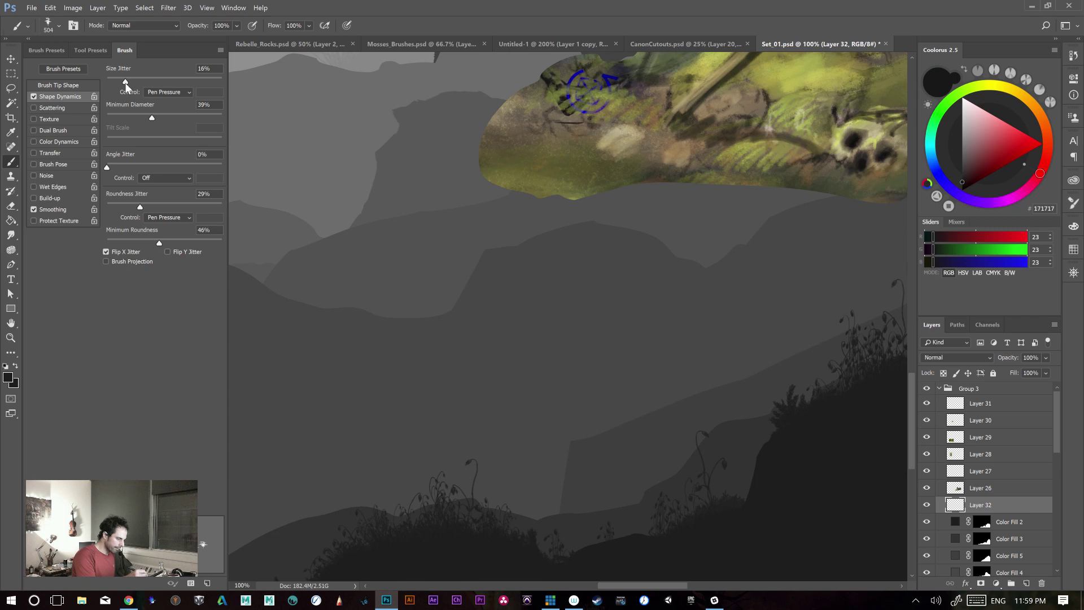
click(455, 435)
key(ctrl+z)
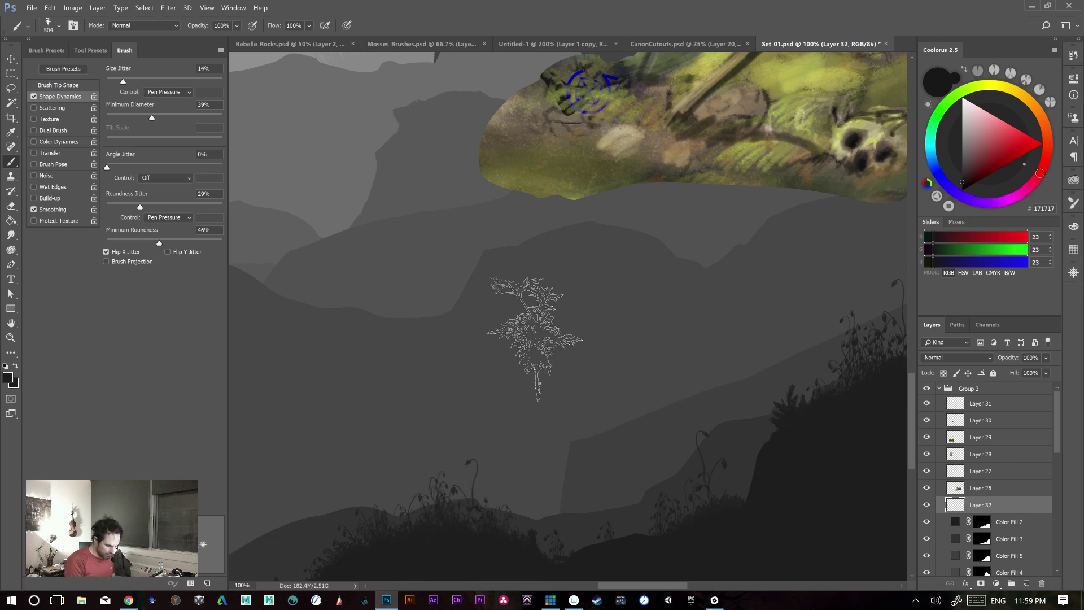
click(508, 429)
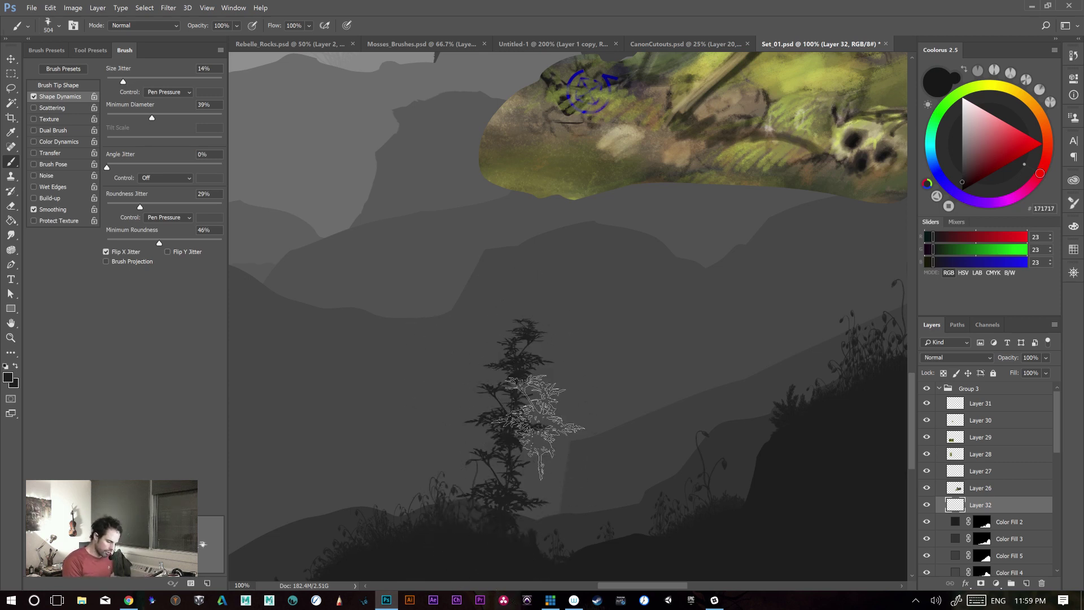
key(ctrl+z)
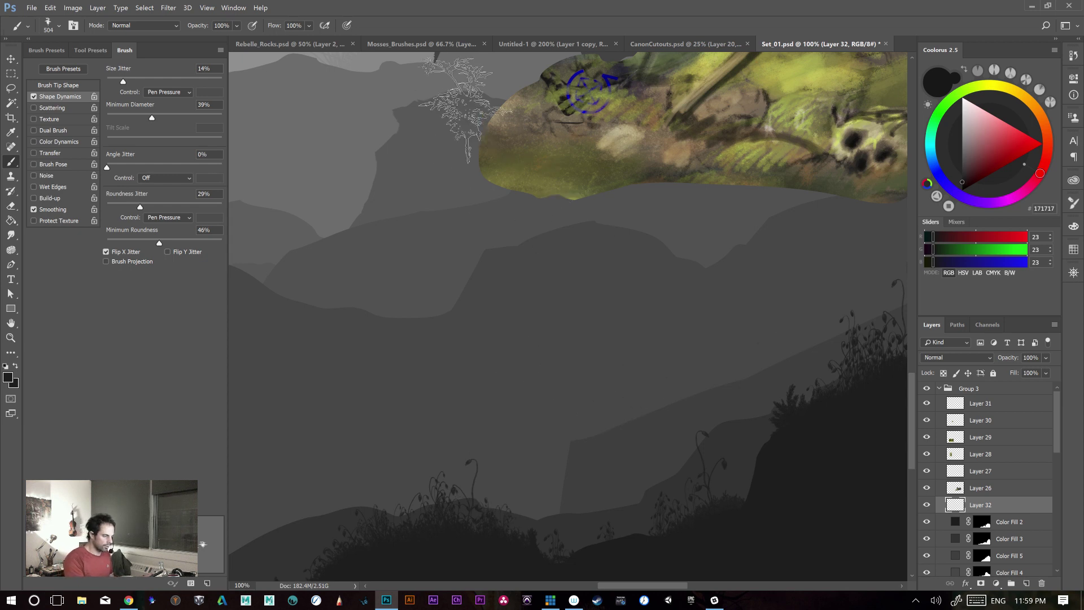
- Switch from the scene to the Untitled-1 document with the black plant silhouette
click(728, 45)
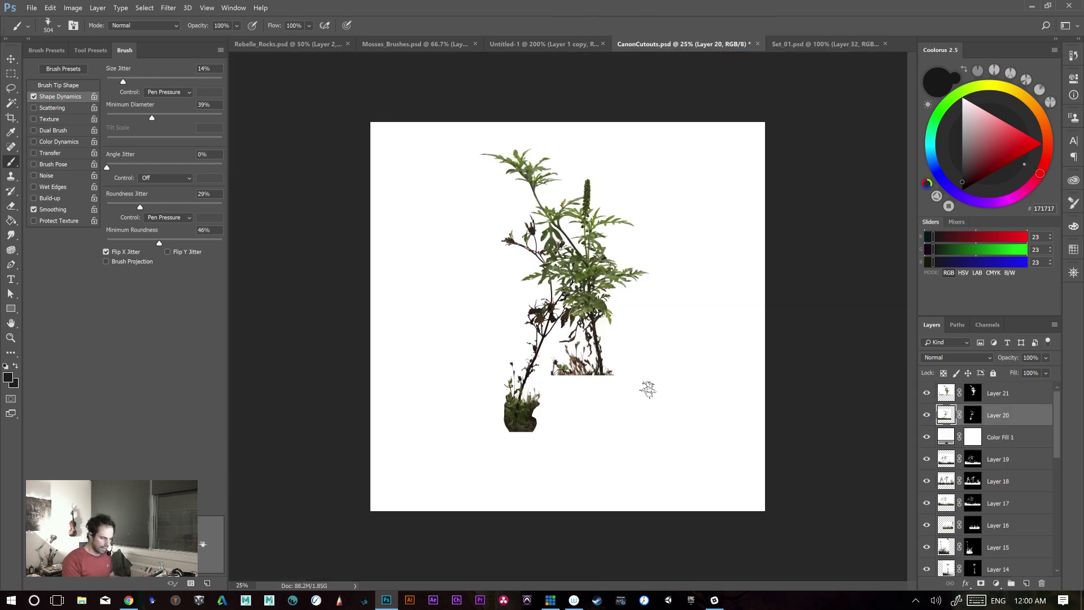
click(808, 46)
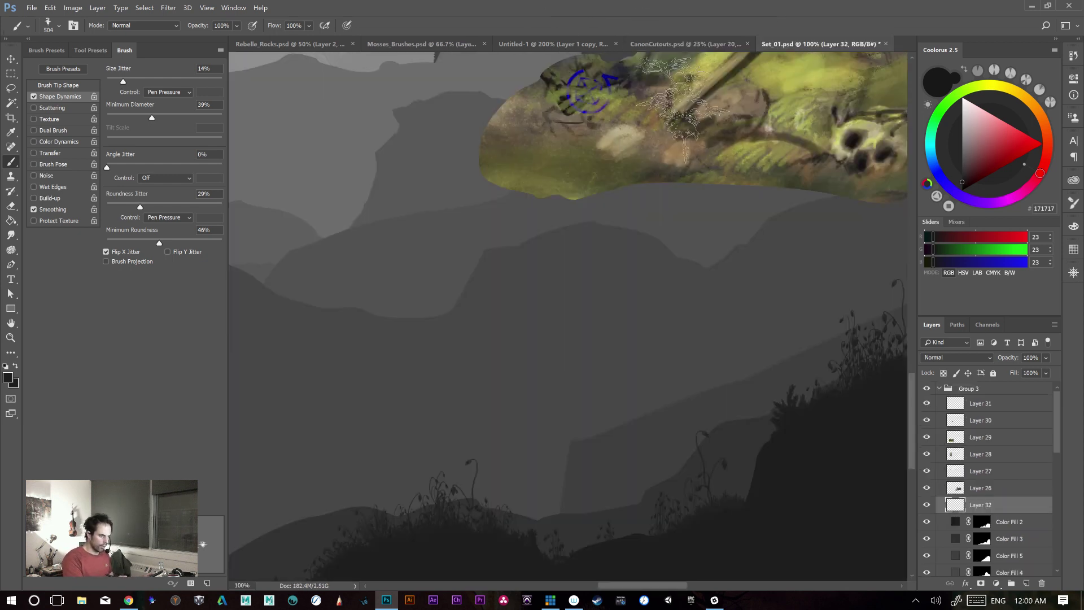
click(563, 50)
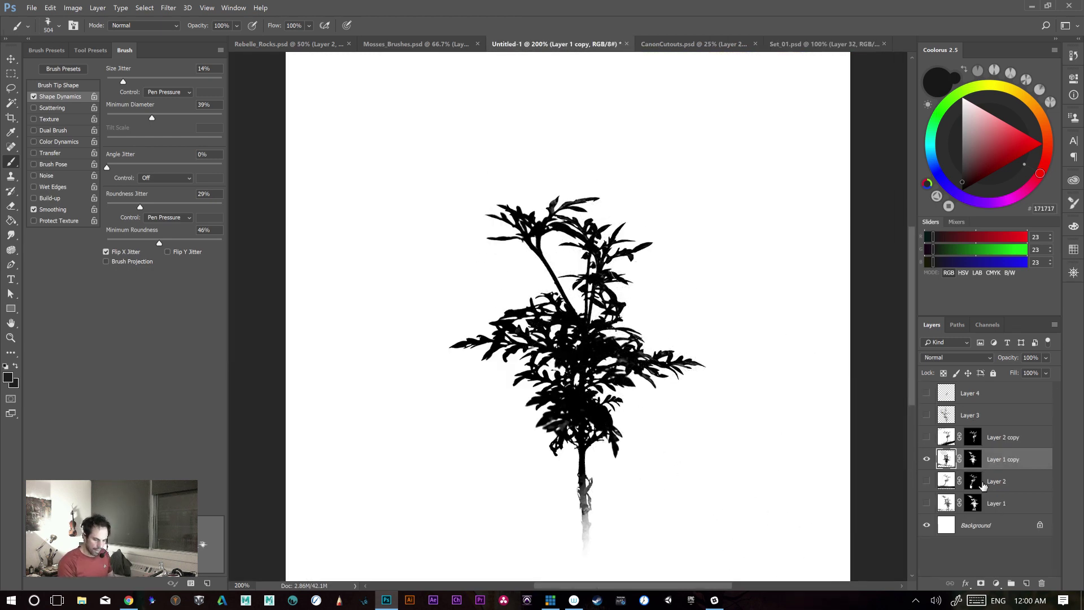
- Toggle the masks of Layer 1 copy and Layer 2 copy and the visibility of Layer 1 copy to inspect the plant shapes
shift+click(975, 461)
shift+click(975, 461)
shift+click(974, 439)
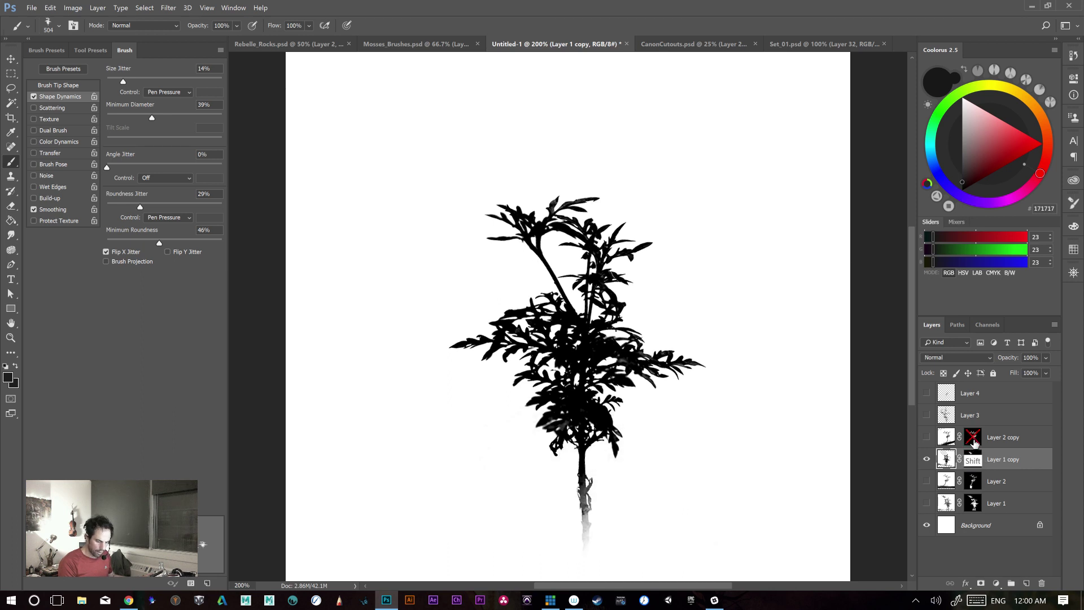
shift+click(973, 440)
click(927, 460)
click(928, 460)
shift+click(974, 460)
shift+click(974, 461)
- Load Layer 1 copy's mask as a selection and paint its upper-left branch on a new layer with the EVA_Texture brush
ctrl+click(975, 460)
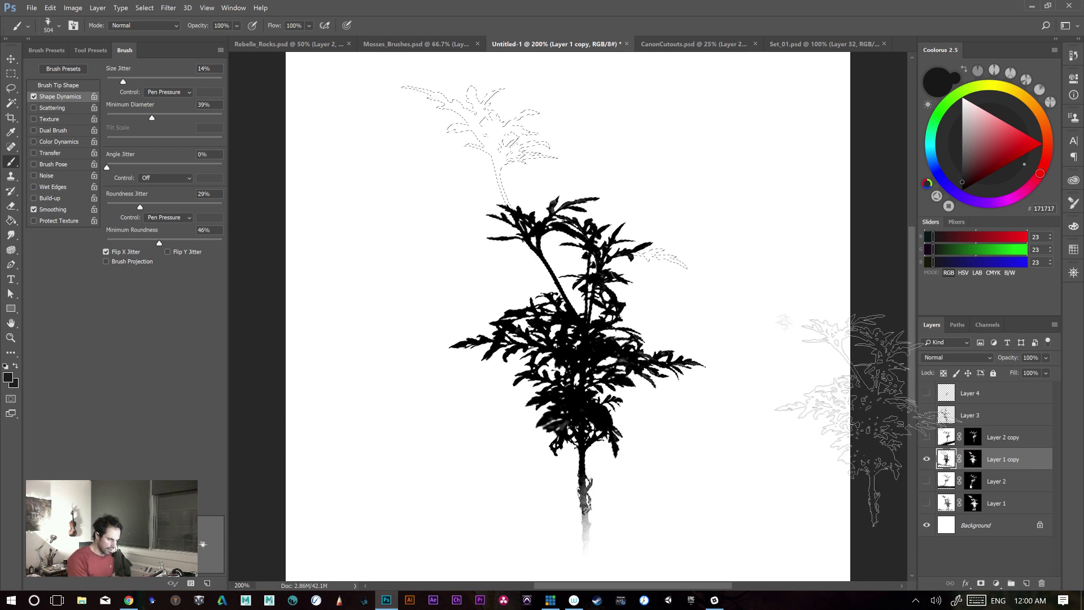
click(1026, 584)
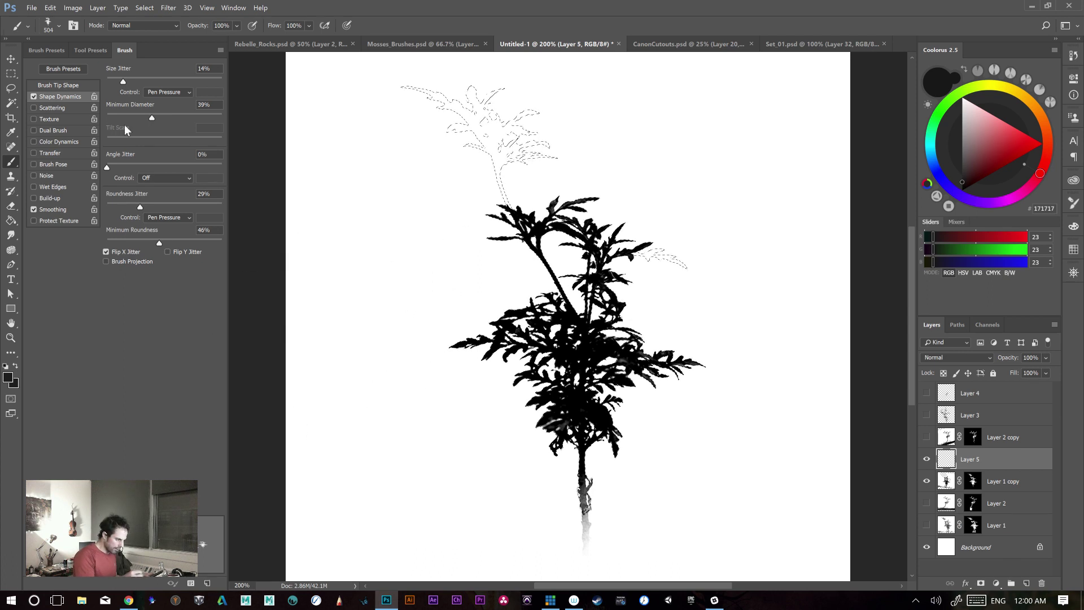
click(49, 51)
click(90, 51)
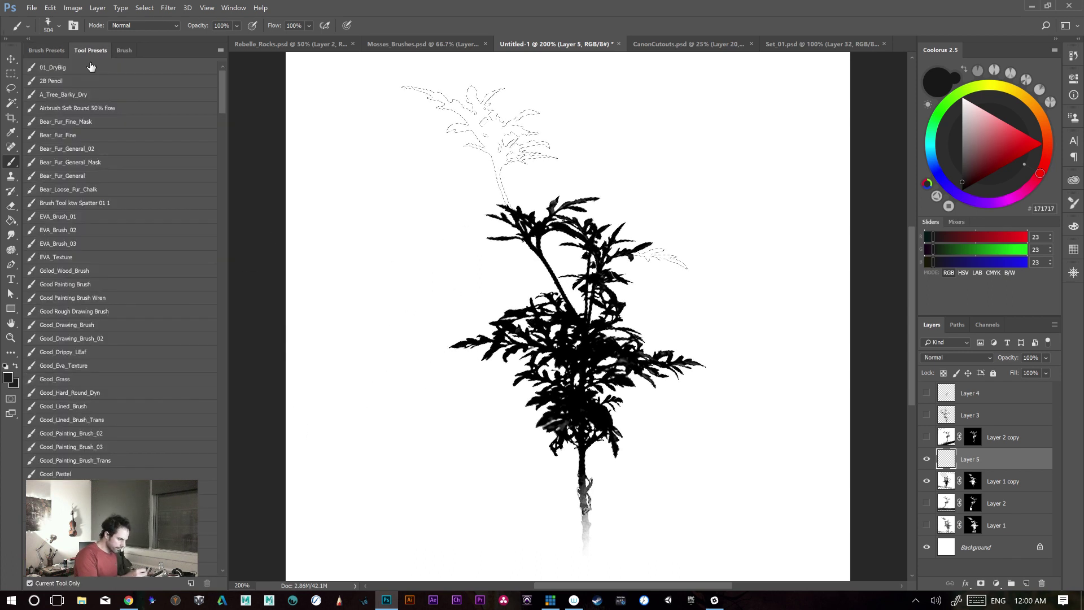
click(78, 258)
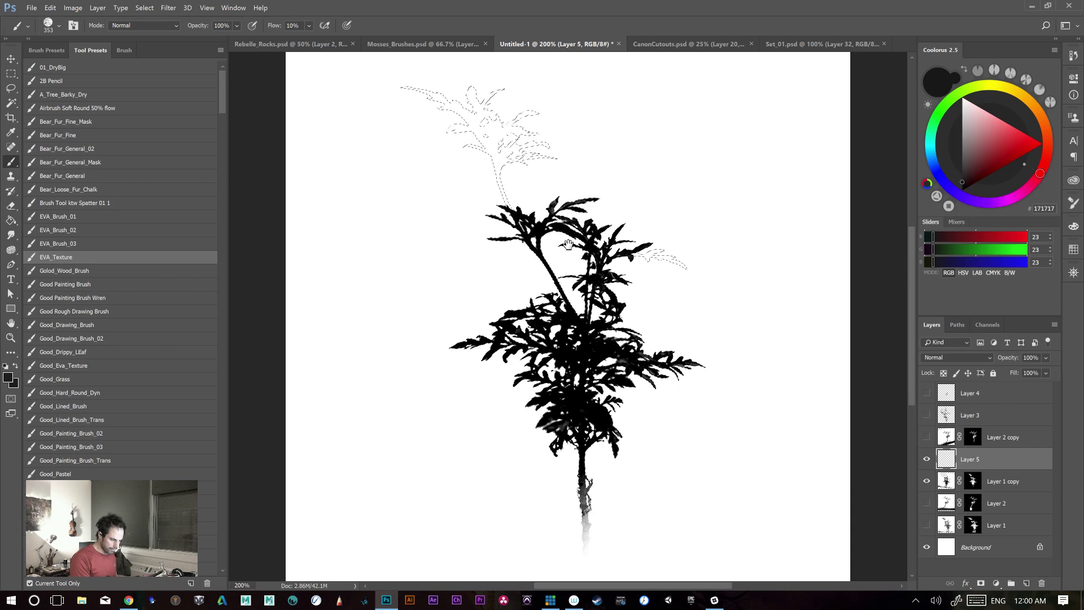
drag(568, 245, 560, 353)
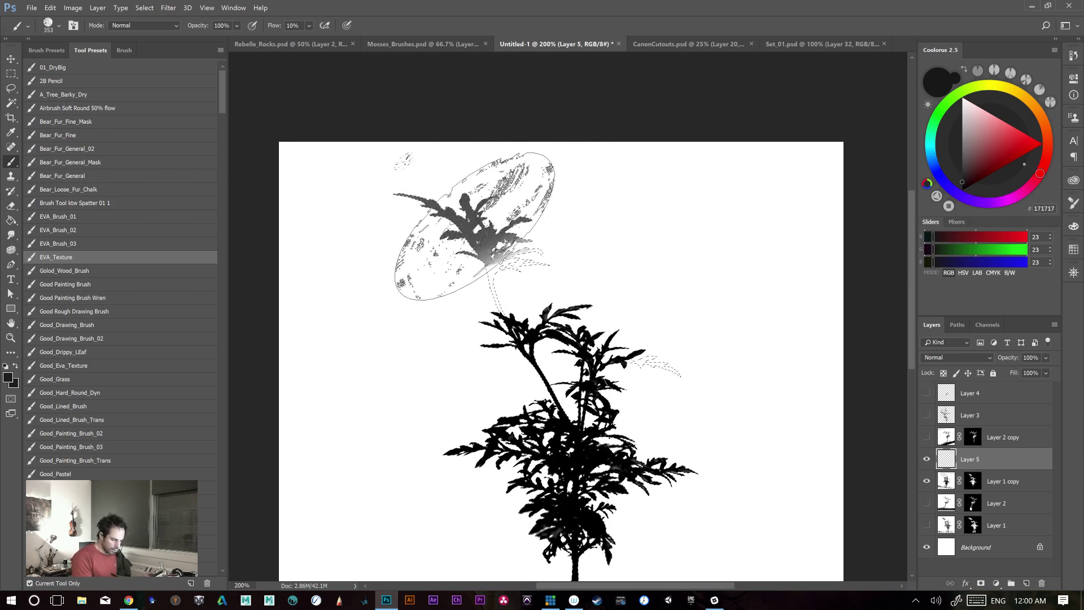
mouse_move(480, 198)
mouse_down()
mouse_move(556, 202)
mouse_move(382, 210)
mouse_move(556, 203)
mouse_move(494, 231)
mouse_move(536, 173)
mouse_move(405, 222)
mouse_move(523, 175)
mouse_move(508, 194)
mouse_move(400, 234)
mouse_move(511, 254)
mouse_up()
- Move the painted branch onto the plant's stem, scale it to 76.25% and rotate it -20.32° to fill the gap between the upper stems
key(v)
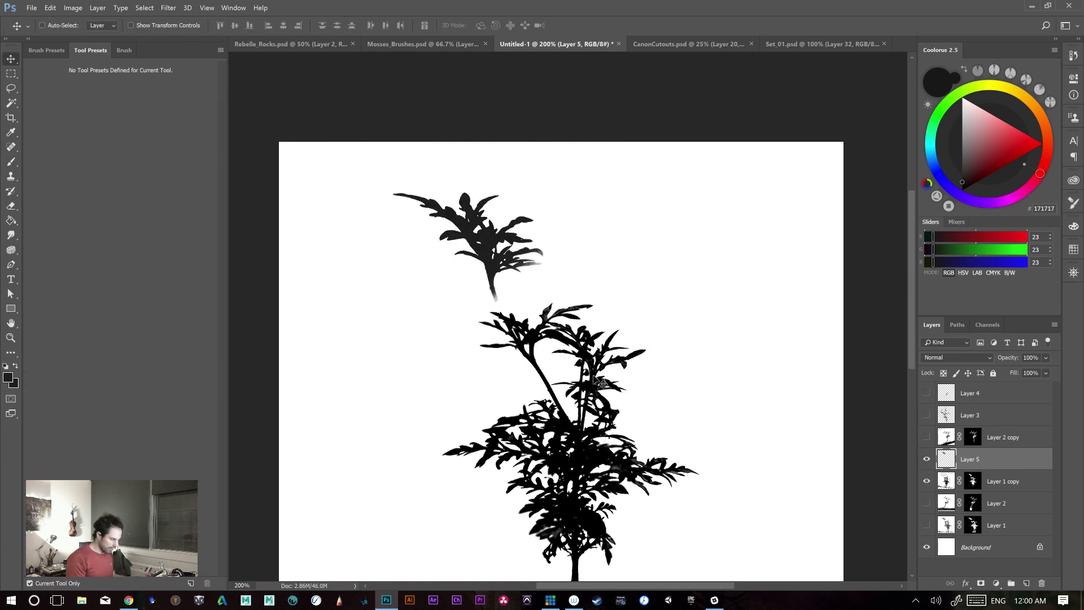
drag(500, 285, 561, 387)
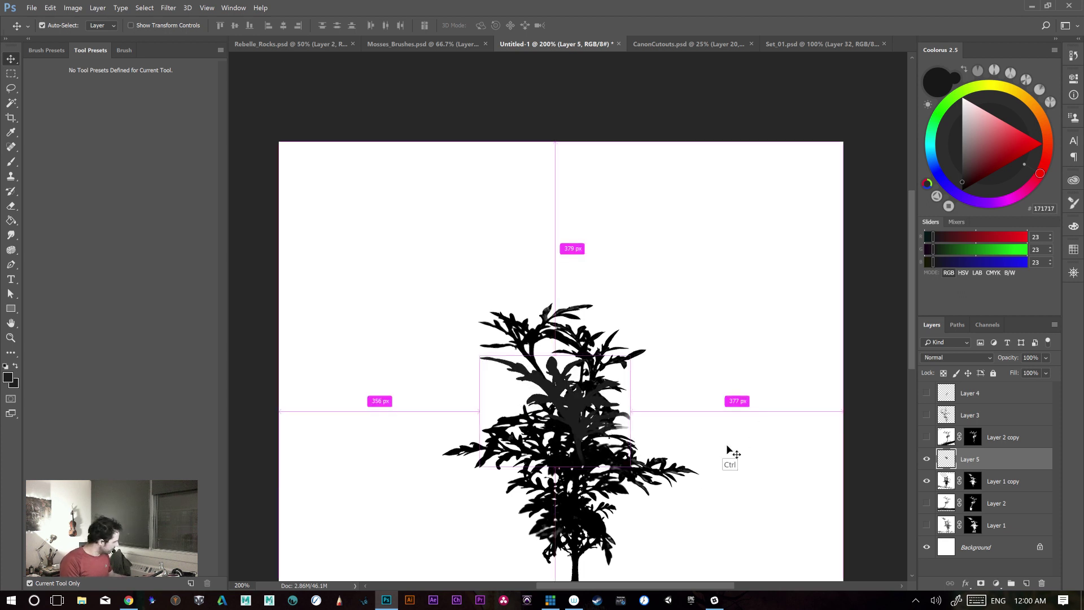
key(ctrl+t)
drag(700, 456, 677, 513)
drag(644, 387, 655, 368)
drag(576, 417, 582, 373)
drag(652, 408, 661, 370)
drag(592, 371, 630, 410)
drag(607, 414, 579, 420)
drag(654, 416, 648, 429)
drag(558, 425, 561, 421)
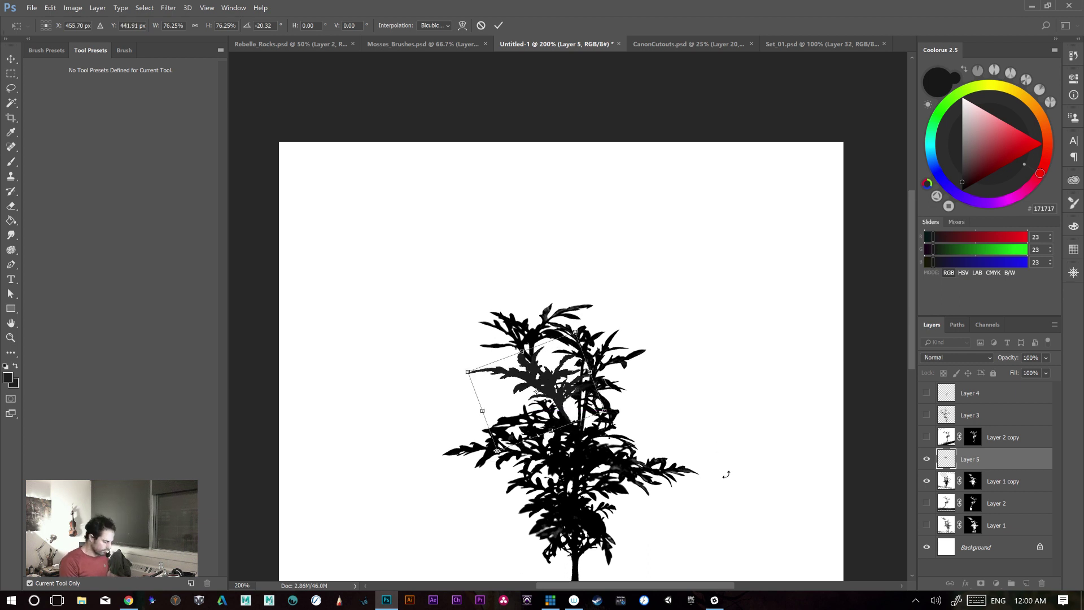
key(Return)
- Commit the transformed branch on Layer 5 and darken it to match the plant by lowering its Lightness with Hue/Saturation
key(ctrl+u)
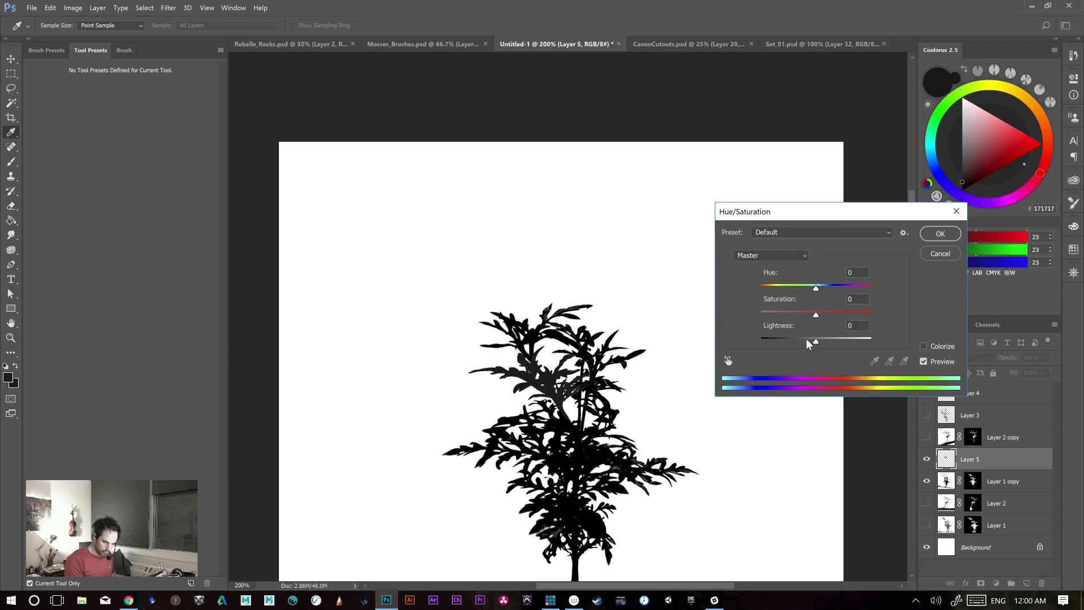
drag(816, 341, 729, 357)
click(936, 236)
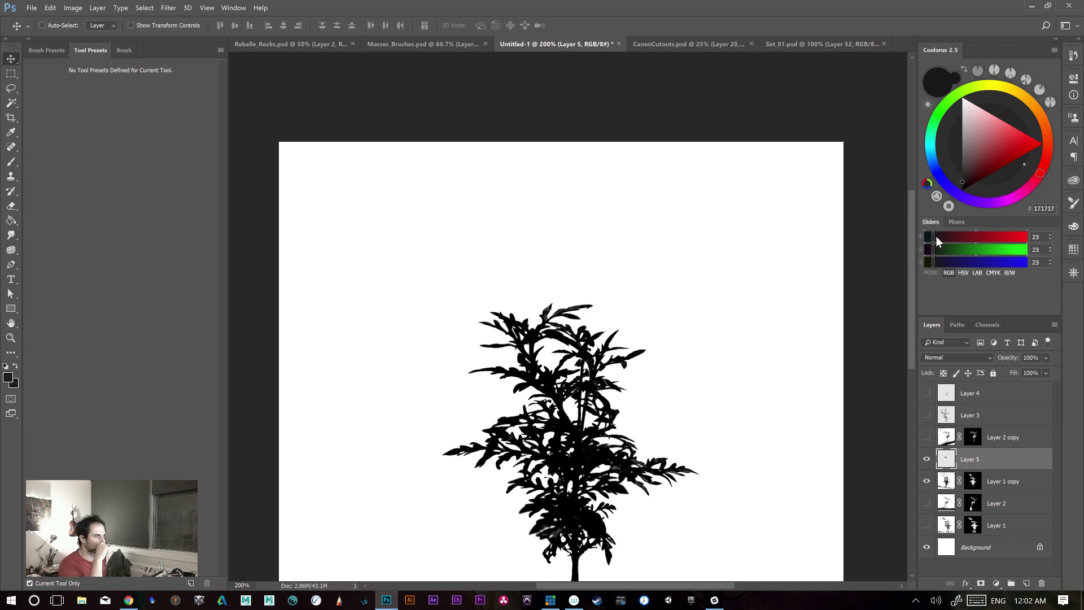
- Hide and show Layer 5 to compare the silhouette, and nudge the added branch slightly down onto the stem
click(926, 461)
click(928, 463)
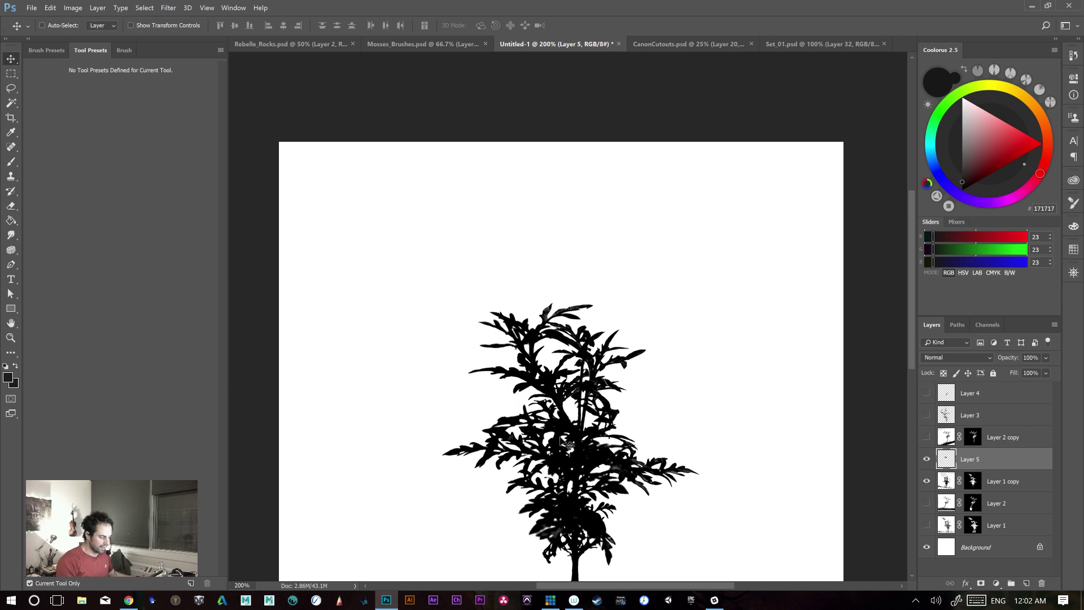
mouse_move(567, 420)
mouse_down()
mouse_move(555, 403)
mouse_move(582, 446)
mouse_move(578, 436)
mouse_up()
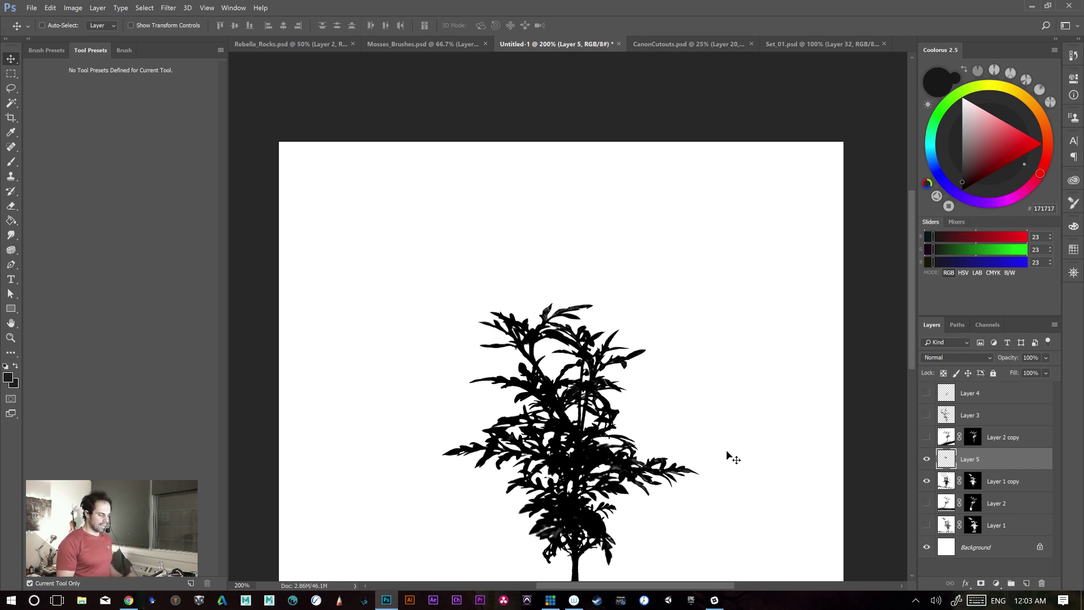
- Define the filled-out plant silhouette as a new brush preset, keeping the name Sampled Brush 7
drag(683, 404, 684, 333)
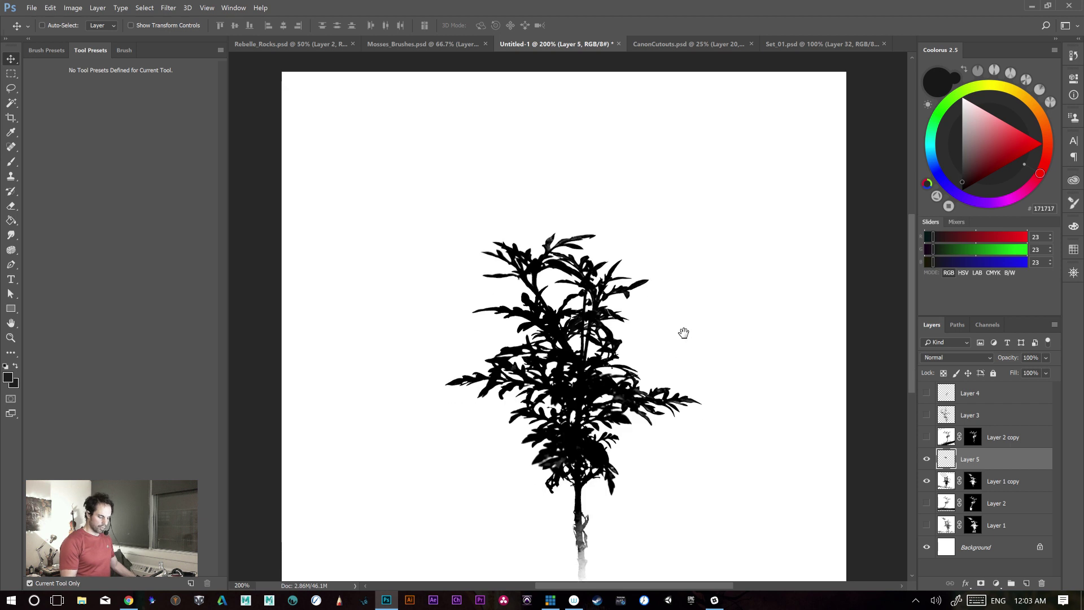
drag(704, 462, 712, 412)
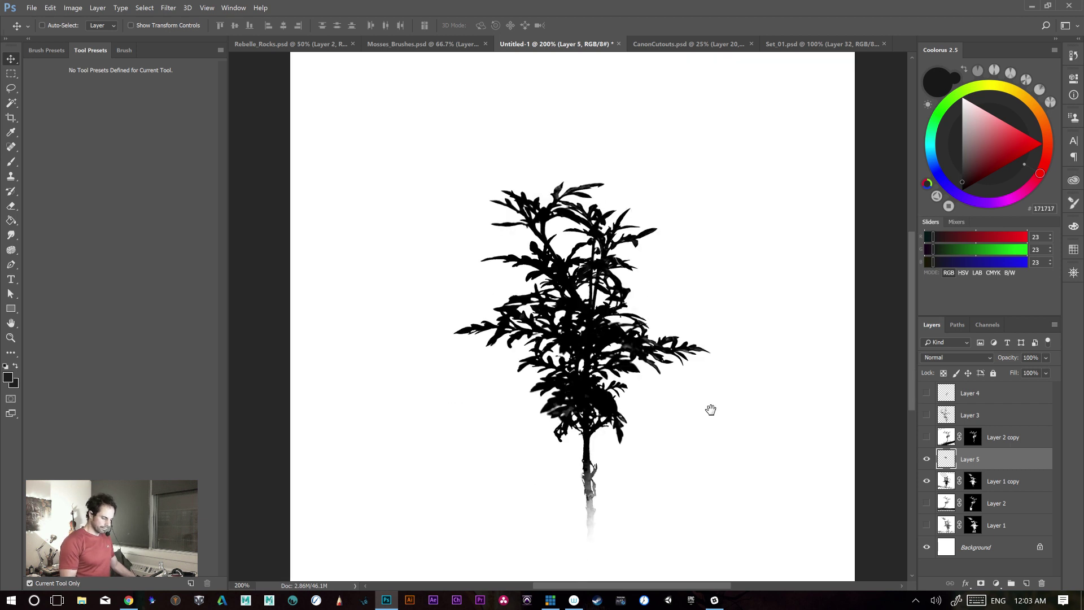
click(50, 11)
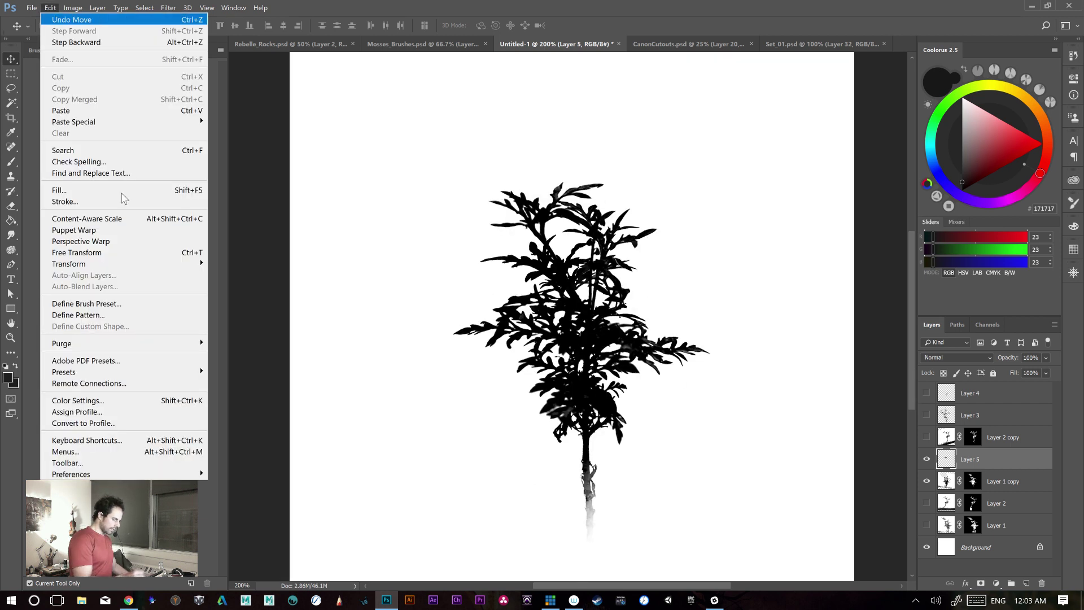
click(179, 308)
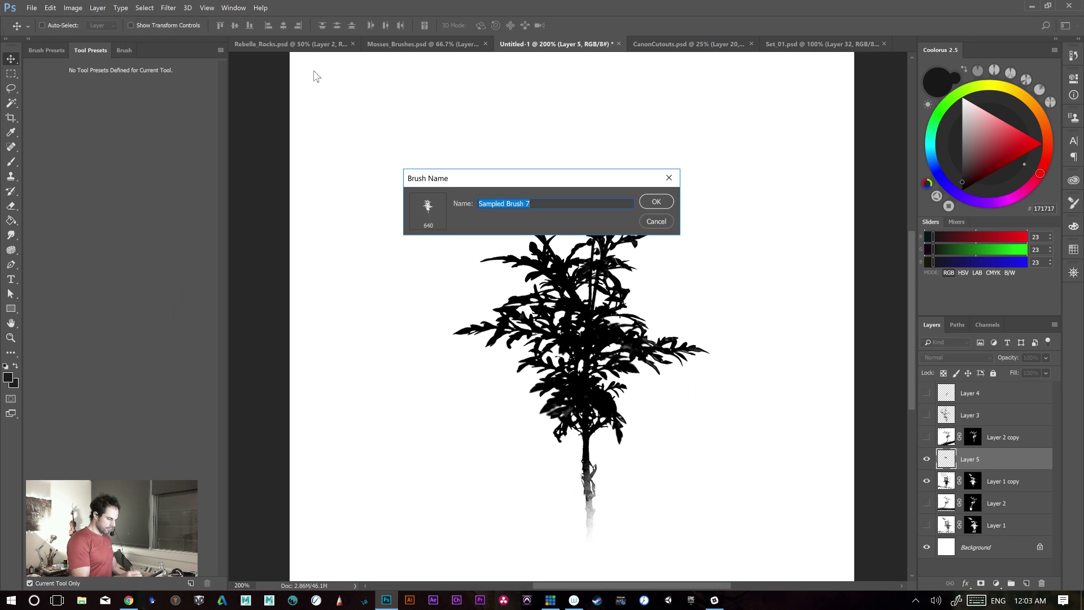
click(660, 203)
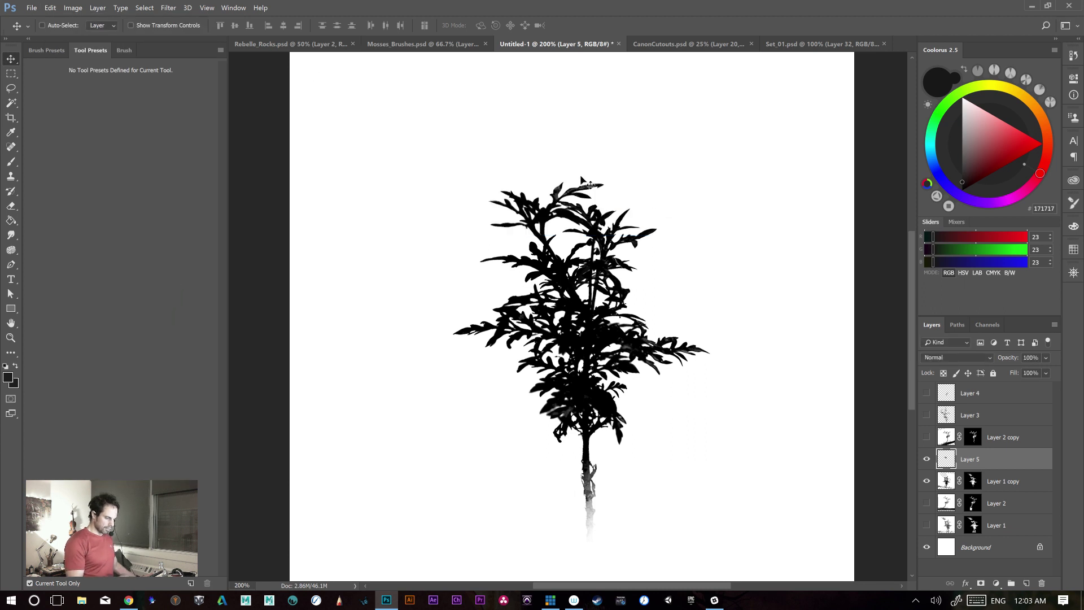
- Switch to the Set_01 document, activate the Brush tool with the new plant tip and set its flow to 100%
click(805, 45)
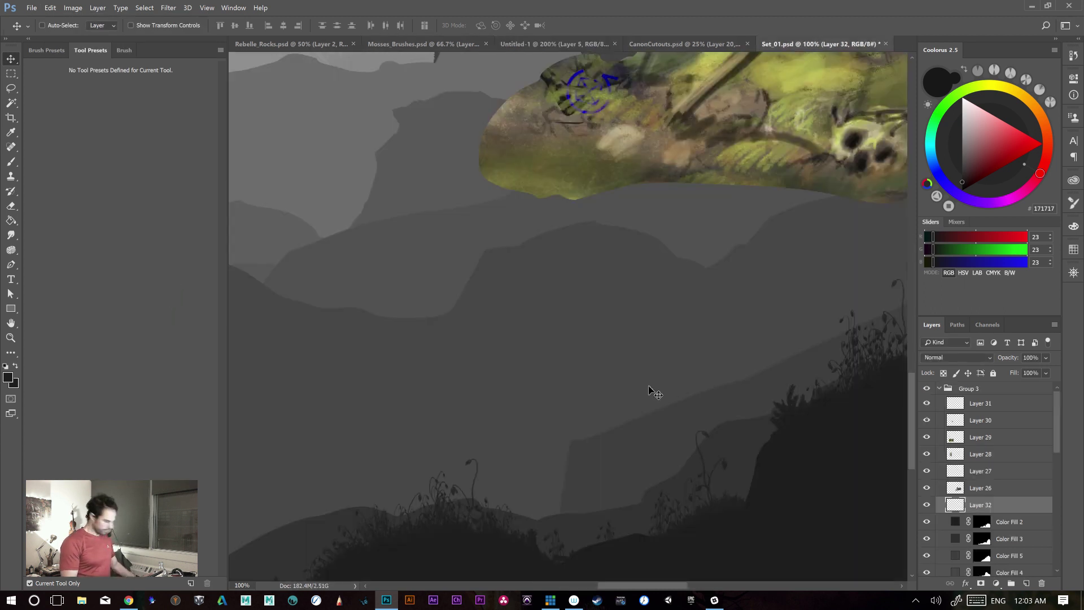
key(b)
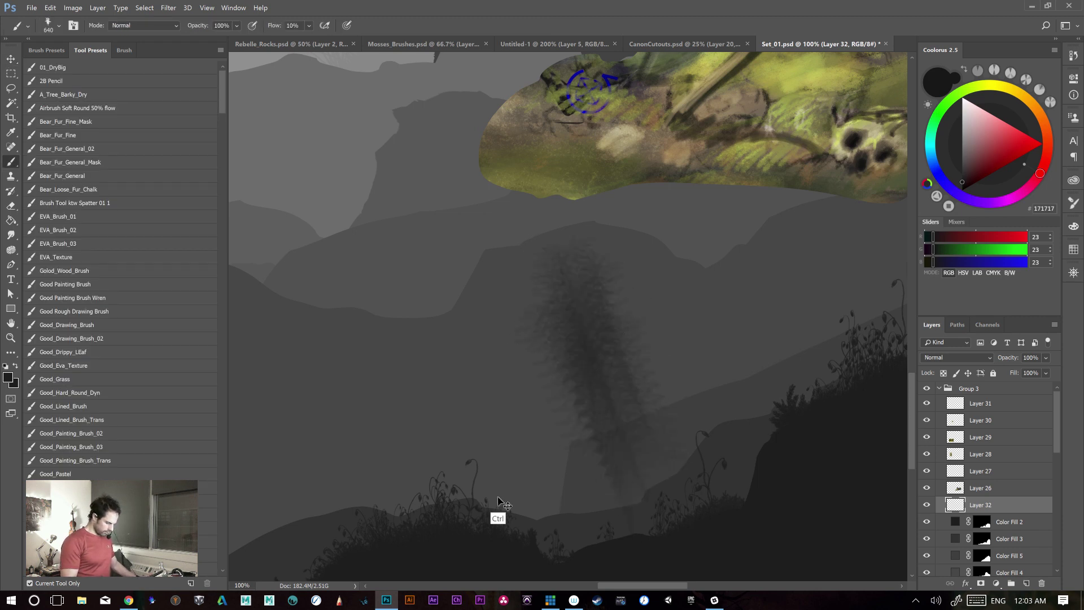
click(47, 51)
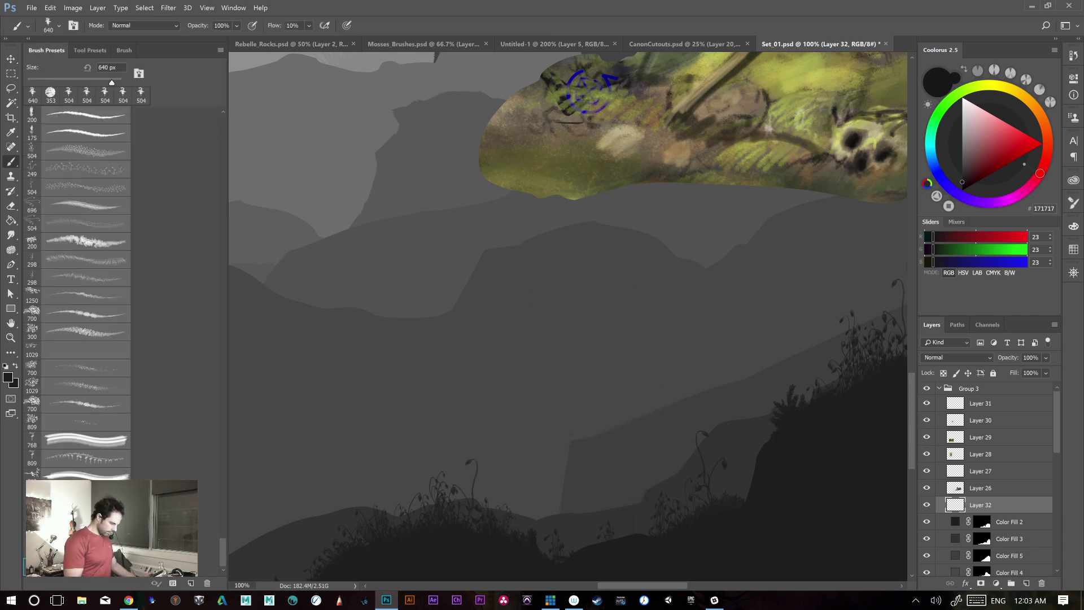
key(shift+0)
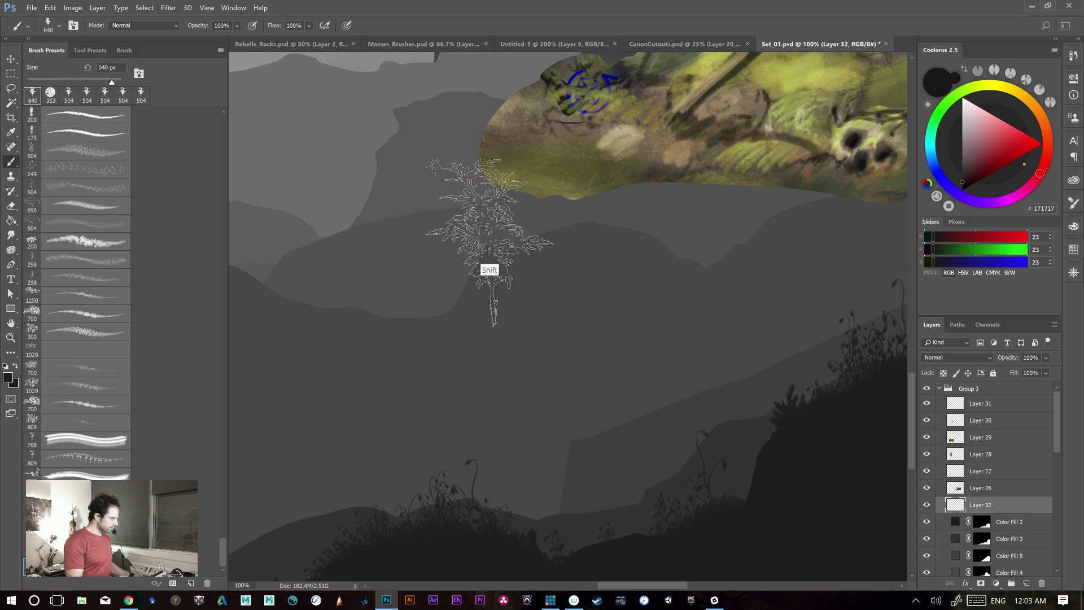
- Test the new plant brush over the grey hills with single stamps and one horizontal stroke, undoing each mark
click(488, 285)
key(ctrl+z)
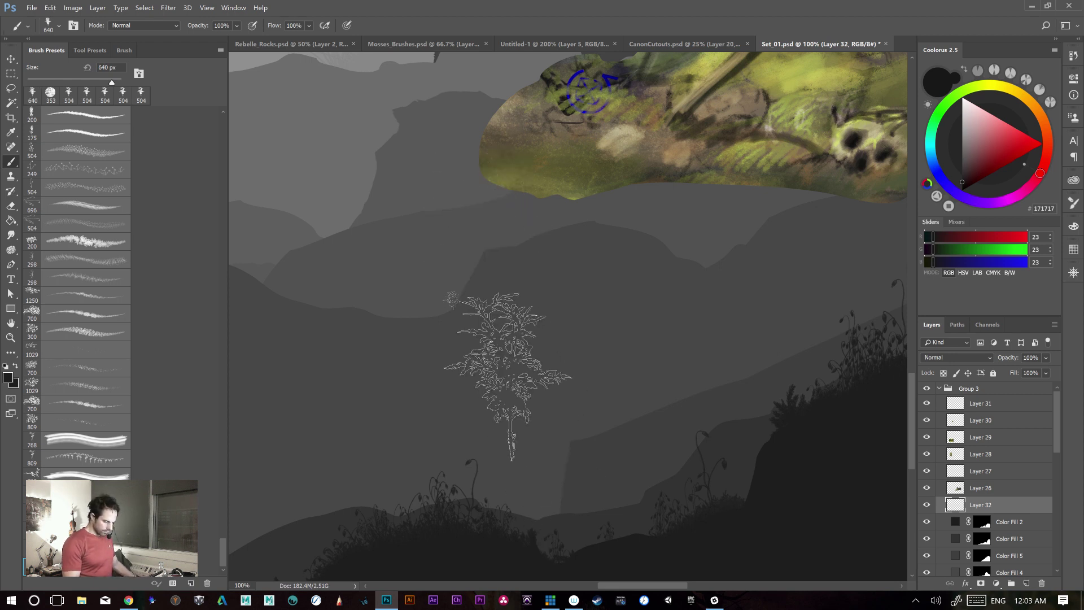
click(497, 365)
click(497, 278)
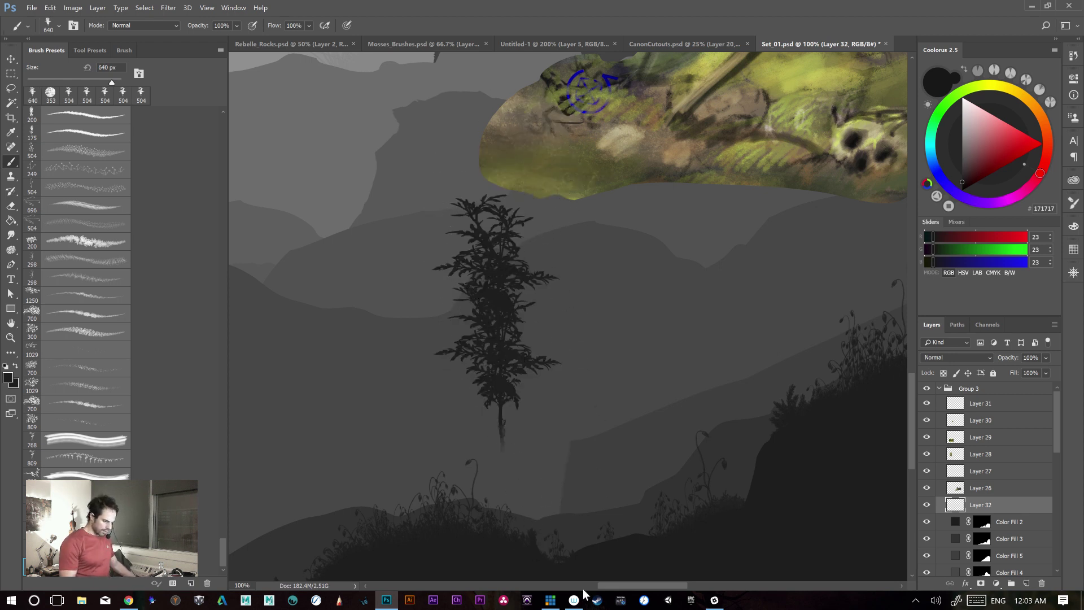
key(ctrl)
key(ctrl+z)
key(ctrl+z)
drag(480, 363, 751, 370)
key(ctrl+z)
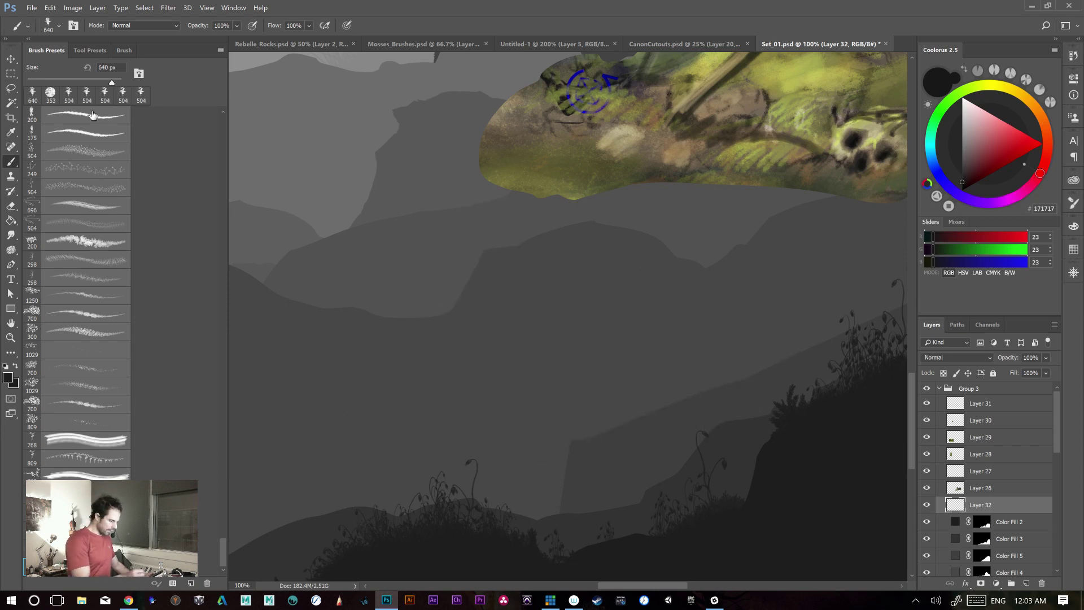
- Adjust the brush tip to 504 px and enable Shape Dynamics with 36% size jitter and 25% roundness jitter
click(123, 51)
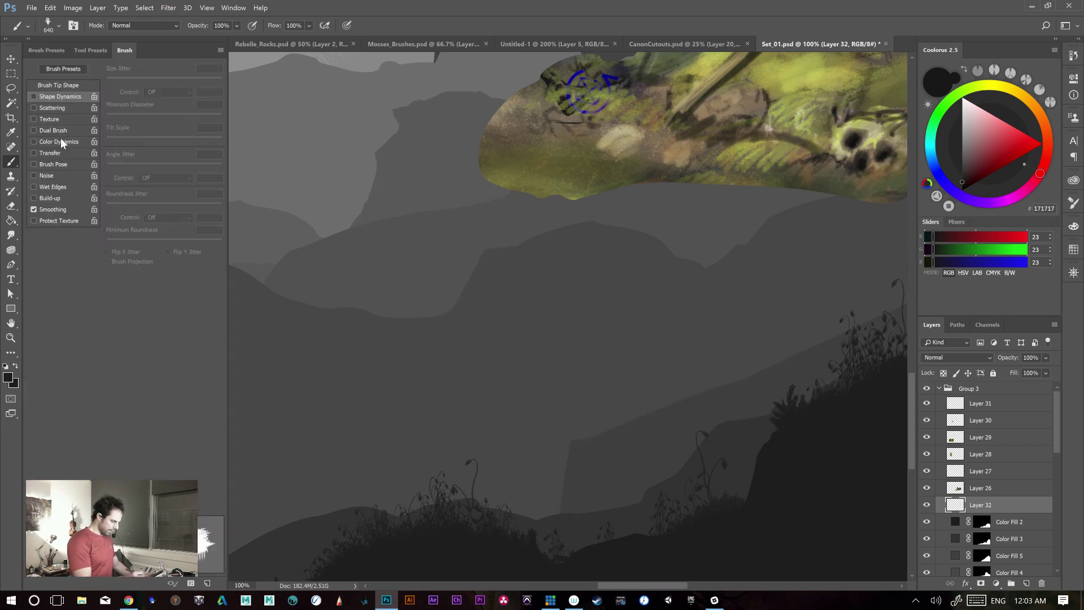
click(58, 86)
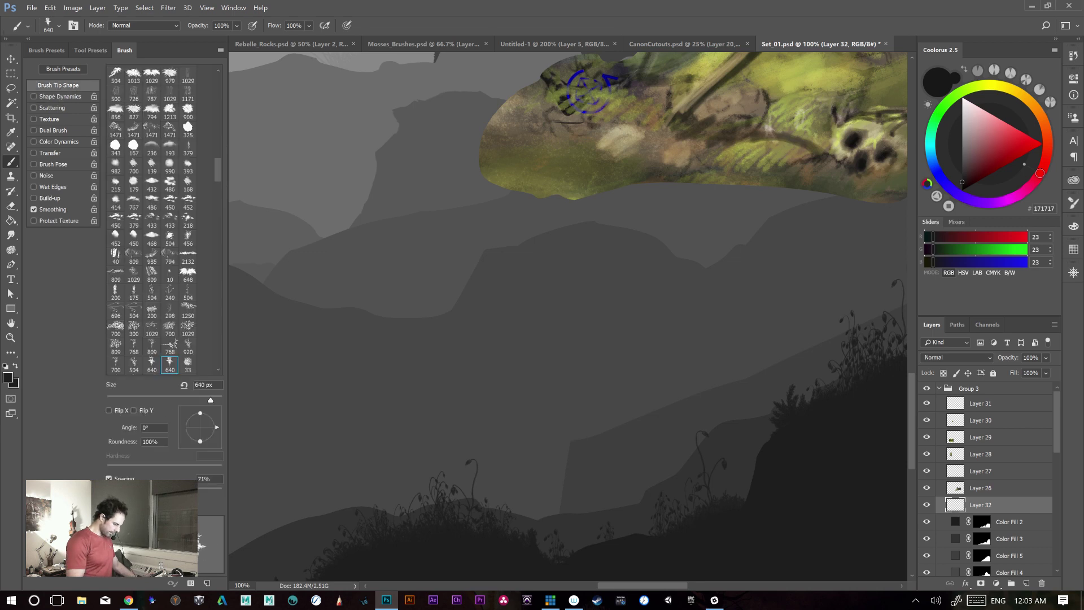
click(57, 96)
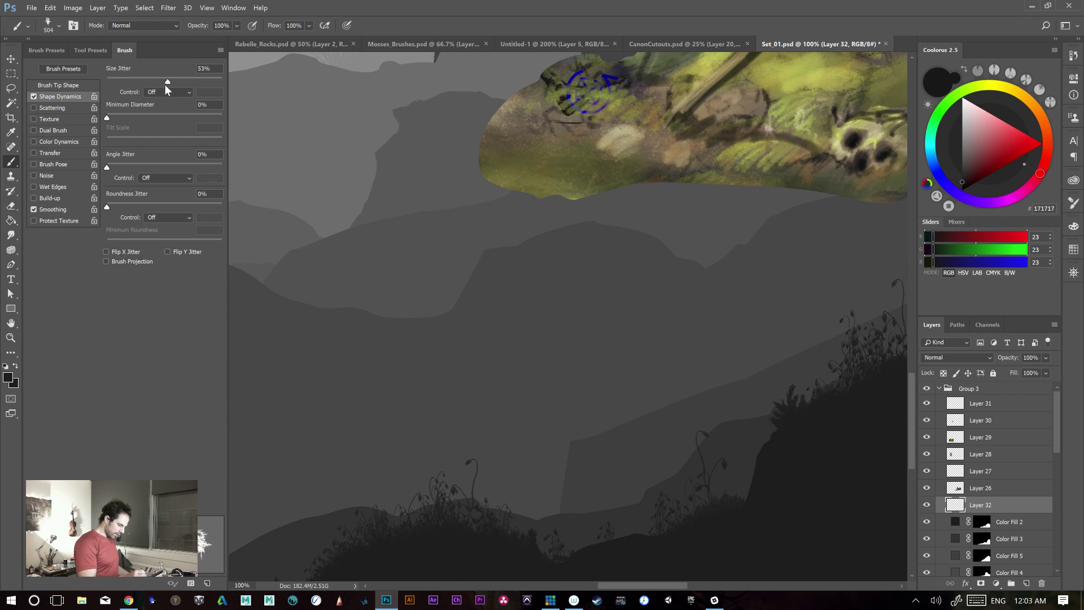
drag(108, 208, 128, 207)
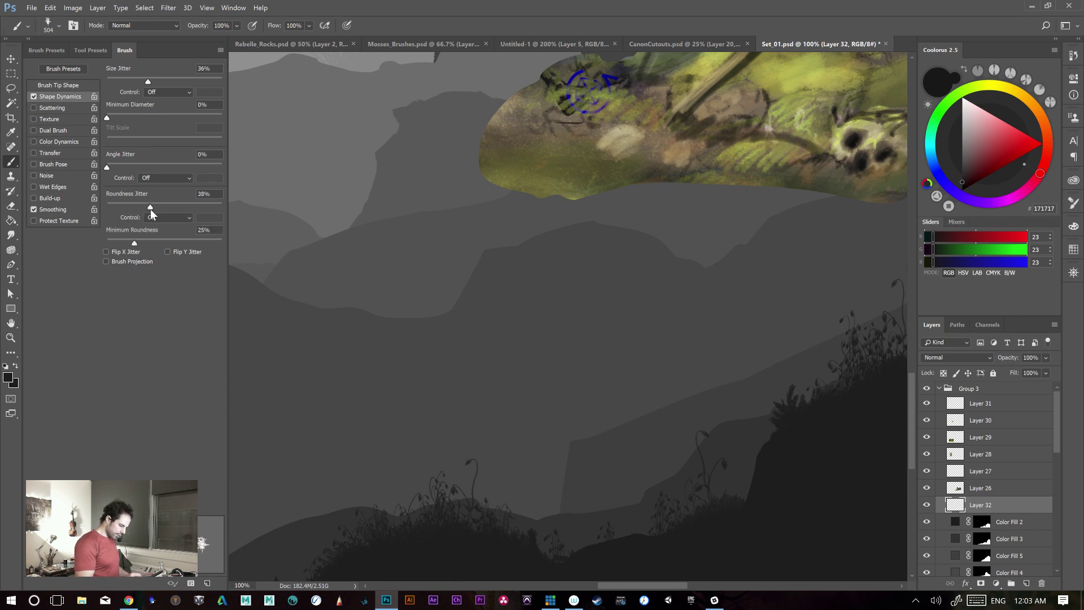
- Set the brush's size control to Pen Pressure, trying strokes across the lower hills and undoing them
drag(370, 449, 624, 411)
key(ctrl+z)
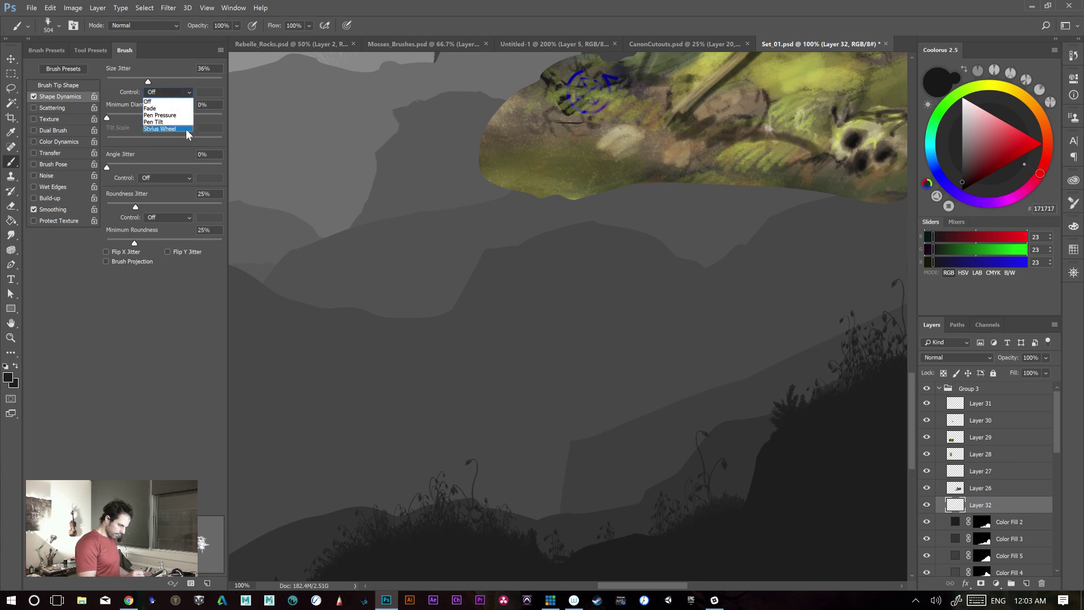
drag(429, 435, 661, 443)
key(ctrl+z)
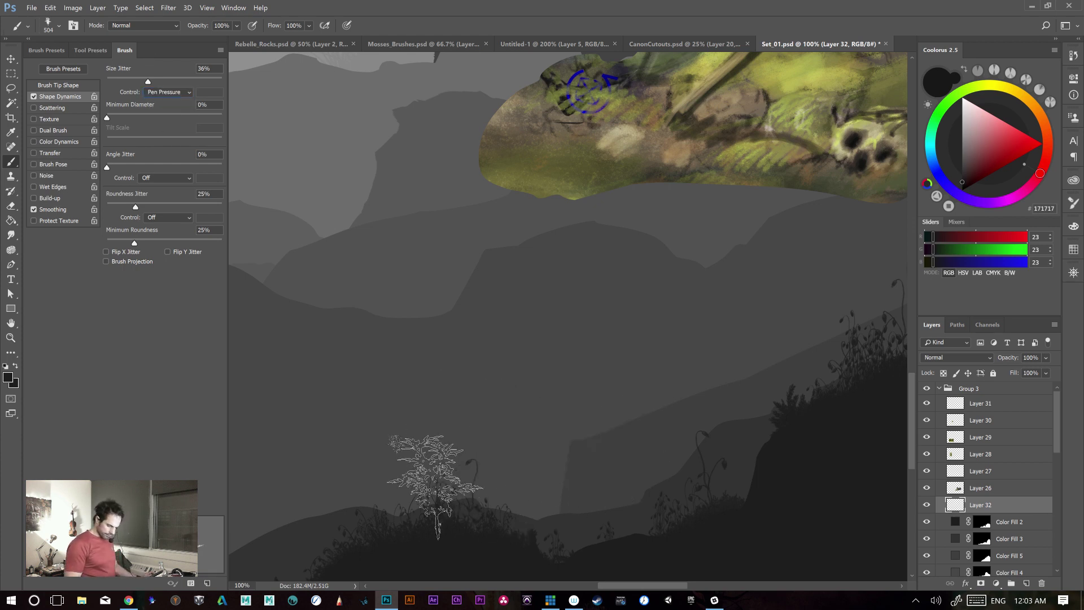
- Paint a dense bush on the dark foreground hill with the pressure-sensitive plant brush and step back through the strokes
click(467, 449)
mouse_move(731, 450)
mouse_down()
mouse_move(723, 308)
mouse_move(734, 367)
mouse_up()
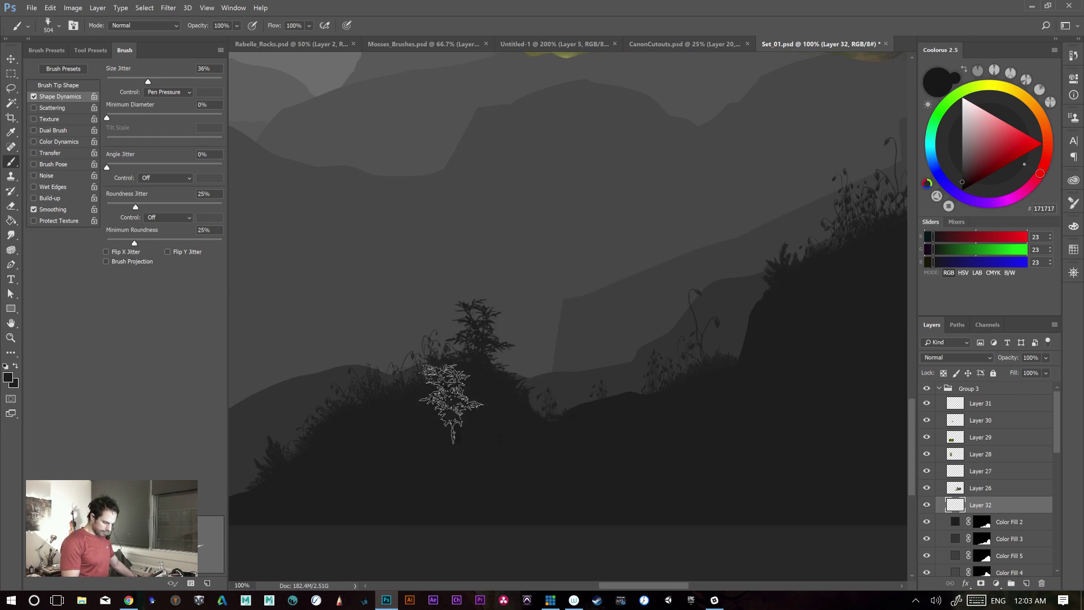
drag(507, 330, 520, 441)
drag(476, 302, 379, 418)
drag(445, 357, 427, 511)
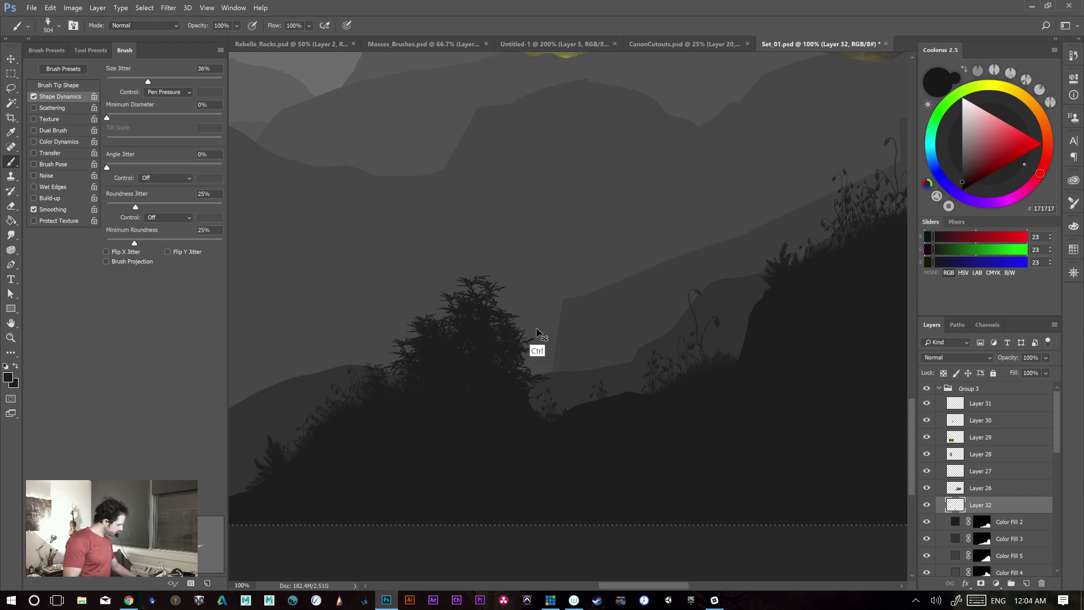
key(ctrl+alt+z)
key(ctrl+alt+z)
- Try a diagonal run of small plants and a tapering tree-like stroke down onto the foreground hill, undoing the strokes
key(ctrl+plus)
drag(418, 404, 511, 282)
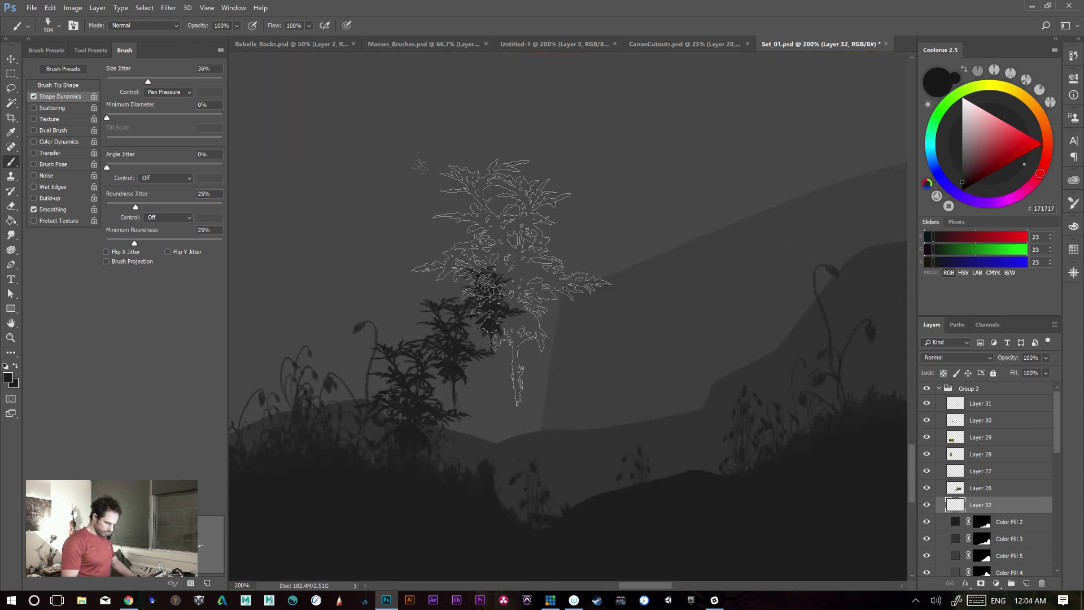
drag(512, 393, 638, 416)
key(ctrl+alt+z)
drag(502, 243, 511, 498)
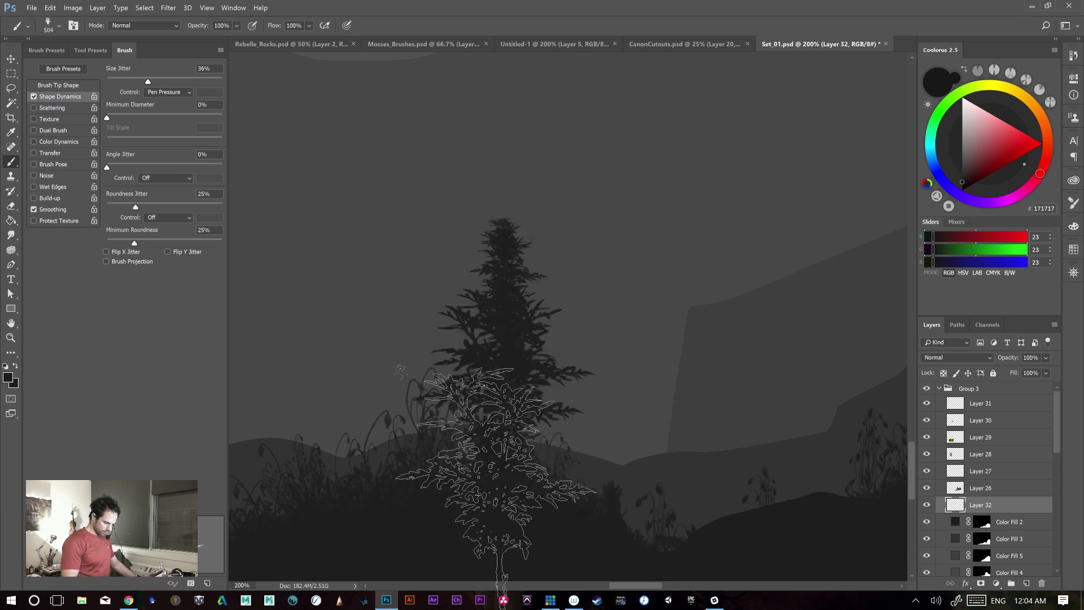
key(ctrl+z)
- Build up a tall, wide conifer-like shape above the hilltop from overlapping plant stamps and strokes, undoing the marks
click(486, 331)
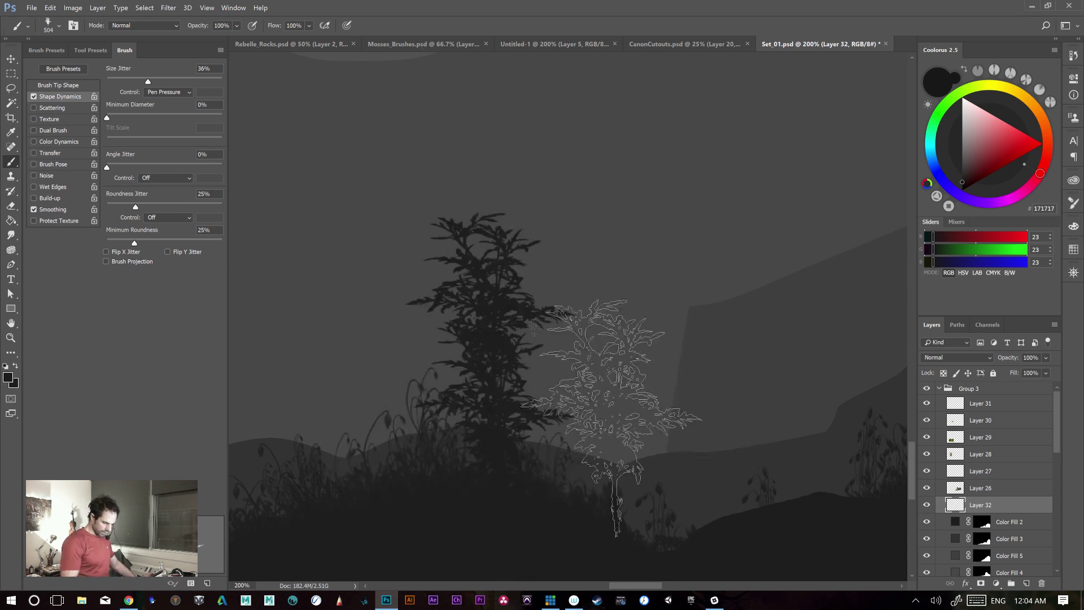
key(ctrl+z)
mouse_move(500, 468)
mouse_down()
mouse_move(506, 197)
mouse_move(412, 522)
mouse_move(483, 395)
mouse_move(524, 458)
mouse_move(517, 518)
mouse_up()
key(ctrl+z)
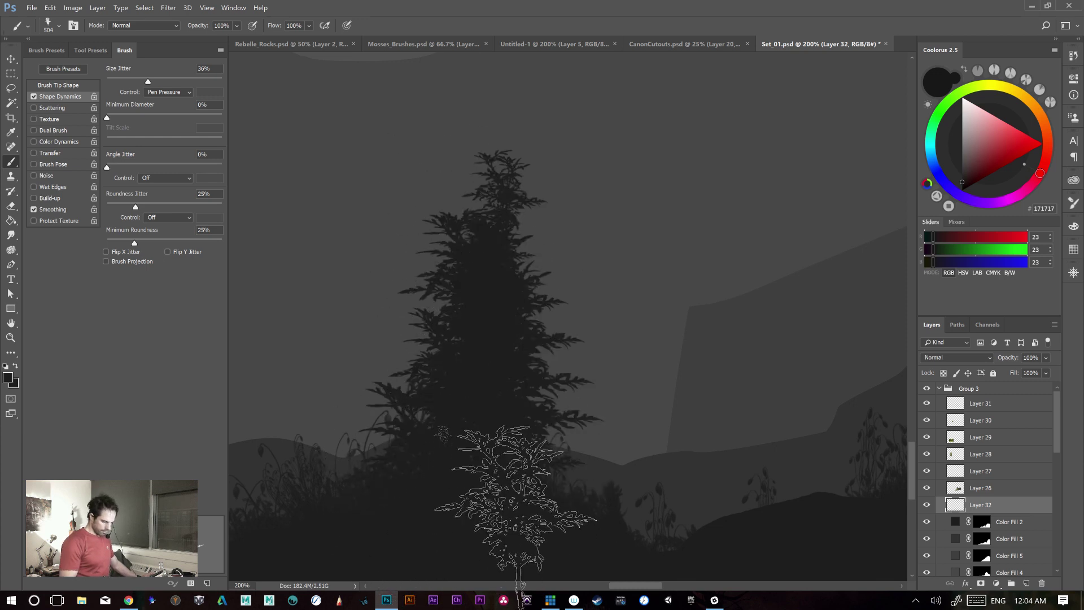
click(515, 506)
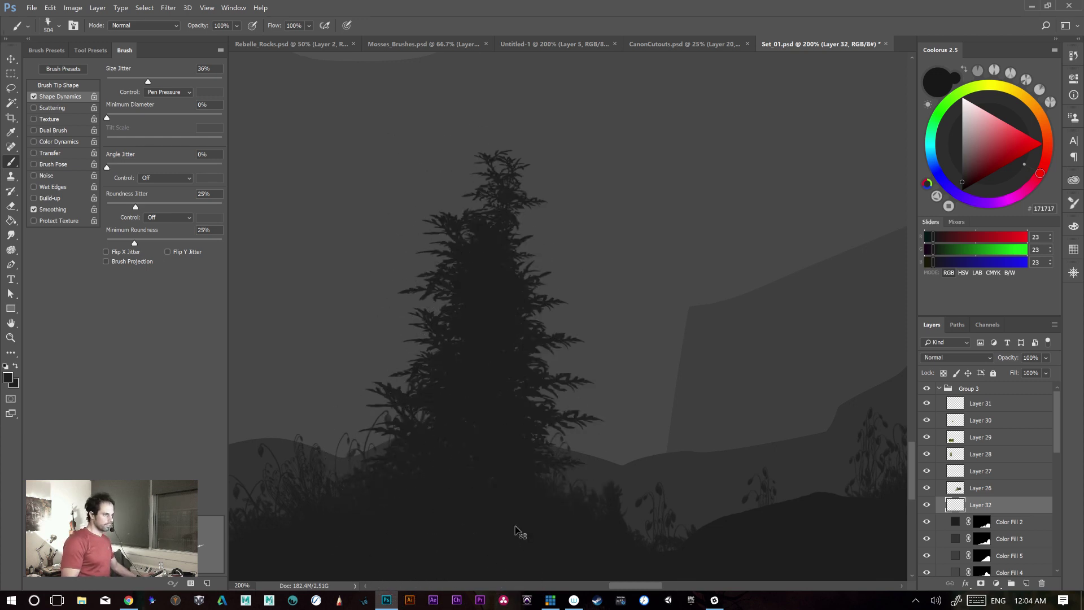
key(ctrl+z)
- Try upward plant strokes rising from the foreground hilltop and undo each one
key(ctrl+minus)
drag(516, 322, 519, 244)
key(ctrl+z)
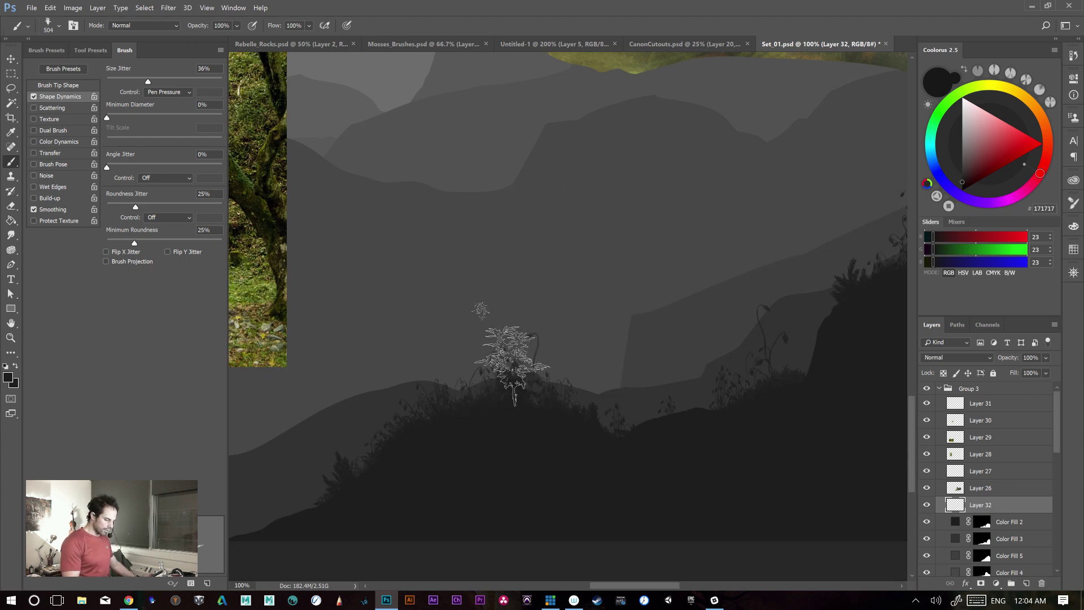
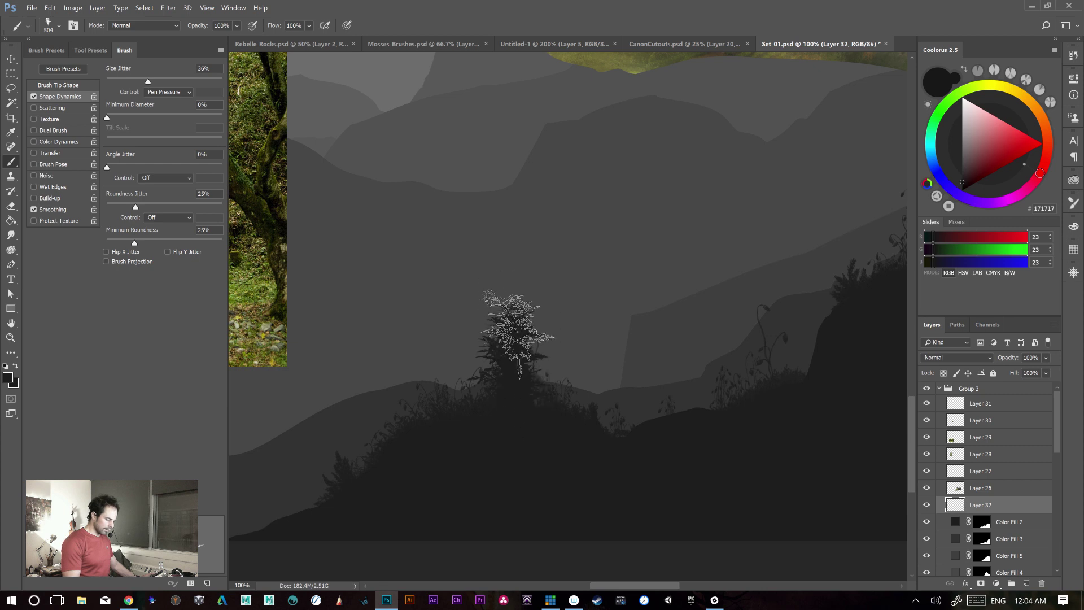
drag(518, 335, 535, 222)
key(ctrl+z)
drag(528, 371, 509, 296)
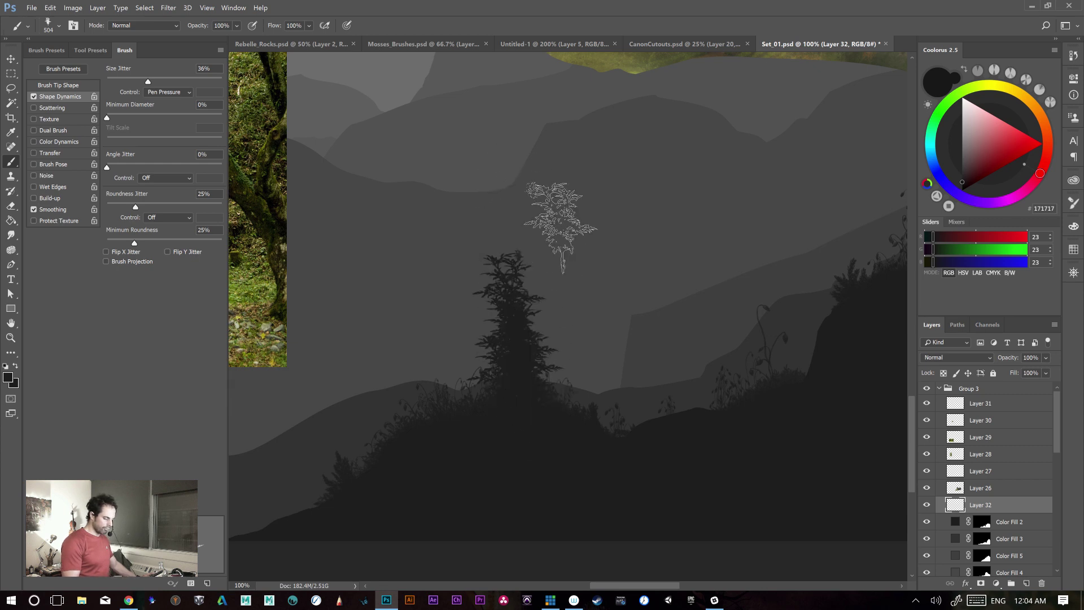
key(ctrl+z)
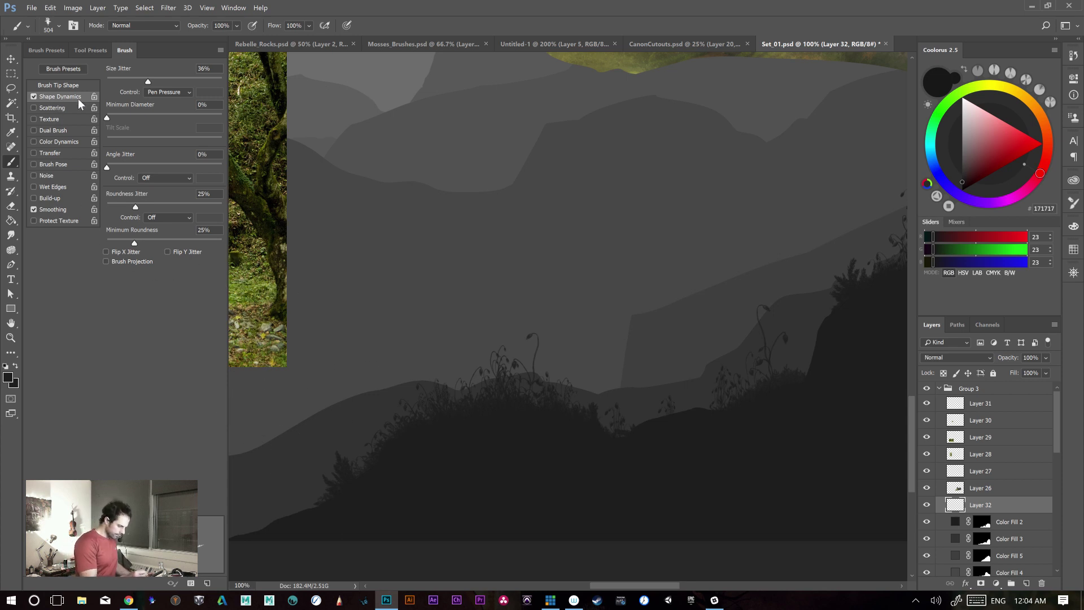
- Turn on Flip X Jitter for the plant brush and test it with a tall upward stroke from the hilltop
click(138, 251)
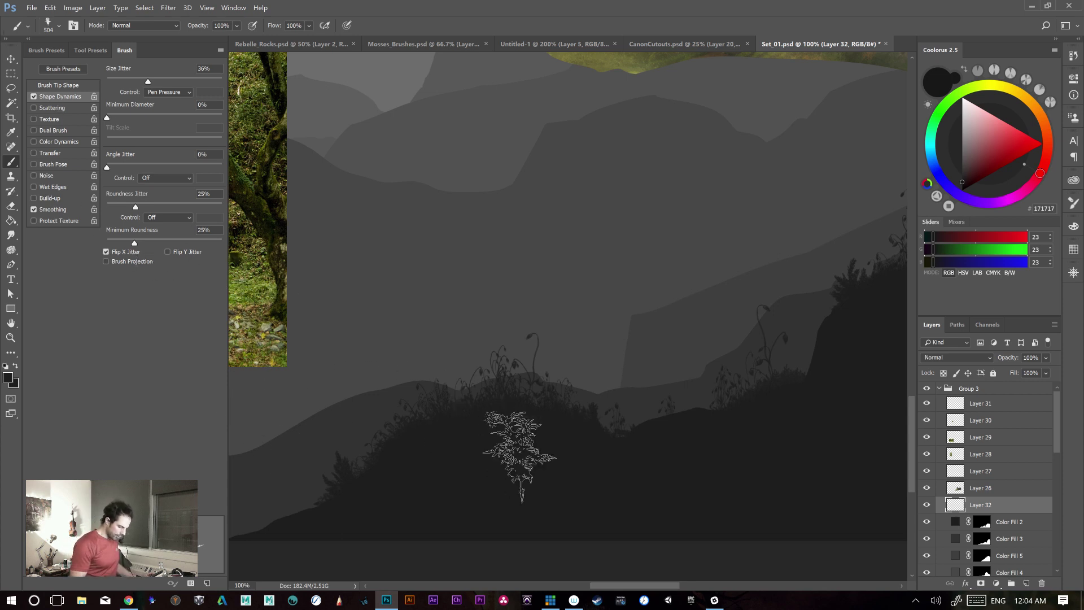
drag(520, 368, 508, 183)
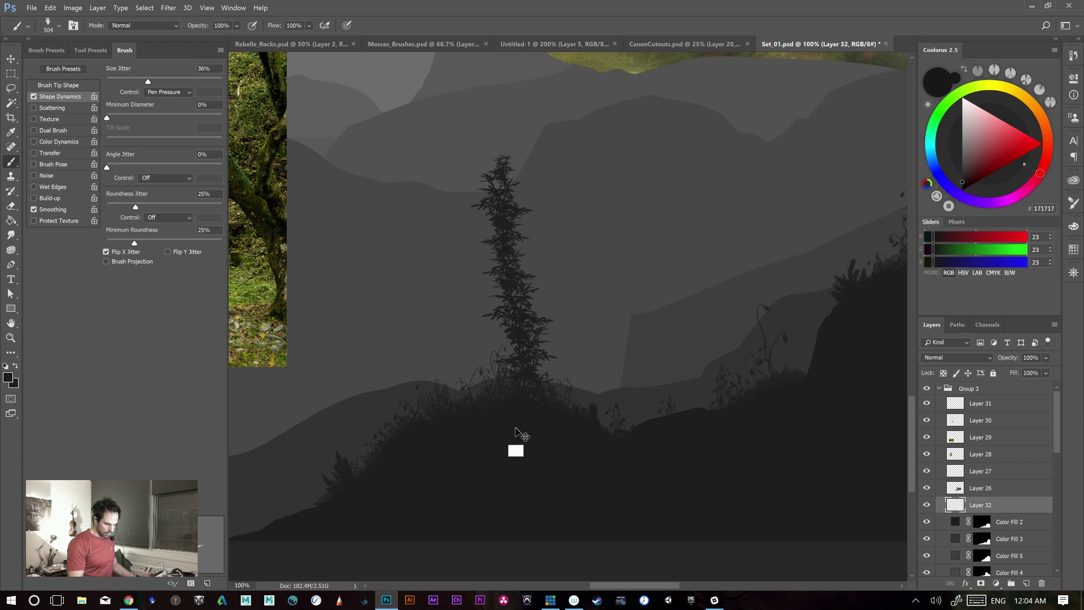
- Build a tall, slim plant column above the foreground hilltop from overlapping upward strokes, add a second spire, and undo the marks
key(ctrl+z)
drag(497, 388, 495, 237)
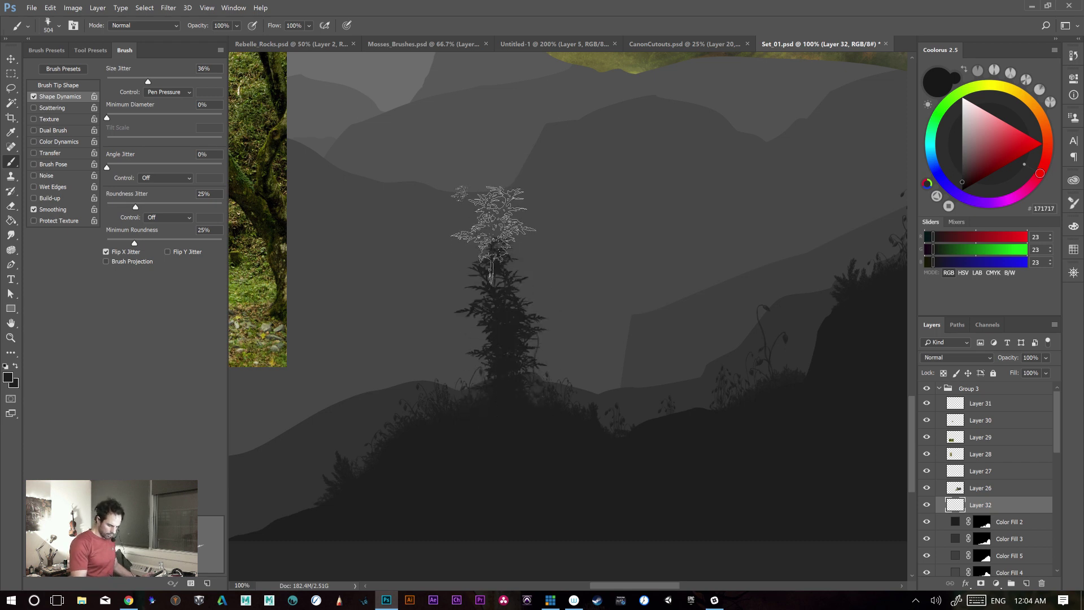
drag(500, 343, 485, 198)
drag(498, 287, 478, 169)
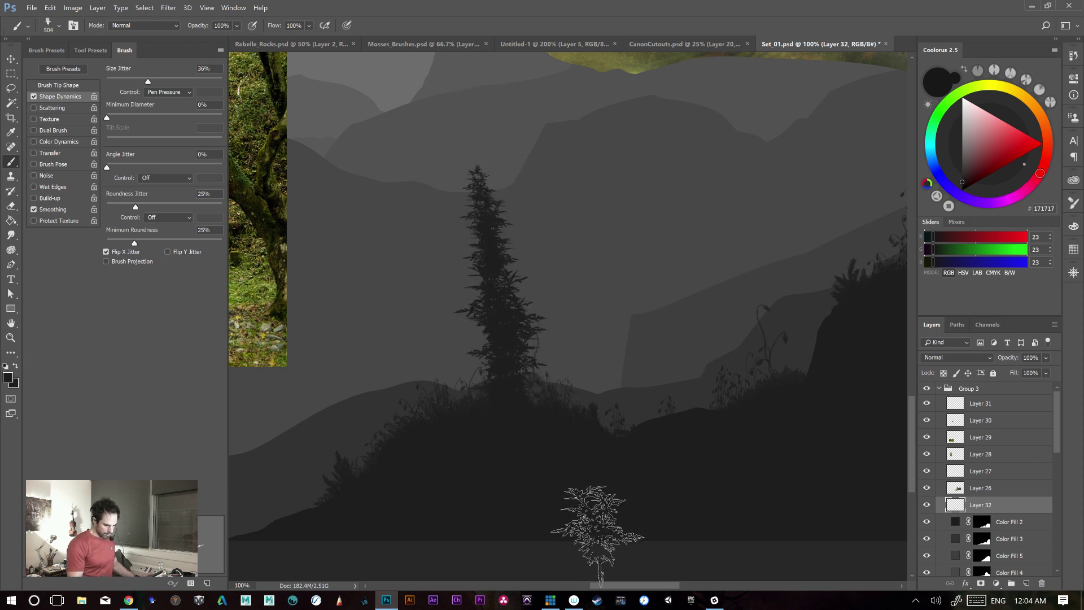
key(ctrl+plus)
key(ctrl+plus)
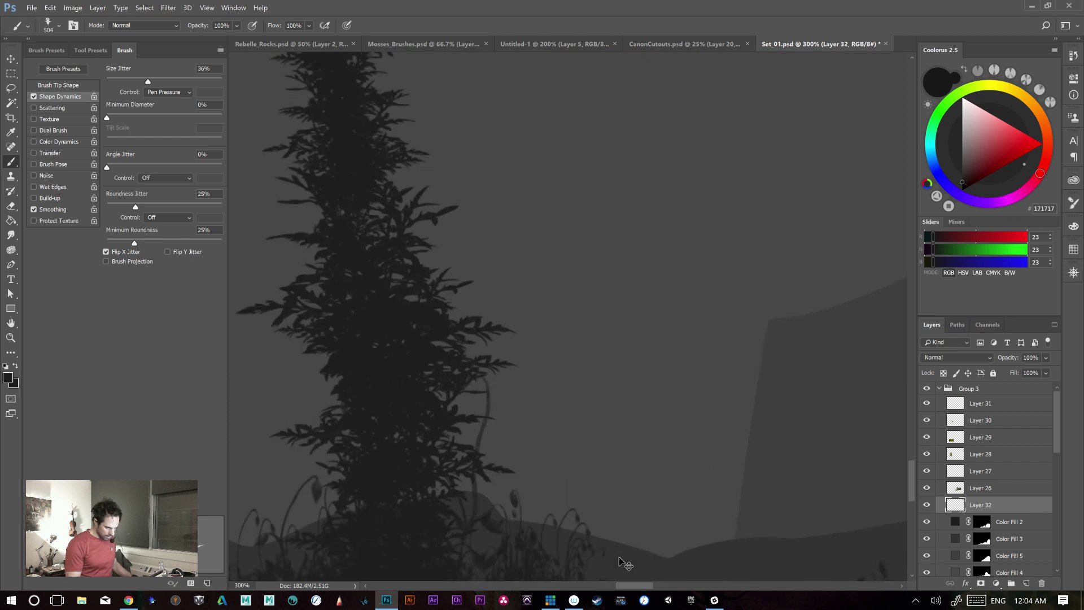
key(ctrl+minus)
key(ctrl+minus)
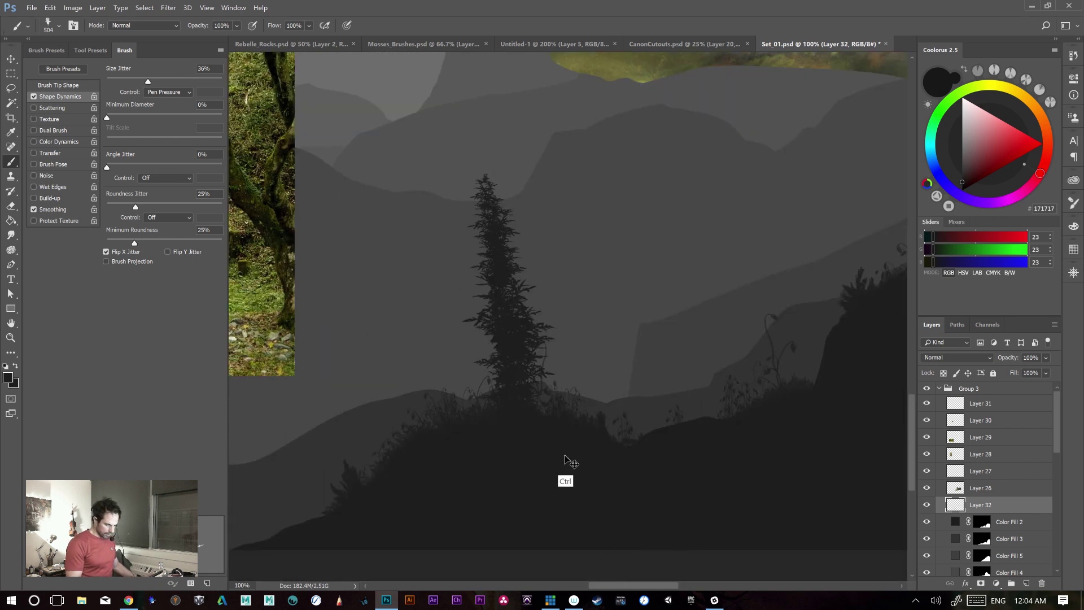
drag(542, 356, 551, 272)
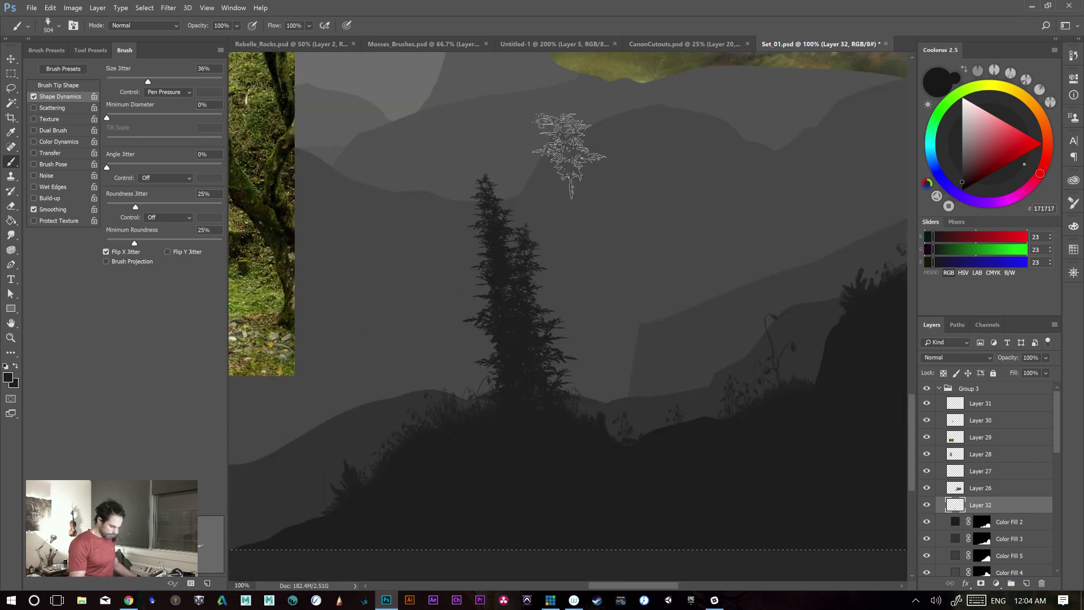
key(ctrl+alt+z)
key(ctrl+alt+z)
- Try a shorter, bushier tree shape on the hilltop with a few upward plant strokes, undoing them all
drag(518, 367, 517, 175)
key(ctrl+alt+z)
mouse_move(515, 429)
mouse_down()
mouse_move(513, 237)
mouse_move(511, 364)
mouse_move(481, 375)
mouse_up()
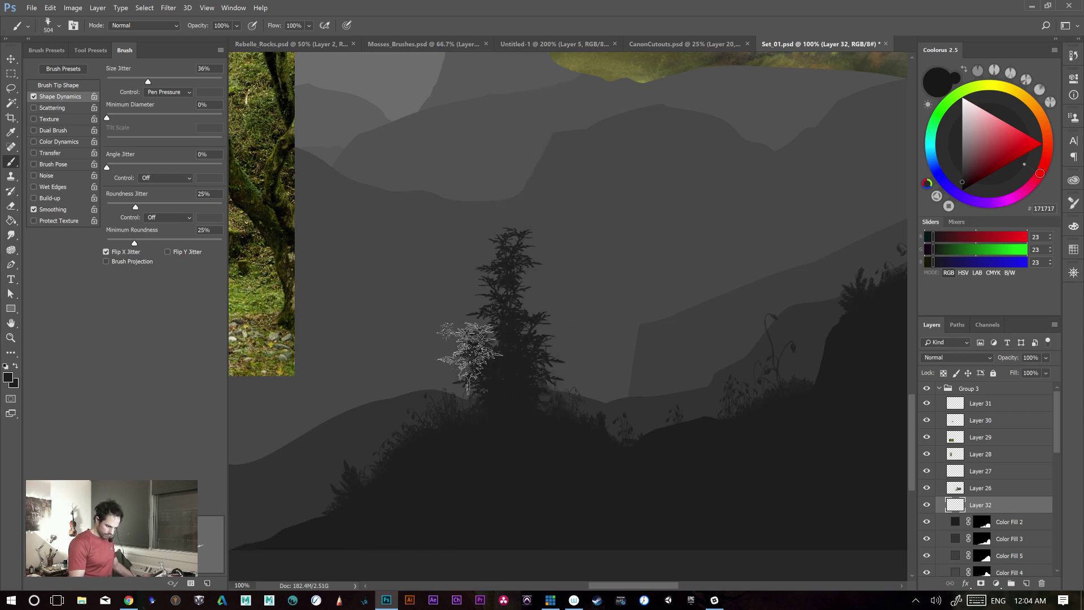
key(ctrl+alt+z)
key(ctrl+alt+z)
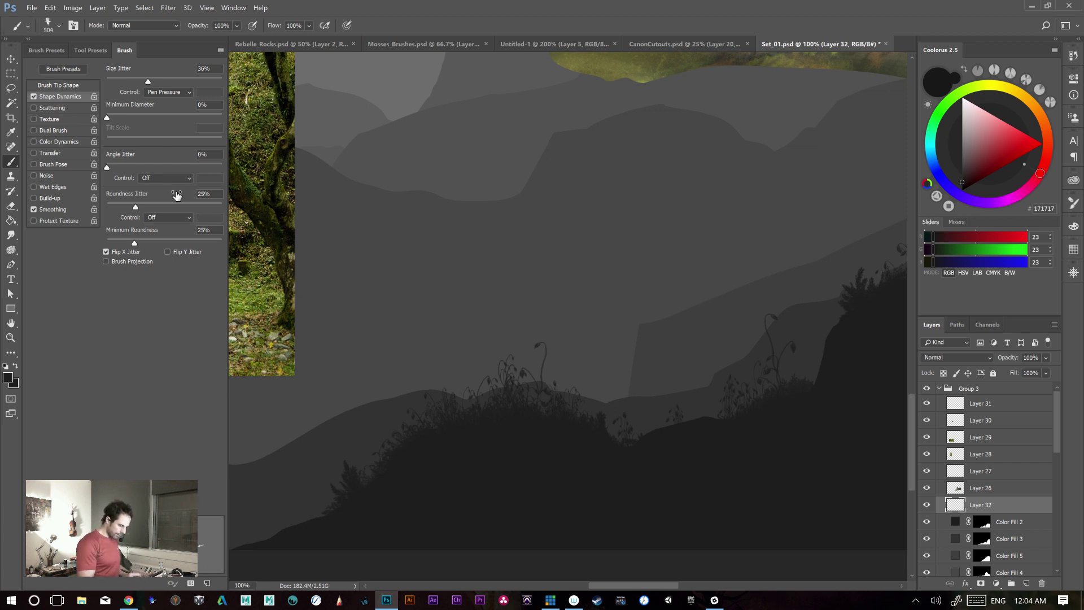
- Set the plant brush's Angle Jitter control to Direction and its tip angle to 94°, testing them with a short hilltop stroke
click(161, 177)
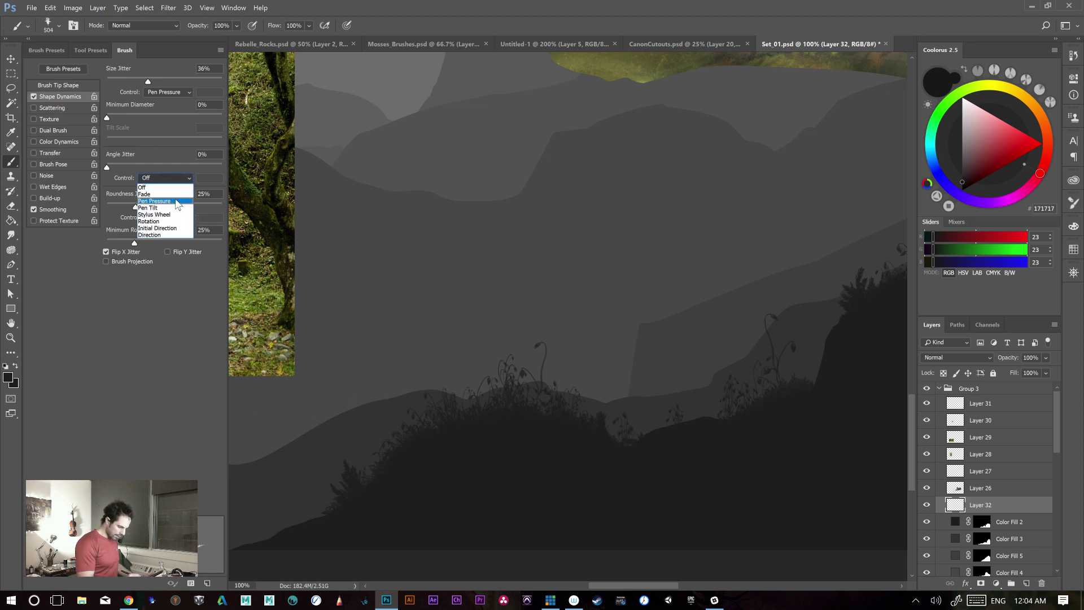
click(167, 179)
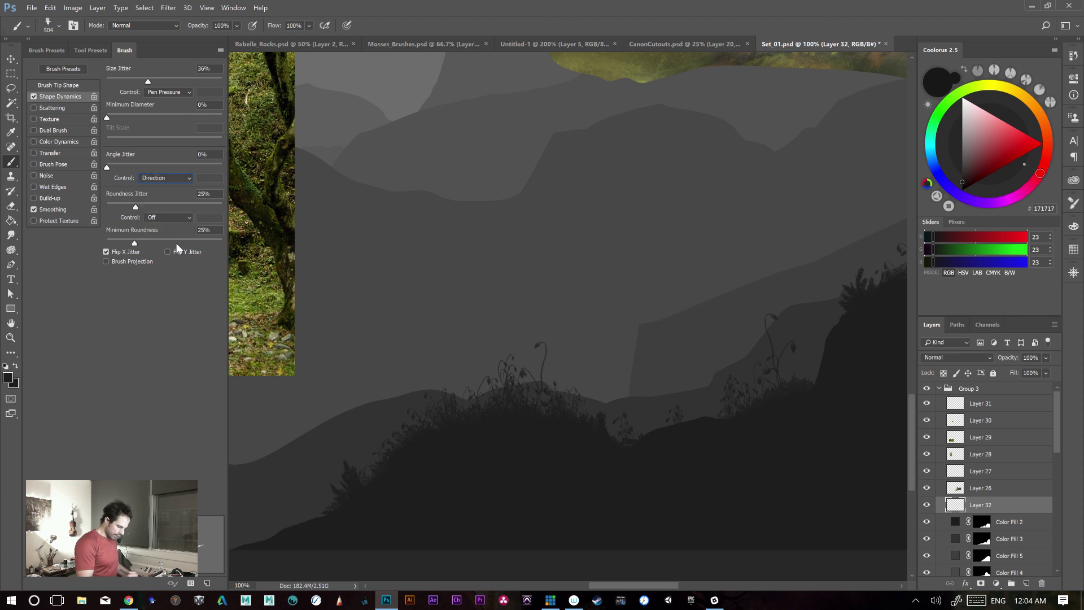
click(63, 86)
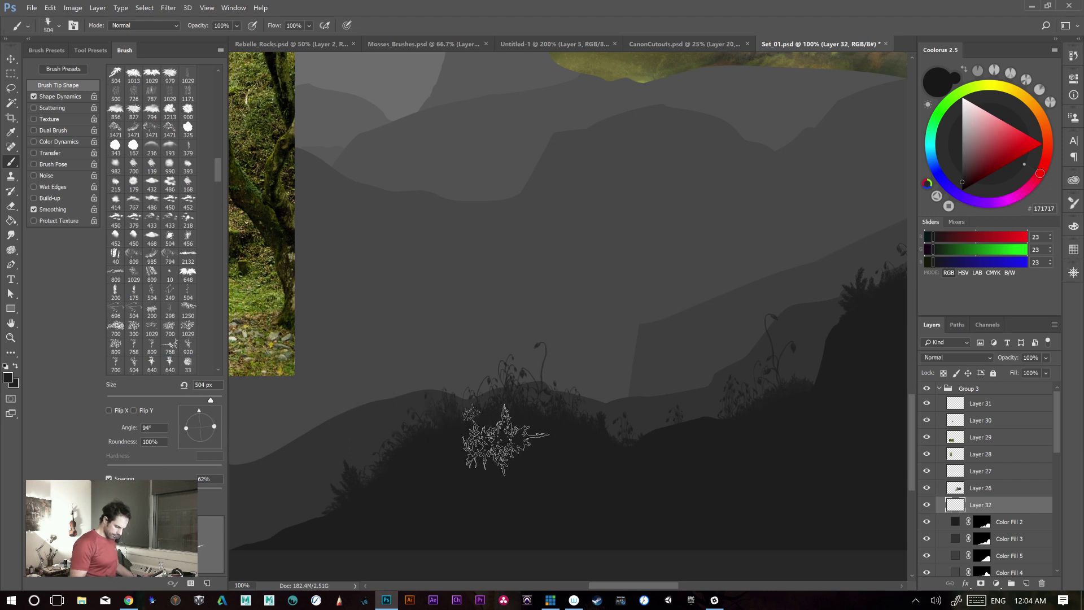
drag(497, 434, 531, 350)
key(ctrl+z)
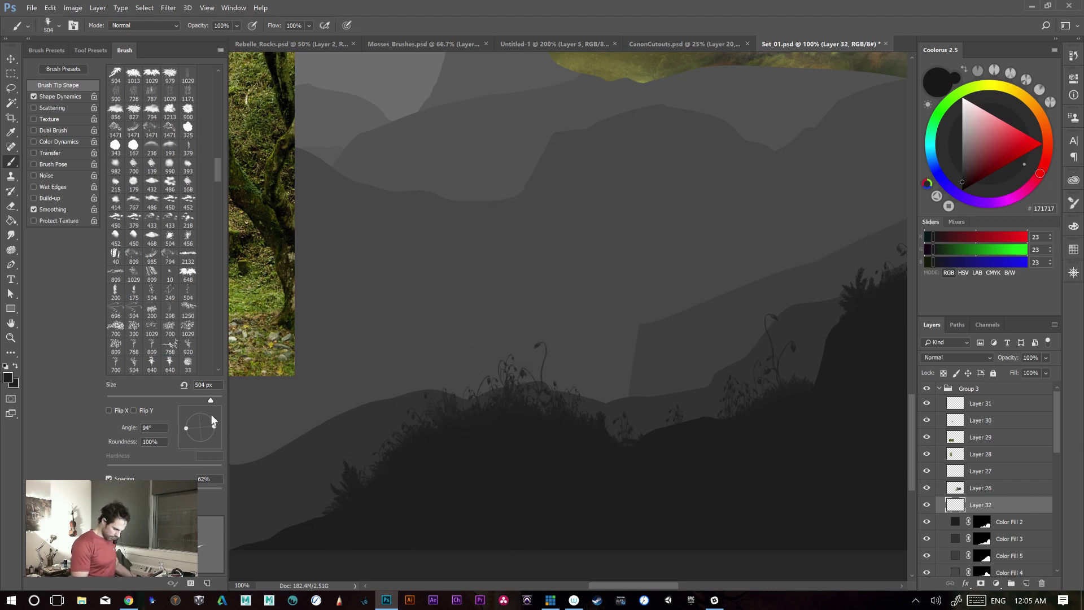
- Set the plant brush's tip angle to -95° and test it with downward and tall upward strokes on the hilltop, undoing the marks
click(199, 444)
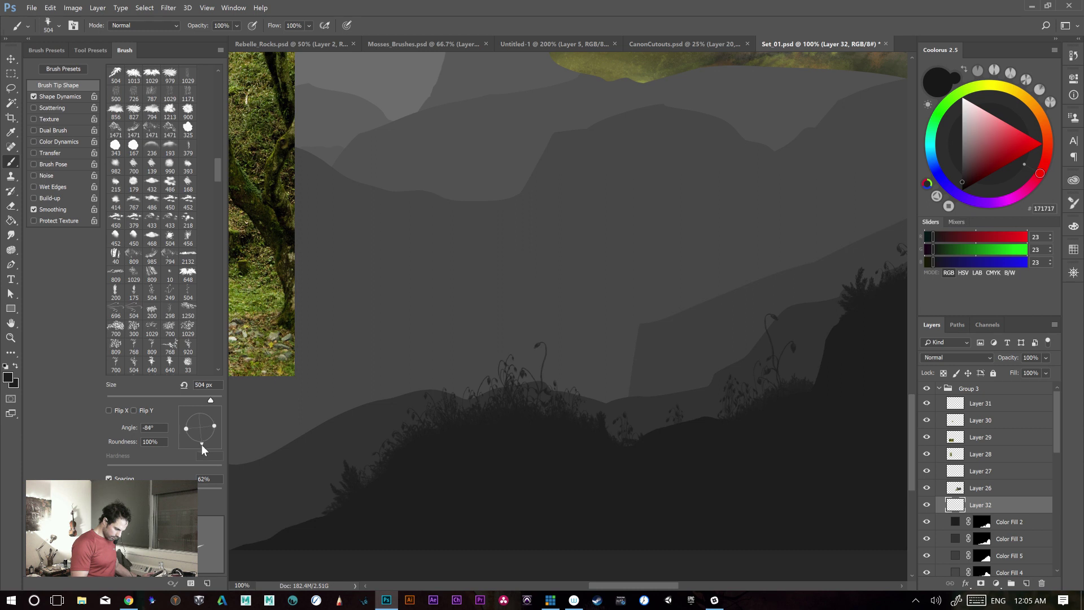
mouse_move(514, 435)
mouse_down()
mouse_move(525, 293)
mouse_move(559, 203)
mouse_move(559, 293)
mouse_move(528, 212)
mouse_move(523, 237)
mouse_move(522, 542)
mouse_up()
key(ctrl+z)
key(ctrl+z)
drag(527, 387, 493, 225)
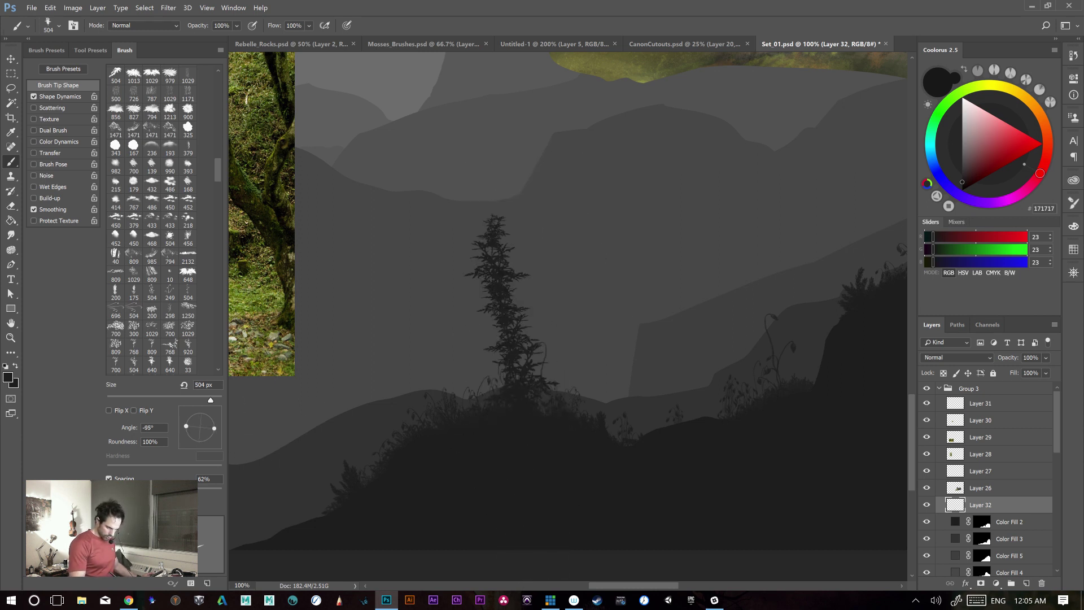
key(ctrl+z)
key(ctrl+plus)
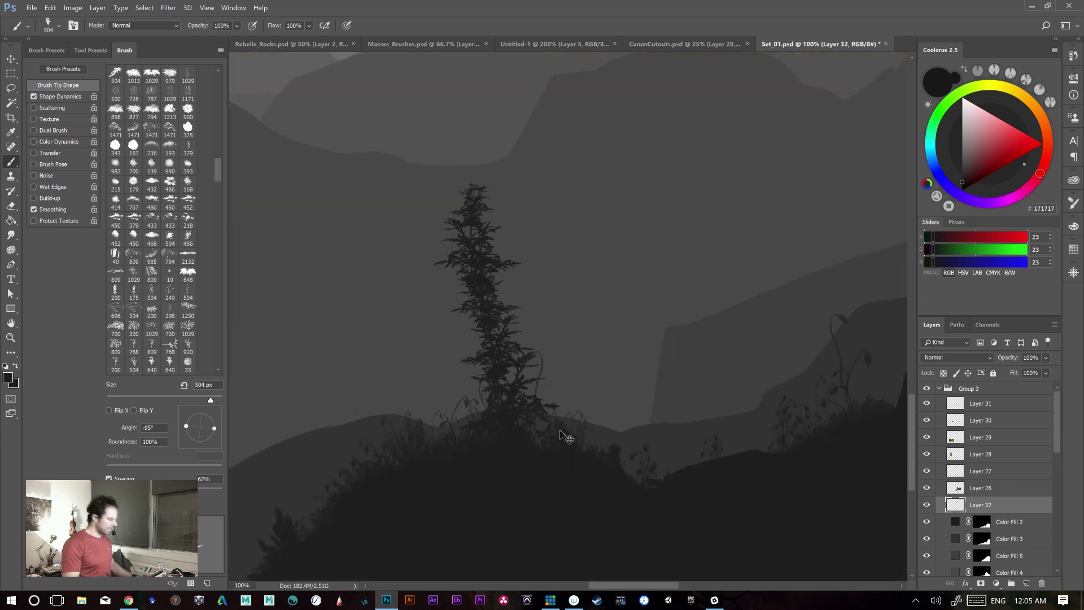
mouse_move(638, 318)
mouse_down()
mouse_move(719, 245)
mouse_move(748, 181)
mouse_up()
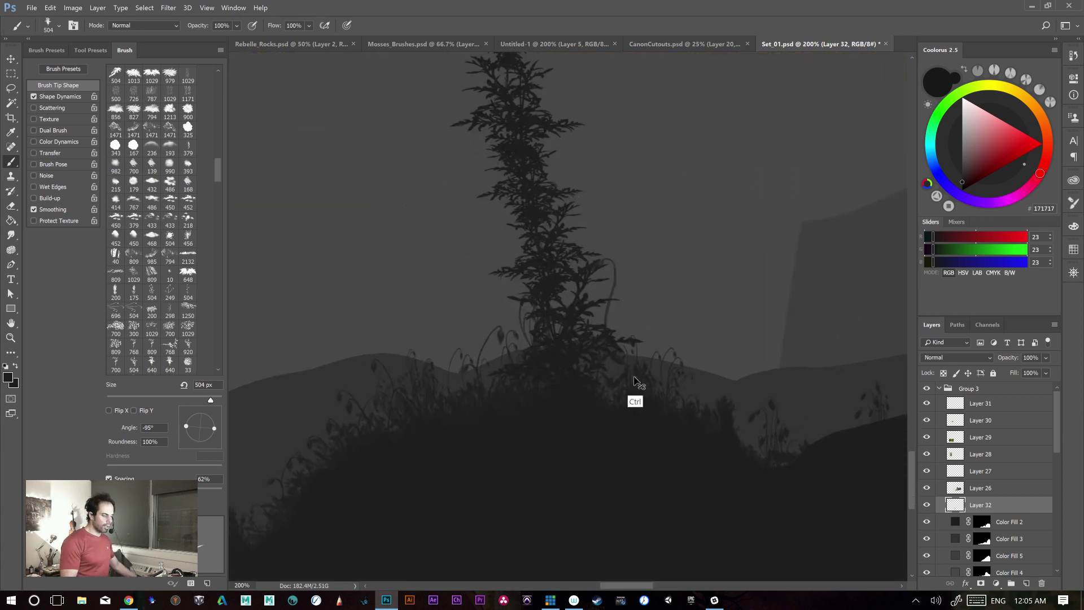
key(ctrl+z)
- Build a tapering conifer-like tree on the hilltop from overlapping downward plant strokes, undoing the first attempt
drag(542, 133, 587, 497)
key(ctrl+z)
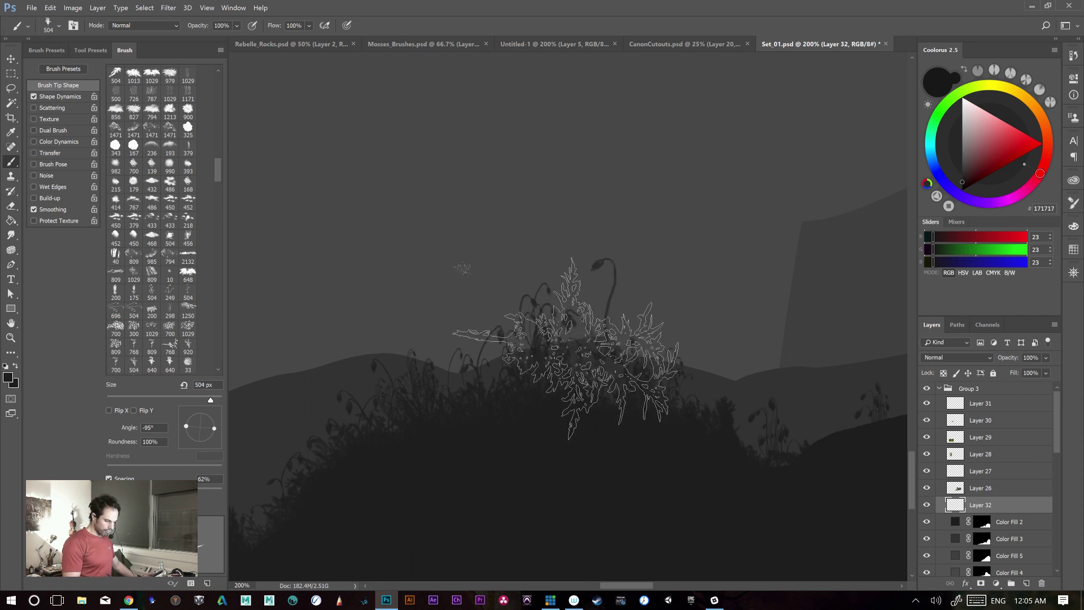
drag(551, 266, 587, 382)
drag(548, 186, 572, 393)
drag(532, 111, 550, 209)
drag(667, 380, 679, 440)
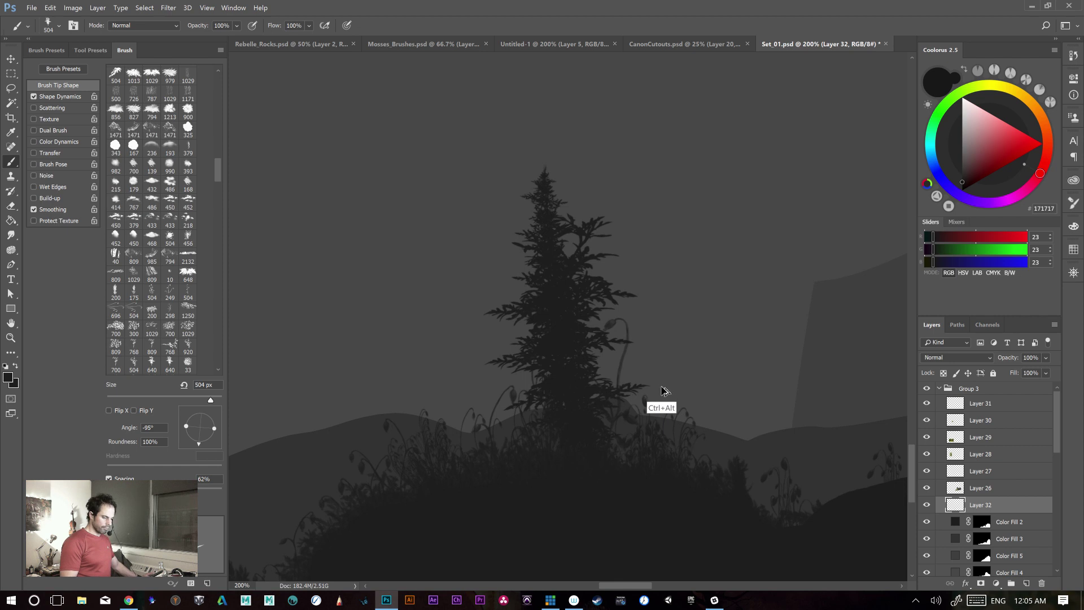
- Rework the hilltop conifer with alternative downward plant strokes, undoing rejected ones and widening the tree's lower left side
key(ctrl+alt+z)
drag(588, 192, 613, 475)
key(ctrl+alt+z)
drag(602, 201, 596, 477)
key(ctrl+alt+z)
key(ctrl+alt+z)
drag(570, 205, 576, 429)
mouse_move(517, 292)
mouse_down()
mouse_move(565, 450)
mouse_move(576, 552)
mouse_up()
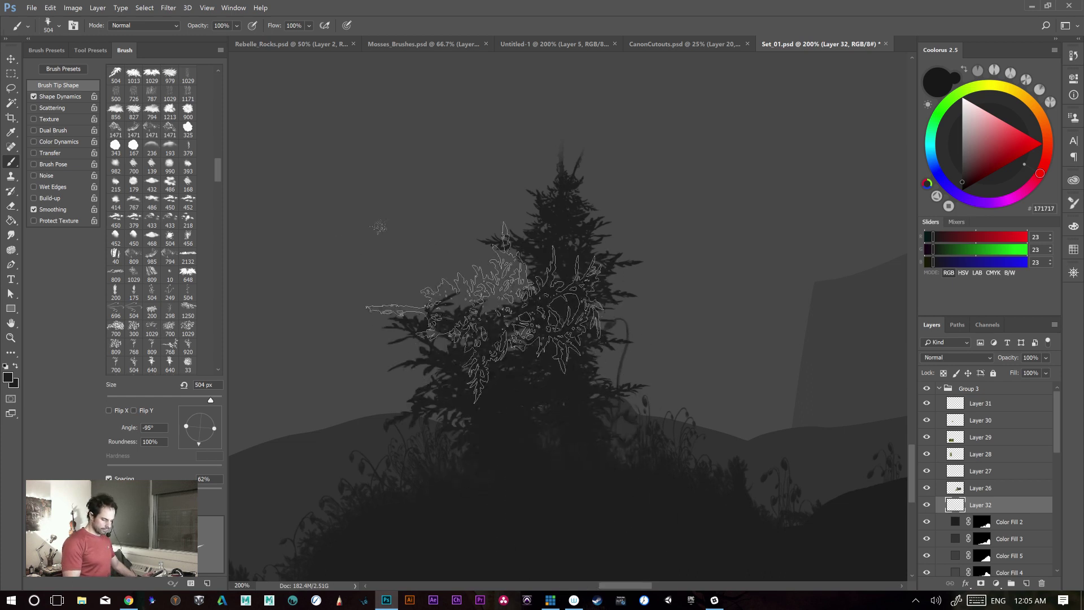
- Add plant stamps to the conifer's right side, upper left side and peak, making it taller and fuller
click(483, 271)
key(ctrl+z)
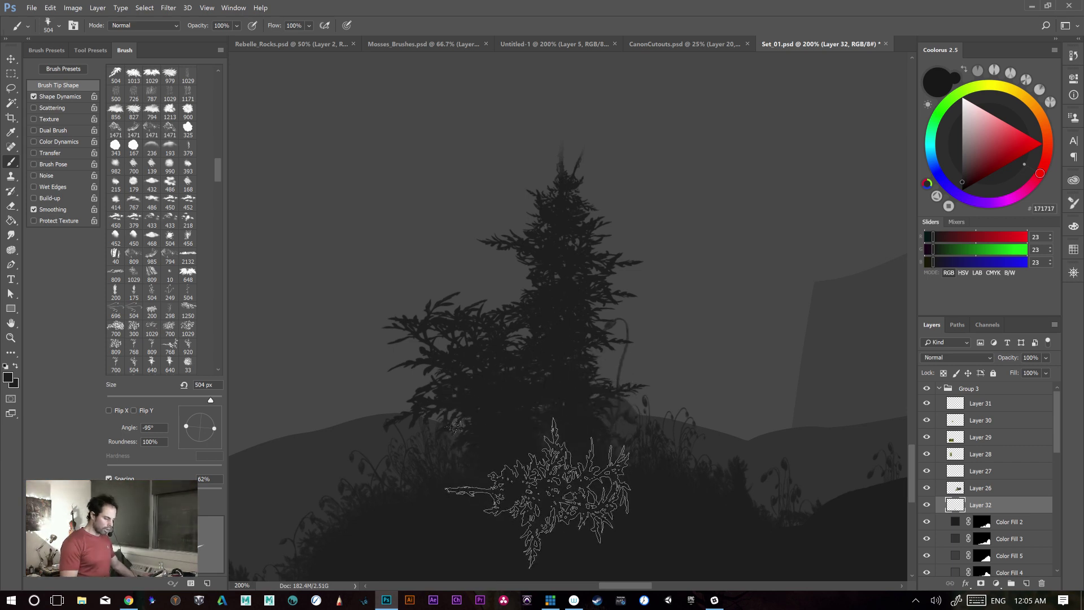
click(650, 373)
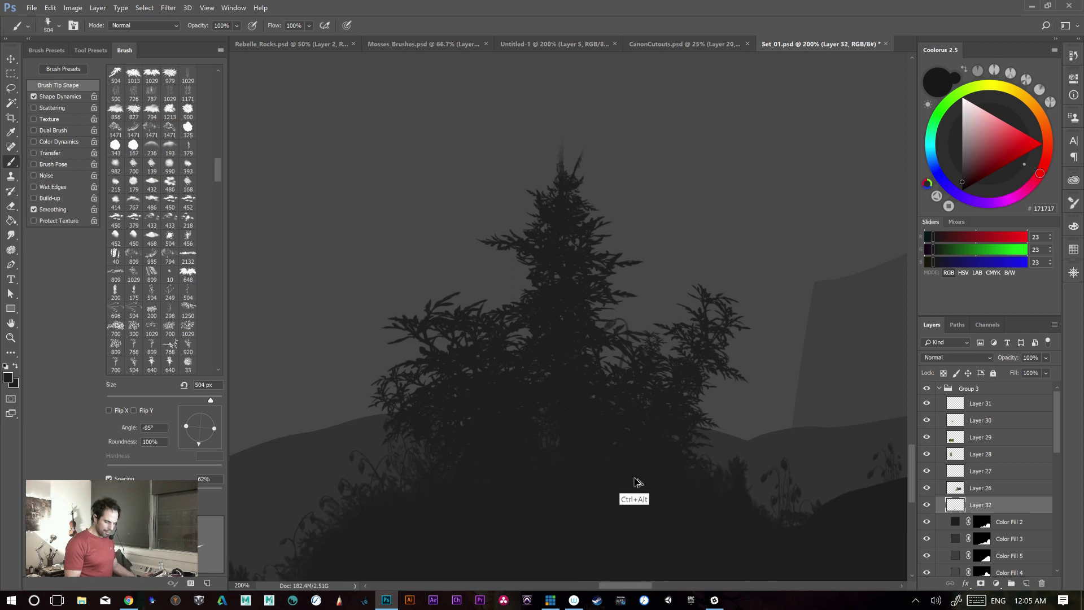
click(673, 311)
click(693, 462)
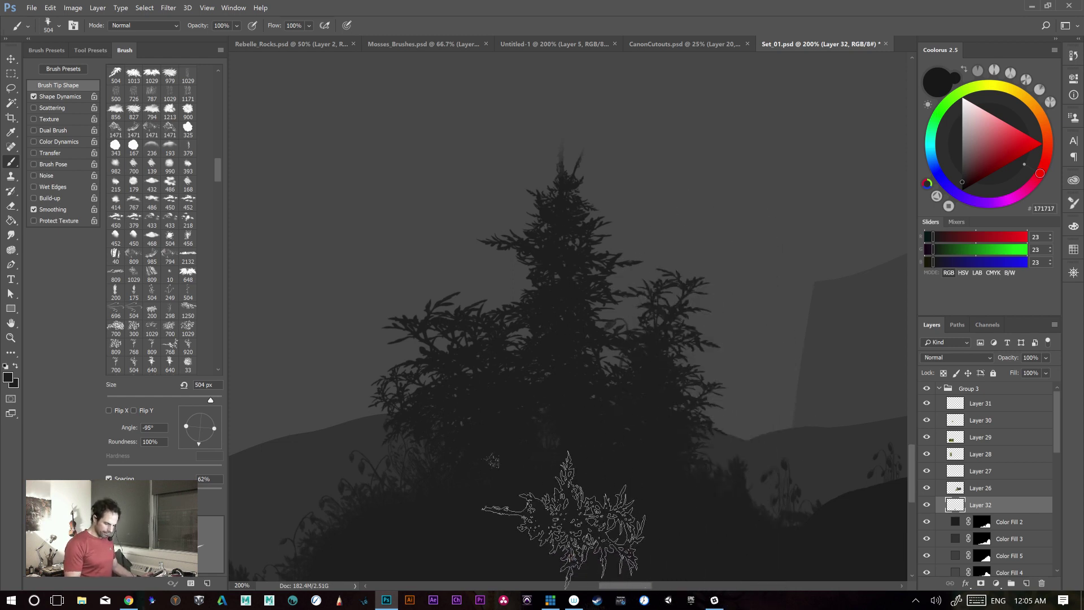
click(513, 206)
click(565, 135)
- Fill out both flanks of the hilltop tree with more plant stamps and upward strokes
key(space)
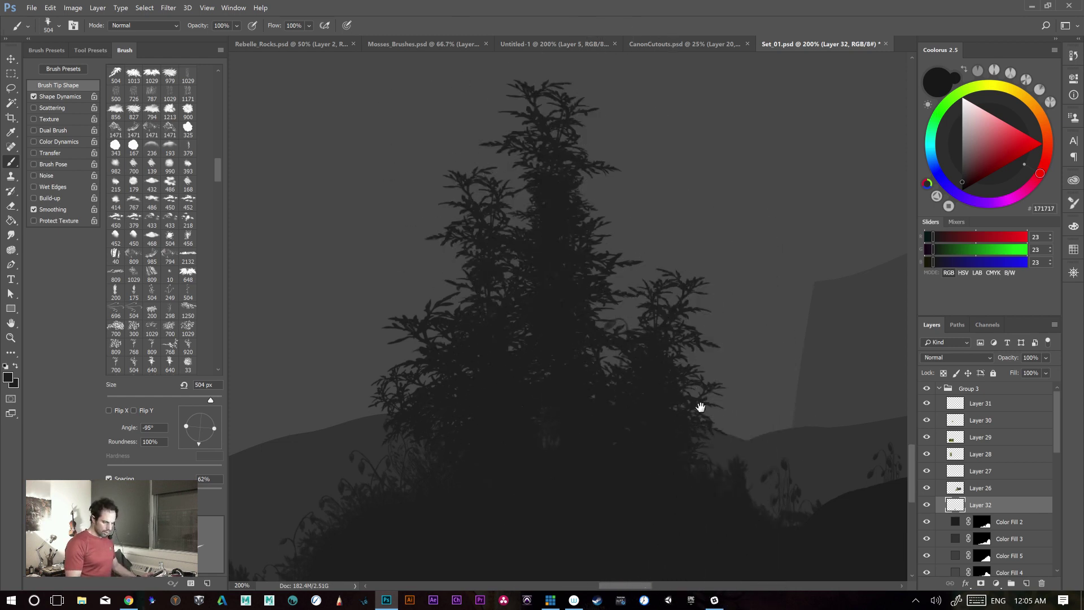
drag(747, 383, 750, 377)
click(392, 373)
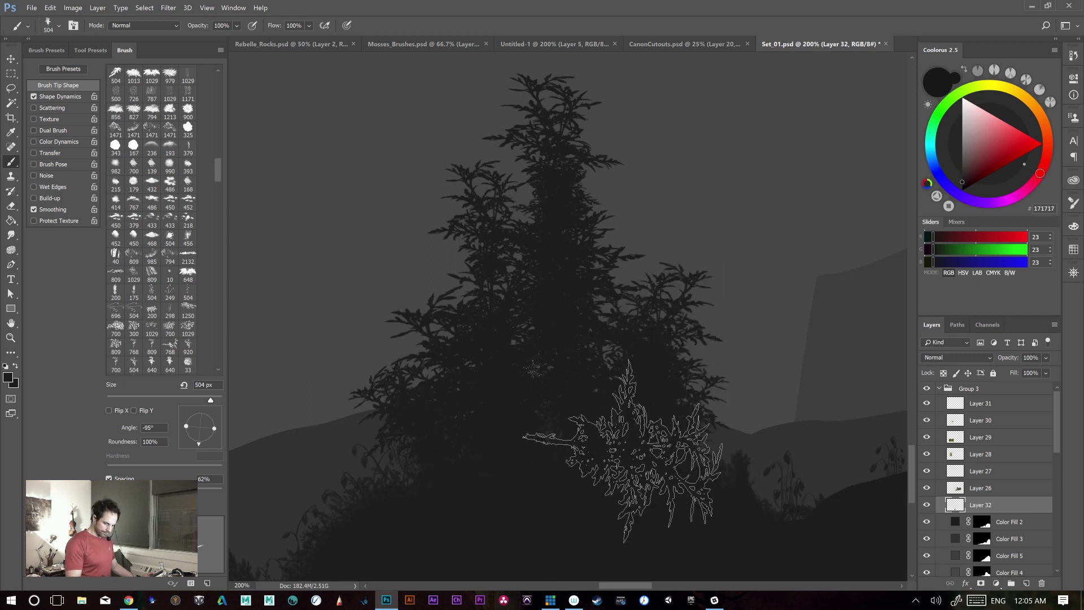
mouse_move(699, 508)
mouse_down()
mouse_move(722, 391)
mouse_move(664, 222)
mouse_up()
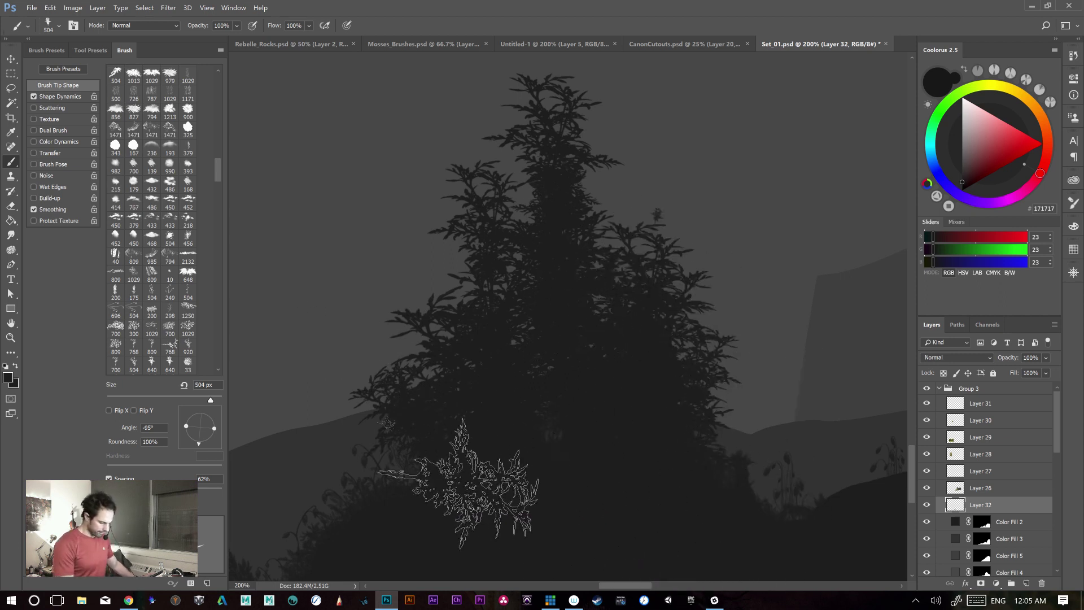
drag(396, 395, 369, 178)
click(423, 237)
- Paint a row of overlapping plants through the dip beside the big tree and up along the slope to its right
key(space)
drag(606, 424, 488, 346)
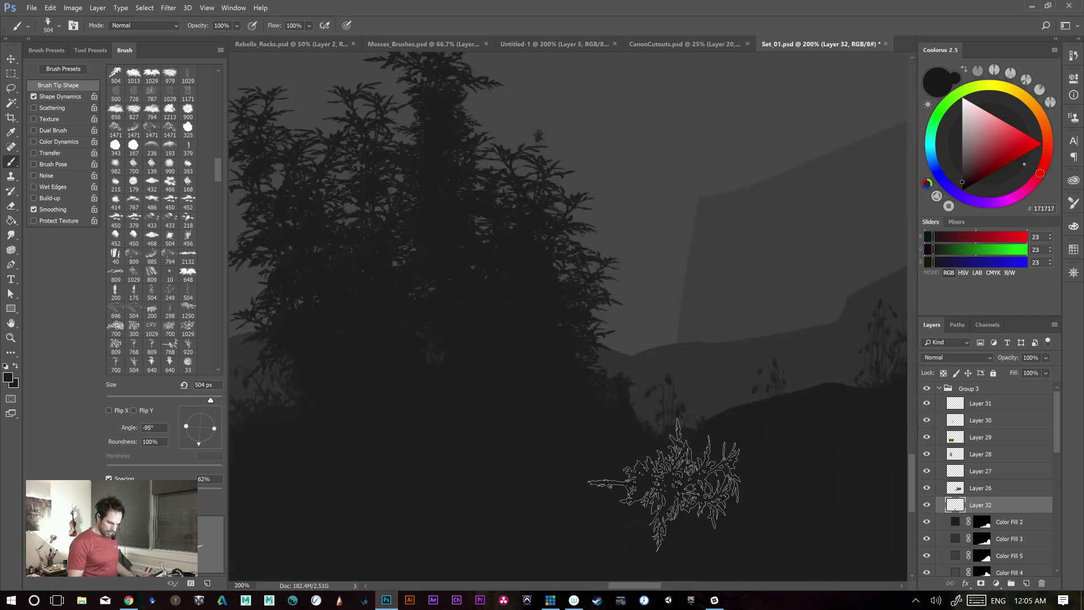
click(677, 378)
key(space)
drag(747, 503, 503, 387)
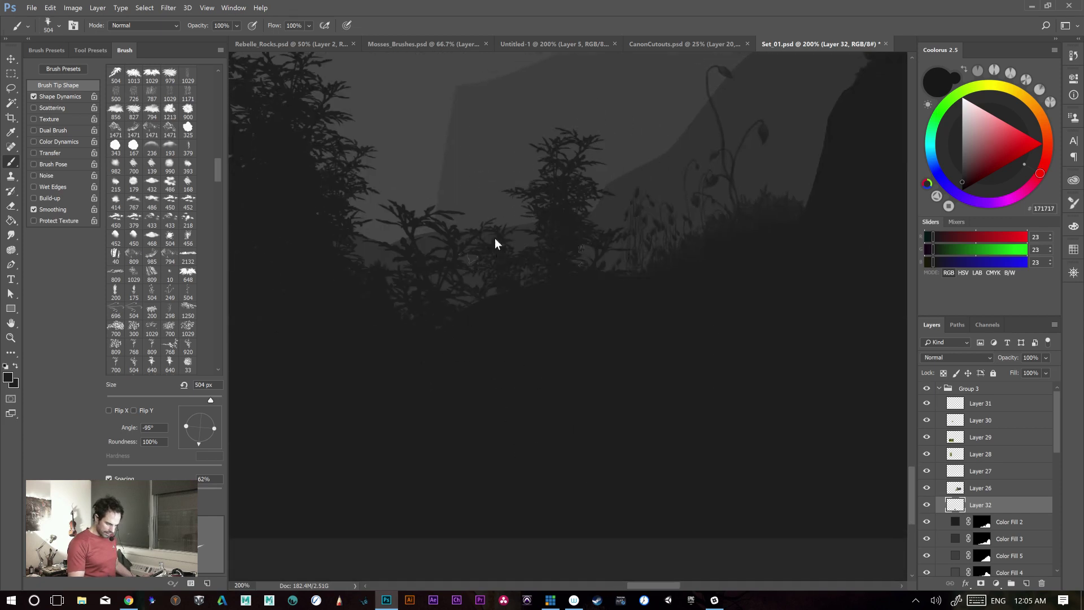
drag(609, 404, 487, 486)
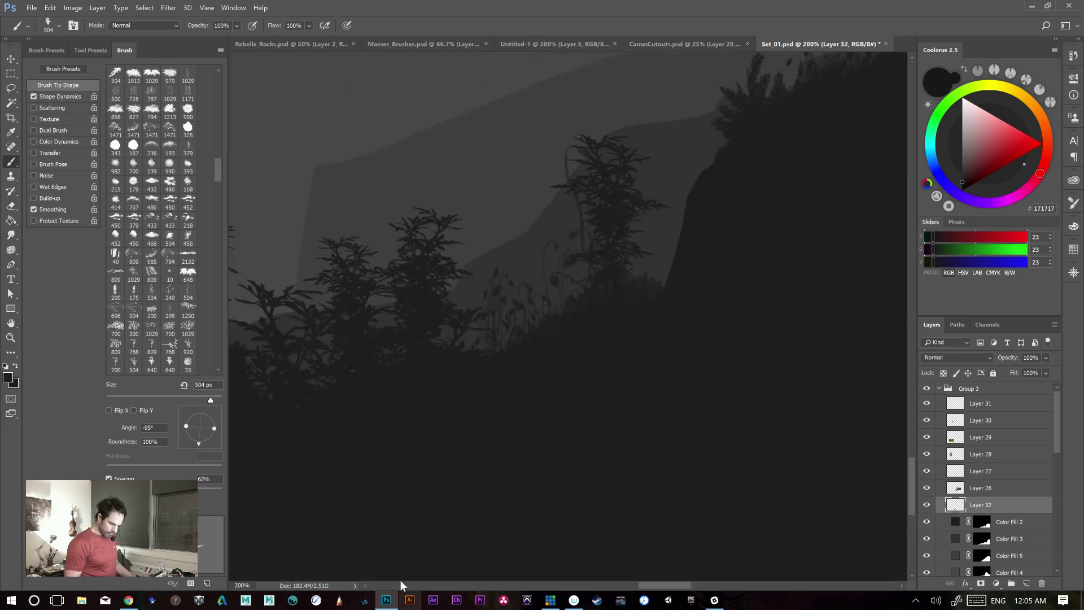
drag(444, 370, 625, 430)
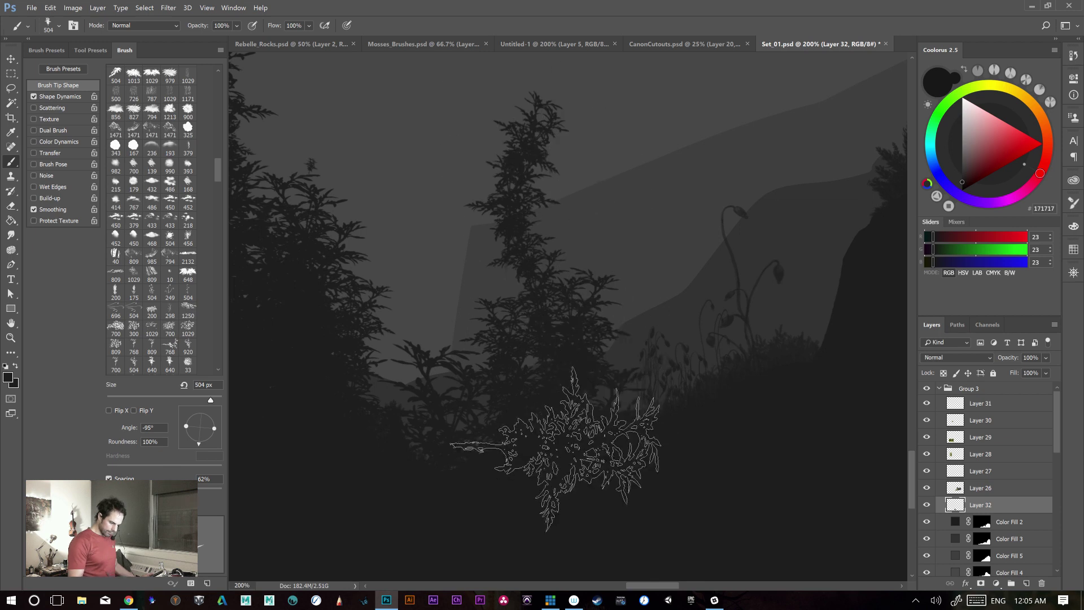
click(554, 209)
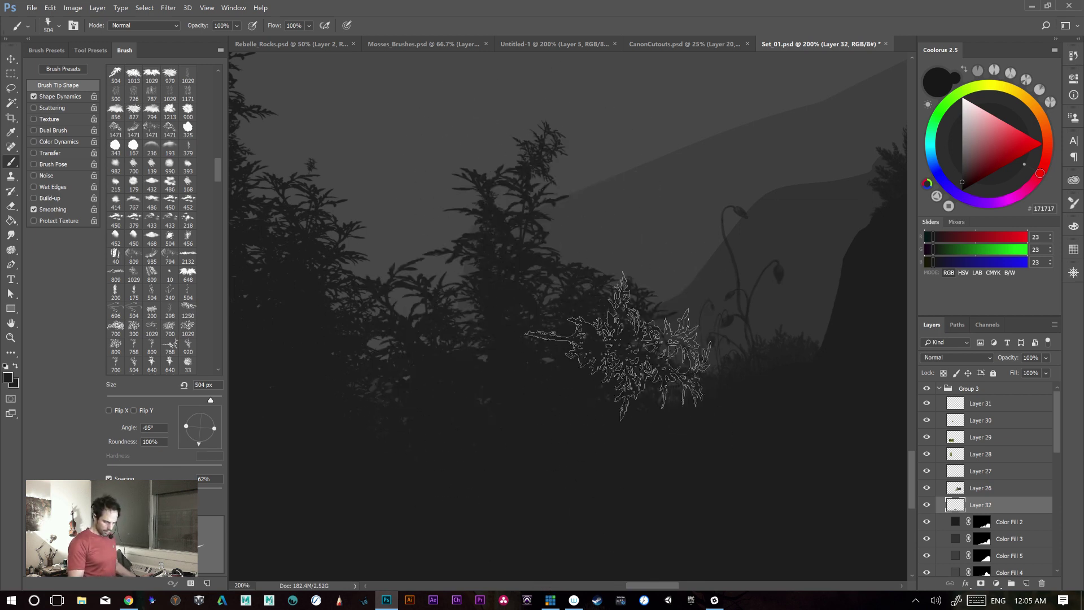
click(607, 276)
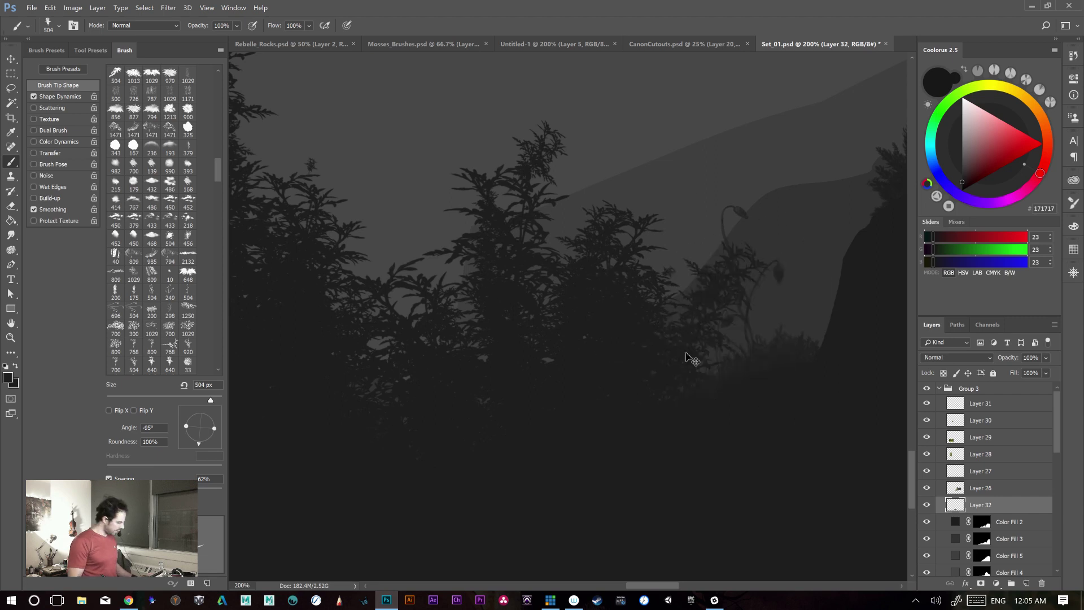
- Clear all the test plants from Layer 32, and try one tall upward plant stroke in the dip between the hills
key(ctrl+minus)
key(ctrl+x)
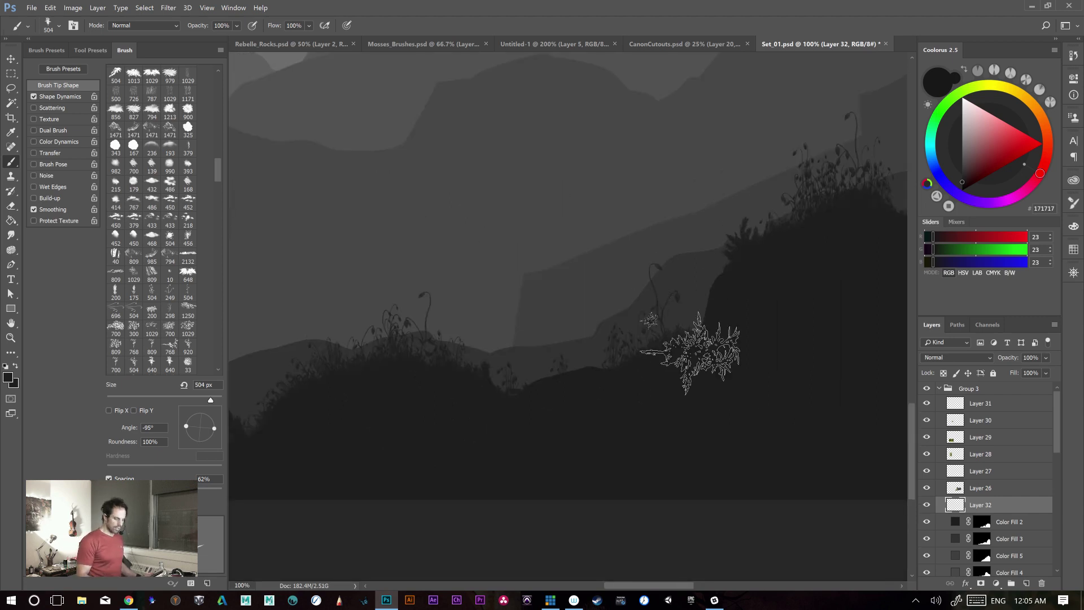
drag(505, 410, 500, 165)
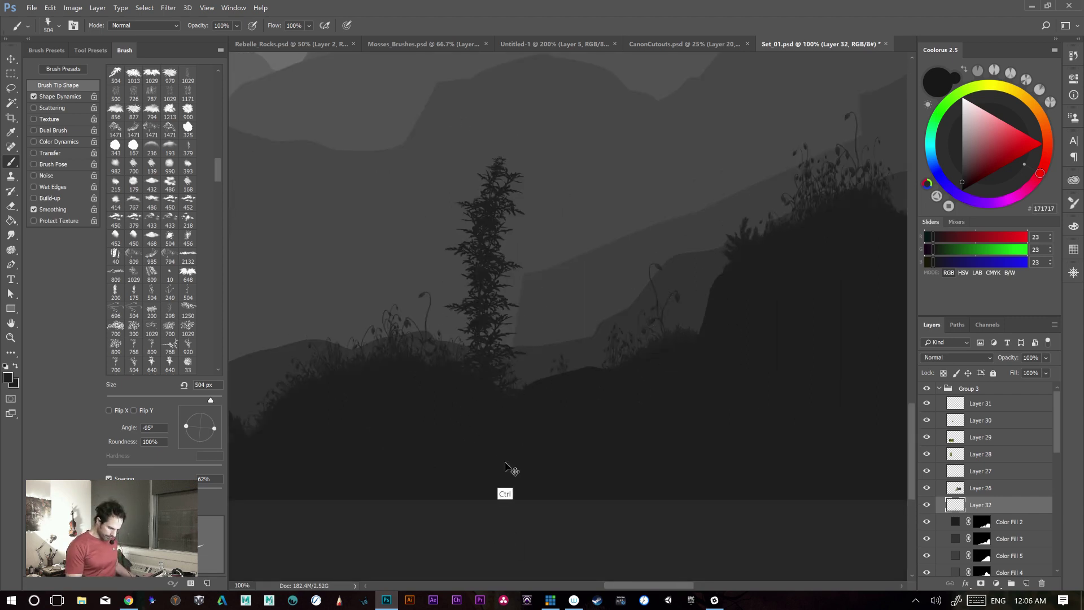
key(ctrl+z)
- Build a cluster of tall and low plants around the dip with upward and outward strokes, undoing all of them
drag(469, 389, 469, 187)
drag(511, 368, 511, 231)
drag(475, 409, 443, 285)
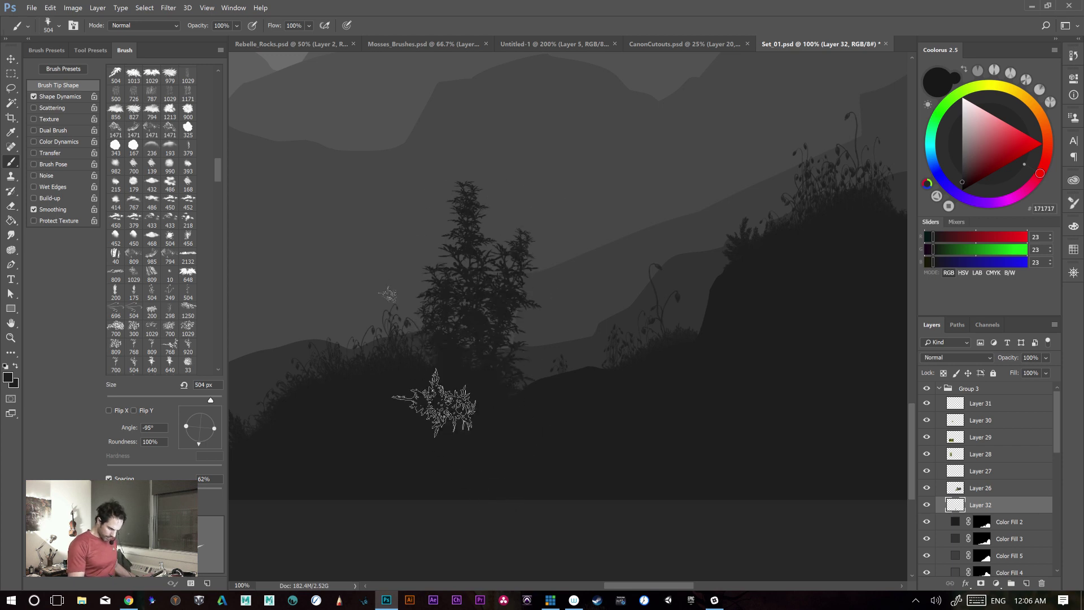
drag(467, 440, 381, 307)
mouse_move(505, 402)
mouse_down()
mouse_move(530, 265)
mouse_move(579, 322)
mouse_up()
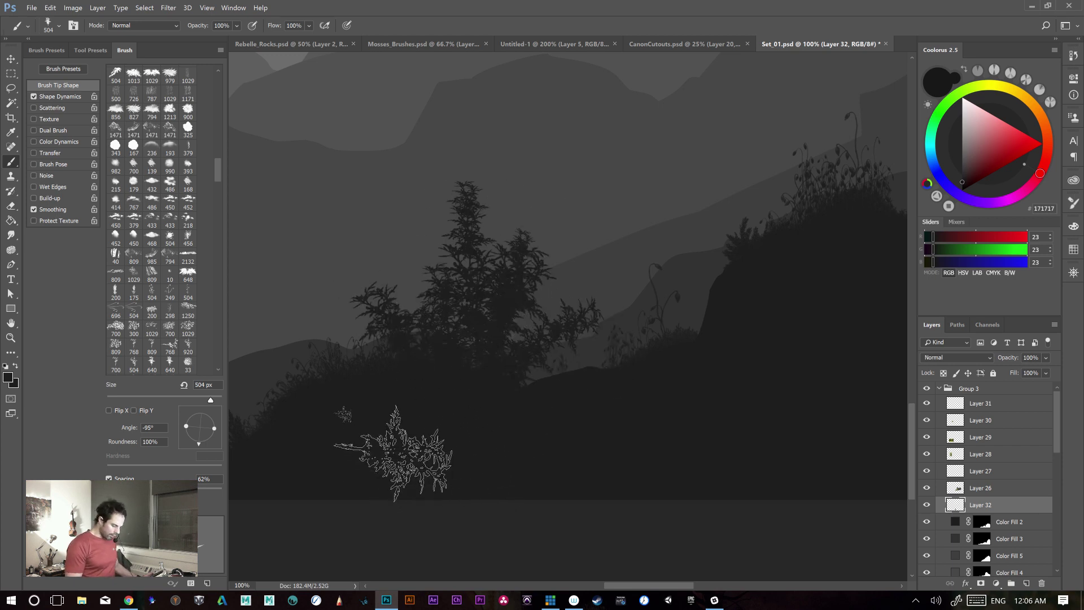
key(ctrl+alt+z)
key(ctrl+alt+z)
key(ctrl+alt+z)
key(ctrl+alt+z)
key(ctrl+alt+z)
key(ctrl+alt+z)
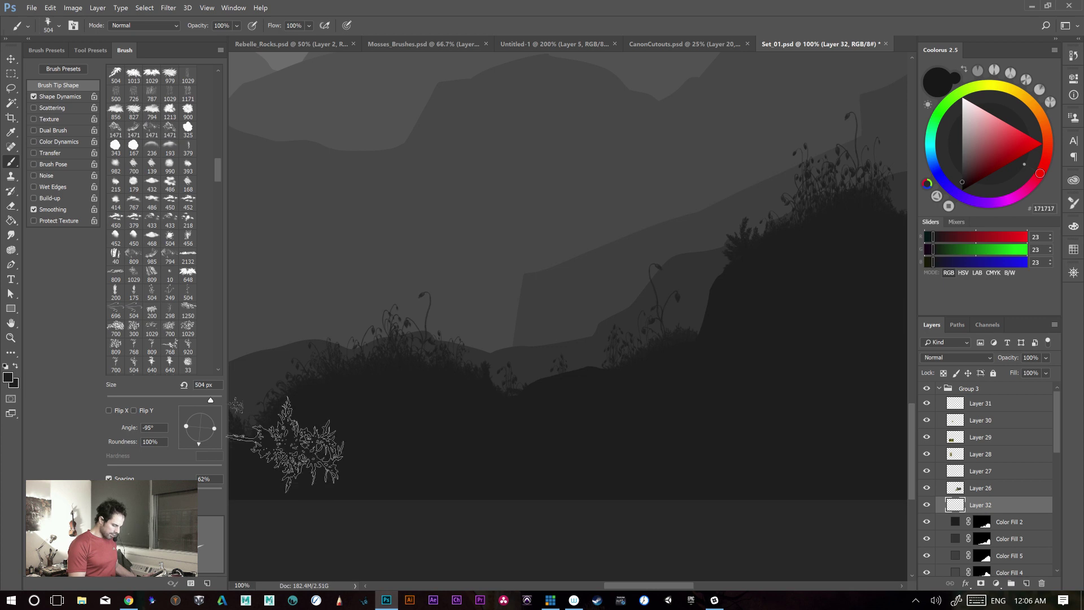
- Paint a tall tree-like clump of plants on the hilltop beside the dip with upward and outward strokes
drag(423, 448, 412, 181)
key(ctrl+alt+z)
drag(432, 398, 408, 193)
drag(435, 375, 442, 227)
drag(411, 402, 372, 243)
drag(411, 356, 371, 188)
drag(432, 439, 354, 310)
drag(390, 413, 334, 322)
drag(416, 388, 446, 266)
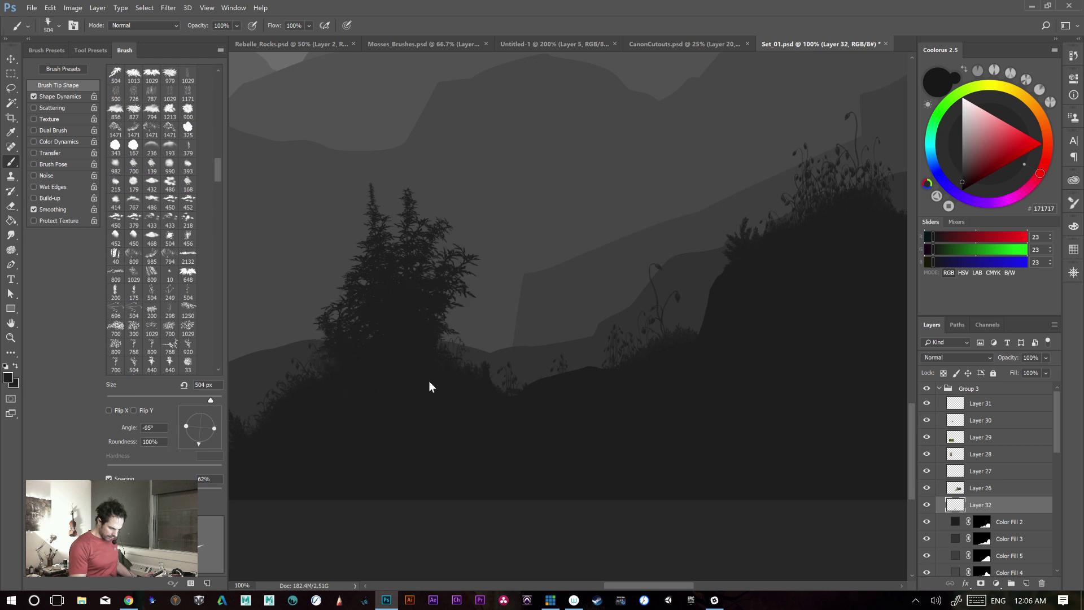
- Raise the crown of the hilltop clump with more upward plant strokes, and cut all the plants from Layer 32
drag(393, 304, 364, 217)
drag(384, 266, 366, 201)
drag(388, 296, 367, 179)
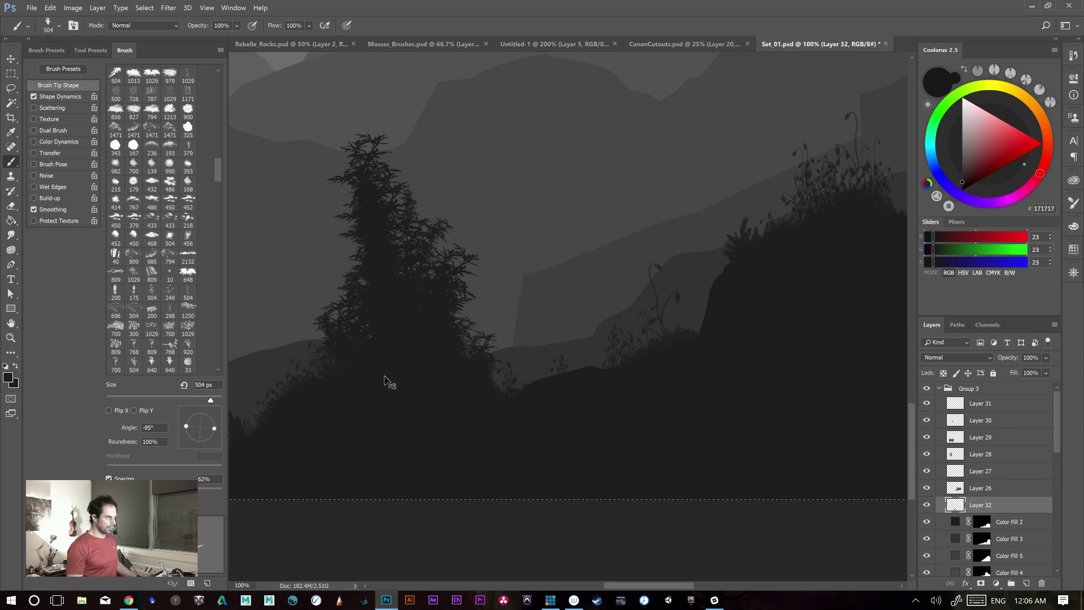
key(ctrl+x)
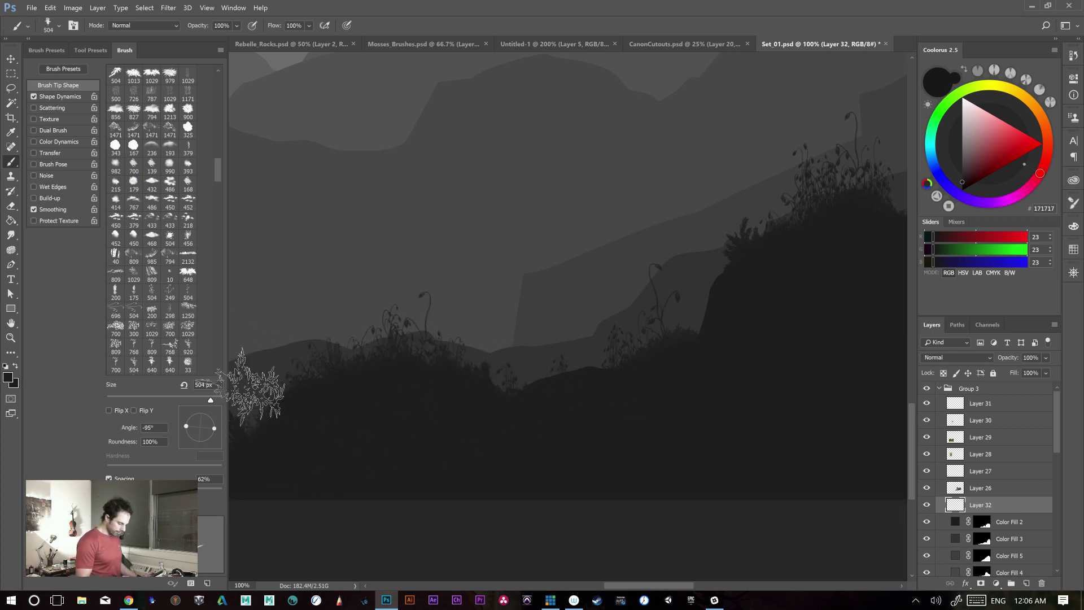
- Save the tuned 504 px plant brush as a new preset, and delete five surplus brush presets
click(44, 50)
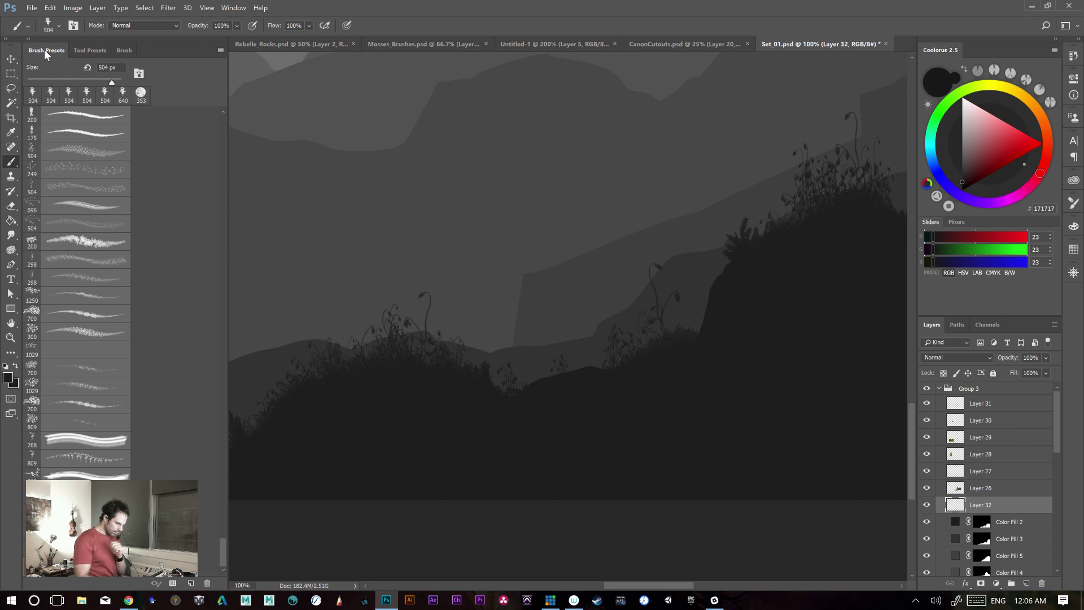
click(191, 583)
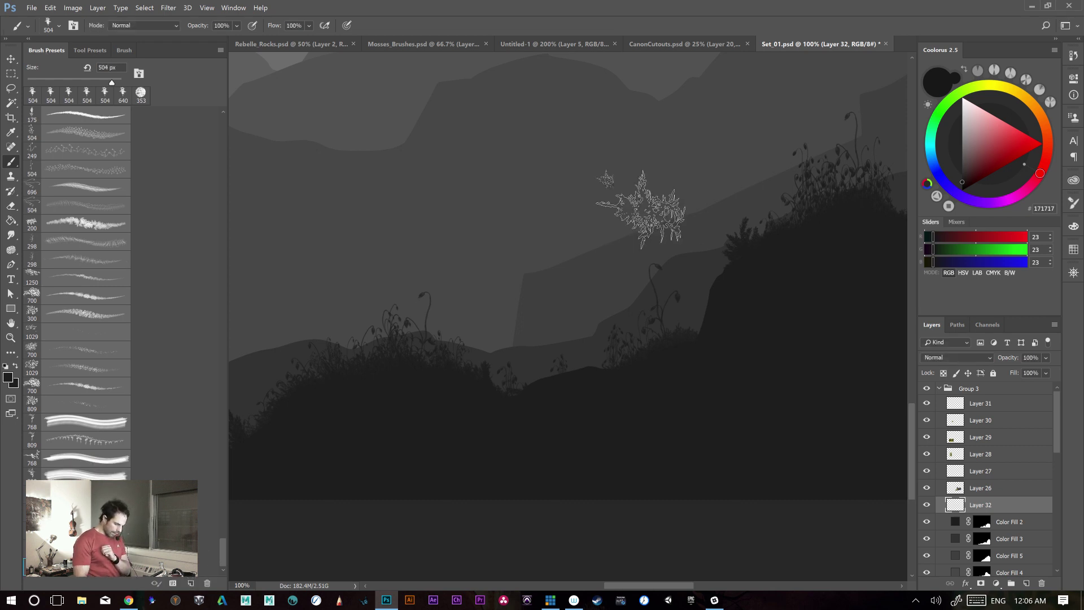
click(207, 583)
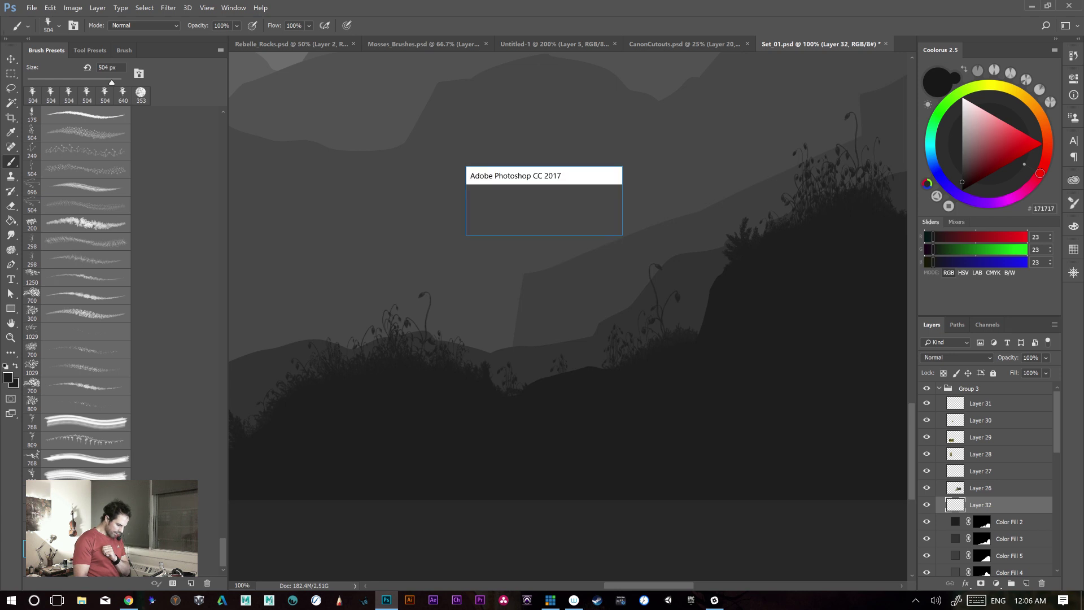
click(521, 224)
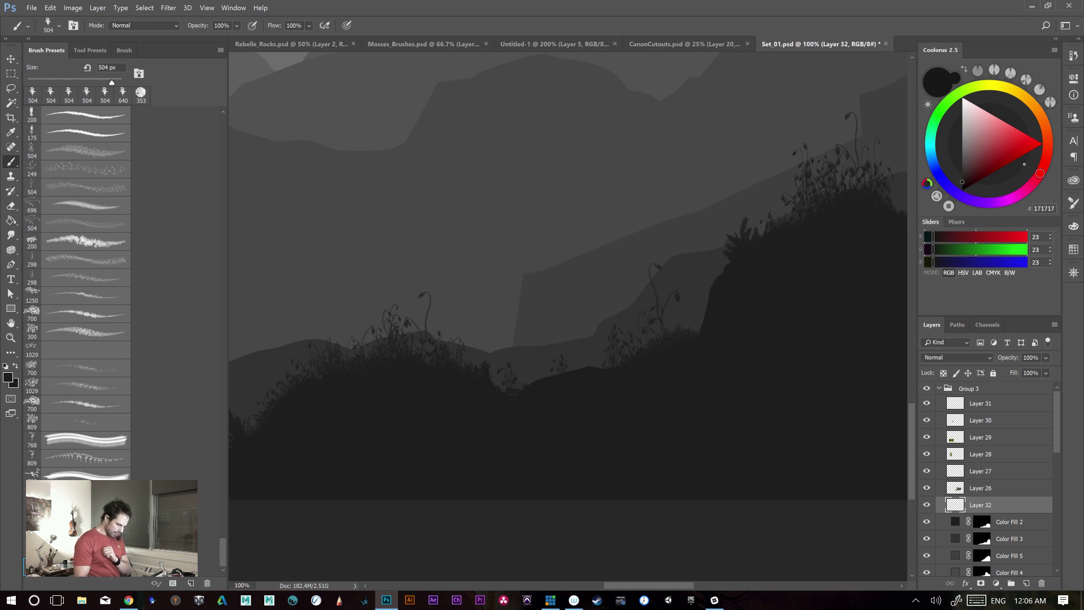
click(208, 583)
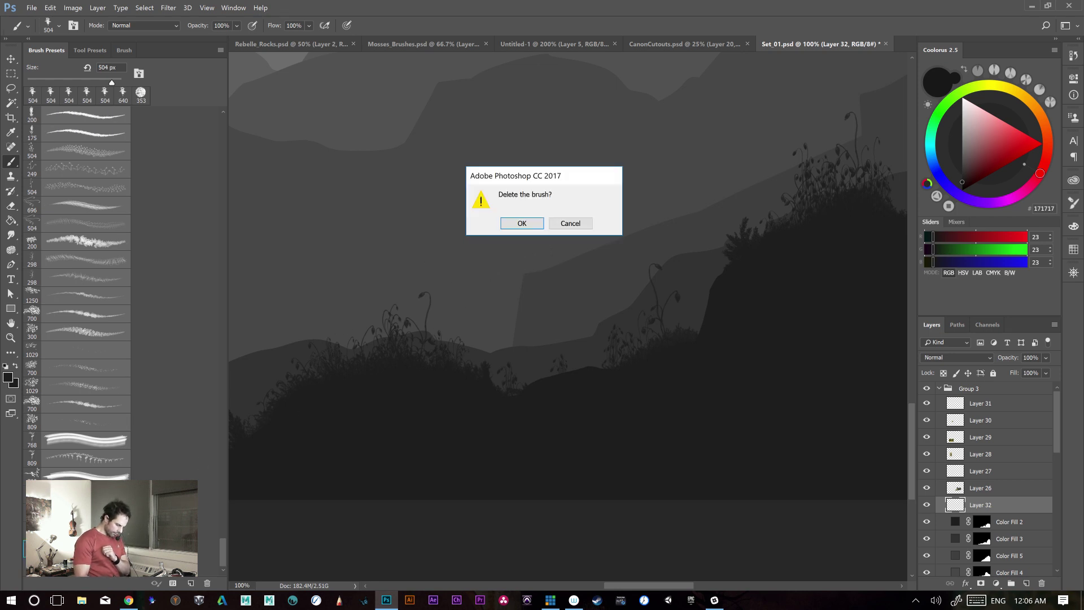
click(520, 223)
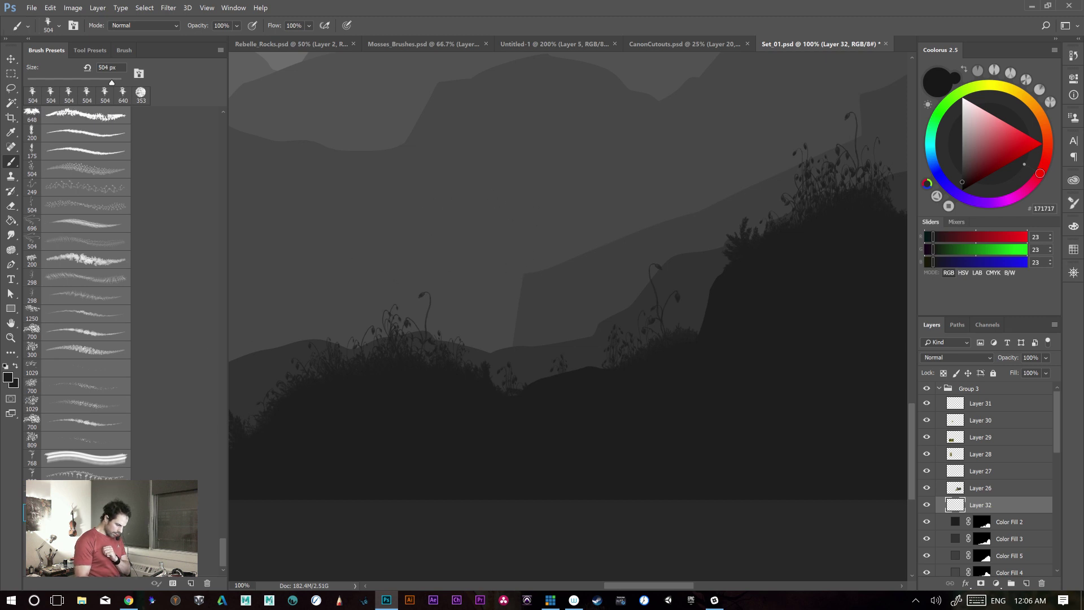
click(207, 583)
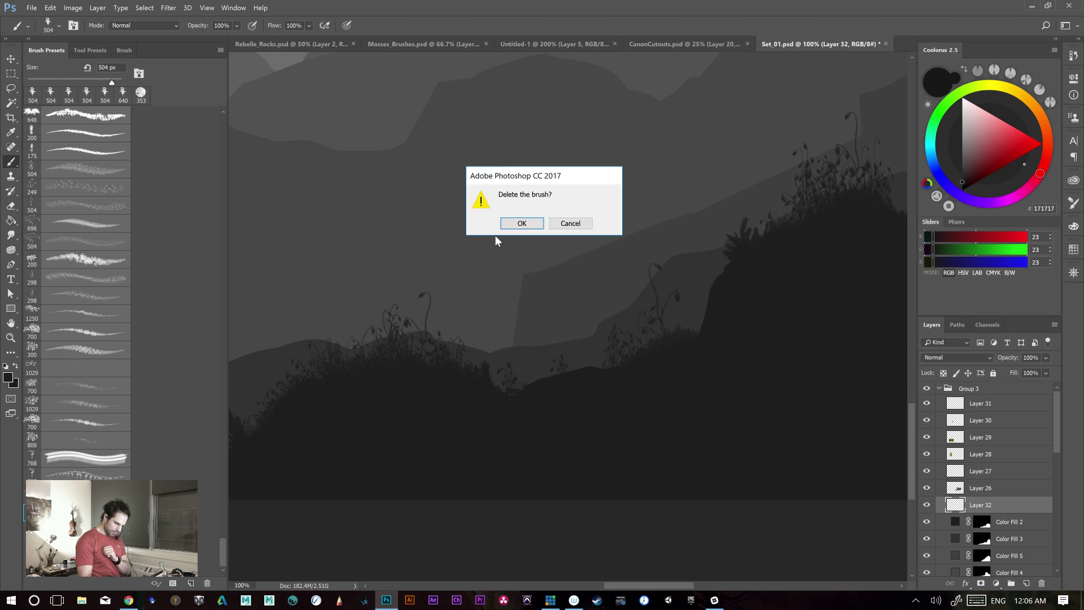
click(520, 223)
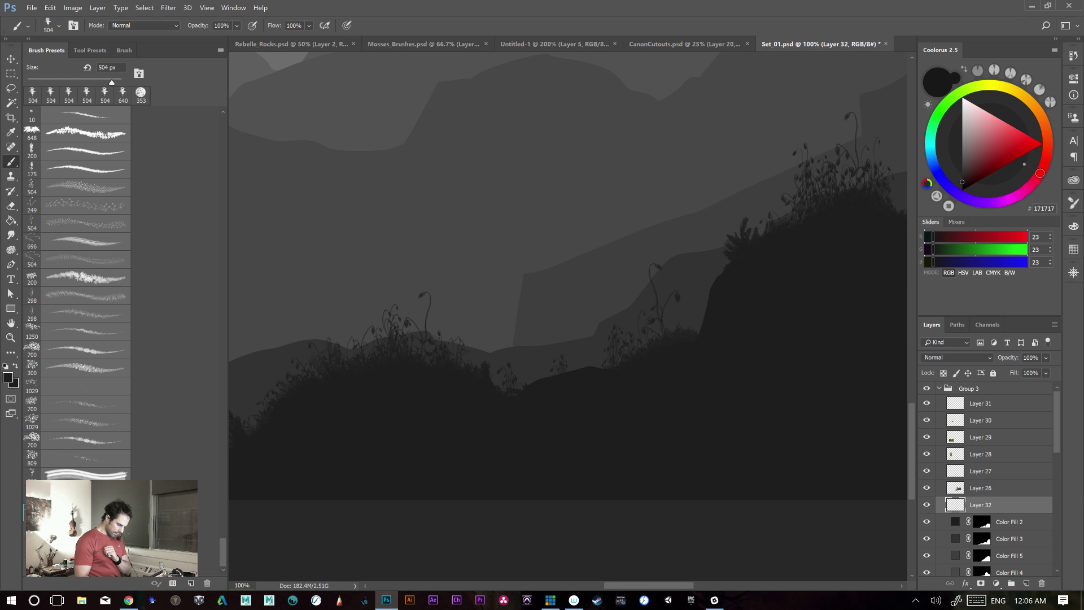
click(207, 583)
click(506, 222)
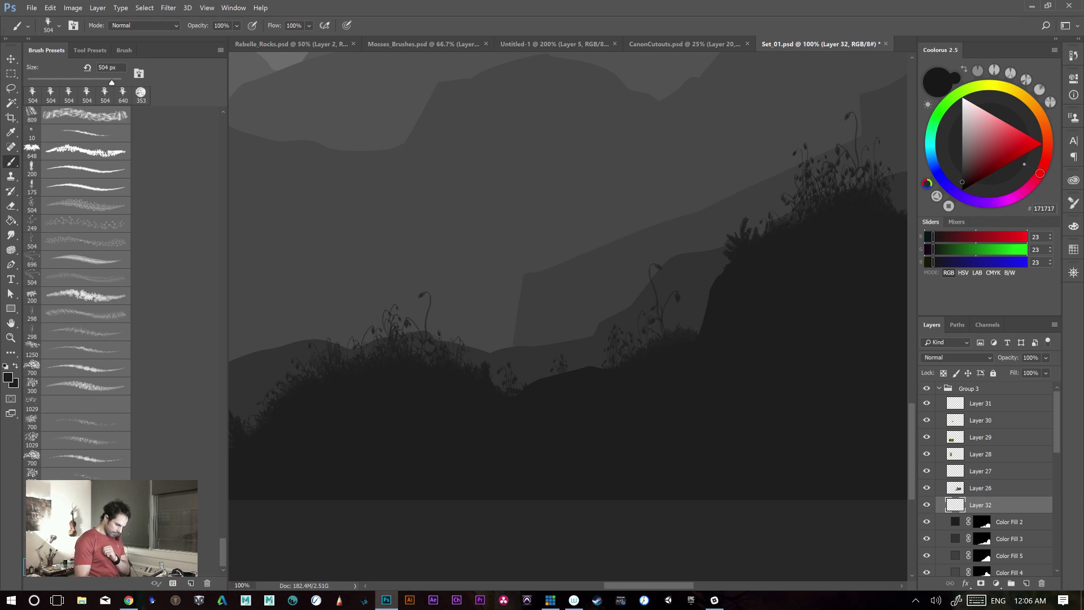
click(521, 222)
- Try one tall vertical plant stroke in the dip between the hills, and undo it
click(492, 305)
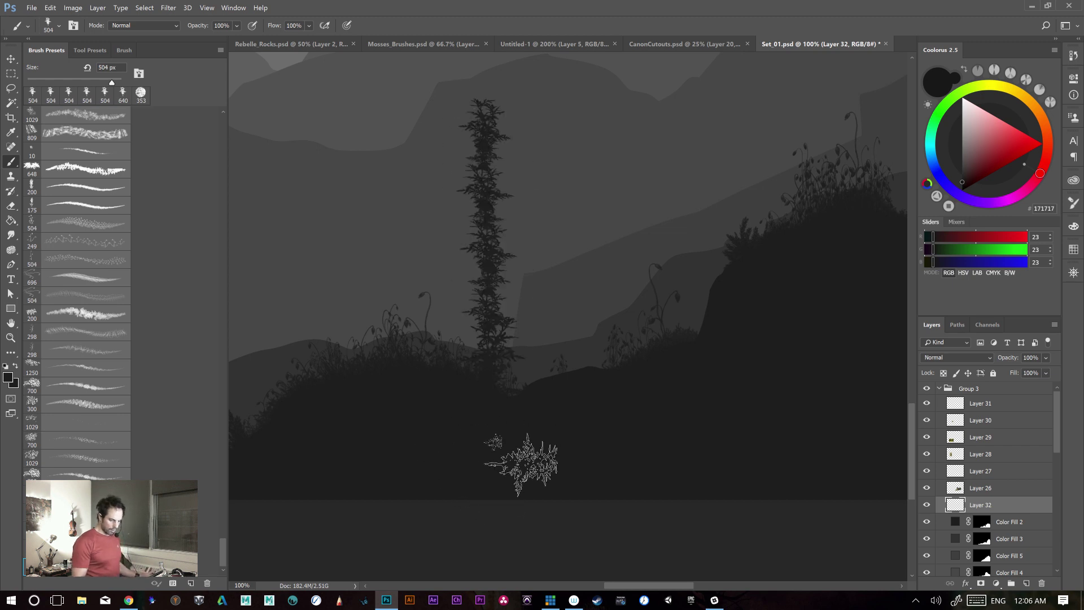
key(ctrl+z)
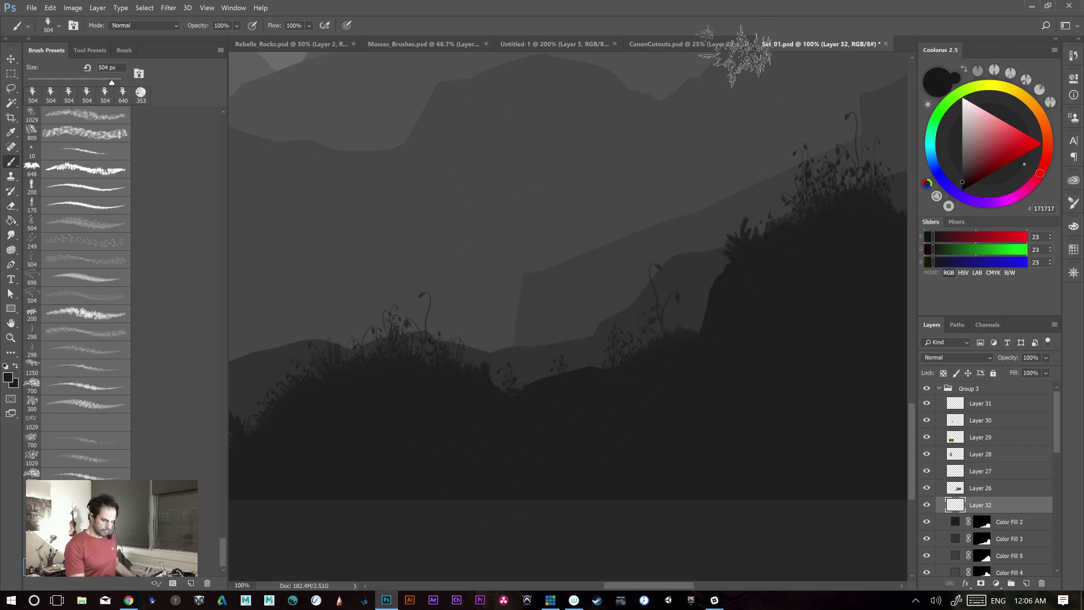
- Switch to the Untitled-1 document and group Layer 5 with Layer 1 copy
click(707, 43)
click(544, 43)
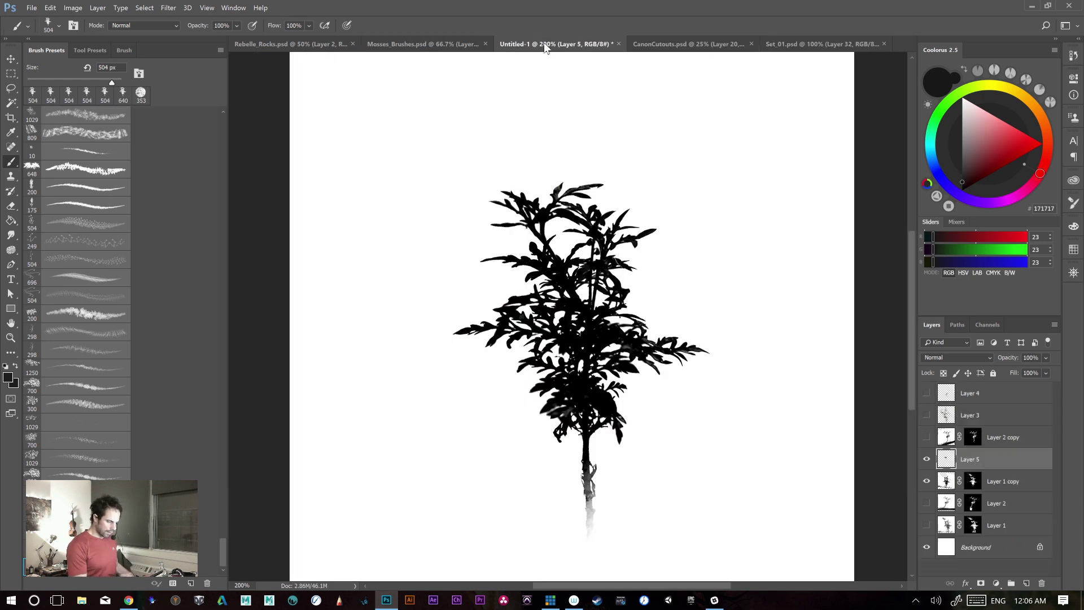
key(ctrl+minus)
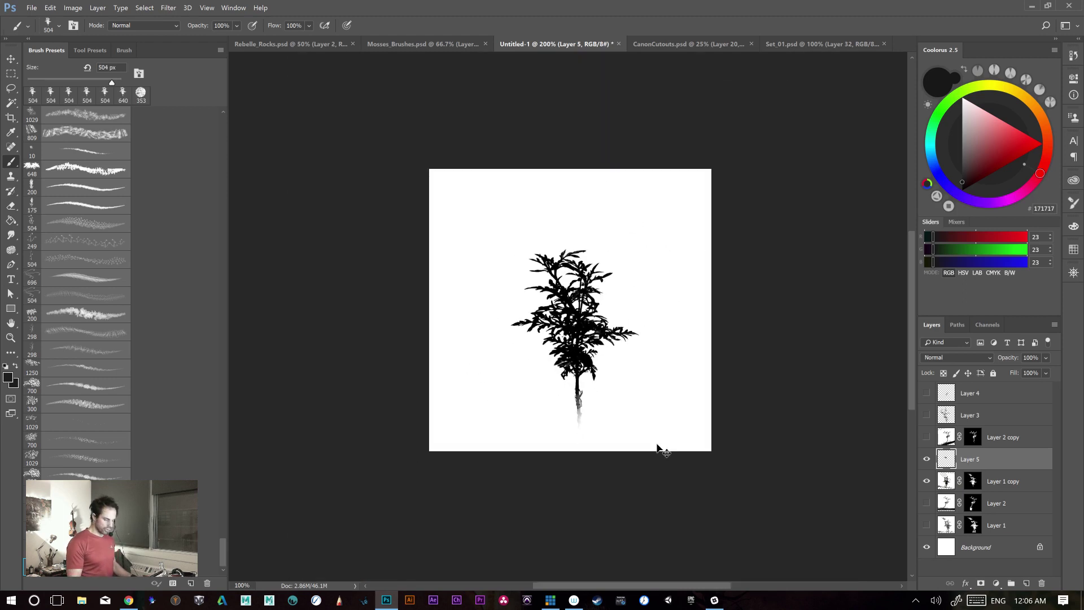
click(927, 460)
click(926, 460)
shift+click(1014, 483)
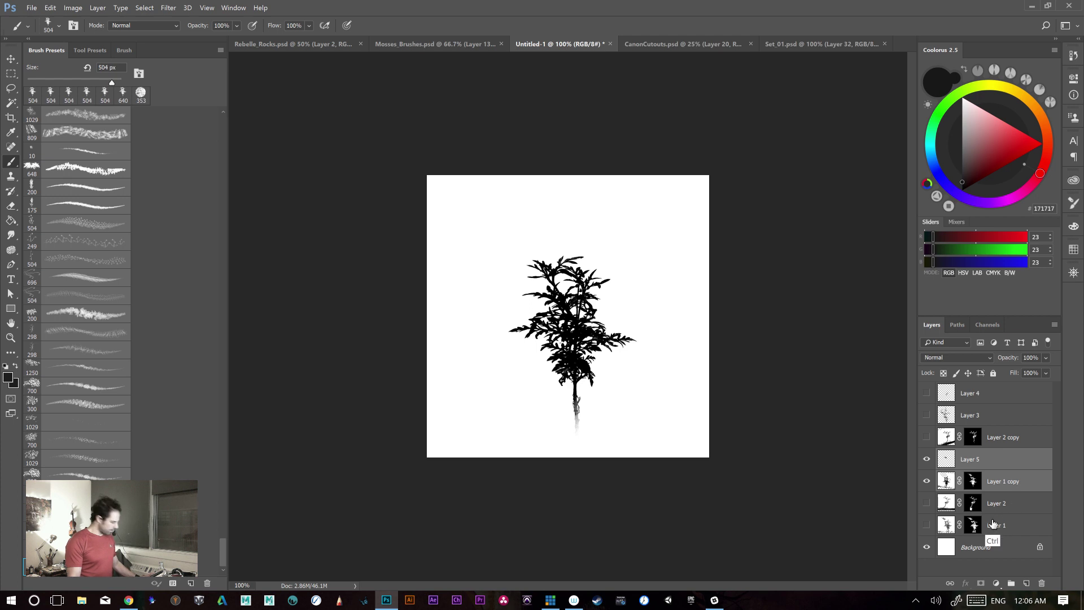
key(ctrl+g)
- Hide Group 1 and check the plant silhouettes on Layer 3, Layer 2 copy and Layer 4
click(926, 455)
click(927, 455)
click(927, 455)
click(927, 416)
click(926, 437)
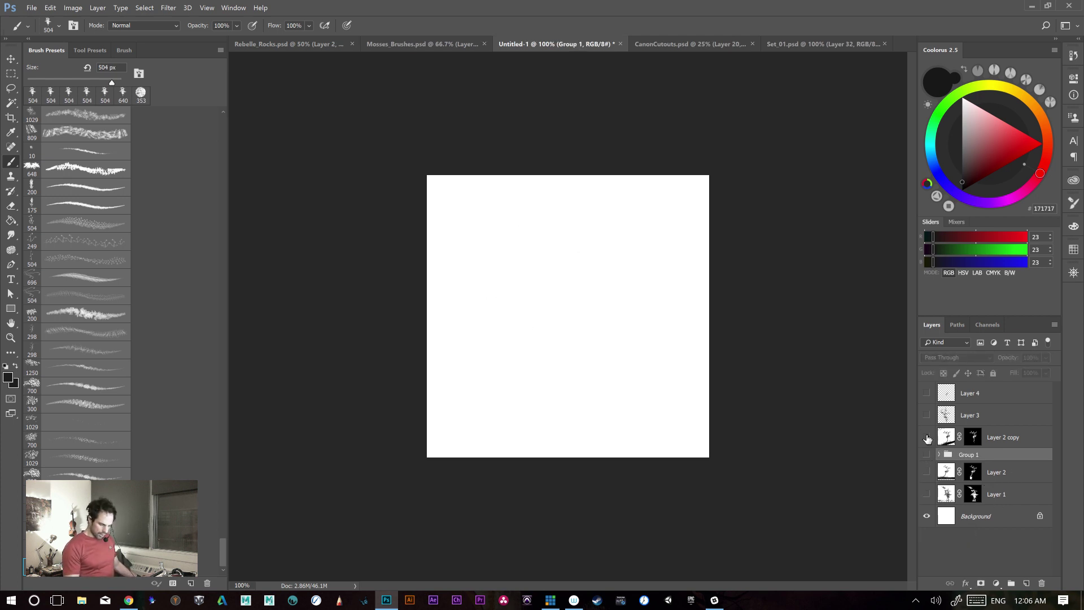
click(926, 393)
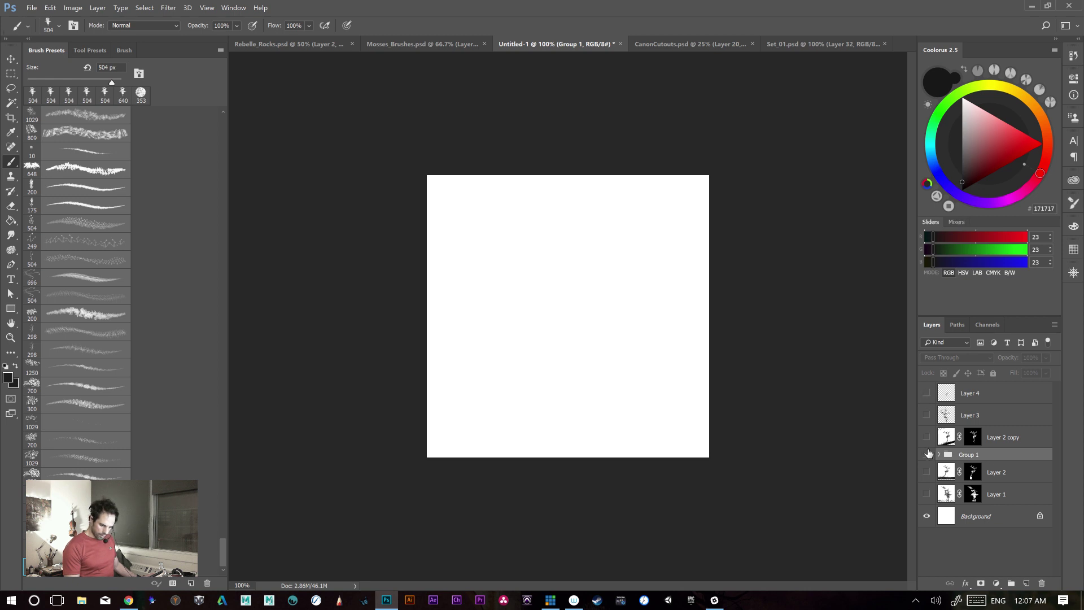
click(1012, 443)
key(ctrl+t)
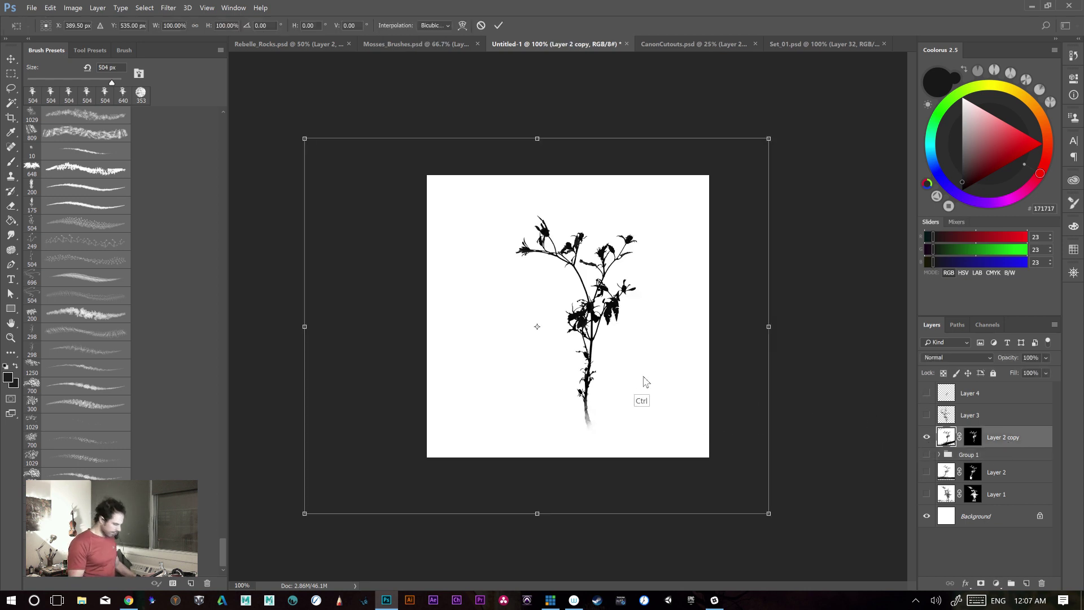
drag(768, 139, 730, 165)
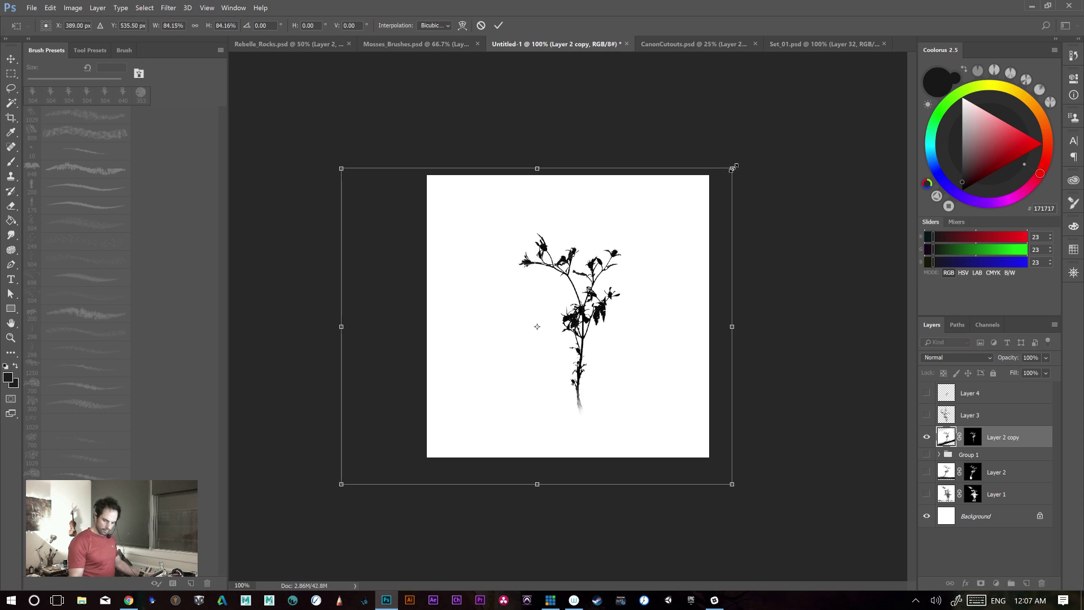
key(Escape)
- Compare the plant silhouettes by showing and hiding Group 1 and Layers 1, 2, 2 copy, 3 and 4
click(927, 455)
click(927, 437)
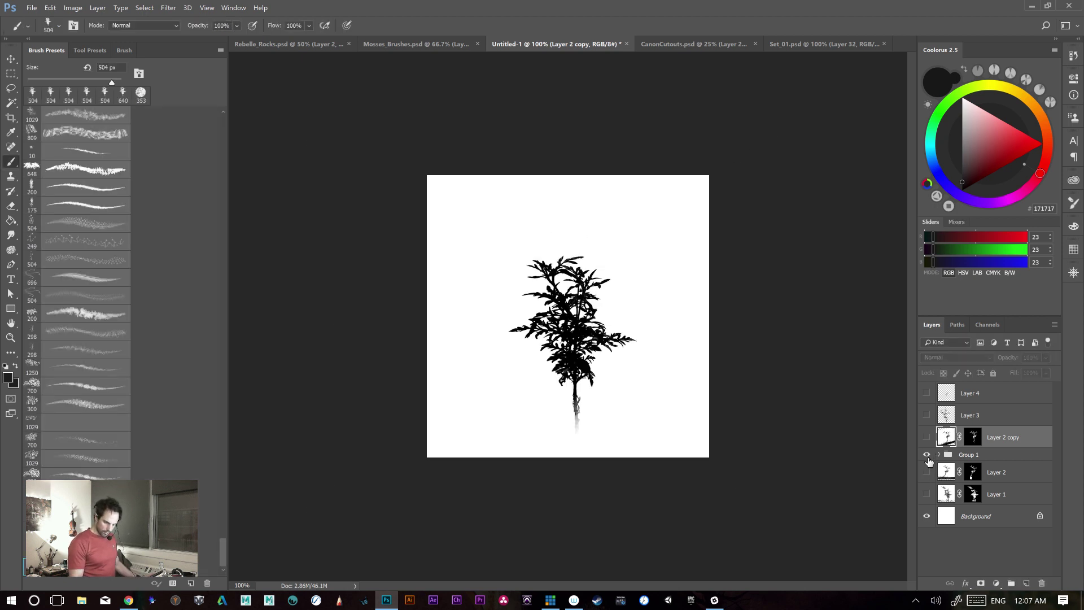
click(927, 455)
click(926, 472)
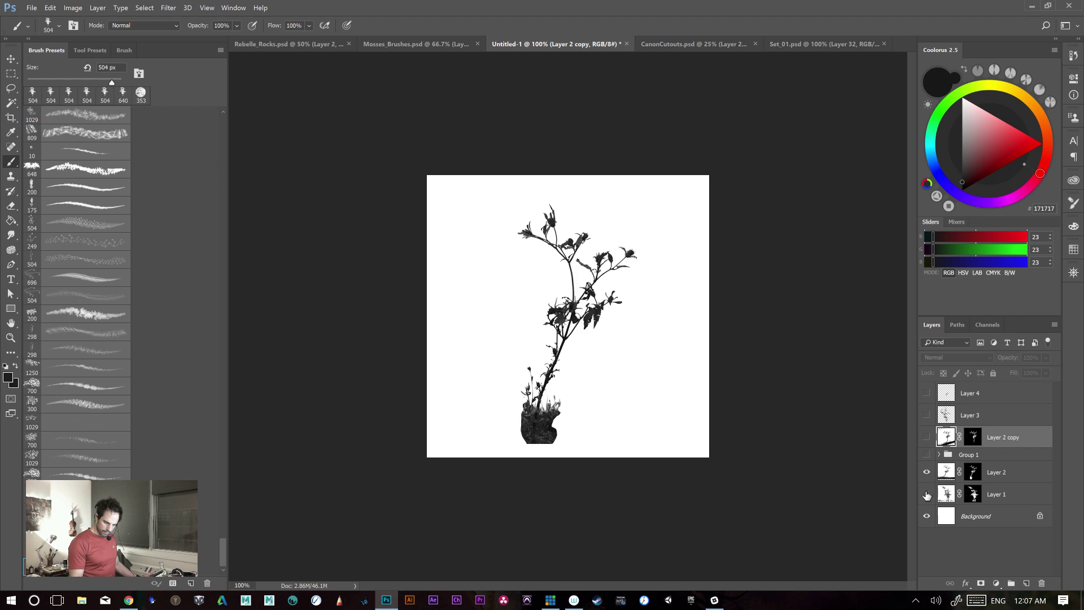
click(926, 494)
click(926, 494)
click(926, 472)
click(927, 437)
click(927, 415)
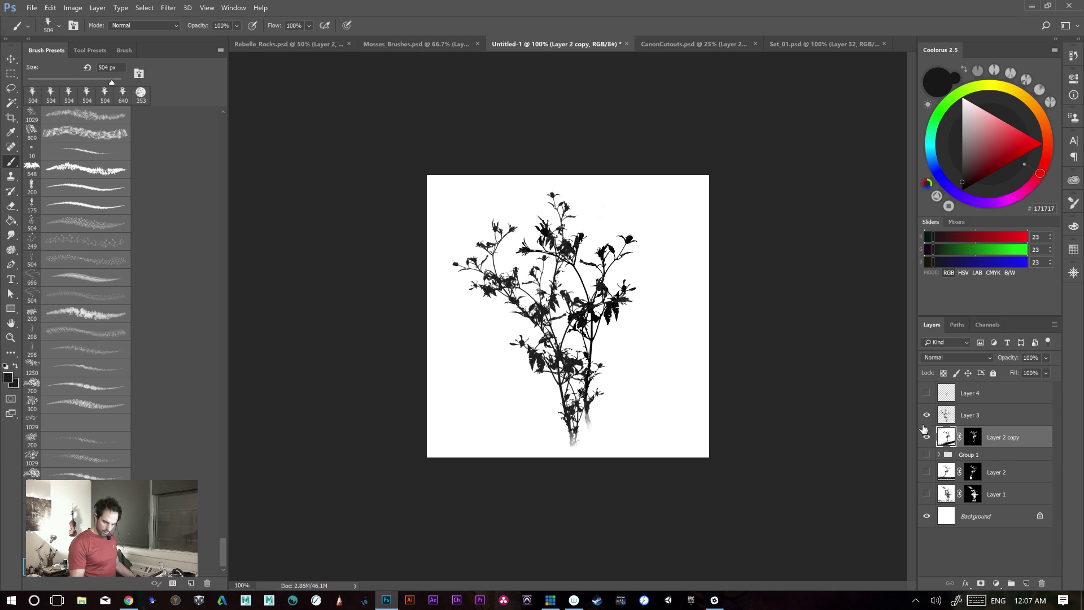
click(927, 416)
click(927, 417)
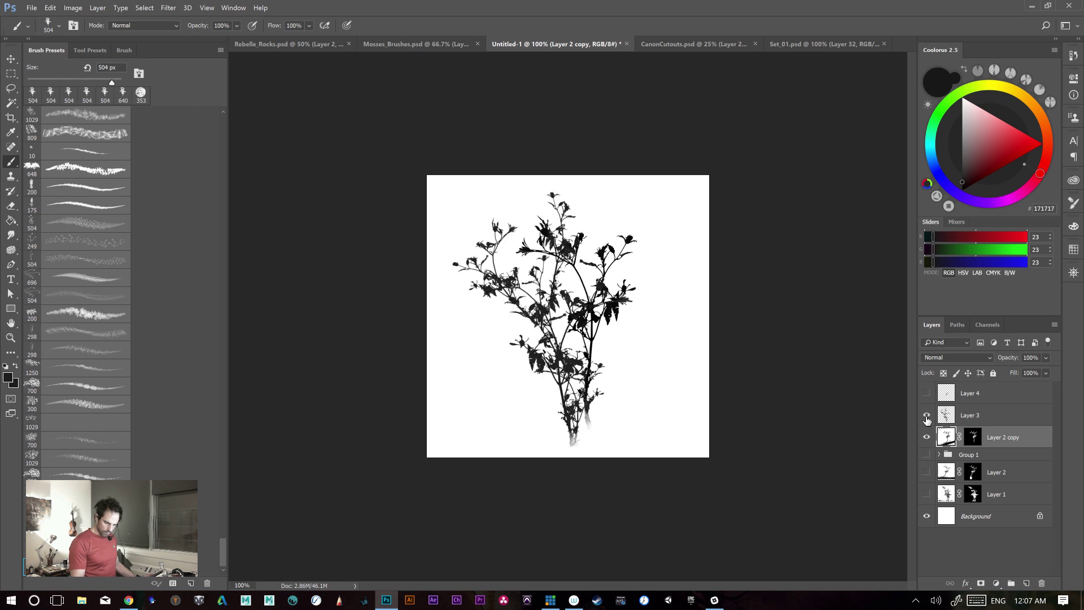
click(954, 420)
click(927, 416)
click(927, 393)
click(927, 393)
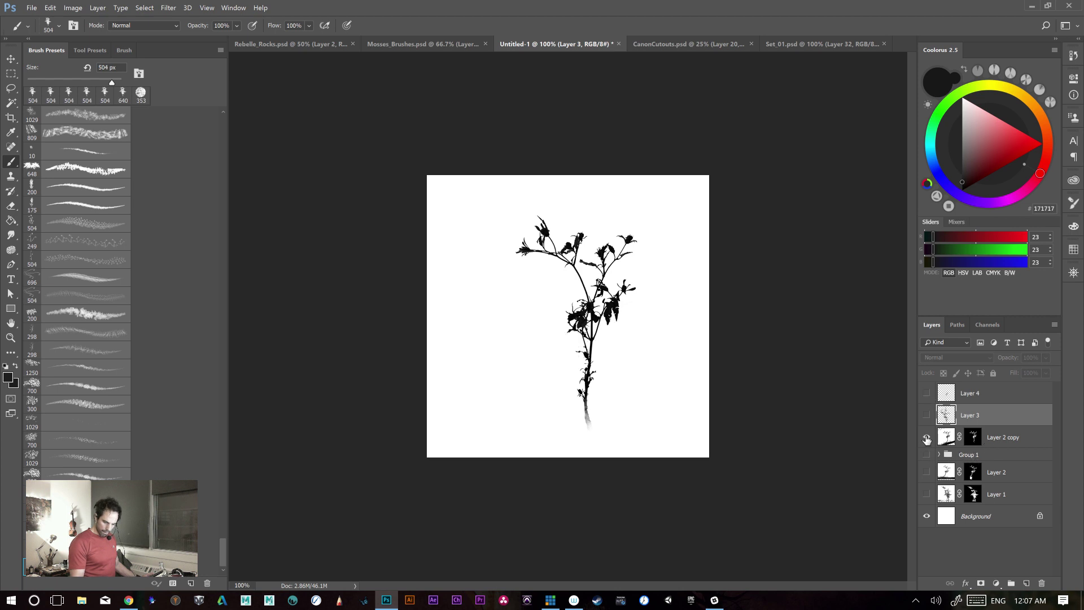
- Show Group 1 together with Layer 2 copy, and merge a duplicate of the group into a single layer
click(927, 471)
click(971, 458)
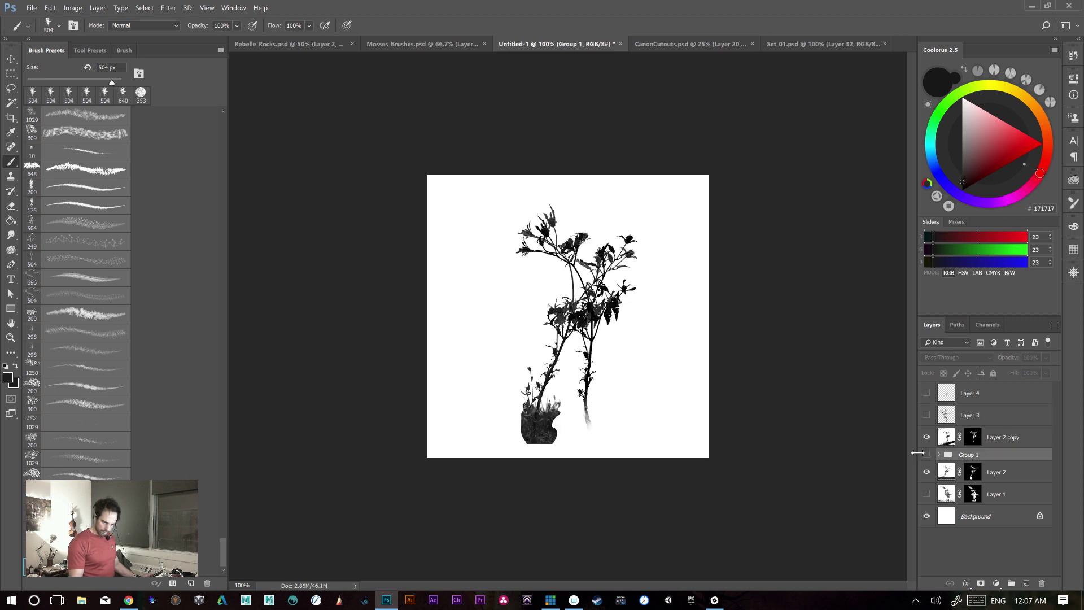
drag(926, 486, 927, 472)
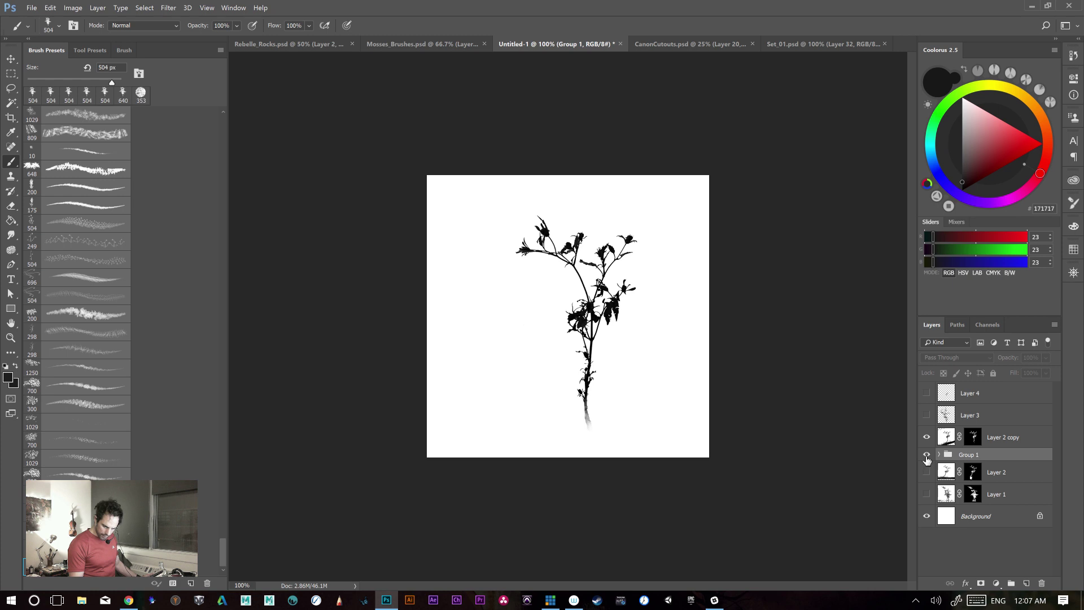
click(927, 454)
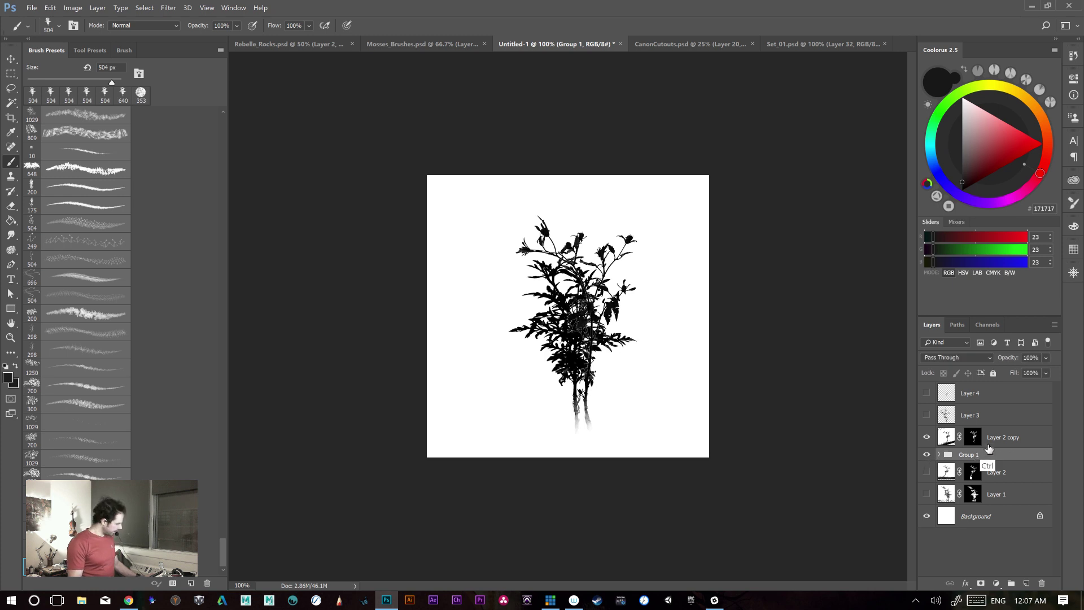
key(ctrl+j)
key(ctrl+e)
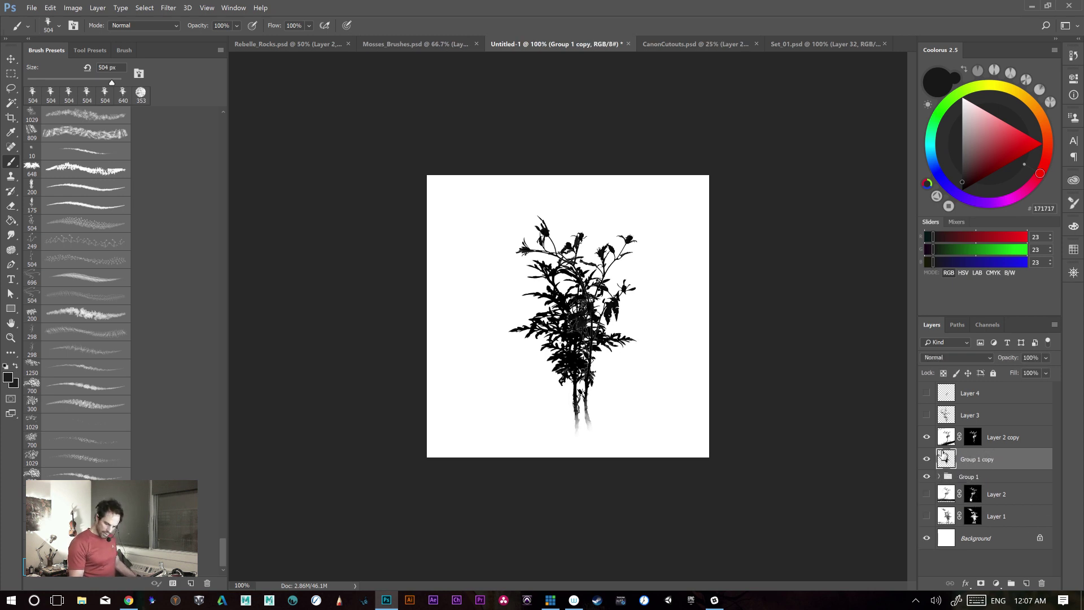
- Duplicate Layer 2 copy, and move the original below Group 1 in the layer stack
click(1000, 442)
key(ctrl+j)
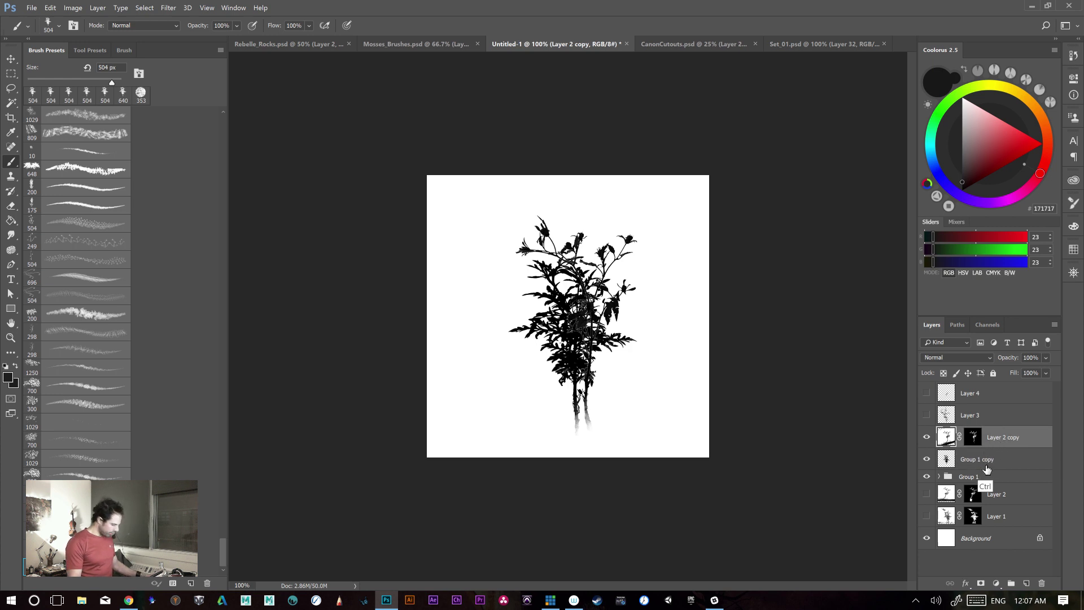
drag(951, 461, 991, 508)
- Flip the merged Group 1 copy layer to -100% width and -100% height
click(981, 462)
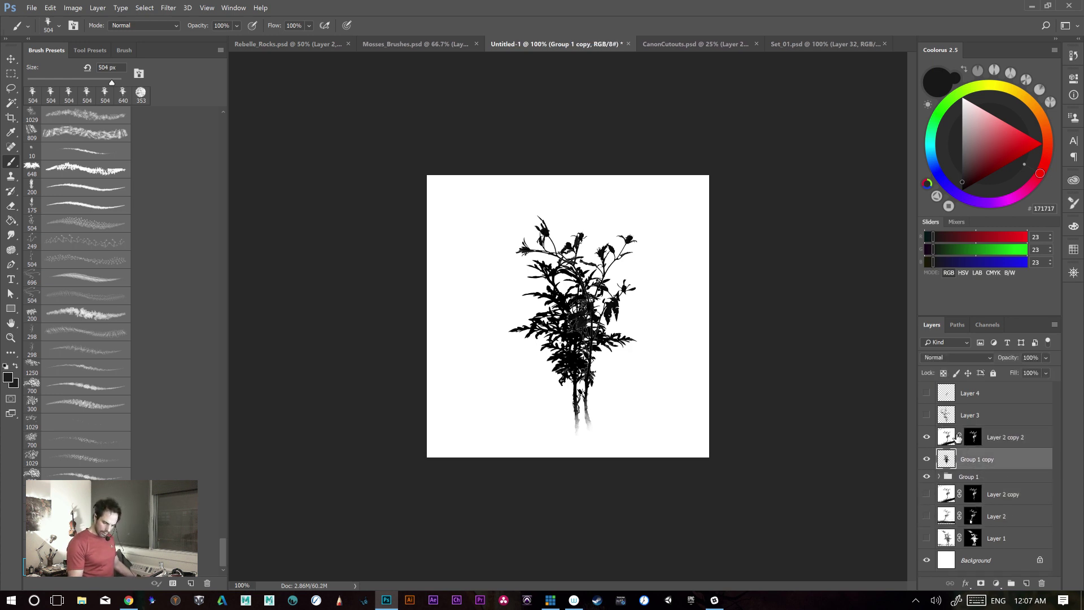
key(ctrl+t)
drag(659, 464, 469, 189)
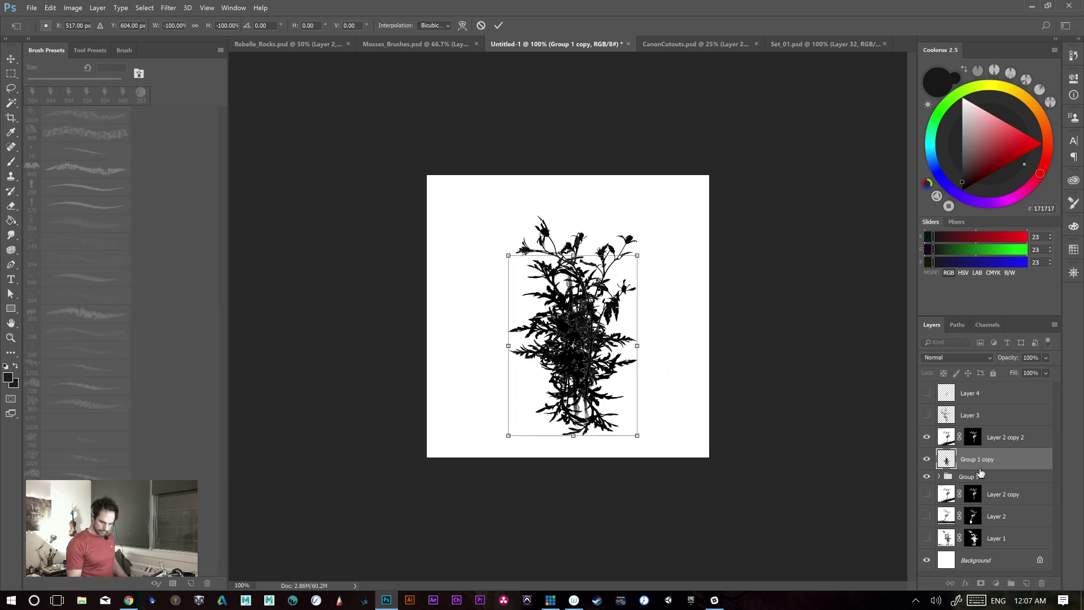
key(Return)
key(b)
- Move the Layer 2 copy 2 plant straight up until its stem base meets the top of the leafy plant
click(997, 440)
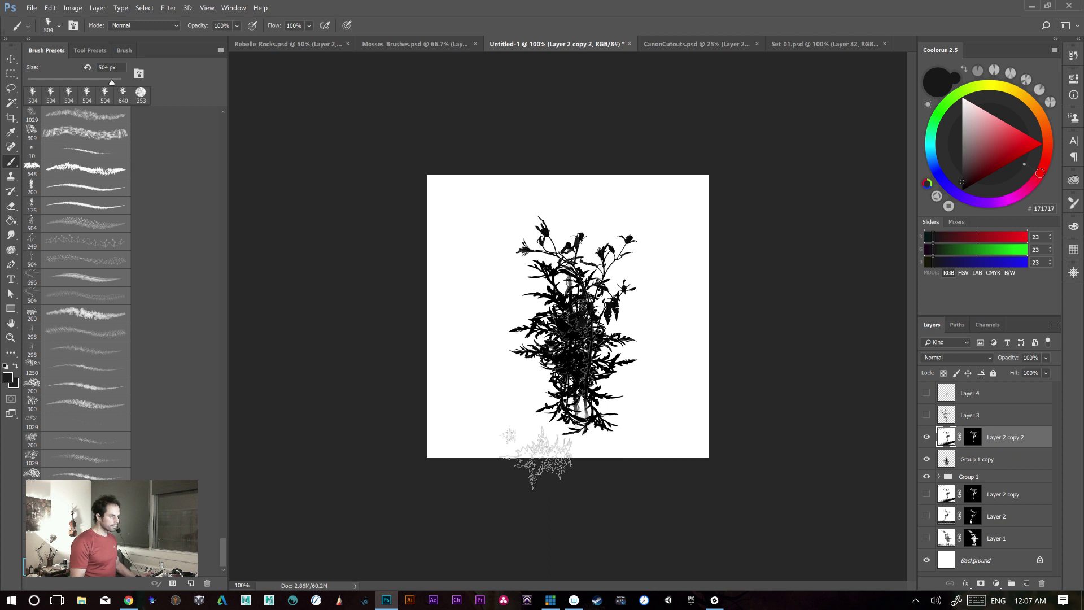
key(v)
drag(540, 474, 543, 330)
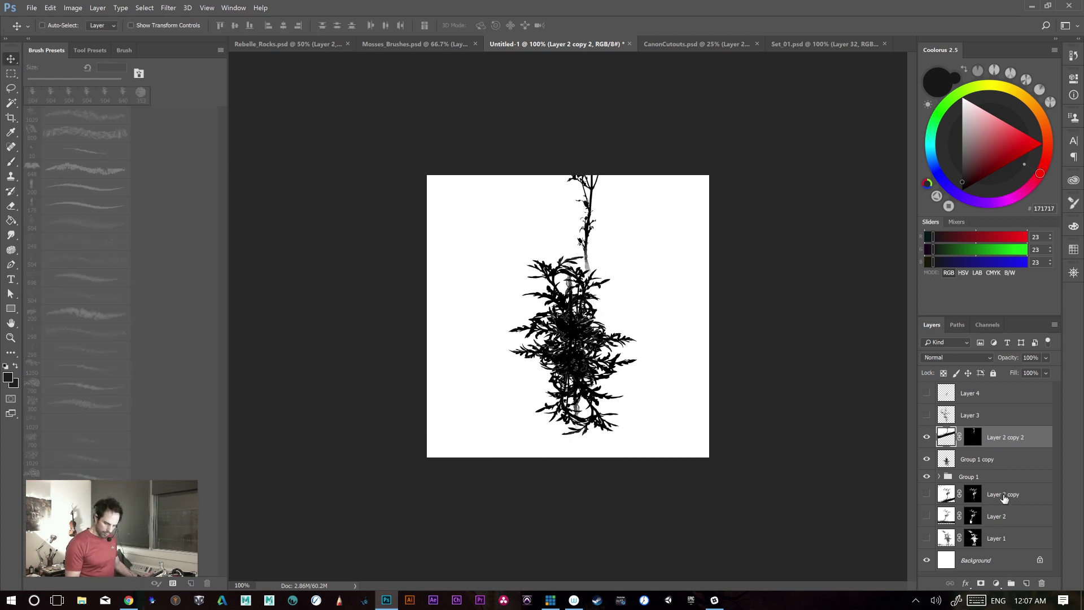
- Undo the last plant move and, with Group 1 hidden, move Group 1 copy down to the base of the flowering plant's stem
key(ctrl+z)
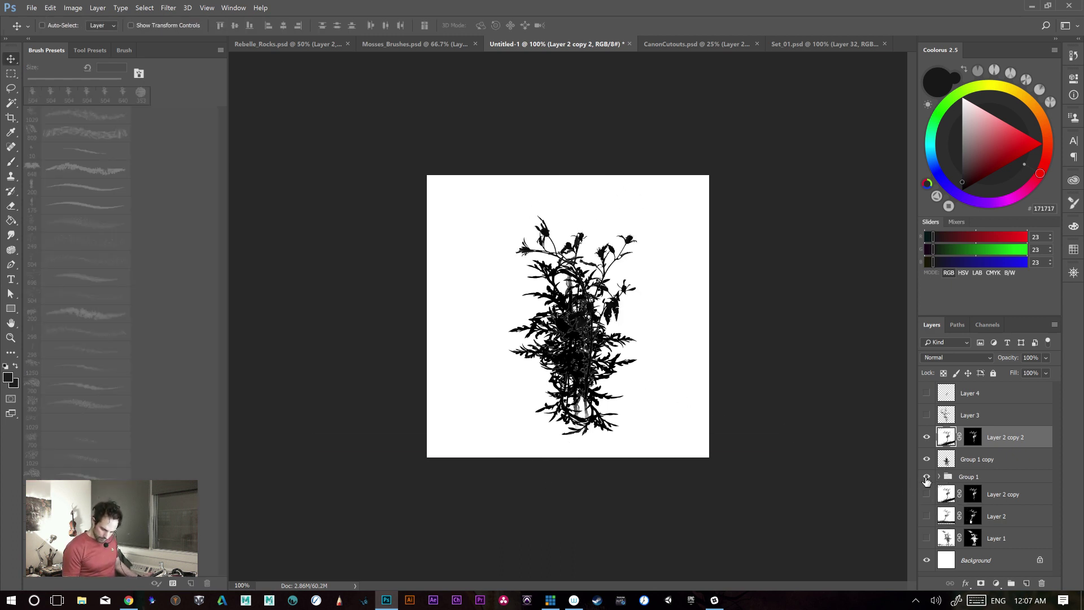
click(927, 478)
click(927, 467)
click(929, 468)
click(971, 469)
drag(586, 412, 596, 520)
drag(585, 446, 612, 442)
- Scale Layer 2 copy 2 and Group 1 copy down together and position them so the whole combined plant fits inside the canvas
shift+click(1005, 440)
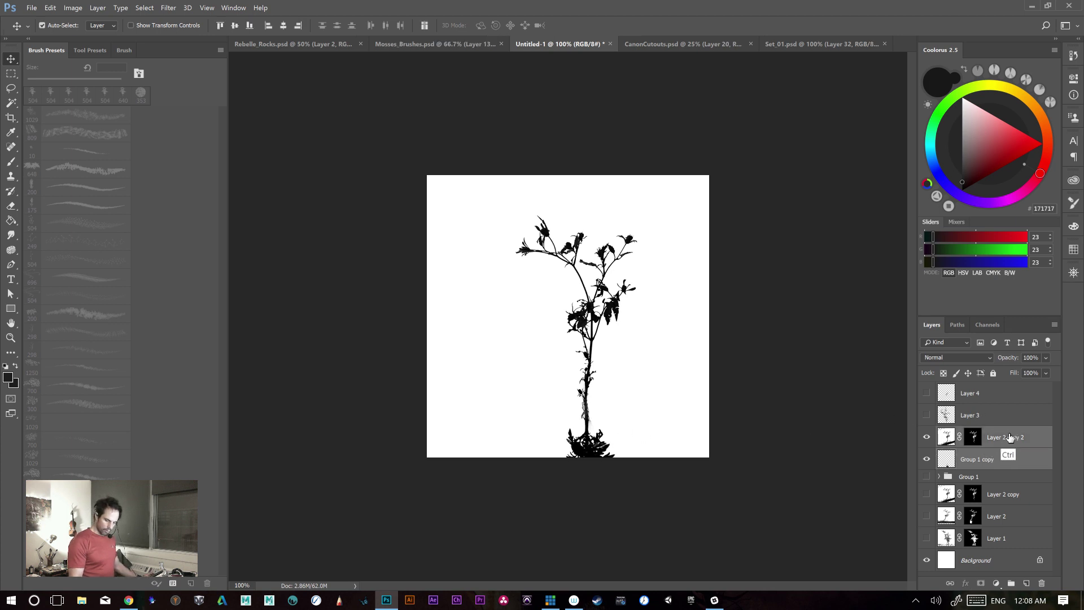
key(ctrl+t)
drag(767, 147, 592, 310)
drag(508, 474, 610, 359)
mouse_move(693, 187)
mouse_down()
mouse_move(683, 196)
mouse_move(690, 182)
mouse_up()
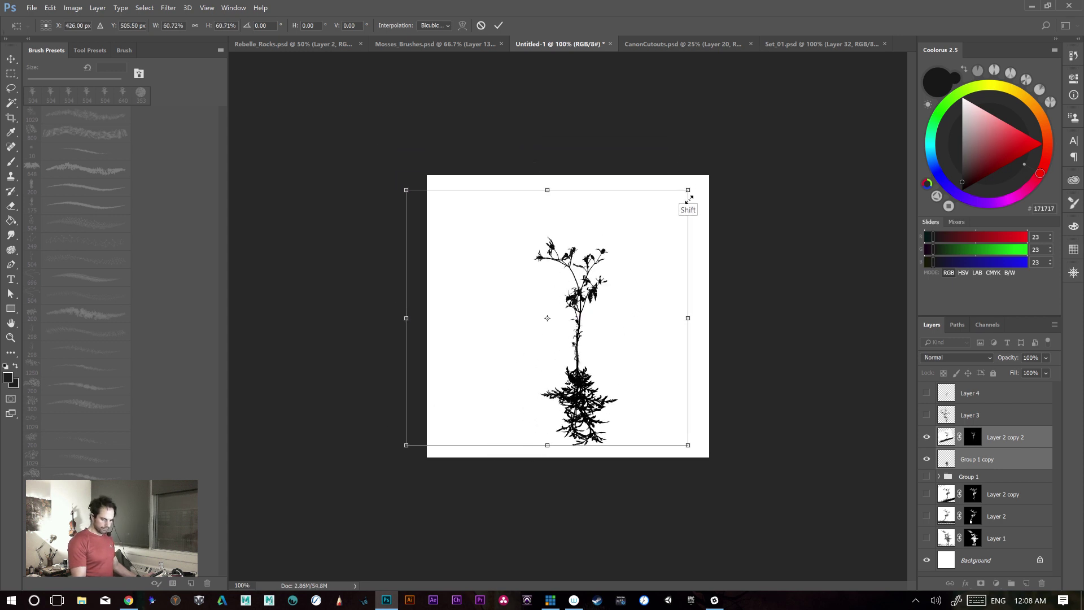
drag(583, 361, 600, 349)
key(ctrl+plus)
key(ctrl+minus)
drag(696, 431, 720, 452)
key(ctrl+z)
drag(549, 297, 538, 293)
key(Return)
- Apply the layer mask of Layer 2 copy 2 permanently to the layer
key(ctrl+plus)
key(ctrl+plus)
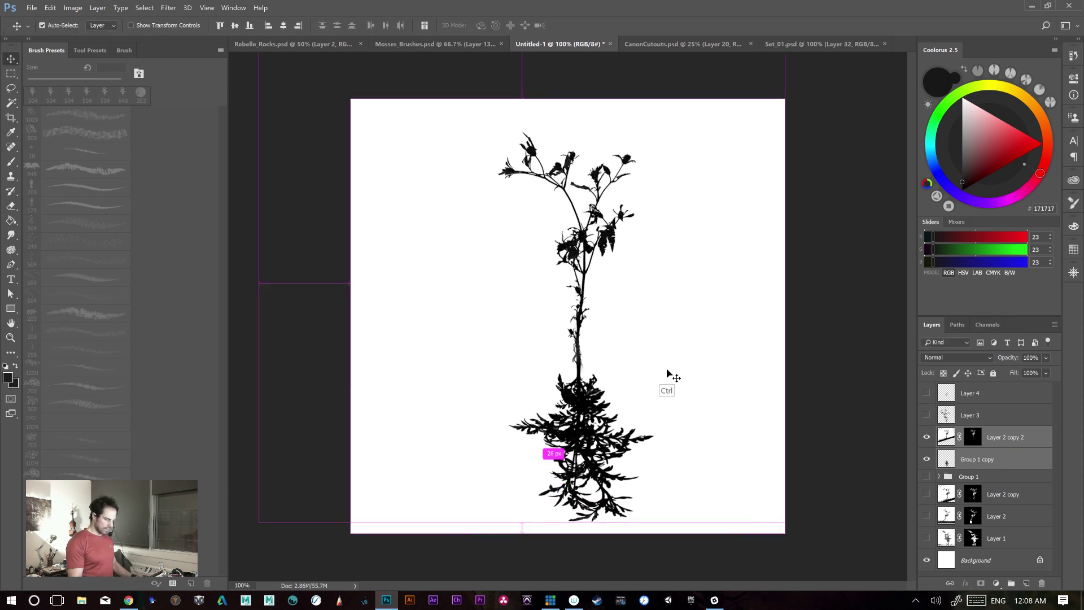
drag(656, 454, 648, 543)
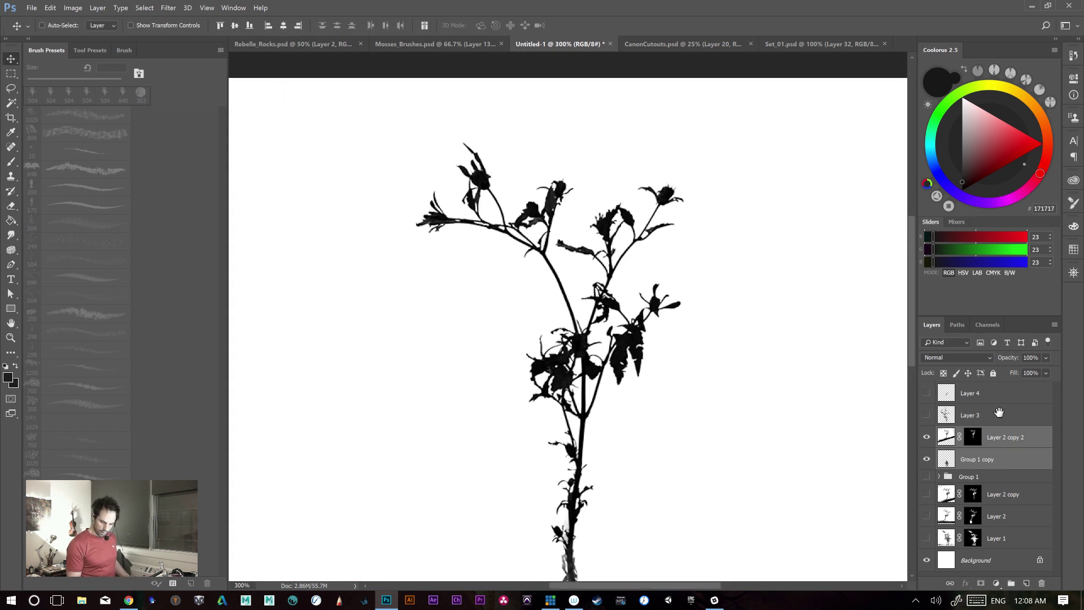
right_click(972, 440)
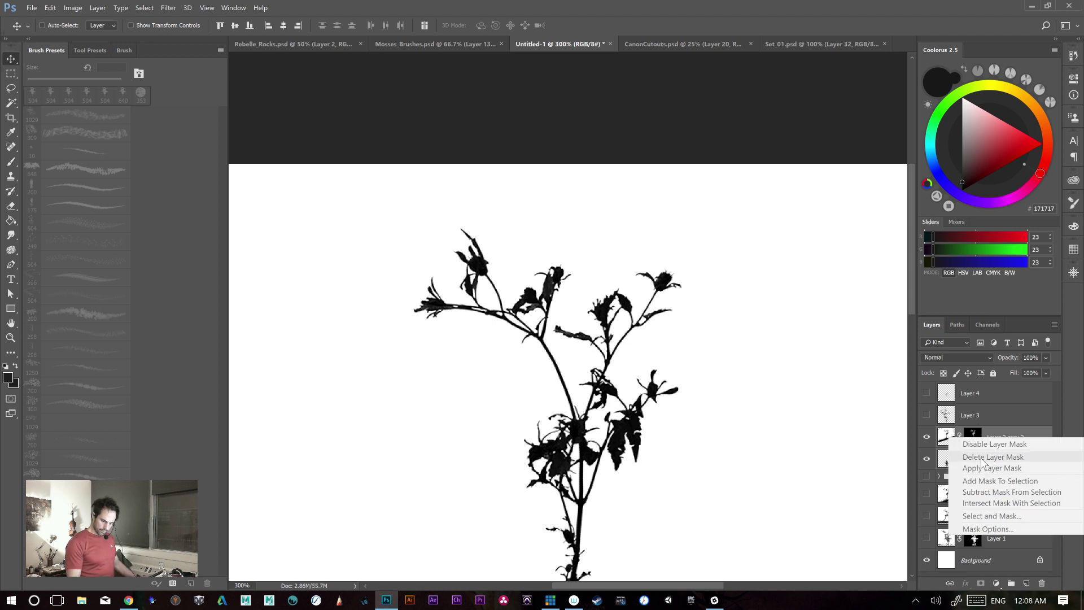
click(977, 418)
click(1003, 442)
right_click(995, 443)
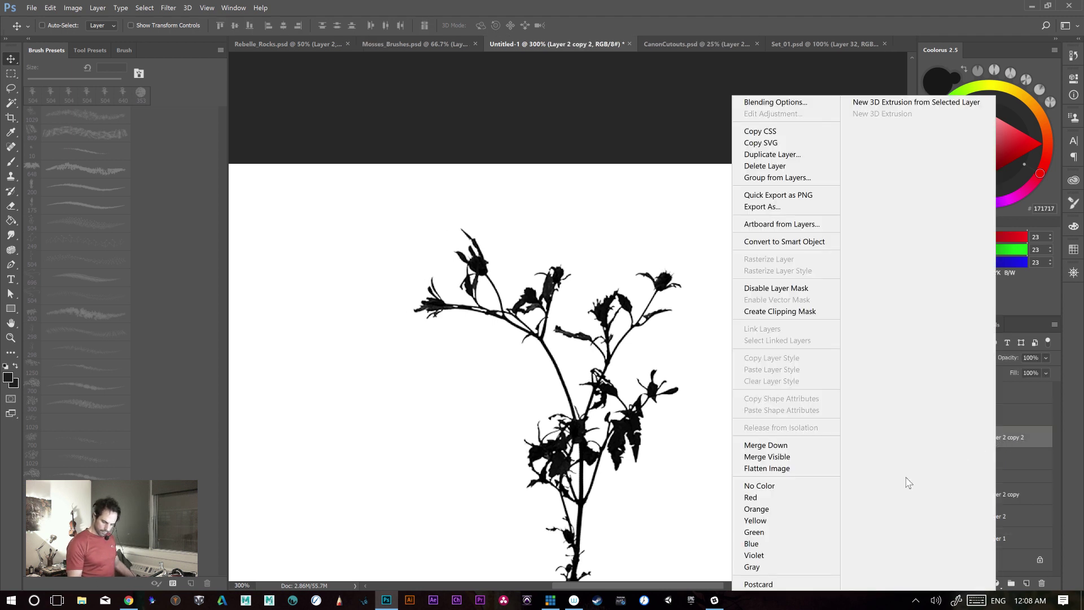
key(Escape)
right_click(966, 436)
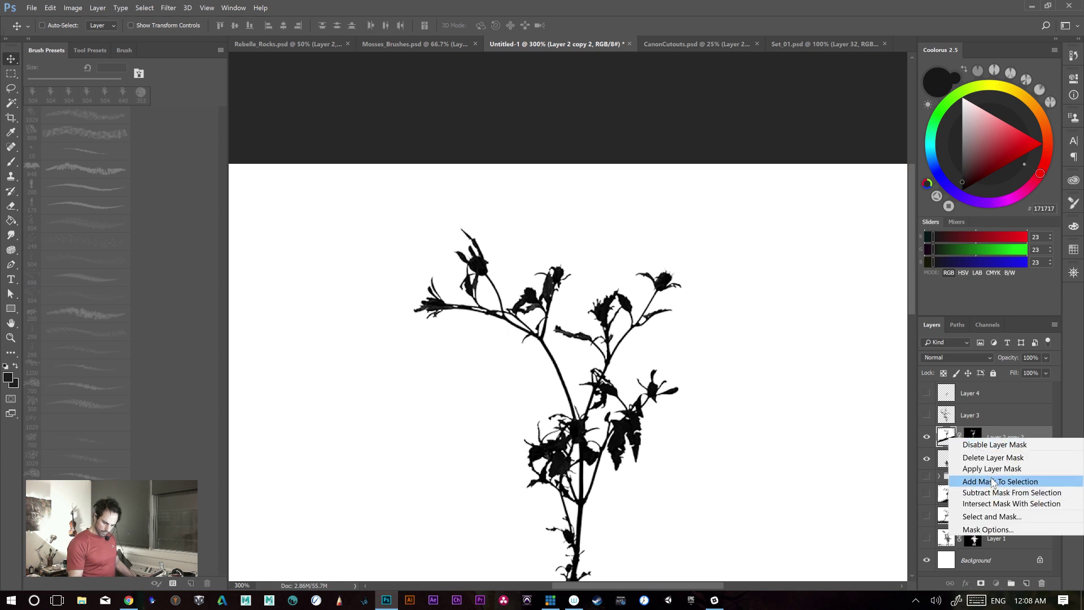
click(989, 479)
- Lasso the upper-left flowering branch on Layer 2 copy 2 and cut it onto its own new layer
drag(605, 407, 590, 351)
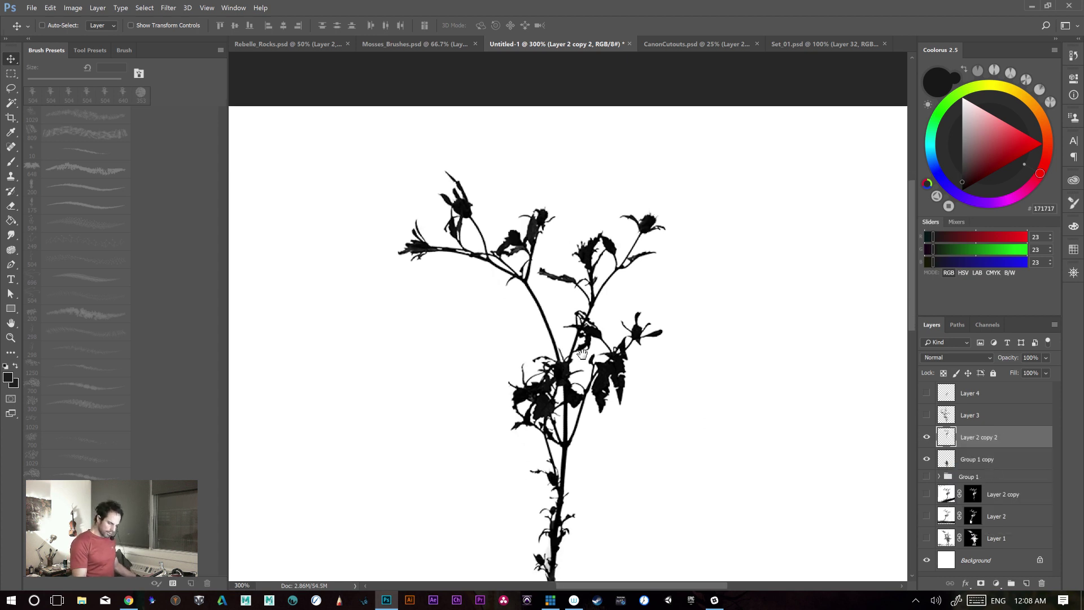
key(l)
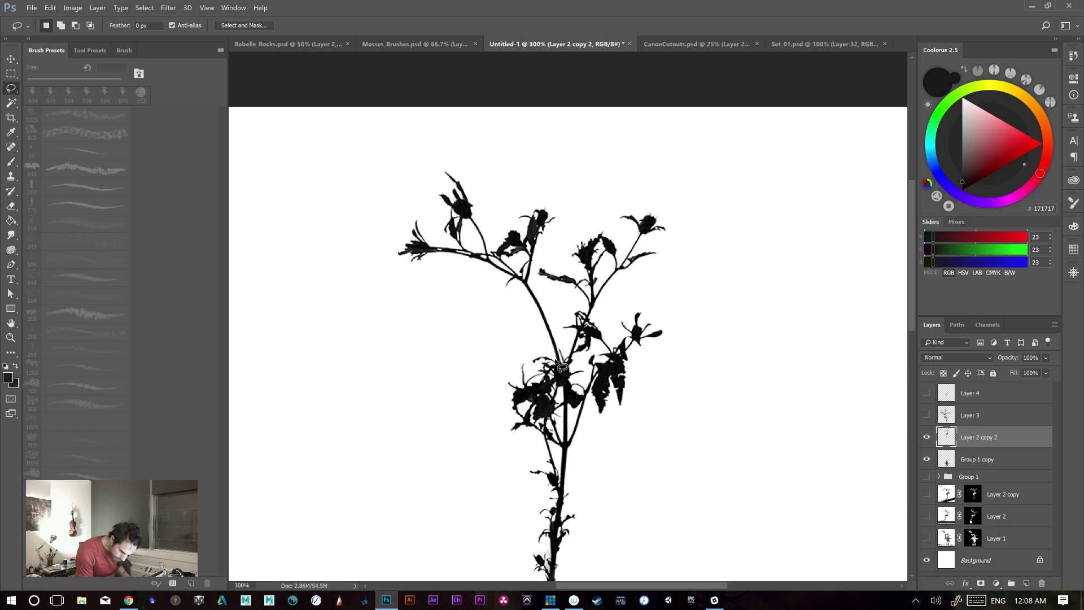
drag(564, 362, 556, 324)
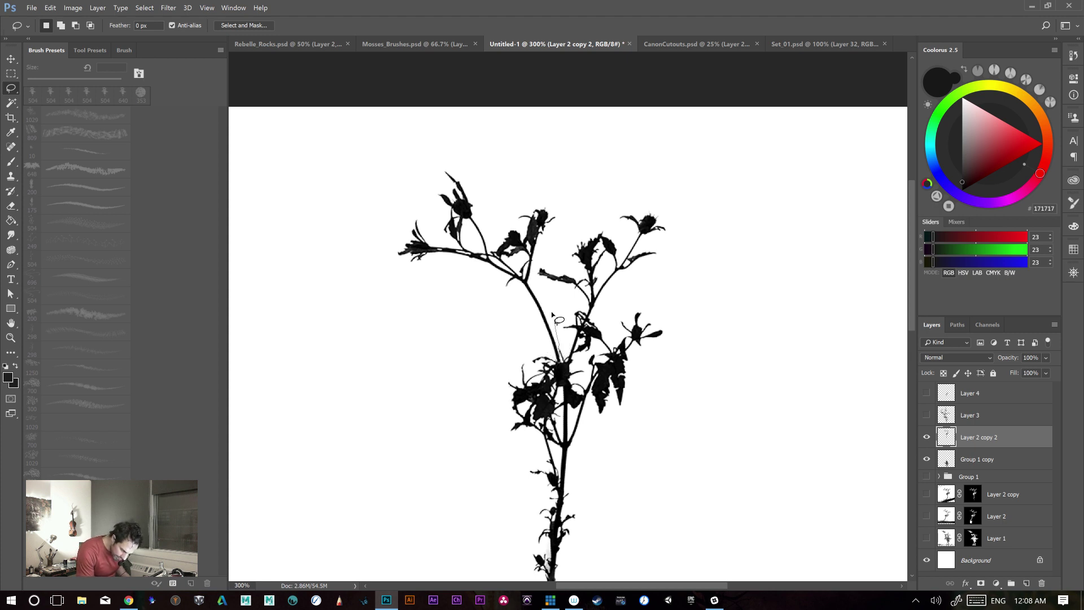
mouse_move(536, 270)
mouse_down()
mouse_move(447, 142)
mouse_move(328, 303)
mouse_move(477, 364)
mouse_up()
key(ctrl+d)
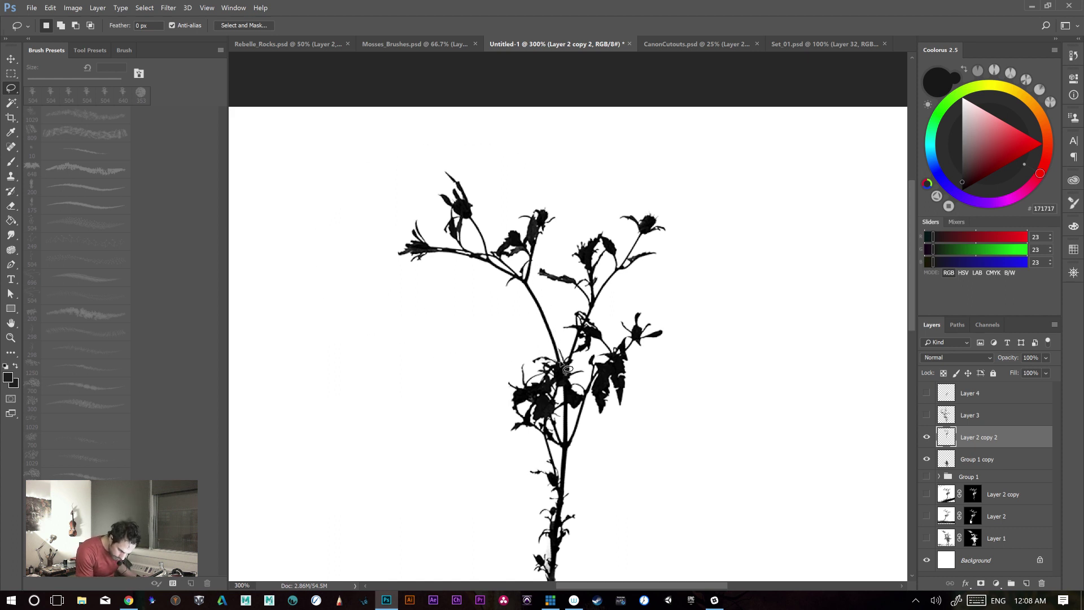
mouse_move(559, 356)
mouse_down()
mouse_move(537, 268)
mouse_move(563, 211)
mouse_move(476, 155)
mouse_move(481, 342)
mouse_up()
drag(546, 358, 554, 361)
key(ctrl+j)
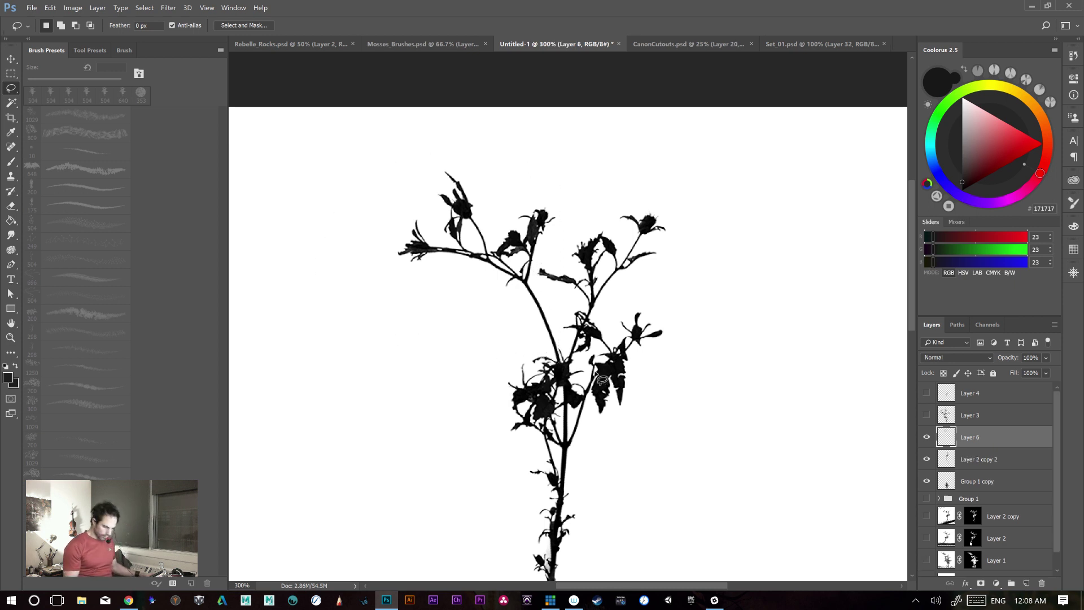
- Rotate the cut-out branch on Layer 6 clockwise and place it in the empty space to the left of the plant
key(v)
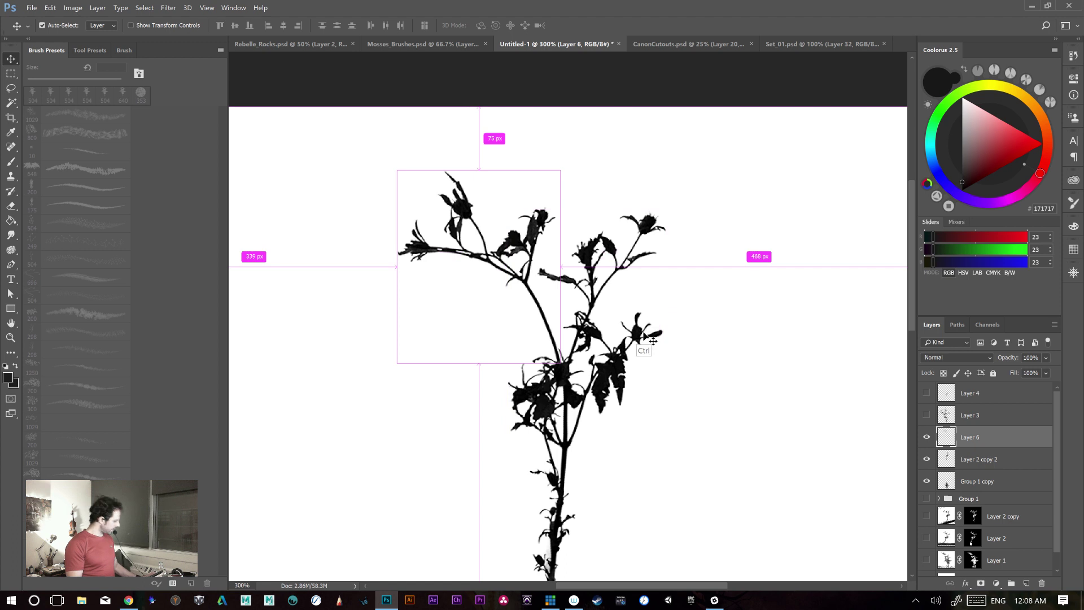
key(ctrl+t)
drag(685, 394, 585, 339)
drag(716, 383, 701, 410)
drag(575, 365, 557, 348)
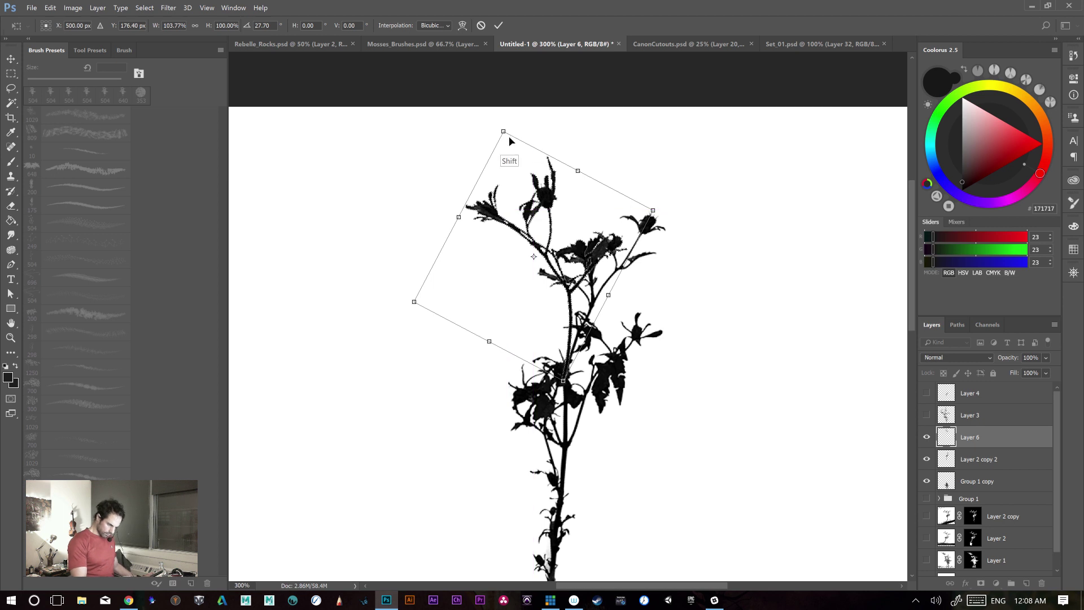
drag(503, 131, 506, 135)
mouse_move(686, 371)
mouse_down()
mouse_move(697, 354)
mouse_move(693, 368)
mouse_up()
drag(578, 350, 569, 352)
drag(660, 375, 680, 346)
drag(576, 331, 558, 336)
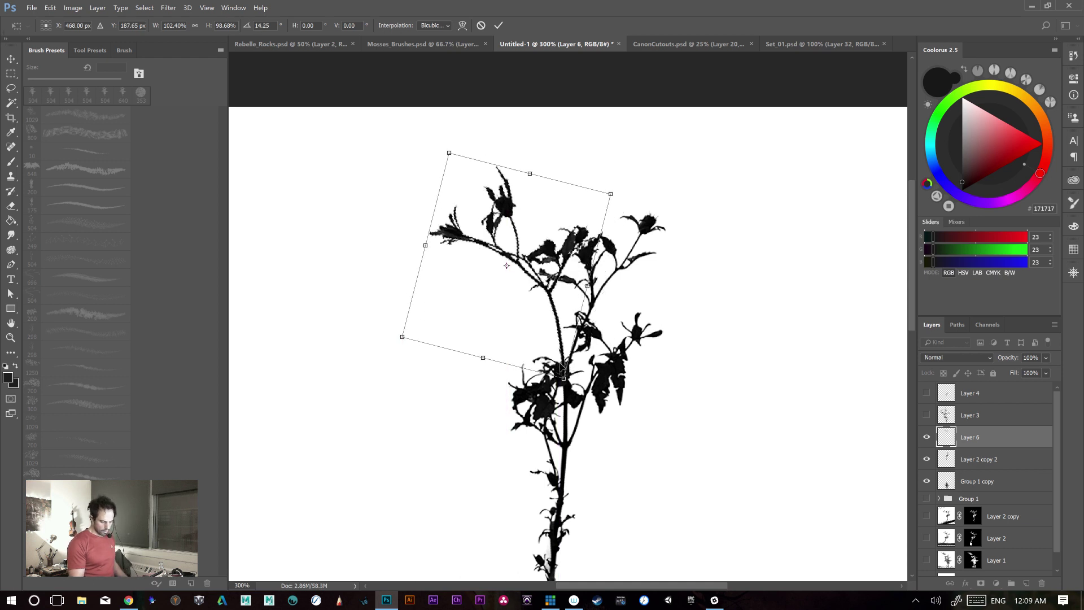
drag(631, 367, 607, 390)
drag(548, 342, 434, 330)
key(Return)
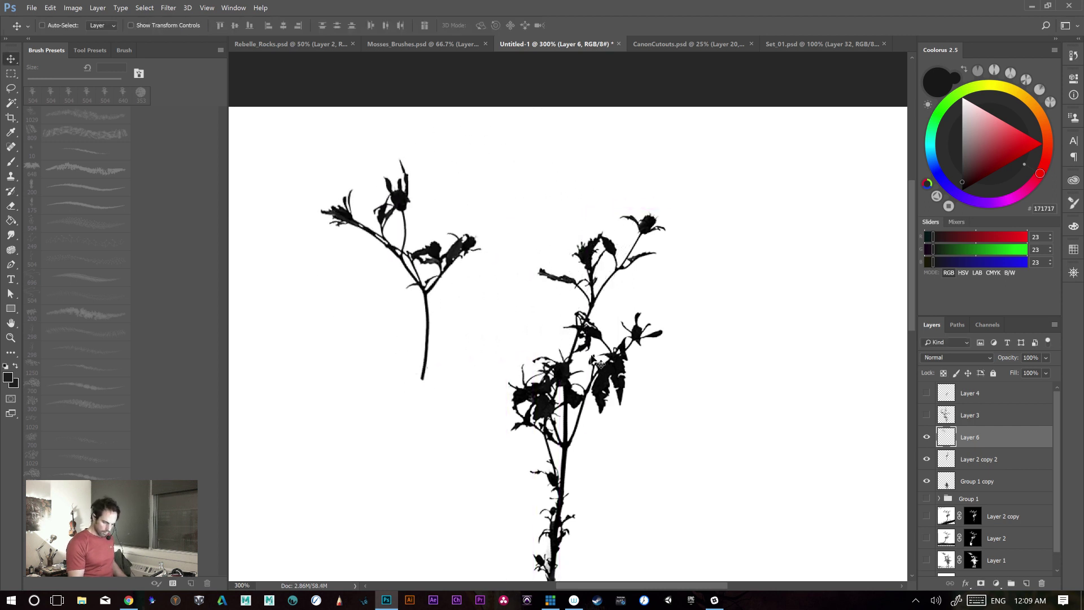
- Lasso the remaining top branch of the plant and cut it from Layer 2 copy 2 onto a new layer
key(l)
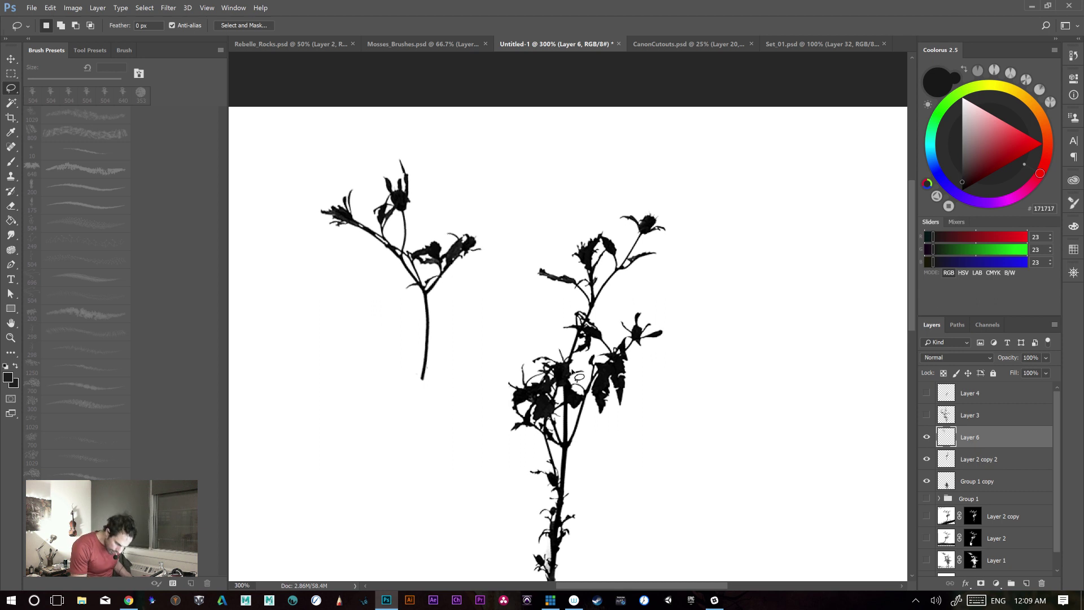
mouse_move(569, 361)
mouse_down()
mouse_move(562, 214)
mouse_move(621, 324)
mouse_up()
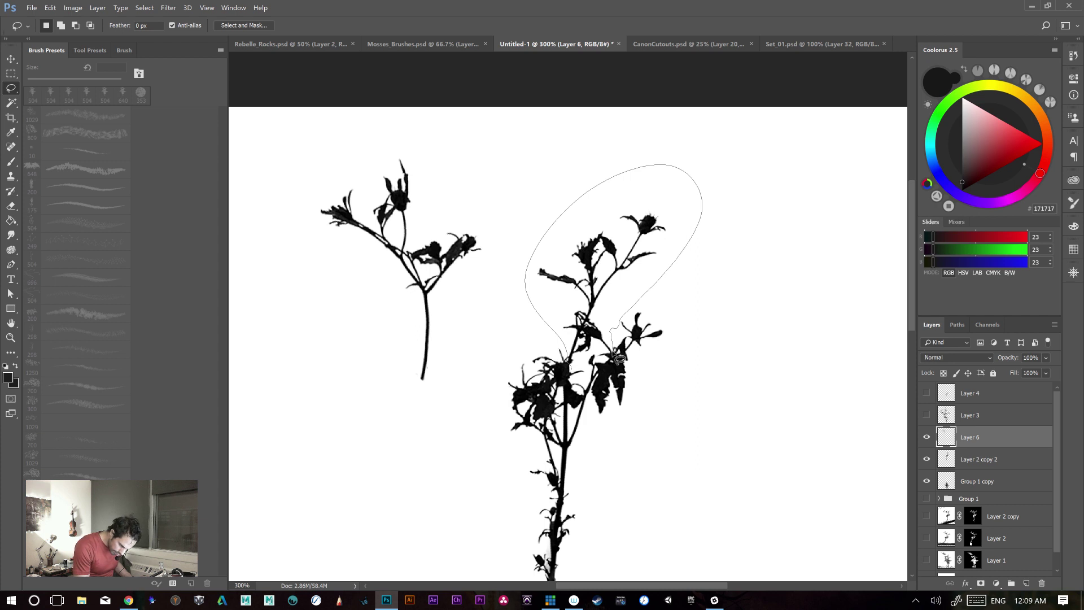
drag(619, 359, 603, 365)
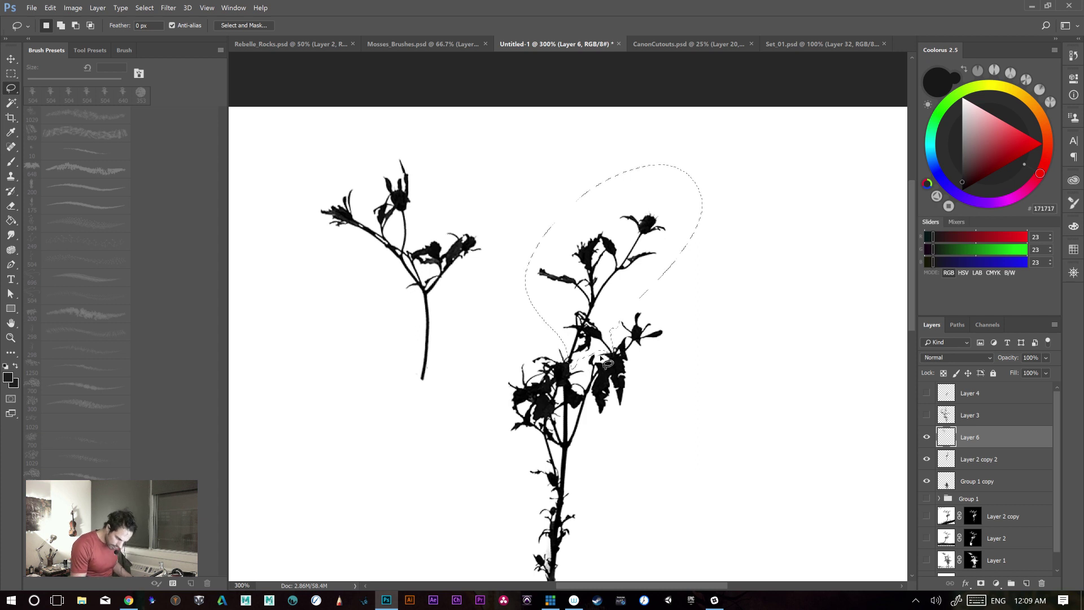
key(ctrl+j)
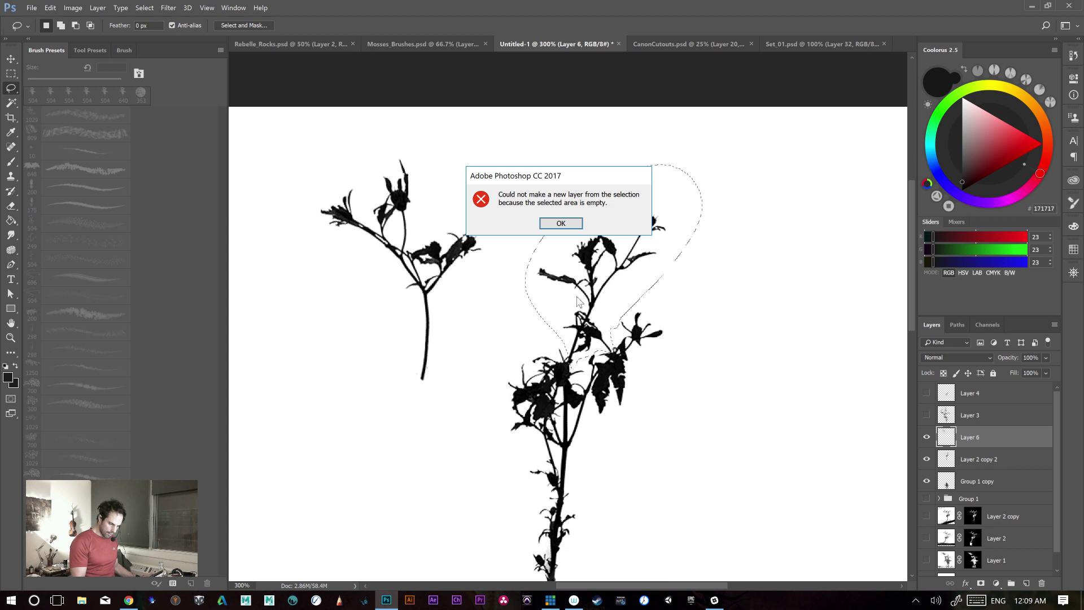
click(561, 223)
click(983, 459)
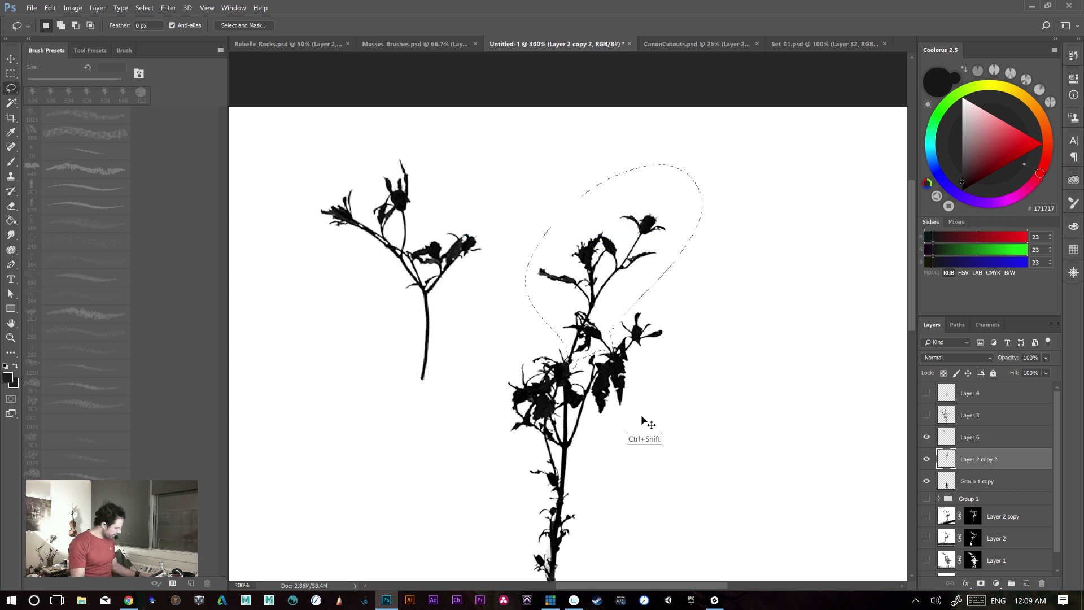
key(ctrl+shift+j)
- Rotate the cut-out top branch counterclockwise until it is upright and rejoin its base to the main stem
key(ctrl+t)
drag(685, 362, 711, 335)
drag(575, 355, 562, 357)
drag(690, 384, 674, 399)
drag(552, 354, 564, 343)
key(Return)
- Set the Eraser size to 30 px
key(l)
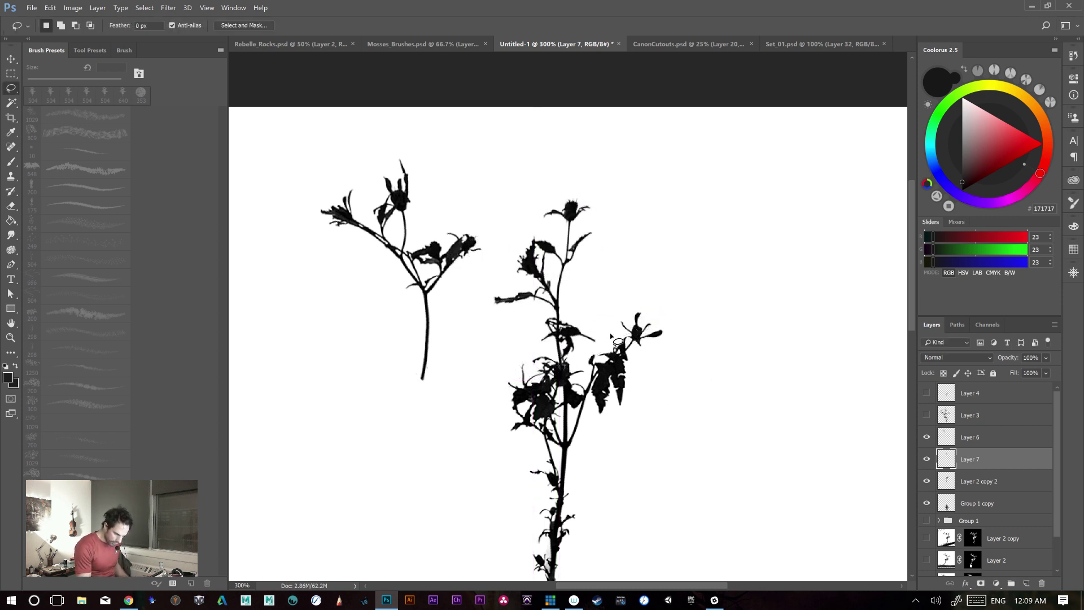
key(e)
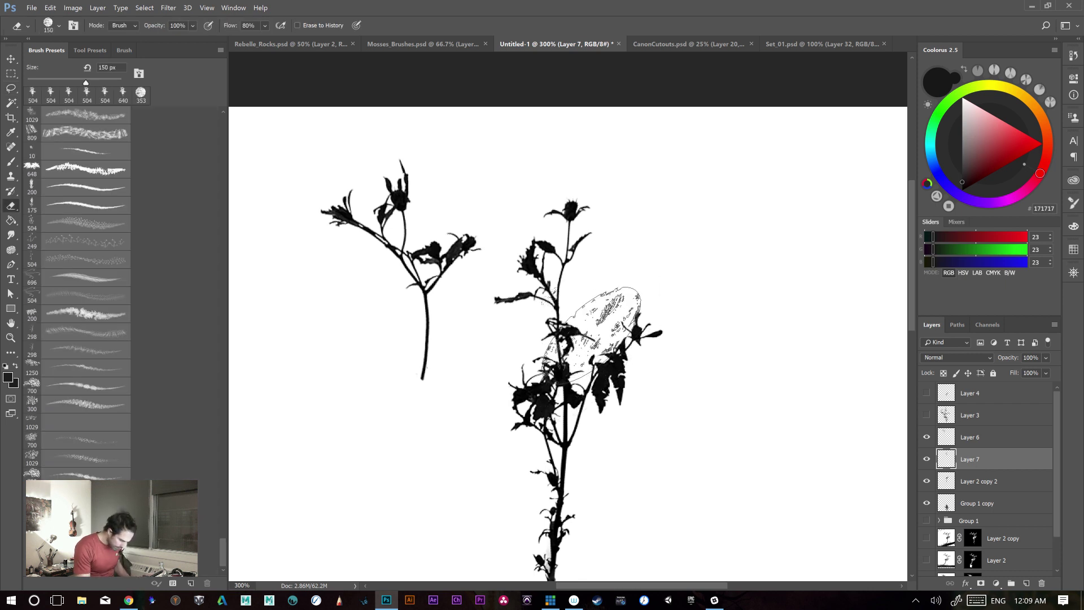
key(bracketleft)
key(bracketleft)
key(bracketleft)
key(bracketleft)
key(bracketleft)
key(bracketleft)
key(bracketleft)
key(bracketleft)
key(bracketleft)
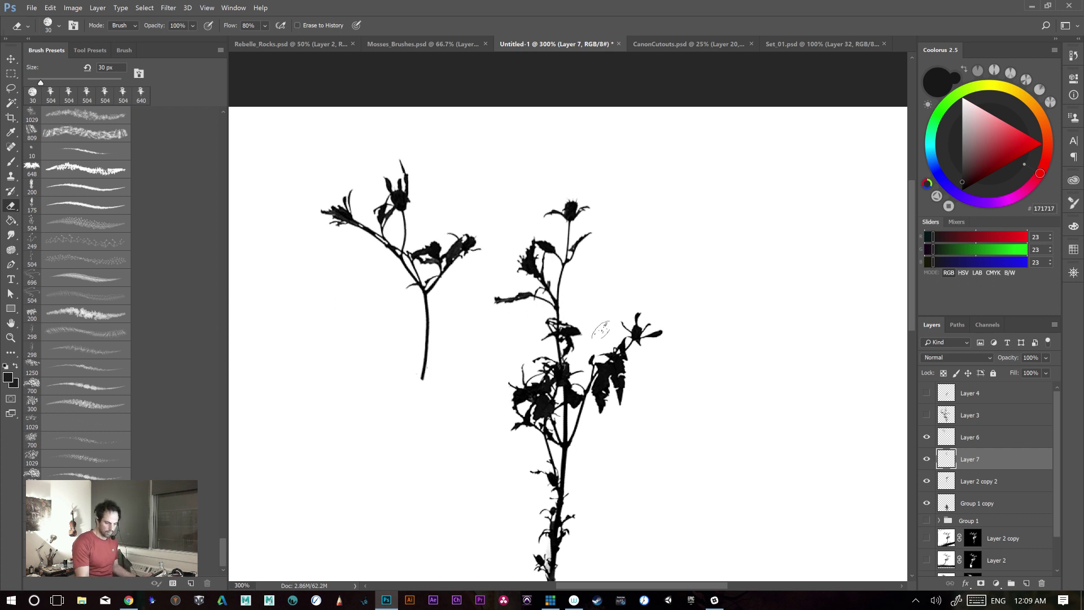
- Move the Layer 6 branch onto the lower stem, shrinking and rotating it so it grows out to the left
drag(716, 395, 689, 307)
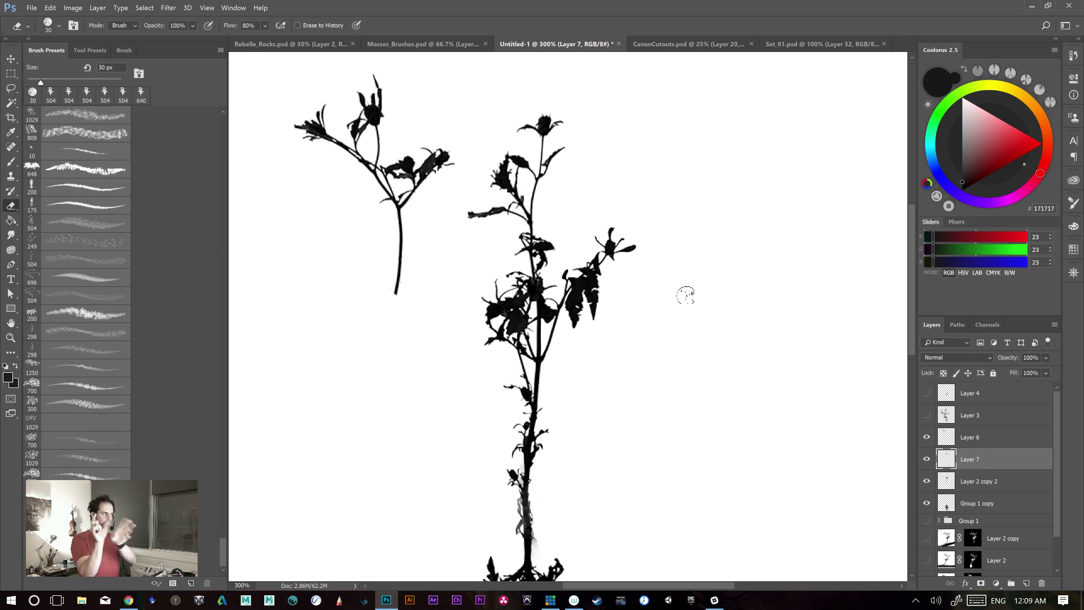
key(v)
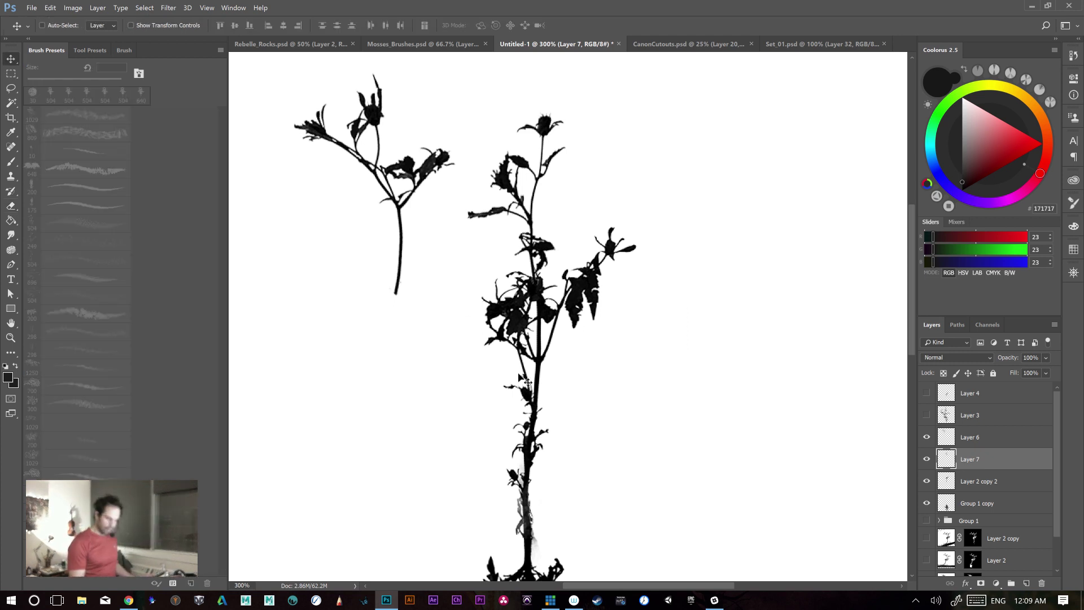
click(996, 442)
drag(545, 322, 521, 528)
drag(676, 468, 576, 322)
key(ctrl+t)
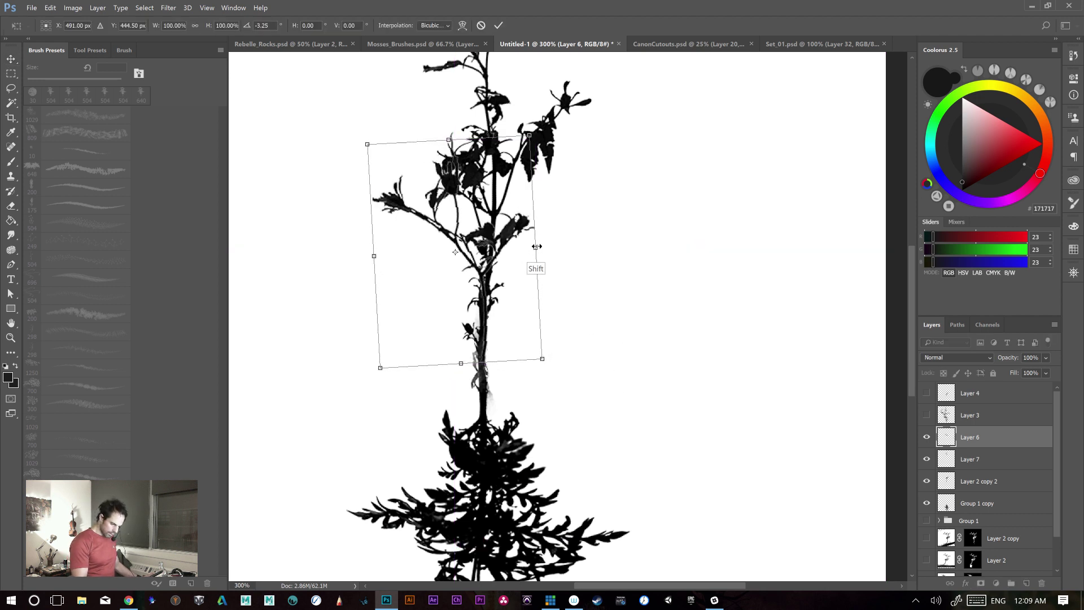
drag(529, 135, 499, 182)
drag(551, 365, 556, 335)
drag(483, 348, 559, 356)
drag(477, 367, 479, 348)
key(Return)
- Move Layer 6 directly below Group 1 copy in the layer stack
drag(996, 440, 994, 512)
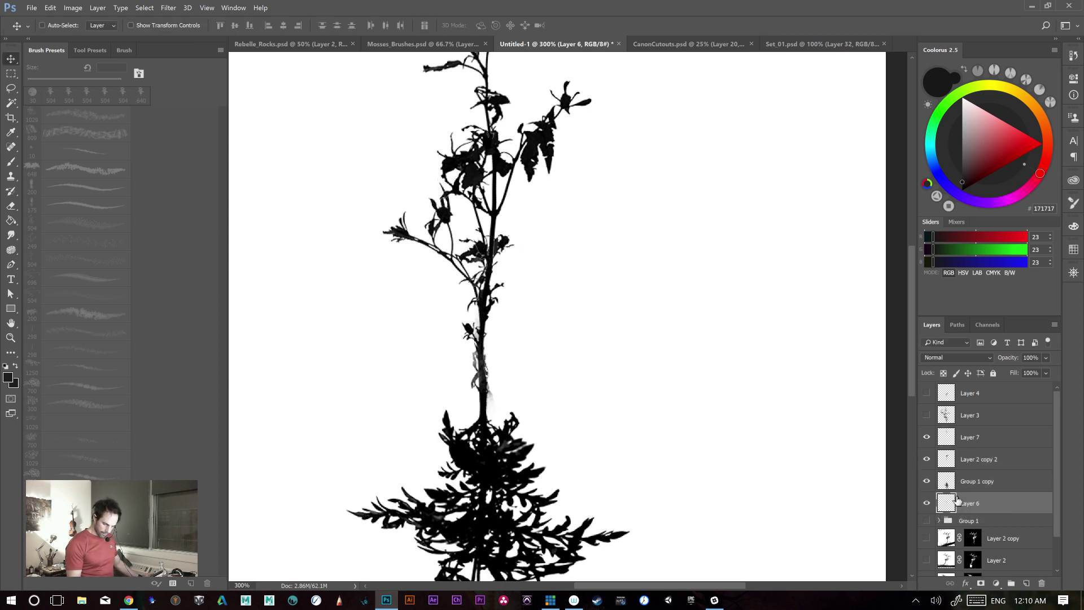
click(927, 481)
click(927, 481)
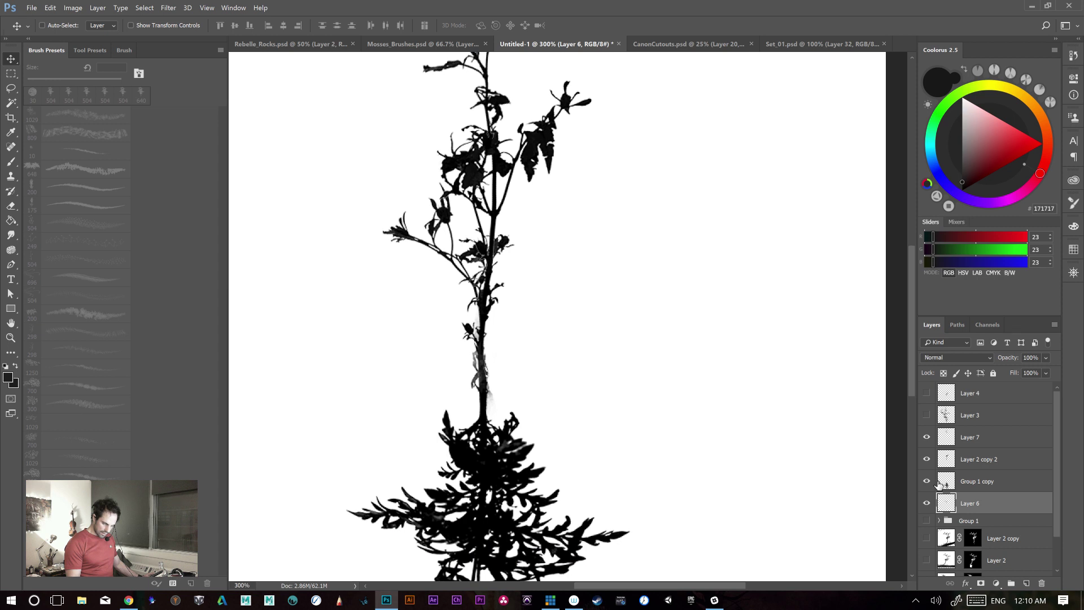
- Find the layer holding the gray smudge beside the stem base and erase the smudge from Layer 2 copy 2
click(978, 484)
click(928, 481)
click(927, 480)
key(e)
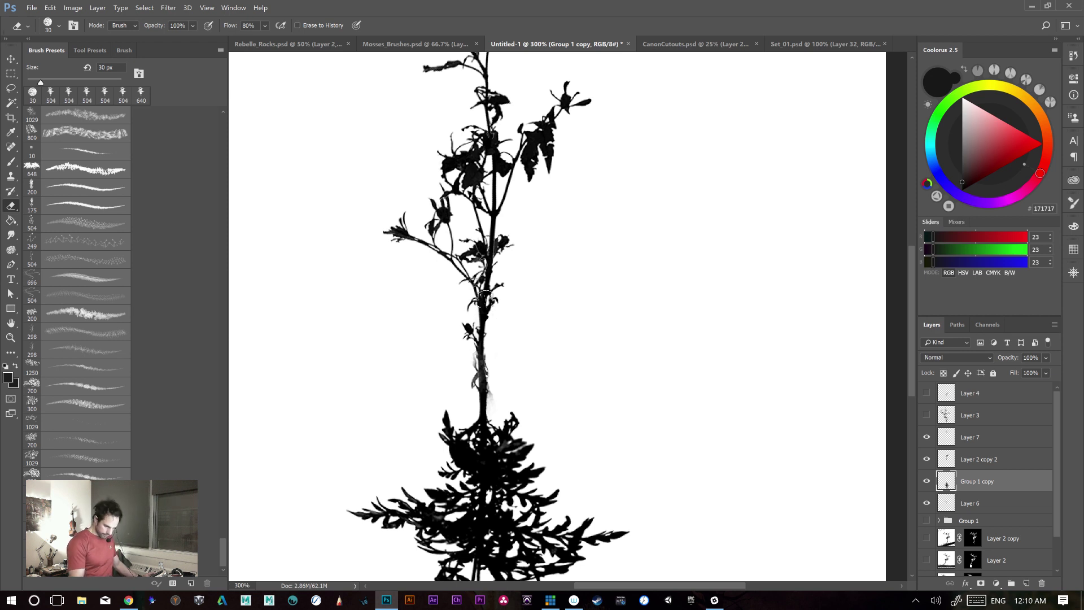
click(976, 423)
click(969, 444)
click(927, 462)
click(928, 462)
click(970, 461)
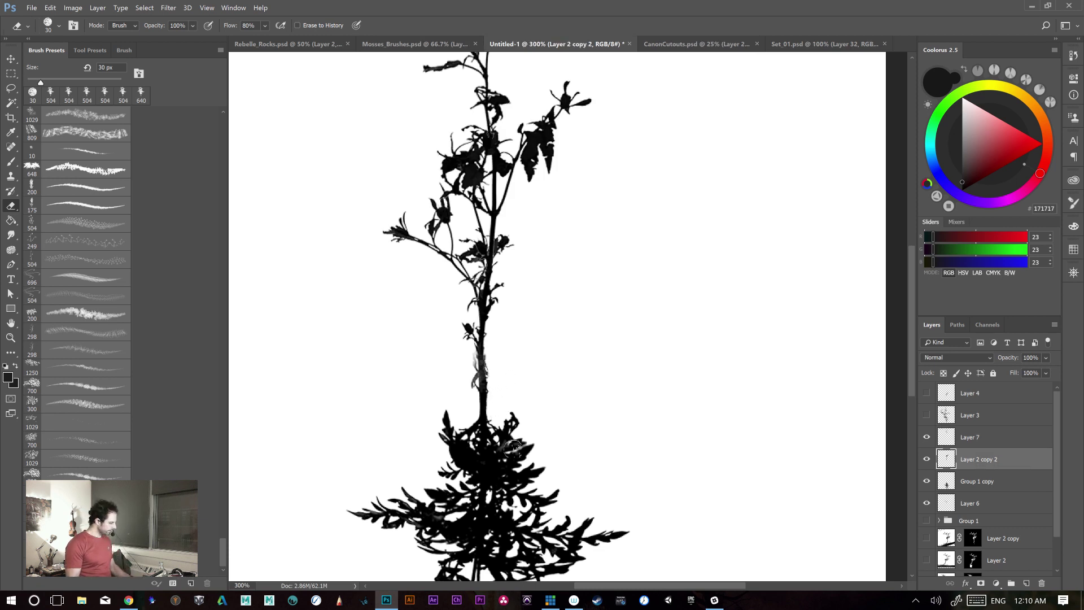
- Merge the layers from Layer 7 down to Layer 6 into a single plant layer
scroll(513, 448, down, 3)
scroll(525, 454, up, 2)
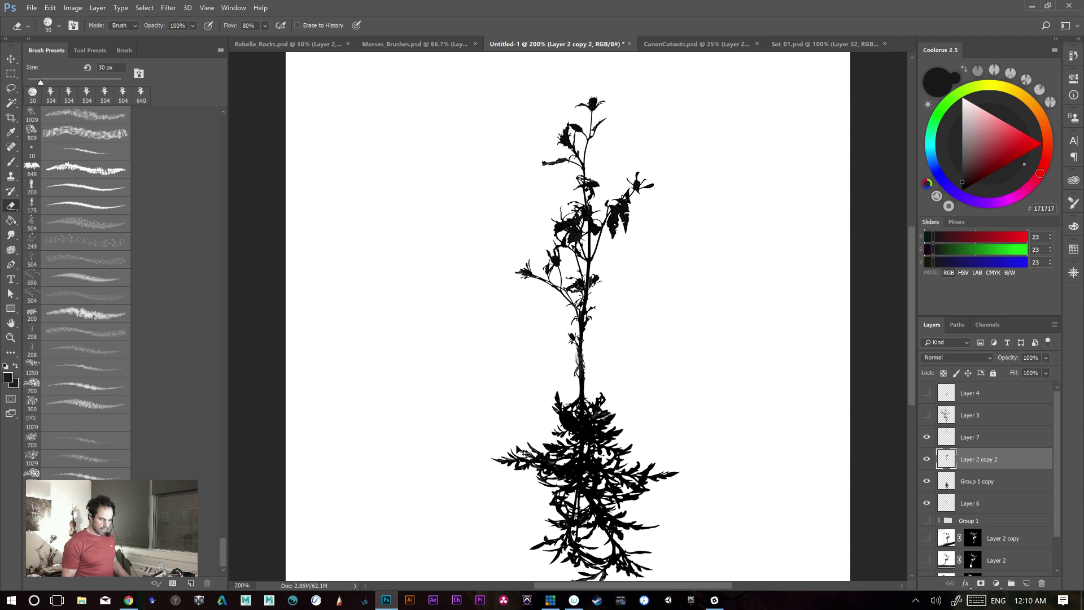
drag(686, 337, 675, 281)
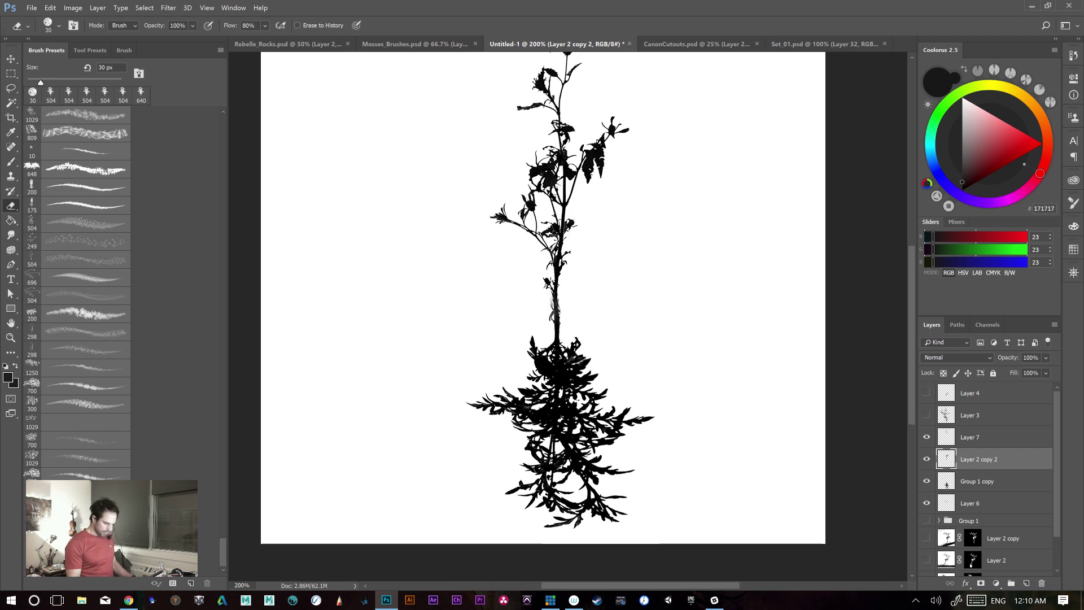
shift+click(975, 441)
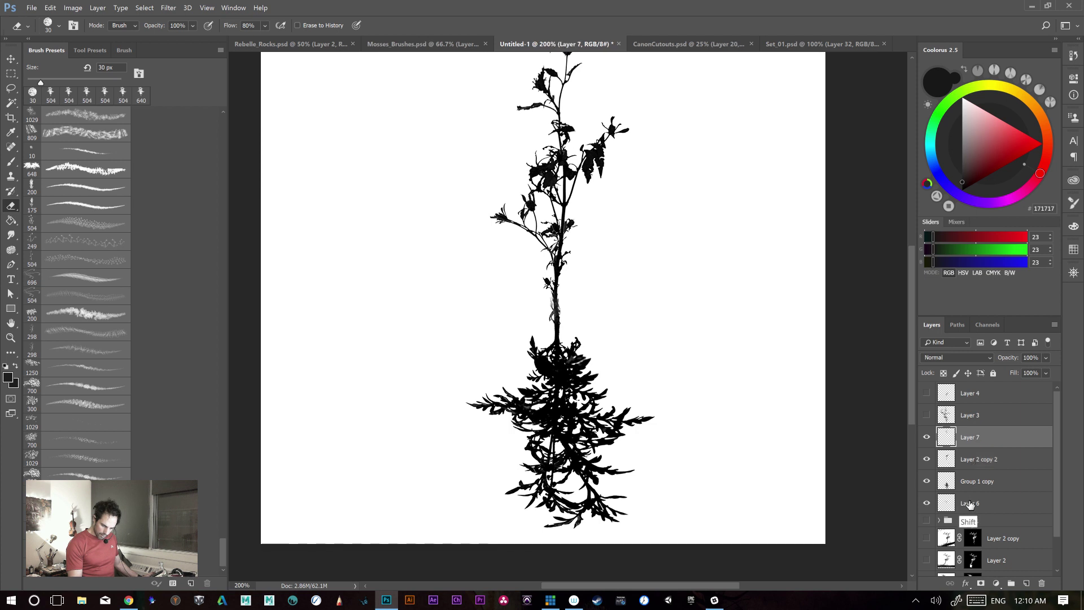
shift+click(975, 503)
key(ctrl+e)
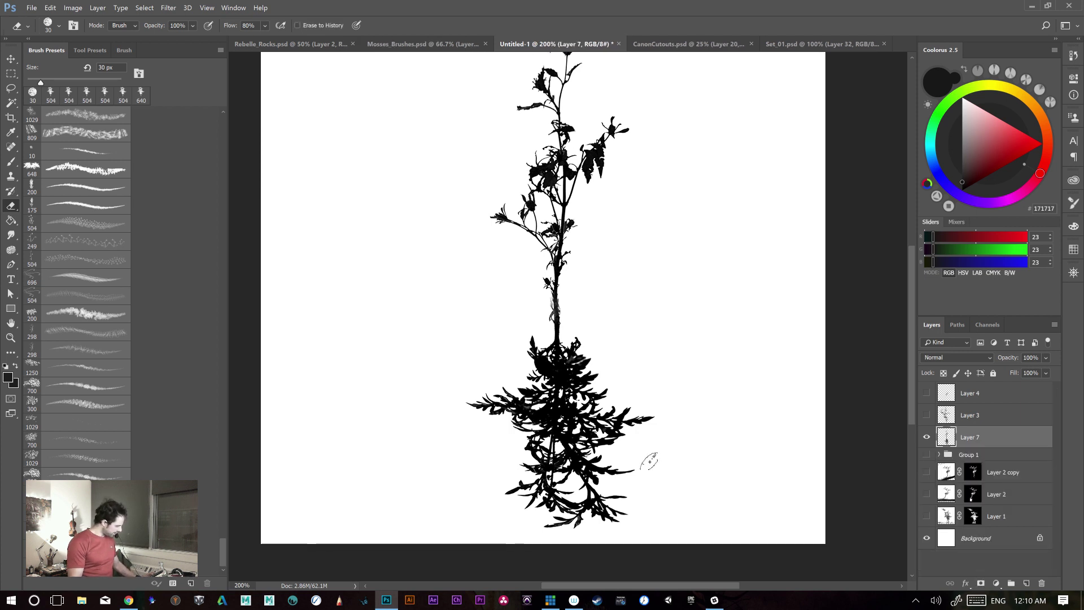
- Center the merged plant on the canvas with nearly equal margins, about 331 px at the sides and 65 px above and below
key(v)
key(ctrl+minus)
drag(603, 480, 589, 413)
- Lasso the long branch sticking out of the right side of the lower foliage, delete it, and clear the selection
key(ctrl+plus)
key(ctrl+plus)
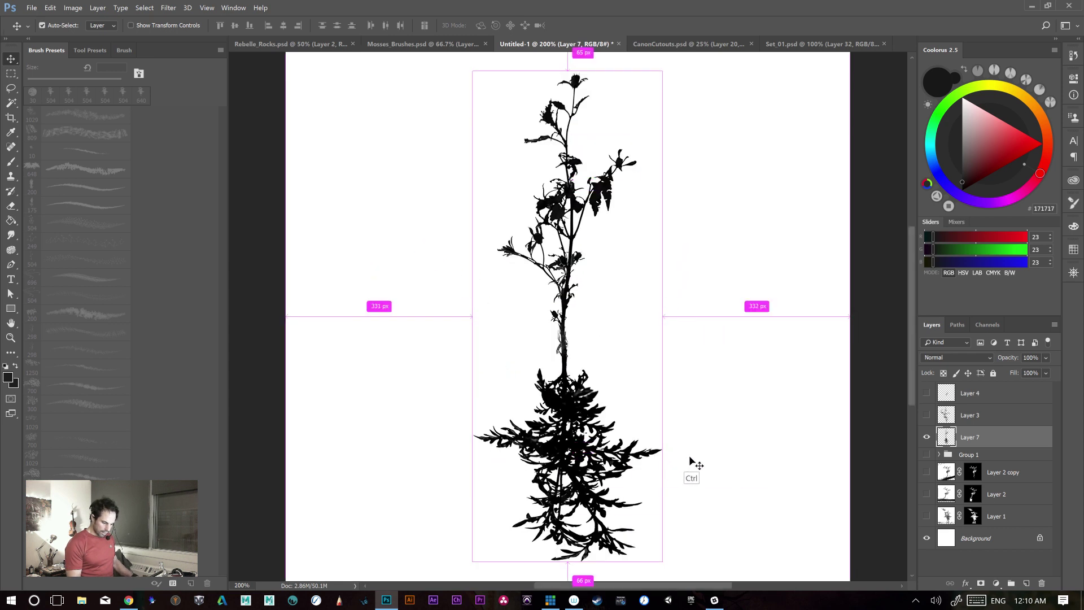
drag(636, 373, 594, 293)
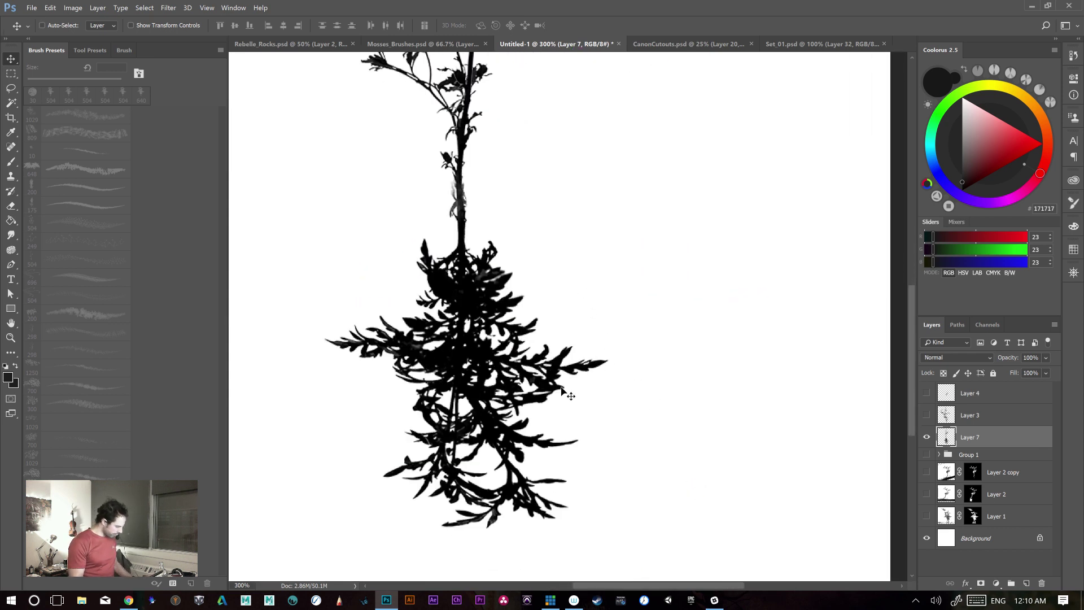
key(l)
key(ctrl+plus)
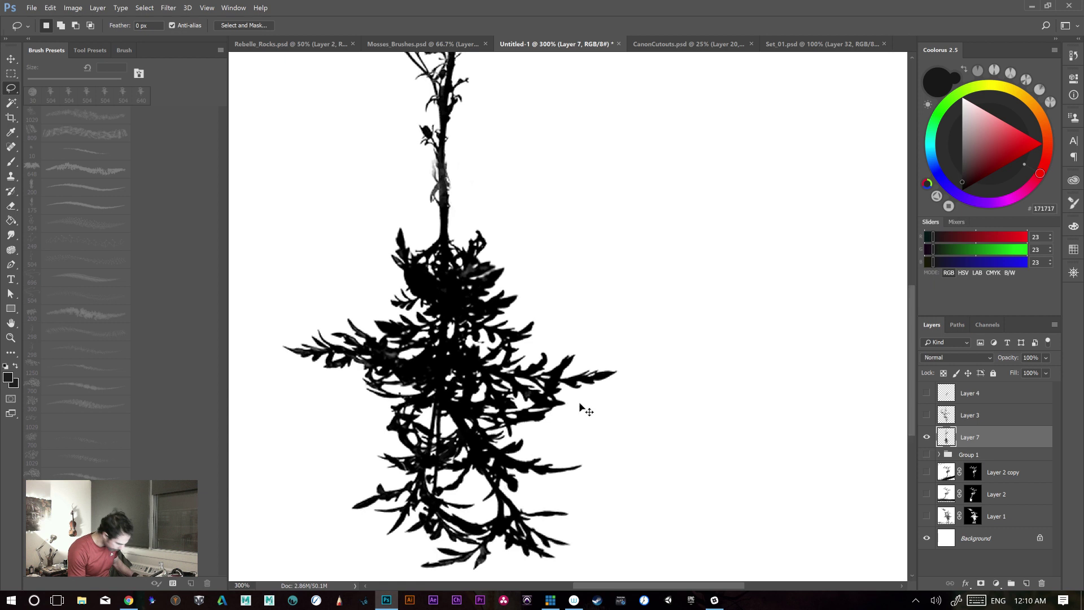
drag(666, 395, 677, 345)
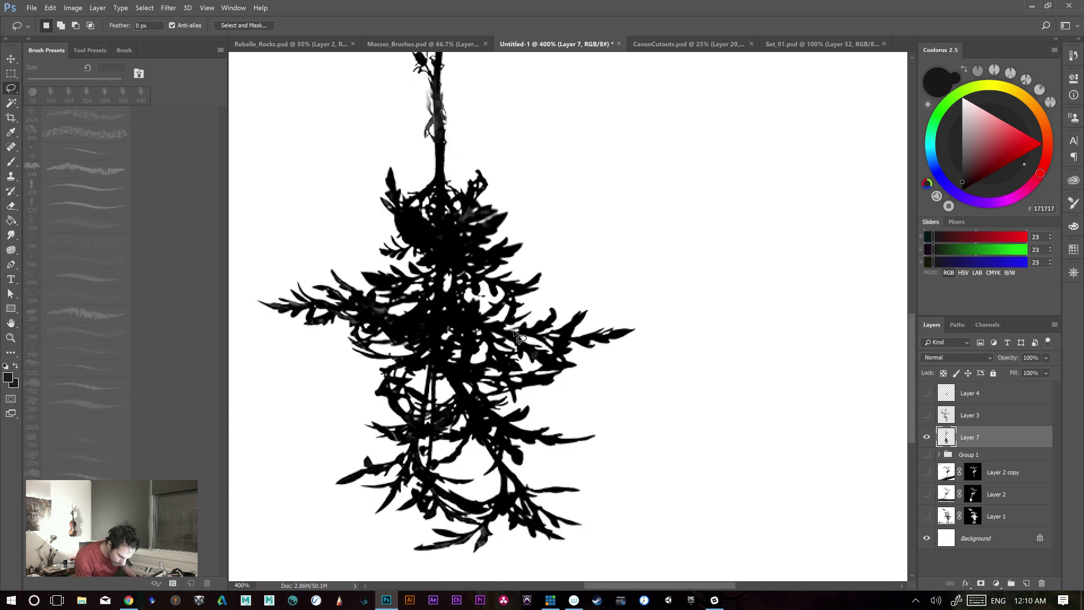
mouse_move(536, 322)
mouse_down()
mouse_move(673, 299)
mouse_move(645, 370)
mouse_move(579, 364)
mouse_up()
drag(533, 348, 530, 343)
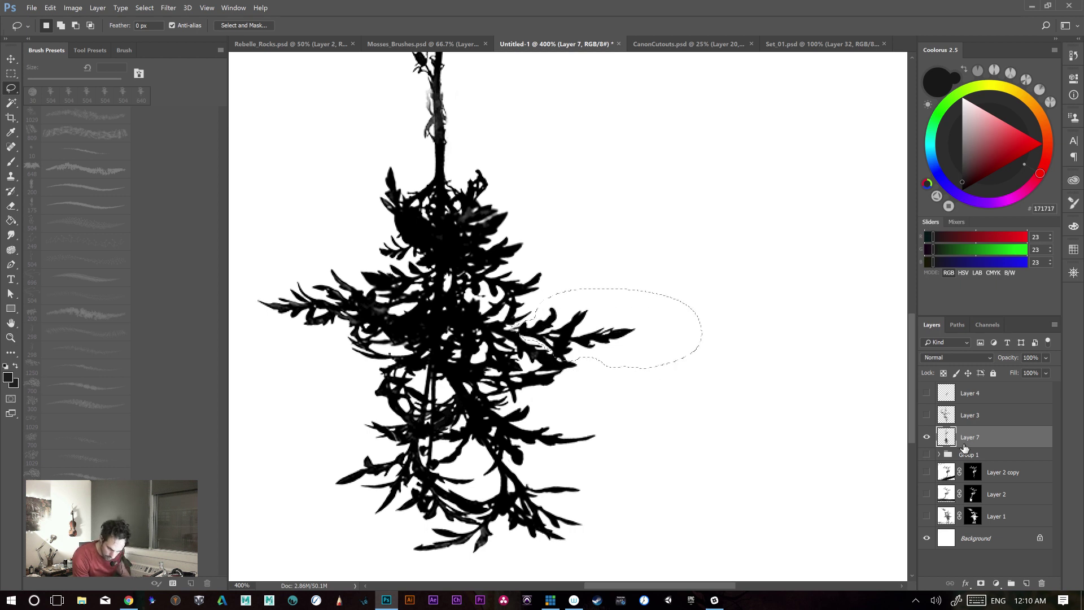
key(Delete)
key(ctrl+d)
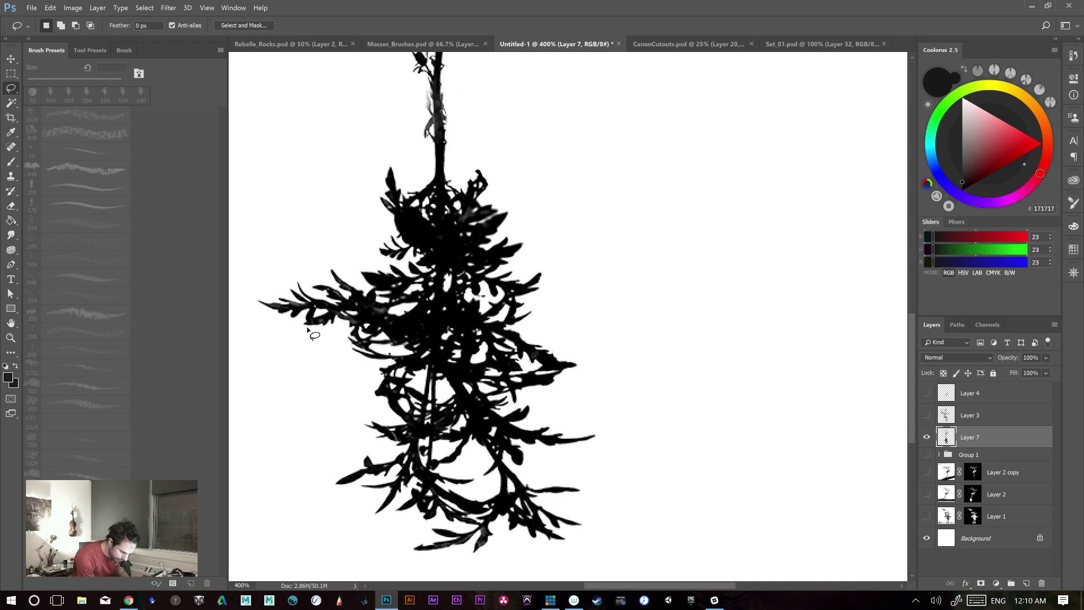
- Try removing the whole long branch on the left side of the foliage with a lasso selection
drag(658, 373, 696, 370)
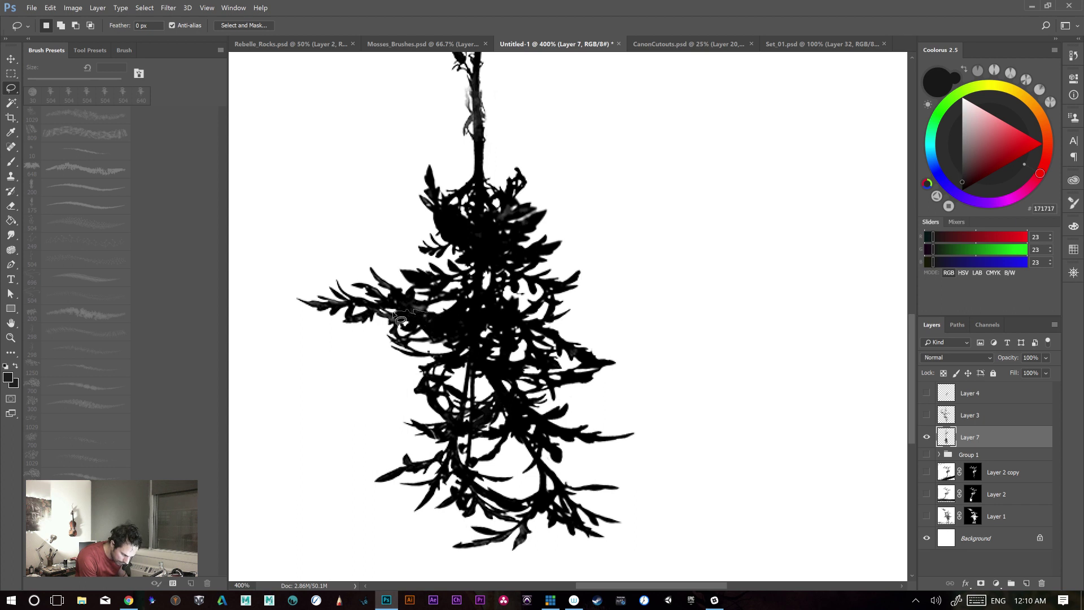
mouse_move(385, 328)
mouse_down()
mouse_move(286, 312)
mouse_move(337, 249)
mouse_move(394, 282)
mouse_up()
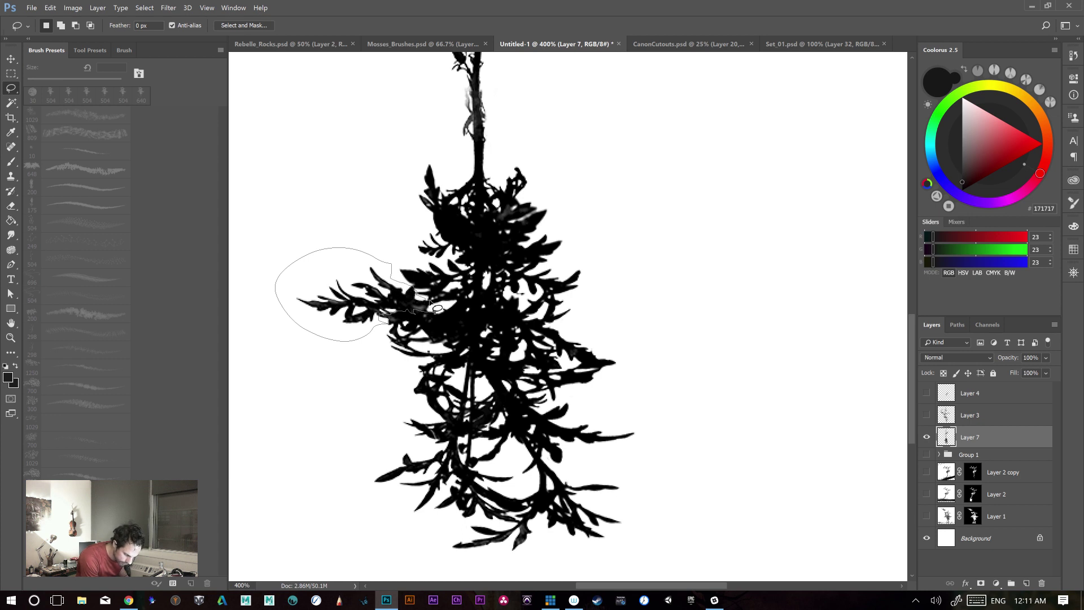
drag(445, 310, 446, 313)
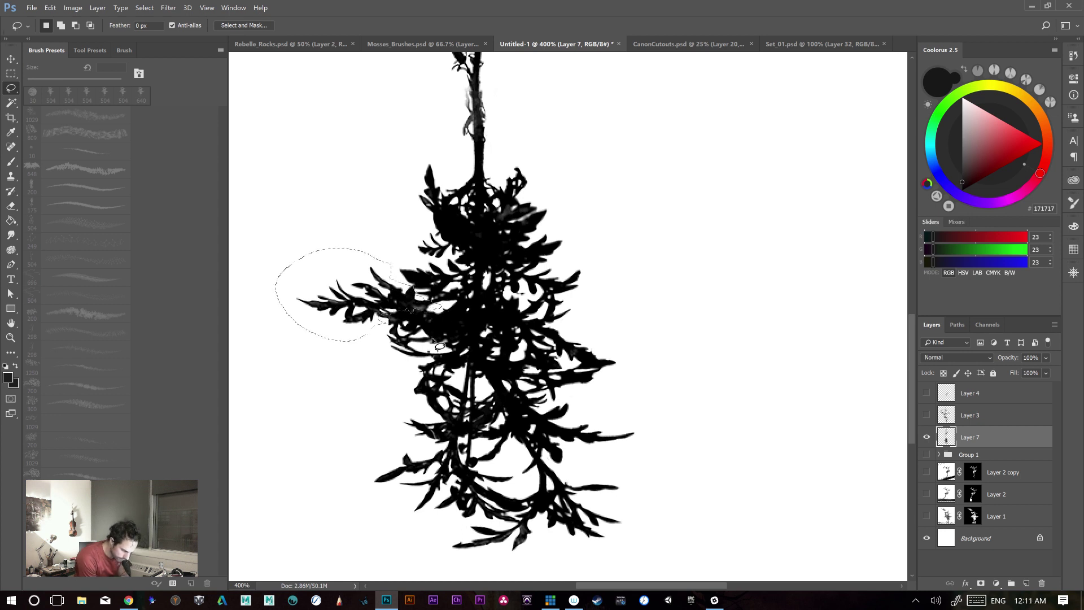
key(Delete)
key(ctrl+d)
- Try trimming the leftover stub on the foliage's left edge with the lasso and erasing the leaf tip above it
drag(684, 414, 676, 418)
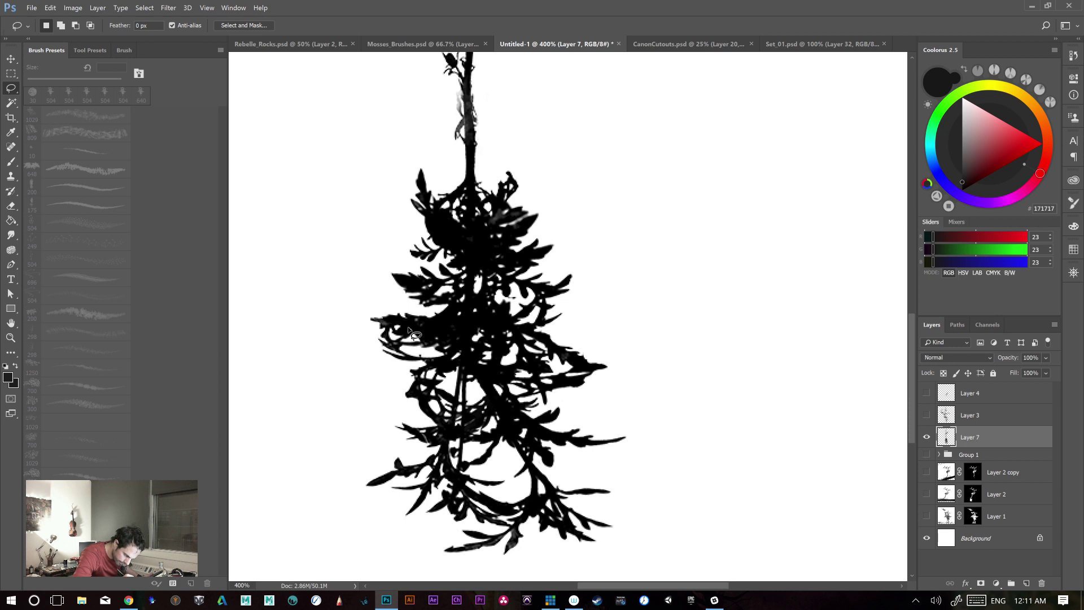
mouse_move(399, 325)
mouse_down()
mouse_move(389, 302)
mouse_move(359, 301)
mouse_move(351, 353)
mouse_move(386, 339)
mouse_up()
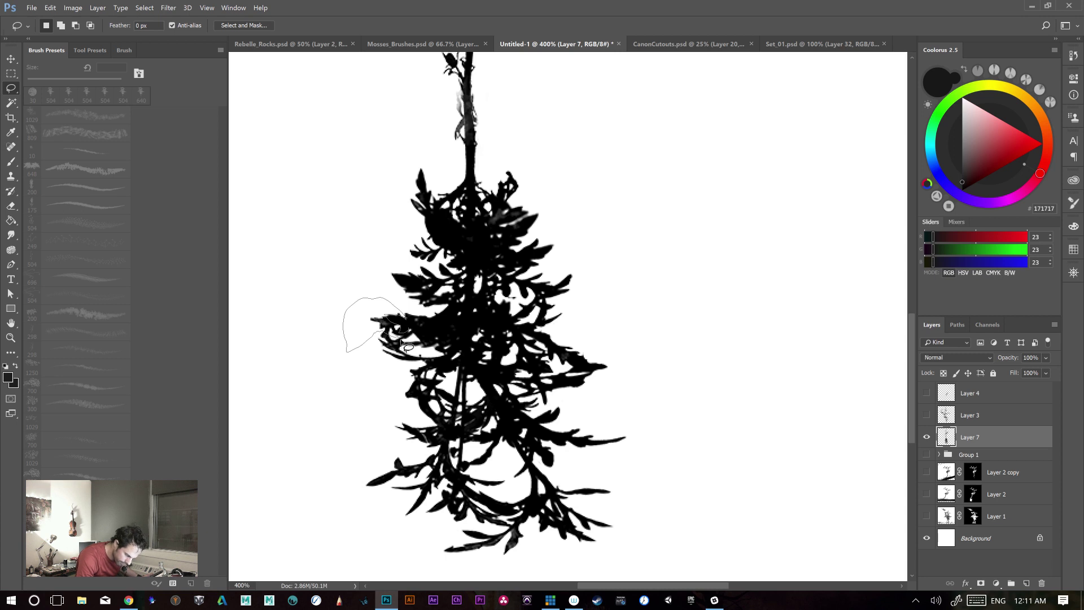
drag(415, 343, 412, 342)
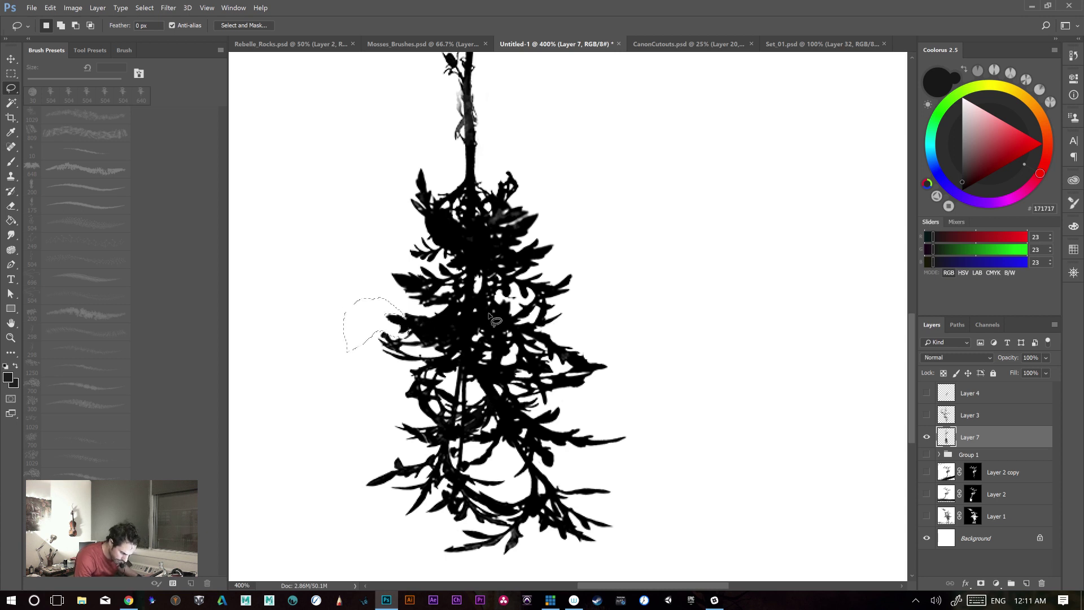
key(ctrl+d)
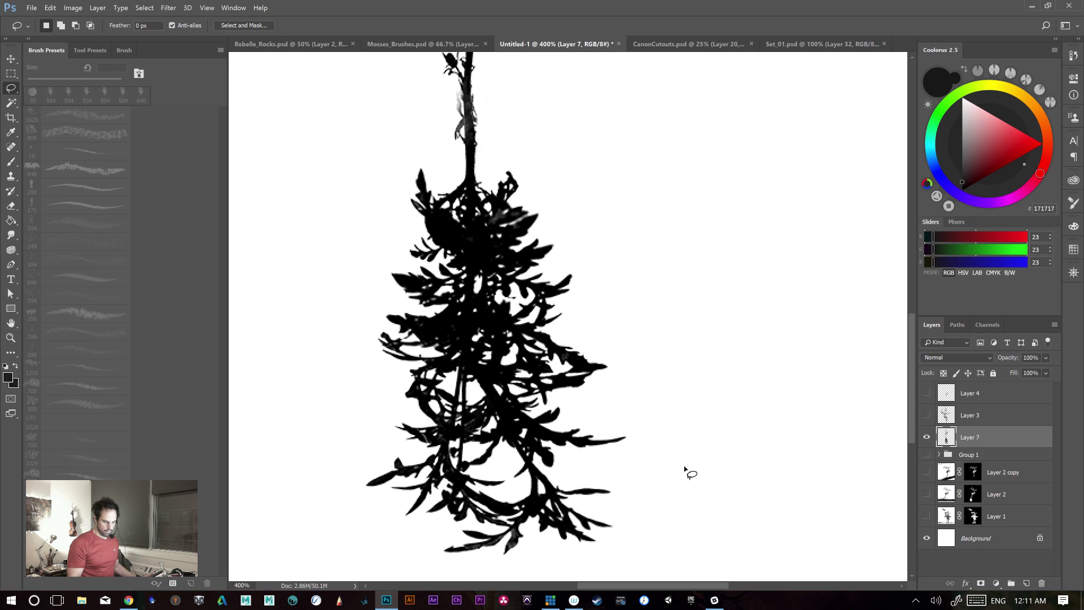
key(e)
drag(395, 308, 402, 309)
- Undo the eraser stroke and the lasso deletions on the left side of the foliage to restore the long branch
key(ctrl+alt+z)
key(ctrl+alt+z)
key(ctrl+alt+z)
key(ctrl+alt+z)
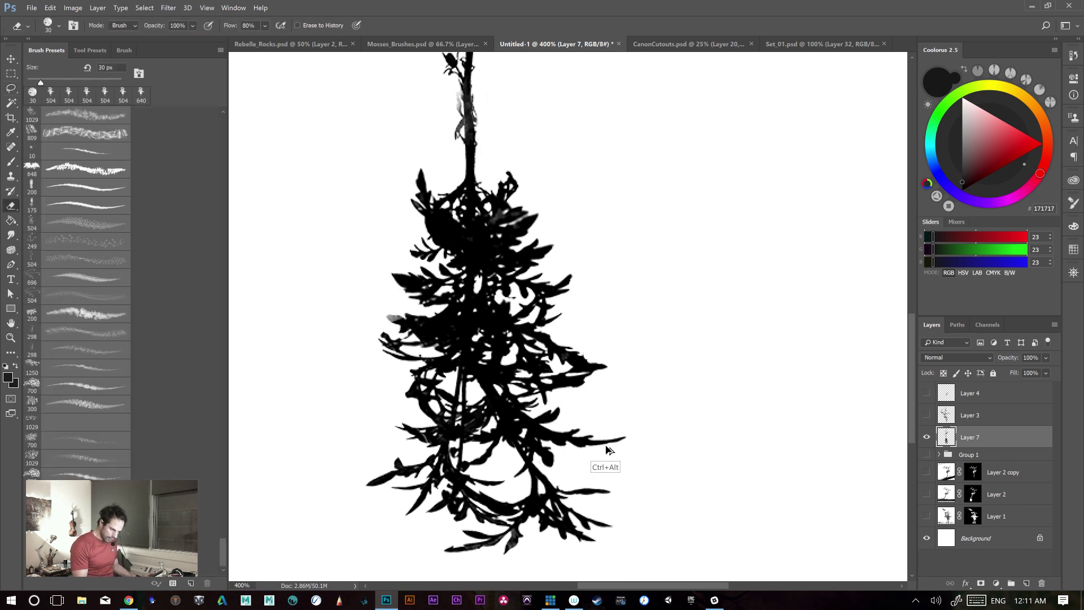
key(ctrl+alt+z)
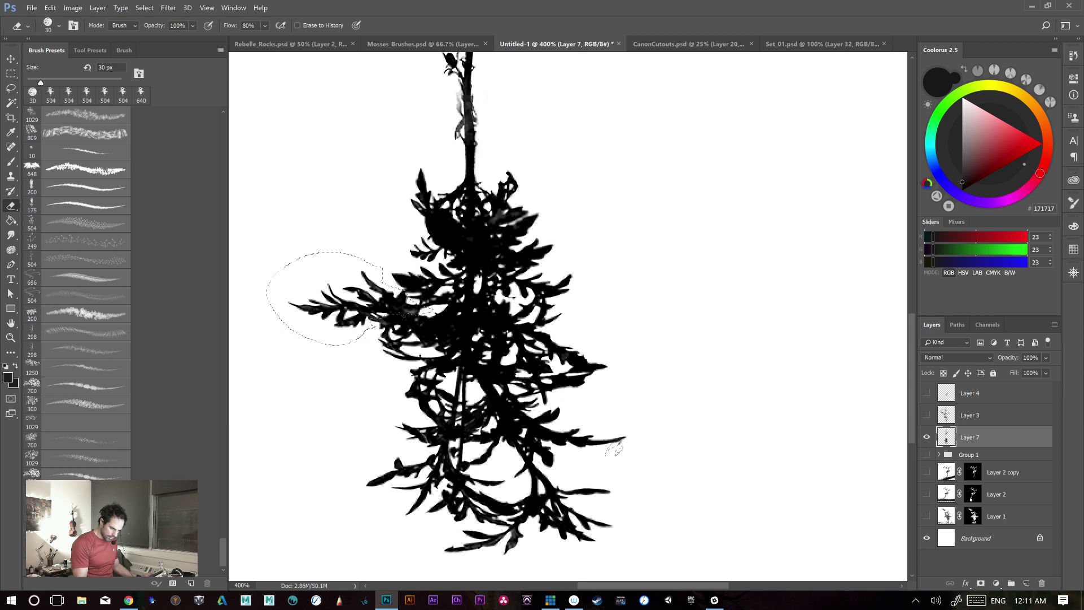
- Lasso and delete only the outer tip of the left branch to shorten it, and clear the selection
key(l)
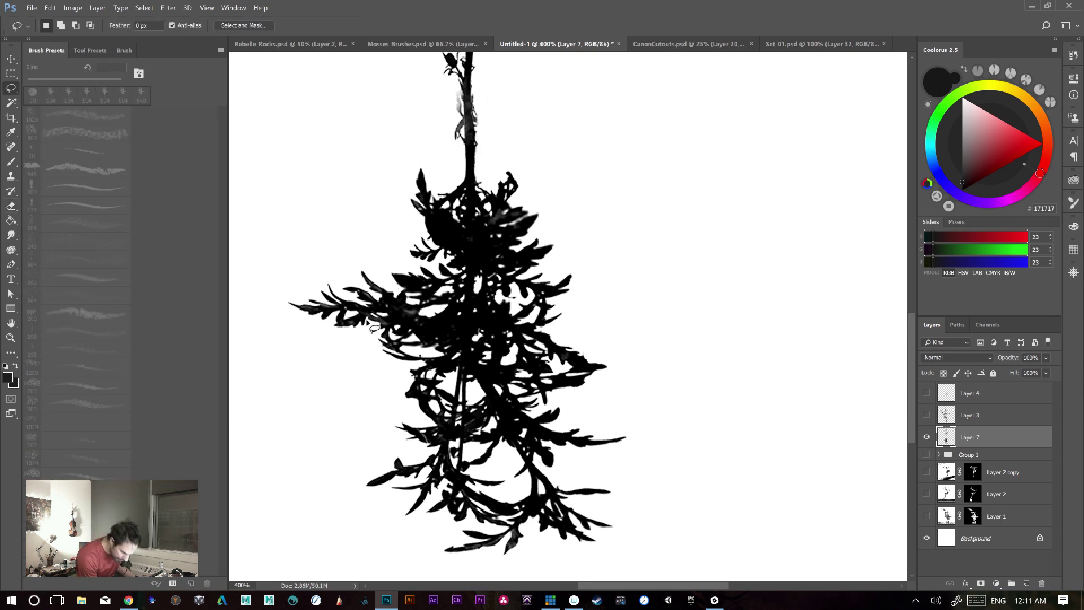
mouse_move(345, 294)
mouse_down()
mouse_move(286, 369)
mouse_move(382, 314)
mouse_up()
key(Delete)
key(ctrl+d)
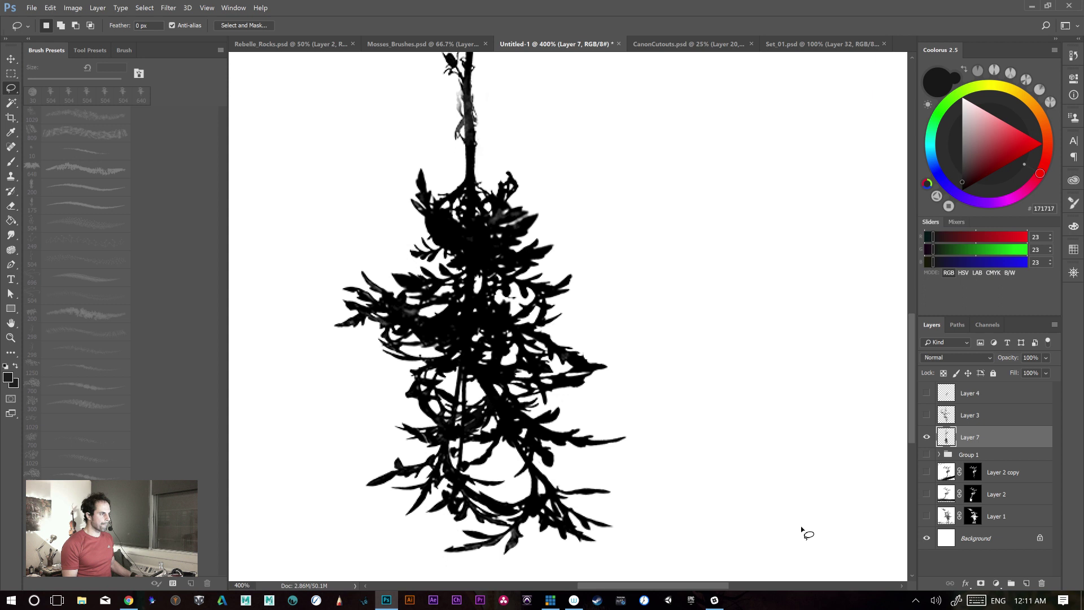
key(ctrl+1)
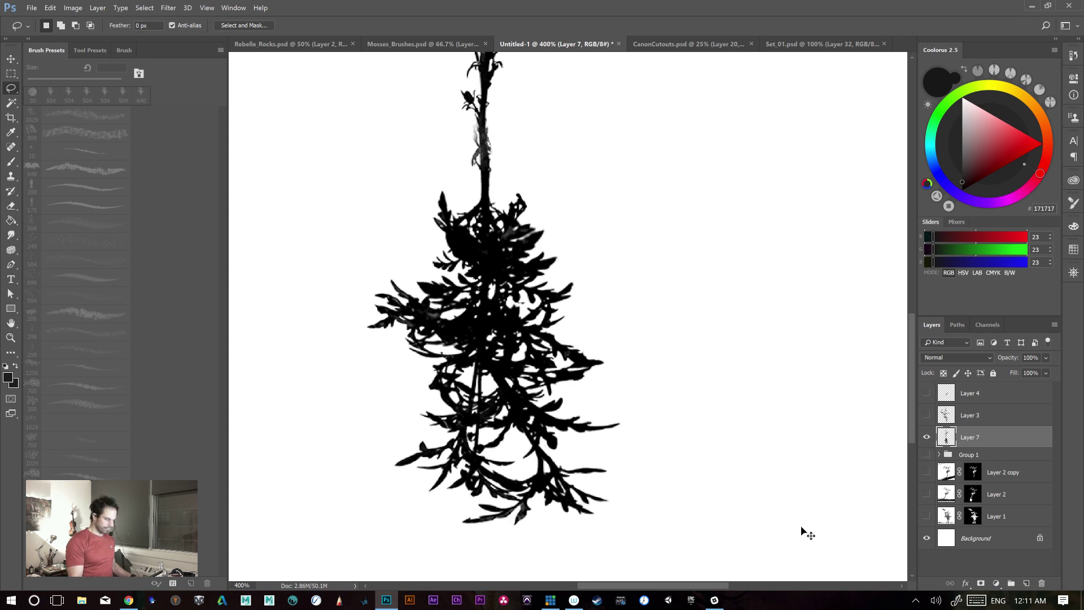
- Select the grey residue beside the middle of the plant's stem with the Lasso tool, delete it and deselect
key(ctrl+plus)
key(ctrl+plus)
key(ctrl+plus)
key(ctrl+plus)
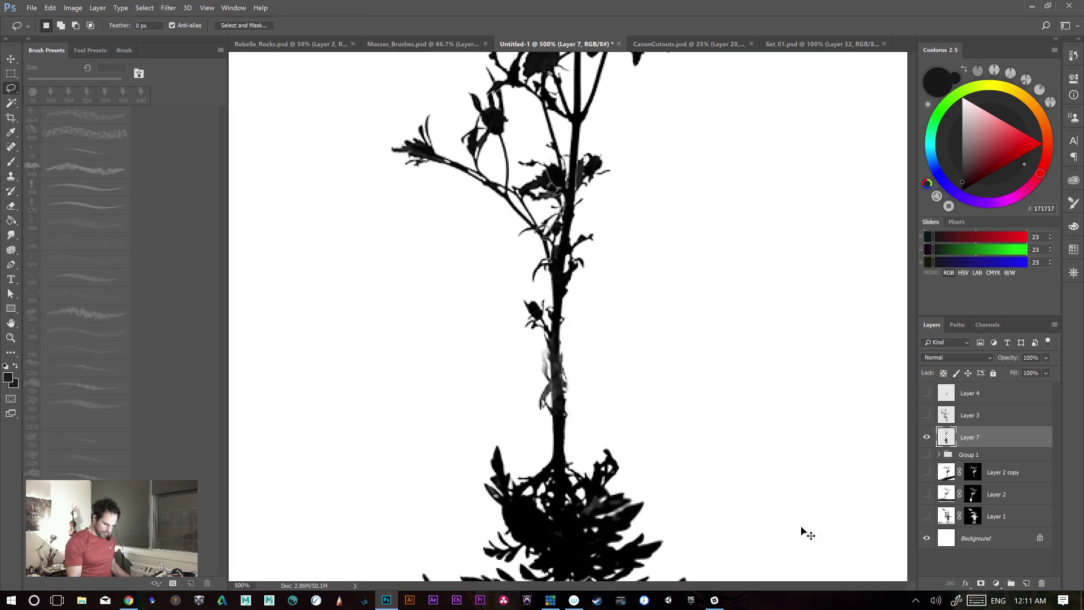
mouse_move(551, 391)
mouse_down()
mouse_move(547, 361)
mouse_move(515, 389)
mouse_move(549, 422)
mouse_move(560, 416)
mouse_up()
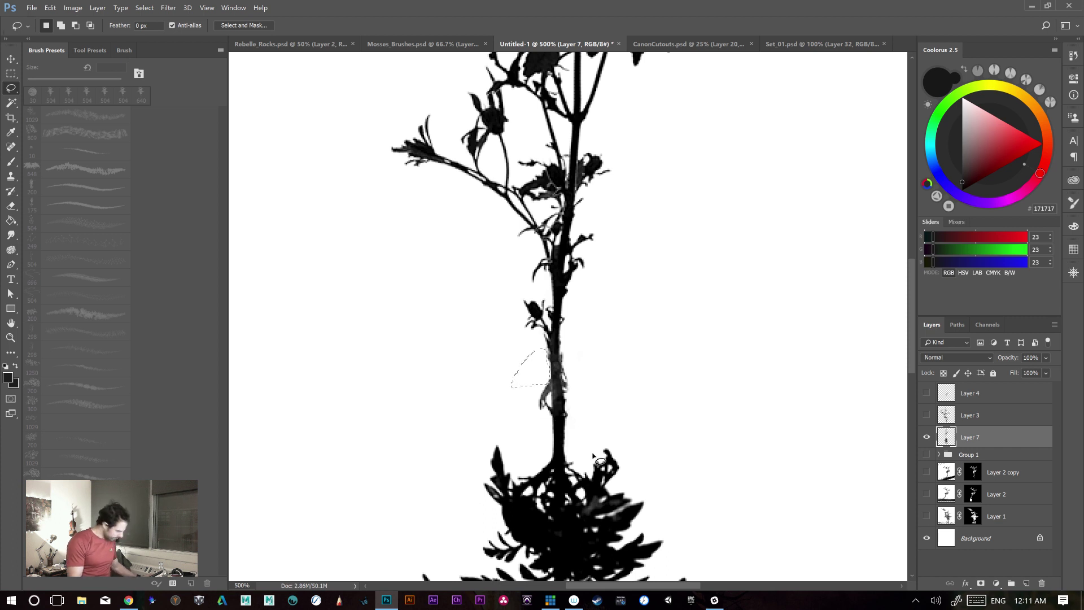
key(ctrl+minus)
key(ctrl+minus)
key(ctrl+minus)
key(ctrl+minus)
key(ctrl+plus)
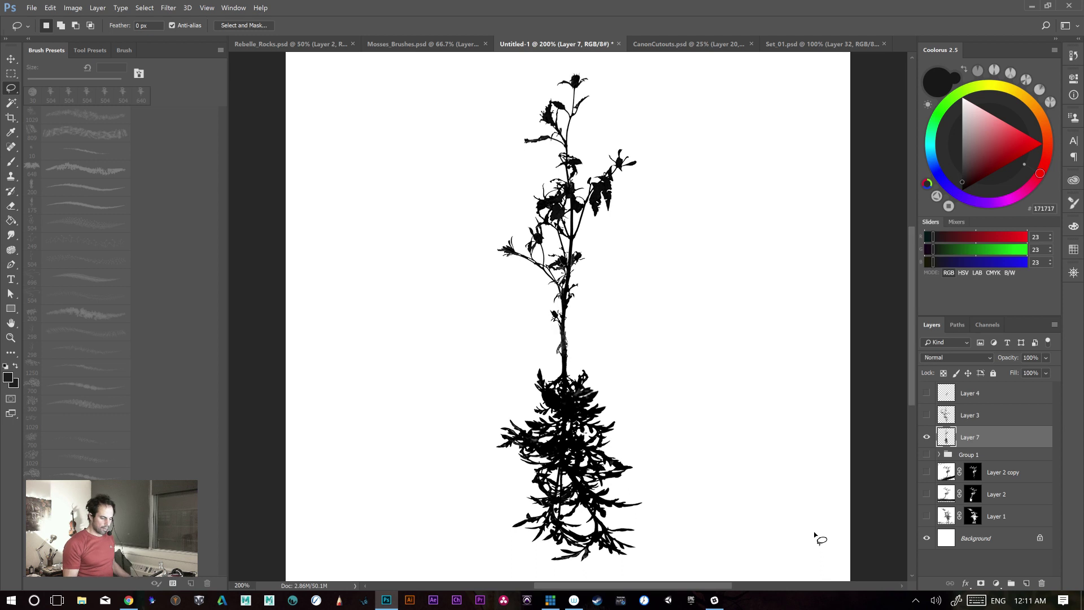
- Define a brush preset from the plant silhouette, accepting the name Sampled Brush 2
click(50, 8)
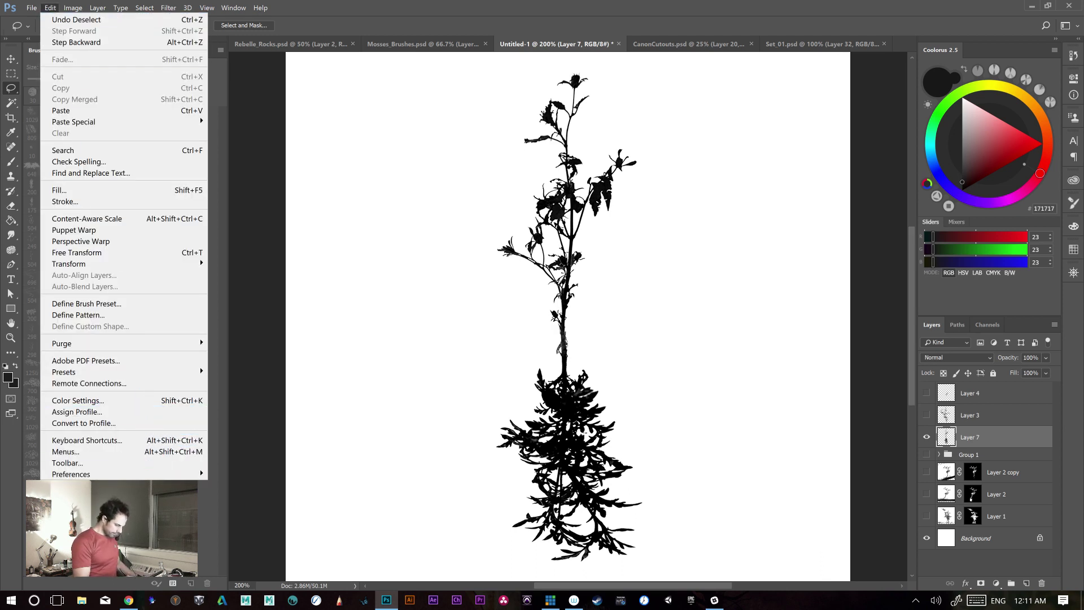
mouse_move(142, 124)
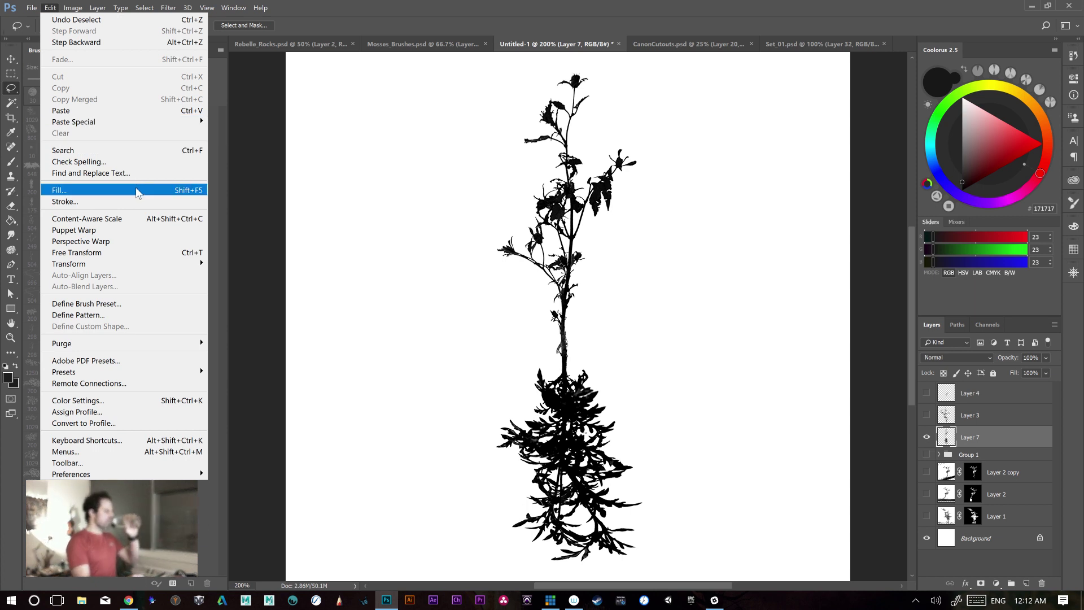
click(128, 305)
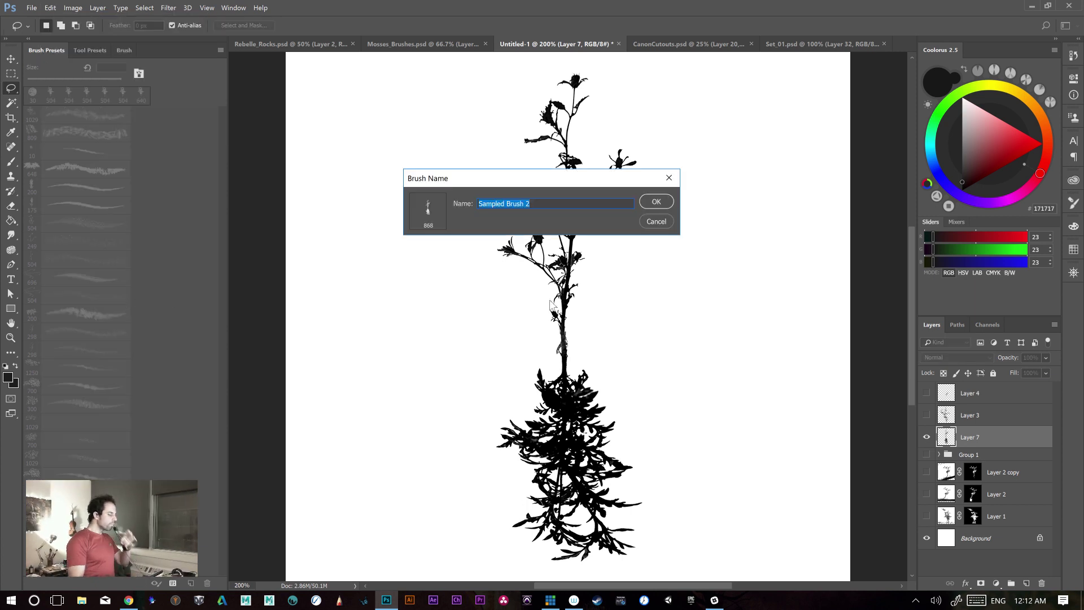
click(661, 203)
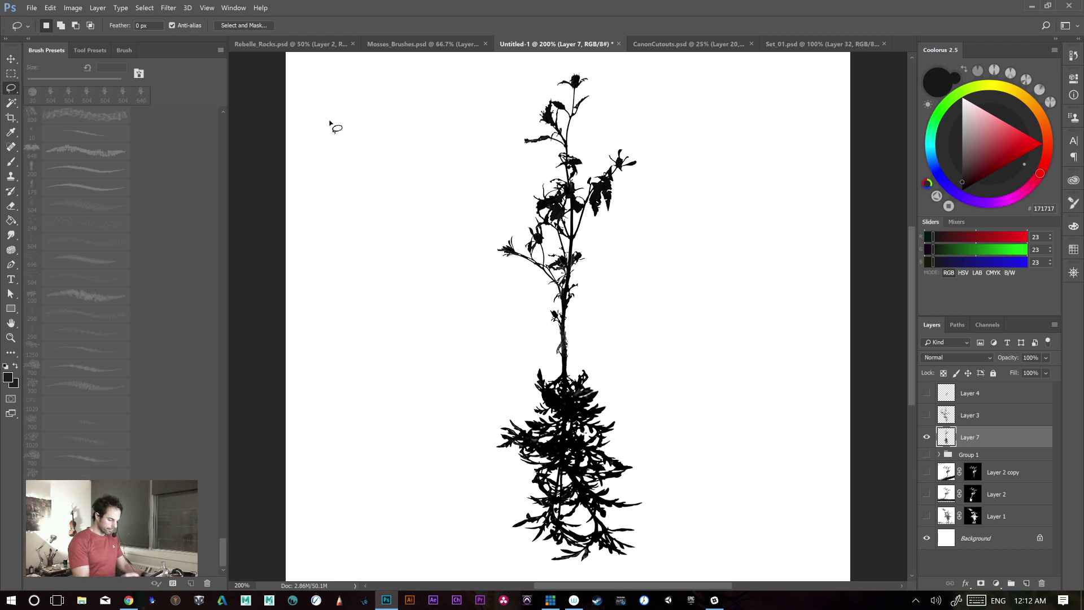
- Switch to Mosses_Brushes.psd with the Brush tool and make two test strokes with the new plant brush, undoing each
key(b)
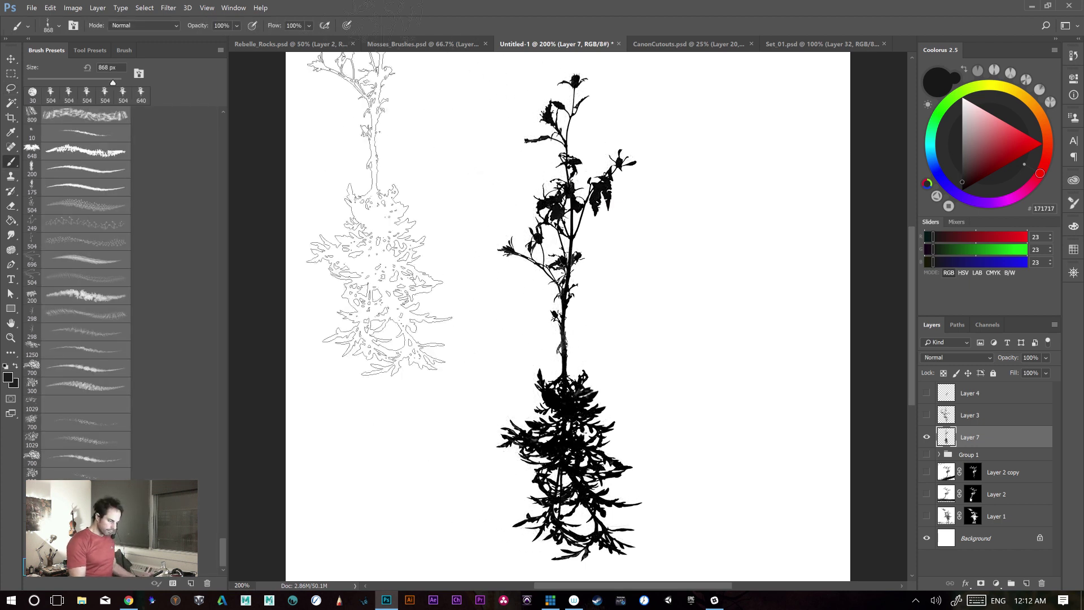
click(314, 49)
click(396, 47)
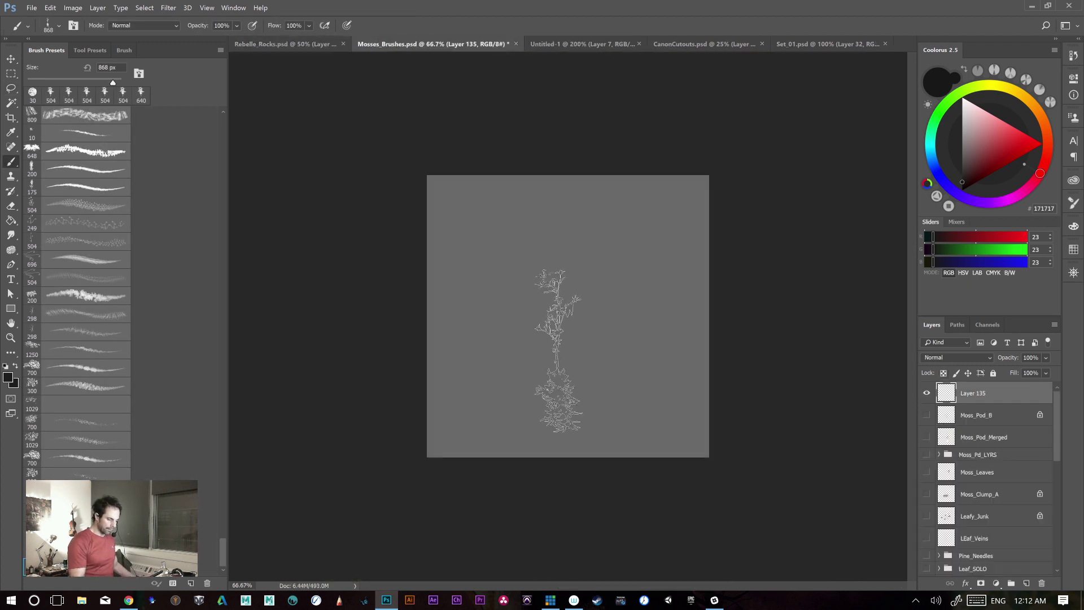
key(ctrl+plus)
drag(519, 331, 728, 312)
key(ctrl+z)
drag(500, 328, 682, 327)
key(ctrl+z)
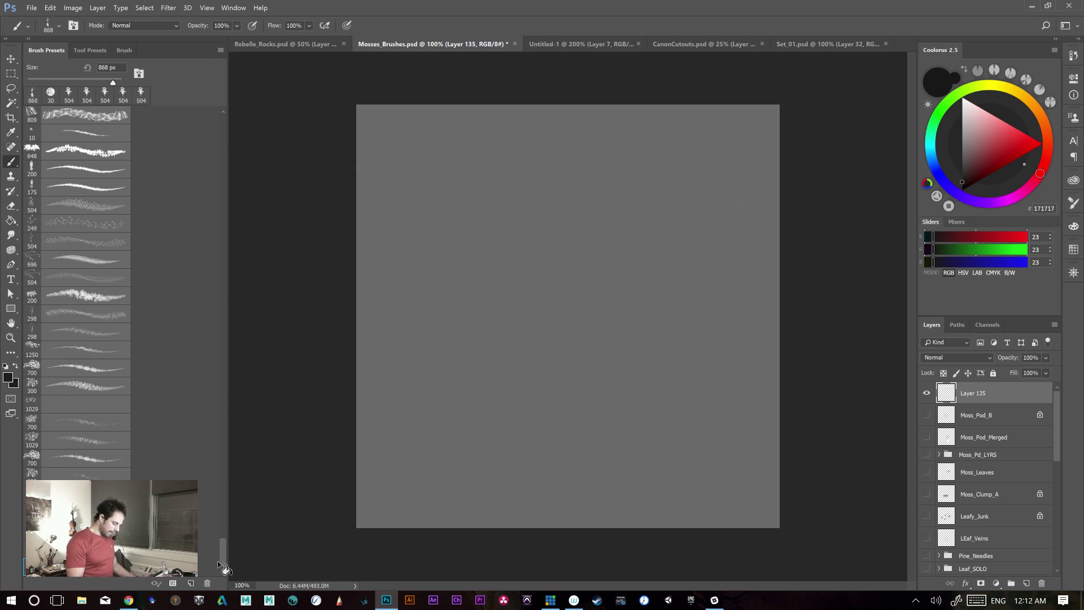
- Set the plant brush's spacing to 73%, check it with an undone stroke, and enable Shape Dynamics
click(123, 50)
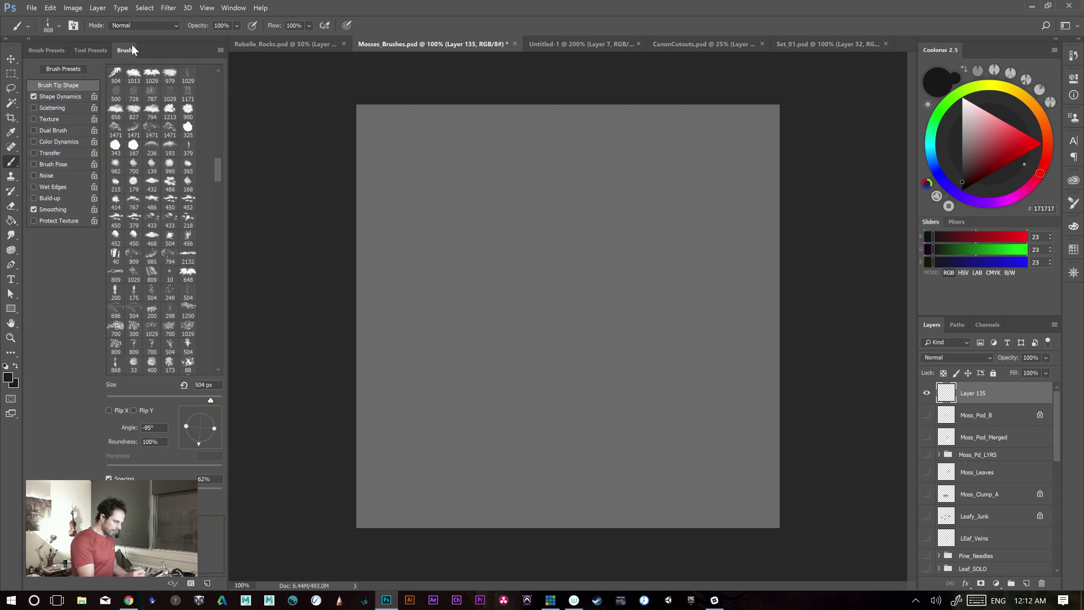
drag(117, 488, 152, 487)
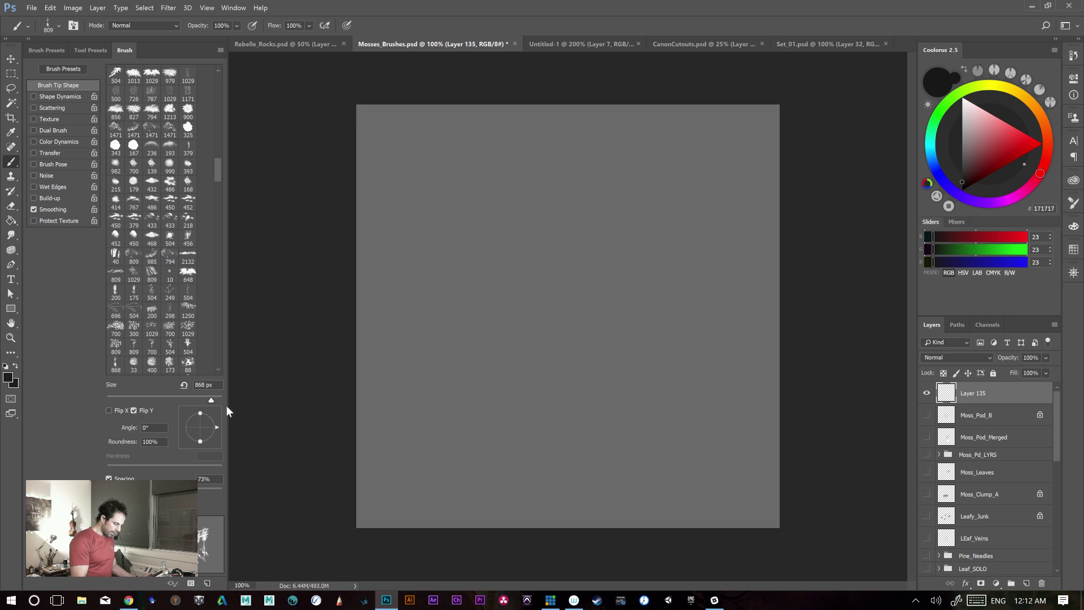
mouse_move(438, 375)
mouse_down()
mouse_move(558, 354)
mouse_move(679, 359)
mouse_up()
key(ctrl+z)
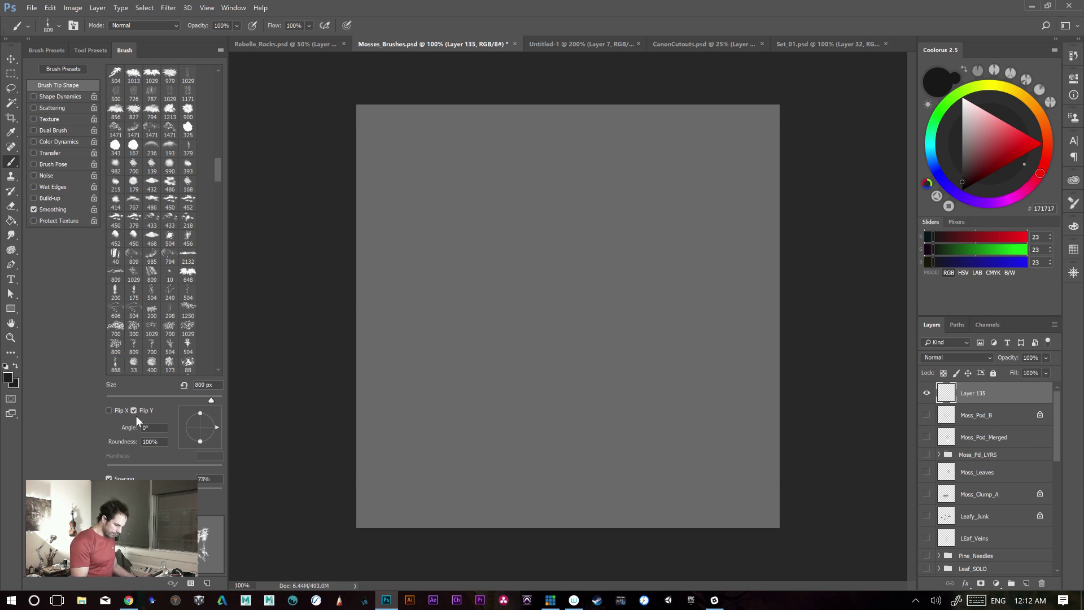
click(45, 96)
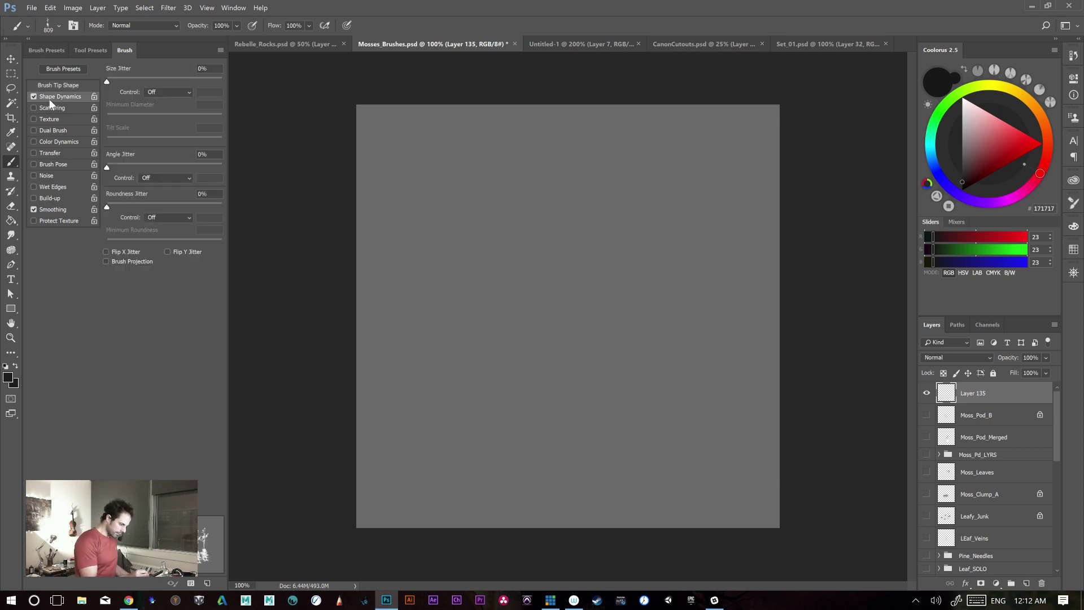
- Try Flip Y Jitter with several test strokes, undoing them all and switching the option off again
click(168, 252)
drag(460, 339, 714, 339)
key(ctrl+z)
mouse_move(525, 361)
mouse_down()
mouse_move(554, 372)
mouse_move(542, 412)
mouse_up()
key(ctrl+z)
drag(552, 372, 621, 387)
key(ctrl+z)
mouse_move(530, 372)
mouse_down()
mouse_move(541, 381)
mouse_move(530, 370)
mouse_up()
key(ctrl+alt+z)
key(ctrl+alt+z)
key(ctrl+alt+z)
key(ctrl+alt+z)
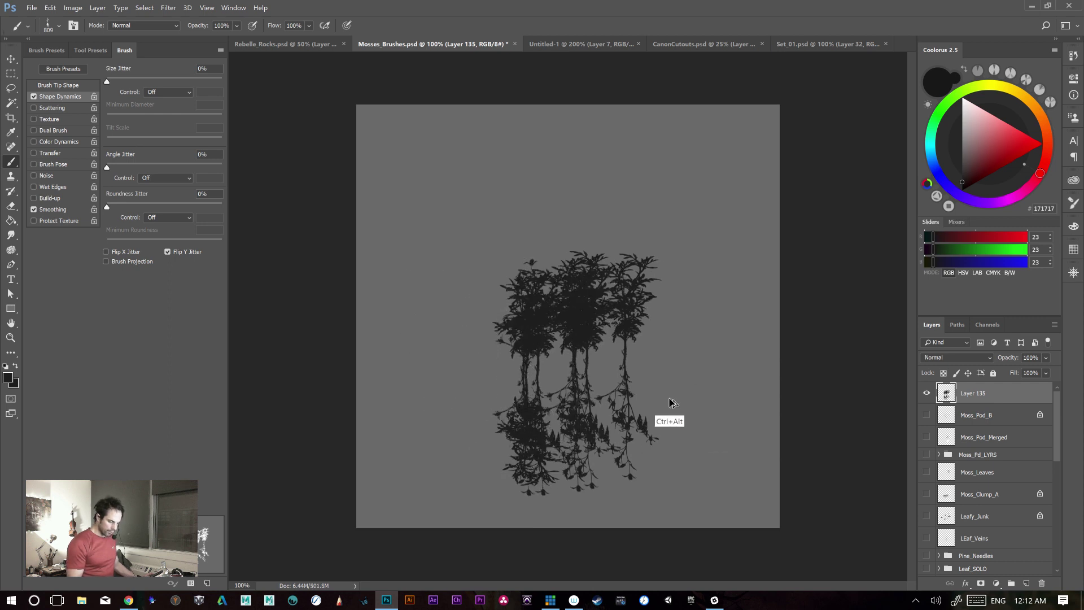
click(167, 252)
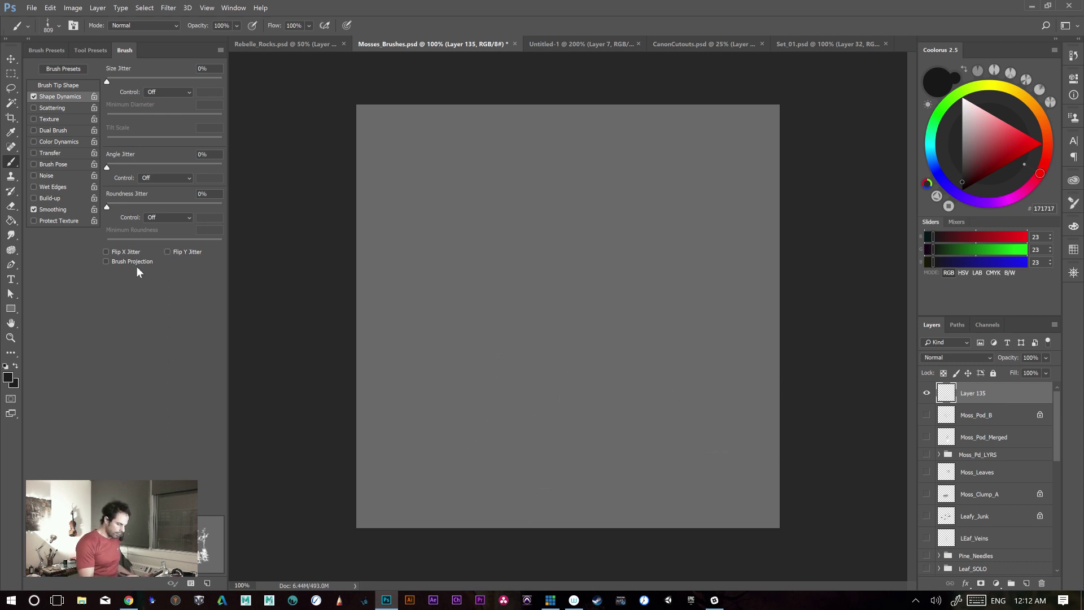
- Enable Flip X Jitter for the plant brush and set the Angle Jitter control to Direction
drag(447, 367, 709, 368)
key(ctrl+z)
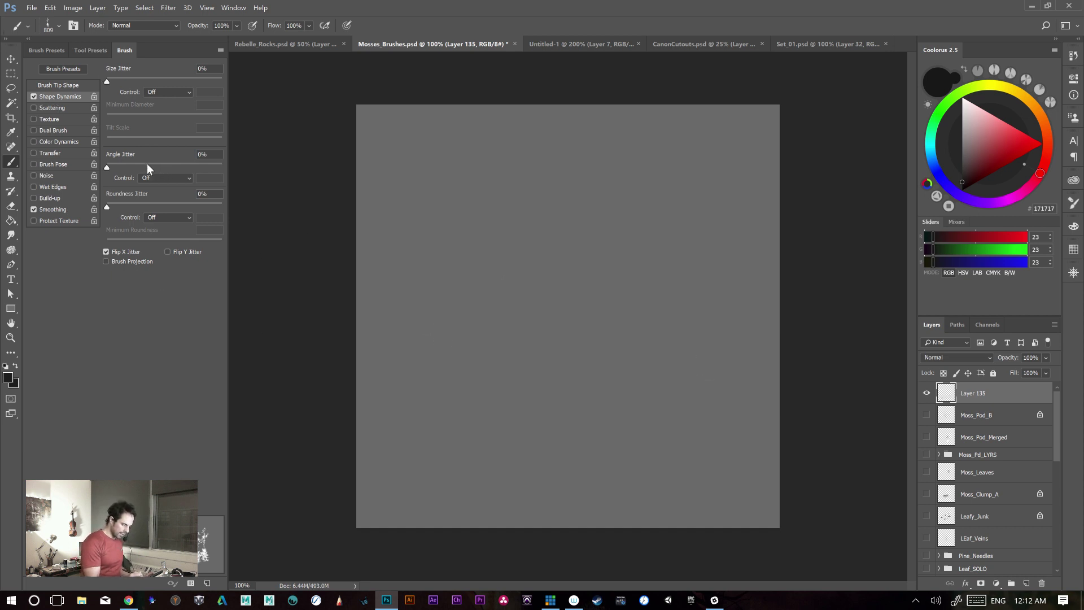
click(164, 93)
click(155, 179)
click(169, 179)
click(168, 235)
- Test how the plant brush follows stroke direction with several strokes across the canvas, undoing each
drag(452, 364, 760, 364)
key(ctrl+z)
drag(444, 356, 746, 357)
key(ctrl+z)
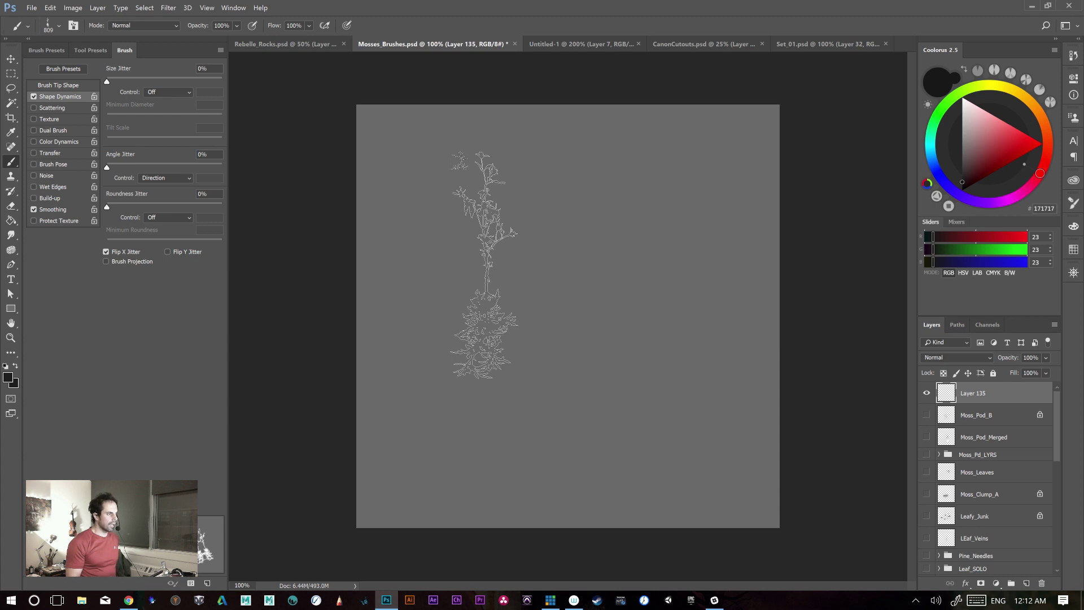
mouse_move(507, 333)
mouse_down()
mouse_move(662, 308)
mouse_move(511, 334)
mouse_up()
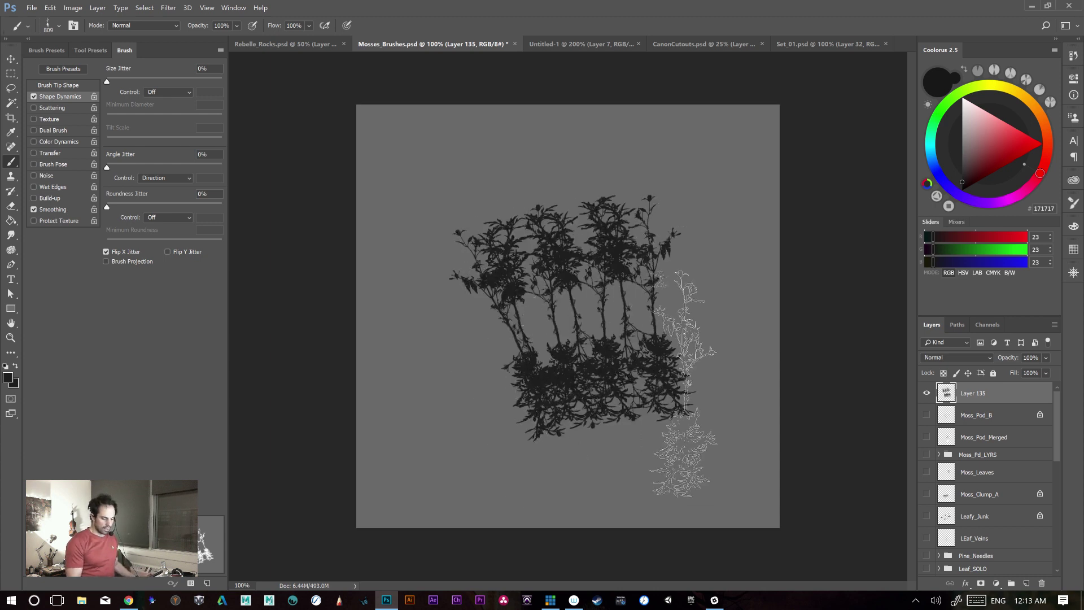
key(ctrl+z)
drag(649, 346, 536, 339)
key(ctrl+z)
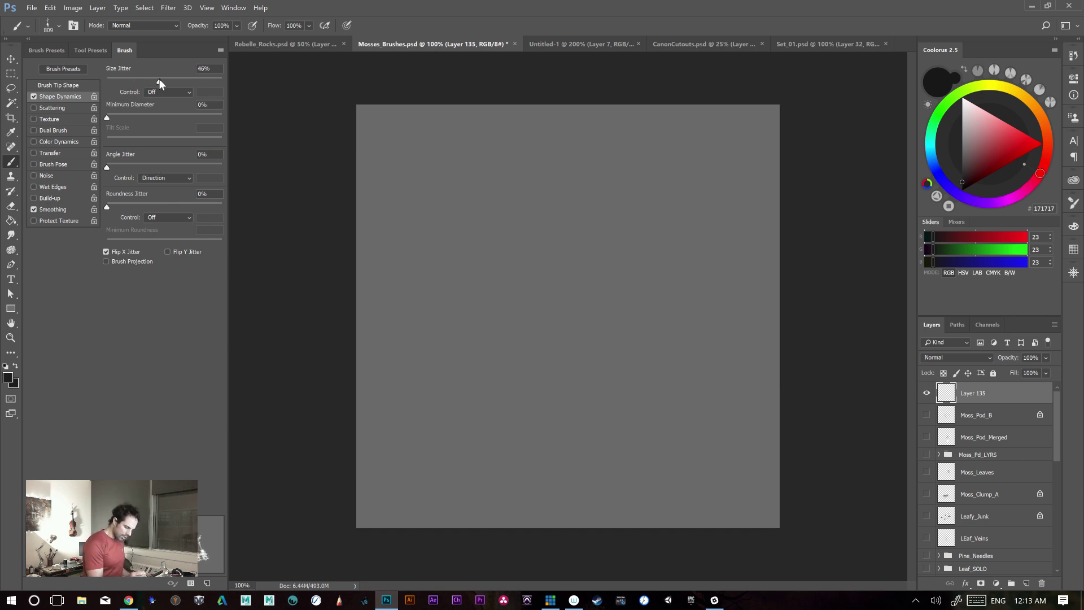
- Set Size Jitter to 46% and Roundness Jitter to 35% with 25% Minimum Roundness, checking with undone strokes
mouse_move(485, 340)
mouse_down()
mouse_move(706, 333)
mouse_move(597, 328)
mouse_move(587, 368)
mouse_move(574, 325)
mouse_move(521, 330)
mouse_move(594, 374)
mouse_up()
key(ctrl+z)
key(ctrl+z)
key(ctrl+alt+z)
key(ctrl+alt+z)
mouse_move(525, 353)
mouse_down()
mouse_move(567, 339)
mouse_move(534, 331)
mouse_move(579, 323)
mouse_move(609, 336)
mouse_move(556, 337)
mouse_move(571, 339)
mouse_move(587, 293)
mouse_move(565, 248)
mouse_move(544, 238)
mouse_up()
key(ctrl+z)
key(ctrl+z)
- Paint three sweeping test strokes with the jittered plant brush and undo them
drag(469, 364, 391, 370)
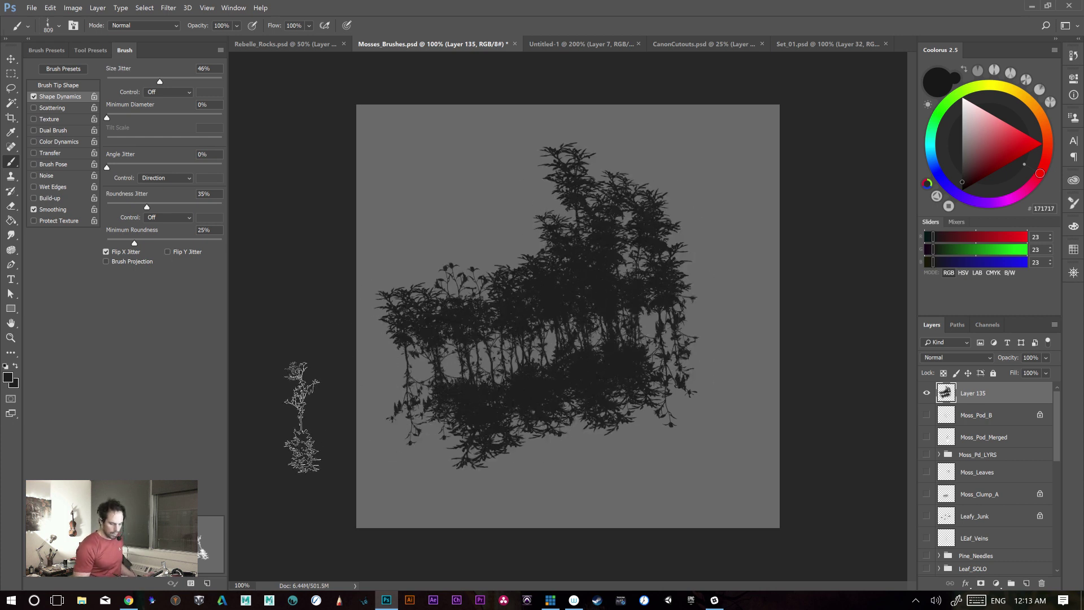
key(ctrl+z)
mouse_move(484, 388)
mouse_down()
mouse_move(593, 305)
mouse_move(762, 303)
mouse_up()
key(ctrl+z)
mouse_move(723, 269)
mouse_down()
mouse_move(573, 367)
mouse_move(389, 390)
mouse_move(387, 378)
mouse_move(624, 277)
mouse_move(658, 346)
mouse_up()
key(ctrl+z)
key(ctrl+z)
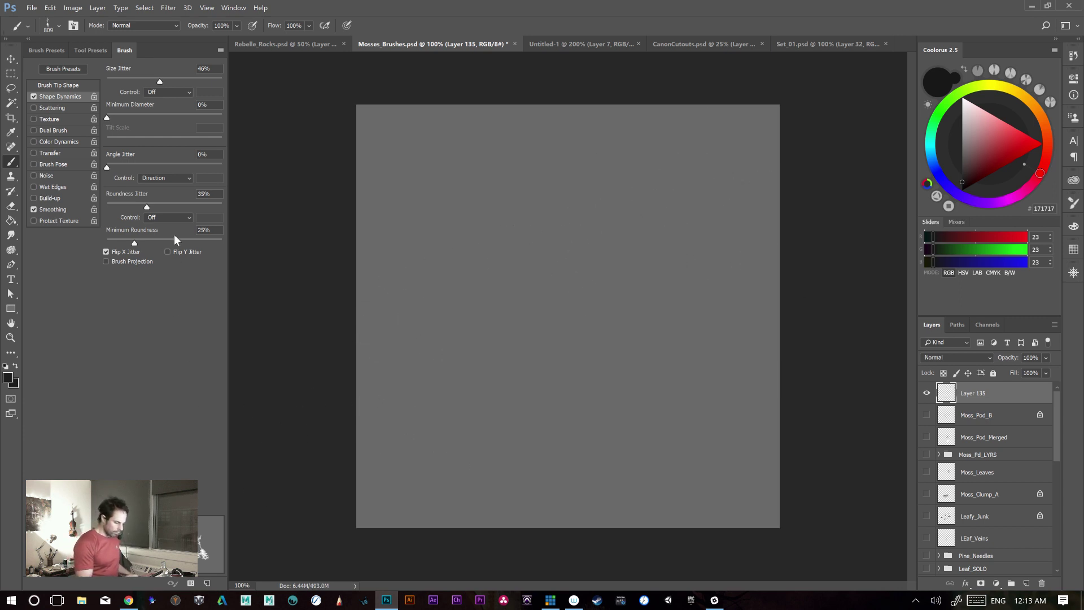
- Try Initial Direction as the Angle Jitter control with several test strokes, clear them and return the control to Direction
click(168, 177)
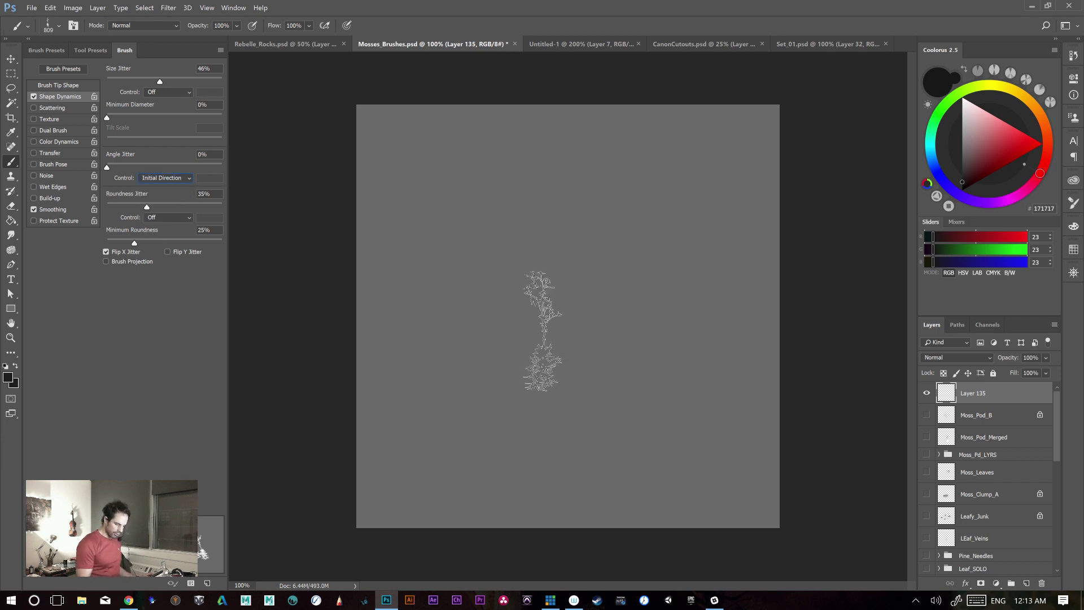
mouse_move(461, 309)
mouse_down()
mouse_move(771, 299)
mouse_move(642, 303)
mouse_move(501, 330)
mouse_up()
key(ctrl+z)
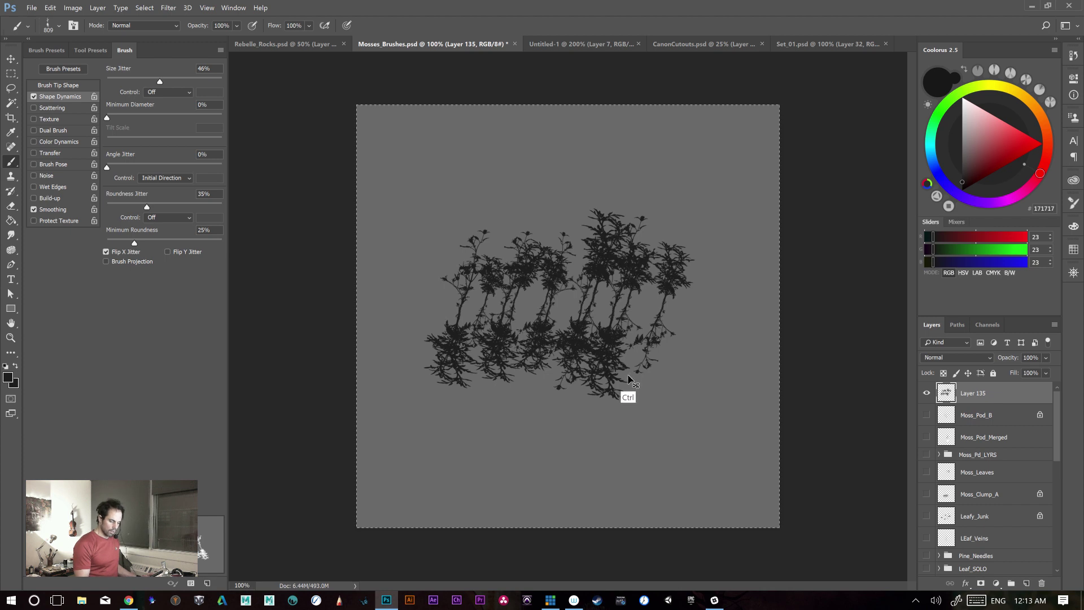
key(ctrl+x)
mouse_move(459, 314)
mouse_down()
mouse_move(643, 310)
mouse_move(491, 317)
mouse_move(598, 304)
mouse_up()
key(ctrl+z)
key(ctrl+z)
mouse_move(511, 321)
mouse_down()
mouse_move(625, 300)
mouse_move(506, 315)
mouse_up()
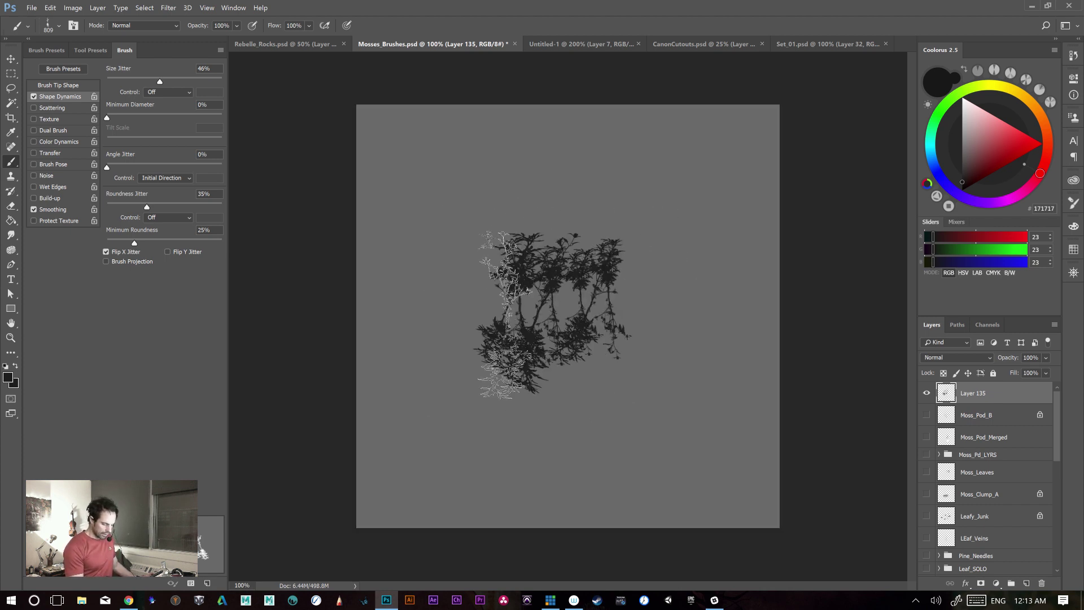
key(ctrl+z)
drag(435, 325, 802, 318)
key(ctrl+z)
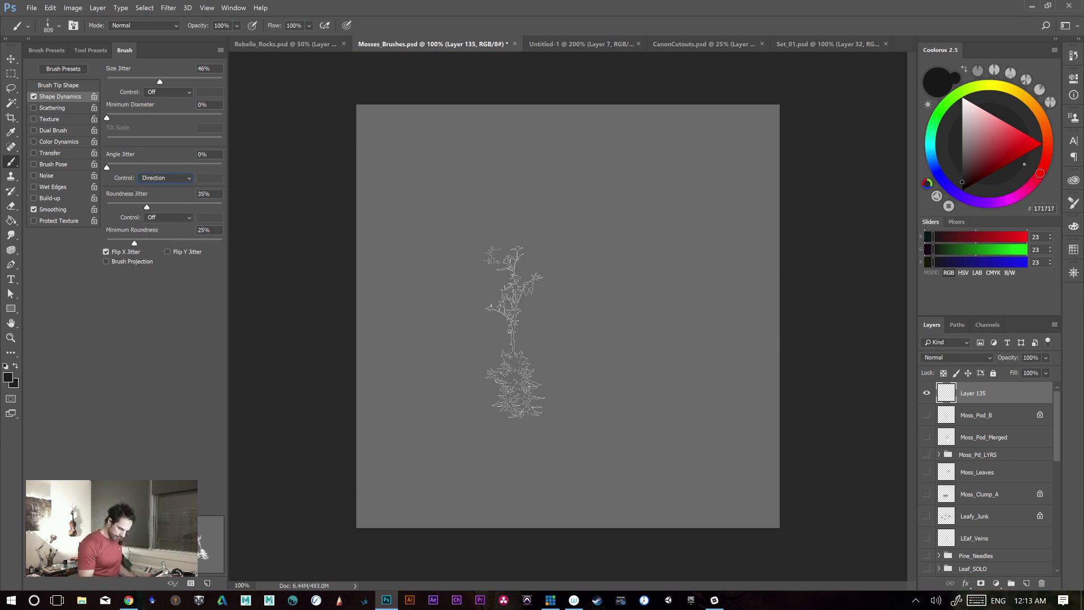
- Paint a clump of plants in the middle of Layer 135 as a test and clear it
drag(497, 328, 696, 322)
key(ctrl+z)
mouse_move(475, 326)
mouse_down()
mouse_move(664, 305)
mouse_move(464, 320)
mouse_move(484, 287)
mouse_up()
mouse_move(523, 331)
mouse_down()
mouse_move(633, 330)
mouse_move(573, 316)
mouse_move(555, 242)
mouse_move(528, 238)
mouse_up()
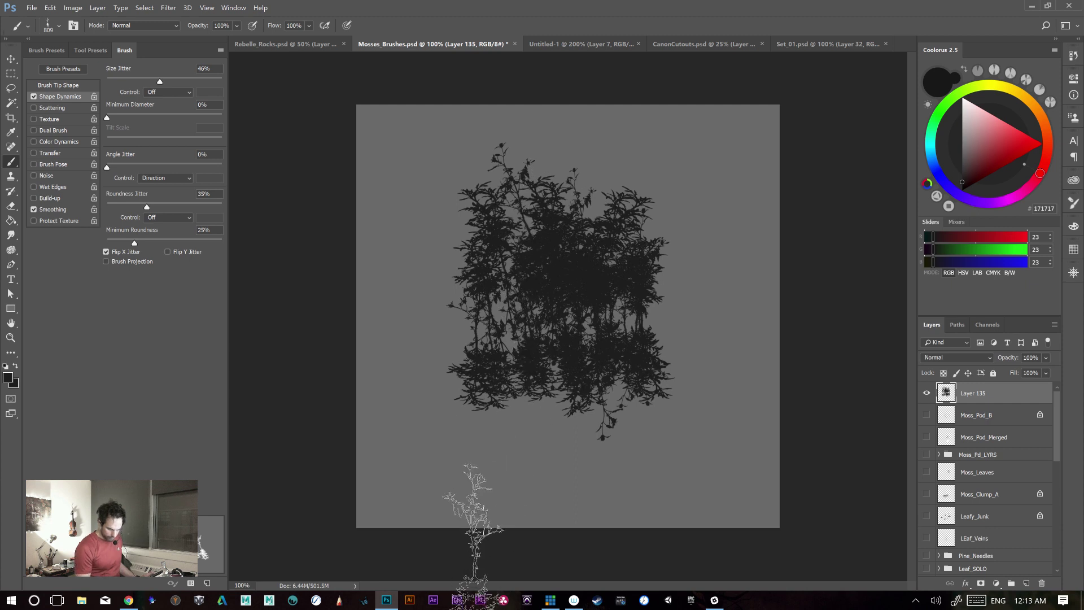
key(Delete)
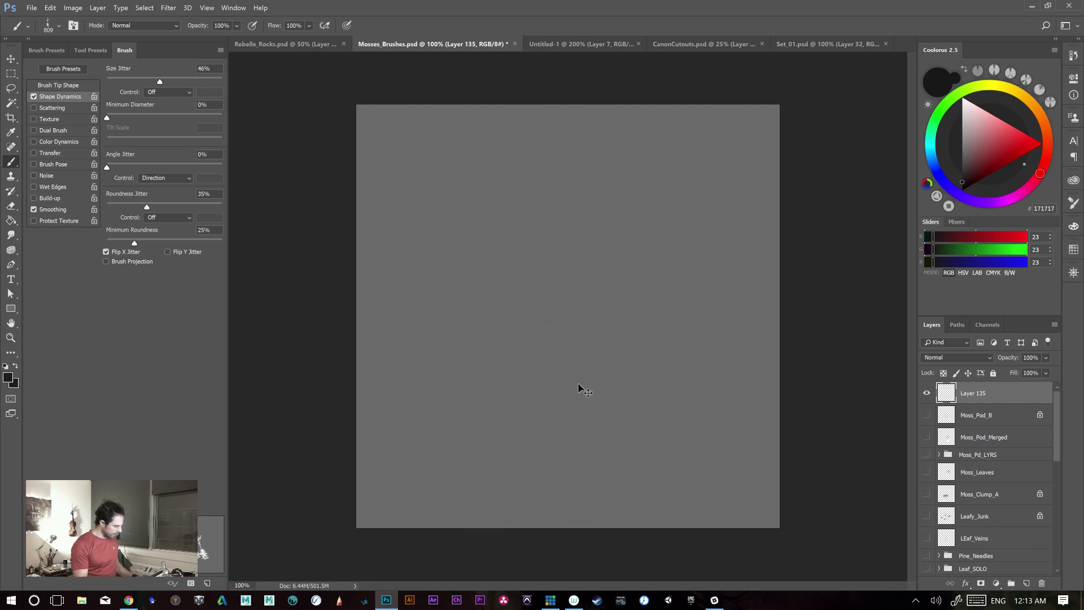
- Paint a wide, dense thicket of plants across Layer 135 as a test and delete it
key(ctrl+=)
mouse_move(421, 355)
mouse_down()
mouse_move(781, 351)
mouse_move(387, 358)
mouse_move(687, 288)
mouse_move(507, 259)
mouse_move(398, 321)
mouse_move(579, 306)
mouse_move(451, 372)
mouse_move(342, 362)
mouse_move(387, 349)
mouse_move(364, 376)
mouse_move(661, 371)
mouse_move(713, 354)
mouse_move(639, 360)
mouse_move(768, 334)
mouse_move(648, 368)
mouse_move(768, 463)
mouse_up()
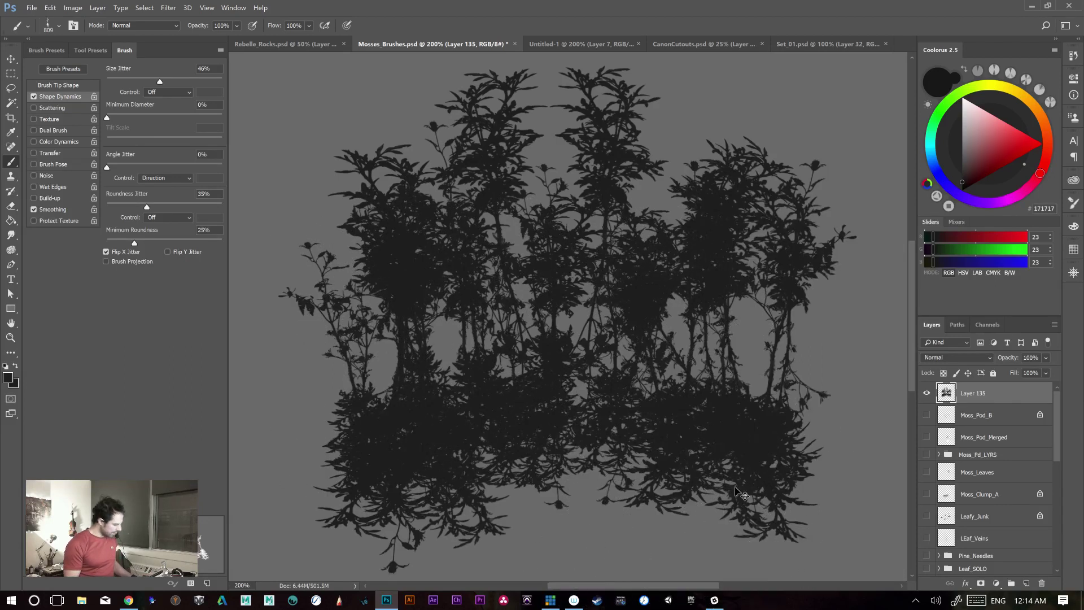
key(ctrl+minus)
key(Delete)
key(ctrl+d)
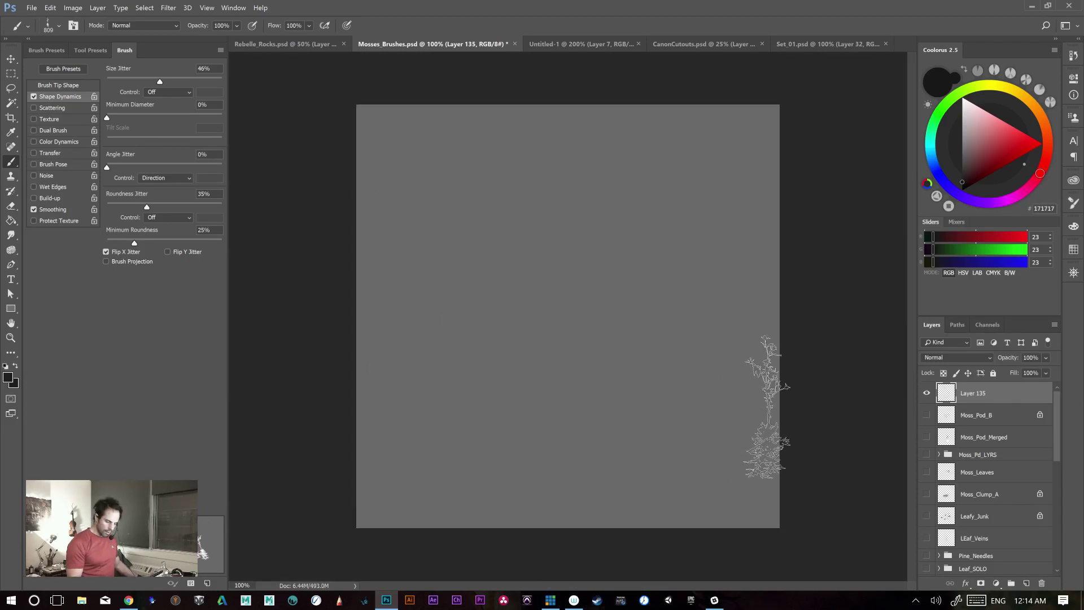
- Switch to Set_01.psd and paint plants on Layer 32 over the dip between the dark foreground hills and along the lower hill's crest
click(825, 45)
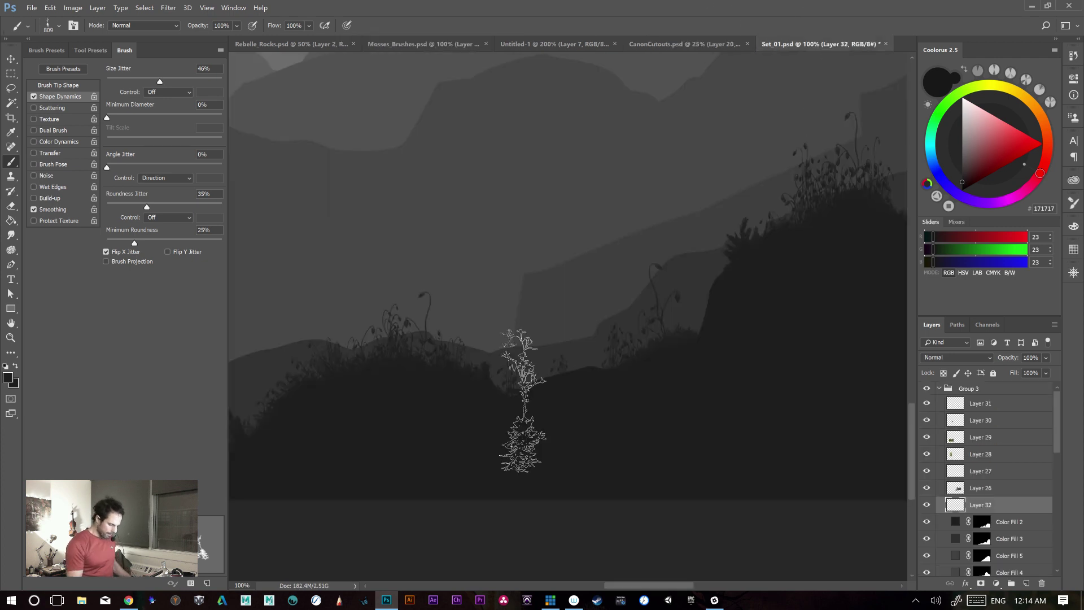
key(ctrl+plus)
key(ctrl+minus)
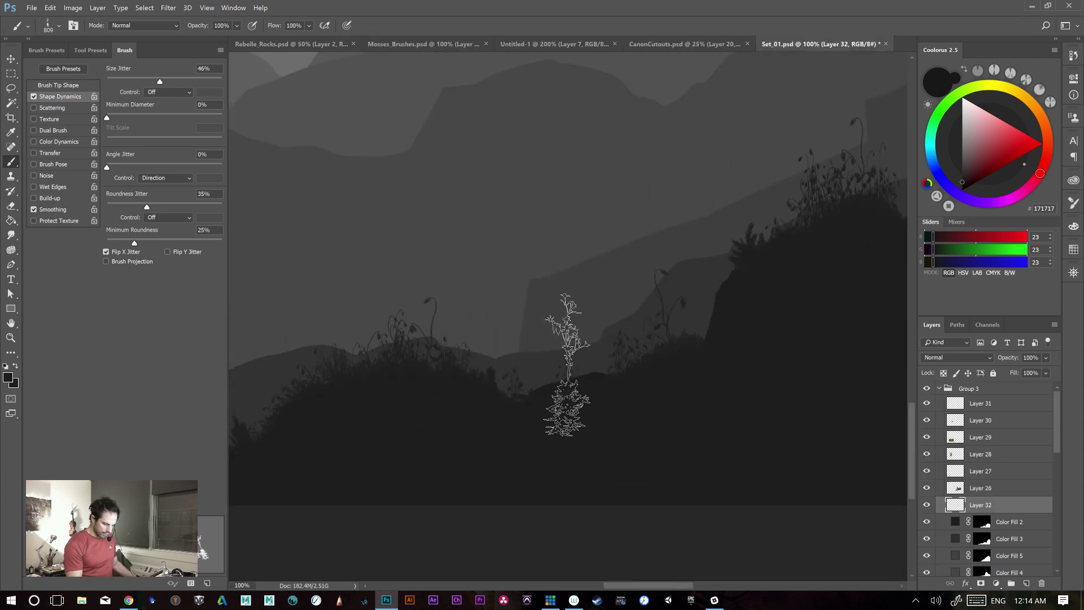
drag(568, 364, 480, 393)
drag(556, 398, 472, 402)
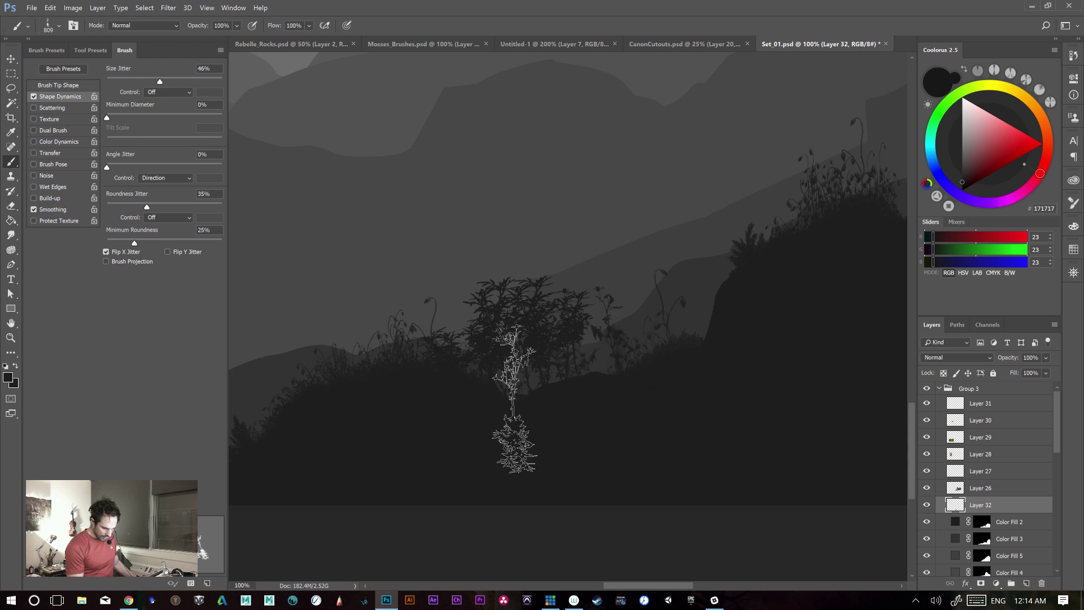
mouse_move(535, 354)
mouse_down()
mouse_move(564, 331)
mouse_move(552, 314)
mouse_move(480, 296)
mouse_move(495, 411)
mouse_up()
drag(405, 416, 553, 375)
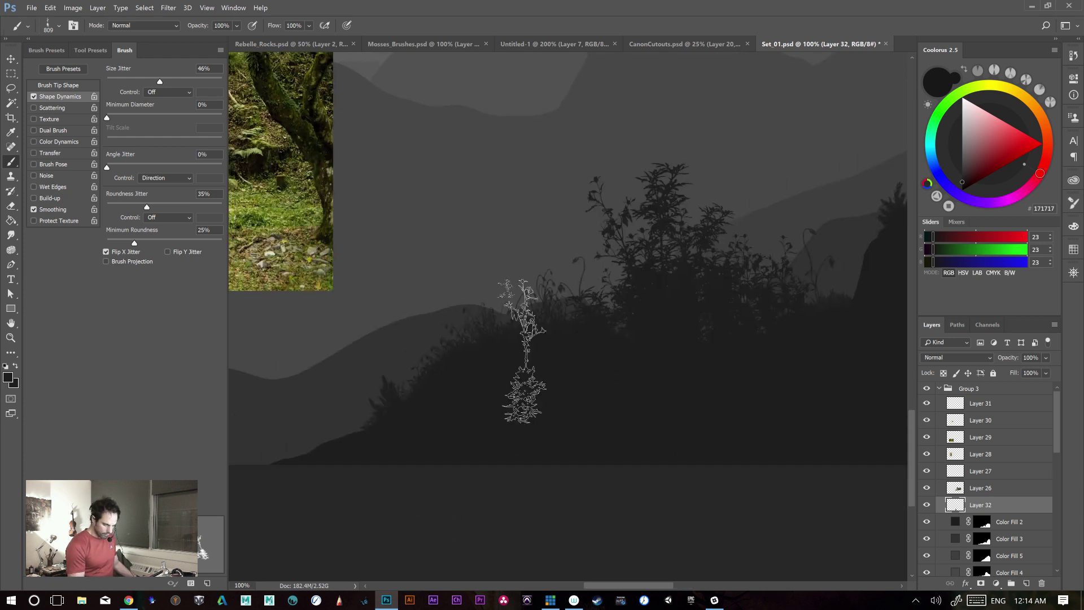
mouse_move(482, 354)
mouse_down()
mouse_move(469, 311)
mouse_move(453, 357)
mouse_move(467, 294)
mouse_move(538, 303)
mouse_up()
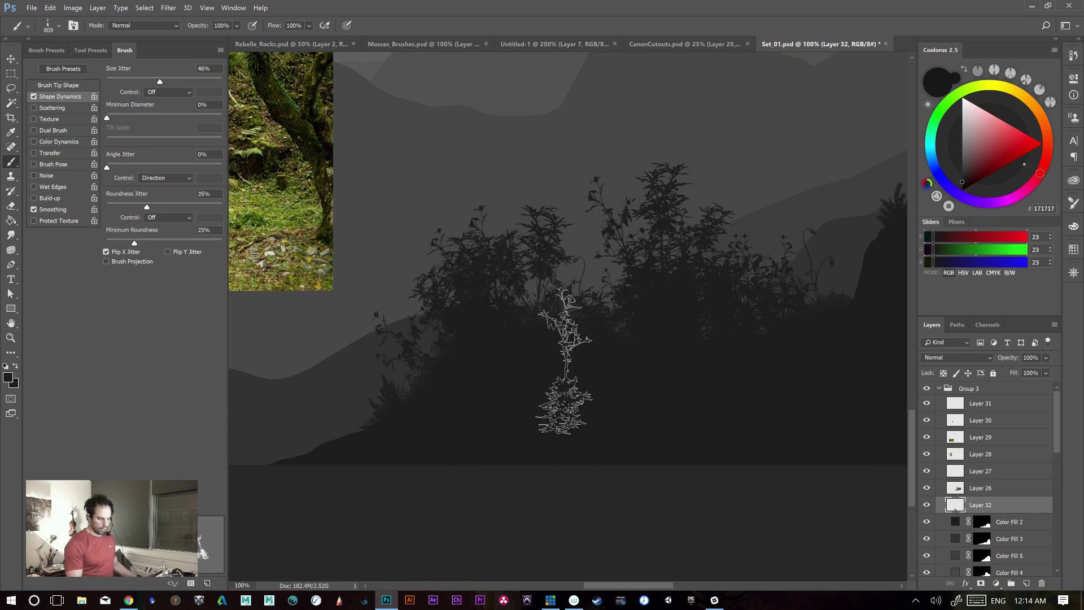
- Clear the plants from Layer 32 and repaint a dense cluster over the dip between the dark hills, redoing unwanted strokes
key(ctrl+x)
drag(597, 329, 605, 280)
mouse_move(531, 307)
mouse_down()
mouse_move(548, 267)
mouse_move(479, 299)
mouse_move(517, 276)
mouse_move(490, 262)
mouse_move(533, 228)
mouse_move(497, 262)
mouse_move(510, 293)
mouse_move(595, 321)
mouse_move(536, 291)
mouse_move(549, 292)
mouse_move(539, 281)
mouse_move(573, 313)
mouse_move(601, 304)
mouse_move(547, 321)
mouse_move(568, 304)
mouse_move(651, 323)
mouse_move(724, 315)
mouse_move(635, 315)
mouse_move(771, 248)
mouse_move(610, 366)
mouse_move(672, 332)
mouse_move(646, 281)
mouse_move(584, 228)
mouse_move(633, 251)
mouse_up()
key(ctrl+z)
mouse_move(581, 207)
mouse_down()
mouse_move(649, 187)
mouse_move(669, 155)
mouse_up()
key(ctrl+z)
click(674, 168)
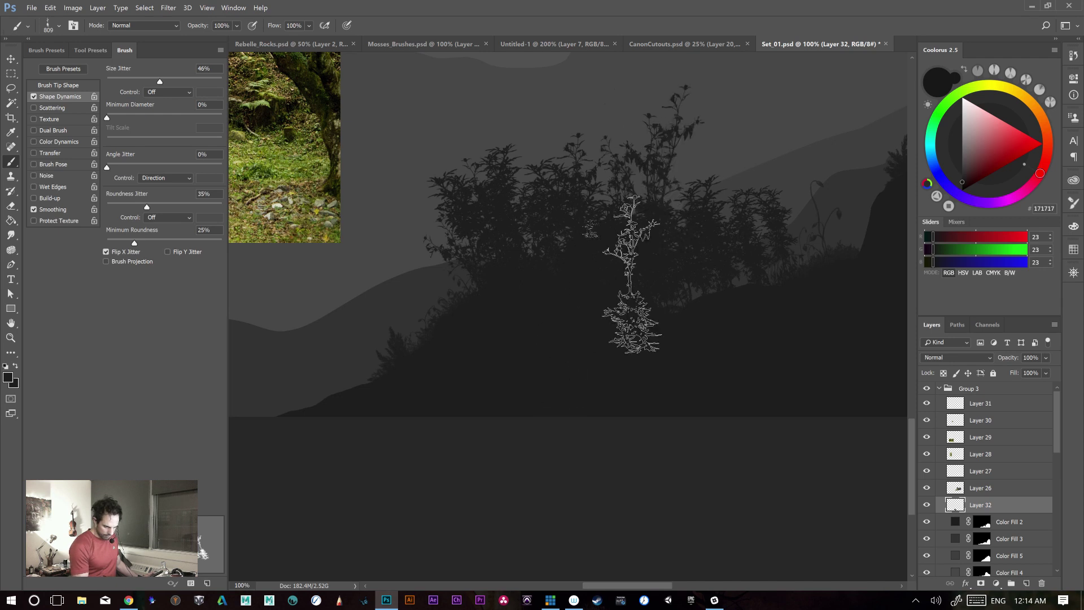
- Inspect the painted plant cluster up close and clear it from Layer 32
mouse_move(602, 334)
mouse_down()
mouse_move(422, 393)
mouse_move(489, 370)
mouse_up()
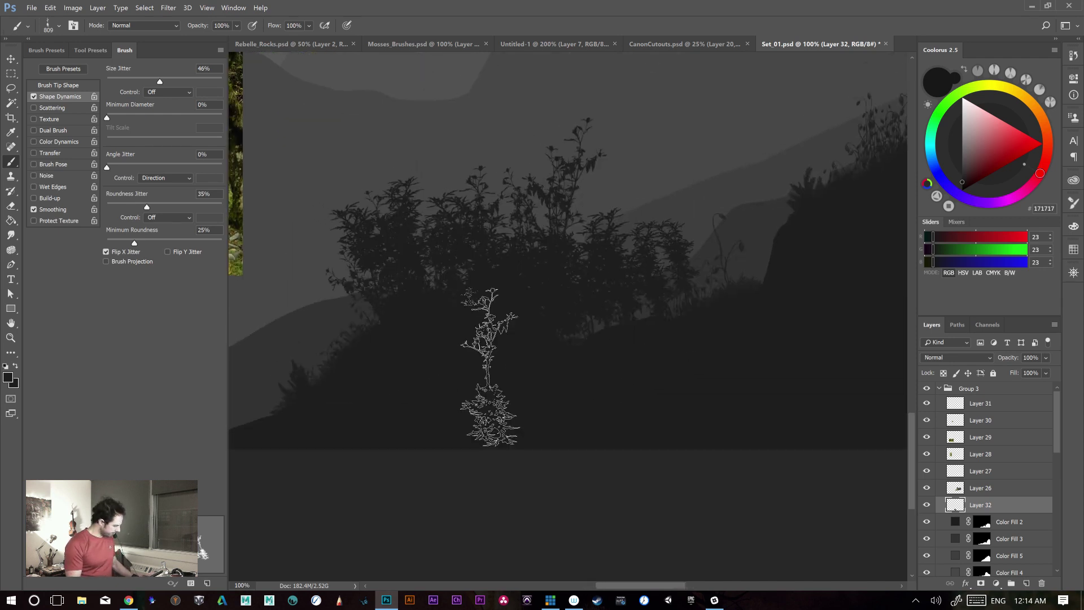
key(ctrl+plus)
drag(717, 384, 756, 478)
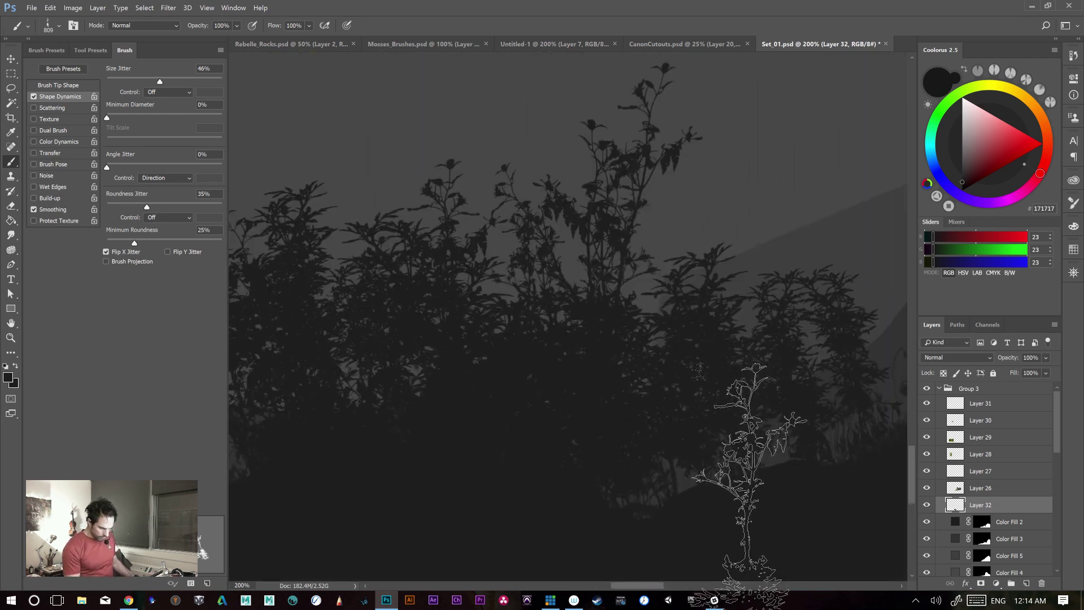
drag(713, 364, 836, 356)
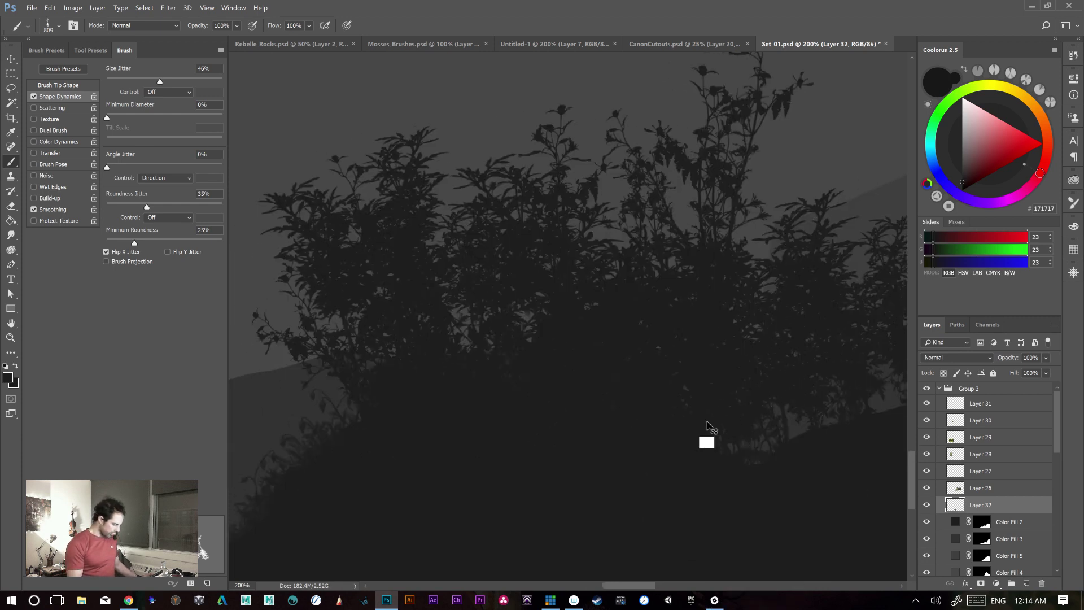
key(ctrl+minus)
key(ctrl+minus)
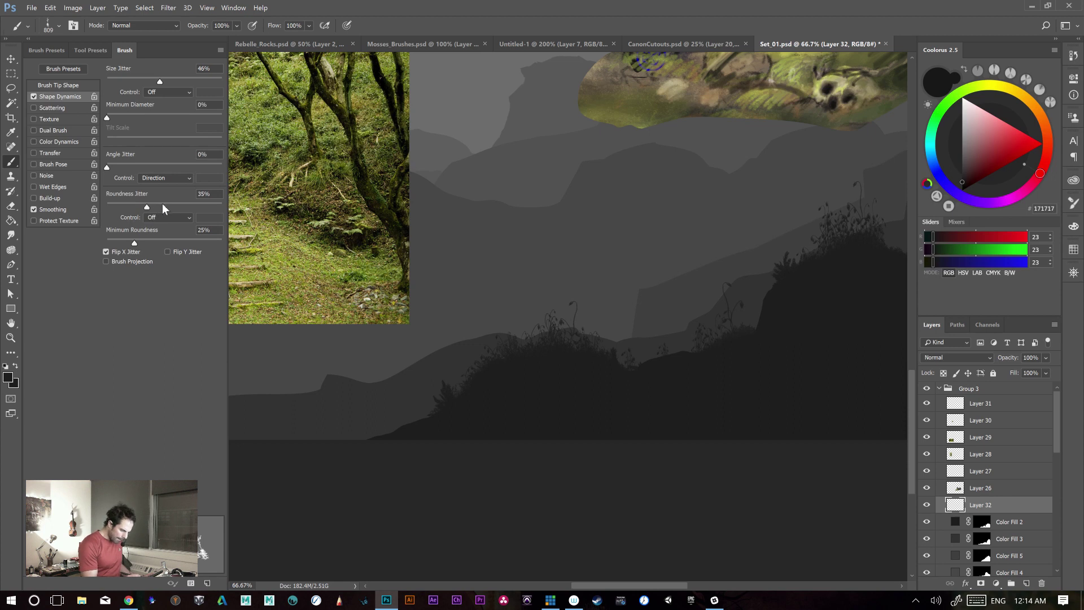
- Try Brush Projection and a 0% Roundness Jitter with a test stroke each, undo the strokes and disable Brush Projection
click(144, 261)
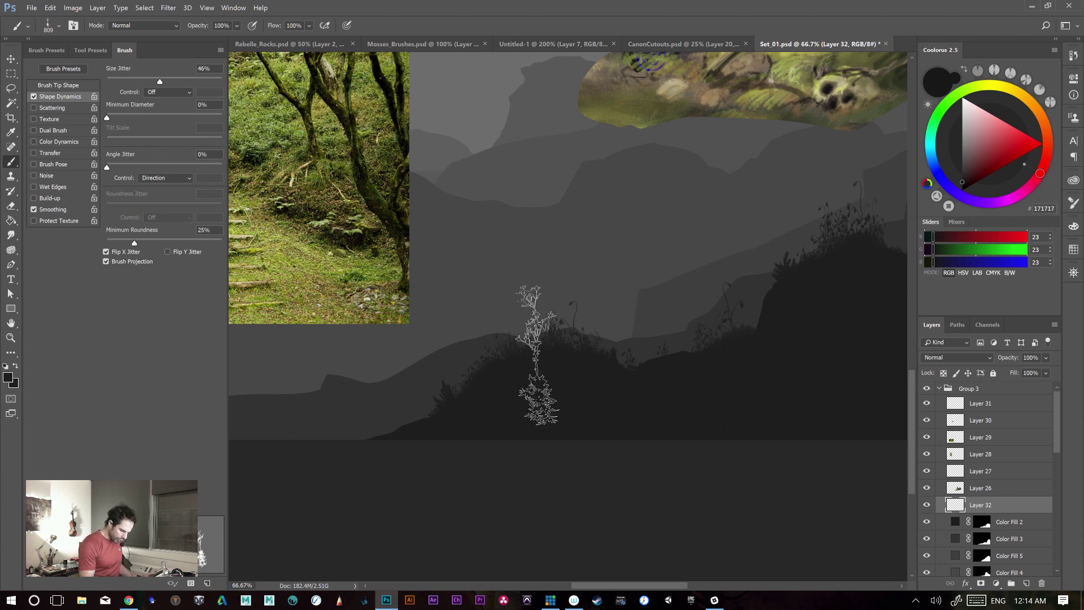
mouse_move(706, 297)
mouse_down()
mouse_move(532, 320)
mouse_move(557, 237)
mouse_move(543, 365)
mouse_move(520, 284)
mouse_up()
key(ctrl+z)
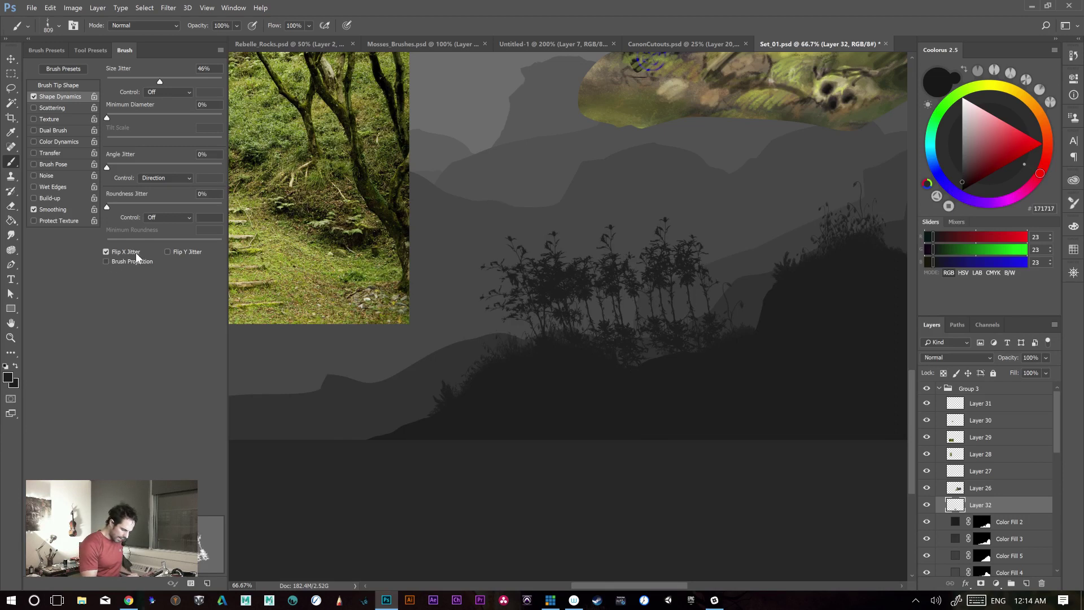
click(579, 254)
key(ctrl+z)
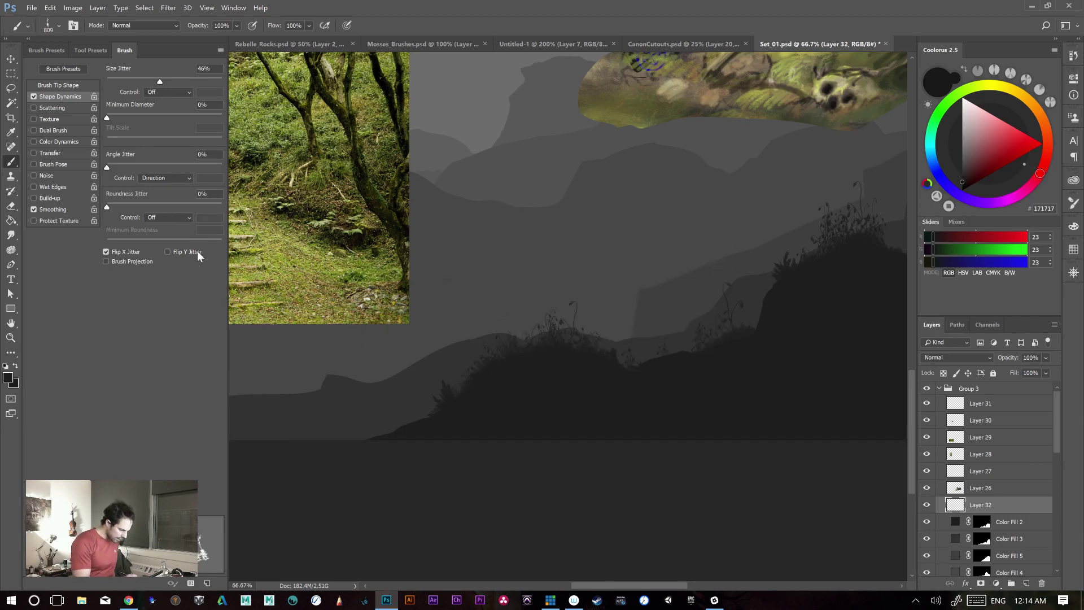
- Set the Roundness Jitter to 27% and paint test plants over the dip between the dark hills
mouse_move(106, 207)
mouse_down()
mouse_move(147, 207)
mouse_move(125, 206)
mouse_move(137, 222)
mouse_up()
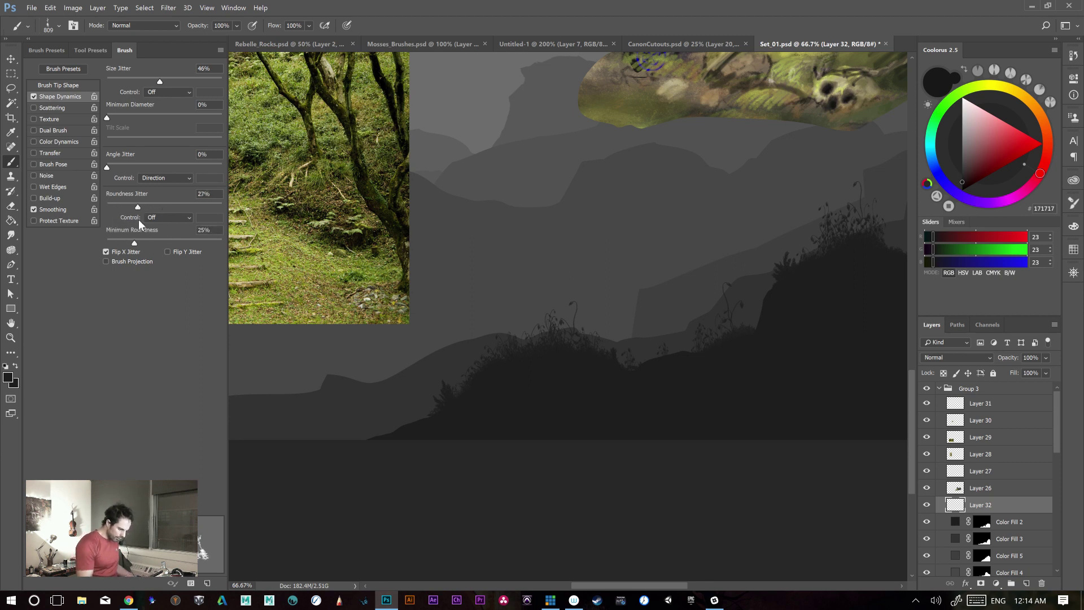
mouse_move(621, 344)
mouse_down()
mouse_move(659, 341)
mouse_move(712, 367)
mouse_up()
key(ctrl+z)
mouse_move(584, 339)
mouse_down()
mouse_move(633, 341)
mouse_move(576, 352)
mouse_up()
drag(710, 343, 720, 295)
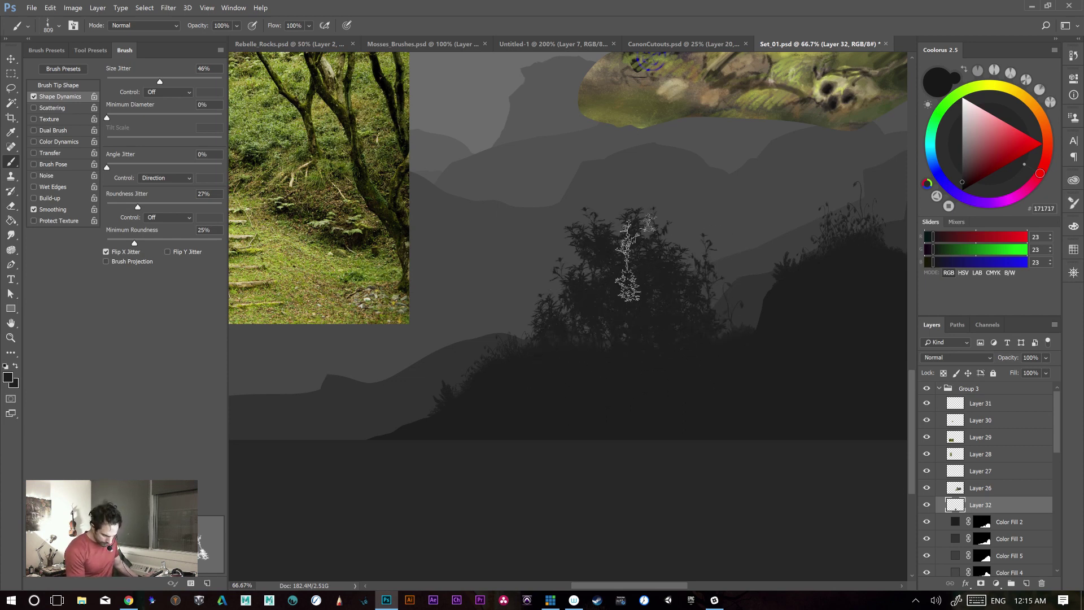
- Set the Size Jitter to 29%, paint an arc of test plants over the hills and clear the test plants
key(ctrl+z)
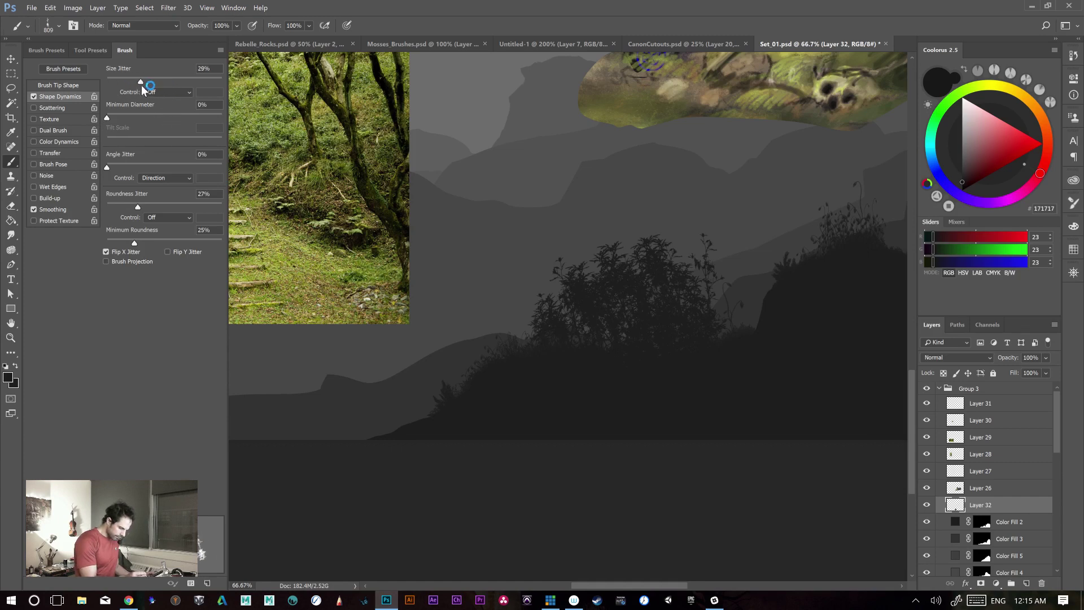
mouse_move(569, 298)
mouse_down()
mouse_move(612, 248)
mouse_move(705, 225)
mouse_move(857, 252)
mouse_up()
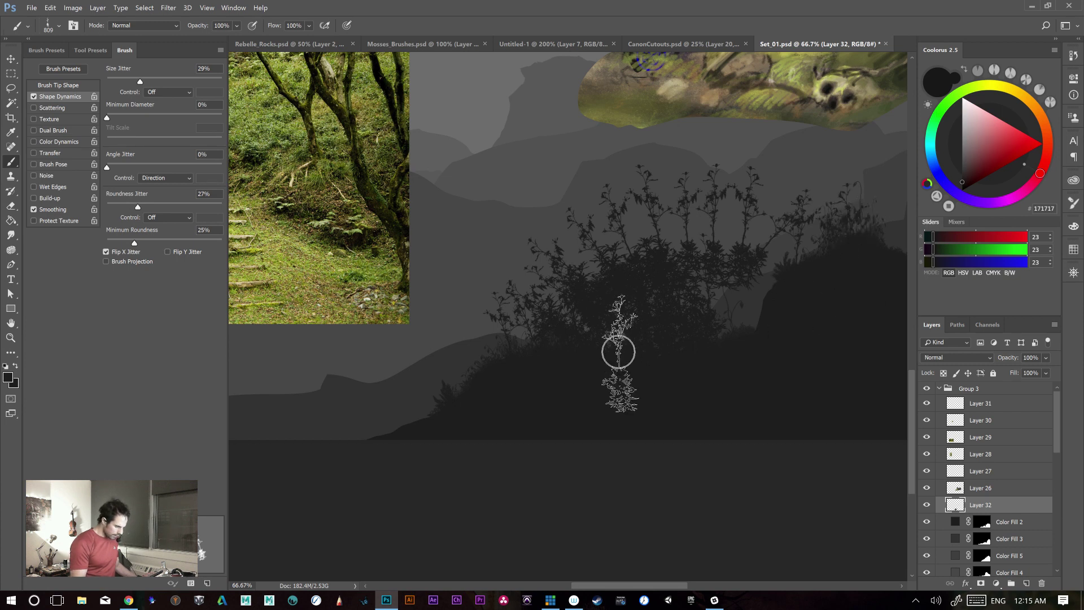
key(ctrl+z)
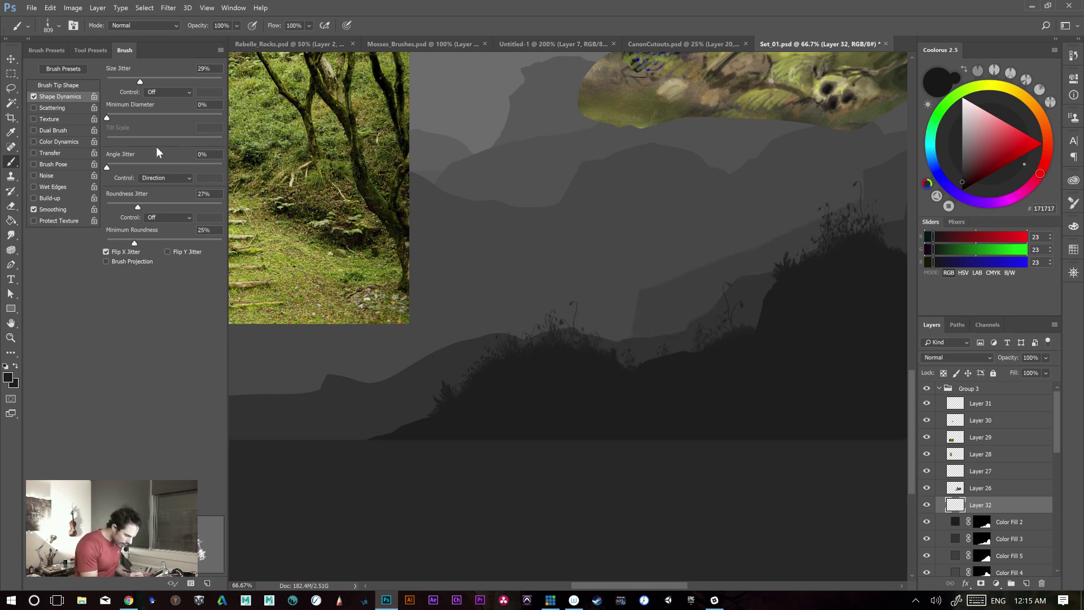
- Set the Size Jitter control to Pen Pressure and try Minimum Diameters of 14% and 43%, undoing the test strokes
drag(115, 117, 64, 136)
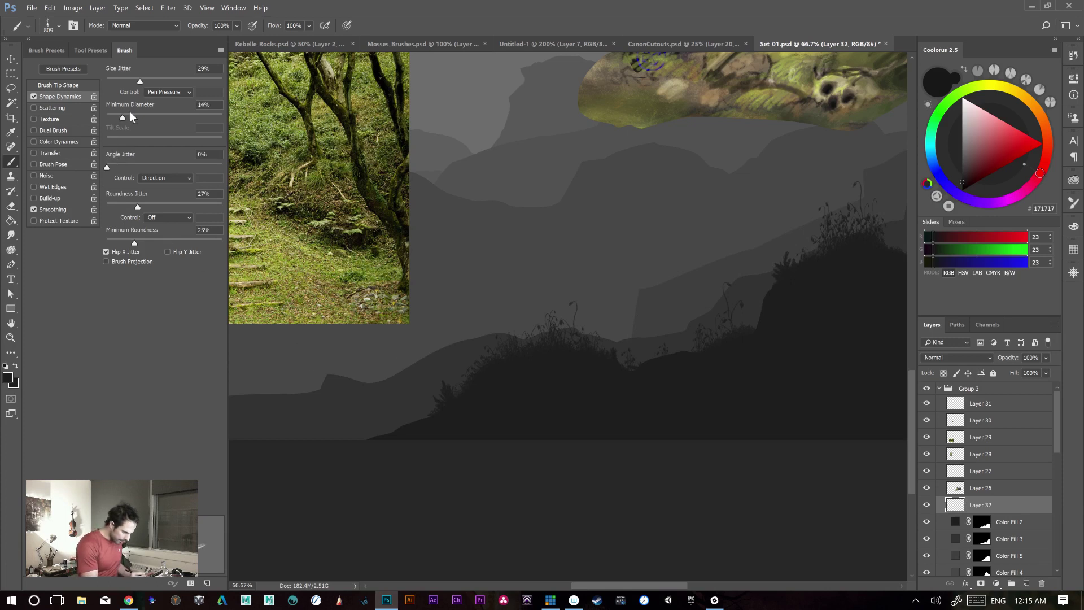
drag(527, 271, 849, 237)
key(ctrl+z)
drag(683, 237, 432, 231)
key(ctrl+z)
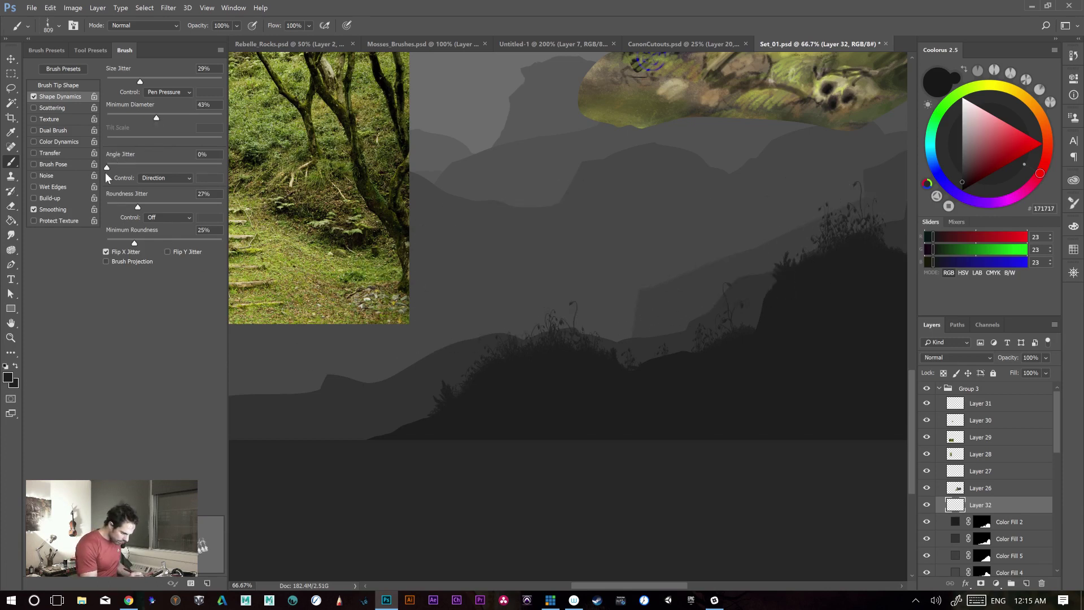
- Set the Minimum Diameter to 10%, test it with one stroke across the hills and undo the stroke
drag(125, 118, 119, 118)
drag(511, 280, 778, 277)
key(ctrl+z)
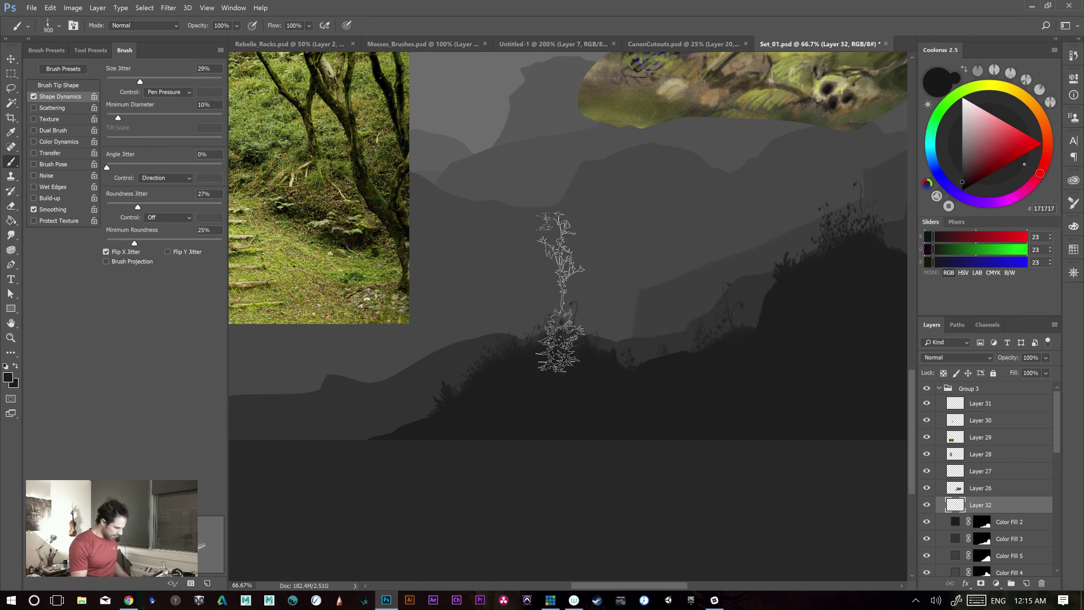
- Enlarge the brush to 1400 and paint a tall thicket over the dip with smaller plants towards the higher hill
key(])
key(])
mouse_move(532, 299)
mouse_down()
mouse_move(658, 290)
mouse_move(552, 314)
mouse_up()
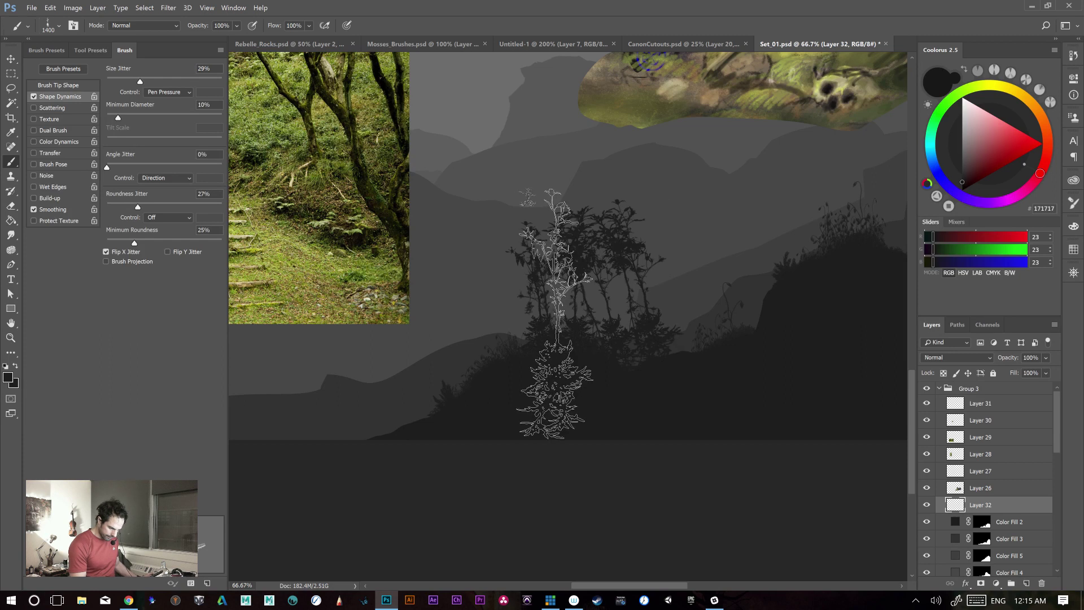
mouse_move(553, 255)
mouse_down()
mouse_move(549, 351)
mouse_move(507, 343)
mouse_move(522, 346)
mouse_move(601, 280)
mouse_move(525, 283)
mouse_move(524, 237)
mouse_move(498, 386)
mouse_move(503, 215)
mouse_up()
mouse_move(657, 335)
mouse_down()
mouse_move(697, 344)
mouse_move(661, 349)
mouse_move(671, 336)
mouse_move(742, 346)
mouse_move(636, 368)
mouse_move(660, 395)
mouse_up()
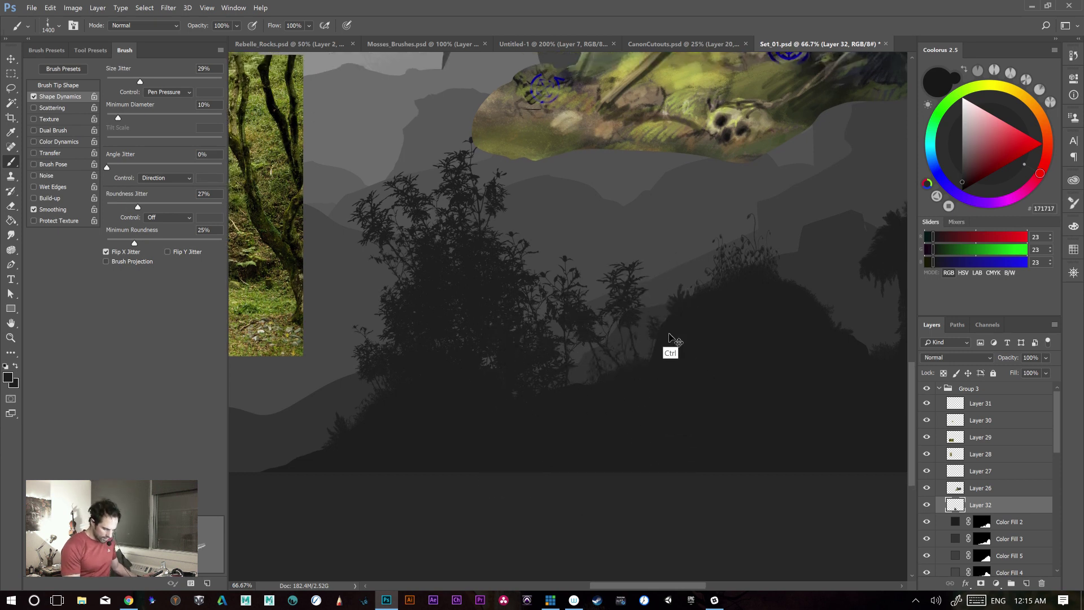
drag(687, 335, 680, 303)
key(ctrl+plus)
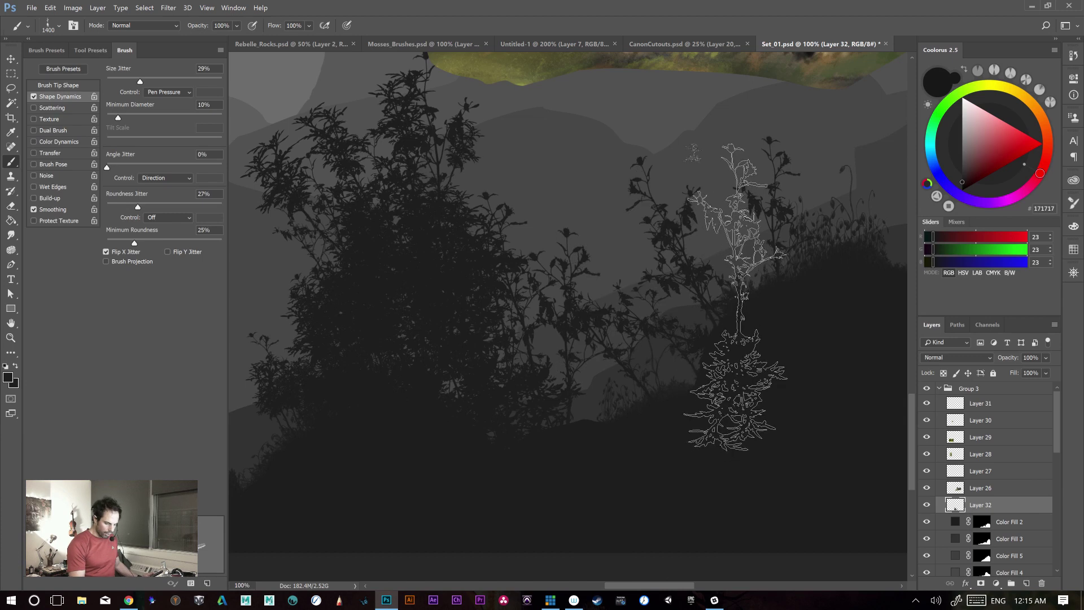
- Undo the thicket strokes on Layer 32 one by one
key(ctrl+alt+z)
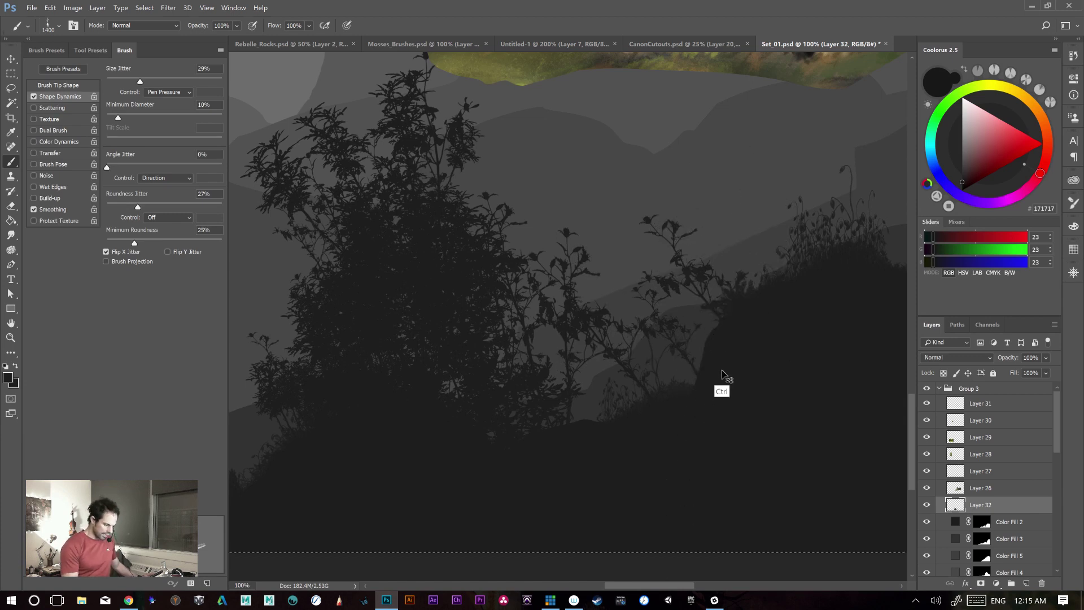
key(ctrl+alt+z)
key(ctrl+alt+z)
key(ctrl+alt+z)
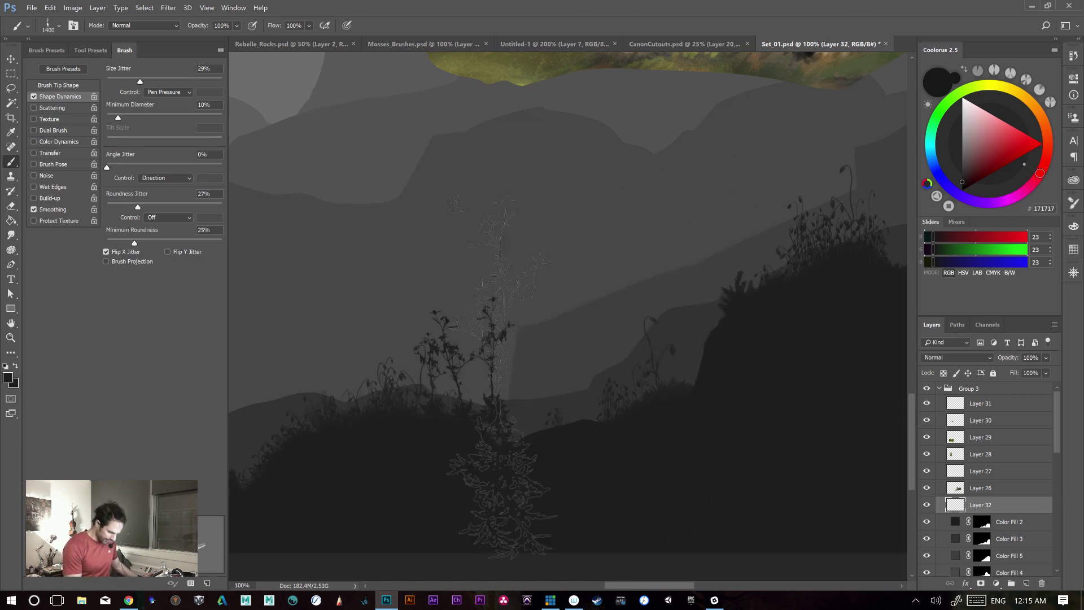
- Build up a tall upright bush on the lower hill's crest with varied pen pressure, replacing the unwanted stroke
drag(473, 365, 432, 398)
drag(448, 344, 401, 403)
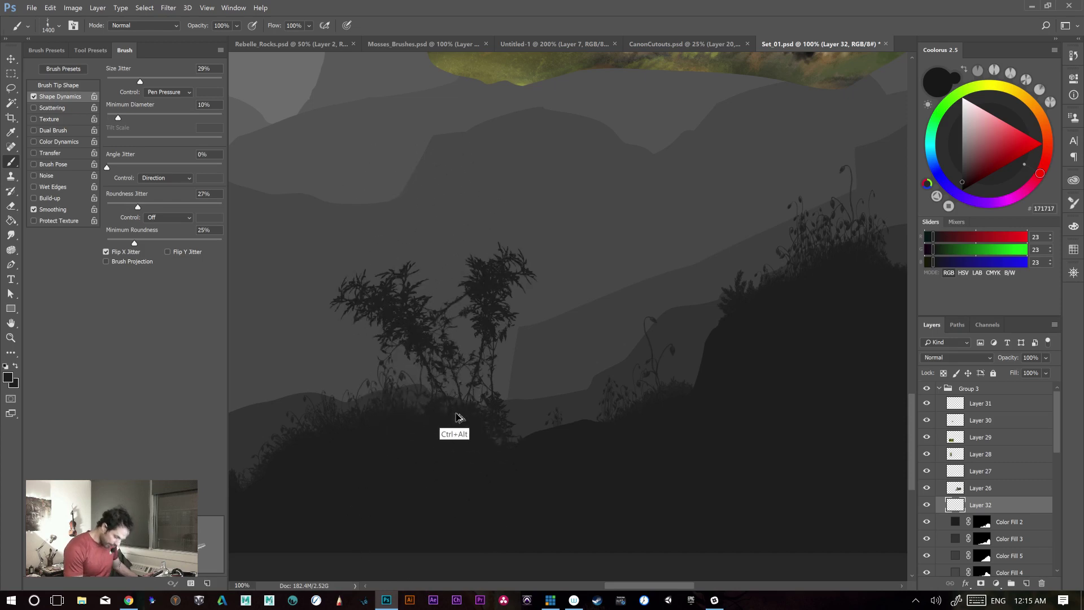
key(ctrl+alt+z)
click(432, 372)
click(441, 358)
click(441, 302)
drag(455, 297, 455, 249)
drag(648, 373, 770, 408)
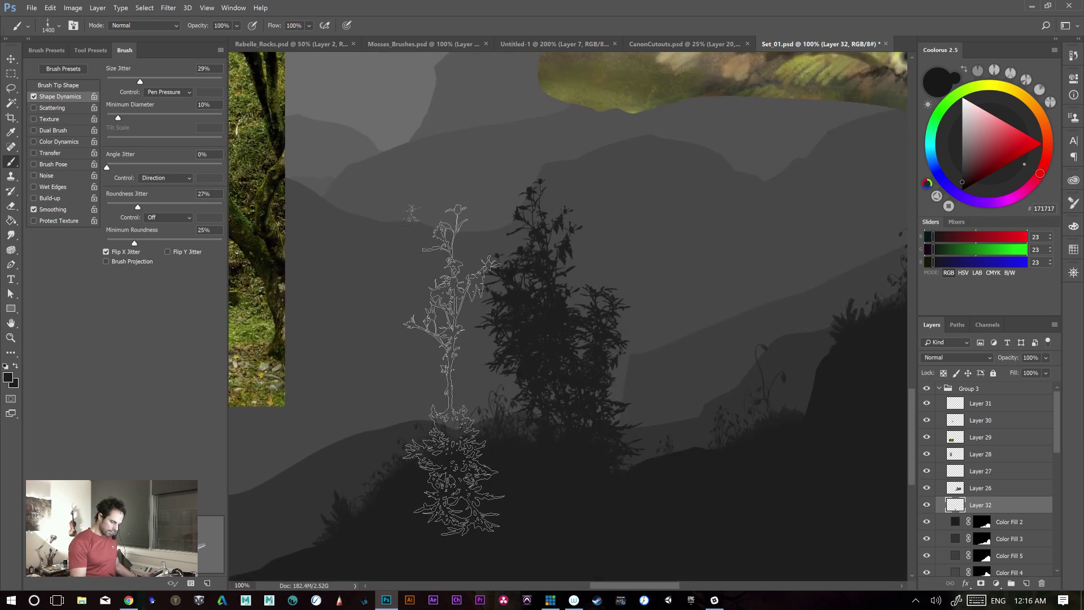
click(491, 420)
click(489, 425)
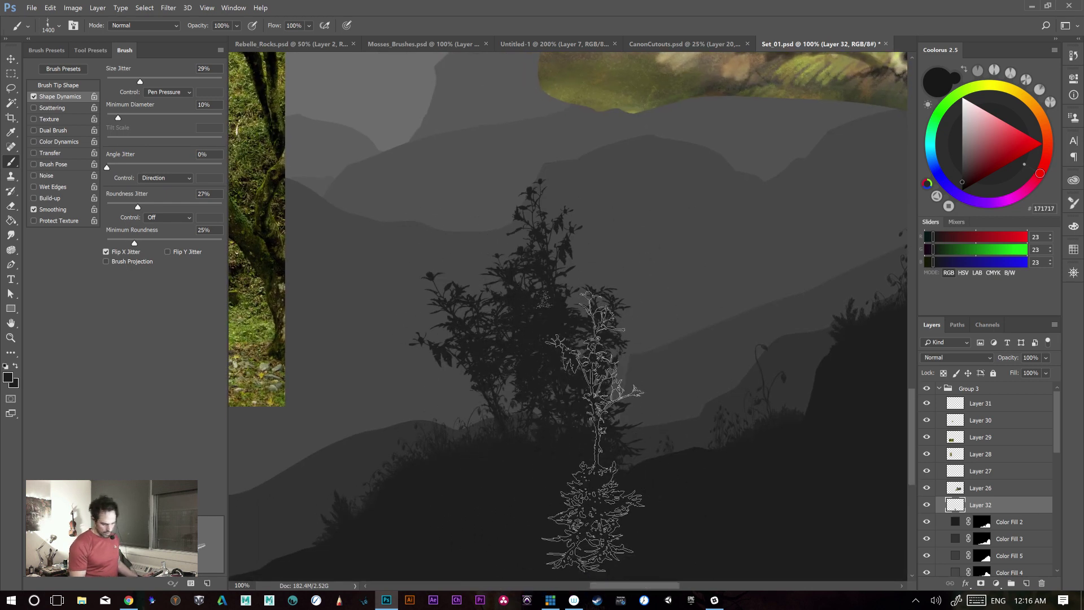
- Add a row of shrubs from the tall bush across the dip to the foot of the higher hill
click(713, 446)
click(757, 427)
drag(663, 419, 418, 404)
- Try several leaning plants on the slope of the higher hill and undo them
click(649, 277)
click(621, 265)
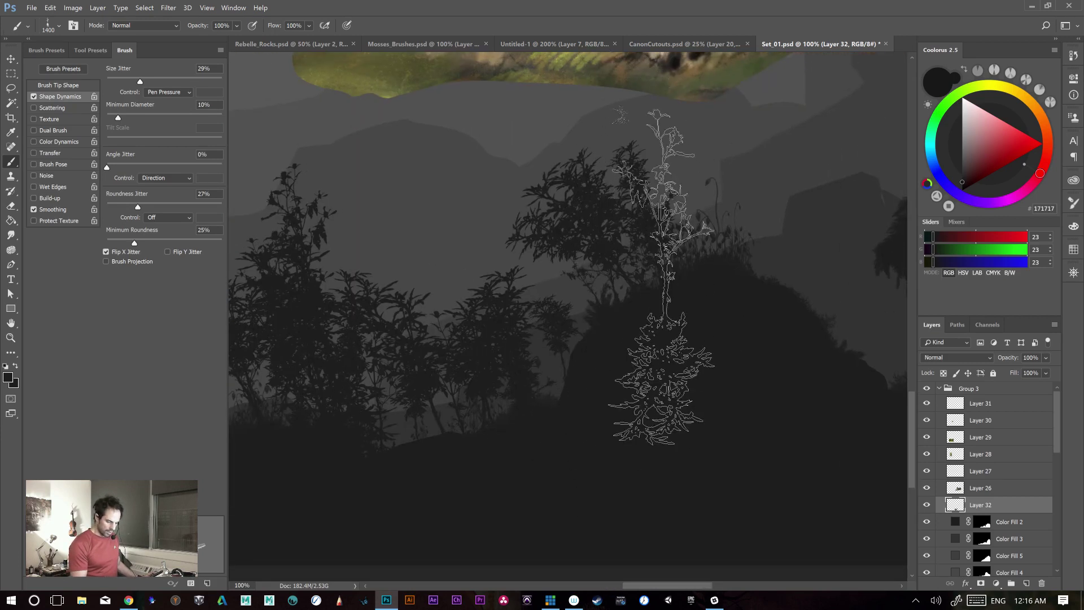
click(694, 214)
key(ctrl+alt+z)
key(ctrl+alt+z)
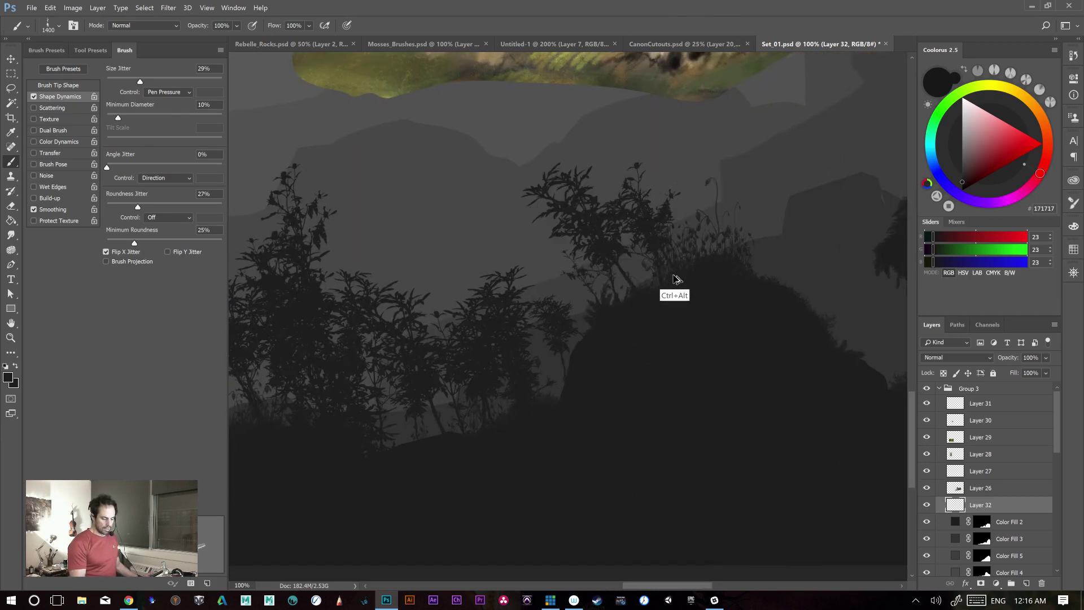
key(ctrl+alt+z)
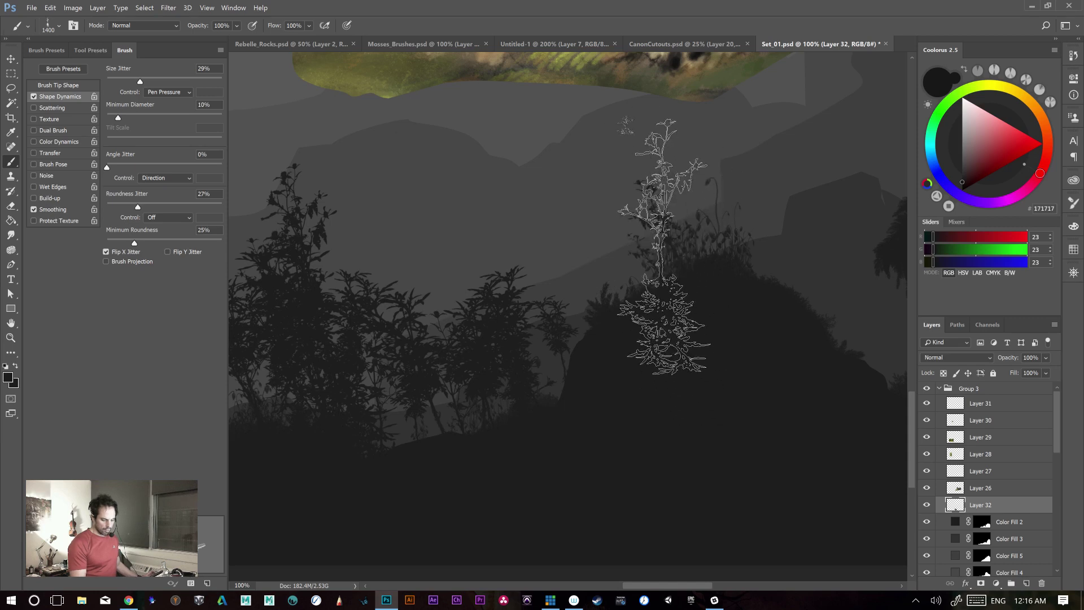
- Stamp a few thin, tall plants on top of the higher hill, undoing the ones that do not fit
click(678, 248)
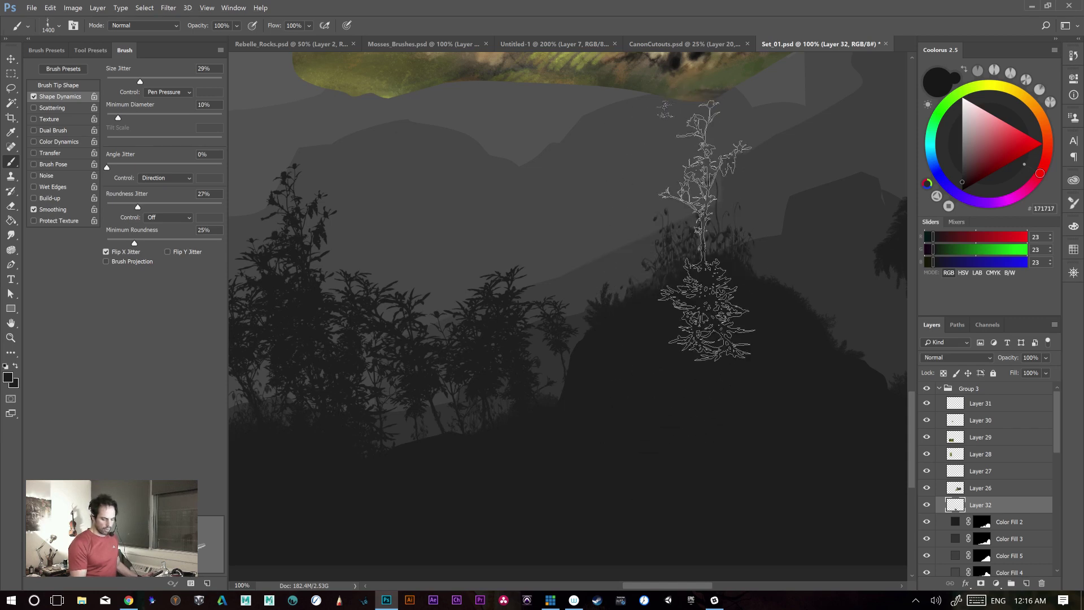
click(672, 260)
key(ctrl+alt+z)
click(686, 257)
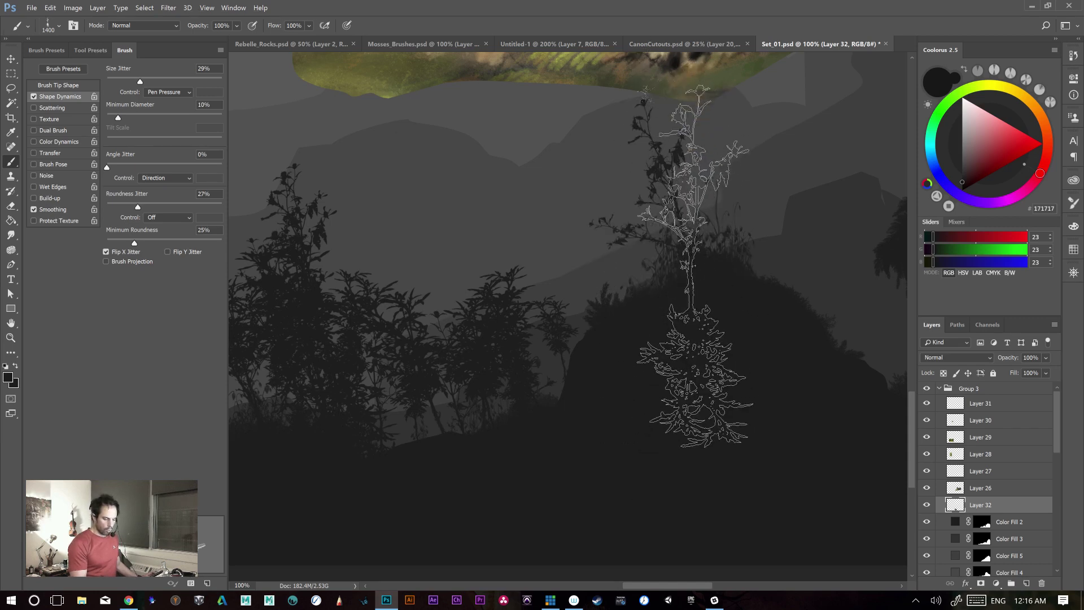
click(681, 228)
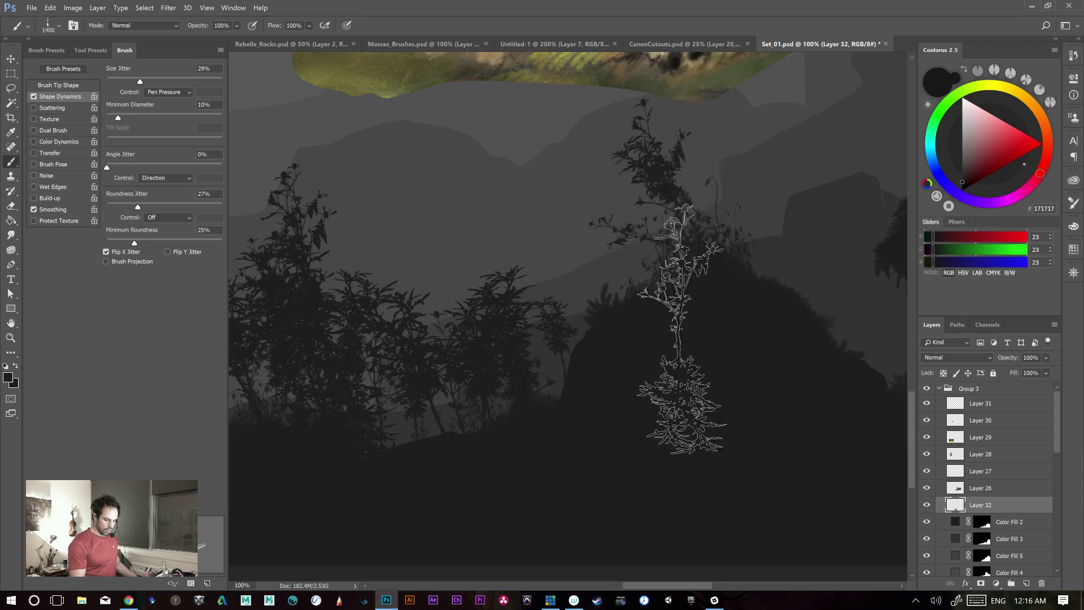
key(ctrl+alt+z)
click(702, 254)
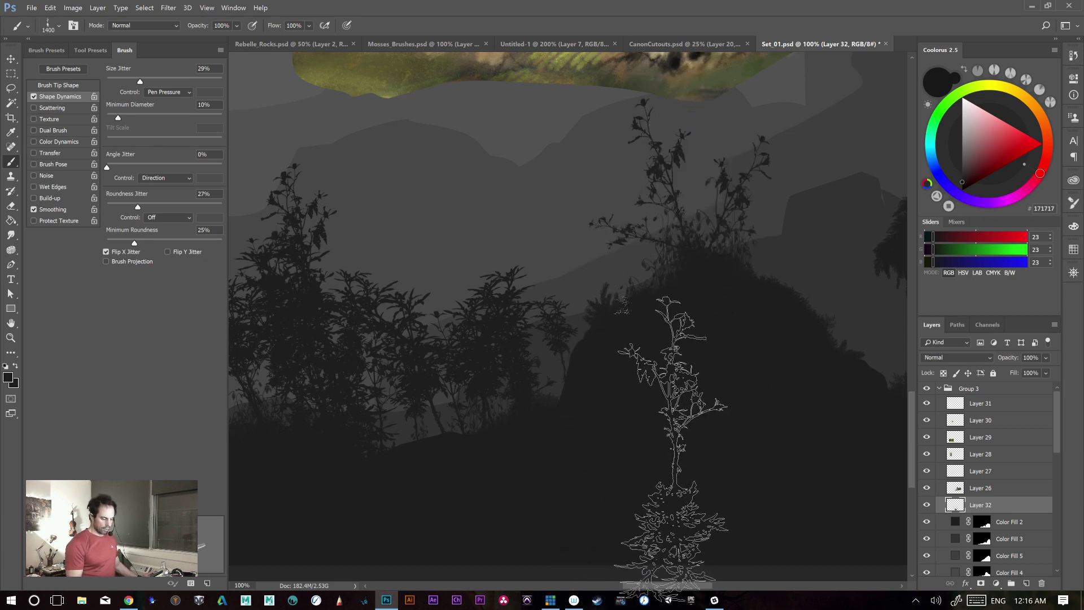
scroll(705, 418, down, 3)
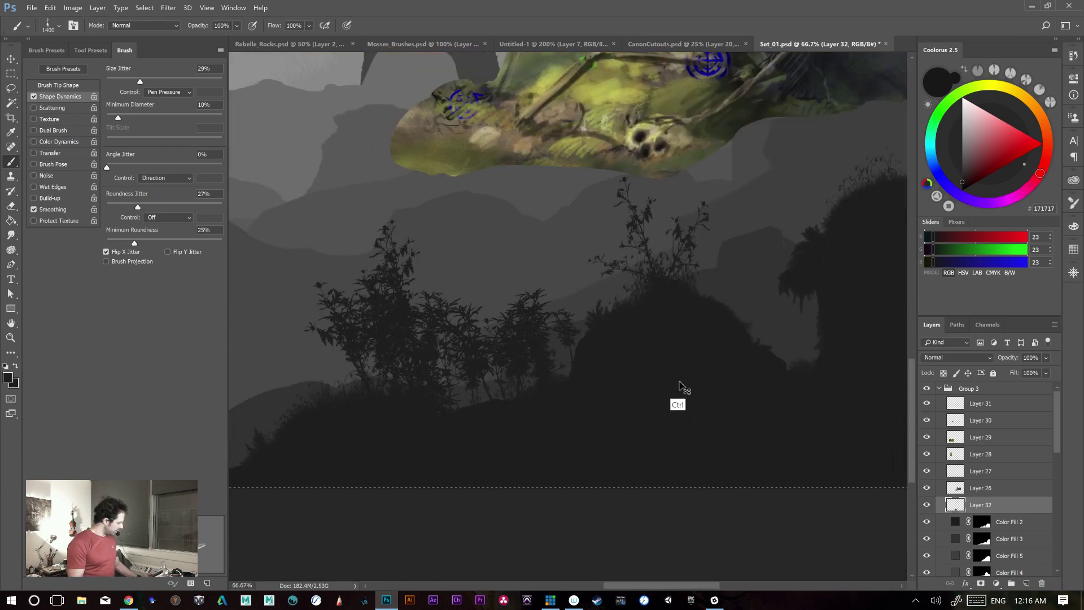
- Clear the plants from Layer 32 and paint a continuous band of plants from the lower hill up to the higher one
key(ctrl+x)
mouse_move(498, 400)
mouse_down()
mouse_move(406, 423)
mouse_move(365, 404)
mouse_up()
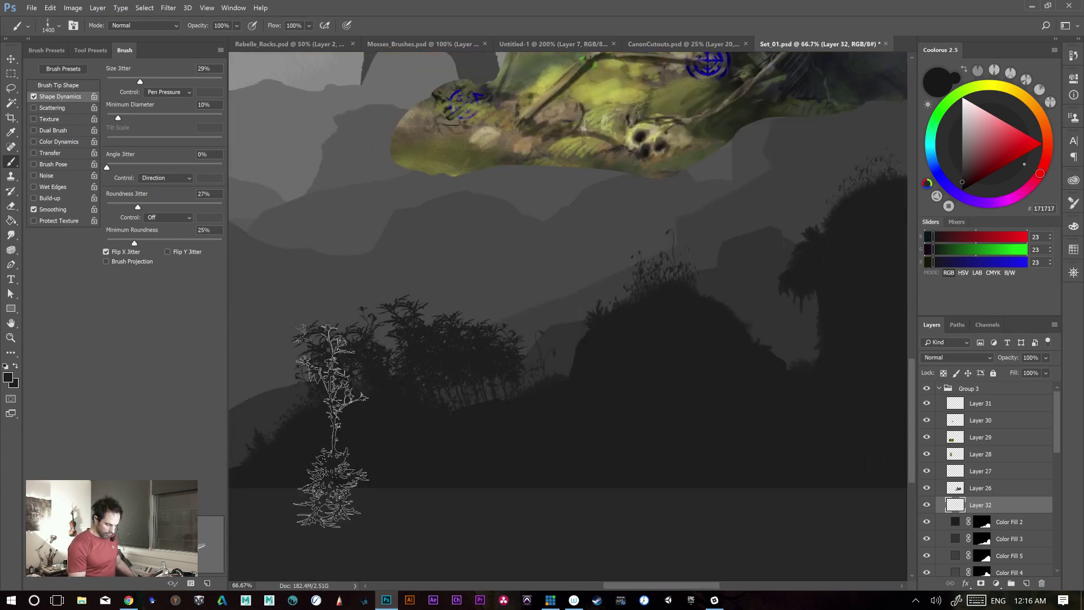
key(ctrl+z)
mouse_move(532, 373)
mouse_down()
mouse_move(459, 388)
mouse_move(392, 430)
mouse_move(367, 407)
mouse_move(586, 356)
mouse_up()
- Reduce the brush size to 900
key(bracketleft)
key(bracketleft)
key(bracketleft)
key(bracketleft)
key(bracketleft)
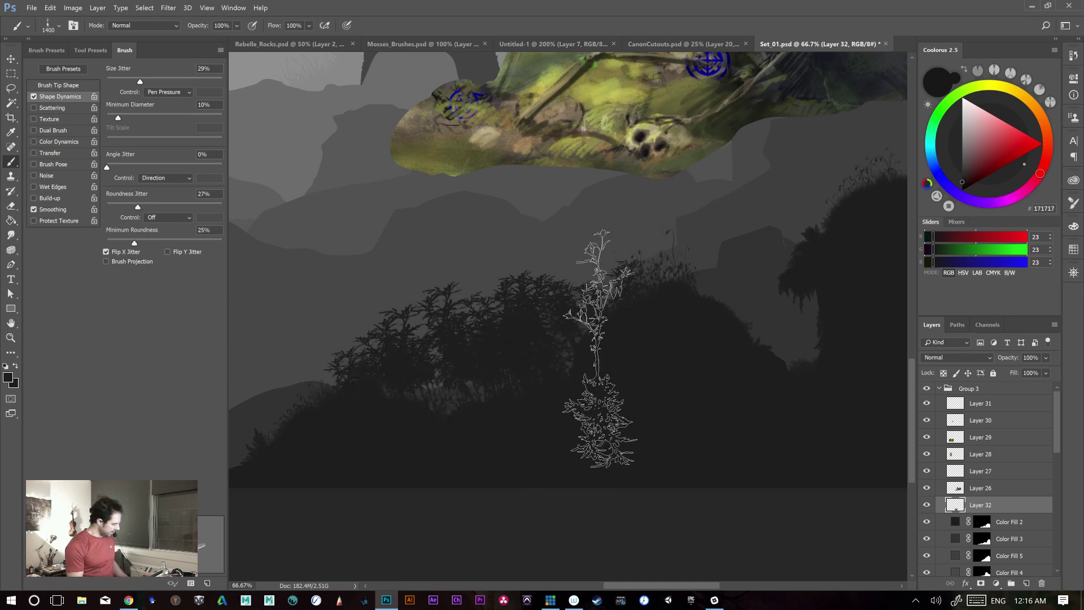
key(ctrl)
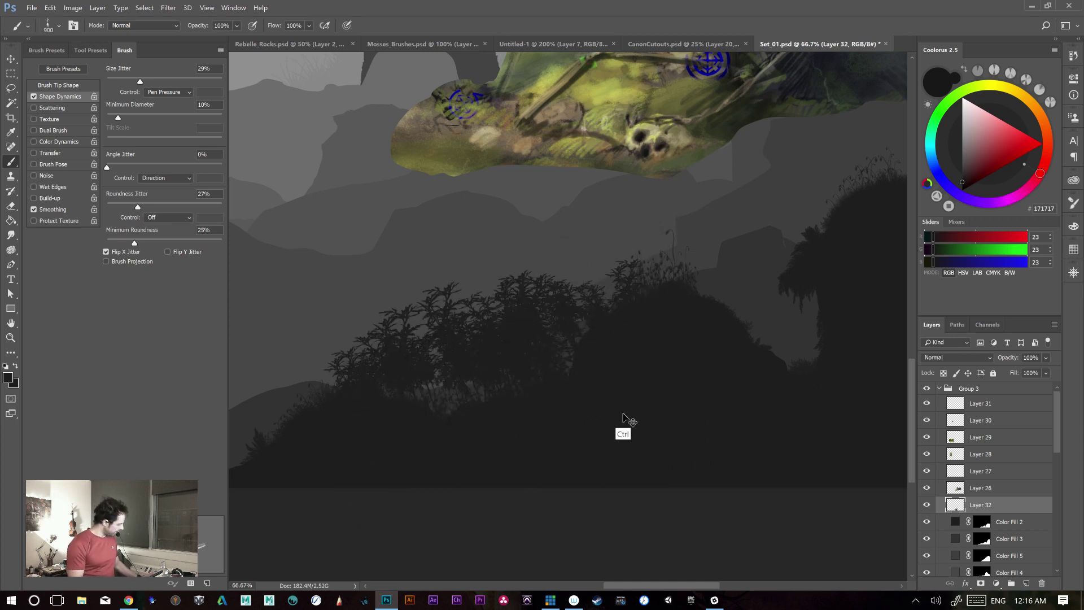
- Undo the band of plants on Layer 32 and paint a low bush with one taller plant on the lower hill
key(ctrl+z)
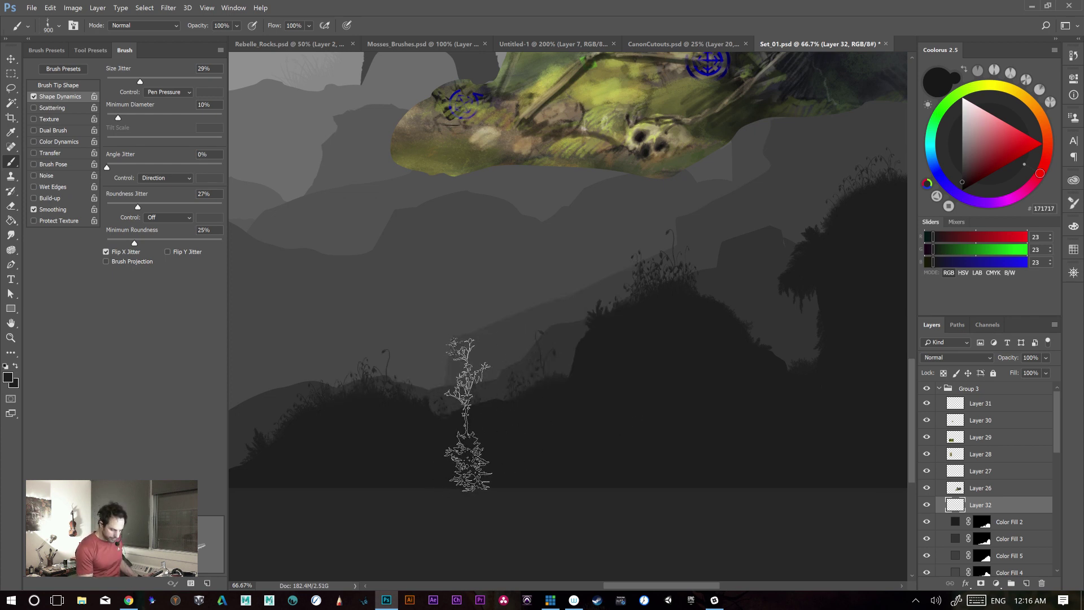
key(ctrl+alt+z)
drag(491, 408, 424, 425)
mouse_move(634, 322)
mouse_down()
mouse_move(670, 307)
mouse_move(661, 337)
mouse_up()
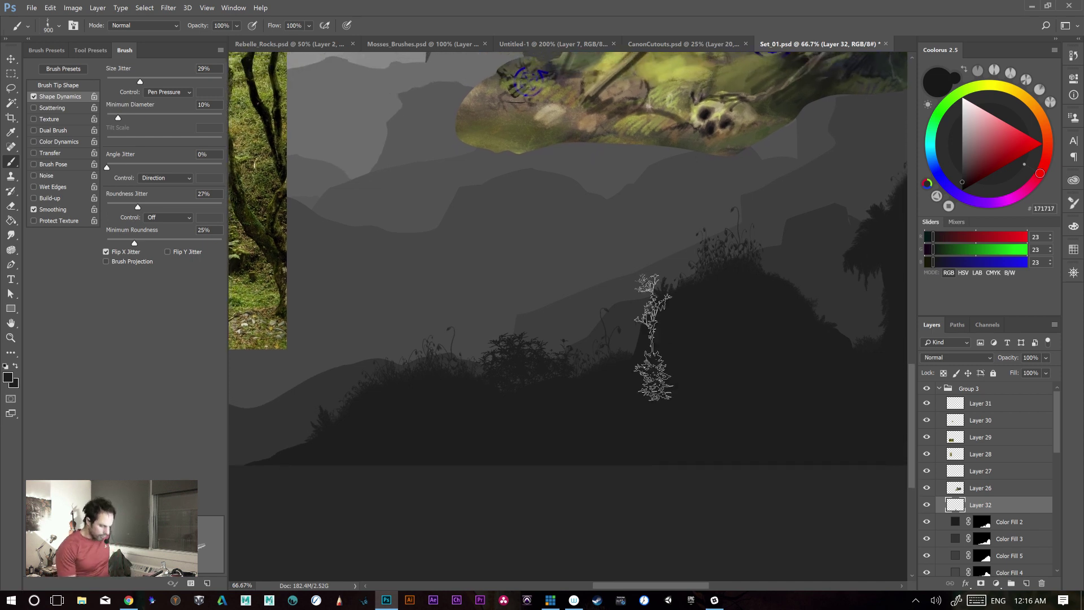
drag(515, 375, 486, 417)
mouse_move(475, 339)
mouse_down()
mouse_move(447, 364)
mouse_move(452, 399)
mouse_up()
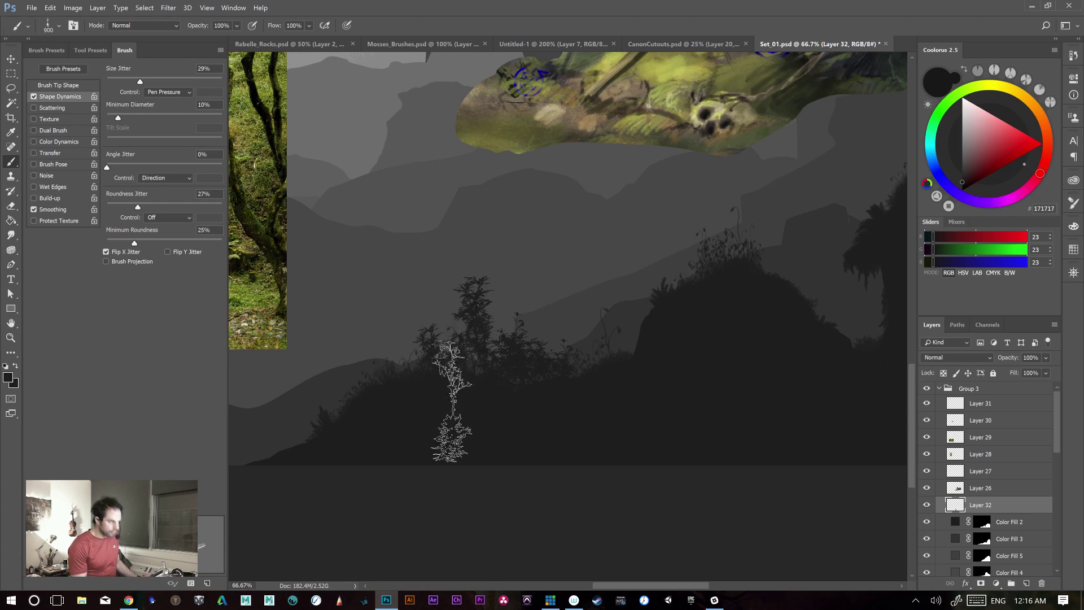
drag(662, 364, 683, 310)
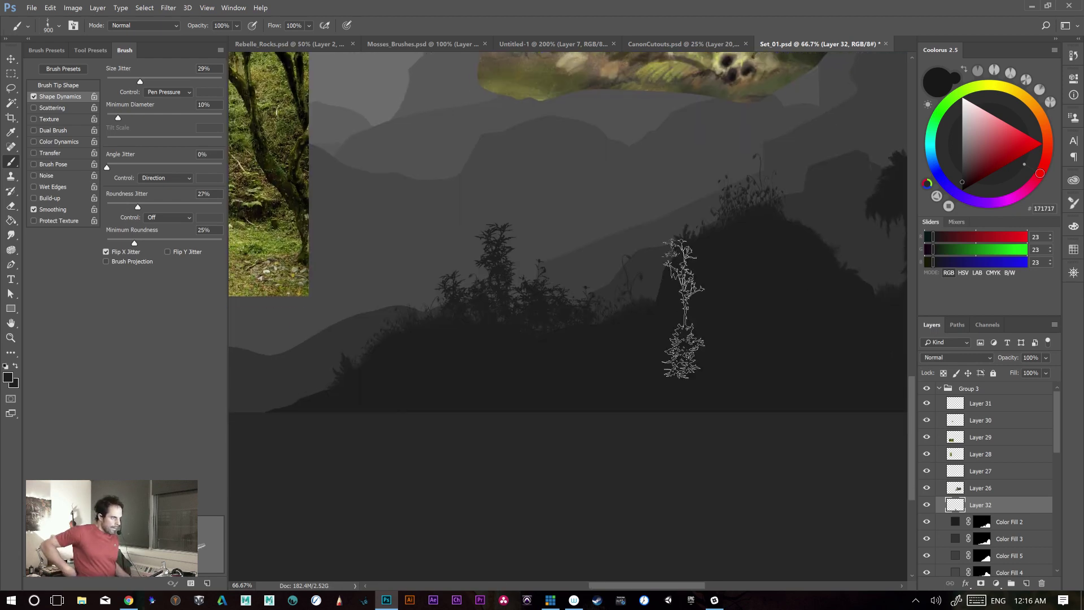
- Add a taller plant above the bush and stamp one on its left flank, redoing the stamp once
key(ctrl+plus)
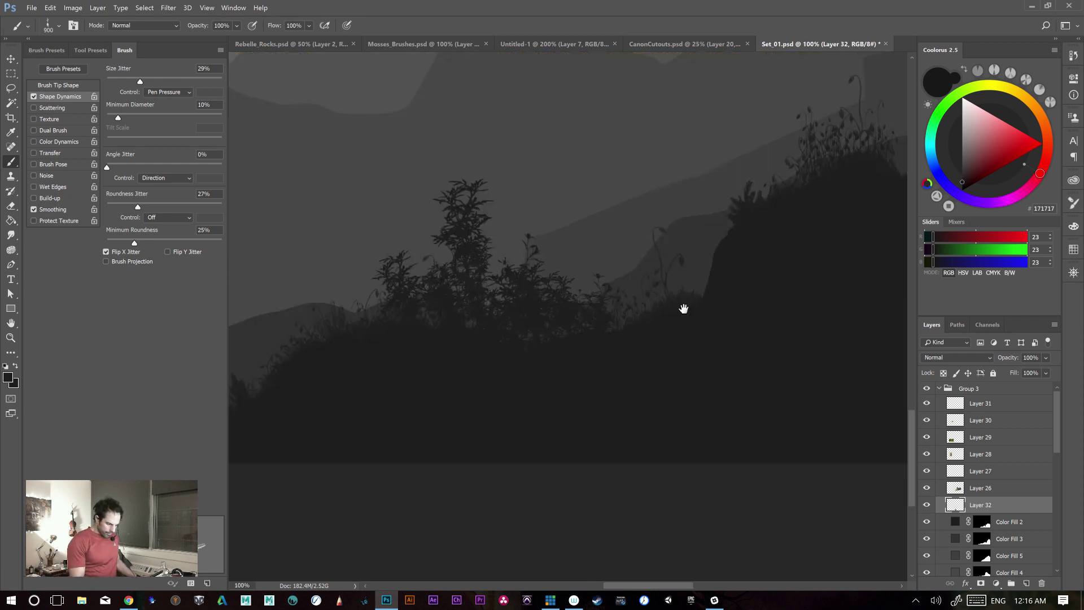
drag(682, 307, 758, 364)
mouse_move(514, 398)
mouse_down()
mouse_move(511, 339)
mouse_move(533, 284)
mouse_move(544, 303)
mouse_move(507, 375)
mouse_up()
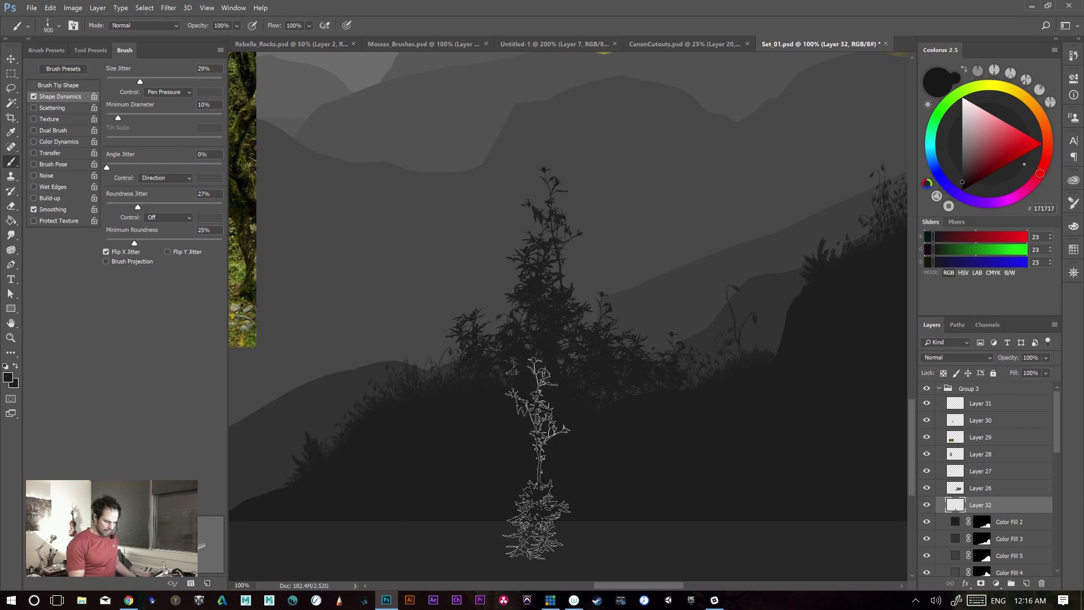
click(465, 356)
key(ctrl+z)
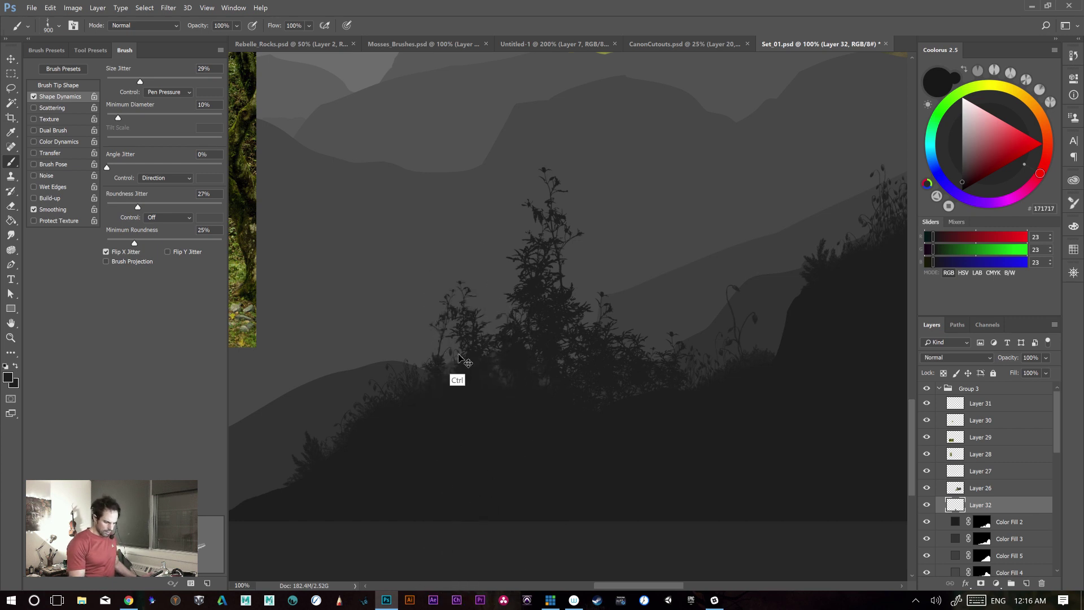
click(468, 354)
key(ctrl+plus)
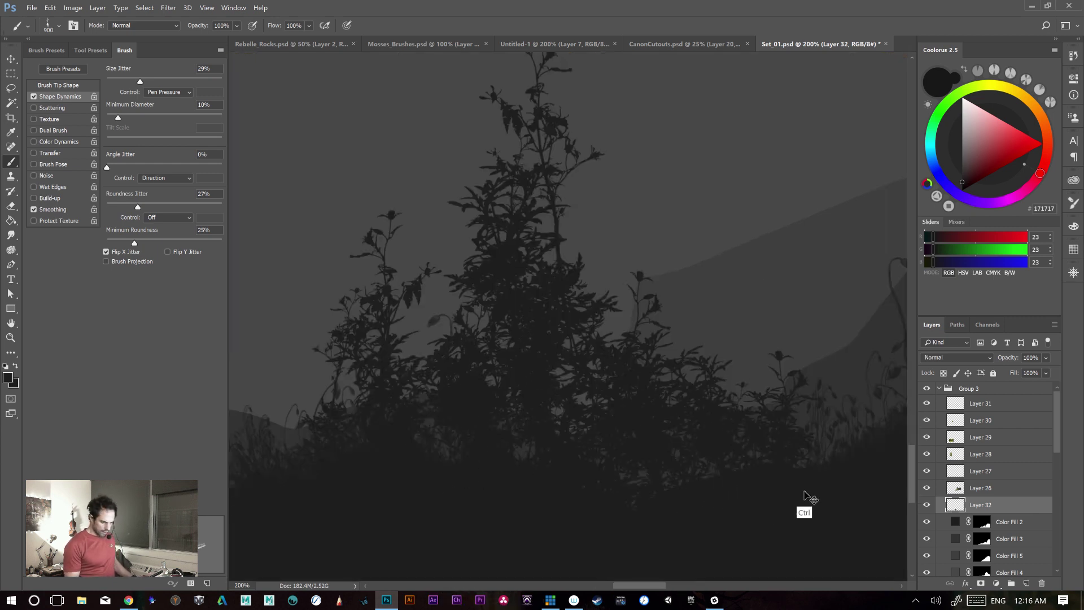
key(ctrl+minus)
key(ctrl+minus)
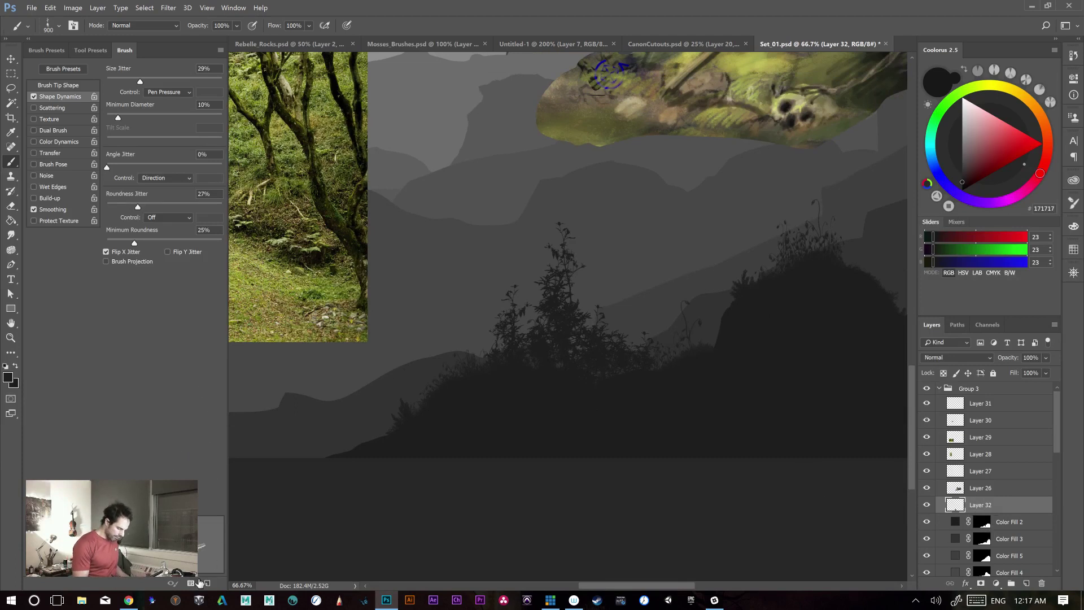
- Save the plant brush as preset Sampled Brush 2 23 with its size captured, and delete the redundant plant preset
click(43, 51)
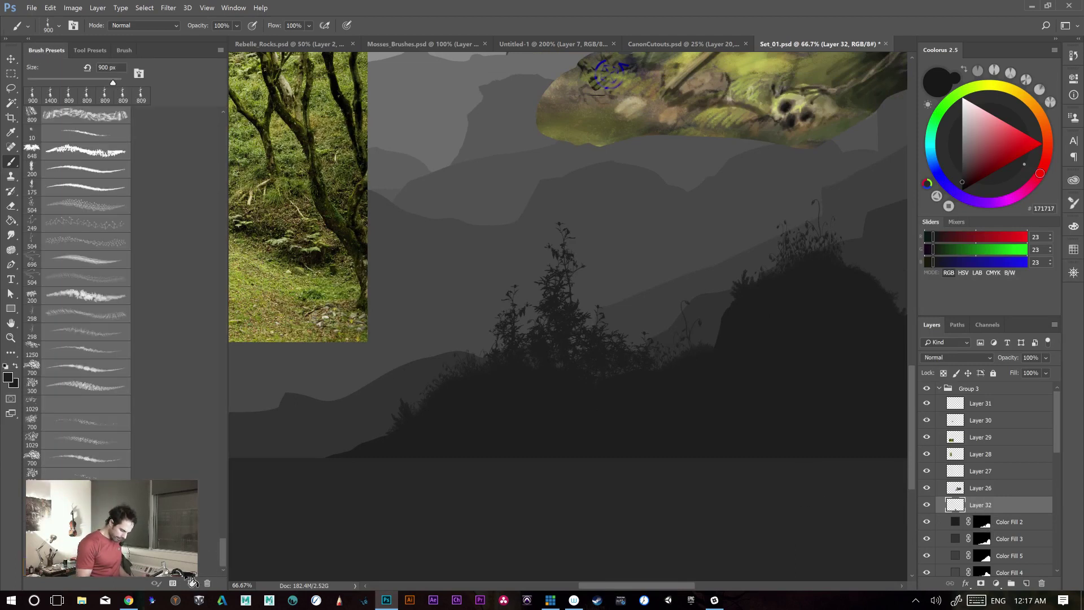
click(192, 583)
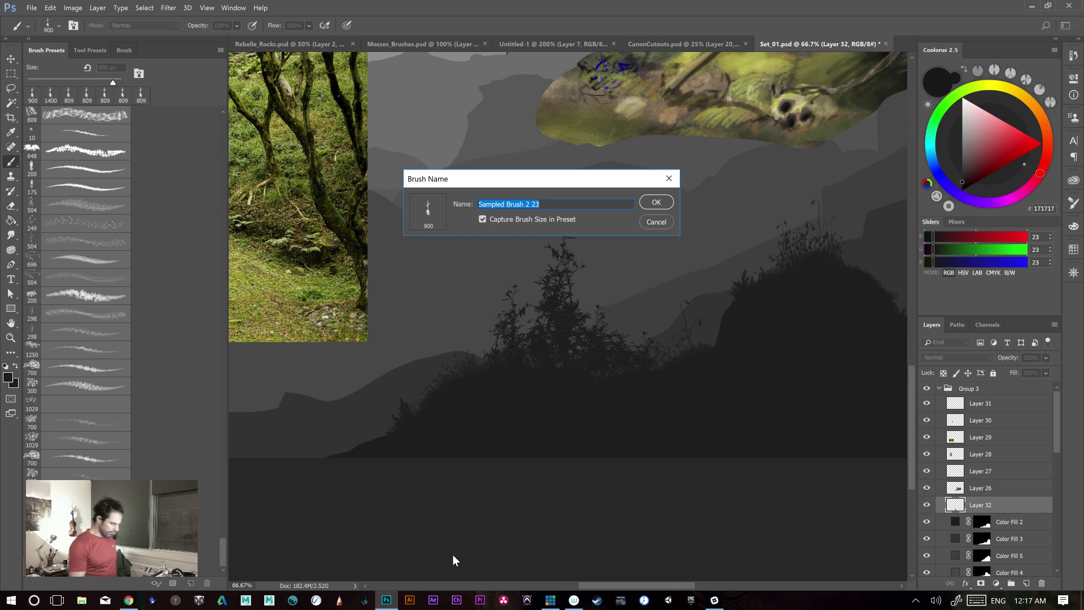
click(656, 203)
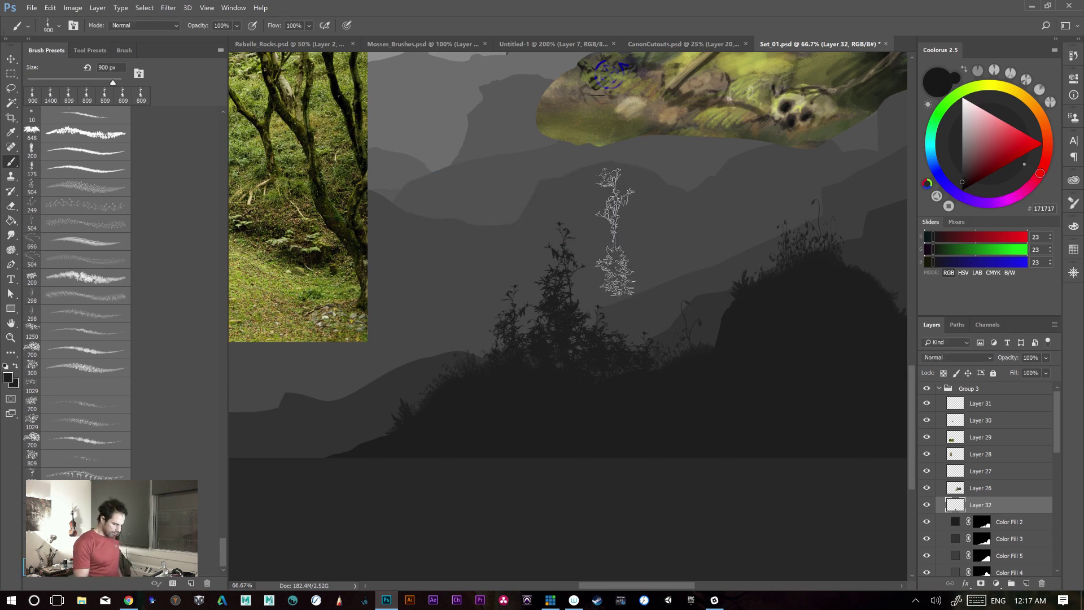
click(208, 583)
click(518, 229)
- Undo a test stroke made with the 868 px plant brush and select the saved 900 px preset
drag(504, 367, 715, 352)
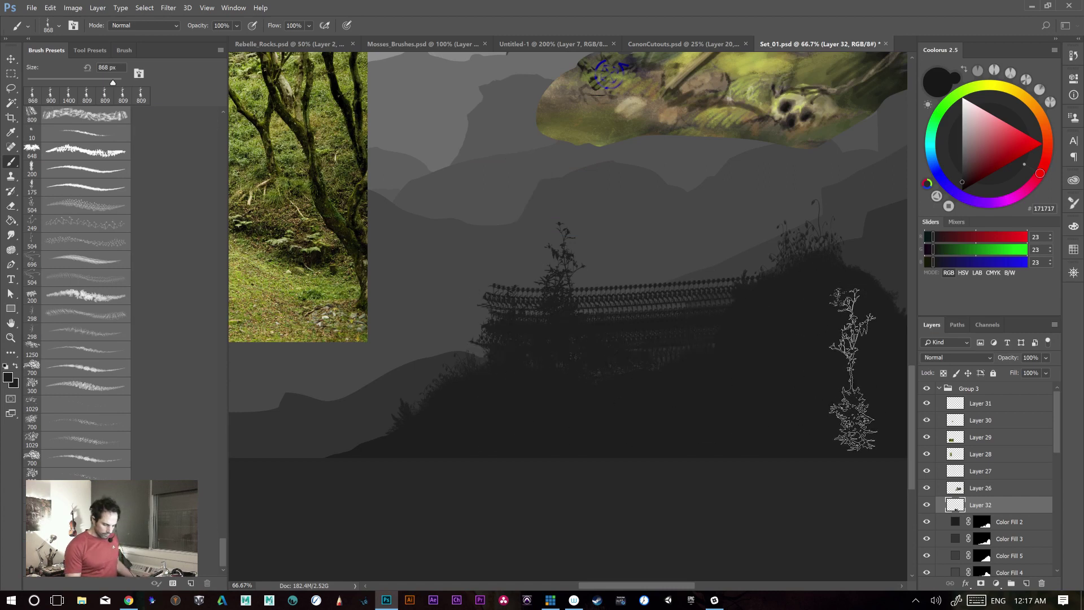
key(ctrl+z)
click(79, 567)
- Try plant strokes with the 900 px preset between the lower and higher hill and undo them
mouse_move(446, 356)
mouse_down()
mouse_move(767, 334)
mouse_move(556, 384)
mouse_up()
key(ctrl+z)
key(ctrl+z)
mouse_move(624, 357)
mouse_down()
mouse_move(720, 345)
mouse_move(591, 341)
mouse_up()
key(ctrl+a)
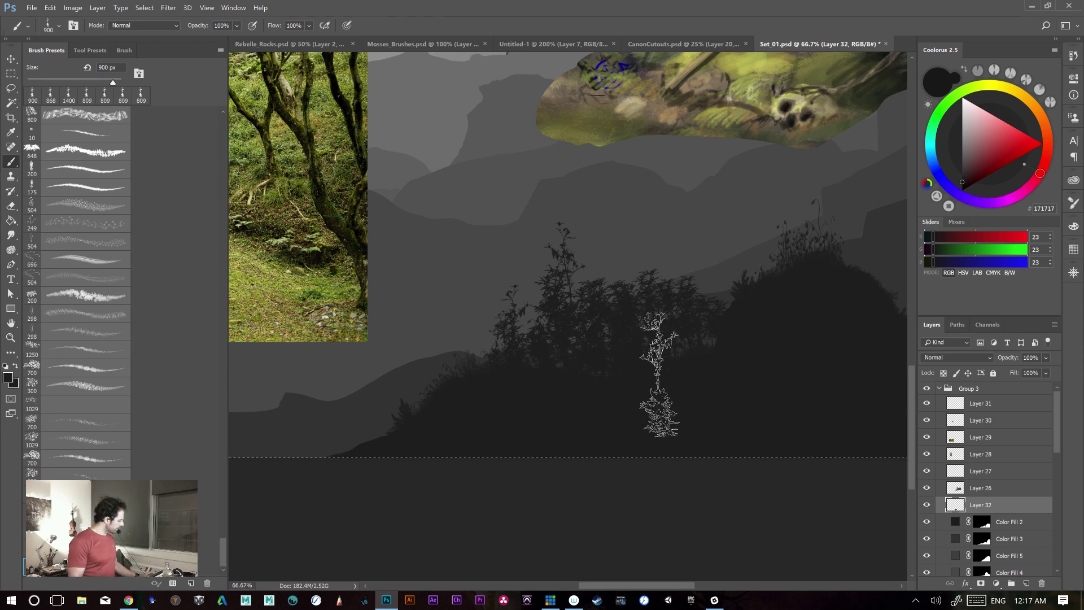
key(ctrl+z)
- Try a tall dense bush with a smaller one to its left on the lower hill, and undo the strokes
drag(594, 333, 644, 369)
key(ctrl+z)
key(ctrl+z)
mouse_move(562, 378)
mouse_down()
mouse_move(564, 406)
mouse_move(618, 341)
mouse_move(577, 323)
mouse_move(600, 251)
mouse_move(618, 277)
mouse_move(578, 321)
mouse_up()
key(ctrl+z)
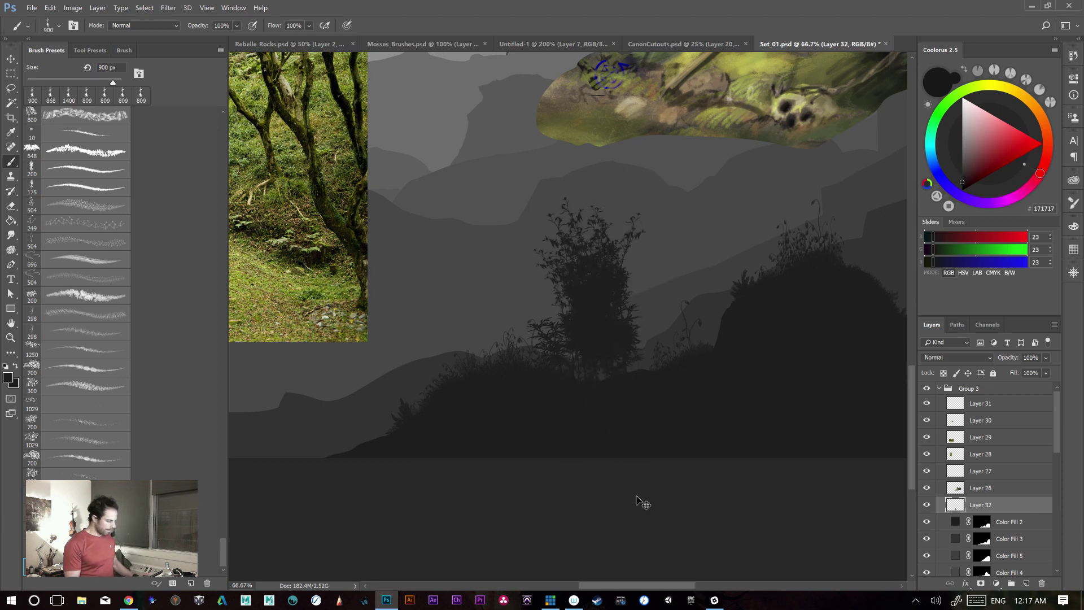
key(ctrl+plus)
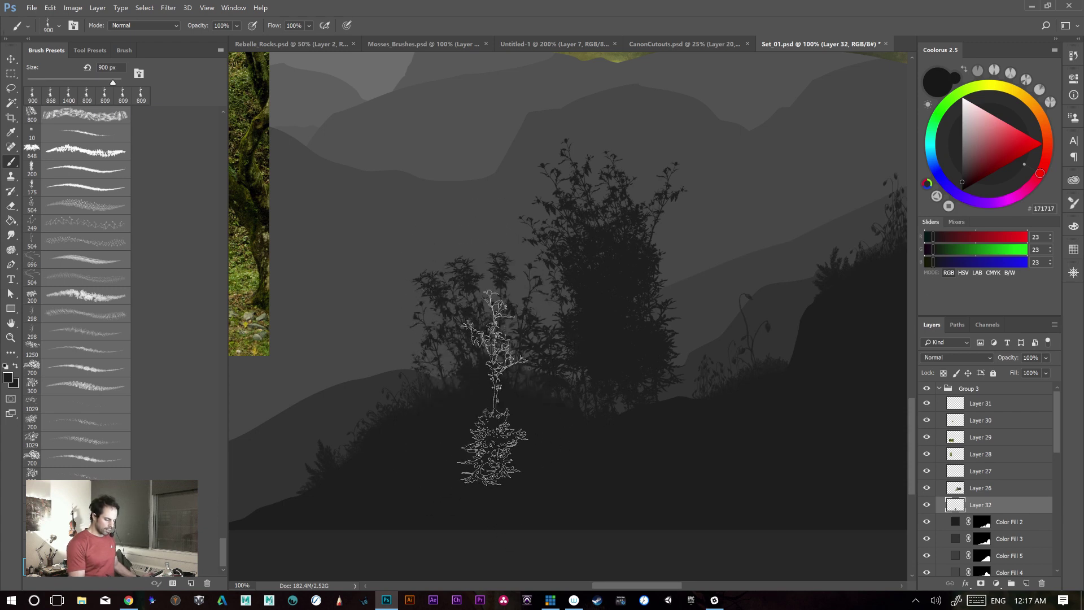
key(ctrl)
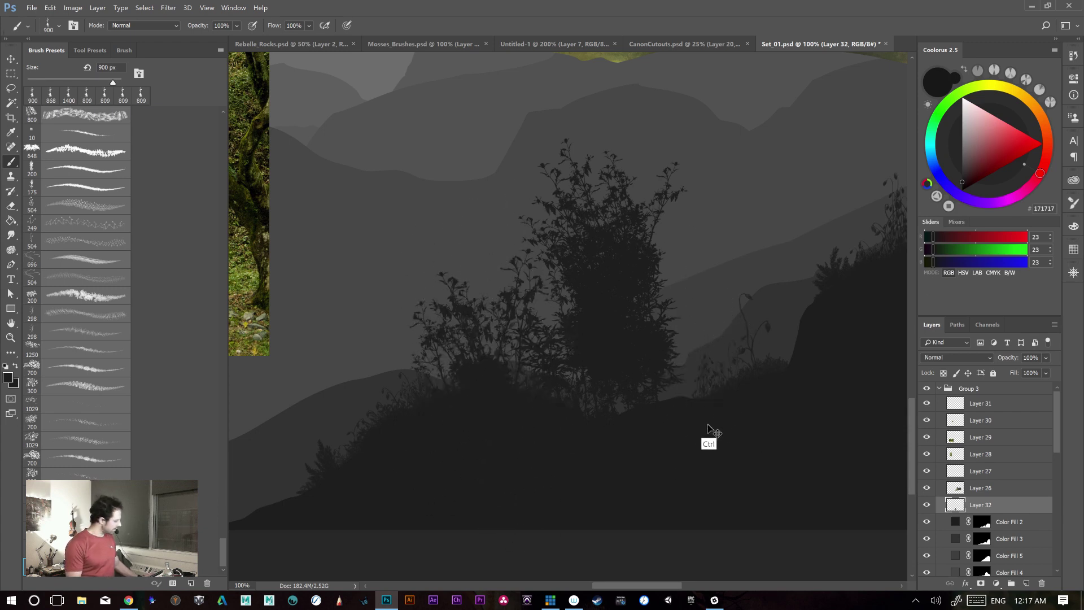
key(ctrl+z)
- Build up a large rounded bush on the lower hill and undo all of its strokes
mouse_move(571, 367)
mouse_down()
mouse_move(469, 389)
mouse_move(561, 348)
mouse_move(448, 385)
mouse_move(557, 375)
mouse_move(650, 425)
mouse_move(533, 294)
mouse_move(507, 300)
mouse_move(562, 305)
mouse_move(531, 312)
mouse_move(587, 336)
mouse_up()
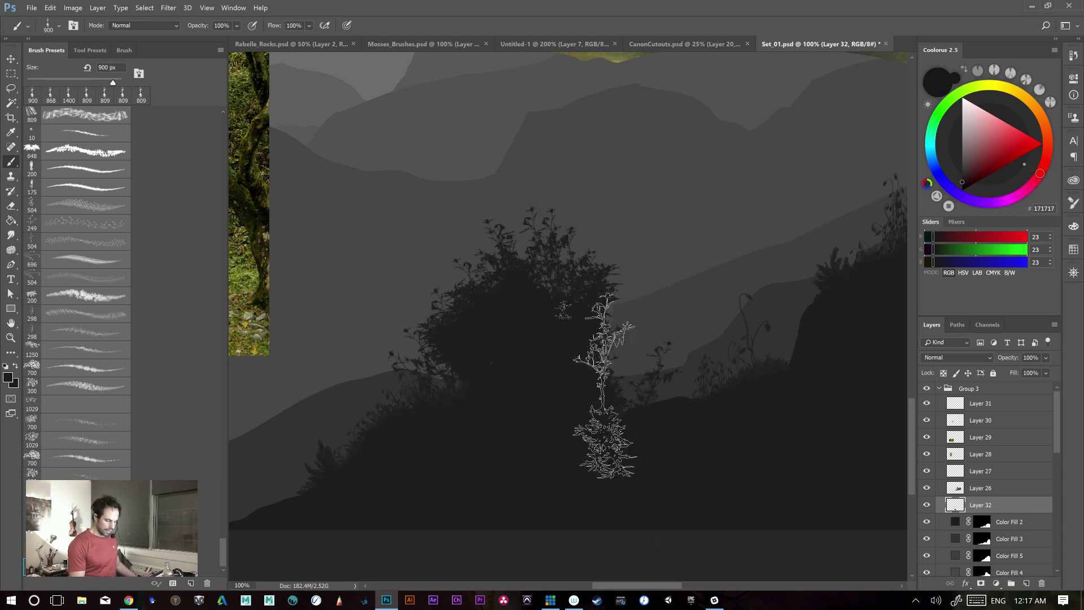
mouse_move(465, 364)
mouse_down()
mouse_move(440, 349)
mouse_move(468, 337)
mouse_move(538, 356)
mouse_move(431, 326)
mouse_move(438, 332)
mouse_move(439, 319)
mouse_move(541, 445)
mouse_move(467, 387)
mouse_move(558, 247)
mouse_move(480, 442)
mouse_move(484, 483)
mouse_up()
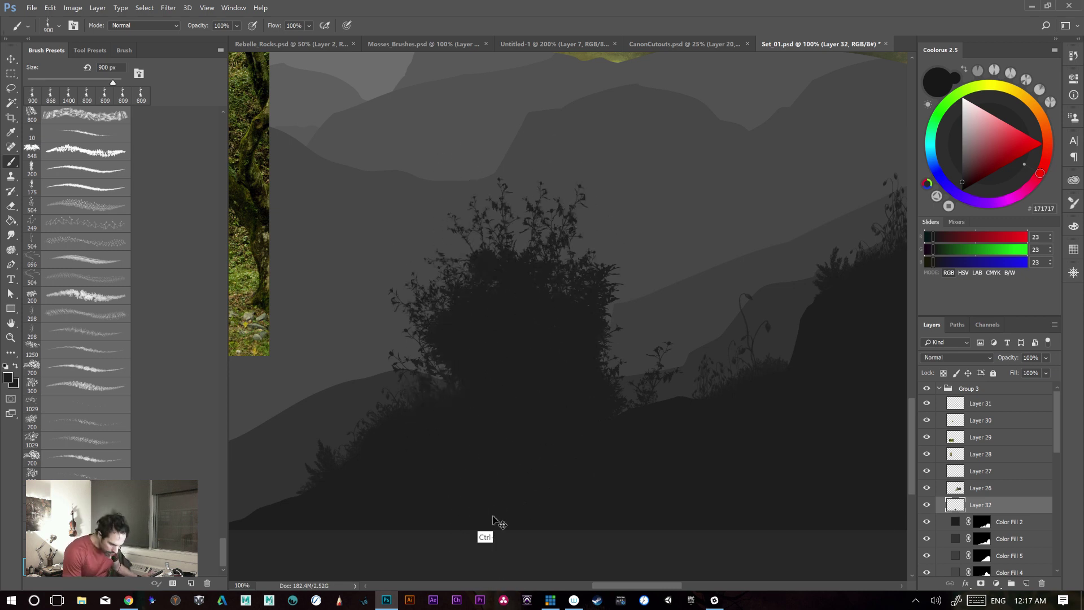
key(ctrl+alt+z)
key(ctrl+alt+z)
key(ctrl+alt+z)
key(ctrl+alt+z)
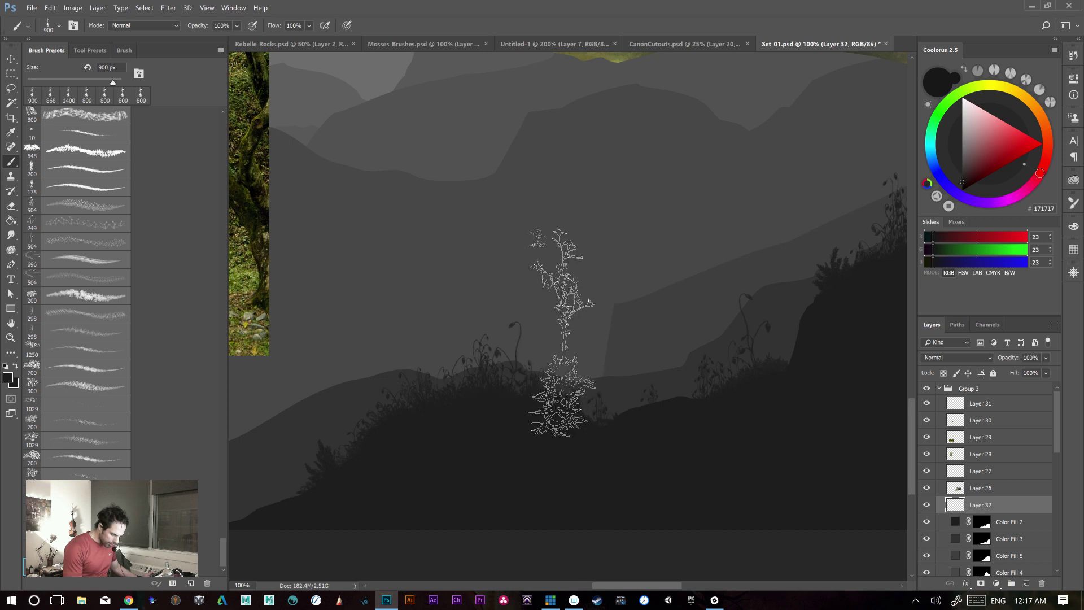
- Try a smaller bush of branching plants at the crest of the lower hill and undo it
drag(507, 334, 586, 449)
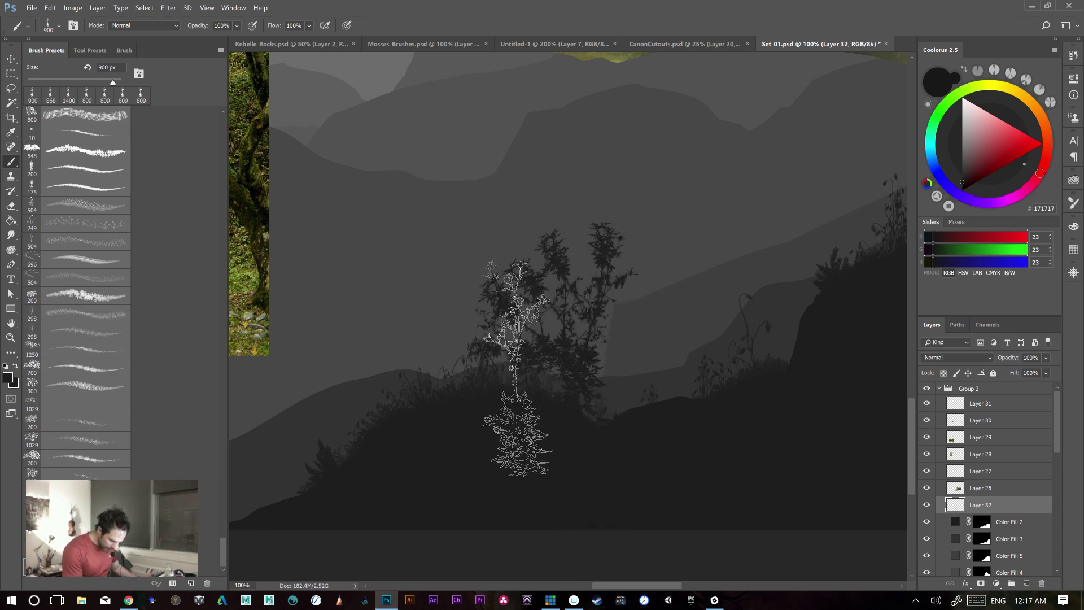
key(ctrl+alt+z)
mouse_move(531, 323)
mouse_down()
mouse_move(579, 331)
mouse_move(571, 271)
mouse_move(527, 390)
mouse_up()
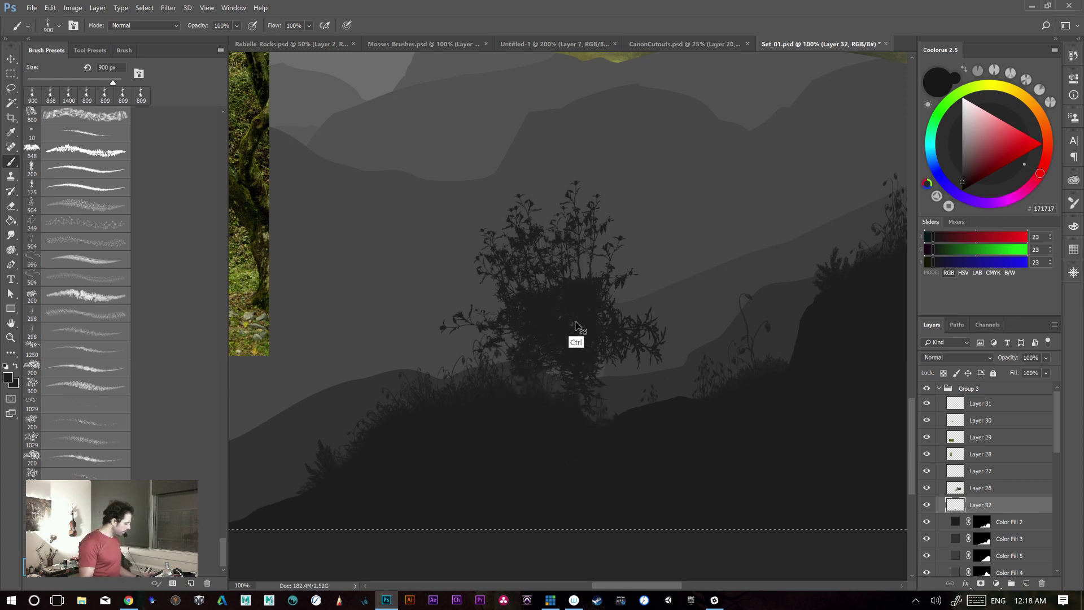
key(ctrl+z)
- Try a row of thin separate plants in the dip between the two hills and undo it
drag(556, 383, 666, 394)
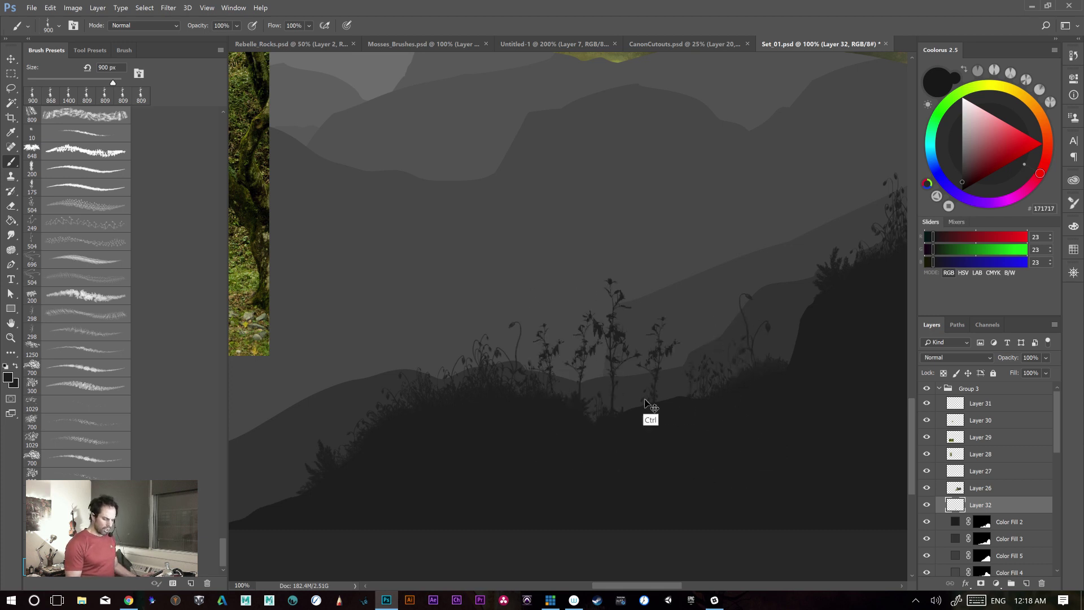
key(ctrl+z)
drag(584, 389, 706, 386)
key(ctrl+z)
- Stamp a compact cluster of plants in the dip between the hills, undoing the one that does not fit
click(595, 385)
click(621, 384)
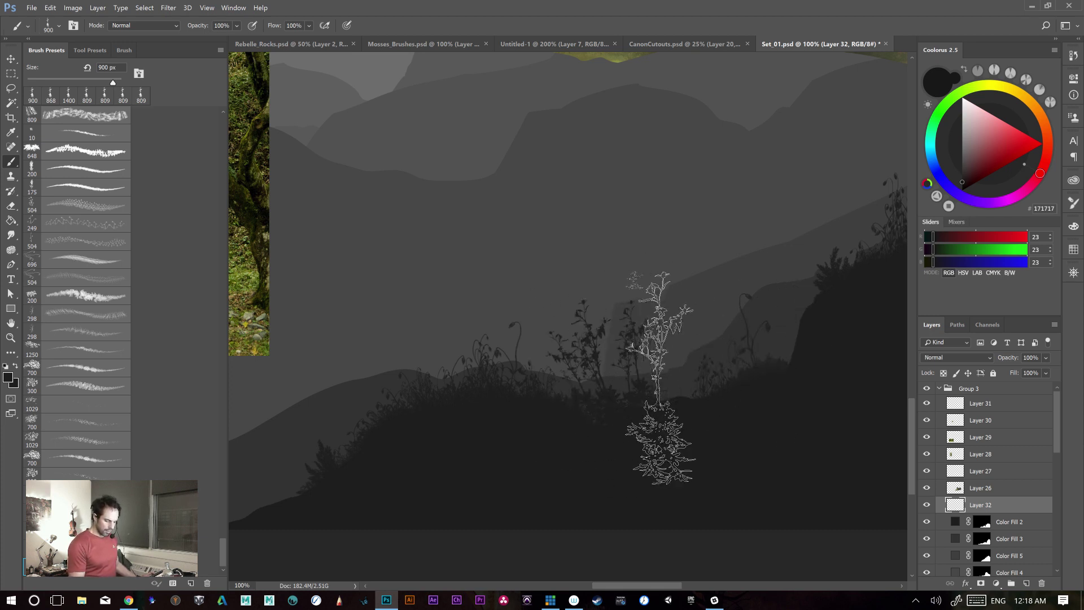
click(664, 370)
click(614, 326)
key(ctrl+z)
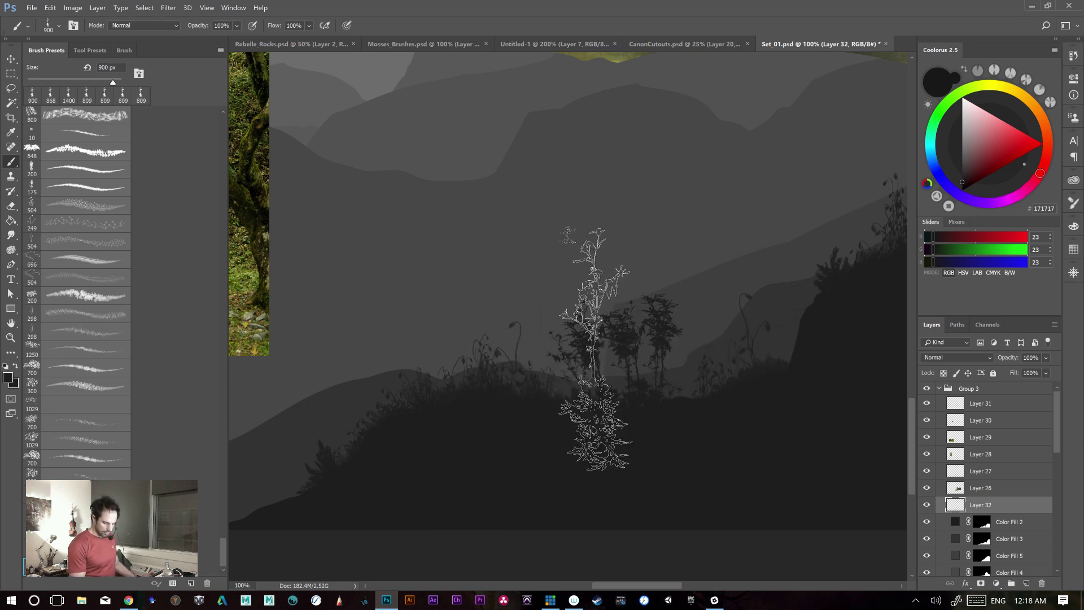
click(574, 374)
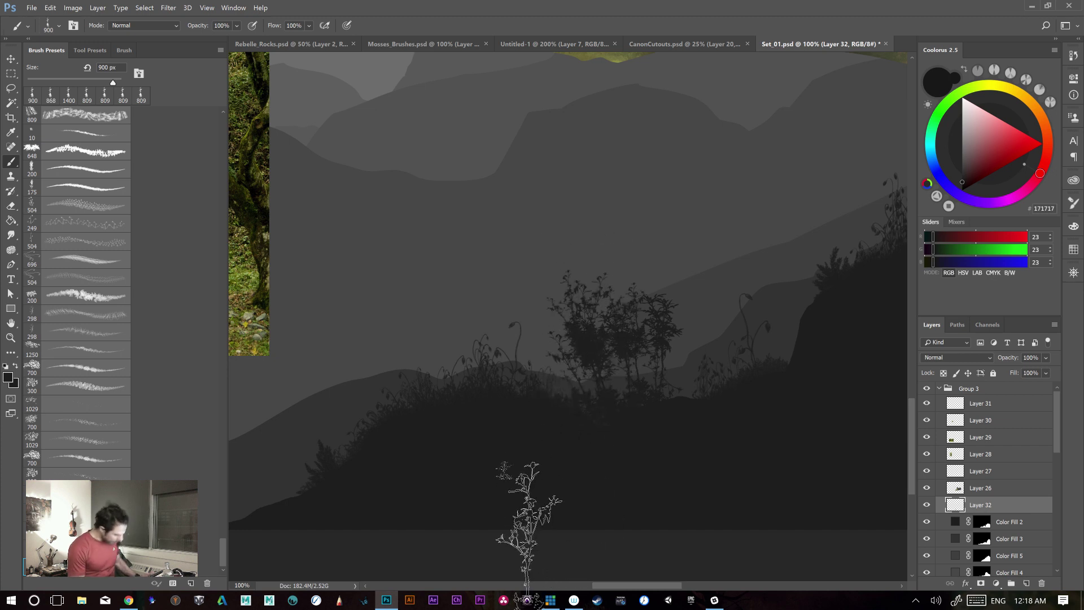
- Examine the leaf and flower-head detail of the stamped plant cluster
key(ctrl+plus)
key(ctrl+plus)
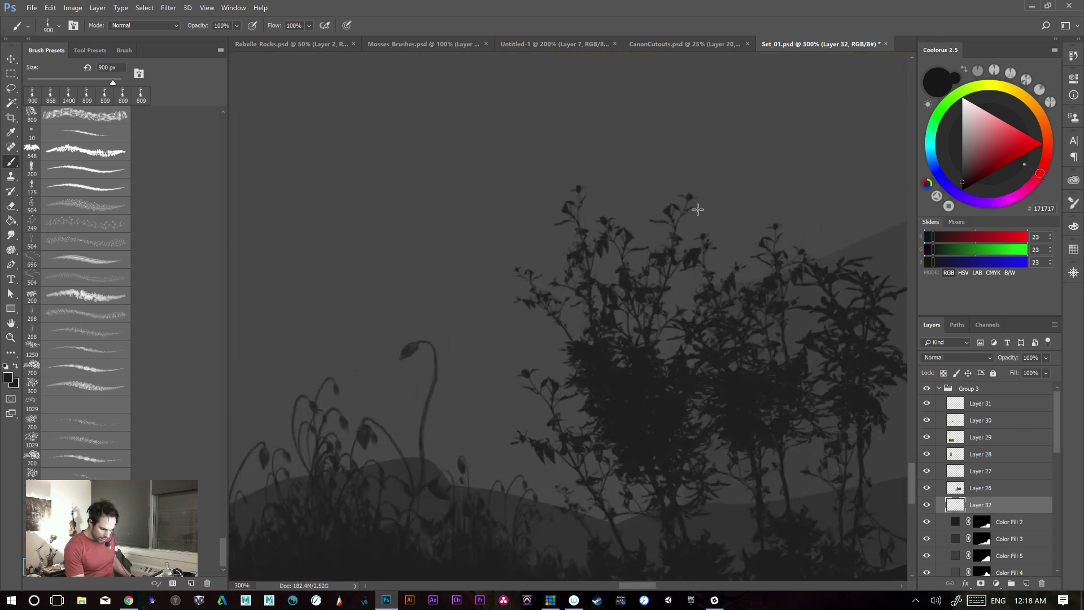
key(ctrl+minus)
key(ctrl+minus)
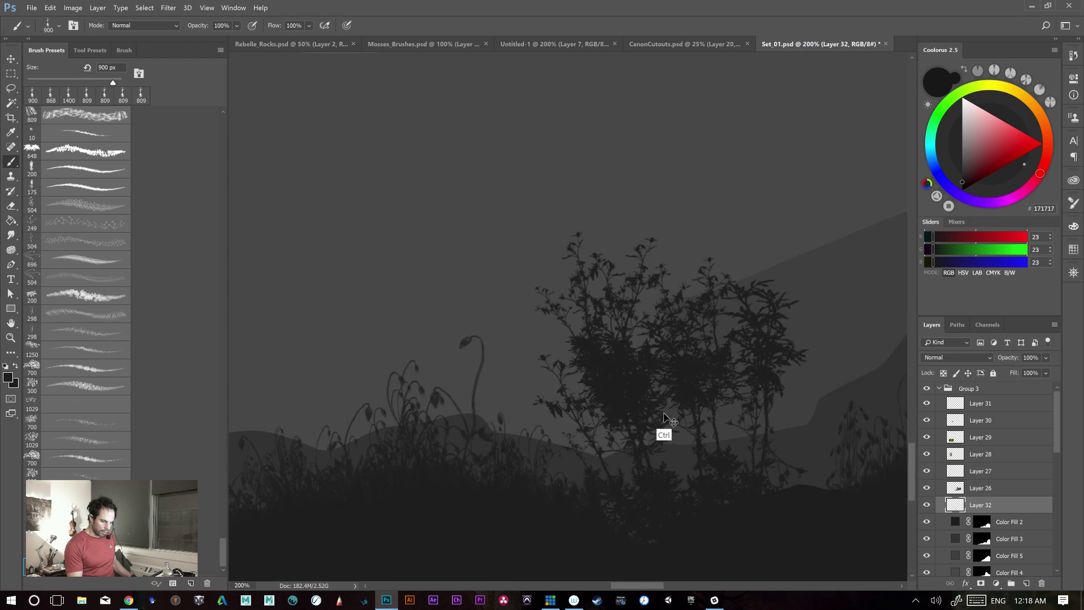
drag(610, 463, 657, 379)
key(ctrl+plus)
drag(656, 213, 649, 311)
- Switch to the Untitled-1 document, duplicate Layer 7 and hide the original, with the Lasso tool active
key(e)
key(l)
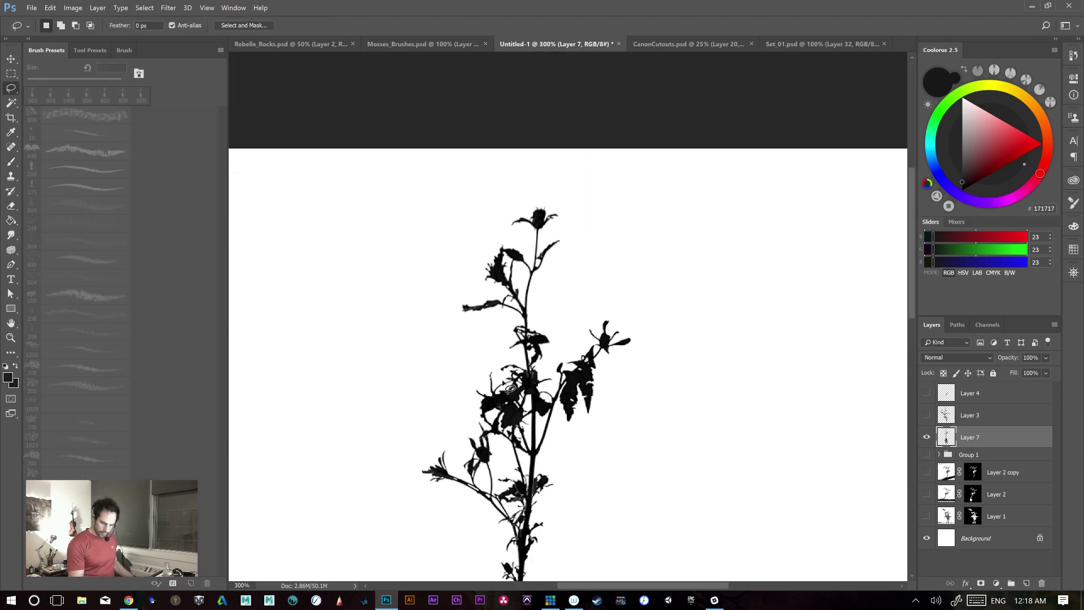
click(927, 439)
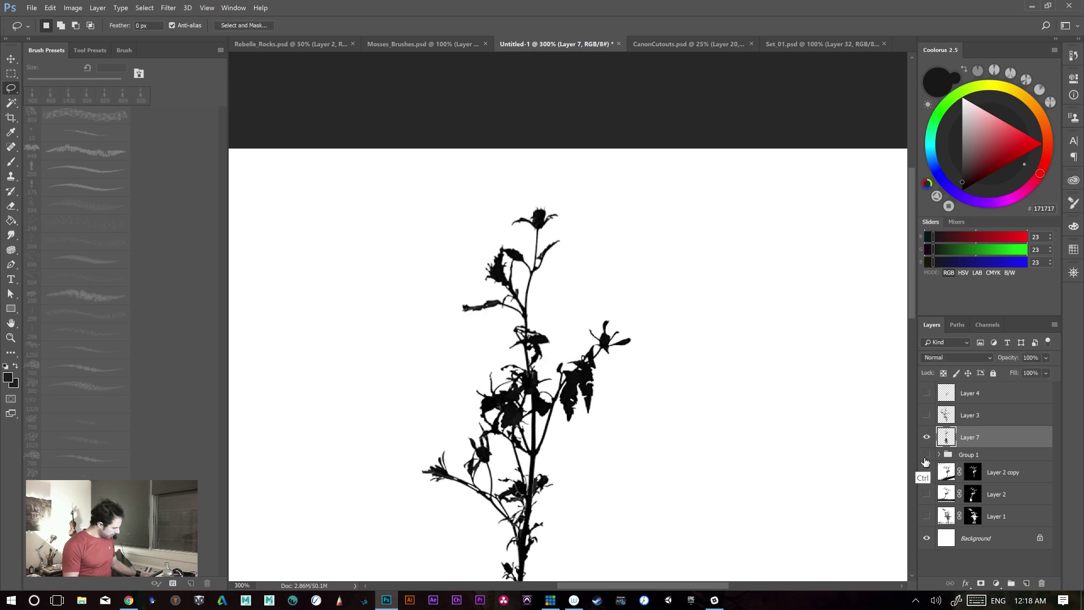
key(ctrl+j)
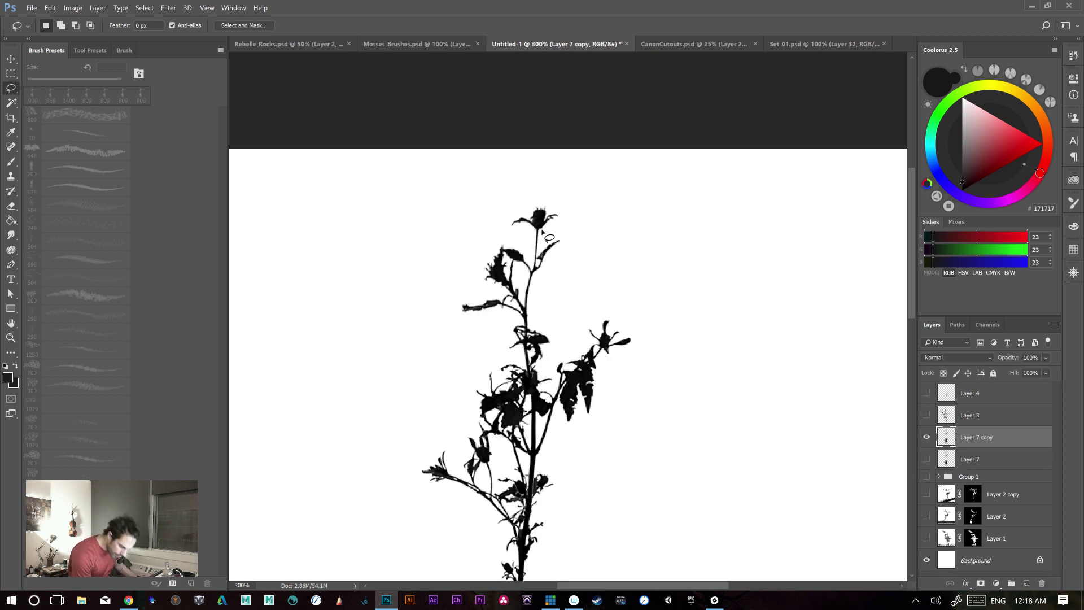
- Lasso the flower head at the plant's tip on Layer 7 copy, delete it and deselect
key(ctrl+plus)
drag(563, 198, 589, 249)
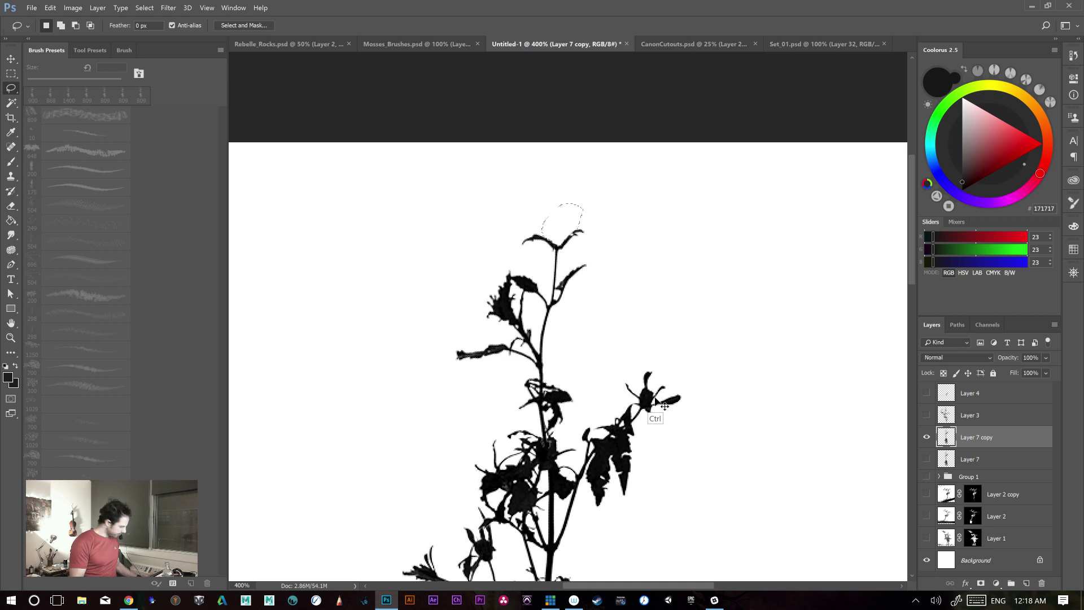
key(ctrl+d)
- Lasso a small leaf low on the plant's stem and copy it onto a new layer
drag(670, 320, 668, 199)
drag(643, 314, 665, 227)
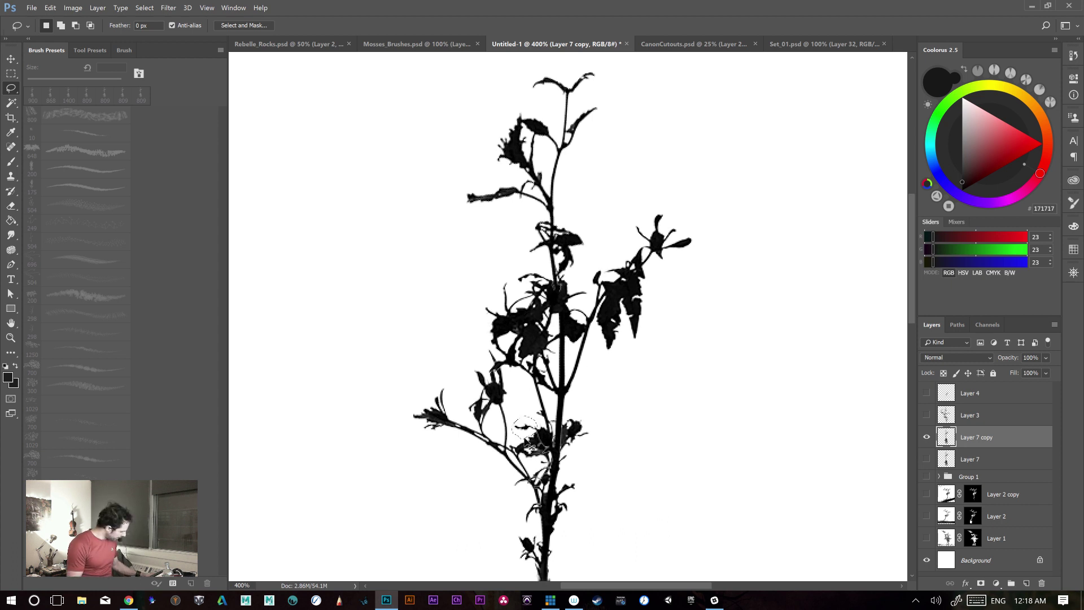
key(ctrl+shift+alt+n)
key(v)
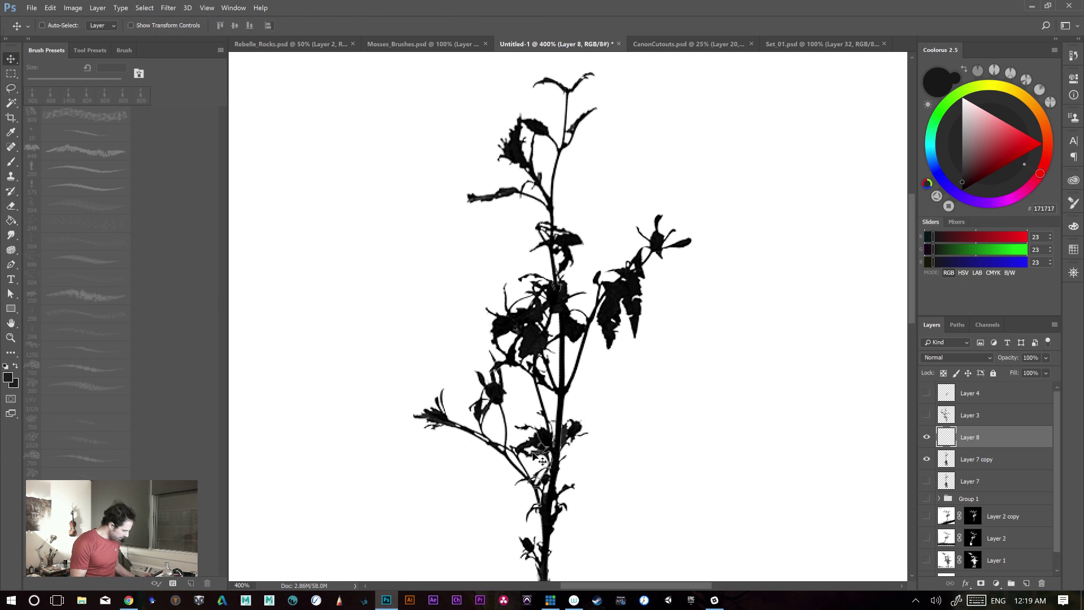
- Move the copied leaf on Layer 8 to the plant's tip and rotate it about 45°
drag(543, 453, 530, 99)
drag(579, 184, 526, 326)
drag(478, 243, 513, 232)
key(ctrl+t)
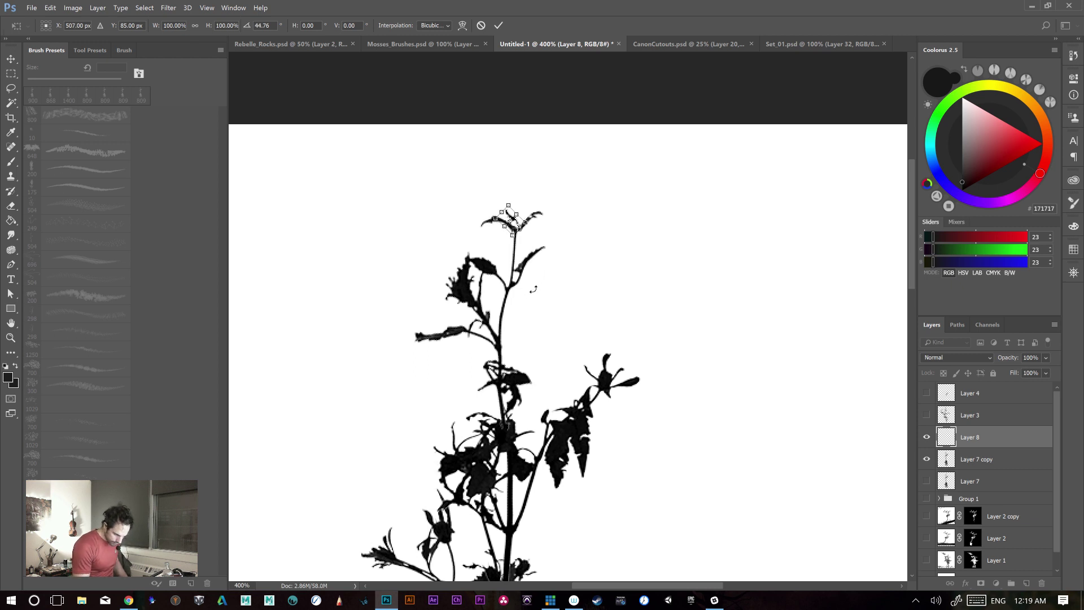
key(Return)
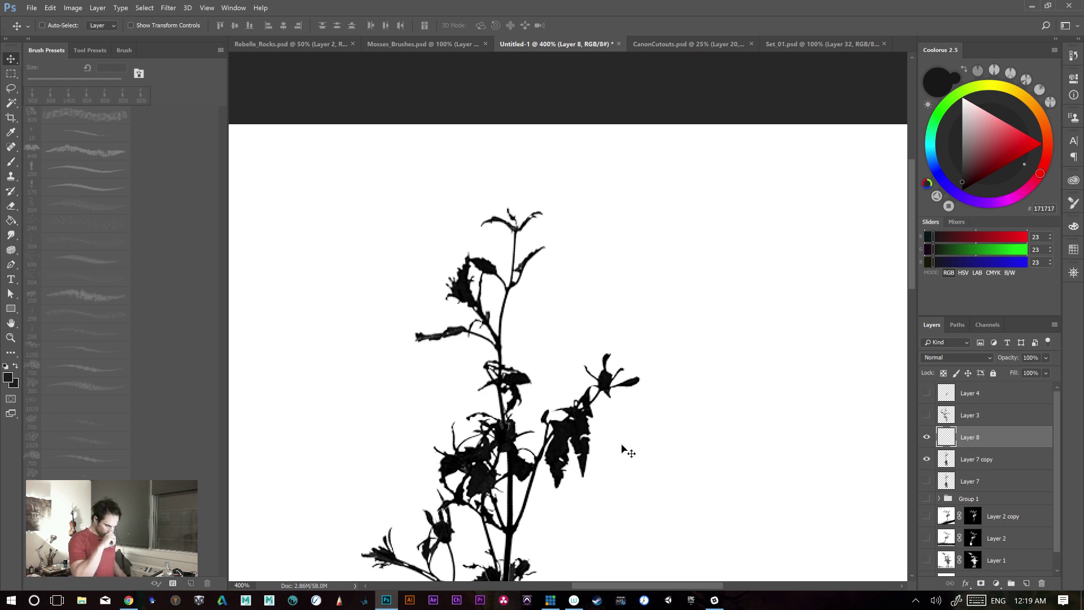
- Lasso the left leaf at the plant's tip on Layer 7 copy and rotate it about 37° to point more upward
key(ctrl+0)
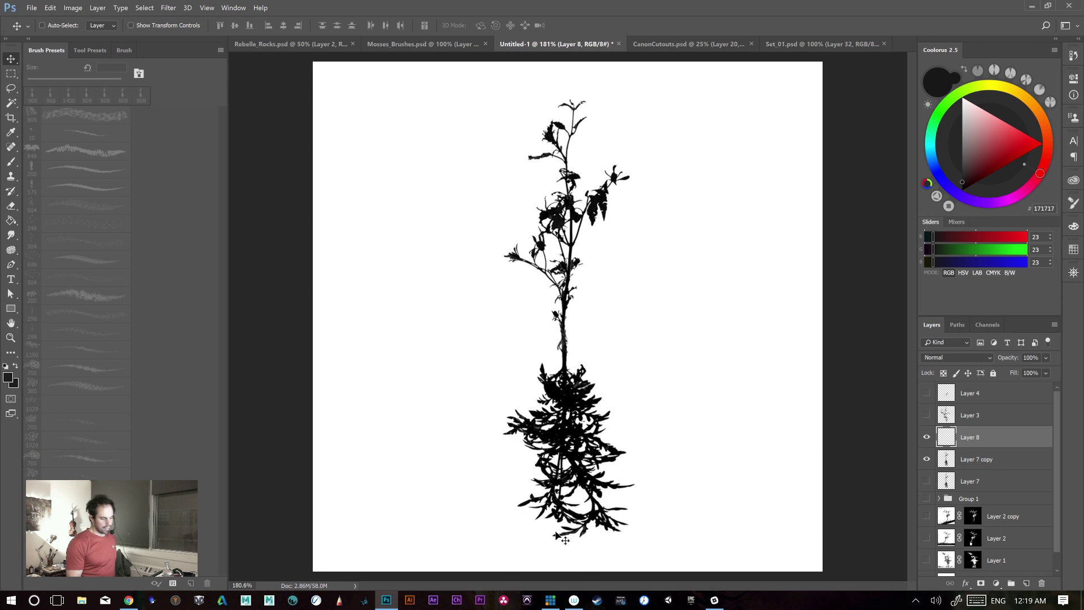
key(ctrl+plus)
key(ctrl+plus)
key(ctrl+plus)
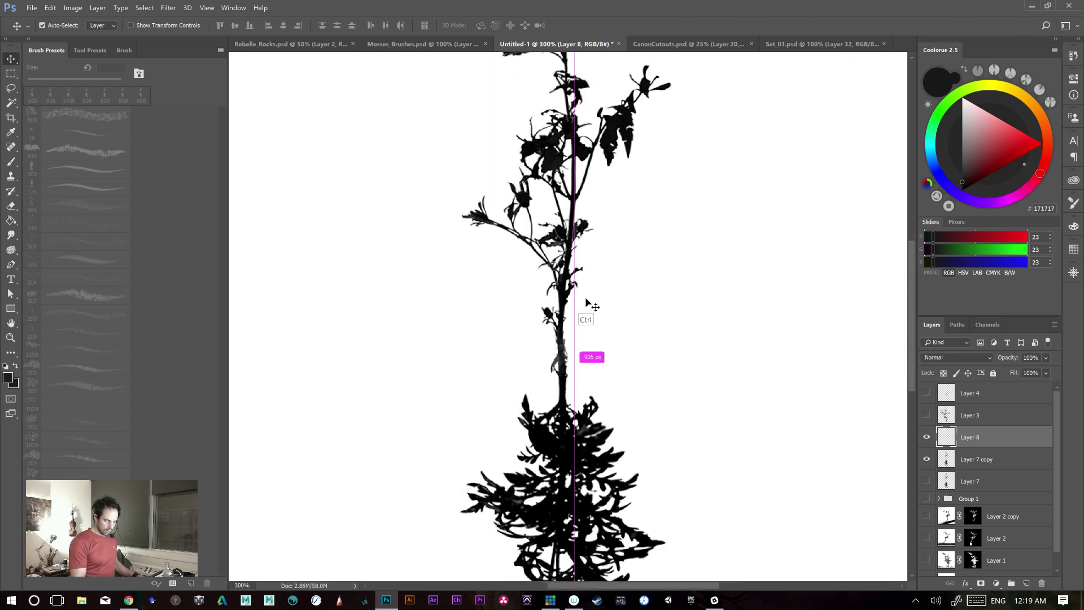
drag(606, 167, 599, 252)
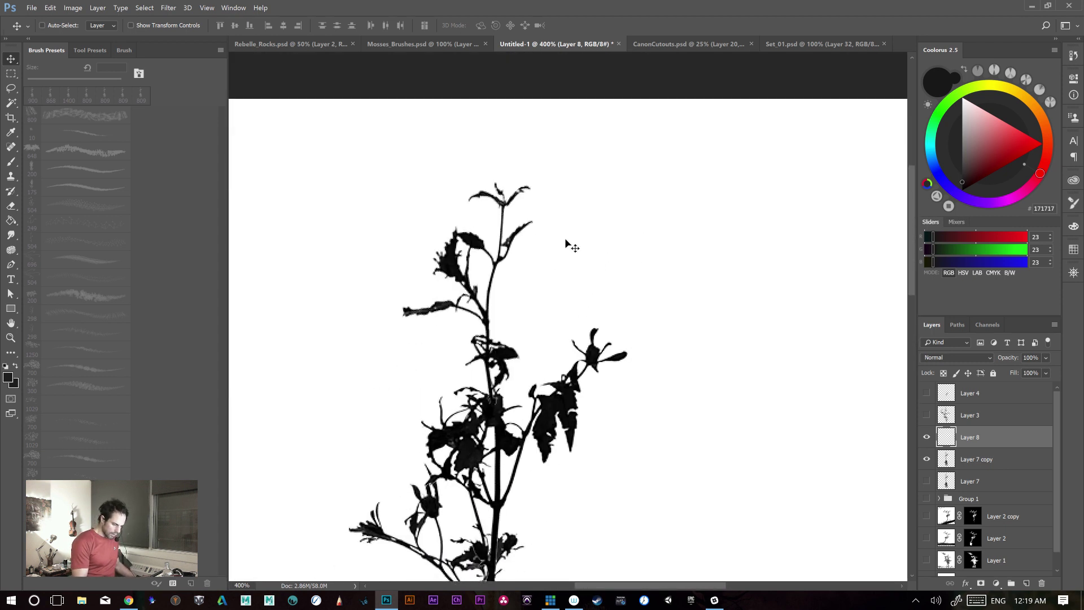
key(l)
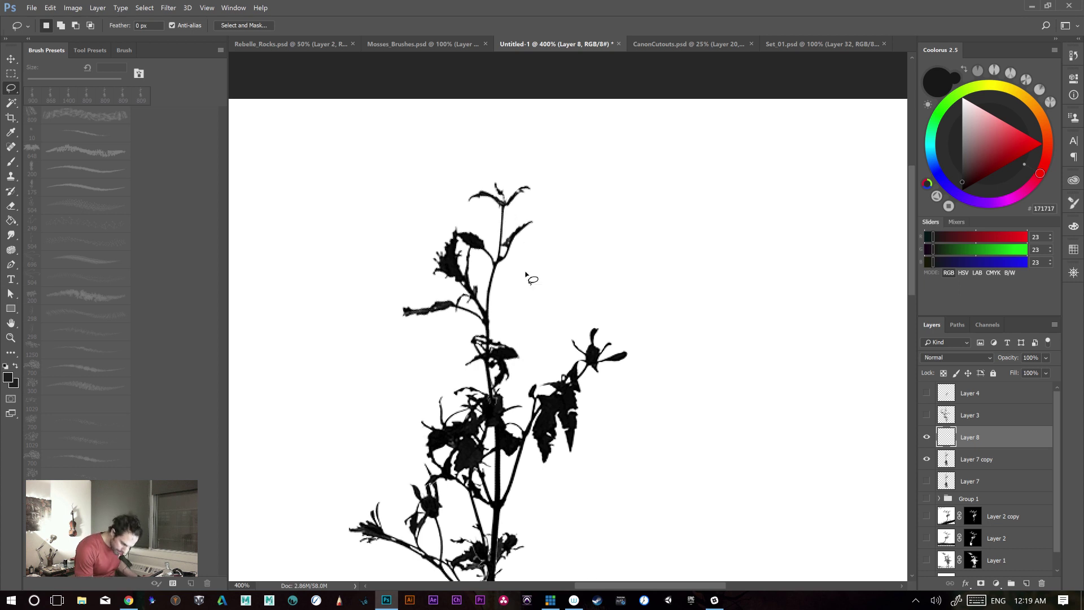
click(972, 460)
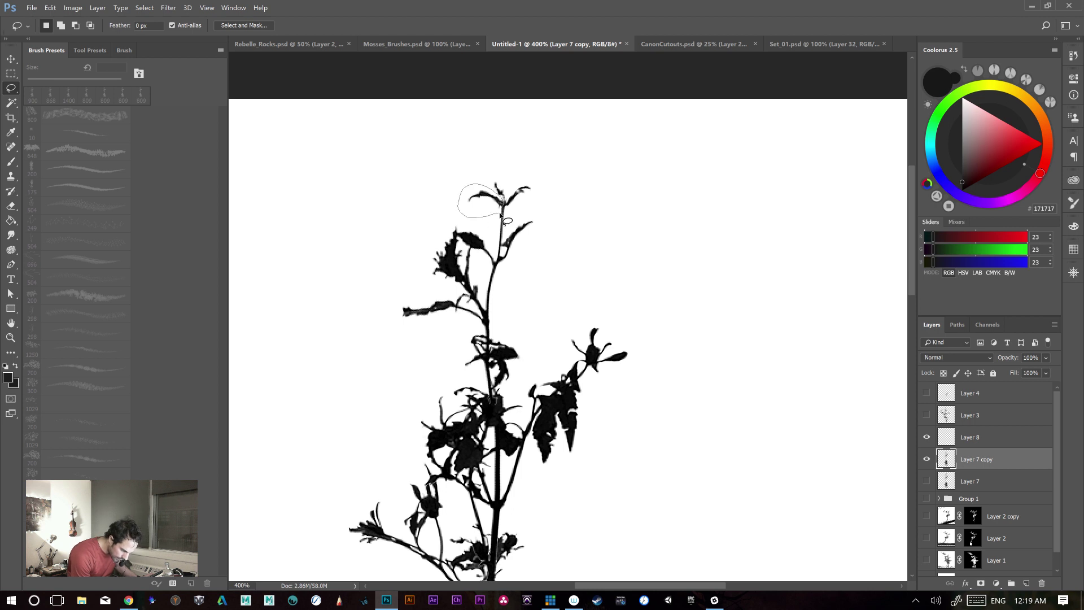
key(ctrl+t)
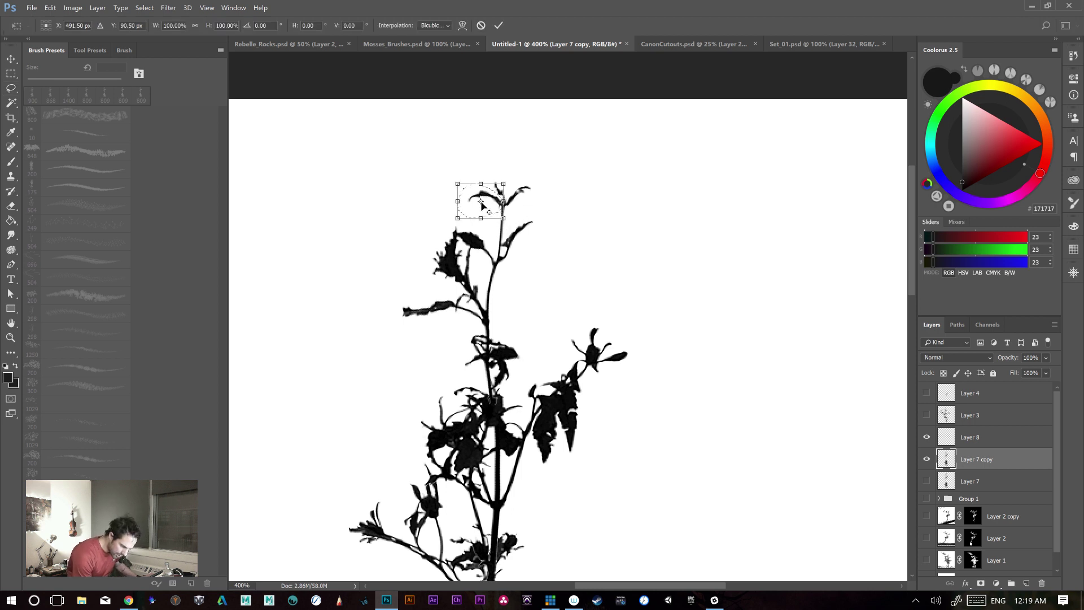
drag(510, 213, 539, 237)
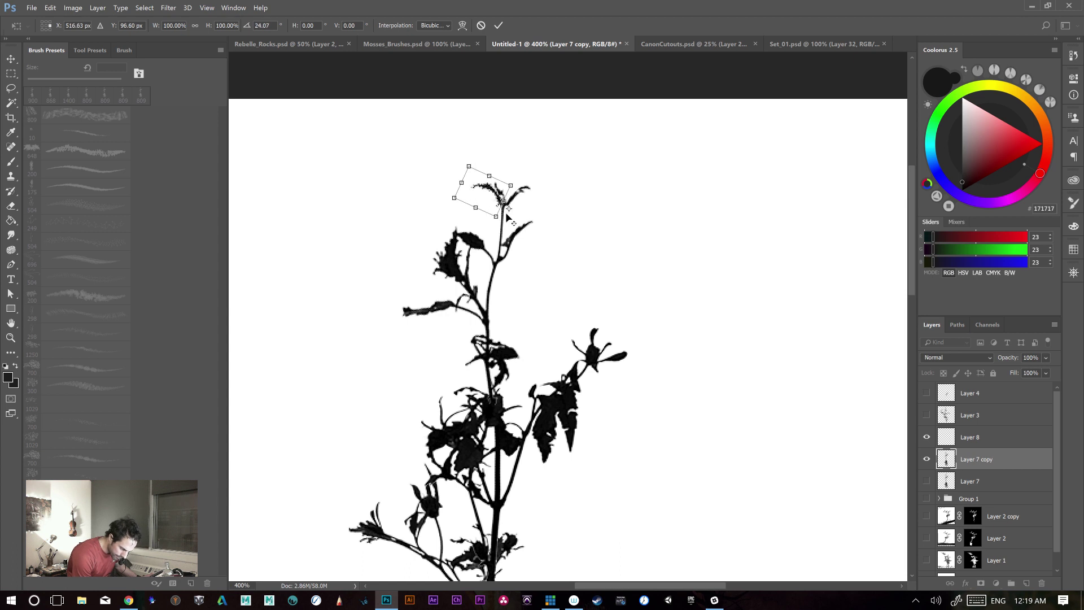
mouse_move(502, 206)
mouse_down()
mouse_move(543, 230)
mouse_move(505, 206)
mouse_up()
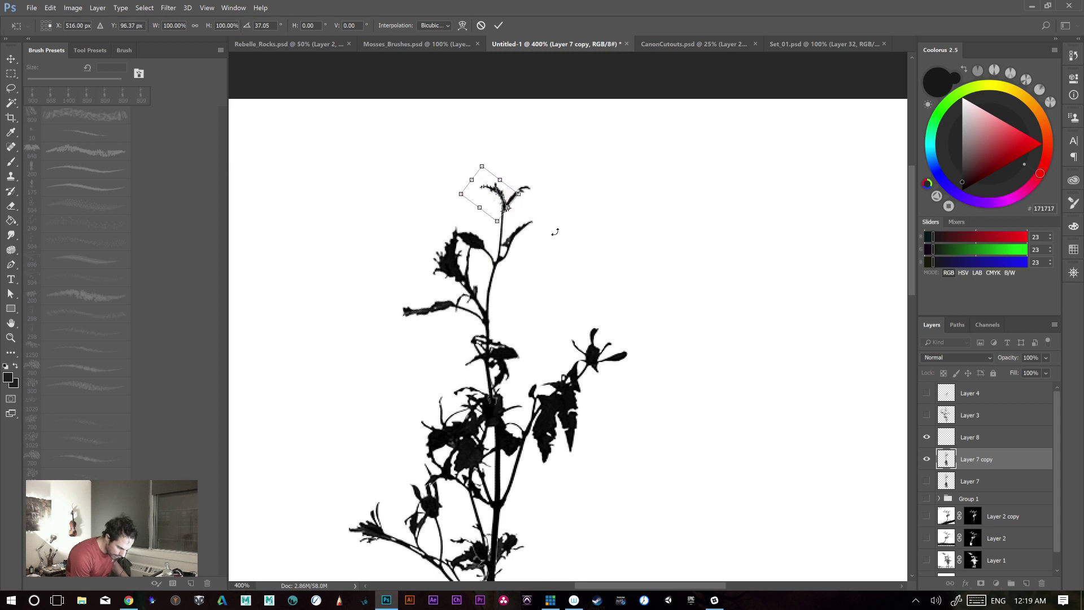
key(Return)
key(l)
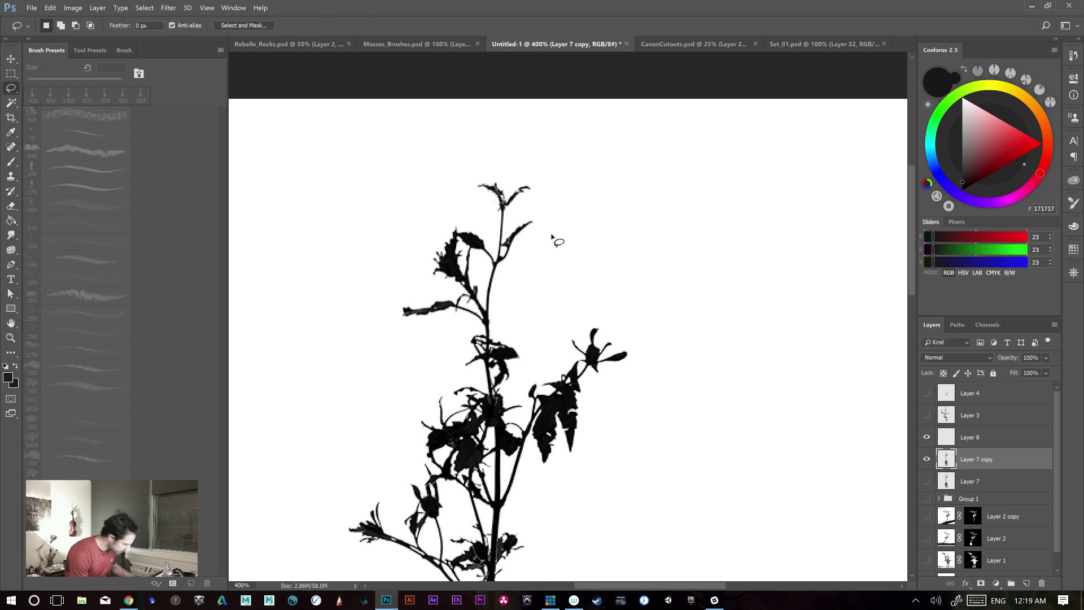
- Rotate the small leaf on Layer 8 about -39°, place it below the tip's left leaf, and compare with the layer hidden and shown
key(e)
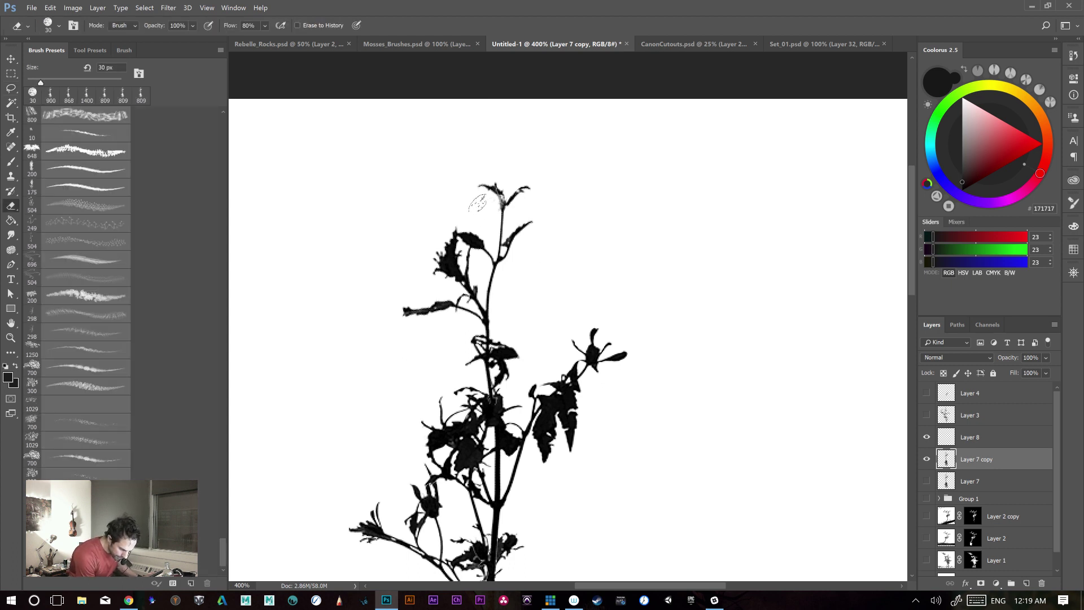
click(988, 441)
key(ctrl+t)
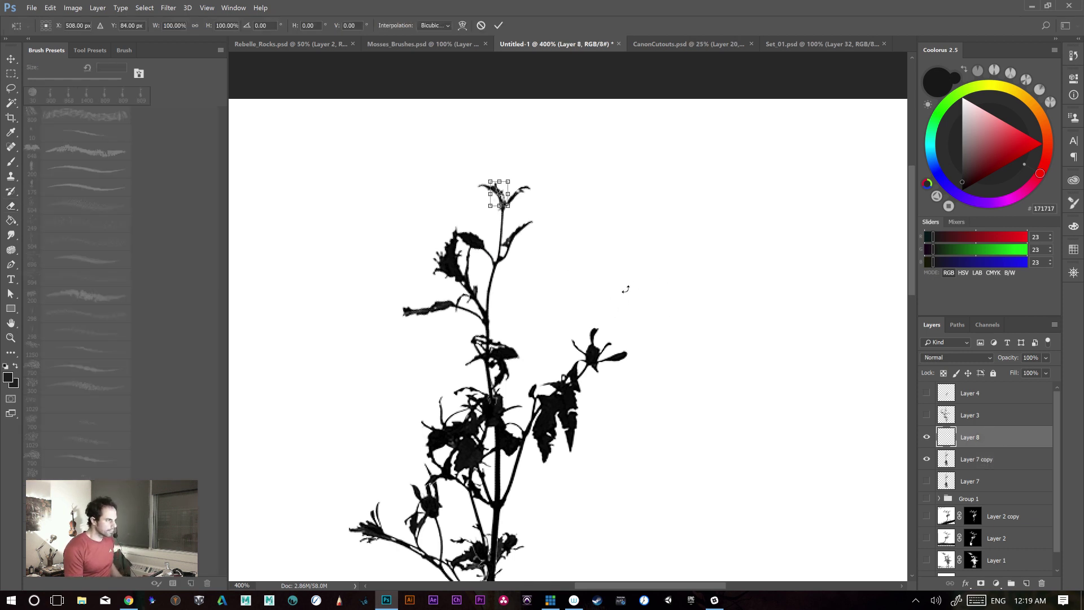
drag(532, 217, 501, 208)
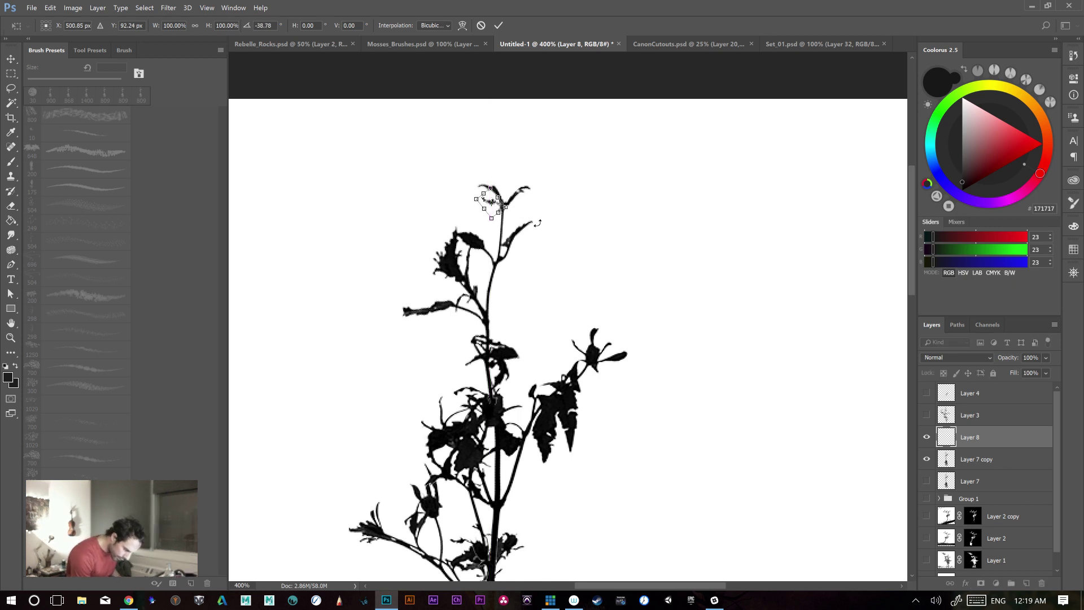
key(Return)
key(e)
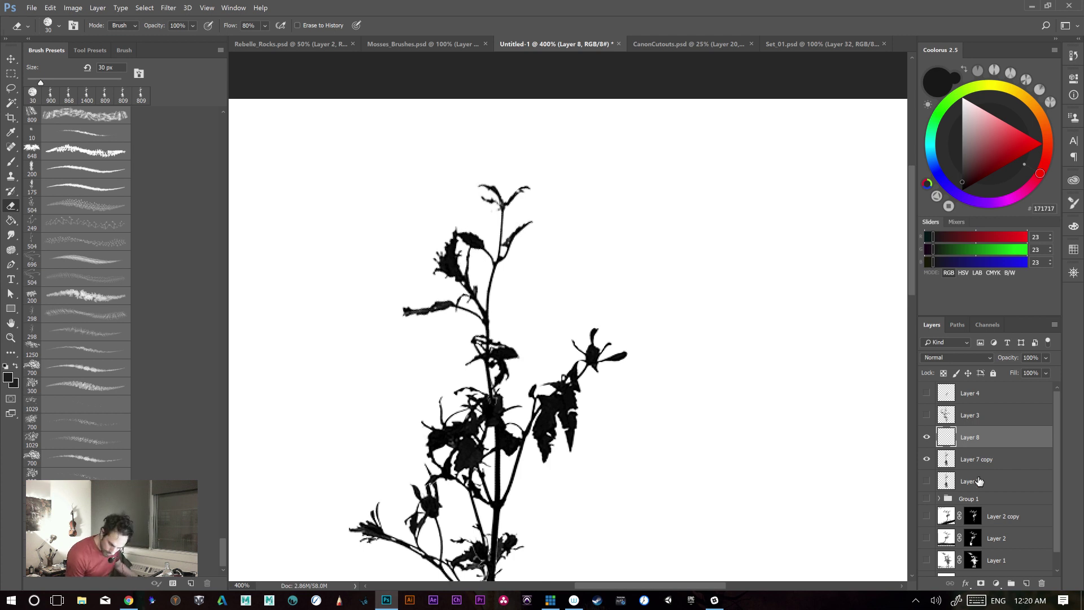
click(927, 438)
click(927, 439)
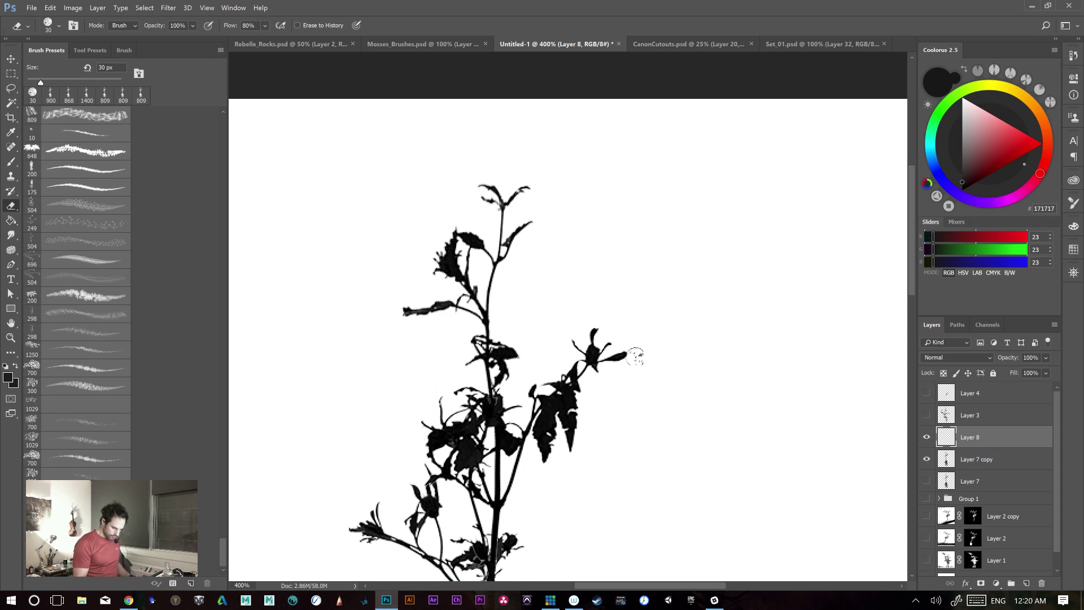
- Lasso the outer end of the long left-hand leaf on Layer 7 copy, delete it, trim the remaining tip and deselect
key(ctrl+minus)
key(ctrl+plus)
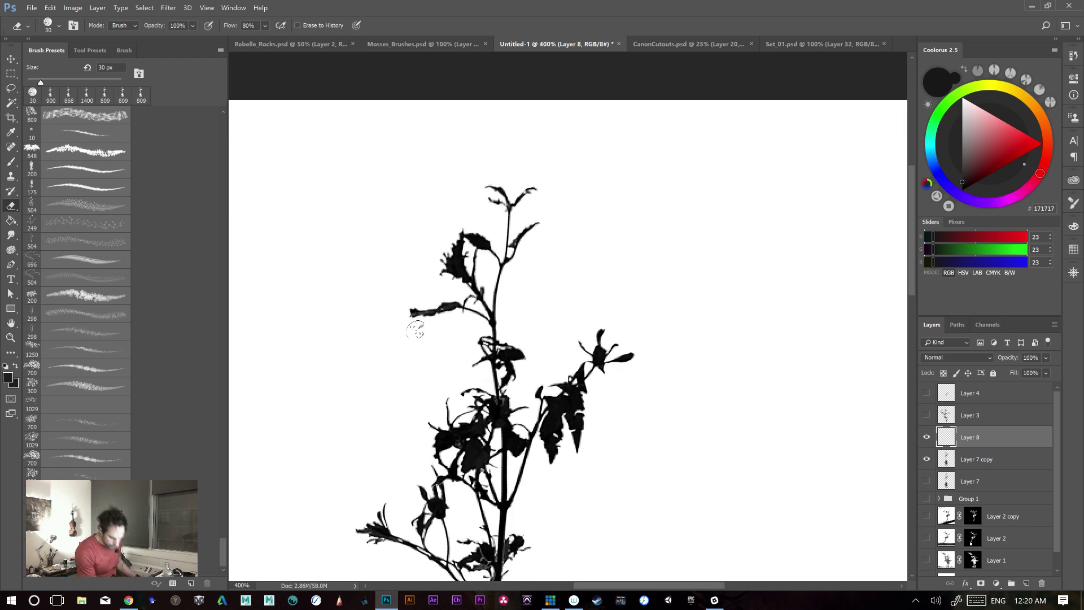
click(933, 458)
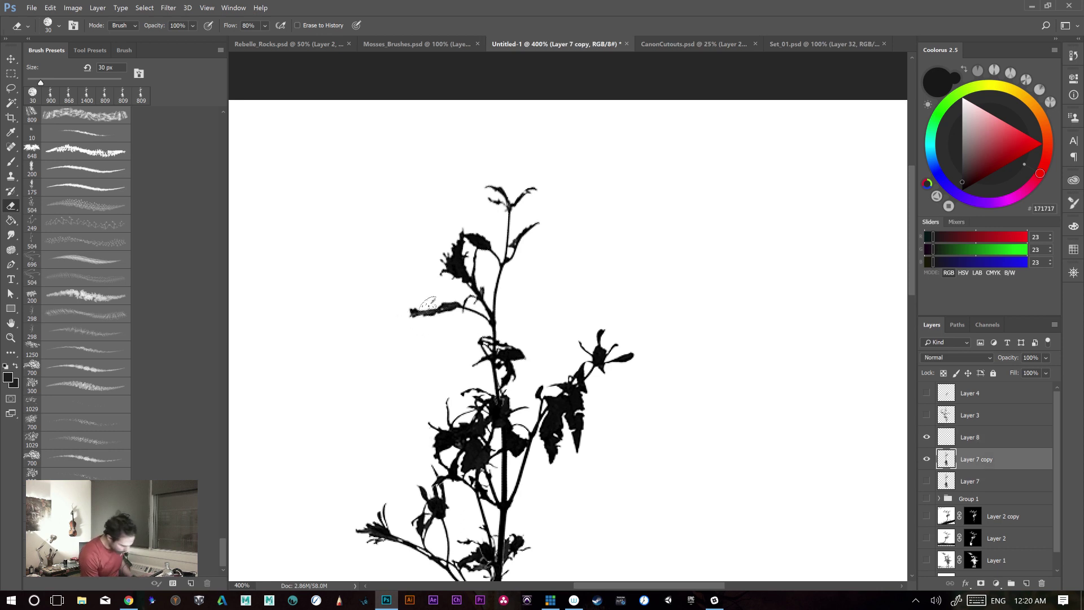
key(l)
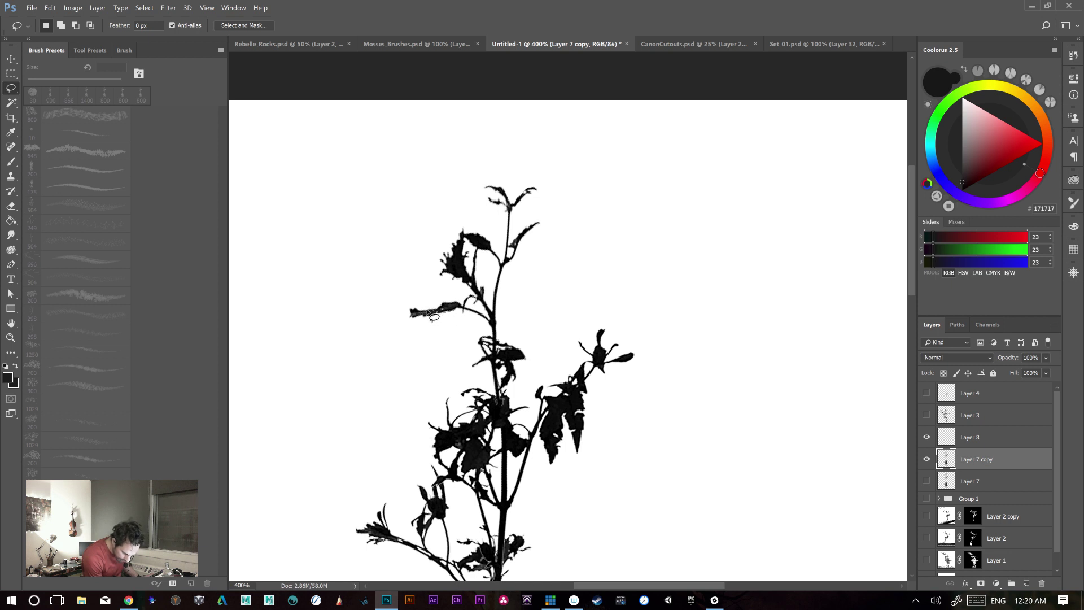
mouse_move(373, 331)
mouse_down()
mouse_move(422, 348)
mouse_move(456, 338)
mouse_move(424, 347)
mouse_up()
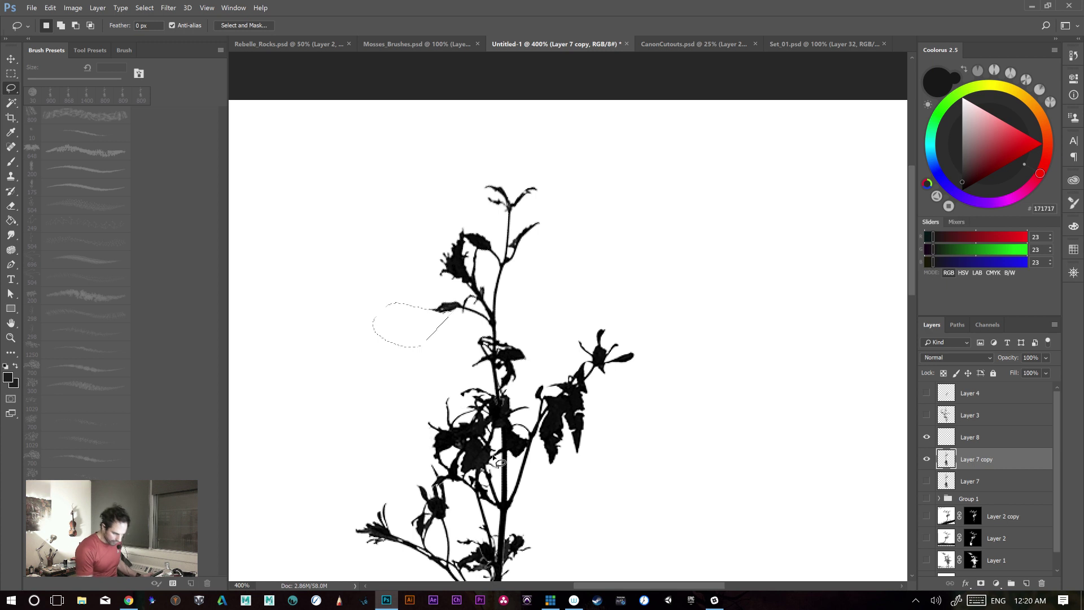
key(ctrl+d)
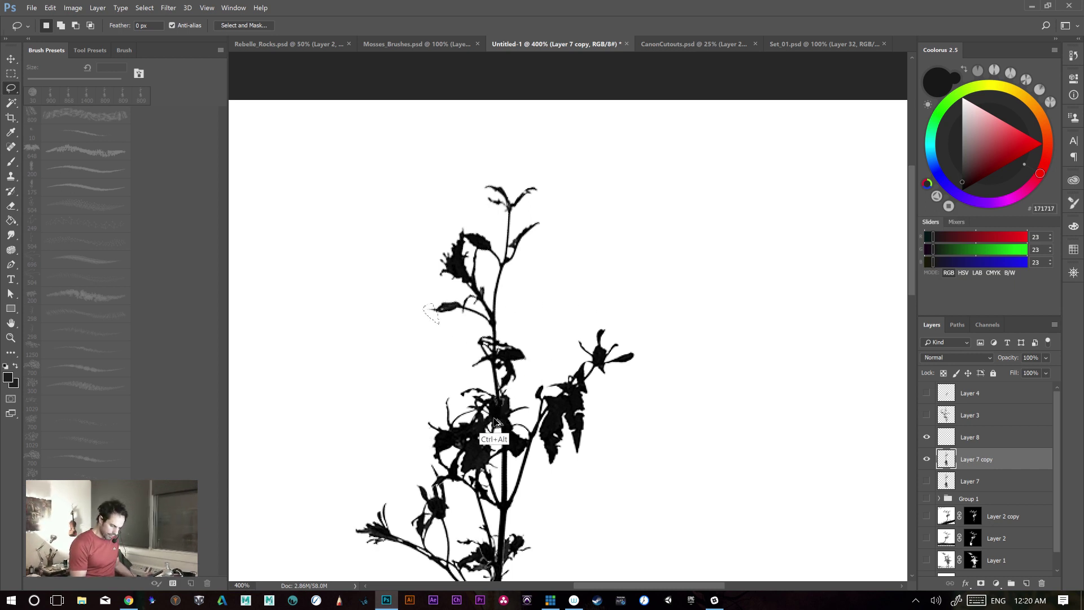
key(ctrl+d)
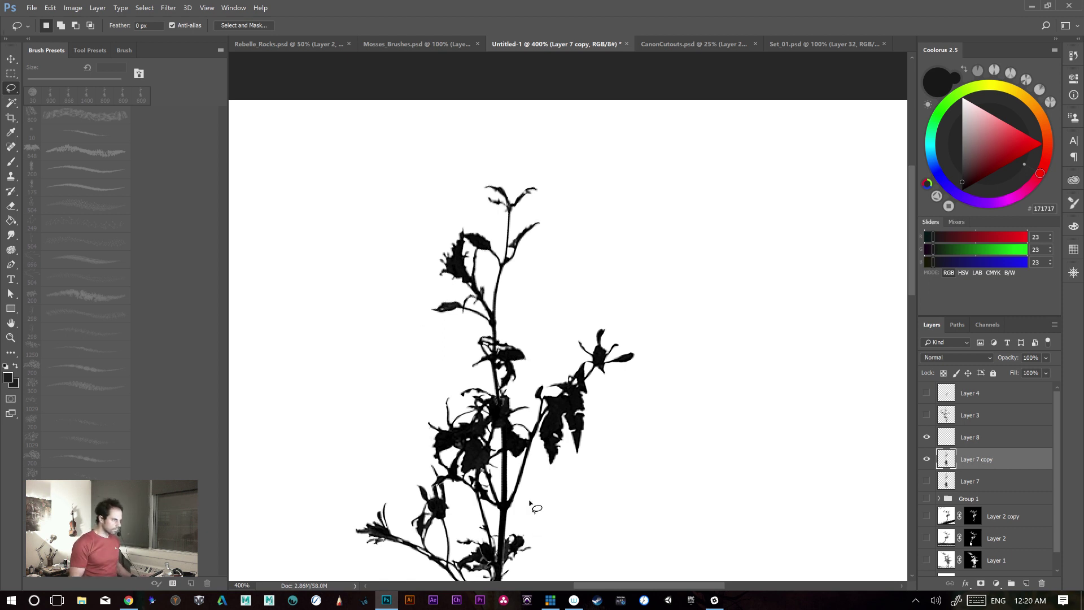
- Define the refined plant silhouette as a brush preset named Sampled Brush 2
key(ctrl+minus)
key(ctrl+minus)
key(ctrl+minus)
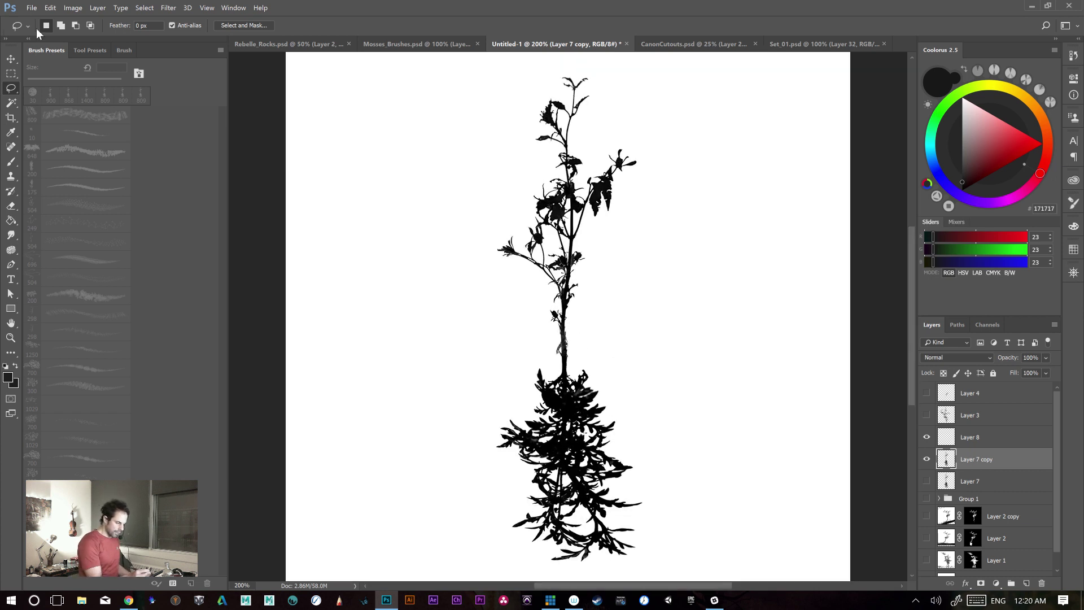
click(50, 8)
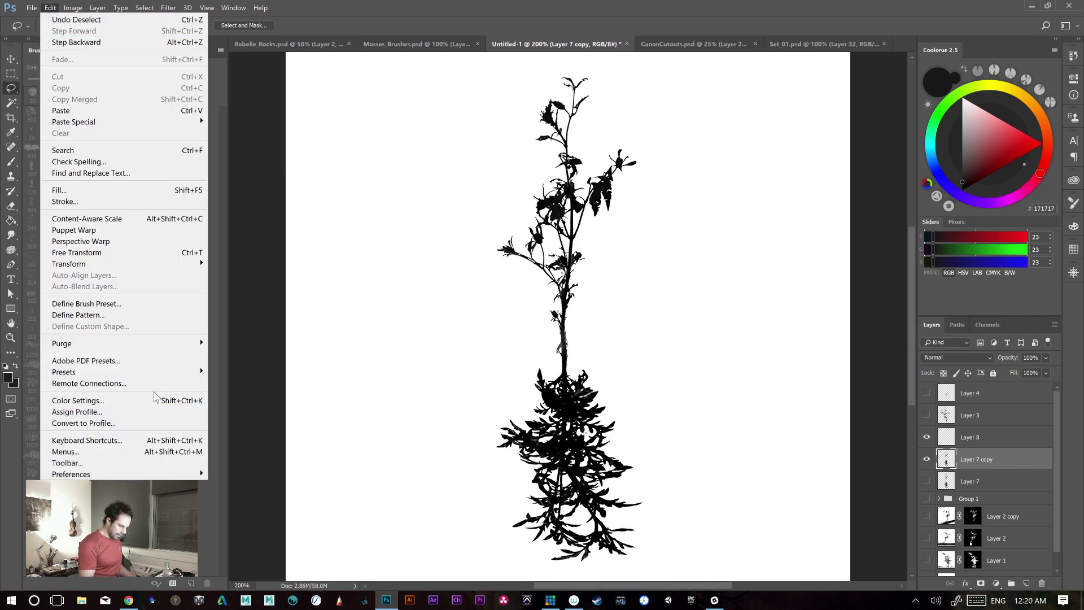
click(156, 301)
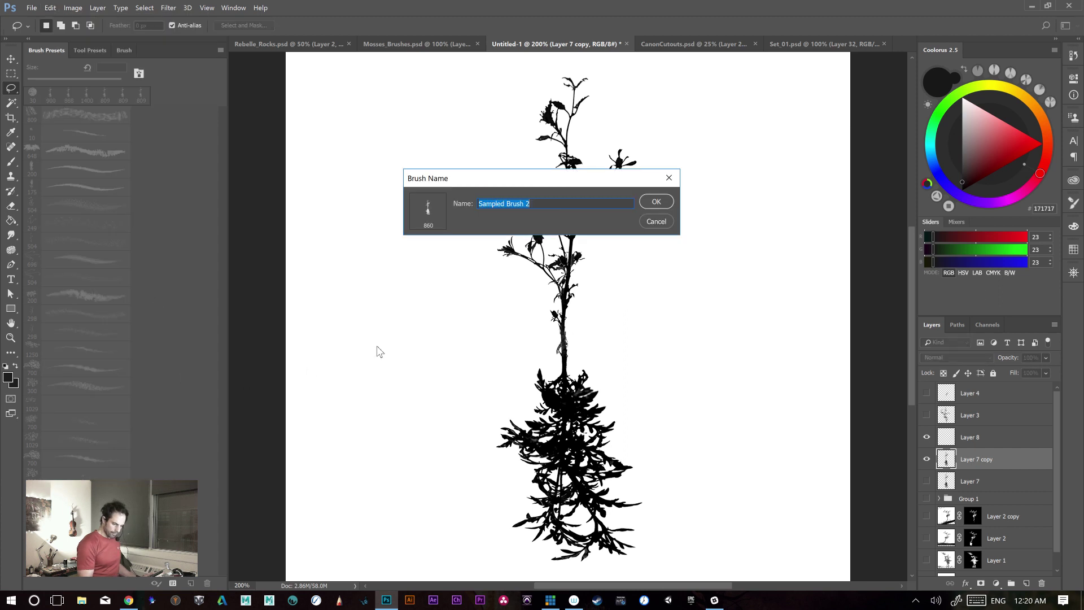
click(653, 202)
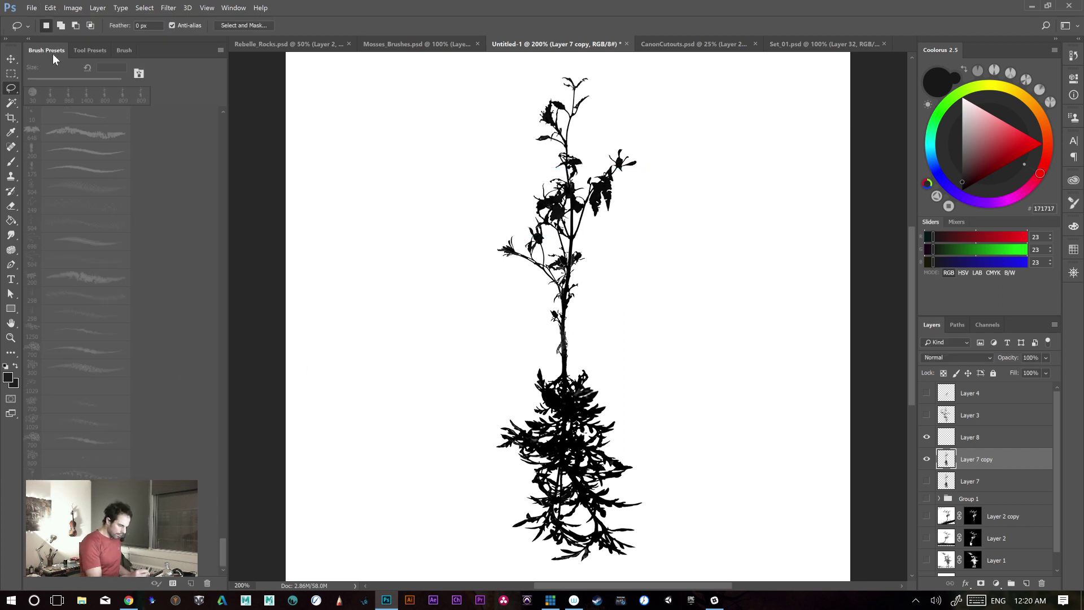
- Activate the Brush tool with the 900 px plant preset and switch its tip shape to the new 860 px plant
key(b)
click(50, 95)
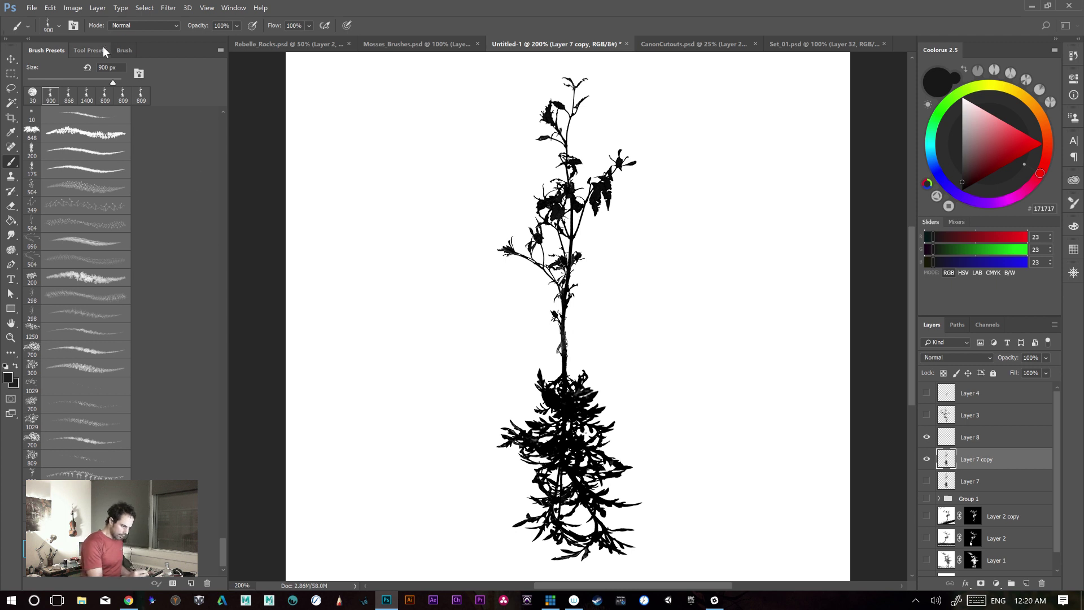
click(125, 50)
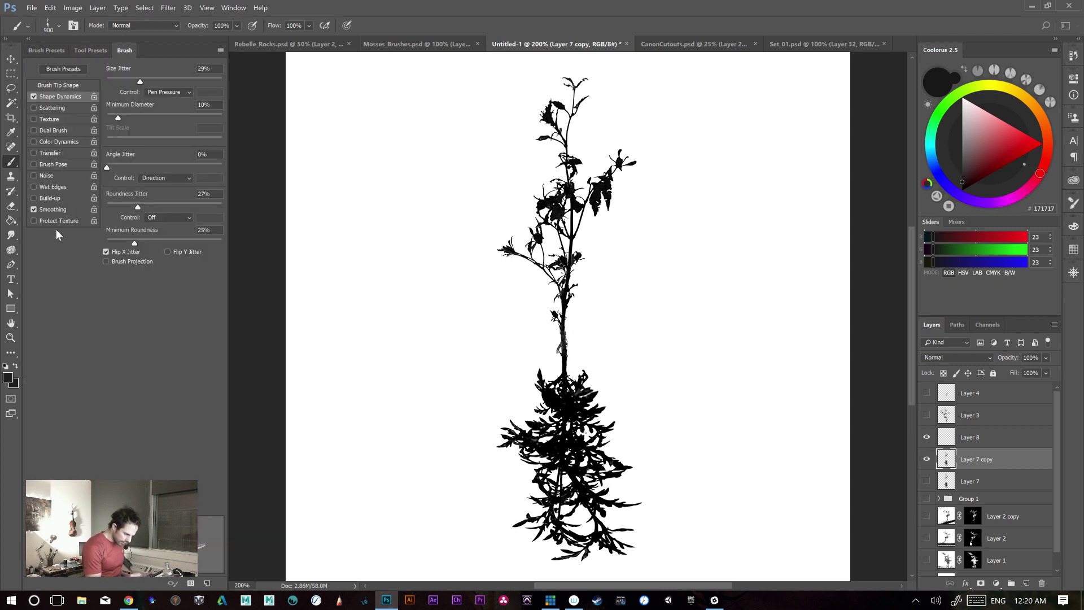
click(62, 84)
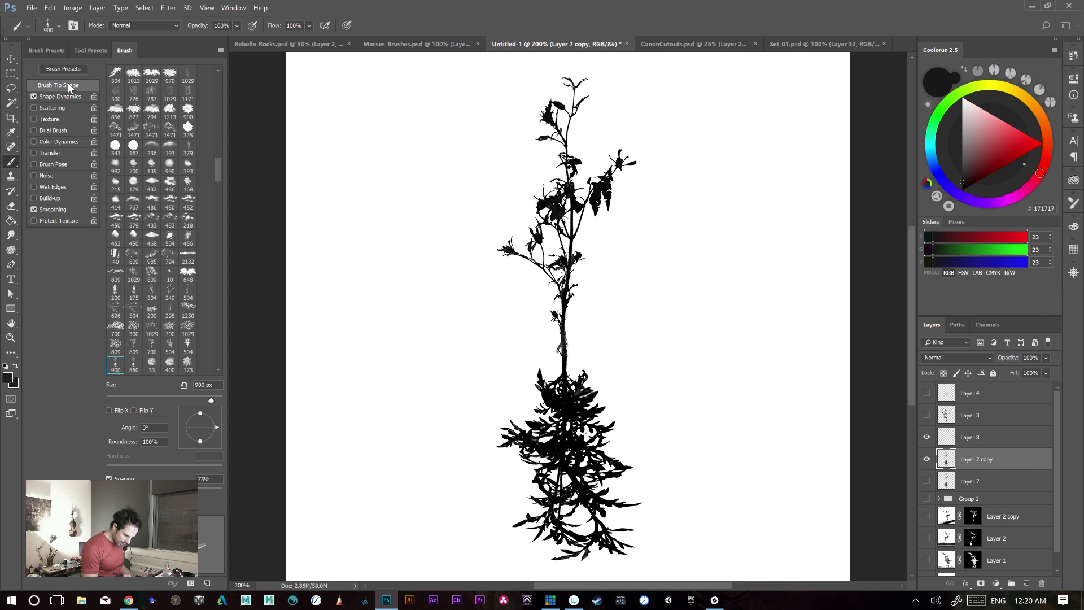
click(134, 366)
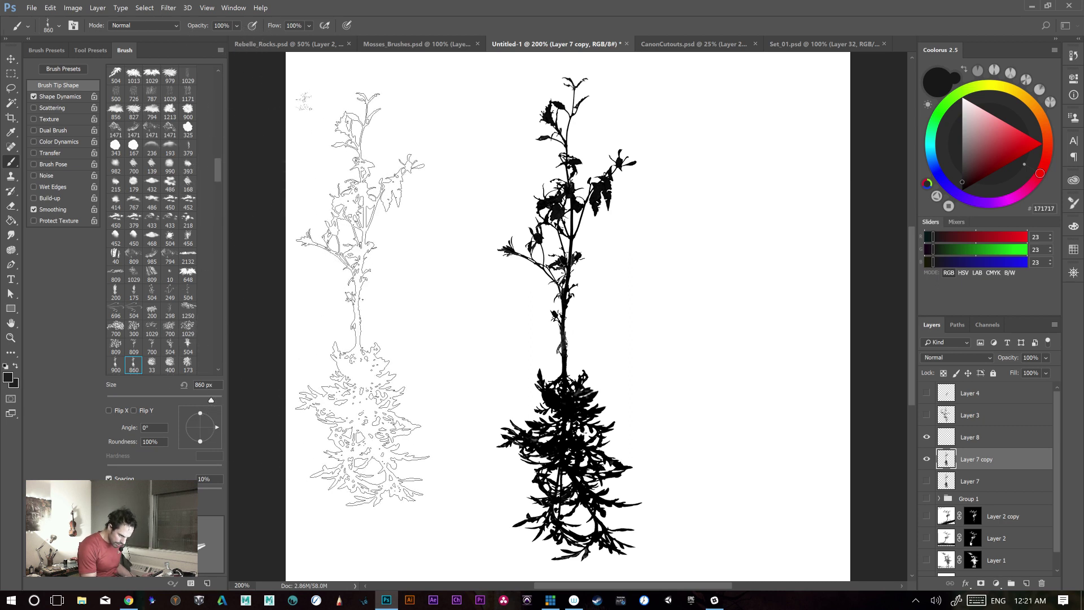
- Try the new plant tip with strokes on Layer 7 copy, raising its spacing to 34%, and undo the strokes
click(367, 305)
mouse_move(368, 320)
mouse_down()
mouse_move(484, 310)
mouse_move(704, 317)
mouse_up()
key(ctrl+z)
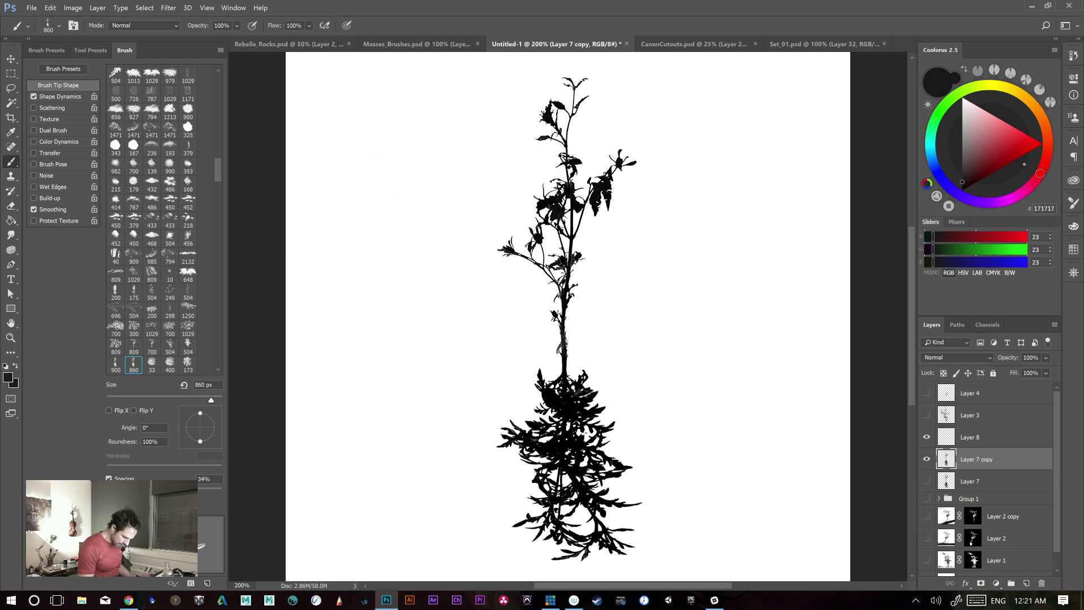
mouse_move(368, 367)
mouse_down()
mouse_move(524, 367)
mouse_move(454, 333)
mouse_move(522, 336)
mouse_move(474, 308)
mouse_move(528, 304)
mouse_move(469, 297)
mouse_move(505, 273)
mouse_up()
key(ctrl+z)
key(ctrl+z)
key(ctrl+z)
- Paint overlapping plant strokes on Layer 7 copy with size 809 px and spacing 76%, and clear the layer
mouse_move(508, 367)
mouse_down()
mouse_move(649, 325)
mouse_move(486, 271)
mouse_move(492, 390)
mouse_up()
drag(616, 241, 607, 231)
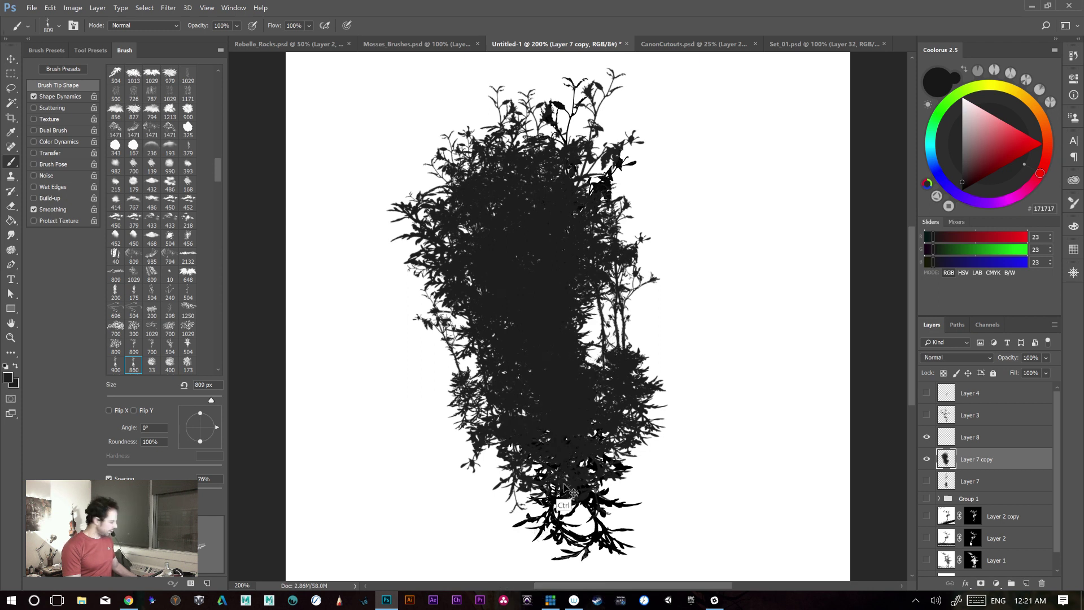
key(ctrl+z)
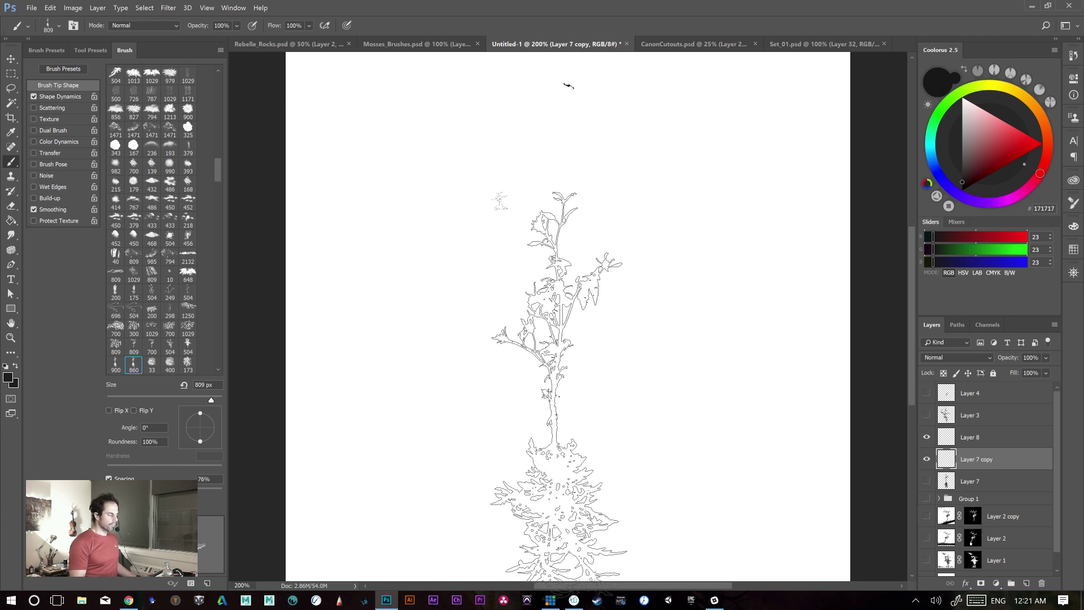
- Undo the clearing and the test strokes on Layer 7 copy to restore its plant silhouette, keeping Layer 7 hidden
mouse_move(694, 431)
mouse_down()
mouse_move(638, 456)
mouse_move(671, 497)
mouse_up()
click(927, 482)
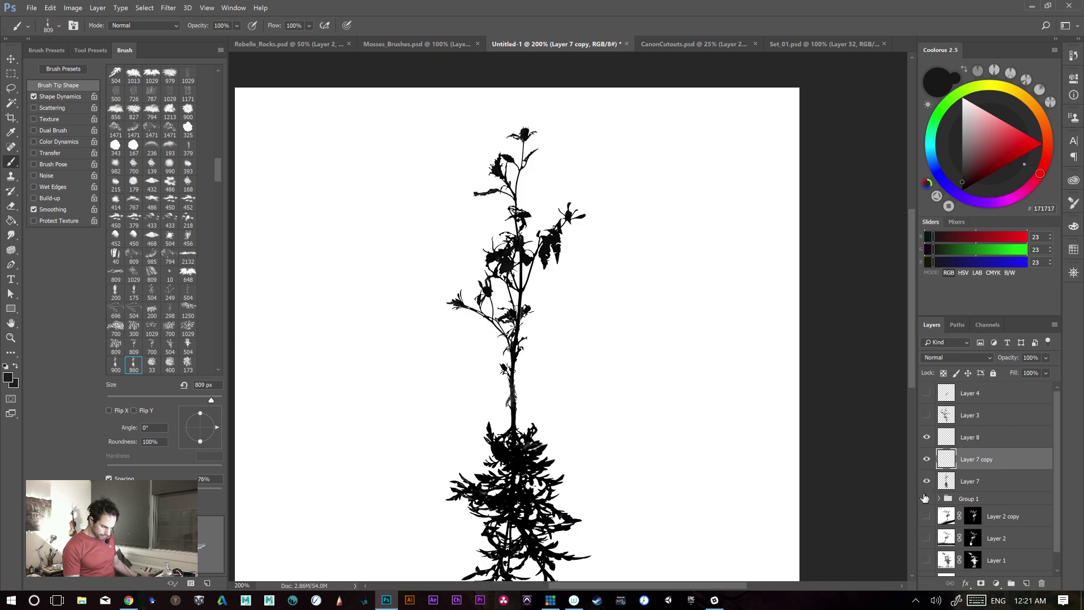
key(ctrl+alt+z)
key(ctrl+alt+z)
key(ctrl+alt+z)
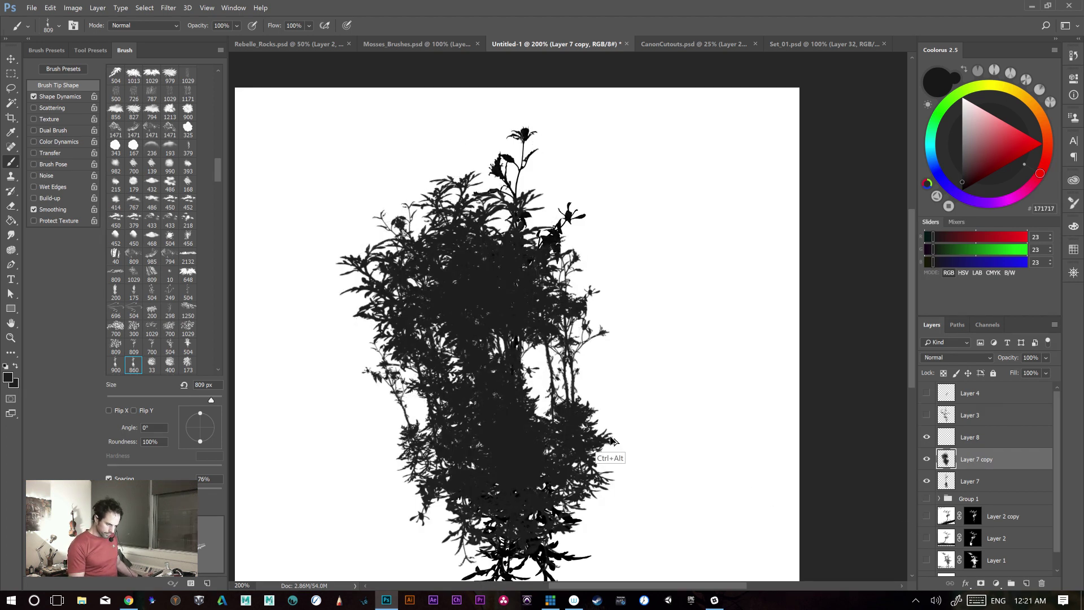
key(ctrl+alt+z)
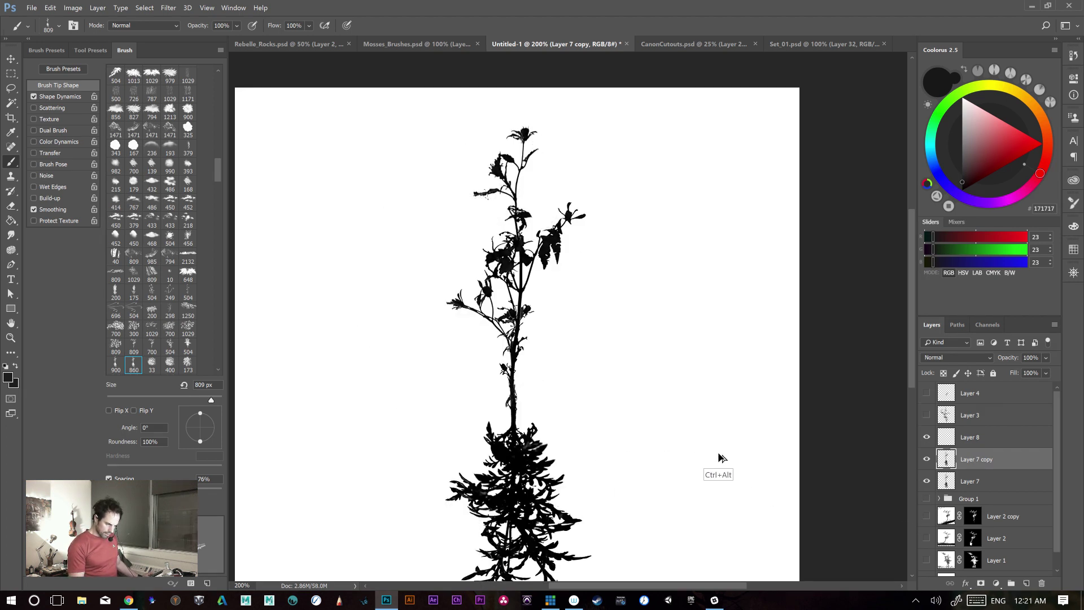
click(926, 483)
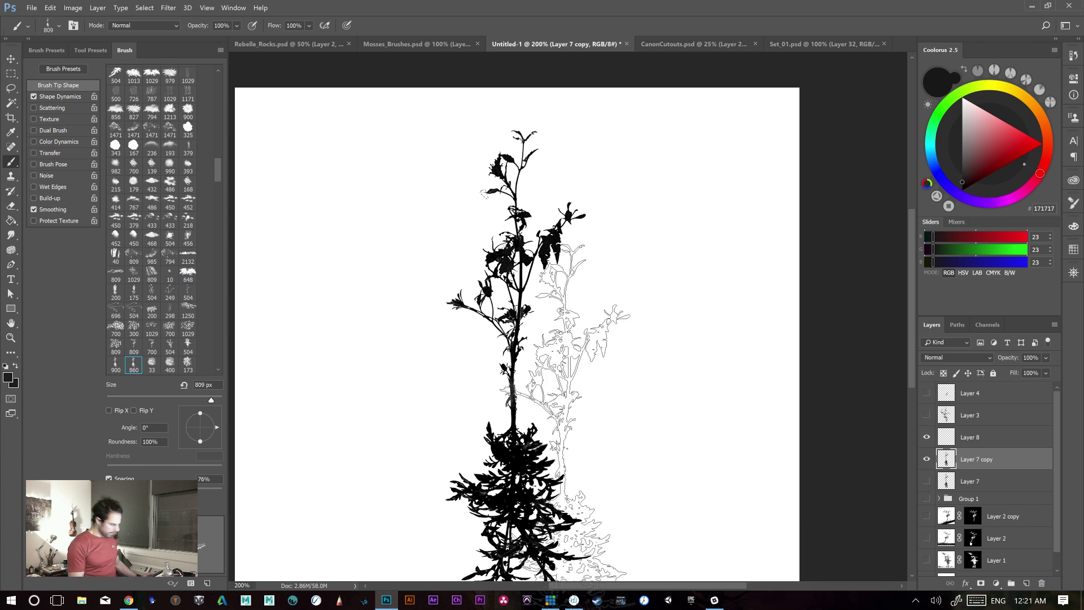
- Merge Layer 8 down into Layer 7 copy and activate the Lasso tool
key(ctrl+plus)
drag(559, 319, 569, 434)
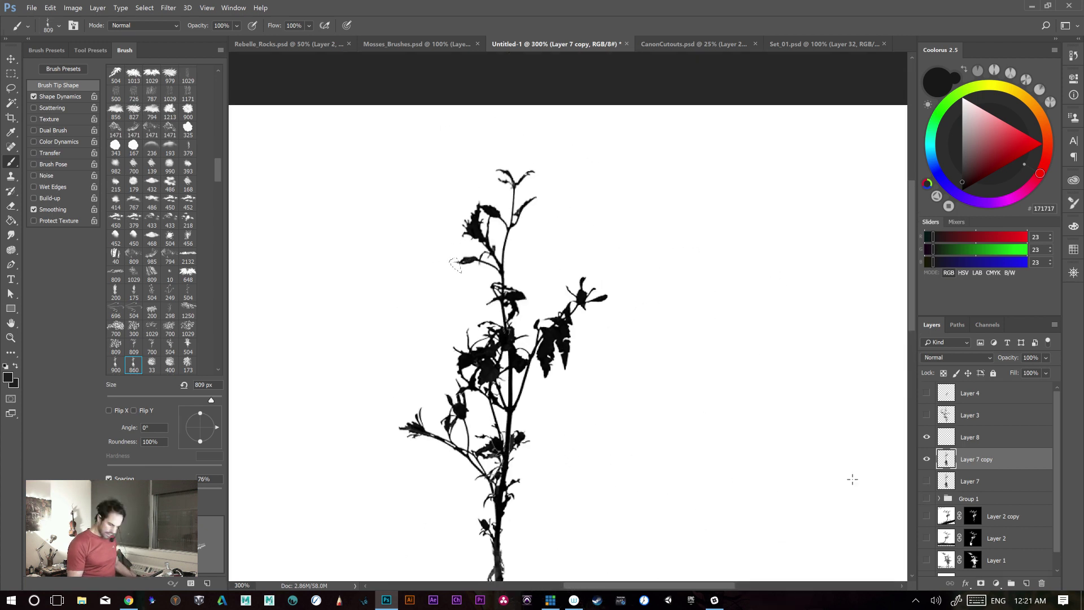
click(926, 437)
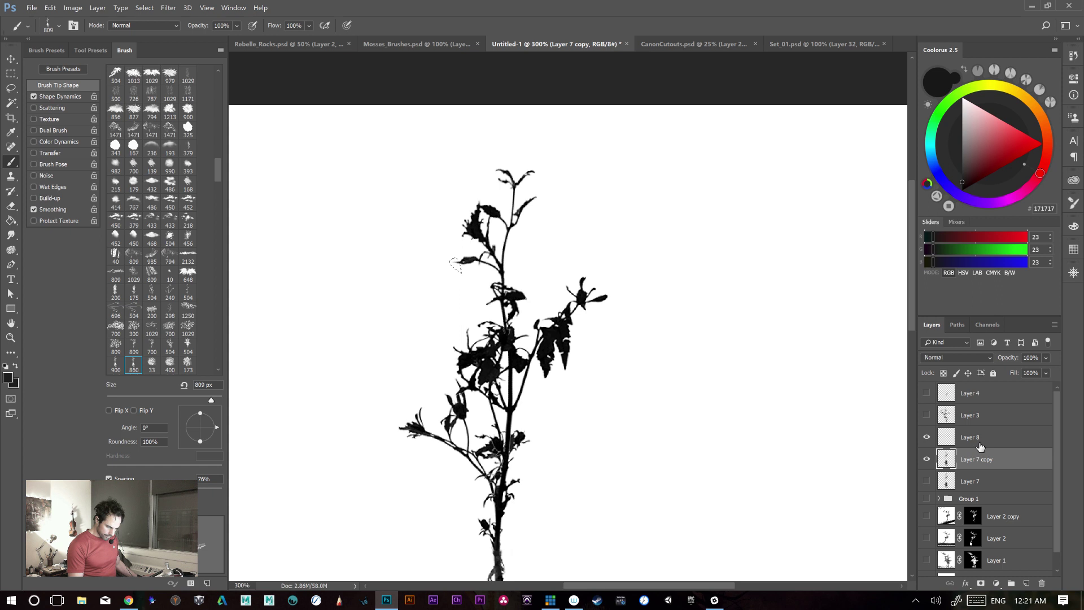
click(960, 439)
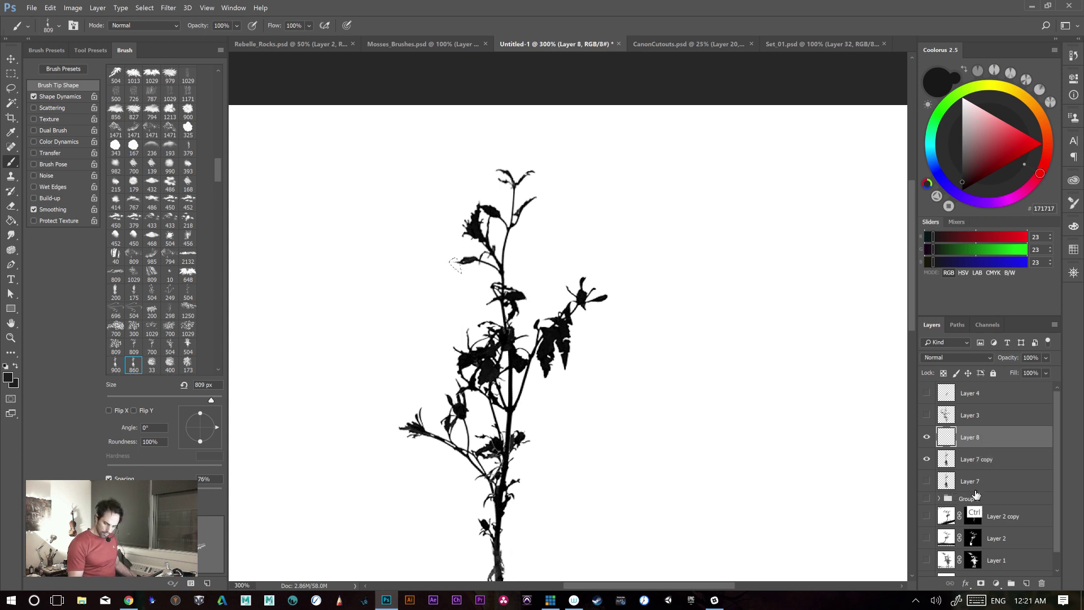
key(ctrl+e)
key(r)
click(521, 186)
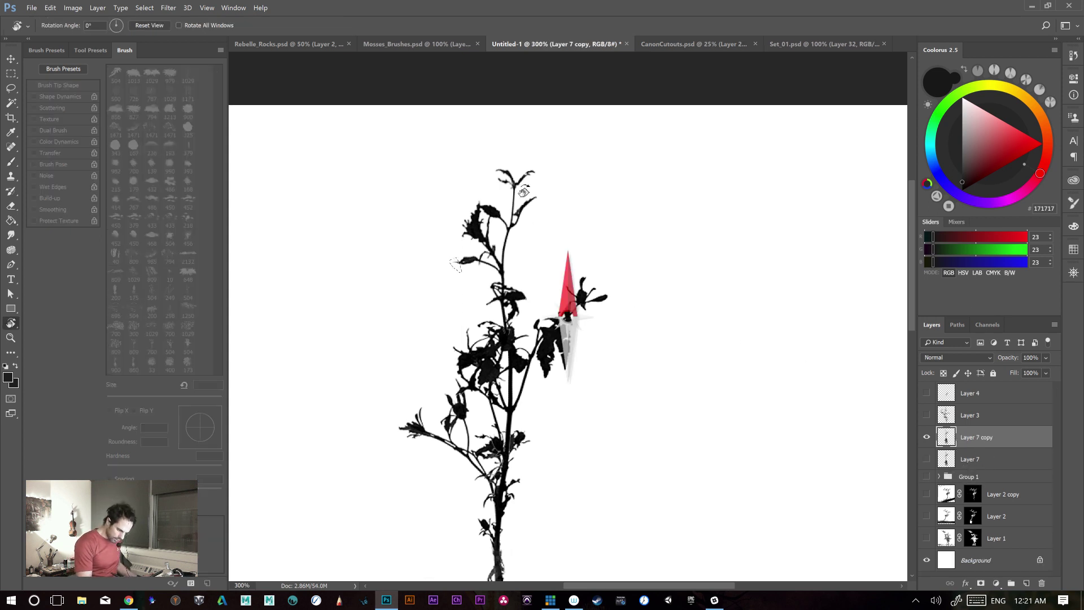
key(e)
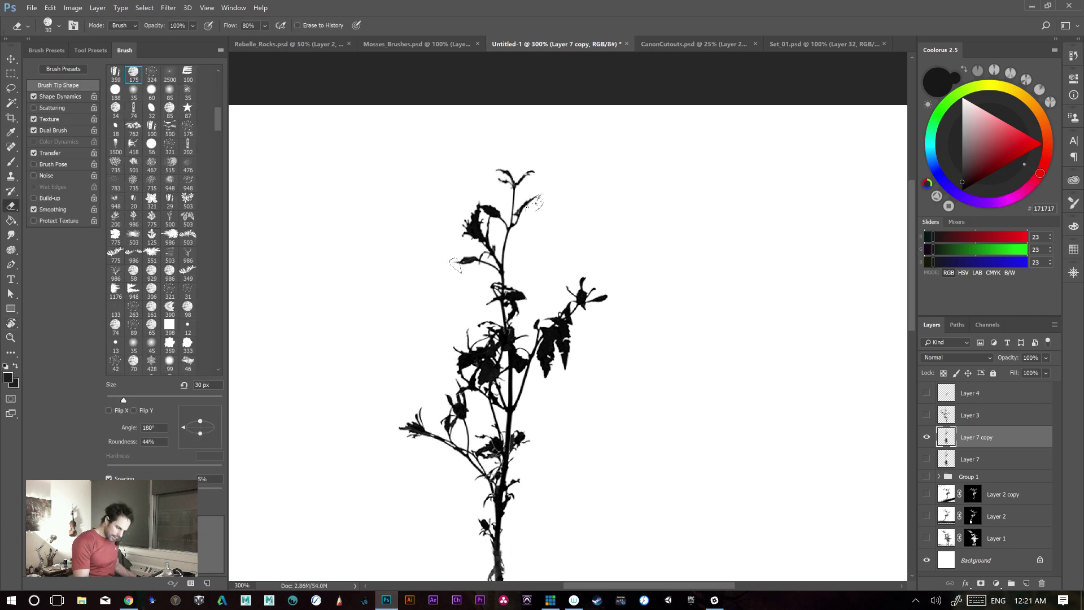
key(l)
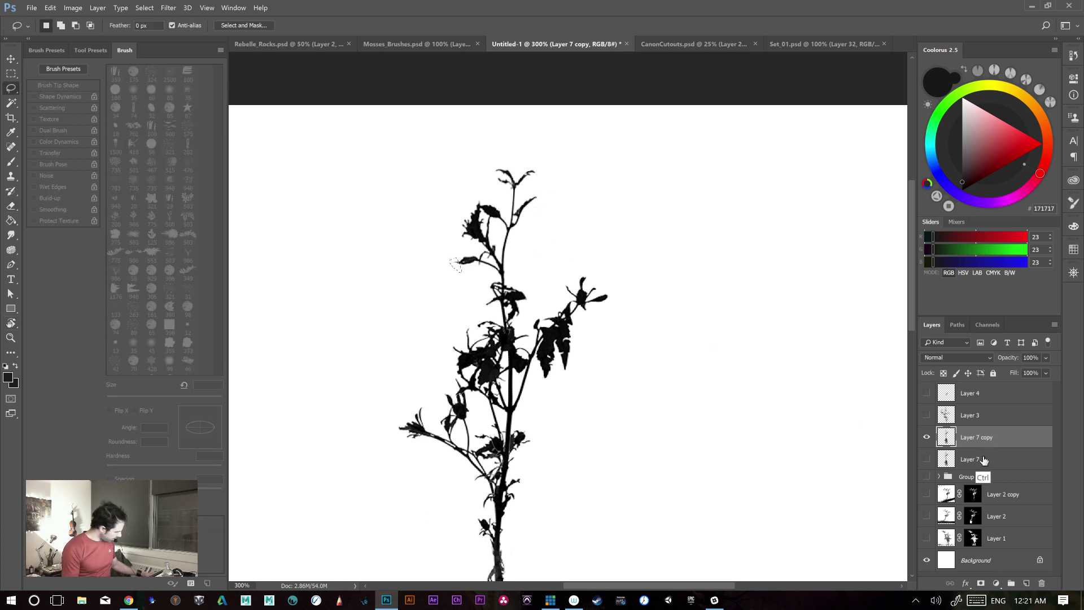
key(ctrl+j)
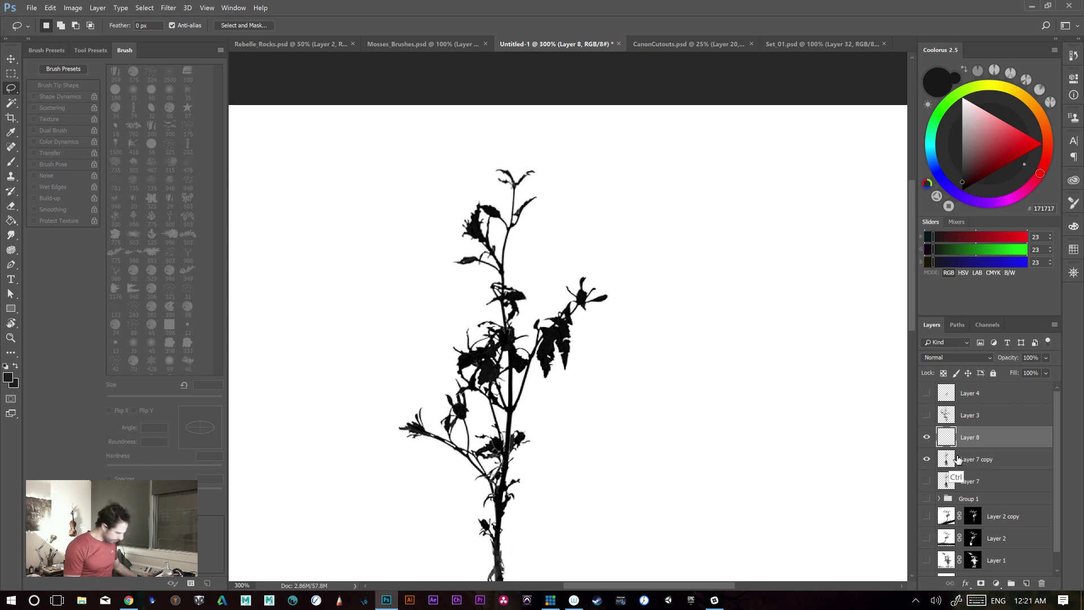
key(ctrl+e)
click(926, 459)
click(926, 459)
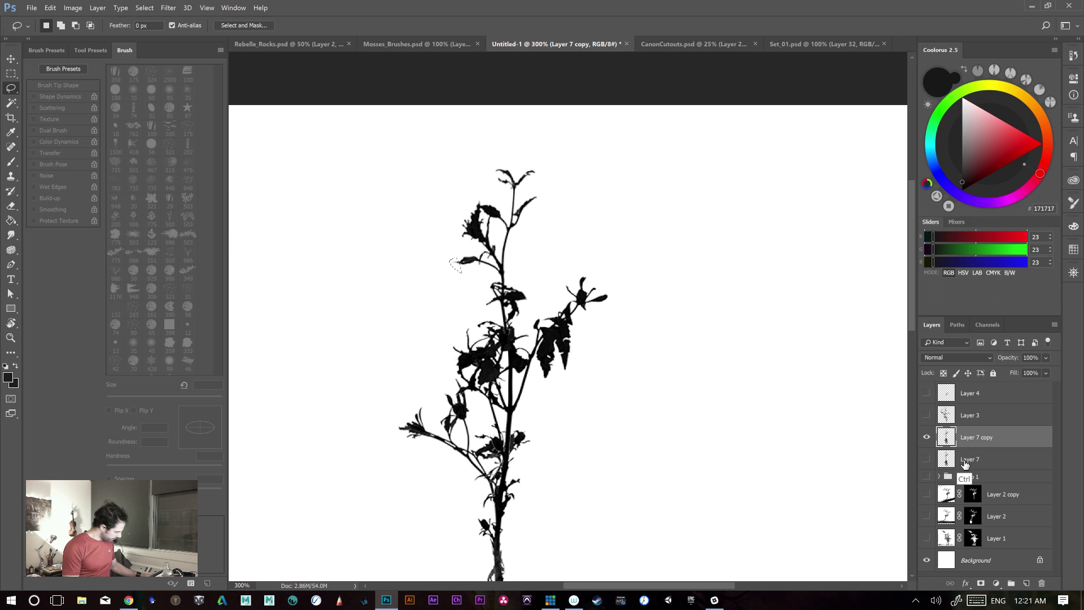
- Deselect and duplicate the whole Layer 7 copy as Layer 7 copy 2, hiding the original layer
key(ctrl+j)
key(ctrl+e)
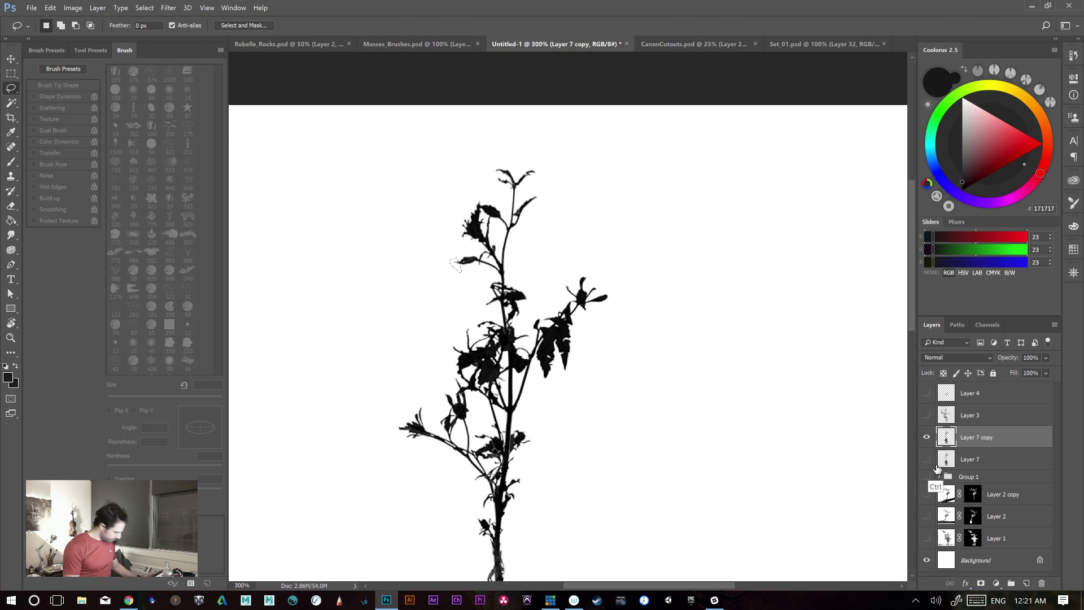
drag(953, 455, 954, 452)
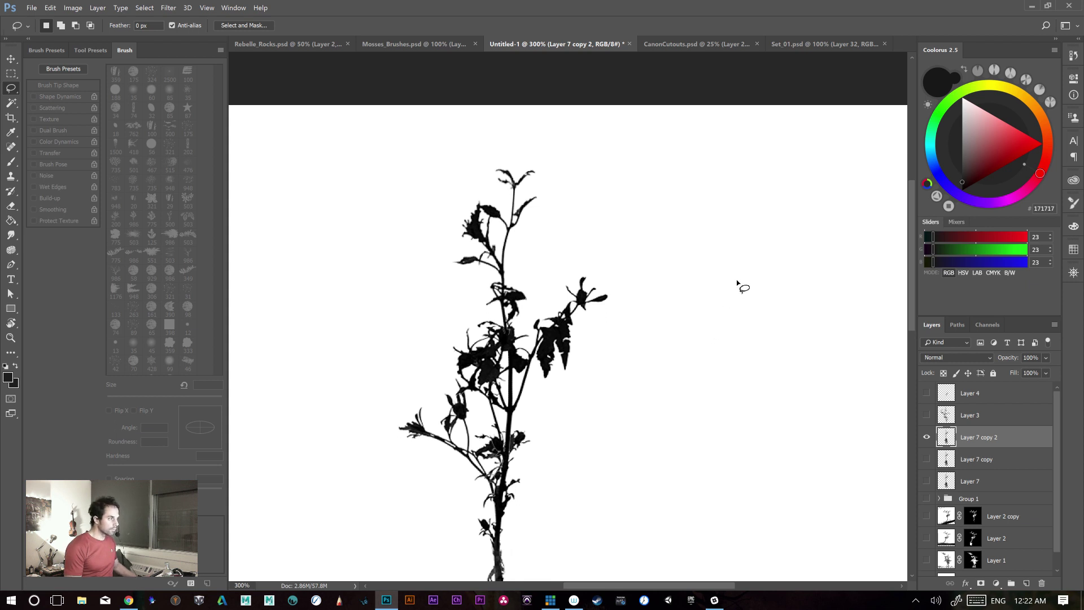
- Lasso the right leaf at the plant's tip, rotate it about -37° and shift it against the stem
drag(668, 288, 705, 266)
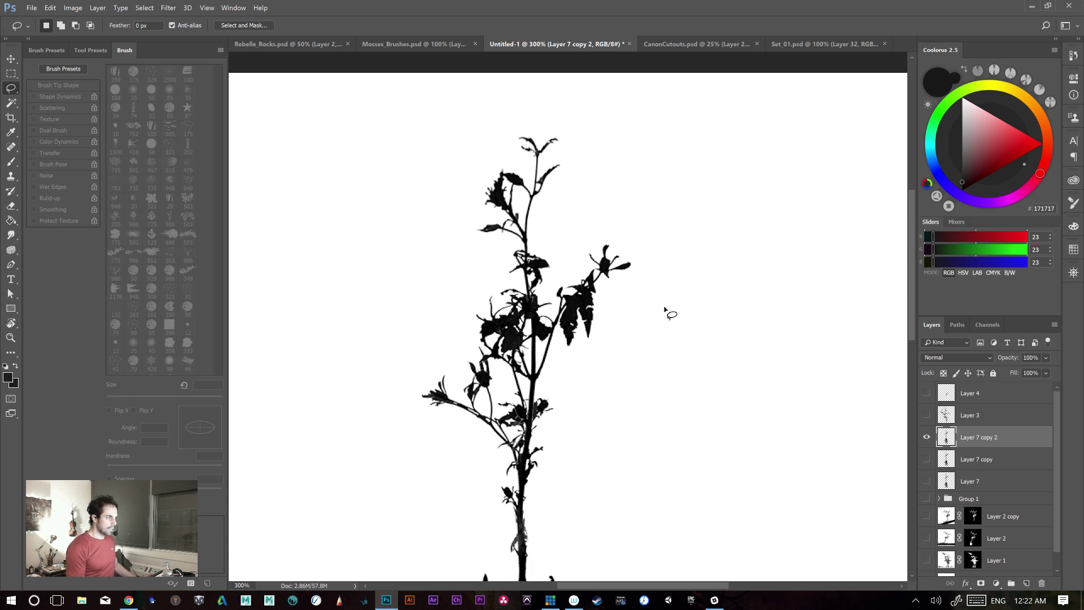
mouse_move(684, 291)
mouse_down()
mouse_move(687, 303)
mouse_move(673, 304)
mouse_up()
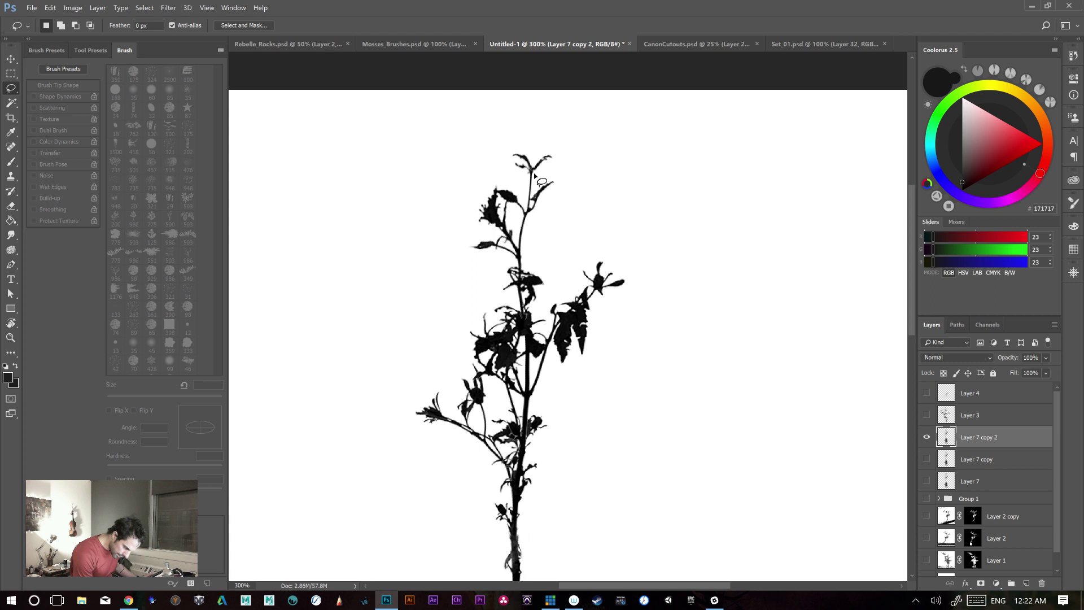
drag(557, 144, 556, 145)
key(ctrl+plus)
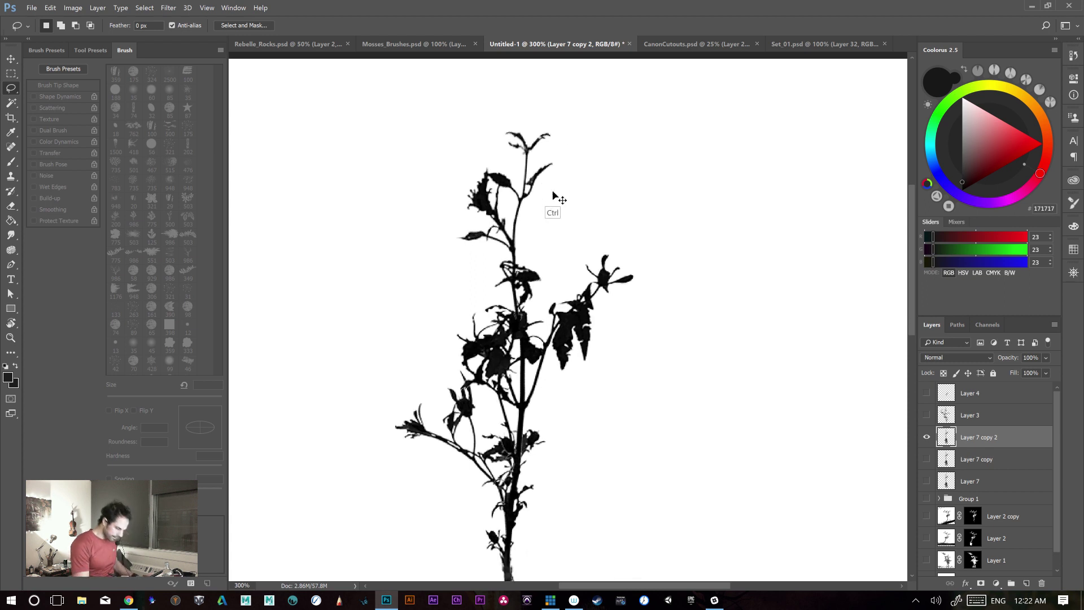
drag(568, 228, 581, 307)
key(ctrl+plus)
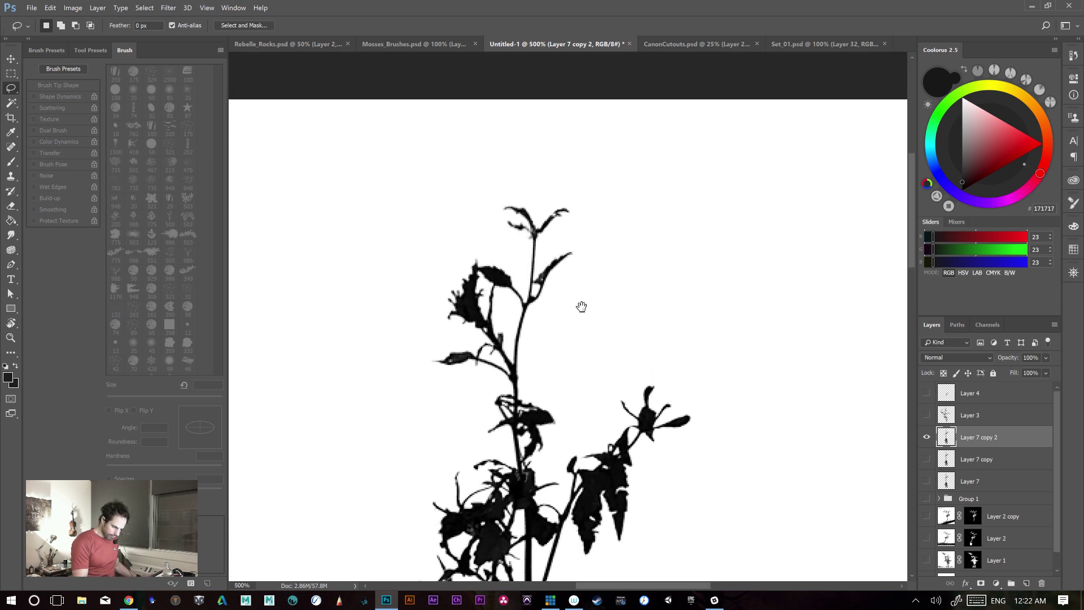
mouse_move(541, 239)
mouse_down()
mouse_move(592, 201)
mouse_move(576, 232)
mouse_move(583, 252)
mouse_move(541, 234)
mouse_up()
key(ctrl+t)
drag(650, 241, 580, 212)
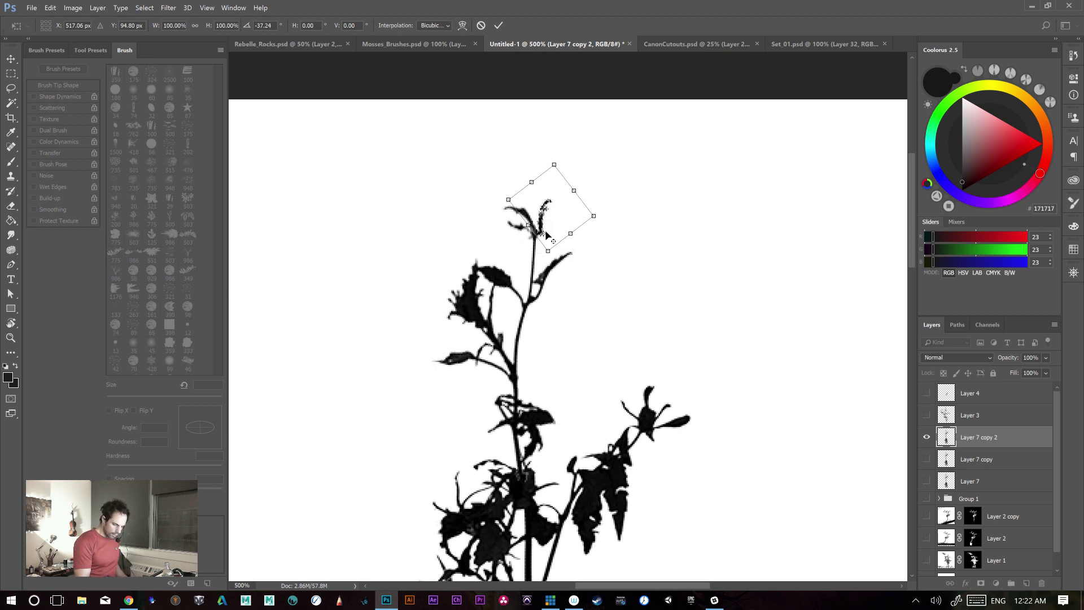
drag(543, 220, 538, 216)
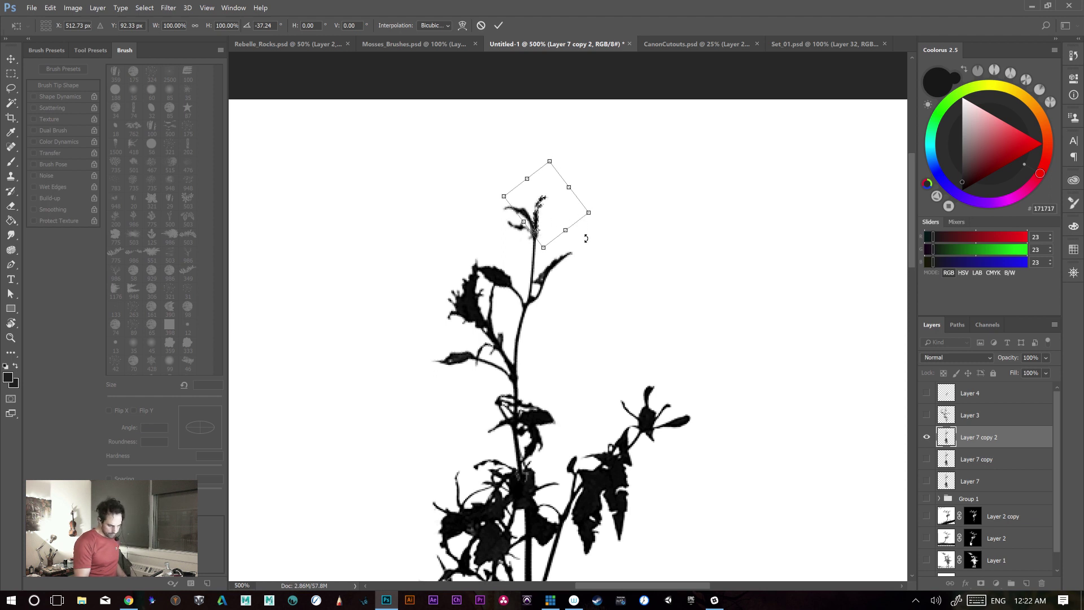
key(Return)
- Lasso the upper left leaf at the plant's tip and cut it away
key(l)
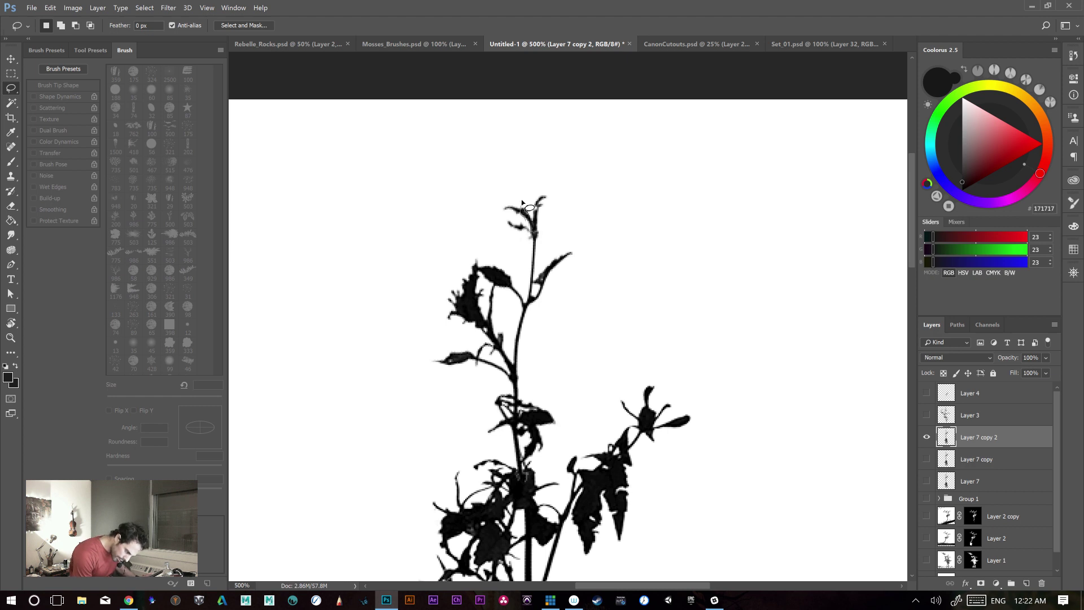
key(ctrl+x)
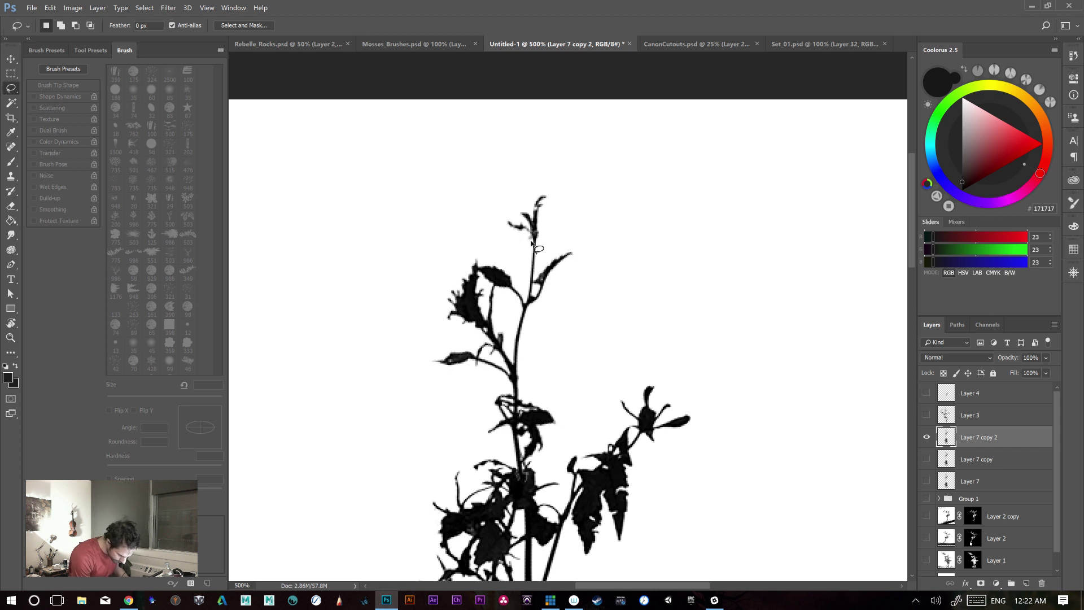
drag(533, 245, 534, 242)
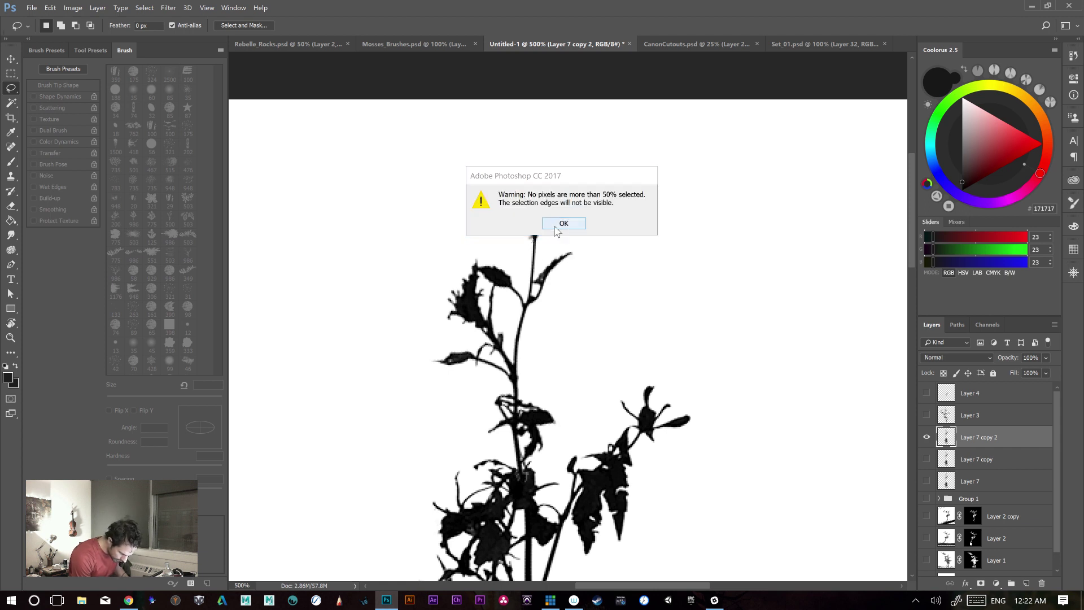
click(552, 223)
- Lasso the remaining small left leaf at the plant's tip and put it on its own layer
drag(499, 224, 532, 244)
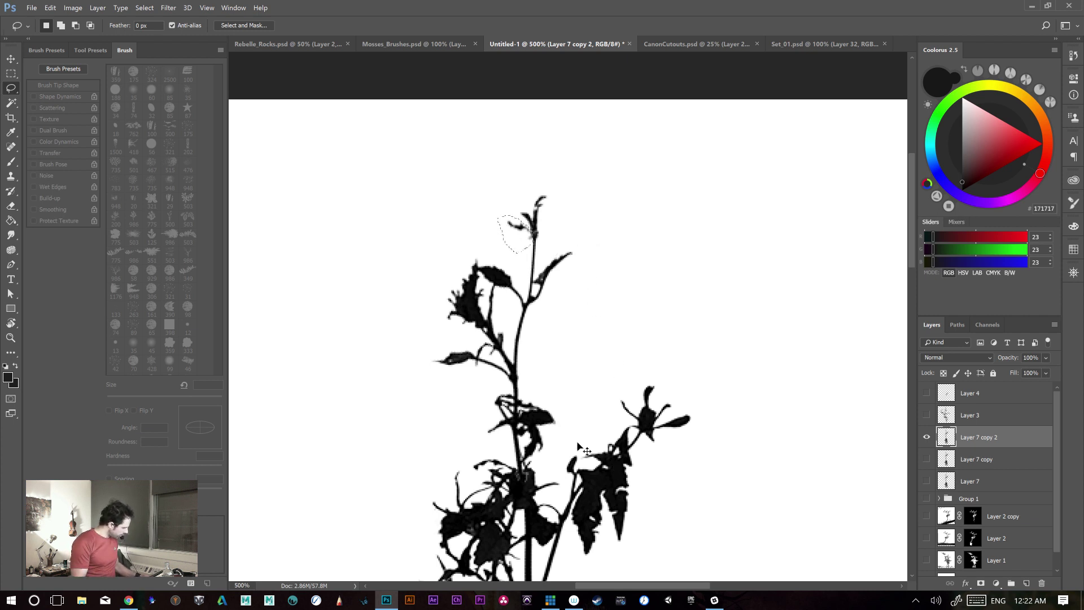
key(ctrl+j)
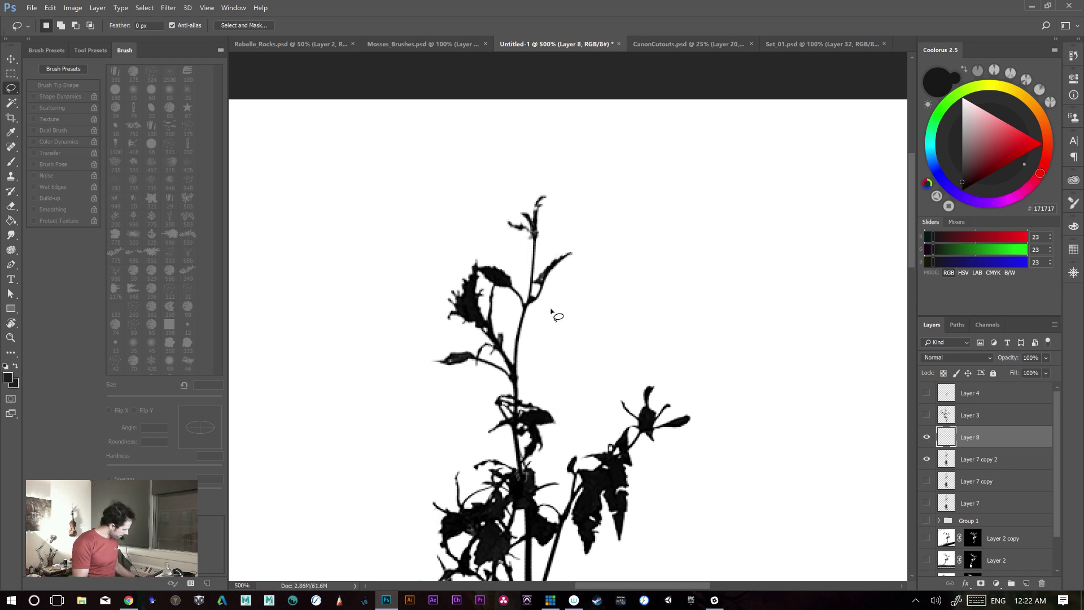
key(v)
mouse_move(547, 282)
mouse_down()
mouse_move(545, 321)
mouse_move(551, 300)
mouse_up()
key(ctrl+alt+z)
key(ctrl+alt+z)
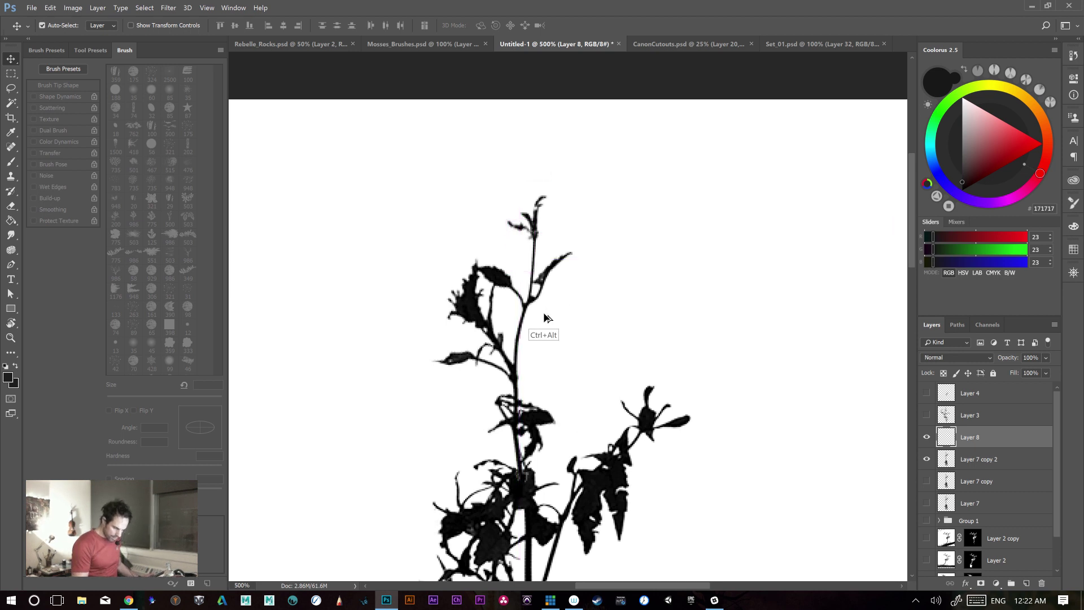
key(ctrl+j)
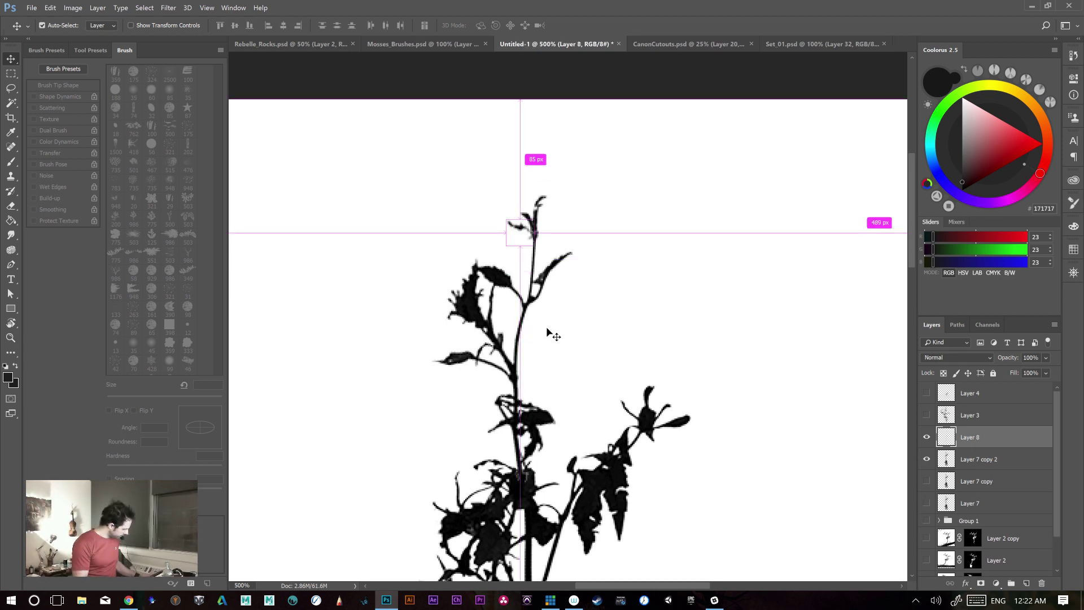
- Rotate the separated small tip leaf about 41° so it stands steeper beside the stem
key(ctrl+t)
mouse_move(591, 269)
mouse_down()
mouse_move(581, 308)
mouse_move(580, 271)
mouse_move(579, 285)
mouse_up()
drag(539, 240, 544, 241)
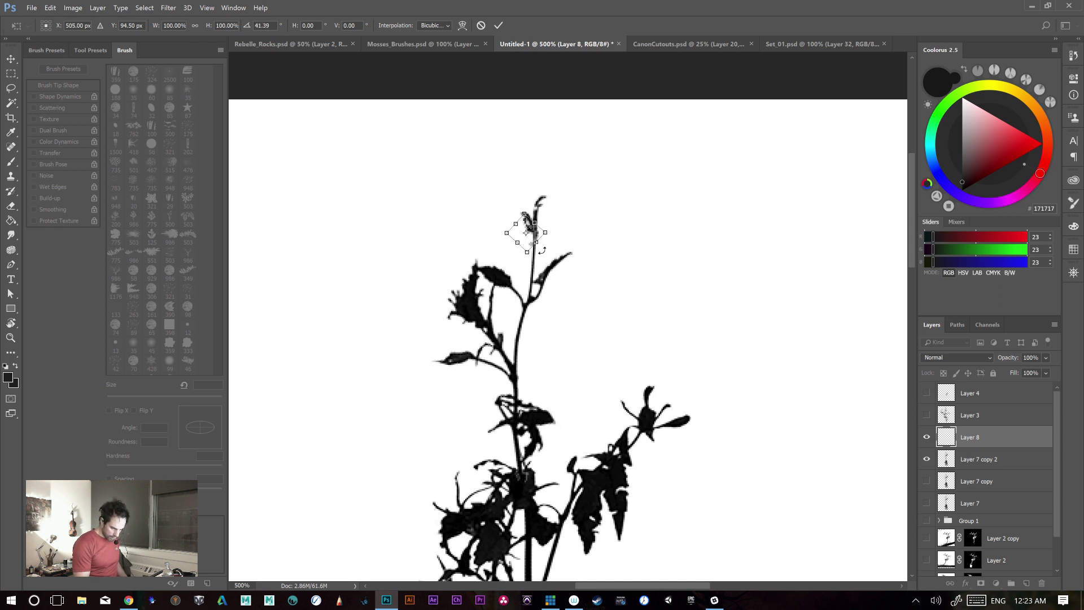
- Place a copy of the rotated leaf lower along the left side of the stem, with its angle set to about 22°
key(Left)
key(Down)
key(Left)
key(Down)
key(Down)
key(Down)
key(Down)
key(Down)
key(Down)
key(Down)
key(Down)
key(Up)
key(Up)
key(Up)
key(Up)
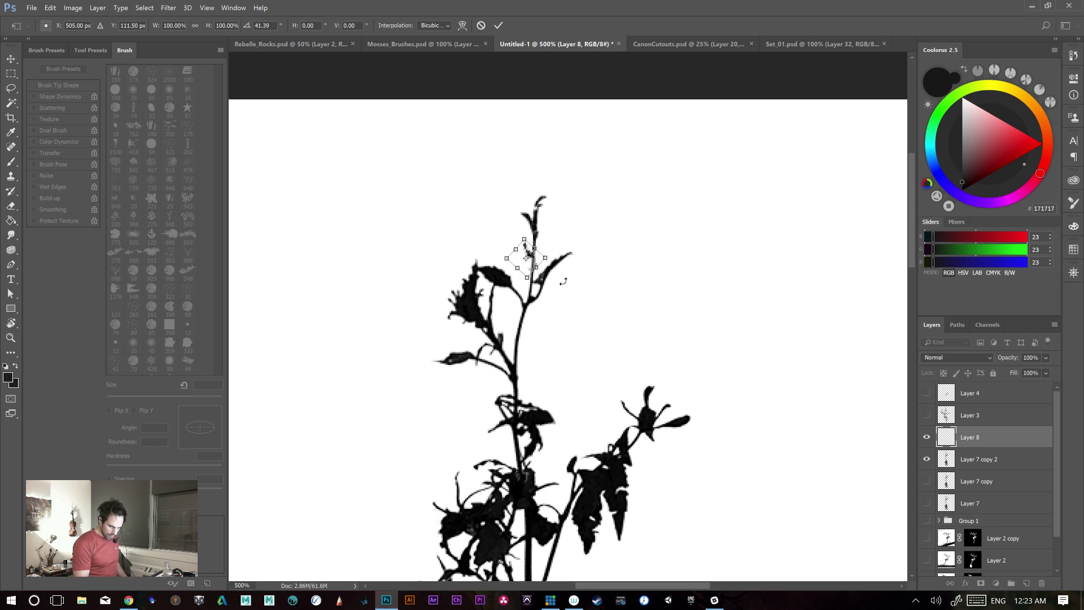
drag(580, 278, 588, 255)
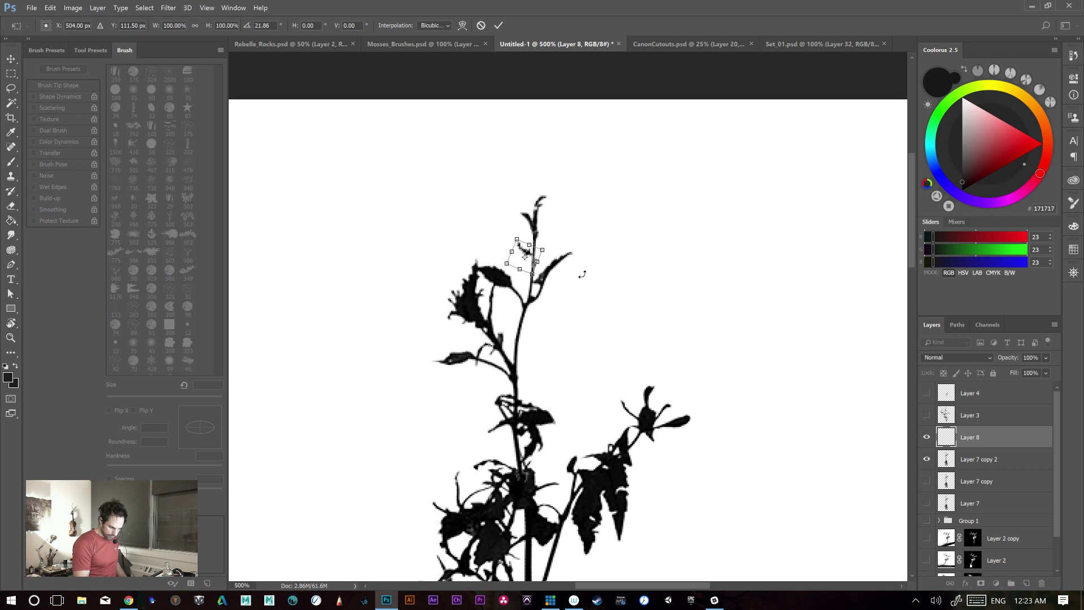
key(Return)
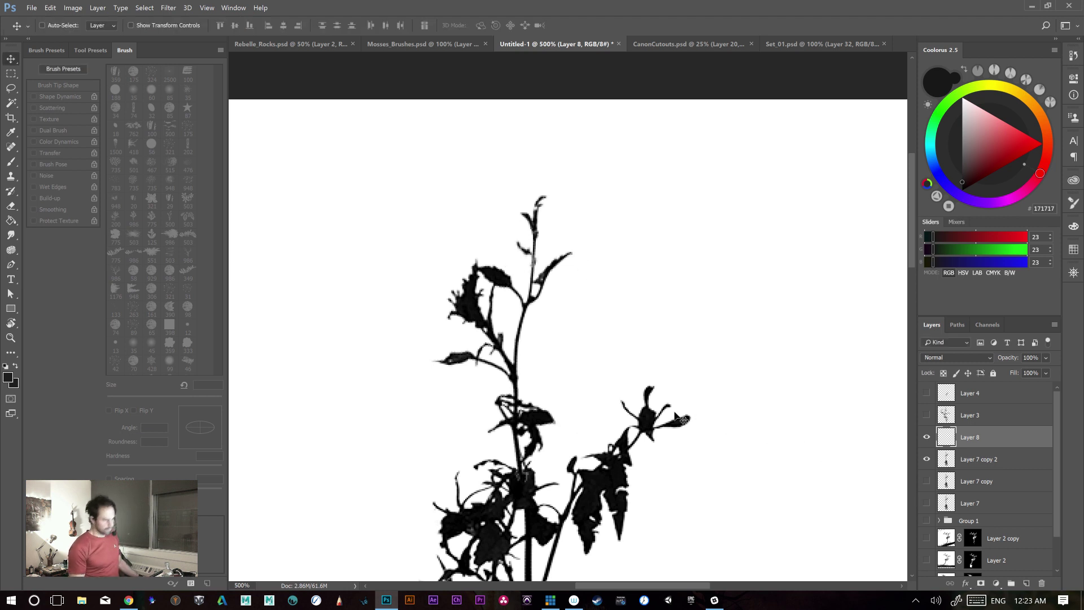
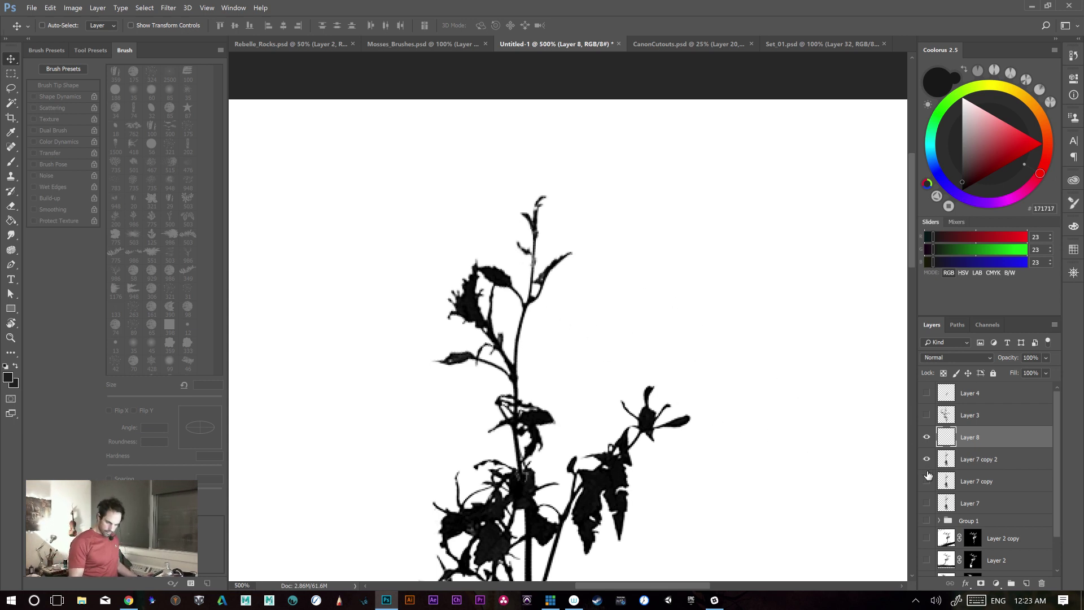
- Merge Layer 8 and Layer 7 copy 2 into one layer and view the whole plant
ctrl+click(969, 464)
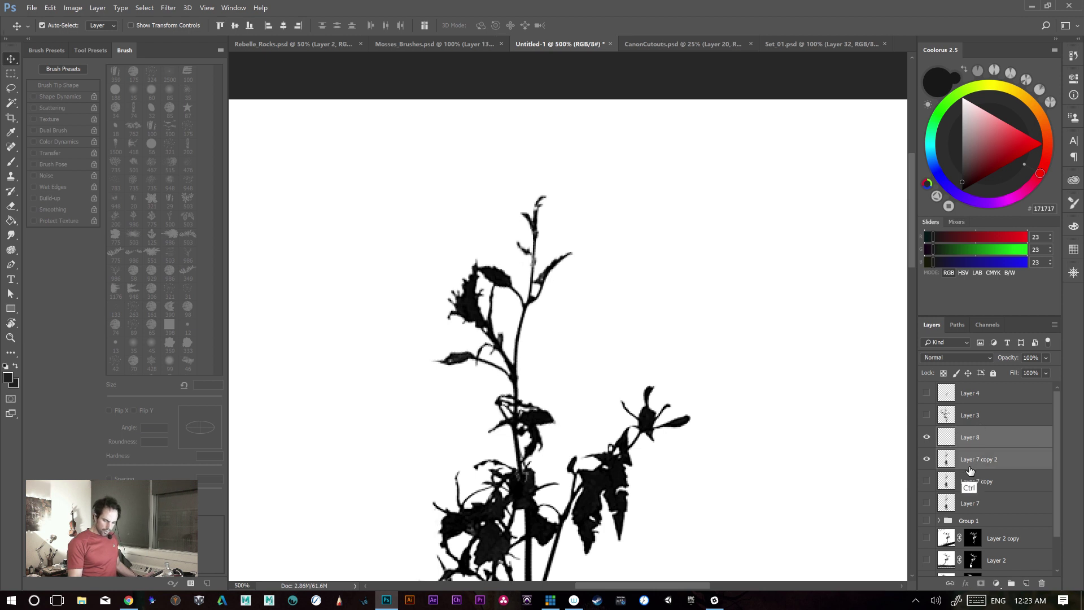
key(ctrl+e)
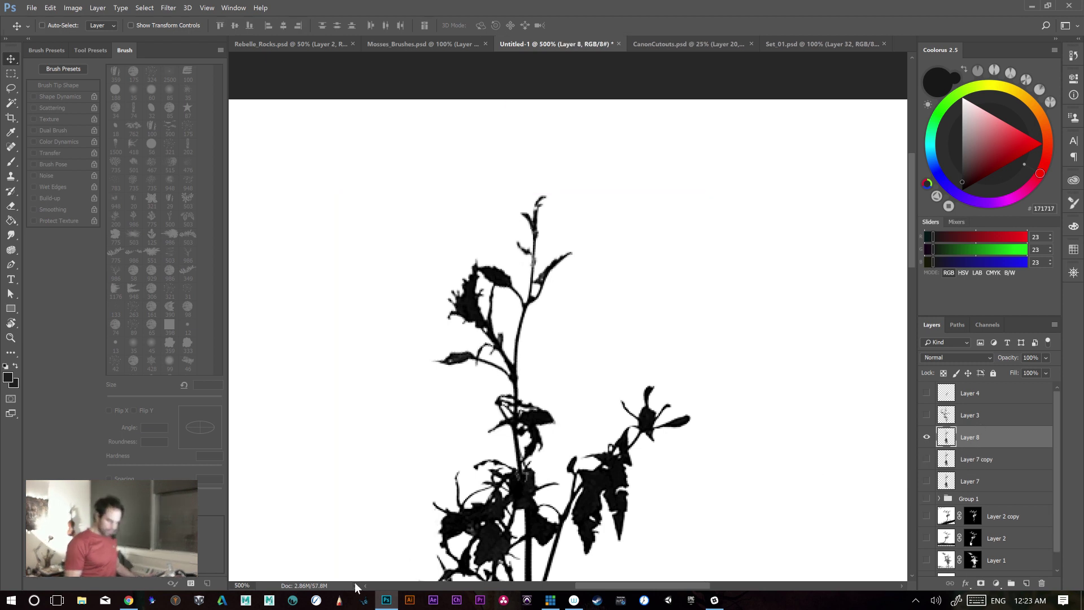
key(ctrl+minus)
key(ctrl+minus)
key(ctrl+minus)
key(ctrl+minus)
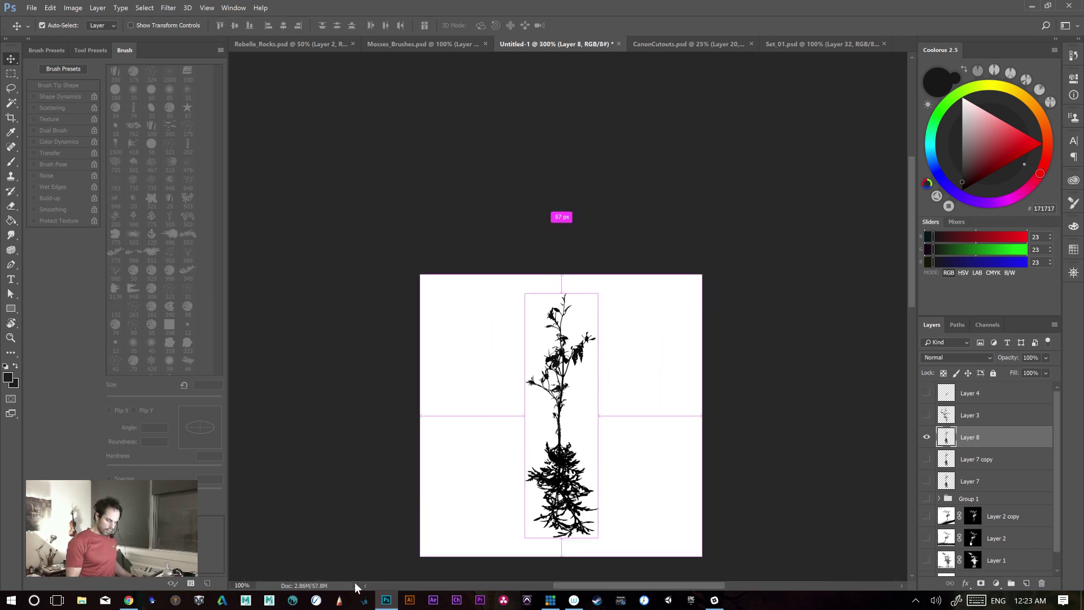
- Define the plant silhouette on Layer 8 as a new brush preset named Sampled Brush 3
key(ctrl+plus)
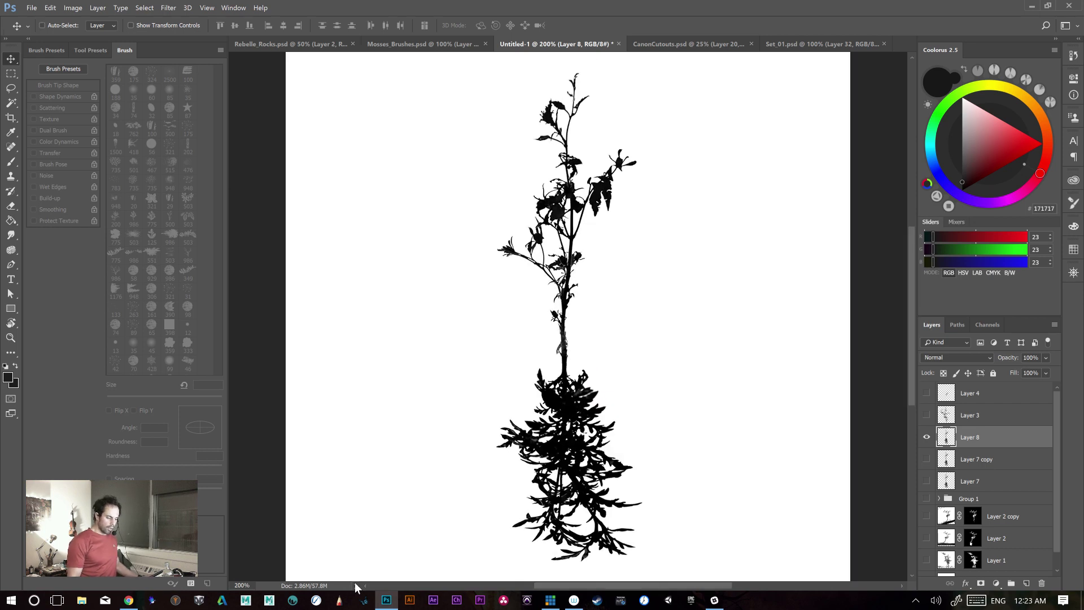
click(50, 7)
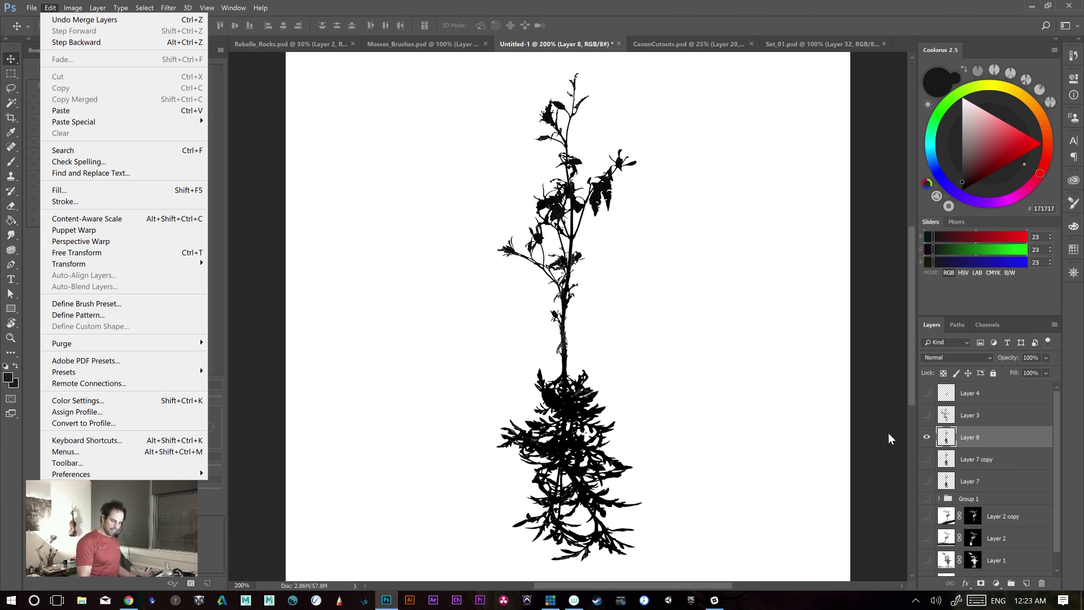
click(976, 447)
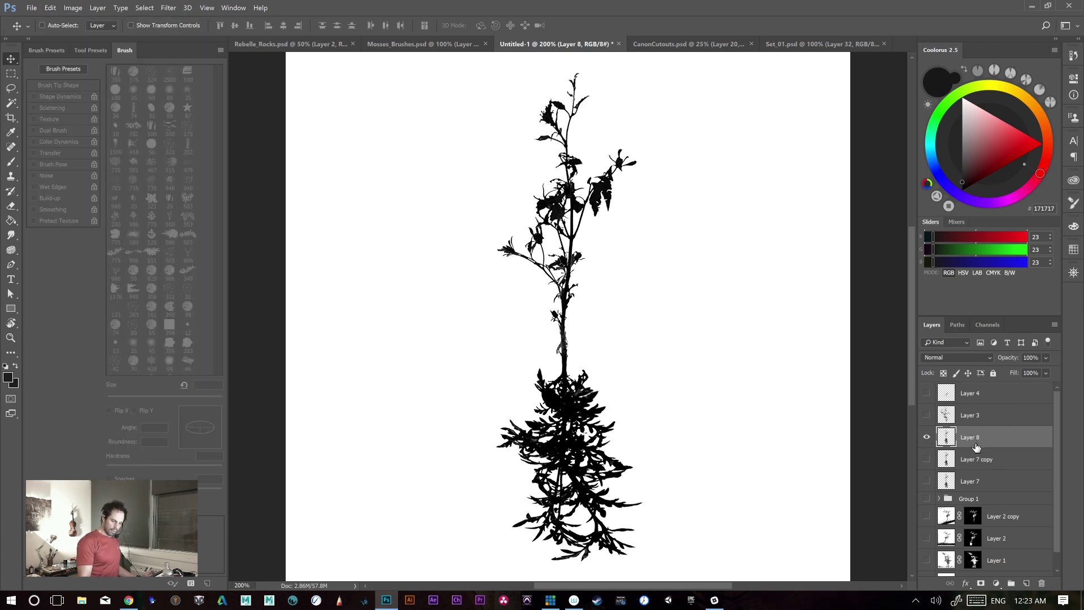
click(54, 9)
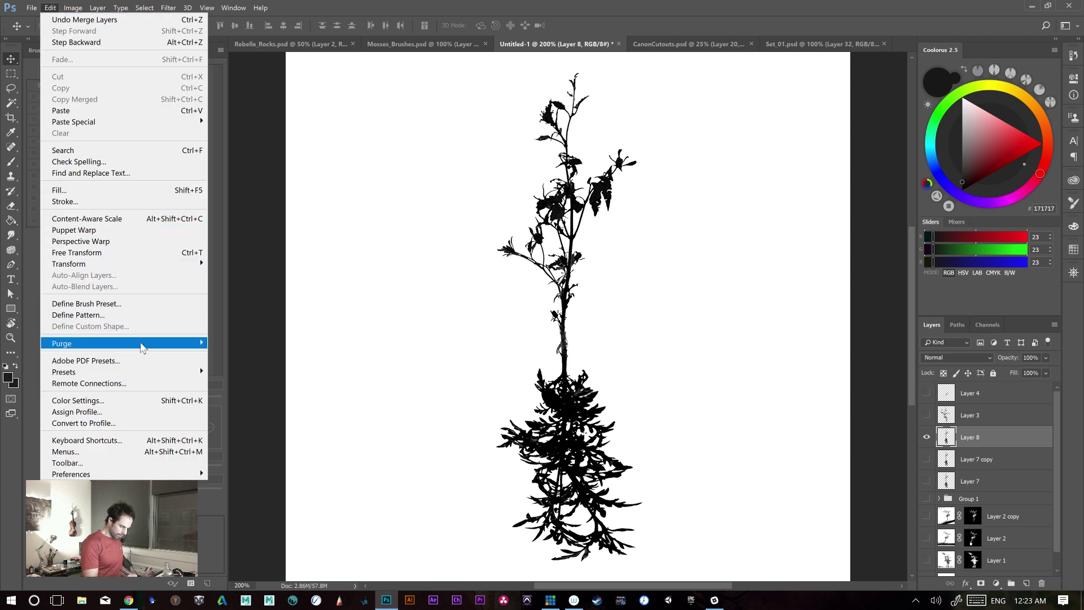
click(154, 306)
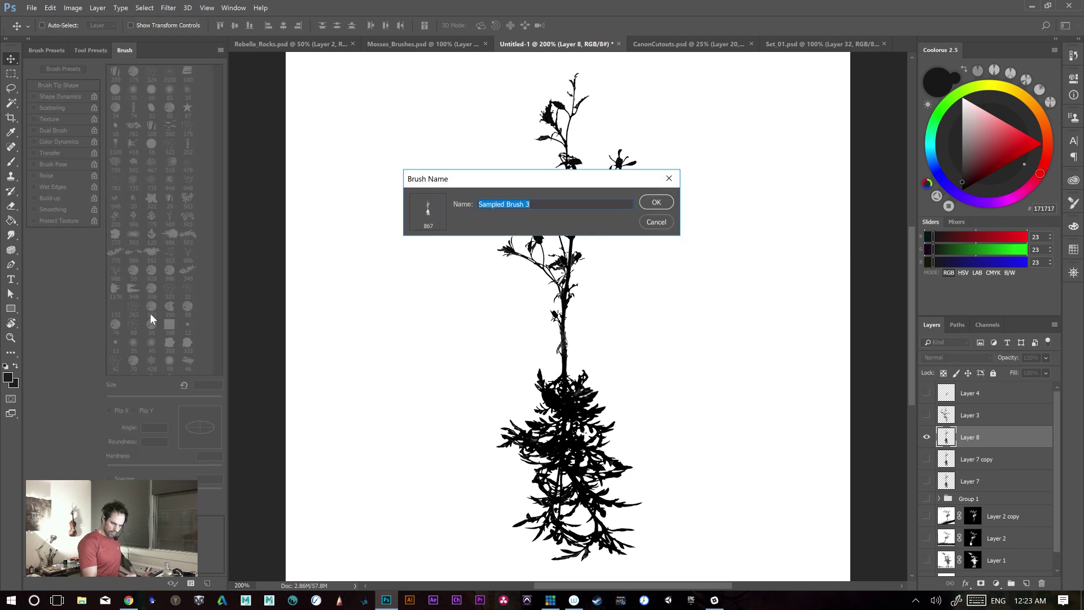
click(655, 204)
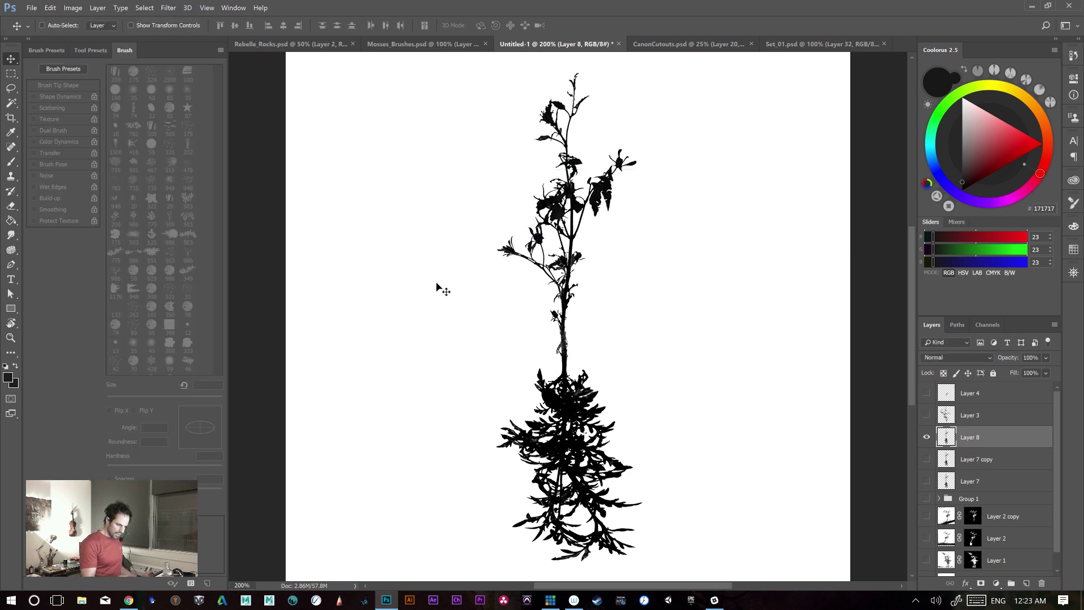
- Activate the Brush tool with the new 867 px plant tip, enable Shape Dynamics and set the spacing to 81%
click(47, 51)
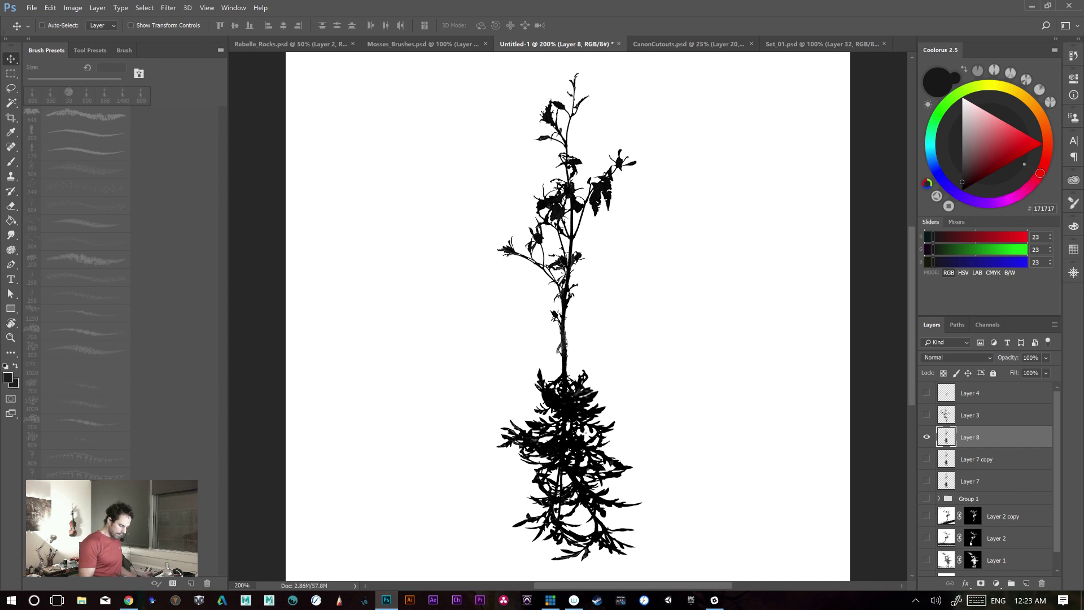
click(122, 51)
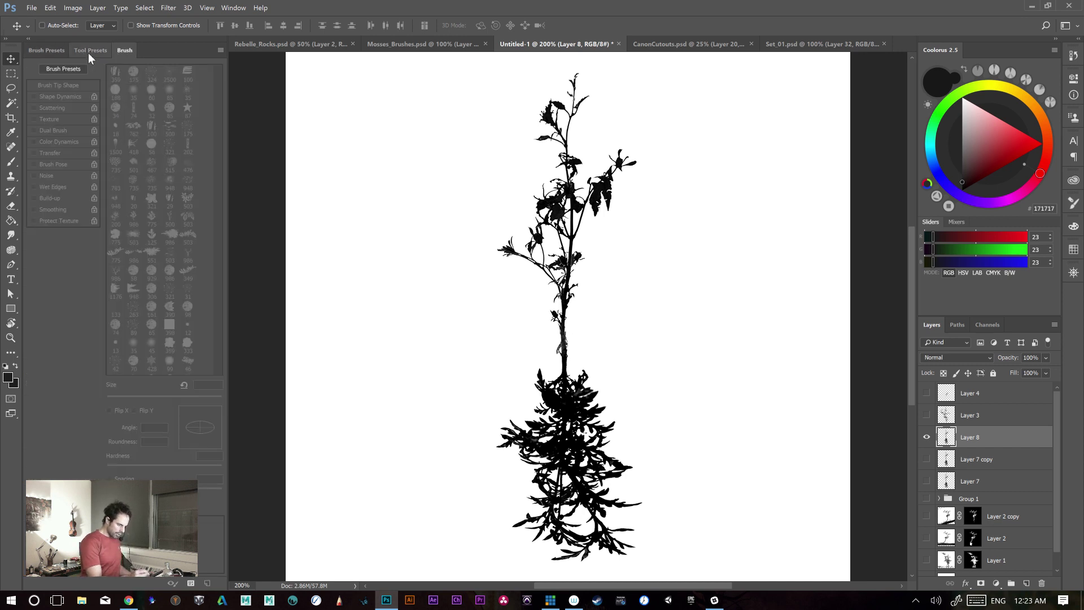
key(b)
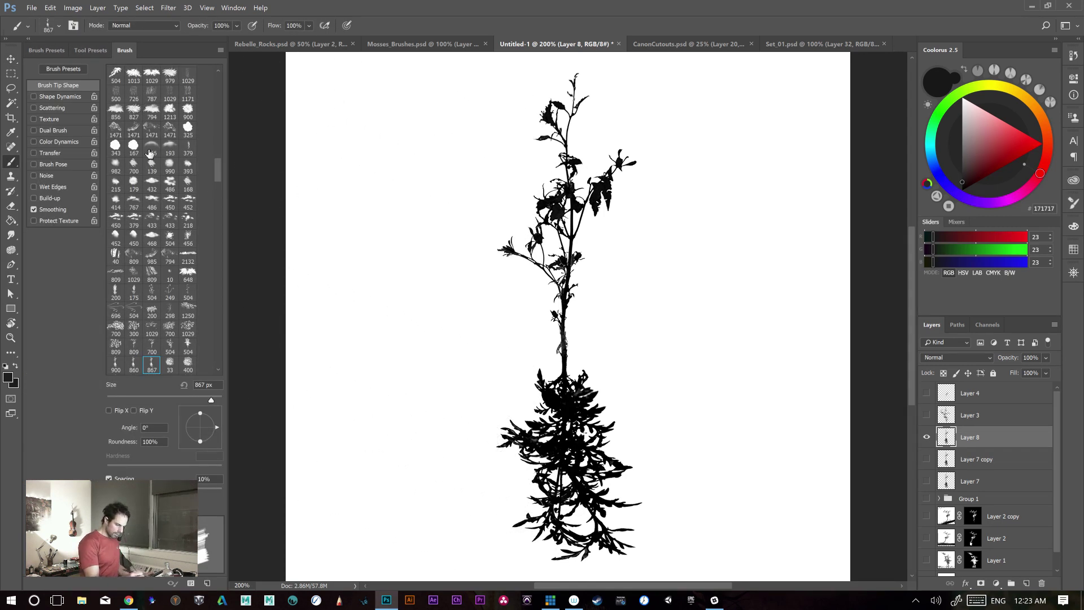
click(52, 47)
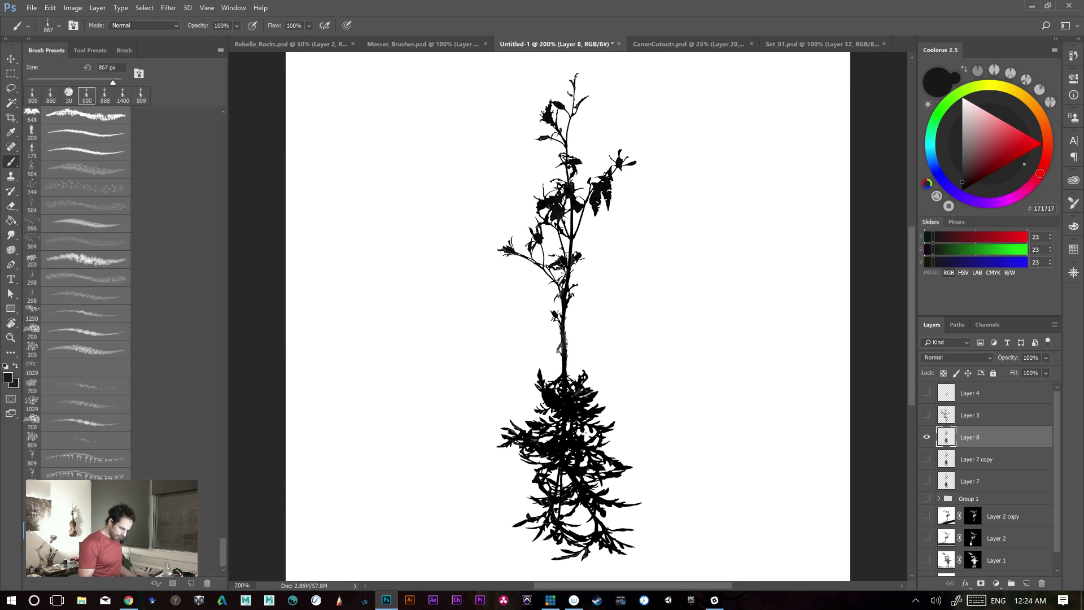
key(])
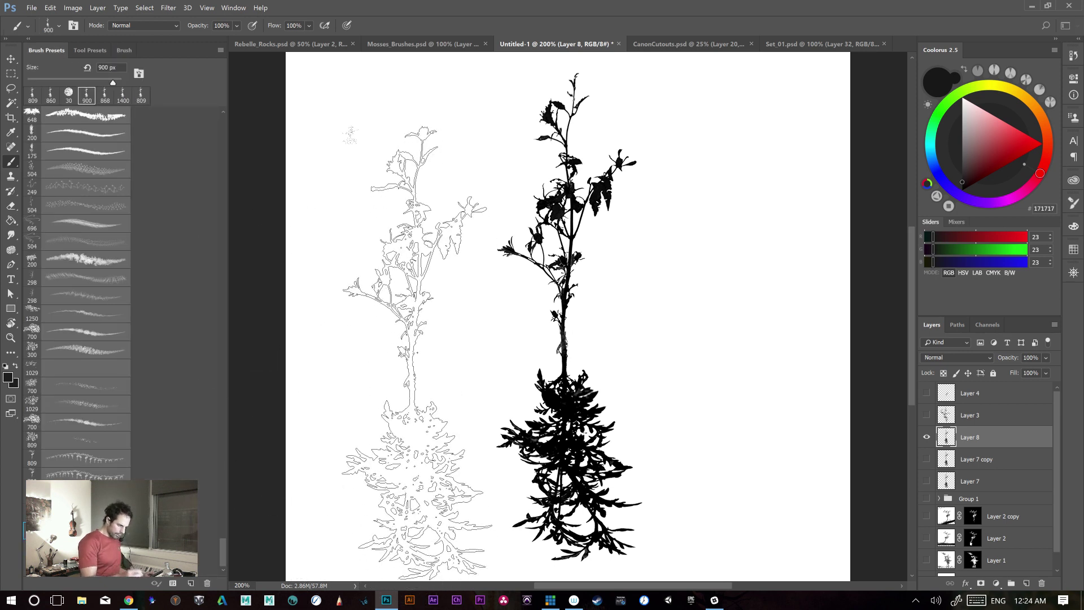
click(124, 50)
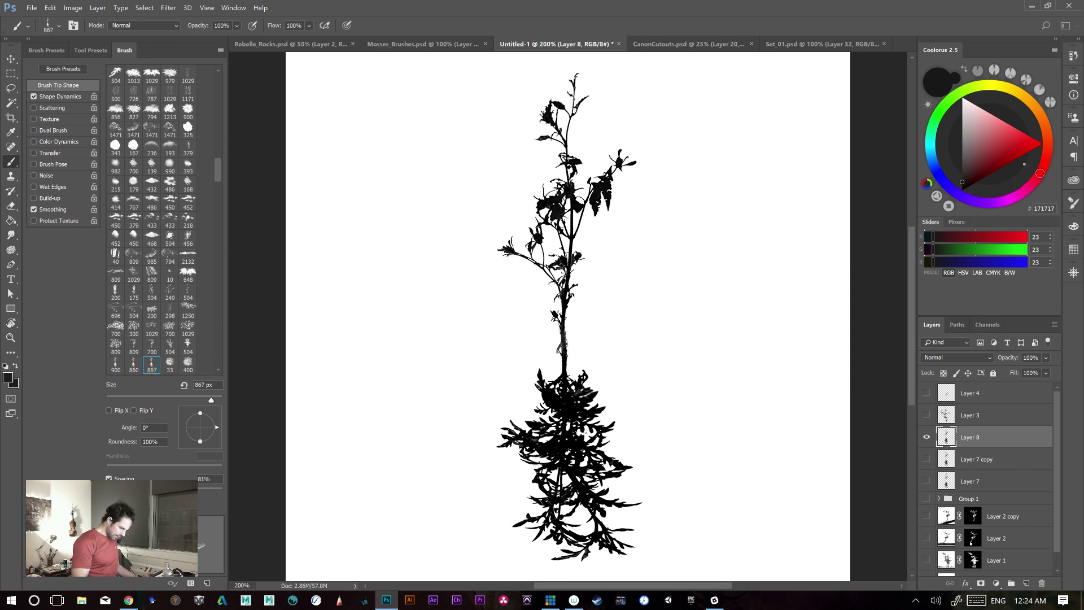
- Try the plant brush with several strokes around the silhouette on Layer 8, and undo them all
mouse_move(463, 325)
mouse_down()
mouse_move(624, 308)
mouse_move(412, 328)
mouse_move(500, 308)
mouse_move(491, 277)
mouse_move(497, 296)
mouse_up()
key(ctrl+z)
key(ctrl+z)
mouse_move(411, 253)
mouse_down()
mouse_move(449, 240)
mouse_move(430, 299)
mouse_move(471, 288)
mouse_up()
drag(597, 286, 577, 360)
key(ctrl+z)
mouse_move(429, 260)
mouse_down()
mouse_move(398, 331)
mouse_move(404, 372)
mouse_up()
key(ctrl+z)
mouse_move(358, 206)
mouse_down()
mouse_move(411, 413)
mouse_move(423, 381)
mouse_move(414, 314)
mouse_move(411, 418)
mouse_up()
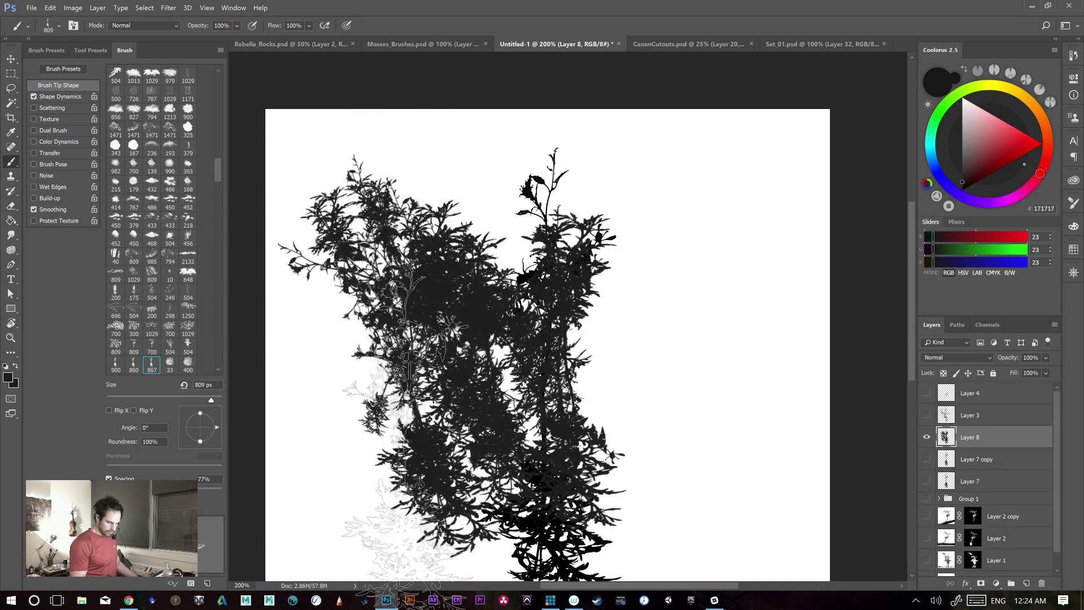
drag(658, 390, 666, 348)
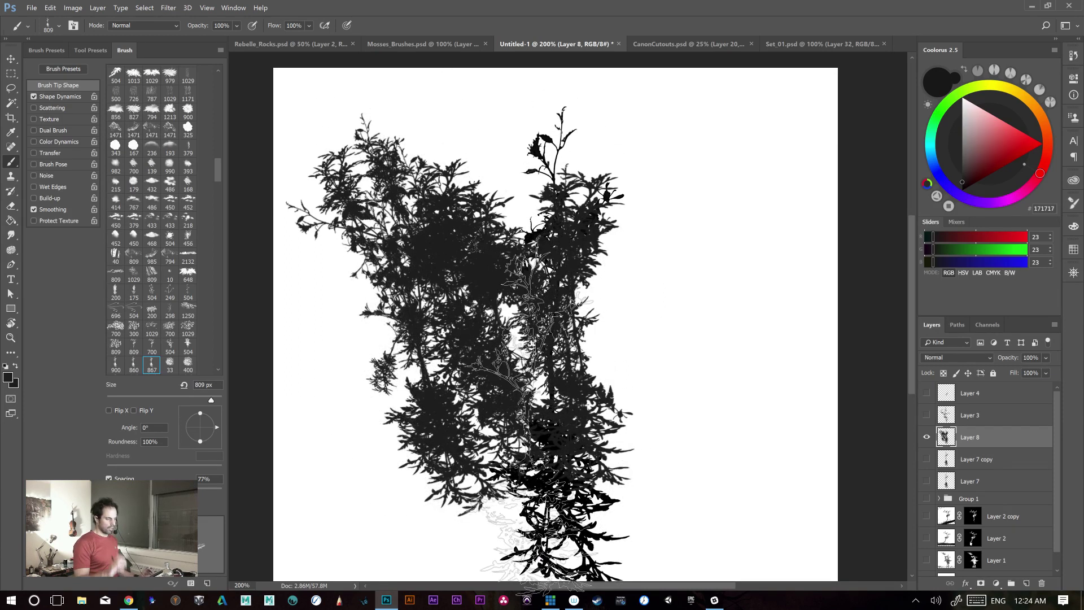
drag(528, 415, 534, 421)
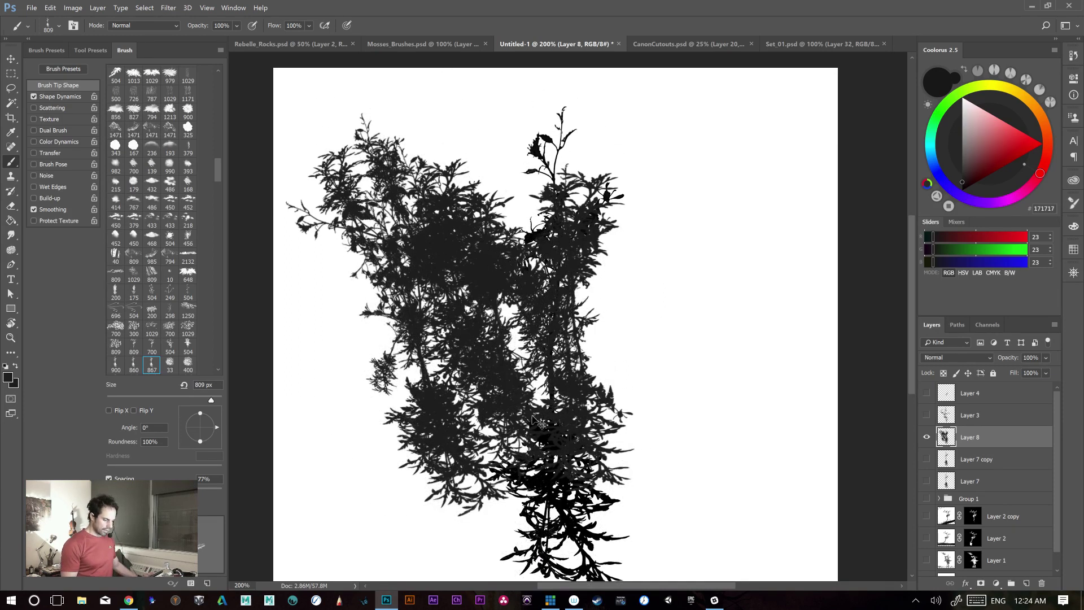
key(ctrl+alt+z)
key(ctrl+alt+z)
key(ctrl+alt+z)
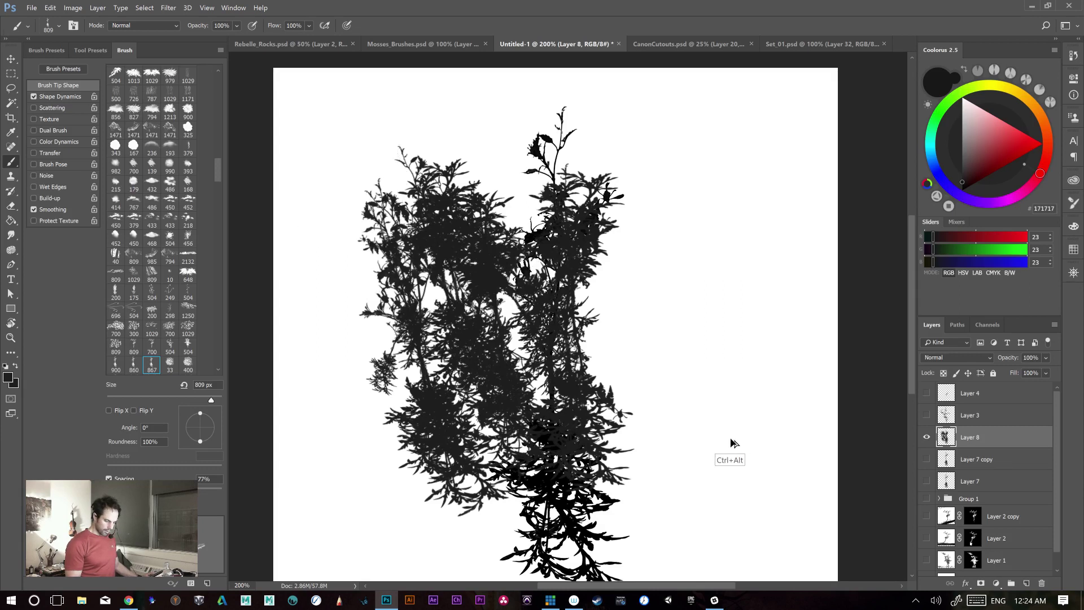
key(ctrl+alt+z)
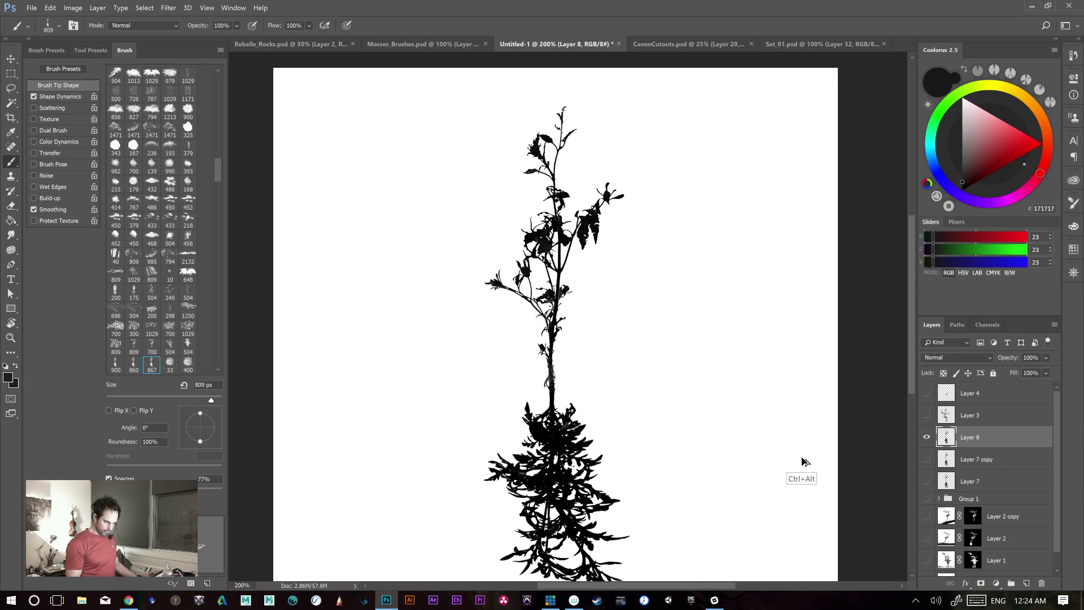
- Switch to Set_01.psd and paint trial plant clusters along the dark foreground hill on Layer 32
click(815, 42)
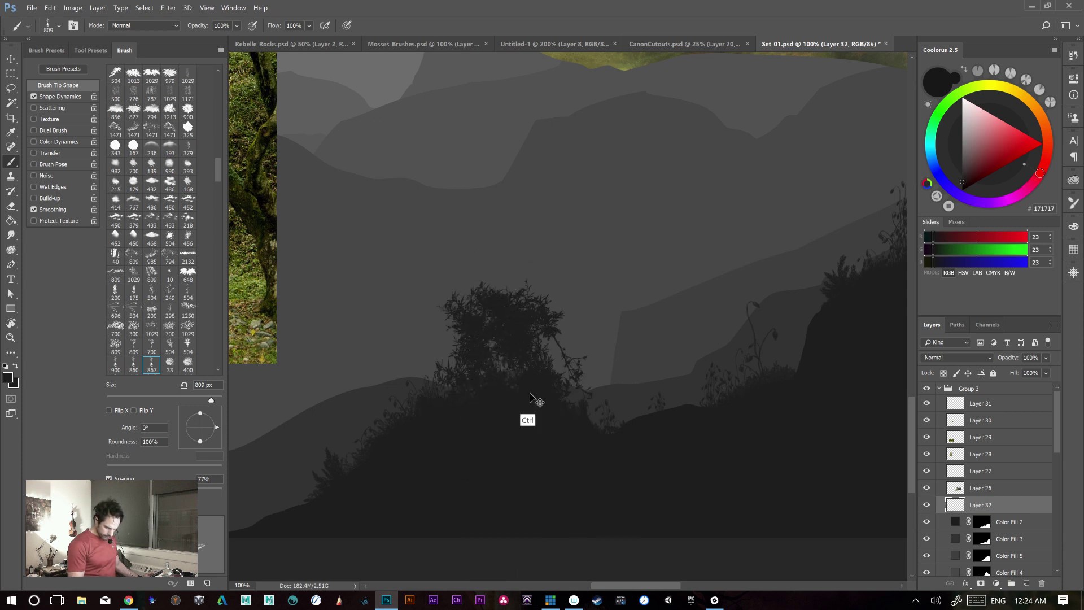
key(ctrl+alt+z)
click(443, 361)
mouse_move(452, 346)
mouse_down()
mouse_move(474, 294)
mouse_move(512, 329)
mouse_move(489, 357)
mouse_move(589, 436)
mouse_move(567, 378)
mouse_move(640, 314)
mouse_up()
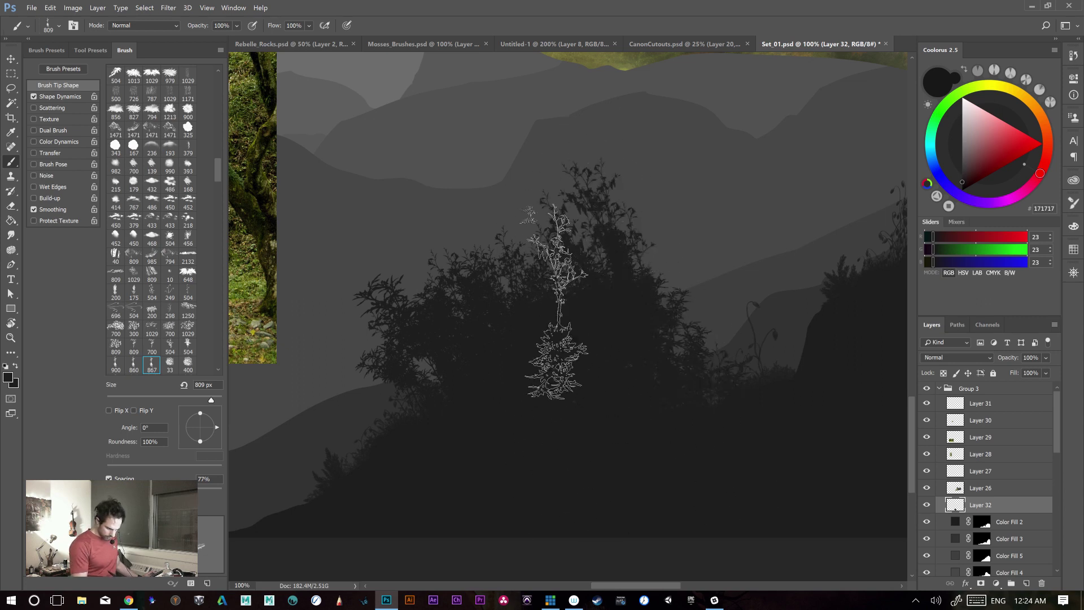
click(508, 257)
click(468, 258)
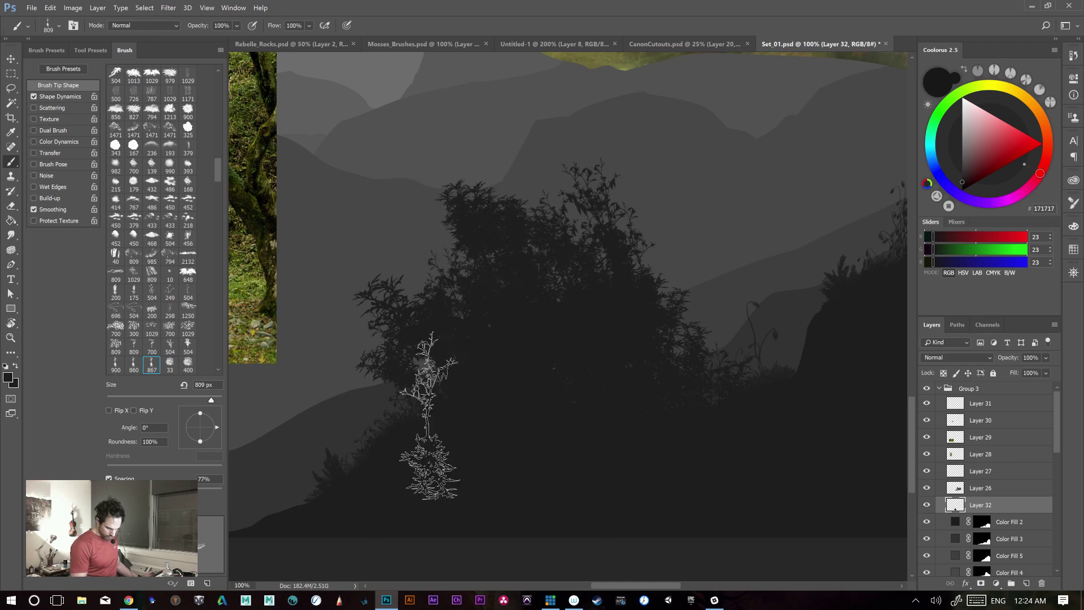
- Erase everything painted on Layer 32 and return to the Brush tool
key(ctrl+a)
key(Delete)
key(ctrl+d)
key(b)
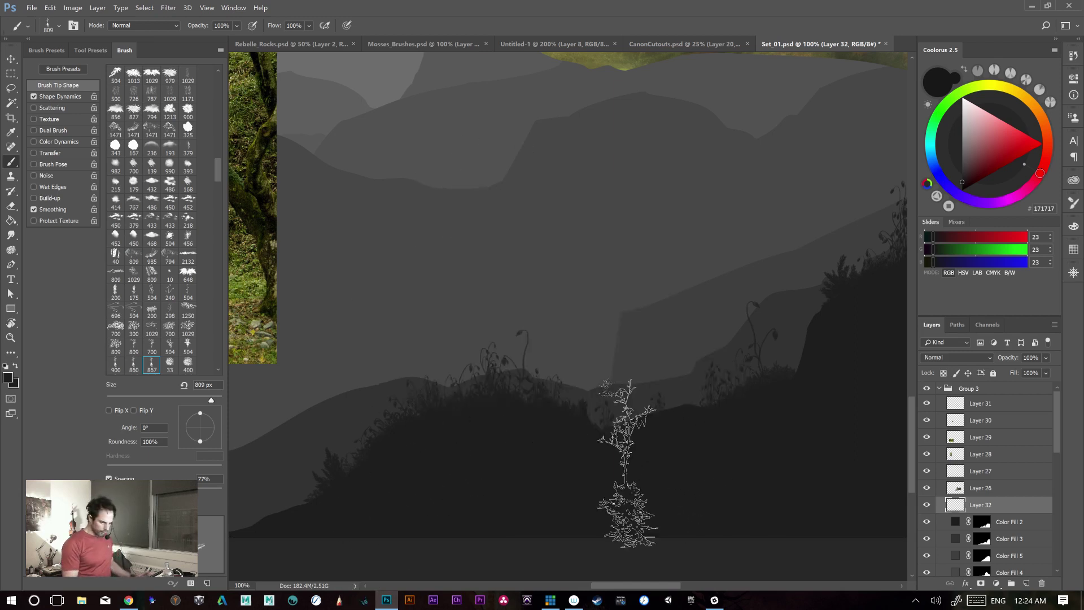
- Try the 900 px plant brush preset with one stroke above the foreground hill, and undo it
click(49, 49)
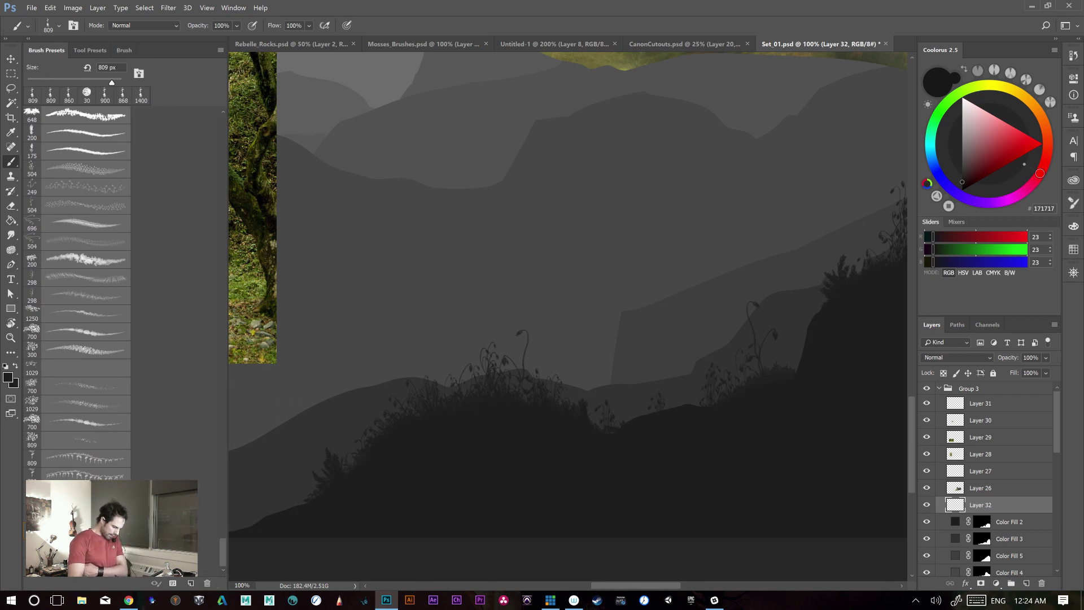
click(104, 93)
drag(497, 220, 695, 220)
key(ctrl+z)
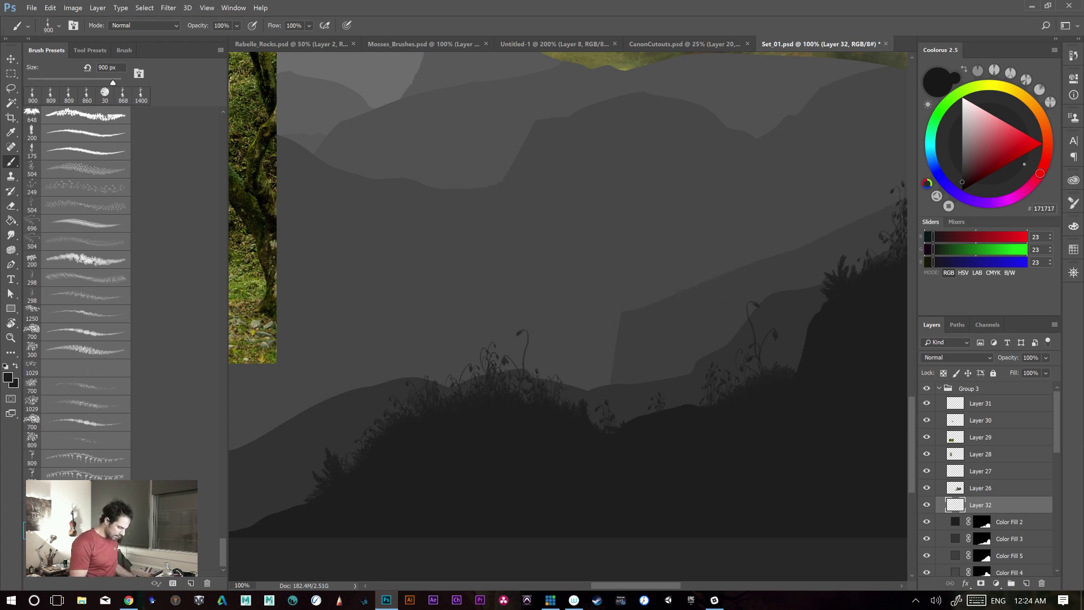
- Return to the 867 px plant tip with Shape Dynamics and set its spacing to 104%, trying strokes along the hill crest
click(125, 50)
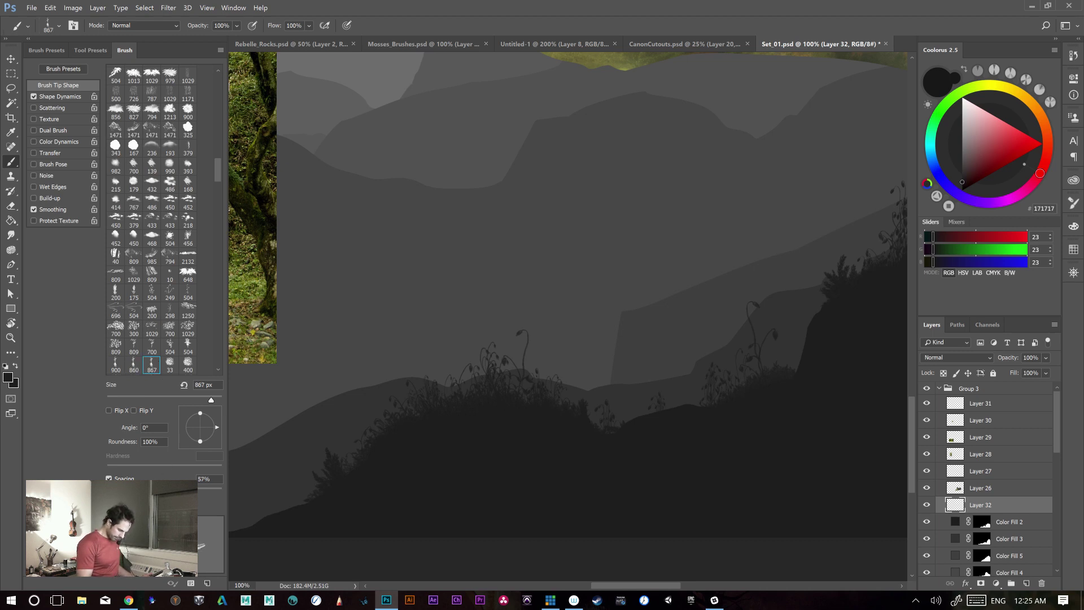
mouse_move(635, 378)
mouse_down()
mouse_move(484, 387)
mouse_move(525, 373)
mouse_up()
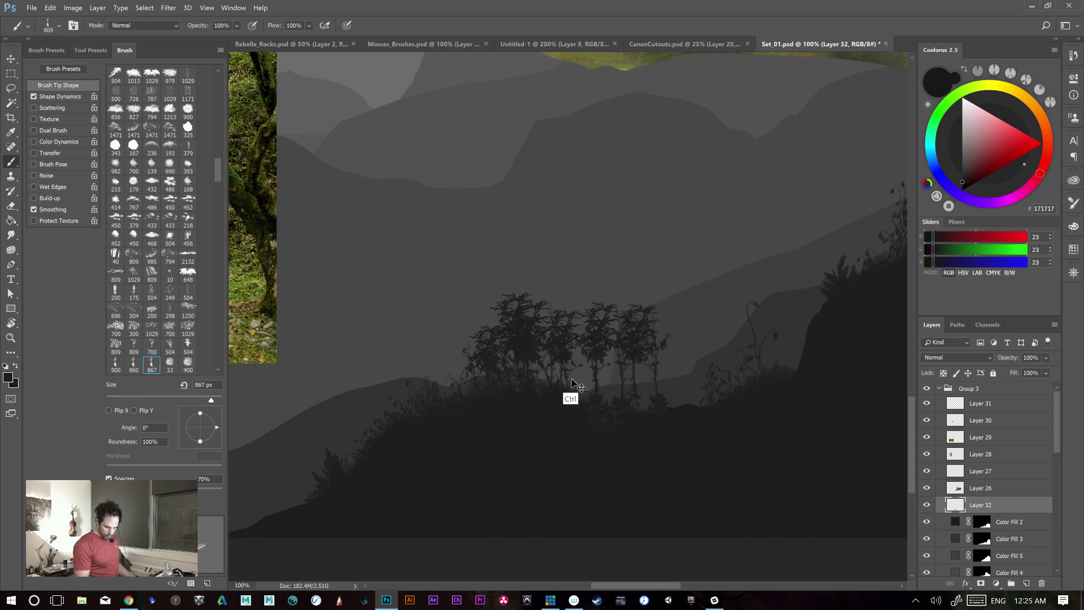
key(ctrl+z)
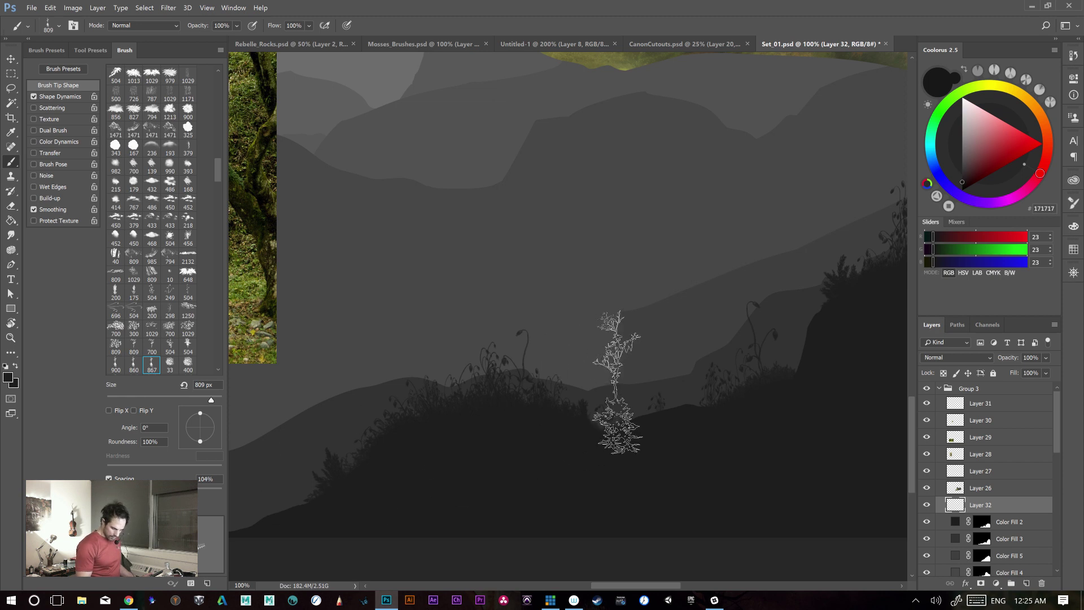
drag(617, 388, 447, 387)
key(ctrl+z)
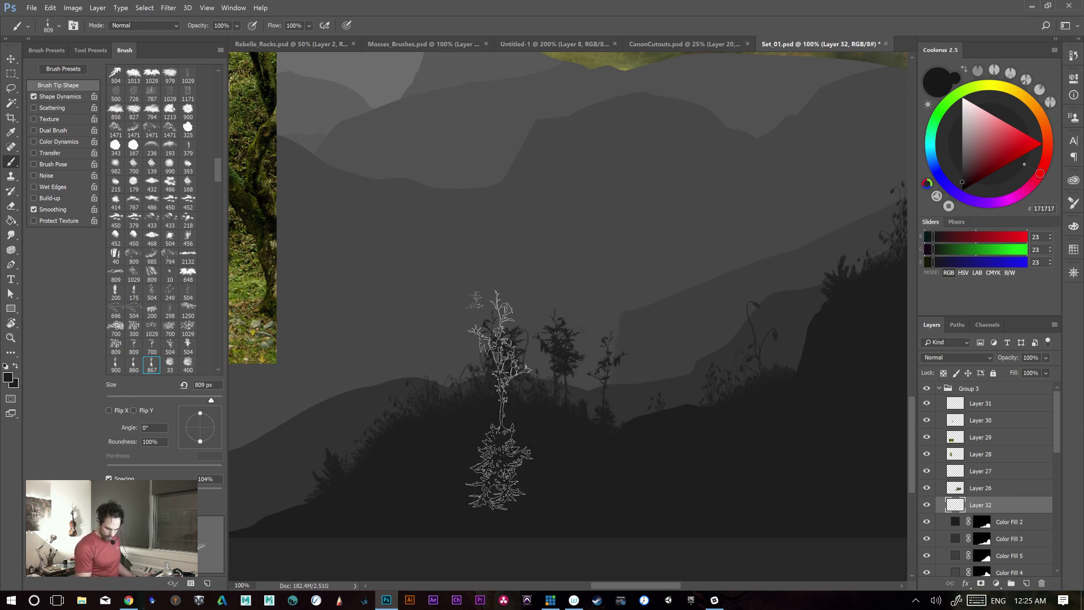
- Try several wider-spaced plant strokes across the foreground hill on Layer 32, undoing each one
mouse_move(557, 375)
mouse_down()
mouse_move(618, 351)
mouse_move(500, 384)
mouse_up()
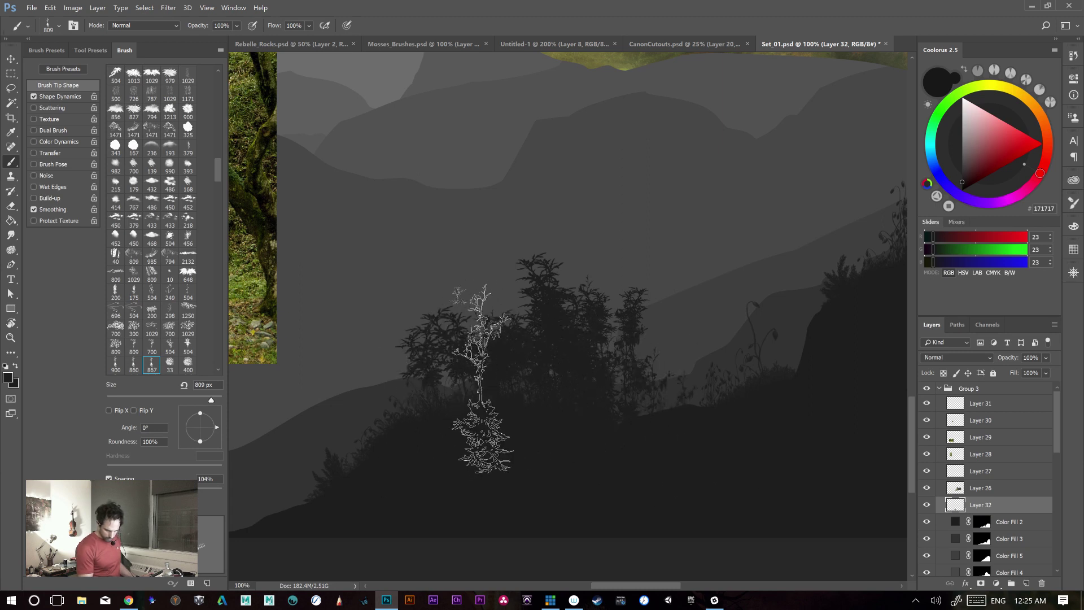
key(ctrl+z)
mouse_move(437, 407)
mouse_down()
mouse_move(484, 384)
mouse_move(515, 341)
mouse_move(544, 324)
mouse_move(542, 402)
mouse_move(537, 380)
mouse_move(675, 395)
mouse_move(626, 432)
mouse_move(714, 413)
mouse_up()
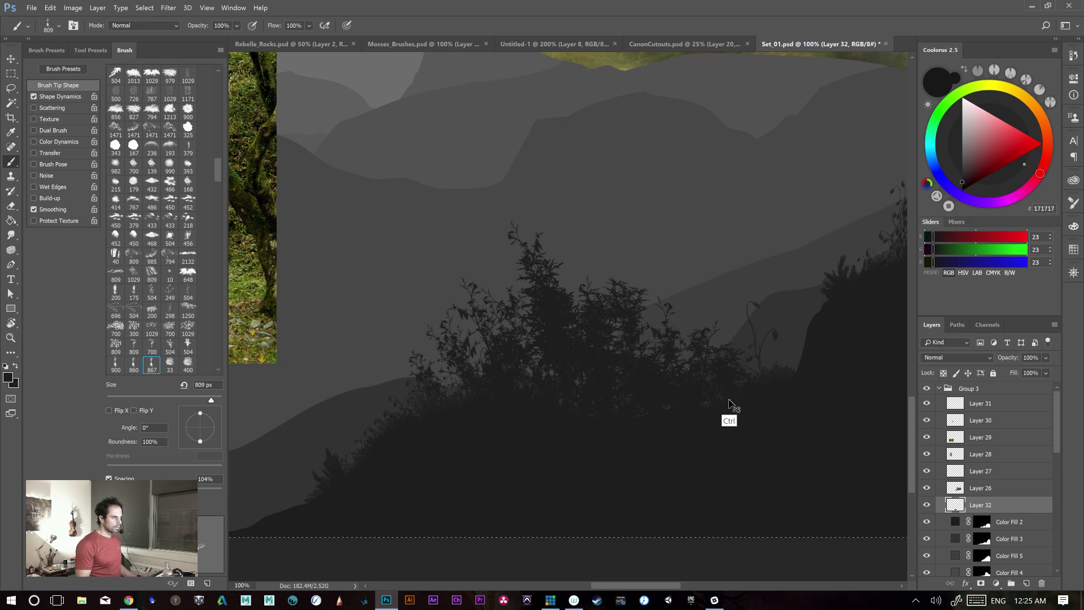
key(ctrl+z)
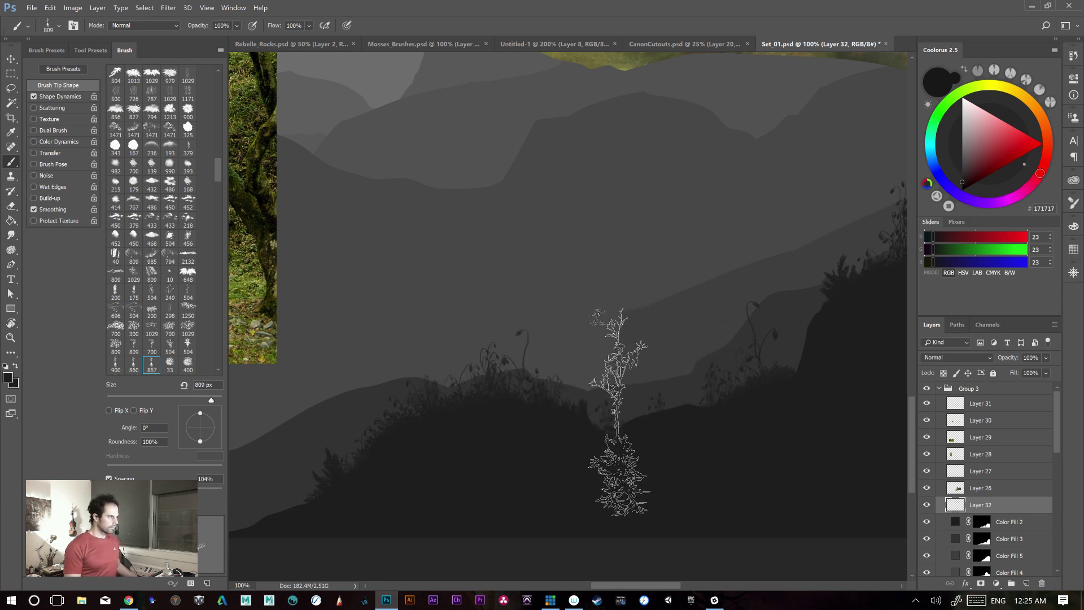
drag(624, 396, 701, 321)
mouse_move(524, 314)
mouse_down()
mouse_move(625, 322)
mouse_move(603, 364)
mouse_up()
key(ctrl+z)
mouse_move(578, 266)
mouse_down()
mouse_move(528, 336)
mouse_move(579, 326)
mouse_up()
key(ctrl+z)
- Stamp individual plants of varying height along the crest and slope of the foreground hill on Layer 32
click(574, 280)
click(606, 322)
click(500, 365)
click(464, 353)
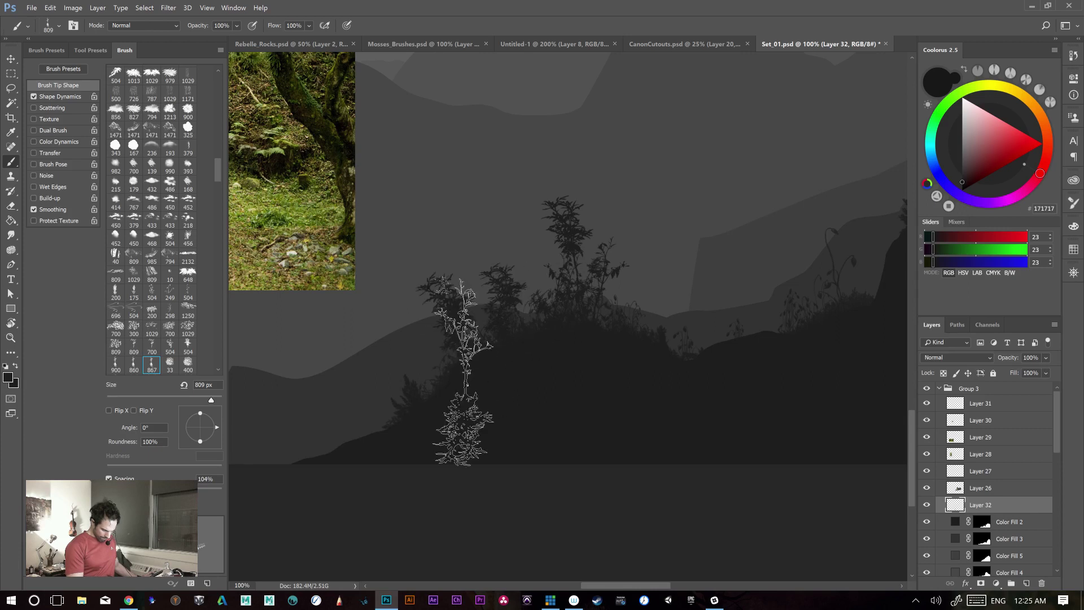
key(ctrl+z)
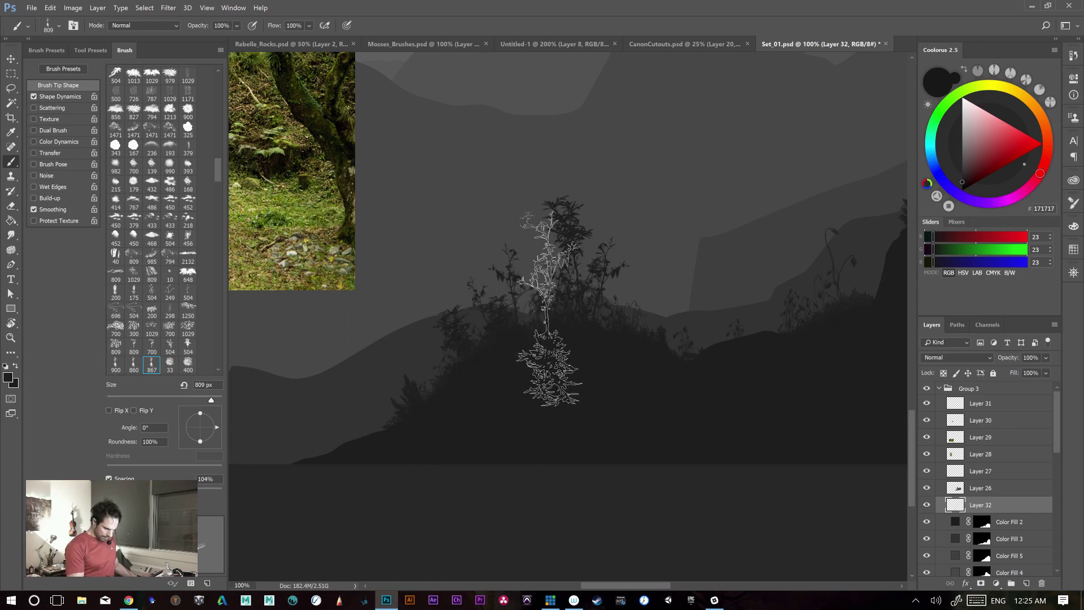
click(503, 296)
click(472, 365)
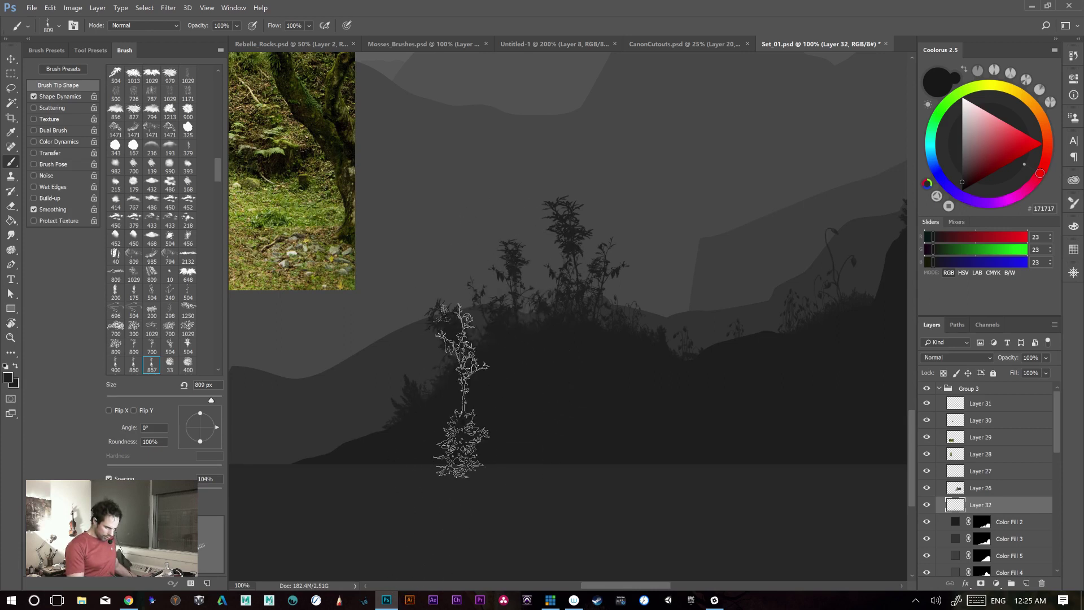
click(473, 282)
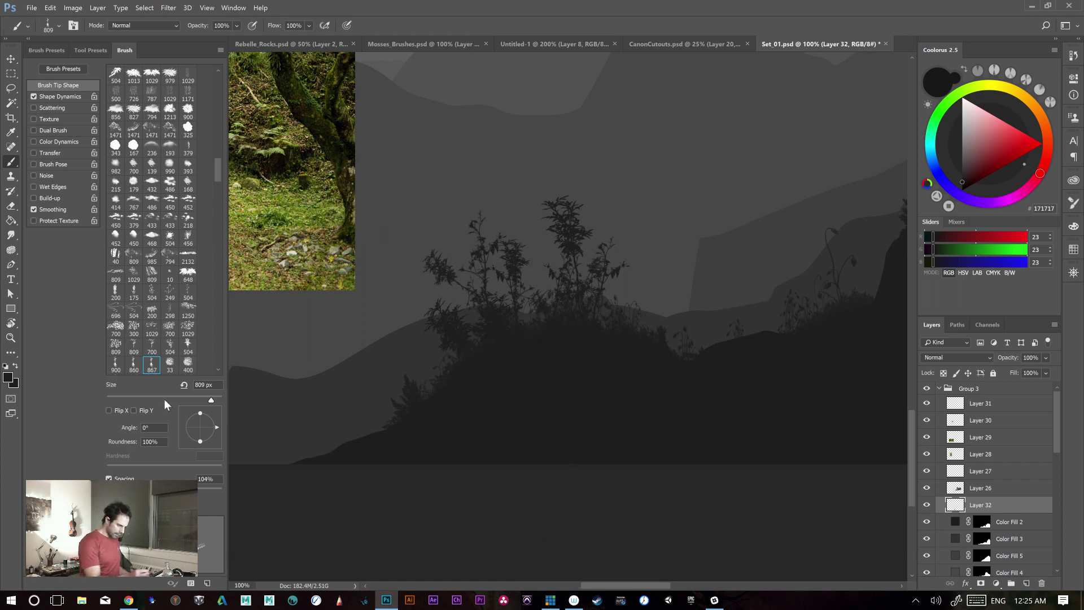
- Save the current 809 px plant brush as the preset Sampled Brush 3 19, capturing its size
click(37, 49)
click(190, 584)
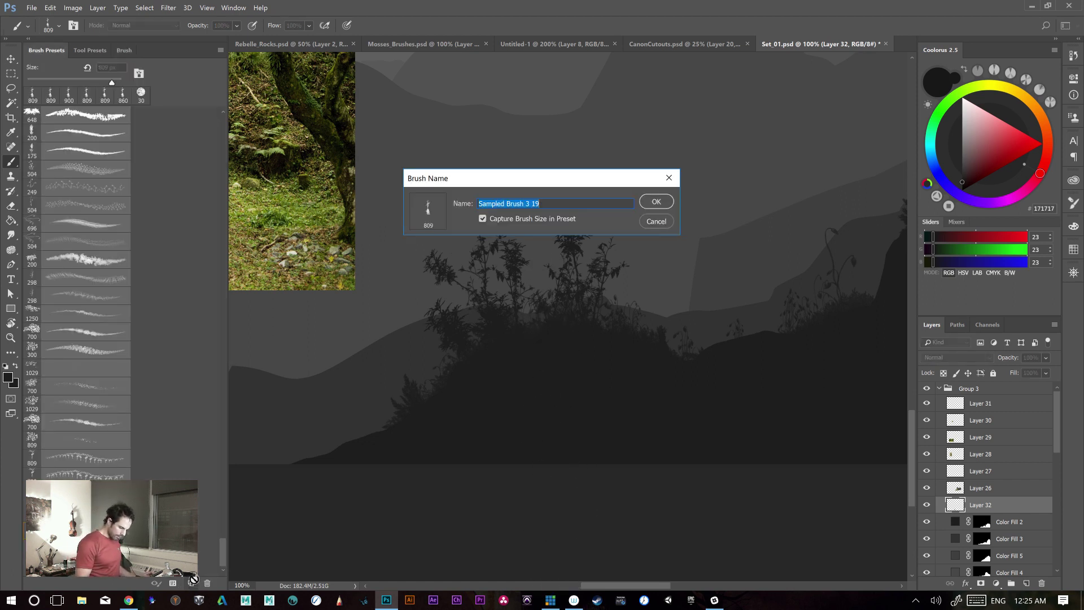
click(649, 202)
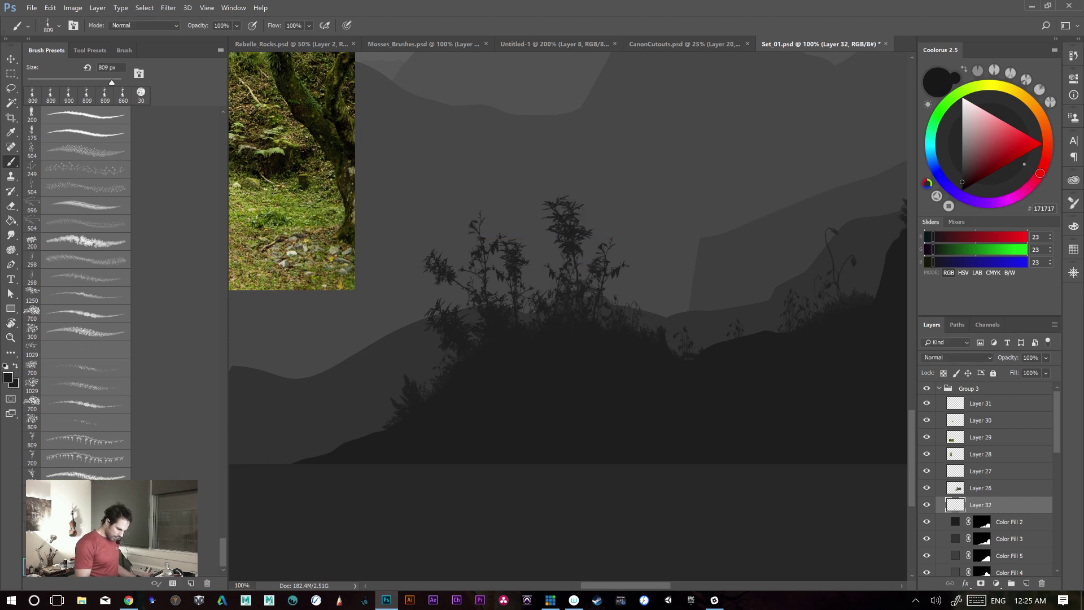
- Delete three surplus brush presets from the end of the preset list
right_click(124, 513)
click(206, 584)
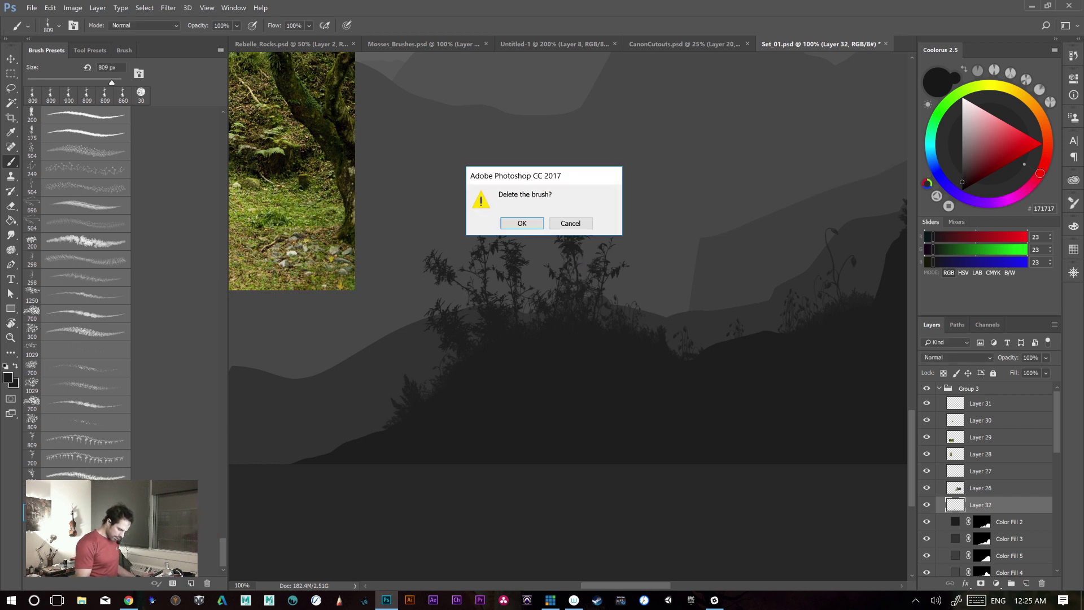
click(513, 227)
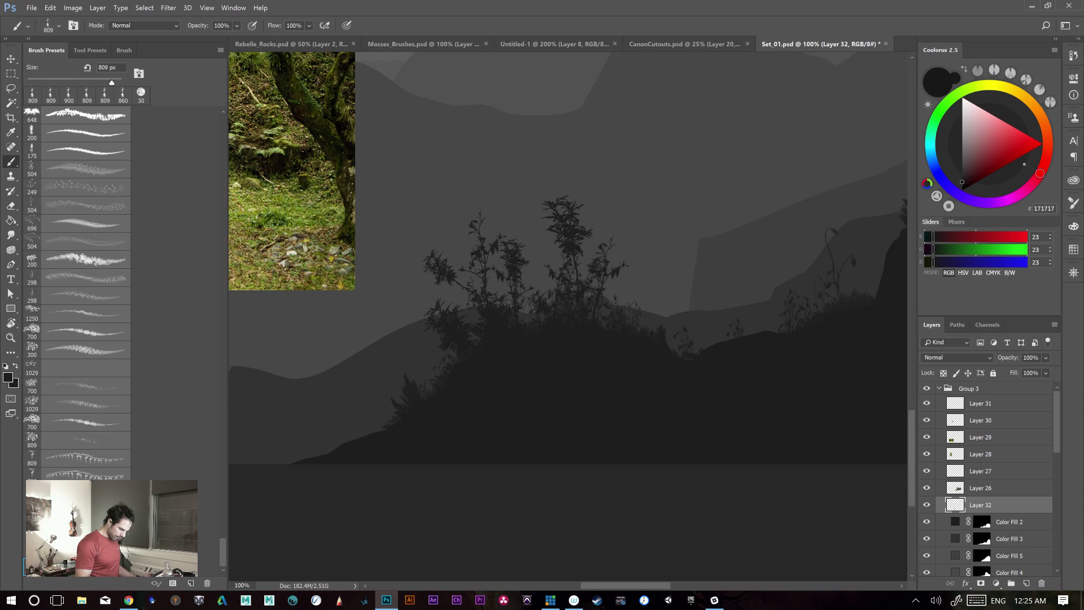
click(207, 584)
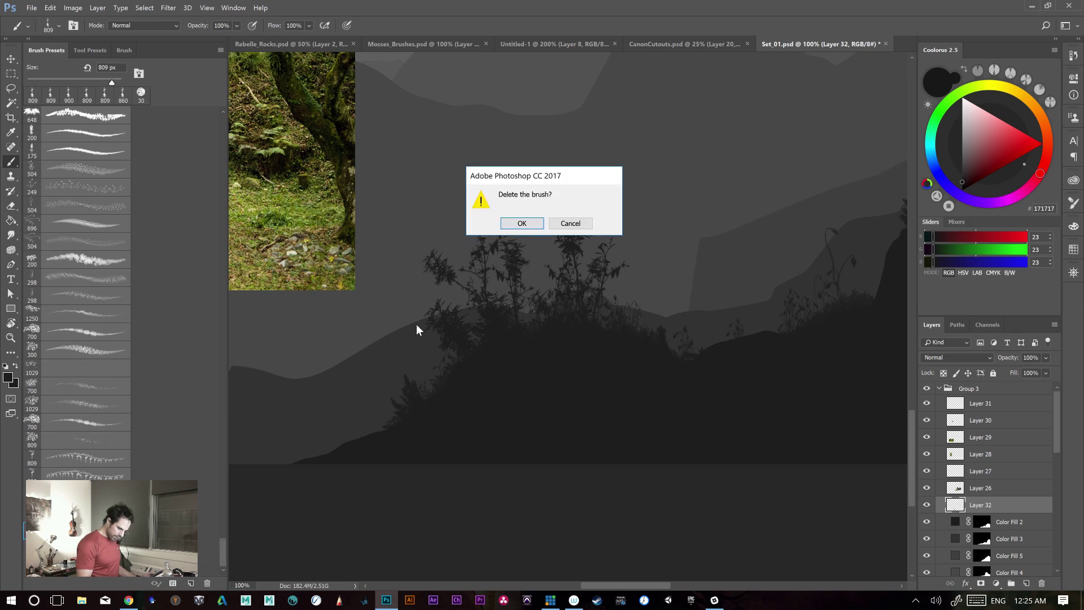
click(519, 224)
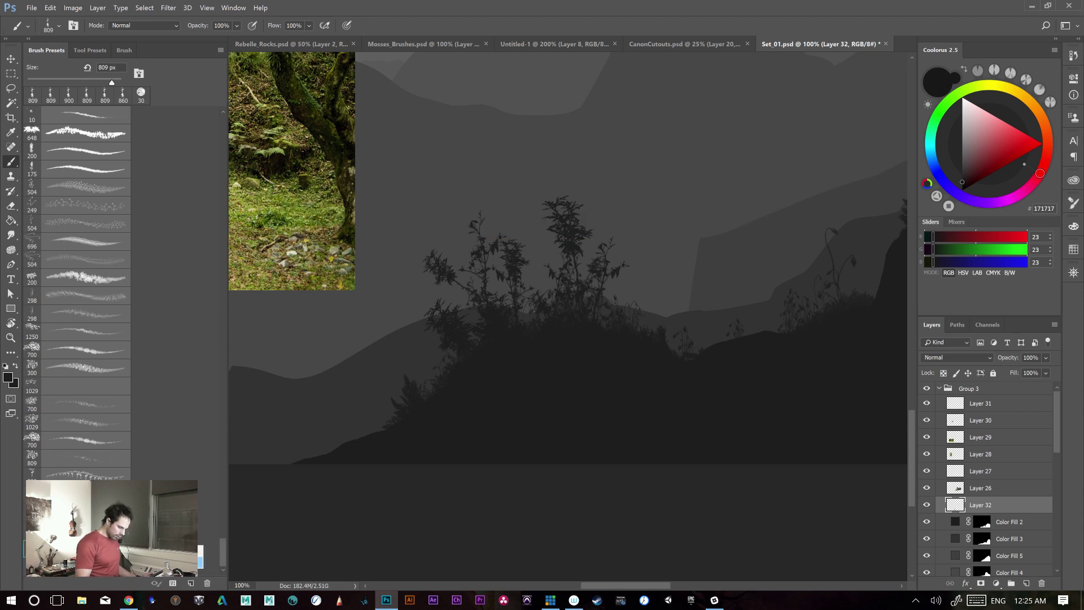
click(207, 584)
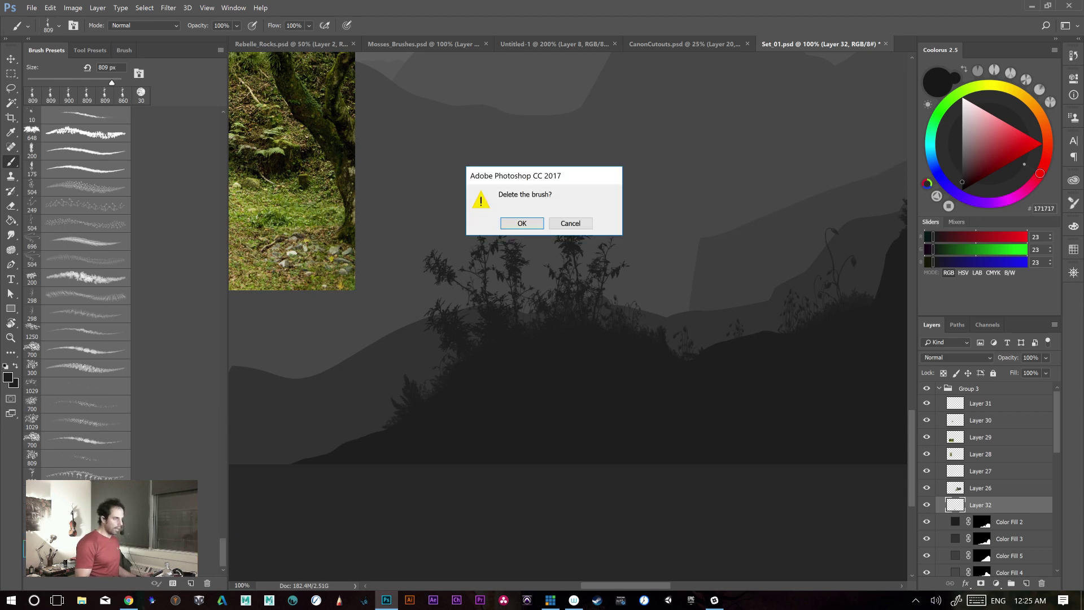
click(523, 224)
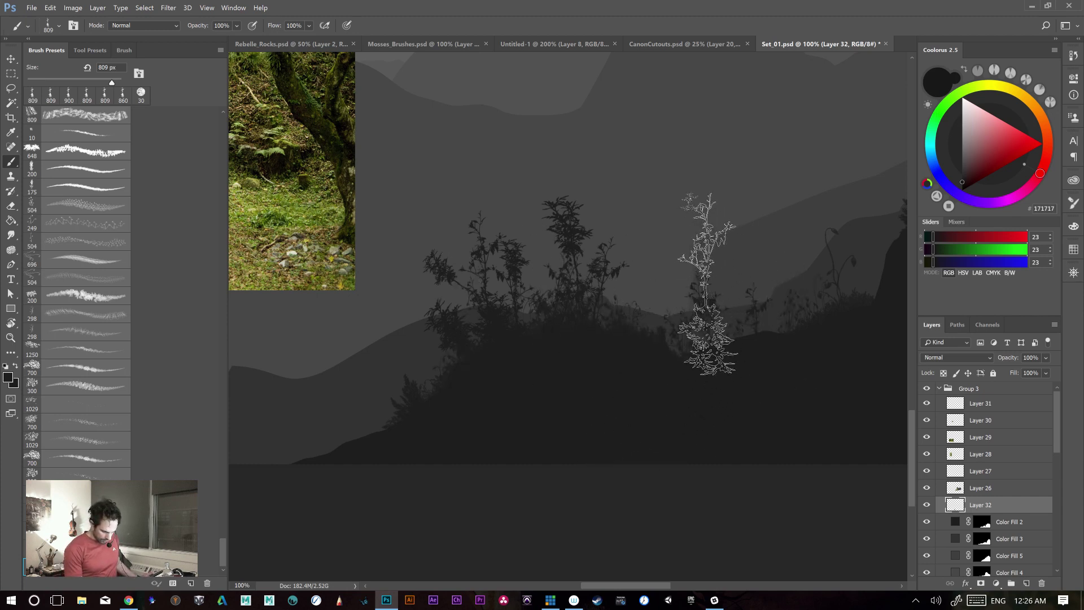
- Stamp tall leafy plants in the dip beside the foreground hill on Layer 32 using the 809 px plant brush
click(690, 342)
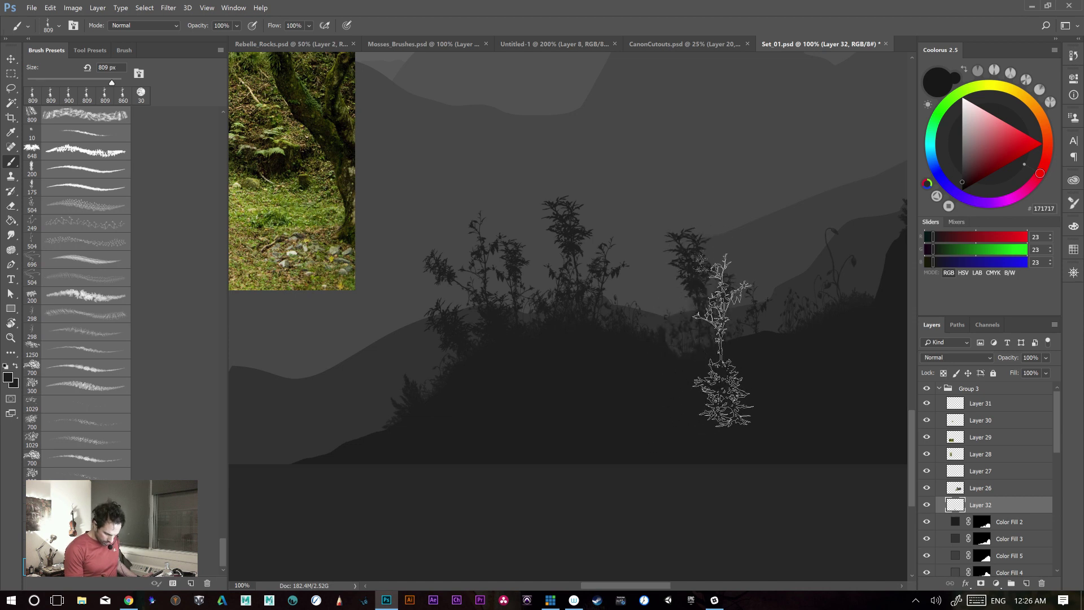
key(ctrl+plus)
key(ctrl+plus)
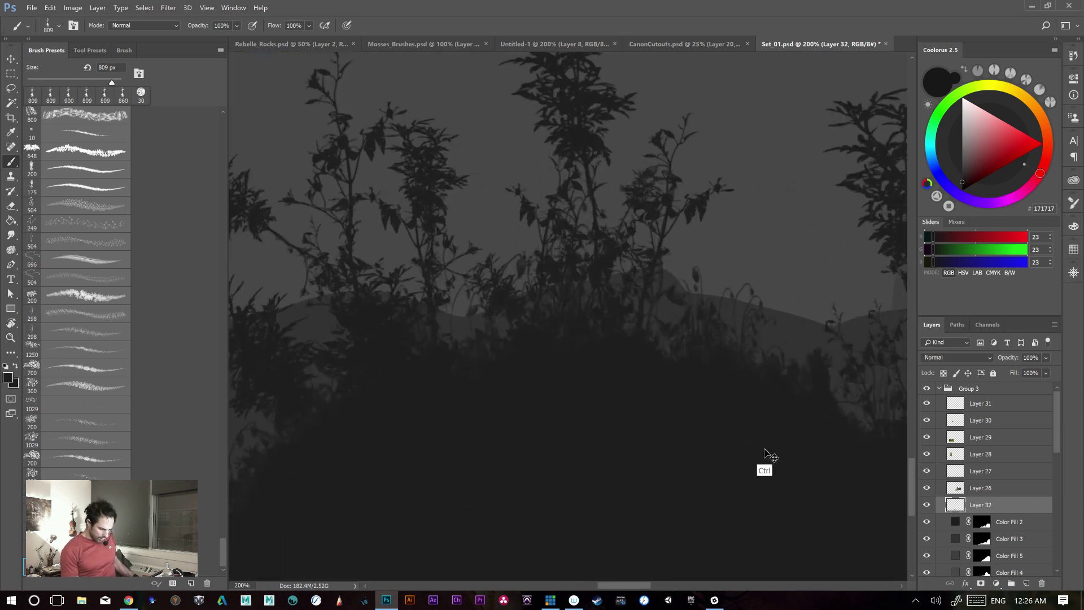
key(ctrl+minus)
drag(774, 434, 557, 443)
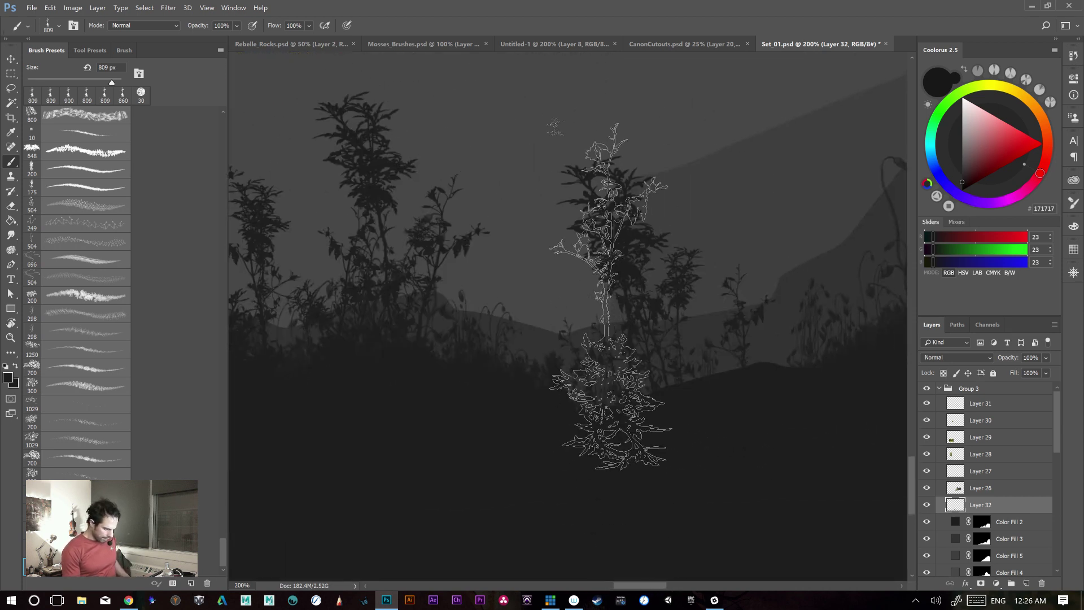
mouse_move(602, 332)
mouse_down()
mouse_move(666, 382)
mouse_move(669, 408)
mouse_up()
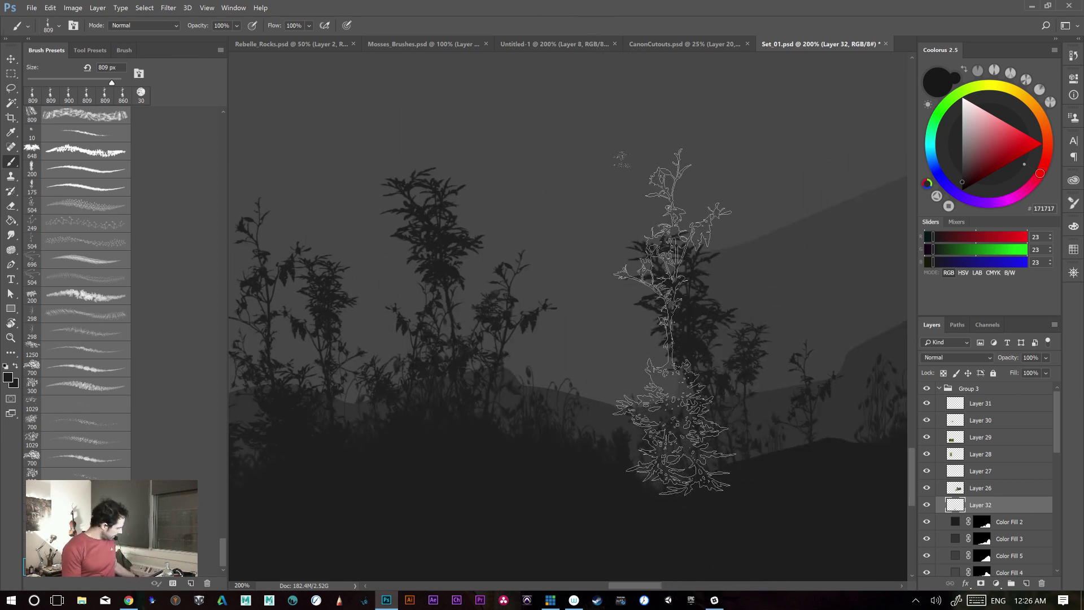
- Try erasing stray leaf marks with the 30 px Eraser, and undo back to before the tall plants on the foreground hill
key(e)
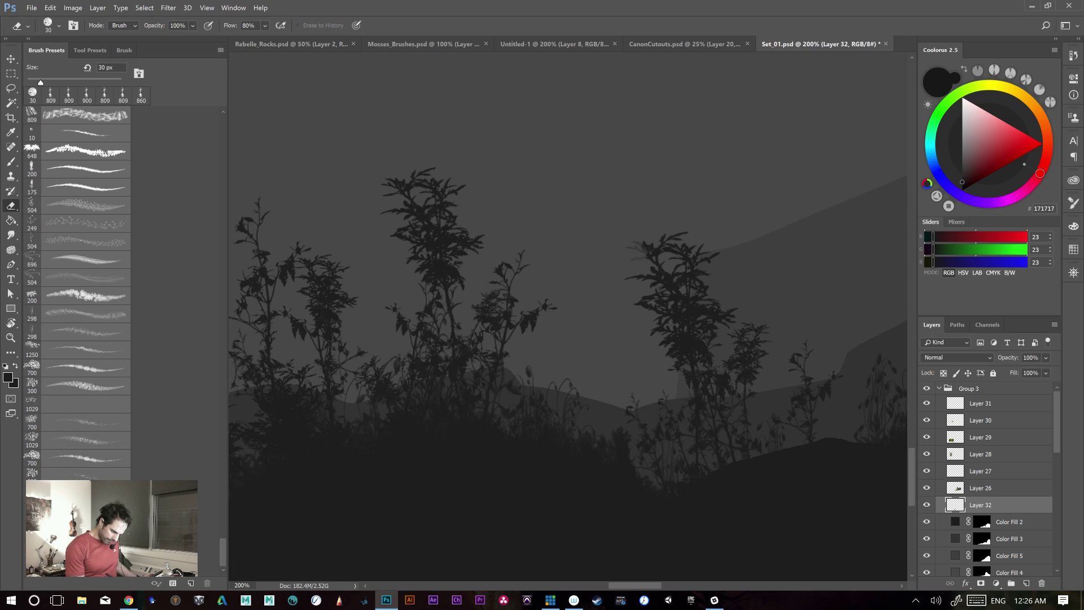
key(ctrl+alt)
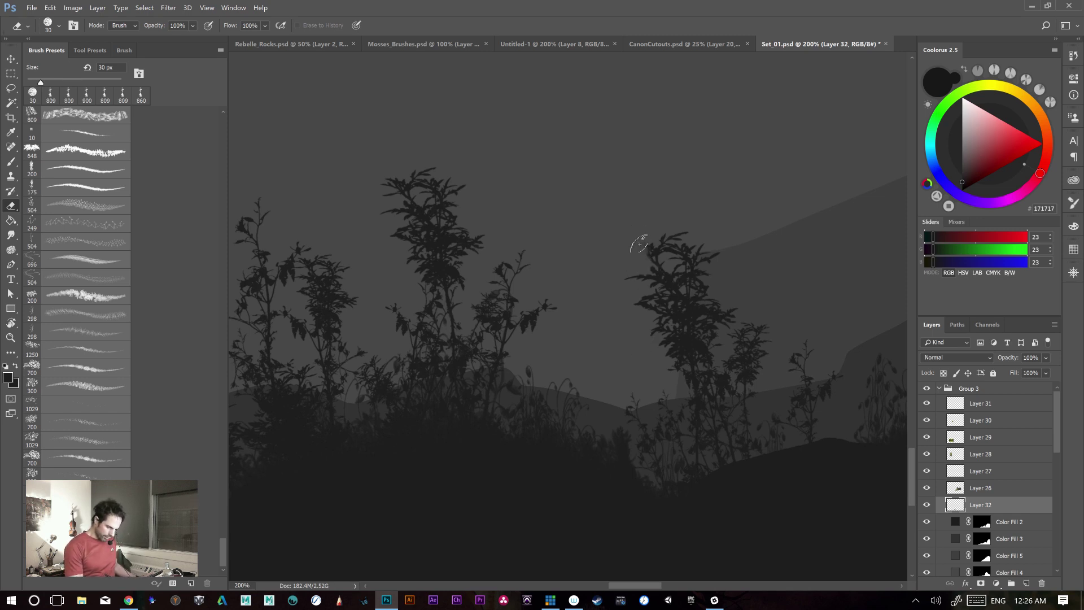
drag(557, 454, 569, 474)
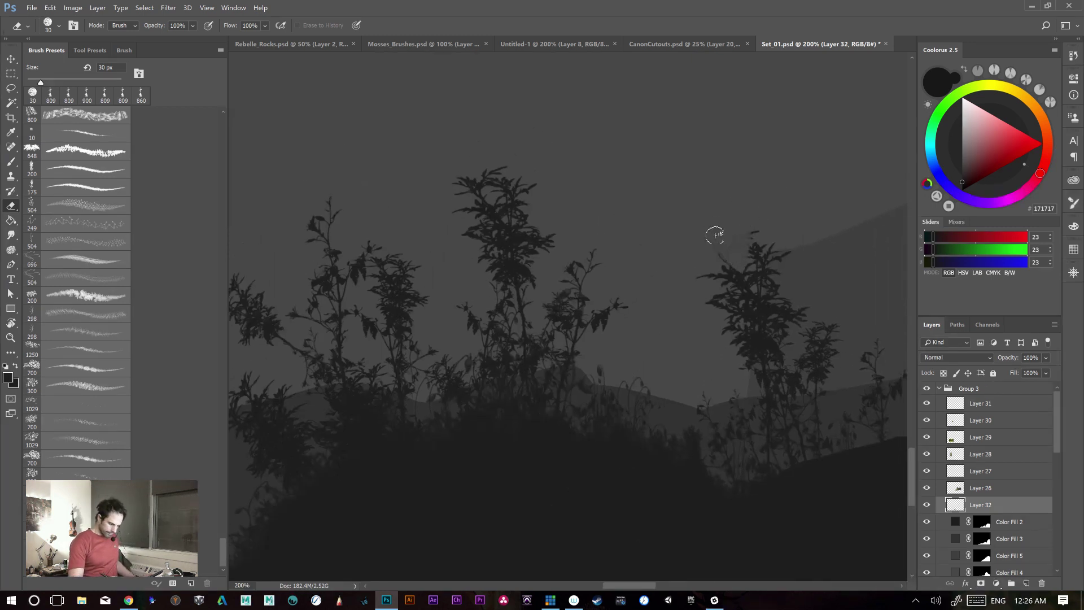
key(ctrl+z)
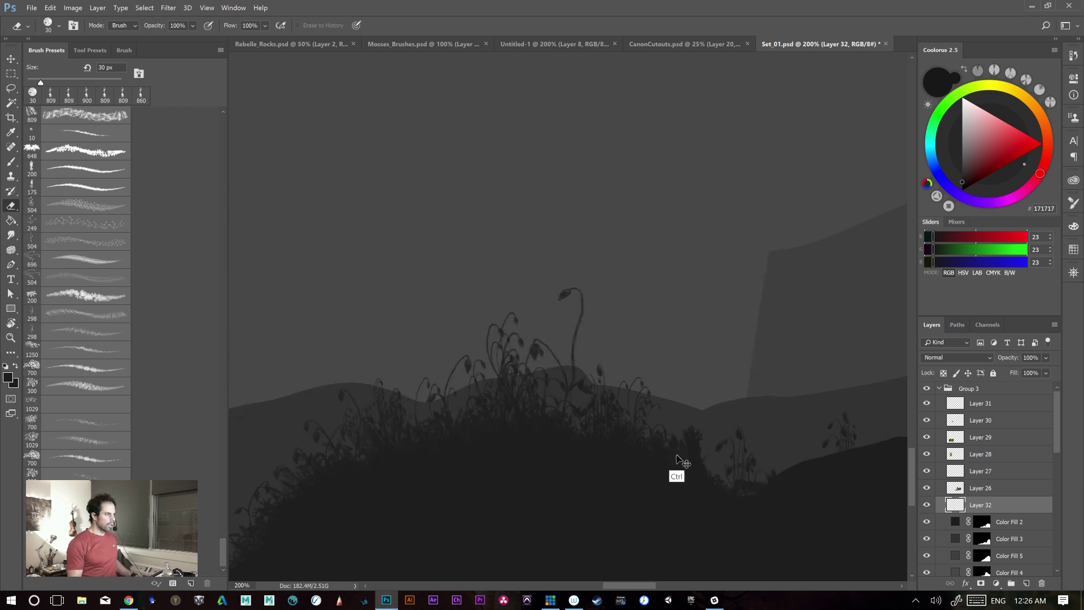
key(ctrl+minus)
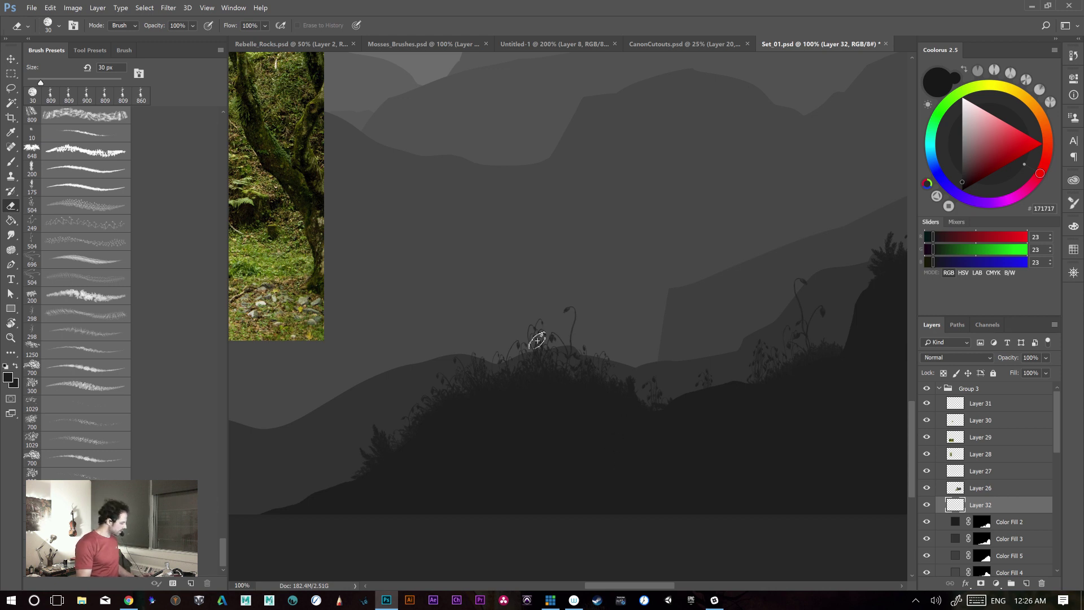
- Stamp a cluster of plants on the crest of the foreground hill with the 809 px plant brush, undoing a misplaced one
key(b)
click(556, 347)
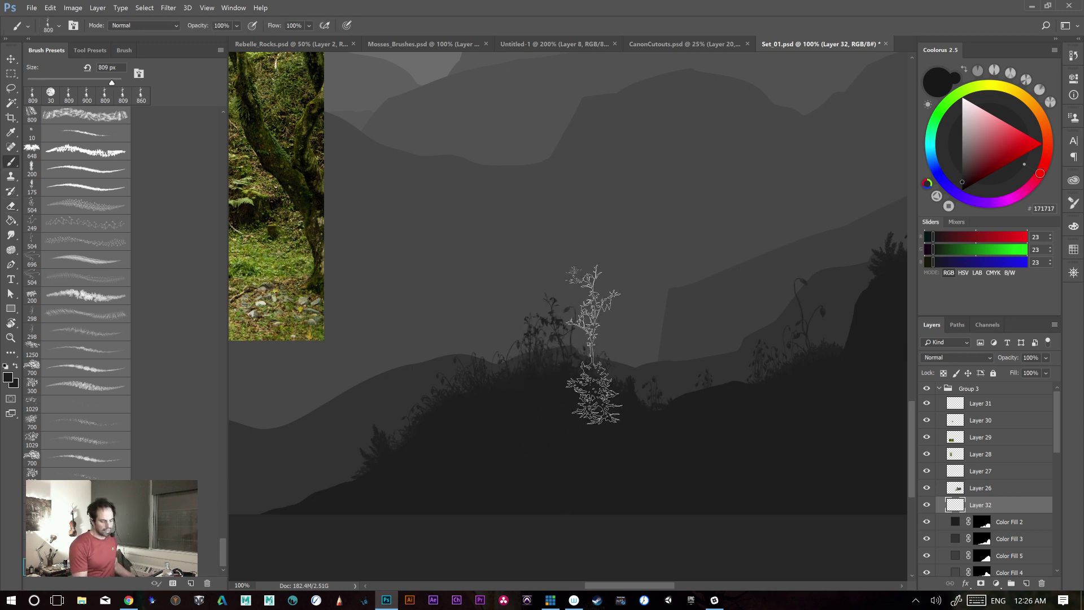
click(552, 362)
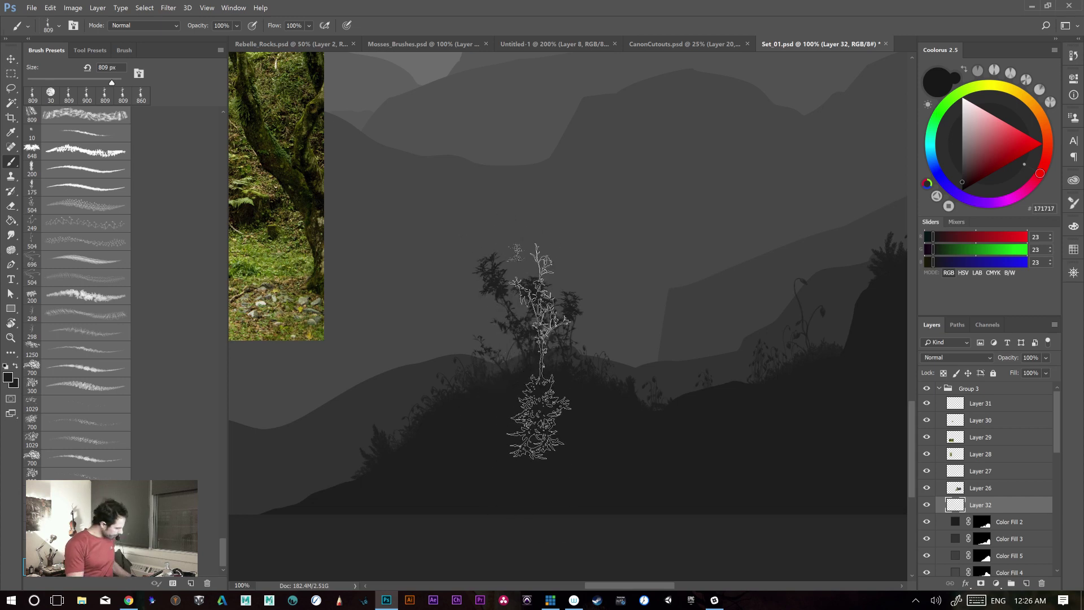
scroll(567, 395, up, 1)
click(497, 337)
key(ctrl+z)
click(474, 339)
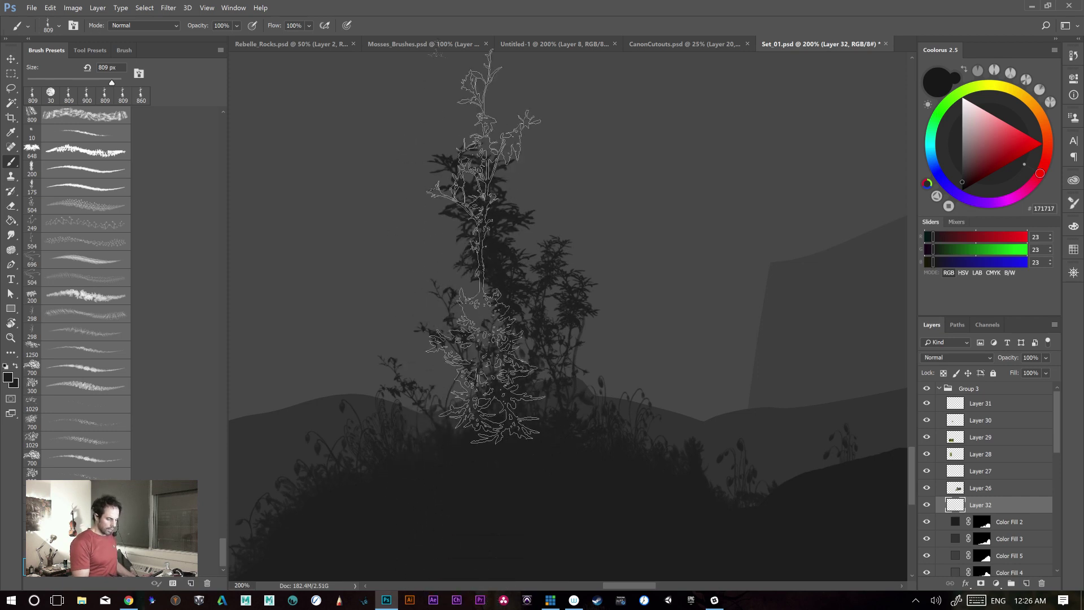
- Try stacking plant stamps into a taller tree shape above the hill crest, and undo the whole cluster
drag(581, 318, 573, 371)
click(454, 211)
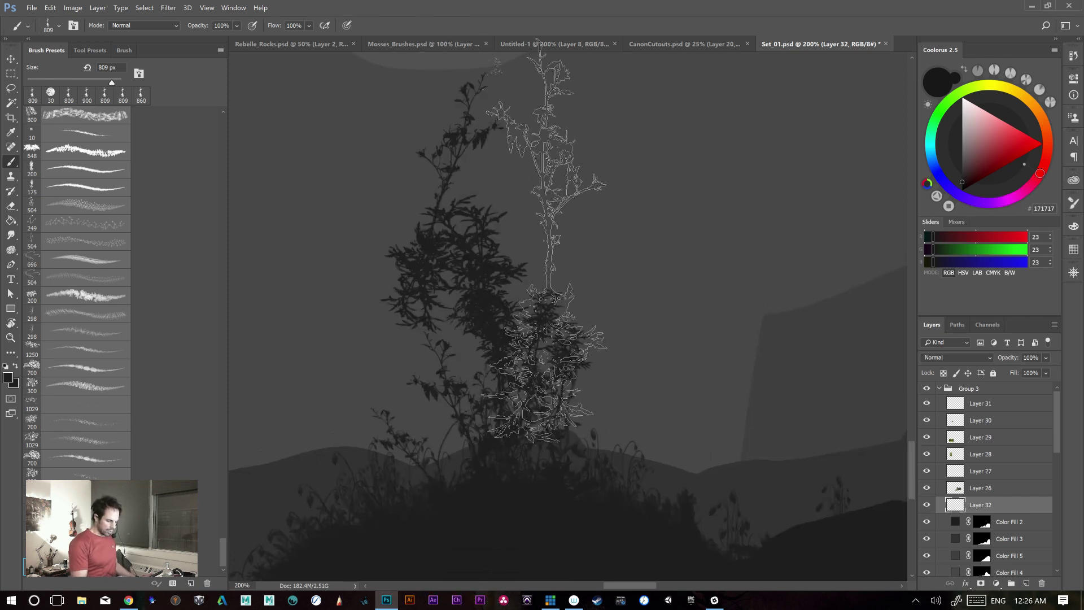
key(ctrl+z)
click(483, 260)
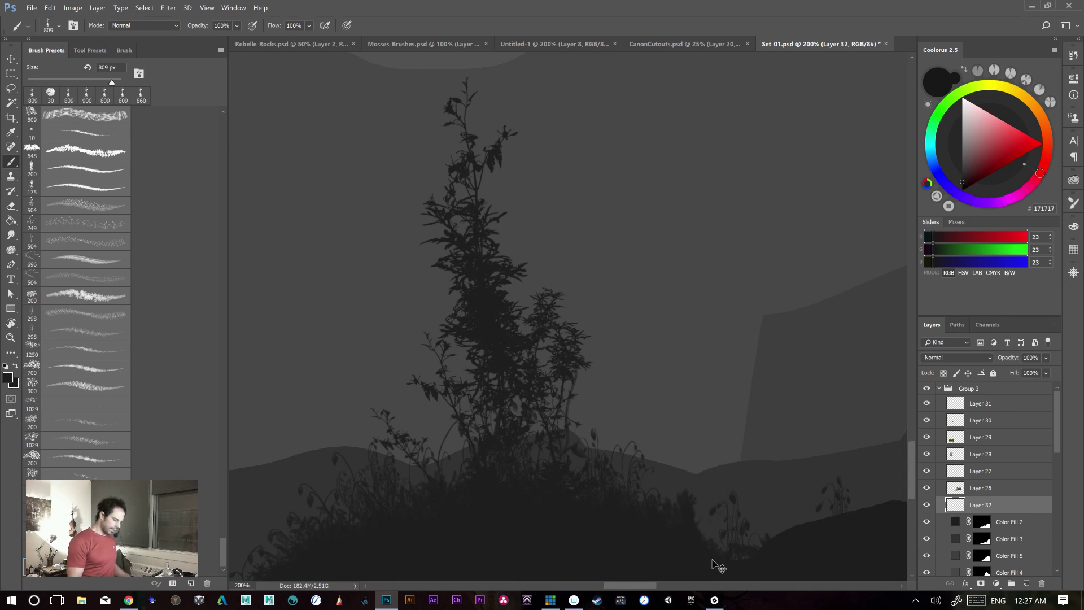
key(ctrl+minus)
key(ctrl+minus)
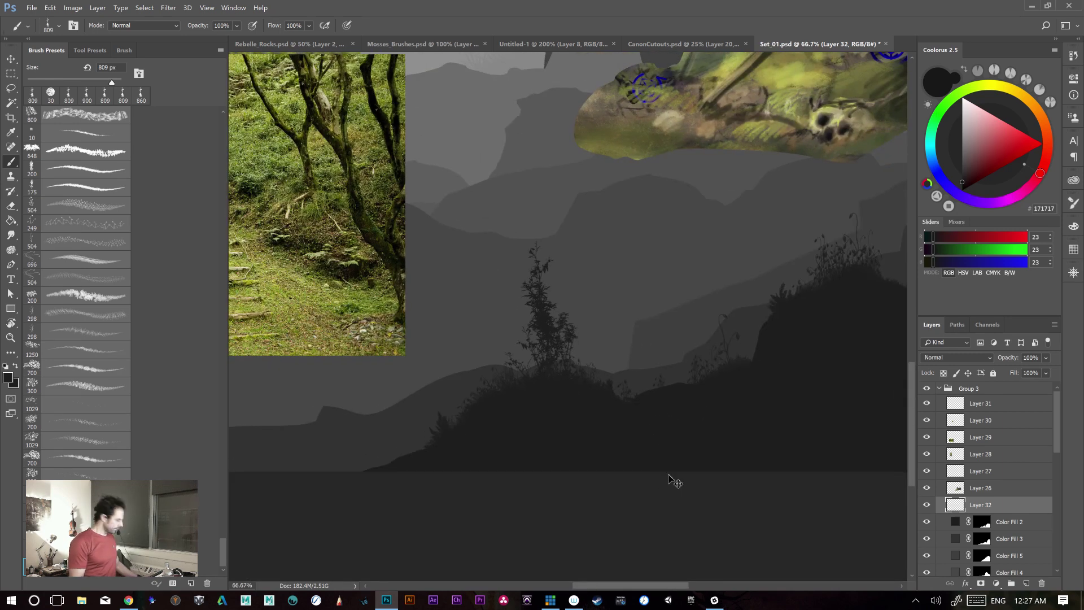
key(ctrl+z)
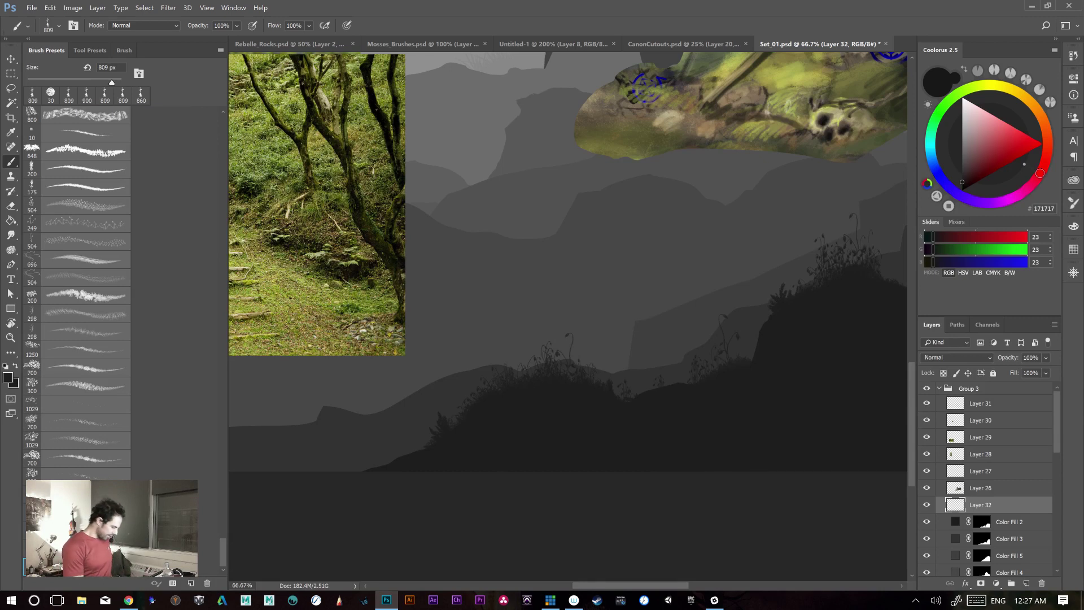
- Try the 504 px branch brush in stacked stamps above the hill crest, undoing each attempt
click(600, 315)
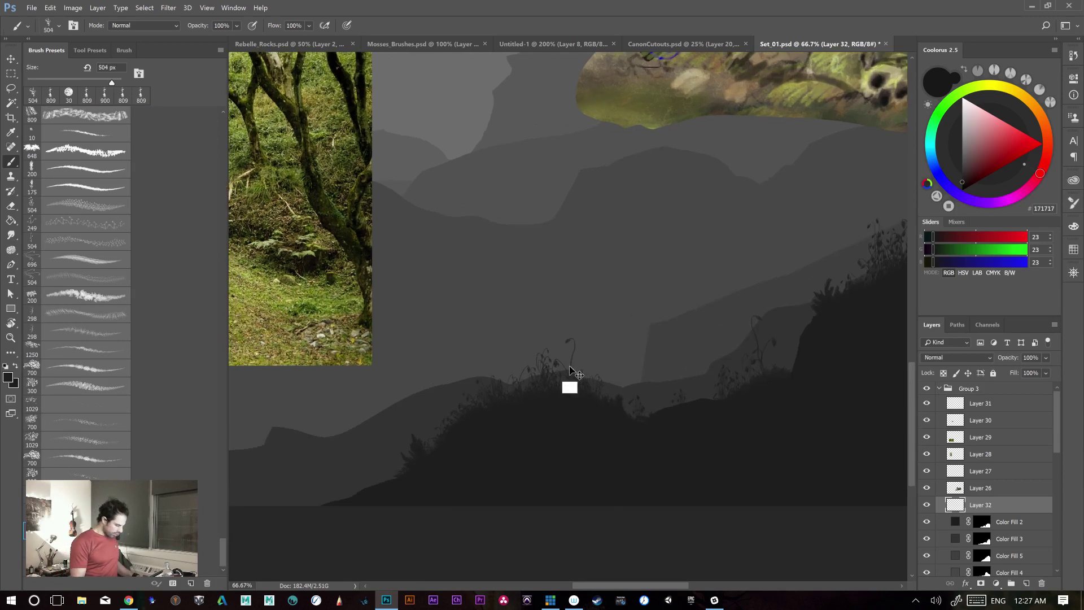
key(ctrl+plus)
key(ctrl+plus)
click(573, 403)
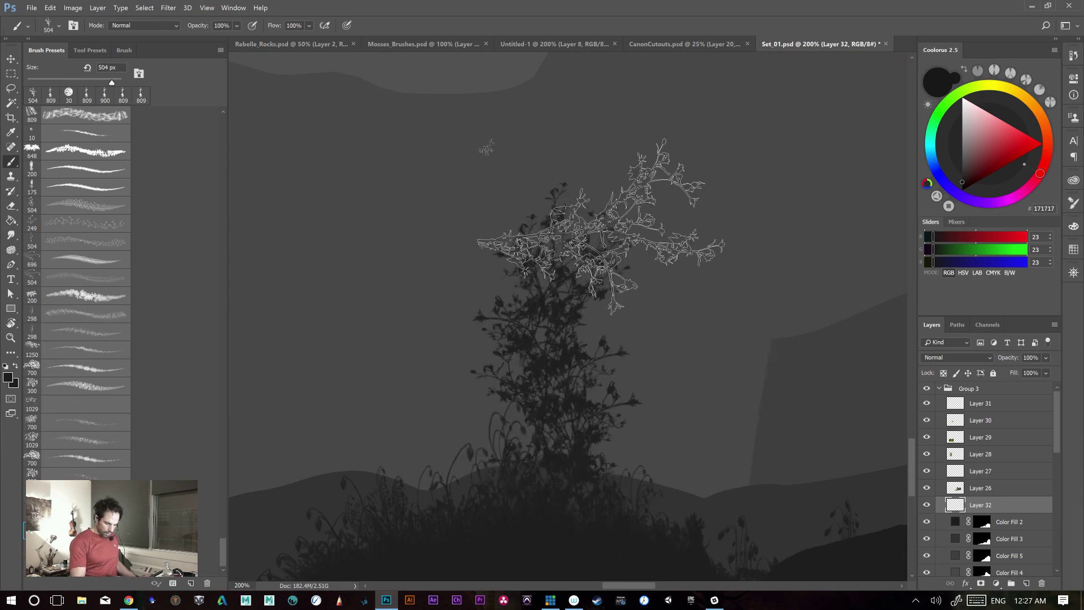
key(ctrl+z)
key(ctrl+minus)
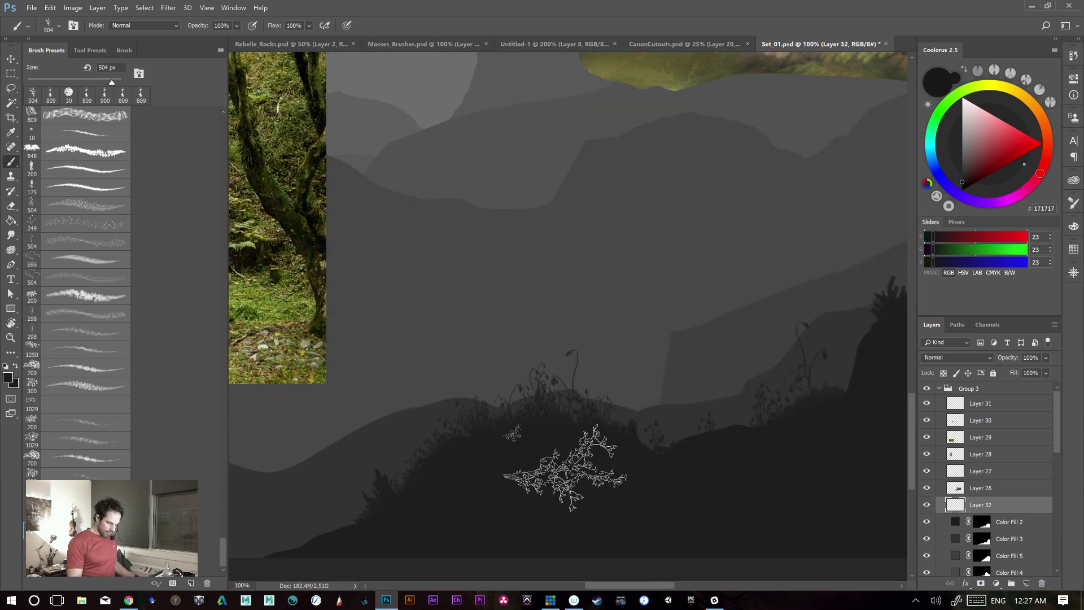
click(559, 294)
key(ctrl+z)
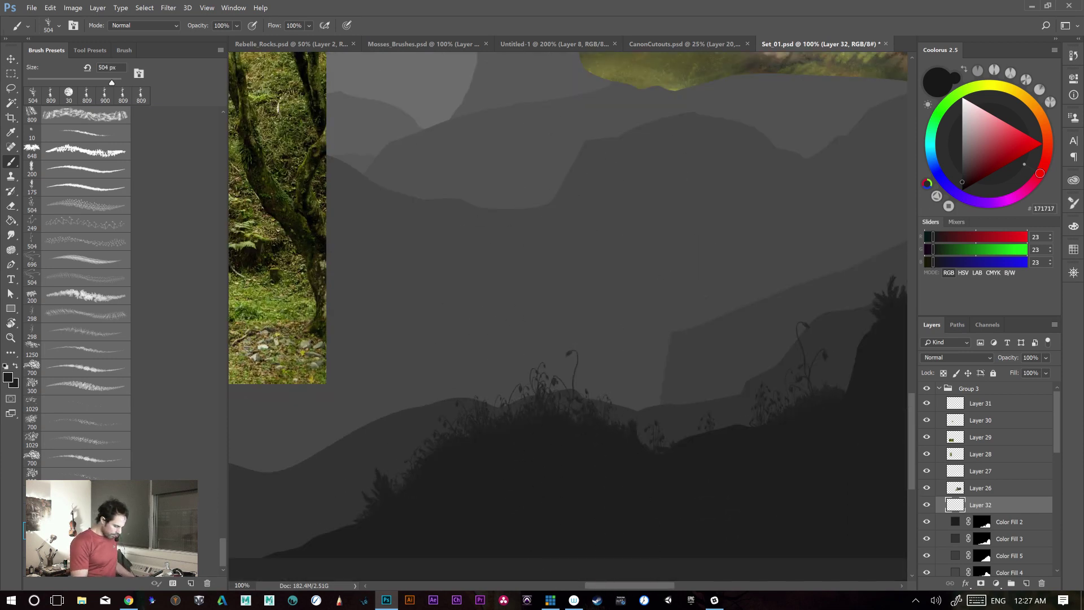
click(570, 304)
key(ctrl+z)
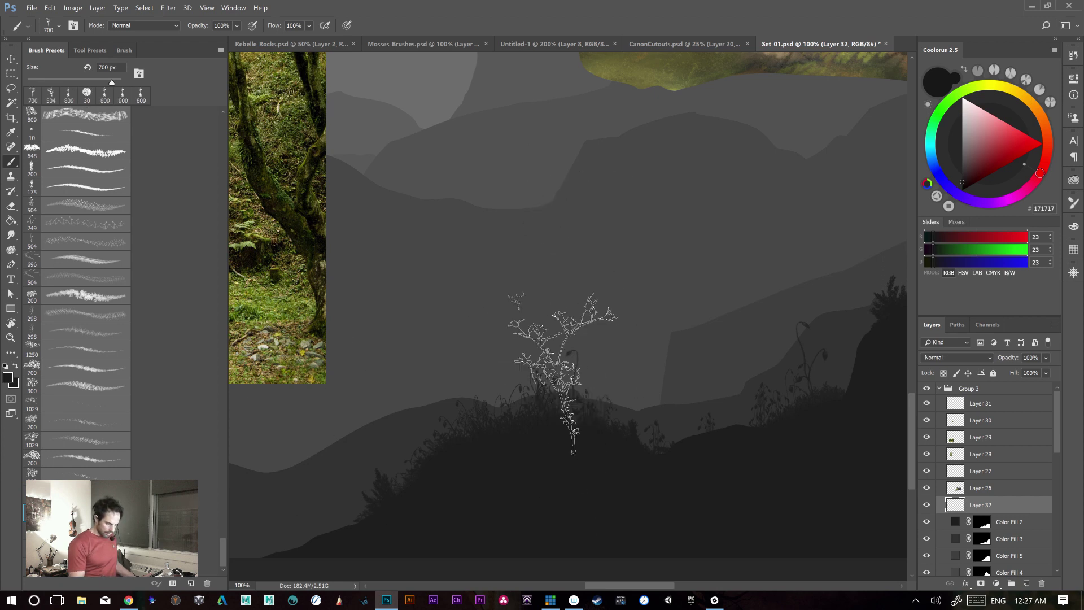
- Try the 700 px and 809 px branching plant brushes for single and stacked stamps on the crest, undoing each attempt
key(ctrl+z)
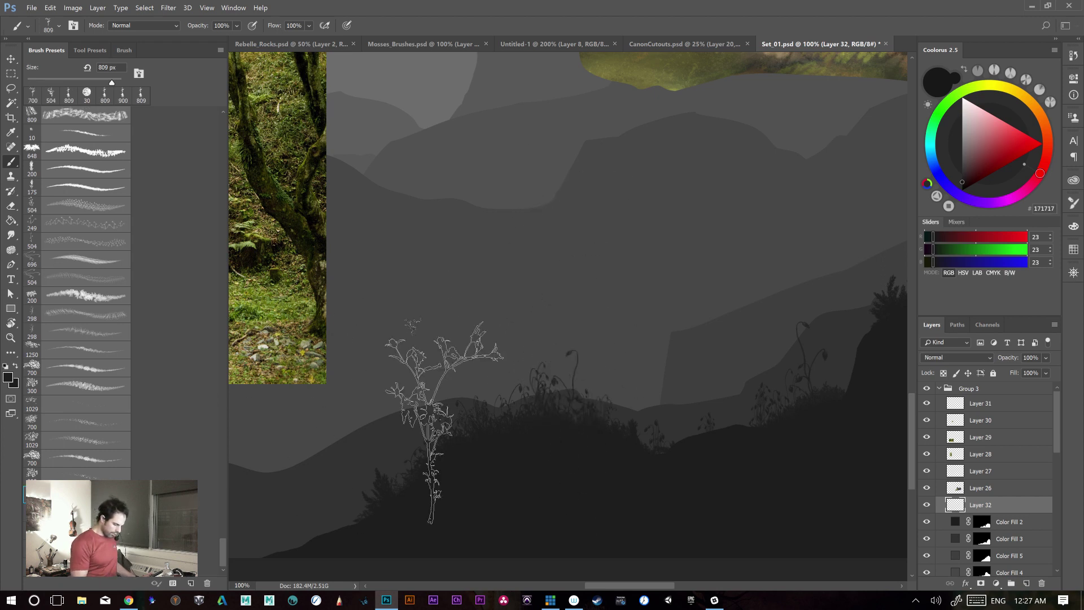
click(539, 316)
key(ctrl+z)
click(529, 388)
click(529, 374)
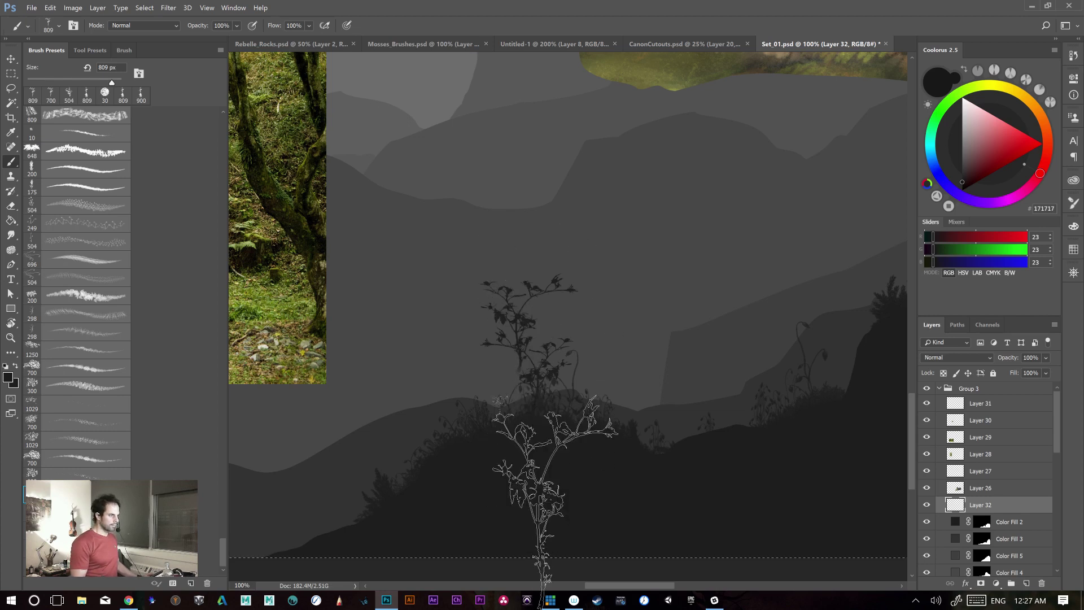
key(ctrl+z)
click(552, 277)
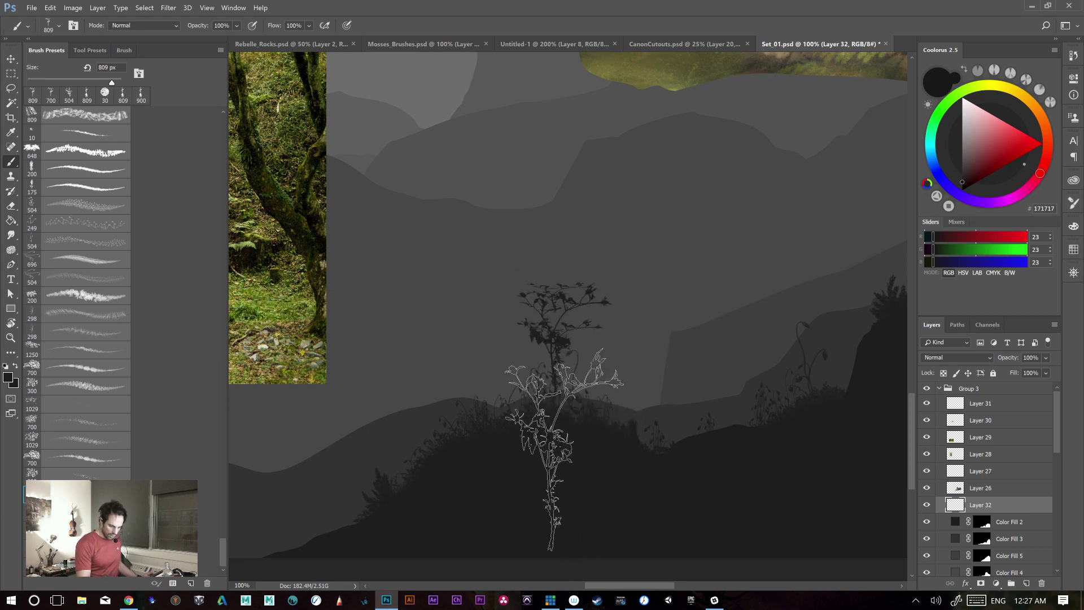
key(ctrl+z)
click(558, 306)
key(ctrl+z)
click(552, 288)
key(ctrl+z)
- Stamp a tall tree on the crest and a bush in the adjoining dip with the 700 px branching brush, and undo both
click(556, 330)
click(543, 250)
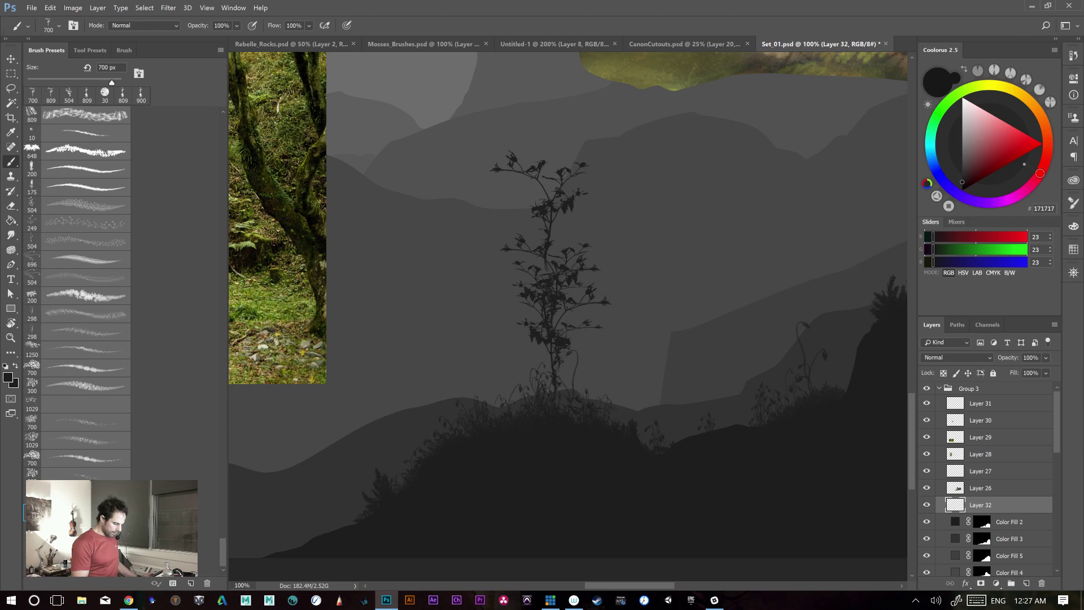
click(712, 370)
key(ctrl+z)
click(706, 380)
click(703, 411)
click(672, 391)
click(647, 354)
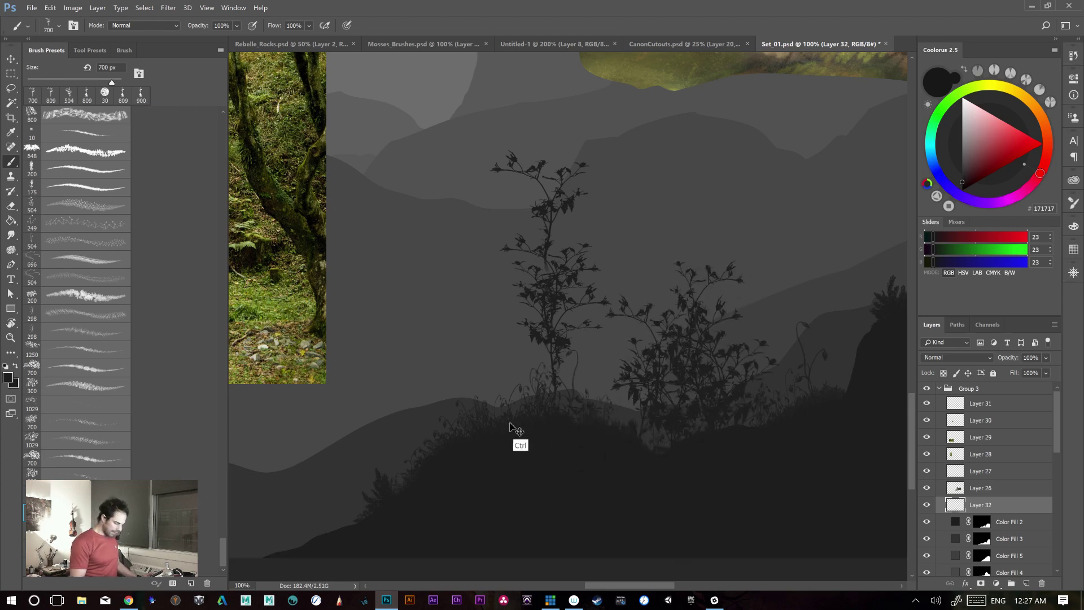
key(ctrl+alt+z)
key(ctrl+alt+z)
key(ctrl+alt+z)
key(ctrl+alt+z)
key(ctrl+alt+z)
- Try scattering 700 px branching plant stamps along both sides of the hill crest
click(487, 390)
click(546, 367)
click(621, 352)
key(ctrl+z)
click(497, 375)
click(618, 359)
- Clear the scattered 700 px plant stamps and try tall, stacked plant silhouettes on the hill crest, undoing each attempt
mouse_move(585, 347)
mouse_down()
mouse_move(593, 245)
mouse_move(574, 381)
mouse_move(575, 525)
mouse_up()
key(ctrl+z)
key(ctrl+z)
drag(570, 382, 544, 231)
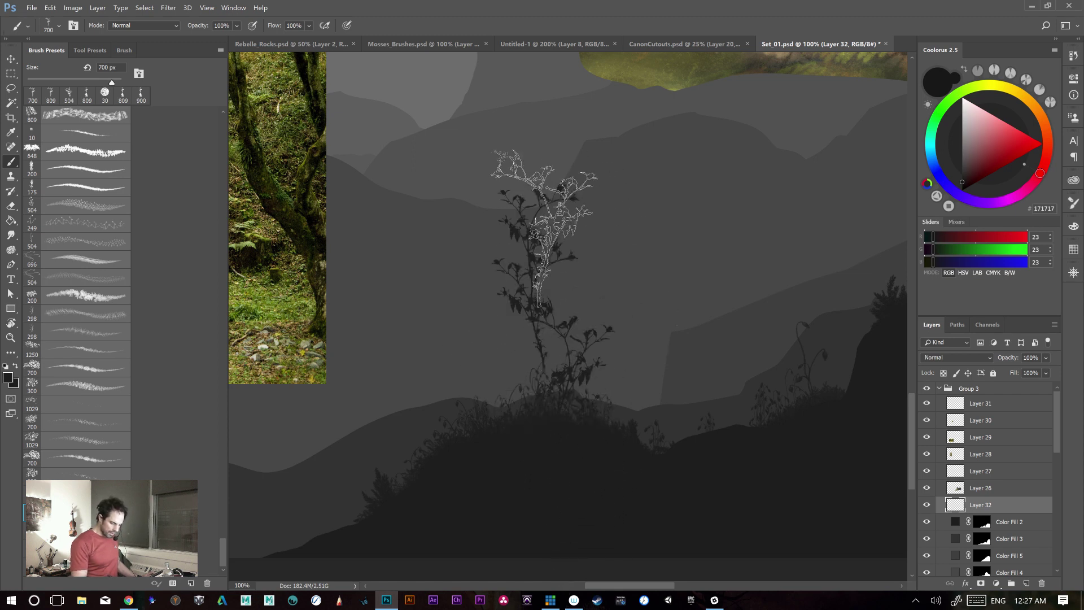
key(ctrl+z)
drag(581, 402, 555, 251)
drag(585, 425, 556, 323)
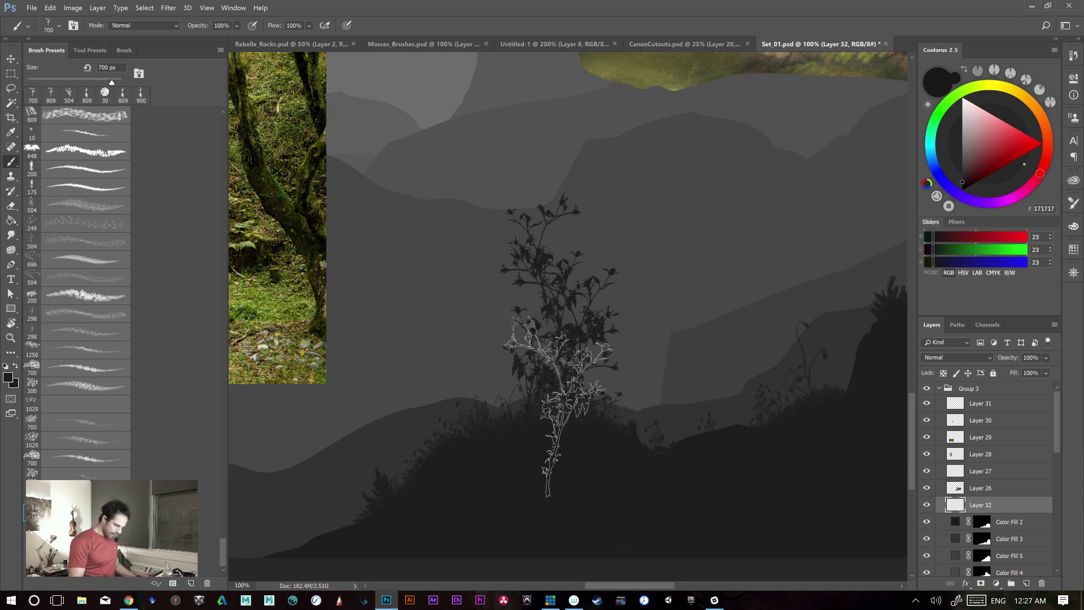
key(ctrl+z)
- Try shorter 700 px plants on the crest with a stacked plant on the adjoining left slope, and undo them
drag(577, 380, 559, 335)
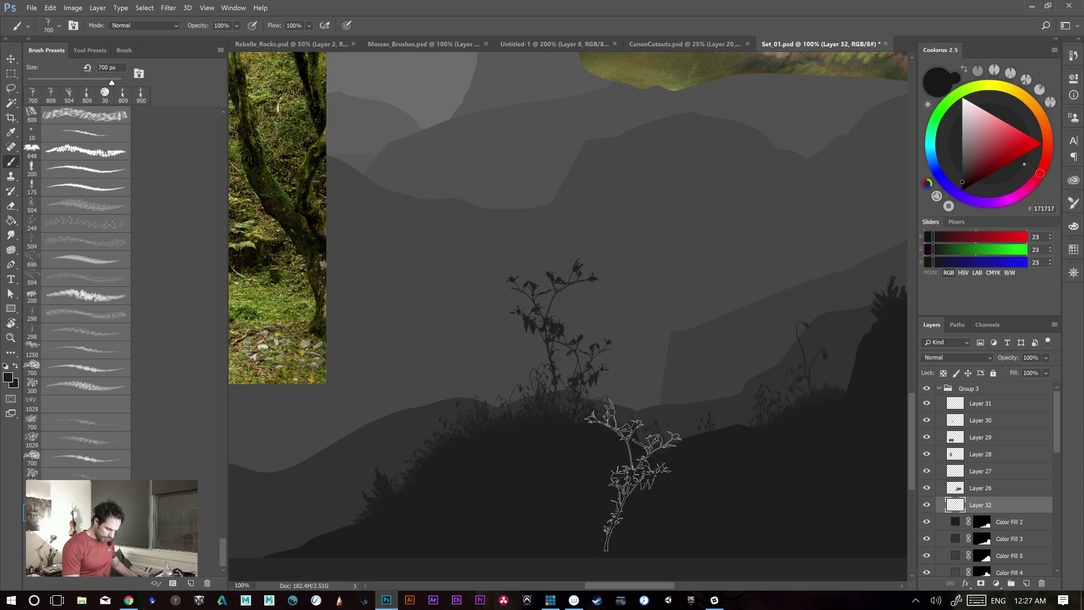
key(ctrl+z)
drag(573, 380, 545, 343)
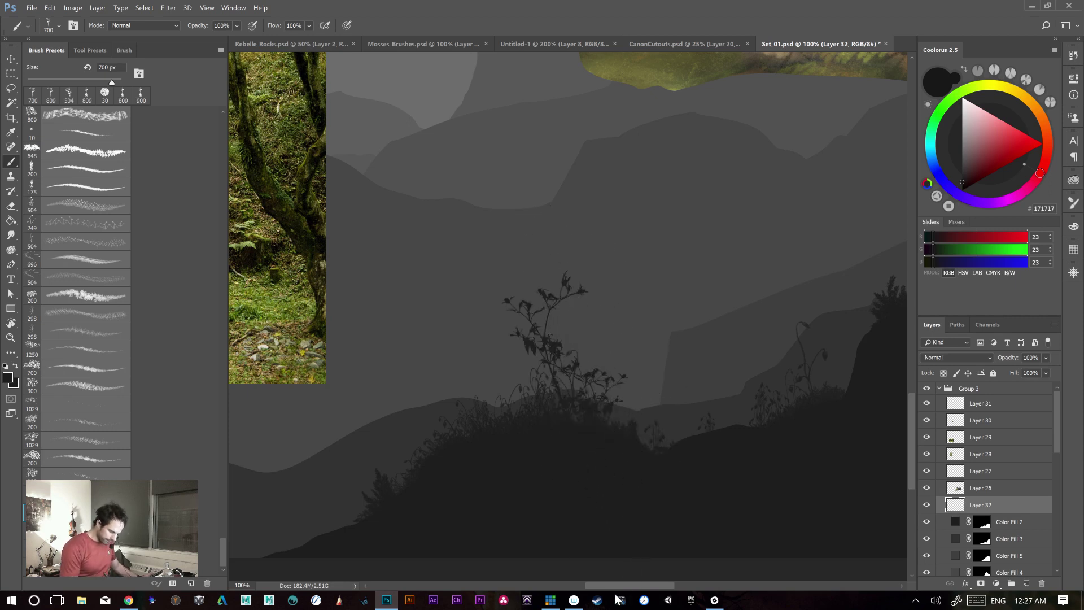
key(ctrl+z)
drag(511, 459, 476, 434)
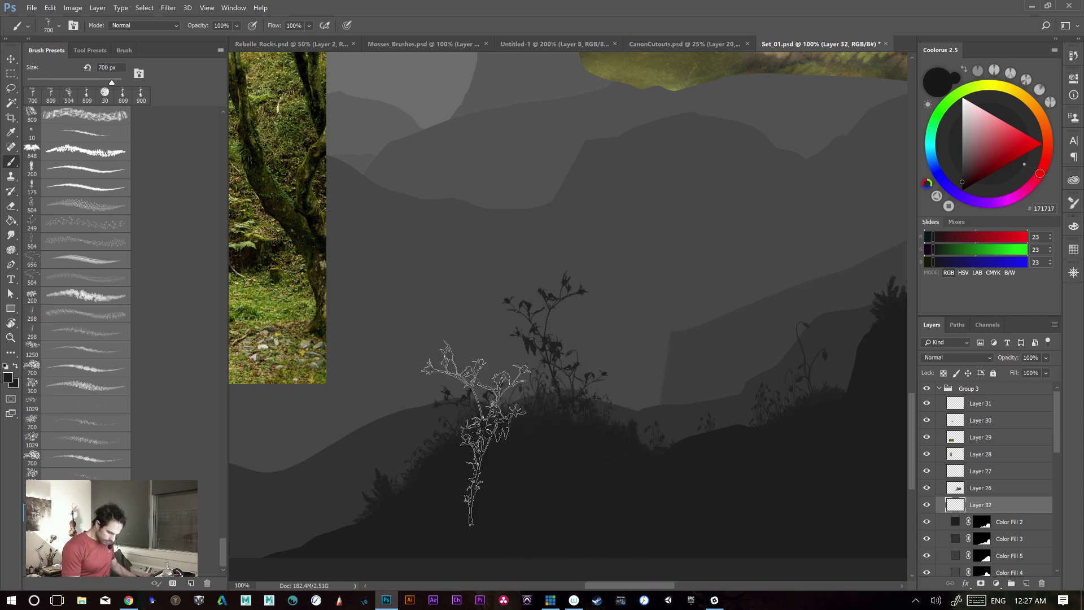
click(484, 389)
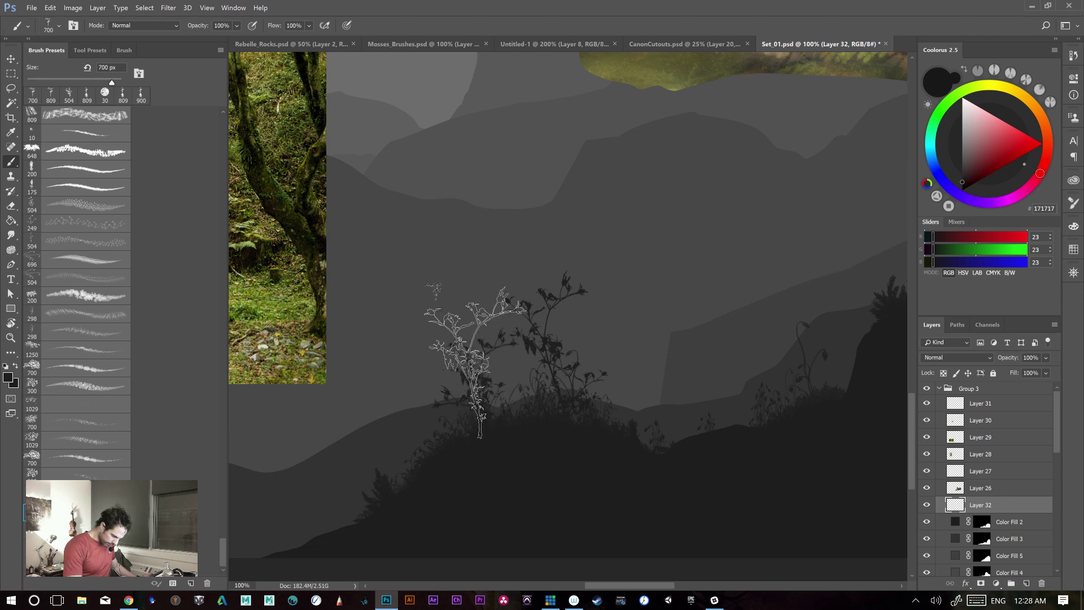
click(472, 313)
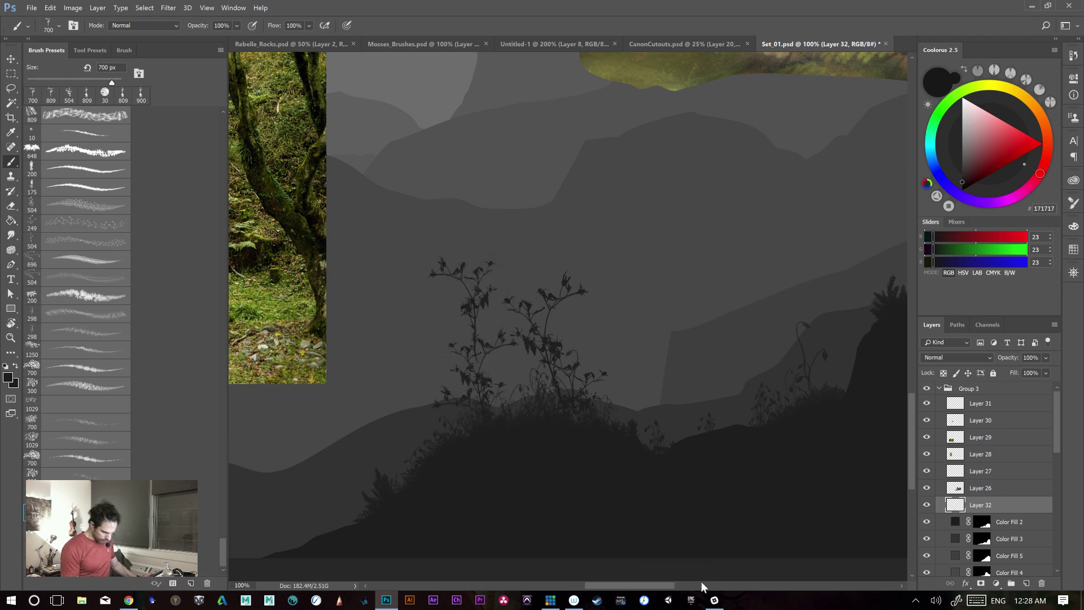
key(ctrl)
key(ctrl+z)
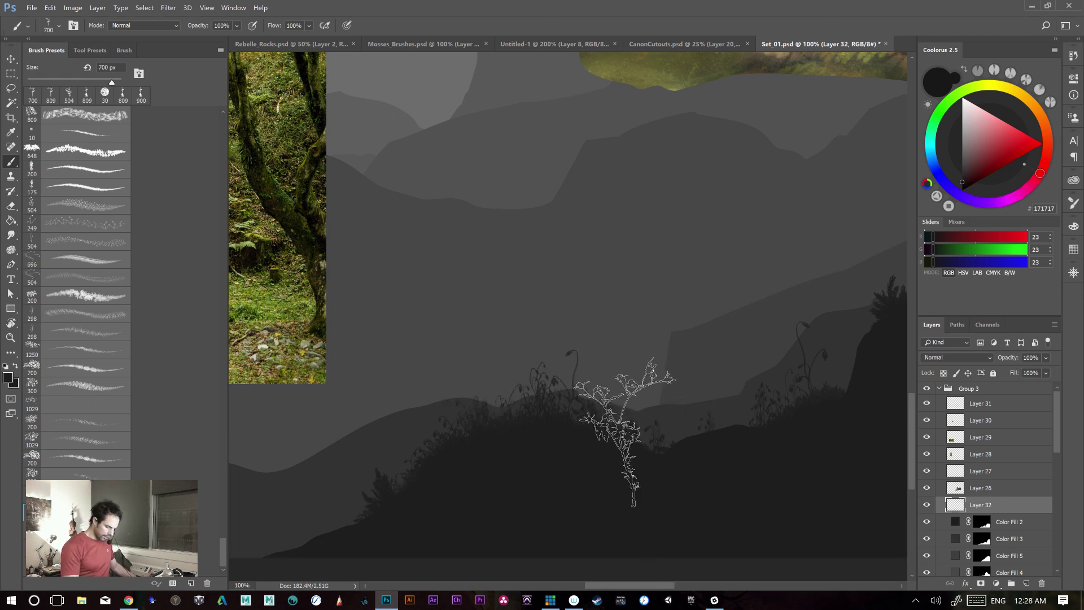
- Try a tall 700 px bush above the dip and a wider one on the hill crest, and remove both
click(633, 333)
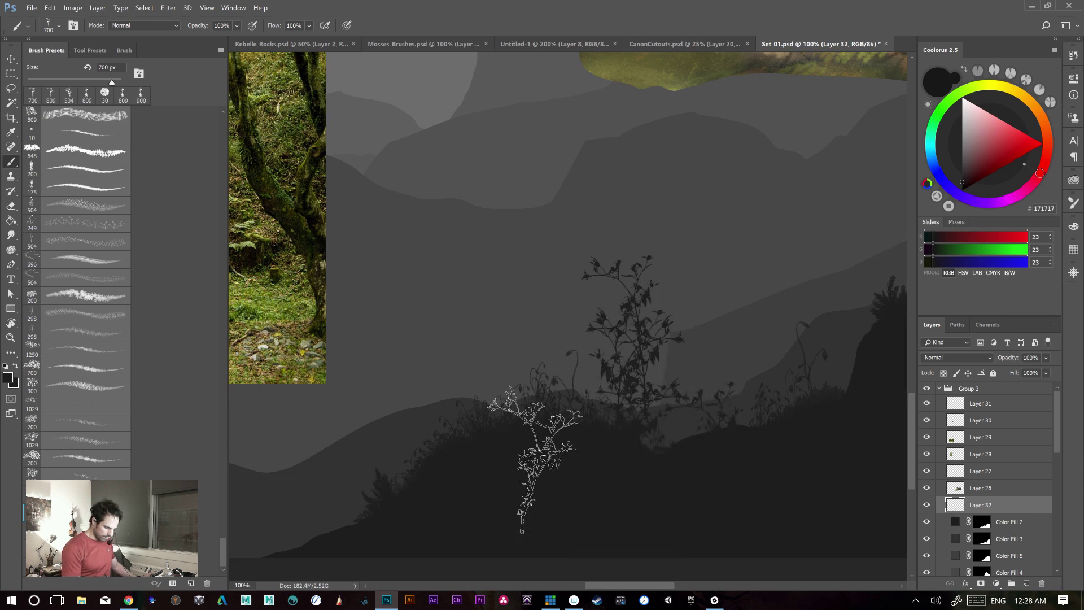
click(514, 339)
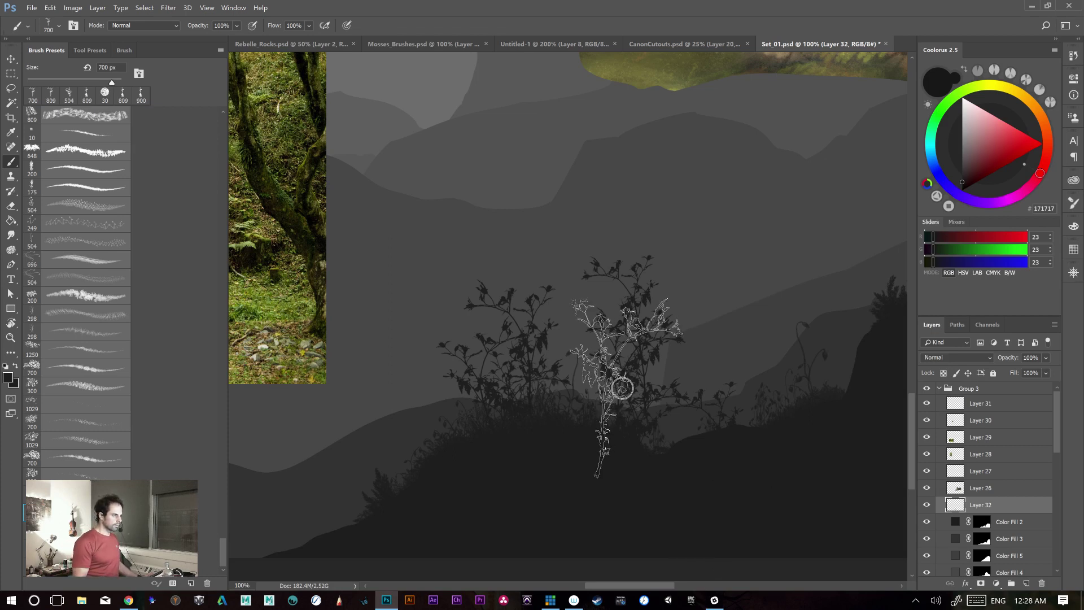
key(ctrl+x)
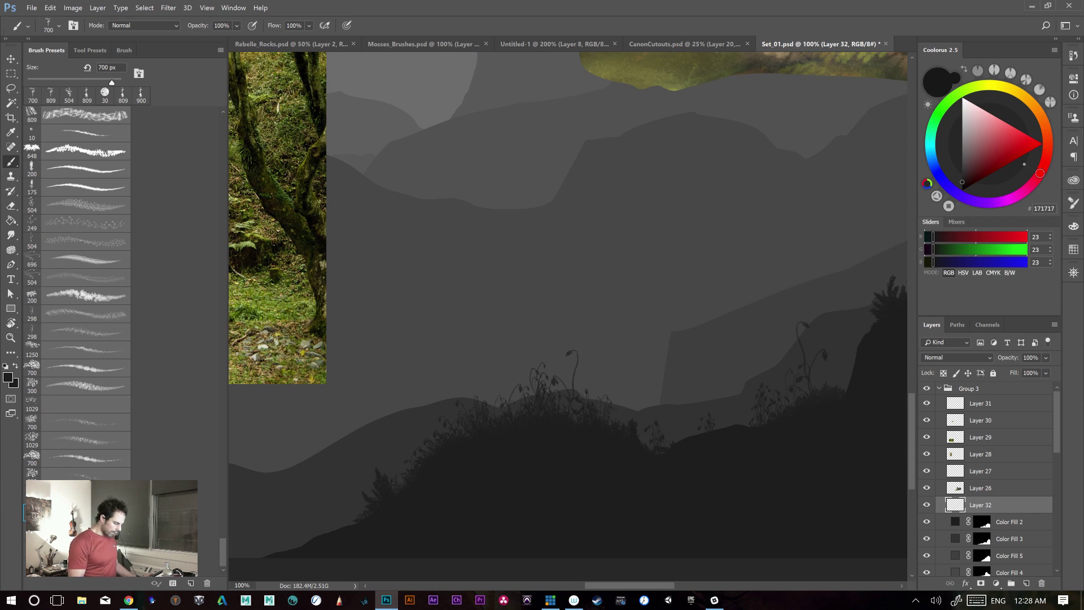
- Set the angle control in the 700 px plant brush's Shape Dynamics to Pen Tilt
click(122, 50)
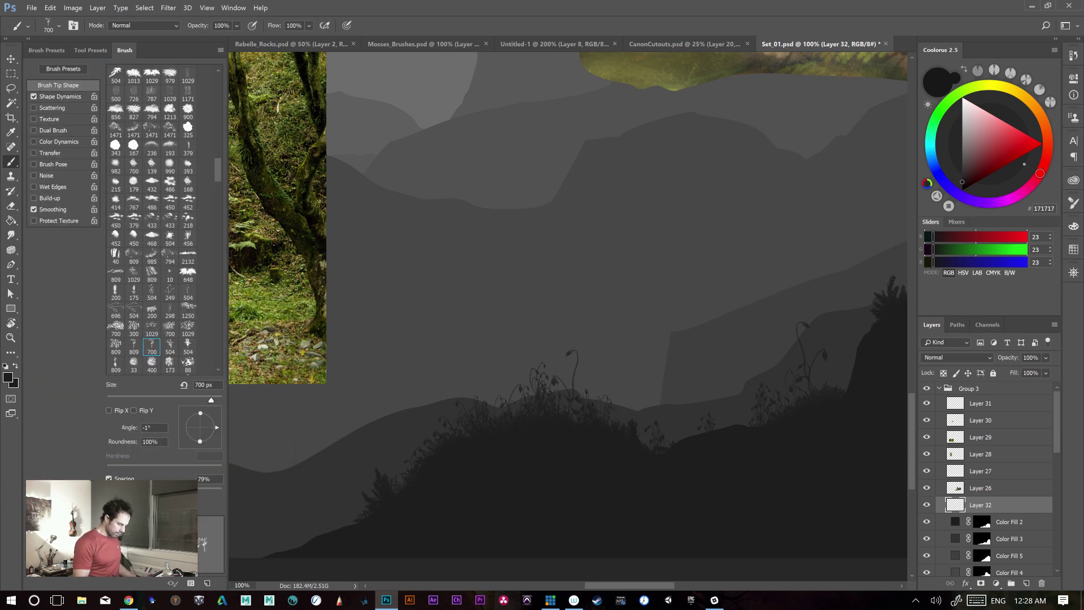
click(65, 96)
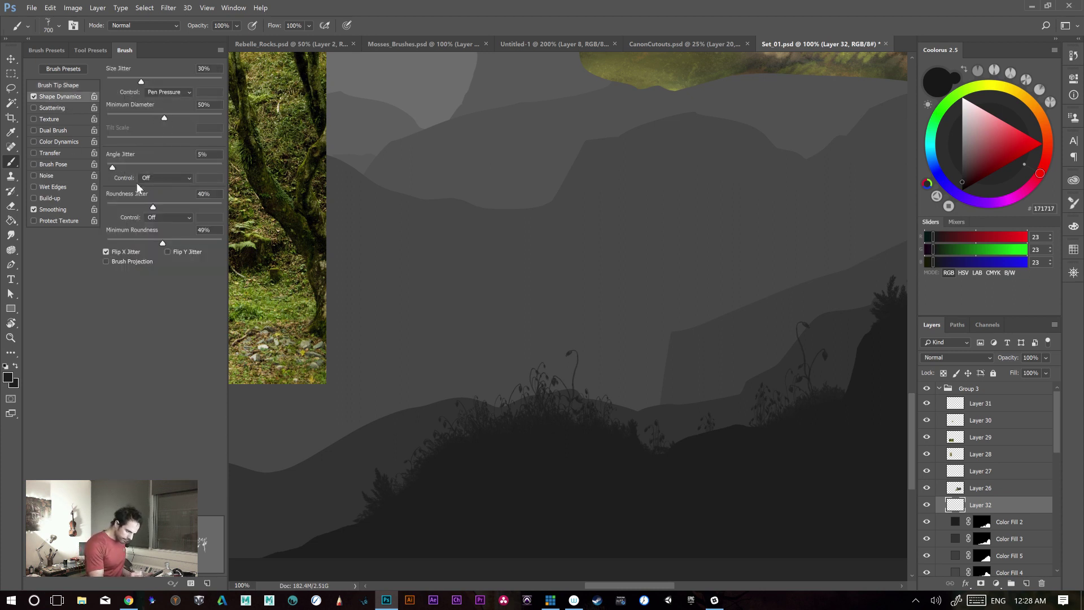
click(159, 177)
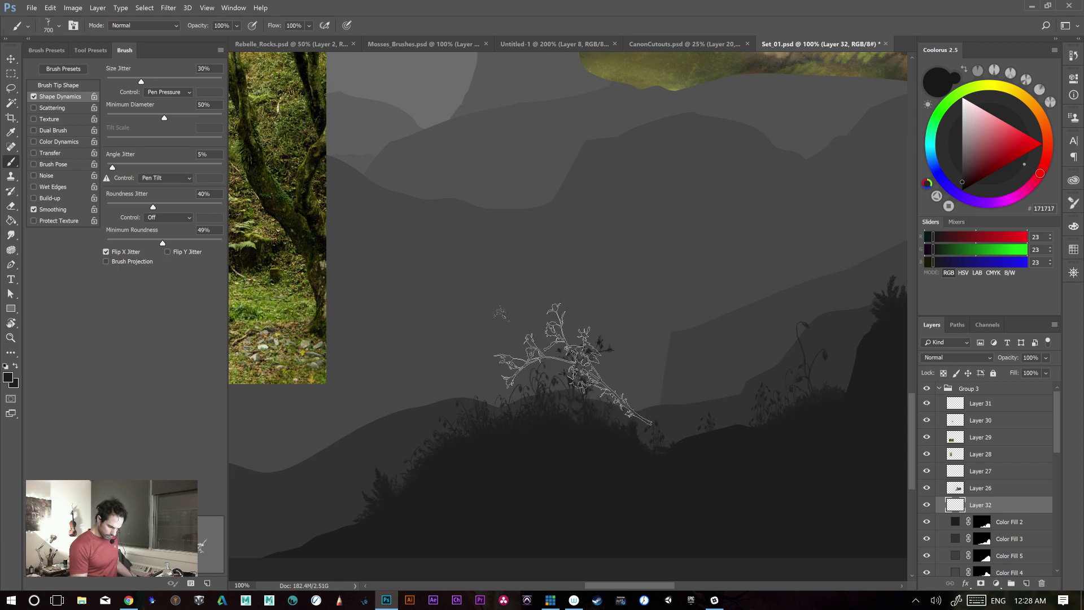
- Test tilt-controlled stacked stamps on the crest, reduce the brush's minimum diameter to 25%, and undo the test stamps
click(565, 333)
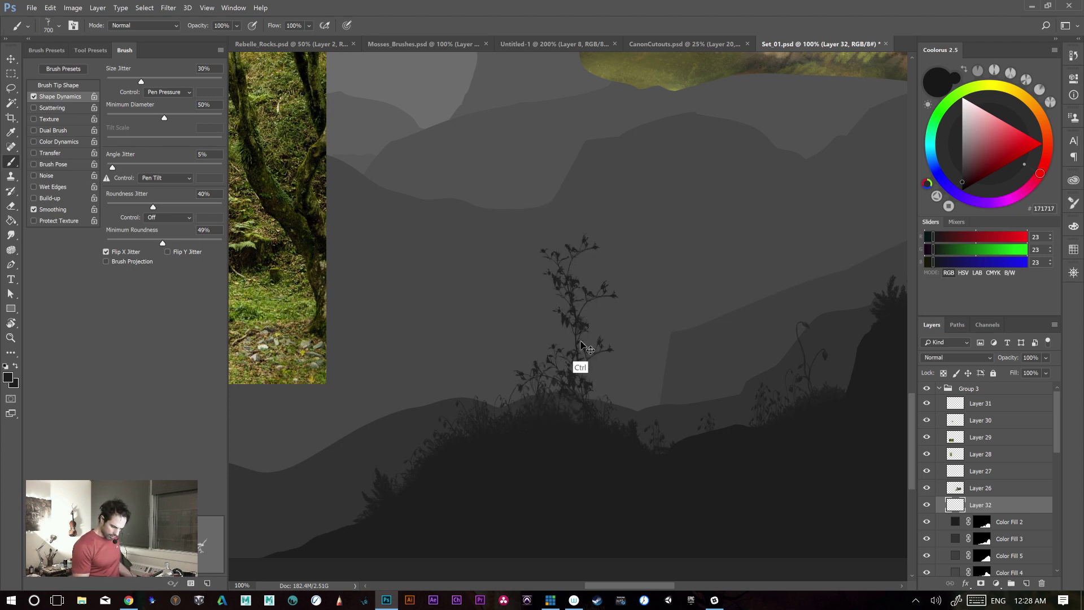
key(ctrl+z)
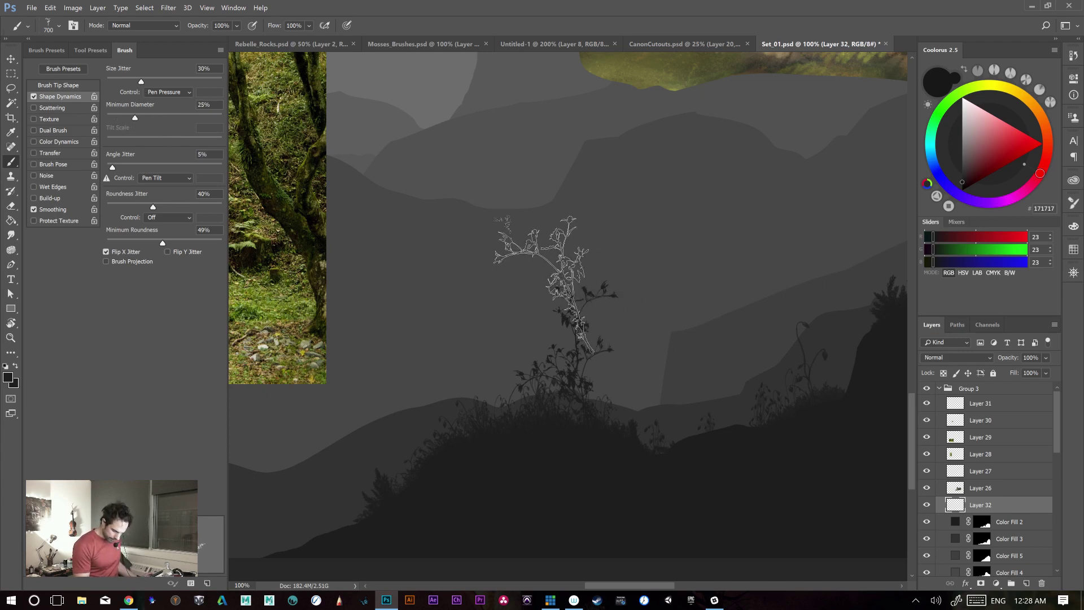
click(574, 268)
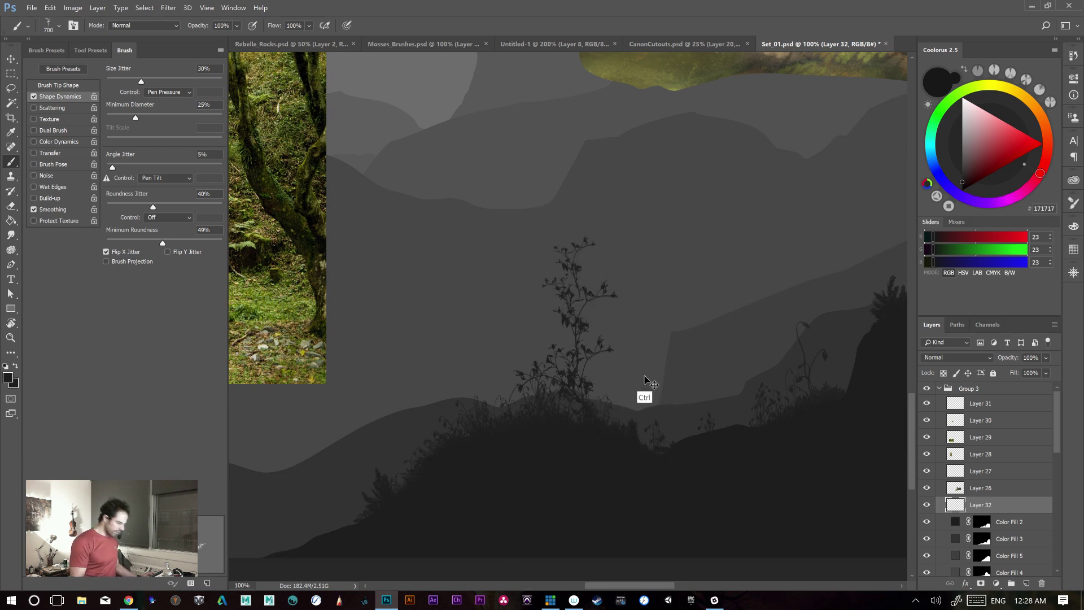
key(ctrl+z)
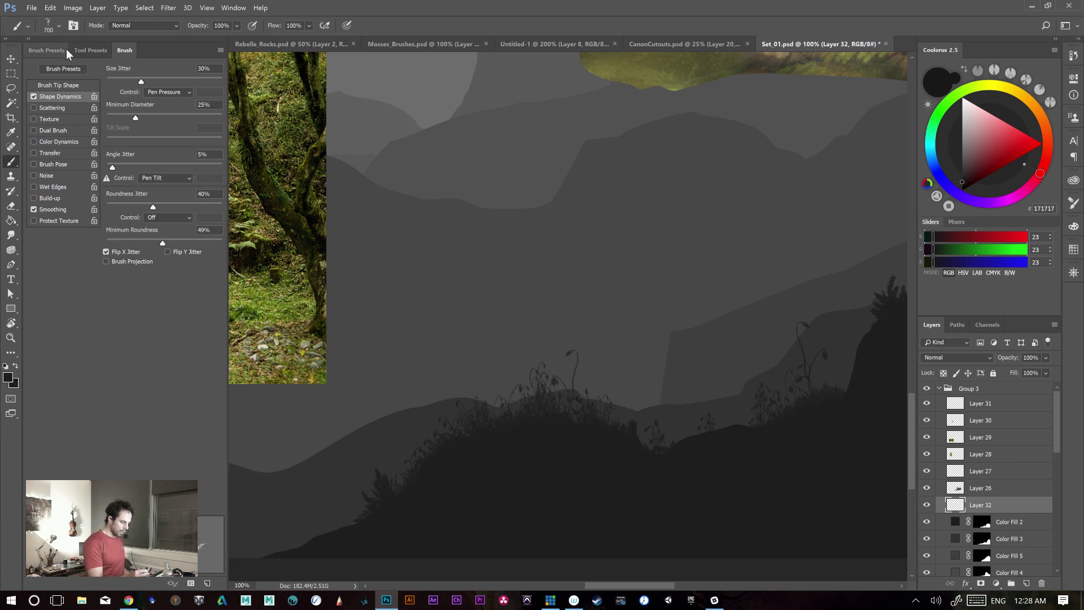
- Rotate the 700 px brush tip to -88°, and switch to the 809 px plant tip with its angle at -93°
click(65, 86)
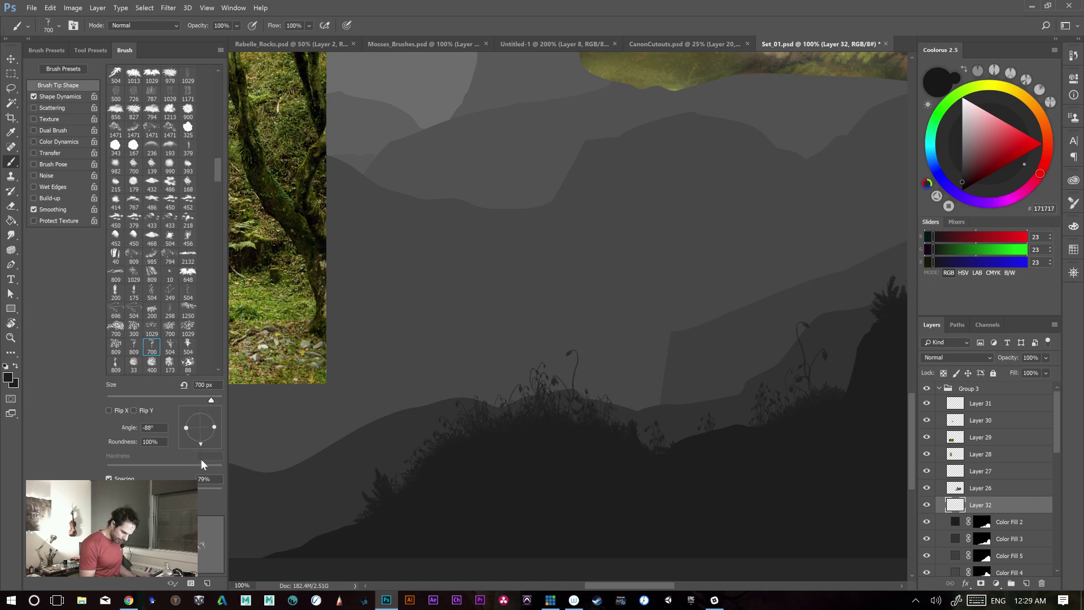
key(comma)
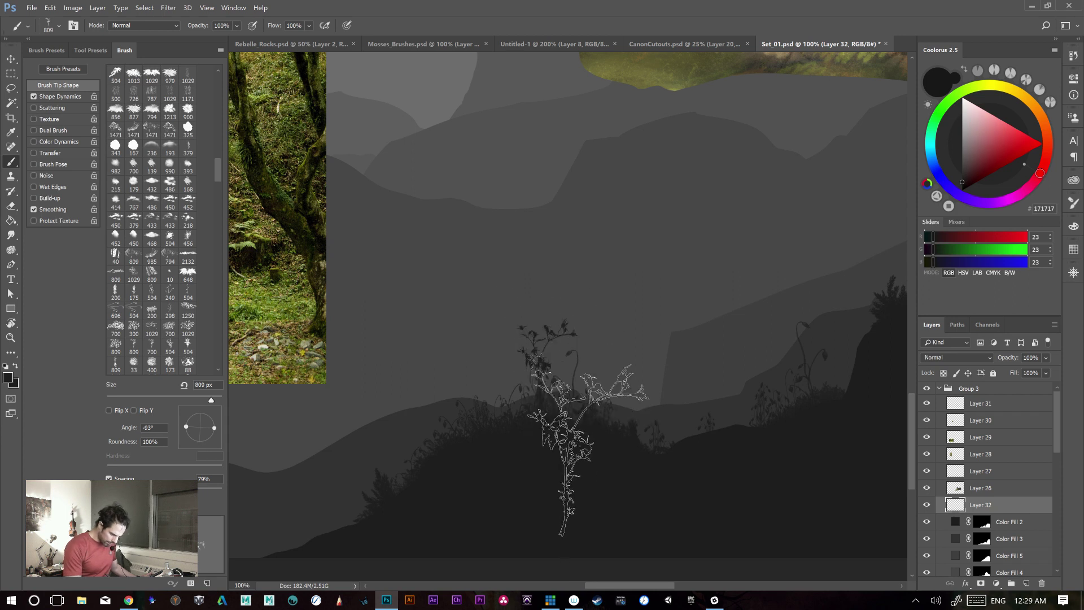
- Try stacked 809 px plant stamps on the hill crest and a bush beside the dip, and undo them all
click(529, 305)
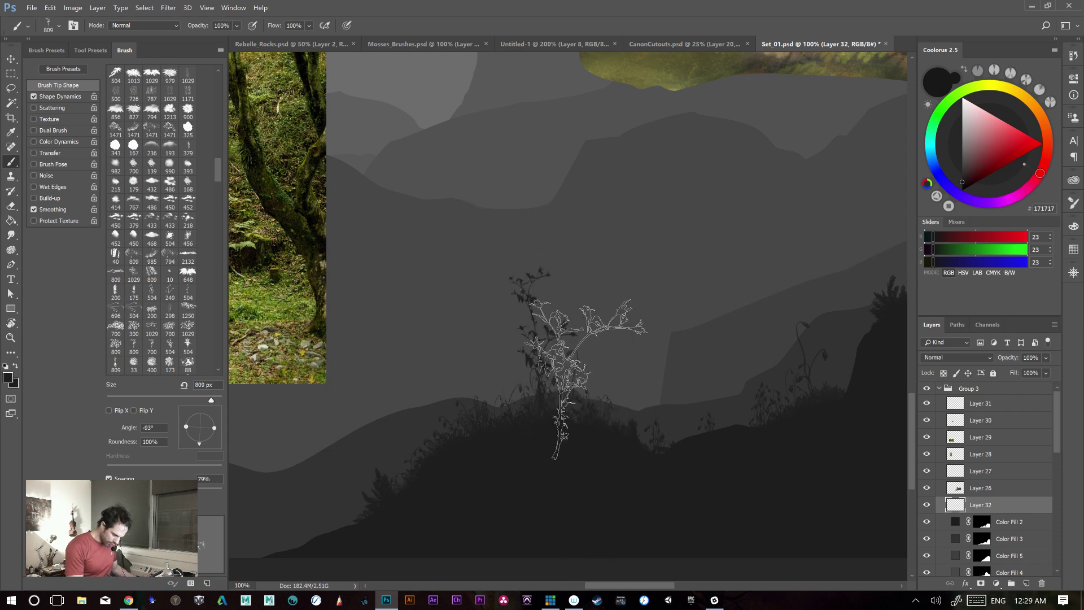
key(ctrl+z)
click(546, 339)
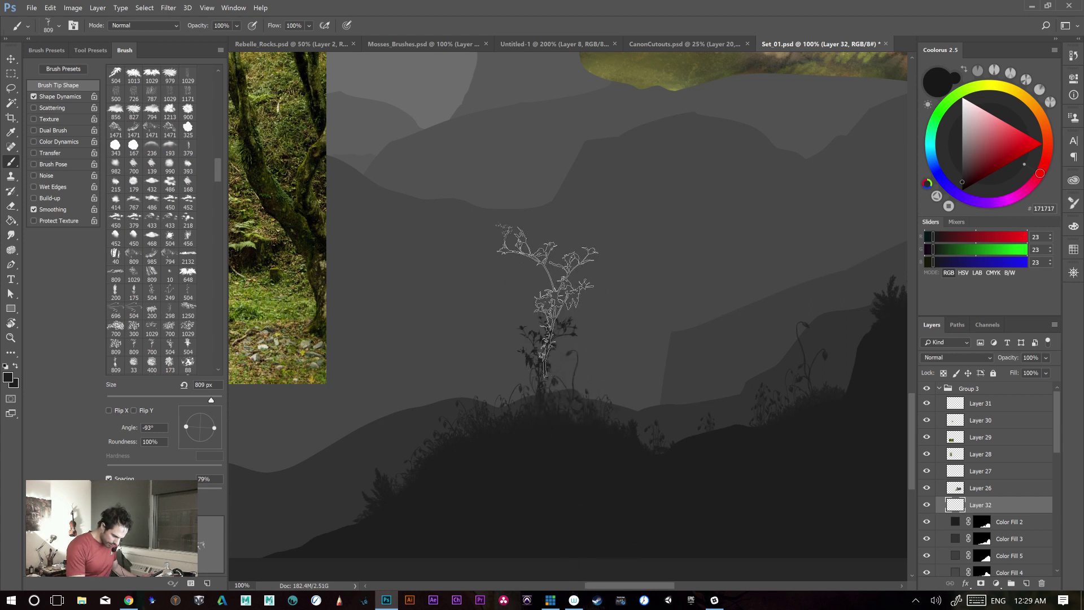
click(539, 305)
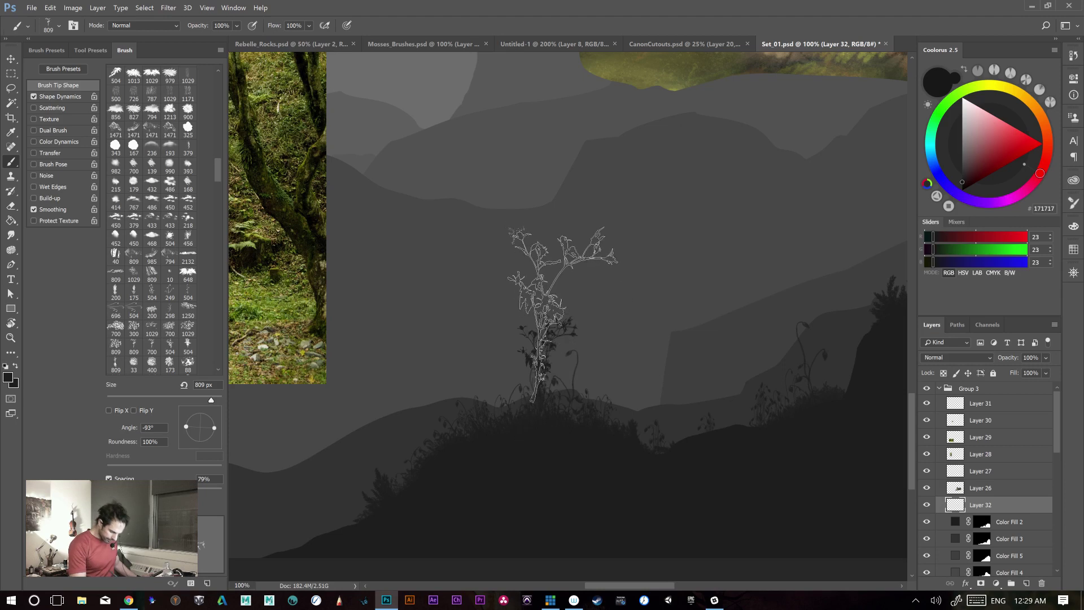
key(ctrl+z)
click(536, 333)
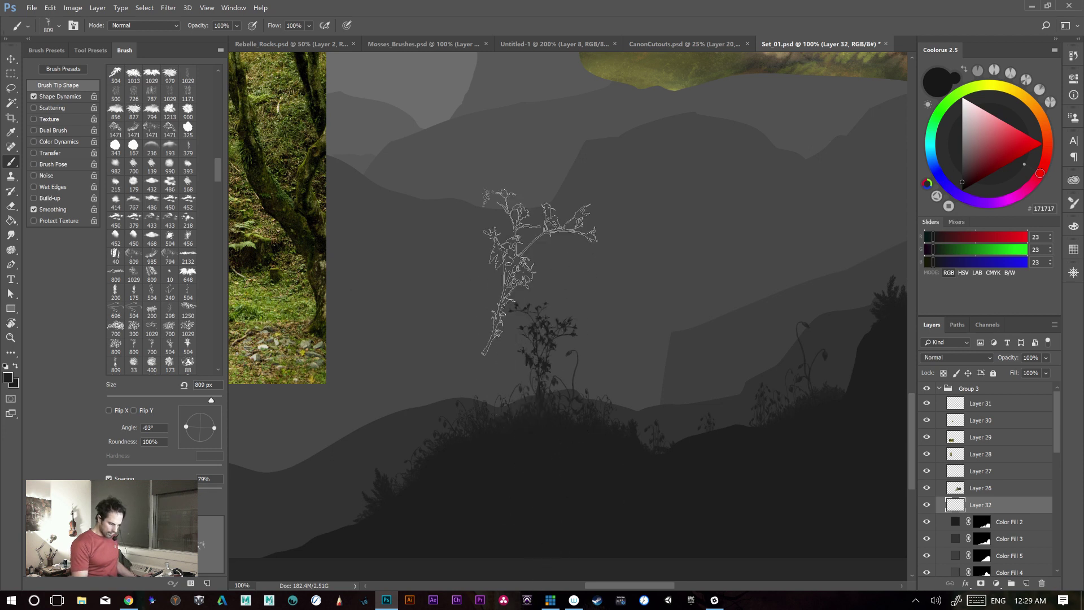
click(547, 332)
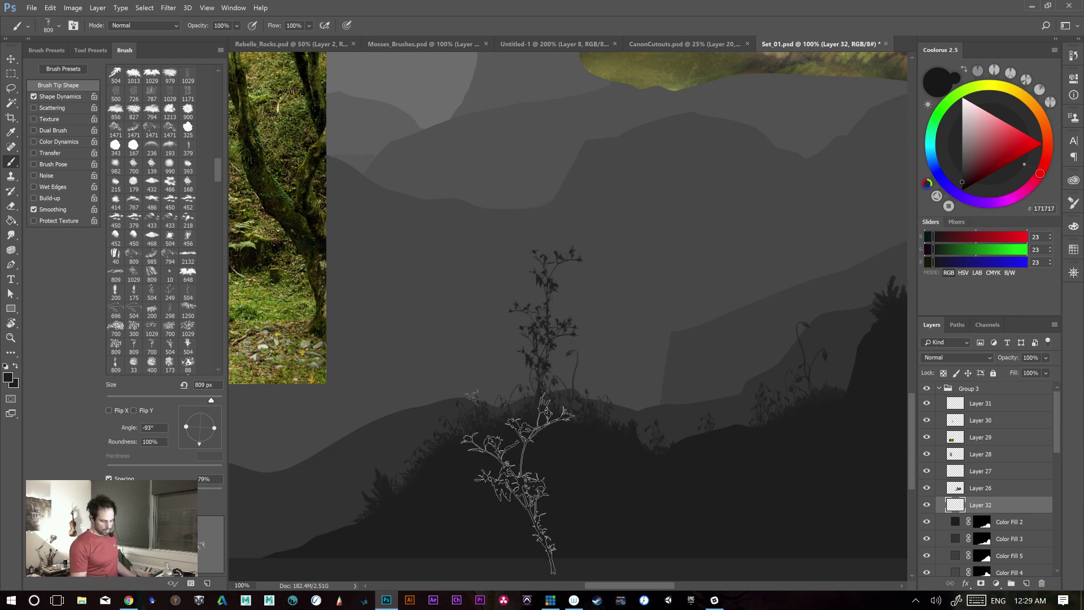
click(626, 386)
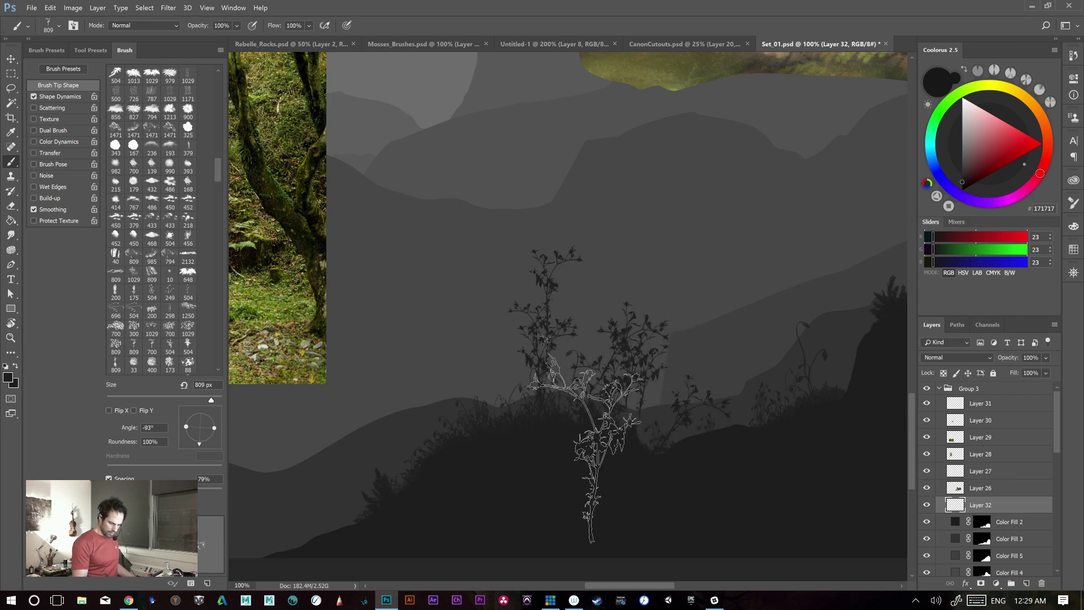
key(ctrl+alt+z)
key(ctrl+alt+z)
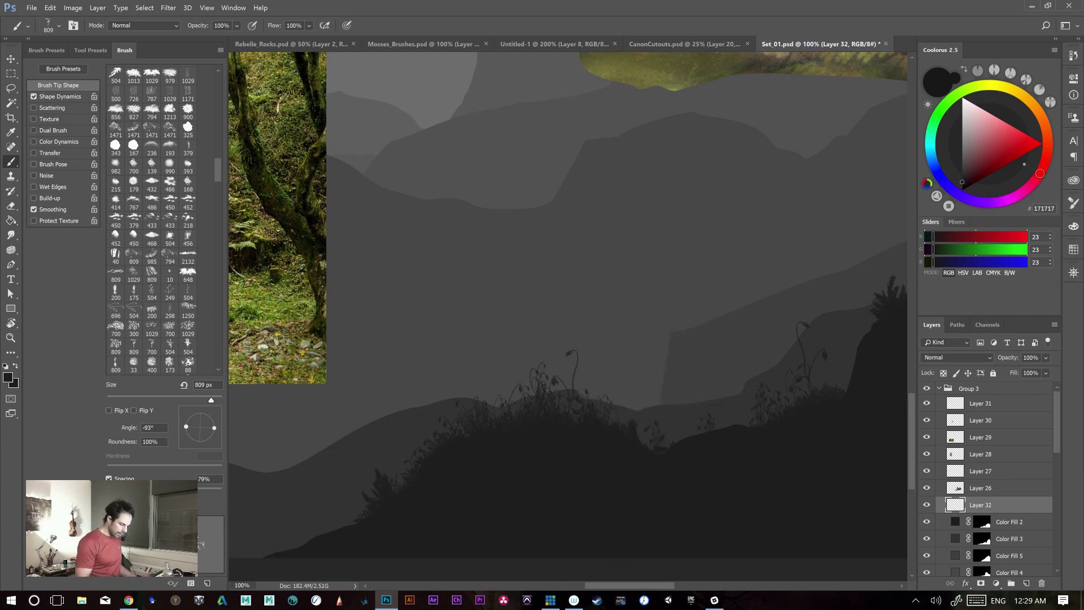
- Save the adjusted 809 px plant brush as the preset Sampled Brush 3 20, capturing the brush size
click(47, 51)
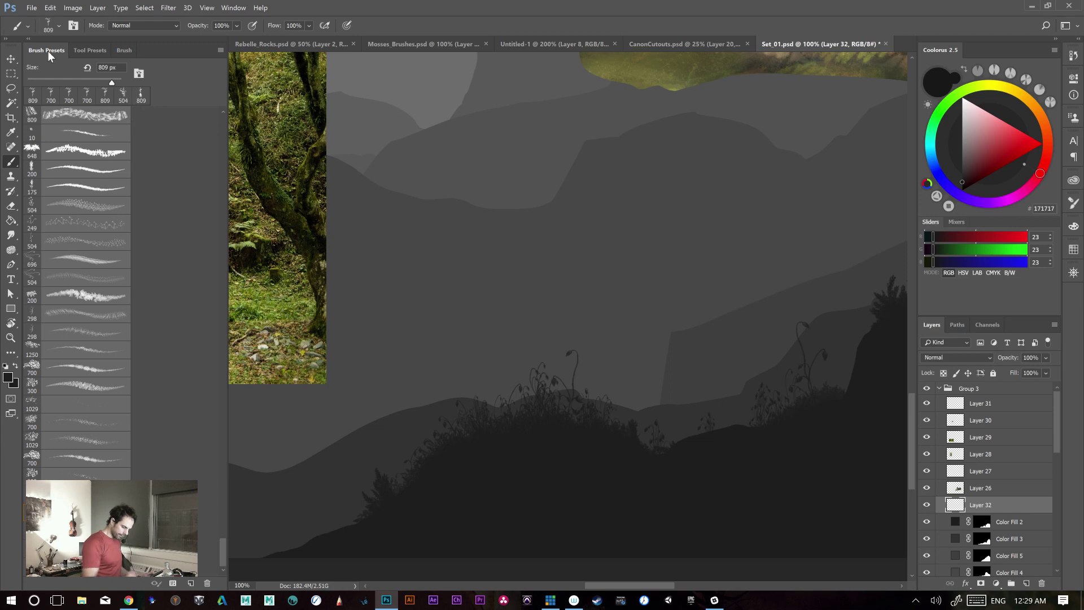
click(191, 583)
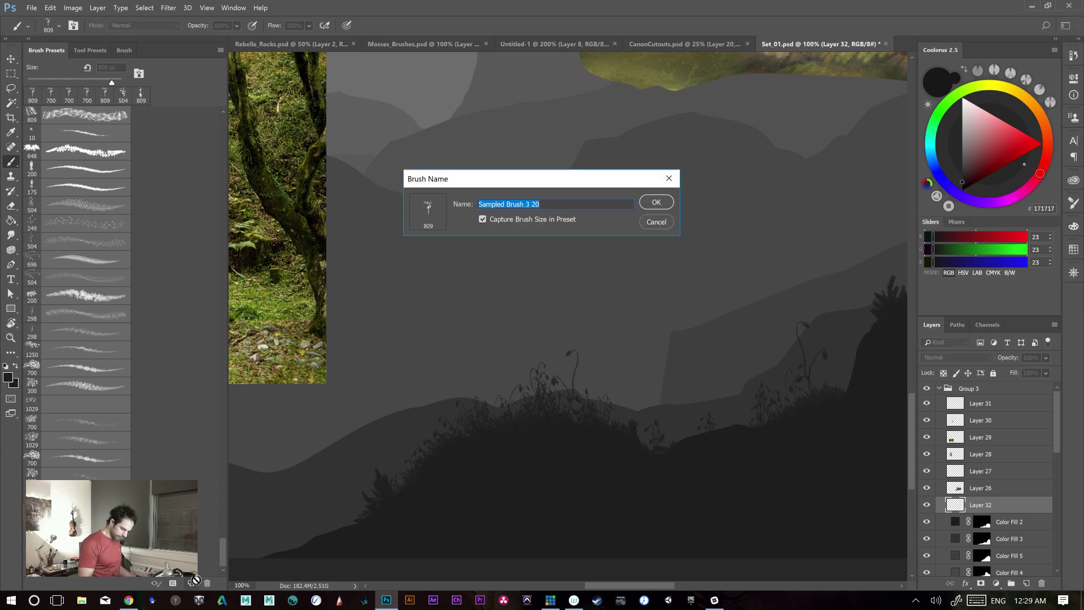
click(656, 202)
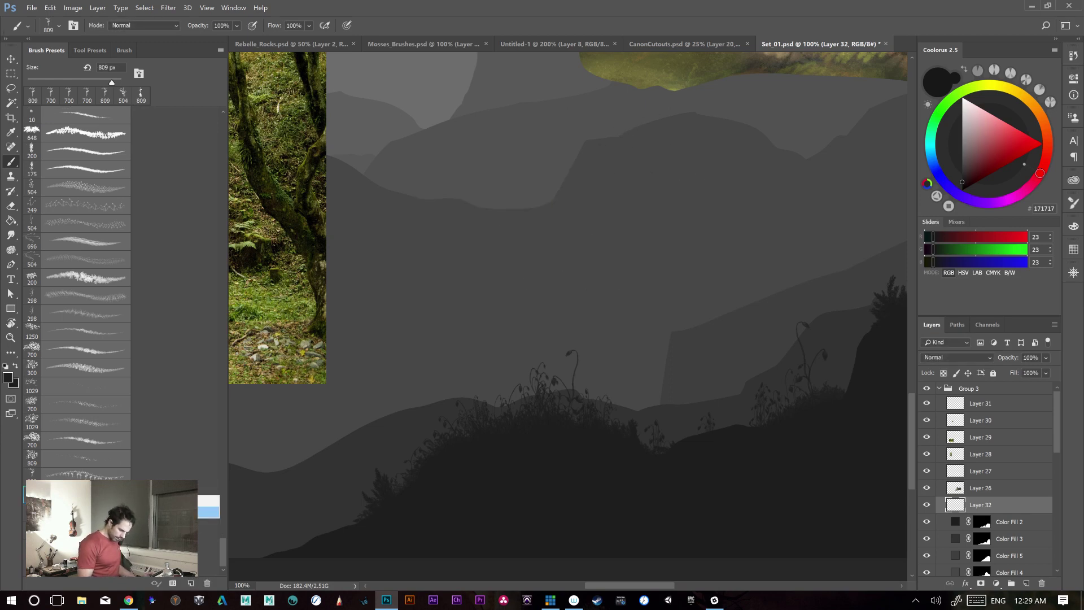
click(207, 512)
- Try the saved 809 px plant brush in tall and separated stamps above the hill crest, removing each attempt
click(516, 228)
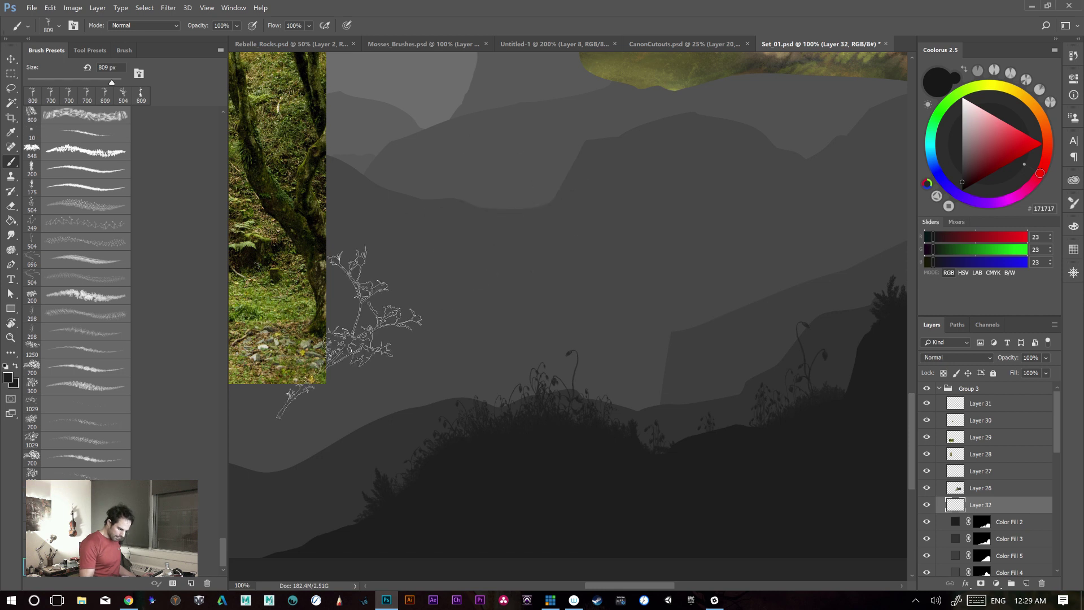
click(529, 308)
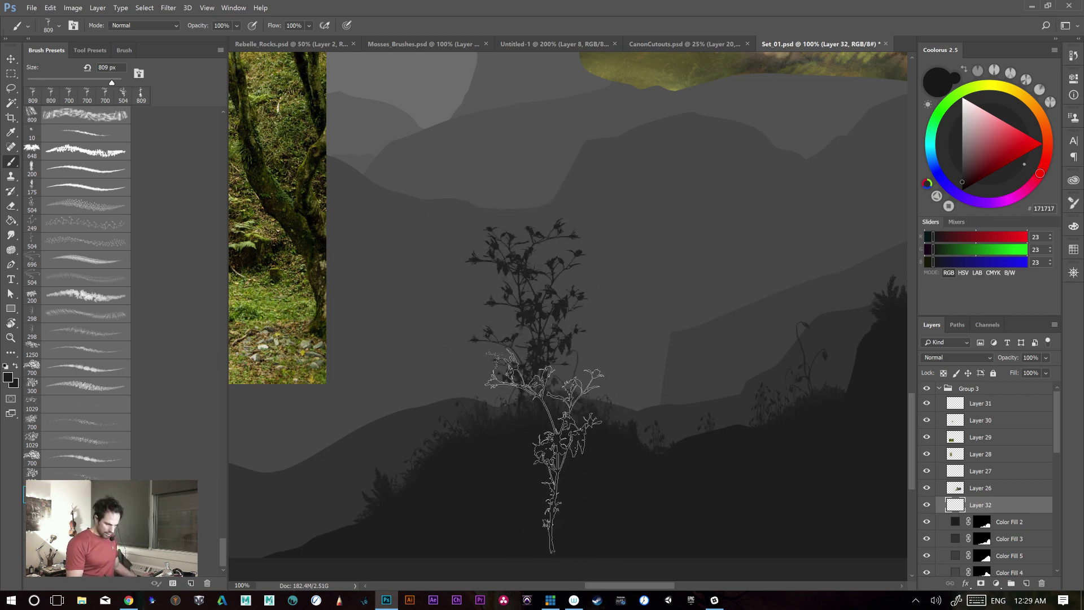
key(ctrl+z)
click(542, 239)
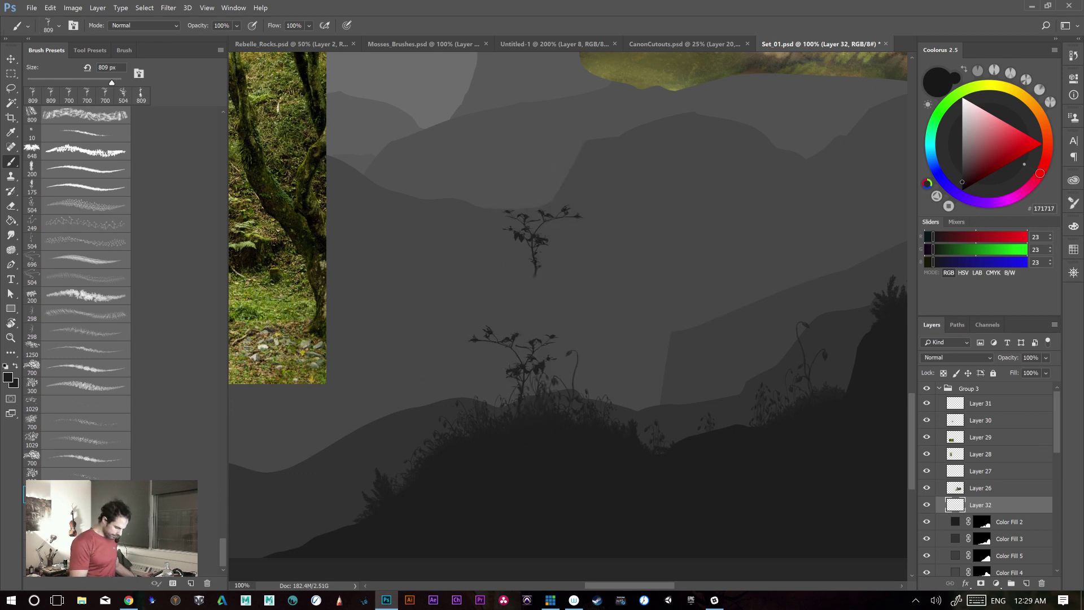
key(Delete)
key(ctrl+d)
click(528, 335)
key(ctrl+z)
key(ctrl+z)
- Try stamping the 504 px branch brush as bushes and a tall tree above the hill crest, and undo the attempts
drag(525, 288, 545, 432)
key(ctrl+z)
drag(531, 339, 541, 427)
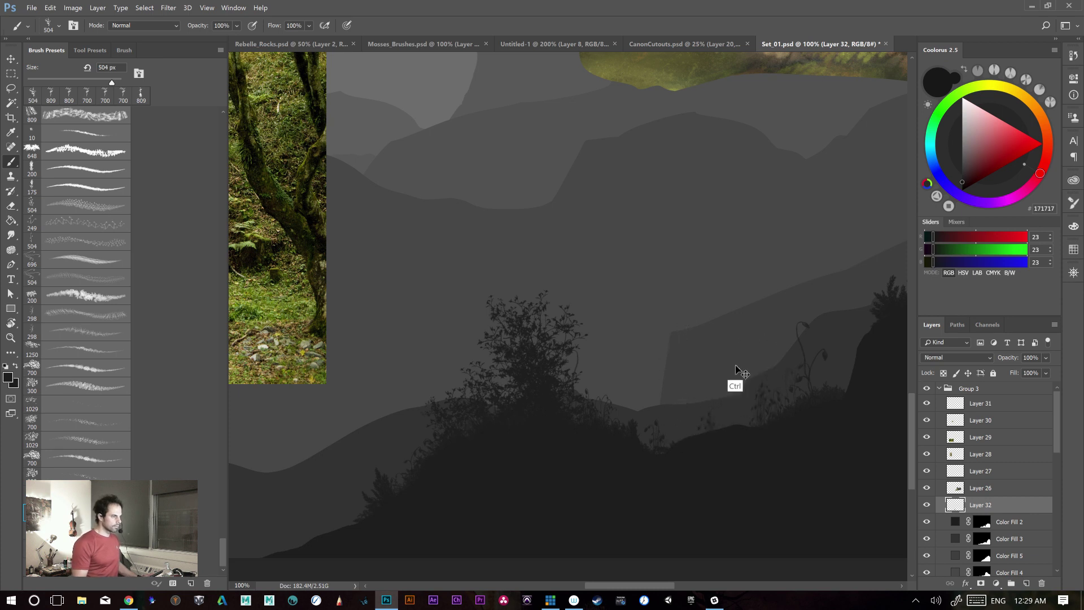
key(ctrl+z)
drag(525, 419, 529, 315)
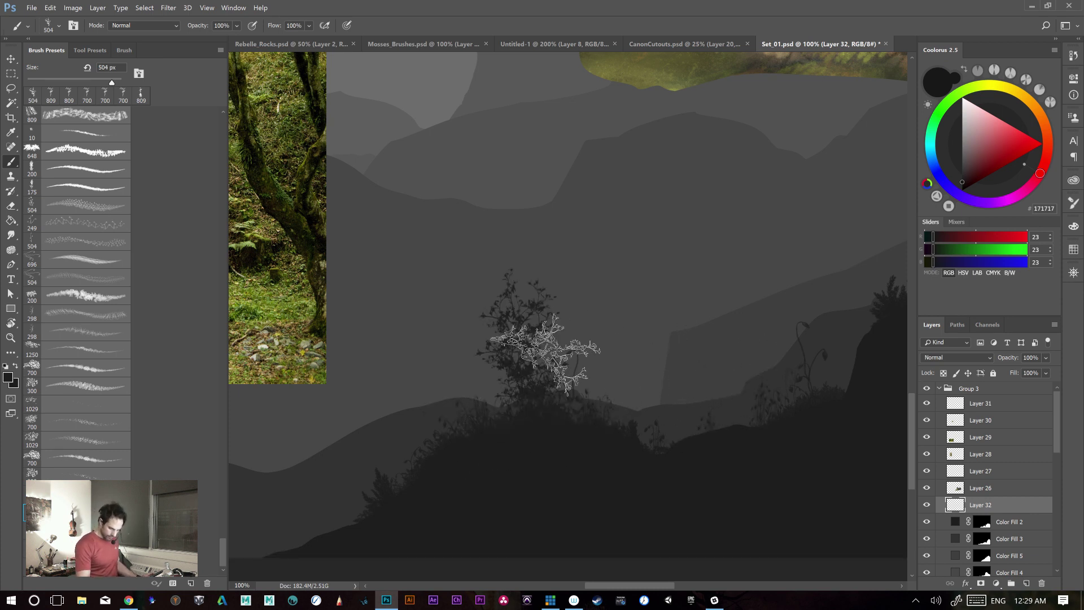
mouse_move(468, 358)
mouse_down()
mouse_move(525, 388)
mouse_move(514, 247)
mouse_up()
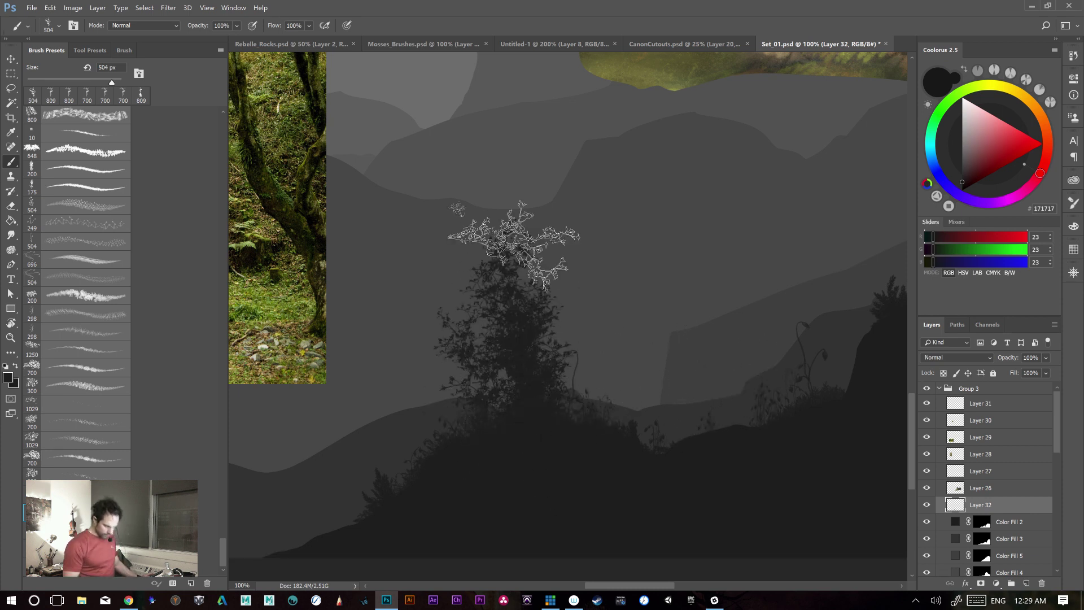
key(ctrl+plus)
key(ctrl+minus)
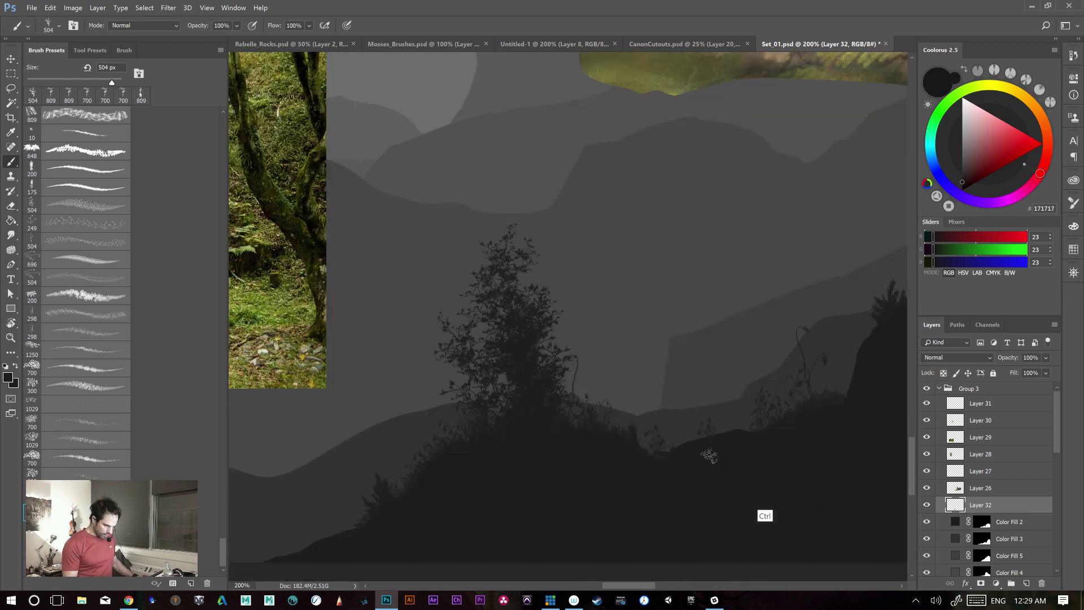
key(ctrl+a)
key(ctrl+z)
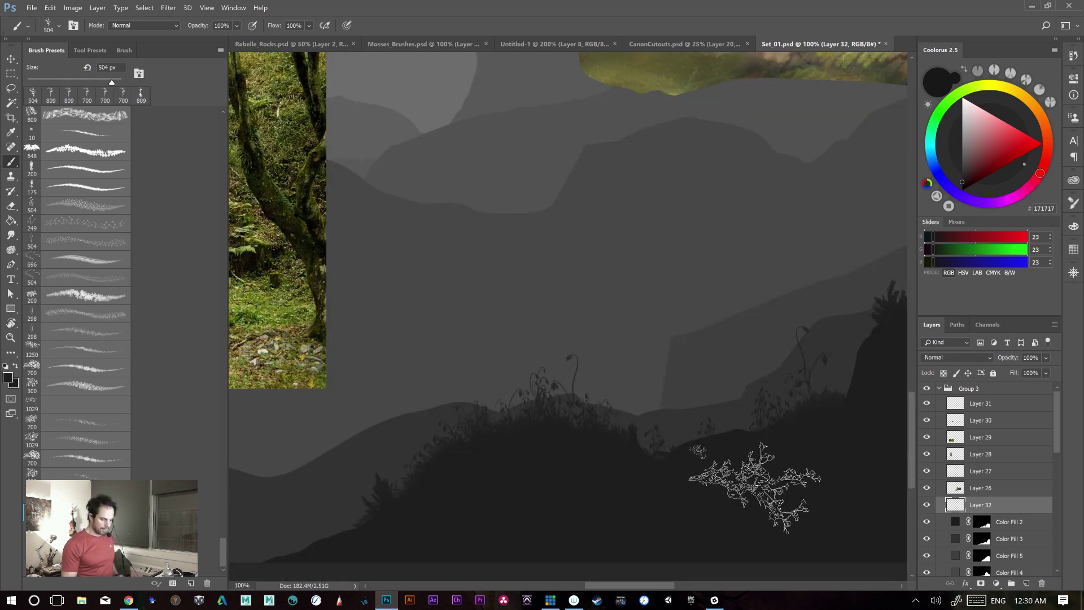
- Switch to the CanonCutouts.psd document and hide Layer 21, Layer 20 and Color Fill 1
click(684, 44)
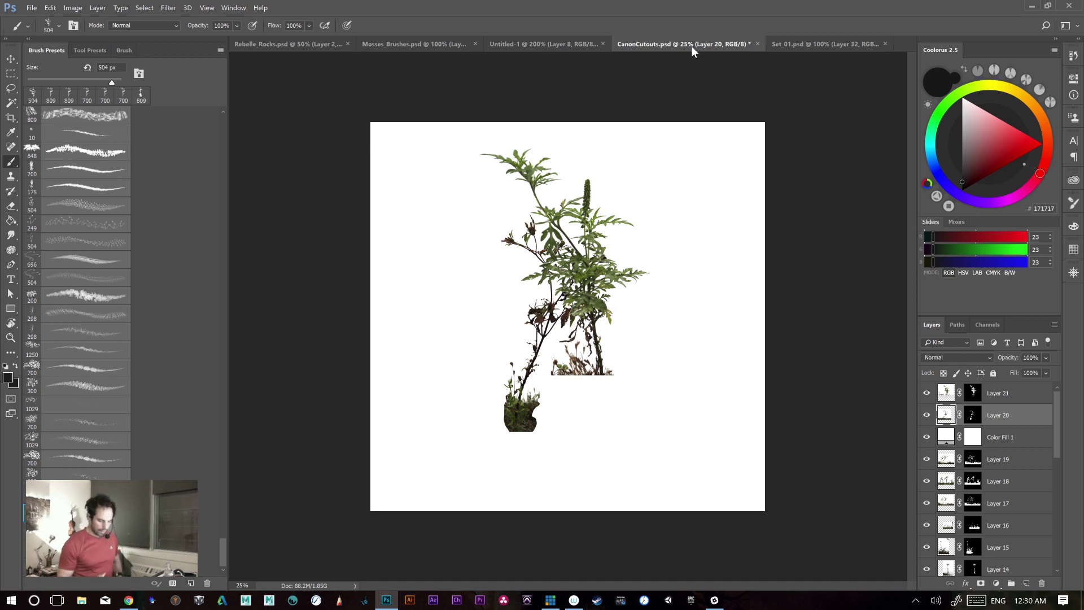
click(927, 393)
click(926, 415)
click(928, 438)
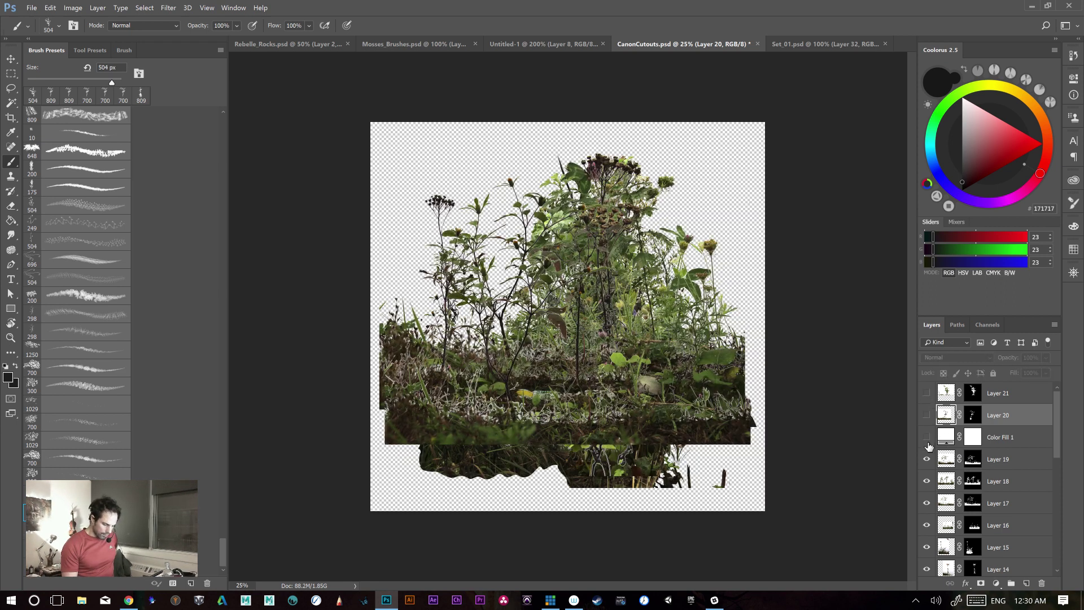
- Show Color Fill 1 directly below Layer 18 and hide Layer 19, isolating the Layer 18 plants on white
click(1005, 437)
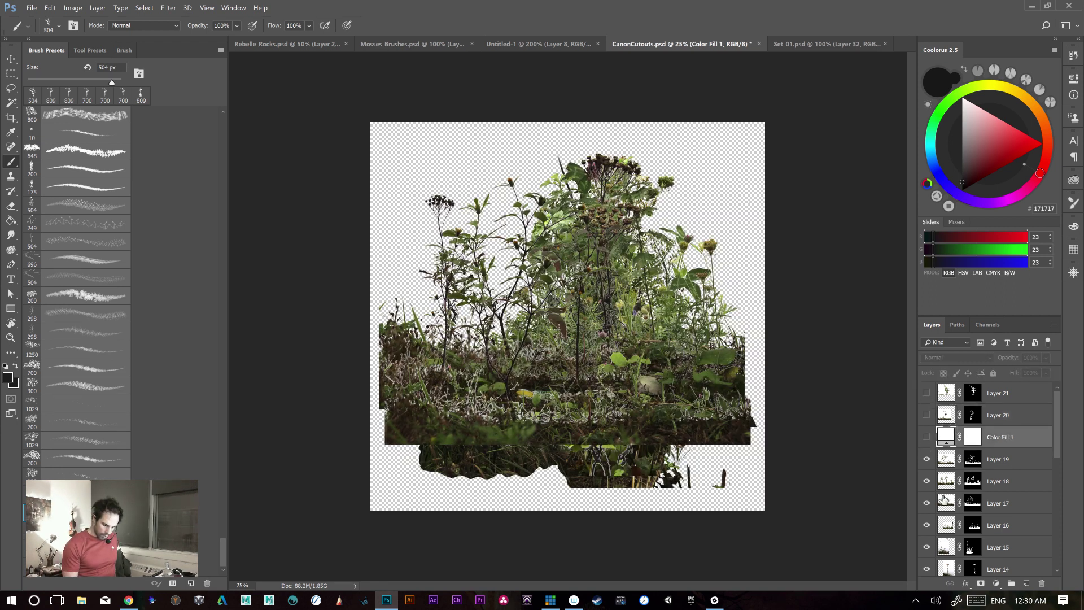
click(927, 461)
click(928, 465)
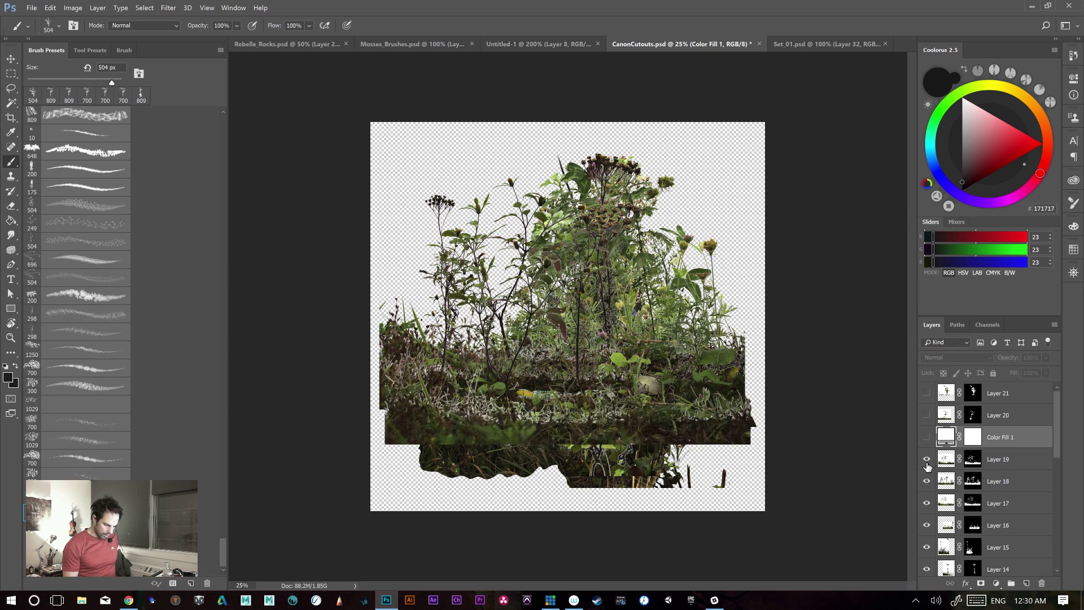
drag(1000, 441, 982, 478)
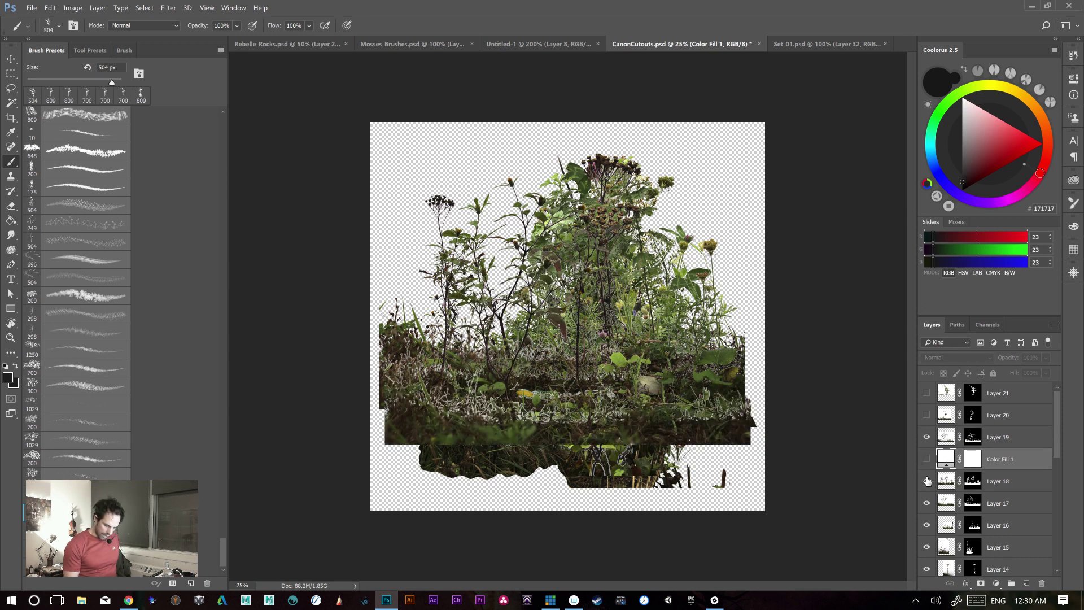
click(927, 460)
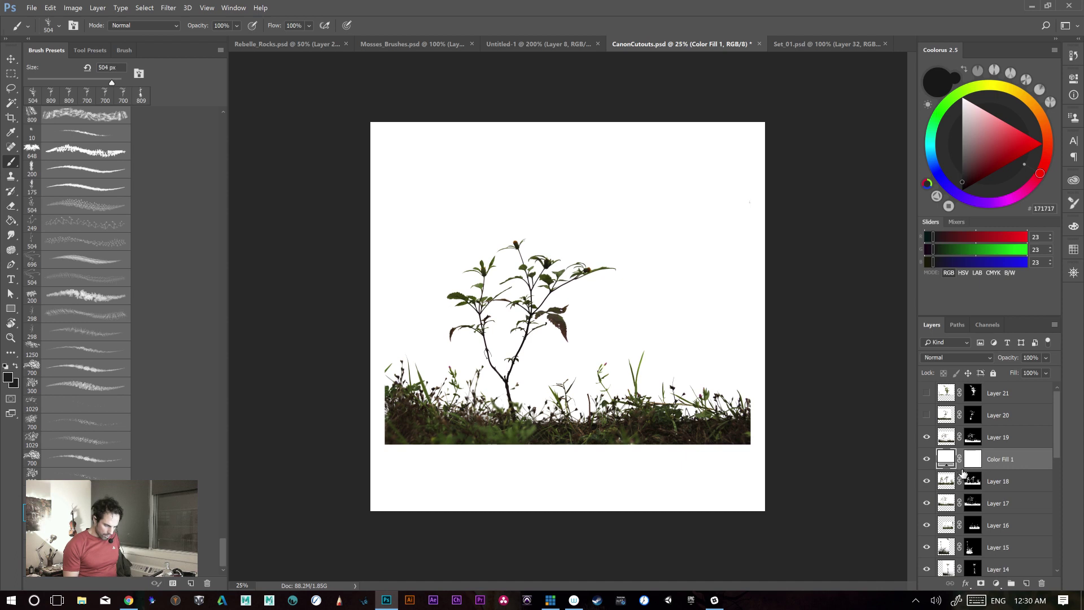
drag(989, 466, 989, 492)
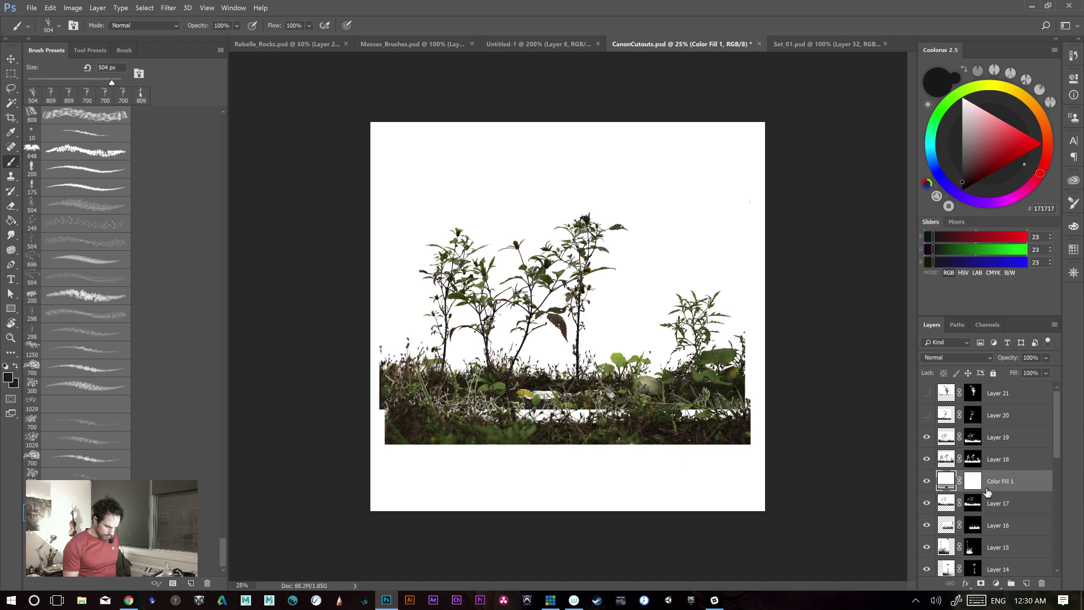
click(927, 459)
click(928, 437)
click(928, 466)
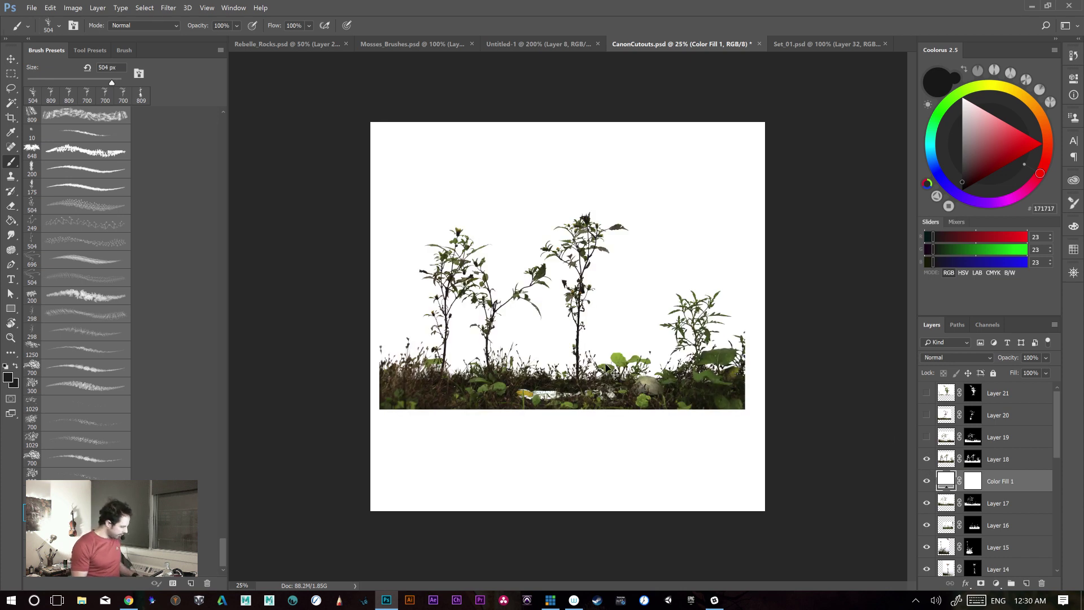
- Copy the Layer 18 plant cutout from CanonCutouts.psd into the Untitled-1 document
key(ctrl+plus)
key(ctrl+plus)
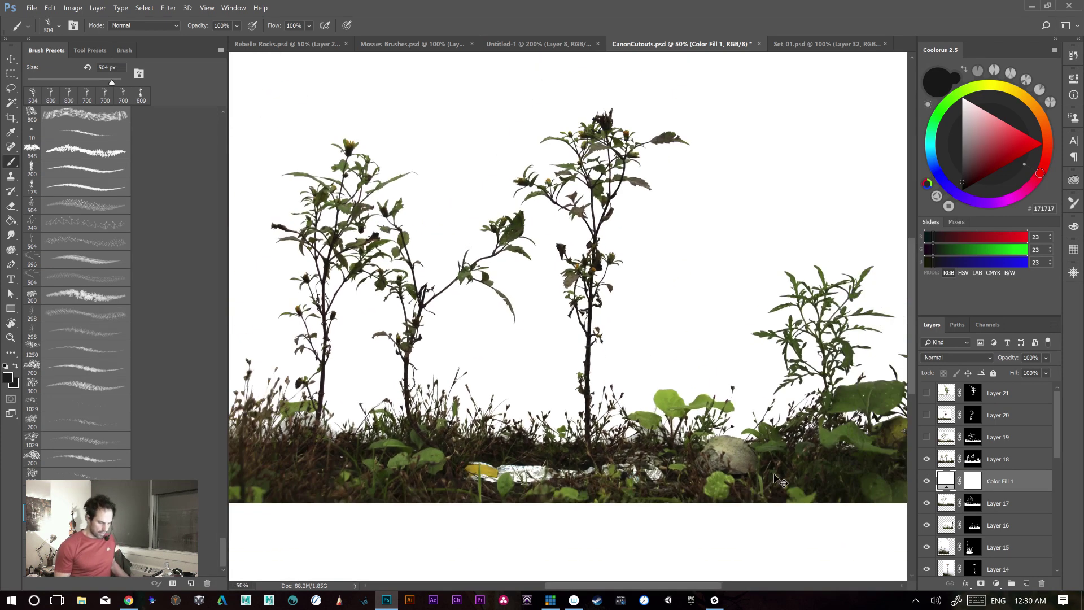
key(ctrl+minus)
key(ctrl+plus)
key(ctrl+minus)
key(ctrl+plus)
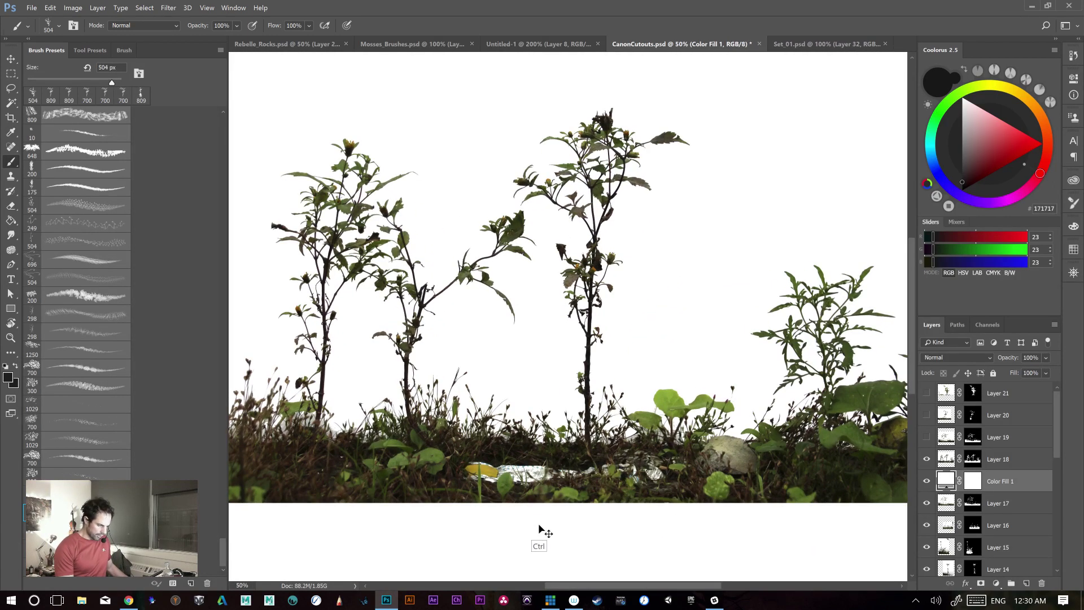
key(ctrl+minus)
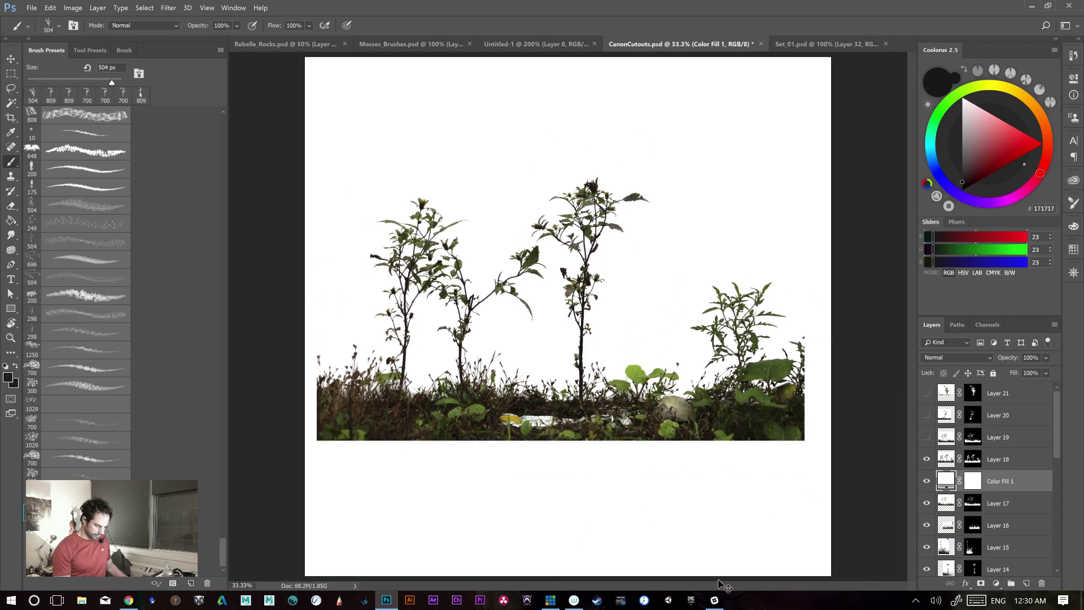
click(994, 466)
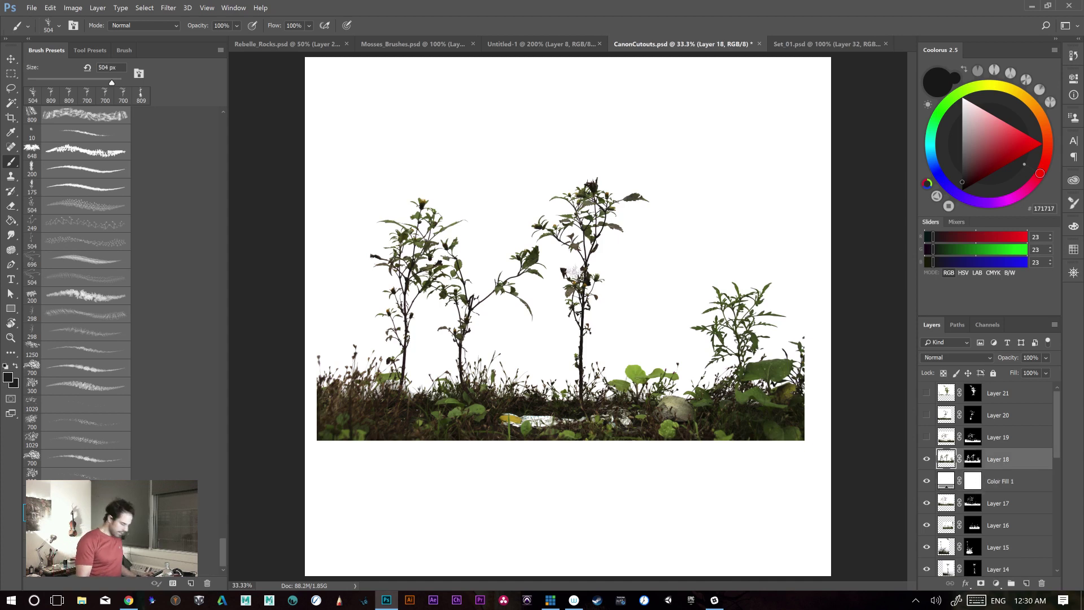
key(v)
drag(643, 53, 751, 139)
click(563, 45)
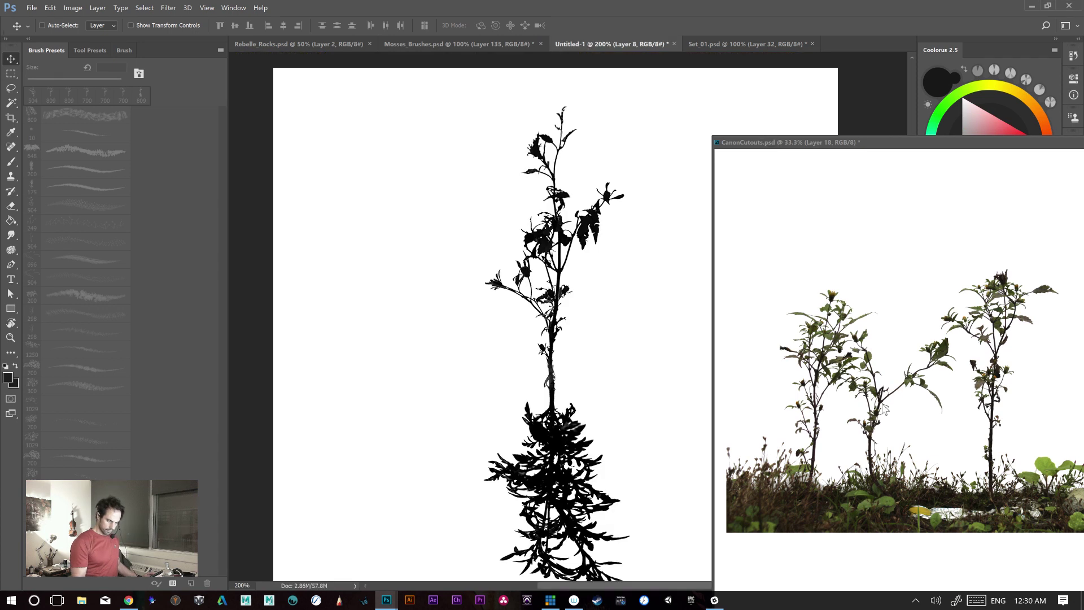
drag(907, 485, 541, 414)
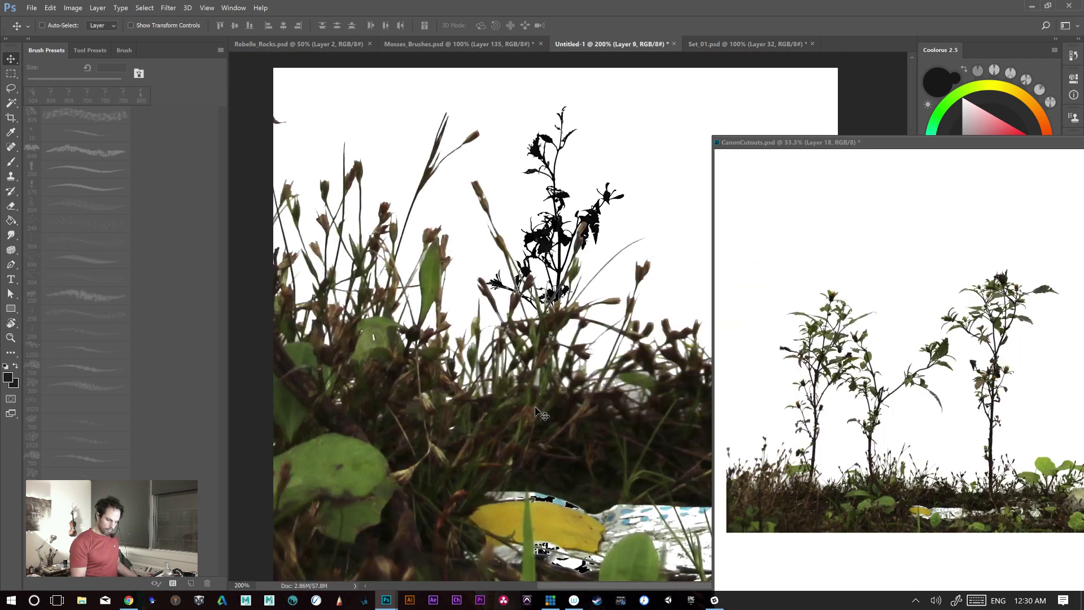
- Dock the floating CanonCutouts.psd window back with the other documents and return to Untitled-1
drag(832, 146, 506, 47)
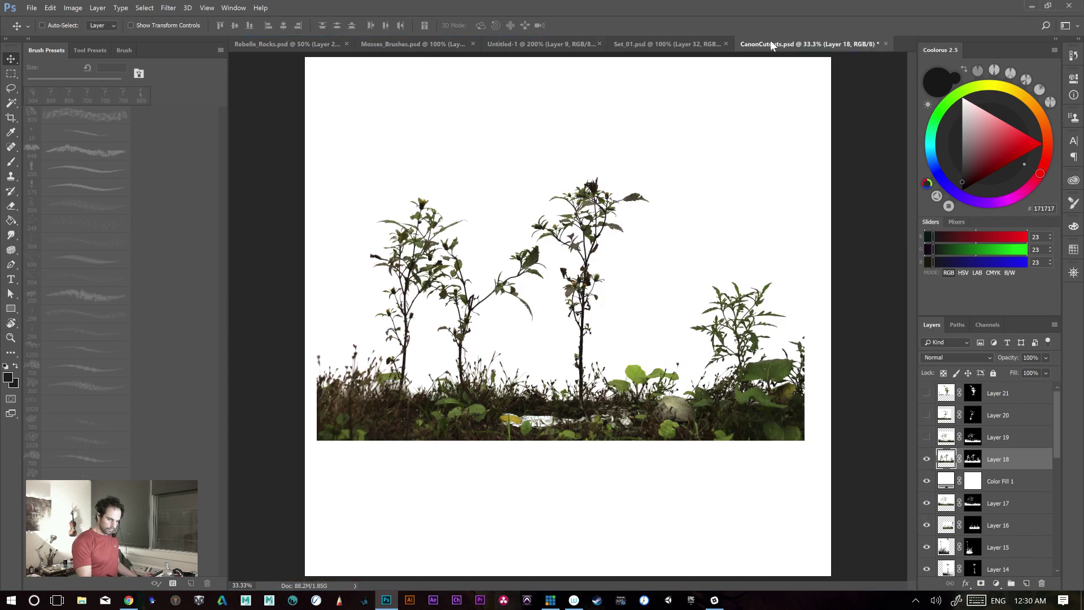
click(666, 45)
click(566, 48)
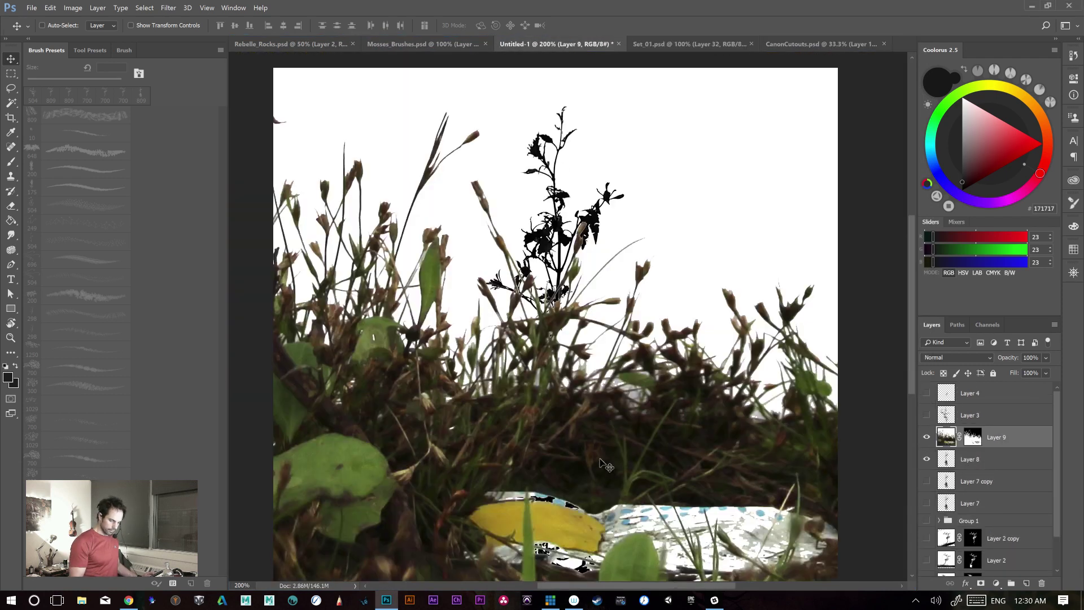
- Scale the pasted plant cutout in Layer 9 down to about 20% with Free Transform and centre it on the canvas
key(ctrl+minus)
key(ctrl+minus)
key(ctrl+minus)
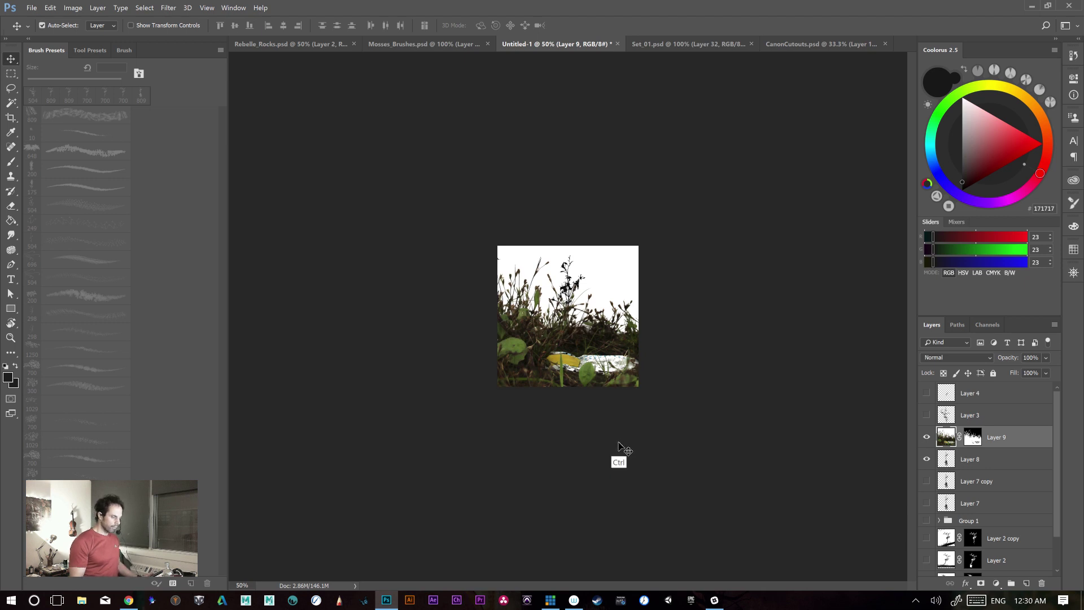
key(ctrl+t)
drag(273, 387, 529, 324)
drag(663, 271, 599, 332)
drag(656, 253, 633, 284)
drag(609, 333, 625, 320)
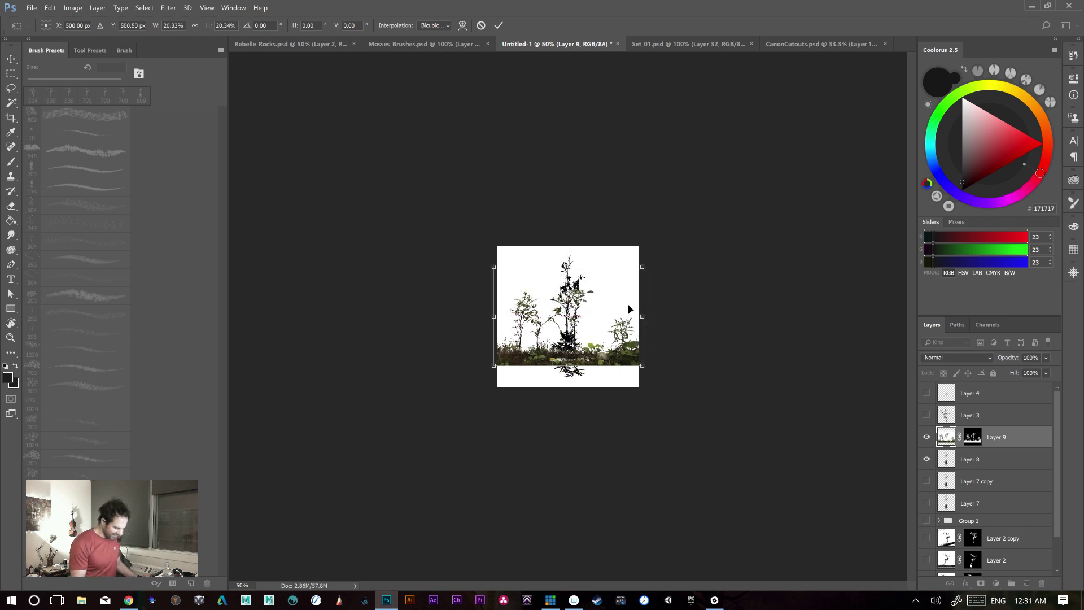
- Refine the Layer 9 scale to about 19.2%, align the cutout with the canvas's upper edge, and apply the transform
key(ctrl+plus)
key(ctrl+plus)
drag(717, 218, 711, 226)
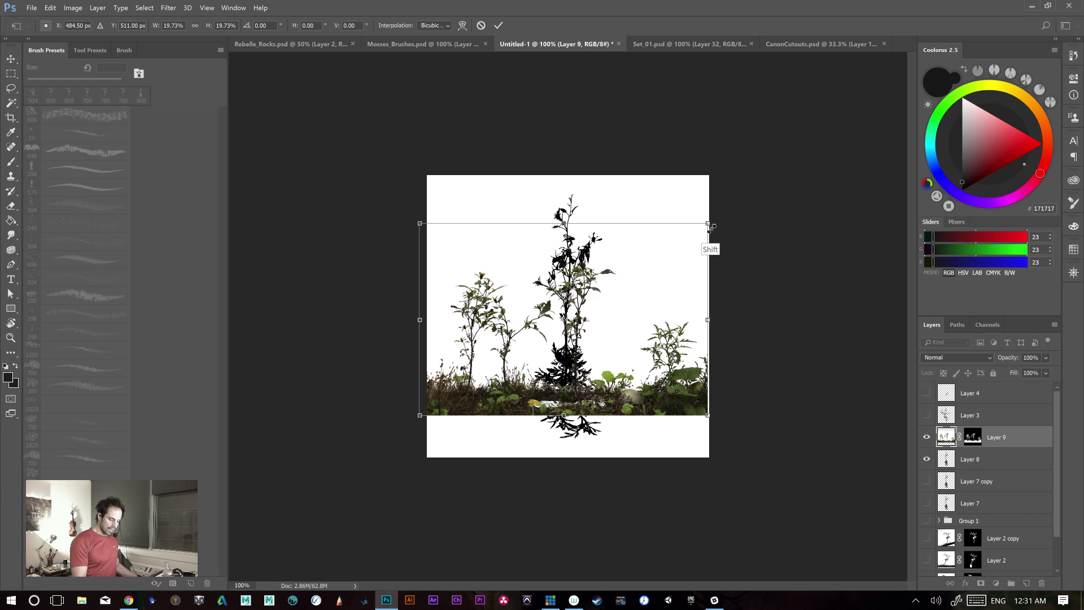
drag(420, 415, 426, 413)
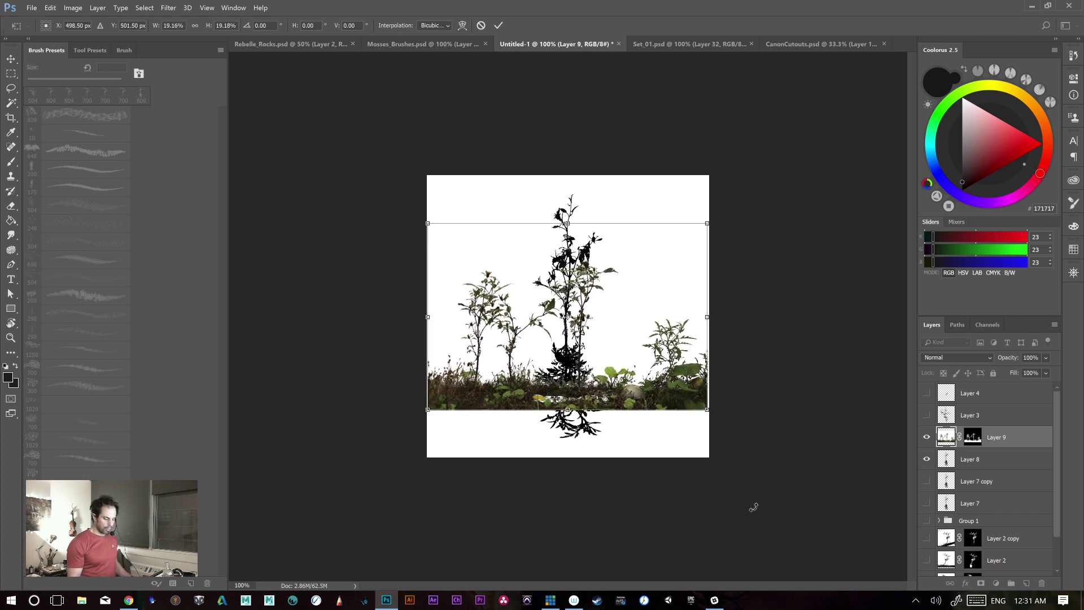
drag(629, 392, 628, 345)
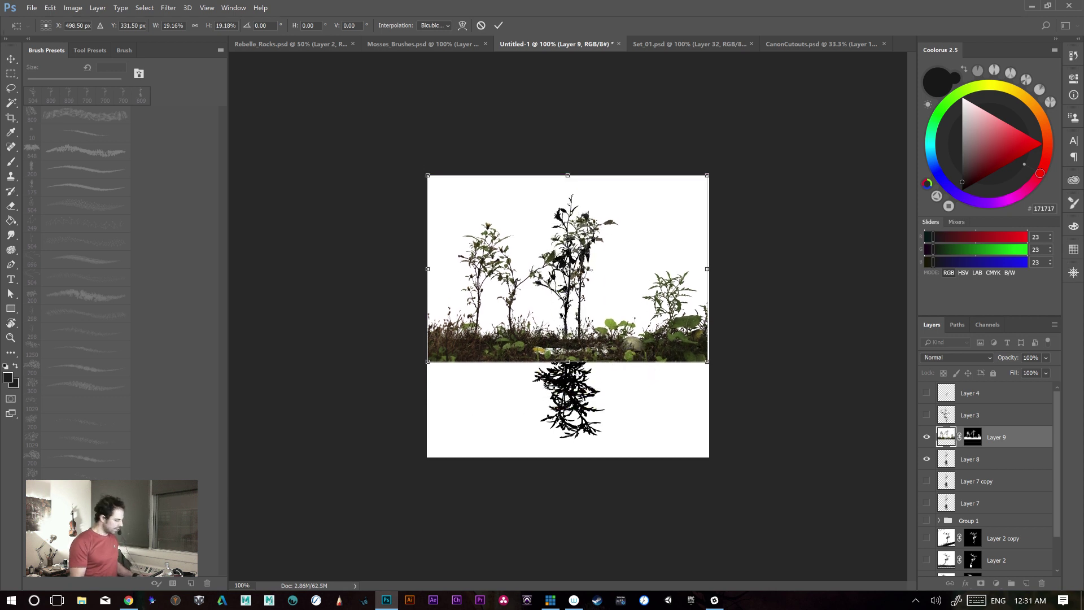
key(ctrl+plus)
key(Return)
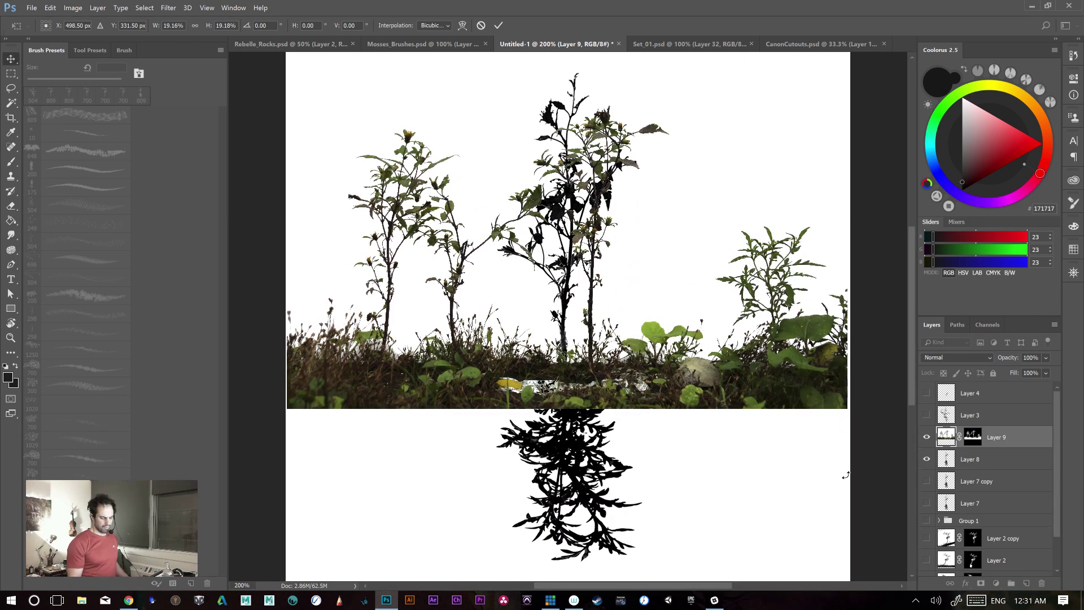
- Hide Layer 8 and examine the ground strip and cut-off ends of the Layer 9 plant cutout
click(927, 460)
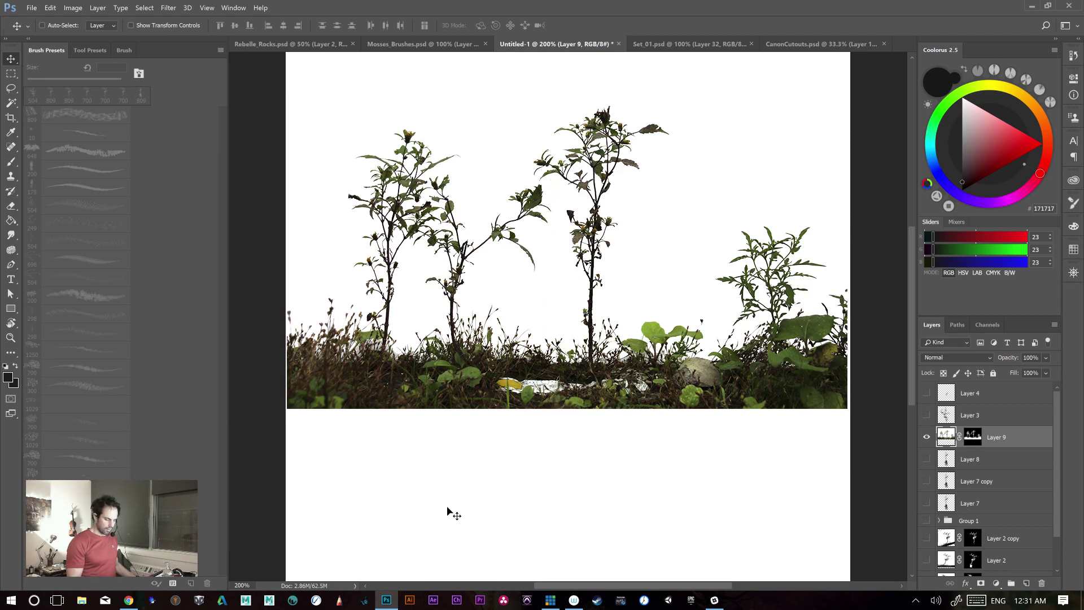
key(ctrl+plus)
drag(594, 431, 730, 421)
key(l)
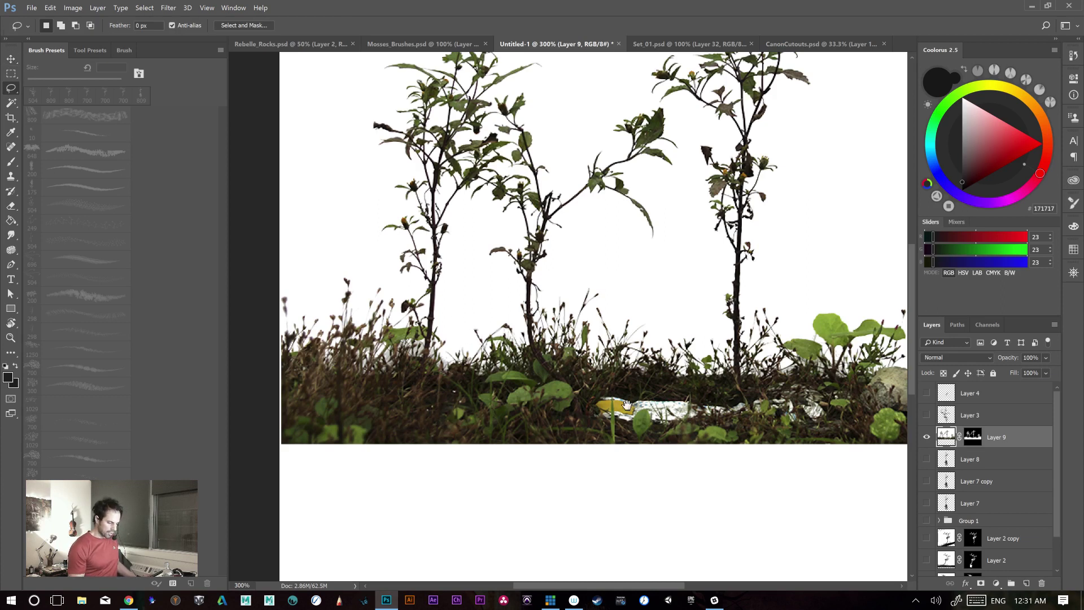
drag(685, 423, 574, 444)
drag(506, 451, 587, 436)
drag(444, 432, 543, 418)
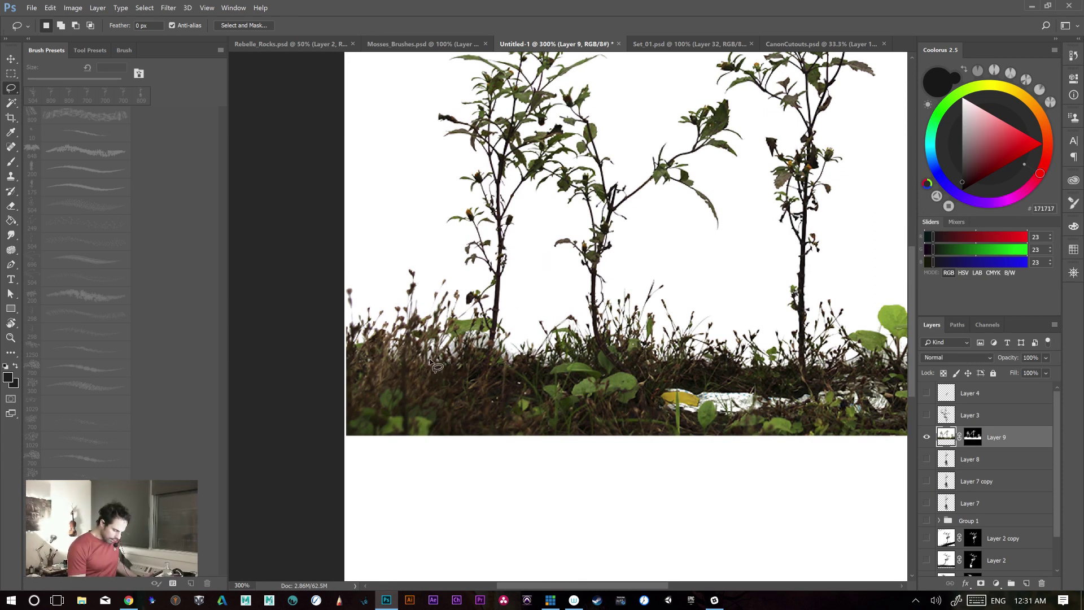
mouse_move(431, 382)
mouse_down()
mouse_move(423, 390)
mouse_move(449, 379)
mouse_up()
drag(693, 430, 319, 460)
drag(611, 418, 604, 400)
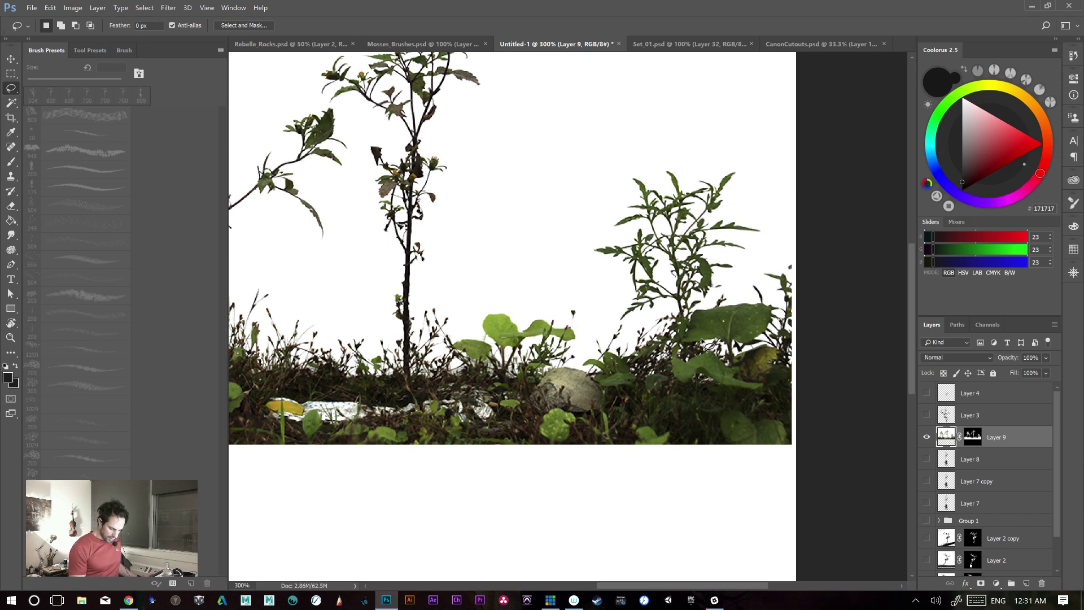
- Lasso the cropped leaves at the right end of the plant strip, remove them from Layer 9's mask, and deselect
mouse_move(696, 325)
mouse_down()
mouse_move(698, 311)
mouse_move(765, 264)
mouse_move(830, 334)
mouse_move(798, 378)
mouse_move(776, 384)
mouse_move(756, 386)
mouse_move(738, 361)
mouse_move(738, 371)
mouse_move(705, 351)
mouse_up()
click(980, 441)
key(Delete)
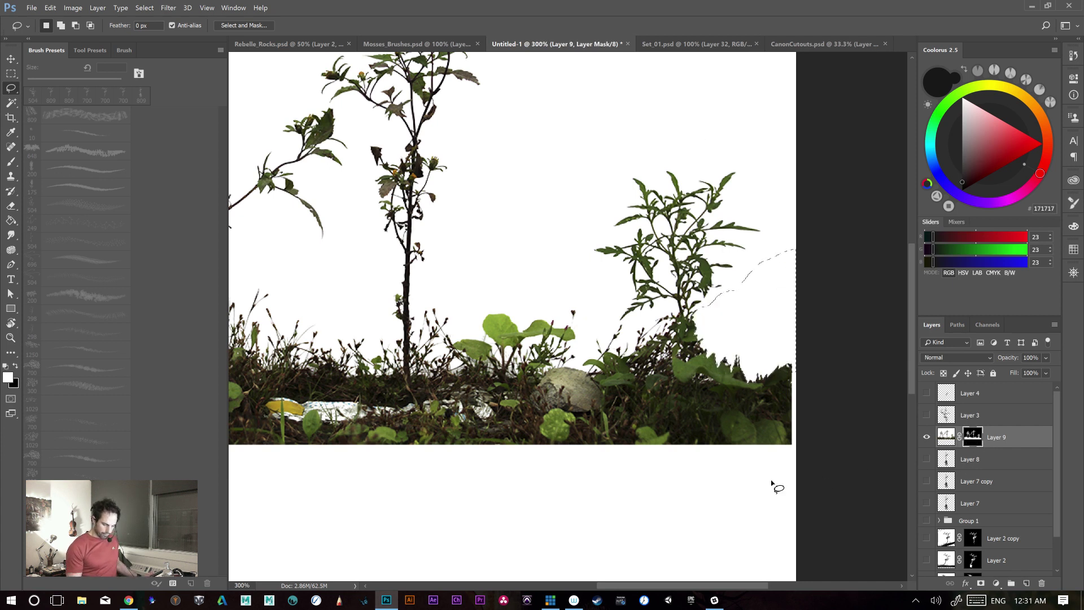
key(ctrl+d)
- Lasso the cropped grass at the left end of the plant strip, remove it from Layer 9's mask, and deselect
drag(532, 407, 572, 369)
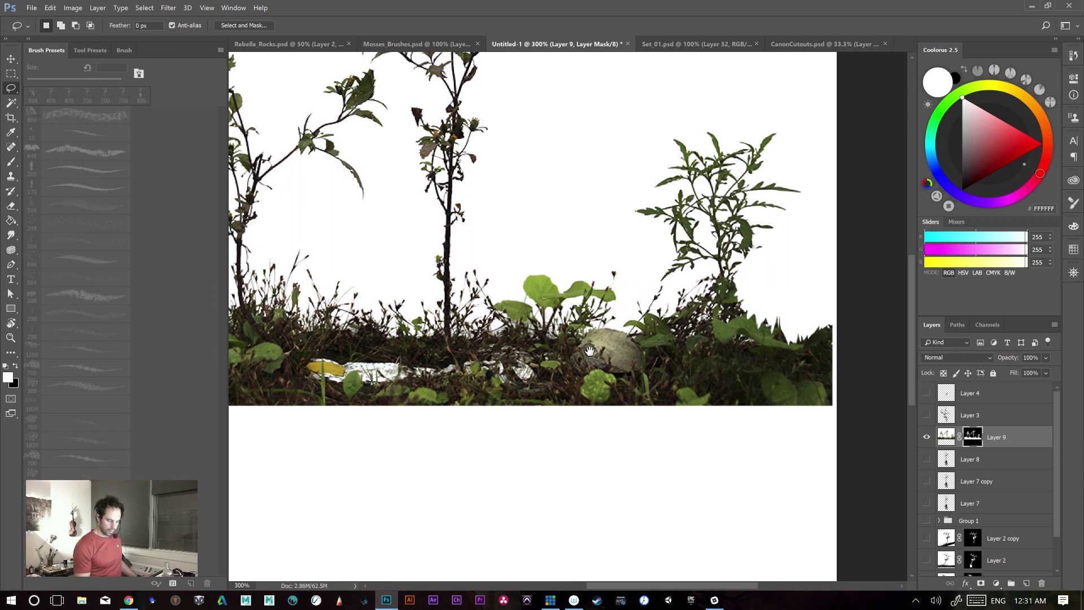
drag(448, 421, 726, 399)
mouse_move(559, 415)
mouse_down()
mouse_move(651, 405)
mouse_move(620, 419)
mouse_up()
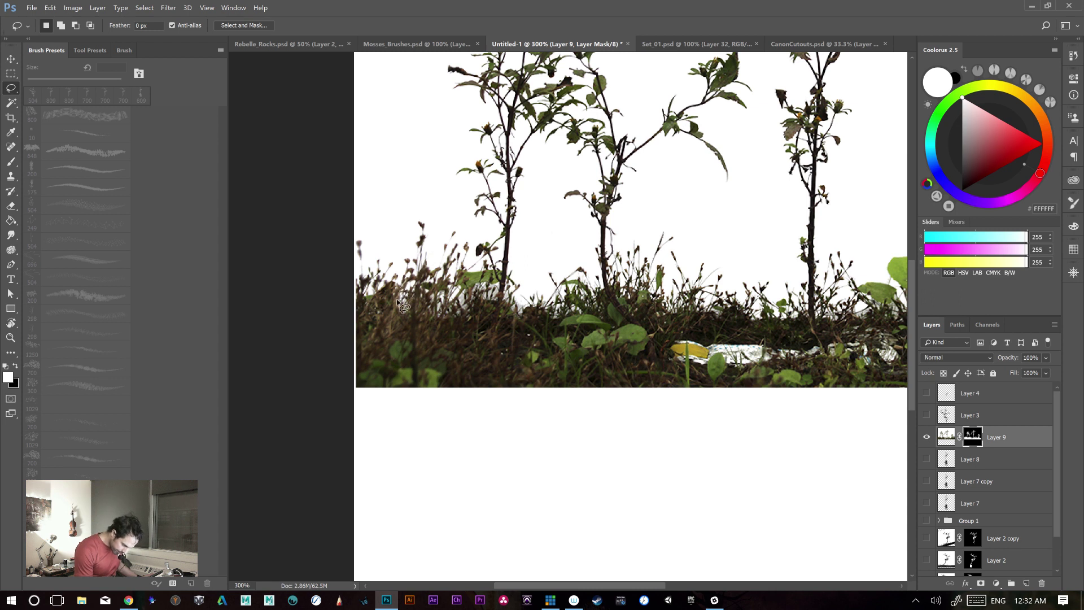
mouse_move(391, 308)
mouse_down()
mouse_move(389, 291)
mouse_move(364, 323)
mouse_move(356, 389)
mouse_move(356, 189)
mouse_move(402, 228)
mouse_up()
key(ctrl+d)
mouse_move(563, 400)
mouse_down()
mouse_move(499, 389)
mouse_move(507, 384)
mouse_up()
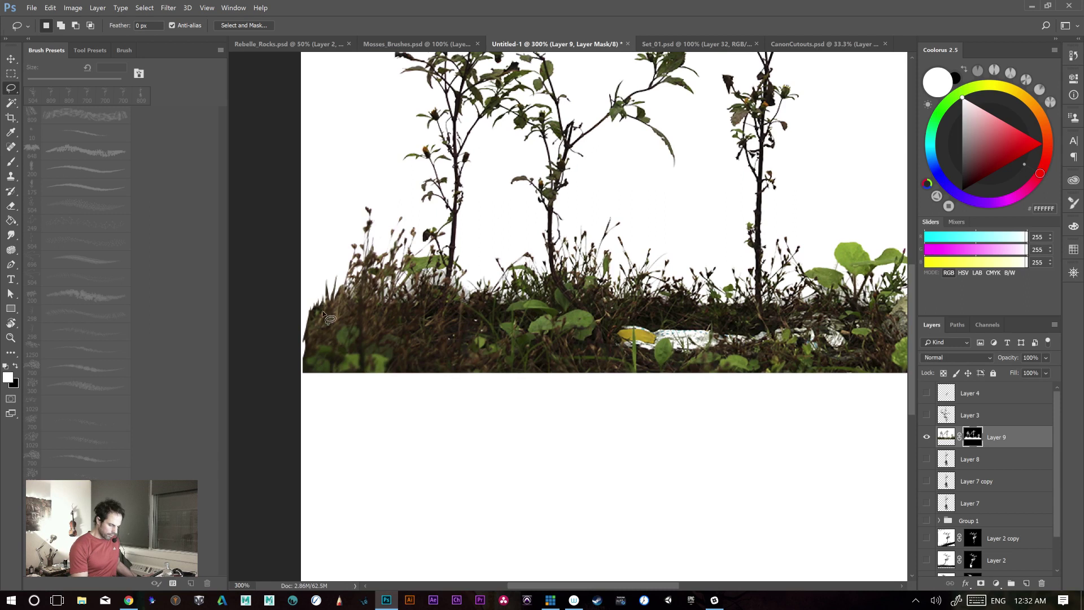
- Lasso the abruptly cut leaves at the right end of the plant strip, remove them from Layer 9's mask, and deselect
drag(380, 416, 284, 407)
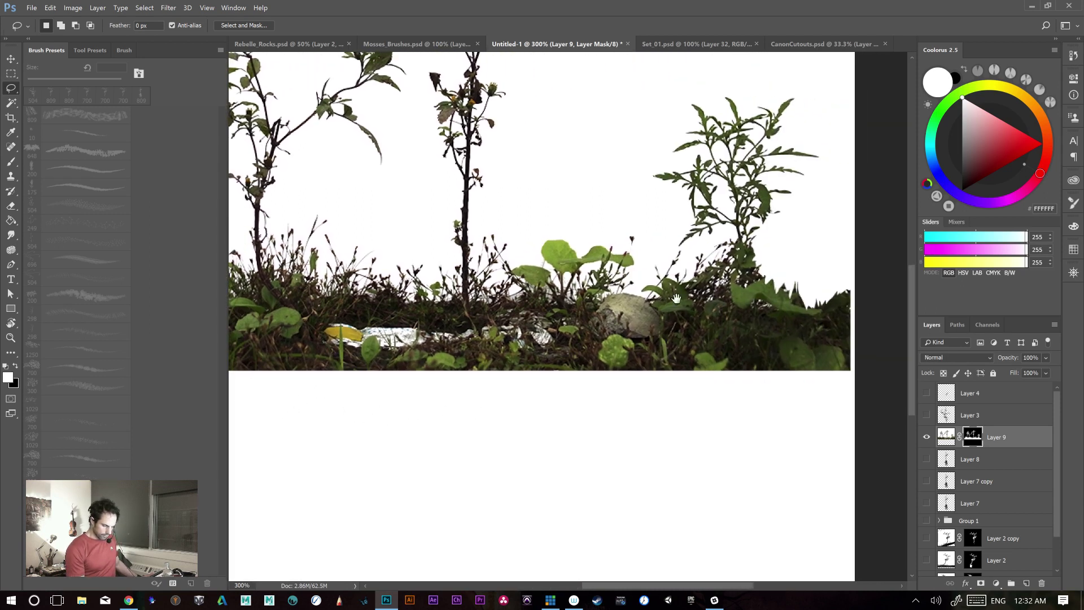
mouse_move(804, 310)
mouse_down()
mouse_move(852, 401)
mouse_move(853, 262)
mouse_move(813, 249)
mouse_move(804, 309)
mouse_up()
key(Delete)
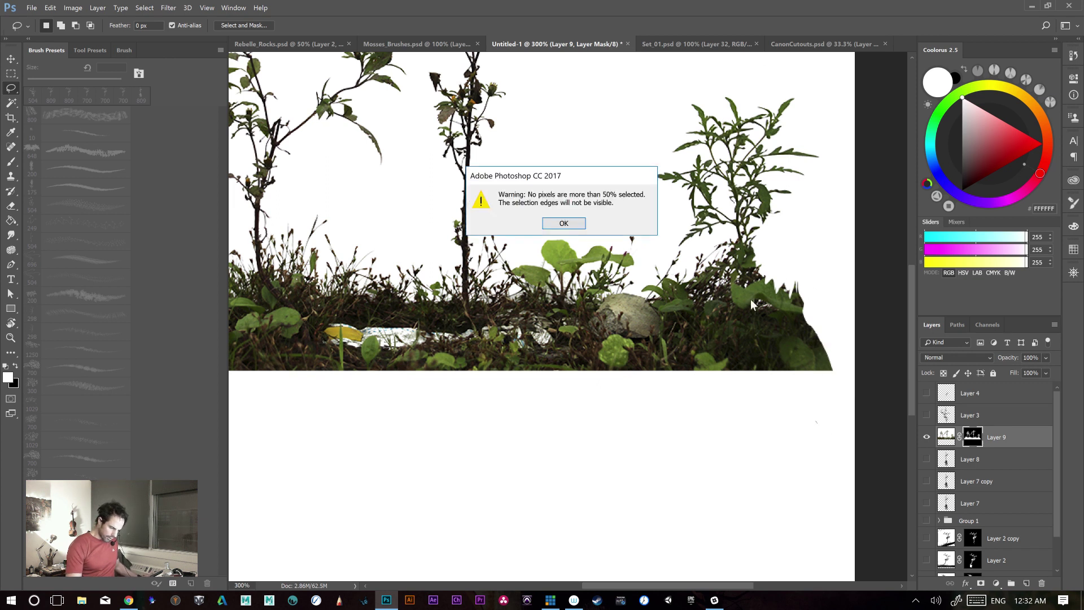
click(567, 228)
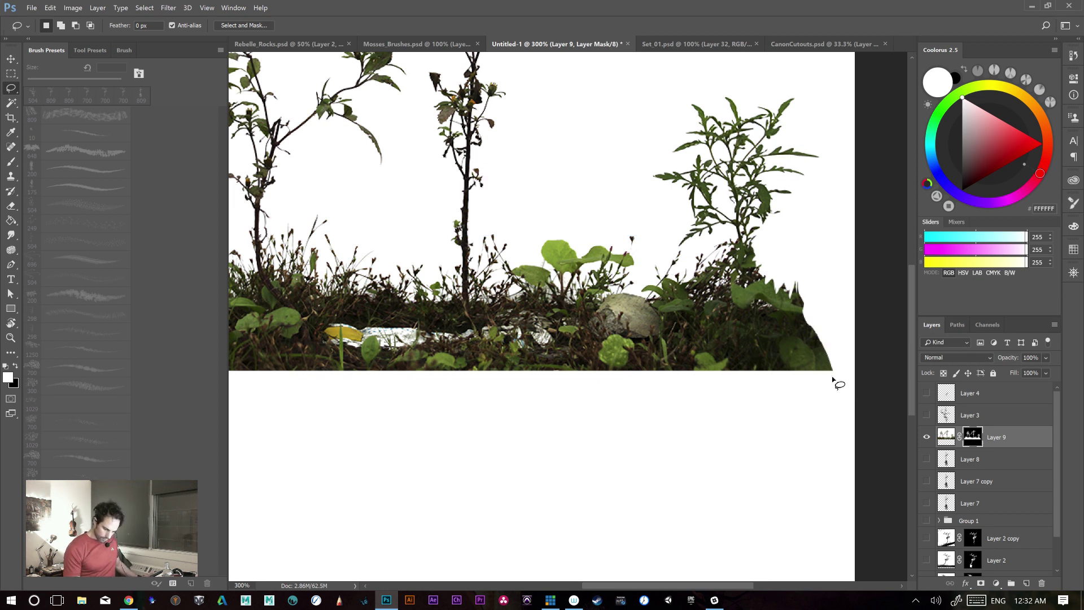
mouse_move(829, 380)
mouse_down()
mouse_move(771, 257)
mouse_move(843, 351)
mouse_move(844, 382)
mouse_up()
key(Delete)
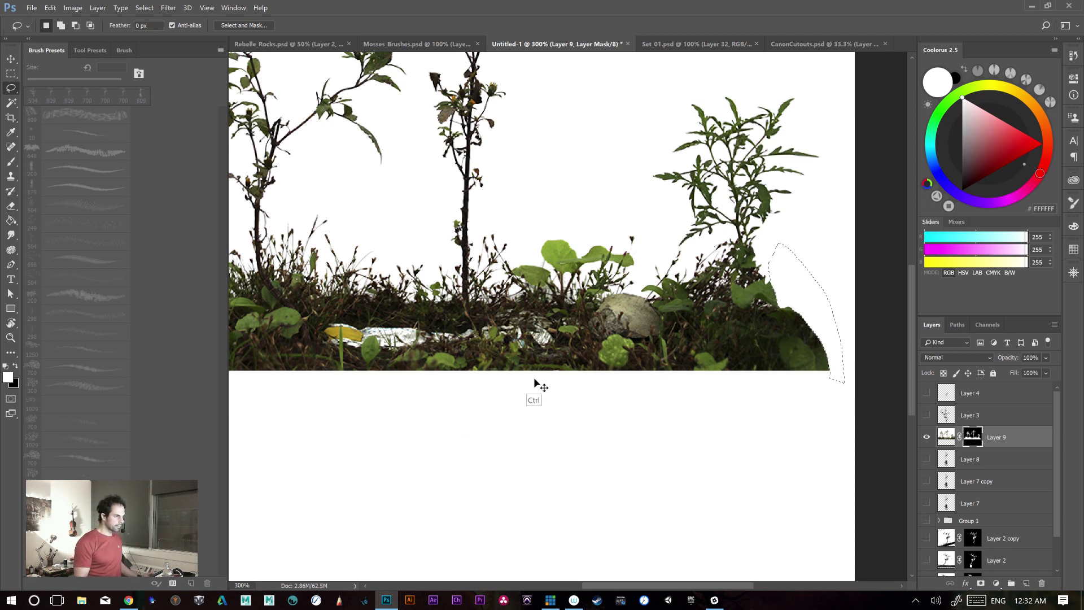
key(ctrl+d)
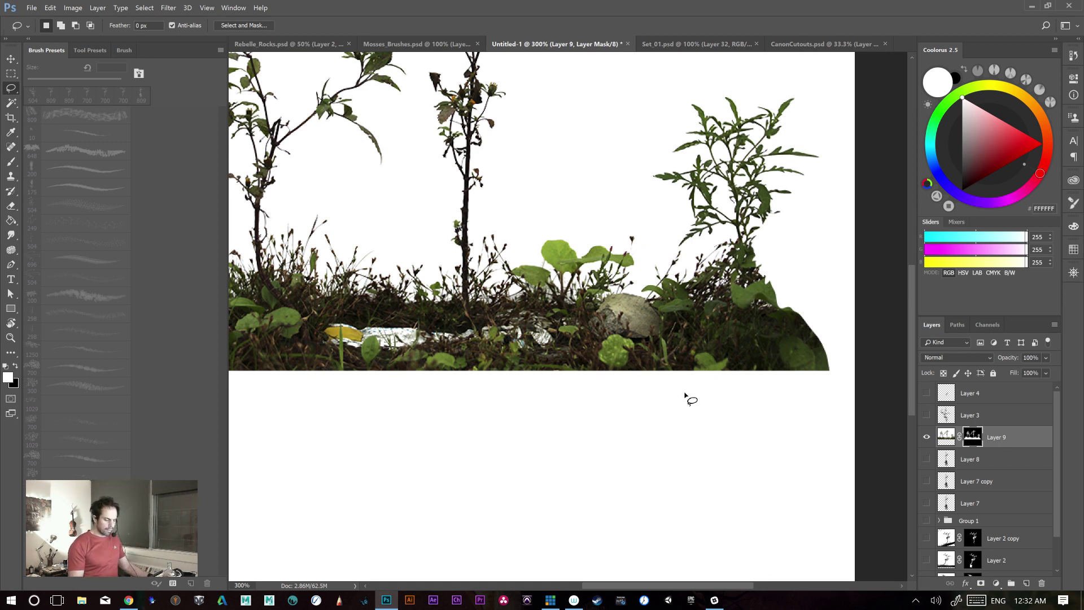
- Choose the Healing Brush Tool and try retouching the foil litter in the ground strip while Layer 9's mask is active
drag(502, 382, 722, 393)
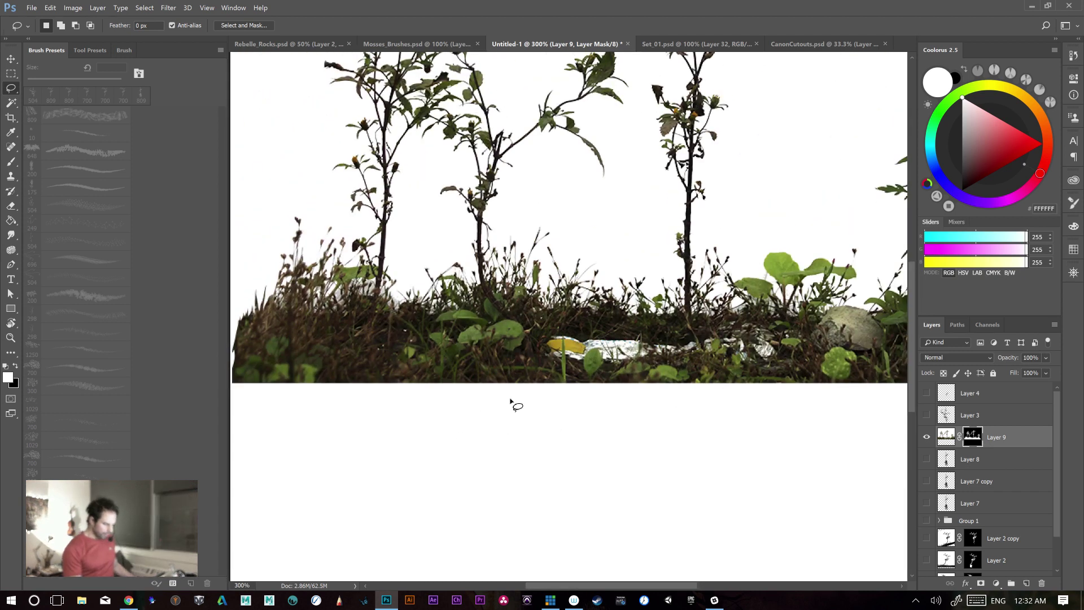
key(b)
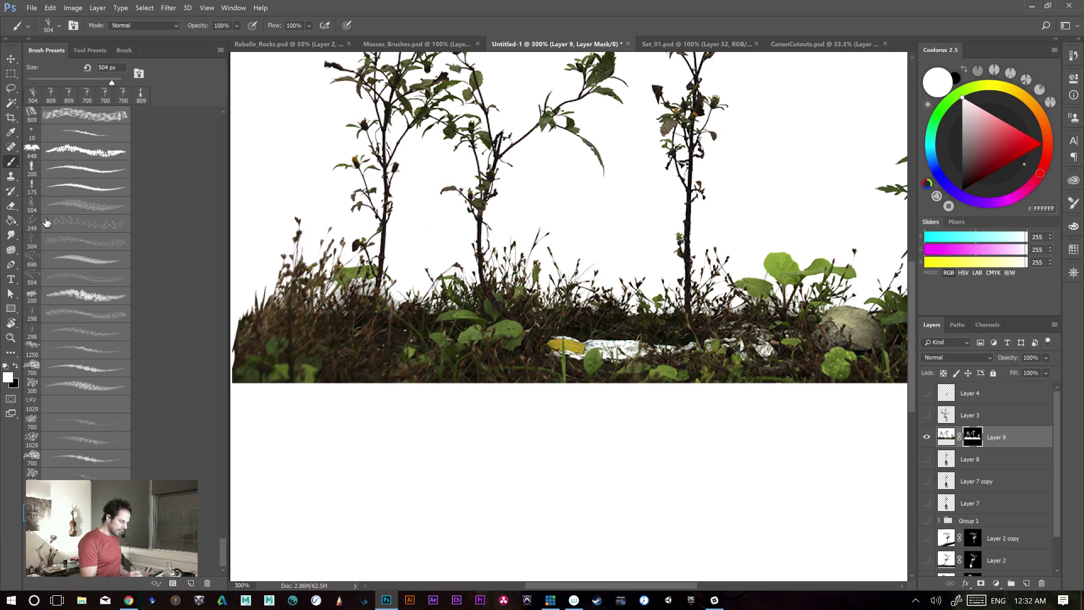
click(11, 249)
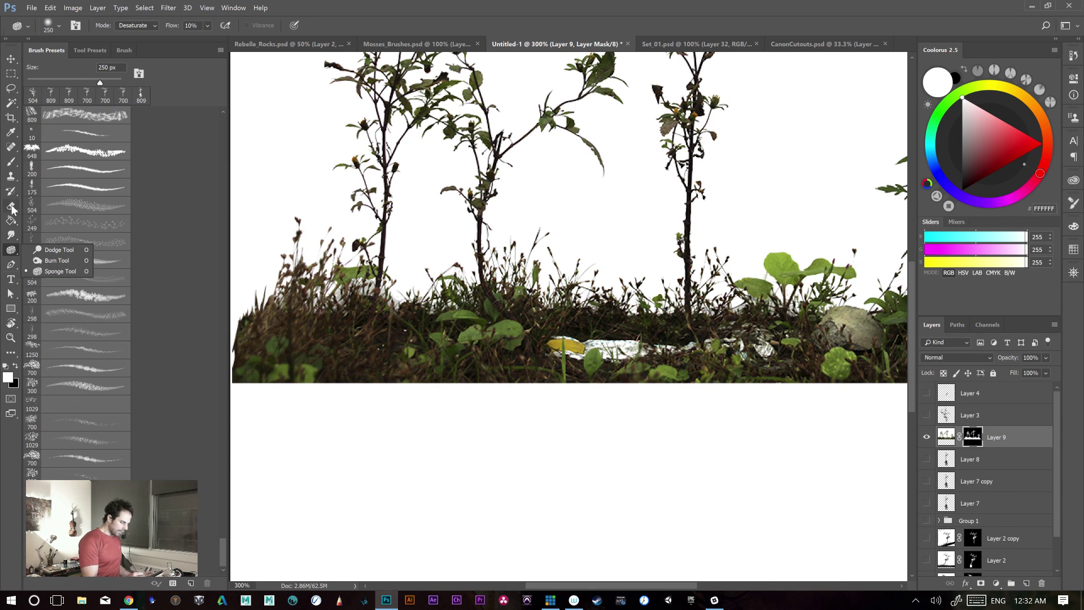
click(11, 179)
click(12, 179)
click(93, 175)
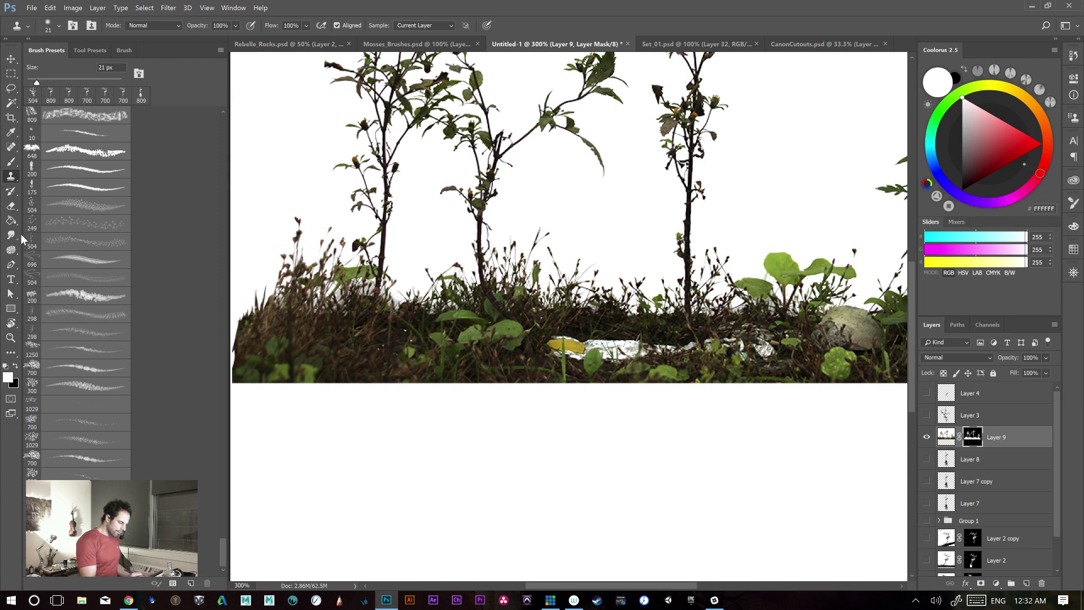
click(11, 147)
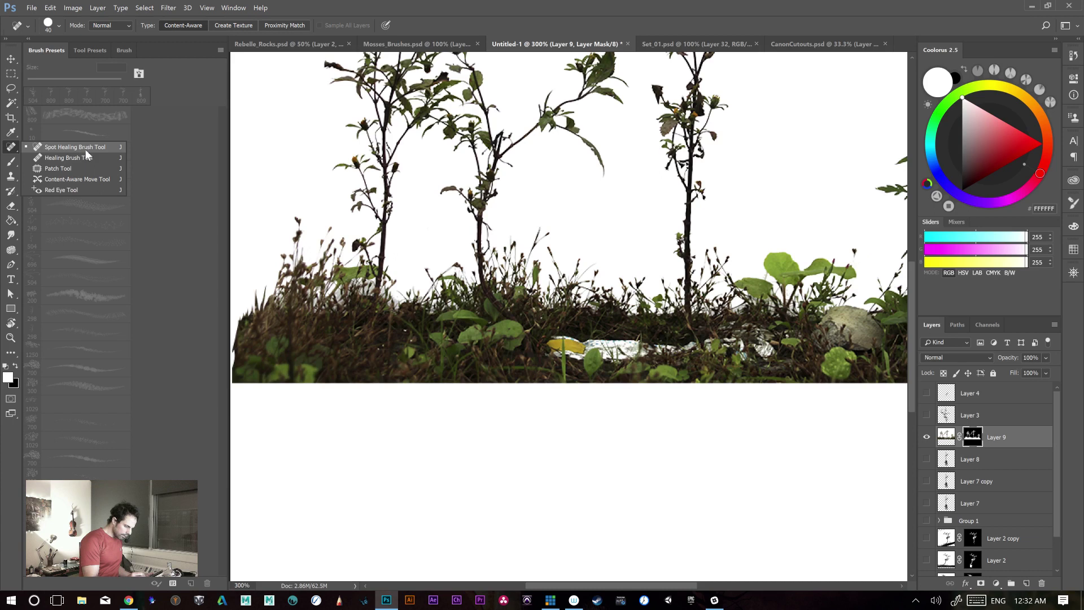
click(100, 157)
click(624, 349)
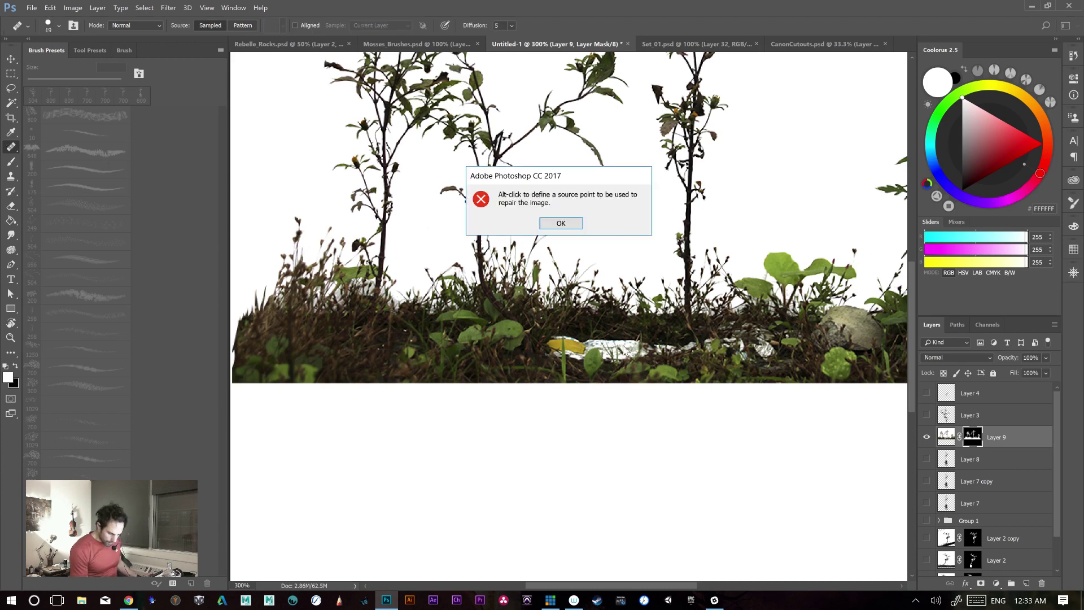
click(562, 223)
- Try healing the litter on Layer 9's image using dark ground sampled beneath the plants, and undo the stroke
click(946, 438)
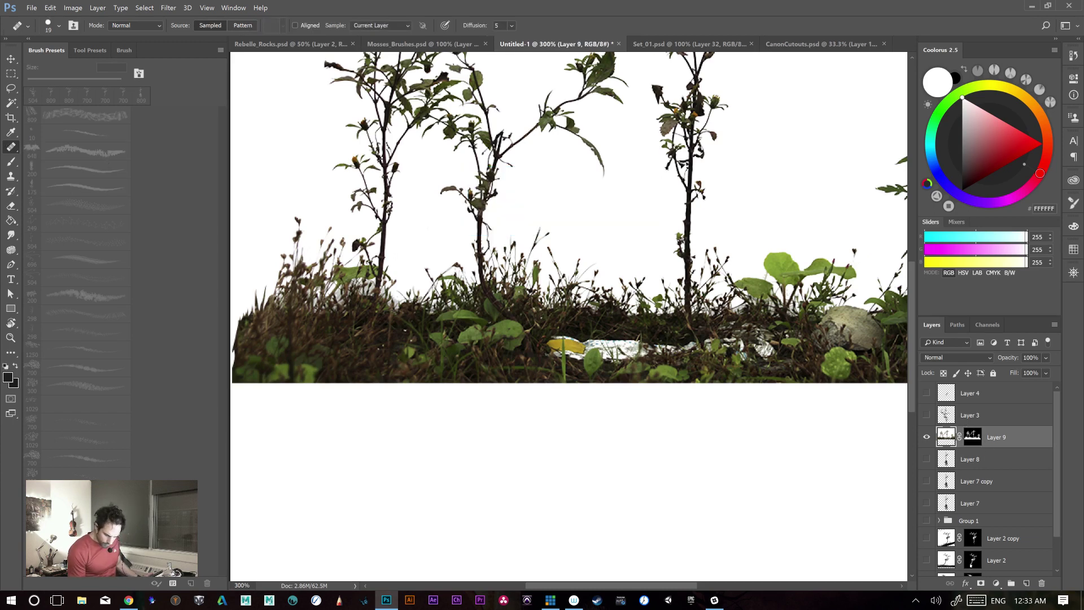
click(600, 349)
click(558, 225)
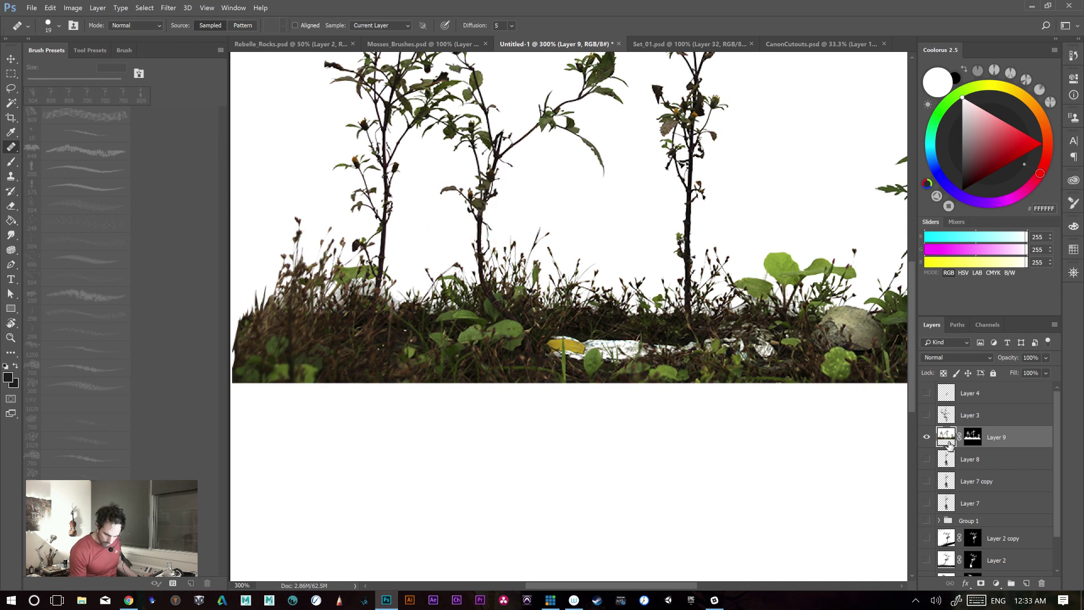
key(alt)
alt+click(418, 352)
mouse_move(590, 342)
mouse_down()
mouse_move(560, 344)
mouse_move(571, 357)
mouse_move(587, 342)
mouse_move(696, 338)
mouse_up()
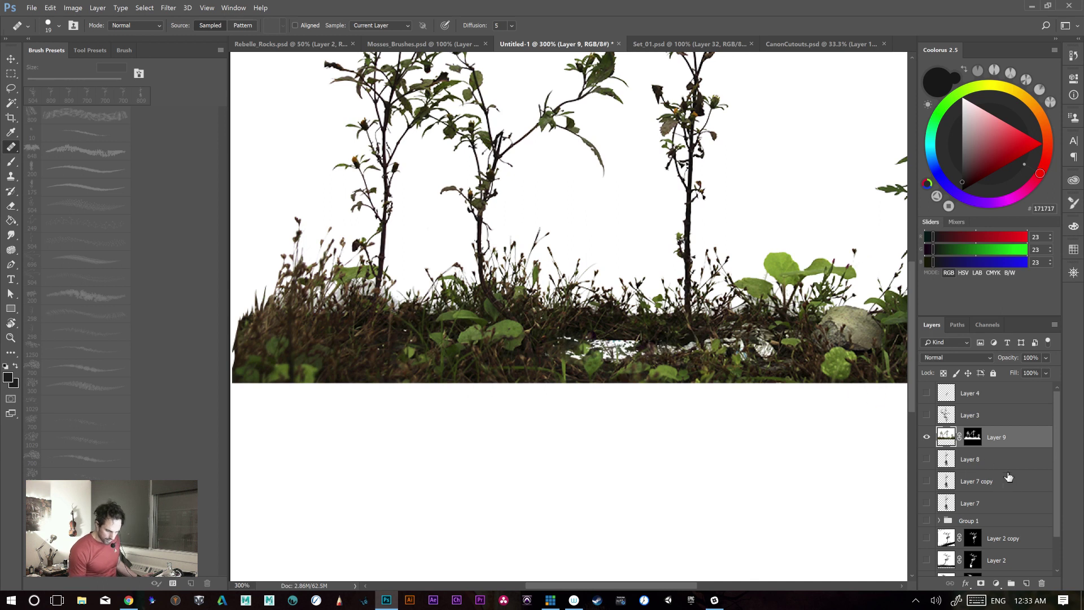
key(ctrl+z)
- Try isolating the foil litter on Layer 9's mask with a lasso selection, swap the foreground and background colors, and deselect
click(971, 440)
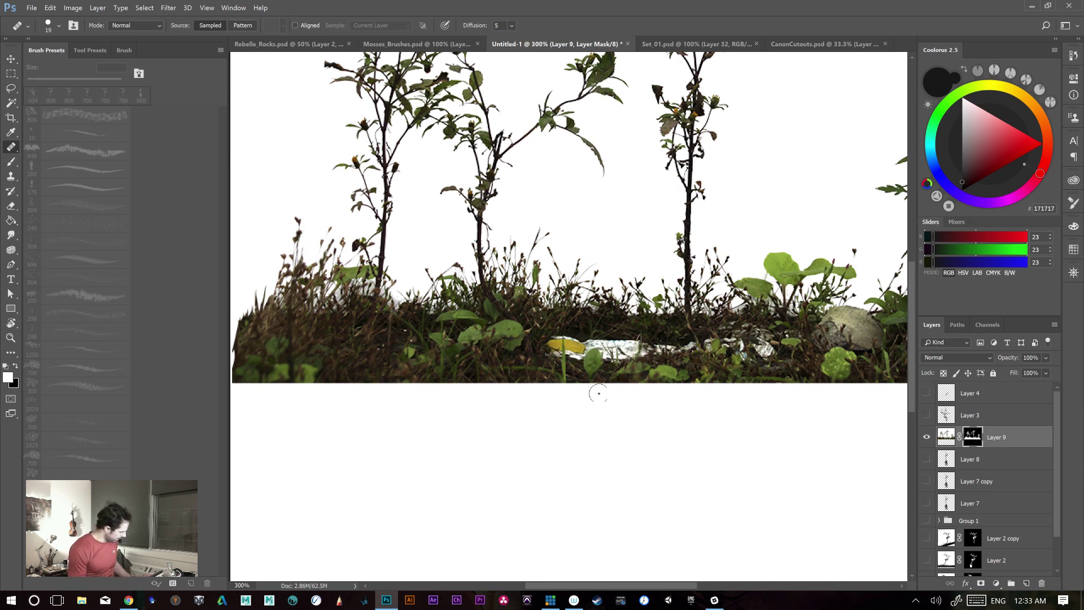
key(l)
mouse_move(605, 371)
mouse_down()
mouse_move(791, 359)
mouse_move(787, 338)
mouse_move(763, 326)
mouse_move(589, 328)
mouse_move(544, 371)
mouse_move(705, 381)
mouse_up()
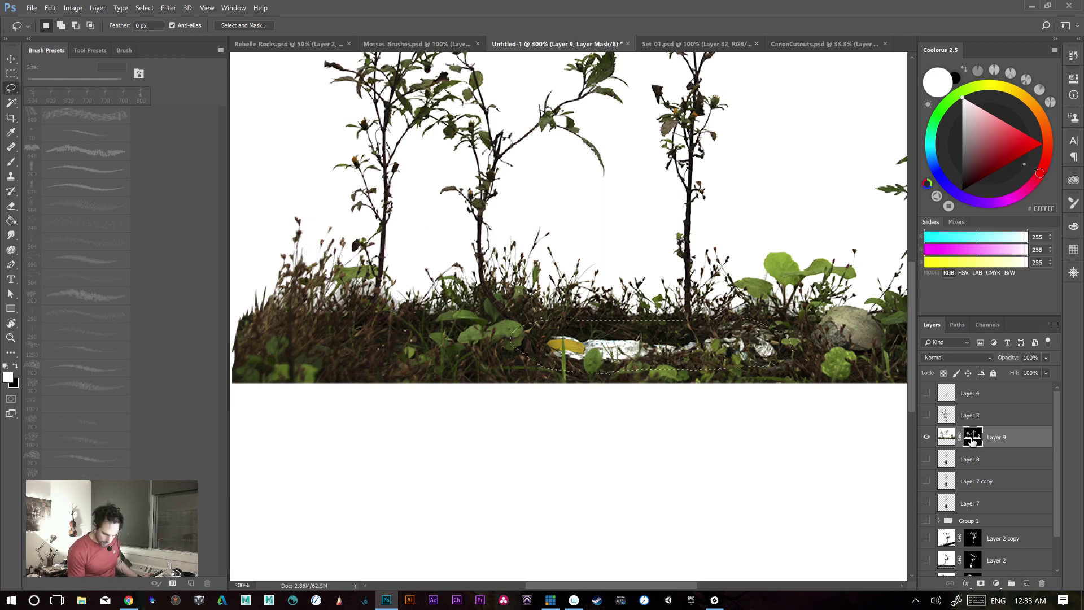
key(x)
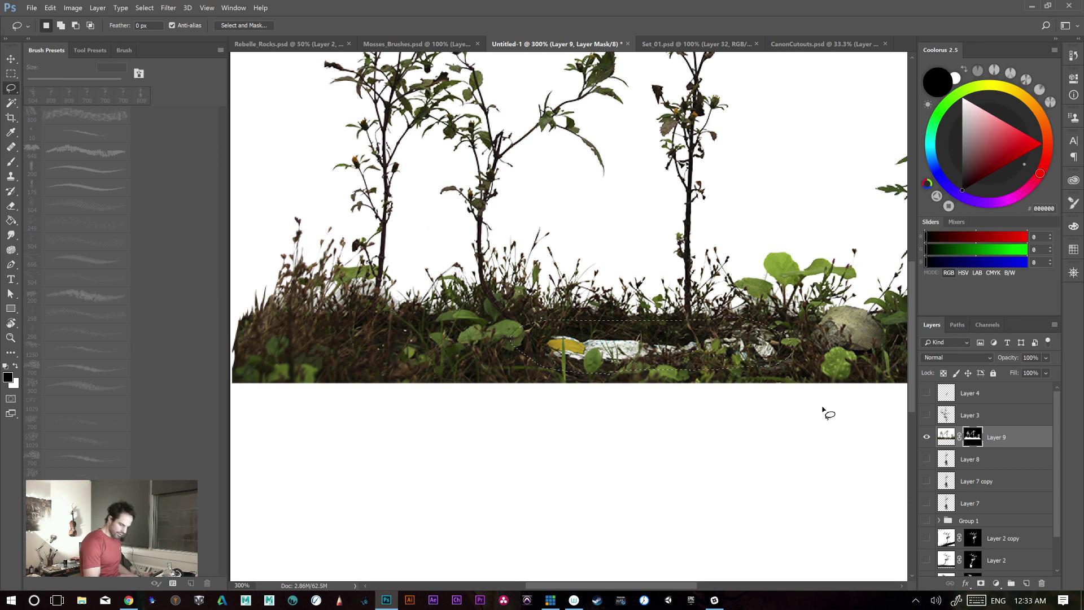
key(ctrl+d)
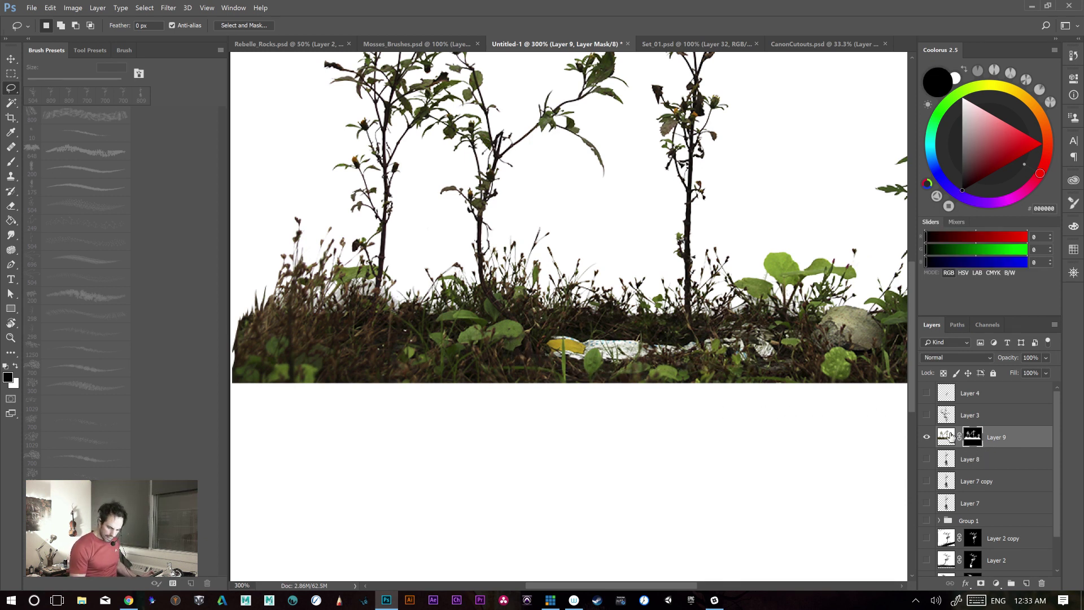
- Try the 21 px Clone Stamp over the litter on Layer 9's mask, and on its image, undoing each attempt
key(s)
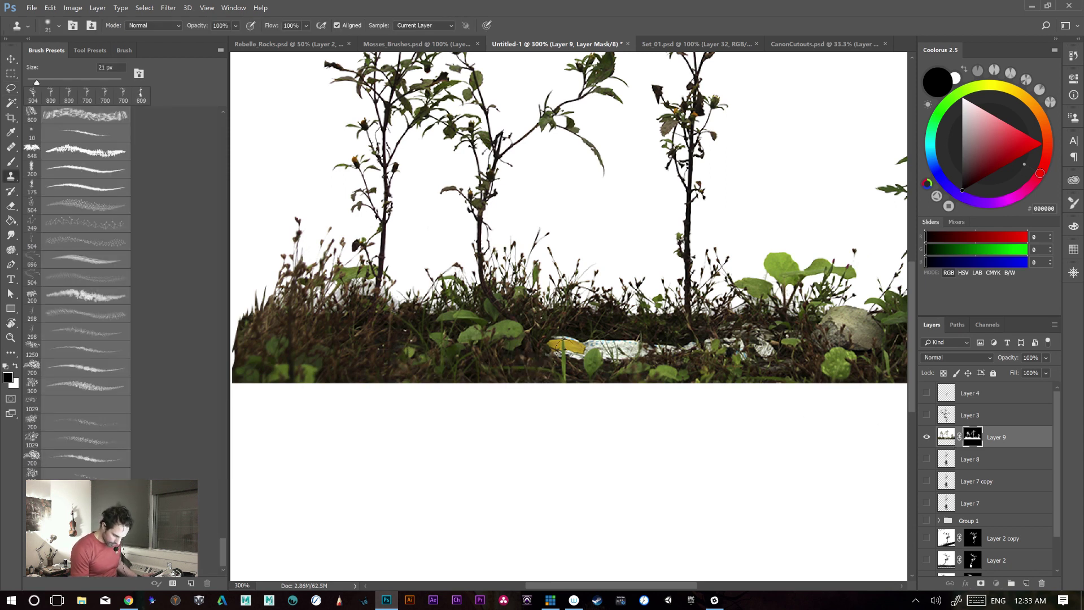
click(539, 350)
key(ctrl+z)
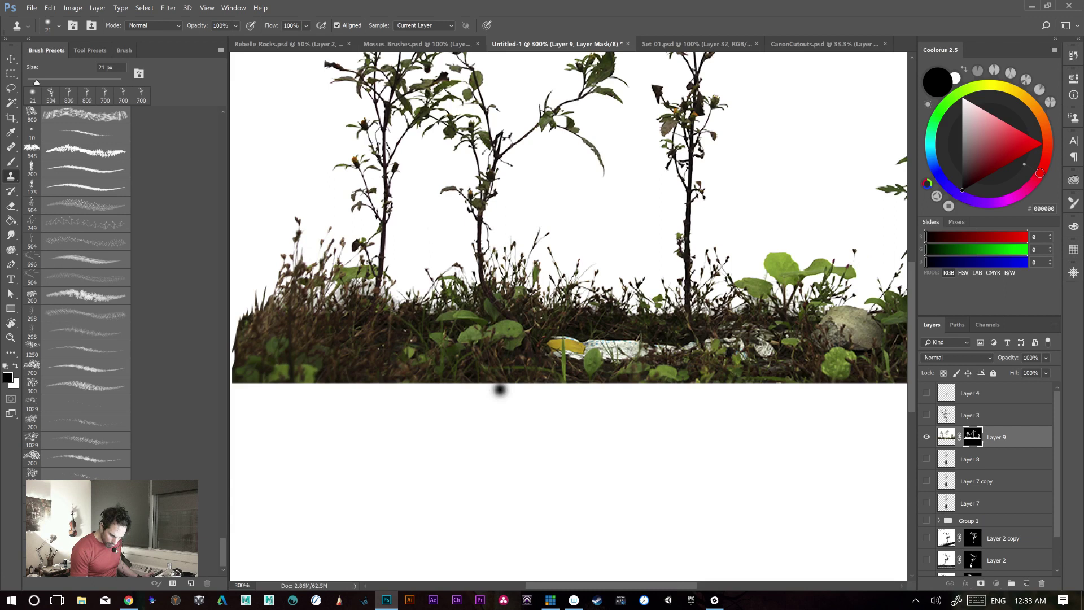
click(947, 437)
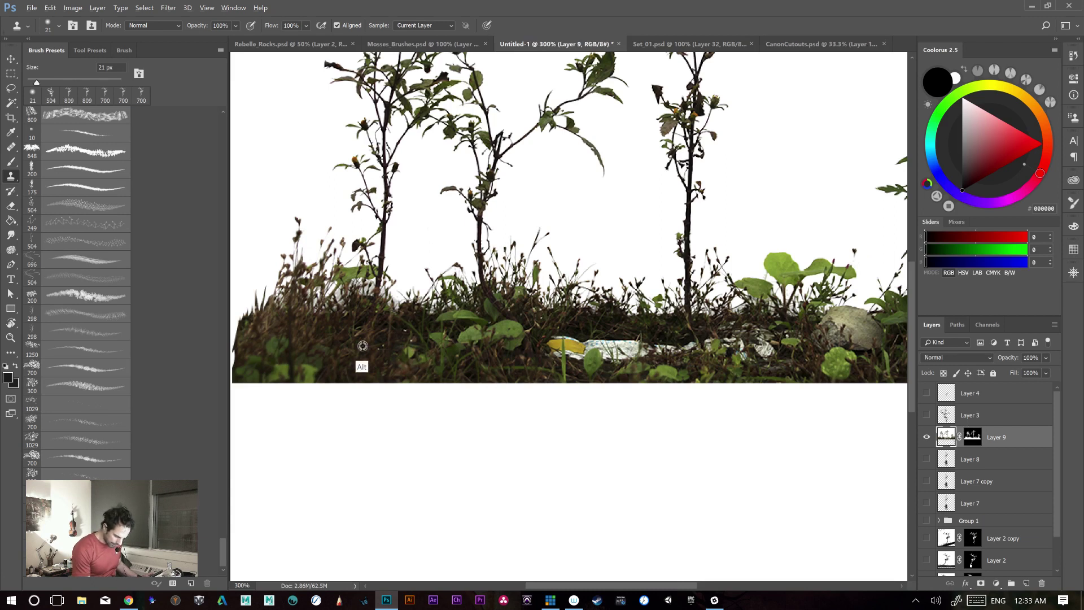
mouse_move(556, 350)
mouse_down()
mouse_move(592, 361)
mouse_move(603, 341)
mouse_move(622, 359)
mouse_up()
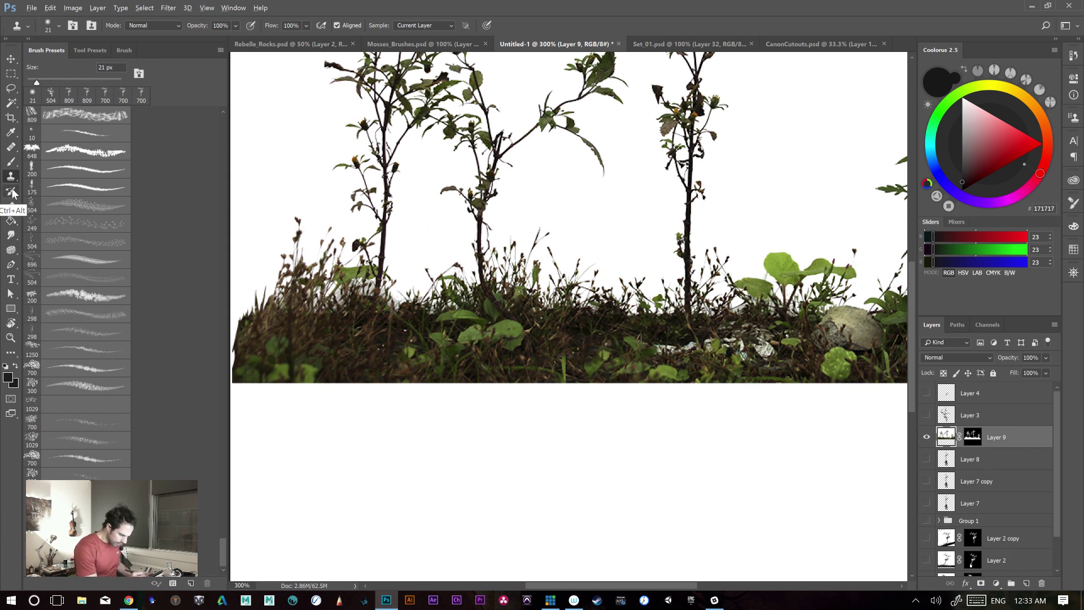
key(ctrl+z)
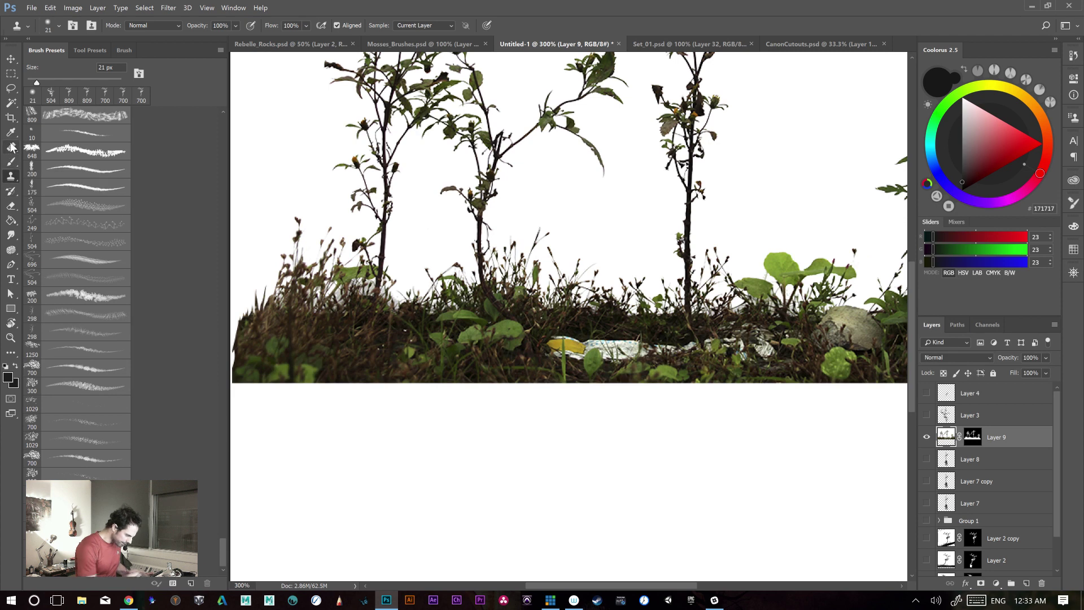
- Enlarge the Clone Stamp to 35 px and clone dark ground over the litter's yellow end on Layer 9's image
key(])
key(])
key(])
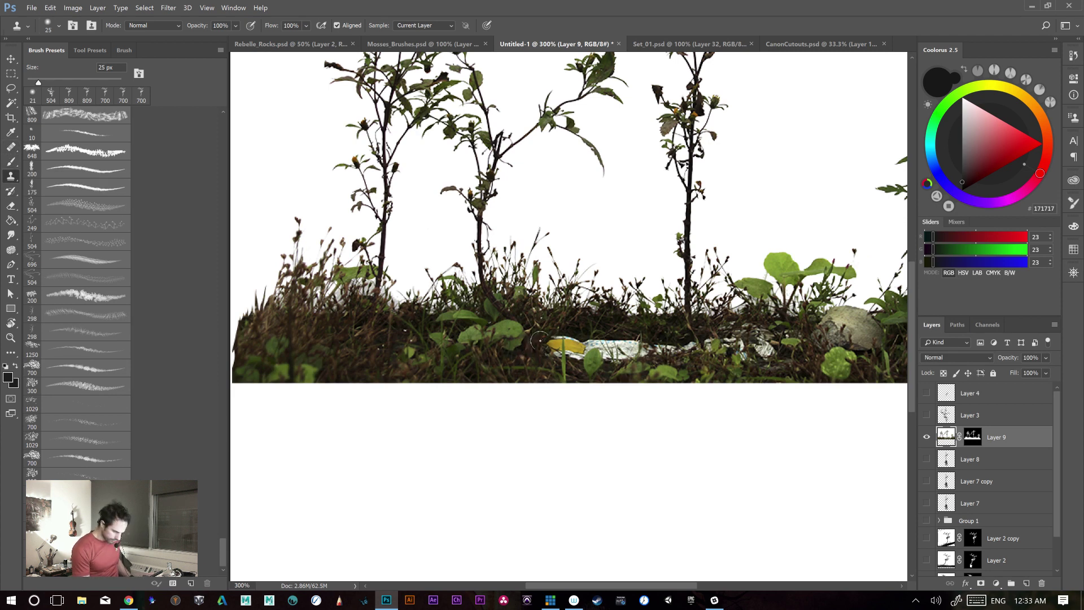
alt+click(431, 352)
alt+click(432, 352)
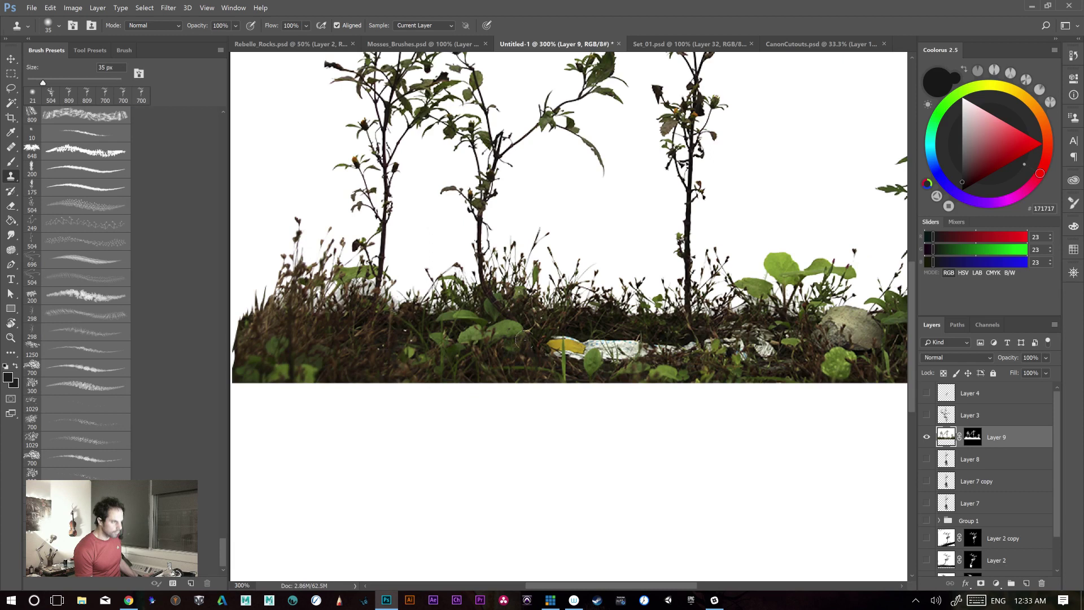
mouse_move(528, 342)
mouse_down()
mouse_move(597, 355)
mouse_move(593, 335)
mouse_move(616, 347)
mouse_up()
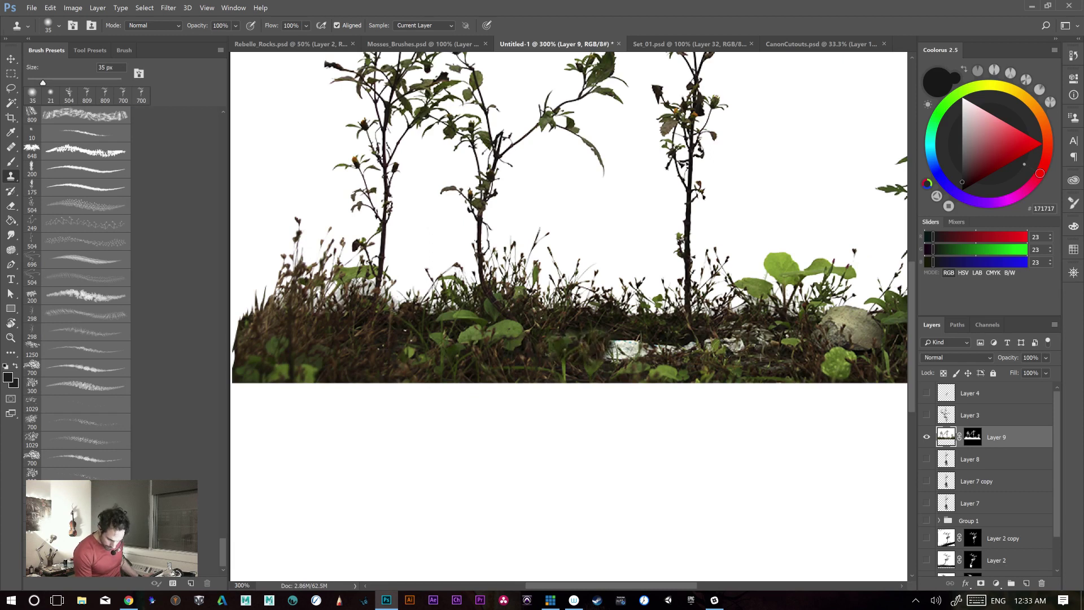
- Clone grass and soil sampled from the strip's left part over the remaining foil litter on Layer 9
alt+click(348, 347)
mouse_move(604, 341)
mouse_down()
mouse_move(627, 350)
mouse_move(549, 333)
mouse_move(576, 366)
mouse_move(631, 343)
mouse_move(653, 340)
mouse_move(594, 356)
mouse_move(734, 342)
mouse_up()
key(ctrl+z)
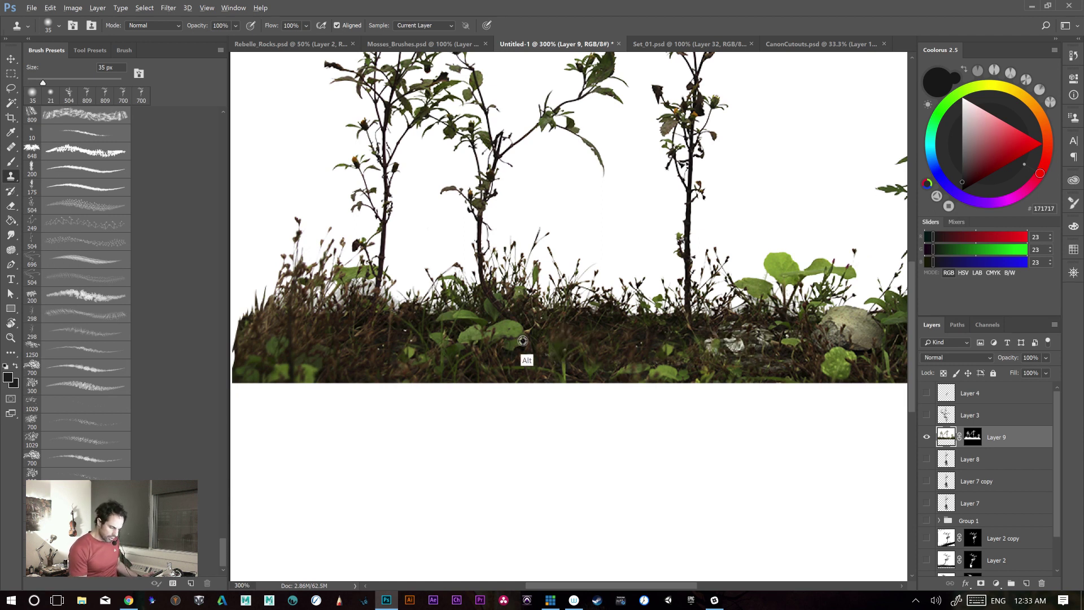
alt+click(331, 335)
mouse_move(709, 367)
mouse_down()
mouse_move(713, 344)
mouse_move(734, 339)
mouse_move(763, 353)
mouse_up()
drag(582, 336, 680, 337)
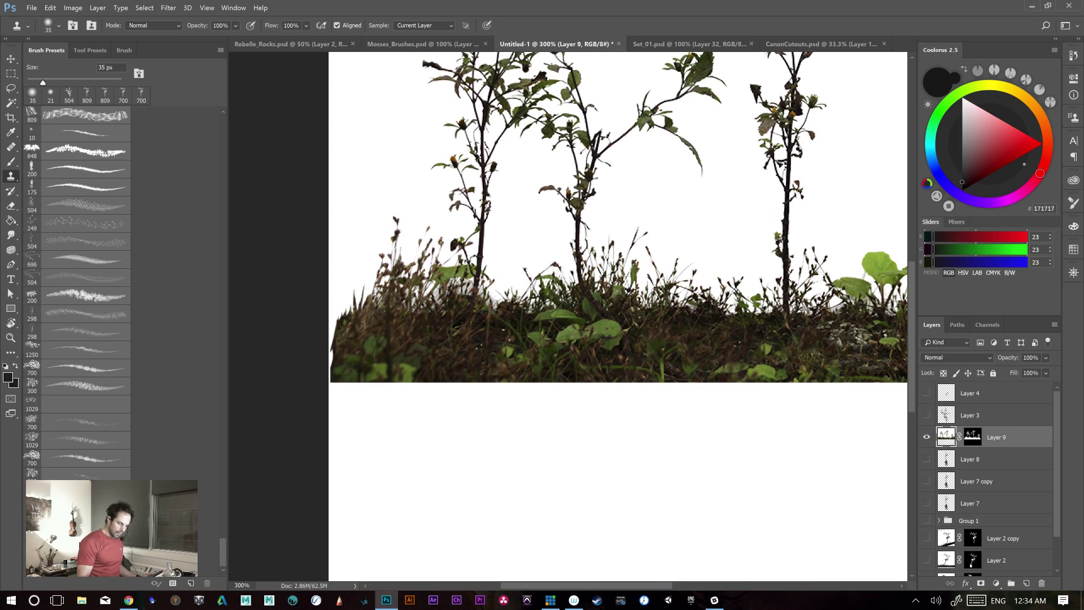
- Switch to the Brush tool, try several painting tool presets, and select the Good Rough Drawing Brush preset
key(b)
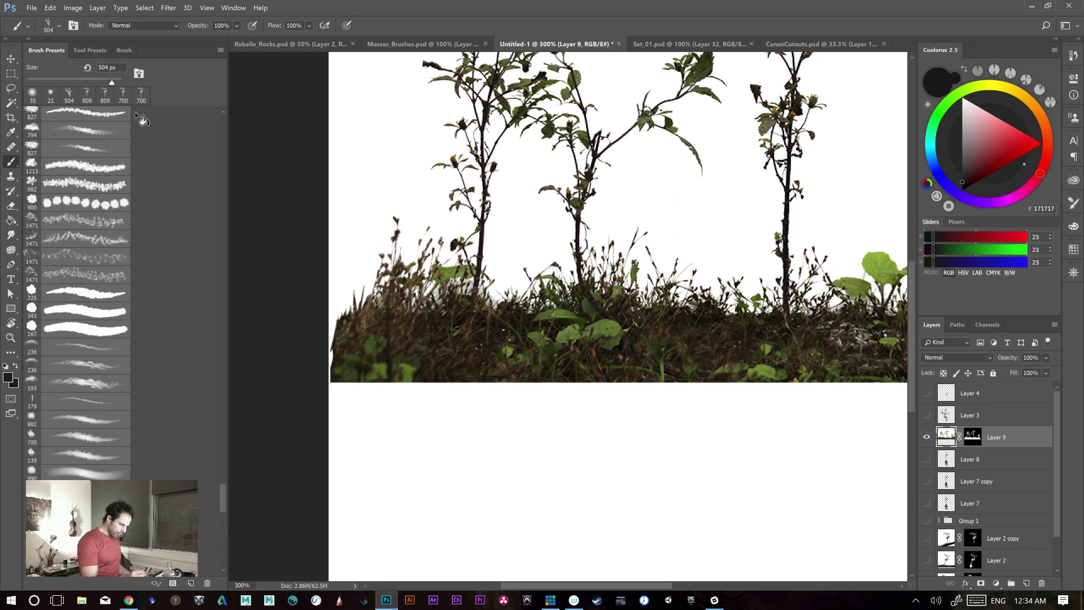
click(123, 49)
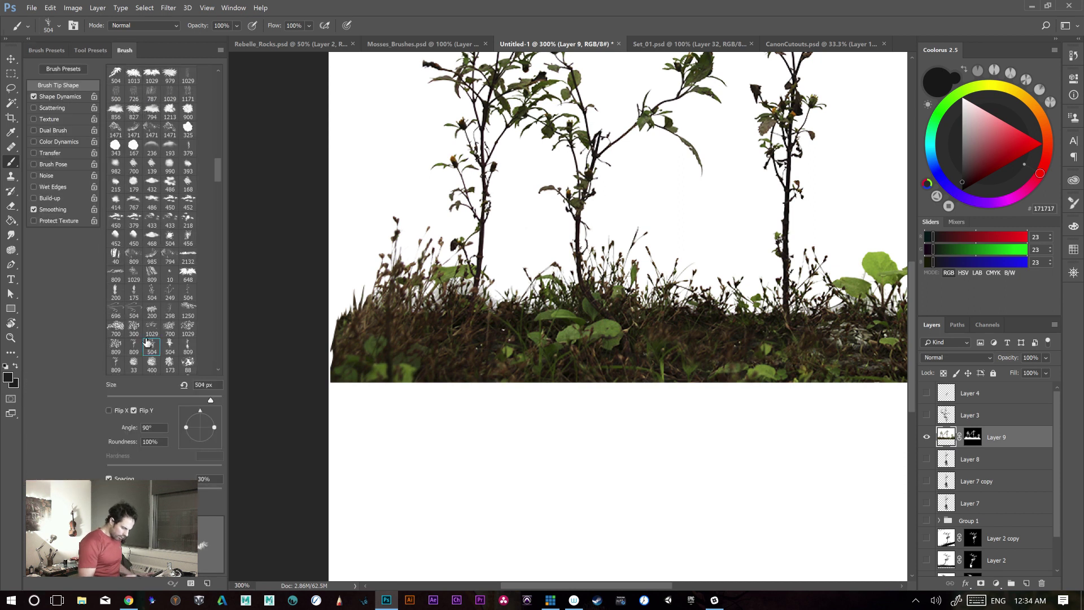
click(88, 51)
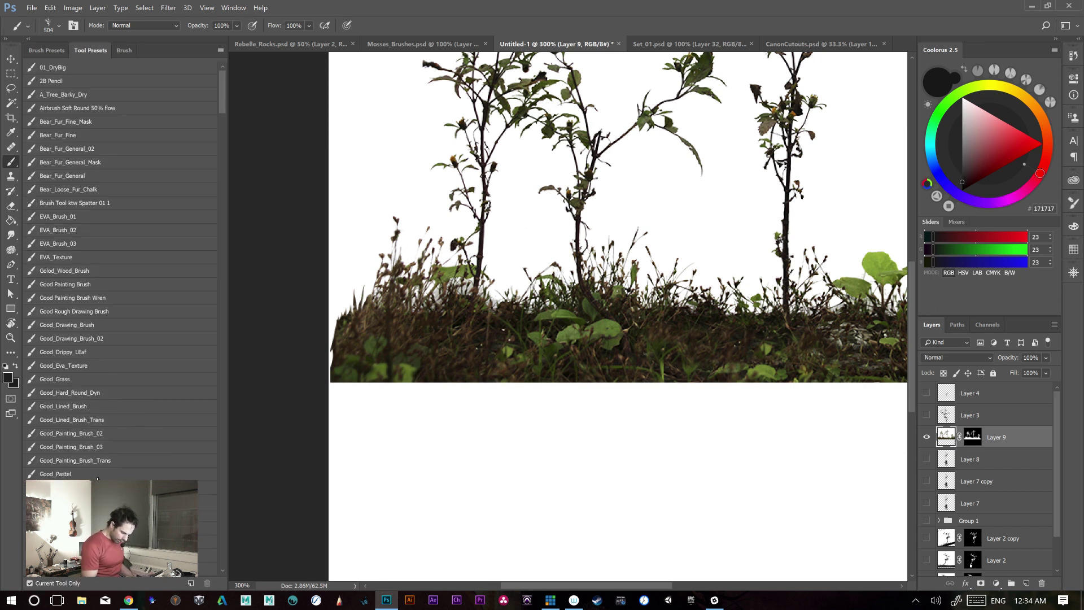
click(85, 460)
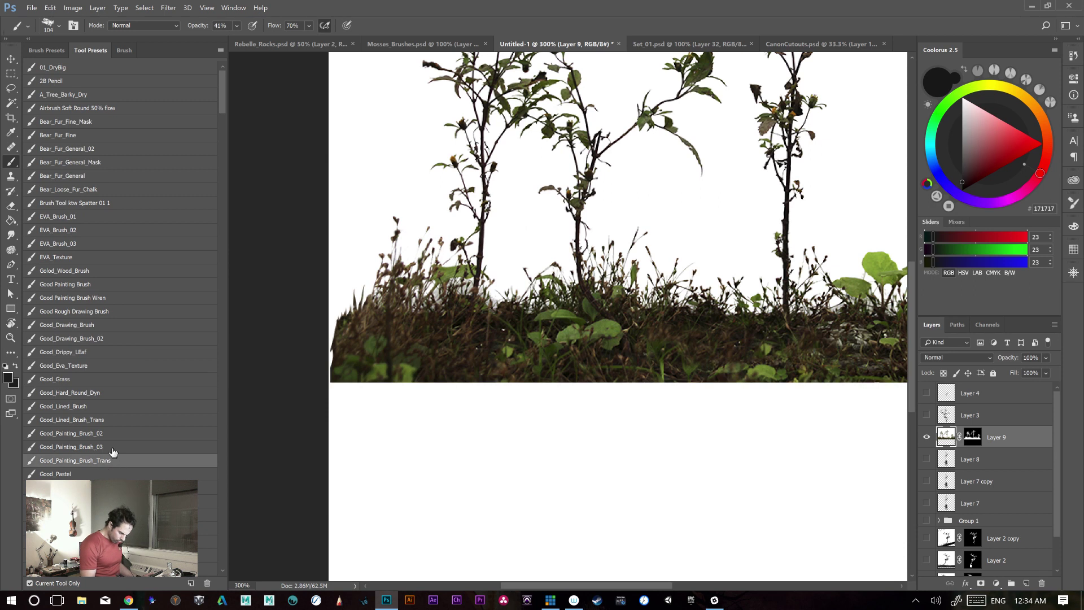
click(85, 488)
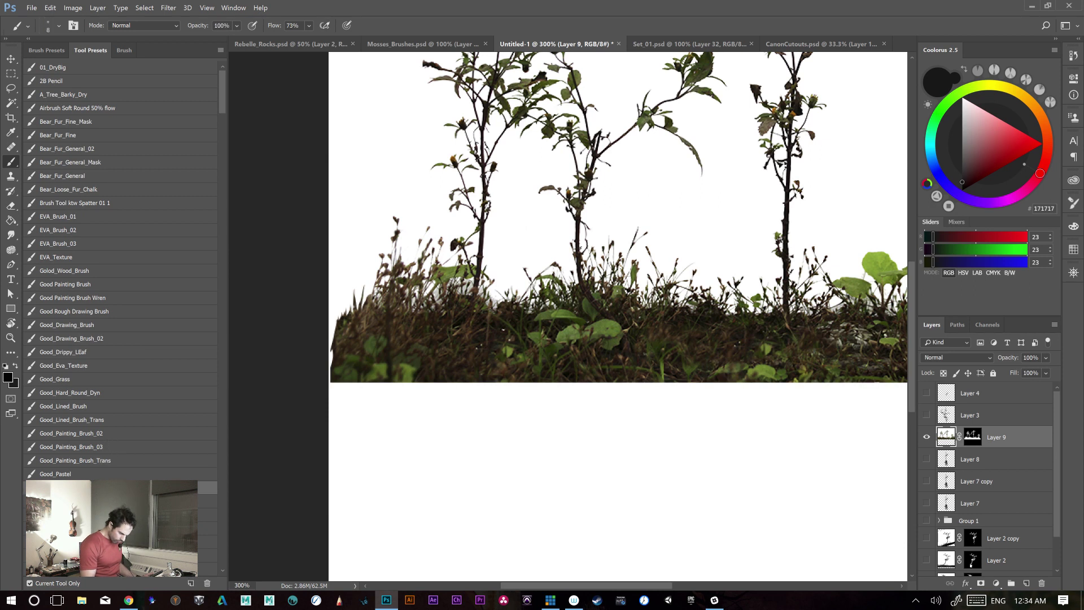
click(85, 501)
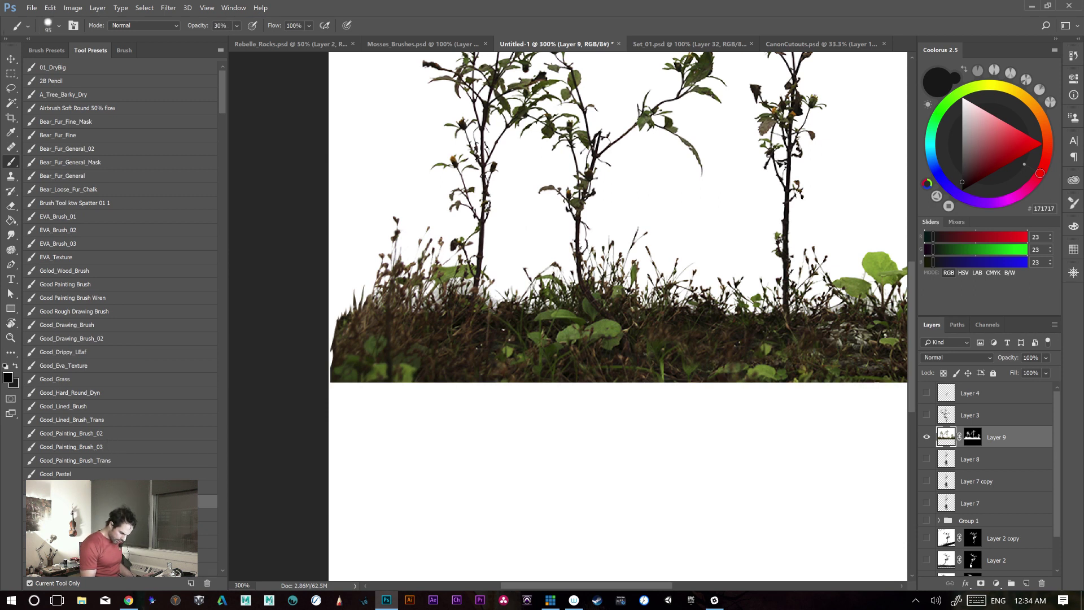
click(100, 313)
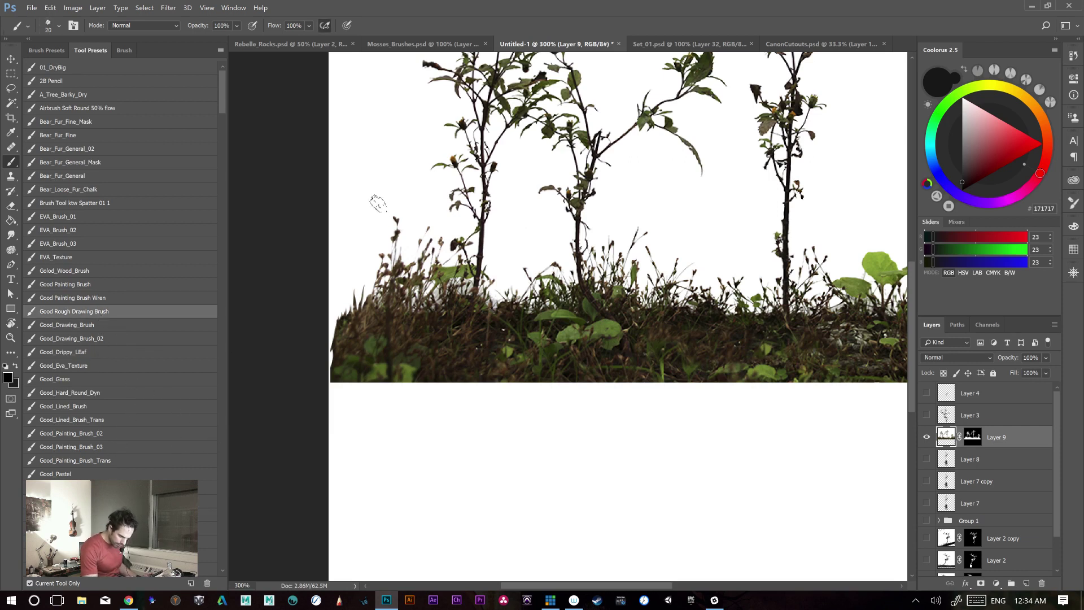
- Reduce the brush to 7 px and paint along the left edge of the grass strip on Layer 9's mask with white and black
click(974, 439)
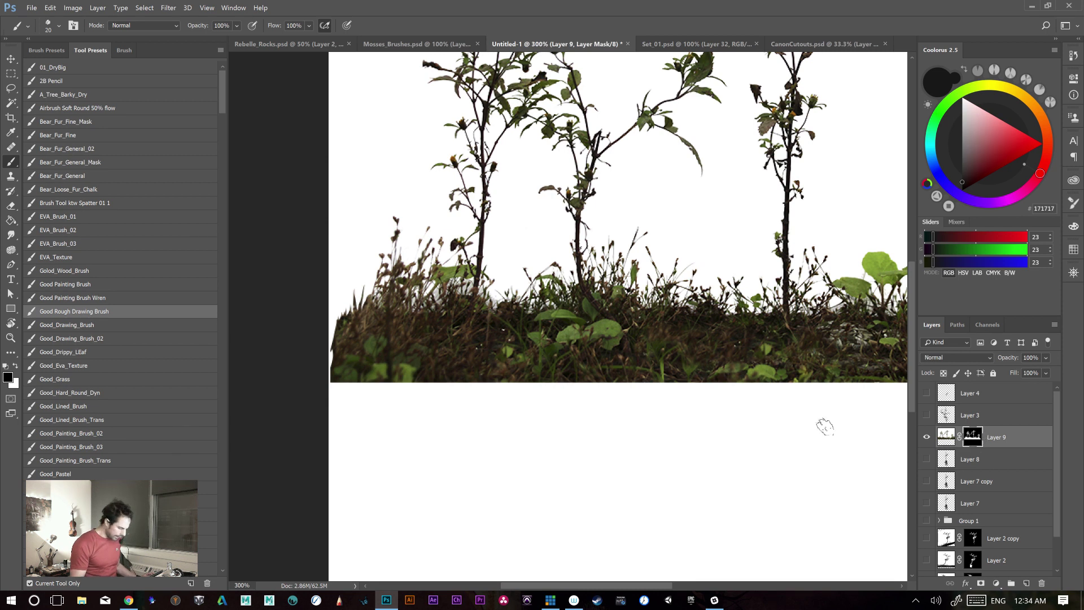
key(x)
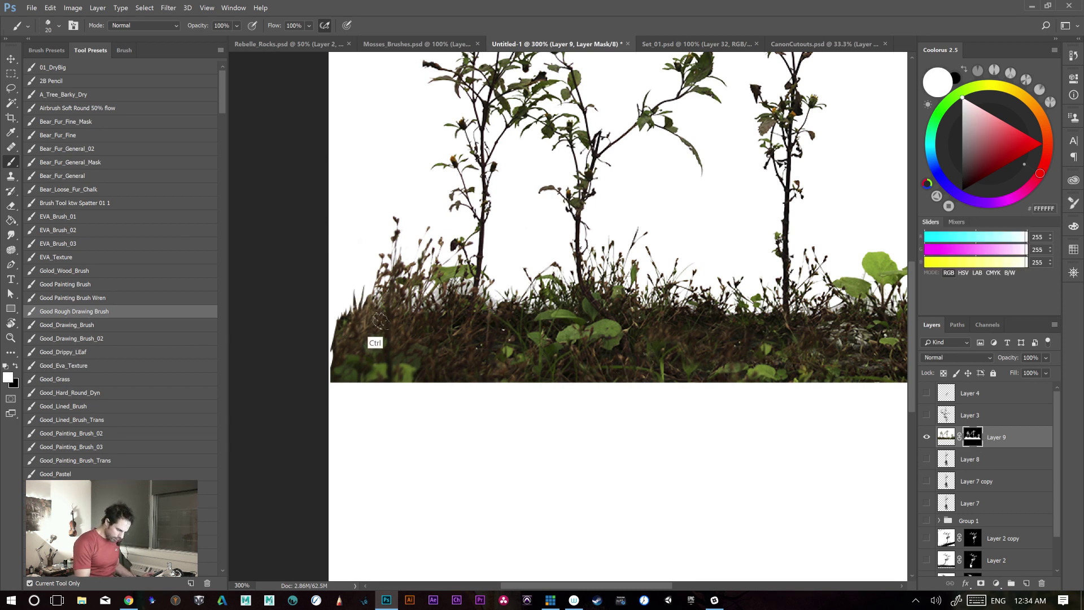
key(bracketleft)
key(bracketleft)
key(bracketleft)
key(bracketleft)
key(bracketleft)
key(bracketleft)
key(bracketleft)
key(bracketleft)
key(bracketleft)
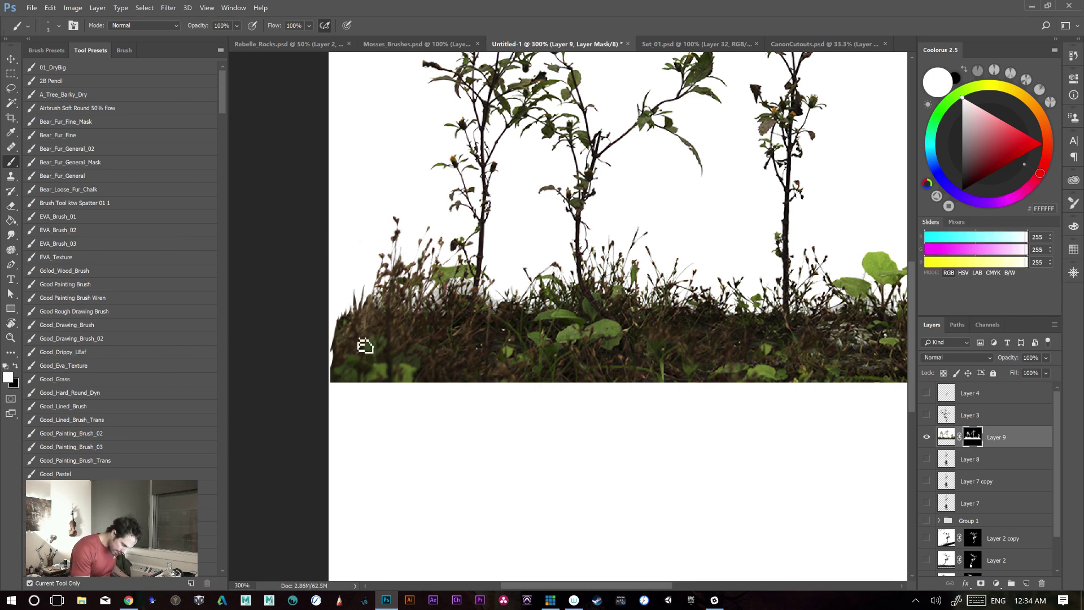
key(bracketright)
key(bracketright)
key(bracketright)
key(bracketright)
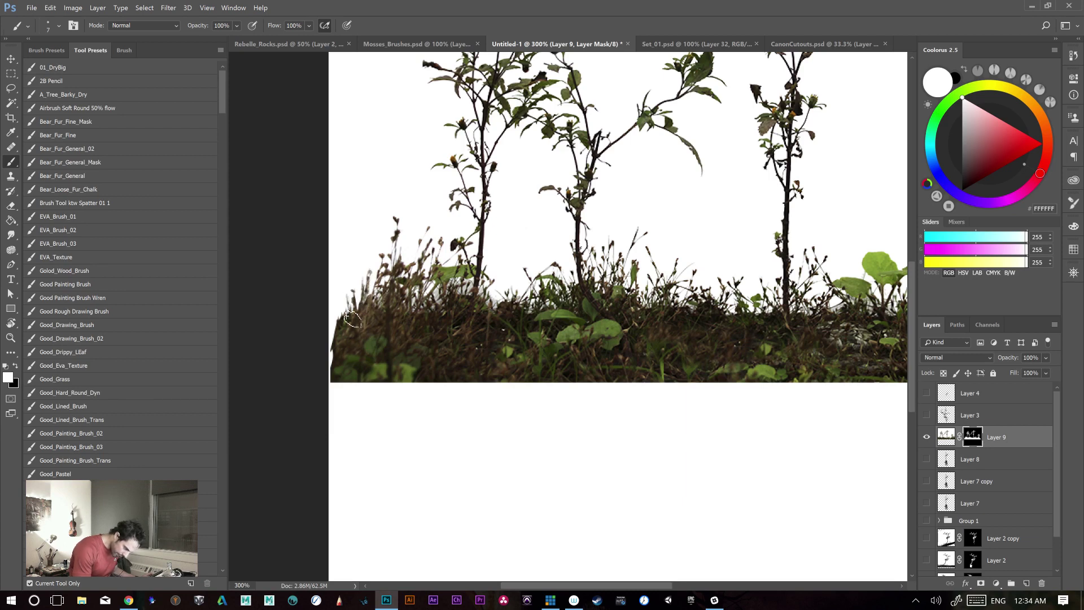
drag(356, 318, 346, 339)
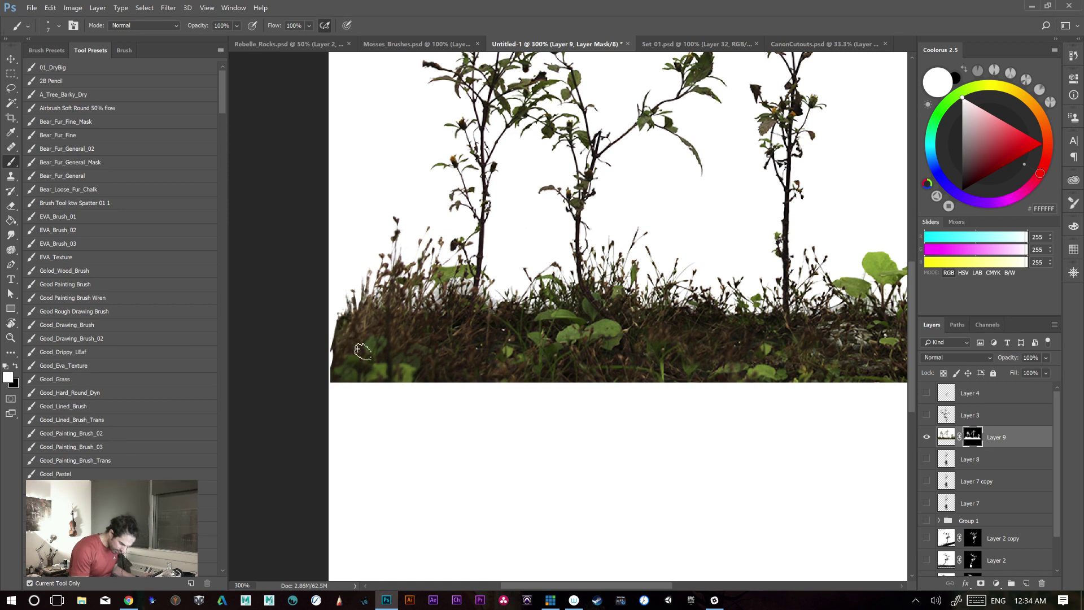
key(x)
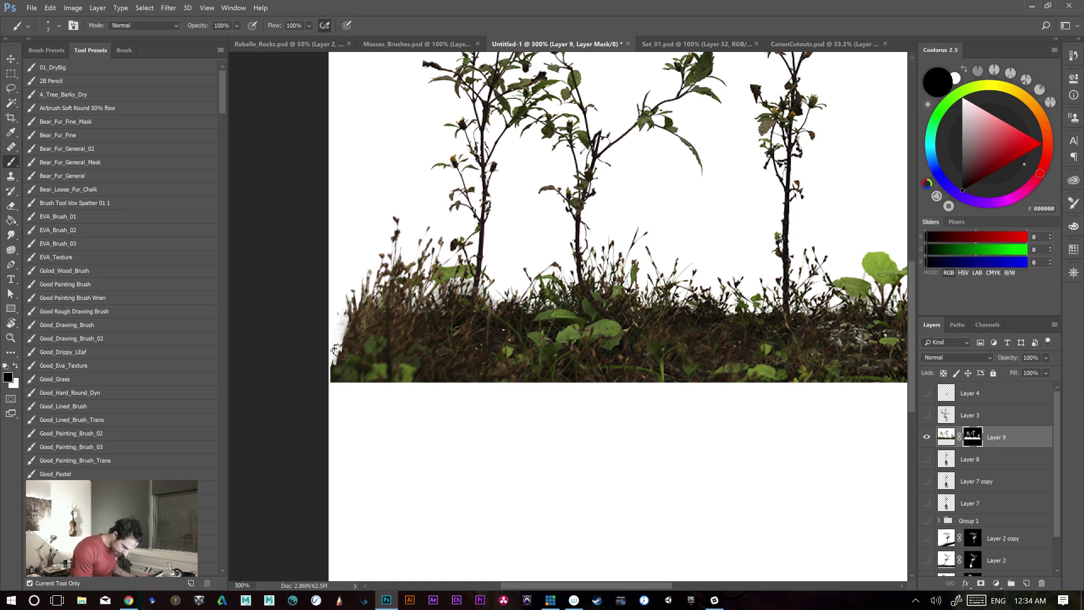
- Lasso the leftover dark sliver at the strip's left end, clear it from Layer 9's mask and drop the selection
key(l)
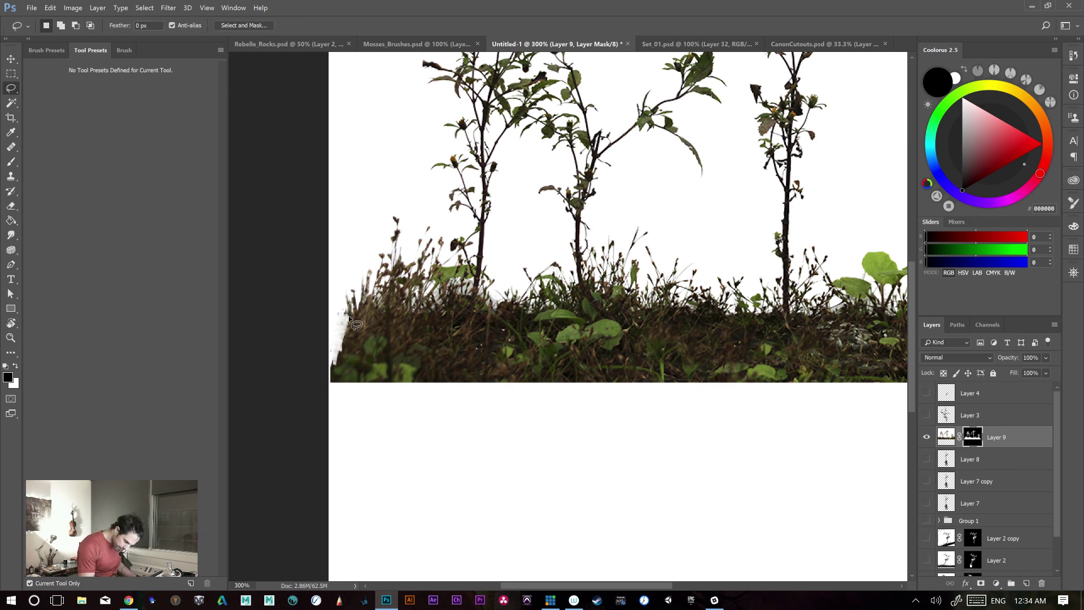
mouse_move(348, 350)
mouse_down()
mouse_move(315, 380)
mouse_move(318, 292)
mouse_up()
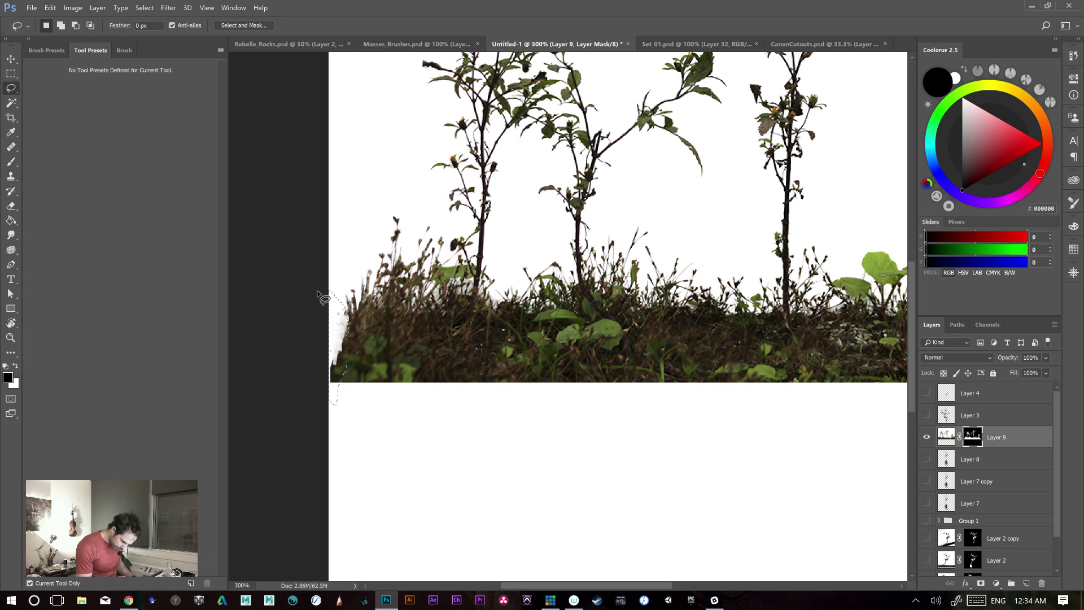
key(x)
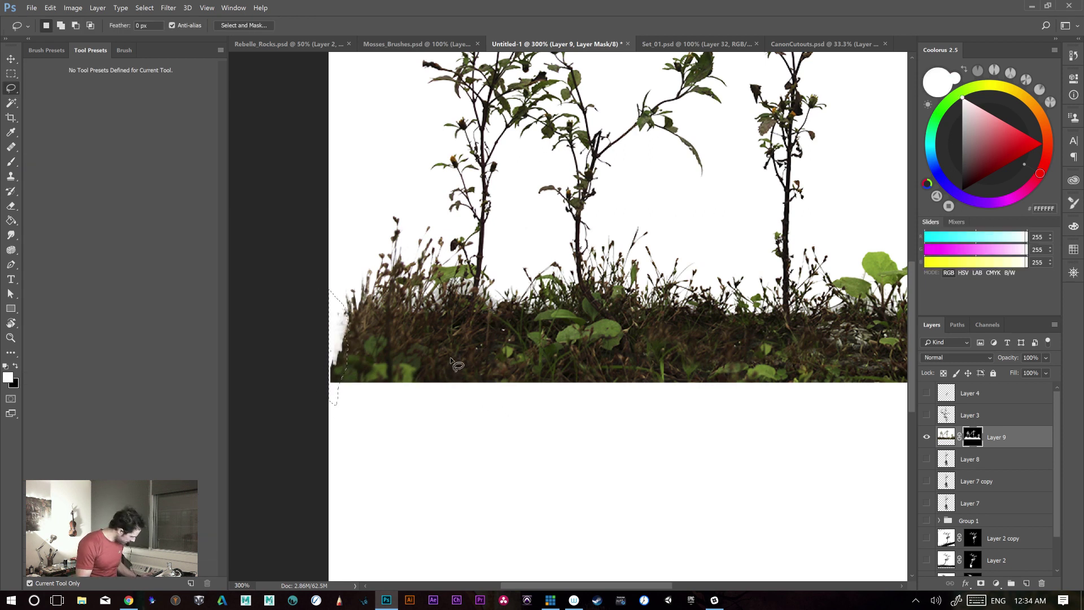
key(Delete)
key(ctrl+d)
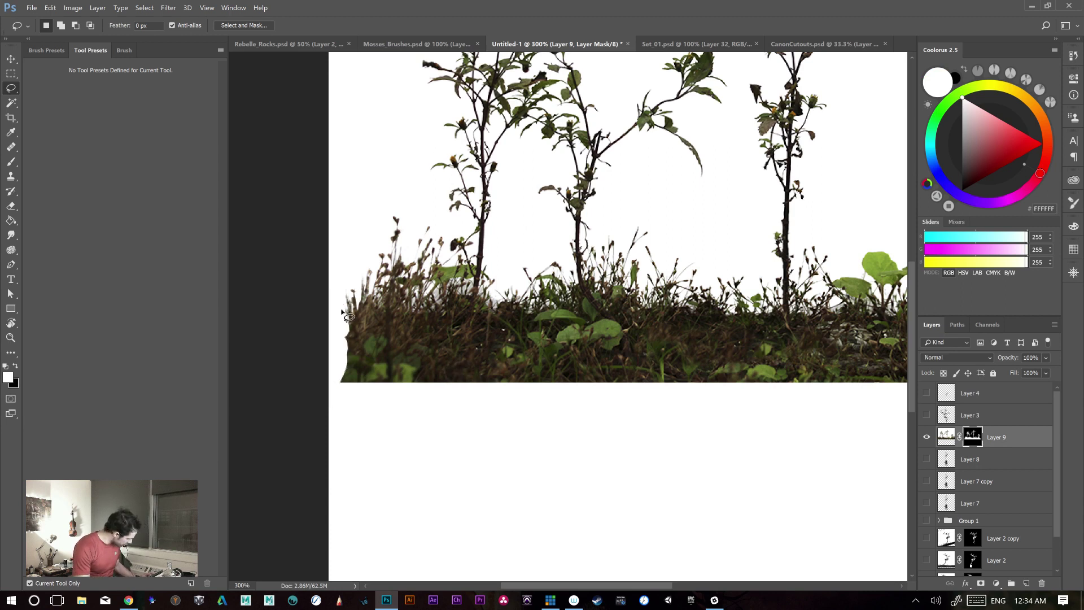
- Paint white on Layer 9's mask with the 7 px rough brush to restore irregular grass blades along the strip's left edge
key(b)
key(ctrl+z)
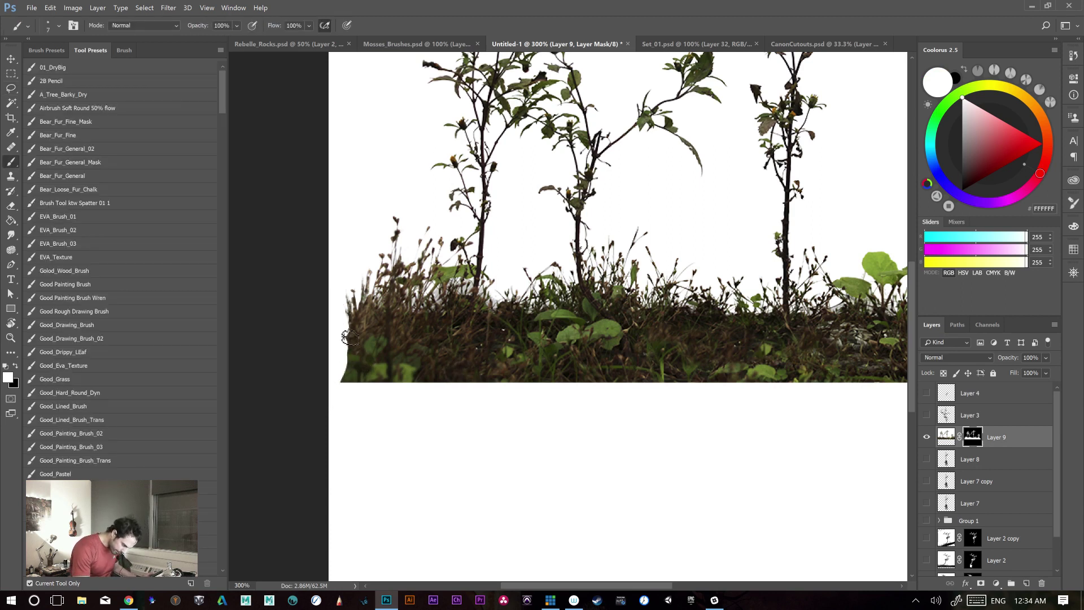
drag(363, 368, 360, 360)
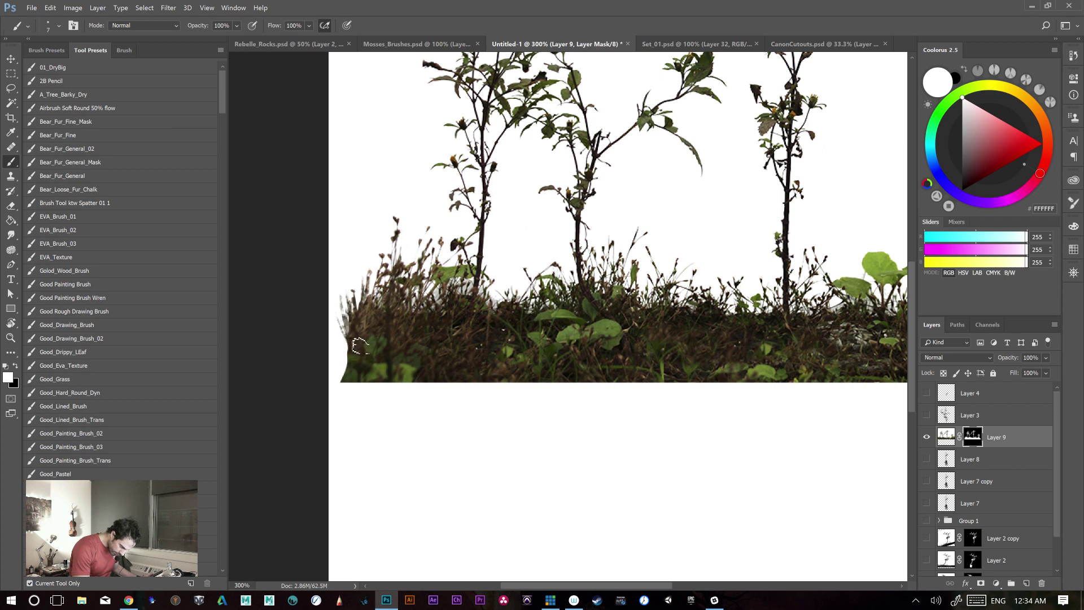
mouse_move(356, 358)
mouse_down()
mouse_move(363, 388)
mouse_move(365, 364)
mouse_move(353, 377)
mouse_move(350, 365)
mouse_move(347, 391)
mouse_move(348, 368)
mouse_up()
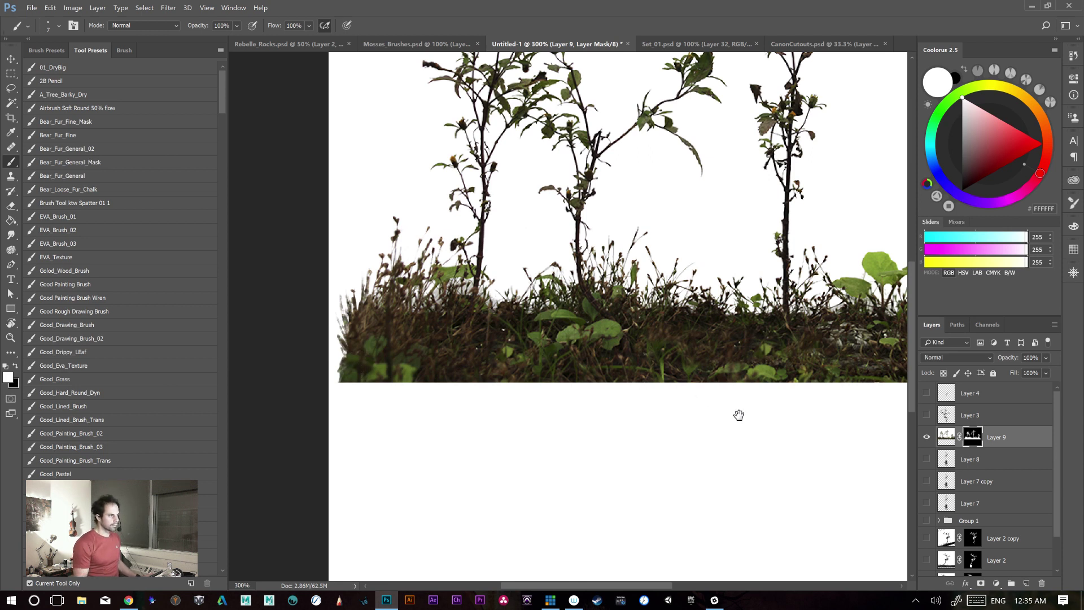
- Add a new layer above Layer 9 and sample dark olive #0E1004 from the rounded right end of the ground strip
drag(665, 350, 493, 337)
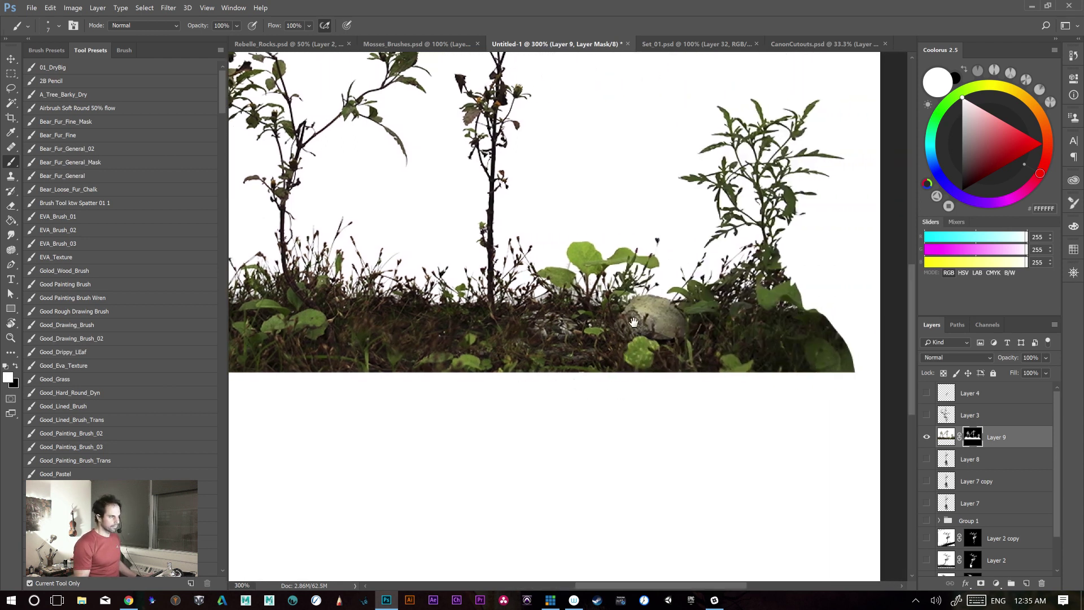
drag(695, 339, 542, 347)
drag(645, 298, 652, 269)
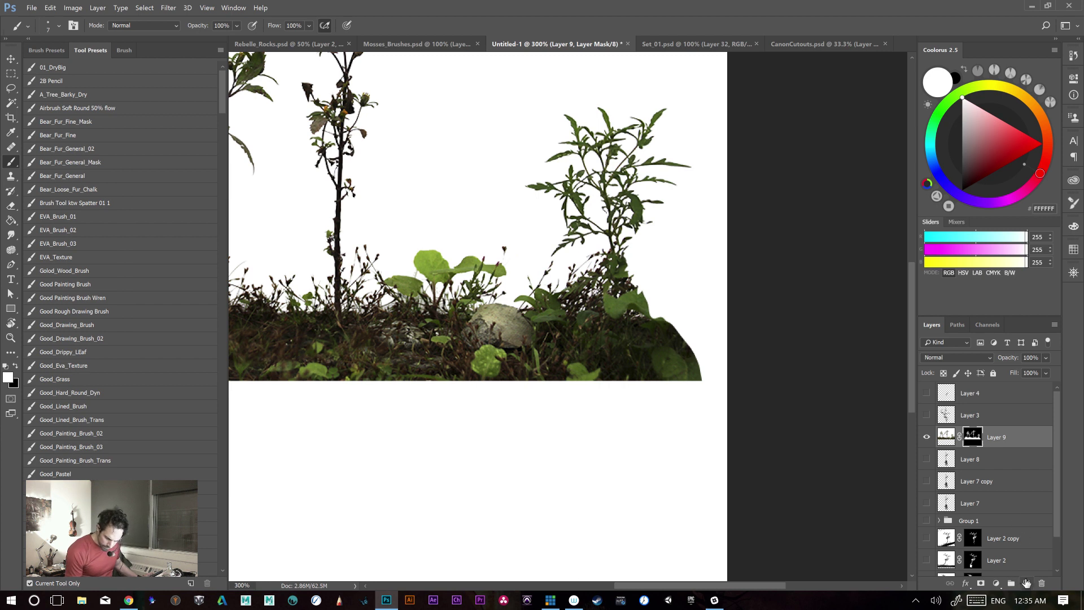
click(1025, 582)
key(x)
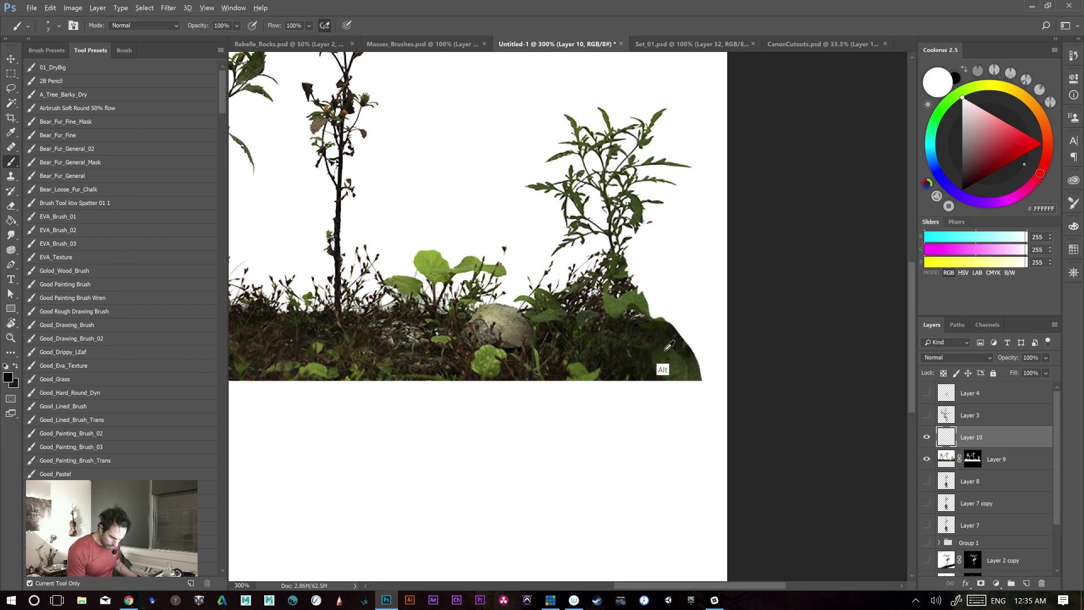
alt+click(660, 319)
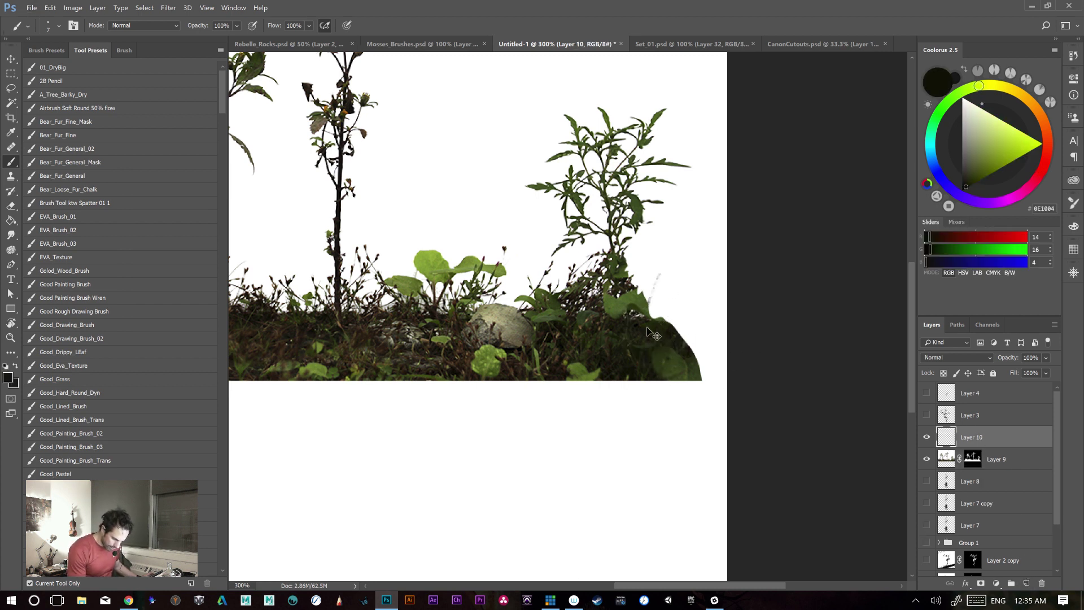
- Try the Good Painting Brush, 2B Pencil and Good_Drippy_LEaf presets for the strip's right end, and select the Good_Grass preset
click(72, 259)
click(79, 286)
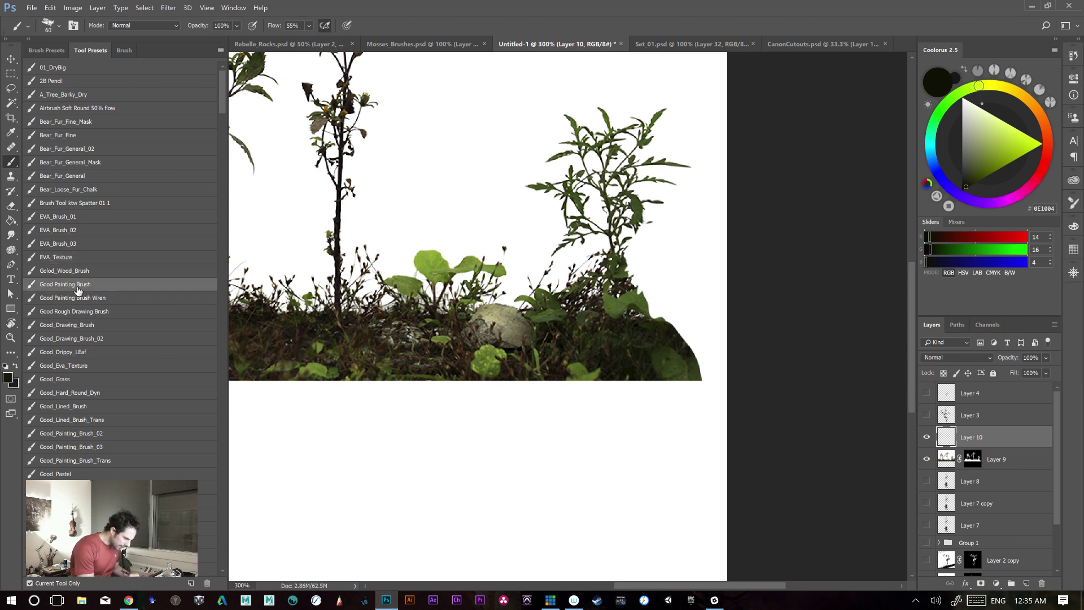
click(67, 82)
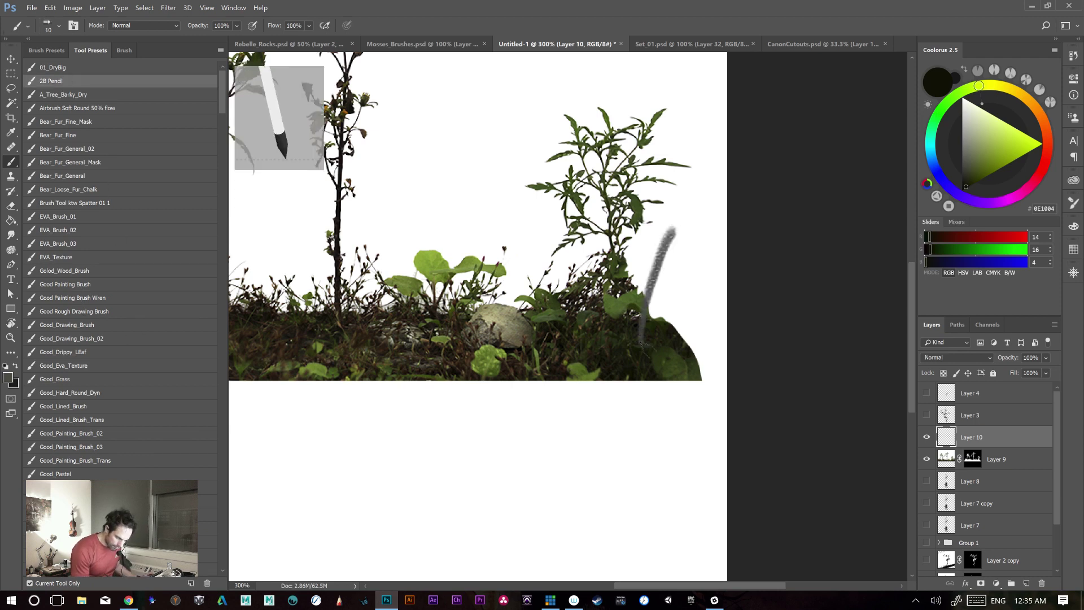
click(62, 350)
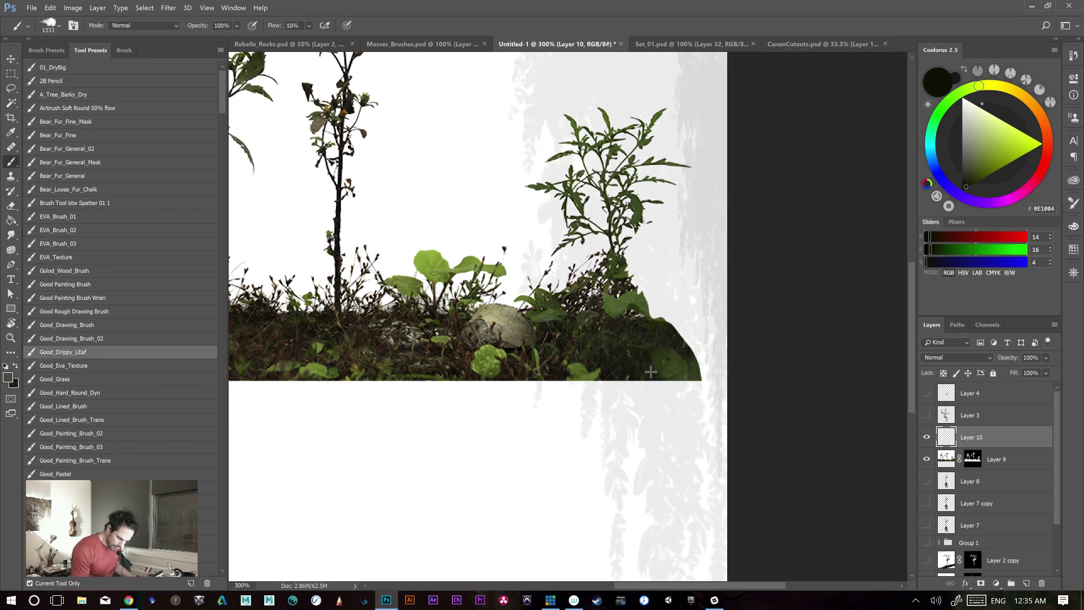
click(60, 380)
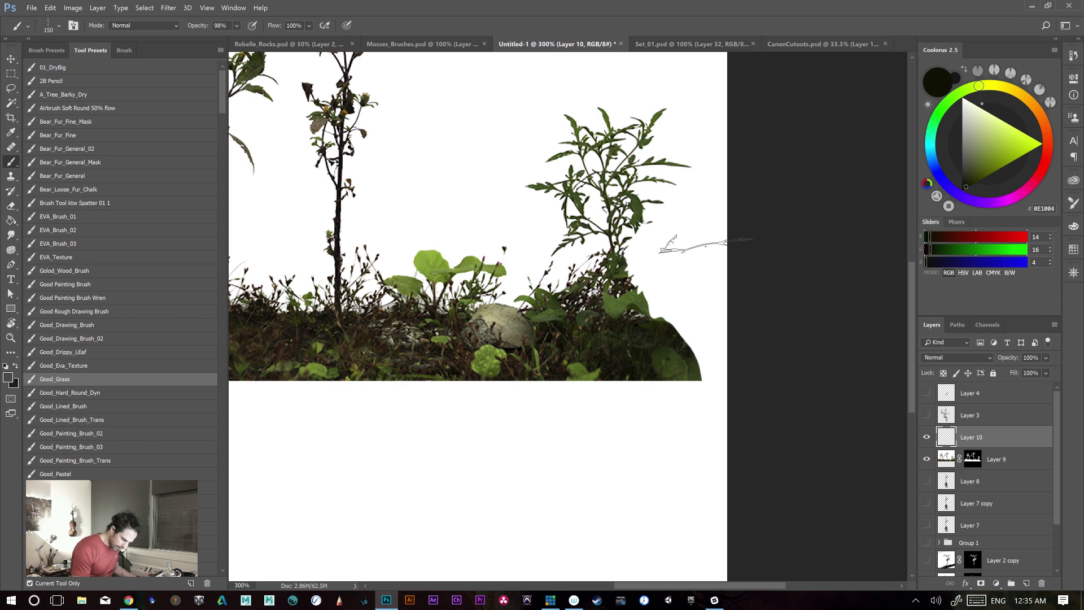
- Set the brush flow to 100% and paint dark grass blades on Layer 10 along the upper part of the ground's rounded right edge
click(88, 436)
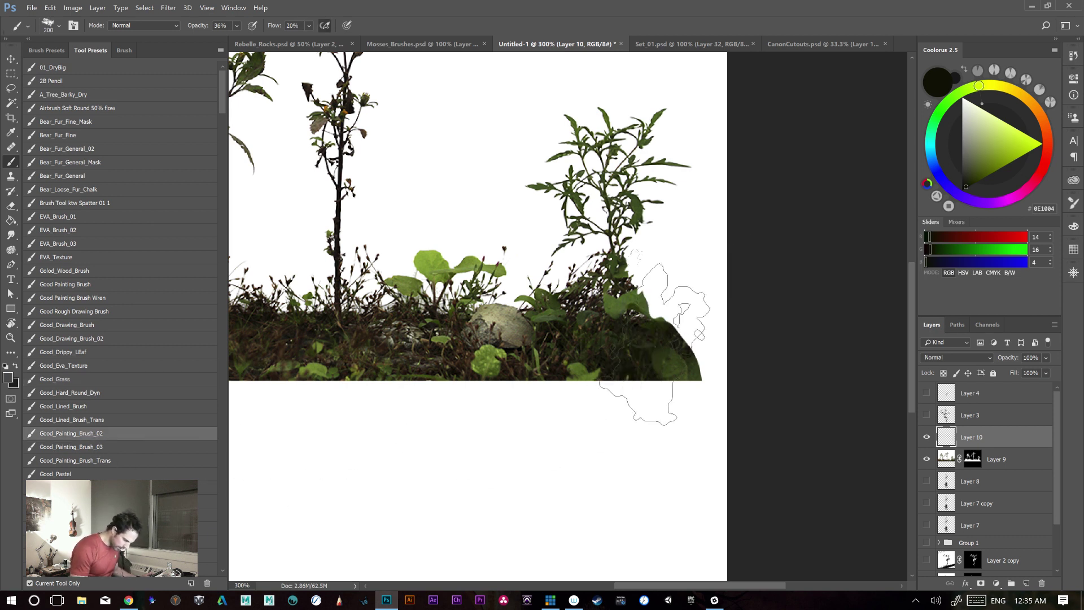
click(92, 486)
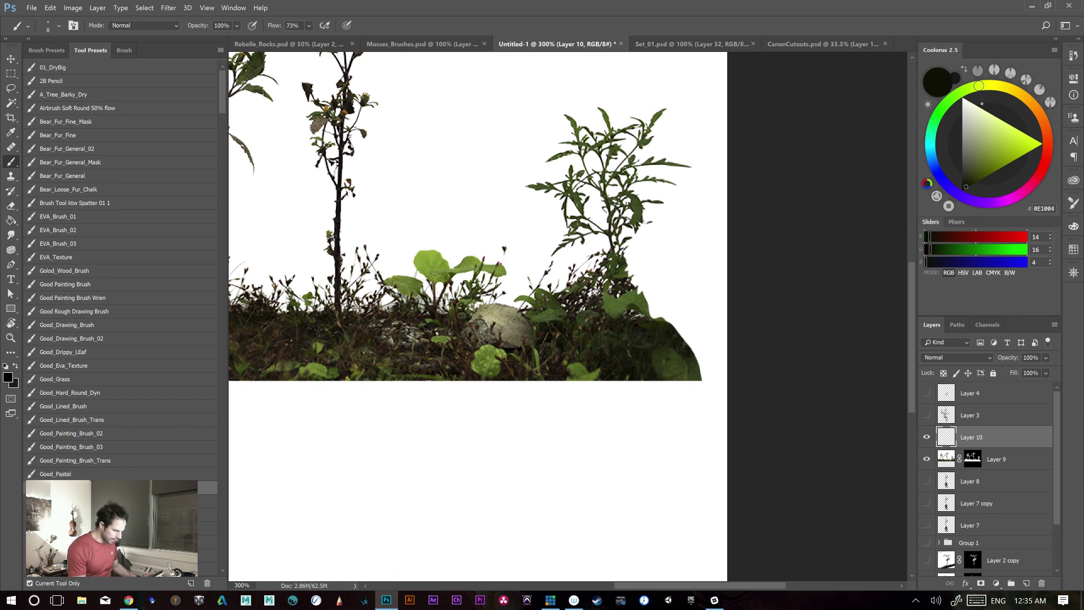
key(shift+0)
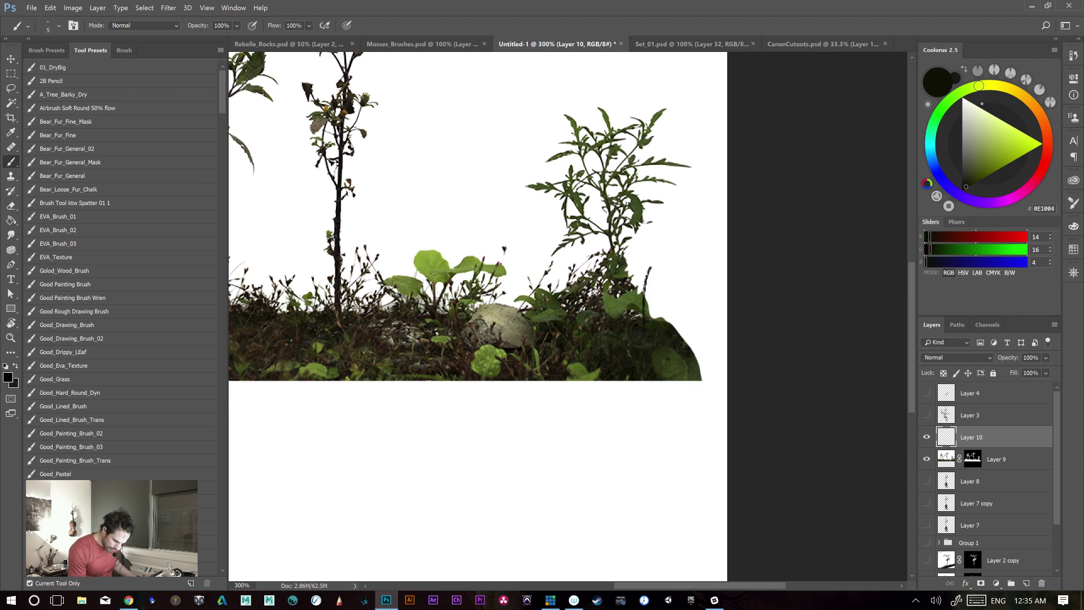
mouse_move(642, 293)
mouse_down()
mouse_move(645, 318)
mouse_move(645, 279)
mouse_up()
mouse_move(641, 317)
mouse_down()
mouse_move(641, 282)
mouse_move(645, 291)
mouse_up()
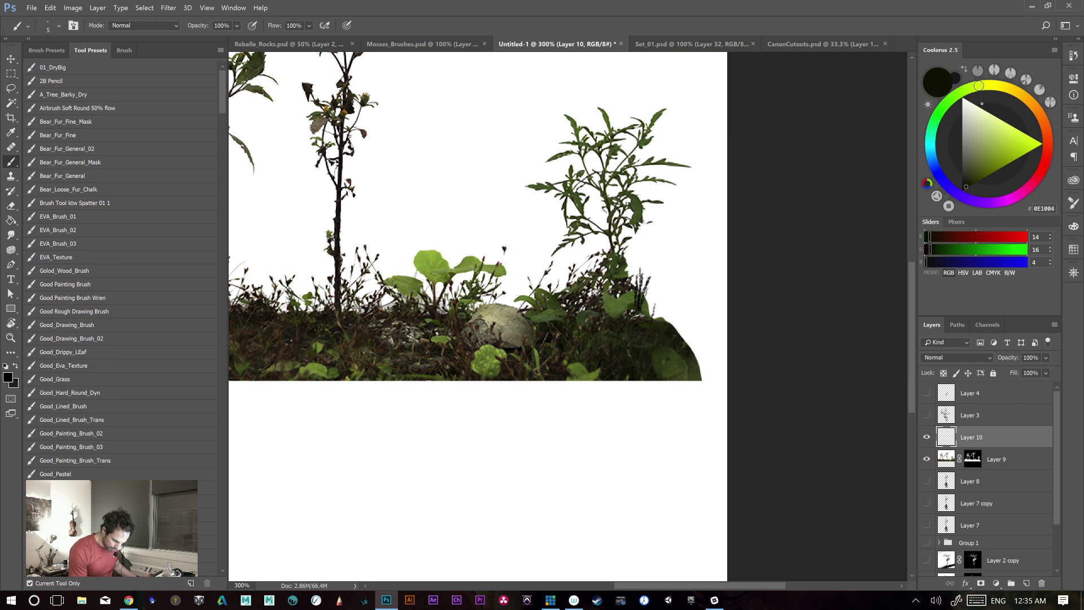
drag(662, 315, 662, 281)
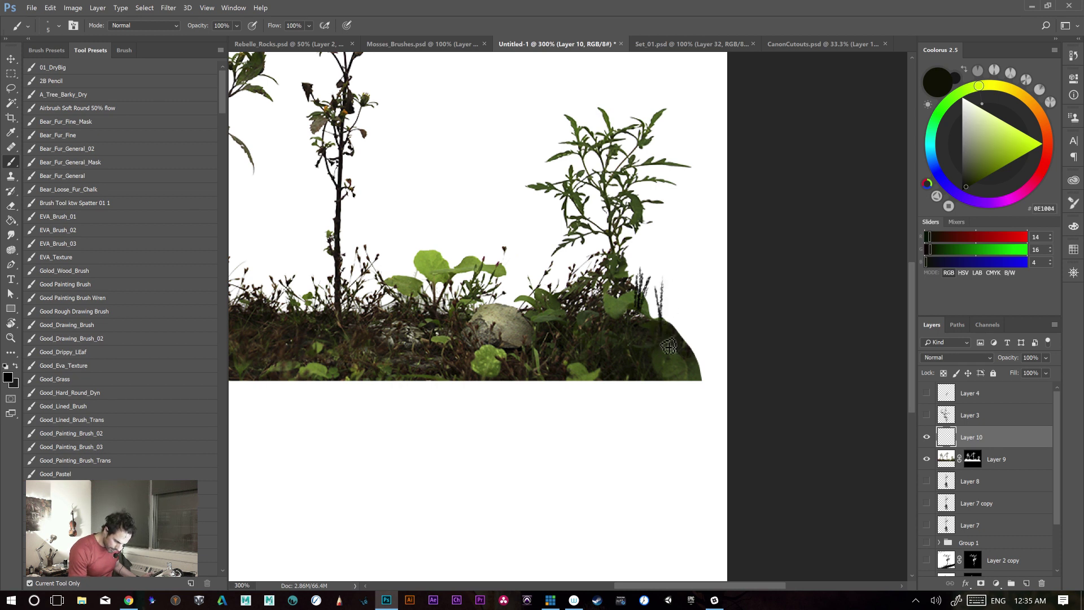
drag(676, 280, 671, 259)
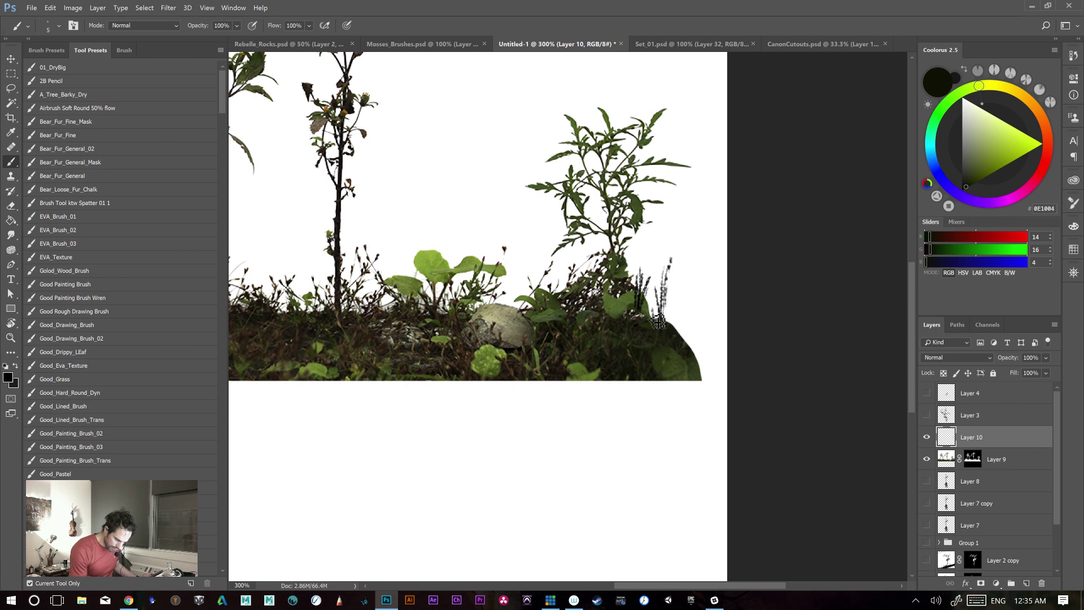
mouse_move(649, 315)
mouse_down()
mouse_move(646, 283)
mouse_move(647, 299)
mouse_up()
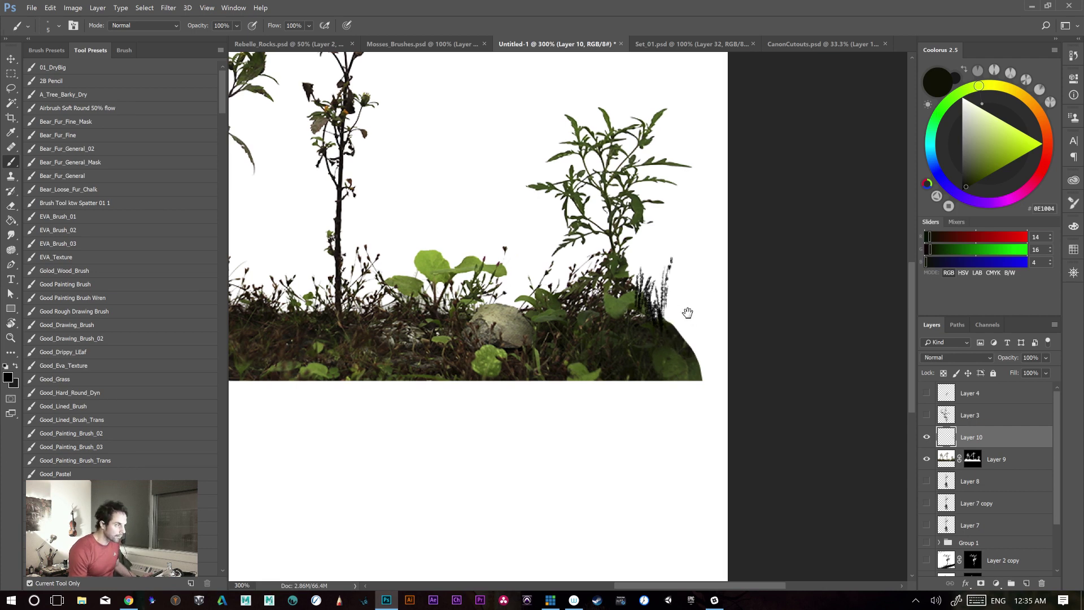
- Extend the dark grass blades down the ground's curved right slope to its lower corner
drag(688, 312, 657, 267)
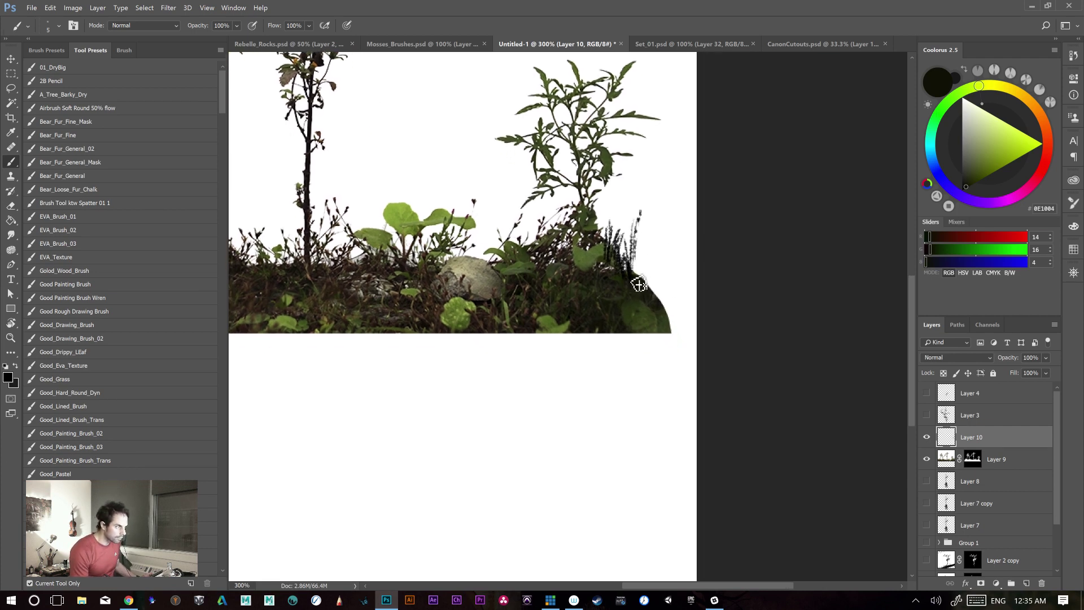
mouse_move(651, 291)
mouse_down()
mouse_move(648, 248)
mouse_move(638, 259)
mouse_move(660, 320)
mouse_move(663, 283)
mouse_up()
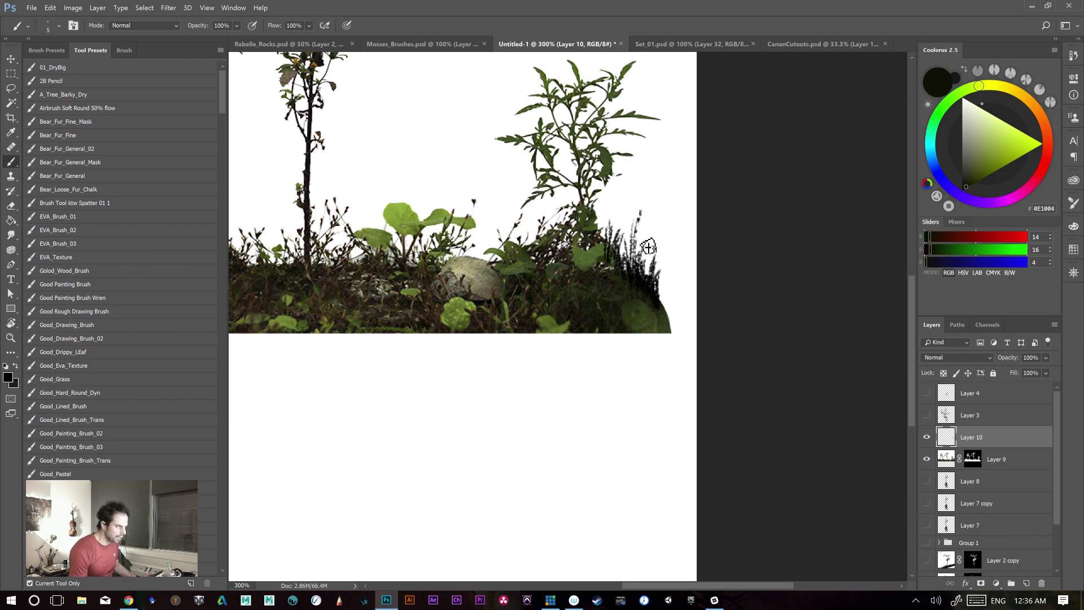
mouse_move(662, 305)
mouse_down()
mouse_move(680, 278)
mouse_move(672, 335)
mouse_move(683, 284)
mouse_move(673, 335)
mouse_move(681, 290)
mouse_move(676, 317)
mouse_up()
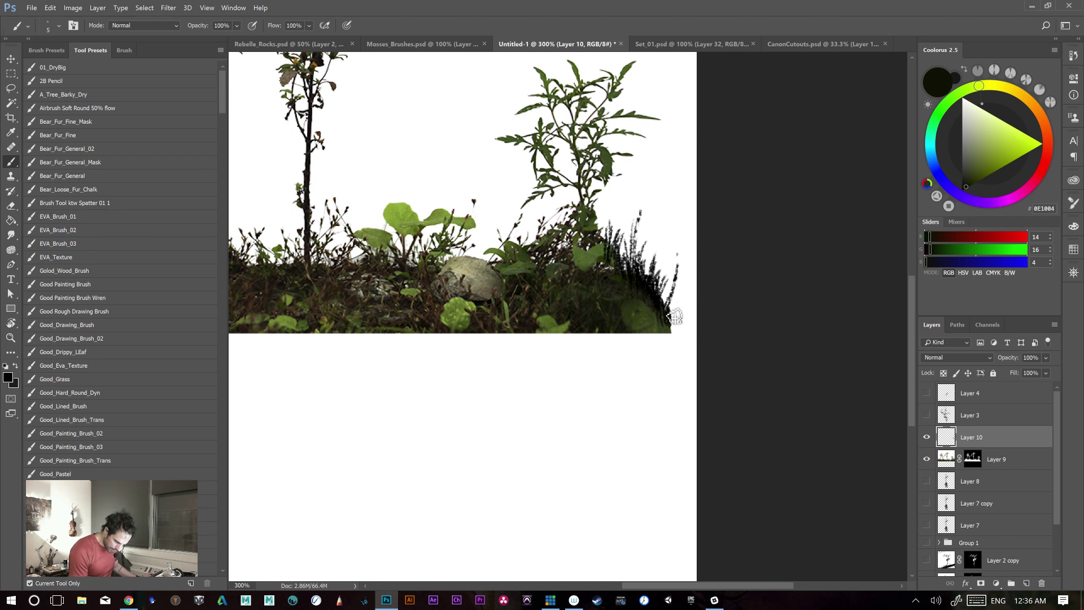
- Swap to the dark grey foreground colour, set the brush size to 7 and add thin stray blades among the grass at the right edge
click(102, 190)
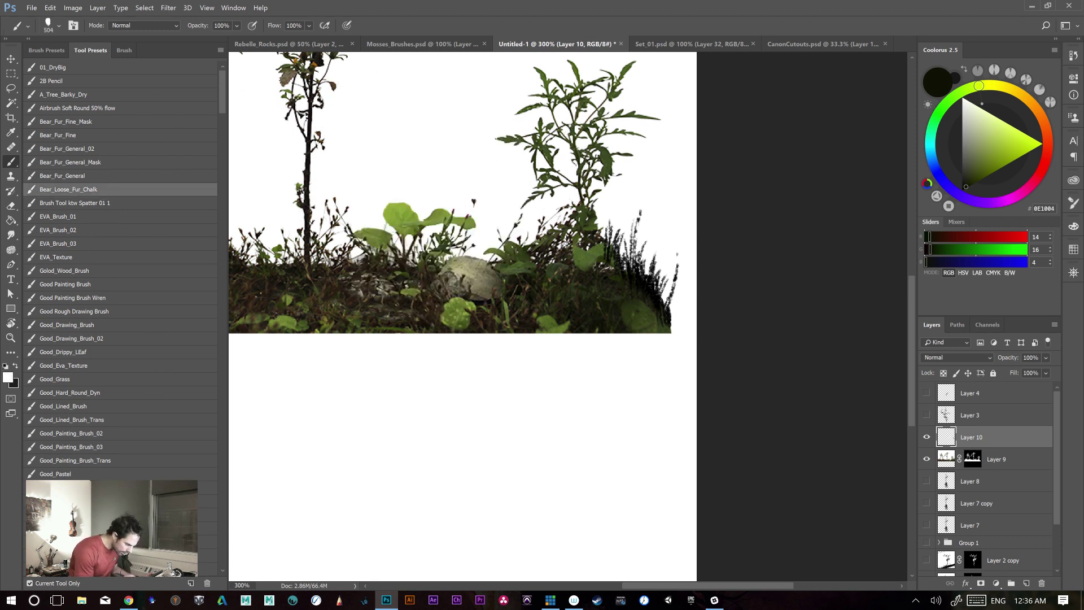
click(75, 216)
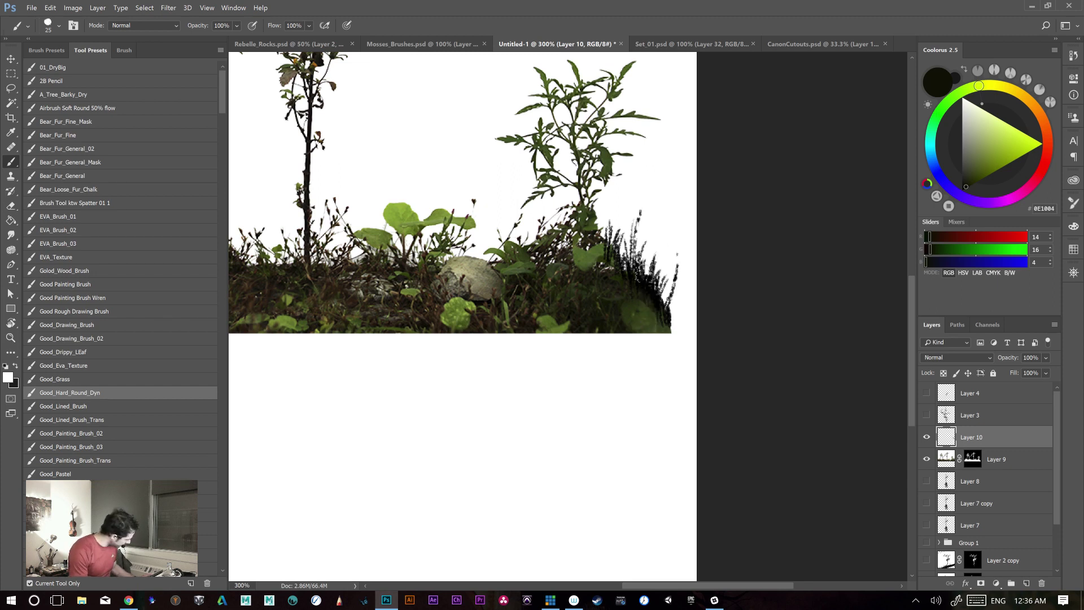
key(x)
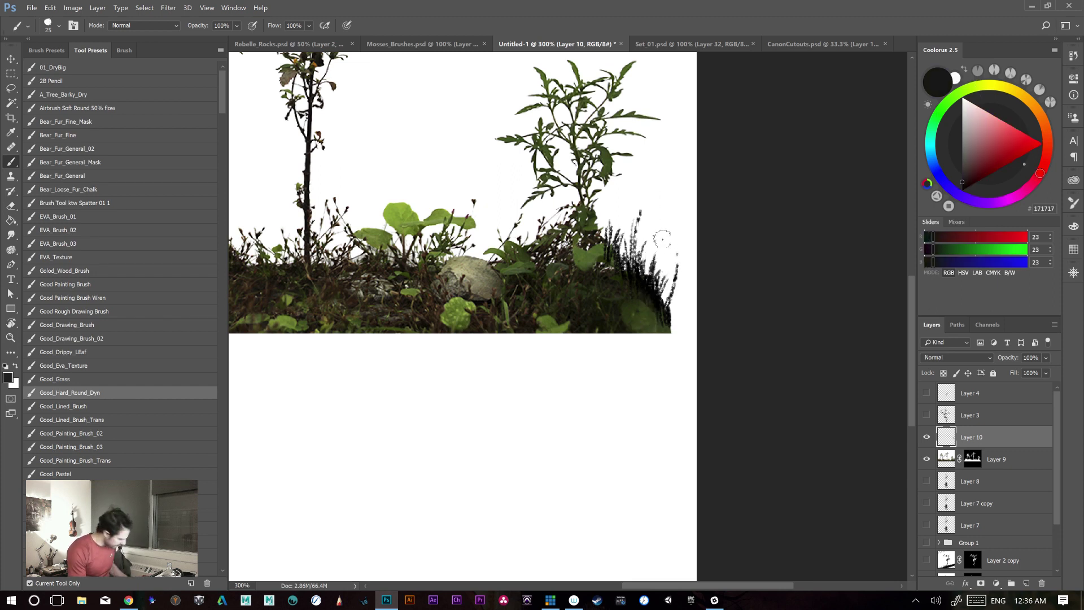
key(bracketleft)
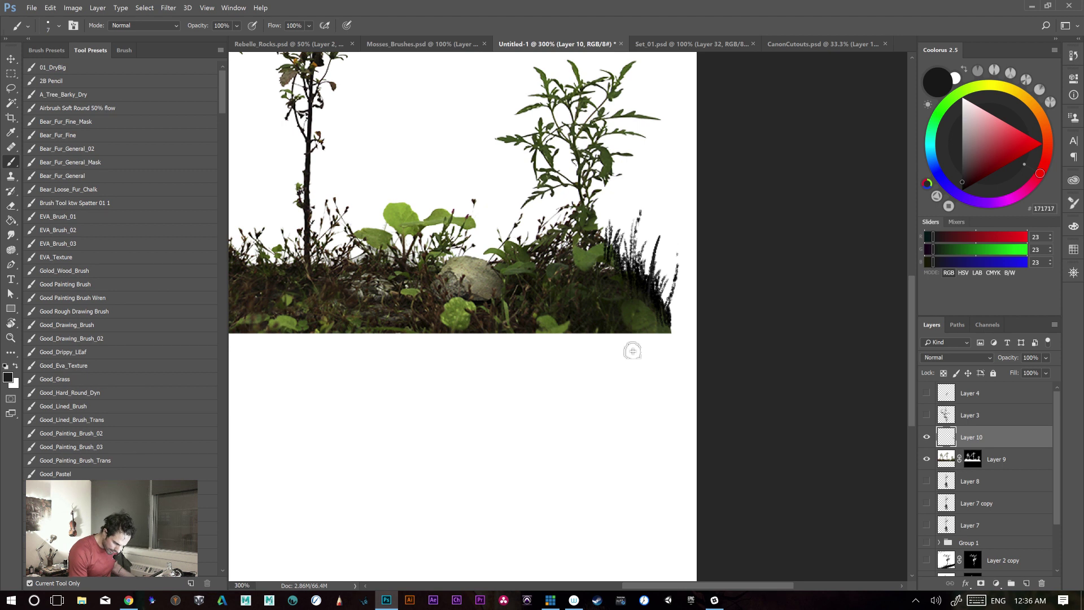
drag(650, 280, 651, 237)
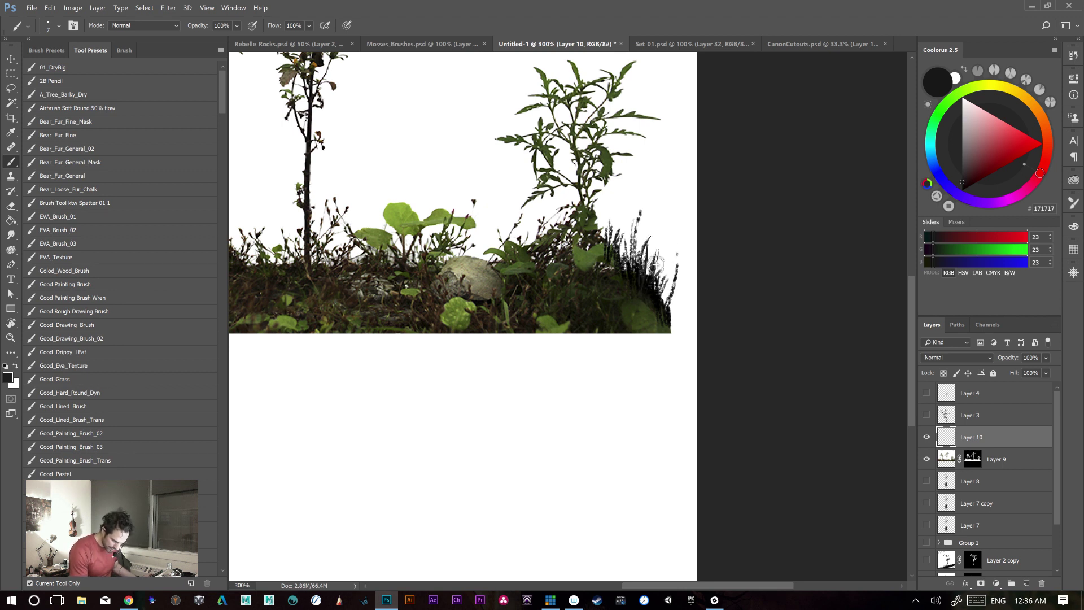
drag(494, 285, 584, 262)
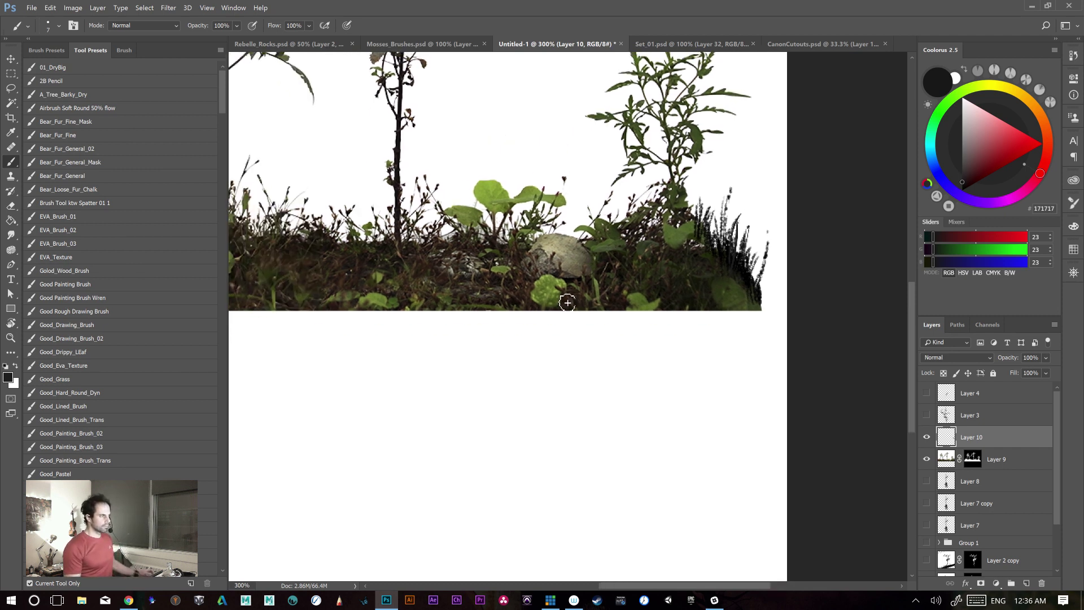
mouse_move(666, 416)
mouse_down()
mouse_move(651, 390)
mouse_move(603, 389)
mouse_move(594, 406)
mouse_up()
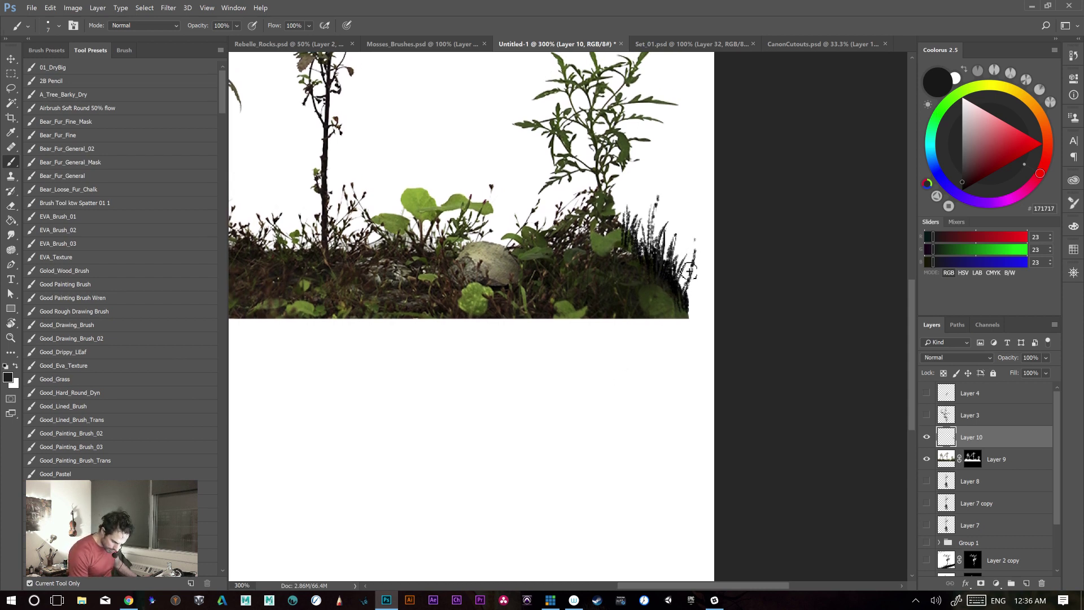
drag(695, 262, 697, 249)
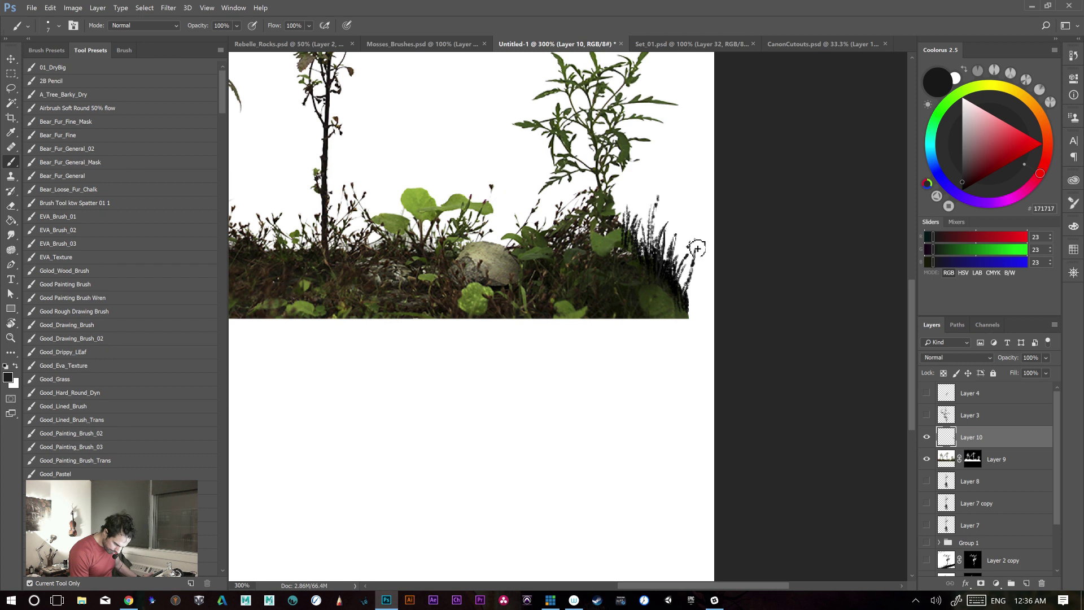
- Paint thin dark grass blades along the left edge of the ground strip
drag(441, 365, 687, 353)
drag(465, 395, 743, 400)
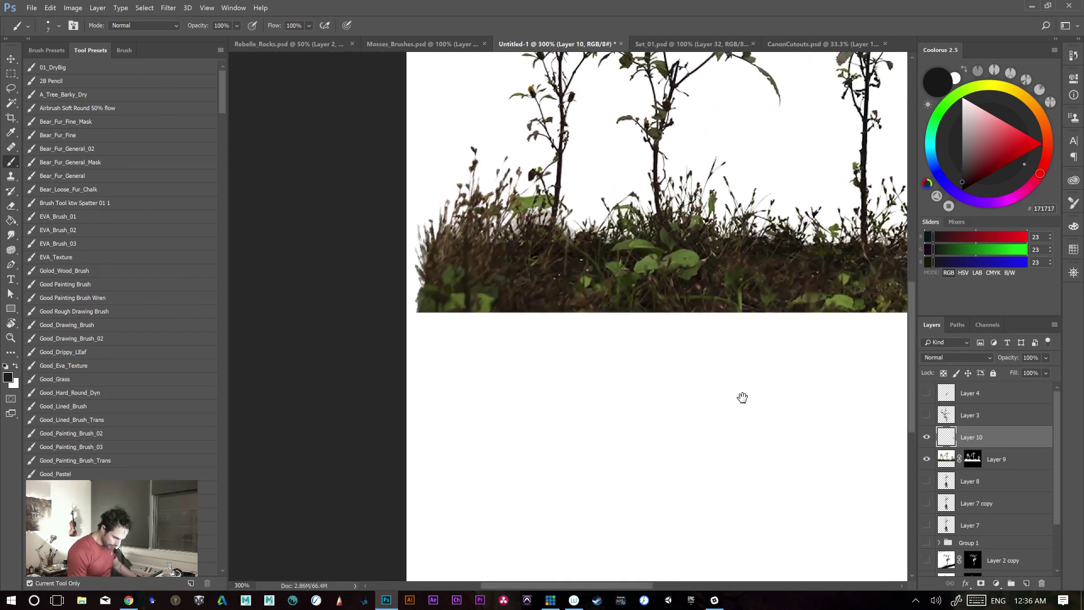
drag(427, 265, 421, 222)
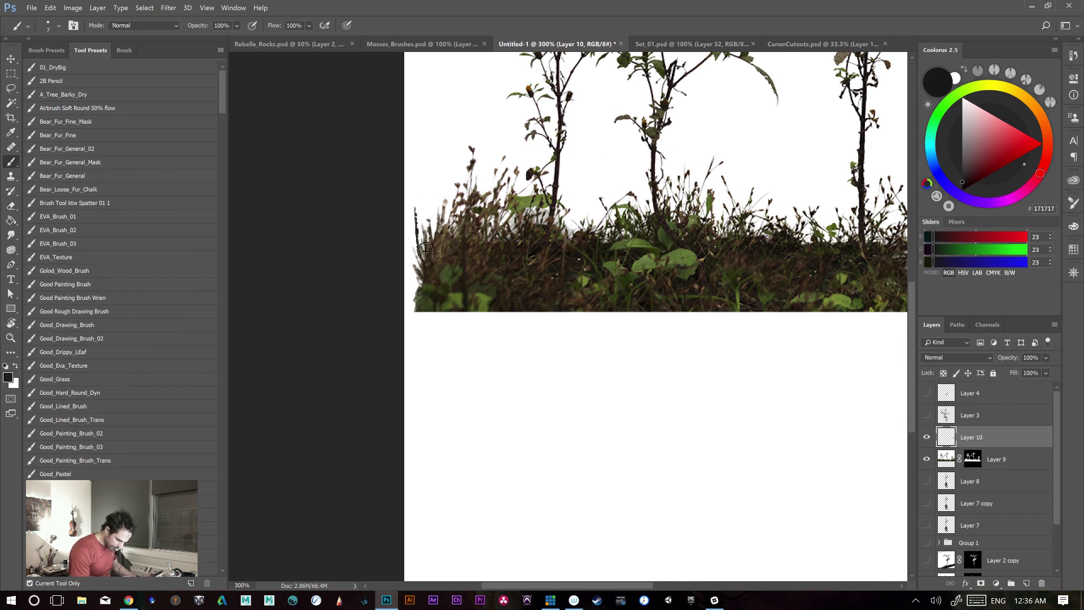
drag(422, 218, 424, 205)
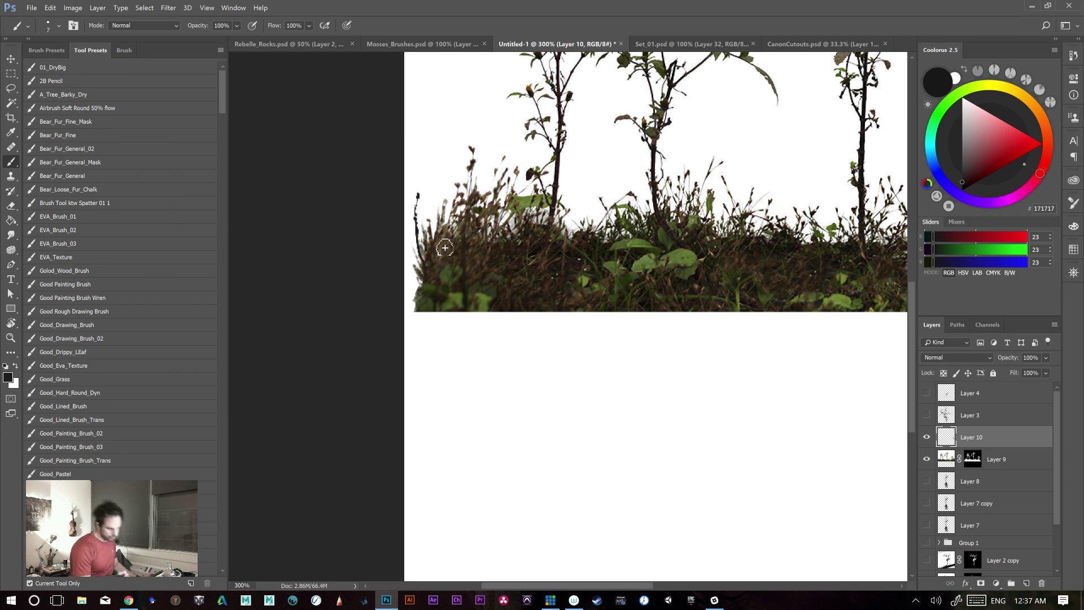
- Merge Layer 9 and the painted grass on Layer 10 into a single layer
key(ctrl+minus)
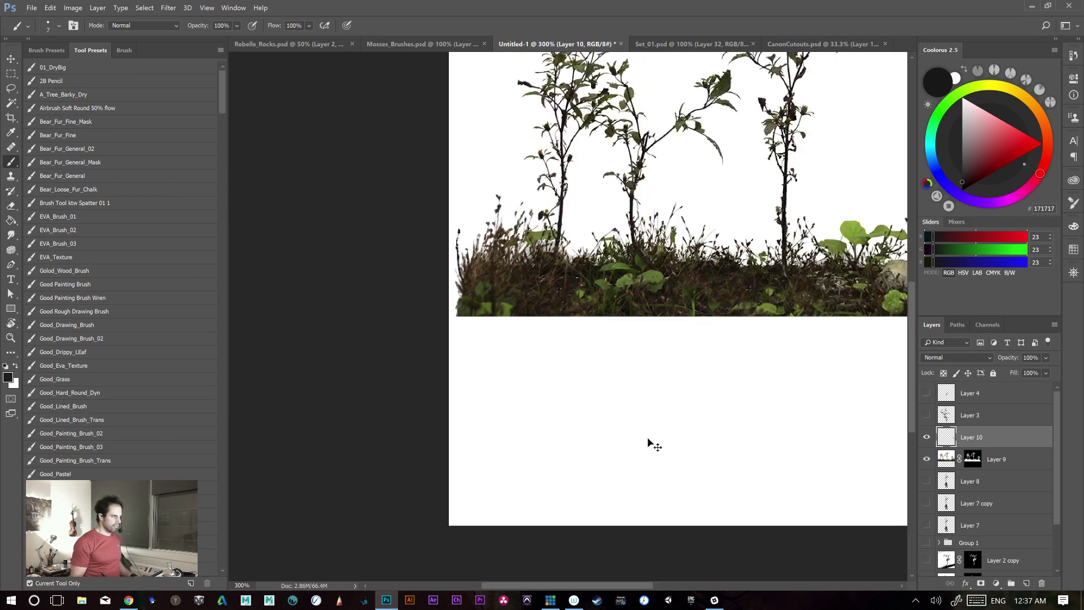
drag(704, 407, 535, 432)
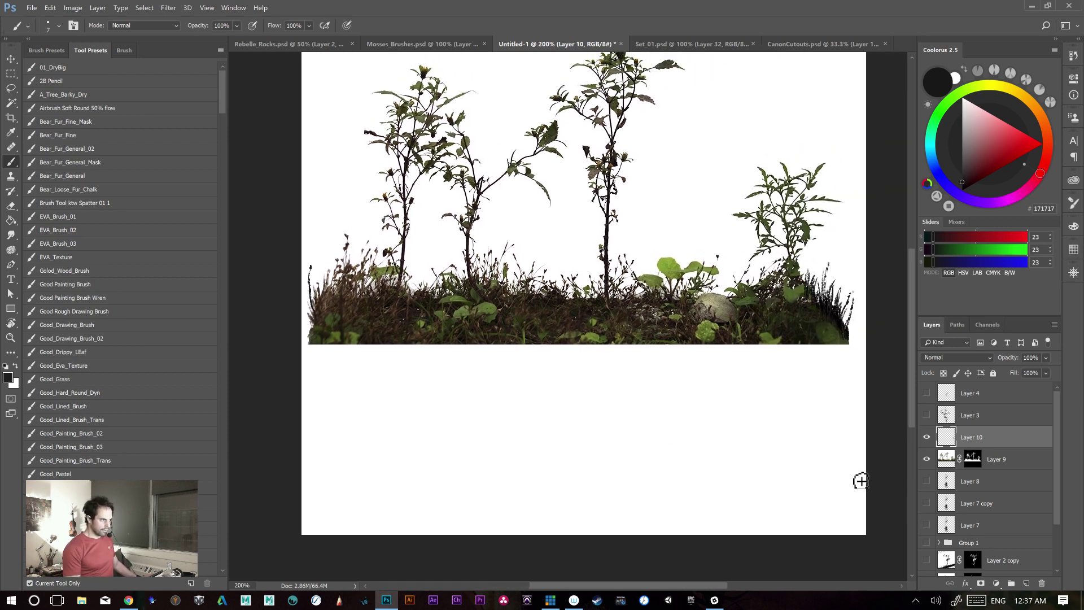
drag(731, 412, 730, 484)
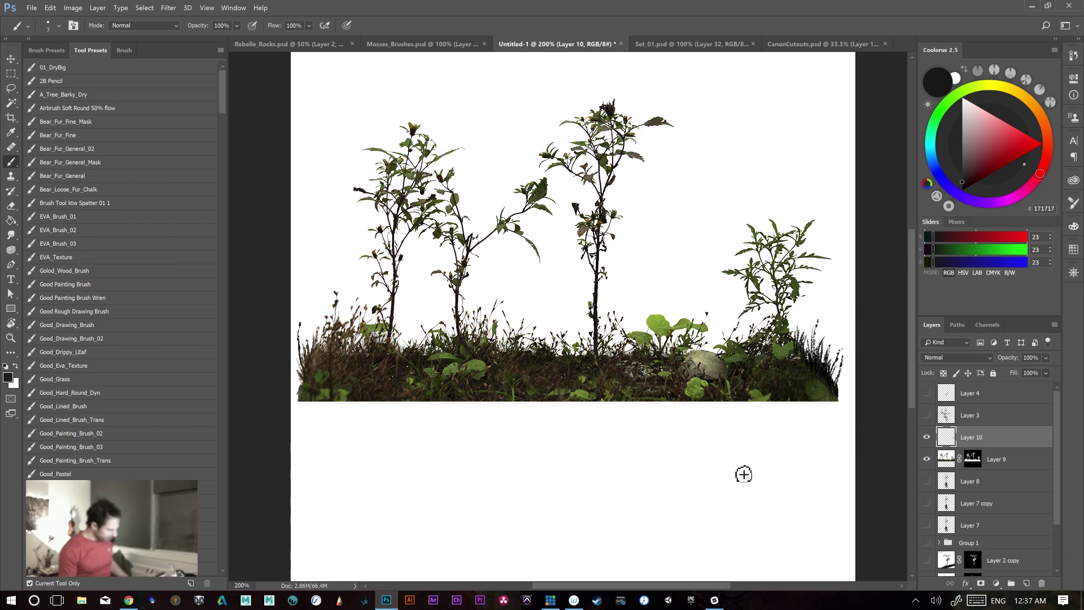
key(ctrl+plus)
key(ctrl+minus)
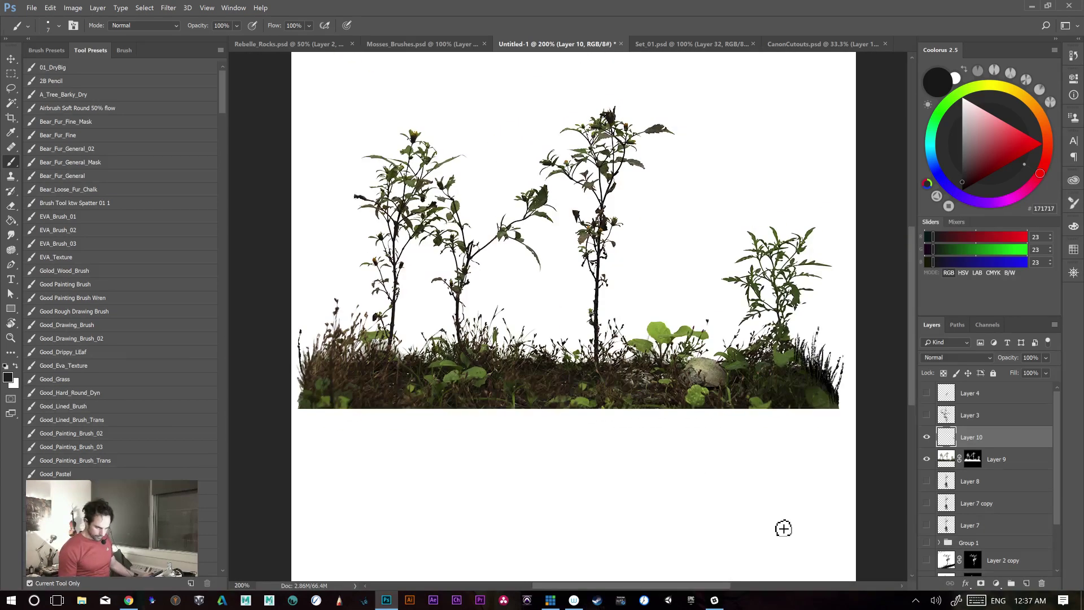
click(986, 460)
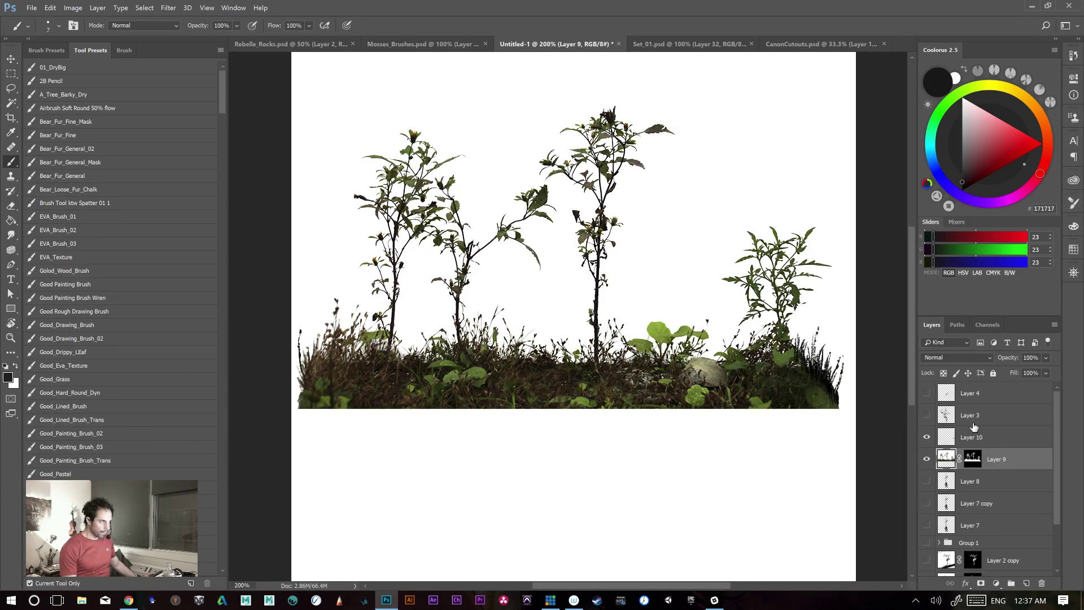
ctrl+click(1007, 444)
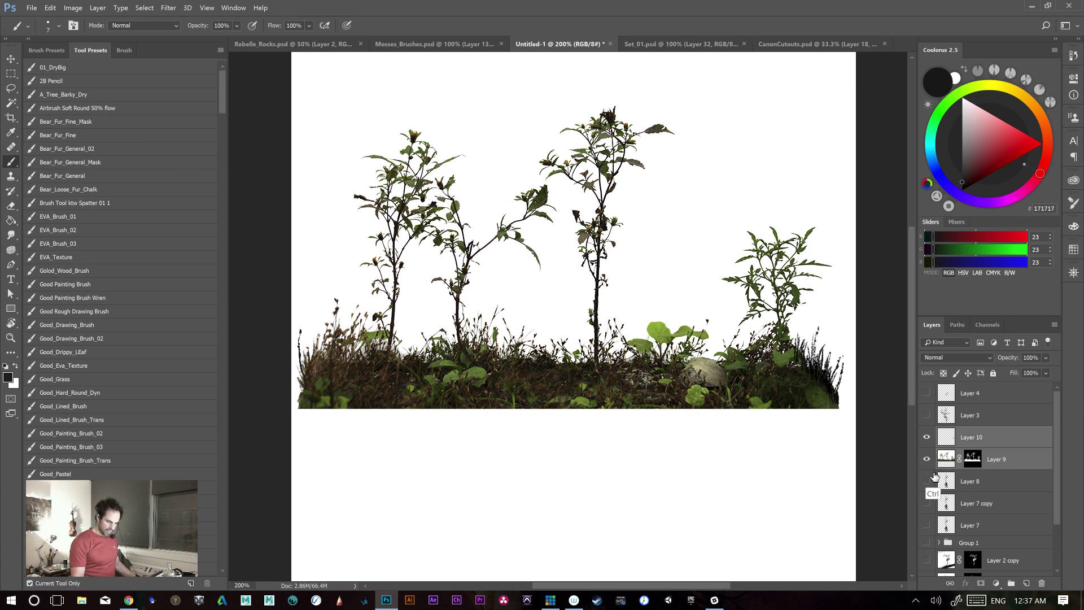
key(ctrl+e)
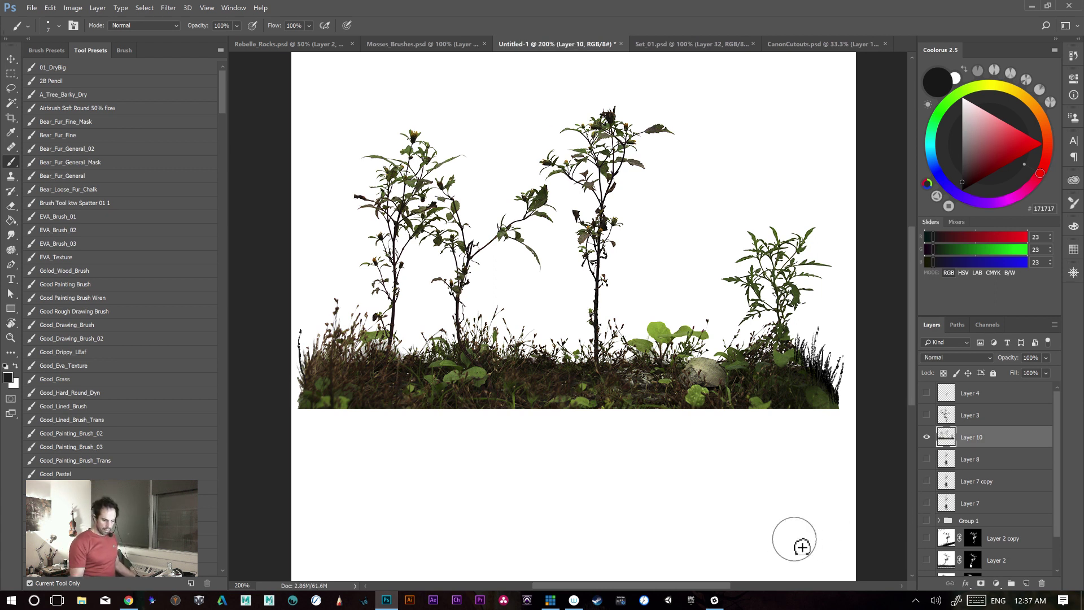
- Scale the merged plant artwork down slightly so it has more margin inside the canvas
key(ctrl+t)
drag(846, 104, 824, 114)
key(Return)
key(b)
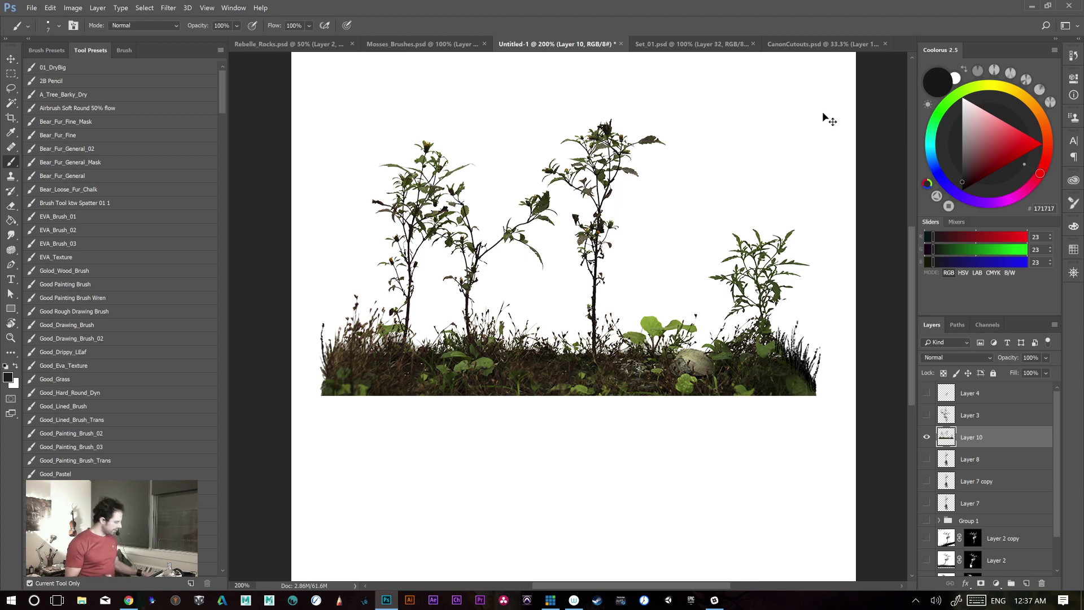
- Desaturate the merged plant layer and darken it with a Curves adjustment into a near-black silhouette
key(ctrl+shift+u)
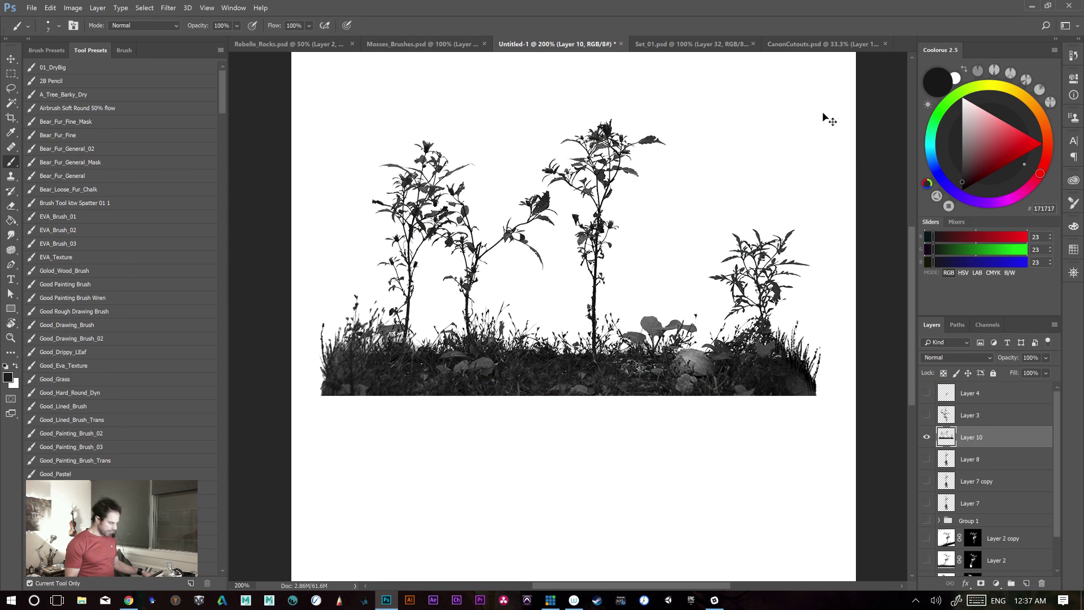
key(ctrl+m)
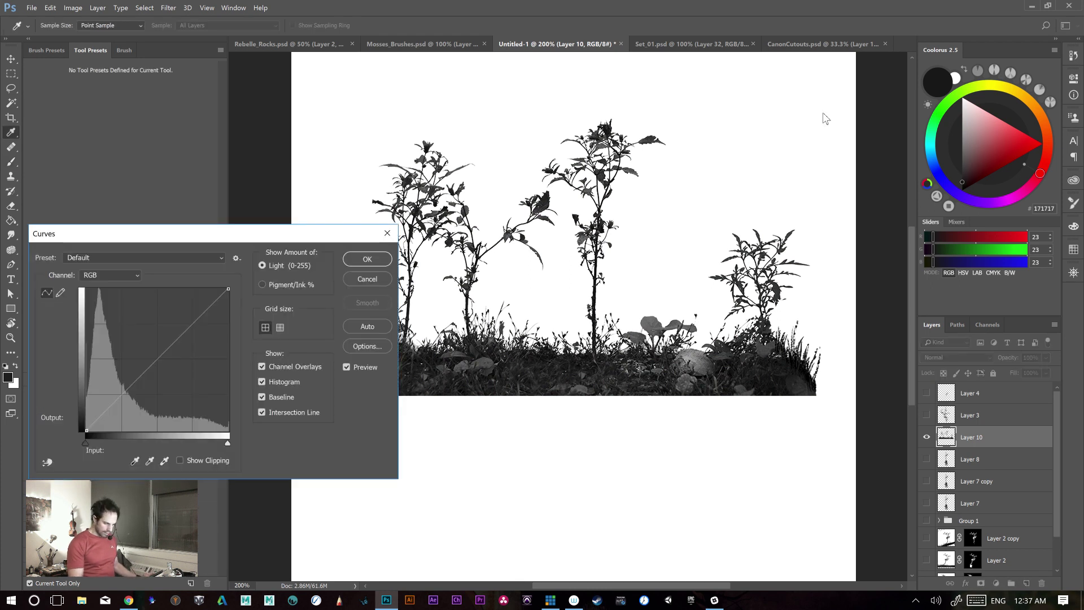
drag(264, 243, 822, 286)
drag(679, 432, 710, 456)
drag(738, 286, 524, 432)
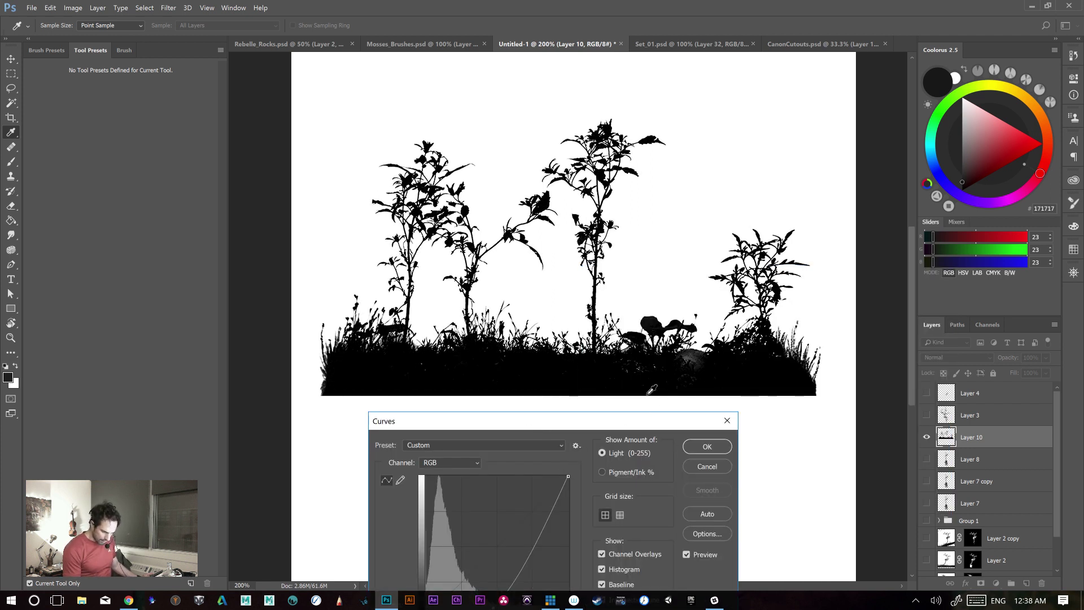
drag(645, 431, 749, 408)
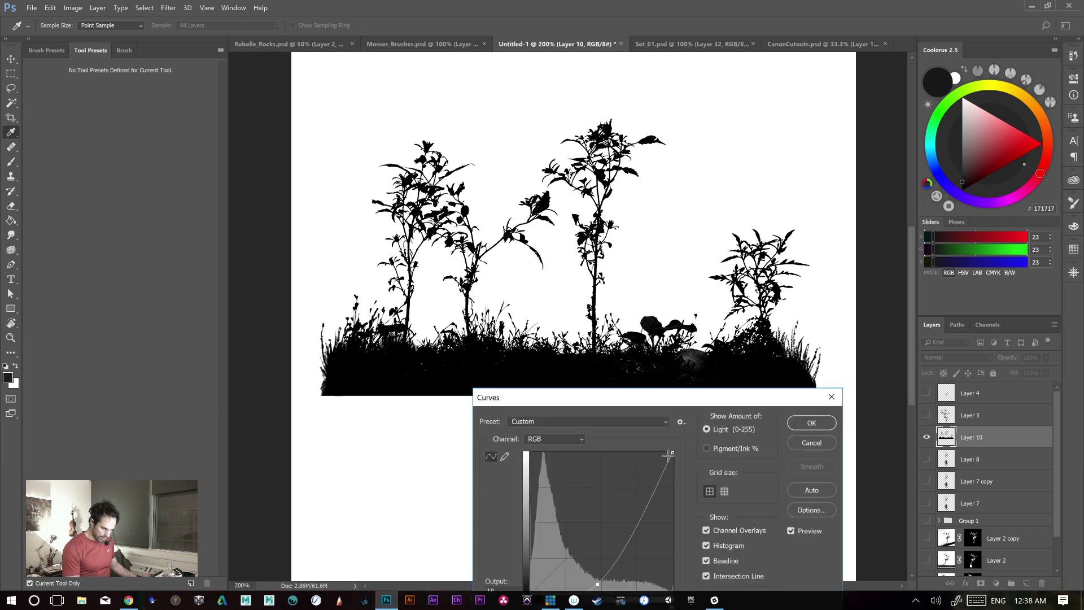
click(811, 423)
key(b)
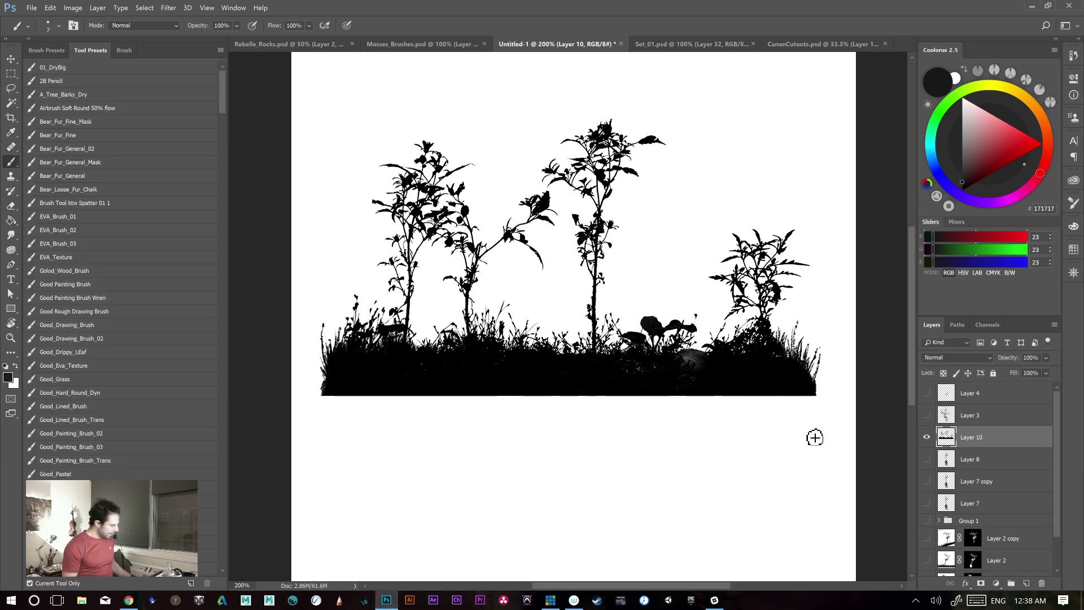
key(ctrl+plus)
key(ctrl+minus)
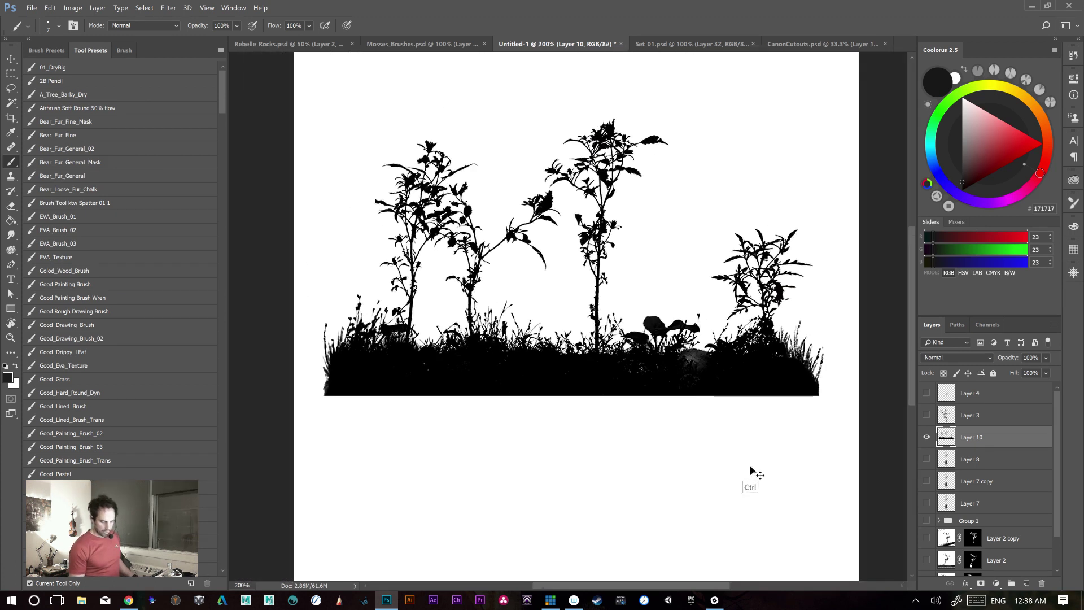
- In CanonCutouts.psd, hide Layer 18 and preview the plant cutouts on Layers 19, 20 and 21 one at a time
click(686, 44)
click(808, 45)
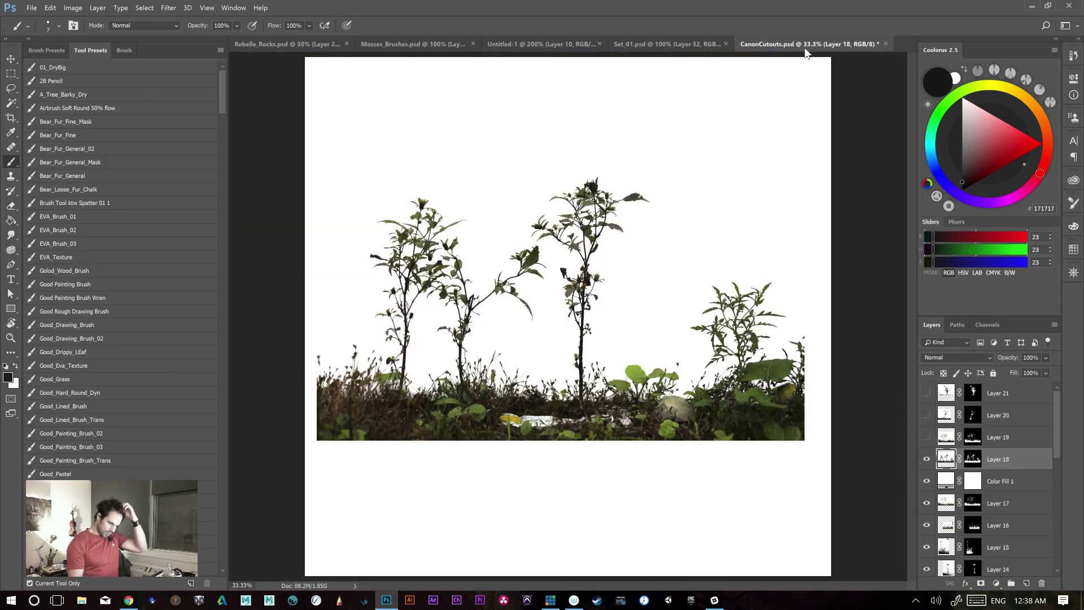
click(927, 459)
click(926, 437)
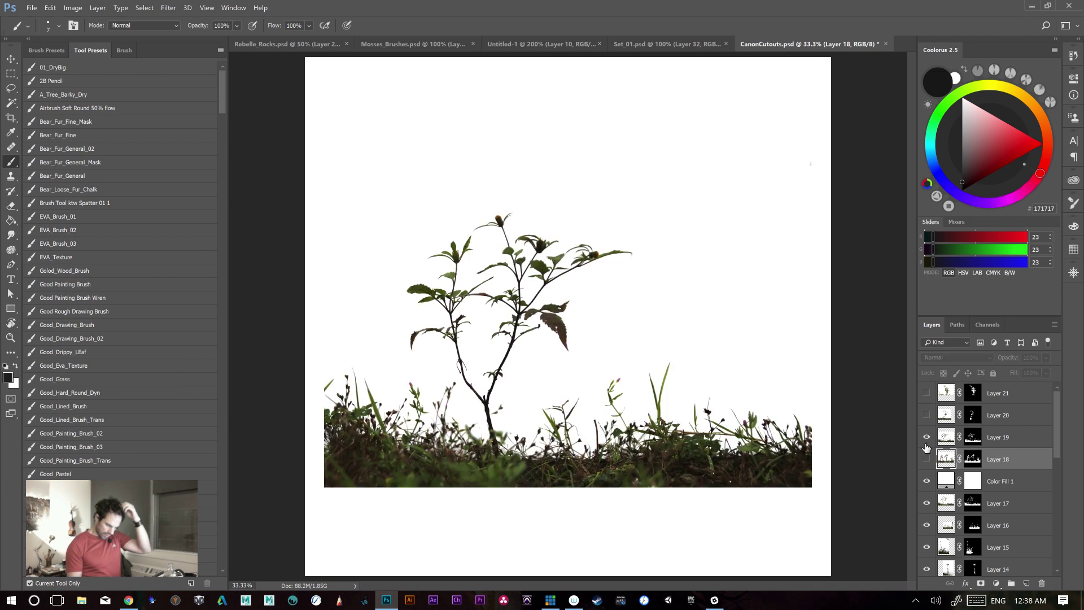
click(927, 437)
click(927, 415)
click(927, 415)
click(926, 393)
click(926, 393)
- Move Color Fill 1 beneath Layer 17 and copy the Layer 17 plant cutout into the Untitled-1 document
drag(1012, 481, 1002, 514)
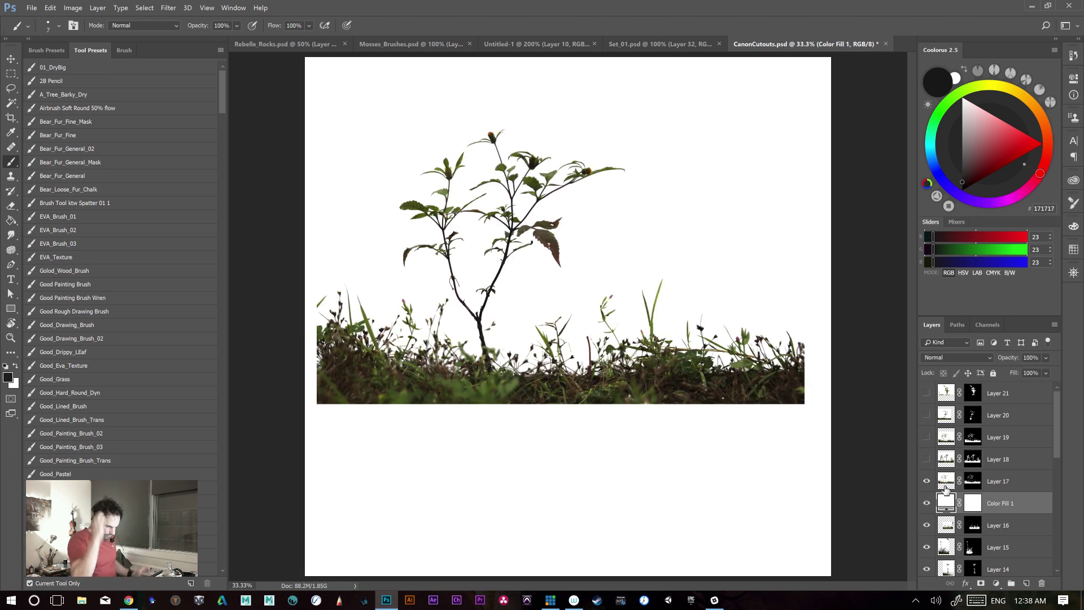
click(986, 484)
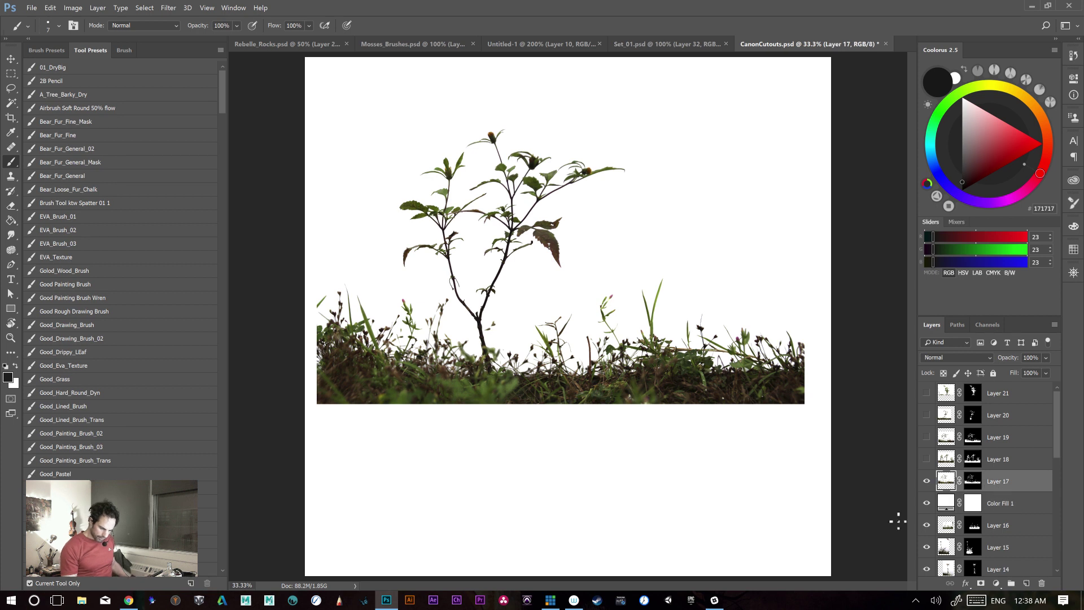
key(v)
drag(765, 44, 816, 116)
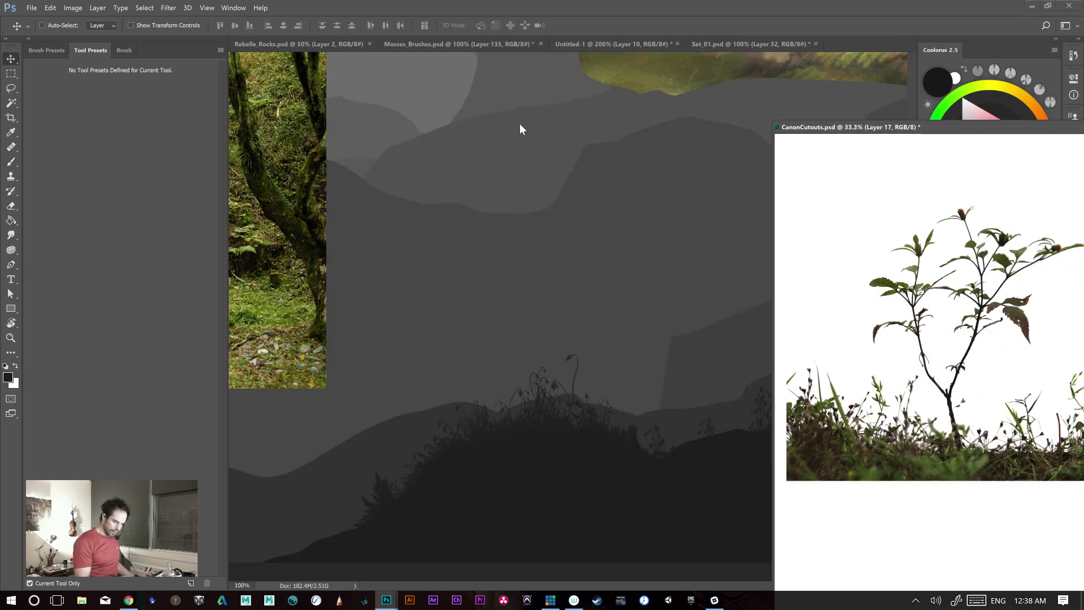
click(495, 45)
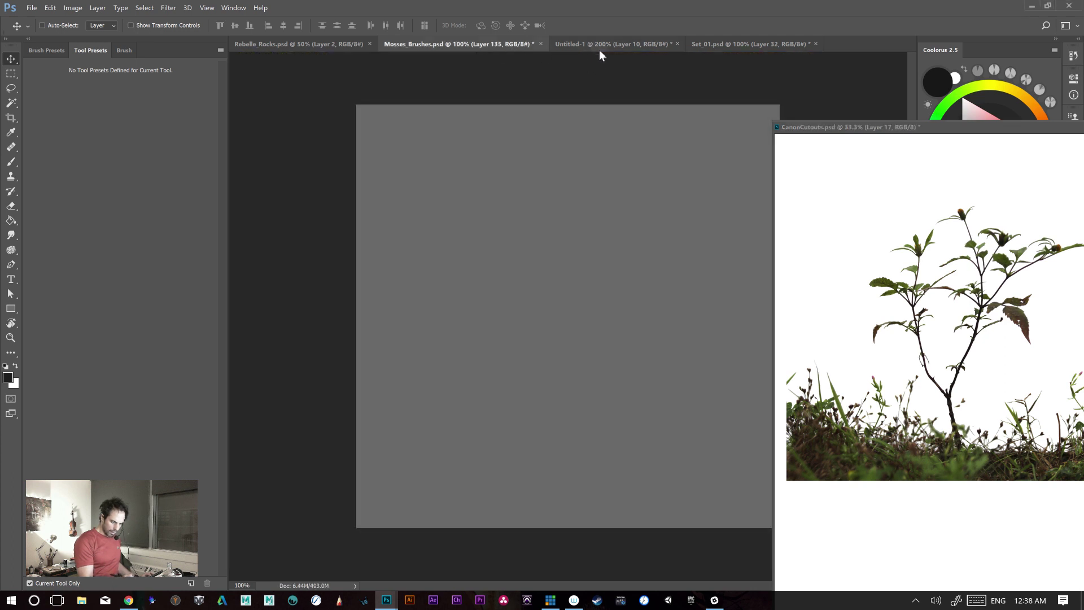
click(600, 55)
drag(960, 454, 535, 414)
drag(884, 127, 668, 55)
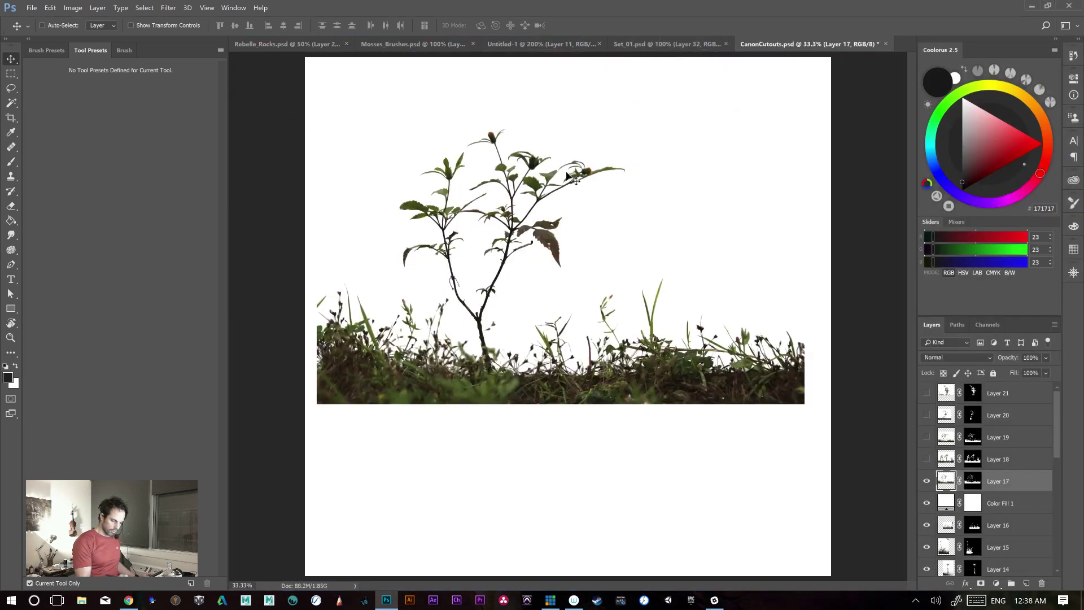
- Free-transform the oversized cutout on Layer 11 in Untitled-1, scaling it to about 18.8% and moving it over the canvas
click(528, 44)
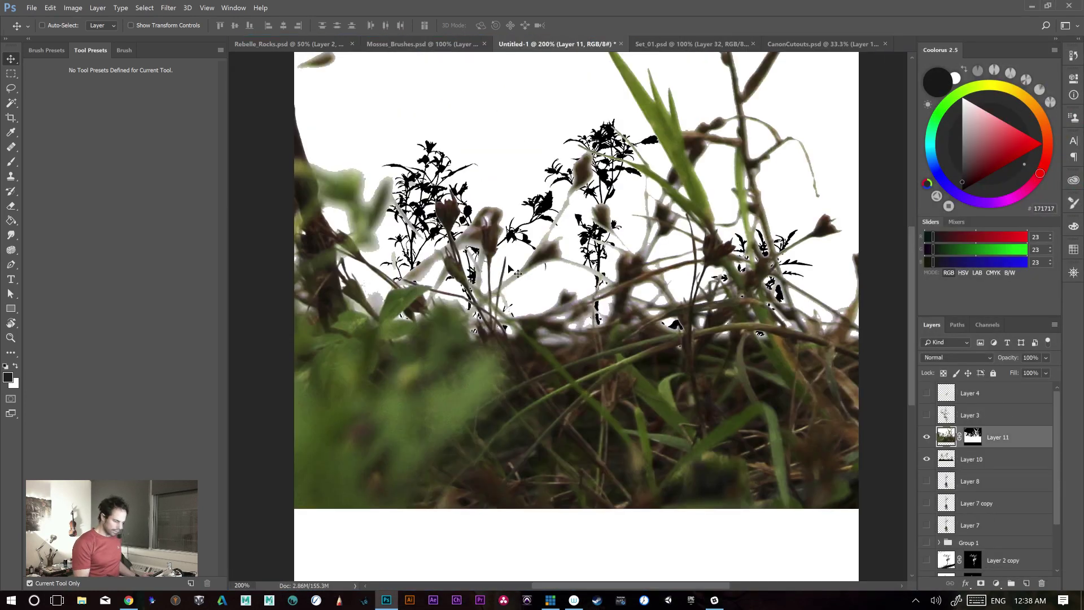
key(ctrl+minus)
key(ctrl+t)
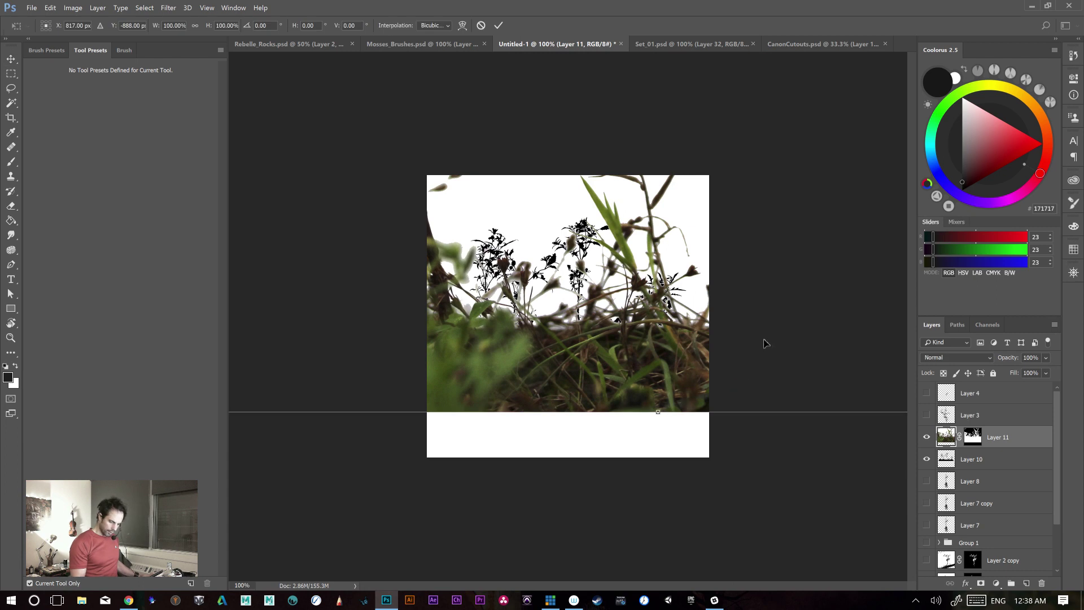
drag(599, 400, 308, 554)
drag(635, 332, 421, 423)
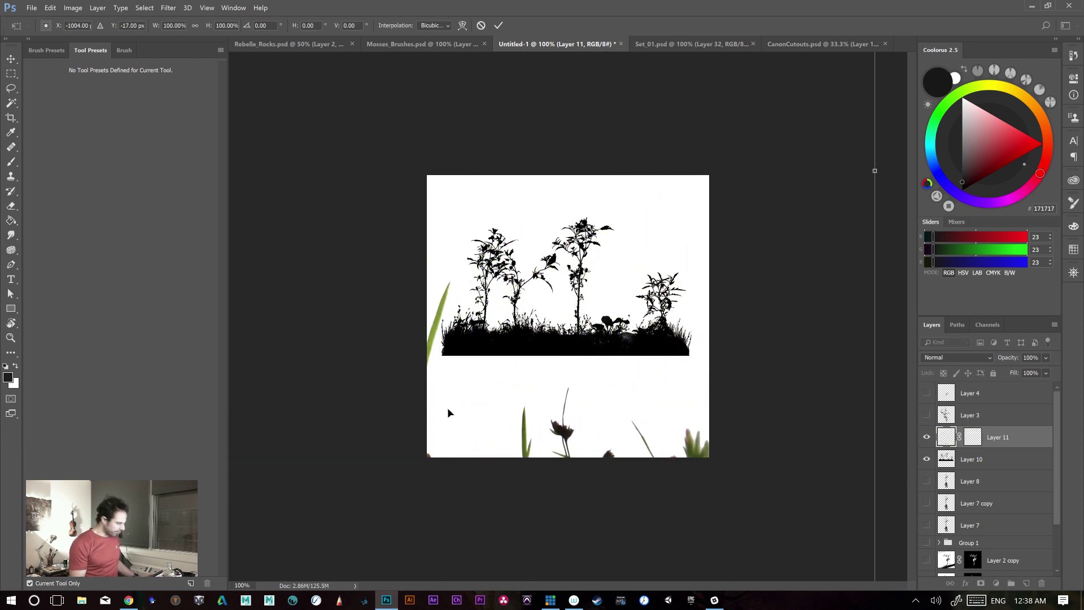
key(ctrl+minus)
key(ctrl+minus)
key(ctrl+minus)
key(ctrl+minus)
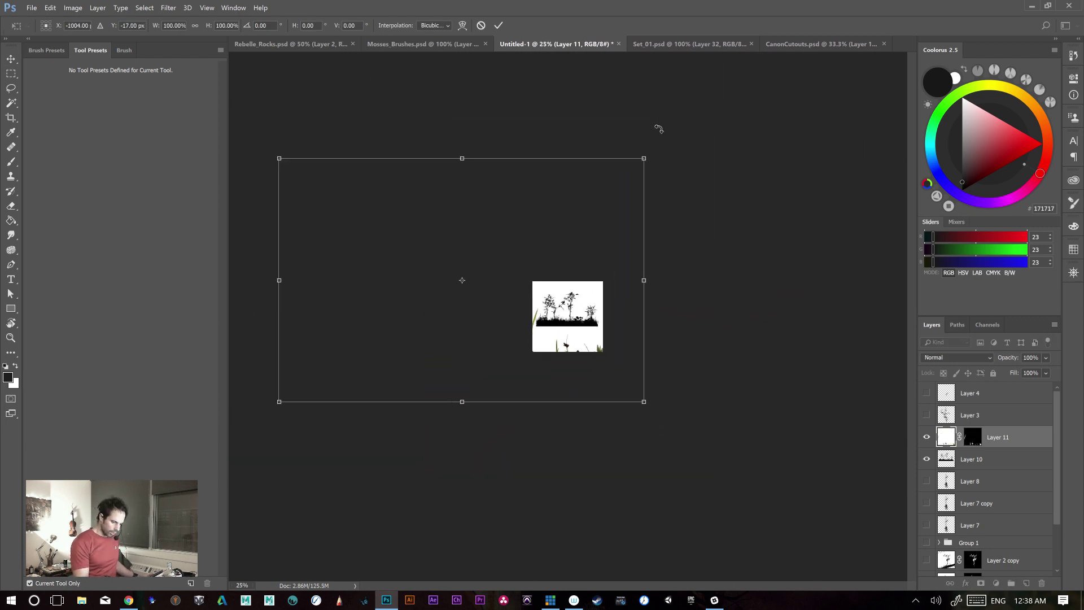
drag(645, 155, 462, 354)
drag(372, 389, 600, 344)
drag(653, 259, 574, 314)
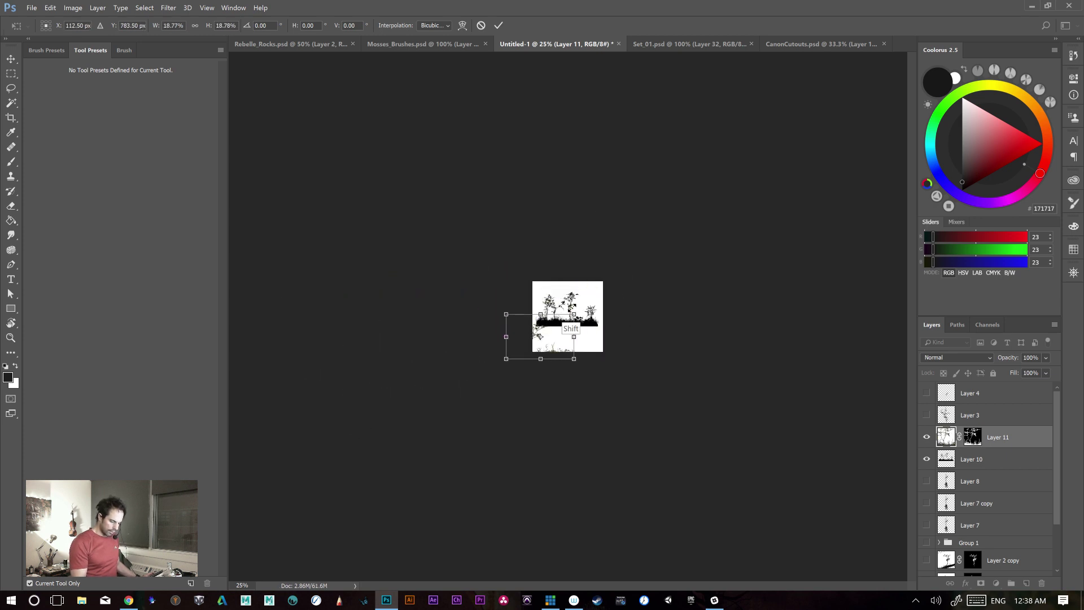
drag(552, 349, 583, 329)
- Flip the Layer 11 cutout upside down, scale it to about 14.5% and place it beneath the black ground strip
key(ctrl+1)
drag(743, 398, 654, 354)
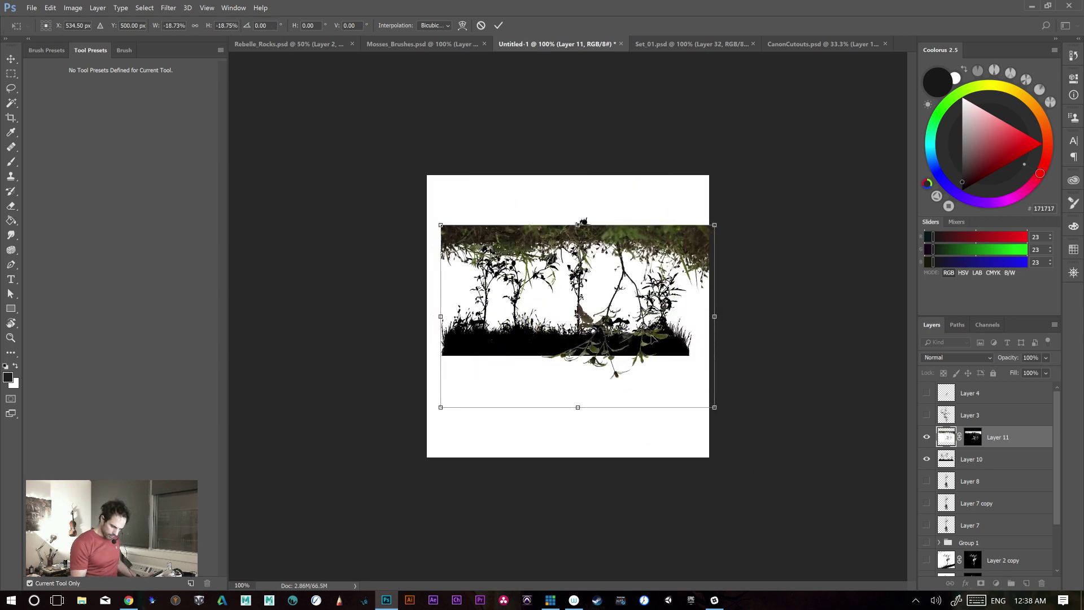
drag(581, 221, 582, 343)
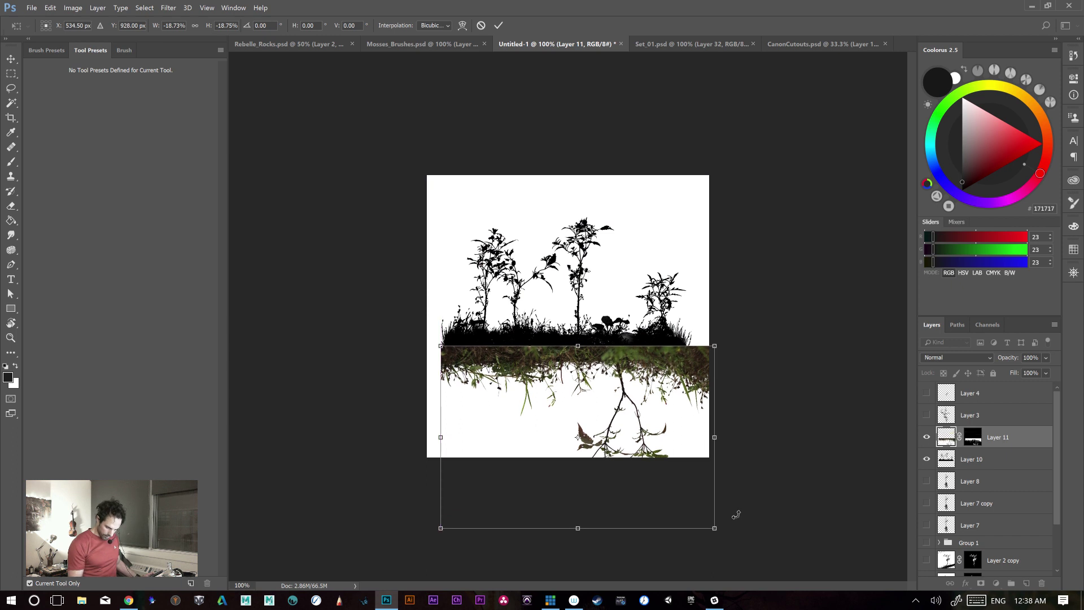
drag(716, 529, 655, 487)
drag(622, 361, 642, 360)
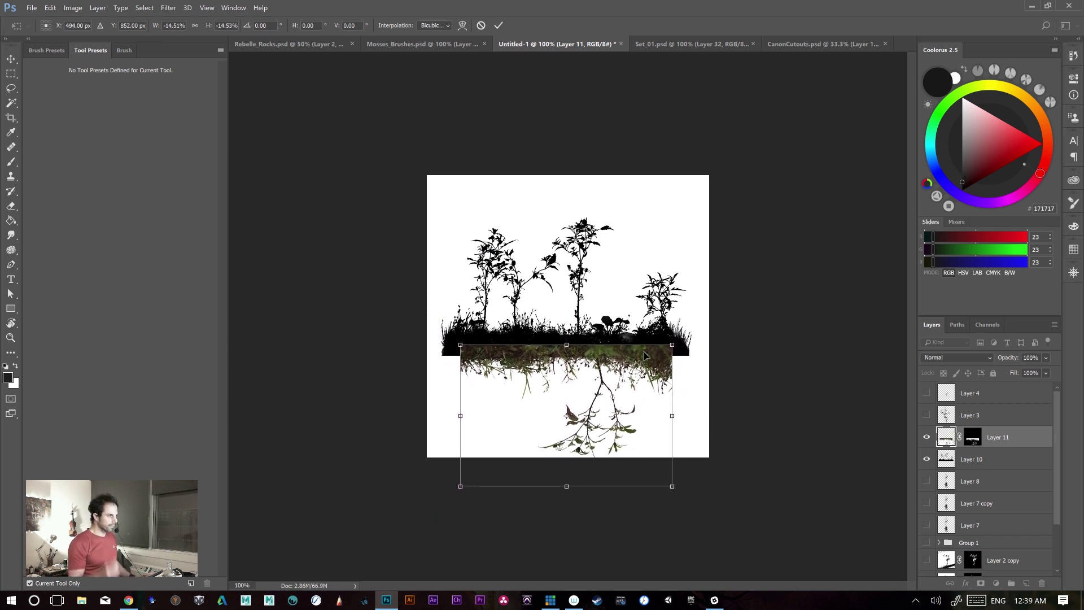
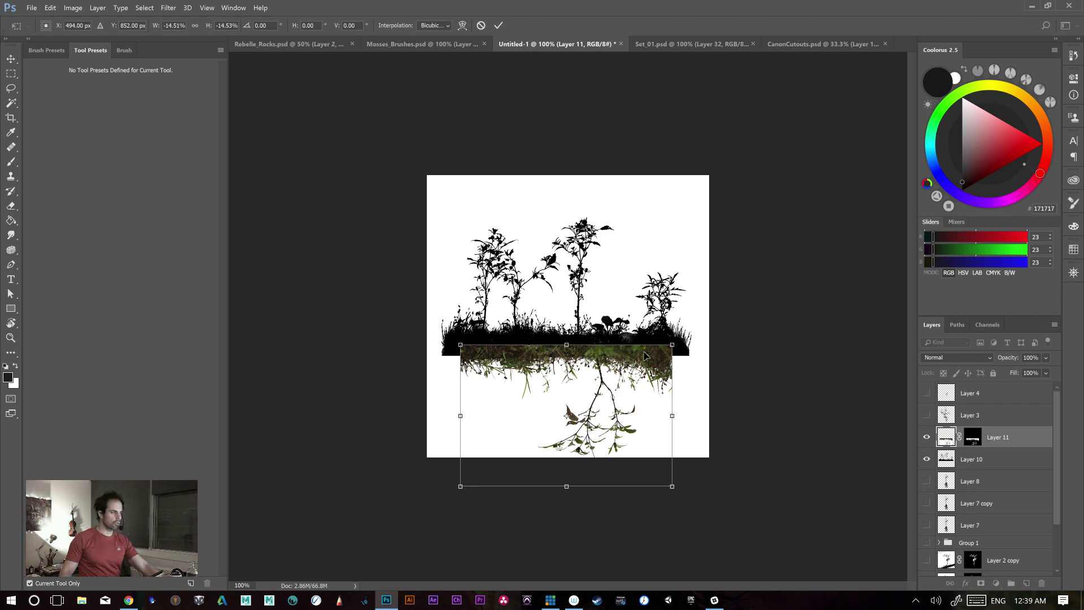
- Shrink the flipped cutout to about 12.5%, nudge it to overlap the ground strip's lower edge, and apply the transform
key(ctrl+plus)
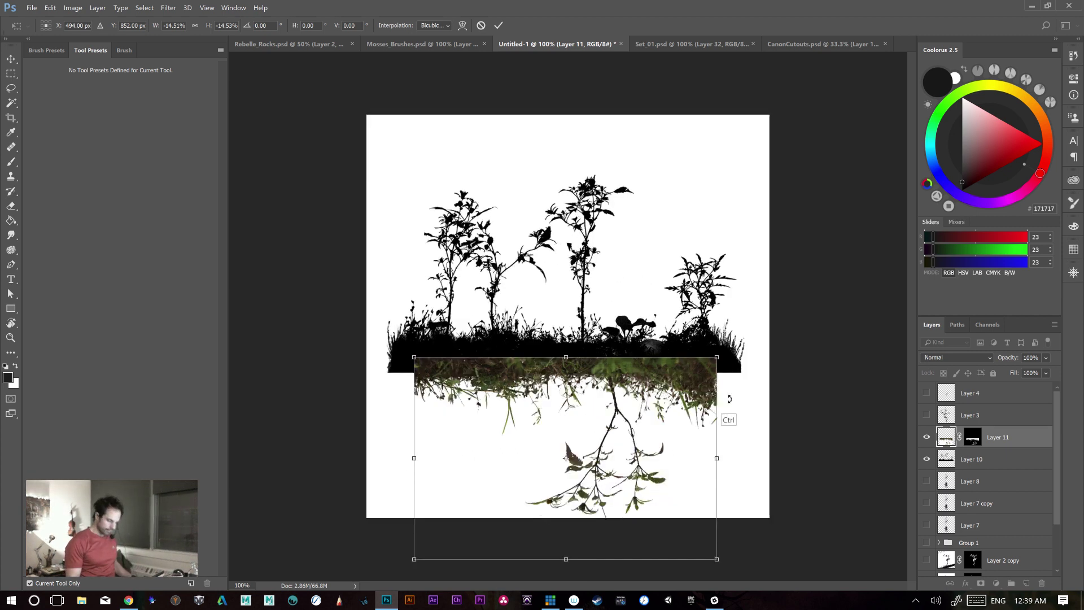
drag(785, 540, 772, 414)
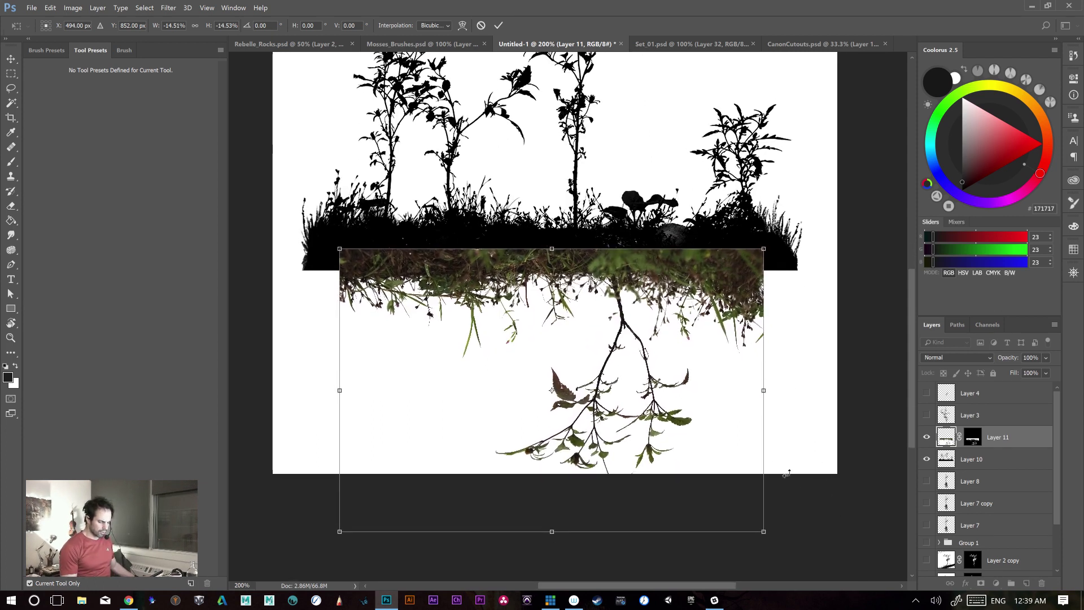
drag(763, 249, 726, 275)
drag(685, 318, 700, 289)
drag(738, 252, 719, 269)
mouse_move(684, 311)
mouse_down()
mouse_move(700, 291)
mouse_move(695, 304)
mouse_up()
key(Left)
key(Down)
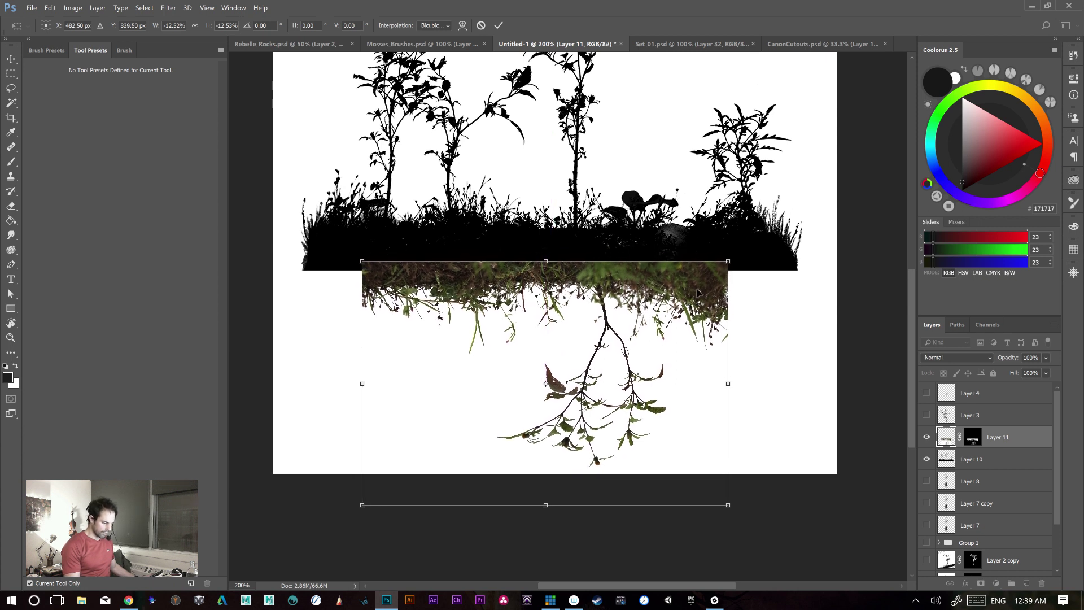
key(Return)
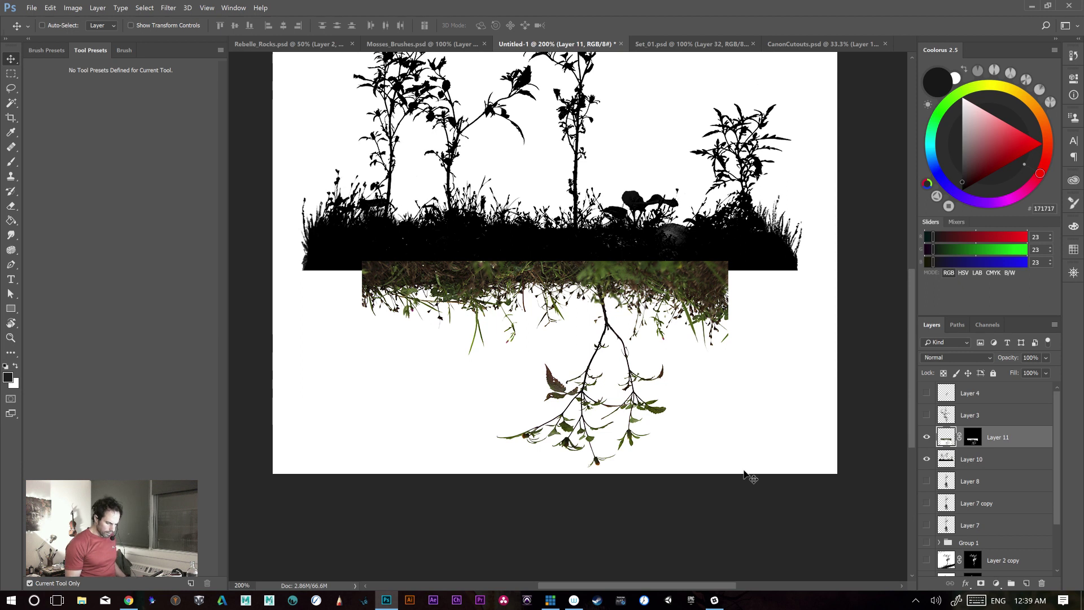
- In CanonCutouts.psd, hide Layer 17 and move Color Fill 1 beneath Layer 16 to isolate the clover cutout
click(701, 44)
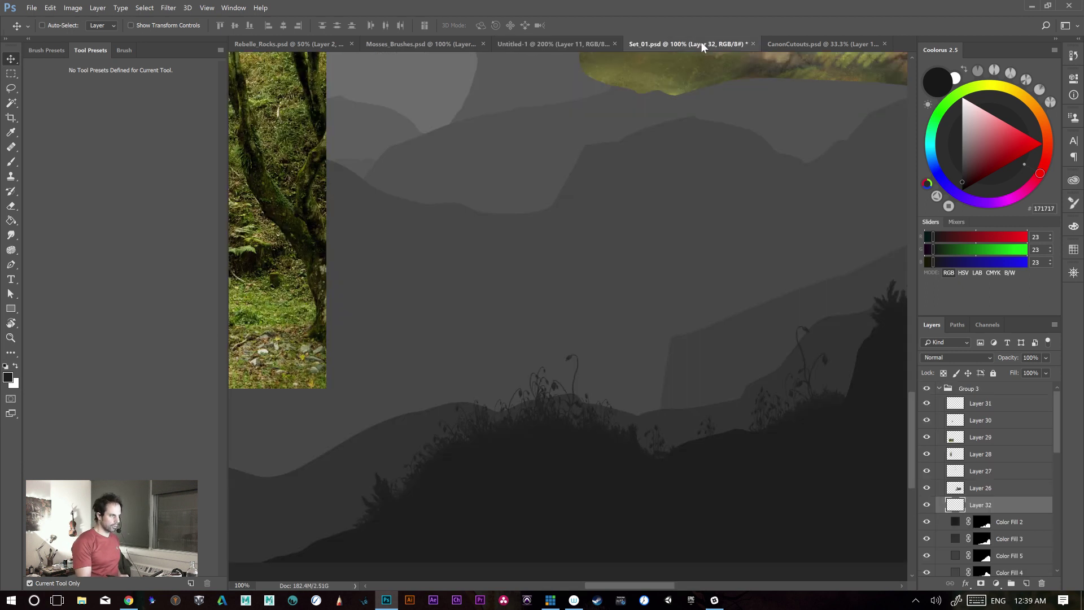
click(802, 43)
click(927, 460)
click(927, 460)
drag(938, 503, 942, 538)
click(926, 482)
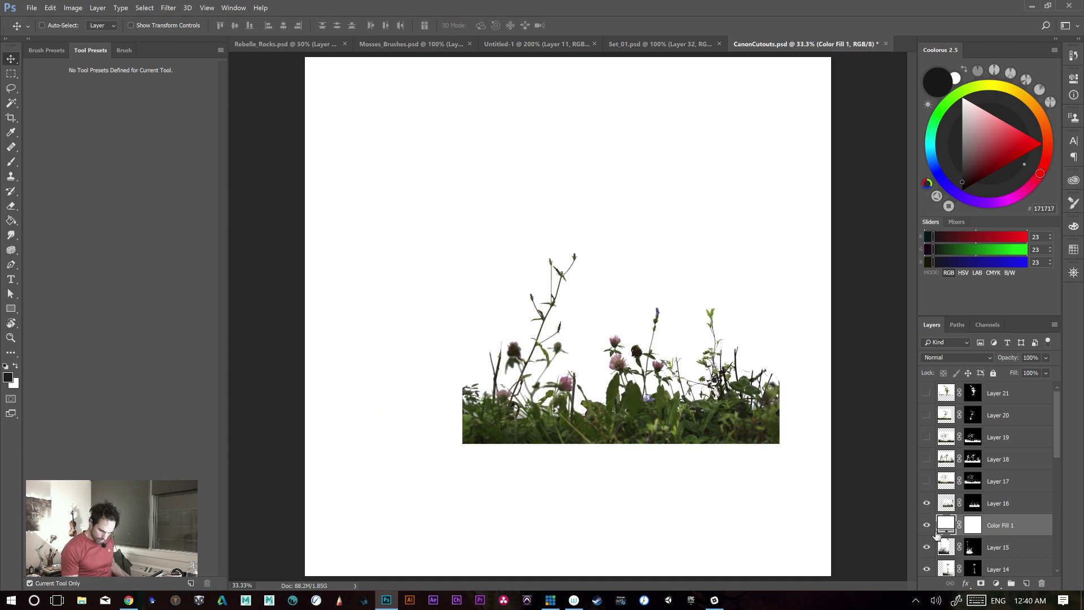
- Copy the Layer 16 clover cutout into Untitled-1 and return to that document
click(997, 504)
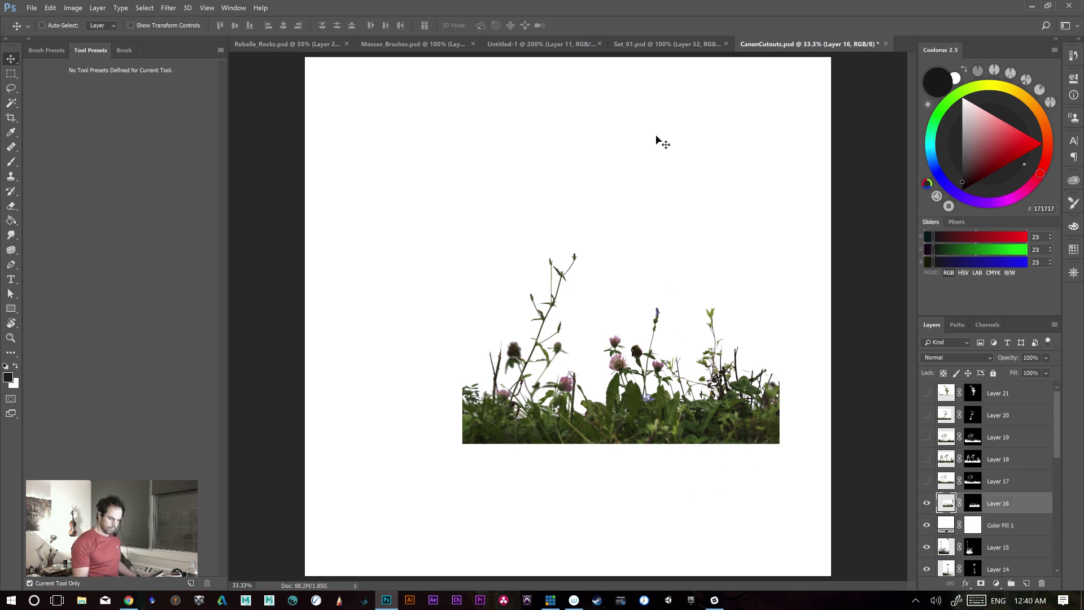
drag(778, 59, 807, 91)
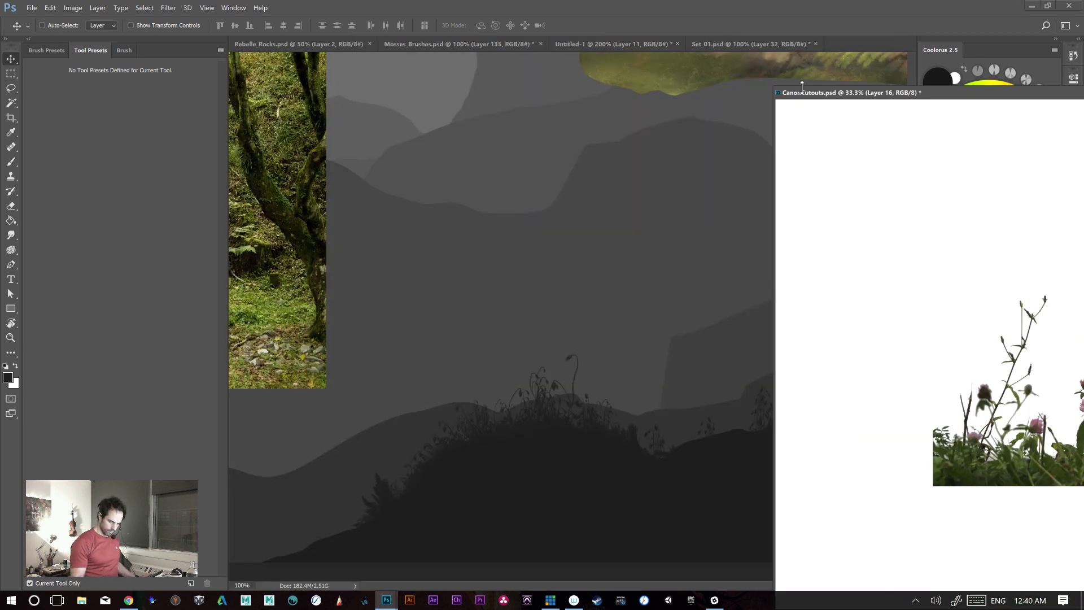
click(610, 44)
drag(1008, 466, 490, 346)
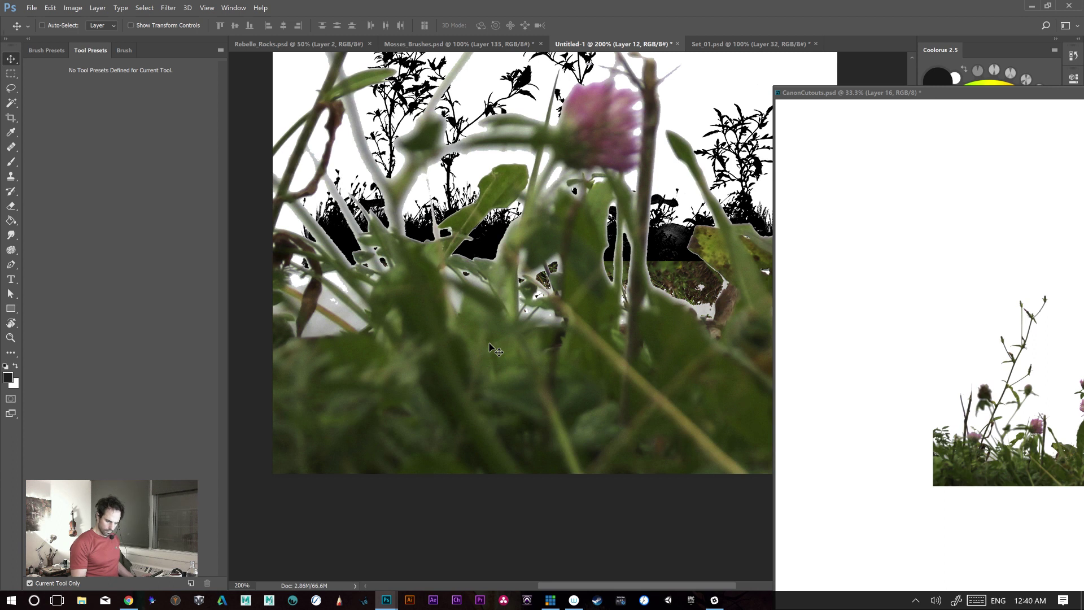
drag(847, 93, 643, 70)
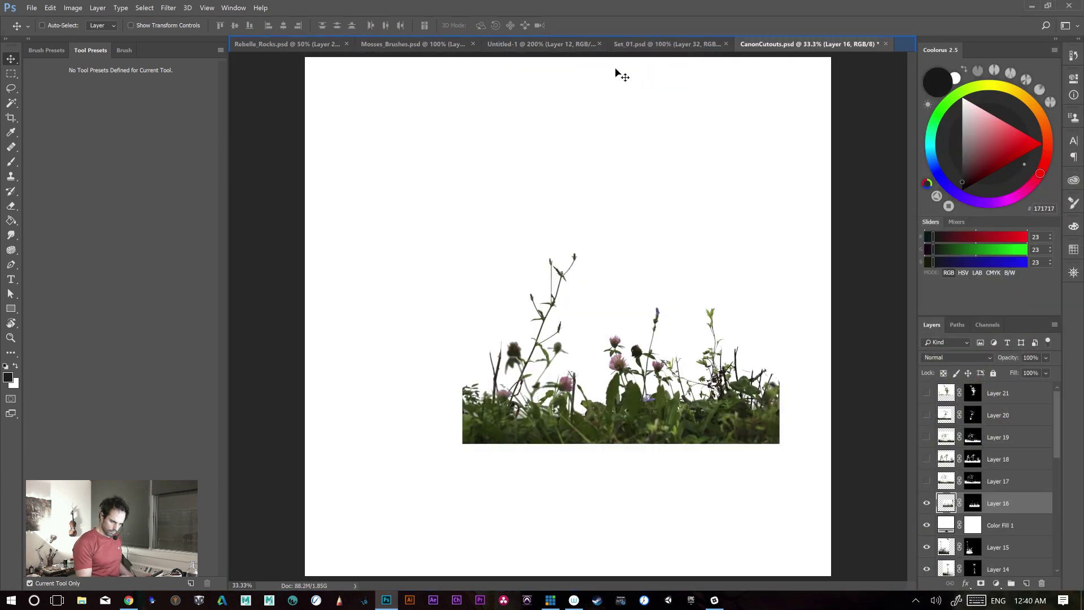
click(619, 44)
click(558, 45)
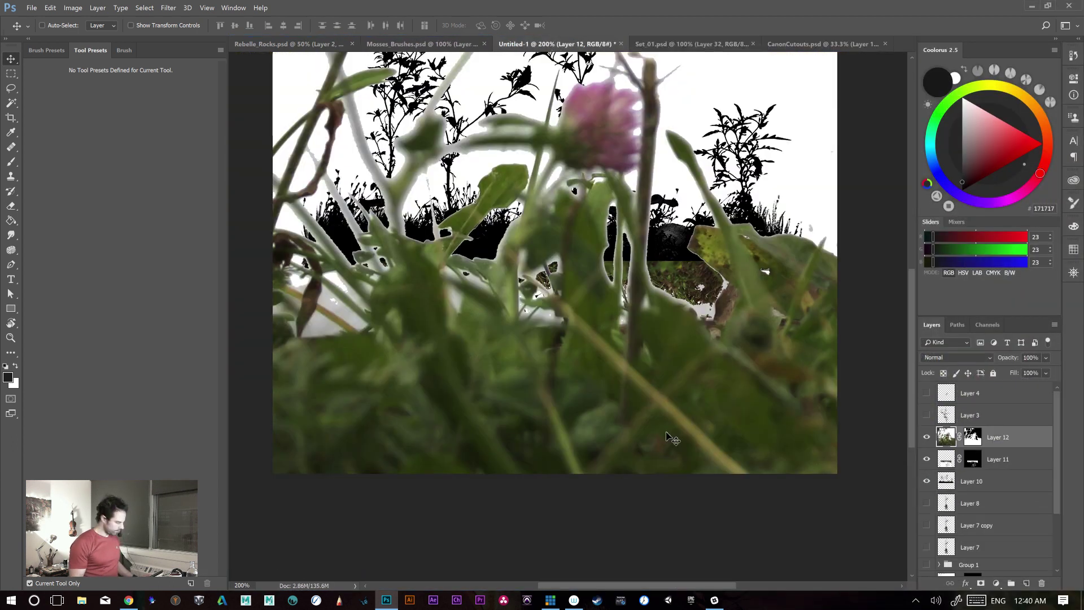
- Free-transform the clover cutout on Layer 12, scaling it to about 11.5% and rotating it upside down over the canvas
key(ctrl+minus)
key(ctrl+minus)
key(ctrl+minus)
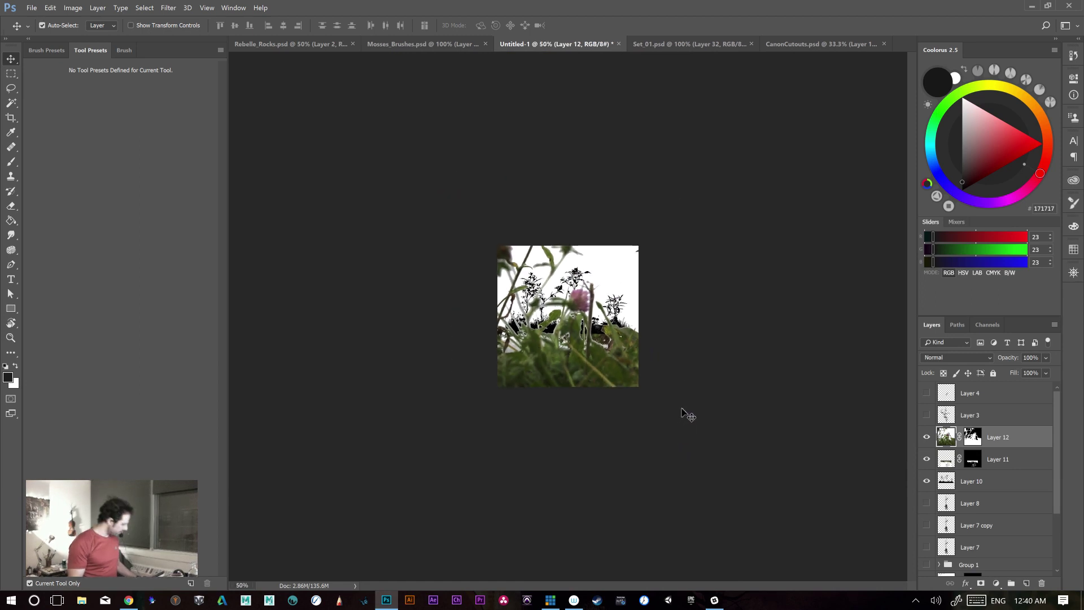
key(ctrl+t)
drag(423, 73, 747, 310)
drag(794, 342, 546, 337)
drag(726, 395, 449, 232)
drag(631, 402, 591, 339)
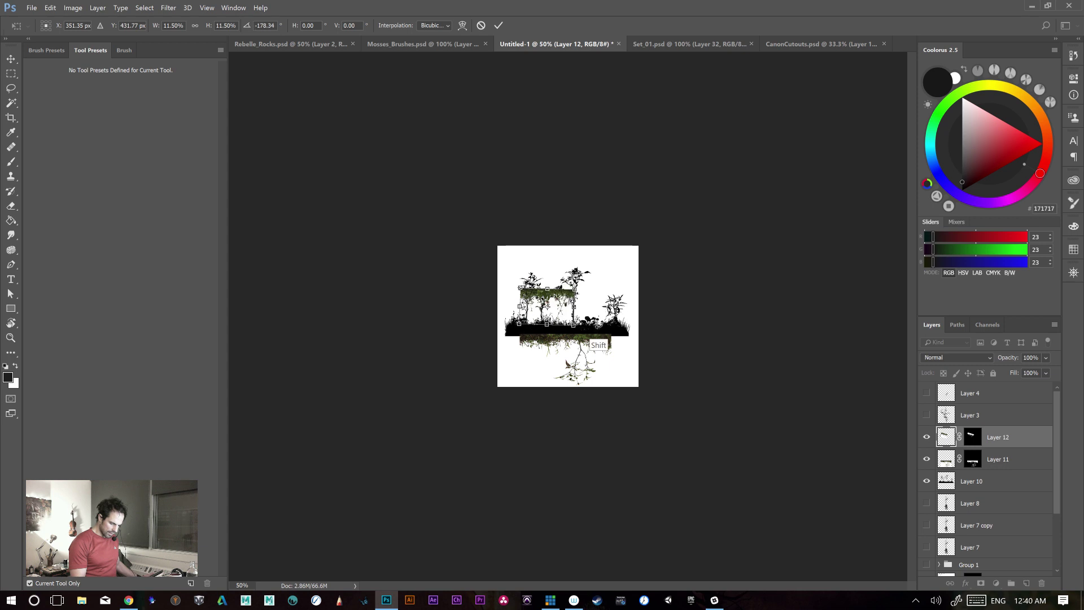
- Place the upside-down clover cutout under the left end of the ground strip, scaled to about 8% and leveled
key(ctrl+1)
key(ctrl+plus)
drag(580, 303, 566, 397)
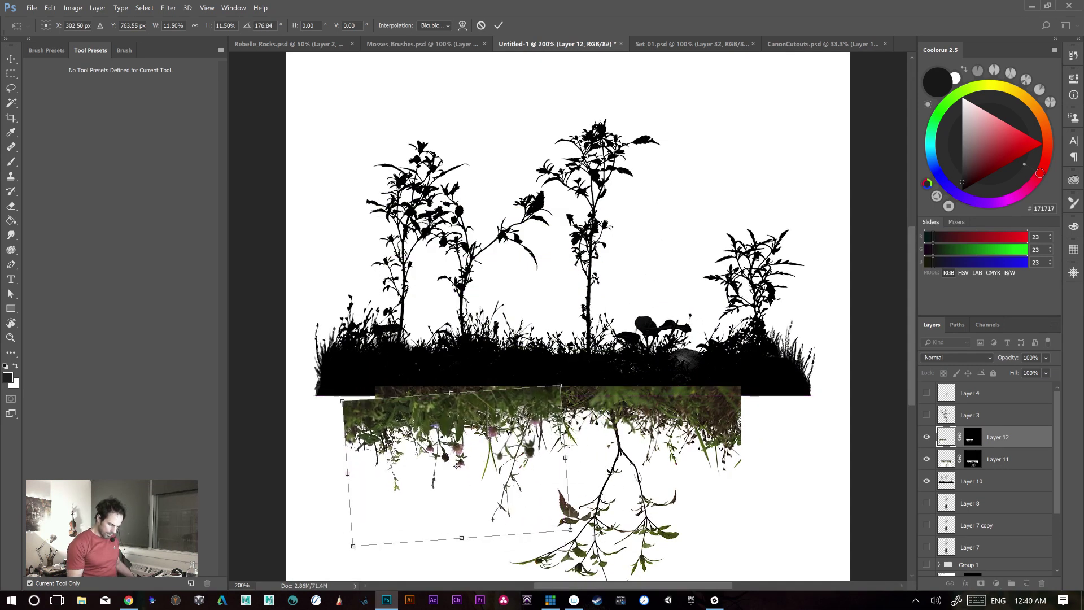
drag(564, 535, 501, 490)
drag(436, 410, 386, 408)
drag(544, 508, 550, 501)
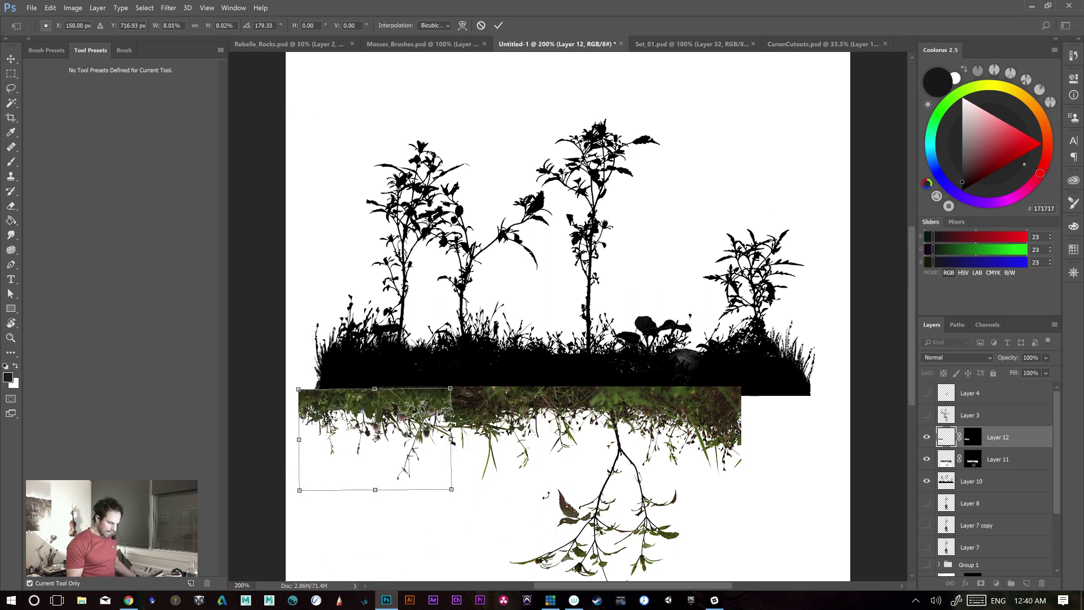
- Enlarge the upside-down clover cutout to about 9.4% and keep it level under the ground strip's left end
key(ctrl+plus)
drag(549, 453, 740, 303)
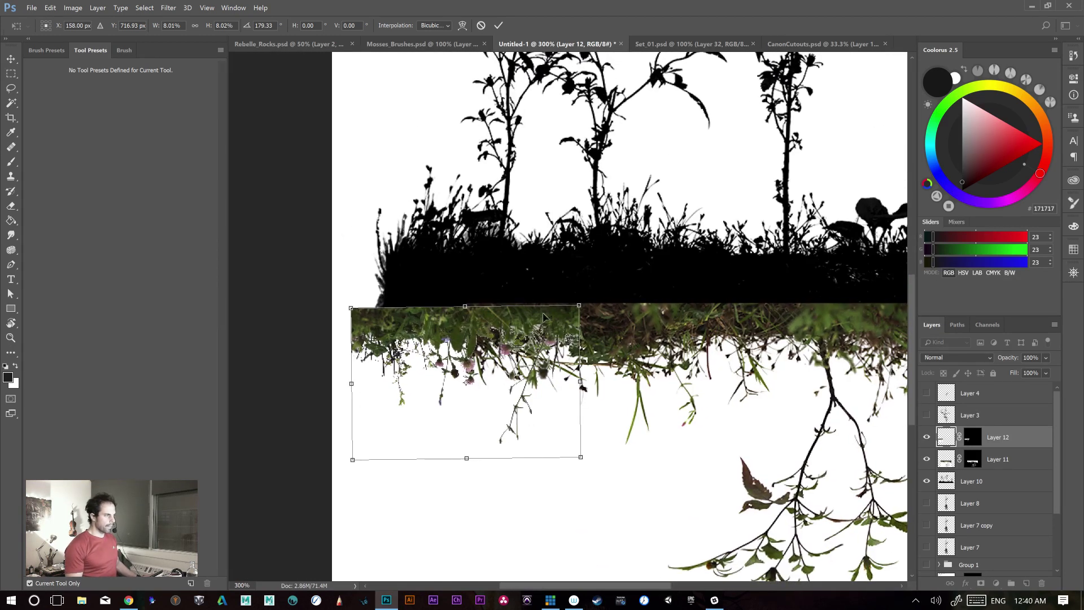
mouse_move(509, 331)
mouse_down()
mouse_move(556, 334)
mouse_move(515, 328)
mouse_up()
drag(586, 455, 605, 471)
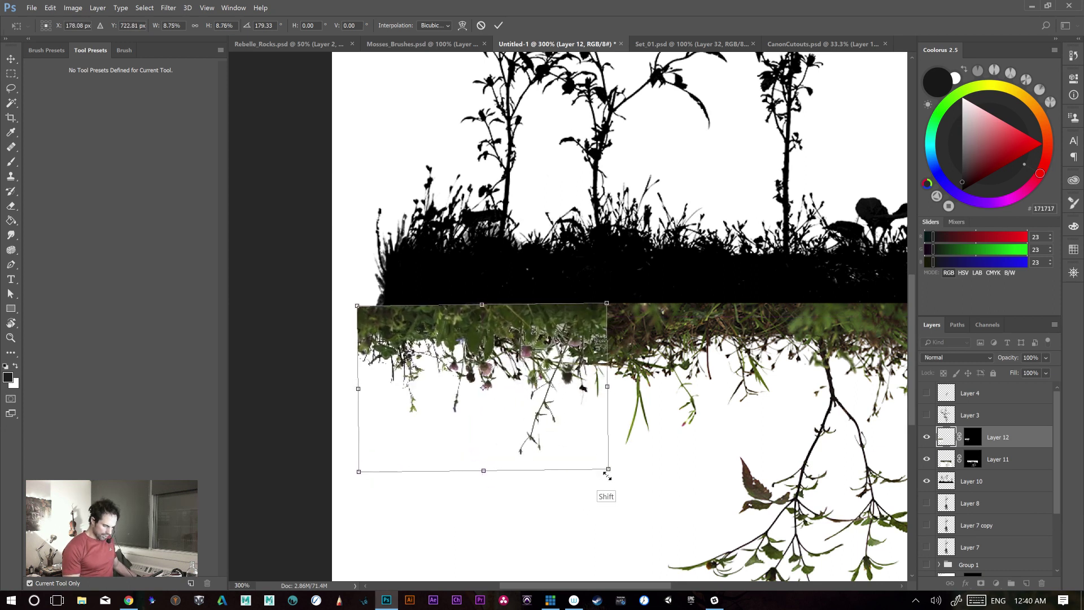
mouse_move(579, 326)
mouse_down()
mouse_move(577, 342)
mouse_move(575, 328)
mouse_up()
mouse_move(715, 445)
mouse_down()
mouse_move(710, 466)
mouse_move(713, 450)
mouse_up()
mouse_move(514, 327)
mouse_down()
mouse_move(523, 346)
mouse_move(521, 321)
mouse_up()
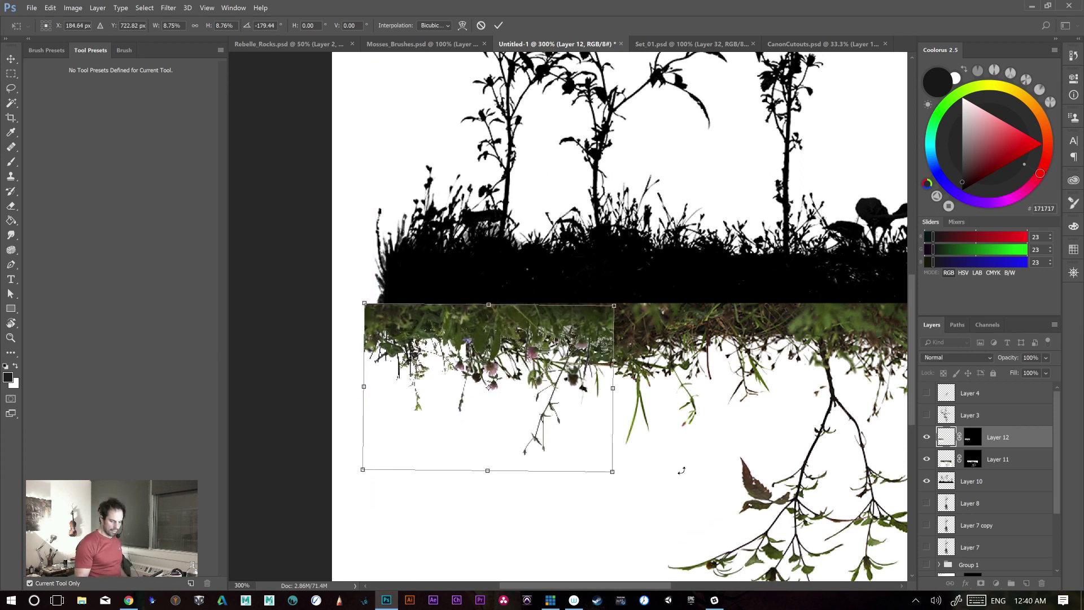
drag(681, 471, 679, 445)
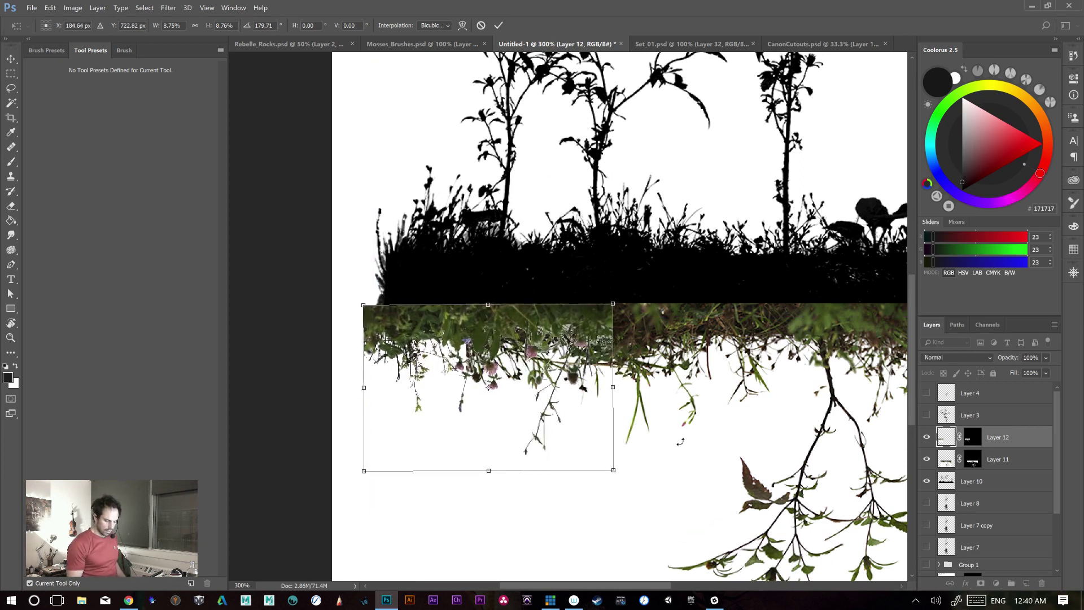
drag(609, 474, 629, 492)
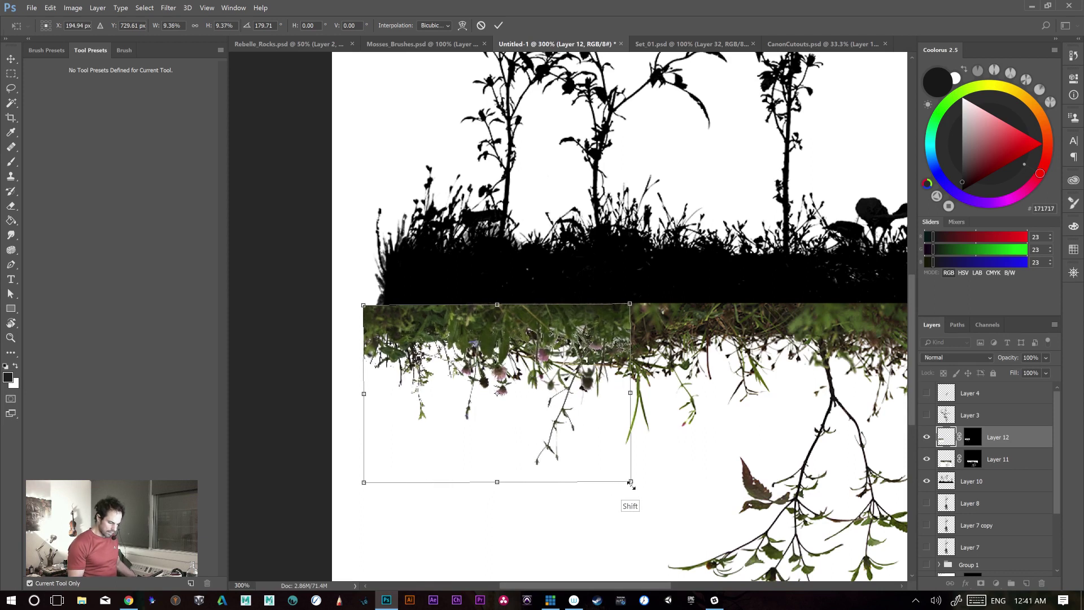
- Tilt the clover cutout to about -174.7°, fit its corner against the ground strip's left end, and apply the transform
mouse_move(528, 323)
mouse_down()
mouse_move(515, 389)
mouse_move(534, 344)
mouse_up()
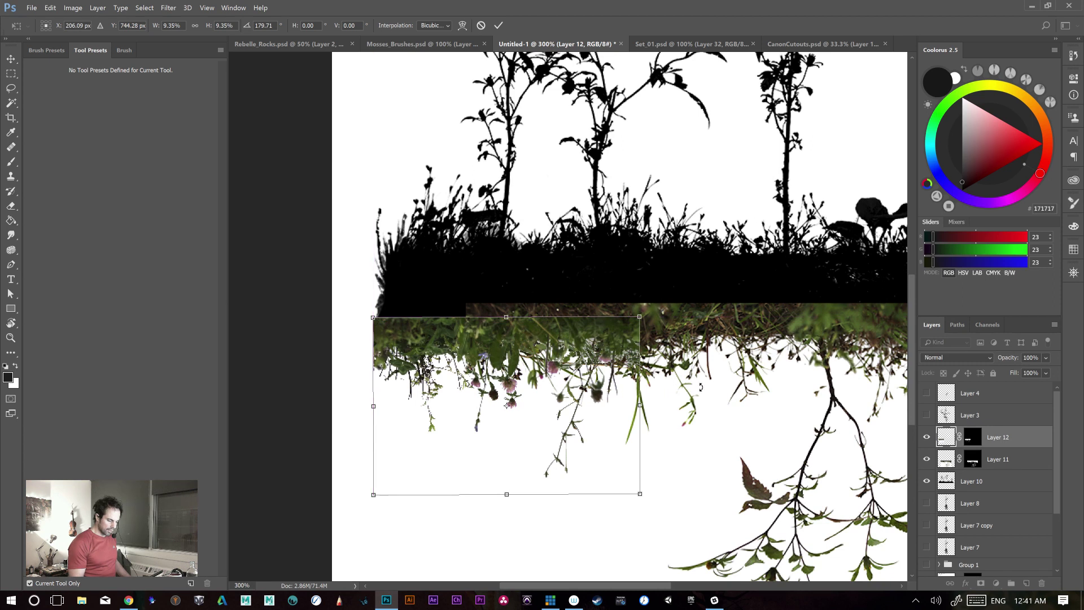
drag(751, 443, 748, 457)
drag(624, 362, 602, 346)
drag(358, 302, 380, 329)
drag(546, 354, 567, 351)
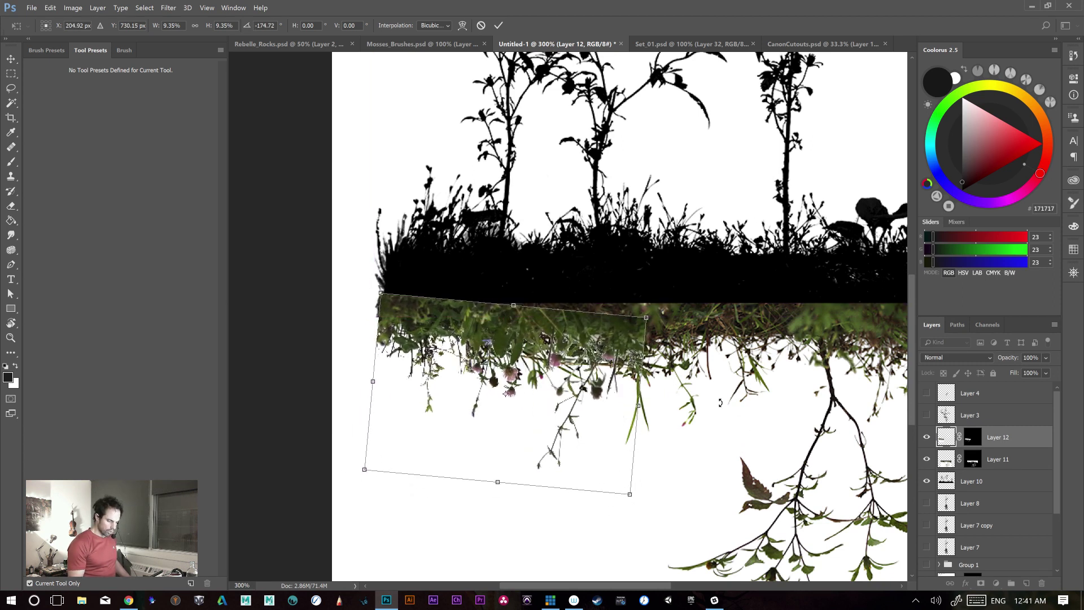
key(Return)
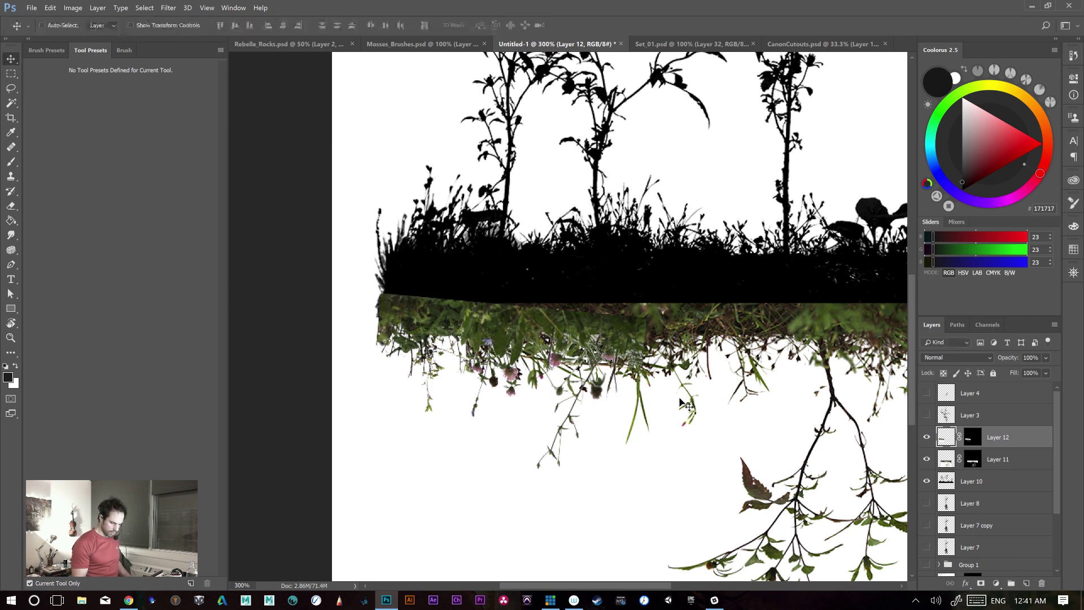
- Erase on the Layer 12 mask along the clover cutout's right edge to blend its seam with the neighboring plants
key(ctrl+plus)
drag(678, 460, 579, 394)
key(e)
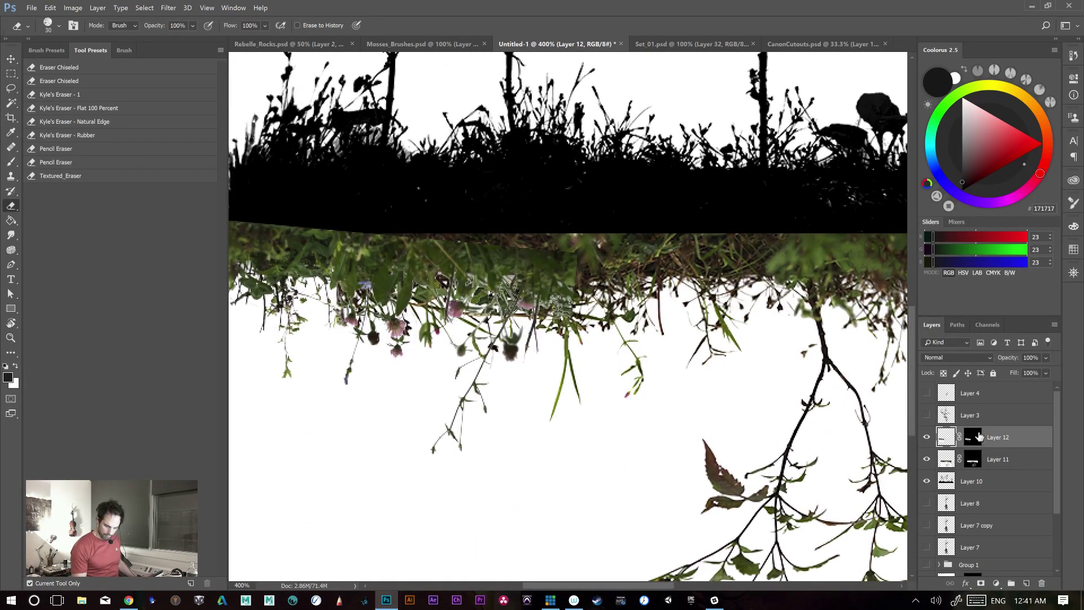
key(x)
drag(573, 238, 573, 340)
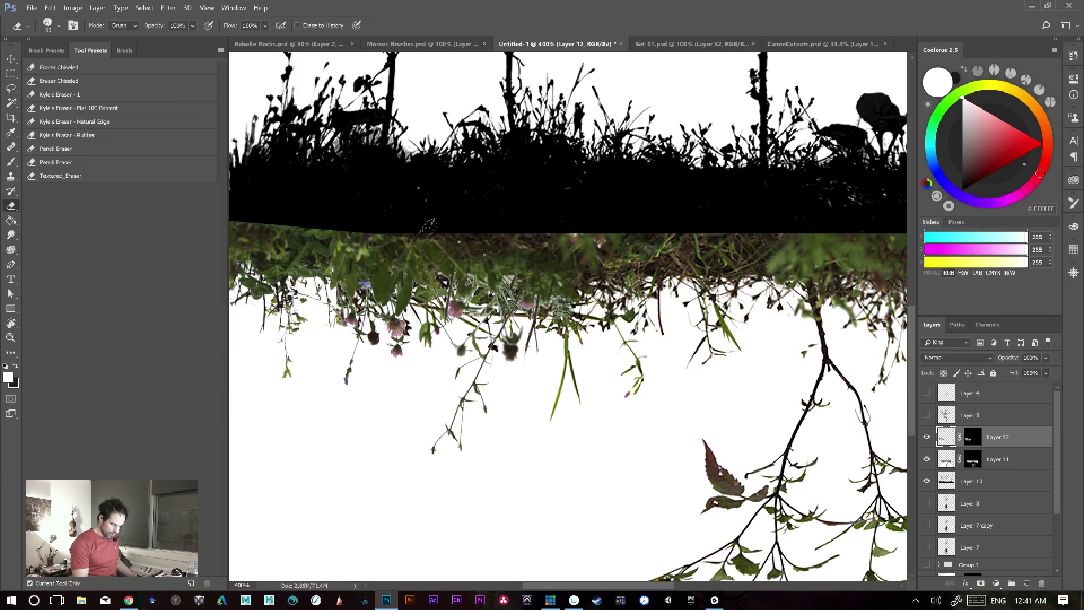
scroll(568, 237, left, 5)
mouse_move(373, 248)
mouse_down()
mouse_move(371, 267)
mouse_move(370, 250)
mouse_up()
key(ctrl+z)
- Add a new layer above Layer 12 and paint dark grass spikes at the ground strip's left corner
key(b)
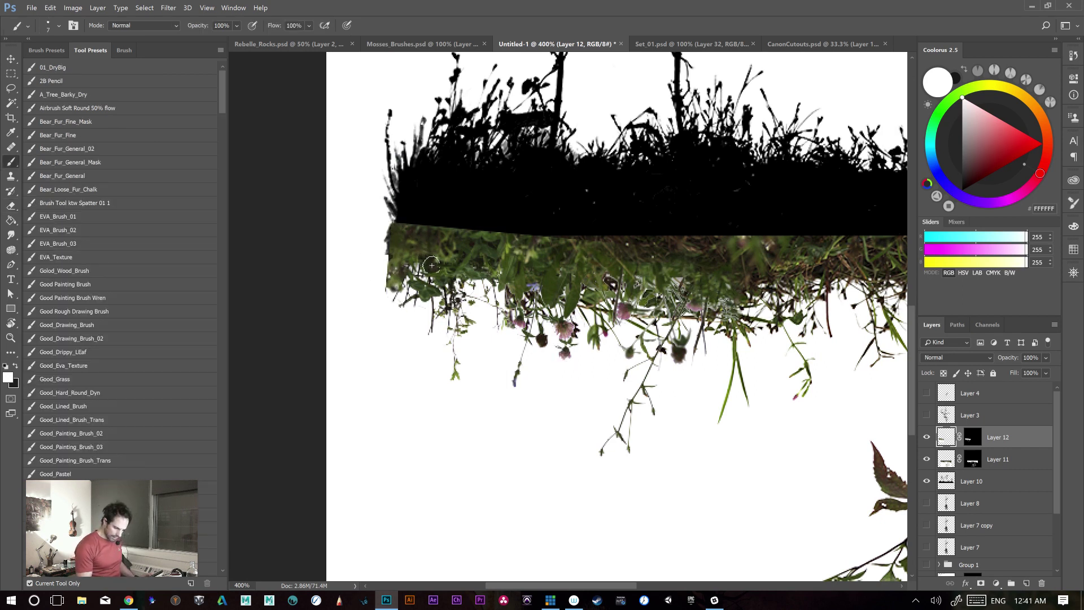
click(1028, 582)
drag(393, 233, 379, 263)
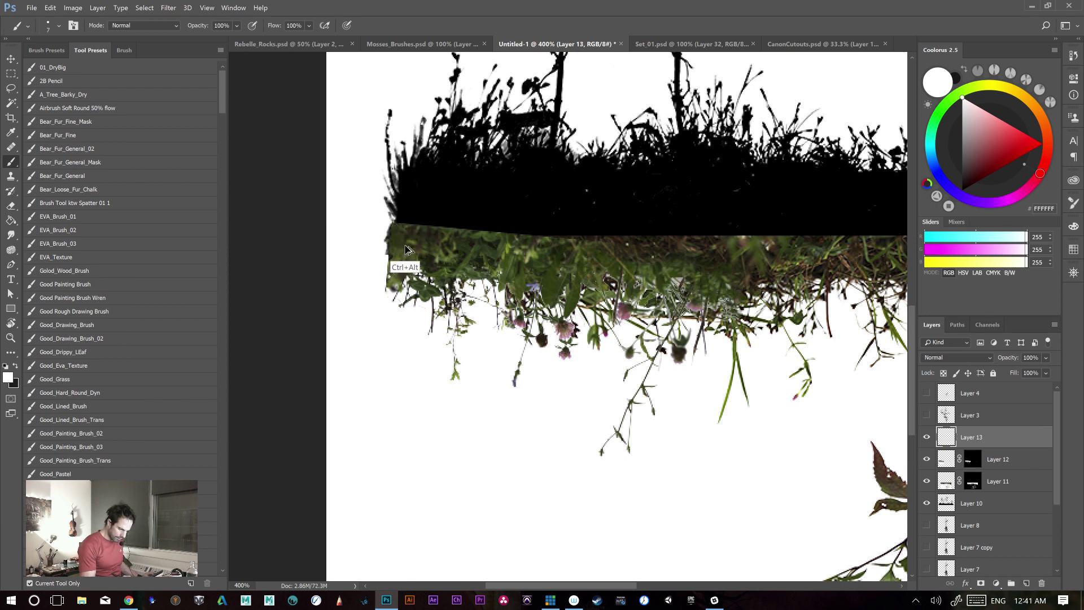
key(ctrl+alt+z)
key(x)
mouse_move(404, 231)
mouse_down()
mouse_move(388, 298)
mouse_move(403, 235)
mouse_move(389, 302)
mouse_move(387, 329)
mouse_up()
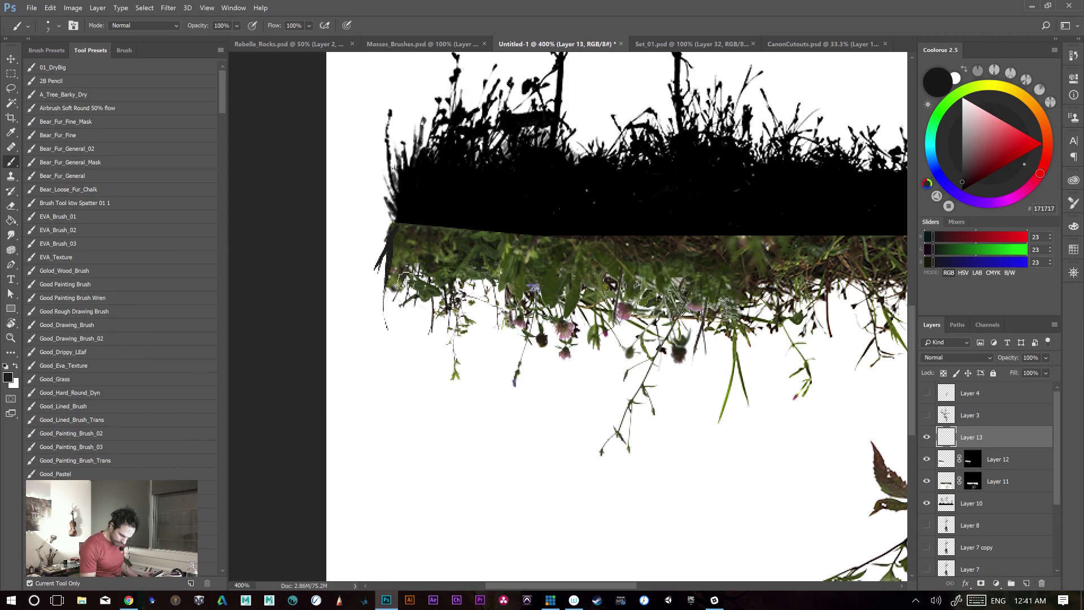
drag(408, 249, 384, 319)
key(ctrl+z)
mouse_move(392, 245)
mouse_down()
mouse_move(396, 232)
mouse_move(355, 246)
mouse_up()
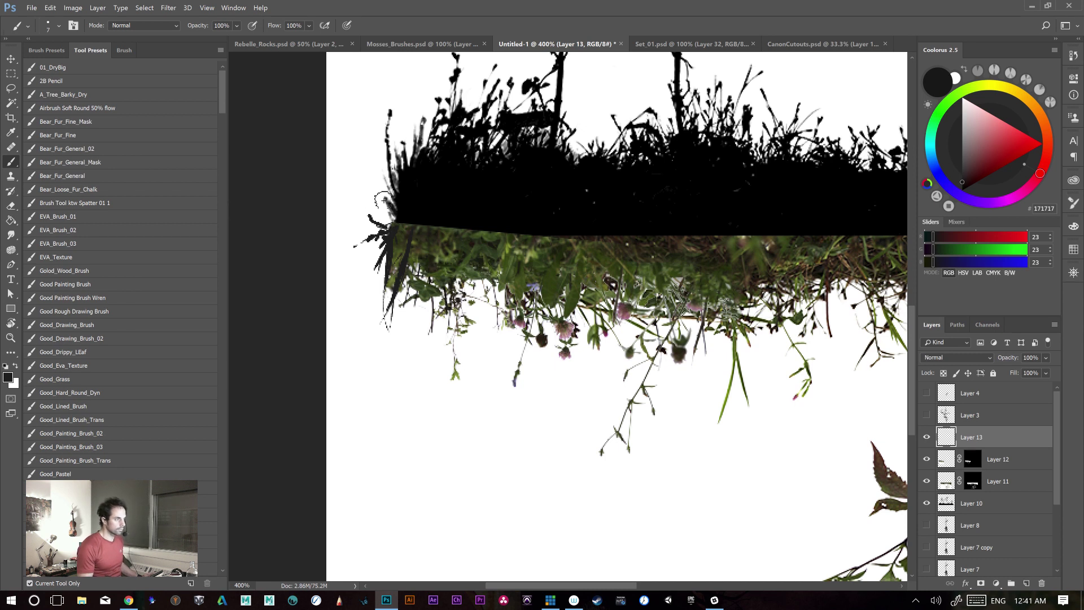
- Paint more dark grass blades fanning down and outward from the ground strip's left corner on Layer 13
drag(636, 228, 618, 251)
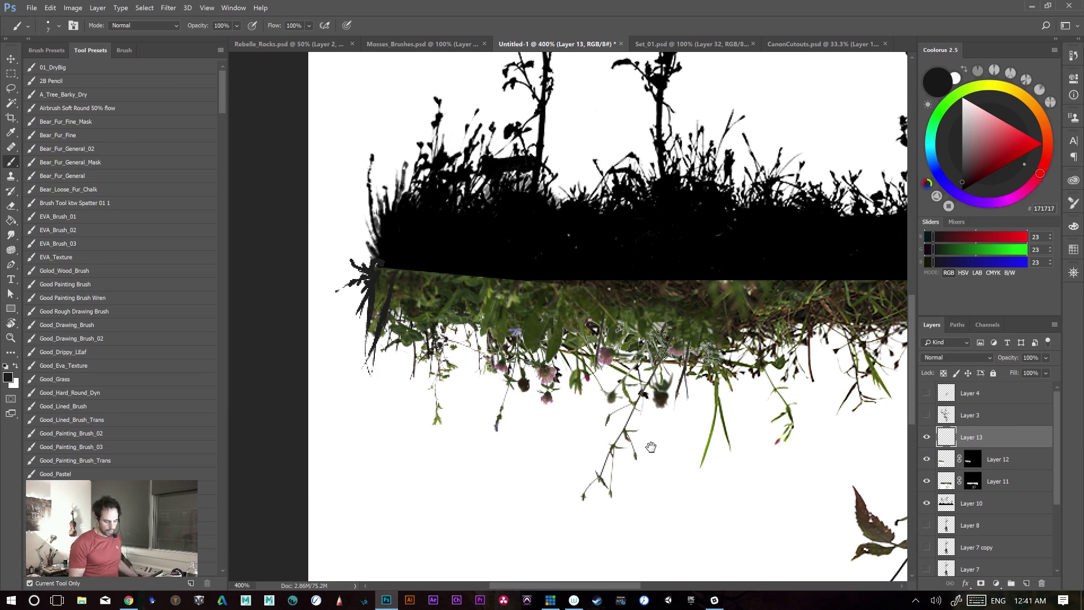
drag(382, 299, 381, 369)
key(ctrl+z)
drag(381, 298, 342, 347)
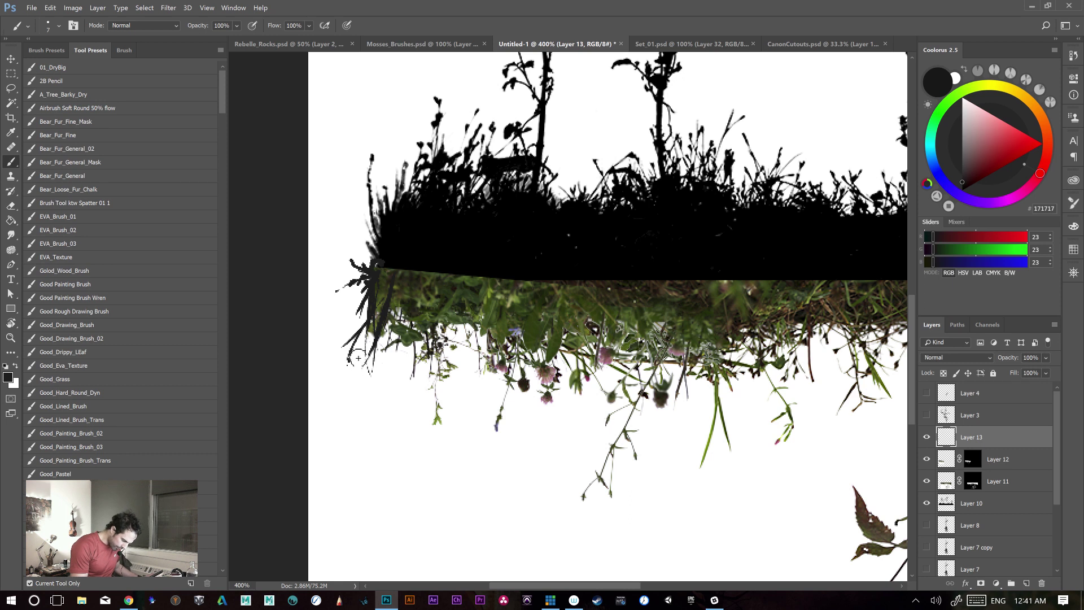
drag(352, 370, 351, 375)
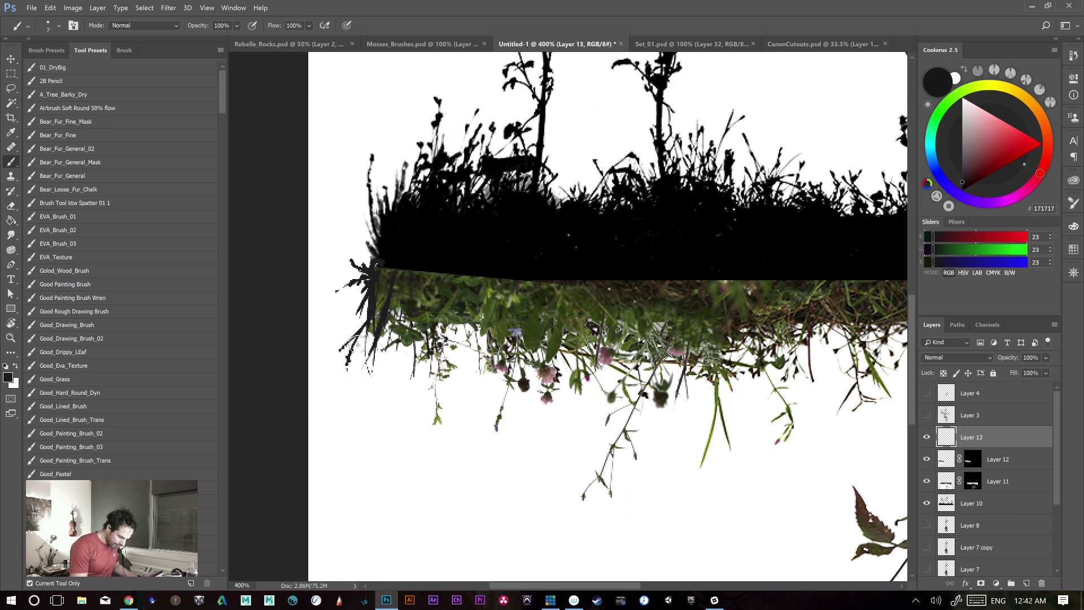
drag(340, 360, 338, 352)
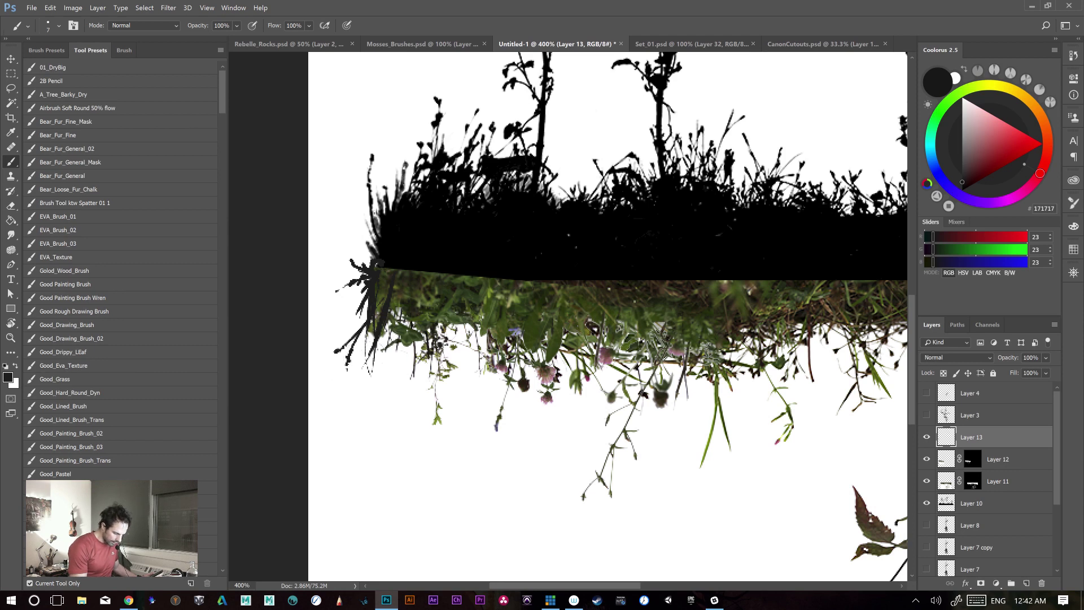
drag(383, 299, 348, 339)
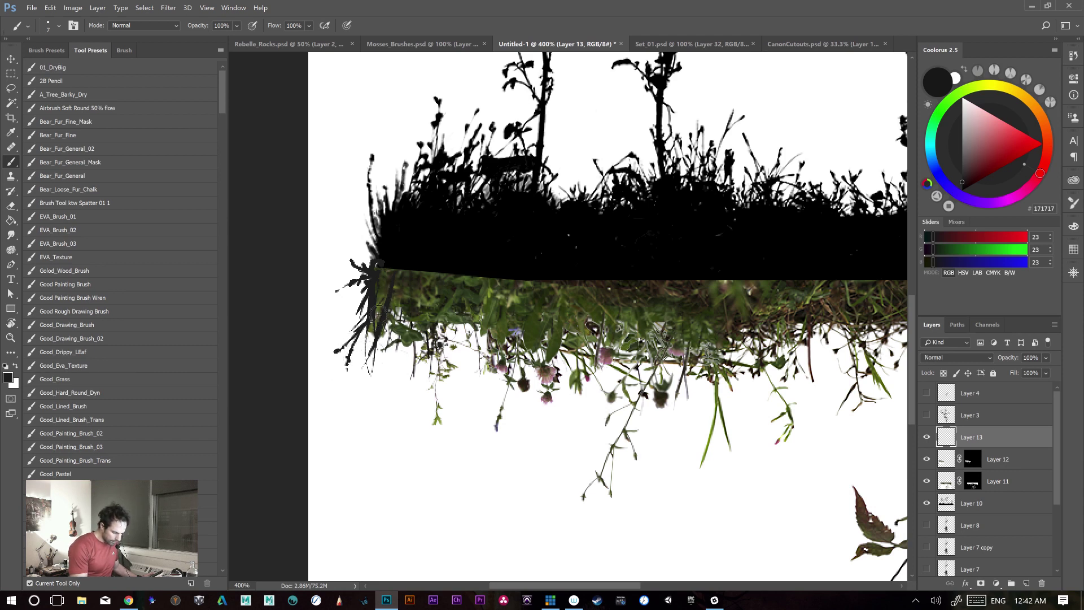
- Turn the painted blades on Layer 13 pure black with Hue/Saturation, setting Lightness to -100
drag(709, 484, 438, 437)
drag(562, 338, 740, 298)
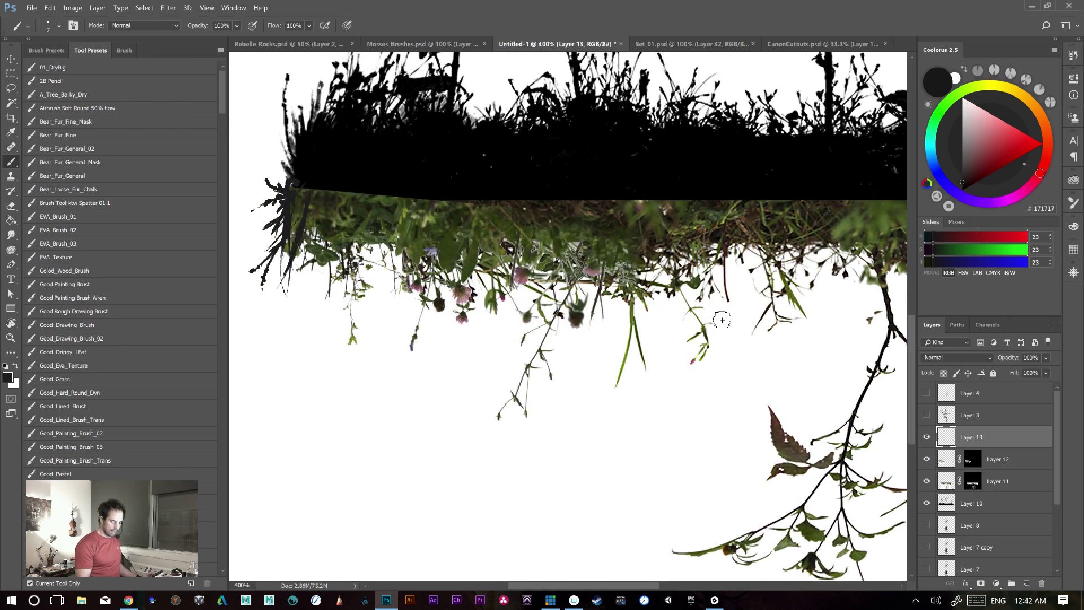
mouse_move(305, 199)
mouse_down()
mouse_move(302, 218)
mouse_move(349, 180)
mouse_up()
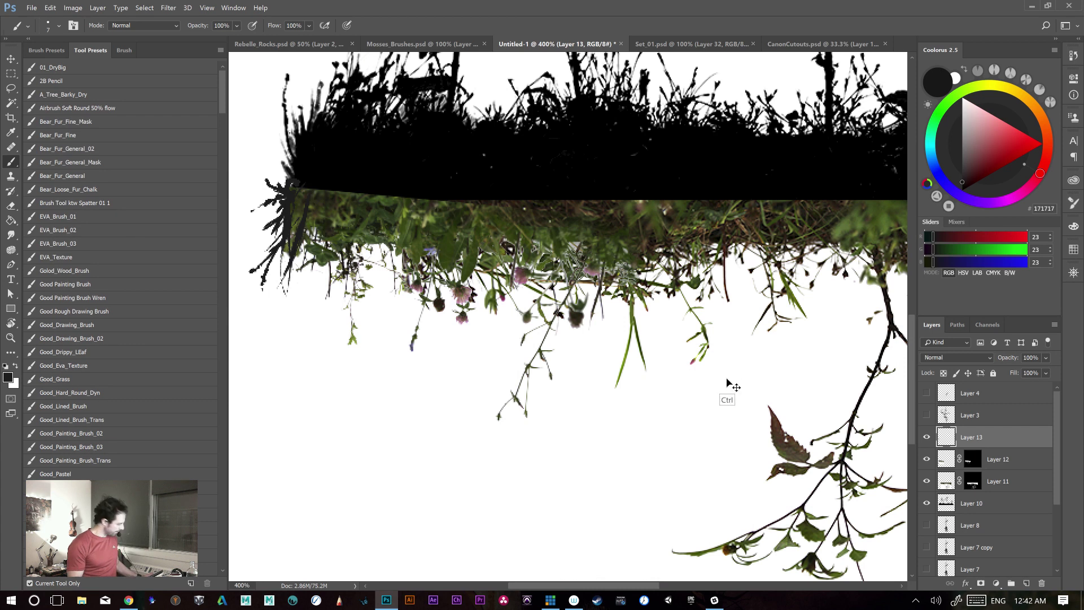
key(ctrl+u)
drag(815, 340, 683, 357)
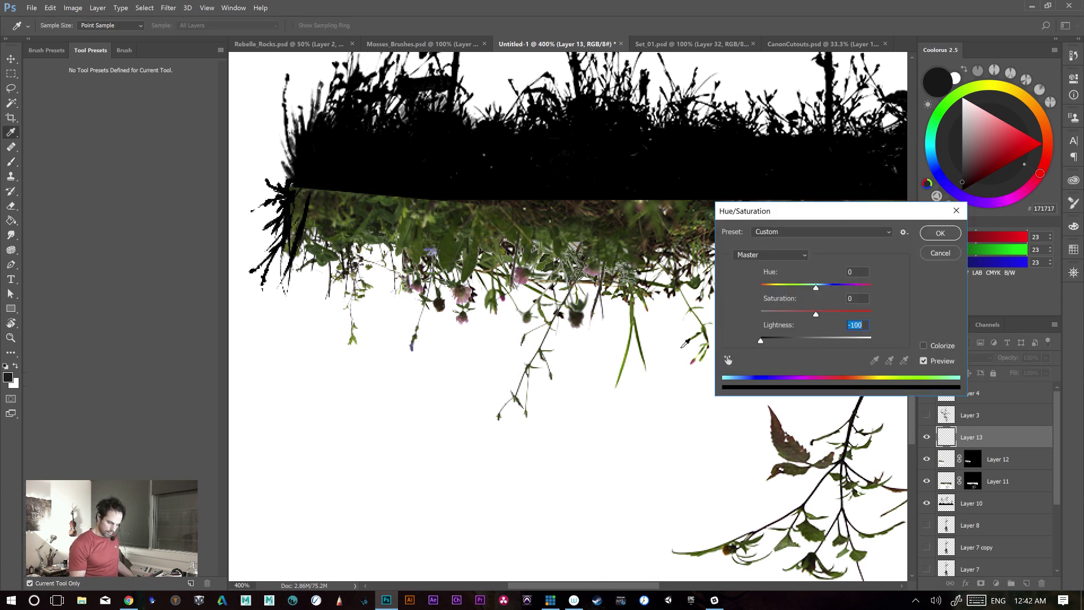
click(939, 233)
- Examine the lower edge of the ground strip and its uncovered right end for remaining straight sections
drag(644, 392, 485, 407)
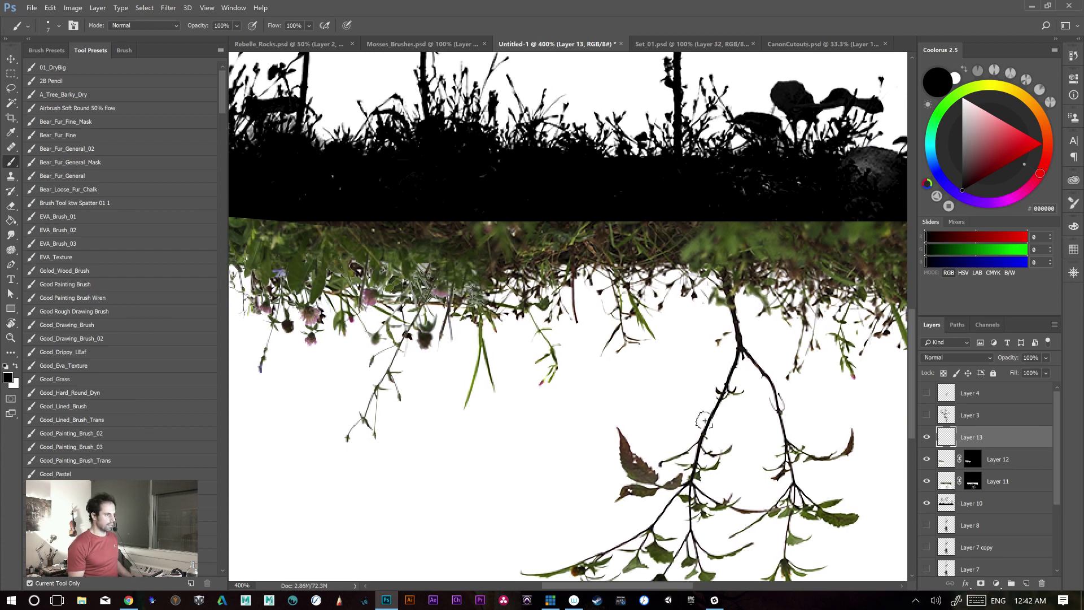
drag(740, 360, 518, 400)
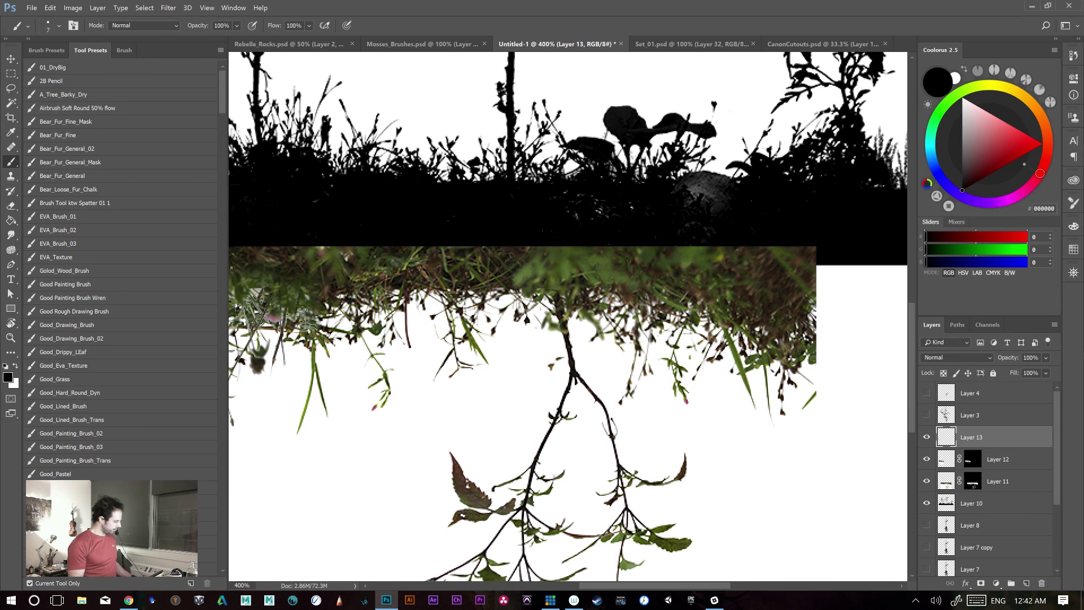
drag(638, 437, 621, 462)
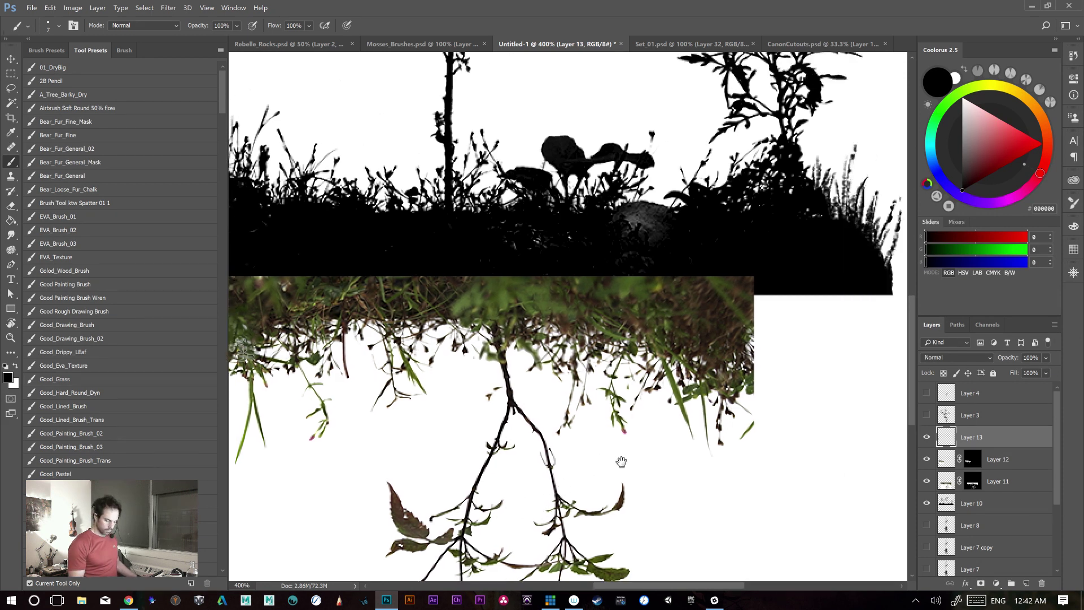
click(997, 600)
click(973, 496)
drag(502, 408, 637, 367)
key(ctrl+minus)
key(ctrl+minus)
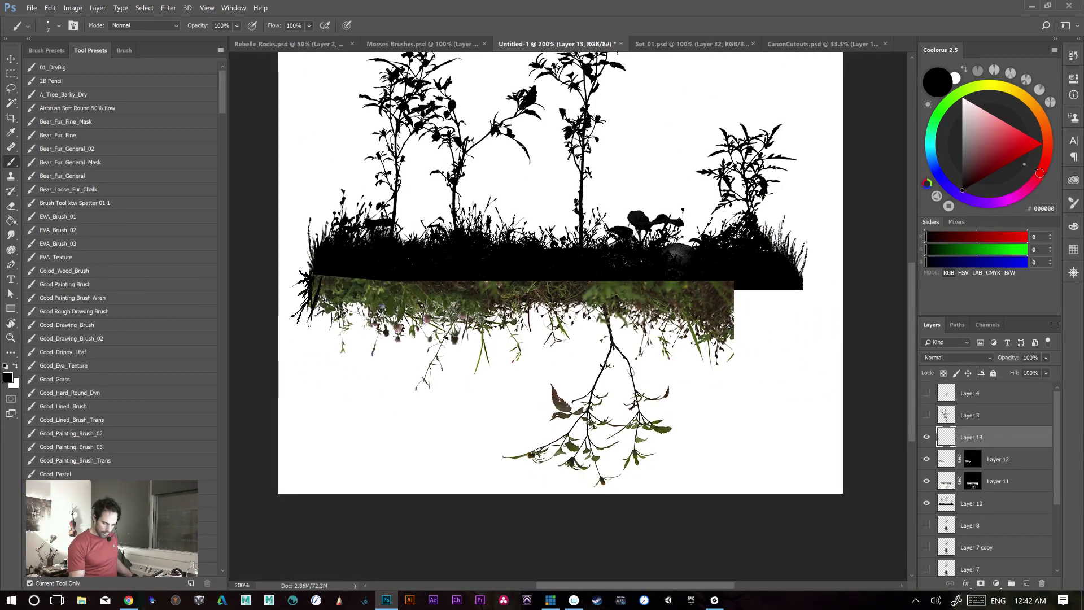
key(ctrl+plus)
key(ctrl+minus)
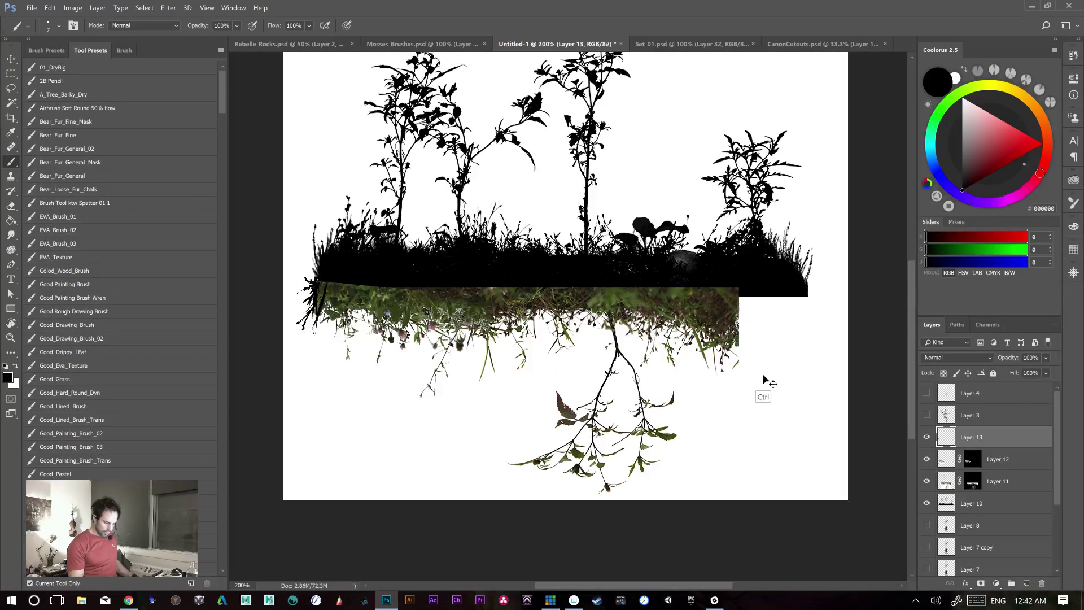
key(ctrl+plus)
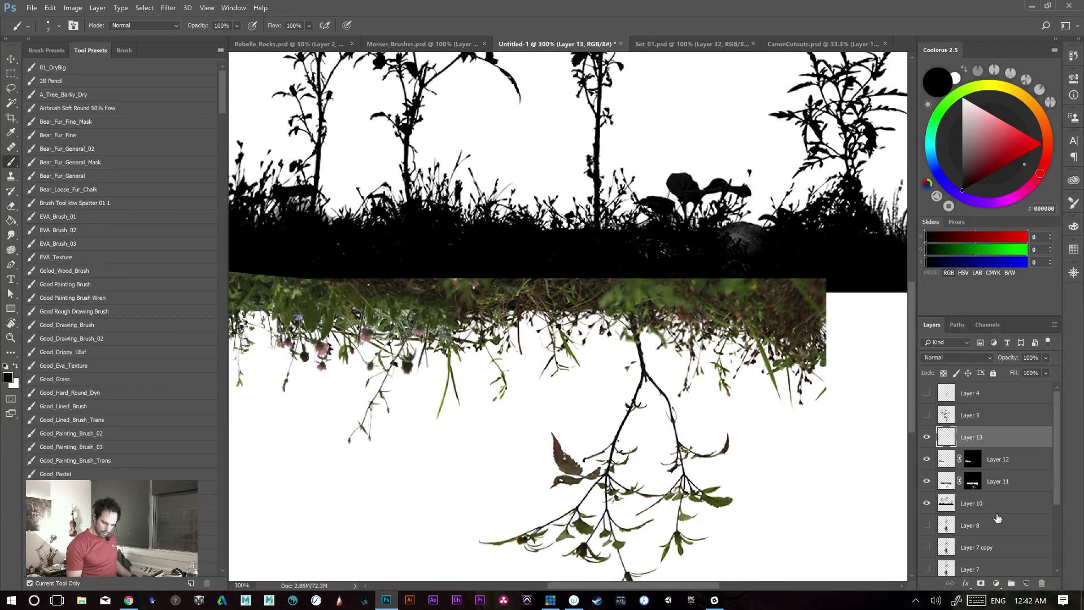
- Duplicate the Layer 12 clover cutout and move the copy under the right end of the ground strip
click(995, 462)
key(v)
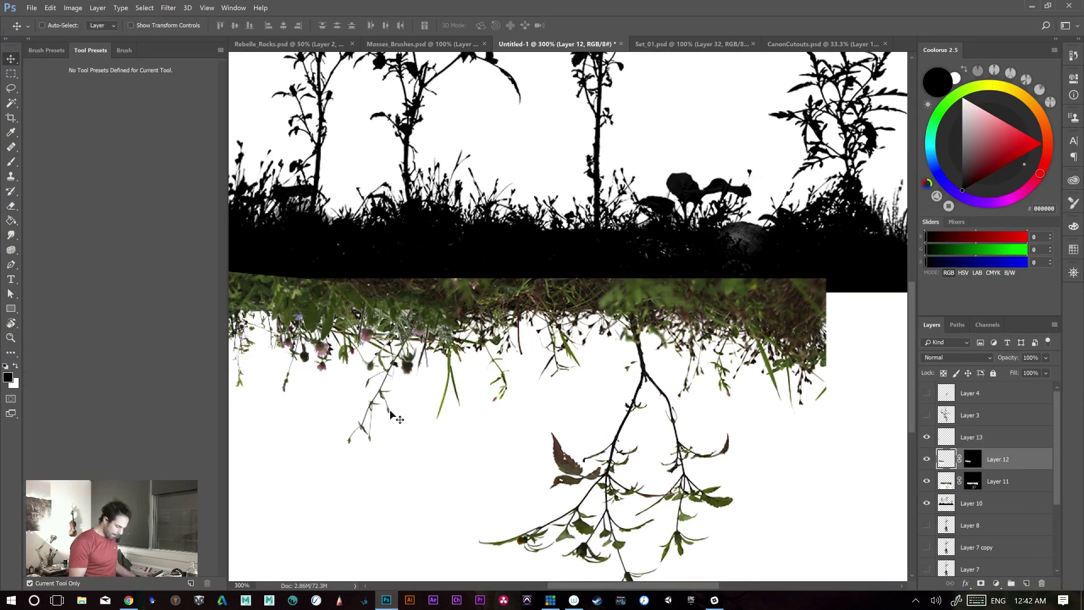
key(ctrl+j)
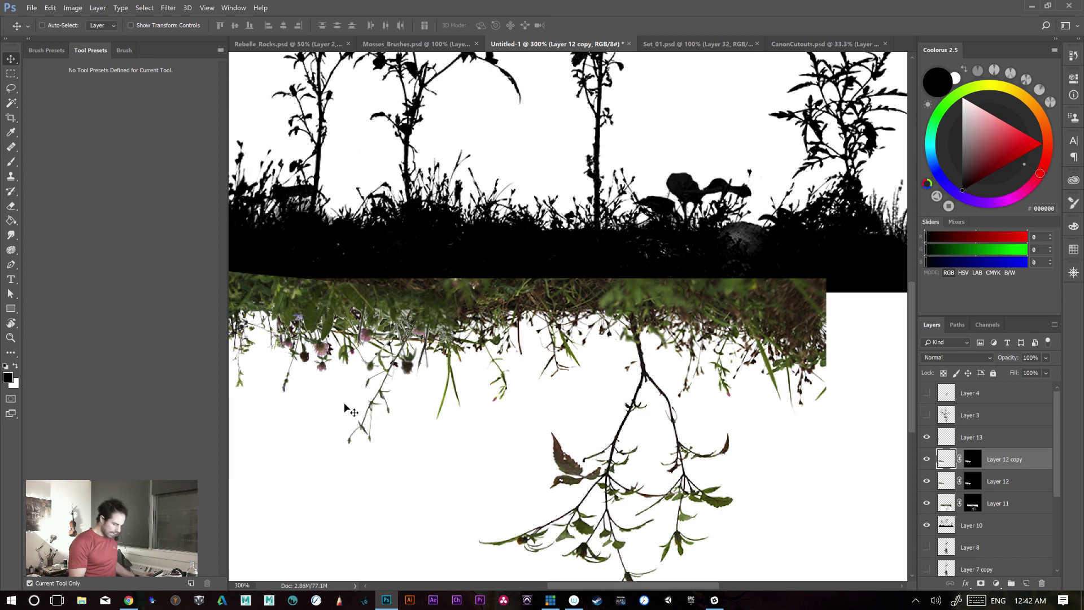
drag(344, 402, 774, 388)
scroll(775, 388, right, 5)
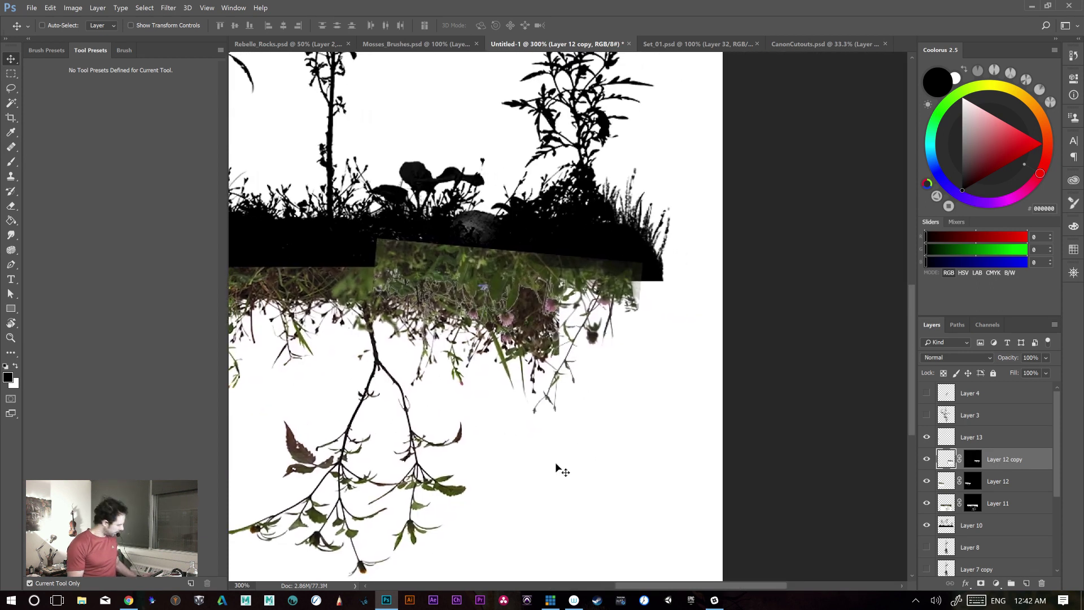
- Free-transform the clover copy, rotating it about -9° and fitting it beneath the ground strip's right corner
key(ctrl+t)
drag(603, 465, 709, 445)
drag(484, 297, 623, 297)
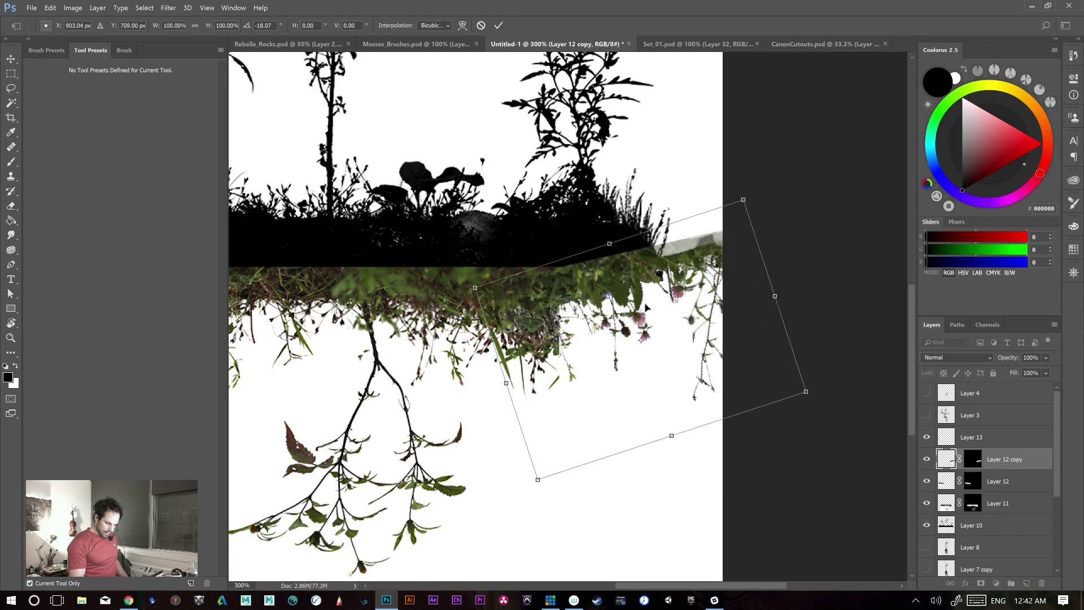
drag(773, 450, 773, 479)
drag(615, 317, 624, 281)
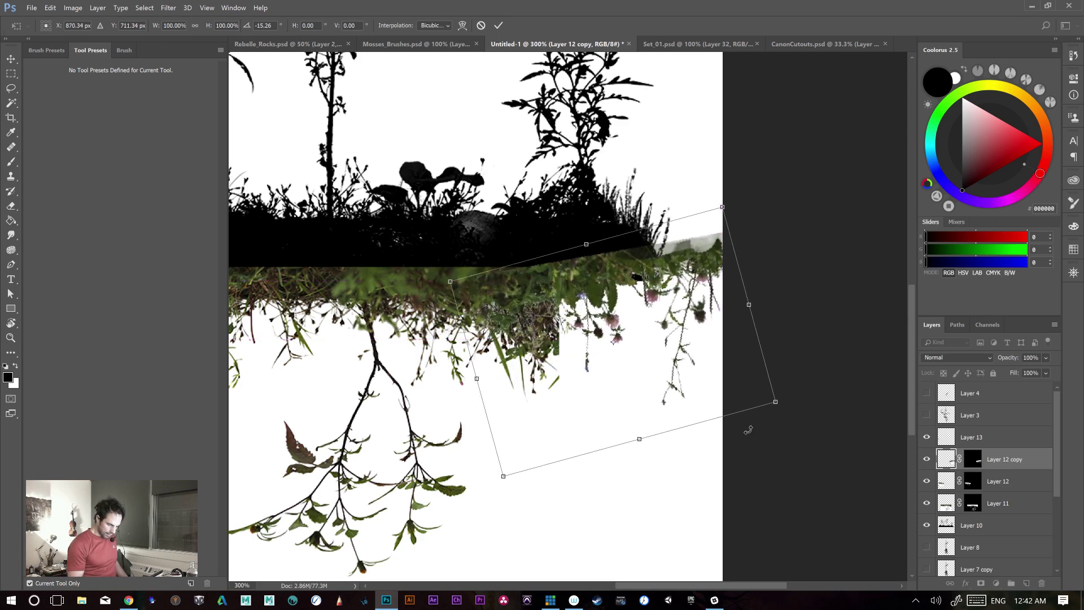
drag(763, 467, 748, 482)
drag(664, 281, 646, 293)
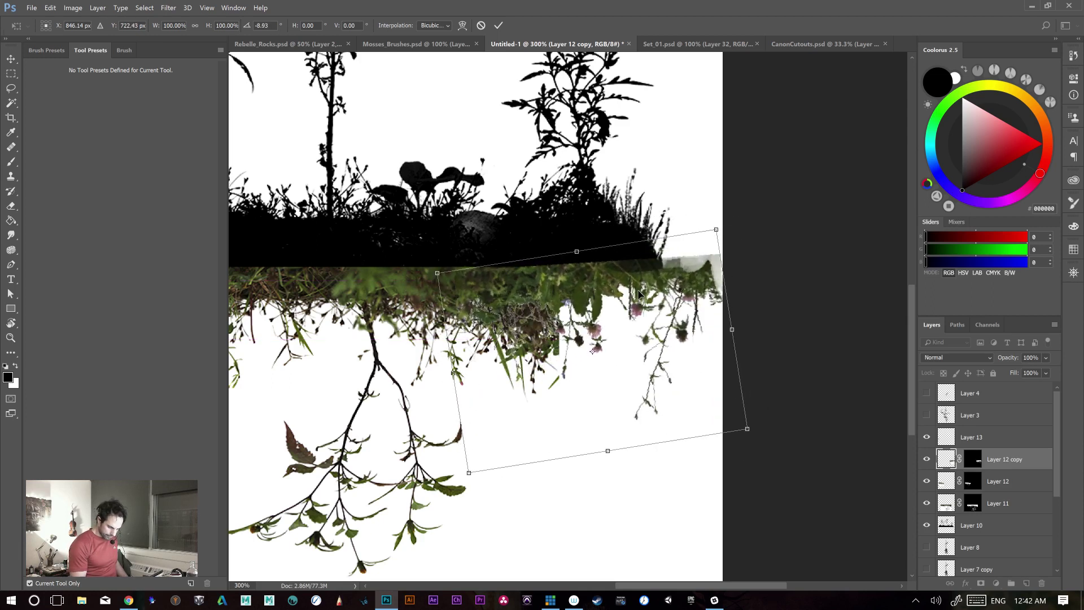
key(Return)
key(ctrl+plus)
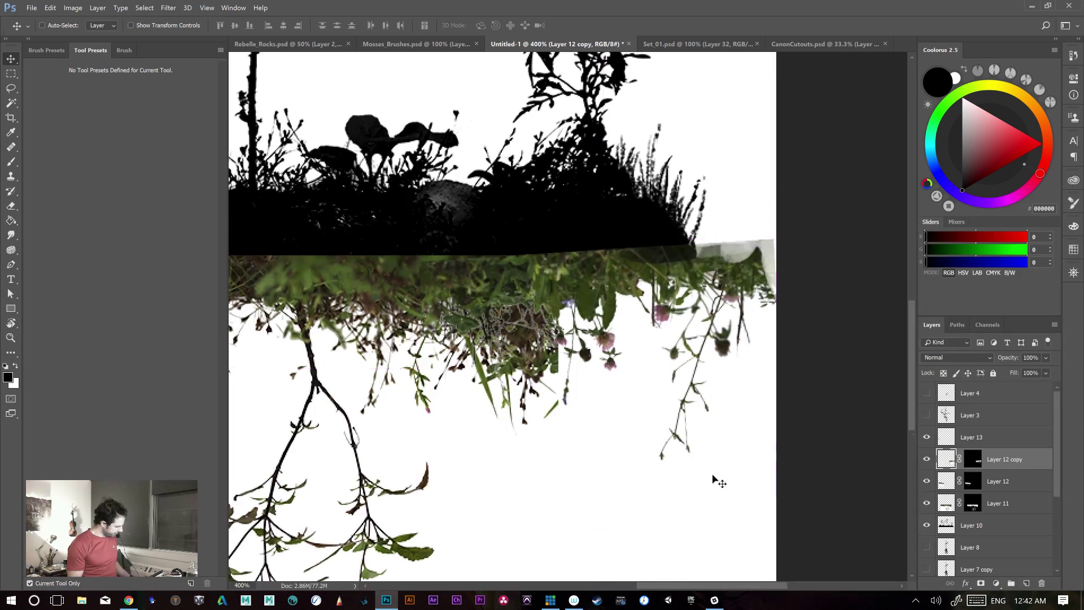
- Hide the pale patch and overhanging clover stems at the right end of the Layer 12 copy cutout on its mask
key(l)
click(977, 462)
drag(643, 478, 672, 347)
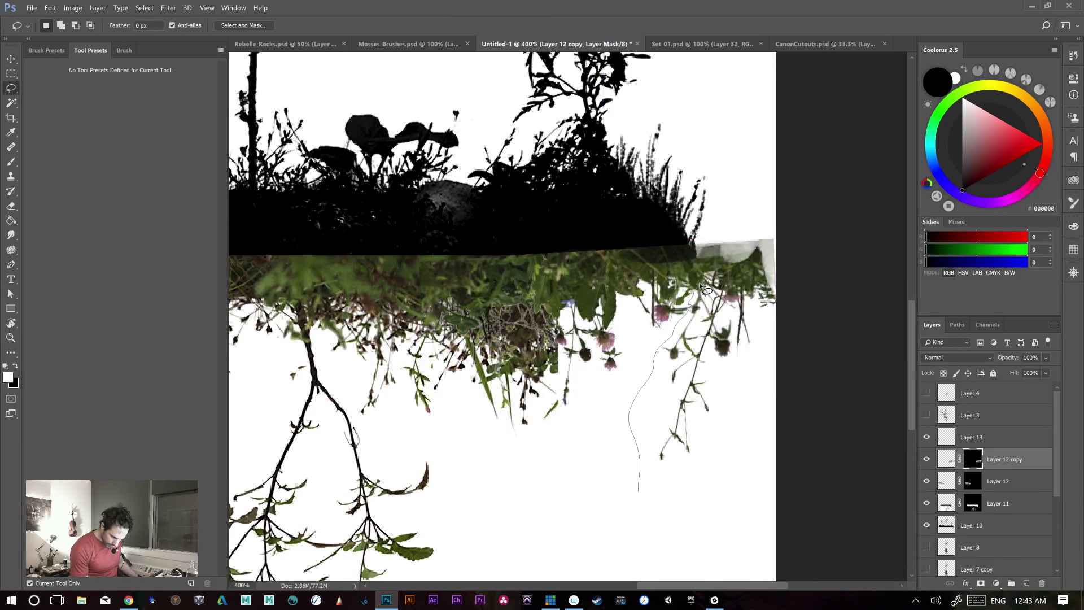
mouse_move(703, 225)
mouse_down()
mouse_move(807, 485)
mouse_move(650, 559)
mouse_up()
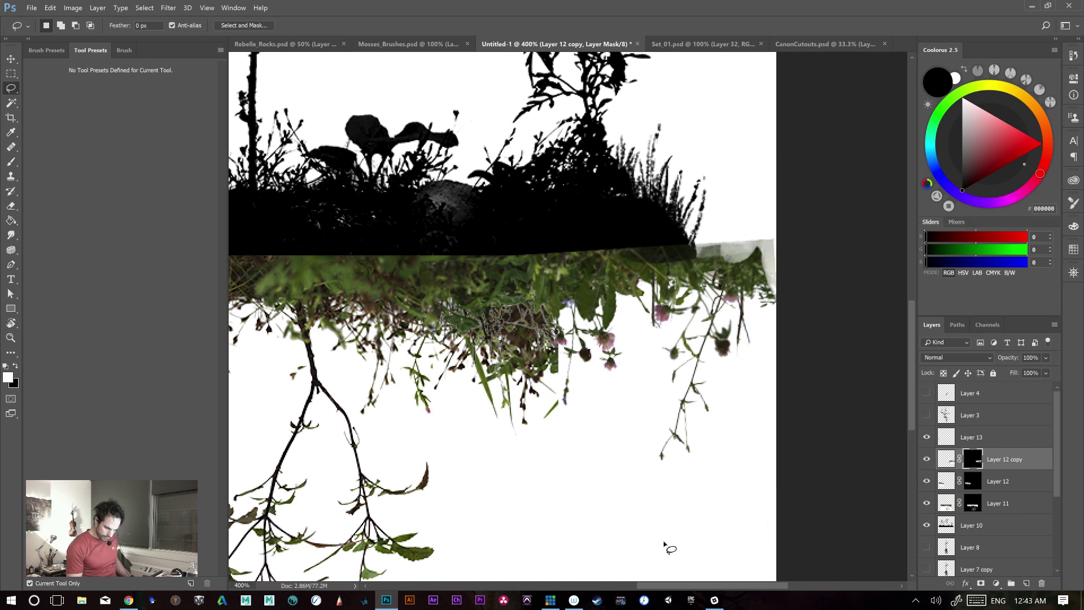
key(Delete)
key(ctrl+d)
- Mask out the dense brown seed-head clump hanging right of the branching stem on Layer 11's mask
drag(685, 464, 725, 403)
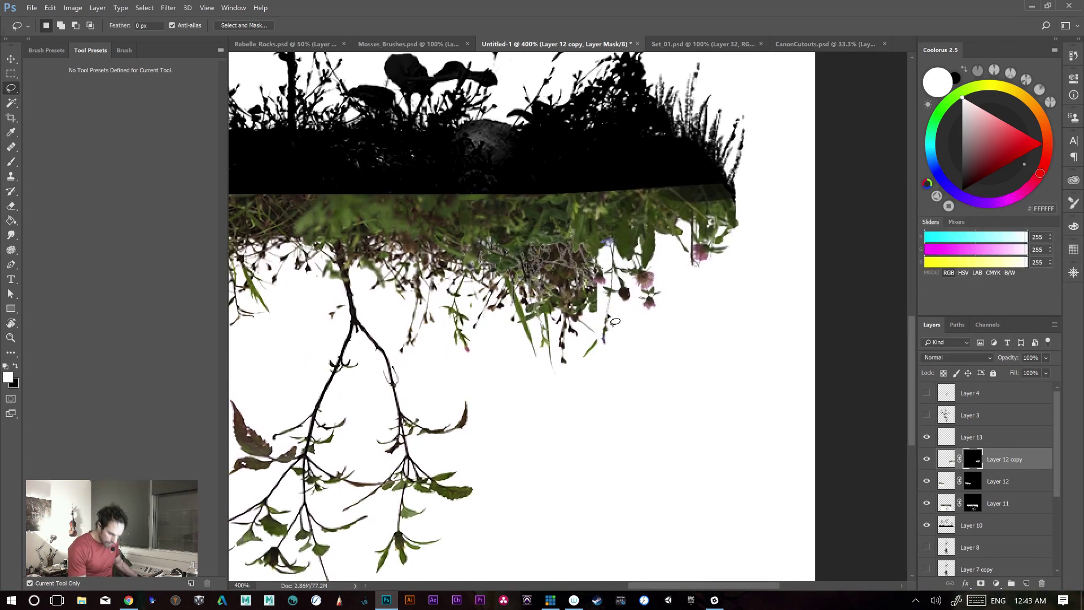
click(973, 507)
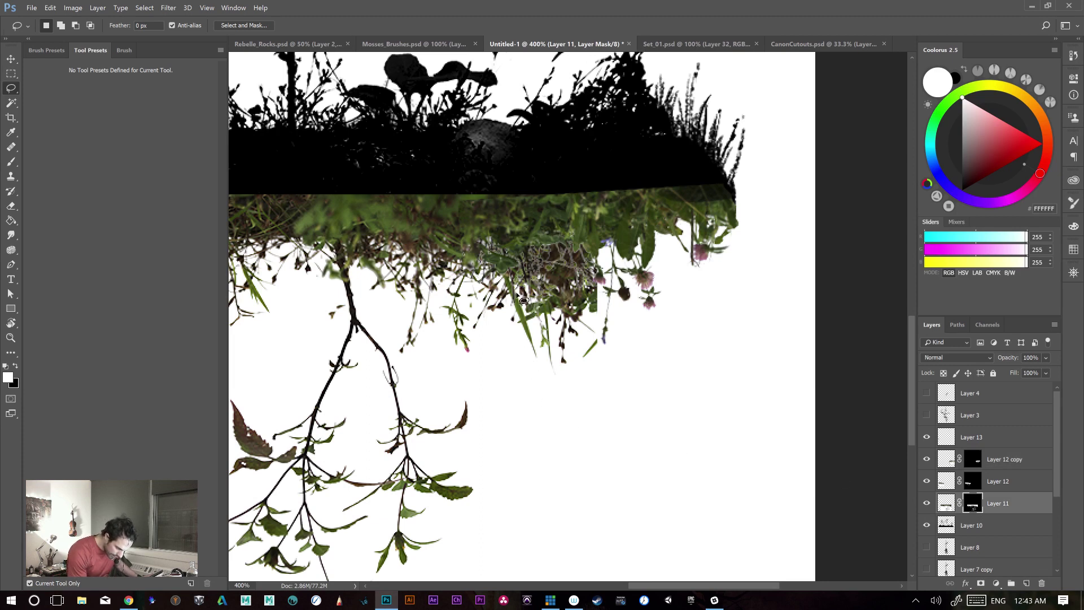
mouse_move(529, 257)
mouse_down()
mouse_move(549, 227)
mouse_move(615, 237)
mouse_move(642, 288)
mouse_move(618, 462)
mouse_move(515, 419)
mouse_up()
key(ctrl+BackSpace)
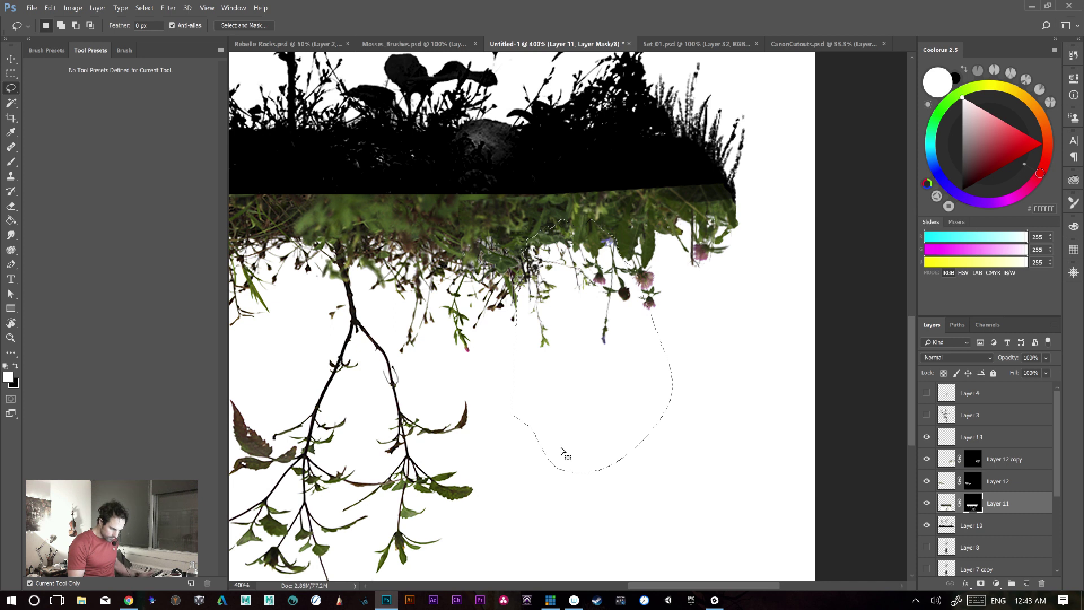
key(ctrl+d)
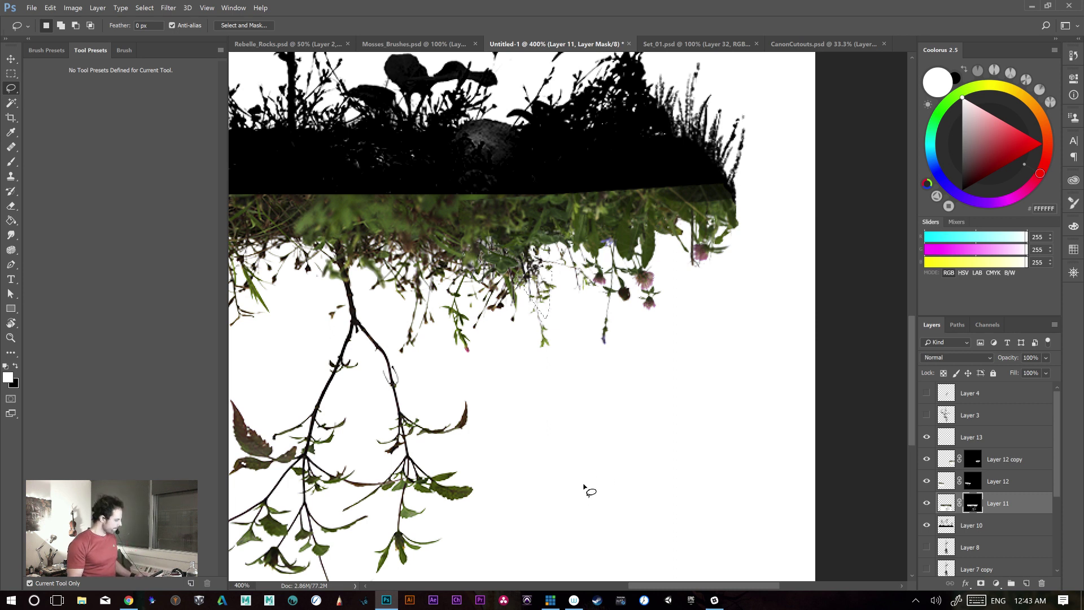
- Merge Layer 11, Layer 12 and Layer 12 copy into one layer and check it by toggling its visibility
scroll(585, 490, down, 2)
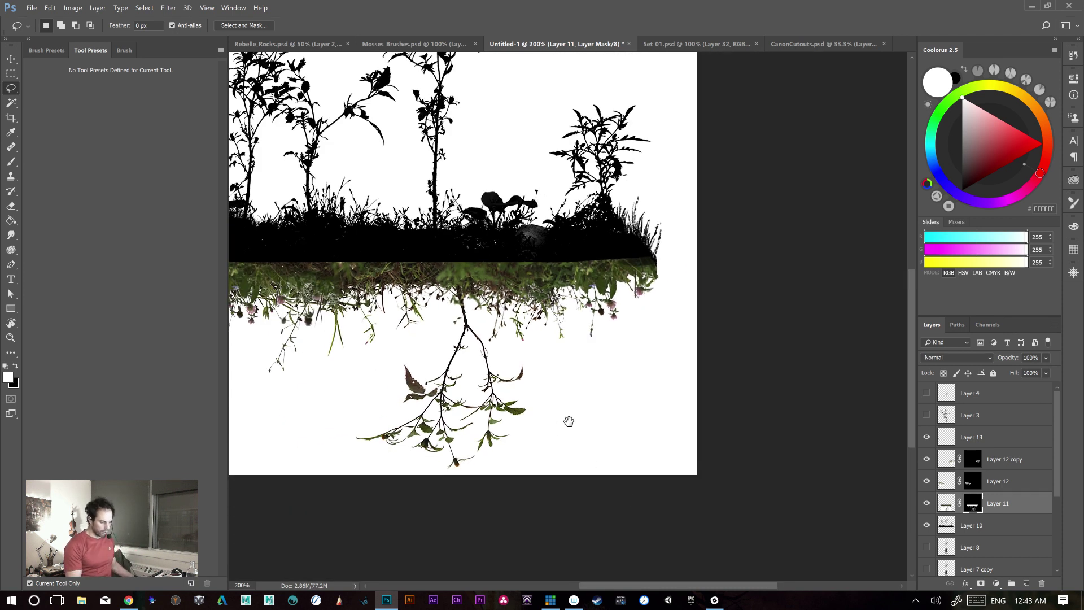
drag(564, 428, 749, 401)
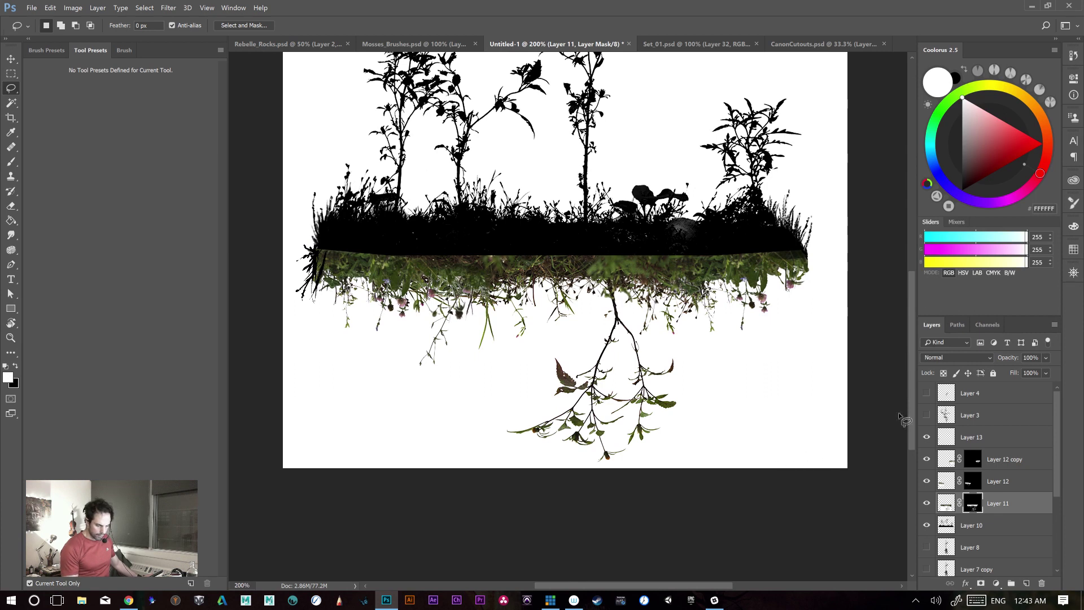
shift+click(1014, 458)
key(ctrl+e)
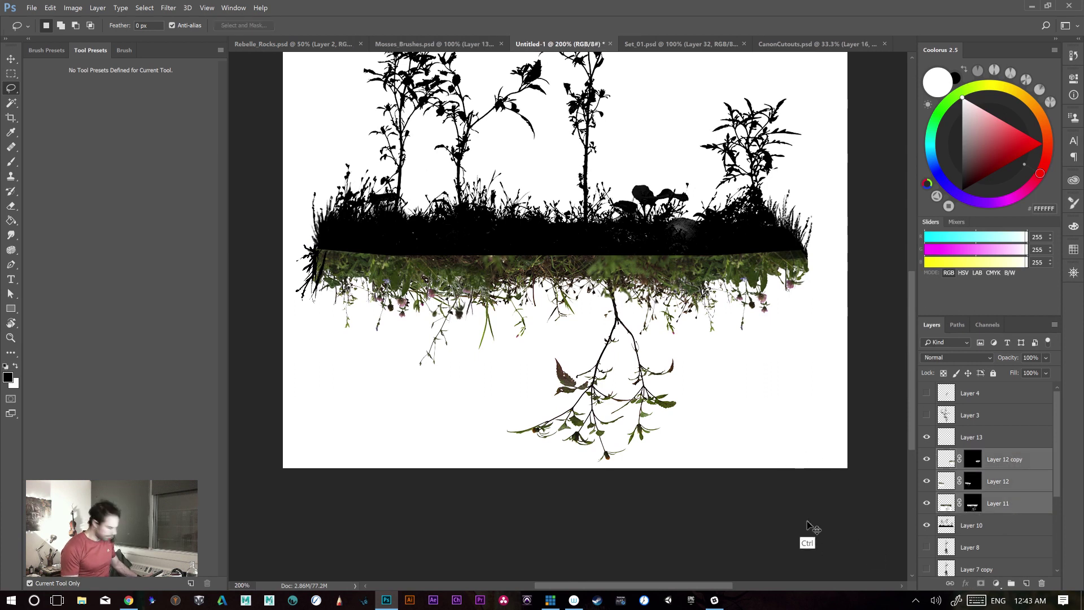
click(927, 459)
click(927, 459)
click(926, 459)
click(927, 459)
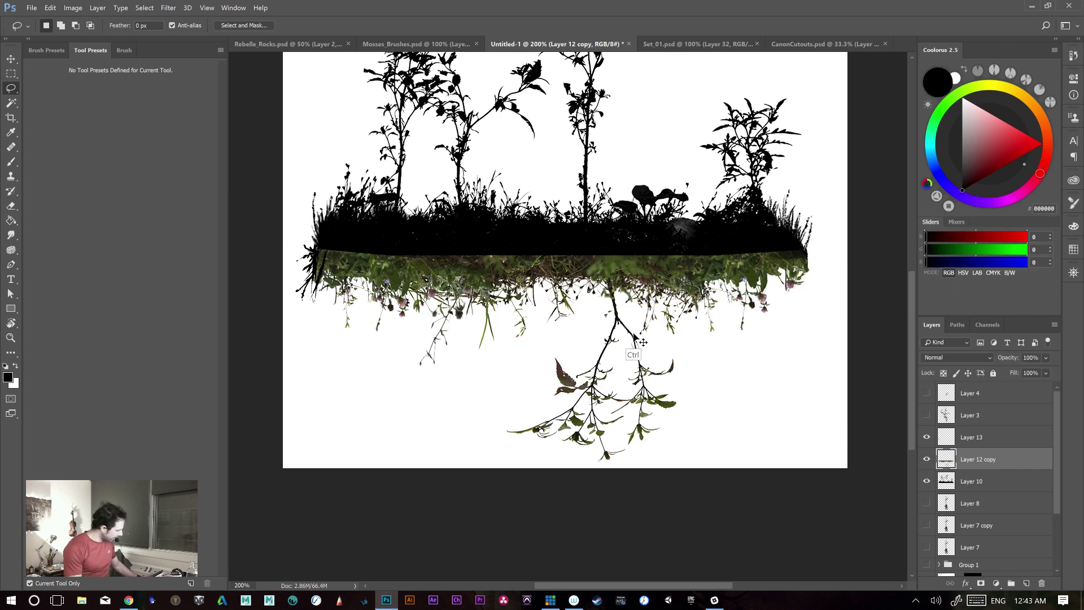
- Desaturate the merged cutout layer and open a Curves adjustment clear of the artwork
key(ctrl+shift+u)
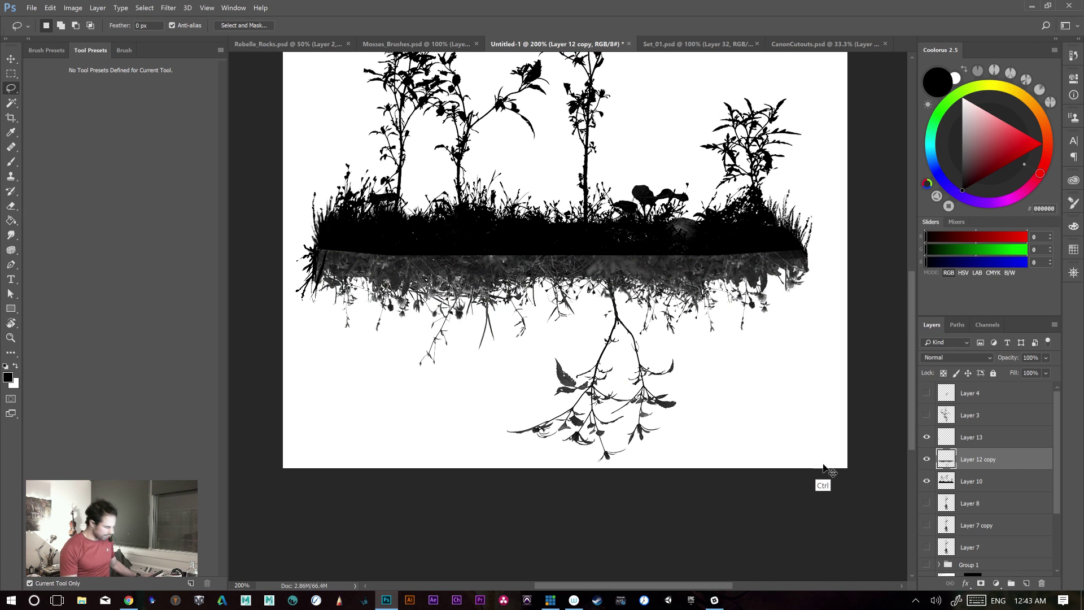
key(ctrl+m)
drag(585, 120, 789, 236)
drag(695, 359, 693, 387)
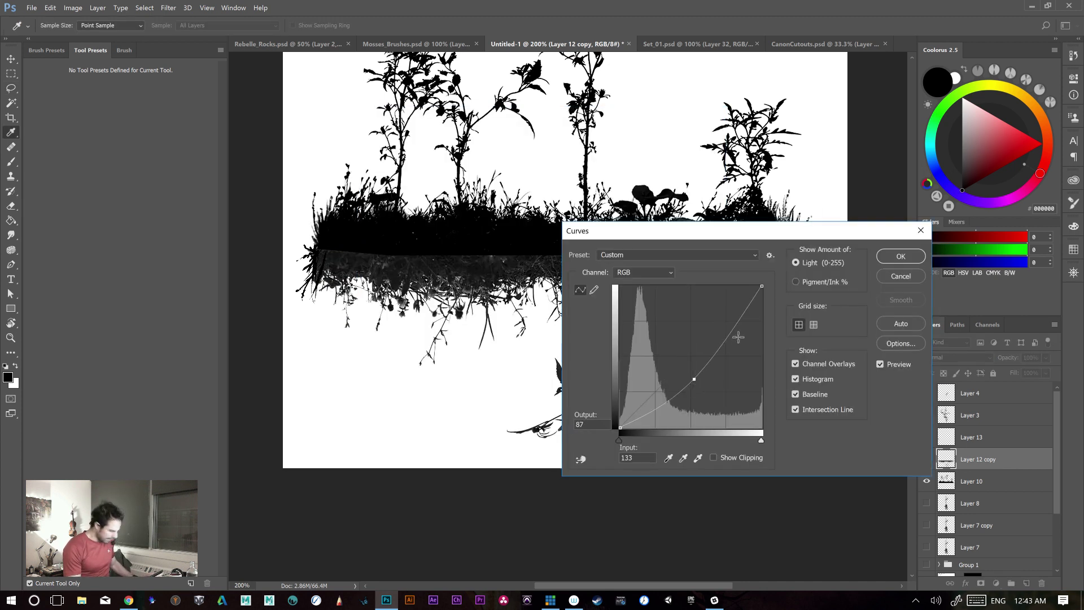
key(Delete)
drag(762, 286, 727, 290)
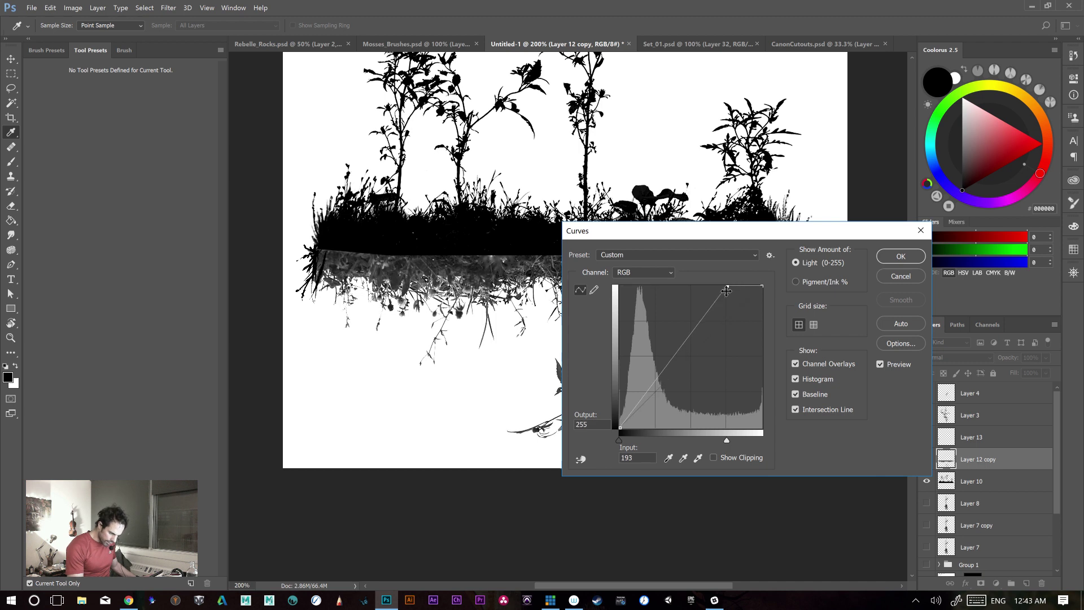
key(ctrl+z)
- Darken the cutout layer with Curves, using a black point at input 73 and a midpoint of input 150, output 81
drag(622, 427, 639, 428)
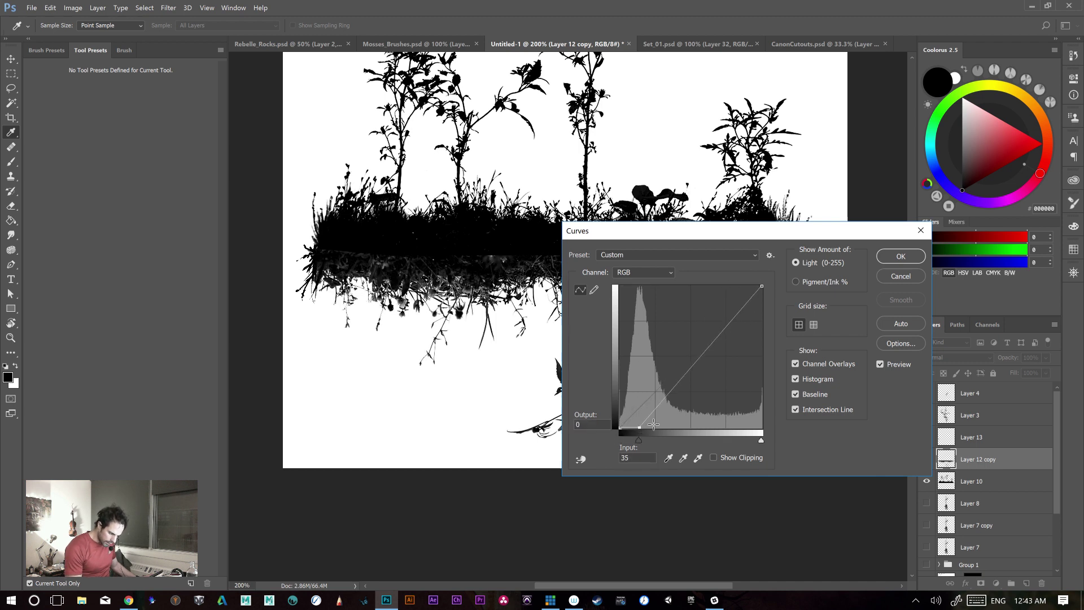
drag(683, 371, 697, 378)
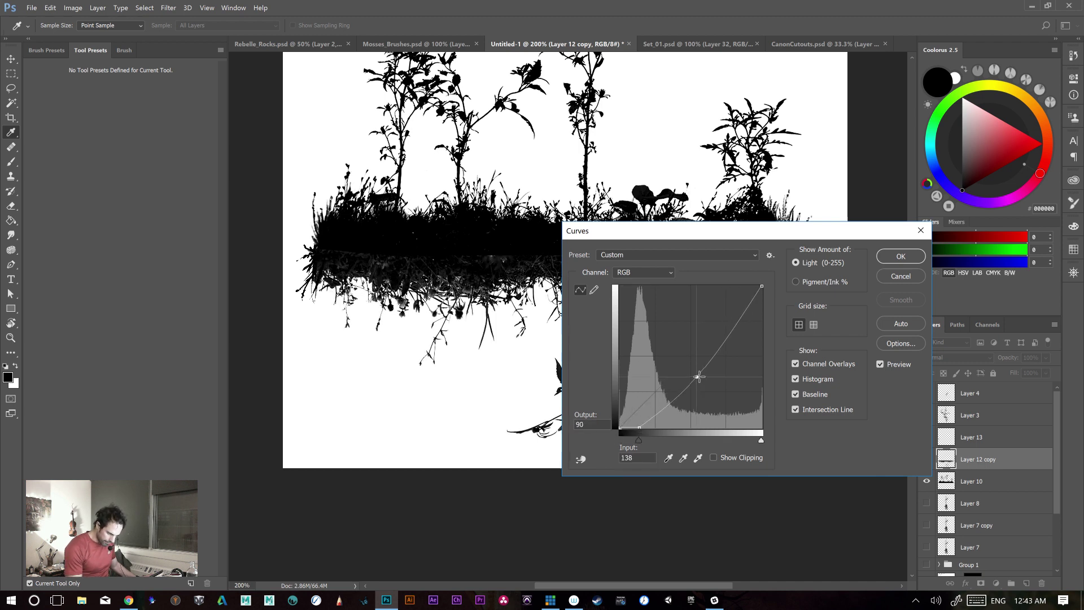
key(ctrl+plus)
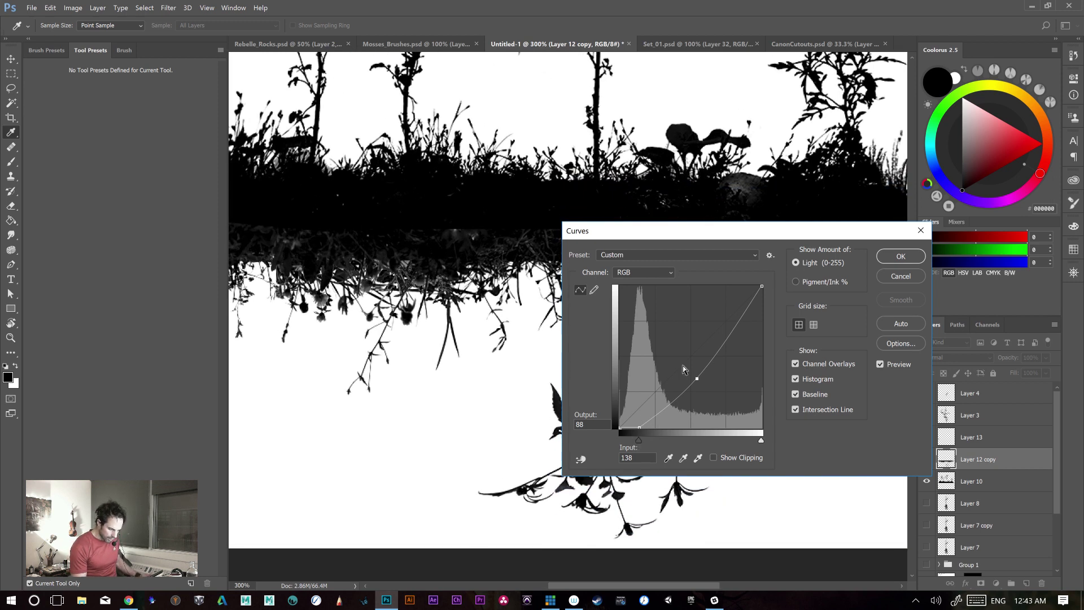
drag(702, 380, 711, 390)
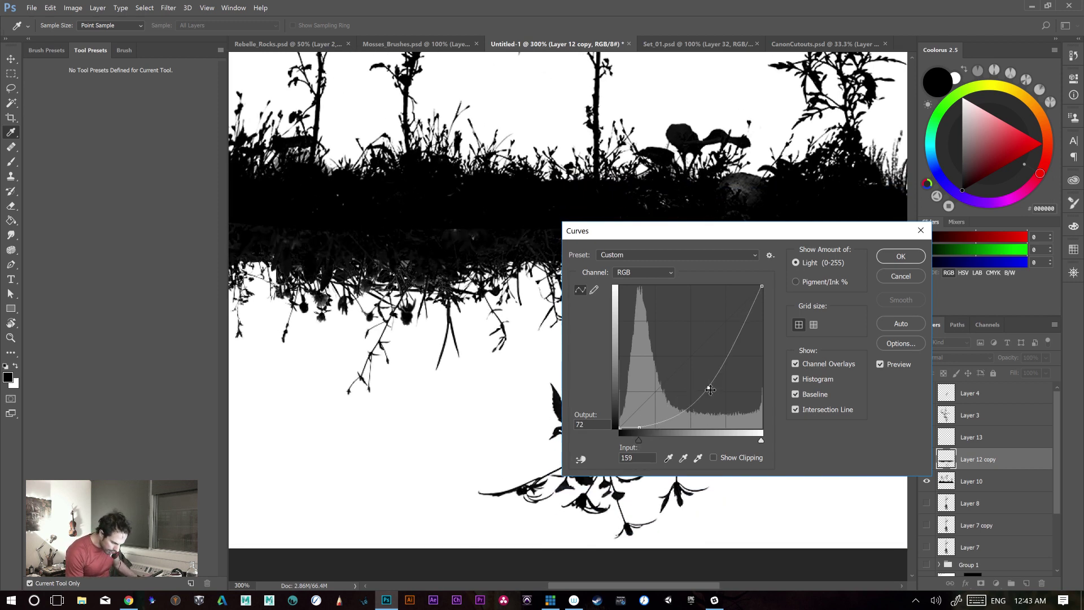
key(ctrl+z)
drag(639, 440, 660, 440)
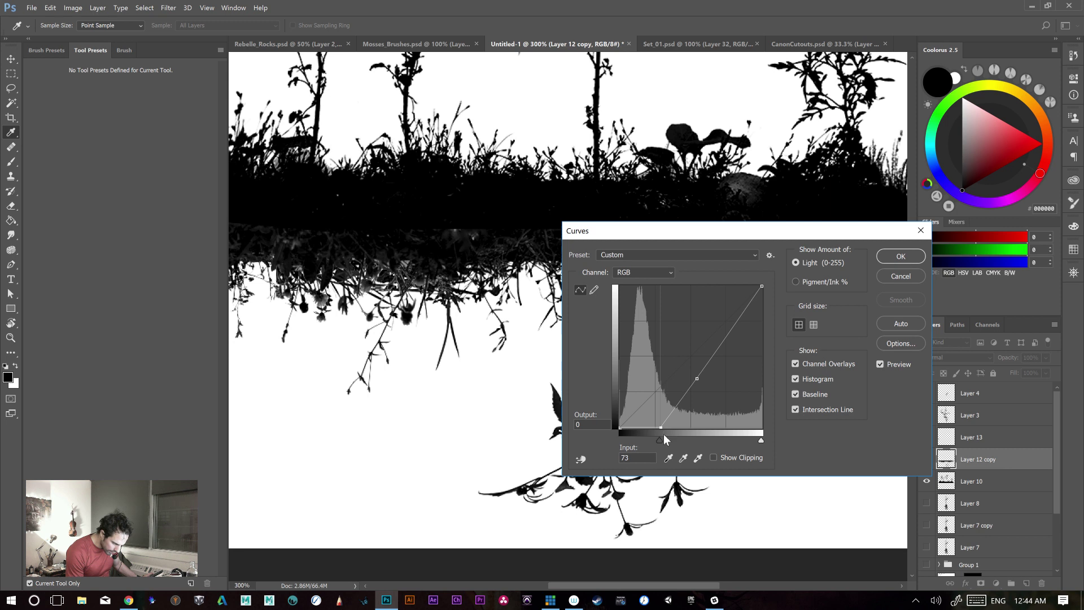
drag(701, 380, 704, 383)
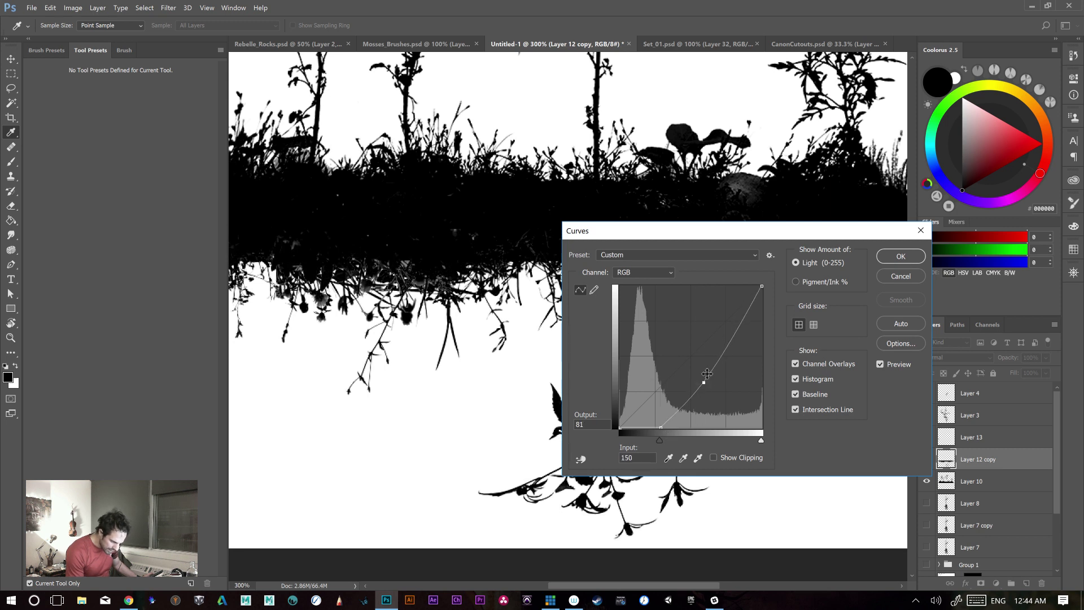
click(894, 253)
- Nudge the merged cutout layer slightly downward beneath the ground strip
mouse_move(578, 400)
mouse_down()
mouse_move(752, 357)
mouse_move(724, 369)
mouse_up()
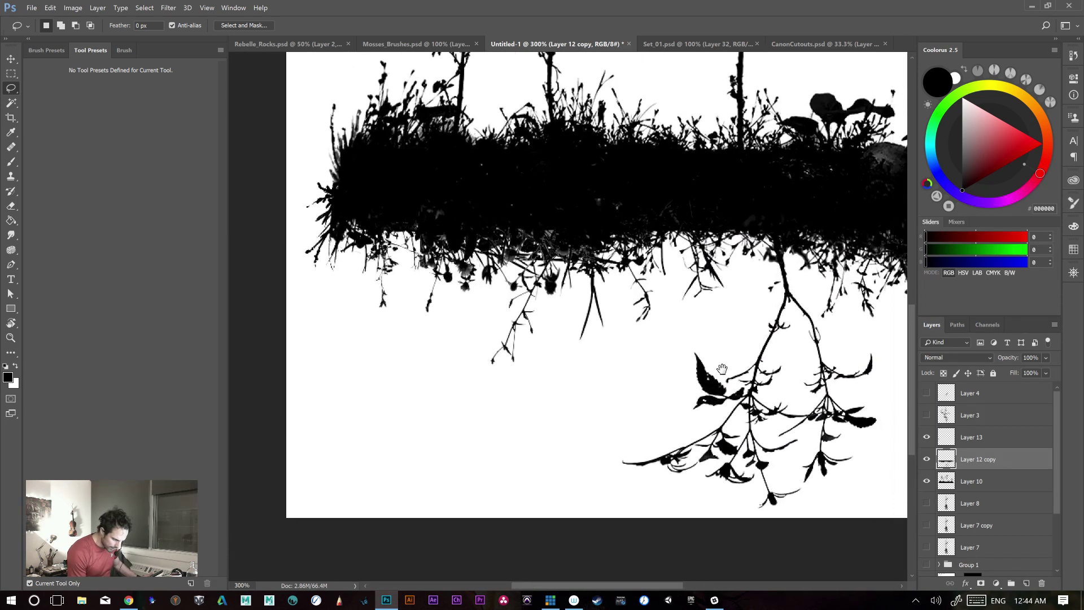
key(v)
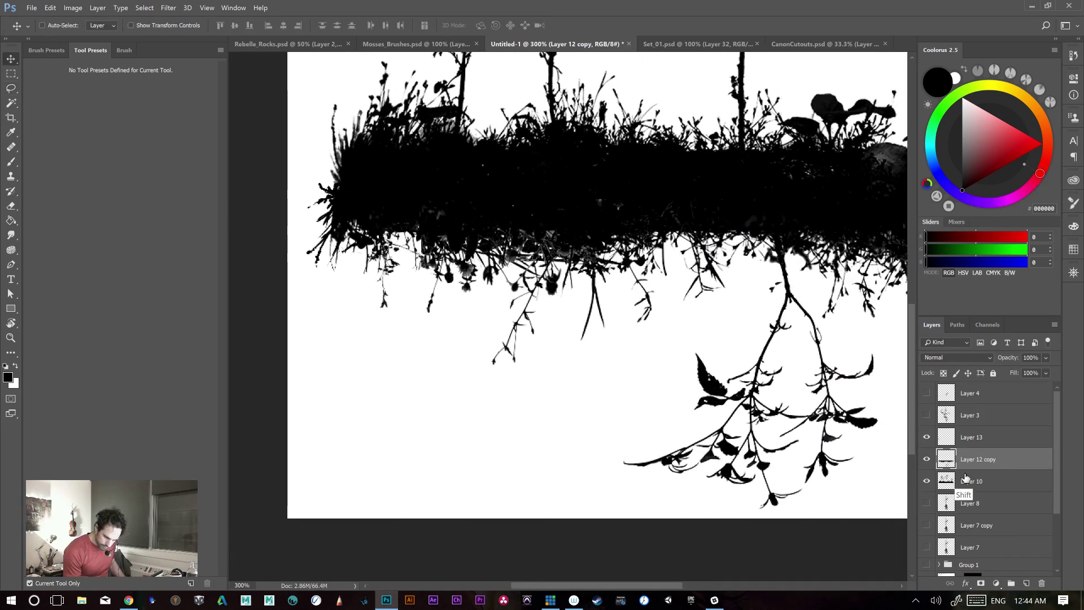
key(shift+Down)
key(Up)
key(Up)
key(Up)
key(Up)
key(Up)
key(Up)
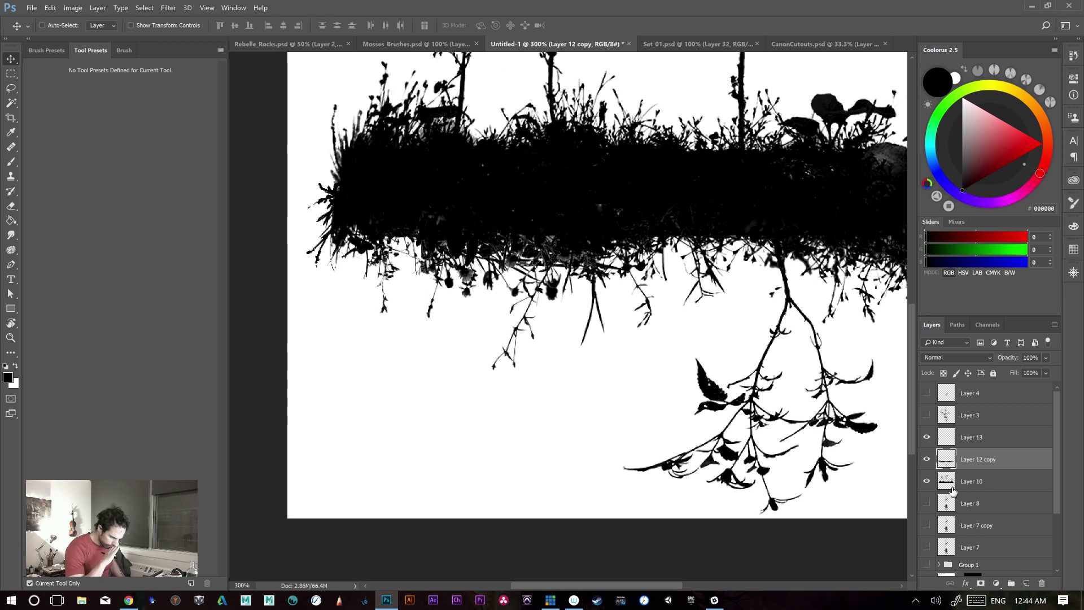
- Add a layer above the merged cutout and fill the gray gaps in the ground strip with a black size 15 brush
drag(621, 376, 380, 382)
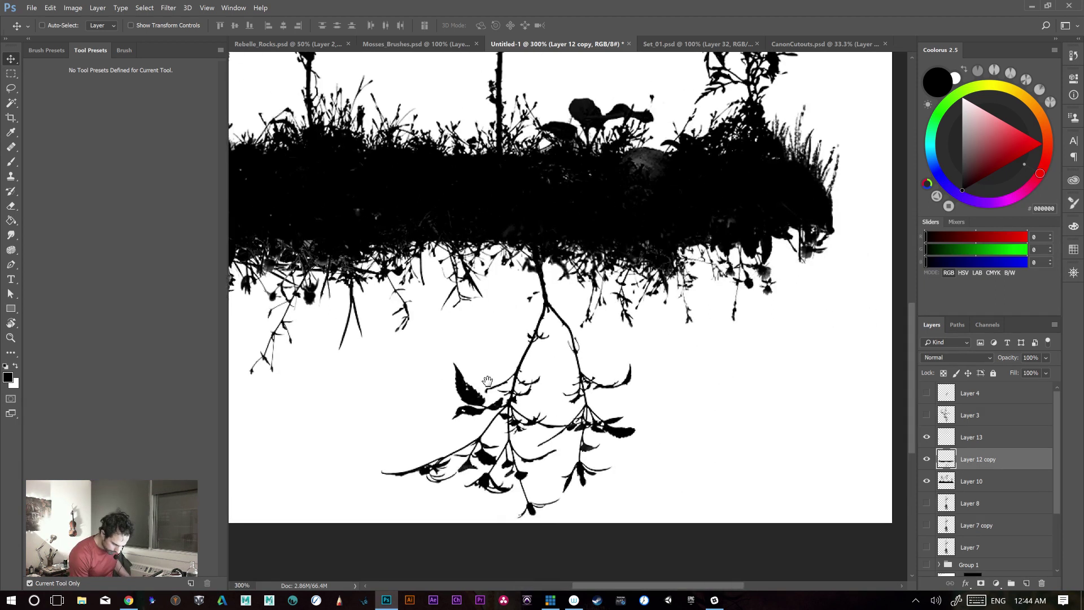
drag(487, 381, 635, 370)
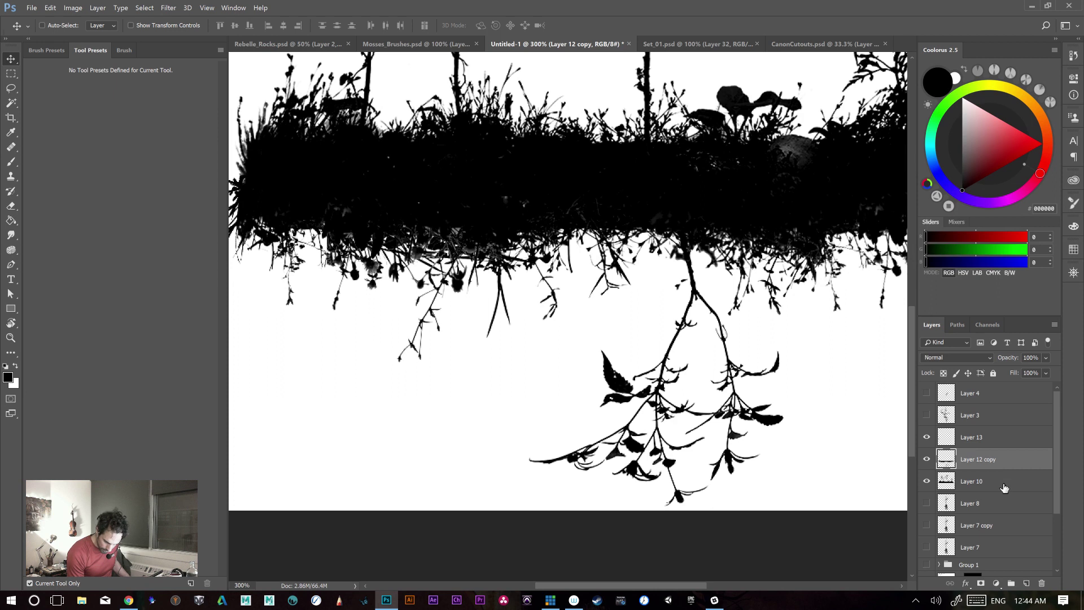
click(1025, 583)
key(b)
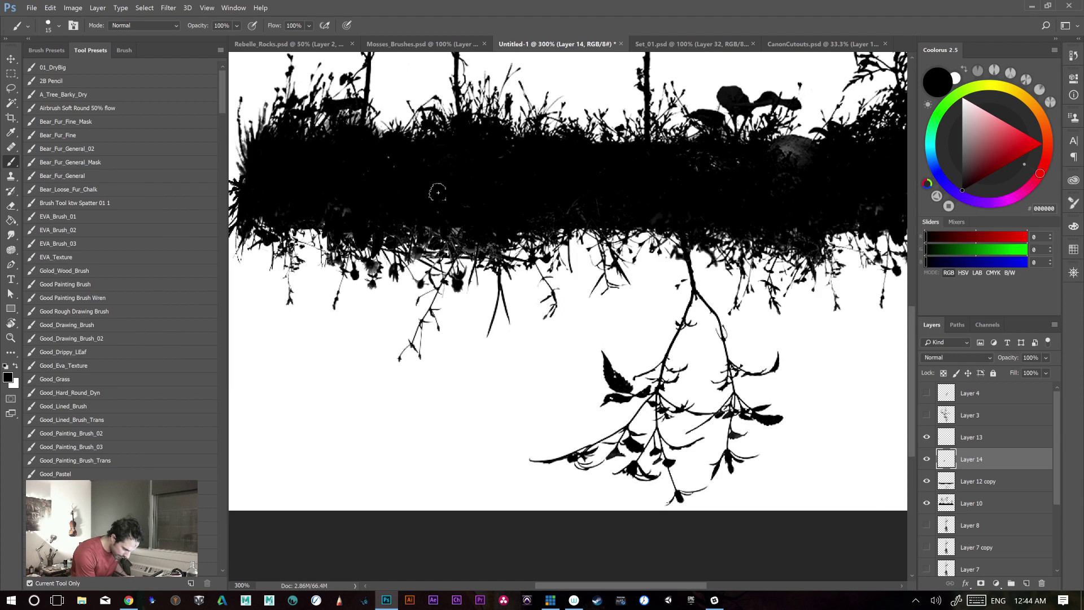
drag(790, 210, 665, 204)
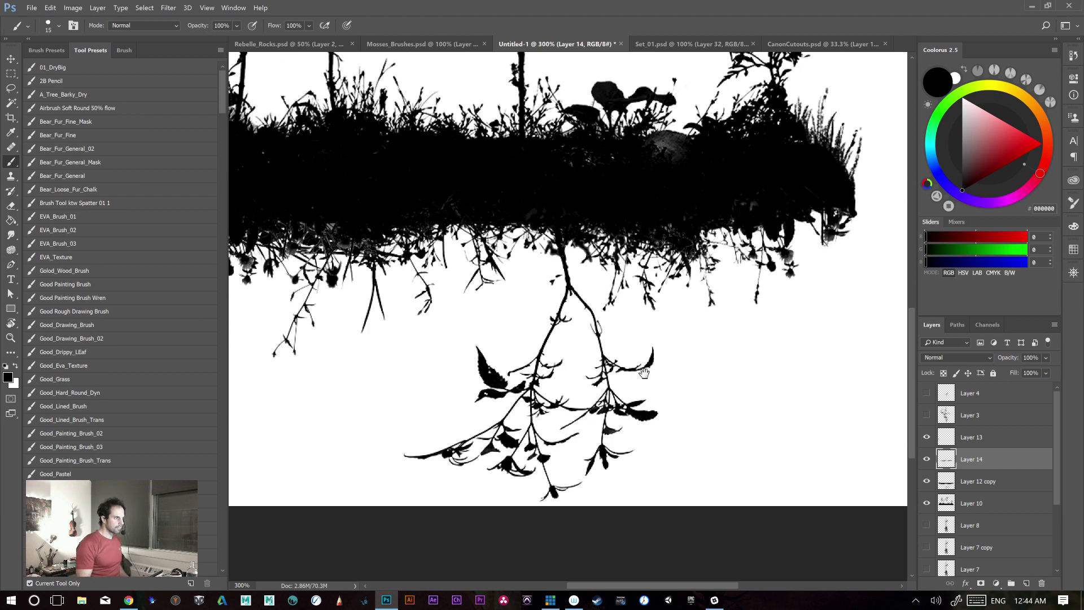
drag(648, 376, 684, 400)
drag(514, 229, 604, 216)
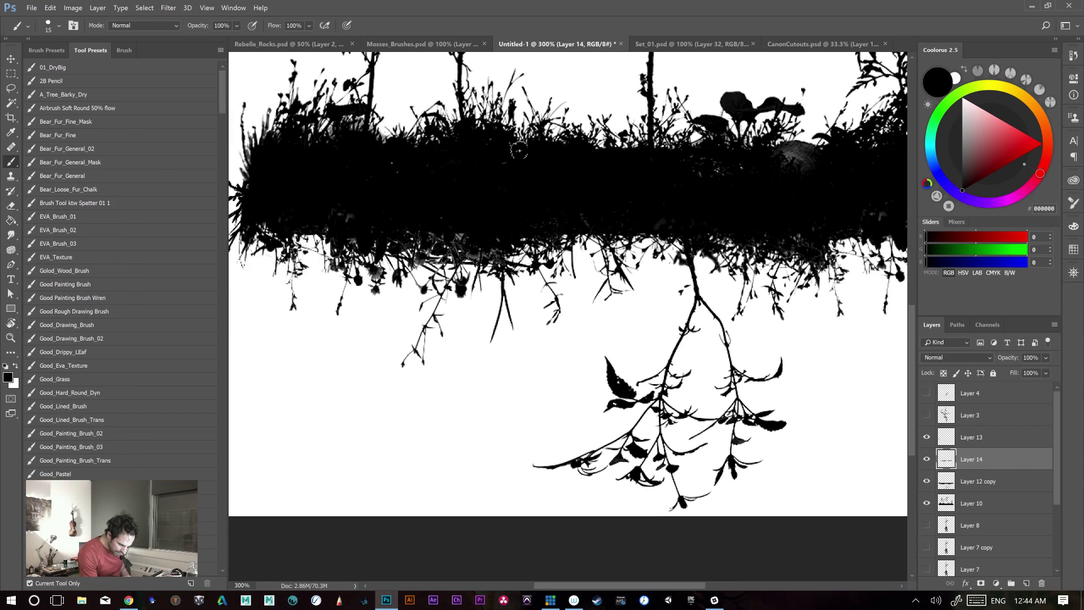
- Reduce the brush size to 7 and paint thin black grass blades under the strip, just left of the branching stem
key(ctrl+plus)
drag(537, 278, 592, 270)
key(bracketleft)
key(bracketleft)
key(bracketleft)
key(bracketleft)
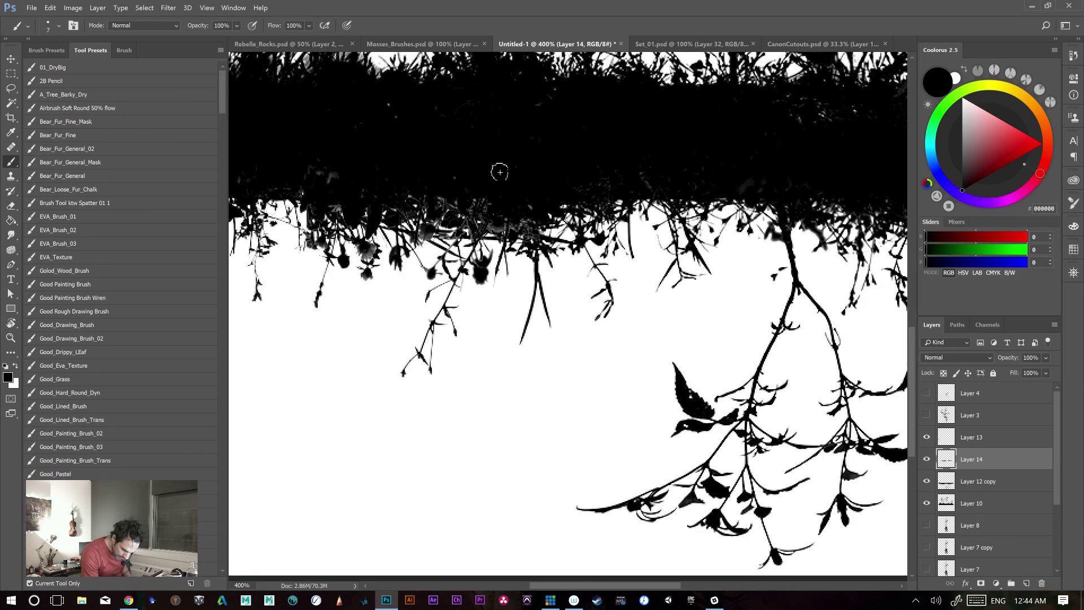
drag(558, 298, 369, 385)
drag(546, 421, 497, 360)
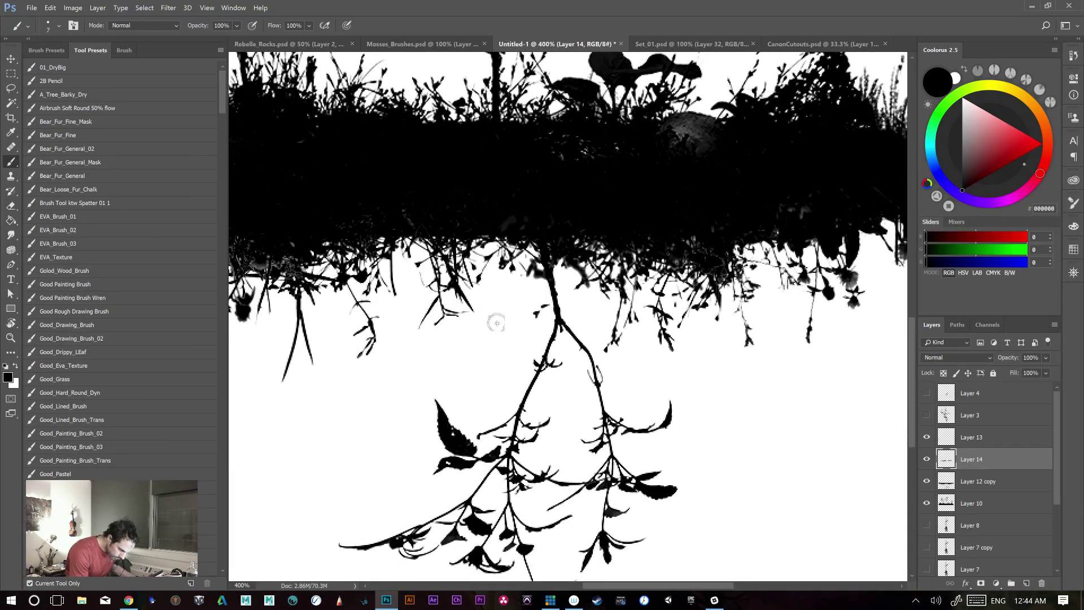
drag(478, 245, 492, 294)
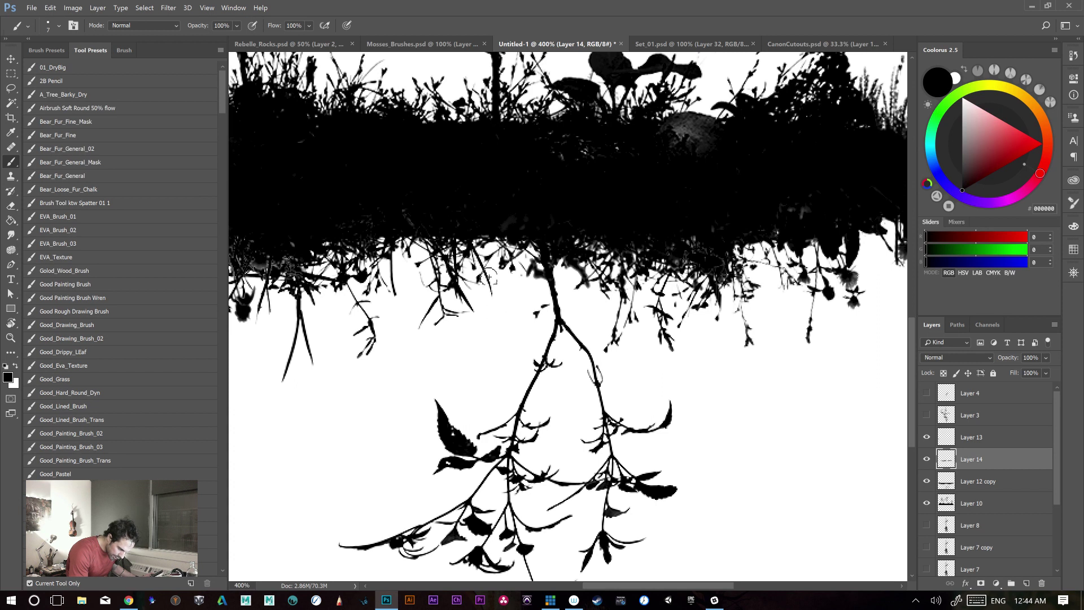
drag(475, 244, 497, 280)
- Paint thin black blades hanging beneath the right end of the ground strip, beside the clover stems
drag(720, 397, 460, 398)
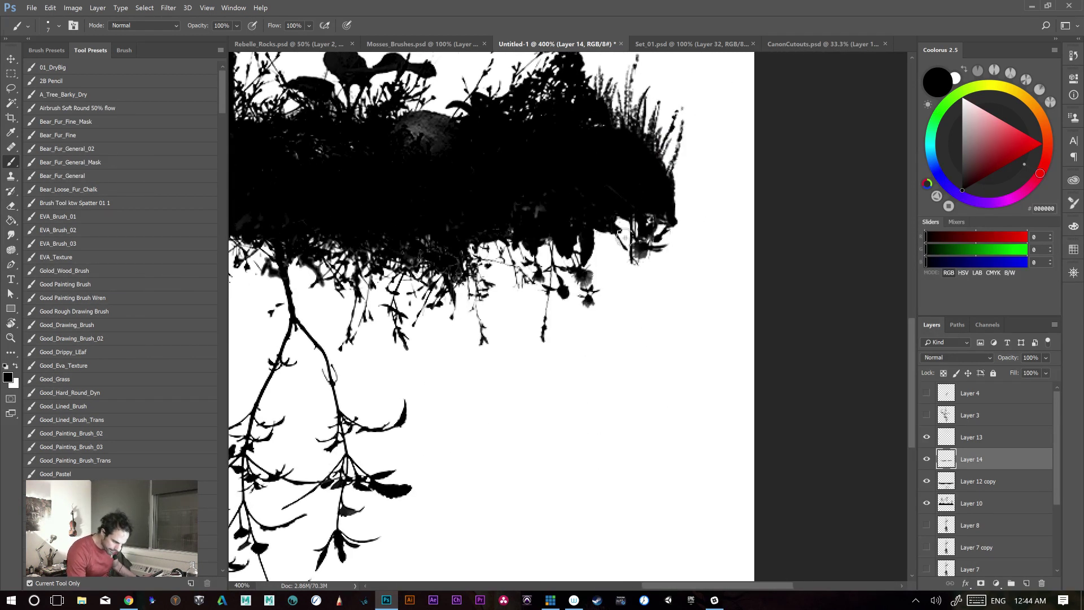
drag(615, 234, 616, 292)
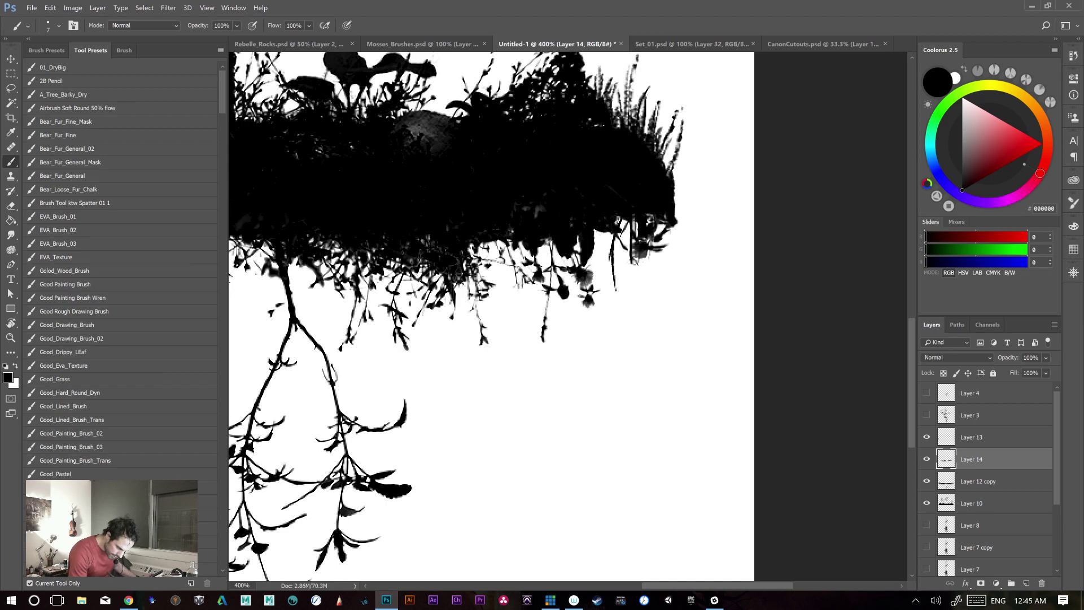
mouse_move(615, 236)
mouse_down()
mouse_move(605, 259)
mouse_move(602, 249)
mouse_move(615, 288)
mouse_up()
drag(598, 231, 613, 270)
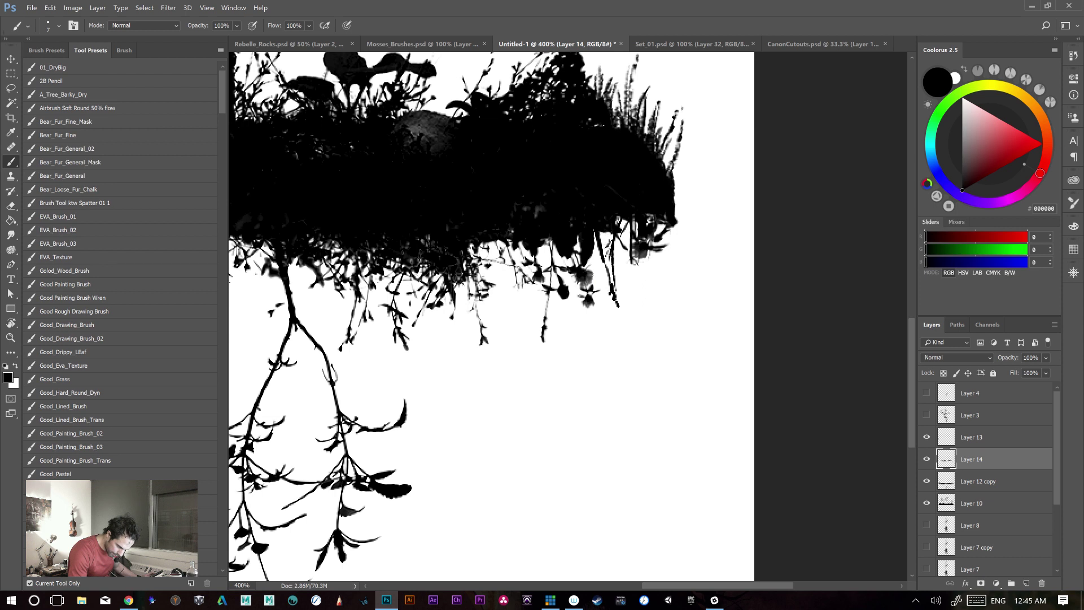
- Paint short black grass blades into the gap beneath the left end of the ground strip
drag(535, 408, 843, 352)
drag(288, 395, 448, 380)
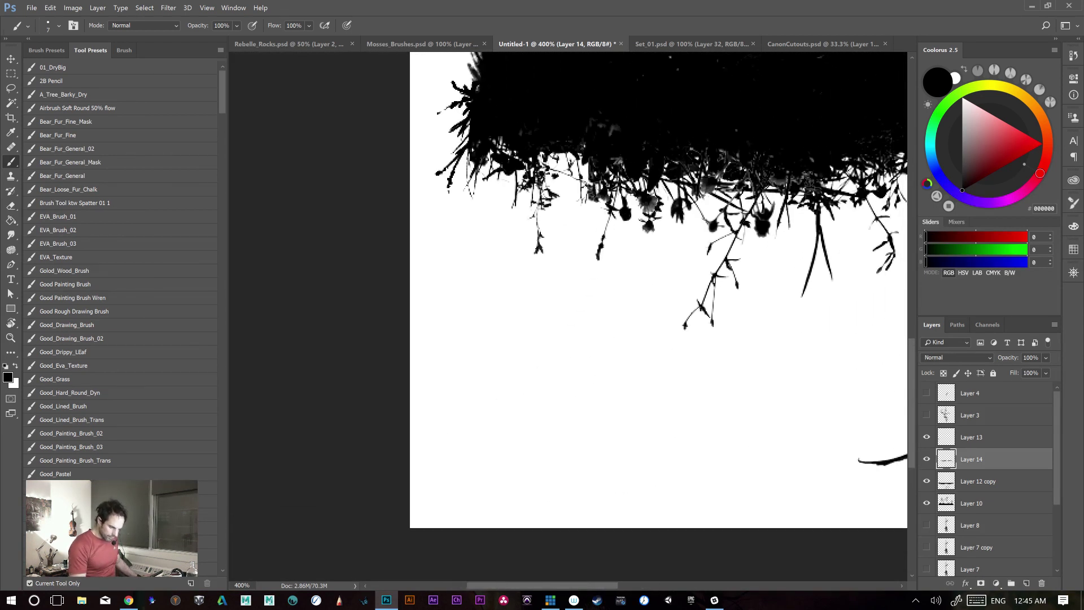
mouse_move(565, 147)
mouse_down()
mouse_move(572, 196)
mouse_move(581, 179)
mouse_up()
click(576, 209)
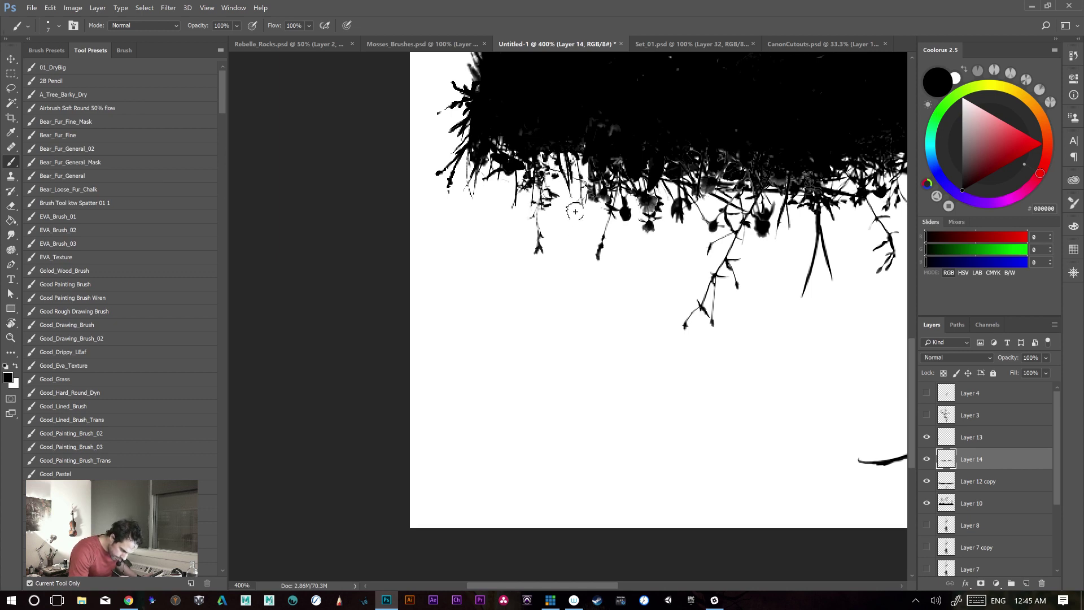
- Paint longer thin black blades beneath the left part of the ground strip, between the two short hanging stems
mouse_move(574, 208)
mouse_down()
mouse_move(561, 167)
mouse_move(561, 214)
mouse_up()
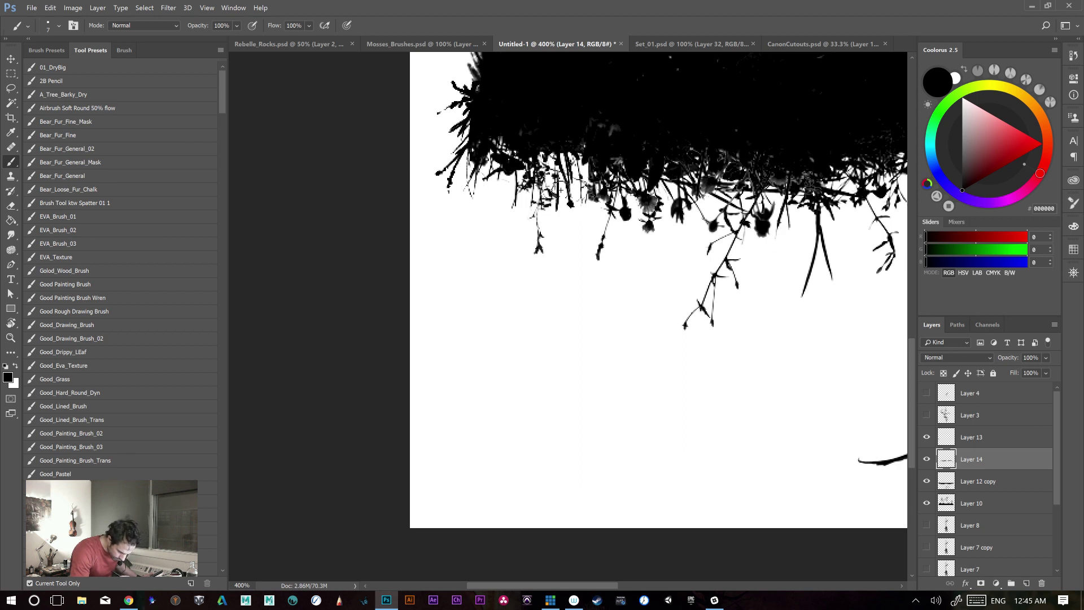
mouse_move(580, 153)
mouse_down()
mouse_move(577, 259)
mouse_move(572, 234)
mouse_up()
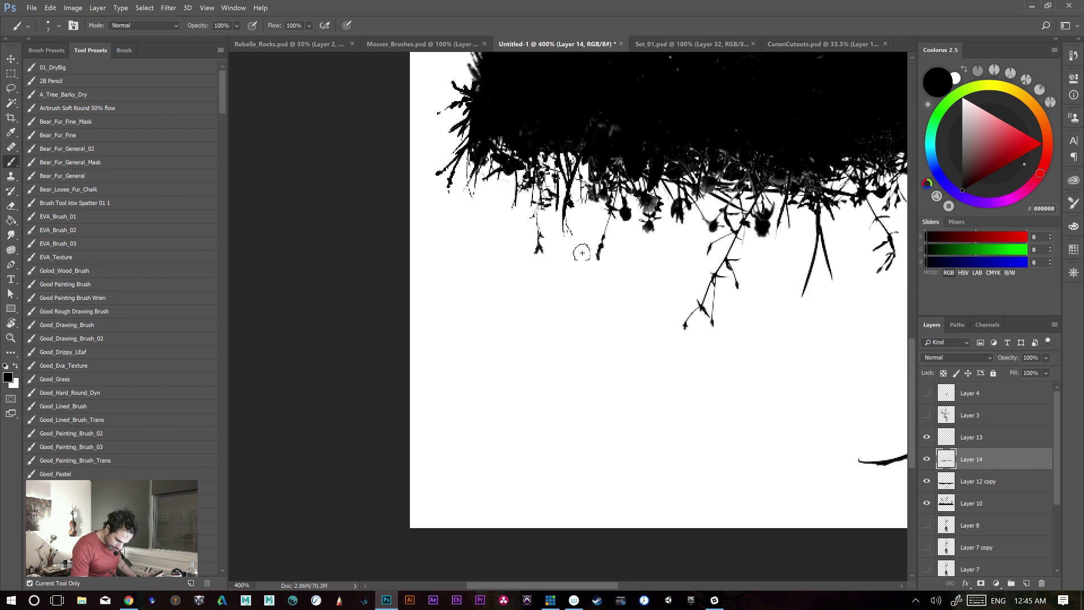
mouse_move(564, 186)
mouse_down()
mouse_move(564, 210)
mouse_move(618, 124)
mouse_up()
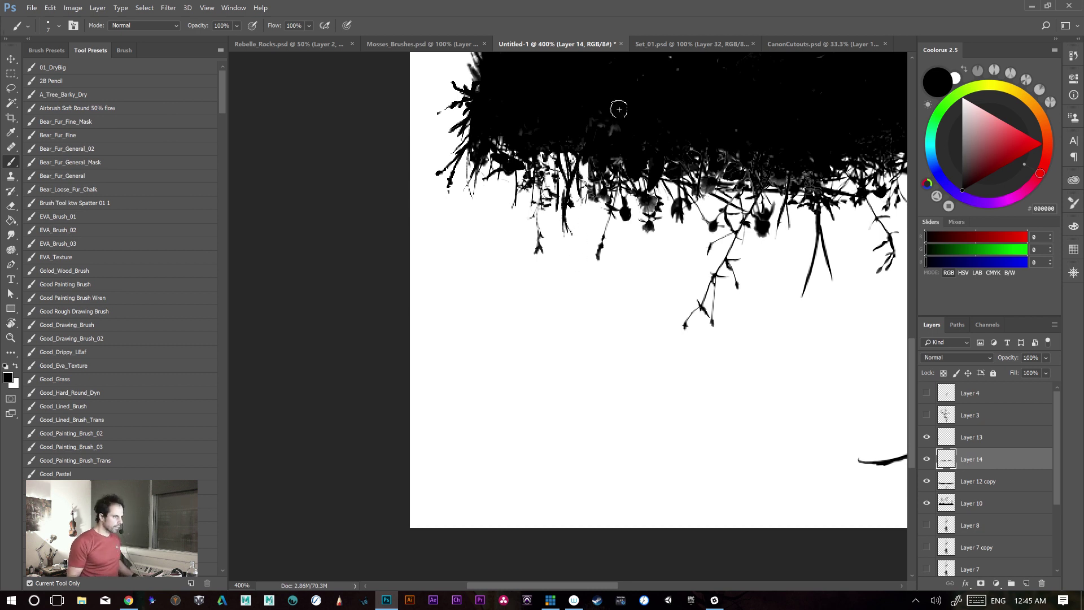
- Merge the painted Layer 14 down into Layer 12 copy, toggling layer visibility to check what each layer holds
key(ctrl+minus)
key(ctrl+minus)
key(ctrl+minus)
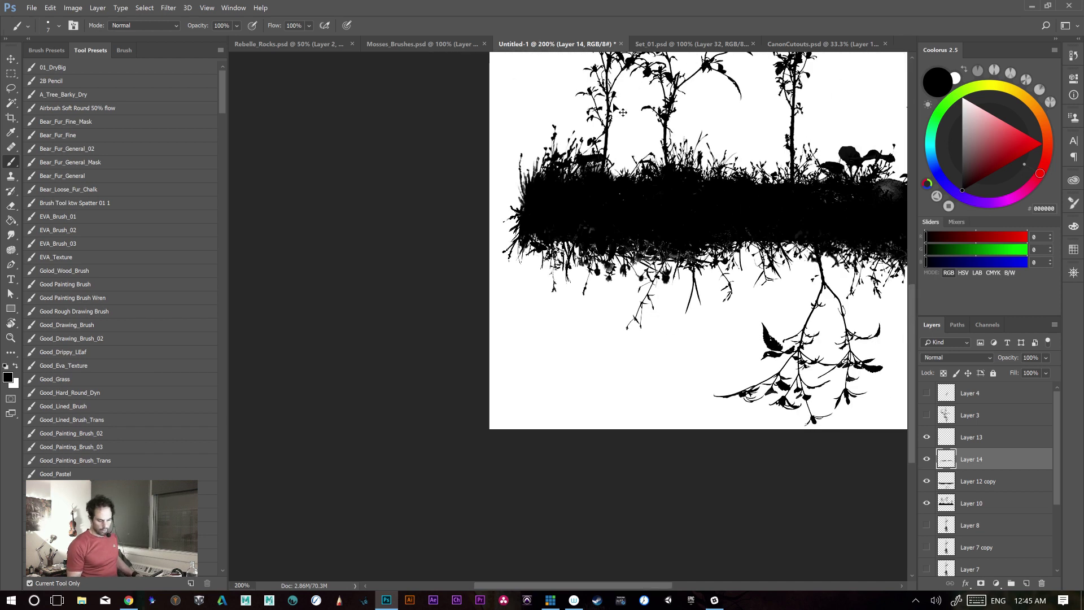
key(ctrl+plus)
scroll(683, 460, up, 1)
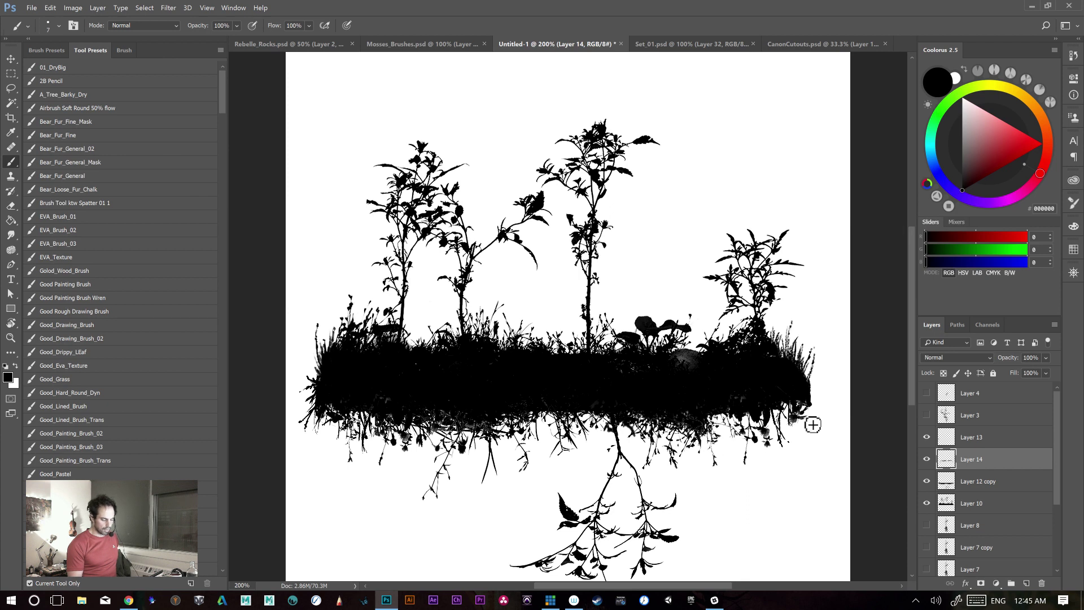
click(927, 460)
click(927, 460)
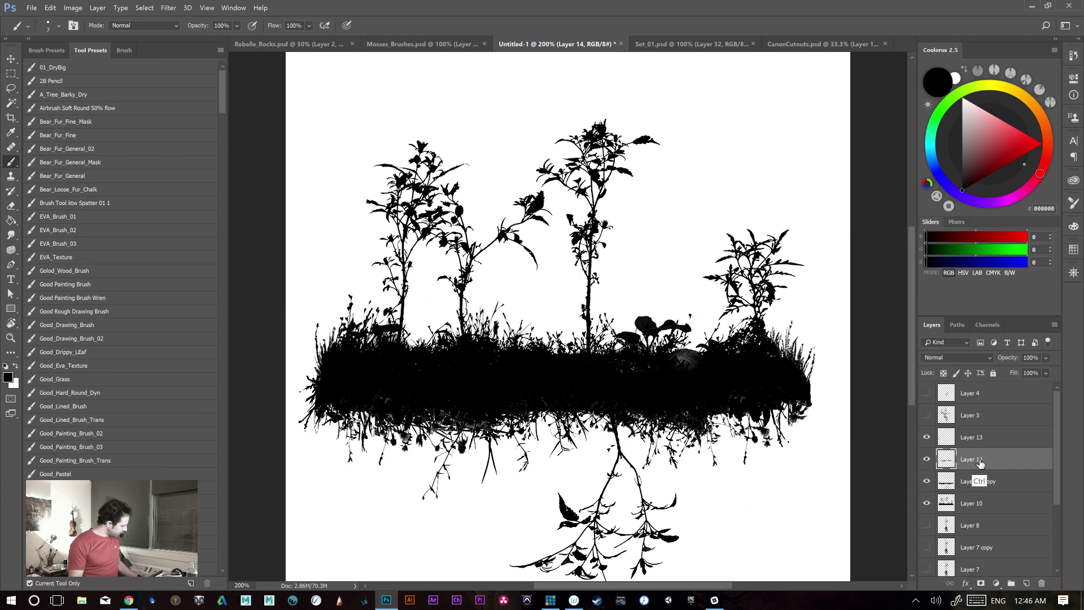
key(ctrl+e)
click(926, 463)
click(926, 459)
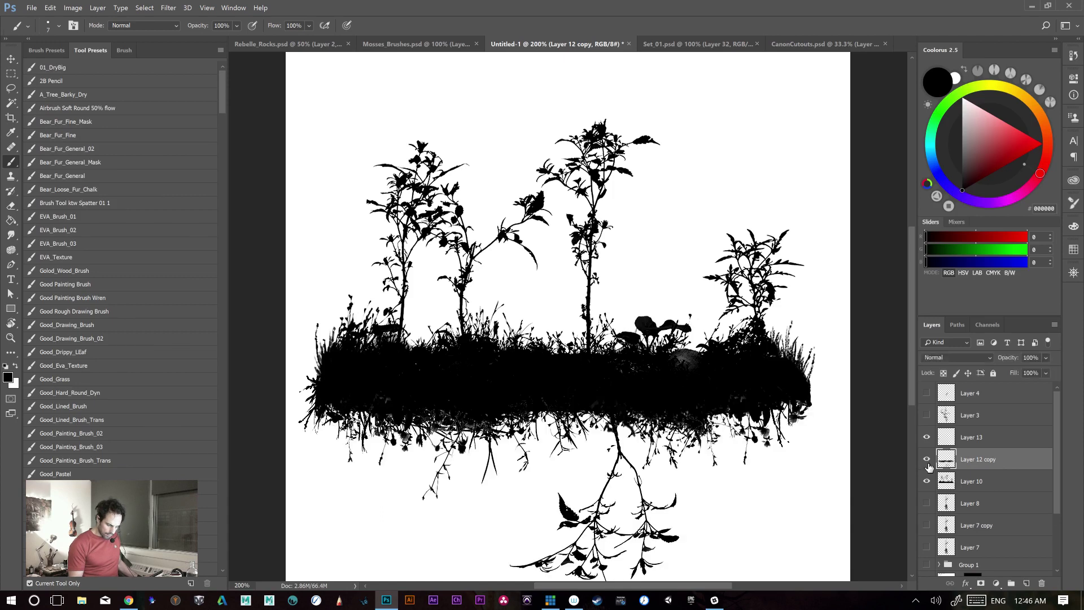
click(927, 481)
click(927, 481)
- Try to warp Layer 10's upright plants and ground strip upward into a shallow arch
click(966, 483)
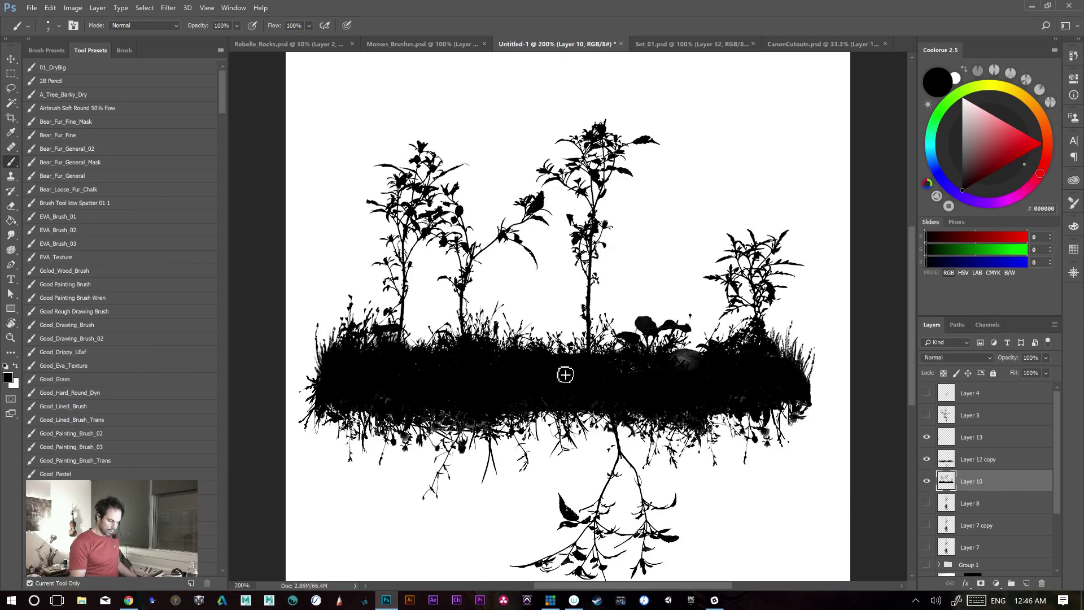
key(ctrl+t)
click(463, 25)
drag(561, 395, 583, 352)
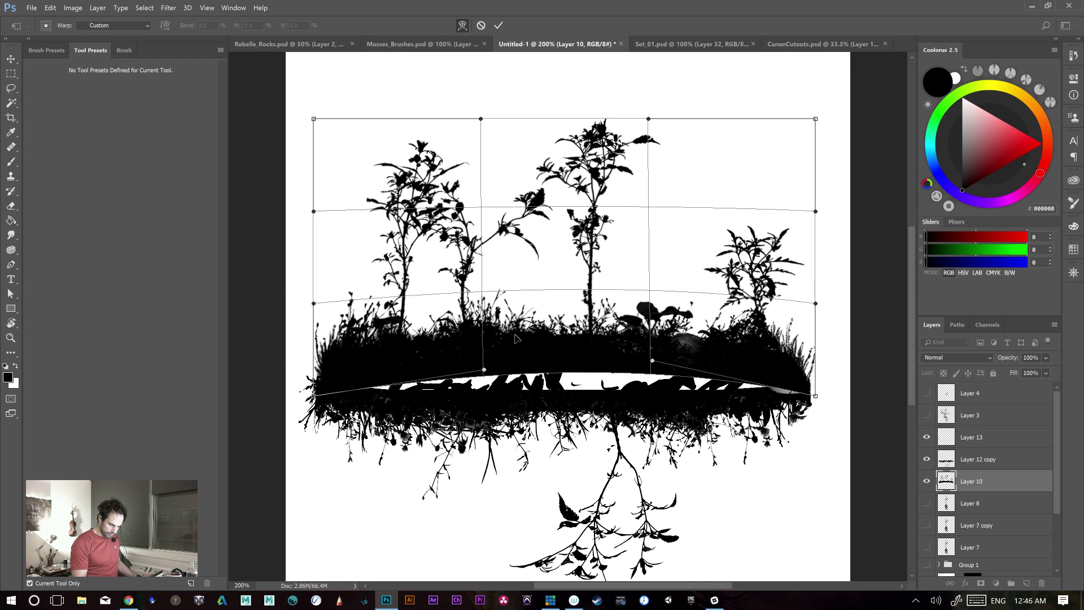
drag(580, 281, 596, 122)
drag(592, 318, 593, 327)
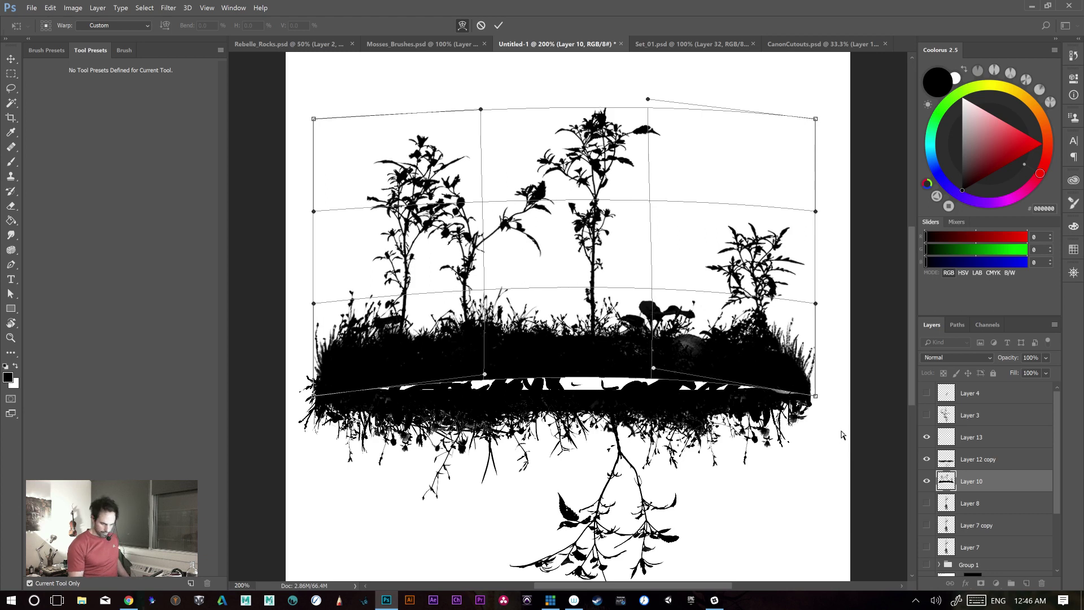
key(Return)
key(b)
click(973, 460)
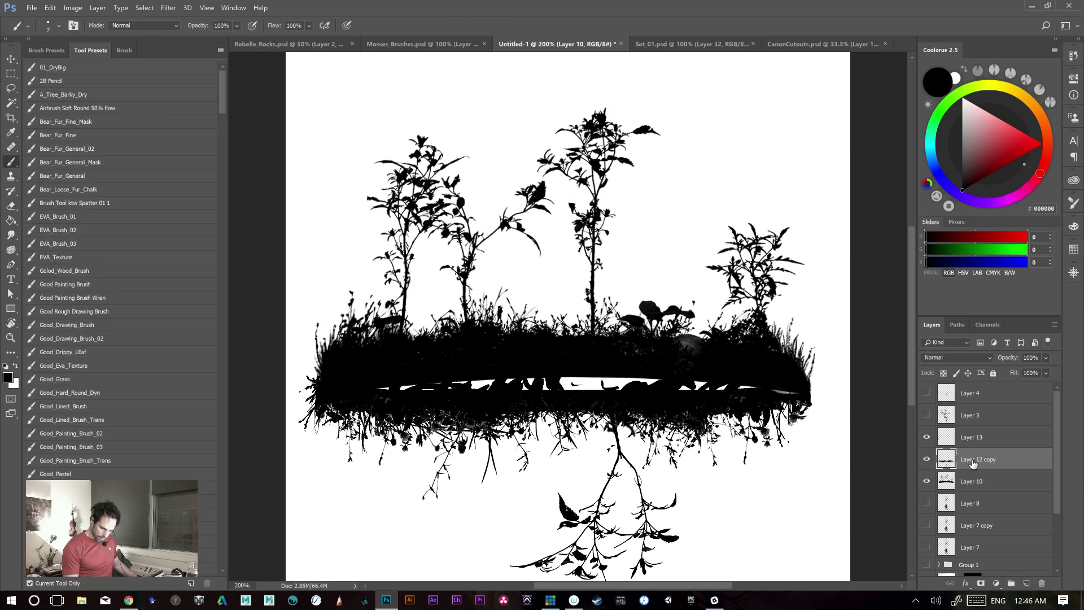
key(ctrl+z)
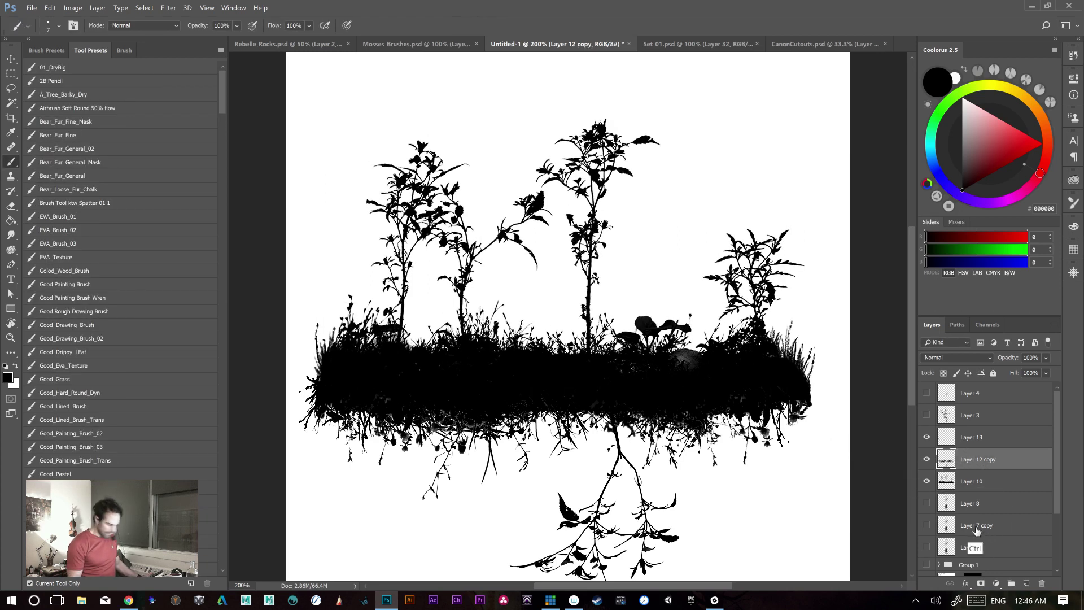
- Group Layer 12 copy with Layer 10, duplicate the group, and hide the original group as a backup
key(shift)
key(ctrl+g)
key(ctrl+j)
click(926, 468)
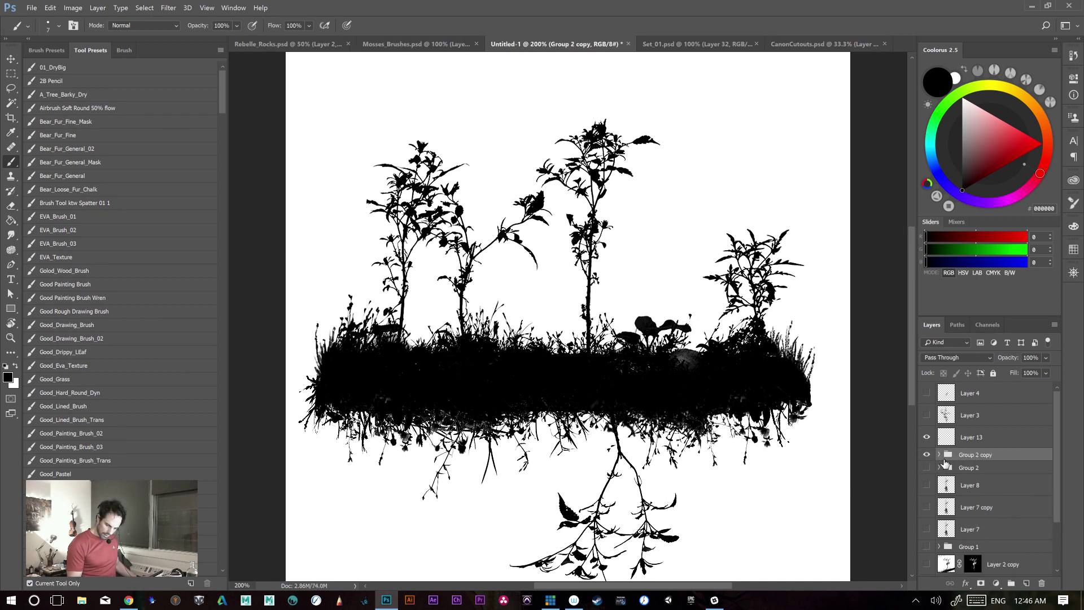
- Warp Layer 12 copy inside the duplicated group so the middle of the hanging roots bulges downward
click(939, 454)
click(949, 468)
key(ctrl+t)
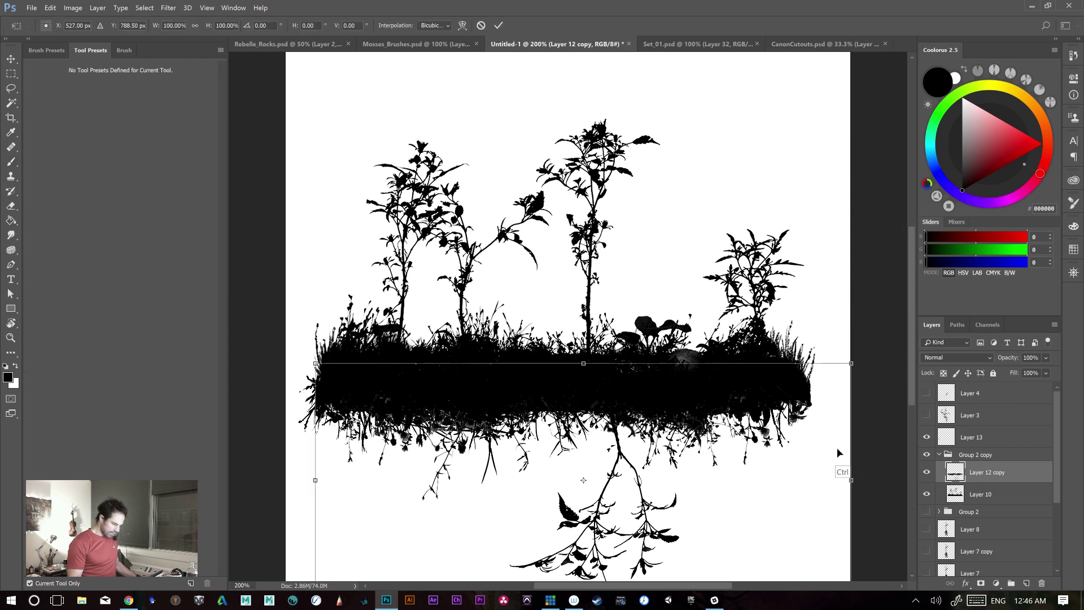
click(464, 26)
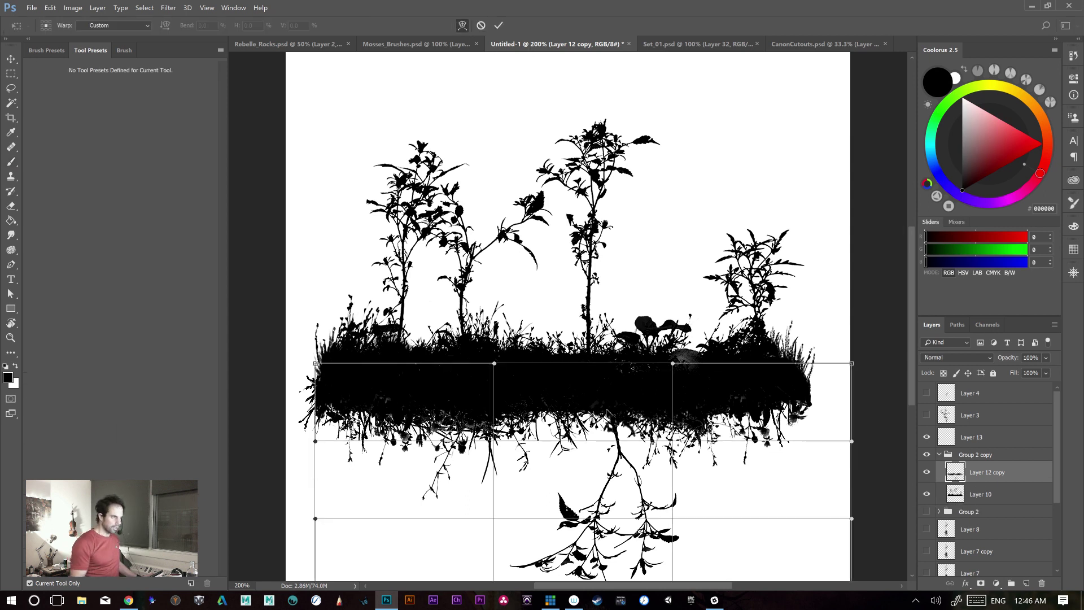
drag(666, 363, 655, 257)
drag(576, 276, 573, 292)
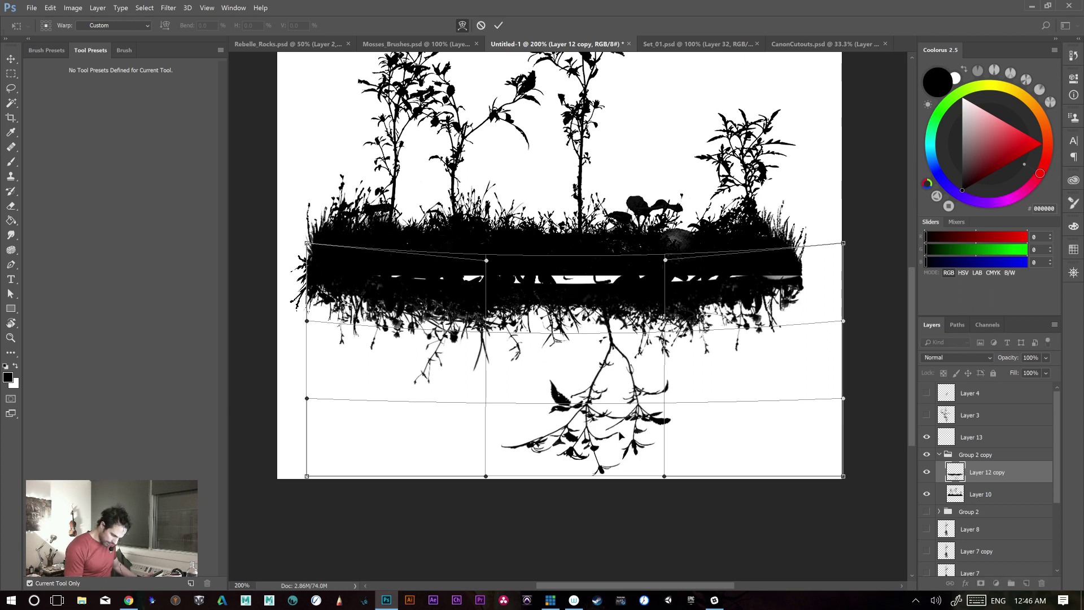
drag(600, 430, 608, 457)
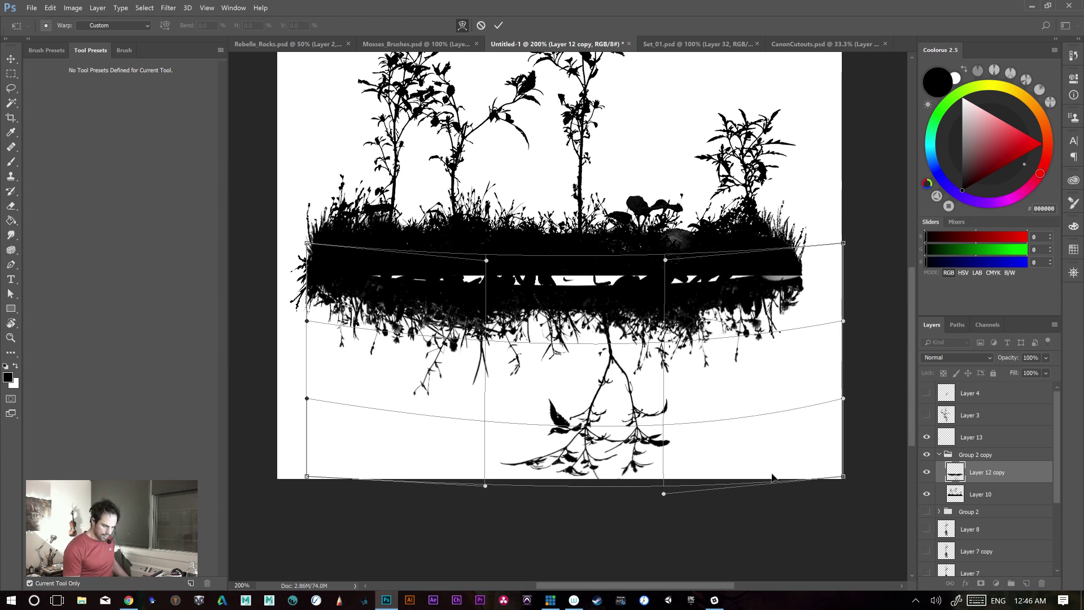
key(Return)
key(b)
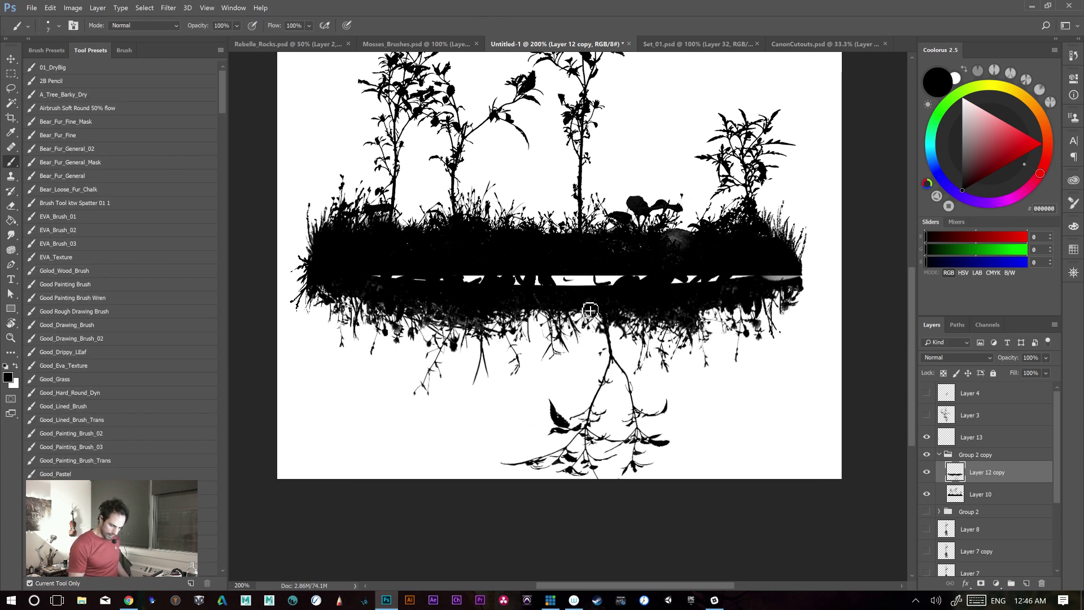
- Warp Layer 10 in the duplicated group so its ground strip and plants arch upward in the middle
click(970, 490)
key(ctrl+t)
scroll(564, 282, up, 3)
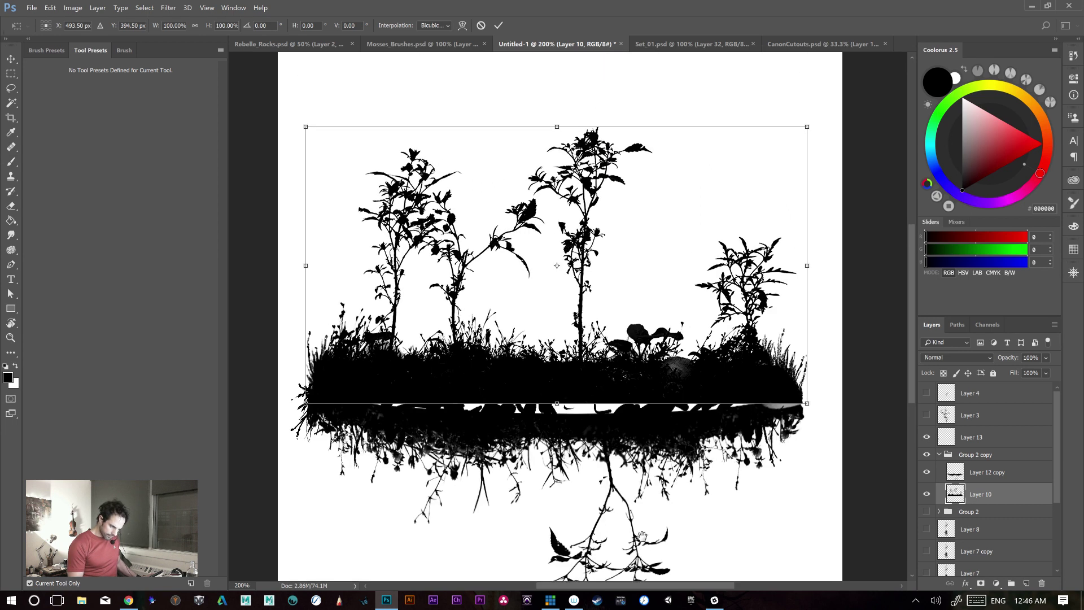
click(463, 26)
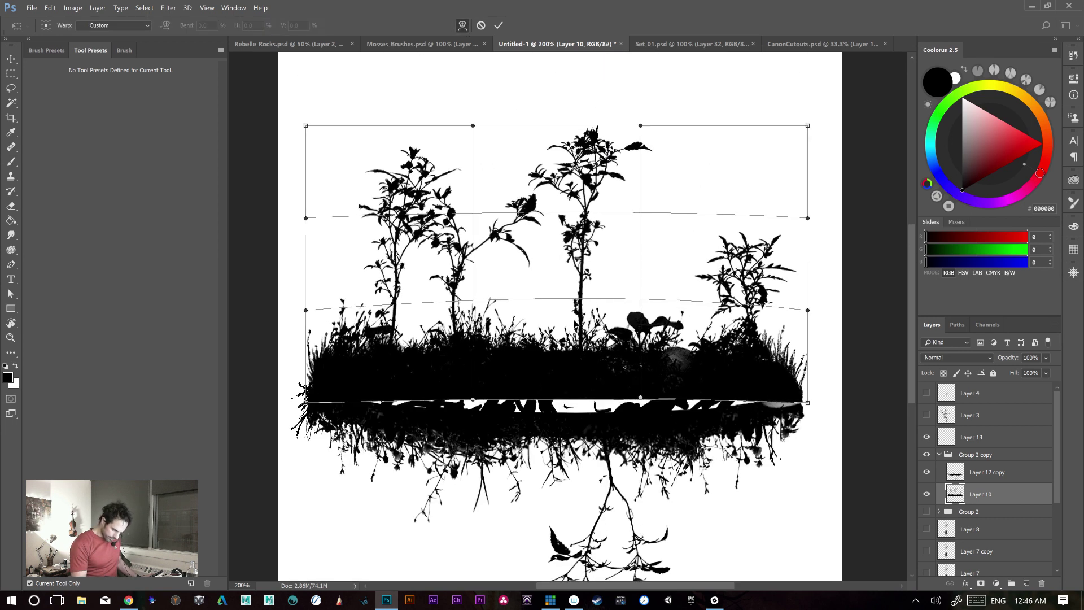
drag(576, 394, 572, 382)
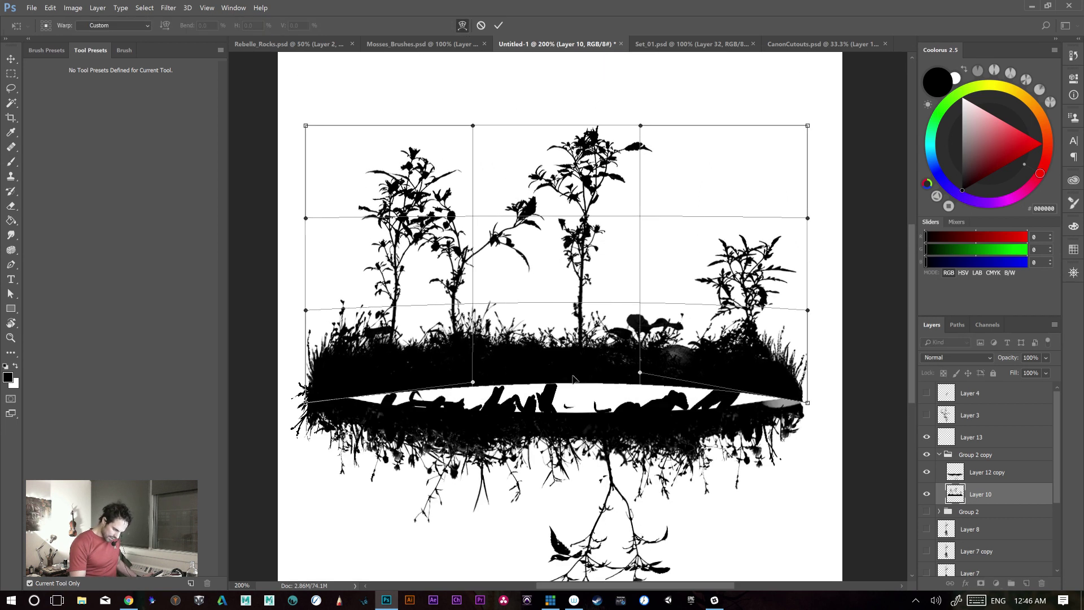
drag(583, 150, 534, 125)
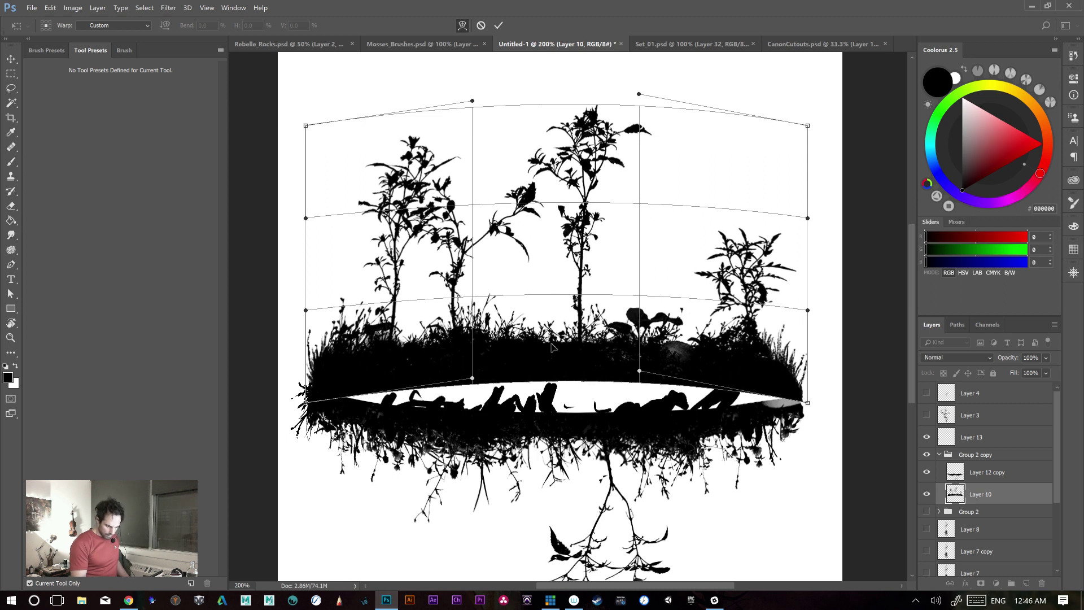
key(Return)
key(b)
- Add a new layer and place it above Layer 12 copy inside the duplicated group
drag(741, 426, 736, 338)
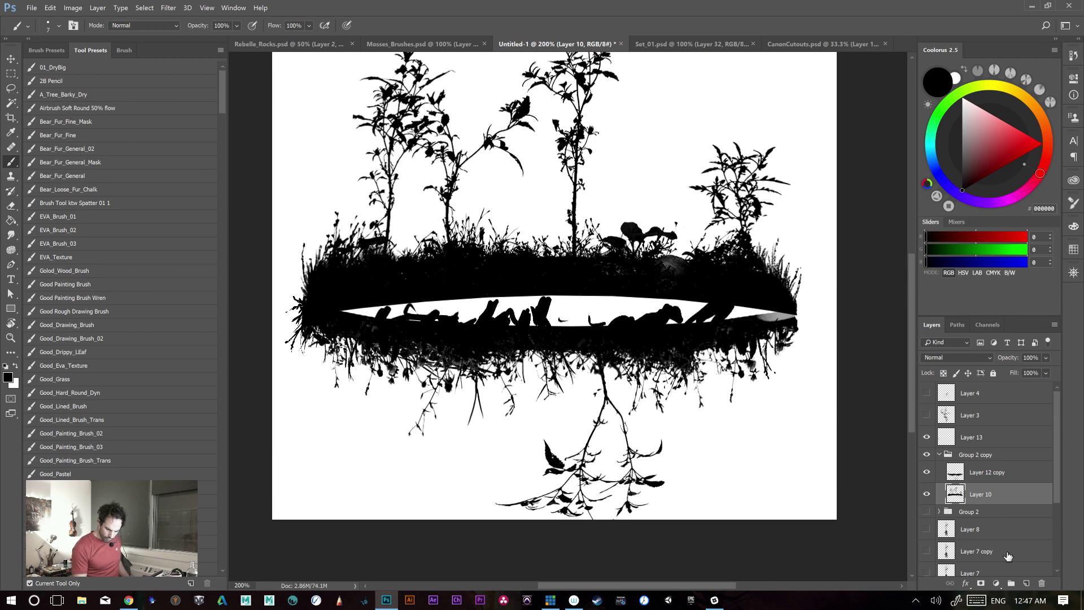
drag(1015, 585, 1016, 585)
click(1025, 583)
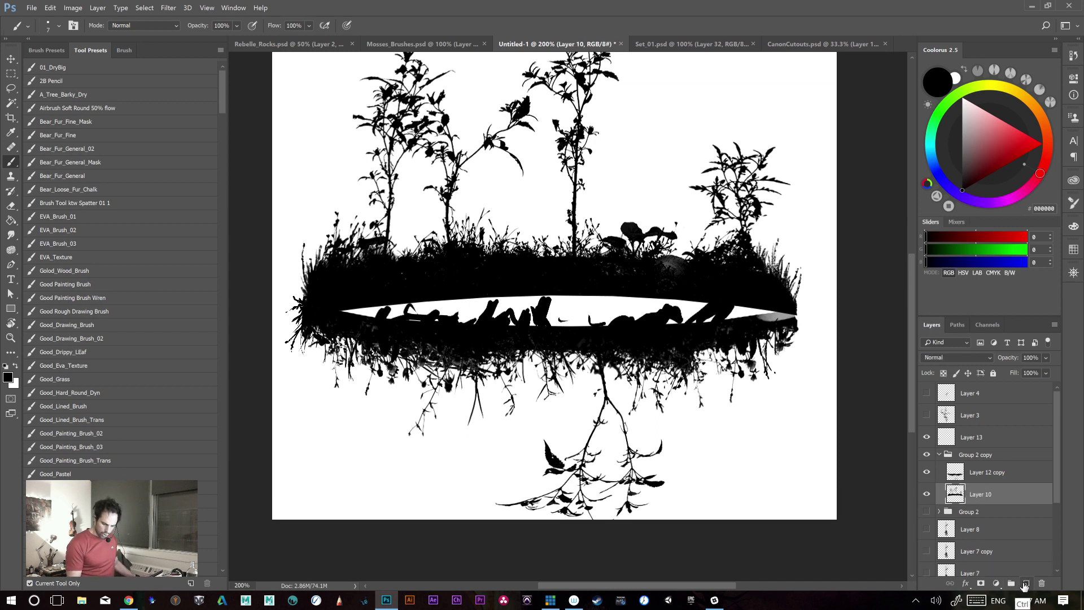
drag(975, 495, 979, 464)
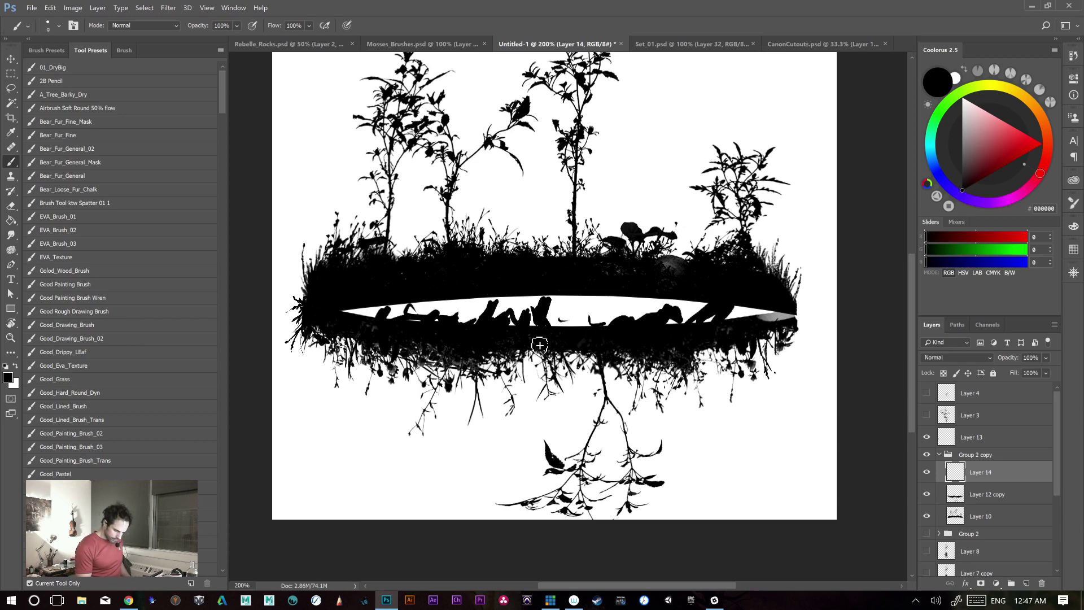
- Fill the white gap between the two warped ground halves with black, using the EVA_Texture brush at size 60
click(89, 257)
key([)
mouse_move(468, 310)
mouse_down()
mouse_move(393, 301)
mouse_move(574, 305)
mouse_move(378, 303)
mouse_move(493, 317)
mouse_move(566, 302)
mouse_move(725, 293)
mouse_up()
key(bracketleft)
key(bracketleft)
drag(643, 308, 751, 310)
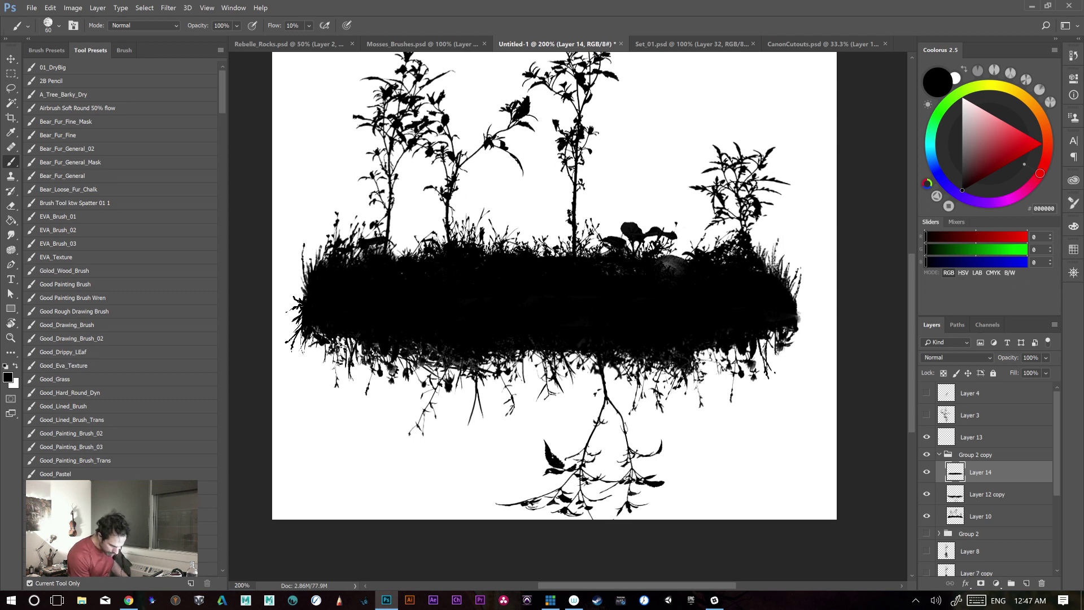
- Switch the paint color to white and enlarge the texture brush to 150 for the ground's right end
drag(700, 297, 627, 250)
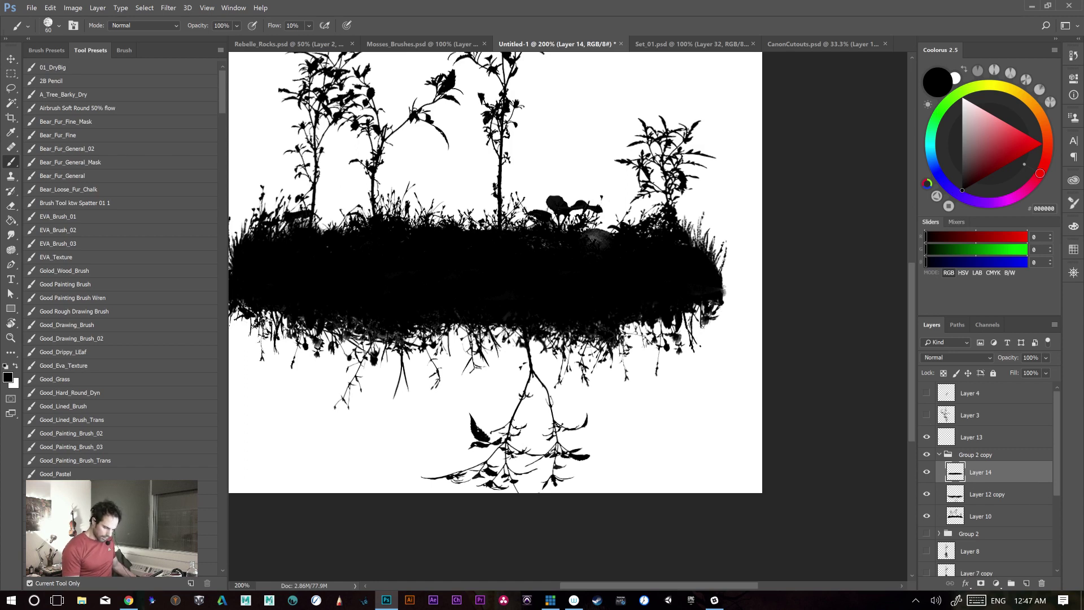
key(x)
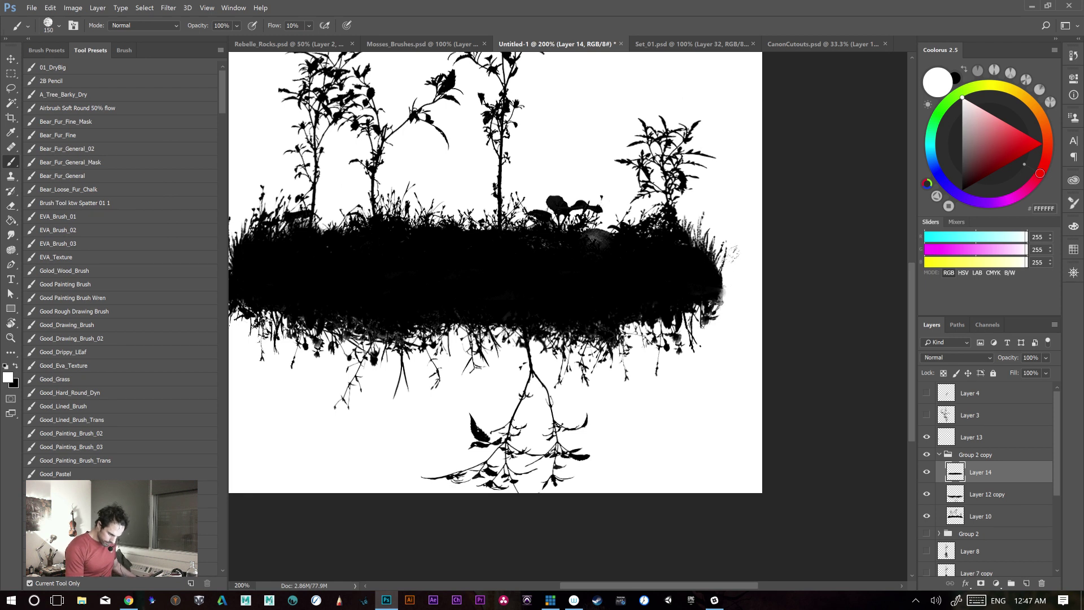
drag(536, 295, 633, 369)
drag(759, 437, 741, 394)
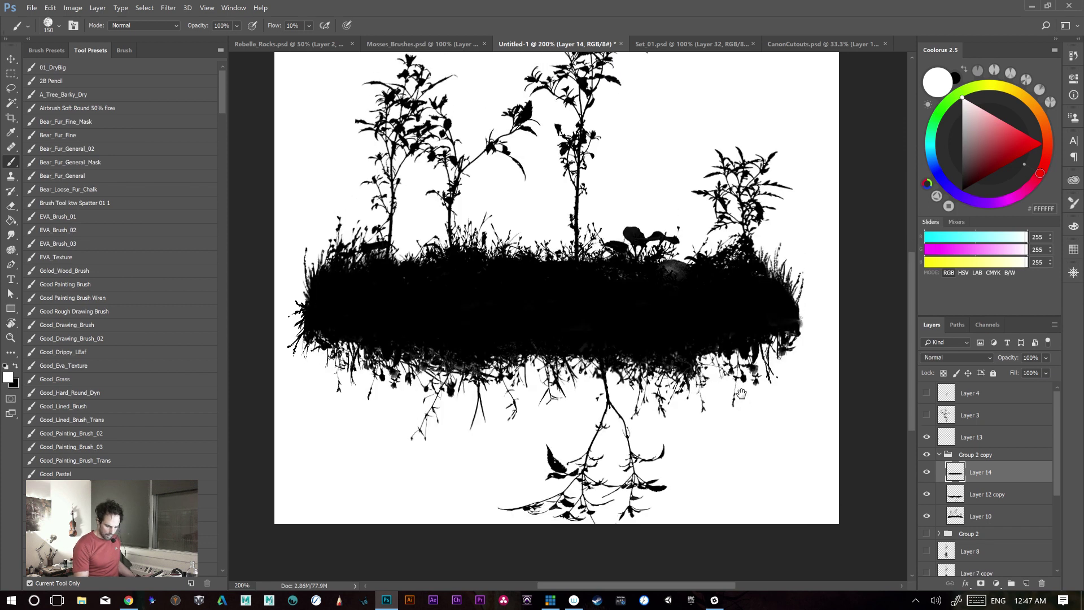
- Move the whole duplicated group slightly upward so the lower branching stem sits clear of the canvas edge
click(983, 456)
key(v)
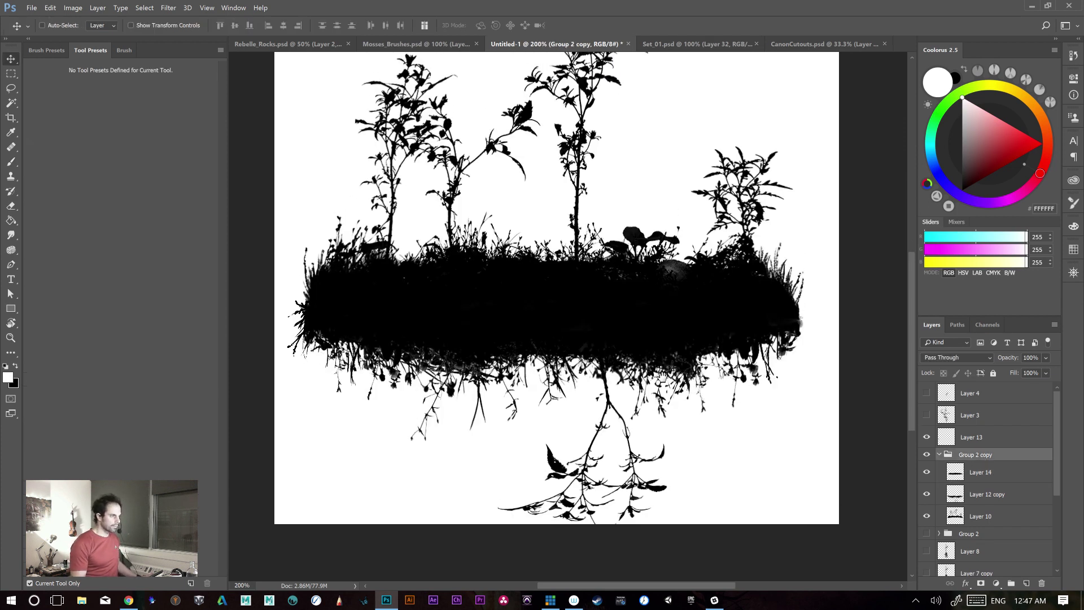
scroll(658, 383, up, 2)
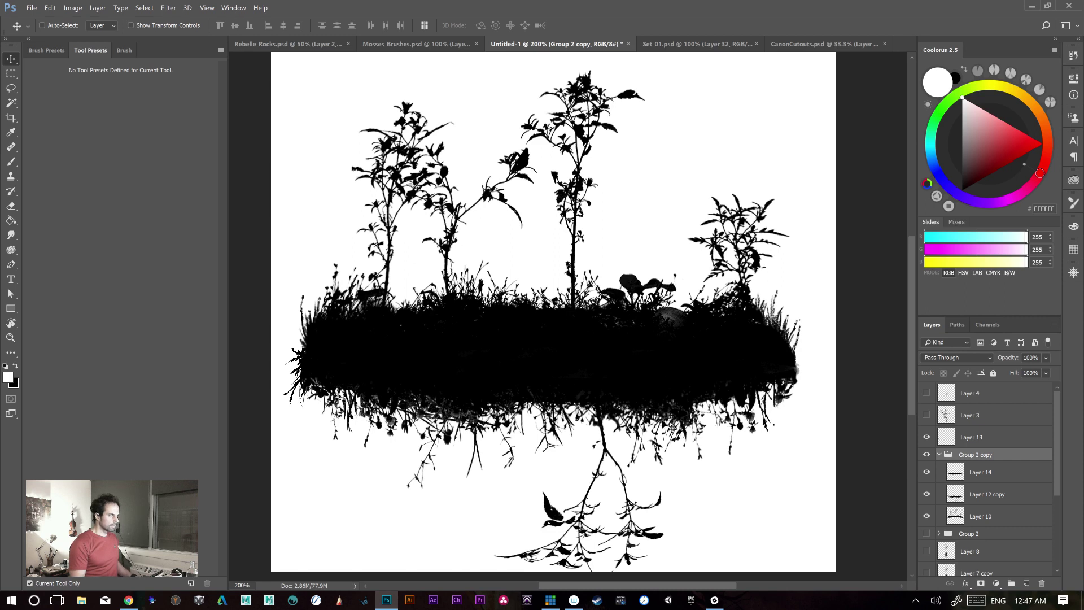
key(ctrl+minus)
drag(680, 358, 670, 345)
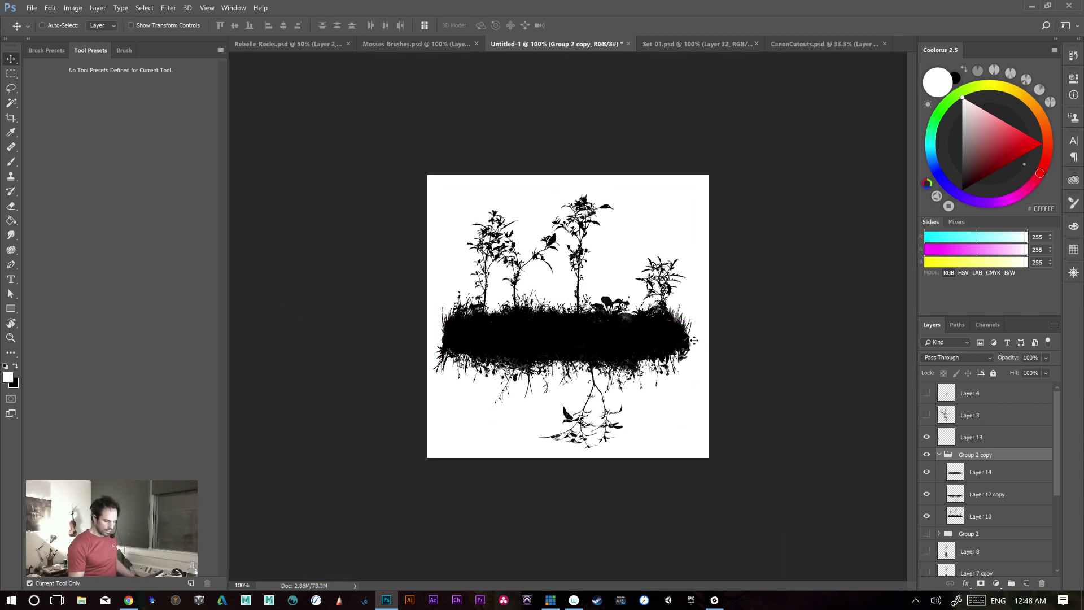
key(ctrl+plus)
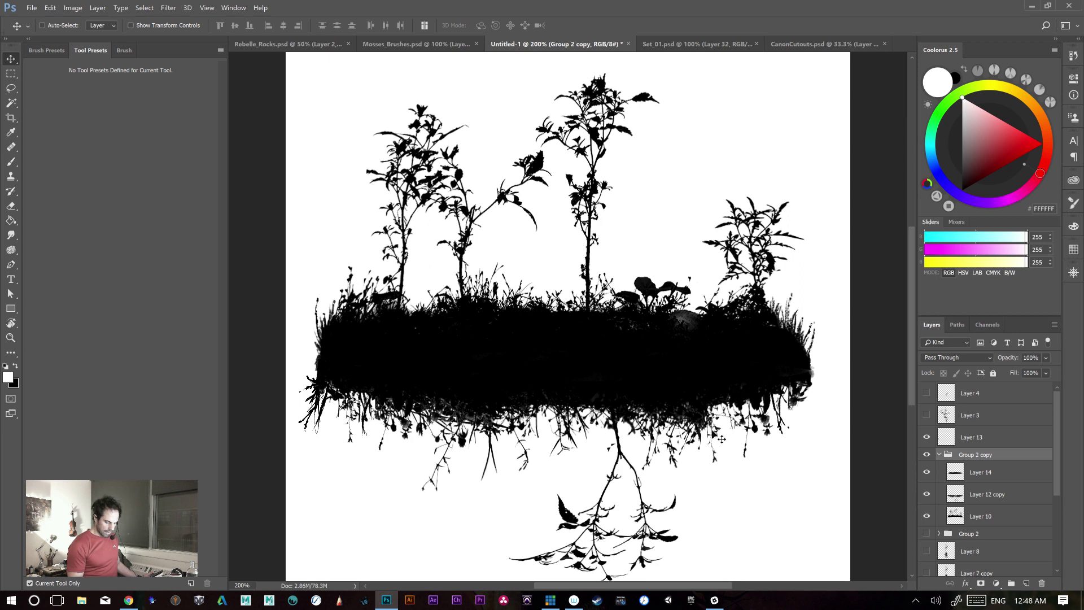
- Try a white texture stroke over the middle of the ground on Layer 14, and restore black as the paint color
key(b)
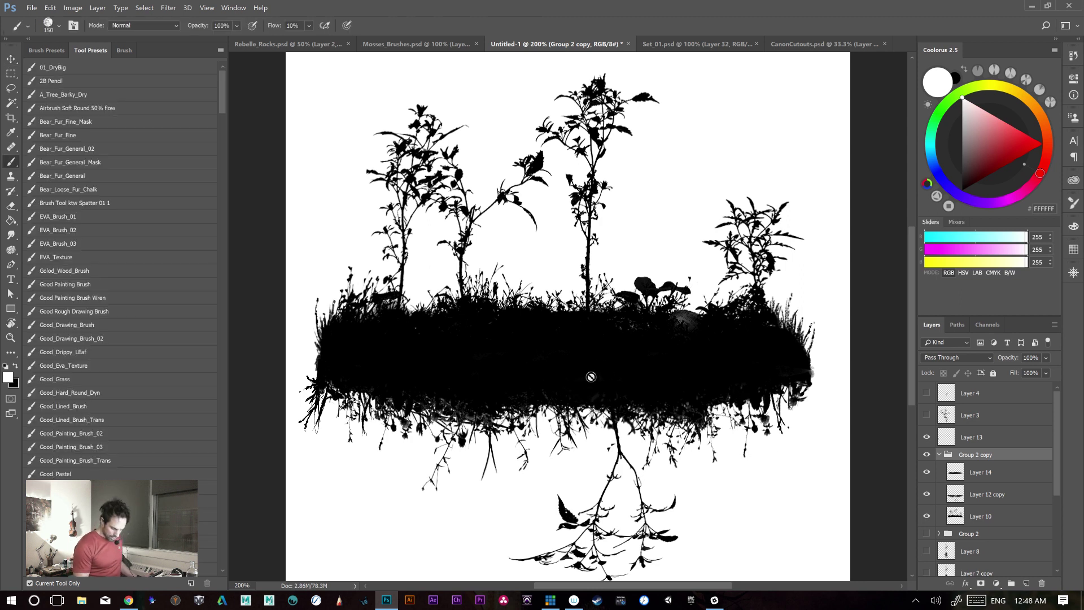
click(954, 479)
mouse_move(598, 353)
mouse_down()
mouse_move(556, 369)
mouse_move(564, 364)
mouse_up()
key(ctrl+z)
key(x)
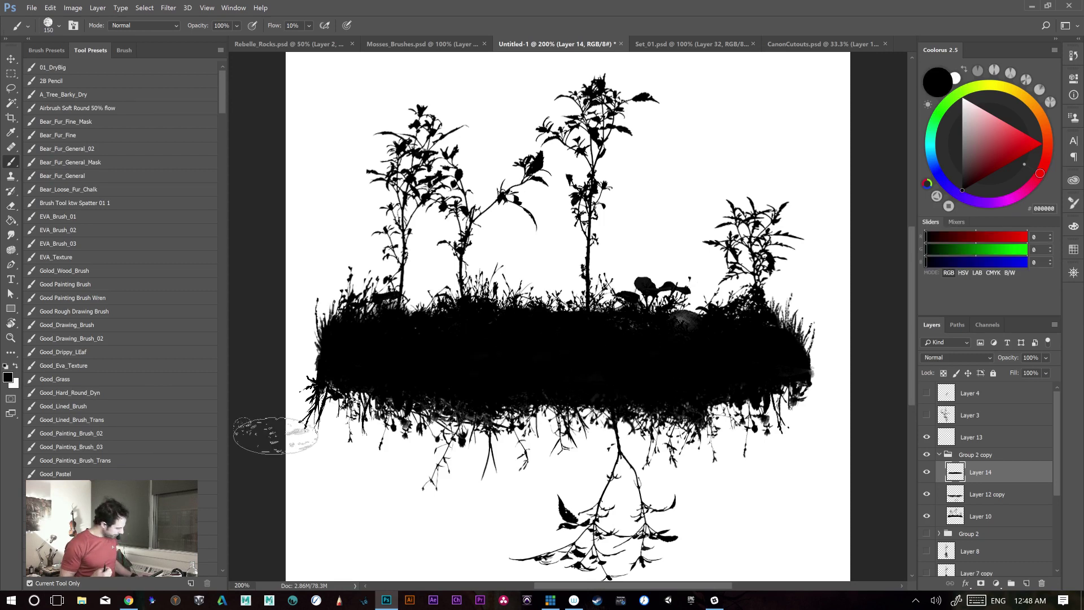
- Define the finished plant-and-ground silhouette as a brush preset, keeping the name Sampled Brush 2
key(ctrl+plus)
key(ctrl+plus)
key(ctrl+minus)
key(ctrl+minus)
scroll(278, 440, down, 2)
scroll(278, 441, up, 2)
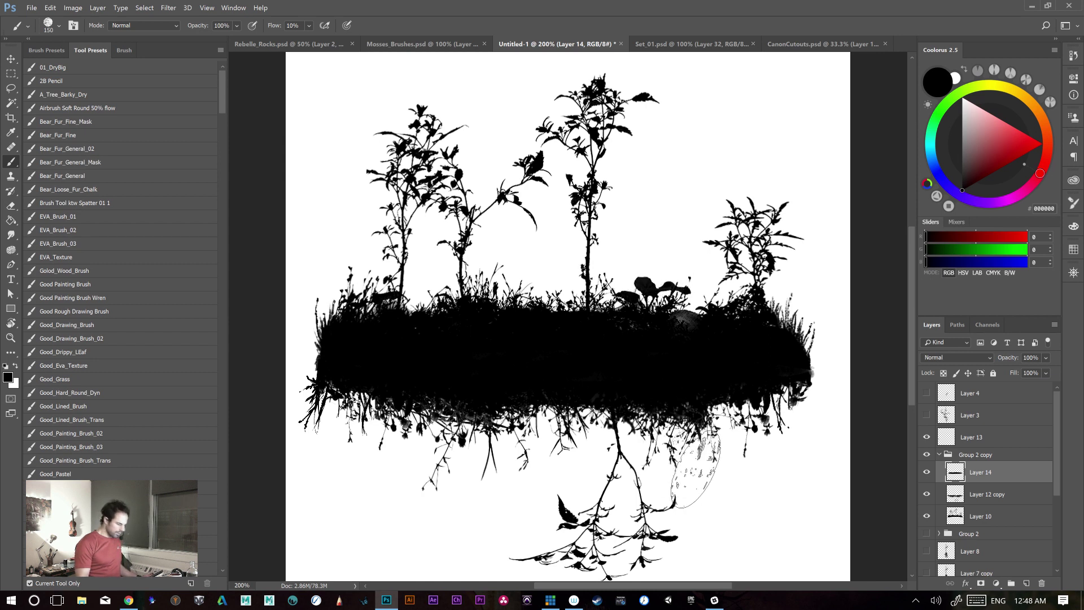
click(50, 8)
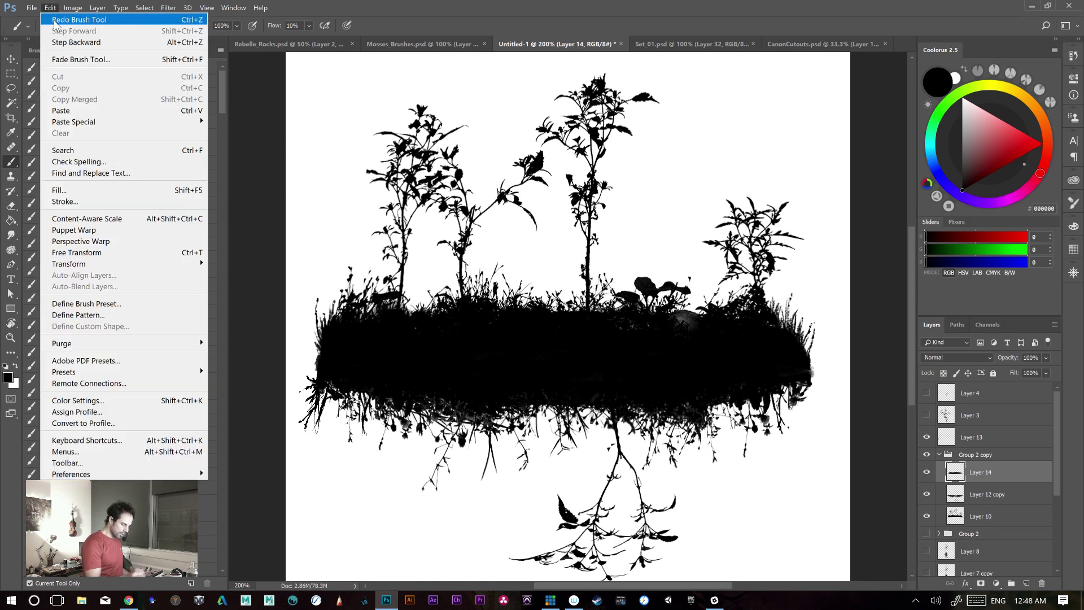
click(154, 305)
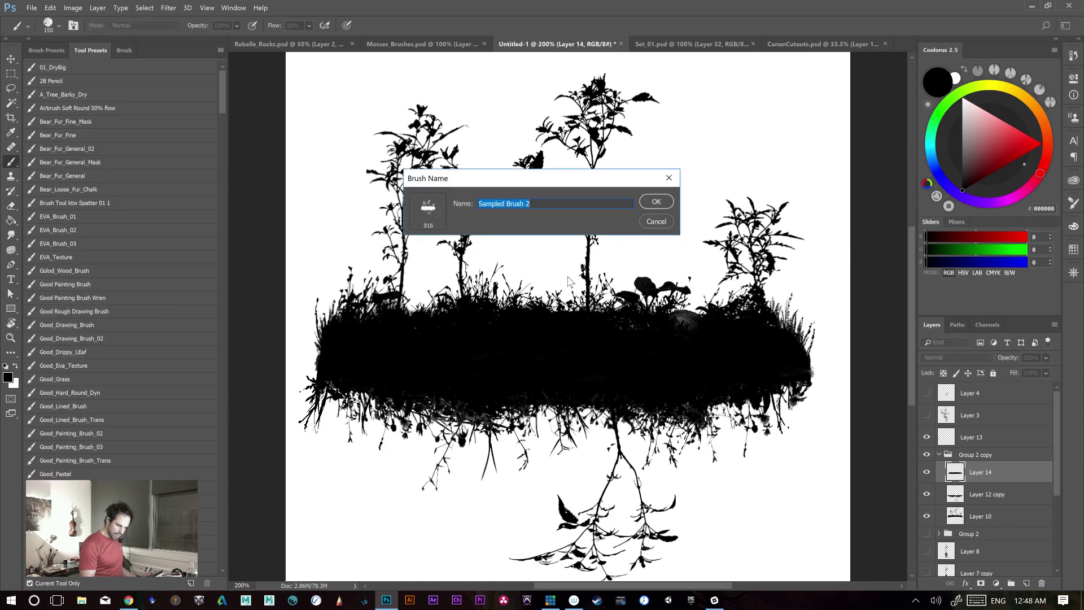
click(657, 203)
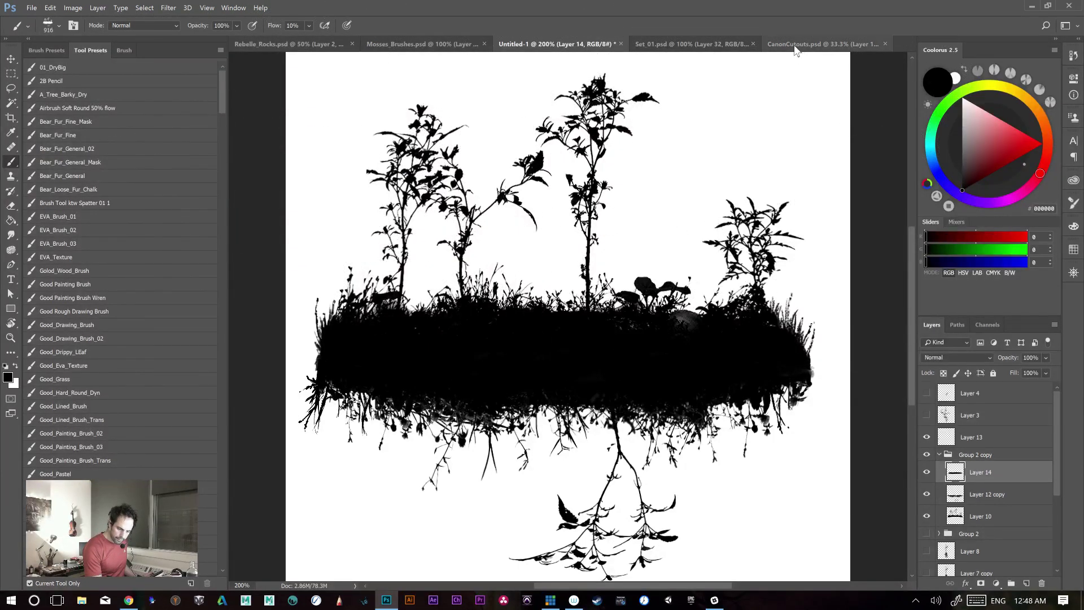
- Switch to the Set_01.psd document, set the brush flow to 100%, and try black strokes of the silhouette brush over the hills
click(794, 45)
click(647, 46)
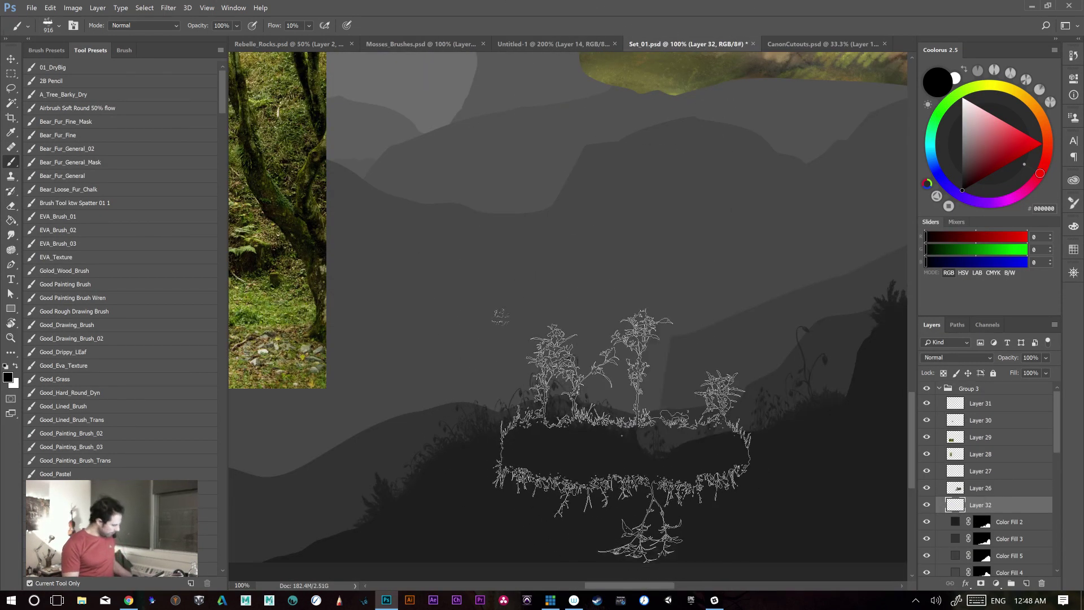
key(ctrl+minus)
key(ctrl+plus)
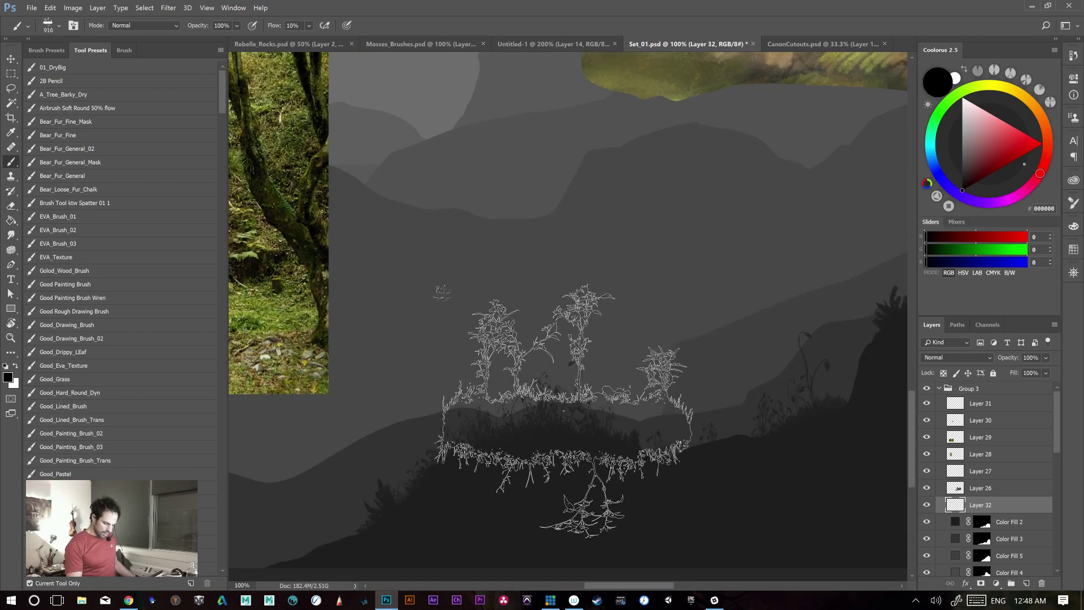
key(shift+0)
drag(456, 252, 734, 246)
key(ctrl+z)
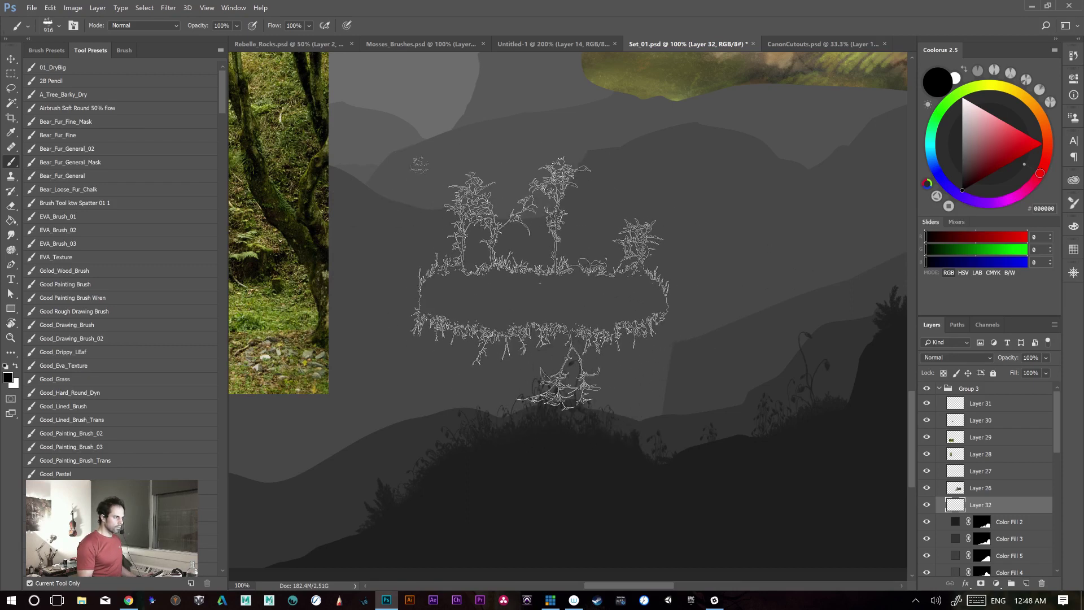
mouse_move(517, 276)
mouse_down()
mouse_move(637, 286)
mouse_move(678, 277)
mouse_up()
key(ctrl+z)
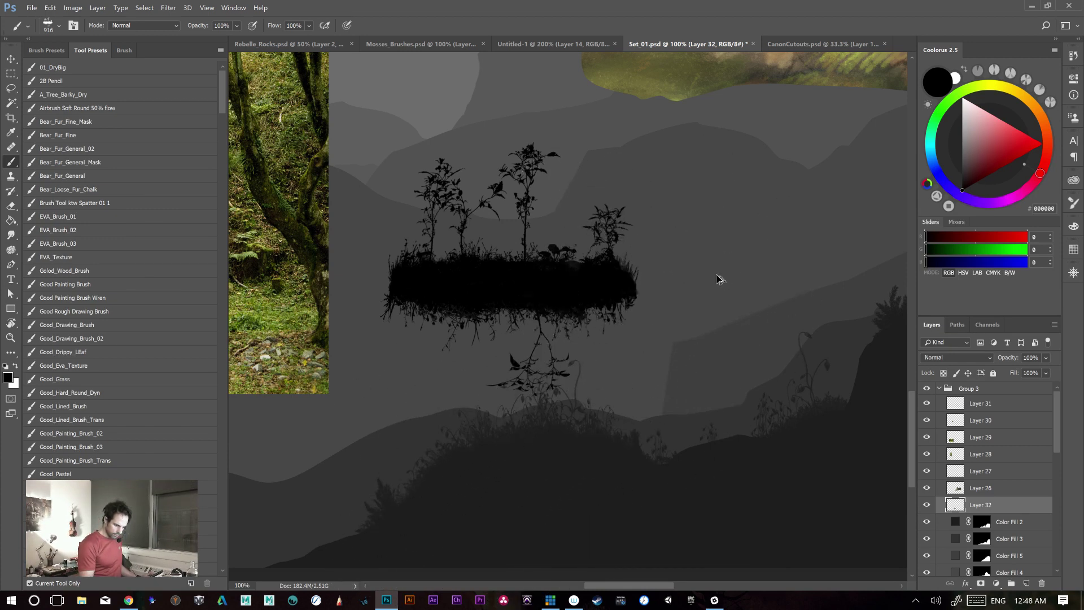
key(ctrl+alt+z)
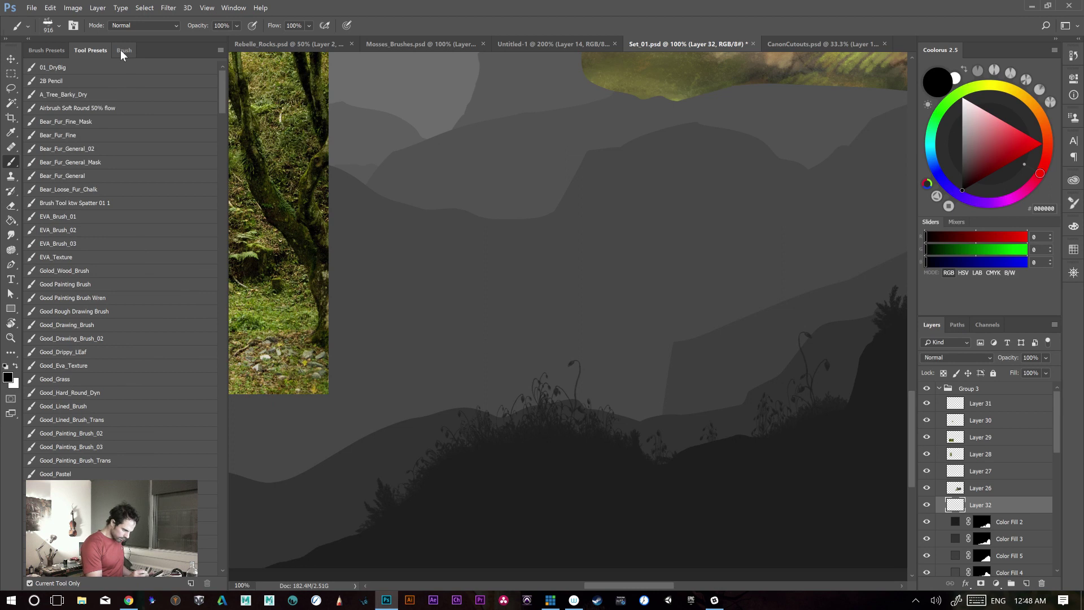
- Set the brush tip's spacing to 76% and size to 809 px, testing it with a stroke across the hills
click(122, 50)
drag(121, 488, 152, 488)
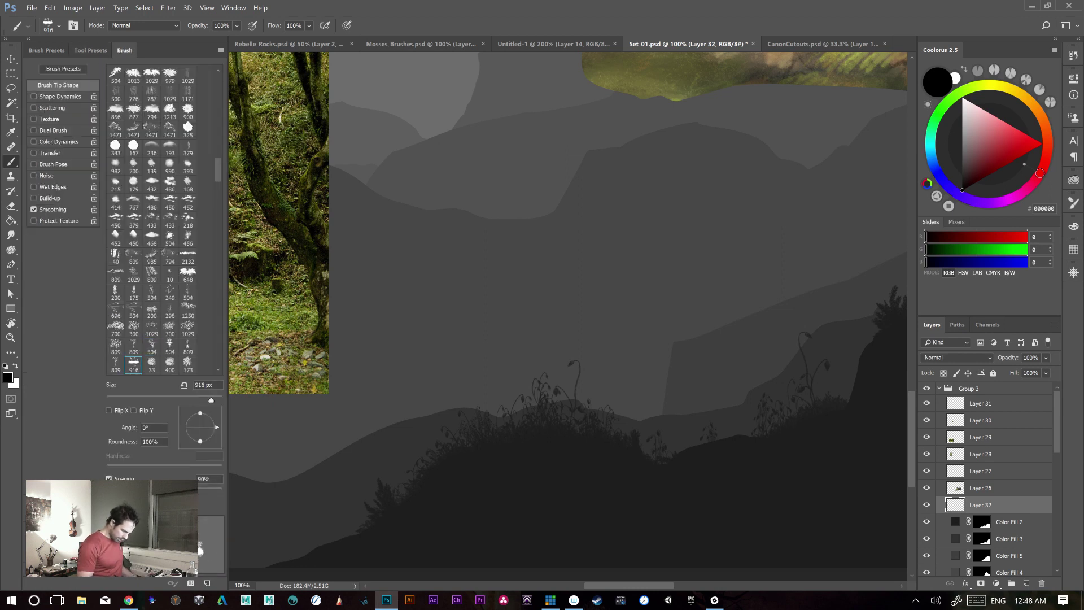
mouse_move(494, 334)
mouse_down()
mouse_move(516, 326)
mouse_move(859, 322)
mouse_up()
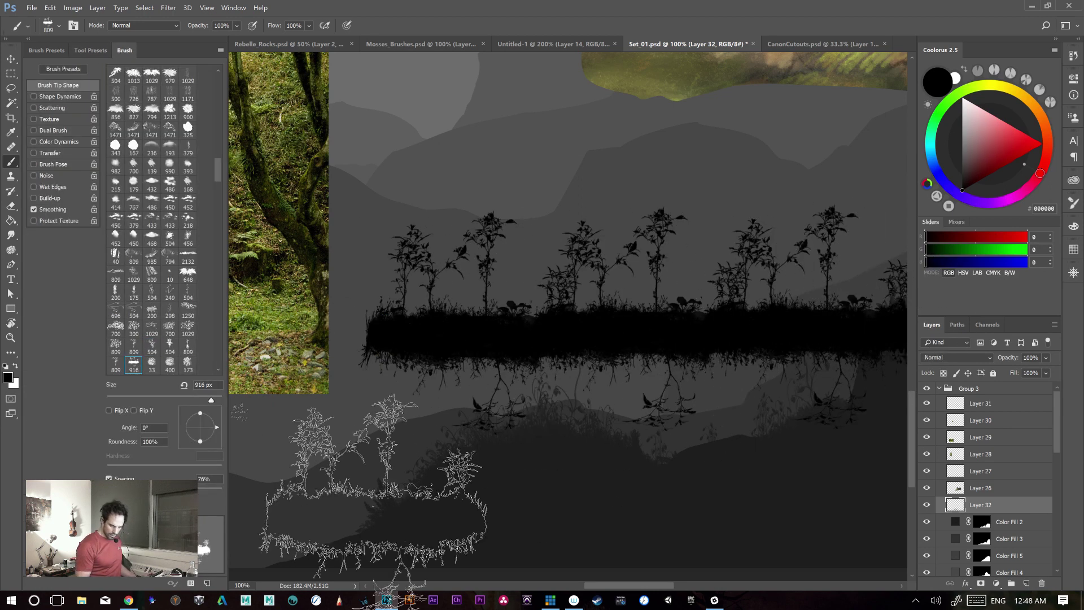
key(ctrl+z)
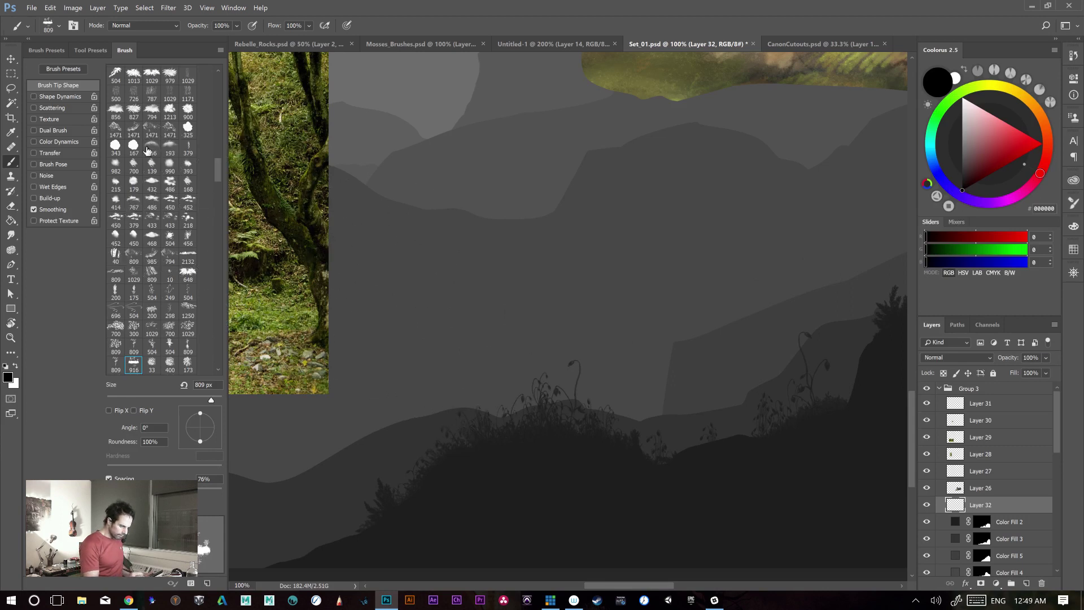
- Try horizontal strokes with the brush tip flipped vertically using Flip Y, and undo them
click(134, 411)
drag(452, 321, 689, 322)
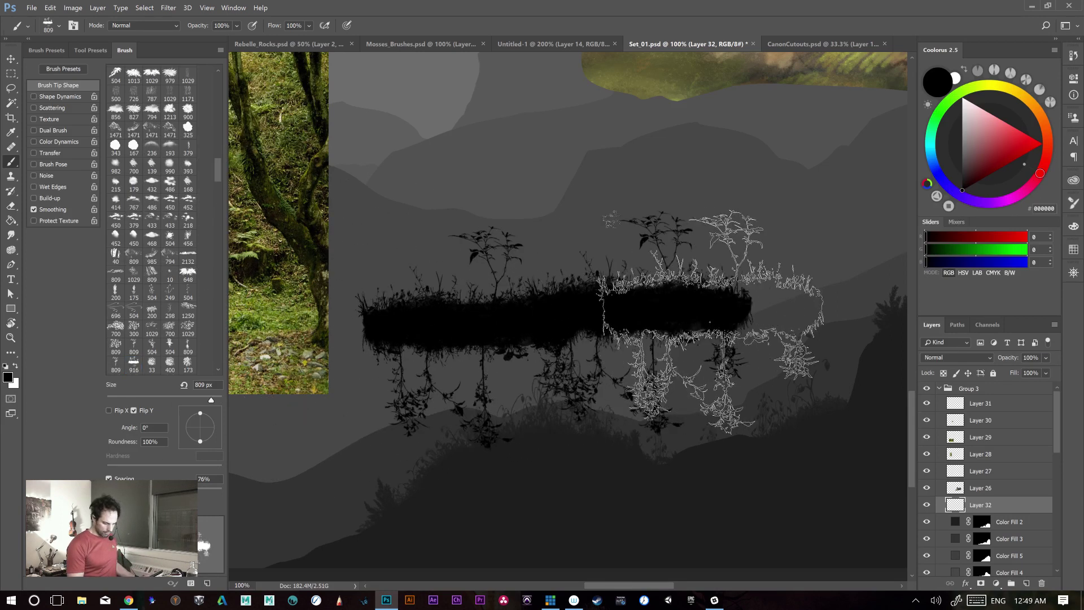
key(ctrl+z)
drag(459, 319, 797, 316)
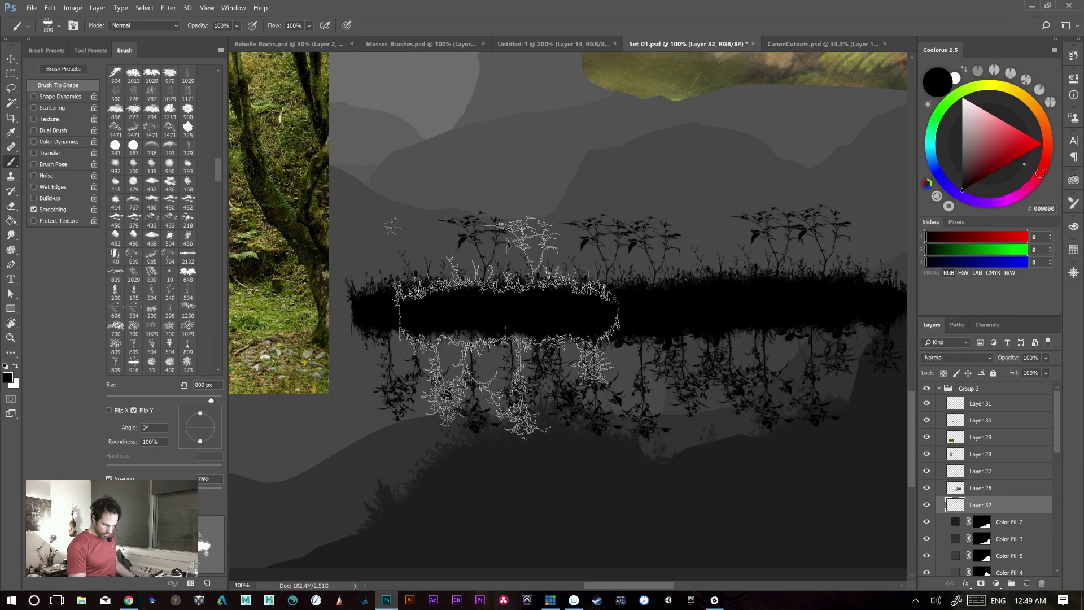
key(ctrl+z)
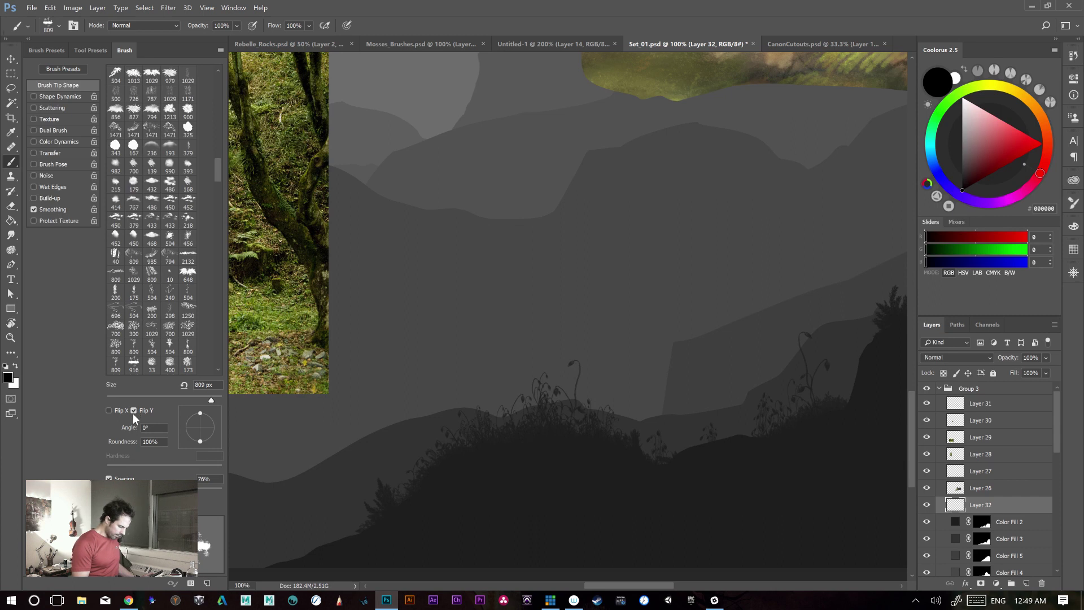
- Turn on Shape Dynamics with Flip Y Jitter and test the brush with horizontal strokes over the hills
click(58, 97)
click(168, 253)
mouse_move(485, 361)
mouse_down()
mouse_move(514, 353)
mouse_move(813, 356)
mouse_up()
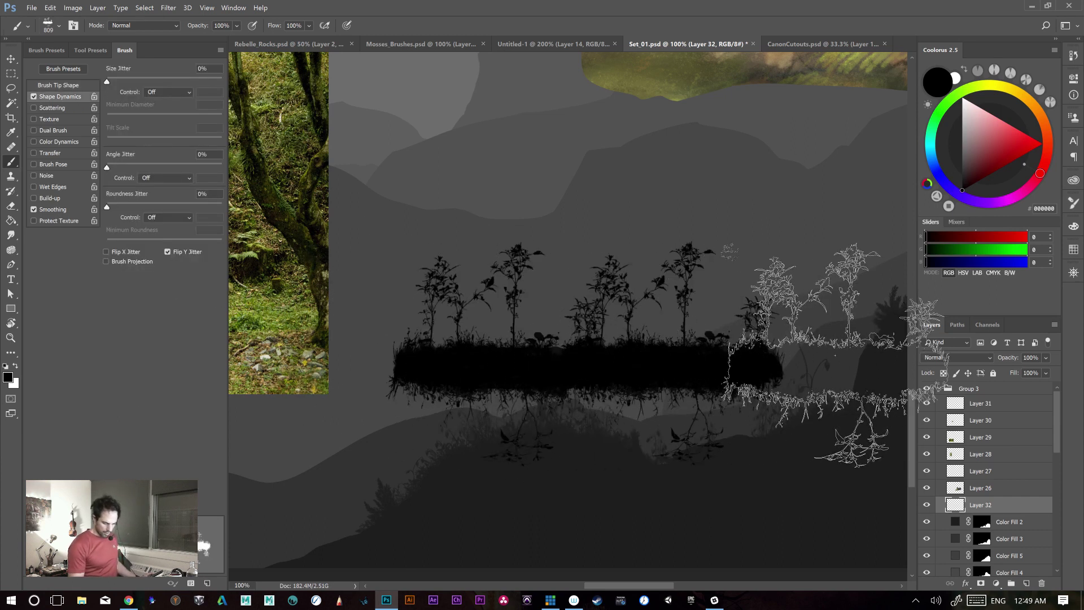
scroll(626, 407, right, 5)
key(ctrl+z)
drag(463, 418, 680, 360)
- Replace Flip Y Jitter with Flip X Jitter and test the brush with a horizontal stroke
click(168, 252)
drag(536, 270, 707, 267)
key(ctrl+z)
click(106, 252)
drag(538, 268, 734, 270)
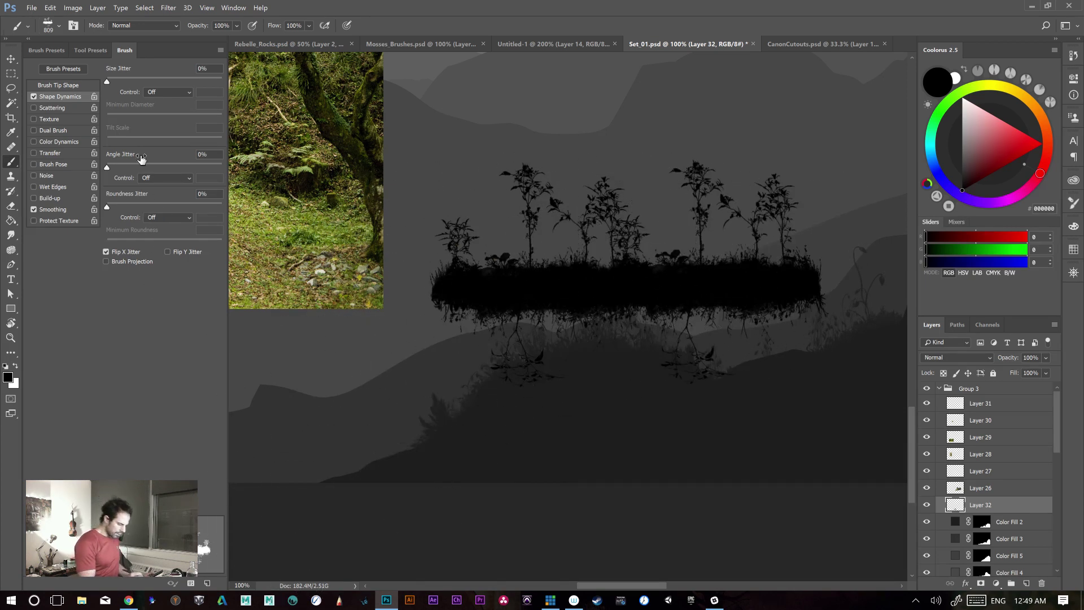
- Set the brush's angle control to Direction and try strokes that bend and rise across the hills
click(162, 178)
click(164, 235)
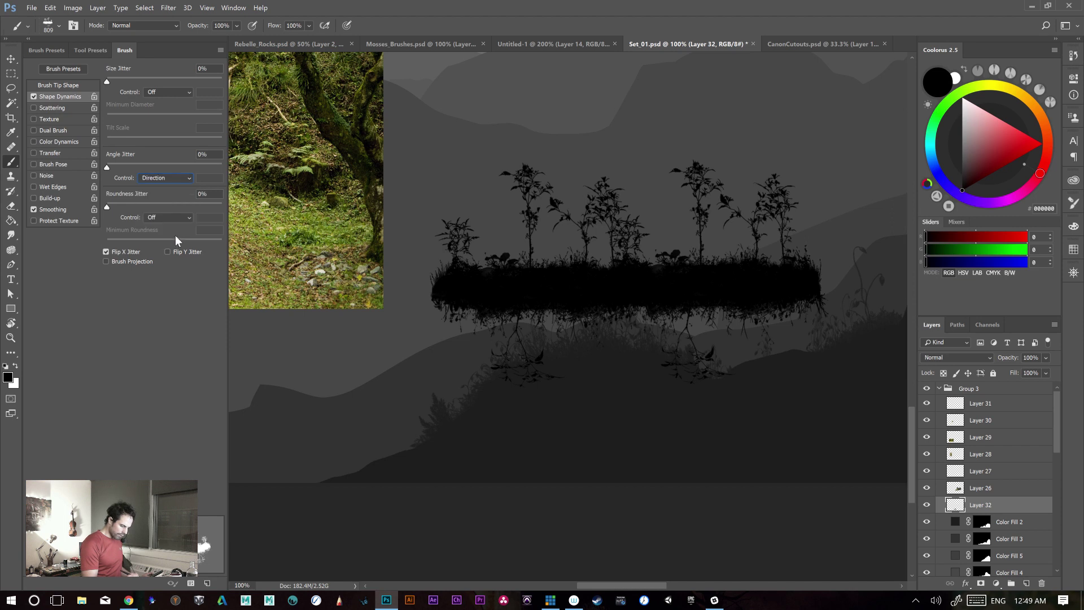
drag(627, 302, 409, 372)
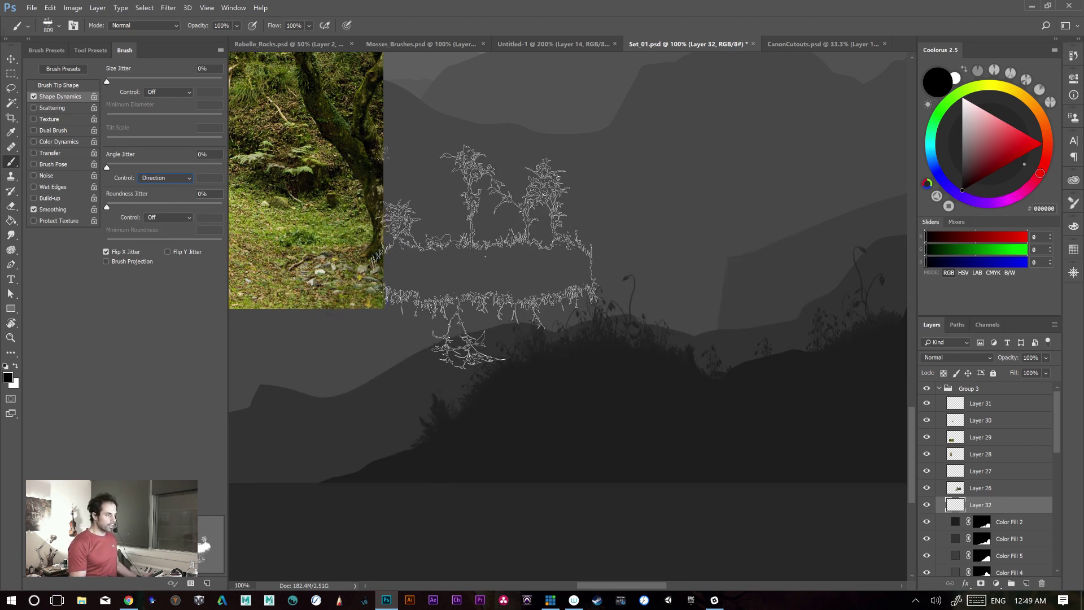
mouse_move(415, 327)
mouse_down()
mouse_move(474, 321)
mouse_move(633, 265)
mouse_move(827, 242)
mouse_up()
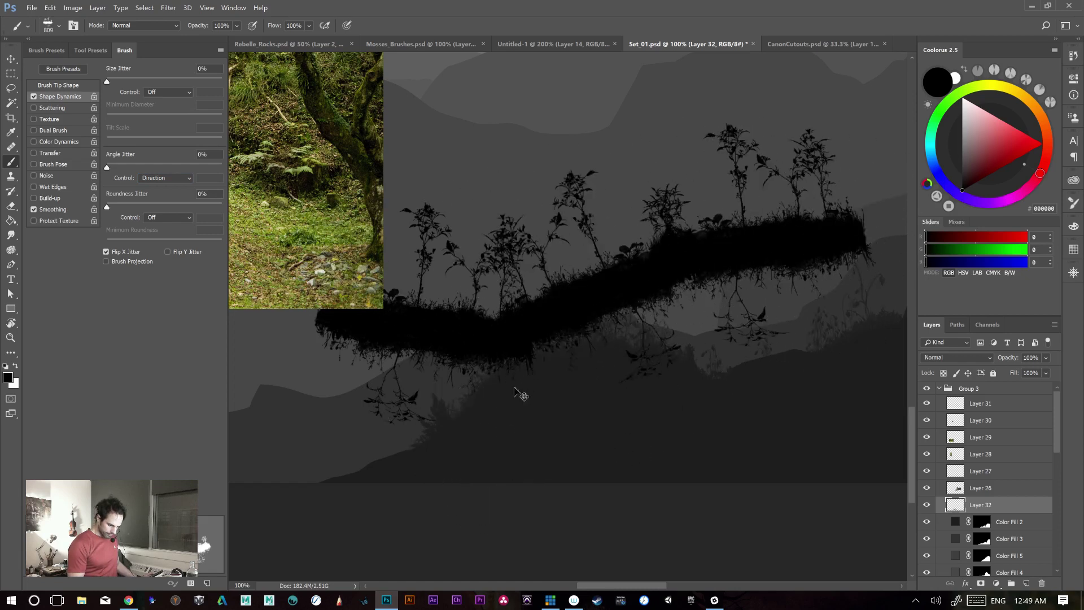
key(ctrl+z)
- Try several curved black strokes over the foreground mound with the direction-following brush, undoing each one
mouse_move(484, 338)
mouse_down()
mouse_move(735, 348)
mouse_move(565, 316)
mouse_up()
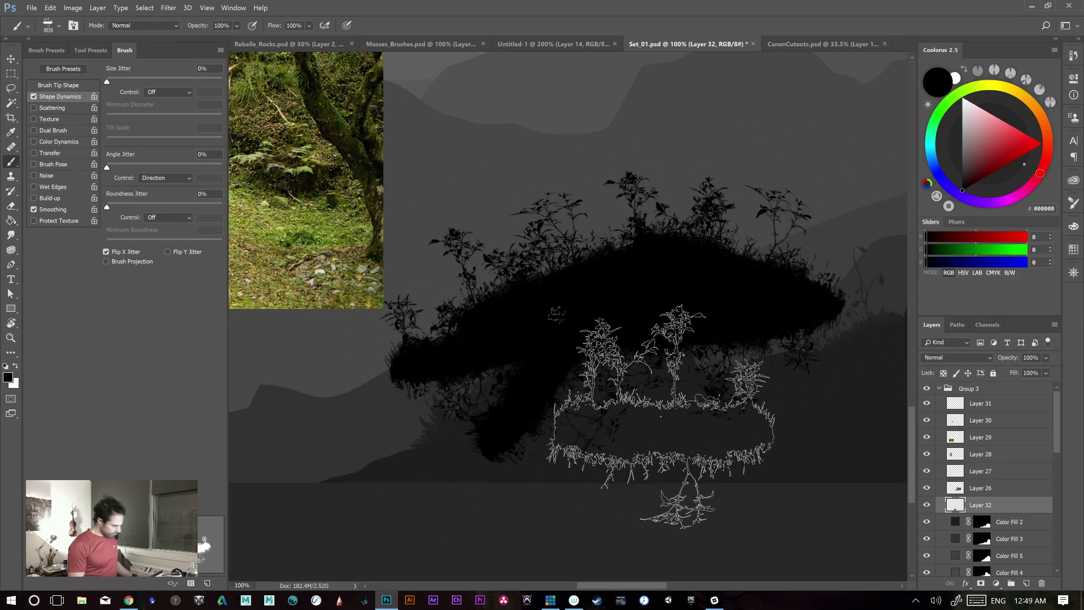
key(ctrl+plus)
key(ctrl+minus)
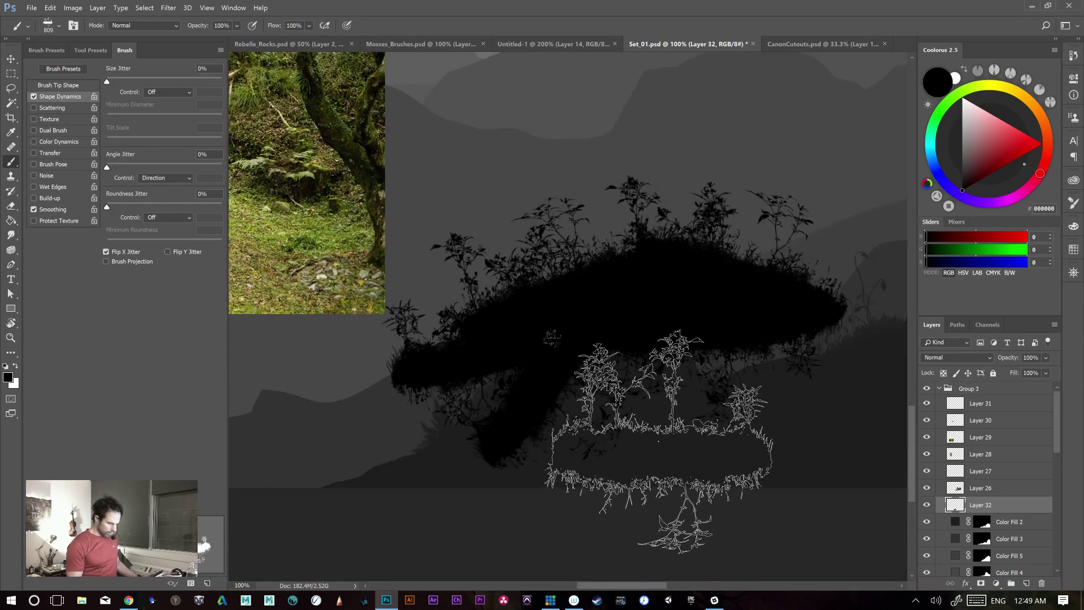
key(ctrl+z)
mouse_move(526, 350)
mouse_down()
mouse_move(641, 314)
mouse_move(659, 370)
mouse_up()
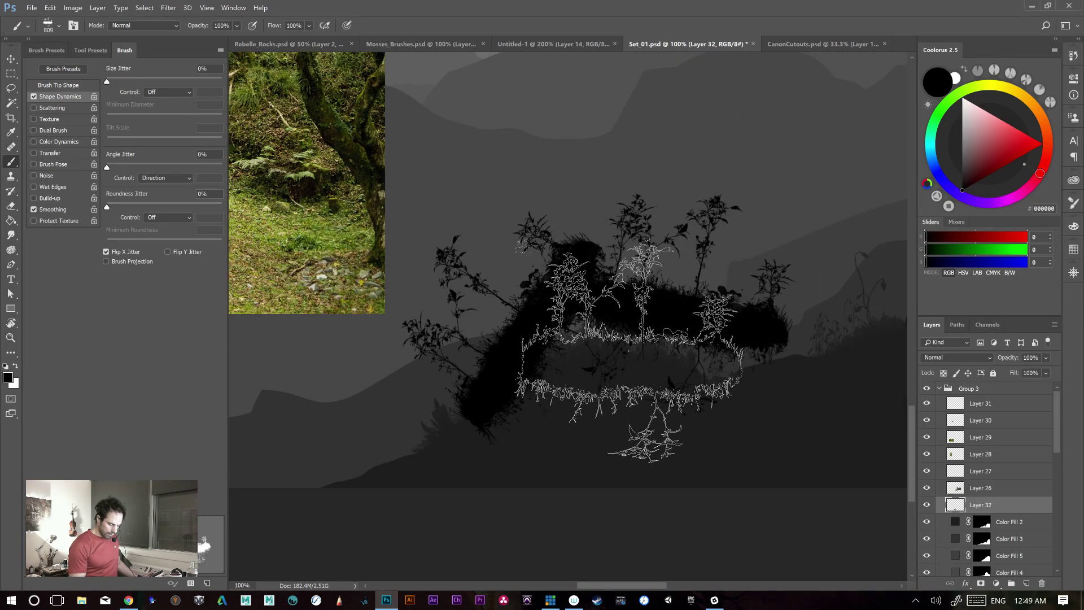
key(ctrl+z)
mouse_move(503, 375)
mouse_down()
mouse_move(792, 312)
mouse_move(576, 426)
mouse_up()
key(ctrl+z)
mouse_move(436, 360)
mouse_down()
mouse_move(675, 249)
mouse_move(648, 450)
mouse_up()
key(ctrl+z)
- Try an arch-shaped black stroke with extra passes and a shorter bent stroke on the mound, and undo them
mouse_move(468, 469)
mouse_down()
mouse_move(491, 311)
mouse_move(713, 222)
mouse_move(806, 308)
mouse_up()
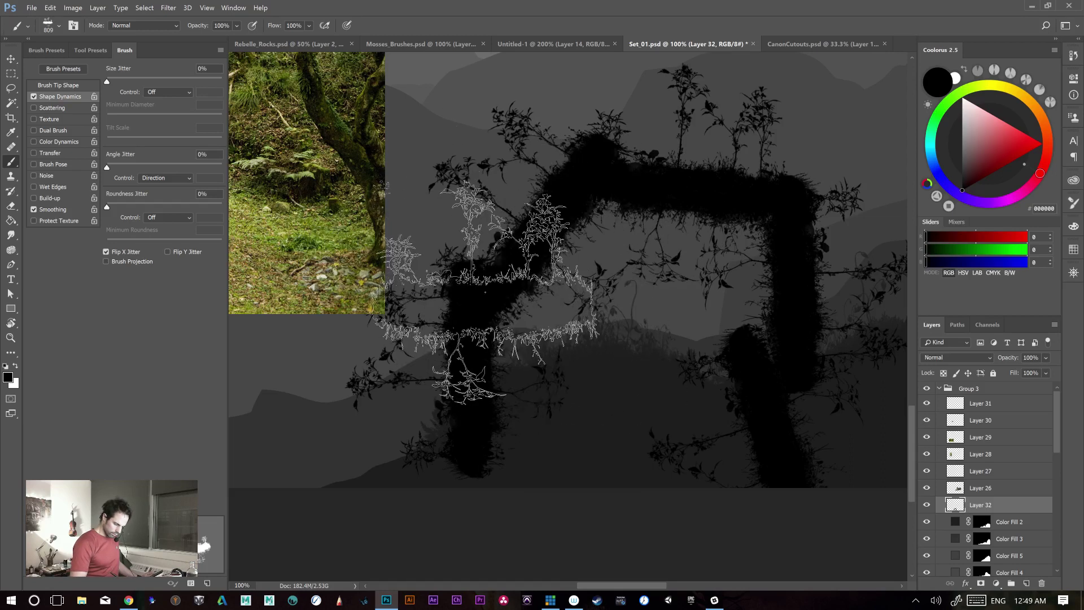
drag(559, 226, 556, 345)
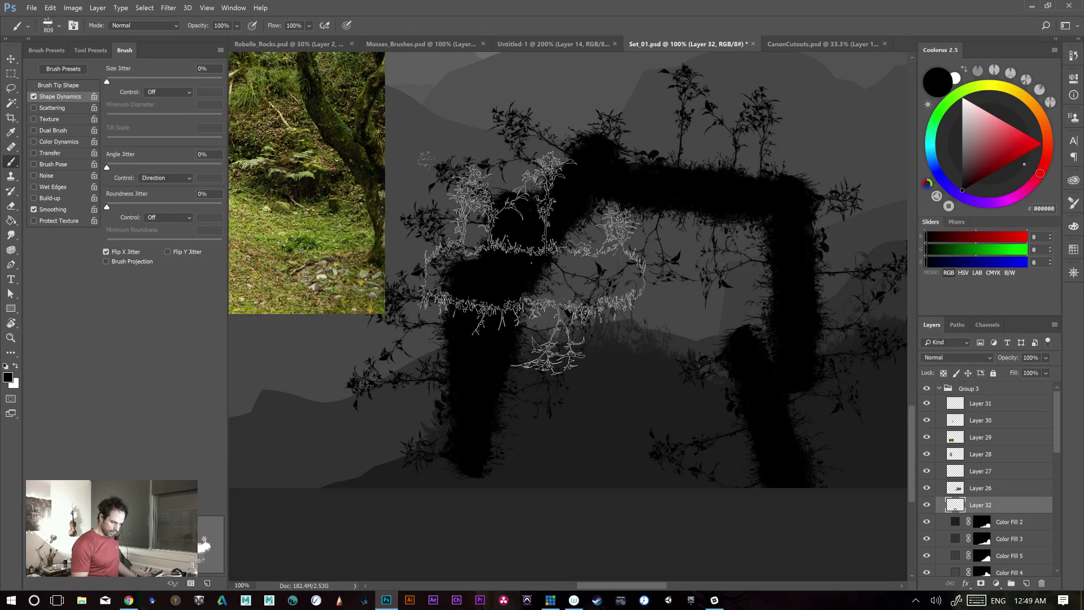
drag(649, 186, 734, 195)
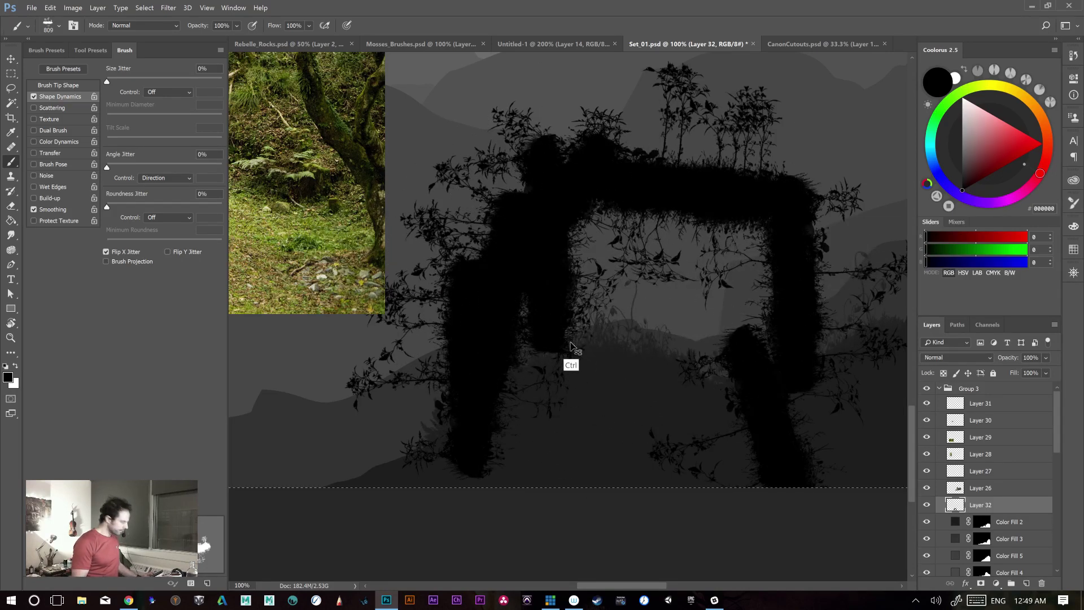
key(ctrl+z)
drag(479, 385, 740, 342)
key(ctrl+z)
mouse_move(505, 412)
mouse_down()
mouse_move(591, 386)
mouse_move(781, 365)
mouse_up()
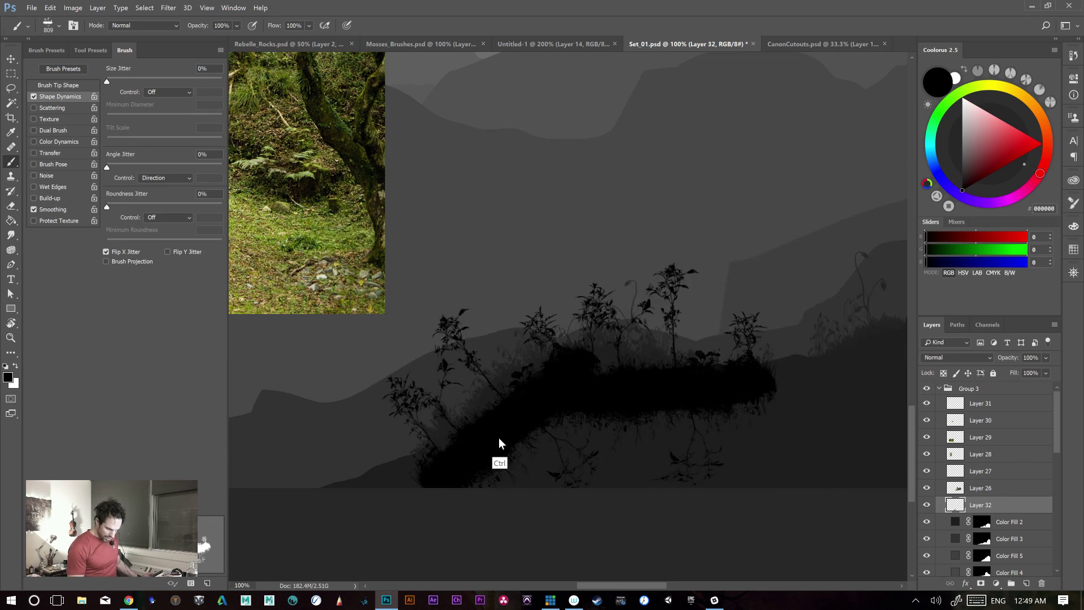
key(ctrl+z)
- Sample the dark gray #171717 from the foreground hill as the paint color and try a stroke along its ridge
alt+click(726, 424)
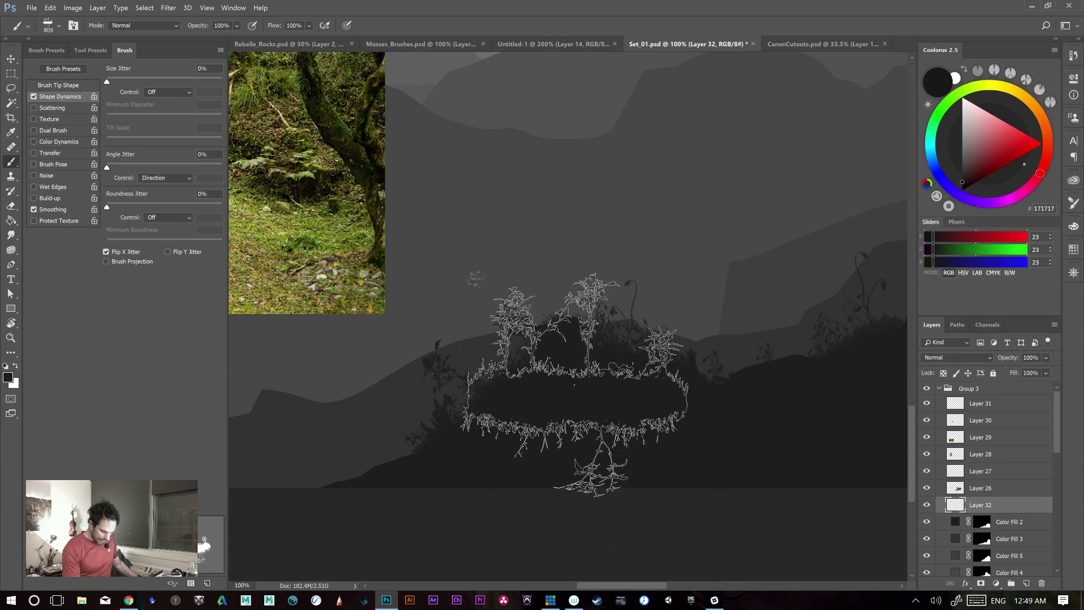
drag(536, 400, 791, 384)
key(ctrl+z)
- Try dark gray foliage strokes along the foreground ridge up to the larger hill, and undo them
drag(589, 449, 716, 386)
drag(626, 430, 834, 377)
drag(737, 435, 515, 431)
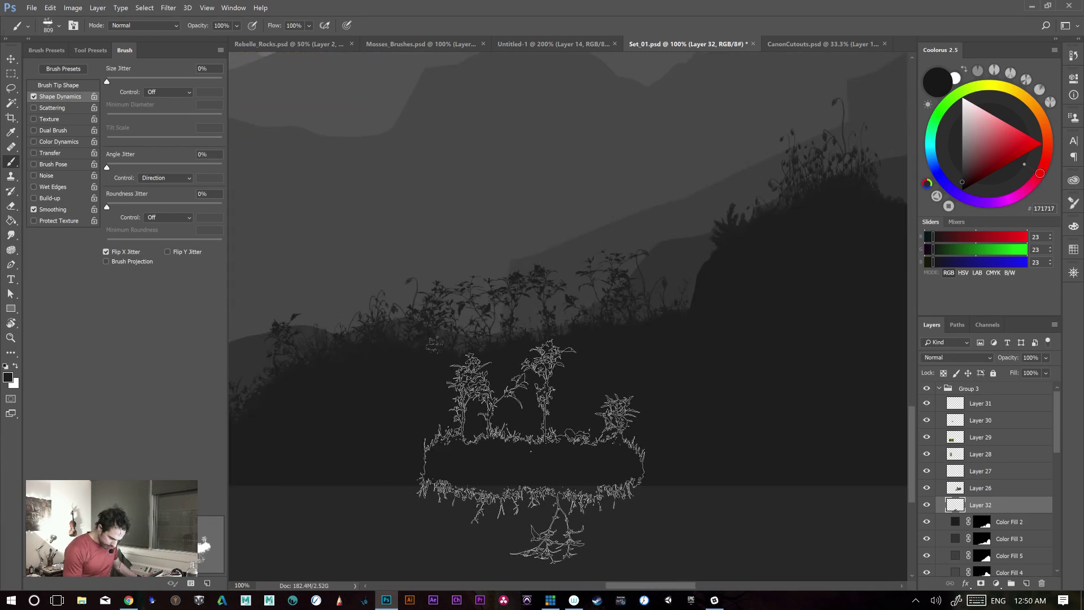
drag(397, 416, 568, 399)
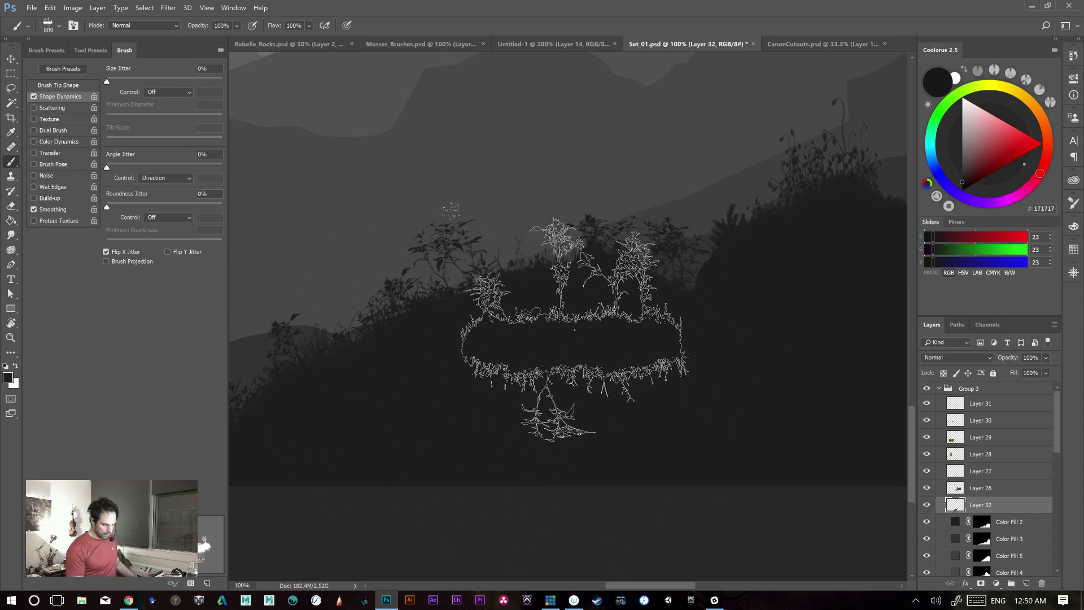
drag(360, 210, 681, 200)
key(ctrl+z)
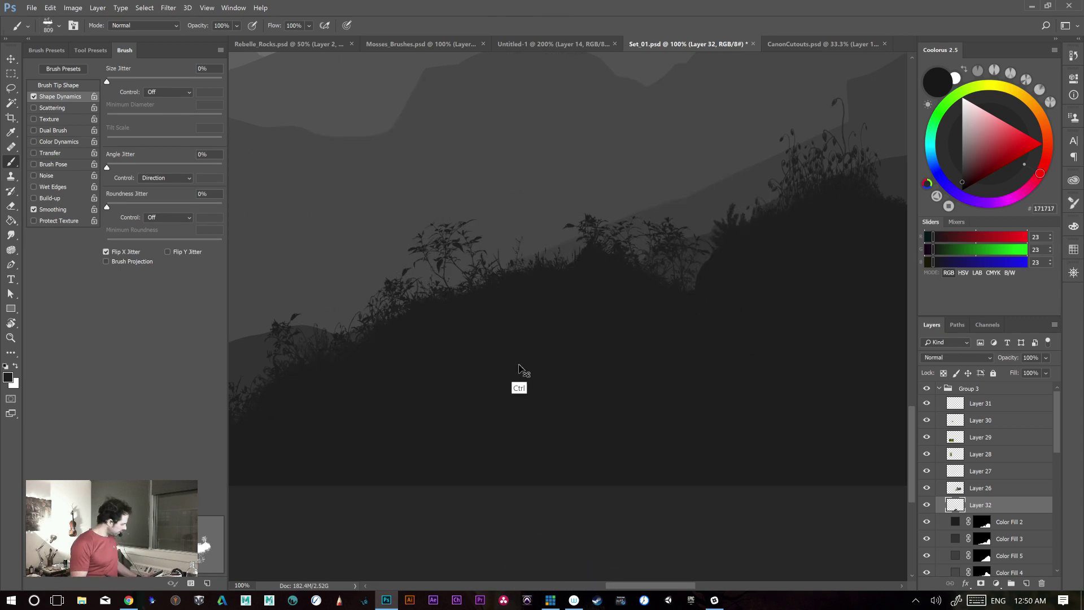
key(ctrl+alt+z)
- Try long rising dark gray strokes across the mid-distance hills above the foreground ridge, and undo them
mouse_move(497, 249)
mouse_down()
mouse_move(566, 366)
mouse_move(594, 364)
mouse_up()
mouse_move(359, 309)
mouse_down()
mouse_move(455, 263)
mouse_move(762, 276)
mouse_up()
key(ctrl+z)
drag(380, 316, 790, 223)
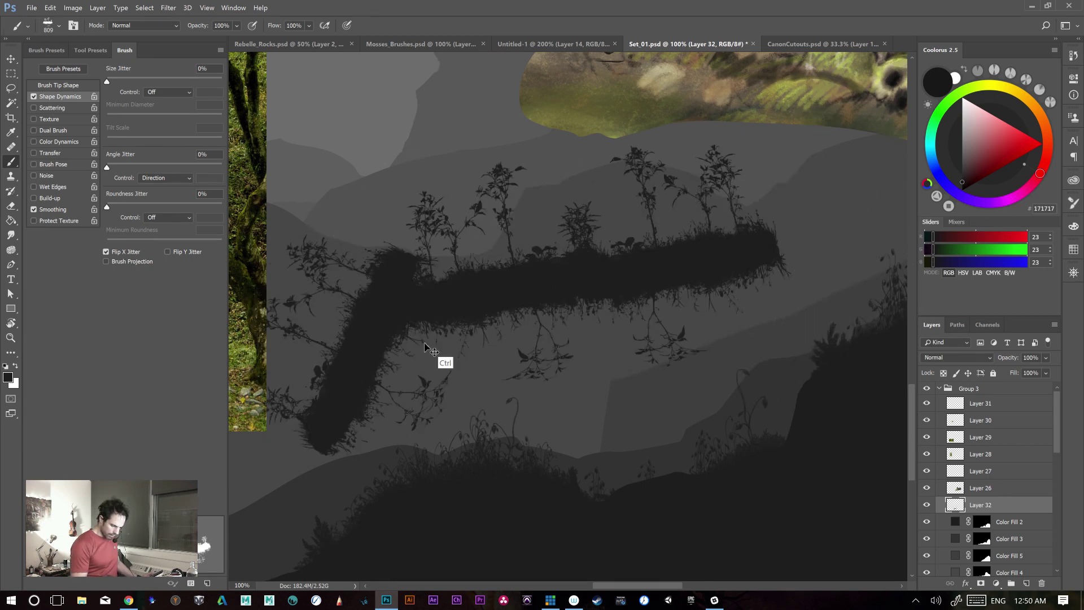
key(ctrl+z)
- Paint a broad dark gray foliage band on Layer 32 across the mid-distance hills, sloping down beside the forest photo
drag(356, 271, 780, 238)
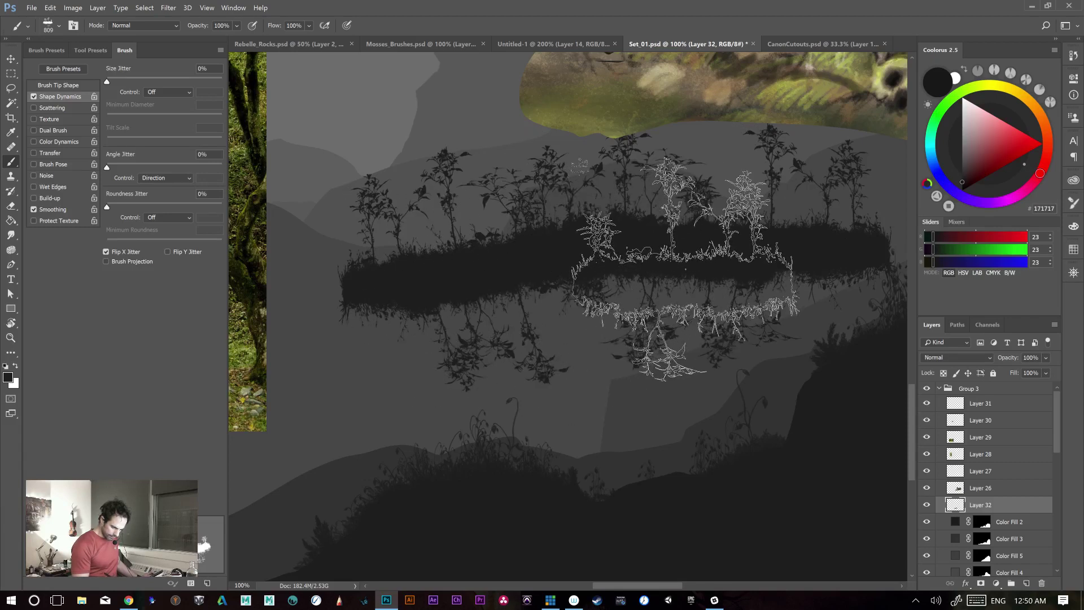
drag(578, 337, 449, 327)
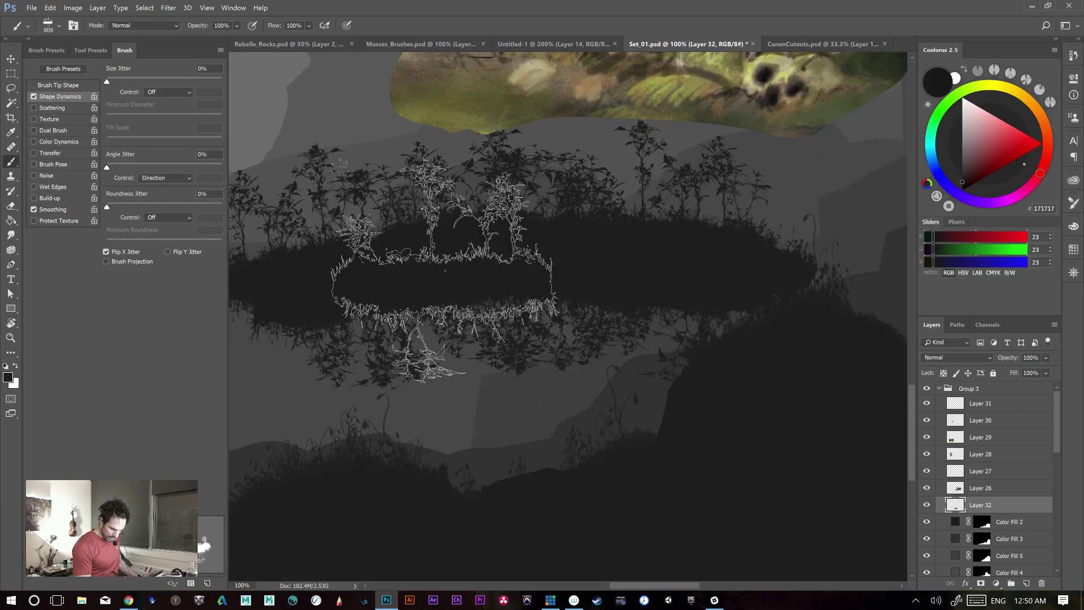
drag(477, 325, 721, 322)
drag(406, 350, 570, 285)
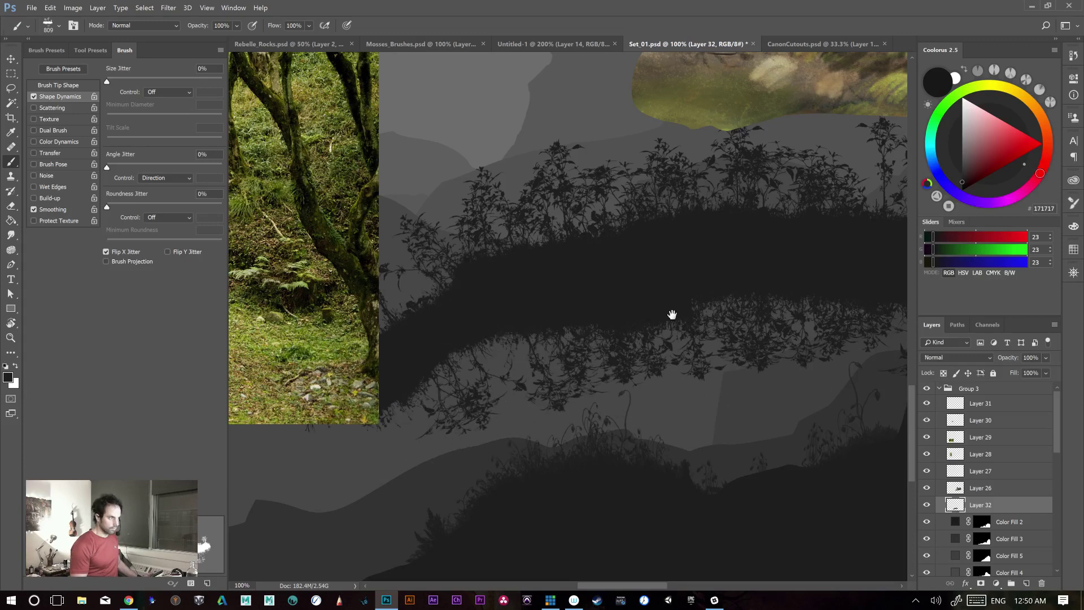
- Inspect the foliage band across the mid-distance hills on Layer 32 up close and undo it
drag(651, 315, 573, 283)
key(ctrl+plus)
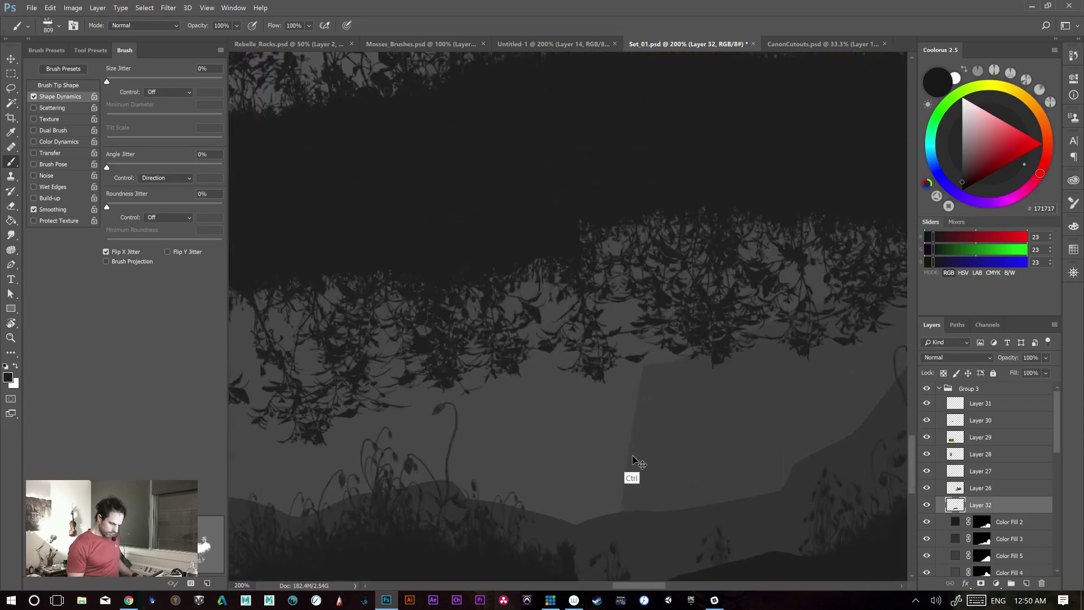
drag(642, 318, 653, 455)
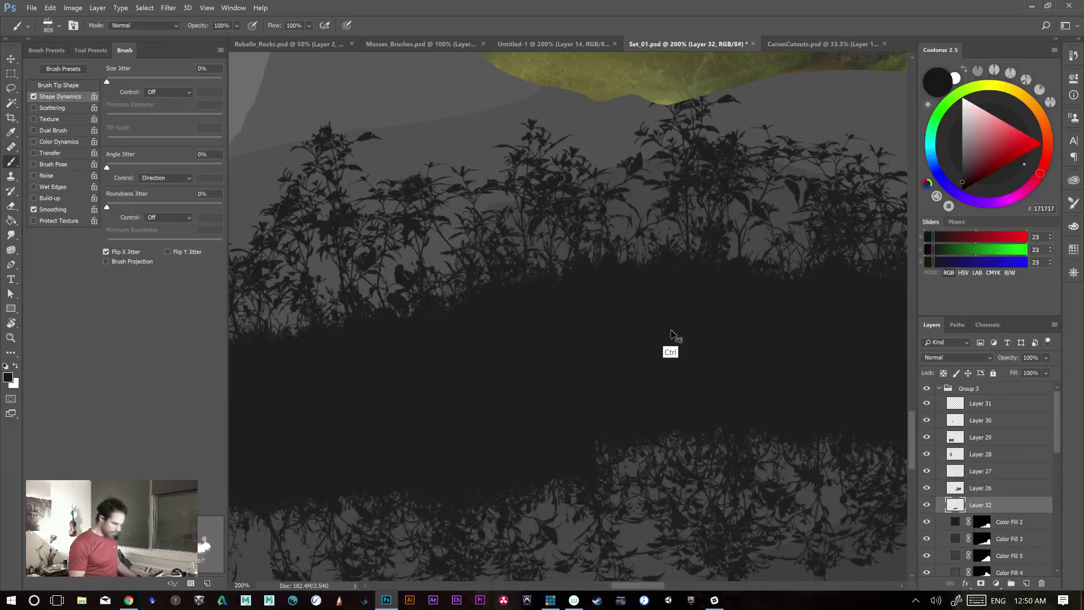
key(ctrl+z)
- Try a steep diagonal foliage stroke, undo it, and paint a horizontal dark gray foliage band across the mid-distance hills instead
click(687, 321)
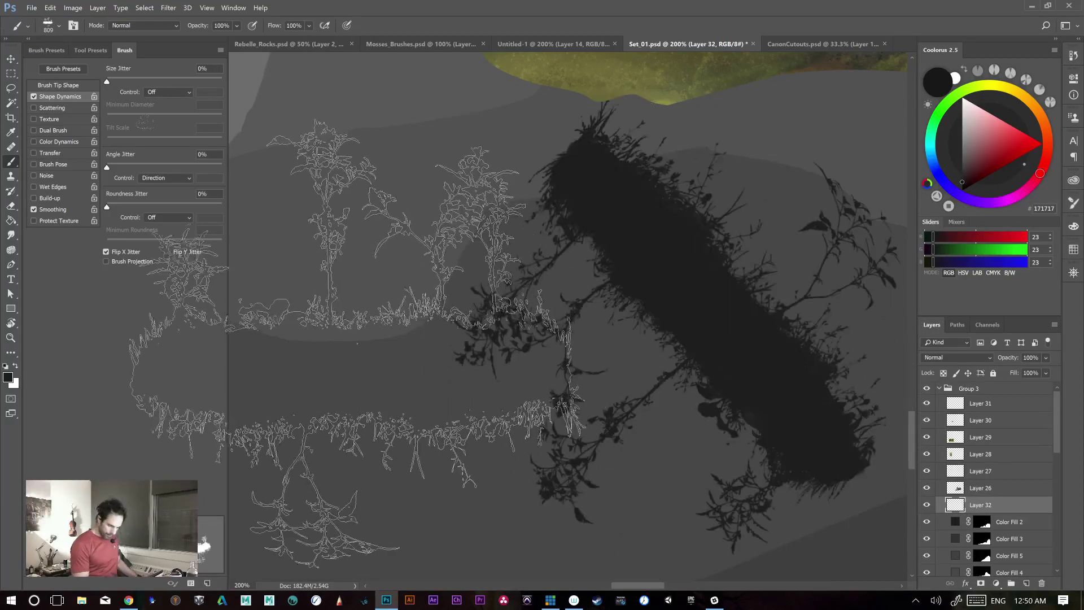
key(ctrl+z)
drag(678, 322, 395, 328)
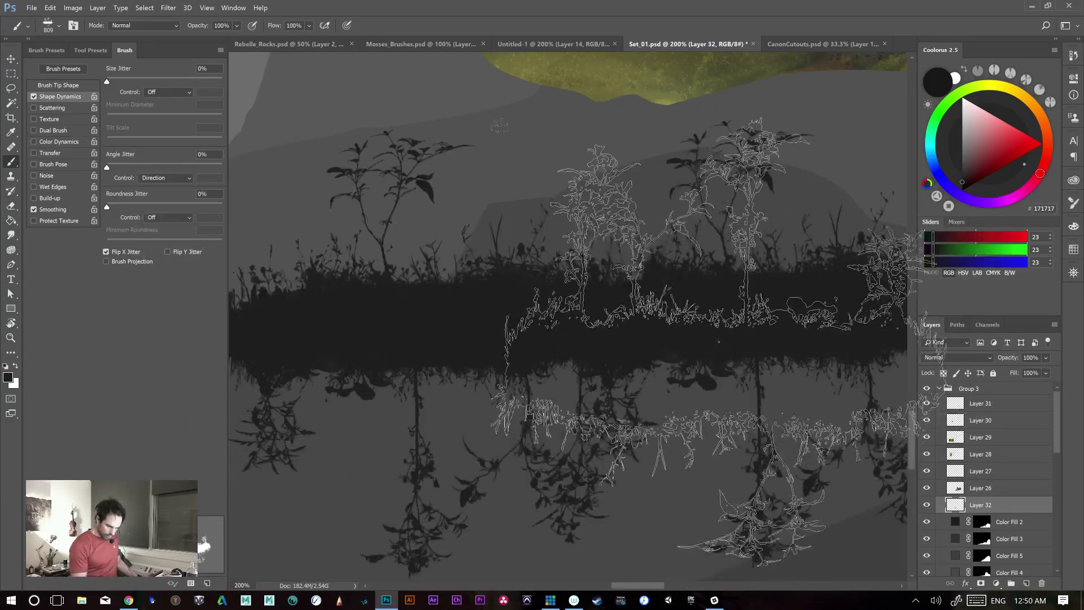
click(559, 300)
drag(638, 368, 461, 376)
mouse_move(554, 334)
mouse_down()
mouse_move(719, 305)
mouse_move(365, 328)
mouse_up()
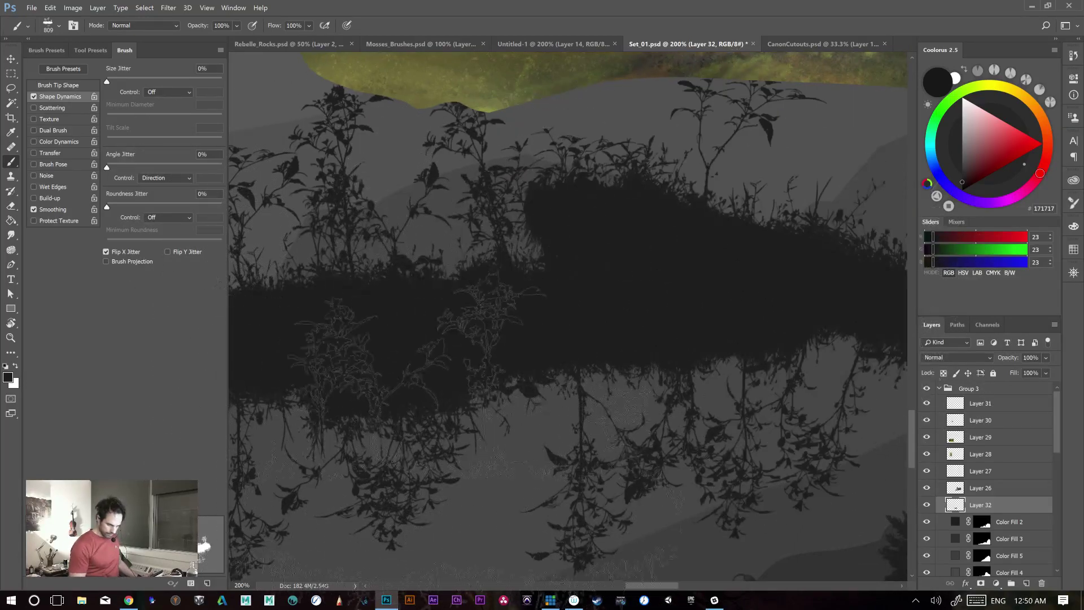
key(ctrl+z)
- Try short overlapping foliage strokes along the horizontal band's upper edge, undoing each attempt before the next
click(765, 307)
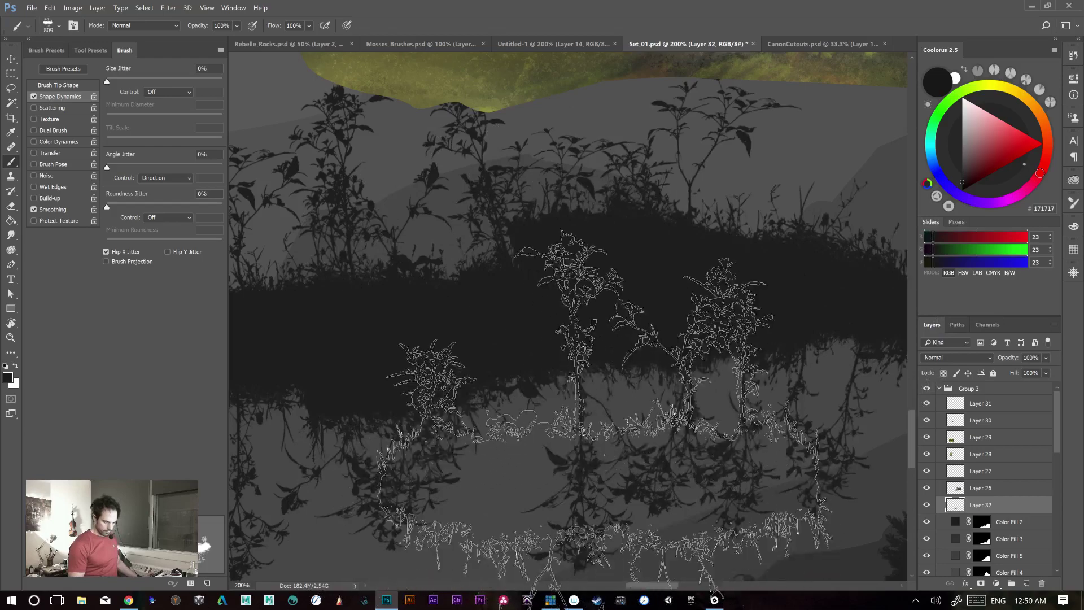
click(525, 293)
key(ctrl+z)
click(508, 282)
key(ctrl+z)
click(550, 287)
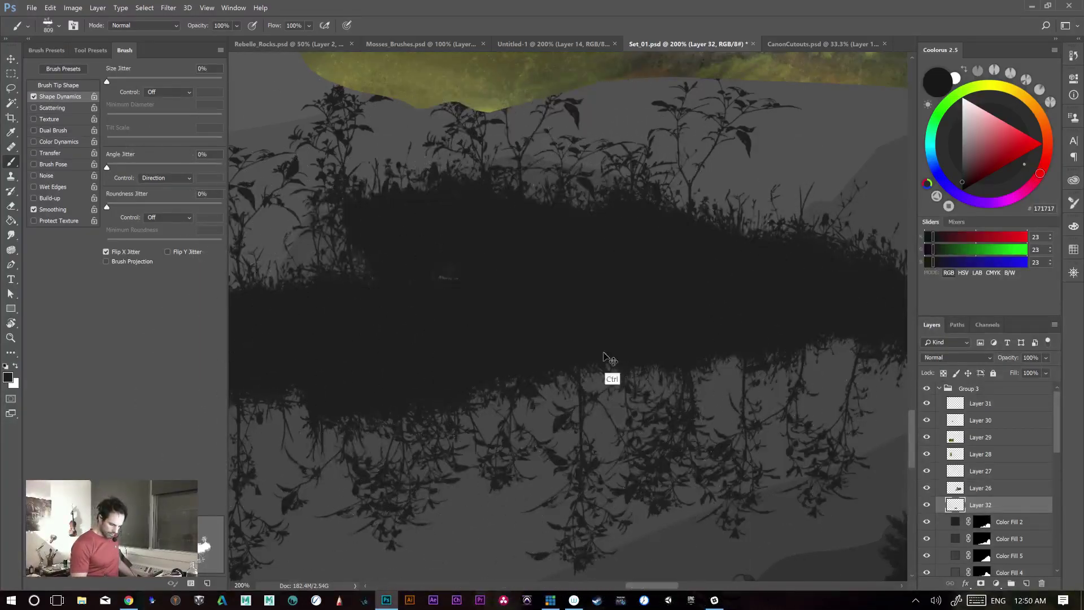
key(ctrl+z)
click(550, 240)
key(ctrl+z)
click(596, 229)
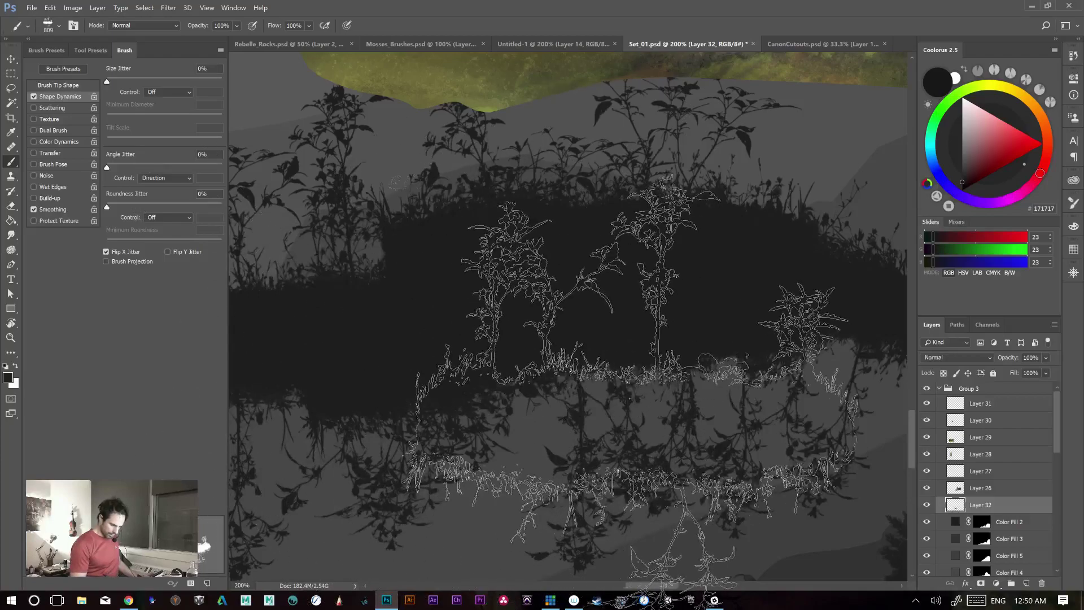
key(ctrl+z)
click(498, 281)
key(ctrl+z)
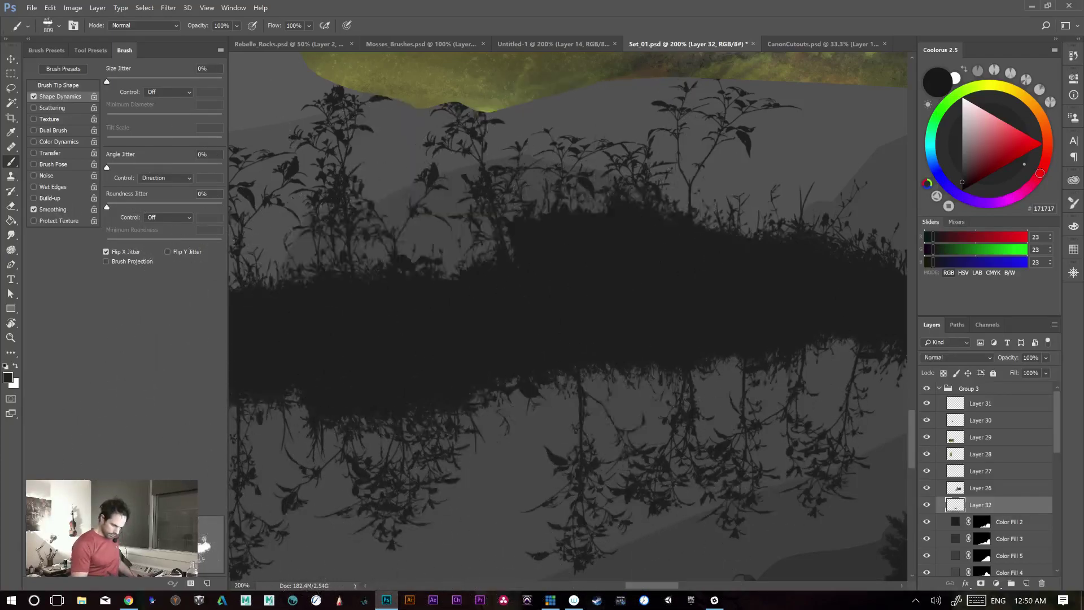
click(593, 229)
key(ctrl+z)
click(497, 281)
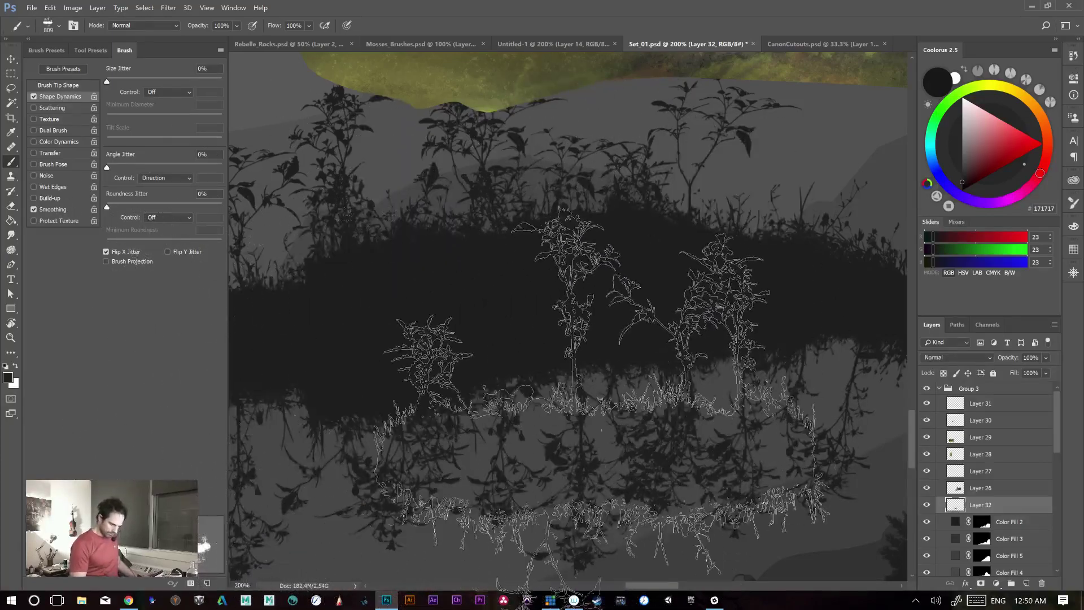
- Try extending the band with a long rising stroke and a steep stroke at its end near the forest photo, and undo them
key(ctrl+minus)
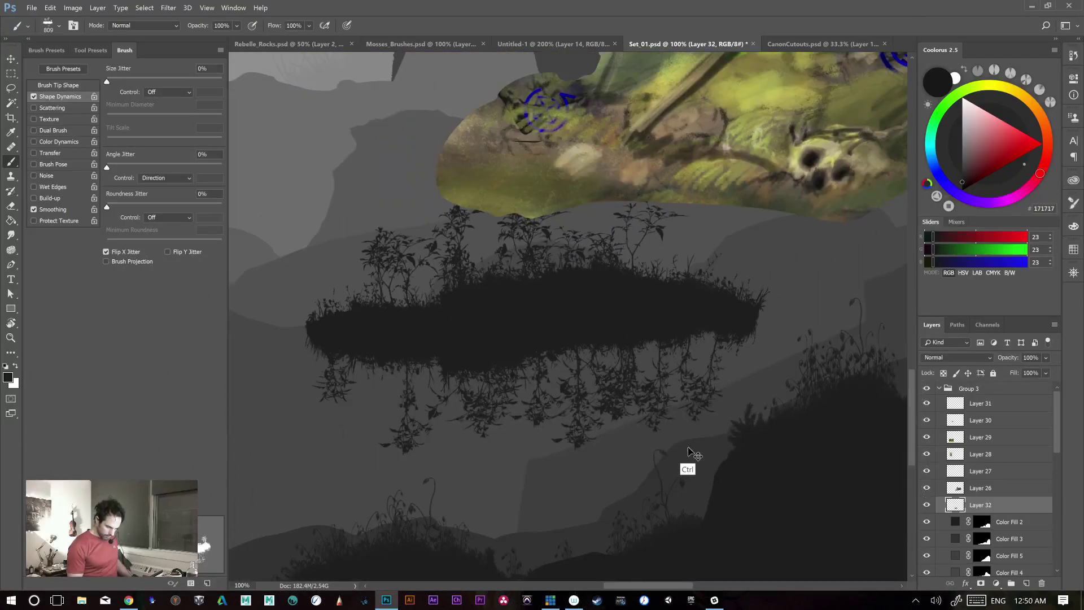
drag(356, 359, 675, 338)
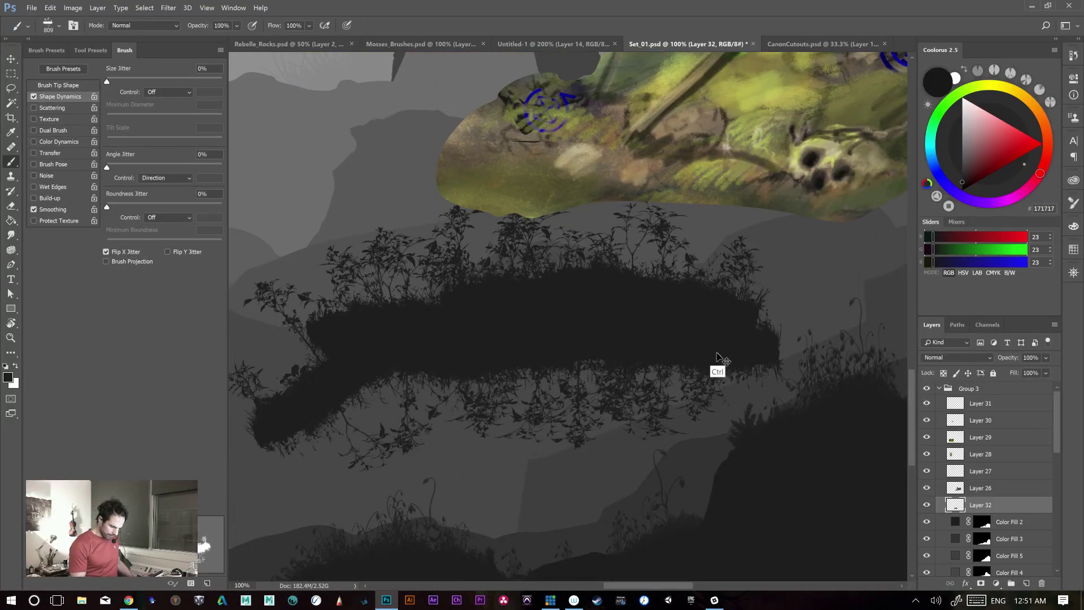
key(ctrl+z)
drag(315, 430, 715, 377)
mouse_move(481, 418)
mouse_down()
mouse_move(547, 368)
mouse_move(722, 332)
mouse_up()
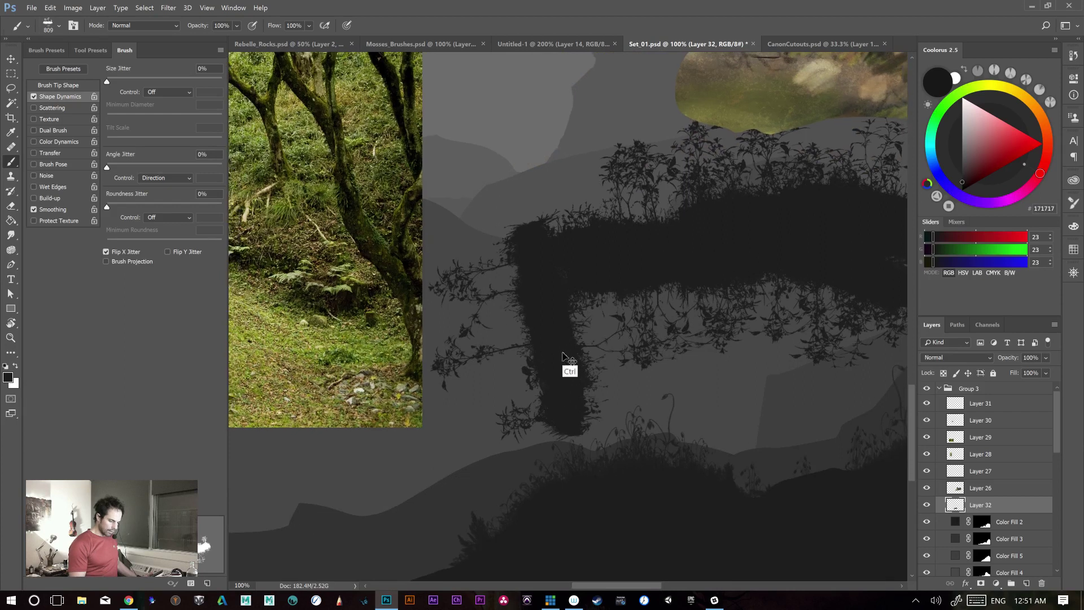
key(ctrl+z)
- Try long foliage strokes below the band and along the foreground ridge, and undo them
click(429, 469)
drag(501, 308, 899, 250)
mouse_move(627, 438)
mouse_down()
mouse_move(518, 402)
mouse_move(469, 445)
mouse_up()
key(ctrl+alt+z)
key(ctrl+alt+z)
drag(355, 427, 782, 265)
key(ctrl+z)
drag(404, 464, 765, 452)
key(ctrl+z)
mouse_move(400, 479)
mouse_down()
mouse_move(685, 470)
mouse_move(540, 458)
mouse_up()
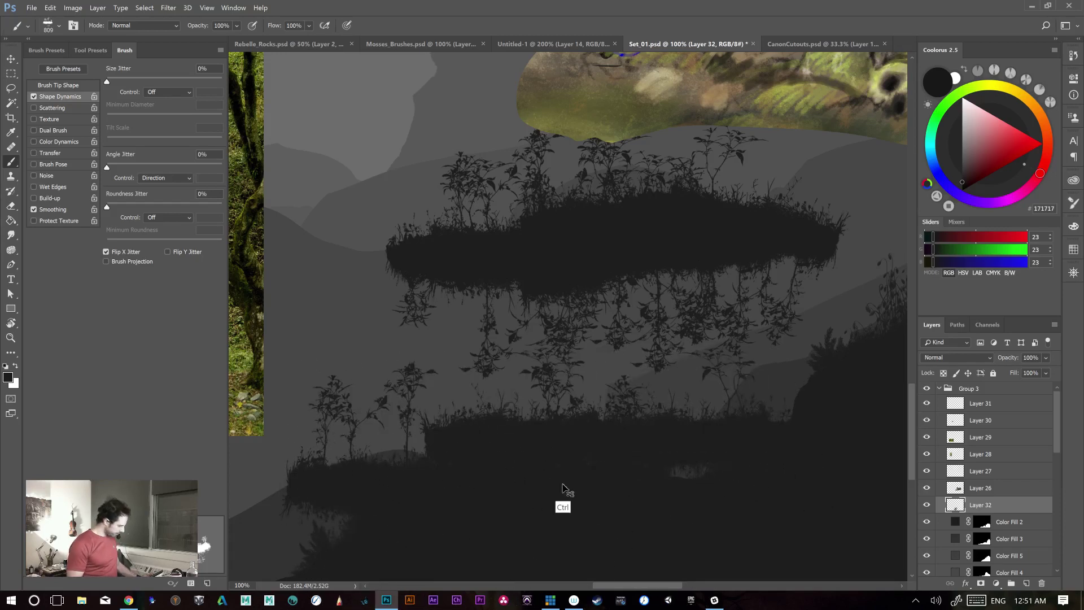
key(ctrl+z)
- Try overlapping horizontal foliage strokes and a steep one across the cleared mid-distance hills, and undo them
drag(448, 299, 545, 264)
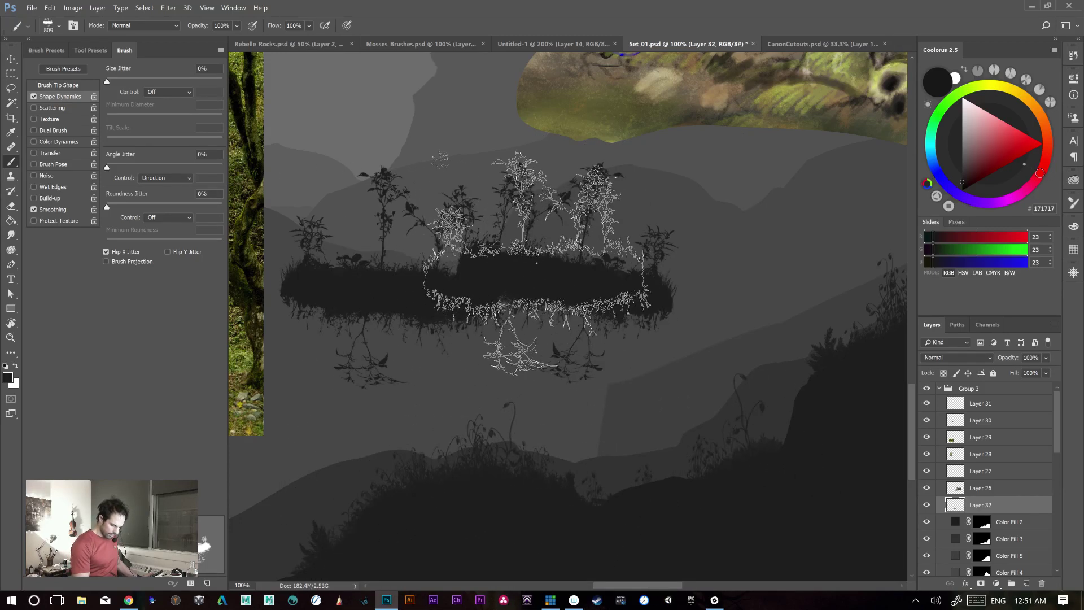
key(ctrl)
key(ctrl+z)
mouse_move(463, 274)
mouse_down()
mouse_move(571, 240)
mouse_move(561, 268)
mouse_move(425, 257)
mouse_move(471, 412)
mouse_move(481, 261)
mouse_move(458, 259)
mouse_move(656, 271)
mouse_move(767, 351)
mouse_move(757, 376)
mouse_move(637, 335)
mouse_move(491, 319)
mouse_move(477, 291)
mouse_move(699, 300)
mouse_up()
key(ctrl+z)
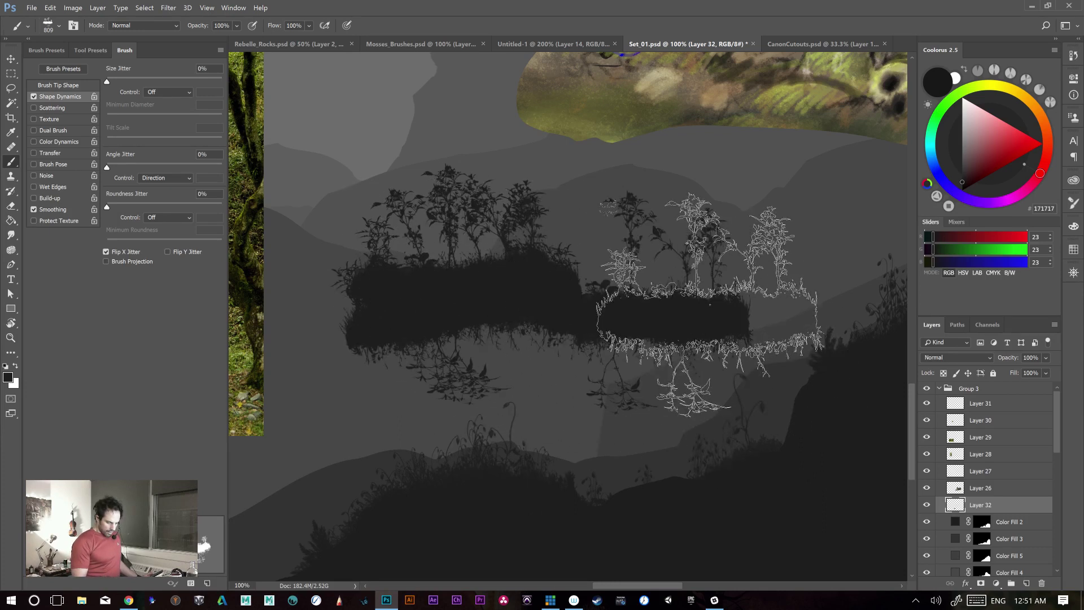
drag(507, 305, 497, 280)
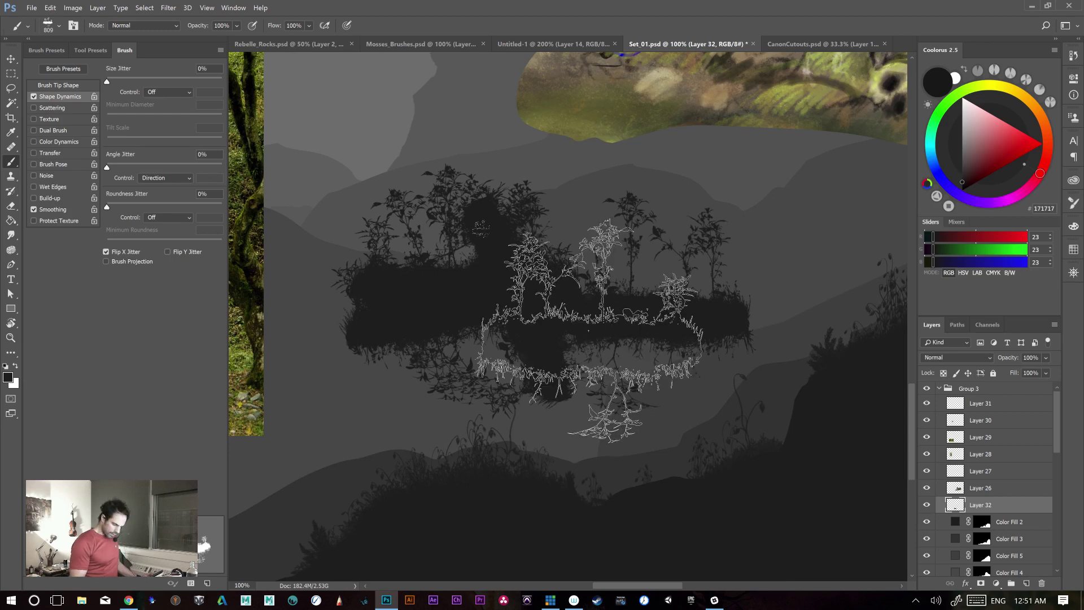
key(ctrl+z)
- Try long foliage strokes that rise and level out across the mid-distance hills, and undo them
mouse_move(455, 307)
mouse_down()
mouse_move(482, 286)
mouse_move(762, 299)
mouse_up()
key(ctrl+z)
drag(394, 305, 586, 244)
drag(717, 246, 607, 245)
key(ctrl+z)
mouse_move(423, 316)
mouse_down()
mouse_move(597, 262)
mouse_move(751, 286)
mouse_up()
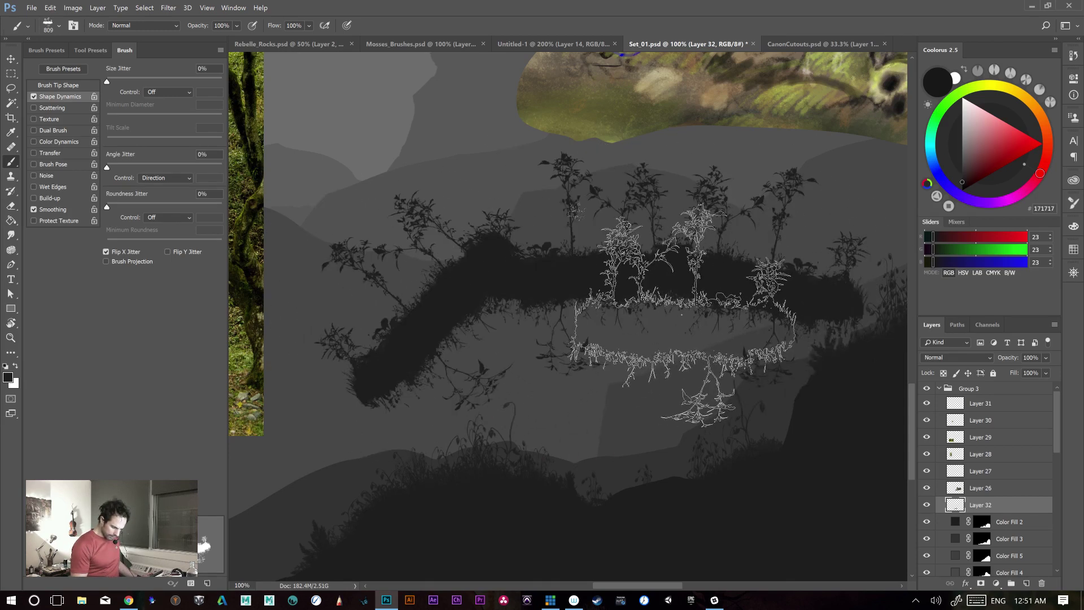
key(ctrl+z)
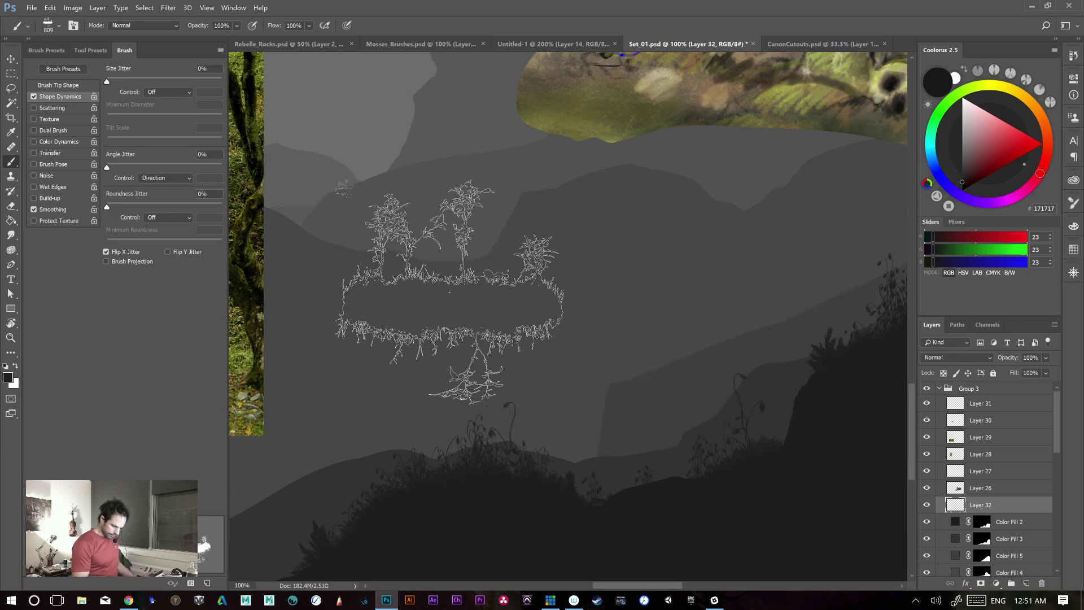
- In Untitled-1, duplicate Group 2 copy, merge the duplicate into a single layer and hide the original group
click(800, 41)
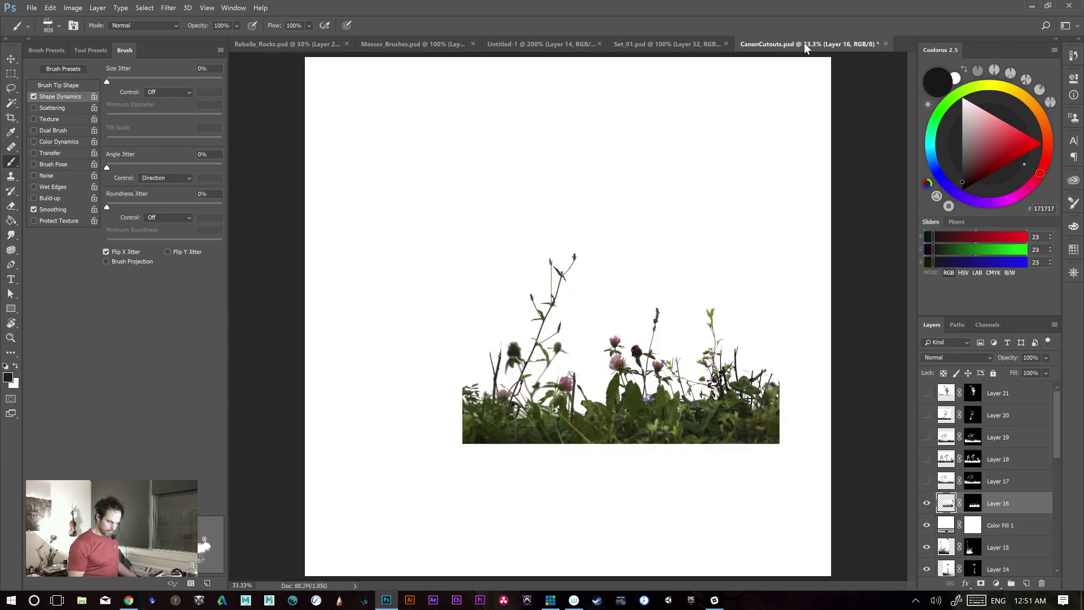
click(649, 40)
click(558, 43)
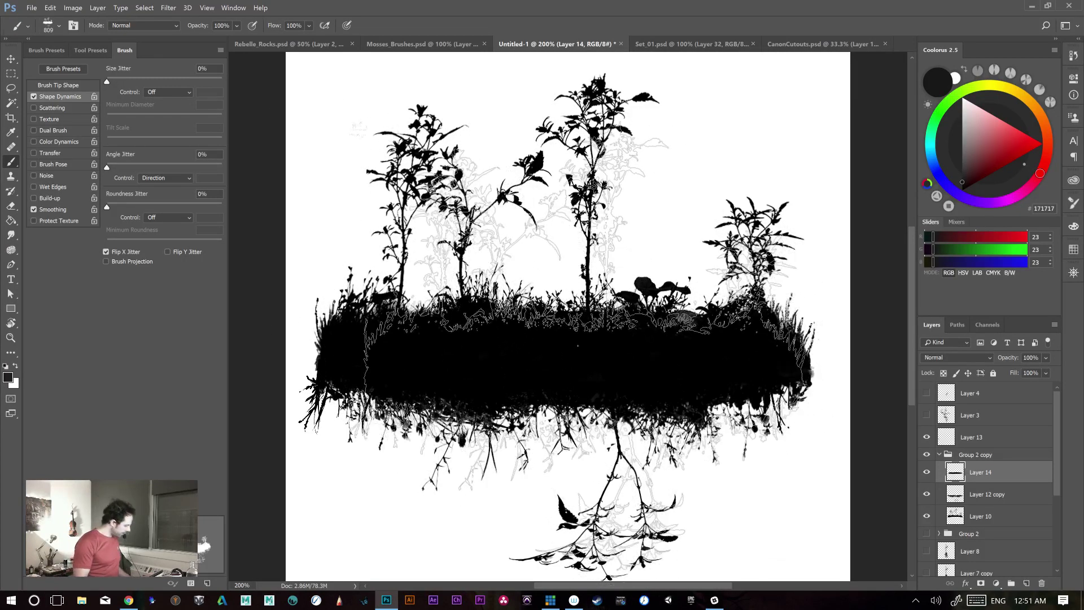
key(l)
key(ctrl+plus)
key(ctrl+plus)
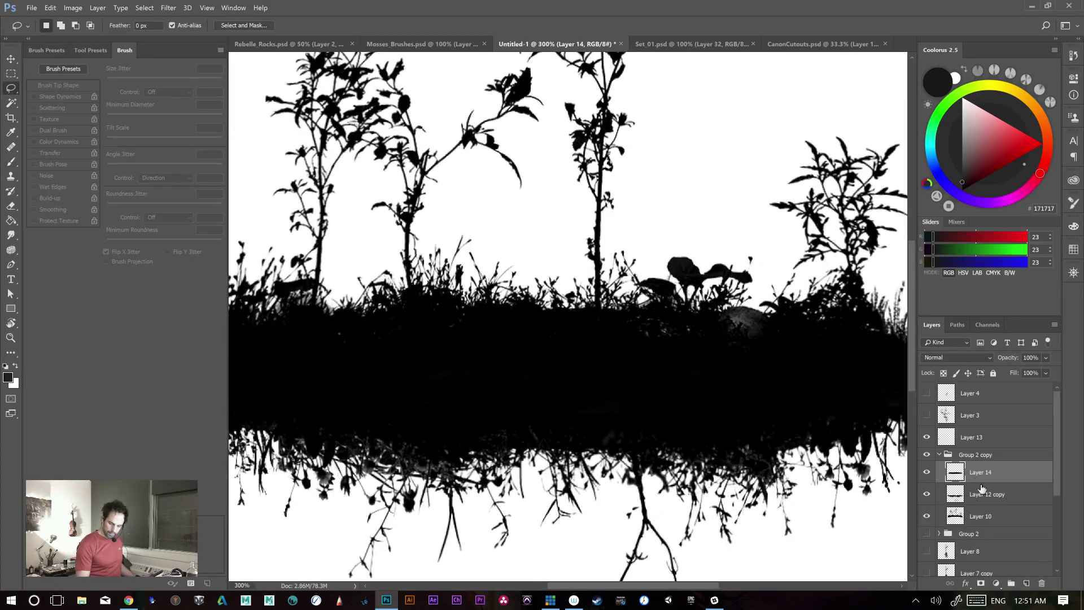
click(927, 472)
click(928, 472)
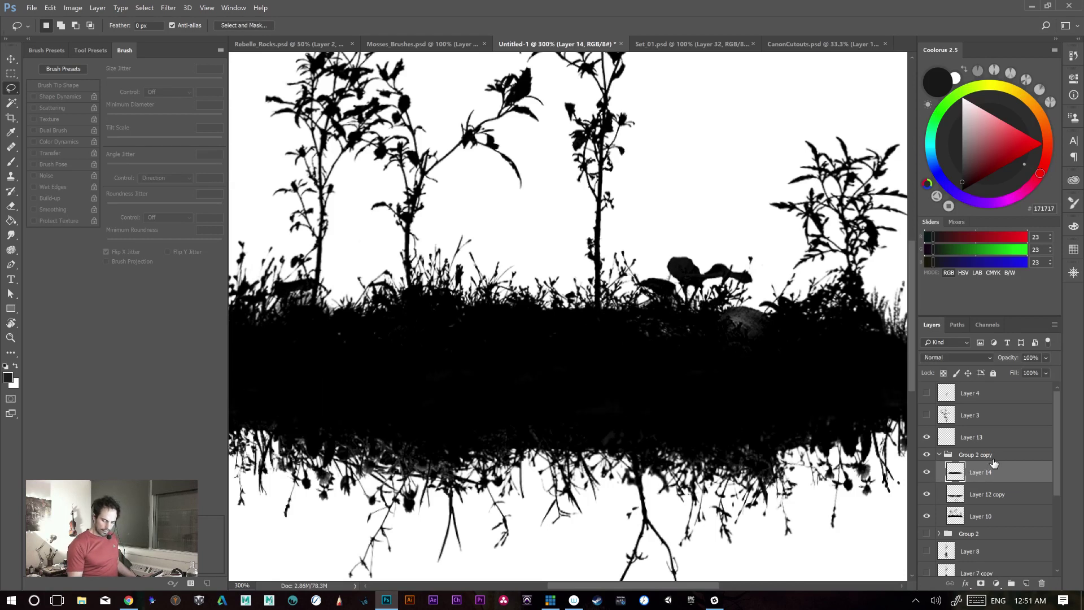
key(ctrl+j)
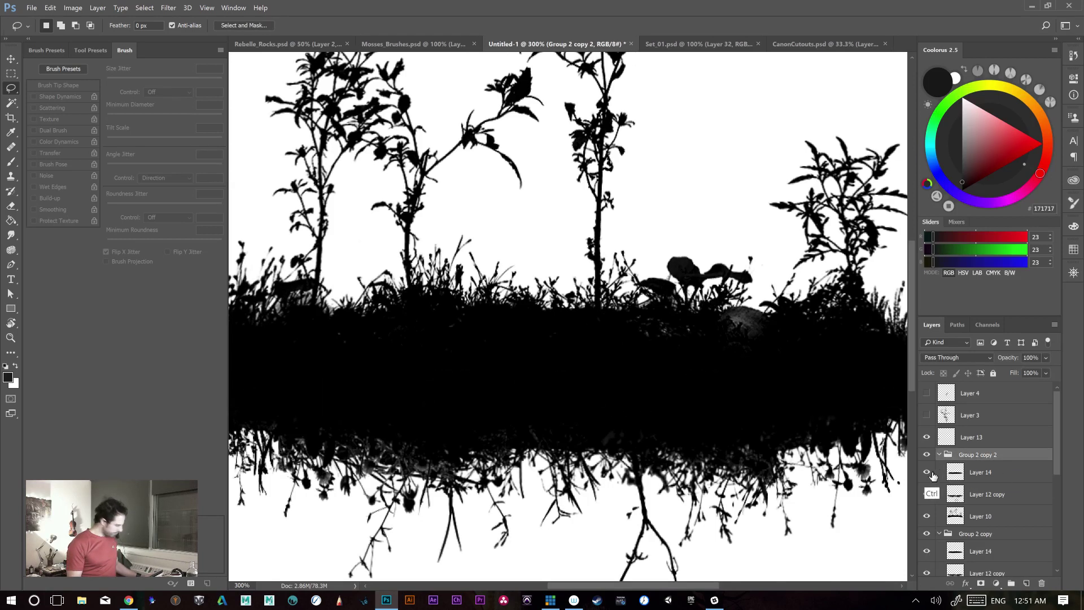
click(928, 478)
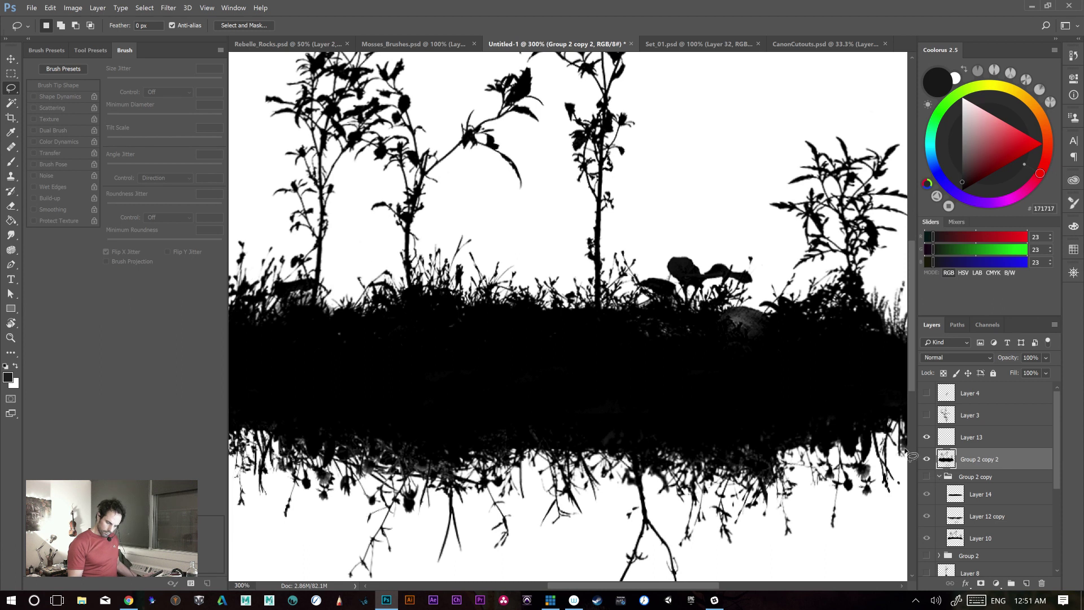
- Try trimming the merged silhouette's left end to a tapered point by deleting a lasso selection around its grass and roots, and undo it
drag(383, 396, 657, 371)
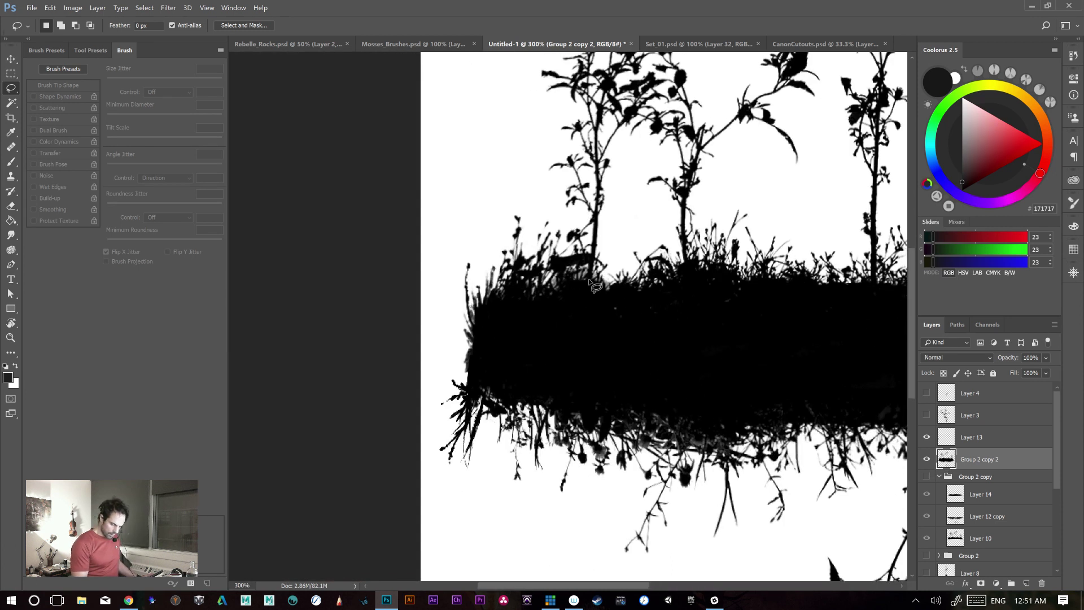
drag(594, 265, 578, 282)
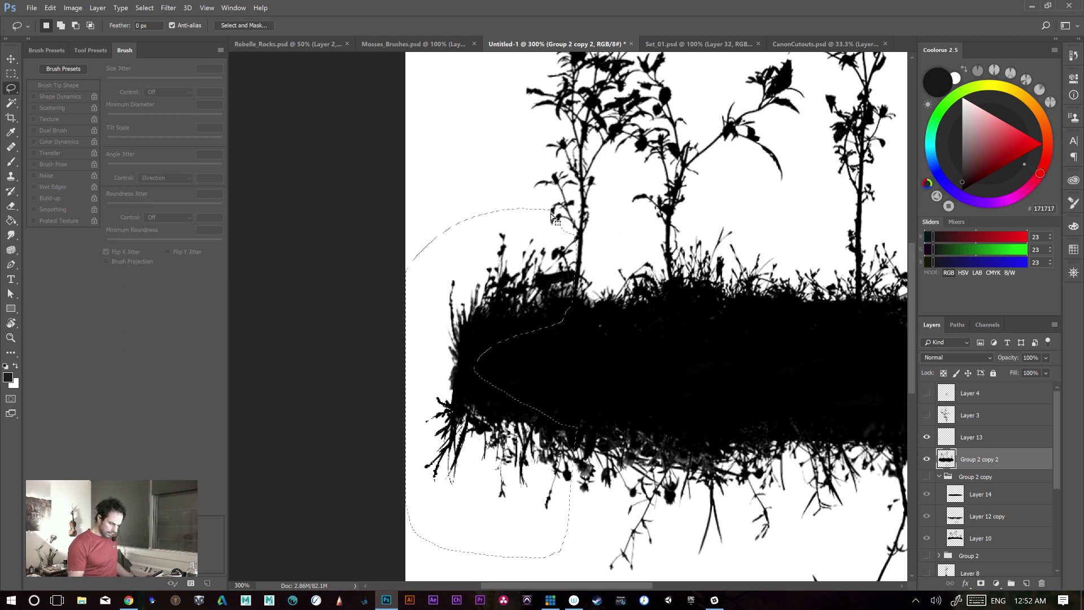
key(Delete)
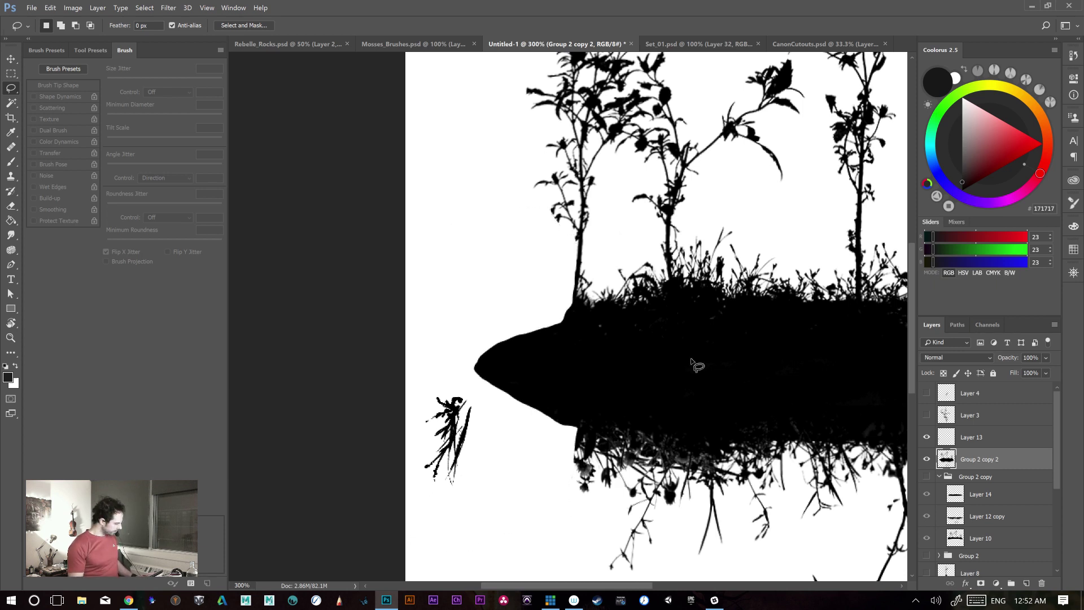
key(ctrl+minus)
key(ctrl+minus)
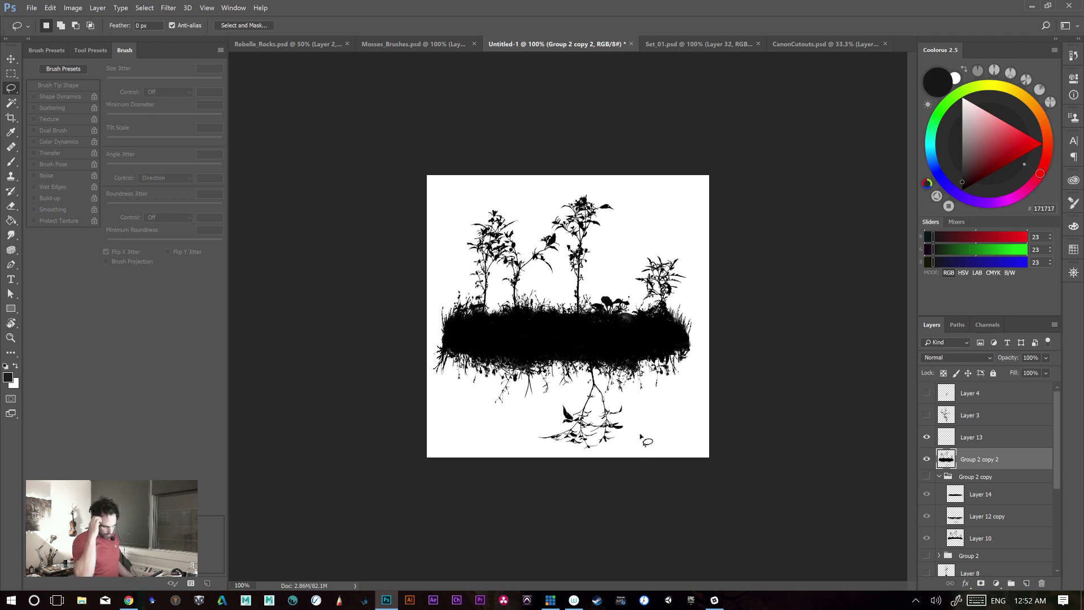
- Return to Set_01.psd after a look at Rebelle_Rocks.psd and reactivate the Brush tool
click(294, 43)
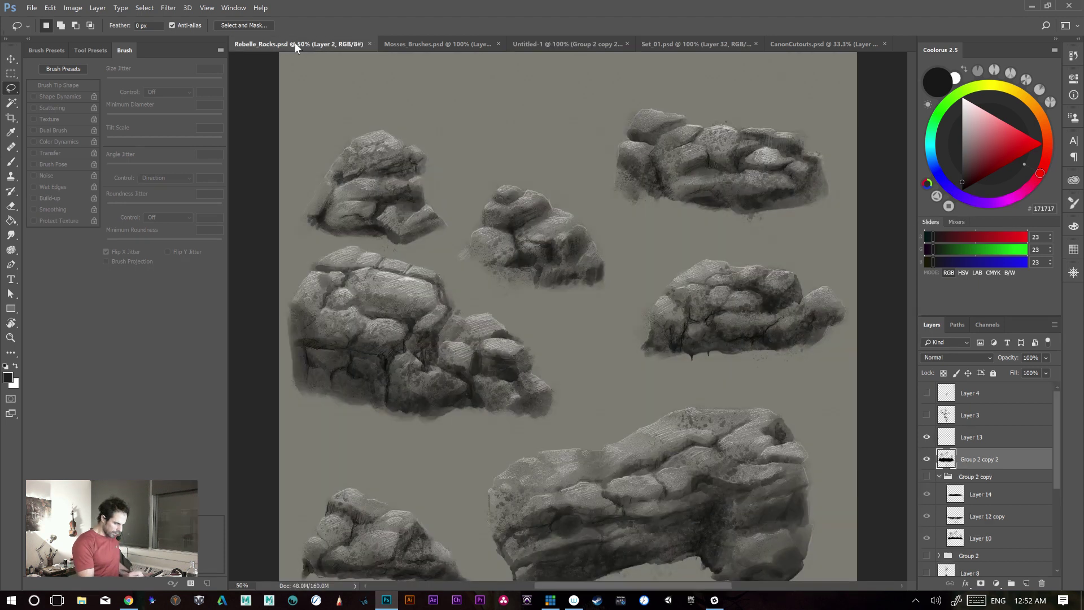
click(689, 44)
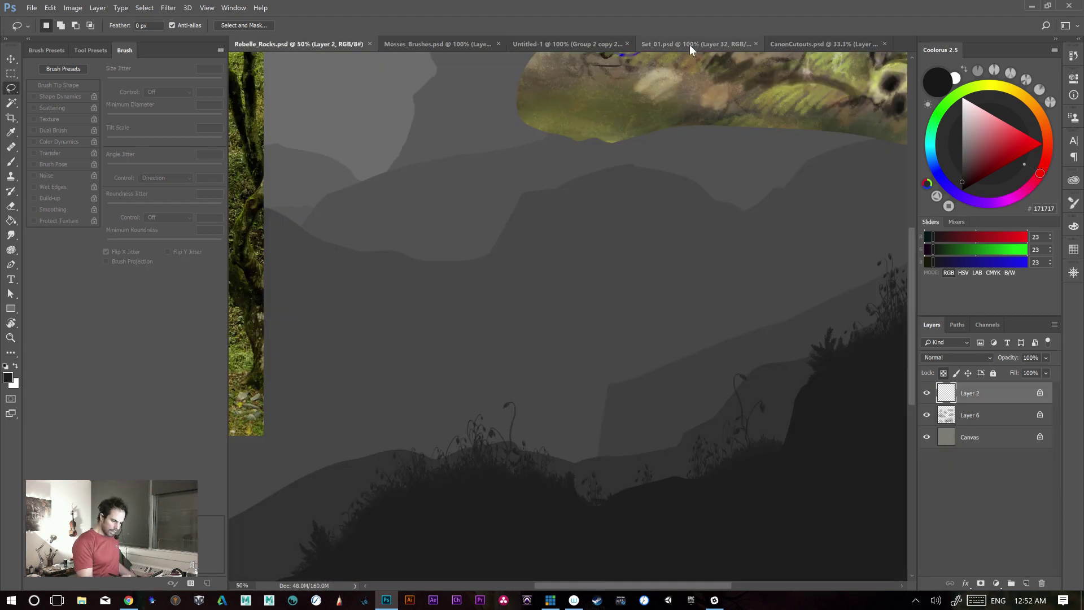
key(b)
key(ctrl+minus)
key(ctrl+minus)
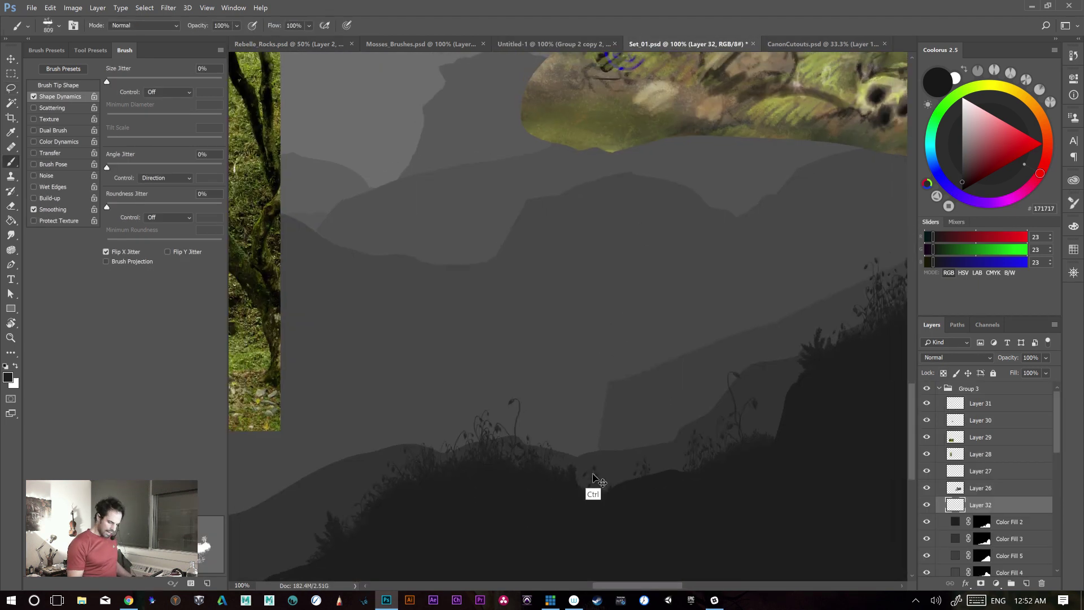
- Try small-scale dark gray foliage strokes along the foreground ridge on Layer 32, and undo them
drag(592, 411, 655, 387)
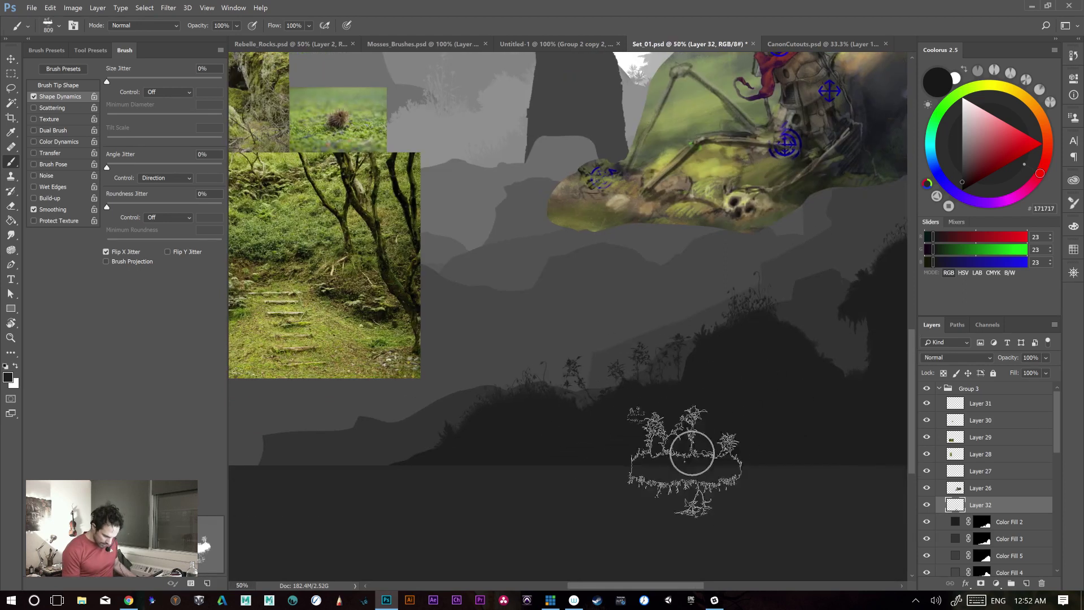
drag(570, 448, 753, 413)
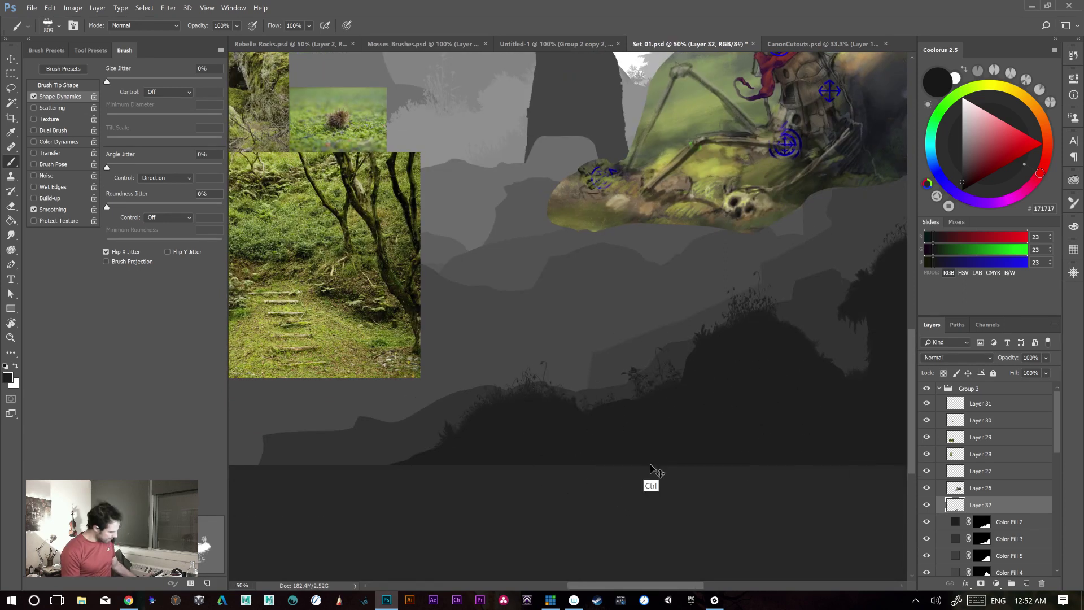
key(ctrl+plus)
scroll(702, 351, down, 3)
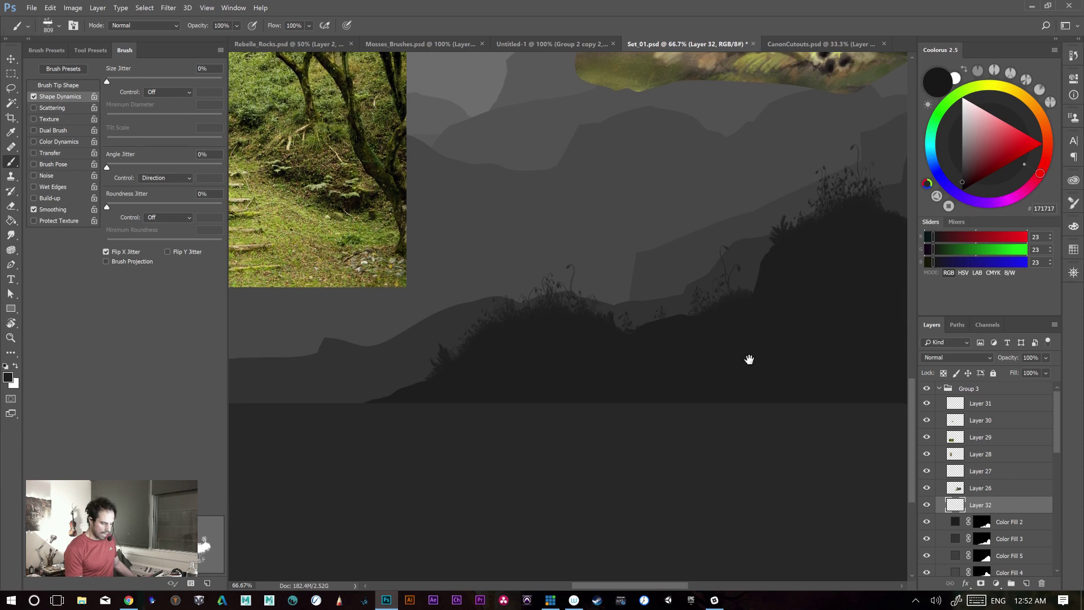
- Try dark gray foliage strokes along the foreground ridge on Layer 32, and undo them
drag(593, 303, 670, 303)
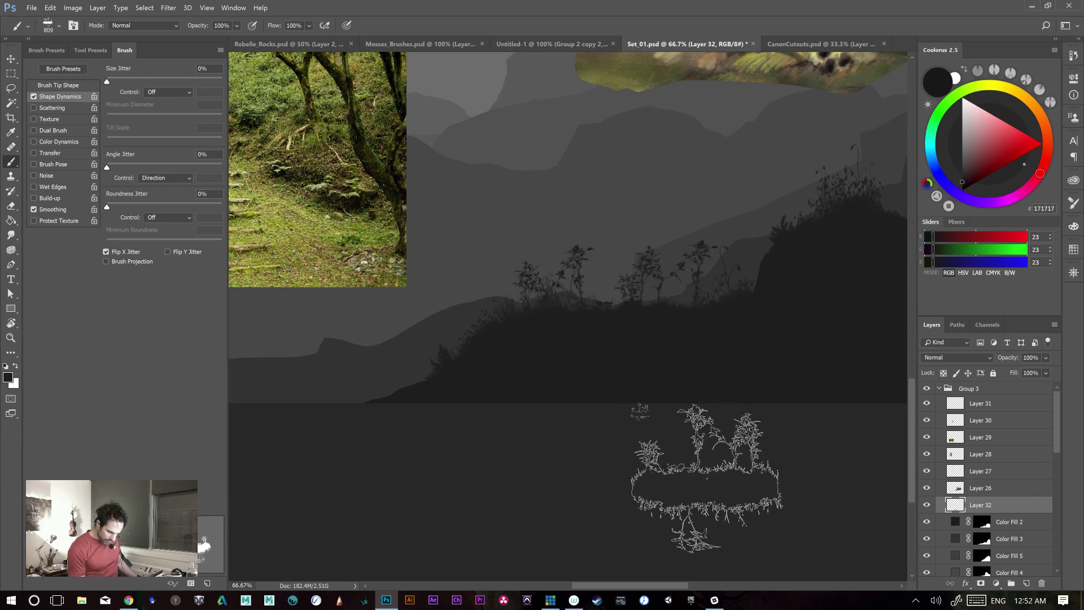
drag(569, 311, 769, 338)
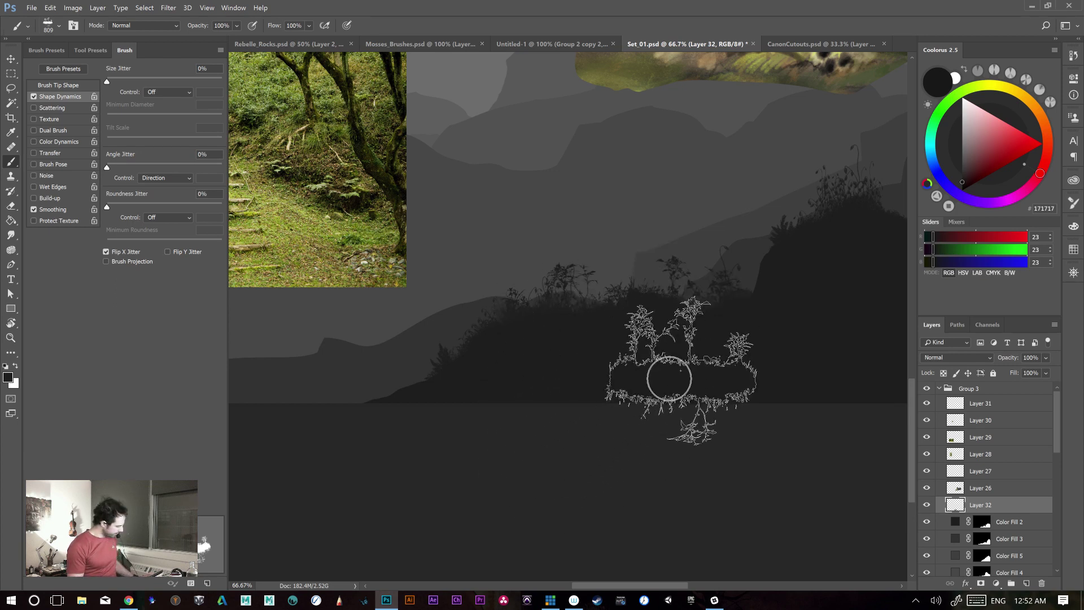
key(ctrl+alt+0)
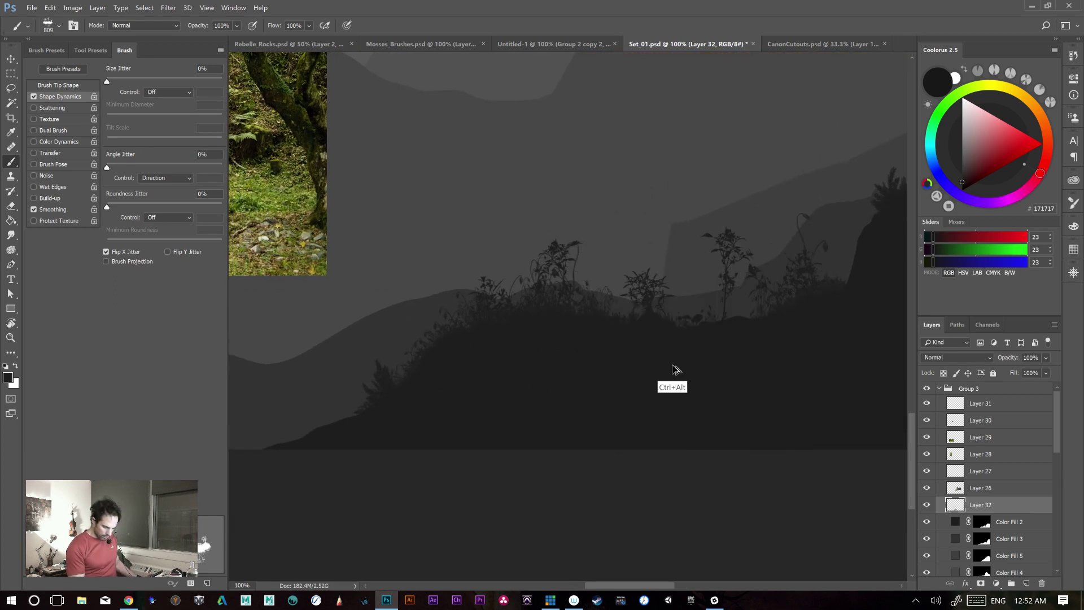
click(711, 338)
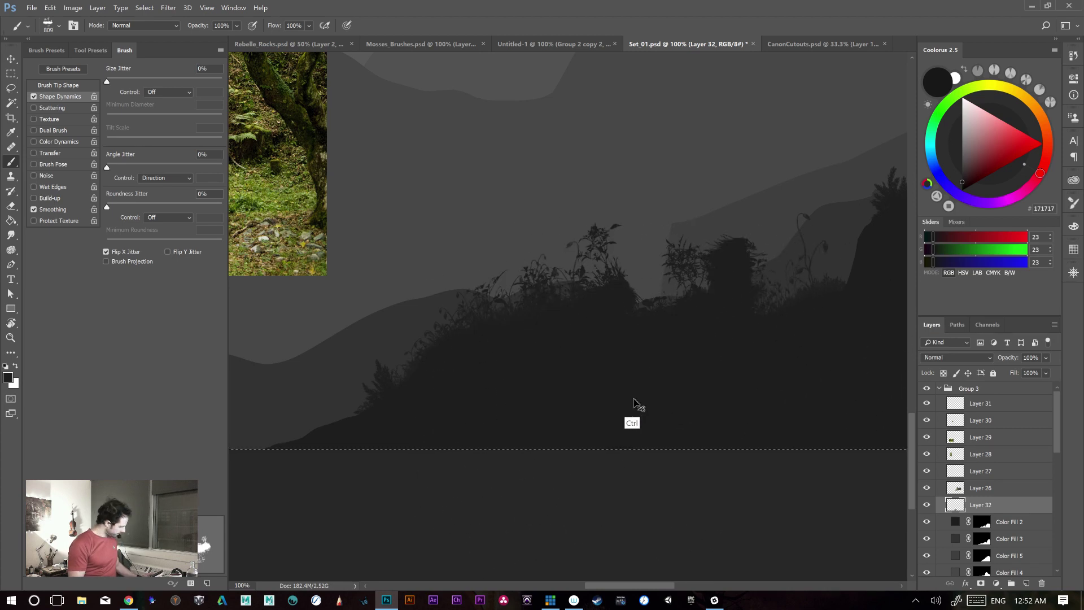
- Try a long arched foliage band from the distant hills down past the forest photo, and undo it
mouse_move(523, 323)
mouse_down()
mouse_move(598, 334)
mouse_move(699, 369)
mouse_up()
drag(711, 189, 429, 285)
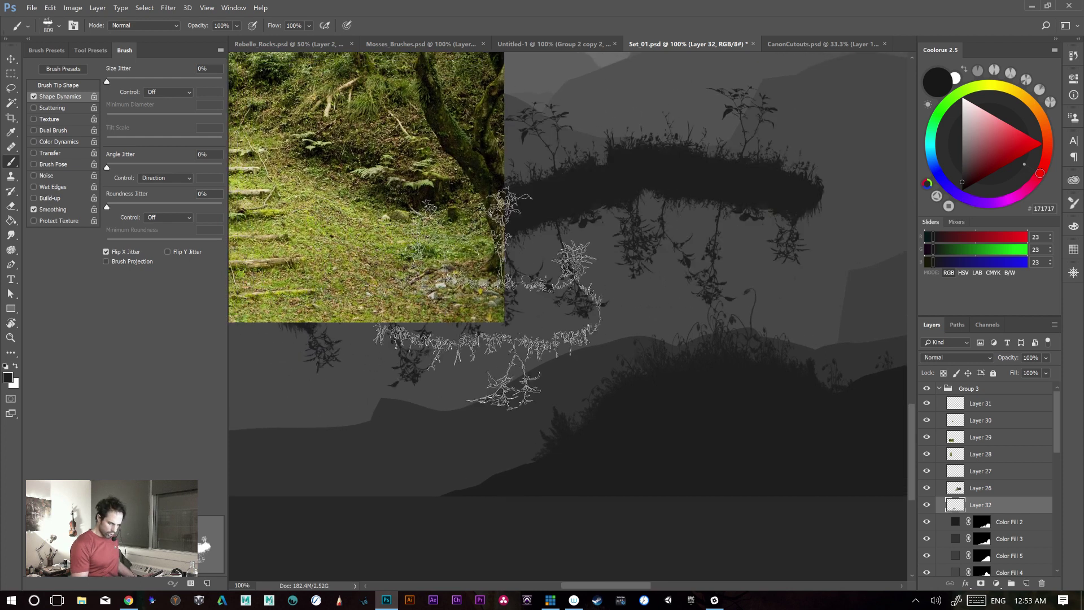
drag(597, 337, 431, 381)
key(ctrl+z)
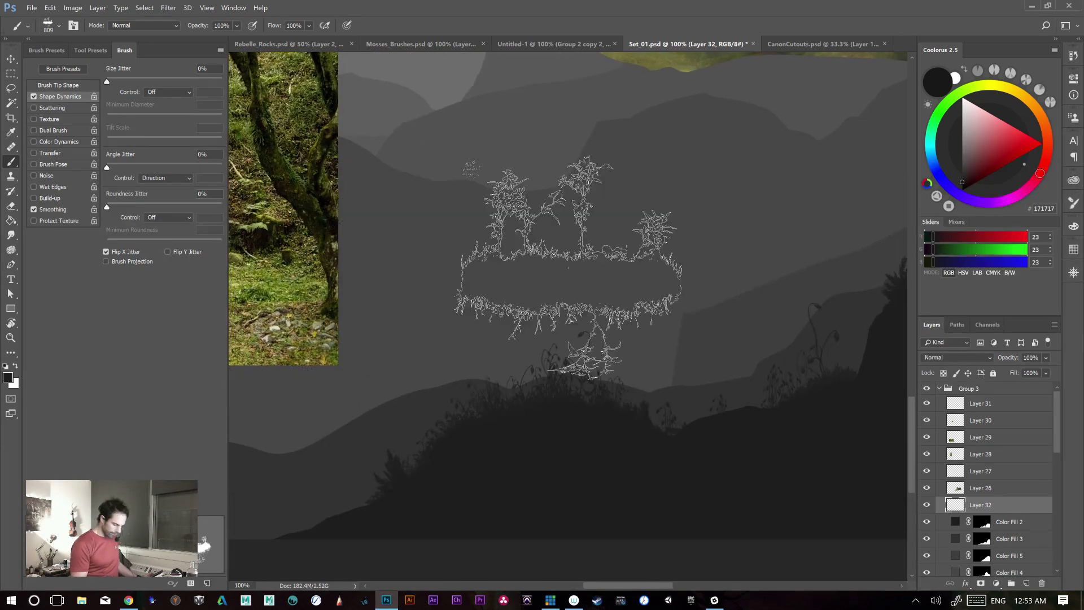
- Try a broad foliage band rising across the middle hills with overlapping strokes, and undo it
mouse_move(493, 212)
mouse_down()
mouse_move(663, 212)
mouse_move(484, 227)
mouse_move(690, 205)
mouse_move(571, 185)
mouse_up()
key(space)
drag(544, 281, 537, 282)
drag(452, 226, 677, 205)
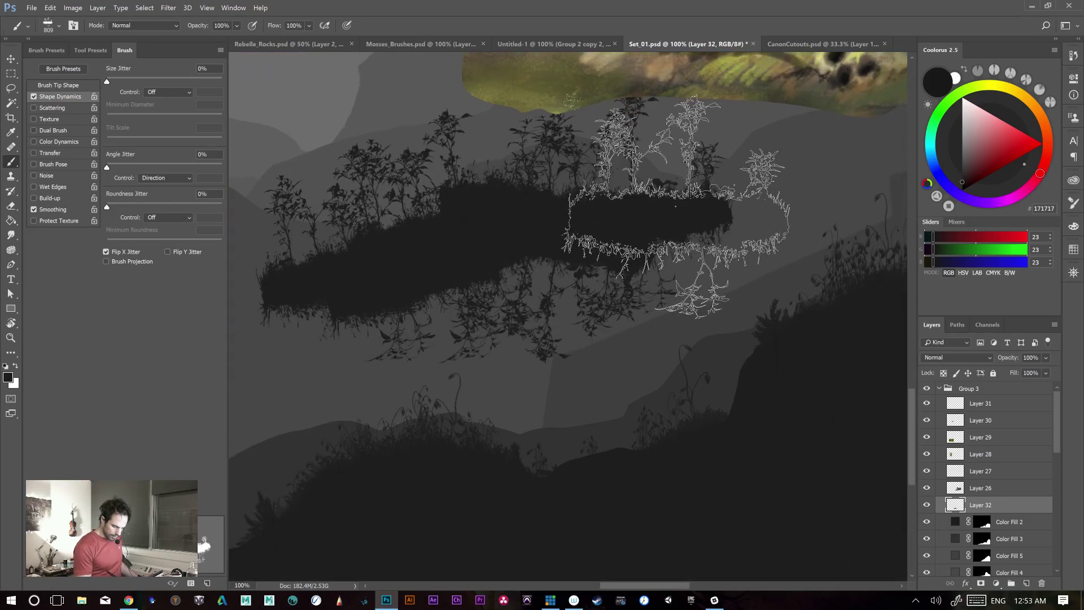
click(707, 209)
click(337, 323)
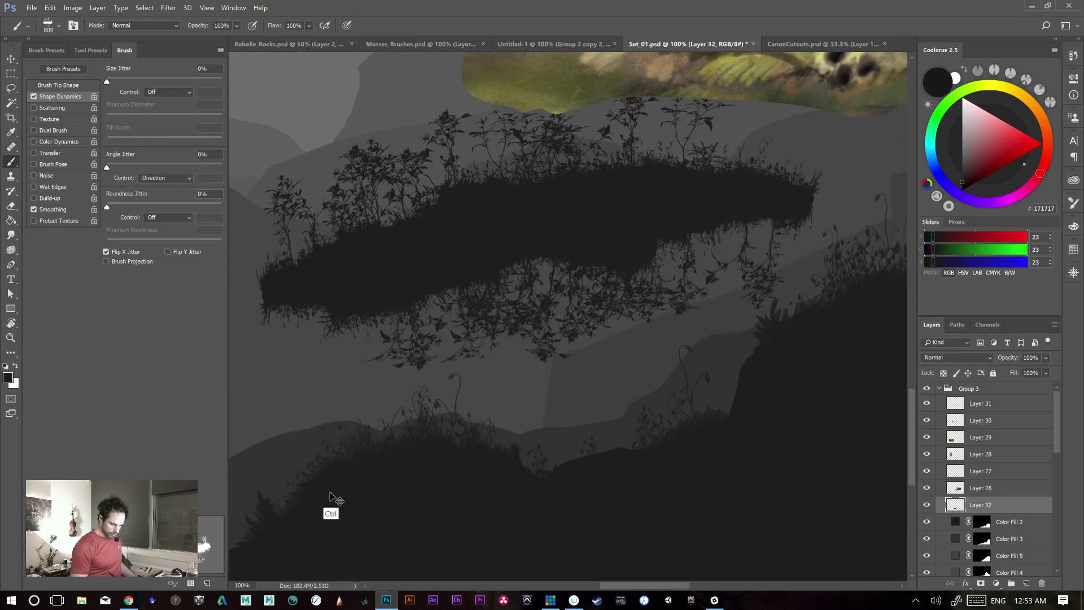
key(ctrl+x)
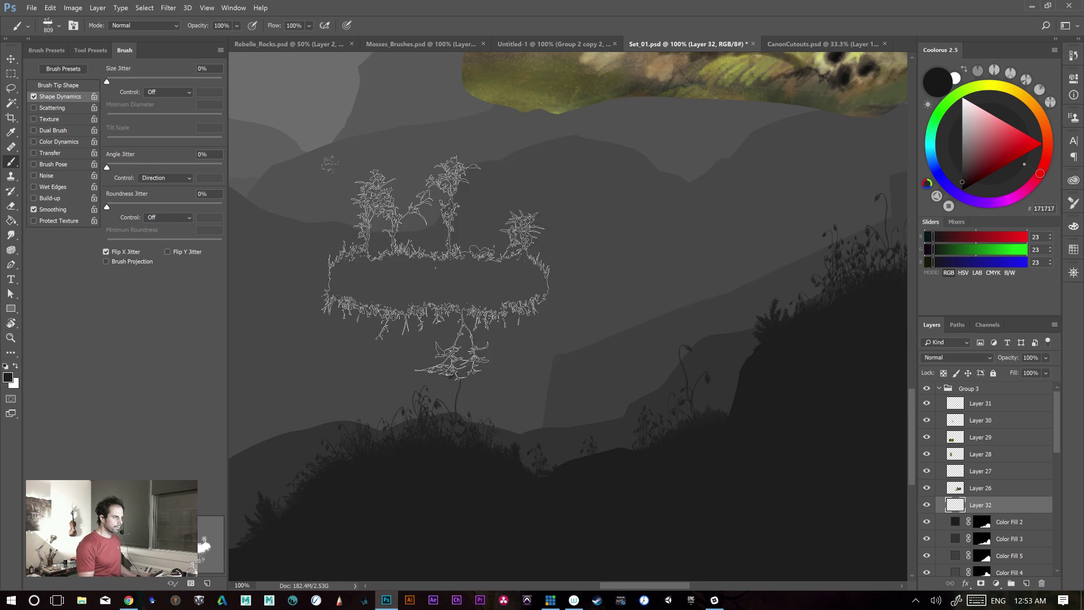
- Try a nearly level foliage stroke just above the foreground ridge, and undo it
drag(468, 279, 601, 289)
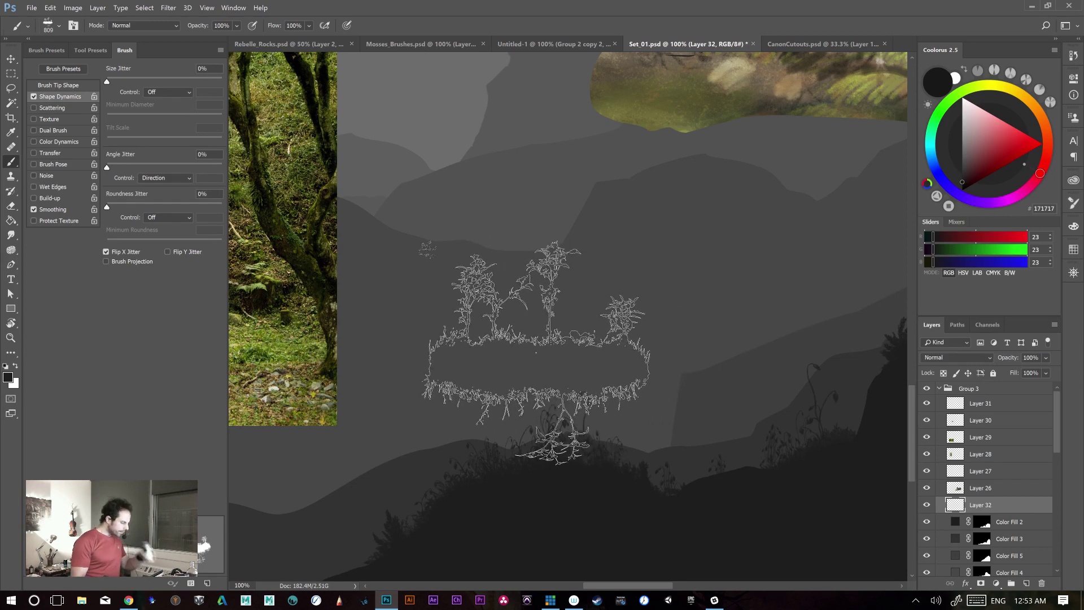
mouse_move(481, 334)
mouse_down()
mouse_move(514, 325)
mouse_move(688, 353)
mouse_up()
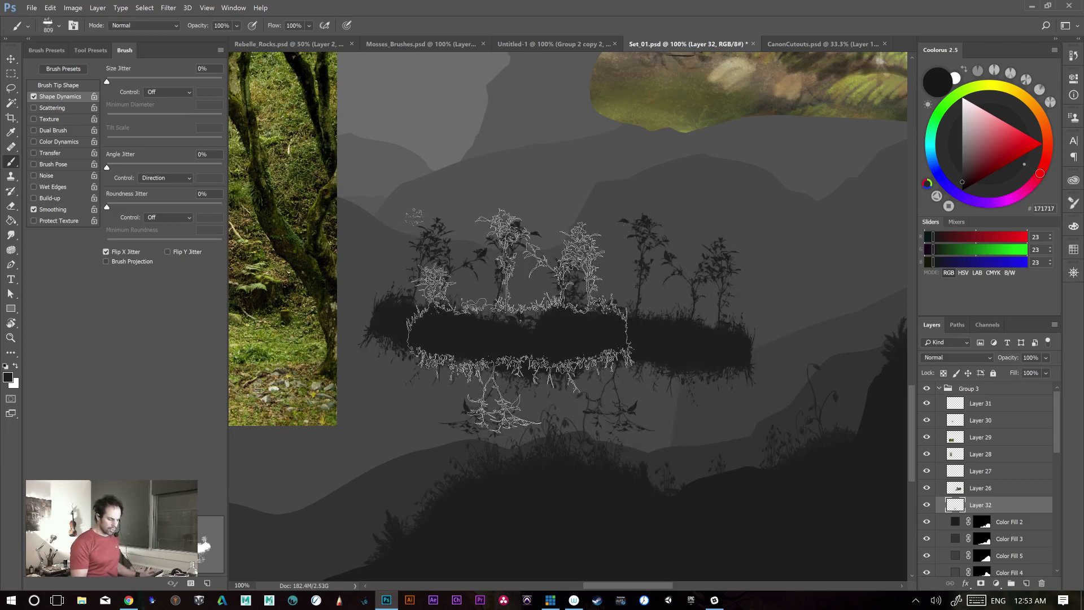
key(ctrl+z)
- Try assembling a level foliage band from single overlapping brush stamps, undoing the misaligned ones
click(472, 338)
click(644, 327)
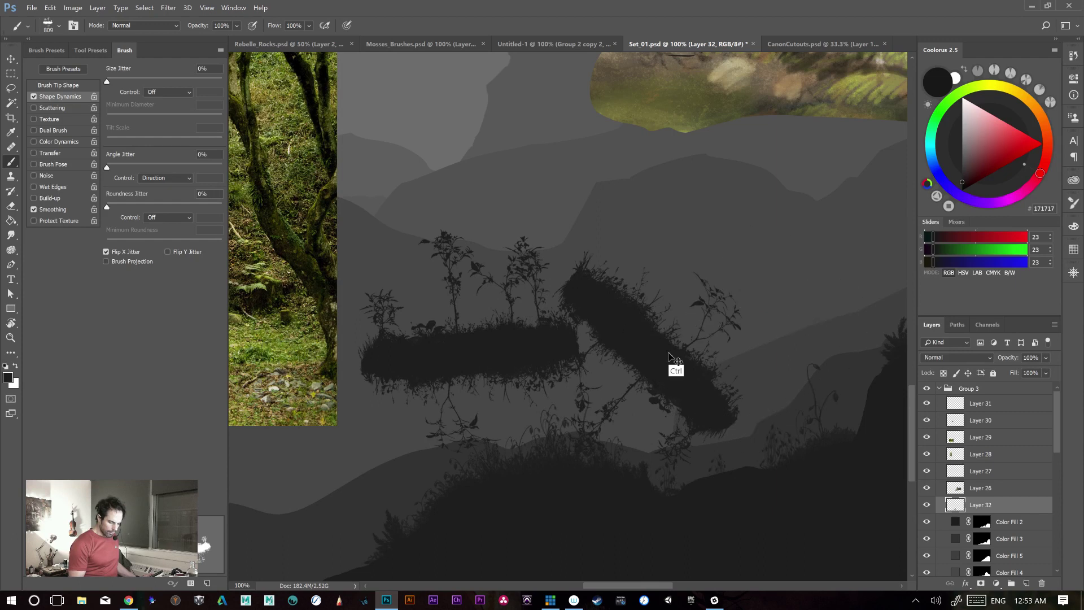
click(563, 349)
click(611, 331)
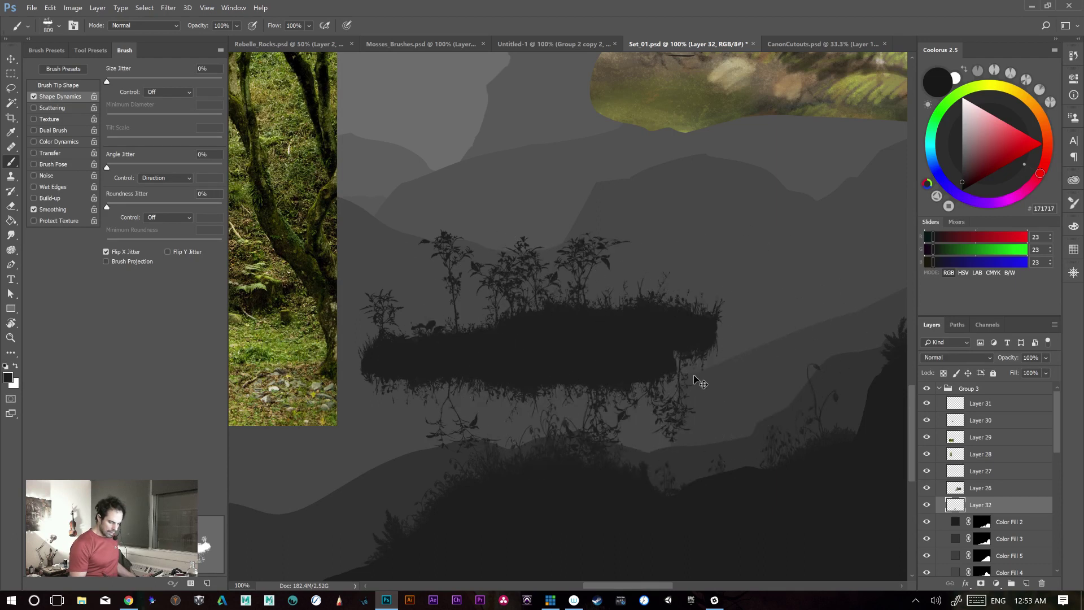
key(ctrl+z)
click(630, 357)
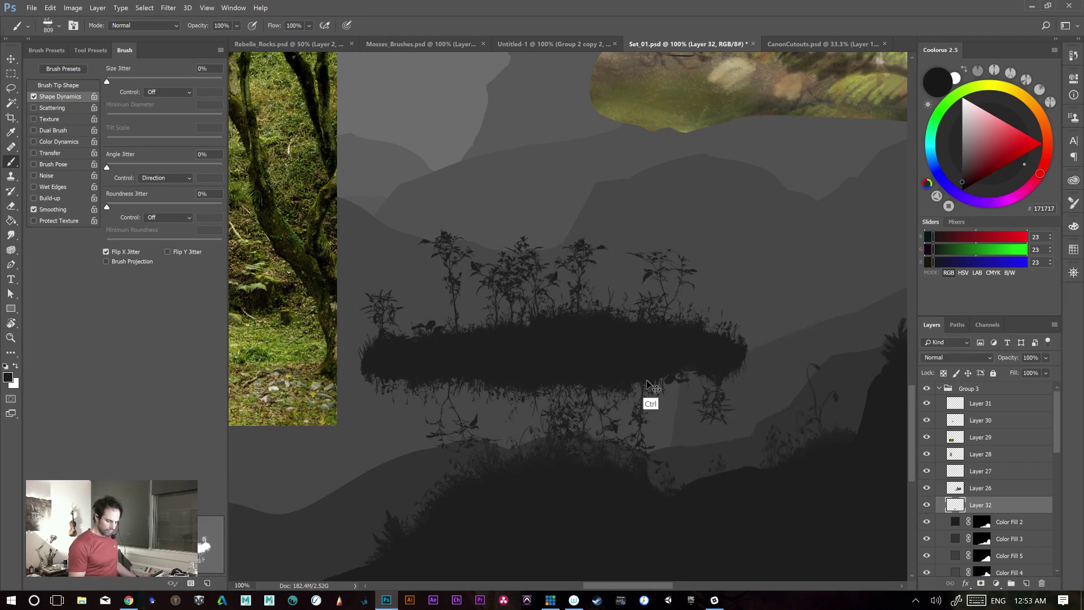
key(ctrl+z)
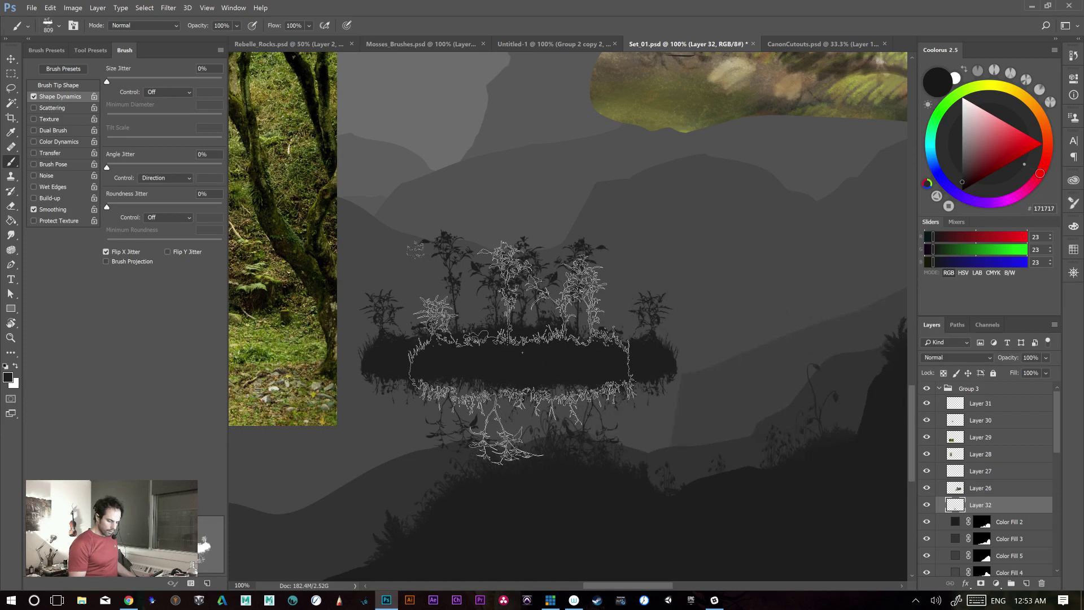
- Try extending the stamped foliage band at different angles toward the foreground cliff, and undo the whole band
click(522, 360)
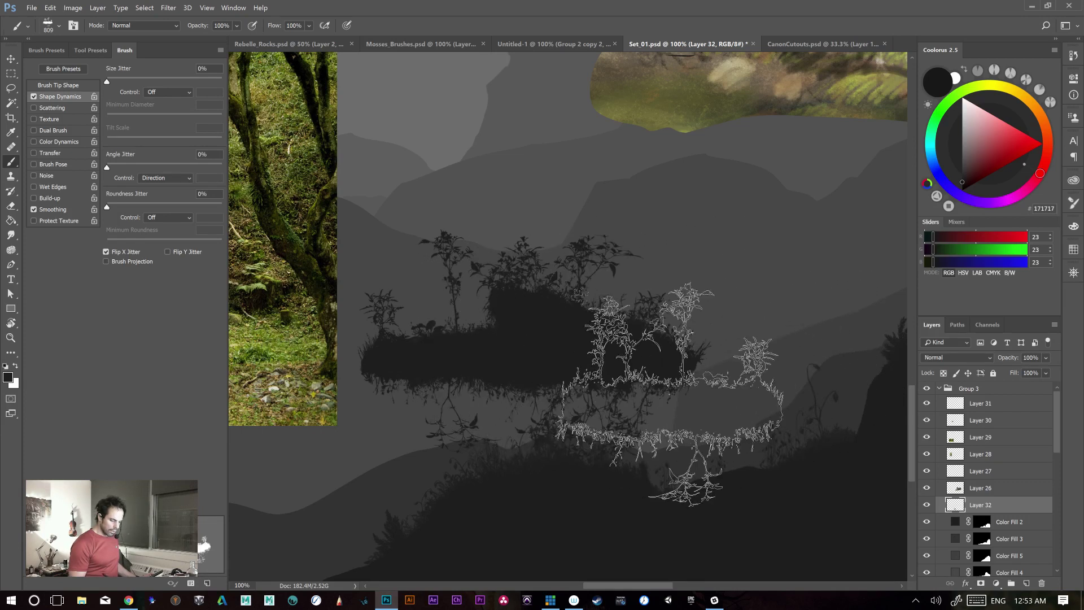
click(612, 350)
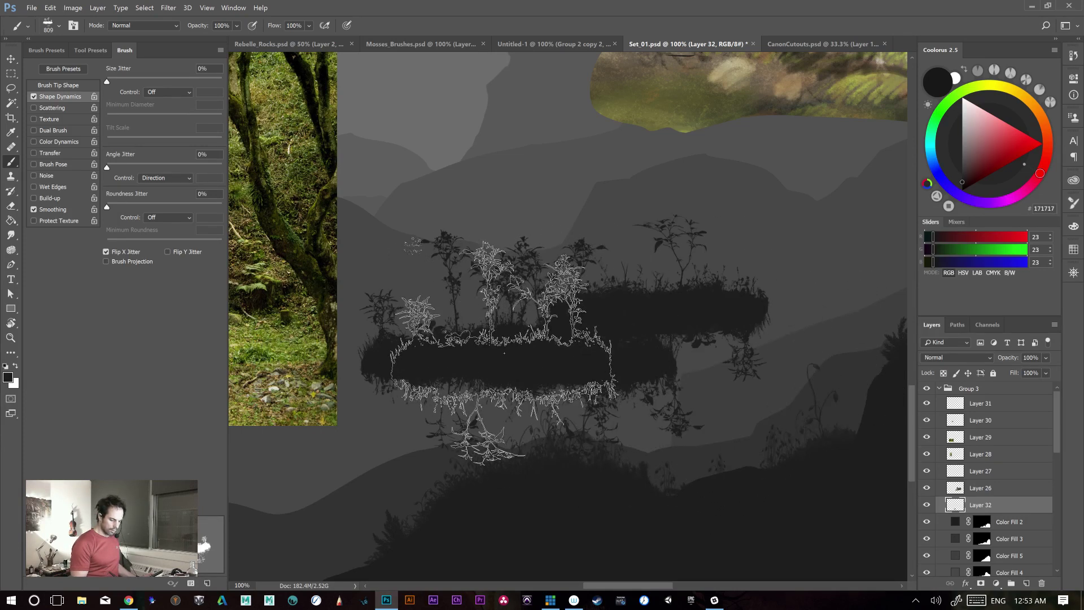
click(701, 288)
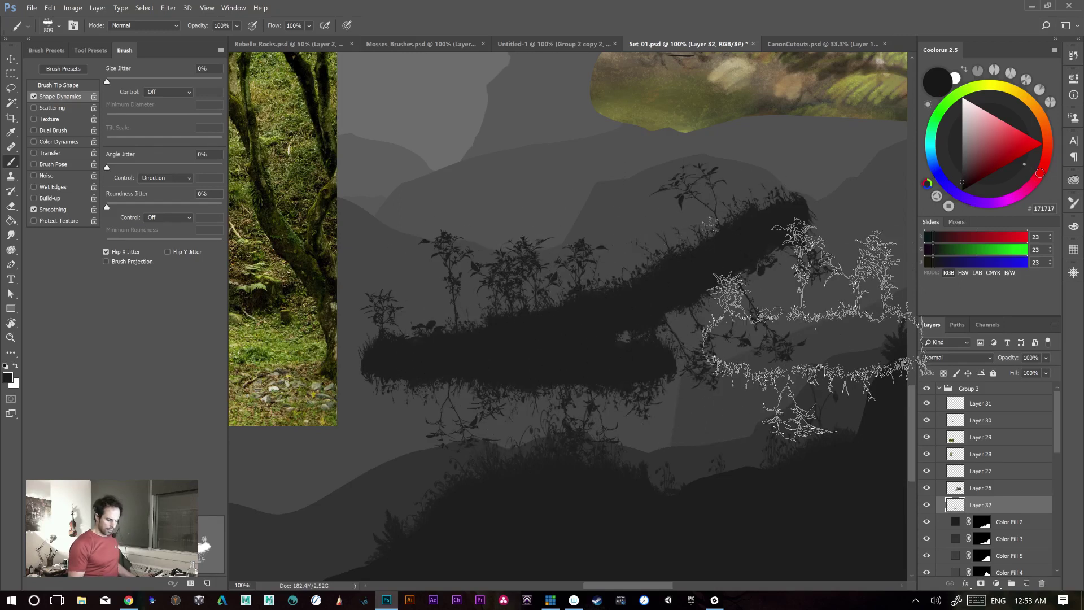
key(ctrl+z)
click(748, 278)
key(ctrl+z)
click(765, 277)
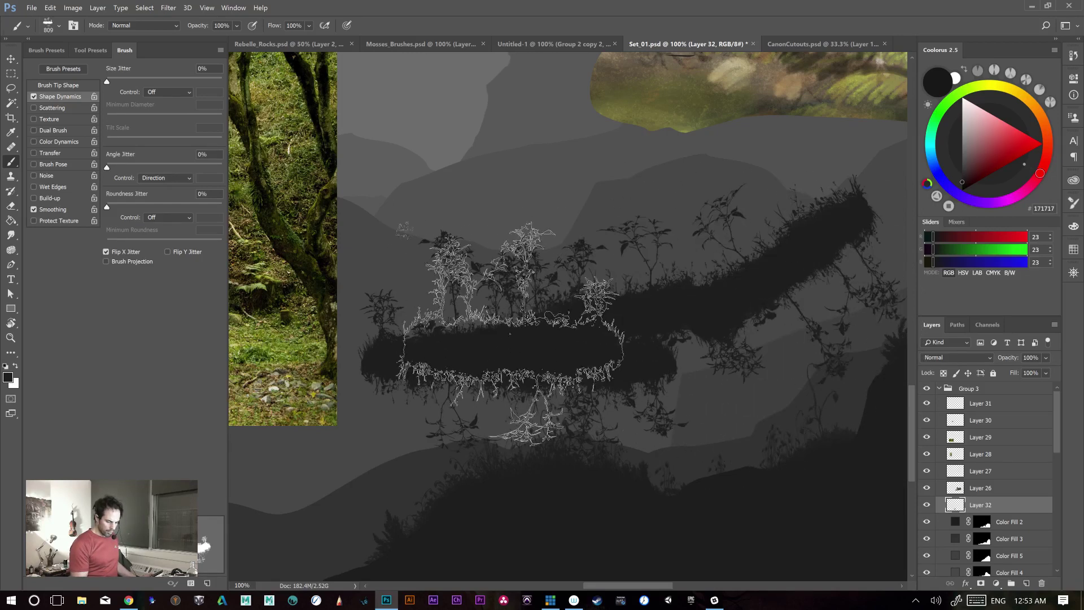
key(ctrl+z)
click(732, 331)
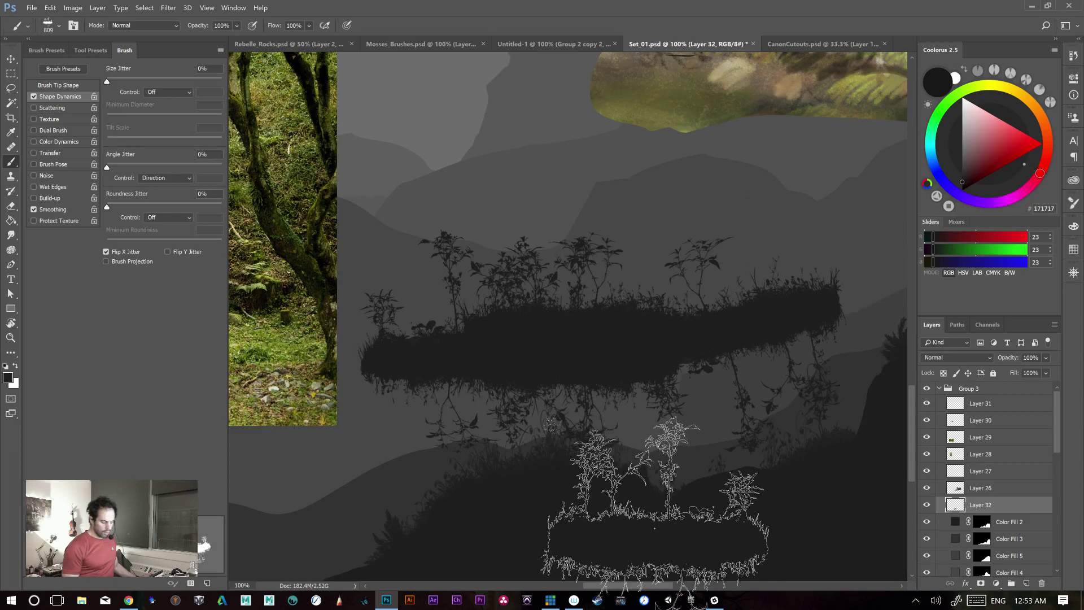
key(ctrl+z)
key(ctrl+z)
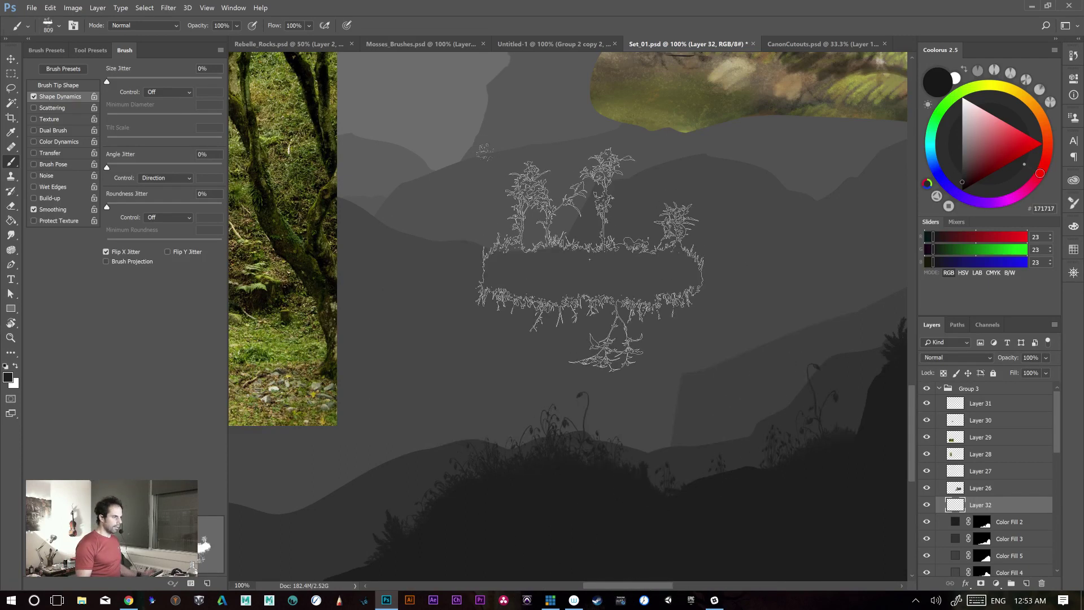
- Try a second stamped foliage band, varying the stamp beside the first one, and undo it all
click(522, 321)
click(672, 322)
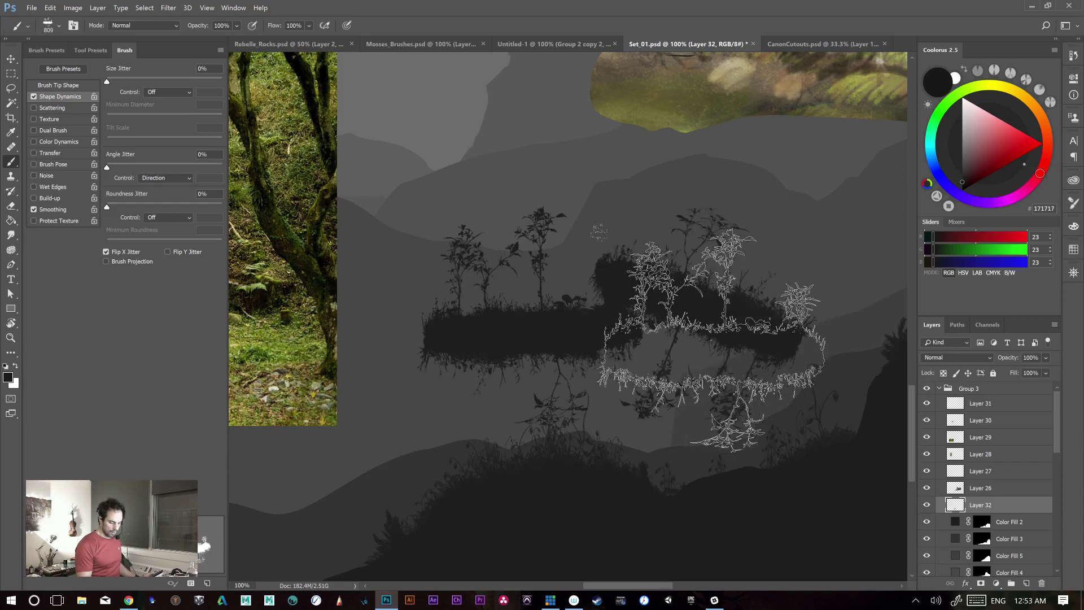
key(ctrl+z)
click(702, 333)
key(ctrl+z)
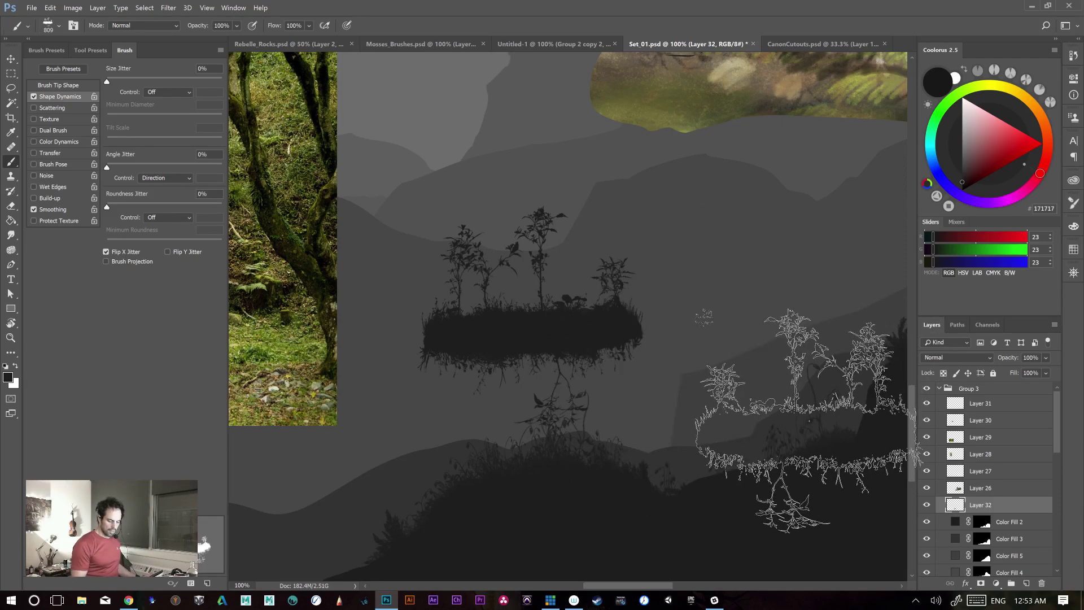
key(ctrl+alt+z)
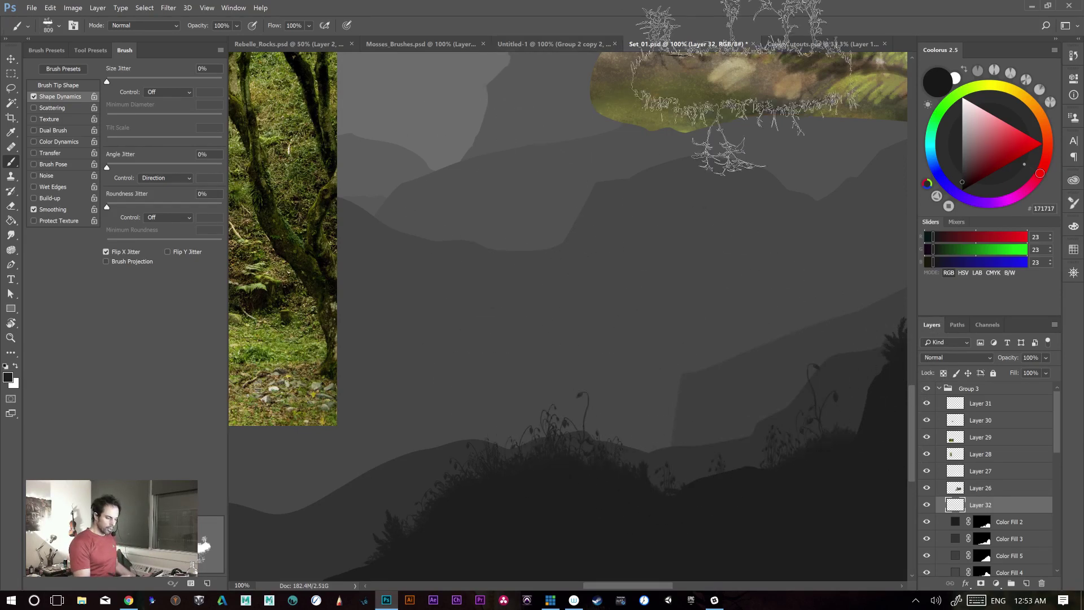
- Look at CanonCutouts.psd, return to Untitled-1 and examine the merged silhouette's shape close up and at 100%
click(813, 44)
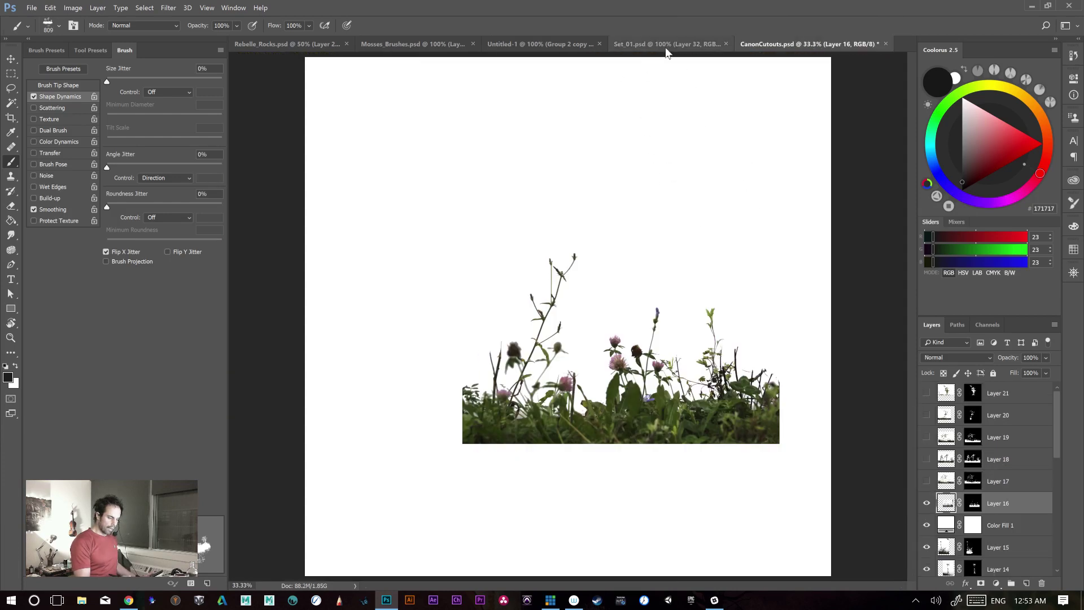
click(666, 46)
click(553, 44)
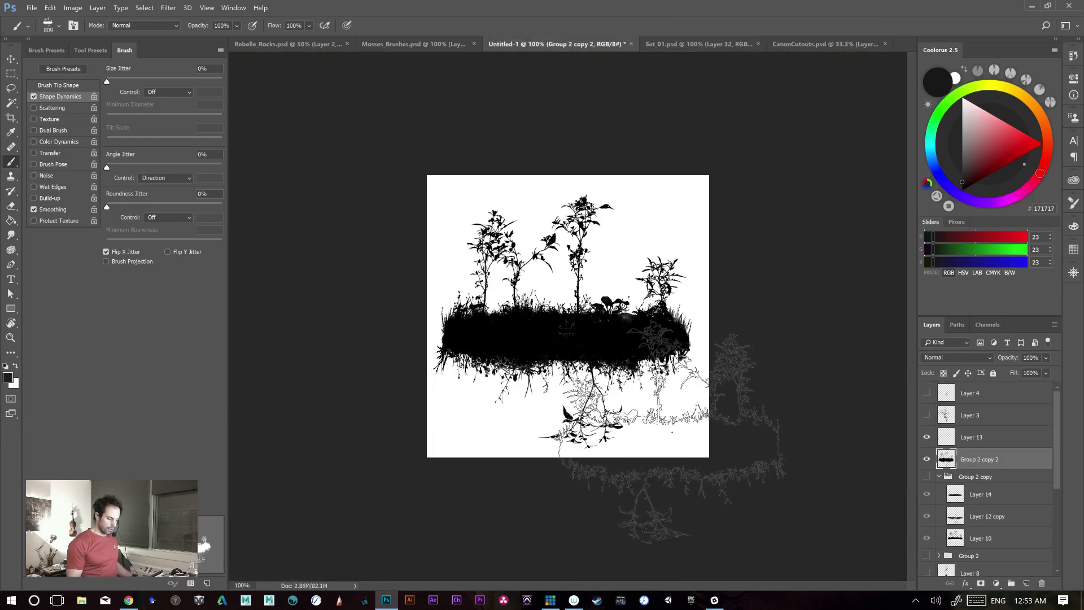
key(ctrl+plus)
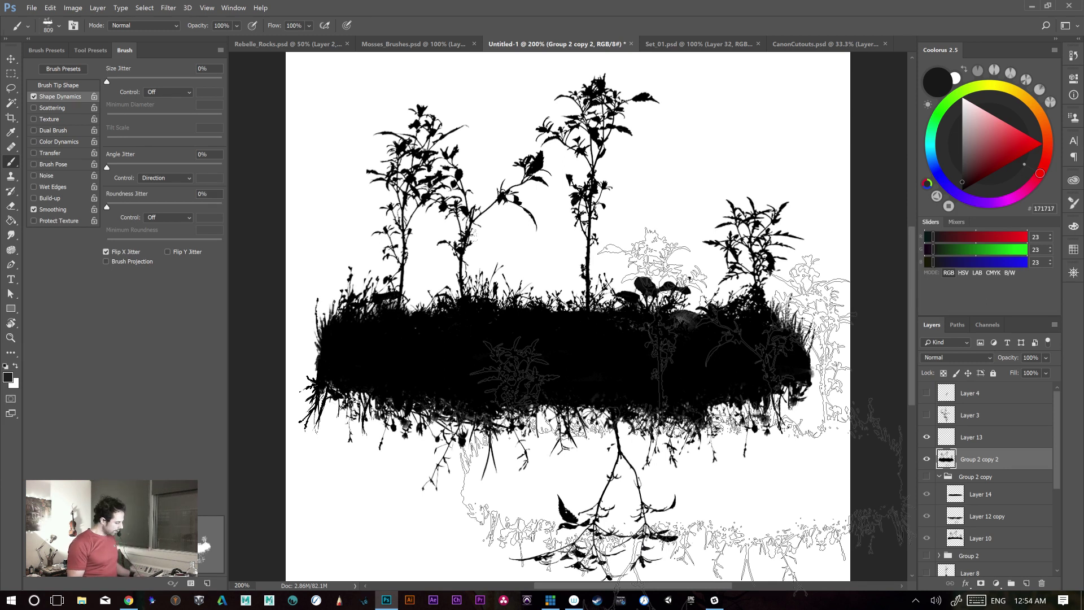
key(ctrl+minus)
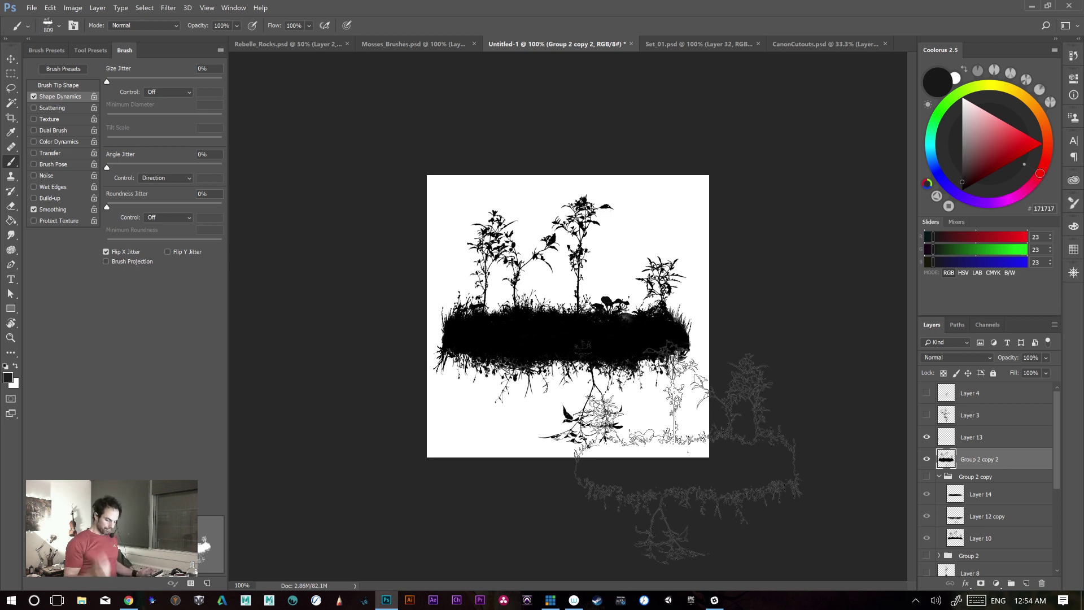
key(ctrl+plus)
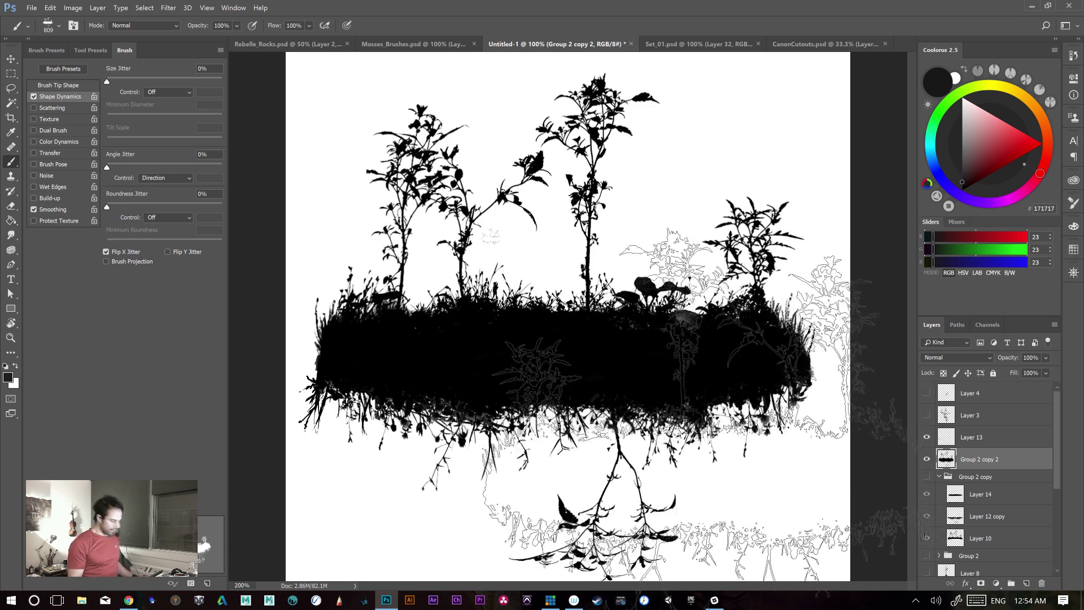
key(ctrl+minus)
key(ctrl+plus)
key(ctrl+minus)
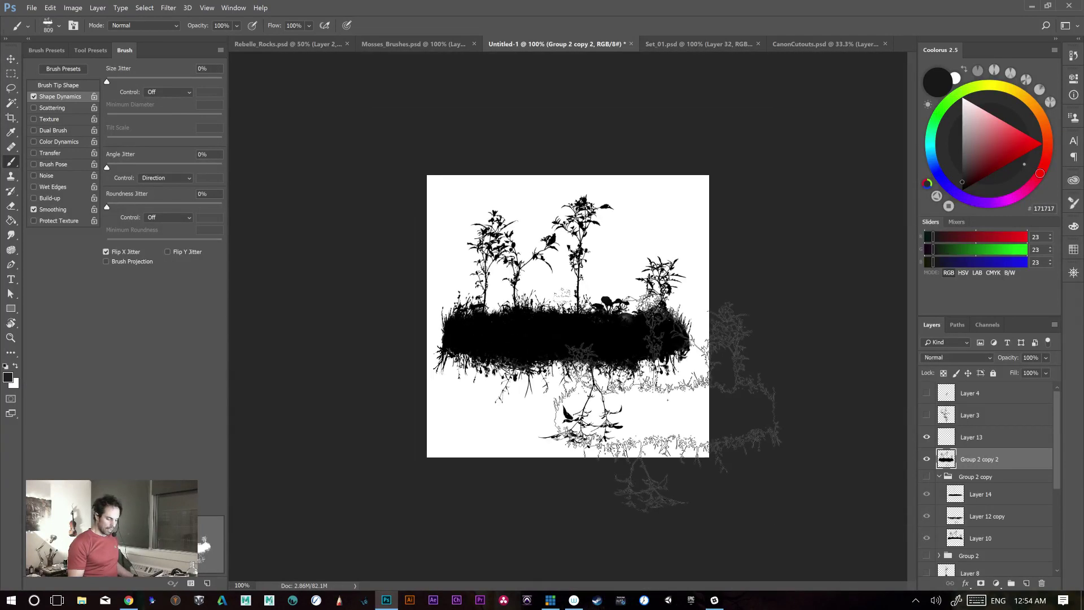
- Activate the Move tool and merge Layer 13 and Group 2 copy 2 into a single layer
key(v)
drag(625, 349, 629, 337)
key(ctrl+z)
click(965, 458)
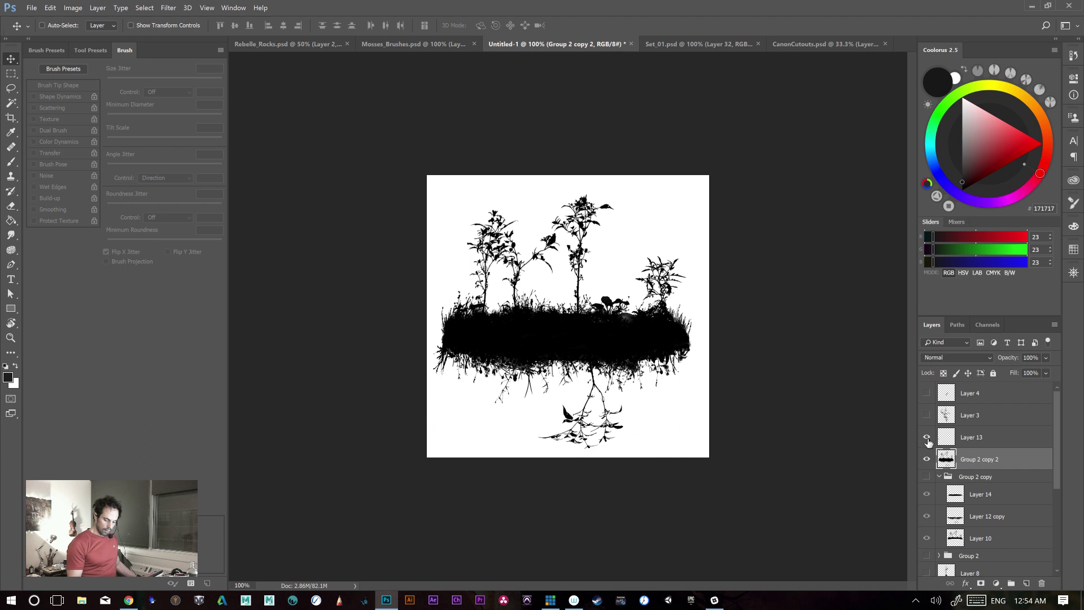
shift+click(979, 441)
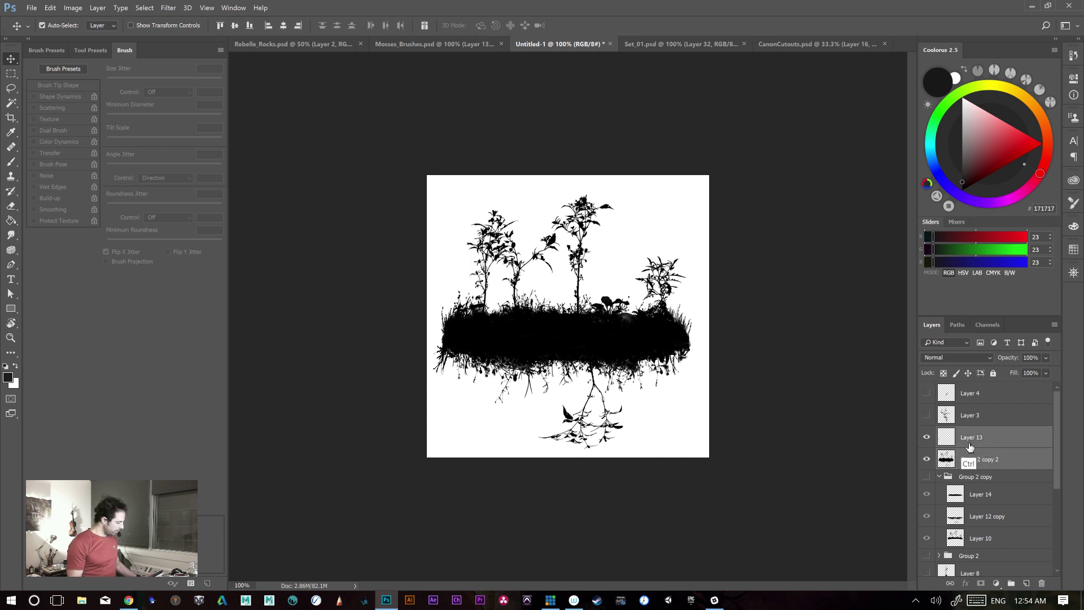
key(ctrl+e)
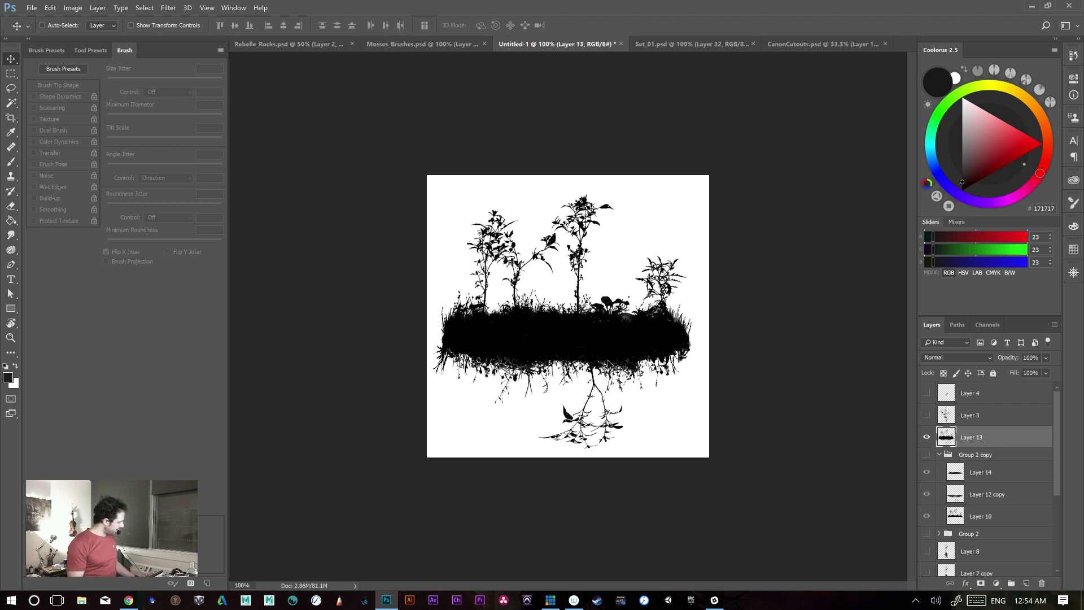
- Move the merged silhouette slightly upward on the white canvas and inspect its right end and roots at 200%
drag(615, 367, 628, 383)
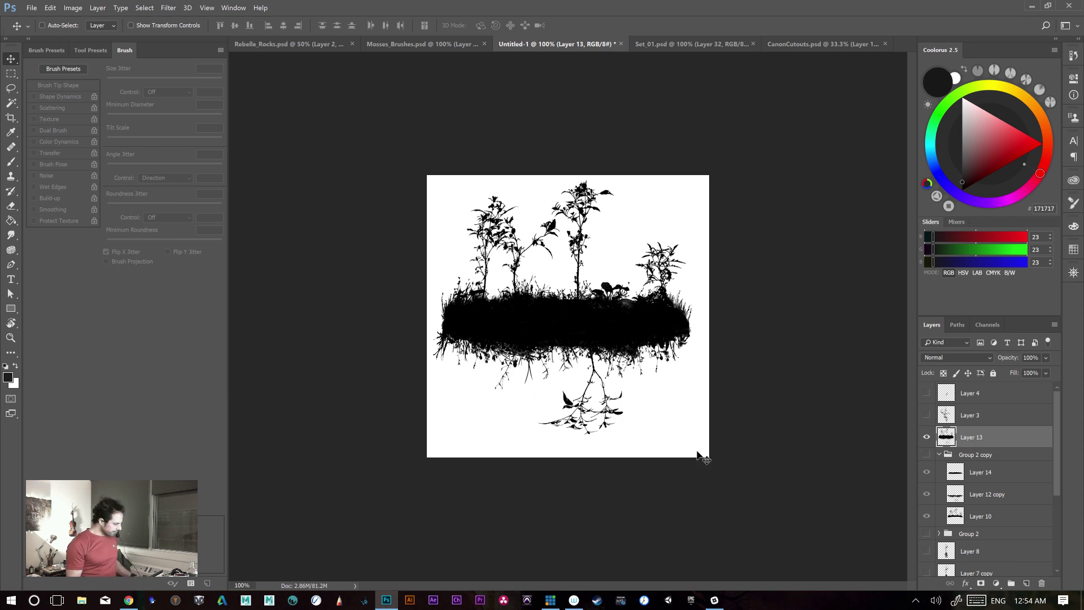
key(ctrl+plus)
drag(678, 462, 643, 387)
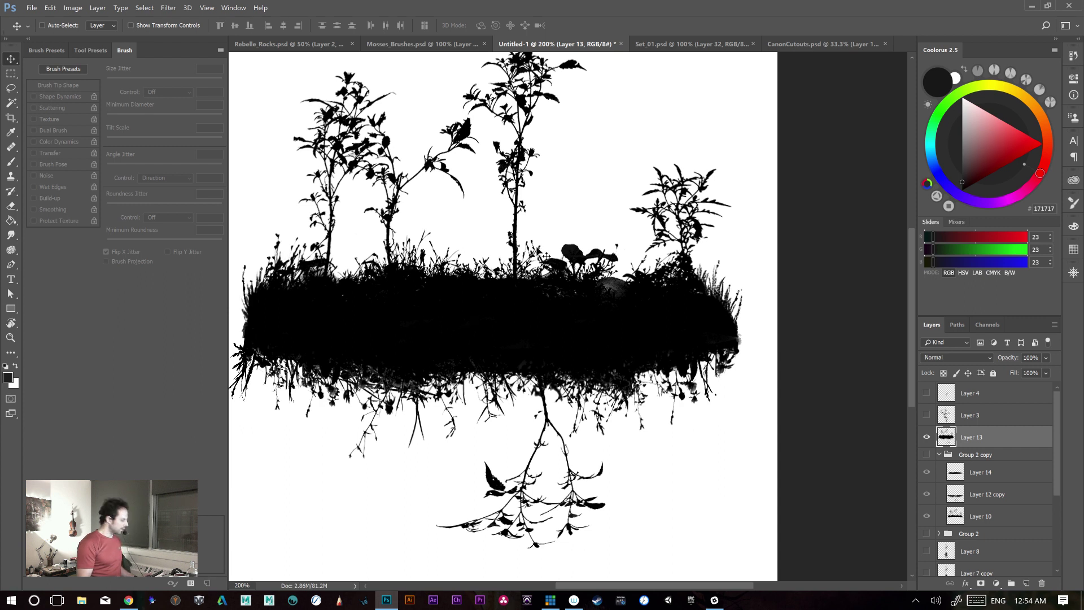
- Lasso the leafy side branch of the second plant on Layer 13 and copy it to a new layer
key(l)
drag(564, 250, 556, 298)
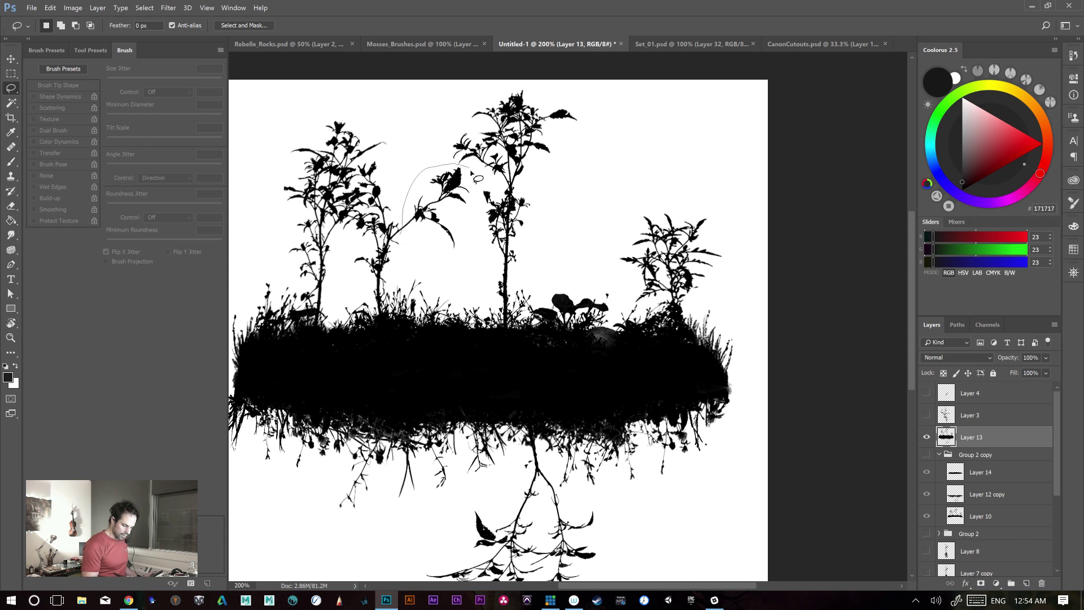
drag(457, 268, 410, 261)
drag(608, 457, 637, 407)
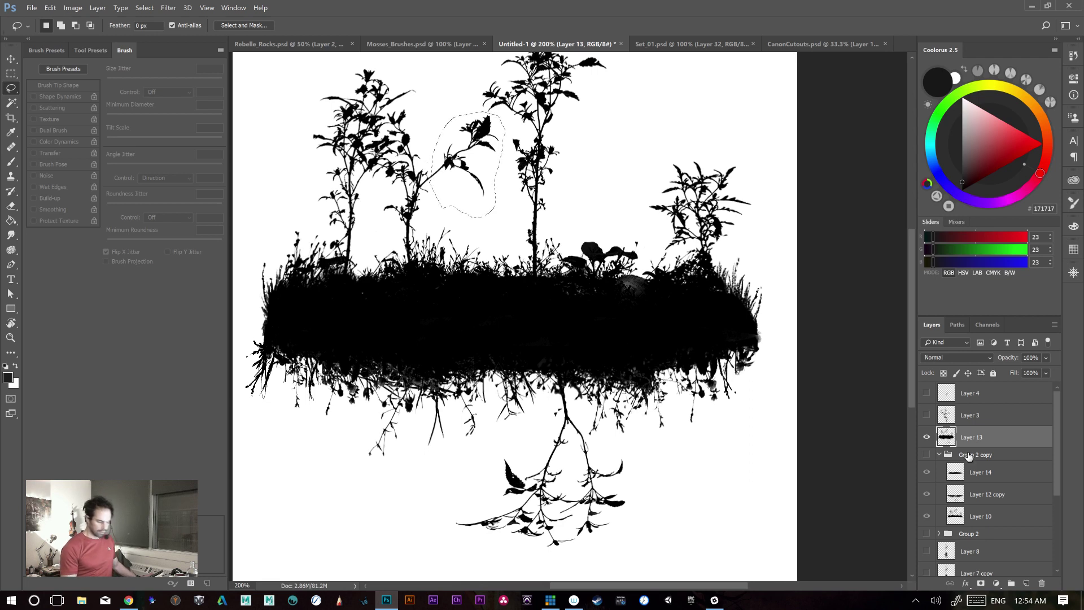
key(ctrl+j)
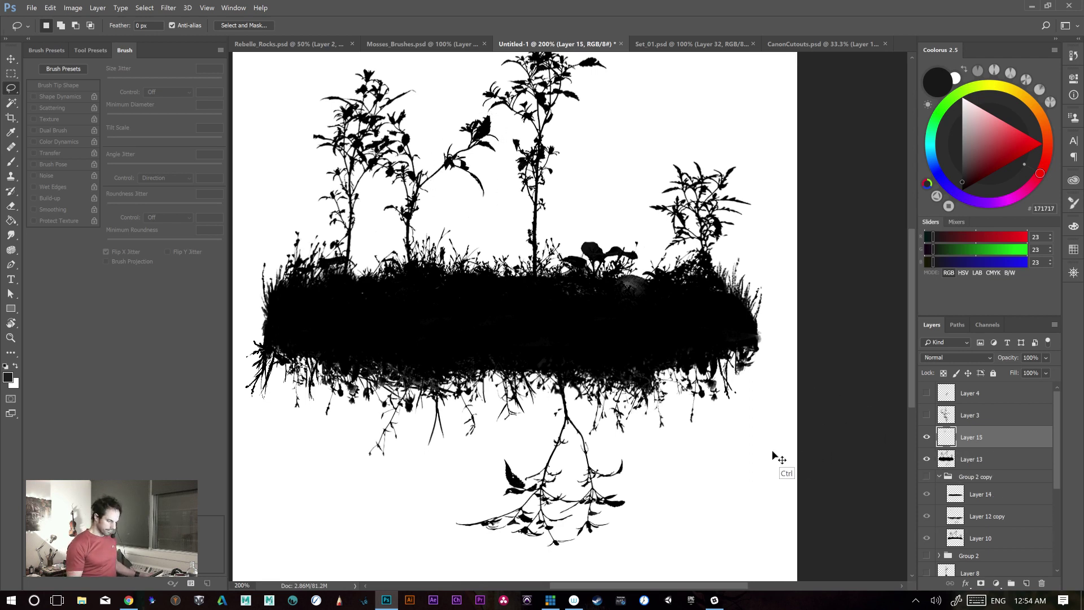
- Free-transform the copied branch, rotating it about 120.8° and moving it down to the tip of the hanging root twig
key(ctrl+t)
drag(569, 207, 481, 210)
drag(483, 169, 543, 524)
drag(629, 451, 588, 328)
drag(522, 393, 505, 438)
drag(566, 410, 558, 511)
key(ctrl+minus)
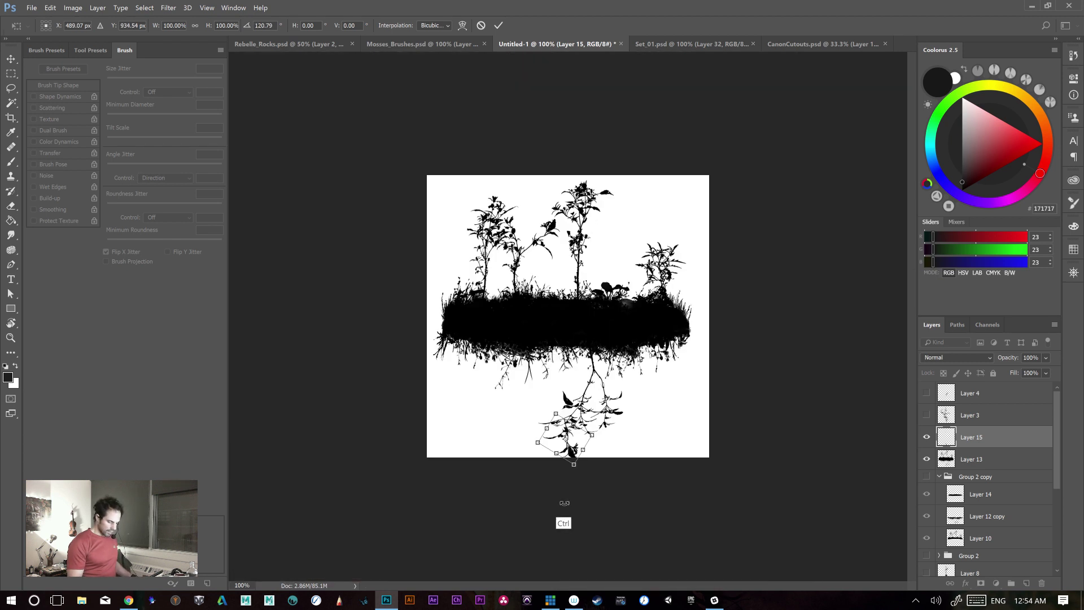
key(ctrl+plus)
drag(640, 370, 582, 299)
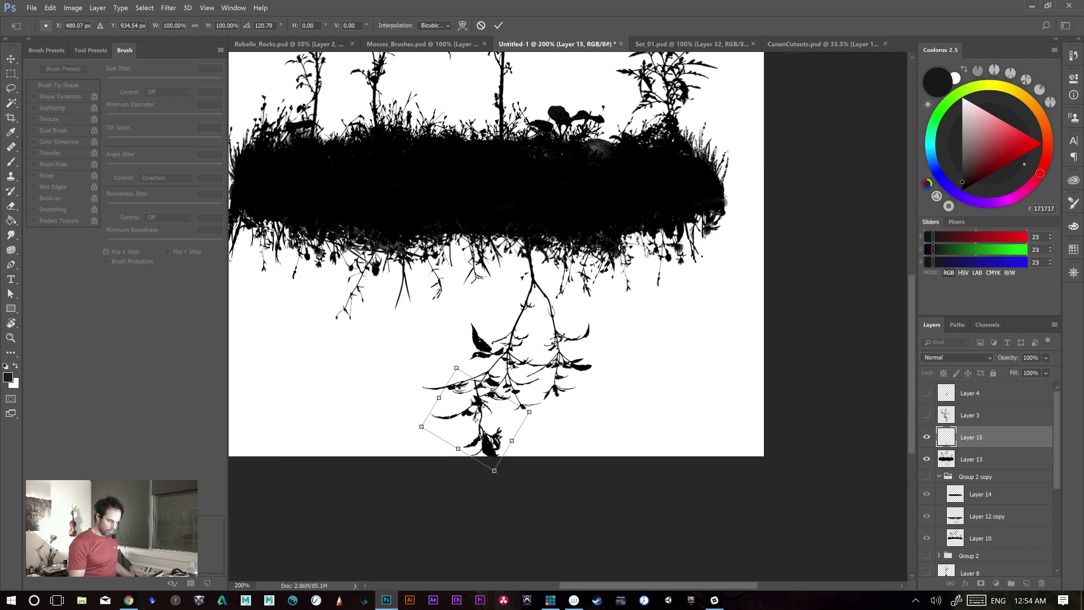
- Move the copied branch onto the end of the right hanging stem, rotate it to about 136.5° and apply the transform
drag(488, 444, 567, 423)
drag(680, 393, 658, 425)
mouse_move(558, 430)
mouse_down()
mouse_move(546, 438)
mouse_move(557, 428)
mouse_up()
key(ctrl+plus)
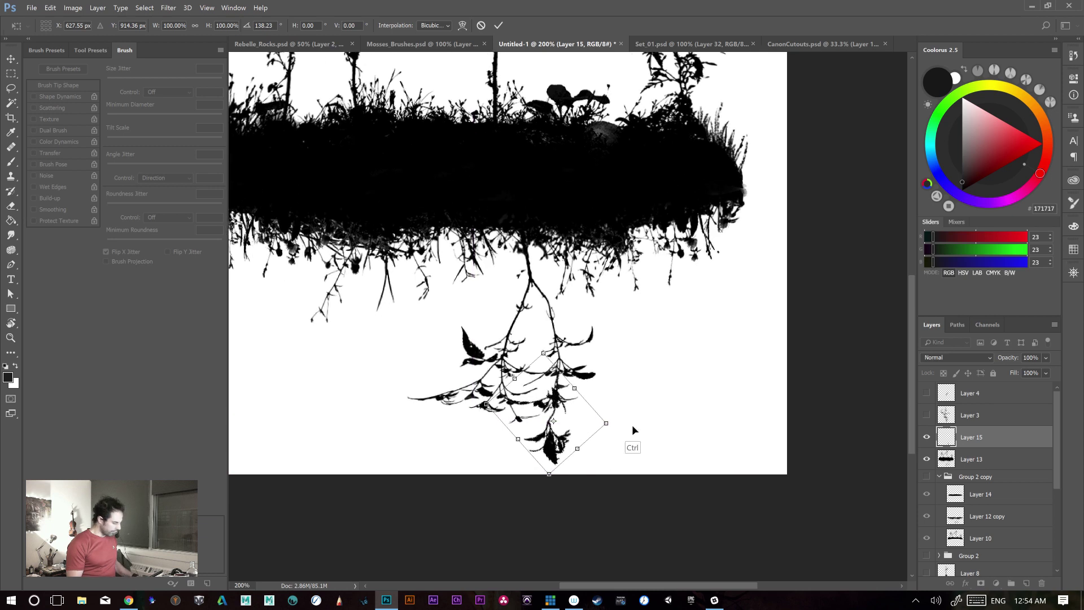
drag(662, 425, 683, 414)
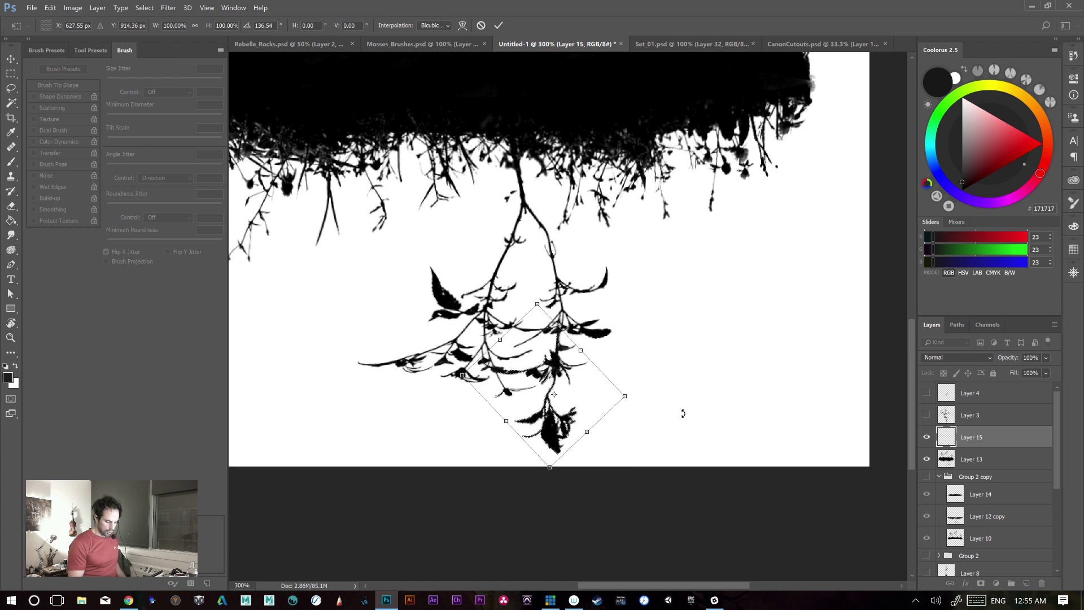
key(Return)
key(l)
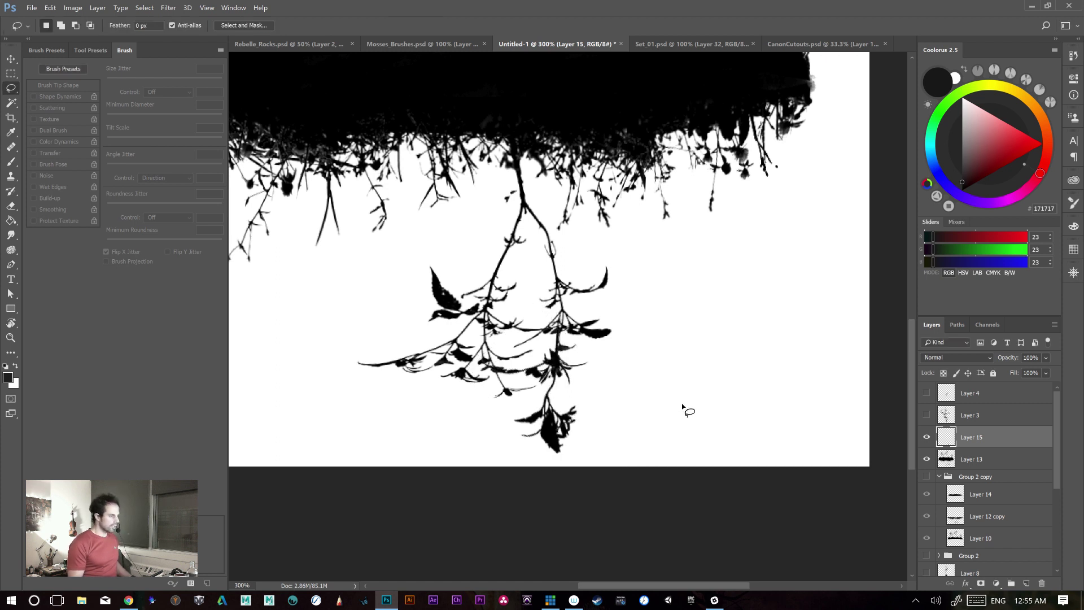
- Check the extended silhouette at full view and define it as a new brush preset
key(ctrl+minus)
key(ctrl+minus)
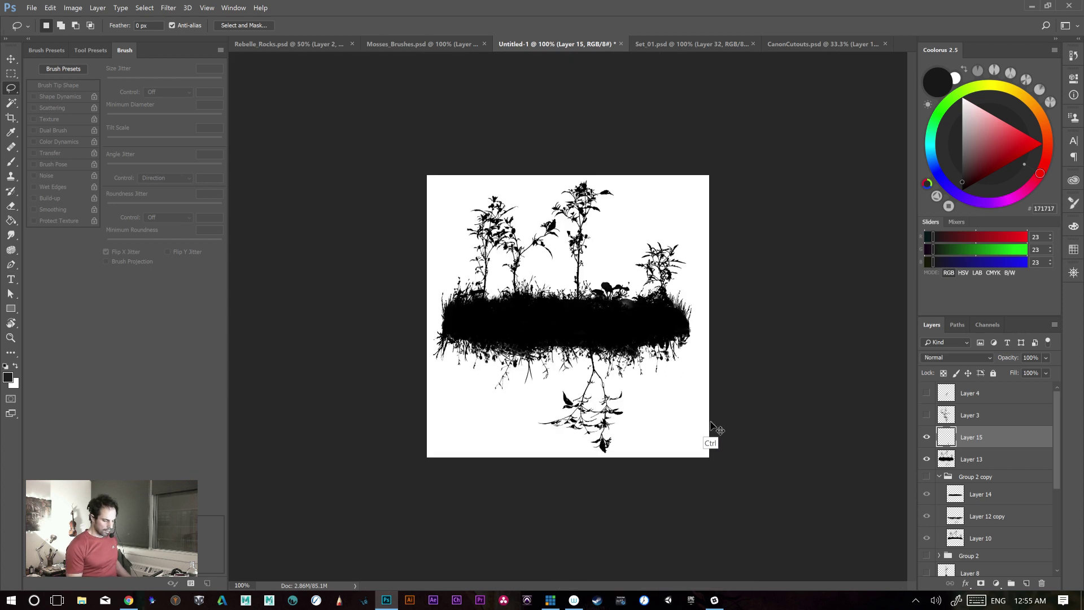
key(ctrl+plus)
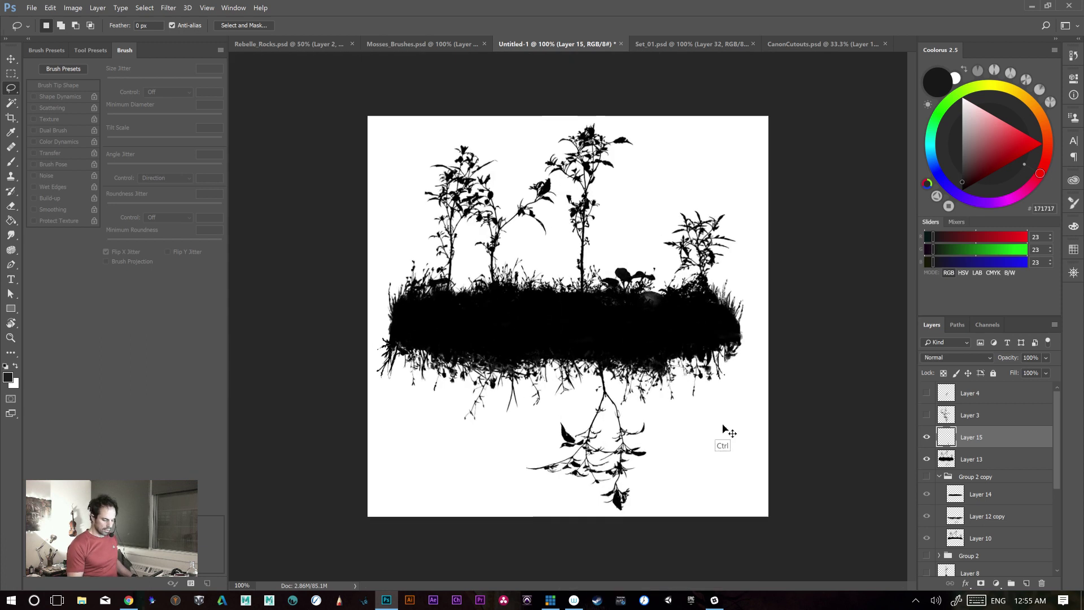
drag(640, 574, 620, 476)
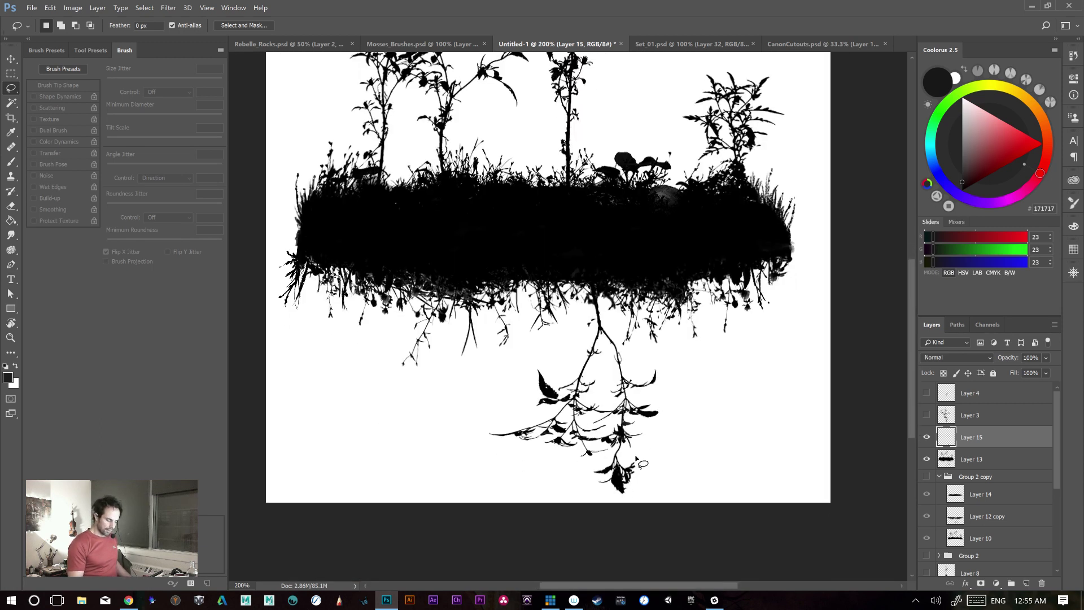
key(ctrl+minus)
key(ctrl+minus)
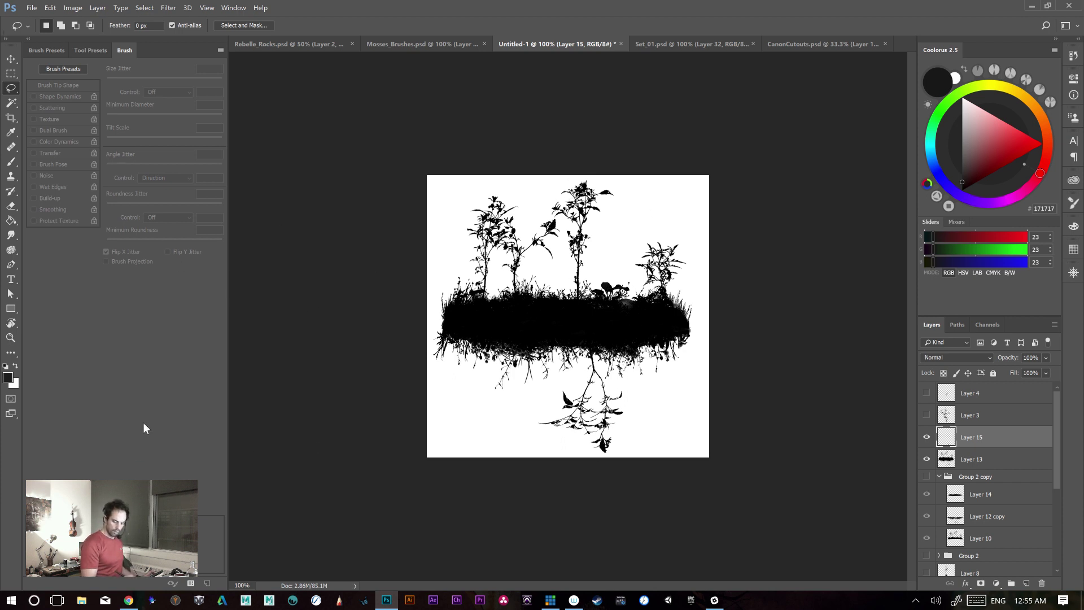
click(49, 9)
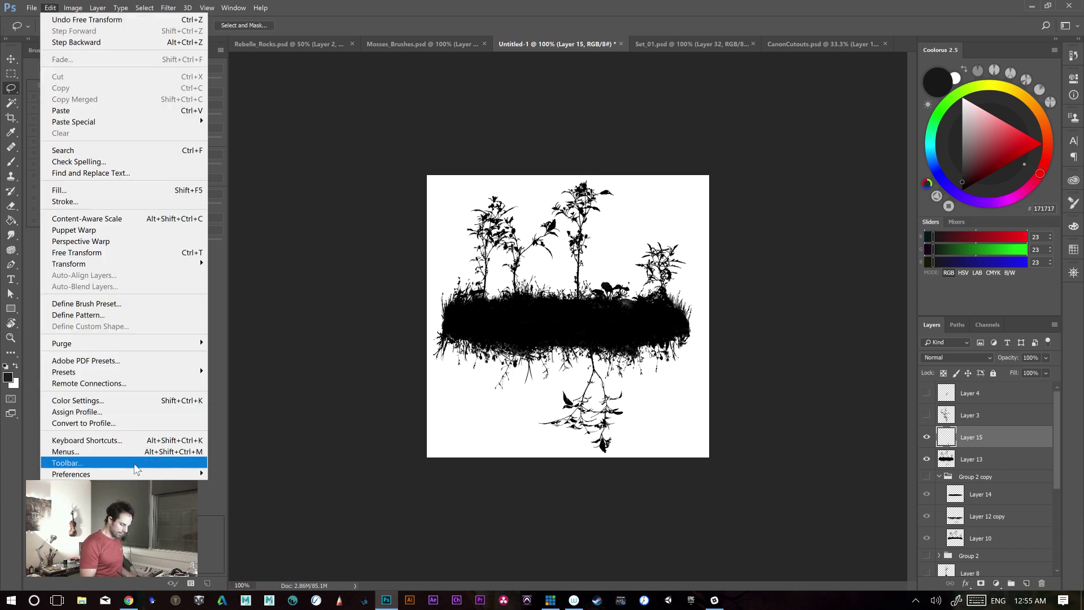
click(163, 303)
click(657, 203)
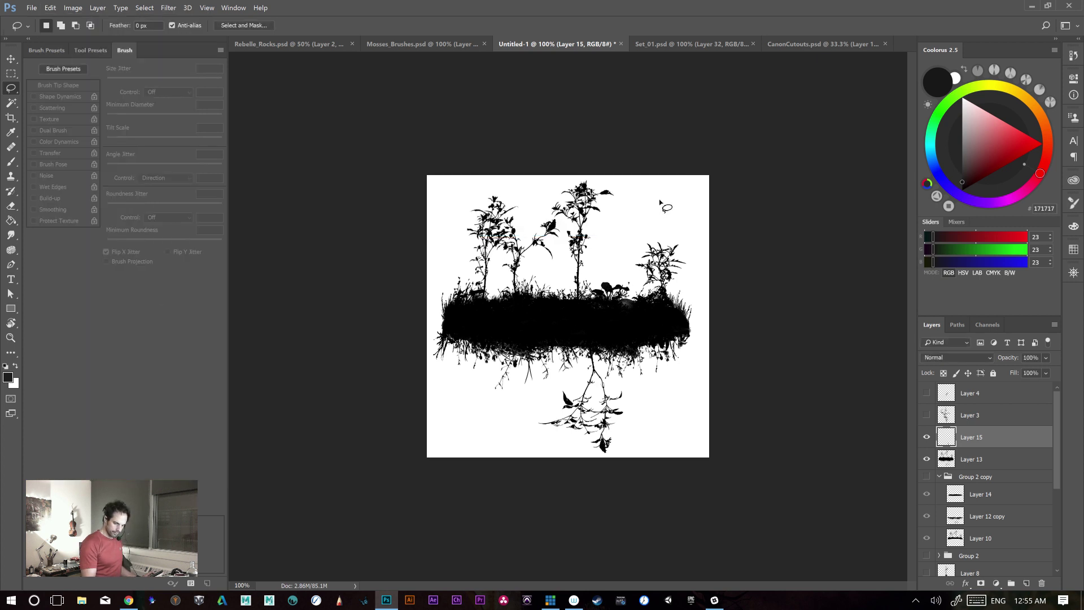
- Switch through the open documents to Set_01.psd and activate the Brush tool
click(285, 45)
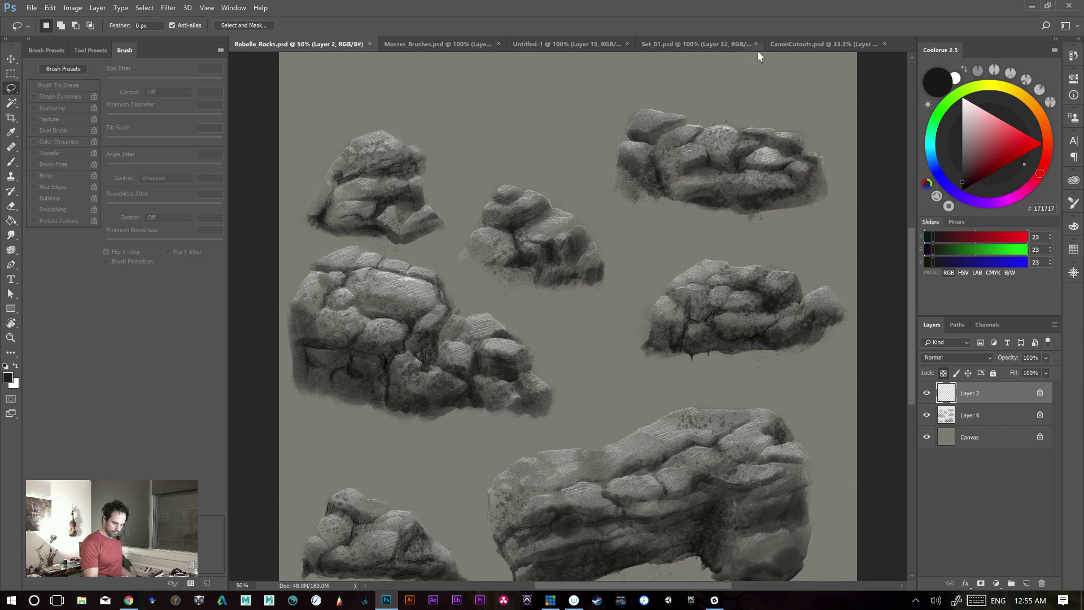
click(779, 45)
click(444, 48)
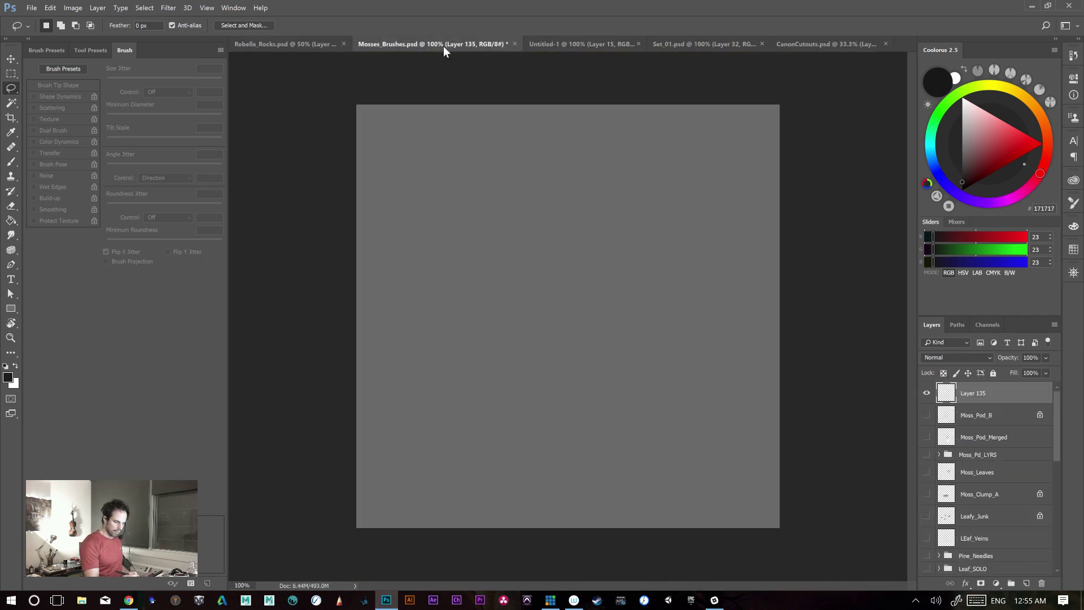
click(683, 46)
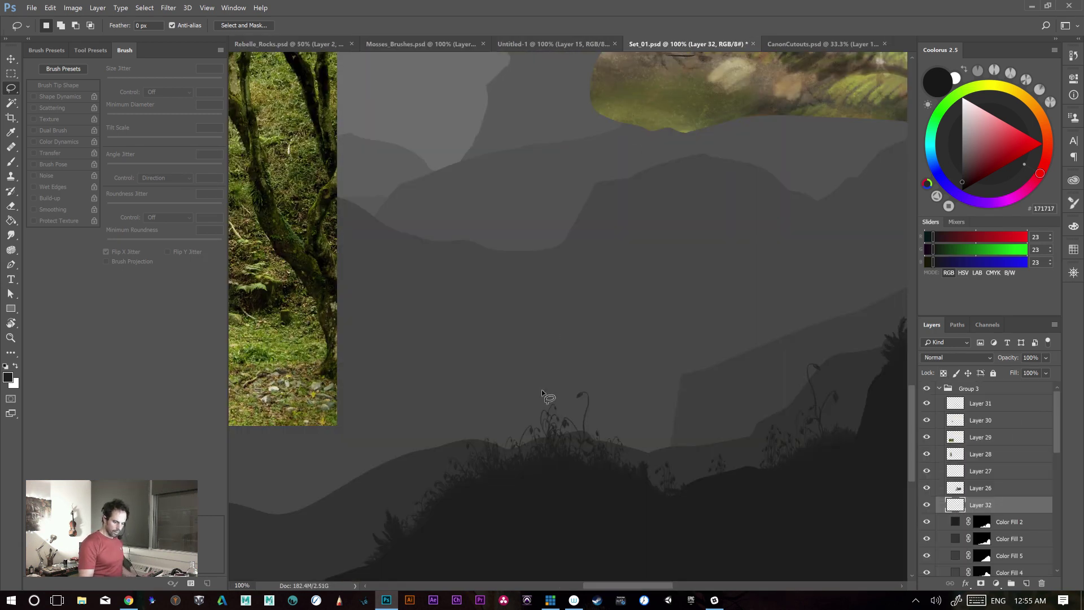
key(b)
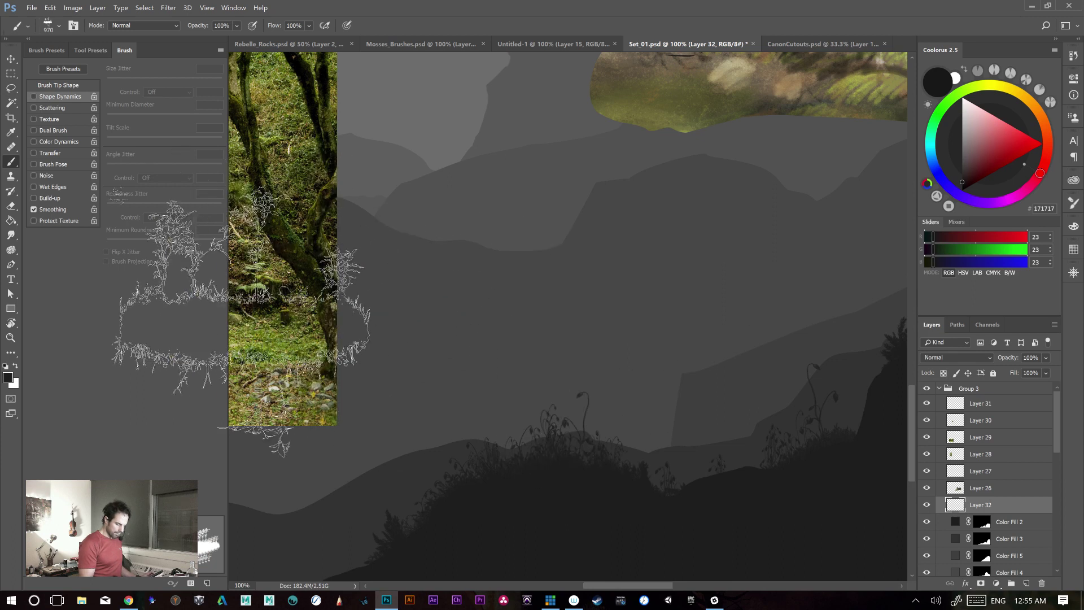
- Delete the recently used 916 px silhouette brush preset
click(47, 50)
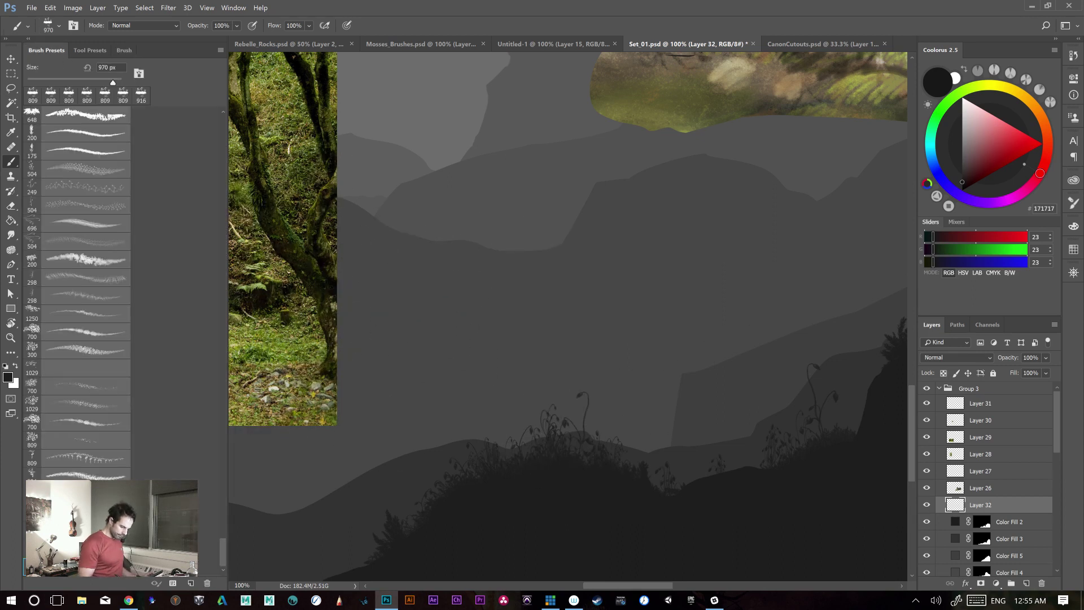
click(141, 95)
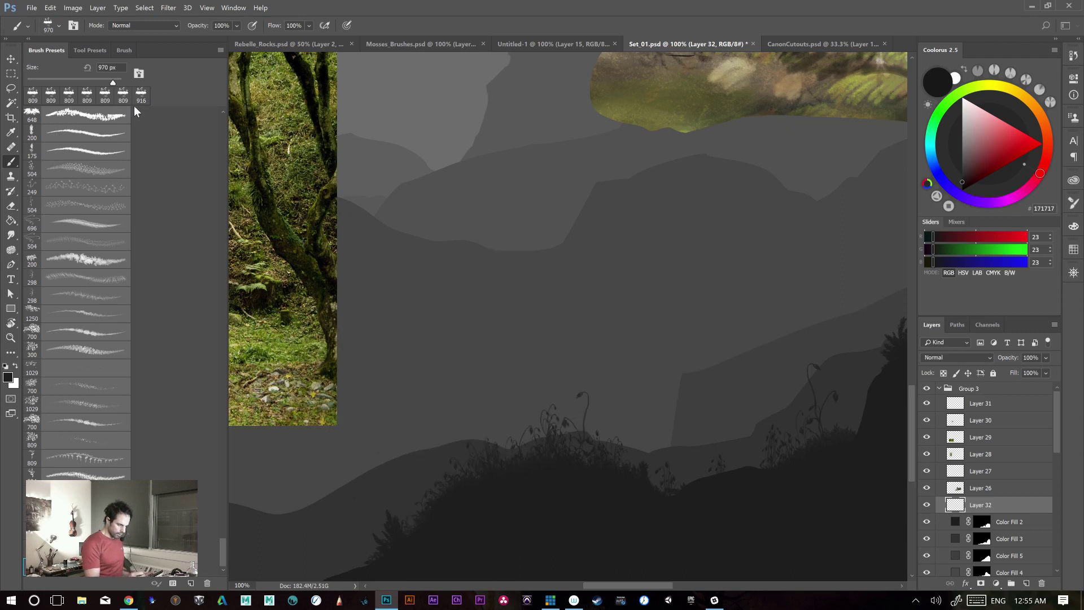
click(207, 587)
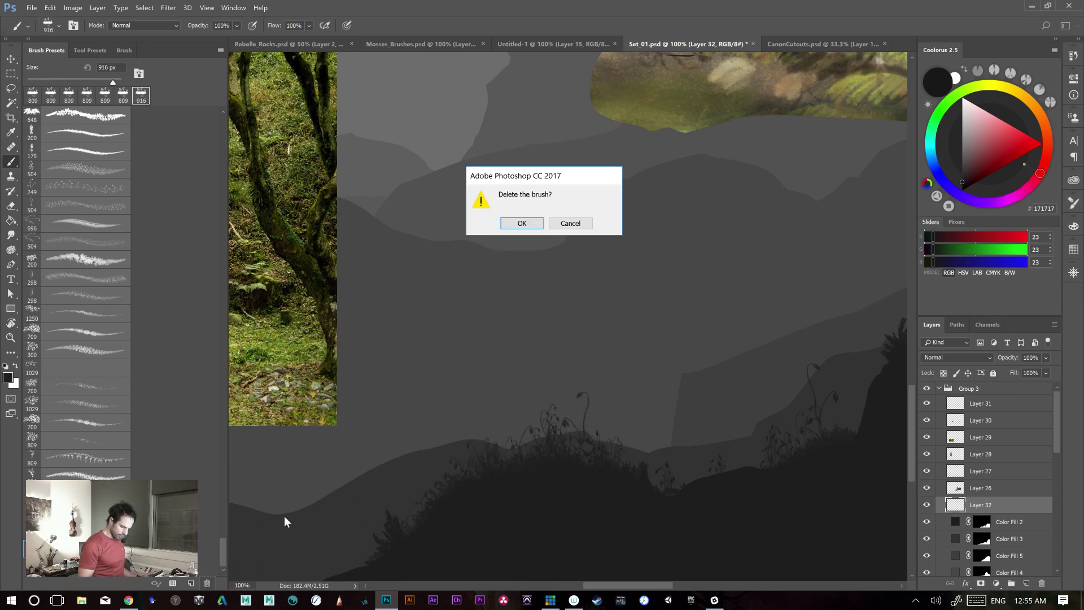
click(518, 225)
- Select the newly defined silhouette brush, undo a trial stroke, and set the tip spacing to 74%
key(.)
drag(485, 316, 693, 285)
key(ctrl+z)
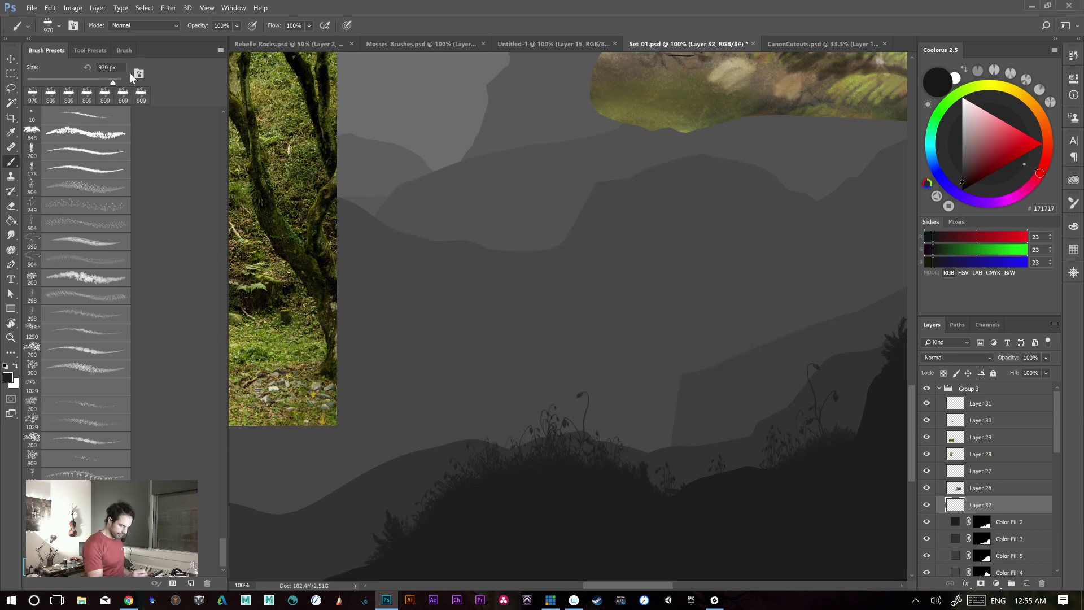
click(125, 51)
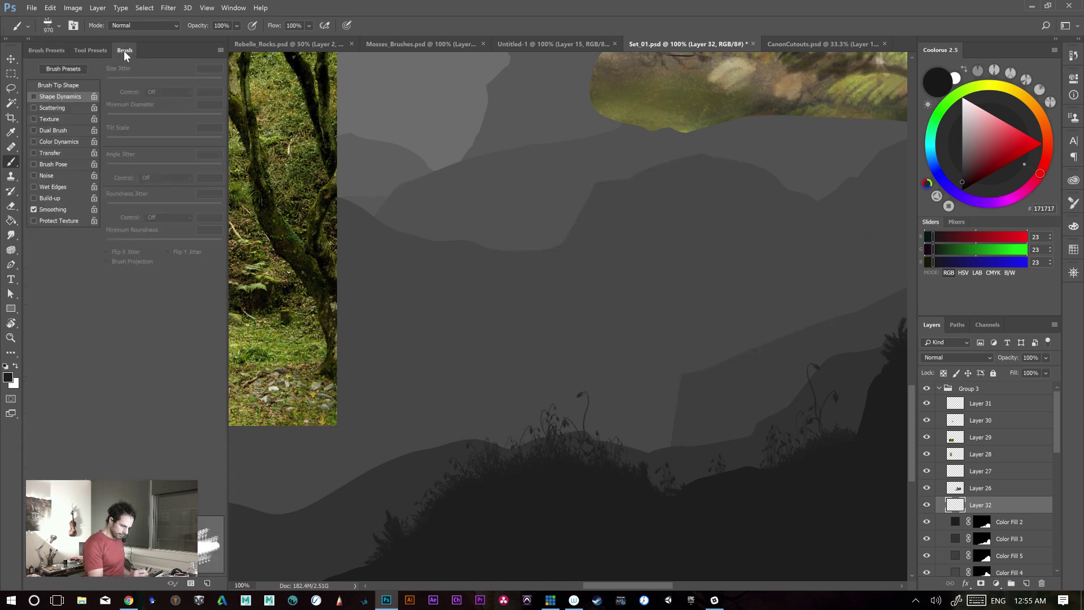
click(67, 86)
mouse_move(118, 489)
mouse_down()
mouse_move(151, 489)
mouse_move(139, 489)
mouse_up()
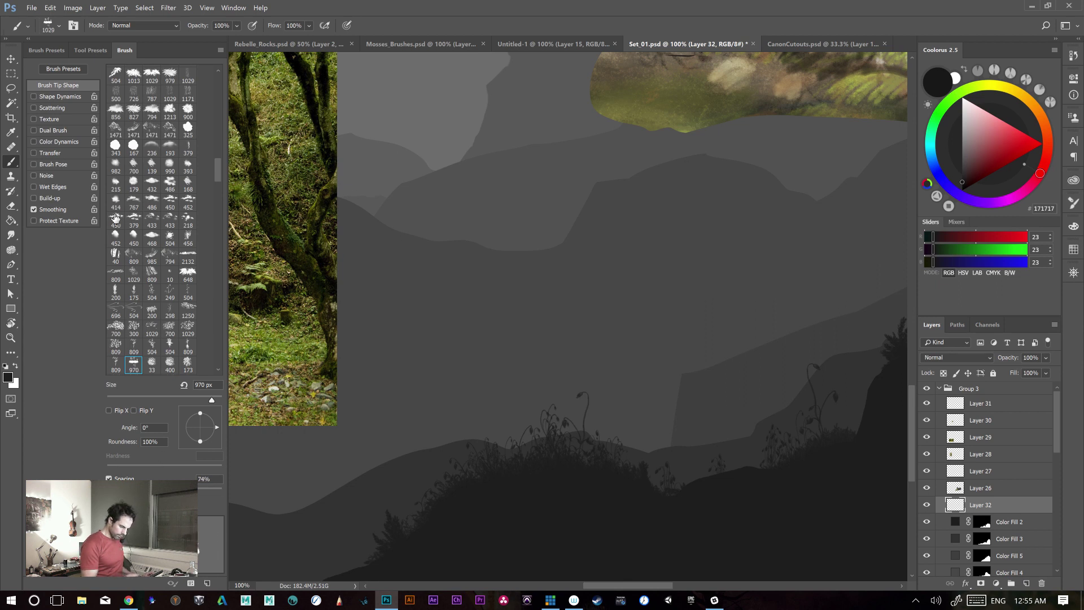
- Enable Shape Dynamics for the brush with 19% size jitter and 35% roundness jitter
click(61, 97)
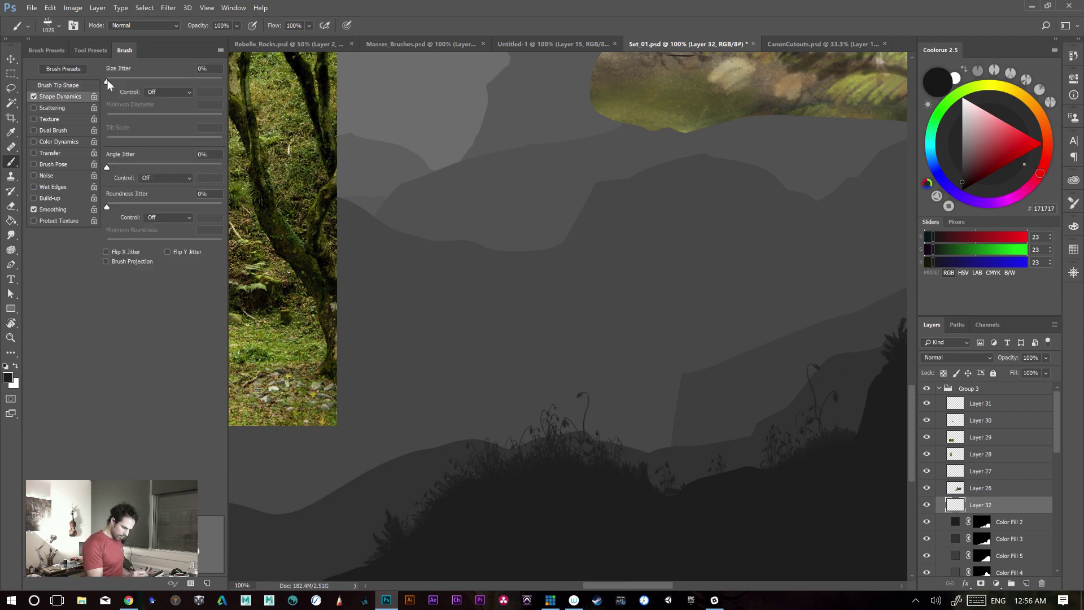
drag(125, 88, 126, 96)
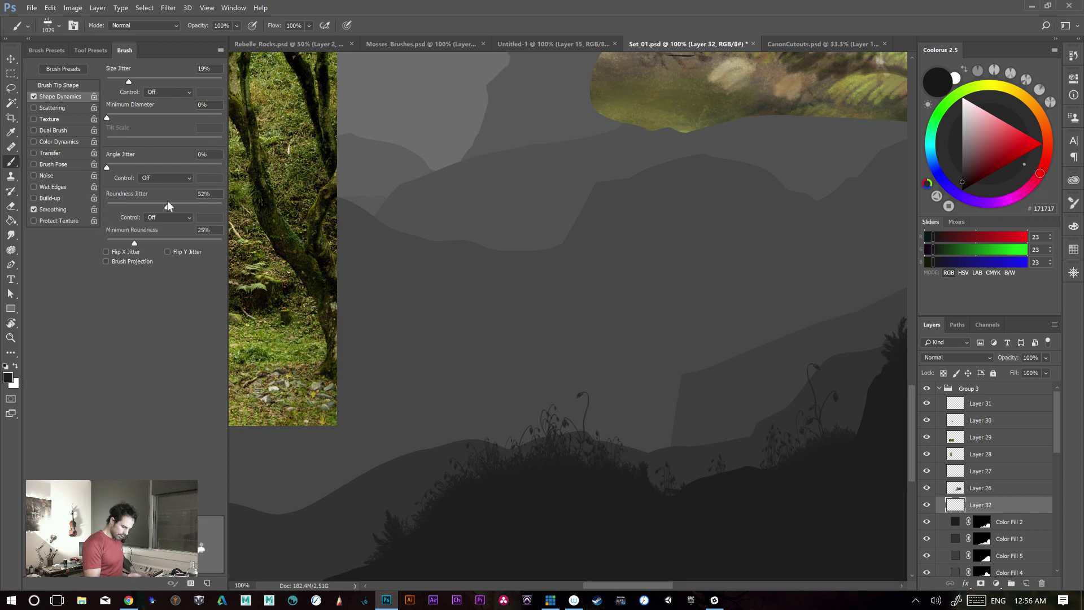
drag(167, 201, 150, 212)
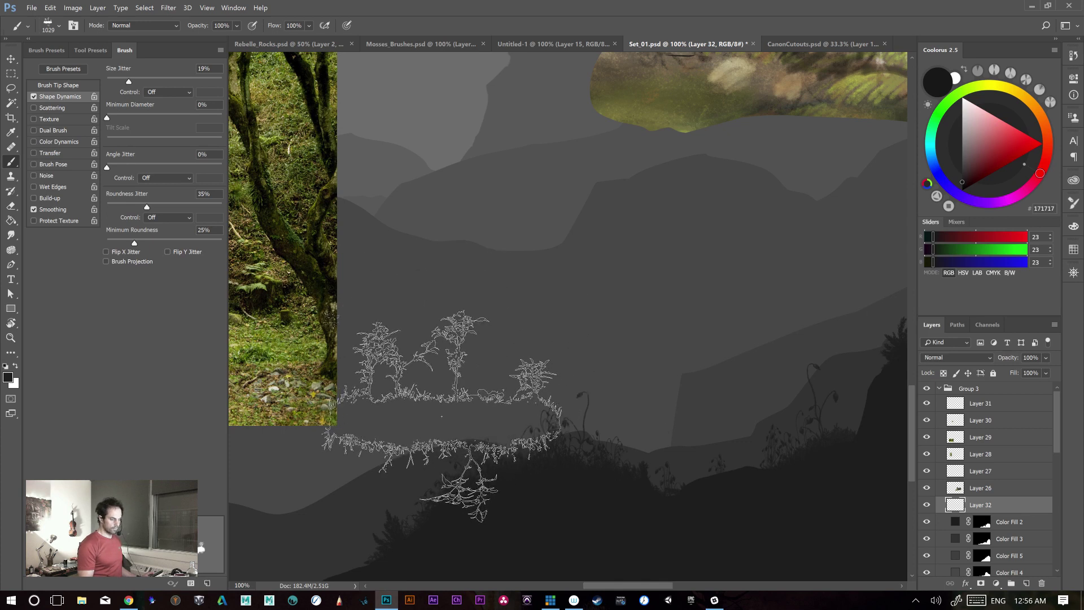
- Try several silhouette strokes across the middle hills on Layer 32, undoing each one
drag(452, 398, 794, 380)
key(ctrl+z)
drag(455, 364, 793, 328)
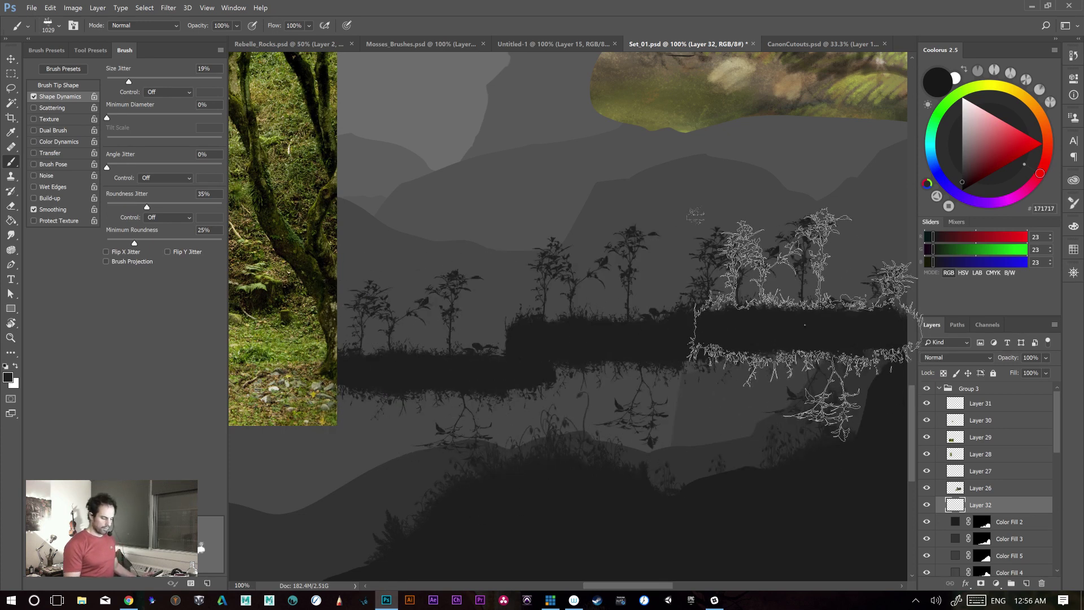
key(ctrl+z)
drag(533, 311, 728, 300)
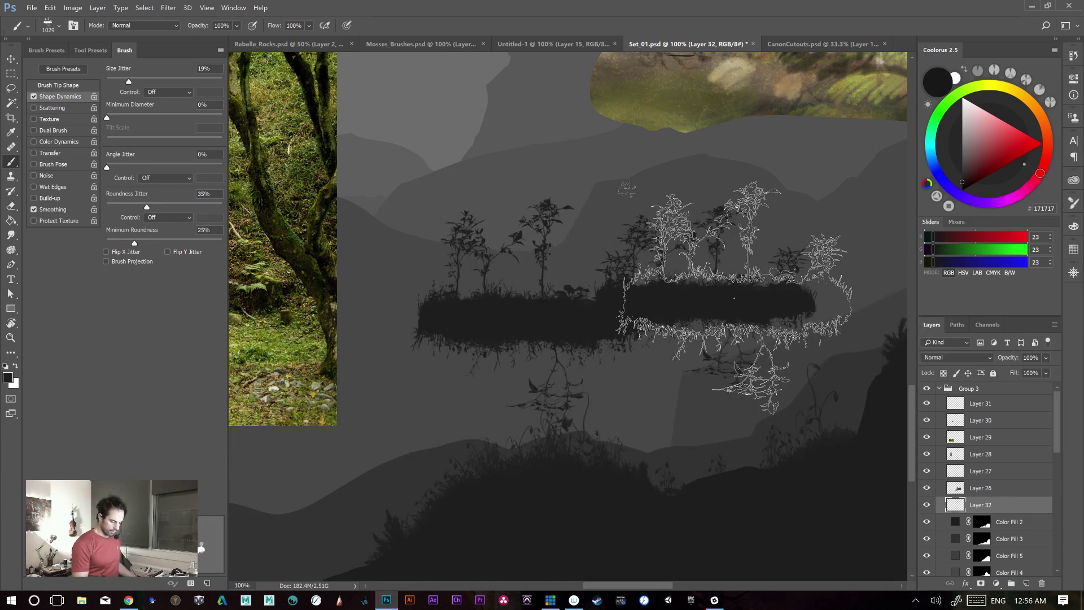
key(ctrl+z)
- Try a horizontal foliage band extended with overlapping silhouette stamps above the foreground hill, and undo it all
drag(505, 288, 677, 287)
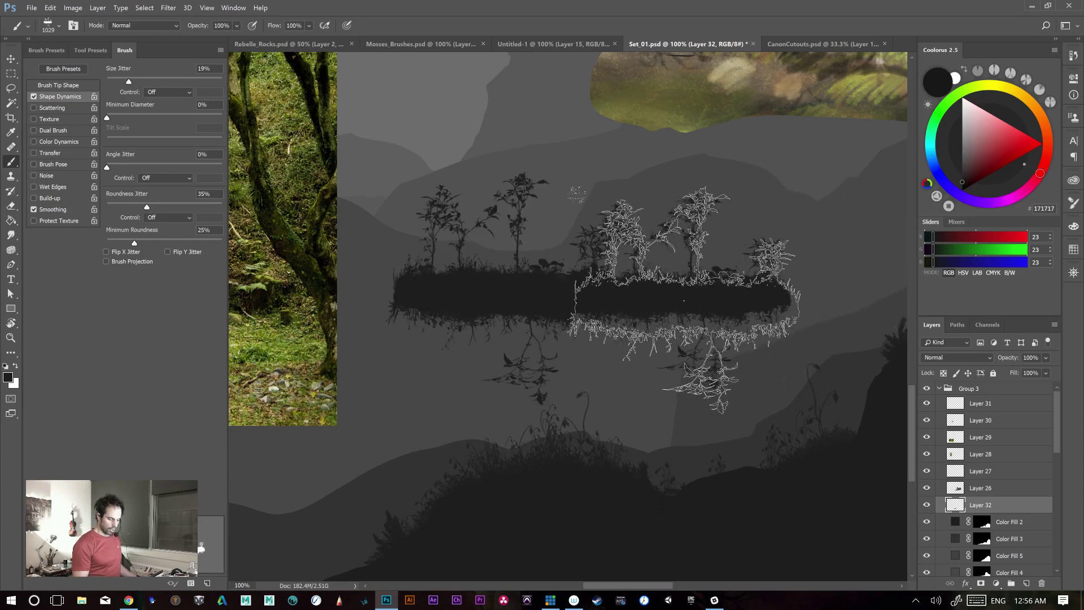
click(651, 280)
key(ctrl+z)
click(641, 283)
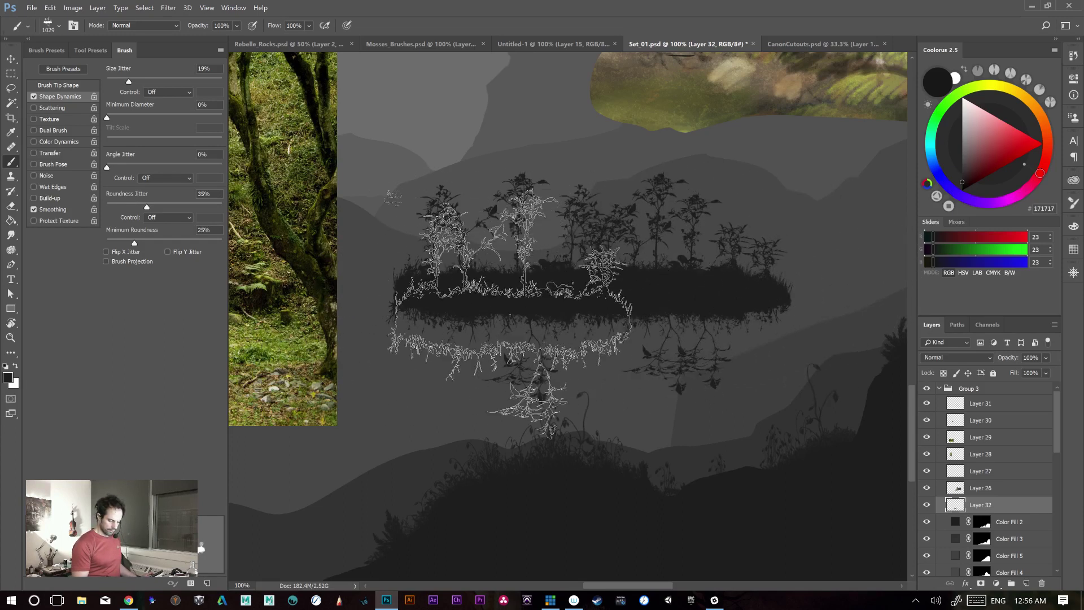
mouse_move(614, 297)
mouse_down()
mouse_move(809, 343)
mouse_move(718, 293)
mouse_move(631, 289)
mouse_up()
key(ctrl+z)
click(746, 275)
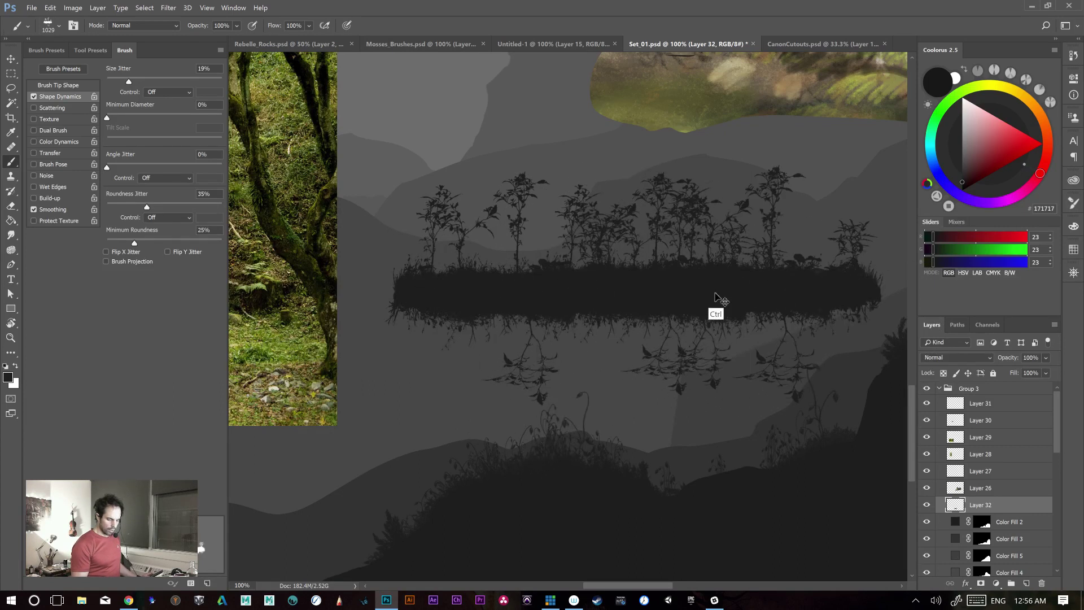
drag(712, 305, 559, 400)
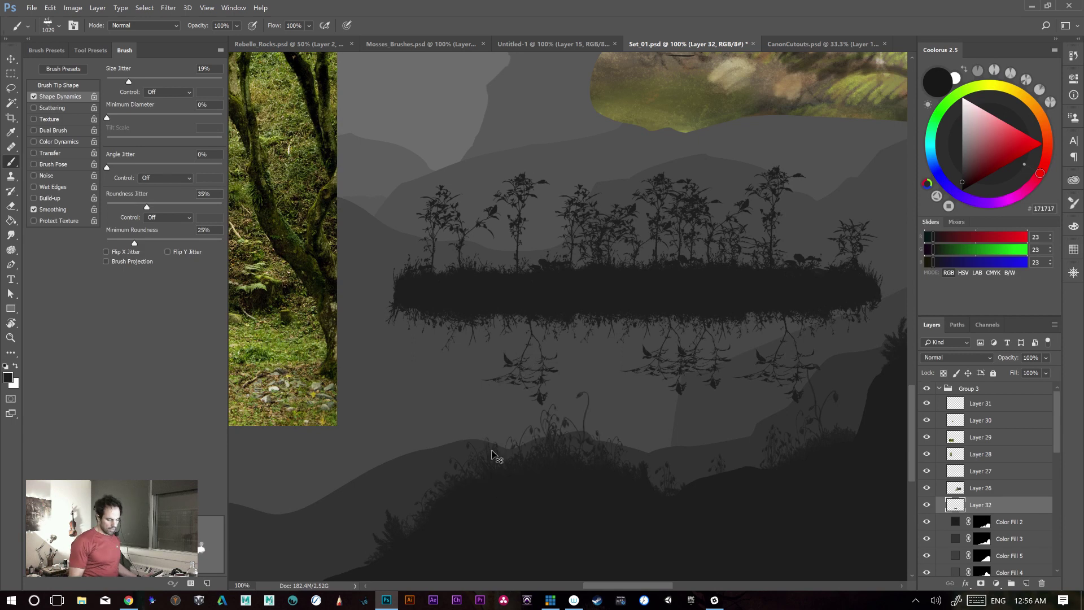
key(ctrl+z)
- Stamp two overlapping silhouettes side by side above the dark foreground hill on Layer 32
click(618, 291)
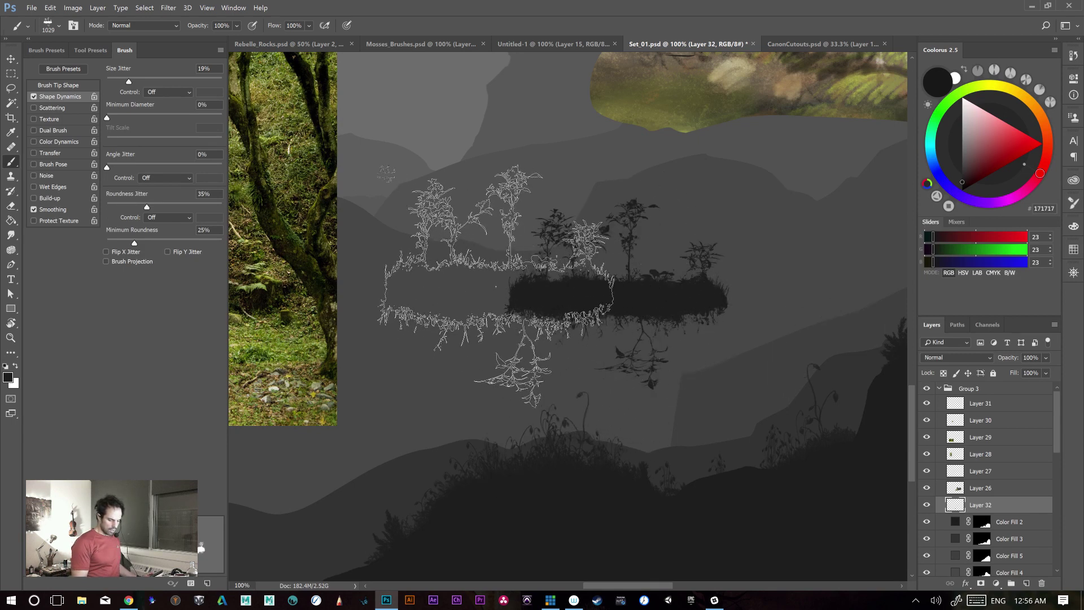
click(479, 291)
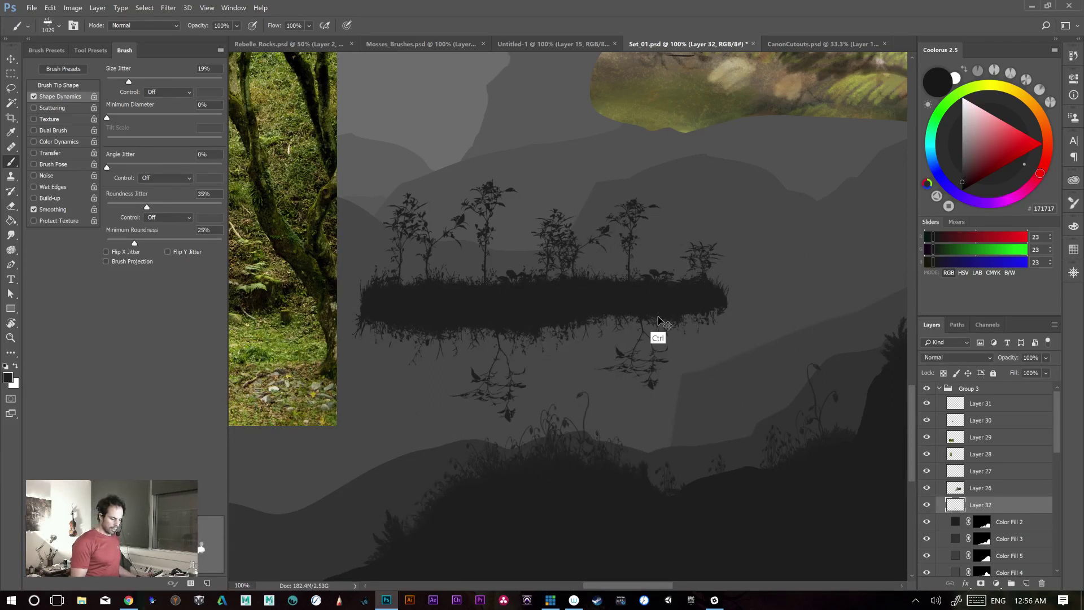
- Try different overlaps of two silhouette stamps above the dark foreground hill on Layer 32, undoing and re-stamping the second one
key(ctrl+z)
click(622, 294)
mouse_move(482, 308)
mouse_down()
mouse_move(389, 432)
mouse_move(560, 305)
mouse_move(641, 302)
mouse_move(506, 293)
mouse_move(645, 306)
mouse_move(707, 292)
mouse_move(682, 288)
mouse_move(785, 292)
mouse_move(600, 446)
mouse_up()
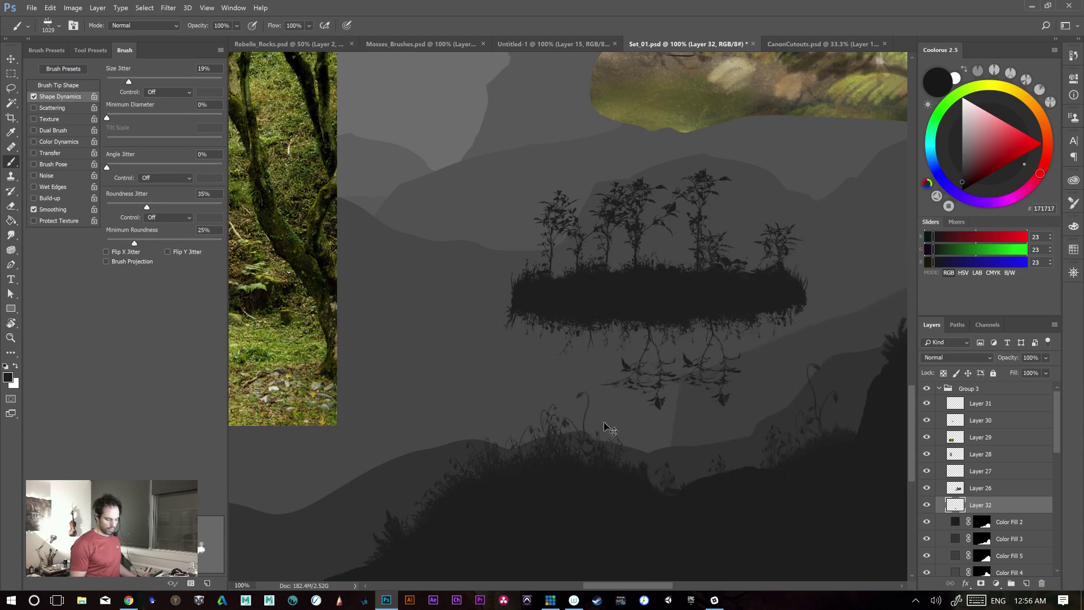
key(ctrl+z)
click(526, 290)
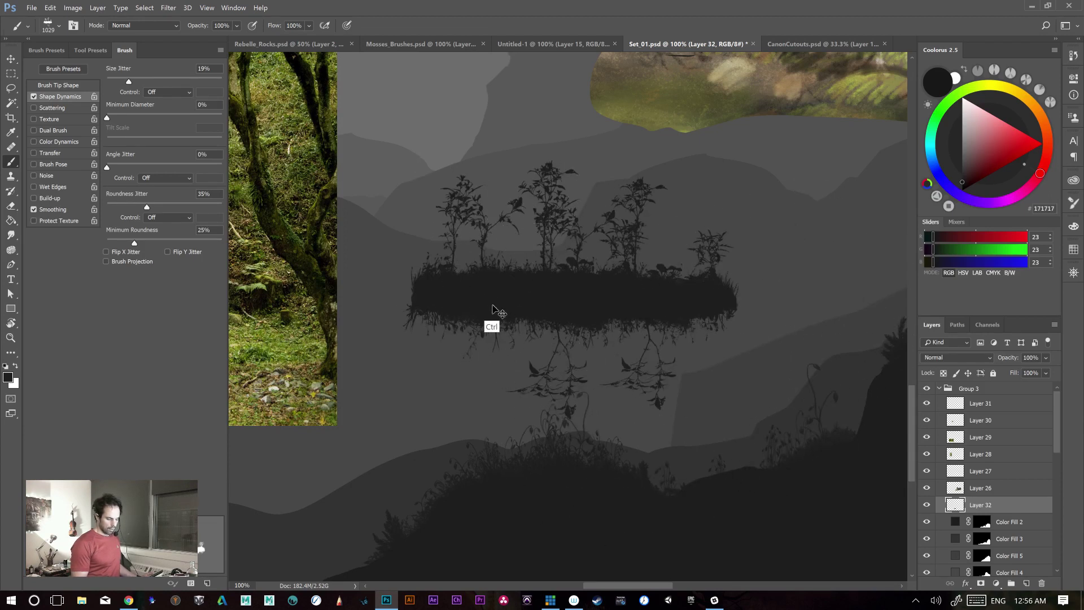
key(ctrl+z)
click(506, 291)
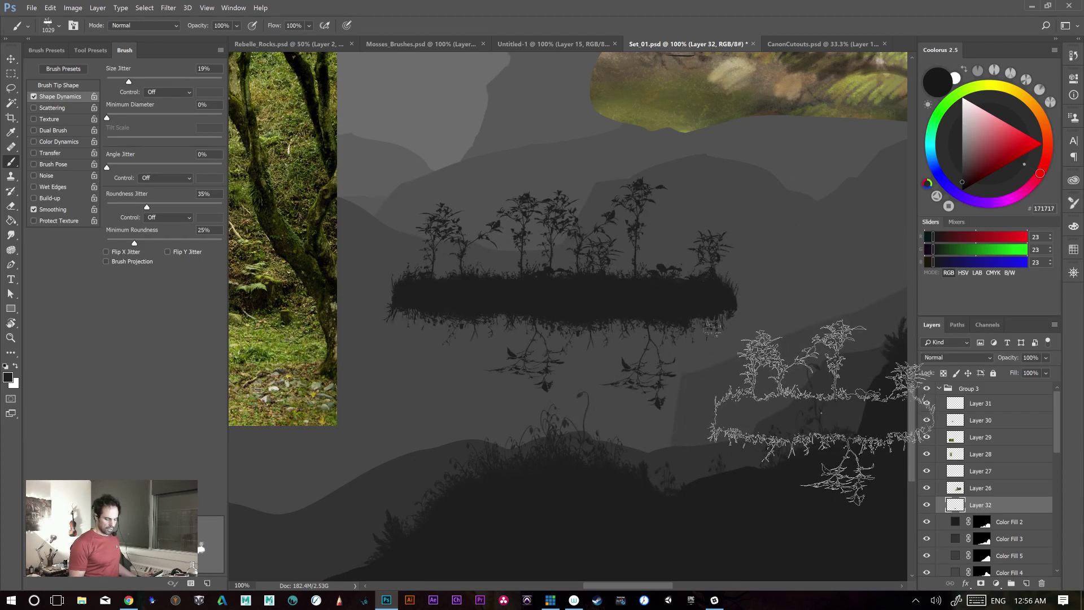
- Try extending the silhouette band above the foreground hill with further overlapping stamps, and undo the whole band
click(660, 292)
key(ctrl+z)
click(681, 296)
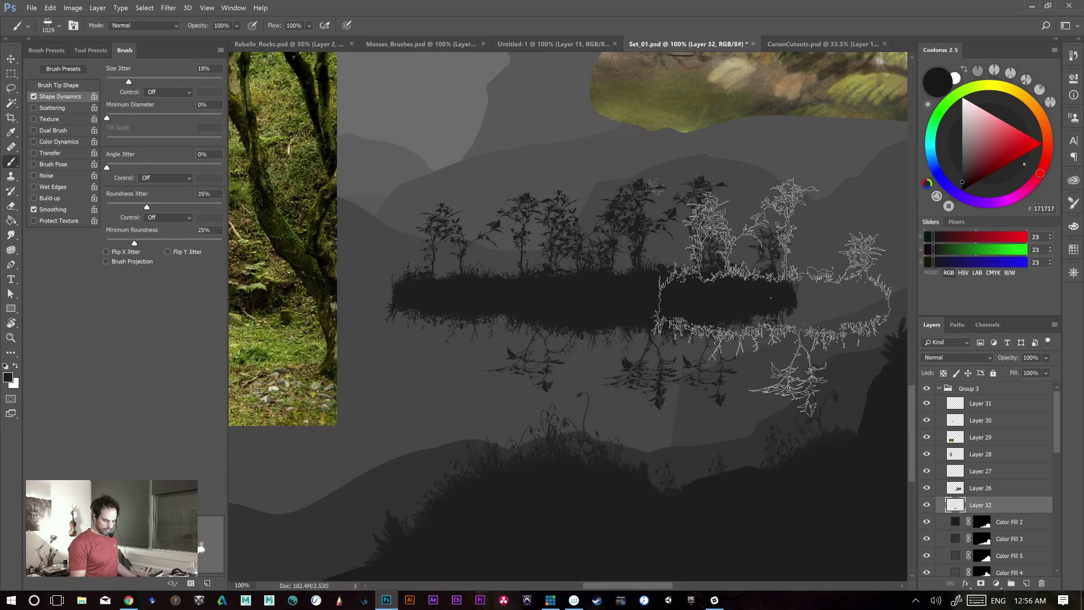
click(717, 305)
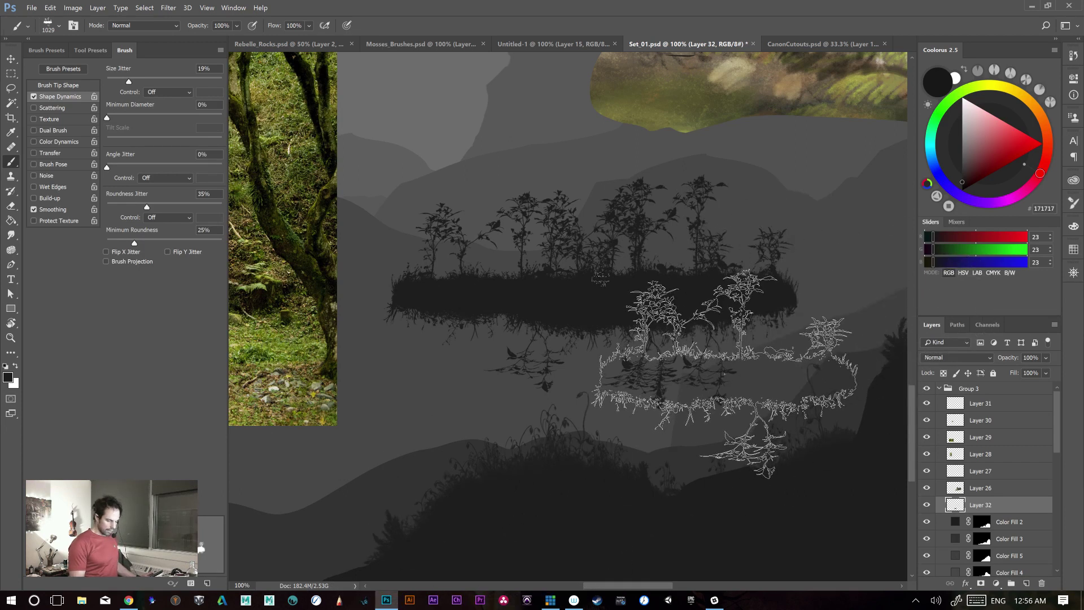
key(ctrl+plus)
key(ctrl+minus)
key(ctrl+minus)
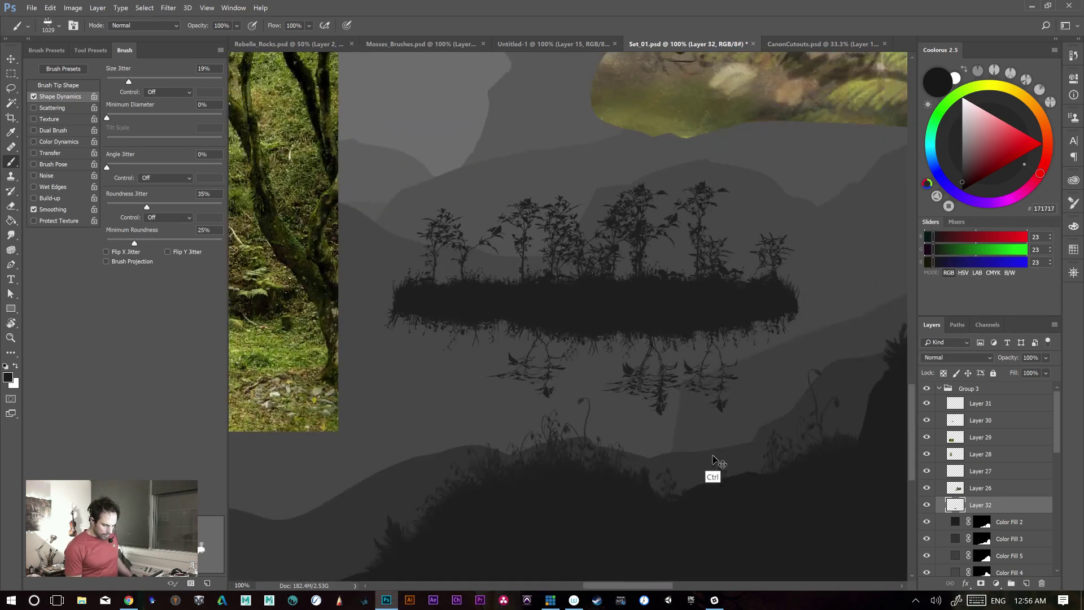
key(ctrl+alt+z)
key(ctrl+alt+z)
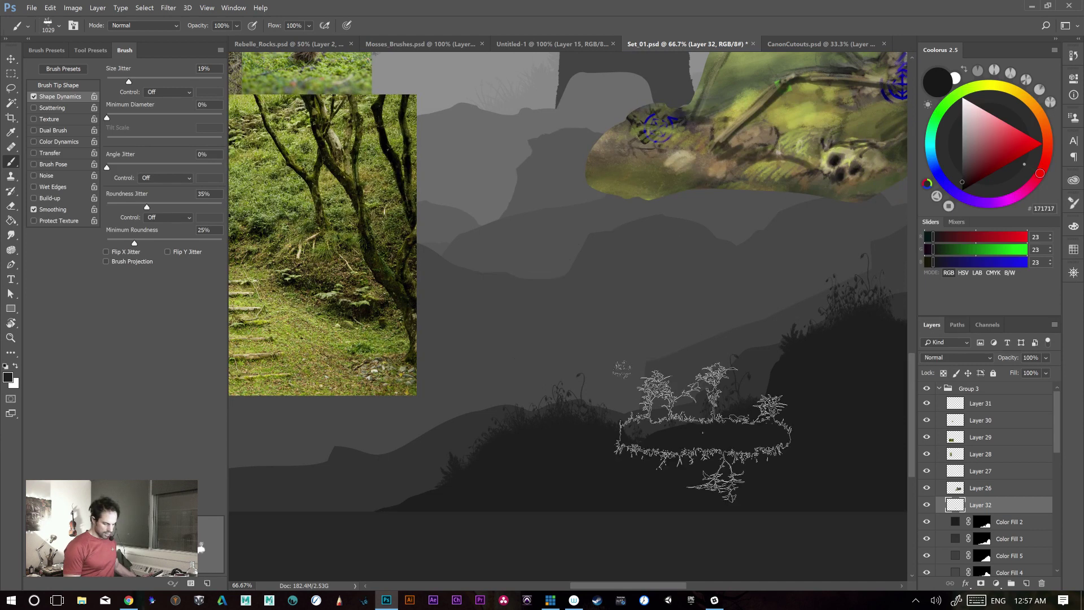
- Stamp the silhouette on Layer 32 in the open area above the foreground hill and inspect its shape up close
drag(625, 299, 486, 319)
key(ctrl+z)
click(666, 280)
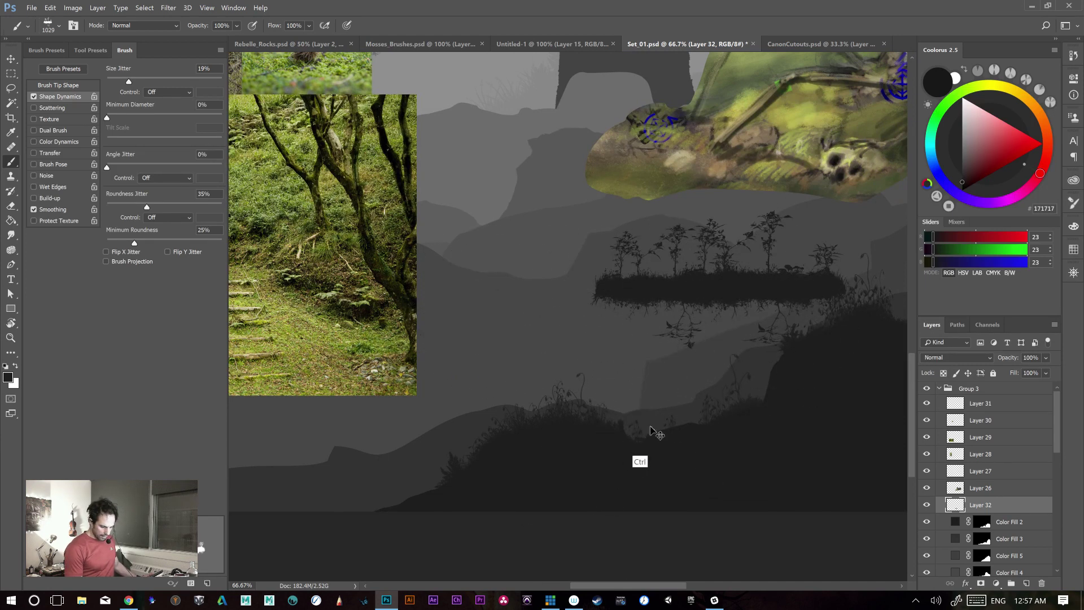
key(ctrl+plus)
drag(752, 376, 530, 378)
key(ctrl+plus)
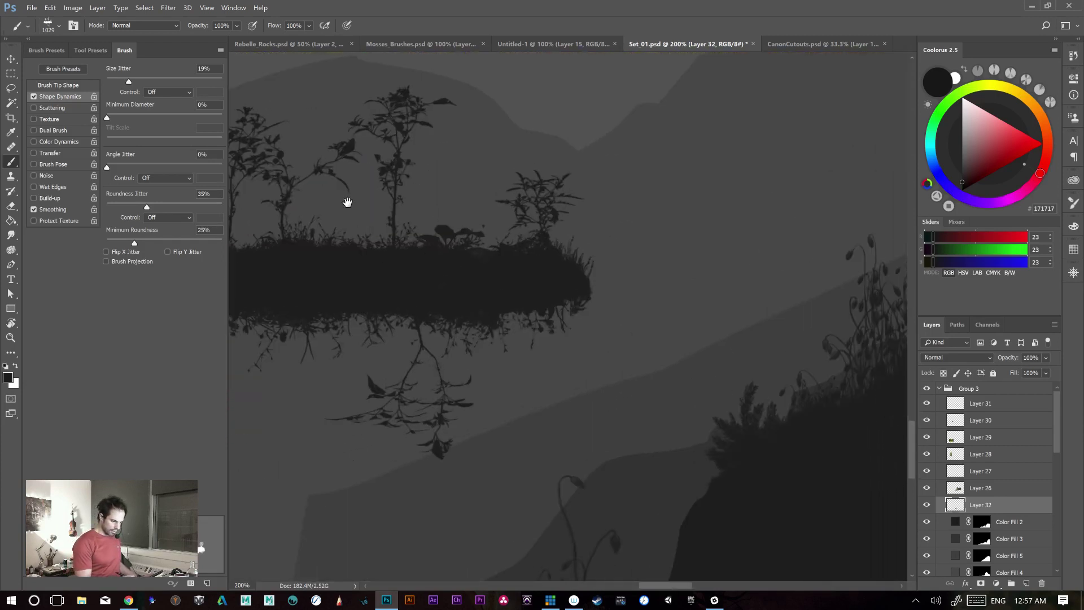
drag(348, 202, 448, 245)
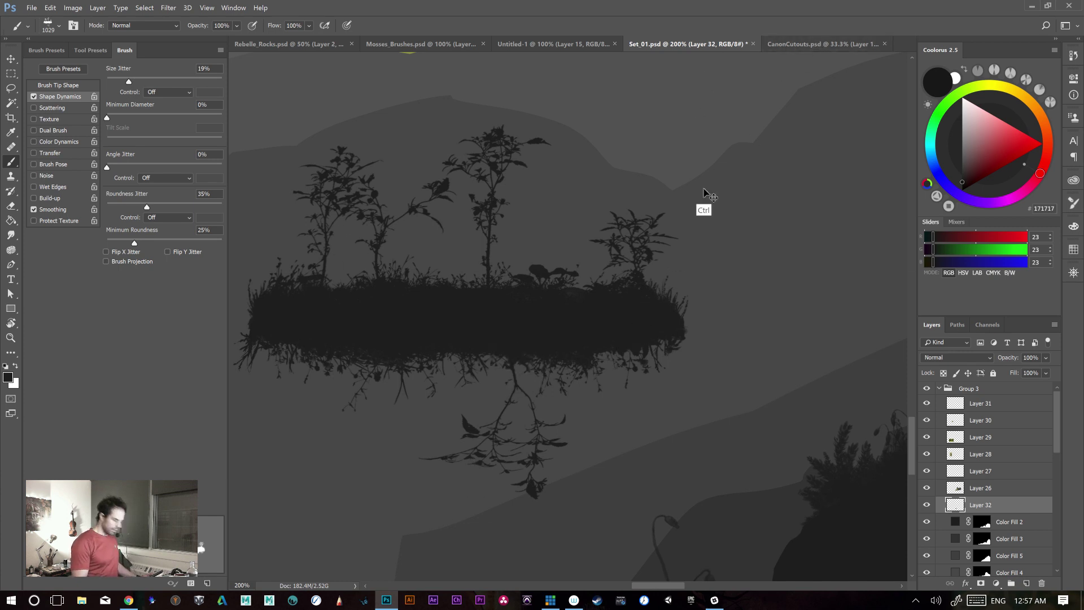
- Return to the Untitled-1 document and merge Layer 15 down into Layer 13
click(788, 44)
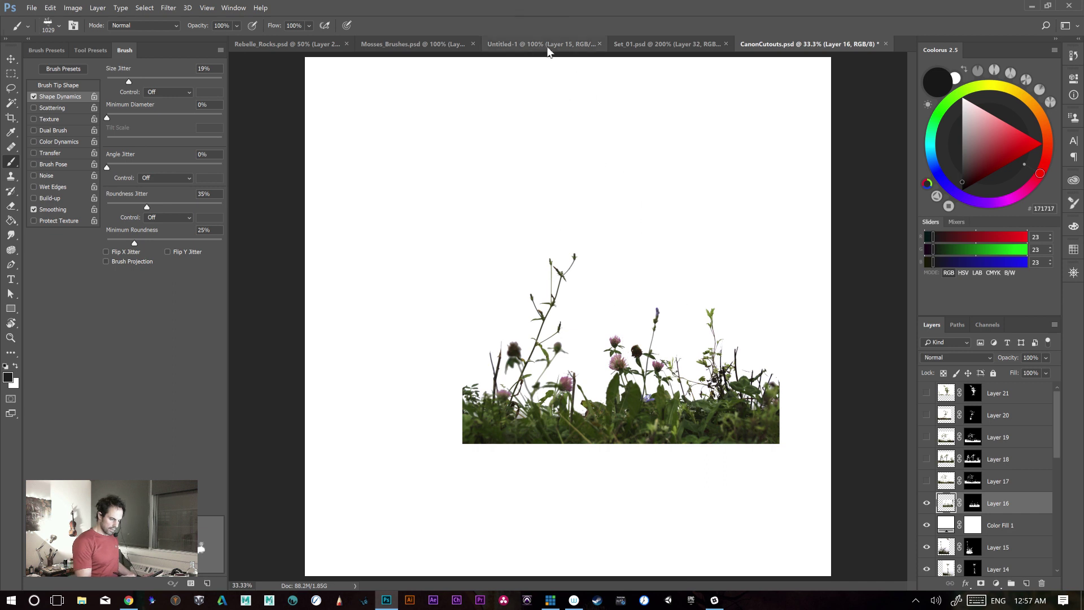
click(547, 47)
key(ctrl+plus)
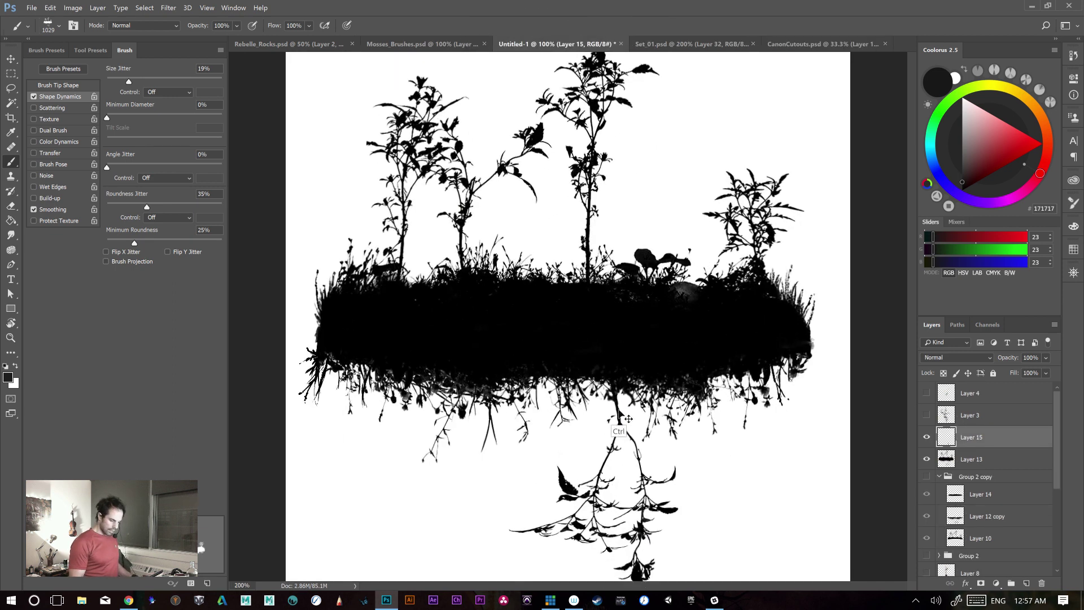
key(ctrl+plus)
mouse_move(598, 314)
mouse_down()
mouse_move(726, 488)
mouse_move(719, 468)
mouse_up()
key(l)
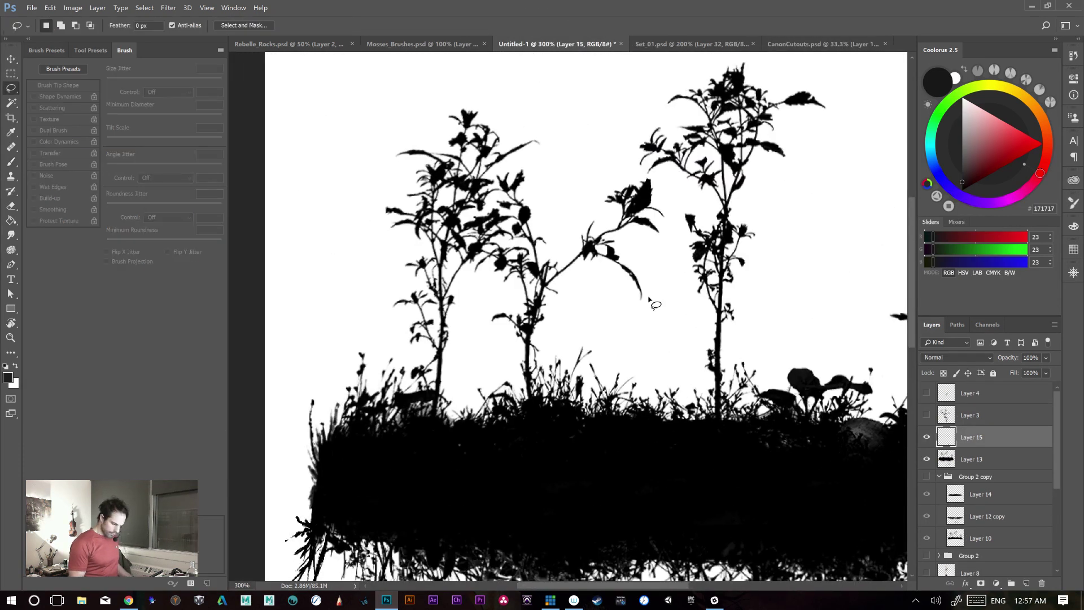
click(977, 458)
click(976, 442)
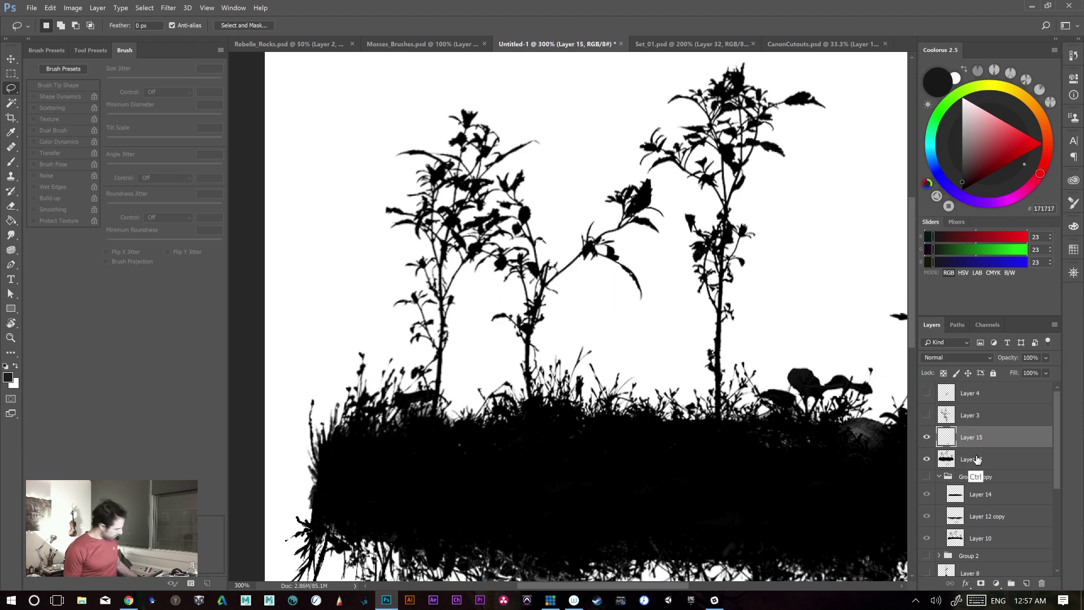
key(ctrl+e)
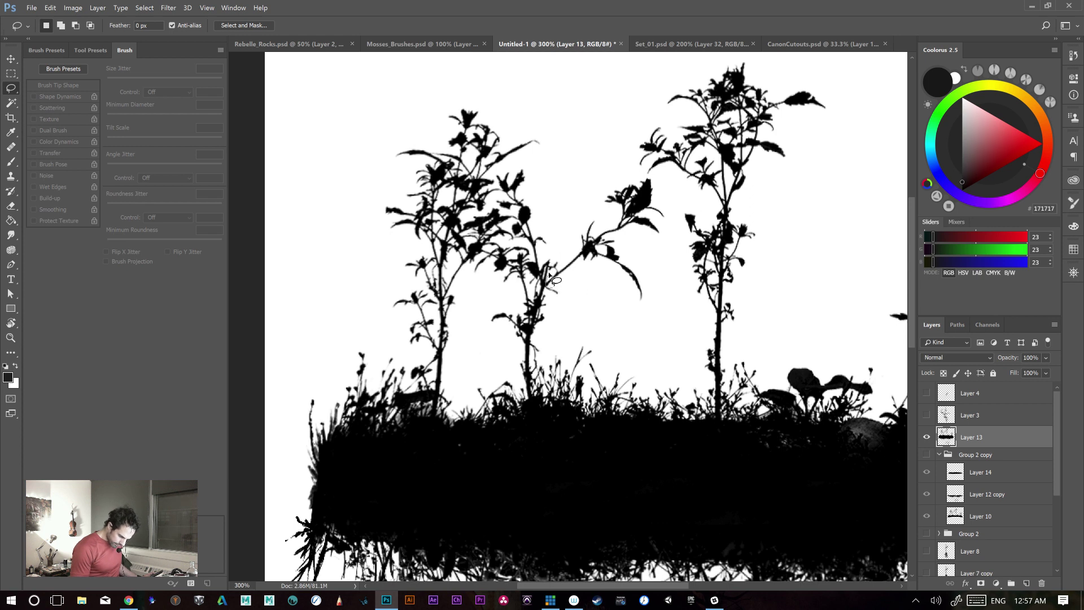
- Lasso the long slanting branch of the second plant on Layer 13 and cut it onto its own layer
mouse_move(569, 236)
mouse_down()
mouse_move(622, 183)
mouse_move(669, 190)
mouse_move(675, 226)
mouse_move(663, 282)
mouse_move(592, 328)
mouse_up()
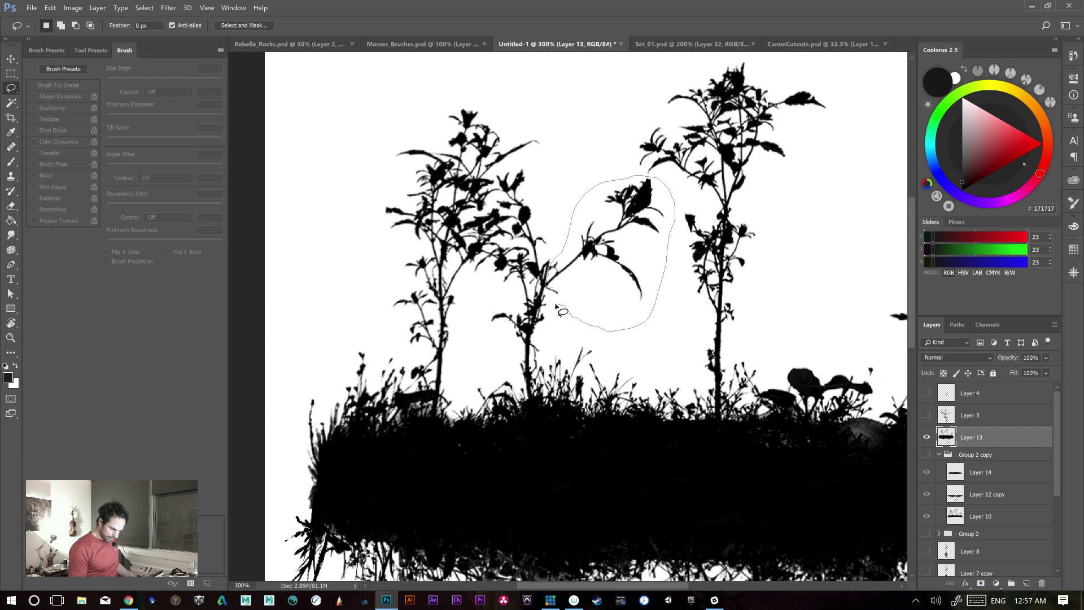
drag(551, 293, 551, 294)
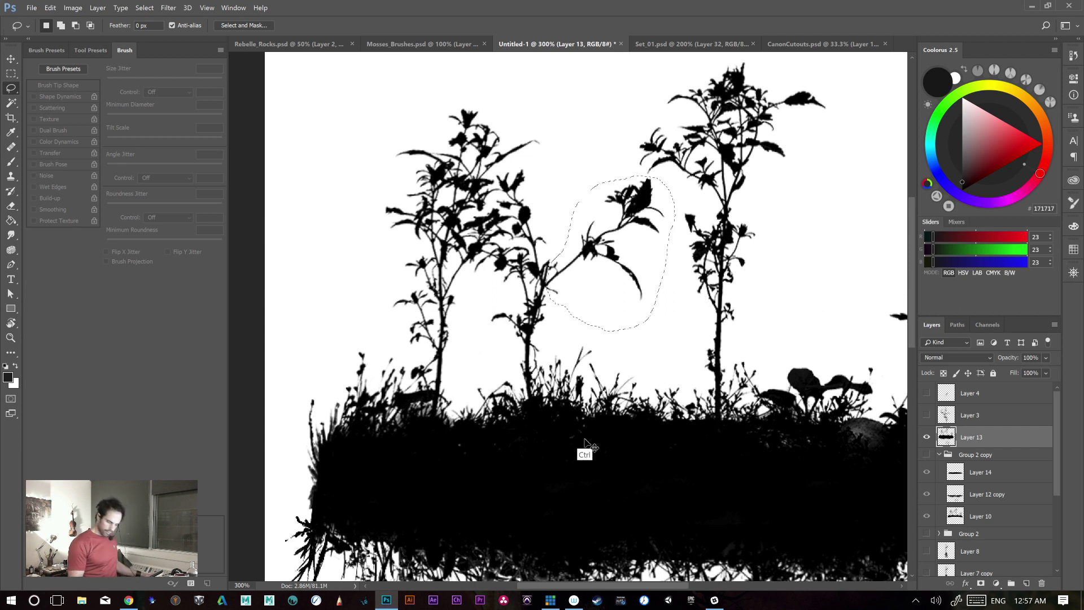
key(ctrl+j)
- Rotate the separated branch about -34° so it stands more upright, and reposition it to join the second plant's stem
key(ctrl+t)
drag(701, 380, 675, 293)
drag(604, 251, 576, 225)
drag(655, 262, 601, 206)
drag(655, 297, 646, 305)
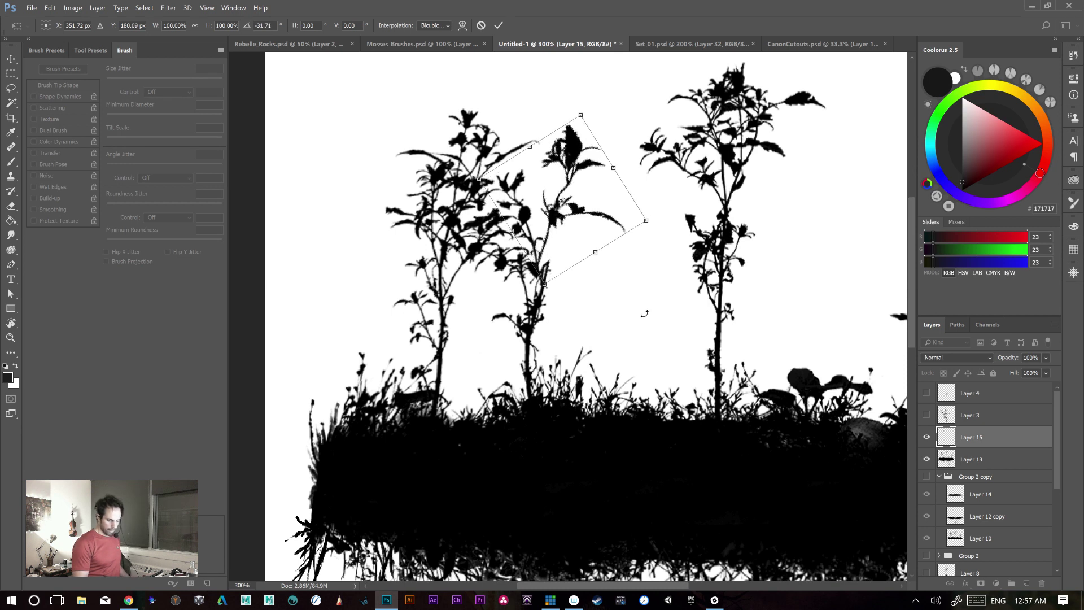
drag(596, 207, 604, 207)
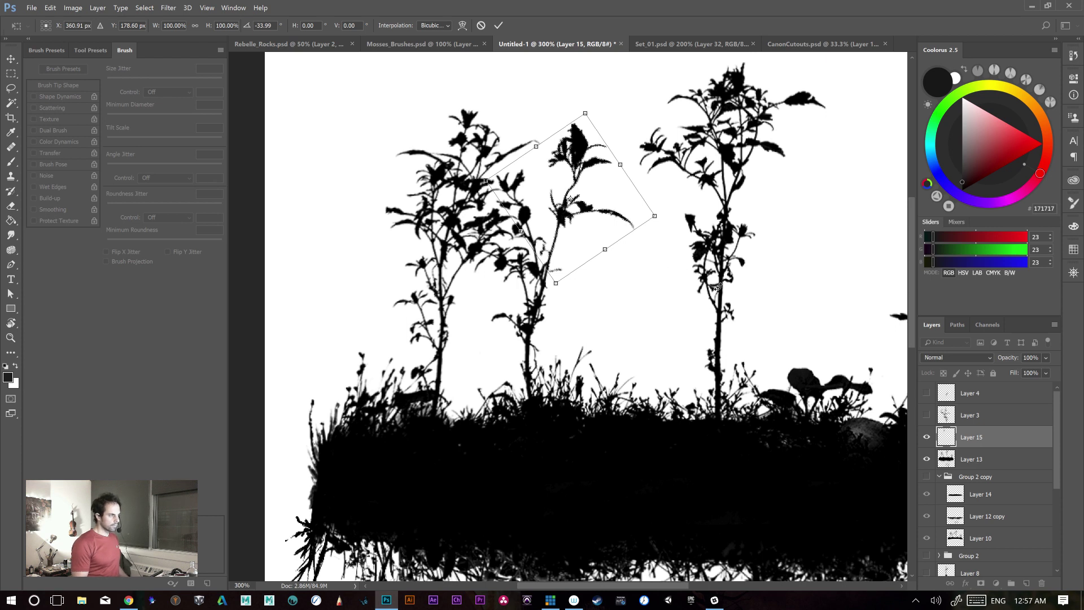
drag(727, 288, 728, 290)
key(Return)
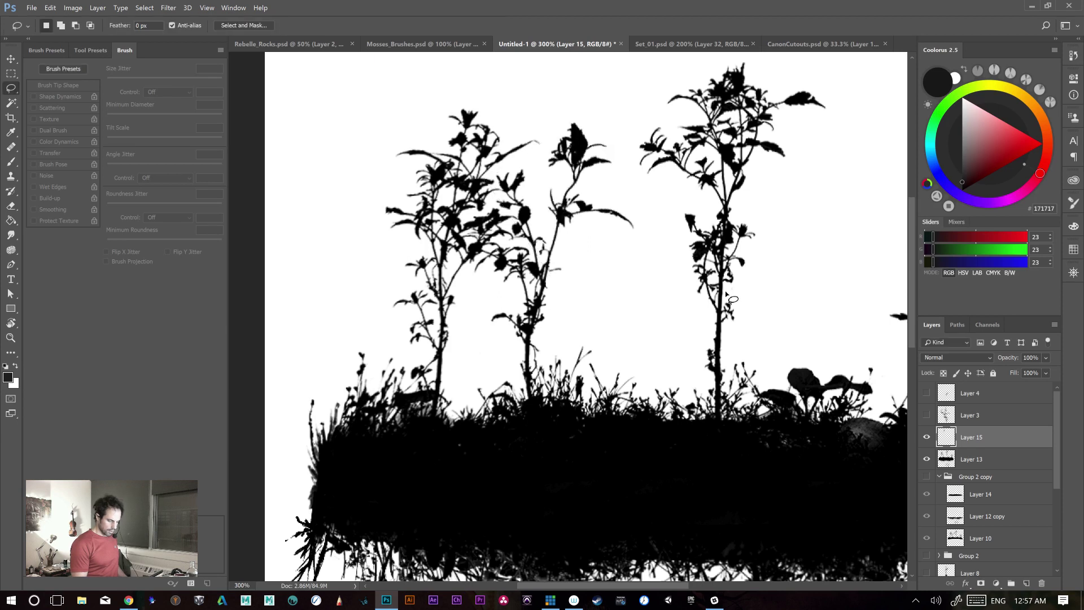
- Delete the long curved leaf sticking out from the rotated branch on Layer 15, and clear the selection
drag(689, 362, 643, 410)
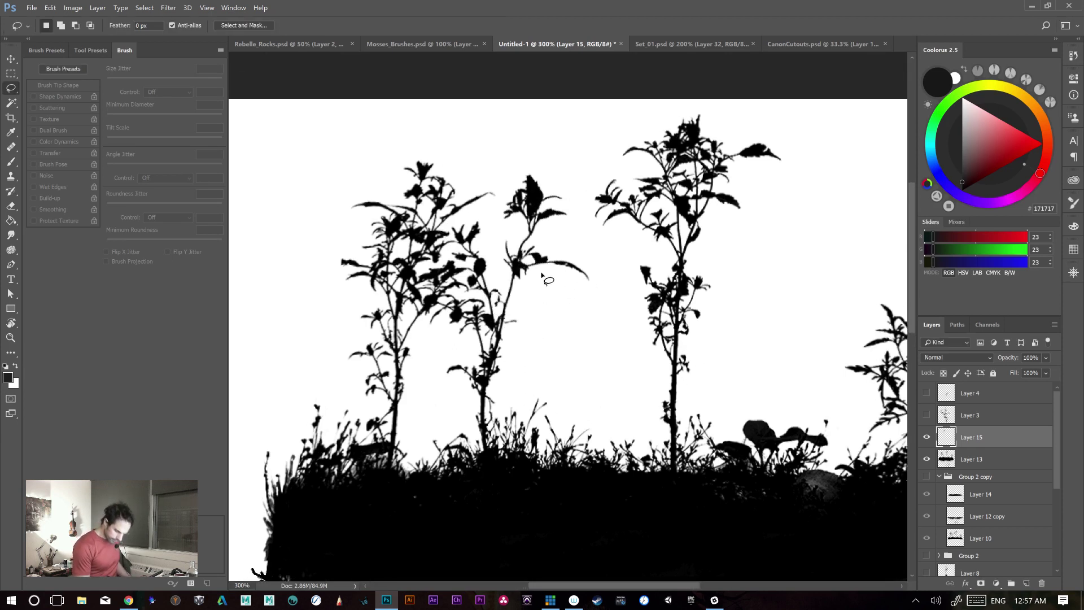
mouse_move(581, 255)
mouse_down()
mouse_move(597, 295)
mouse_move(539, 310)
mouse_up()
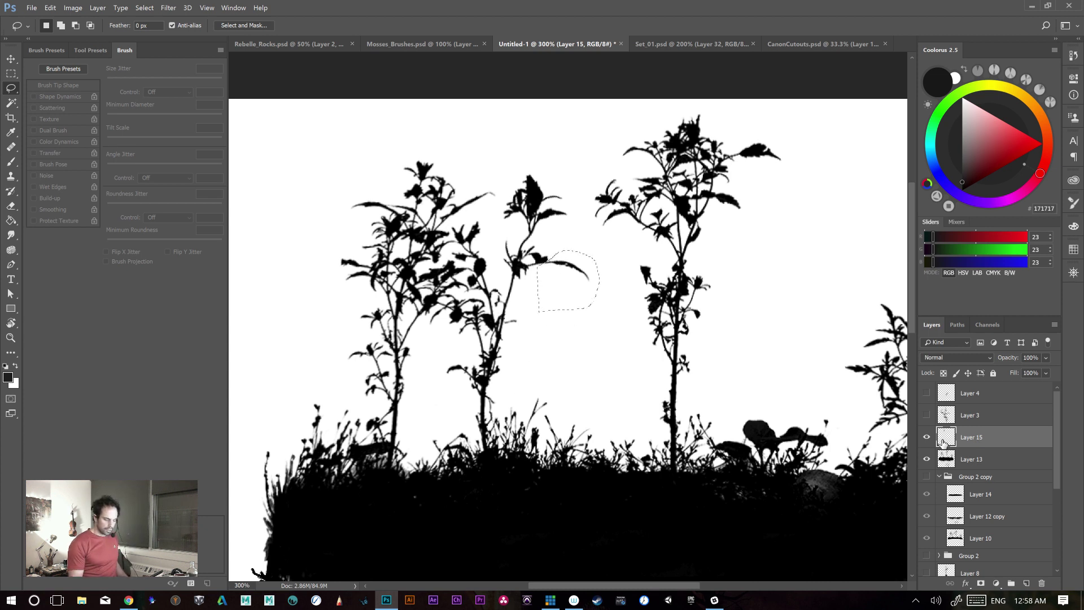
key(Delete)
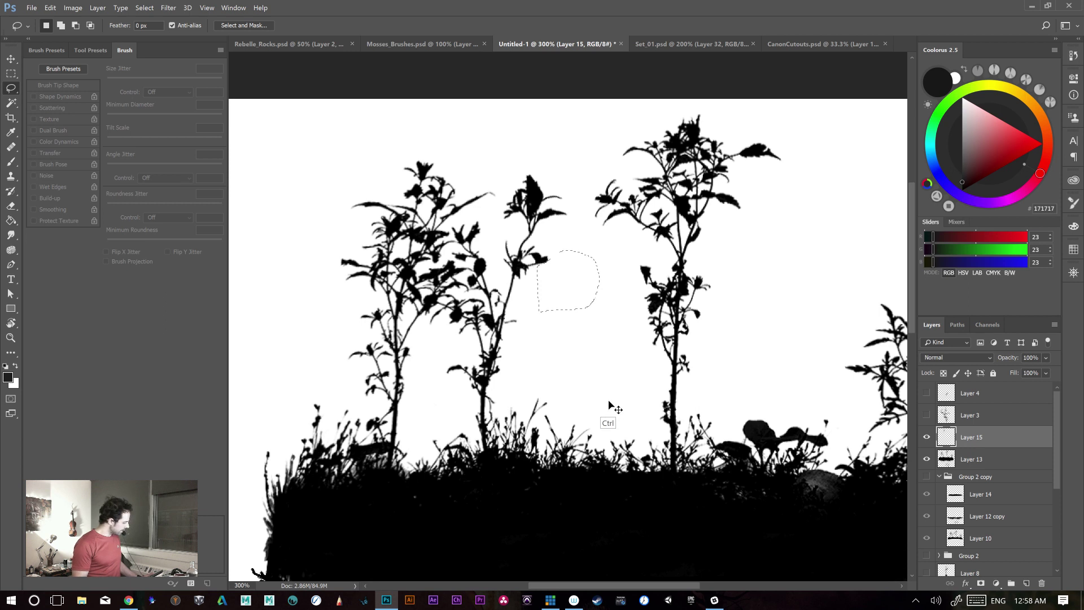
key(ctrl+d)
- Delete the leaf protruding from the tall middle plant's crown on Layer 13, and reduce the eraser to 9 px at the remaining stub
mouse_move(738, 465)
mouse_down()
mouse_move(689, 432)
mouse_move(516, 425)
mouse_move(654, 441)
mouse_up()
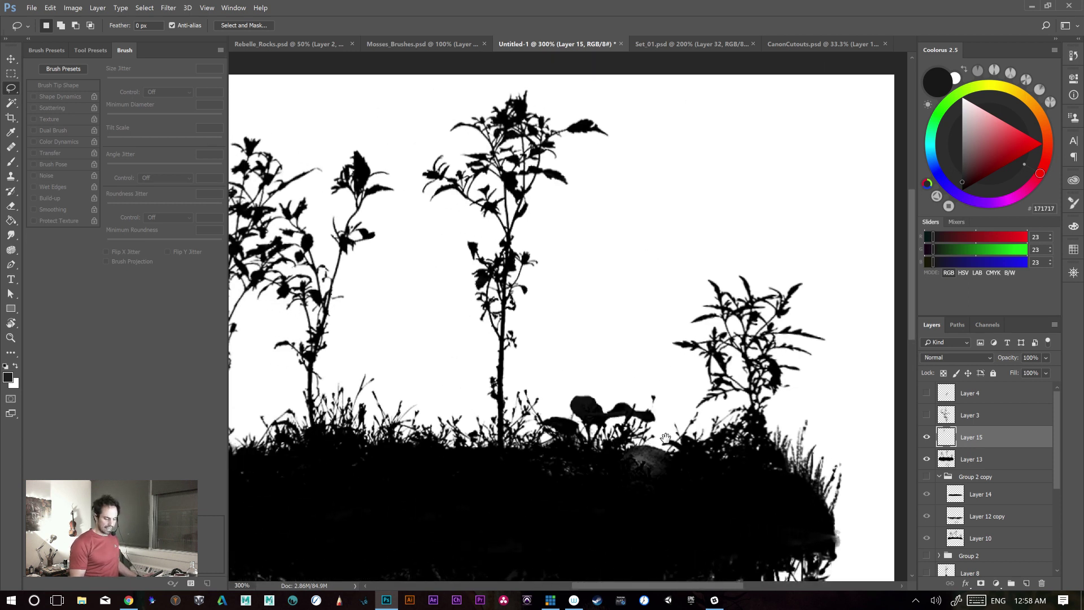
mouse_move(790, 427)
mouse_down()
mouse_move(782, 397)
mouse_move(805, 375)
mouse_up()
scroll(654, 355, up, 3)
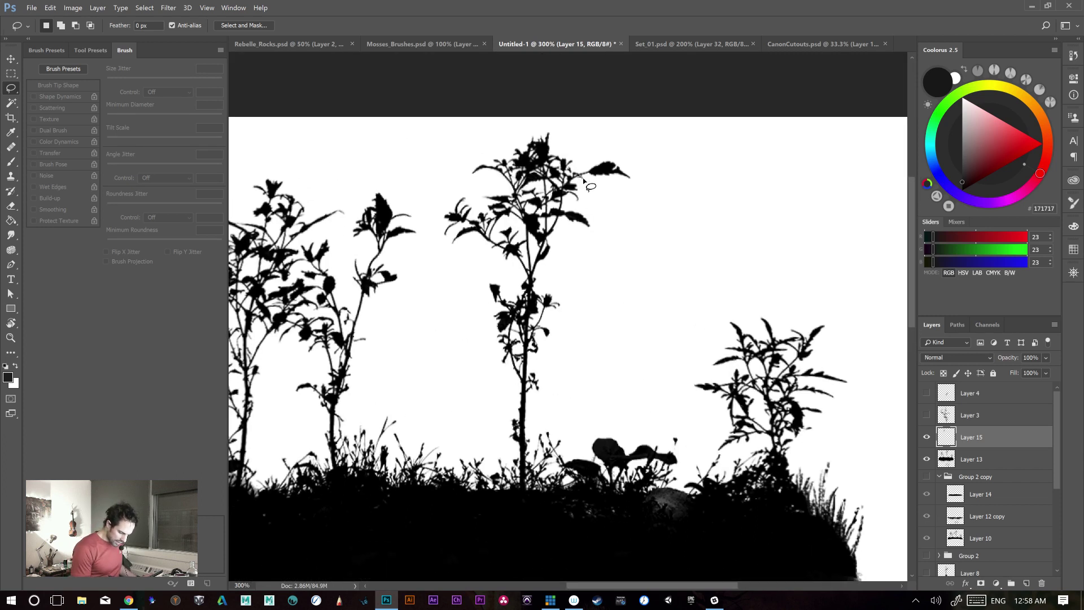
mouse_move(583, 176)
mouse_down()
mouse_move(651, 161)
mouse_move(624, 221)
mouse_up()
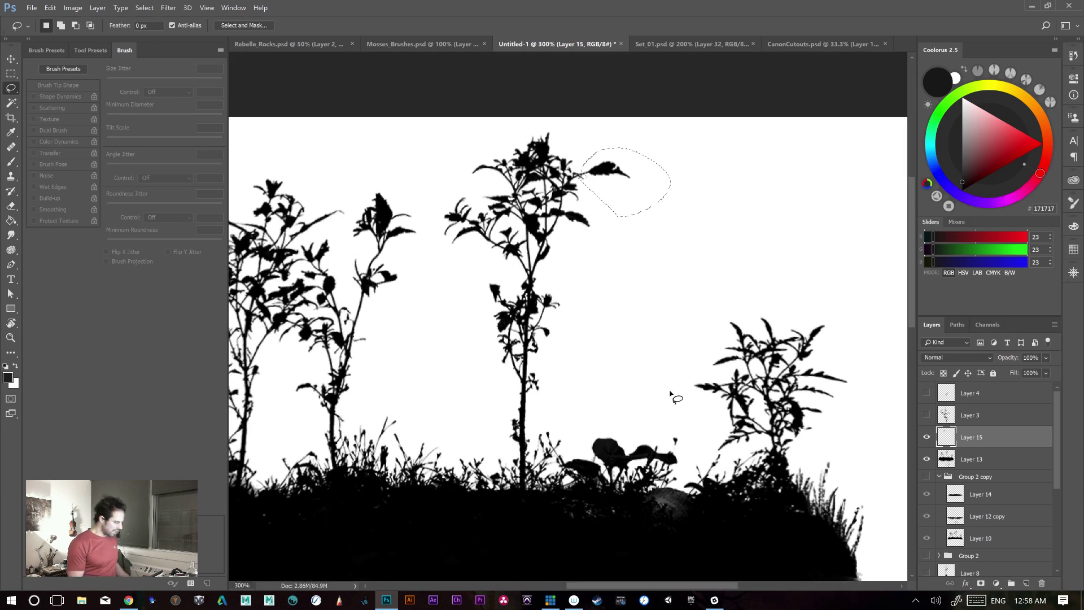
click(667, 367)
click(564, 223)
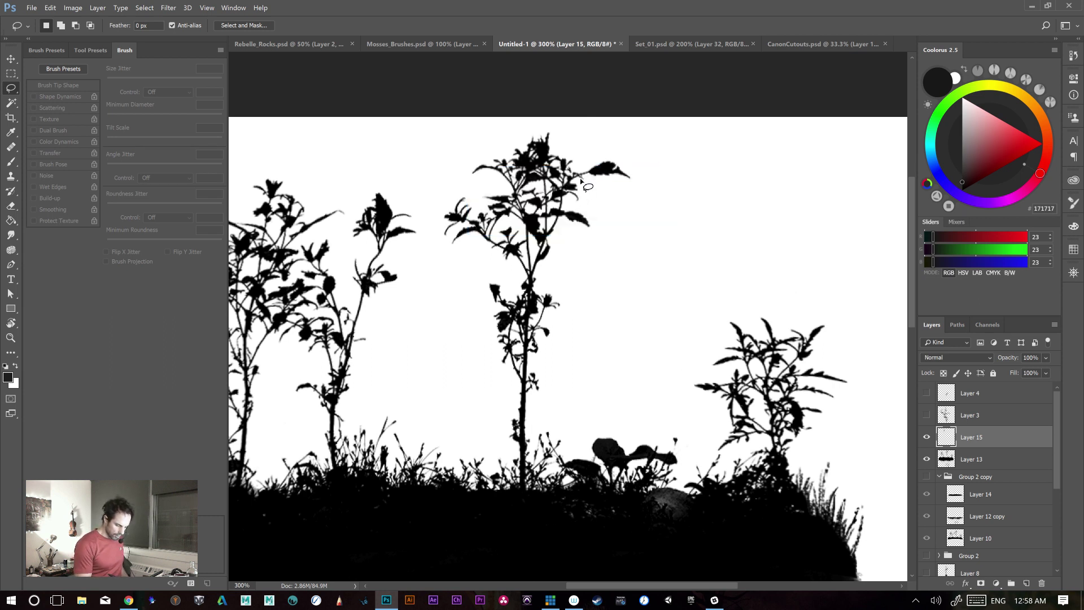
mouse_move(608, 154)
mouse_down()
mouse_move(669, 185)
mouse_move(620, 222)
mouse_up()
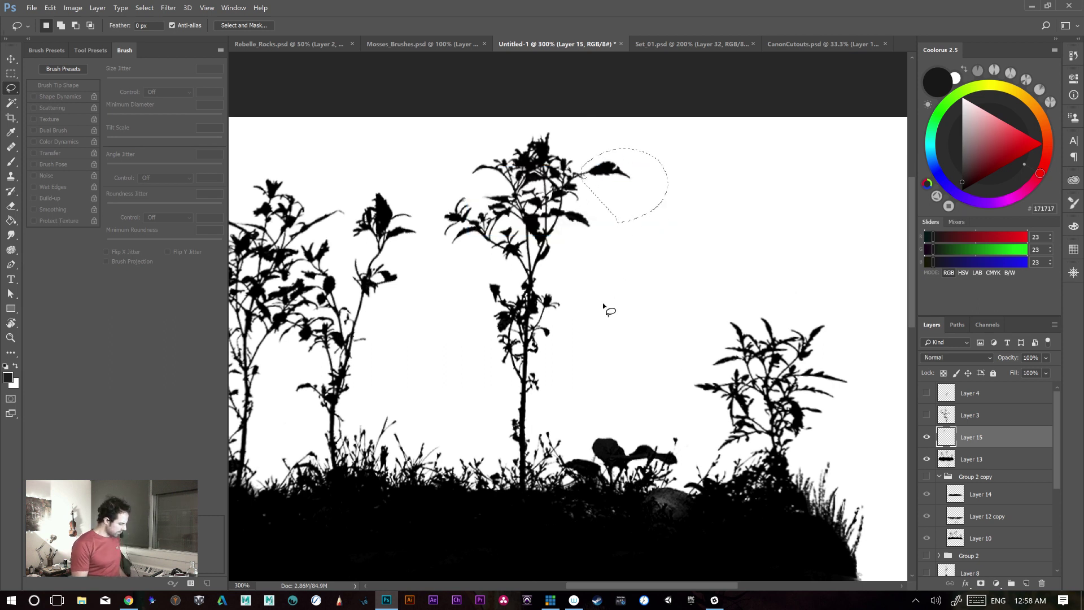
click(972, 462)
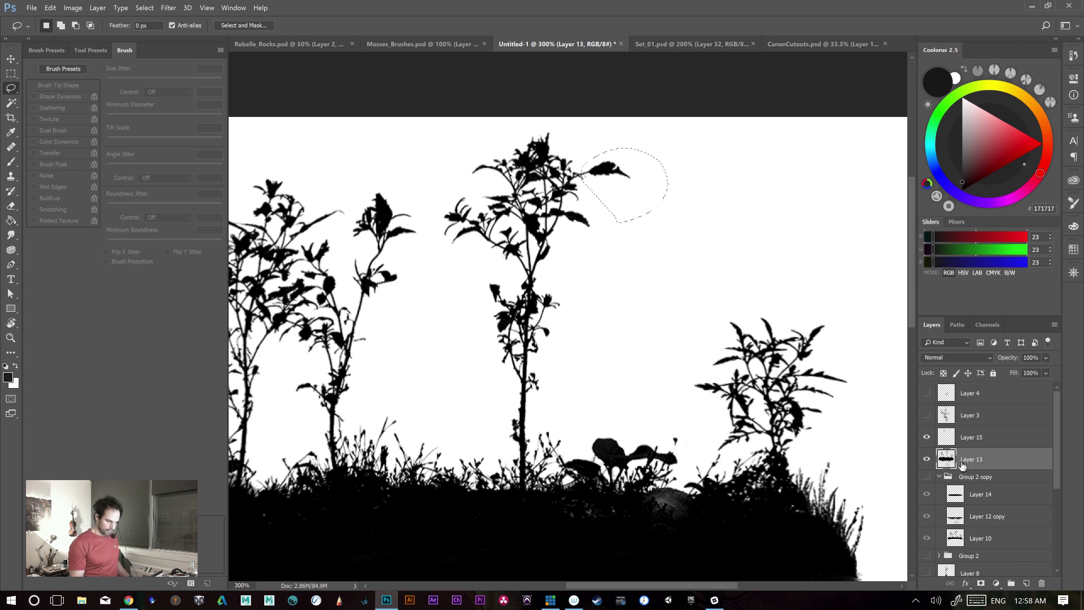
key(Delete)
key(ctrl+d)
key(e)
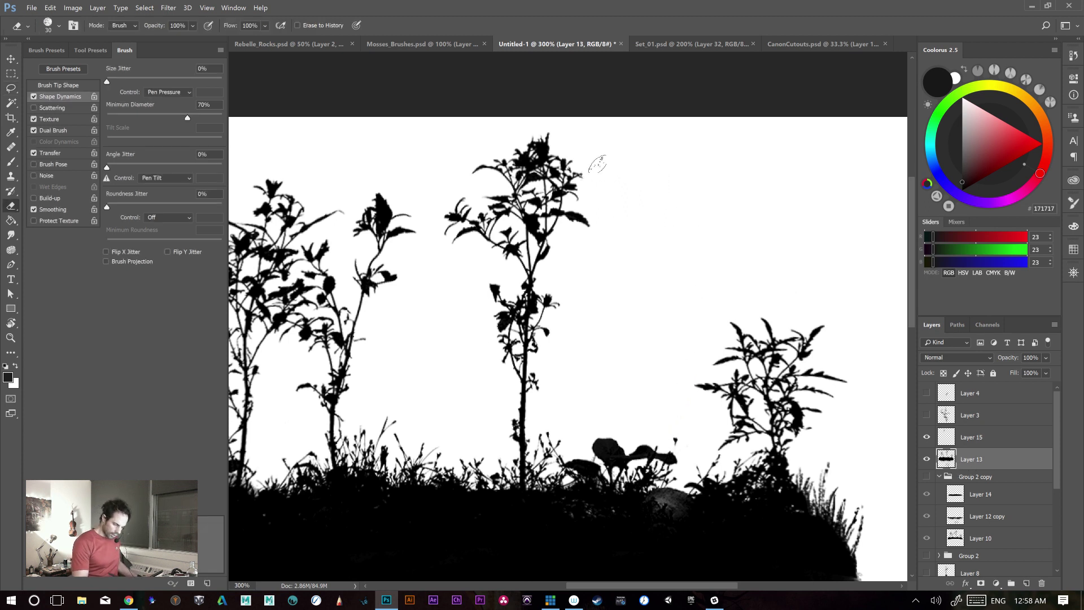
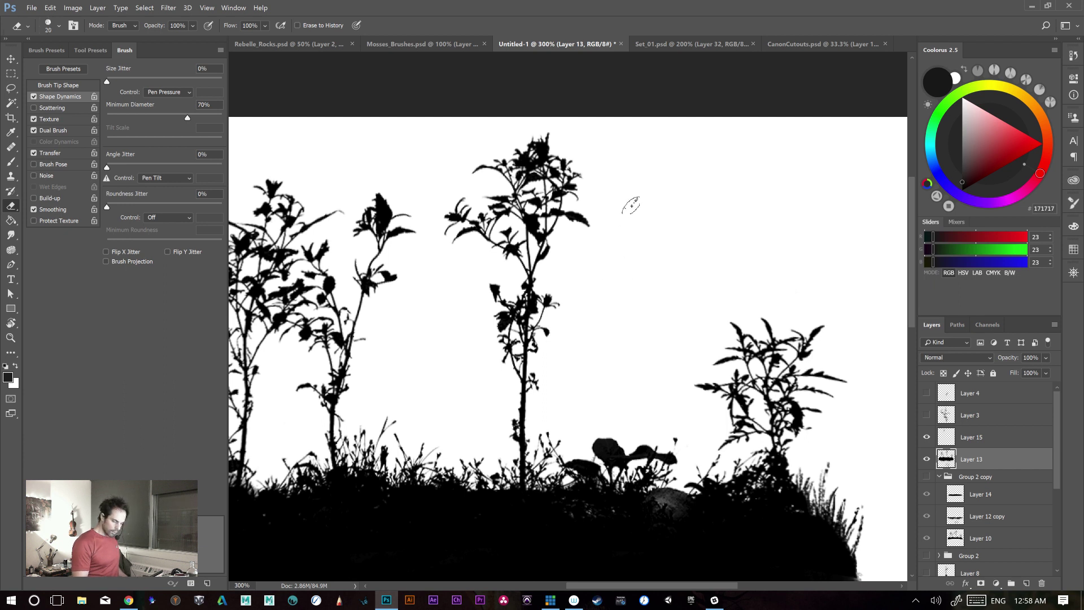
key(bracketleft)
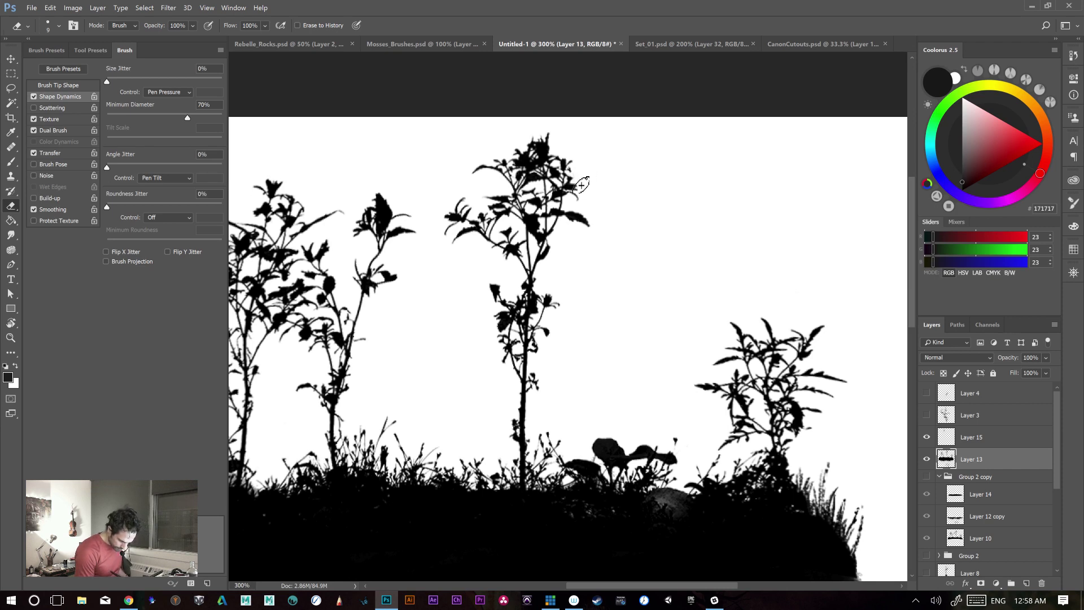
- Lasso the long thin twig jutting left from the hanging root on Layer 13, delete it, and clear the selection
drag(663, 414, 638, 346)
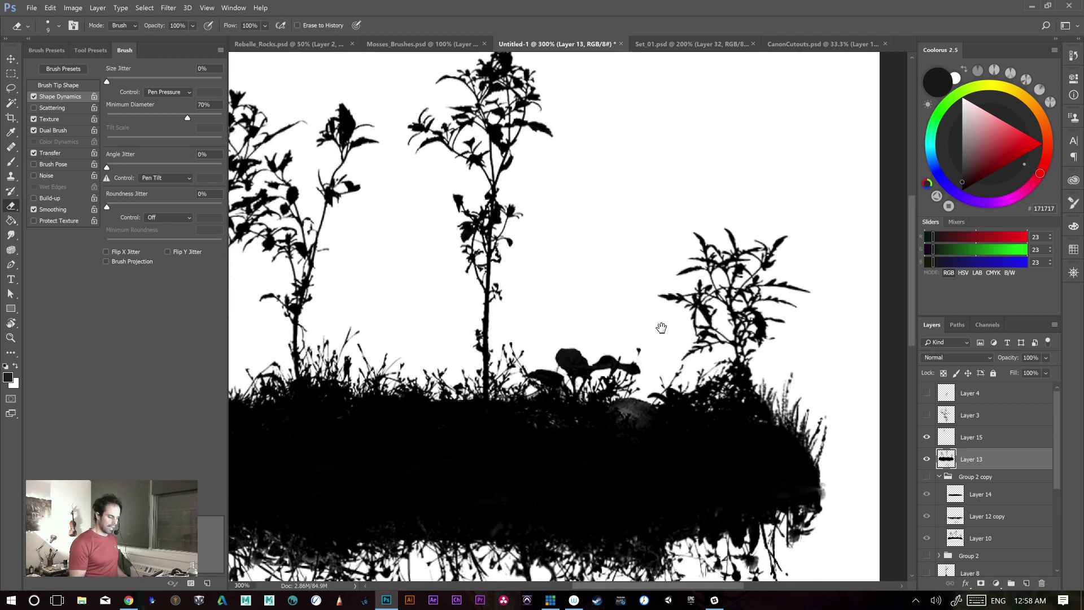
drag(706, 486, 740, 316)
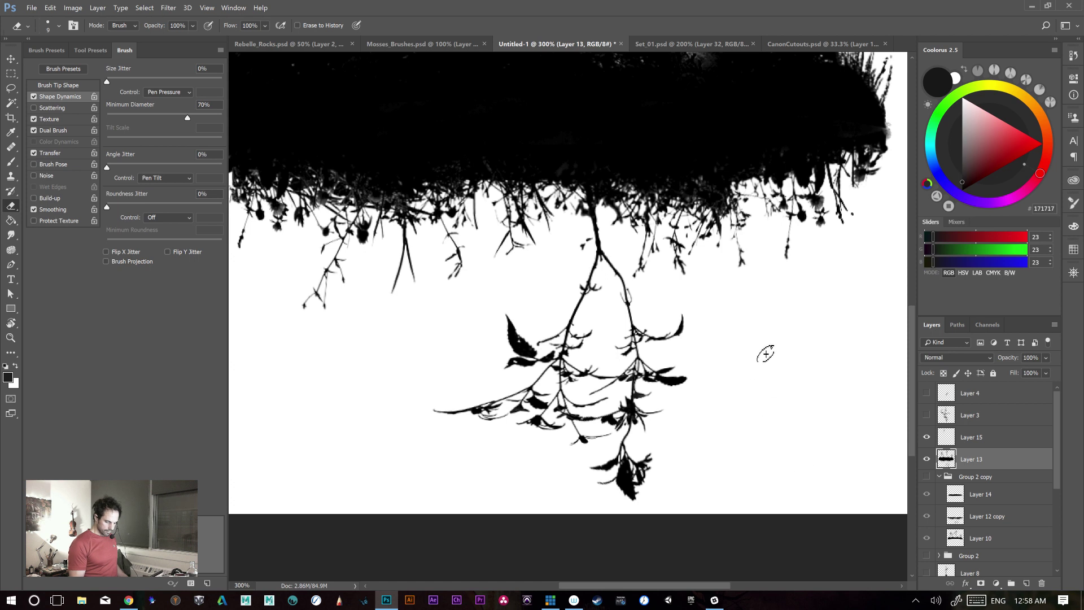
drag(630, 408, 684, 340)
key(l)
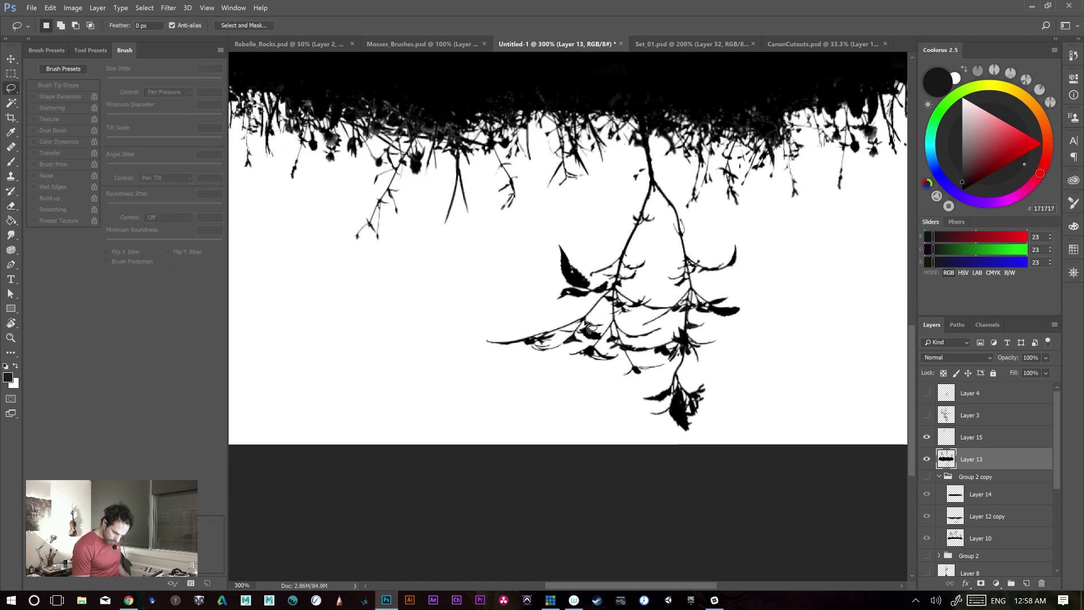
mouse_move(578, 314)
mouse_down()
mouse_move(449, 402)
mouse_move(601, 412)
mouse_move(561, 383)
mouse_move(586, 315)
mouse_up()
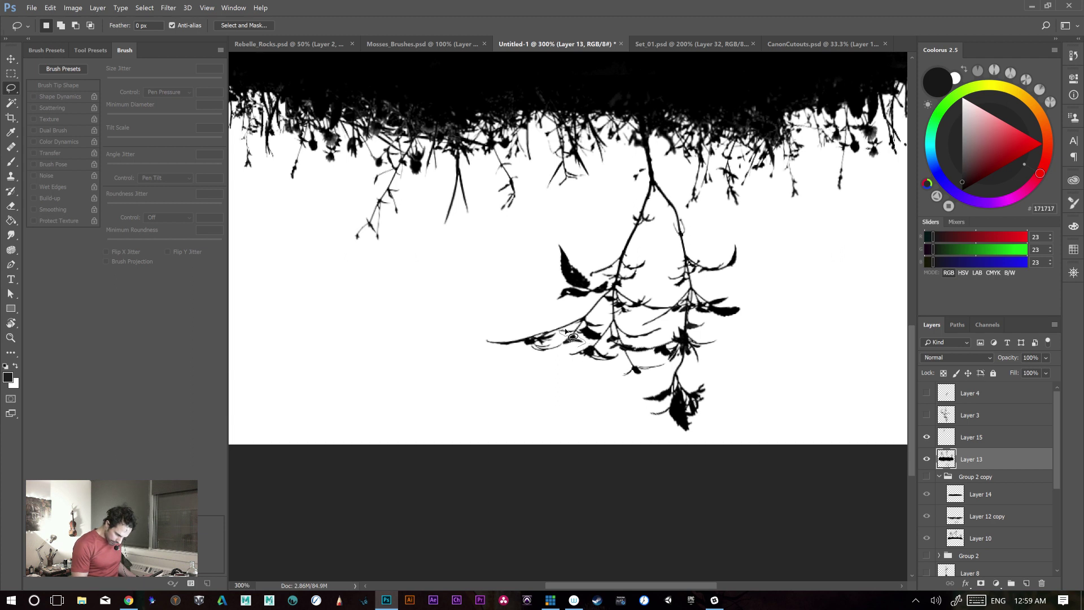
mouse_move(585, 309)
mouse_down()
mouse_move(550, 307)
mouse_move(394, 379)
mouse_move(522, 417)
mouse_move(568, 353)
mouse_up()
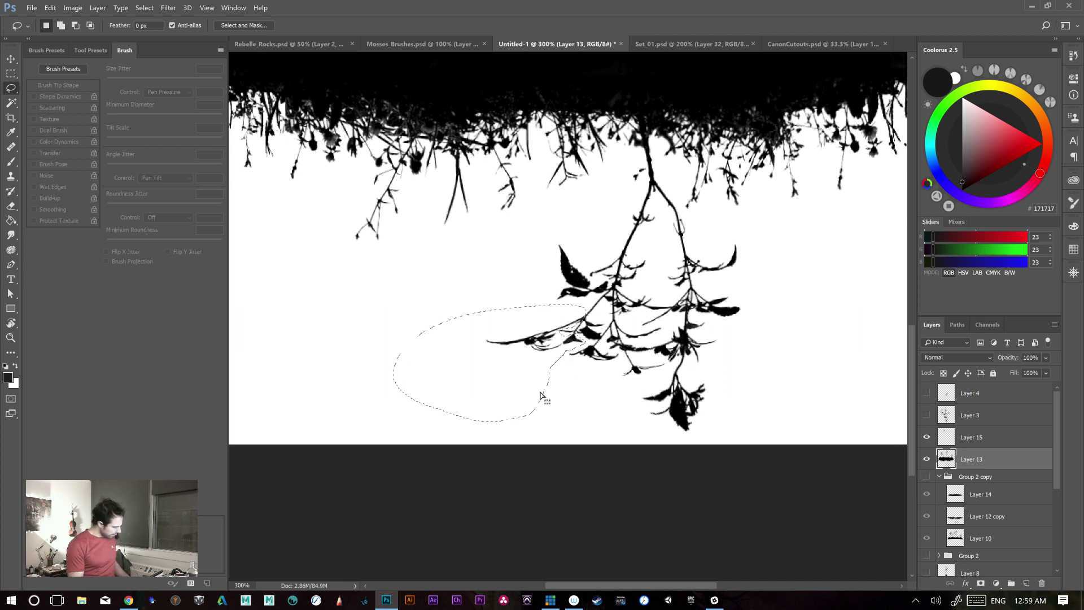
key(ctrl+d)
- Lasso the large pointed leaf on the outer left side of the hanging root on Layer 13
mouse_move(610, 406)
mouse_down()
mouse_move(518, 426)
mouse_move(531, 401)
mouse_up()
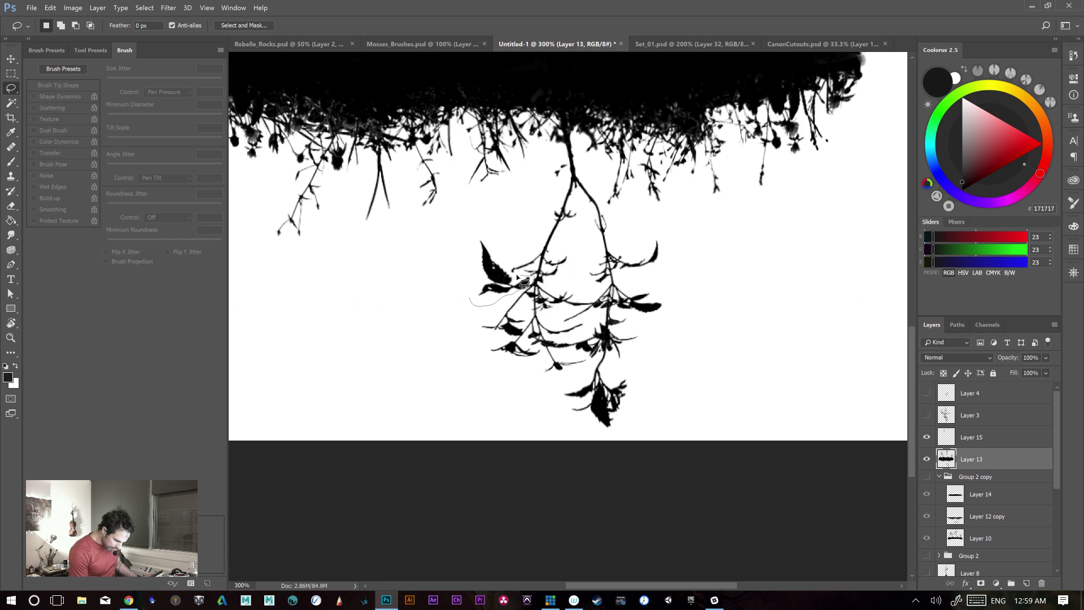
mouse_move(514, 268)
mouse_down()
mouse_move(486, 226)
mouse_move(447, 299)
mouse_up()
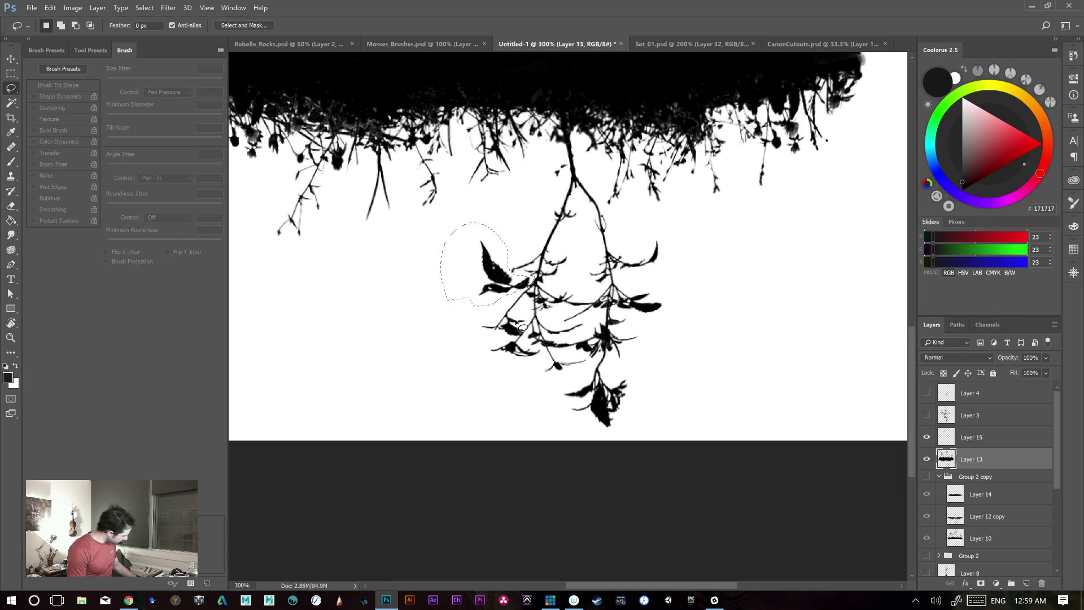
key(ctrl+j)
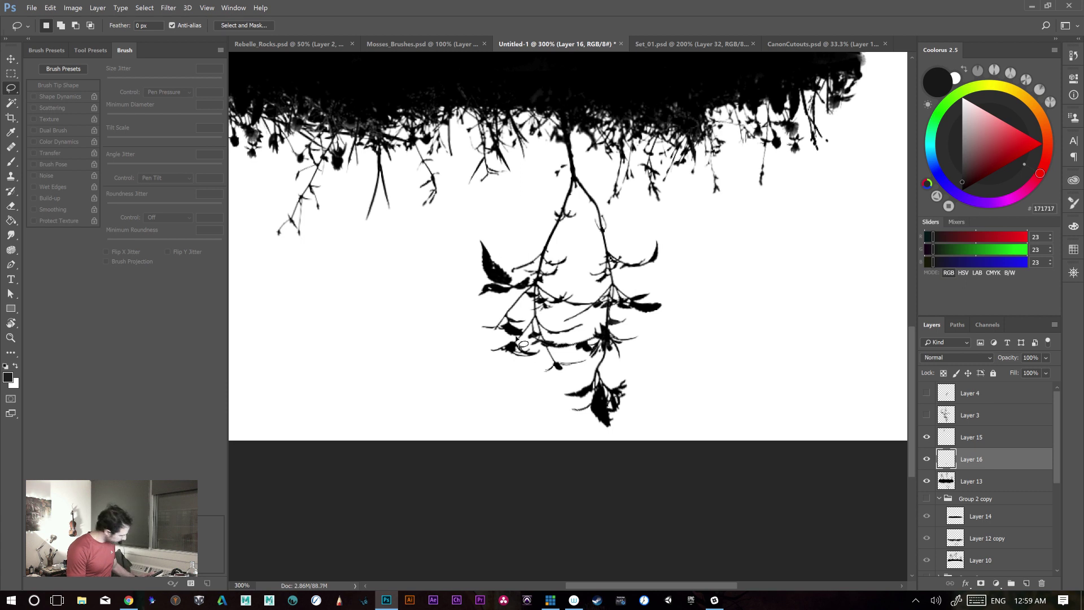
key(v)
drag(494, 341, 514, 339)
key(ctrl+alt+z)
key(ctrl+alt+z)
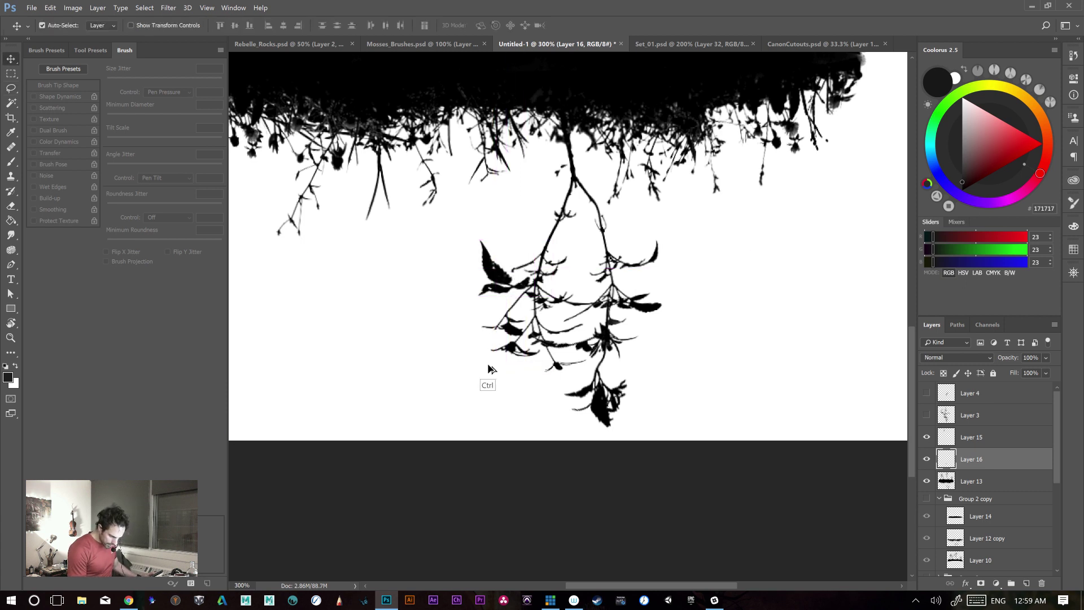
- Cut the selected leaf onto its own layer and scale it to about 68.66% close to the hanging root's left stem
key(ctrl+shift+j)
drag(506, 343, 532, 341)
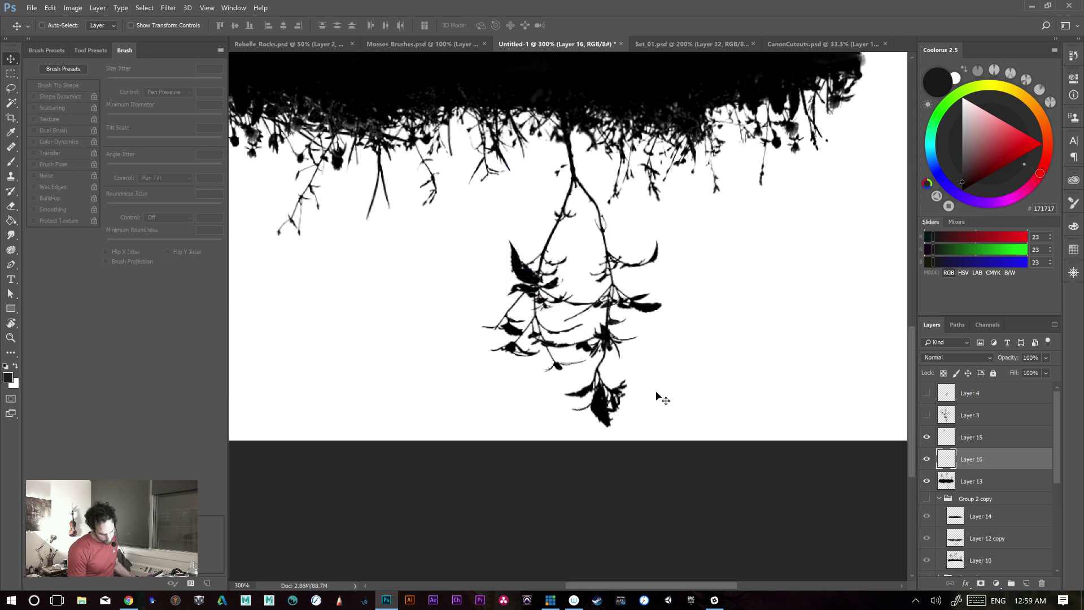
key(ctrl+t)
drag(563, 240, 546, 264)
drag(678, 350, 691, 316)
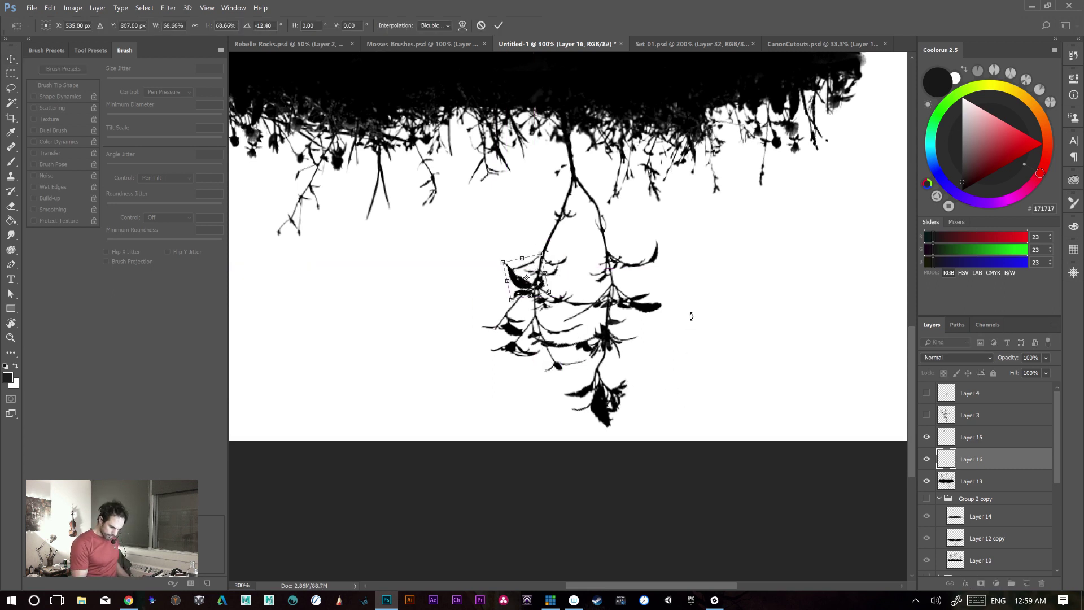
drag(531, 292, 534, 268)
key(ctrl+z)
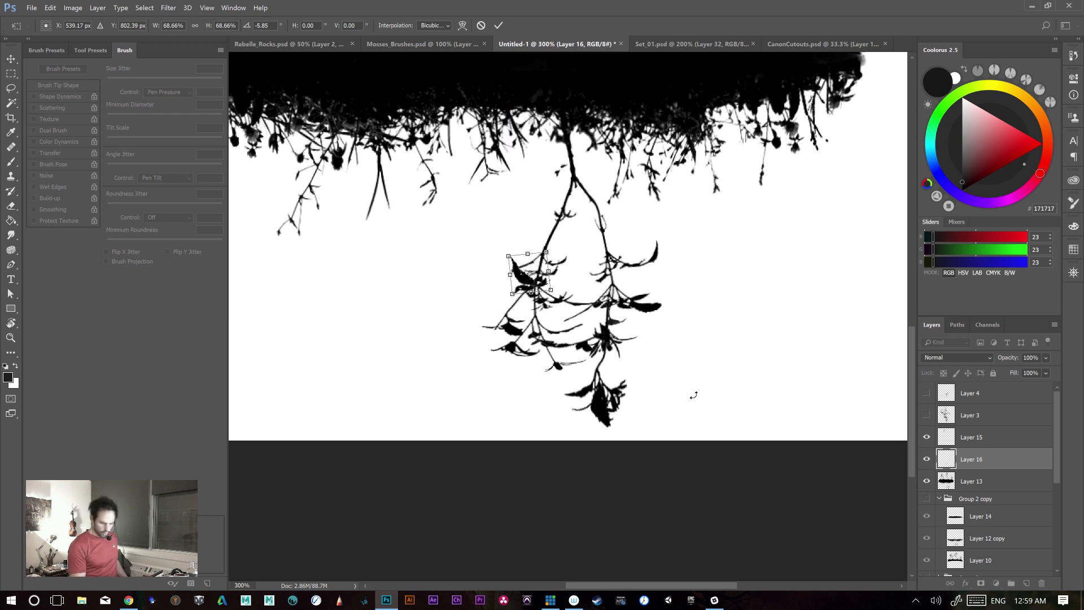
- Rotate the leaf to about 4.9°, place it lower on the hanging root's left branch, and apply the transform
drag(631, 291, 616, 313)
drag(527, 283, 509, 302)
drag(656, 337, 724, 325)
key(shift+Up)
key(shift+Right)
key(shift+Down)
key(shift+Down)
key(shift+Right)
key(shift+Right)
key(shift+Left)
key(shift+Down)
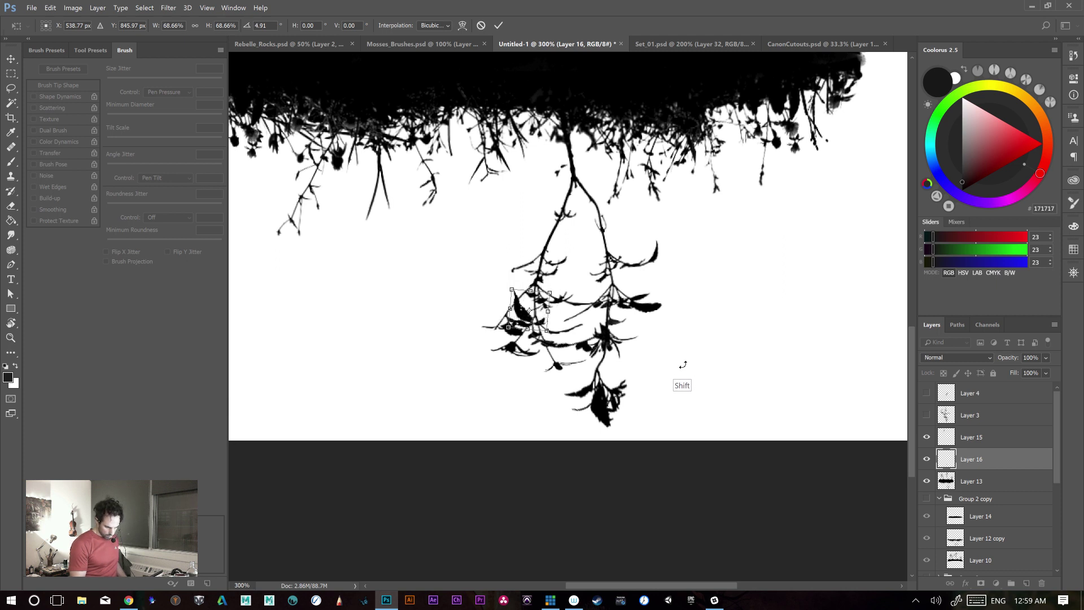
key(Return)
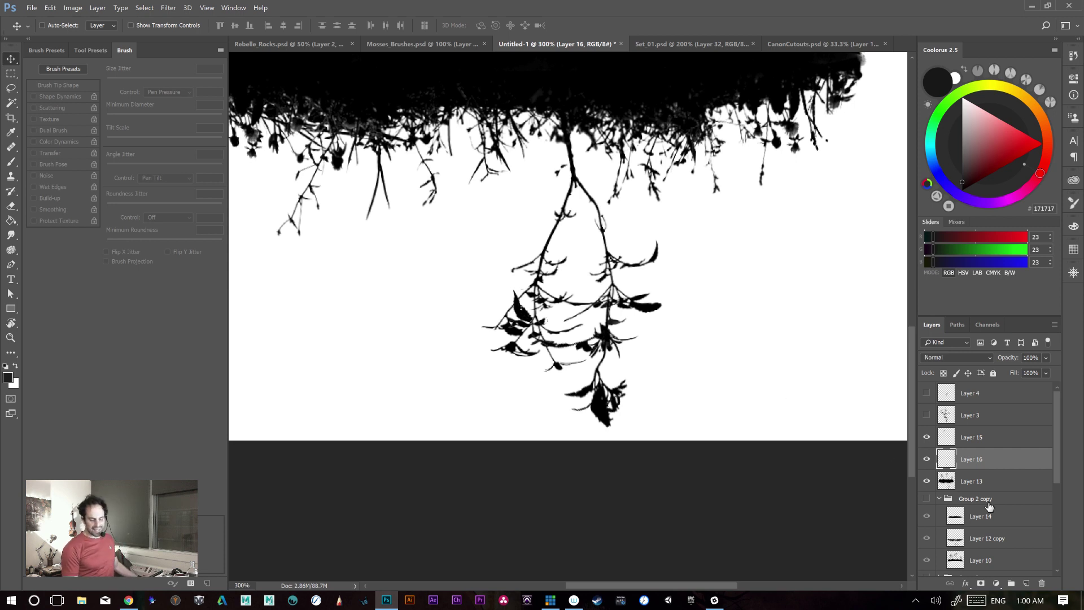
- Hide Layer 15 and check the whole silhouette without it
click(983, 442)
click(926, 438)
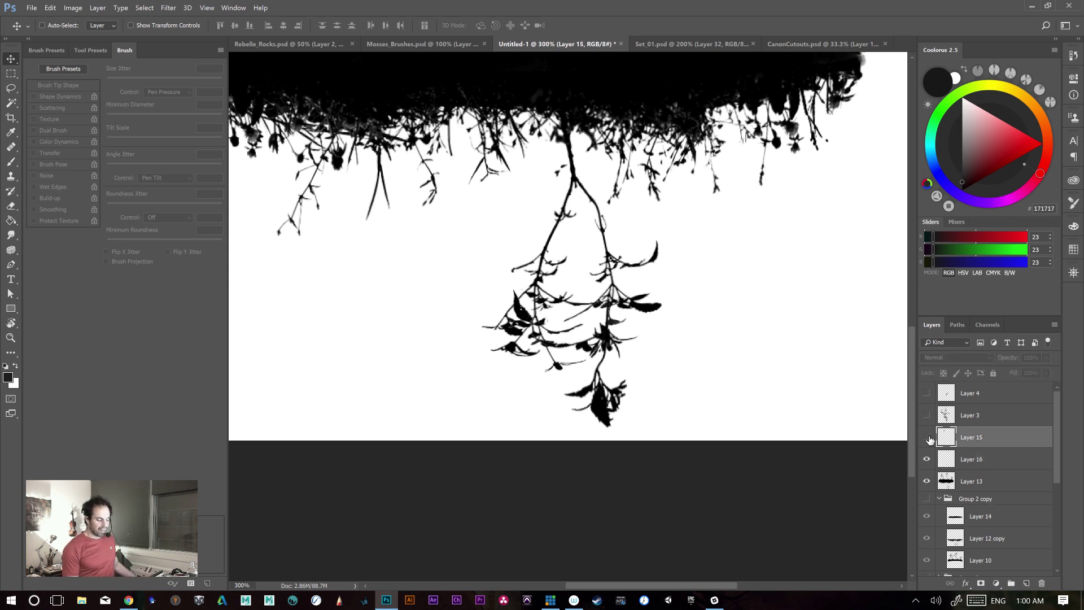
key(ctrl+minus)
key(ctrl+minus)
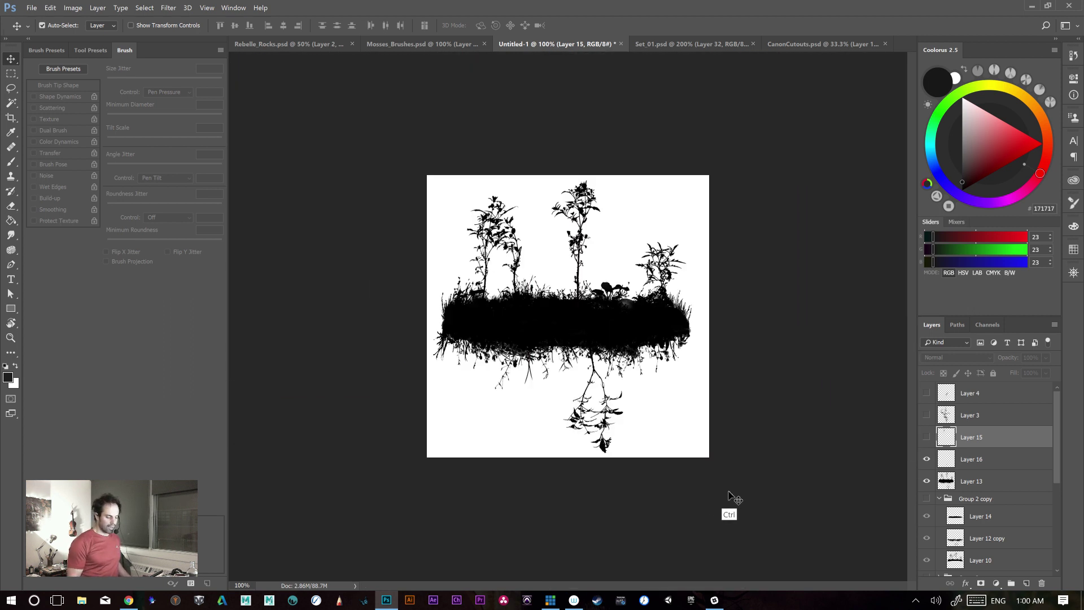
- Start defining a new brush preset from the complete foliage-and-roots silhouette
key(ctrl+plus)
key(ctrl+minus)
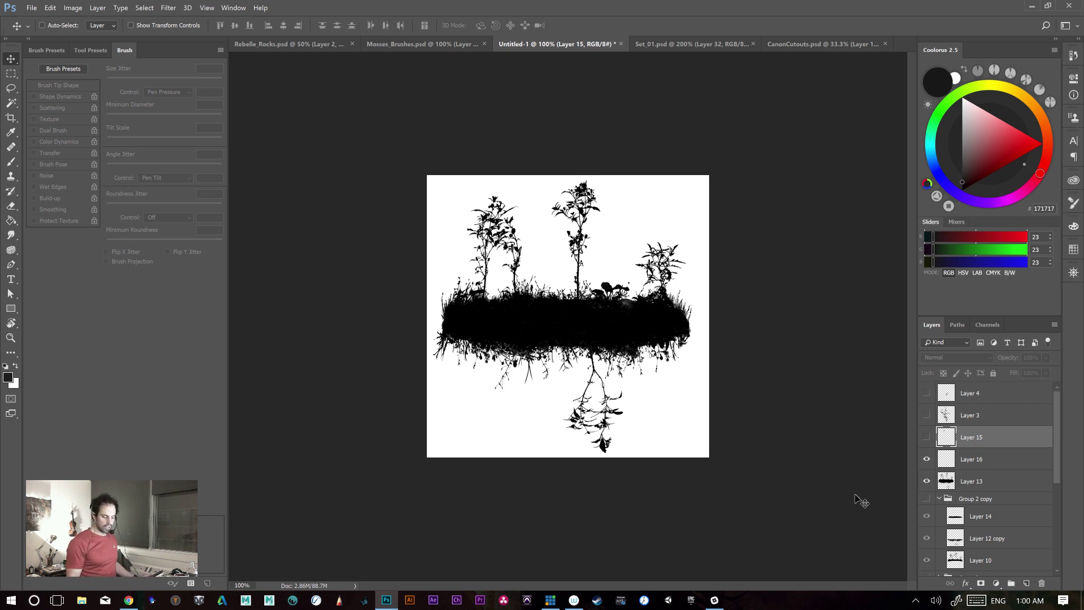
key(ctrl+plus)
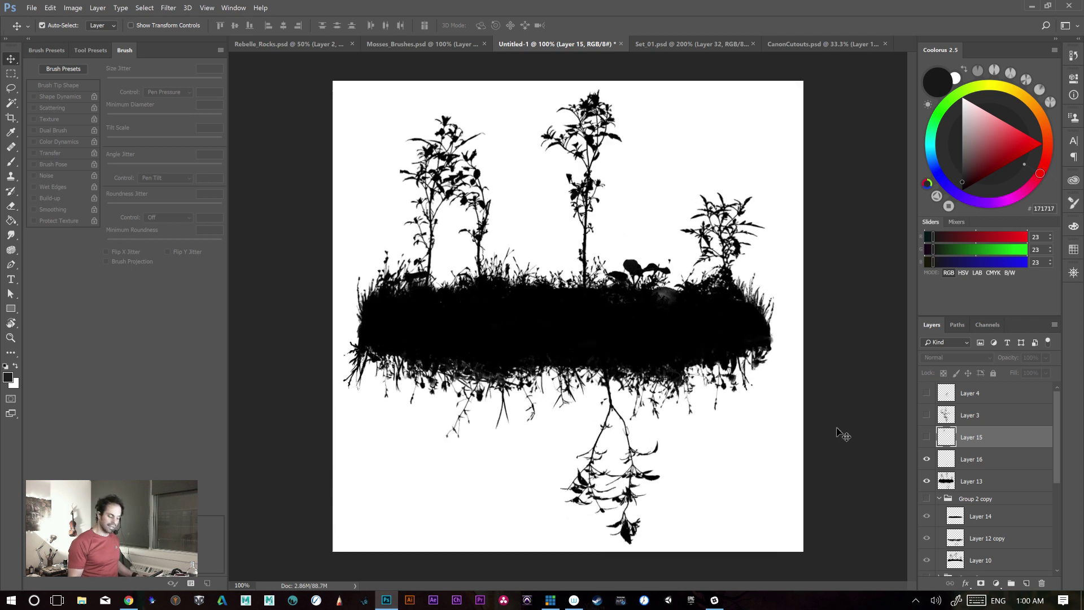
key(ctrl+plus)
key(ctrl+minus)
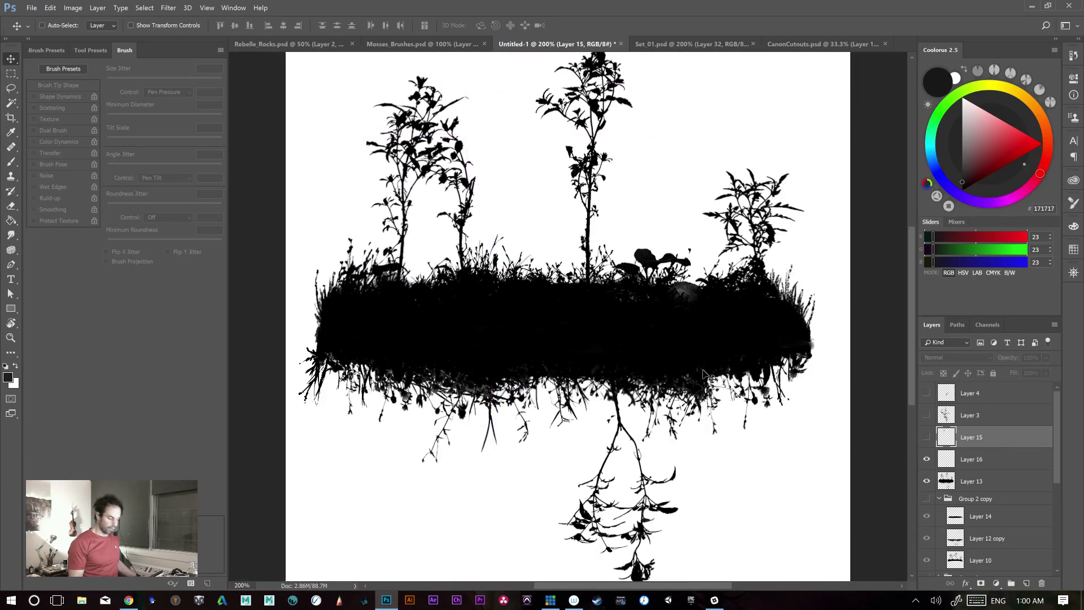
click(49, 8)
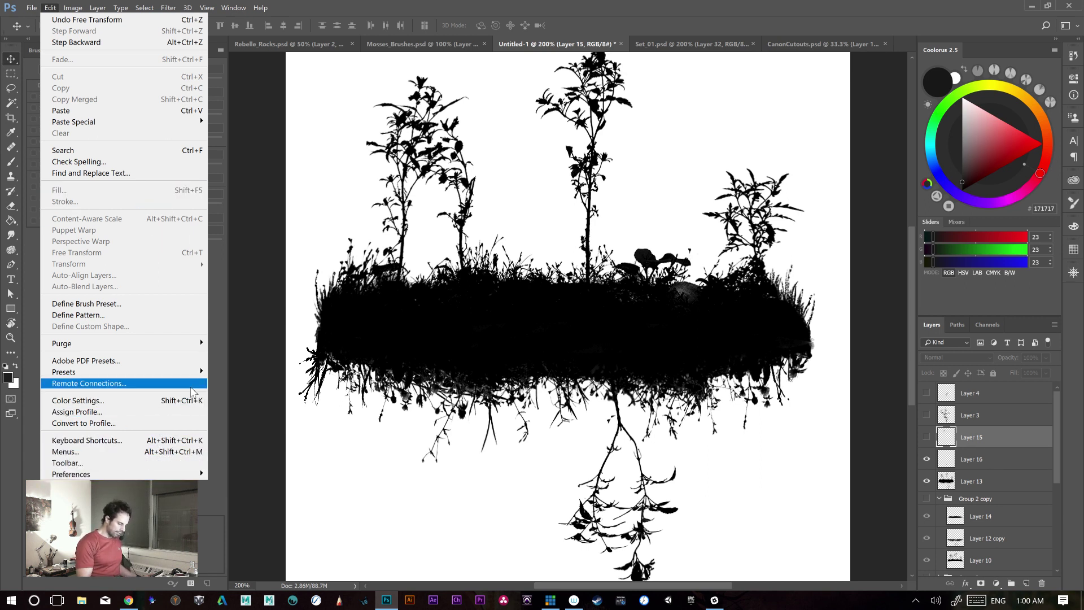
click(124, 305)
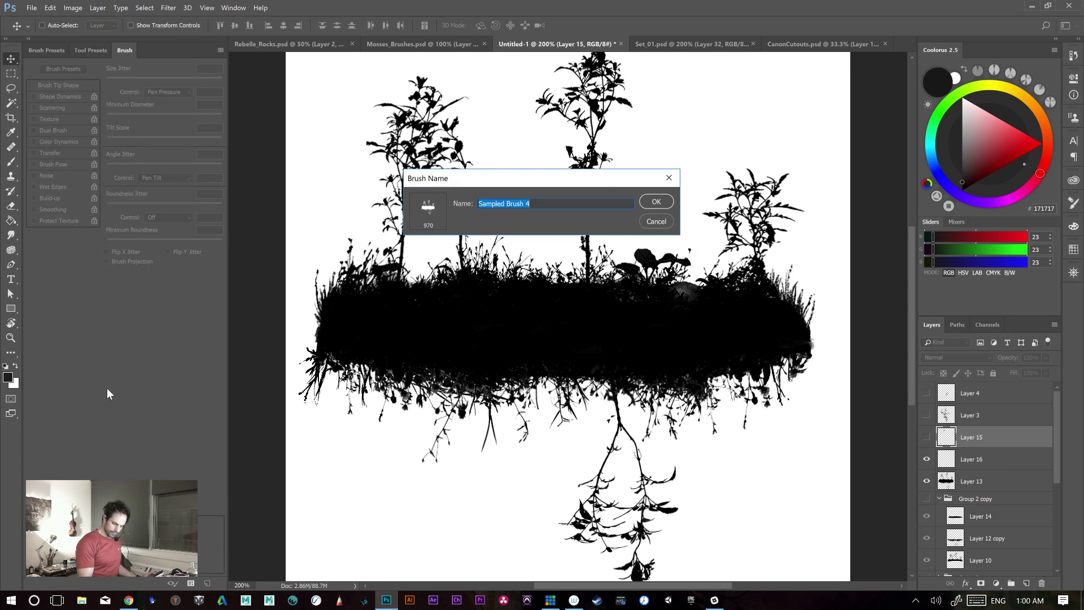
- Save the floating foliage silhouette as brush preset "Sampled Brush 4" and bring up the Set_01.psd document
click(655, 201)
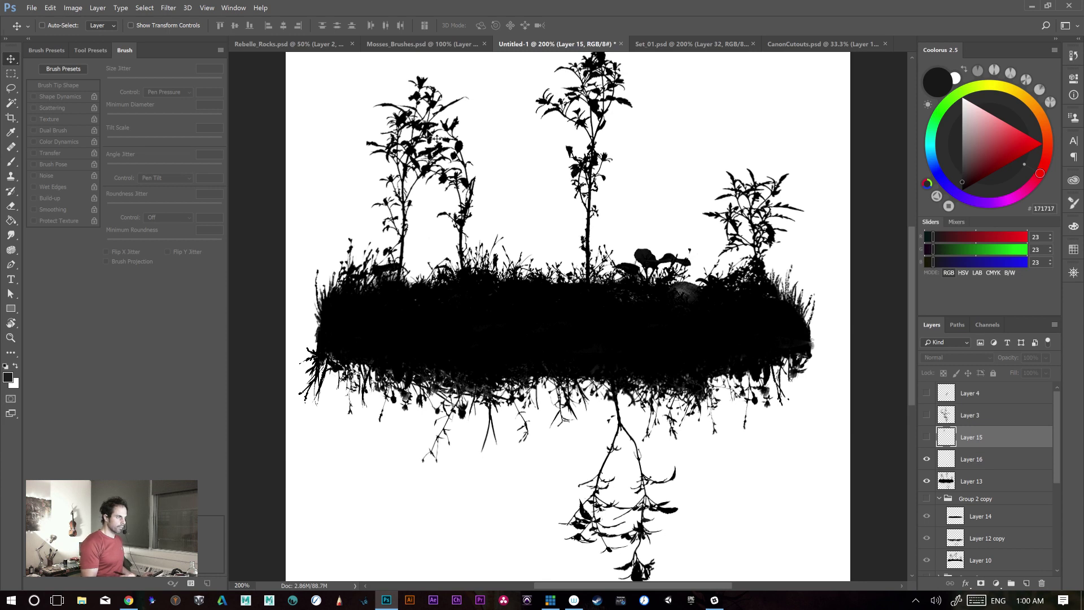
click(310, 44)
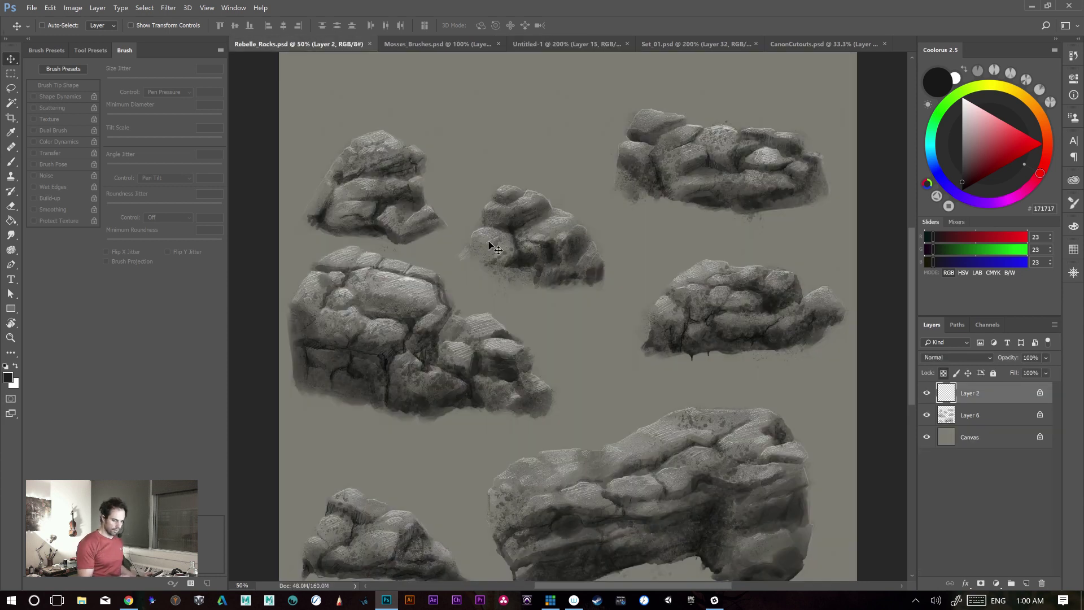
key(ctrl+Tab)
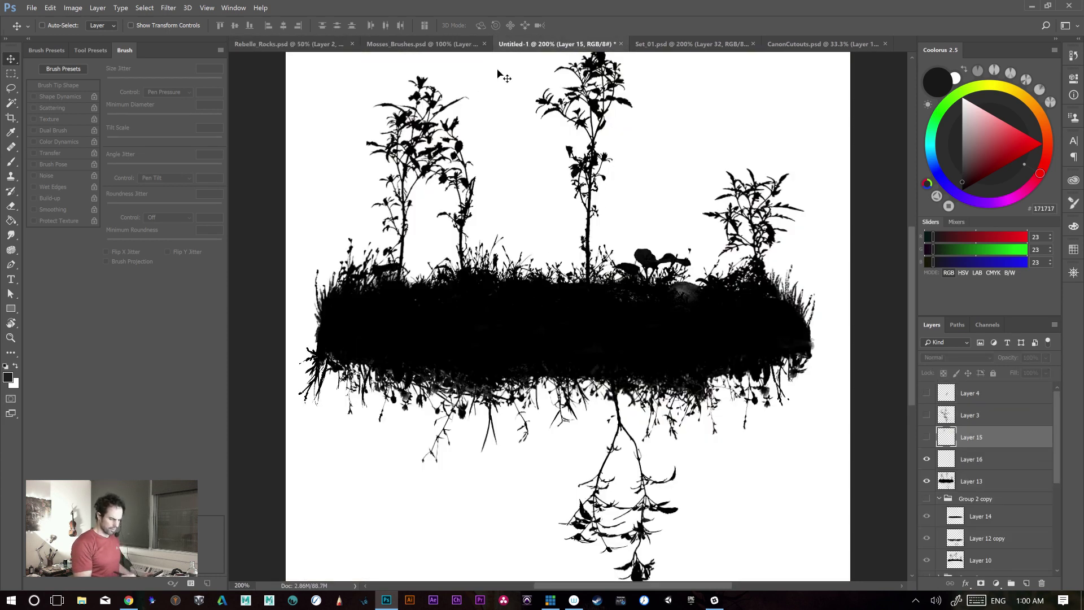
click(690, 47)
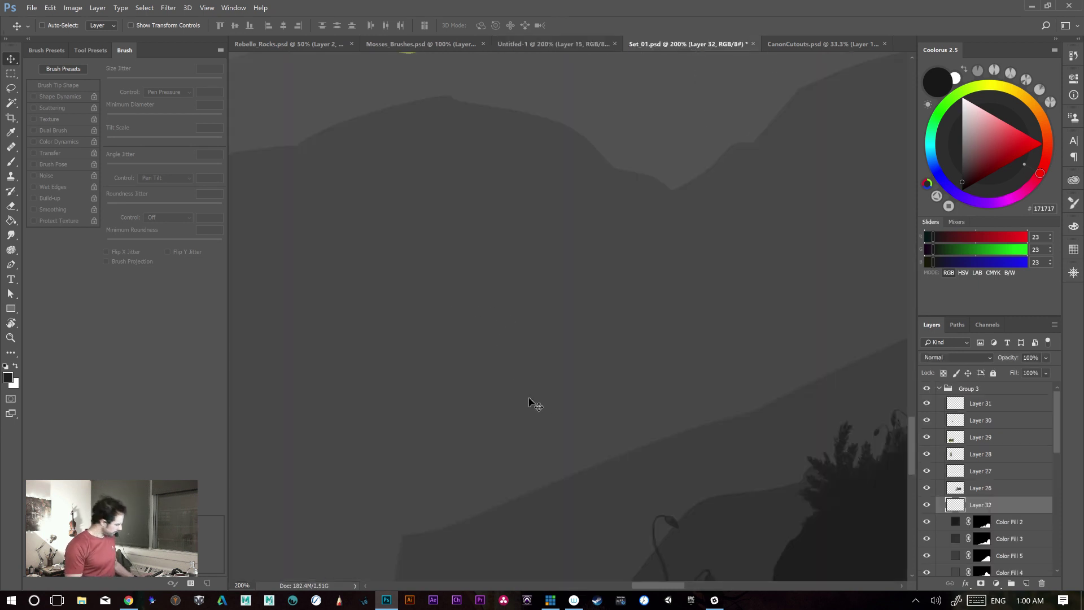
- Choose the Brush tool with the new foliage tip and enable Shape Dynamics with a size jitter of 46%
key(b)
click(542, 367)
key(ctrl+z)
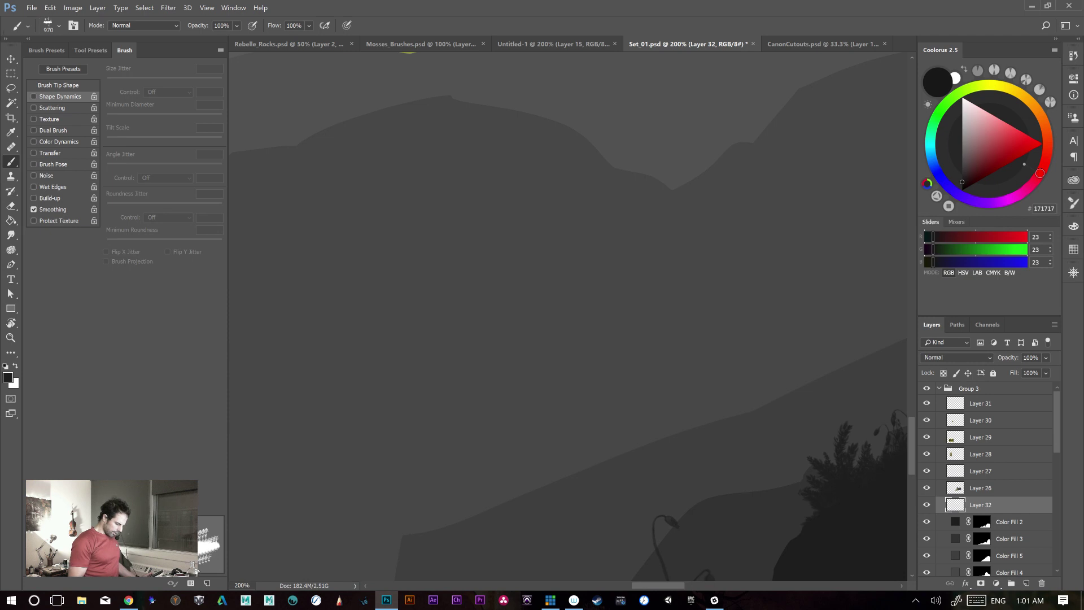
click(54, 98)
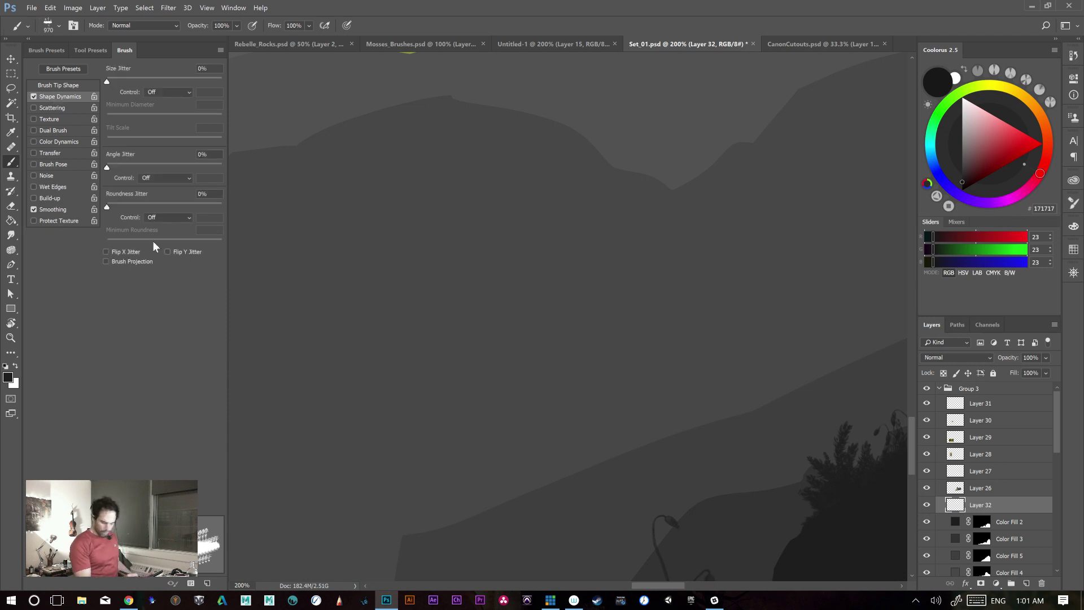
click(58, 85)
click(55, 96)
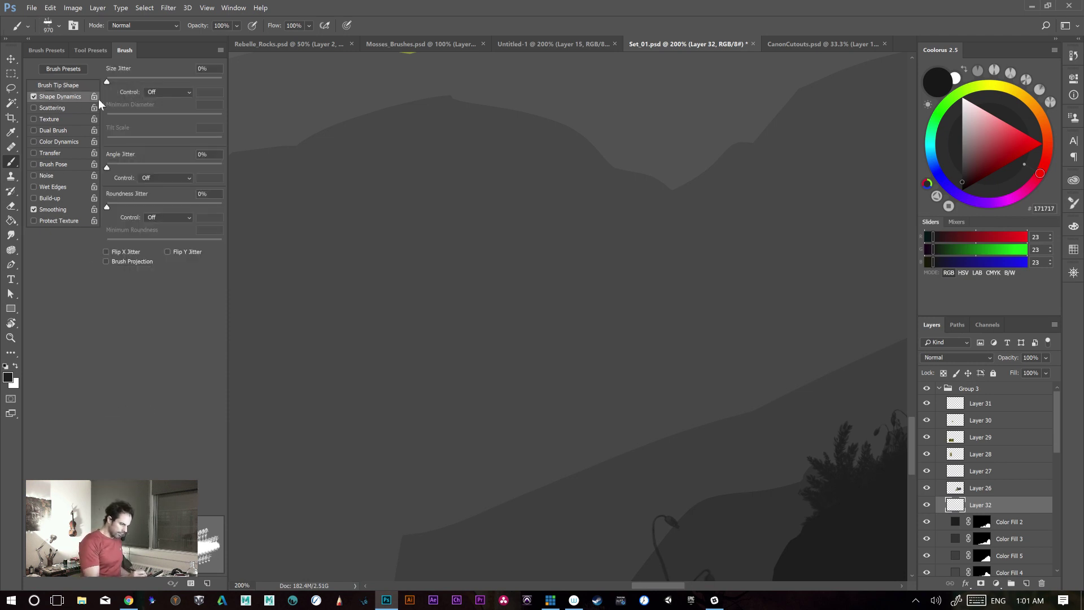
drag(156, 80, 159, 81)
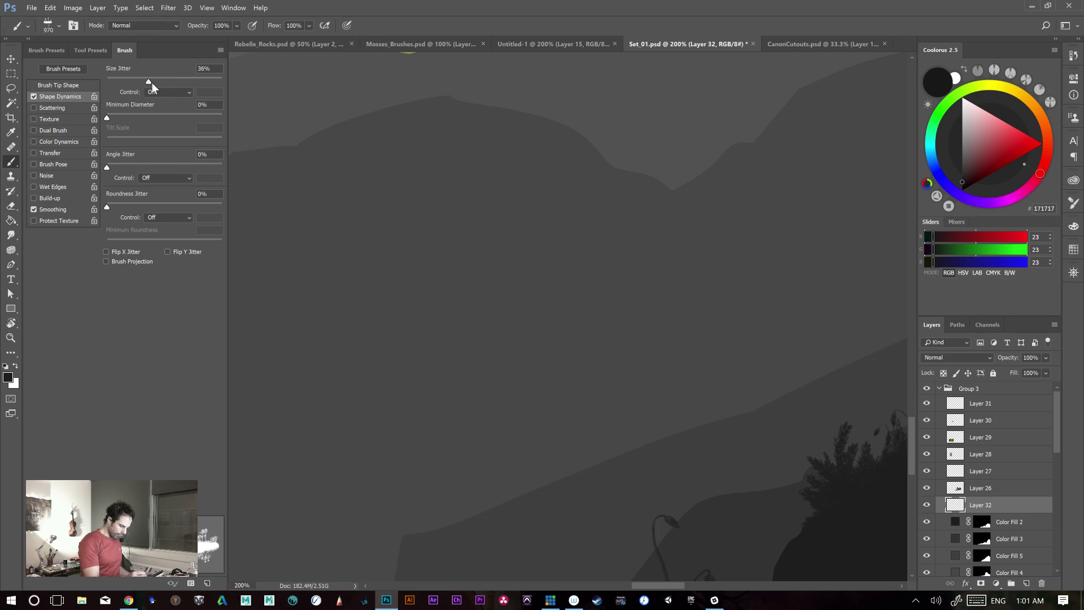
- Try out the size-jittered foliage brush with broad strokes across the grey hills on Layer 32, undoing each one
drag(384, 319, 844, 319)
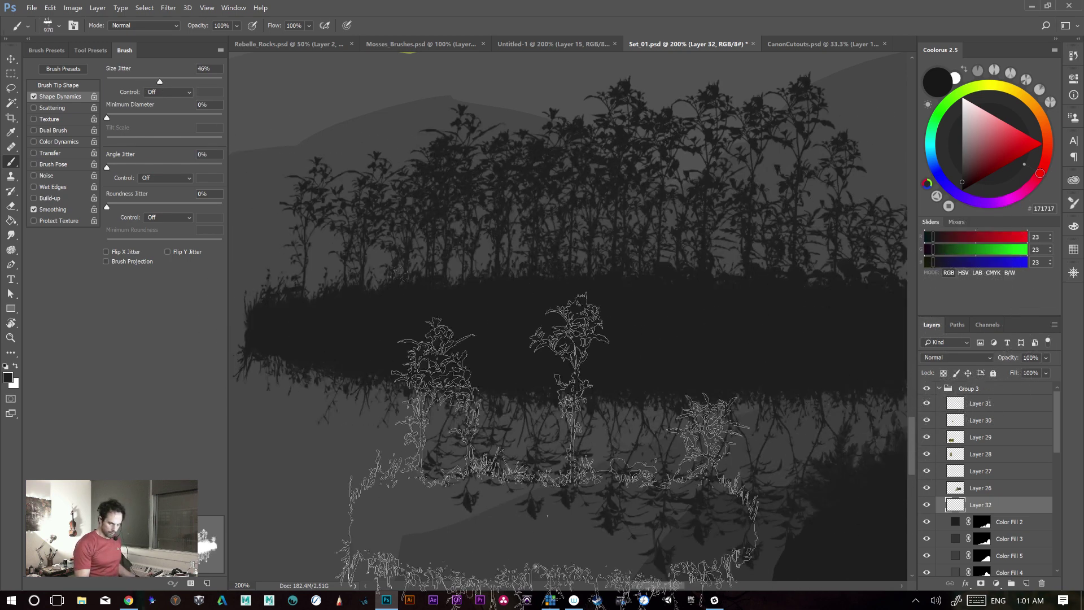
key(ctrl+z)
mouse_move(503, 305)
mouse_down()
mouse_move(836, 300)
mouse_move(452, 373)
mouse_up()
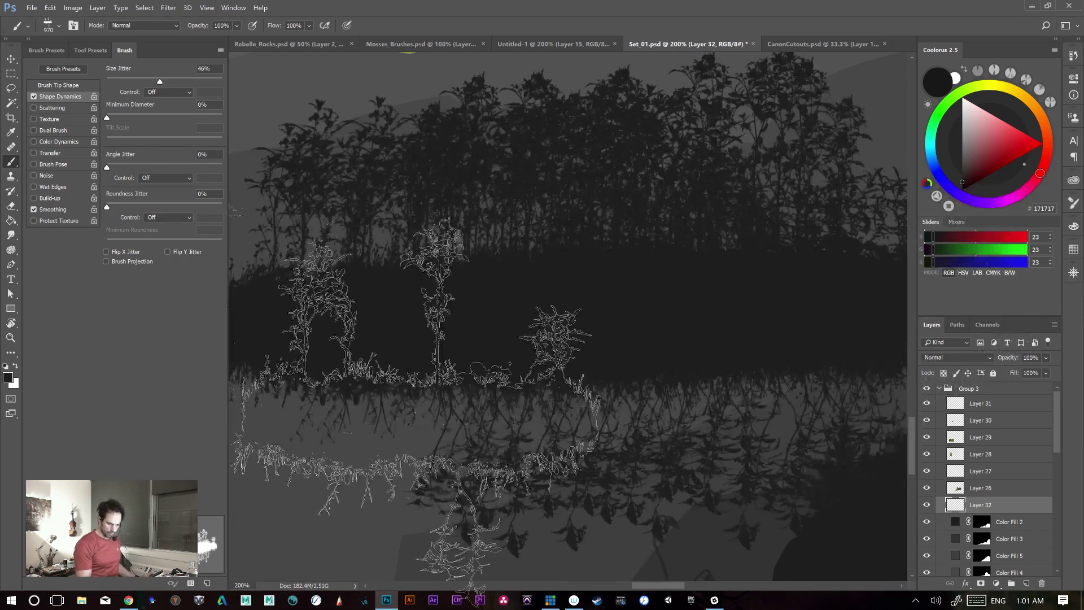
drag(646, 428, 608, 478)
key(ctrl+z)
mouse_move(433, 398)
mouse_down()
mouse_move(688, 387)
mouse_move(559, 430)
mouse_up()
key(ctrl+z)
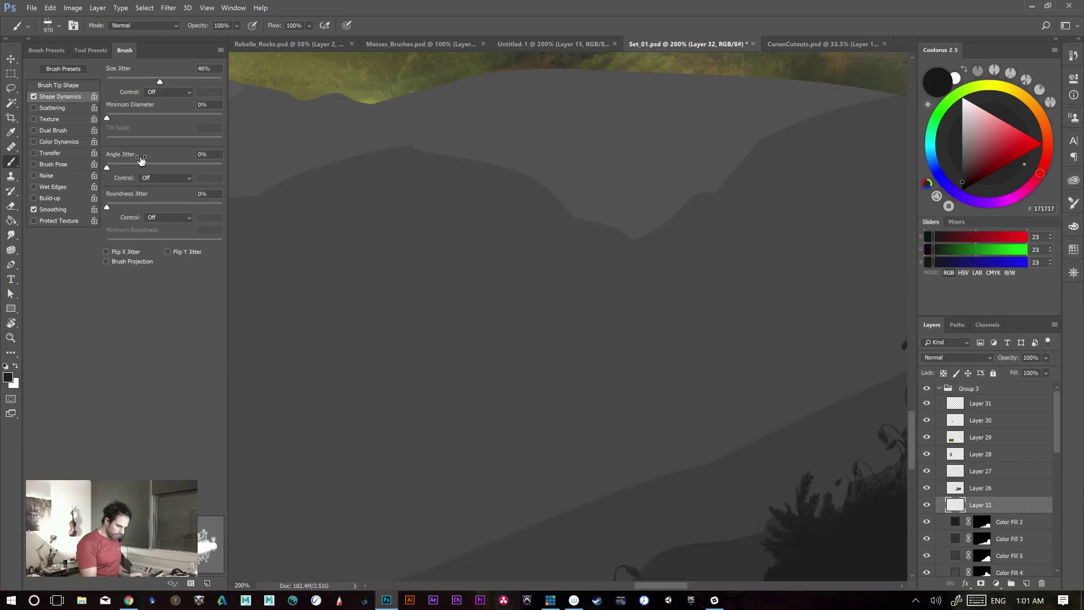
- Set the brush's roundness jitter to 43% and test it with strokes over the hills, undoing them
drag(110, 206, 144, 207)
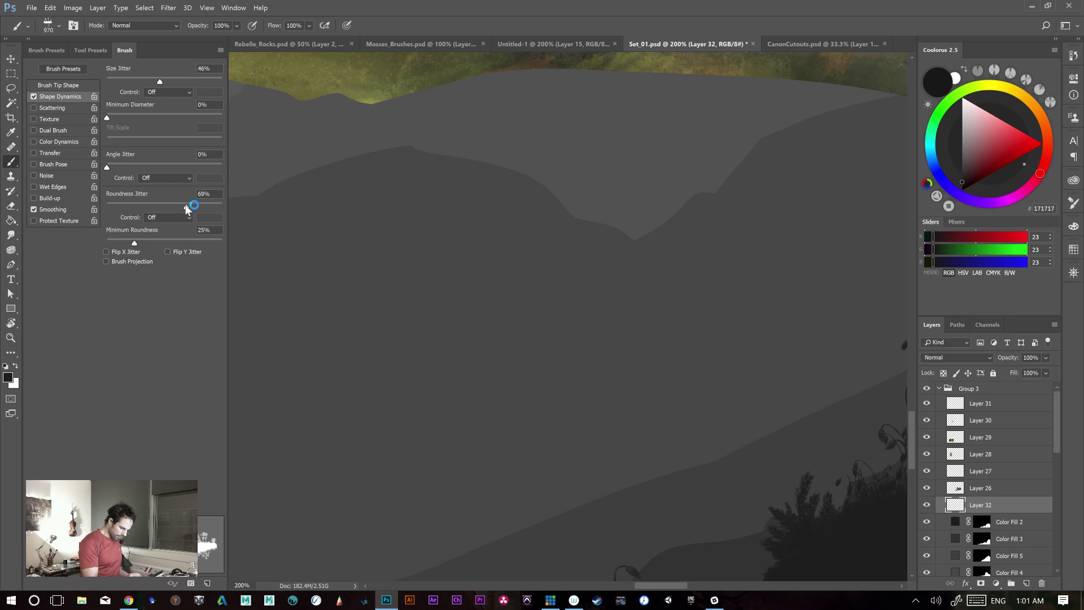
mouse_move(404, 364)
mouse_down()
mouse_move(830, 353)
mouse_move(416, 367)
mouse_up()
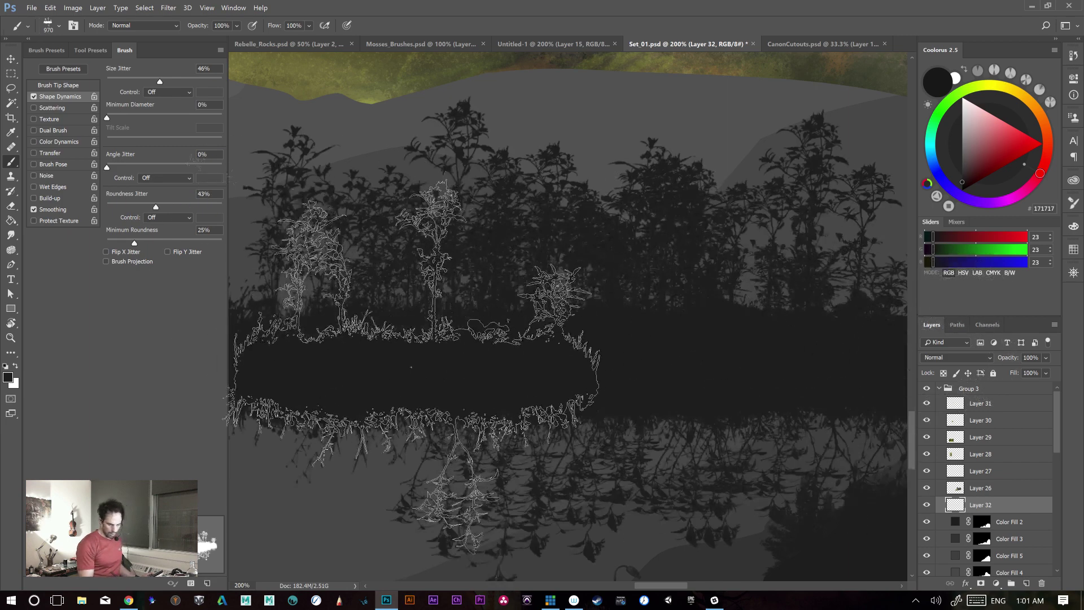
key(ctrl+minus)
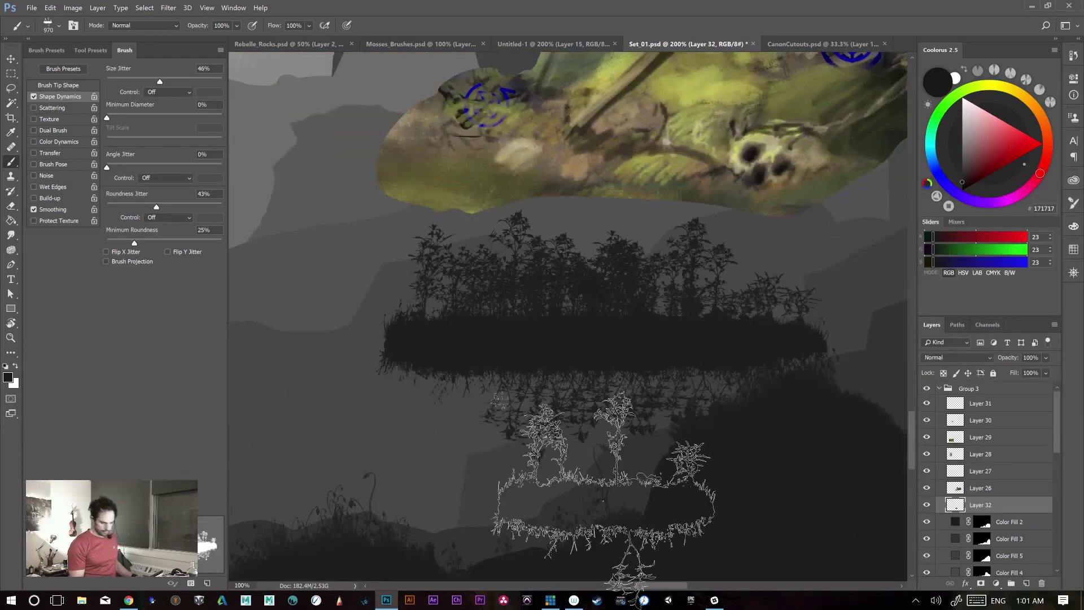
key(ctrl+z)
mouse_move(363, 367)
mouse_down()
mouse_move(688, 351)
mouse_move(455, 360)
mouse_move(380, 396)
mouse_move(359, 550)
mouse_move(392, 565)
mouse_up()
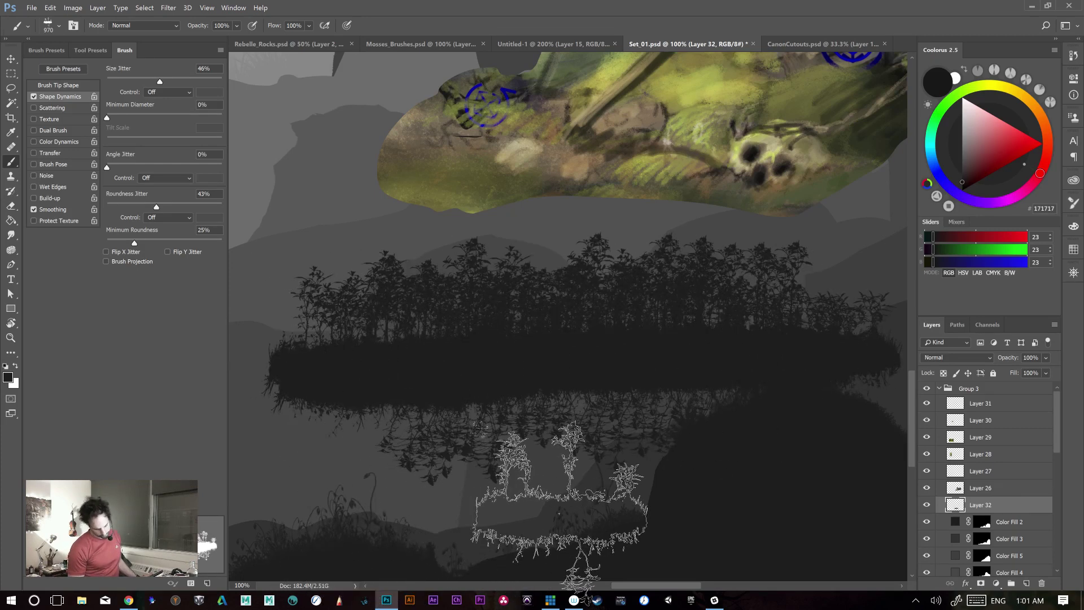
key(ctrl+alt+z)
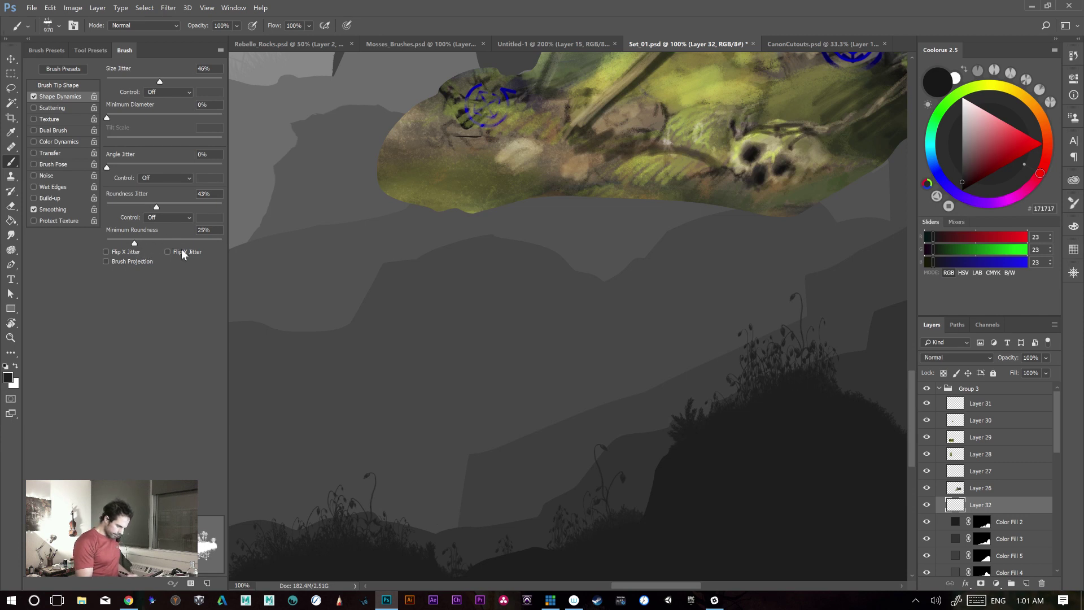
- Enable Flip X Jitter for the foliage brush and test it with horizontal strokes, undoing them
click(131, 252)
mouse_move(390, 305)
mouse_down()
mouse_move(695, 322)
mouse_move(395, 314)
mouse_up()
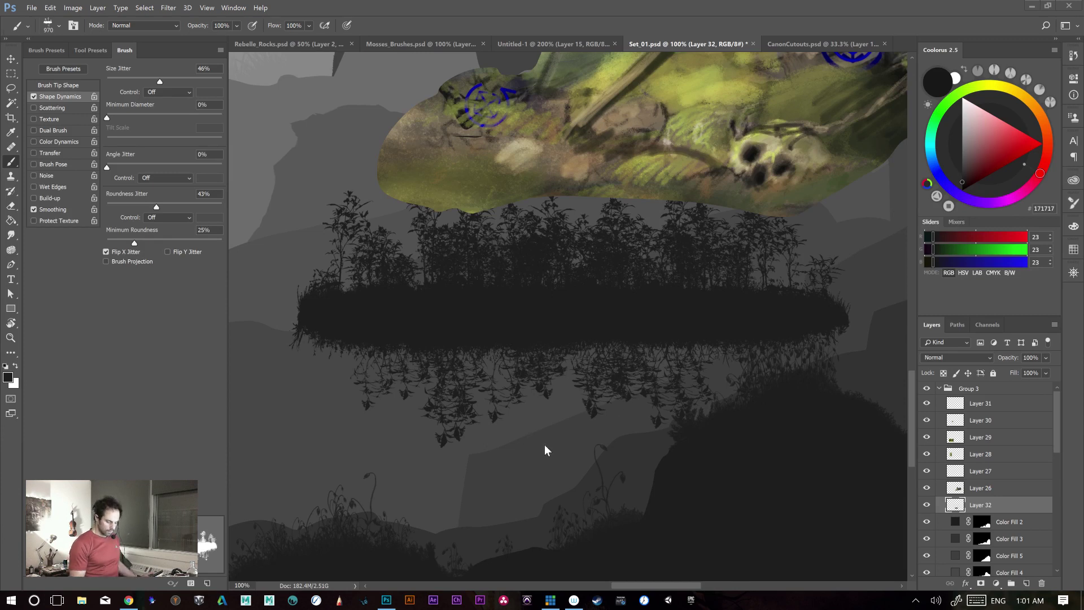
click(575, 449)
key(ctrl+alt+z)
key(ctrl+alt+z)
mouse_move(451, 378)
mouse_down()
mouse_move(746, 377)
mouse_move(353, 382)
mouse_move(697, 363)
mouse_up()
key(ctrl+z)
key(ctrl+z)
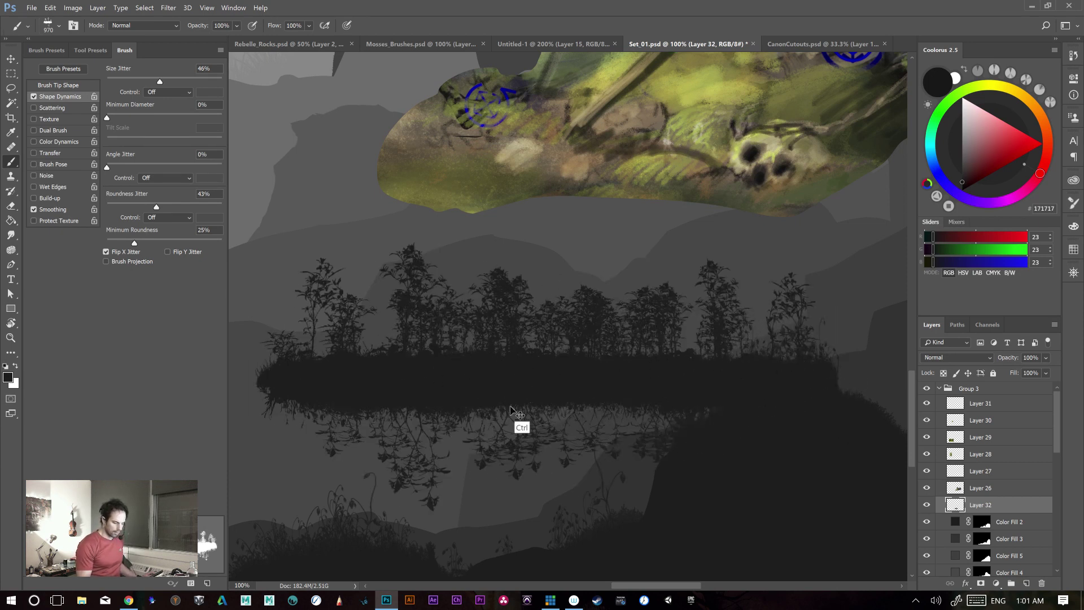
key(ctrl+z)
- Set the brush tip spacing to 40% and test it with one horizontal stroke, undoing the stroke
click(59, 87)
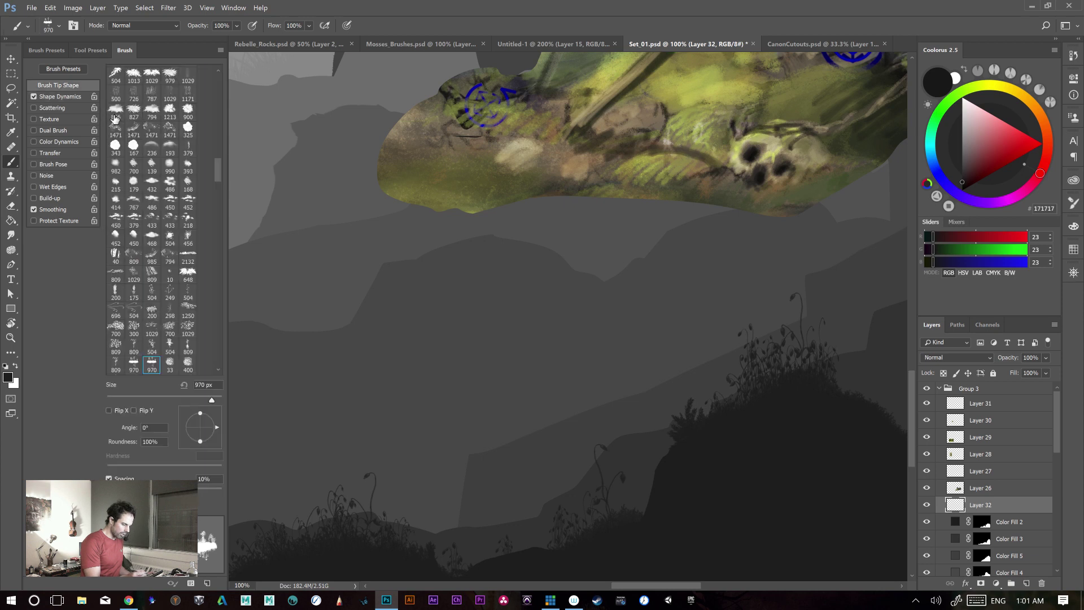
drag(119, 489, 139, 488)
drag(466, 373, 723, 368)
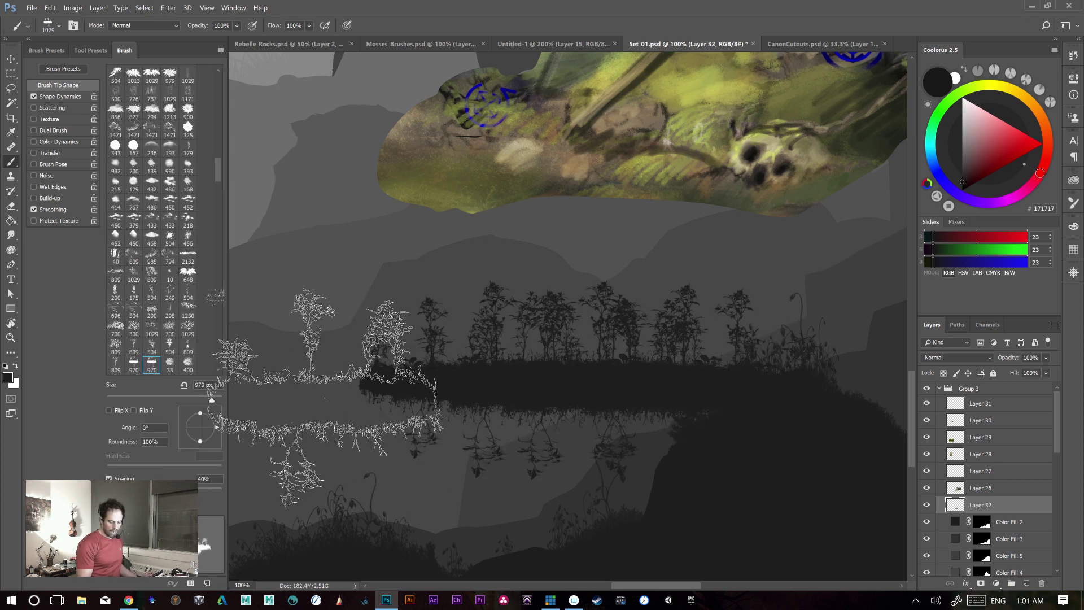
key(ctrl+z)
- Try building up overlapping bands of foliage across the hills with the wider-spaced brush, undoing the strokes
drag(415, 364, 728, 353)
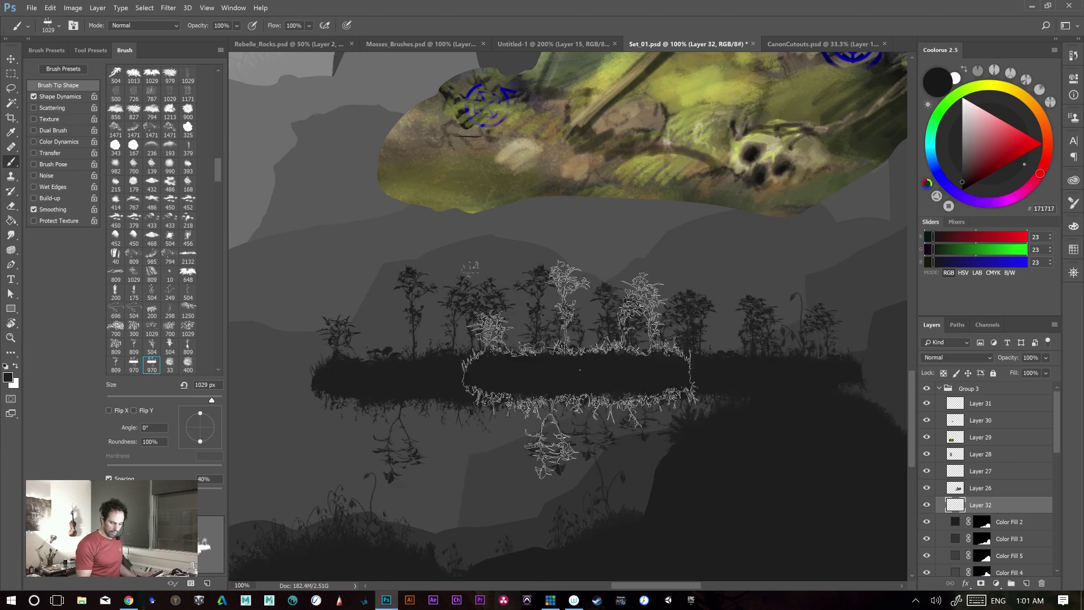
drag(624, 359, 767, 353)
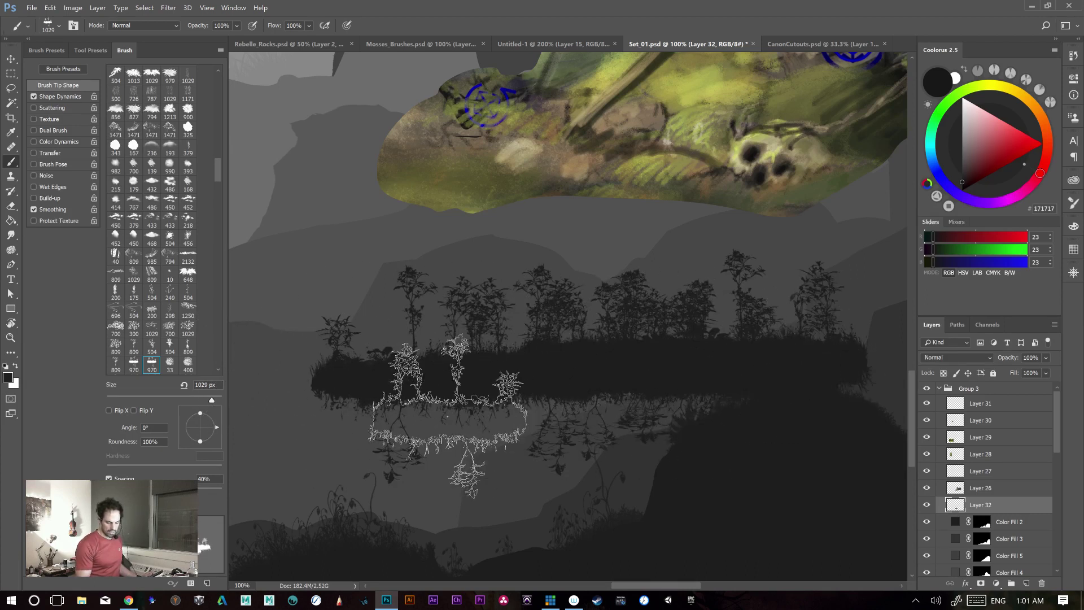
key(ctrl+alt+z)
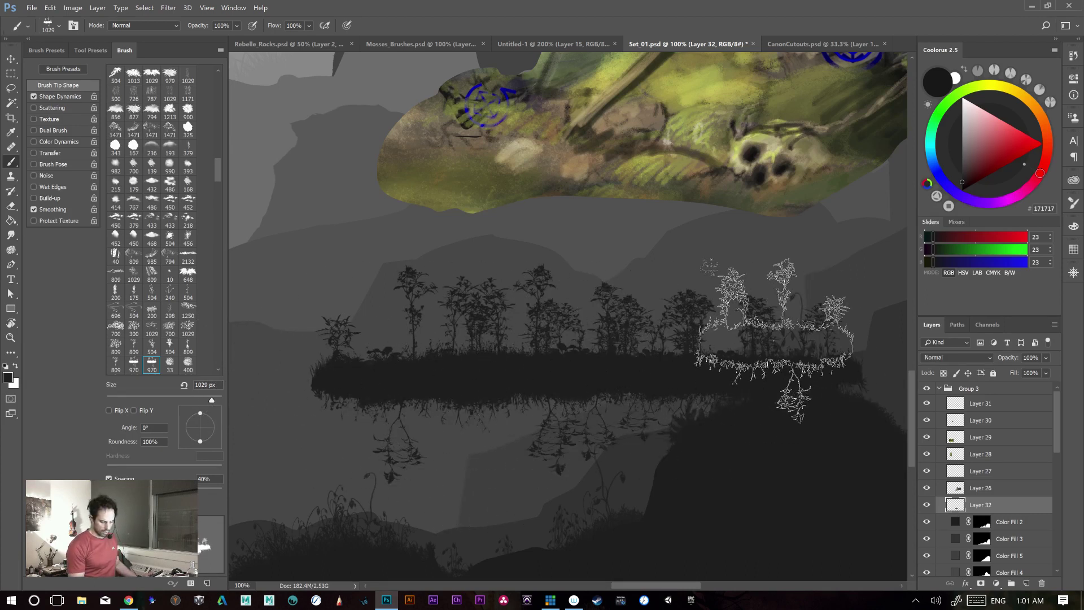
drag(777, 353, 601, 377)
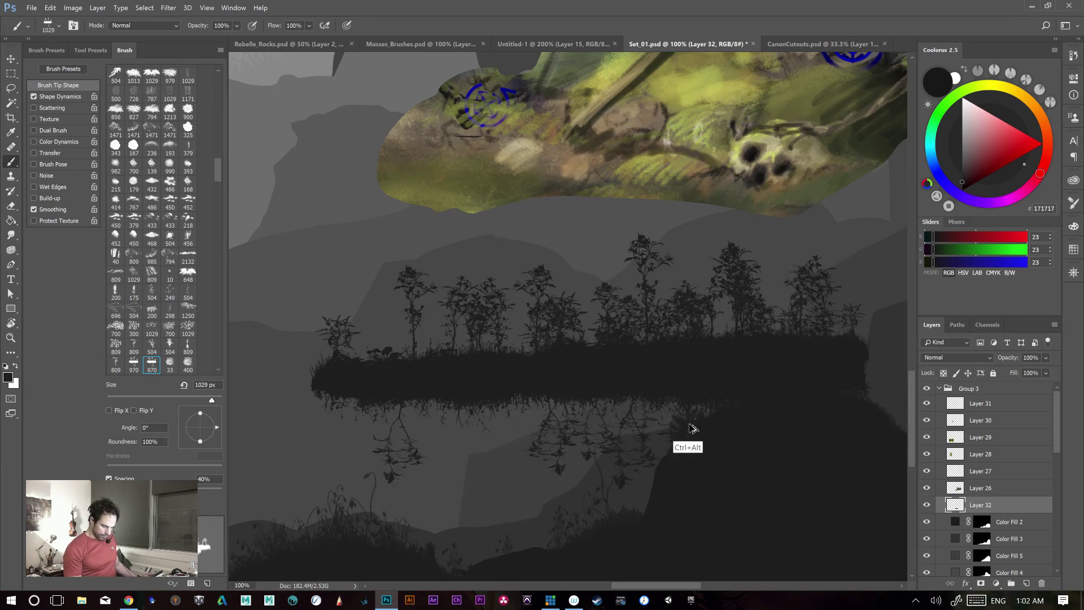
key(ctrl+alt+z)
mouse_move(304, 356)
mouse_down()
mouse_move(434, 256)
mouse_move(671, 251)
mouse_up()
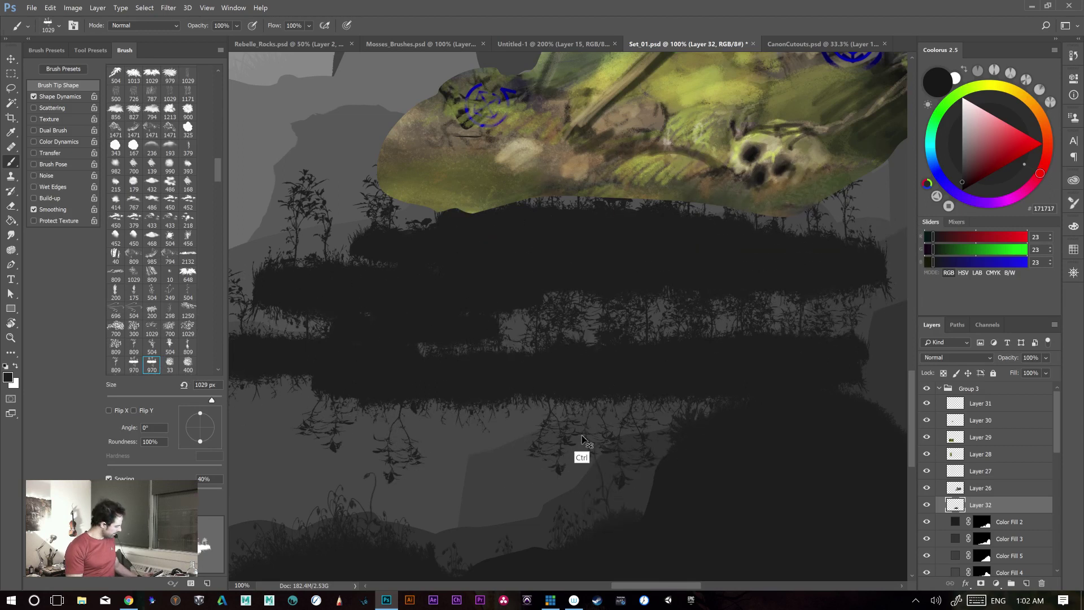
key(ctrl+z)
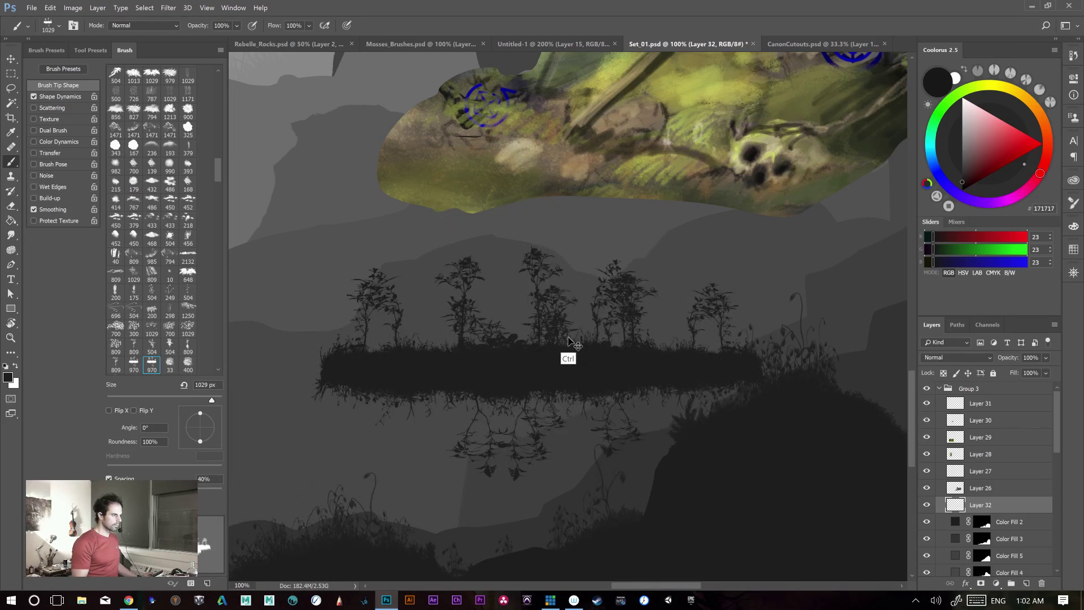
key(ctrl+z)
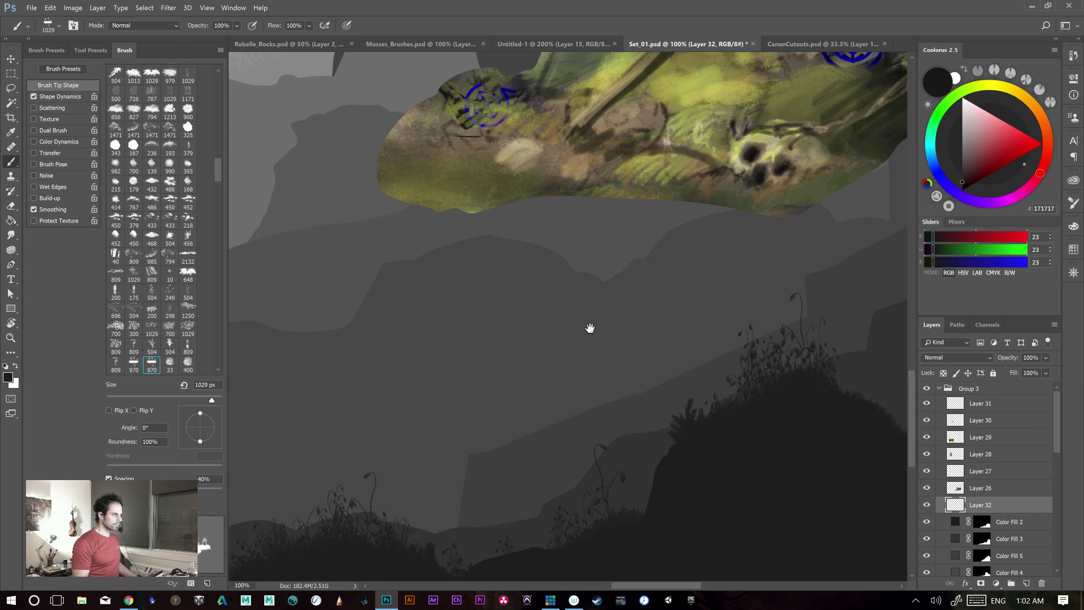
- Test the foliage brush with a stamp and a short horizontal stroke below the painted scene, undoing the result
drag(585, 358, 629, 310)
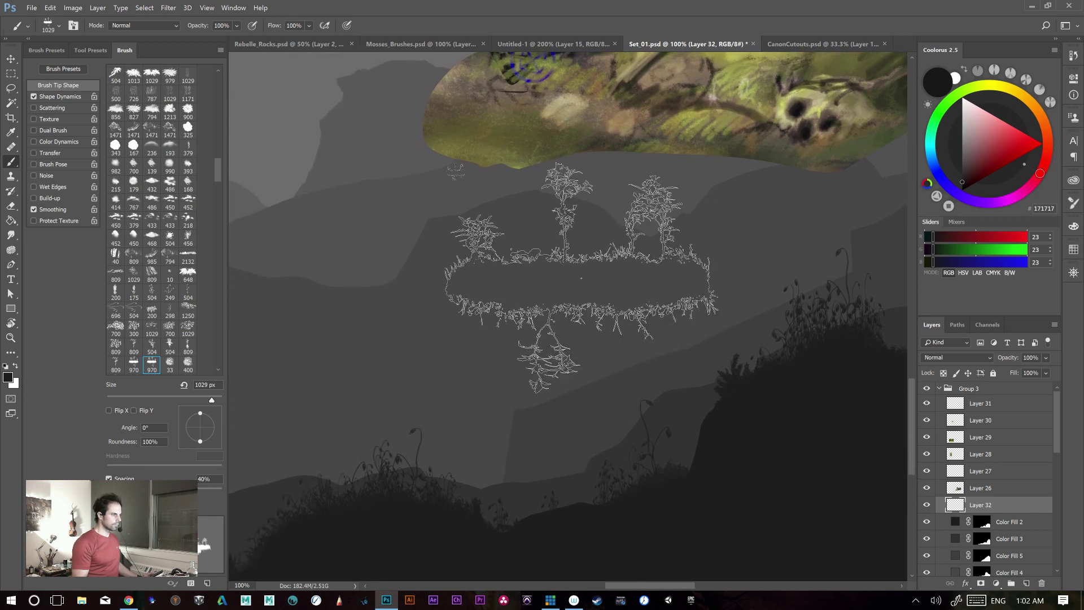
click(488, 318)
drag(572, 318, 727, 320)
key(ctrl+z)
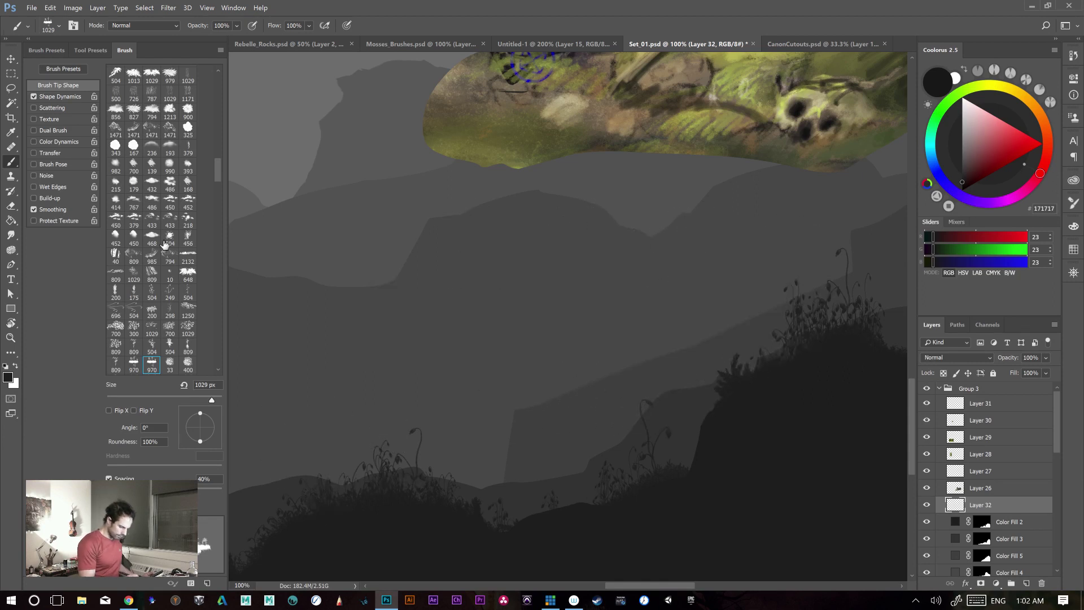
- Set minimum roundness to 26% and roundness control to Pen Pressure, testing the brush with horizontal strokes and undoing them
click(57, 97)
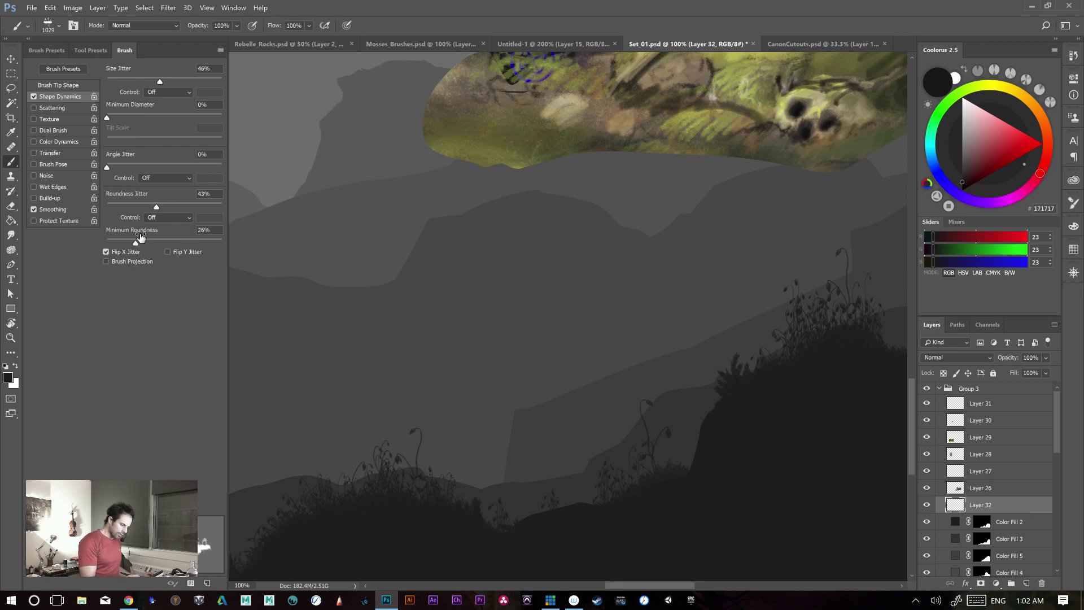
drag(134, 238, 136, 238)
click(166, 218)
click(160, 240)
drag(412, 334, 825, 329)
key(ctrl+z)
mouse_move(293, 327)
mouse_down()
mouse_move(344, 319)
mouse_move(621, 323)
mouse_up()
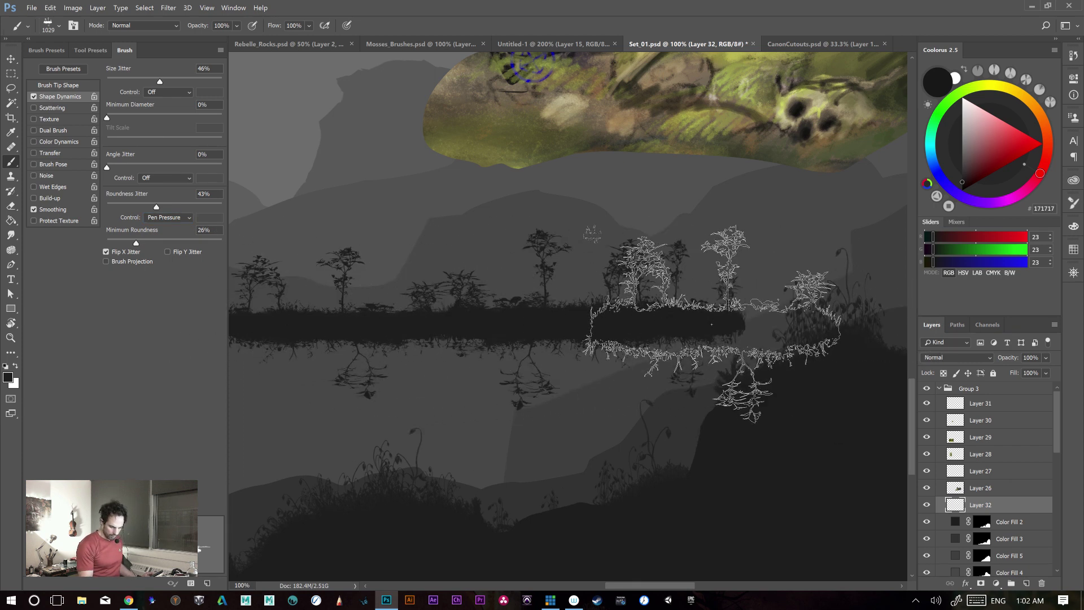
key(ctrl+z)
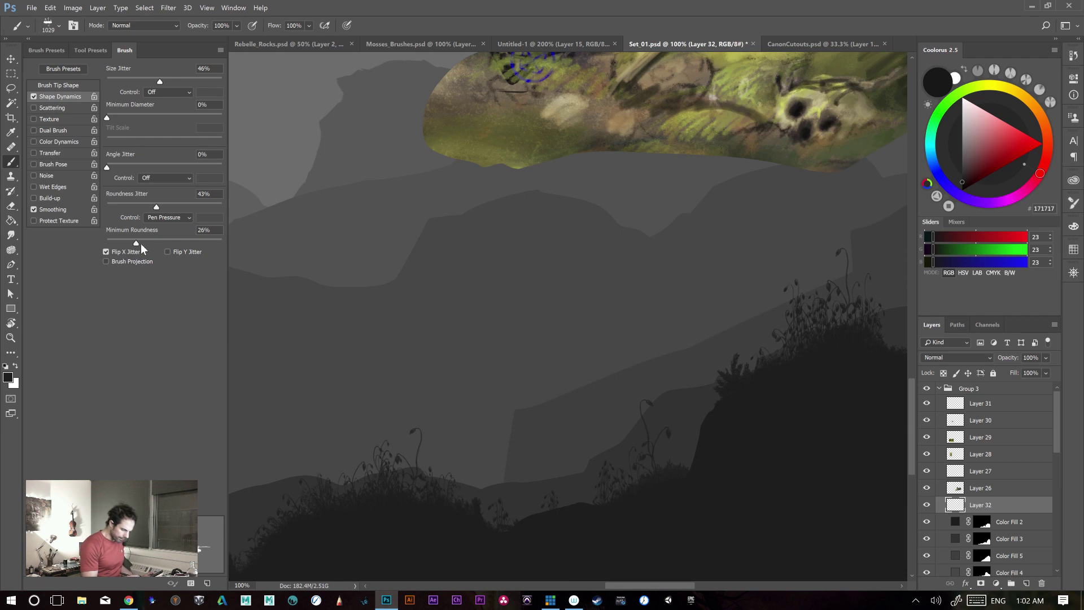
drag(497, 329, 734, 328)
key(ctrl+z)
- Raise the brush's minimum roundness to 36% and test it with one stroke, undoing the stroke
drag(144, 245, 147, 245)
drag(406, 297, 750, 303)
key(ctrl+z)
- Paint a horizontal band of trees and grass across the mid-grey hills on Layer 32, undoing and repainting unwanted strokes
drag(390, 297, 650, 316)
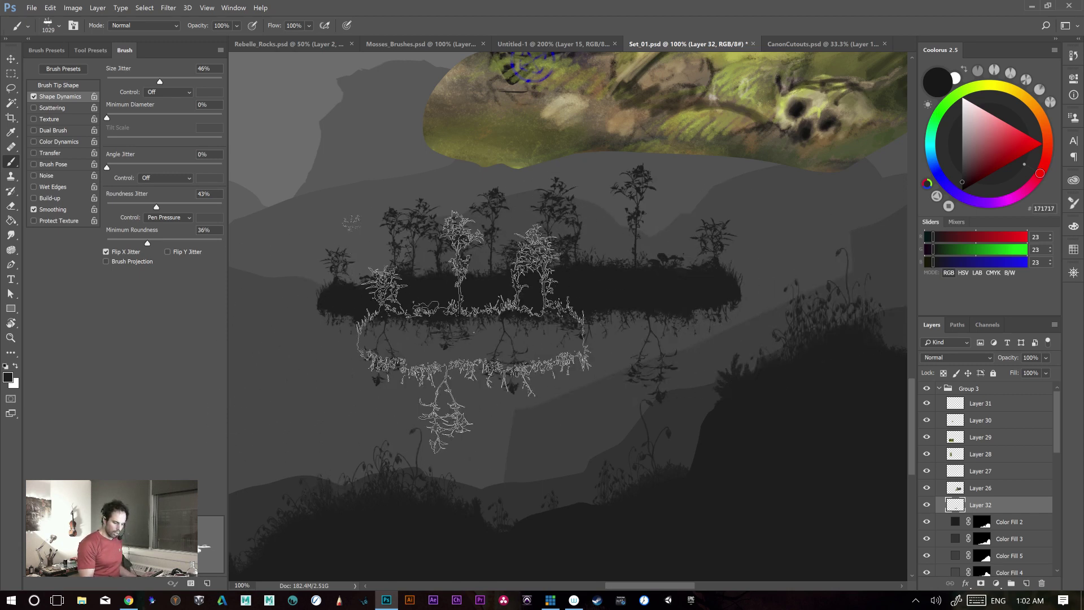
drag(474, 333, 754, 316)
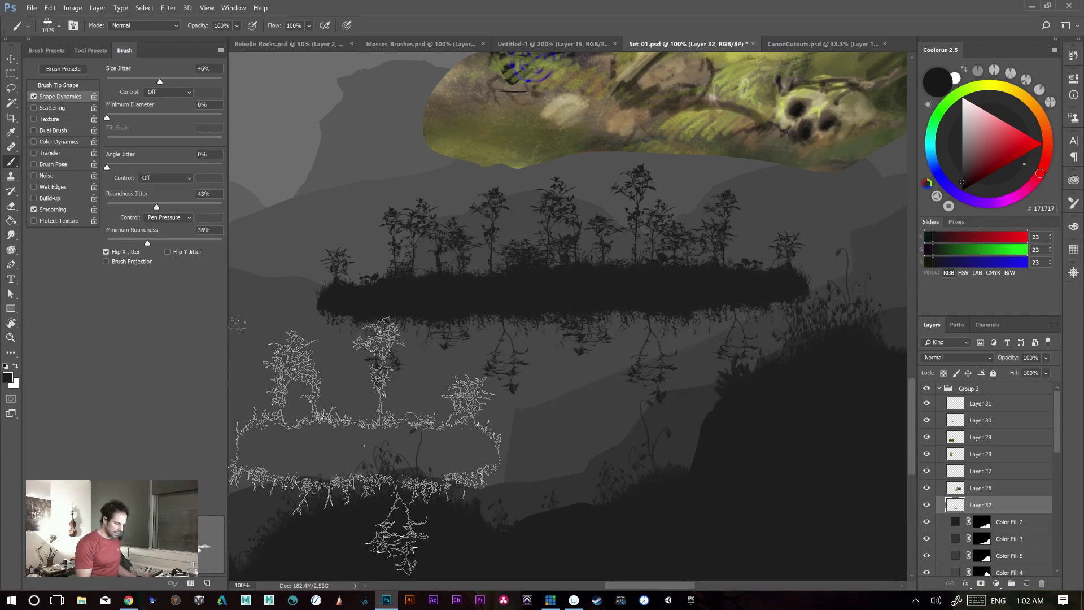
key(ctrl+z)
mouse_move(441, 339)
mouse_down()
mouse_move(503, 339)
mouse_move(620, 342)
mouse_up()
key(ctrl+z)
mouse_move(384, 349)
mouse_down()
mouse_move(589, 337)
mouse_move(374, 346)
mouse_move(801, 339)
mouse_up()
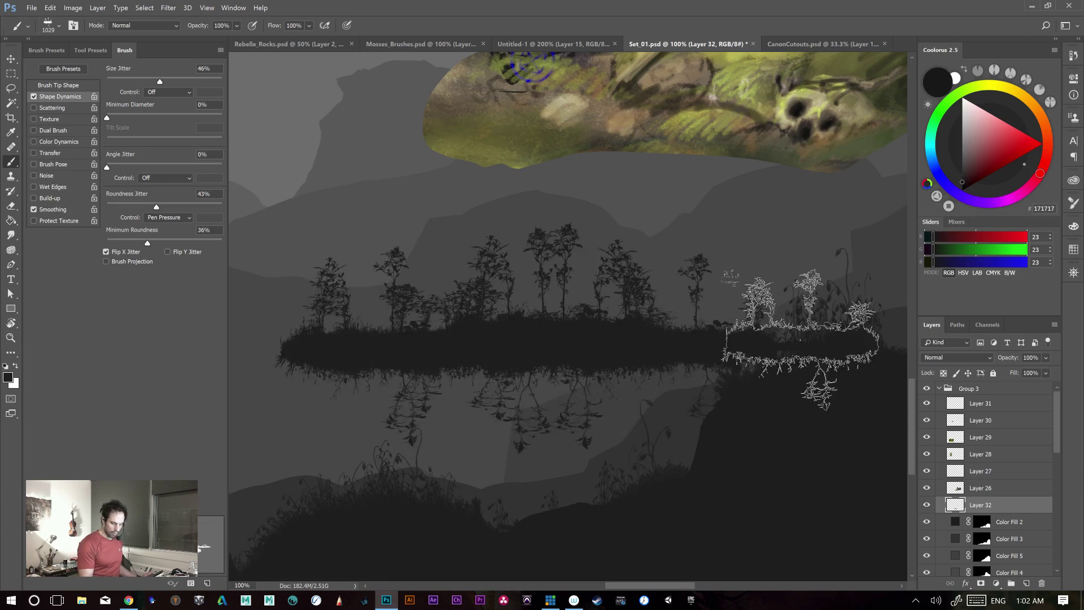
- Paint more trees and grass over the band on Layer 32, inspect it, and clear the layer
drag(712, 340, 632, 340)
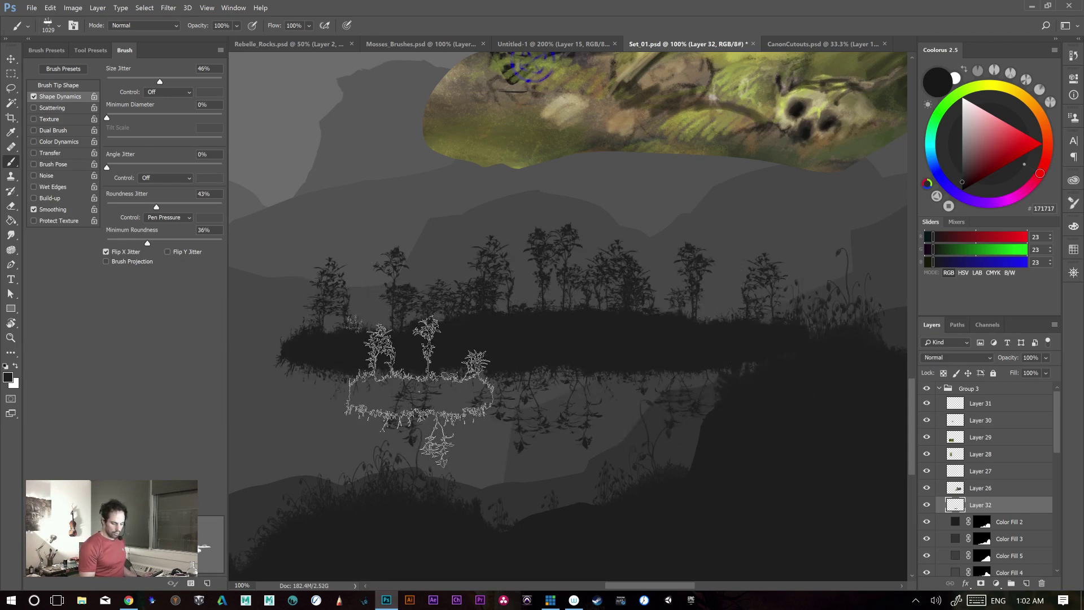
key(ctrl+plus)
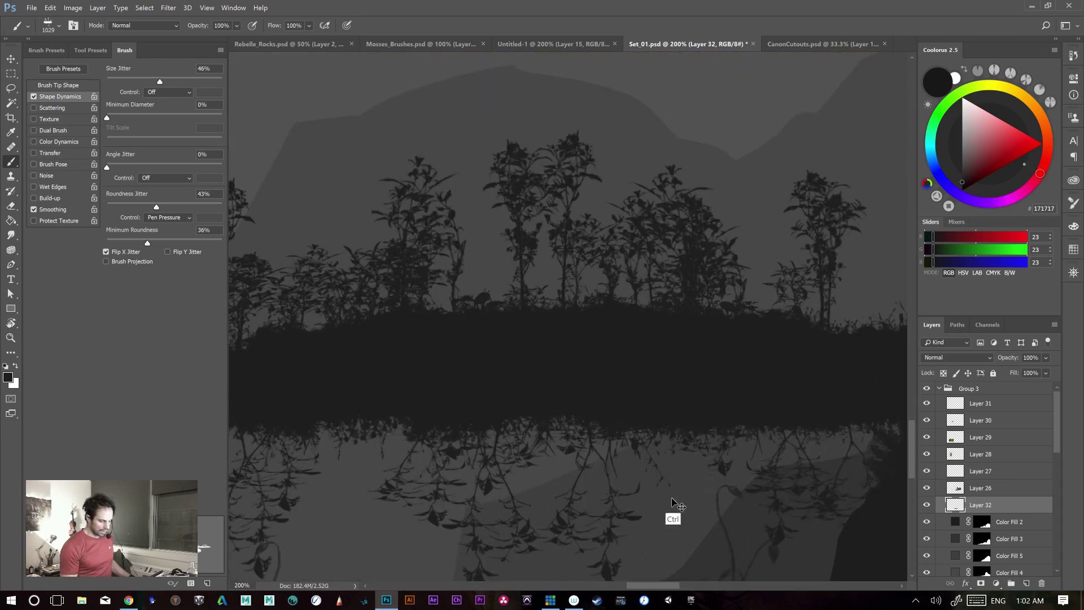
key(ctrl+minus)
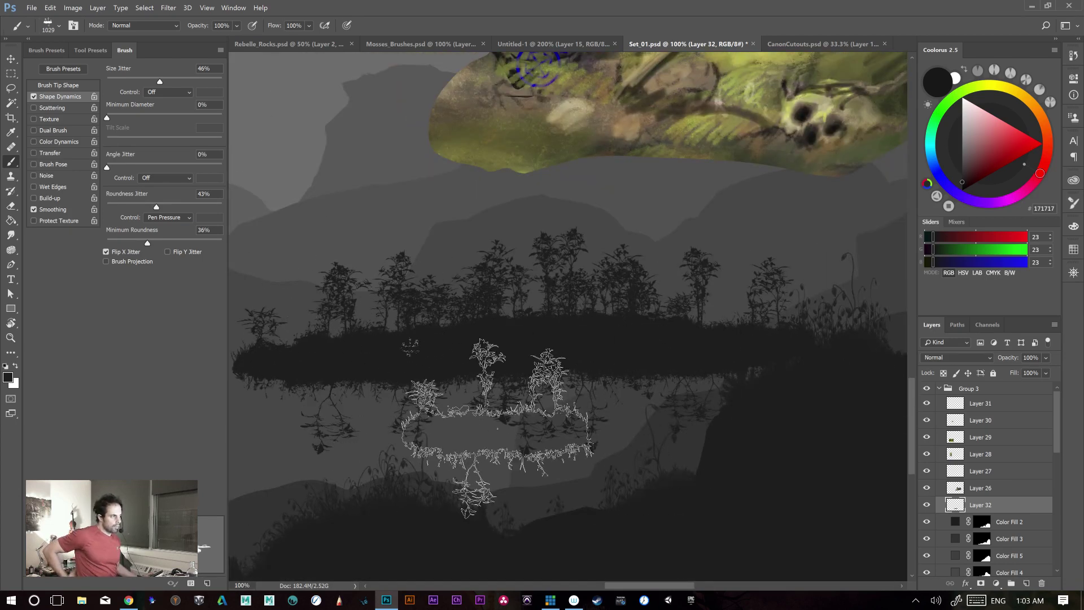
key(ctrl+x)
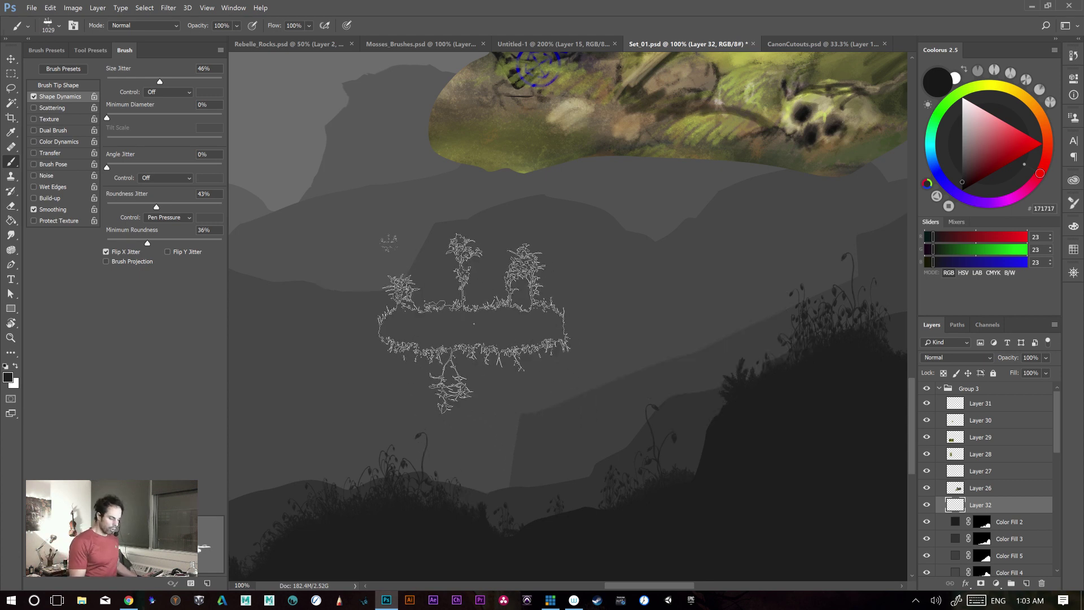
- Test the foliage brush with varied-pressure horizontal strokes across the hills and undo them
drag(524, 314, 396, 328)
drag(338, 302, 740, 294)
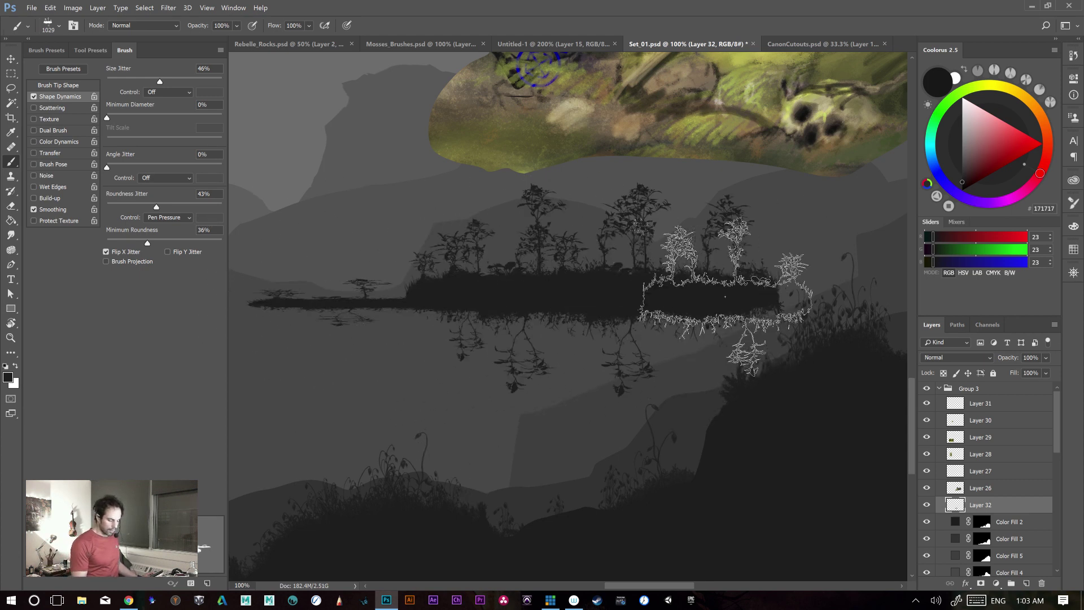
key(ctrl+z)
mouse_move(344, 296)
mouse_down()
mouse_move(790, 290)
mouse_move(674, 290)
mouse_up()
key(ctrl+z)
key(ctrl+z)
- Set the brush's minimum roundness to 59% and test it with one horizontal stroke, undoing the stroke
drag(148, 243, 174, 244)
drag(404, 291, 836, 290)
key(ctrl+z)
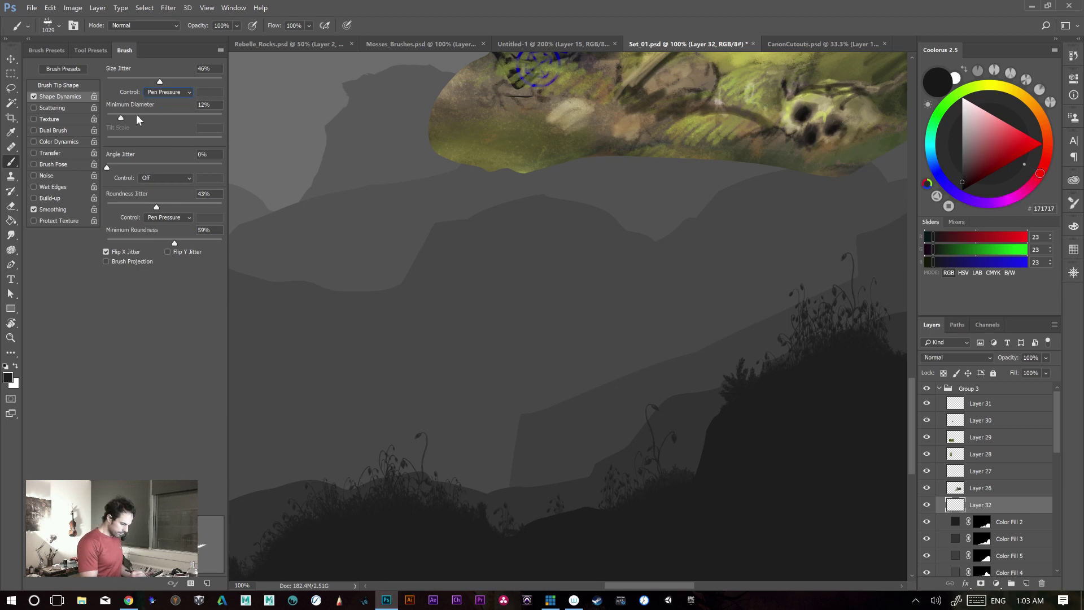
- Set the size jitter control to Pen Pressure with a 43% minimum diameter, testing one stroke and undoing it
drag(169, 118, 156, 118)
mouse_move(429, 318)
mouse_down()
mouse_move(483, 332)
mouse_move(740, 317)
mouse_up()
key(ctrl+z)
- Paint overlapping horizontal tree strokes of varying pressure across the hills on Layer 32, undoing the unwanted ones
drag(350, 315, 734, 315)
drag(382, 327, 638, 336)
mouse_move(339, 326)
mouse_down()
mouse_move(770, 302)
mouse_move(581, 285)
mouse_move(617, 423)
mouse_move(583, 402)
mouse_up()
key(ctrl)
key(ctrl+z)
mouse_move(437, 330)
mouse_down()
mouse_move(681, 328)
mouse_move(624, 294)
mouse_up()
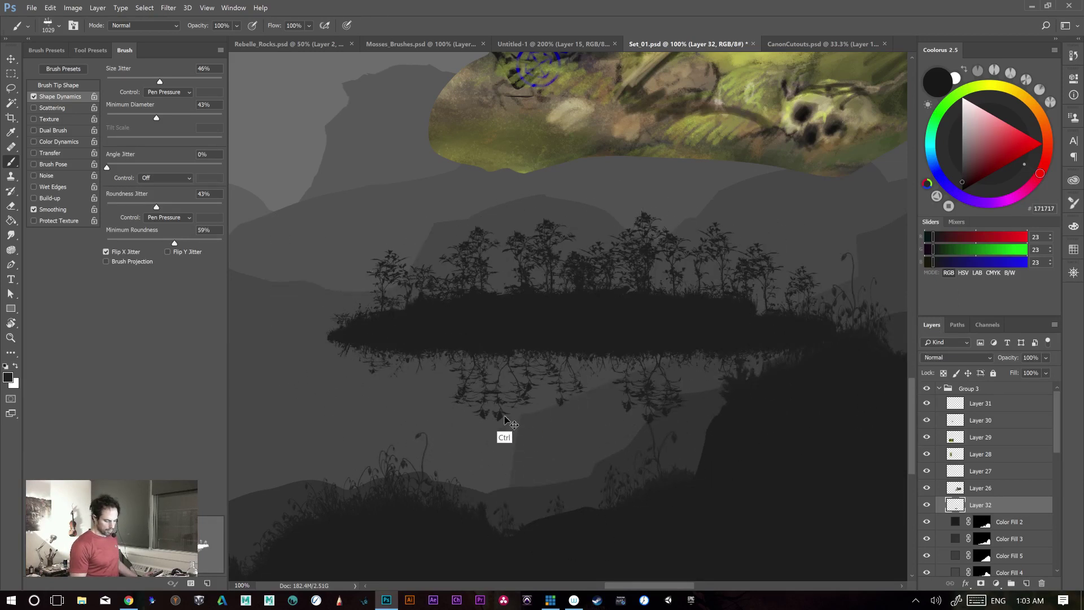
key(ctrl+z)
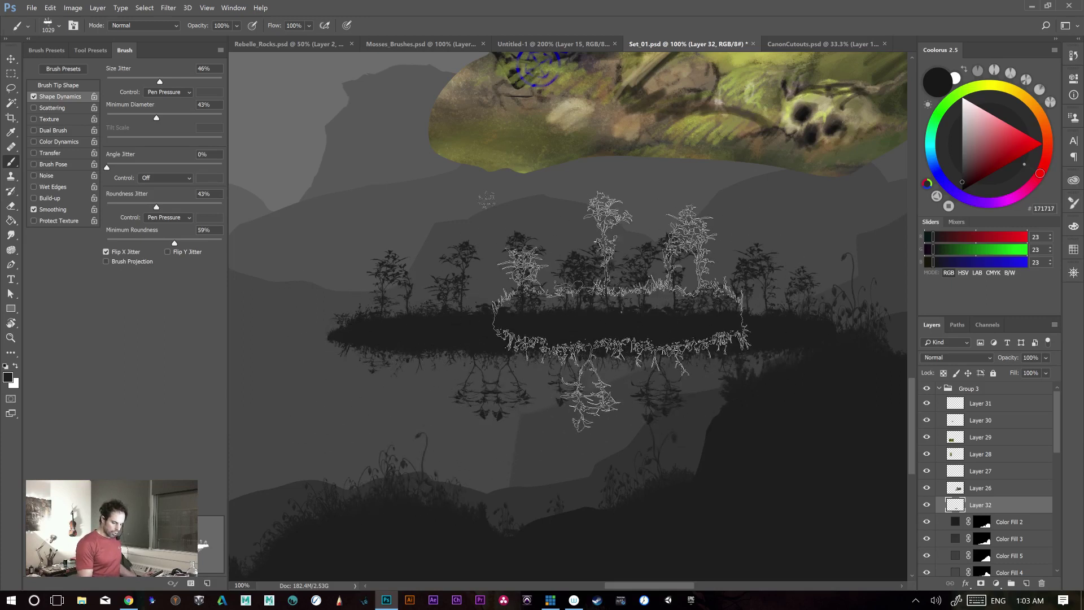
- Add another tree stroke, undo the painted band, and repaint it with two horizontal strokes over the mid-grey hills
drag(620, 308, 574, 307)
key(ctrl)
key(ctrl+z)
drag(452, 345, 636, 343)
drag(404, 338, 704, 333)
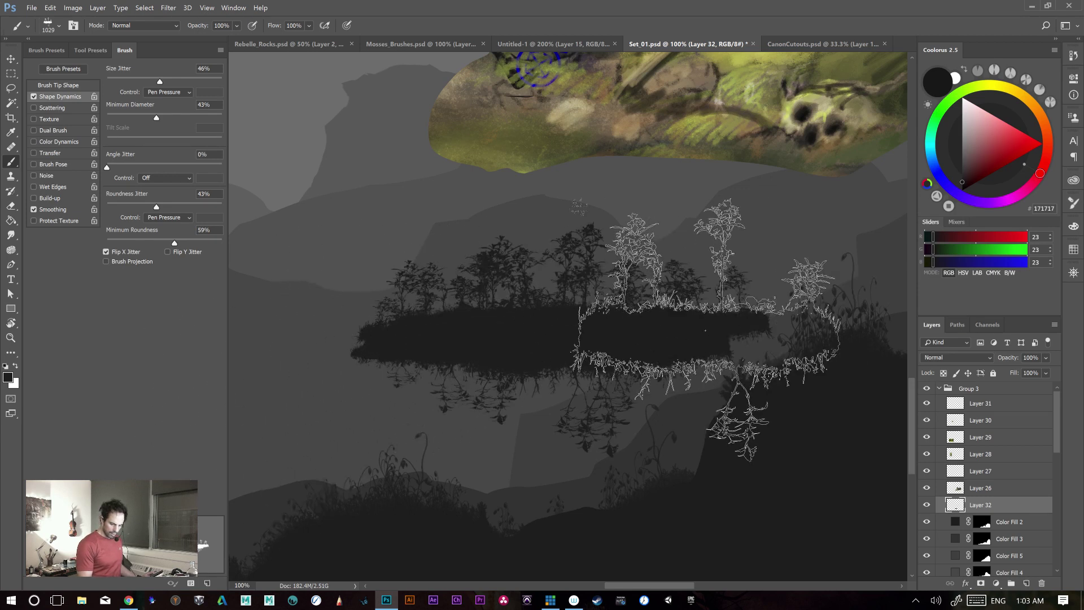
- Try Flip Y Jitter on the foliage brush with test strokes, undoing them and turning the option off again
click(175, 253)
key(ctrl+z)
drag(398, 331, 556, 329)
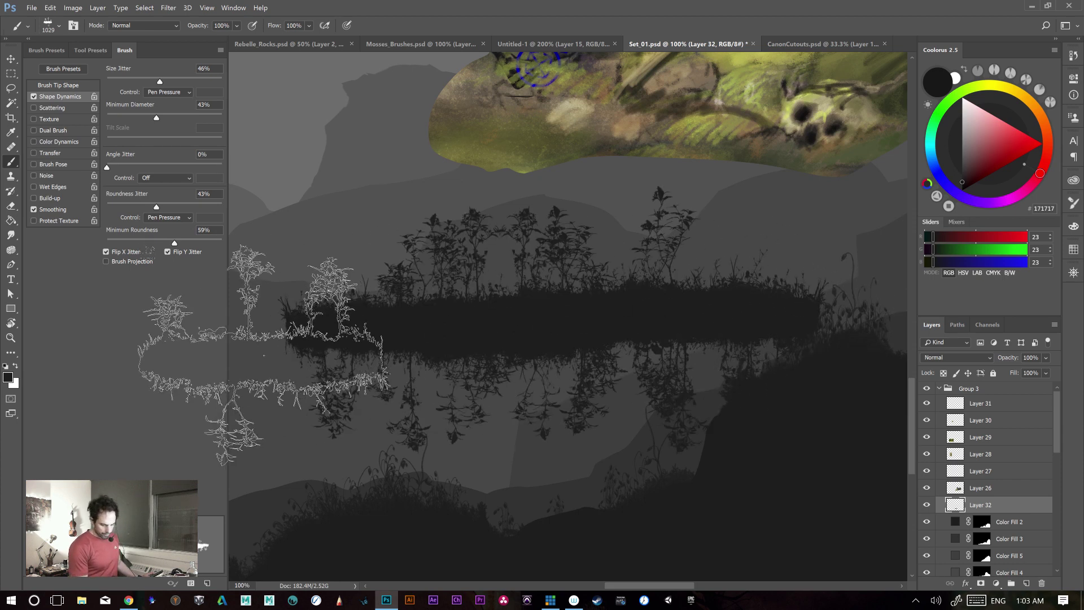
key(ctrl)
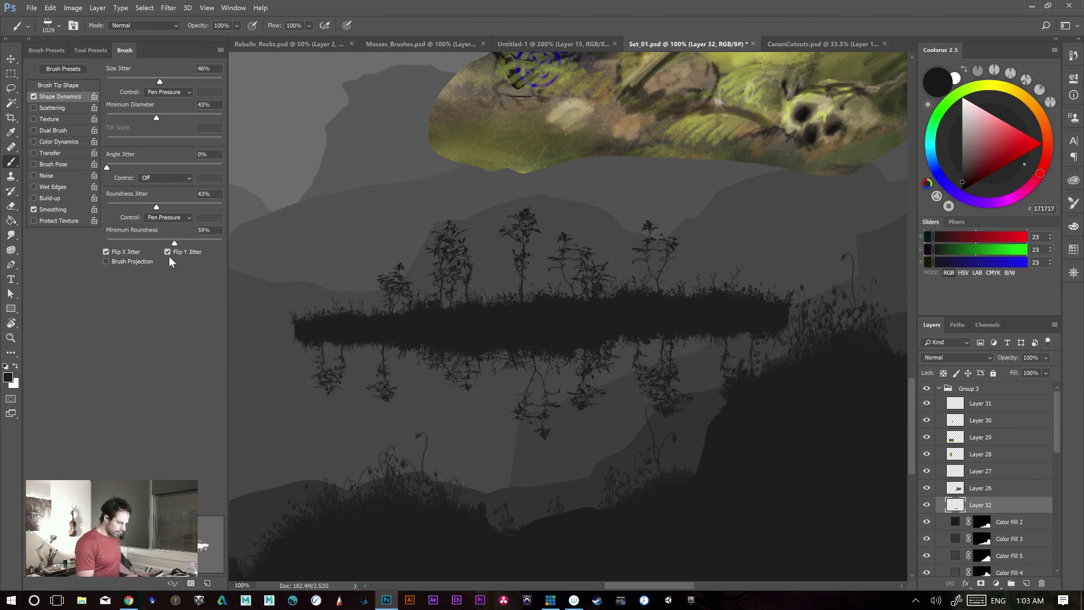
key(ctrl+z)
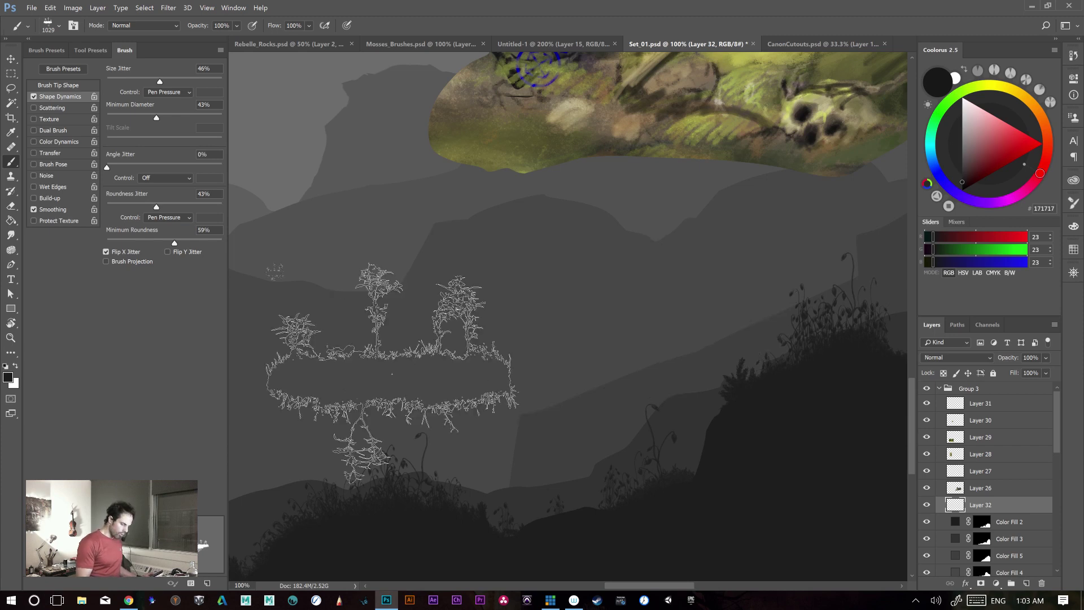
- Set the brush's angle jitter control to Direction and test it with a horizontal stroke, undoing the stroke
click(166, 179)
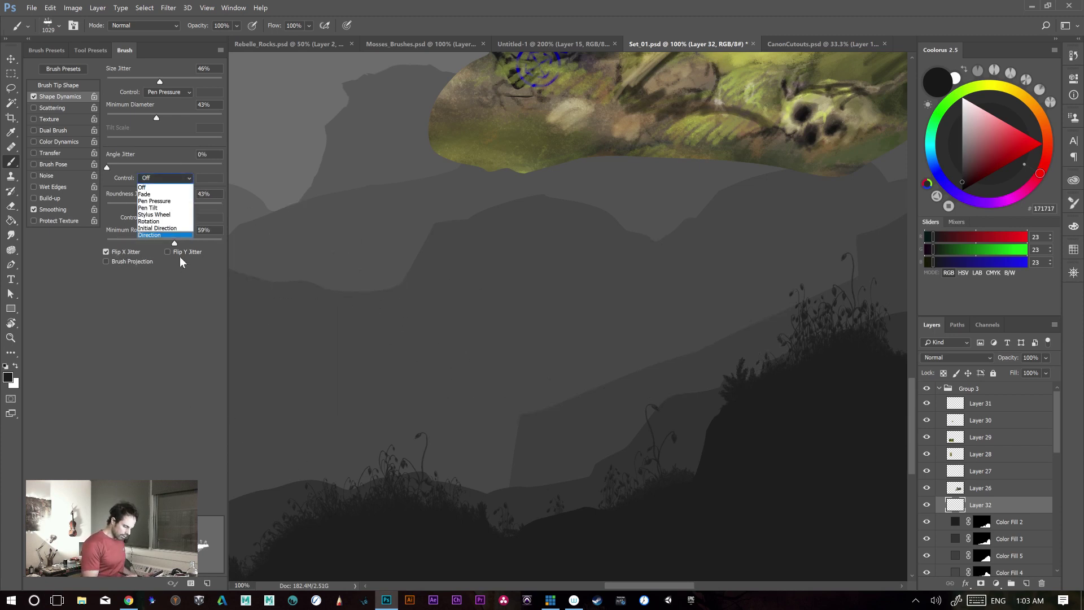
click(164, 235)
drag(435, 333, 751, 333)
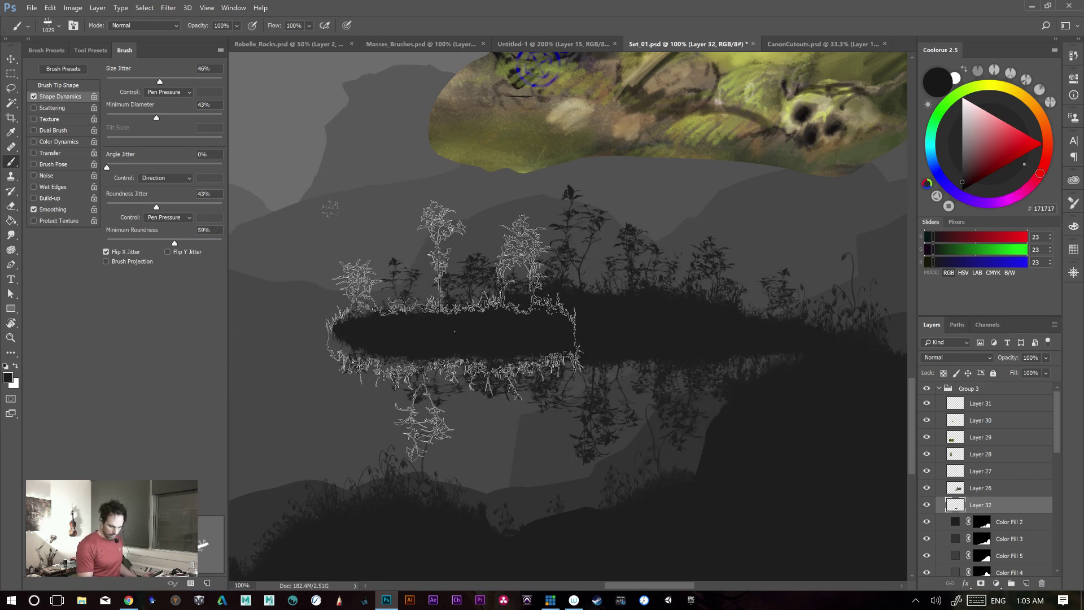
key(ctrl+z)
- Test the direction-controlled brush with slanted strokes across the hills and undo them
drag(525, 336, 605, 280)
mouse_move(446, 373)
mouse_down()
mouse_move(579, 310)
mouse_move(901, 329)
mouse_up()
key(ctrl+z)
mouse_move(401, 421)
mouse_down()
mouse_move(559, 308)
mouse_move(847, 338)
mouse_up()
key(ctrl+z)
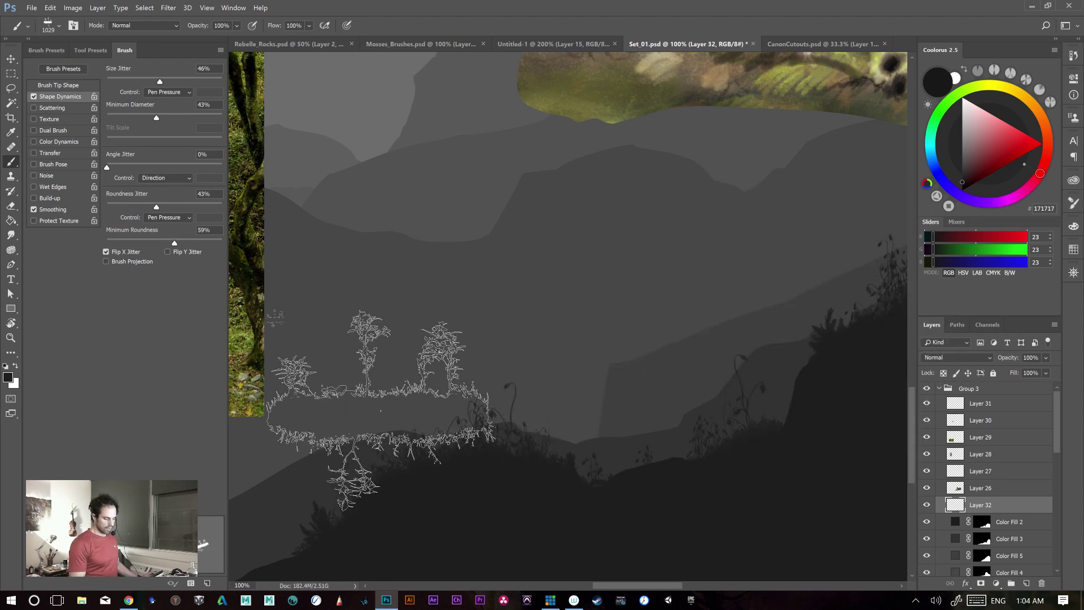
- Paint two arched rows of trees over the hills on Layer 32 and clear them
key(ctrl+z)
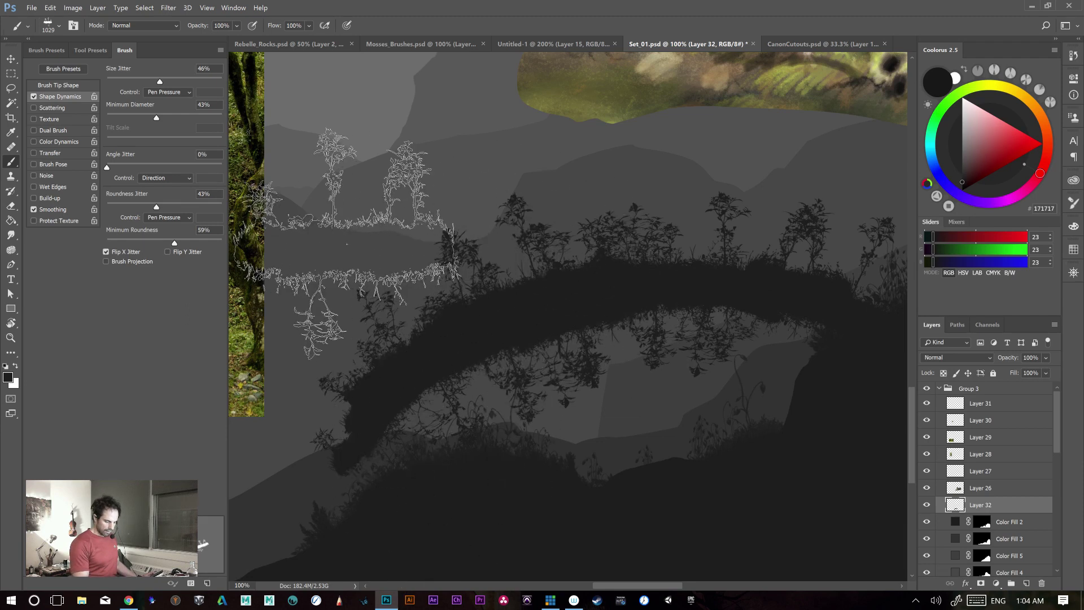
click(469, 192)
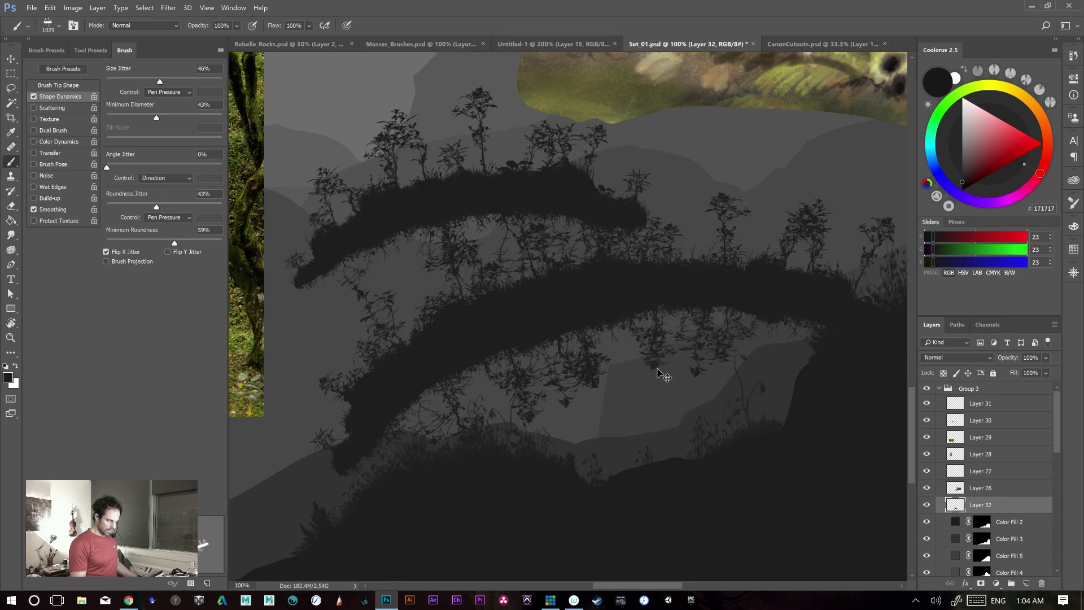
key(Delete)
key(ctrl+d)
- Test a horizontal tree stroke just above the dark foreground ridge and undo it
key(ctrl+plus)
key(ctrl+minus)
key(ctrl+minus)
key(ctrl+plus)
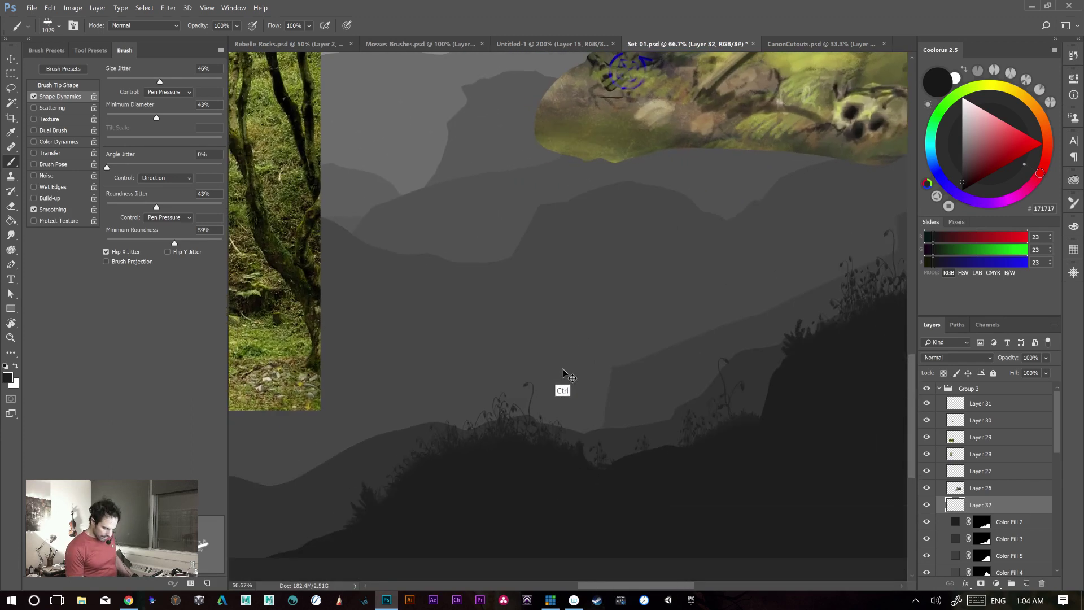
drag(554, 373, 697, 376)
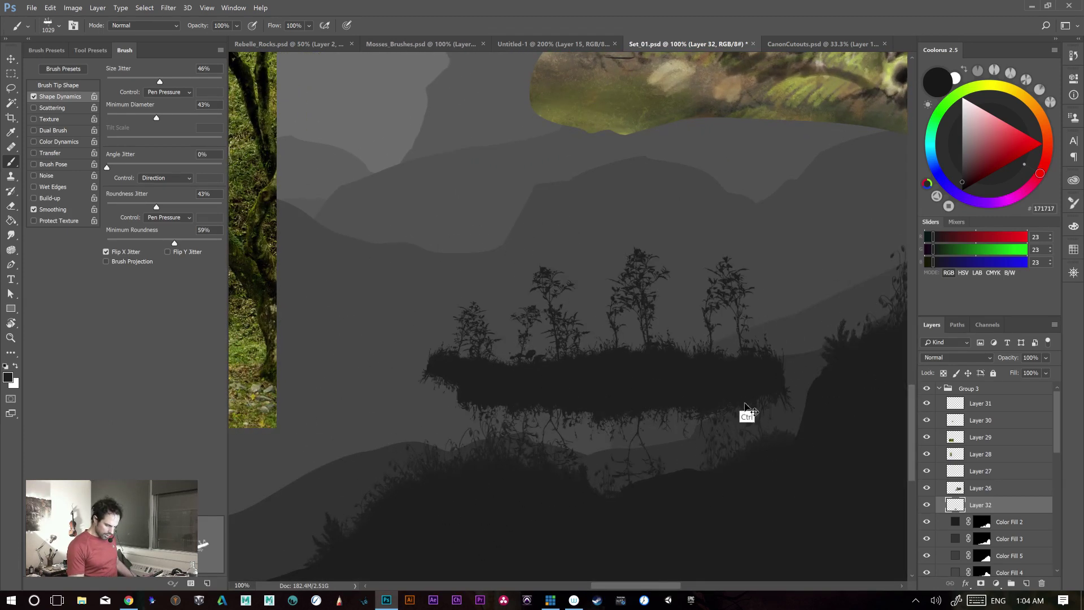
key(ctrl+z)
- Try a row of trees rising from the dark foreground ridge, inspect it, and remove it
drag(607, 410, 496, 399)
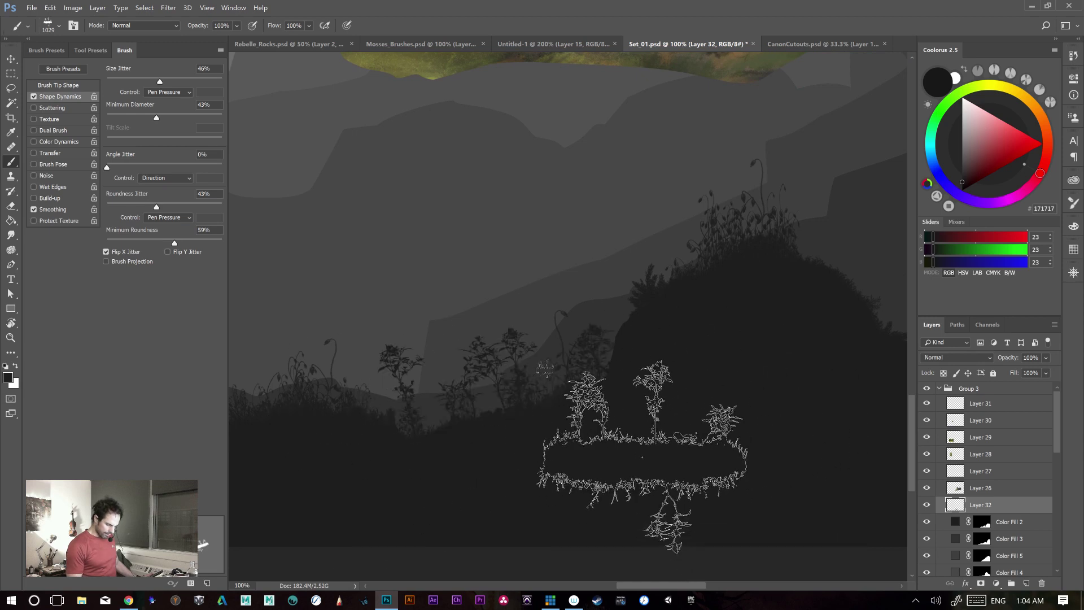
mouse_move(342, 508)
mouse_down()
mouse_move(644, 423)
mouse_move(658, 479)
mouse_move(670, 478)
mouse_up()
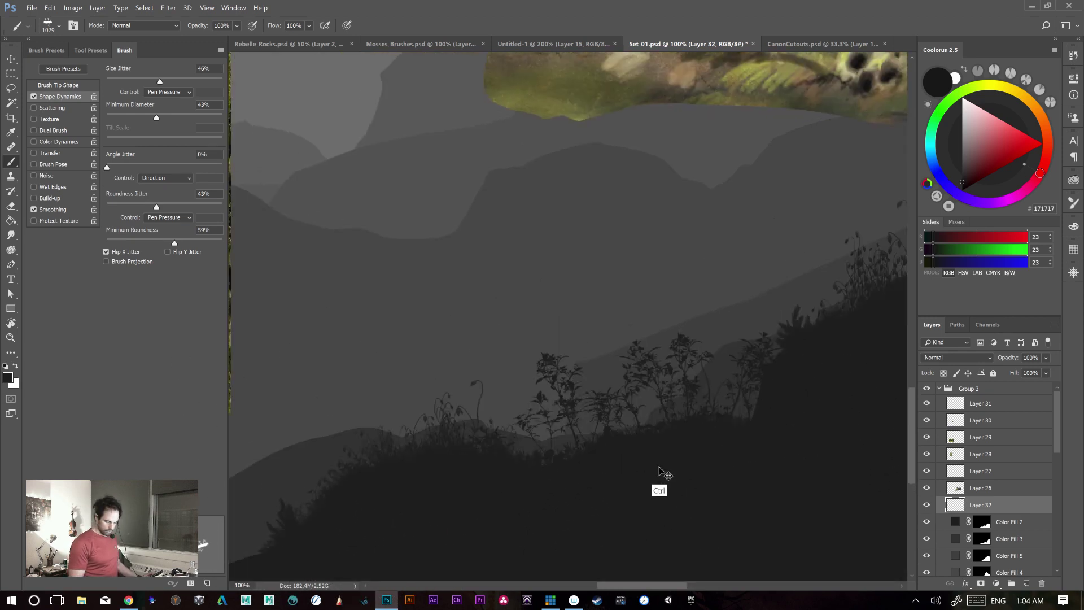
key(ctrl+minus)
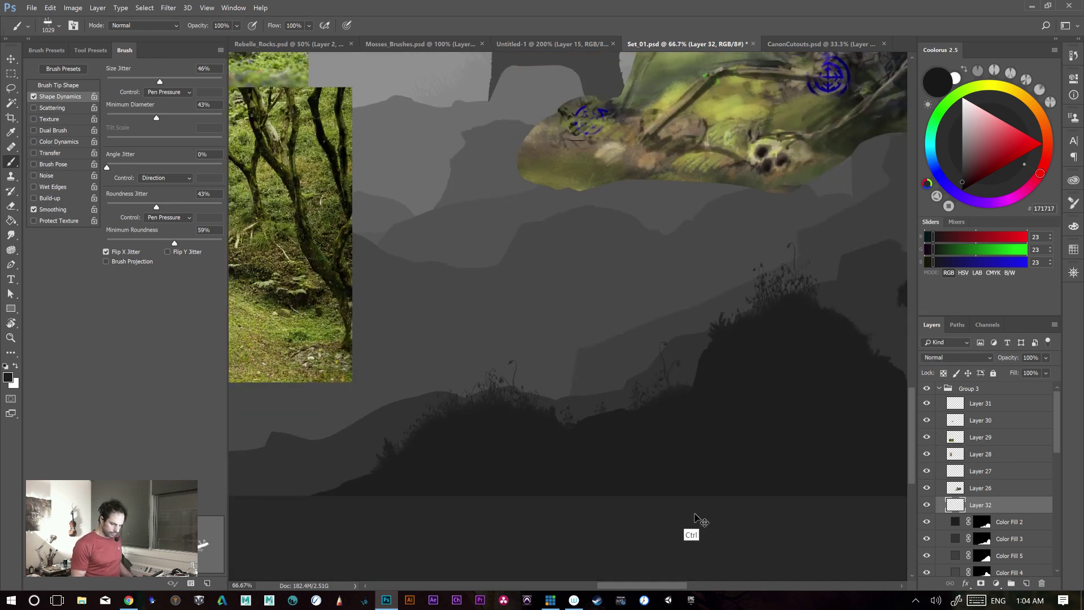
key(ctrl+minus)
- Create a new landscape RGB document 3000 pixels wide at 72 pixels/inch with a white background
key(ctrl+n)
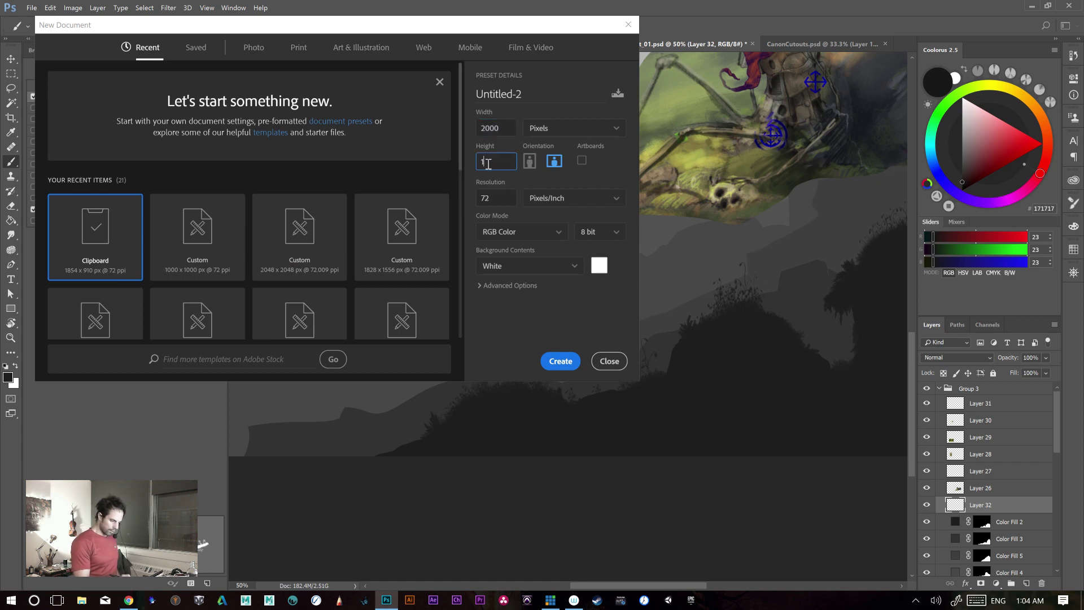
text(3000)
key(Return)
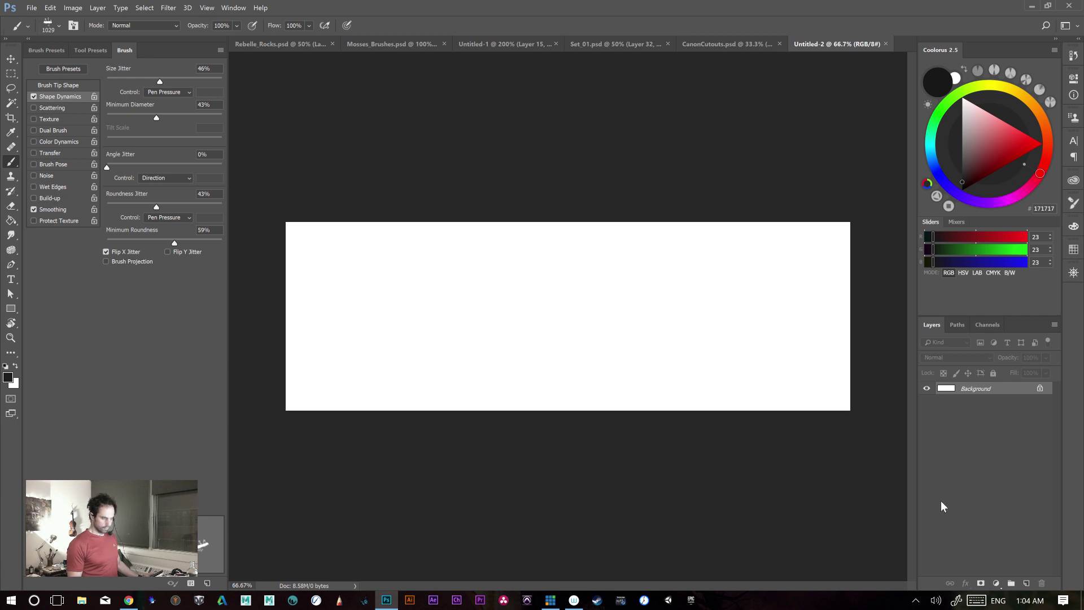
- Add a #696969 solid color fill layer and an empty layer above it
click(997, 584)
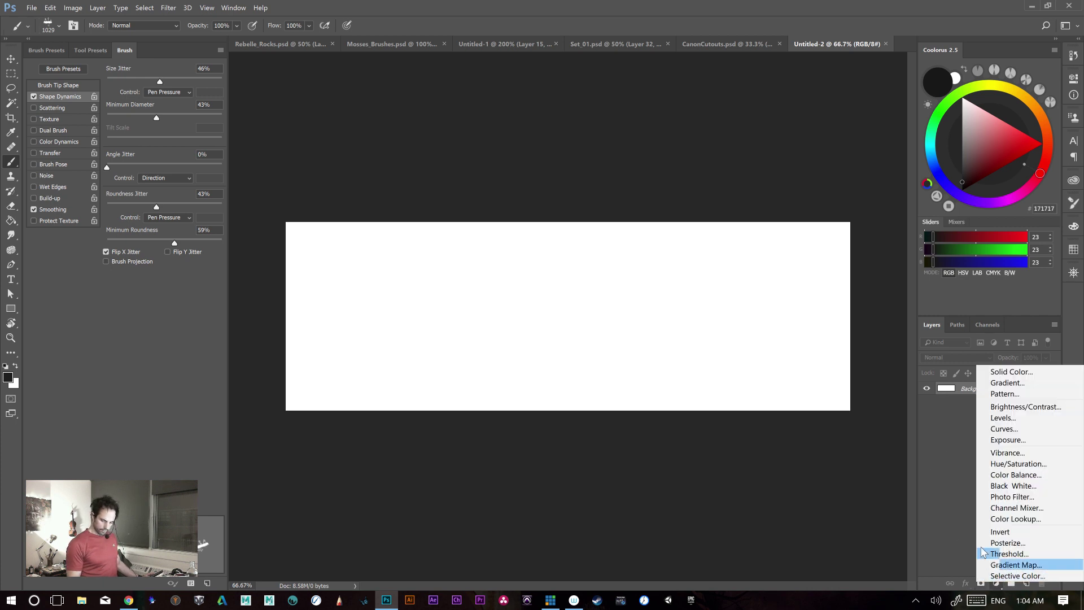
click(1011, 373)
drag(427, 241, 397, 242)
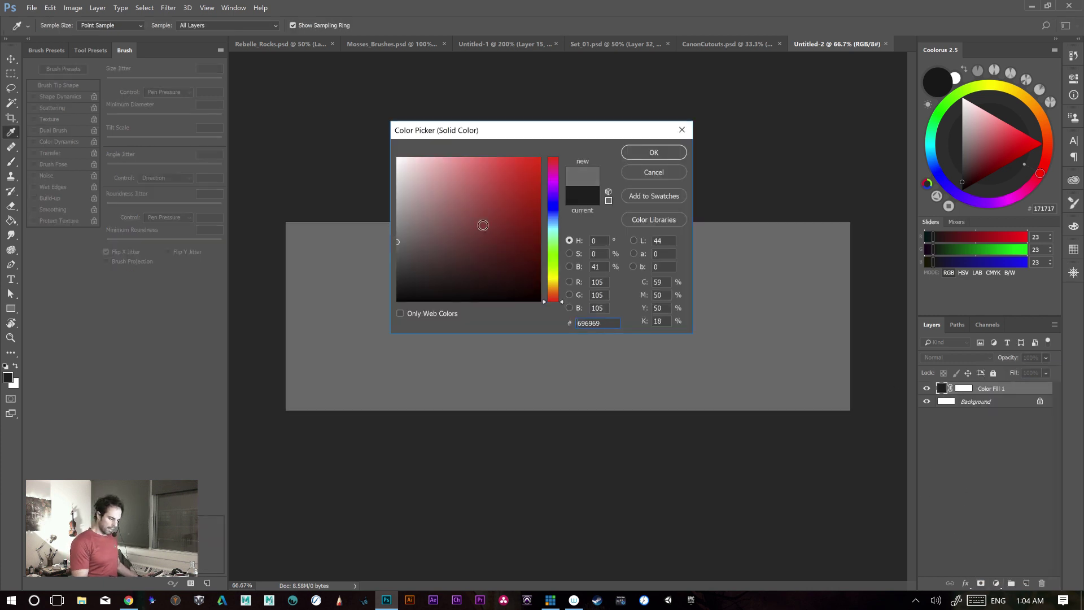
click(671, 153)
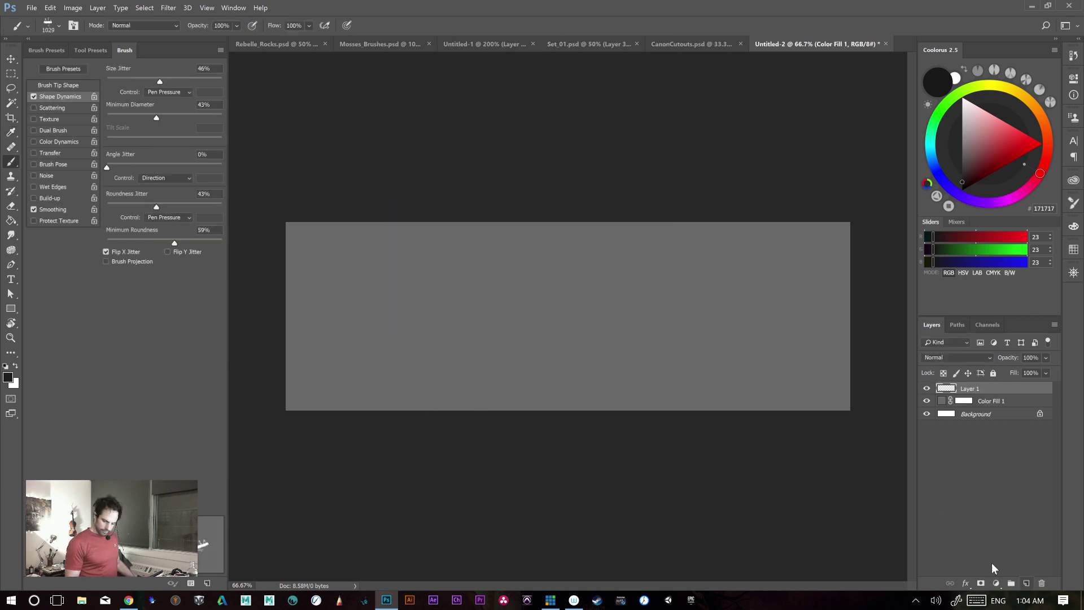
- Test a straight row of trees along the canvas's lower edge on Layer 1 and undo it
click(339, 390)
shift+click(934, 406)
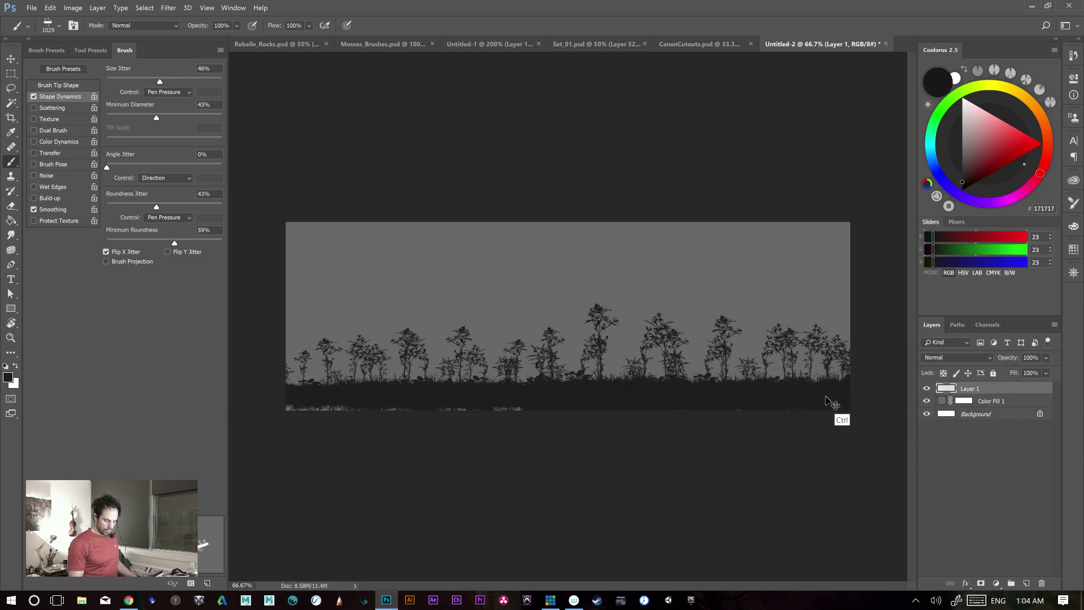
key(ctrl+z)
- Increase the brush size to 1100, paint two overlapping rows of trees across the canvas, and clear them
key(bracketright)
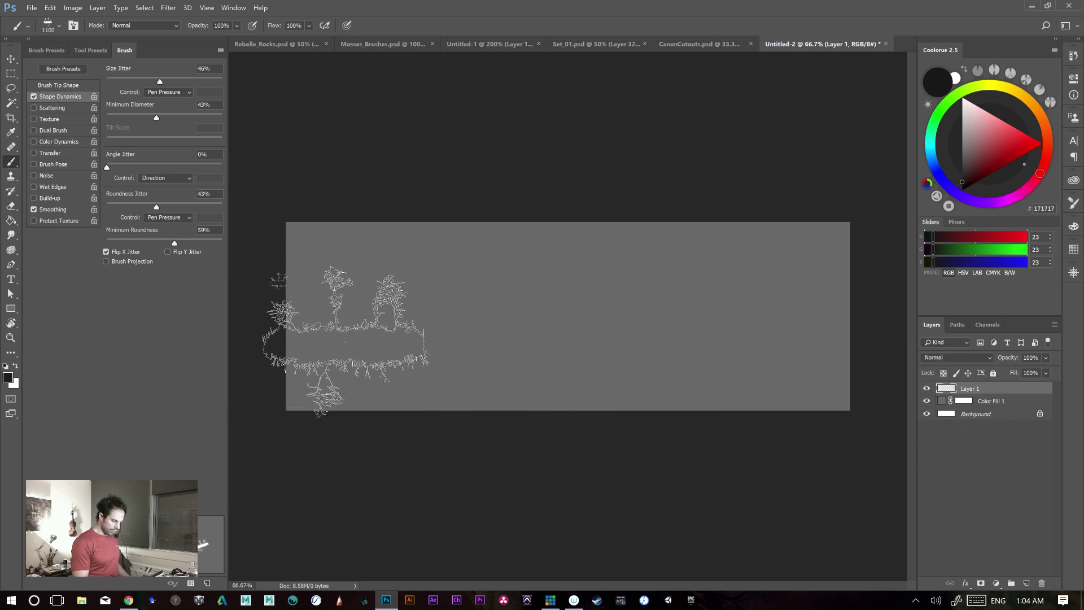
mouse_move(344, 344)
mouse_down()
mouse_move(508, 361)
mouse_move(864, 361)
mouse_up()
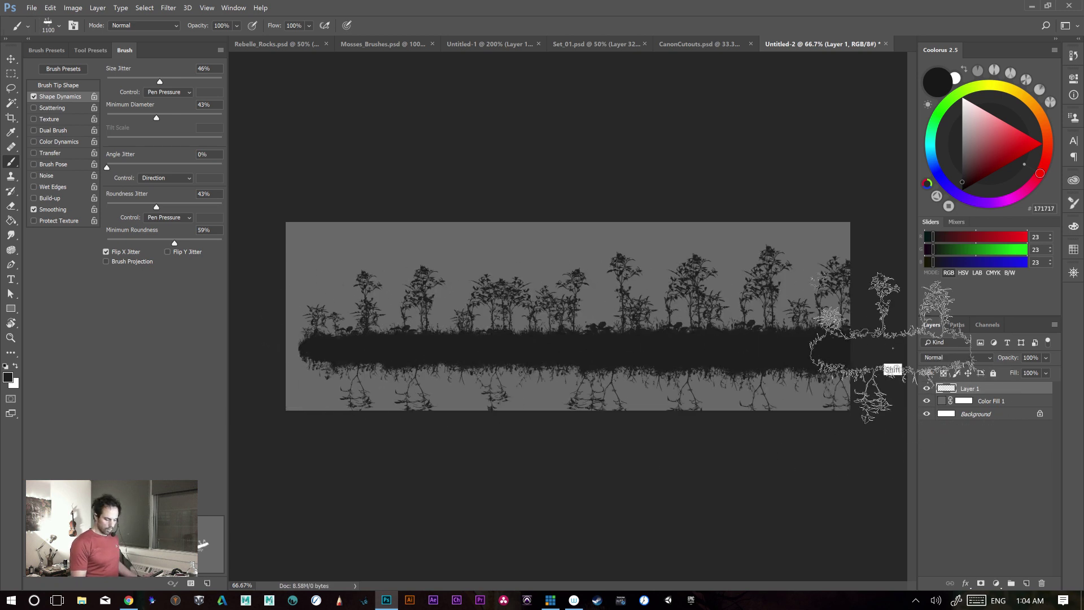
drag(296, 356, 875, 362)
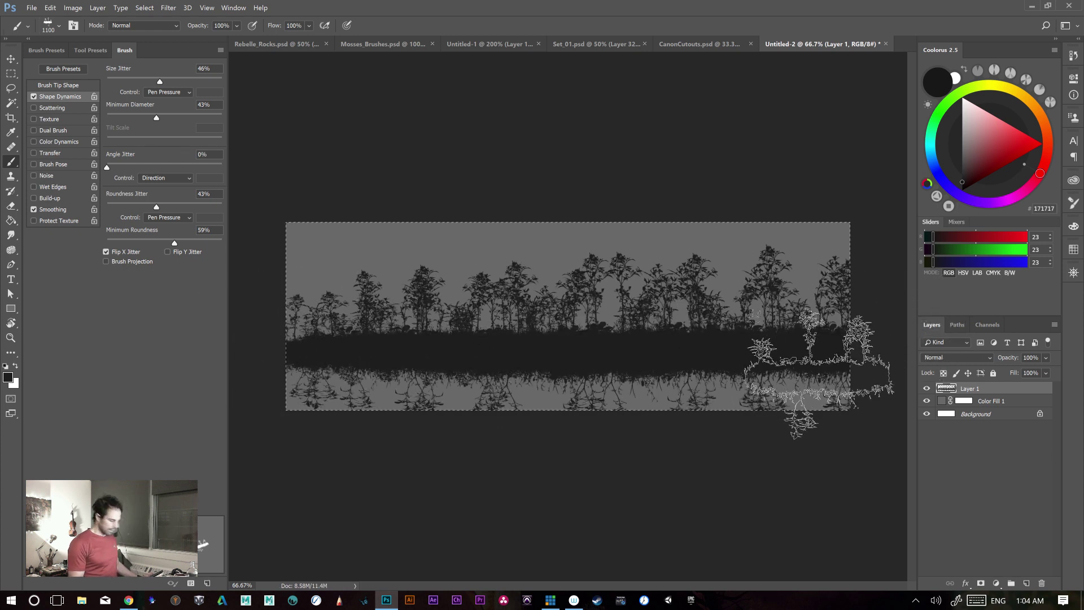
key(ctrl+x)
- Try several horizontal tree strokes across the grey canvas on Layer 1, undoing each unwanted result
mouse_move(286, 339)
mouse_down()
mouse_move(873, 347)
mouse_move(824, 361)
mouse_move(297, 352)
mouse_move(265, 373)
mouse_up()
key(ctrl+z)
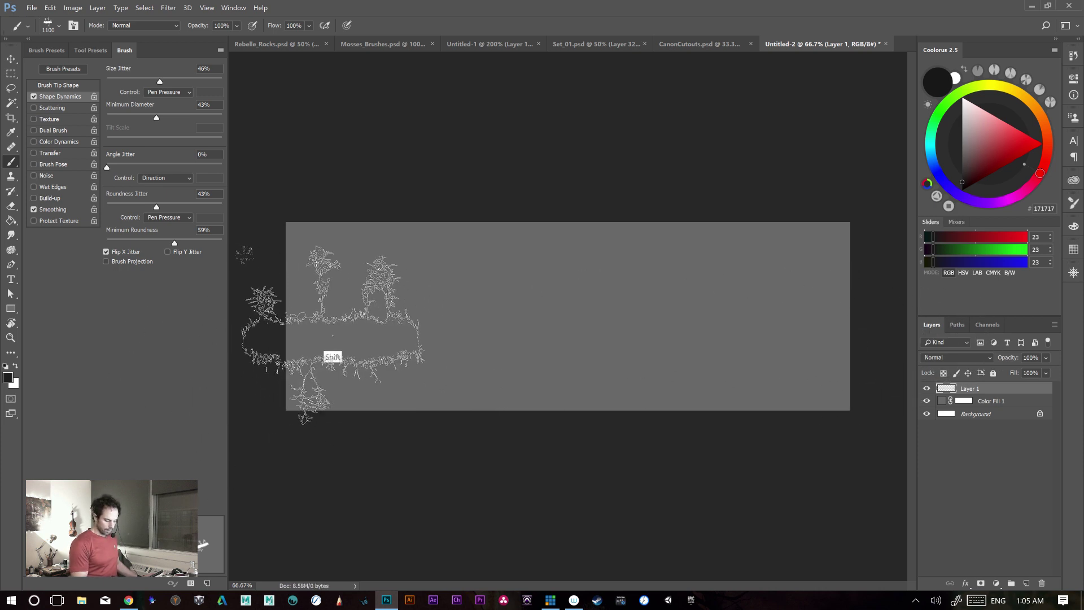
drag(322, 335, 884, 347)
key(ctrl+z)
drag(315, 343, 918, 344)
key(ctrl+z)
mouse_move(606, 330)
mouse_down()
mouse_move(869, 346)
mouse_move(841, 403)
mouse_move(741, 478)
mouse_move(840, 331)
mouse_move(673, 340)
mouse_up()
key(ctrl+z)
key(ctrl+z)
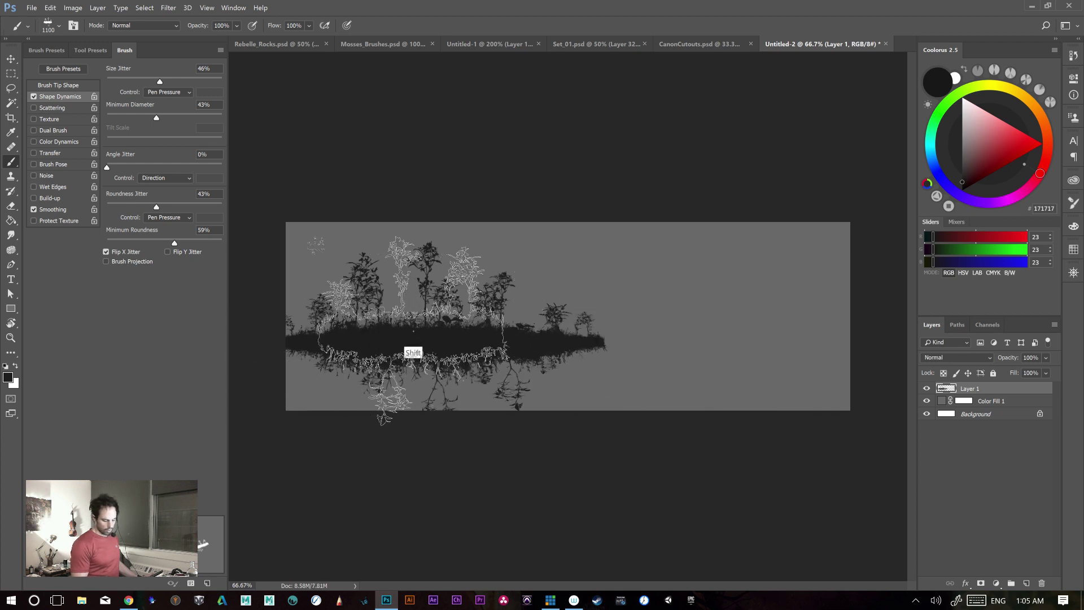
- Paint an undulating band of trees and grass across the full canvas width on Layer 1, varying stroke pressure
mouse_move(568, 346)
mouse_down()
mouse_move(502, 337)
mouse_move(384, 350)
mouse_up()
mouse_move(617, 342)
mouse_down()
mouse_move(347, 338)
mouse_move(487, 360)
mouse_move(614, 343)
mouse_move(590, 339)
mouse_move(797, 327)
mouse_move(692, 338)
mouse_up()
shift+click(727, 325)
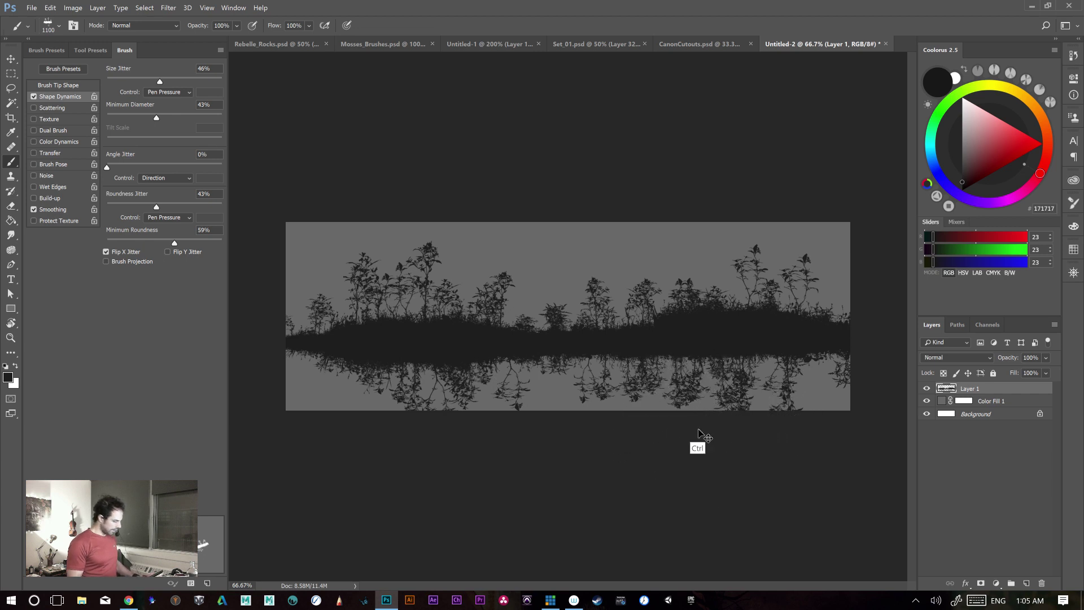
key(ctrl+1)
mouse_move(700, 370)
mouse_down()
mouse_move(680, 314)
mouse_move(704, 354)
mouse_up()
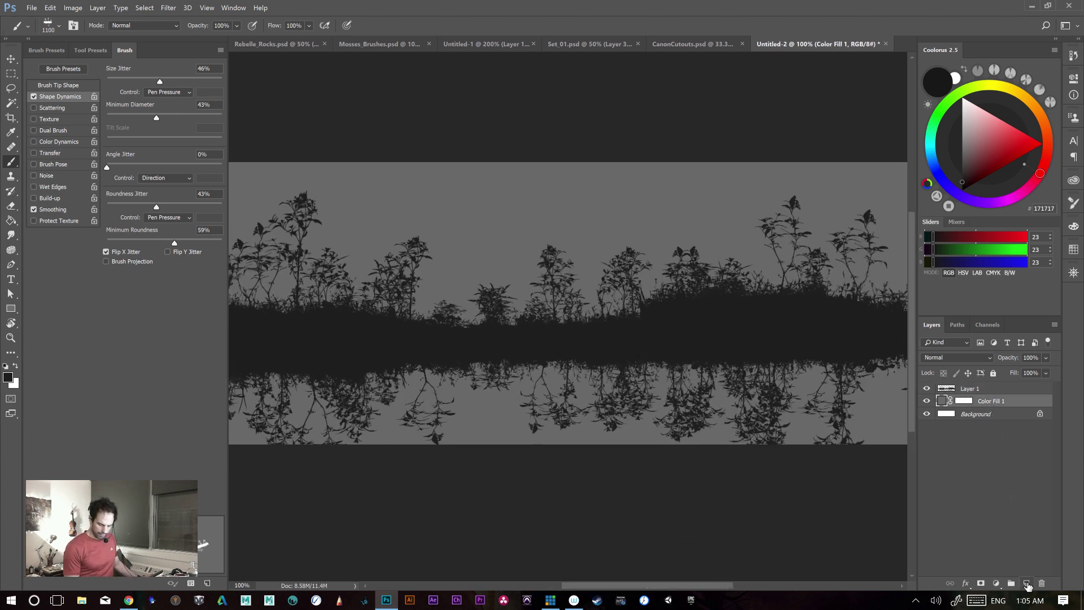
- Pick dark grey #2D2D2D, reduce the brush size to 800, and try background tree strokes on Layer 2, undoing each one
click(958, 175)
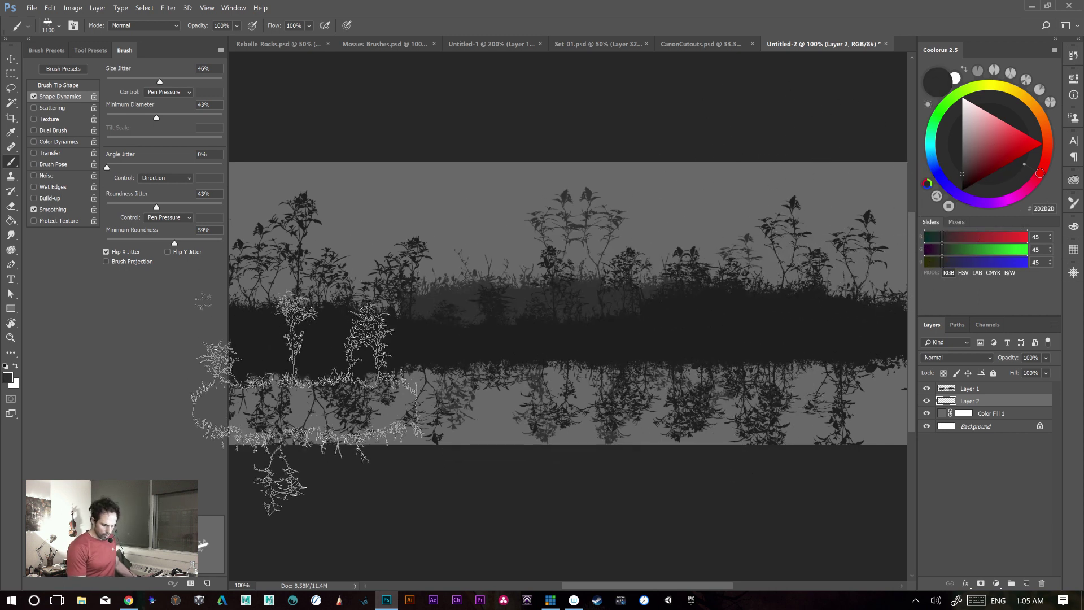
key(bracketleft)
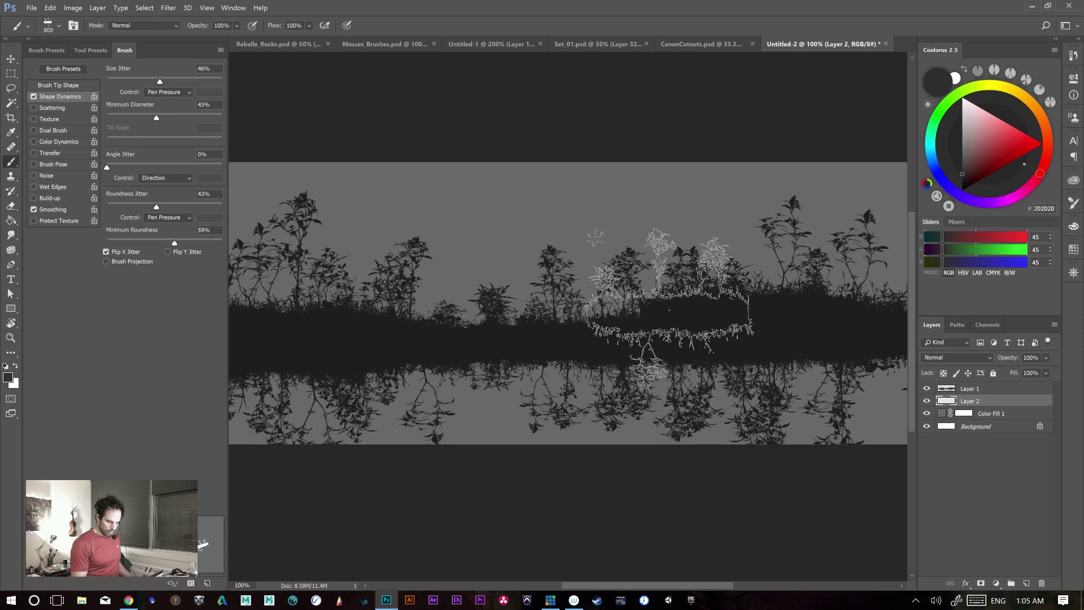
click(541, 323)
key(ctrl+z)
click(543, 325)
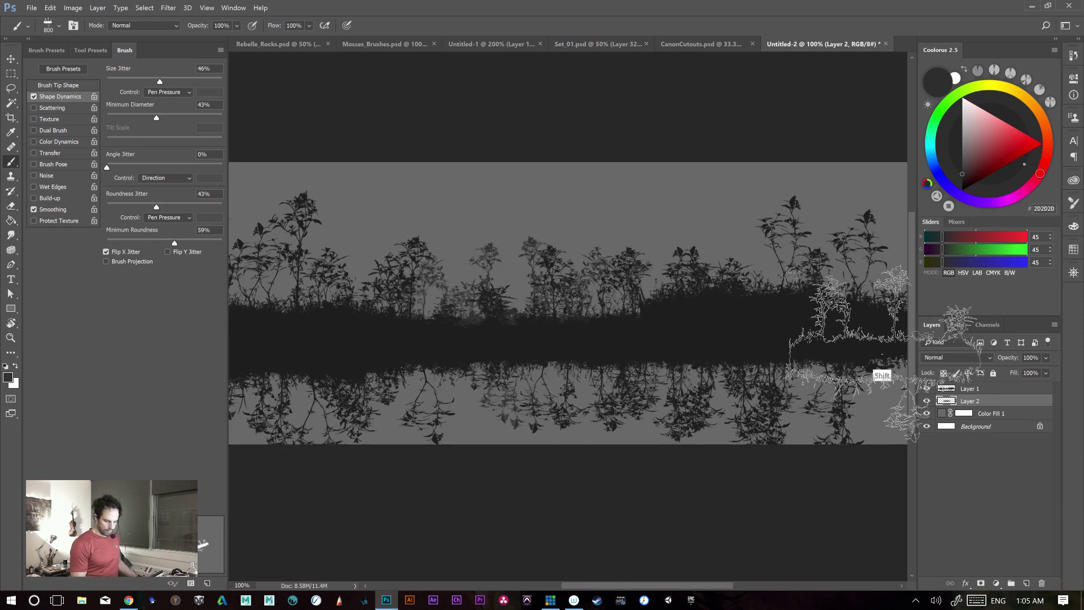
key(ctrl+z)
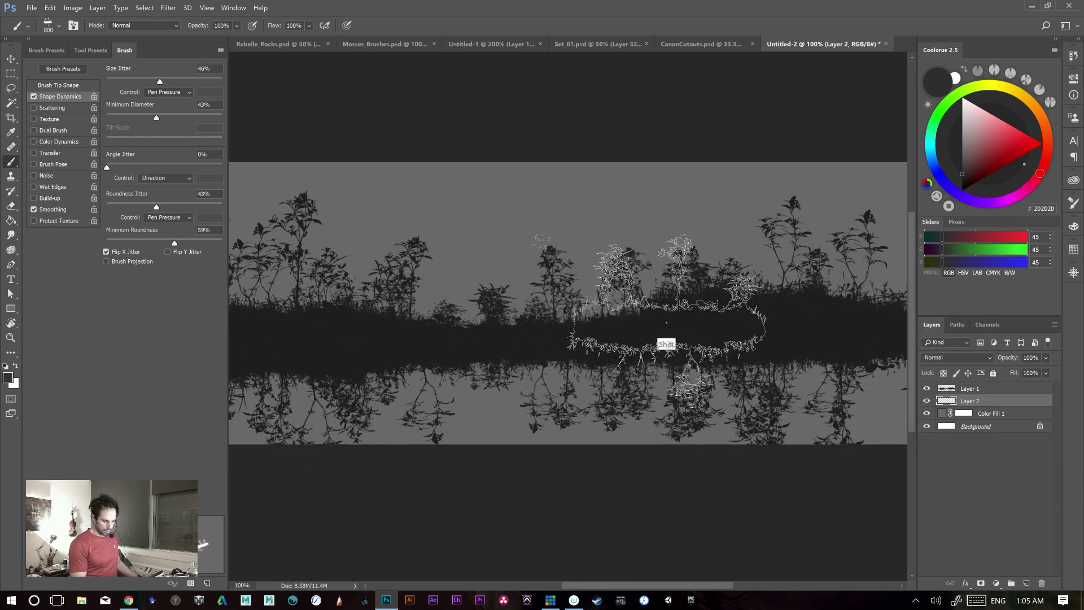
- Set the colour to grey #474747 and paint background trees on Layer 2 behind the left part of the dark band
click(963, 157)
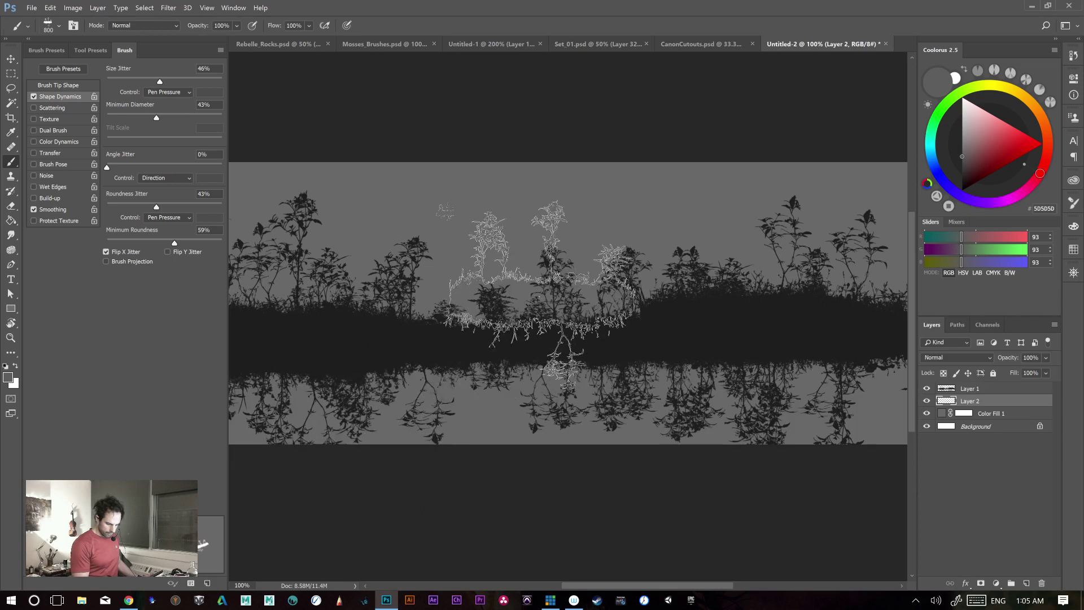
click(960, 165)
drag(358, 368, 733, 346)
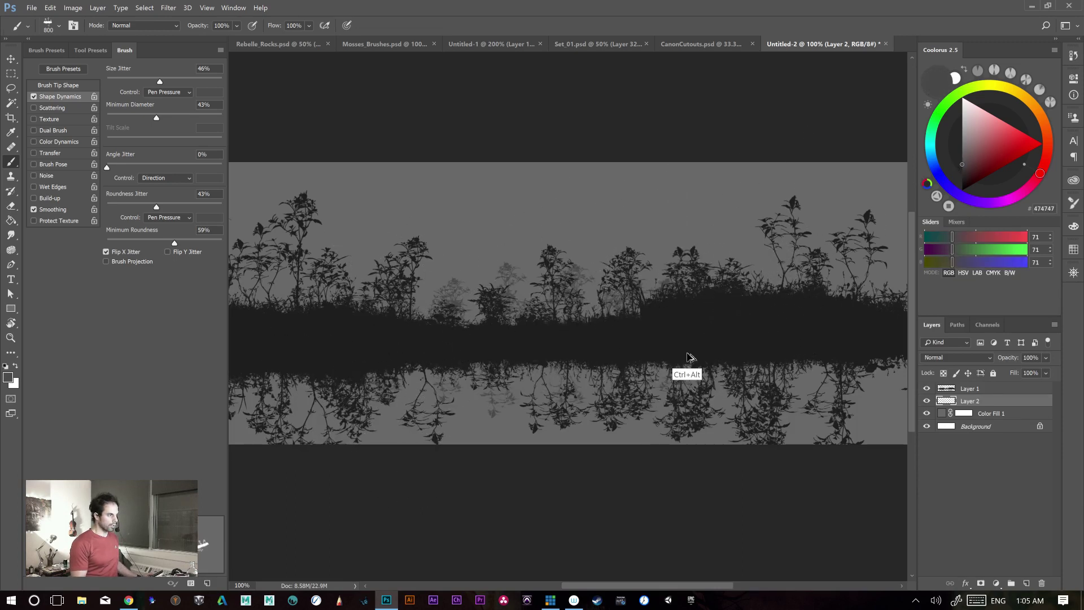
drag(520, 367, 742, 347)
drag(605, 338, 315, 316)
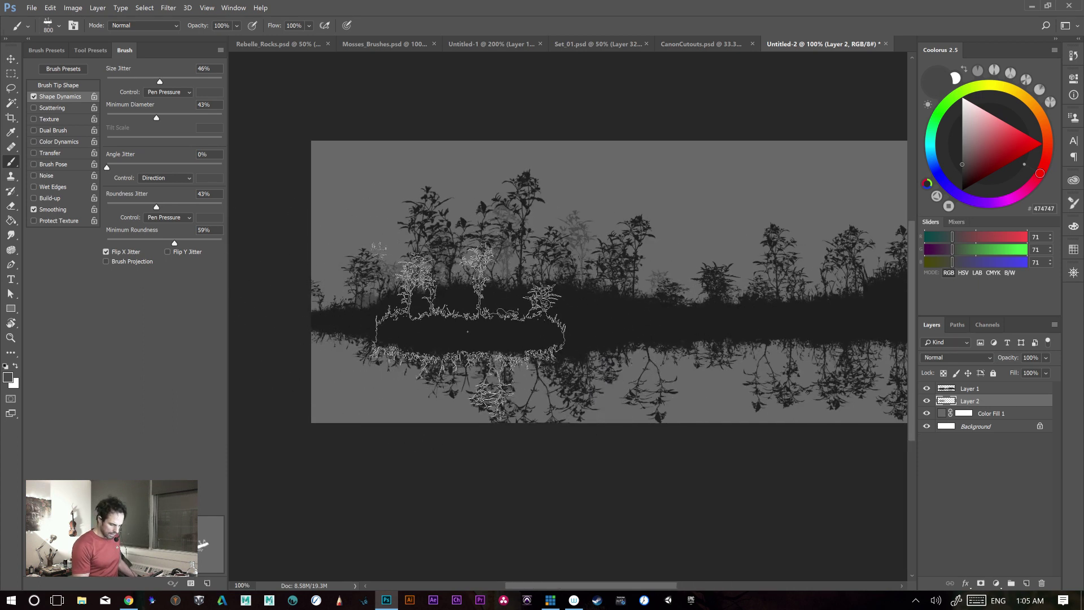
click(338, 318)
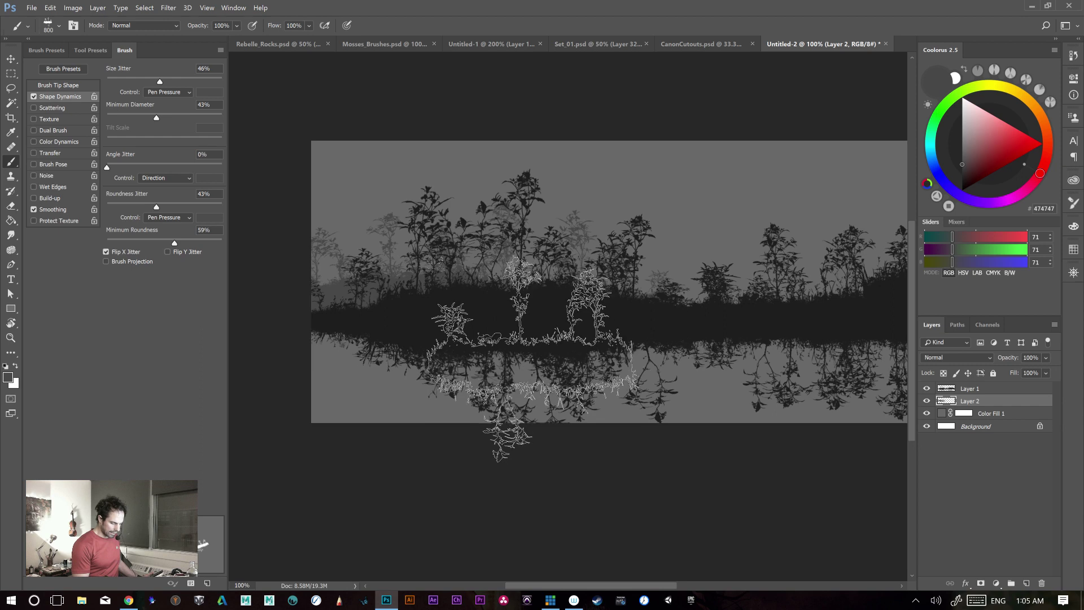
- Continue the #474747 background trees on Layer 2 behind the centre and right end of the dark band, redoing the unwanted stroke
mouse_move(683, 347)
mouse_down()
mouse_move(392, 339)
mouse_move(552, 298)
mouse_up()
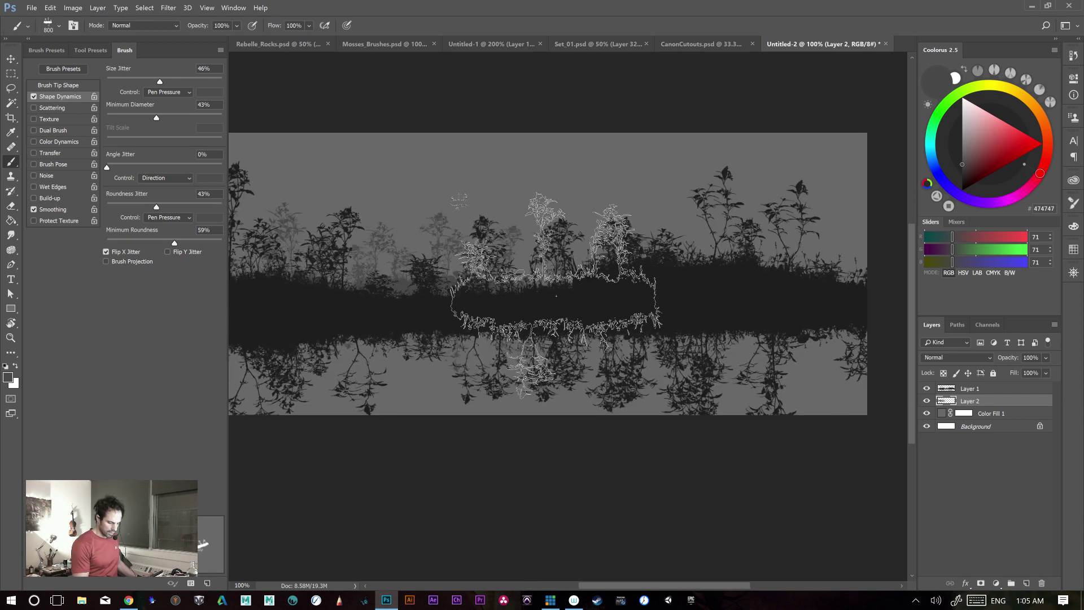
key(ctrl+z)
drag(362, 310, 581, 303)
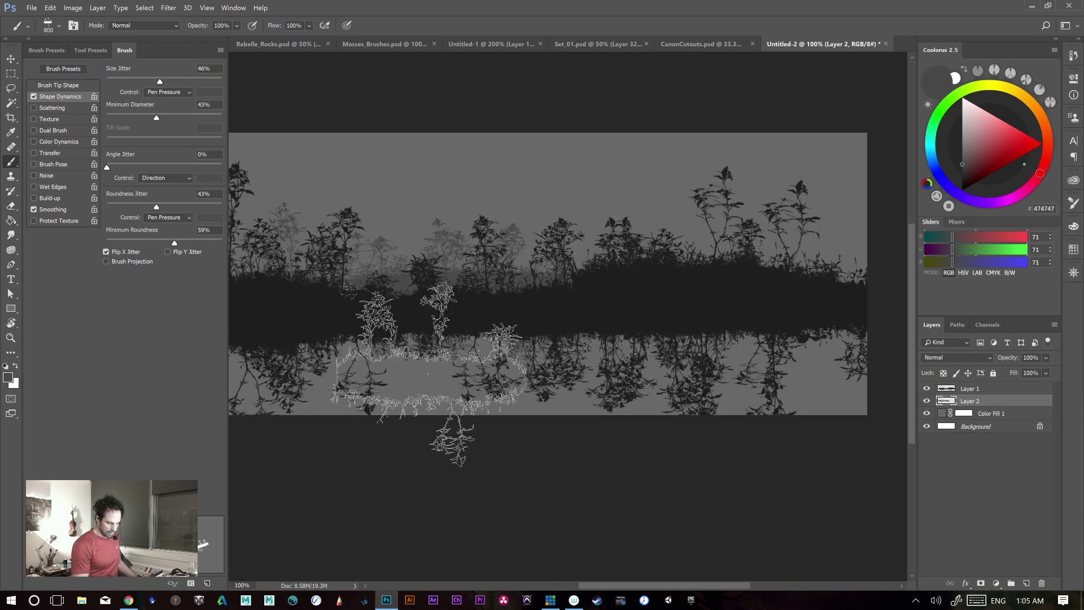
drag(674, 314, 584, 309)
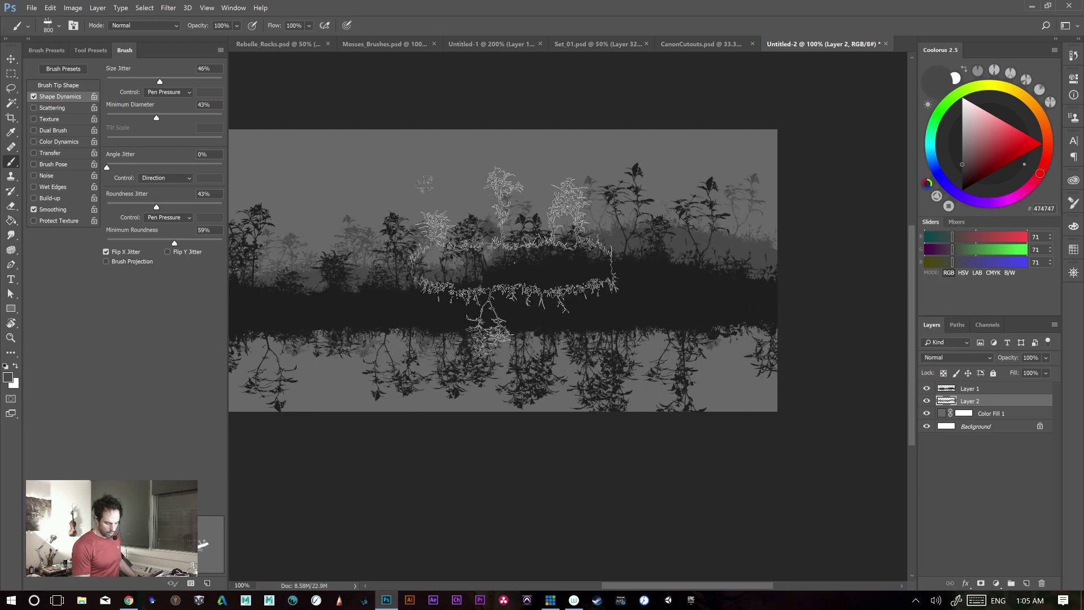
drag(521, 272, 824, 300)
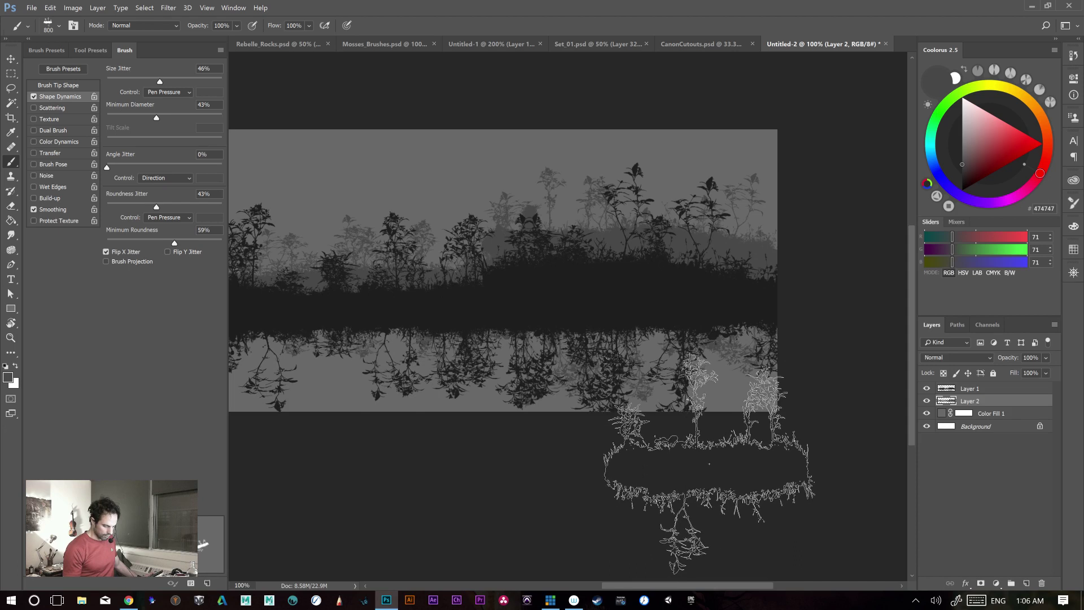
drag(604, 326, 777, 346)
- Crop the canvas from below so it ends within the dark ground band, removing the downward-hanging foliage
key(ctrl+minus)
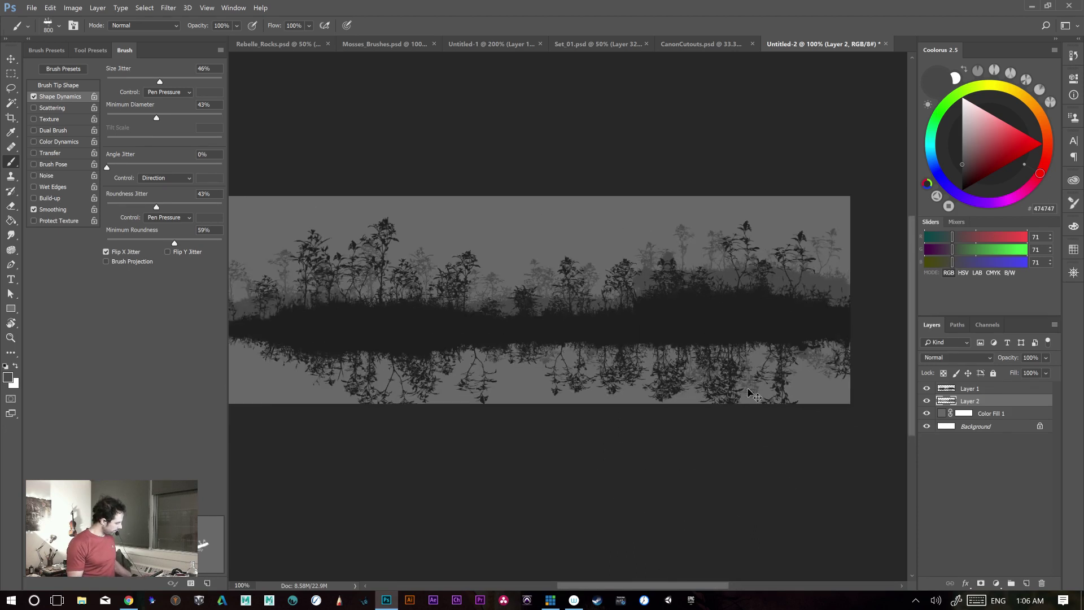
key(ctrl+minus)
key(c)
drag(570, 412, 567, 379)
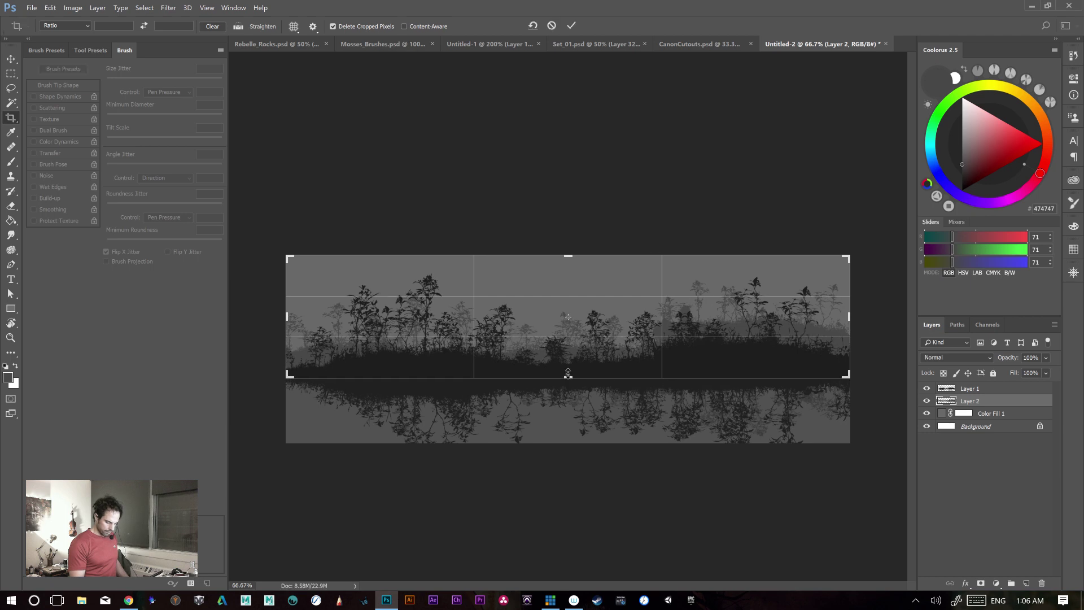
key(Return)
key(ctrl+plus)
key(ctrl+plus)
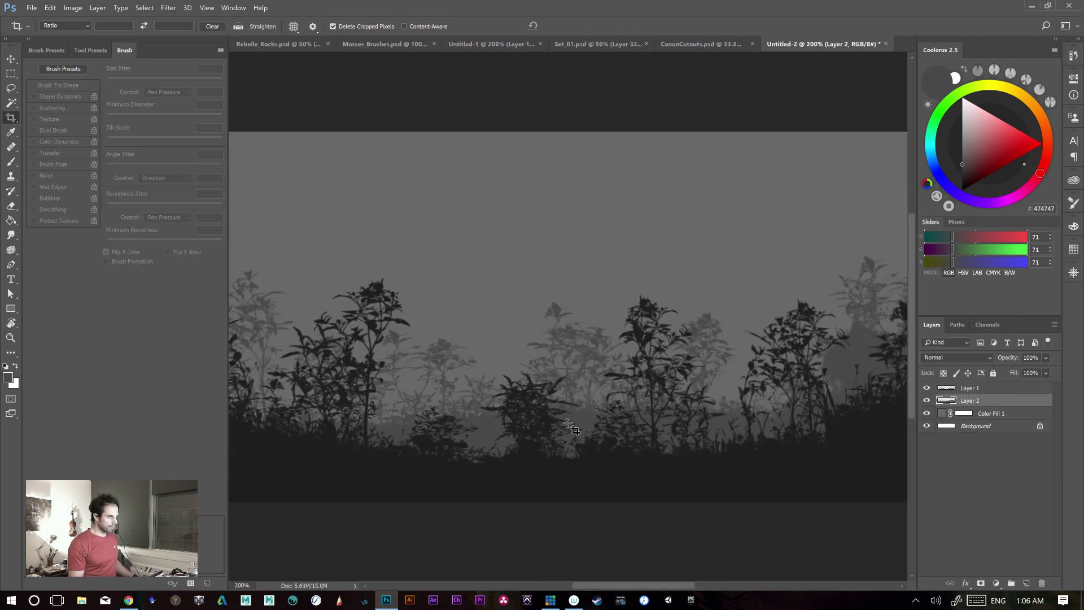
key(ctrl+minus)
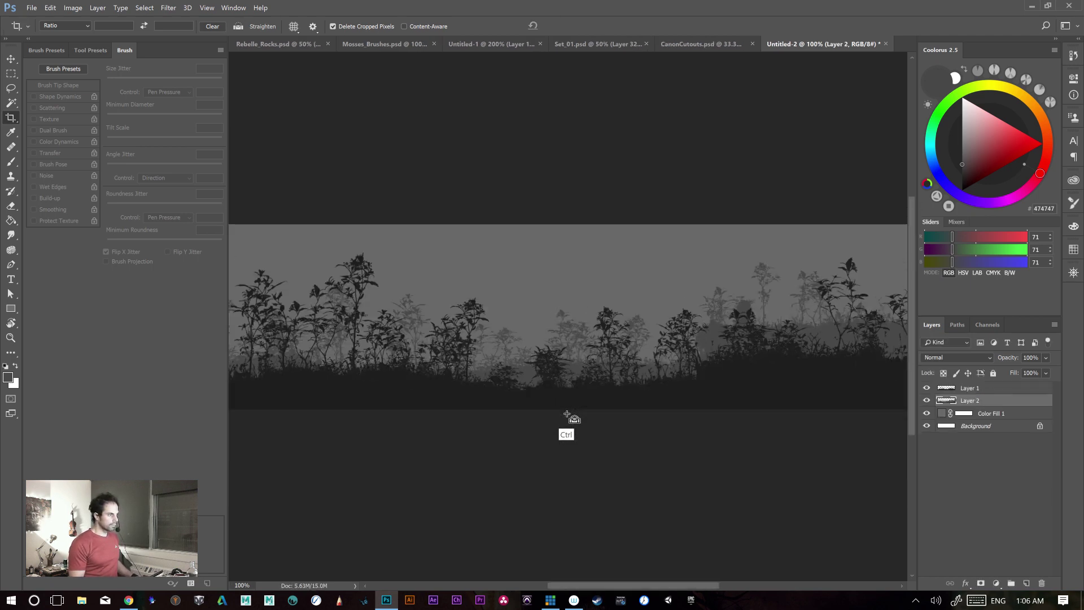
- Create Layer 3 above Color Fill 1 and paint faint distant trees in grey #5B5B5B across the canvas
drag(612, 371, 884, 369)
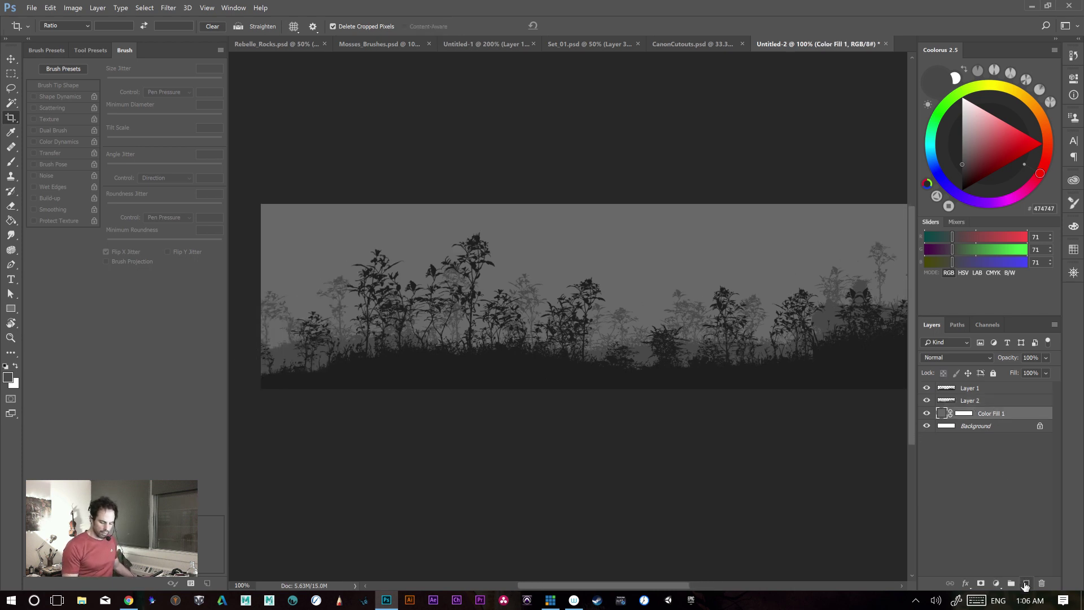
key(b)
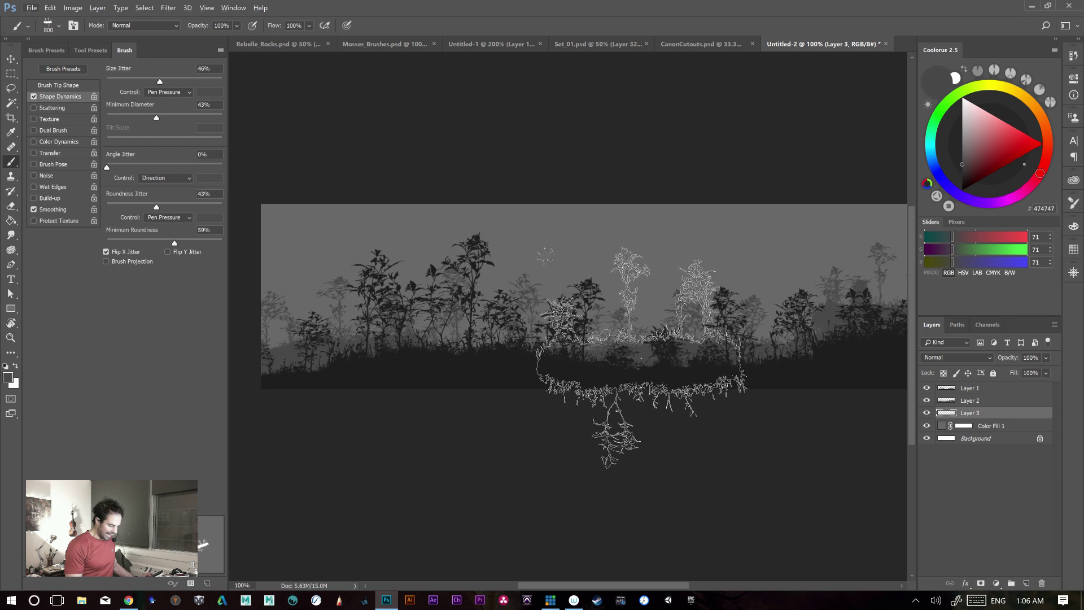
click(963, 155)
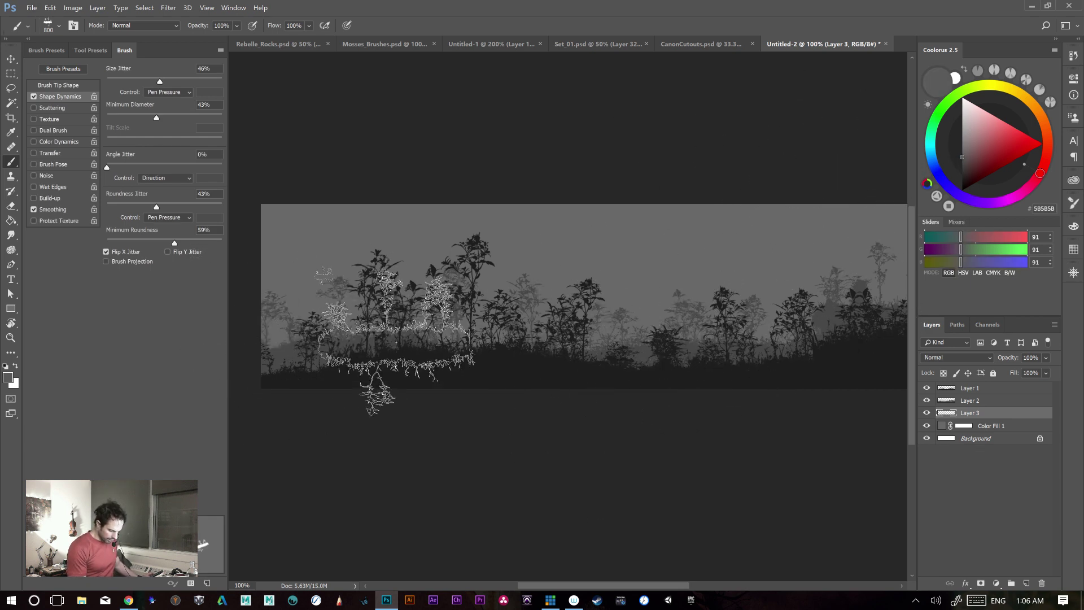
click(344, 309)
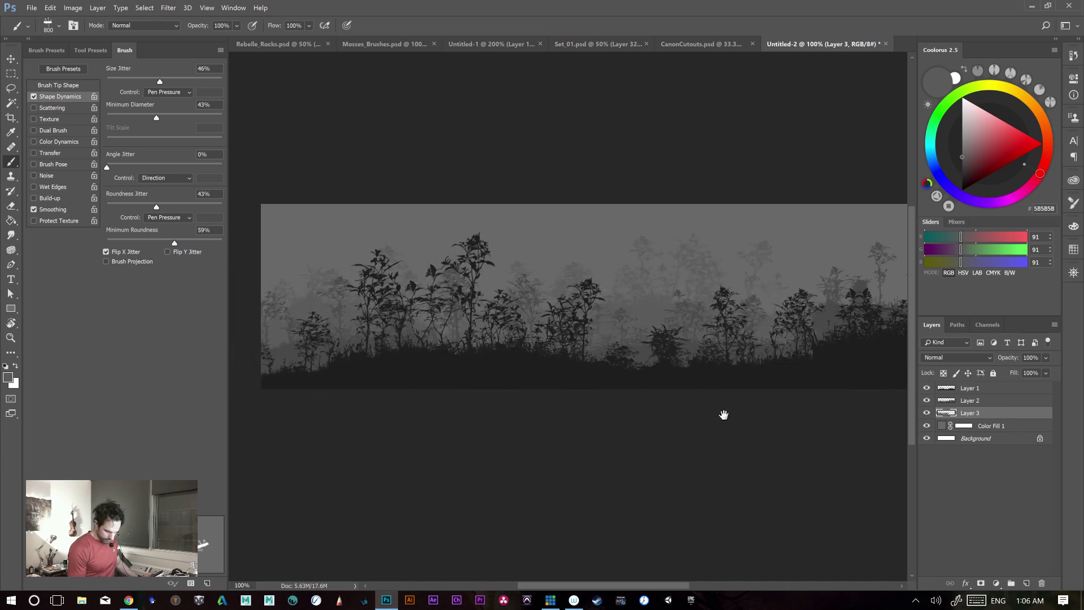
drag(649, 439, 445, 385)
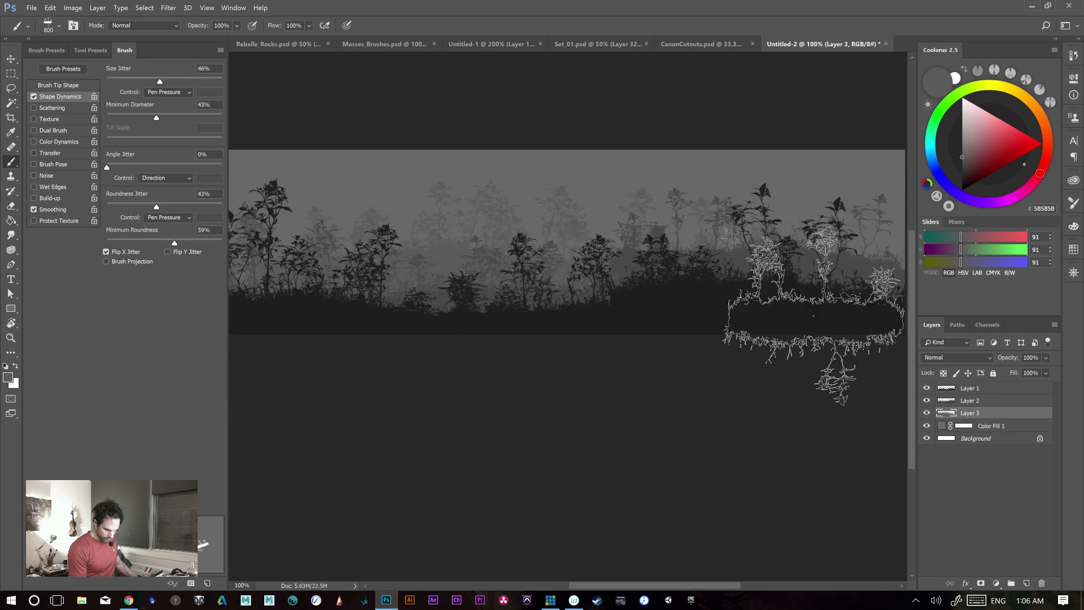
drag(745, 339, 598, 323)
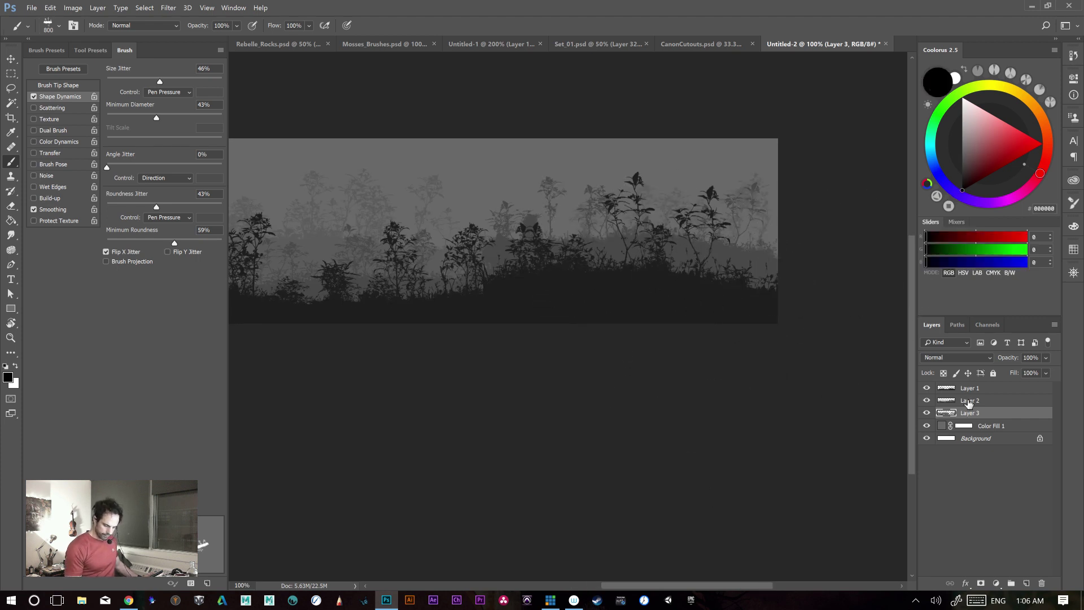
- Create Layer 4 above the other layers and paint black foreground trees along the canvas's lower edge, undoing the unwanted strokes
click(1027, 582)
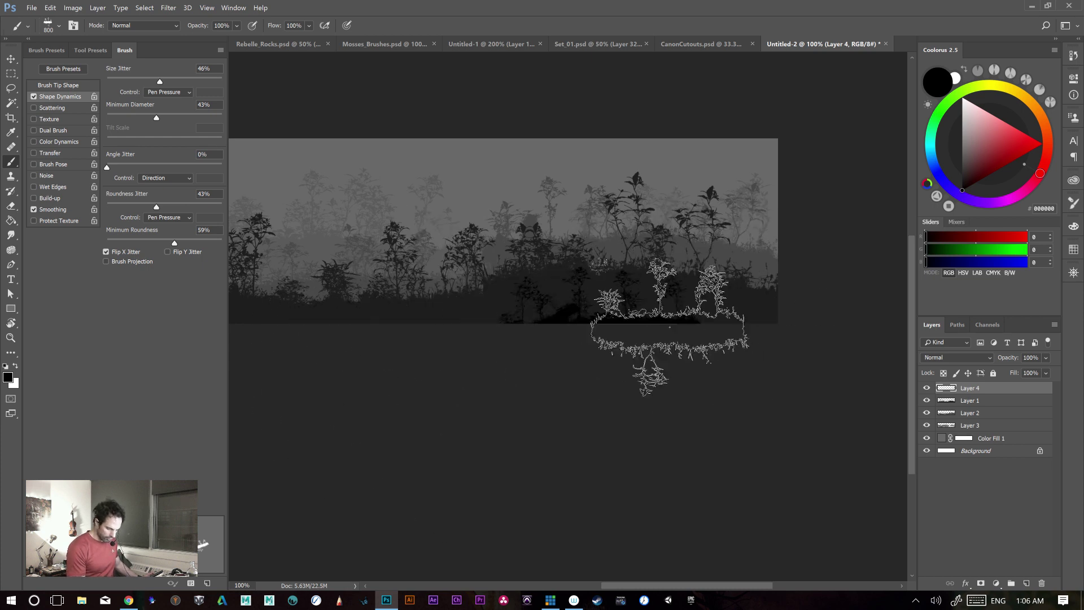
drag(519, 325, 500, 325)
mouse_move(397, 459)
mouse_down()
mouse_move(666, 431)
mouse_move(675, 450)
mouse_up()
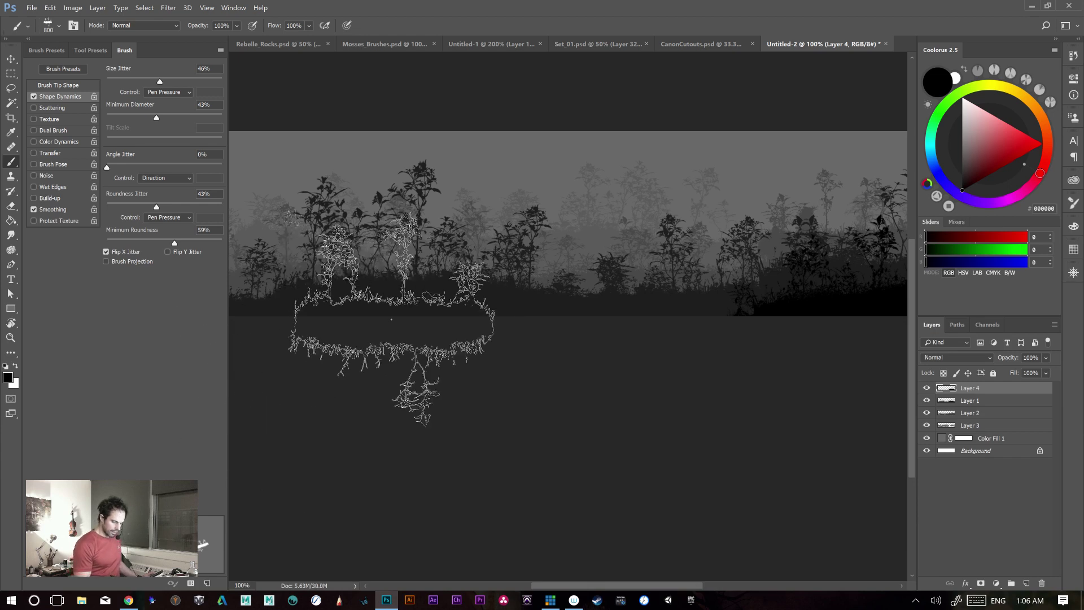
mouse_move(398, 316)
mouse_down()
mouse_move(616, 345)
mouse_move(784, 343)
mouse_up()
click(344, 384)
key(ctrl+alt+z)
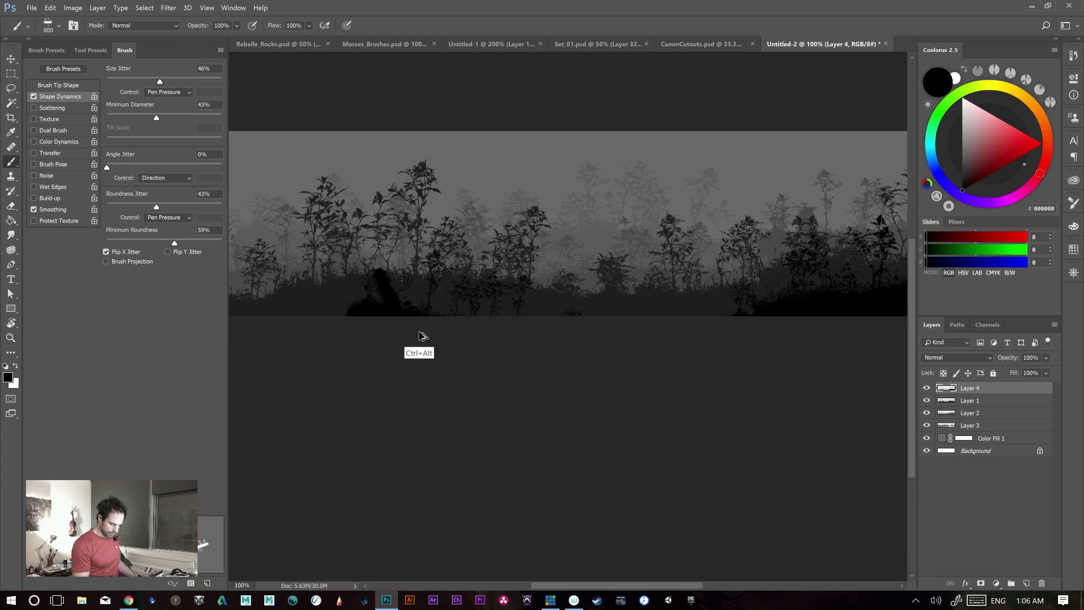
drag(383, 311, 639, 364)
key(ctrl+alt+z)
mouse_move(497, 316)
mouse_down()
mouse_move(281, 338)
mouse_move(769, 364)
mouse_up()
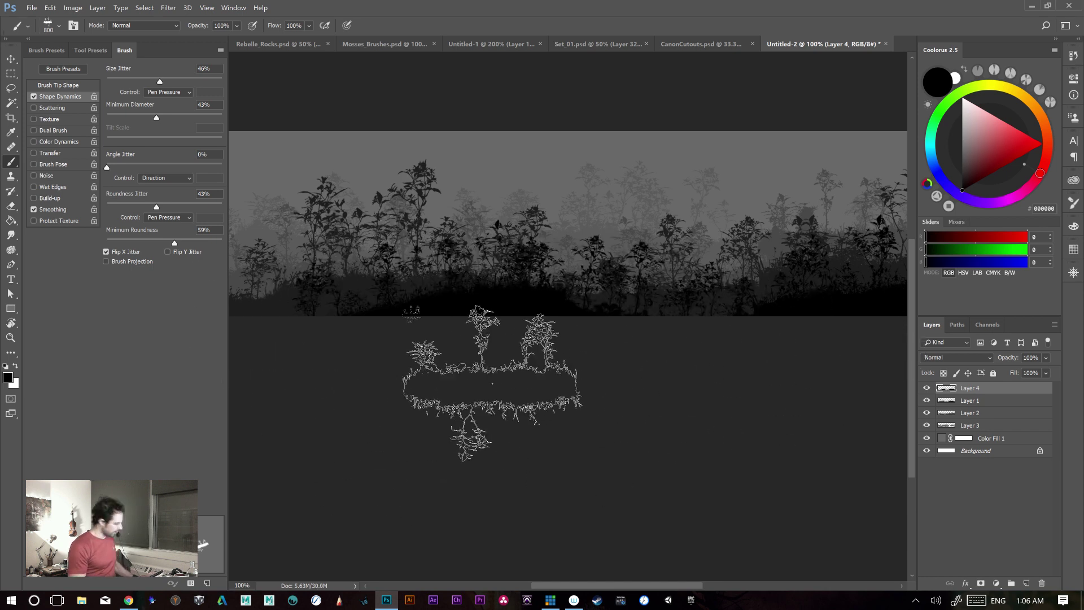
key(ctrl+shift+z)
- Examine the layered foliage at 200% with the panels hidden, and switch to full-screen mode
drag(477, 409, 782, 463)
drag(490, 436, 627, 548)
key(Tab)
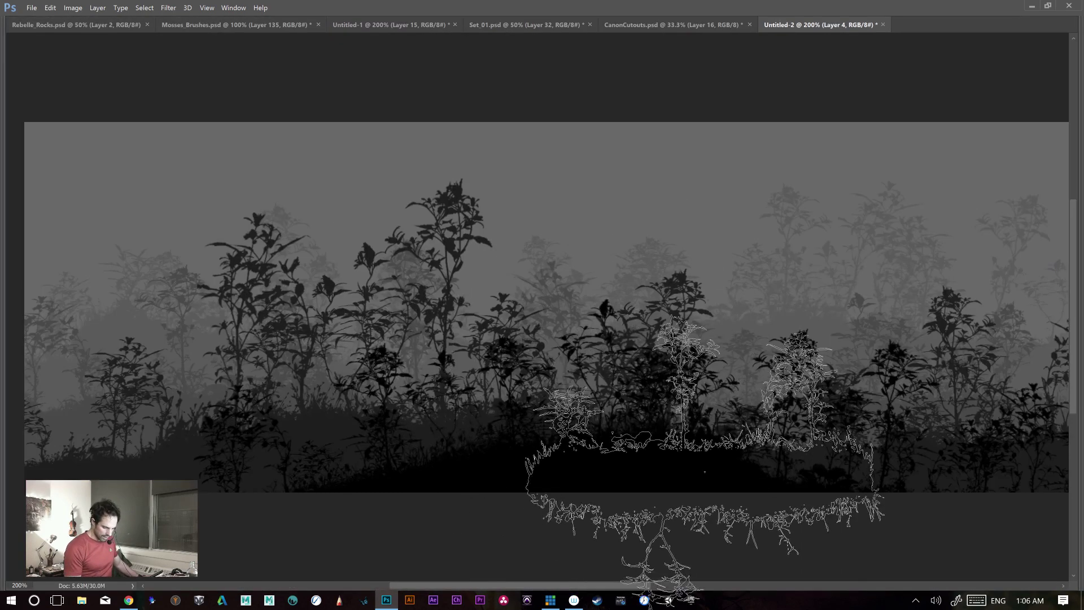
drag(584, 371, 697, 358)
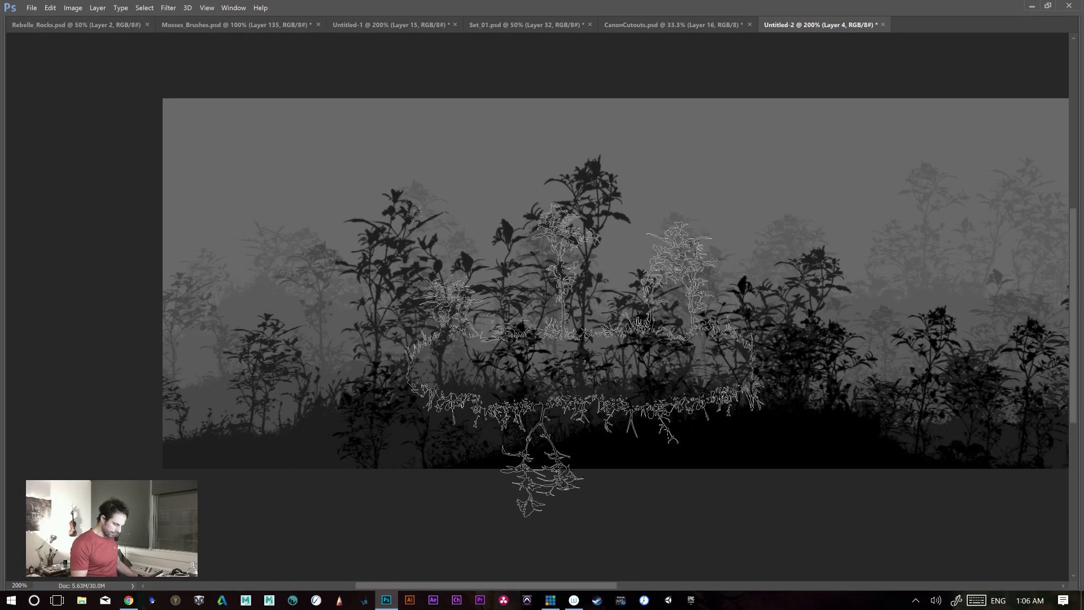
key(f)
key(Tab)
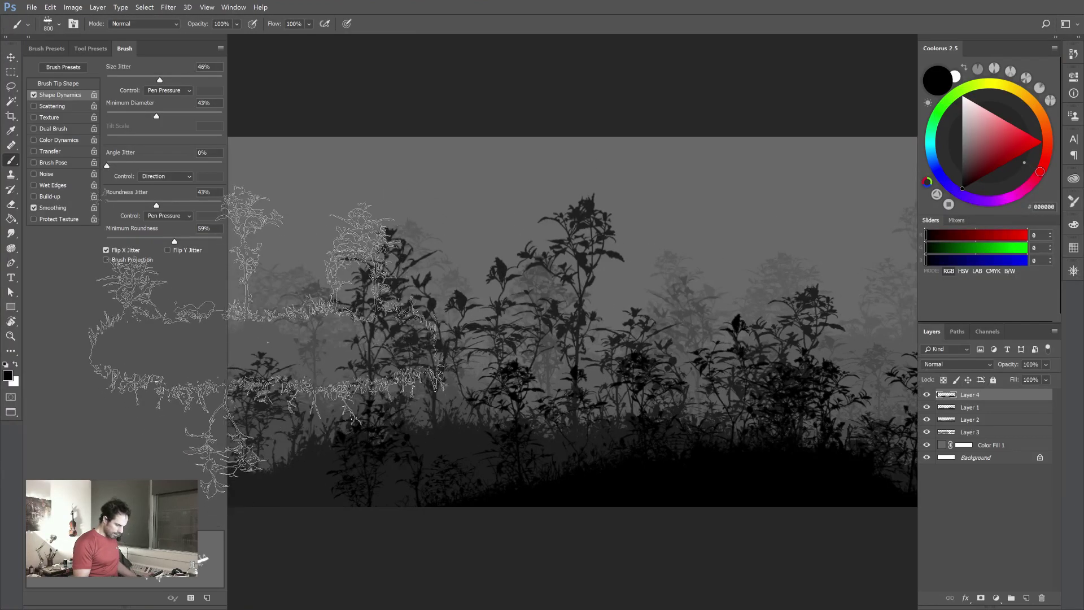
- Save the current 800 px foliage brush as the preset Sampled Brush 4 3, capturing the brush size
click(49, 48)
click(191, 598)
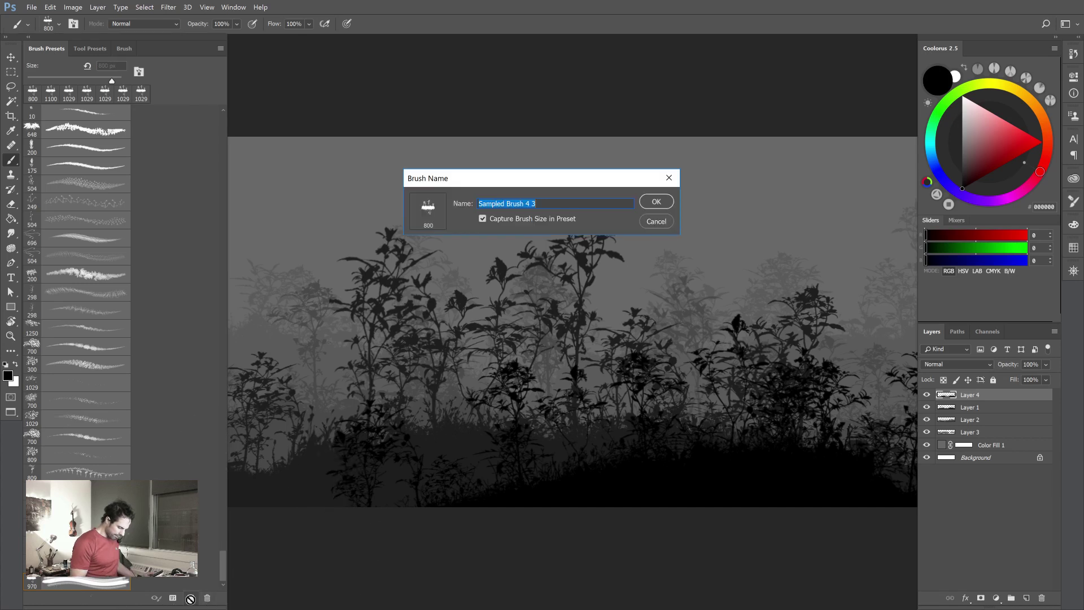
click(657, 201)
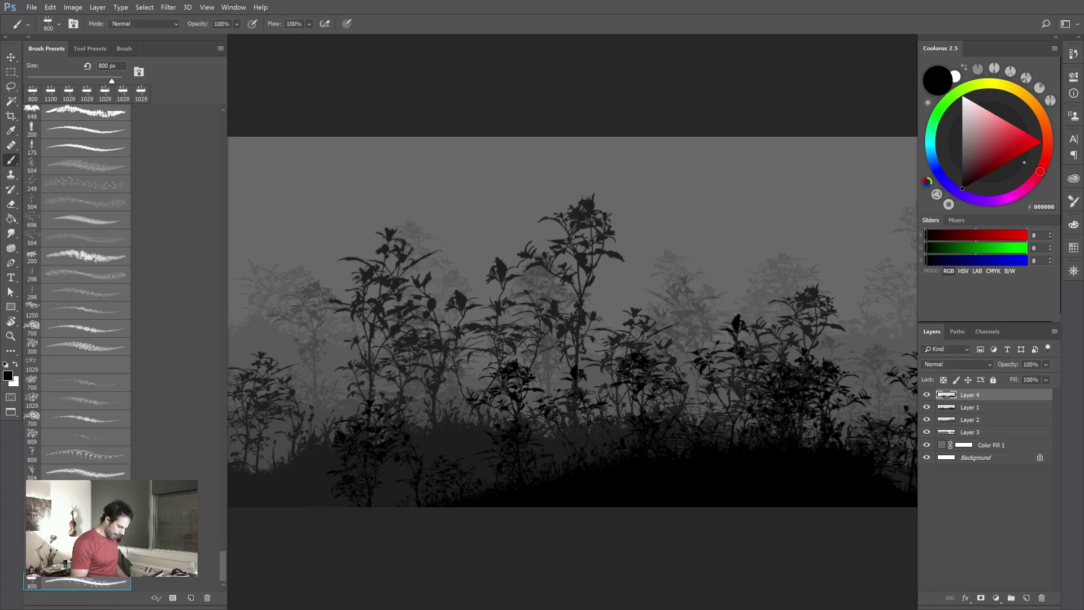
- Delete two older brush presets just before the new 800 px preset, including the 970 px one
click(207, 598)
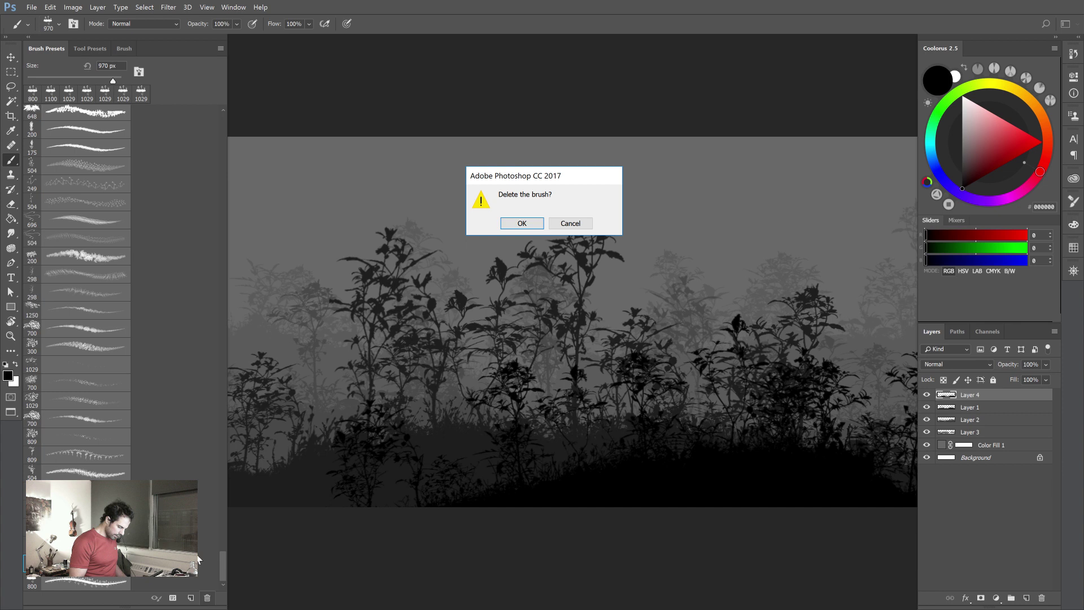
click(521, 223)
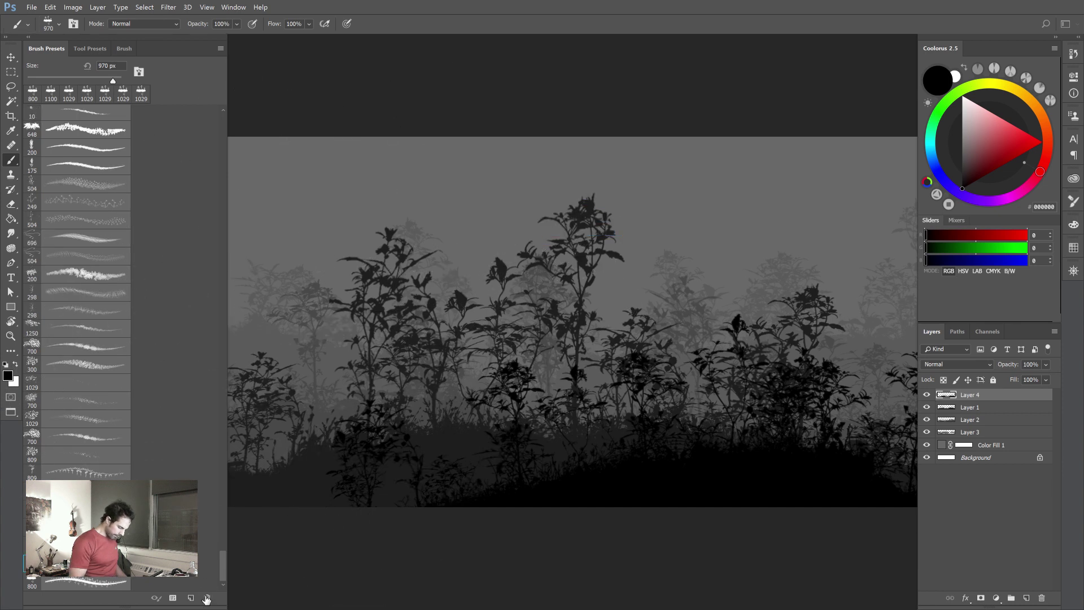
click(206, 598)
click(520, 224)
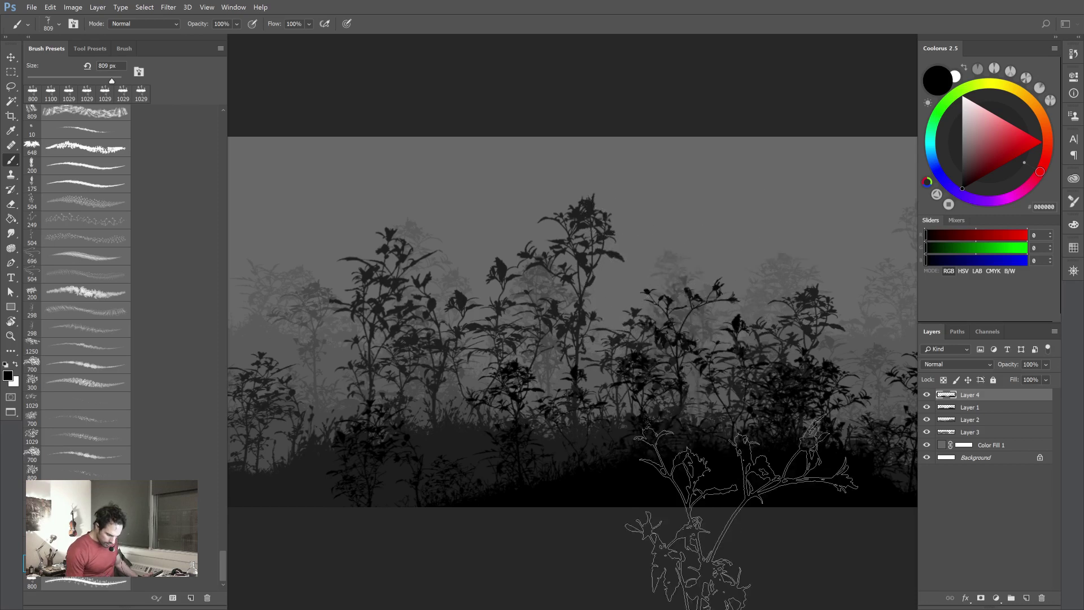
- Paint black branching plants on Layer 4 over the foreground hills with the 809 px foliage brush, undoing the unwanted last stamp
drag(796, 469, 561, 431)
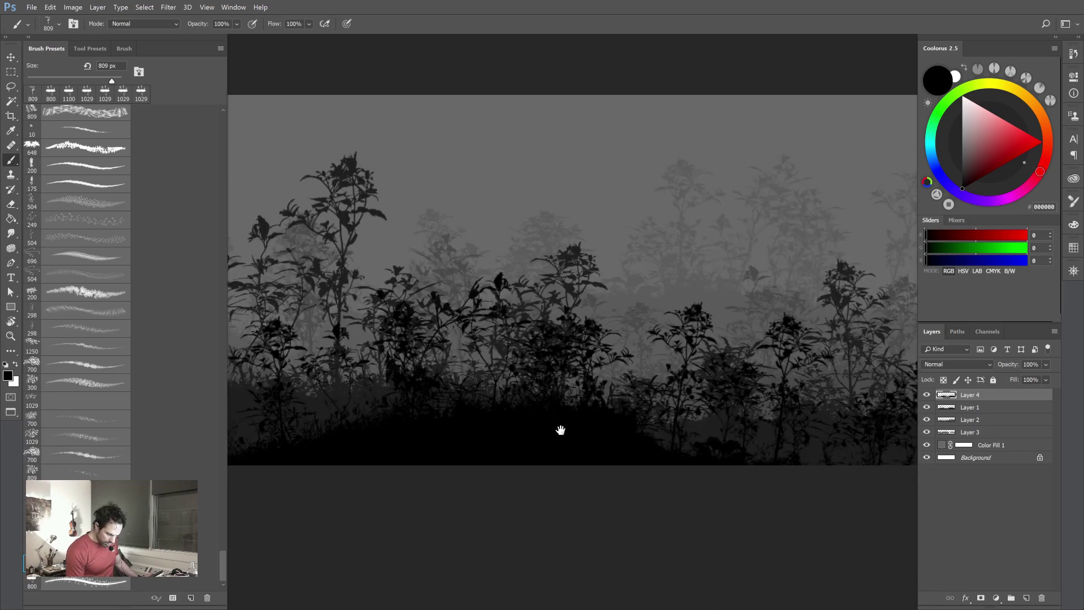
click(628, 342)
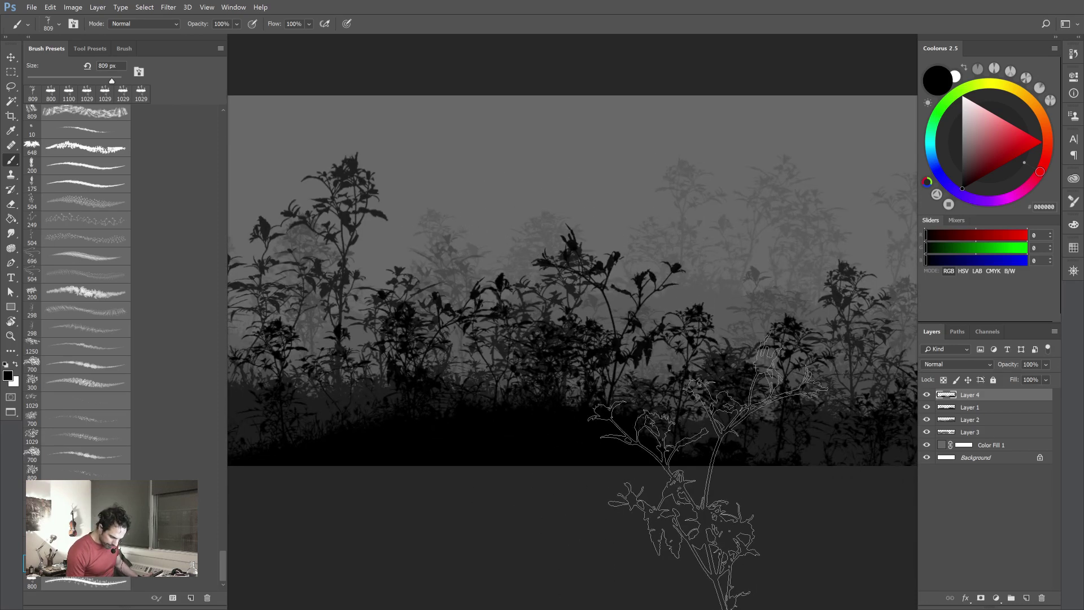
drag(612, 433, 807, 424)
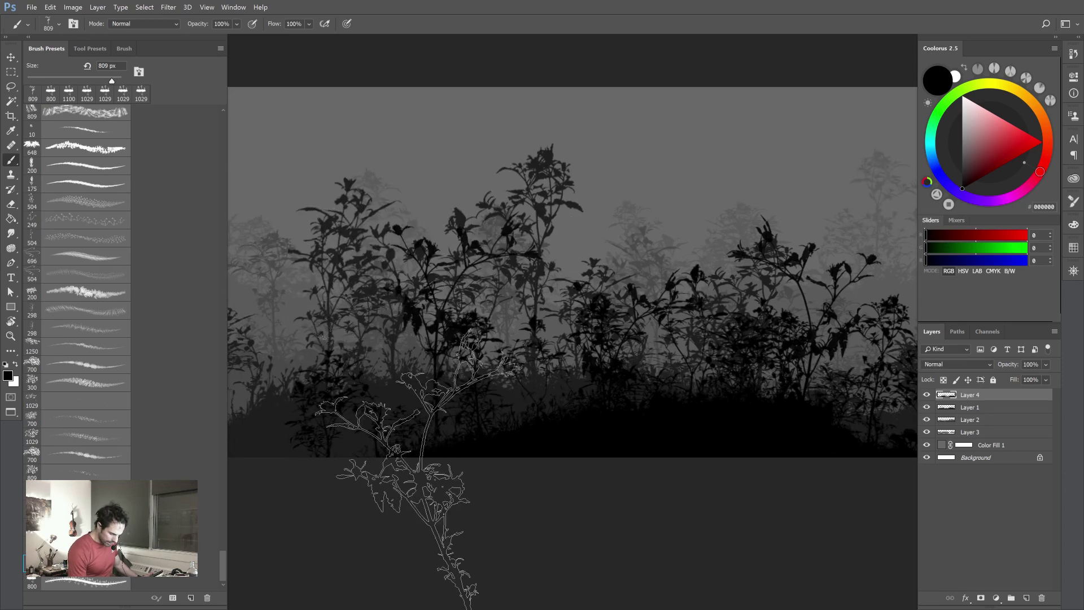
mouse_move(743, 439)
mouse_down()
mouse_move(579, 443)
mouse_move(637, 450)
mouse_move(454, 476)
mouse_up()
drag(700, 502, 539, 490)
drag(783, 464, 589, 449)
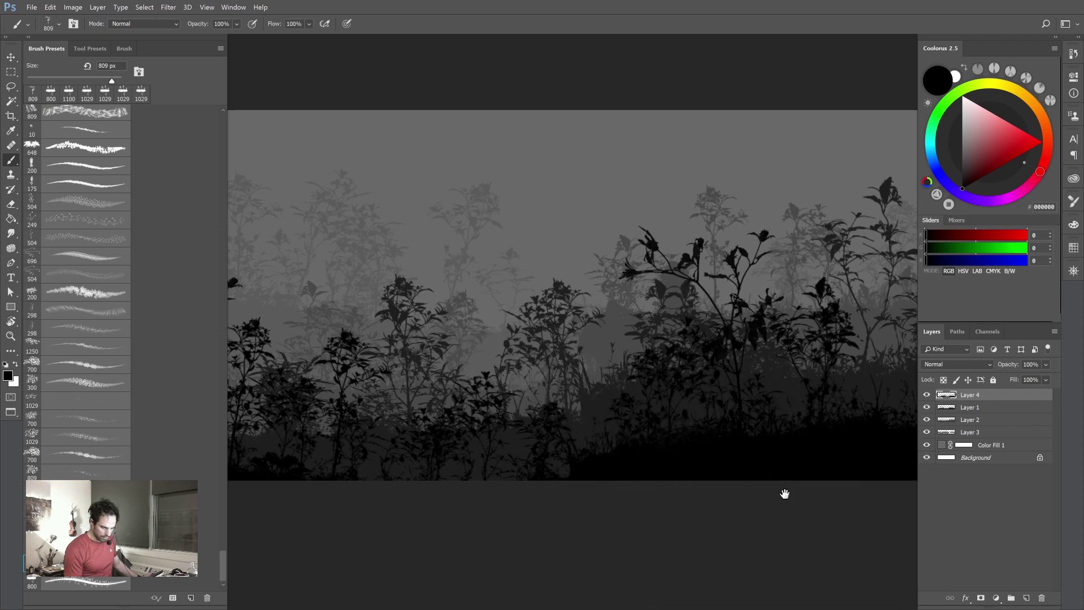
drag(784, 494, 477, 491)
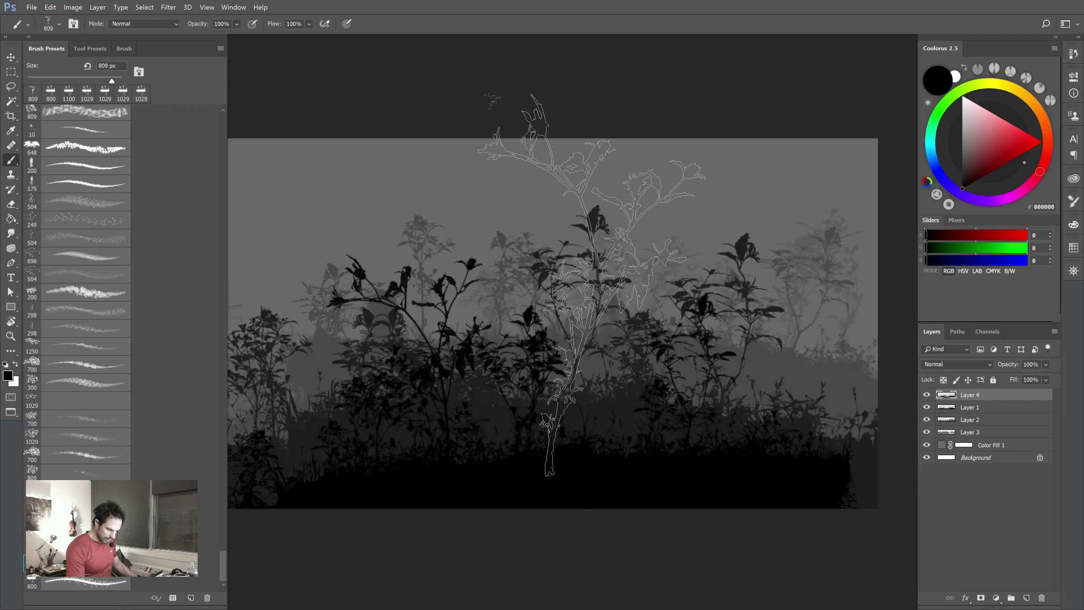
click(570, 326)
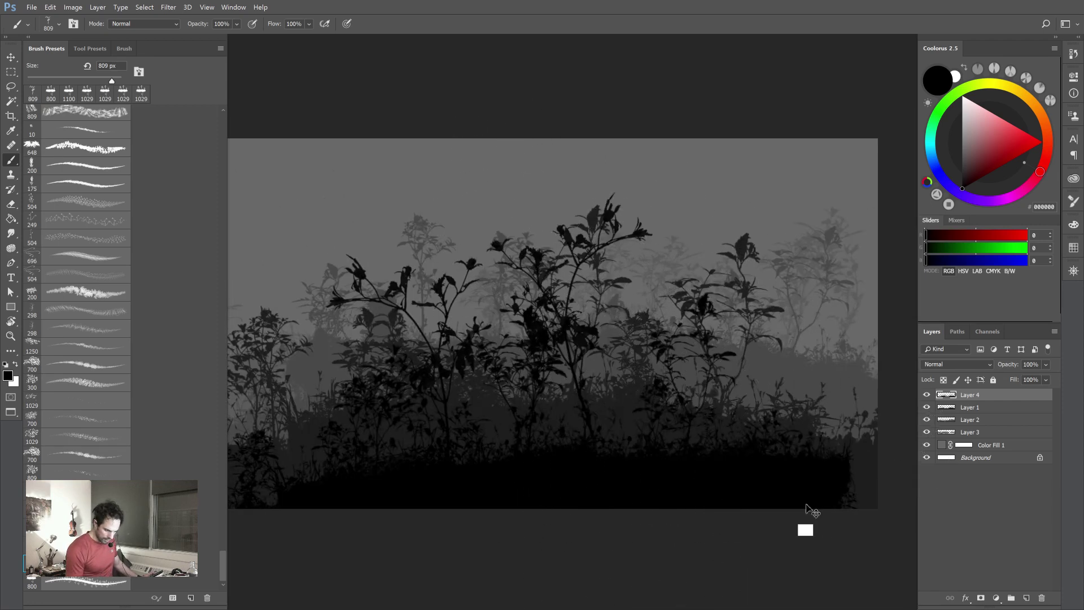
- Erase the protruding tip of the tall plant near the canvas's right end on Layer 1 with a 50 px textured eraser
click(970, 407)
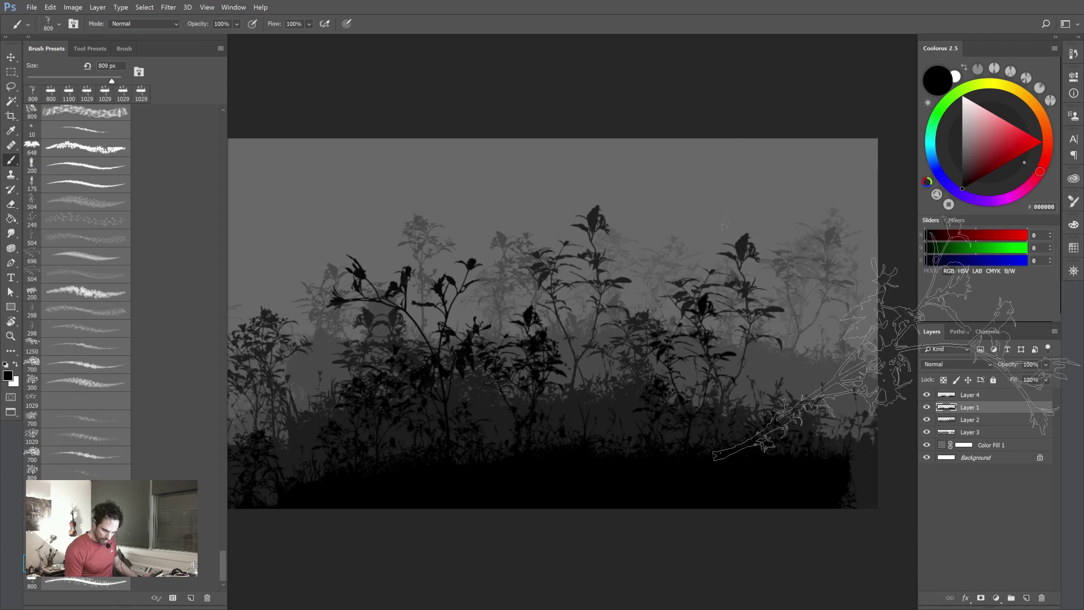
key(e)
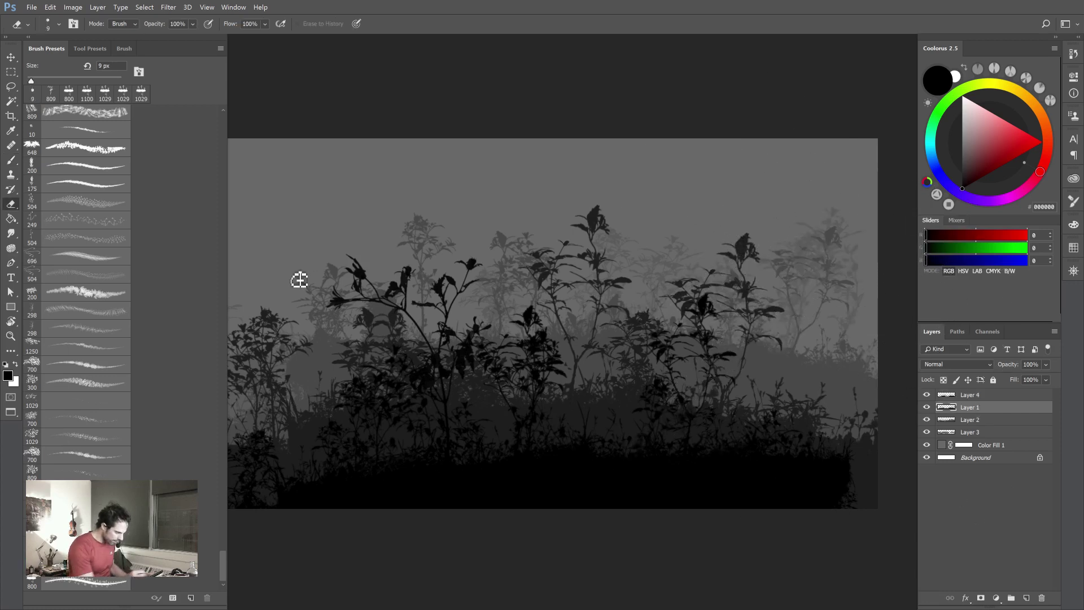
click(124, 48)
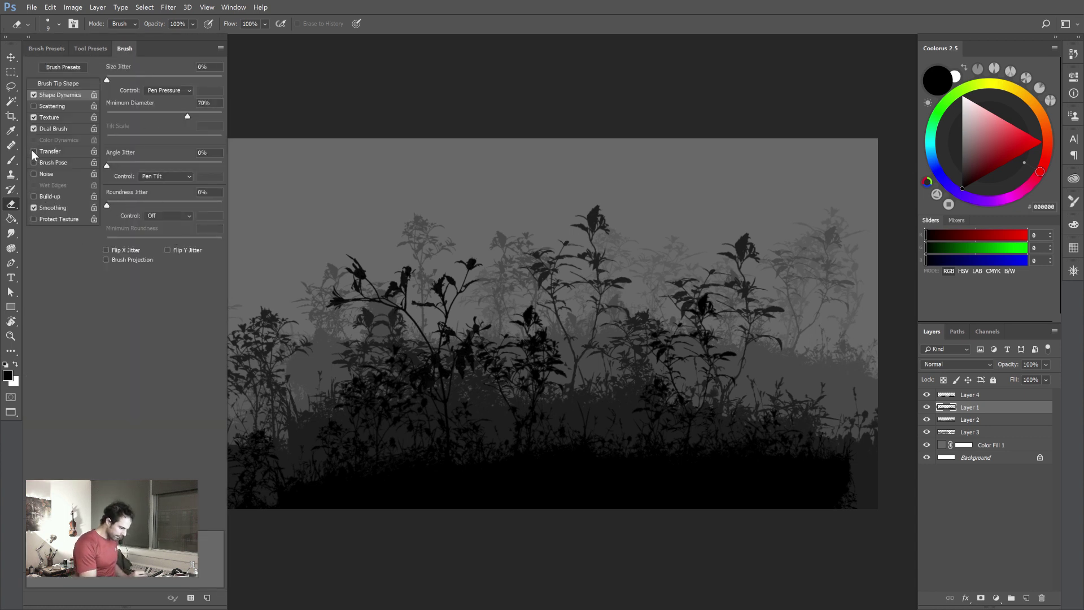
click(53, 50)
drag(805, 258, 629, 230)
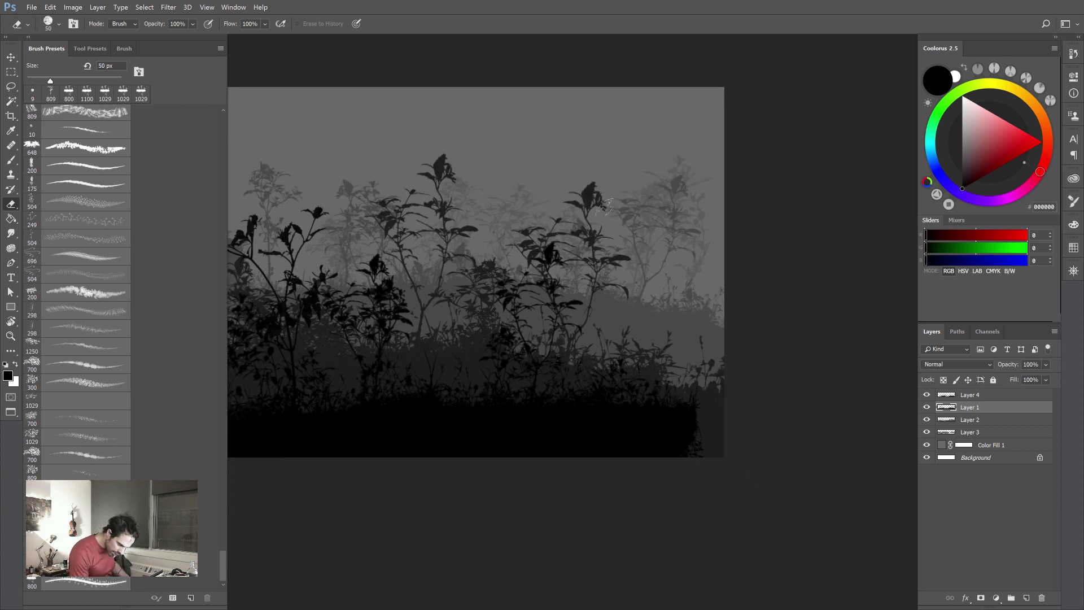
drag(598, 152, 591, 181)
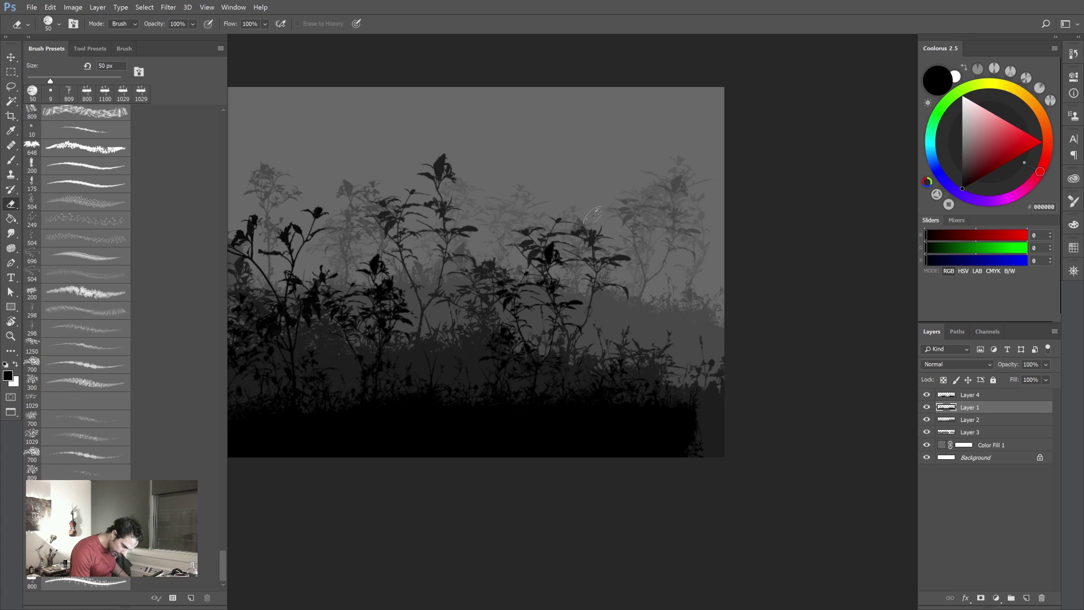
- Try a tall 171717 dark grey tree behind the central hill on Layer 1 with the 504 px foliage brush, and undo it
drag(492, 388, 769, 387)
drag(455, 414, 780, 385)
drag(375, 368, 433, 400)
key(b)
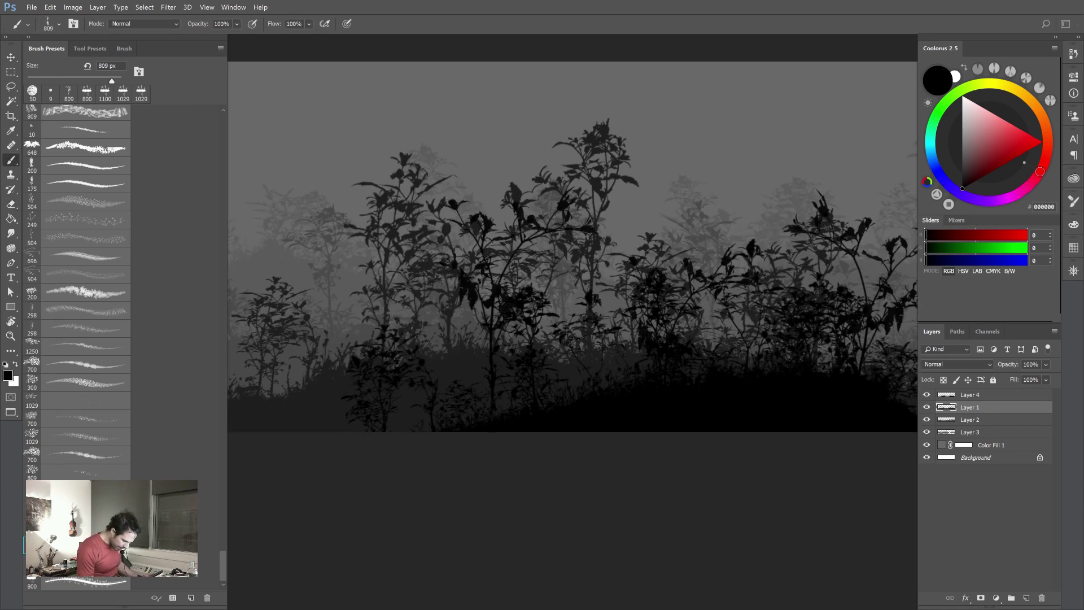
drag(620, 433, 303, 407)
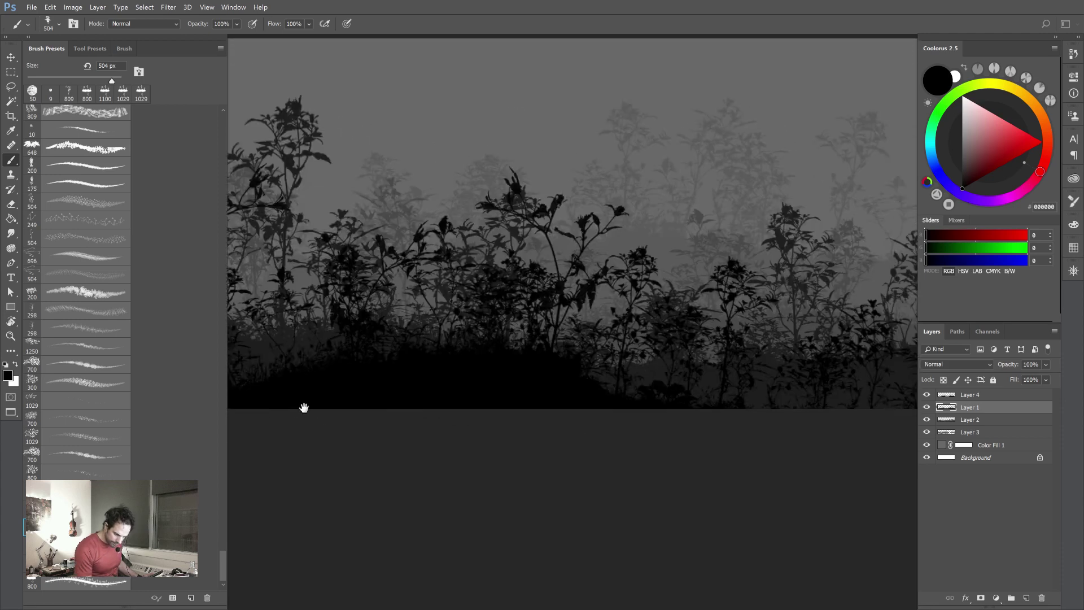
click(926, 421)
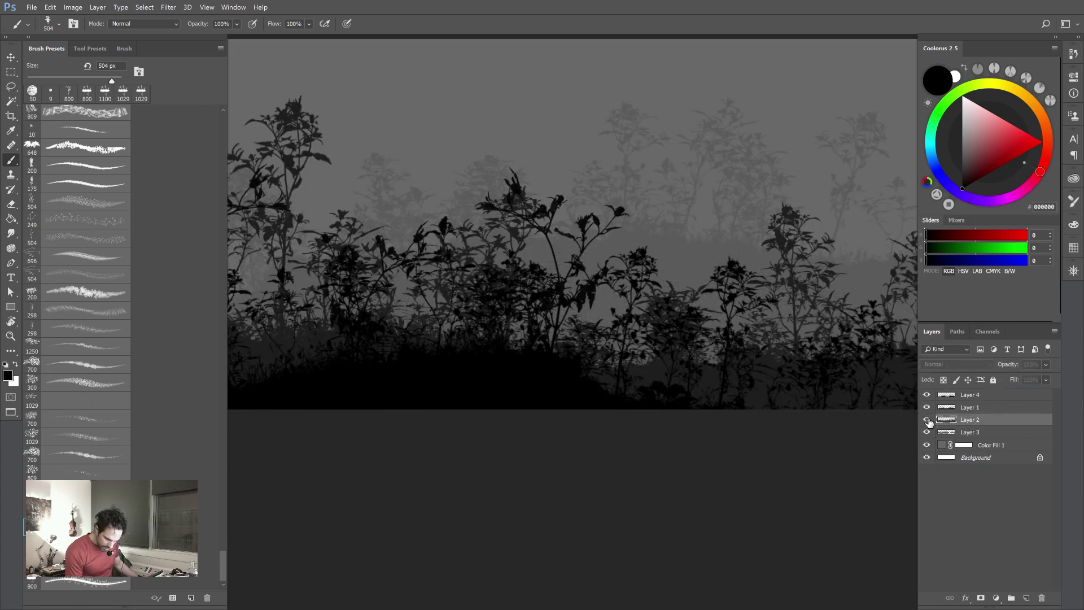
click(971, 409)
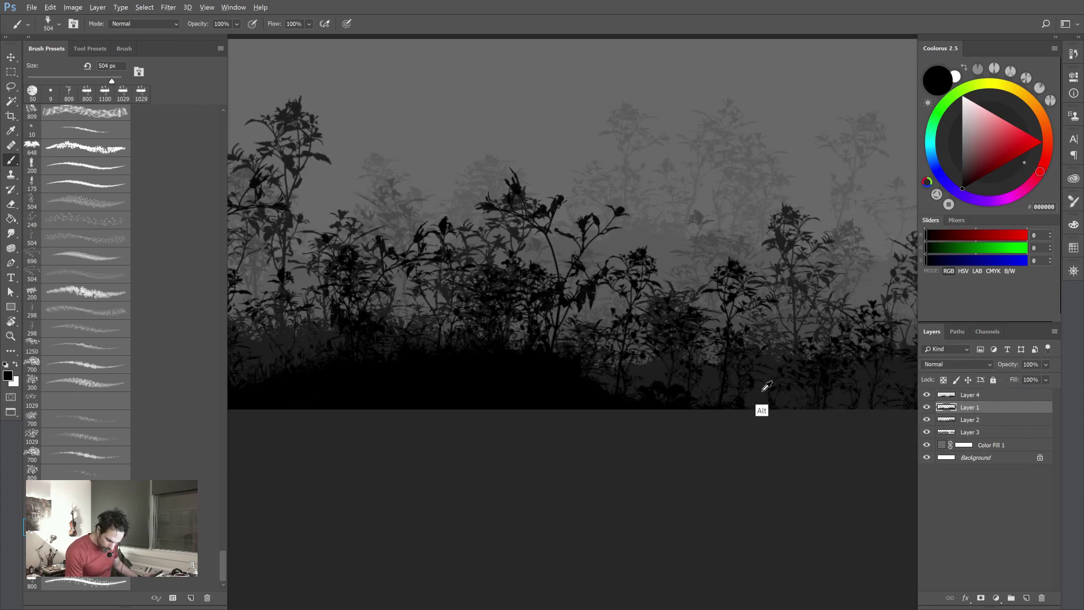
mouse_move(690, 215)
mouse_down()
mouse_move(700, 350)
mouse_move(691, 127)
mouse_up()
key(ctrl+z)
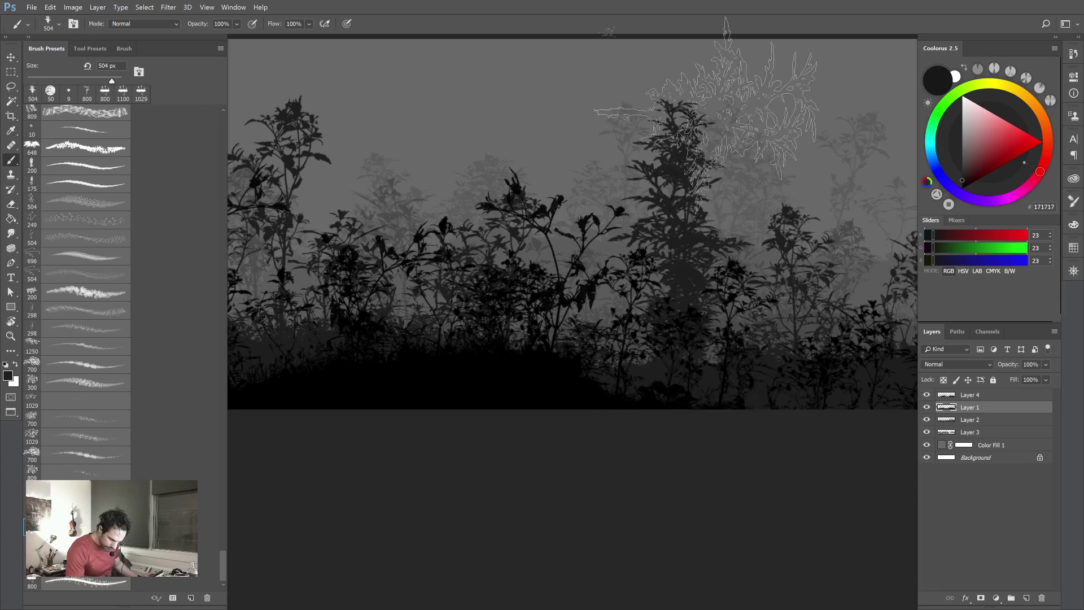
key(ctrl+z)
- Try the dark grey tree again farther left on Layer 1, between the tall plants, in full-screen mode
drag(696, 395, 405, 366)
key(f)
mouse_move(682, 487)
mouse_down()
mouse_move(780, 465)
mouse_move(920, 475)
mouse_up()
drag(313, 452, 322, 205)
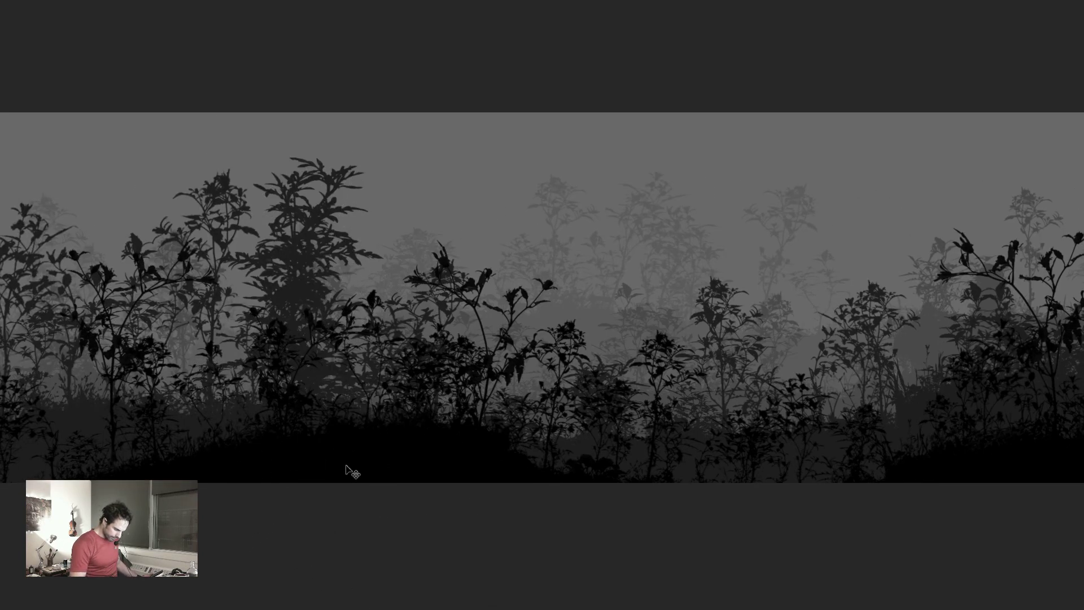
- Paint mid-grey 474747 trees on Layer 2 behind the canvas's left plant group, using the 504 px foliage brush in full-screen mode
key(f)
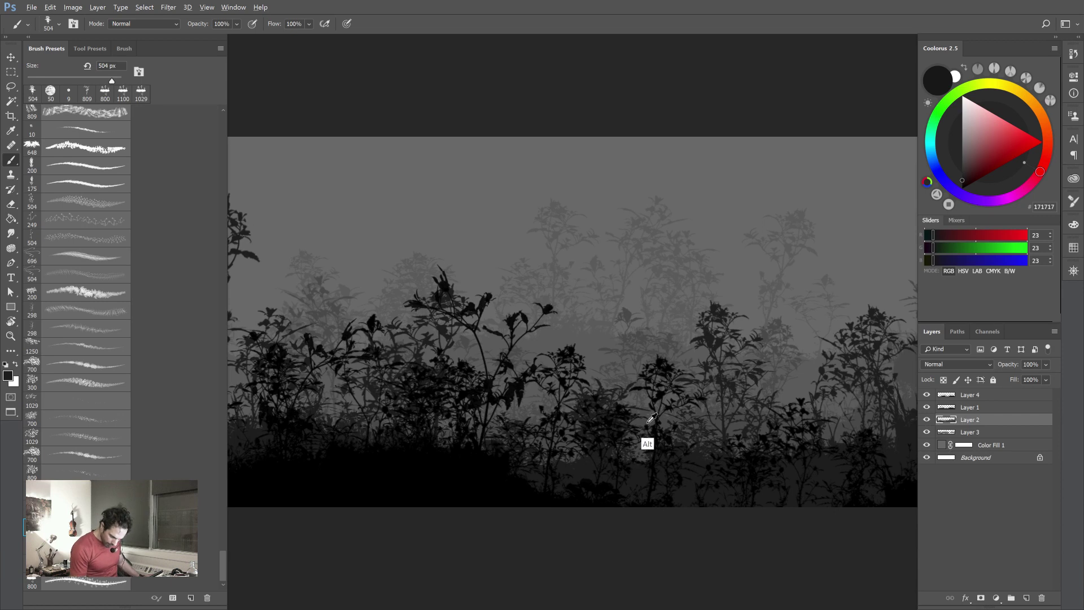
key(f)
drag(441, 499, 602, 496)
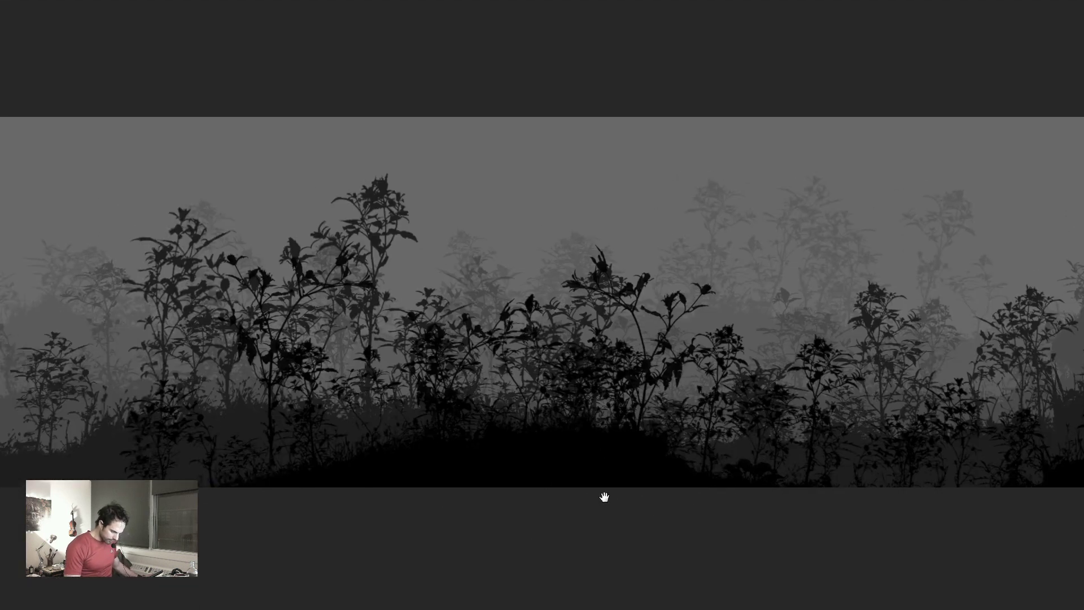
click(435, 240)
click(294, 218)
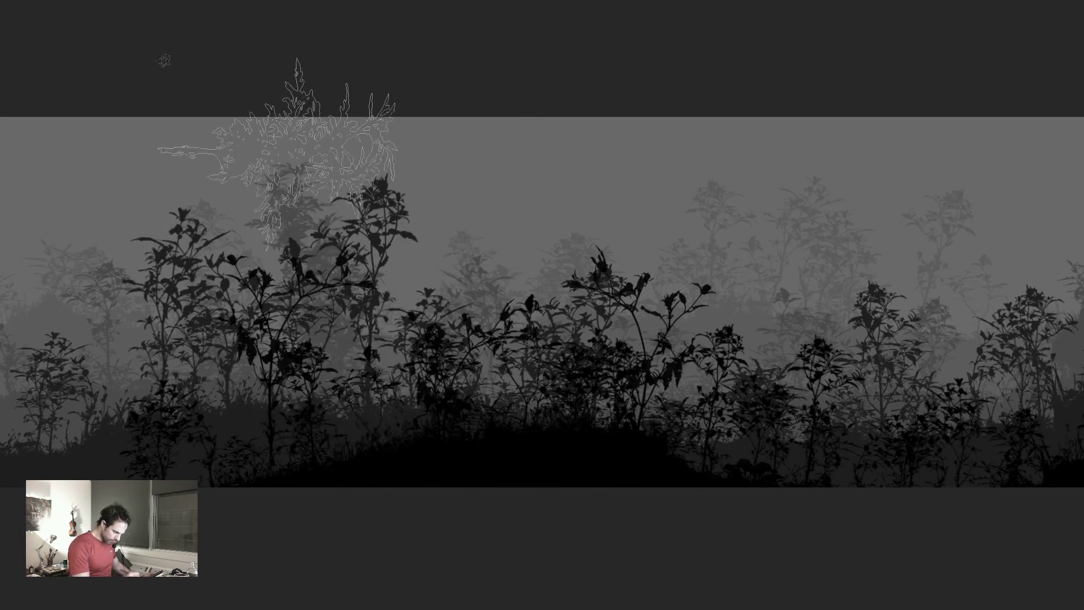
click(356, 231)
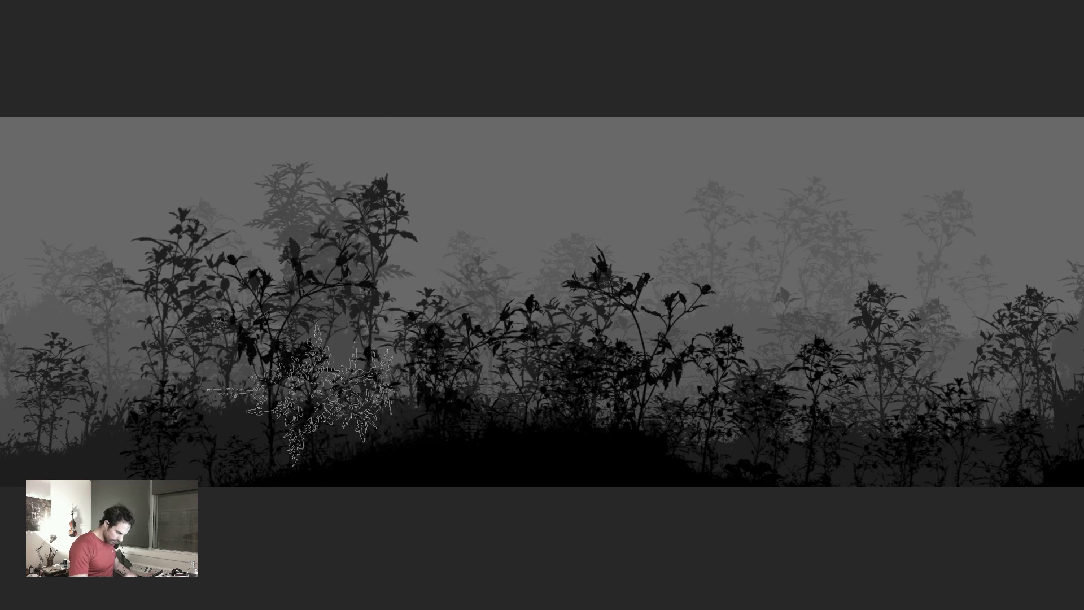
click(260, 262)
drag(362, 492, 508, 468)
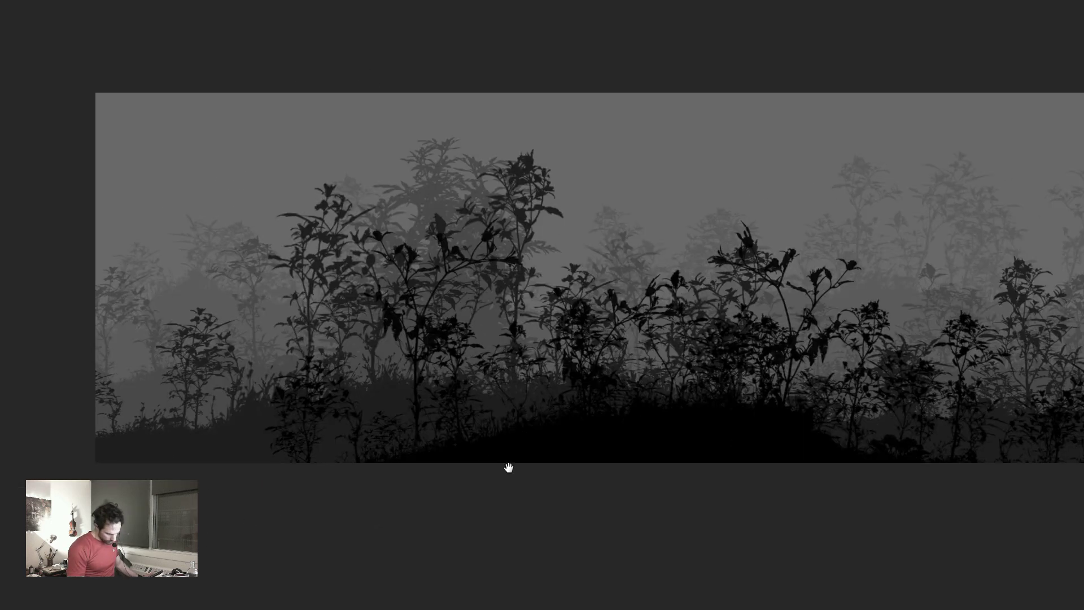
click(266, 249)
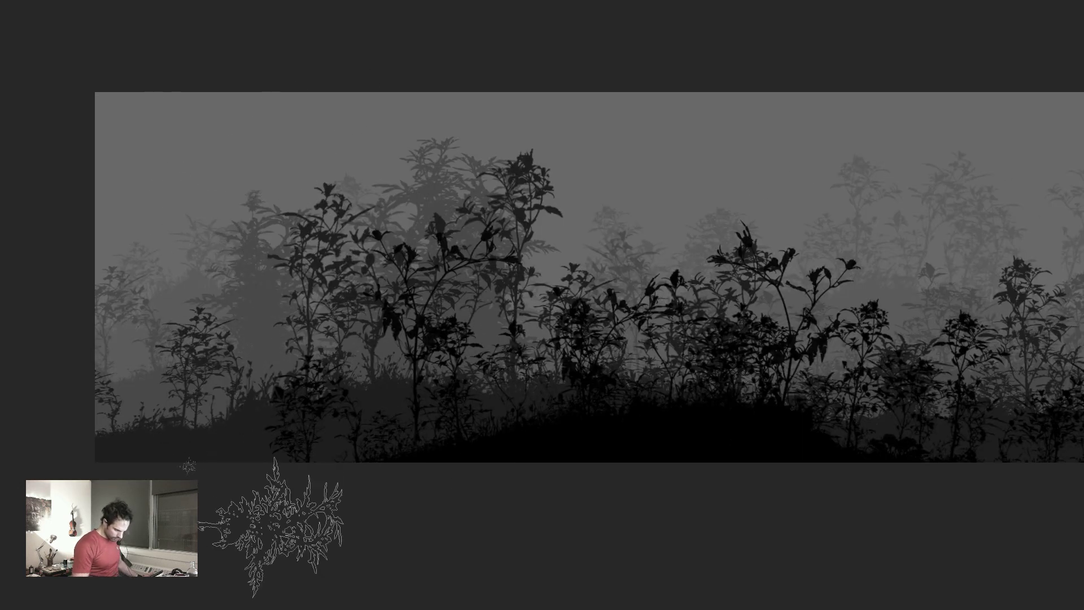
- Add a broad mid-grey tree on Layer 2 behind the curved black plant on the right hill, and leave full-screen mode
drag(683, 432, 256, 448)
drag(767, 448, 416, 469)
click(603, 237)
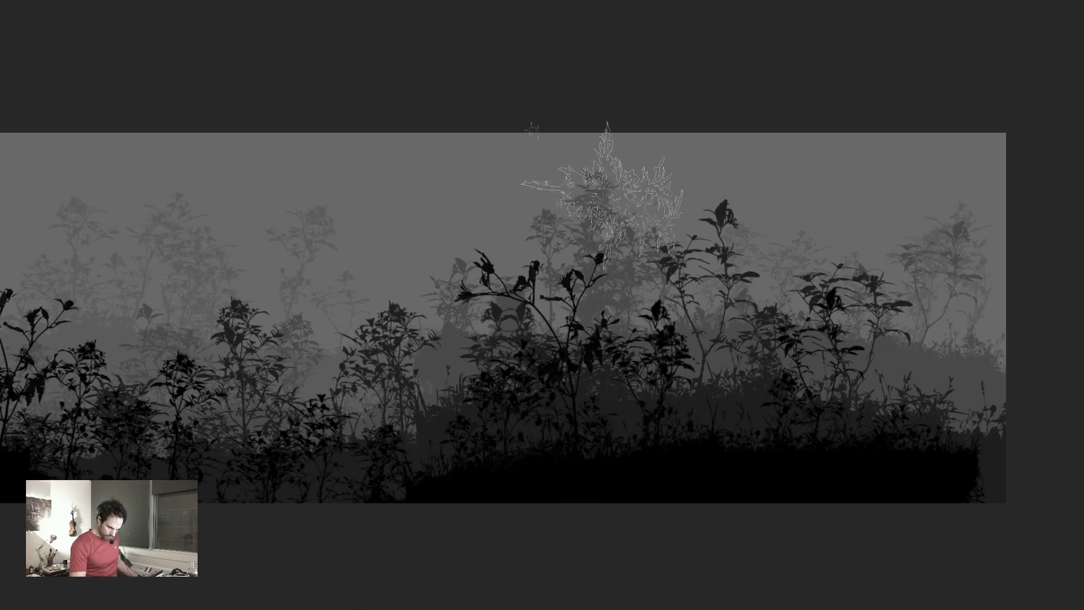
click(602, 333)
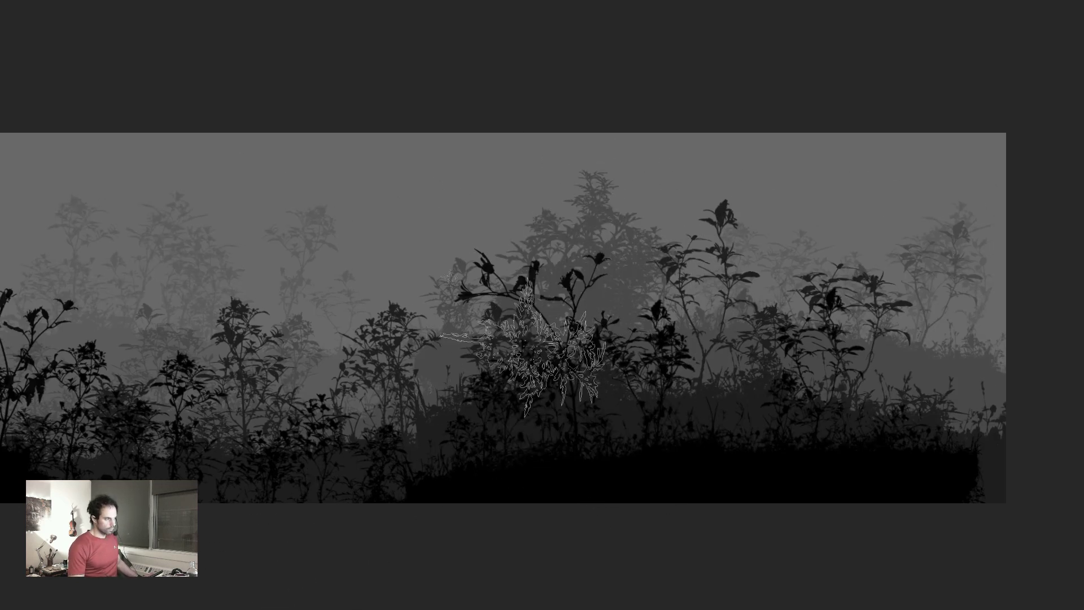
key(f)
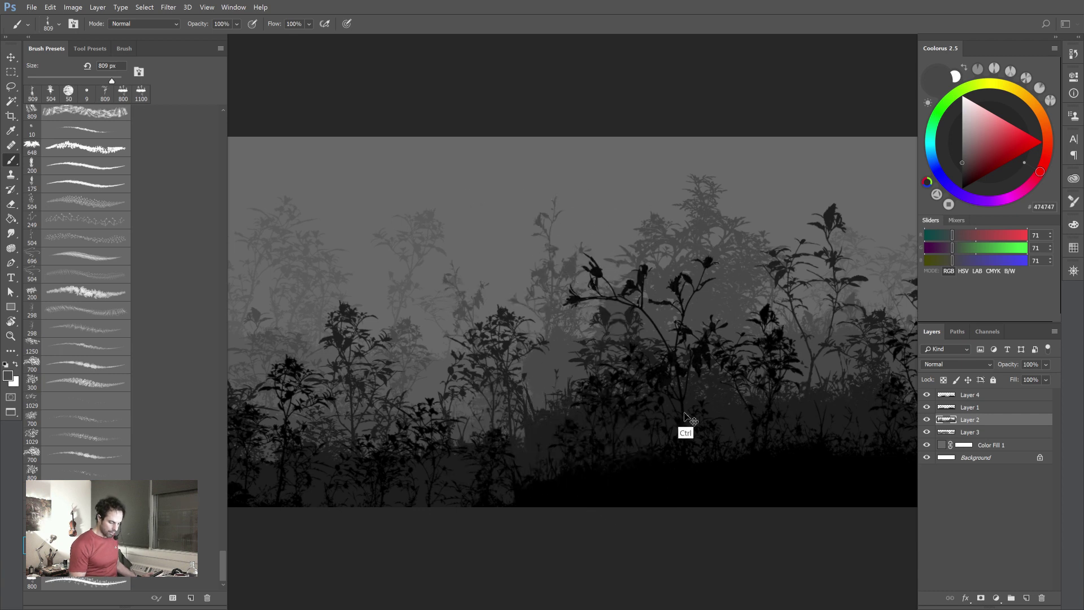
- Paint pale grey 585858 background trees on Layer 3 near the canvas's right end, reducing the foliage brush to 500 px
drag(709, 412, 432, 392)
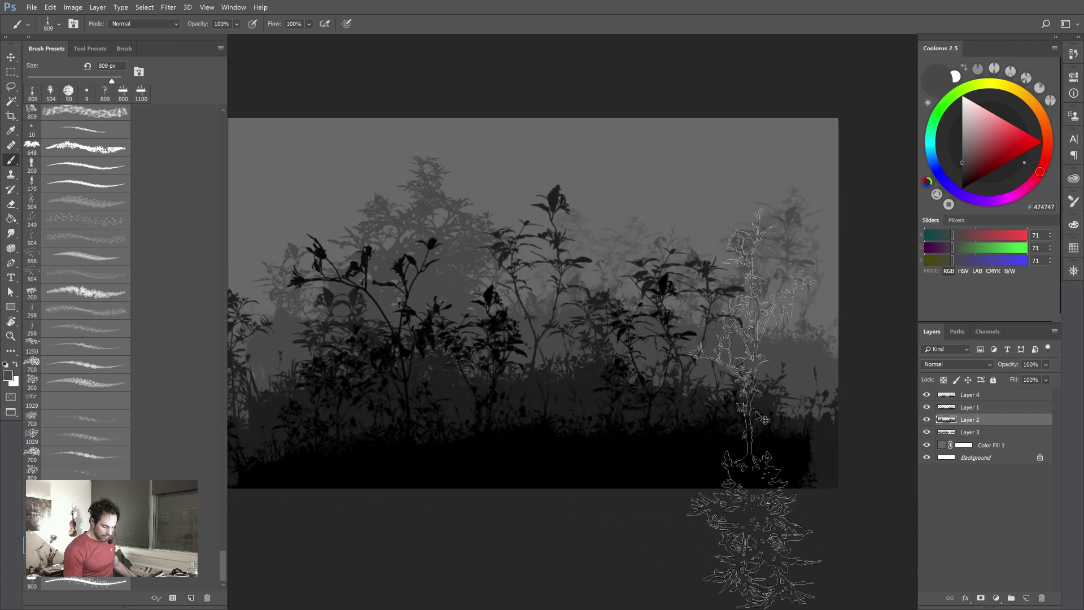
click(974, 434)
drag(826, 226, 789, 332)
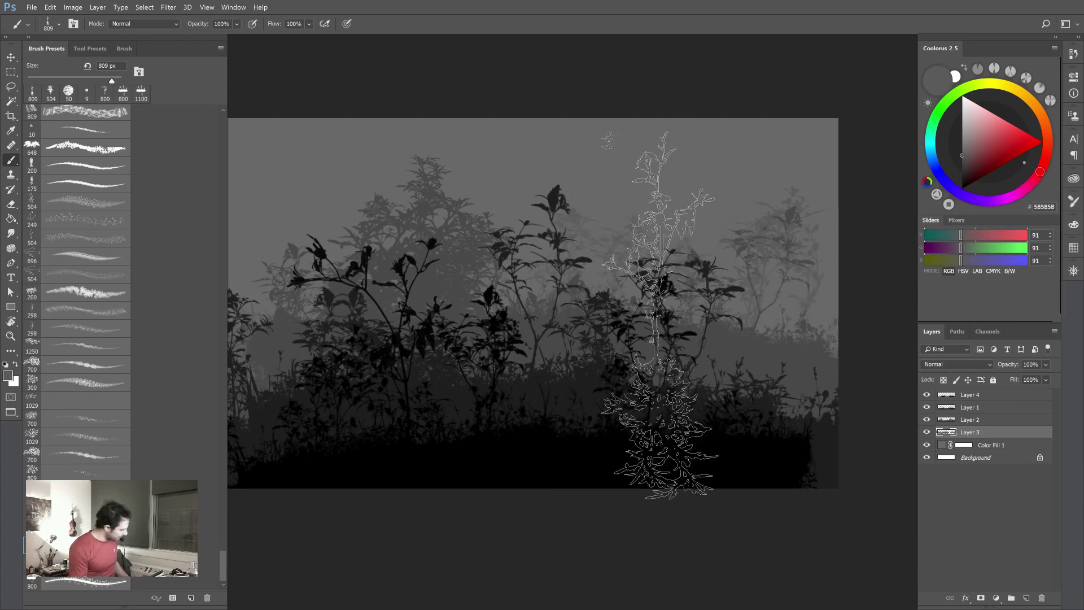
key(bracketleft)
key(bracketleft)
click(722, 314)
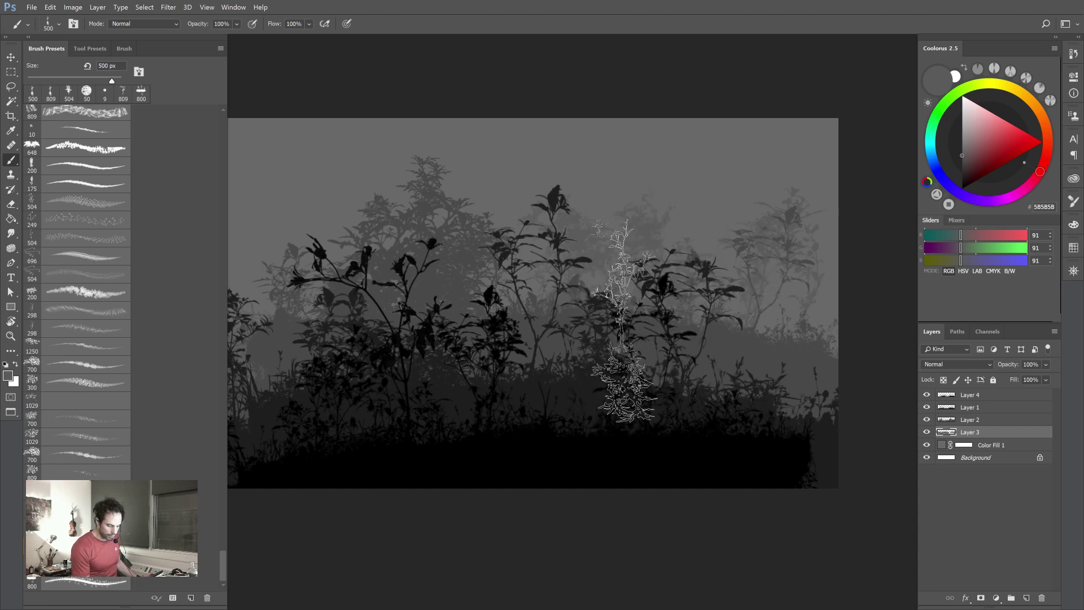
- Add distant pale grey trees on Layer 3 across the left part of the canvas with the 500 px brush, undoing the unwanted stroke
key(space)
drag(361, 440, 740, 332)
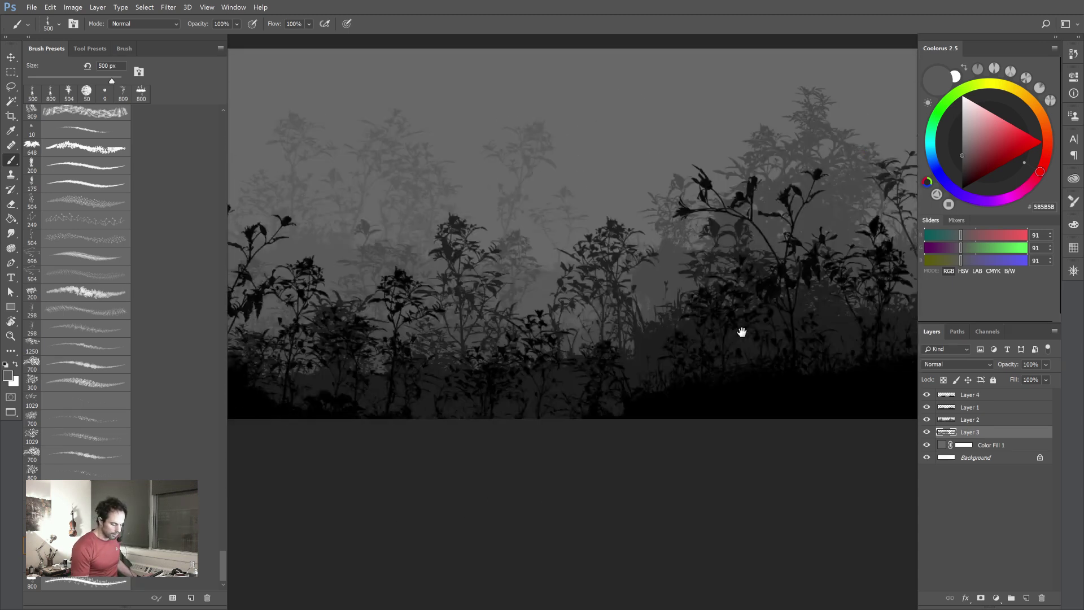
drag(429, 360, 731, 346)
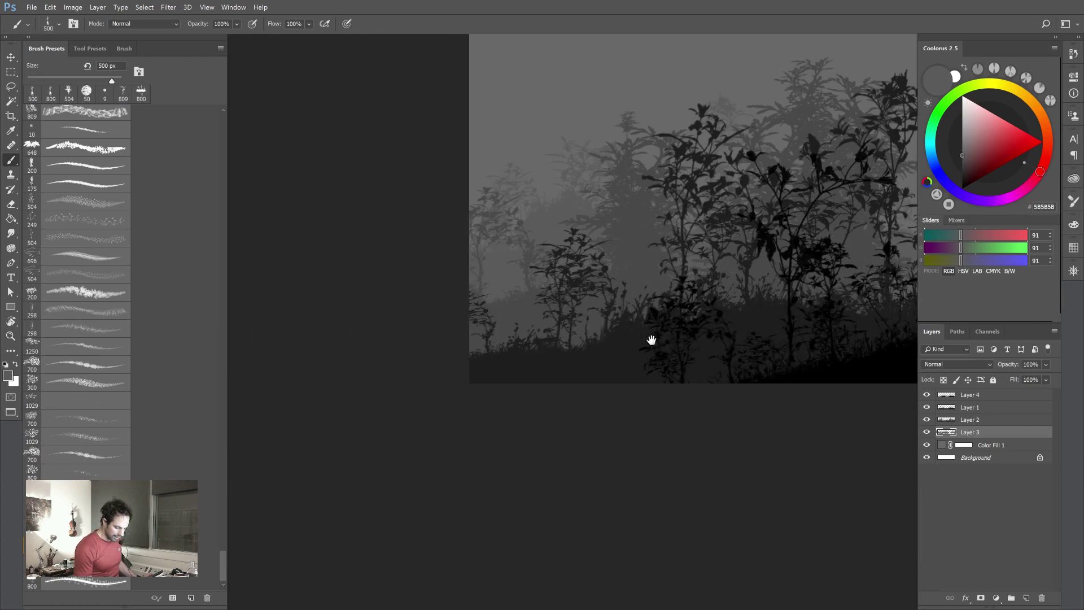
drag(652, 341, 606, 351)
drag(541, 275, 482, 258)
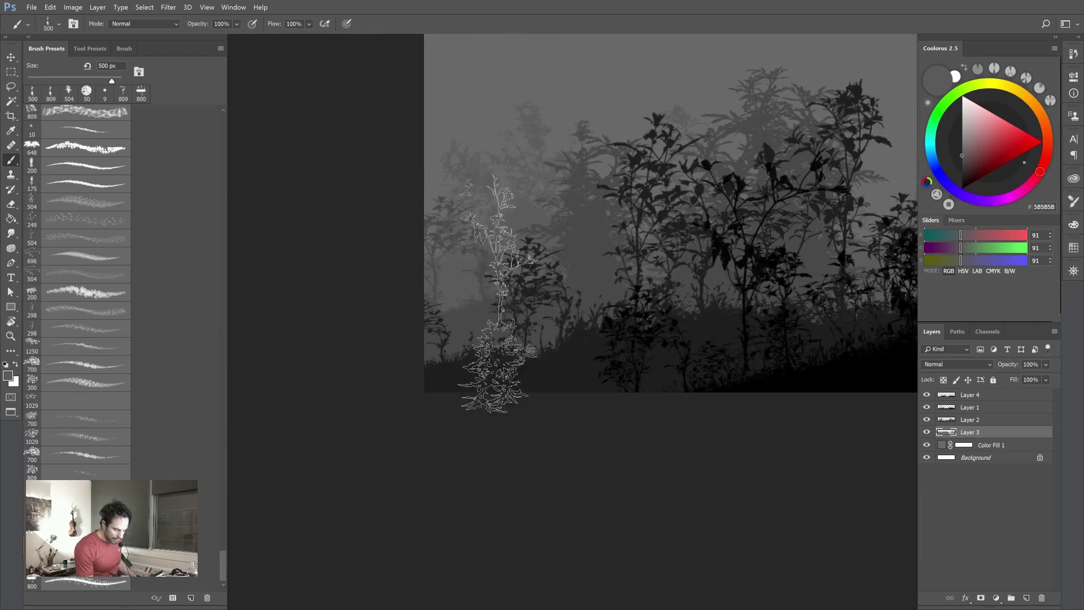
key(ctrl+z)
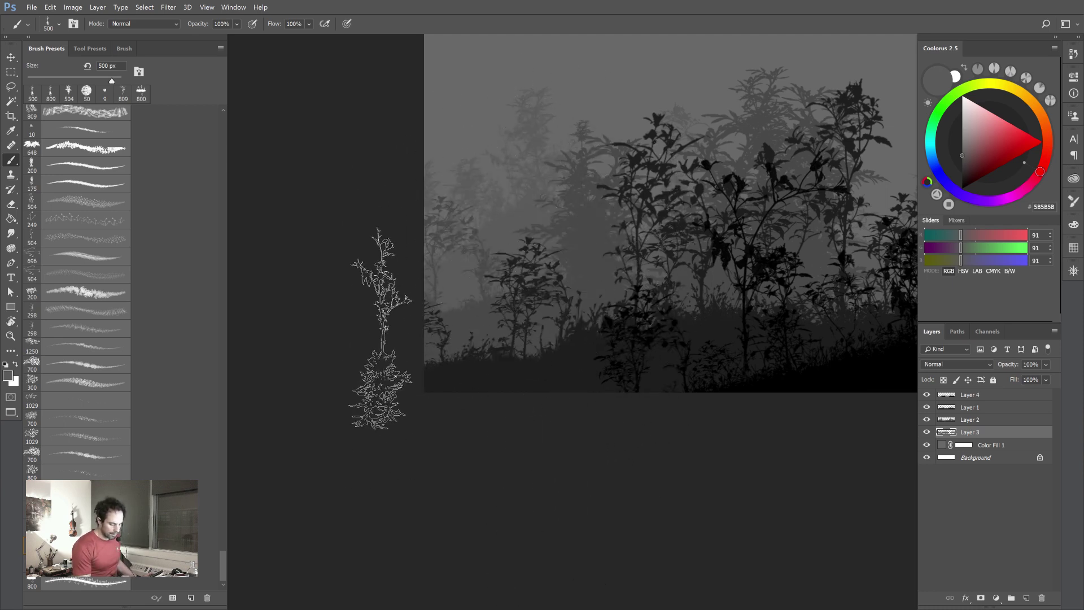
drag(607, 296, 429, 317)
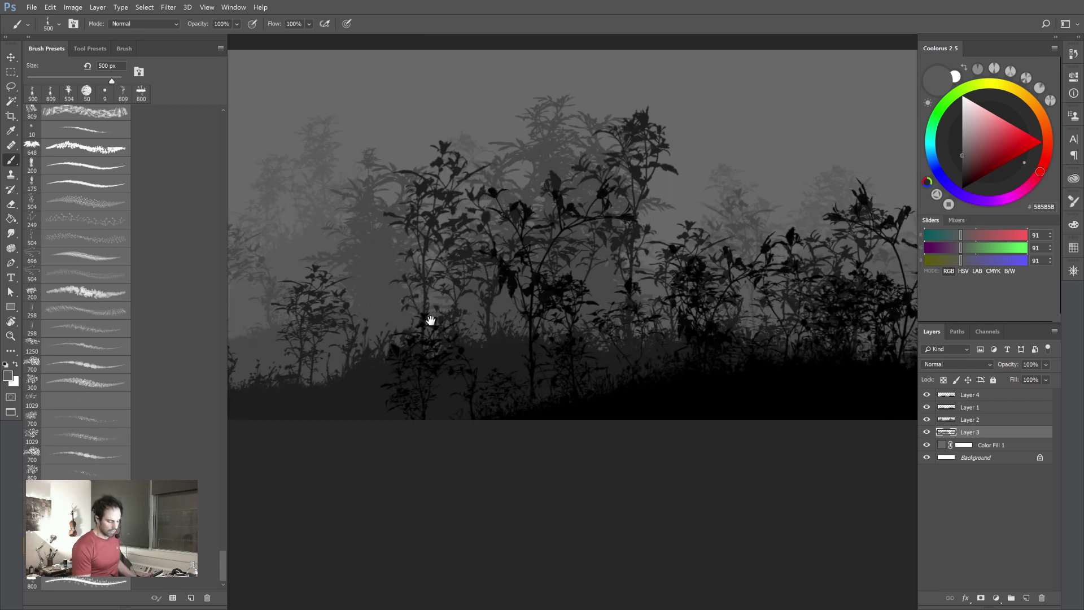
drag(682, 342, 597, 352)
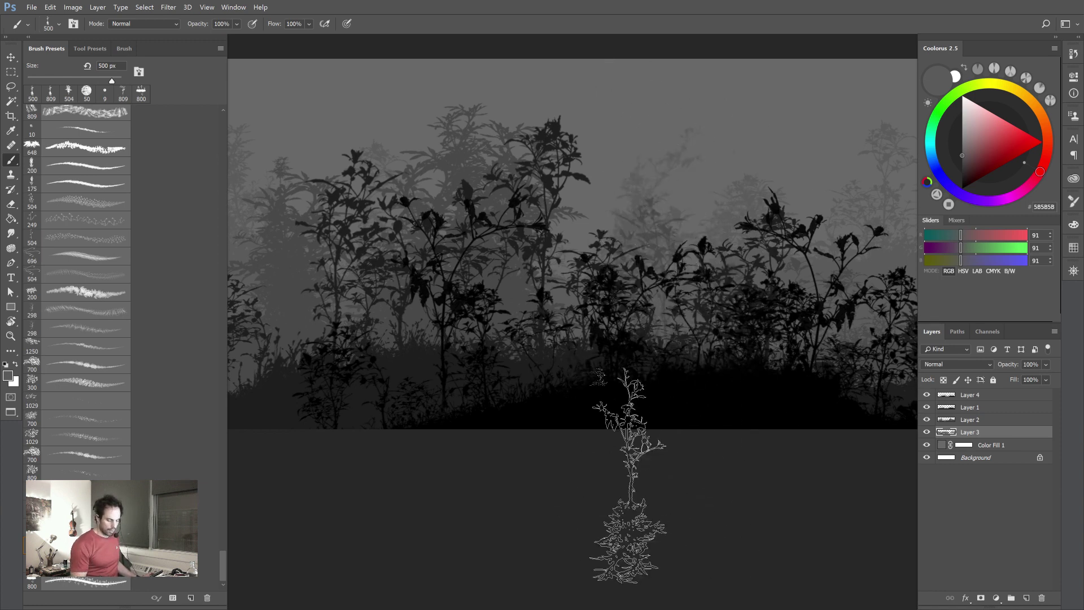
- Add a new layer above Layer 4 and paint black foreground plants and a dense bush near the canvas's centre with the 500 px brush
drag(791, 380, 584, 350)
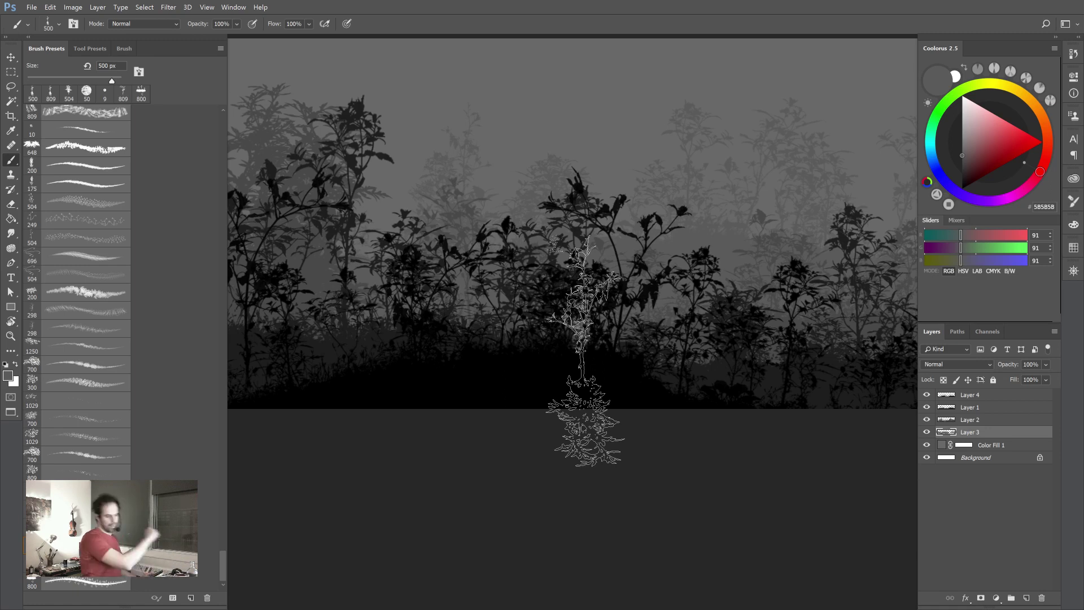
mouse_move(586, 352)
mouse_down()
mouse_move(540, 435)
mouse_move(480, 435)
mouse_up()
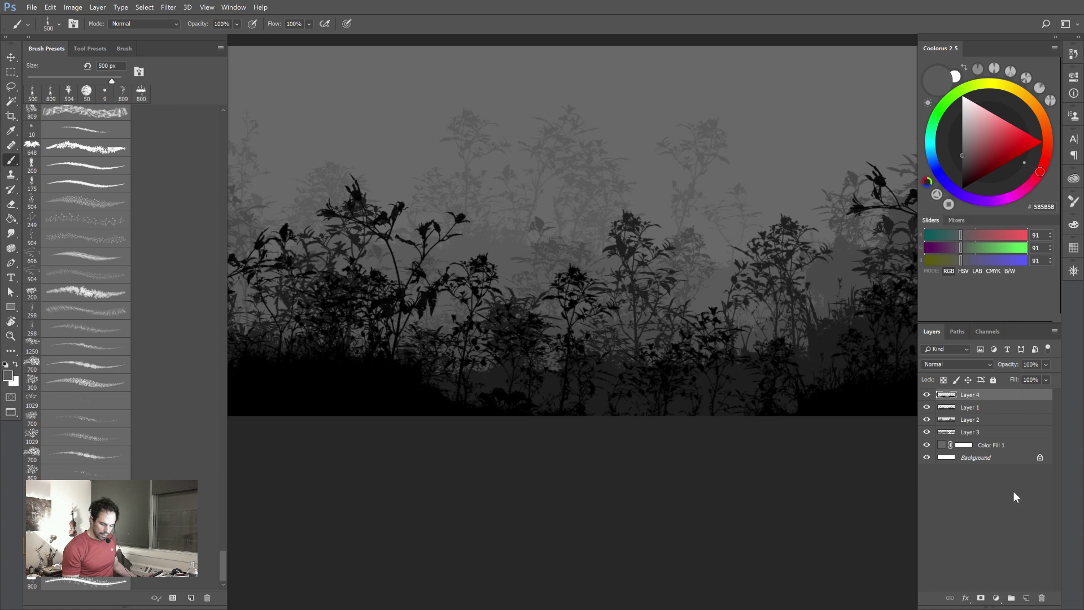
click(1027, 598)
click(949, 201)
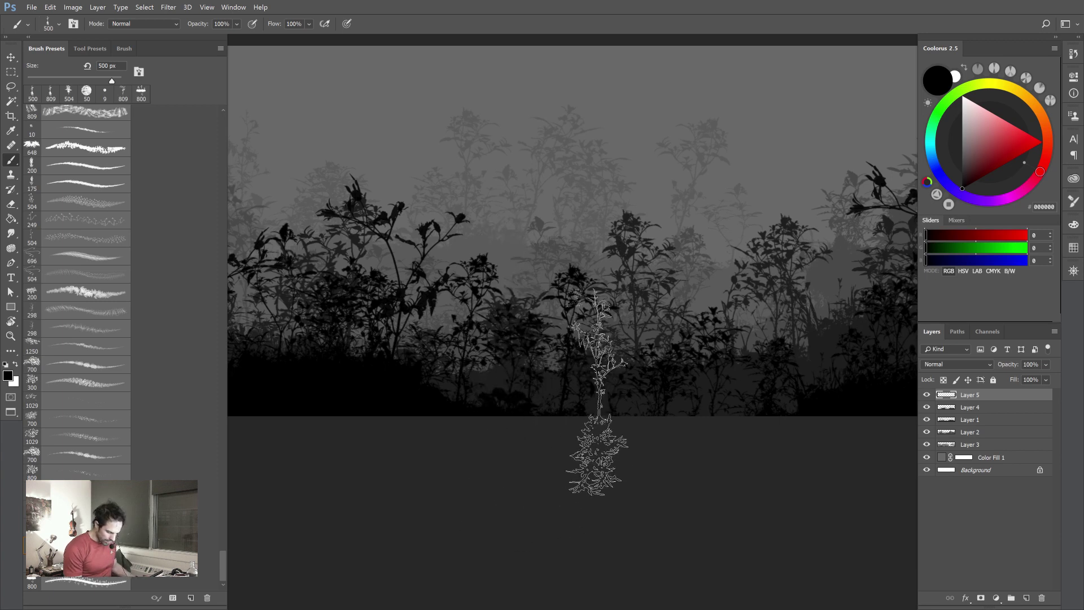
click(587, 277)
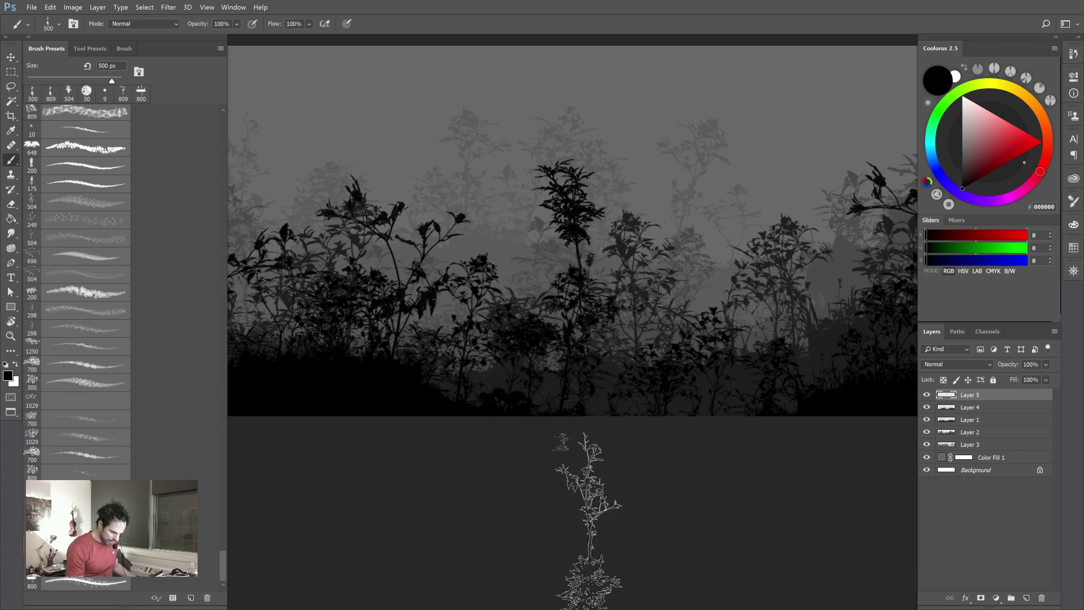
mouse_move(728, 436)
mouse_down()
mouse_move(496, 382)
mouse_move(603, 377)
mouse_up()
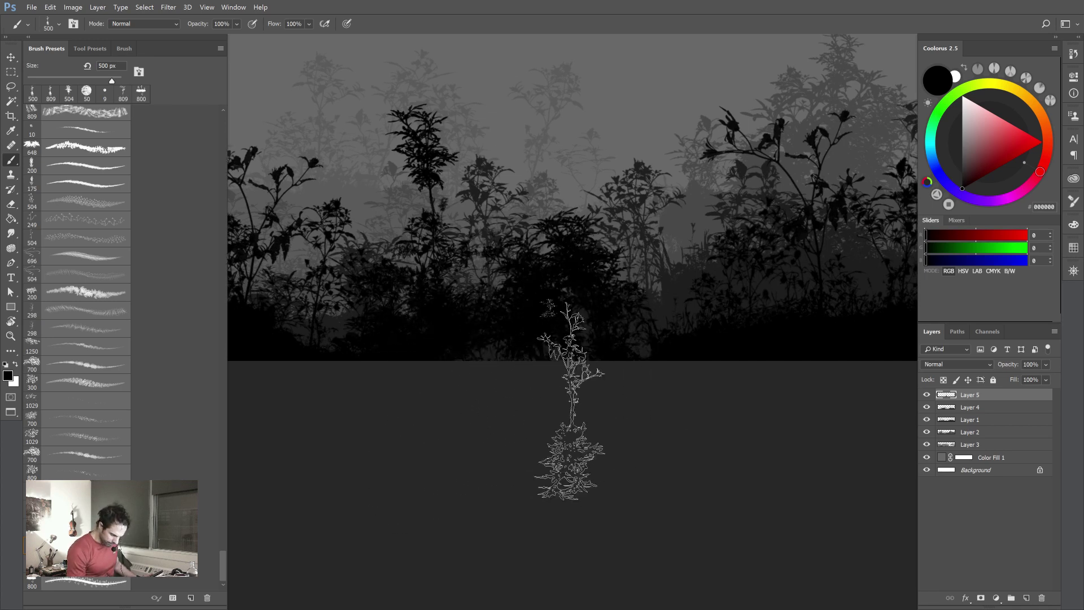
mouse_move(576, 334)
mouse_down()
mouse_move(516, 320)
mouse_move(575, 309)
mouse_up()
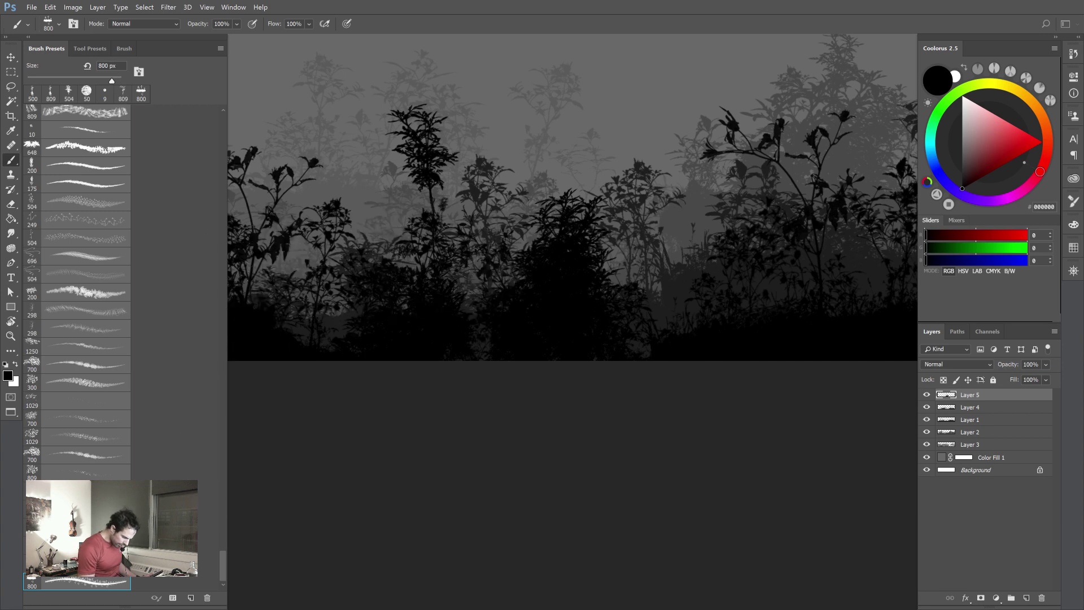
- Try a tall black tree above the central dark bush on Layer 5 with the 800 px and 504 px foliage brushes, and undo it
click(629, 187)
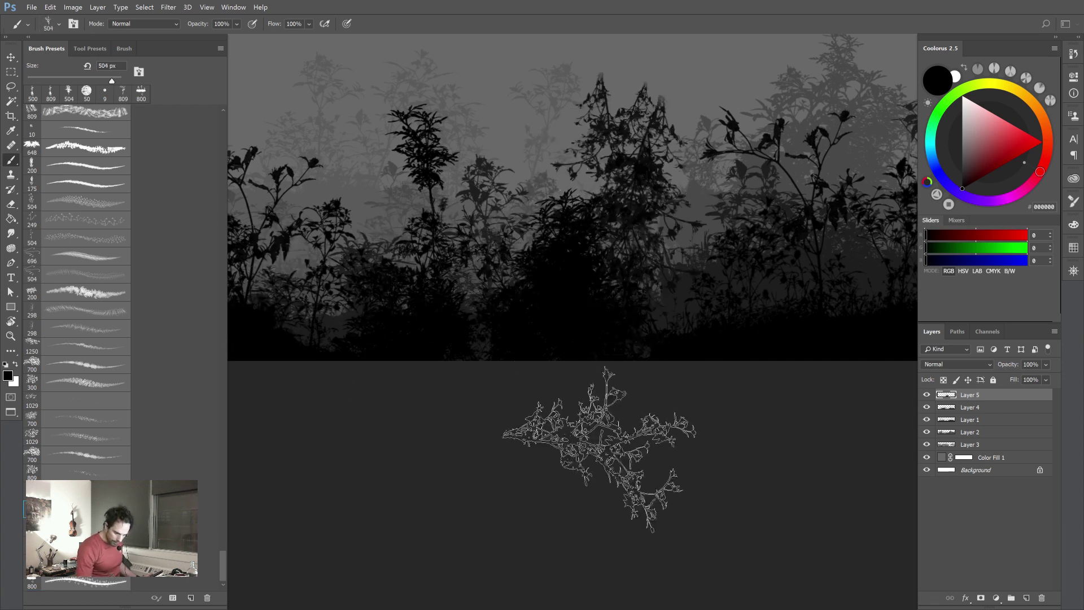
key(ctrl+z)
drag(604, 395, 482, 491)
click(496, 215)
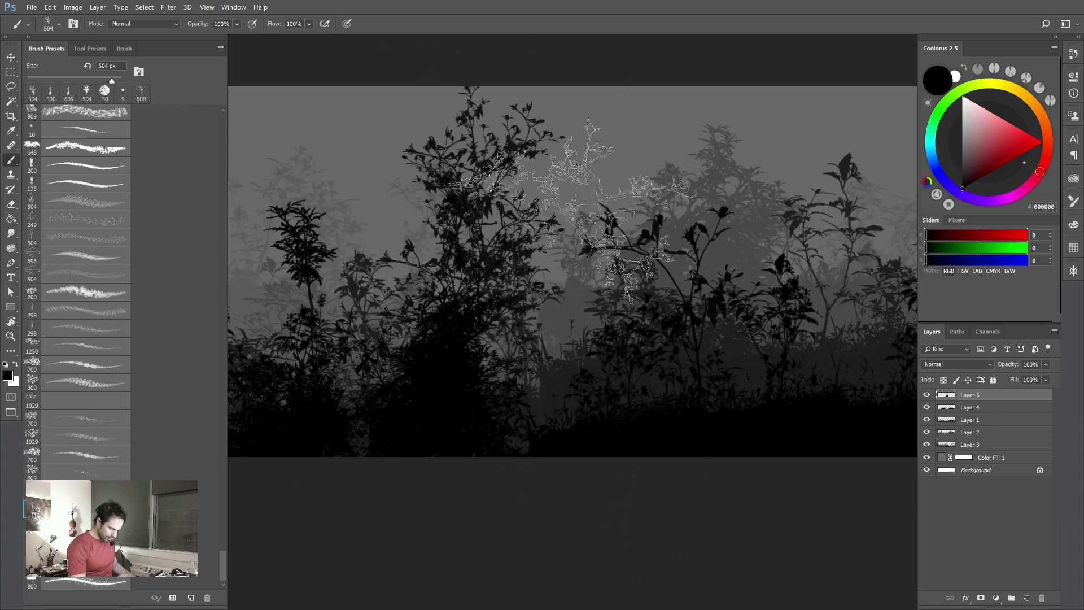
key(ctrl+z)
click(497, 305)
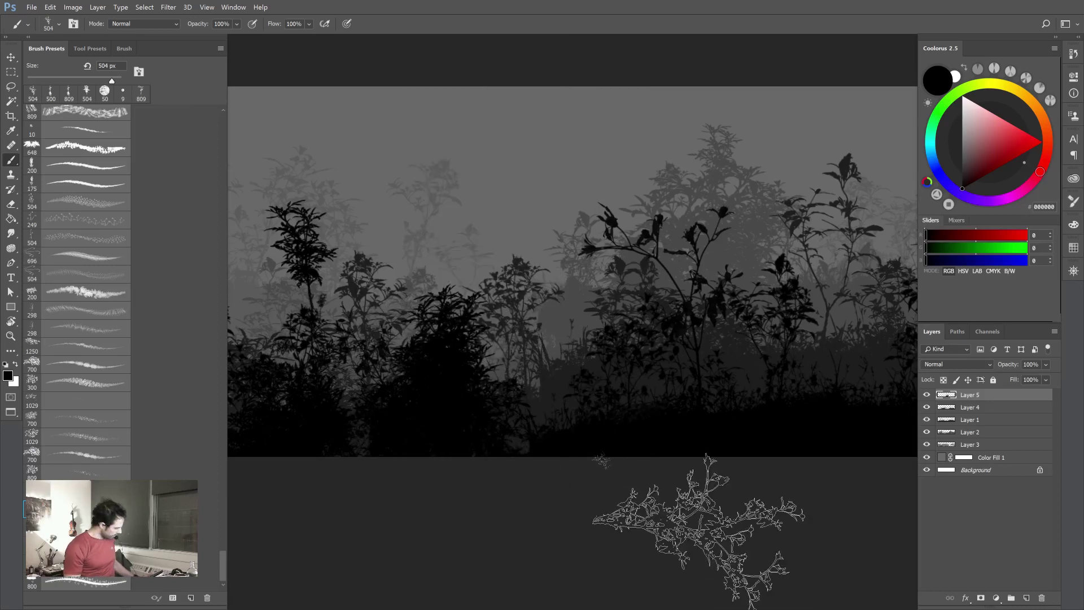
- Paint a tall mass of black branch foliage on Layer 5 at the canvas's right end with the 504 px brush in full-screen mode
key(ctrl+minus)
key(f)
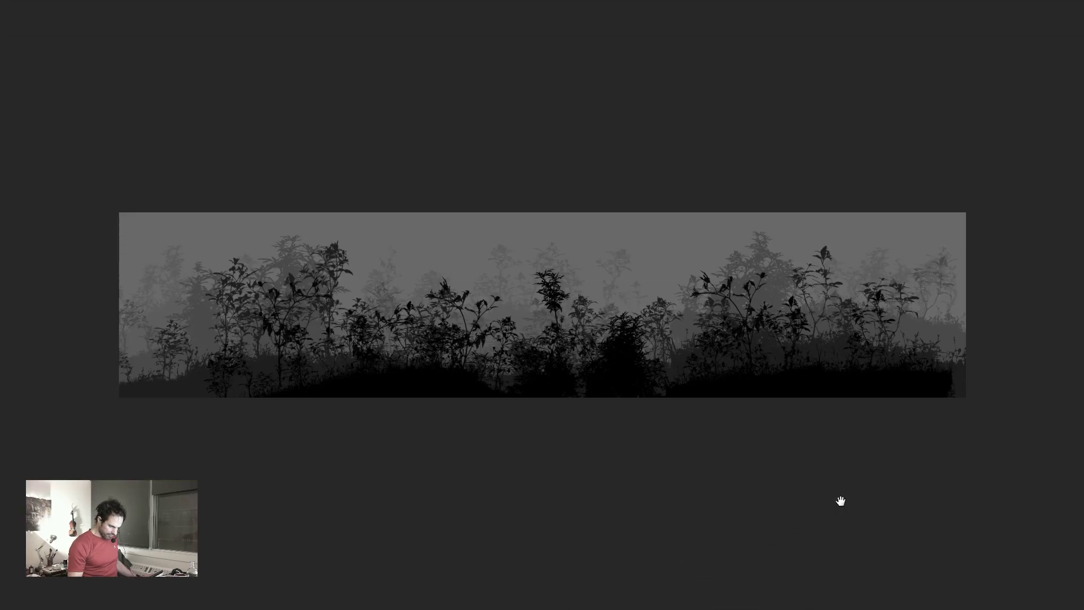
drag(838, 504, 776, 472)
mouse_move(890, 350)
mouse_down()
mouse_move(879, 323)
mouse_move(907, 403)
mouse_move(883, 285)
mouse_move(898, 214)
mouse_move(871, 342)
mouse_move(894, 388)
mouse_move(818, 364)
mouse_up()
drag(484, 390, 592, 370)
mouse_move(720, 398)
mouse_down()
mouse_move(656, 407)
mouse_move(586, 346)
mouse_move(531, 329)
mouse_up()
key(ctrl+plus)
- Paint dense black branch foliage on Layer 5 at the canvas's left end, undoing unwanted stamps and reducing the brush to 400 px
drag(491, 382, 787, 390)
drag(573, 428, 659, 426)
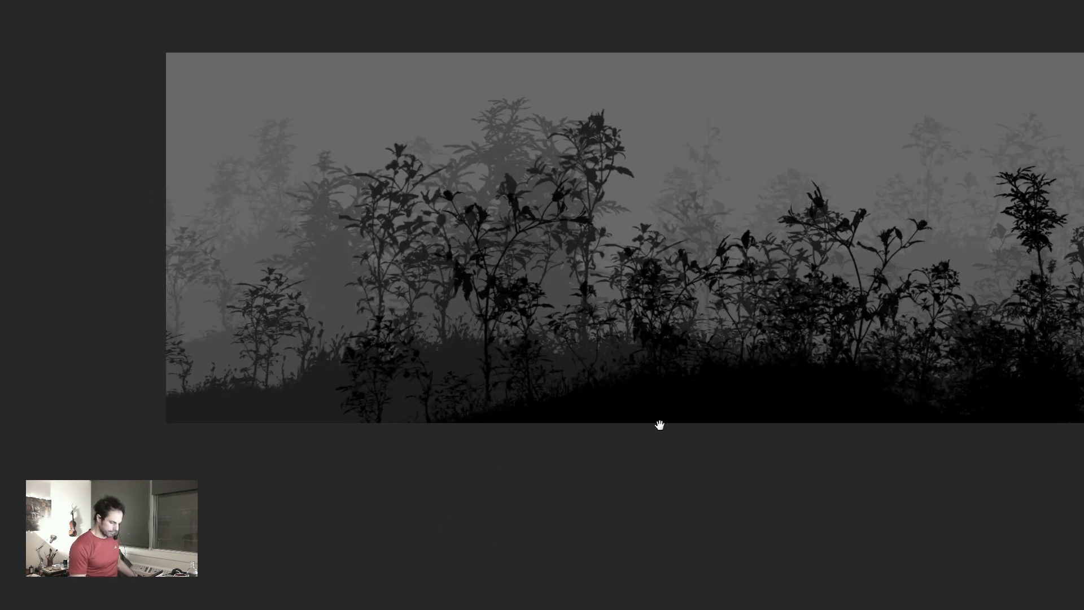
key(ctrl+z)
click(237, 313)
key(ctrl+z)
drag(100, 383, 214, 385)
key(ctrl+z)
click(221, 271)
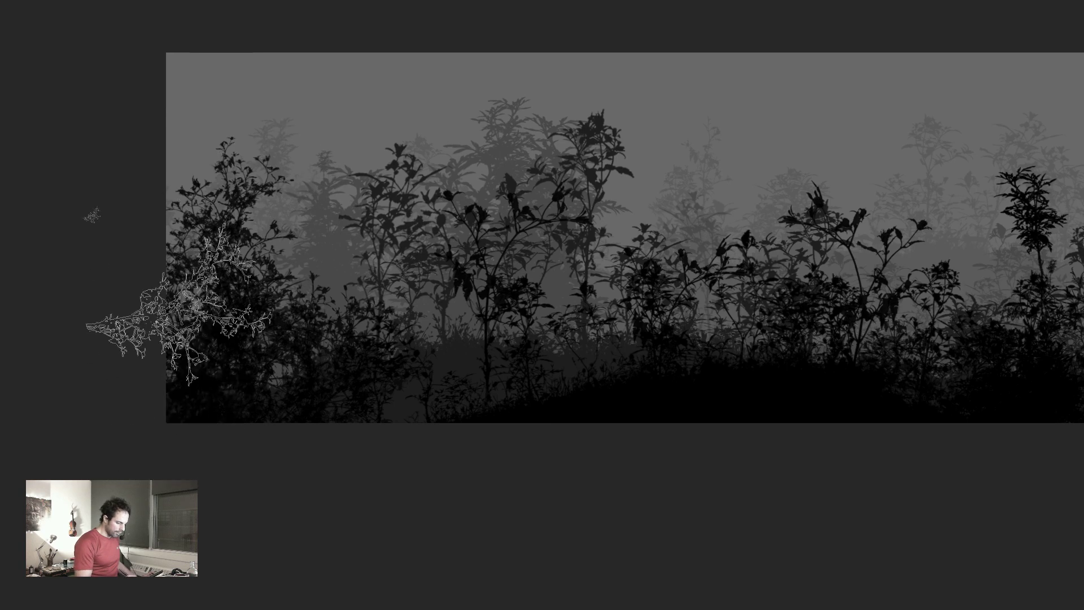
drag(186, 207, 129, 339)
drag(226, 384, 477, 372)
- Add a thin upright black plant above the foliage mass at the canvas's left end with the 809 px plant brush
key(Tab)
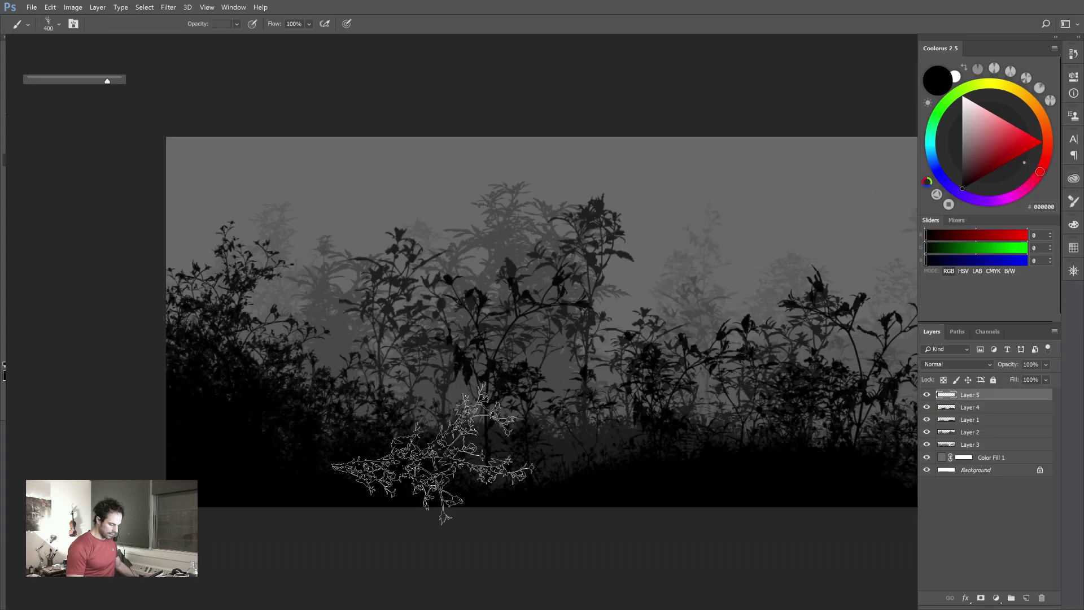
key(Tab)
key(Tab)
key(Tab)
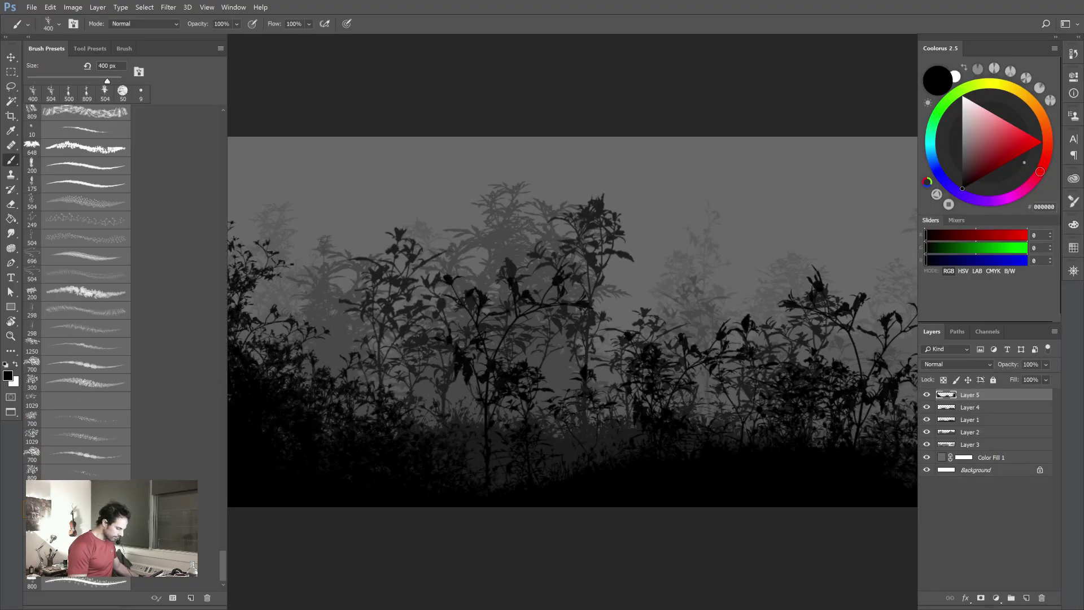
key(Tab)
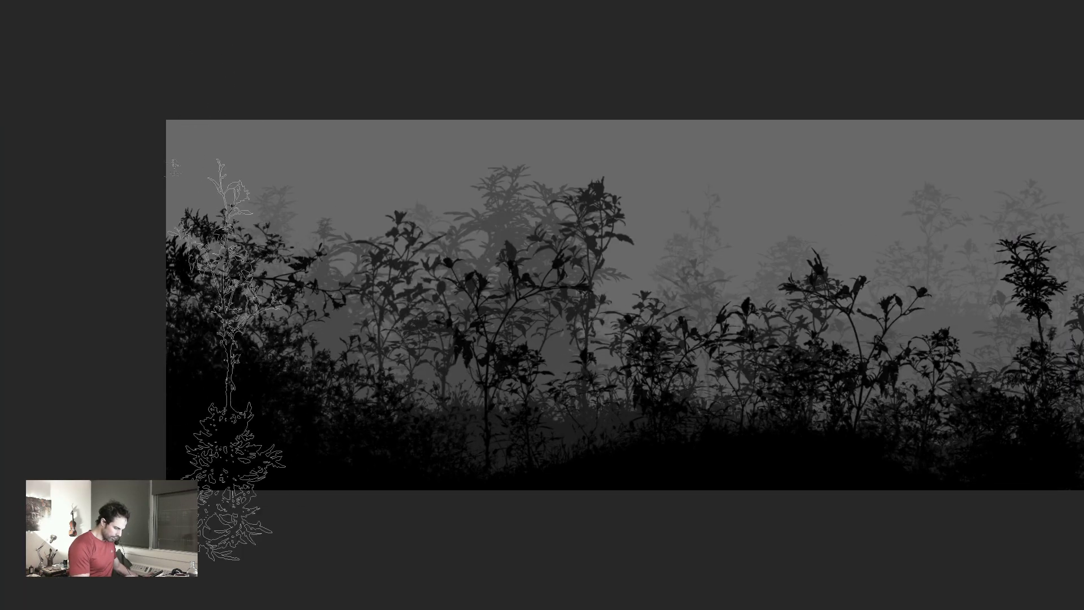
drag(207, 5, 173, 250)
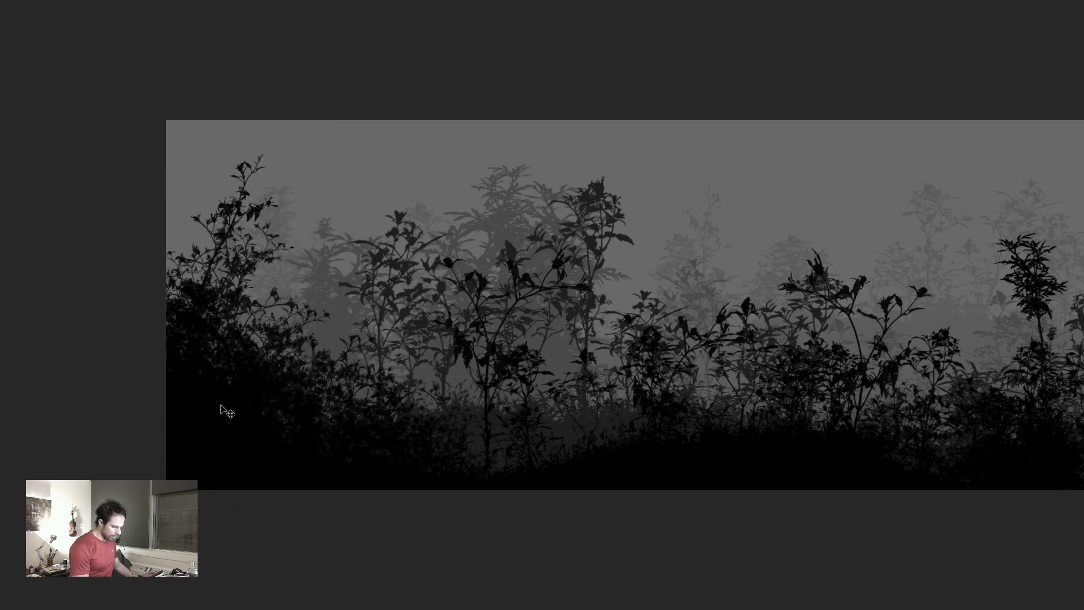
drag(288, 276, 339, 564)
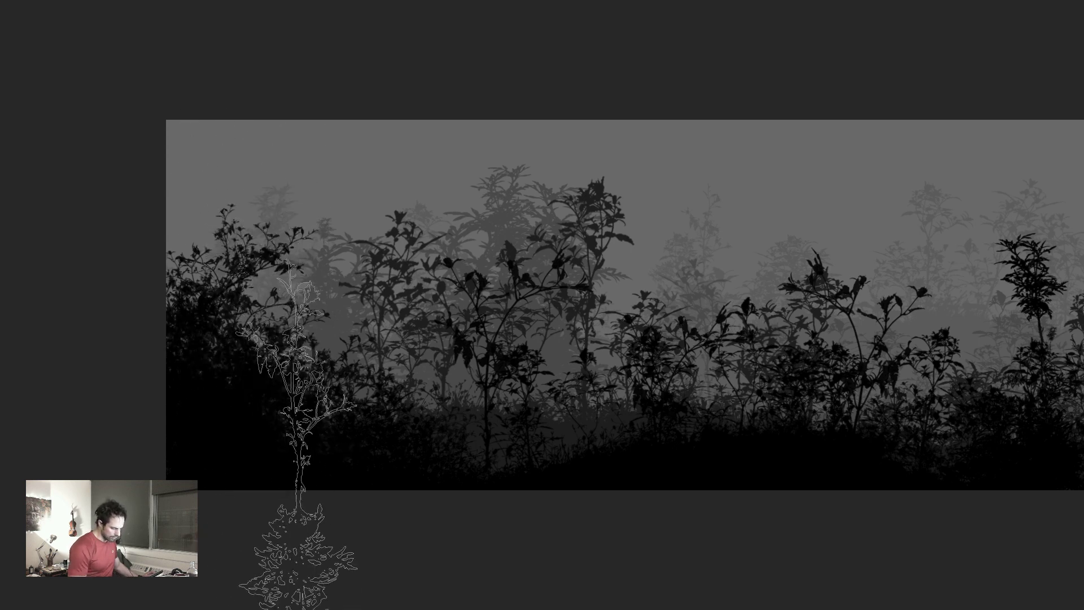
- Leave full-screen mode, add a new layer directly above Color Fill 1, and choose the soft 414 px brush with light grey B2B2B2
key(space)
drag(734, 448, 460, 414)
key(ctrl+plus)
key(ctrl+plus)
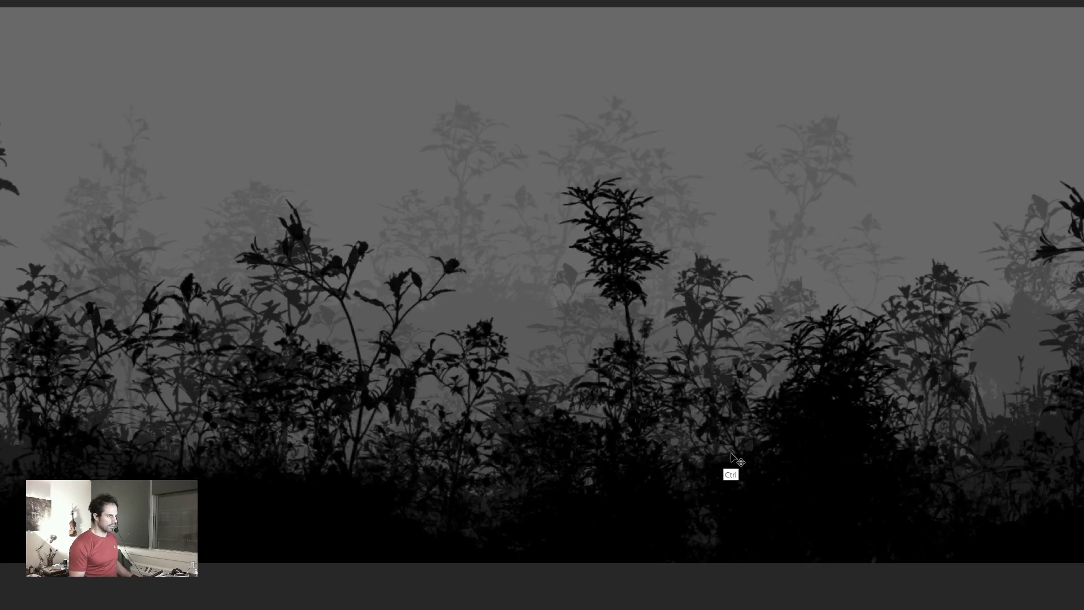
drag(653, 390, 779, 382)
key(f)
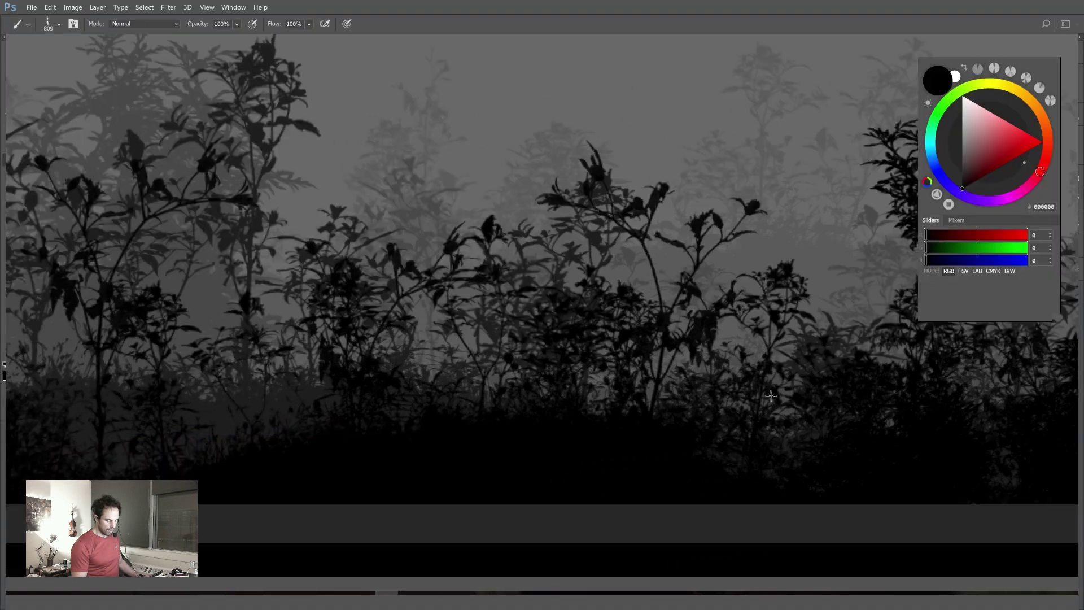
key(f)
drag(695, 438, 628, 428)
key(f)
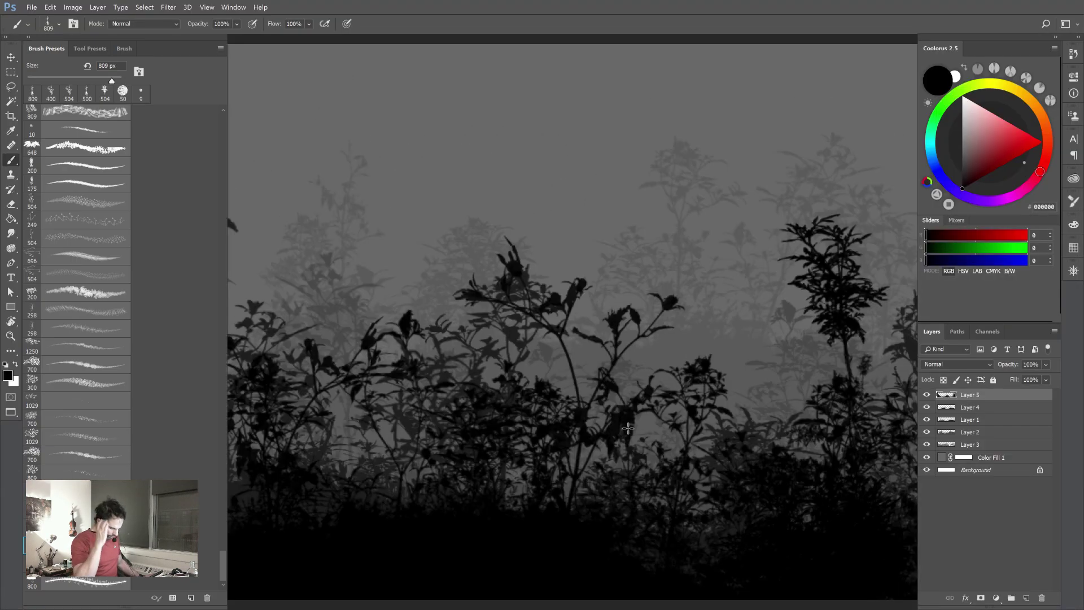
scroll(222, 531, up, 6)
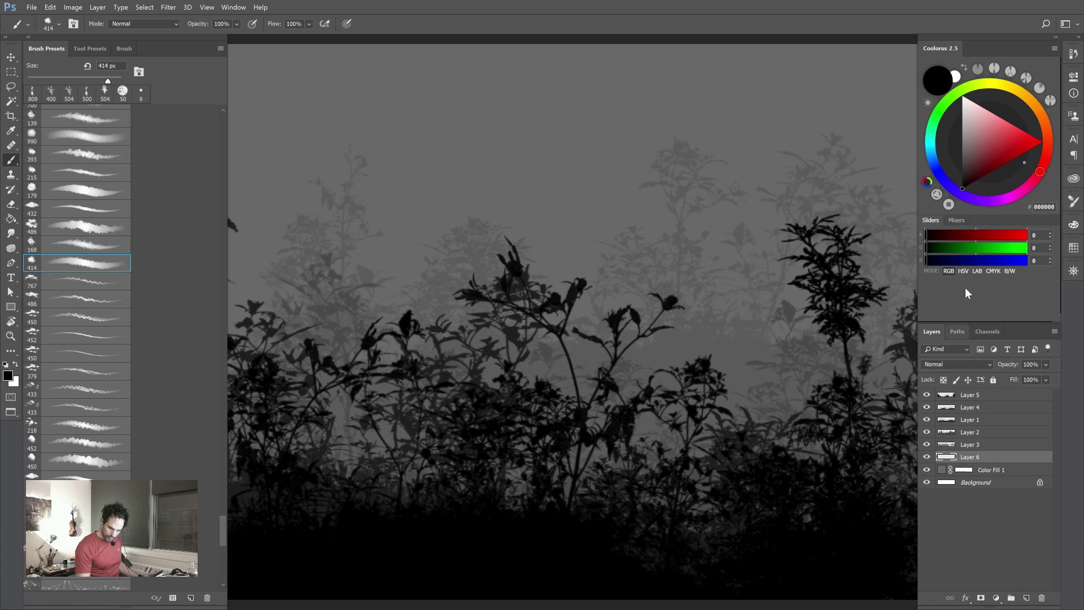
click(953, 125)
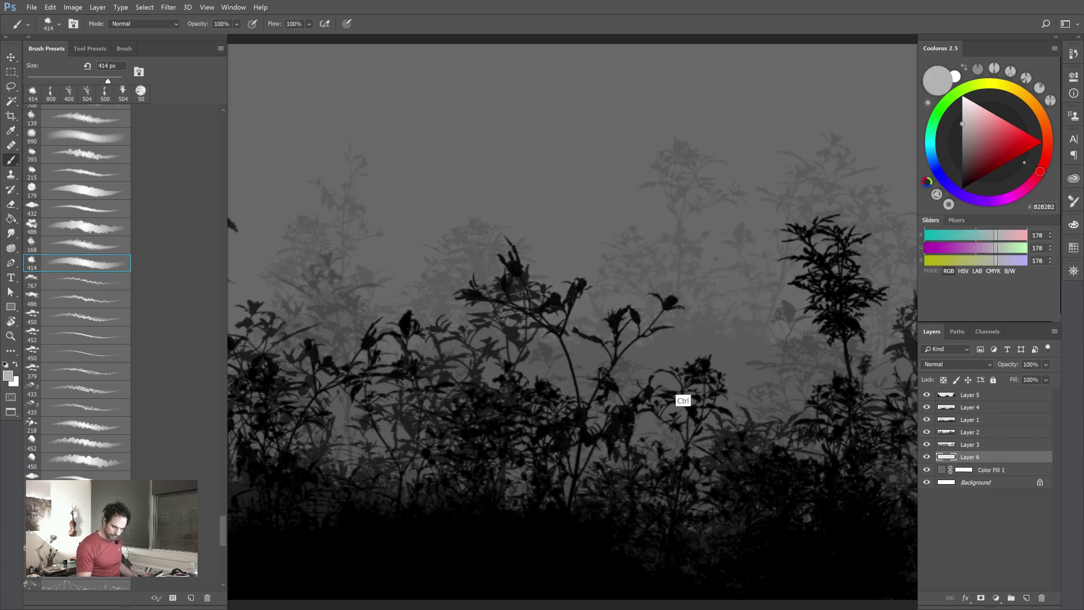
- Paint soft light grey mist on Layer 6 behind the plants at the canvas's right end and right of the central bush, undoing the unwanted stroke
key(ctrl+minus)
drag(497, 432, 709, 423)
key(f)
drag(392, 412, 460, 396)
mouse_move(274, 343)
mouse_down()
mouse_move(166, 311)
mouse_move(177, 316)
mouse_move(156, 271)
mouse_move(239, 222)
mouse_move(285, 315)
mouse_move(341, 332)
mouse_move(398, 379)
mouse_move(435, 392)
mouse_move(459, 347)
mouse_move(405, 278)
mouse_move(405, 259)
mouse_move(283, 308)
mouse_up()
drag(568, 407, 269, 404)
drag(629, 356, 791, 345)
mouse_move(779, 388)
mouse_down()
mouse_move(622, 386)
mouse_move(580, 370)
mouse_up()
mouse_move(736, 327)
mouse_down()
mouse_move(729, 310)
mouse_move(818, 358)
mouse_up()
drag(709, 380, 495, 373)
mouse_move(674, 322)
mouse_down()
mouse_move(1007, 262)
mouse_move(1061, 127)
mouse_move(907, 203)
mouse_move(579, 274)
mouse_move(470, 353)
mouse_up()
mouse_move(572, 339)
mouse_down()
mouse_move(374, 329)
mouse_move(671, 225)
mouse_move(507, 288)
mouse_up()
key(ctrl+z)
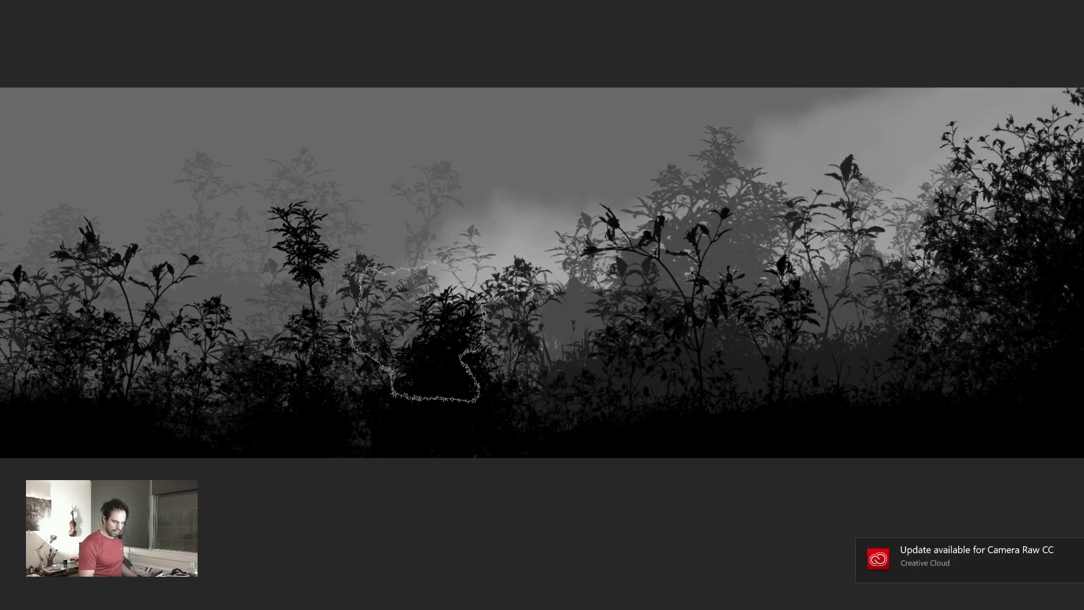
- Paint light grey mist on Layer 6 behind the left and centre-left plants with the soft brush at 300 px and 50% opacity
drag(200, 366, 467, 365)
drag(361, 345, 178, 308)
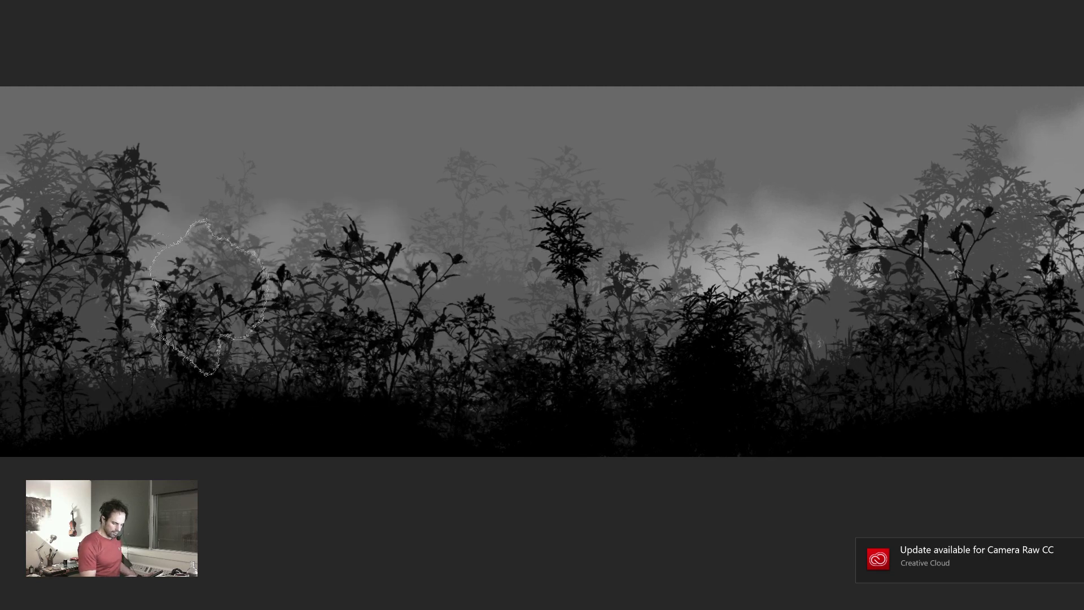
drag(228, 379, 401, 406)
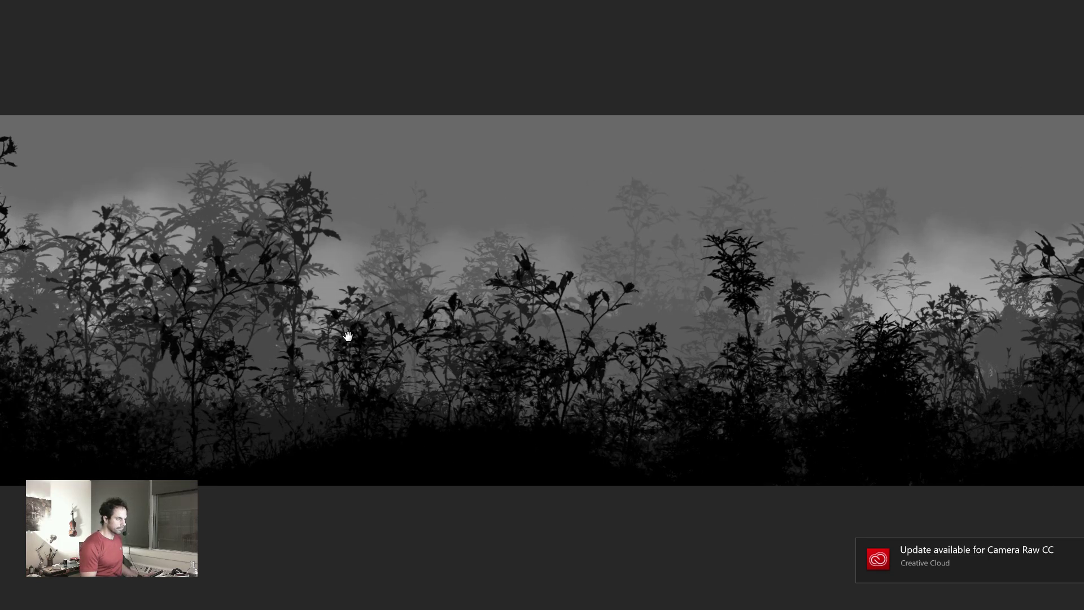
drag(346, 334, 470, 335)
mouse_move(202, 318)
mouse_down()
mouse_move(298, 337)
mouse_move(295, 355)
mouse_up()
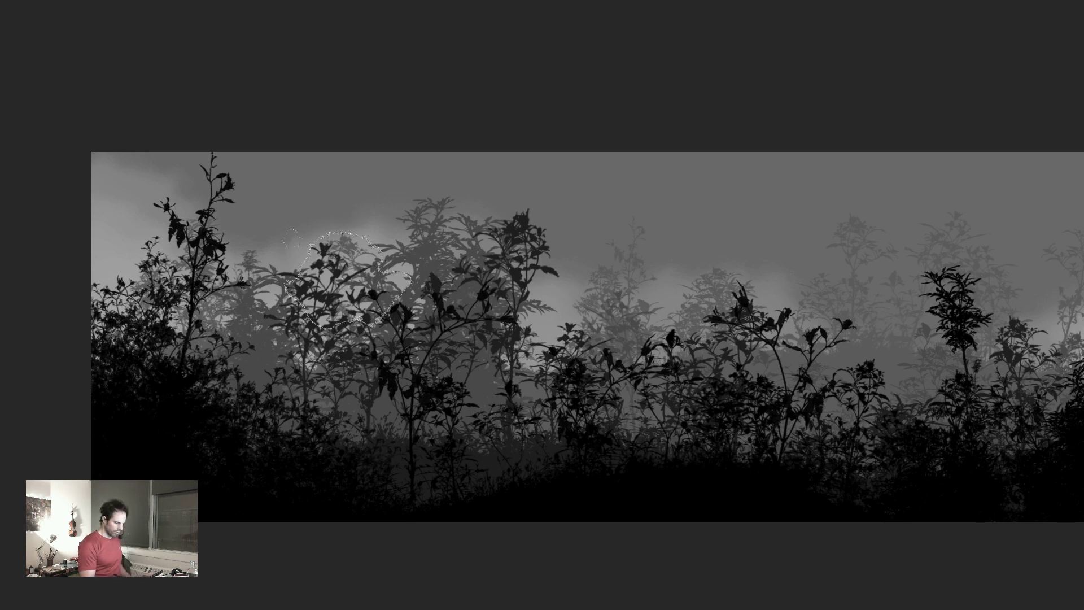
drag(316, 237, 260, 248)
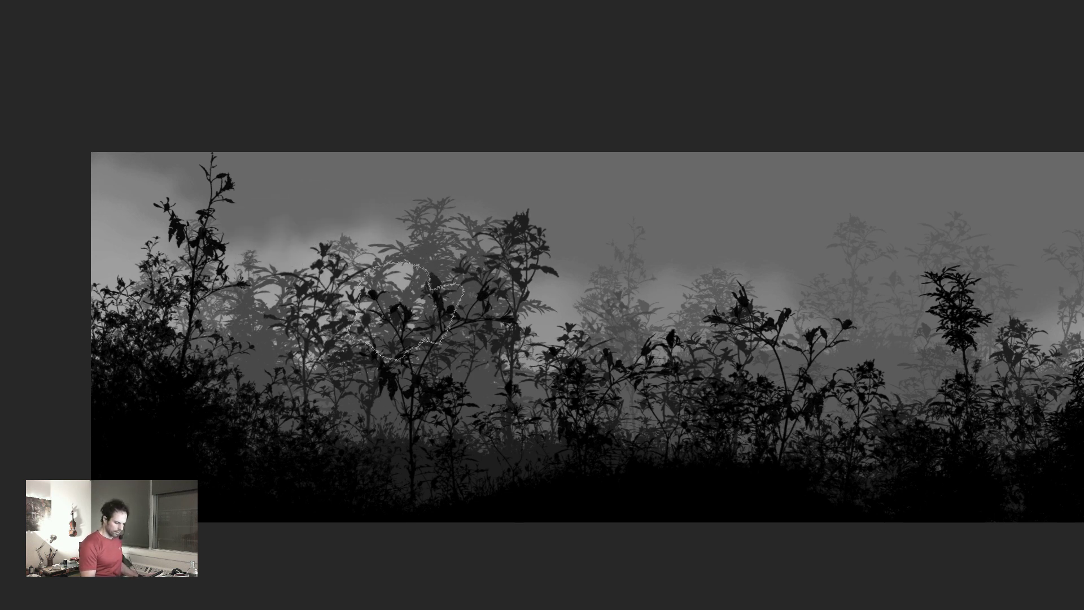
- Switch to a different cloud brush preset and paint rounded cloud tops on Layer 6 behind the left and centre-left trees
key(f)
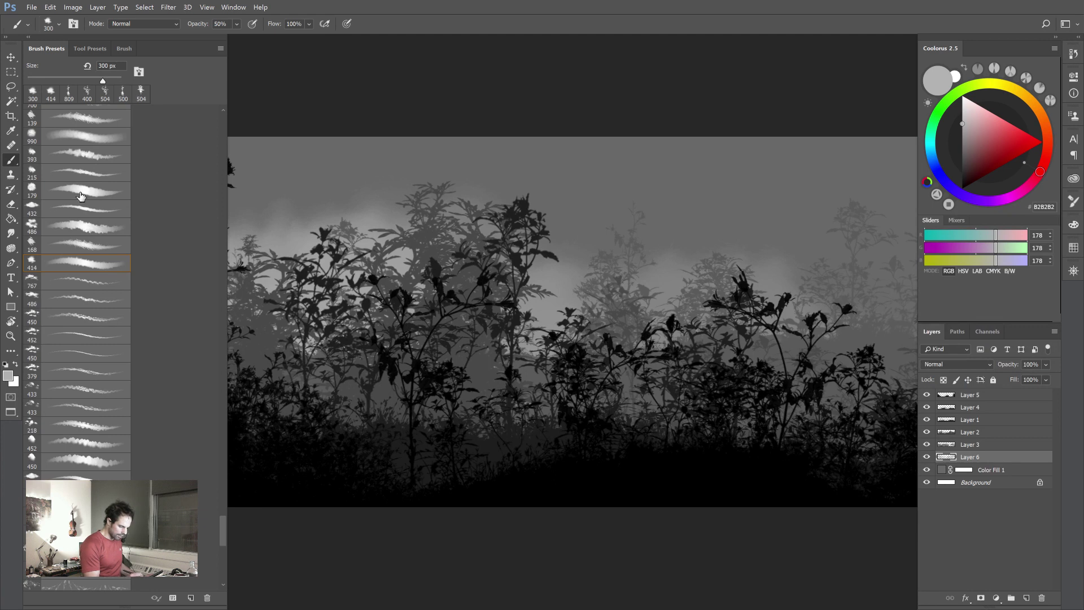
drag(222, 531, 222, 518)
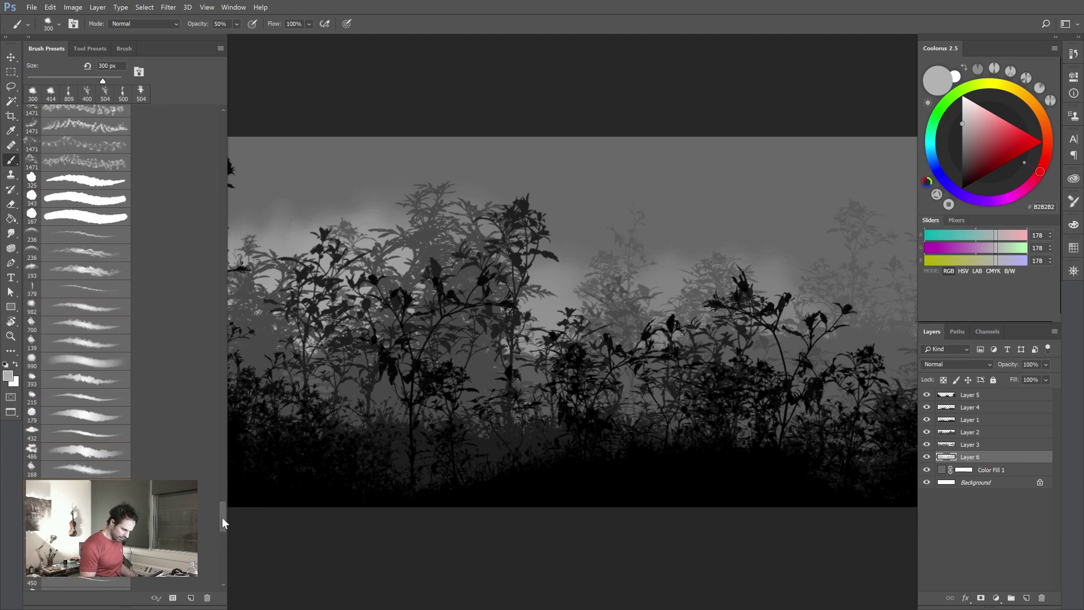
key(f)
key(f)
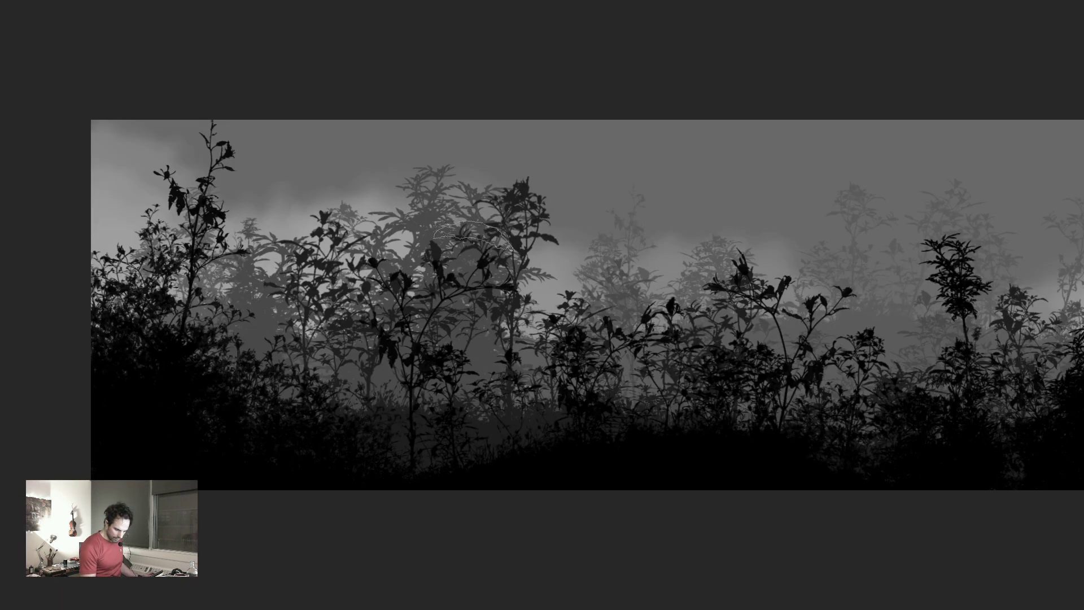
drag(750, 273, 653, 305)
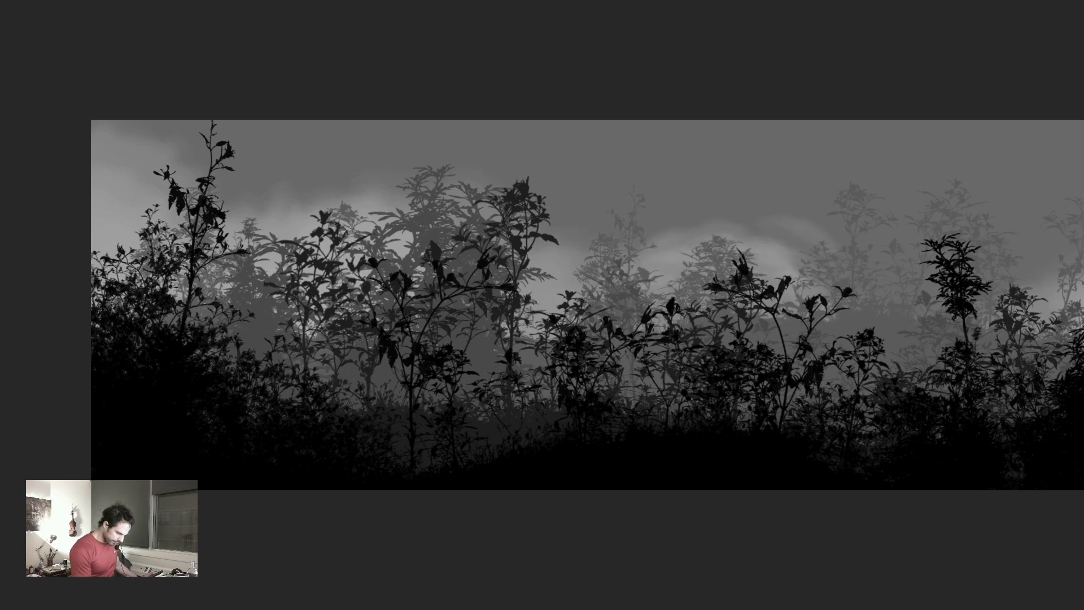
key(ctrl+z)
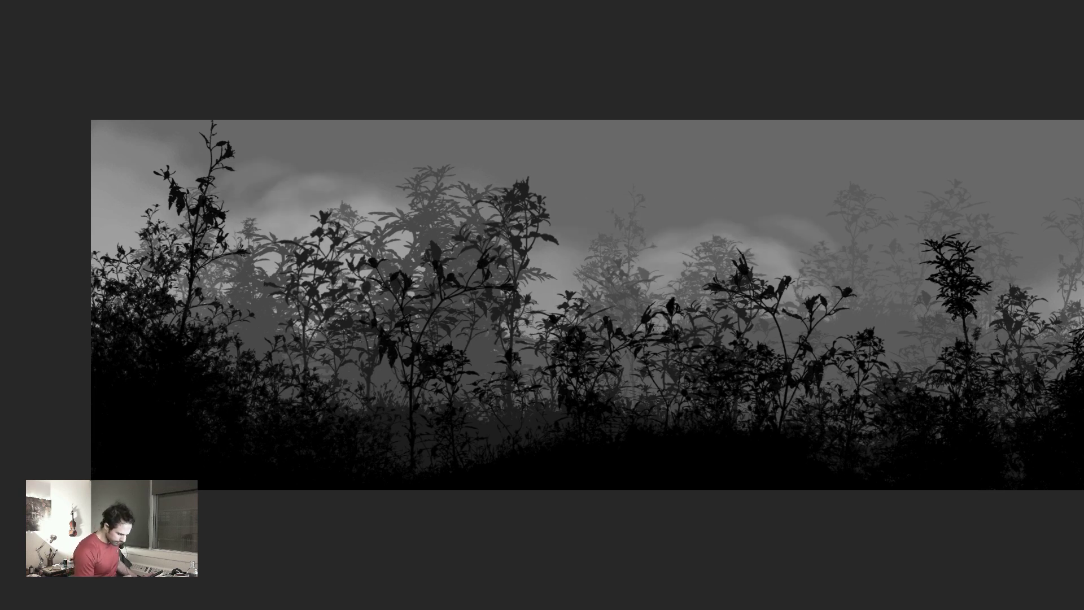
- Paint rounded cloud tops on Layer 6 right of the central bush and behind the right-hand trees, reworking the stroke near the right end
drag(549, 386, 239, 367)
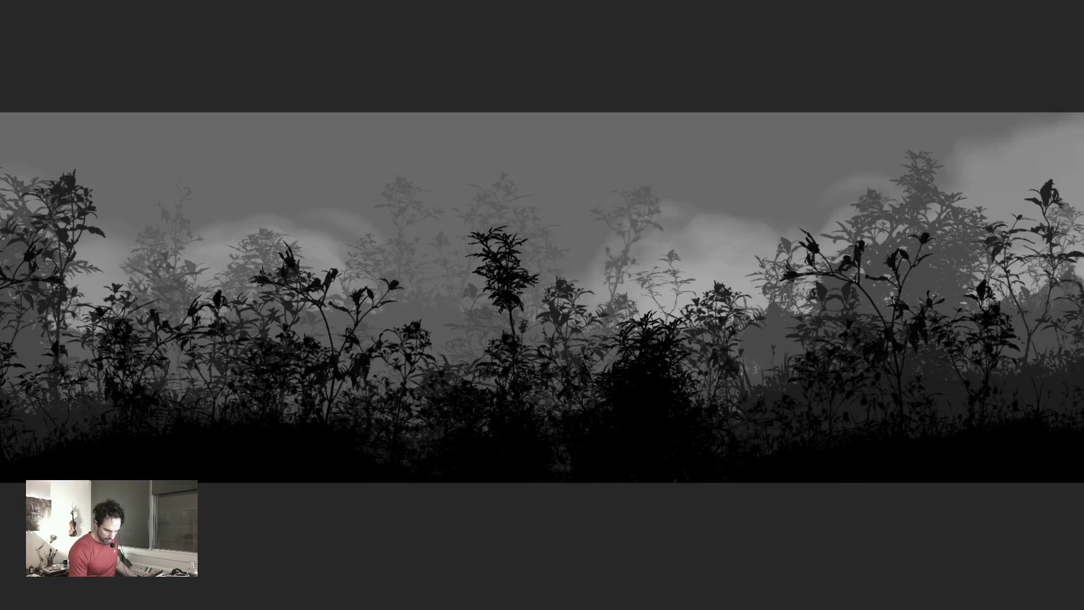
scroll(763, 264, right, 3)
drag(780, 200, 898, 141)
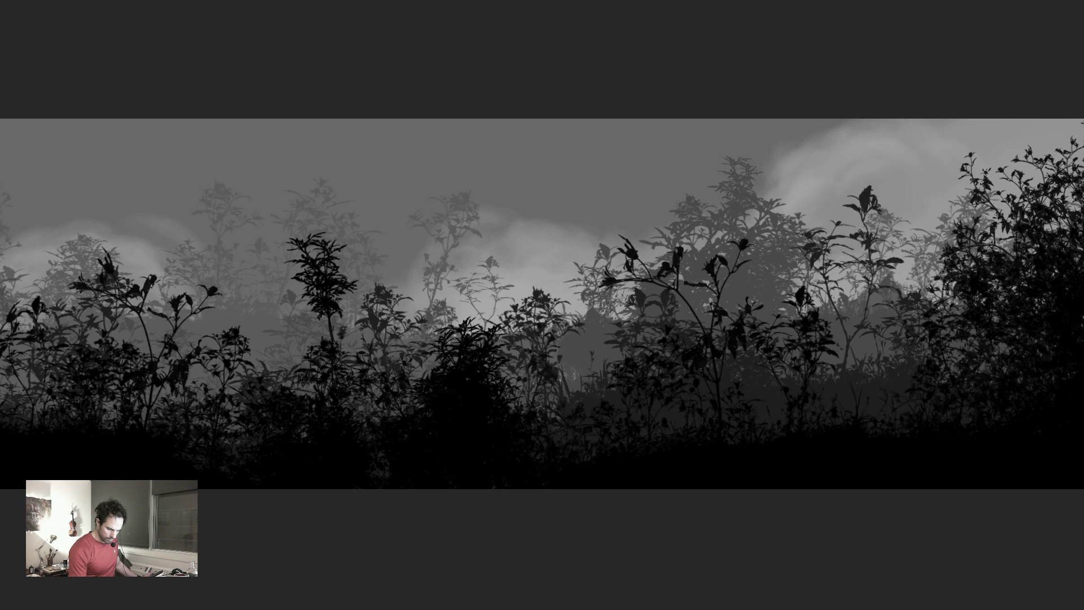
key(ctrl+z)
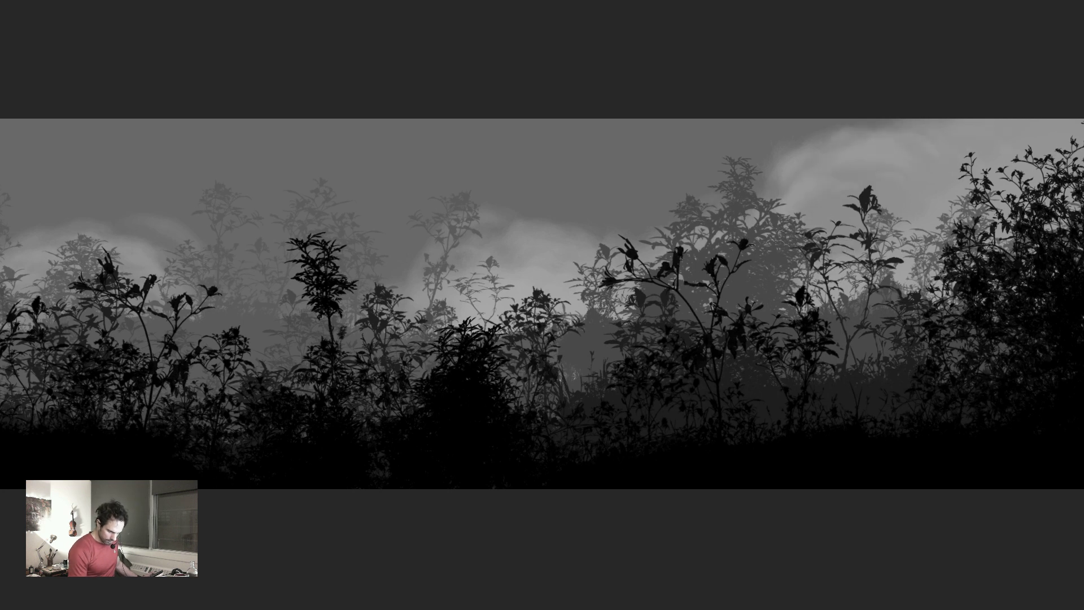
- Rework the cloud tops on Layer 6 behind the left-hand trees, undoing the unwanted strokes
scroll(648, 380, left, 5)
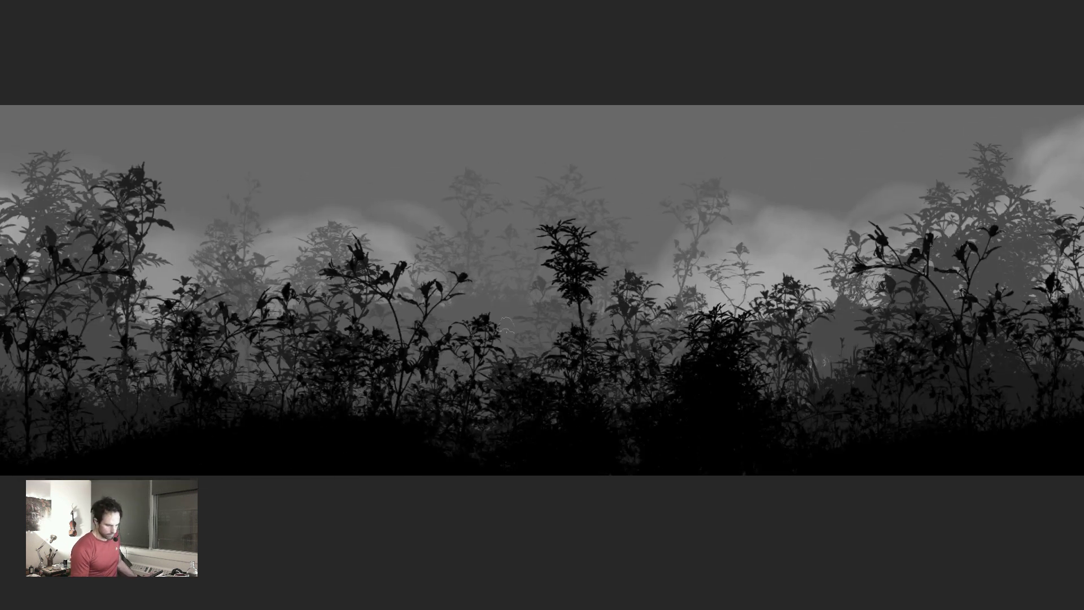
scroll(451, 316, left, 4)
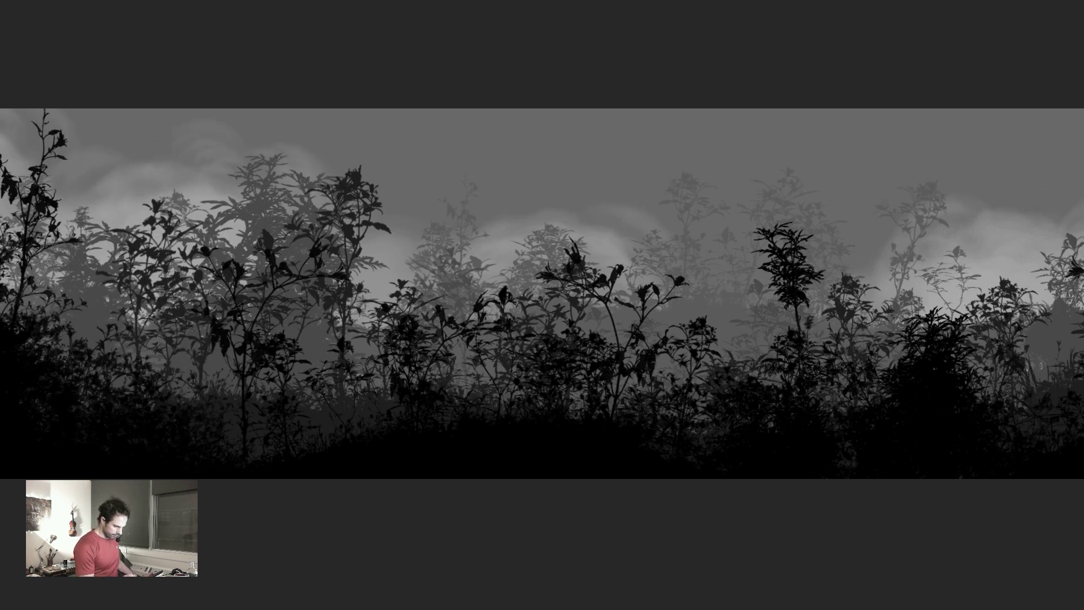
drag(181, 151, 316, 158)
key(ctrl+z)
drag(215, 147, 350, 158)
key(ctrl+z)
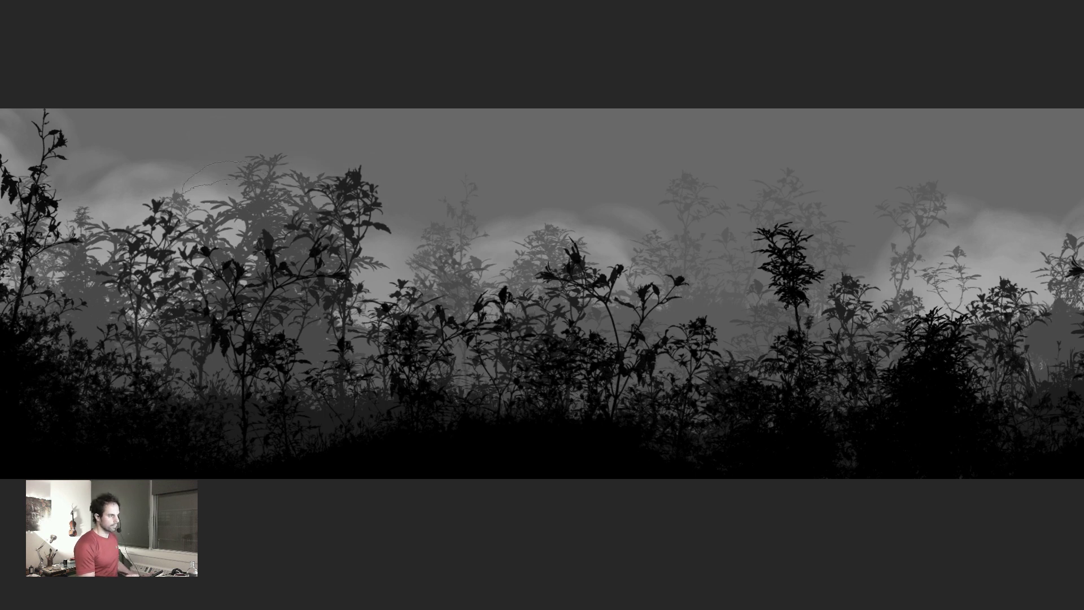
drag(223, 141, 390, 305)
key(ctrl+z)
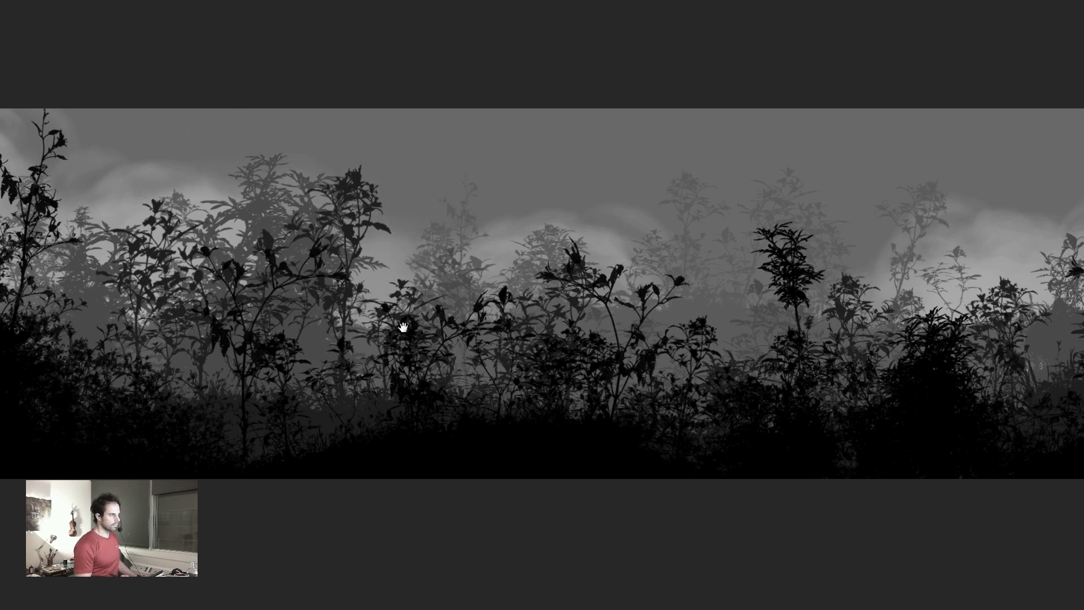
- Extend the rounded cloud tops on Layer 6 behind the centre-left plants with the 236 px cloud brush
drag(545, 321, 580, 334)
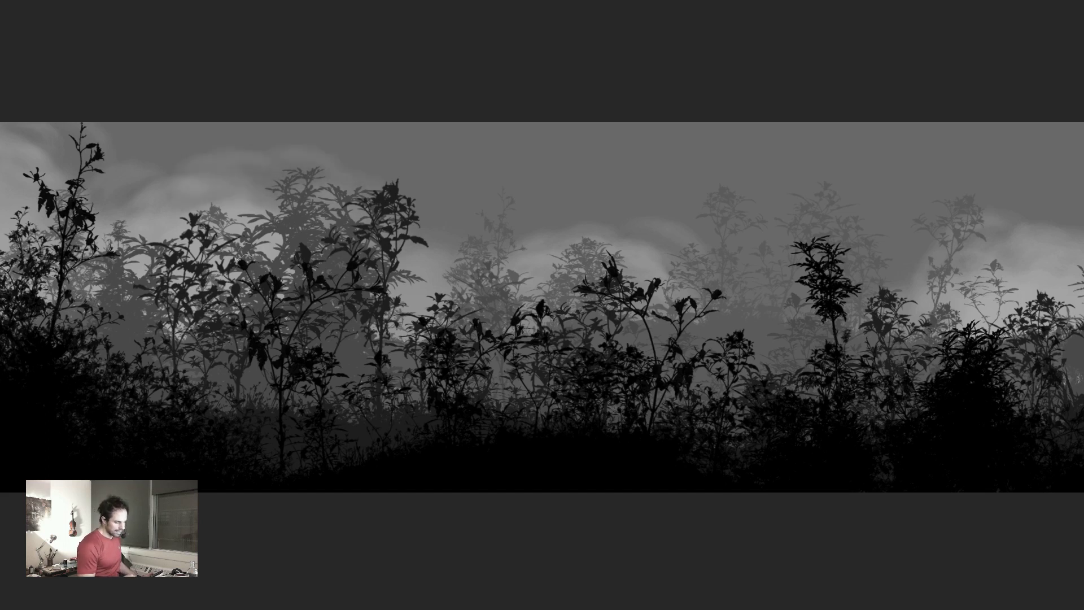
key(ctrl)
drag(563, 455, 574, 275)
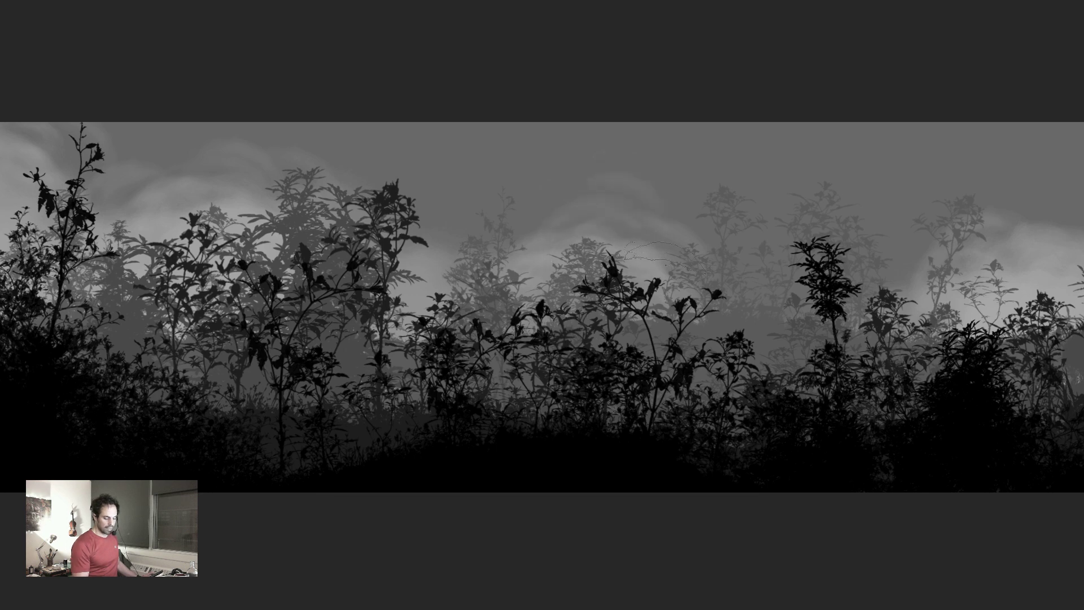
drag(707, 367, 708, 369)
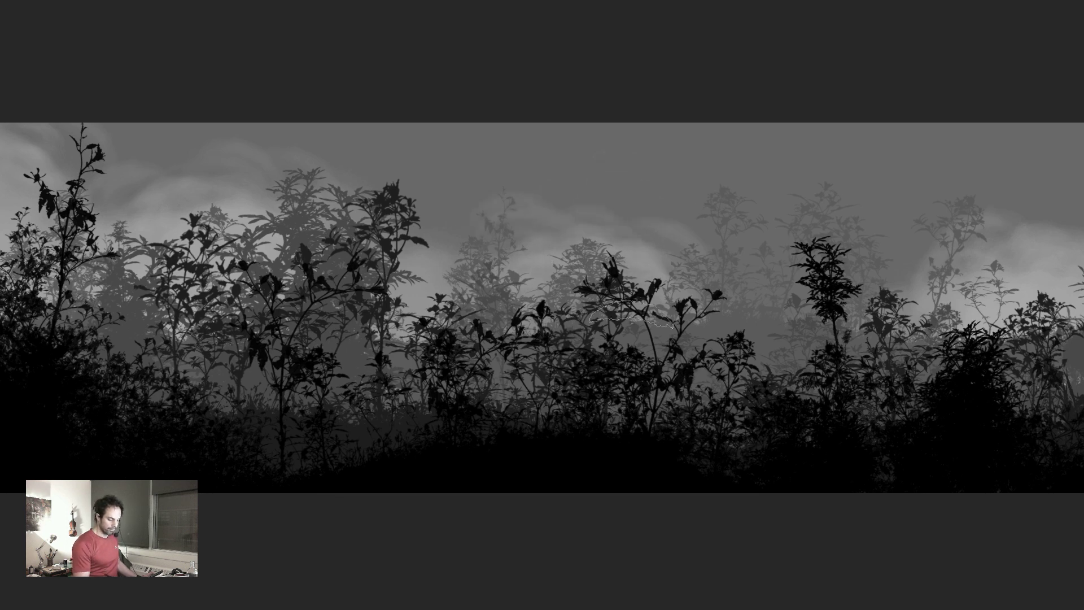
drag(603, 380, 345, 386)
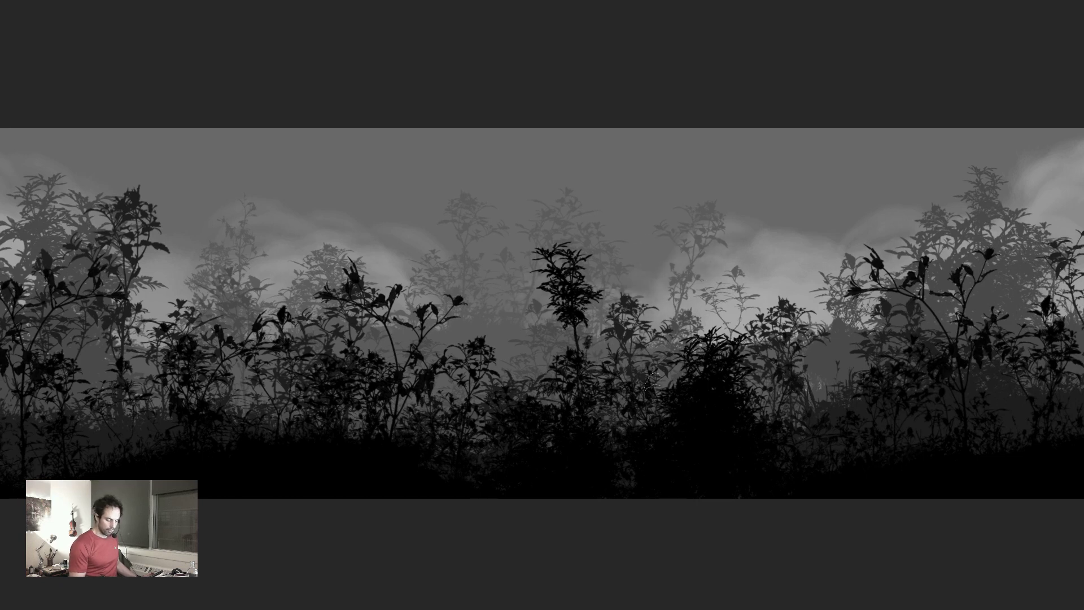
drag(749, 362, 540, 369)
key(ctrl+z)
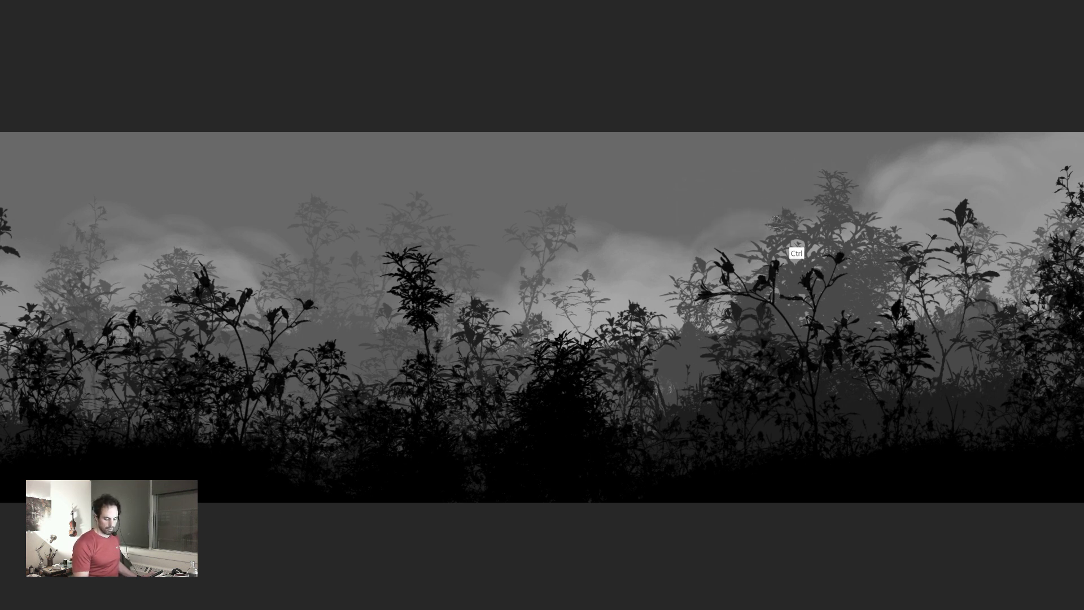
- Examine the painted clouds behind the vegetation across the full width of the canvas
drag(289, 447, 721, 411)
key(Tab)
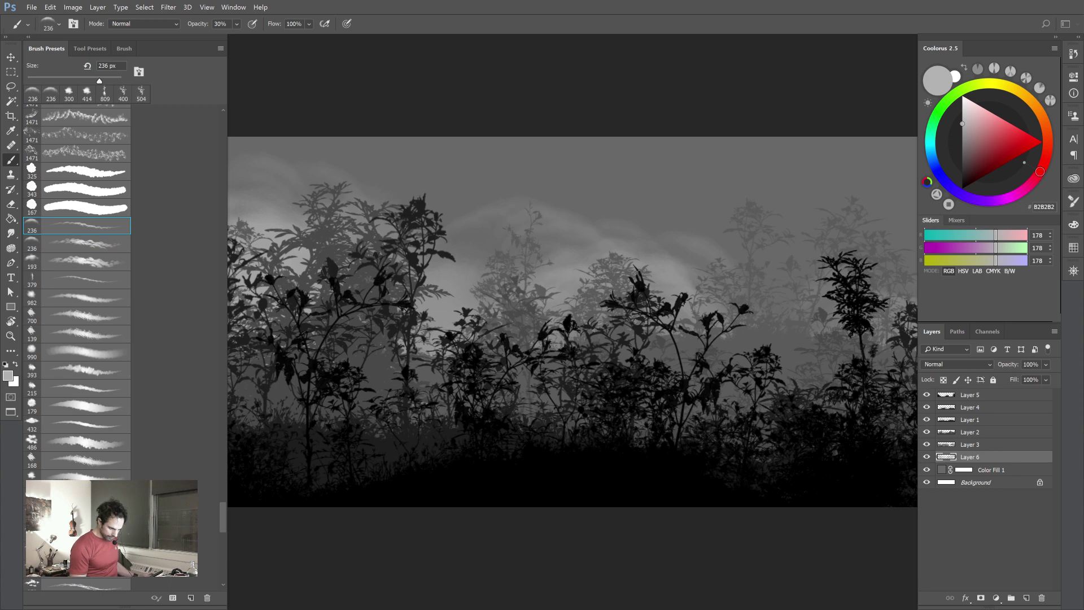
key(Tab)
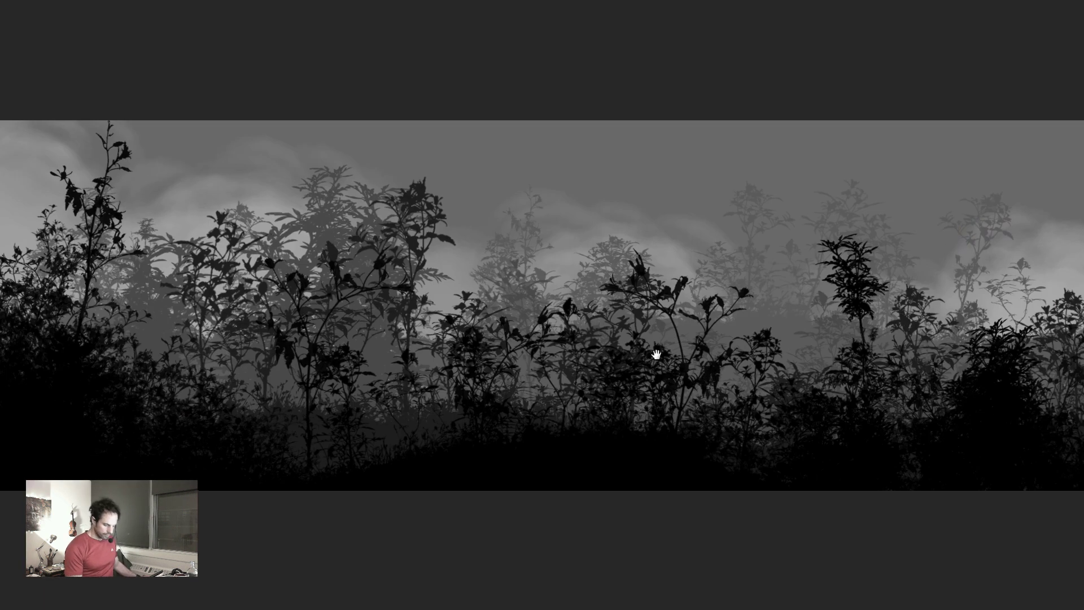
drag(698, 369, 632, 355)
drag(376, 321, 535, 327)
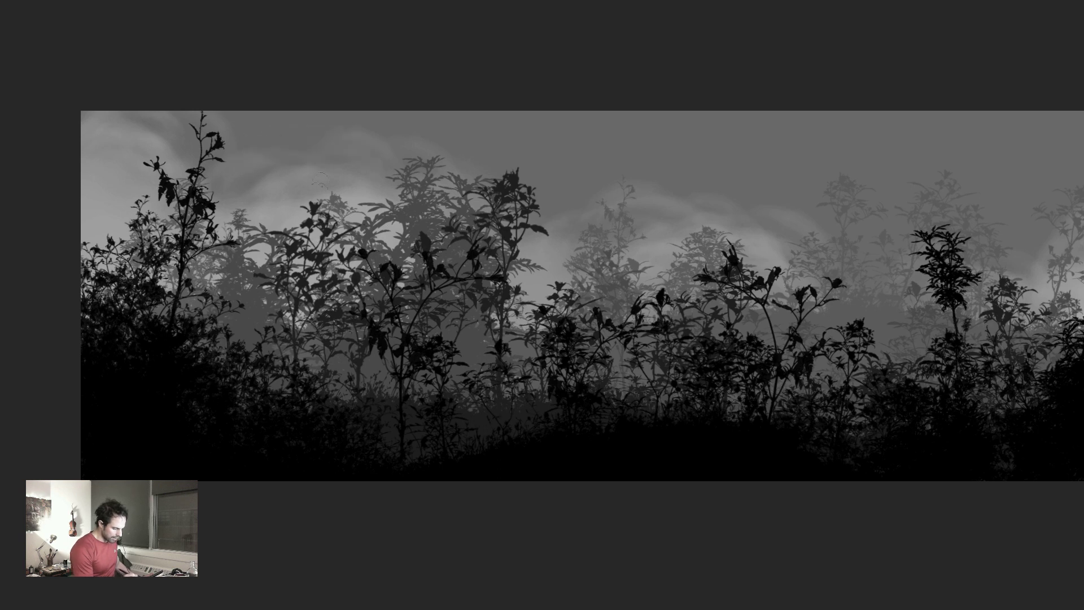
drag(688, 349, 363, 366)
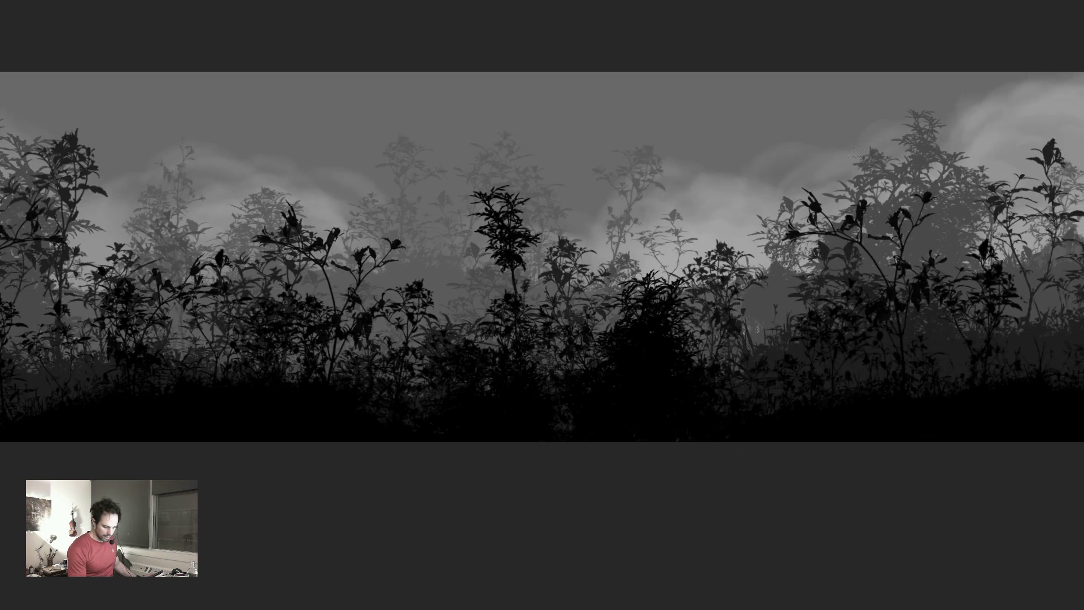
drag(818, 228, 678, 248)
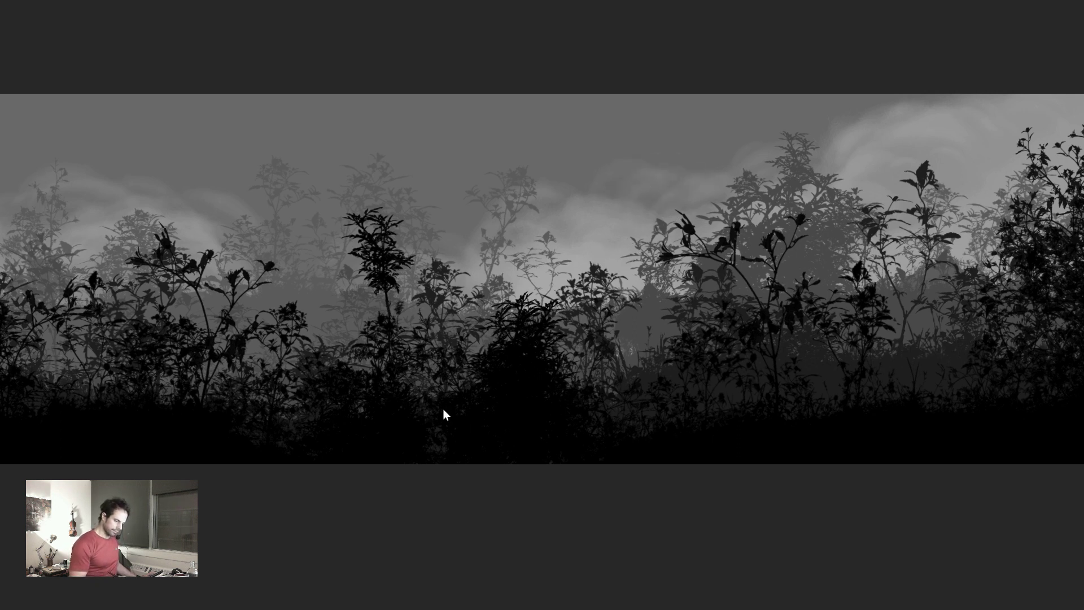
drag(495, 332, 603, 283)
key(f)
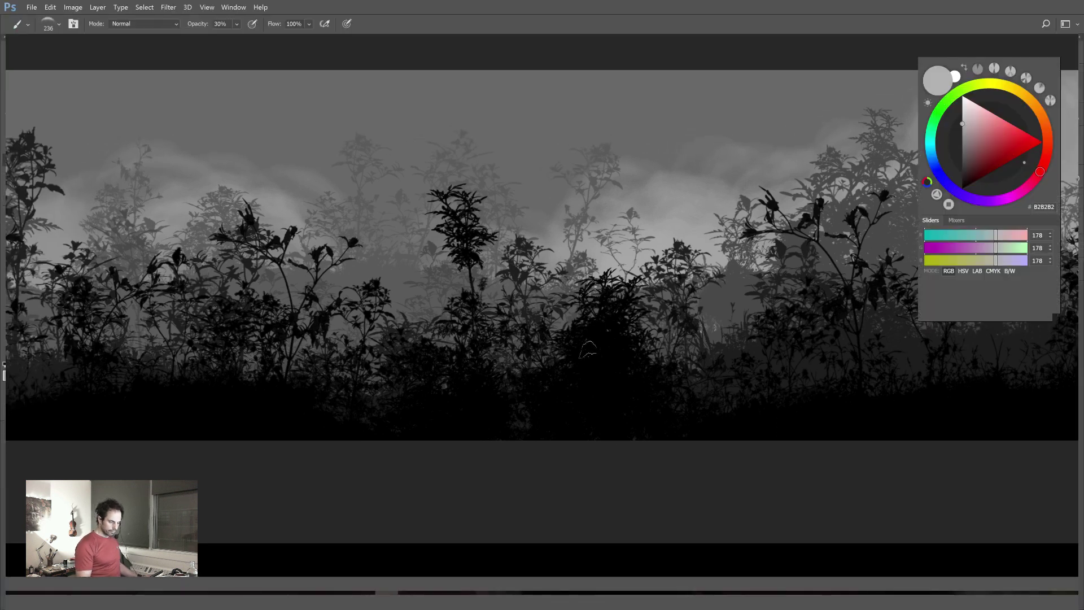
- Add a new layer above Color Fill 1 and prepare the 414 px soft brush with white
drag(489, 249, 536, 243)
key(ctrl+z)
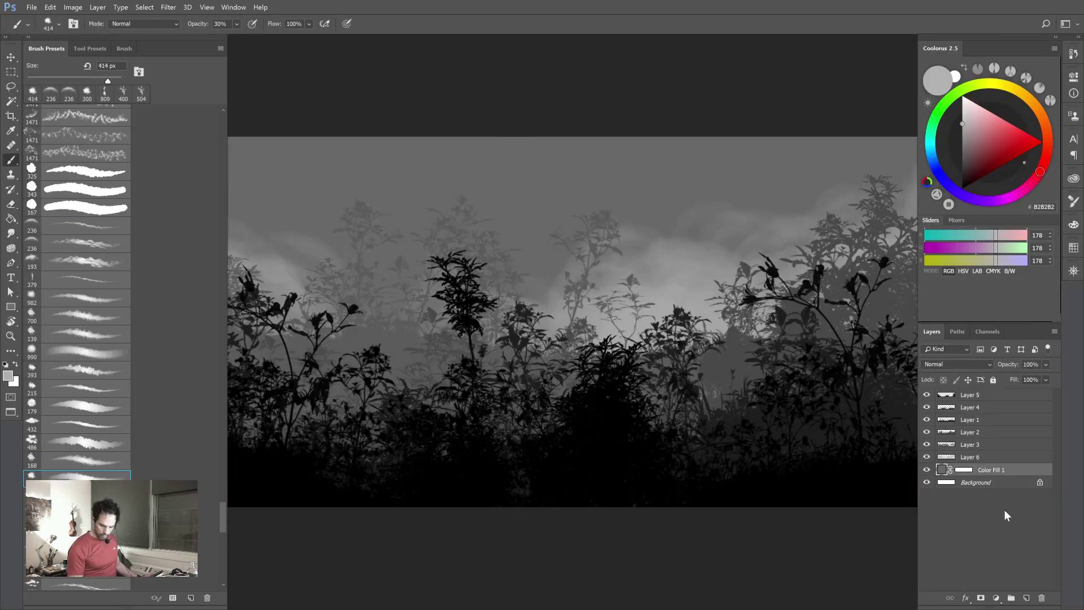
click(960, 94)
key(f)
key(f)
drag(541, 360, 713, 375)
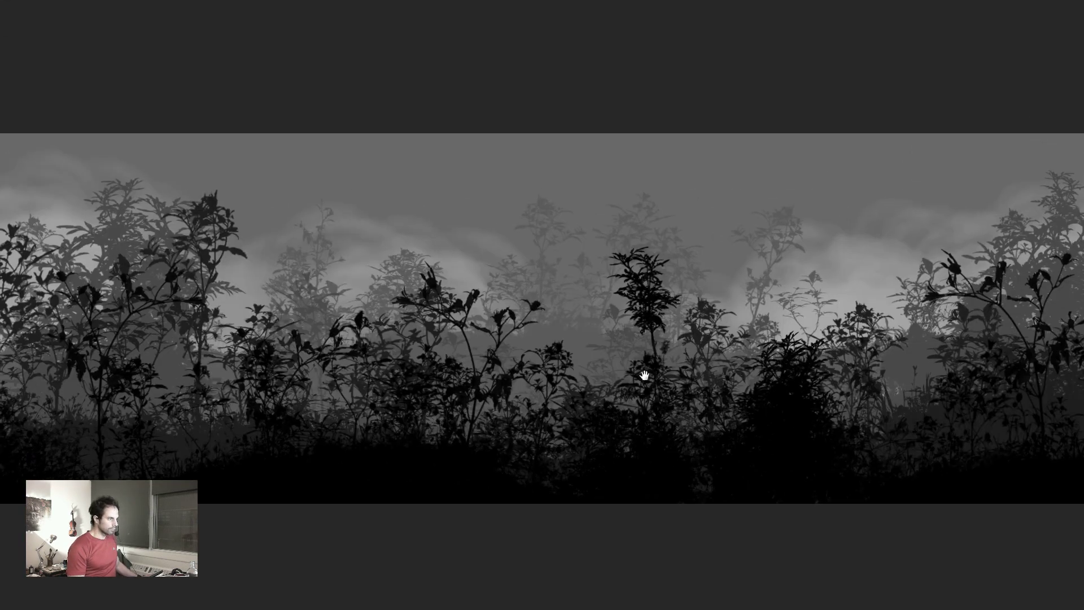
drag(464, 392, 487, 386)
drag(573, 333, 541, 249)
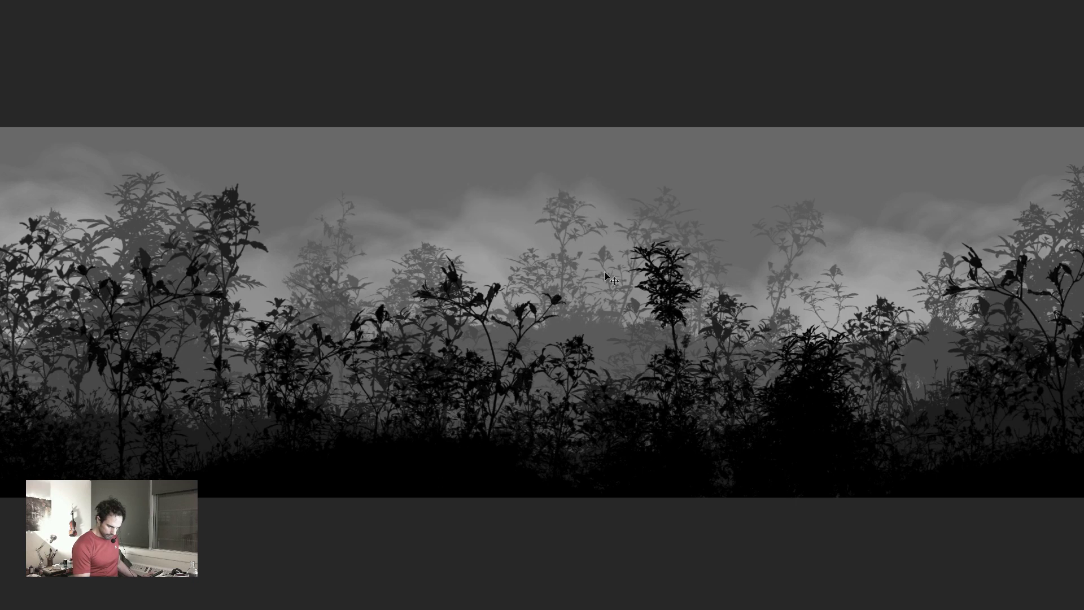
key(ctrl+z)
mouse_move(635, 316)
mouse_down()
mouse_move(641, 262)
mouse_move(517, 254)
mouse_up()
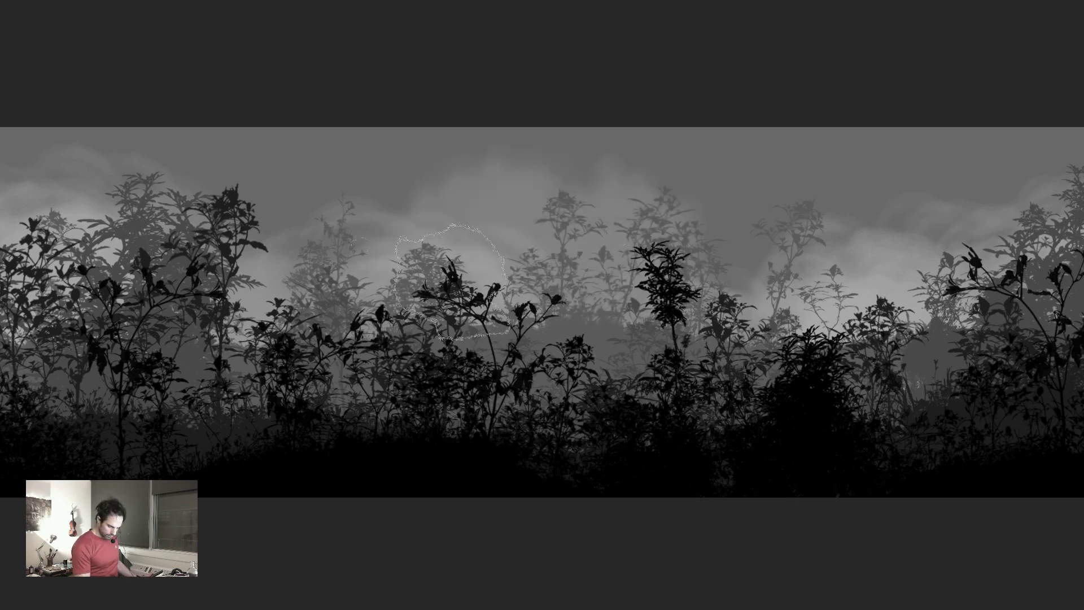
key(ctrl+z)
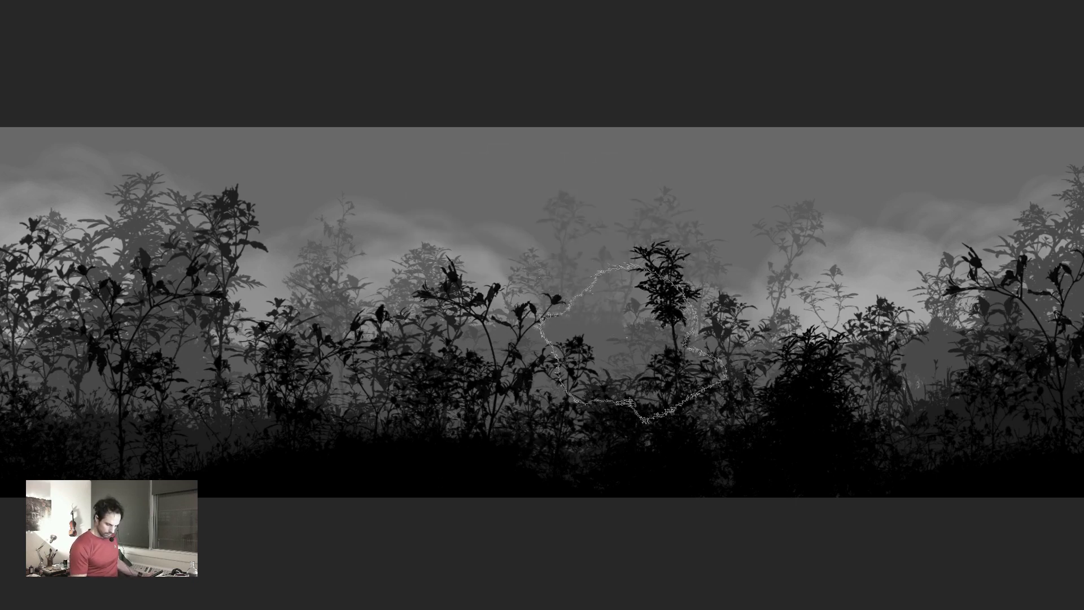
- Paint a faint white haze on Layer 7 across the sky behind the plants, from the left end to the right end
drag(644, 328, 627, 254)
drag(355, 271, 305, 220)
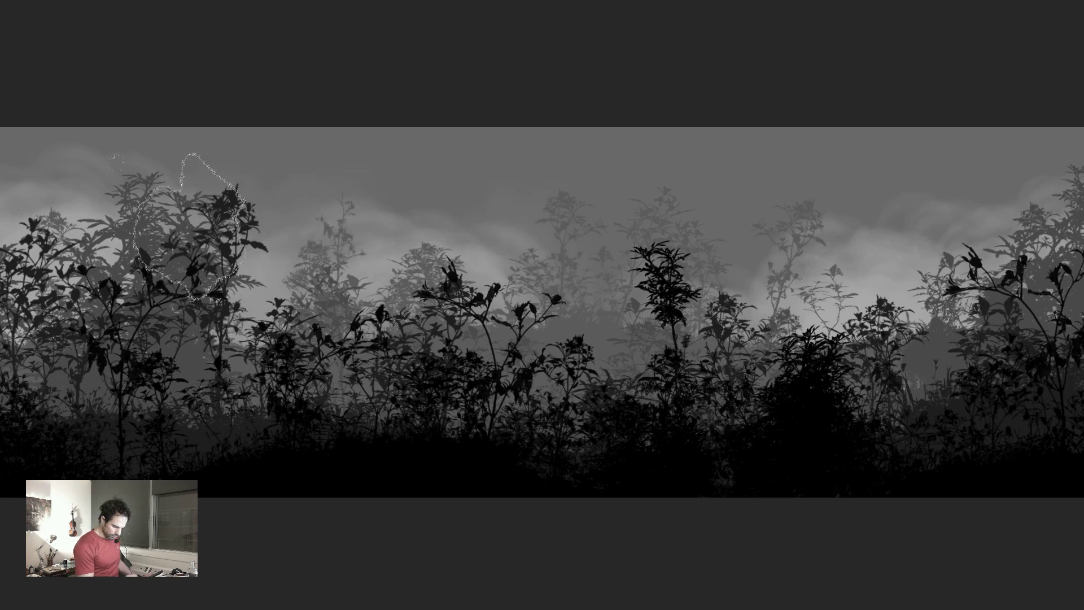
drag(376, 358, 491, 381)
drag(276, 382, 356, 393)
drag(221, 391, 208, 367)
mouse_move(577, 433)
mouse_down()
mouse_move(220, 368)
mouse_move(224, 376)
mouse_up()
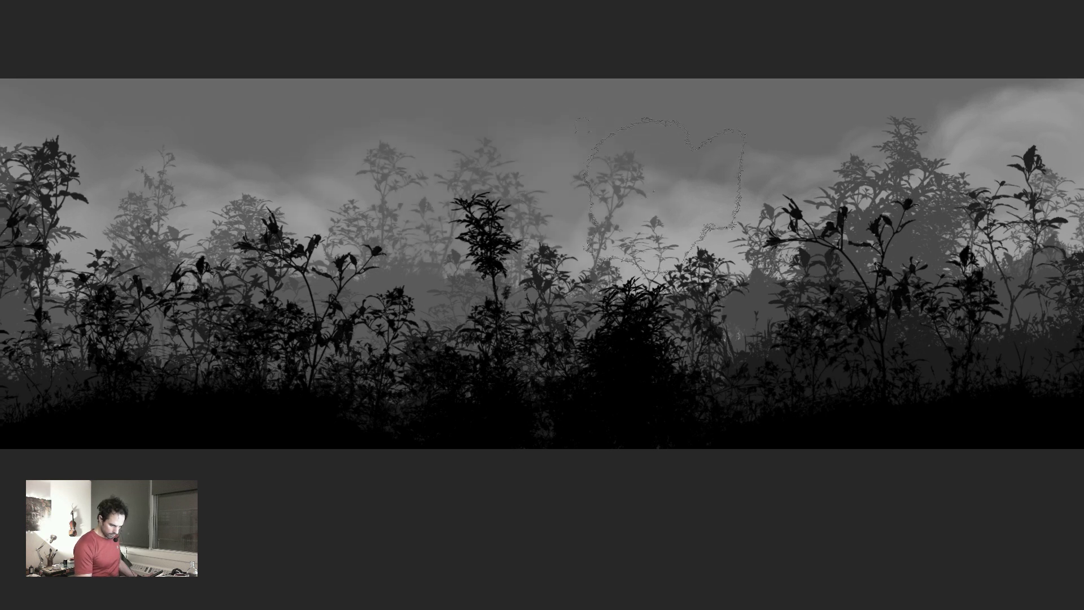
drag(734, 288, 513, 295)
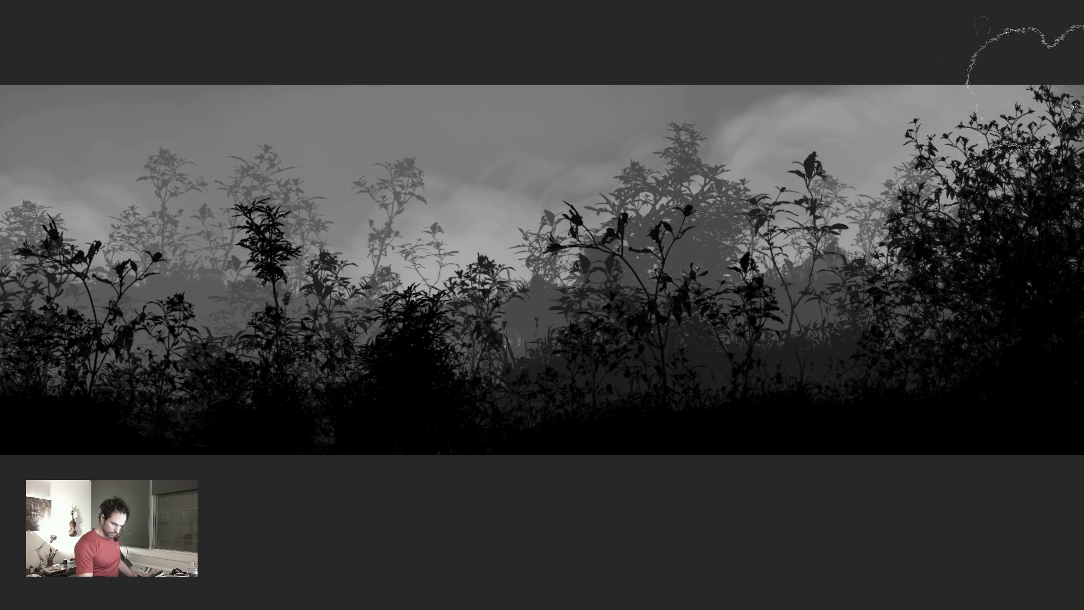
drag(395, 300, 651, 276)
drag(387, 155, 653, 184)
- Set the brush flow to 20% and add a new layer above Layer 3
drag(674, 421, 733, 415)
key(f)
key(Tab)
key(shift+2)
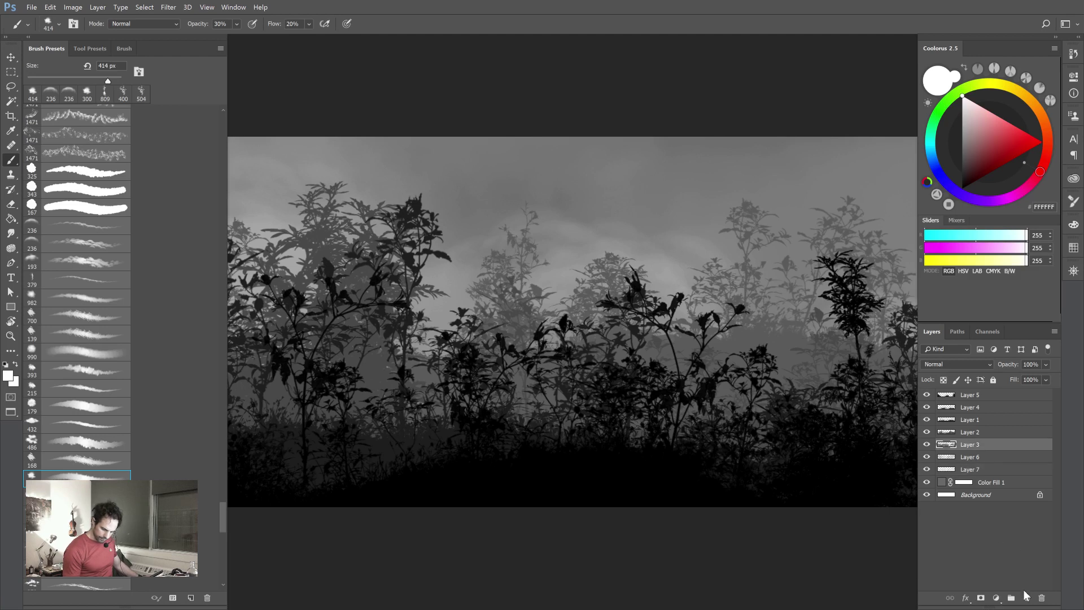
key(f)
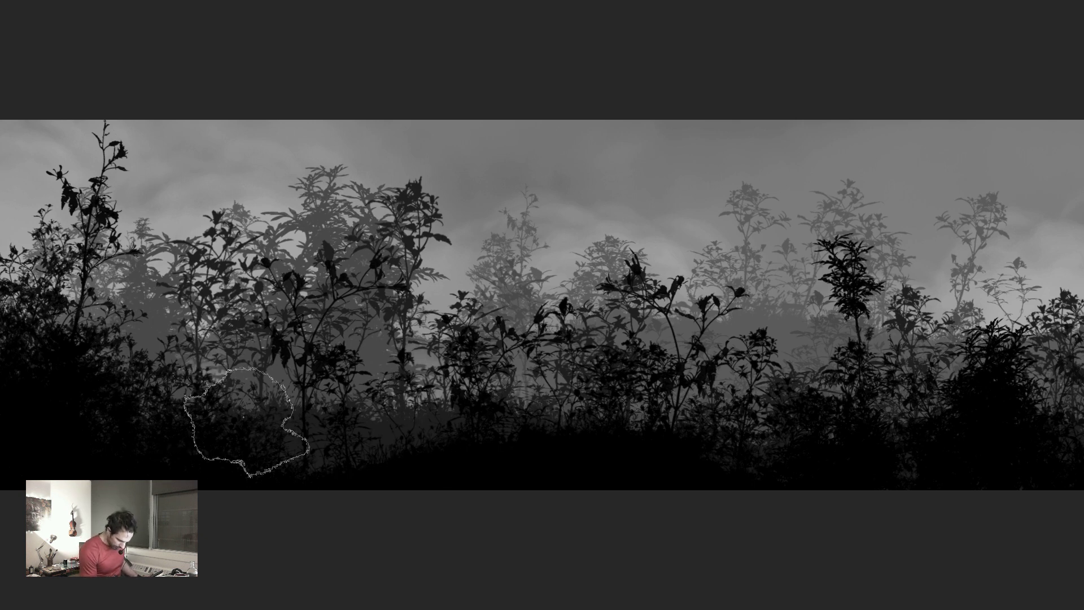
- Paint soft white mist on Layer 8 around the bases of the most distant plants along the canvas
drag(884, 421, 738, 404)
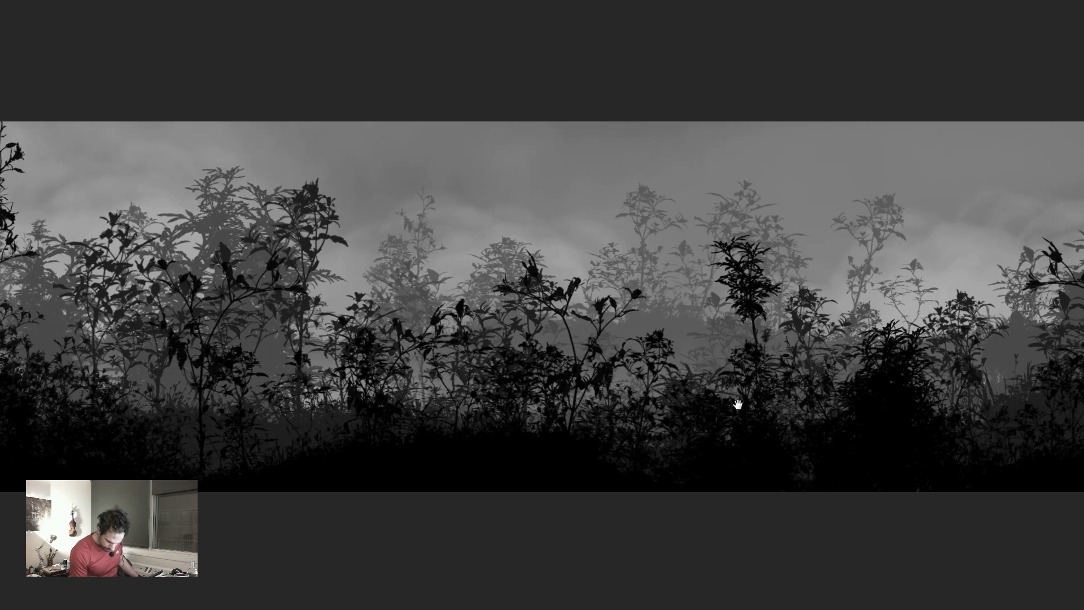
drag(889, 461, 666, 419)
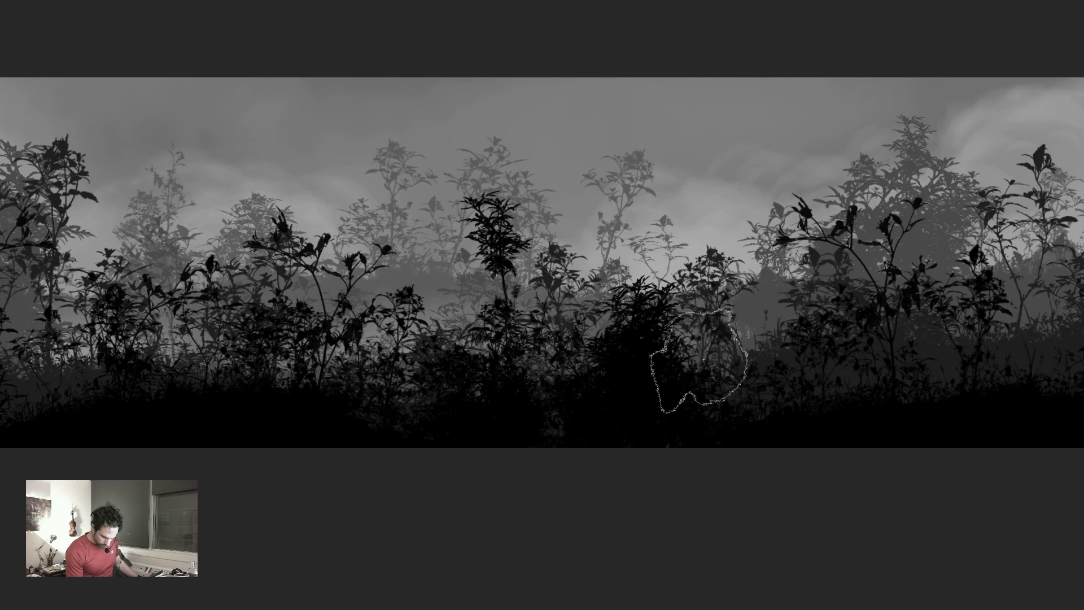
drag(777, 423, 621, 403)
drag(875, 397, 711, 387)
- Add a new layer above Layer 2 and paint low white mist between the mid-distance plants with the 300 px brush
key(f)
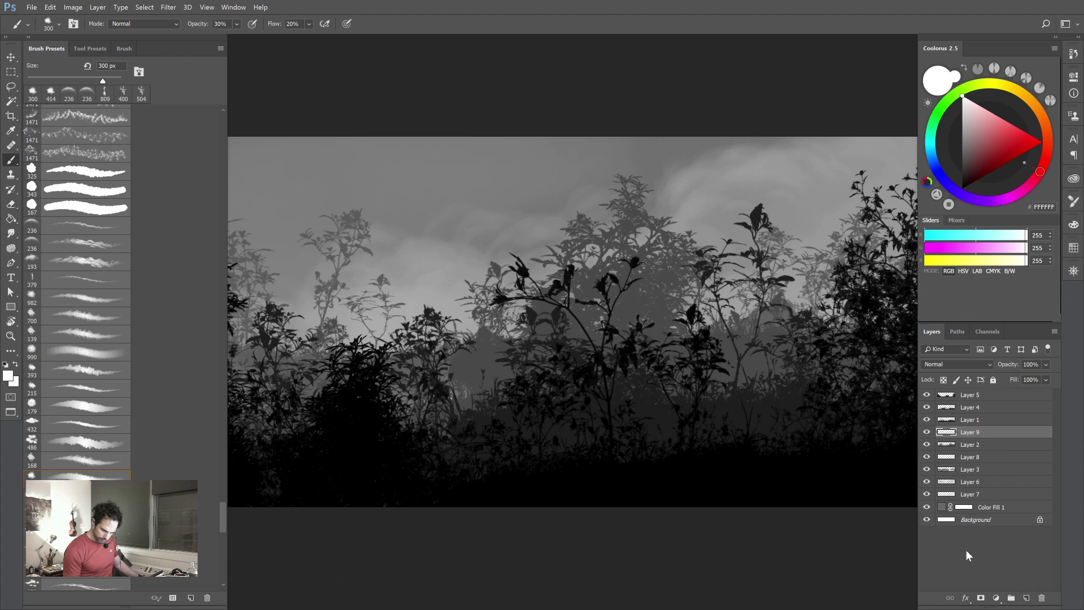
key(f)
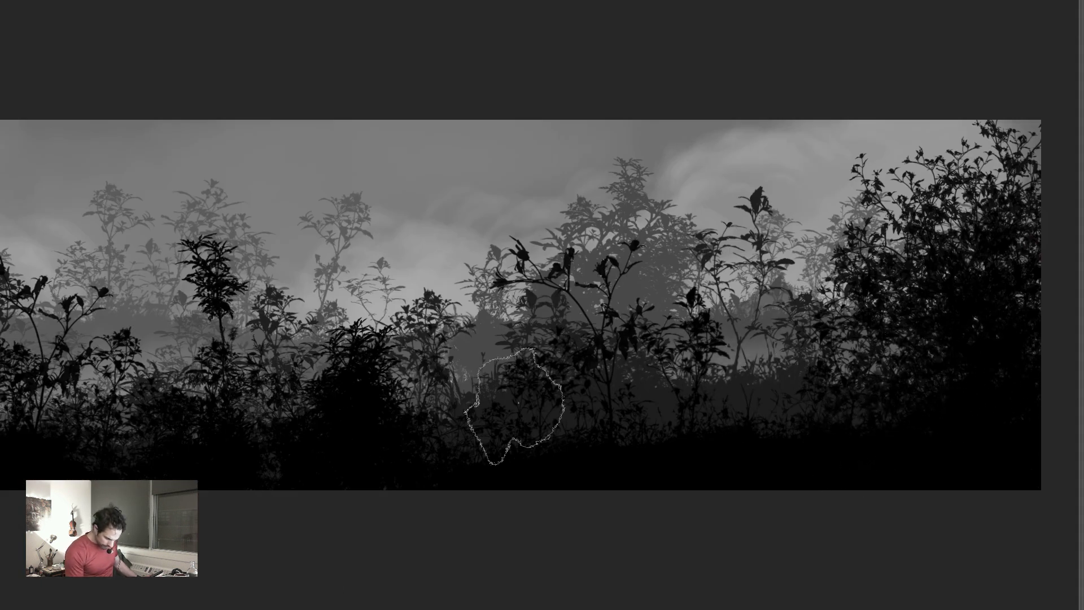
drag(331, 495, 738, 448)
drag(513, 417, 721, 425)
drag(346, 402, 593, 422)
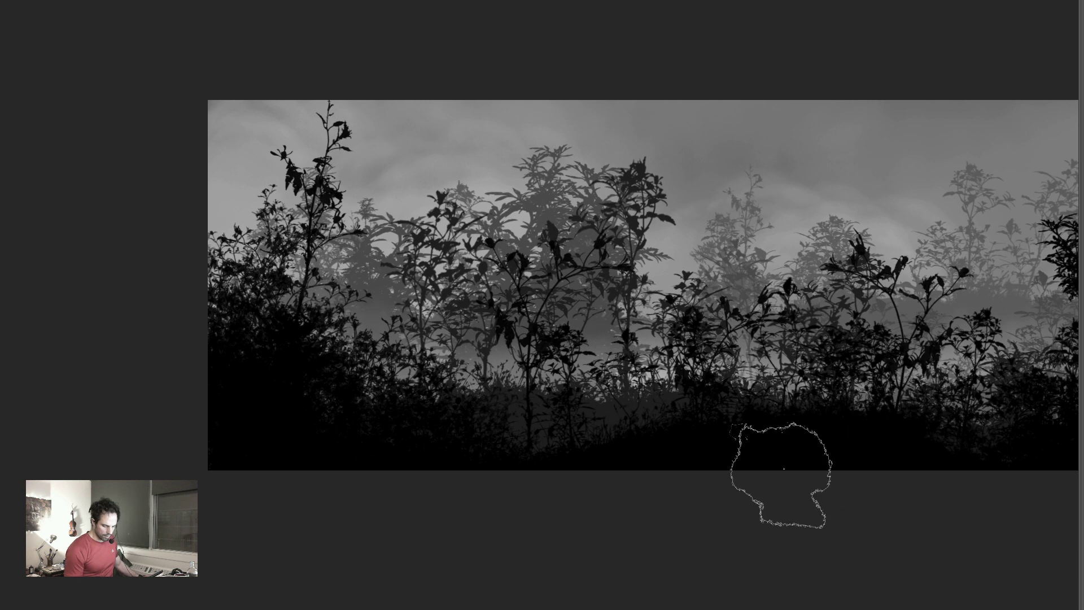
- Add a new layer above Layer 1 and paint low white mist behind the foreground plants along the canvas
key(f)
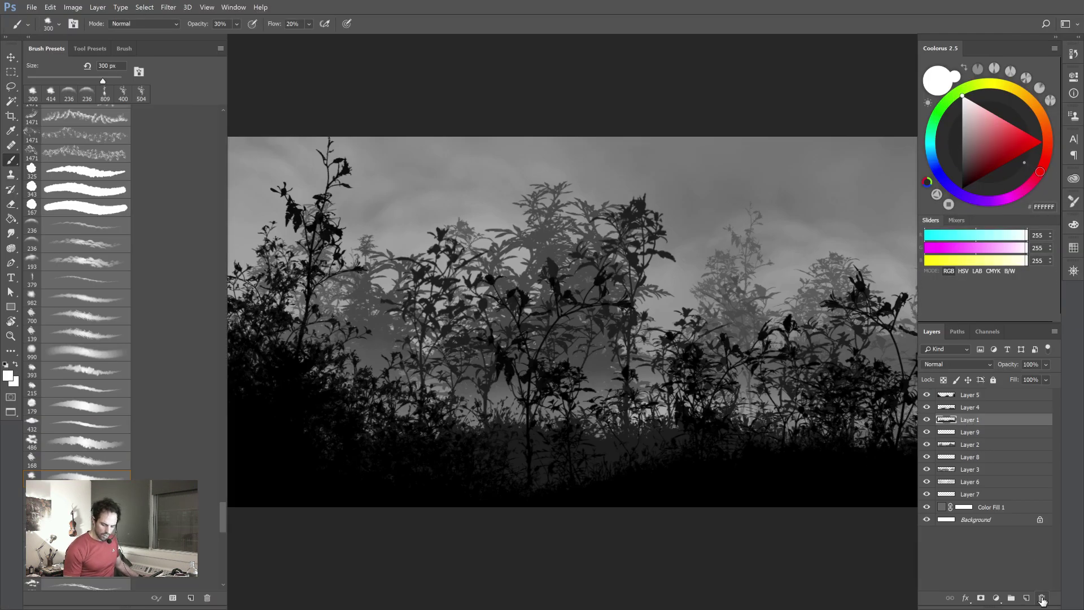
key(f)
key(f)
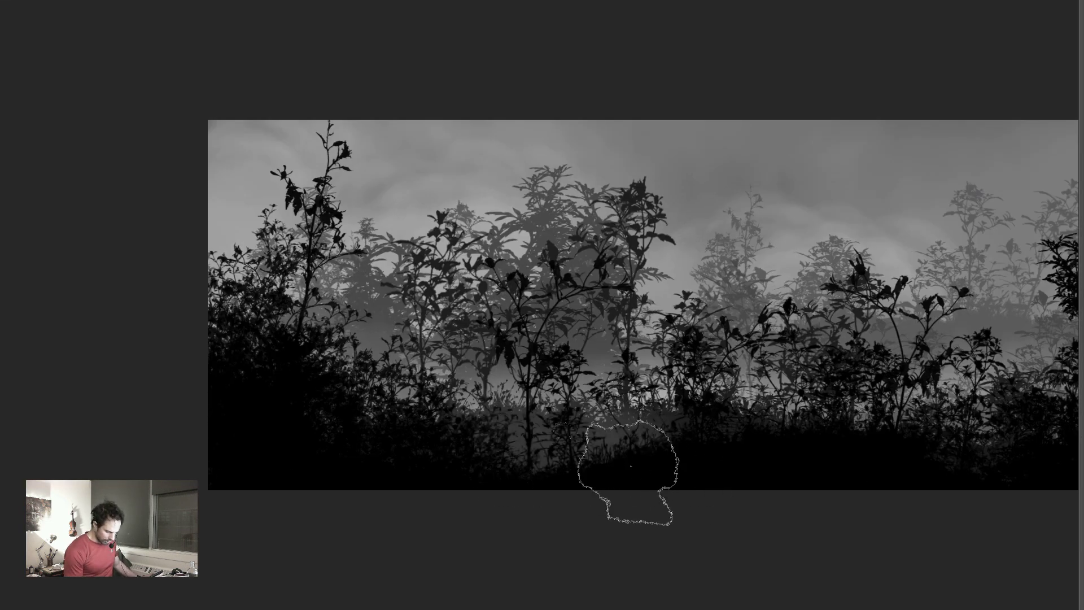
drag(624, 481, 452, 483)
drag(652, 450, 610, 439)
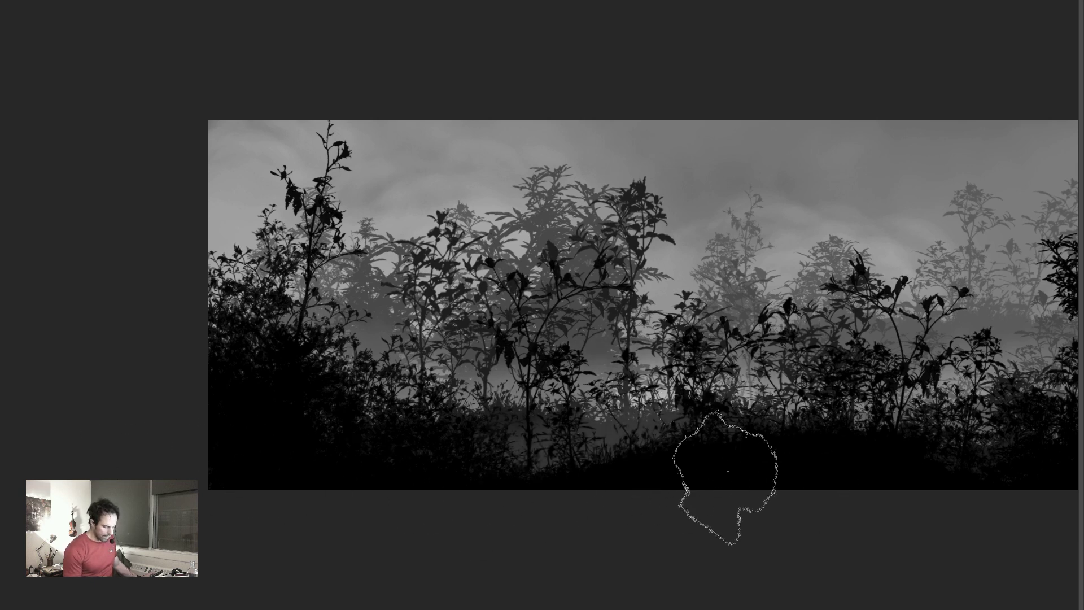
drag(768, 484, 490, 435)
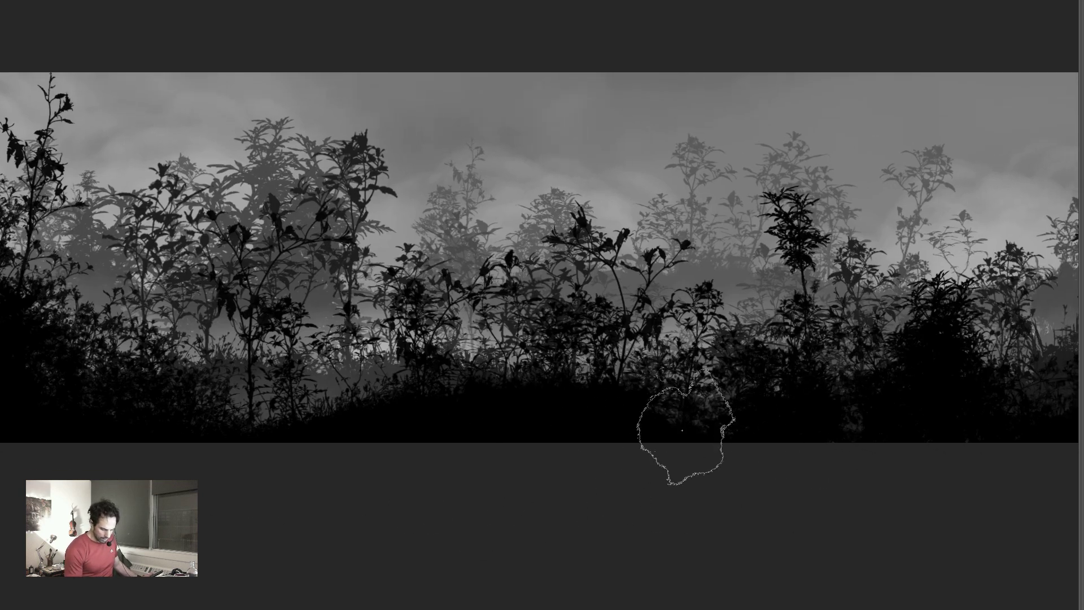
mouse_move(890, 435)
mouse_down()
mouse_move(692, 394)
mouse_move(712, 390)
mouse_up()
mouse_move(853, 403)
mouse_down()
mouse_move(525, 412)
mouse_move(767, 366)
mouse_move(979, 373)
mouse_up()
key(ctrl+d)
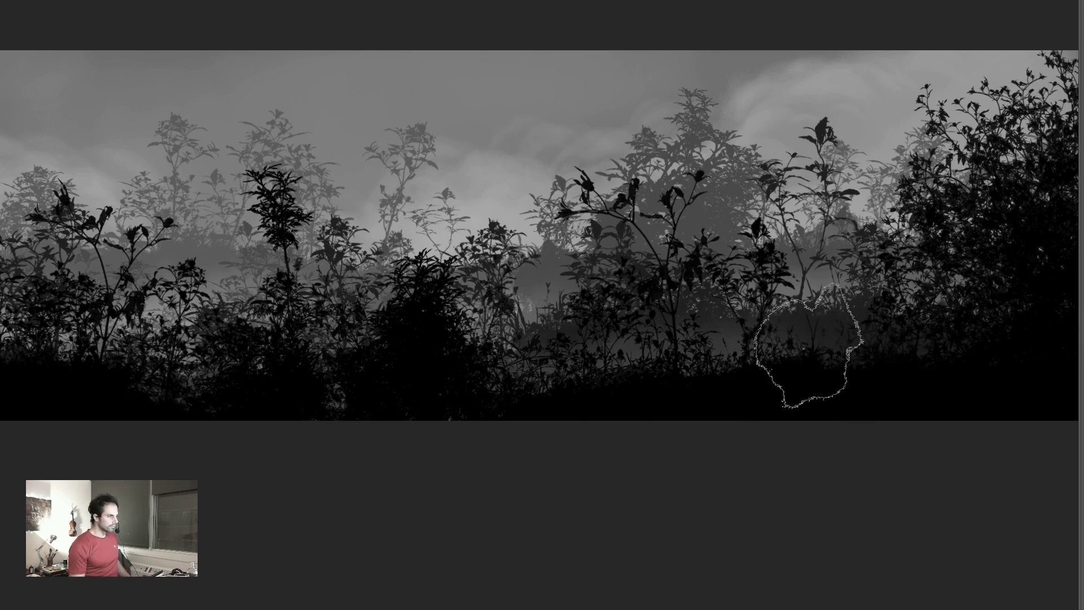
- Paint more low white mist on Layer 10 behind the foreground plants, working from the canvas's right end to its left end
key(space)
mouse_move(853, 366)
mouse_down()
mouse_move(808, 343)
mouse_move(774, 343)
mouse_up()
key(ctrl+z)
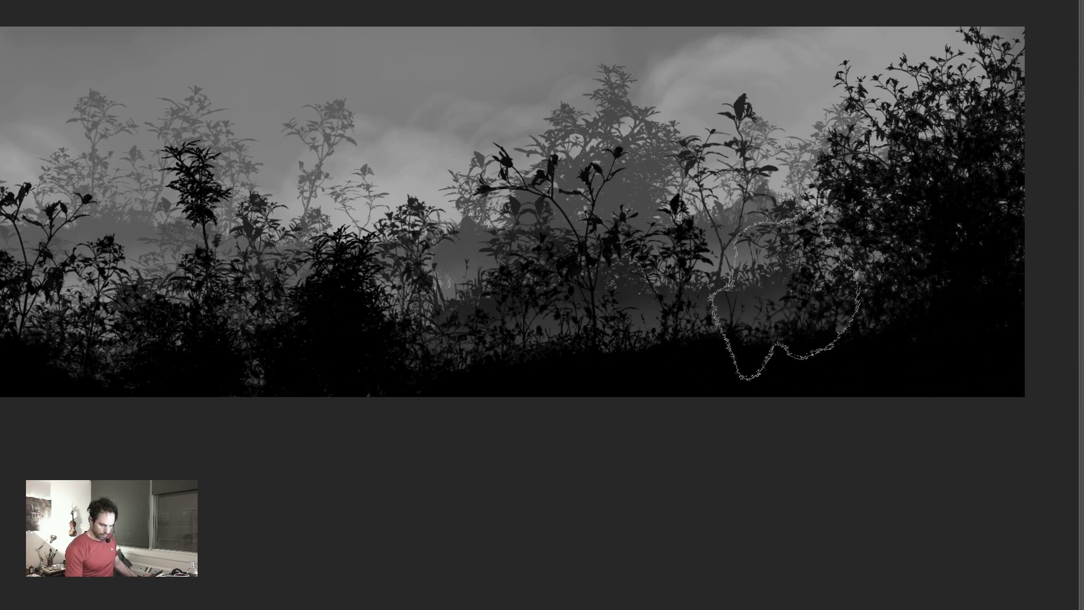
drag(894, 299, 427, 398)
key(ctrl+z)
drag(932, 240, 201, 445)
key(ctrl+z)
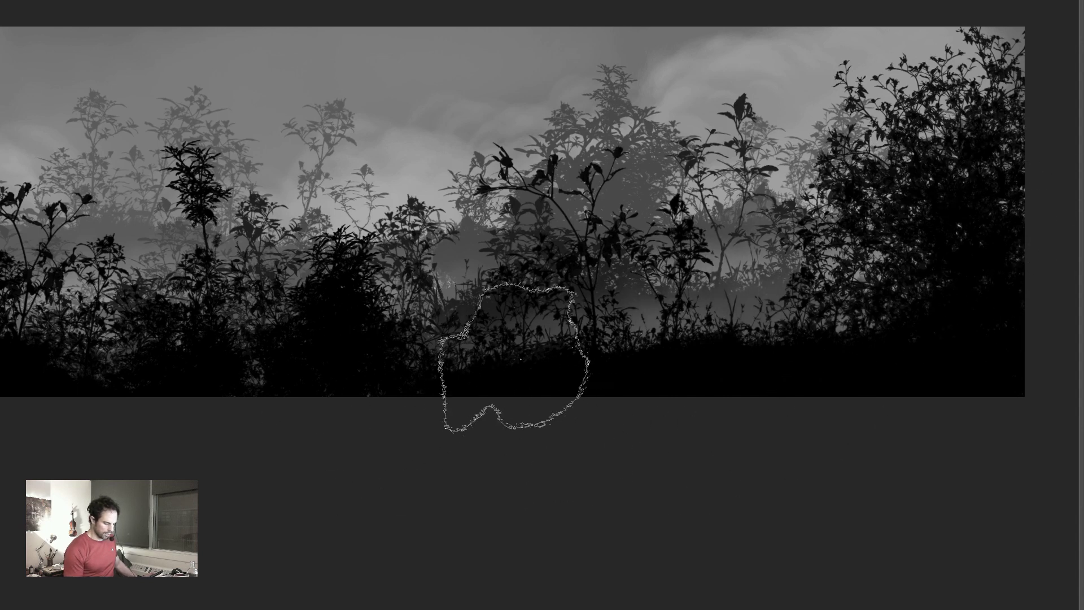
drag(556, 406, 932, 366)
drag(432, 319, 806, 319)
drag(350, 288, 36, 286)
drag(378, 319, 15, 186)
key(ctrl+z)
mouse_move(356, 257)
mouse_down()
mouse_move(358, 460)
mouse_move(698, 456)
mouse_up()
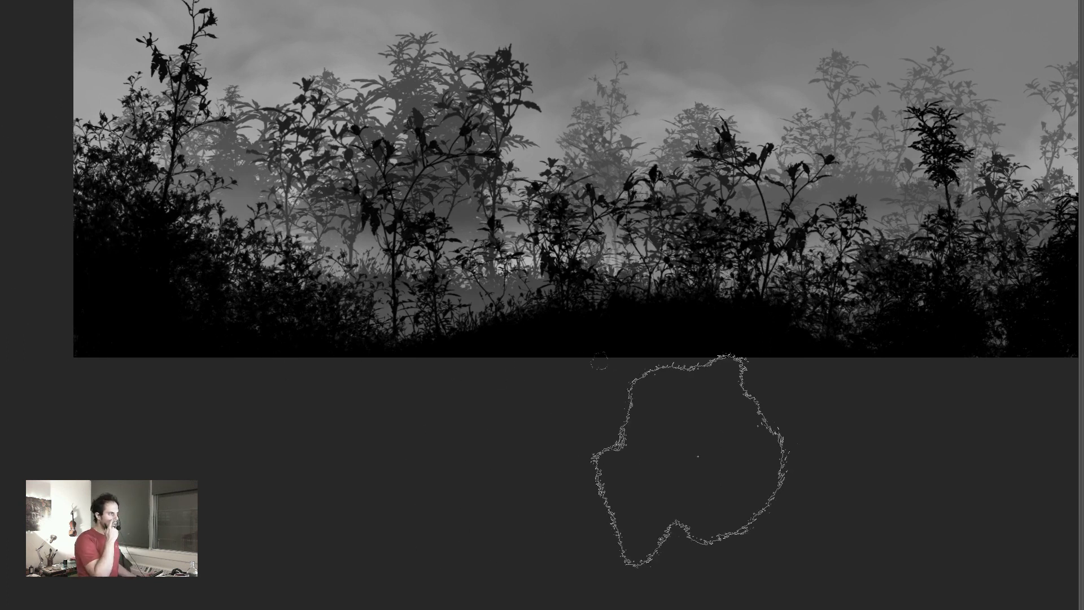
- Add a new layer above Layer 4 and paint faint white mist over the dark ground in the left half of the canvas
key(f)
key(f)
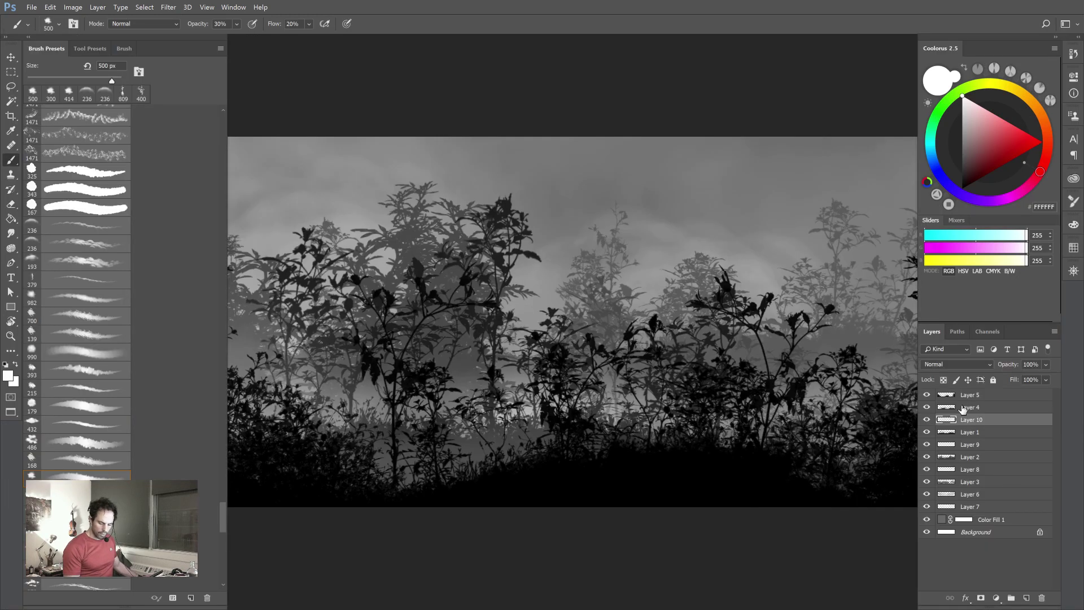
key(f)
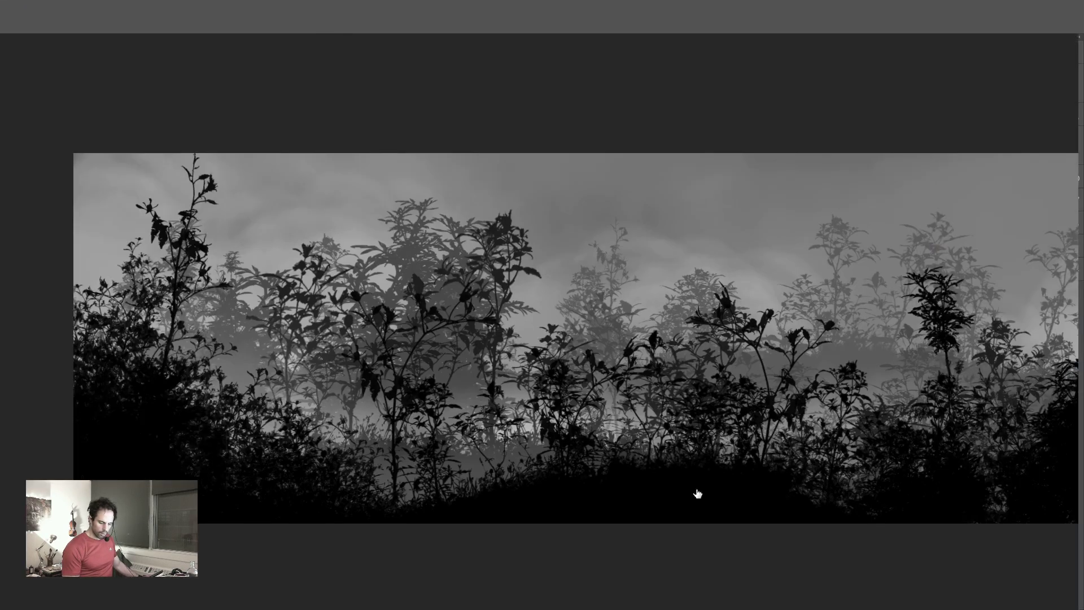
drag(694, 501, 429, 482)
key(ctrl+z)
mouse_move(518, 498)
mouse_down()
mouse_move(303, 479)
mouse_move(157, 406)
mouse_move(282, 484)
mouse_move(407, 473)
mouse_move(799, 501)
mouse_move(468, 484)
mouse_move(40, 399)
mouse_up()
key(space)
drag(829, 468, 625, 421)
drag(857, 418, 688, 443)
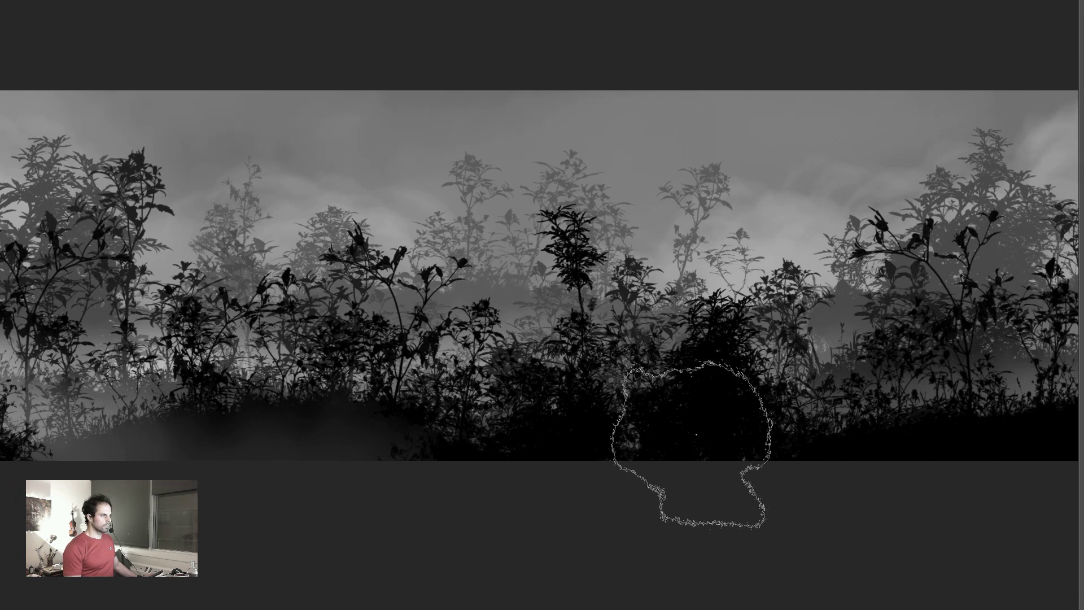
- Paint faint white mist on Layer 11 over the dark ground between the central bush and the large bush at the canvas's right end
drag(821, 444, 525, 435)
mouse_move(712, 433)
mouse_down()
mouse_move(470, 446)
mouse_move(480, 450)
mouse_move(274, 483)
mouse_up()
key(ctrl+z)
drag(507, 449, 213, 490)
key(ctrl+z)
drag(674, 403, 818, 354)
key(ctrl+z)
drag(650, 418, 559, 450)
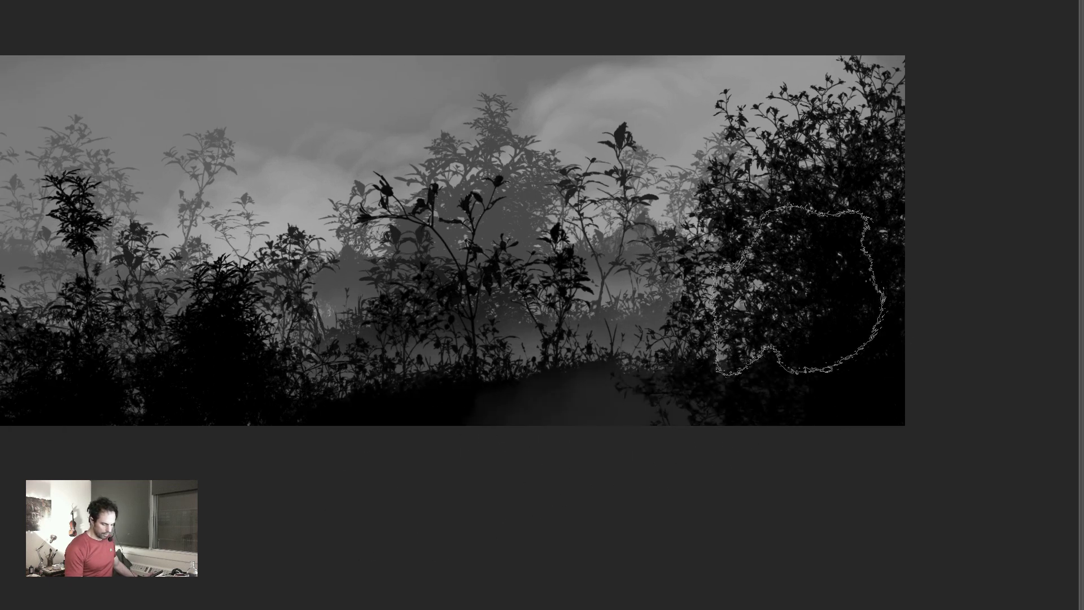
drag(554, 426, 636, 392)
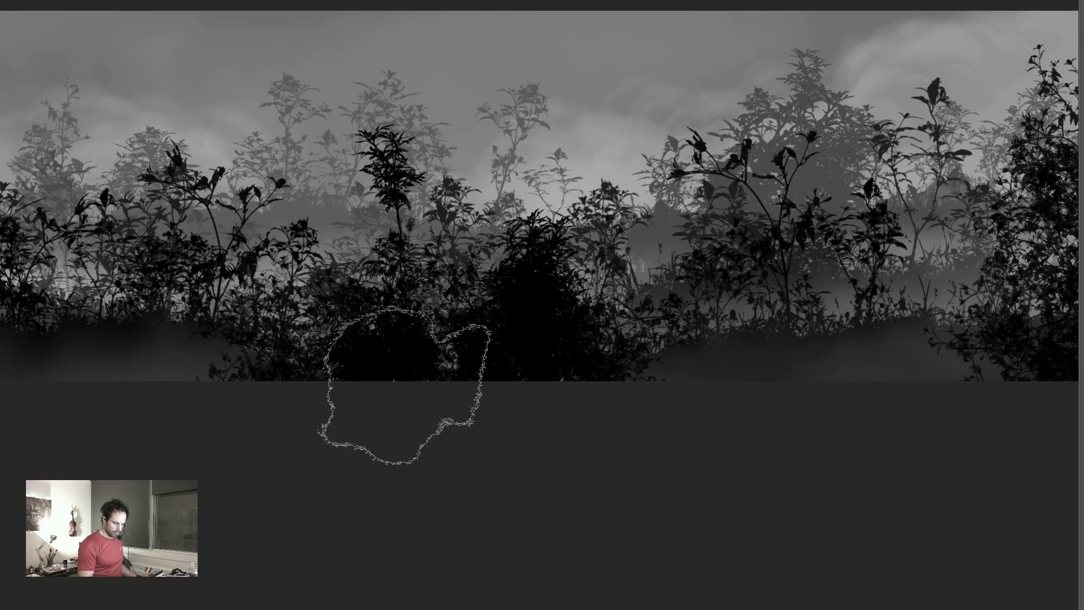
- Thicken the mist on Layer 11 over the lower plants and ground in the left and middle parts of the canvas
drag(443, 363, 832, 367)
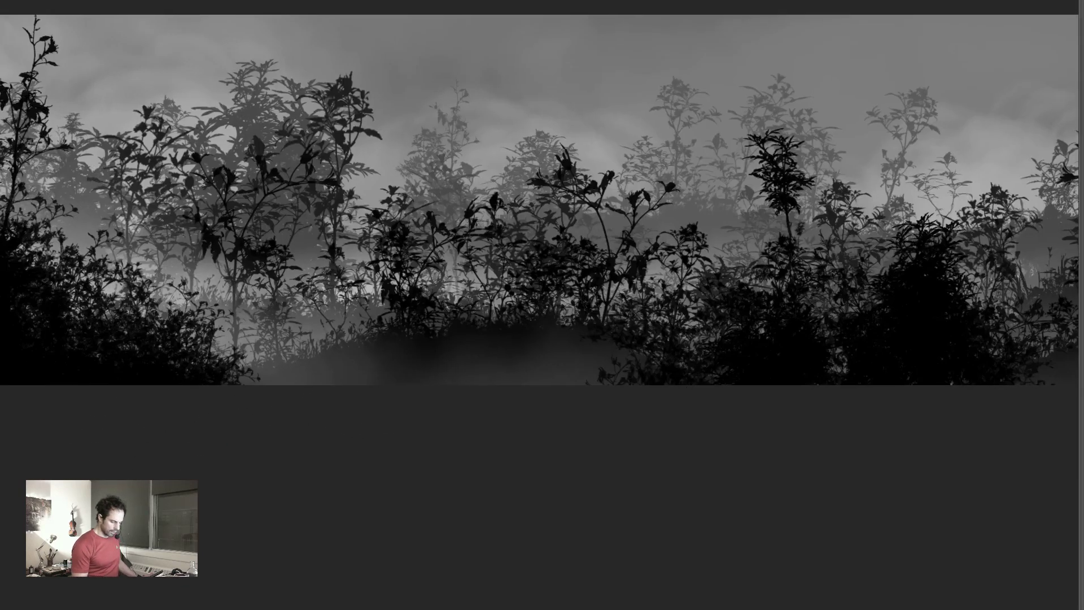
key(ctrl+alt+z)
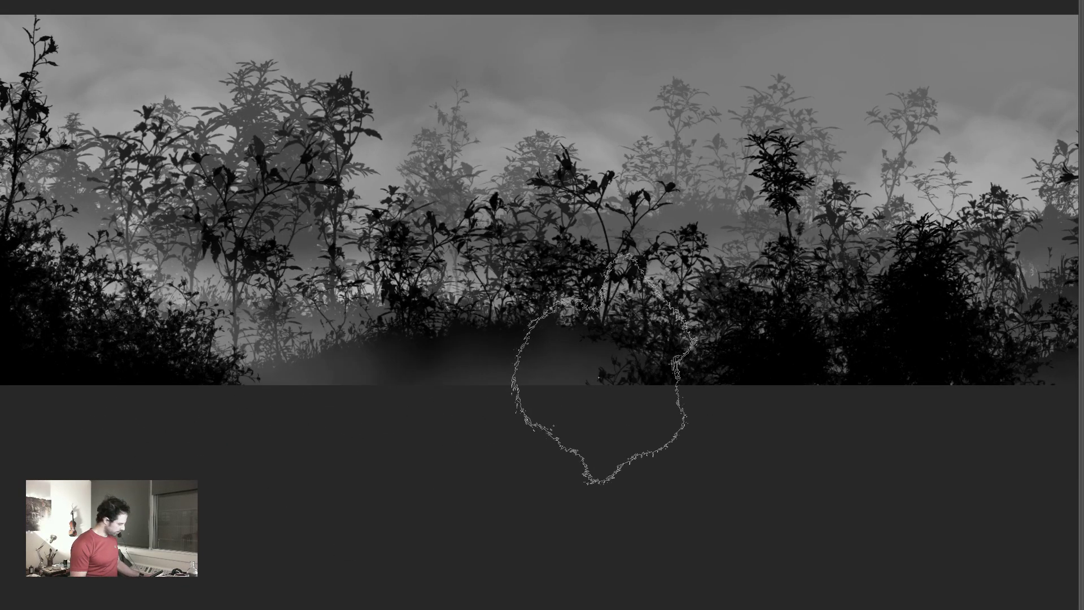
key(ctrl+alt+z)
drag(623, 337, 25, 330)
drag(601, 306, 17, 226)
drag(390, 434, 622, 438)
drag(629, 380, 324, 365)
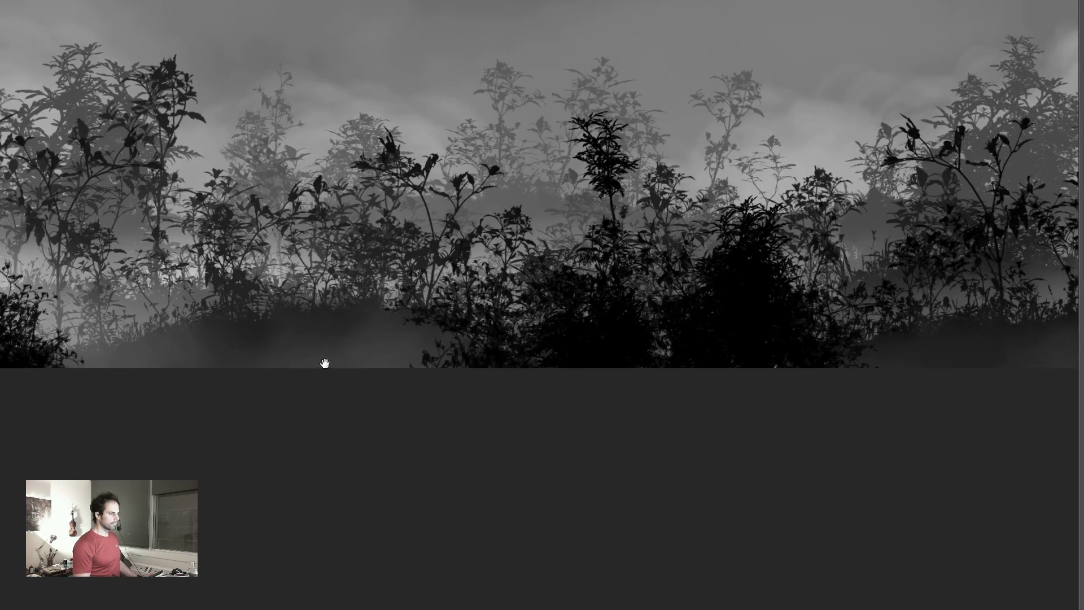
drag(602, 367, 356, 426)
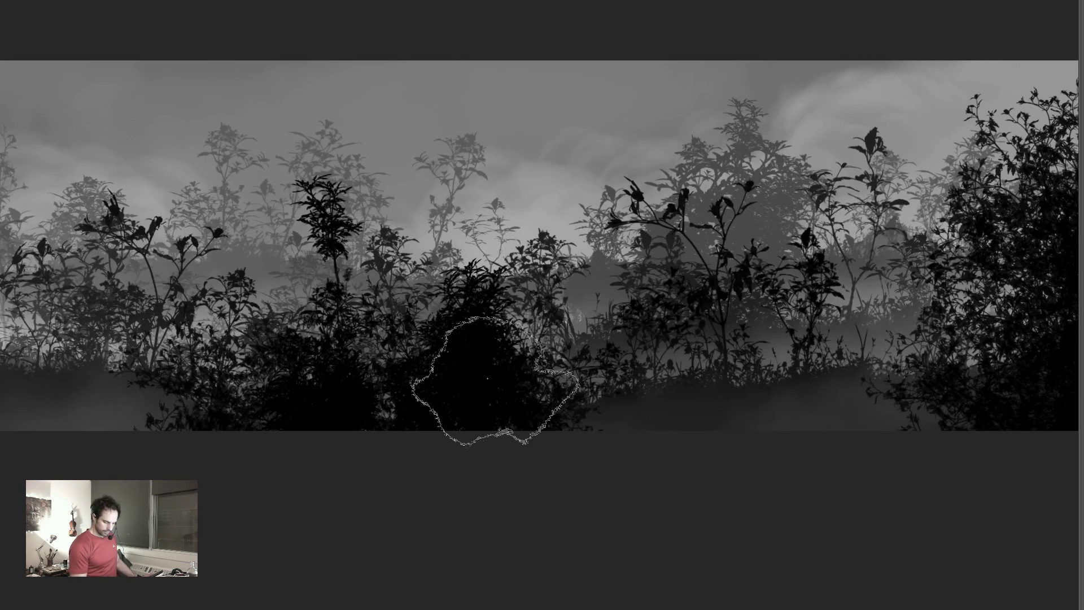
drag(585, 458, 350, 463)
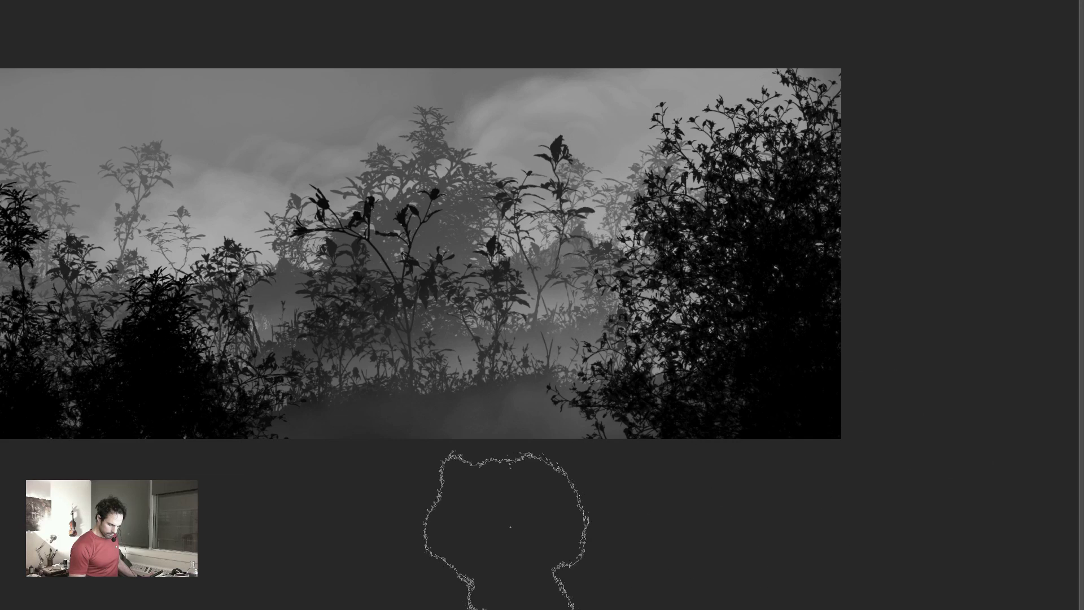
- Build up the Layer 11 mist over the right-hand ground and even it out back toward the left of the canvas
drag(436, 429, 363, 432)
drag(292, 445, 837, 421)
mouse_move(333, 418)
mouse_down()
mouse_move(313, 421)
mouse_move(563, 448)
mouse_move(593, 429)
mouse_up()
key(ctrl+z)
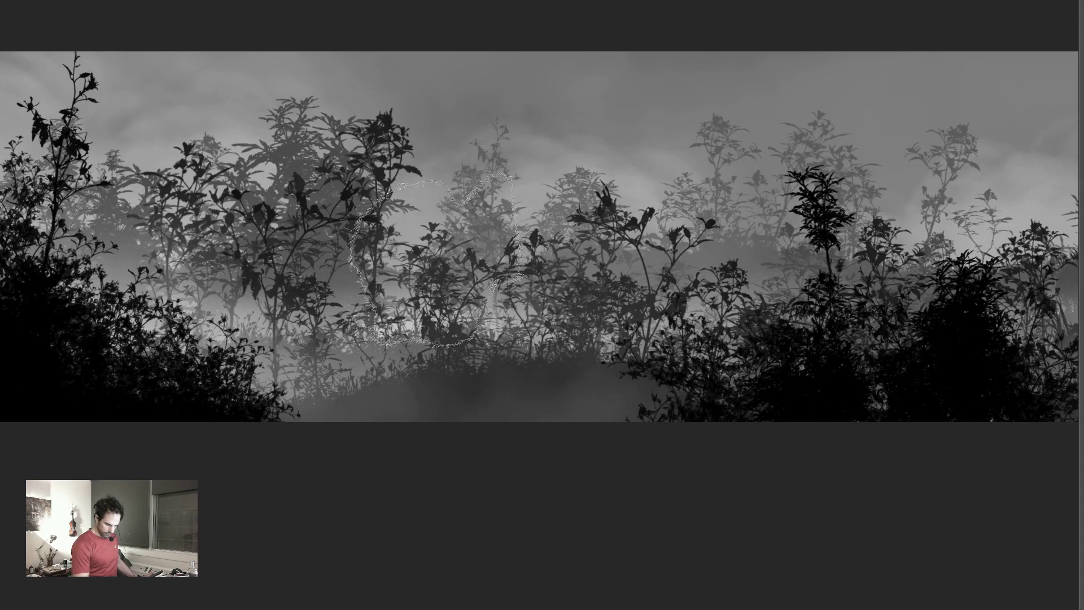
key(ctrl+z)
key(ctrl+minus)
key(ctrl+minus)
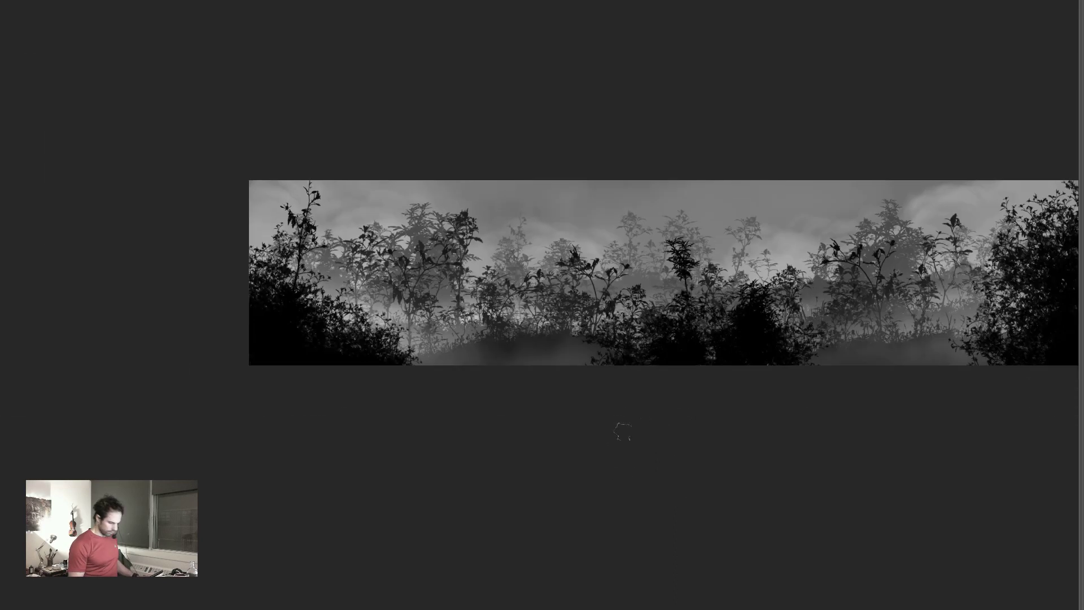
mouse_move(696, 434)
mouse_down()
mouse_move(445, 445)
mouse_move(514, 402)
mouse_up()
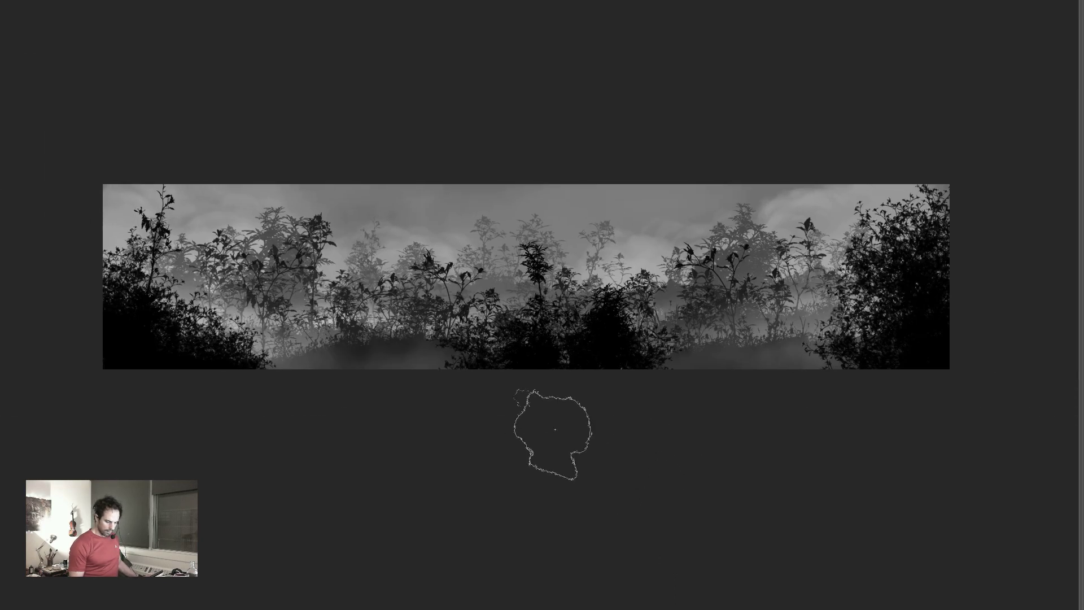
- Toggle Layer 11's visibility to compare the mist, and reduce the layer's opacity to 33%
key(f)
click(926, 409)
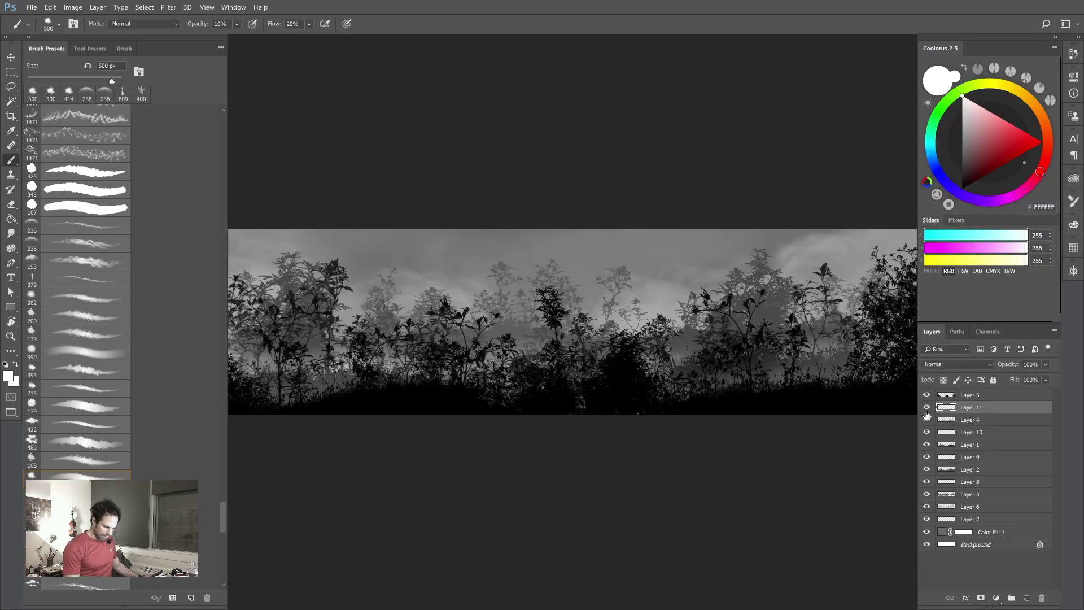
click(926, 409)
drag(1038, 371, 1007, 379)
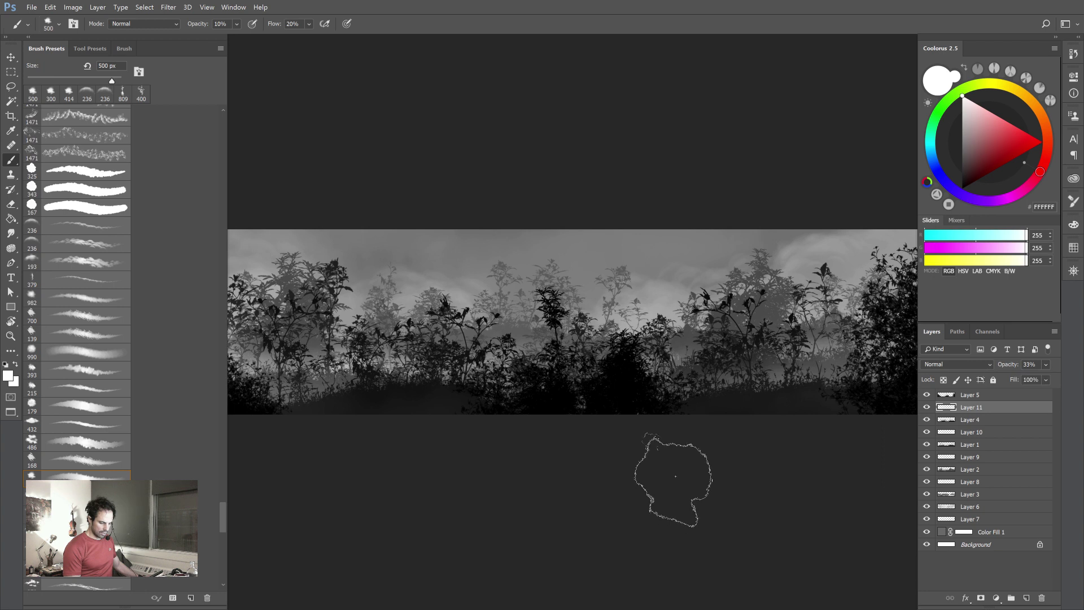
key(f)
mouse_move(545, 451)
mouse_down()
mouse_move(649, 427)
mouse_move(642, 441)
mouse_up()
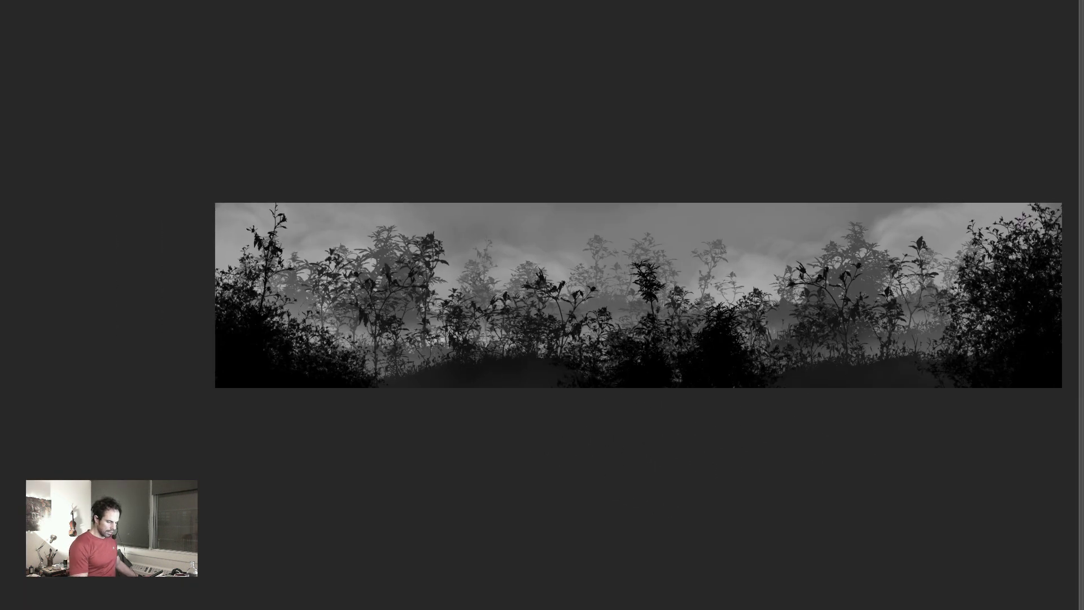
- Hide Layer 4 to compare the scene without its plants, and show the layer again
key(f)
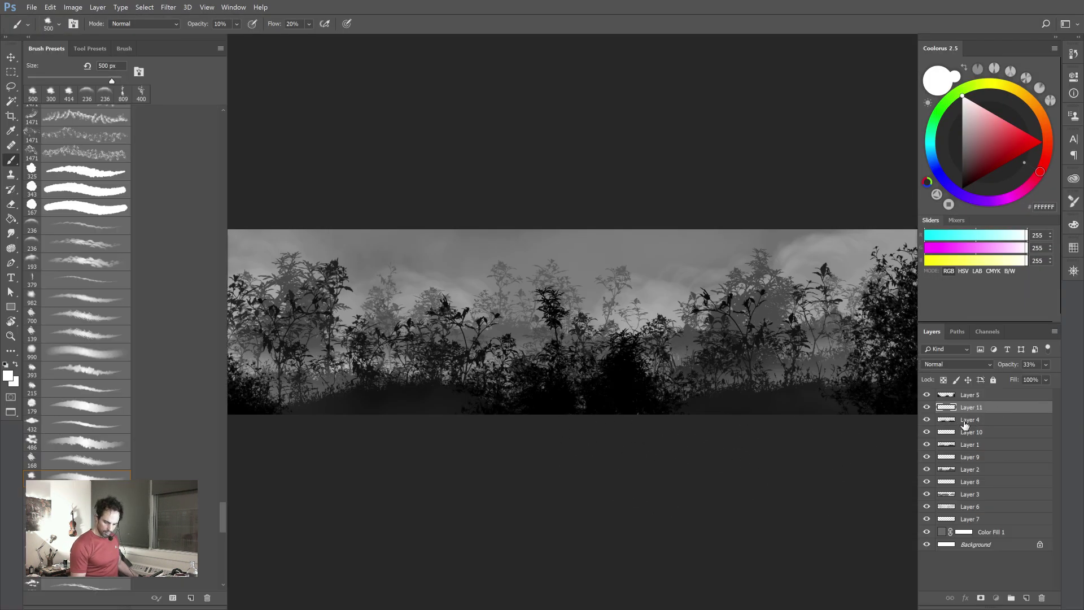
click(922, 420)
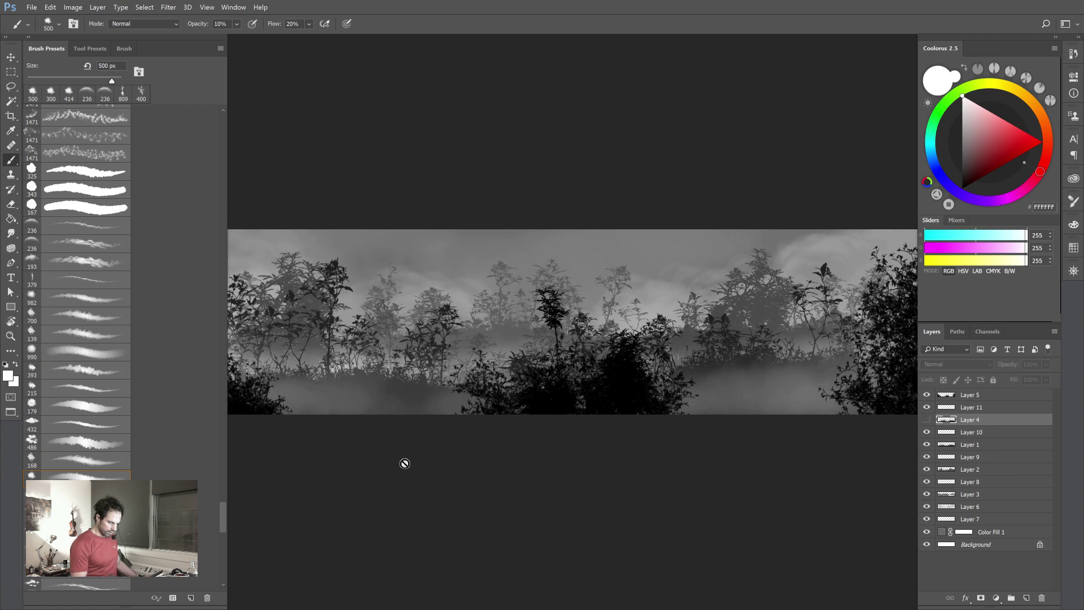
drag(506, 486, 596, 466)
key(f)
key(f)
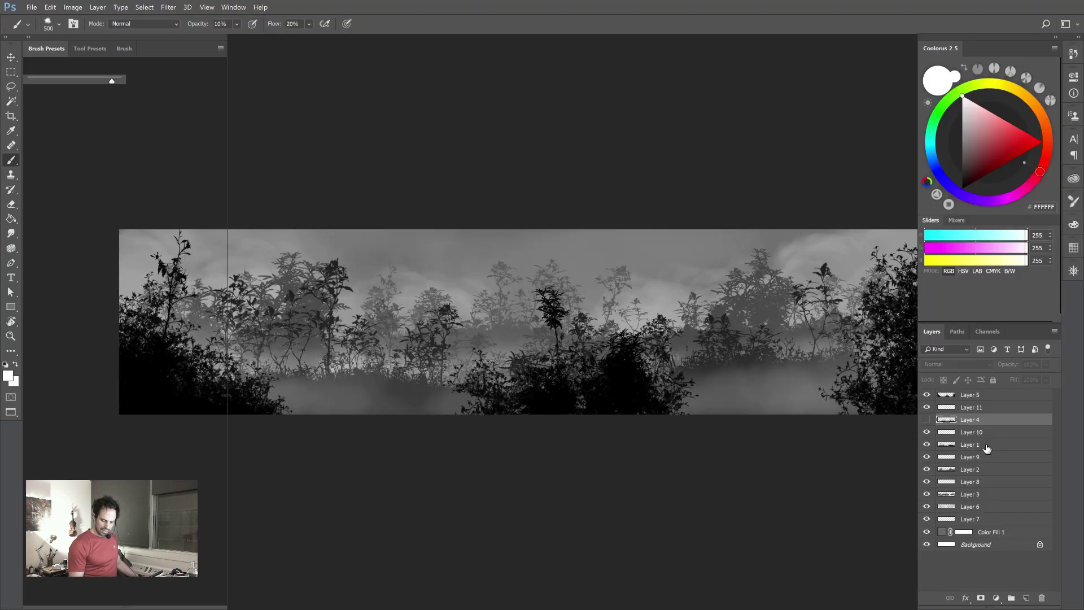
click(927, 419)
key(f)
key(f)
drag(592, 443, 753, 417)
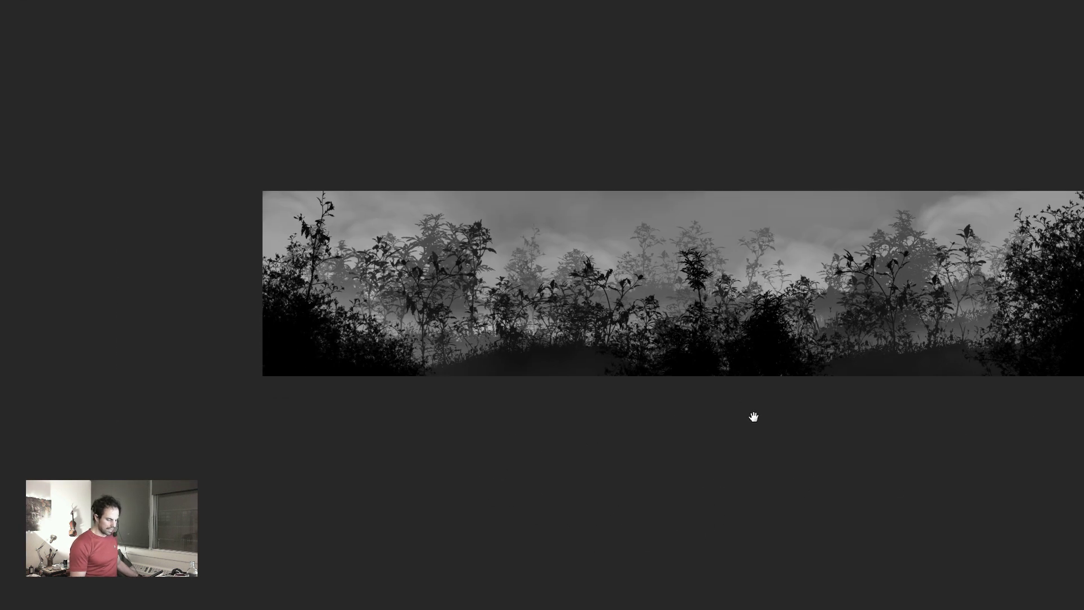
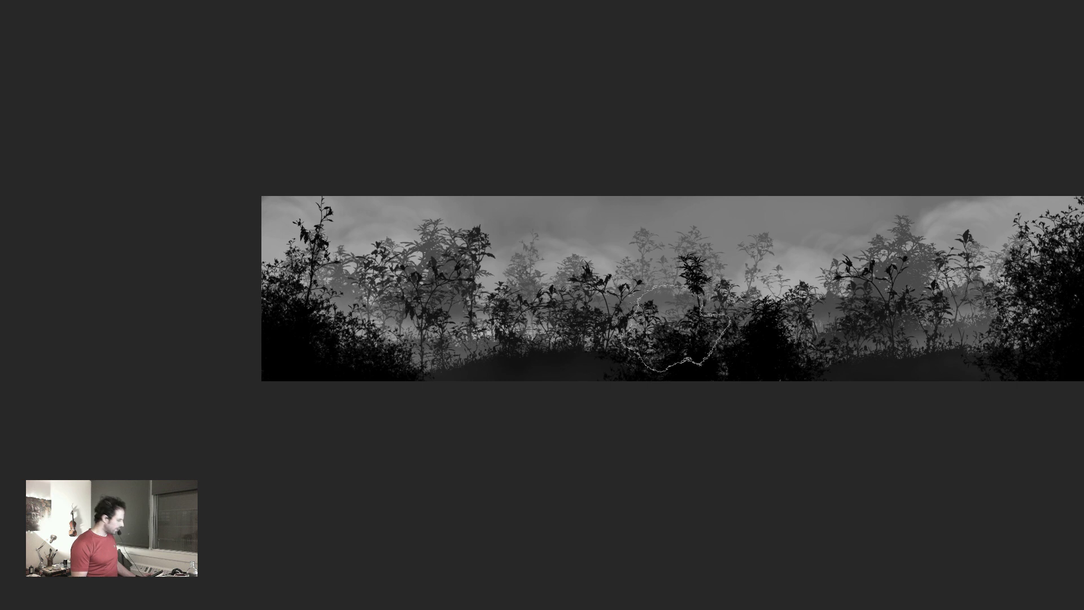
- Try shifting the Layer 4 plants sideways toward the left end of the canvas
mouse_move(689, 370)
mouse_down()
mouse_move(661, 440)
mouse_move(673, 394)
mouse_move(715, 386)
mouse_move(671, 371)
mouse_up()
key(ctrl+z)
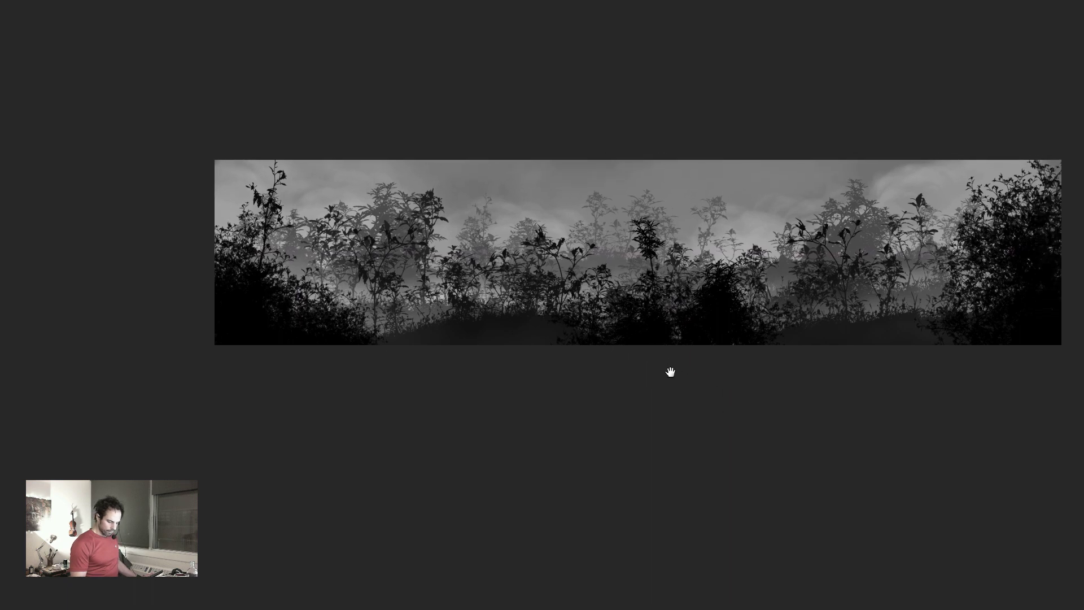
key(ctrl+plus)
key(ctrl+plus)
key(ctrl+plus)
key(ctrl+minus)
key(ctrl+minus)
key(ctrl+minus)
key(ctrl+plus)
drag(702, 407, 424, 385)
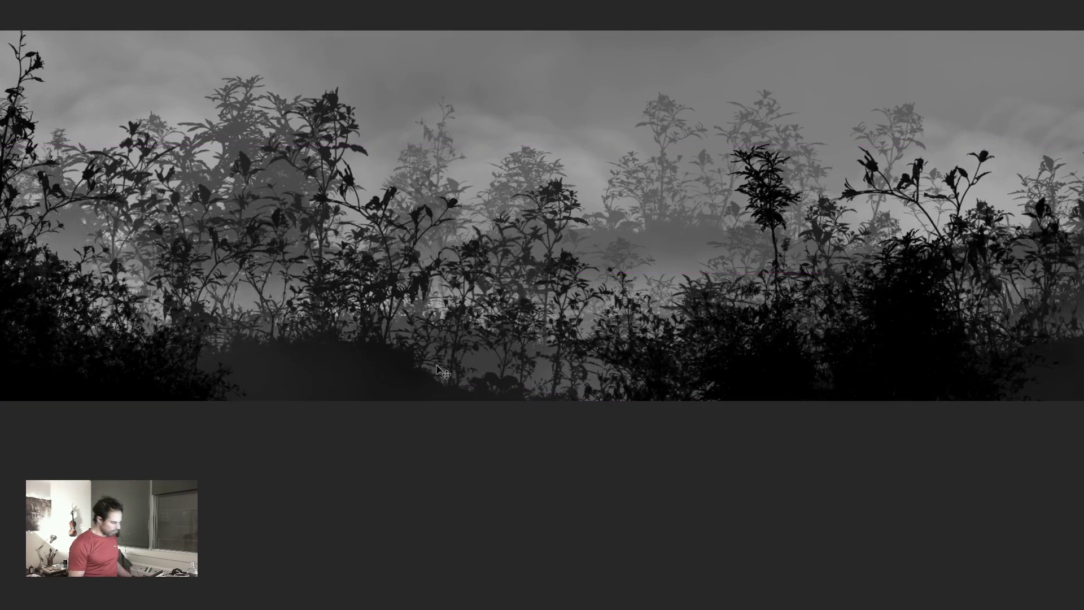
key(ctrl+minus)
key(ctrl+minus)
drag(518, 358, 581, 439)
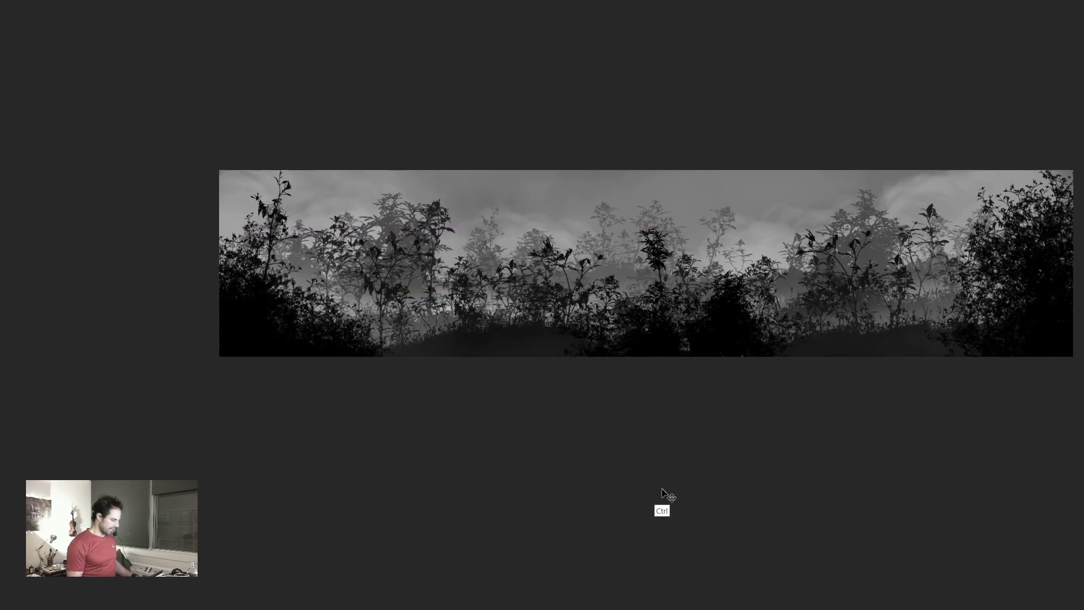
- Examine the misty layered vegetation up close and as a whole panorama fitted to the screen
key(ctrl+plus)
key(ctrl+plus)
key(ctrl+plus)
key(ctrl+minus)
drag(598, 382, 711, 388)
key(f)
key(ctrl+plus)
key(f)
drag(634, 474, 535, 489)
key(f)
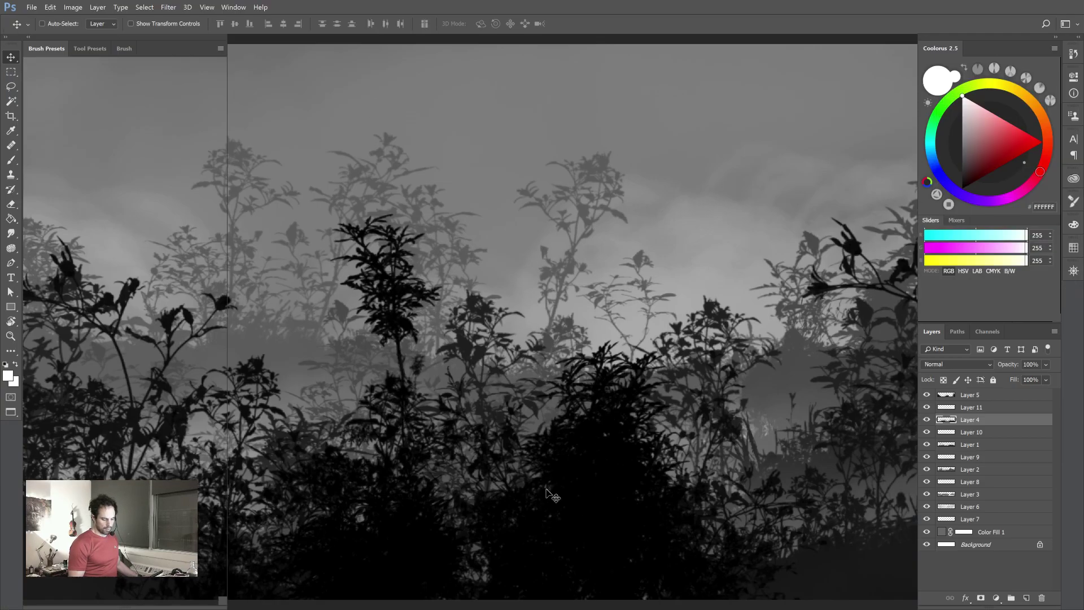
key(ctrl+0)
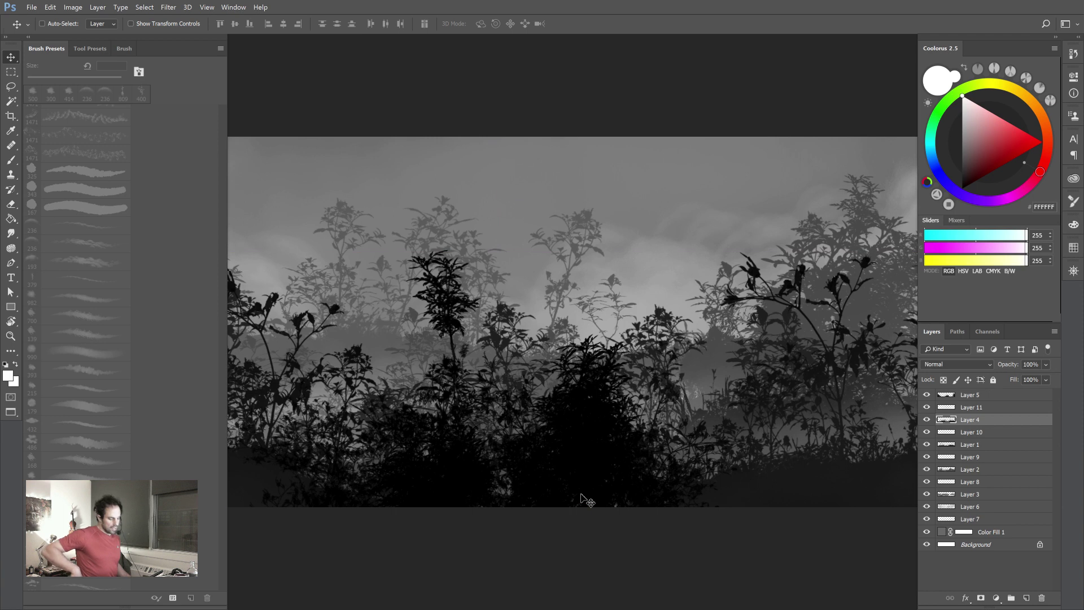
key(ctrl+0)
key(f)
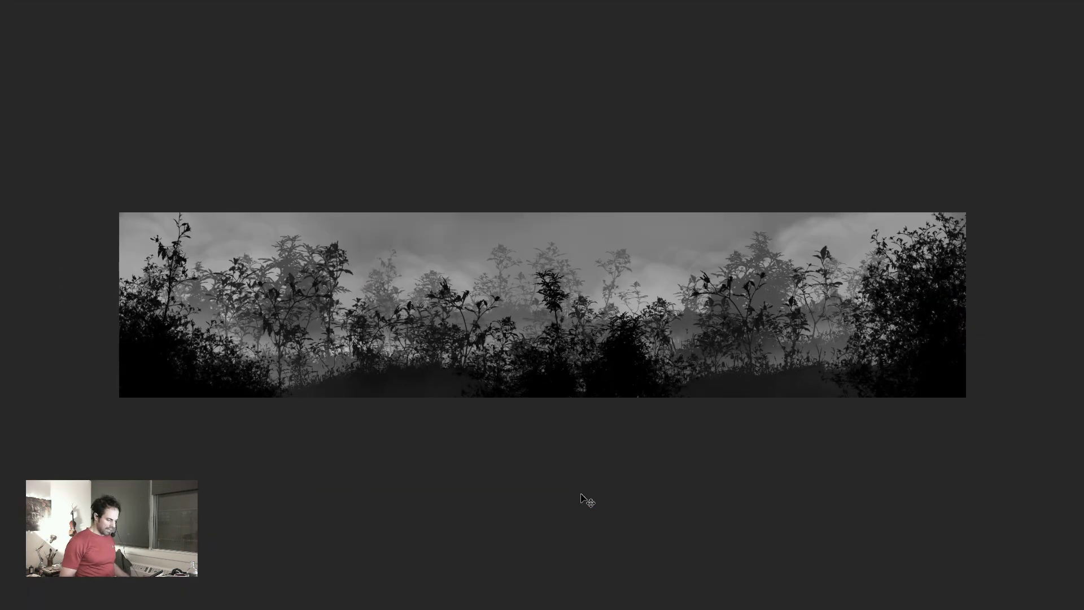
key(ctrl+plus)
key(ctrl+minus)
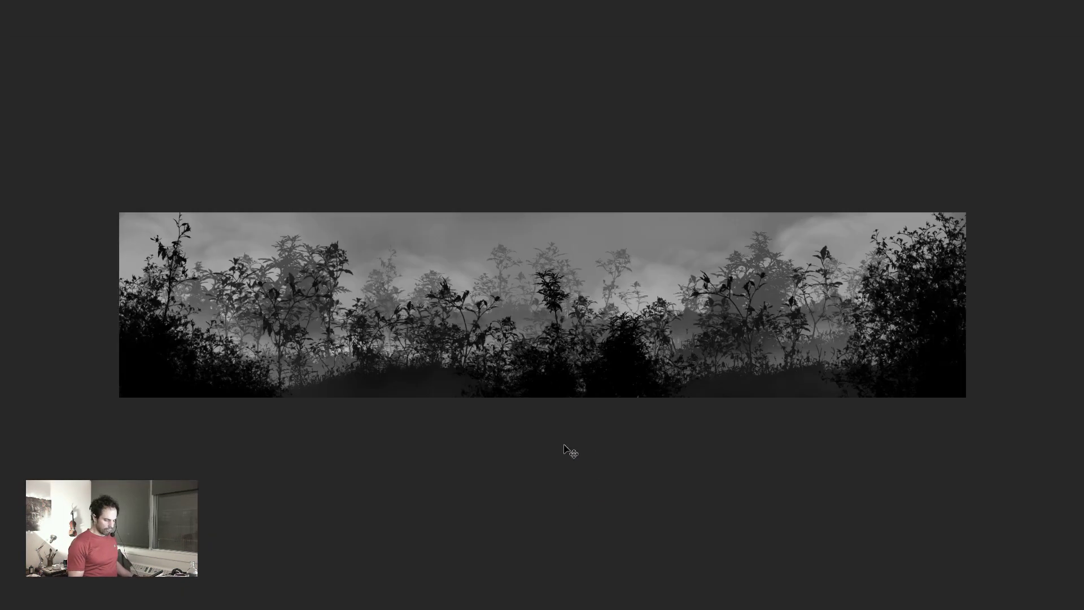
- Hide the foreground bushes on Layer 5 and add a new empty layer above it
key(f)
key(Tab)
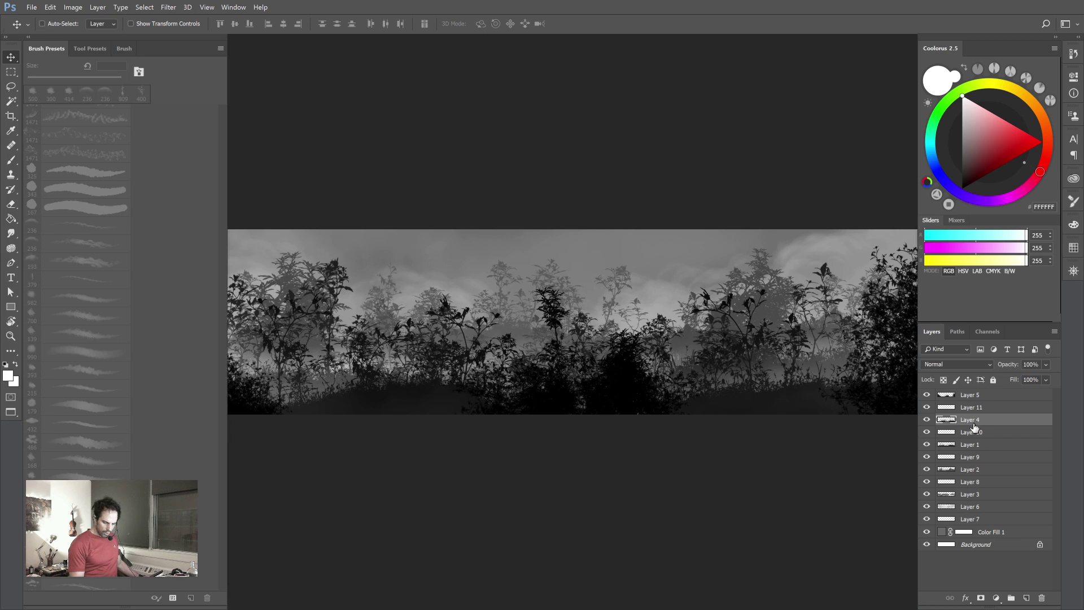
click(928, 407)
click(927, 407)
click(927, 395)
click(971, 395)
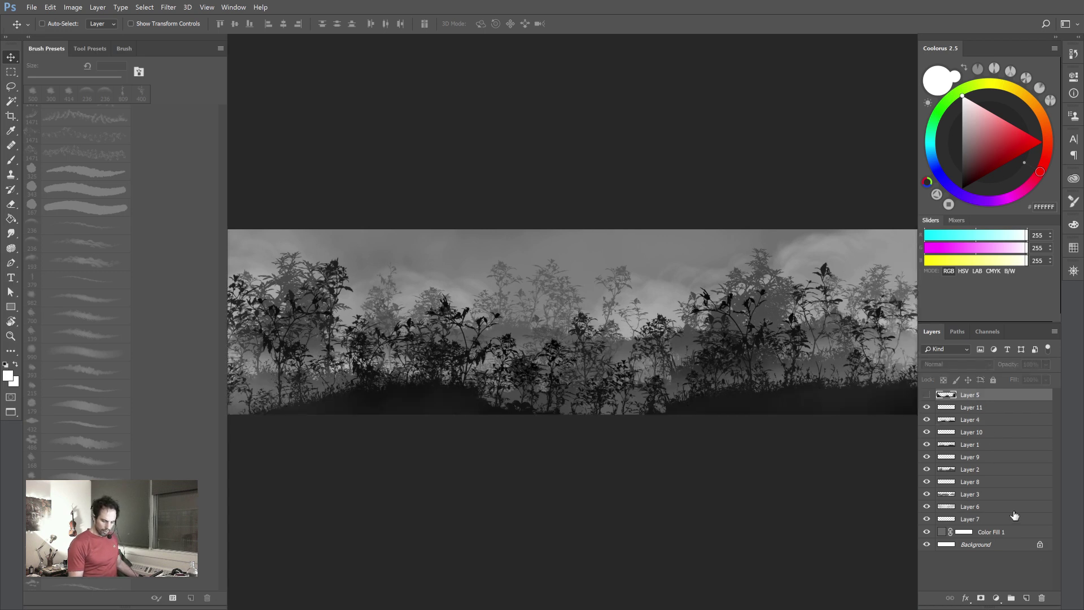
click(1026, 597)
key(f)
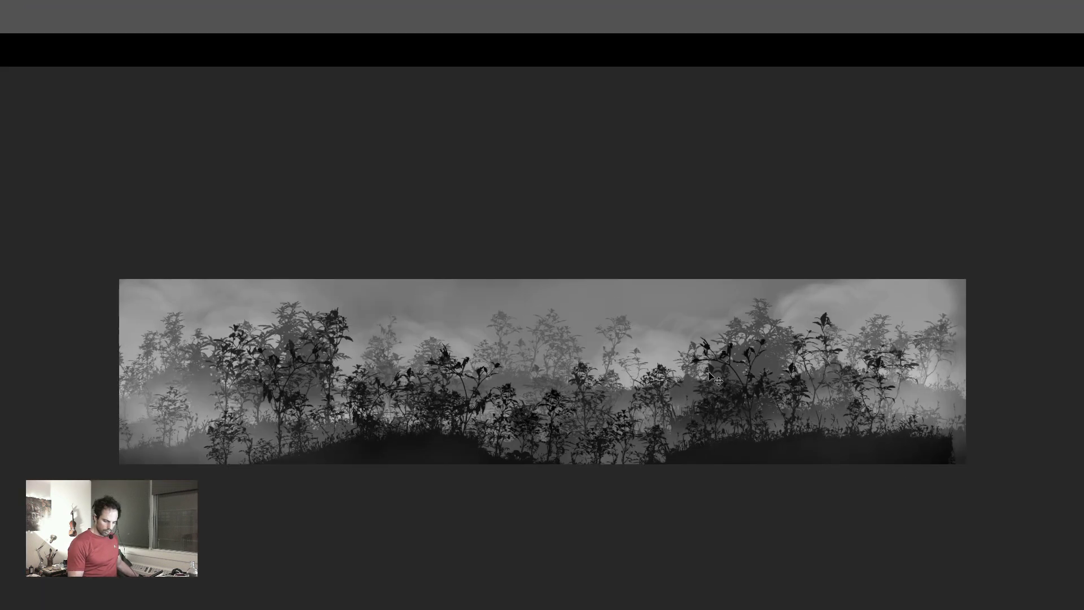
key(f)
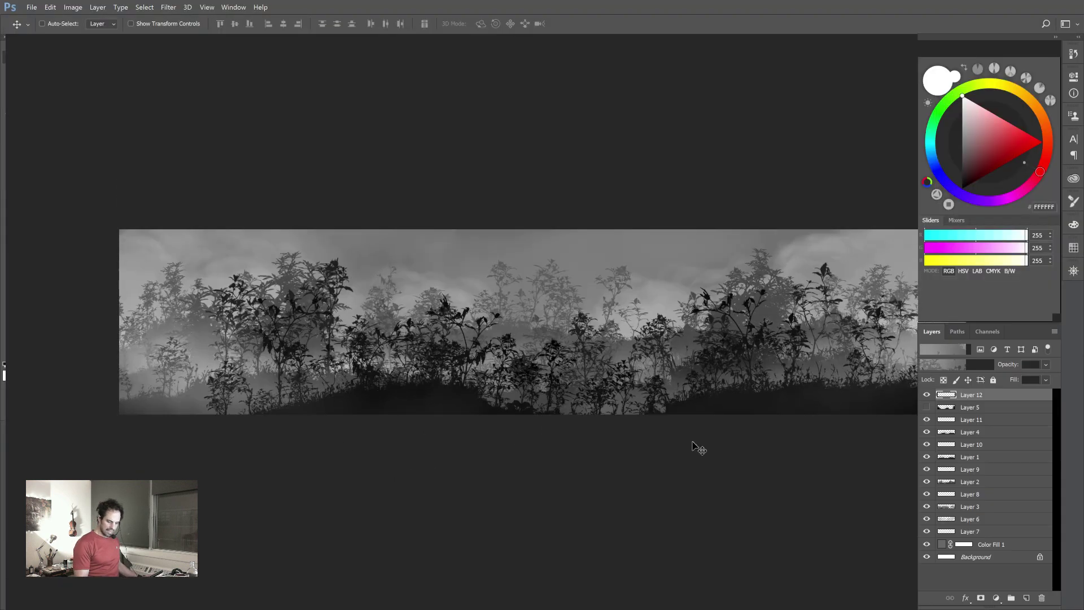
- Show the foreground bushes on Layer 5 again and view the canvas without the interface
click(927, 407)
key(f)
key(f)
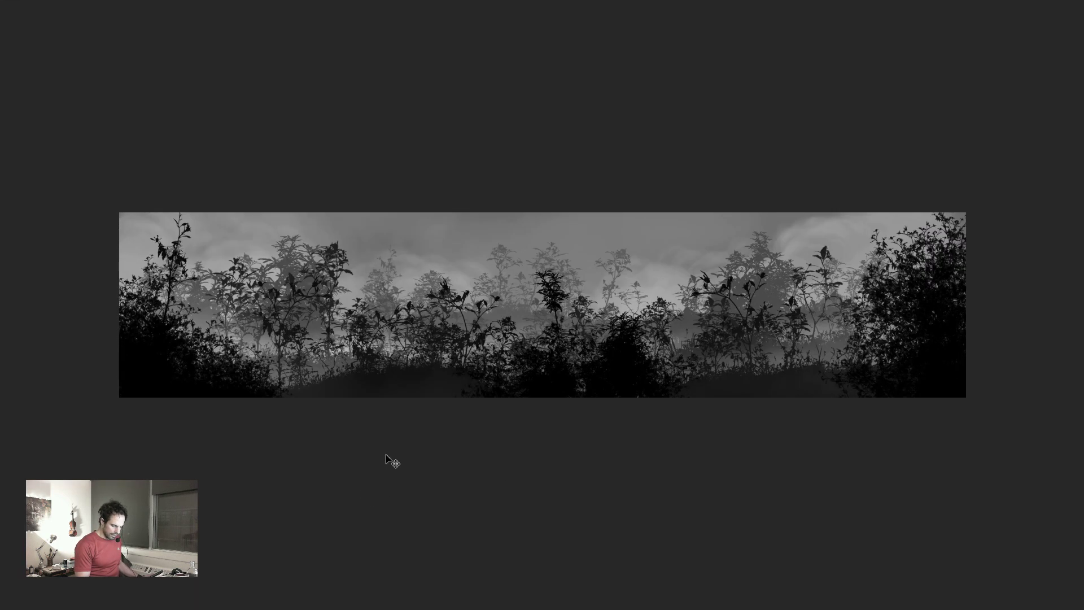
- Paint soft white mist on Layer 12 over the lower foreground bushes at both ends of the panorama
key(b)
mouse_move(278, 397)
mouse_down()
mouse_move(257, 401)
mouse_move(249, 386)
mouse_move(207, 386)
mouse_move(195, 367)
mouse_move(127, 351)
mouse_move(209, 389)
mouse_move(204, 374)
mouse_move(164, 380)
mouse_move(134, 321)
mouse_up()
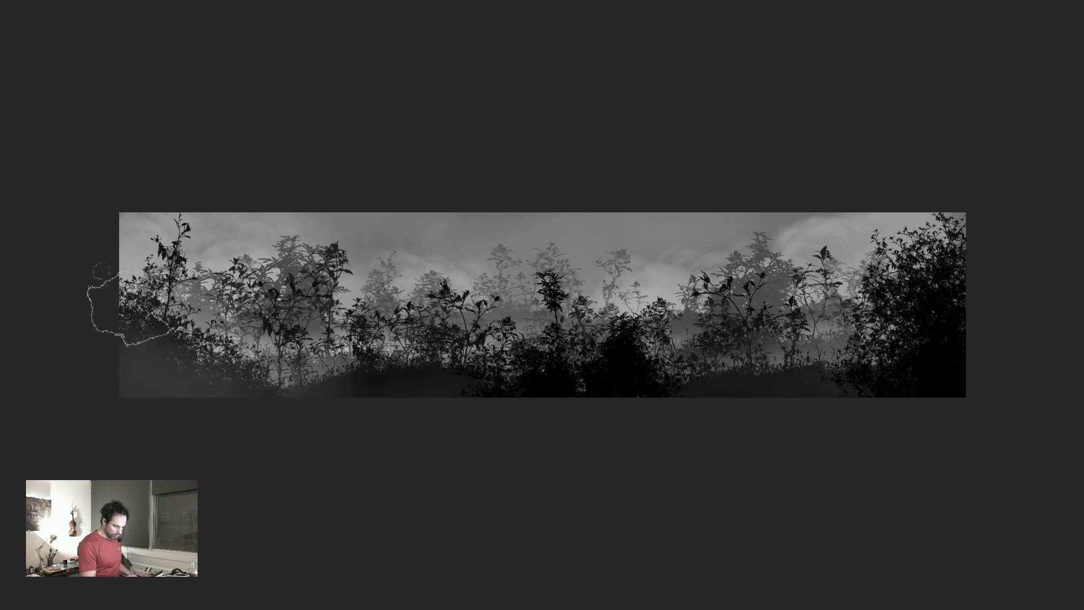
key(ctrl+z)
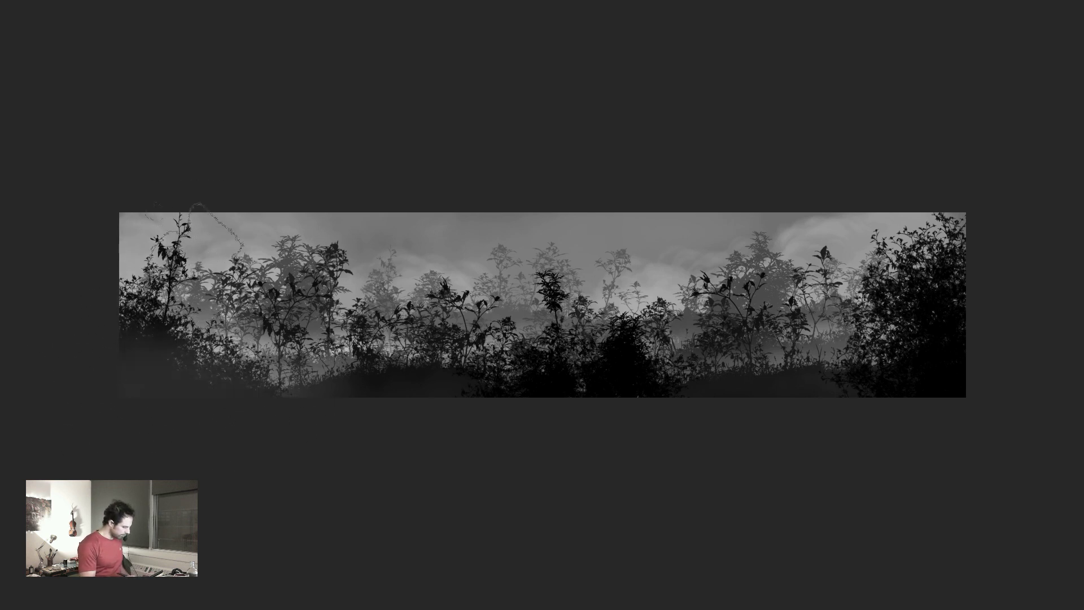
mouse_move(191, 226)
mouse_down()
mouse_move(170, 339)
mouse_move(266, 379)
mouse_move(220, 350)
mouse_move(188, 411)
mouse_move(149, 303)
mouse_move(145, 357)
mouse_move(248, 391)
mouse_move(759, 421)
mouse_move(883, 399)
mouse_move(830, 440)
mouse_move(936, 378)
mouse_move(898, 260)
mouse_move(502, 429)
mouse_move(874, 343)
mouse_move(953, 265)
mouse_move(909, 229)
mouse_move(878, 308)
mouse_move(805, 344)
mouse_up()
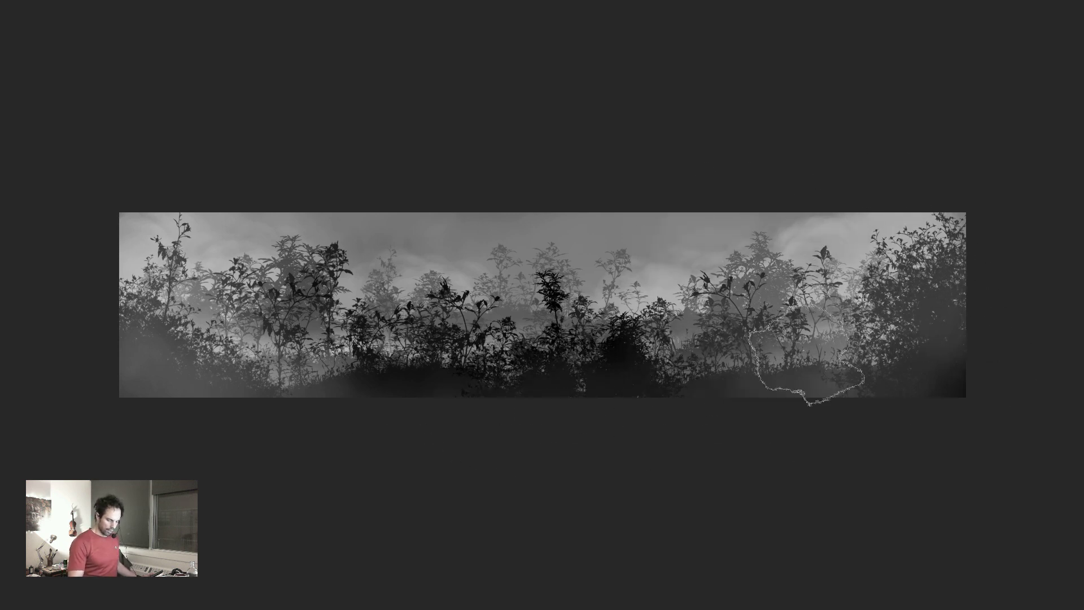
key(ctrl+alt+z)
drag(861, 406, 979, 208)
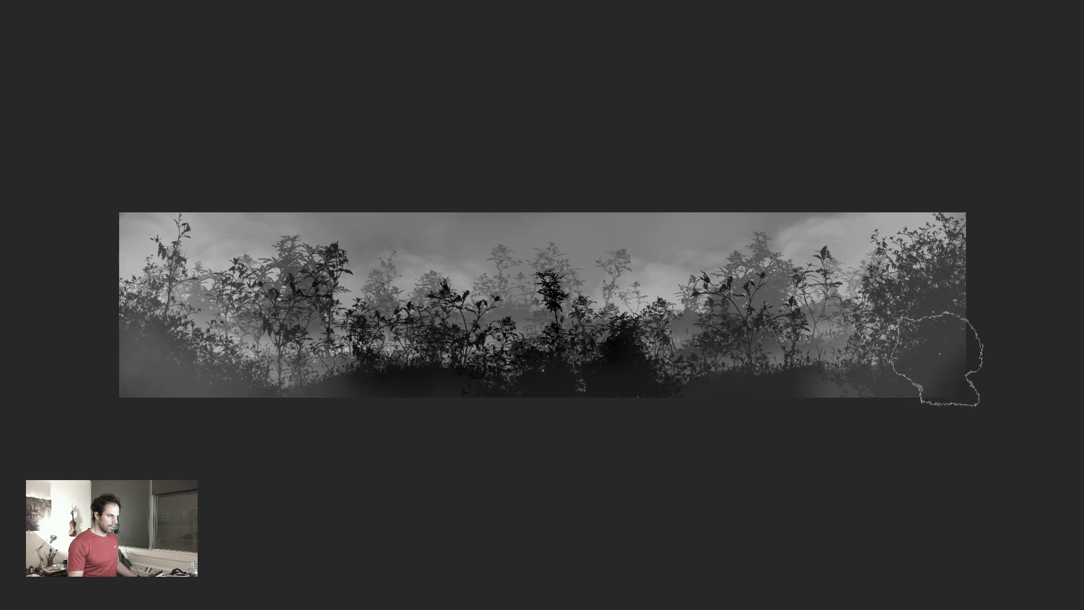
key(ctrl+alt+z)
- Add more soft mist to the dark lower corner of the bush at the panorama's right end
key(ctrl+plus)
key(ctrl+plus)
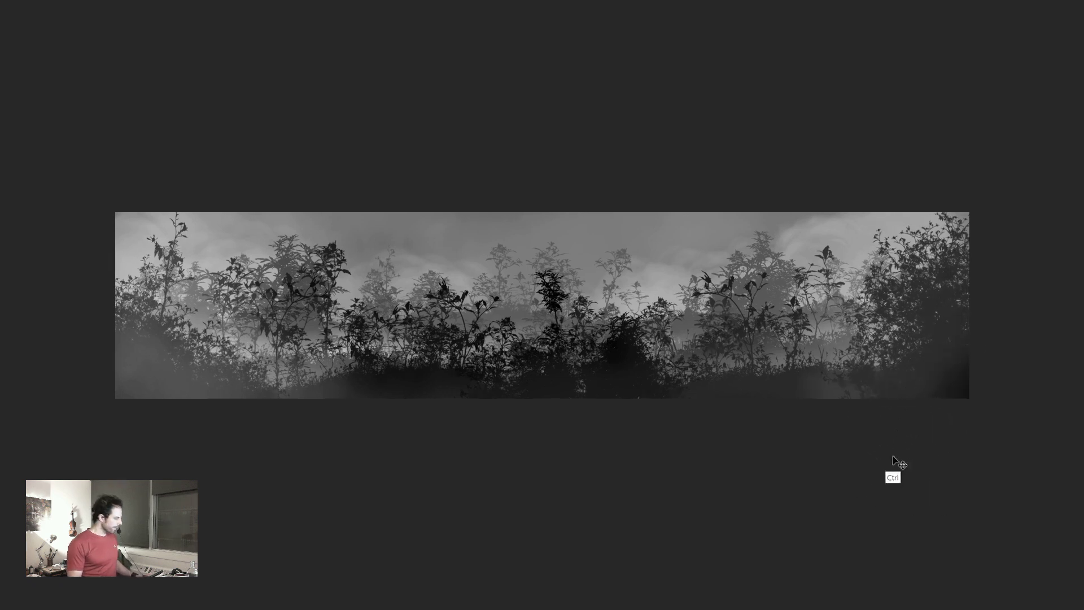
drag(860, 484, 205, 435)
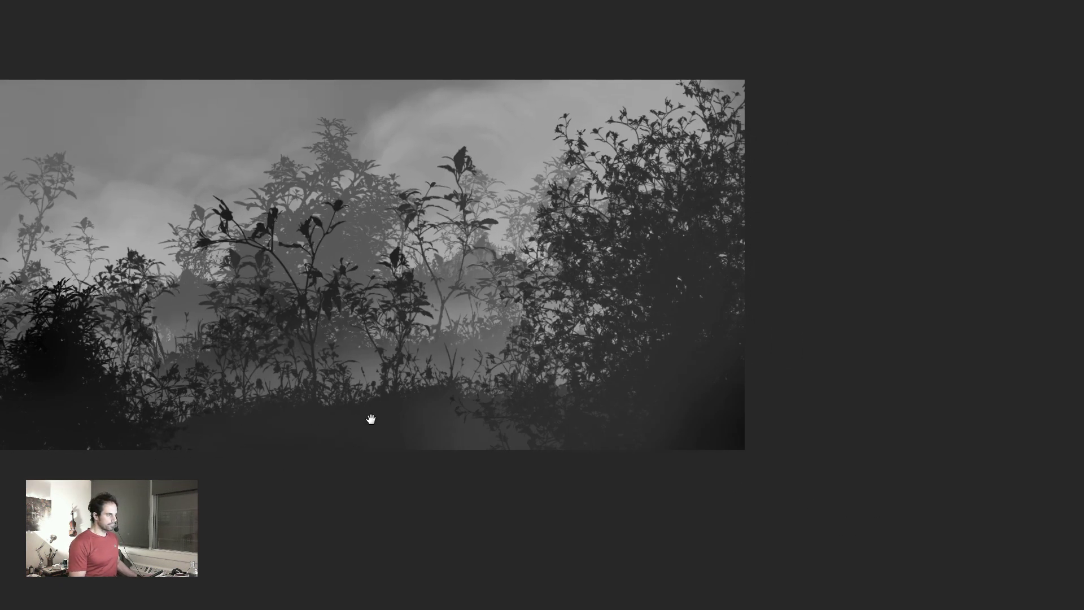
drag(514, 493, 883, 287)
mouse_move(613, 524)
mouse_down()
mouse_move(830, 382)
mouse_move(340, 528)
mouse_up()
drag(593, 396, 192, 502)
key(ctrl+minus)
drag(528, 520, 782, 464)
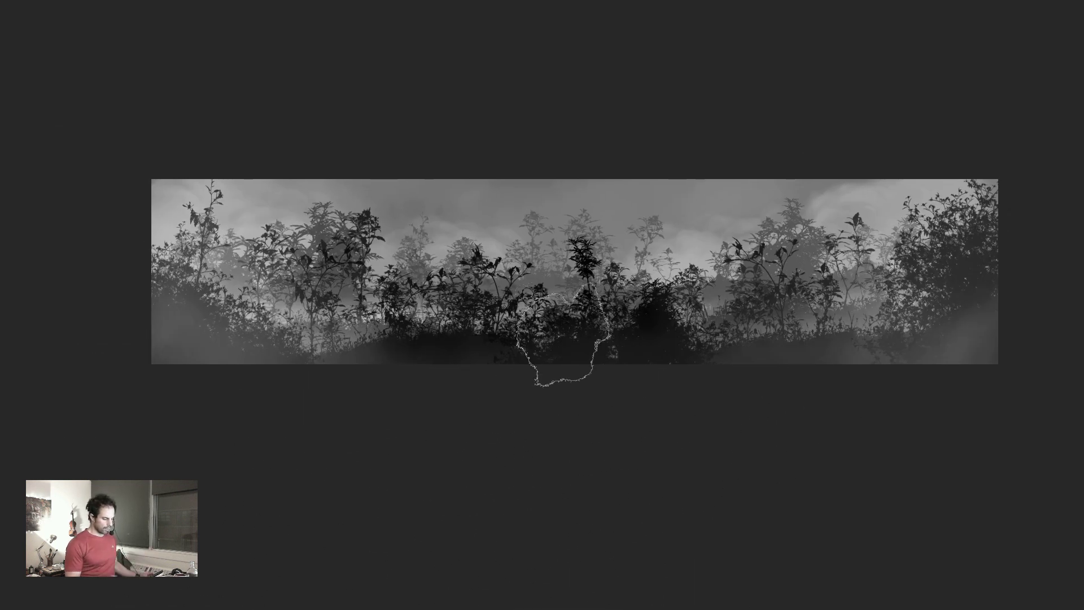
- Compare the foreground bushes at the panorama's left end with and without the Layer 12 mist, leaving the layer shown
key(ctrl+plus)
drag(326, 432, 676, 439)
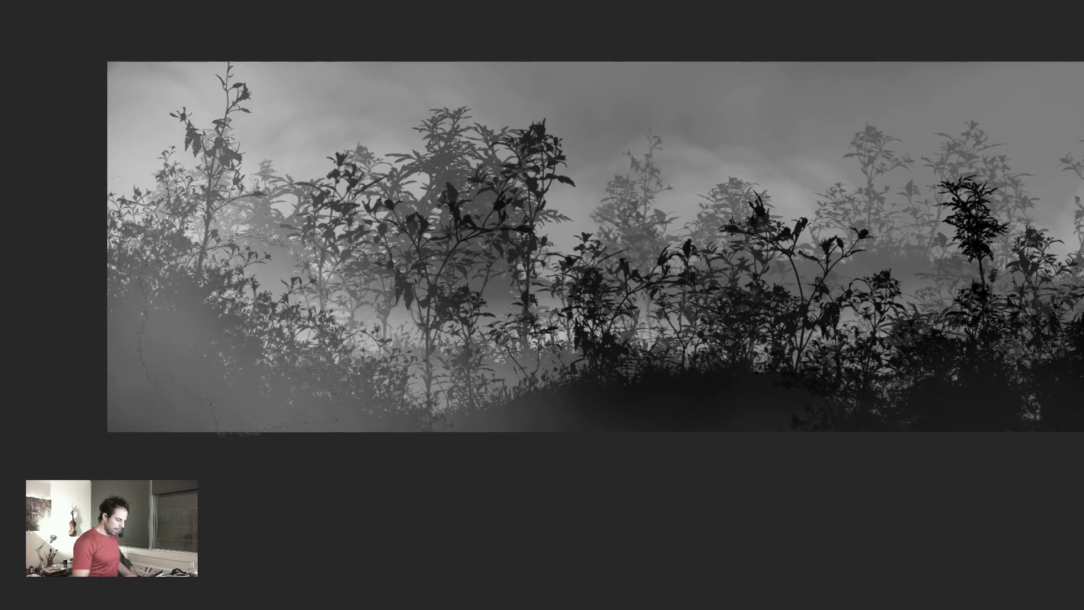
key(Tab)
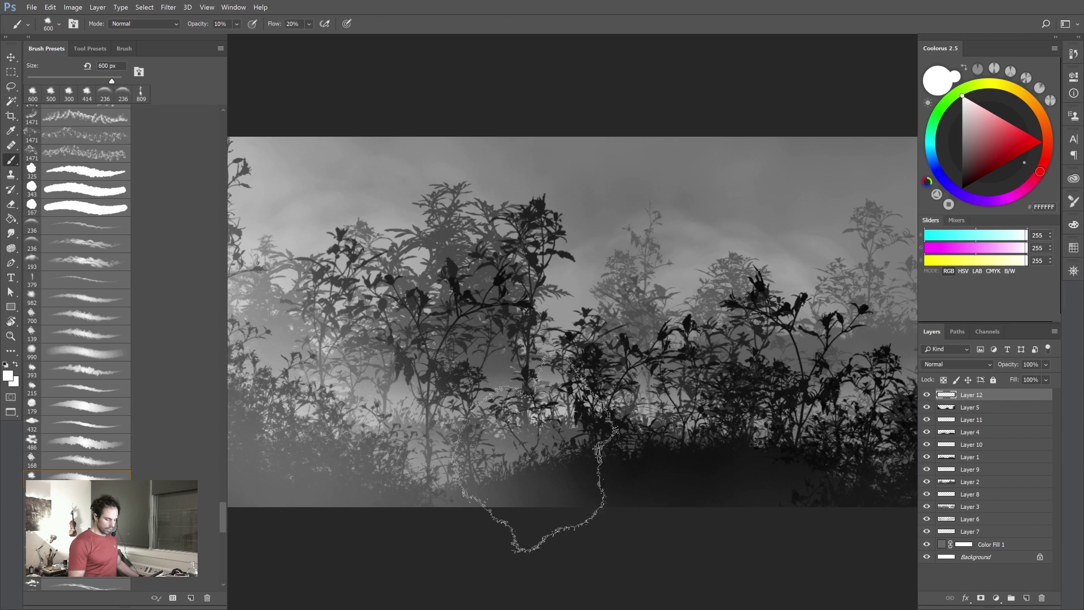
mouse_move(484, 455)
mouse_down()
mouse_move(786, 448)
mouse_move(632, 457)
mouse_up()
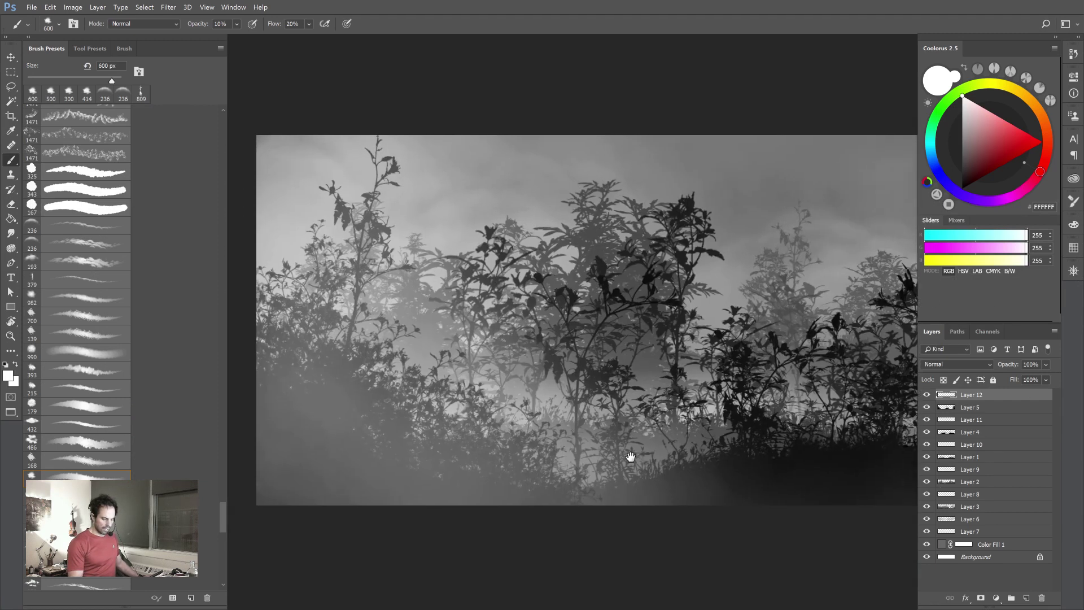
click(927, 397)
click(927, 397)
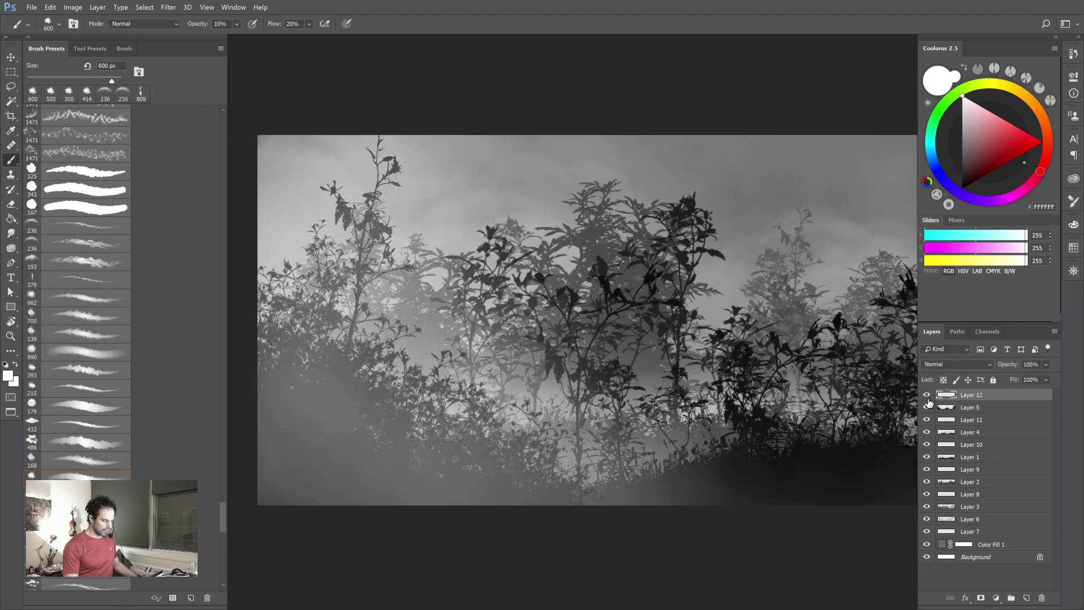
click(927, 397)
click(927, 397)
- Examine the misty foreground and the whole panorama without the interface
key(f)
key(f)
drag(732, 485, 445, 441)
key(ctrl+minus)
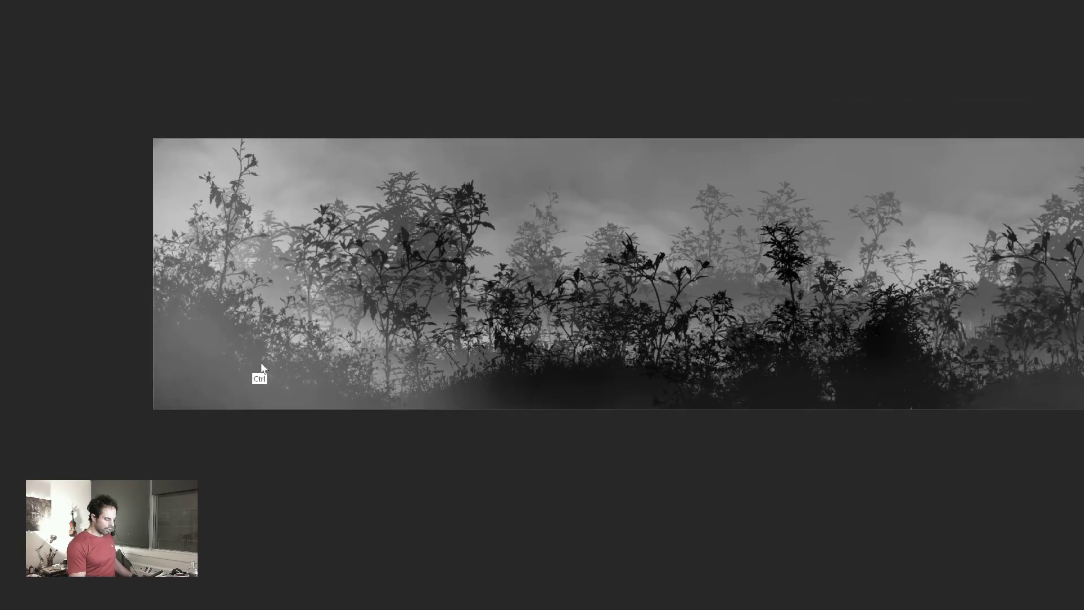
key(ctrl+minus)
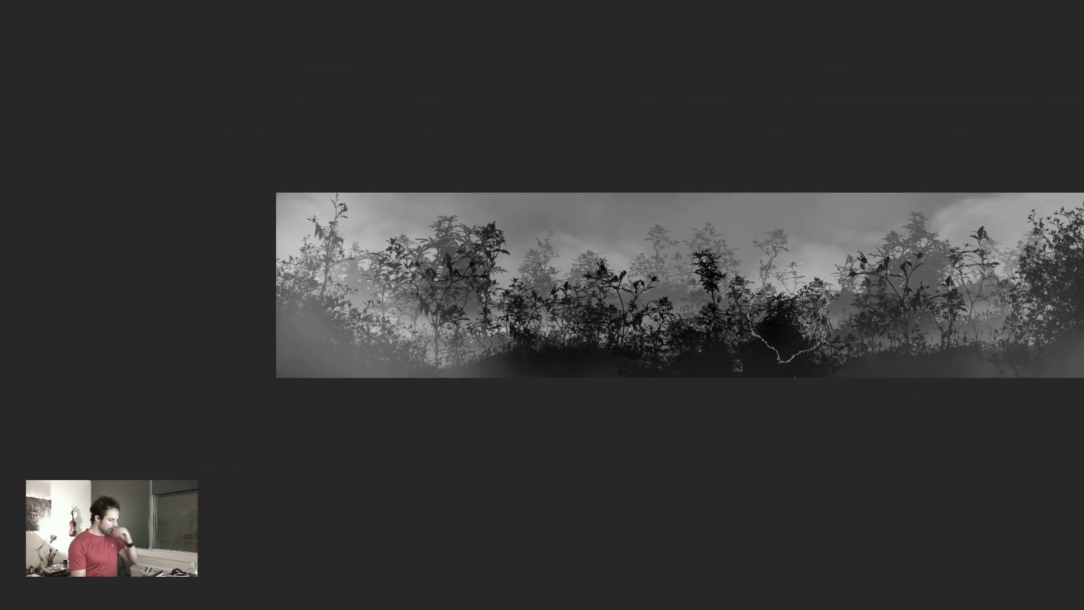
drag(735, 334, 659, 331)
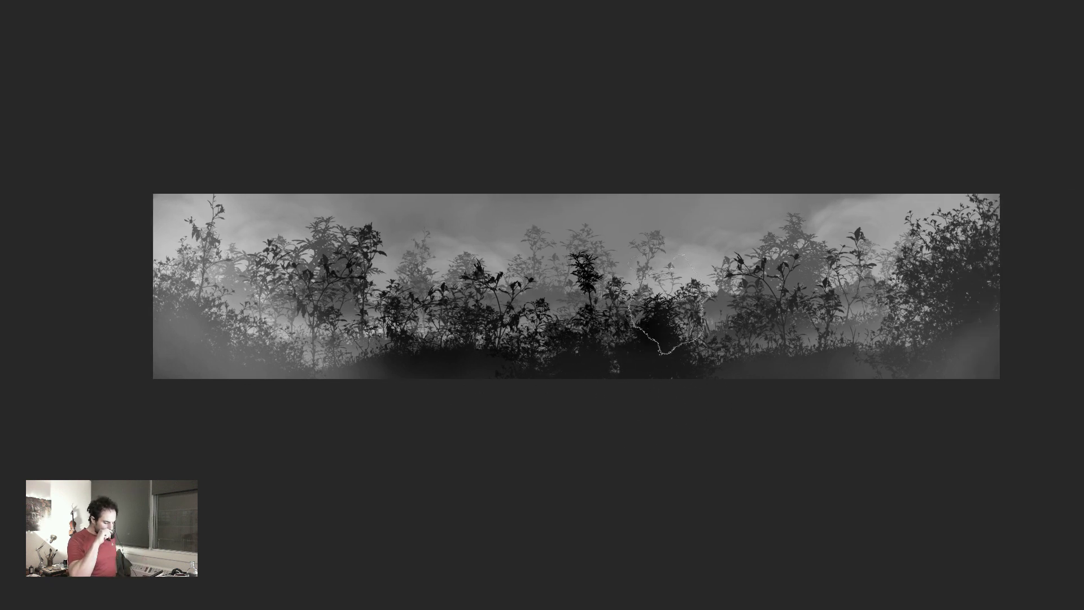
drag(759, 412, 635, 399)
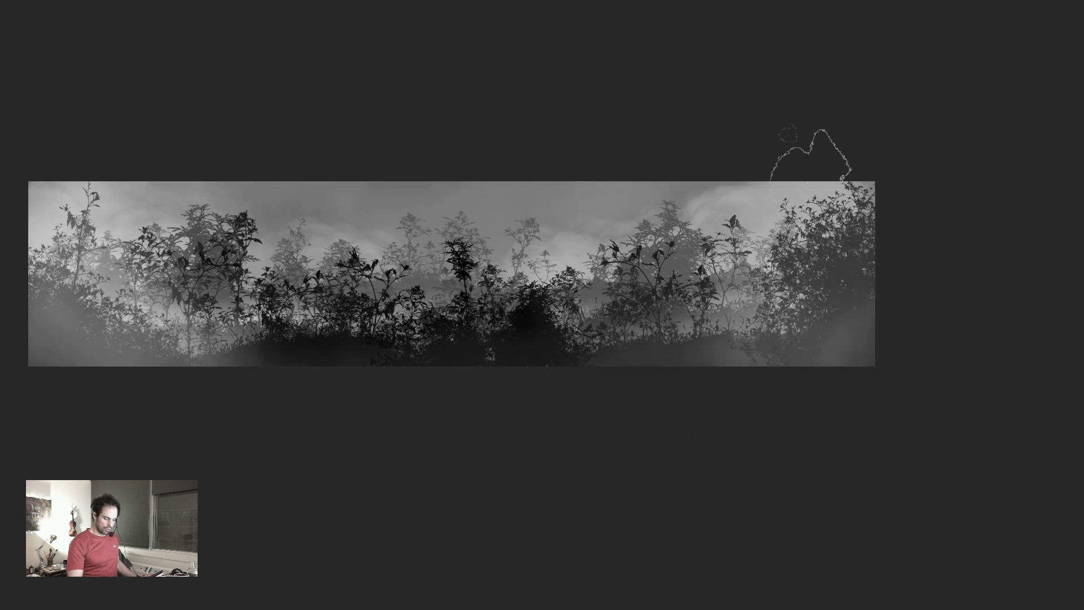
key(ctrl)
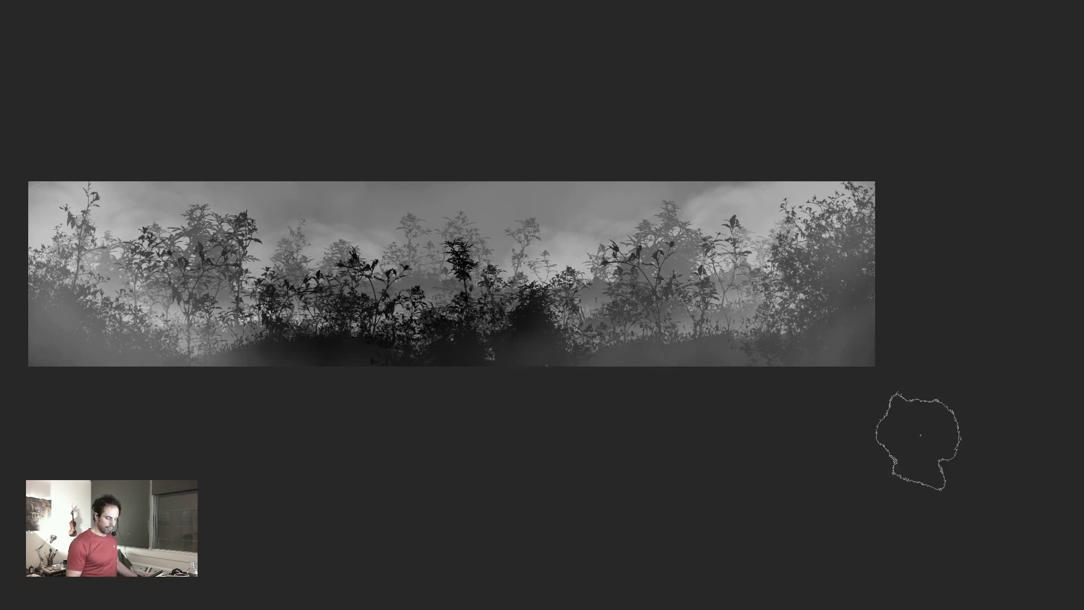
- Hide the mist and cloud Layers 12, 11, 10, 9, 8 and 6 for a comparison without atmosphere
key(Tab)
key(Tab)
key(Tab)
mouse_move(716, 451)
mouse_down()
mouse_move(748, 397)
mouse_move(791, 407)
mouse_up()
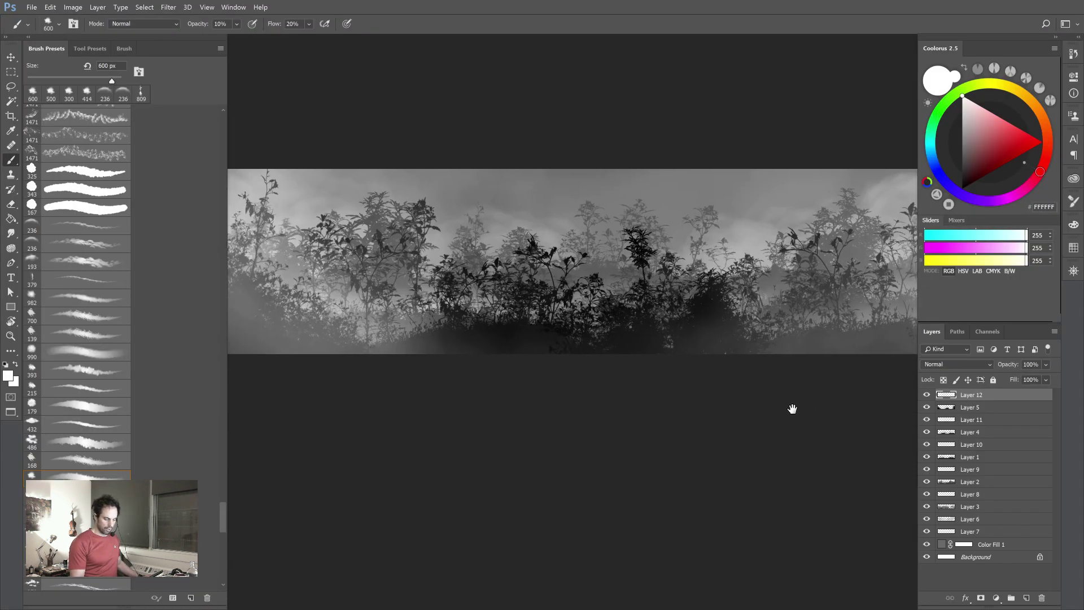
click(926, 395)
click(927, 420)
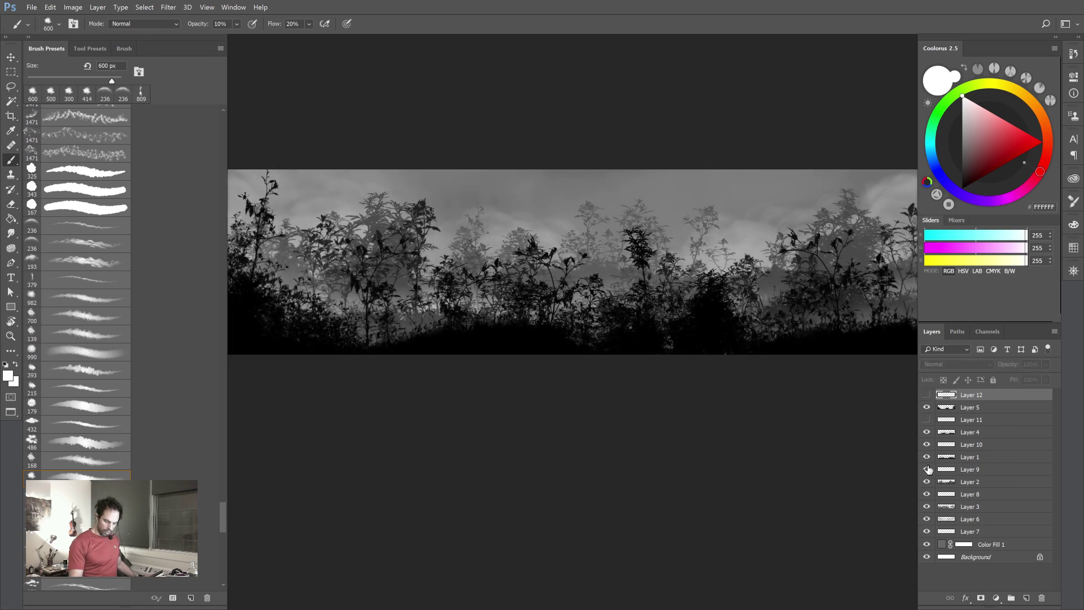
click(927, 445)
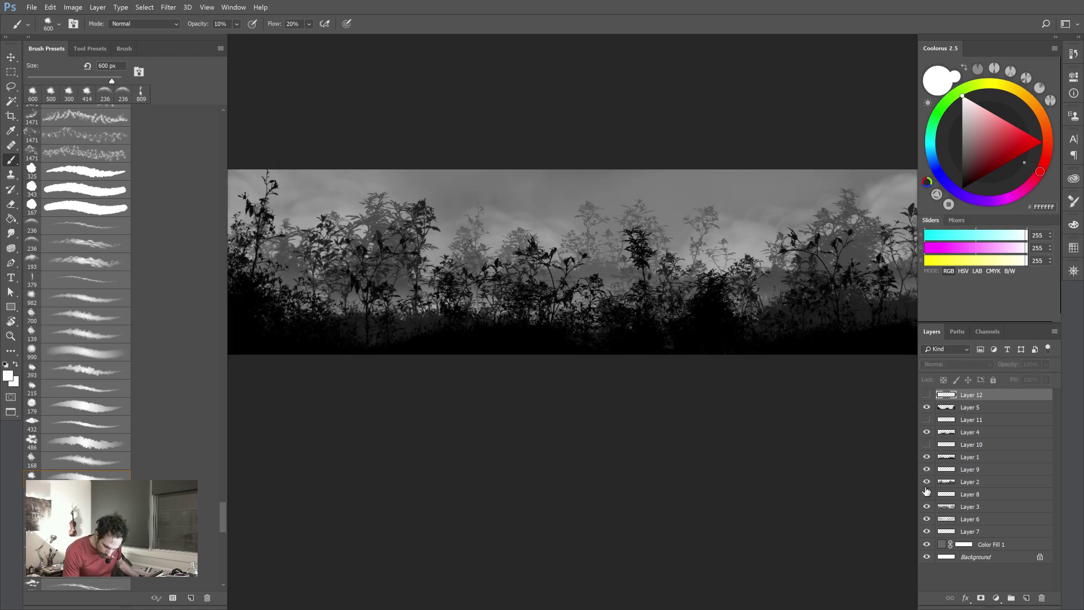
click(926, 469)
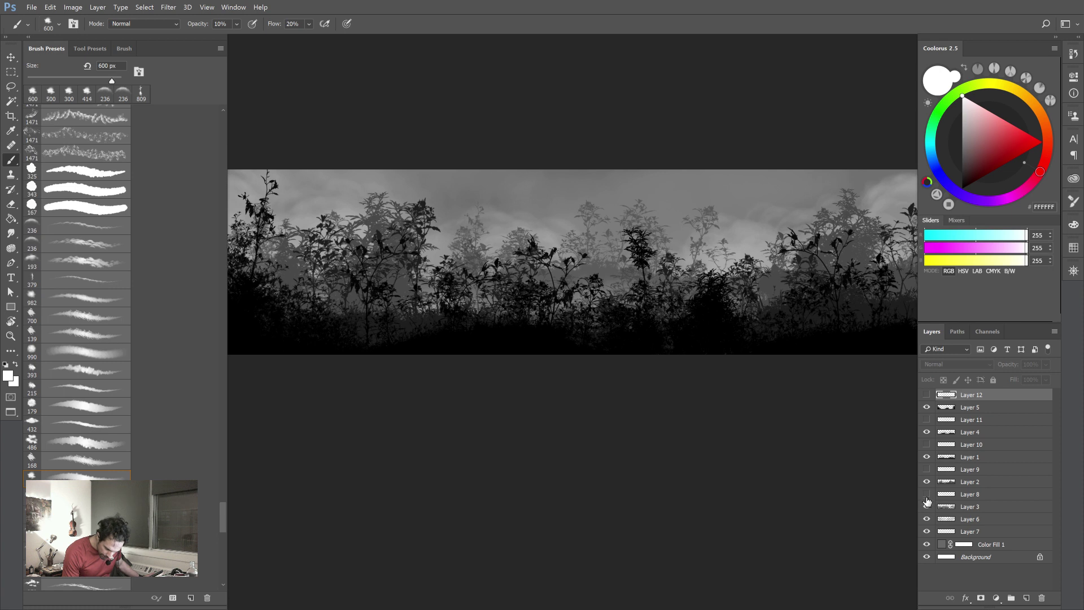
click(927, 520)
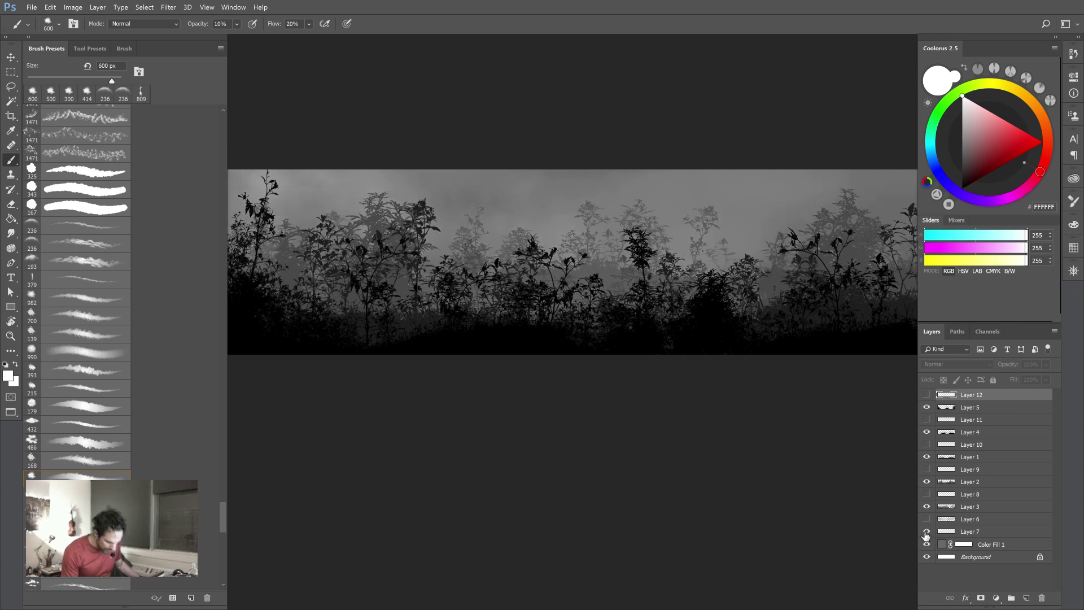
- Examine the mist-free vegetation silhouettes up close for how well the plant layers separate
drag(551, 480, 609, 487)
key(ctrl+plus)
key(ctrl+plus)
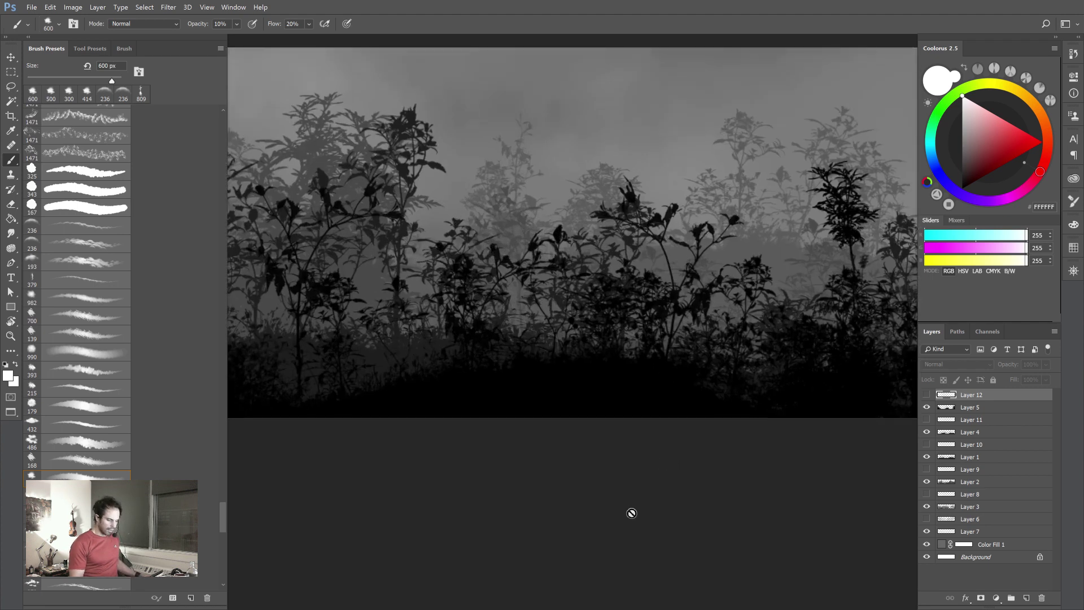
key(f)
key(f)
drag(605, 516, 657, 489)
key(f)
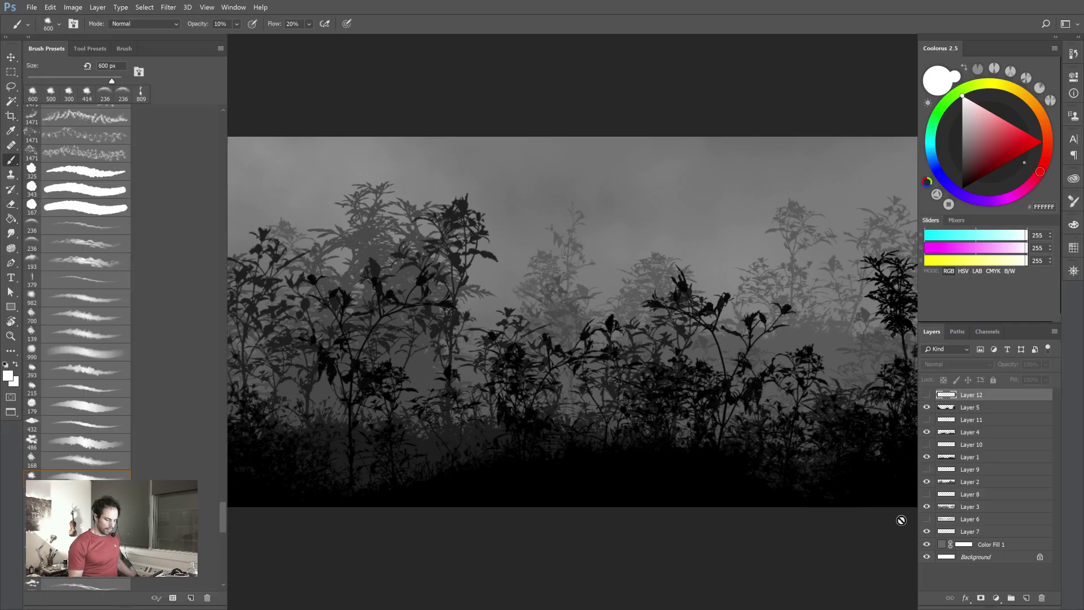
key(ctrl+minus)
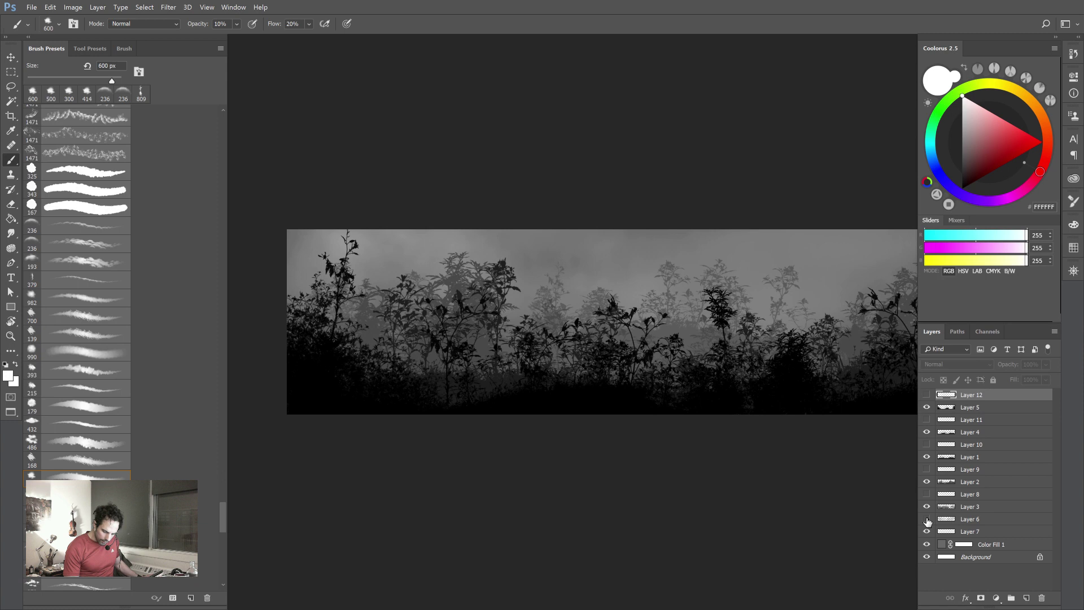
- Show the cloud and mist Layers 6, 8, 9, 10 and 11 again, working from the back forward
click(927, 520)
click(926, 495)
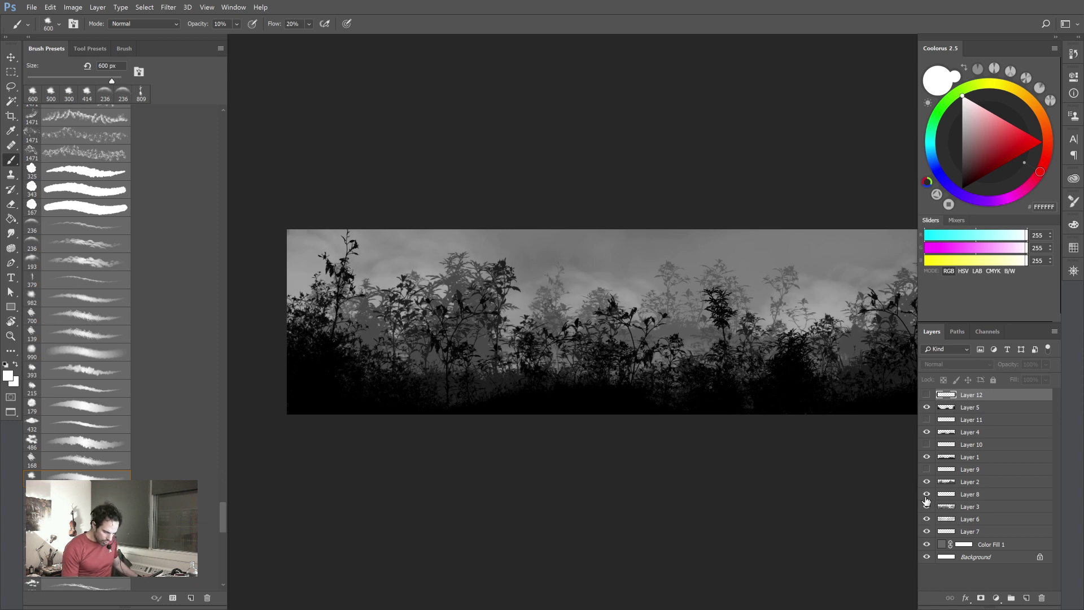
click(927, 470)
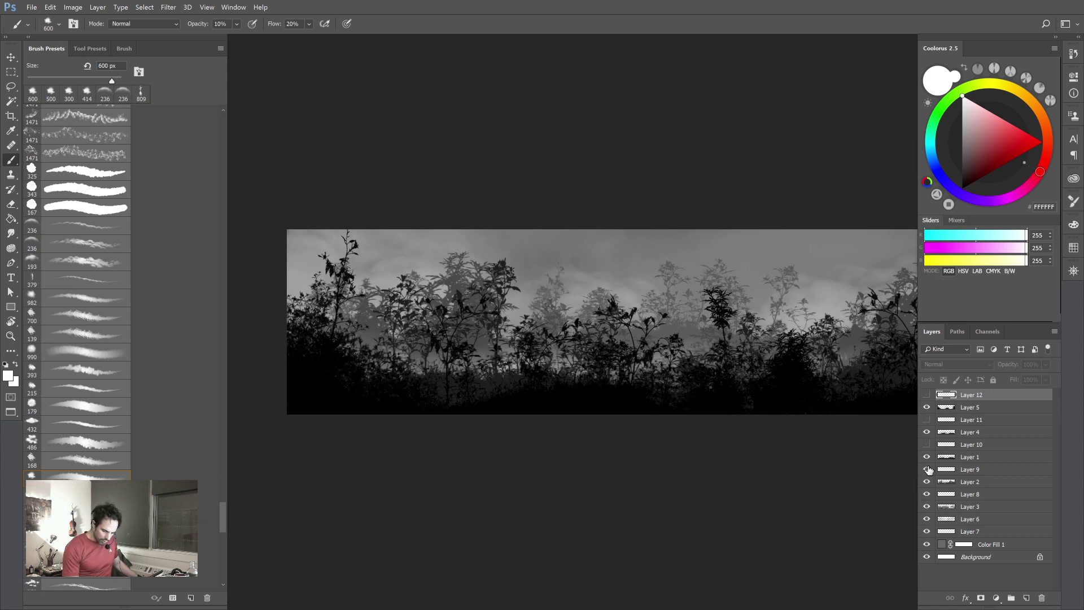
click(927, 445)
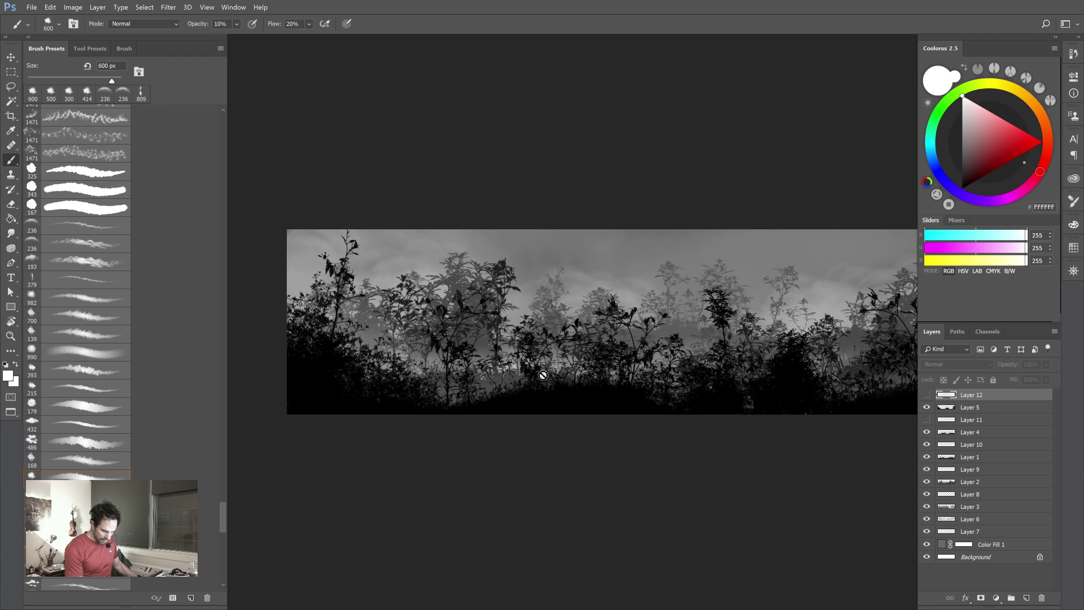
click(926, 420)
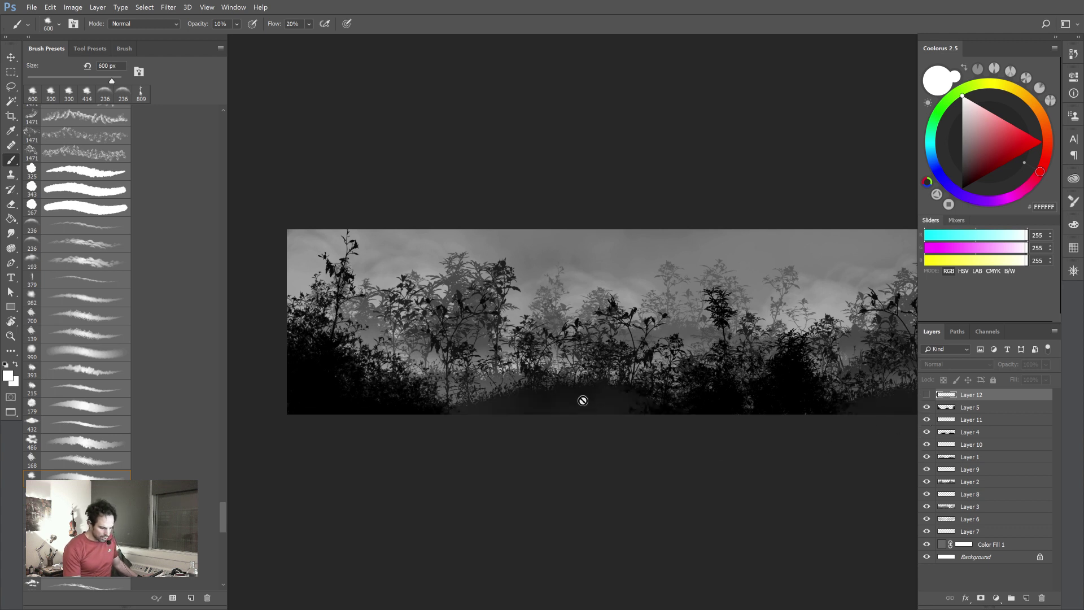
- Hide the mist on Layers 8 and 9
click(926, 496)
click(927, 471)
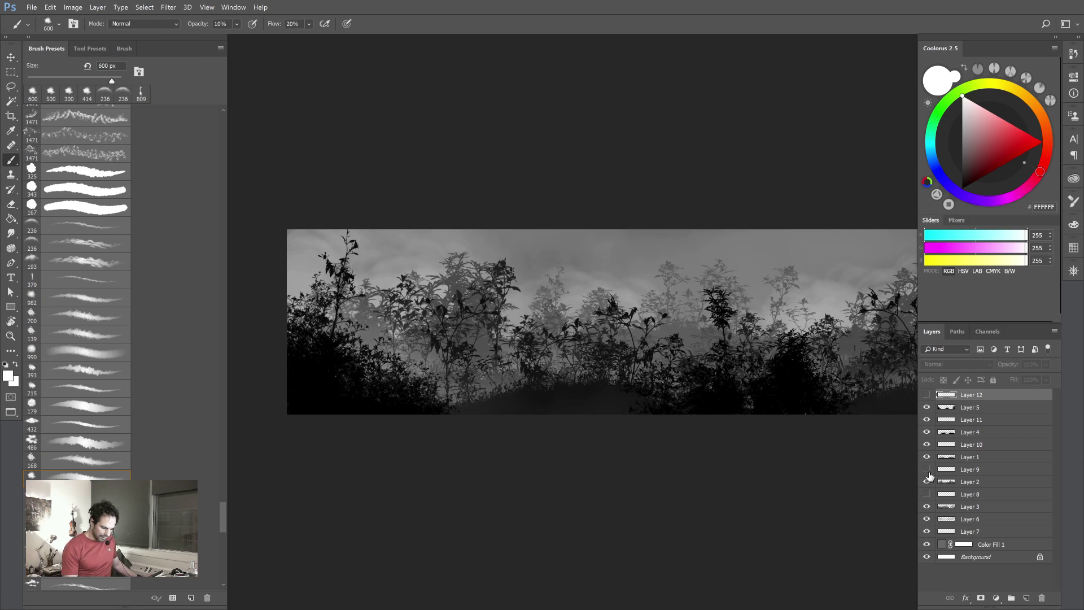
drag(881, 468, 719, 458)
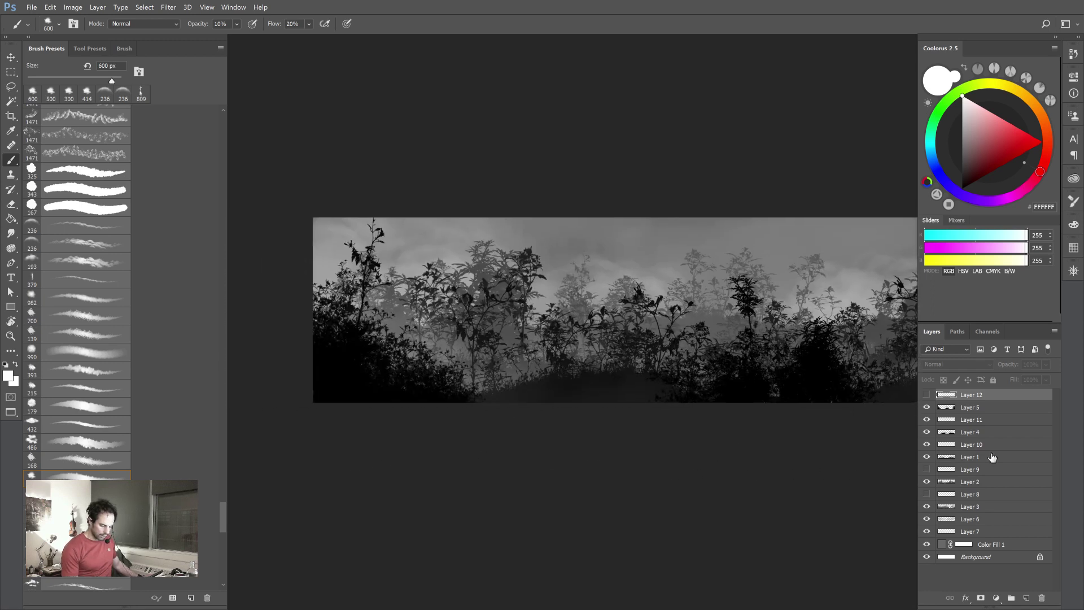
- Toggle Layer 10 off and on to check its mist, and move the layer above Layer 4
click(926, 445)
click(926, 446)
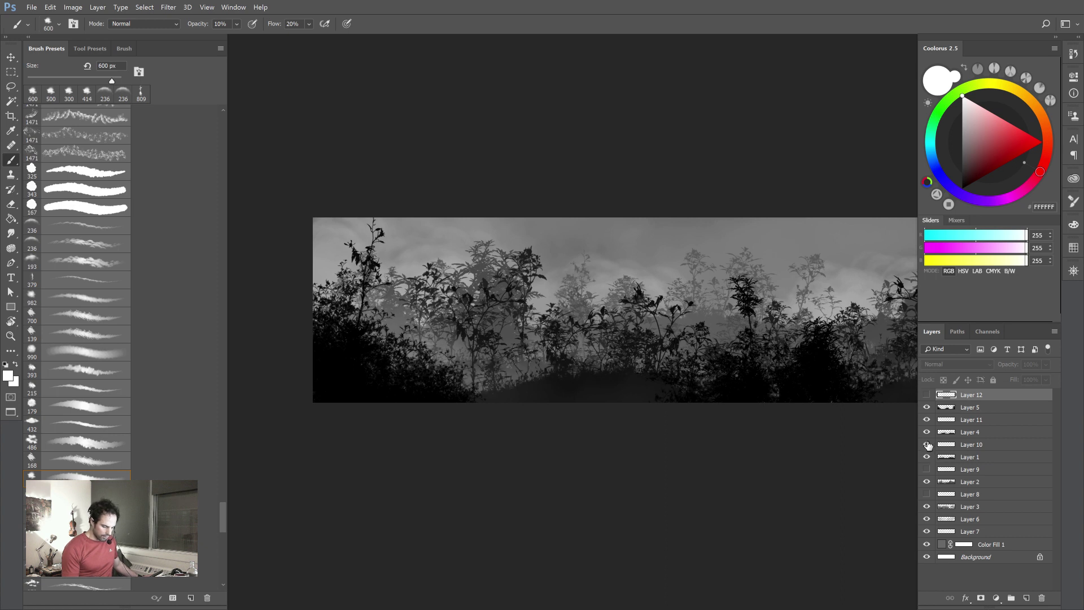
click(927, 444)
click(927, 445)
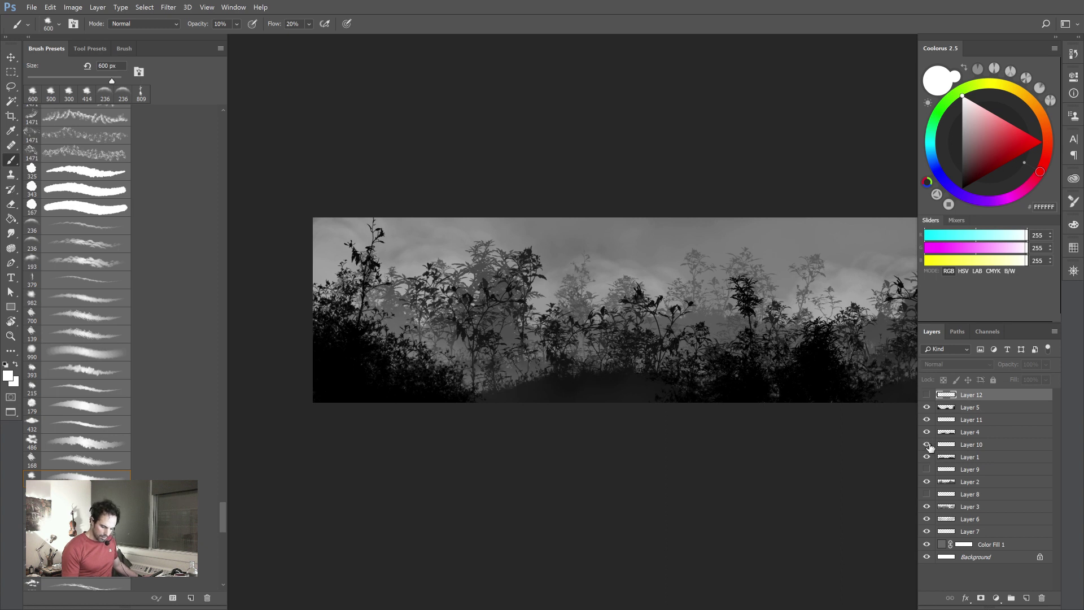
drag(985, 446, 989, 425)
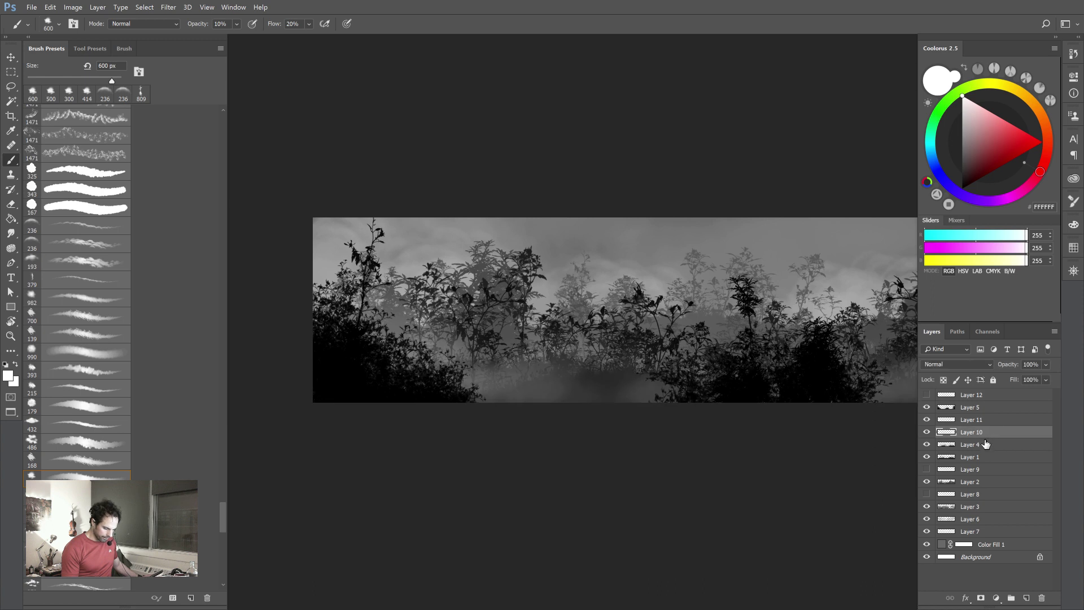
drag(692, 483, 569, 494)
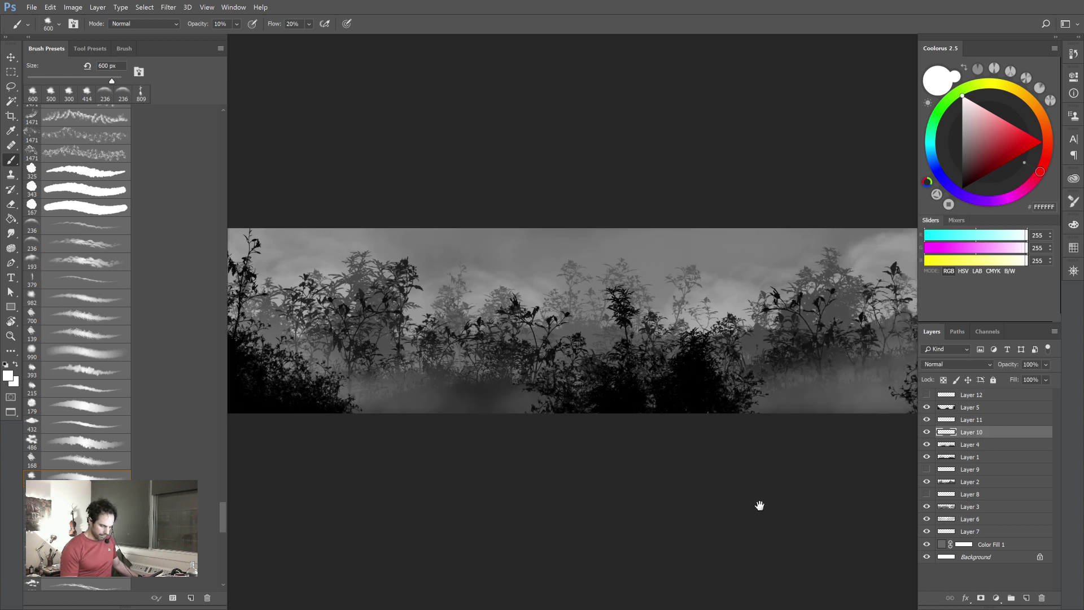
- Lower the opacity of the mist on Layer 10 to 25%
click(1009, 377)
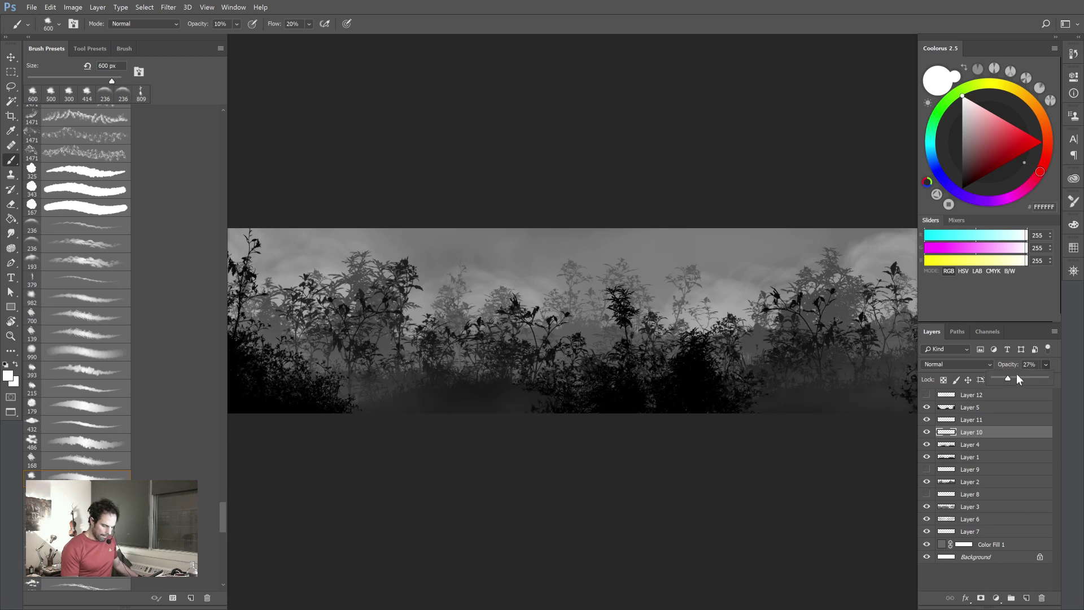
drag(1009, 377, 1003, 378)
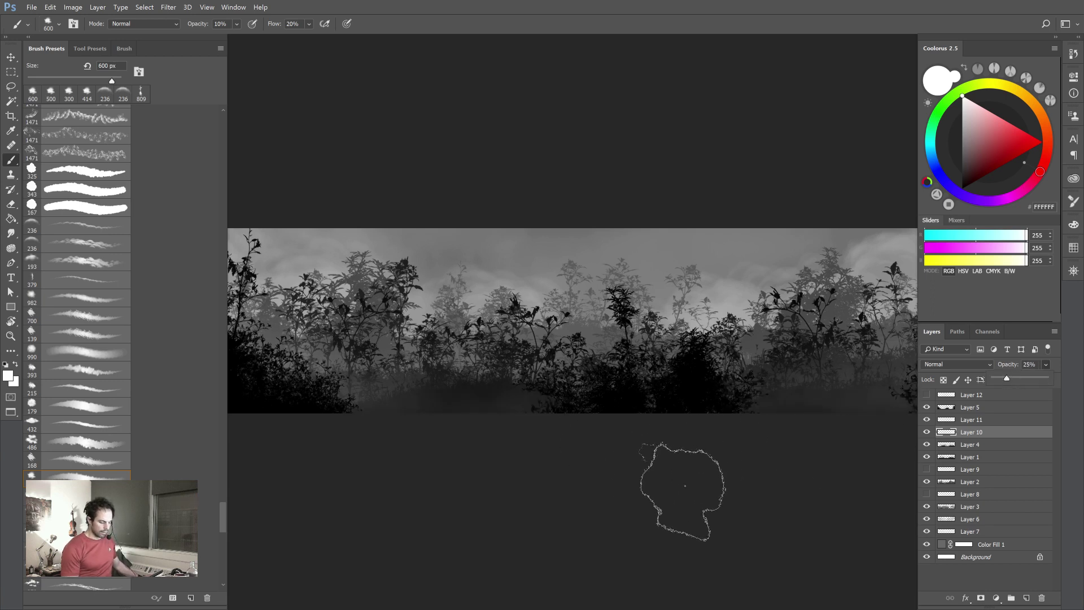
- Examine the whole vegetation image without the interface, near and far, to judge the depth with the fainter Layer 10 mist
key(f)
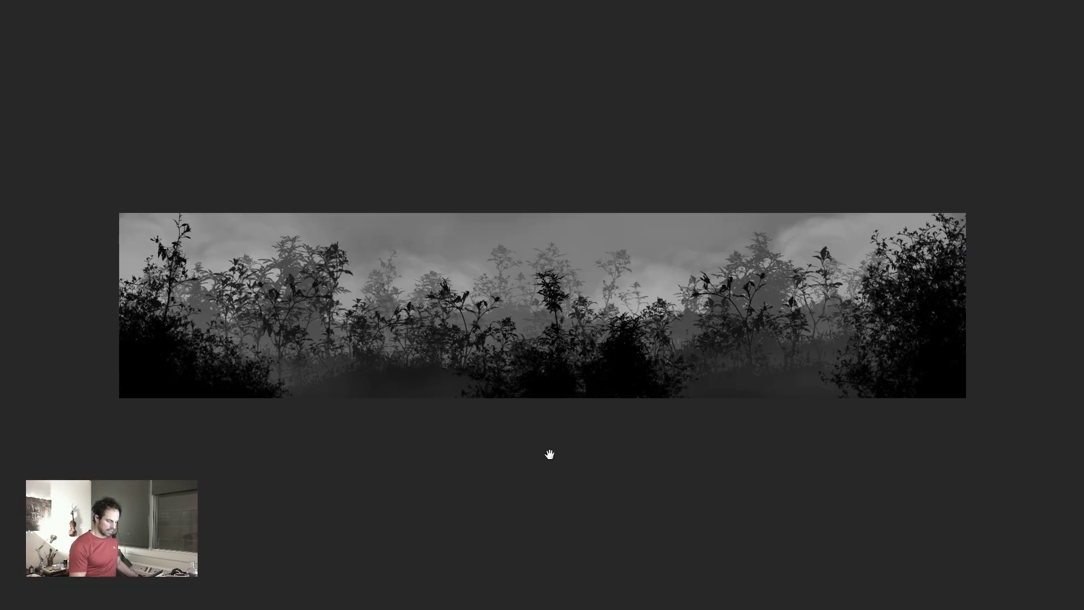
drag(549, 452, 591, 439)
key(ctrl+plus)
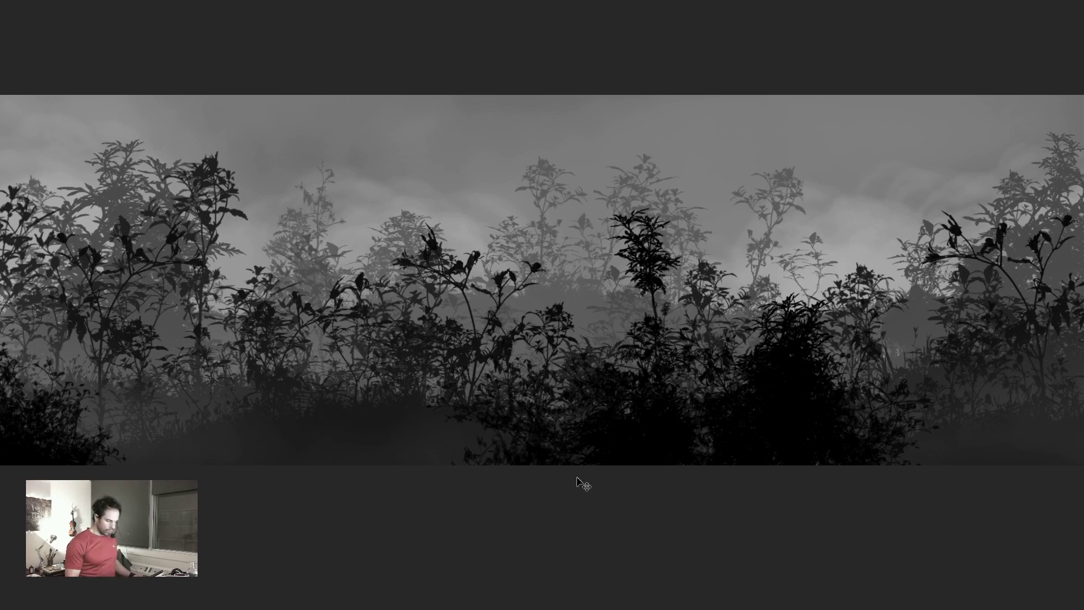
key(ctrl+minus)
key(ctrl+plus)
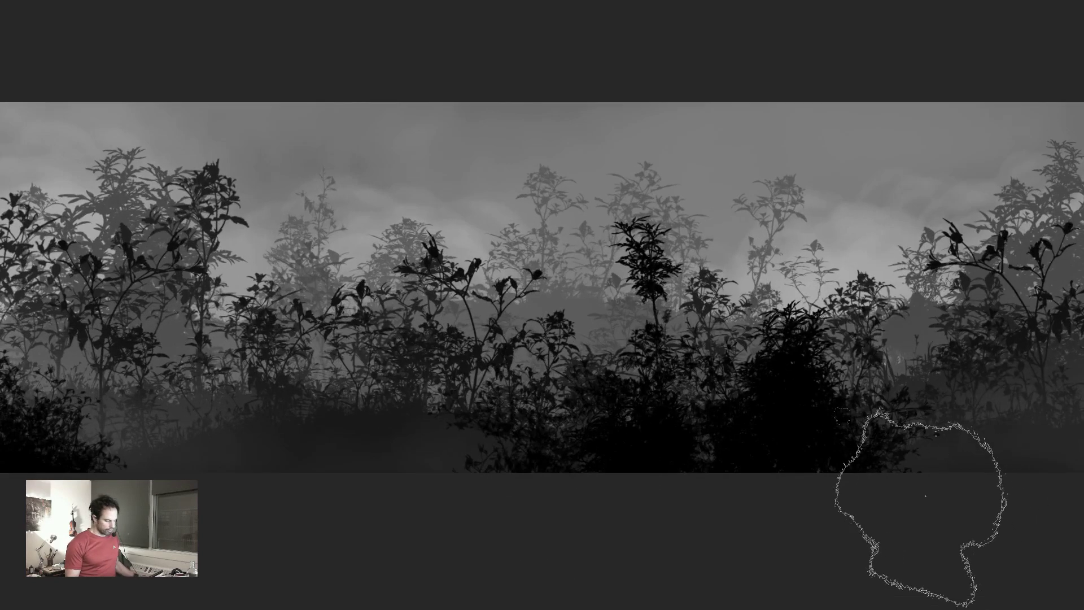
key(ctrl+minus)
key(ctrl+plus)
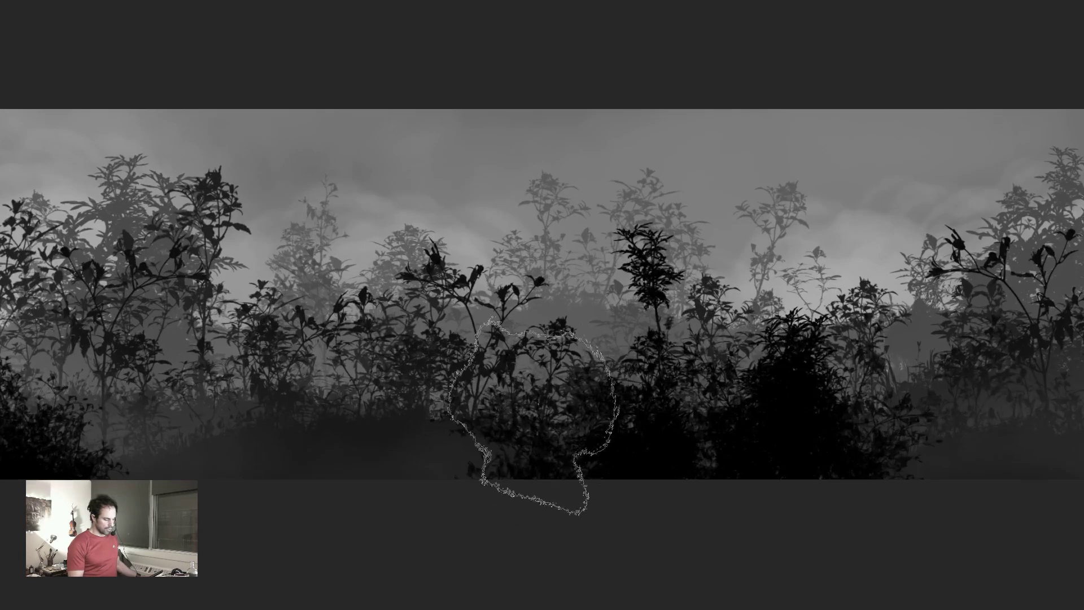
key(f)
key(f)
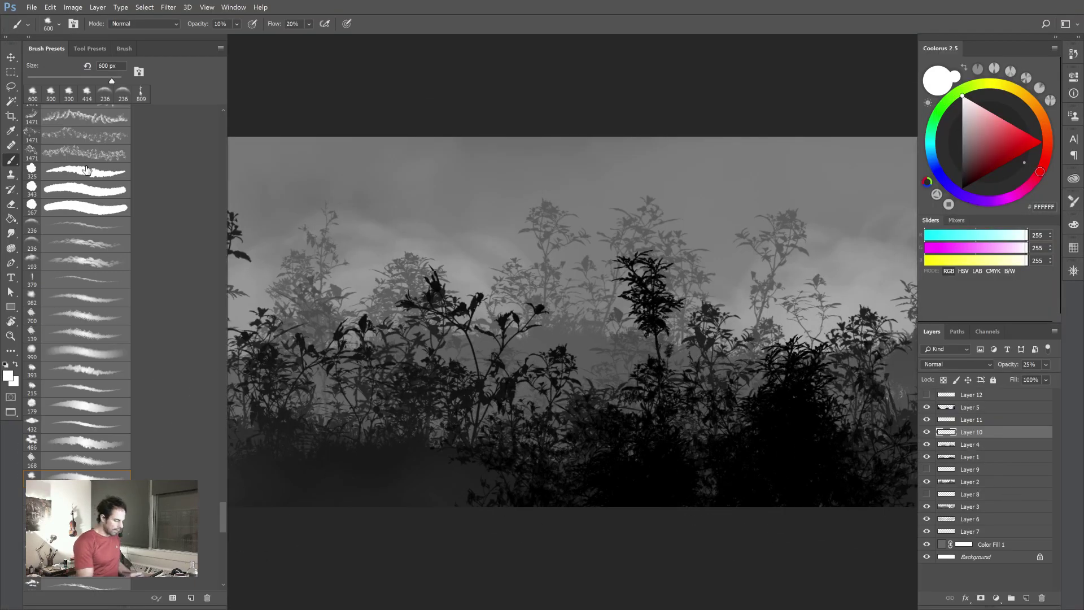
- Switch to the Smudge tool and load the Painterly Blend tool preset
click(11, 235)
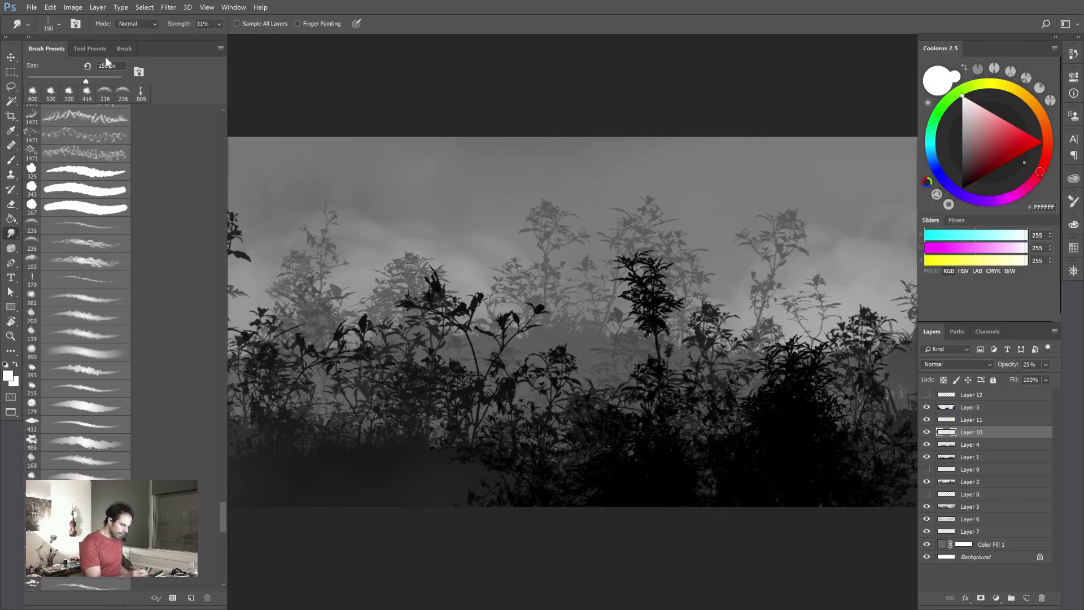
click(123, 49)
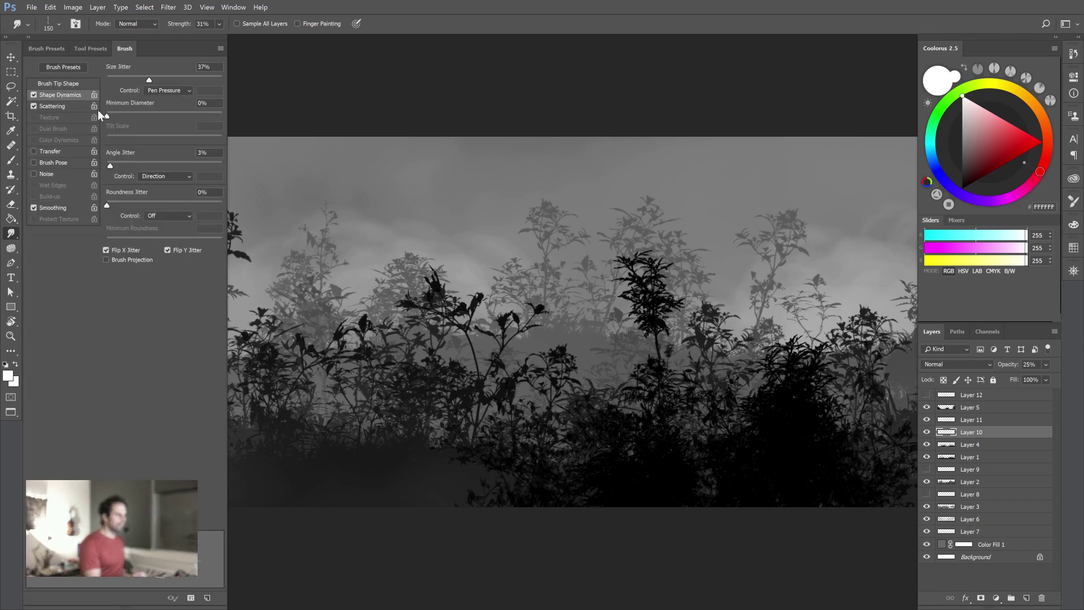
click(39, 49)
click(88, 50)
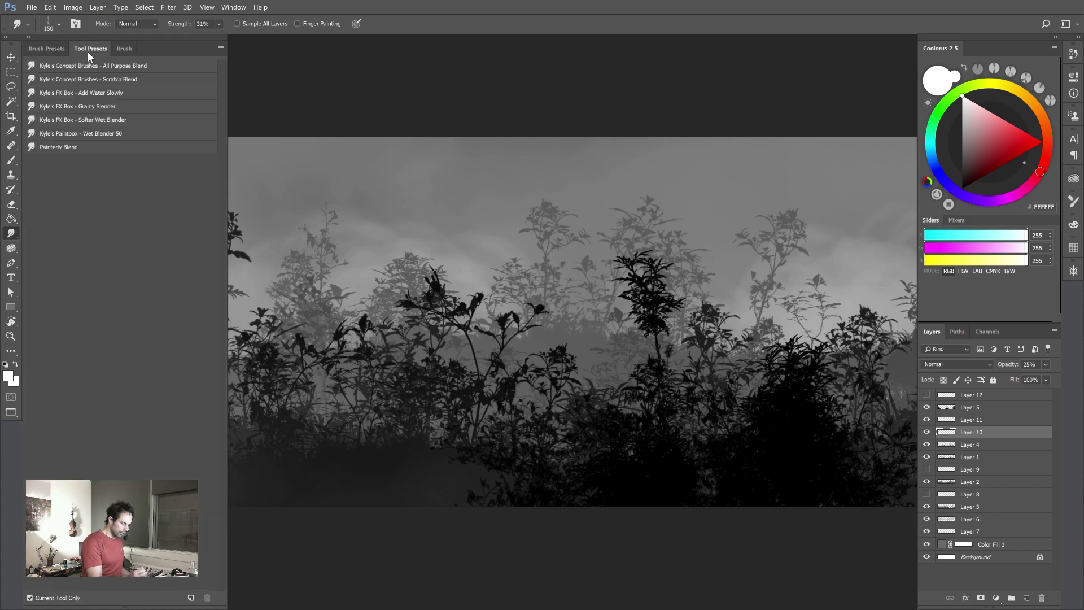
click(90, 149)
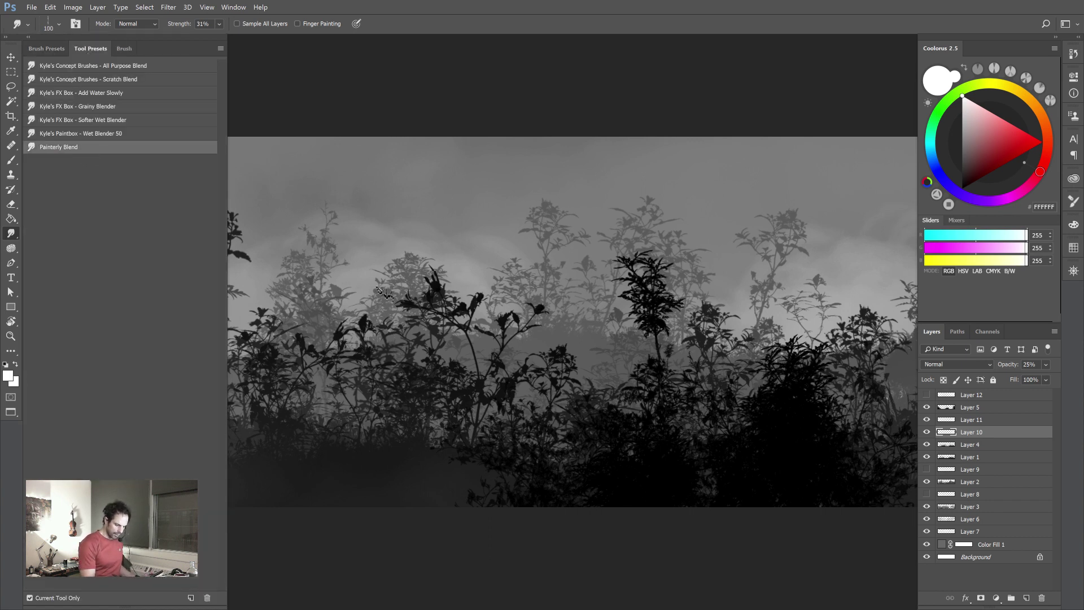
- Toggle Layer 2's visibility to identify its plants, select the layer and inspect the image's left half
key(f)
key(f)
drag(556, 469, 743, 470)
key(f)
click(927, 483)
click(927, 484)
click(967, 483)
key(f)
key(f)
drag(533, 457, 708, 449)
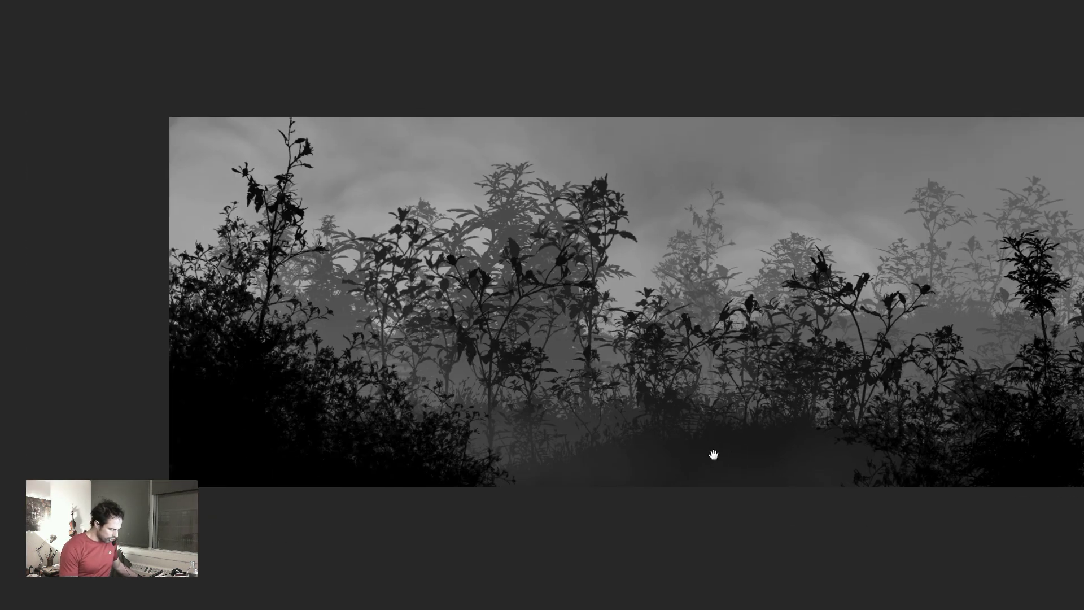
- Identify and select Layer 5, try smudging the foreground bush at the image's left edge, and undo the smudge
key(Tab)
click(928, 409)
click(927, 409)
click(960, 409)
key(f)
drag(534, 479, 624, 406)
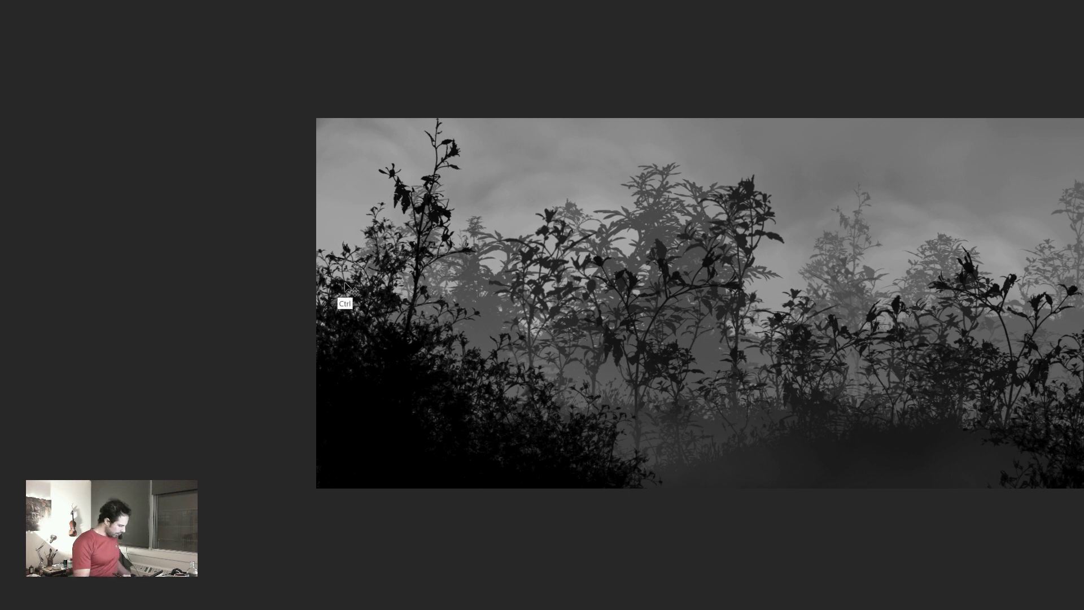
key(ctrl+plus)
drag(425, 314, 466, 324)
mouse_move(255, 267)
mouse_down()
mouse_move(267, 228)
mouse_move(280, 297)
mouse_move(296, 232)
mouse_up()
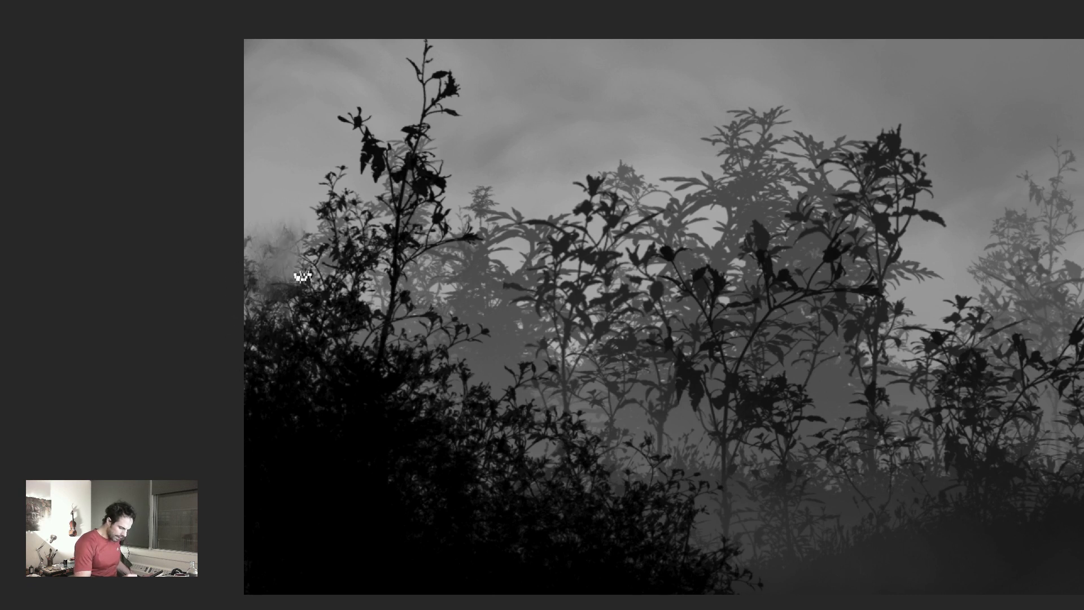
key(ctrl+z)
- Select Layer 4 and toggle its visibility to identify which plants it holds
drag(805, 452, 288, 444)
drag(650, 464, 646, 427)
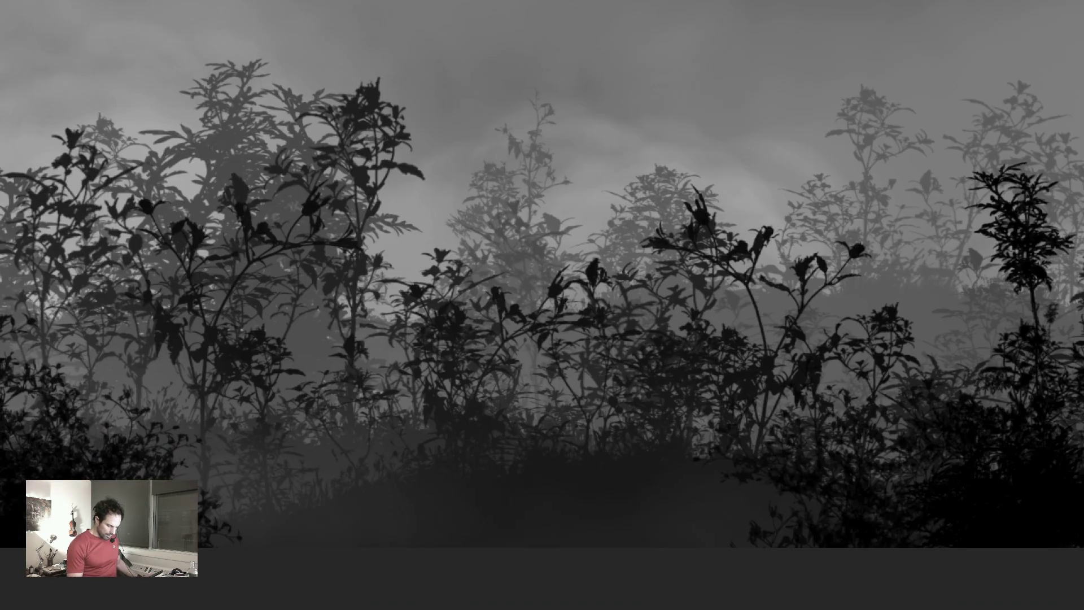
key(f)
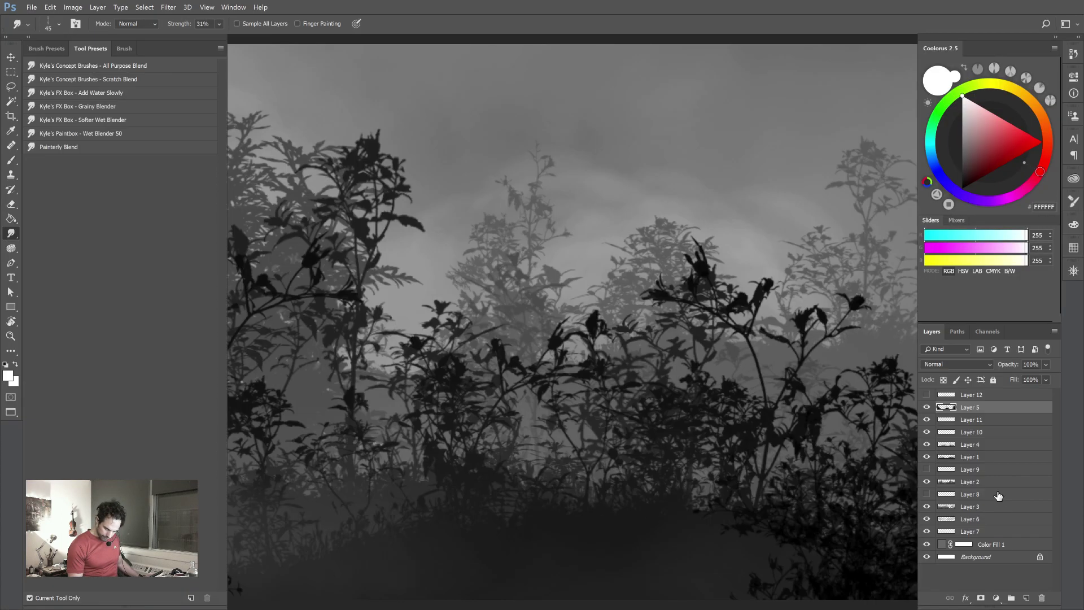
click(978, 449)
click(927, 444)
click(928, 444)
- Smudge the bases of the Layer 4 plants softly into the dark ground and check the transition across the image
key(f)
drag(516, 449, 703, 242)
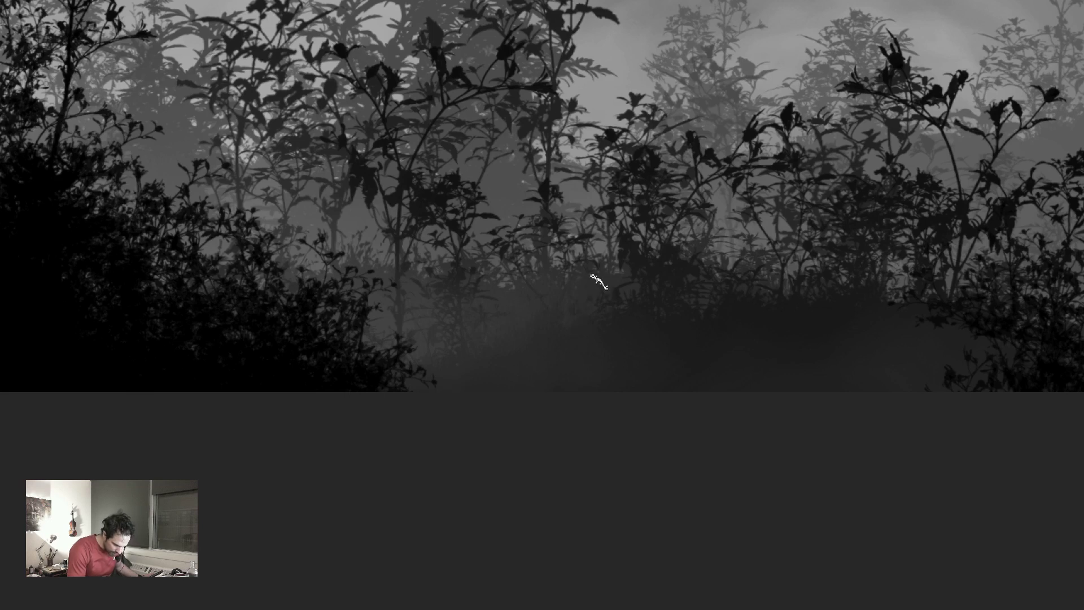
drag(749, 340, 678, 366)
drag(752, 352, 735, 394)
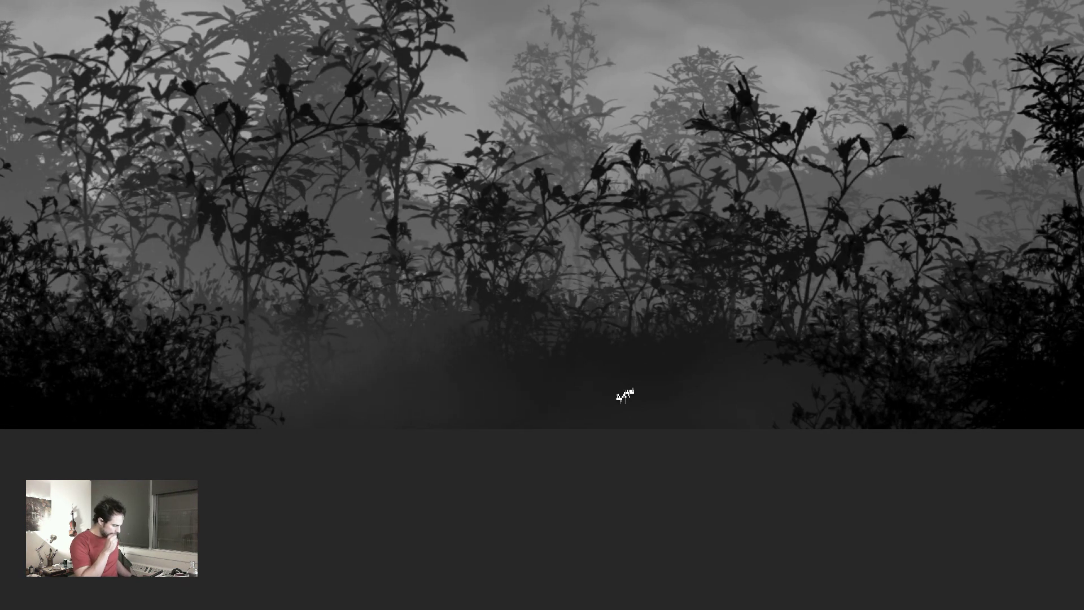
key(ctrl+minus)
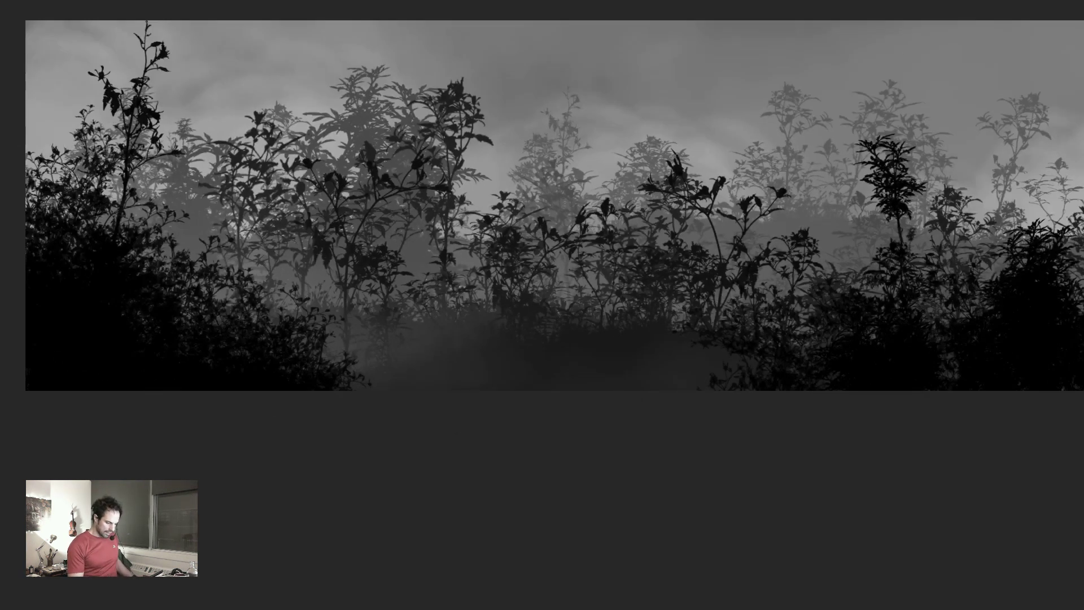
click(700, 376)
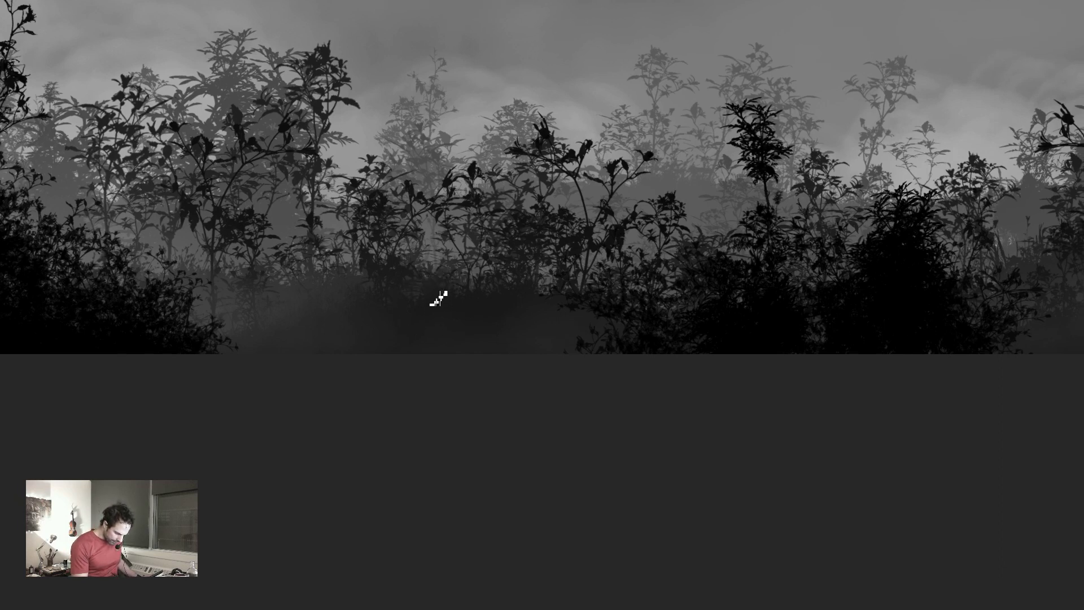
drag(710, 342, 301, 335)
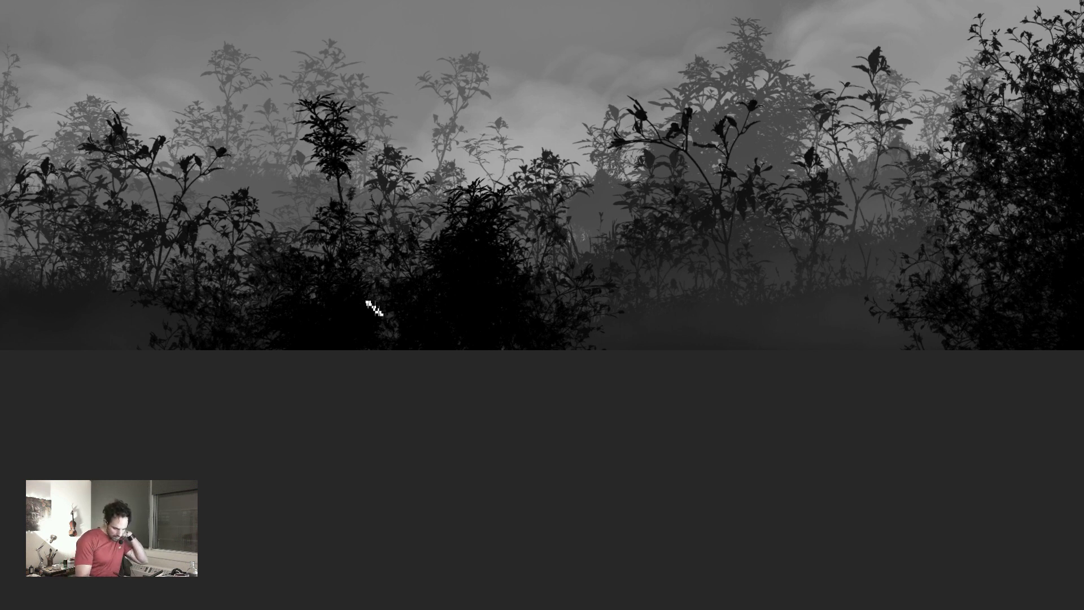
key(ctrl+plus)
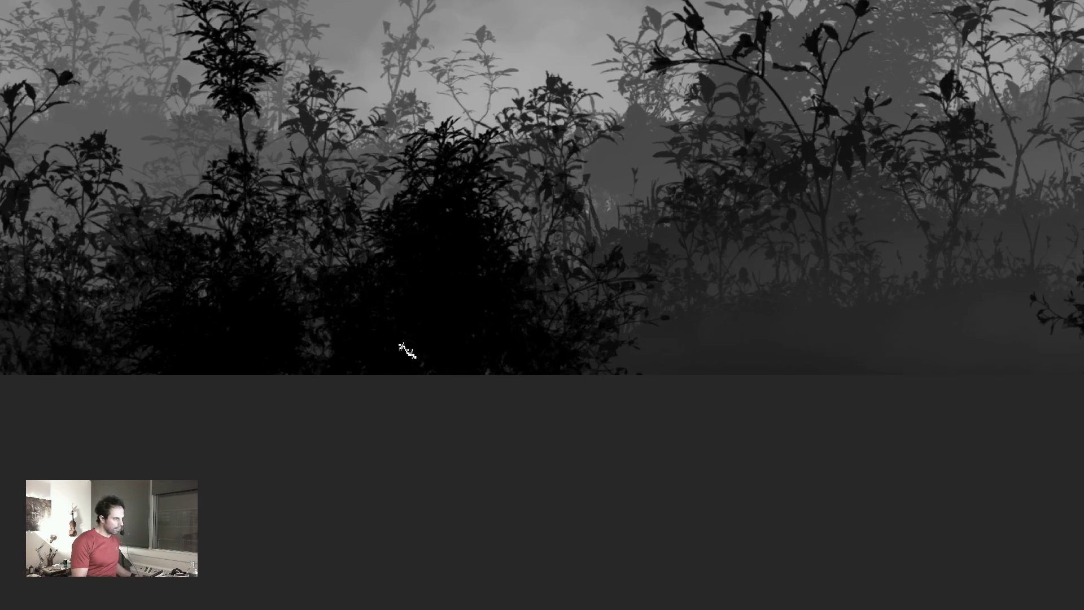
drag(530, 309, 692, 306)
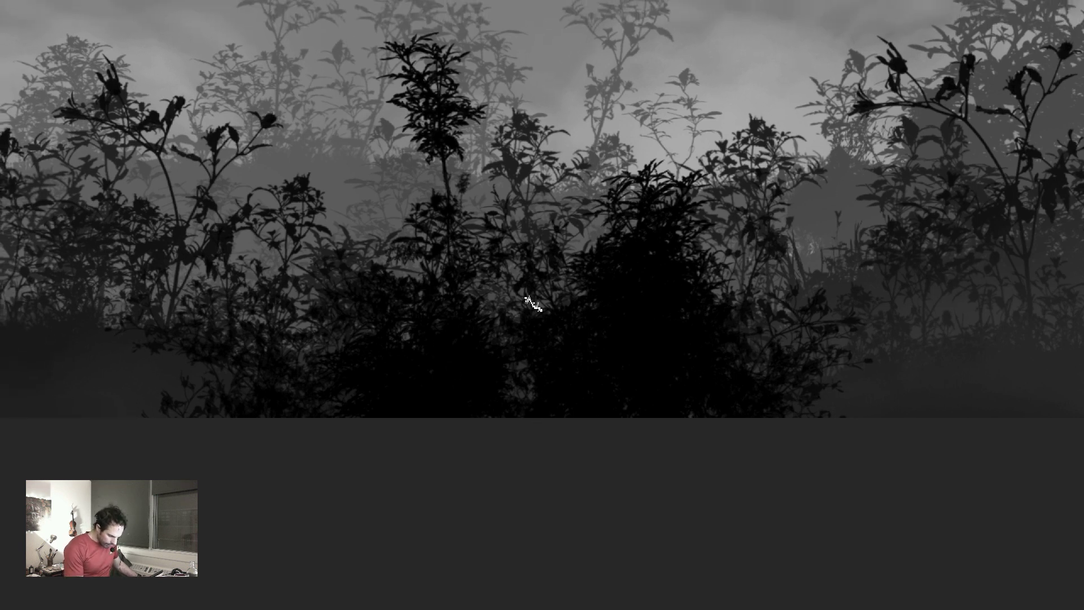
- Show the mist on Layer 9 again, toggle Layer 1 to identify its plants, and select Layer 1
key(f)
key(Tab)
click(927, 457)
click(927, 457)
click(927, 469)
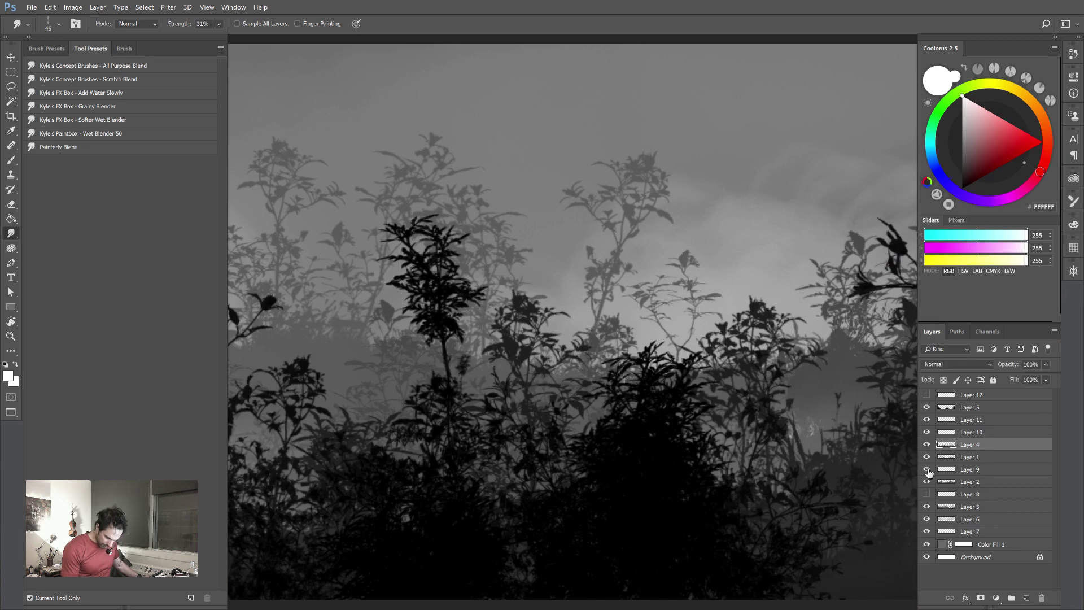
click(926, 457)
click(929, 460)
click(930, 458)
click(927, 457)
click(927, 457)
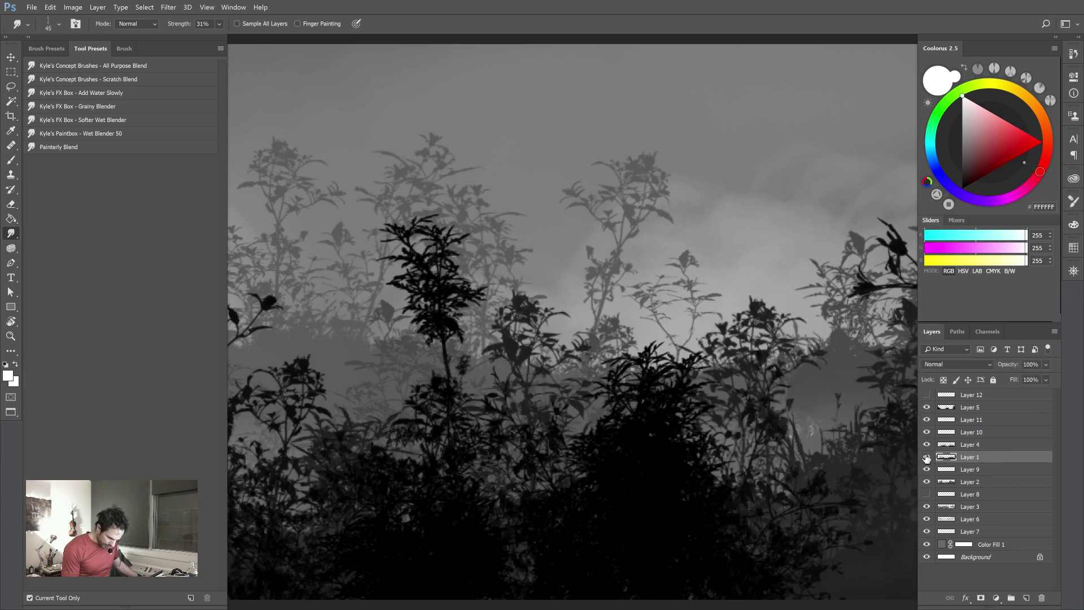
- Smudge the dense lower foliage of Layer 1 near the centre of the image
key(ctrl+plus)
drag(533, 497, 612, 327)
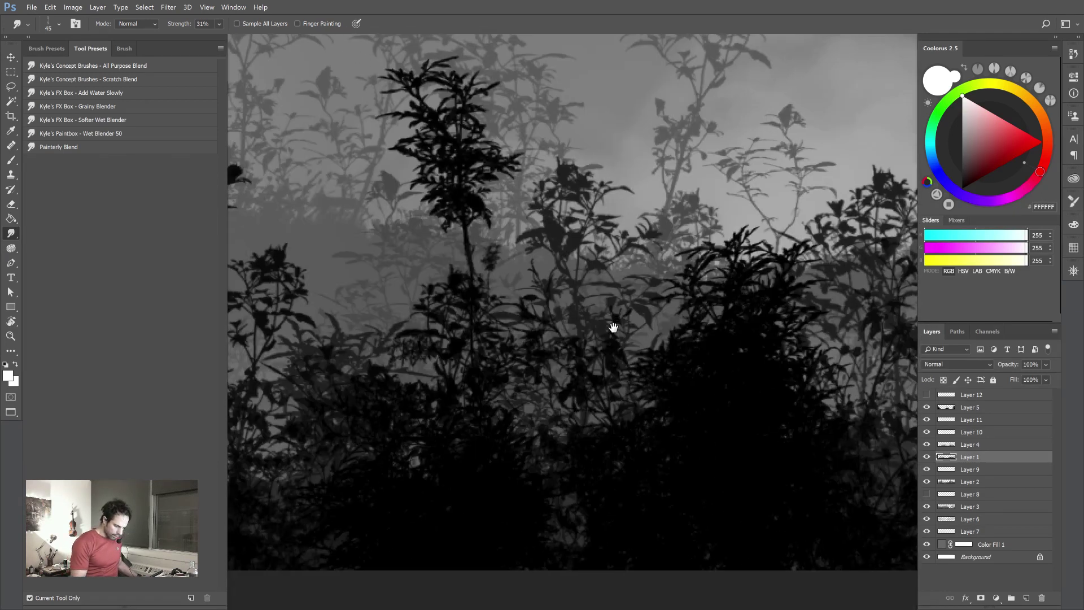
key(f)
drag(580, 463, 578, 382)
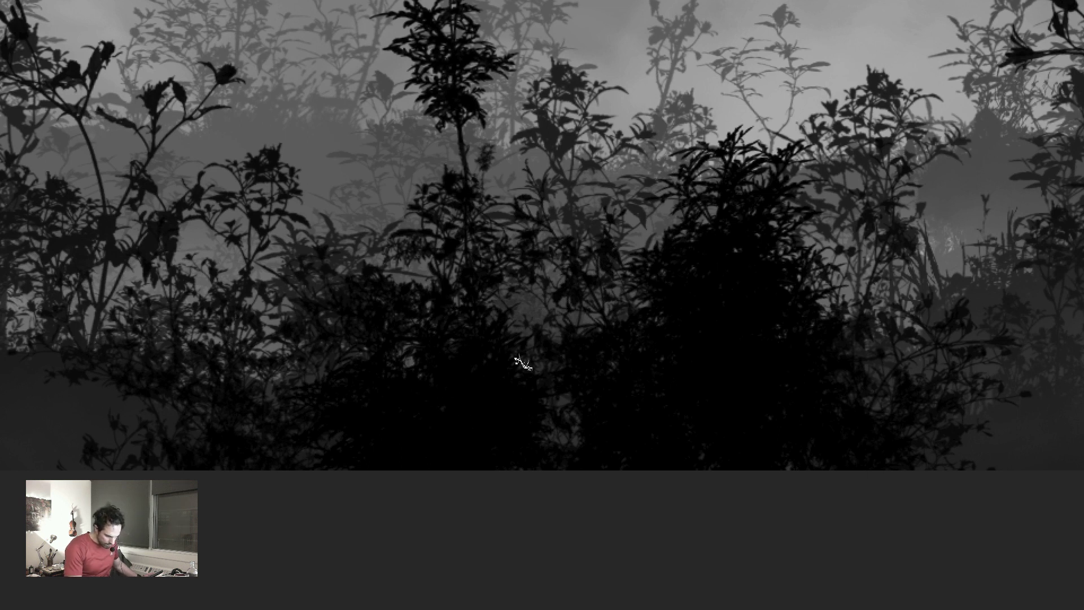
drag(720, 441, 480, 392)
mouse_move(691, 389)
mouse_down()
mouse_move(629, 417)
mouse_move(692, 389)
mouse_up()
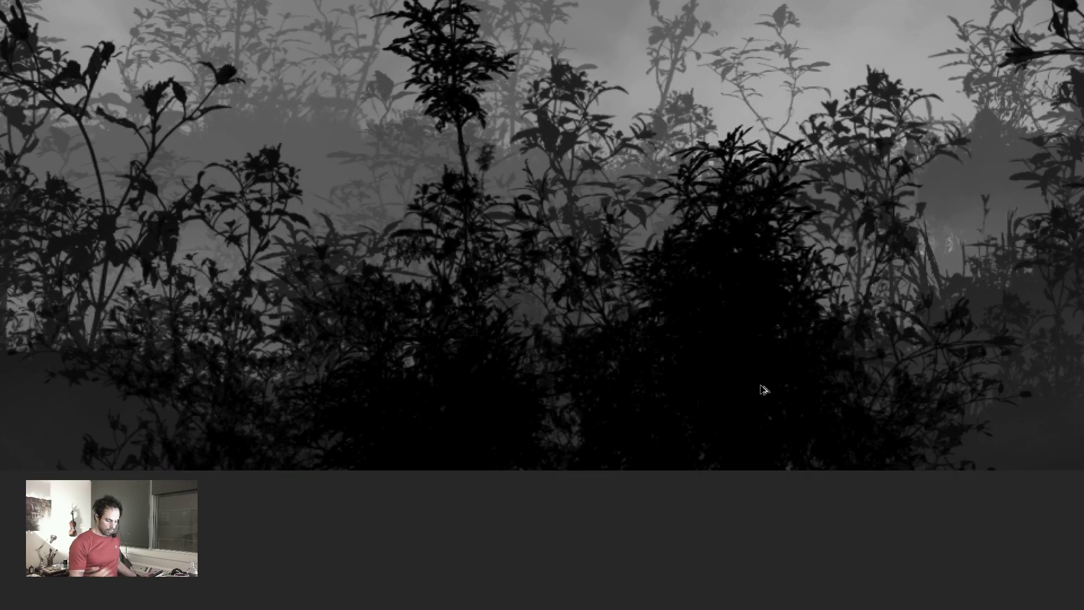
- Raise Layer 1's lightness to +12 with Hue/Saturation and check the result across the image
key(f)
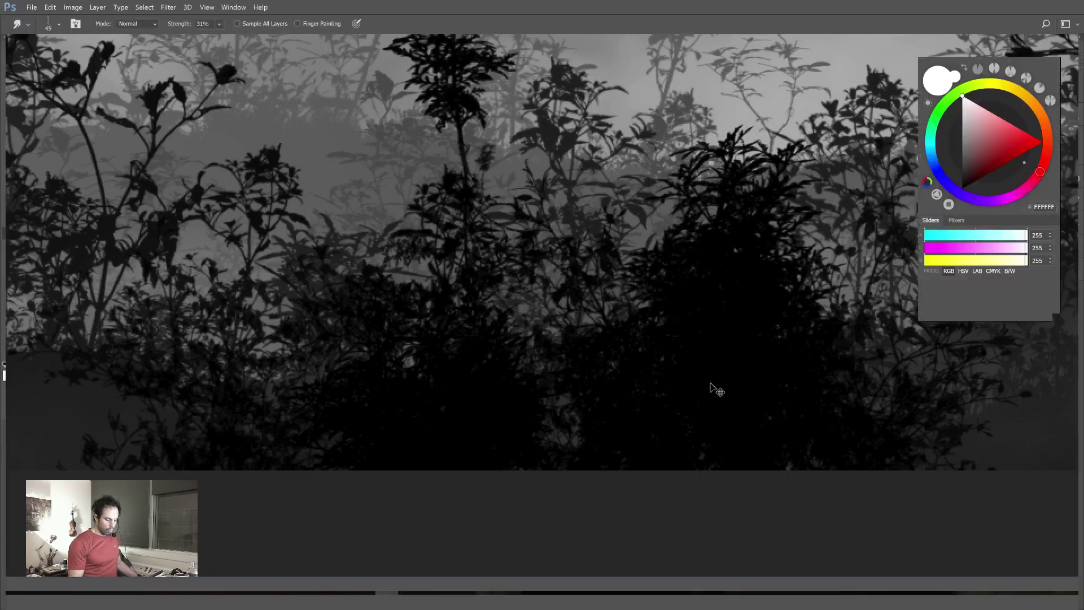
key(ctrl+u)
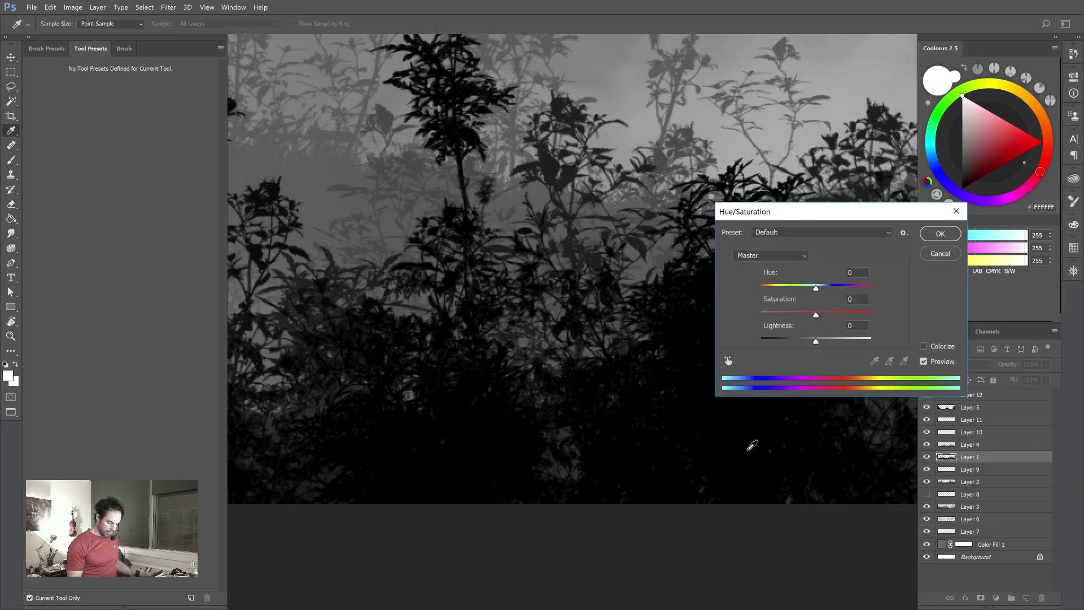
drag(817, 346, 826, 345)
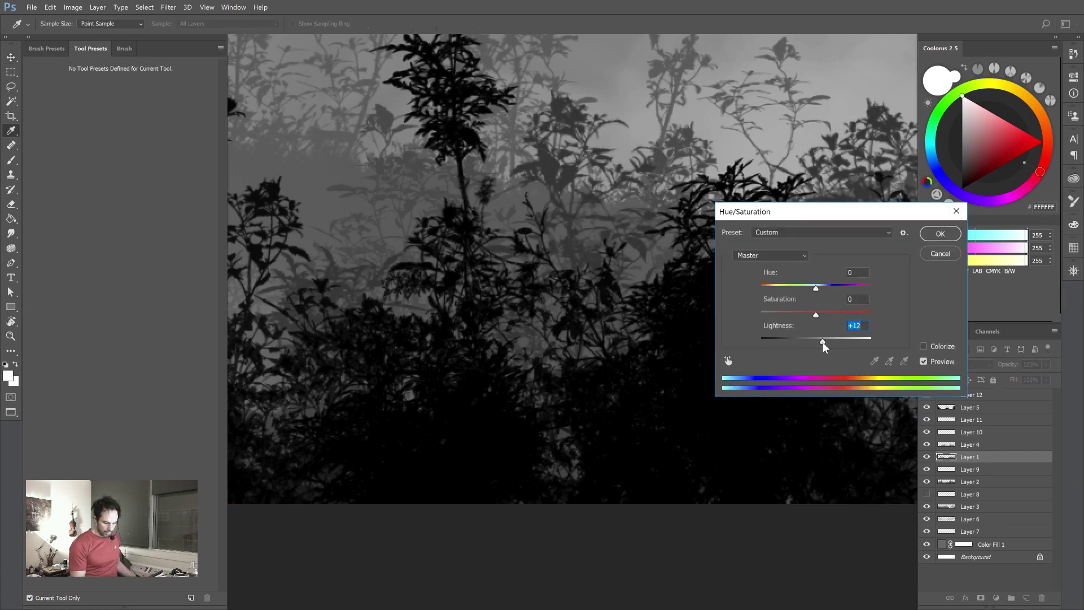
key(Return)
key(ctrl)
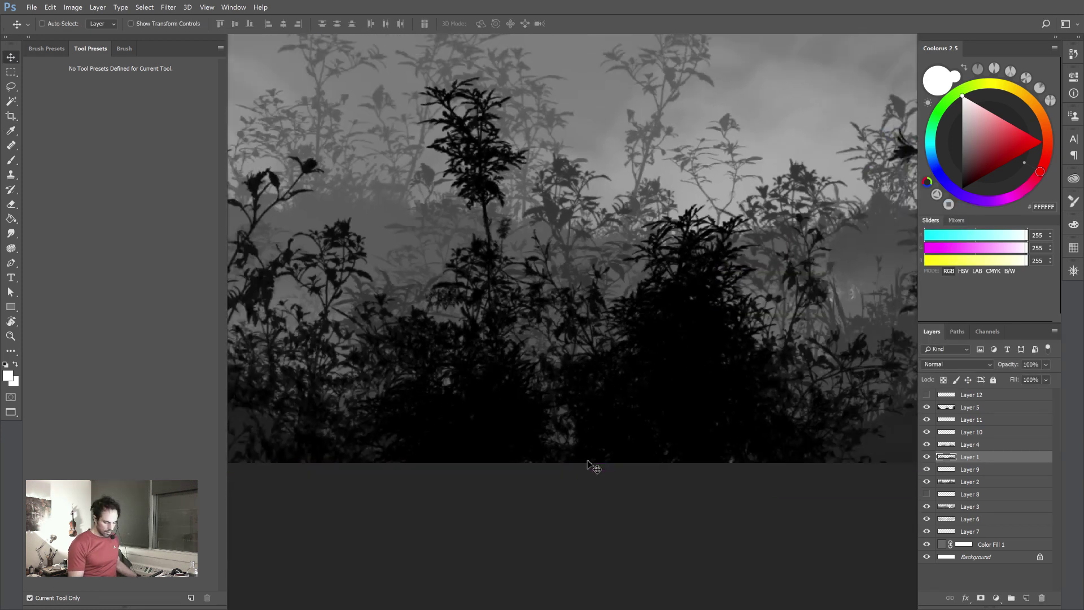
key(f)
drag(665, 427, 876, 363)
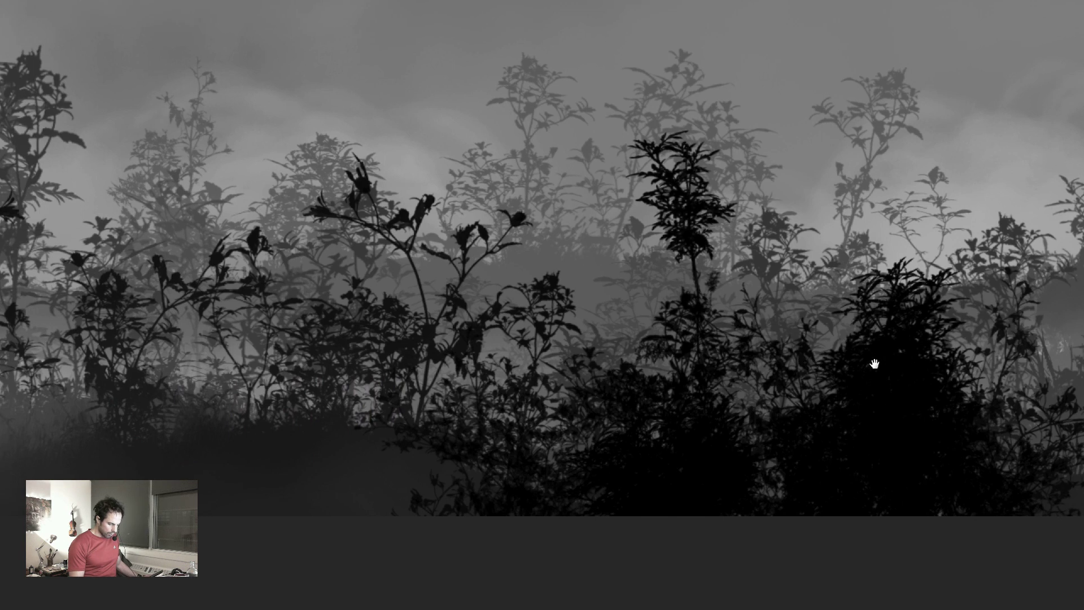
drag(852, 446, 253, 472)
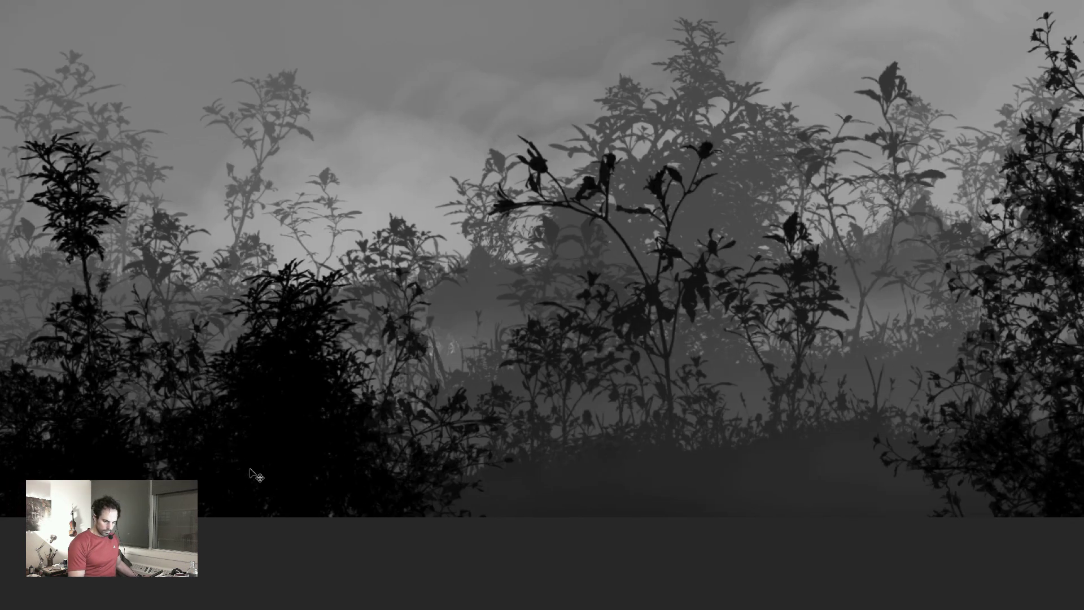
key(ctrl+minus)
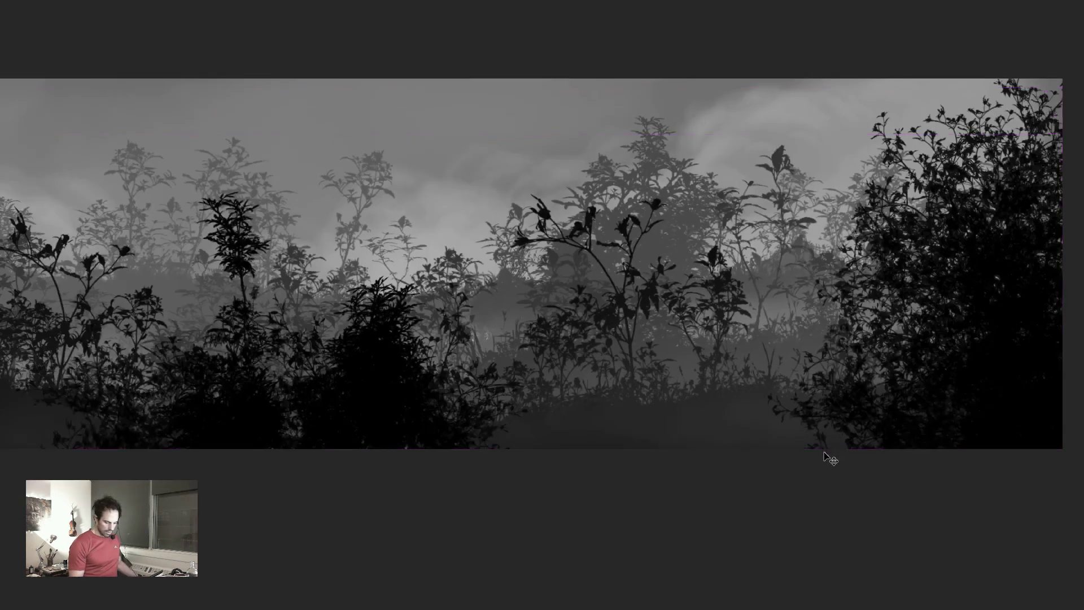
- Adjust Layer 1's lightness to +3 with Hue/Saturation, testing darker extremes first, and check the result across the image
key(ctrl+u)
mouse_move(817, 345)
mouse_down()
mouse_move(750, 350)
mouse_move(839, 344)
mouse_move(823, 348)
mouse_up()
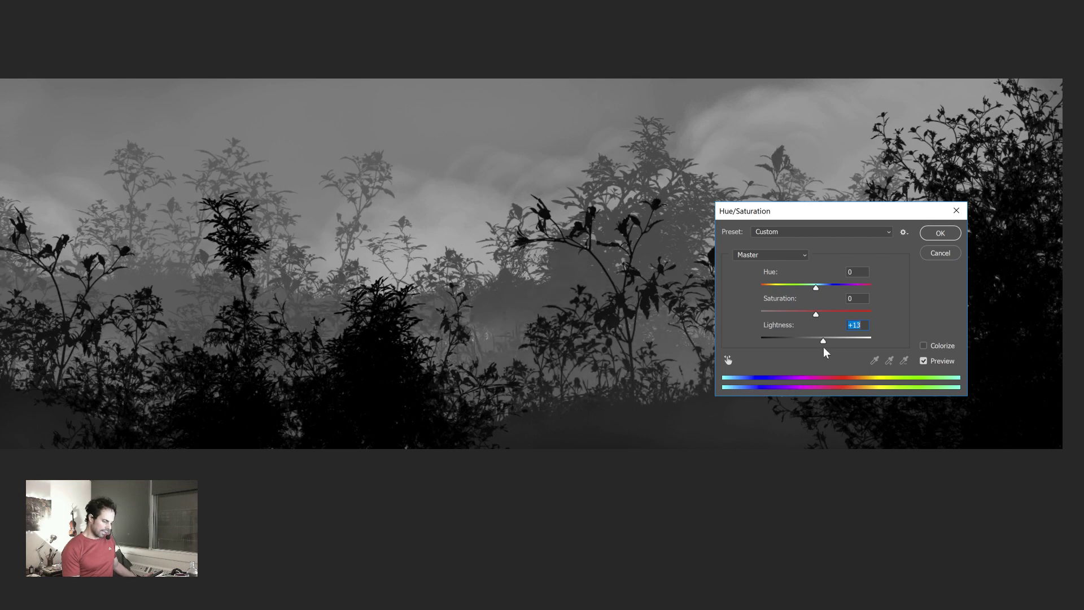
drag(824, 347, 757, 355)
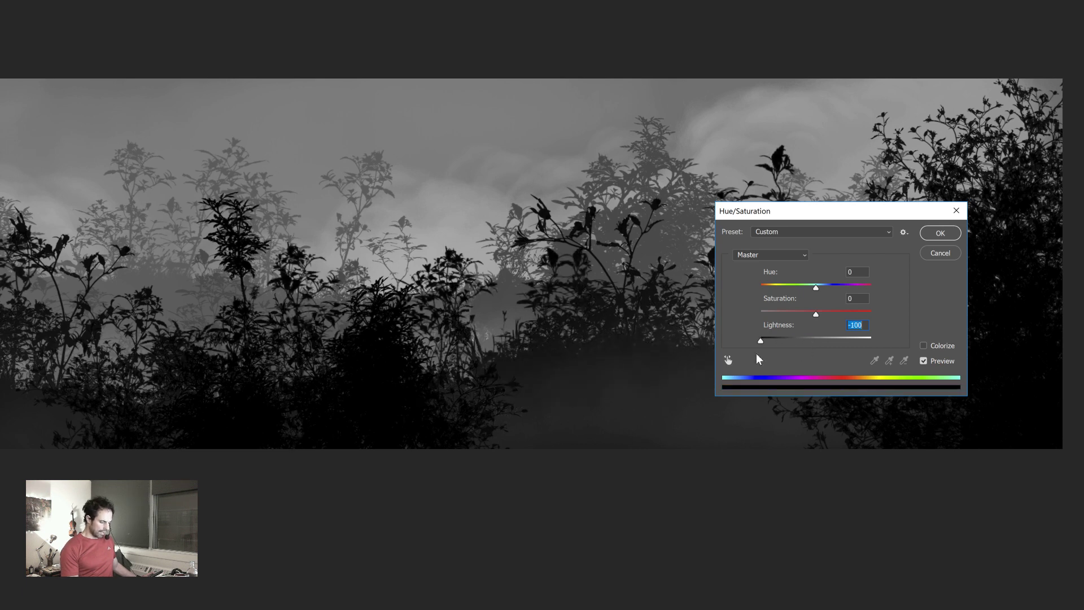
drag(825, 209, 906, 366)
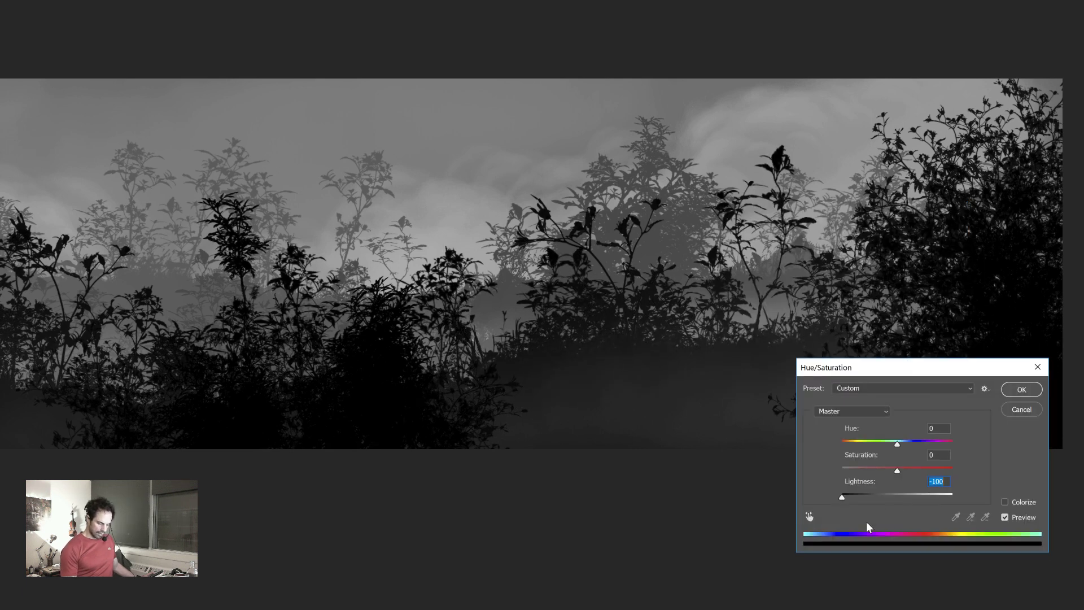
drag(847, 498, 901, 501)
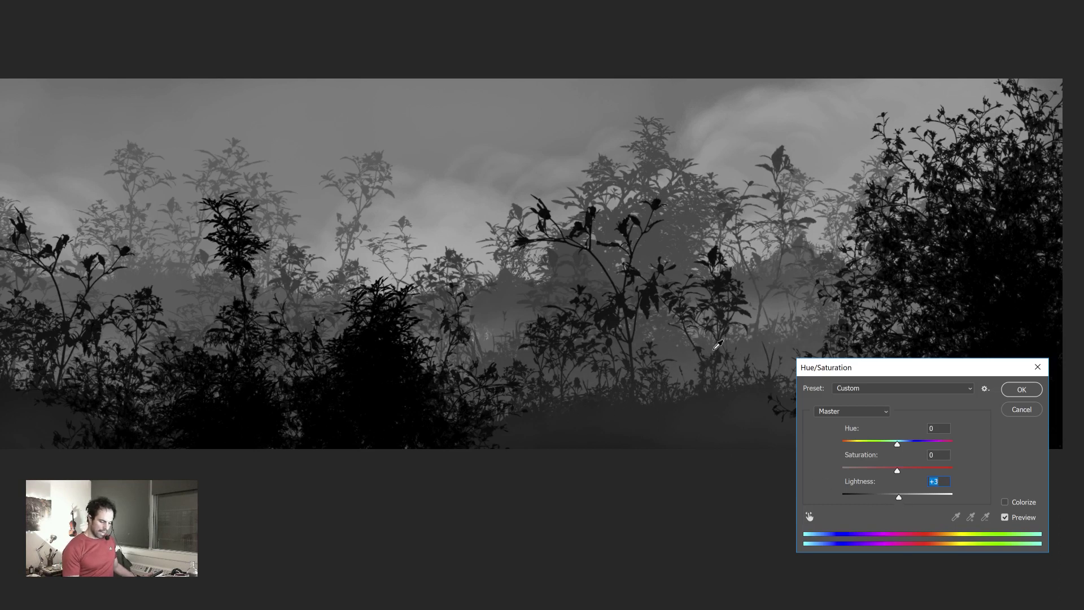
click(1024, 395)
drag(331, 373, 525, 390)
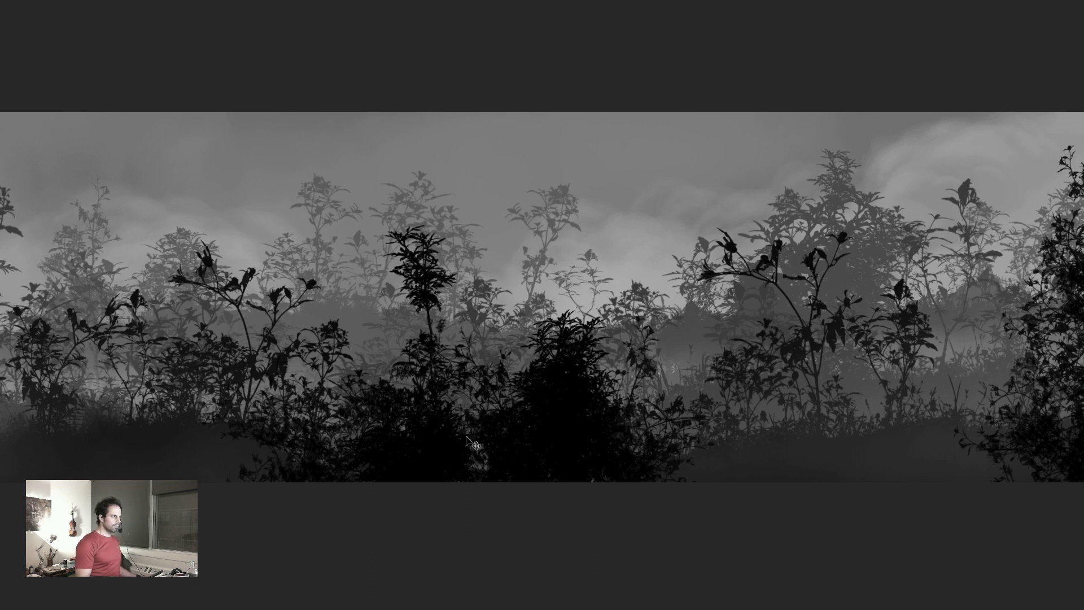
drag(491, 431, 835, 417)
mouse_move(658, 445)
mouse_down()
mouse_move(787, 442)
mouse_move(663, 438)
mouse_move(670, 450)
mouse_up()
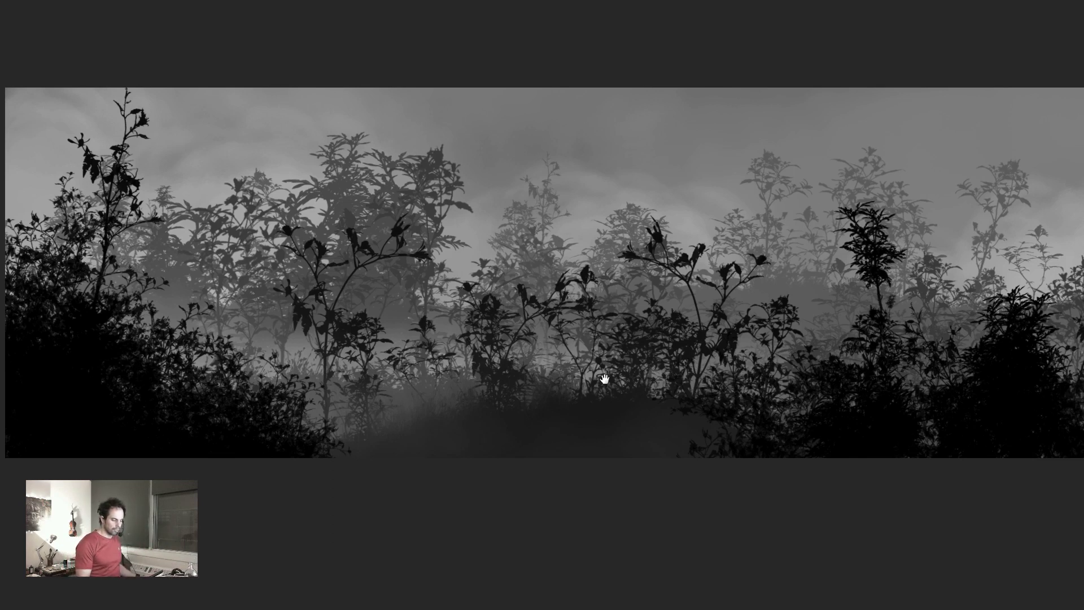
- Toggle Layers 7 and 6 to compare their effect on the background, and show the mist on Layer 8
key(f)
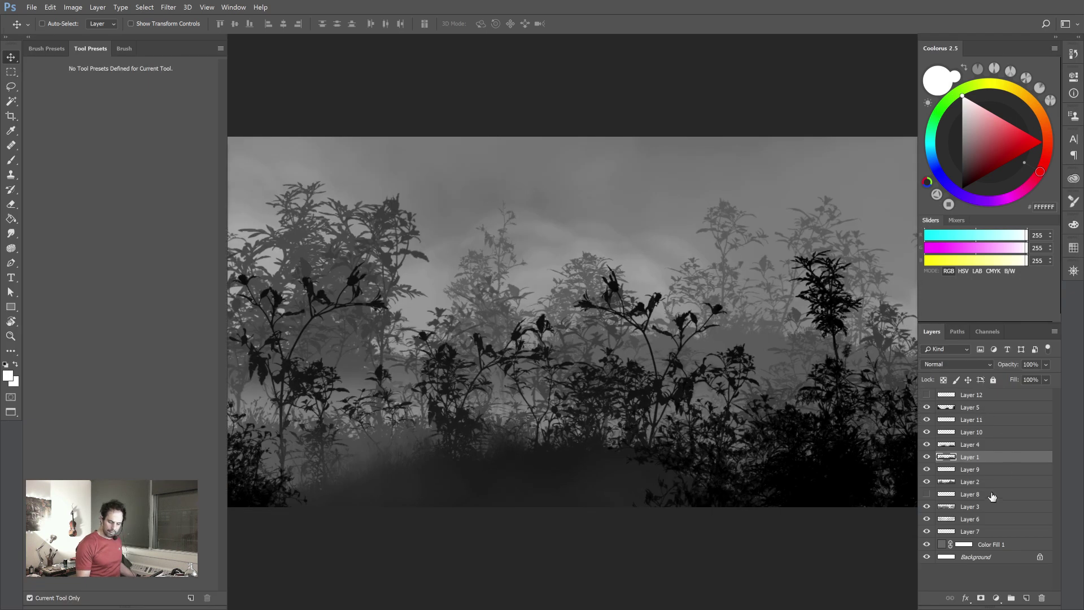
click(927, 531)
click(927, 532)
click(927, 531)
click(927, 531)
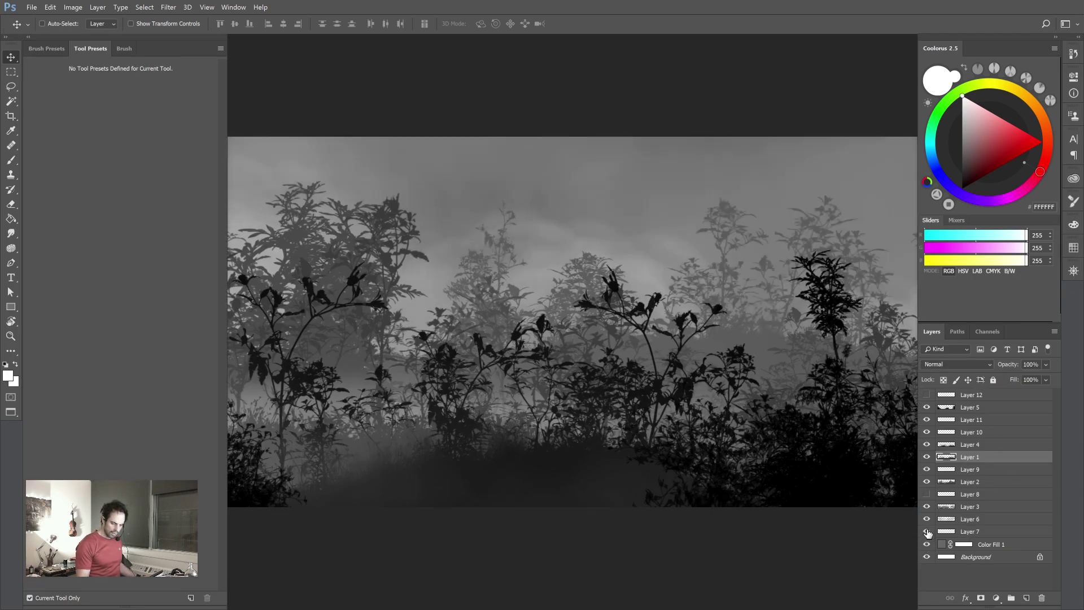
click(928, 519)
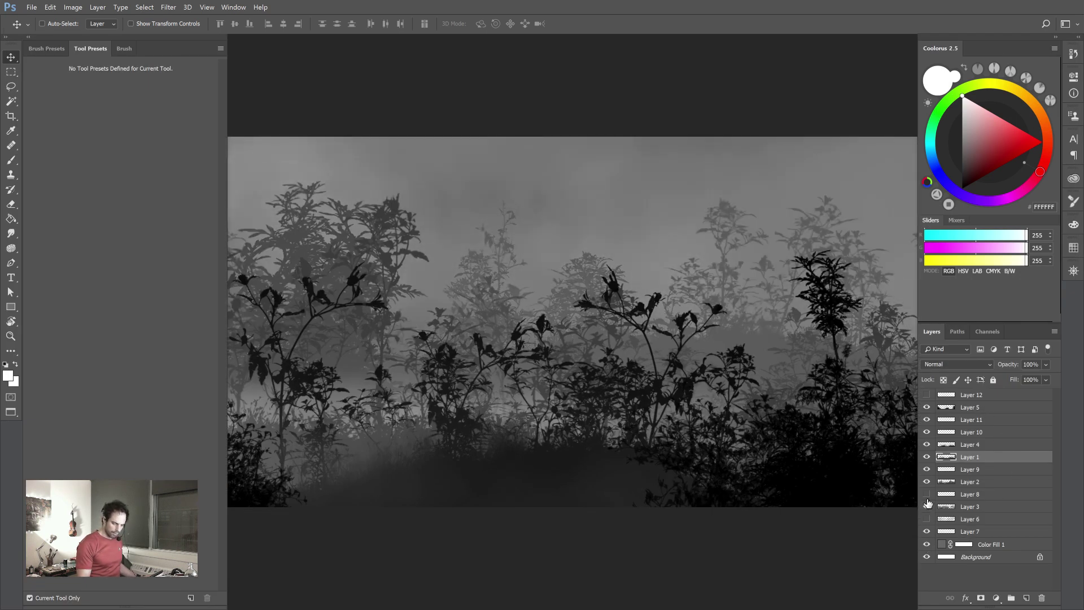
click(928, 496)
click(927, 519)
- Toggle Layers 3, 8 and 2 to identify their contents, and select Layer 2
click(926, 506)
click(926, 507)
click(927, 496)
click(927, 494)
click(927, 482)
click(927, 483)
click(953, 484)
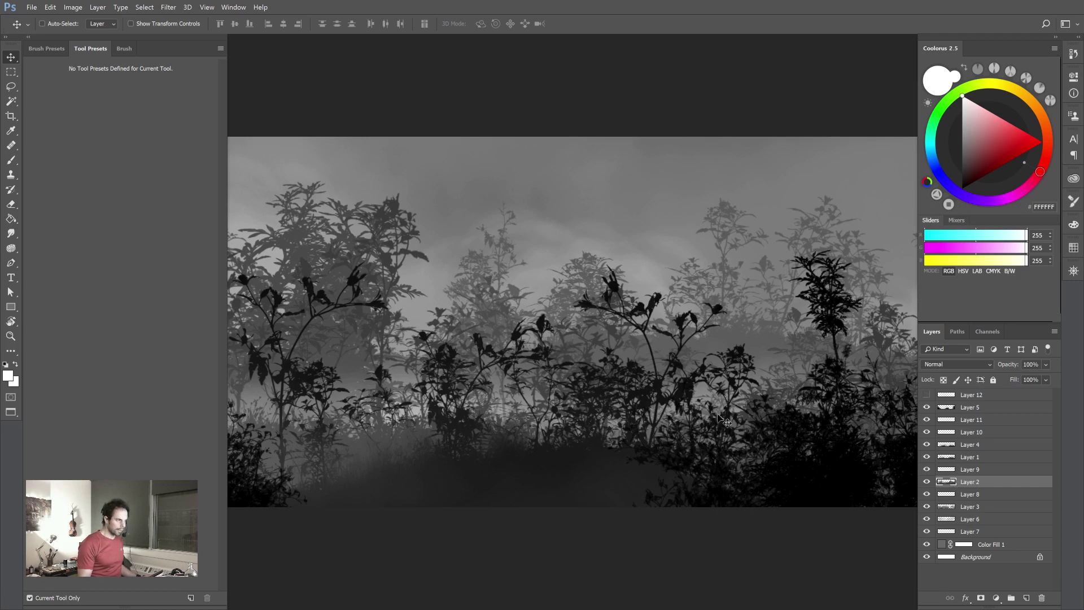
- Compare several lightness values for the Layer 2 plants with Hue/Saturation and apply +17
key(f)
key(f)
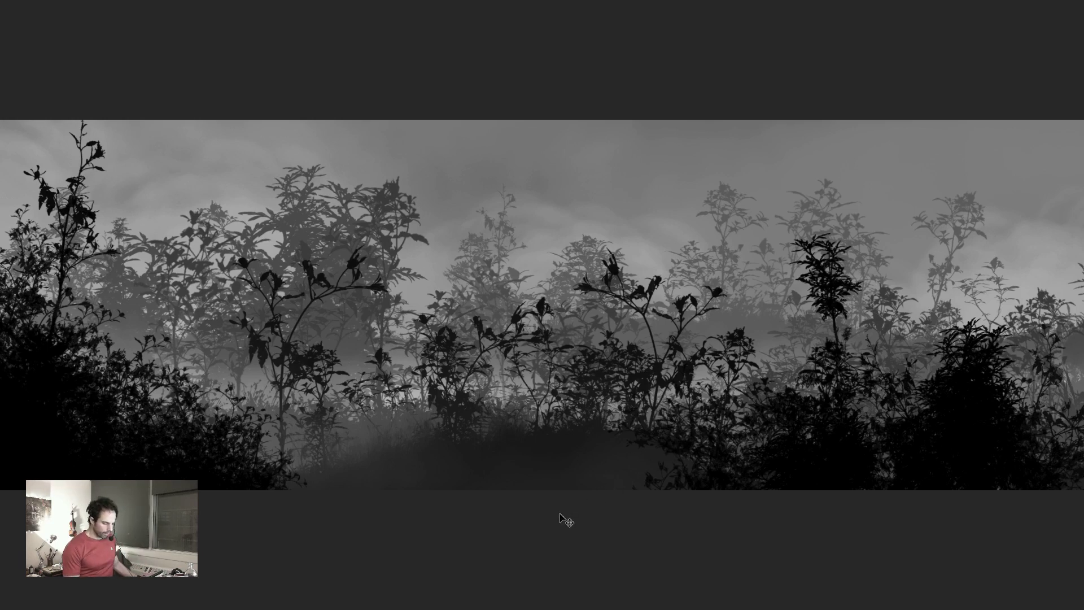
key(ctrl)
key(ctrl+u)
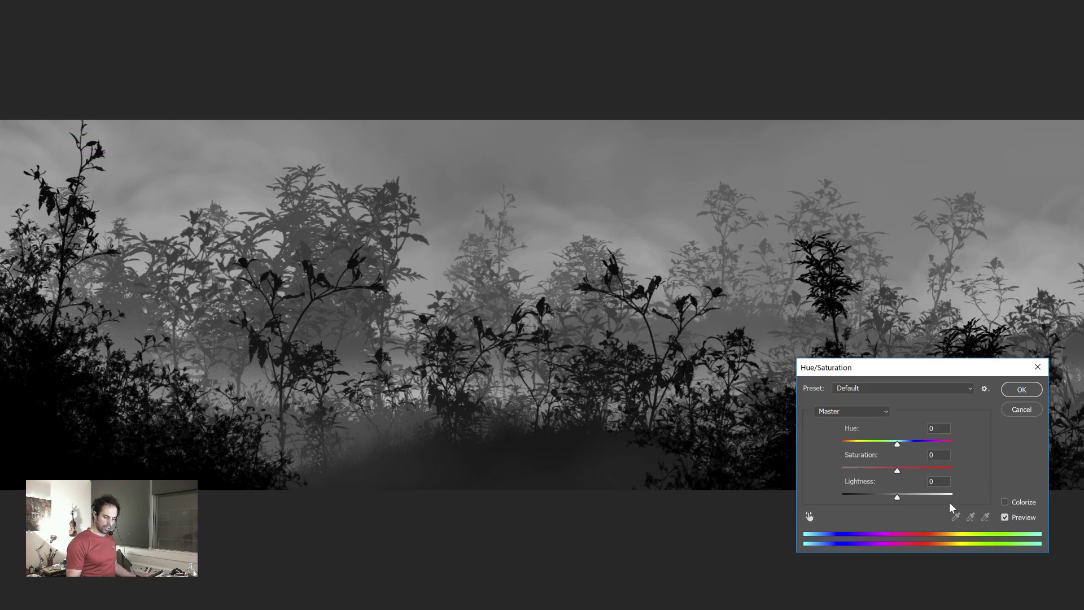
drag(900, 497, 903, 497)
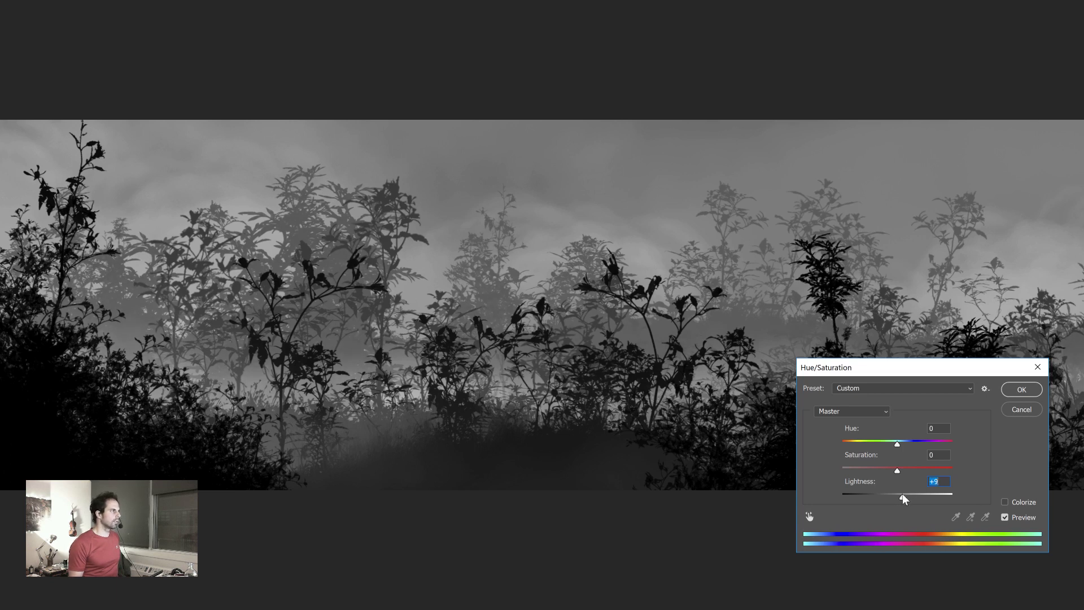
mouse_move(908, 498)
mouse_down()
mouse_move(918, 496)
mouse_move(897, 504)
mouse_move(908, 500)
mouse_up()
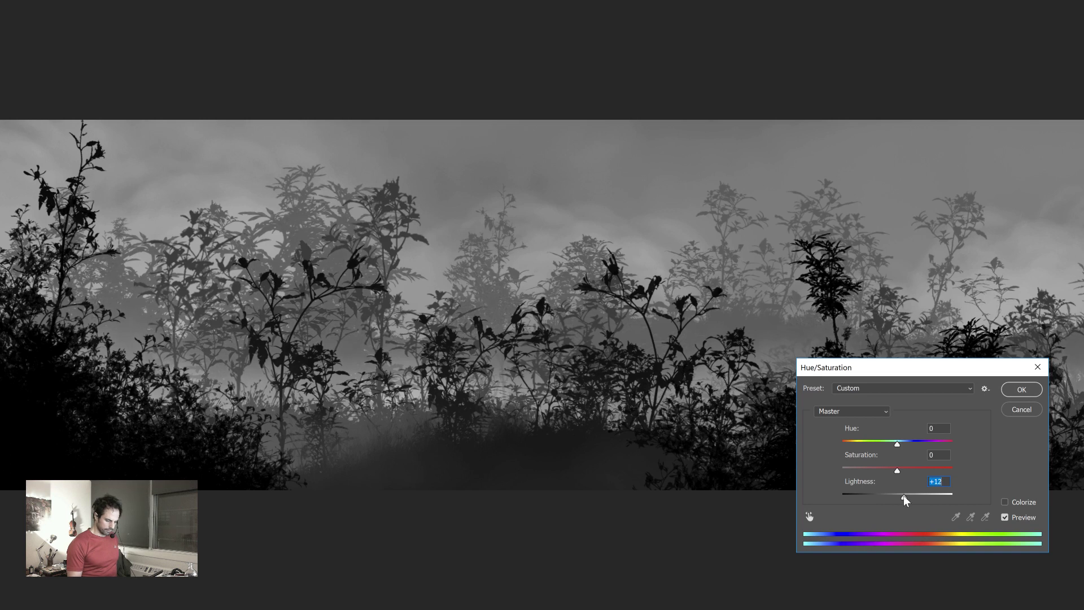
mouse_move(903, 500)
mouse_down()
mouse_move(924, 495)
mouse_move(892, 500)
mouse_move(903, 498)
mouse_up()
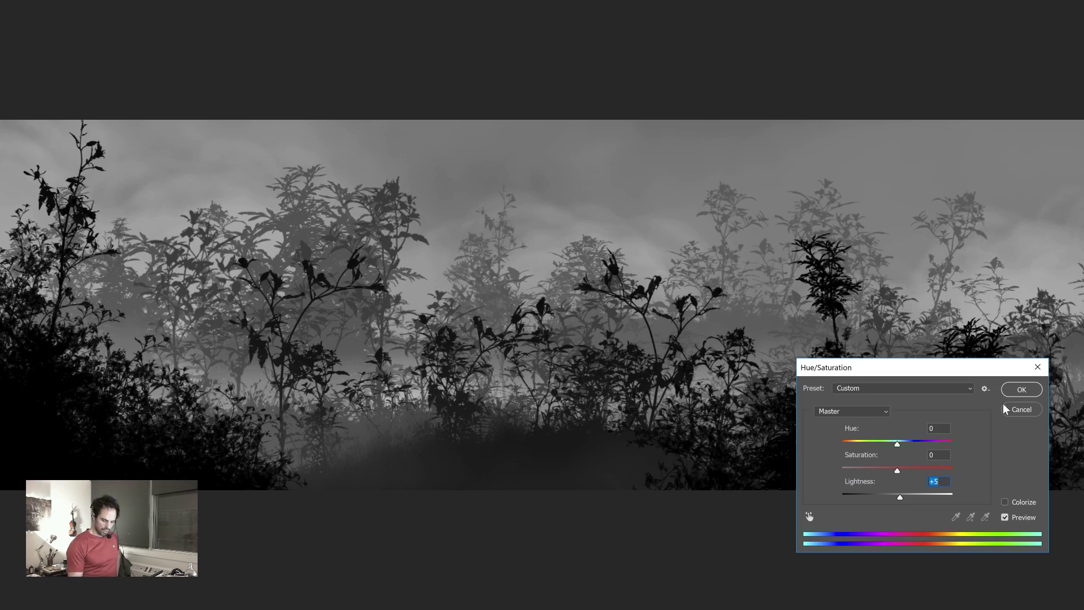
drag(904, 505, 907, 498)
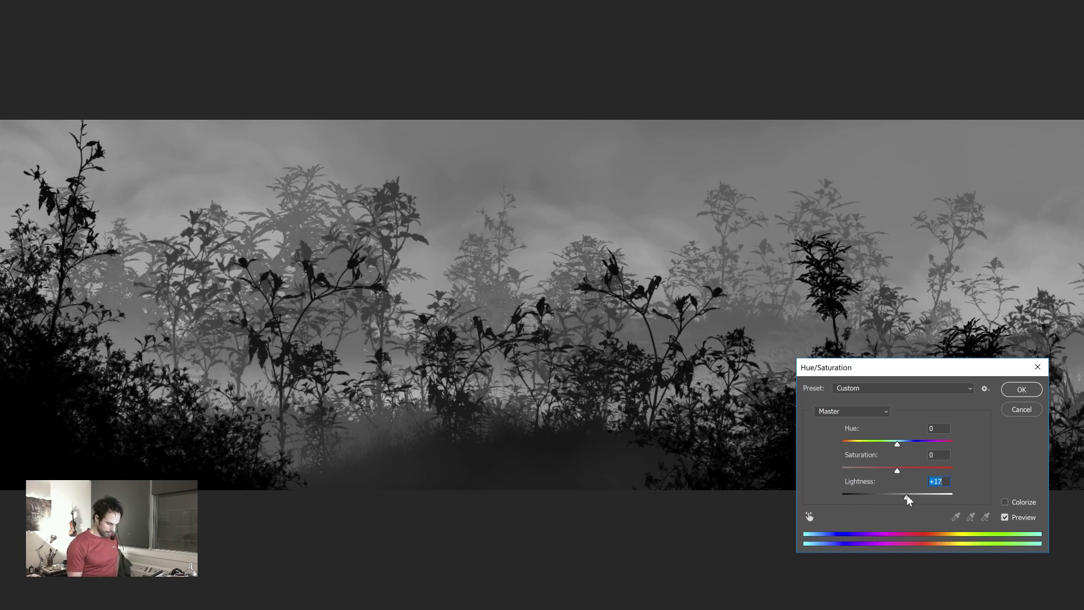
click(1012, 393)
- Select Layer 3 and set its lightness to -1 with Hue/Saturation
key(f)
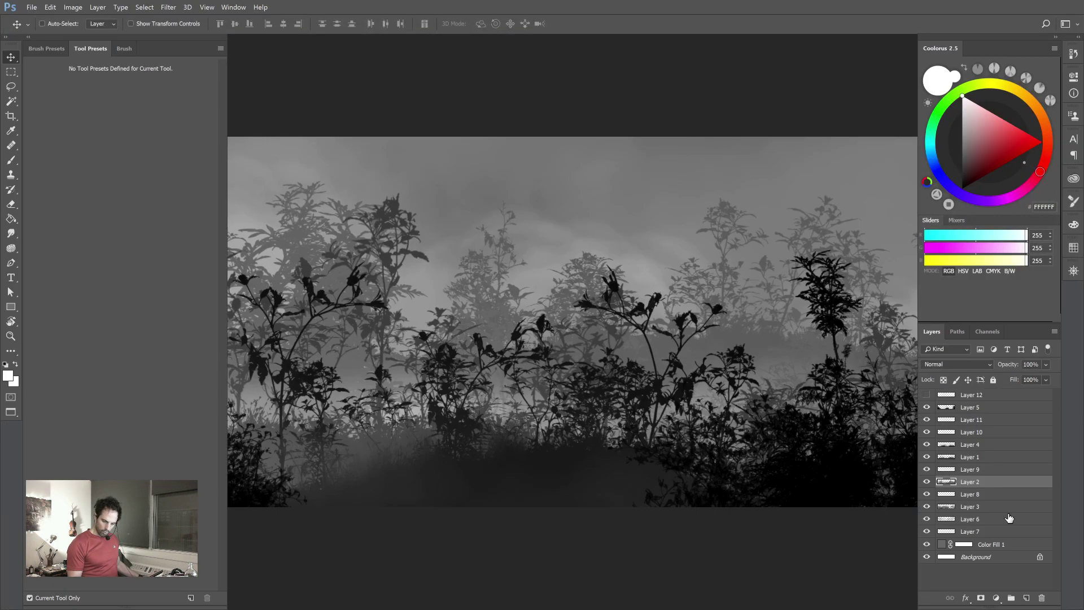
key(f)
key(f)
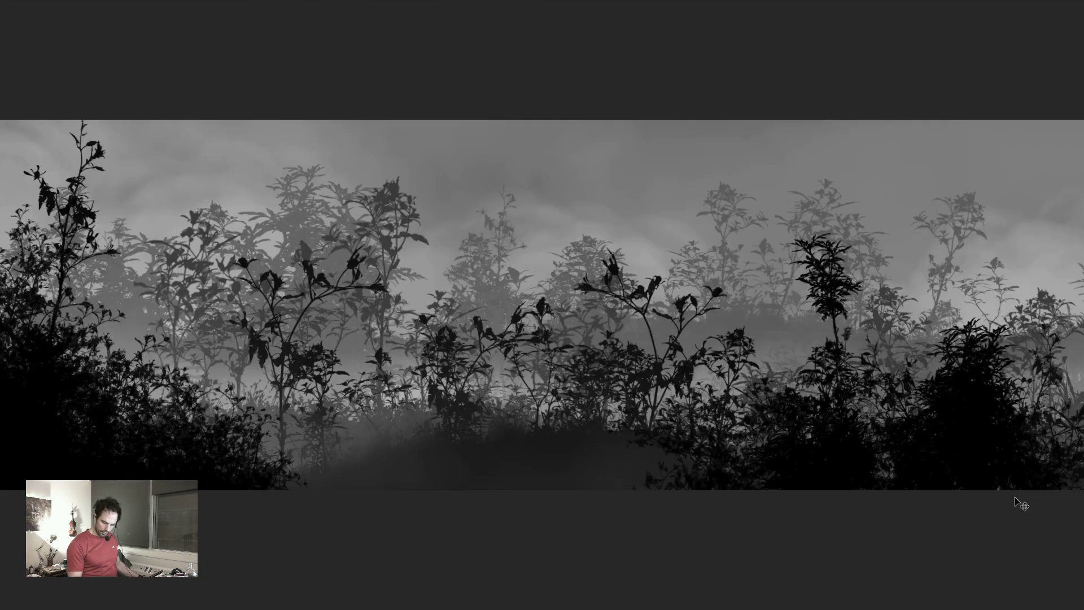
key(ctrl+u)
mouse_move(898, 498)
mouse_down()
mouse_move(919, 501)
mouse_move(883, 504)
mouse_move(899, 502)
mouse_up()
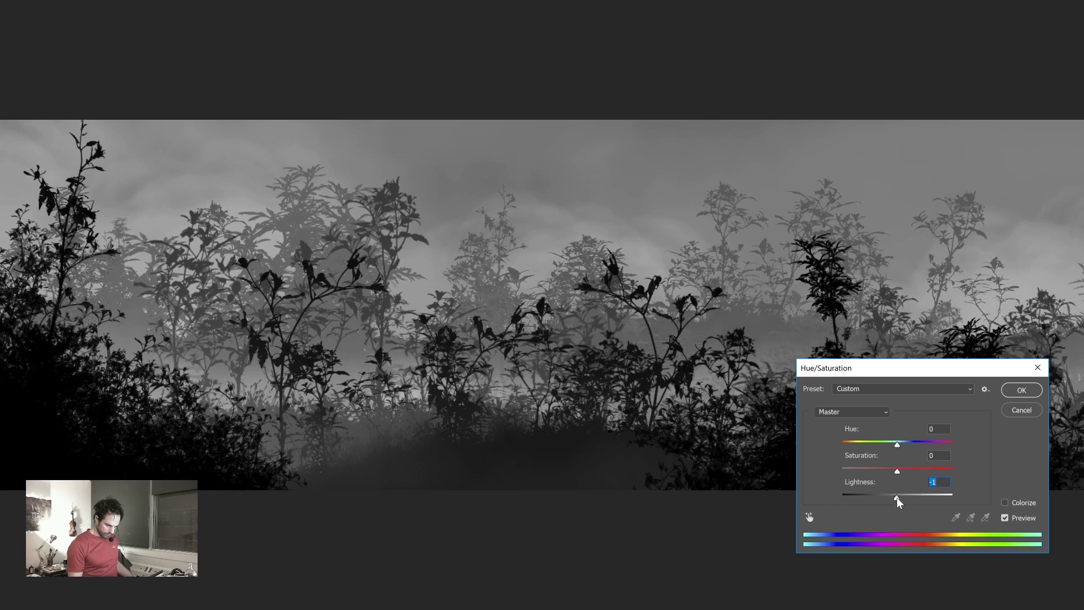
click(1007, 394)
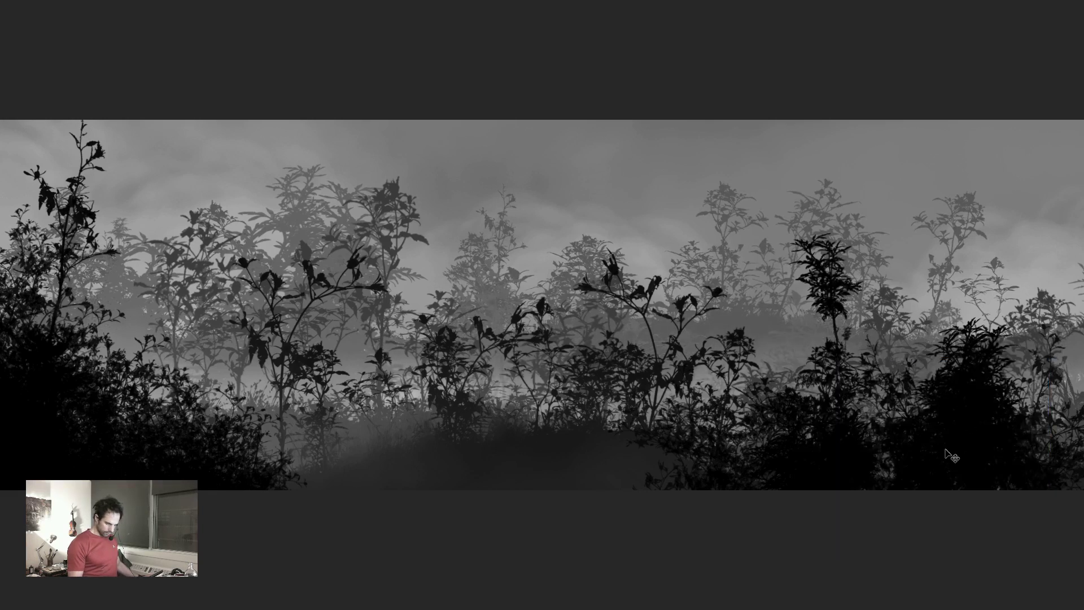
- Select Layer 2 again and darken its plants with Hue/Saturation at a lightness of -15
key(f)
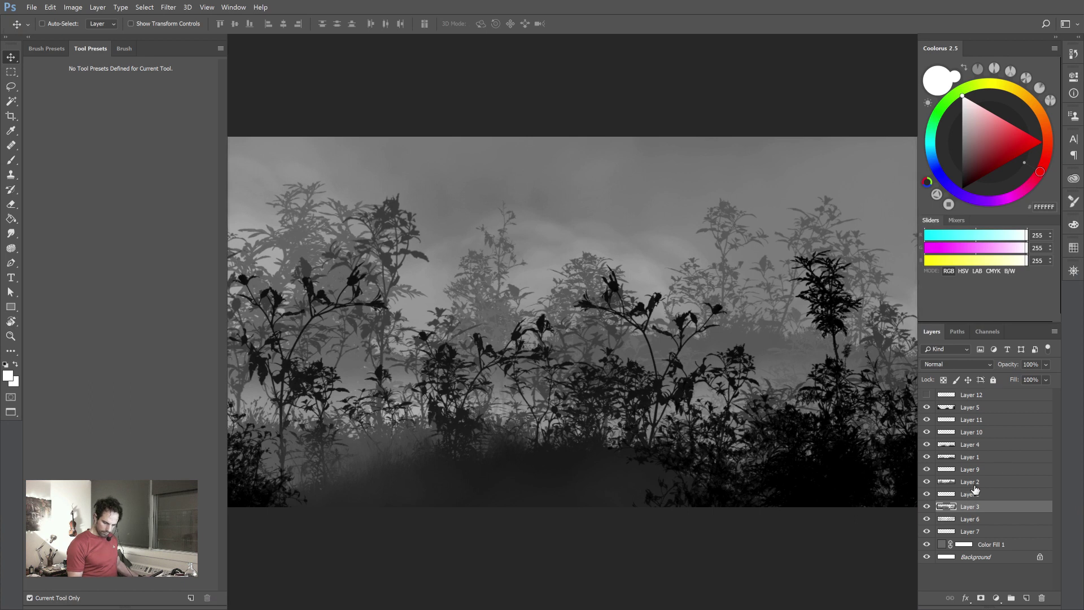
key(f)
key(ctrl+u)
mouse_move(898, 500)
mouse_down()
mouse_move(879, 506)
mouse_move(888, 497)
mouse_up()
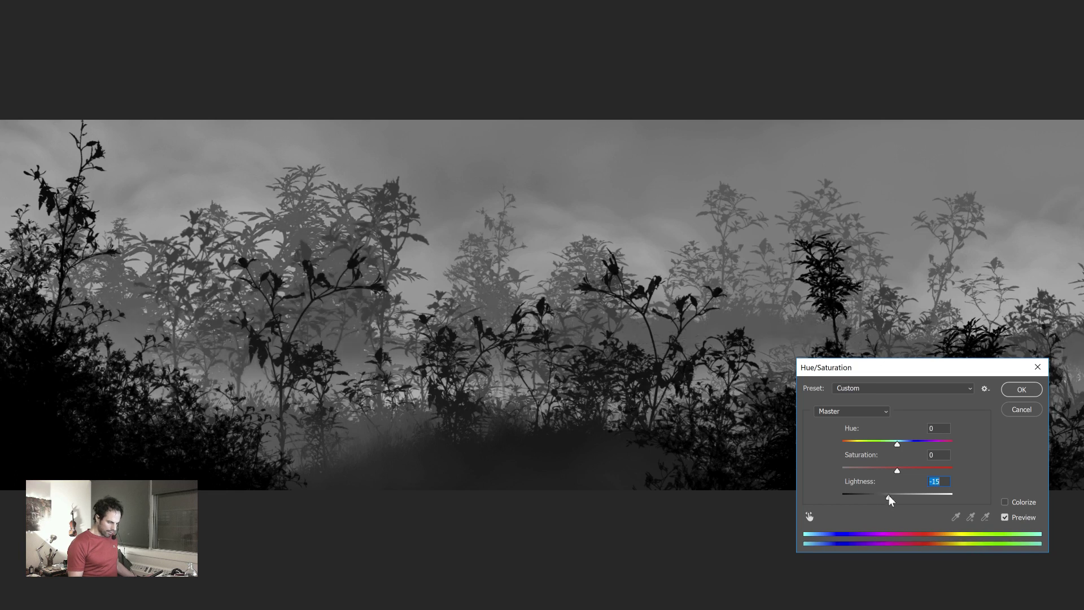
click(1022, 390)
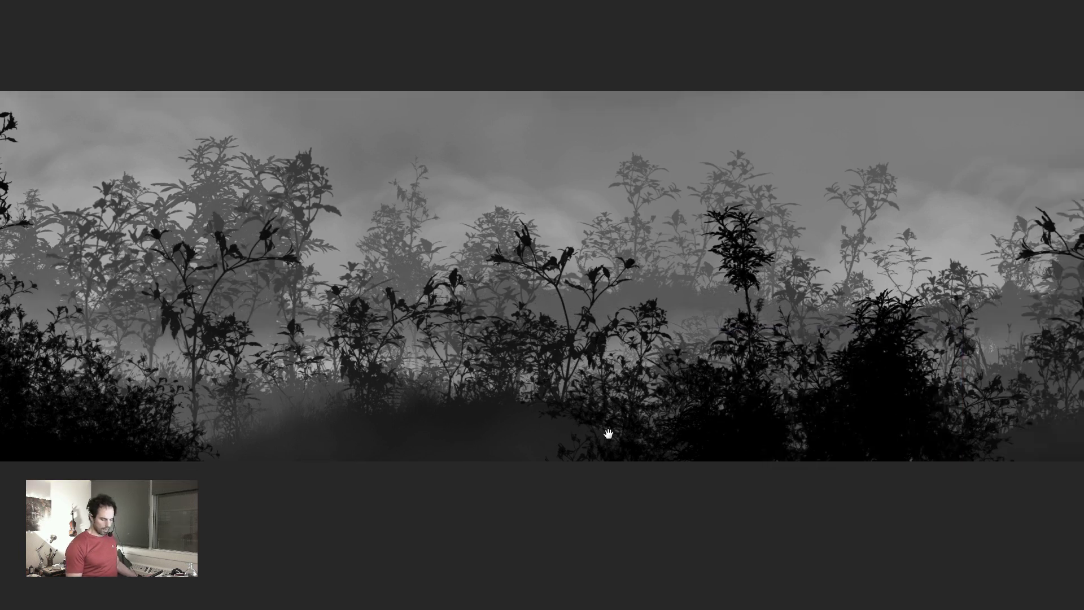
- Examine the tonal separation between the vegetation layers up close across the whole image
key(f)
key(f)
drag(752, 472, 847, 471)
key(ctrl)
key(ctrl+plus)
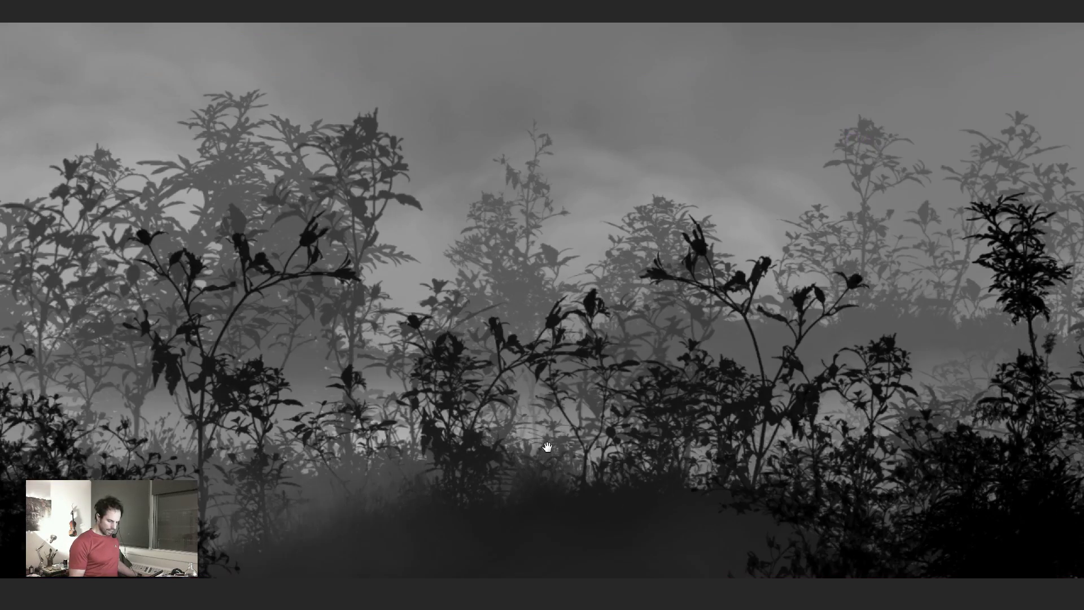
drag(547, 443, 733, 448)
key(f)
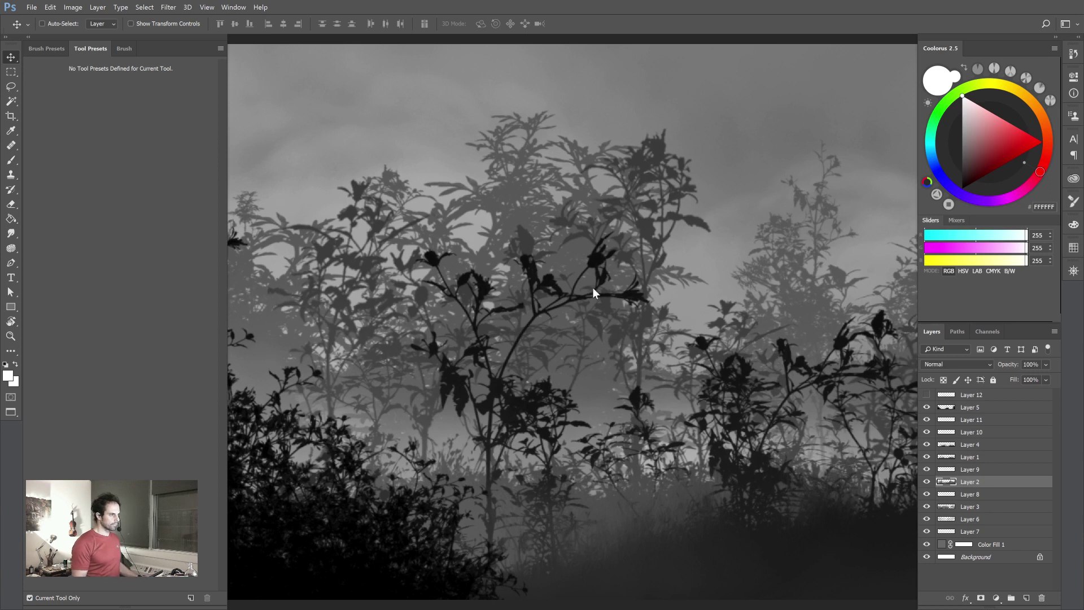
key(f)
mouse_move(675, 442)
mouse_down()
mouse_move(737, 442)
mouse_move(484, 448)
mouse_up()
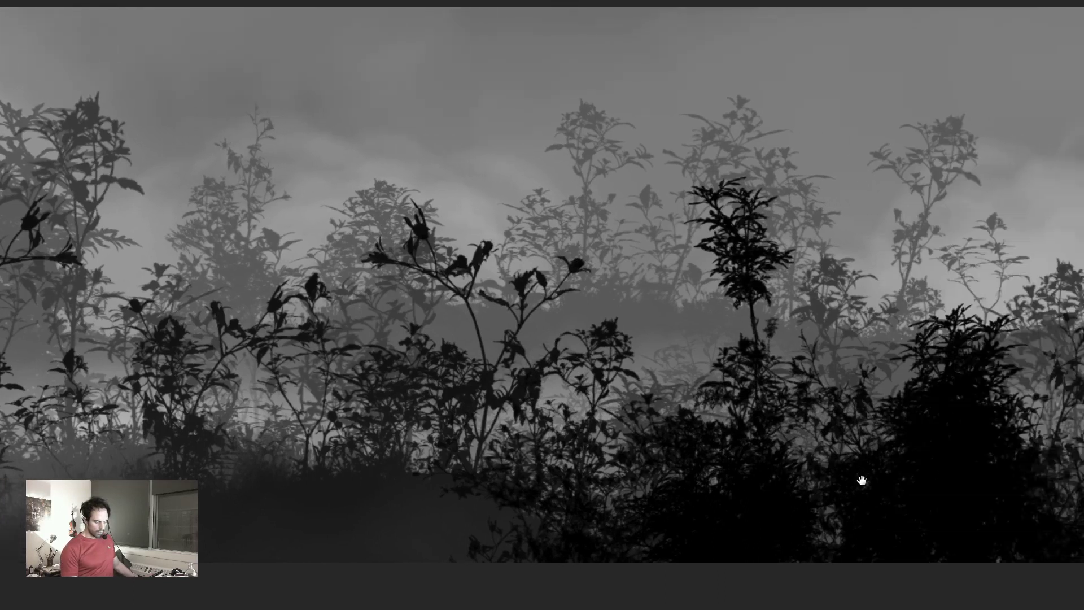
mouse_move(847, 484)
mouse_down()
mouse_move(646, 505)
mouse_move(584, 530)
mouse_move(637, 409)
mouse_move(697, 445)
mouse_move(569, 472)
mouse_move(717, 459)
mouse_move(552, 455)
mouse_move(604, 473)
mouse_up()
drag(537, 520, 658, 516)
drag(413, 473, 706, 484)
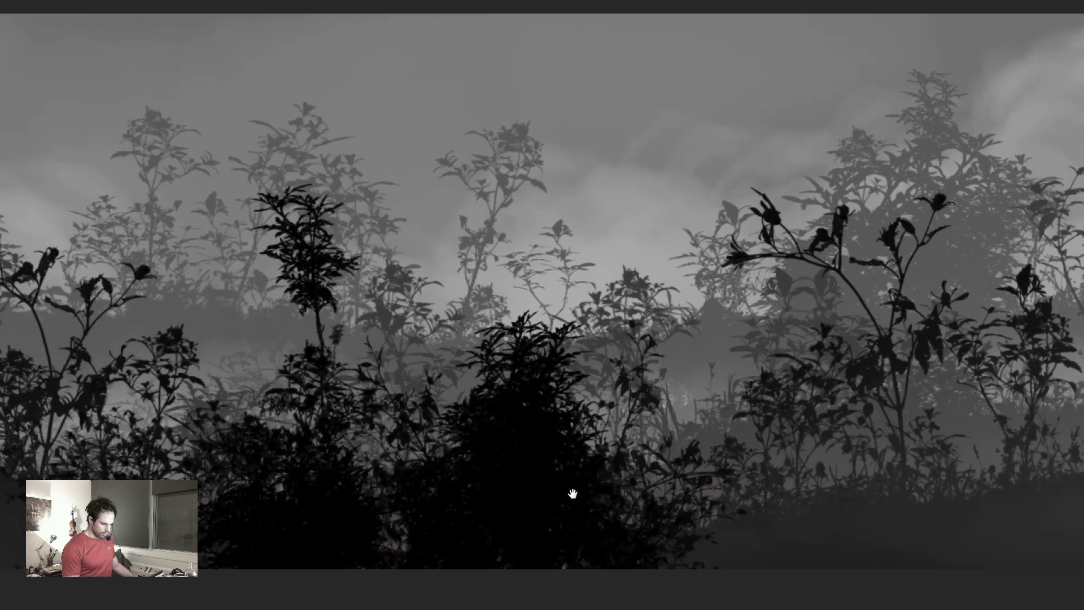
scroll(596, 504, left, 8)
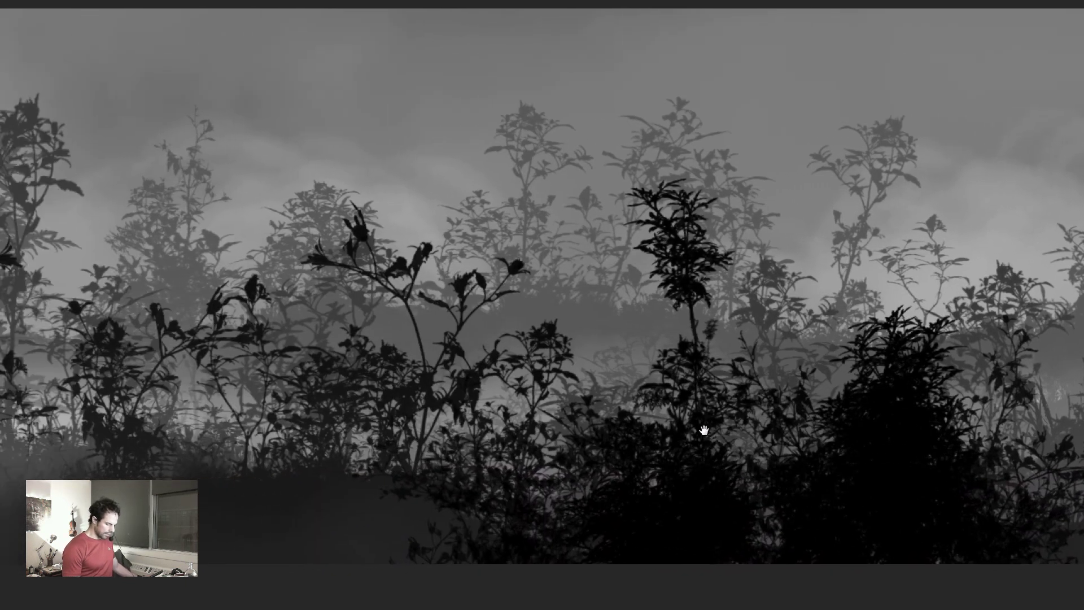
scroll(721, 411, left, 4)
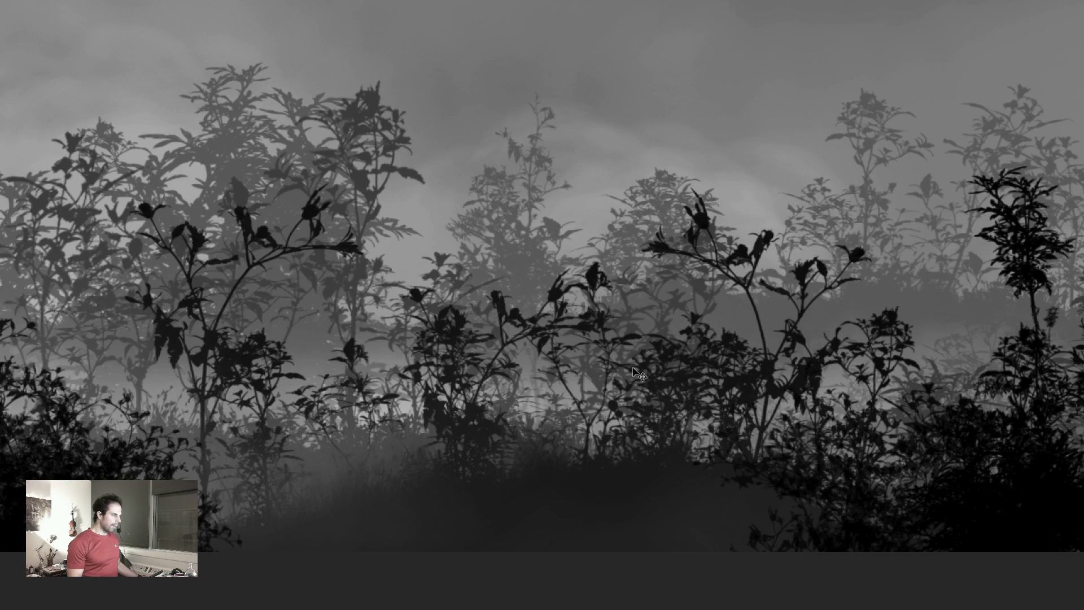
- Toggle Layer 2 to identify its plants among the foliage, and lock its transparent pixels
key(f)
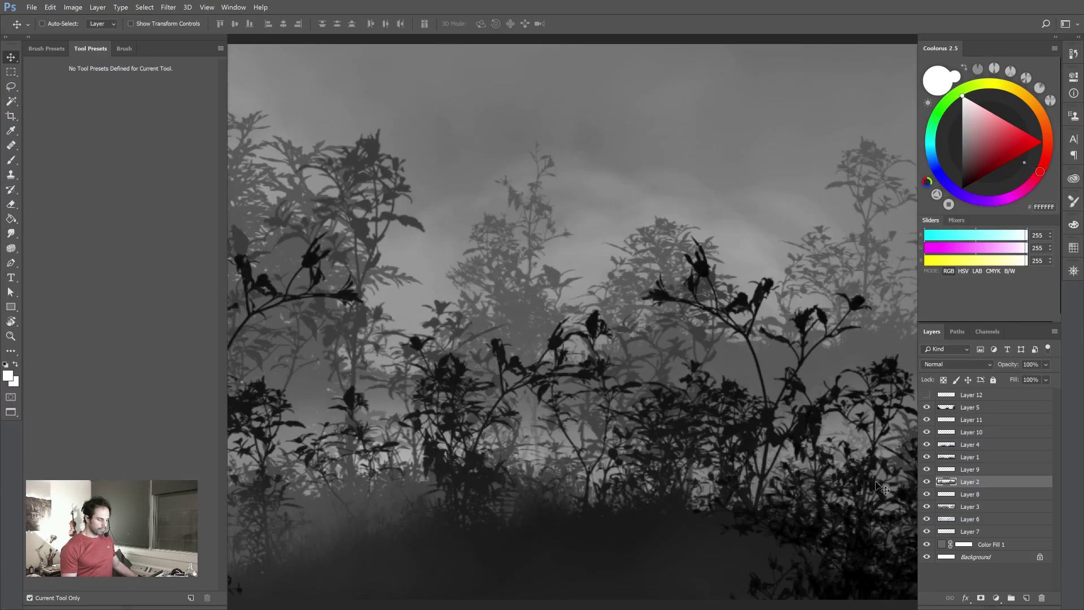
drag(517, 443, 719, 436)
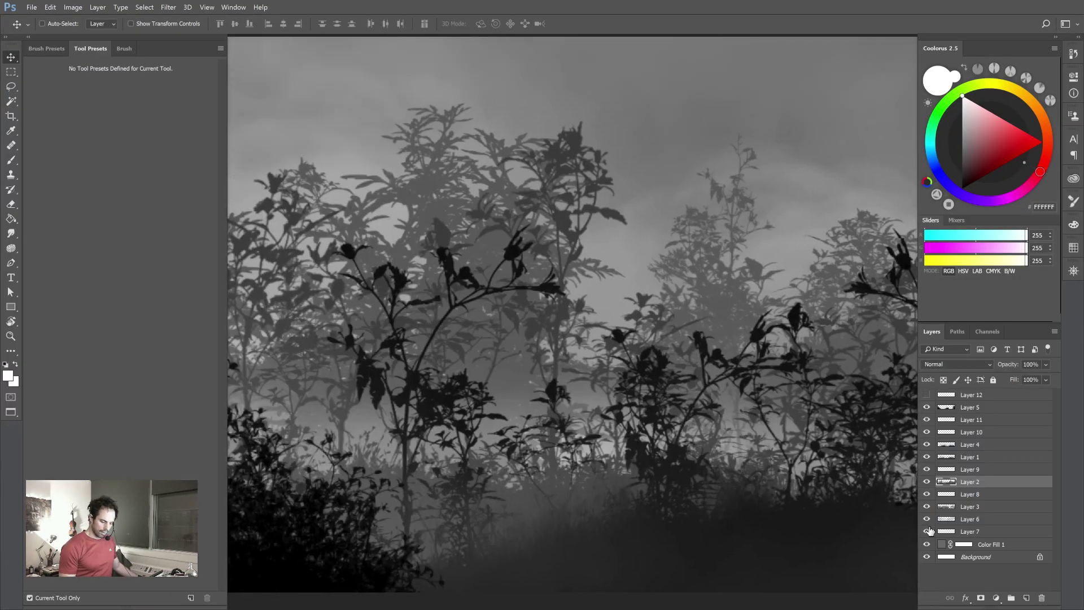
click(927, 482)
click(927, 482)
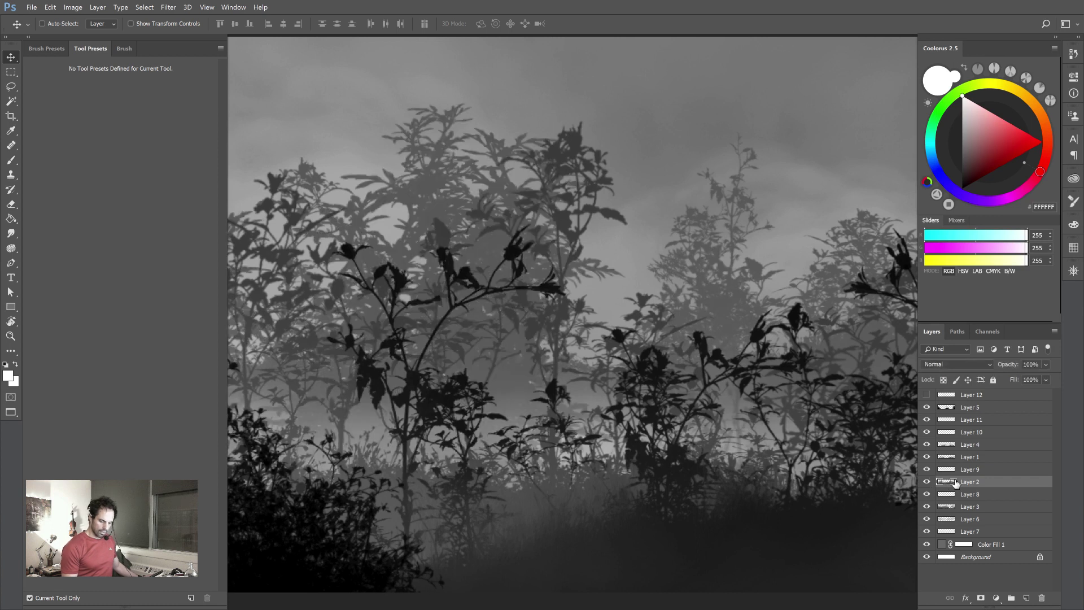
click(944, 380)
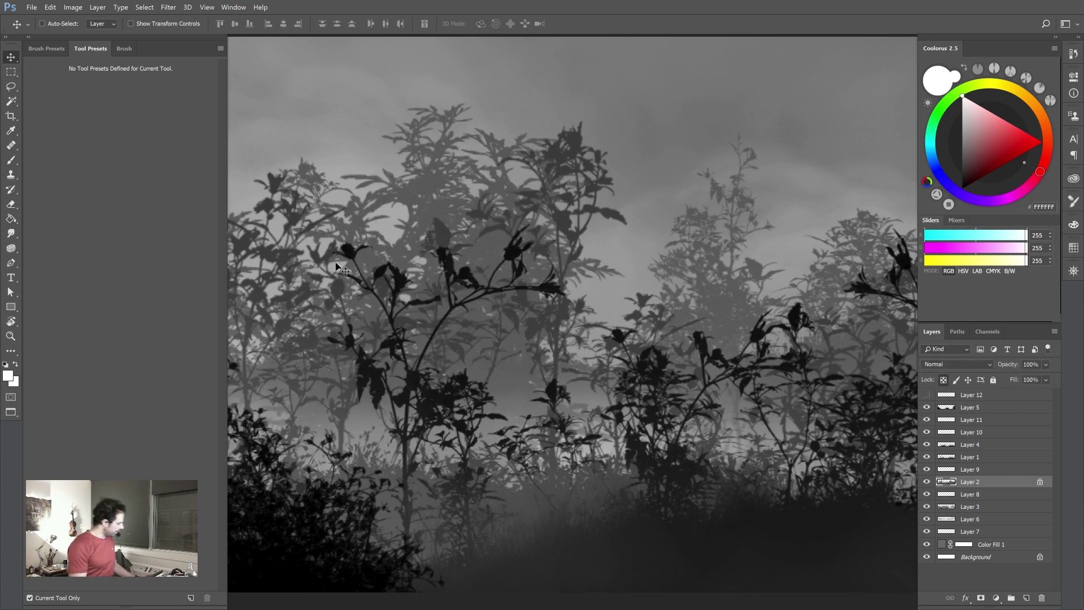
- Select the EVA_Texture brush preset and set its opacity to 50%
key(b)
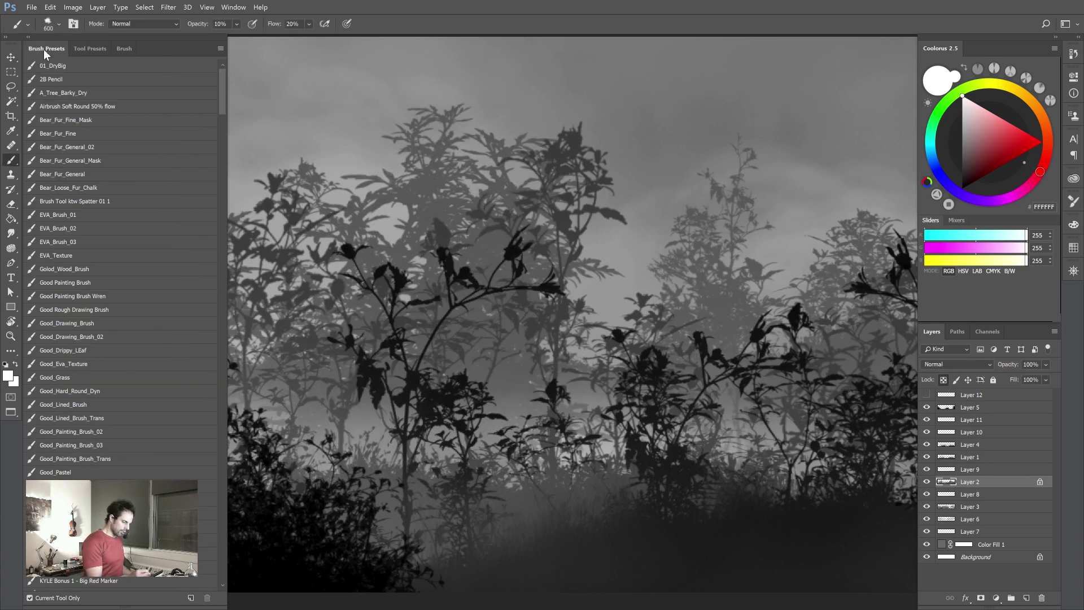
click(42, 49)
click(92, 50)
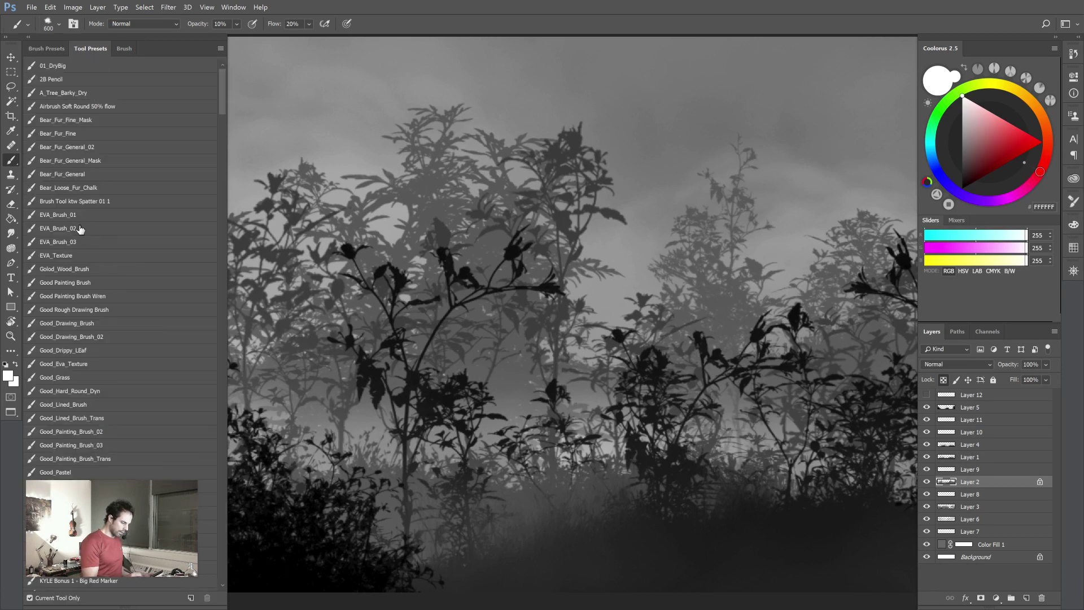
click(72, 258)
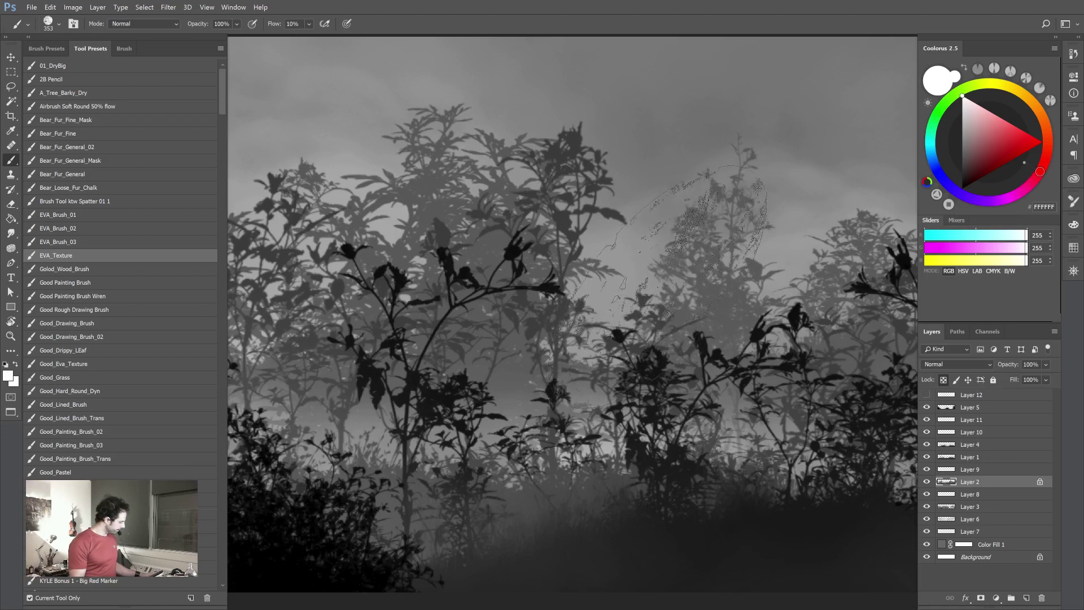
key(5)
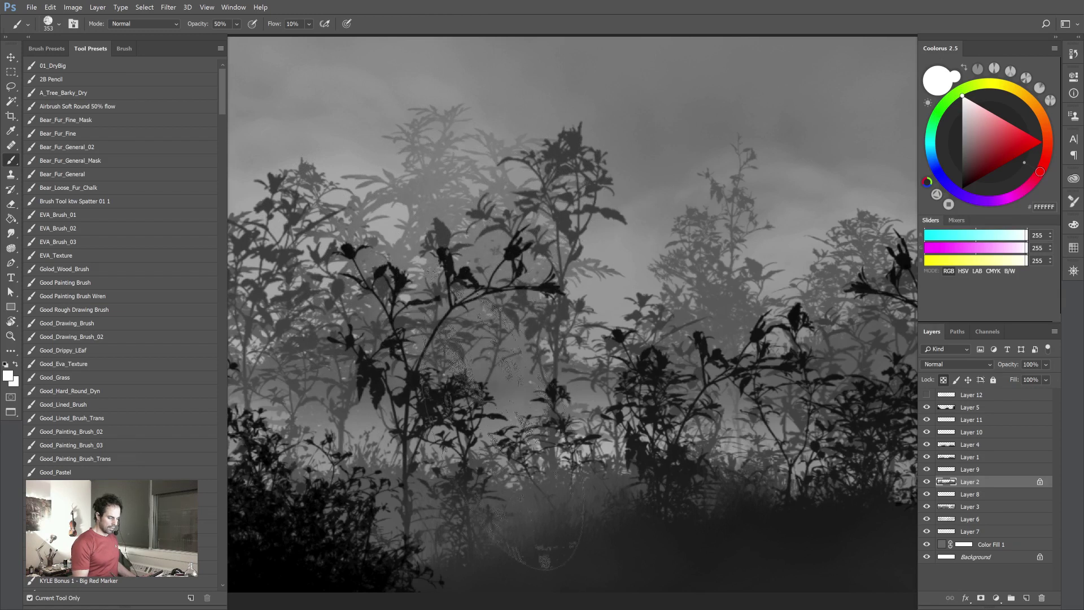
- Paint soft white texture over the locked plants on Layer 2 to fade the tall background foliage into the mist
drag(429, 125, 509, 170)
key(ctrl+z)
drag(645, 355, 740, 331)
key(ctrl+minus)
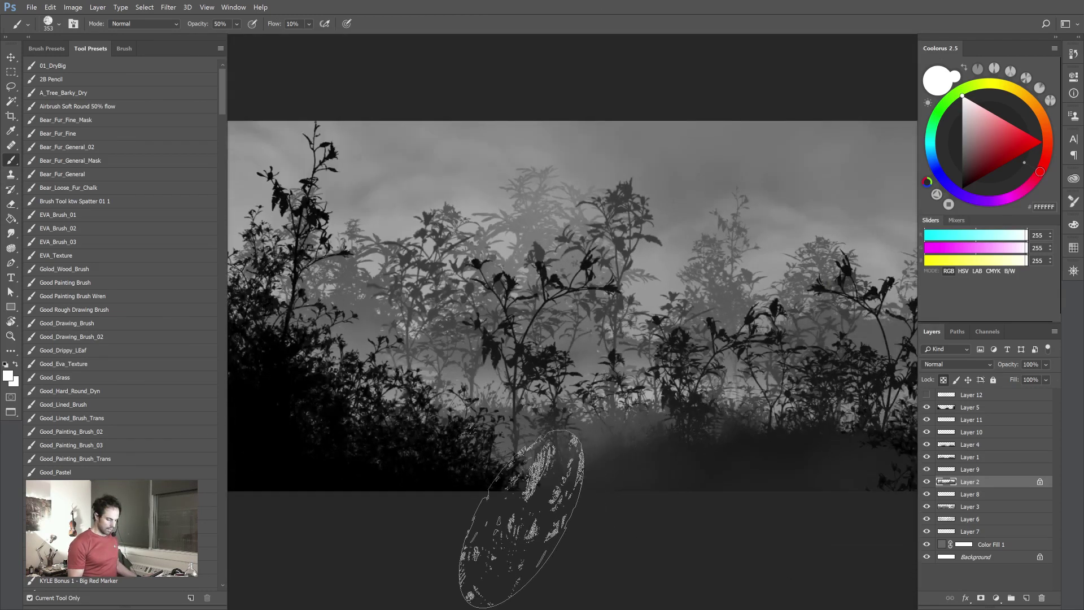
key(ctrl+alt+z)
drag(512, 419, 680, 435)
drag(695, 309, 598, 313)
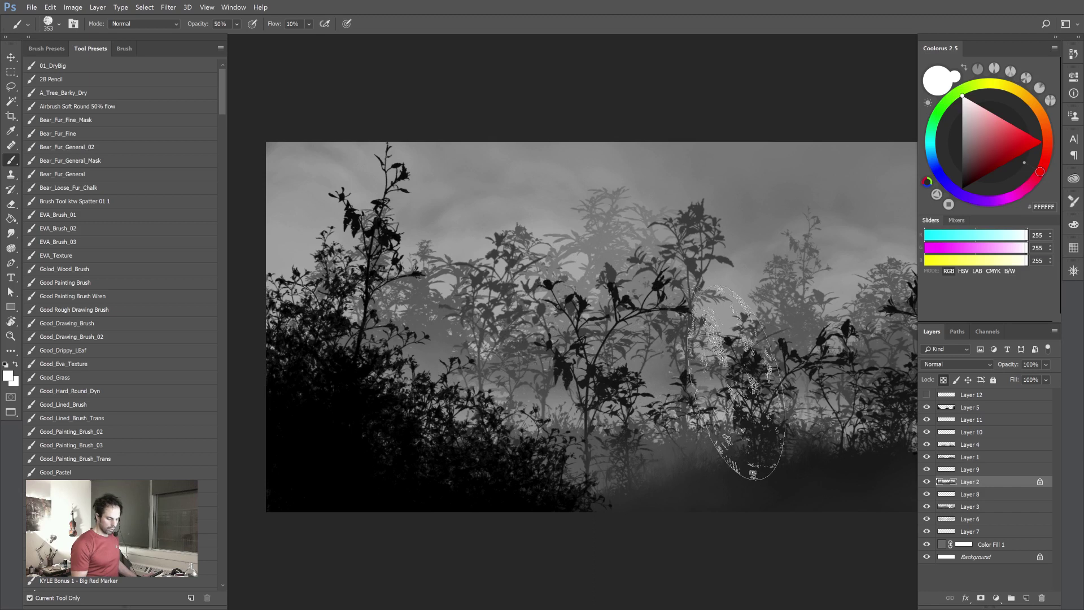
mouse_move(558, 496)
mouse_down()
mouse_move(380, 442)
mouse_move(388, 445)
mouse_up()
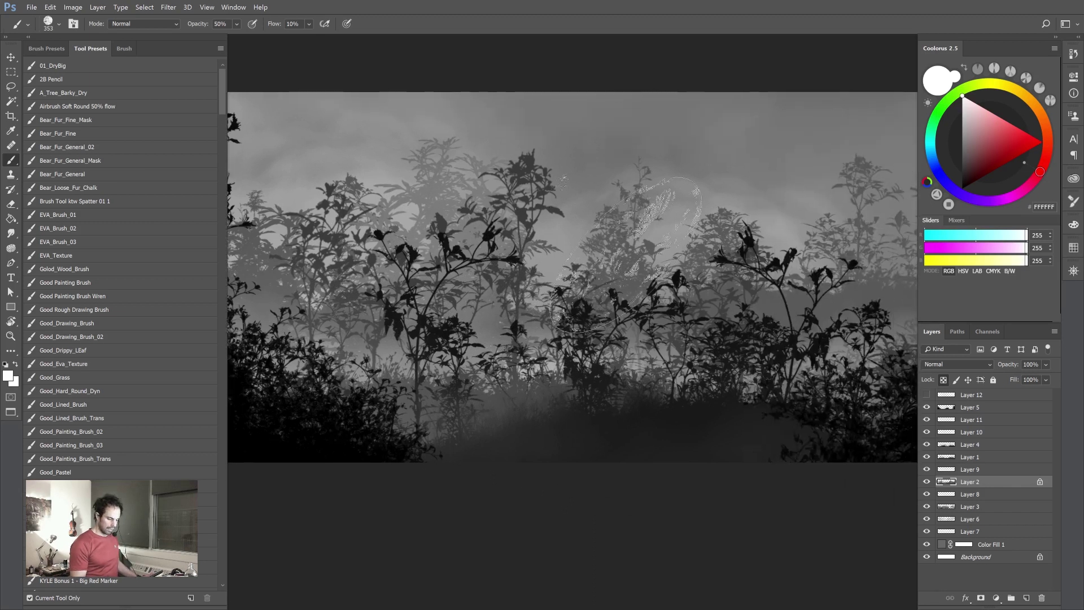
drag(678, 455, 360, 388)
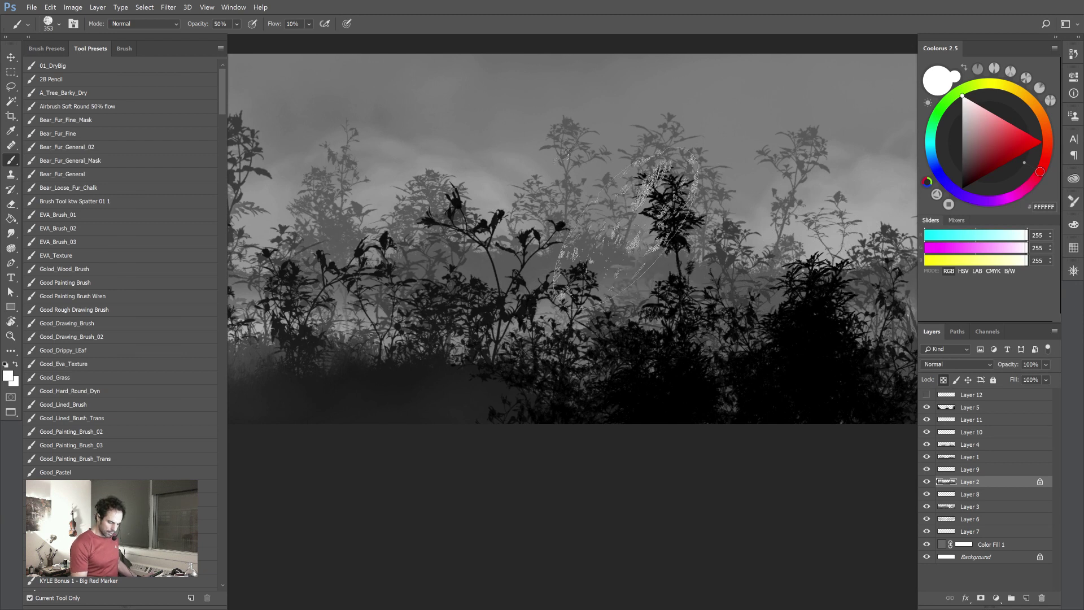
- Try white texture strokes on the Layer 2 plants farther along the image, and undo them
mouse_move(665, 307)
mouse_down()
mouse_move(634, 182)
mouse_move(689, 338)
mouse_move(613, 188)
mouse_move(655, 390)
mouse_up()
key(ctrl+alt+z)
key(ctrl+alt+z)
key(ctrl+alt+z)
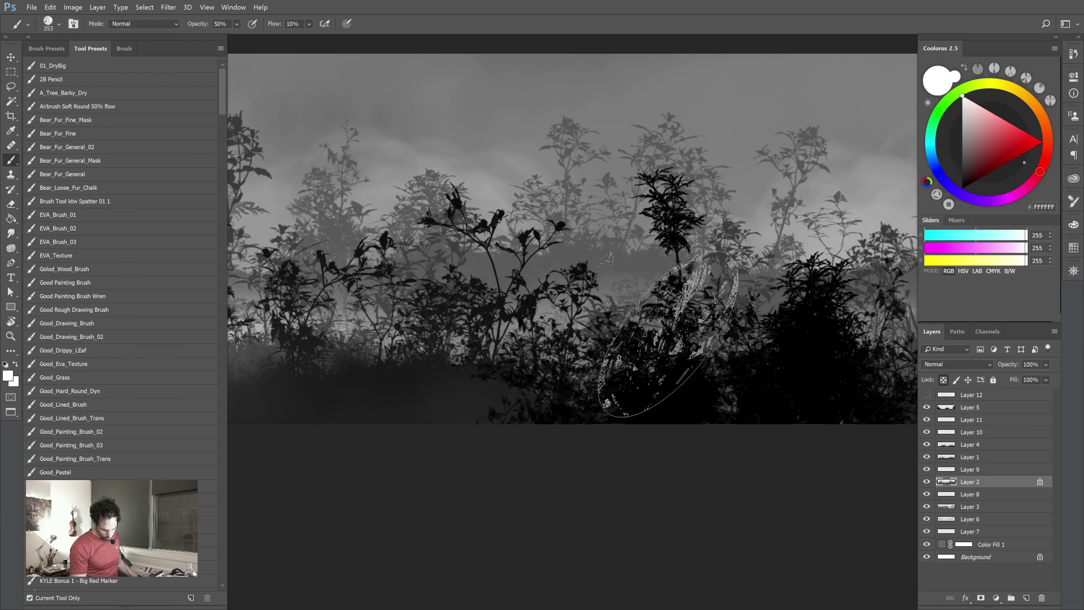
drag(670, 423, 404, 419)
key(ctrl+shift+h)
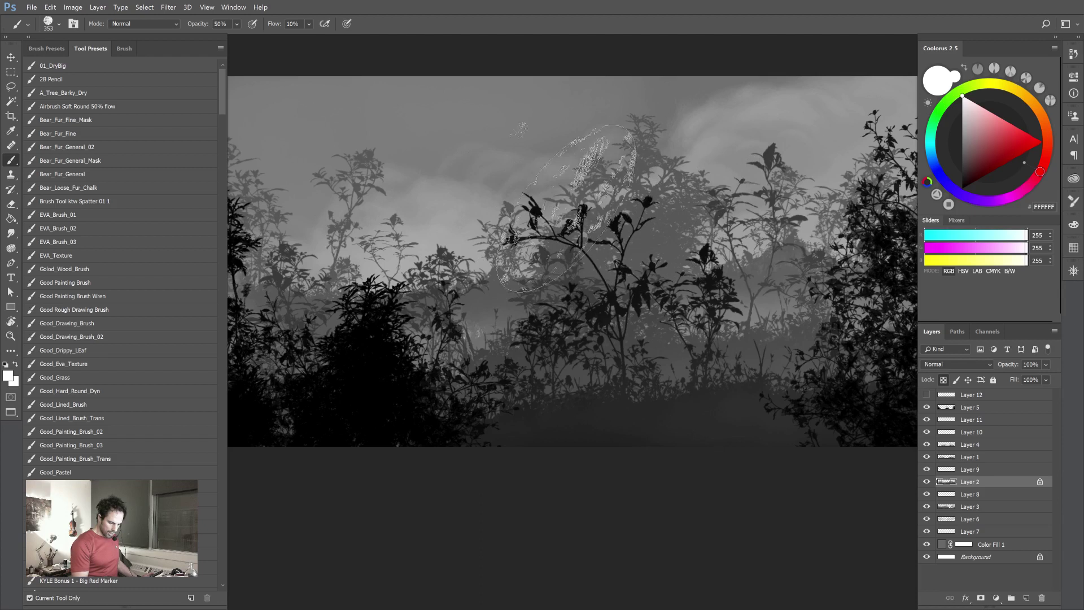
key(ctrl+z)
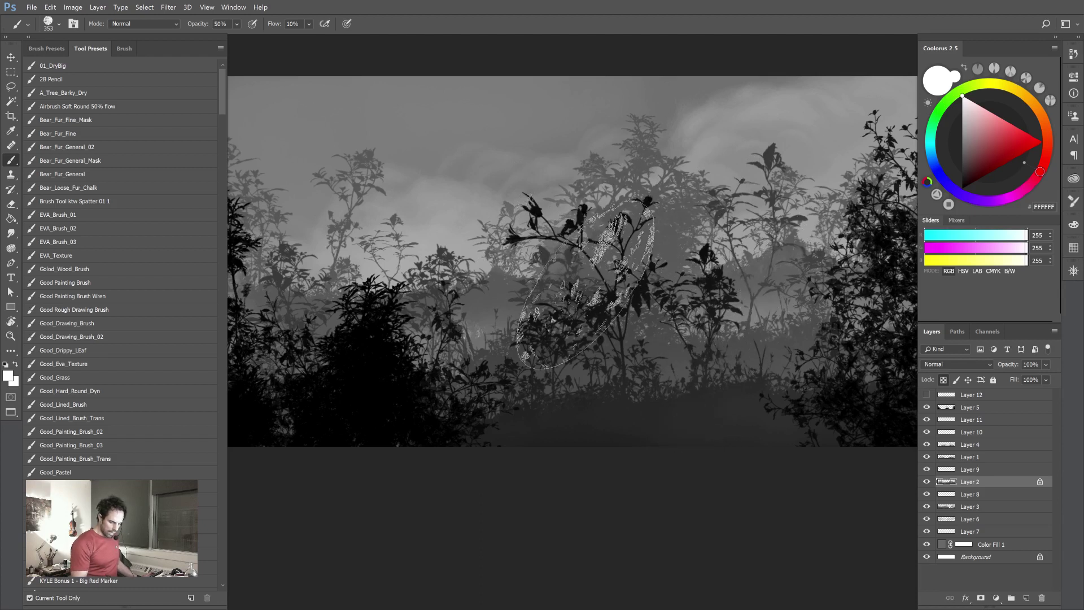
key(ctrl+z)
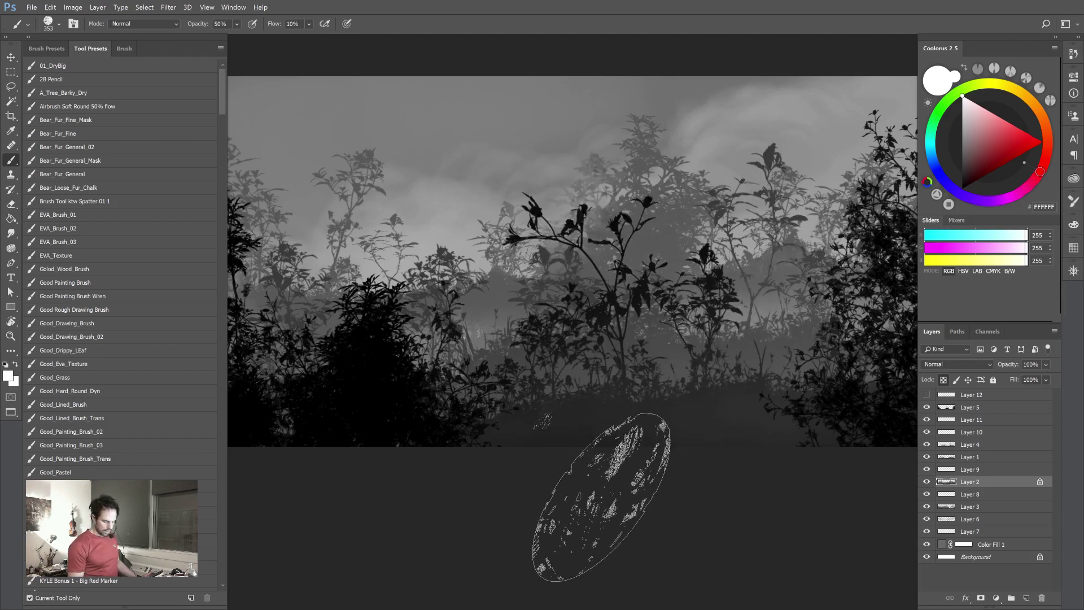
- Examine the layered vegetation across the full width of the image, including in full-screen view without the interface
mouse_move(673, 500)
mouse_down()
mouse_move(697, 517)
mouse_move(770, 522)
mouse_move(745, 499)
mouse_up()
drag(686, 455, 545, 430)
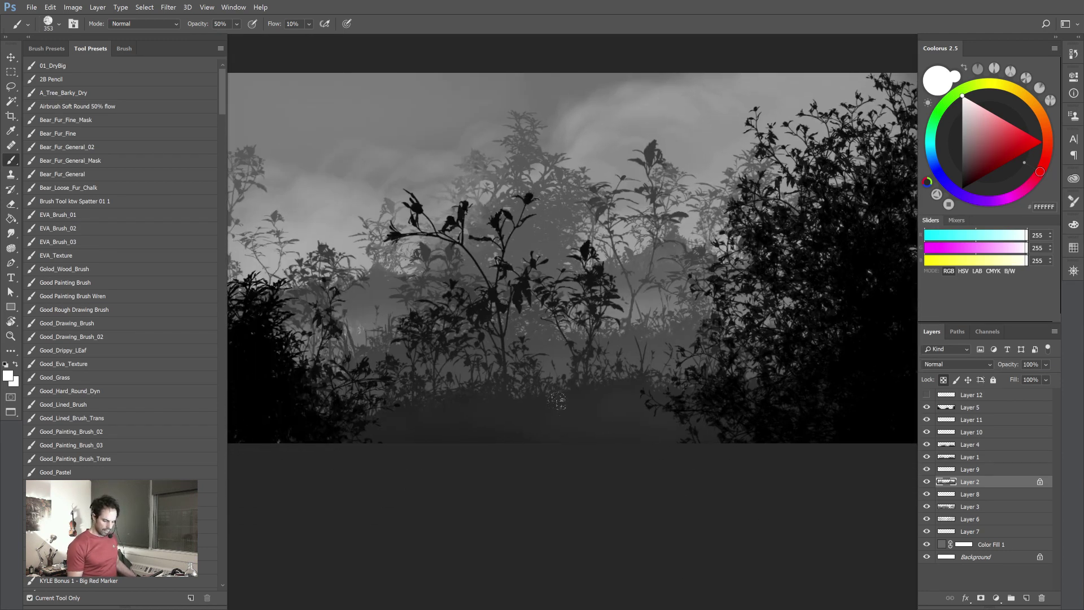
ctrl+click(942, 506)
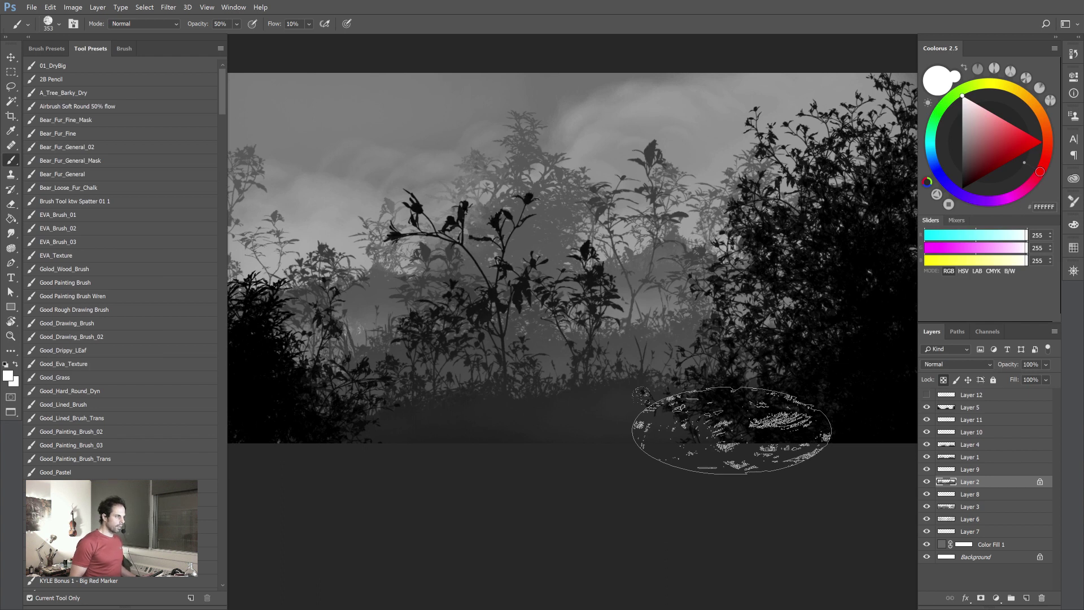
key(f)
key(f)
mouse_move(596, 486)
mouse_down()
mouse_move(836, 476)
mouse_move(639, 463)
mouse_move(747, 465)
mouse_move(624, 447)
mouse_move(787, 416)
mouse_move(818, 417)
mouse_move(818, 429)
mouse_up()
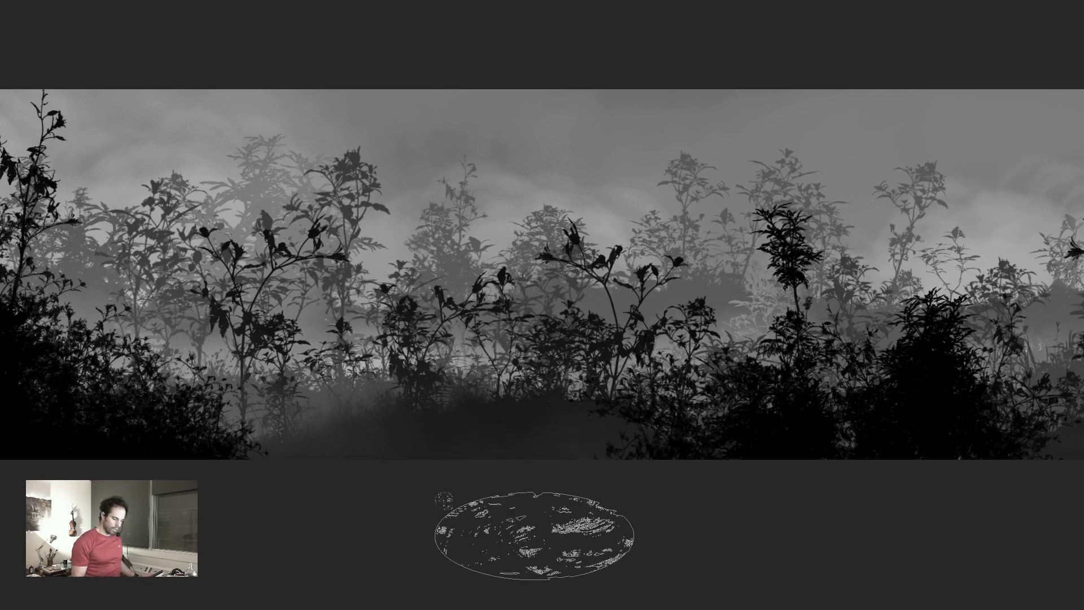
key(Tab)
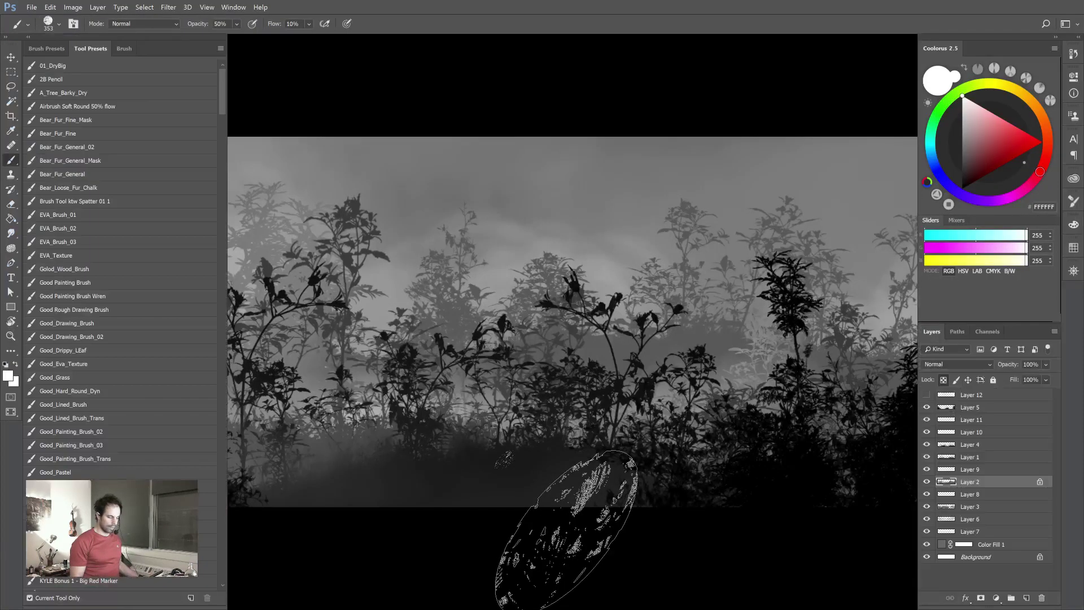
key(space)
drag(634, 503, 469, 485)
drag(686, 502, 502, 496)
drag(675, 508, 461, 509)
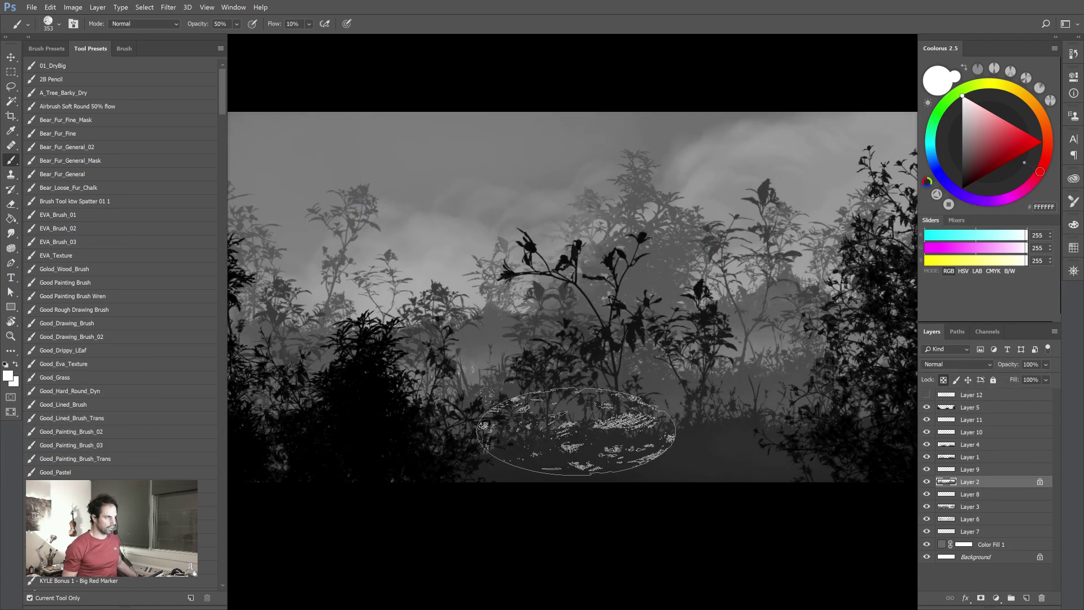